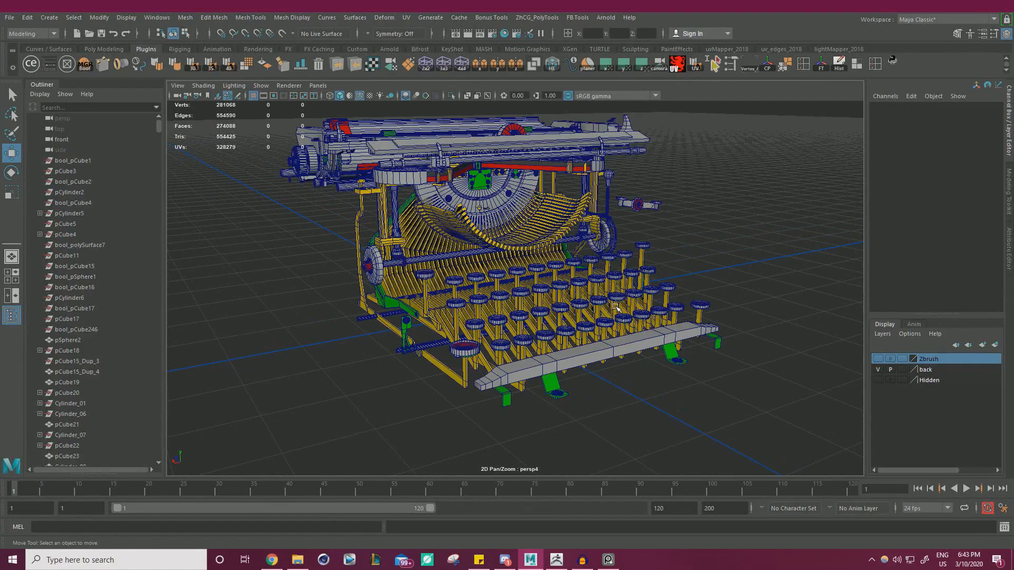
Step: Switch to ZBrush, examine the typewriter frame from the front, side and back, and show its subtool list
{"action": "left_click", "coordinate": [553, 563]}
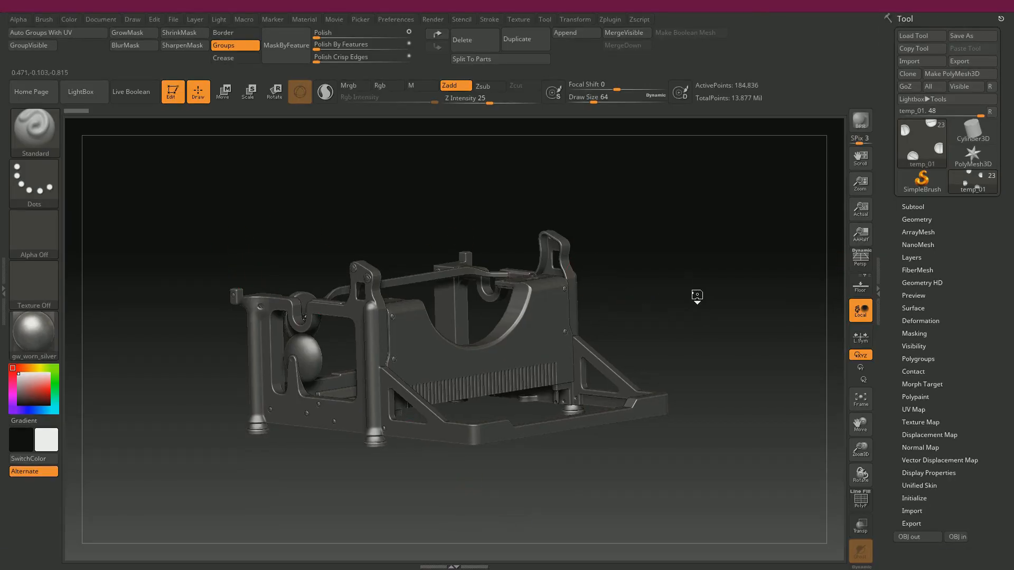
{"action": "left_click_drag", "start_coordinate": [523, 226], "coordinate": [450, 328]}
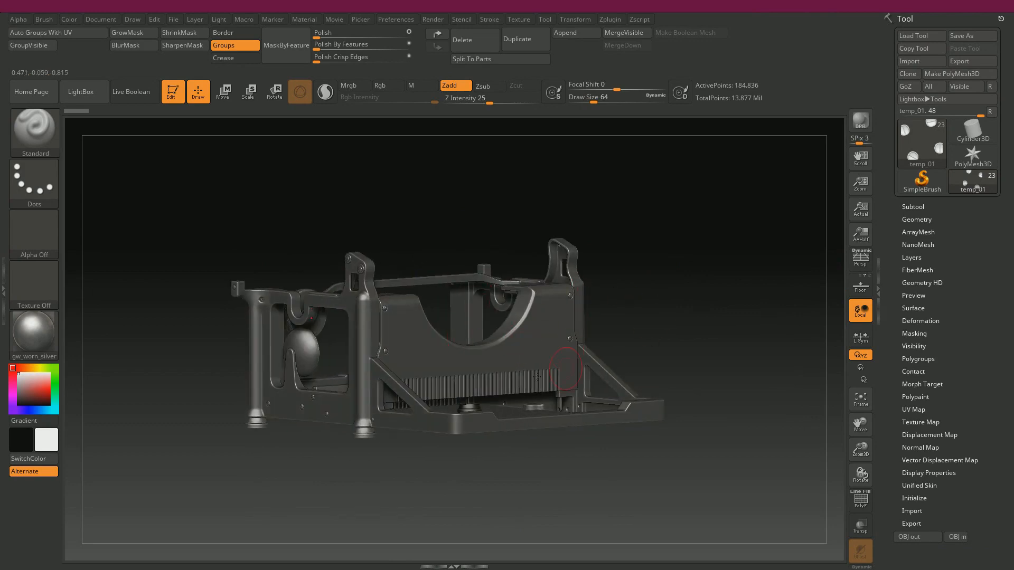
{"action": "left_click_drag", "start_coordinate": [650, 303], "coordinate": [231, 205]}
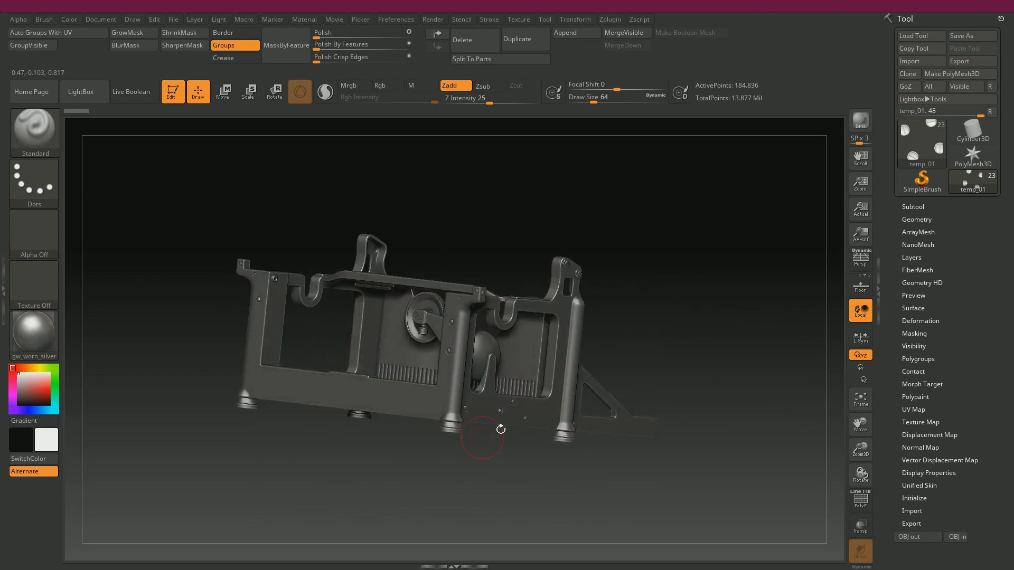
{"action": "left_click_drag", "start_coordinate": [500, 430], "coordinate": [489, 497]}
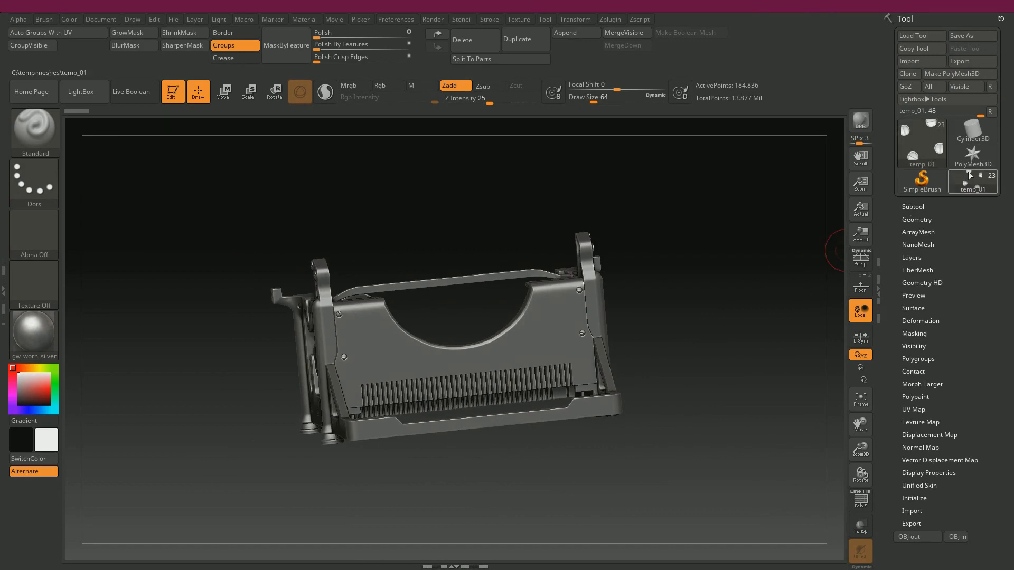
{"action": "mouse_move", "coordinate": [969, 169]}
{"action": "mouse_move", "coordinate": [723, 287]}
{"action": "left_mouse_down"}
{"action": "mouse_move", "coordinate": [735, 284]}
{"action": "mouse_move", "coordinate": [731, 265]}
{"action": "mouse_move", "coordinate": [734, 291]}
{"action": "left_mouse_up"}
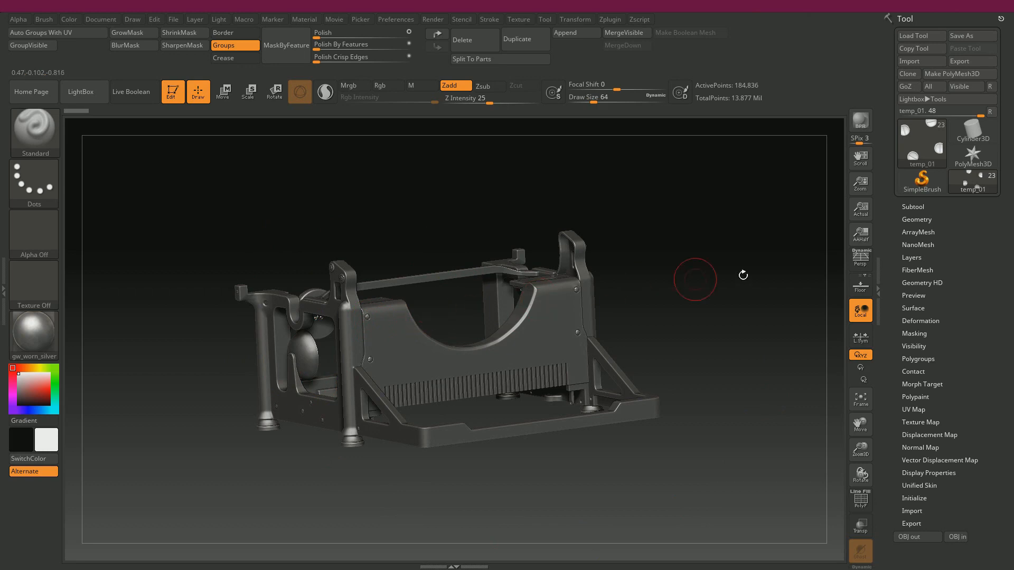
{"action": "left_click", "coordinate": [917, 208]}
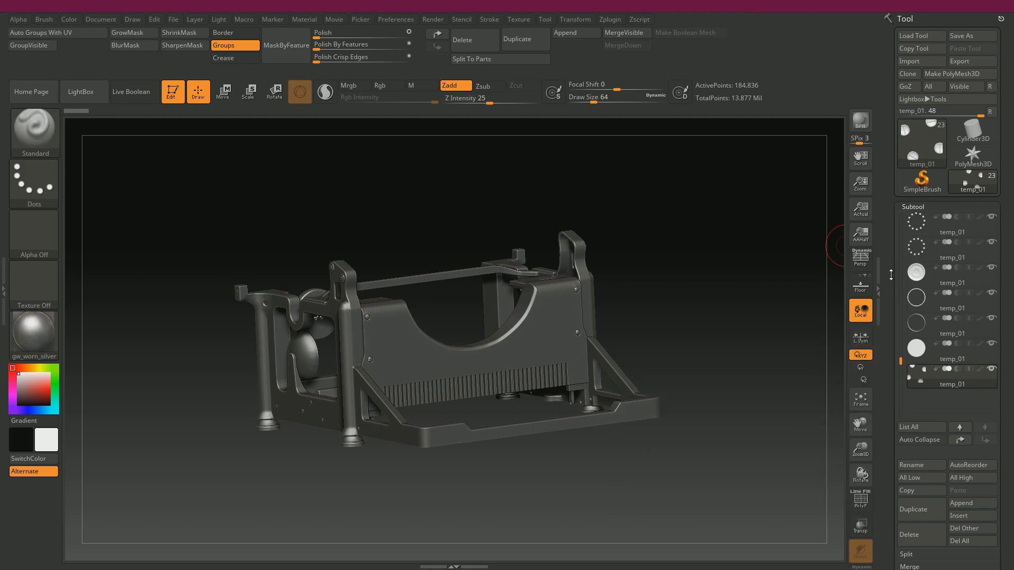
Step: Return to Maya and select the long rear rod together with the floating winged part beside the typewriter
{"action": "left_click", "coordinate": [974, 12]}
{"action": "left_click_drag", "start_coordinate": [647, 225], "coordinate": [523, 254], "text": "alt"}
{"action": "scroll", "coordinate": [475, 248], "scroll_direction": "up", "scroll_amount": 5}
{"action": "left_click", "coordinate": [444, 242]}
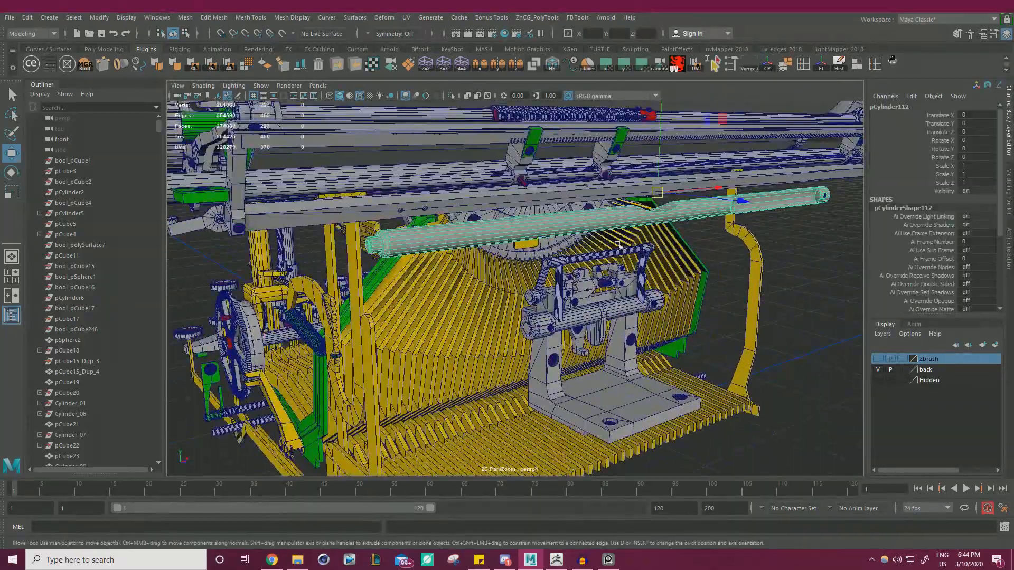
{"action": "left_click_drag", "start_coordinate": [445, 242], "coordinate": [344, 227], "text": "alt"}
{"action": "left_click", "coordinate": [575, 202], "text": "shift"}
{"action": "scroll", "coordinate": [391, 237], "scroll_direction": "up", "scroll_amount": 5}
{"action": "left_click_drag", "start_coordinate": [475, 253], "coordinate": [593, 268], "text": "alt"}
{"action": "right_click_drag", "start_coordinate": [593, 268], "coordinate": [655, 258], "text": "alt"}
{"action": "left_click_drag", "start_coordinate": [707, 248], "coordinate": [571, 197], "text": "shift"}
{"action": "right_click_drag", "start_coordinate": [570, 204], "coordinate": [396, 243], "text": "alt"}
{"action": "left_click_drag", "start_coordinate": [396, 243], "coordinate": [364, 247], "text": "alt"}
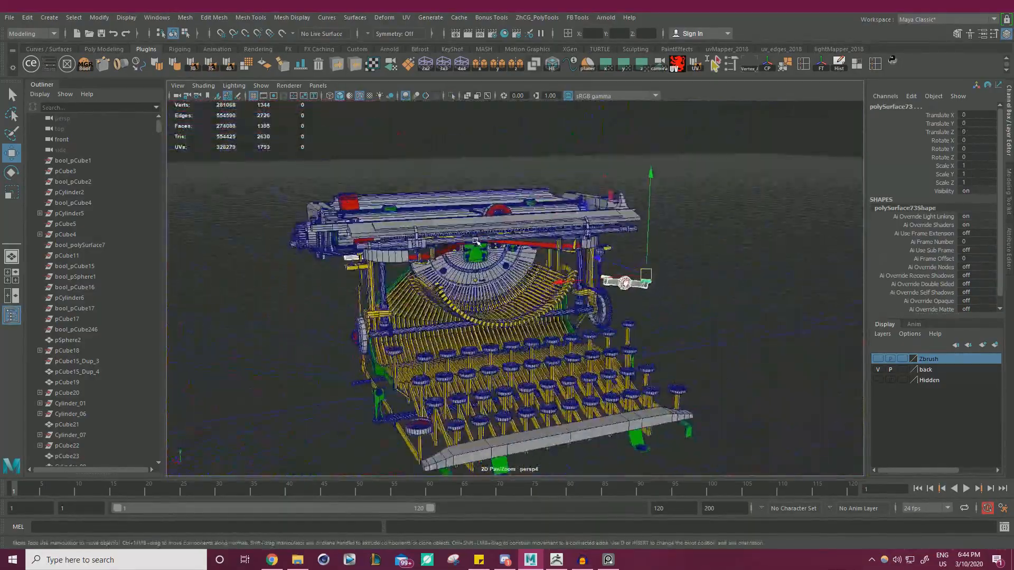
Step: Add the ball-topped lever beside the type bars to the current selection
{"action": "middle_click_drag", "start_coordinate": [549, 253], "coordinate": [449, 264], "text": "alt"}
{"action": "right_click_drag", "start_coordinate": [448, 264], "coordinate": [560, 279], "text": "alt"}
{"action": "left_click_drag", "start_coordinate": [581, 282], "coordinate": [729, 294], "text": "alt"}
{"action": "right_click_drag", "start_coordinate": [549, 259], "coordinate": [620, 252], "text": "alt"}
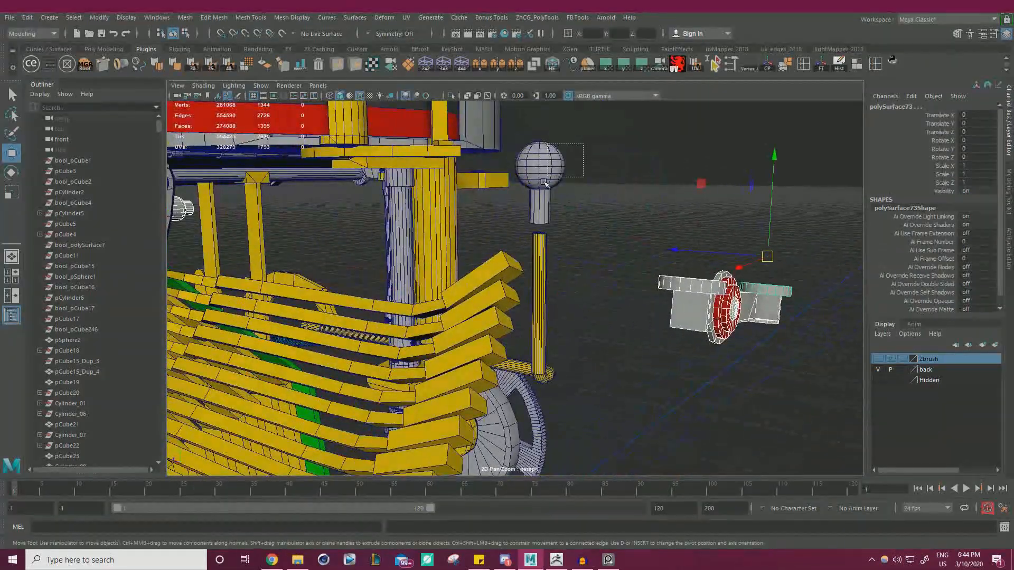
{"action": "left_click_drag", "start_coordinate": [544, 183], "coordinate": [538, 192], "text": "shift"}
{"action": "right_click_drag", "start_coordinate": [620, 217], "coordinate": [475, 246], "text": "alt"}
{"action": "middle_click_drag", "start_coordinate": [433, 243], "coordinate": [494, 197], "text": "alt"}
{"action": "left_click_drag", "start_coordinate": [494, 197], "coordinate": [467, 193], "text": "alt"}
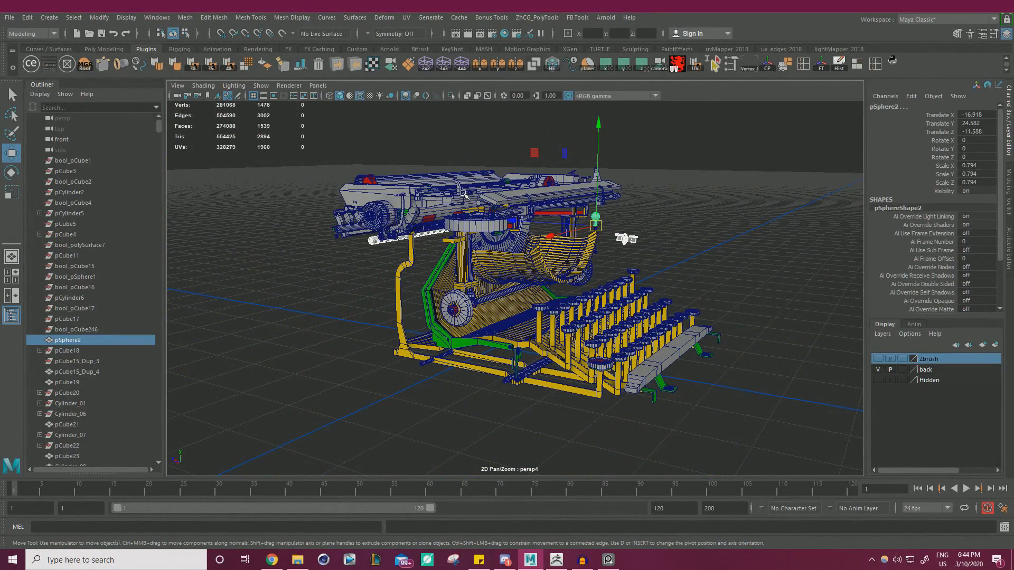
Step: Review the typewriter from the front and the back, and clear the selection
{"action": "right_click_drag", "start_coordinate": [463, 194], "coordinate": [528, 211], "text": "alt"}
{"action": "middle_click_drag", "start_coordinate": [528, 312], "coordinate": [558, 244], "text": "alt"}
{"action": "left_click_drag", "start_coordinate": [559, 244], "coordinate": [475, 244], "text": "alt"}
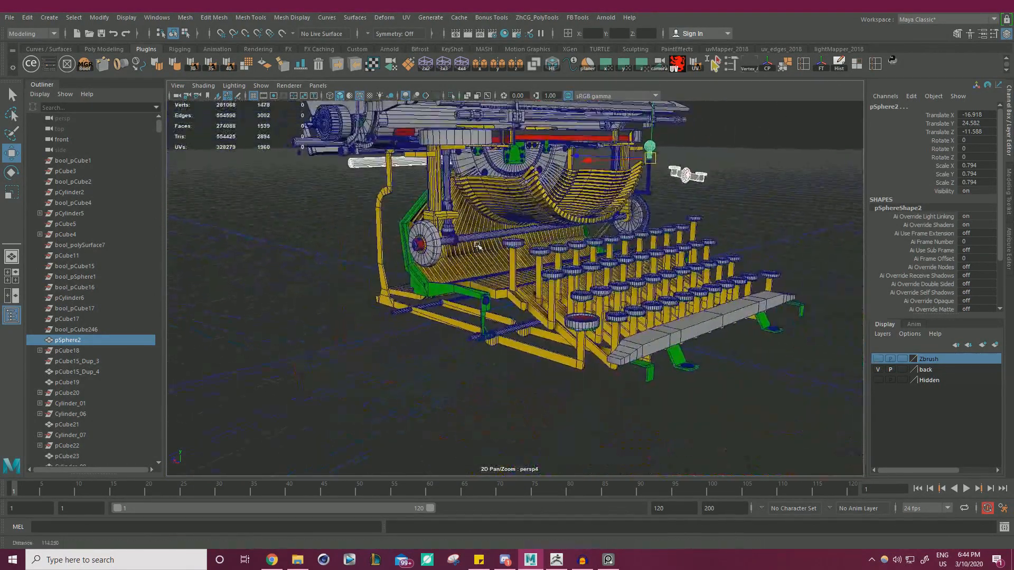
{"action": "right_click_drag", "start_coordinate": [475, 244], "coordinate": [418, 238], "text": "alt"}
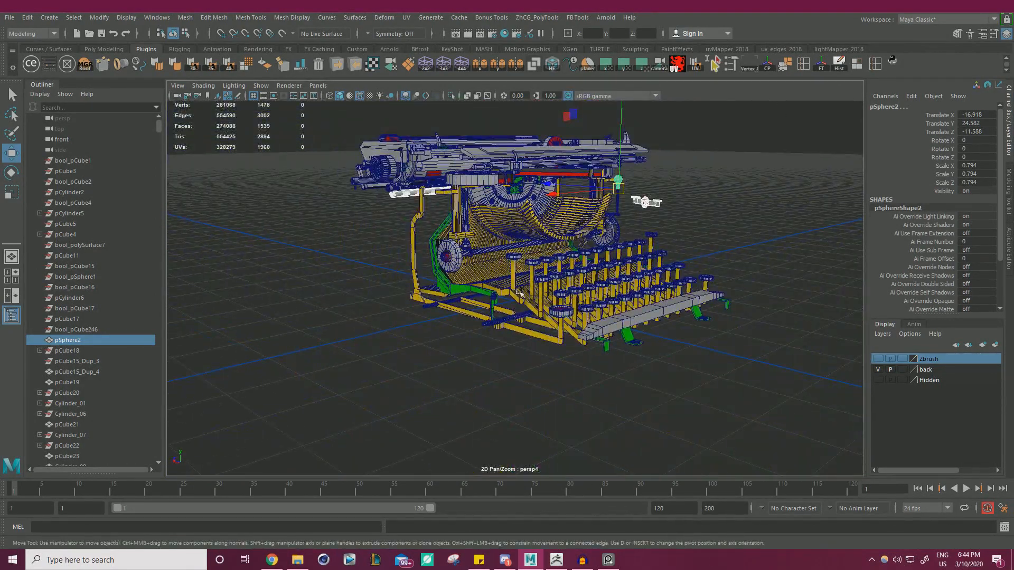
{"action": "left_click_drag", "start_coordinate": [735, 335], "coordinate": [711, 373], "text": "alt"}
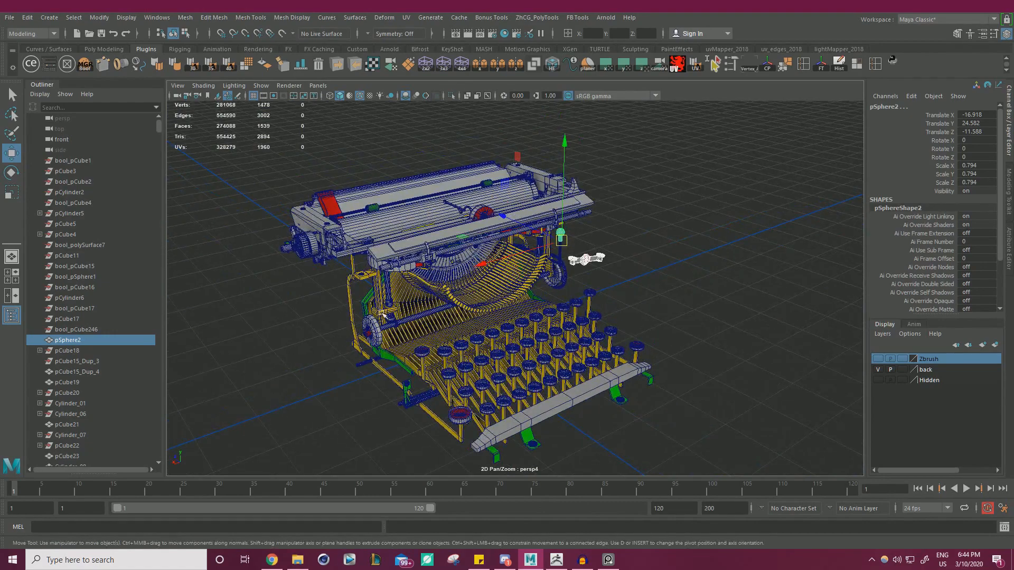
{"action": "left_click_drag", "start_coordinate": [341, 275], "coordinate": [629, 312], "text": "alt"}
{"action": "left_click", "coordinate": [723, 343]}
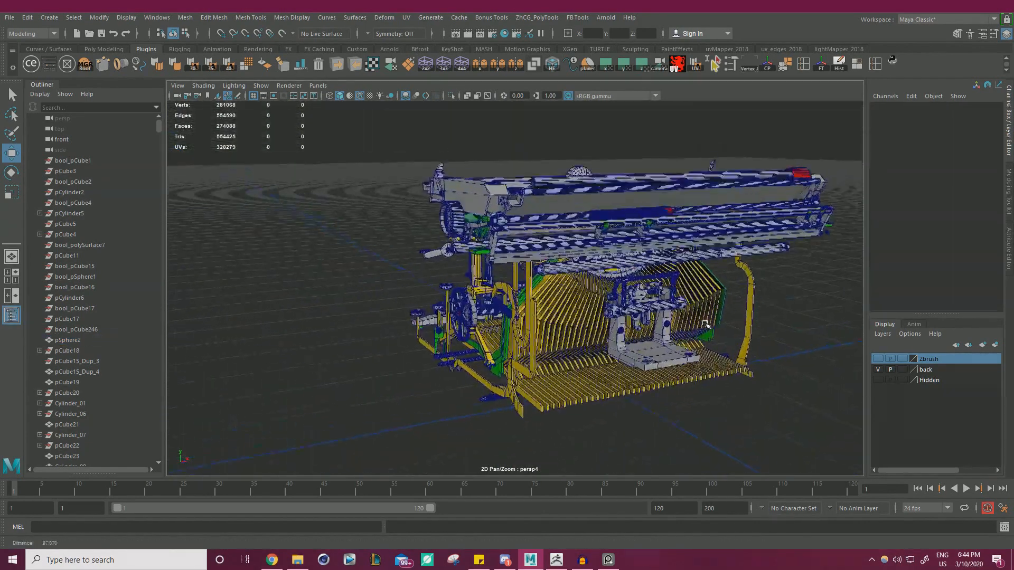
Step: Select the long rod below the carriage at the back of the typewriter and frame it in the view
{"action": "middle_click_drag", "start_coordinate": [628, 311], "coordinate": [509, 319], "text": "alt"}
{"action": "scroll", "coordinate": [504, 312], "scroll_direction": "up", "scroll_amount": 3}
{"action": "left_click", "coordinate": [474, 274]}
{"action": "key", "text": "f"}
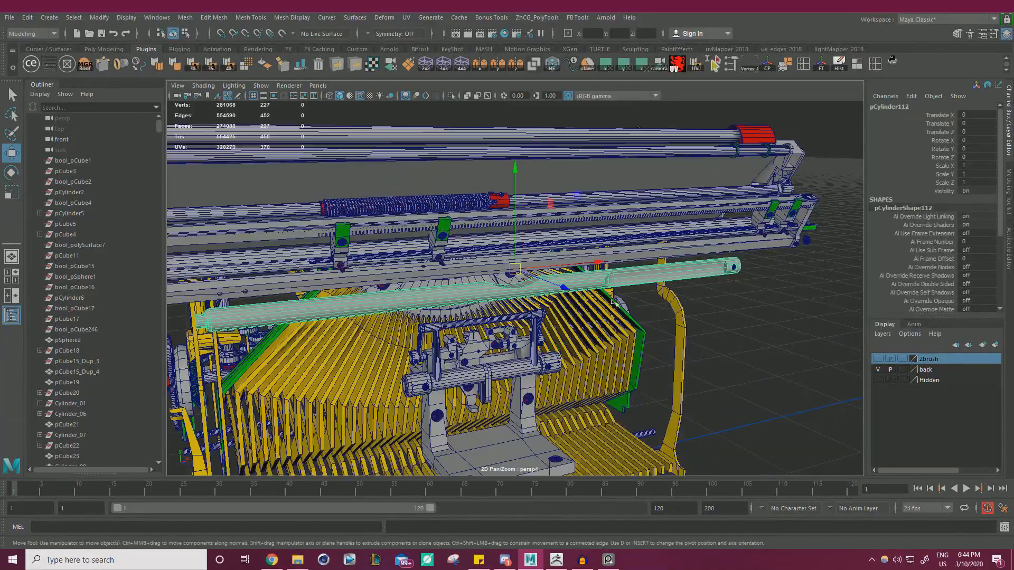
{"action": "left_click_drag", "start_coordinate": [613, 301], "coordinate": [428, 268], "text": "alt"}
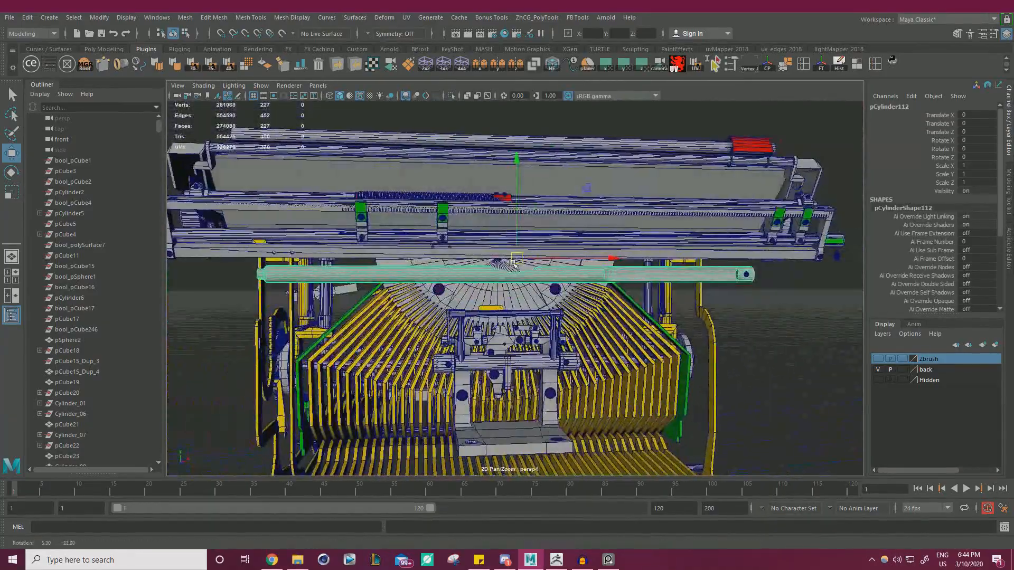
{"action": "scroll", "coordinate": [429, 269], "scroll_direction": "up", "scroll_amount": 3}
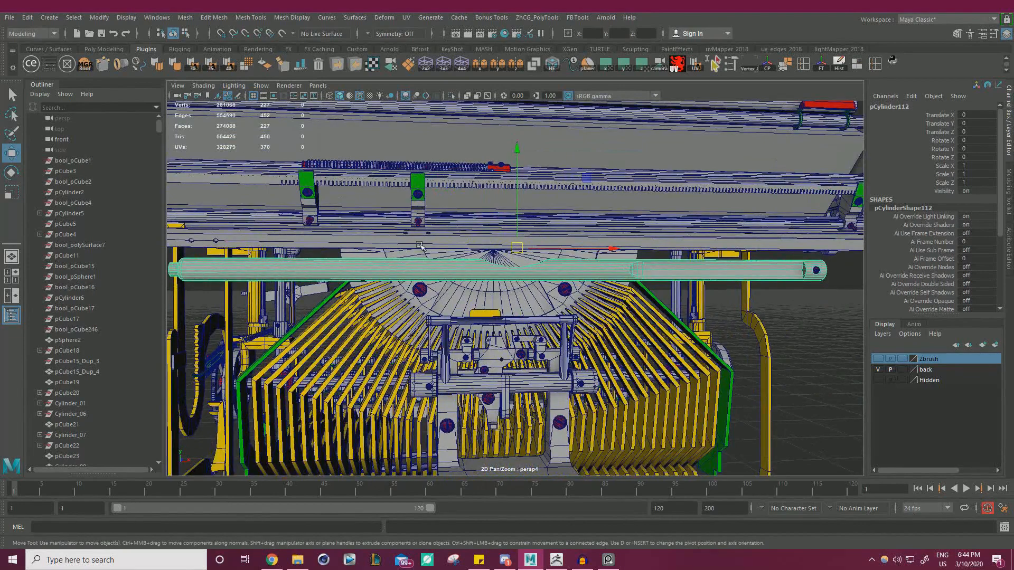
{"action": "scroll", "coordinate": [690, 275], "scroll_direction": "down", "scroll_amount": 3}
{"action": "left_click_drag", "start_coordinate": [690, 275], "coordinate": [778, 312], "text": "alt"}
{"action": "left_click", "coordinate": [779, 312]}
{"action": "left_click", "coordinate": [701, 265]}
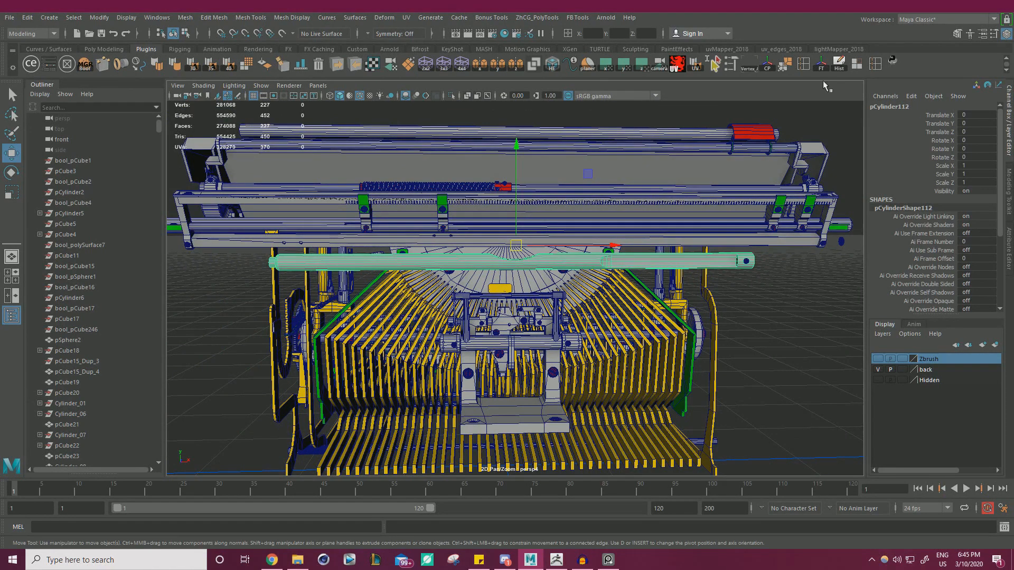
Step: Open the UV Editor to show the rod's UVs and move its window away from the modelling view
{"action": "left_click", "coordinate": [407, 17]}
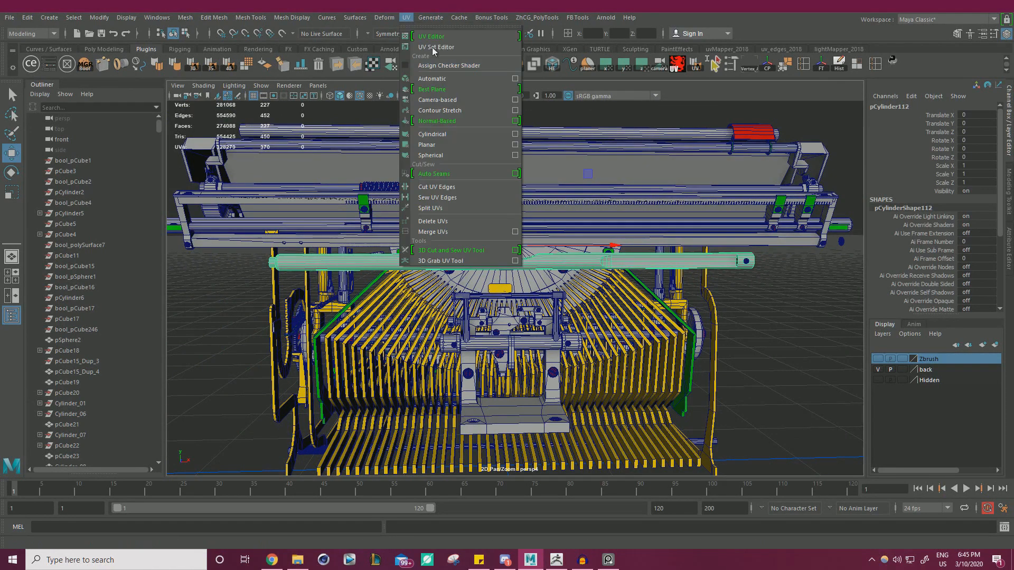
{"action": "left_click", "coordinate": [447, 47]}
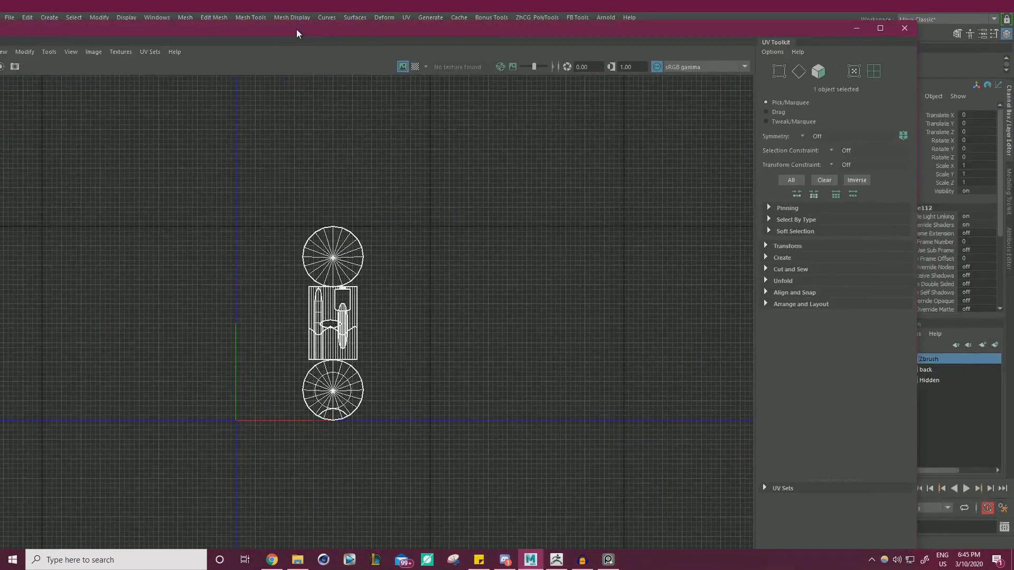
{"action": "left_click_drag", "start_coordinate": [296, 28], "coordinate": [643, 317]}
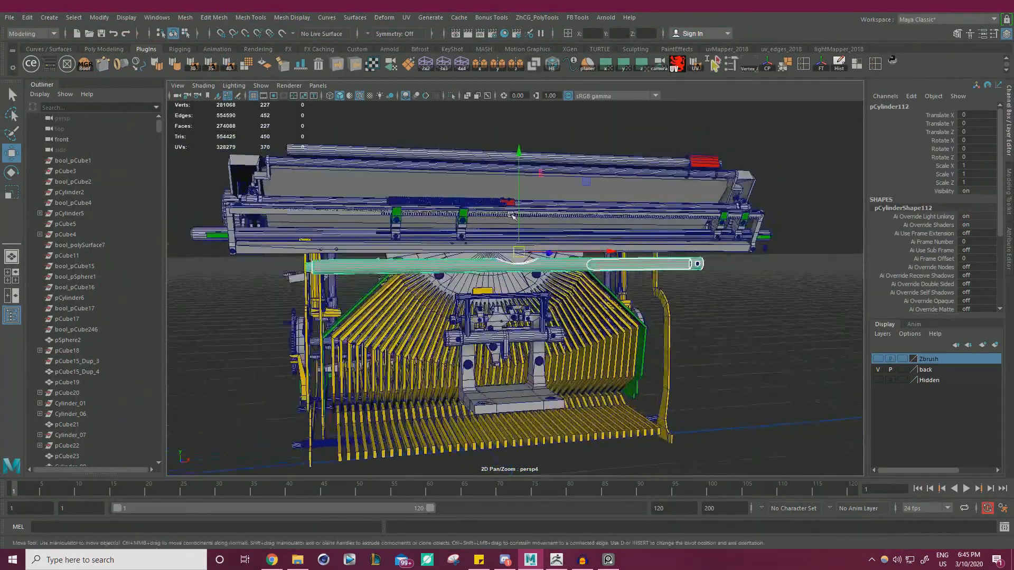
Step: Isolate the long rod in the viewport and display it shaded with only its hard edges visible
{"action": "left_click_drag", "start_coordinate": [511, 215], "coordinate": [520, 262], "text": "alt"}
{"action": "left_click", "coordinate": [759, 279]}
{"action": "left_click", "coordinate": [633, 258]}
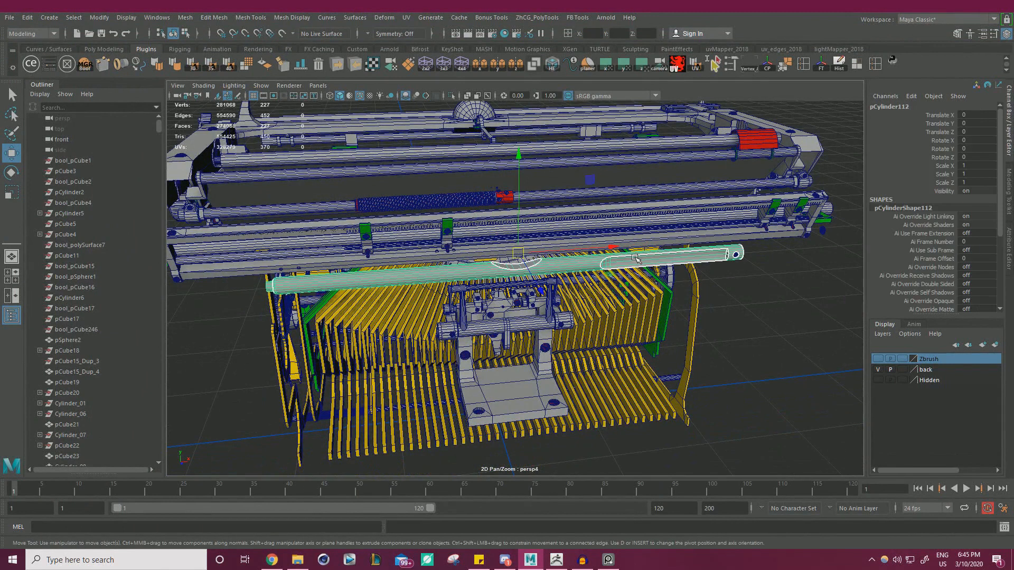
{"action": "left_click", "coordinate": [405, 96]}
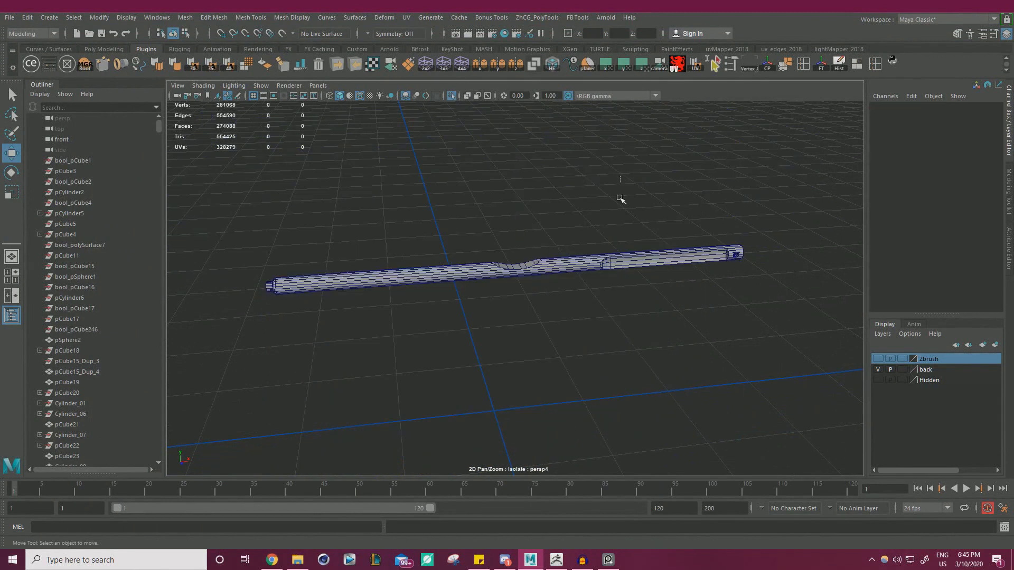
{"action": "left_click", "coordinate": [551, 66]}
{"action": "left_click", "coordinate": [584, 315]}
{"action": "scroll", "coordinate": [545, 285], "scroll_direction": "up", "scroll_amount": 5}
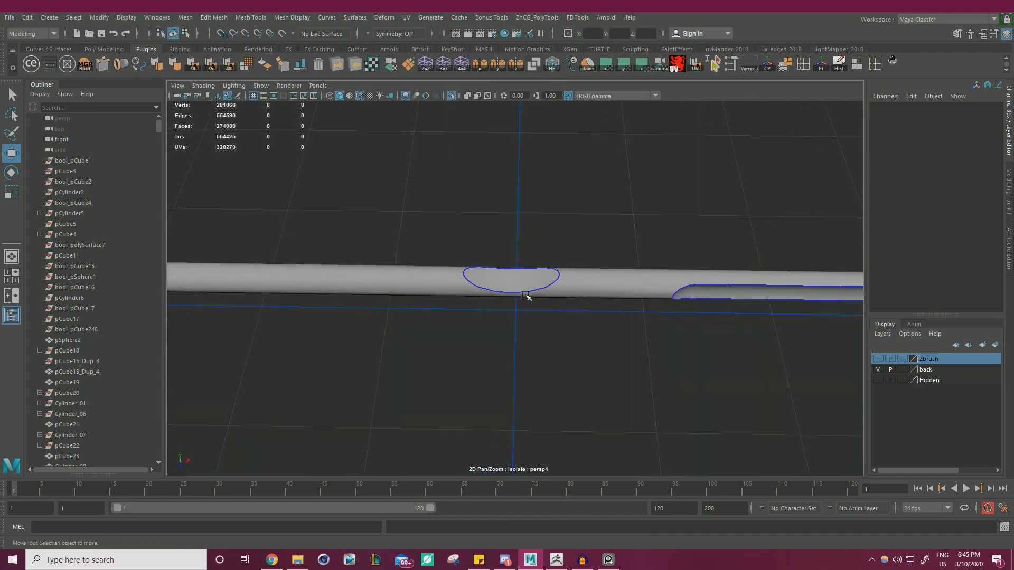
Step: Examine the hard edges around the rod's curved notch, long slot and stepped end
{"action": "mouse_move", "coordinate": [526, 294]}
{"action": "left_mouse_down", "text": "alt"}
{"action": "mouse_move", "coordinate": [675, 222]}
{"action": "mouse_move", "coordinate": [640, 222]}
{"action": "left_mouse_up", "text": "alt"}
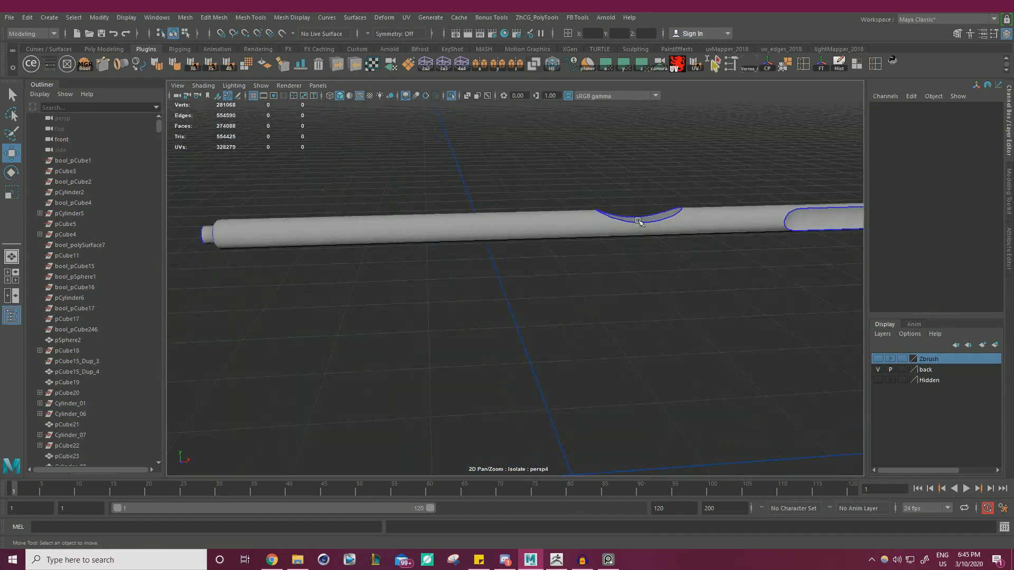
{"action": "left_click", "coordinate": [640, 217]}
{"action": "scroll", "coordinate": [598, 185], "scroll_direction": "down", "scroll_amount": 3}
{"action": "middle_click_drag", "start_coordinate": [573, 183], "coordinate": [437, 179], "text": "alt"}
{"action": "left_click", "coordinate": [675, 186]}
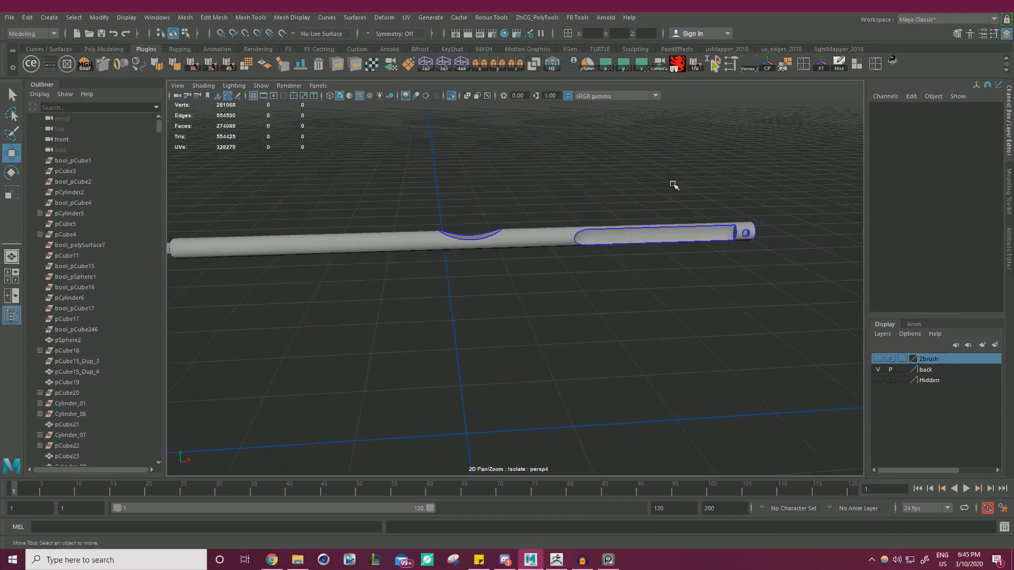
{"action": "scroll", "coordinate": [681, 186], "scroll_direction": "up", "scroll_amount": 3}
{"action": "middle_click_drag", "start_coordinate": [687, 187], "coordinate": [575, 199], "text": "alt"}
{"action": "left_click_drag", "start_coordinate": [575, 199], "coordinate": [709, 185], "text": "alt"}
{"action": "left_click_drag", "start_coordinate": [733, 142], "coordinate": [740, 184], "text": "alt"}
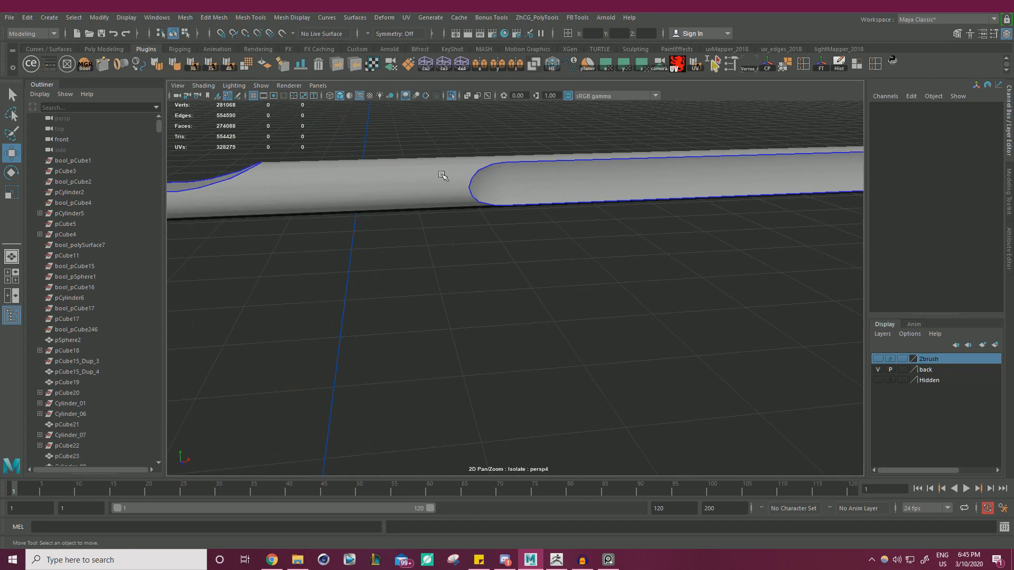
{"action": "left_click_drag", "start_coordinate": [442, 176], "coordinate": [498, 268], "text": "alt"}
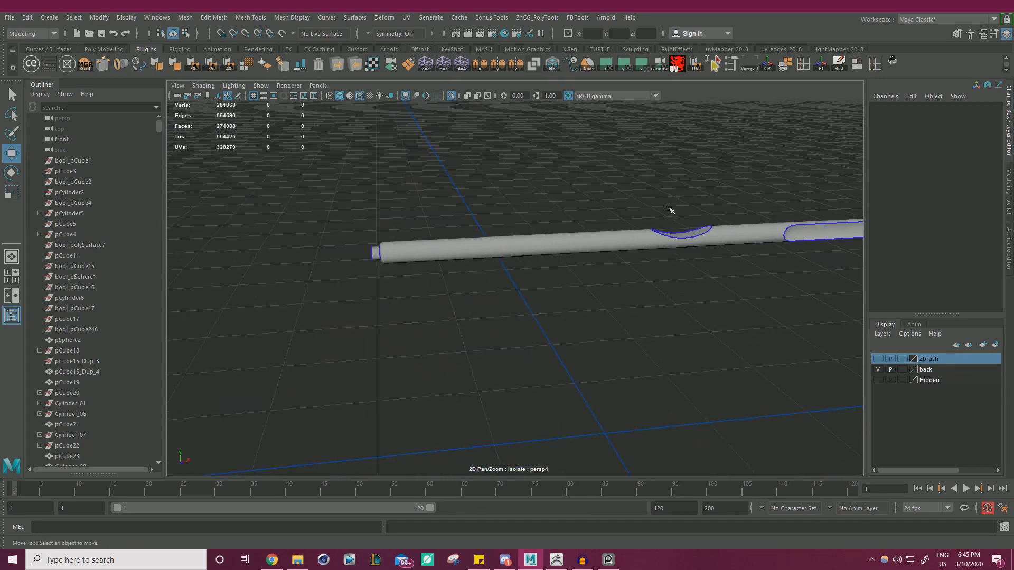
{"action": "left_click_drag", "start_coordinate": [669, 209], "coordinate": [596, 202], "text": "alt"}
{"action": "scroll", "coordinate": [586, 195], "scroll_direction": "down", "scroll_amount": 1}
Step: Apply a camera-based UV projection to the rod and cut its UVs along all the hard edges
{"action": "left_click_drag", "start_coordinate": [538, 156], "coordinate": [609, 263]}
{"action": "right_click_drag", "start_coordinate": [352, 155], "coordinate": [352, 184]}
{"action": "left_click_drag", "start_coordinate": [199, 174], "coordinate": [780, 335]}
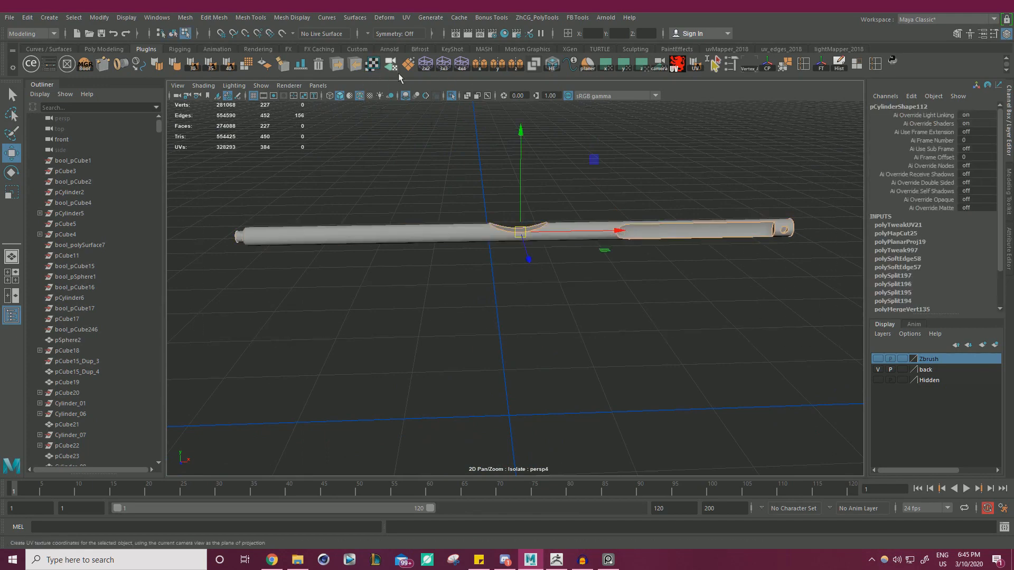
Step: Bring back the UV Editor and move the rod's main body UV shell up, clear of the overlapping small shells
{"action": "left_click_drag", "start_coordinate": [1013, 248], "coordinate": [402, 59]}
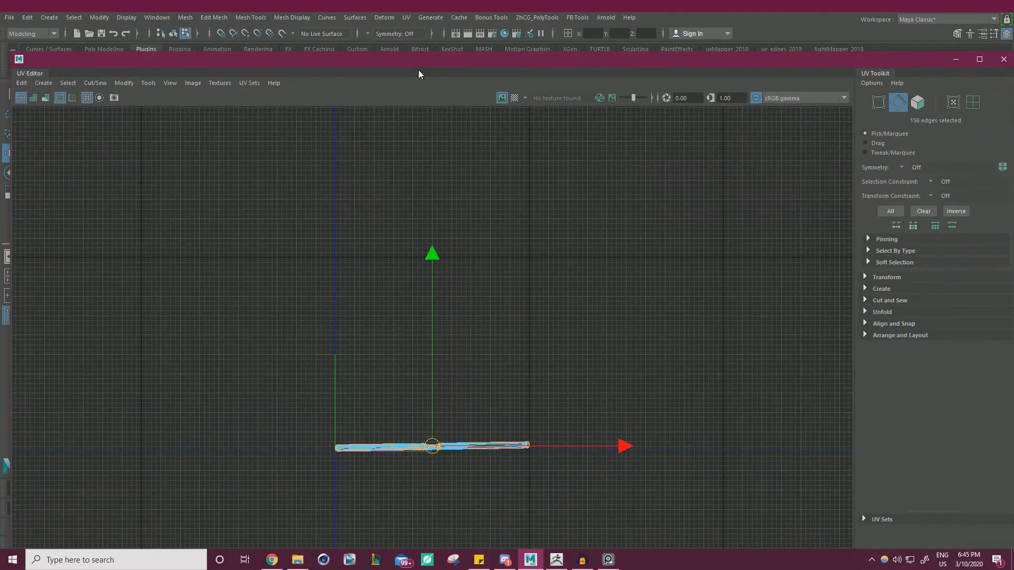
{"action": "right_click_drag", "start_coordinate": [398, 247], "coordinate": [476, 294], "text": "alt"}
{"action": "middle_click_drag", "start_coordinate": [476, 294], "coordinate": [502, 169], "text": "alt"}
{"action": "right_click_drag", "start_coordinate": [469, 274], "coordinate": [657, 446], "text": "alt"}
{"action": "middle_click_drag", "start_coordinate": [486, 264], "coordinate": [475, 242], "text": "alt"}
{"action": "right_click_drag", "start_coordinate": [274, 222], "coordinate": [352, 277], "text": "alt"}
{"action": "middle_click_drag", "start_coordinate": [340, 270], "coordinate": [337, 249], "text": "alt"}
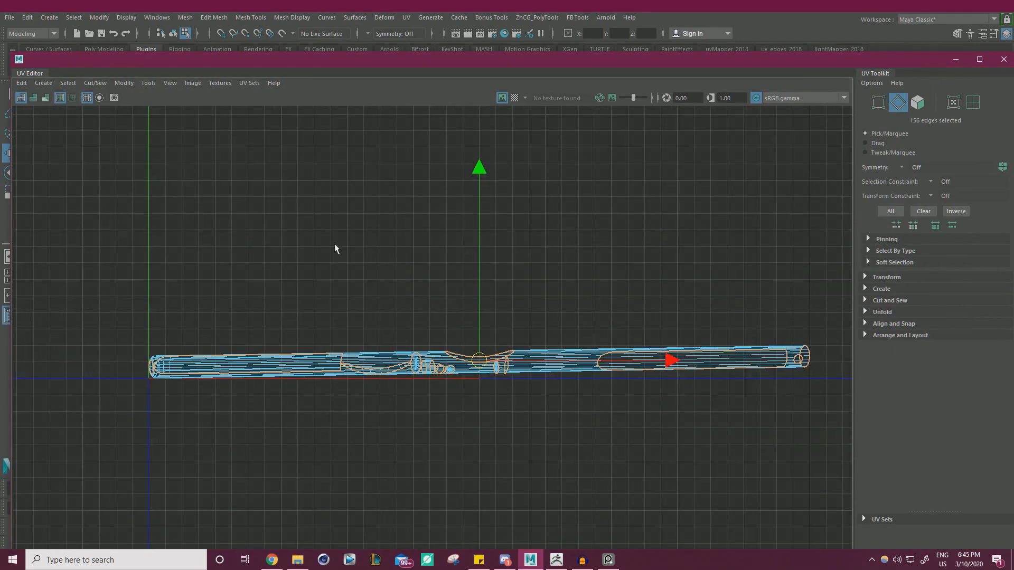
{"action": "left_click", "coordinate": [293, 236]}
{"action": "right_click_drag", "start_coordinate": [292, 235], "coordinate": [309, 264]}
{"action": "left_click", "coordinate": [423, 355]}
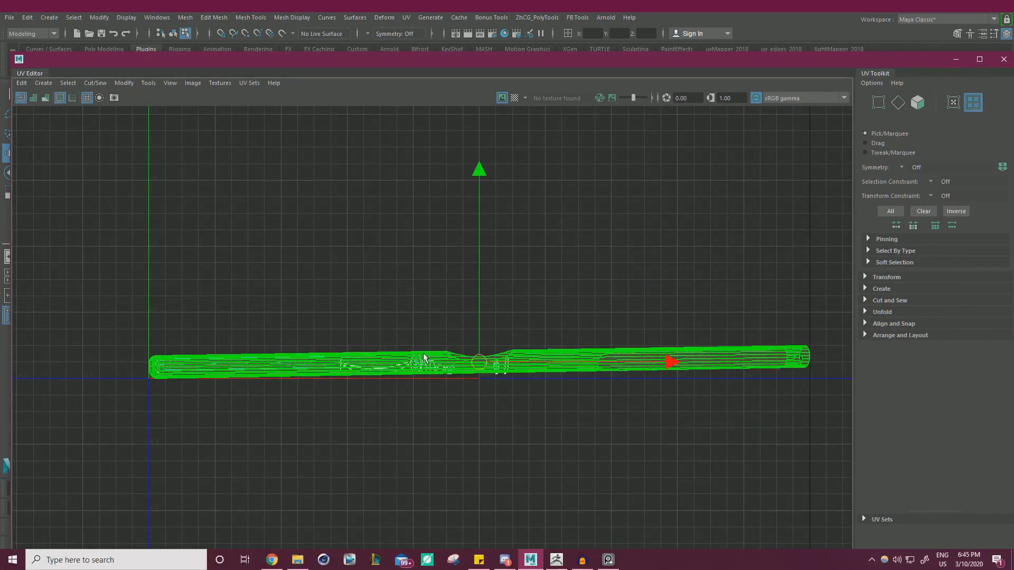
{"action": "left_click_drag", "start_coordinate": [481, 359], "coordinate": [474, 228]}
Step: Separate the slot's and the curved notch's UV shells from the remaining shells, and move the UV Editor out of the way
{"action": "left_click", "coordinate": [324, 362]}
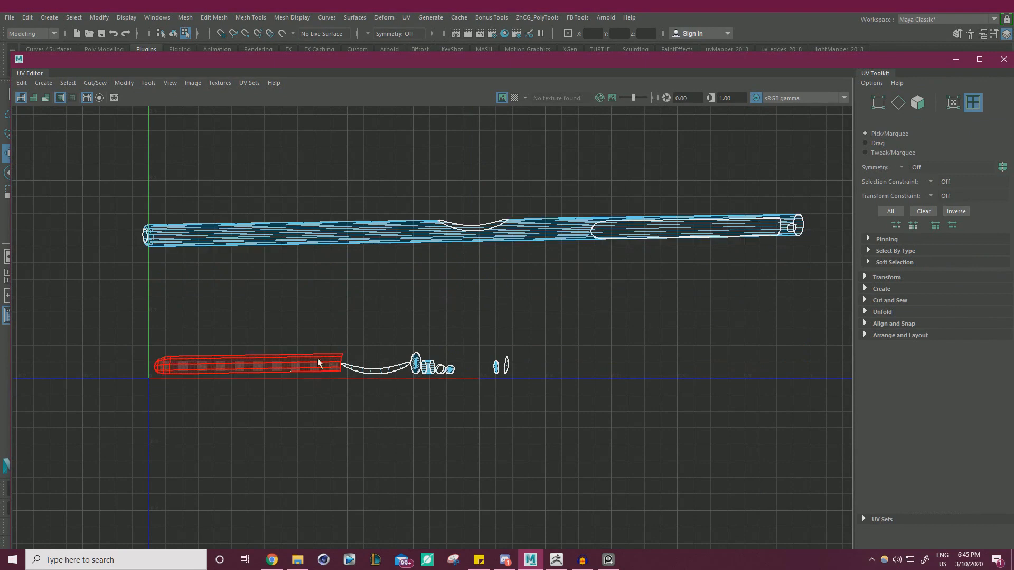
{"action": "left_click_drag", "start_coordinate": [254, 362], "coordinate": [266, 287]}
{"action": "left_click", "coordinate": [376, 367]}
{"action": "left_click_drag", "start_coordinate": [376, 367], "coordinate": [340, 359]}
{"action": "left_click_drag", "start_coordinate": [464, 64], "coordinate": [1013, 245]}
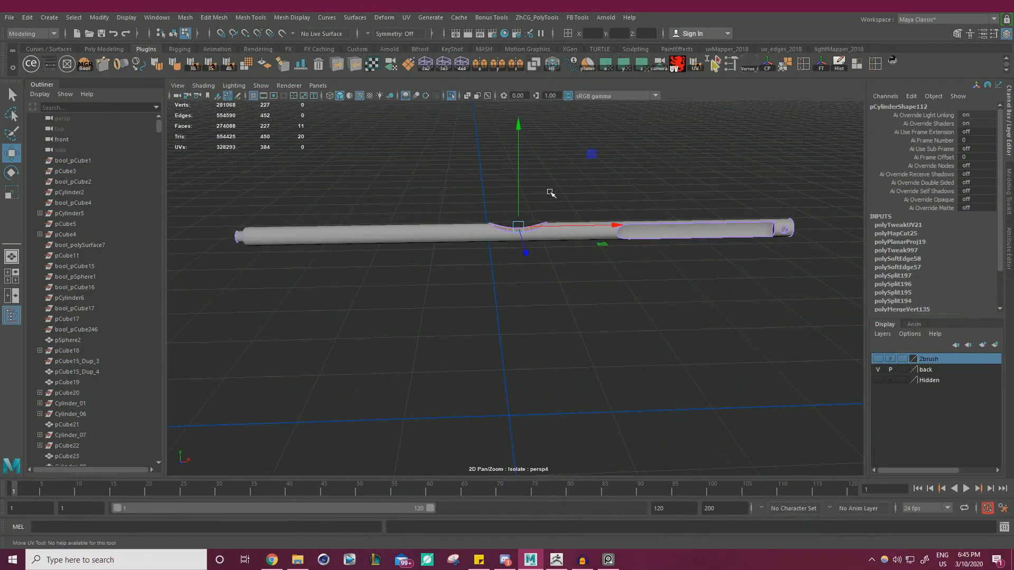
Step: Return to object selection mode and select the whole rod
{"action": "right_click_drag", "start_coordinate": [644, 164], "coordinate": [616, 180]}
{"action": "left_click", "coordinate": [735, 170]}
{"action": "left_click_drag", "start_coordinate": [616, 179], "coordinate": [456, 194], "text": "alt"}
{"action": "left_click", "coordinate": [517, 243]}
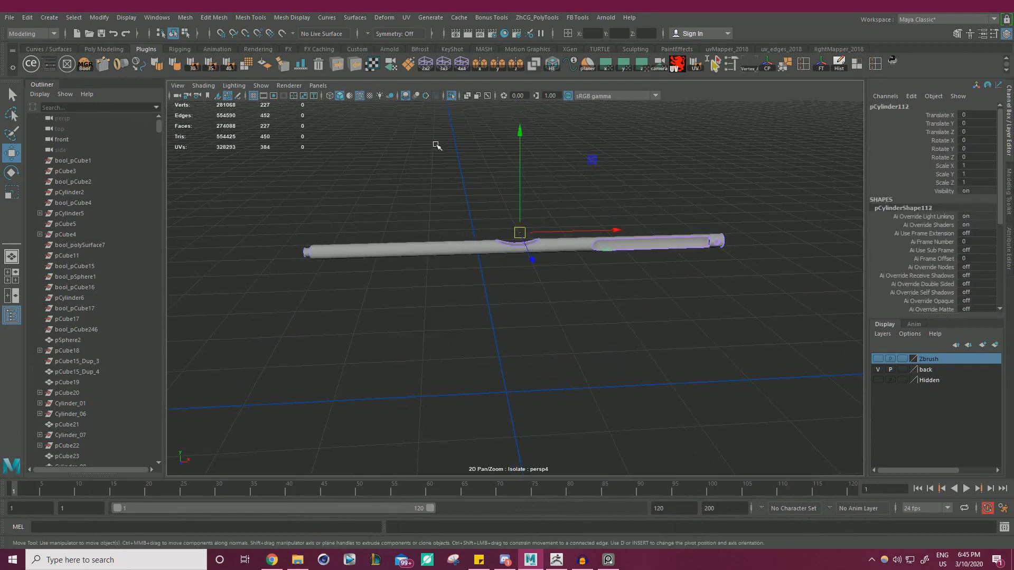
Step: Export the rod as an OBJ to the temp meshes folder, close the export tool and switch to ZBrush
{"action": "left_click", "coordinate": [338, 64]}
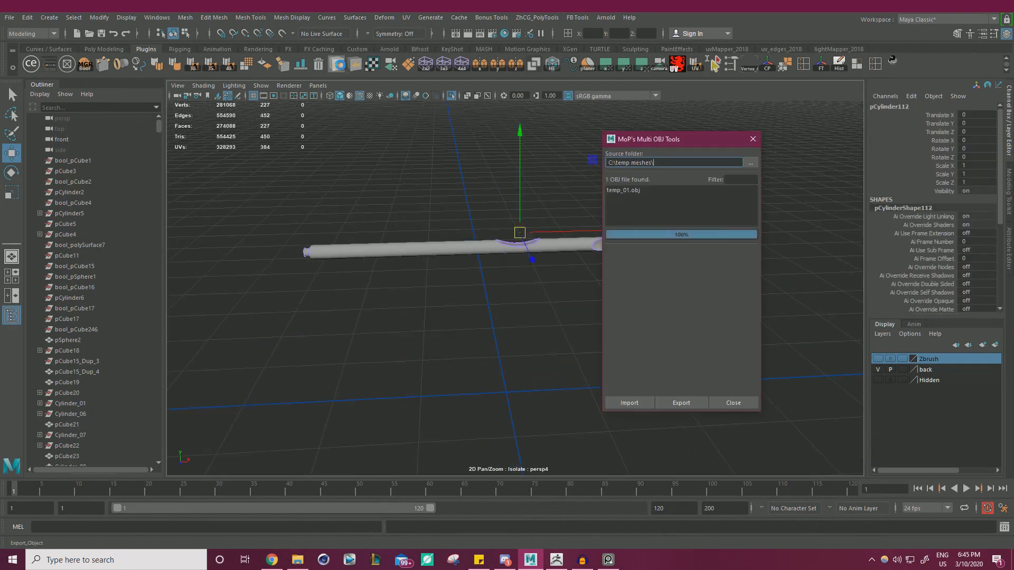
{"action": "left_click", "coordinate": [753, 139]}
{"action": "left_click", "coordinate": [560, 564]}
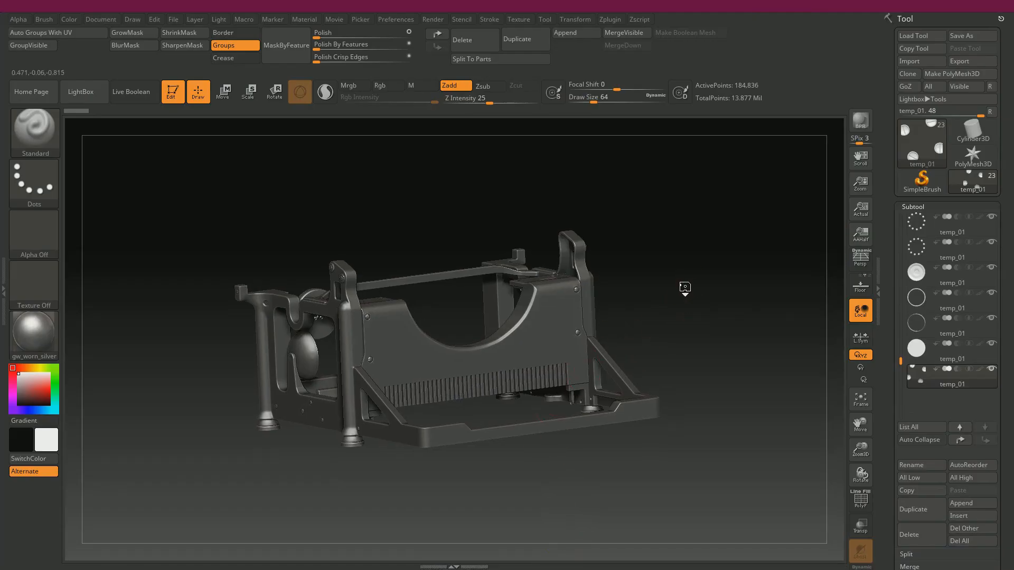
Step: Append a PolyMesh3D star as a new subtool and replace it with the exported temp_01.obj rod
{"action": "left_click_drag", "start_coordinate": [640, 275], "coordinate": [697, 227]}
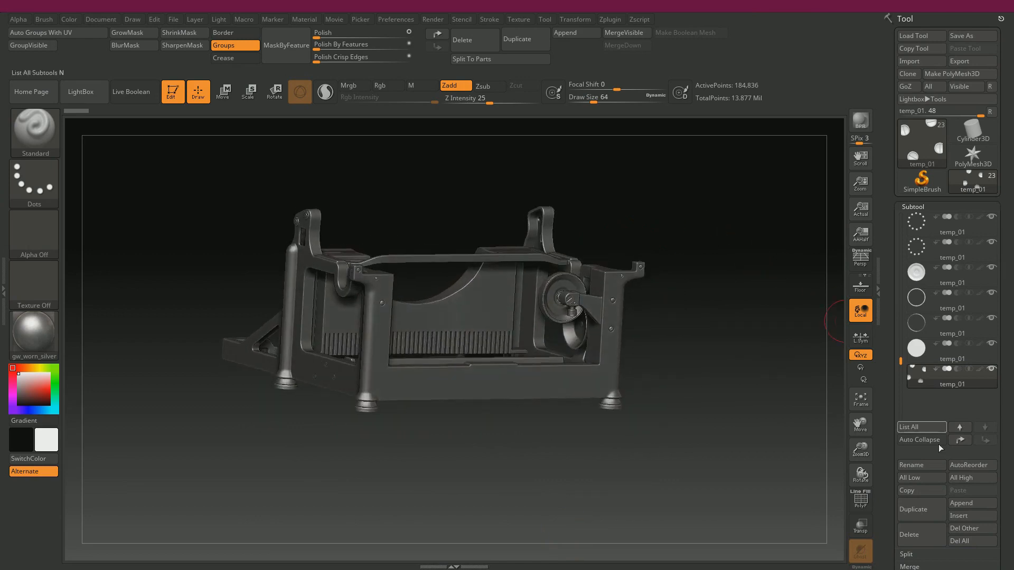
{"action": "left_click", "coordinate": [971, 503]}
{"action": "left_click", "coordinate": [760, 369]}
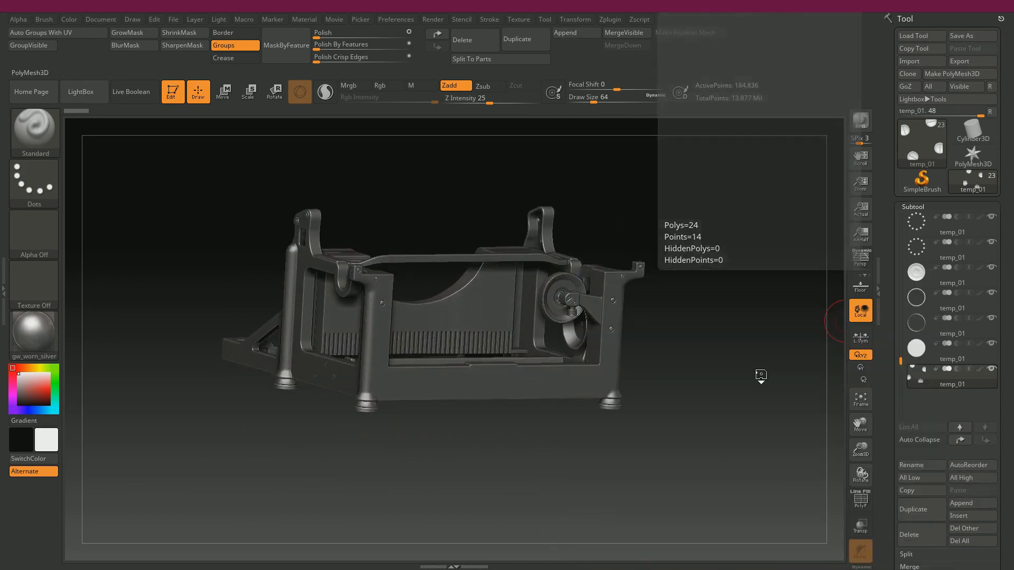
{"action": "left_click", "coordinate": [924, 405]}
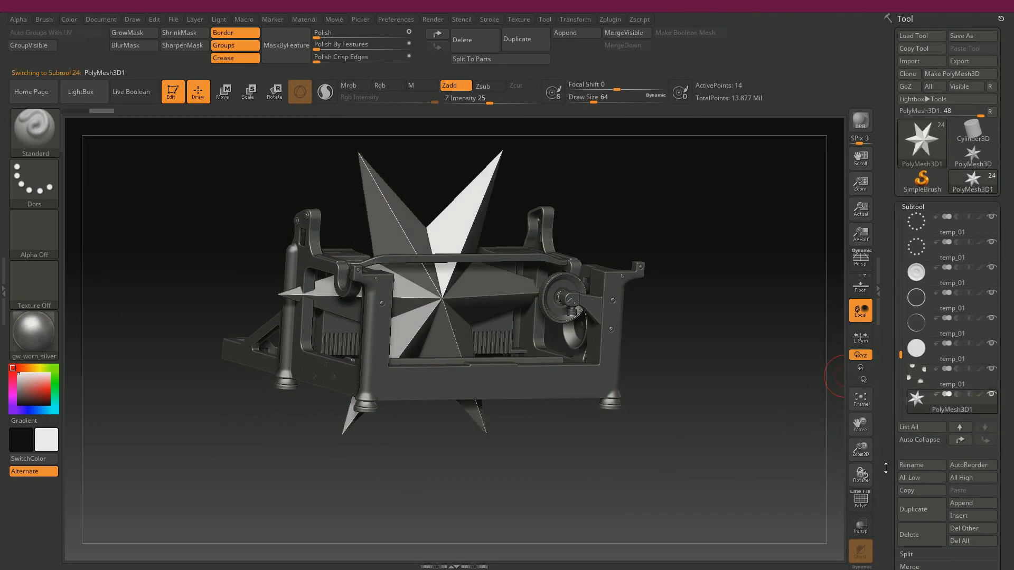
{"action": "scroll", "coordinate": [962, 494], "scroll_direction": "down", "scroll_amount": 10}
{"action": "left_click", "coordinate": [962, 486]}
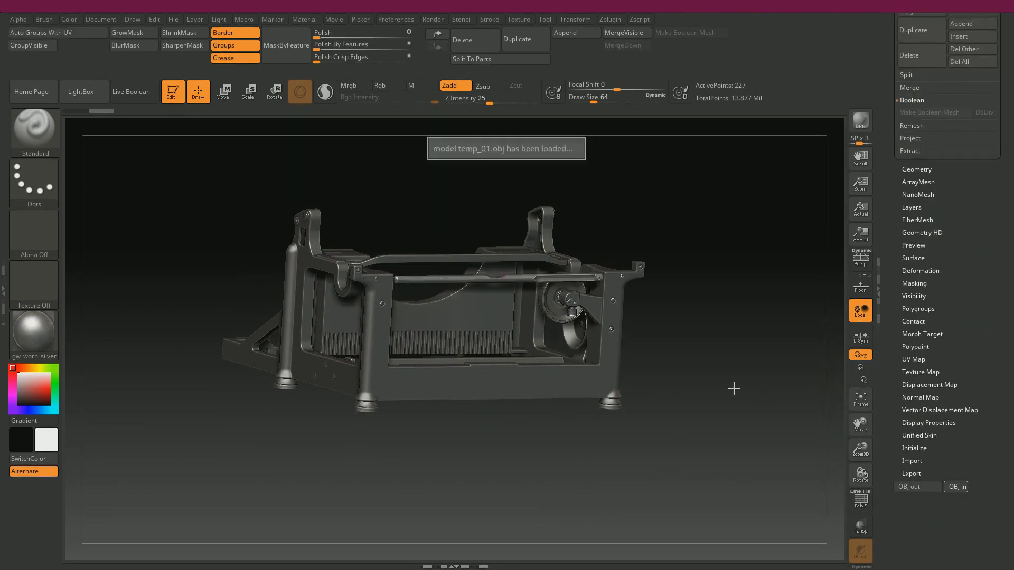
Step: Show the polyframe on the rod and create its polygroups automatically from the UV shells
{"action": "mouse_move", "coordinate": [722, 335]}
{"action": "left_mouse_down"}
{"action": "mouse_move", "coordinate": [701, 338]}
{"action": "mouse_move", "coordinate": [707, 326]}
{"action": "mouse_move", "coordinate": [734, 358]}
{"action": "mouse_move", "coordinate": [737, 396]}
{"action": "mouse_move", "coordinate": [664, 333]}
{"action": "left_mouse_up"}
{"action": "key", "text": "shift+f"}
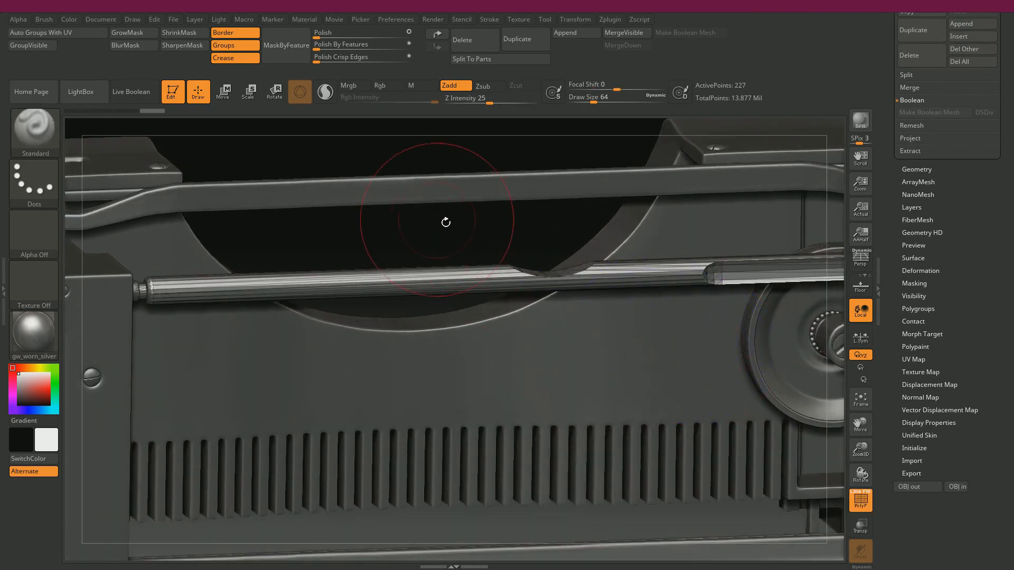
{"action": "left_click_drag", "start_coordinate": [457, 235], "coordinate": [455, 237]}
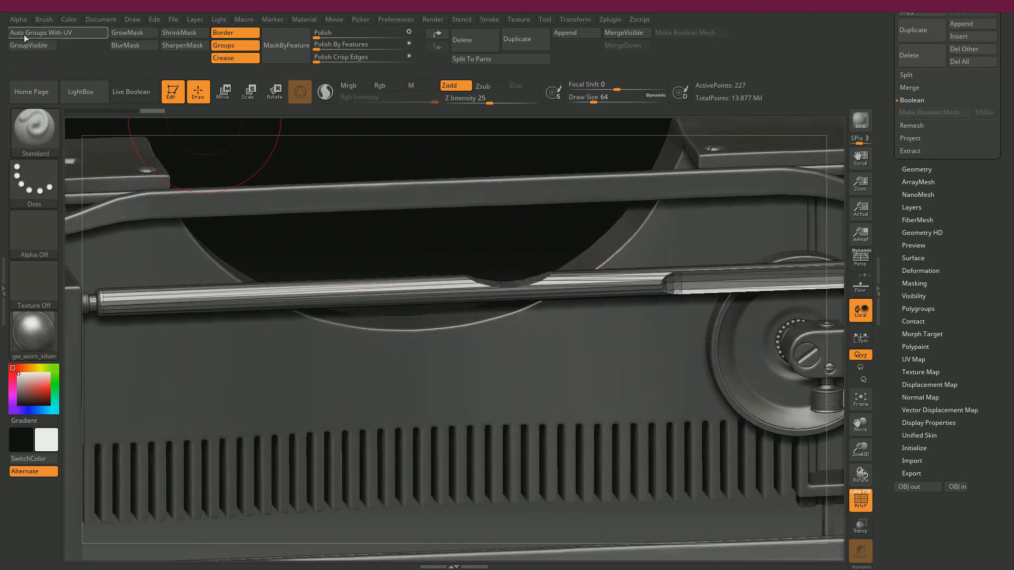
{"action": "left_click", "coordinate": [40, 35]}
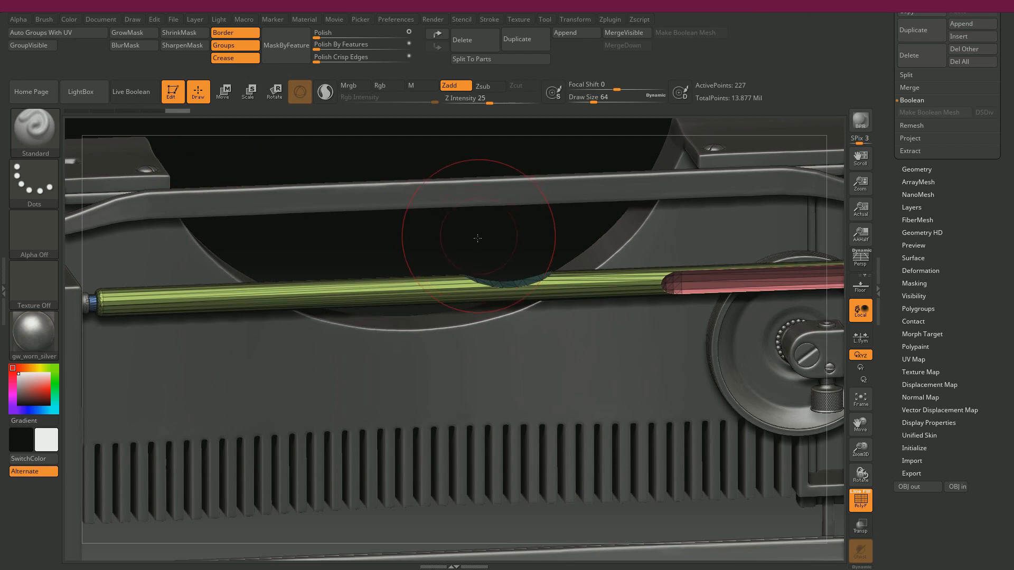
{"action": "left_click_drag", "start_coordinate": [477, 238], "coordinate": [488, 243]}
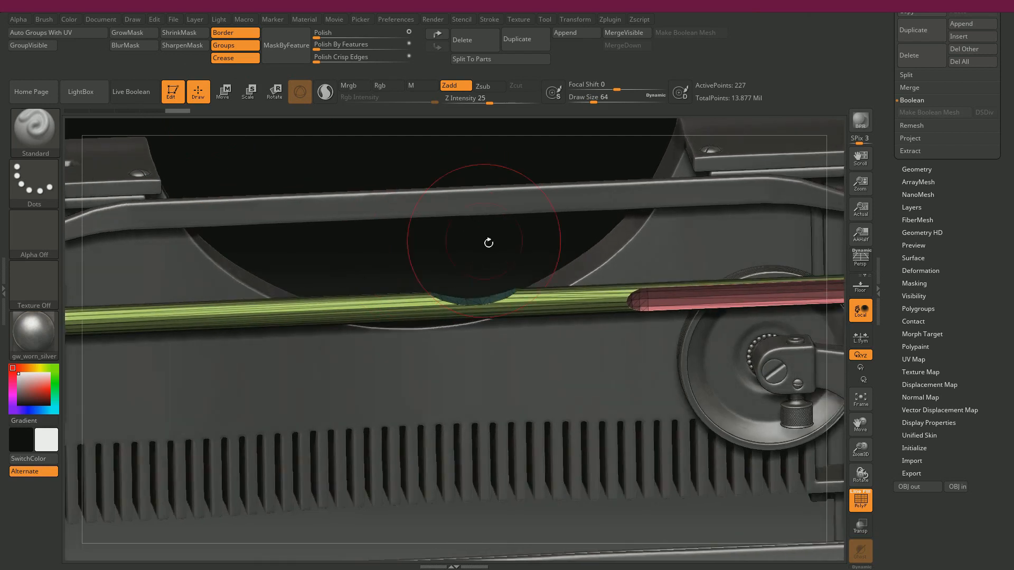
Step: Try remeshing the rod with DynaMesh at resolution 128 and at resolution 712, undoing each attempt
{"action": "left_click", "coordinate": [913, 170]}
{"action": "left_click_drag", "start_coordinate": [892, 207], "coordinate": [893, 288]}
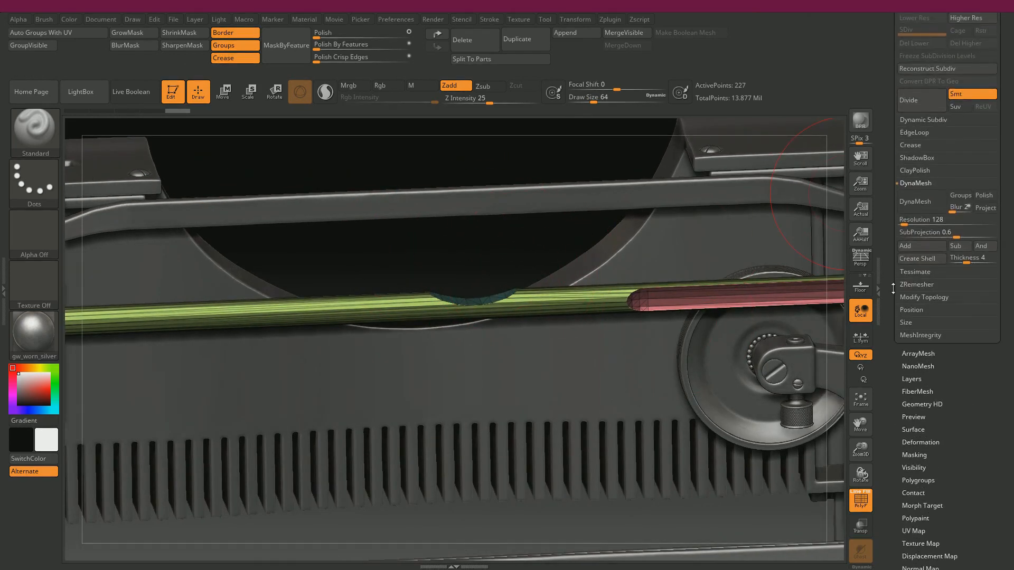
{"action": "left_click", "coordinate": [912, 203]}
{"action": "key", "text": "ctrl+z"}
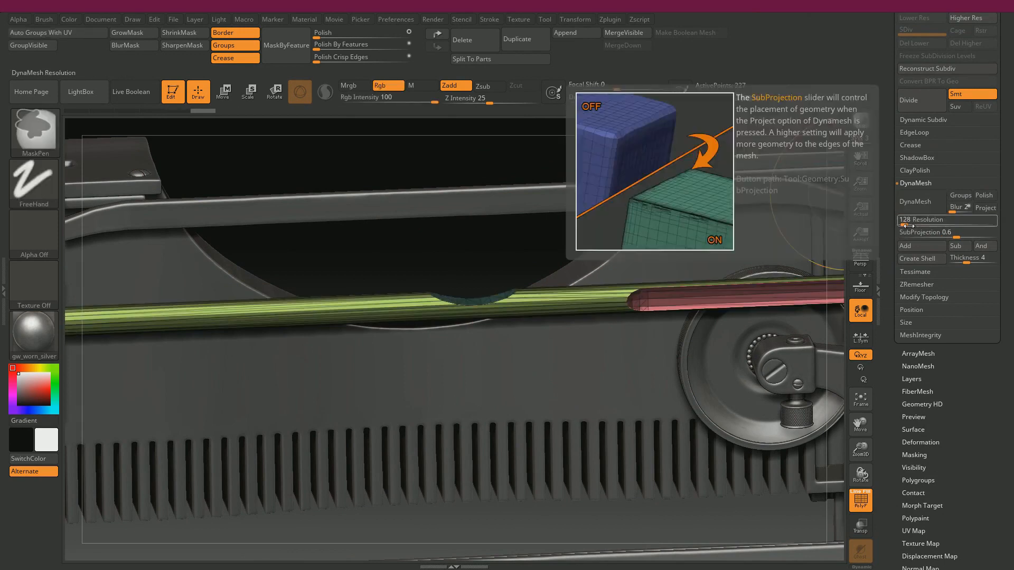
{"action": "left_click_drag", "start_coordinate": [907, 226], "coordinate": [918, 225]}
{"action": "left_click", "coordinate": [916, 208]}
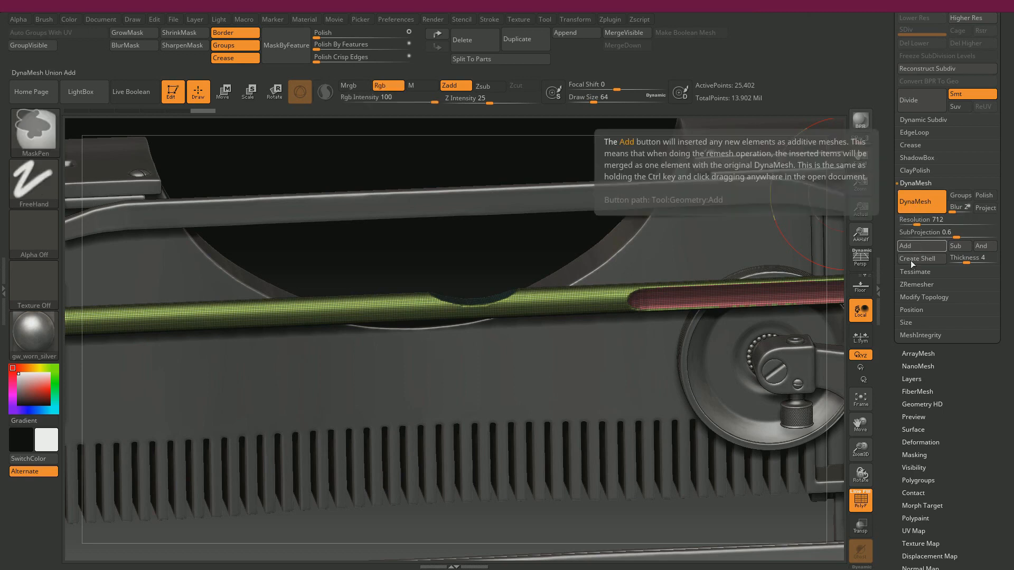
{"action": "key", "text": "ctrl+z"}
Step: Remesh the rod with DynaMesh at resolution 1232 and hide the polyframe
{"action": "left_click_drag", "start_coordinate": [917, 225], "coordinate": [929, 225]}
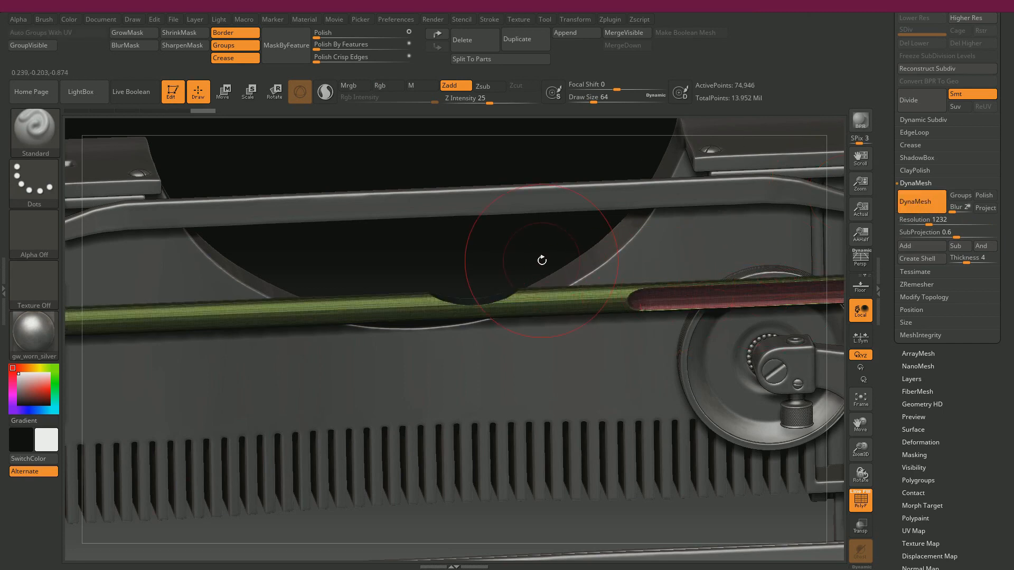
{"action": "key", "text": "shift+f"}
{"action": "key", "text": "ctrl"}
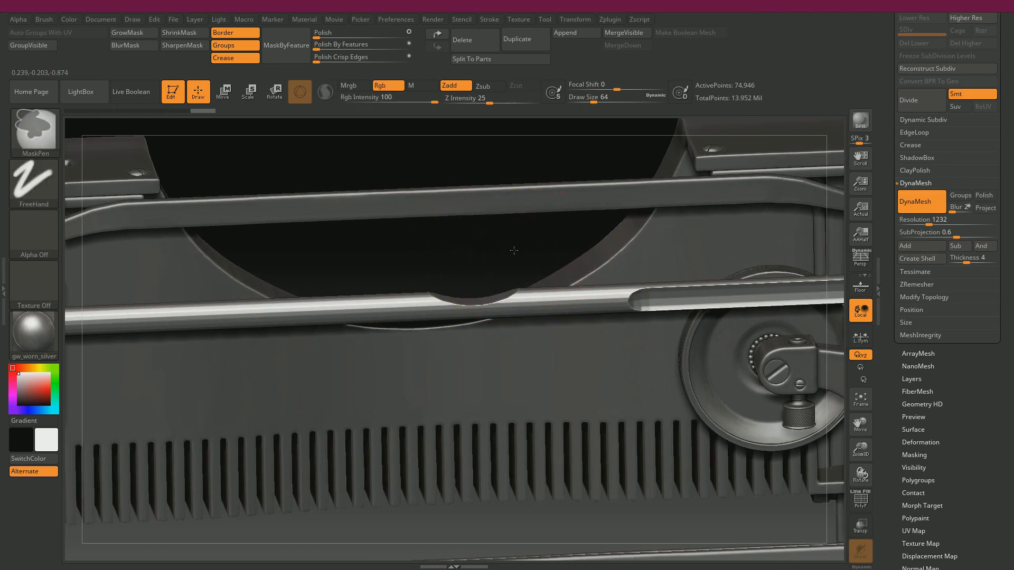
{"action": "right_click_drag", "start_coordinate": [514, 250], "coordinate": [541, 260], "text": "ctrl"}
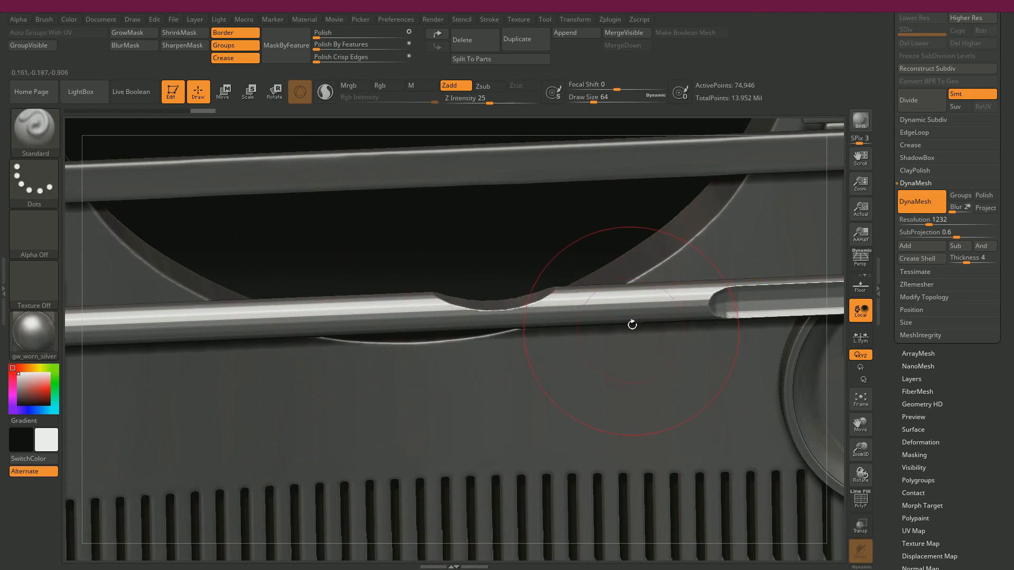
Step: Smooth the rod's surface and facets with light passes of Polish By Features
{"action": "left_click", "coordinate": [316, 45]}
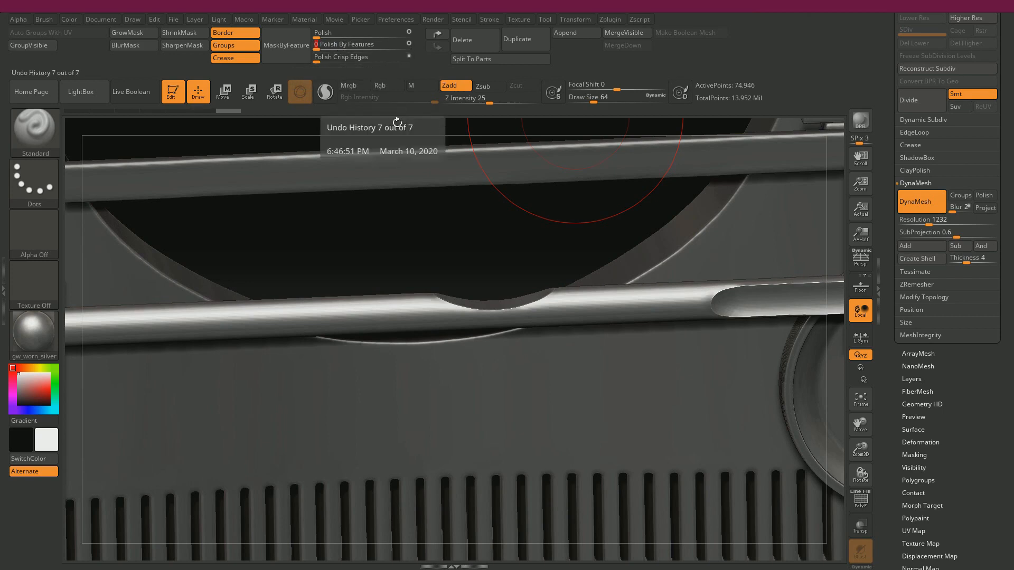
{"action": "left_click_drag", "start_coordinate": [446, 237], "coordinate": [423, 238]}
{"action": "left_click_drag", "start_coordinate": [403, 195], "coordinate": [433, 240], "text": "alt"}
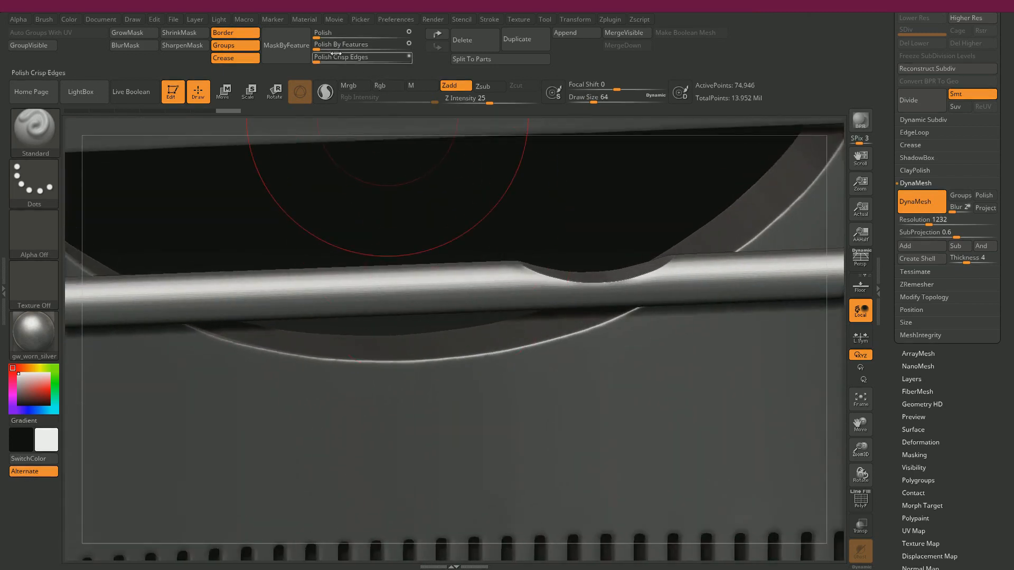
{"action": "left_click_drag", "start_coordinate": [329, 46], "coordinate": [328, 49]}
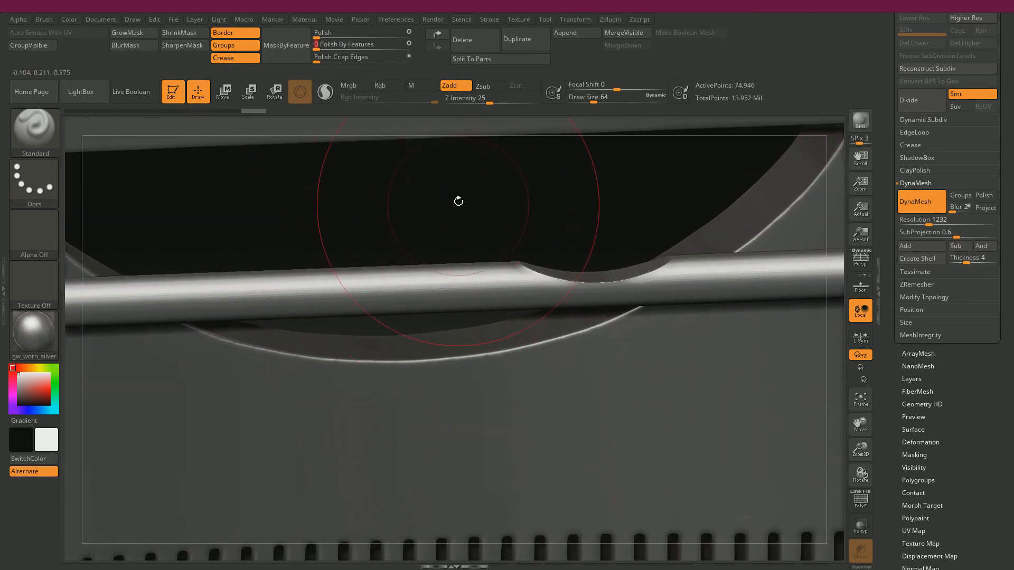
{"action": "left_click", "coordinate": [332, 45]}
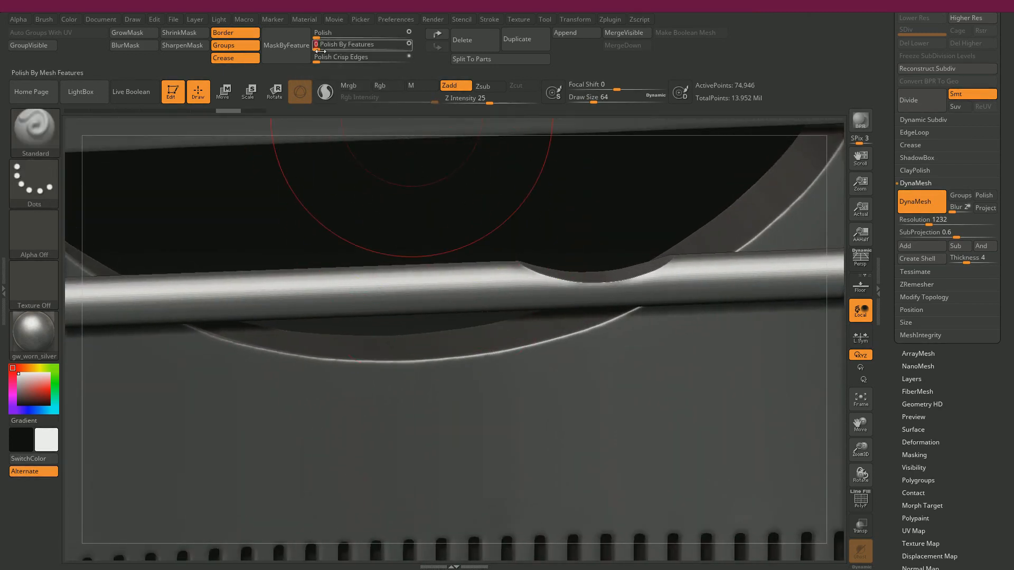
{"action": "right_click_drag", "start_coordinate": [466, 192], "coordinate": [458, 186], "text": "ctrl"}
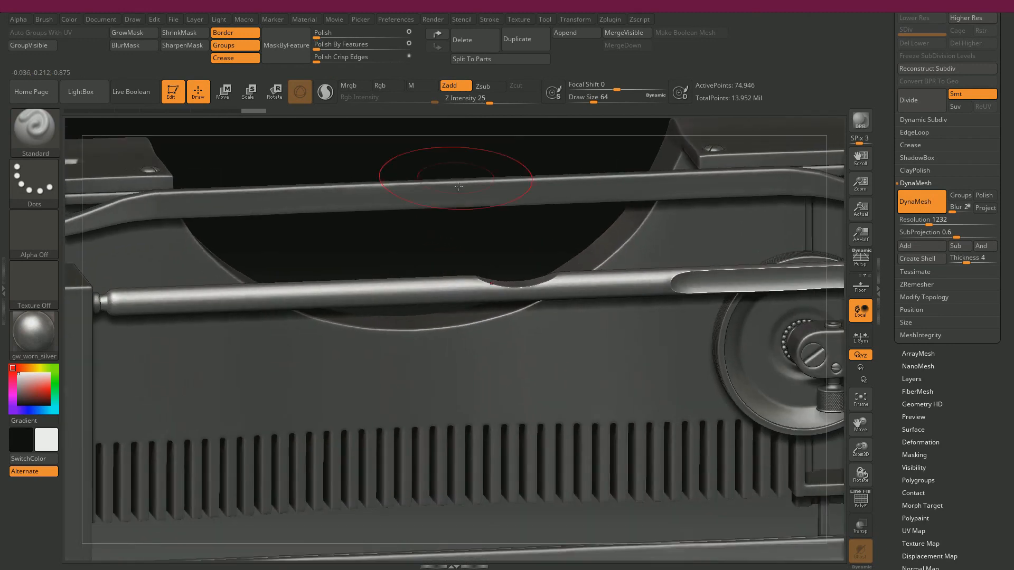
{"action": "mouse_move", "coordinate": [431, 236]}
{"action": "right_mouse_down", "text": "ctrl"}
{"action": "mouse_move", "coordinate": [392, 234]}
{"action": "mouse_move", "coordinate": [350, 138]}
{"action": "right_mouse_up", "text": "ctrl"}
Step: Mask the rod by features with Border and Crease off and only Groups on, blur the mask and invert it
{"action": "left_click", "coordinate": [228, 33]}
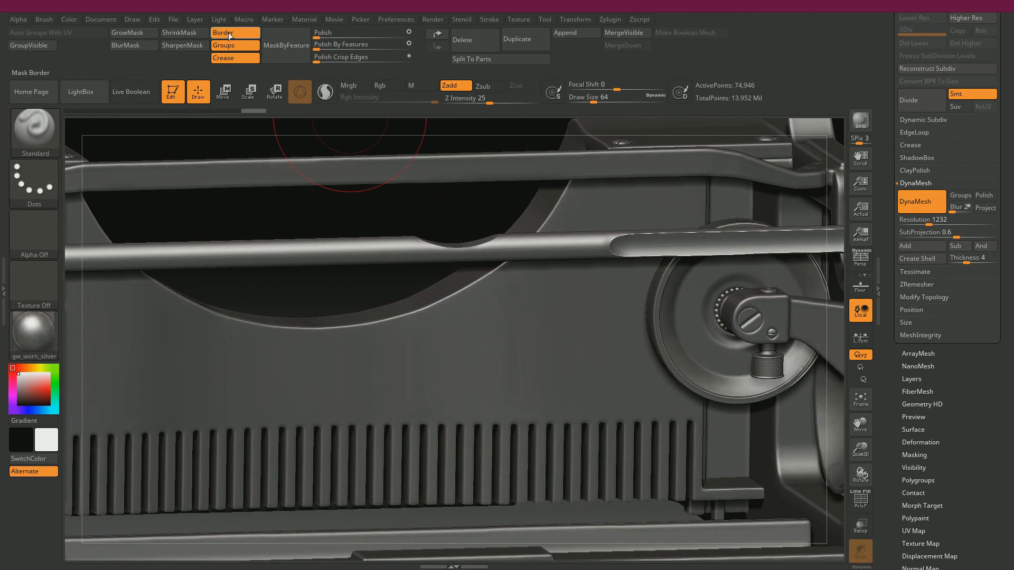
{"action": "left_click", "coordinate": [232, 58]}
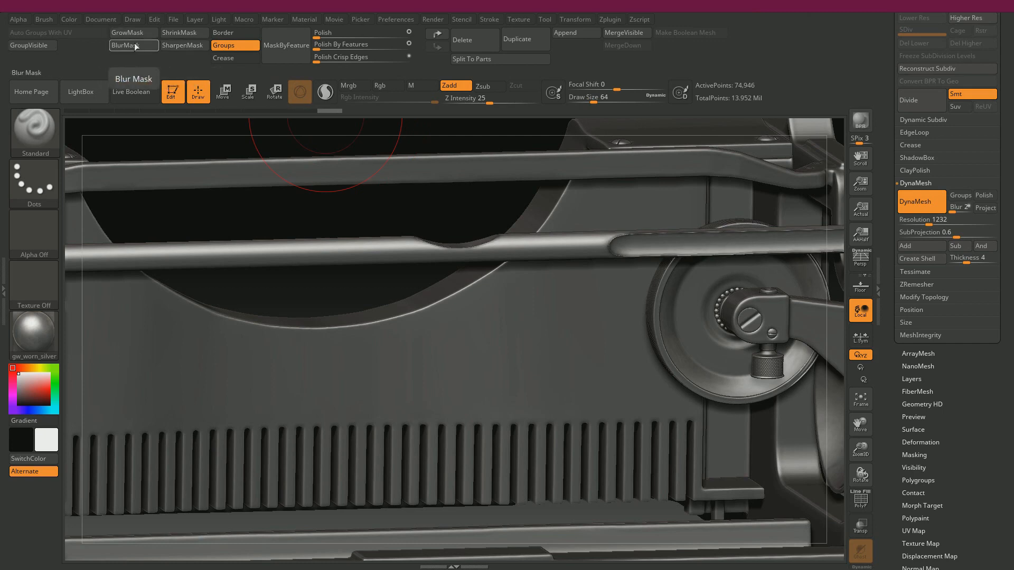
{"action": "left_click_drag", "start_coordinate": [369, 192], "coordinate": [564, 319]}
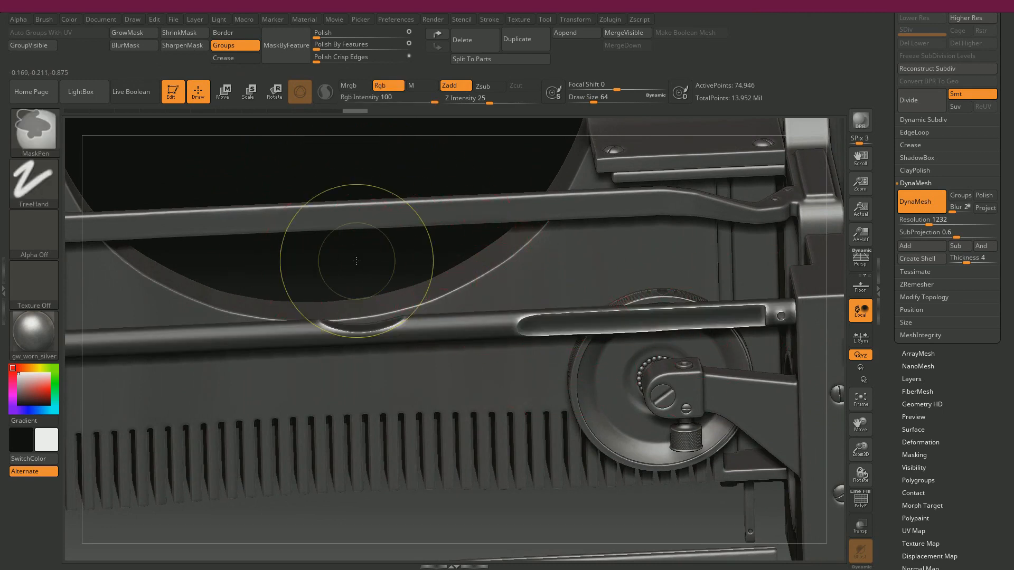
{"action": "mouse_move", "coordinate": [389, 245]}
{"action": "left_mouse_down"}
{"action": "mouse_move", "coordinate": [378, 257]}
{"action": "mouse_move", "coordinate": [401, 143]}
{"action": "left_mouse_up"}
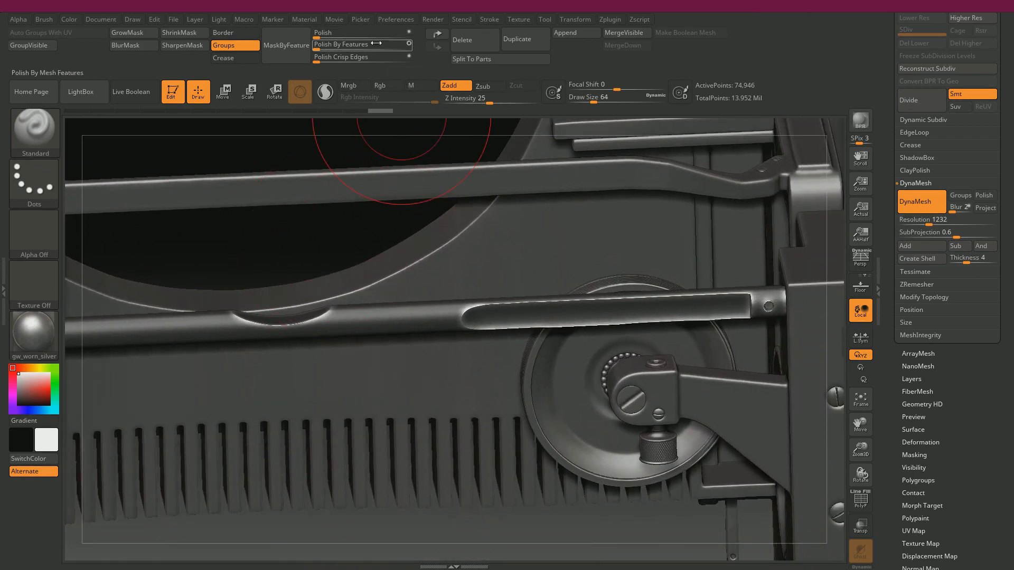
Step: Soften the unmasked slot and notch edges with a Polish pass and clear the mask
{"action": "left_click_drag", "start_coordinate": [409, 35], "coordinate": [318, 37]}
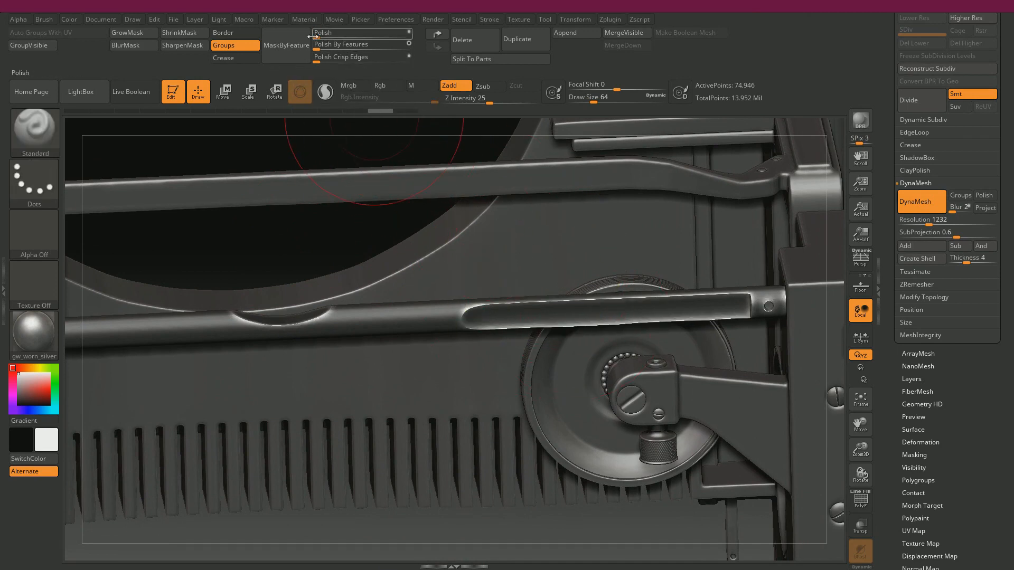
{"action": "left_click", "coordinate": [317, 40]}
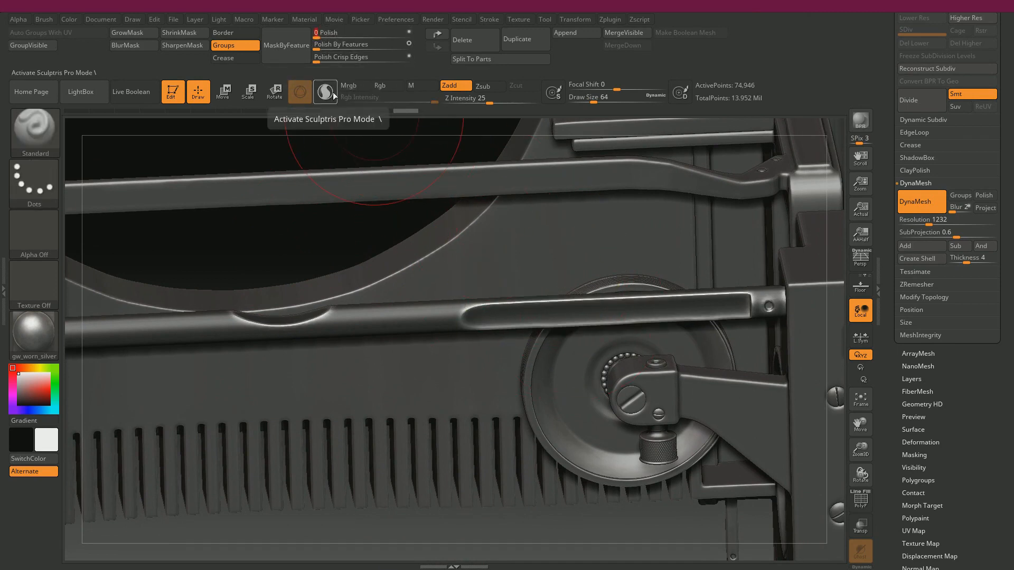
{"action": "left_click_drag", "start_coordinate": [324, 237], "coordinate": [333, 210], "text": "ctrl"}
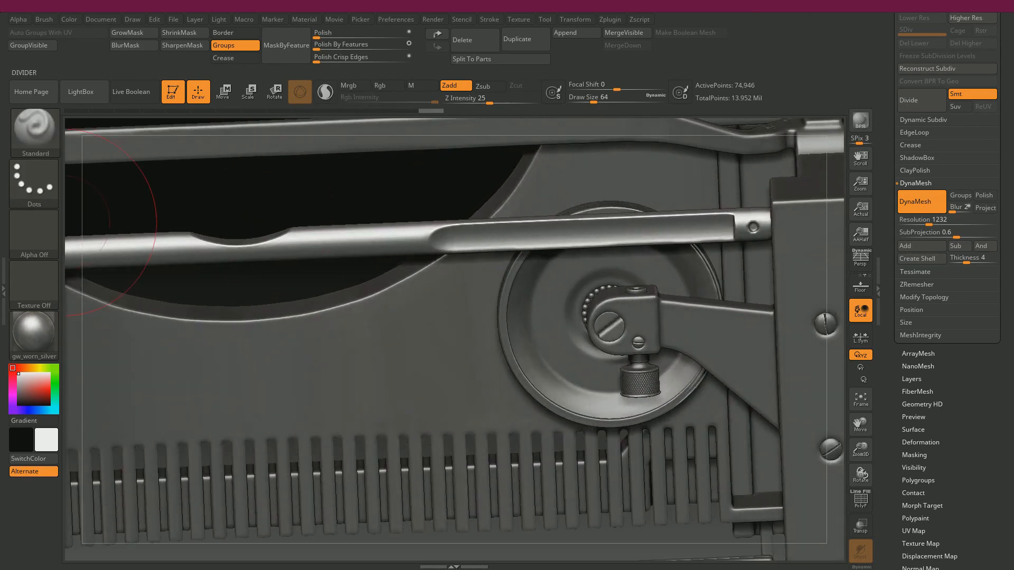
Step: Switch to the reference photos, examine the long rod at the rear of the typewriter, and move the photos aside
{"action": "key", "text": "alt+Tab"}
{"action": "scroll", "coordinate": [191, 211], "scroll_direction": "down", "scroll_amount": 6}
{"action": "middle_click_drag", "start_coordinate": [191, 211], "coordinate": [394, 180]}
{"action": "middle_click_drag", "start_coordinate": [416, 261], "coordinate": [244, 128]}
{"action": "scroll", "coordinate": [375, 306], "scroll_direction": "up", "scroll_amount": 10}
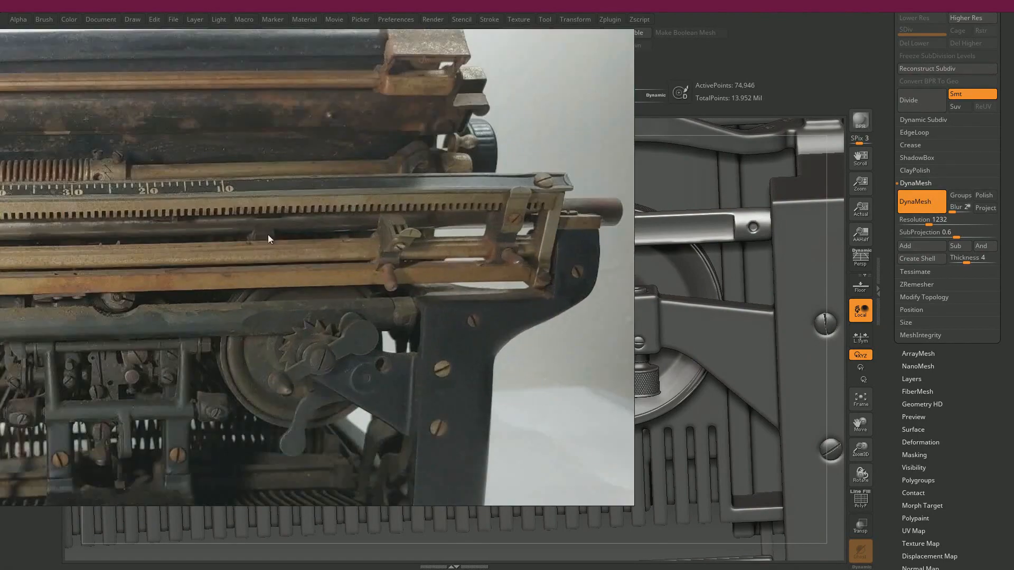
{"action": "middle_click_drag", "start_coordinate": [268, 239], "coordinate": [486, 267]}
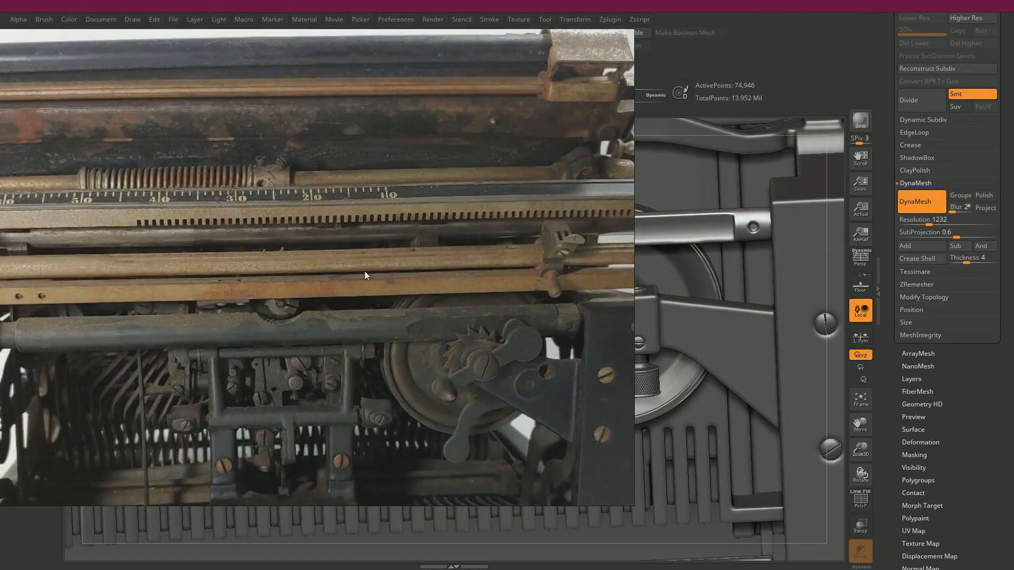
{"action": "scroll", "coordinate": [343, 268], "scroll_direction": "down", "scroll_amount": 11}
{"action": "middle_click_drag", "start_coordinate": [283, 259], "coordinate": [407, 338]}
{"action": "scroll", "coordinate": [407, 338], "scroll_direction": "up", "scroll_amount": 6}
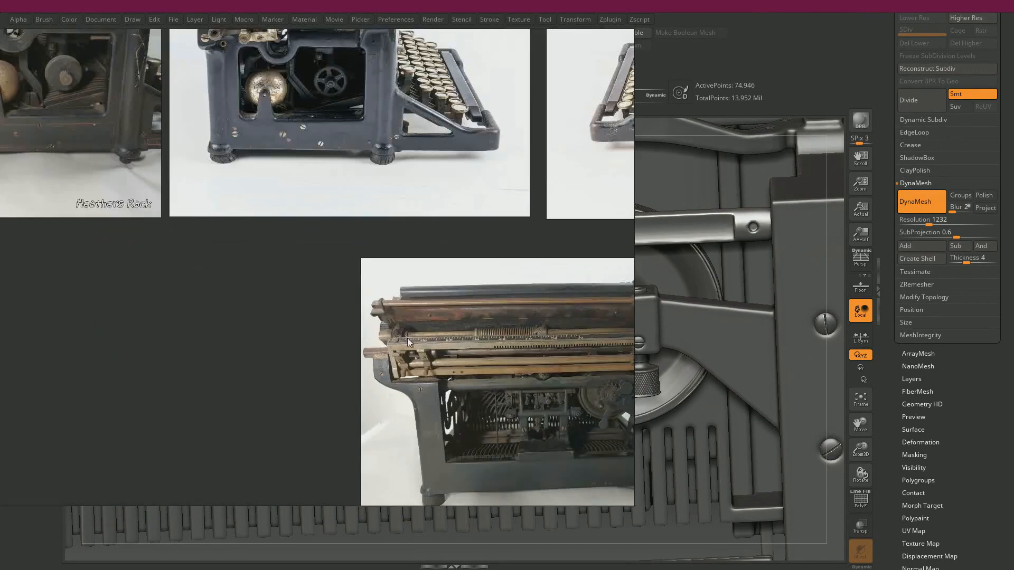
{"action": "scroll", "coordinate": [474, 362], "scroll_direction": "up", "scroll_amount": 6}
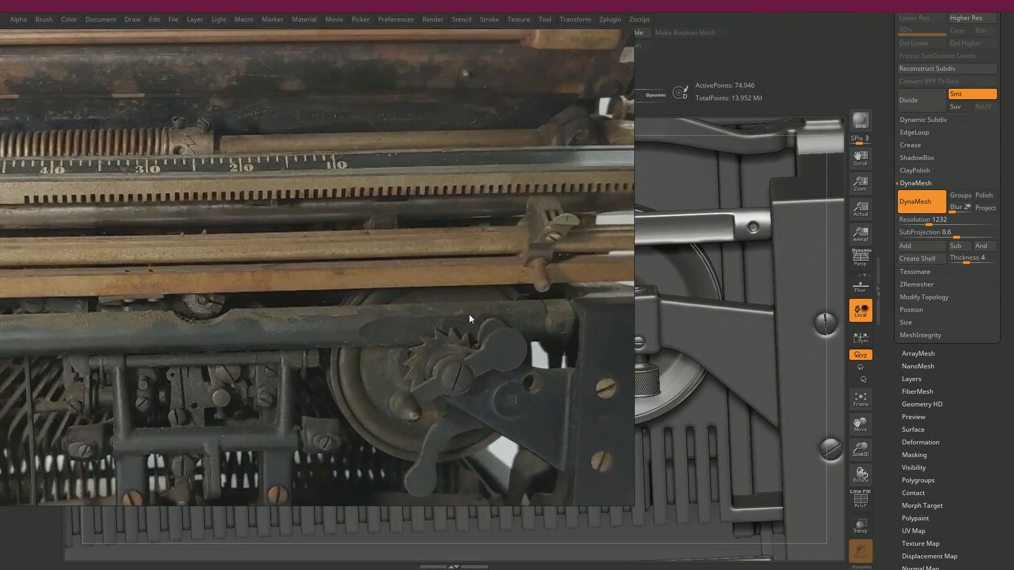
{"action": "right_click_drag", "start_coordinate": [469, 315], "coordinate": [1, 264]}
Step: Step back in the undo history to the blurred group mask before the edge polish, and invert it again
{"action": "left_click_drag", "start_coordinate": [440, 198], "coordinate": [429, 202]}
{"action": "left_click", "coordinate": [430, 201], "text": "ctrl"}
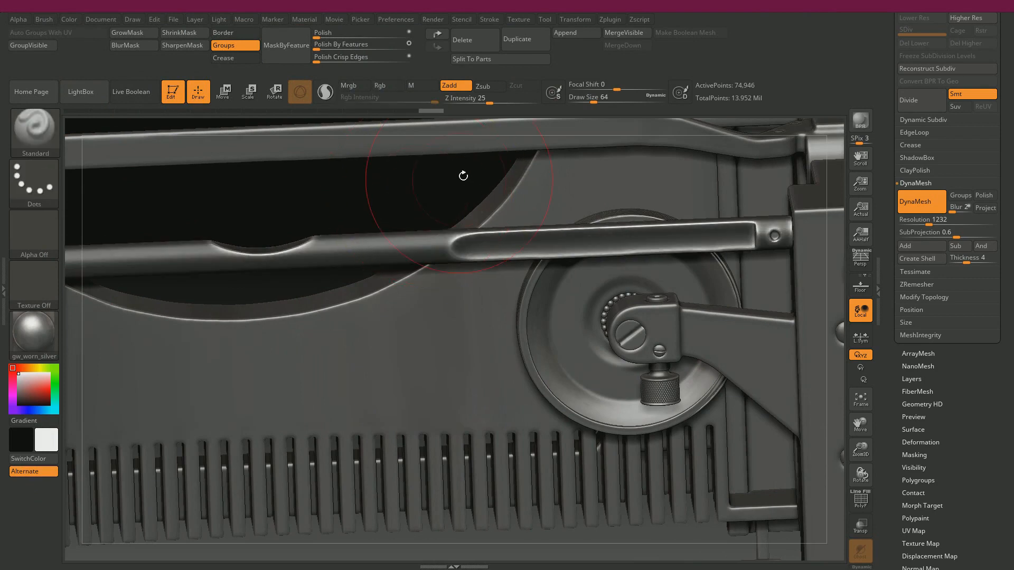
{"action": "left_click", "coordinate": [430, 195], "text": "ctrl"}
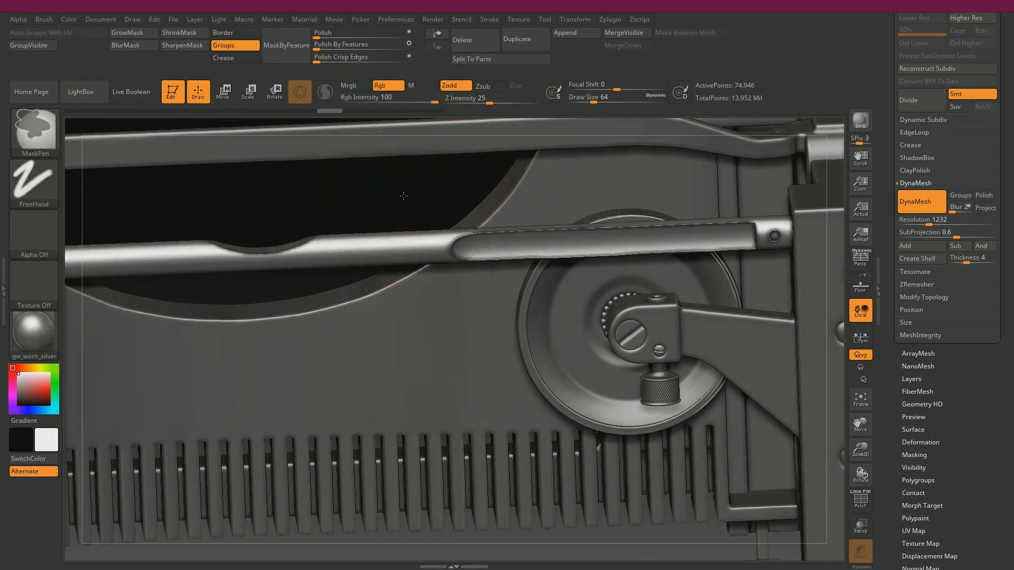
{"action": "left_click", "coordinate": [403, 194], "text": "ctrl"}
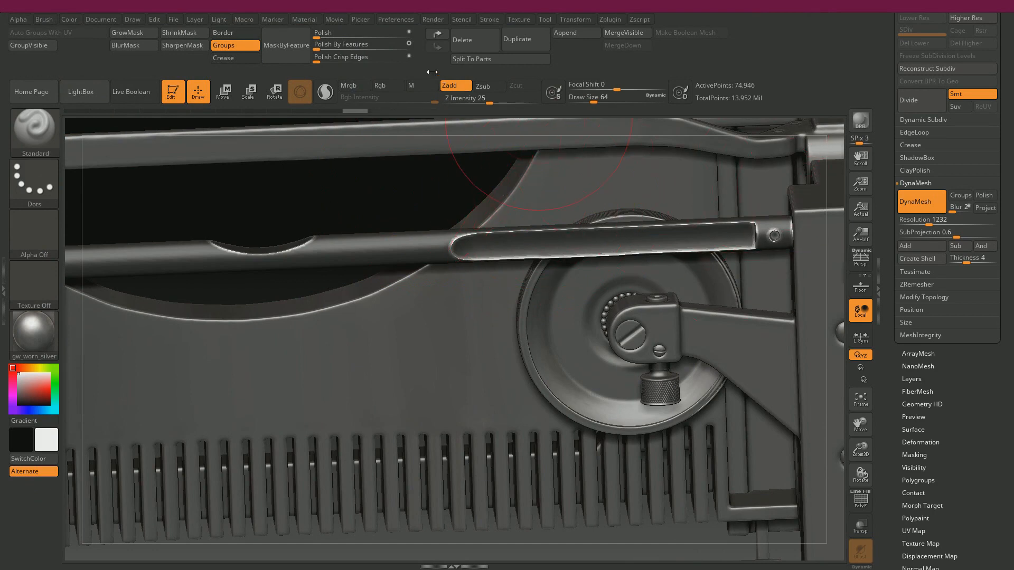
Step: Polish the unmasked slot and notch edges of the rod, clear the mask and try a Polish By Features pass
{"action": "left_click_drag", "start_coordinate": [317, 38], "coordinate": [317, 38]}
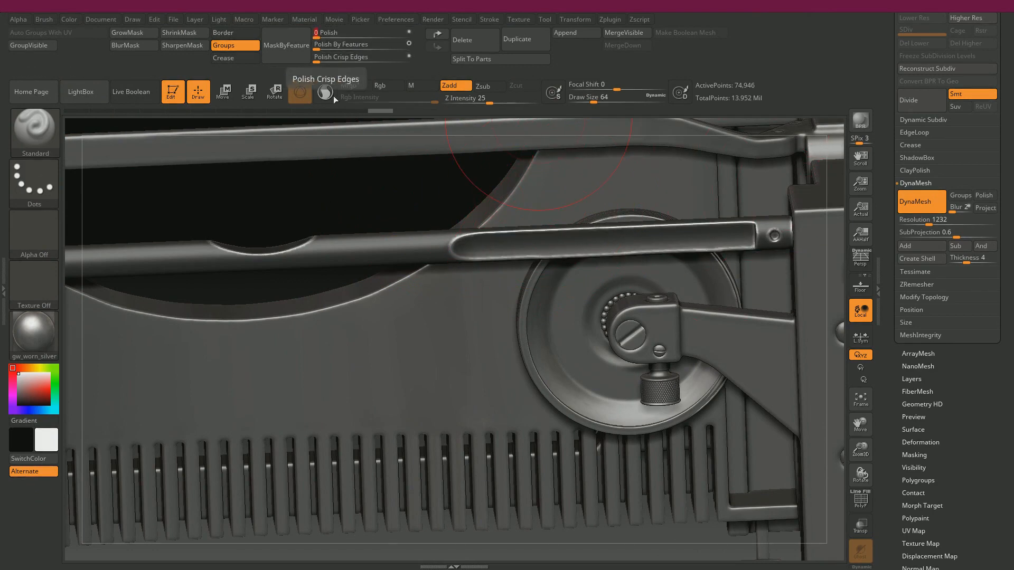
{"action": "left_click_drag", "start_coordinate": [382, 197], "coordinate": [370, 178], "text": "ctrl"}
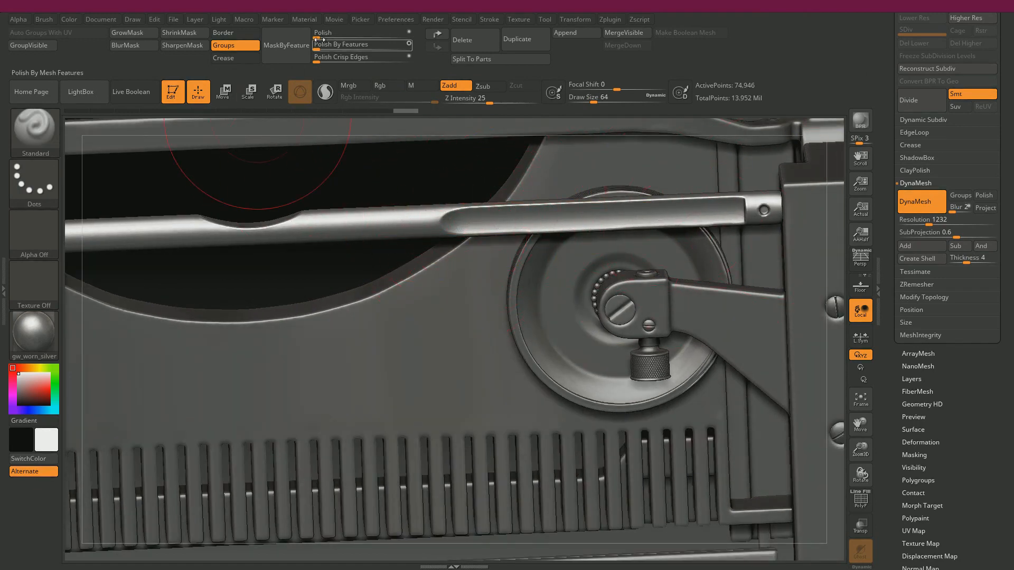
{"action": "left_click_drag", "start_coordinate": [319, 39], "coordinate": [315, 42]}
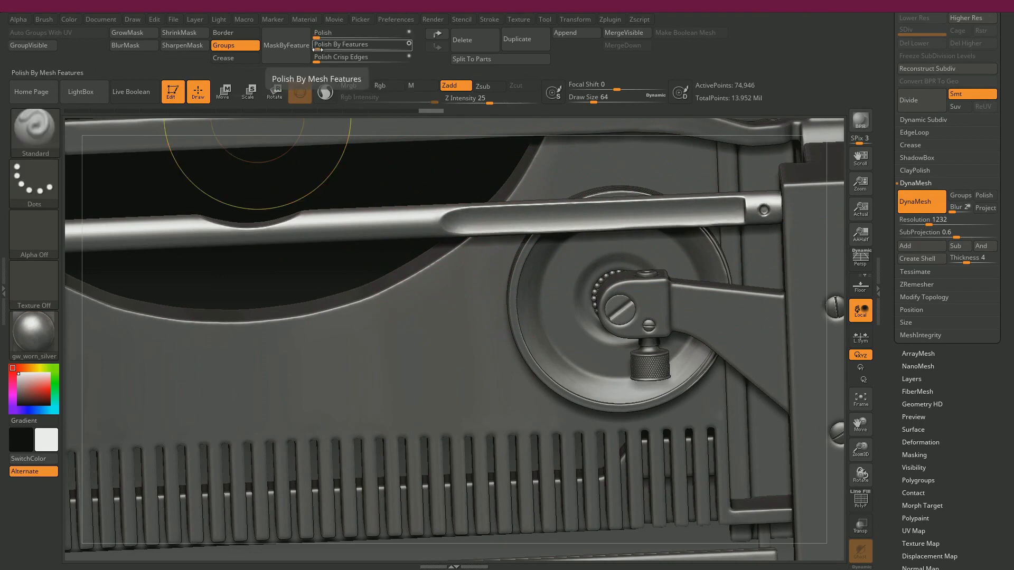
Step: Examine the polished rod along its length, checking the slot, notch and end hole from the rear and at an angle
{"action": "left_click_drag", "start_coordinate": [388, 162], "coordinate": [310, 120]}
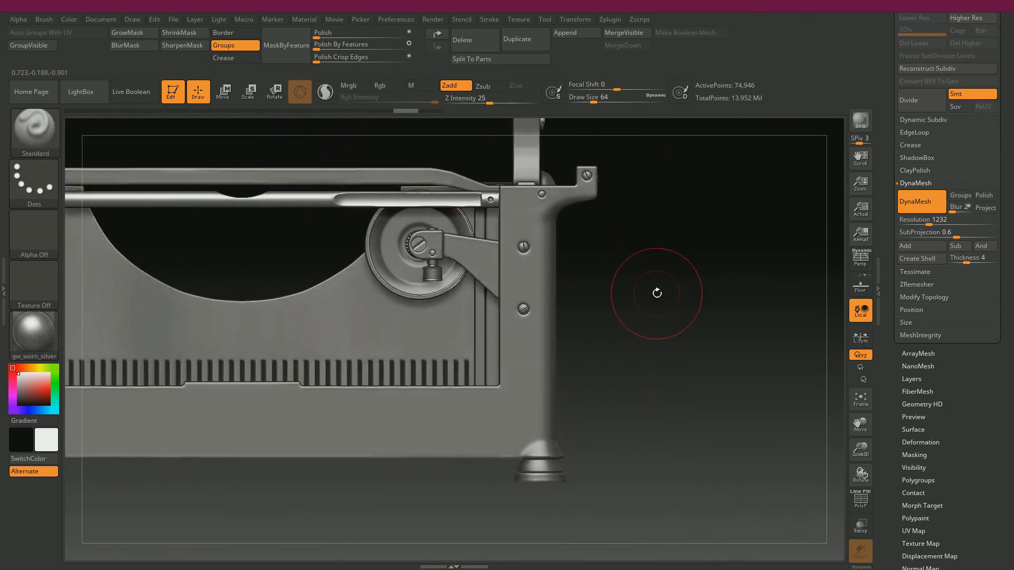
{"action": "left_click_drag", "start_coordinate": [685, 309], "coordinate": [678, 417], "text": "alt"}
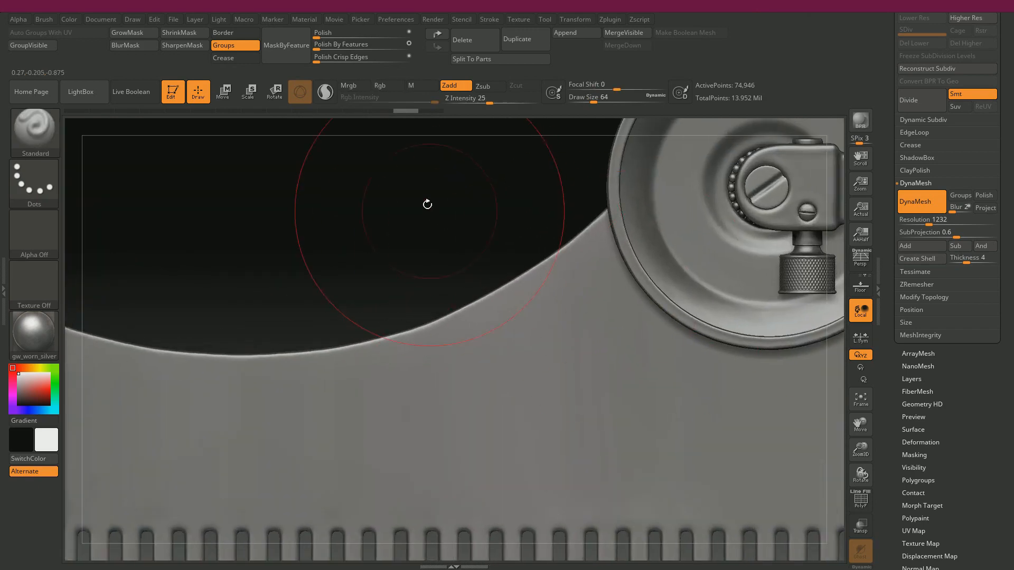
{"action": "left_click_drag", "start_coordinate": [400, 209], "coordinate": [216, 416], "text": "alt"}
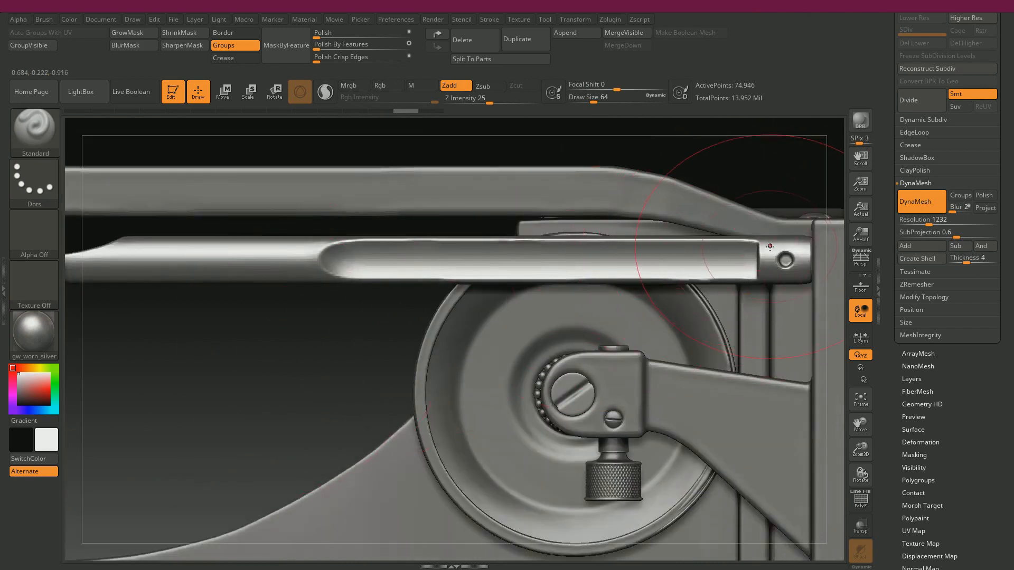
{"action": "left_click_drag", "start_coordinate": [263, 322], "coordinate": [254, 266], "text": "alt"}
{"action": "mouse_move", "coordinate": [388, 203]}
{"action": "left_mouse_down", "text": "alt"}
{"action": "mouse_move", "coordinate": [821, 197]}
{"action": "mouse_move", "coordinate": [471, 179]}
{"action": "mouse_move", "coordinate": [137, 330]}
{"action": "left_mouse_up", "text": "alt"}
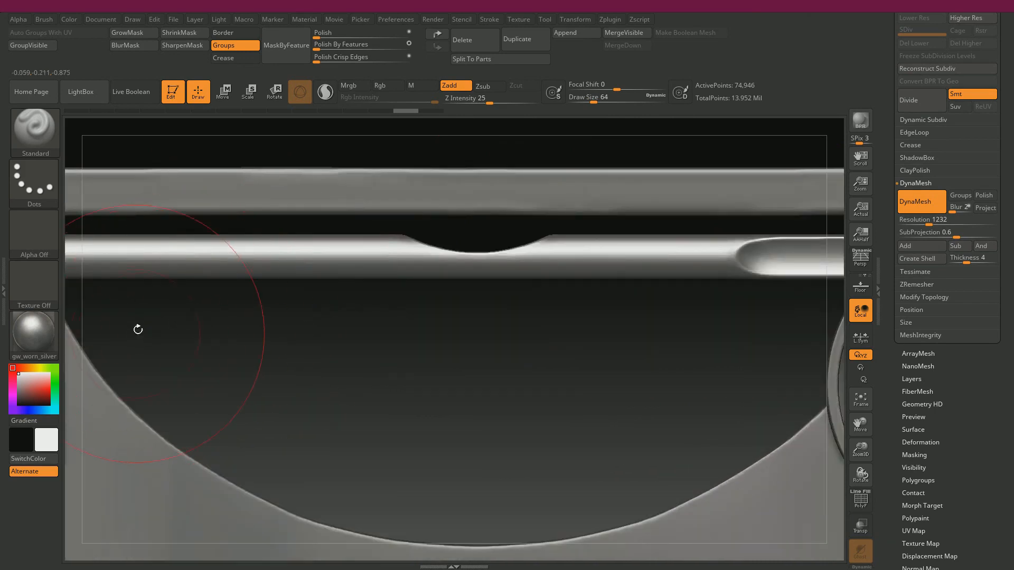
{"action": "left_click_drag", "start_coordinate": [263, 358], "coordinate": [260, 286], "text": "alt"}
{"action": "left_click_drag", "start_coordinate": [362, 224], "coordinate": [323, 258]}
{"action": "left_click_drag", "start_coordinate": [420, 256], "coordinate": [445, 165], "text": "alt"}
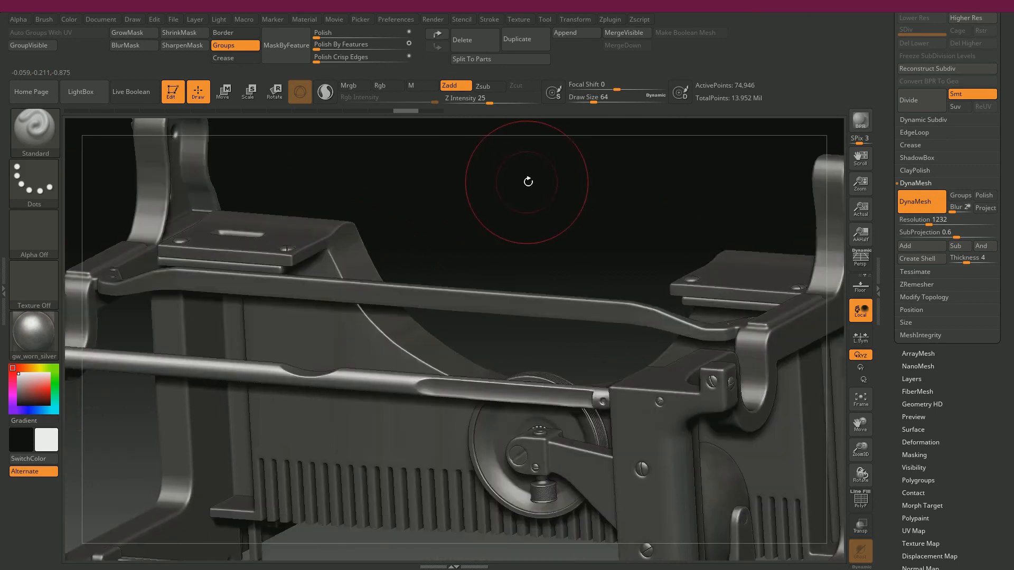
{"action": "left_click_drag", "start_coordinate": [527, 181], "coordinate": [574, 190]}
{"action": "left_click_drag", "start_coordinate": [520, 334], "coordinate": [530, 365], "text": "alt"}
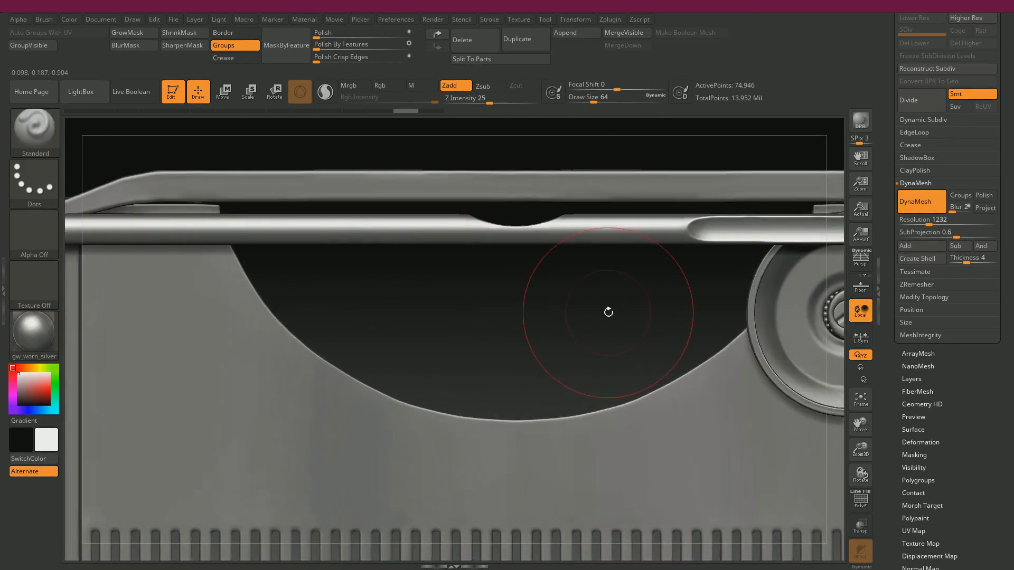
{"action": "left_click_drag", "start_coordinate": [609, 312], "coordinate": [366, 323], "text": "alt"}
Step: Step back through the undo history past the polishing and DynaMesh to the rod's original low-poly mesh
{"action": "key", "text": "ctrl"}
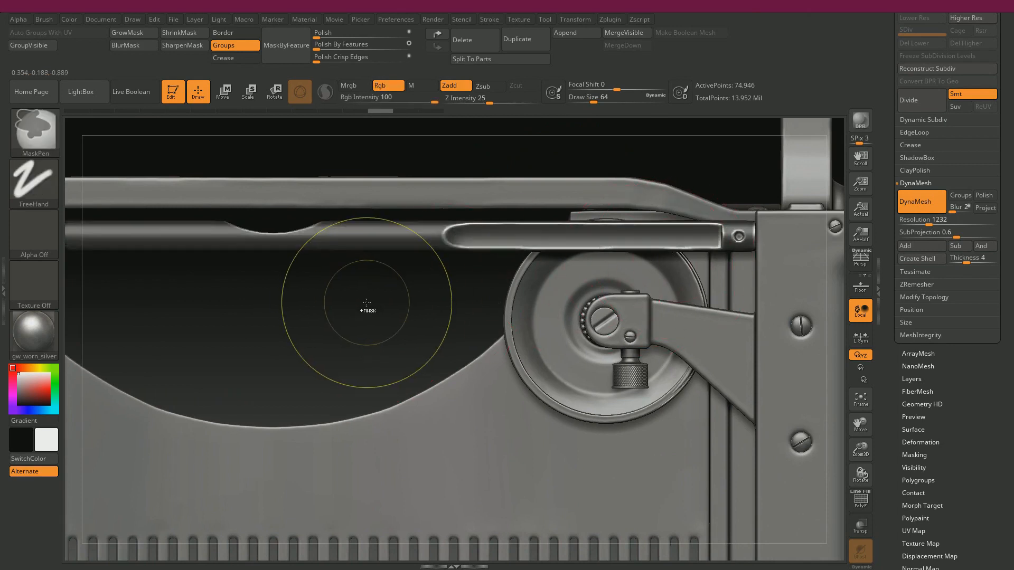
{"action": "key", "text": "ctrl+z"}
{"action": "key", "text": "ctrl+z"}
{"action": "key", "text": "ctrl+z"}
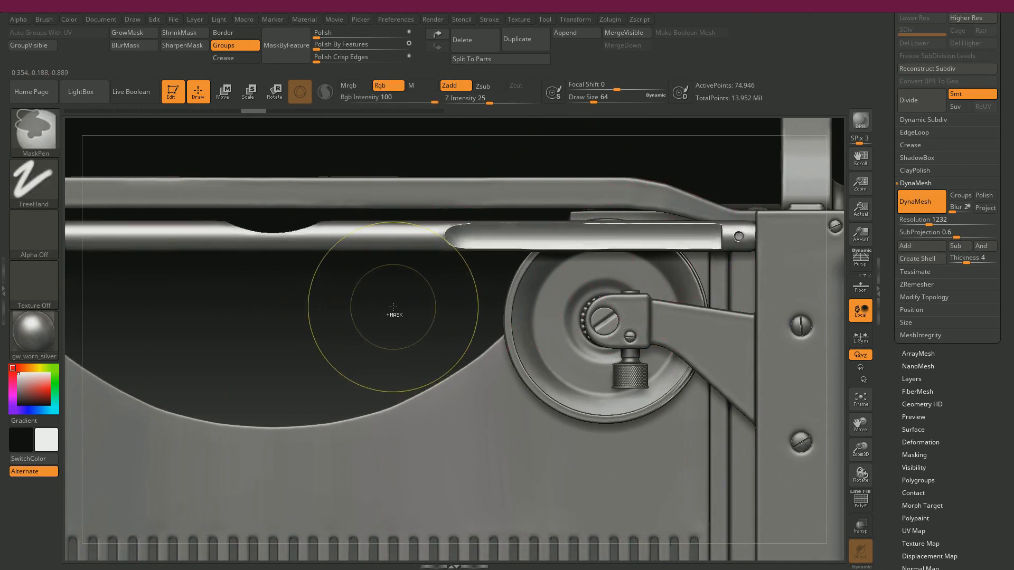
{"action": "key", "text": "ctrl+z"}
{"action": "key", "text": "ctrl+z"}
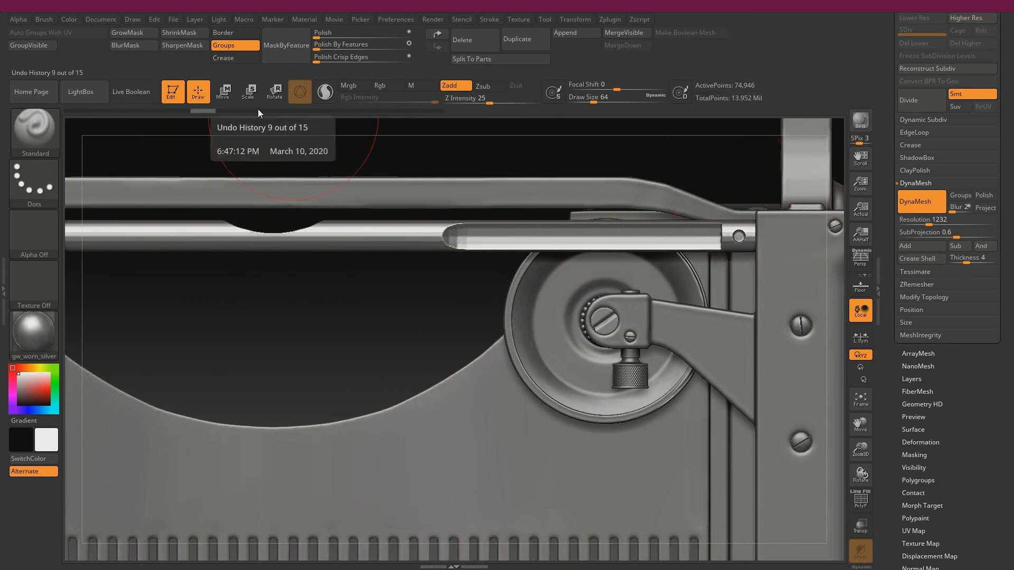
{"action": "left_click_drag", "start_coordinate": [201, 112], "coordinate": [182, 112]}
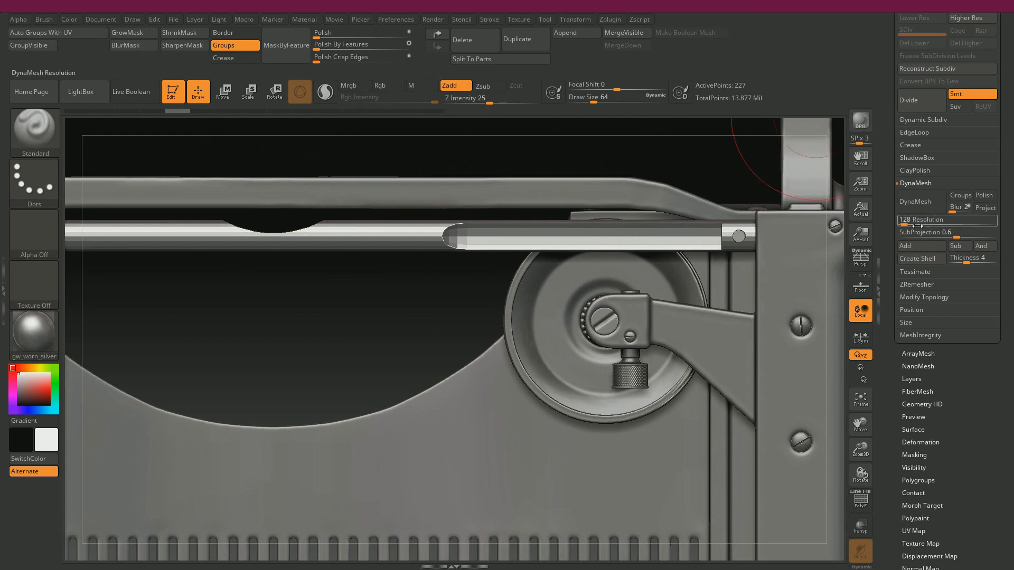
Step: Convert the low-poly rod to DynaMesh at a resolution of 1512
{"action": "left_click_drag", "start_coordinate": [917, 226], "coordinate": [935, 225]}
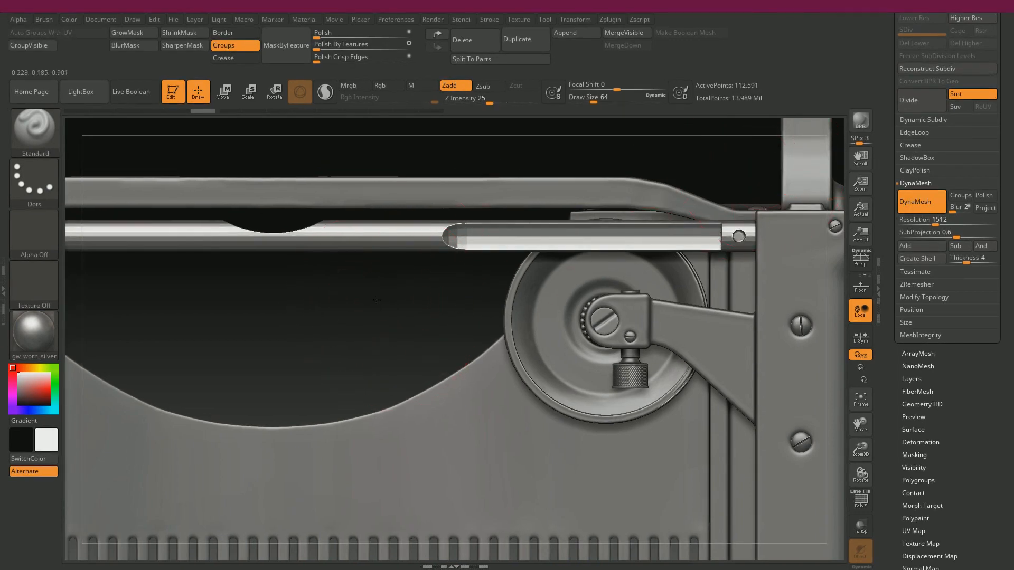
{"action": "mouse_move", "coordinate": [375, 297]}
{"action": "right_mouse_down", "text": "ctrl"}
{"action": "mouse_move", "coordinate": [429, 280]}
{"action": "mouse_move", "coordinate": [434, 296]}
{"action": "right_mouse_up", "text": "ctrl"}
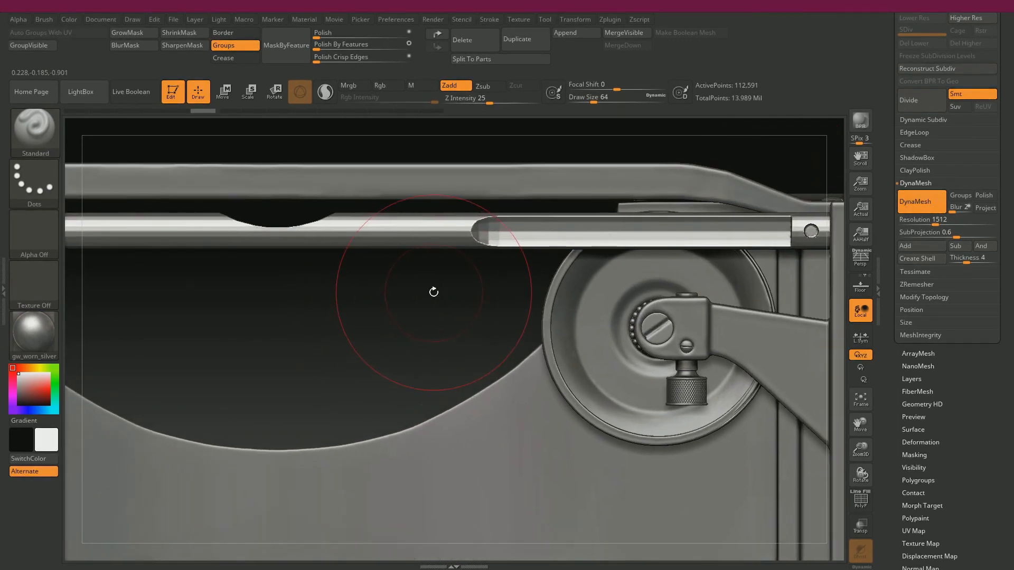
{"action": "key", "text": "shift+f"}
{"action": "key", "text": "shift+f"}
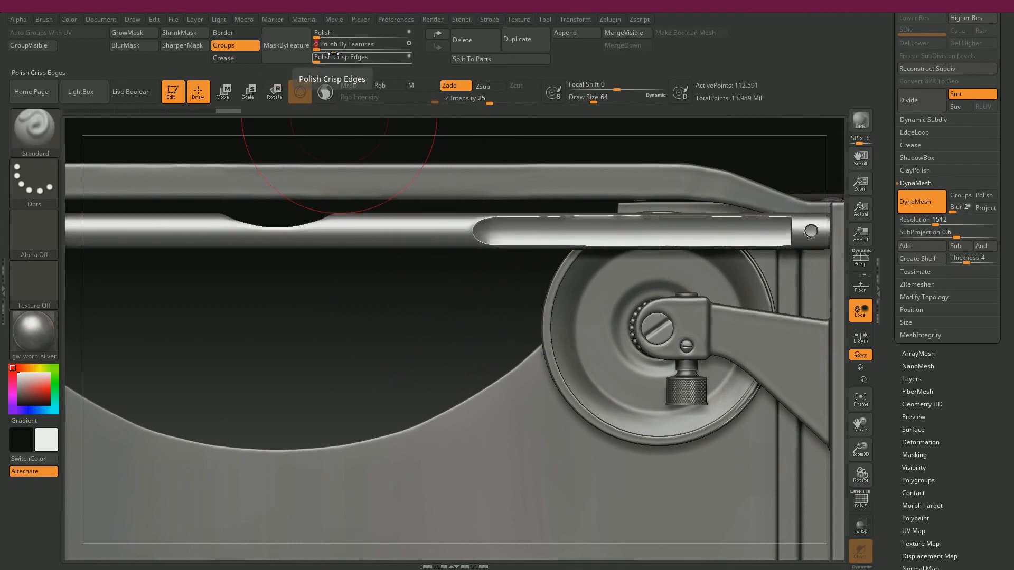
Step: Try light Polish By Features and Polish passes on the DynaMeshed rod
{"action": "key", "text": "ctrl+z"}
{"action": "left_click_drag", "start_coordinate": [318, 52], "coordinate": [323, 53]}
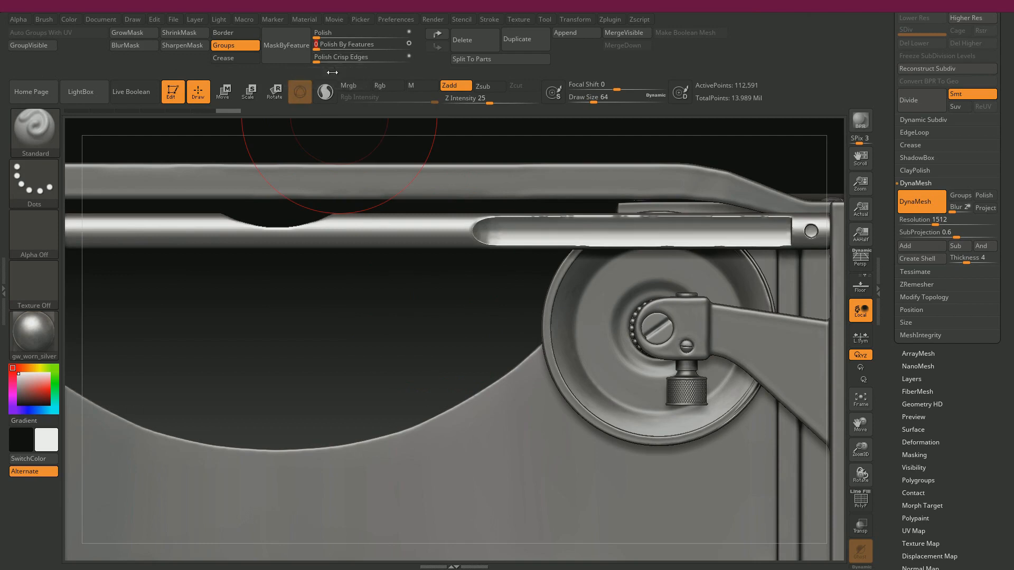
{"action": "key", "text": "ctrl+z"}
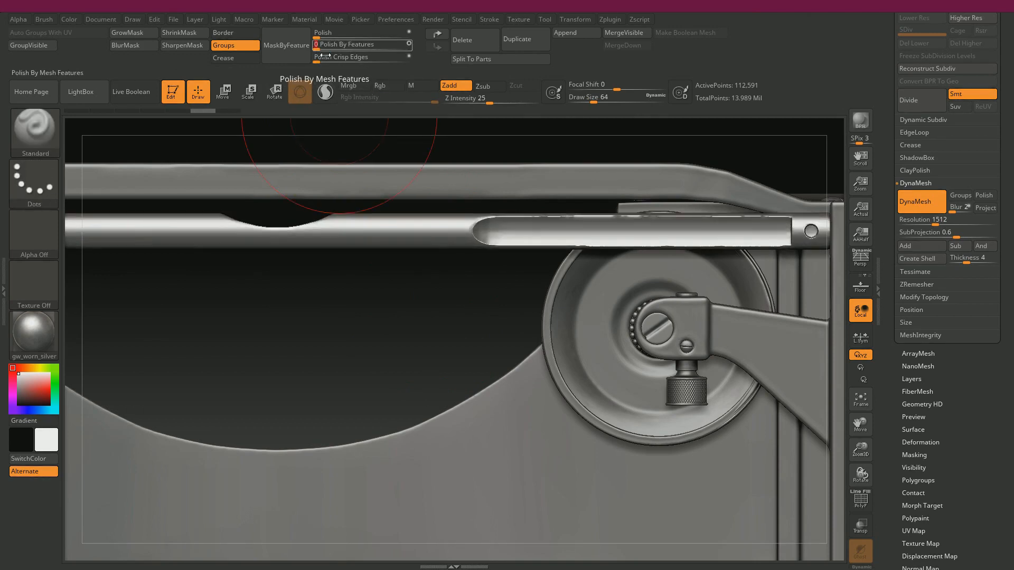
{"action": "key", "text": "ctrl+z"}
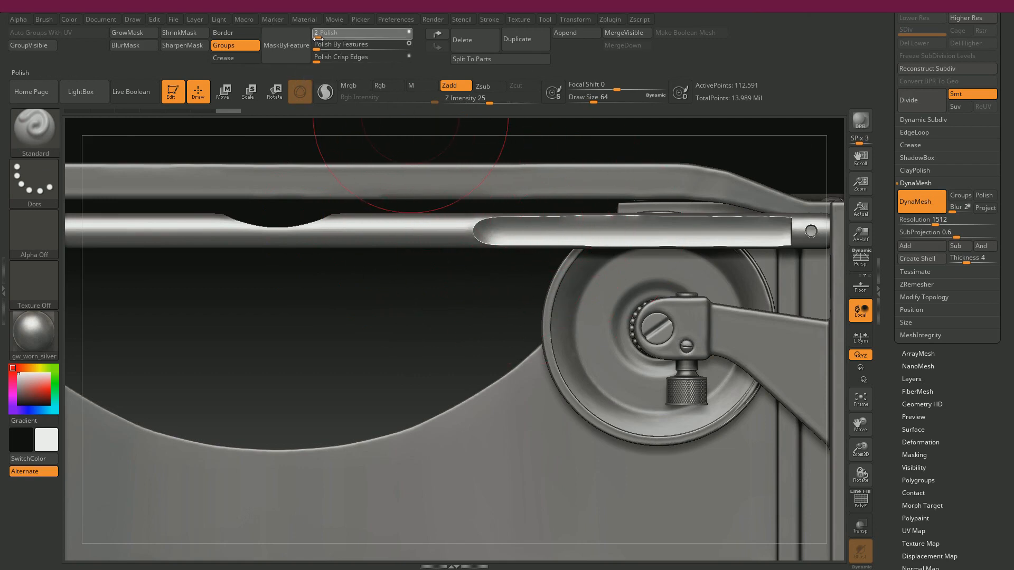
{"action": "left_click_drag", "start_coordinate": [317, 40], "coordinate": [311, 39]}
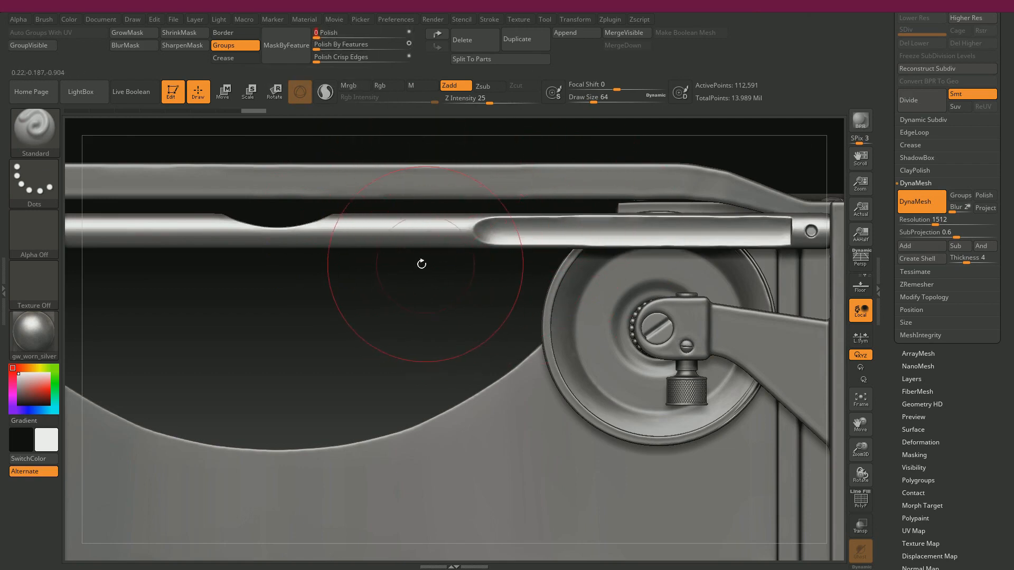
Step: Undo the polish passes back to the unpolished DynaMesh rod
{"action": "key", "text": "ctrl"}
{"action": "right_click_drag", "start_coordinate": [402, 325], "coordinate": [385, 255], "text": "ctrl"}
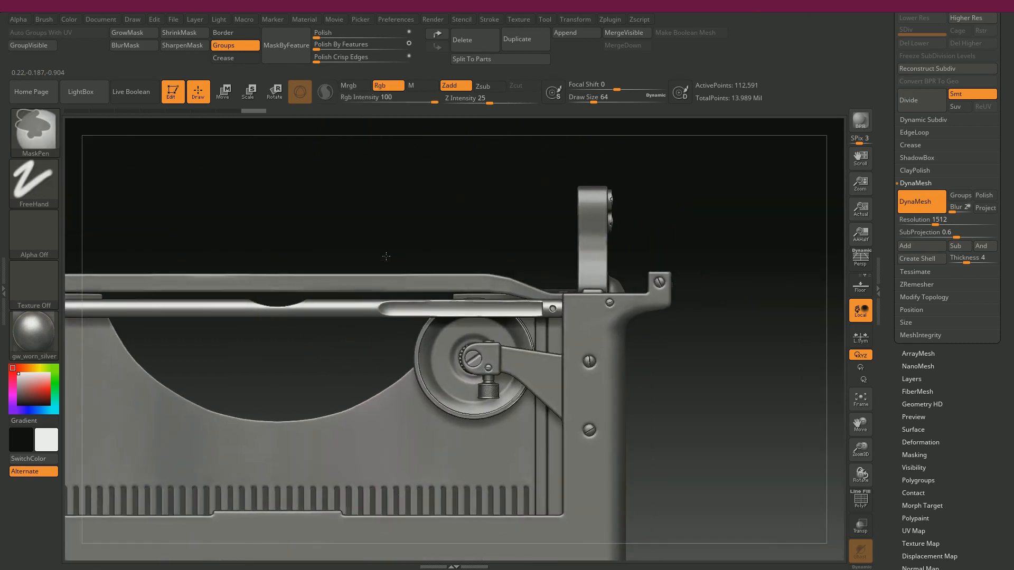
{"action": "right_click_drag", "start_coordinate": [419, 204], "coordinate": [433, 228]}
{"action": "key", "text": "ctrl+z"}
{"action": "key", "text": "ctrl+z"}
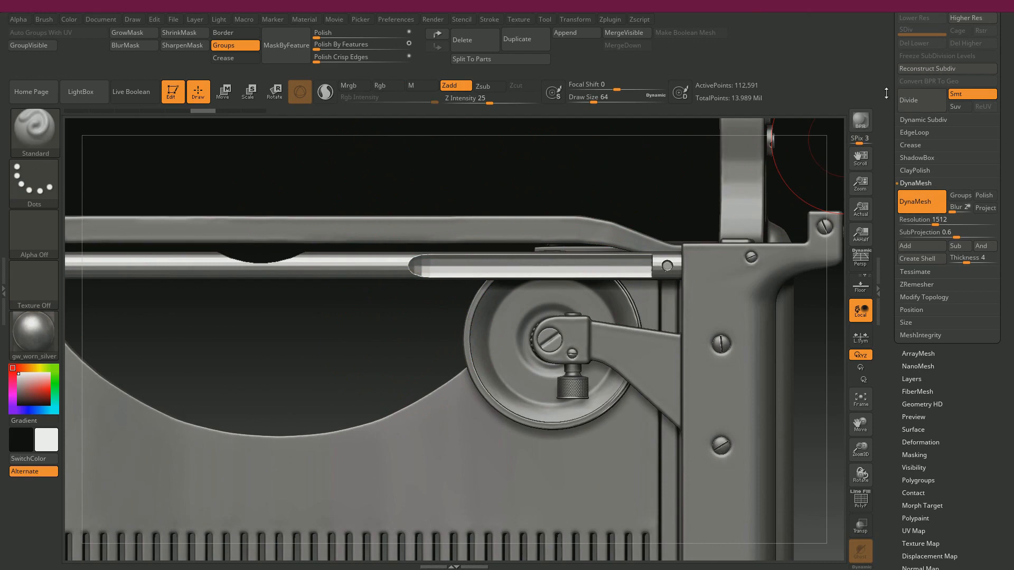
Step: Subdivide the rod once with smoothing on and delete its lower subdivision level
{"action": "scroll", "coordinate": [921, 220], "scroll_direction": "up", "scroll_amount": 5}
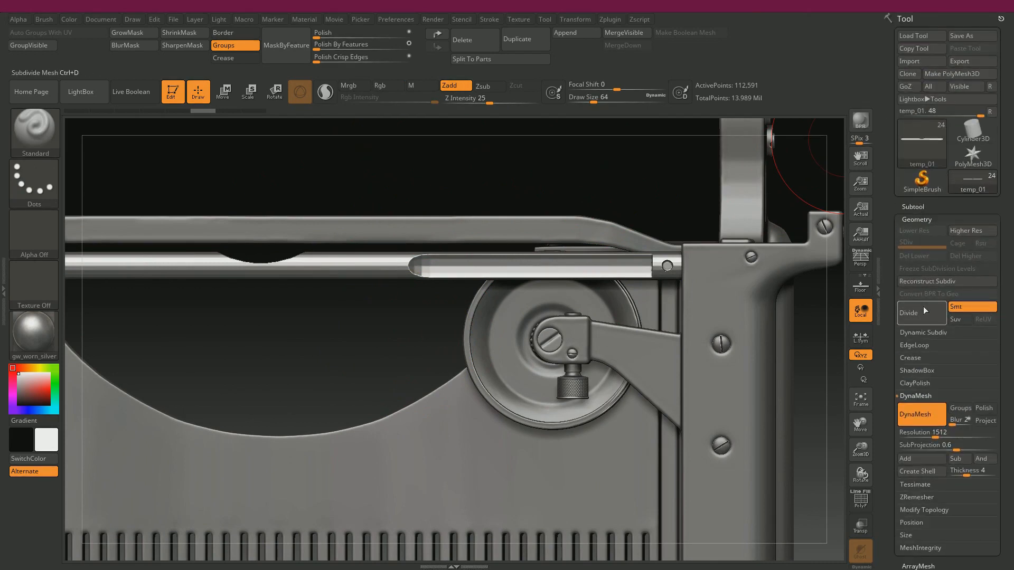
{"action": "left_click", "coordinate": [924, 312]}
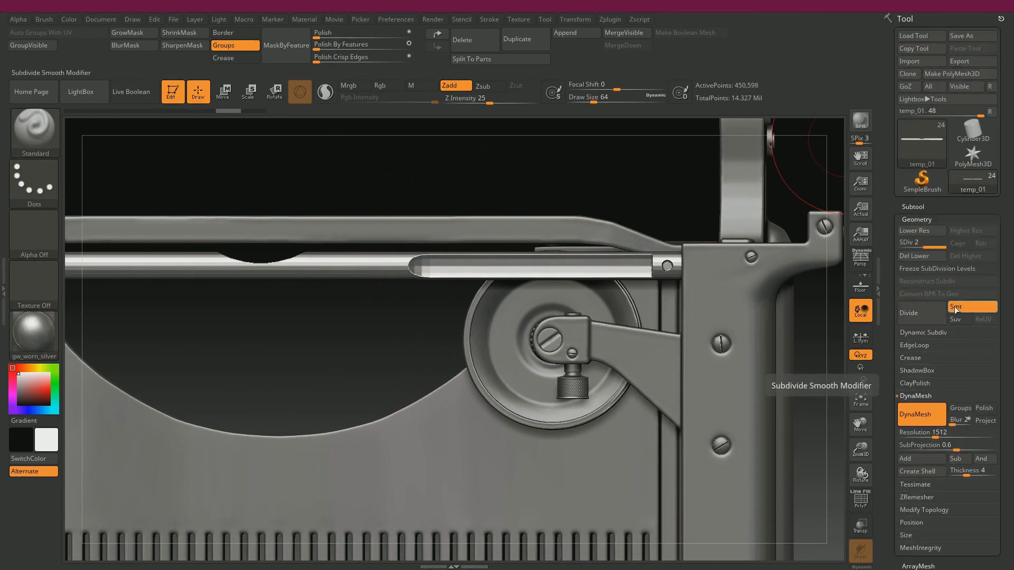
{"action": "left_click", "coordinate": [917, 257]}
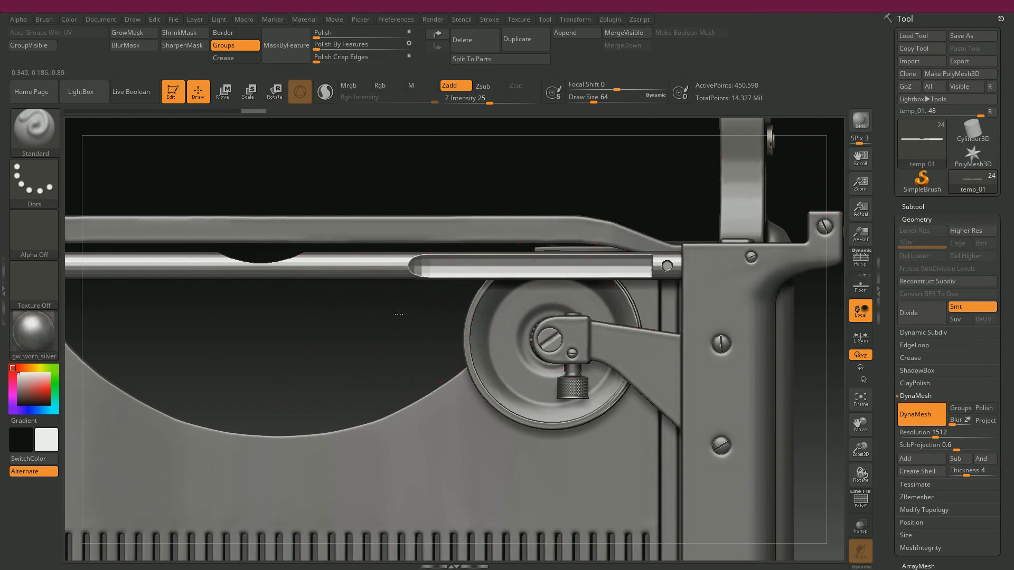
Step: Smooth the subdivided rod with Polish By Features and mask everything except the edges along its group borders
{"action": "left_click_drag", "start_coordinate": [402, 325], "coordinate": [403, 330], "text": "alt"}
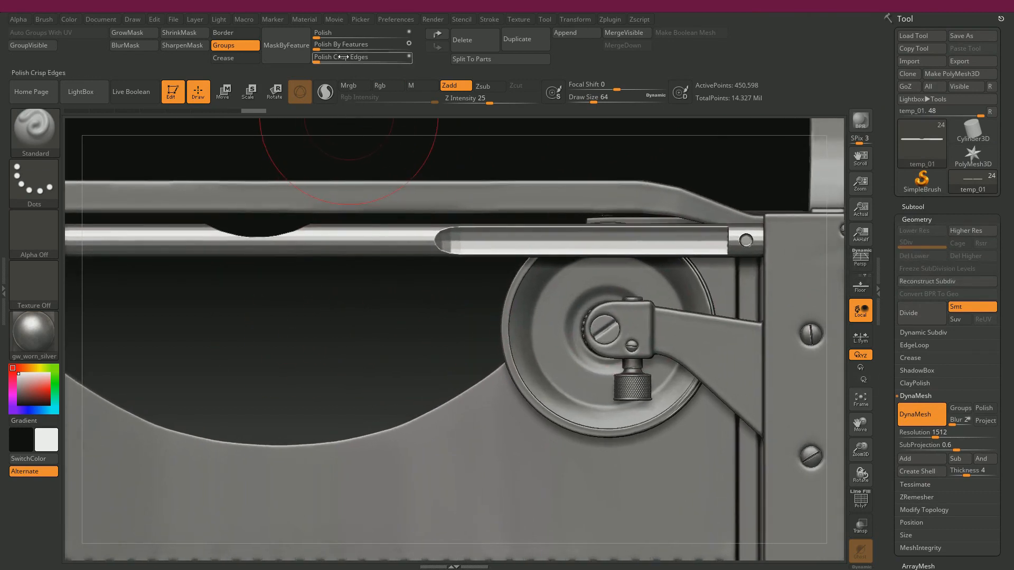
{"action": "left_click_drag", "start_coordinate": [314, 44], "coordinate": [363, 49]}
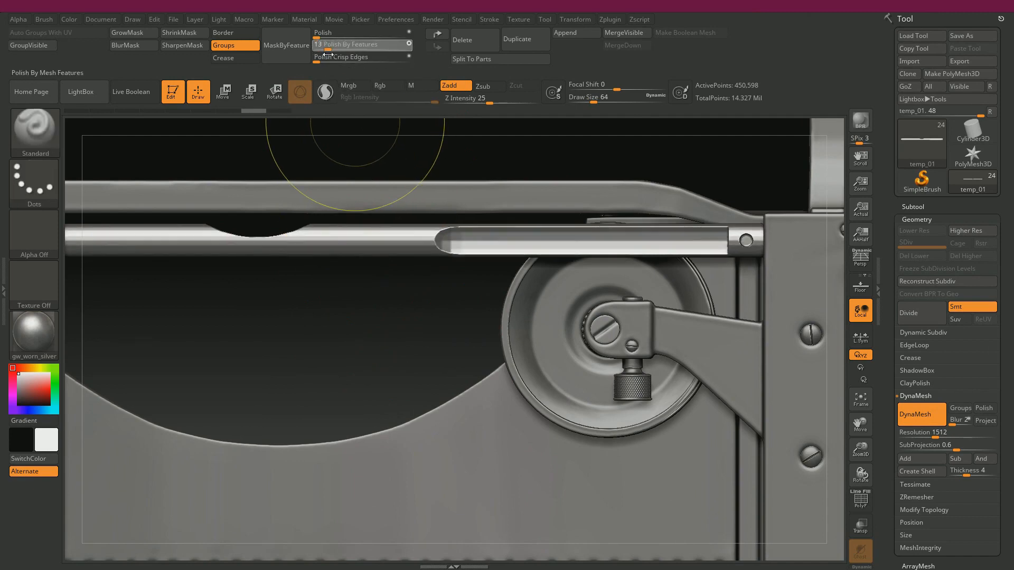
{"action": "left_click_drag", "start_coordinate": [327, 56], "coordinate": [408, 65]}
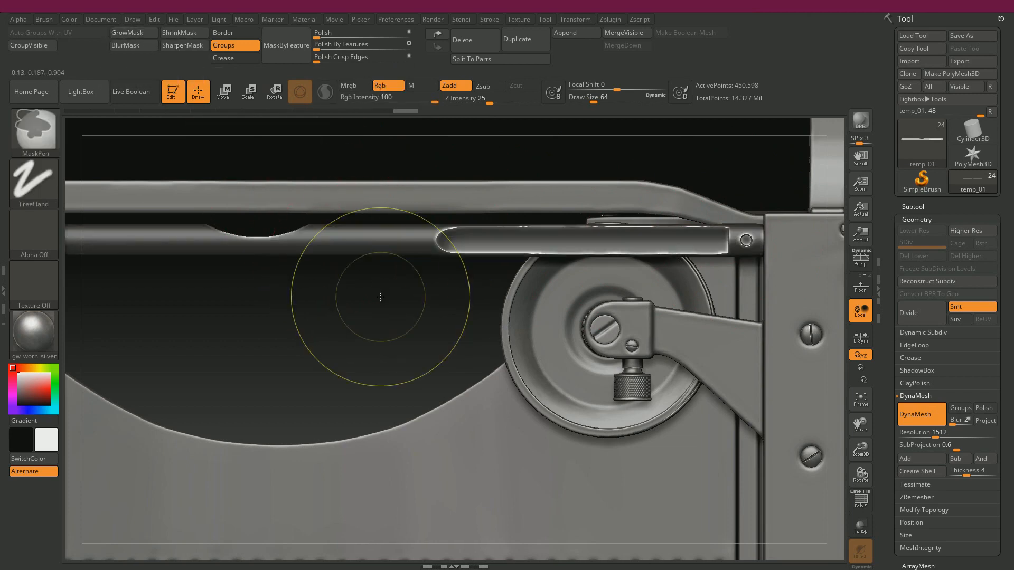
Step: Soften the unmasked slot, notch and hole edges with repeated Polish passes, clear the mask and check the rod
{"action": "left_click_drag", "start_coordinate": [319, 37], "coordinate": [368, 37]}
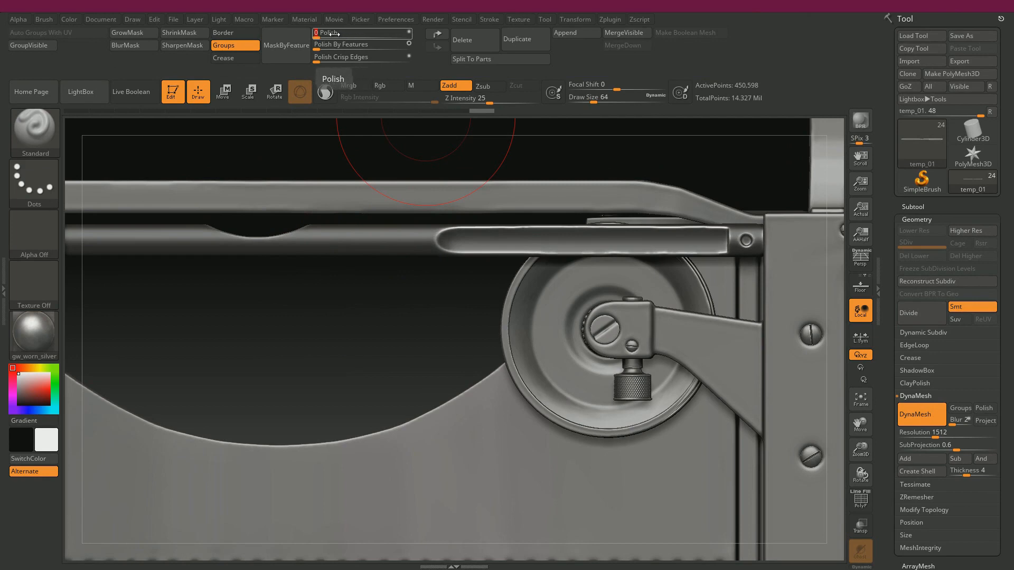
{"action": "left_click_drag", "start_coordinate": [320, 37], "coordinate": [345, 38]}
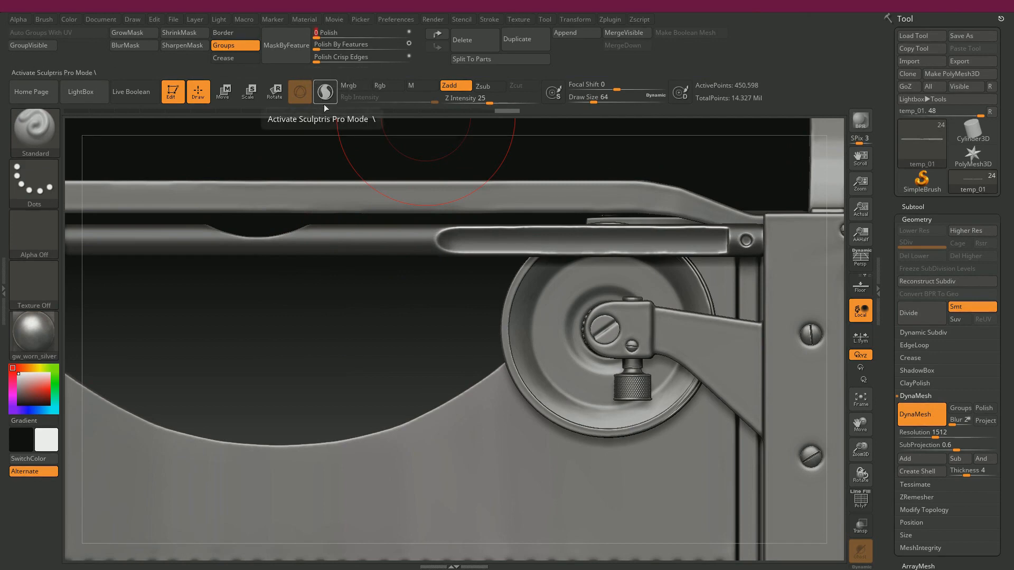
{"action": "left_click_drag", "start_coordinate": [380, 282], "coordinate": [353, 297], "text": "ctrl"}
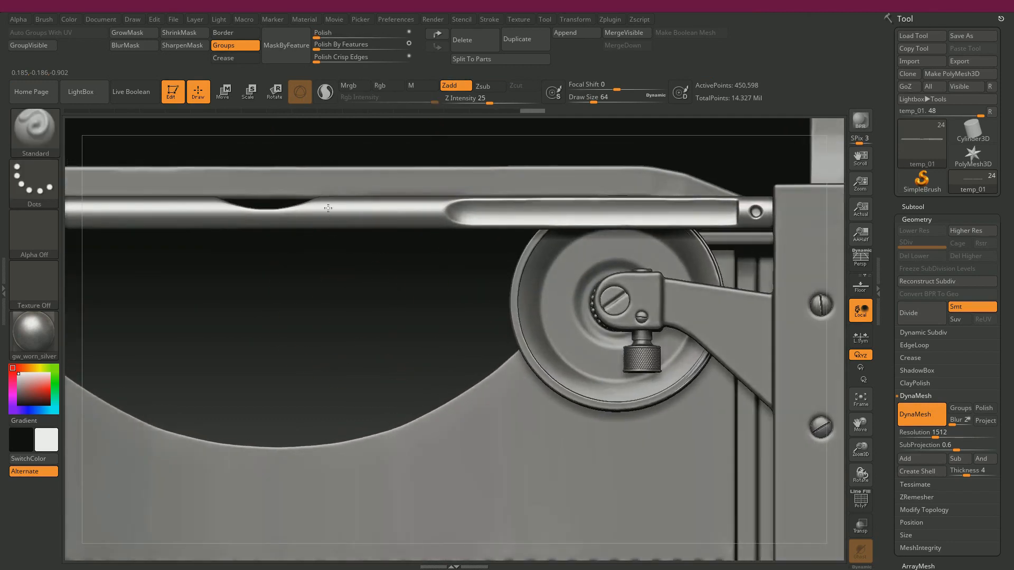
{"action": "left_click_drag", "start_coordinate": [328, 208], "coordinate": [305, 150], "text": "alt"}
{"action": "left_click_drag", "start_coordinate": [337, 186], "coordinate": [501, 176]}
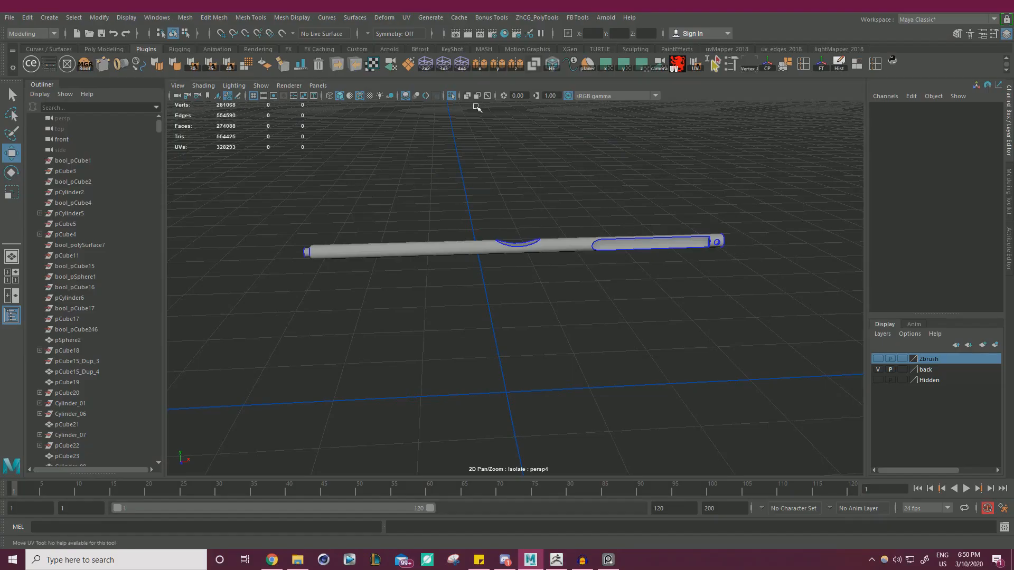
Step: Switch to Maya, leave the isolated view and toggle the hard-edges-only display for the rear rod
{"action": "left_click", "coordinate": [452, 97]}
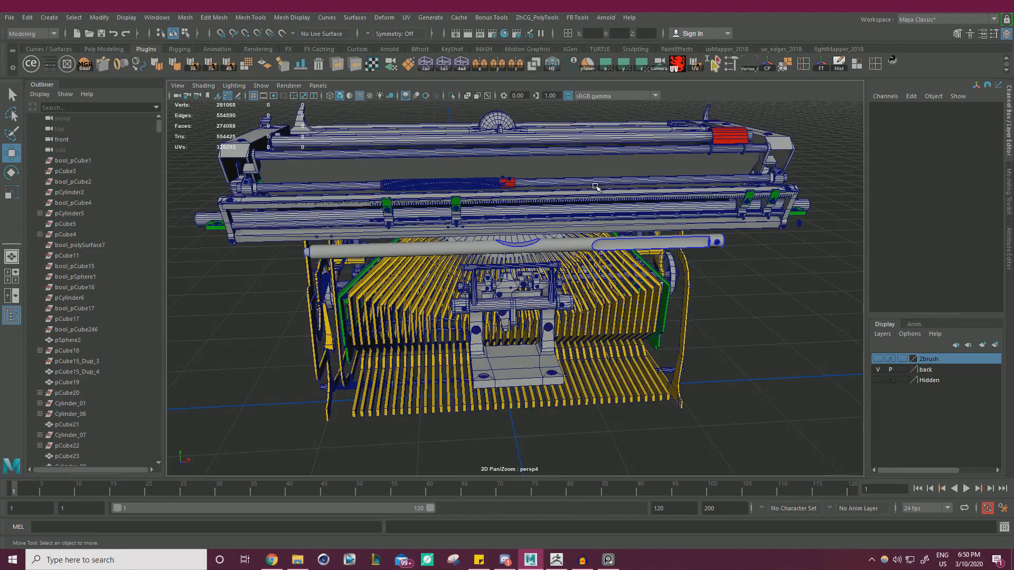
{"action": "left_click_drag", "start_coordinate": [597, 188], "coordinate": [587, 207], "text": "alt"}
{"action": "right_click_drag", "start_coordinate": [587, 207], "coordinate": [660, 233], "text": "alt"}
{"action": "left_click", "coordinate": [642, 222]}
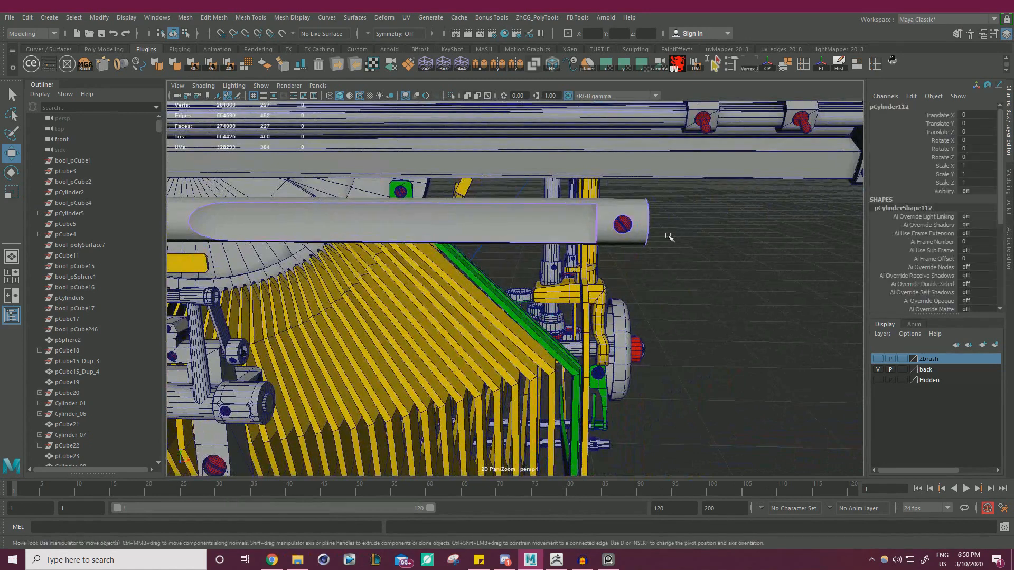
{"action": "left_click", "coordinate": [556, 68]}
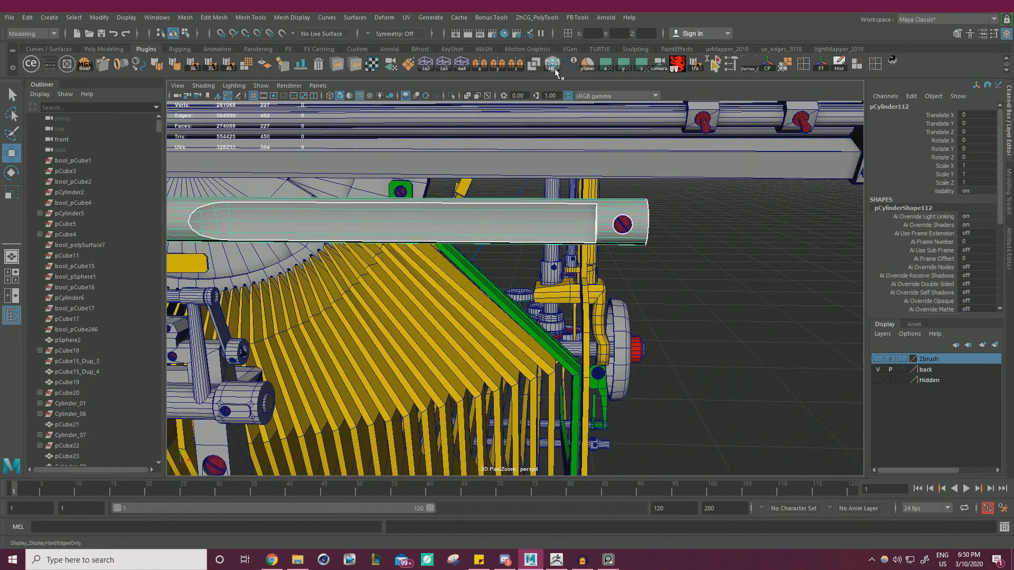
Step: Add the selected rear rod to the Zbrush display layer
{"action": "left_click", "coordinate": [656, 216]}
{"action": "left_click", "coordinate": [642, 207]}
{"action": "right_click", "coordinate": [928, 363]}
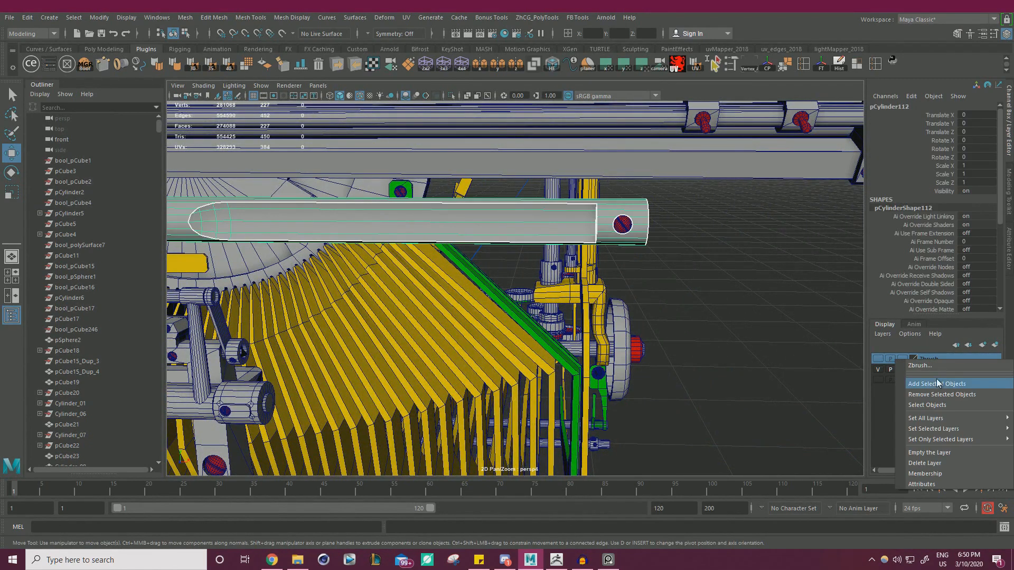
{"action": "left_click", "coordinate": [939, 384]}
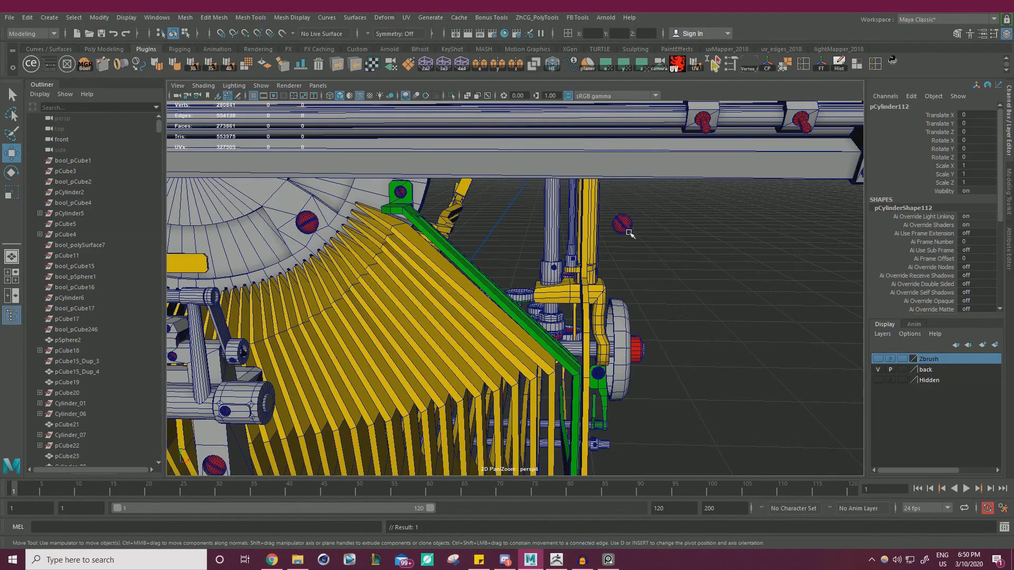
Step: Export the loose screw from the rod's end as an OBJ and close the Multi OBJ Tools window
{"action": "right_click_drag", "start_coordinate": [702, 244], "coordinate": [638, 235], "text": "alt"}
{"action": "left_click_drag", "start_coordinate": [631, 215], "coordinate": [608, 239]}
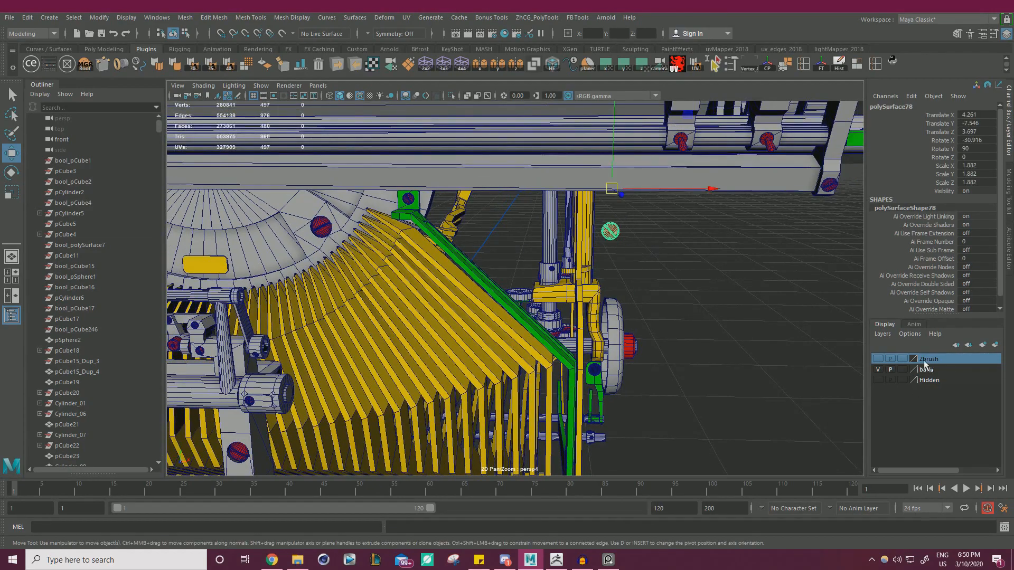
{"action": "right_click_drag", "start_coordinate": [661, 294], "coordinate": [613, 269], "text": "alt"}
{"action": "left_click_drag", "start_coordinate": [612, 269], "coordinate": [574, 274], "text": "alt"}
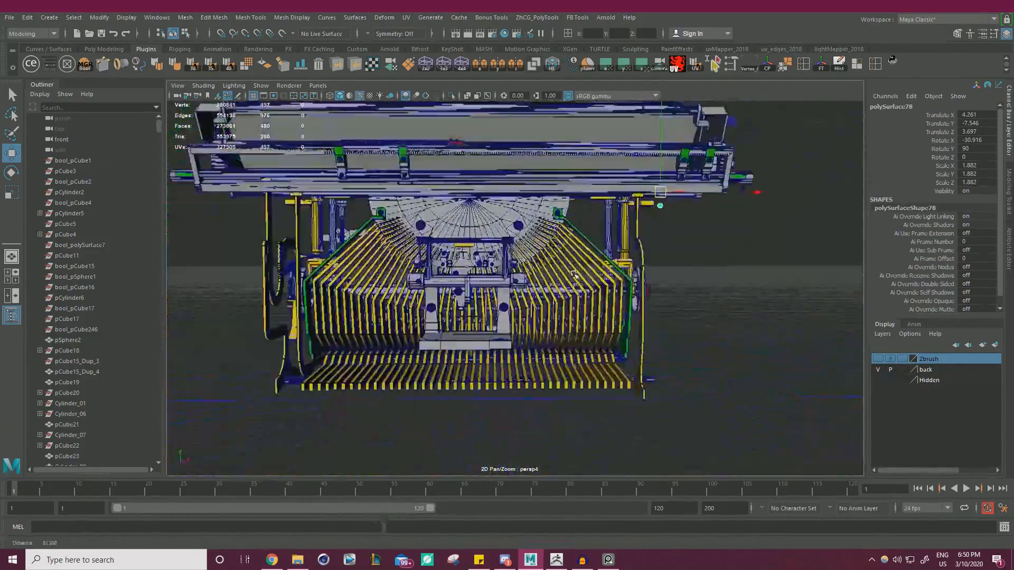
{"action": "right_click_drag", "start_coordinate": [574, 274], "coordinate": [607, 280], "text": "alt"}
{"action": "left_click_drag", "start_coordinate": [607, 280], "coordinate": [527, 283], "text": "alt"}
{"action": "right_click_drag", "start_coordinate": [528, 283], "coordinate": [655, 293], "text": "alt"}
{"action": "left_click", "coordinate": [655, 293]}
{"action": "left_click", "coordinate": [567, 209]}
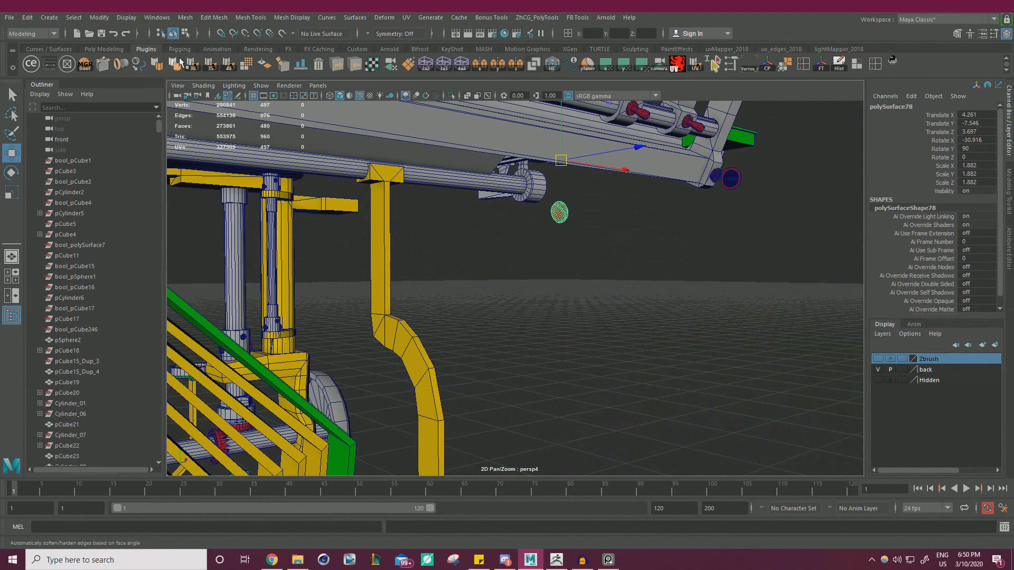
{"action": "left_click", "coordinate": [355, 64]}
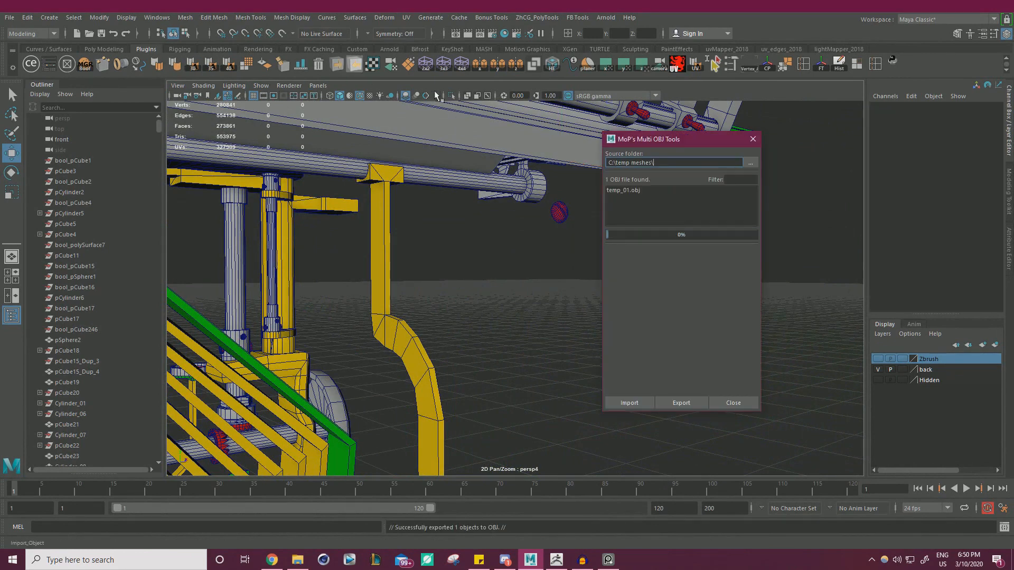
{"action": "left_click", "coordinate": [752, 140]}
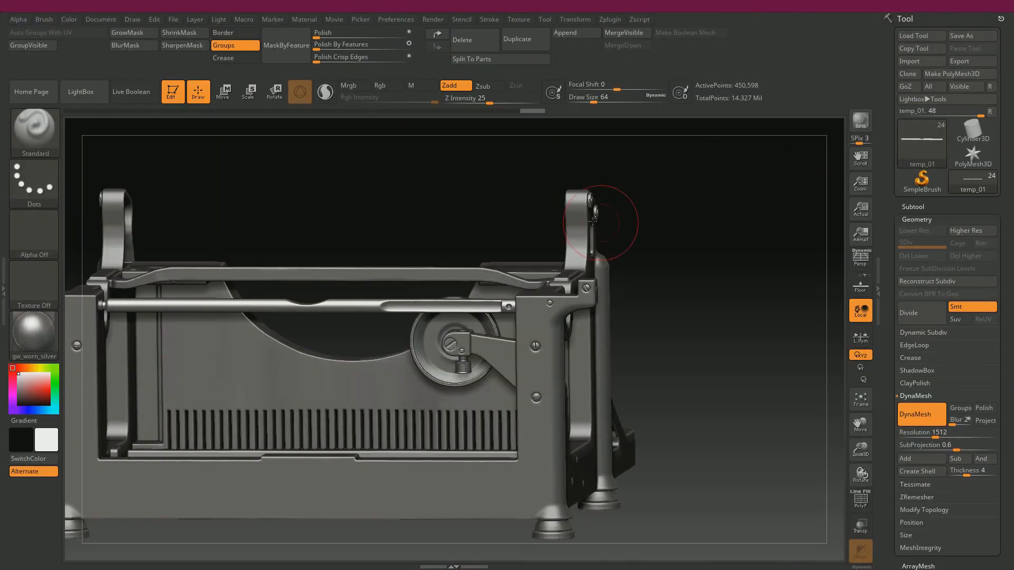
Step: Switch to ZBrush, duplicate the rod subtool and load temp_01.obj into the copy
{"action": "left_click_drag", "start_coordinate": [690, 226], "coordinate": [729, 226]}
{"action": "left_click", "coordinate": [913, 206]}
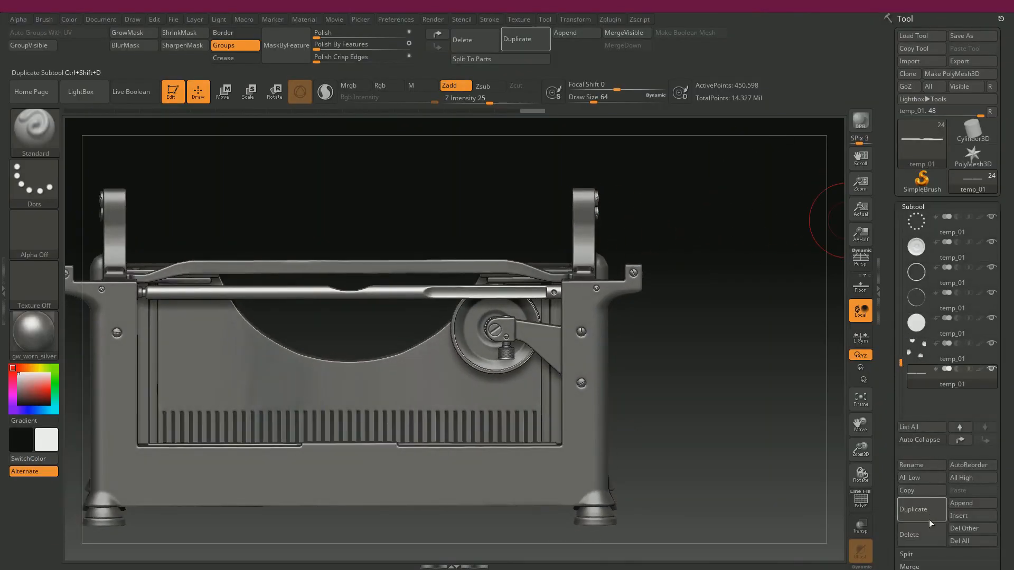
{"action": "left_click", "coordinate": [913, 509]}
{"action": "left_click_drag", "start_coordinate": [891, 457], "coordinate": [906, 388]}
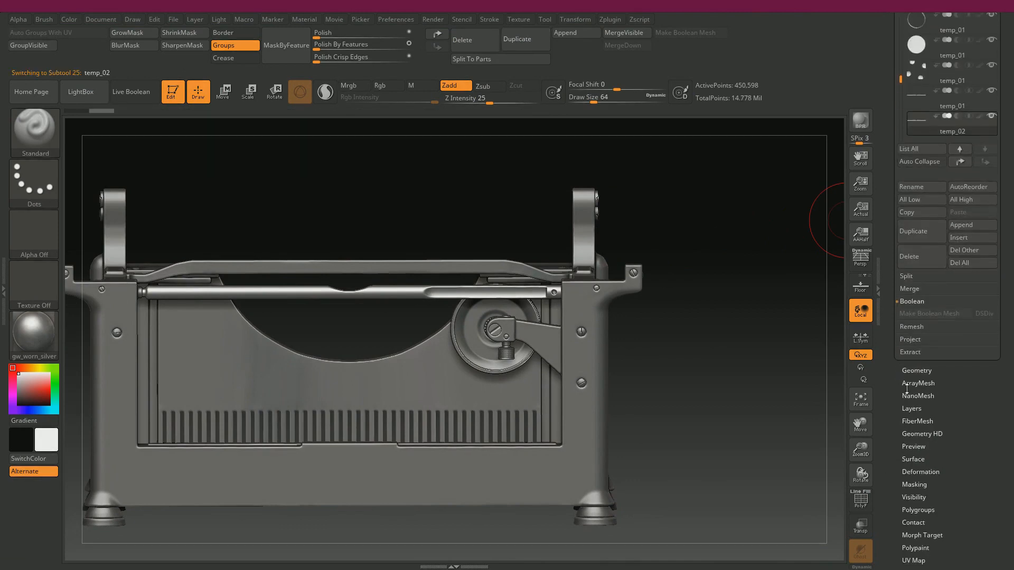
{"action": "left_click_drag", "start_coordinate": [892, 462], "coordinate": [892, 212]}
{"action": "left_click", "coordinate": [956, 439]}
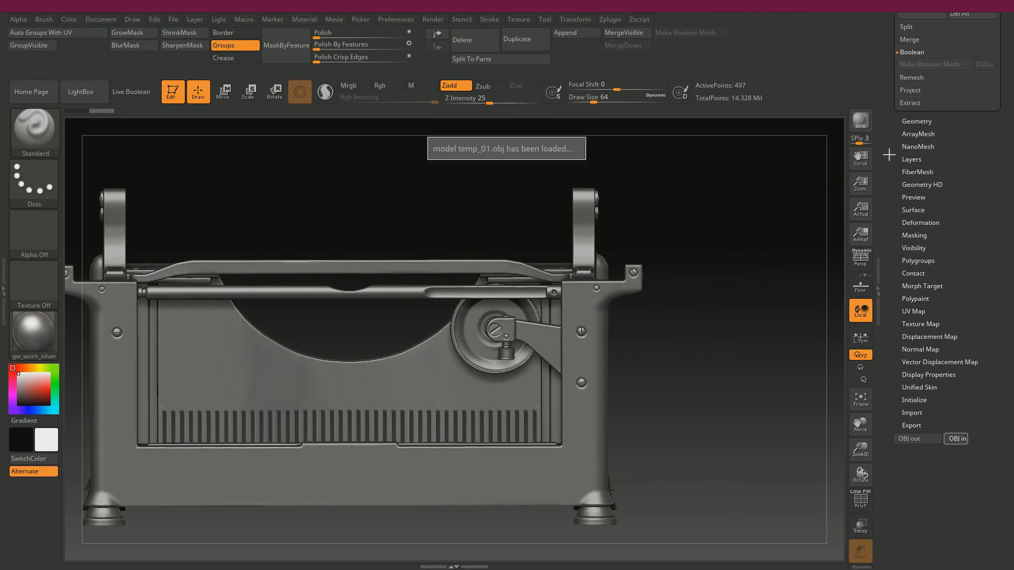
Step: Delete the duplicated subtool that holds the imported screw
{"action": "left_click_drag", "start_coordinate": [952, 136], "coordinate": [877, 239]}
{"action": "mouse_move", "coordinate": [916, 196]}
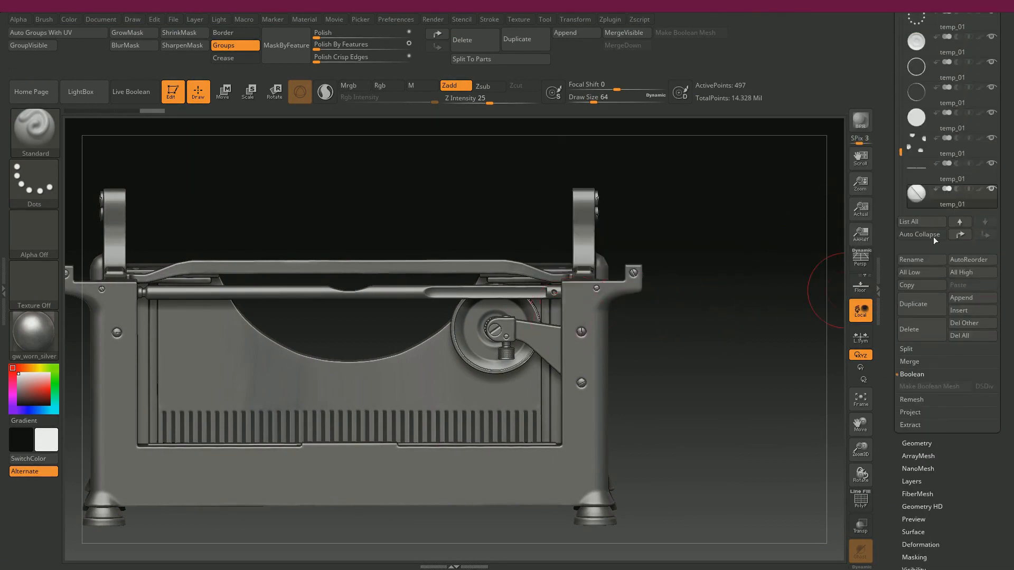
{"action": "left_click", "coordinate": [935, 335]}
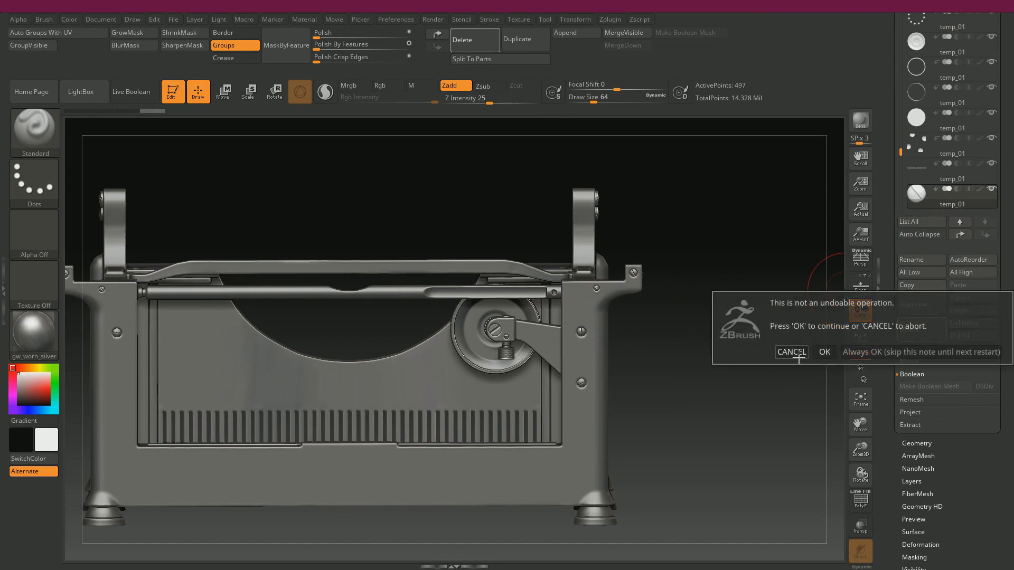
{"action": "left_click", "coordinate": [824, 351]}
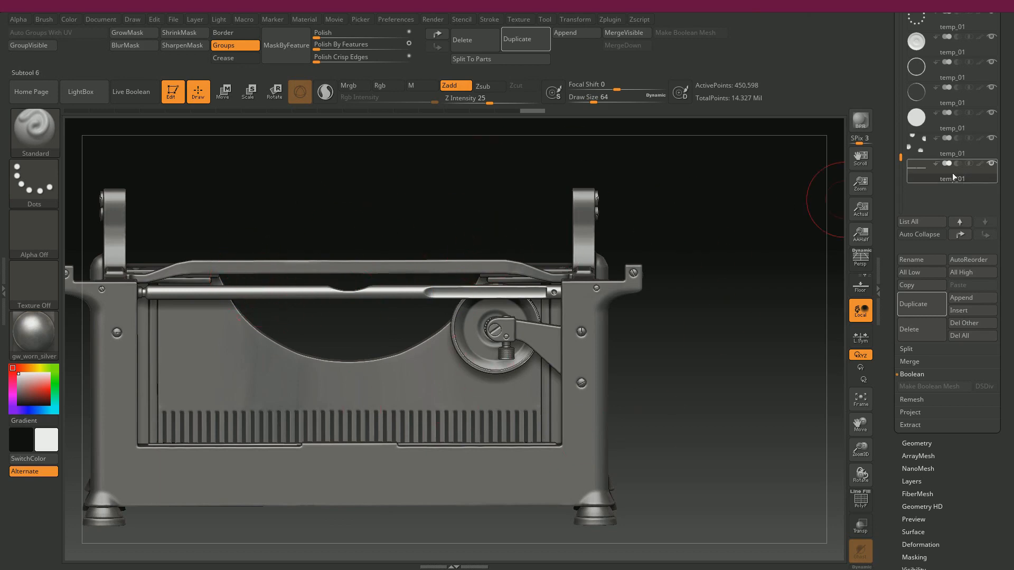
Step: Append a PolyMesh3D star as a new subtool and replace its mesh with temp_01.obj
{"action": "mouse_move", "coordinate": [946, 175]}
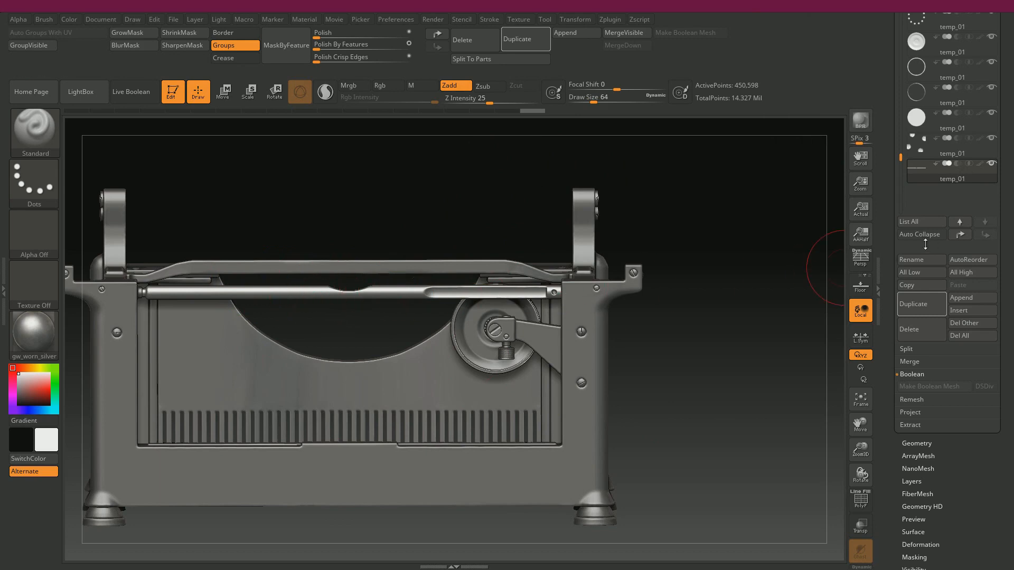
{"action": "left_click", "coordinate": [982, 298]}
{"action": "left_click", "coordinate": [705, 356]}
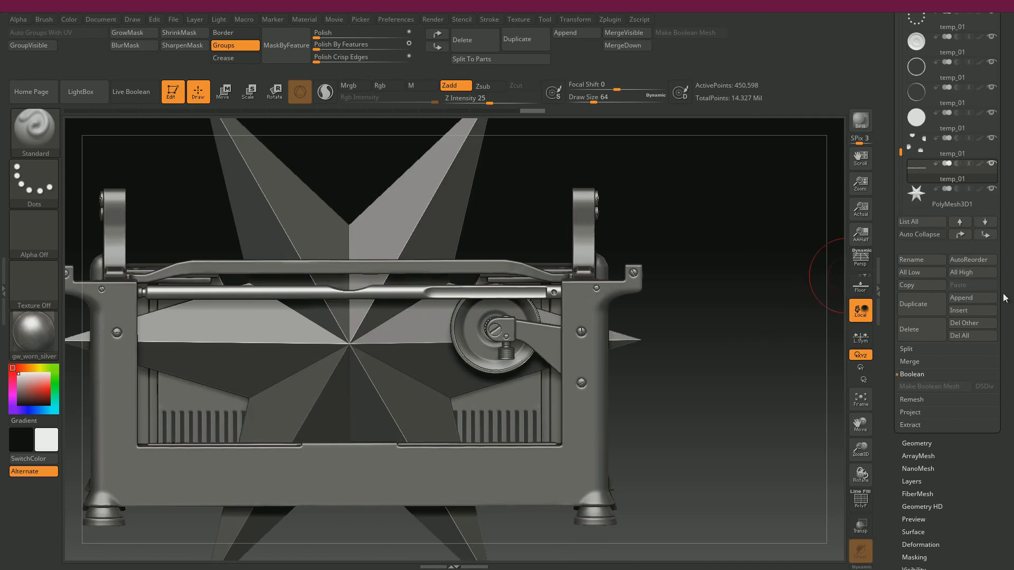
{"action": "left_click", "coordinate": [950, 201]}
{"action": "scroll", "coordinate": [933, 327], "scroll_direction": "down", "scroll_amount": 6}
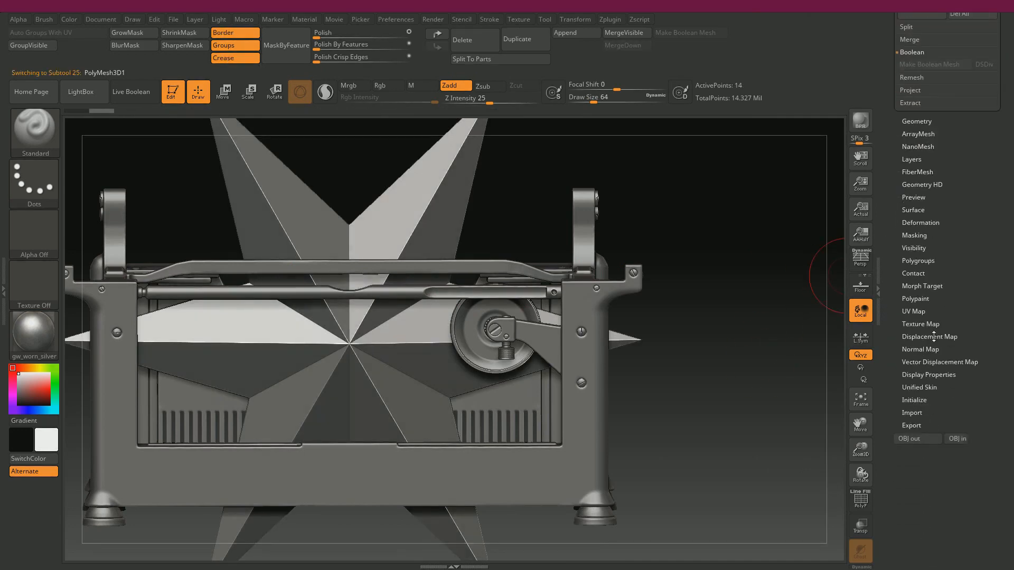
{"action": "left_click", "coordinate": [964, 439]}
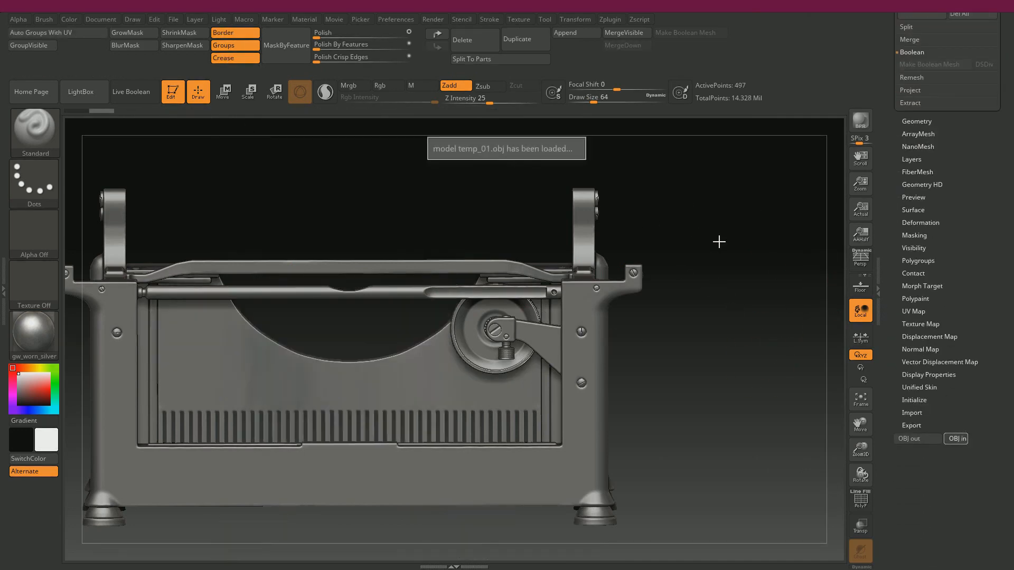
Step: Examine the rod's end and the surrounding frame from near and far around the imported screw's location
{"action": "left_click_drag", "start_coordinate": [719, 235], "coordinate": [724, 376]}
{"action": "left_click_drag", "start_coordinate": [239, 299], "coordinate": [1, 297], "text": "alt"}
{"action": "scroll", "coordinate": [886, 115], "scroll_direction": "up", "scroll_amount": 10}
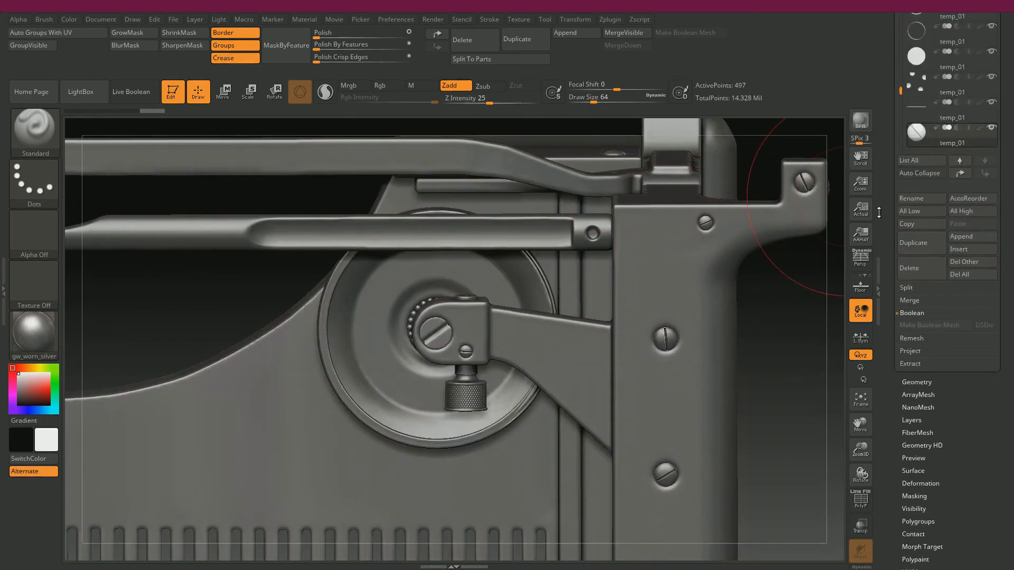
{"action": "key", "text": "f"}
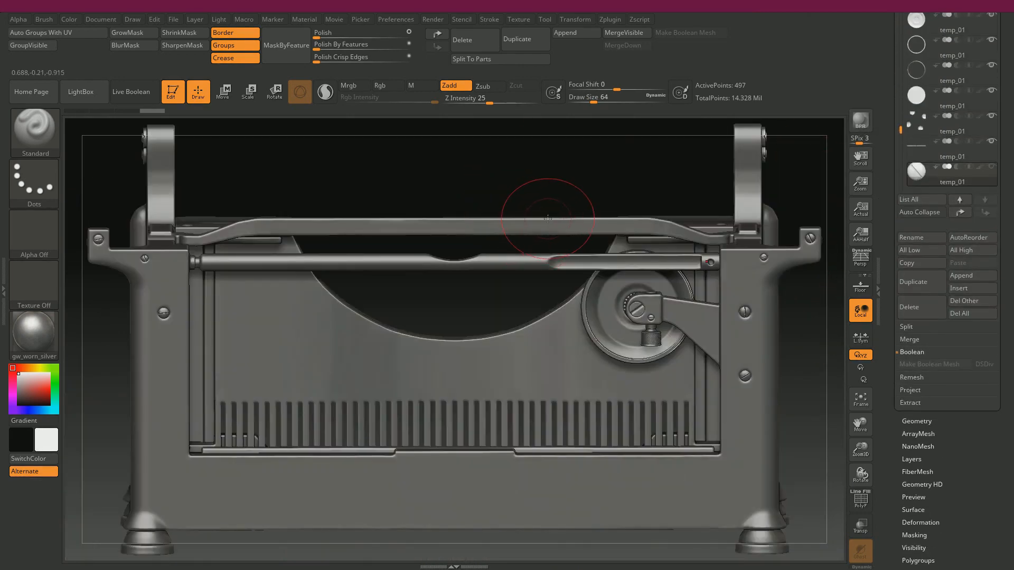
{"action": "left_click_drag", "start_coordinate": [613, 148], "coordinate": [579, 179]}
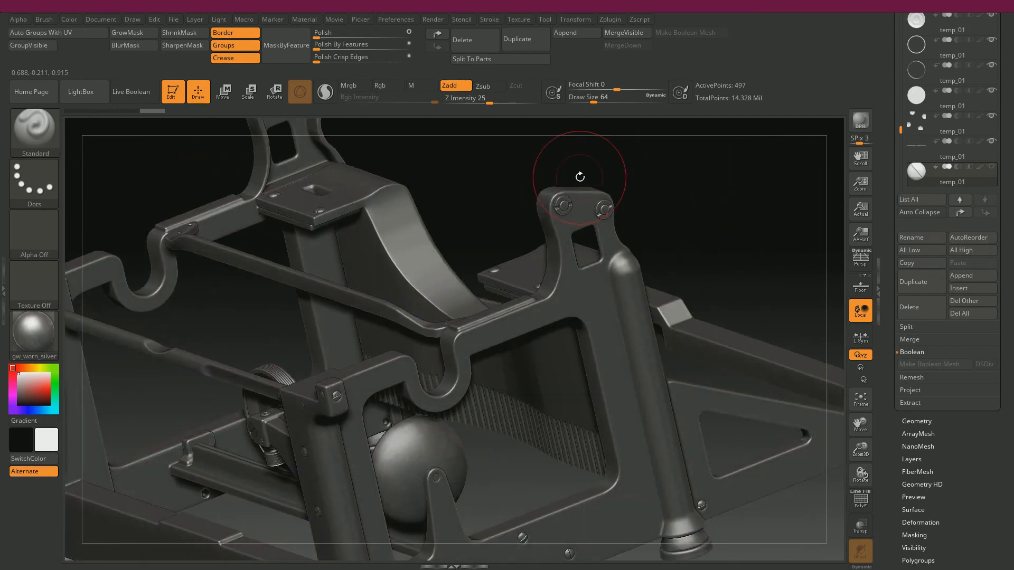
{"action": "key", "text": "f"}
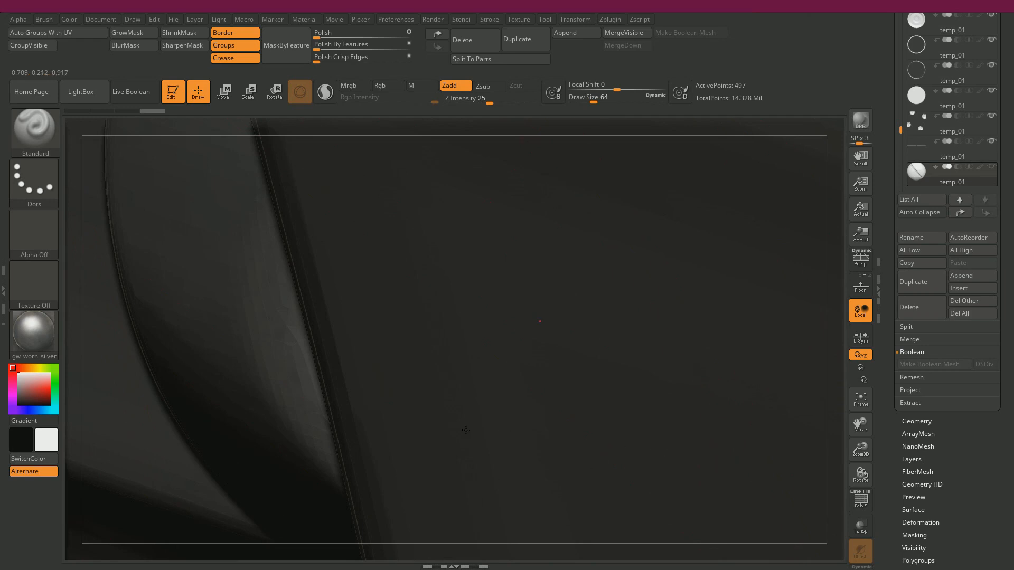
{"action": "key", "text": "f"}
{"action": "left_click_drag", "start_coordinate": [602, 501], "coordinate": [637, 464]}
Step: Centre the Move gizmo on the rod-end hole, inspect the hole from several angles and return to Draw mode
{"action": "key", "text": "w"}
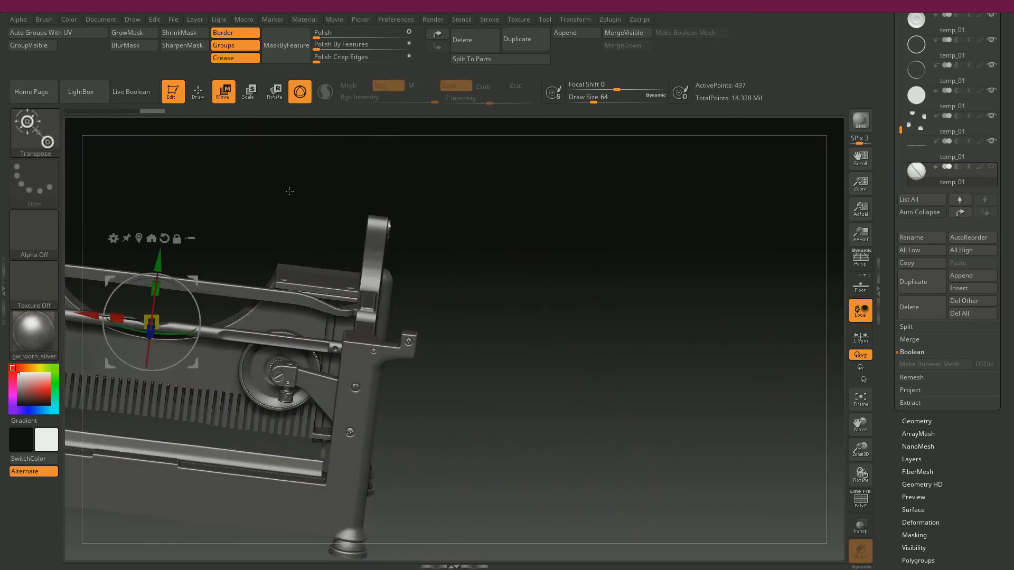
{"action": "left_click_drag", "start_coordinate": [269, 187], "coordinate": [221, 113]}
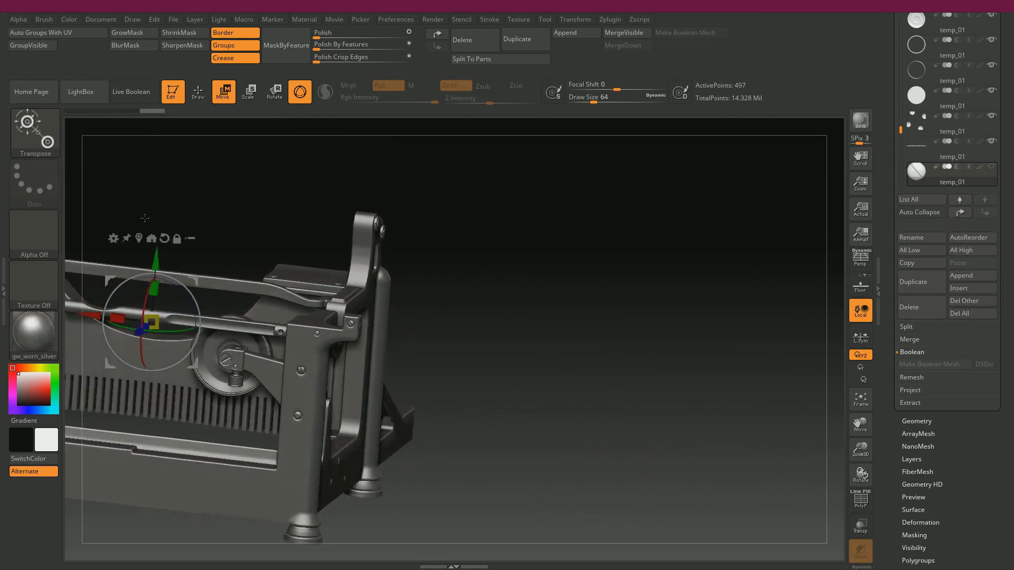
{"action": "left_click", "coordinate": [280, 332]}
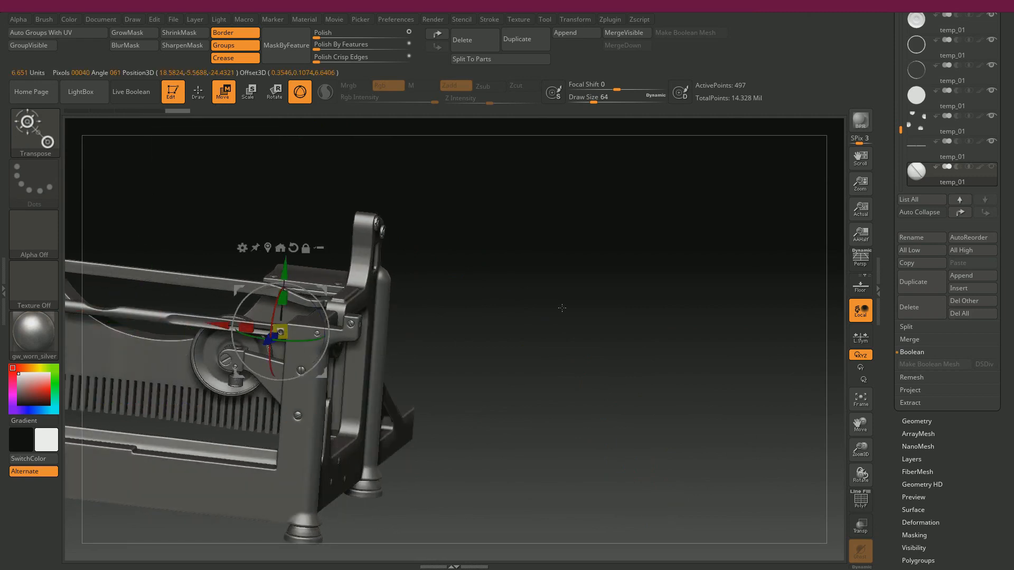
{"action": "left_click_drag", "start_coordinate": [562, 308], "coordinate": [543, 452]}
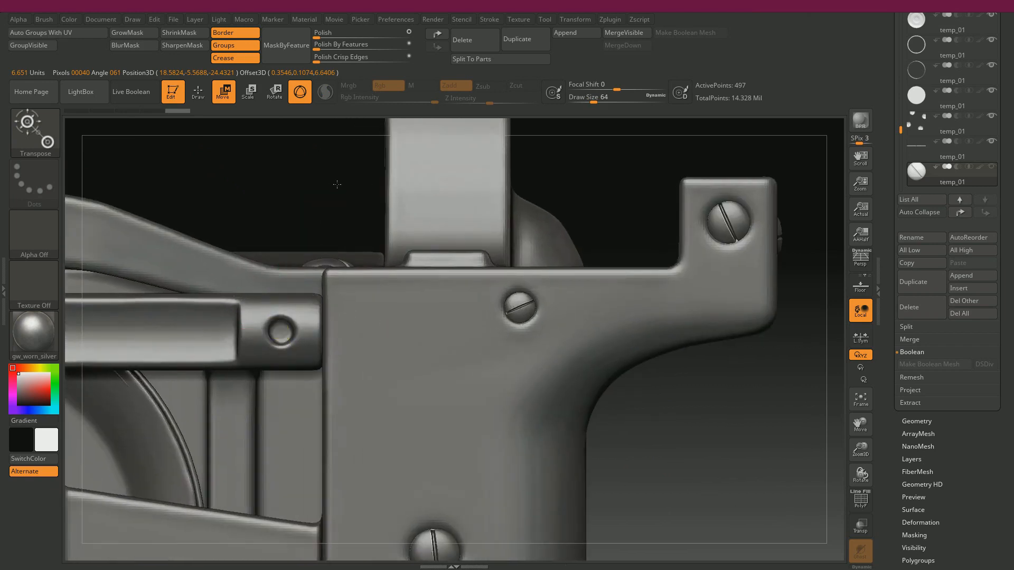
{"action": "left_click_drag", "start_coordinate": [337, 184], "coordinate": [364, 203]}
{"action": "left_click_drag", "start_coordinate": [310, 343], "coordinate": [433, 335]}
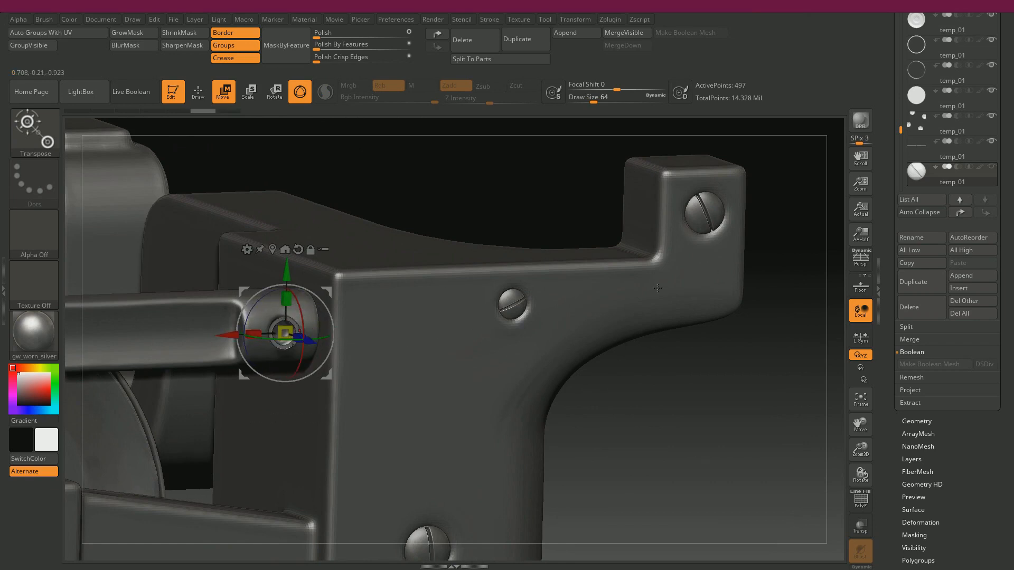
{"action": "left_click_drag", "start_coordinate": [657, 288], "coordinate": [621, 395]}
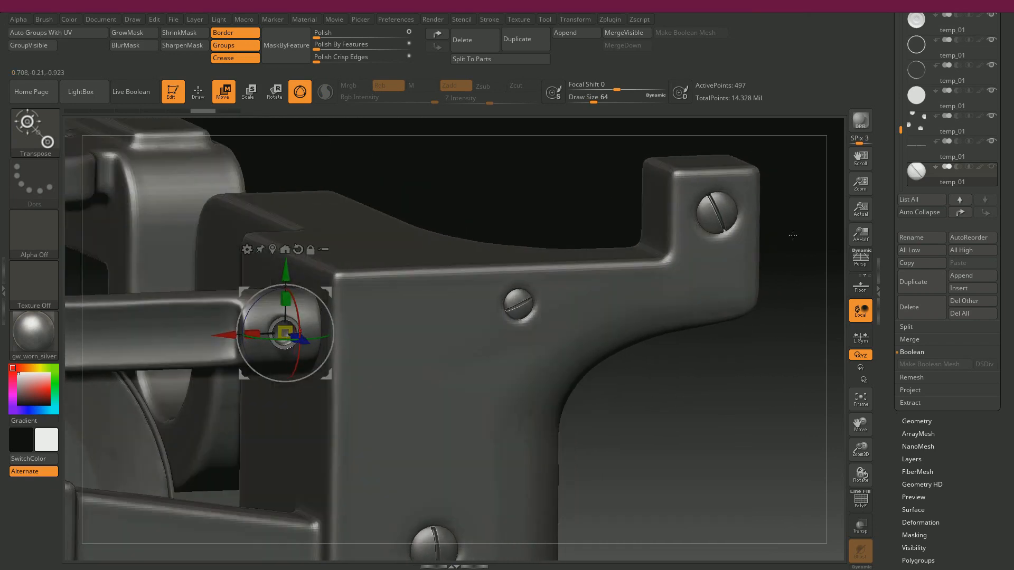
{"action": "left_click", "coordinate": [171, 93]}
{"action": "left_click", "coordinate": [171, 93]}
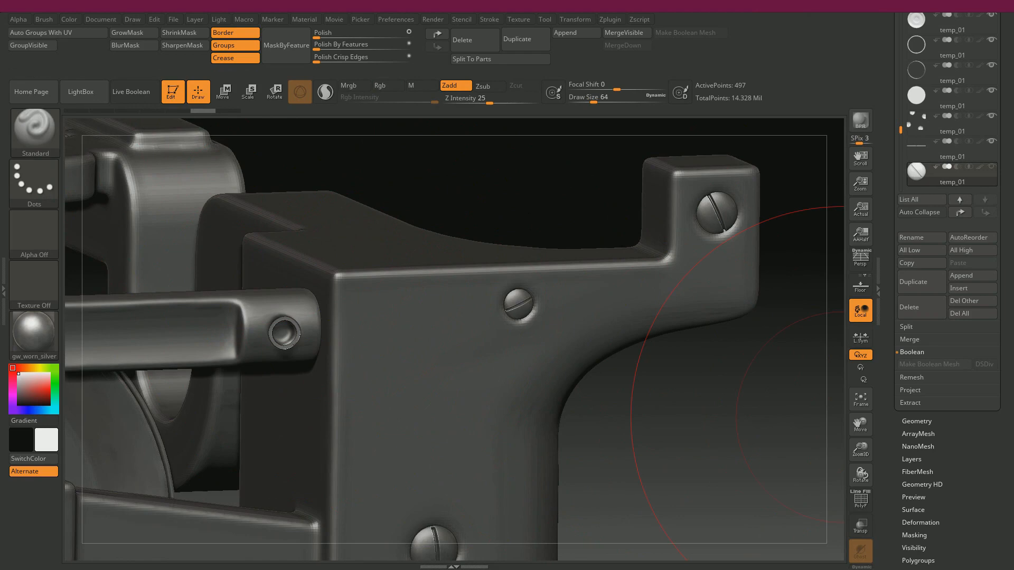
Step: Switch to Maya, select the loose rod-end screw and show the Zbrush layer
{"action": "key", "text": "alt+Tab"}
{"action": "left_click_drag", "start_coordinate": [580, 263], "coordinate": [544, 253], "text": "alt"}
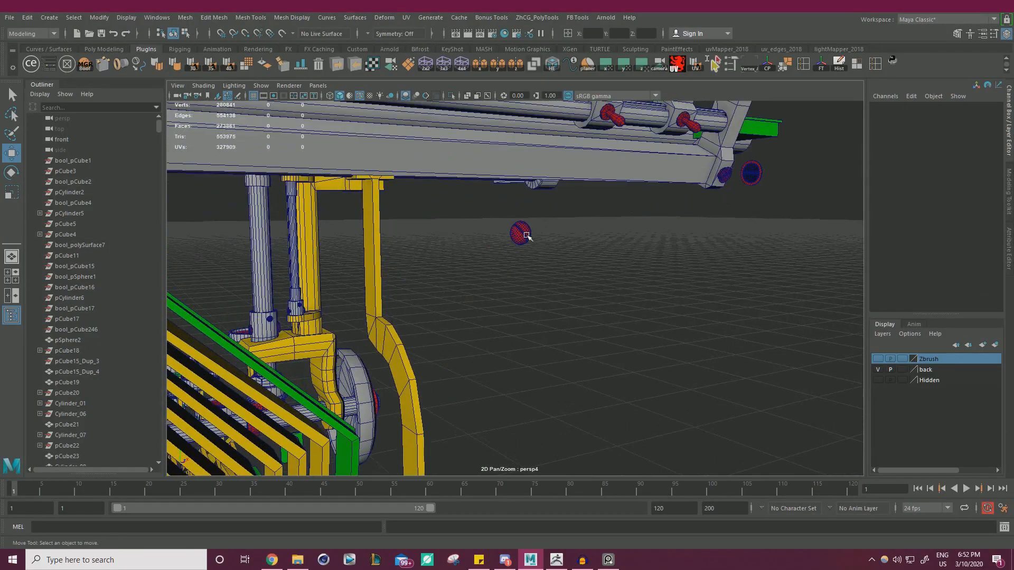
{"action": "left_click", "coordinate": [526, 236]}
{"action": "left_click", "coordinate": [877, 359]}
{"action": "scroll", "coordinate": [714, 338], "scroll_direction": "down", "scroll_amount": 5}
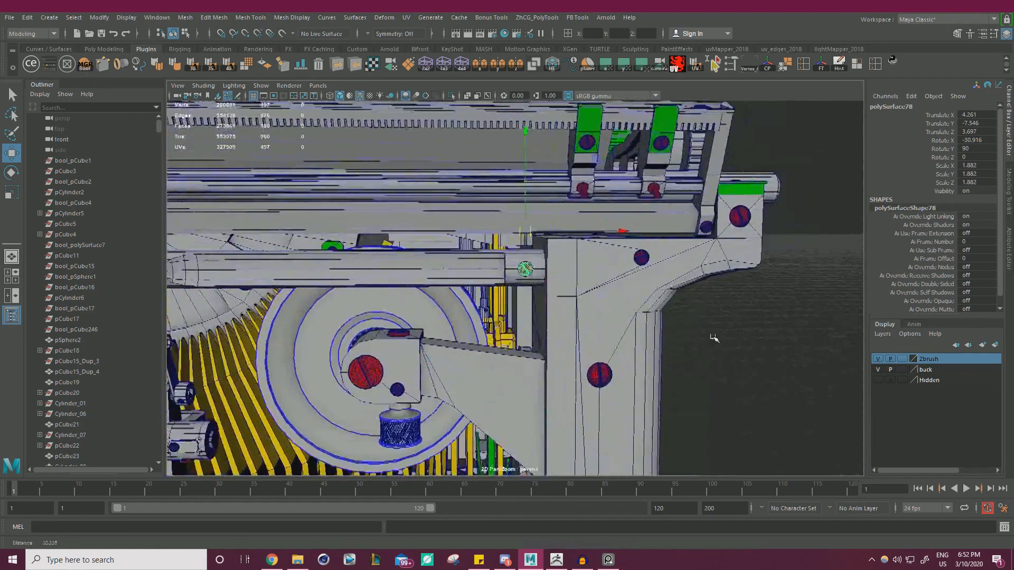
Step: Duplicate the slotted screw near the side frame's upper edge as a separate mesh, centre its pivot and freeze its transformations
{"action": "scroll", "coordinate": [714, 338], "scroll_direction": "up", "scroll_amount": 4}
{"action": "left_click", "coordinate": [701, 255]}
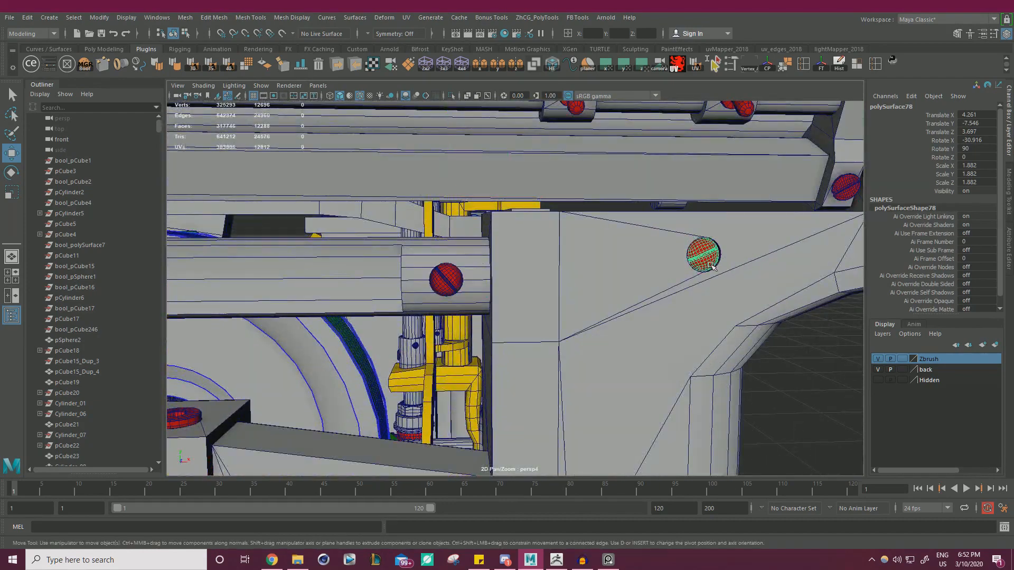
{"action": "right_click", "coordinate": [703, 253]}
{"action": "right_click_drag", "start_coordinate": [706, 266], "coordinate": [706, 270]}
{"action": "scroll", "coordinate": [710, 267], "scroll_direction": "down", "scroll_amount": 6}
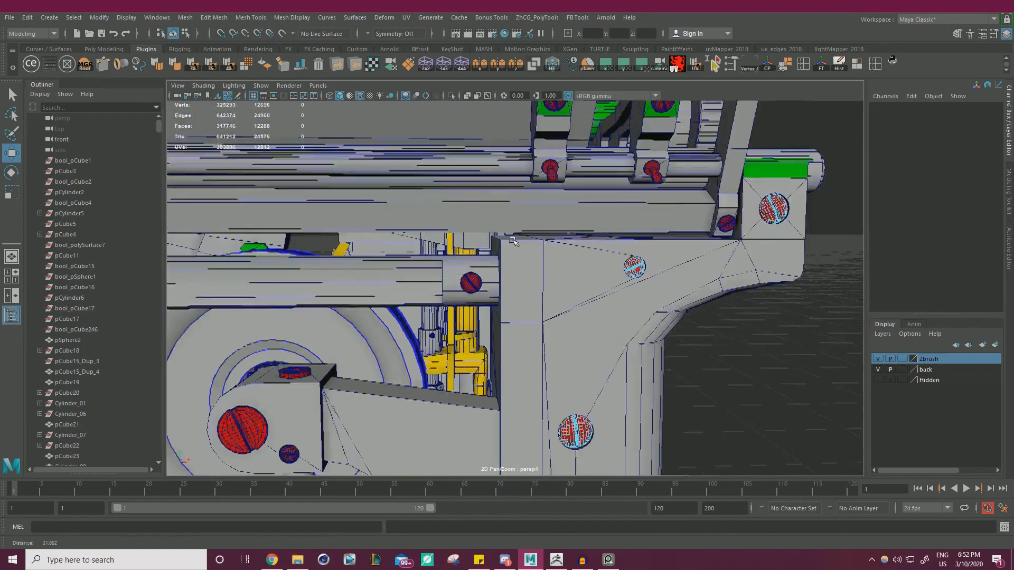
{"action": "scroll", "coordinate": [706, 270], "scroll_direction": "up", "scroll_amount": 7}
{"action": "double_click", "coordinate": [761, 251]}
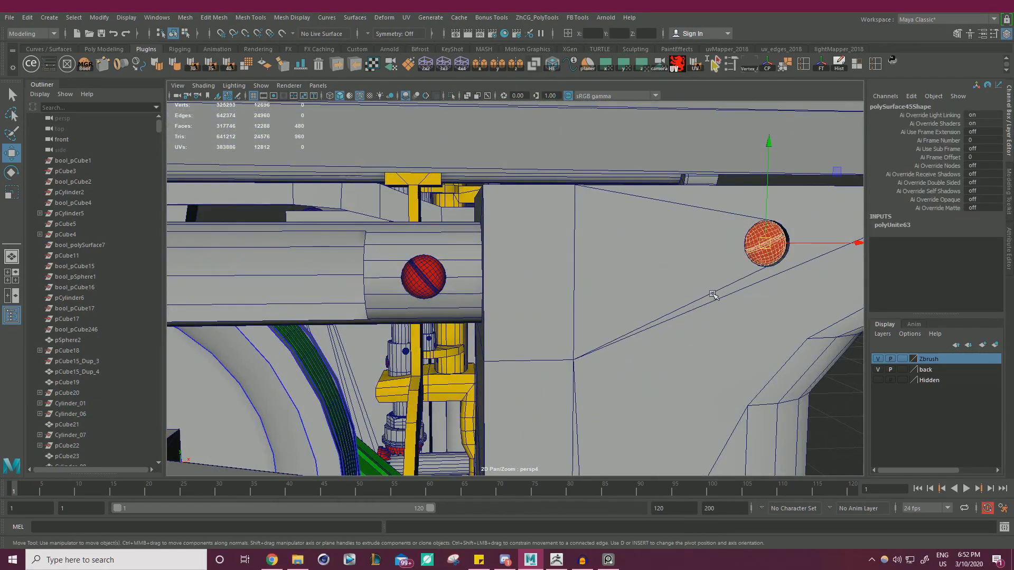
{"action": "scroll", "coordinate": [707, 293], "scroll_direction": "down", "scroll_amount": 6}
{"action": "middle_click_drag", "start_coordinate": [679, 299], "coordinate": [660, 258], "text": "alt"}
{"action": "scroll", "coordinate": [660, 258], "scroll_direction": "up", "scroll_amount": 3}
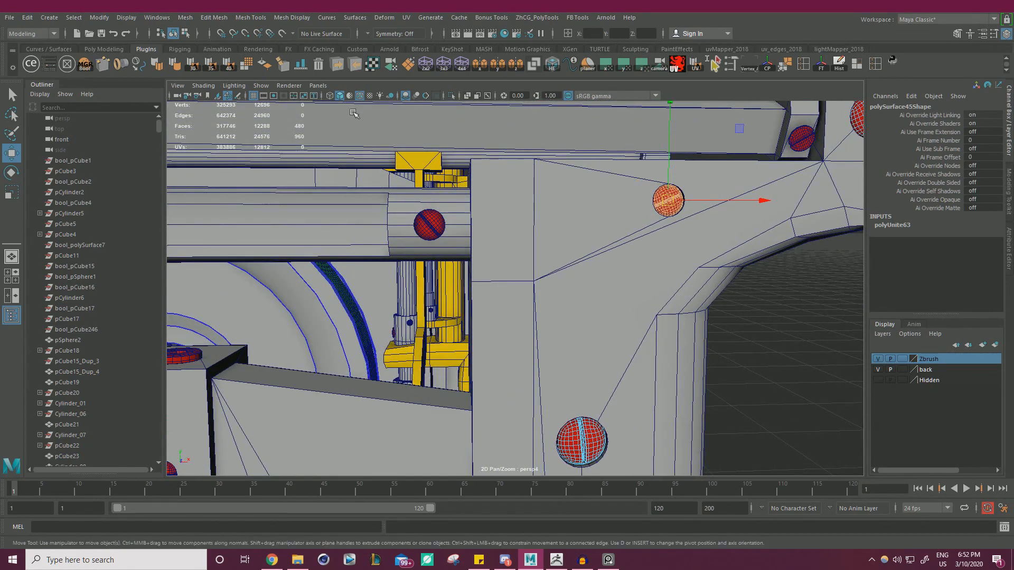
{"action": "left_click", "coordinate": [785, 65]}
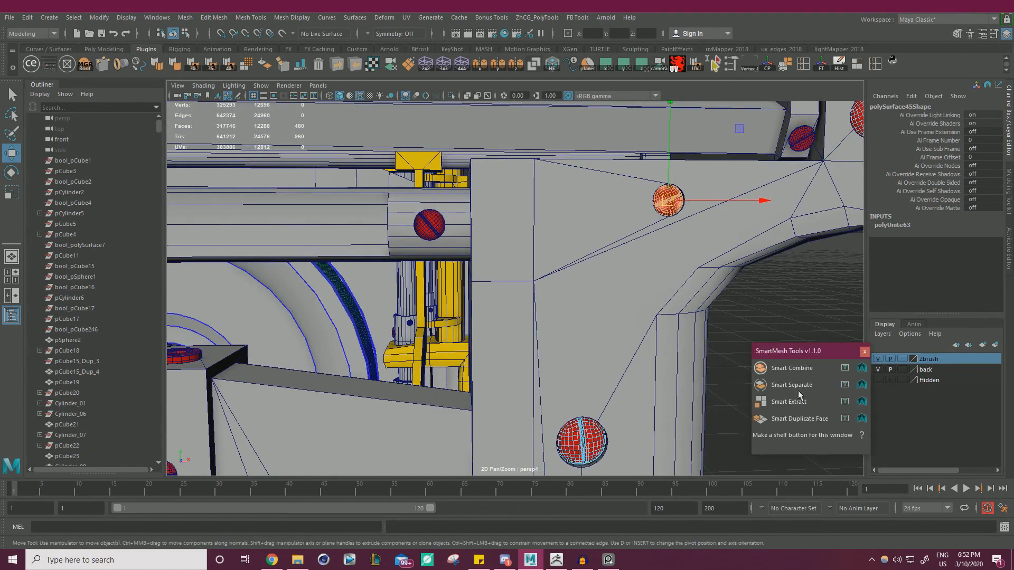
{"action": "left_click", "coordinate": [796, 418]}
{"action": "left_click", "coordinate": [769, 66]}
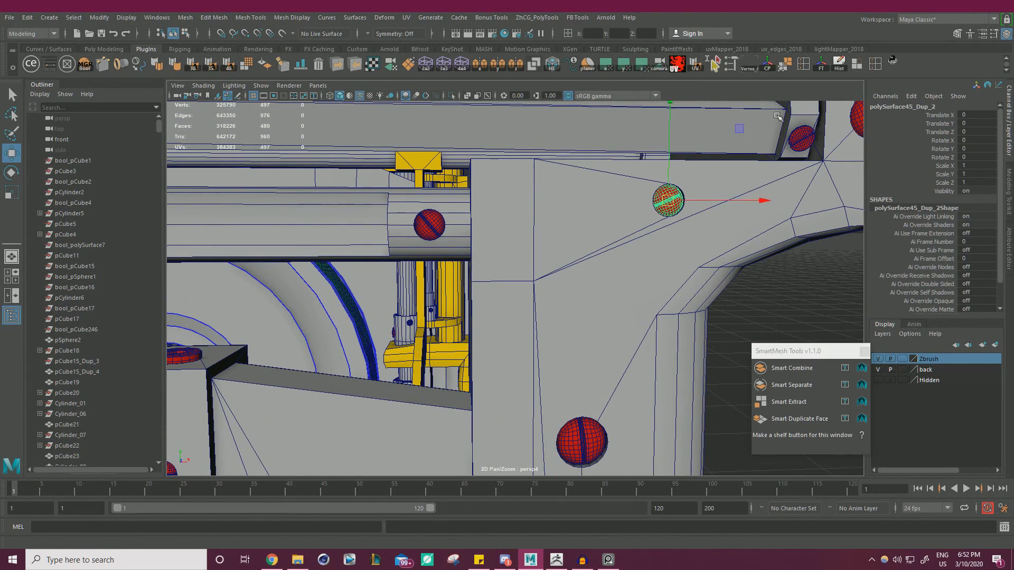
{"action": "left_click", "coordinate": [823, 66]}
Step: Move the duplicated screw in front of the rod-end hole and delete the old screw sitting in it
{"action": "left_click_drag", "start_coordinate": [739, 128], "coordinate": [495, 153]}
{"action": "key", "text": "f"}
{"action": "left_click_drag", "start_coordinate": [398, 229], "coordinate": [473, 249], "text": "alt"}
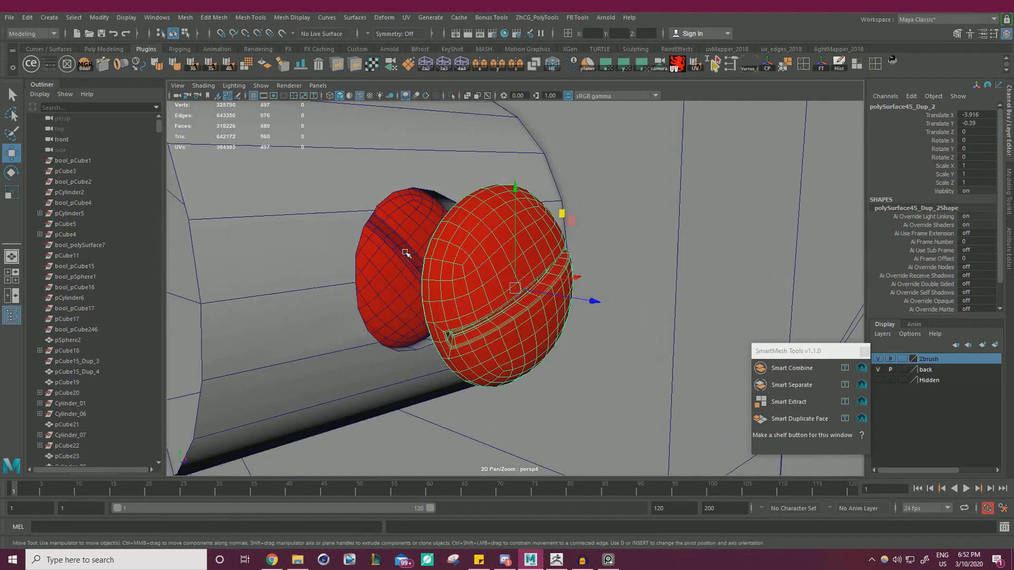
{"action": "left_click", "coordinate": [407, 253]}
{"action": "key", "text": "Delete"}
Step: Snap the duplicated screw to the centre of the hole's floor and bring it forward to Translate Z -0.45
{"action": "left_click", "coordinate": [501, 289]}
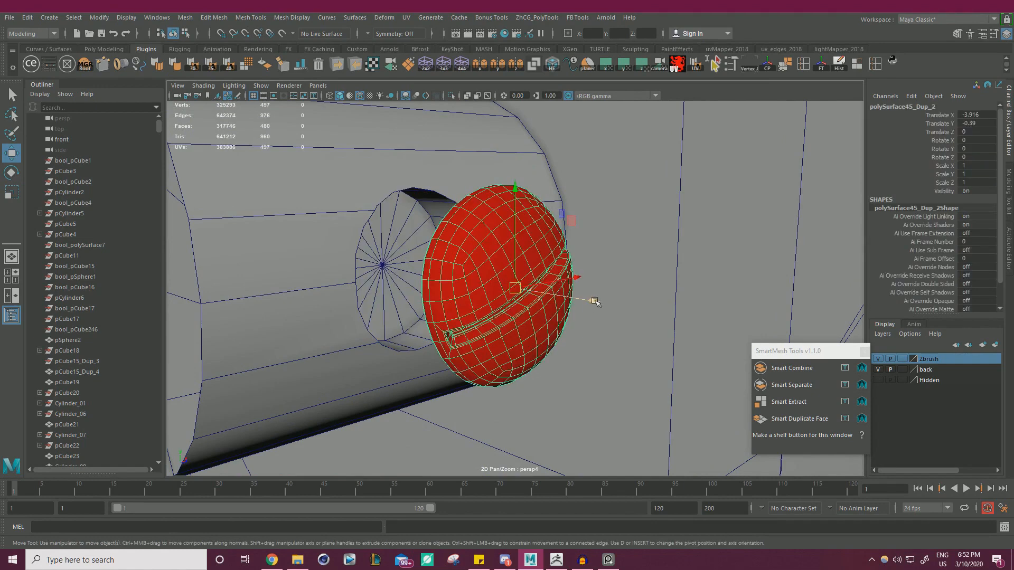
{"action": "left_click_drag", "start_coordinate": [594, 301], "coordinate": [526, 290]}
{"action": "key", "text": "v"}
{"action": "left_click_drag", "start_coordinate": [455, 279], "coordinate": [389, 268]}
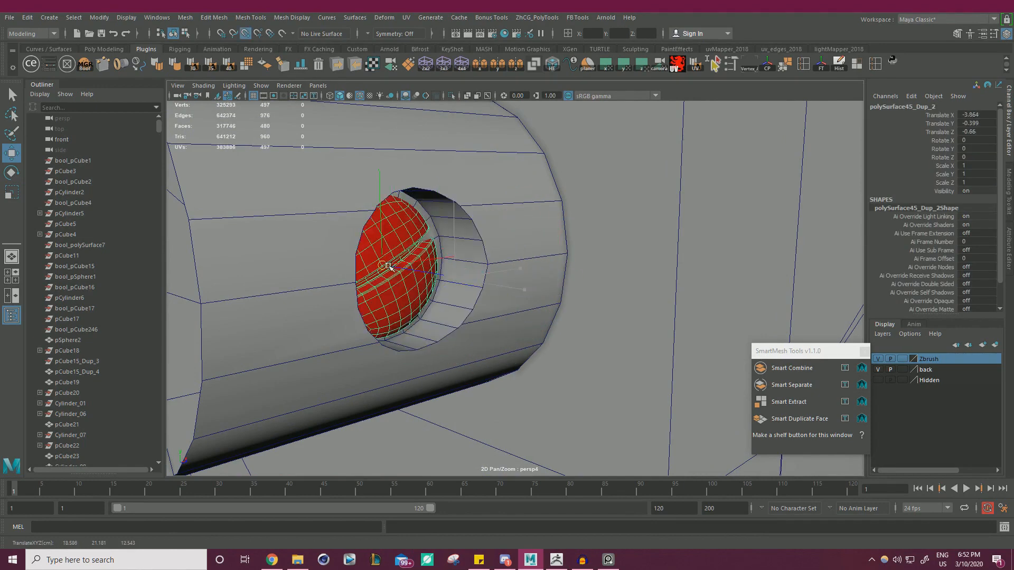
{"action": "left_click_drag", "start_coordinate": [425, 195], "coordinate": [375, 216], "text": "alt"}
{"action": "left_click_drag", "start_coordinate": [503, 279], "coordinate": [523, 294]}
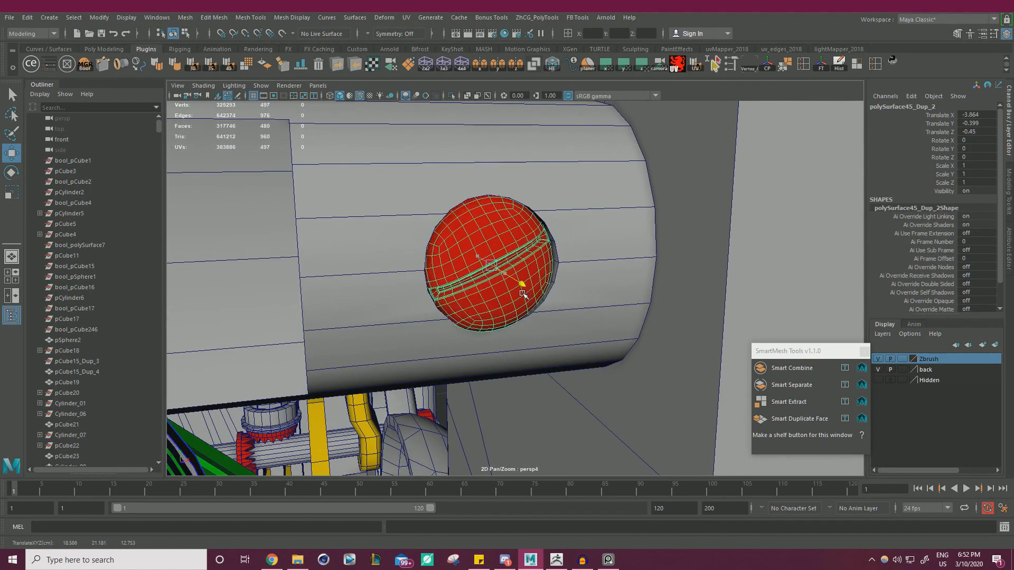
Step: Rotate the screw in its hole to about -87.7 degrees around Z so its slot runs on a steep diagonal
{"action": "key", "text": "f"}
{"action": "left_click_drag", "start_coordinate": [627, 250], "coordinate": [621, 309], "text": "alt"}
{"action": "key", "text": "e"}
{"action": "key", "text": "w"}
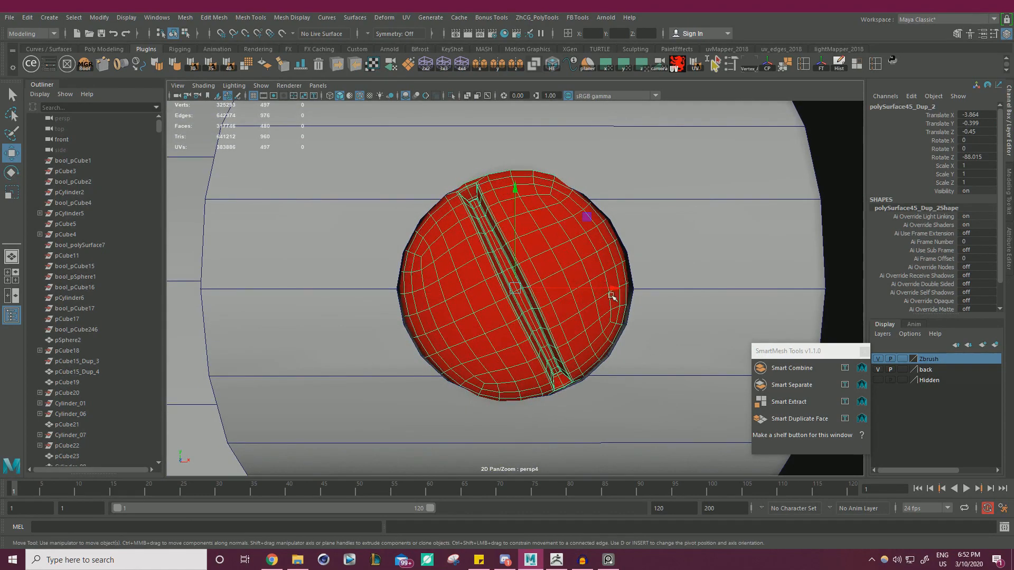
{"action": "key", "text": "e"}
{"action": "left_click_drag", "start_coordinate": [543, 238], "coordinate": [544, 237]}
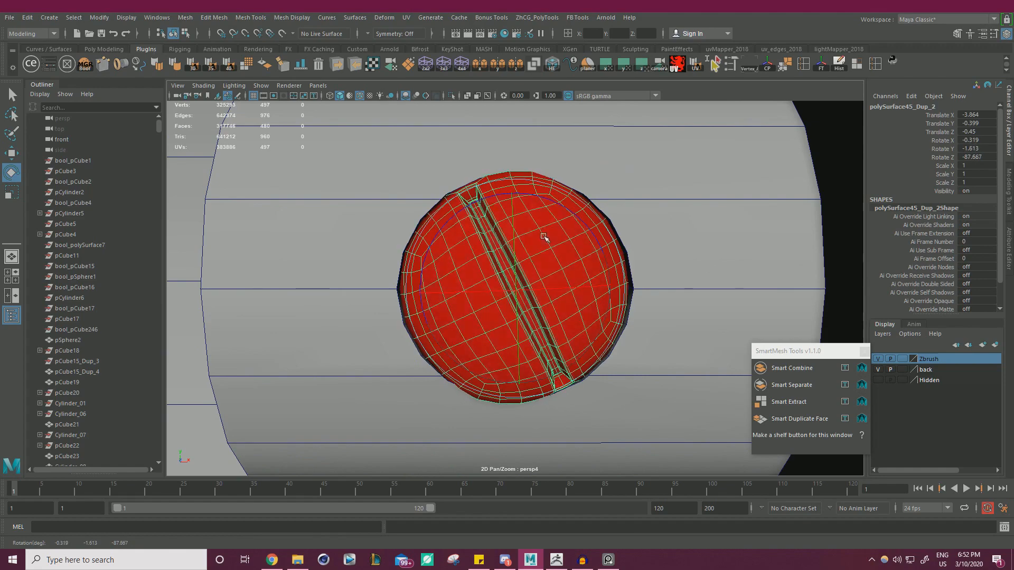
Step: Scale the screw uniformly to 0.942, sink it to Translate Z -0.486 and freeze its transformations
{"action": "key", "text": "r"}
{"action": "left_click_drag", "start_coordinate": [515, 288], "coordinate": [500, 311]}
{"action": "key", "text": "w"}
{"action": "left_click", "coordinate": [500, 310], "text": "shift"}
{"action": "right_click_drag", "start_coordinate": [500, 310], "coordinate": [448, 301], "text": "alt"}
{"action": "left_click", "coordinate": [499, 290]}
{"action": "key", "text": "w"}
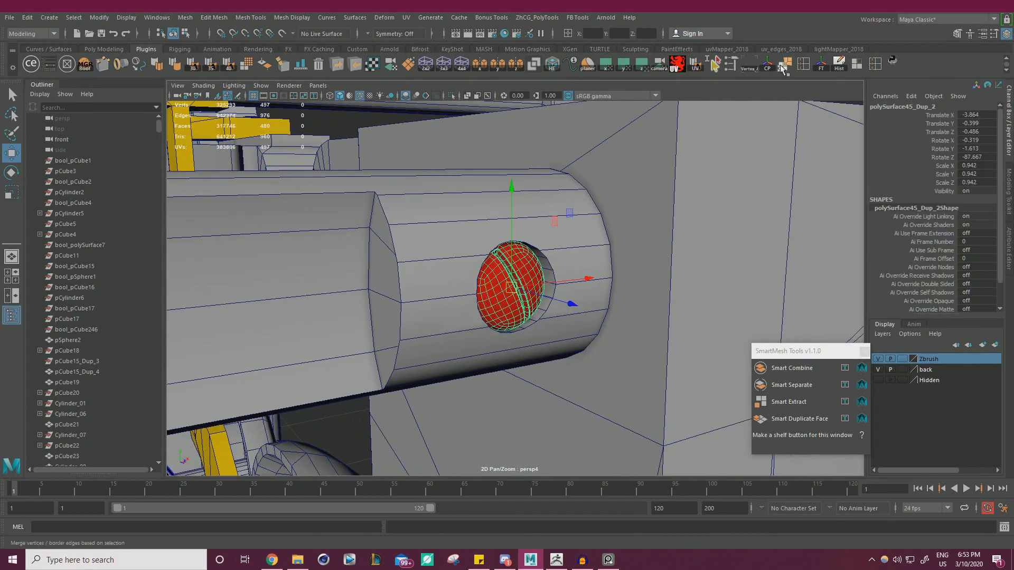
{"action": "left_click", "coordinate": [818, 68]}
{"action": "scroll", "coordinate": [492, 289], "scroll_direction": "down", "scroll_amount": 1}
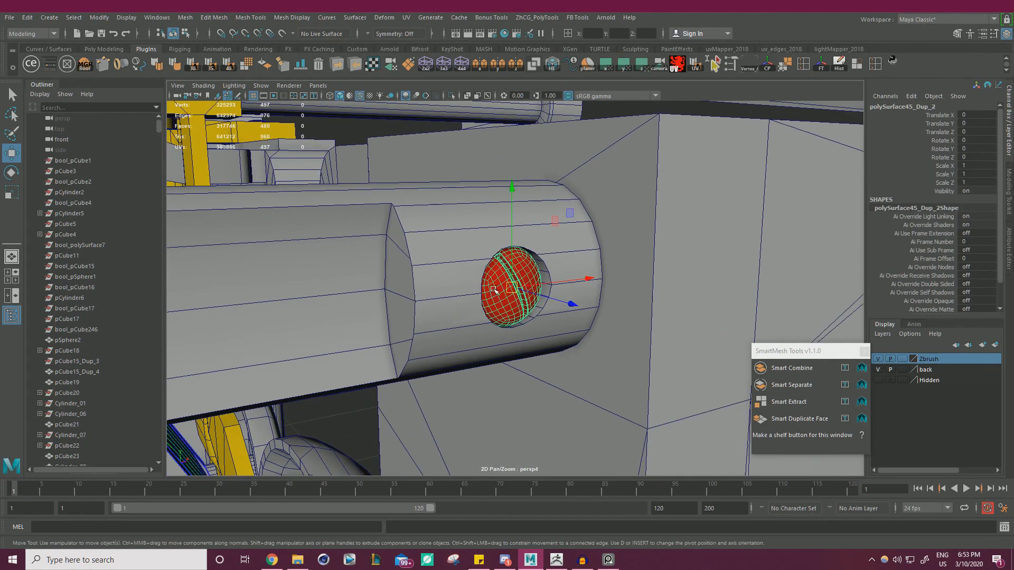
Step: Export the screw as temp_01.obj, switch to ZBrush and replace the active screw subtool's mesh with that file
{"action": "left_click", "coordinate": [337, 66]}
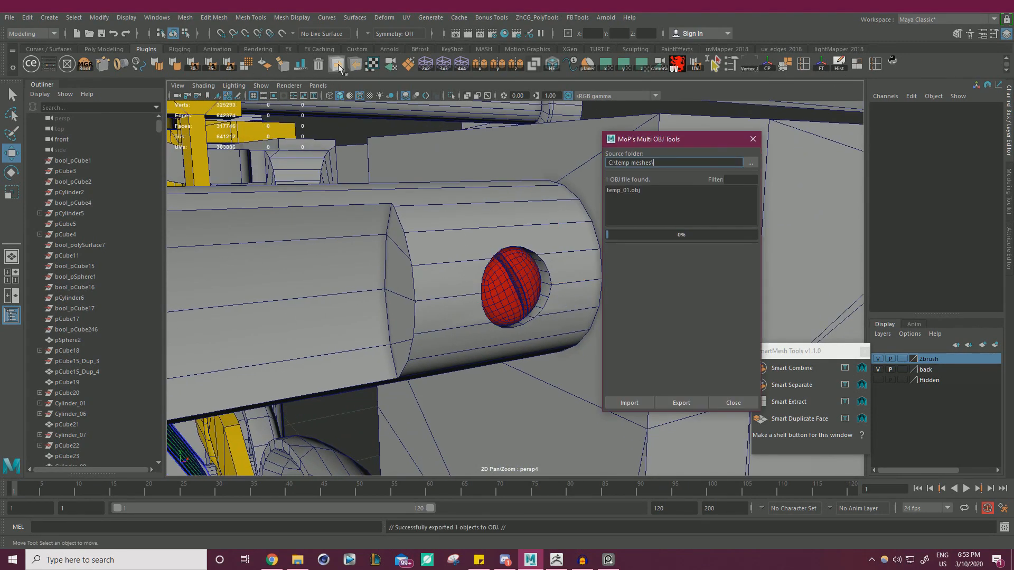
{"action": "left_click", "coordinate": [753, 140]}
{"action": "left_click", "coordinate": [959, 10]}
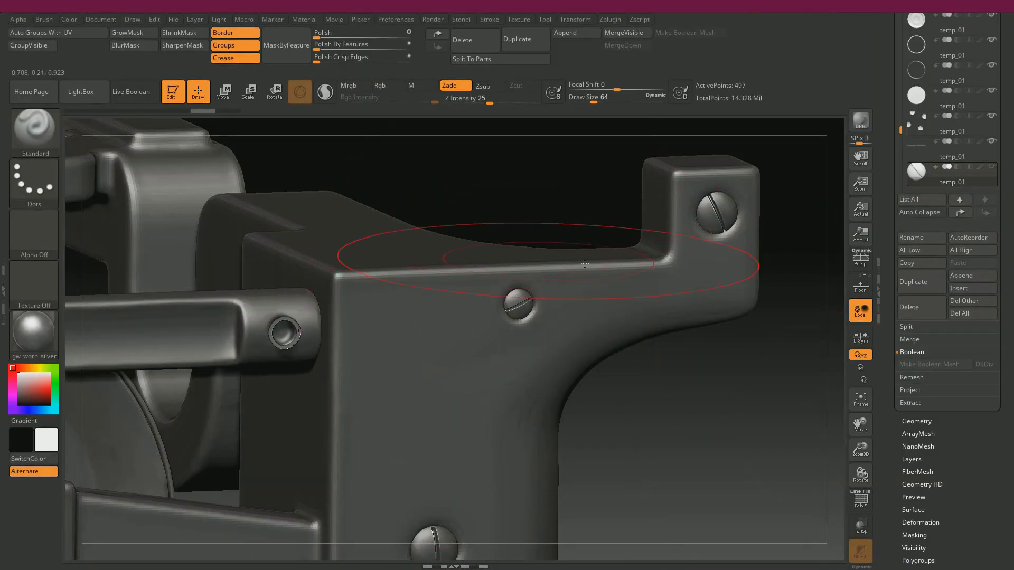
{"action": "left_click_drag", "start_coordinate": [950, 416], "coordinate": [880, 302]}
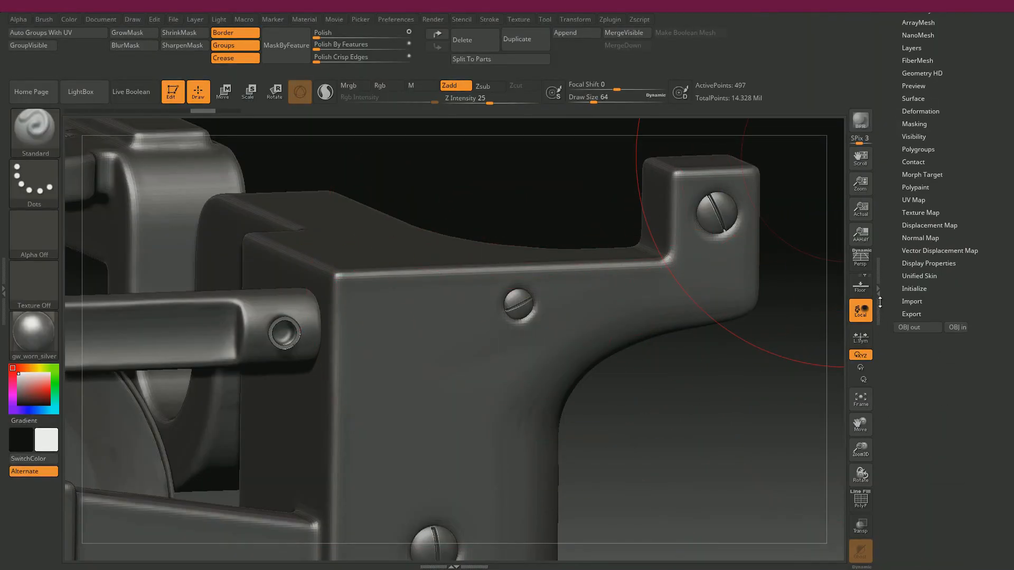
{"action": "left_click", "coordinate": [957, 327]}
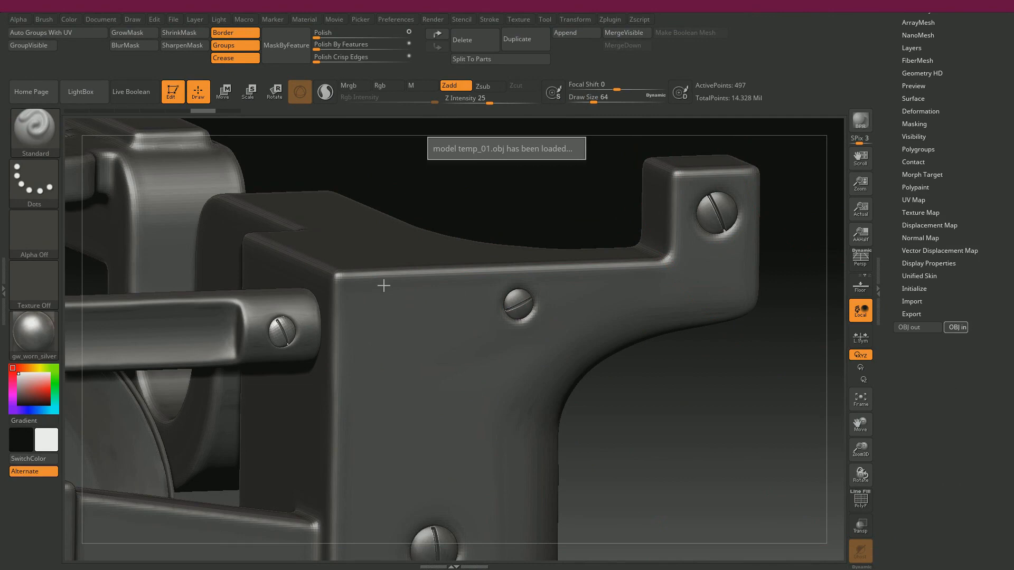
Step: Check the imported screw in the rod end, subdivide it once and delete its lower subdivision level
{"action": "left_click_drag", "start_coordinate": [536, 205], "coordinate": [535, 199]}
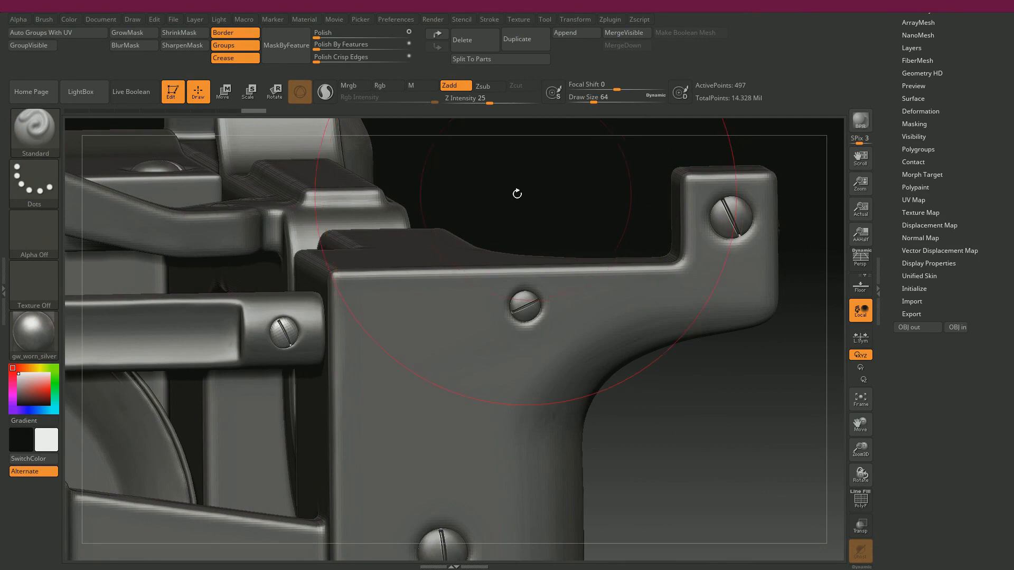
{"action": "left_click_drag", "start_coordinate": [569, 170], "coordinate": [570, 166]}
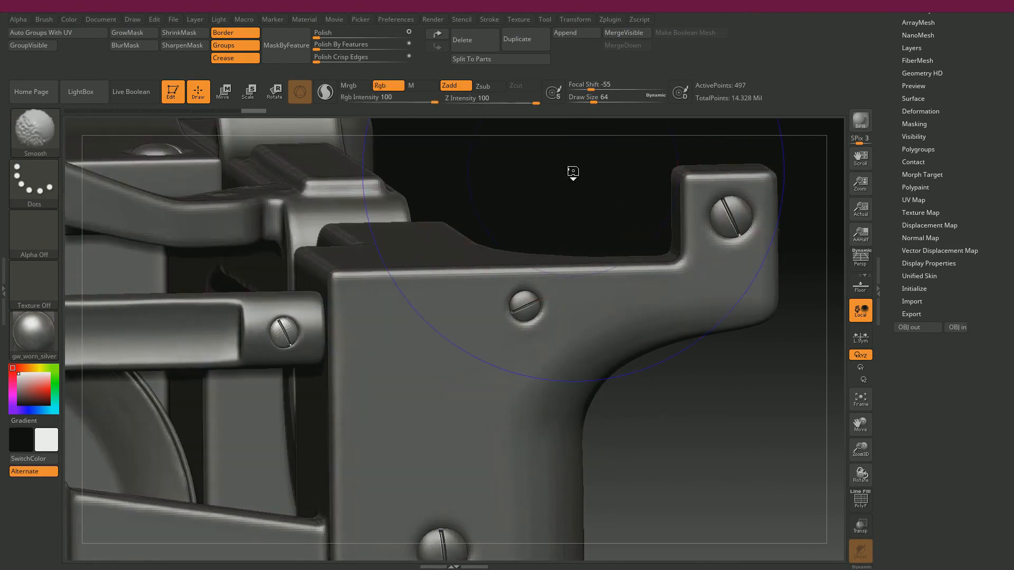
{"action": "key", "text": "shift+f"}
{"action": "key", "text": "shift+f"}
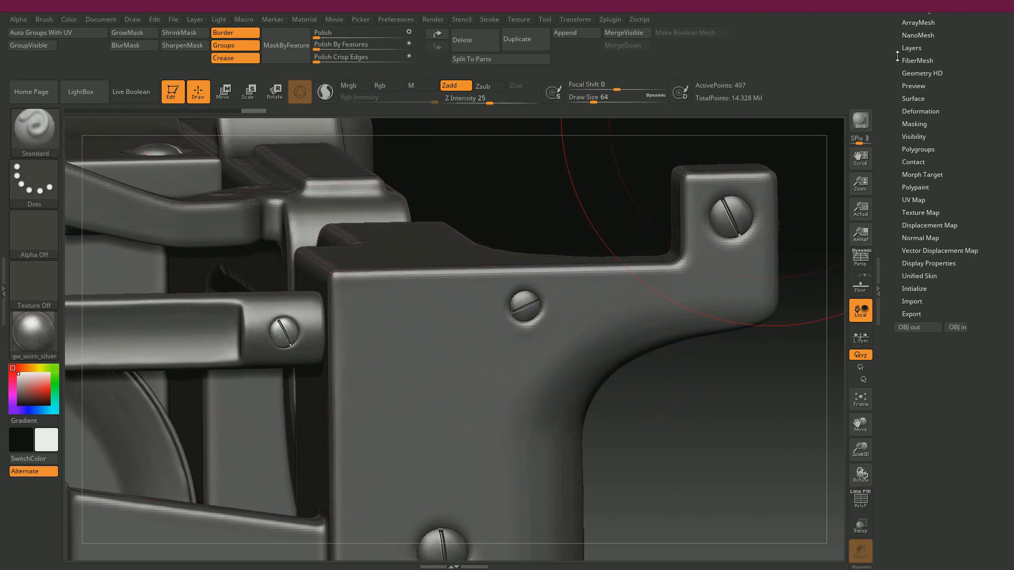
{"action": "left_click_drag", "start_coordinate": [897, 57], "coordinate": [904, 159]}
{"action": "left_click", "coordinate": [921, 178]}
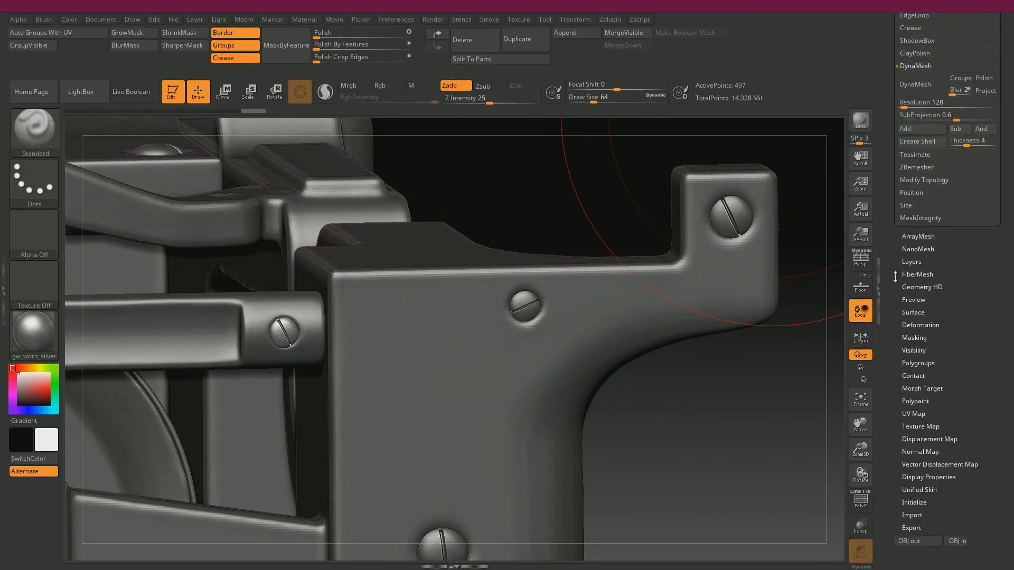
{"action": "left_click", "coordinate": [920, 150]}
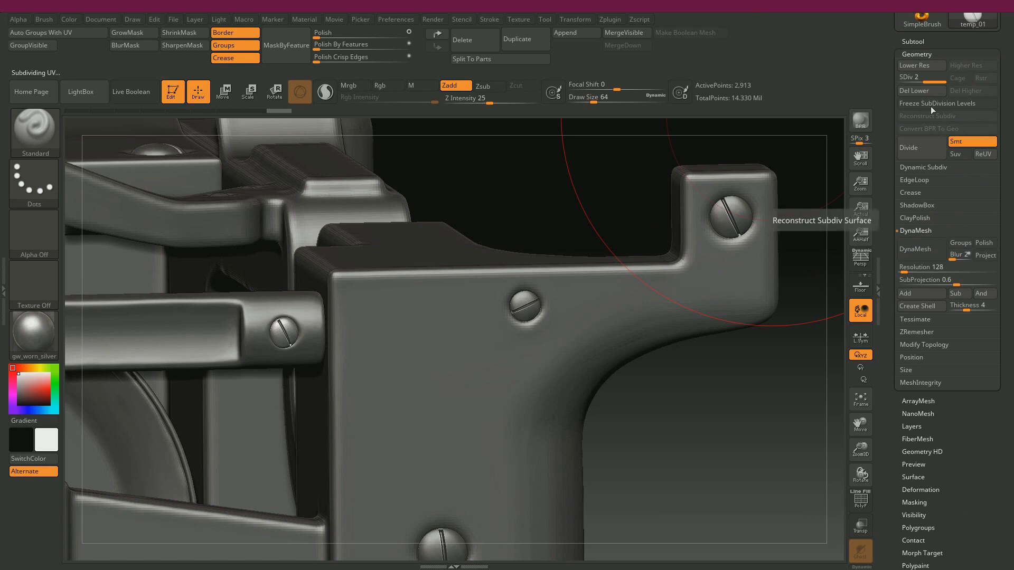
{"action": "left_click", "coordinate": [914, 91]}
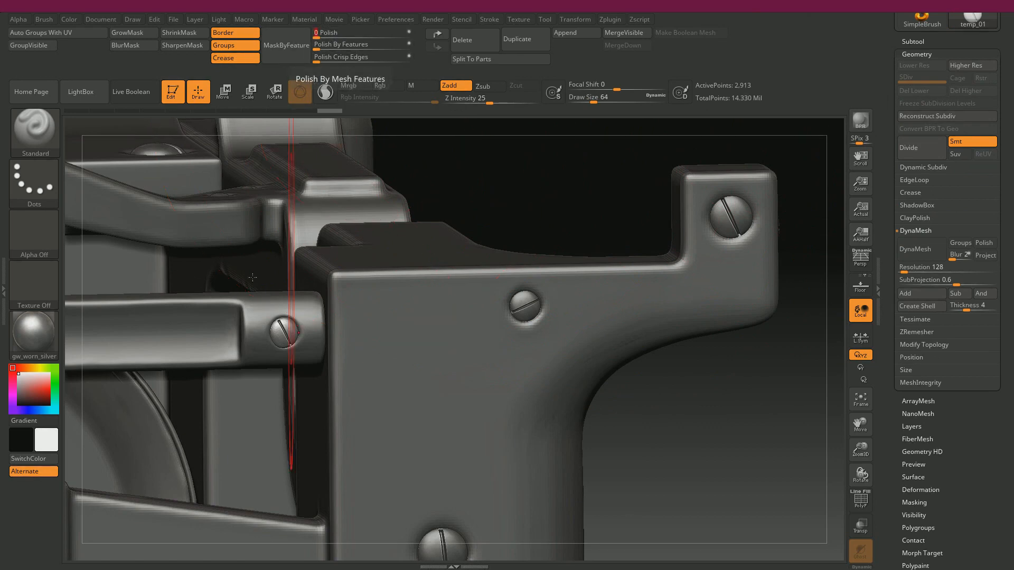
{"action": "mouse_move", "coordinate": [553, 181]}
{"action": "left_mouse_down"}
{"action": "mouse_move", "coordinate": [511, 161]}
{"action": "mouse_move", "coordinate": [553, 177]}
{"action": "mouse_move", "coordinate": [575, 122]}
{"action": "mouse_move", "coordinate": [534, 177]}
{"action": "left_mouse_up"}
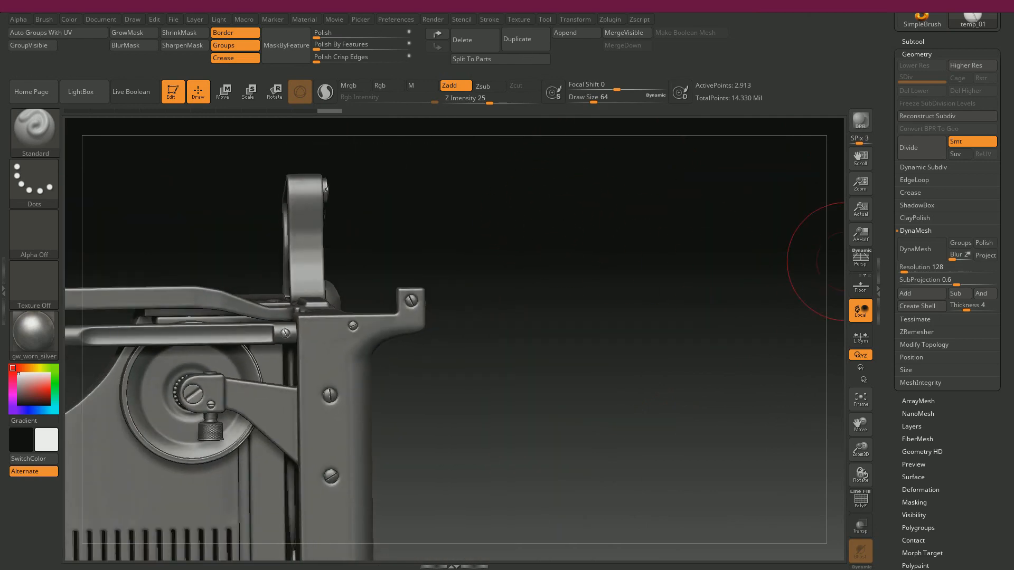
Step: Switch to Maya, hide the Zbrush layer and look over the remaining parts around the frame's upper corner
{"action": "key", "text": "alt+Tab"}
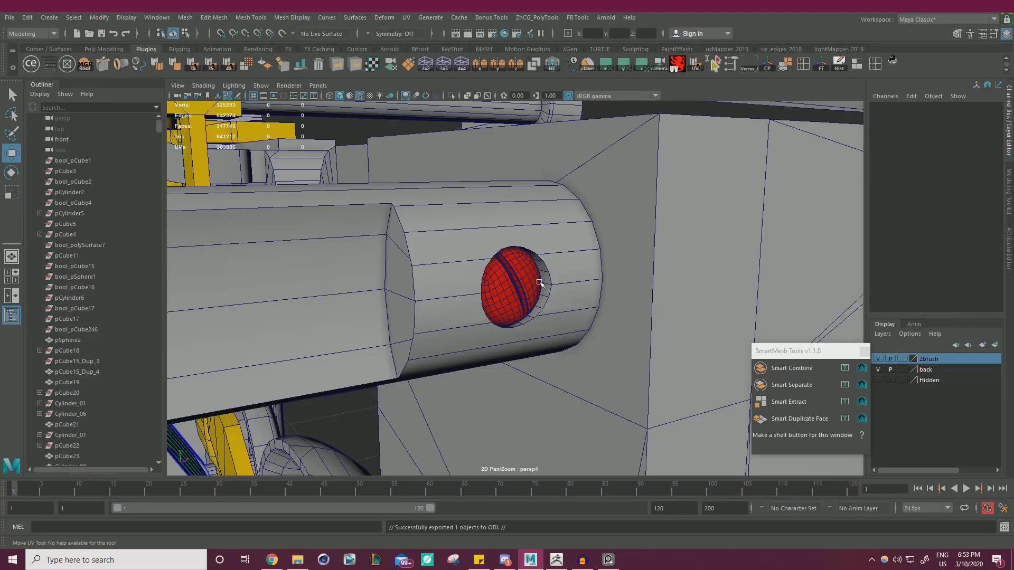
{"action": "left_click", "coordinate": [879, 357]}
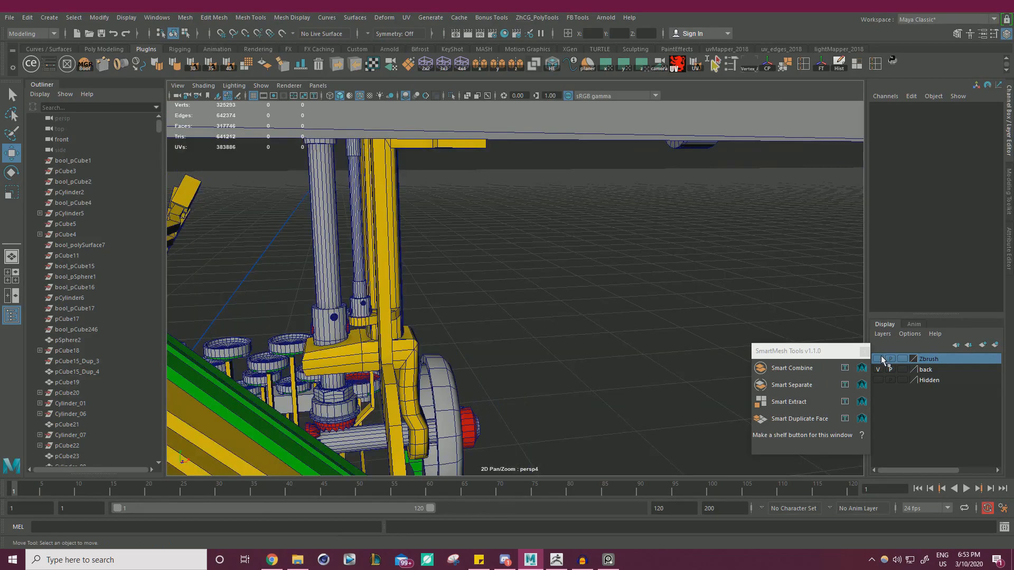
{"action": "scroll", "coordinate": [489, 270], "scroll_direction": "down", "scroll_amount": 5}
{"action": "left_click_drag", "start_coordinate": [489, 270], "coordinate": [550, 282], "text": "alt"}
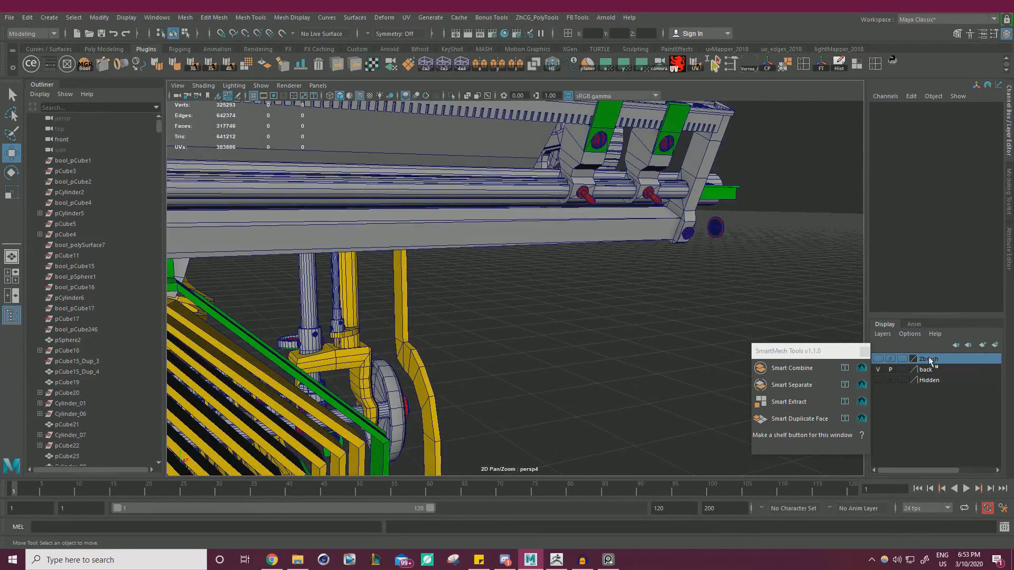
{"action": "scroll", "coordinate": [439, 292], "scroll_direction": "down", "scroll_amount": 5}
{"action": "left_click_drag", "start_coordinate": [438, 292], "coordinate": [370, 301], "text": "alt"}
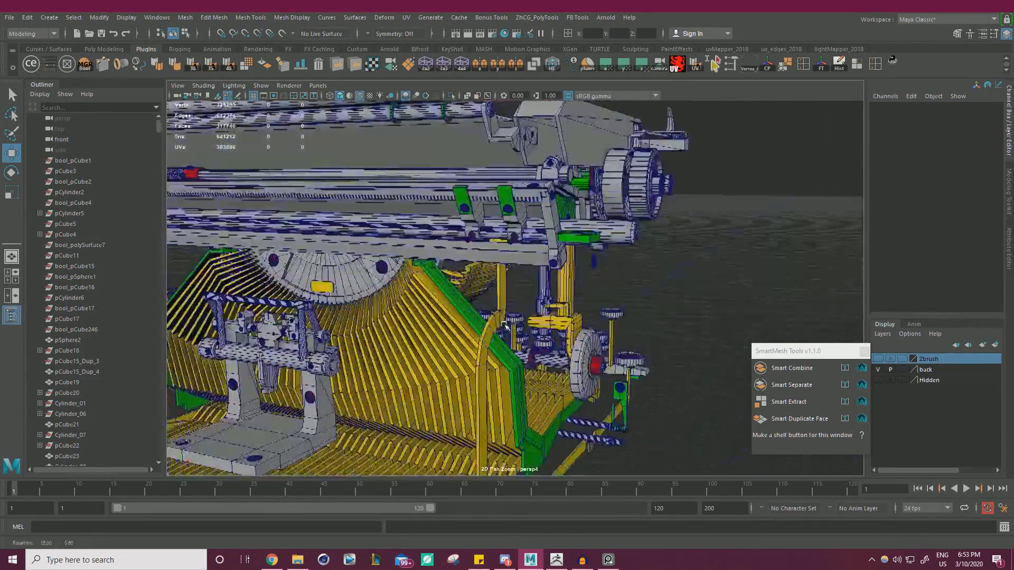
{"action": "left_click_drag", "start_coordinate": [697, 283], "coordinate": [597, 294], "text": "alt"}
Step: Add the leftover slotted screw on the frame's upper corner block to the Zbrush layer and hide the layer
{"action": "left_click", "coordinate": [597, 295]}
{"action": "left_click", "coordinate": [878, 359]}
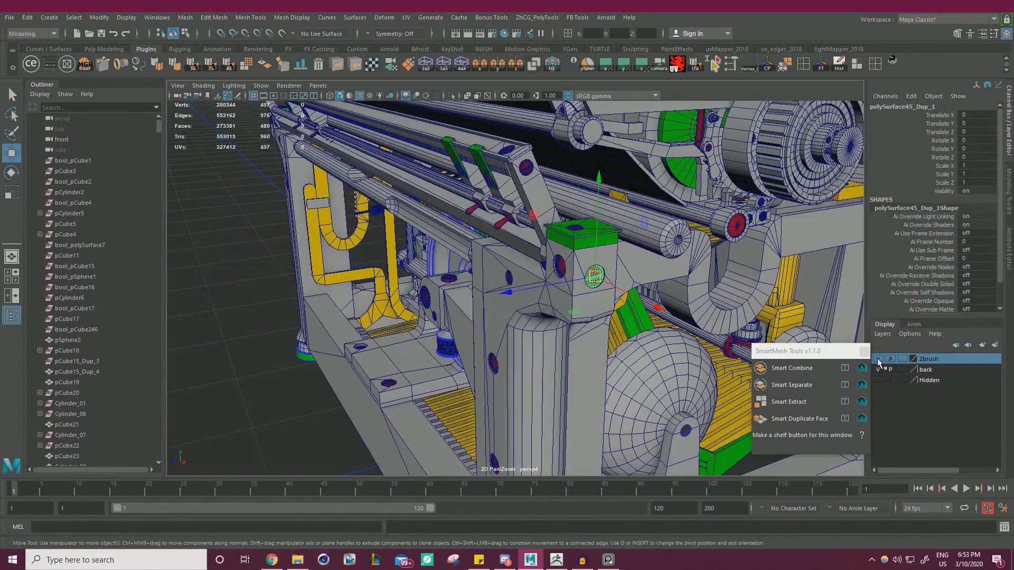
{"action": "scroll", "coordinate": [725, 297], "scroll_direction": "up", "scroll_amount": 4}
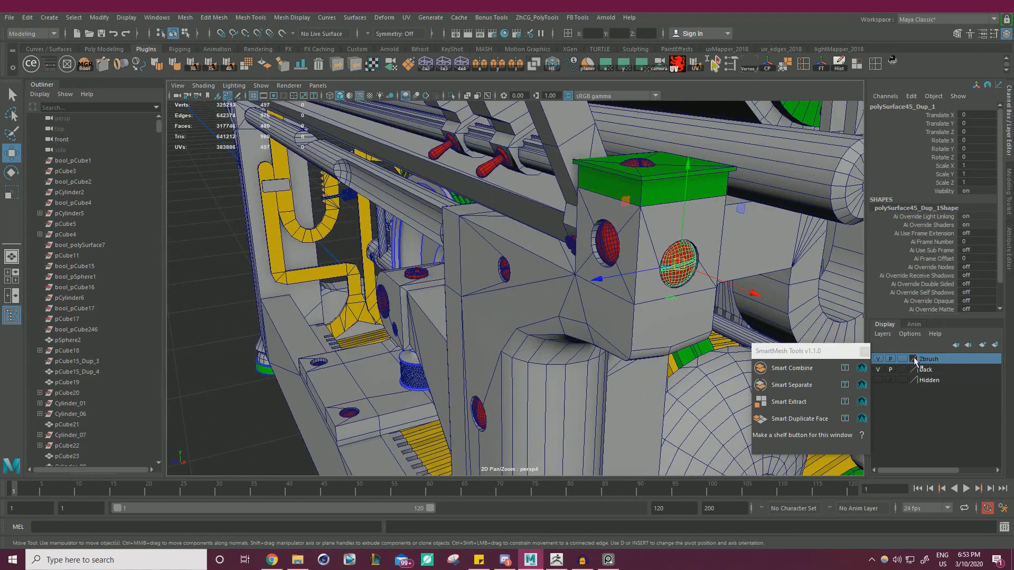
{"action": "right_click", "coordinate": [933, 360]}
{"action": "left_click", "coordinate": [927, 385]}
{"action": "left_click", "coordinate": [878, 359]}
Step: Examine the green plate and its screw at one end of the carriage, then clear the selection
{"action": "scroll", "coordinate": [555, 312], "scroll_direction": "down", "scroll_amount": 5}
{"action": "left_click_drag", "start_coordinate": [554, 313], "coordinate": [700, 272], "text": "alt"}
{"action": "scroll", "coordinate": [429, 289], "scroll_direction": "up", "scroll_amount": 5}
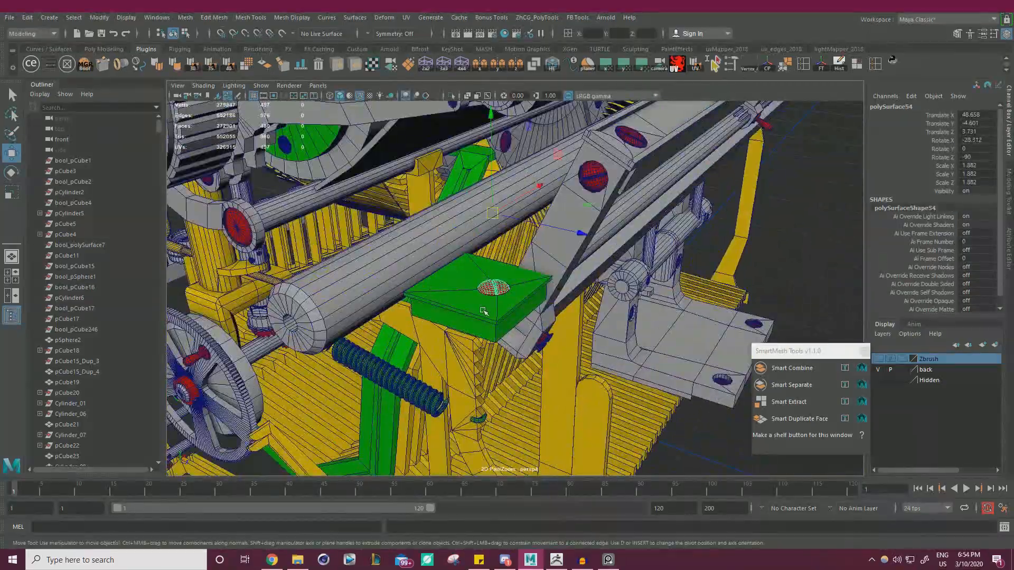
{"action": "left_click", "coordinate": [483, 310], "text": "shift"}
{"action": "scroll", "coordinate": [483, 311], "scroll_direction": "down", "scroll_amount": 5}
{"action": "left_click_drag", "start_coordinate": [491, 307], "coordinate": [338, 290], "text": "alt"}
{"action": "scroll", "coordinate": [660, 295], "scroll_direction": "up", "scroll_amount": 4}
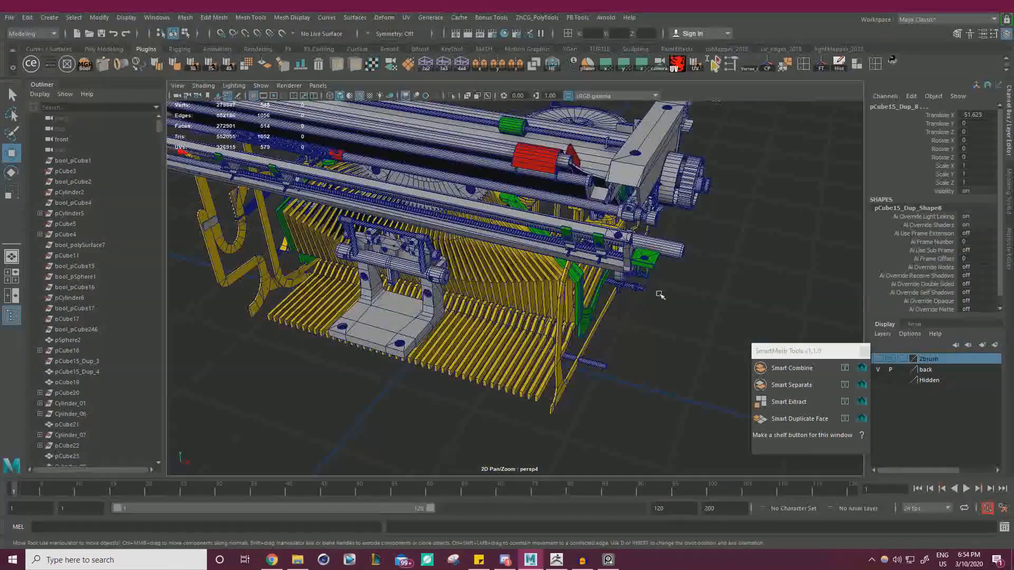
{"action": "left_click", "coordinate": [660, 294]}
Step: Combine the two green plates at opposite ends of the carriage into a single mesh
{"action": "left_click_drag", "start_coordinate": [658, 289], "coordinate": [449, 240], "text": "alt"}
{"action": "middle_click_drag", "start_coordinate": [449, 240], "coordinate": [370, 316], "text": "alt"}
{"action": "scroll", "coordinate": [370, 317], "scroll_direction": "up", "scroll_amount": 5}
{"action": "left_click_drag", "start_coordinate": [369, 317], "coordinate": [380, 311], "text": "alt"}
{"action": "left_click", "coordinate": [390, 245]}
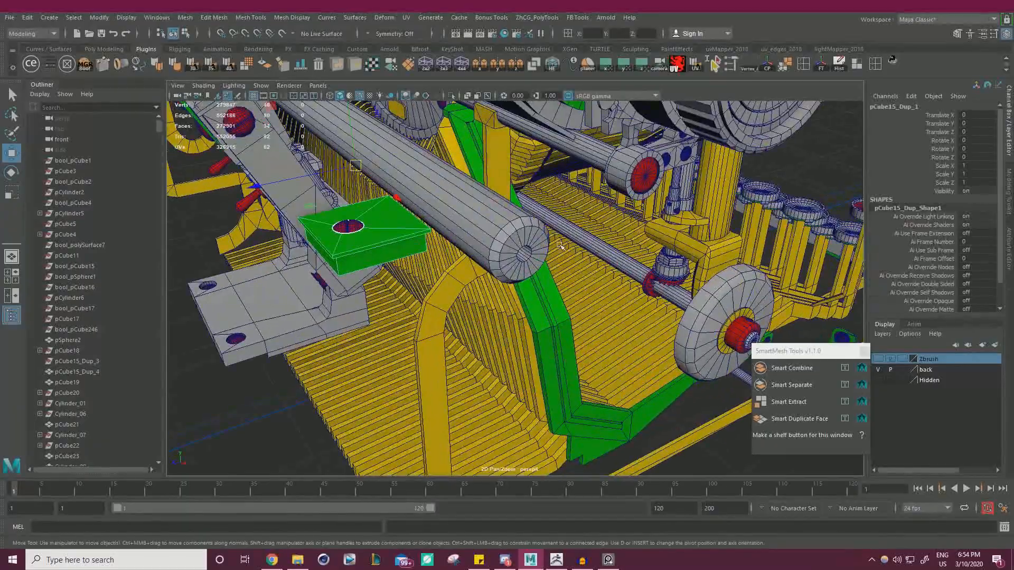
{"action": "scroll", "coordinate": [560, 246], "scroll_direction": "down", "scroll_amount": 5}
{"action": "left_click_drag", "start_coordinate": [559, 245], "coordinate": [640, 287], "text": "alt"}
{"action": "scroll", "coordinate": [628, 275], "scroll_direction": "up", "scroll_amount": 5}
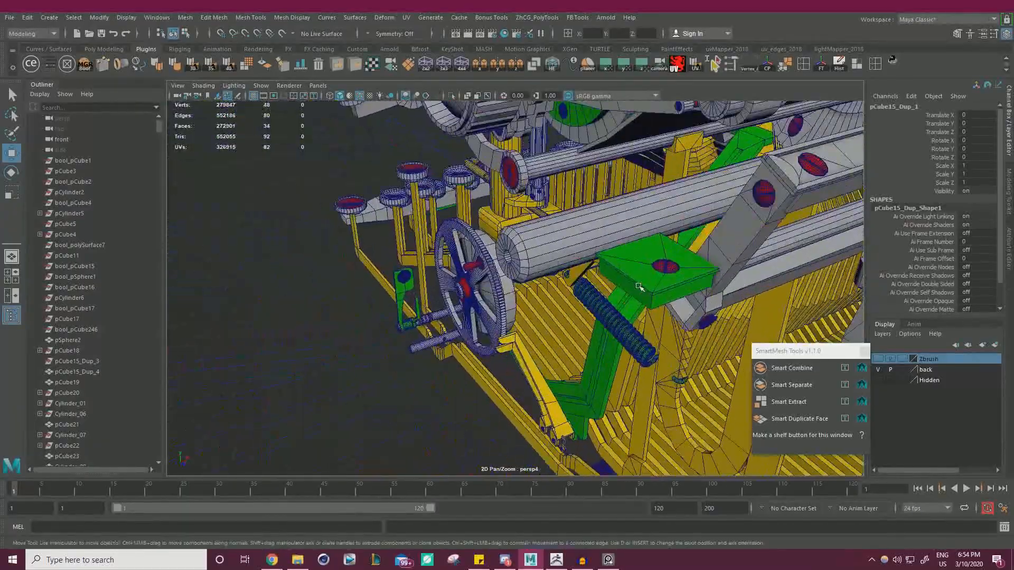
{"action": "left_click_drag", "start_coordinate": [562, 221], "coordinate": [491, 225], "text": "alt"}
{"action": "scroll", "coordinate": [491, 224], "scroll_direction": "down", "scroll_amount": 4}
{"action": "scroll", "coordinate": [464, 221], "scroll_direction": "up", "scroll_amount": 5}
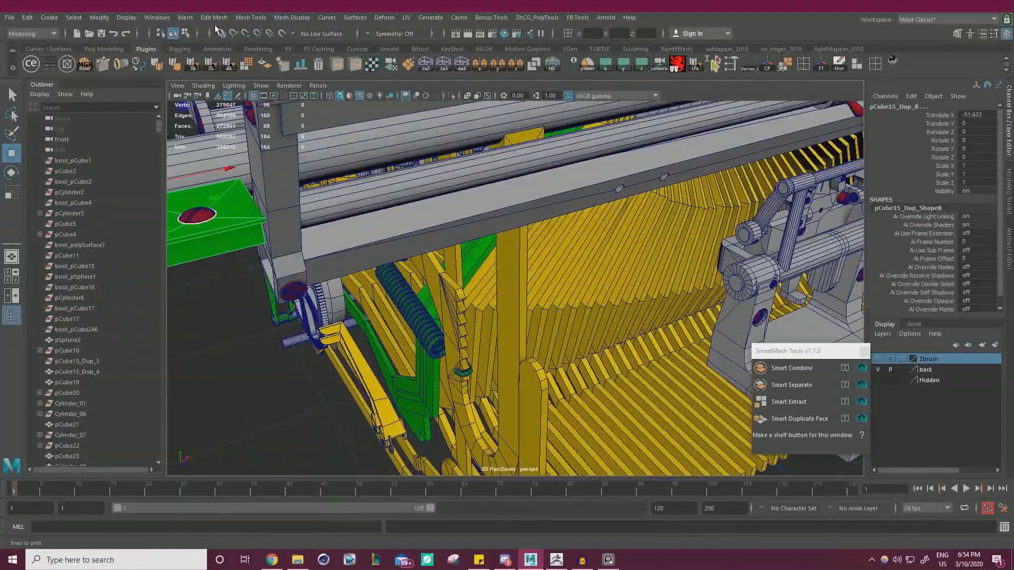
{"action": "left_click", "coordinate": [193, 21]}
{"action": "left_click", "coordinate": [223, 55]}
{"action": "scroll", "coordinate": [602, 222], "scroll_direction": "down", "scroll_amount": 5}
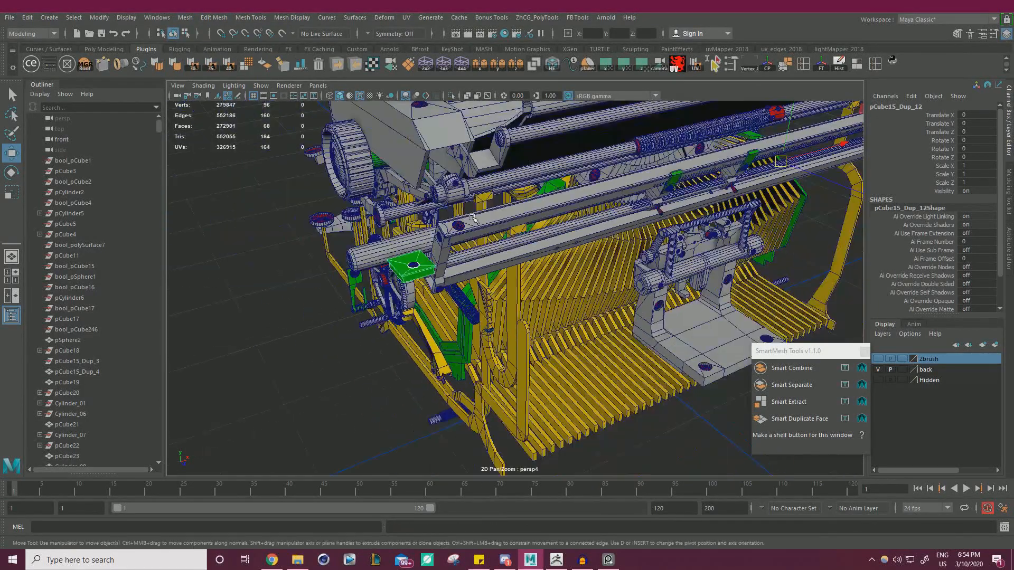
{"action": "left_click_drag", "start_coordinate": [602, 222], "coordinate": [681, 249], "text": "alt"}
{"action": "left_click", "coordinate": [745, 258]}
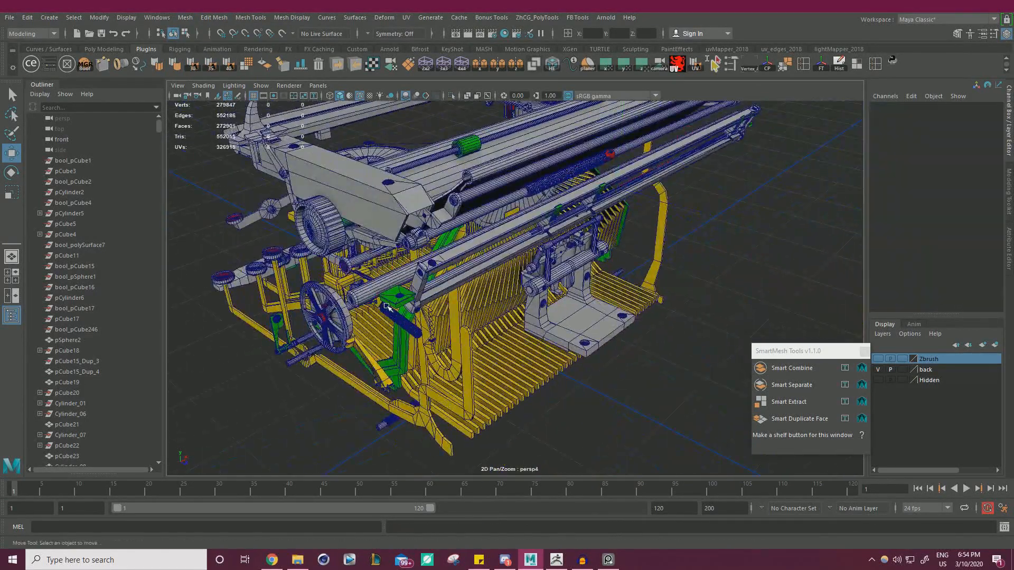
Step: Isolate the combined end plates, inspect their geometry up close and clear the selection
{"action": "left_click", "coordinate": [389, 304]}
{"action": "scroll", "coordinate": [386, 306], "scroll_direction": "down", "scroll_amount": 5}
{"action": "left_click_drag", "start_coordinate": [386, 306], "coordinate": [469, 174], "text": "alt"}
{"action": "left_click", "coordinate": [452, 94]}
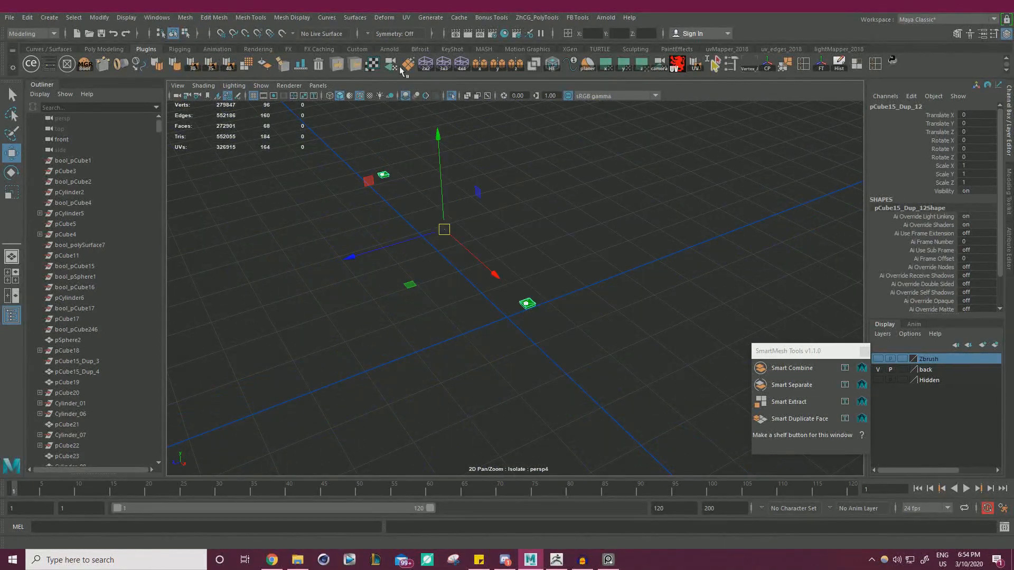
{"action": "left_click", "coordinate": [541, 68]}
{"action": "middle_click_drag", "start_coordinate": [576, 285], "coordinate": [522, 250], "text": "alt"}
{"action": "scroll", "coordinate": [522, 251], "scroll_direction": "up", "scroll_amount": 5}
{"action": "middle_click_drag", "start_coordinate": [423, 241], "coordinate": [583, 278], "text": "alt"}
{"action": "scroll", "coordinate": [475, 225], "scroll_direction": "up", "scroll_amount": 2}
{"action": "left_click_drag", "start_coordinate": [483, 203], "coordinate": [437, 182], "text": "alt"}
{"action": "scroll", "coordinate": [452, 233], "scroll_direction": "down", "scroll_amount": 4}
{"action": "scroll", "coordinate": [491, 232], "scroll_direction": "down", "scroll_amount": 7}
{"action": "left_click_drag", "start_coordinate": [493, 233], "coordinate": [622, 186], "text": "alt"}
{"action": "left_click", "coordinate": [385, 211]}
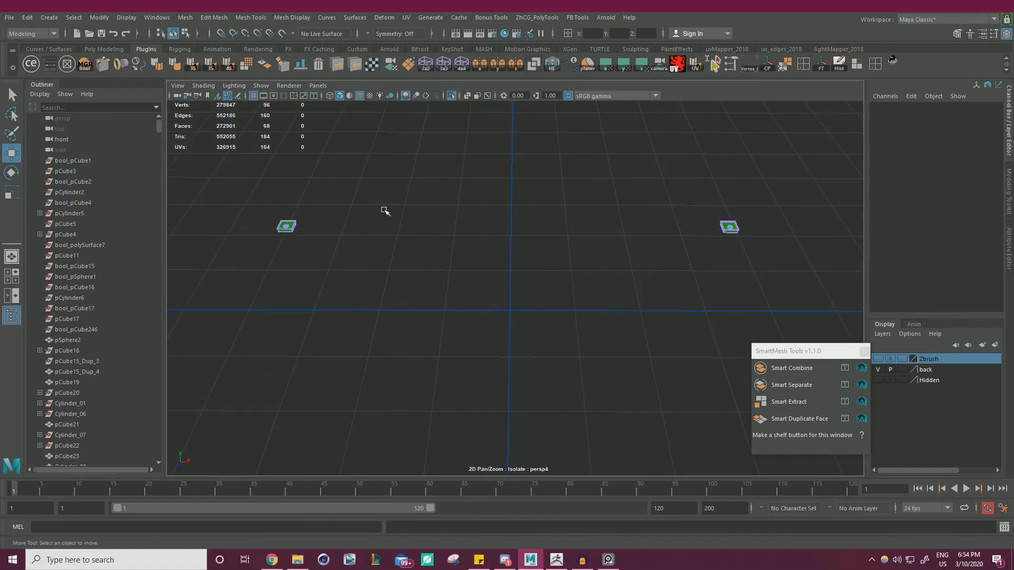
Step: Create planar-projected UVs with cut seams for all faces of the combined plates, and return to object selection
{"action": "left_click_drag", "start_coordinate": [584, 274], "coordinate": [754, 270]}
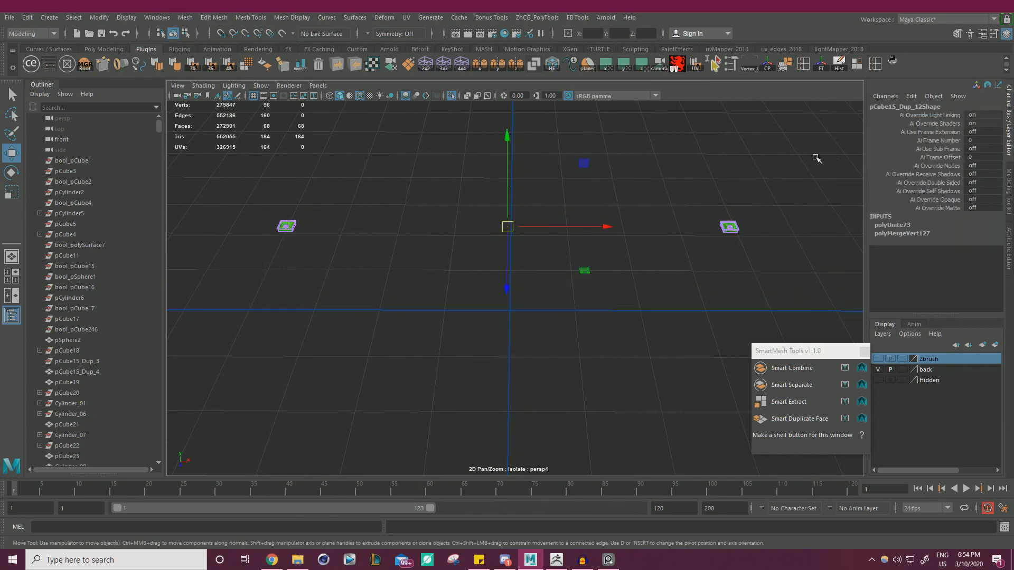
{"action": "left_click", "coordinate": [372, 64]}
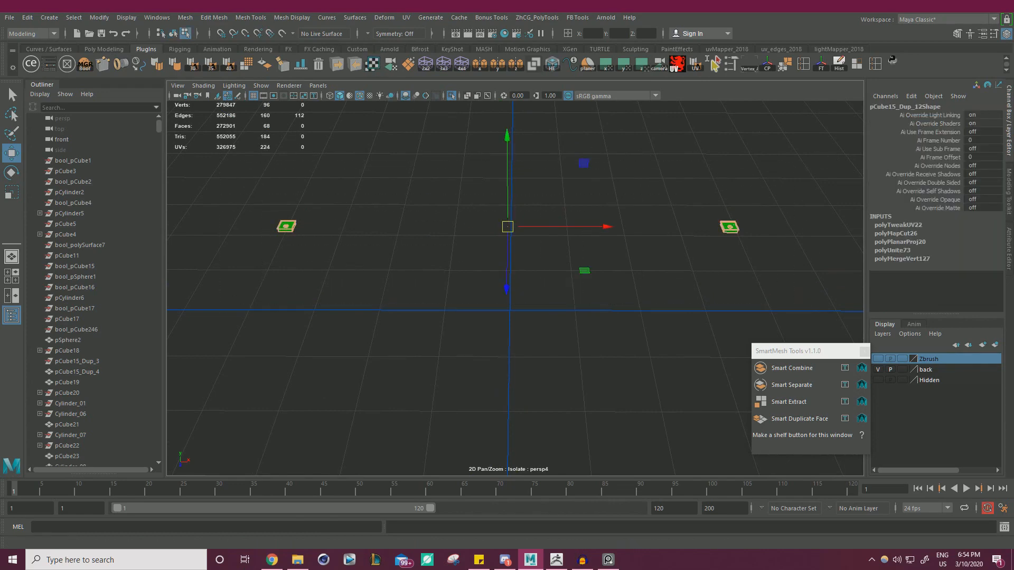
{"action": "left_click_drag", "start_coordinate": [1013, 37], "coordinate": [1013, 240]}
{"action": "right_click_drag", "start_coordinate": [363, 178], "coordinate": [390, 165]}
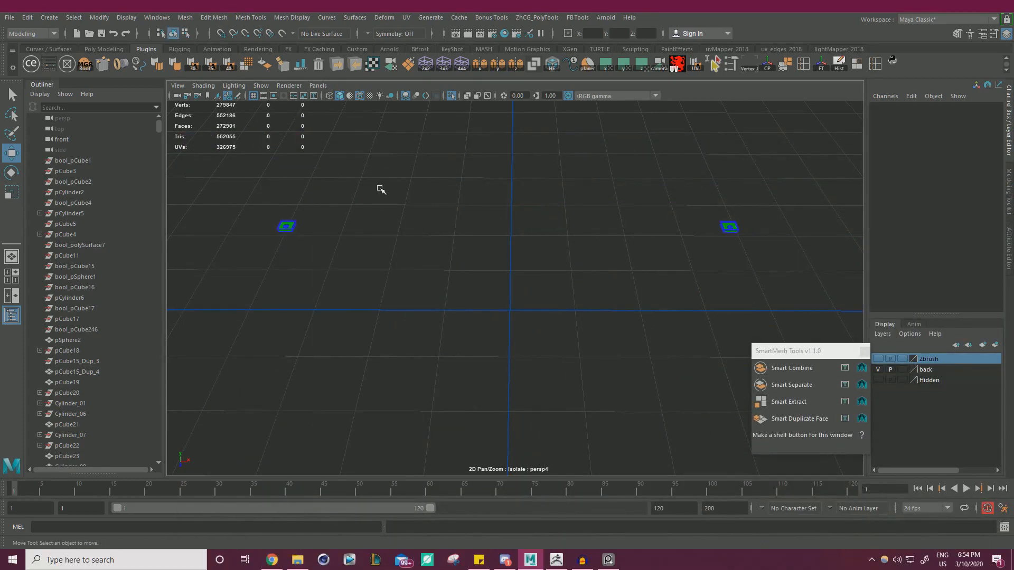
Step: Export the combined plates as temp_01.obj to the C:\temp meshes folder with the multi OBJ exporter
{"action": "left_click_drag", "start_coordinate": [370, 178], "coordinate": [262, 247]}
{"action": "left_click", "coordinate": [337, 65]}
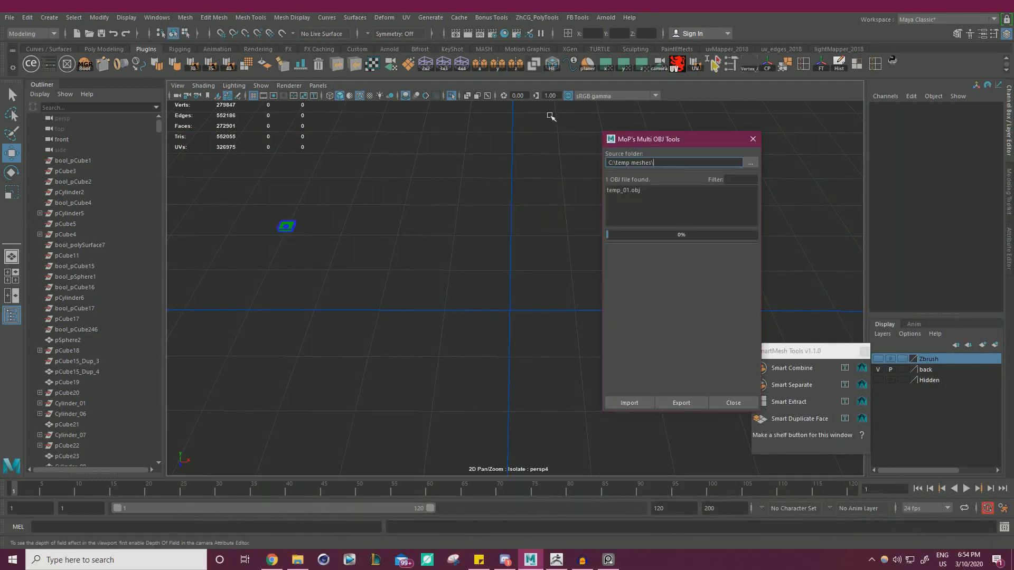
{"action": "left_click", "coordinate": [753, 140]}
Step: Switch to ZBrush, duplicate the current screw subtool and import the exported plates' OBJ into the copy
{"action": "left_click", "coordinate": [556, 560]}
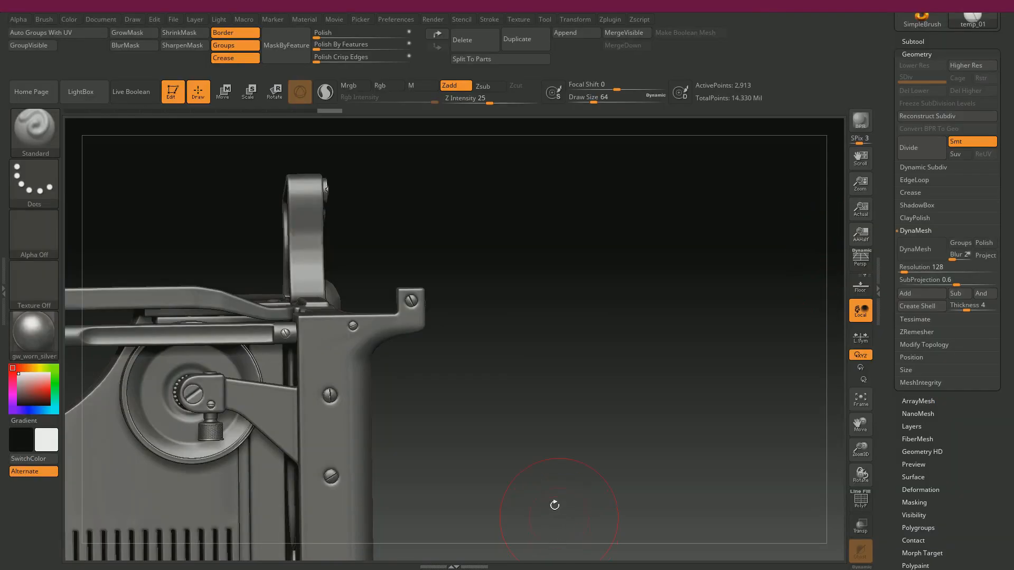
{"action": "left_click_drag", "start_coordinate": [600, 329], "coordinate": [595, 336]}
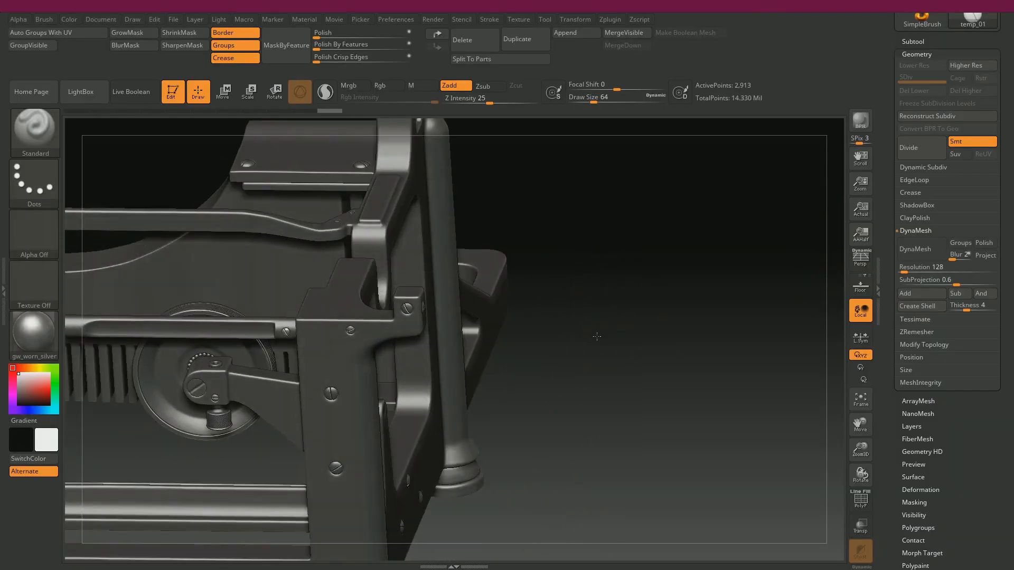
{"action": "left_click", "coordinate": [918, 42]}
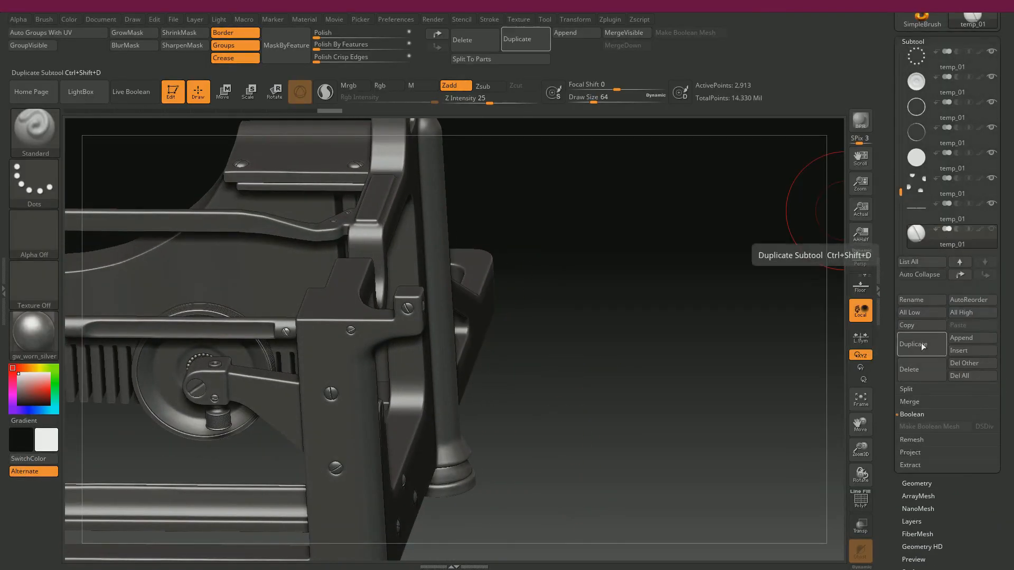
{"action": "left_click", "coordinate": [924, 344]}
{"action": "left_click_drag", "start_coordinate": [895, 523], "coordinate": [894, 125]}
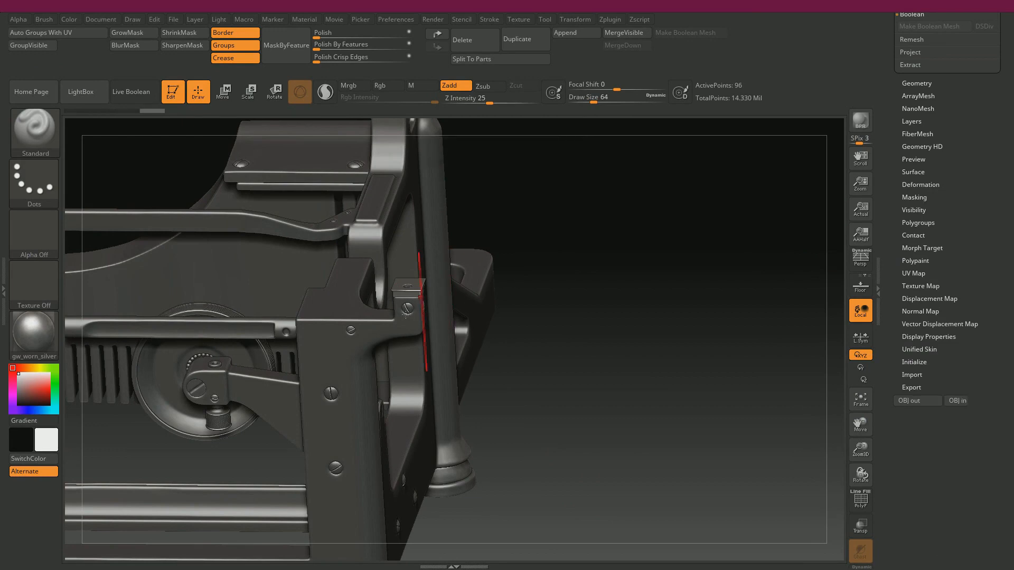
Step: Show the polyframe on the imported plates and create their polygroups from the UV islands
{"action": "left_click_drag", "start_coordinate": [585, 300], "coordinate": [561, 281], "text": "alt"}
{"action": "mouse_move", "coordinate": [643, 301]}
{"action": "left_mouse_down", "text": "alt"}
{"action": "mouse_move", "coordinate": [825, 303]}
{"action": "mouse_move", "coordinate": [634, 301]}
{"action": "mouse_move", "coordinate": [667, 346]}
{"action": "left_mouse_up", "text": "alt"}
{"action": "left_click_drag", "start_coordinate": [785, 348], "coordinate": [813, 366]}
{"action": "left_click_drag", "start_coordinate": [748, 306], "coordinate": [625, 319], "text": "alt"}
{"action": "left_click_drag", "start_coordinate": [706, 272], "coordinate": [653, 285], "text": "alt"}
{"action": "key", "text": "shift+f"}
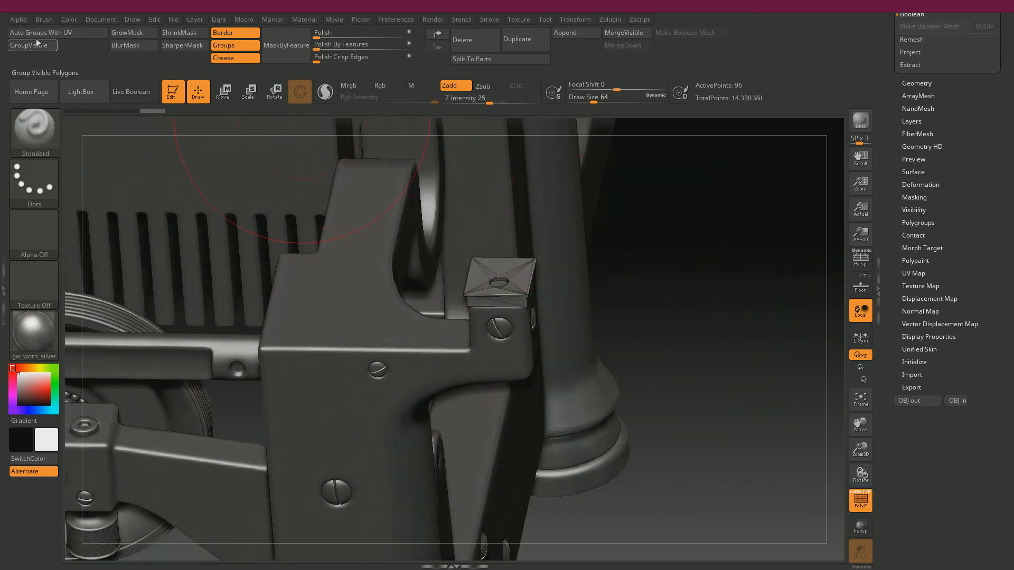
{"action": "left_click", "coordinate": [74, 34]}
{"action": "left_click_drag", "start_coordinate": [697, 258], "coordinate": [684, 252]}
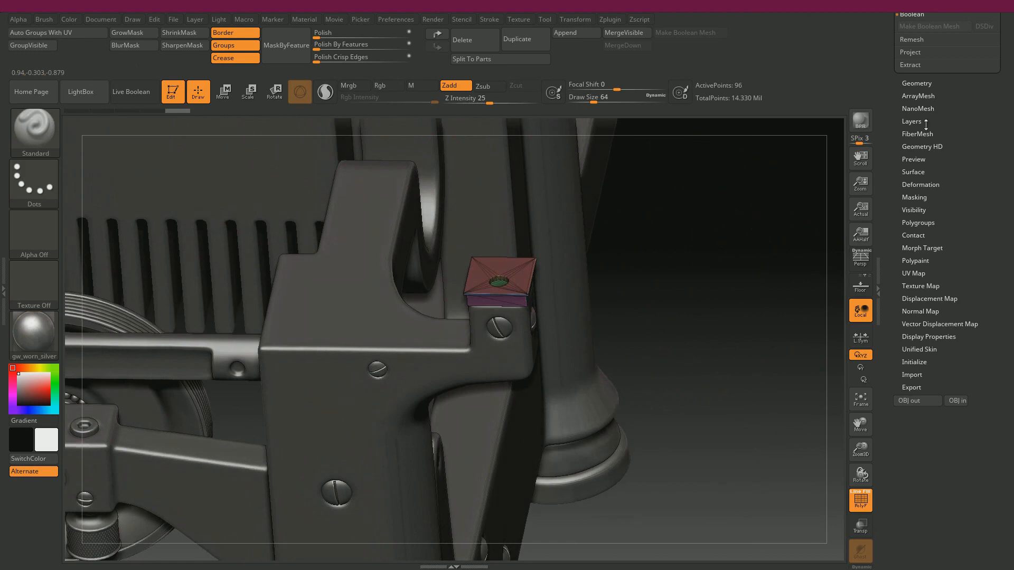
Step: Try DynaMesh on the plates at resolution 568
{"action": "left_click", "coordinate": [914, 83]}
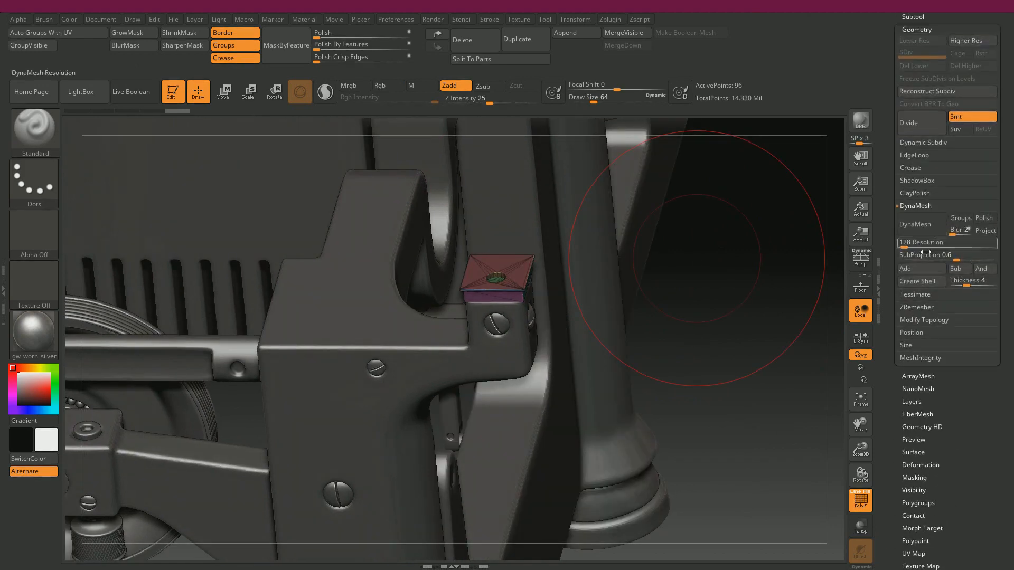
{"action": "left_click_drag", "start_coordinate": [904, 244], "coordinate": [913, 245]}
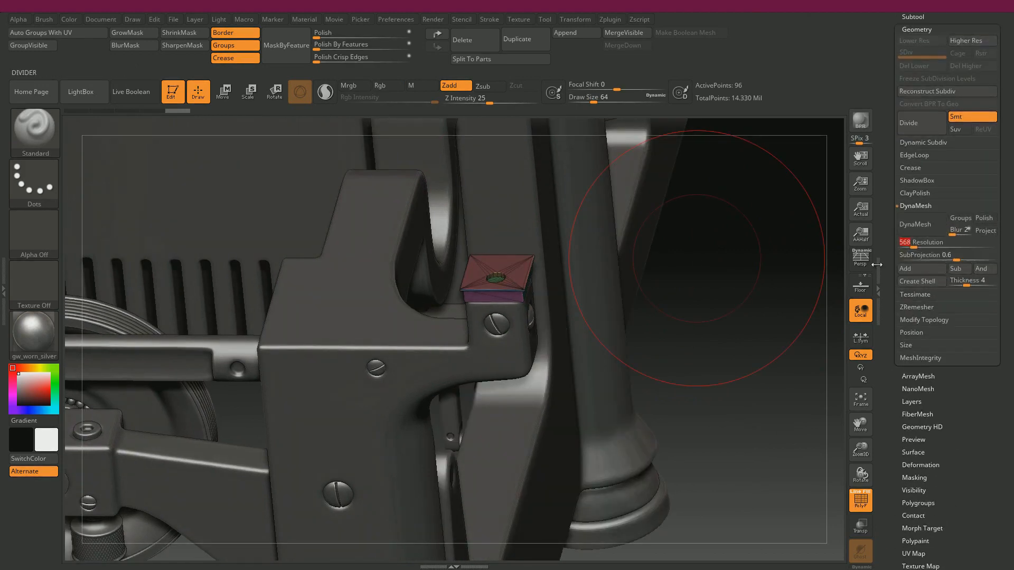
{"action": "left_click", "coordinate": [919, 228]}
{"action": "key", "text": "ctrl+z"}
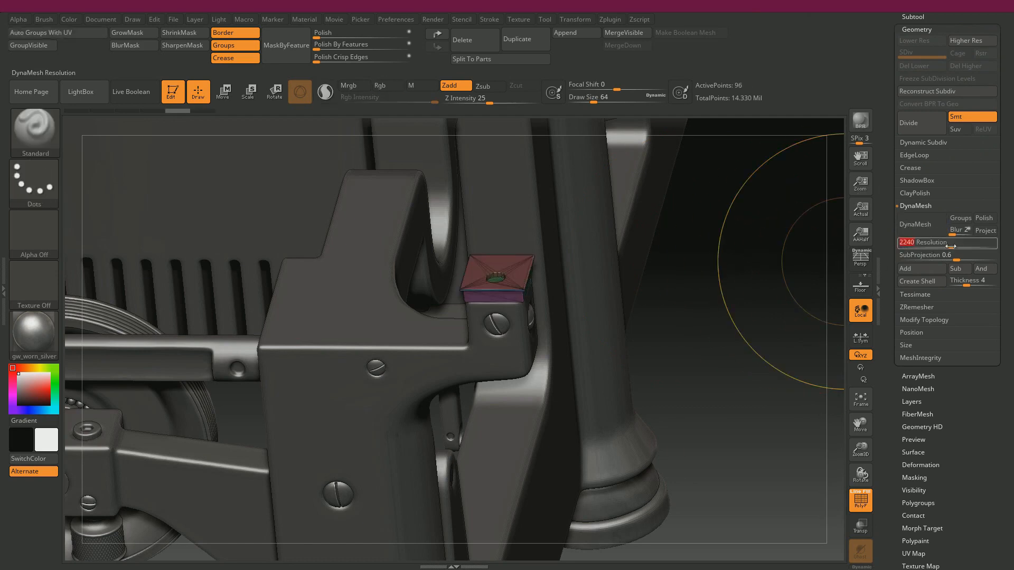
Step: Remesh the plates with DynaMesh at resolution 2240 and smooth them with Polish By Features
{"action": "left_click", "coordinate": [920, 224]}
{"action": "mouse_move", "coordinate": [717, 277]}
{"action": "left_mouse_down"}
{"action": "mouse_move", "coordinate": [790, 301]}
{"action": "mouse_move", "coordinate": [806, 292]}
{"action": "mouse_move", "coordinate": [764, 297]}
{"action": "left_mouse_up"}
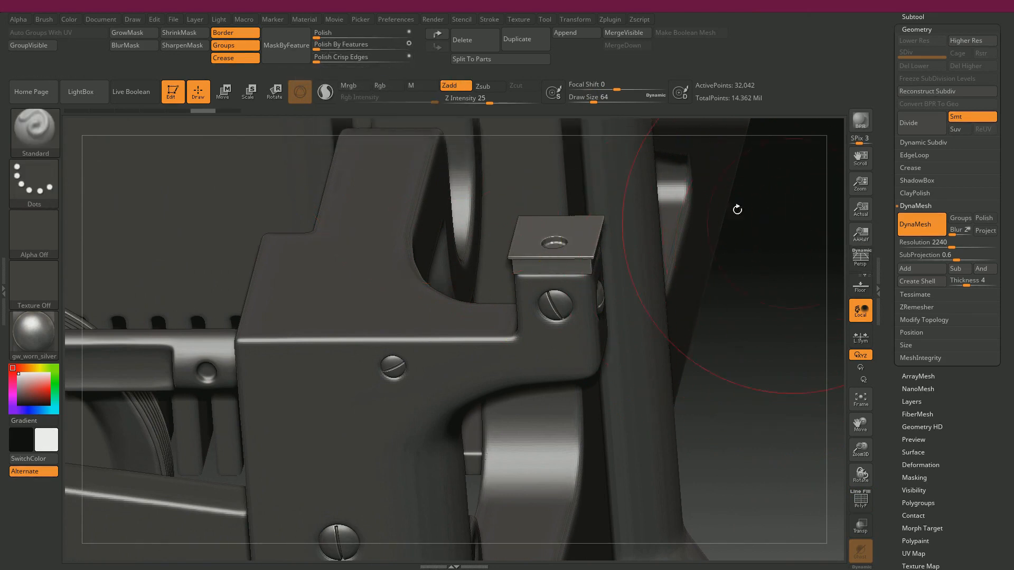
{"action": "left_click_drag", "start_coordinate": [749, 317], "coordinate": [750, 327]}
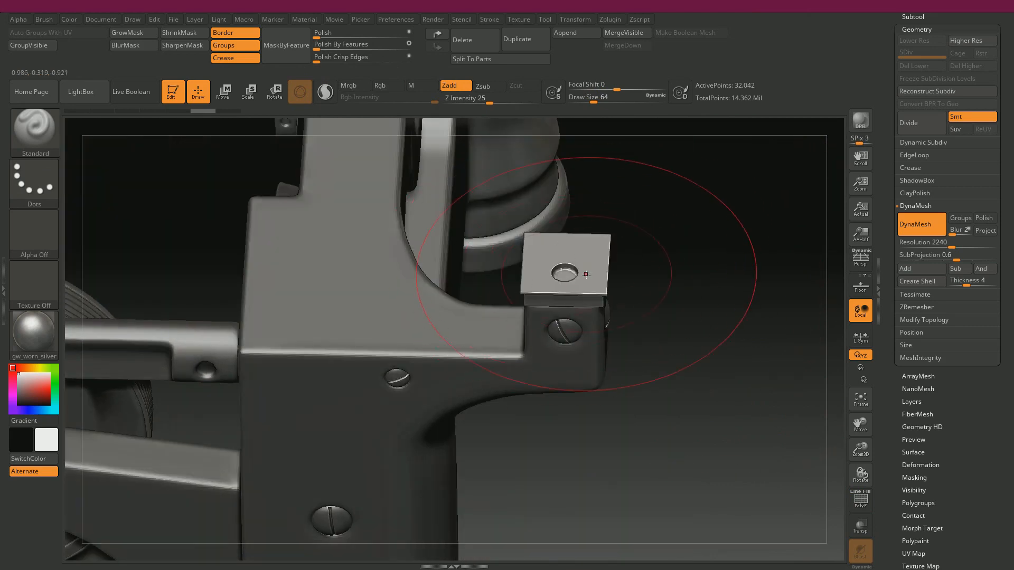
{"action": "left_click_drag", "start_coordinate": [690, 302], "coordinate": [703, 342], "text": "alt"}
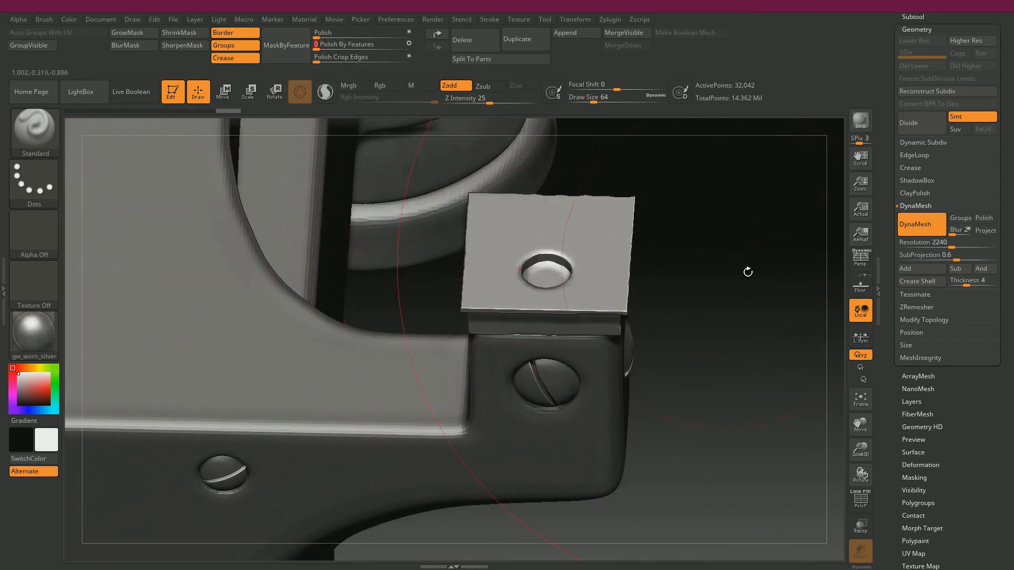
{"action": "left_click_drag", "start_coordinate": [746, 271], "coordinate": [646, 275]}
Step: Try smoothing the remeshed plates with a light Polish of 1
{"action": "left_click_drag", "start_coordinate": [709, 221], "coordinate": [554, 154]}
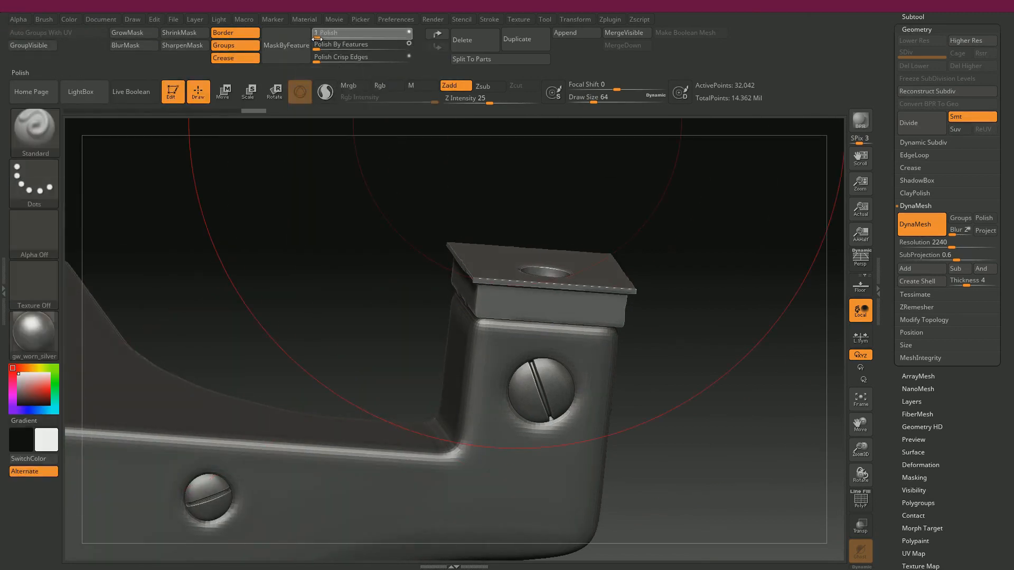
{"action": "left_click_drag", "start_coordinate": [683, 217], "coordinate": [699, 232]}
{"action": "key", "text": "ctrl+z"}
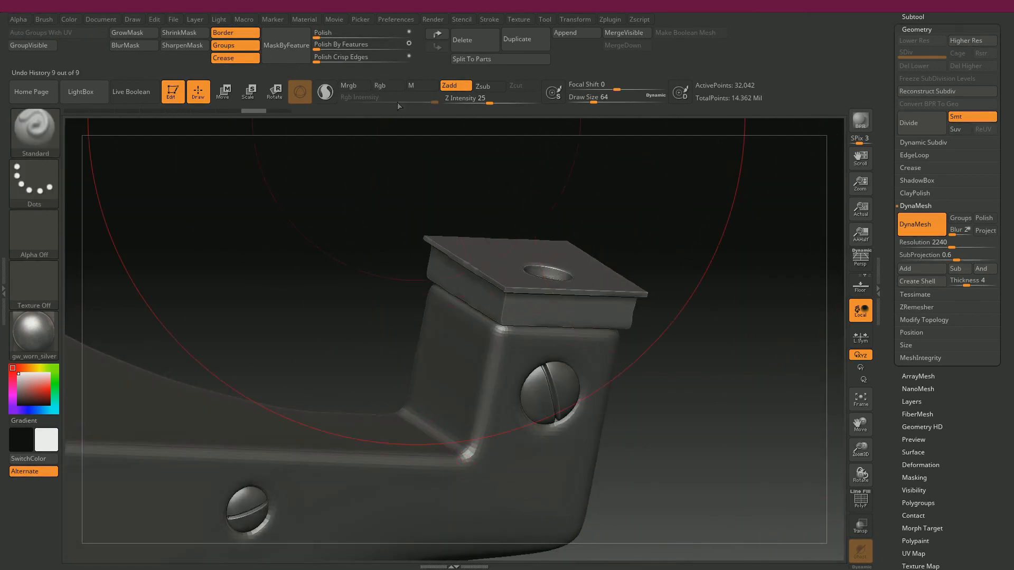
Step: Try softening the plates with Polish Crisp Edges at about 3
{"action": "left_click_drag", "start_coordinate": [317, 60], "coordinate": [319, 64]}
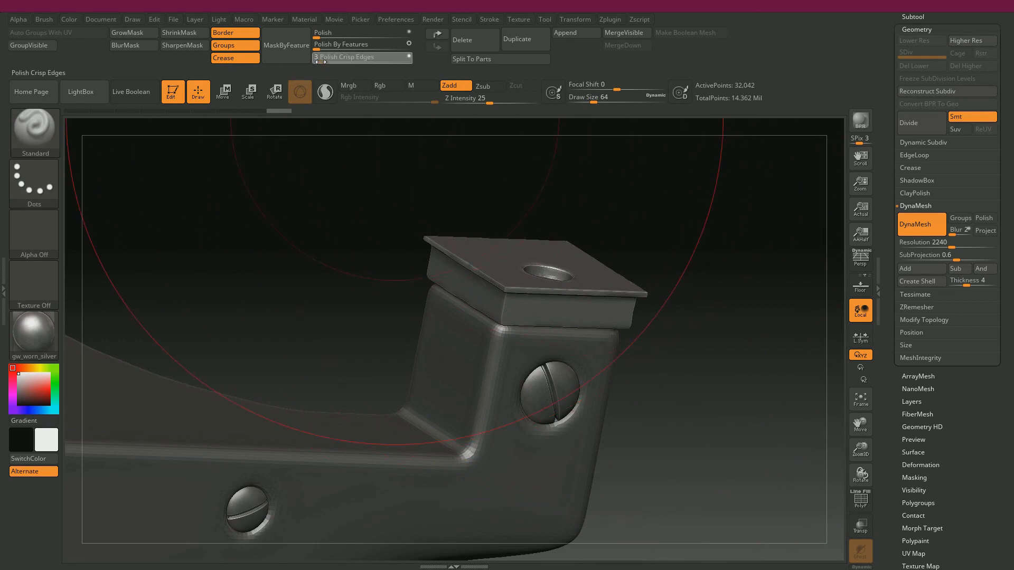
{"action": "left_click_drag", "start_coordinate": [321, 61], "coordinate": [322, 62]}
{"action": "mouse_move", "coordinate": [643, 186]}
{"action": "left_mouse_down"}
{"action": "mouse_move", "coordinate": [622, 154]}
{"action": "mouse_move", "coordinate": [641, 211]}
{"action": "mouse_move", "coordinate": [668, 211]}
{"action": "mouse_move", "coordinate": [662, 203]}
{"action": "left_mouse_up"}
{"action": "key", "text": "ctrl"}
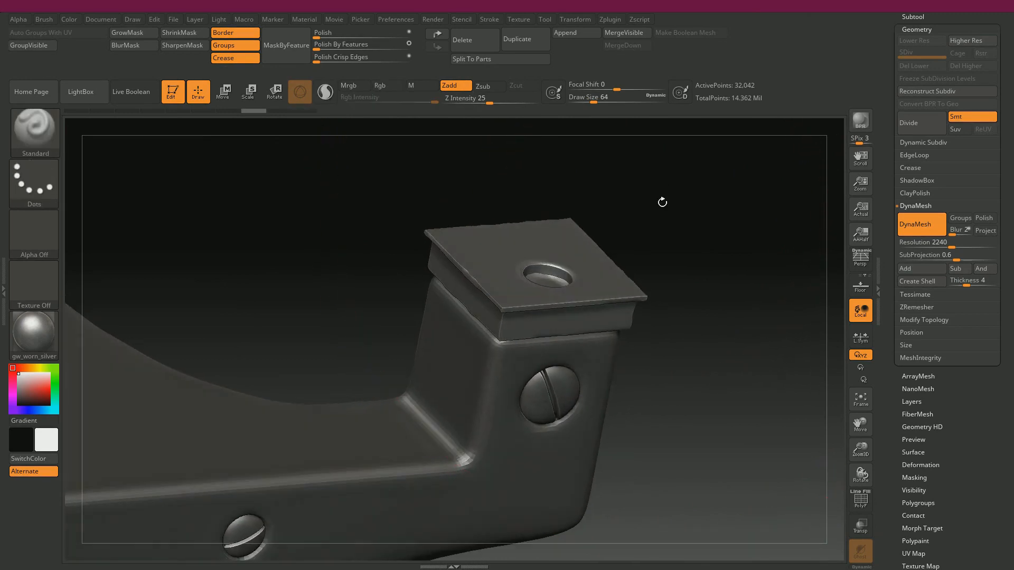
Step: Subdivide the plates once, discarding the lower subdivision level, and smooth their edges with a light Polish
{"action": "left_click", "coordinate": [908, 122]}
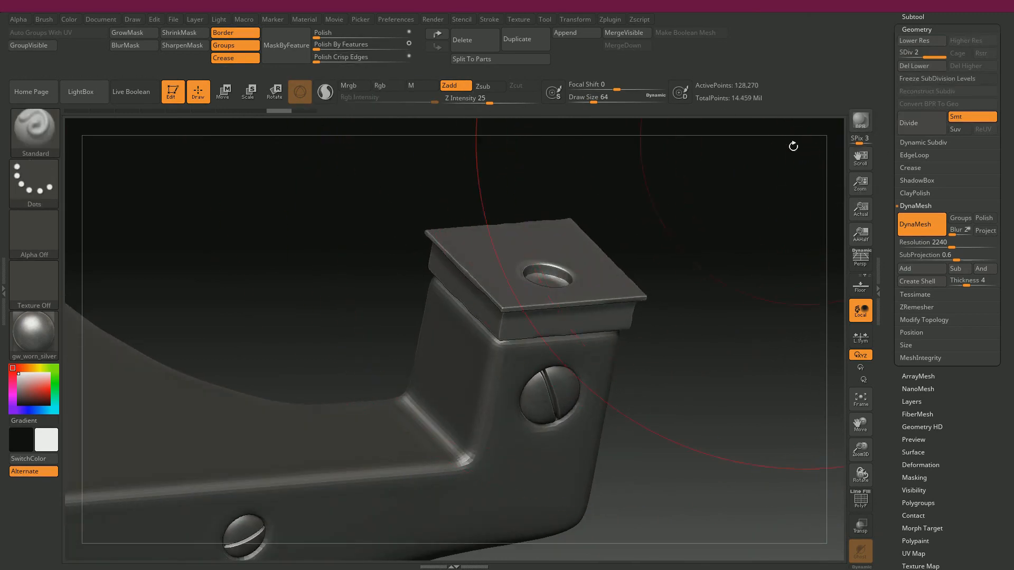
{"action": "left_click", "coordinate": [913, 67]}
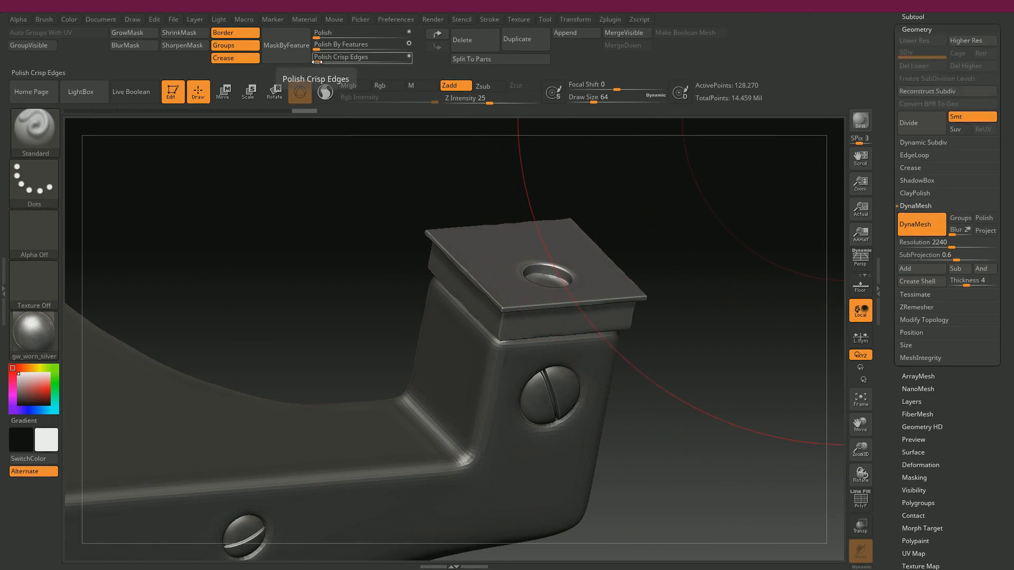
{"action": "left_click_drag", "start_coordinate": [317, 62], "coordinate": [320, 64]}
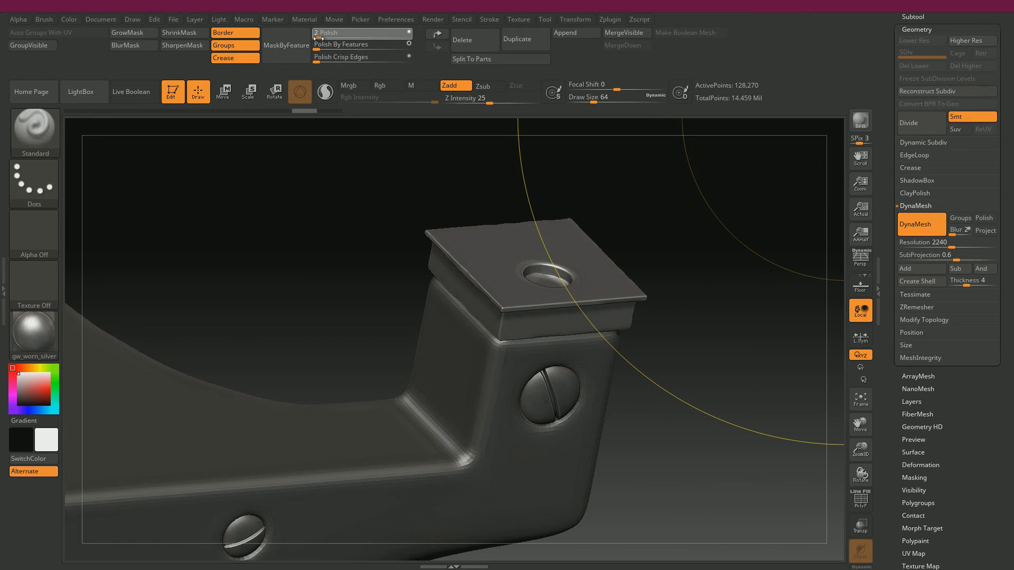
{"action": "left_click_drag", "start_coordinate": [318, 38], "coordinate": [329, 47]}
{"action": "key", "text": "ctrl+z"}
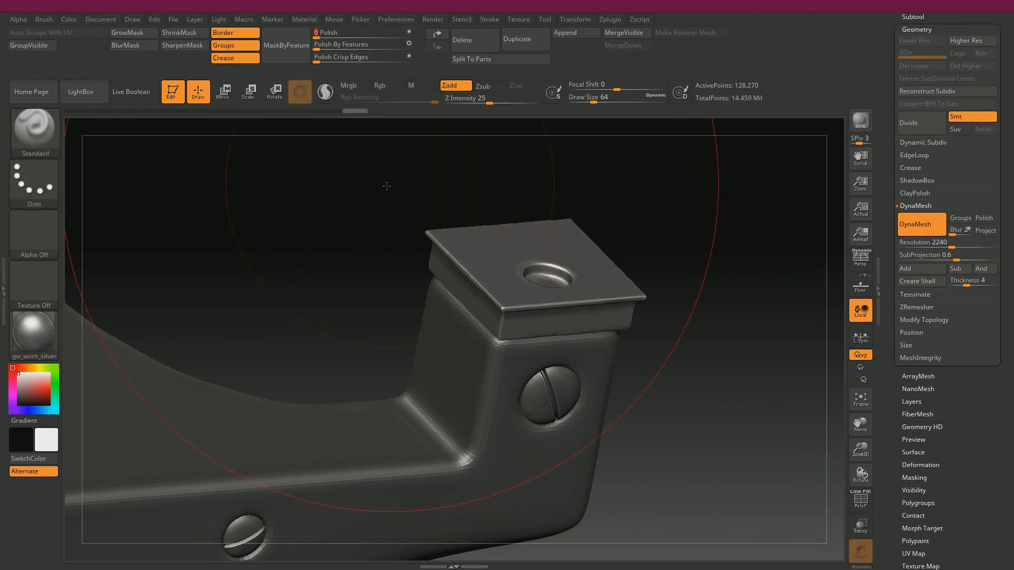
{"action": "left_click_drag", "start_coordinate": [385, 185], "coordinate": [379, 153]}
{"action": "left_click_drag", "start_coordinate": [729, 243], "coordinate": [644, 169]}
{"action": "left_click_drag", "start_coordinate": [644, 169], "coordinate": [746, 223]}
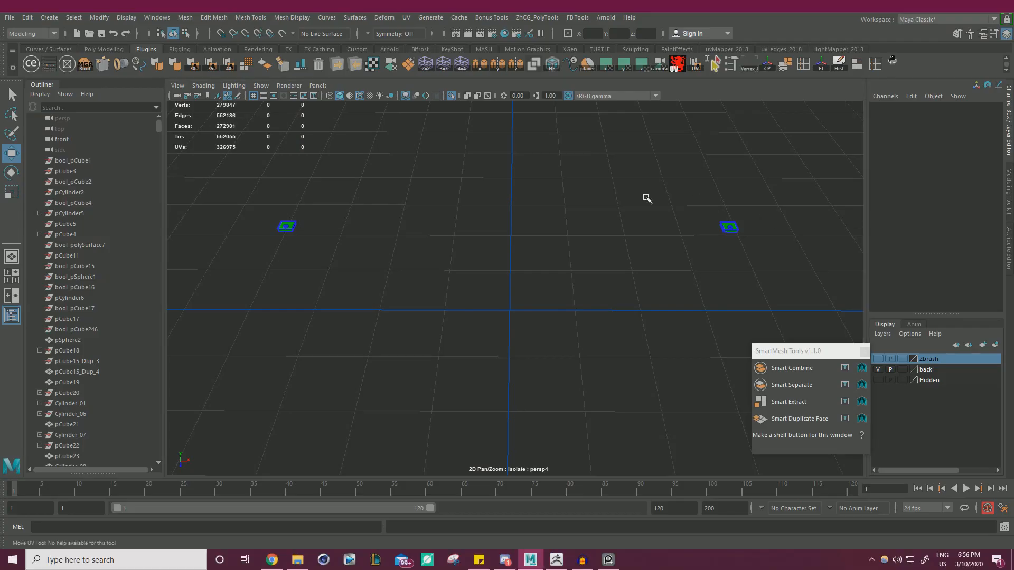
Step: Switch to Maya, add the combined plates to the hidden Zbrush layer and show the remaining typewriter parts again
{"action": "left_click_drag", "start_coordinate": [646, 197], "coordinate": [804, 259]}
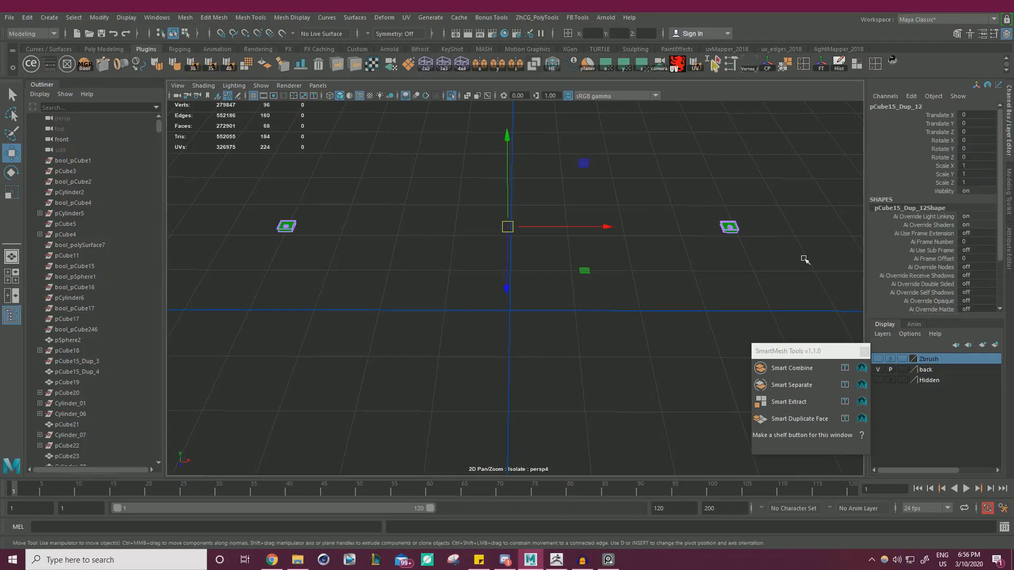
{"action": "right_click", "coordinate": [939, 378]}
{"action": "left_click", "coordinate": [940, 387]}
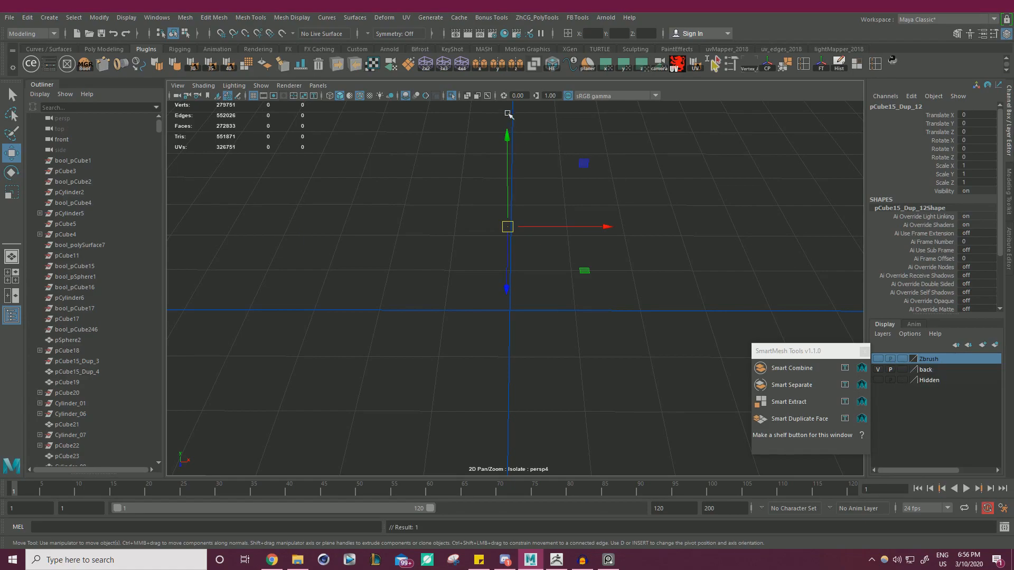
{"action": "left_click", "coordinate": [453, 97]}
{"action": "left_click_drag", "start_coordinate": [660, 227], "coordinate": [648, 269], "text": "alt"}
{"action": "left_click", "coordinate": [538, 165]}
{"action": "left_click", "coordinate": [607, 230]}
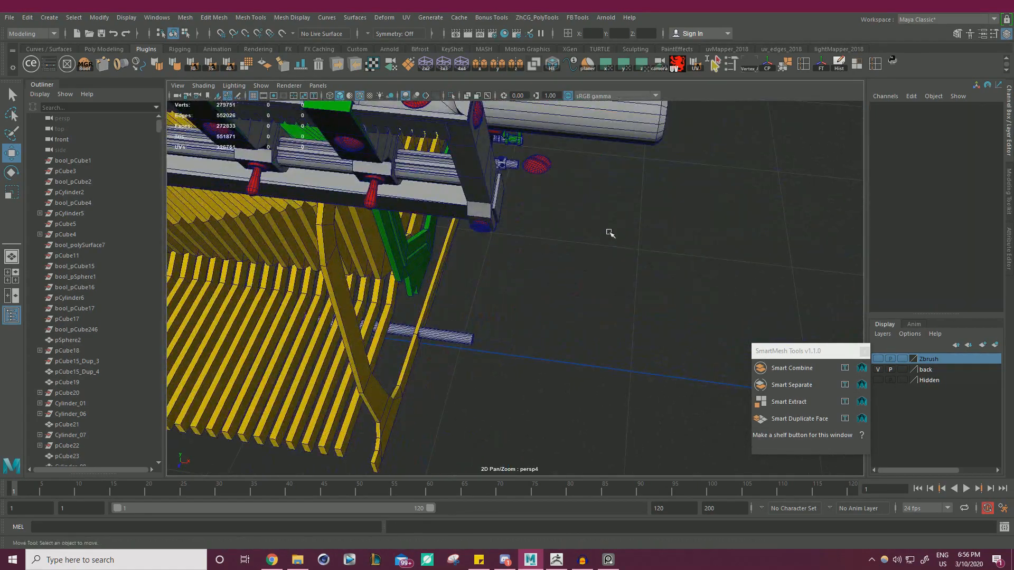
Step: Select the matching screws at both ends of the carriage and combine them into one mesh
{"action": "left_click", "coordinate": [536, 161]}
{"action": "scroll", "coordinate": [540, 221], "scroll_direction": "down", "scroll_amount": 5}
{"action": "left_click_drag", "start_coordinate": [541, 226], "coordinate": [479, 226], "text": "alt"}
{"action": "scroll", "coordinate": [459, 245], "scroll_direction": "up", "scroll_amount": 5}
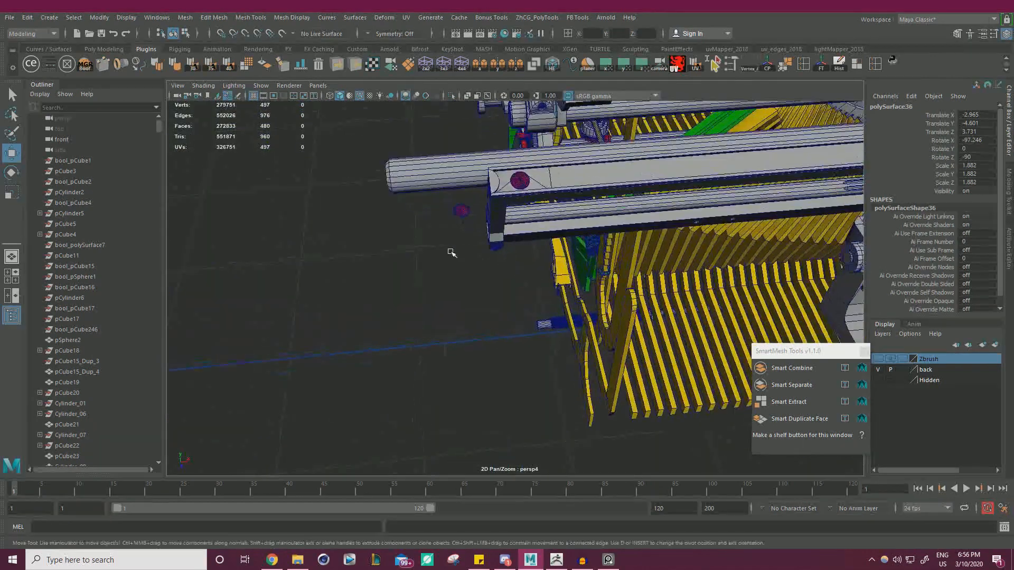
{"action": "left_click", "coordinate": [462, 210], "text": "shift"}
{"action": "left_click", "coordinate": [184, 18]}
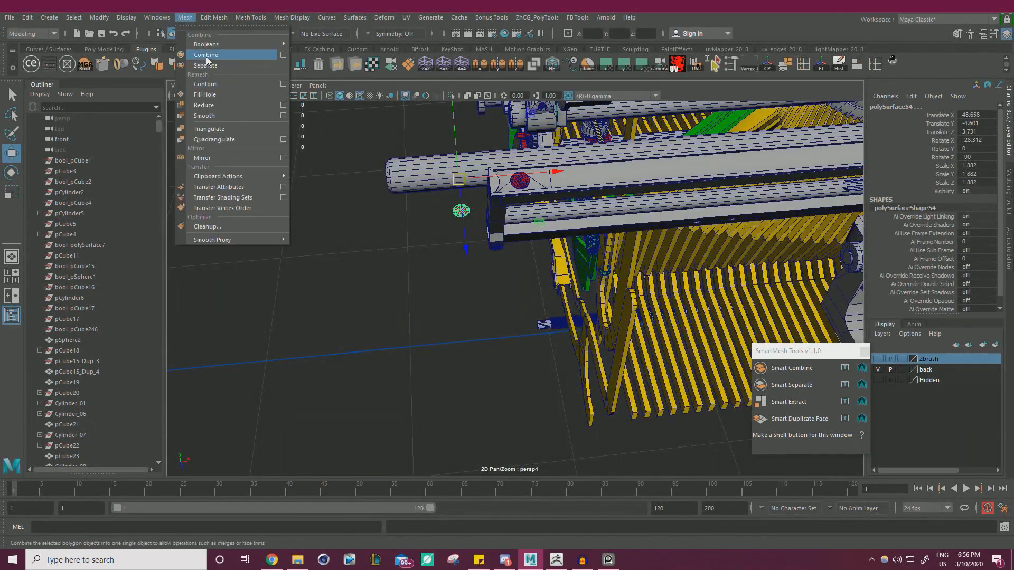
{"action": "left_click", "coordinate": [200, 42]}
{"action": "left_click", "coordinate": [472, 197]}
{"action": "left_click", "coordinate": [463, 208]}
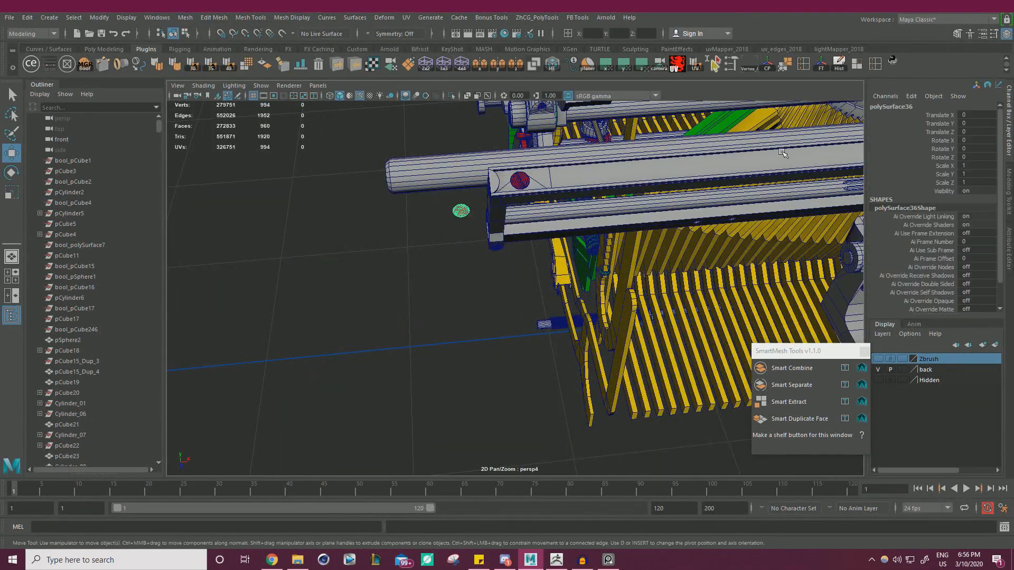
Step: Freeze the combined screws' transforms, delete their history and export them for ZBrush
{"action": "left_click", "coordinate": [823, 67]}
{"action": "left_click", "coordinate": [839, 66]}
{"action": "scroll", "coordinate": [464, 237], "scroll_direction": "down", "scroll_amount": 5}
{"action": "left_click_drag", "start_coordinate": [465, 238], "coordinate": [522, 238], "text": "alt"}
{"action": "scroll", "coordinate": [554, 242], "scroll_direction": "up", "scroll_amount": 3}
{"action": "middle_click_drag", "start_coordinate": [583, 245], "coordinate": [391, 248], "text": "alt"}
{"action": "scroll", "coordinate": [401, 246], "scroll_direction": "up", "scroll_amount": 3}
{"action": "left_click", "coordinate": [502, 213]}
{"action": "left_click", "coordinate": [489, 207]}
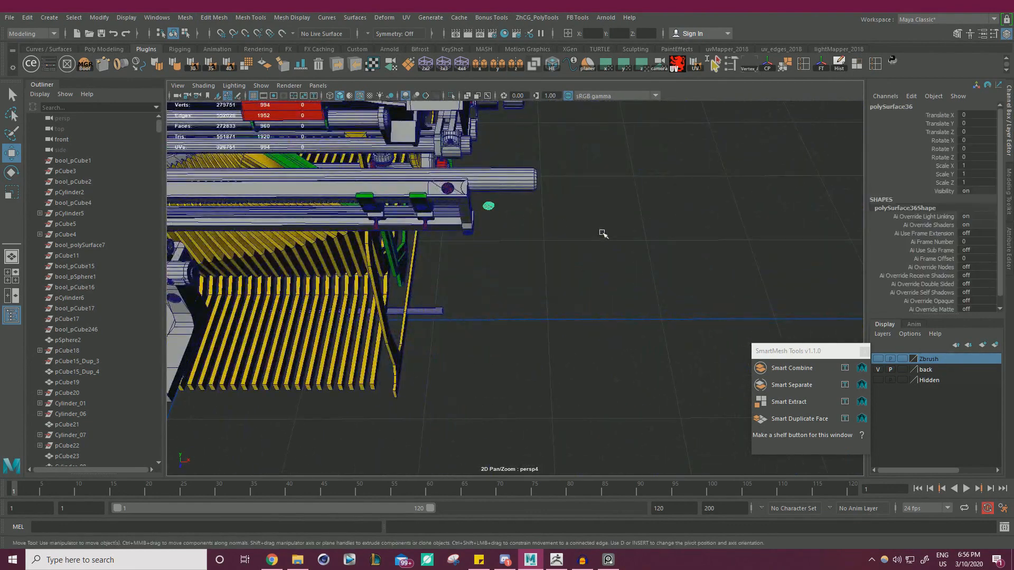
{"action": "left_click", "coordinate": [339, 72]}
{"action": "left_click", "coordinate": [753, 140]}
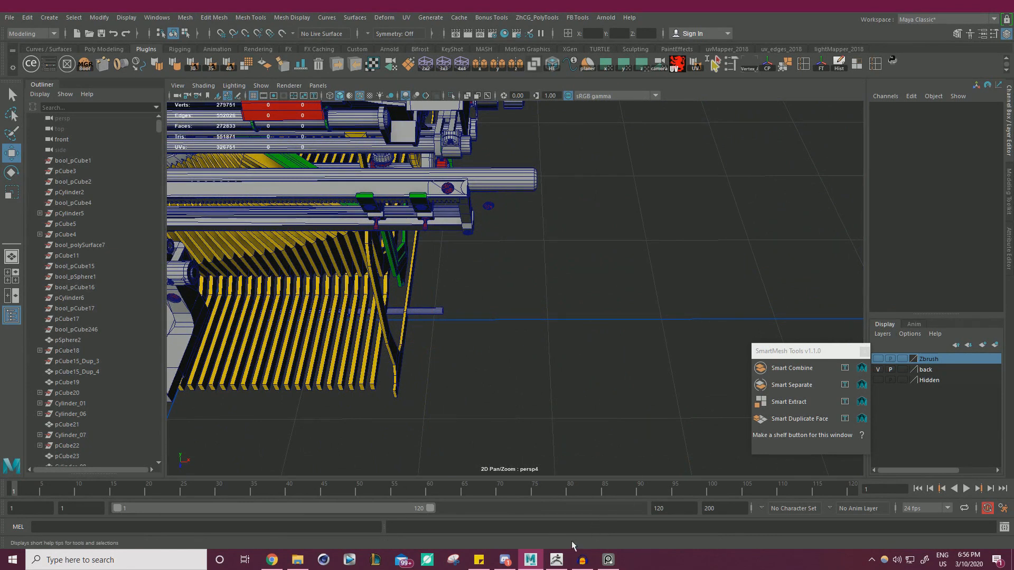
Step: Switch to ZBrush, duplicate the last temp_01 subtool and import the exported screws OBJ into the copy
{"action": "left_click", "coordinate": [562, 559]}
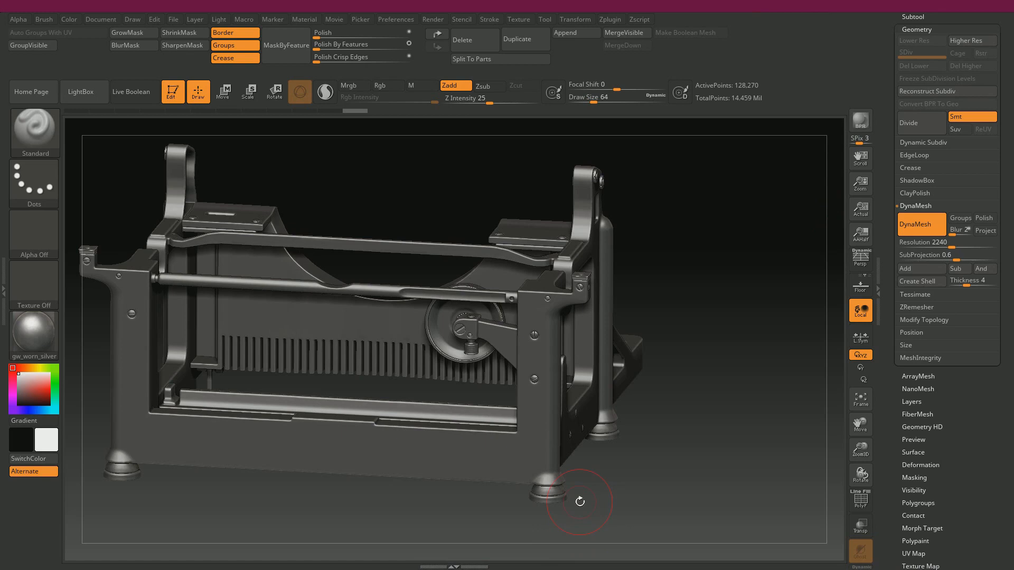
{"action": "left_click_drag", "start_coordinate": [692, 365], "coordinate": [690, 301]}
{"action": "mouse_move", "coordinate": [711, 348]}
{"action": "left_mouse_down", "text": "alt"}
{"action": "mouse_move", "coordinate": [723, 375]}
{"action": "mouse_move", "coordinate": [804, 281]}
{"action": "left_mouse_up", "text": "alt"}
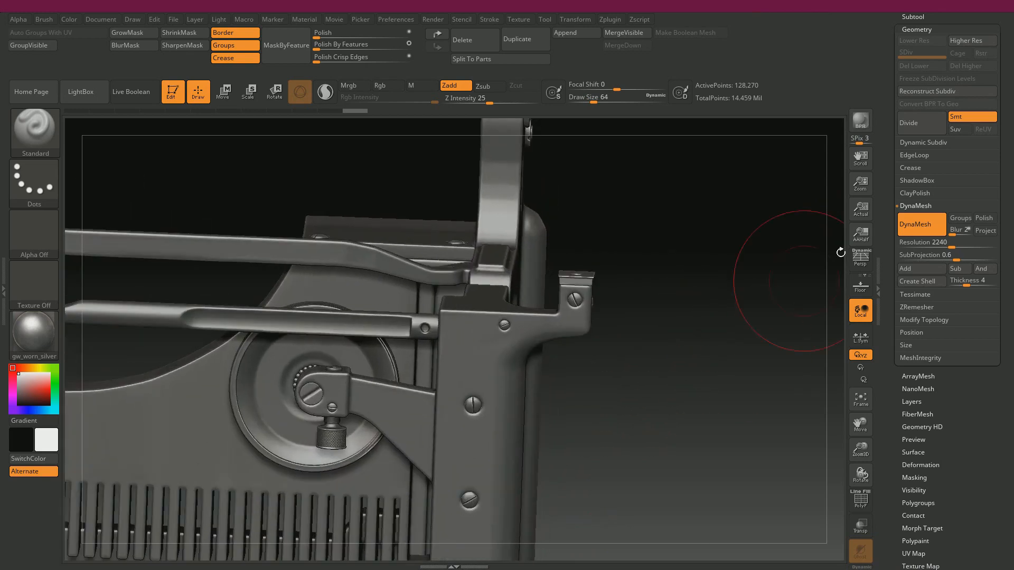
{"action": "left_click_drag", "start_coordinate": [891, 167], "coordinate": [892, 322]}
{"action": "left_click", "coordinate": [914, 207]}
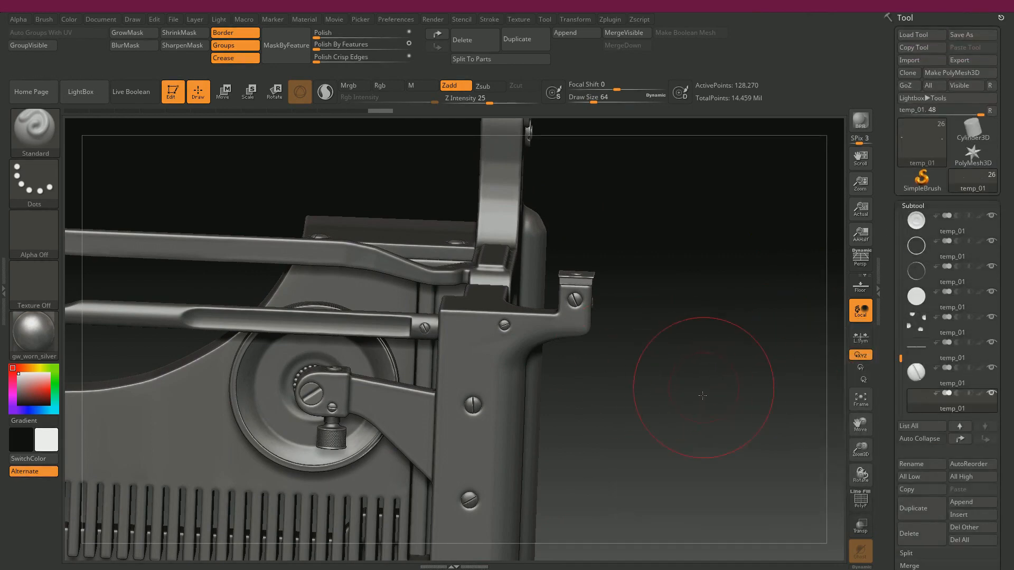
{"action": "left_click_drag", "start_coordinate": [702, 395], "coordinate": [703, 413]}
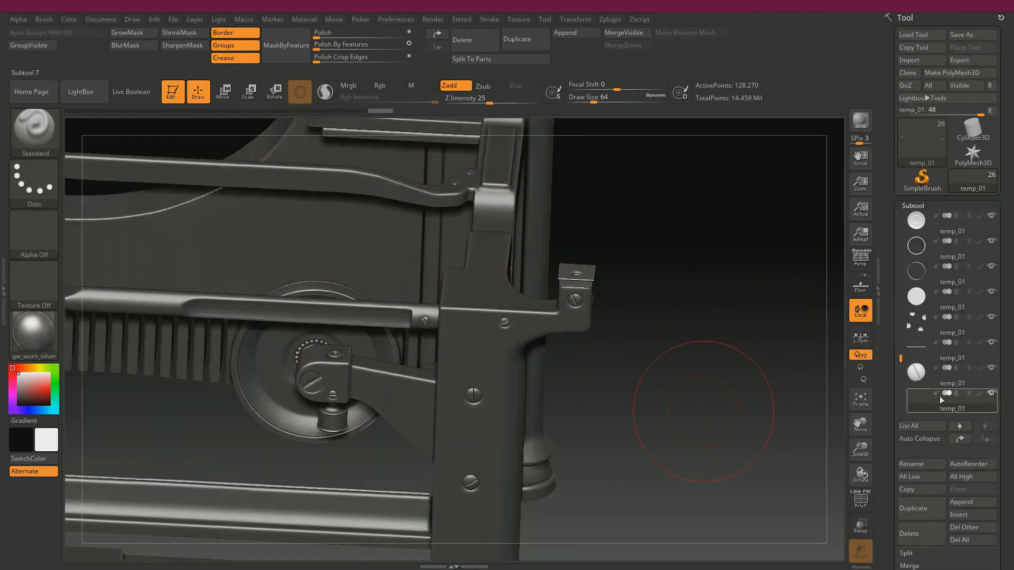
{"action": "left_click", "coordinate": [922, 508]}
{"action": "left_click_drag", "start_coordinate": [900, 365], "coordinate": [900, 373]}
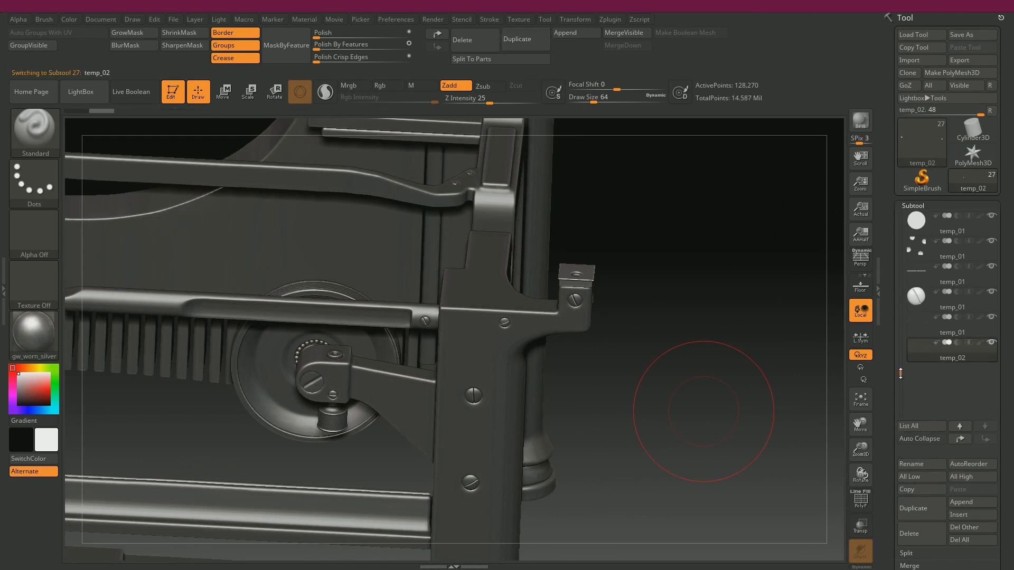
{"action": "left_click_drag", "start_coordinate": [887, 444], "coordinate": [879, 326]}
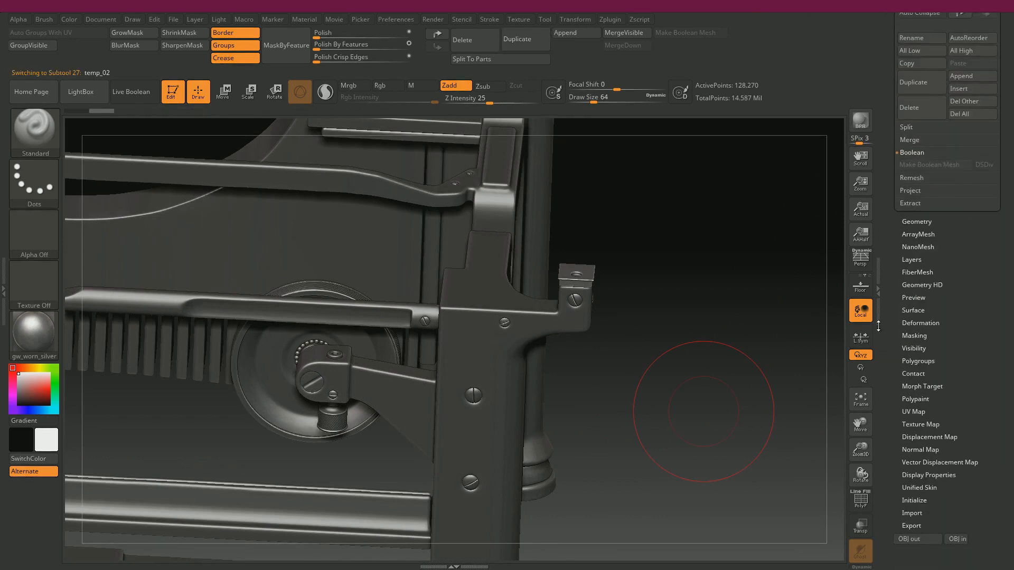
{"action": "left_click", "coordinate": [956, 543]}
Step: Subdivide the imported end-plate screws, discard the lower subdivision level and smooth them with a light Polish
{"action": "left_click_drag", "start_coordinate": [696, 373], "coordinate": [767, 394]}
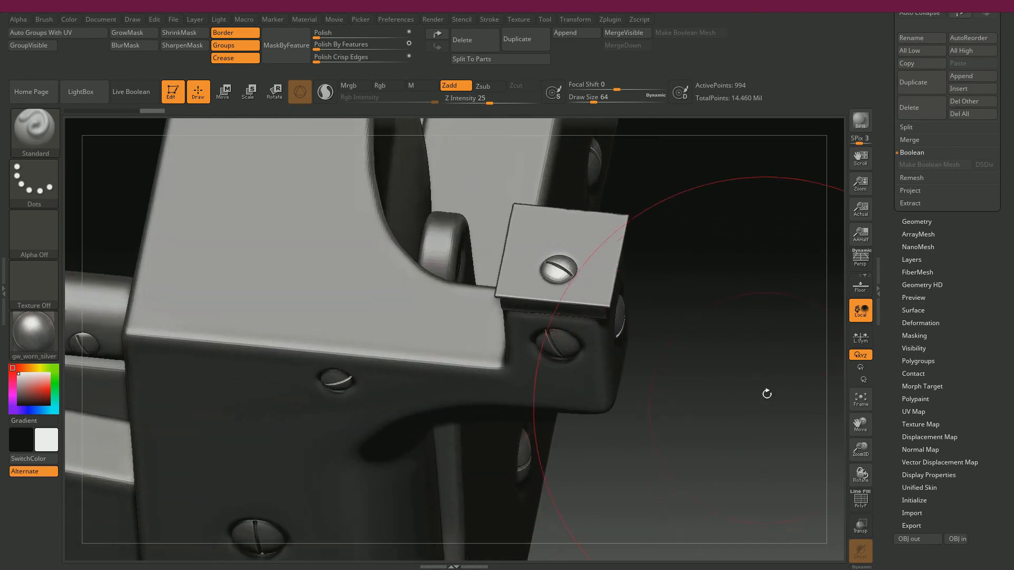
{"action": "key", "text": "shift+f"}
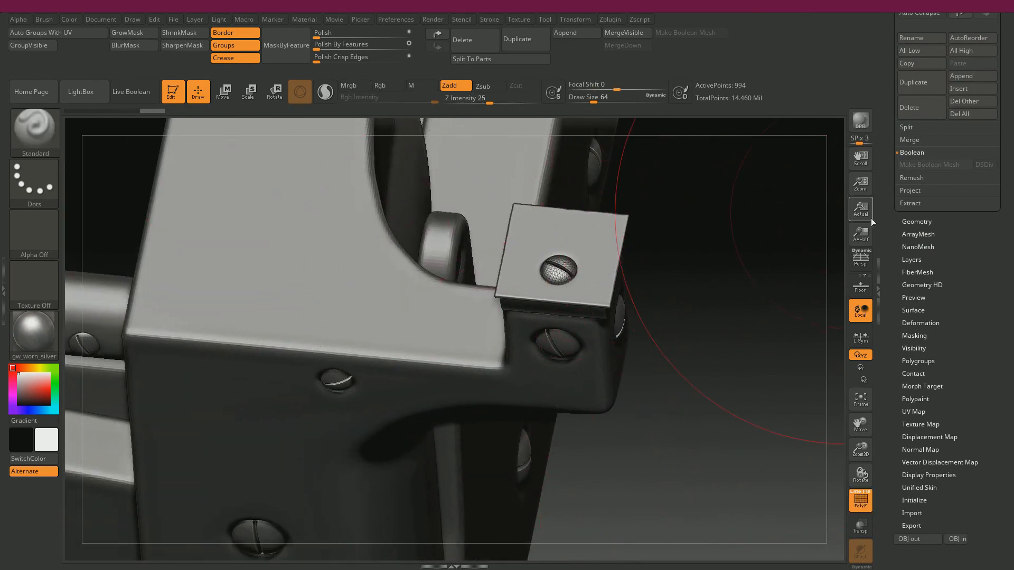
{"action": "scroll", "coordinate": [900, 219], "scroll_direction": "up", "scroll_amount": 3}
{"action": "left_click", "coordinate": [917, 393]}
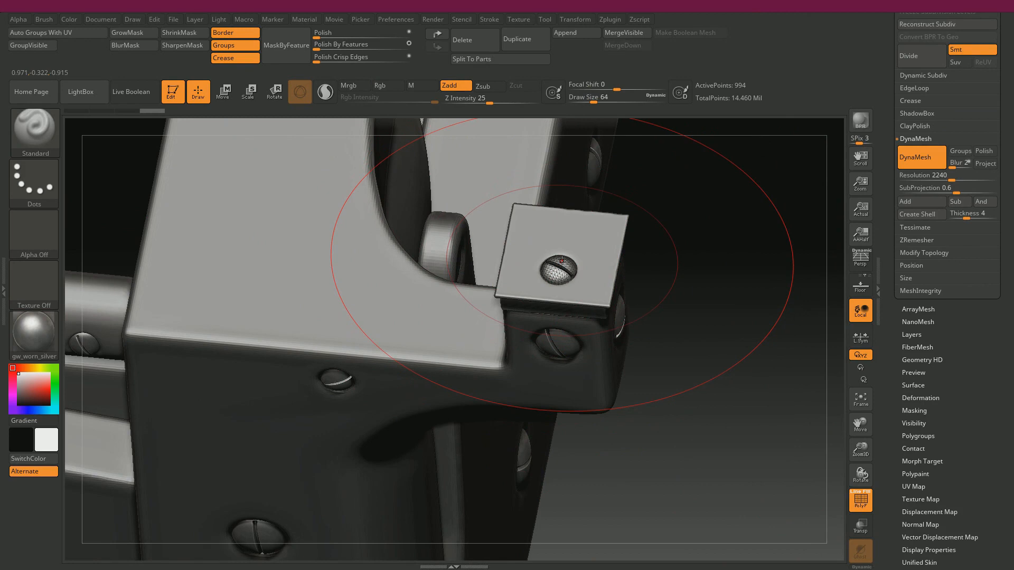
{"action": "left_click", "coordinate": [921, 57]}
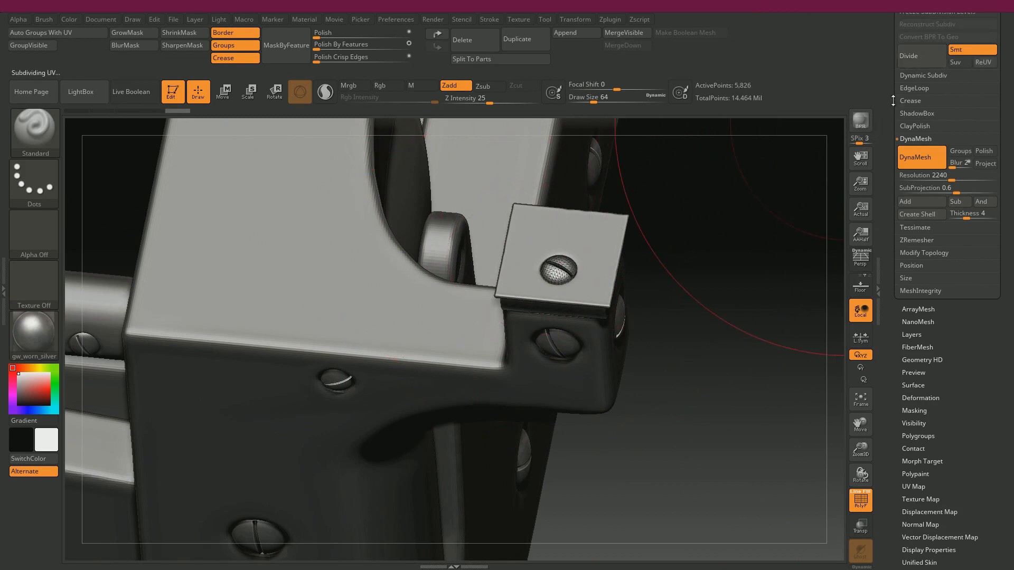
{"action": "left_click_drag", "start_coordinate": [893, 100], "coordinate": [889, 140]}
{"action": "left_click", "coordinate": [917, 59]}
{"action": "left_click_drag", "start_coordinate": [739, 220], "coordinate": [747, 220]}
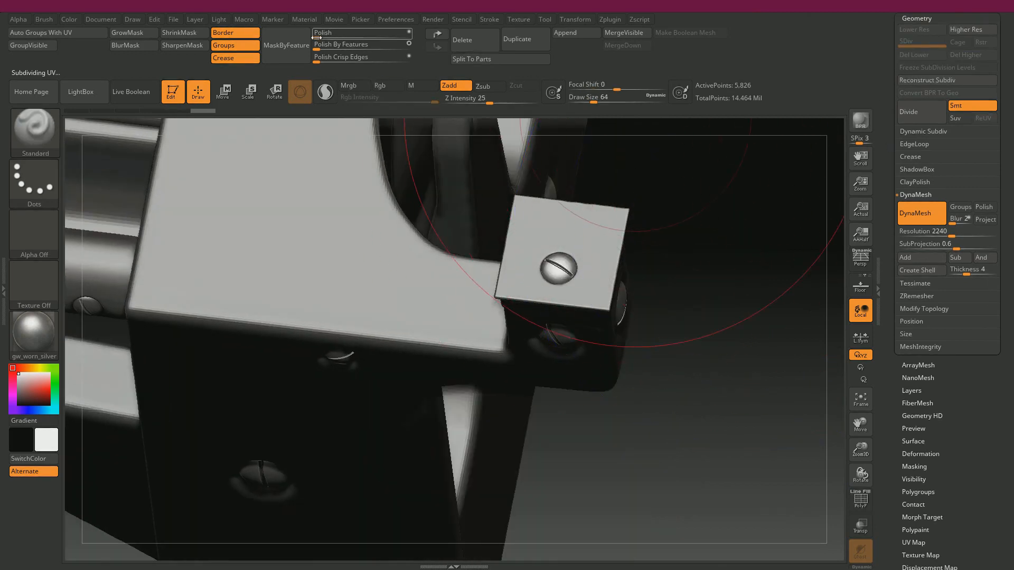
{"action": "left_click_drag", "start_coordinate": [316, 38], "coordinate": [332, 39]}
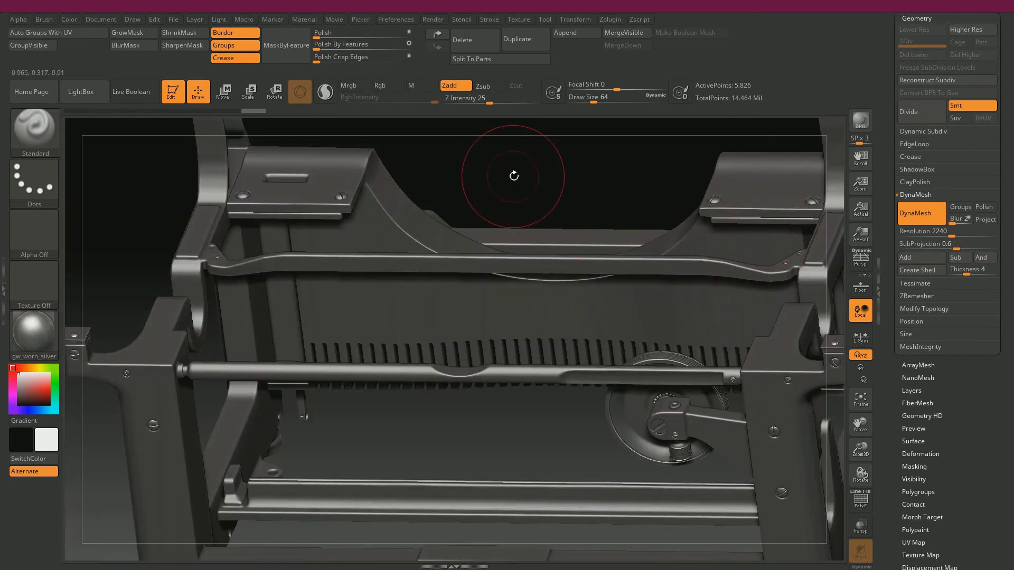
Step: Examine the assembled typewriter body from the front and the back, including the slotted panel and its screws
{"action": "right_click_drag", "start_coordinate": [476, 128], "coordinate": [578, 197], "text": "ctrl"}
{"action": "left_click_drag", "start_coordinate": [742, 230], "coordinate": [743, 209]}
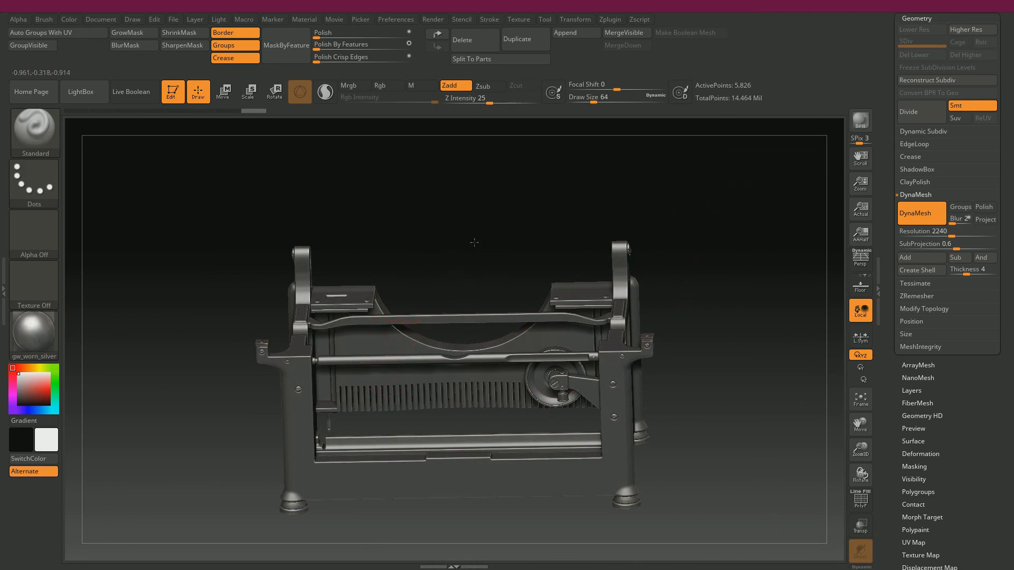
{"action": "left_click_drag", "start_coordinate": [474, 243], "coordinate": [472, 233]}
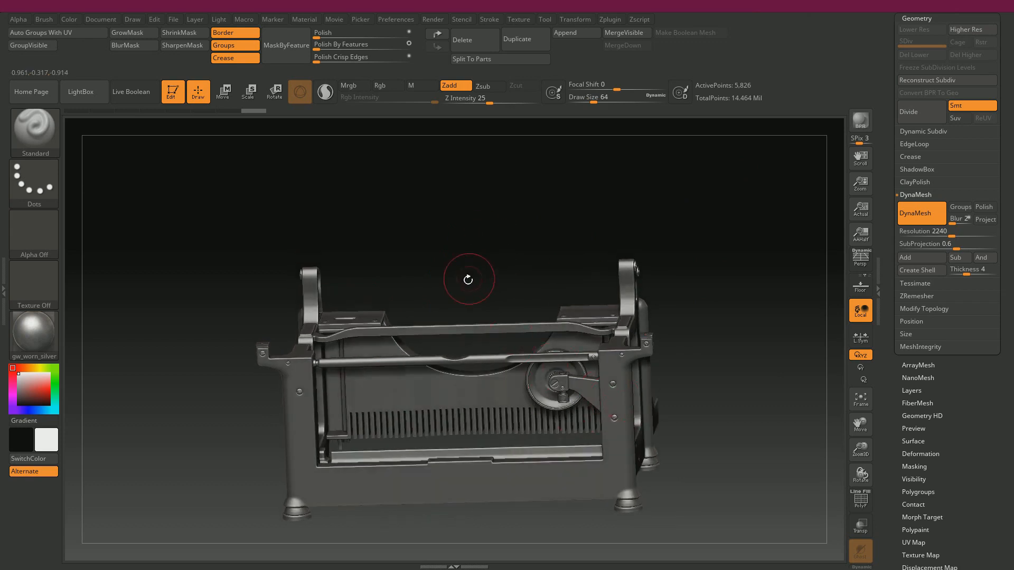
{"action": "left_click_drag", "start_coordinate": [468, 280], "coordinate": [333, 148], "text": "shift"}
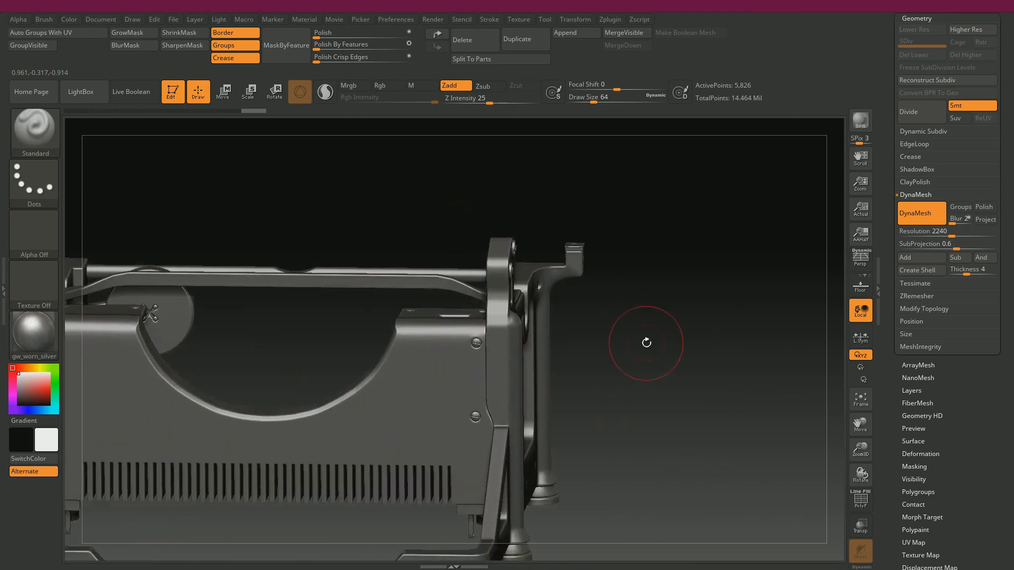
{"action": "left_click_drag", "start_coordinate": [647, 343], "coordinate": [723, 356], "text": "alt"}
{"action": "left_click_drag", "start_coordinate": [771, 377], "coordinate": [611, 202], "text": "alt"}
{"action": "left_click_drag", "start_coordinate": [677, 286], "coordinate": [691, 267]}
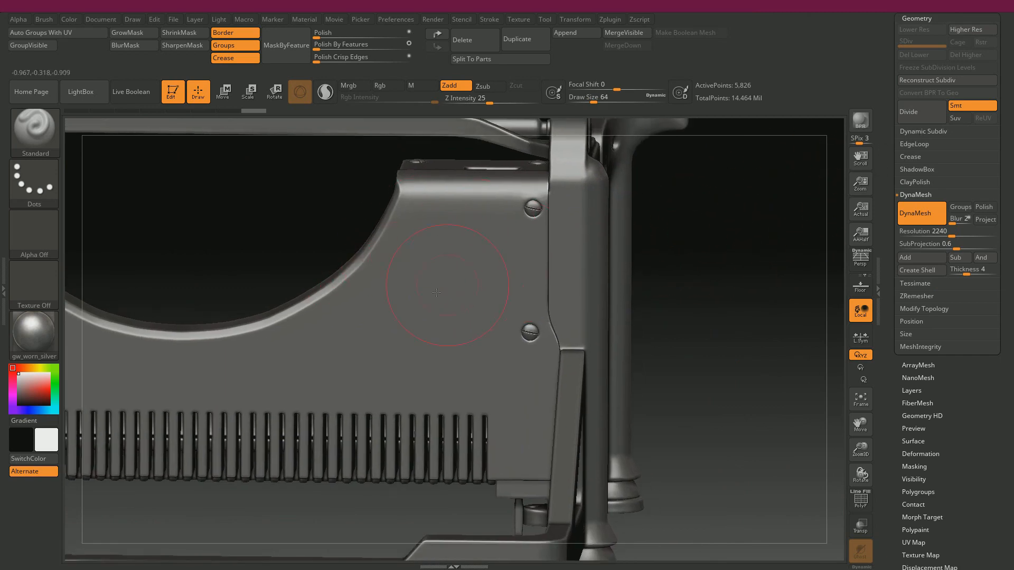
Step: Switch to Maya and add the combined end-plate screws to the hidden Zbrush layer
{"action": "key", "text": "alt+Tab"}
{"action": "left_click_drag", "start_coordinate": [618, 236], "coordinate": [541, 256], "text": "alt"}
{"action": "left_click", "coordinate": [541, 258]}
{"action": "left_click_drag", "start_coordinate": [629, 301], "coordinate": [736, 258], "text": "alt"}
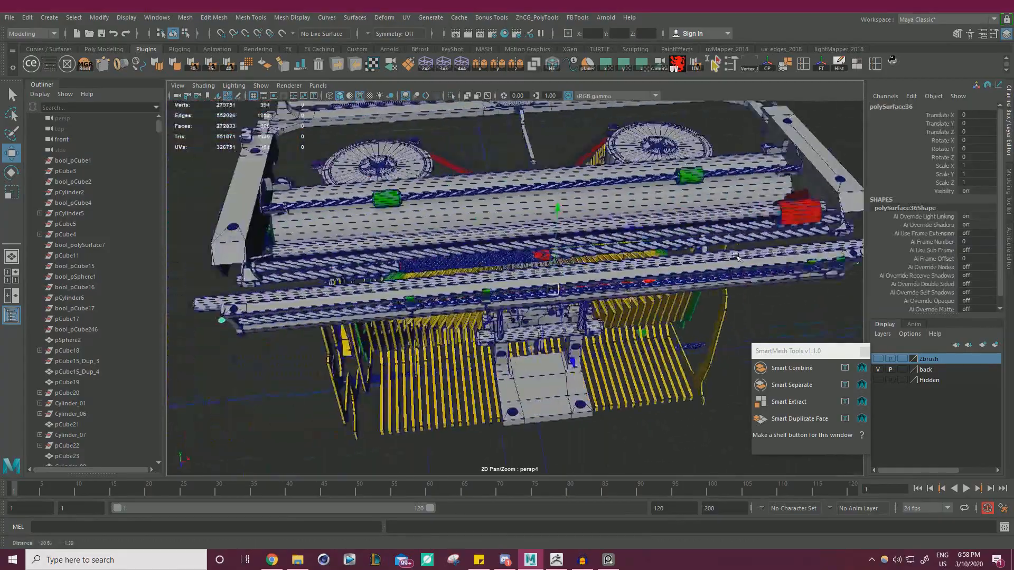
{"action": "middle_click_drag", "start_coordinate": [737, 257], "coordinate": [601, 246], "text": "alt"}
{"action": "right_click", "coordinate": [930, 360]}
{"action": "left_click", "coordinate": [921, 384]}
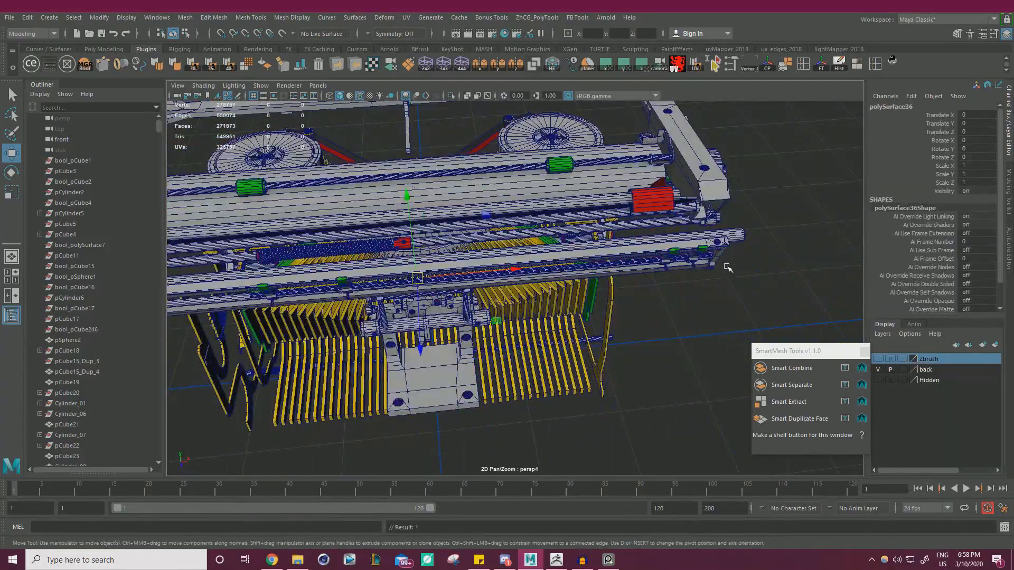
Step: Select the small lever with two round key caps and frame it in the view
{"action": "scroll", "coordinate": [728, 267], "scroll_direction": "down", "scroll_amount": 6}
{"action": "left_click_drag", "start_coordinate": [581, 285], "coordinate": [679, 311], "text": "alt"}
{"action": "scroll", "coordinate": [618, 285], "scroll_direction": "up", "scroll_amount": 5}
{"action": "left_click_drag", "start_coordinate": [618, 285], "coordinate": [581, 238], "text": "alt"}
{"action": "scroll", "coordinate": [626, 256], "scroll_direction": "up", "scroll_amount": 4}
{"action": "left_click", "coordinate": [591, 225]}
{"action": "key", "text": "f"}
Step: Bring up the reference board, zoom in on the photo of the two-key lever and park it as a small window beside the model
{"action": "right_click_drag", "start_coordinate": [0, 242], "coordinate": [692, 227]}
{"action": "scroll", "coordinate": [603, 230], "scroll_direction": "down", "scroll_amount": 5}
{"action": "scroll", "coordinate": [490, 263], "scroll_direction": "down", "scroll_amount": 7}
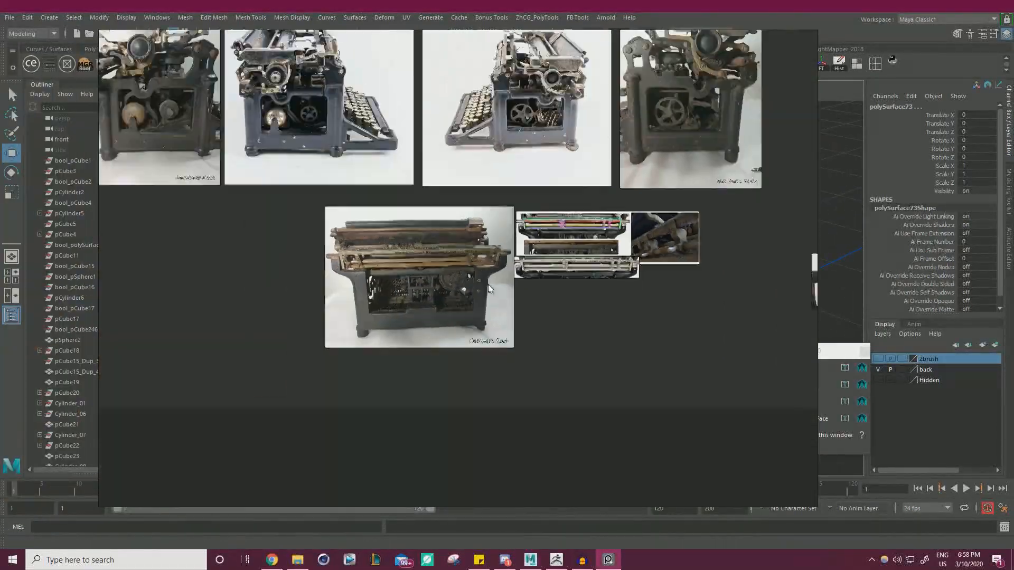
{"action": "middle_click_drag", "start_coordinate": [483, 92], "coordinate": [578, 440]}
{"action": "middle_click_drag", "start_coordinate": [375, 399], "coordinate": [674, 101]}
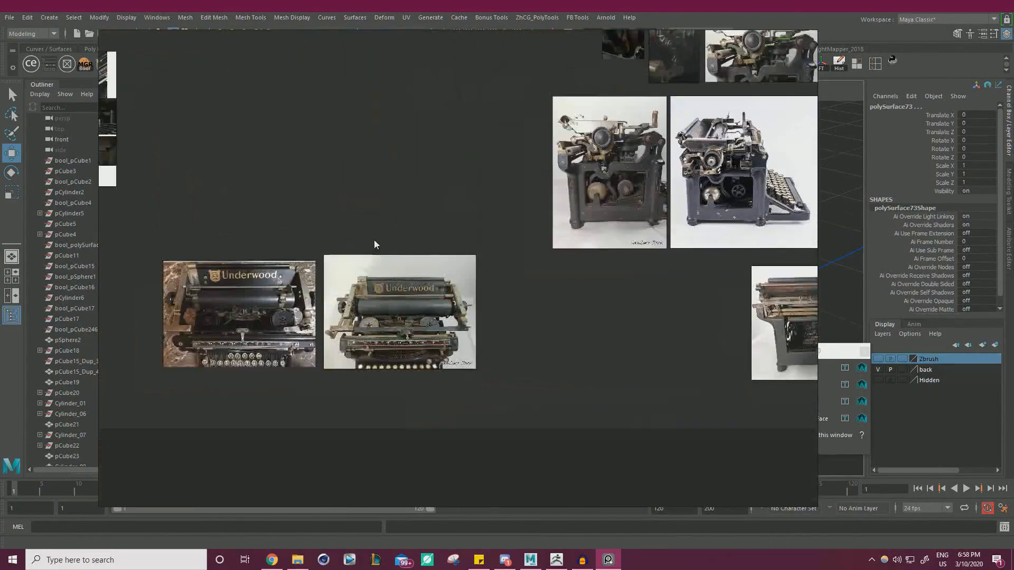
{"action": "middle_click_drag", "start_coordinate": [476, 221], "coordinate": [606, 543]}
{"action": "middle_click_drag", "start_coordinate": [181, 166], "coordinate": [355, 197]}
{"action": "scroll", "coordinate": [449, 216], "scroll_direction": "up", "scroll_amount": 10}
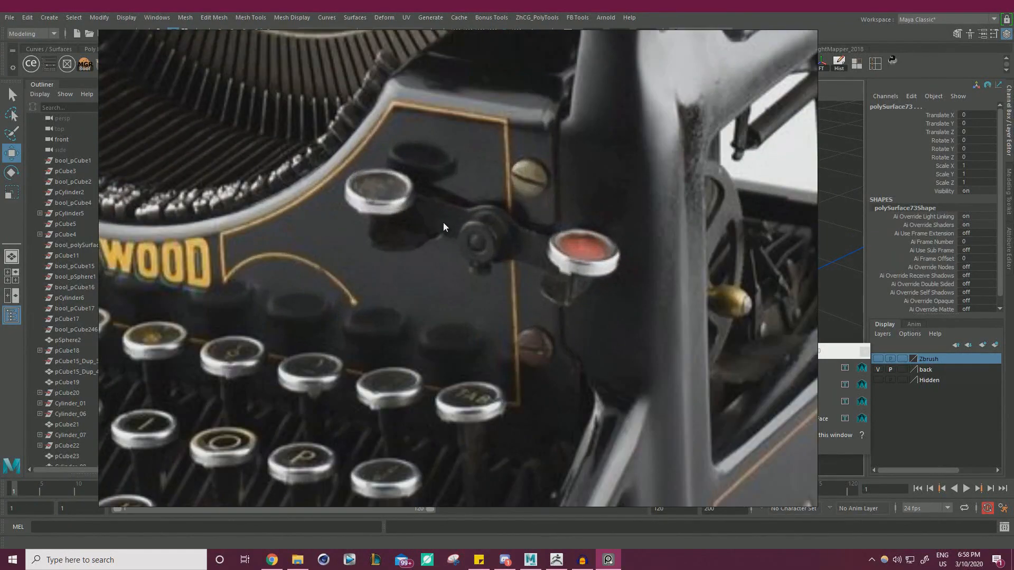
{"action": "middle_click_drag", "start_coordinate": [443, 222], "coordinate": [658, 203]}
{"action": "right_click_drag", "start_coordinate": [694, 189], "coordinate": [130, 430]}
{"action": "middle_click_drag", "start_coordinate": [130, 429], "coordinate": [131, 398]}
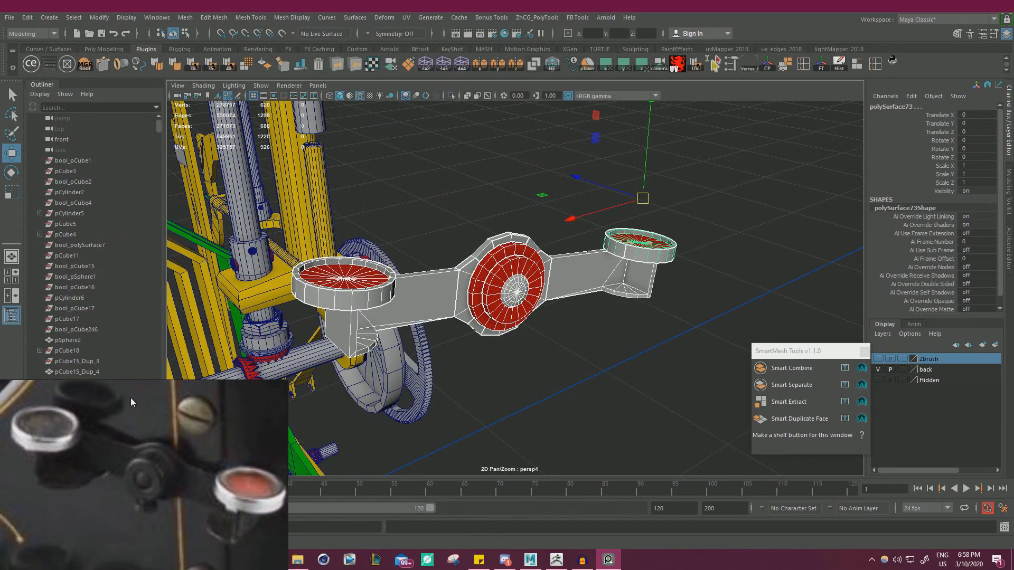
{"action": "right_click_drag", "start_coordinate": [154, 409], "coordinate": [134, 436]}
Step: Isolate the lever's arm mesh with its round central hub
{"action": "left_click_drag", "start_coordinate": [551, 303], "coordinate": [478, 296], "text": "alt"}
{"action": "right_click_drag", "start_coordinate": [502, 328], "coordinate": [626, 330], "text": "alt"}
{"action": "left_click", "coordinate": [627, 331]}
{"action": "left_click", "coordinate": [586, 280]}
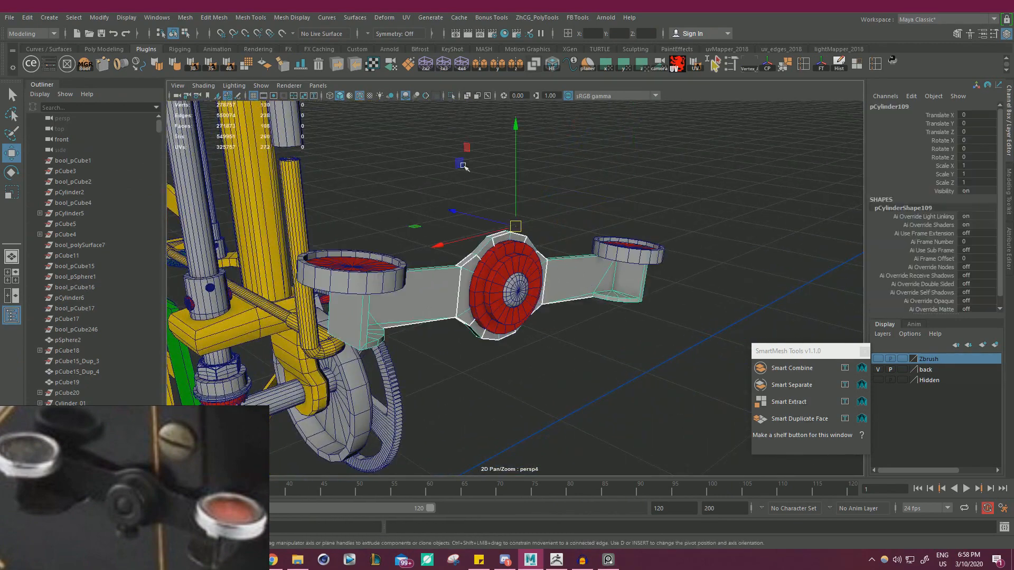
{"action": "left_click", "coordinate": [448, 94]}
{"action": "left_click_drag", "start_coordinate": [539, 258], "coordinate": [416, 267], "text": "alt"}
{"action": "right_click_drag", "start_coordinate": [416, 267], "coordinate": [538, 262], "text": "alt"}
{"action": "right_click_drag", "start_coordinate": [430, 222], "coordinate": [464, 205], "text": "alt"}
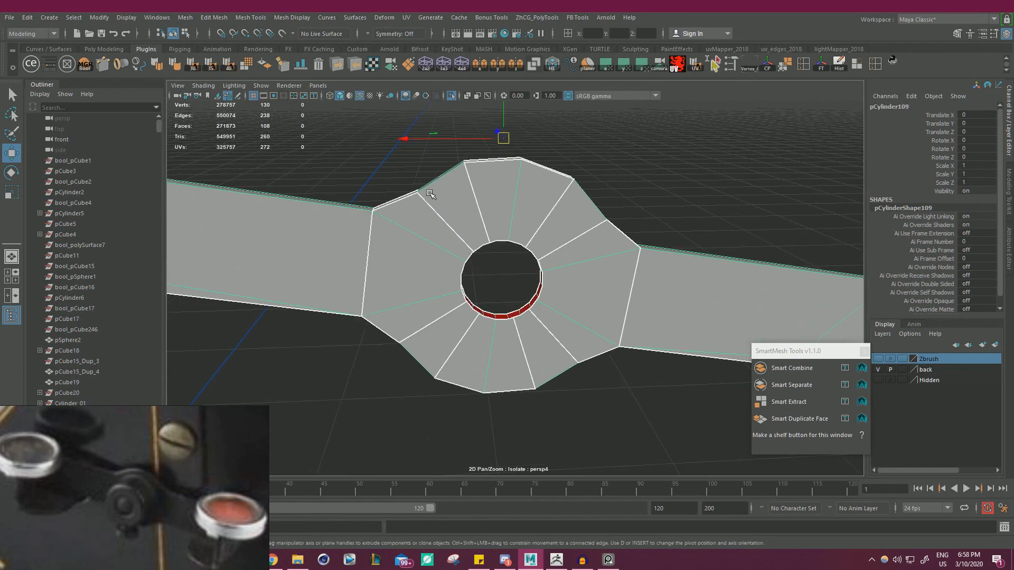
Step: Bevel the short edges across the arm's thickness at the hub's outer corners, using fraction 0.5 and one segment
{"action": "left_click_drag", "start_coordinate": [364, 194], "coordinate": [392, 212], "text": "alt"}
{"action": "right_click_drag", "start_coordinate": [392, 212], "coordinate": [421, 209], "text": "alt"}
{"action": "right_click_drag", "start_coordinate": [421, 209], "coordinate": [420, 182]}
{"action": "left_click", "coordinate": [390, 183]}
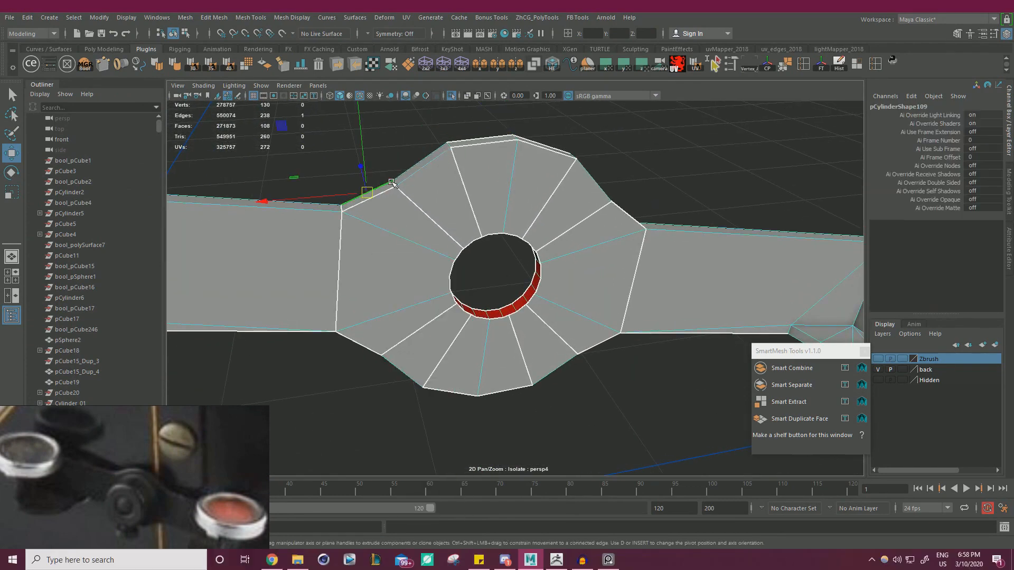
{"action": "left_click_drag", "start_coordinate": [393, 184], "coordinate": [462, 219], "text": "alt"}
{"action": "key", "text": "ctrl+z"}
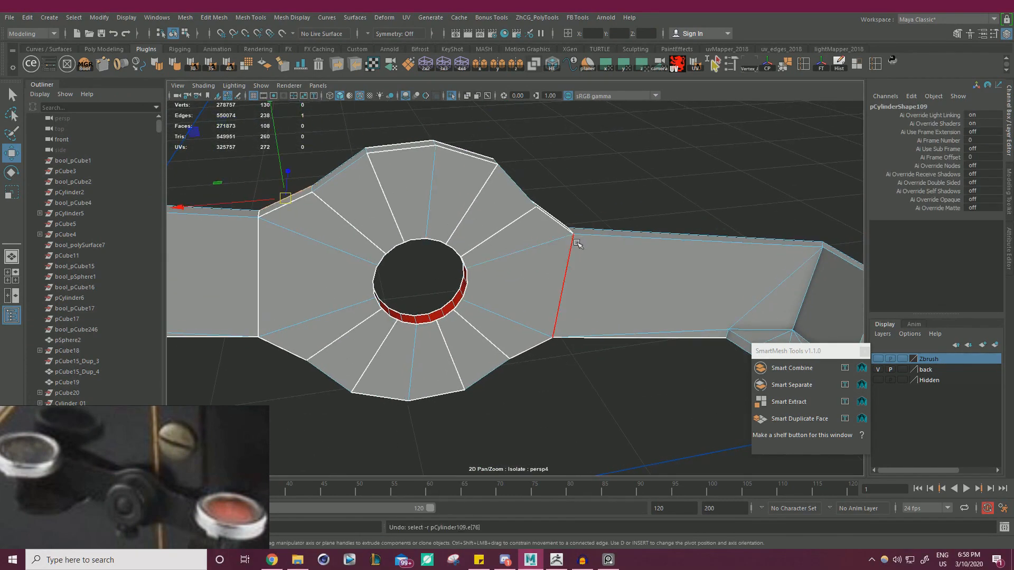
{"action": "left_click_drag", "start_coordinate": [313, 190], "coordinate": [597, 266], "text": "alt"}
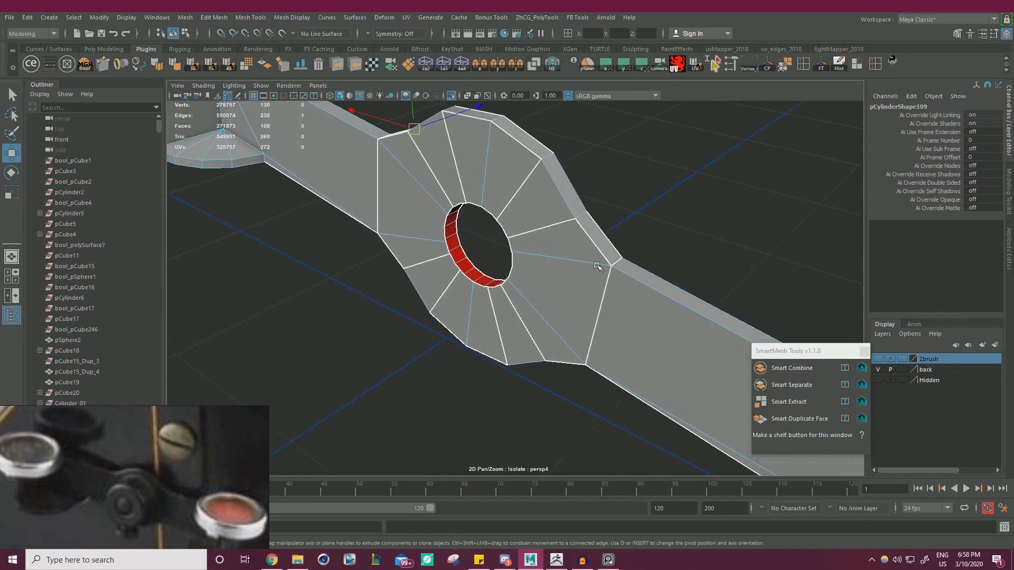
{"action": "double_click", "coordinate": [583, 216], "text": "shift"}
{"action": "scroll", "coordinate": [573, 232], "scroll_direction": "down", "scroll_amount": 1}
{"action": "left_click_drag", "start_coordinate": [533, 317], "coordinate": [572, 255], "text": "alt"}
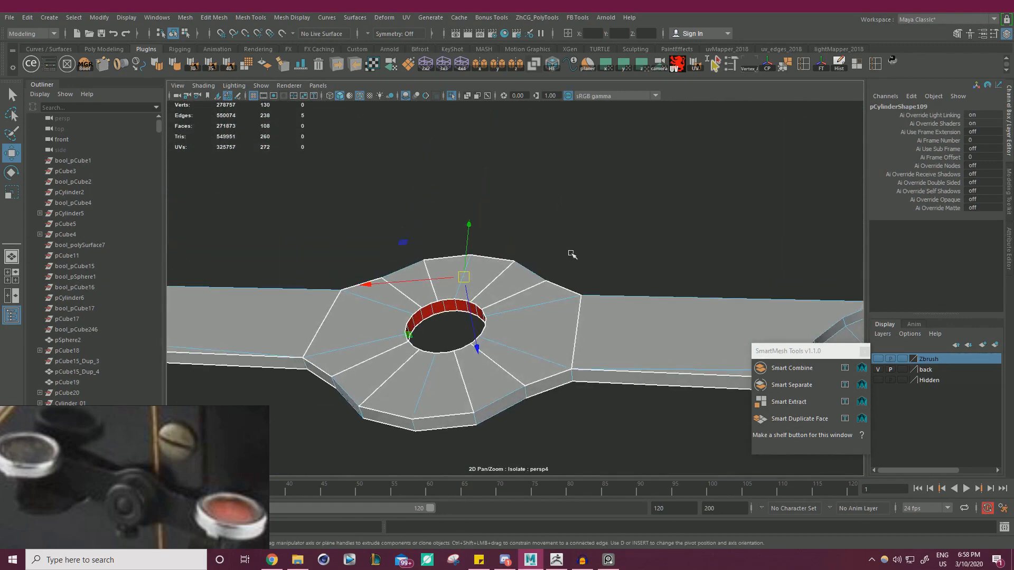
{"action": "left_click", "coordinate": [523, 397], "text": "shift"}
{"action": "left_click_drag", "start_coordinate": [523, 397], "coordinate": [417, 352], "text": "alt"}
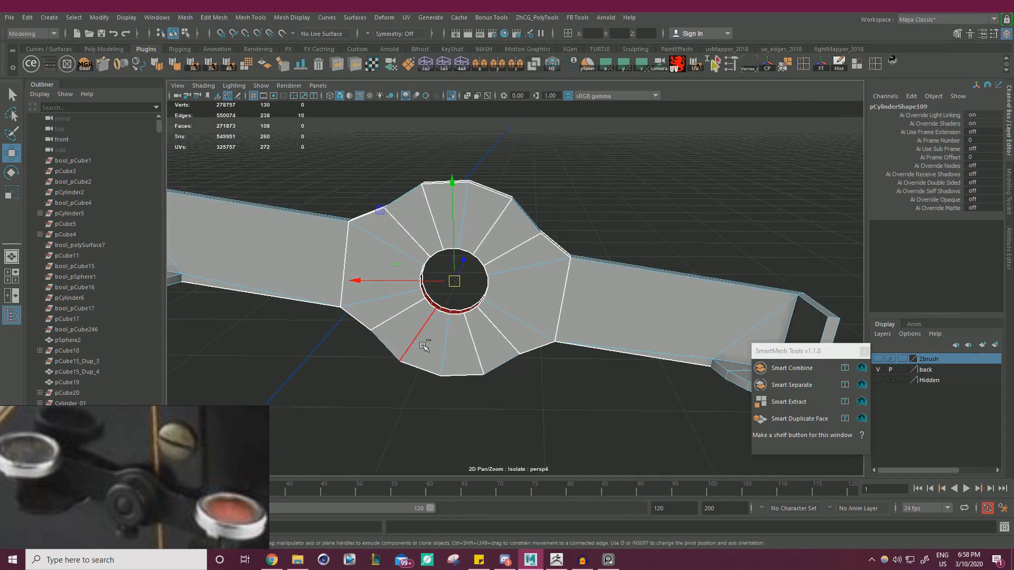
{"action": "key", "text": "ctrl+b"}
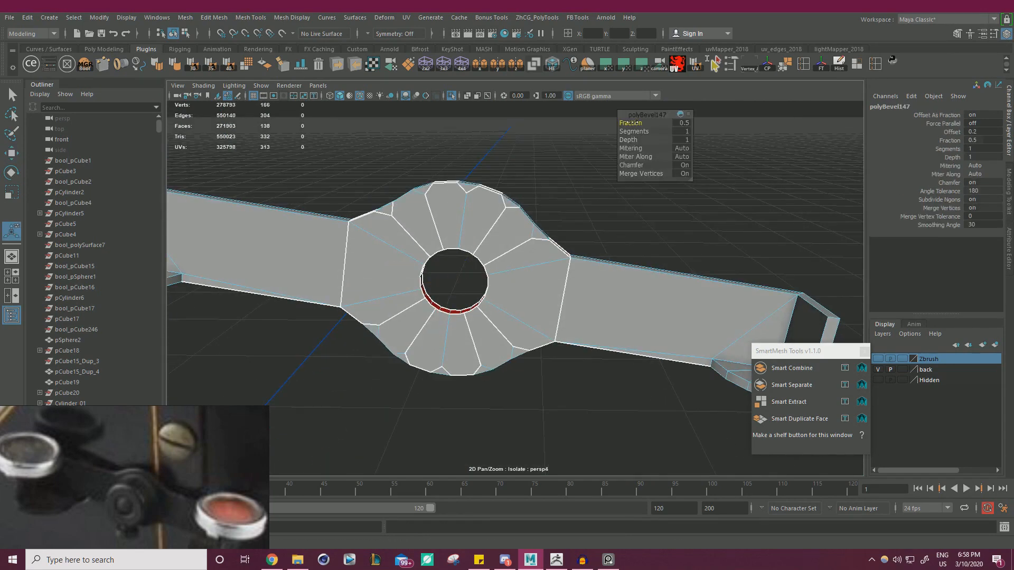
Step: Set the fraction of the bevel on the lever arm's hub corners to 0.6
{"action": "left_click_drag", "start_coordinate": [631, 122], "coordinate": [635, 122]}
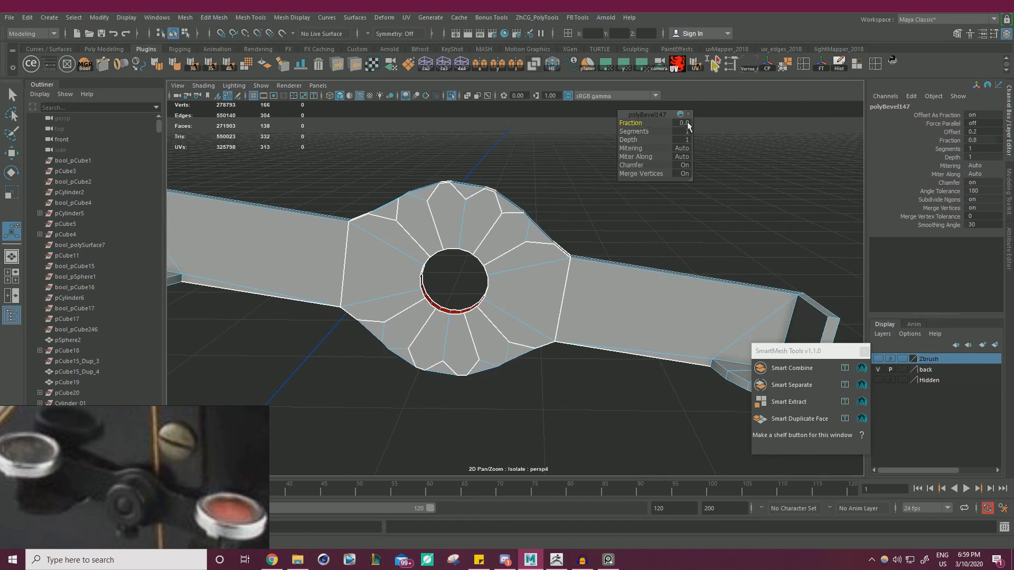
{"action": "key", "text": "Return"}
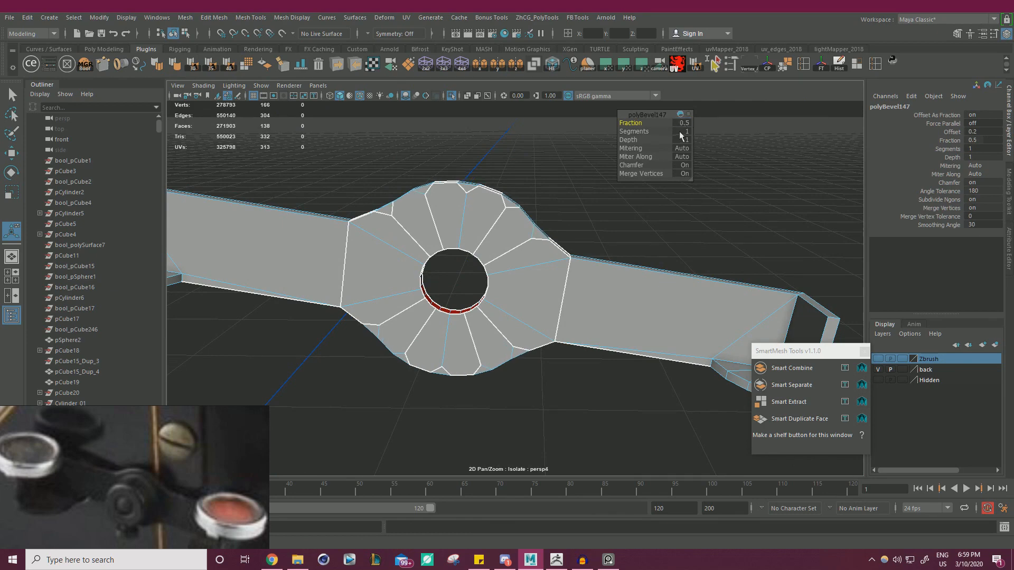
{"action": "key", "text": "Return"}
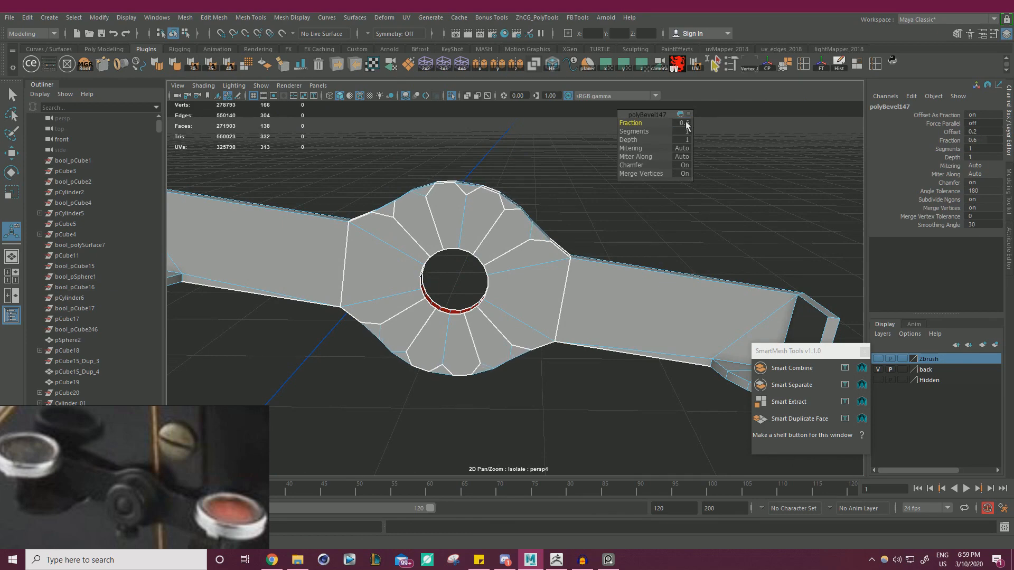
Step: Select all faces of the lever arm and apply a soften/harden edge at an angle of 40 degrees
{"action": "right_click_drag", "start_coordinate": [501, 204], "coordinate": [455, 235], "text": "alt"}
{"action": "middle_click_drag", "start_coordinate": [454, 235], "coordinate": [493, 196], "text": "alt"}
{"action": "right_click_drag", "start_coordinate": [492, 196], "coordinate": [301, 171]}
{"action": "left_click", "coordinate": [449, 150]}
{"action": "left_click", "coordinate": [591, 281]}
{"action": "key", "text": "w"}
{"action": "right_click_drag", "start_coordinate": [425, 254], "coordinate": [426, 296]}
{"action": "left_click_drag", "start_coordinate": [323, 190], "coordinate": [683, 331]}
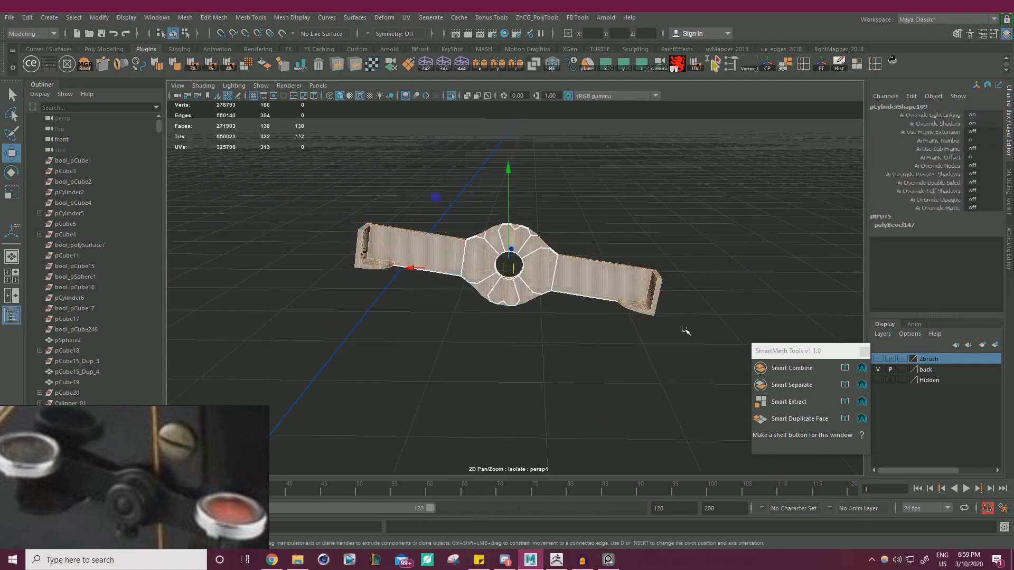
{"action": "left_click", "coordinate": [229, 64]}
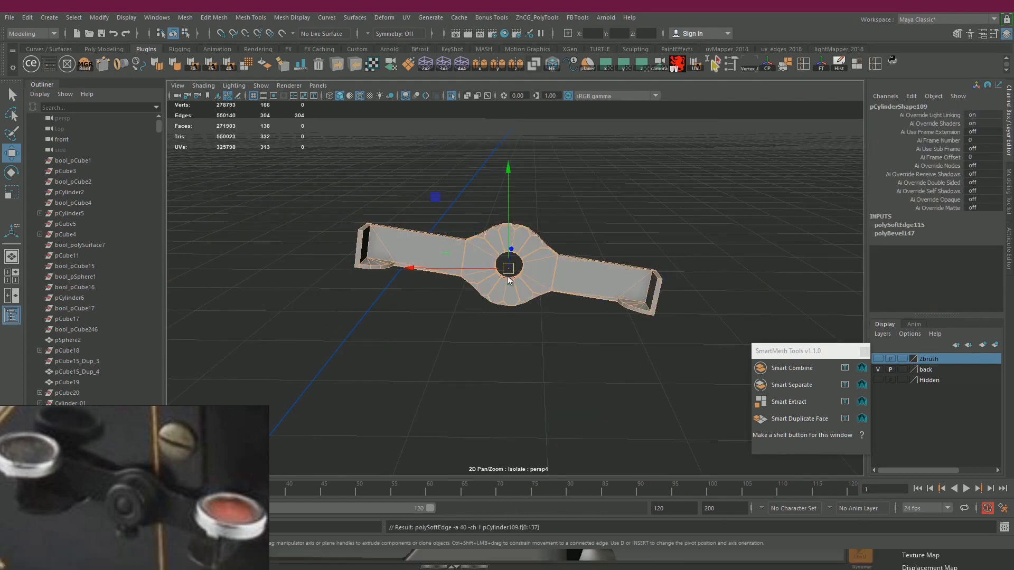
{"action": "left_click", "coordinate": [552, 196]}
{"action": "left_click_drag", "start_coordinate": [553, 196], "coordinate": [388, 281]}
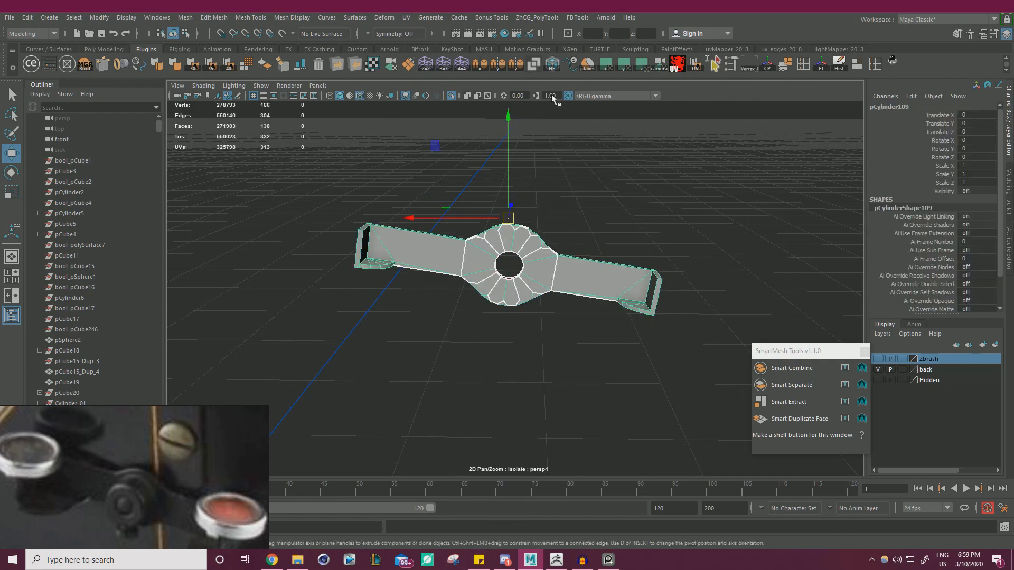
Step: Limit the lever arm's wireframe to its hard edges and inspect the shading around the hub and arm
{"action": "left_click", "coordinate": [552, 64]}
{"action": "right_click_drag", "start_coordinate": [549, 195], "coordinate": [611, 199], "text": "alt"}
{"action": "left_click_drag", "start_coordinate": [610, 199], "coordinate": [665, 193], "text": "alt"}
{"action": "left_click", "coordinate": [643, 195]}
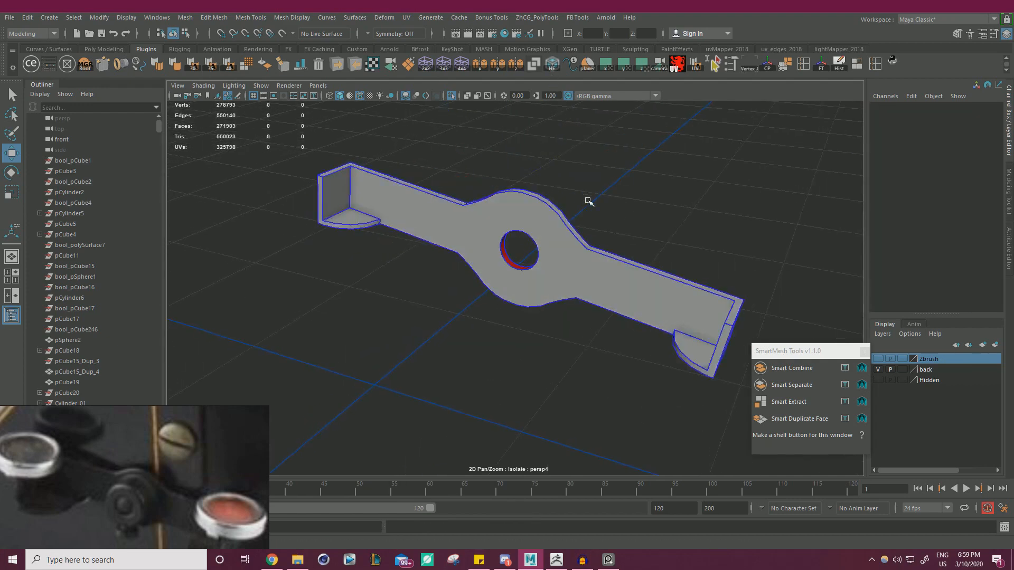
{"action": "right_click_drag", "start_coordinate": [589, 199], "coordinate": [682, 219], "text": "alt"}
{"action": "mouse_move", "coordinate": [681, 219]}
{"action": "left_mouse_down", "text": "alt"}
{"action": "mouse_move", "coordinate": [569, 194]}
{"action": "mouse_move", "coordinate": [681, 217]}
{"action": "left_mouse_up", "text": "alt"}
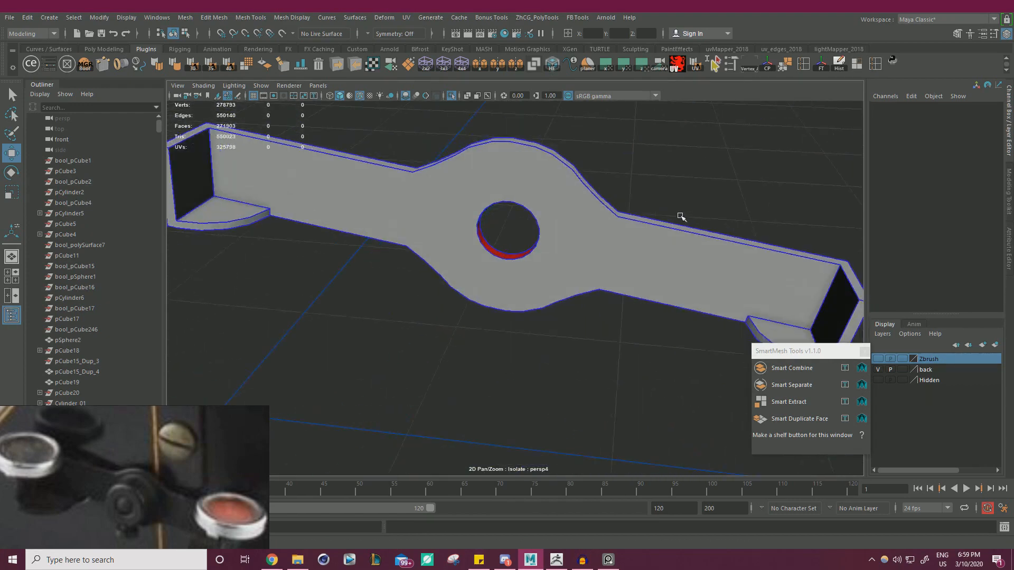
{"action": "middle_click_drag", "start_coordinate": [316, 183], "coordinate": [359, 188], "text": "alt"}
{"action": "key", "text": "ctrl+z"}
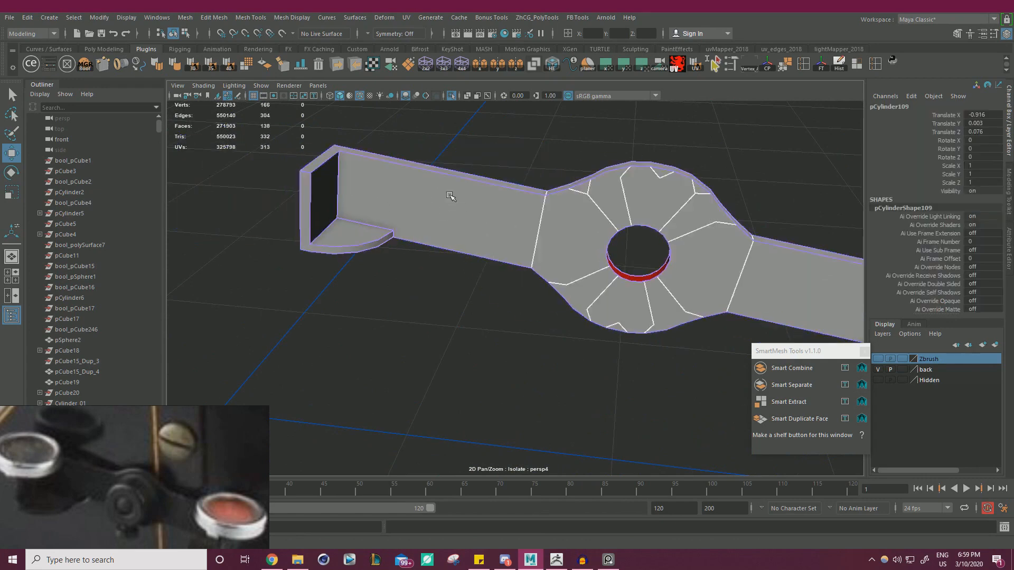
{"action": "left_click", "coordinate": [491, 176]}
{"action": "key", "text": "ctrl+z"}
{"action": "left_click", "coordinate": [551, 184]}
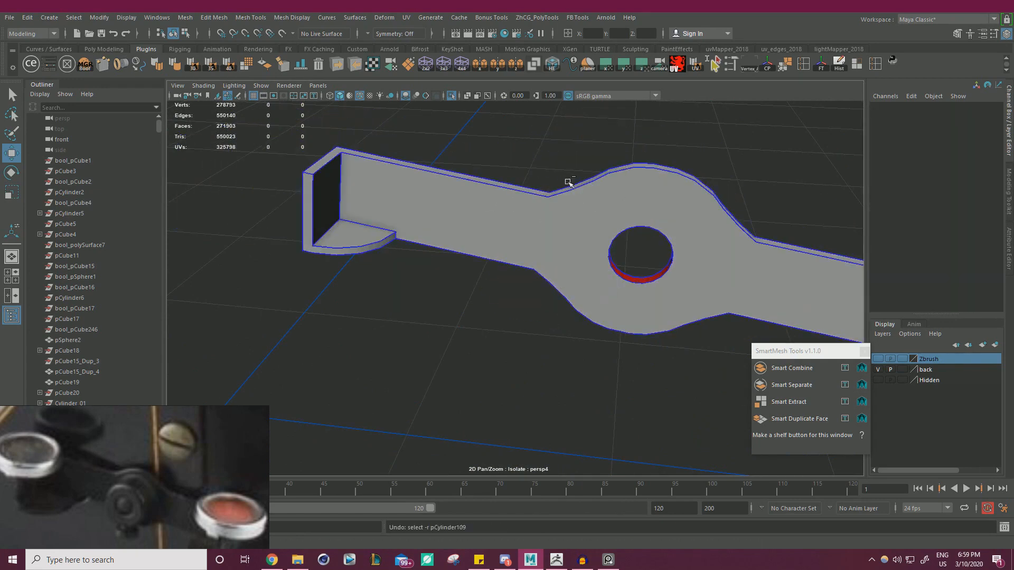
Step: Check the lever arm among the surrounding typewriter parts and isolate it again
{"action": "right_click_drag", "start_coordinate": [566, 182], "coordinate": [515, 141], "text": "alt"}
{"action": "left_click", "coordinate": [452, 95]}
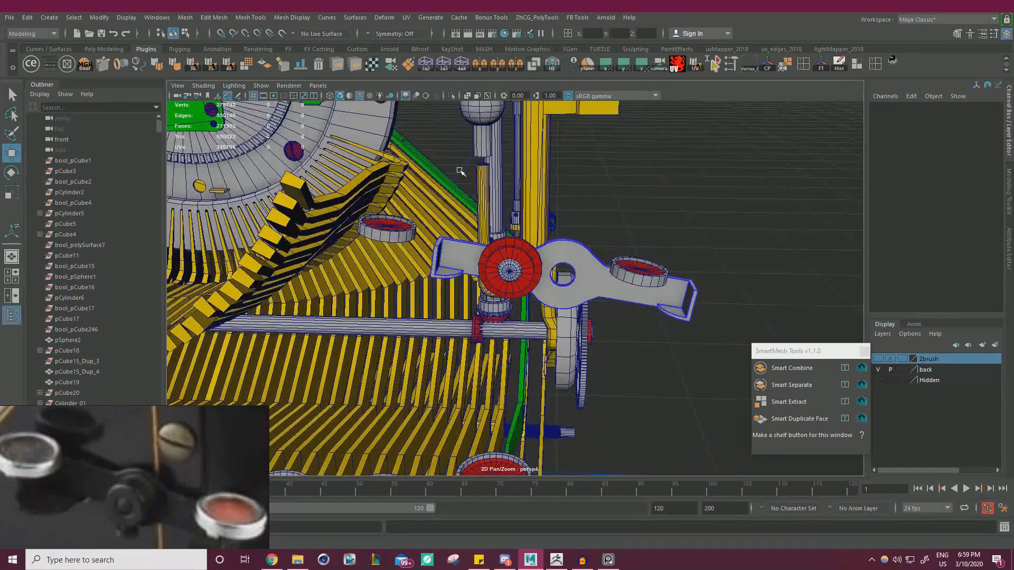
{"action": "key", "text": "ctrl+z"}
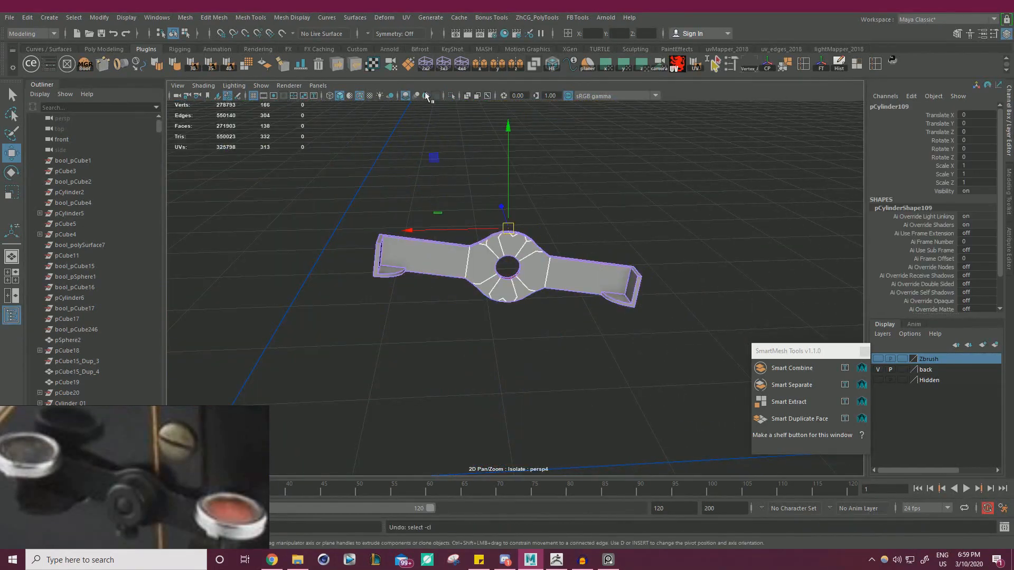
{"action": "left_click", "coordinate": [452, 96]}
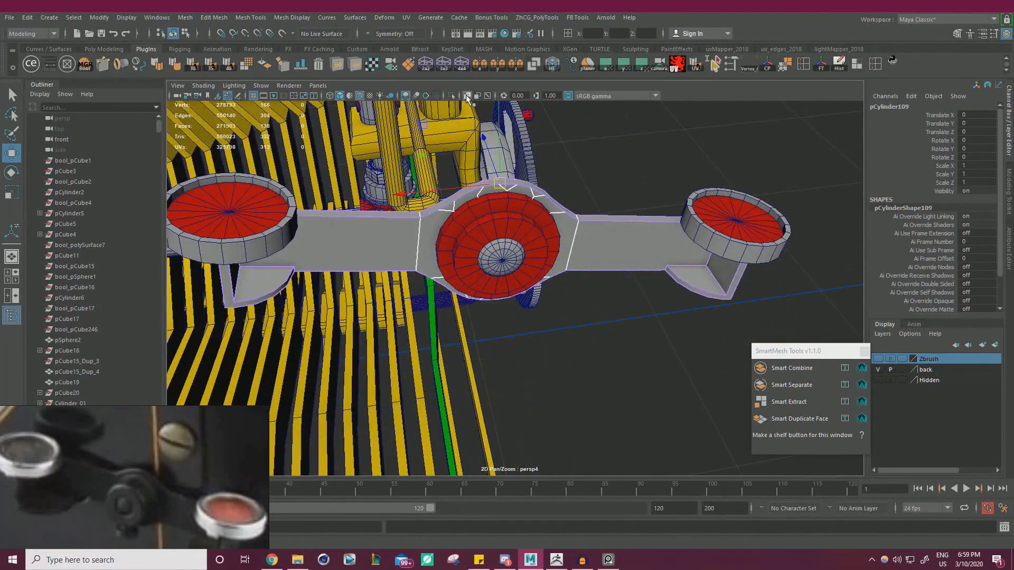
{"action": "left_click", "coordinate": [467, 96]}
{"action": "left_click", "coordinate": [467, 96]}
{"action": "left_click", "coordinate": [452, 97]}
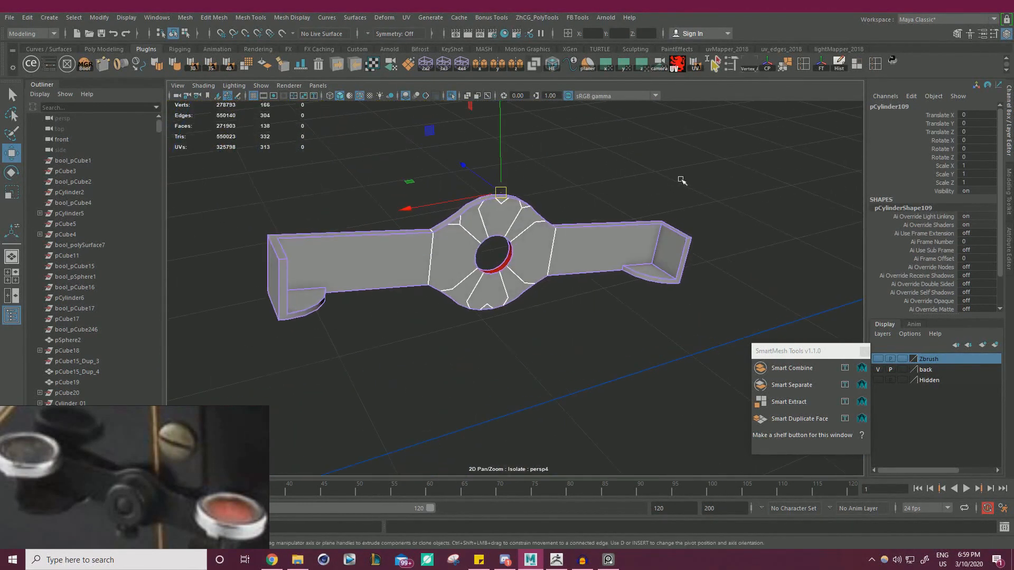
Step: Generate new UV shells for all of the lever arm's faces, split along its hard edges, and return to object mode
{"action": "left_click", "coordinate": [681, 181]}
{"action": "left_click_drag", "start_coordinate": [657, 264], "coordinate": [628, 178], "text": "alt"}
{"action": "left_click", "coordinate": [487, 215]}
{"action": "right_click", "coordinate": [486, 215]}
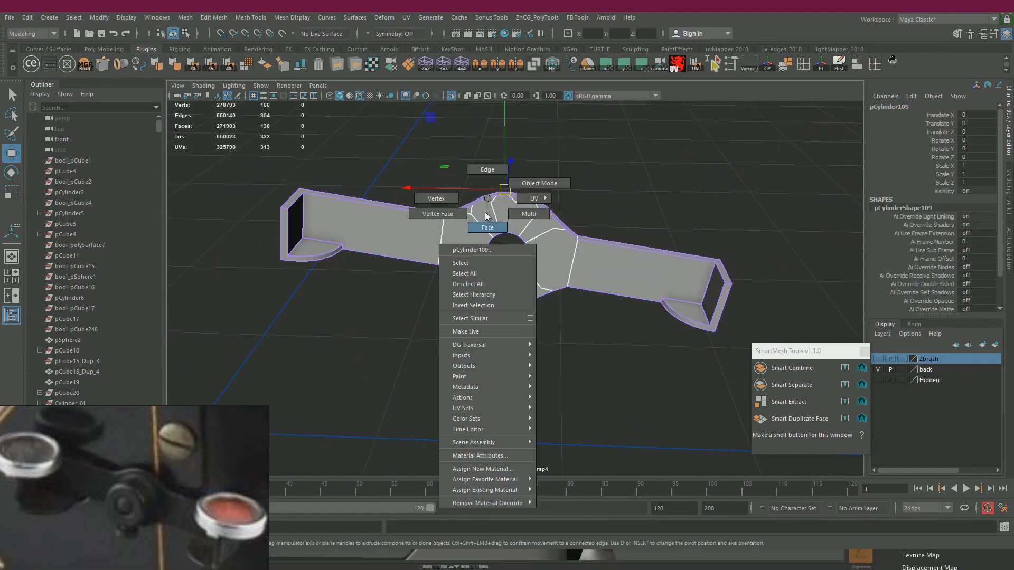
{"action": "right_click_drag", "start_coordinate": [487, 216], "coordinate": [487, 229]}
{"action": "right_click_drag", "start_coordinate": [568, 206], "coordinate": [338, 164], "text": "alt"}
{"action": "left_click_drag", "start_coordinate": [249, 154], "coordinate": [665, 359]}
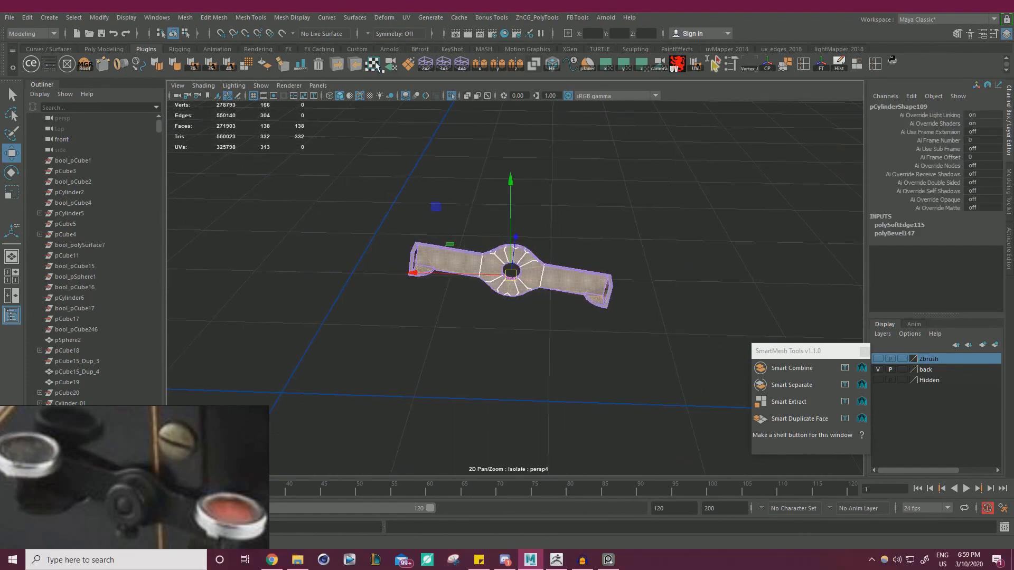
{"action": "left_click", "coordinate": [373, 64]}
{"action": "right_click_drag", "start_coordinate": [516, 295], "coordinate": [632, 222]}
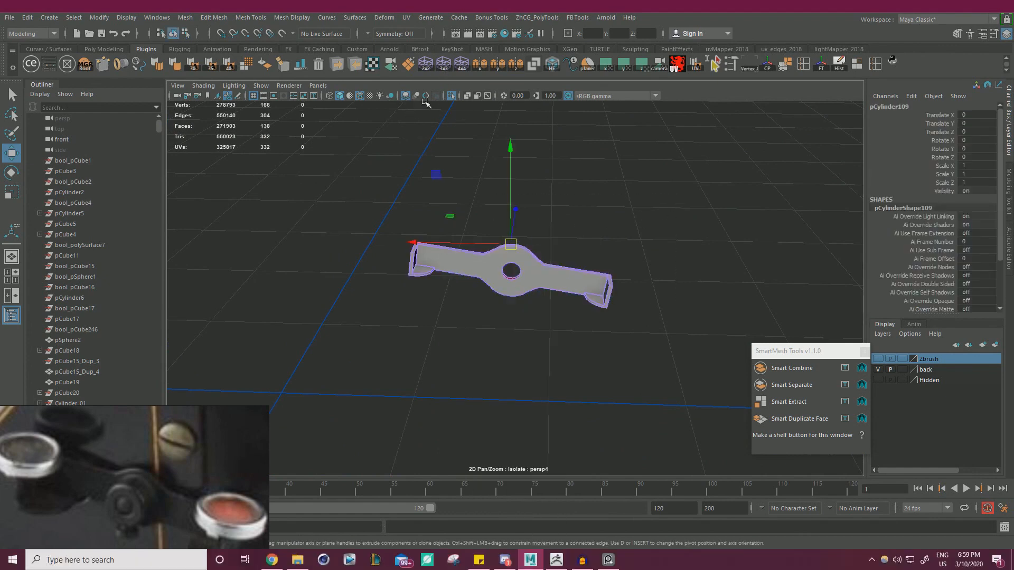
Step: Export the lever arm as temp_01.obj into C:\temp meshes\ and switch to ZBrush
{"action": "left_click", "coordinate": [337, 64]}
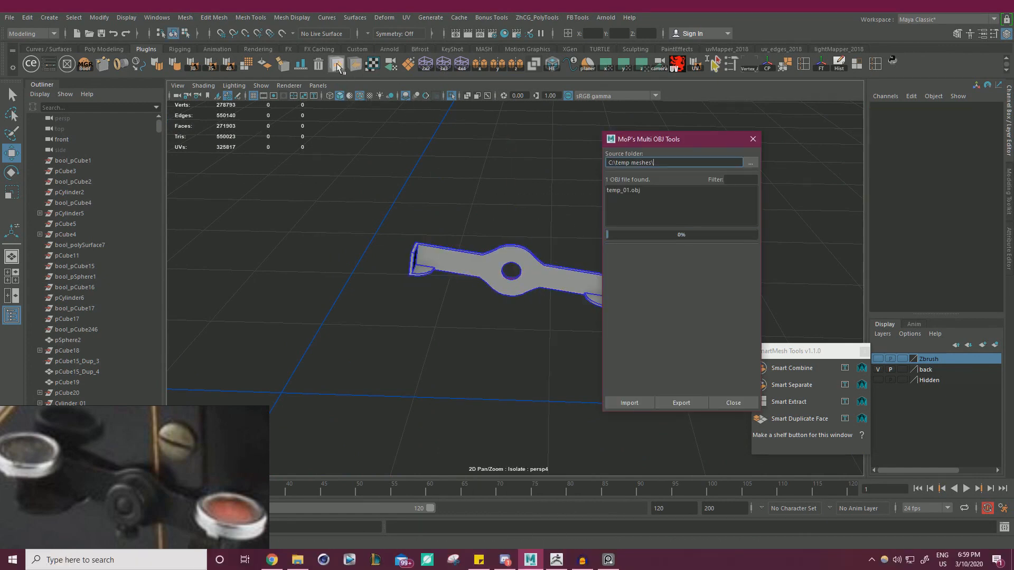
{"action": "left_click", "coordinate": [752, 139]}
{"action": "left_click", "coordinate": [556, 558]}
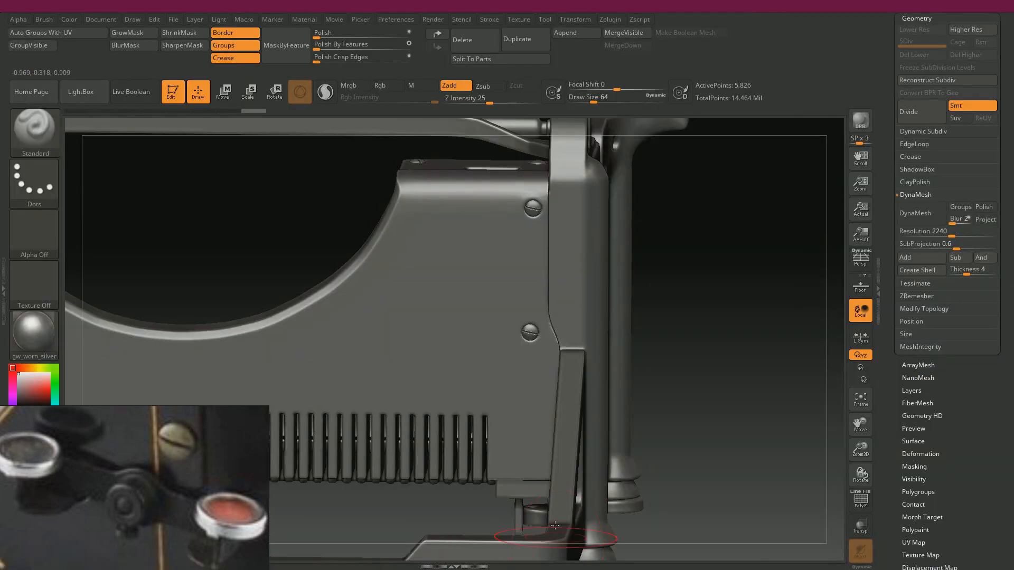
Step: Append a PolyMesh3D star as a new subtool at the end of the subtool list and make it active
{"action": "left_click_drag", "start_coordinate": [714, 253], "coordinate": [716, 255]}
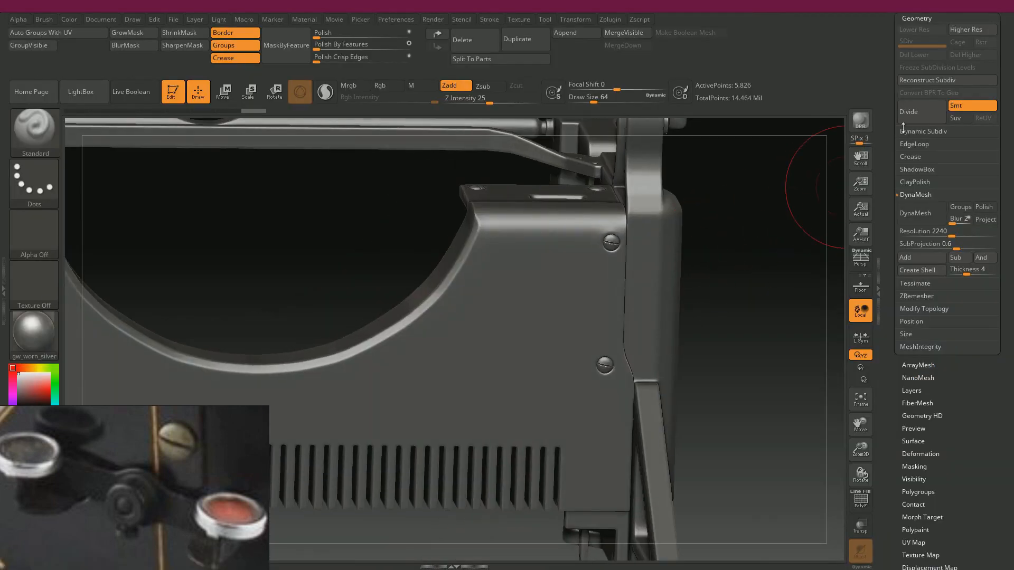
{"action": "left_click_drag", "start_coordinate": [883, 116], "coordinate": [887, 222]}
{"action": "left_click", "coordinate": [919, 207]}
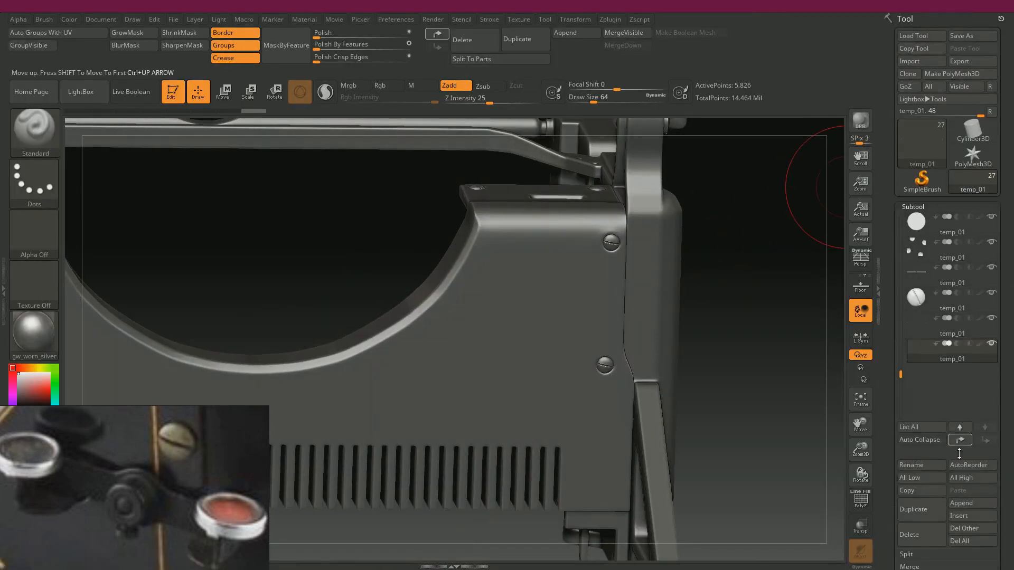
{"action": "left_click", "coordinate": [975, 509]}
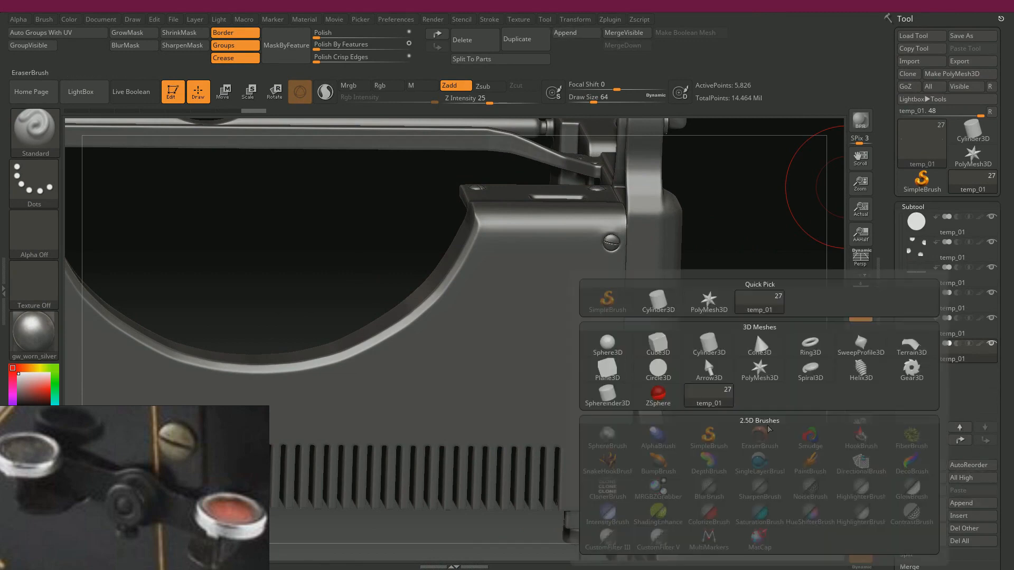
{"action": "left_click", "coordinate": [755, 331]}
{"action": "left_click", "coordinate": [929, 382]}
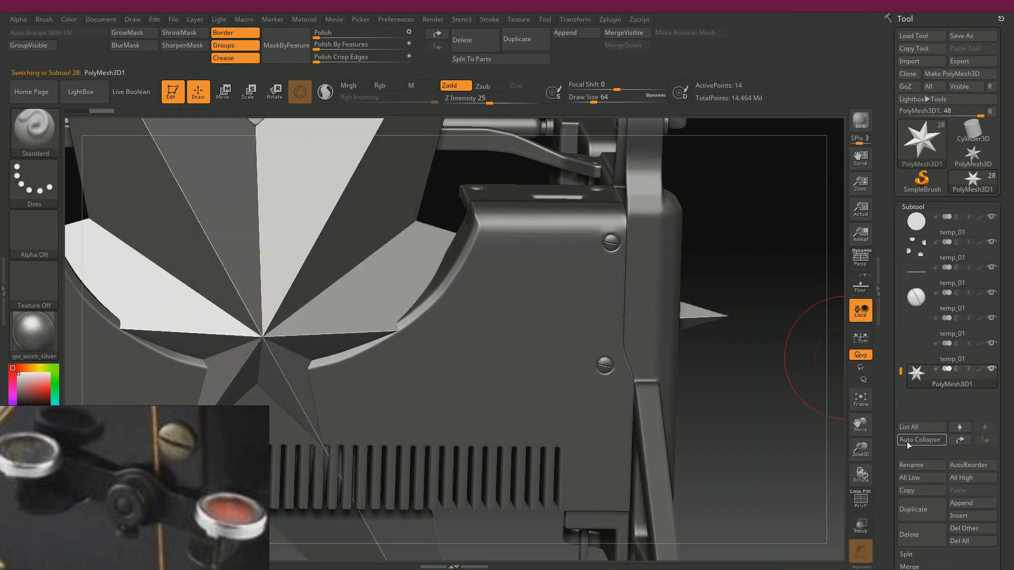
Step: Replace the star subtool's mesh with the lever arm OBJ exported from Maya
{"action": "left_click_drag", "start_coordinate": [897, 454], "coordinate": [892, 374]}
{"action": "scroll", "coordinate": [908, 390], "scroll_direction": "down", "scroll_amount": 2}
{"action": "scroll", "coordinate": [895, 449], "scroll_direction": "down", "scroll_amount": 4}
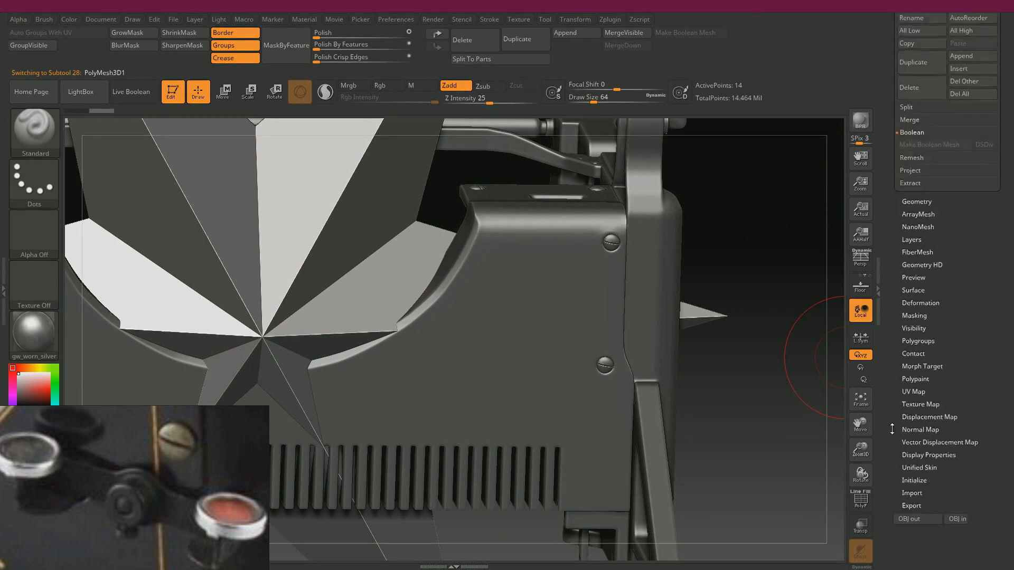
{"action": "left_click", "coordinate": [955, 408]}
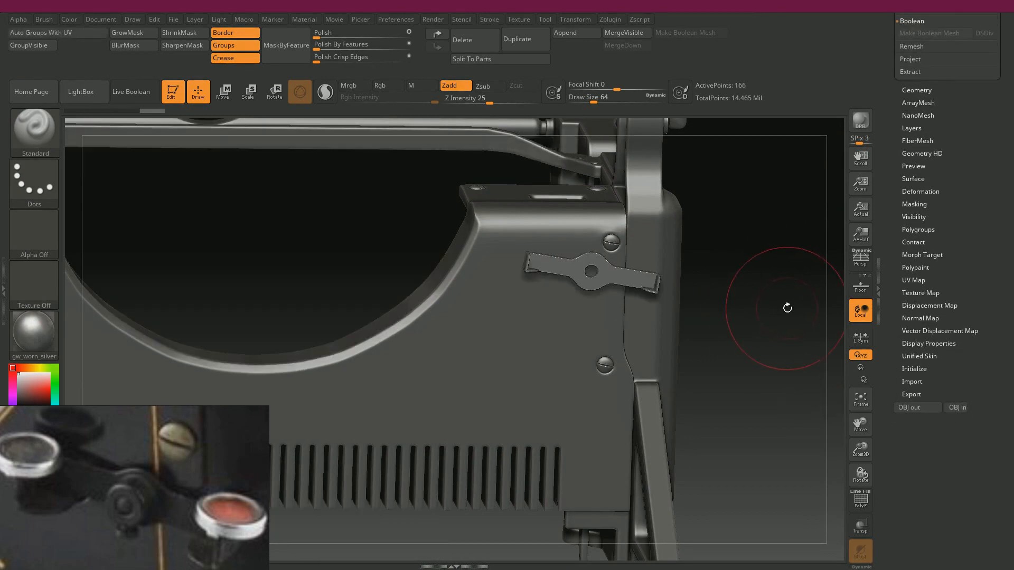
Step: Turn on the polyframe display and split the lever arm into polygroups from its UV shells
{"action": "mouse_move", "coordinate": [787, 308]}
{"action": "left_mouse_down"}
{"action": "mouse_move", "coordinate": [765, 294]}
{"action": "mouse_move", "coordinate": [820, 347]}
{"action": "left_mouse_up"}
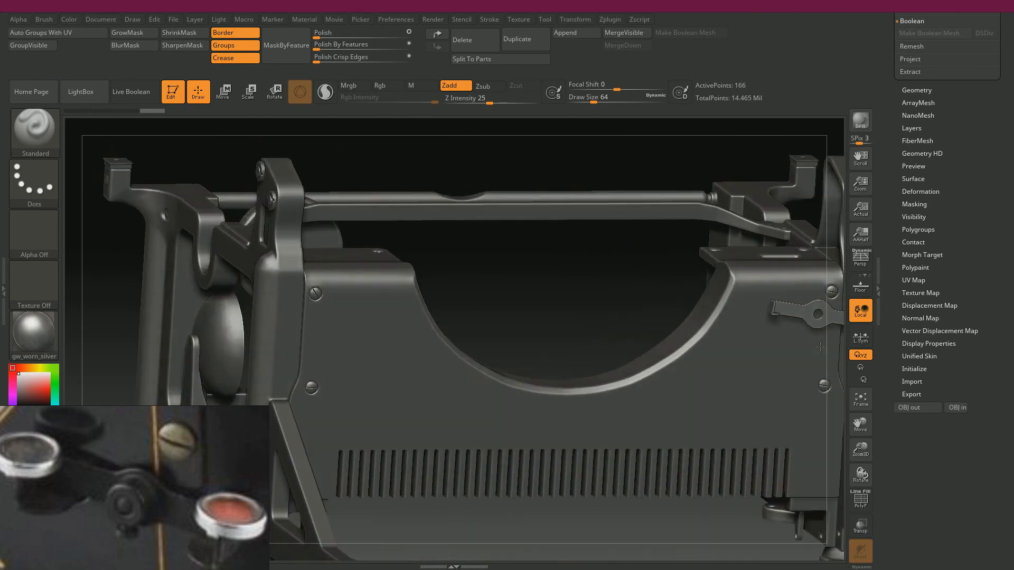
{"action": "left_click_drag", "start_coordinate": [622, 168], "coordinate": [681, 420]}
{"action": "left_click_drag", "start_coordinate": [584, 338], "coordinate": [155, 253], "text": "alt"}
{"action": "key", "text": "shift+f"}
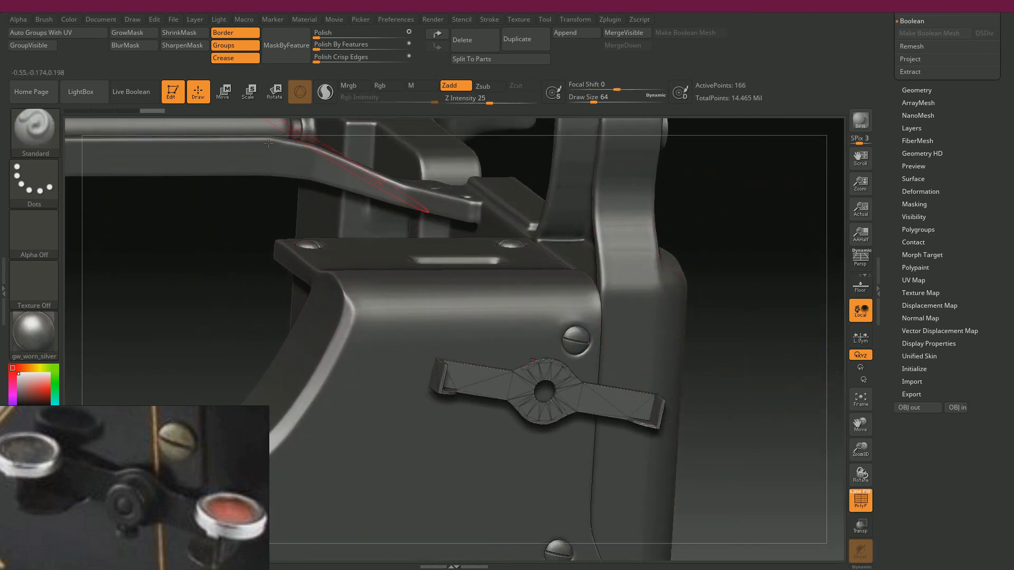
{"action": "left_click", "coordinate": [44, 41]}
Step: DynaMesh the lever arm at resolution 2424 and hide the polyframe display
{"action": "left_click", "coordinate": [918, 89]}
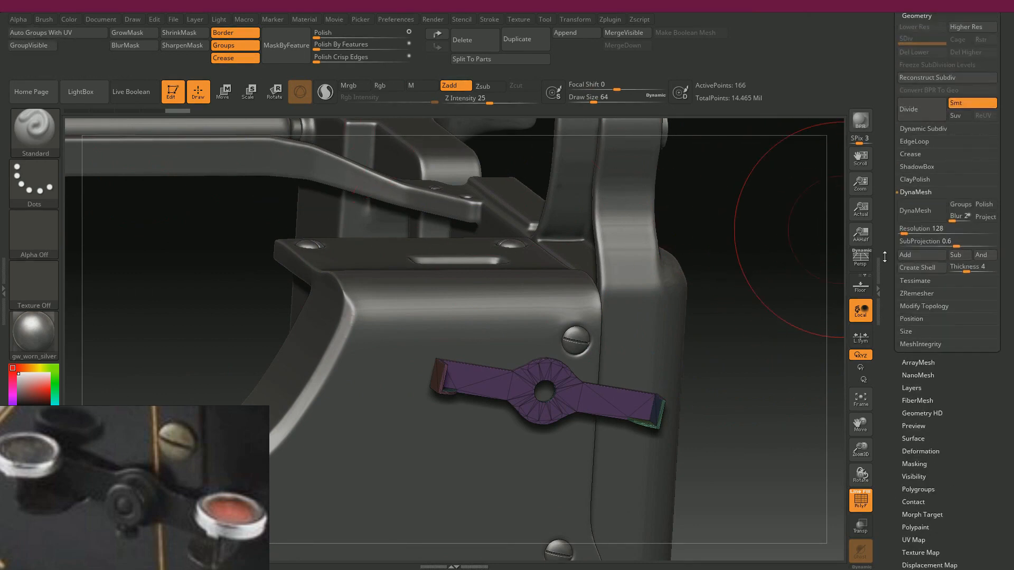
{"action": "left_click_drag", "start_coordinate": [921, 228], "coordinate": [934, 235]}
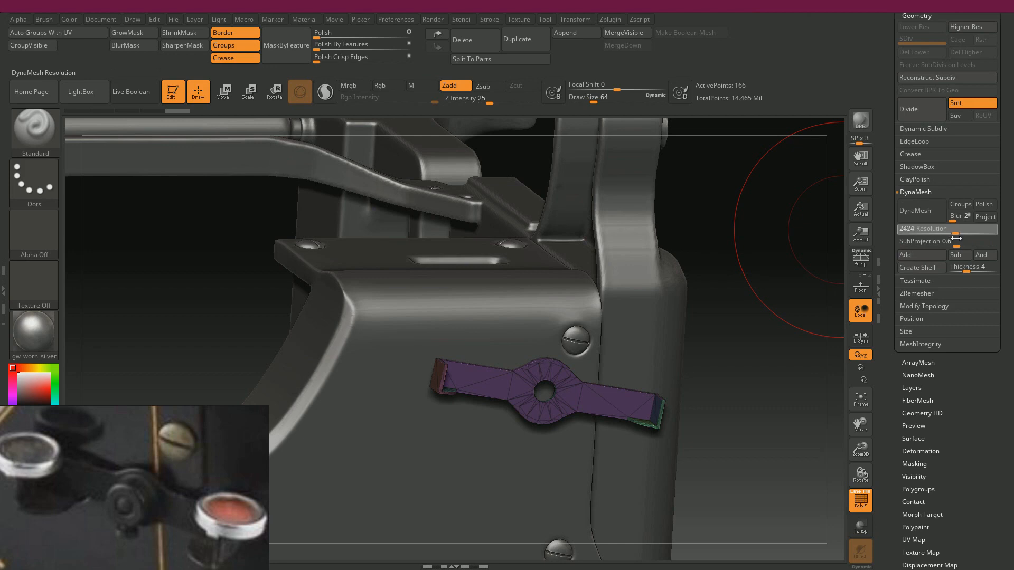
{"action": "left_click_drag", "start_coordinate": [956, 238], "coordinate": [955, 238]}
{"action": "left_click", "coordinate": [929, 212]}
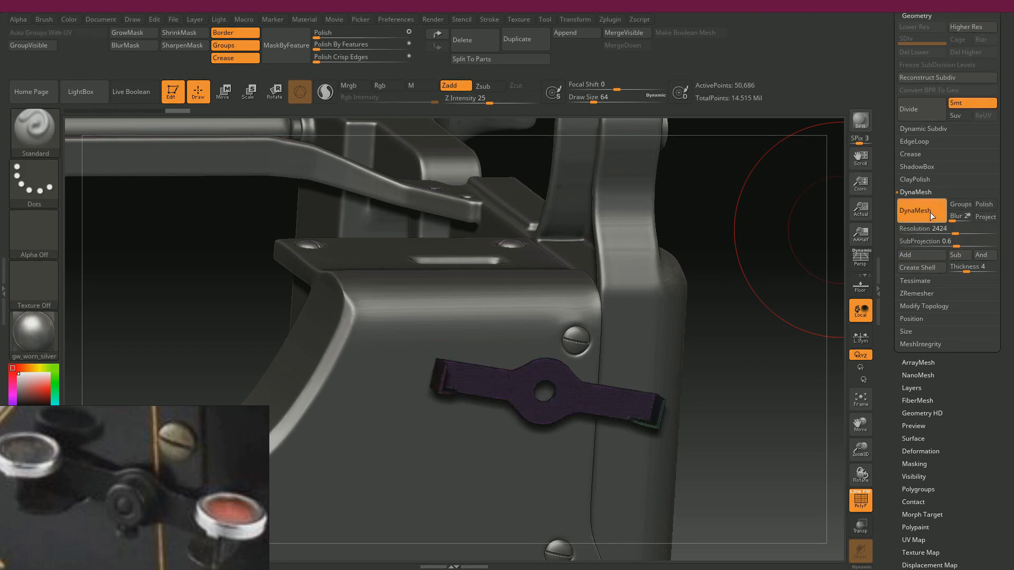
{"action": "key", "text": "shift+f"}
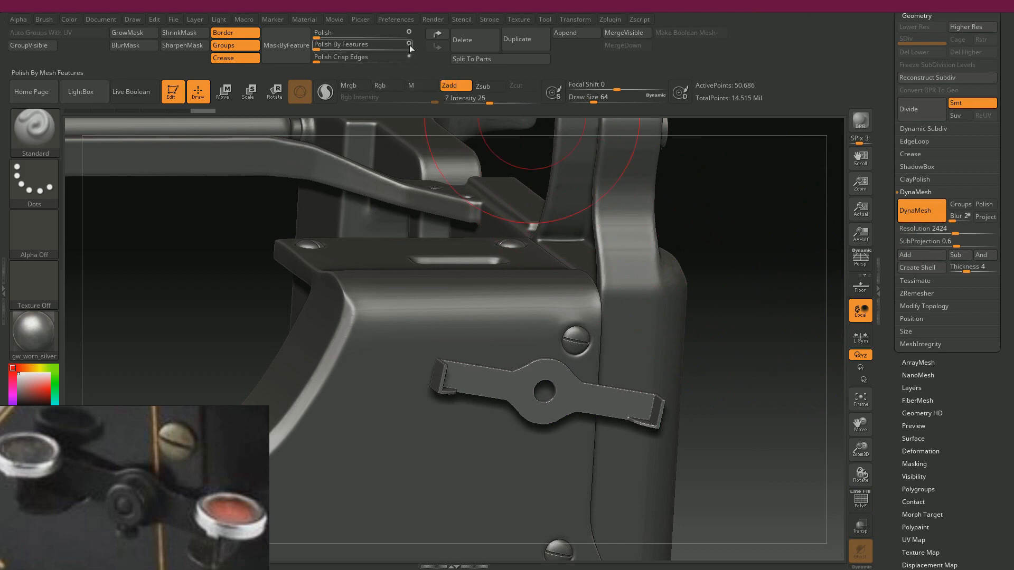
Step: Try Polish By Features on the DynaMeshed lever arm and undo back to its low-poly mesh
{"action": "left_click", "coordinate": [315, 45]}
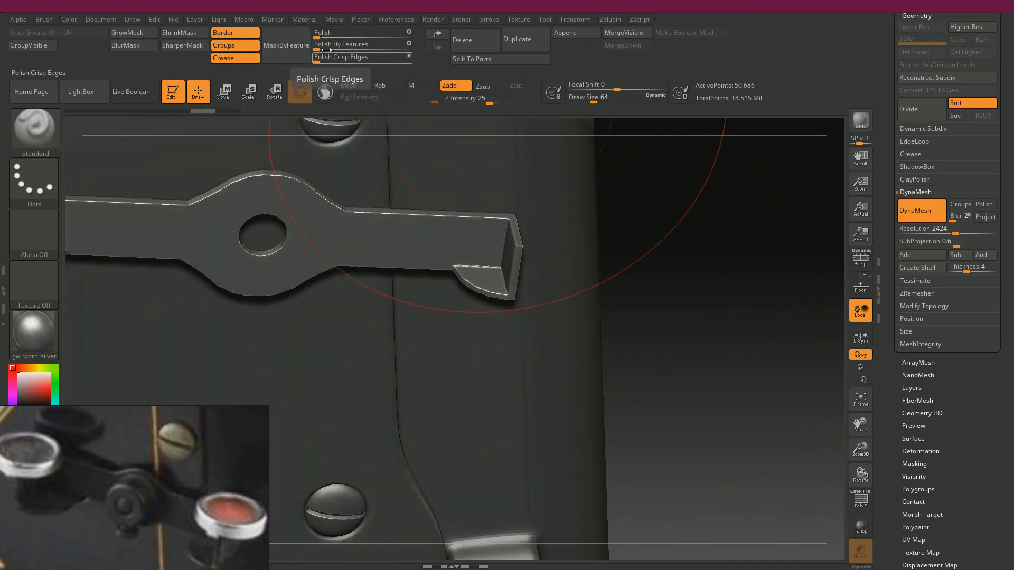
{"action": "key", "text": "ctrl"}
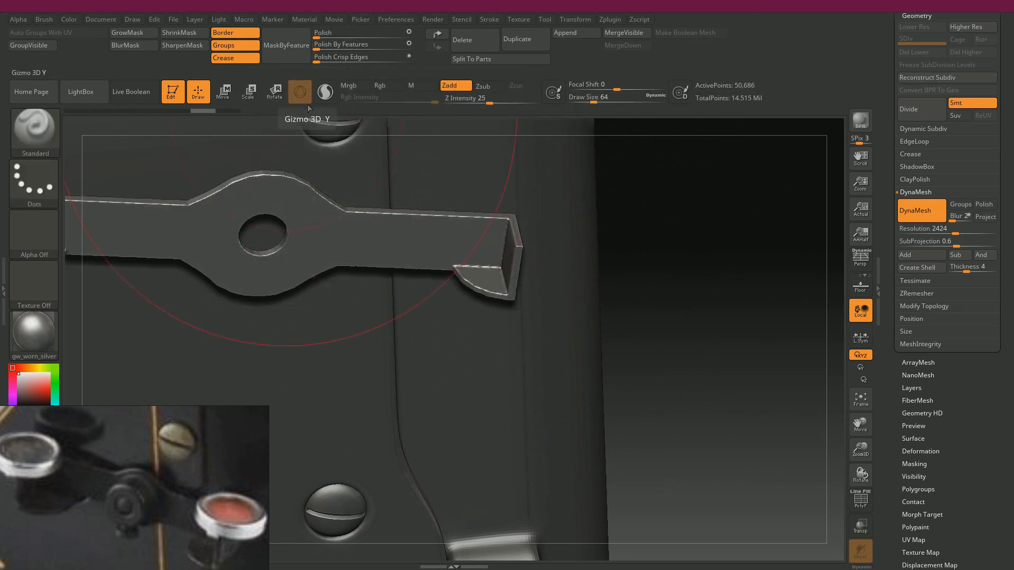
{"action": "key", "text": "ctrl+z"}
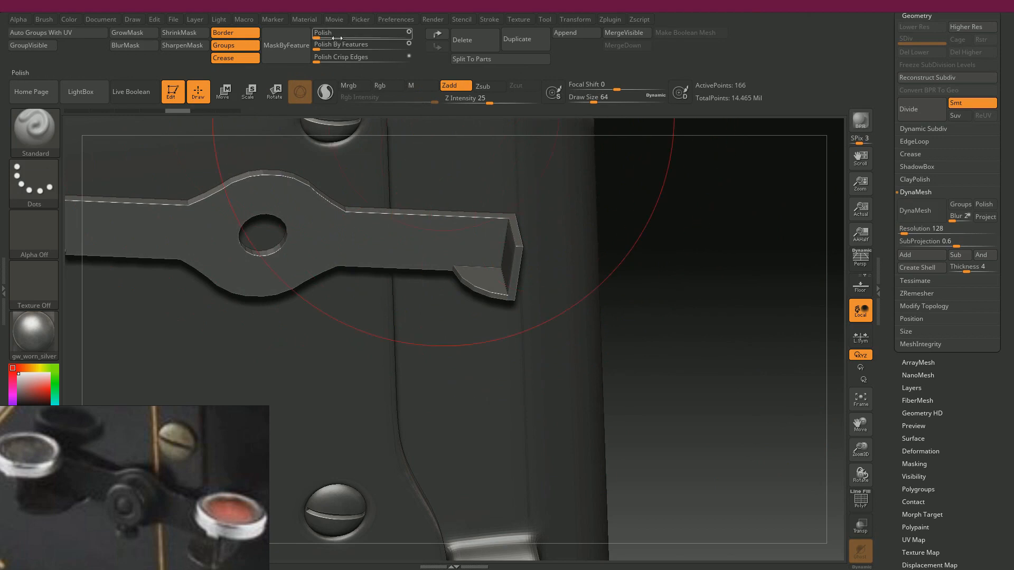
Step: Try Polish By Features directly on the low-poly lever arm and undo it
{"action": "mouse_move", "coordinate": [323, 45]}
{"action": "left_mouse_down"}
{"action": "mouse_move", "coordinate": [359, 44]}
{"action": "mouse_move", "coordinate": [334, 47]}
{"action": "left_mouse_up"}
{"action": "key", "text": "ctrl+z"}
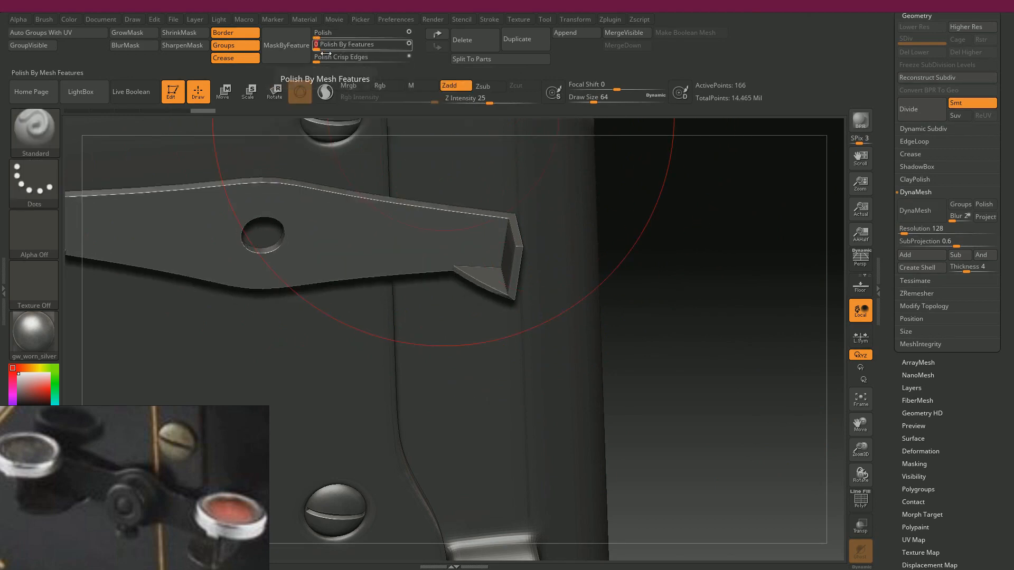
Step: Undo the last polish and DynaMesh the low-poly lever arm at resolution 2544
{"action": "key", "text": "ctrl+z"}
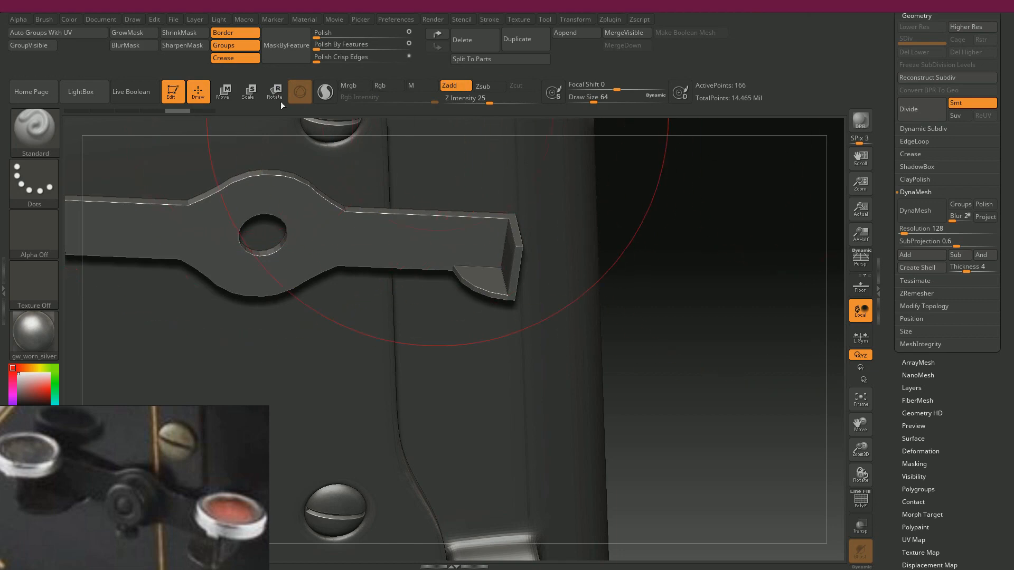
{"action": "left_click", "coordinate": [197, 110]}
{"action": "key", "text": "ctrl+z"}
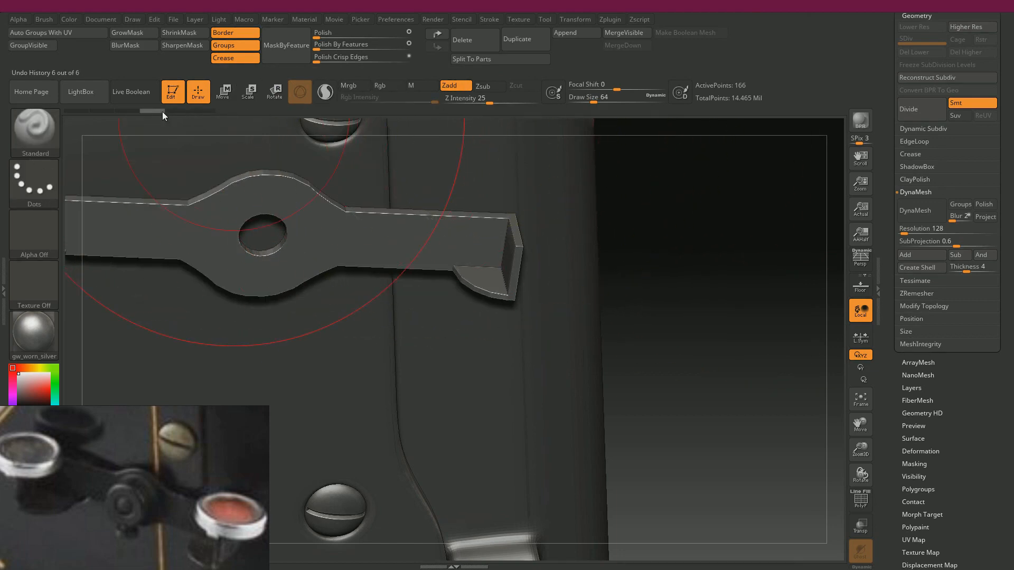
{"action": "left_click_drag", "start_coordinate": [769, 195], "coordinate": [768, 195]}
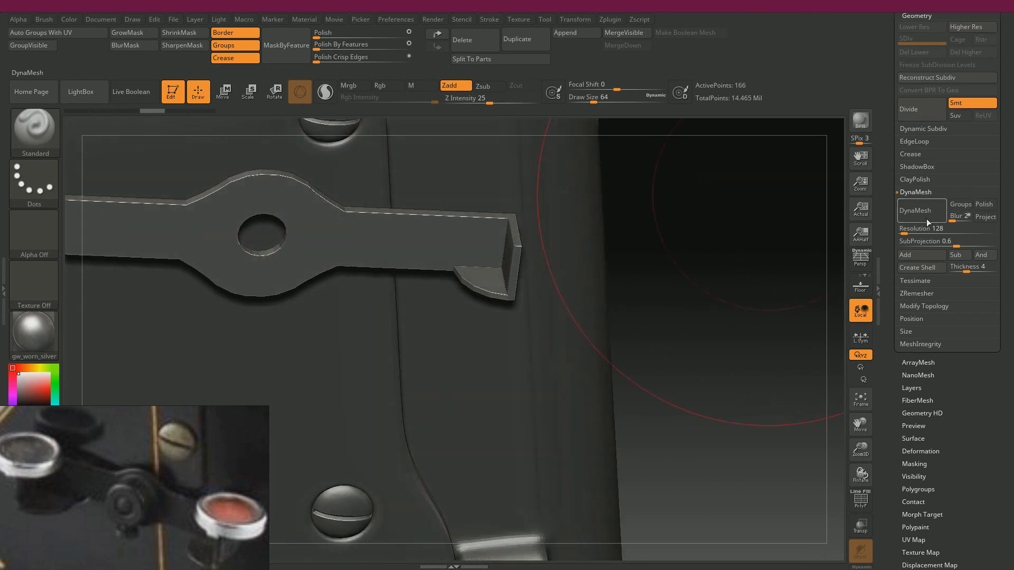
{"action": "left_click_drag", "start_coordinate": [912, 231], "coordinate": [921, 231]}
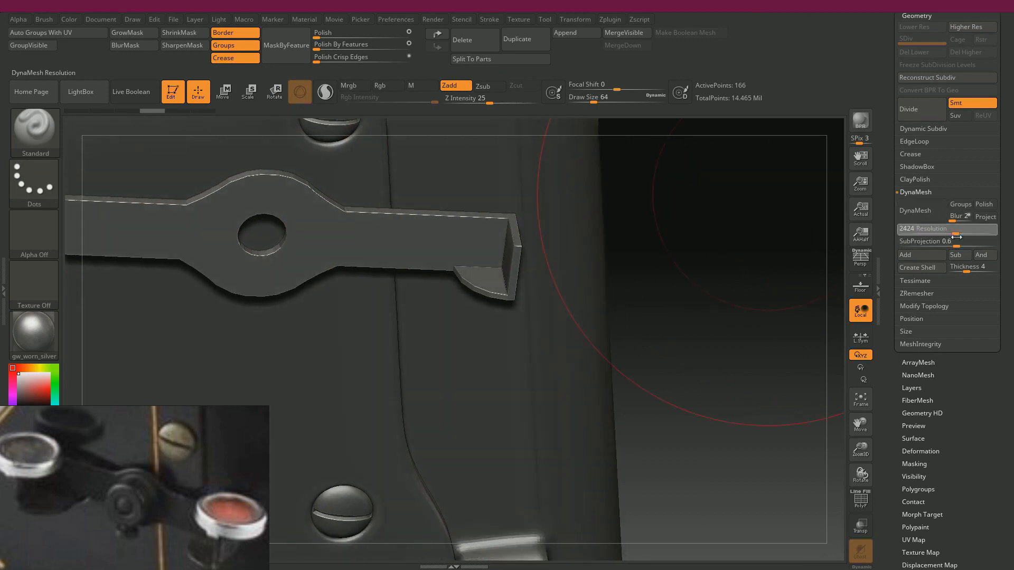
{"action": "left_click", "coordinate": [915, 210]}
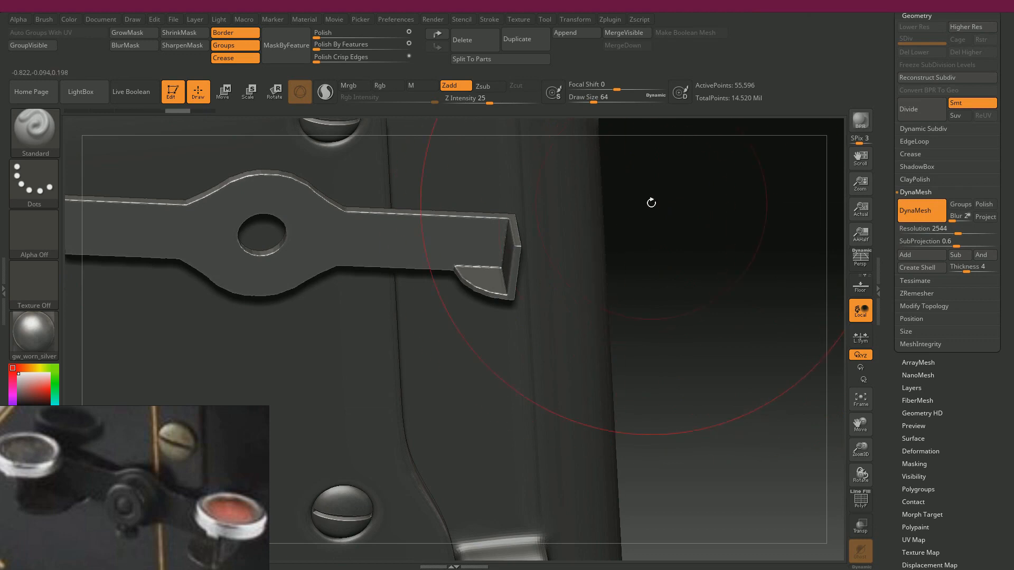
Step: Try Polish By Features on the DynaMeshed lever arm, first in its open-circle mode and again in its filled-dot mode
{"action": "left_click_drag", "start_coordinate": [321, 48], "coordinate": [343, 48]}
{"action": "key", "text": "ctrl+z"}
{"action": "left_click_drag", "start_coordinate": [669, 226], "coordinate": [713, 199]}
{"action": "left_click", "coordinate": [409, 45]}
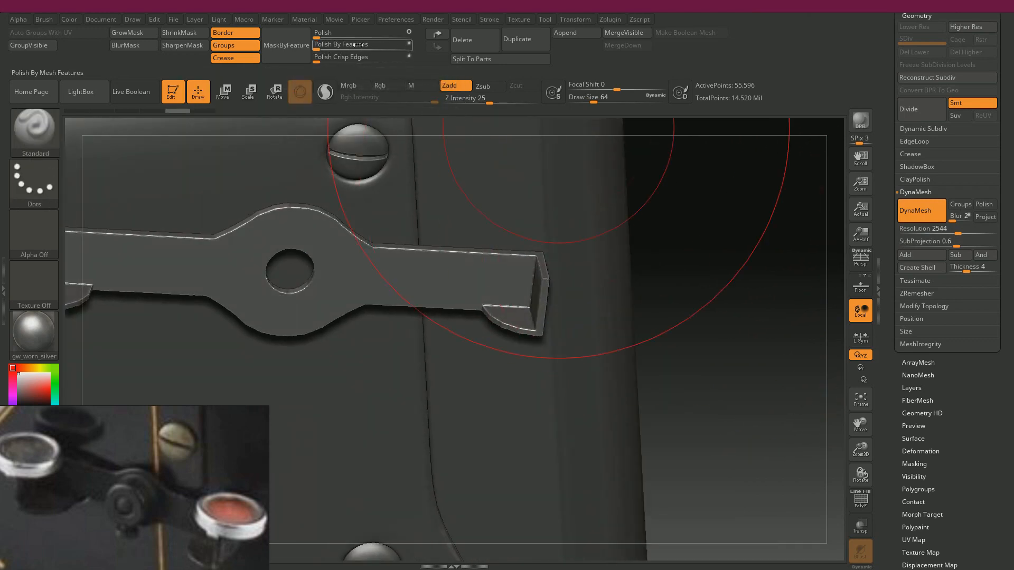
{"action": "left_click_drag", "start_coordinate": [327, 46], "coordinate": [336, 47]}
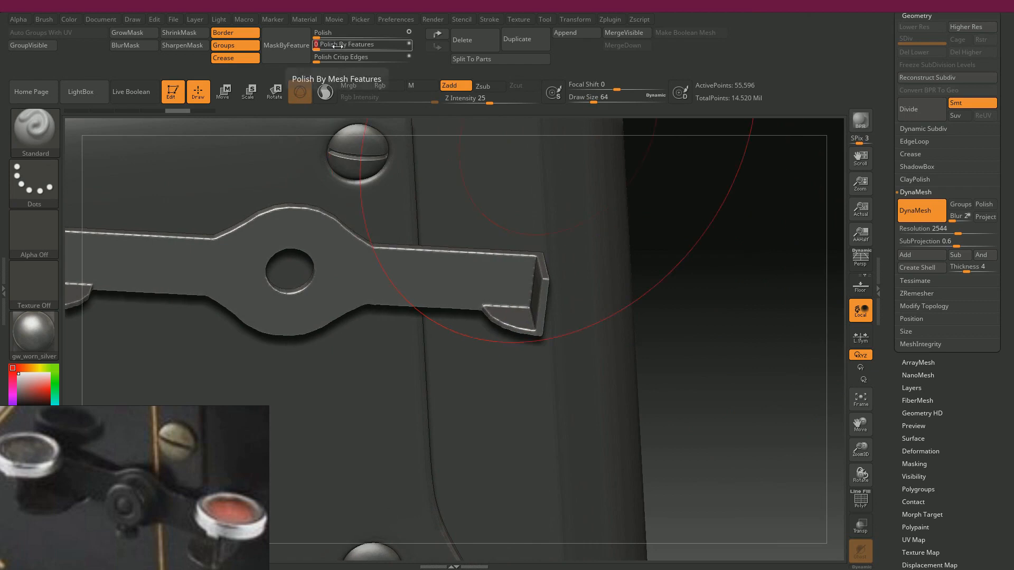
Step: Try a stronger Polish By Features in the open-circle mode, and undo back to the low-poly lever arm
{"action": "left_click", "coordinate": [409, 44]}
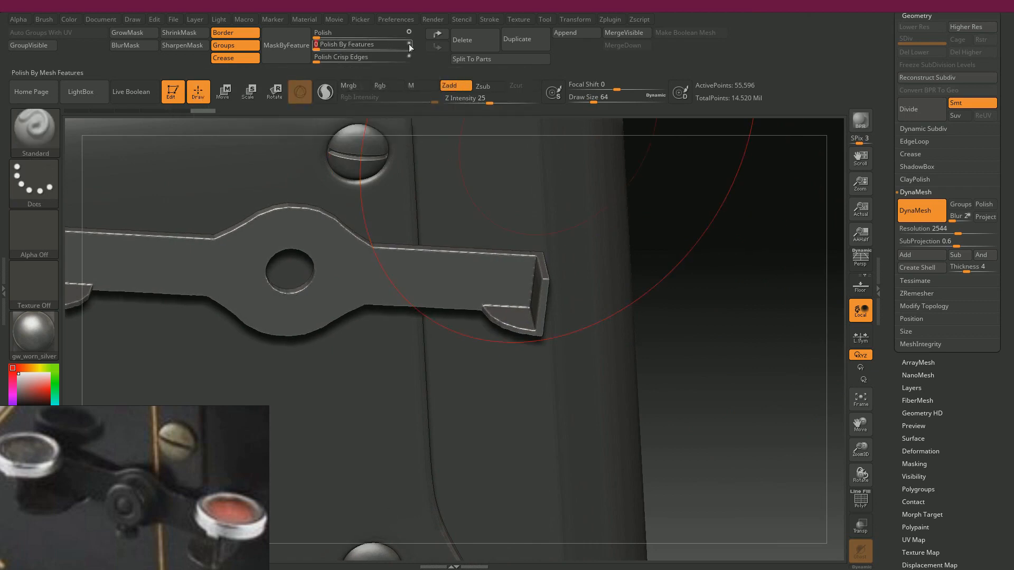
{"action": "left_click_drag", "start_coordinate": [353, 48], "coordinate": [363, 49]}
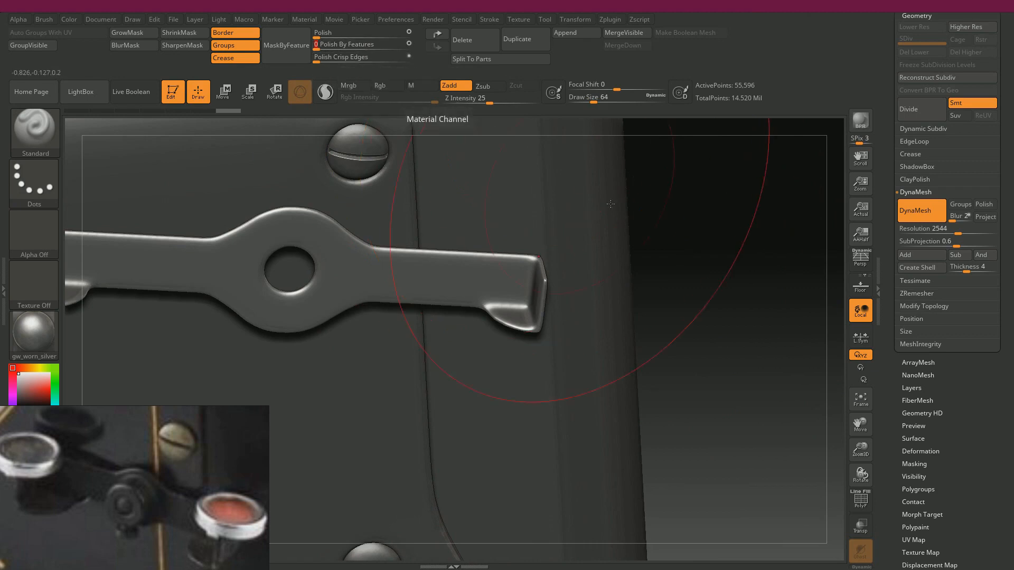
{"action": "mouse_move", "coordinate": [720, 220]}
{"action": "left_mouse_down"}
{"action": "mouse_move", "coordinate": [692, 221]}
{"action": "mouse_move", "coordinate": [694, 272]}
{"action": "left_mouse_up"}
{"action": "key", "text": "ctrl+z"}
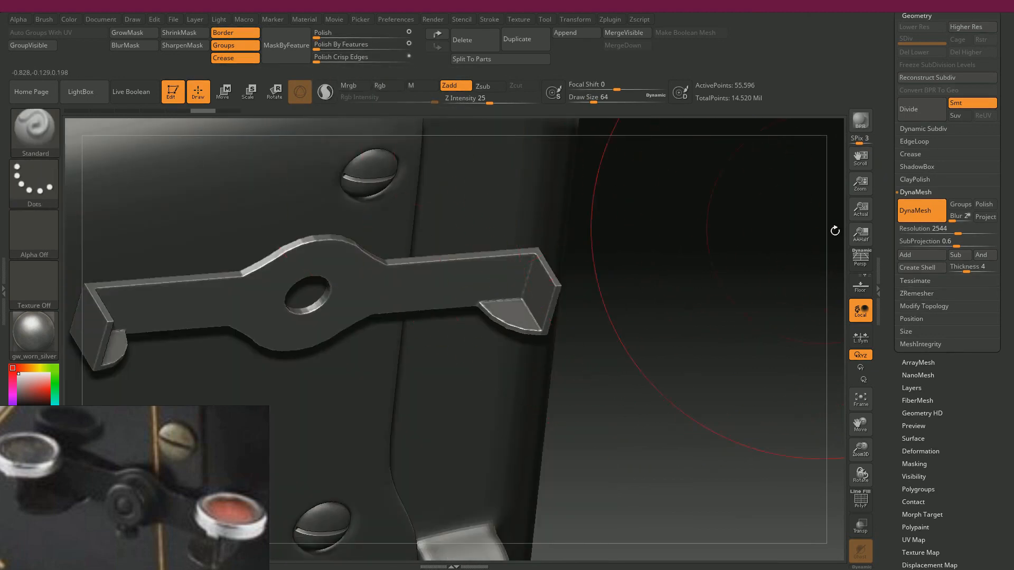
{"action": "left_click_drag", "start_coordinate": [700, 228], "coordinate": [697, 228]}
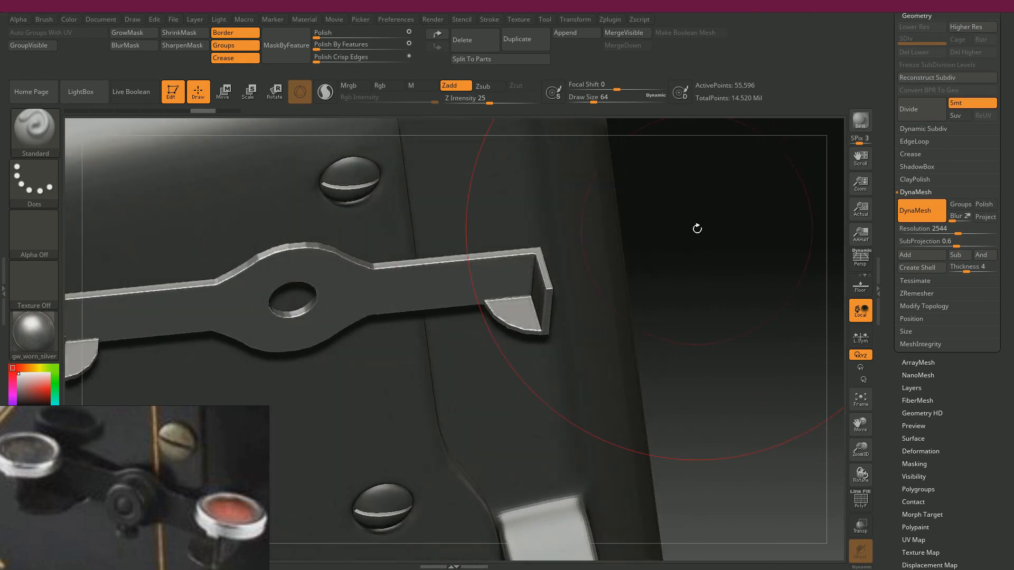
{"action": "key", "text": "ctrl+z"}
Step: Re-import temp_01.obj as the lever arm and split it into polygroups from its UVs with the polyframe shown
{"action": "left_click_drag", "start_coordinate": [892, 378], "coordinate": [880, 242]}
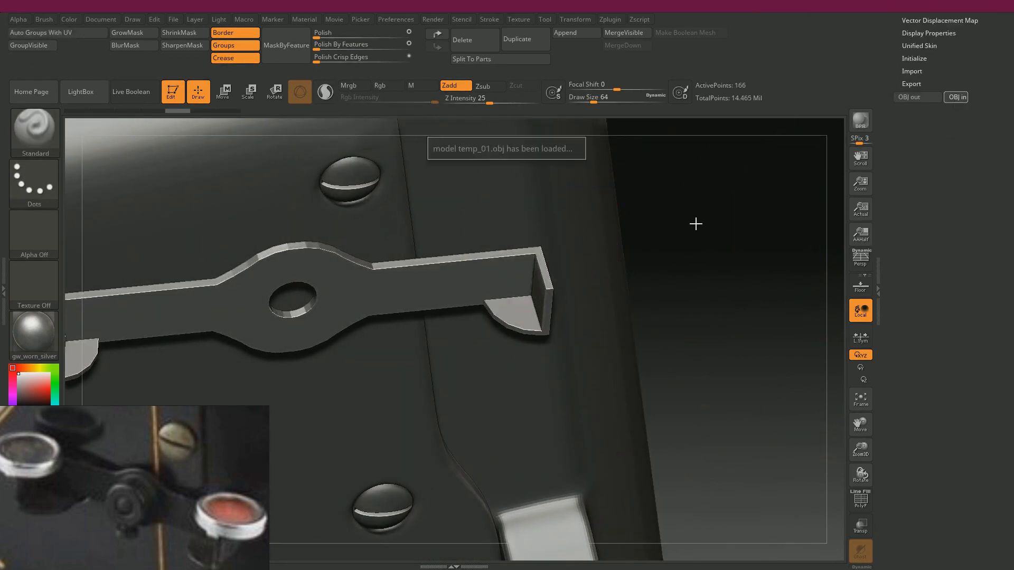
{"action": "key", "text": "shift+f"}
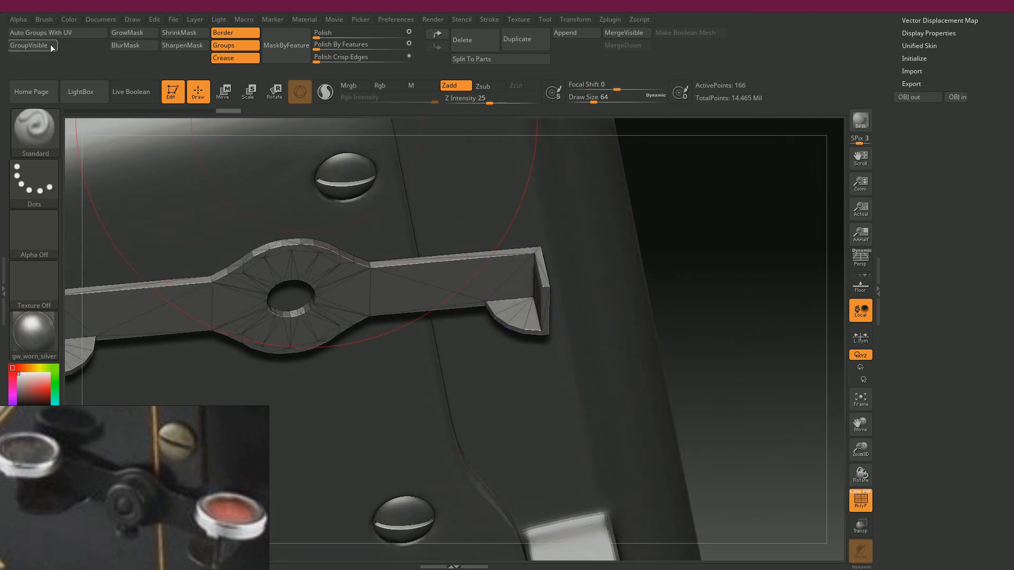
{"action": "scroll", "coordinate": [903, 324], "scroll_direction": "up", "scroll_amount": 10}
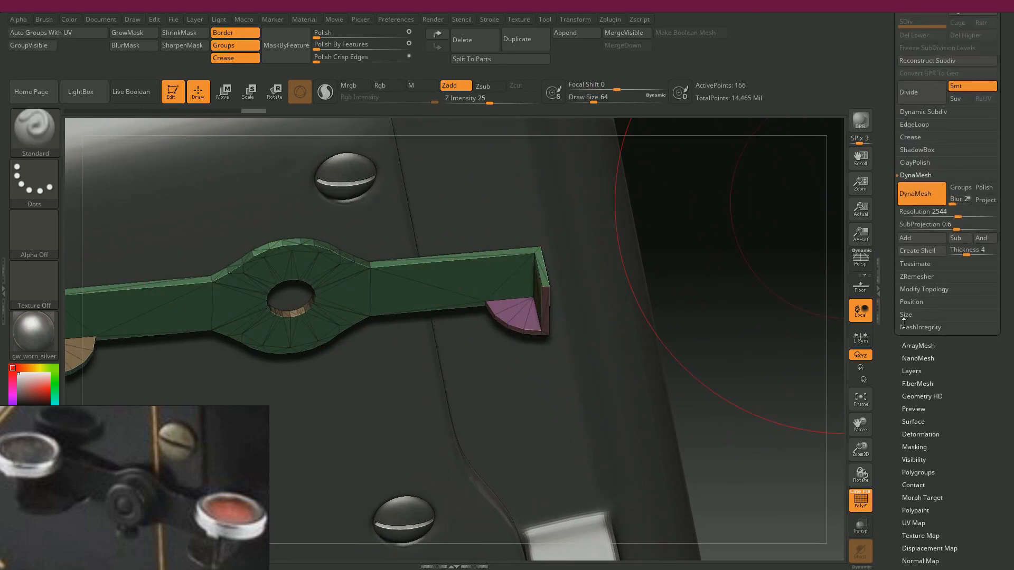
Step: DynaMesh the polygrouped lever arm at resolution 2544 and hide the polyframe display
{"action": "left_click", "coordinate": [920, 195]}
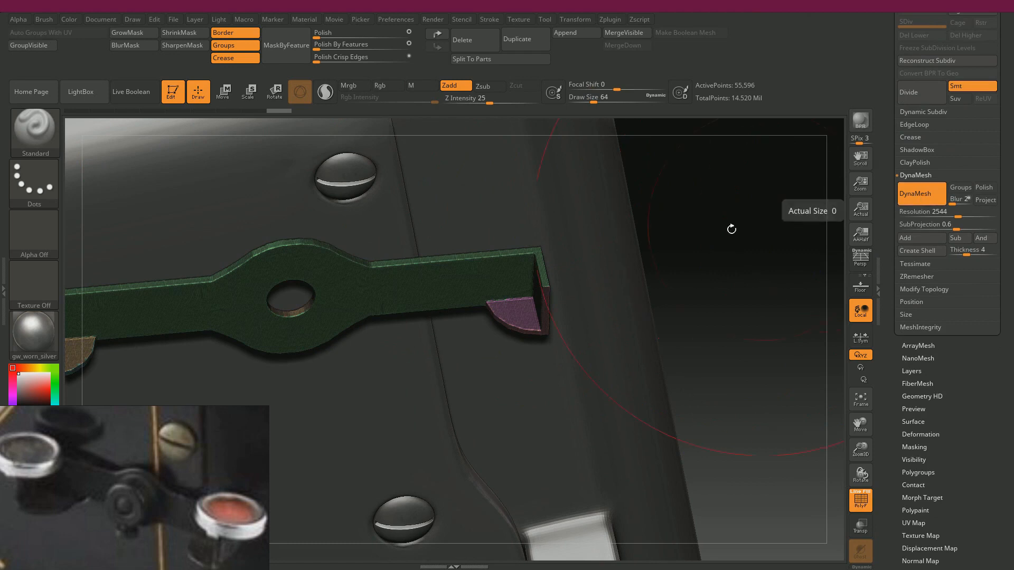
{"action": "key", "text": "shift"}
{"action": "key", "text": "shift+f"}
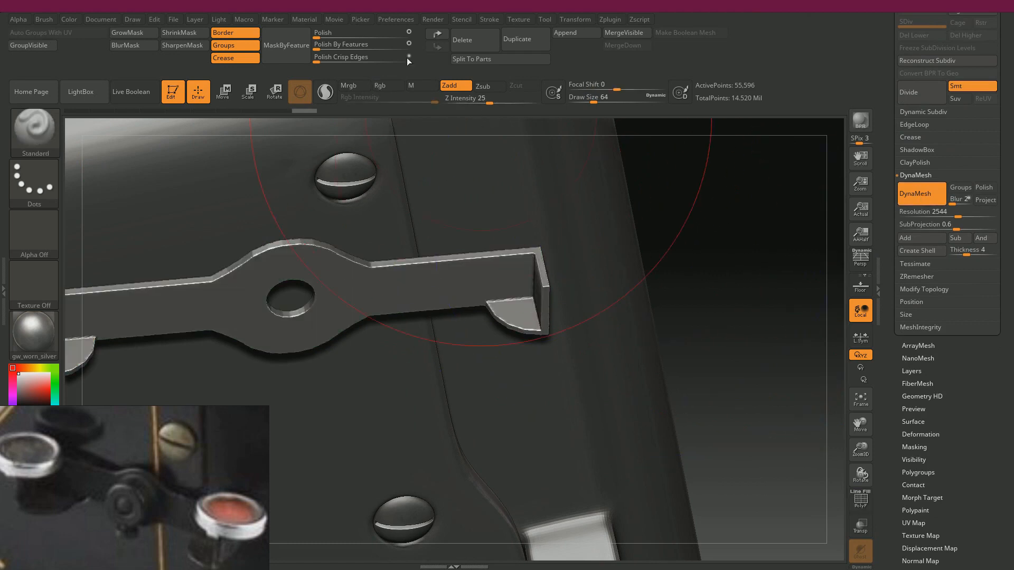
Step: Try the Polish deformation on the DynaMeshed lever arm and undo it
{"action": "left_click", "coordinate": [323, 45]}
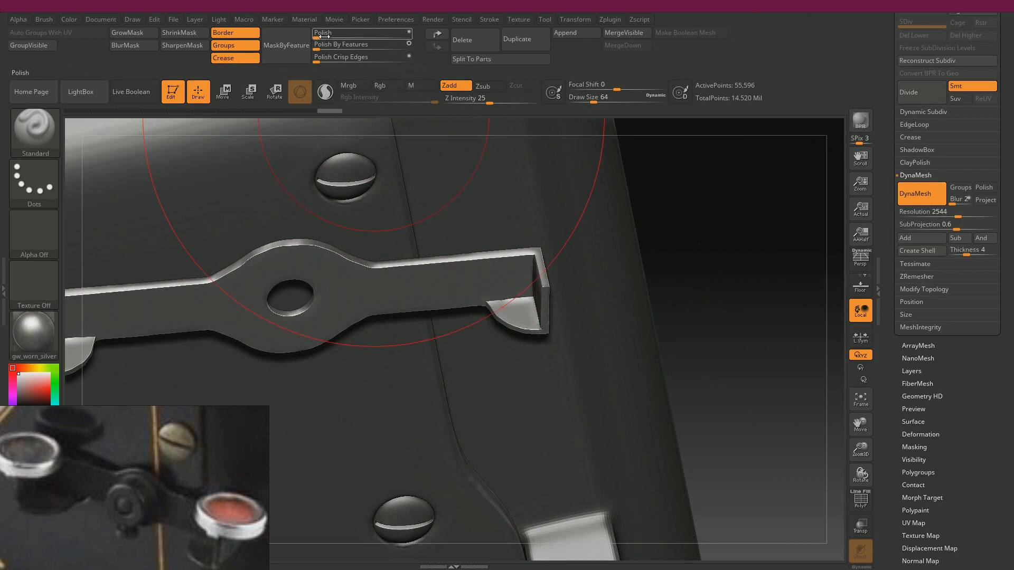
{"action": "left_click", "coordinate": [410, 34]}
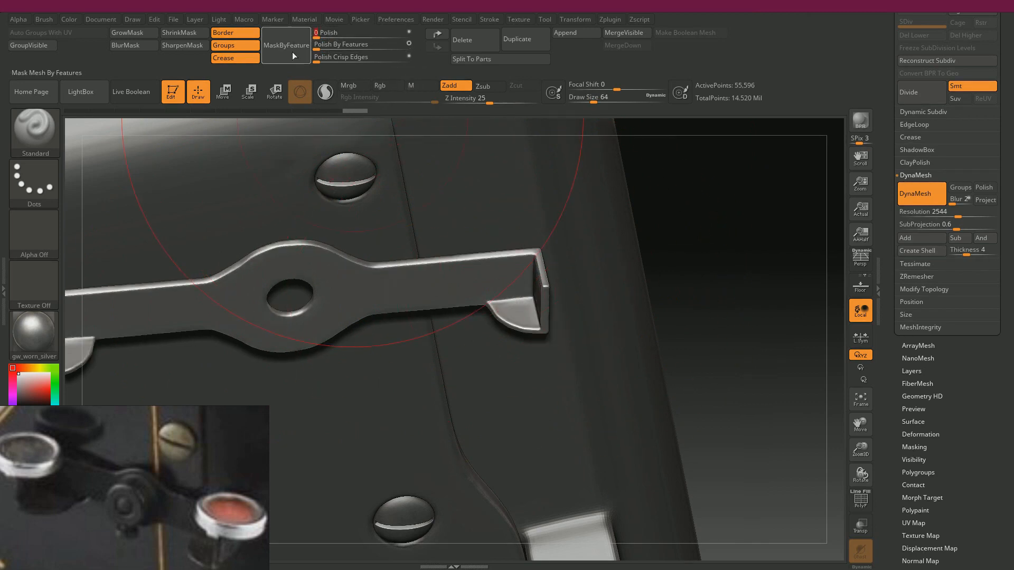
{"action": "key", "text": "ctrl+z"}
{"action": "key", "text": "ctrl+z"}
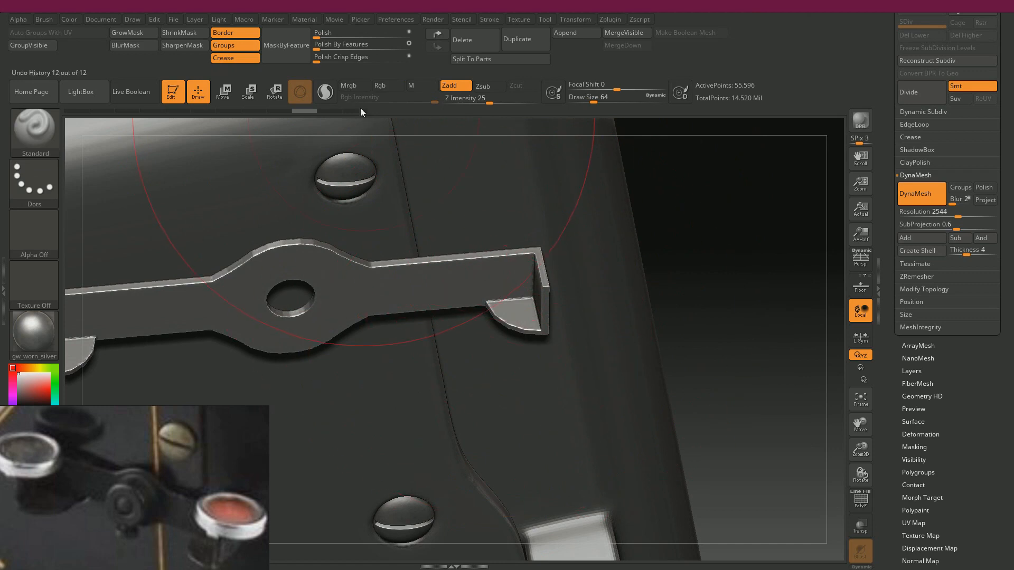
Step: Apply Polish in its filled-dot mode to the lever arm to round its edges slightly
{"action": "left_click", "coordinate": [408, 43]}
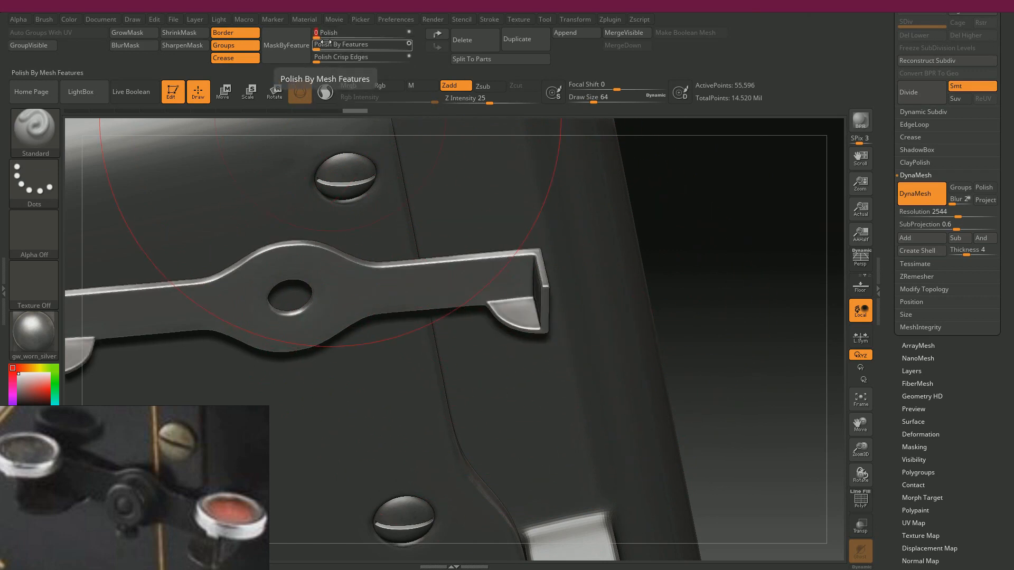
{"action": "left_click_drag", "start_coordinate": [315, 38], "coordinate": [318, 39]}
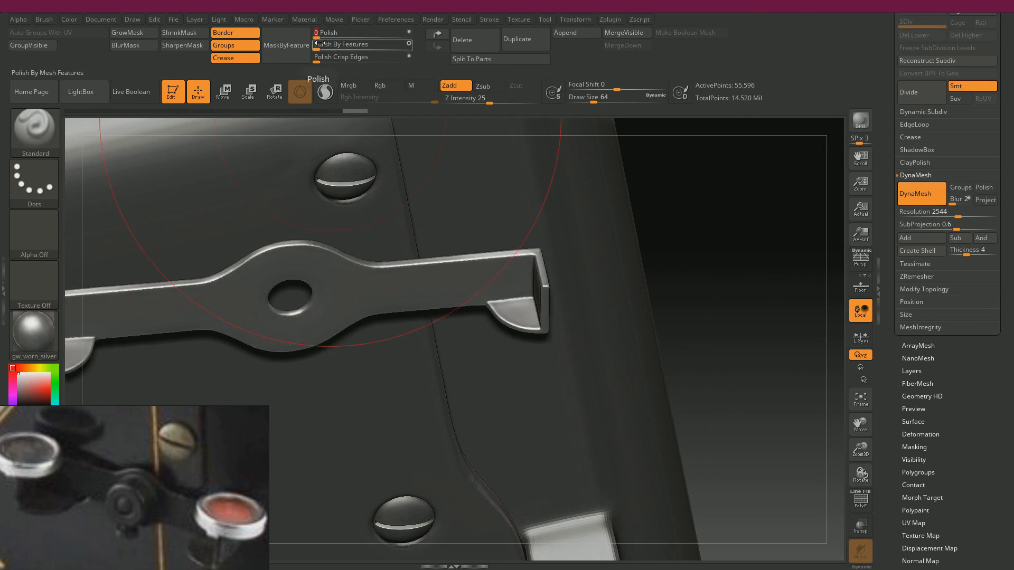
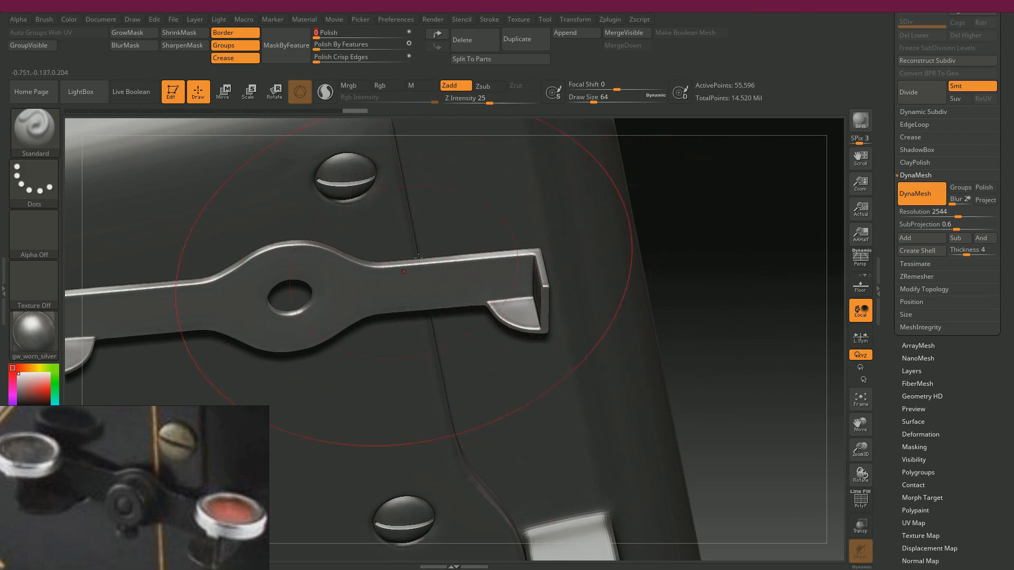
{"action": "left_click_drag", "start_coordinate": [740, 225], "coordinate": [691, 234]}
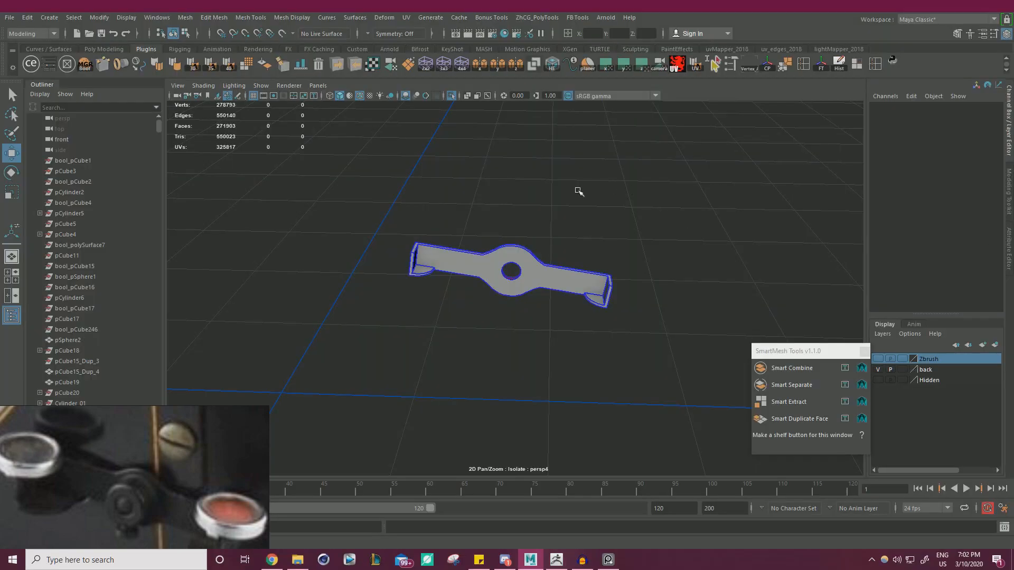
Step: Switch to Maya, select the lever arm and turn off its isolated view to show the whole typewriter
{"action": "left_click", "coordinate": [547, 272]}
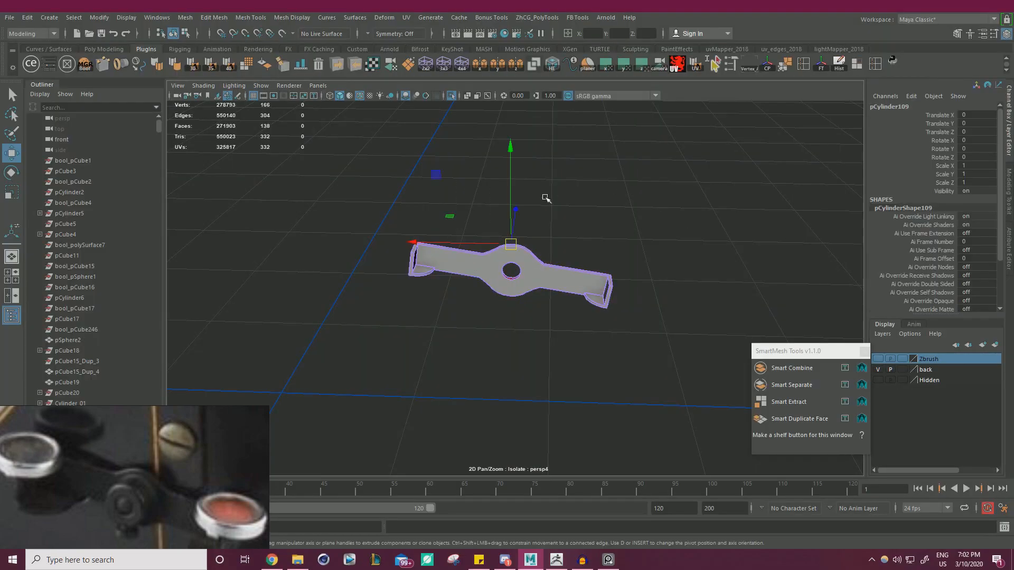
{"action": "right_click_drag", "start_coordinate": [462, 251], "coordinate": [514, 235]}
{"action": "left_click", "coordinate": [629, 199]}
{"action": "left_click", "coordinate": [538, 269]}
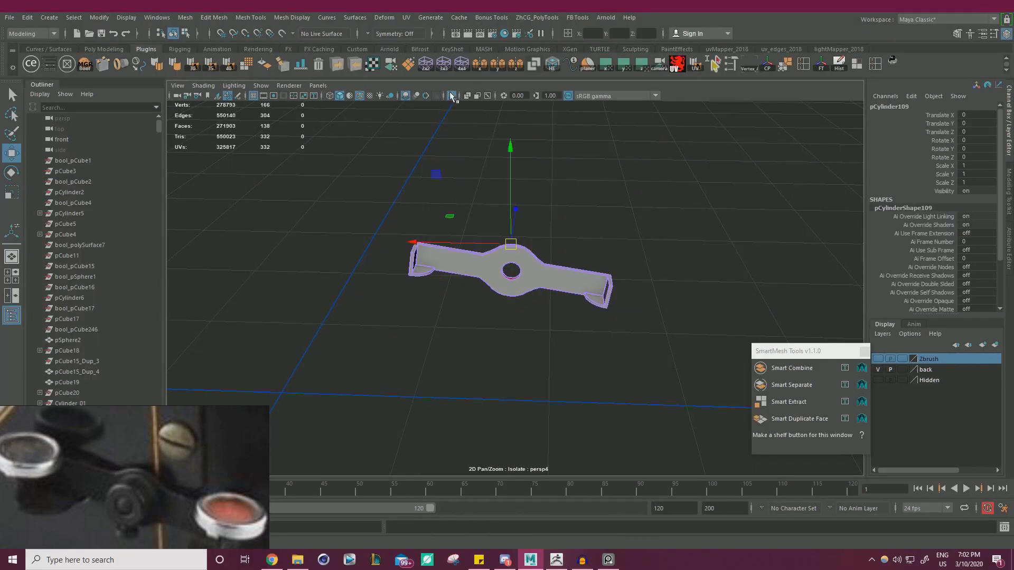
{"action": "left_click", "coordinate": [451, 96]}
{"action": "left_click_drag", "start_coordinate": [616, 195], "coordinate": [521, 271], "text": "alt"}
{"action": "scroll", "coordinate": [635, 228], "scroll_direction": "up", "scroll_amount": 5}
{"action": "left_click", "coordinate": [447, 279]}
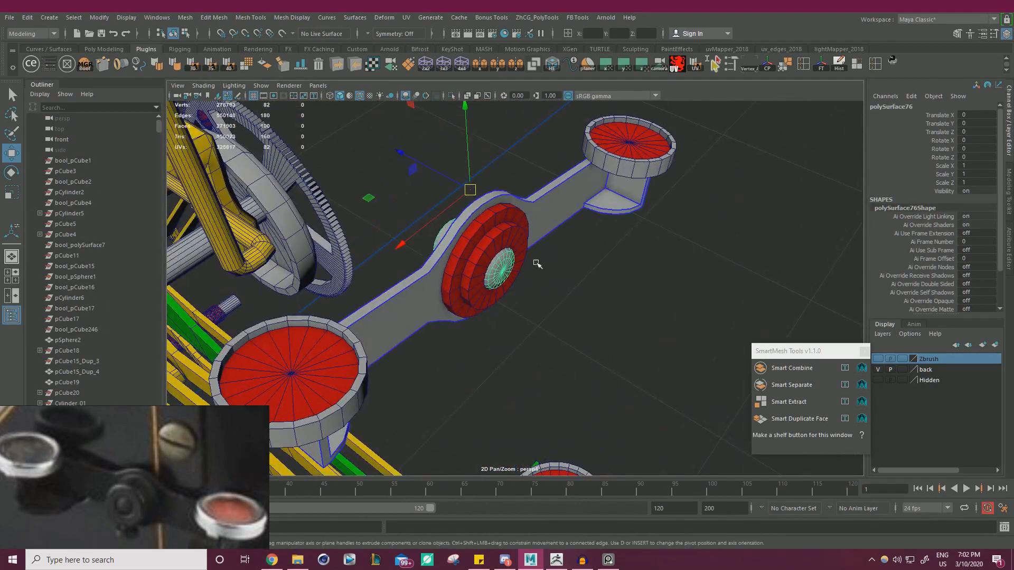
{"action": "left_click", "coordinate": [476, 238]}
{"action": "left_click_drag", "start_coordinate": [601, 259], "coordinate": [581, 254], "text": "alt"}
{"action": "left_click", "coordinate": [609, 298]}
{"action": "left_click", "coordinate": [443, 252]}
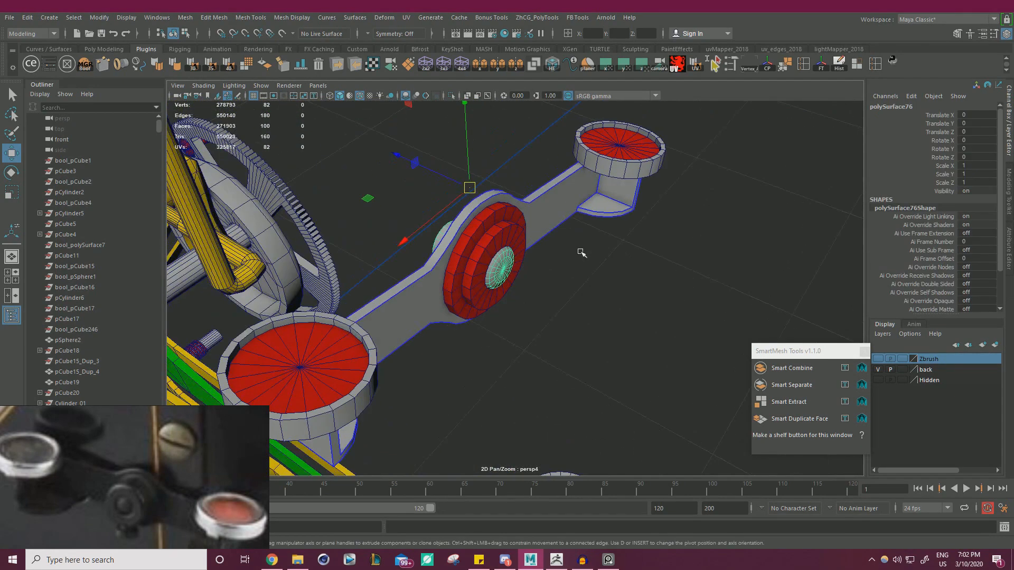
{"action": "right_click_drag", "start_coordinate": [604, 255], "coordinate": [606, 287]}
{"action": "left_click_drag", "start_coordinate": [620, 343], "coordinate": [401, 172]}
Step: Select the two-key lever arm in object mode and add it to the hidden Zbrush display layer
{"action": "left_click_drag", "start_coordinate": [606, 266], "coordinate": [625, 273], "text": "alt"}
{"action": "right_click_drag", "start_coordinate": [544, 223], "coordinate": [586, 209]}
{"action": "left_click", "coordinate": [597, 236]}
{"action": "left_click", "coordinate": [556, 208]}
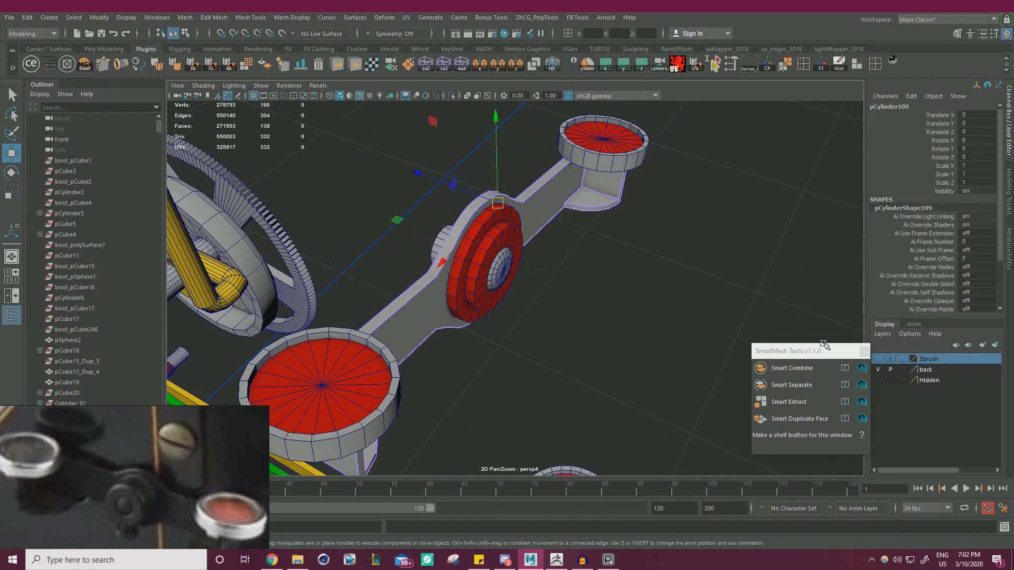
{"action": "right_click", "coordinate": [934, 364]}
{"action": "left_click", "coordinate": [924, 384]}
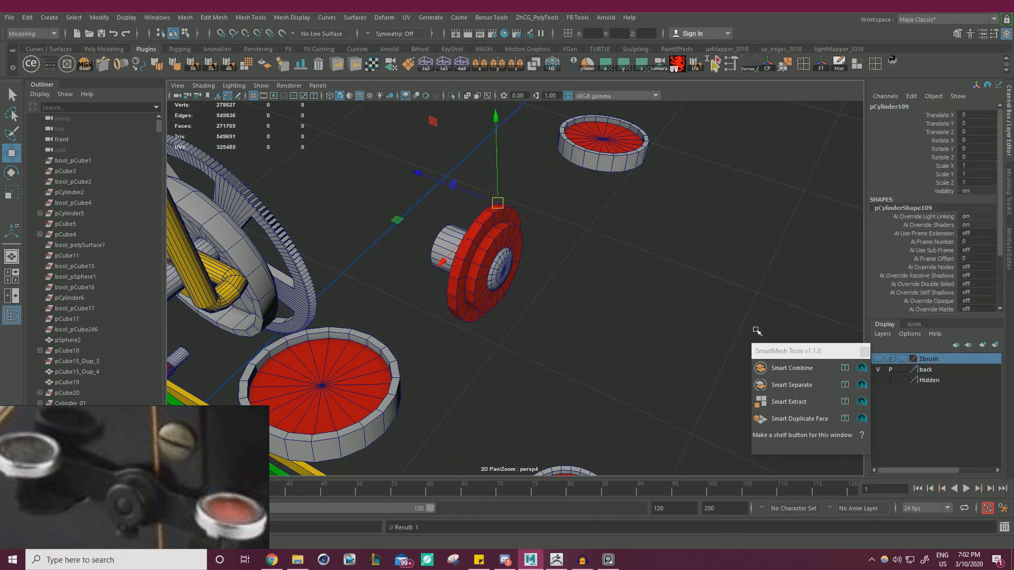
Step: Select the whole round pin through the red hub discs and apply Soften Edge with a 40 degree angle
{"action": "left_click", "coordinate": [607, 271]}
{"action": "left_click_drag", "start_coordinate": [408, 234], "coordinate": [447, 256]}
{"action": "right_click_drag", "start_coordinate": [642, 277], "coordinate": [643, 289]}
{"action": "left_click_drag", "start_coordinate": [602, 317], "coordinate": [624, 331]}
{"action": "left_click_drag", "start_coordinate": [661, 353], "coordinate": [393, 169]}
{"action": "right_click_drag", "start_coordinate": [498, 194], "coordinate": [552, 209], "text": "alt"}
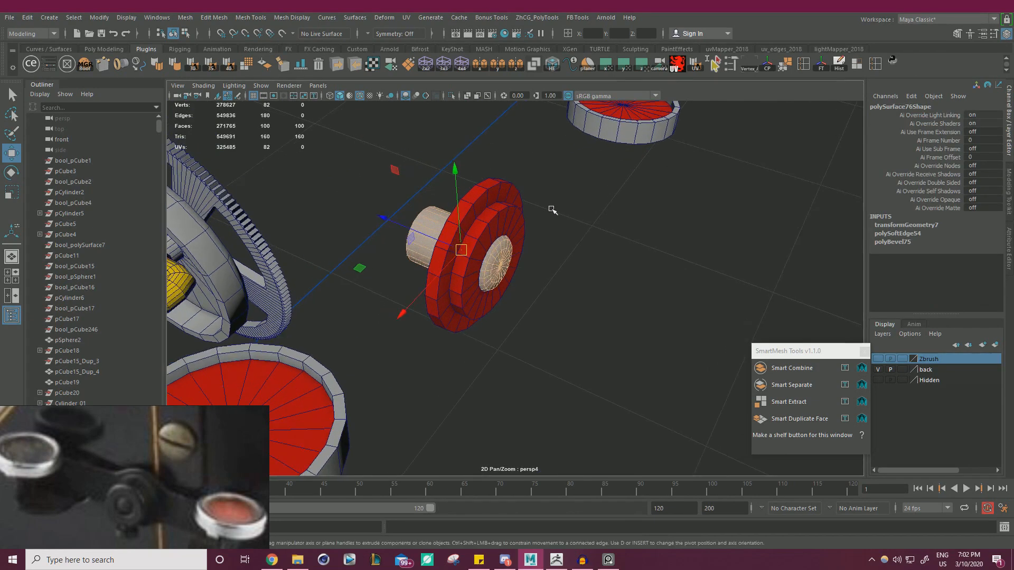
{"action": "left_click_drag", "start_coordinate": [552, 210], "coordinate": [608, 265], "text": "alt"}
{"action": "left_click", "coordinate": [609, 265]}
{"action": "left_click_drag", "start_coordinate": [604, 347], "coordinate": [374, 173]}
{"action": "left_click", "coordinate": [228, 64]}
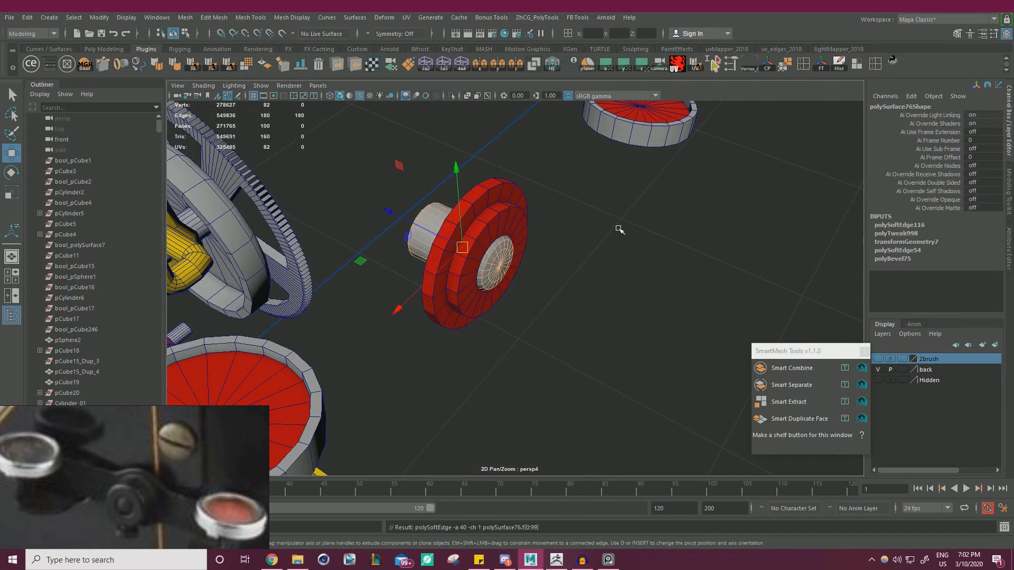
Step: Cut the pin's UVs along its hard edges and apply Soften/Harden Edges to the edge loop around its front cap
{"action": "left_click", "coordinate": [661, 206]}
{"action": "left_click", "coordinate": [421, 219]}
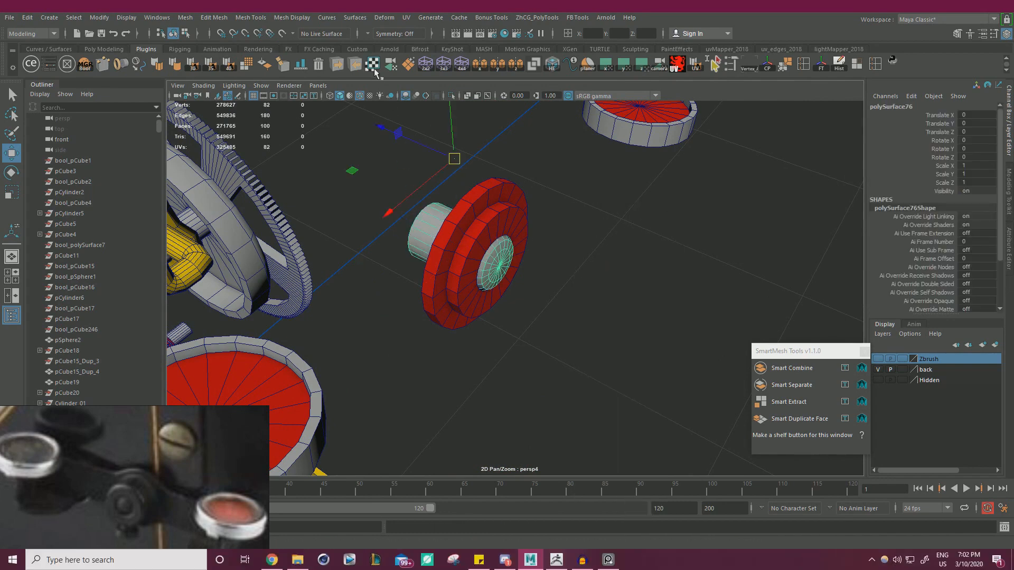
{"action": "scroll", "coordinate": [626, 233], "scroll_direction": "up", "scroll_amount": 5}
{"action": "right_click", "coordinate": [620, 239]}
{"action": "left_click", "coordinate": [620, 226]}
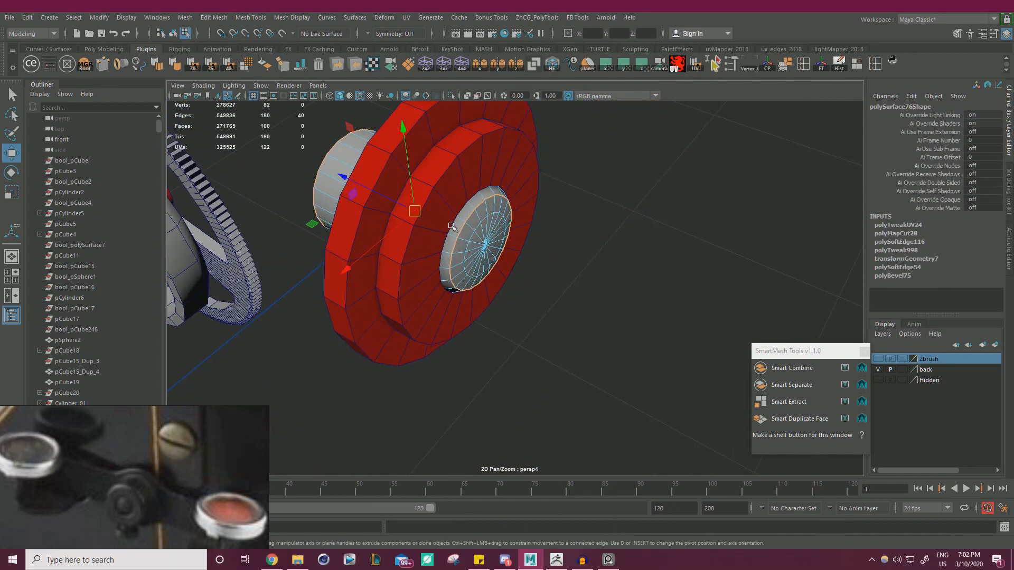
{"action": "double_click", "coordinate": [461, 225]}
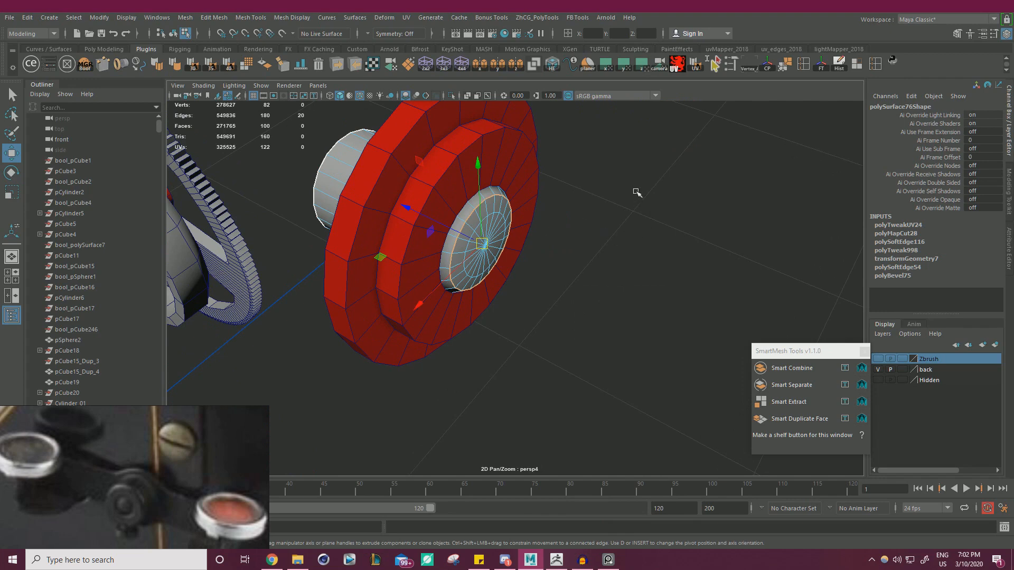
{"action": "right_click_drag", "start_coordinate": [636, 193], "coordinate": [686, 209], "text": "shift"}
Step: Select all faces of the round hub pin, re-cut its UVs along the hard edges and check the UV layout
{"action": "right_click_drag", "start_coordinate": [598, 172], "coordinate": [596, 203]}
{"action": "left_click_drag", "start_coordinate": [641, 349], "coordinate": [271, 79]}
{"action": "right_click_drag", "start_coordinate": [587, 222], "coordinate": [479, 160], "text": "alt"}
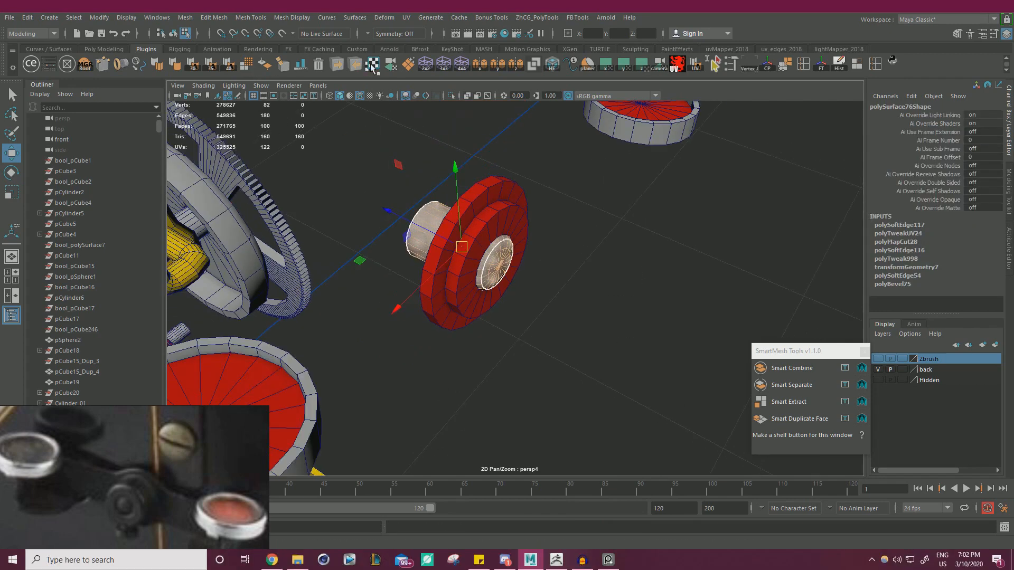
{"action": "left_click", "coordinate": [372, 65]}
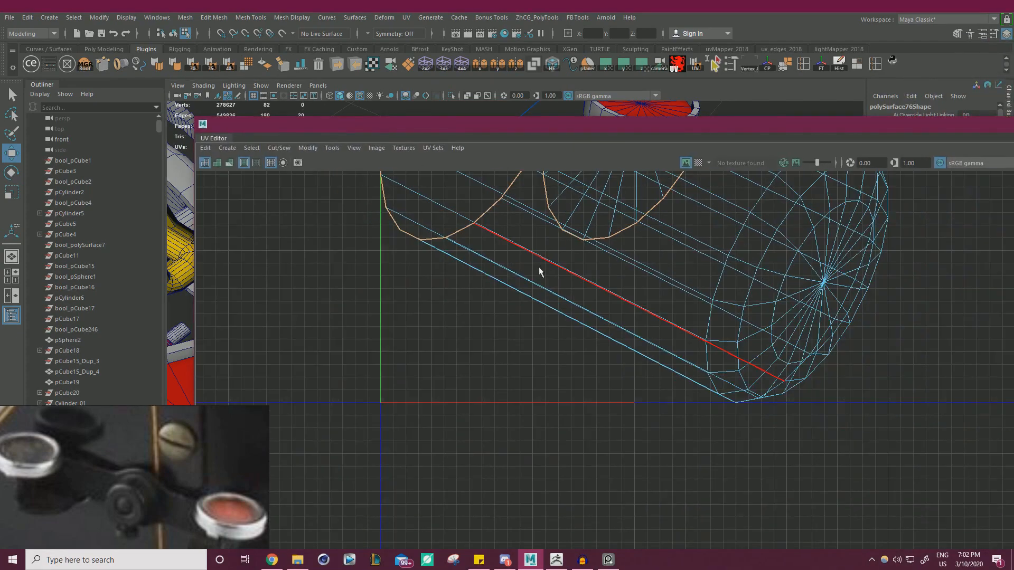
{"action": "scroll", "coordinate": [540, 272], "scroll_direction": "down", "scroll_amount": 1}
{"action": "left_click_drag", "start_coordinate": [681, 117], "coordinate": [781, 94]}
{"action": "left_click_drag", "start_coordinate": [692, 100], "coordinate": [1013, 21]}
{"action": "mouse_move", "coordinate": [501, 268]}
{"action": "left_mouse_down", "text": "alt"}
{"action": "mouse_move", "coordinate": [588, 262]}
{"action": "mouse_move", "coordinate": [511, 272]}
{"action": "left_mouse_up", "text": "alt"}
Step: Return the pin to object mode and export it as an OBJ for ZBrush
{"action": "right_click_drag", "start_coordinate": [611, 220], "coordinate": [636, 214]}
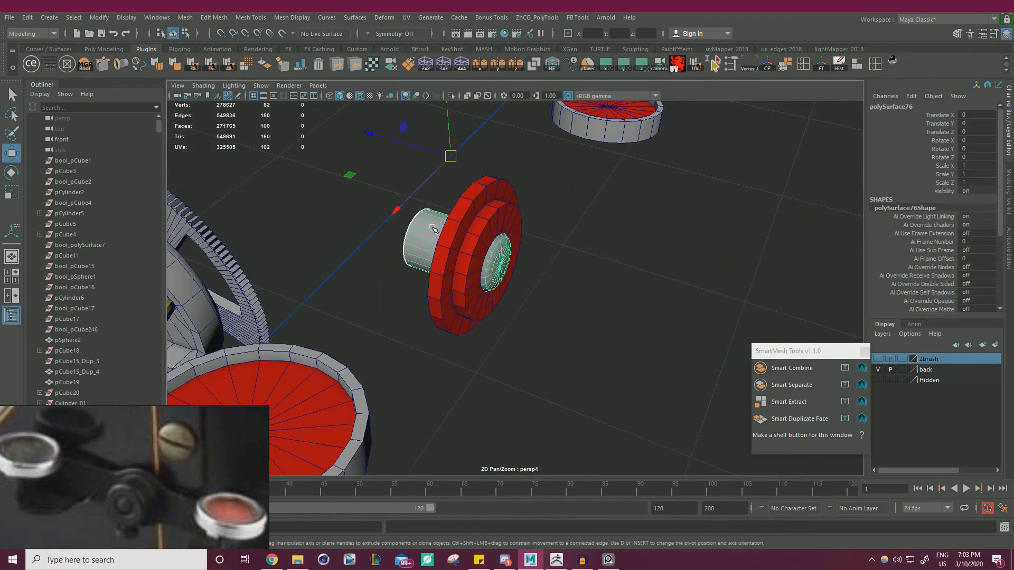
{"action": "left_click", "coordinate": [333, 64]}
{"action": "left_click", "coordinate": [752, 139]}
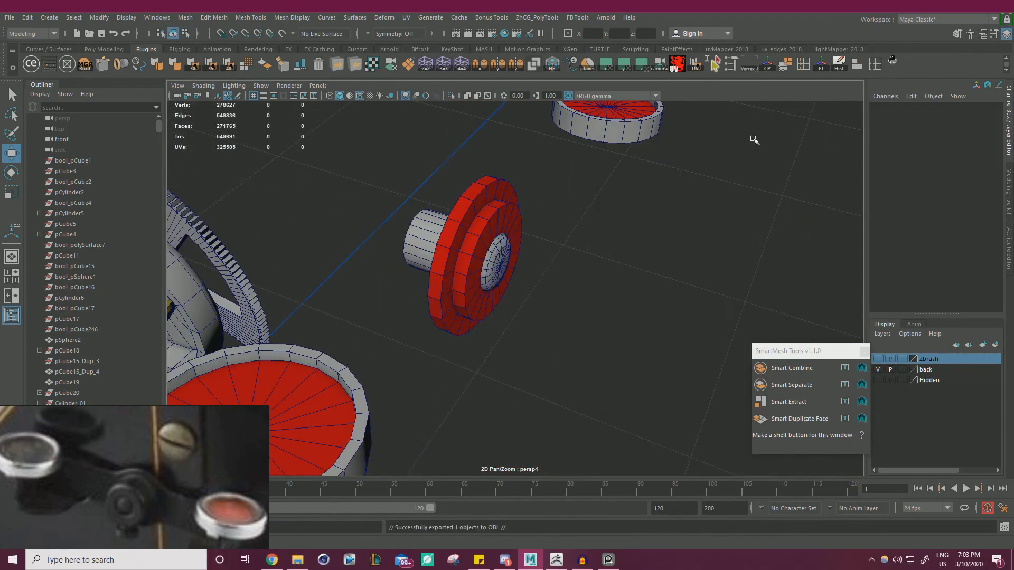
Step: Switch to ZBrush, duplicate the lever arm subtool and replace the copy with the imported pin OBJ
{"action": "left_click", "coordinate": [555, 559]}
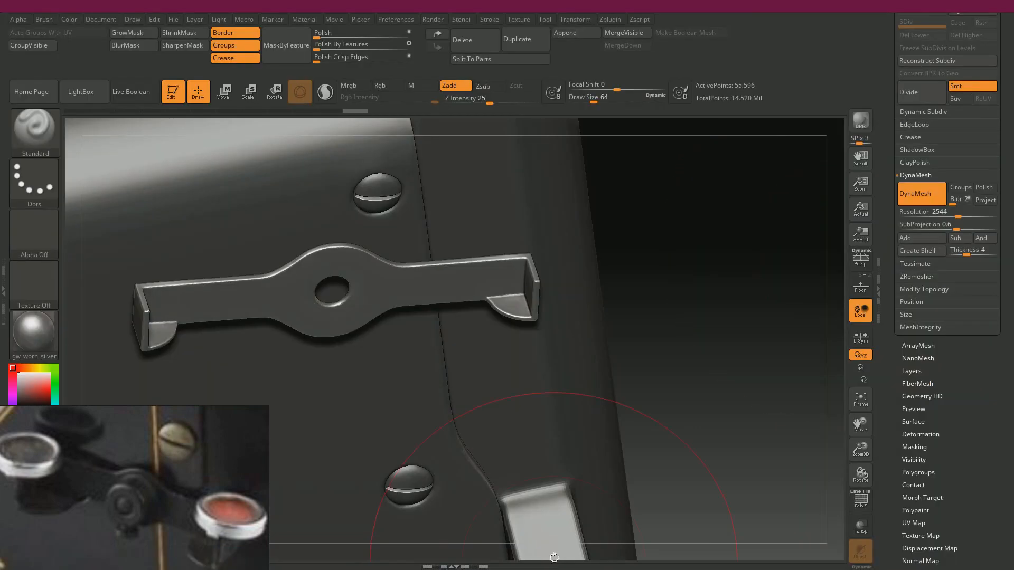
{"action": "scroll", "coordinate": [905, 220], "scroll_direction": "up", "scroll_amount": 5}
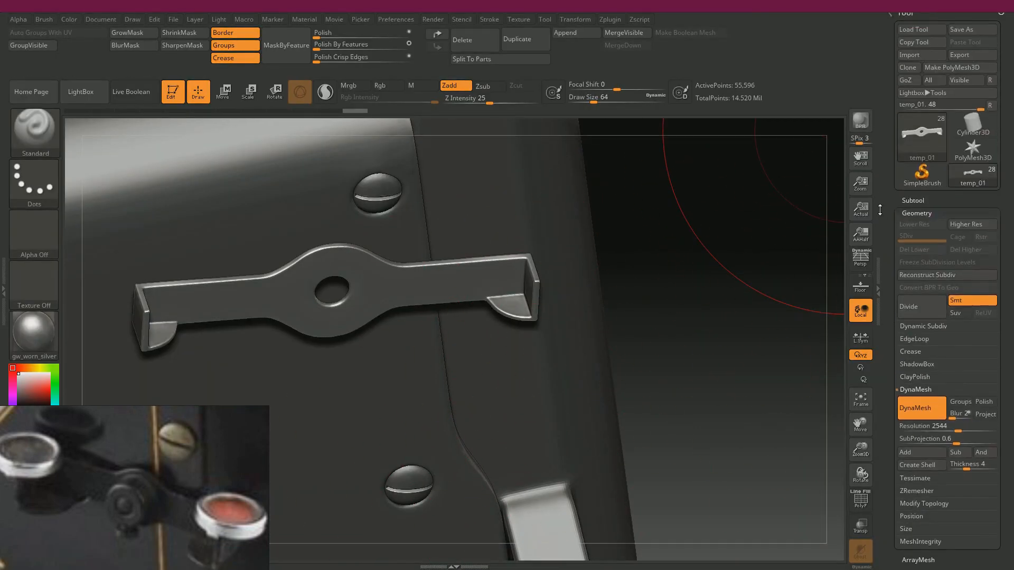
{"action": "left_click", "coordinate": [909, 207]}
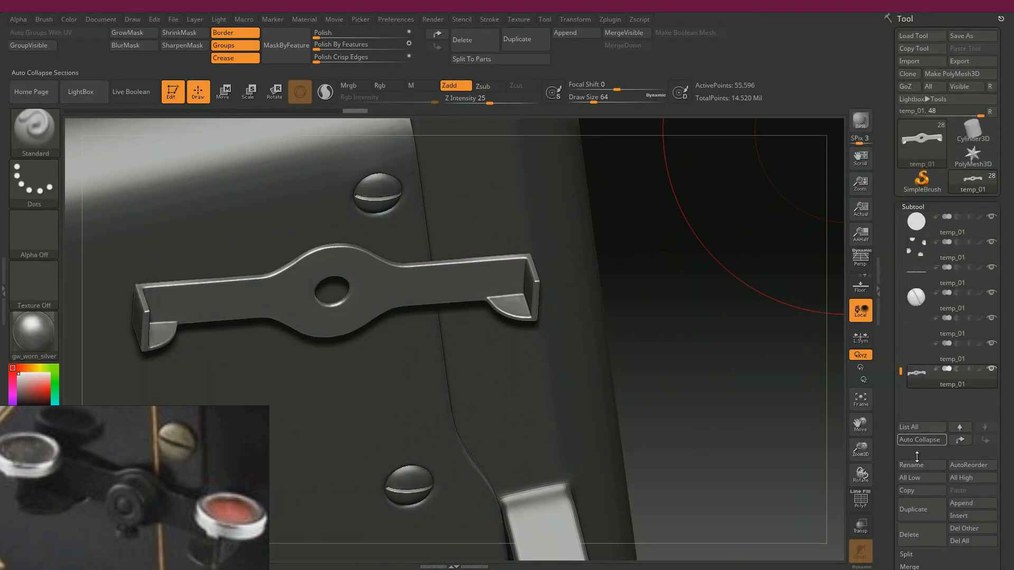
{"action": "left_click", "coordinate": [921, 509]}
{"action": "scroll", "coordinate": [931, 419], "scroll_direction": "down", "scroll_amount": 10}
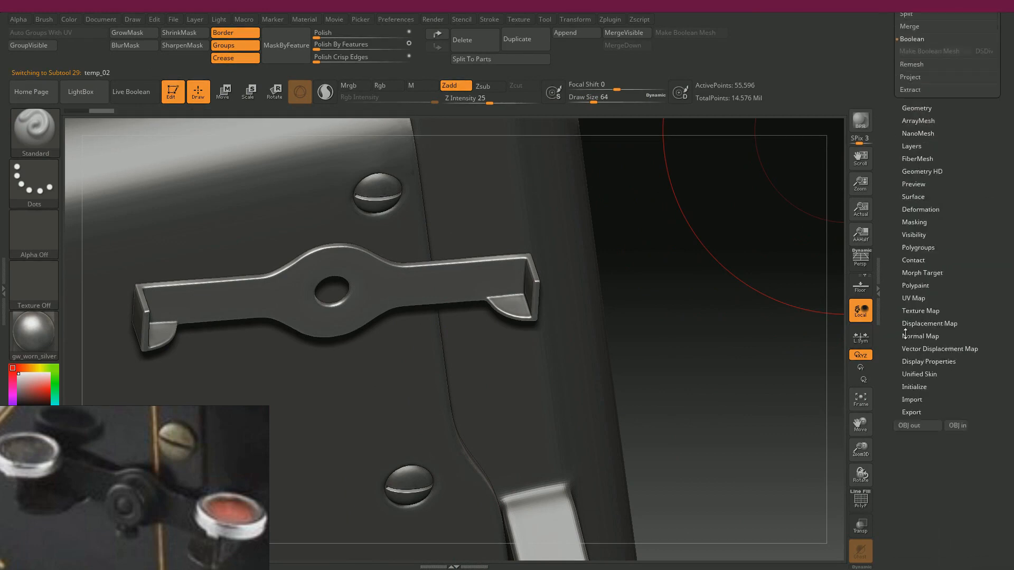
{"action": "left_click", "coordinate": [958, 396]}
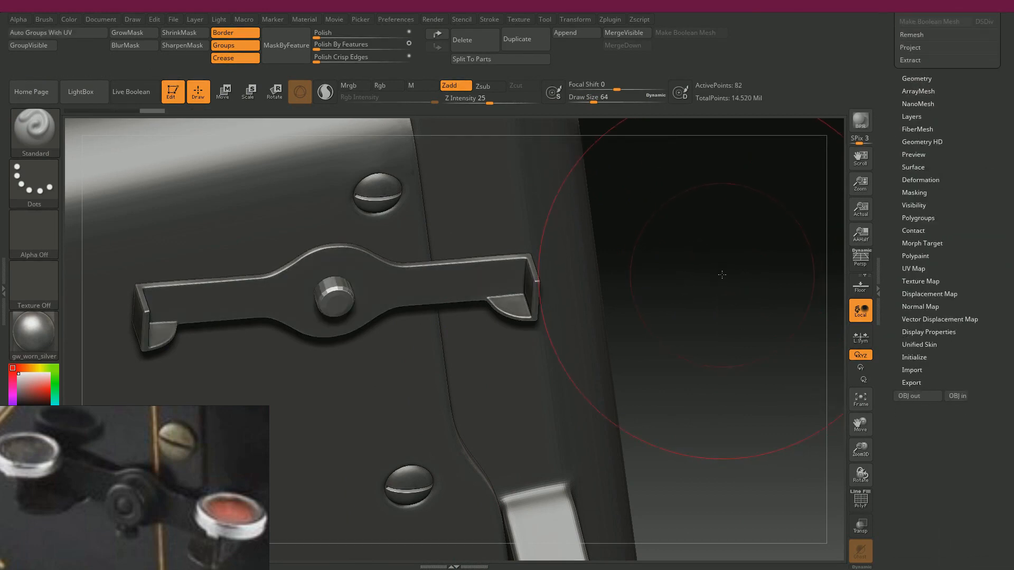
Step: Create polygroups on the pin from its UVs with polyframe shown, and DynaMesh it at resolution 2544
{"action": "left_click_drag", "start_coordinate": [722, 275], "coordinate": [723, 273]}
{"action": "key", "text": "shift+f"}
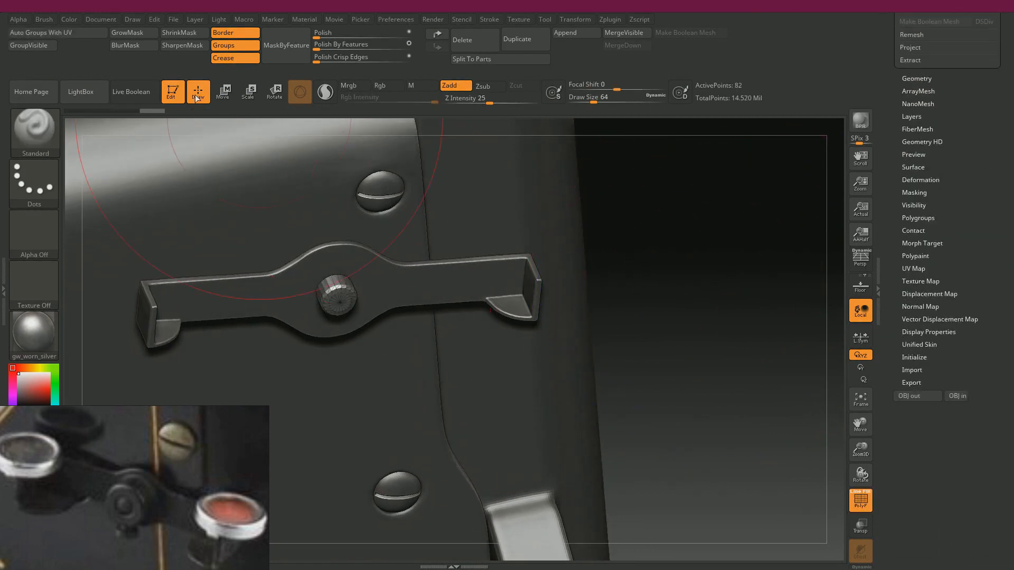
{"action": "left_click", "coordinate": [44, 33]}
{"action": "left_click_drag", "start_coordinate": [885, 153], "coordinate": [889, 179]}
{"action": "left_click", "coordinate": [916, 112]}
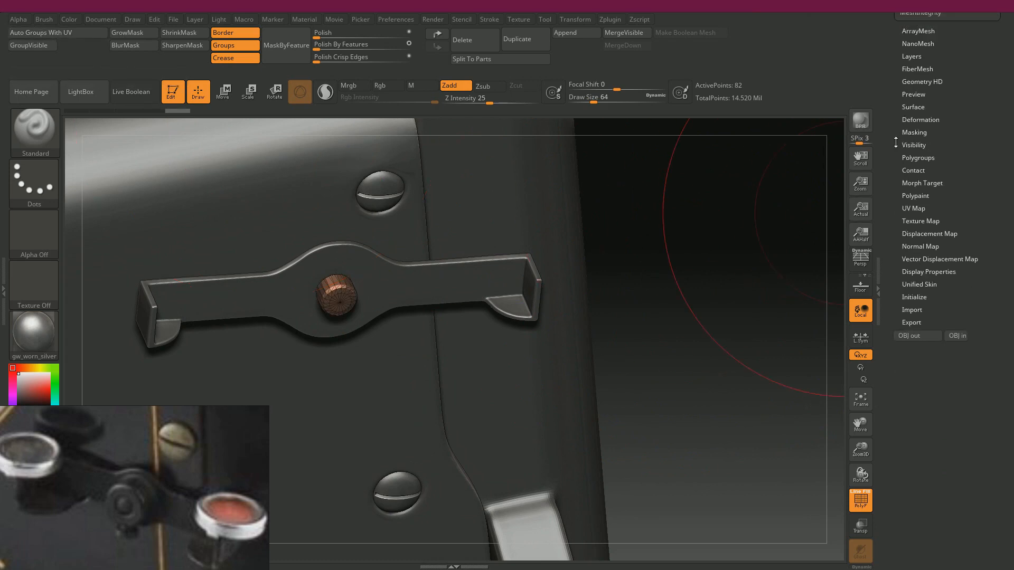
{"action": "left_click_drag", "start_coordinate": [892, 142], "coordinate": [887, 270]}
{"action": "left_click", "coordinate": [923, 275]}
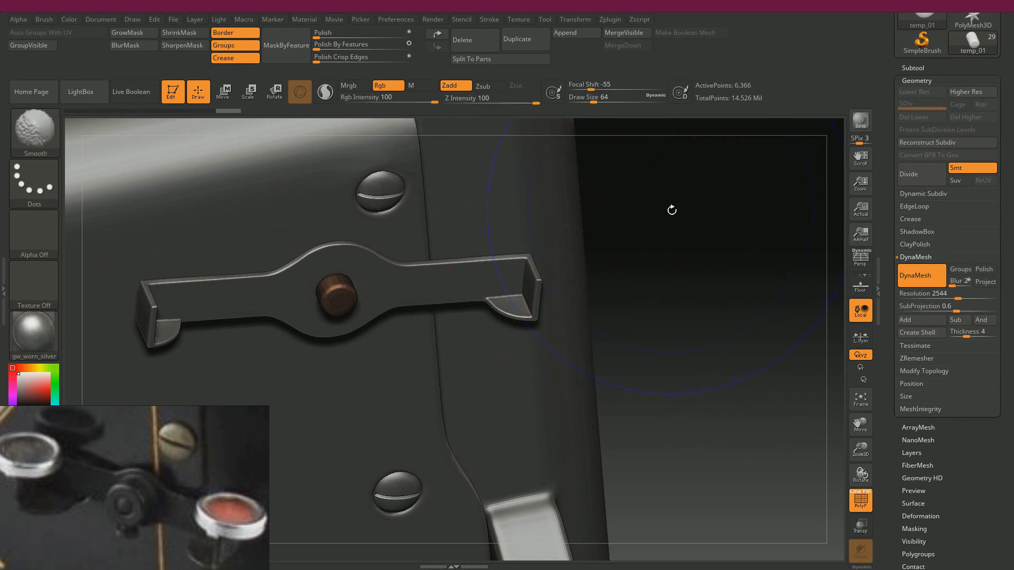
Step: Hide the polyframe and round the pin's edges with Polish By Features
{"action": "key", "text": "shift+f"}
{"action": "left_click_drag", "start_coordinate": [323, 49], "coordinate": [344, 51]}
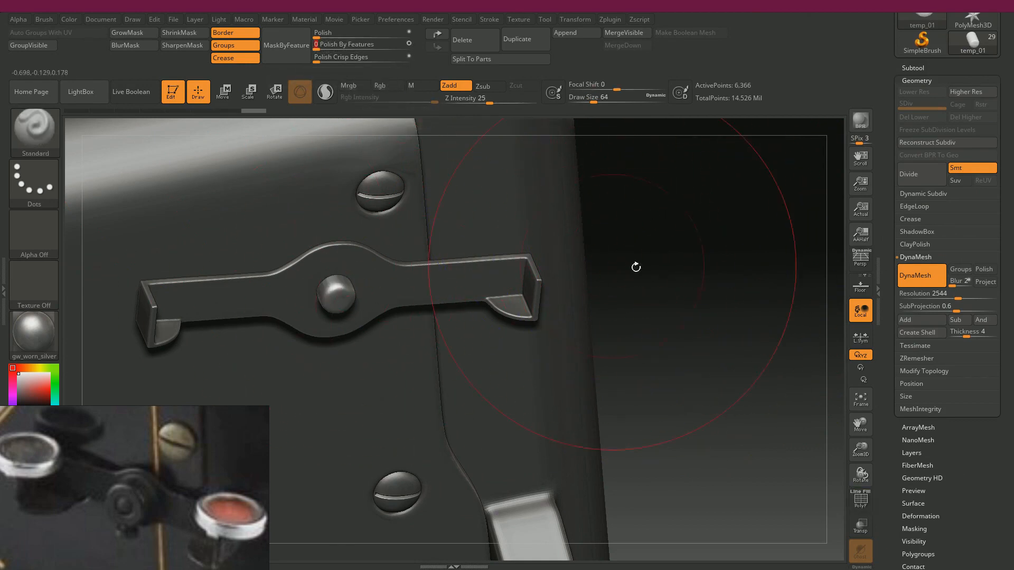
{"action": "left_click_drag", "start_coordinate": [635, 267], "coordinate": [660, 266]}
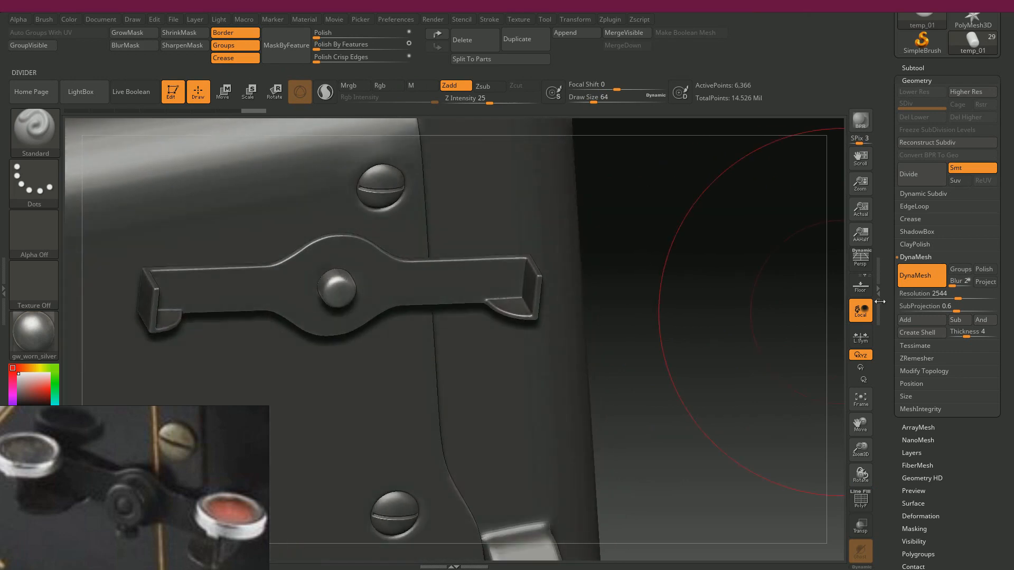
Step: Switch to Maya and select the larger red disc on the hub pin
{"action": "key", "text": "alt+Tab"}
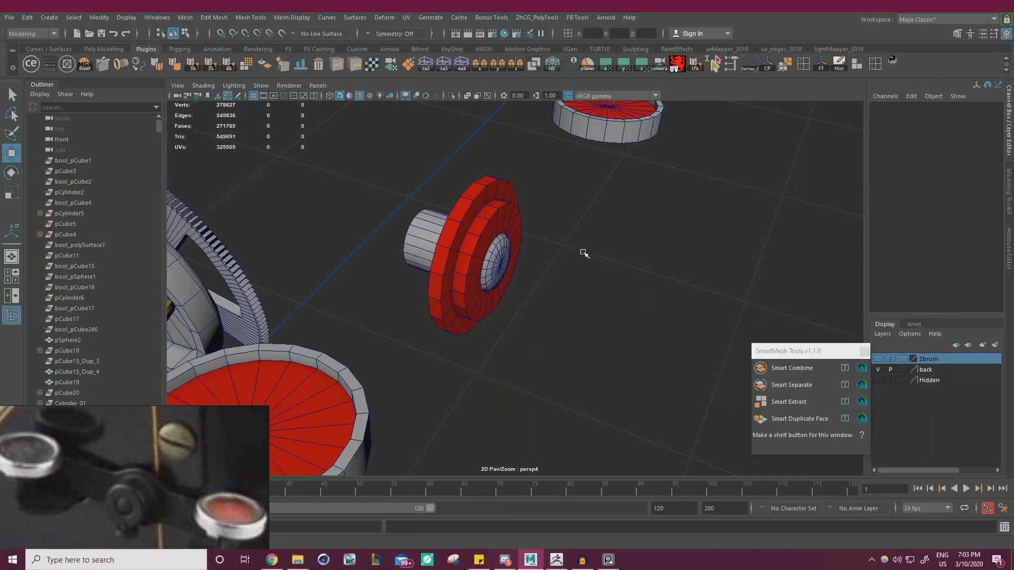
{"action": "left_click_drag", "start_coordinate": [580, 249], "coordinate": [566, 244], "text": "alt"}
{"action": "left_click", "coordinate": [487, 234]}
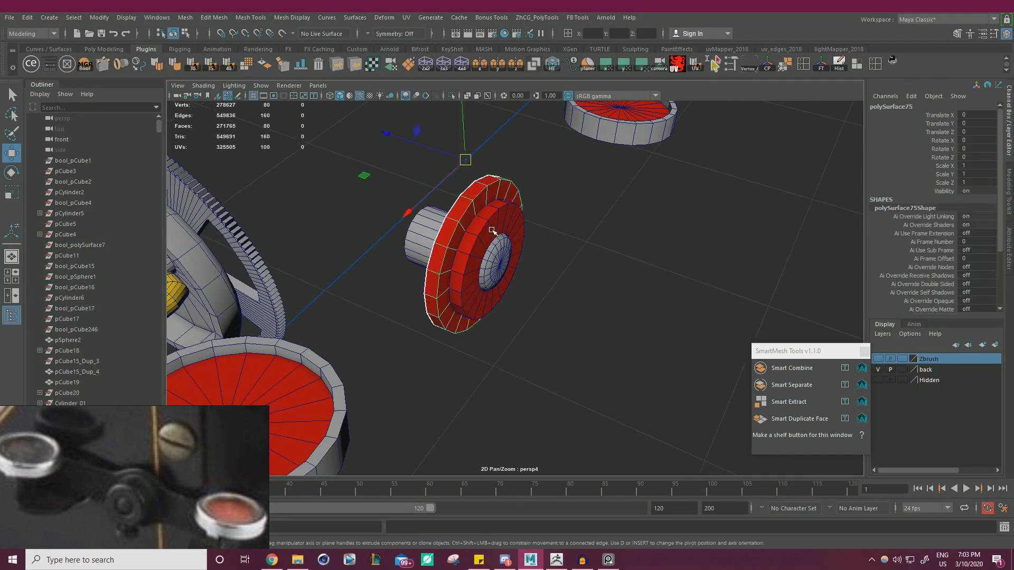
{"action": "left_click", "coordinate": [466, 229]}
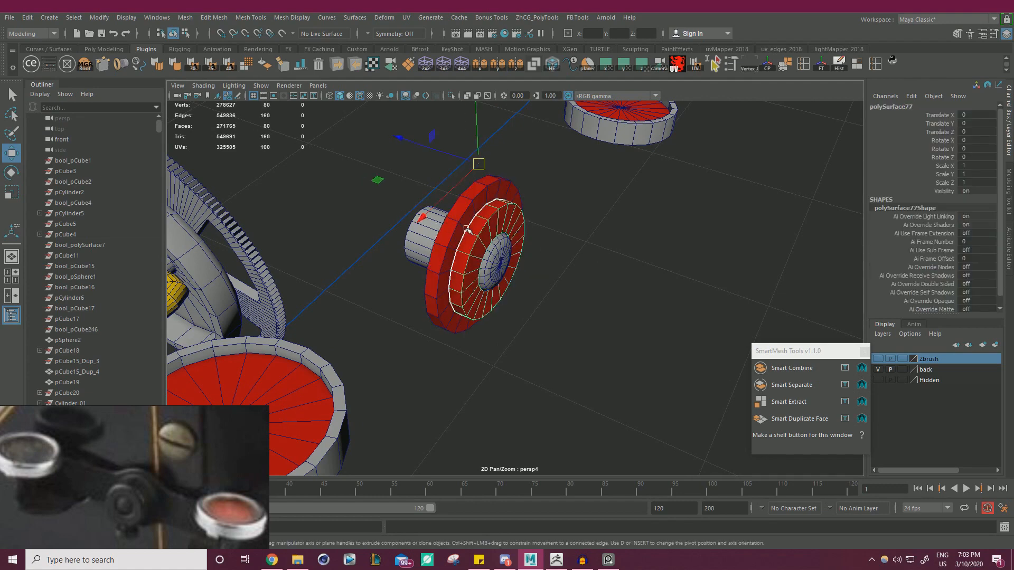
{"action": "left_click", "coordinate": [605, 233]}
{"action": "left_click", "coordinate": [480, 232]}
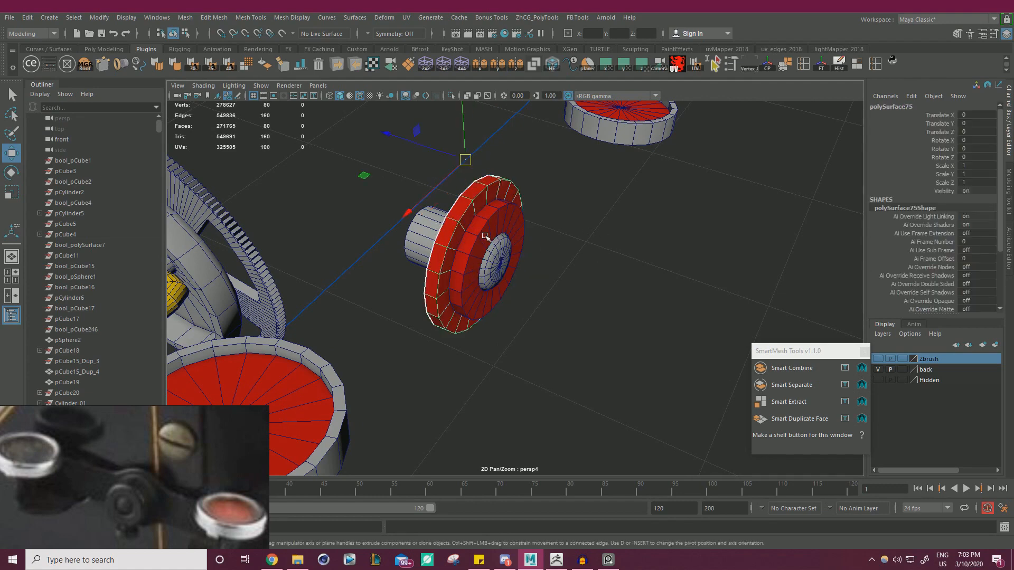
Step: Examine both red hub discs in smooth preview and return them to unsmoothed display
{"action": "key", "text": "3"}
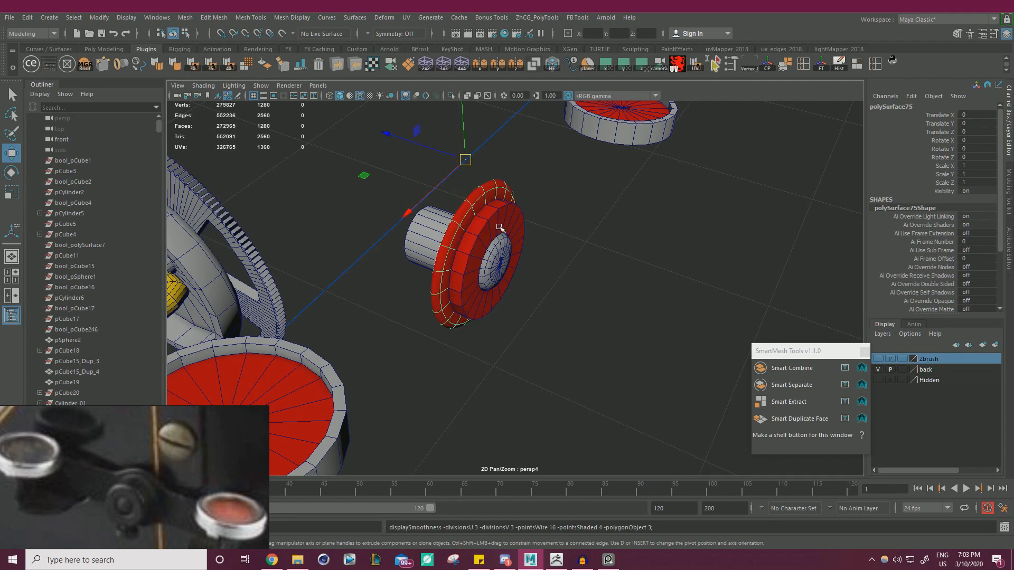
{"action": "left_click", "coordinate": [499, 227]}
{"action": "key", "text": "3"}
{"action": "left_click", "coordinate": [609, 258]}
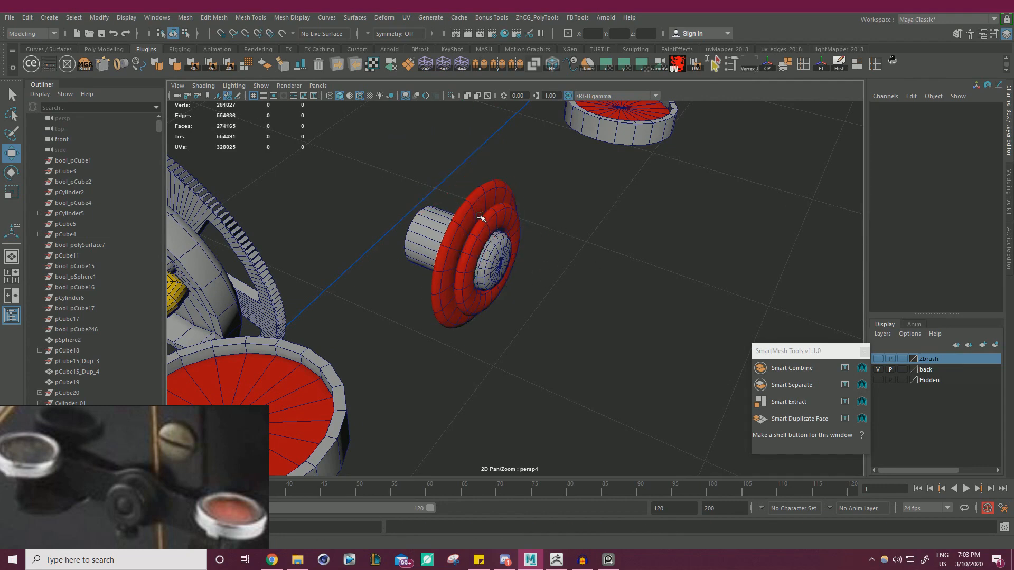
{"action": "left_click", "coordinate": [468, 225]}
{"action": "key", "text": "1"}
{"action": "left_click", "coordinate": [509, 234]}
{"action": "key", "text": "1"}
{"action": "left_click", "coordinate": [595, 257]}
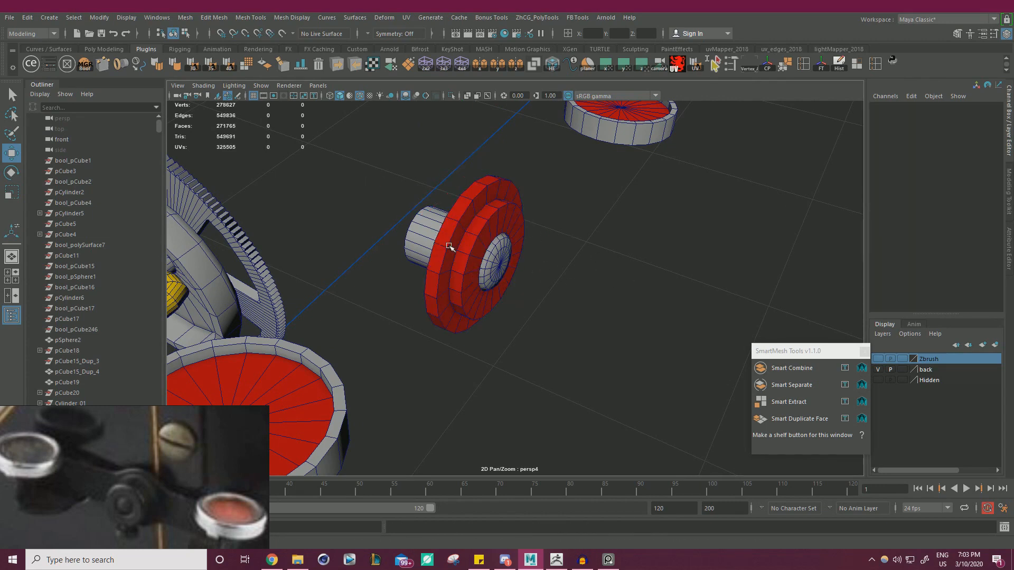
Step: Select all faces of the larger red disc and cut its UVs along the existing hard edges
{"action": "left_click", "coordinate": [449, 246]}
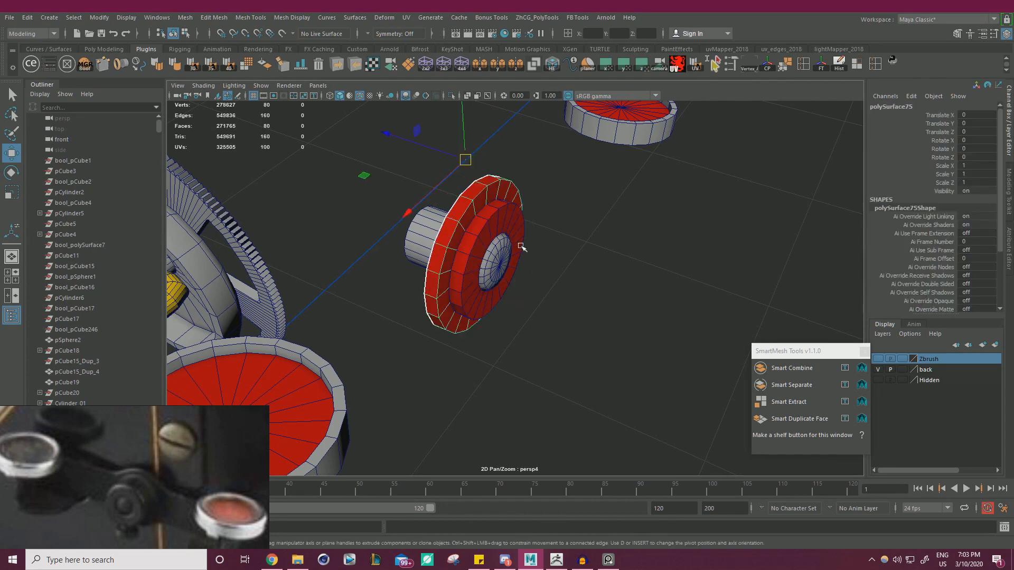
{"action": "right_click", "coordinate": [580, 226]}
{"action": "left_click", "coordinate": [429, 387]}
{"action": "left_click_drag", "start_coordinate": [384, 408], "coordinate": [587, 150]}
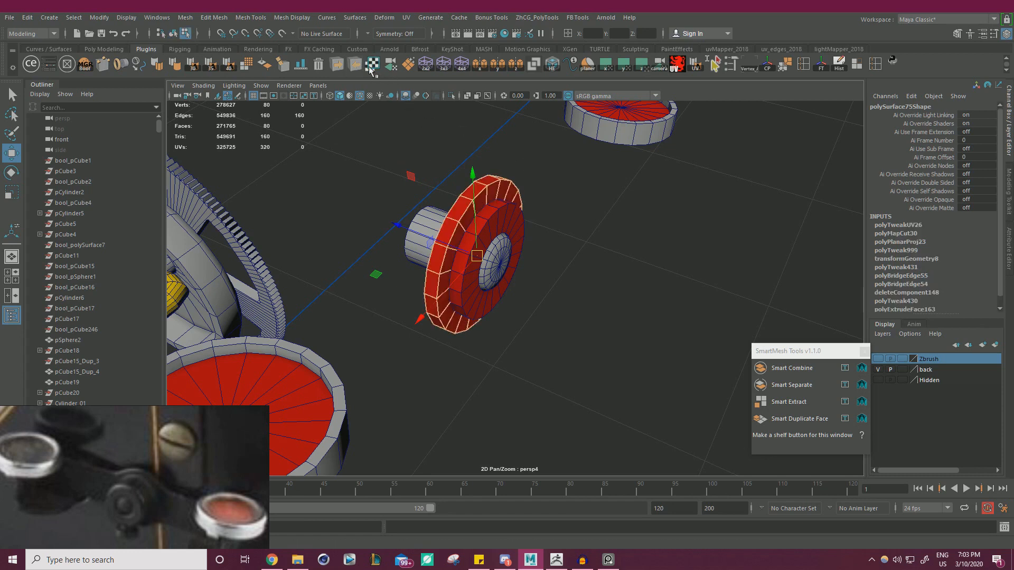
Step: Apply Soften Edge to the larger red disc and re-cut the UVs of all its faces along the hard edges
{"action": "right_click_drag", "start_coordinate": [544, 198], "coordinate": [490, 188]}
{"action": "double_click", "coordinate": [489, 188]}
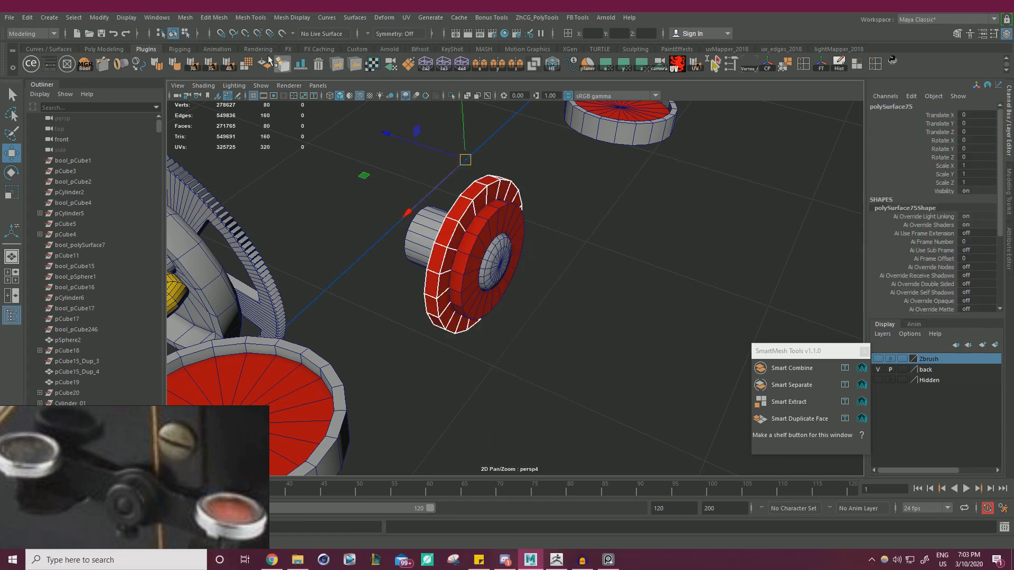
{"action": "key", "text": "F11"}
{"action": "left_click_drag", "start_coordinate": [655, 426], "coordinate": [423, 190]}
{"action": "left_click", "coordinate": [372, 68]}
Step: Select the larger red disc in object mode and export it as an OBJ with MoP's Multi OBJ Tools
{"action": "right_click_drag", "start_coordinate": [627, 206], "coordinate": [660, 188]}
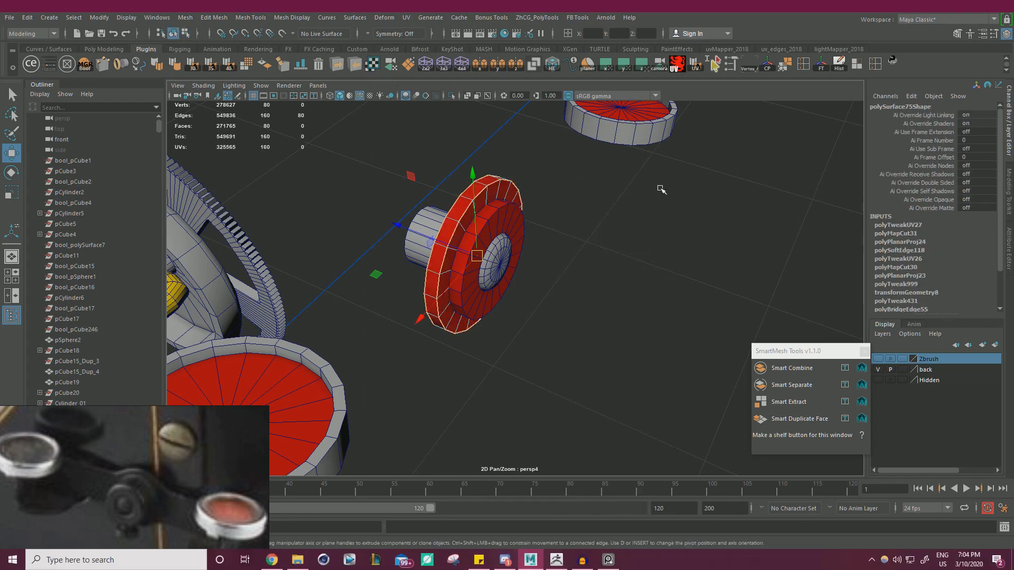
{"action": "left_click", "coordinate": [471, 189]}
{"action": "left_click", "coordinate": [336, 65]}
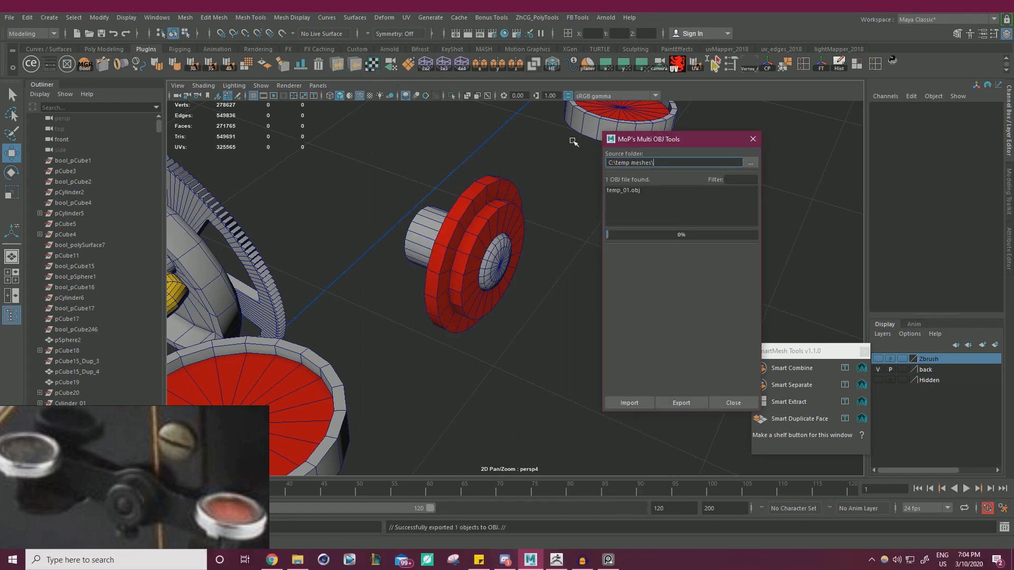
{"action": "left_click", "coordinate": [752, 139]}
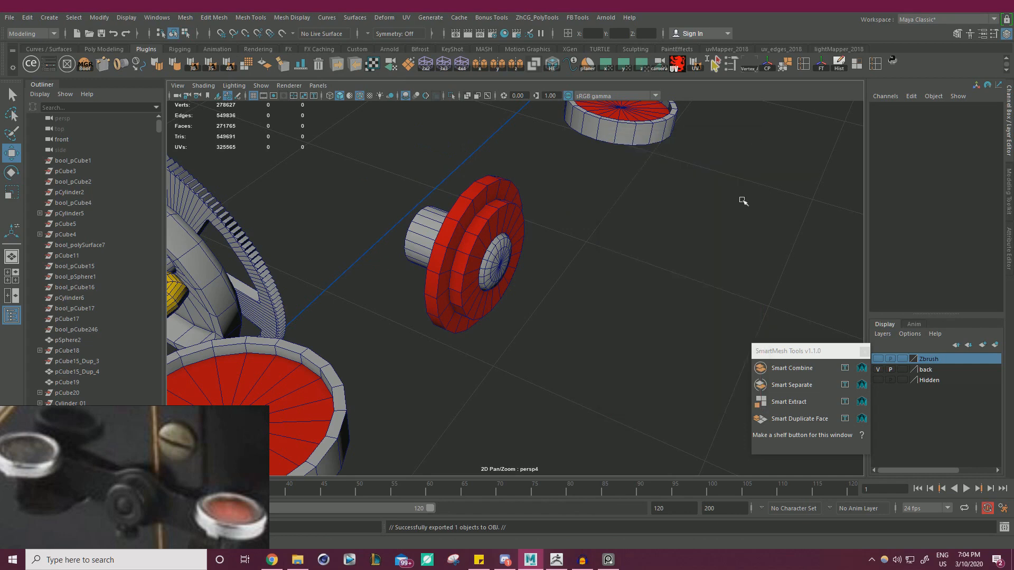
Step: Switch to ZBrush, duplicate the pin subtool and replace the copy with the imported disc OBJ
{"action": "left_click", "coordinate": [556, 560]}
{"action": "left_click", "coordinate": [912, 67]}
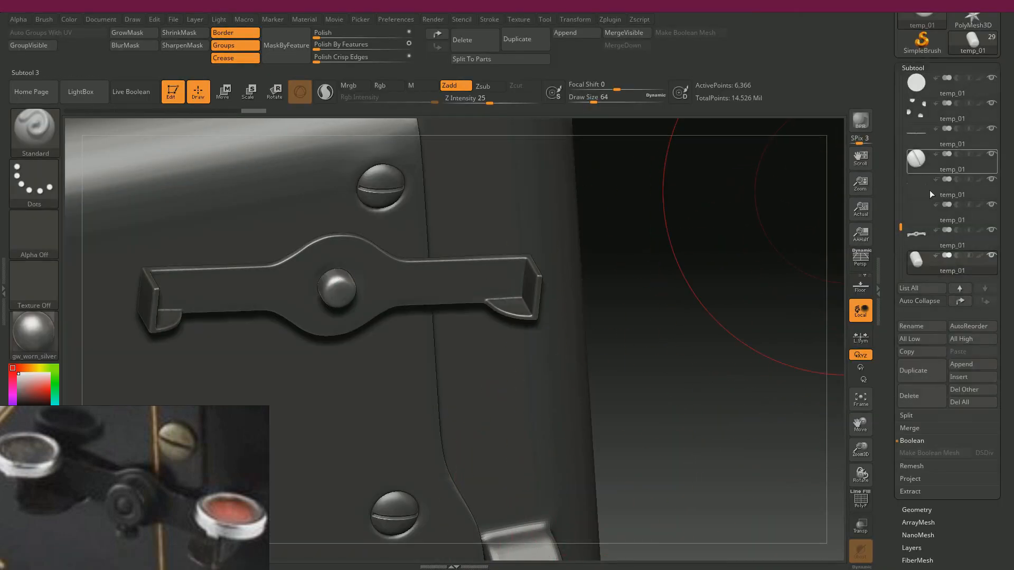
{"action": "left_click", "coordinate": [924, 377]}
{"action": "scroll", "coordinate": [961, 444], "scroll_direction": "down", "scroll_amount": 10}
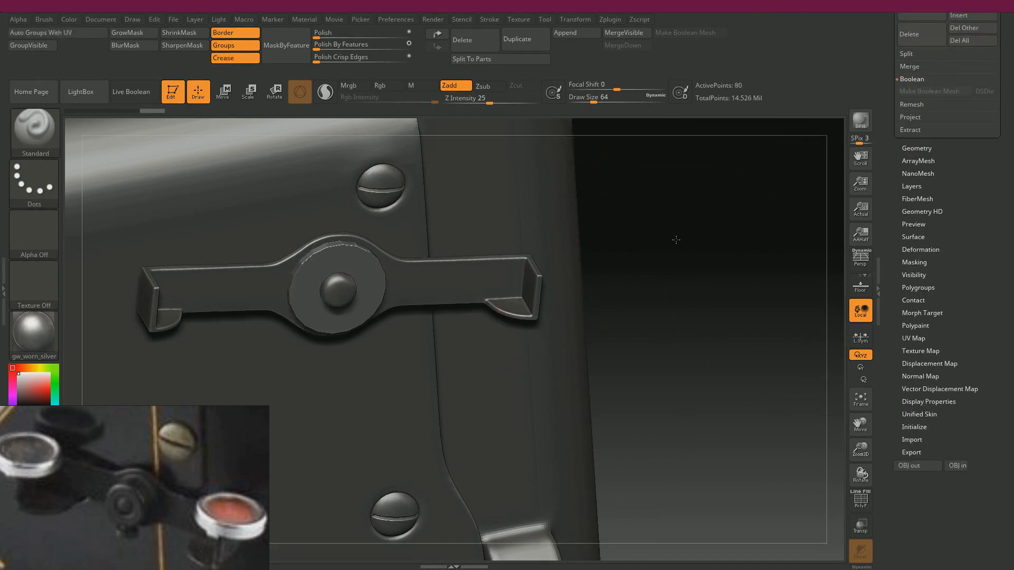
Step: Create polygroups on the disc from its UVs with polyframe shown, and DynaMesh it at resolution 2544
{"action": "key", "text": "shift+f"}
{"action": "left_click", "coordinate": [73, 37]}
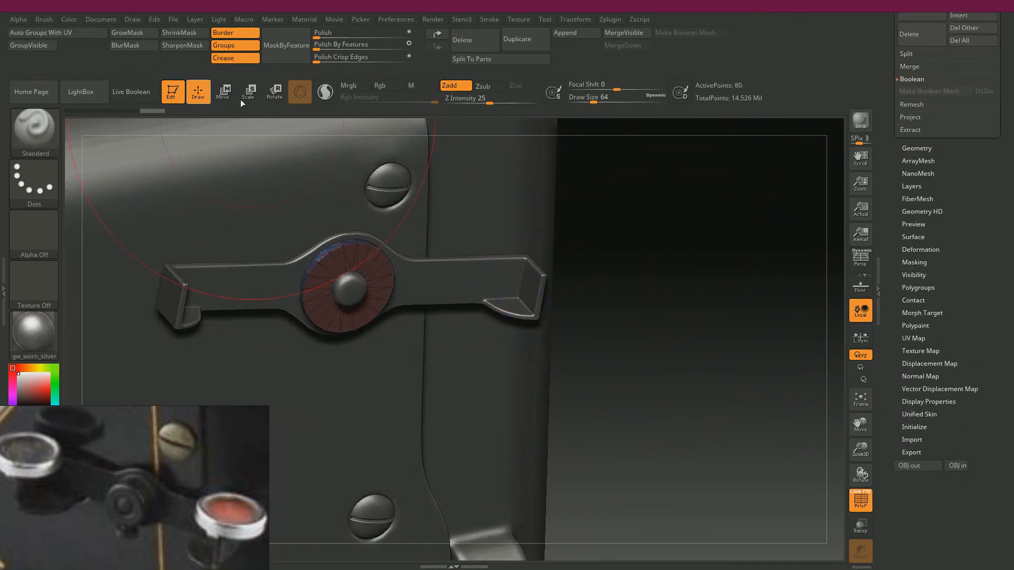
{"action": "left_click_drag", "start_coordinate": [648, 253], "coordinate": [681, 249]}
{"action": "left_click", "coordinate": [917, 148]}
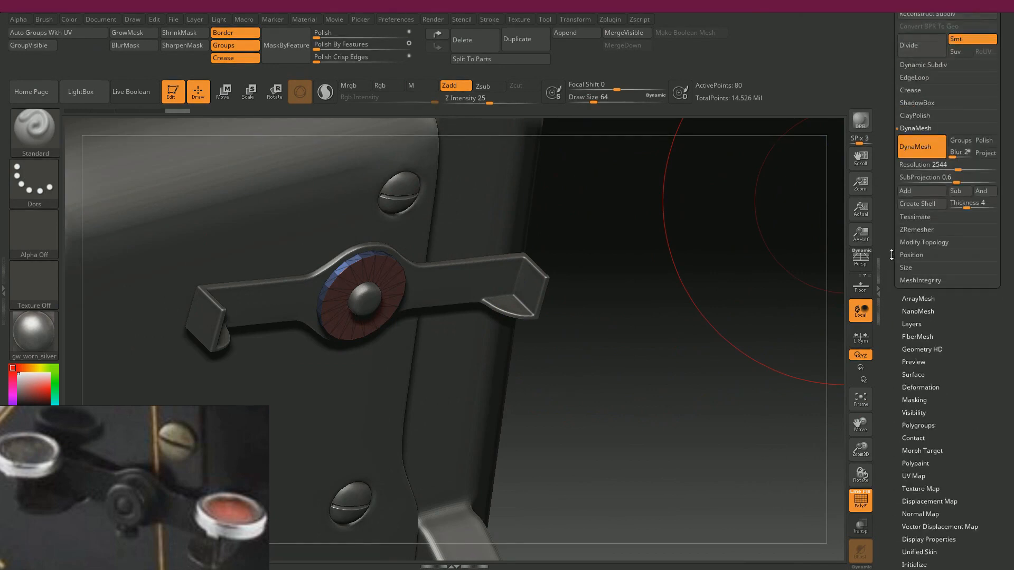
{"action": "left_click", "coordinate": [919, 279]}
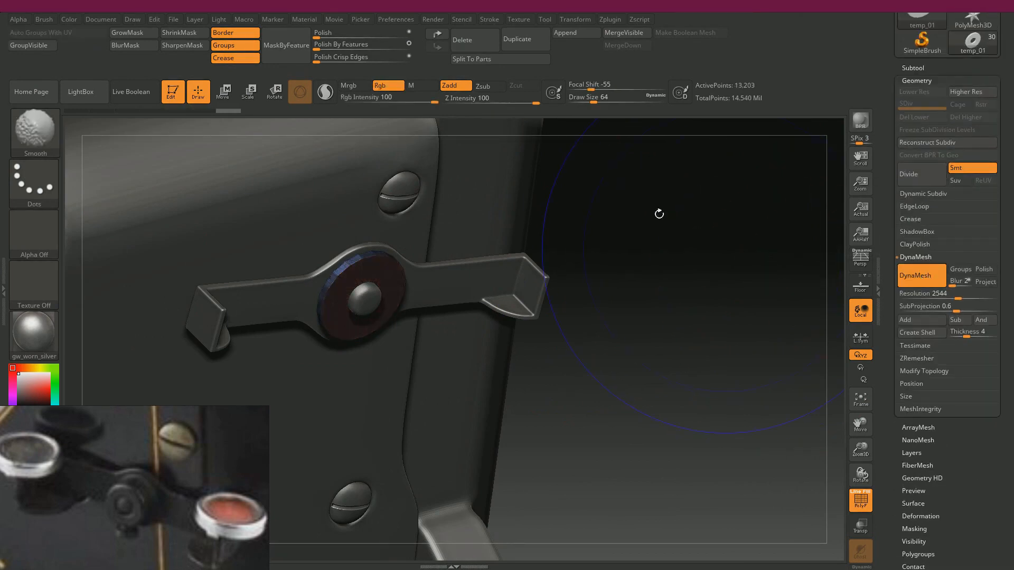
Step: Hide the polyframe and soften the disc's edges with light Polish By Features and Polish passes
{"action": "key", "text": "shift+f"}
{"action": "mouse_move", "coordinate": [320, 47]}
{"action": "left_mouse_down"}
{"action": "mouse_move", "coordinate": [355, 56]}
{"action": "mouse_move", "coordinate": [327, 50]}
{"action": "mouse_move", "coordinate": [325, 38]}
{"action": "left_mouse_up"}
{"action": "left_click", "coordinate": [321, 49]}
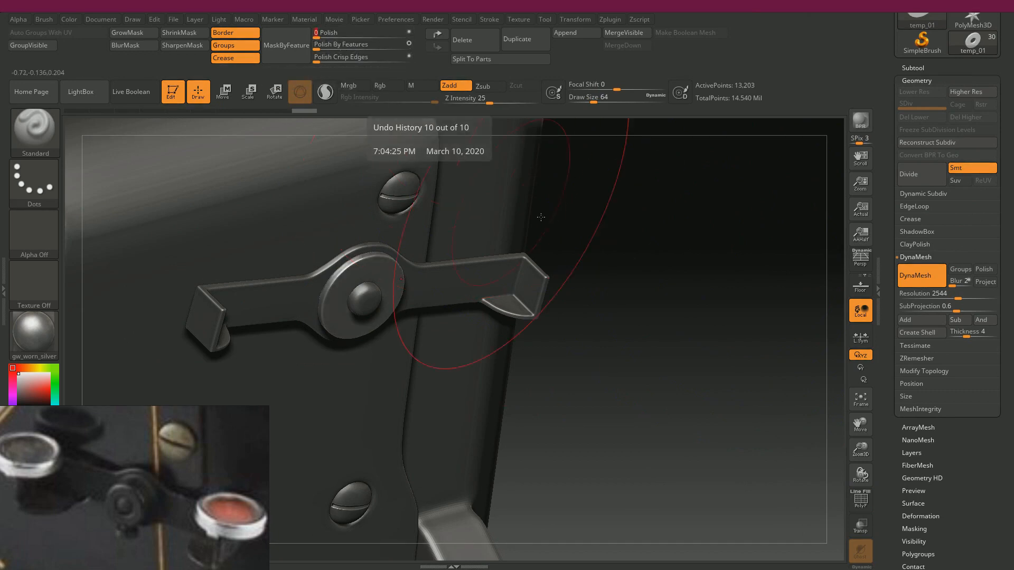
{"action": "left_click_drag", "start_coordinate": [647, 252], "coordinate": [611, 188]}
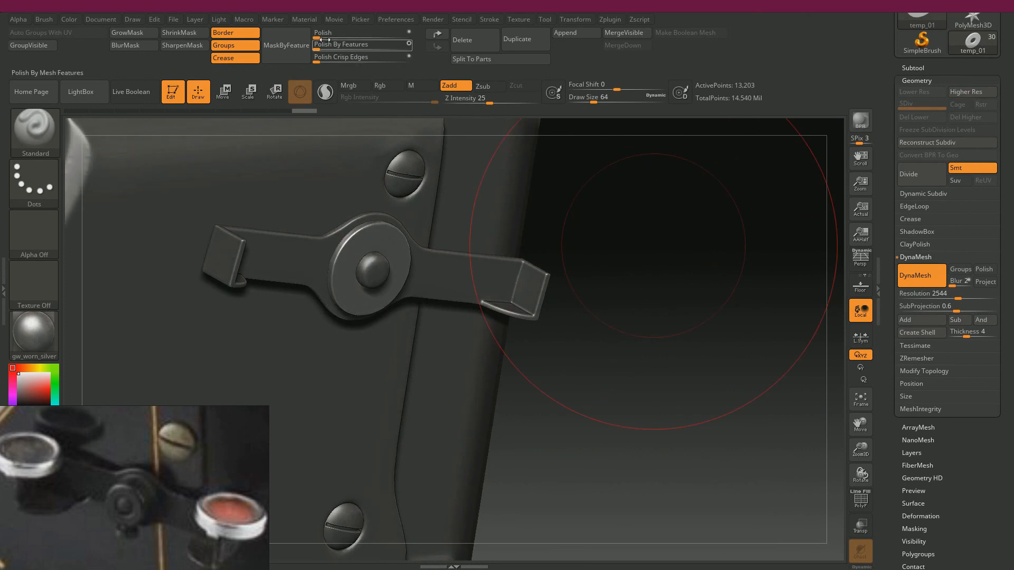
{"action": "left_click_drag", "start_coordinate": [320, 37], "coordinate": [321, 38]}
{"action": "left_click_drag", "start_coordinate": [602, 206], "coordinate": [628, 208]}
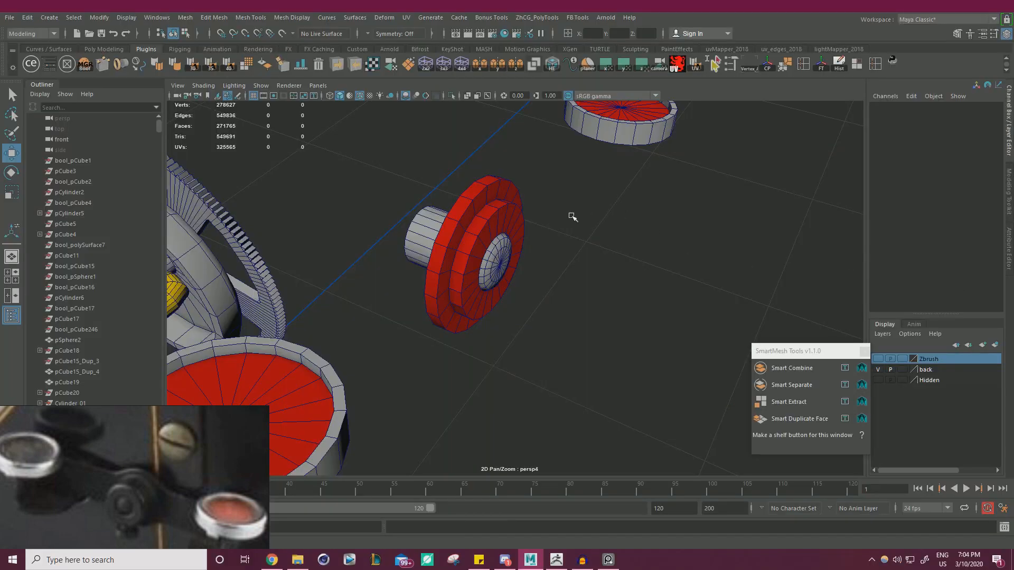
Step: In Maya, add the pin and the larger red disc to the hidden Zbrush display layer
{"action": "left_click", "coordinate": [458, 210]}
{"action": "right_click", "coordinate": [926, 377]}
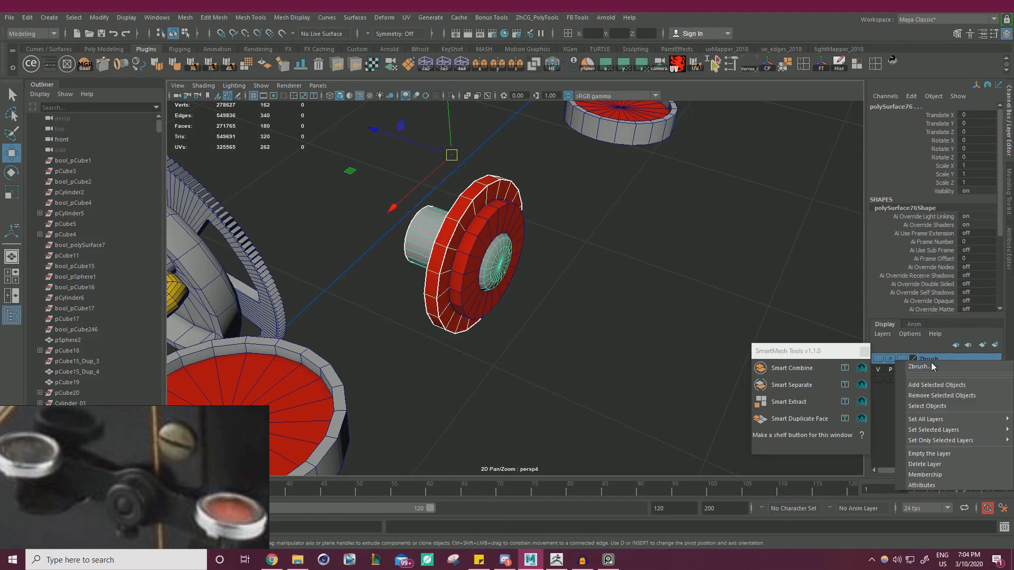
{"action": "left_click", "coordinate": [943, 385]}
Step: Select the smaller red disc in object mode and export it as an OBJ with MoP's Multi OBJ Tools
{"action": "left_click", "coordinate": [487, 231]}
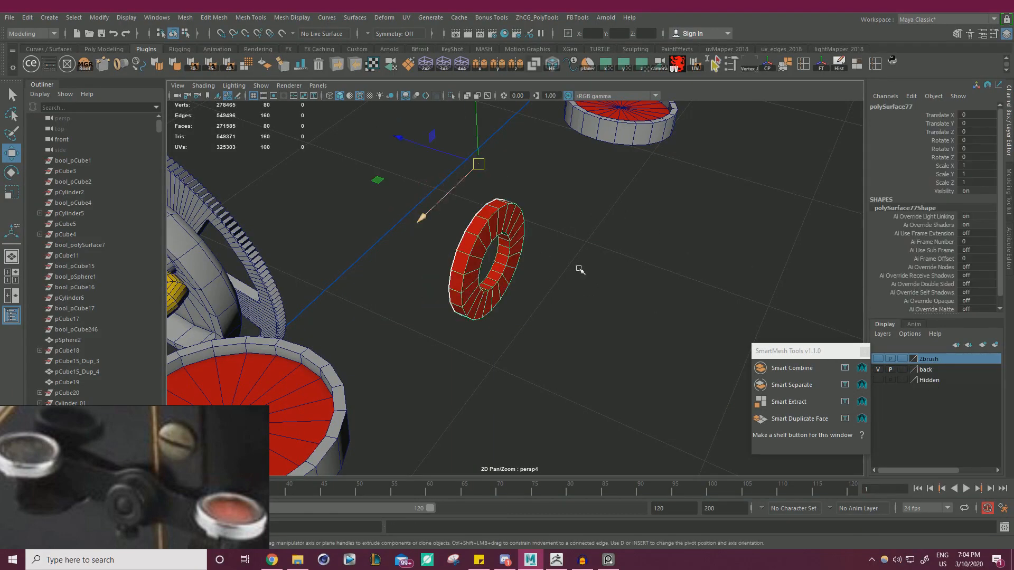
{"action": "right_click_drag", "start_coordinate": [466, 262], "coordinate": [465, 290]}
{"action": "left_click_drag", "start_coordinate": [446, 369], "coordinate": [561, 190]}
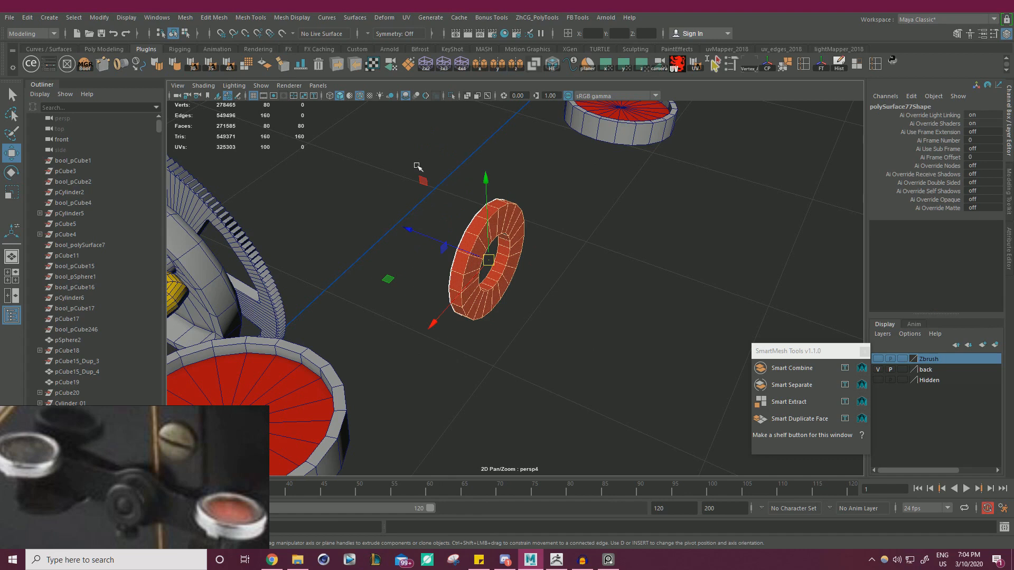
{"action": "left_click_drag", "start_coordinate": [657, 381], "coordinate": [326, 125]}
{"action": "right_click_drag", "start_coordinate": [476, 228], "coordinate": [644, 236]}
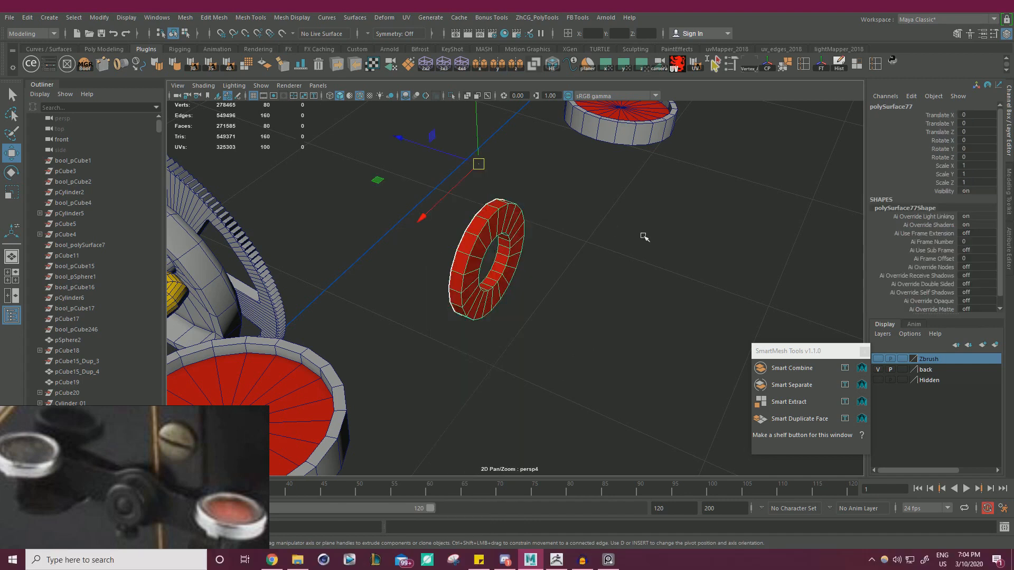
{"action": "left_click", "coordinate": [522, 283]}
{"action": "left_click_drag", "start_coordinate": [523, 283], "coordinate": [467, 225]}
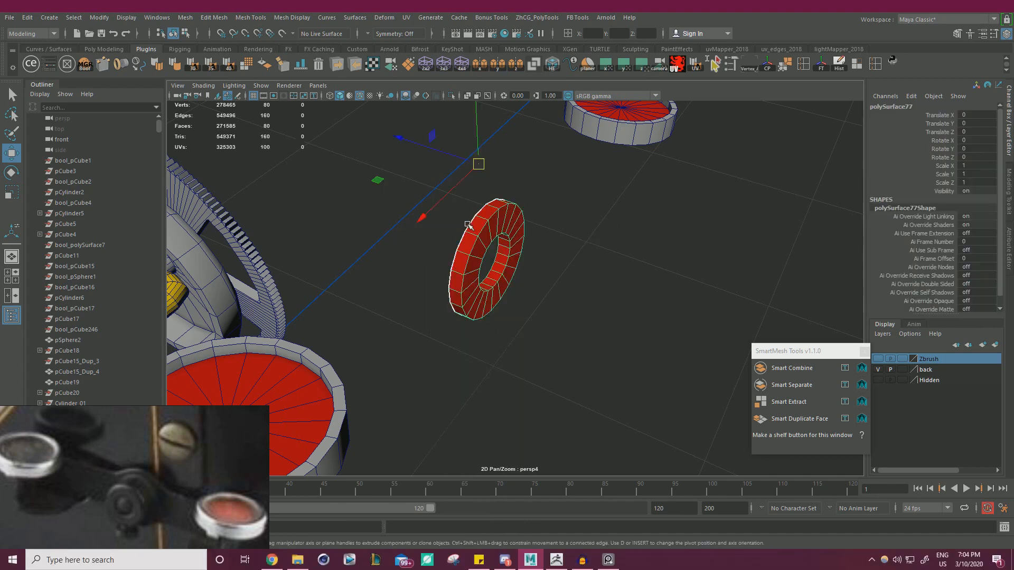
{"action": "left_click", "coordinate": [338, 70]}
{"action": "left_click", "coordinate": [753, 139]}
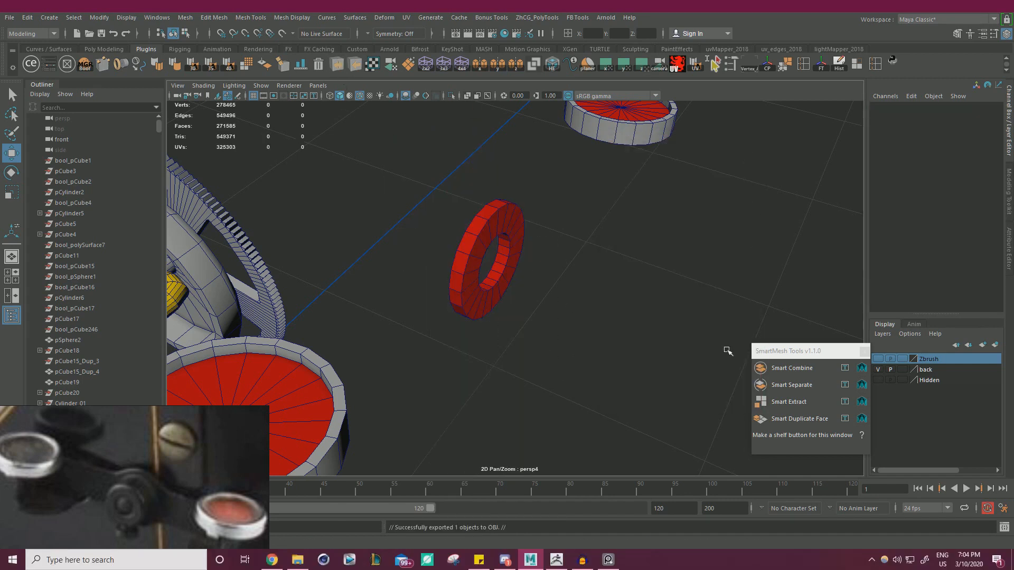
Step: Switch to ZBrush, duplicate the larger disc subtool and replace the copy with the exported smaller disc OBJ
{"action": "left_click", "coordinate": [557, 559]}
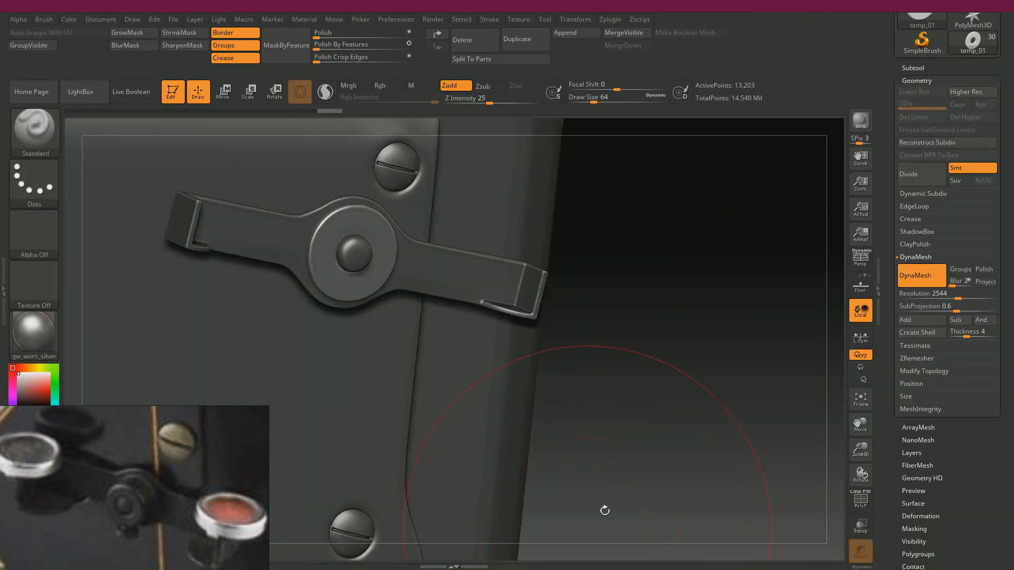
{"action": "left_click", "coordinate": [913, 68]}
{"action": "left_click", "coordinate": [928, 367]}
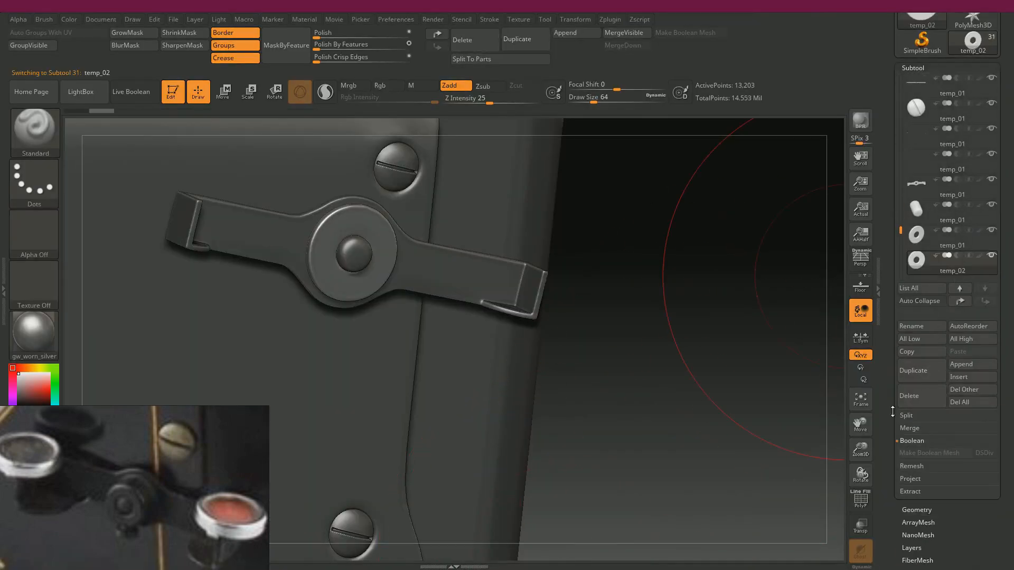
{"action": "scroll", "coordinate": [965, 407], "scroll_direction": "down", "scroll_amount": 8}
{"action": "left_click", "coordinate": [965, 436]}
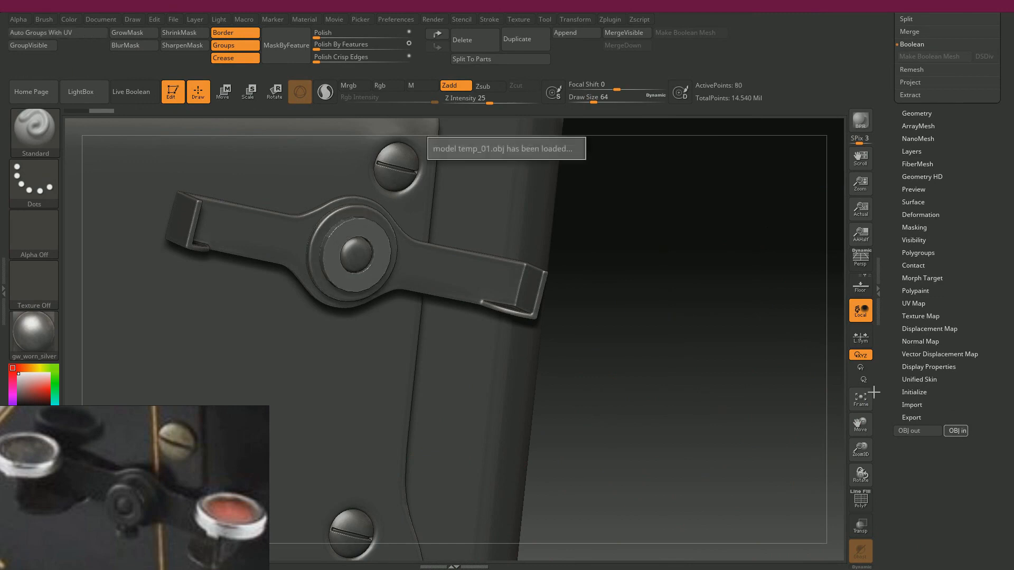
Step: Group the smaller disc's polygons by its UVs and DynaMesh it at resolution 2544, checking the groups with polyframe
{"action": "key", "text": "shift+f"}
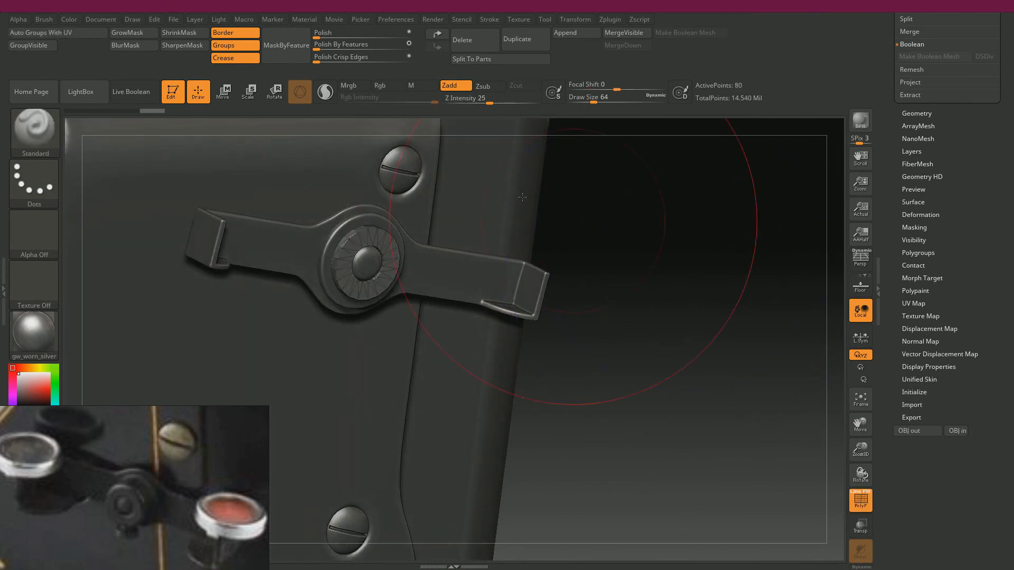
{"action": "left_click", "coordinate": [85, 33]}
{"action": "left_click", "coordinate": [913, 113]}
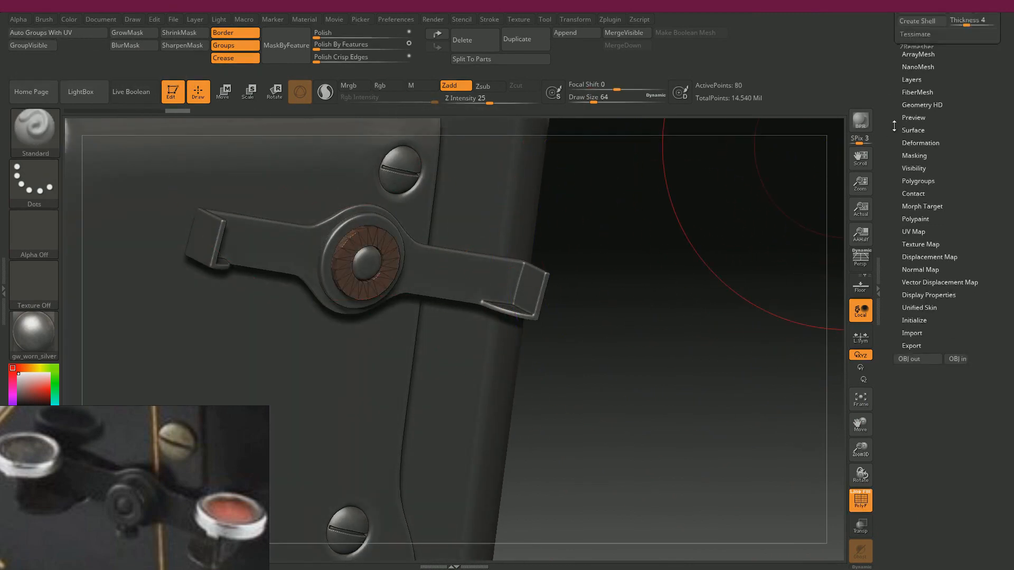
{"action": "left_click_drag", "start_coordinate": [883, 224], "coordinate": [883, 251]}
{"action": "left_click", "coordinate": [922, 172]}
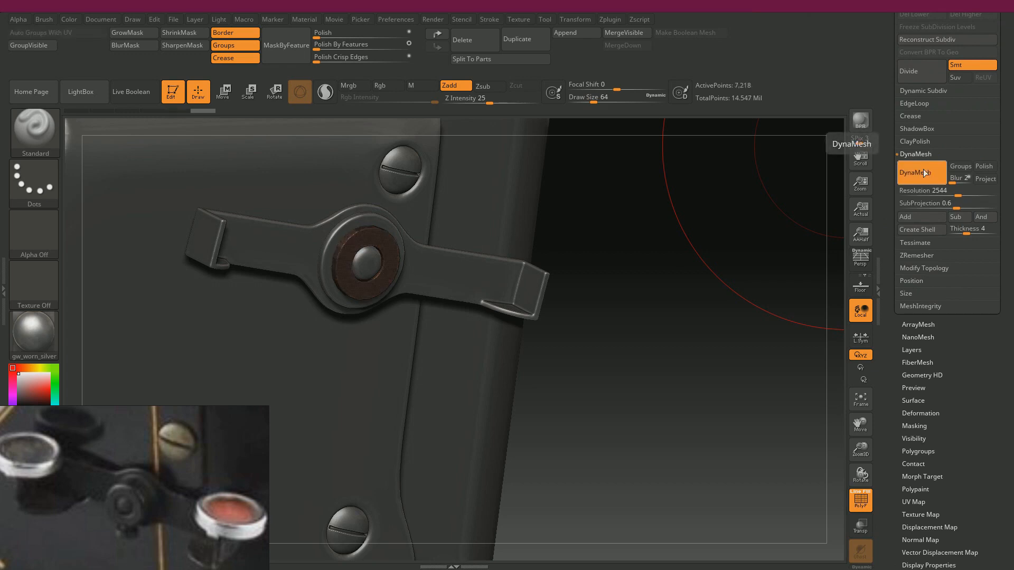
{"action": "key", "text": "shift+f"}
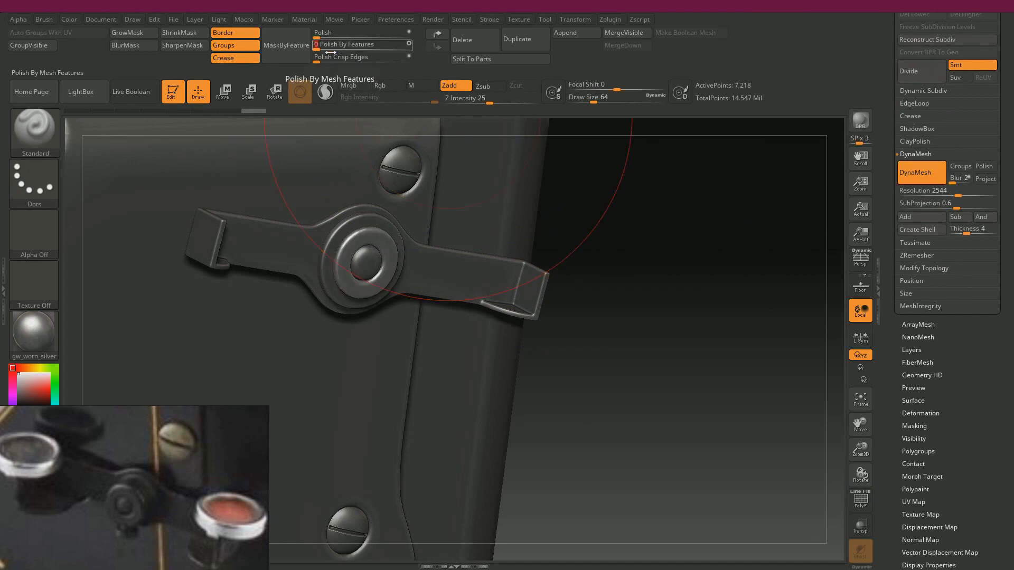
Step: Try Polish By Features on the smaller disc's edges and undo the pass
{"action": "left_click", "coordinate": [333, 45]}
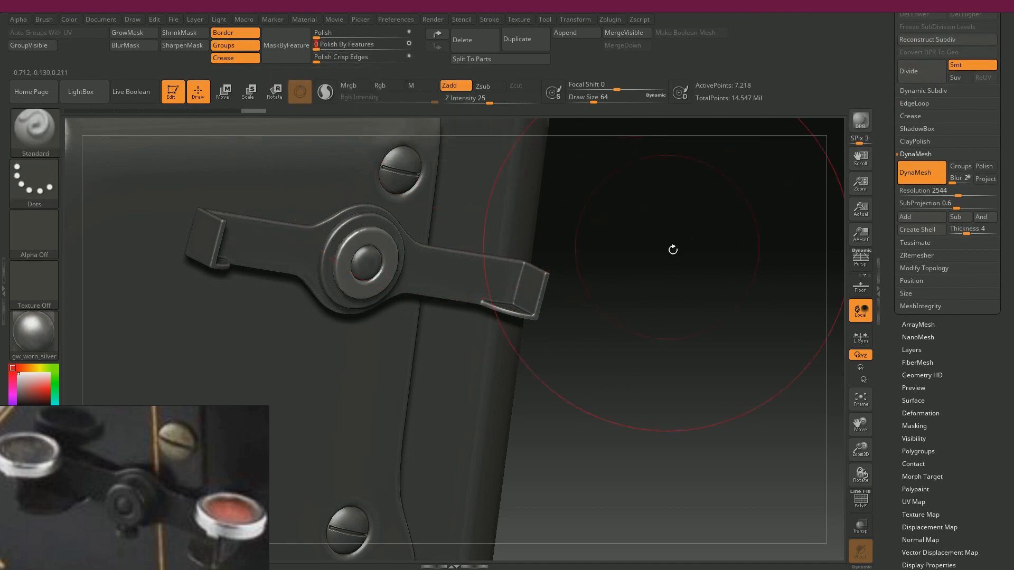
{"action": "mouse_move", "coordinate": [660, 235]}
{"action": "left_mouse_down"}
{"action": "mouse_move", "coordinate": [643, 221]}
{"action": "mouse_move", "coordinate": [673, 233]}
{"action": "left_mouse_up"}
{"action": "key", "text": "ctrl+z"}
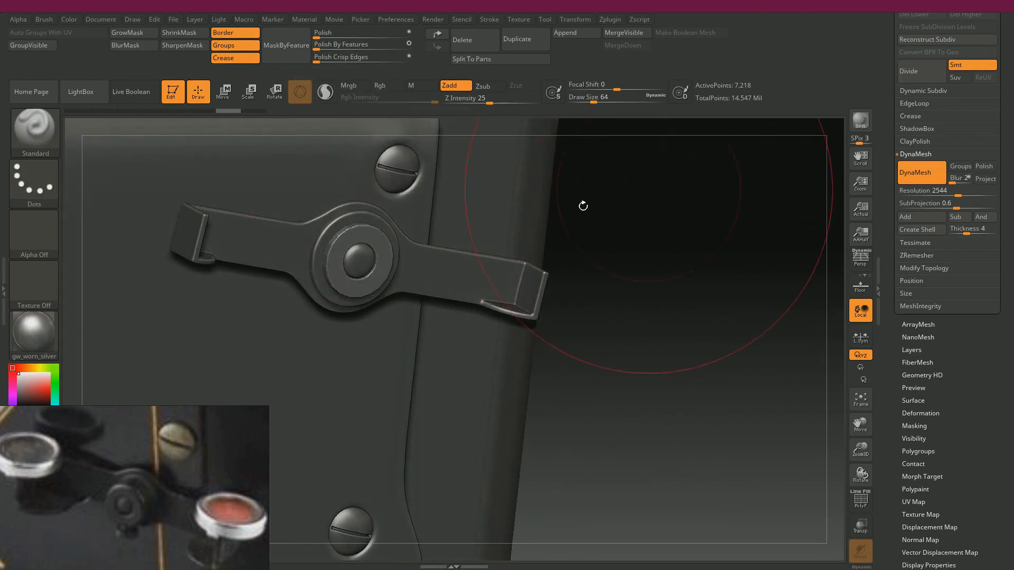
{"action": "left_click", "coordinate": [315, 45]}
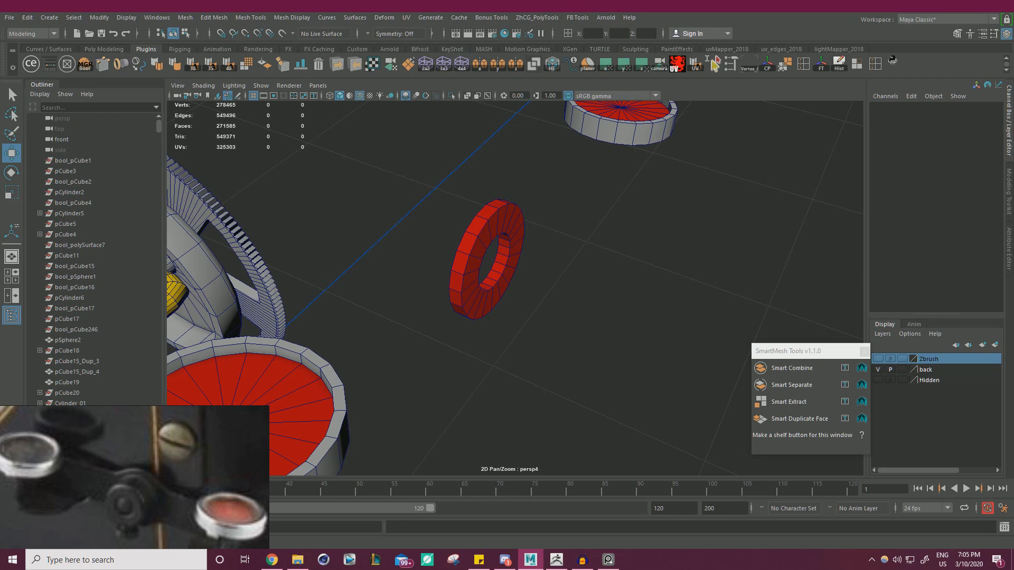
Step: Back in Maya, rebuild the smaller disc's UVs with a planar projection and cut them along its hard edges
{"action": "left_click", "coordinate": [482, 256]}
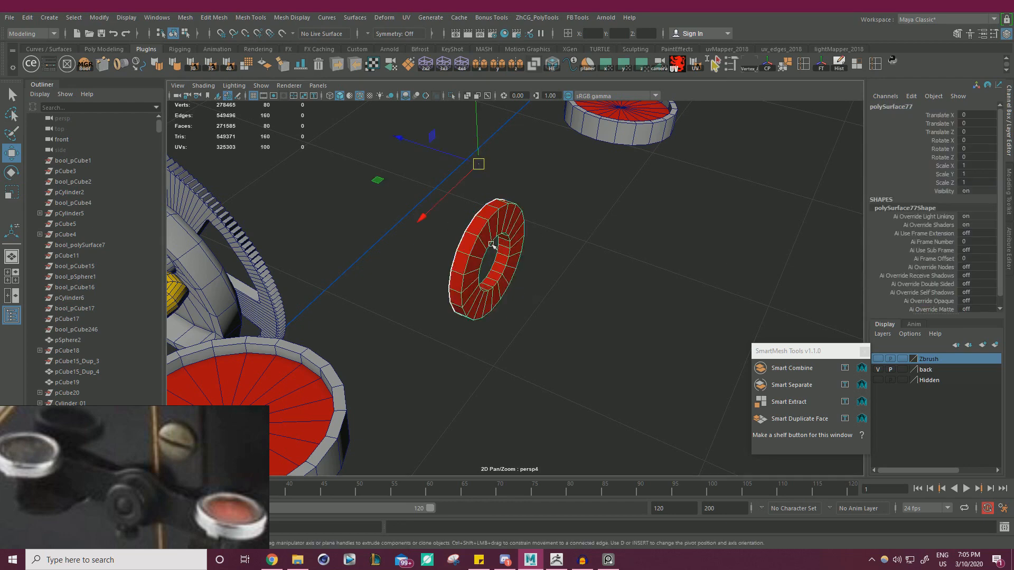
{"action": "left_click_drag", "start_coordinate": [554, 253], "coordinate": [539, 253], "text": "alt"}
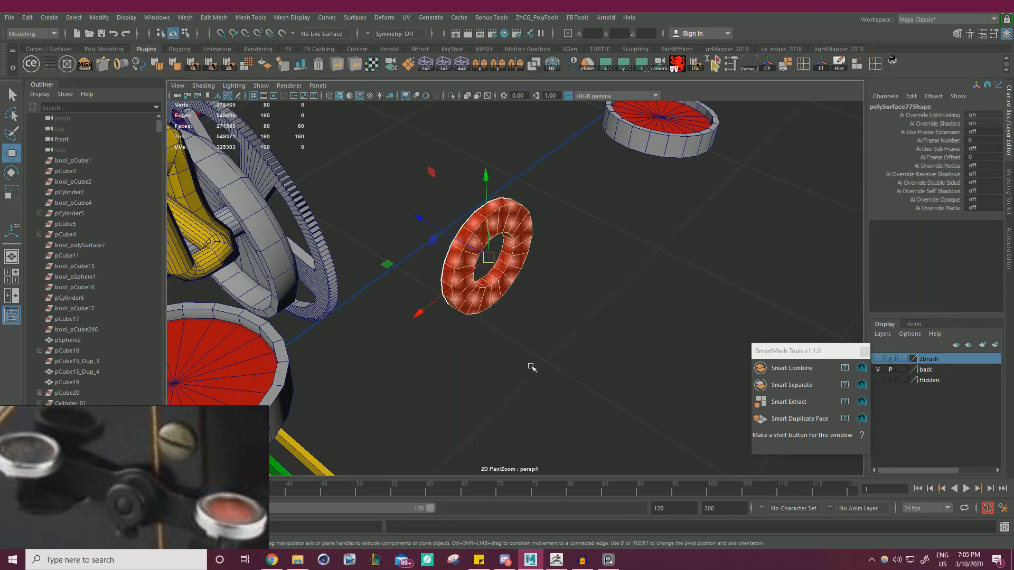
{"action": "left_click", "coordinate": [623, 374]}
{"action": "left_click_drag", "start_coordinate": [643, 377], "coordinate": [397, 148]}
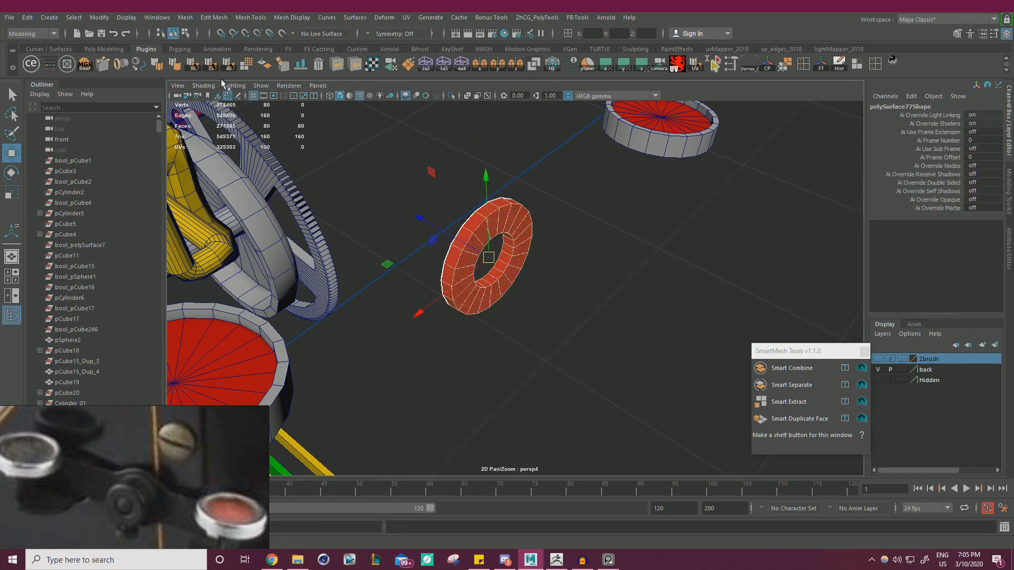
{"action": "left_click_drag", "start_coordinate": [628, 362], "coordinate": [406, 158]}
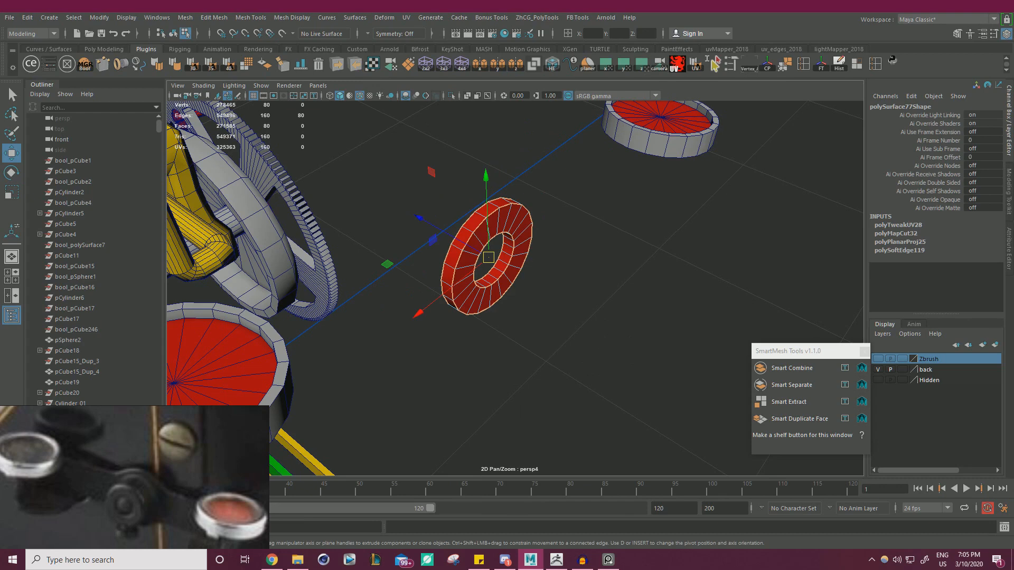
{"action": "left_click_drag", "start_coordinate": [1013, 154], "coordinate": [1013, 85]}
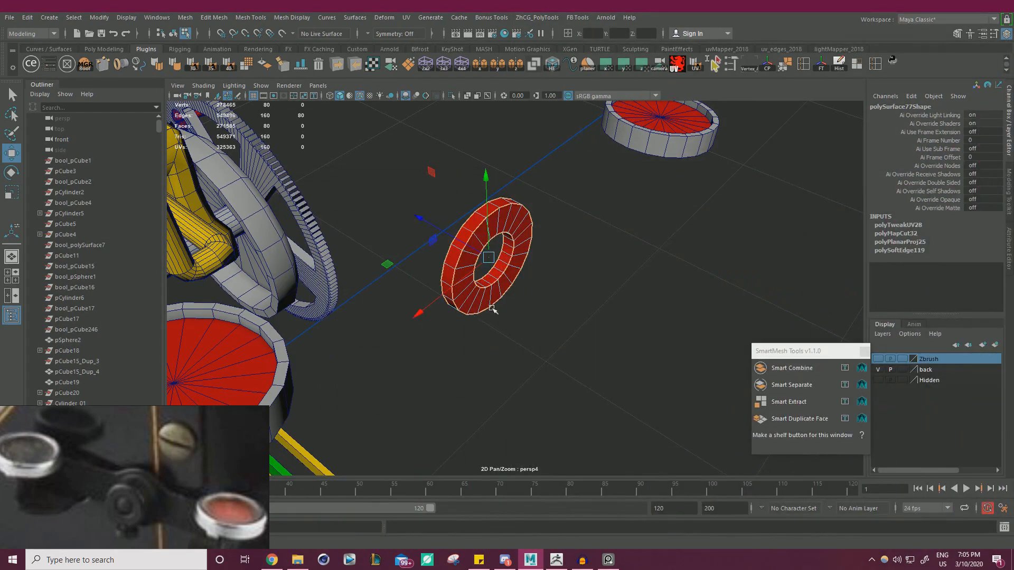
Step: Reselect the smaller disc in object mode and export it again to the temp meshes folder with MoP's Multi OBJ Tools
{"action": "double_click", "coordinate": [599, 210]}
{"action": "left_click", "coordinate": [468, 254]}
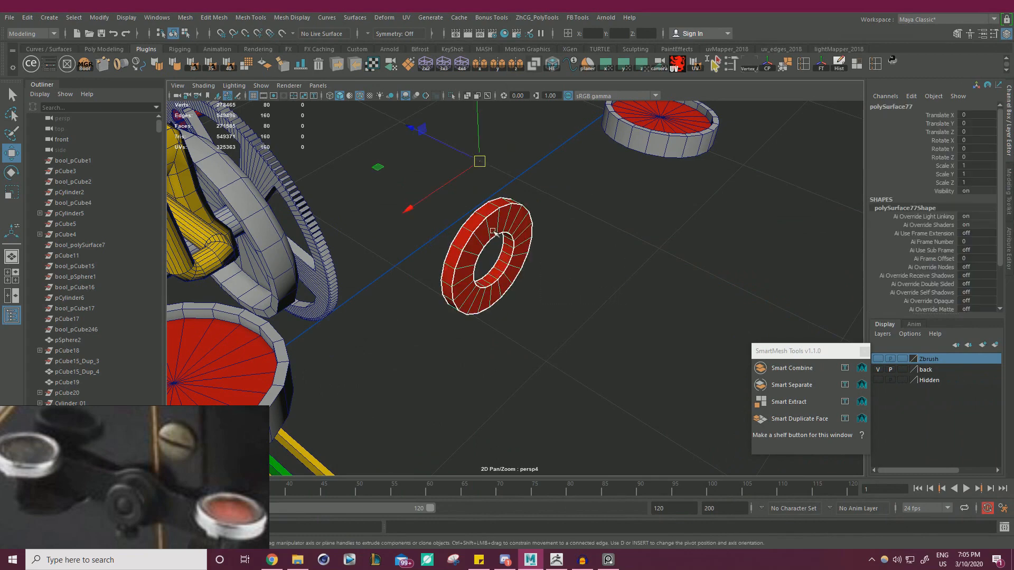
{"action": "left_click_drag", "start_coordinate": [591, 340], "coordinate": [550, 306]}
{"action": "left_click", "coordinate": [511, 270]}
{"action": "left_click", "coordinate": [336, 67]}
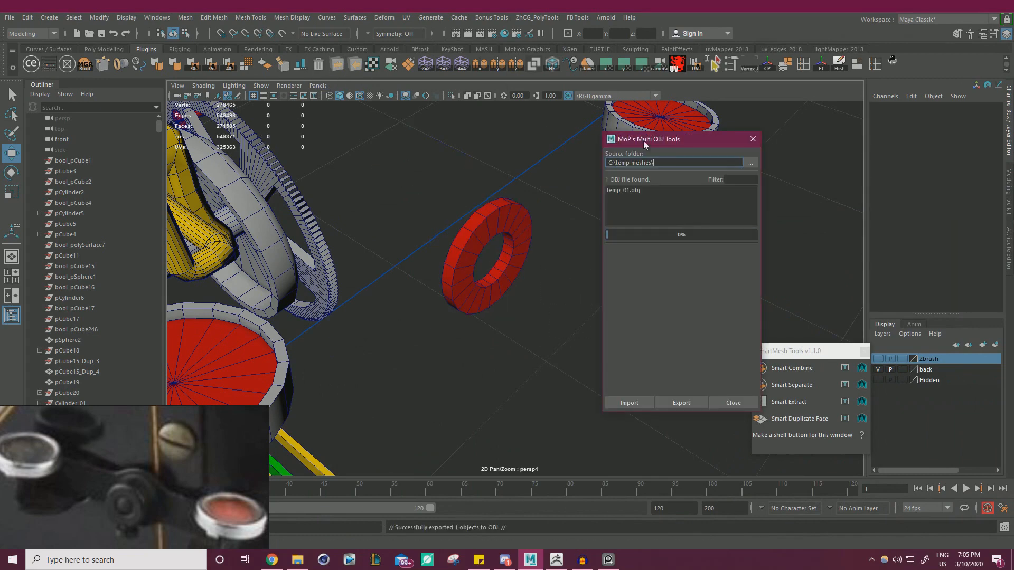
{"action": "left_click", "coordinate": [753, 139]}
Step: Return to ZBrush and replace the smaller disc subtool's mesh with the re-exported OBJ
{"action": "left_click", "coordinate": [556, 560]}
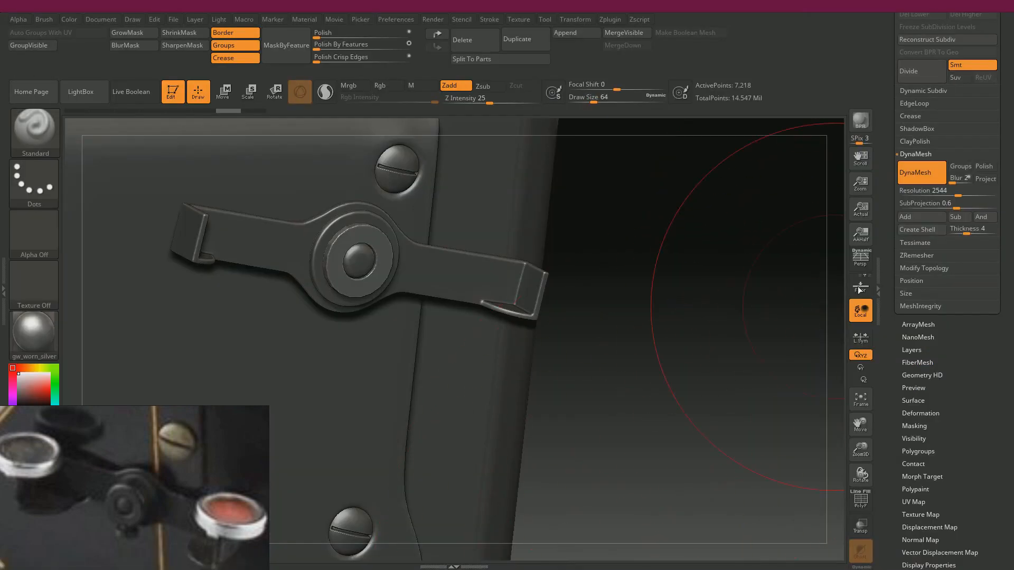
{"action": "left_click_drag", "start_coordinate": [891, 322], "coordinate": [907, 210]}
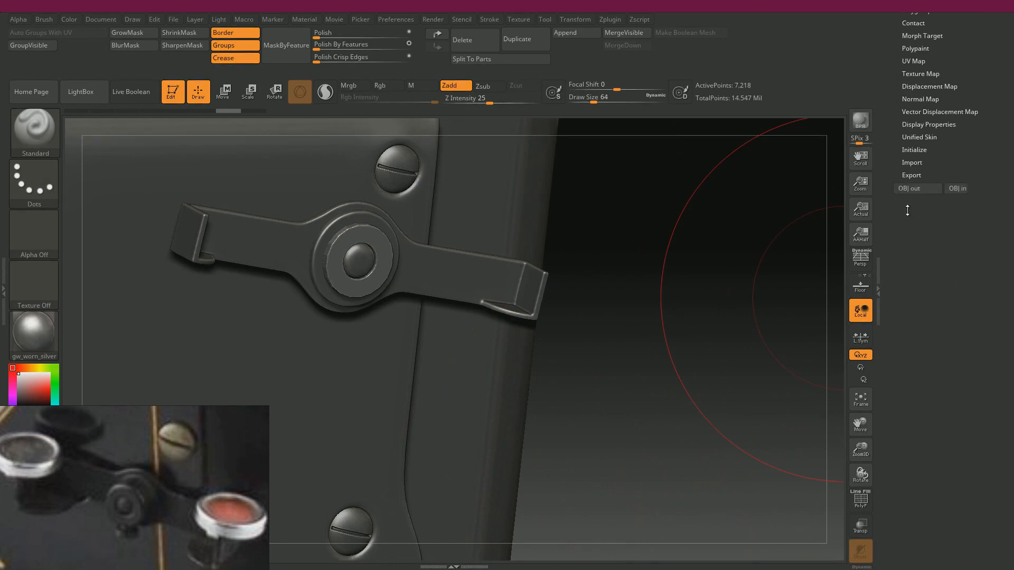
{"action": "left_click", "coordinate": [963, 192]}
{"action": "left_click_drag", "start_coordinate": [890, 142], "coordinate": [894, 273]}
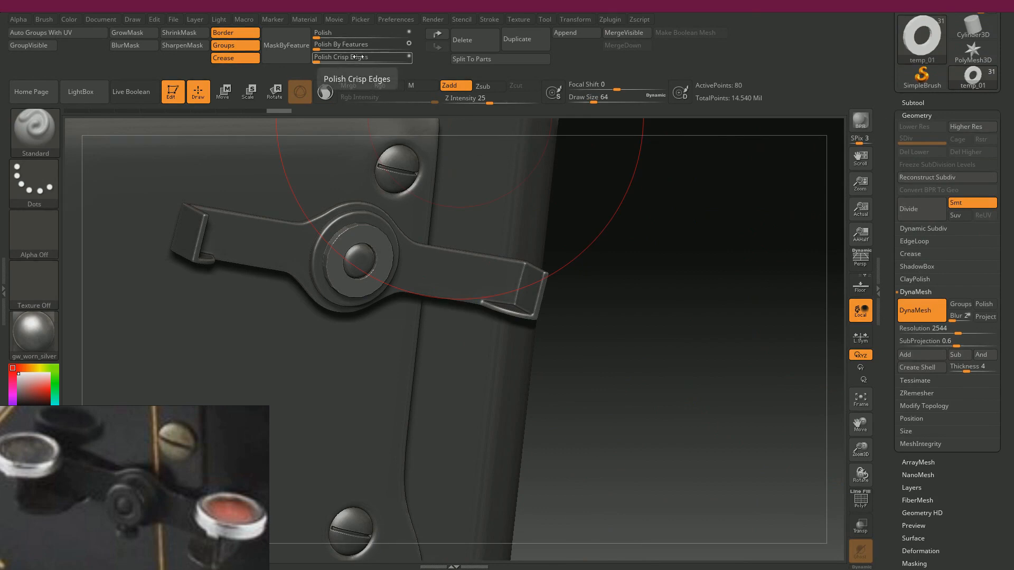
{"action": "left_click", "coordinate": [920, 311]}
{"action": "key", "text": "shift+f"}
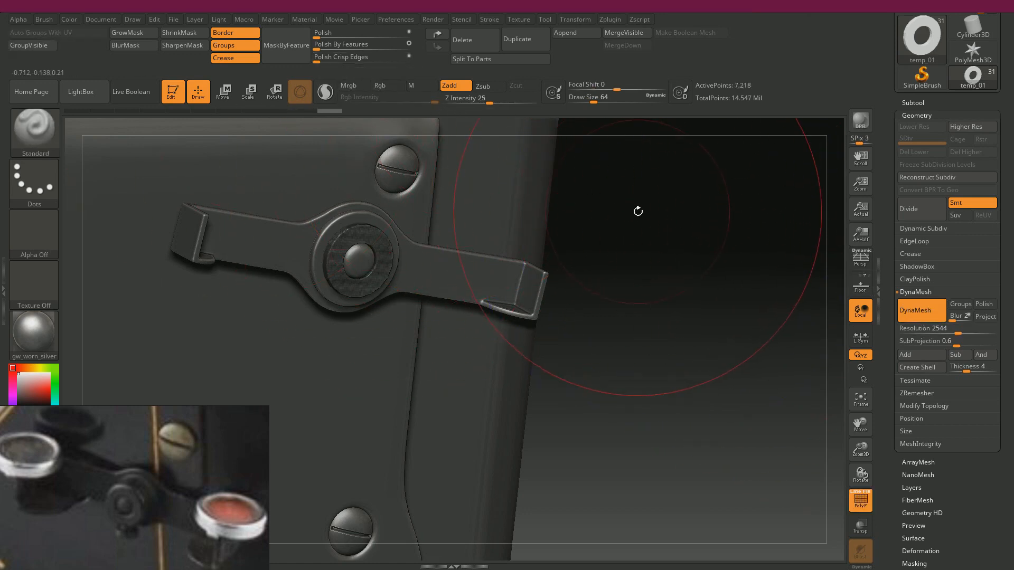
{"action": "key", "text": "ctrl+z"}
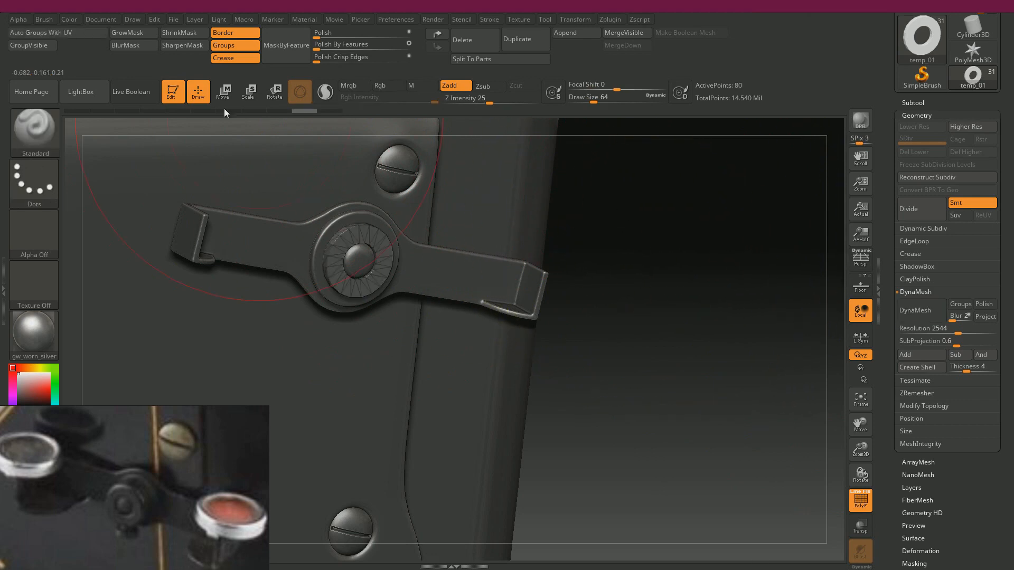
Step: Create polygroups on the smaller disc from its new UVs, DynaMesh it at resolution 2544 and hide the polyframe
{"action": "left_click", "coordinate": [74, 37]}
{"action": "left_click", "coordinate": [914, 314]}
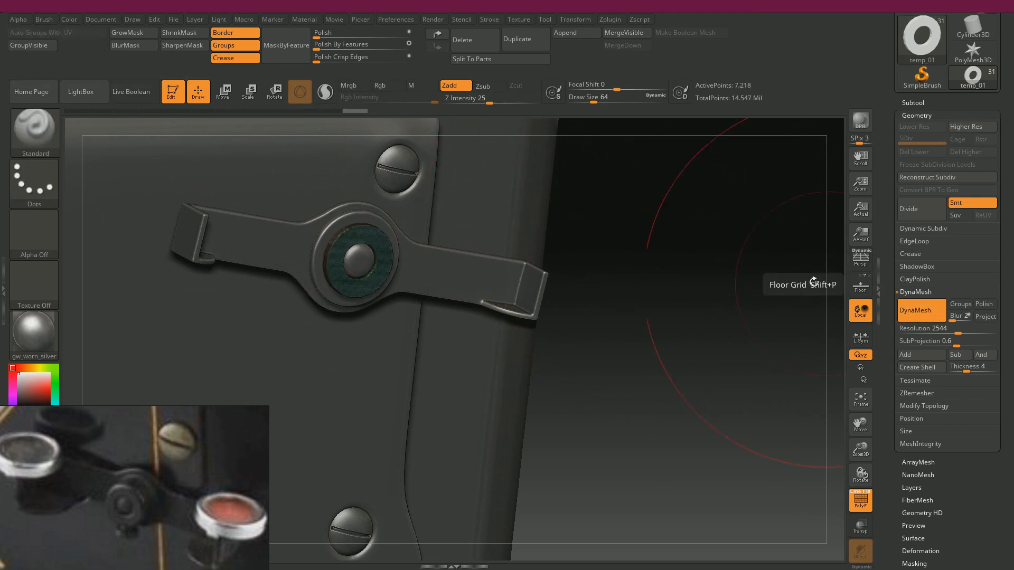
{"action": "key", "text": "shift+f"}
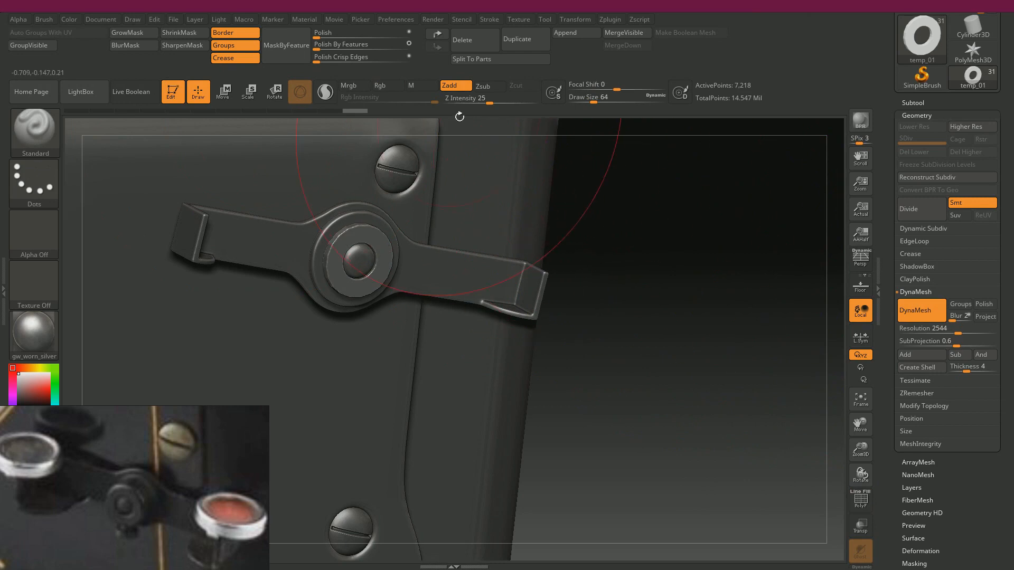
Step: Soften the smaller disc's edges with light Polish By Features and Polish passes
{"action": "left_click", "coordinate": [320, 48]}
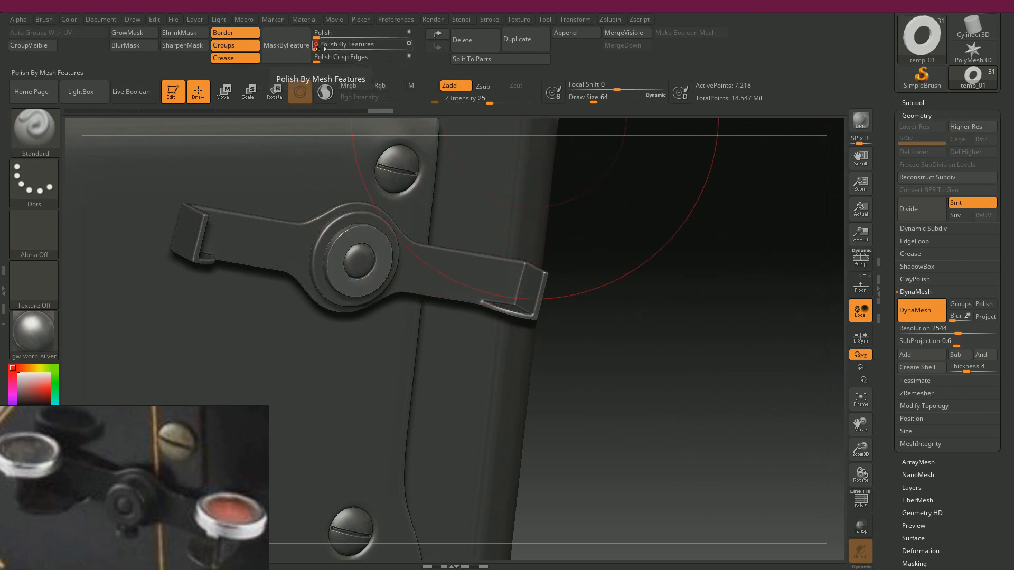
{"action": "left_click", "coordinate": [320, 48]}
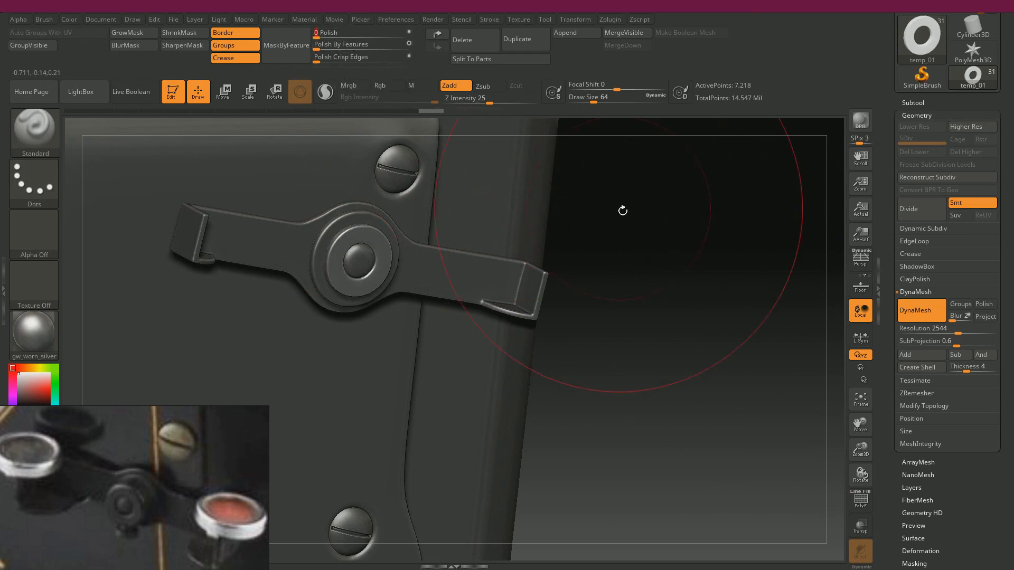
{"action": "mouse_move", "coordinate": [623, 210]}
{"action": "left_mouse_down"}
{"action": "mouse_move", "coordinate": [668, 234]}
{"action": "mouse_move", "coordinate": [654, 215]}
{"action": "mouse_move", "coordinate": [658, 193]}
{"action": "mouse_move", "coordinate": [681, 205]}
{"action": "mouse_move", "coordinate": [641, 199]}
{"action": "mouse_move", "coordinate": [650, 206]}
{"action": "mouse_move", "coordinate": [630, 236]}
{"action": "mouse_move", "coordinate": [666, 289]}
{"action": "mouse_move", "coordinate": [584, 233]}
{"action": "mouse_move", "coordinate": [603, 230]}
{"action": "left_mouse_up"}
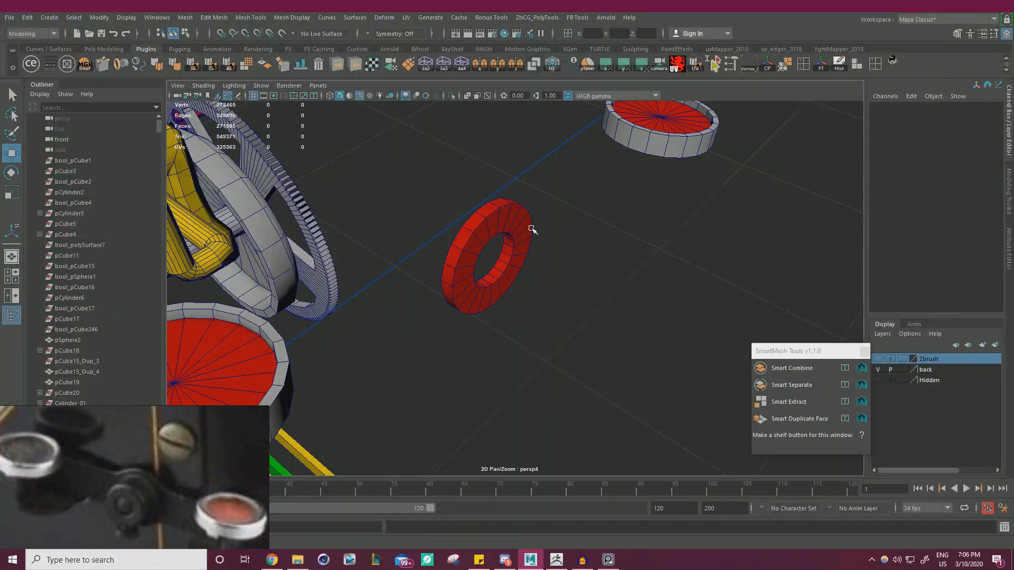
Step: Switch to Maya and add the finished smaller disc to the hidden Zbrush display layer
{"action": "left_click_drag", "start_coordinate": [496, 212], "coordinate": [444, 201], "text": "alt"}
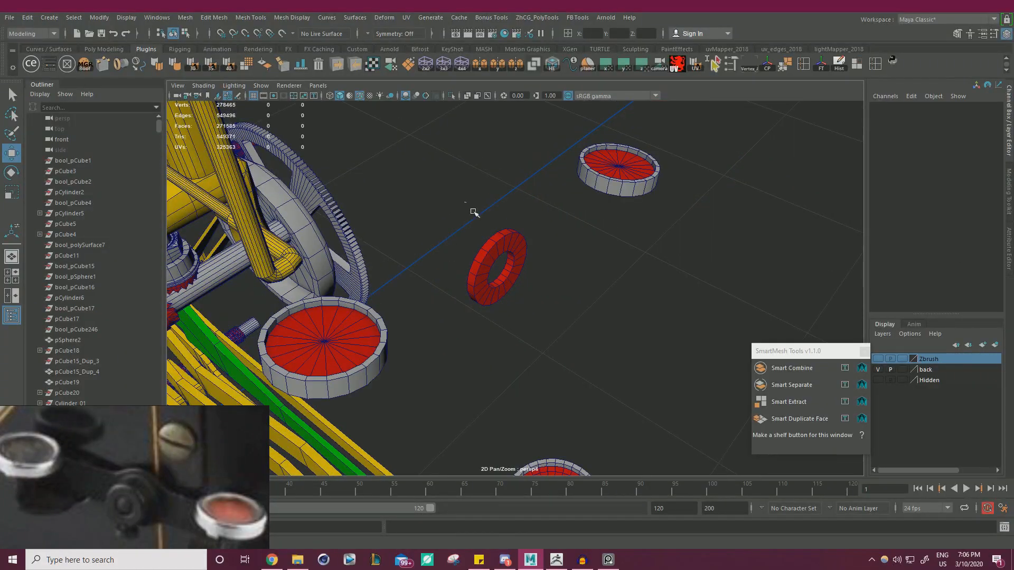
{"action": "left_click", "coordinate": [496, 266]}
{"action": "right_click", "coordinate": [930, 362]}
{"action": "left_click", "coordinate": [938, 384]}
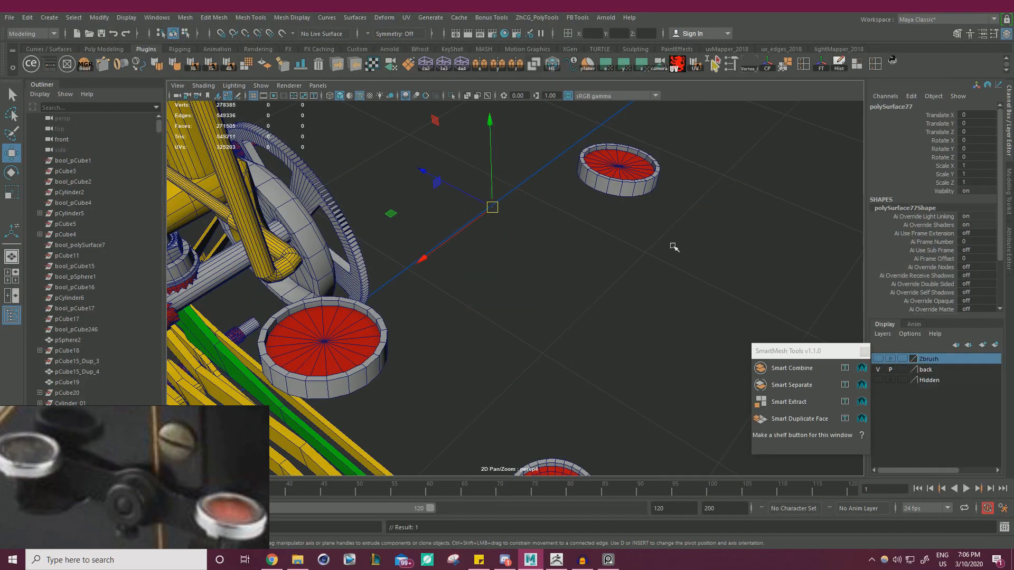
Step: Examine the detached red round cap and compare it with the red and plain grey caps around the type bars and wheel
{"action": "left_click", "coordinate": [632, 185]}
{"action": "scroll", "coordinate": [415, 278], "scroll_direction": "down", "scroll_amount": 3}
{"action": "left_click_drag", "start_coordinate": [415, 278], "coordinate": [322, 238], "text": "alt"}
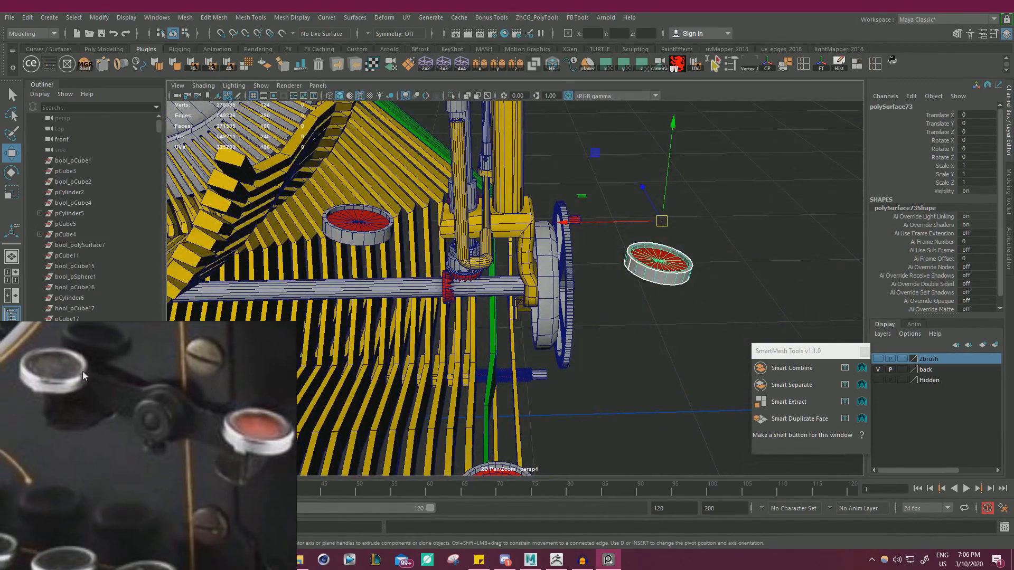
{"action": "left_click_drag", "start_coordinate": [465, 374], "coordinate": [483, 322], "text": "alt"}
{"action": "middle_click_drag", "start_coordinate": [491, 338], "coordinate": [520, 259], "text": "alt"}
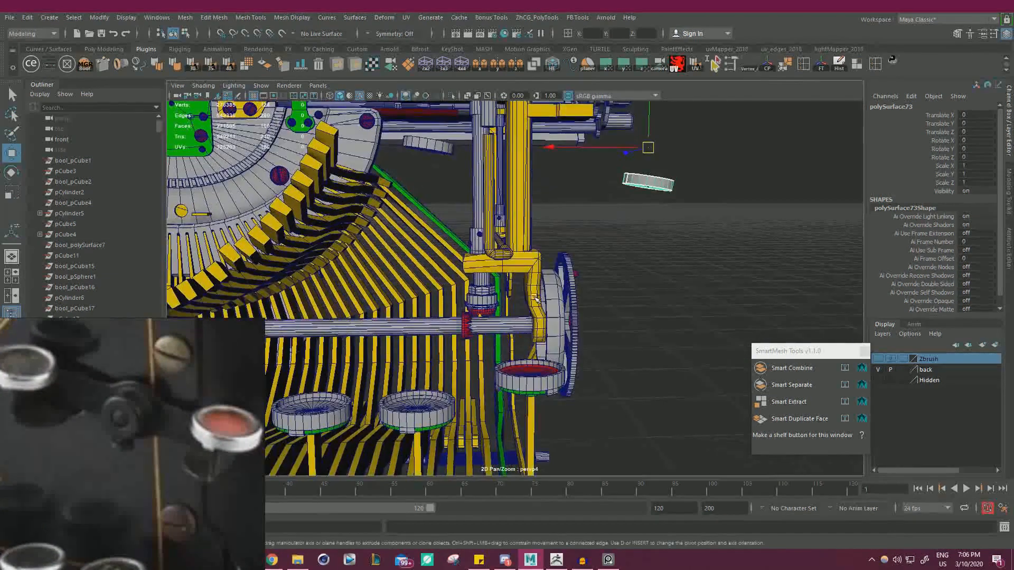
{"action": "left_click_drag", "start_coordinate": [520, 259], "coordinate": [534, 352], "text": "alt"}
{"action": "left_click", "coordinate": [518, 372]}
{"action": "left_click", "coordinate": [396, 404]}
{"action": "left_click", "coordinate": [407, 404]}
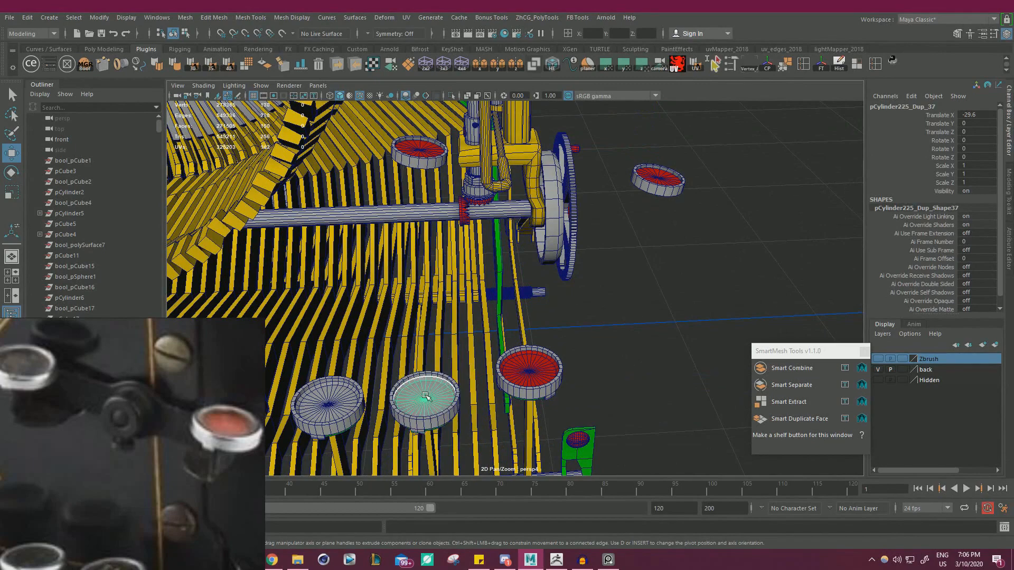
Step: Select the red inner faces of the detached round cap beside the wheel in face mode
{"action": "left_click_drag", "start_coordinate": [544, 282], "coordinate": [574, 302], "text": "alt"}
{"action": "left_click", "coordinate": [572, 301]}
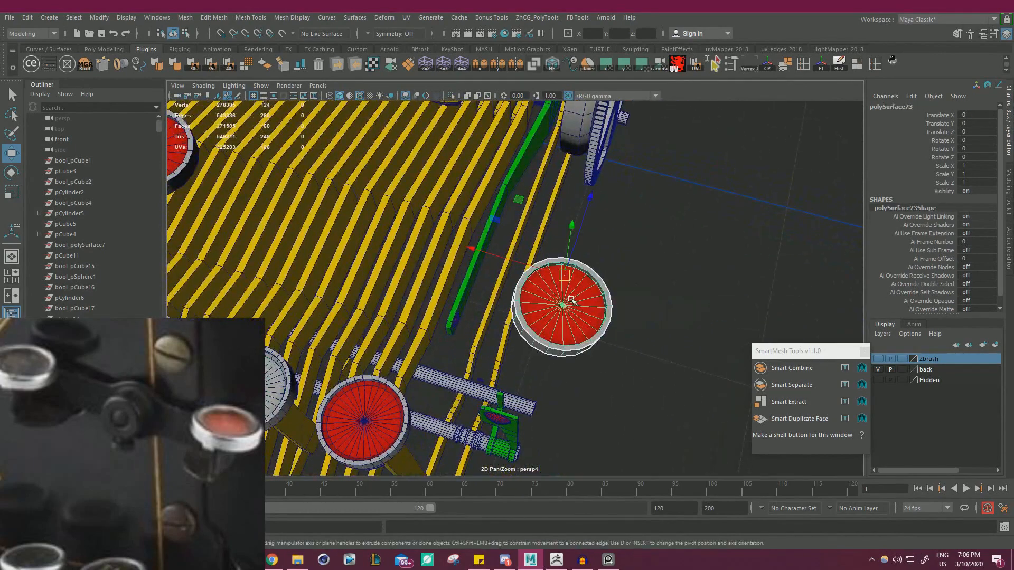
{"action": "key", "text": "f"}
{"action": "right_click_drag", "start_coordinate": [520, 263], "coordinate": [518, 285]}
{"action": "double_click", "coordinate": [526, 284]}
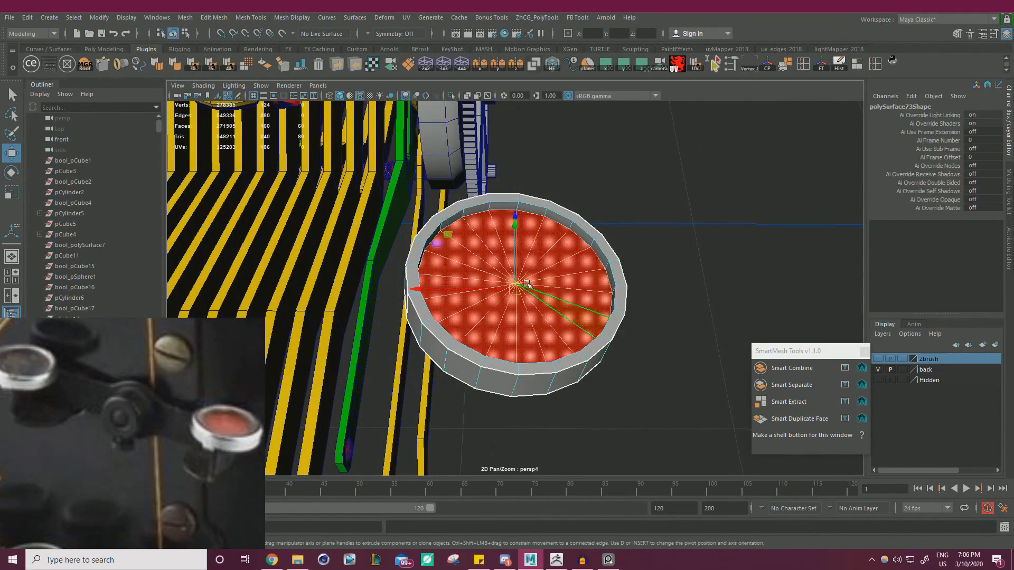
{"action": "left_click_drag", "start_coordinate": [513, 231], "coordinate": [515, 125], "text": "alt"}
{"action": "left_click_drag", "start_coordinate": [565, 169], "coordinate": [645, 147], "text": "alt"}
{"action": "key", "text": "ctrl+z"}
{"action": "right_click_drag", "start_coordinate": [644, 147], "coordinate": [410, 274], "text": "alt"}
{"action": "left_click_drag", "start_coordinate": [410, 274], "coordinate": [440, 325], "text": "alt"}
{"action": "middle_click_drag", "start_coordinate": [439, 326], "coordinate": [672, 299], "text": "alt"}
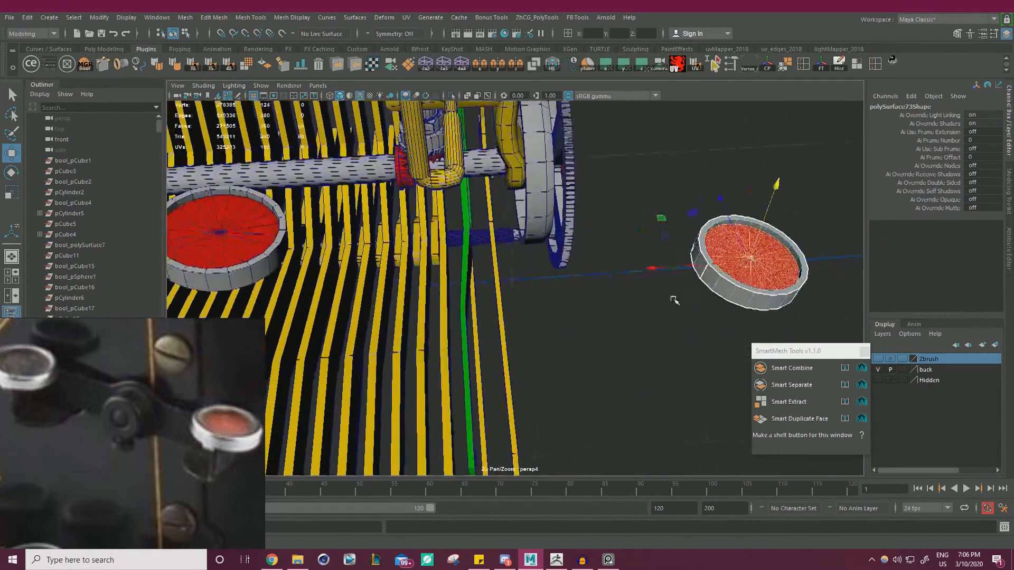
Step: Combine the two round red-topped caps beside the machine into a single mesh object
{"action": "right_click_drag", "start_coordinate": [672, 299], "coordinate": [459, 290], "text": "alt"}
{"action": "right_click_drag", "start_coordinate": [752, 229], "coordinate": [769, 221]}
{"action": "left_click", "coordinate": [770, 220]}
{"action": "left_click", "coordinate": [703, 264]}
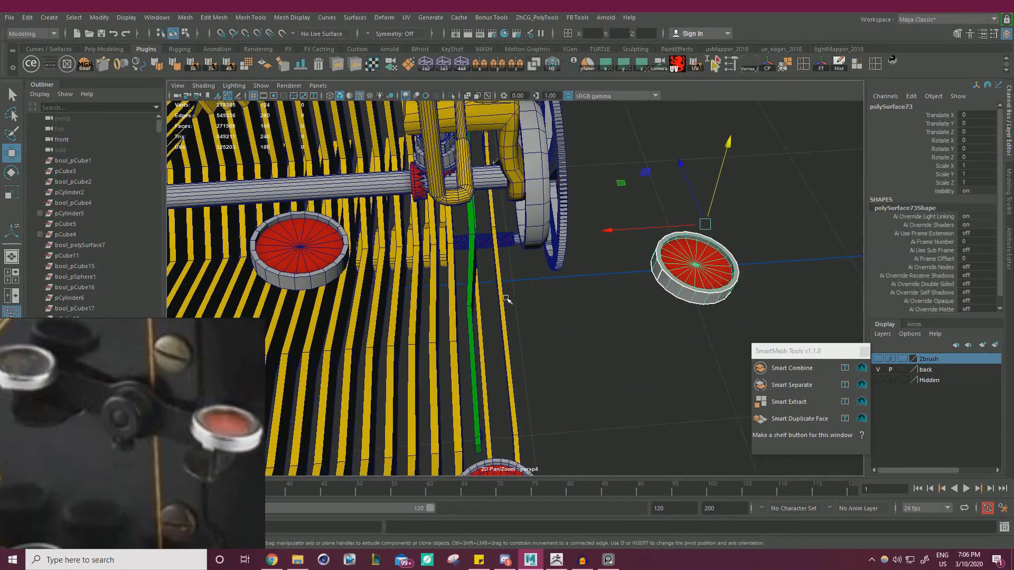
{"action": "left_click", "coordinate": [318, 232], "text": "shift"}
{"action": "left_click", "coordinate": [191, 20]}
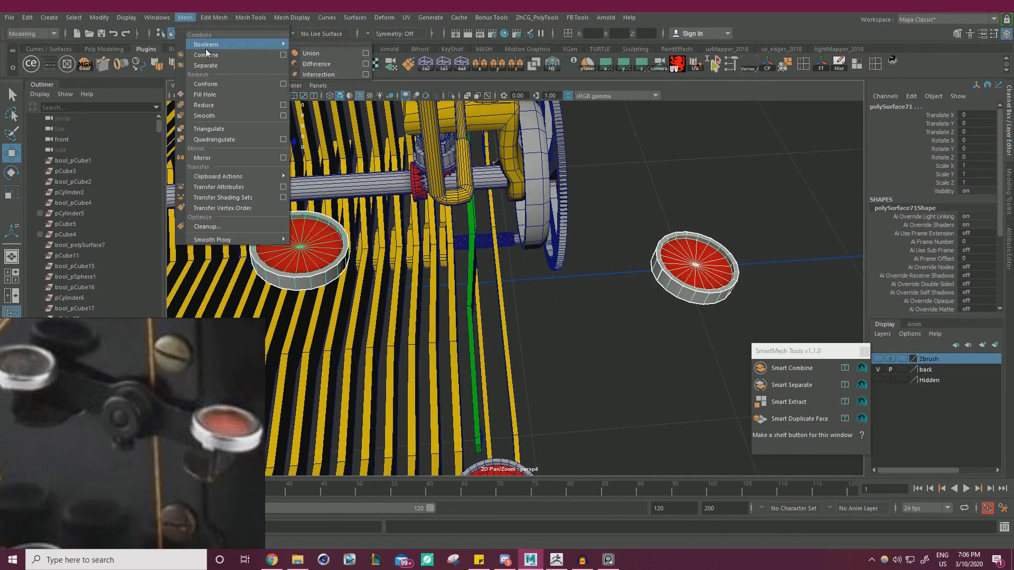
{"action": "left_click", "coordinate": [207, 50]}
Step: Extract the red inner faces of both caps into separate objects, leaving the grey outer rings on their own
{"action": "right_click_drag", "start_coordinate": [734, 207], "coordinate": [738, 232]}
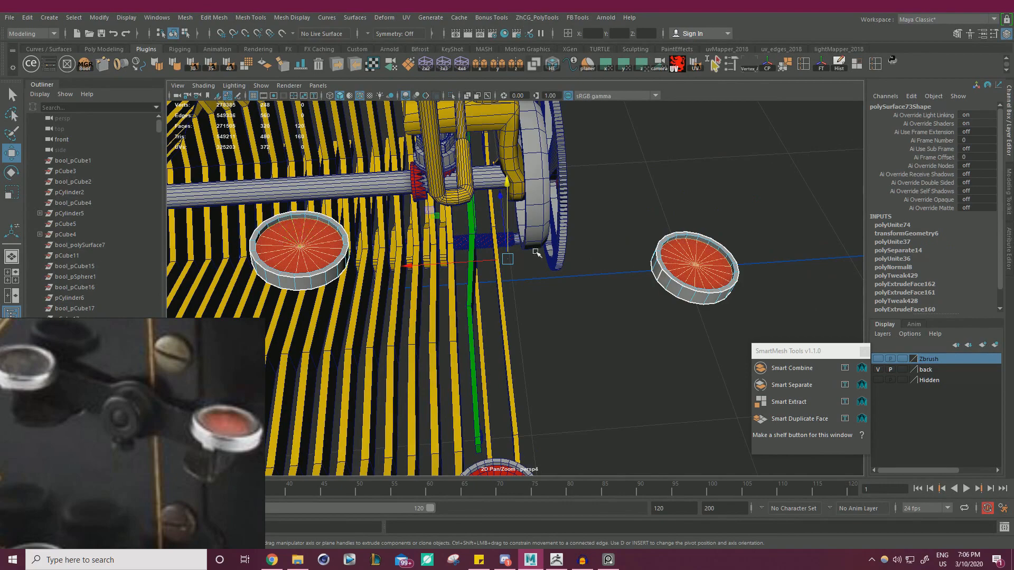
{"action": "scroll", "coordinate": [327, 193], "scroll_direction": "up", "scroll_amount": 5}
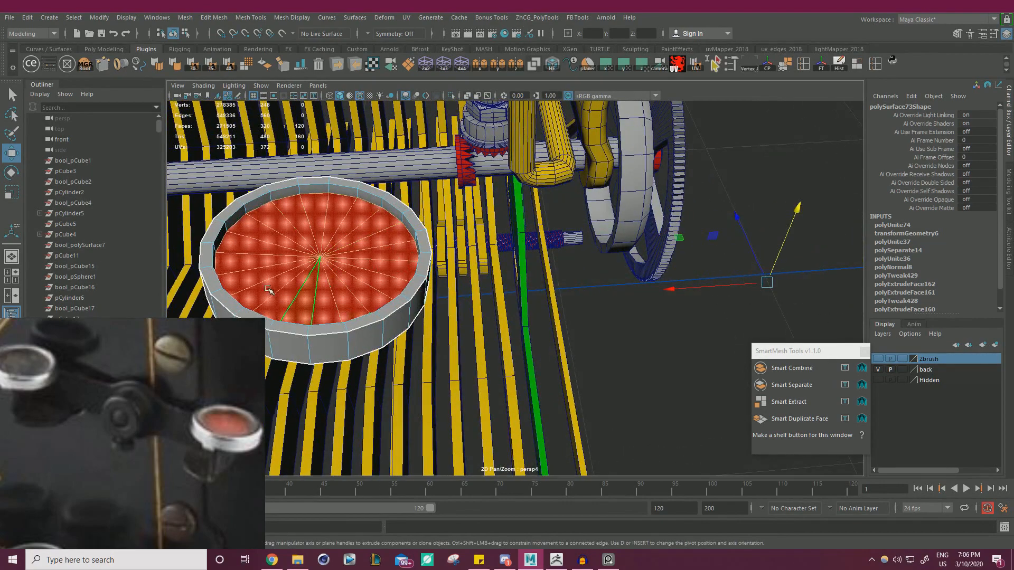
{"action": "scroll", "coordinate": [268, 289], "scroll_direction": "down", "scroll_amount": 7}
{"action": "middle_click_drag", "start_coordinate": [594, 264], "coordinate": [459, 245], "text": "alt"}
{"action": "left_click_drag", "start_coordinate": [459, 245], "coordinate": [497, 175], "text": "alt"}
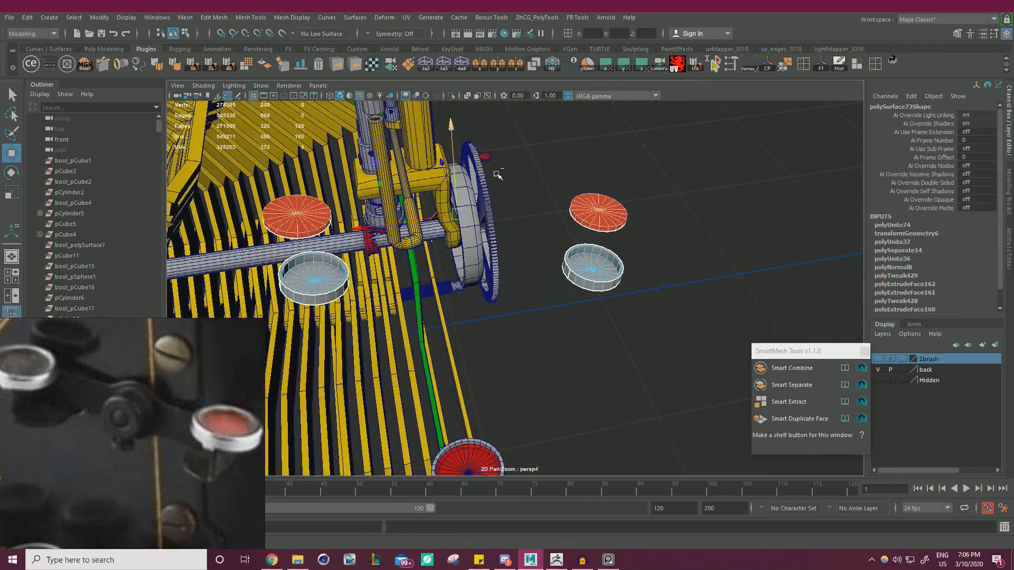
{"action": "key", "text": "ctrl+z"}
{"action": "right_click_drag", "start_coordinate": [689, 214], "coordinate": [690, 378], "text": "shift"}
{"action": "right_click_drag", "start_coordinate": [766, 199], "coordinate": [791, 177]}
{"action": "key", "text": "q"}
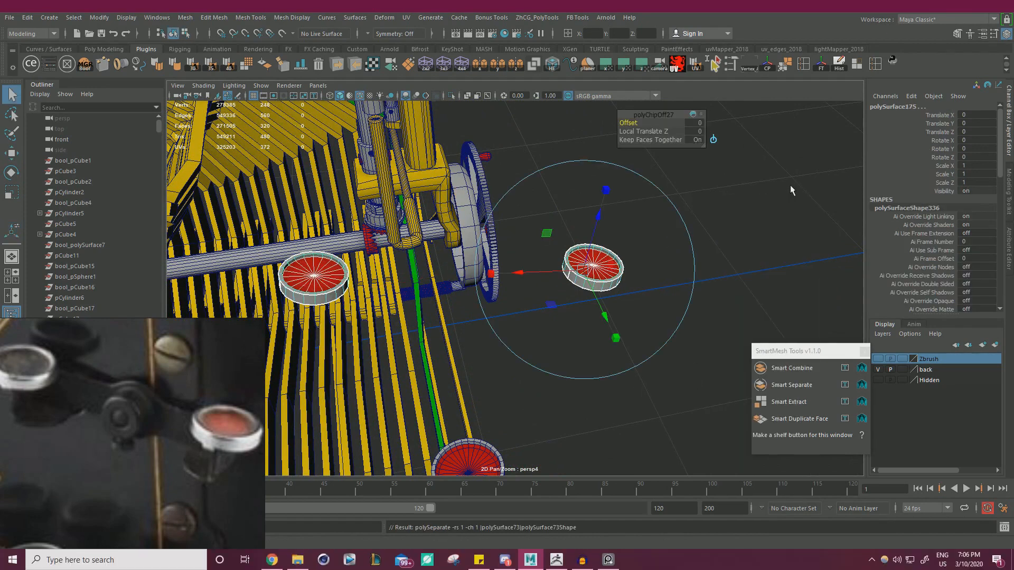
Step: Combine the two extracted red discs into one object
{"action": "left_click", "coordinate": [739, 212]}
{"action": "left_click", "coordinate": [608, 285]}
{"action": "key", "text": "w"}
{"action": "left_click", "coordinate": [600, 297]}
{"action": "left_click", "coordinate": [600, 265]}
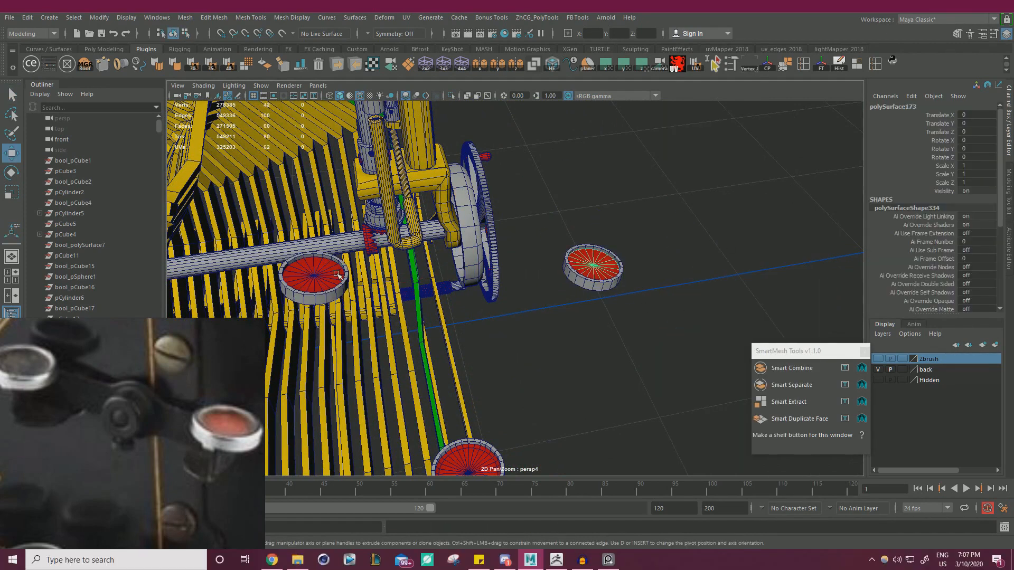
{"action": "left_click", "coordinate": [316, 272], "text": "shift"}
{"action": "right_click_drag", "start_coordinate": [675, 198], "coordinate": [660, 390], "text": "shift"}
{"action": "left_click", "coordinate": [684, 189]}
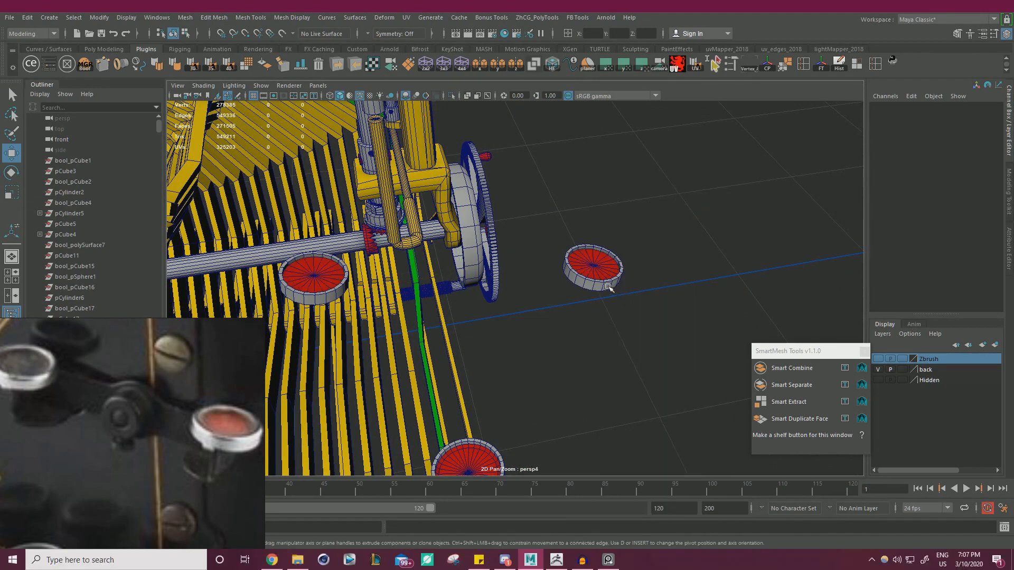
Step: Soften the edges on all faces of the two grey rings using a 40-degree angle
{"action": "left_click", "coordinate": [607, 286]}
{"action": "right_click_drag", "start_coordinate": [699, 211], "coordinate": [706, 239]}
{"action": "scroll", "coordinate": [686, 285], "scroll_direction": "down", "scroll_amount": 2}
{"action": "middle_click_drag", "start_coordinate": [663, 329], "coordinate": [706, 292], "text": "alt"}
{"action": "left_click_drag", "start_coordinate": [729, 303], "coordinate": [473, 148]}
{"action": "right_click_drag", "start_coordinate": [570, 272], "coordinate": [677, 271], "text": "alt"}
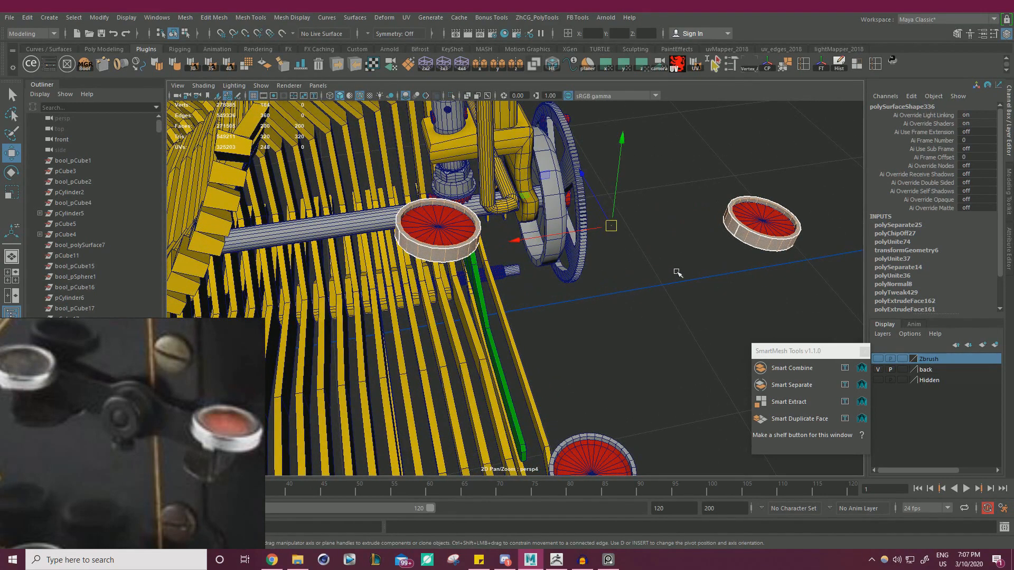
{"action": "right_click_drag", "start_coordinate": [677, 272], "coordinate": [563, 241], "text": "alt"}
{"action": "left_click_drag", "start_coordinate": [563, 240], "coordinate": [648, 266], "text": "alt"}
{"action": "left_click", "coordinate": [648, 267]}
{"action": "left_click_drag", "start_coordinate": [405, 342], "coordinate": [690, 160]}
{"action": "left_click_drag", "start_coordinate": [690, 160], "coordinate": [591, 245], "text": "alt"}
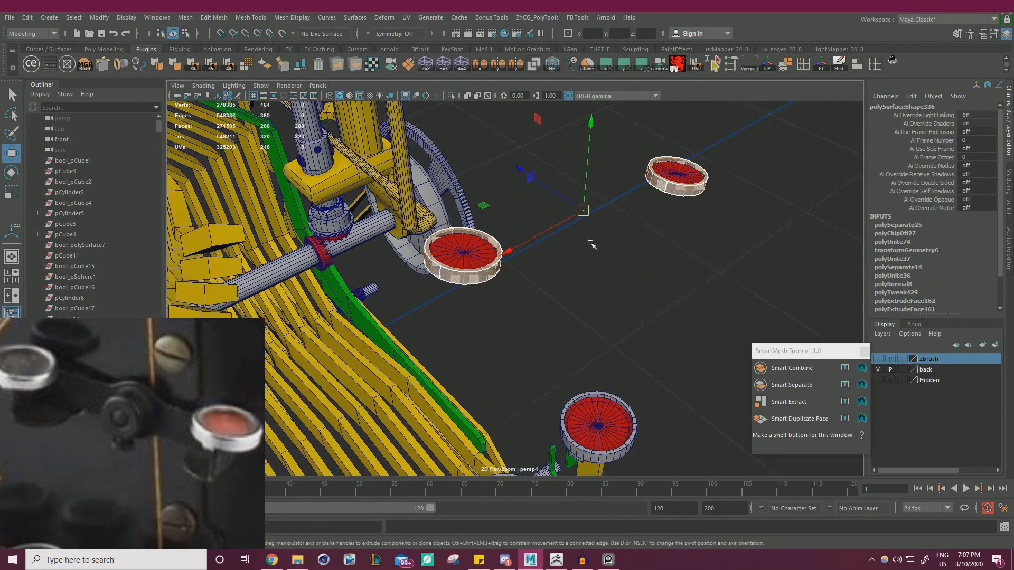
{"action": "left_click", "coordinate": [229, 68]}
Step: Planar-project UVs onto all faces of the grey rings and cut UV seams along their edges
{"action": "right_click_drag", "start_coordinate": [772, 176], "coordinate": [774, 202]}
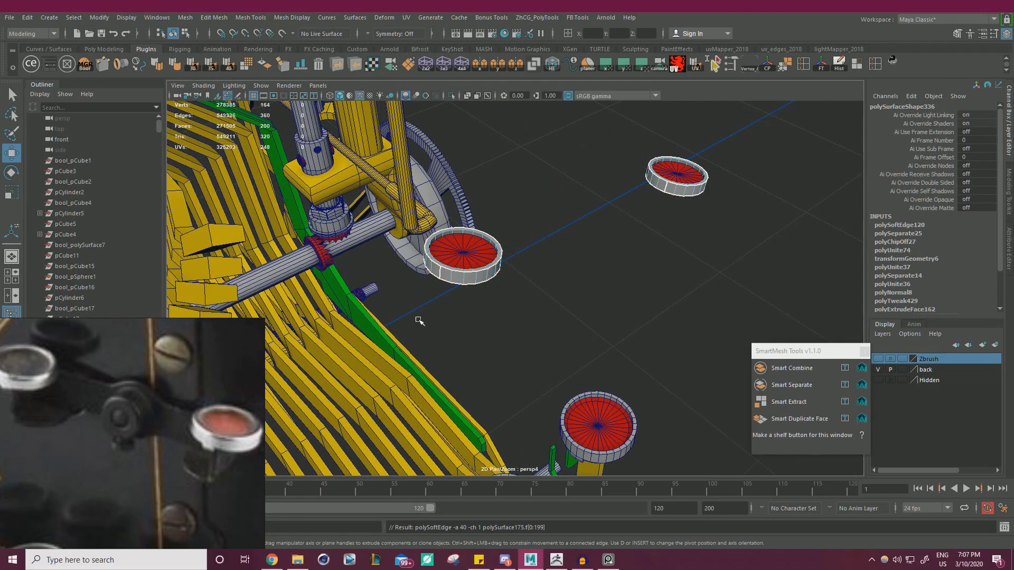
{"action": "left_click_drag", "start_coordinate": [390, 324], "coordinate": [759, 141]}
{"action": "left_click", "coordinate": [391, 65]}
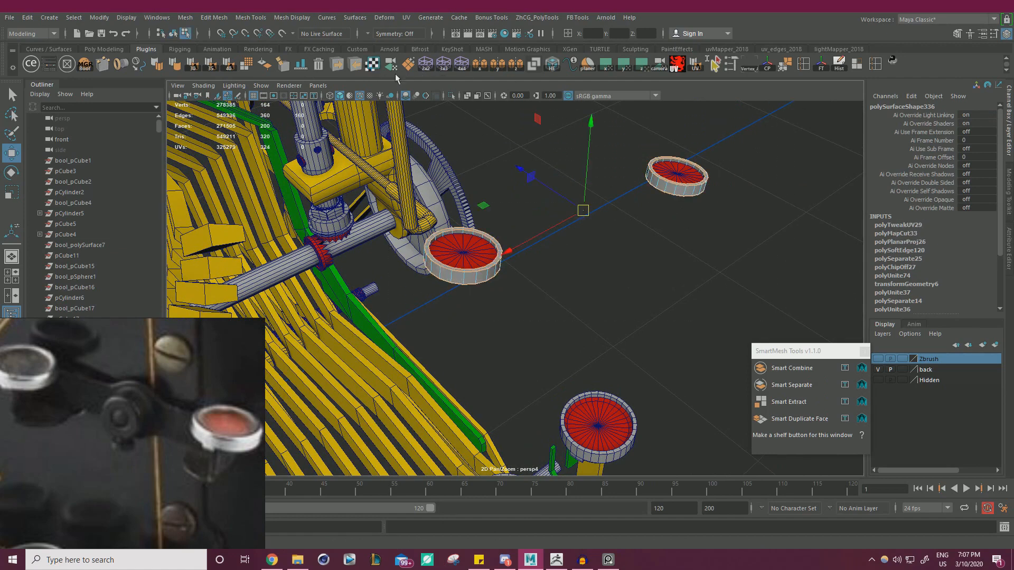
{"action": "mouse_move", "coordinate": [1013, 127]}
{"action": "left_mouse_down"}
{"action": "mouse_move", "coordinate": [716, 129]}
{"action": "mouse_move", "coordinate": [1013, 134]}
{"action": "left_mouse_up"}
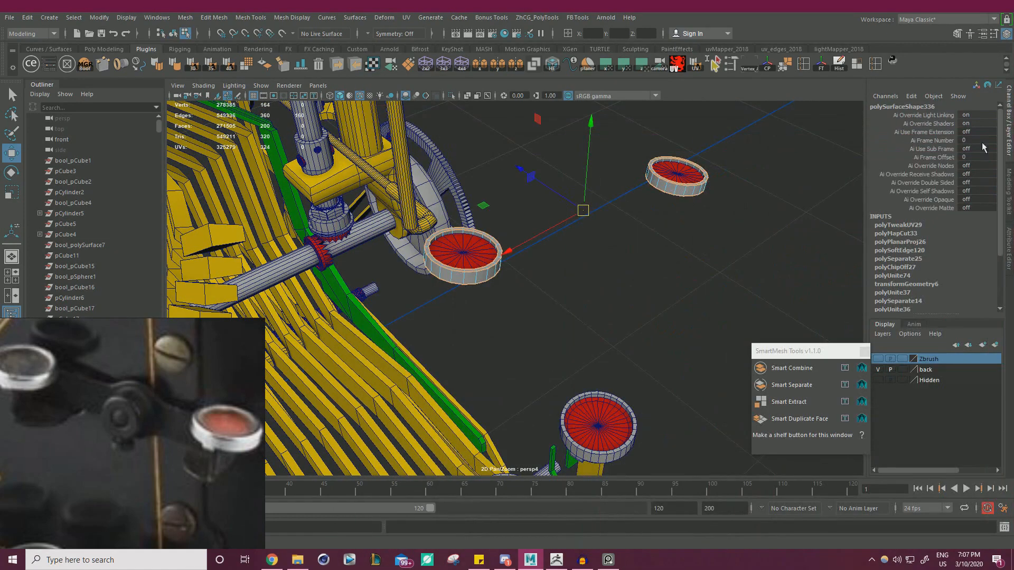
Step: Export the grey rings object as temp_01.obj to the C:\temp meshes folder
{"action": "right_click_drag", "start_coordinate": [742, 205], "coordinate": [781, 180]}
{"action": "left_click", "coordinate": [685, 193]}
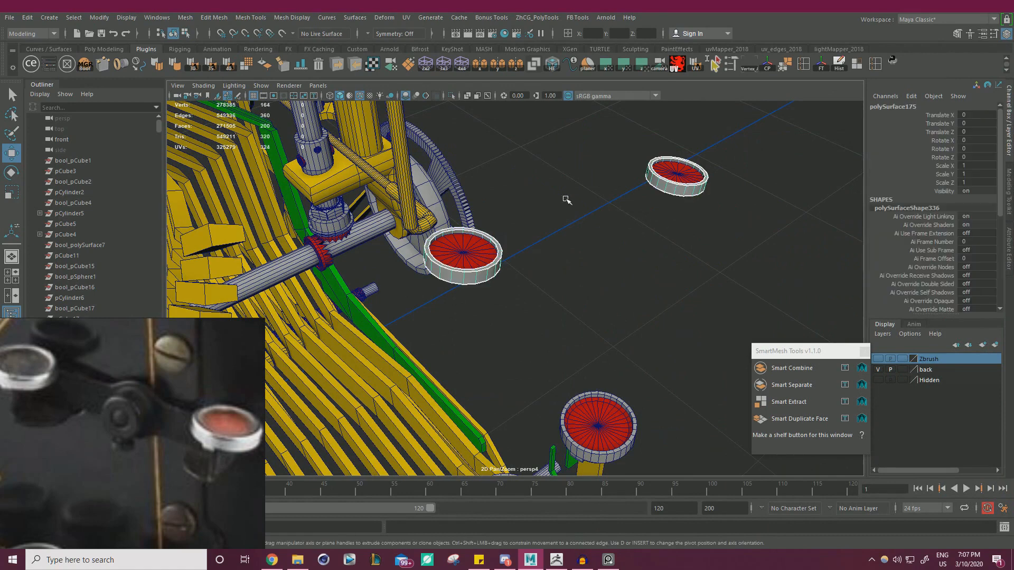
{"action": "left_click", "coordinate": [337, 64]}
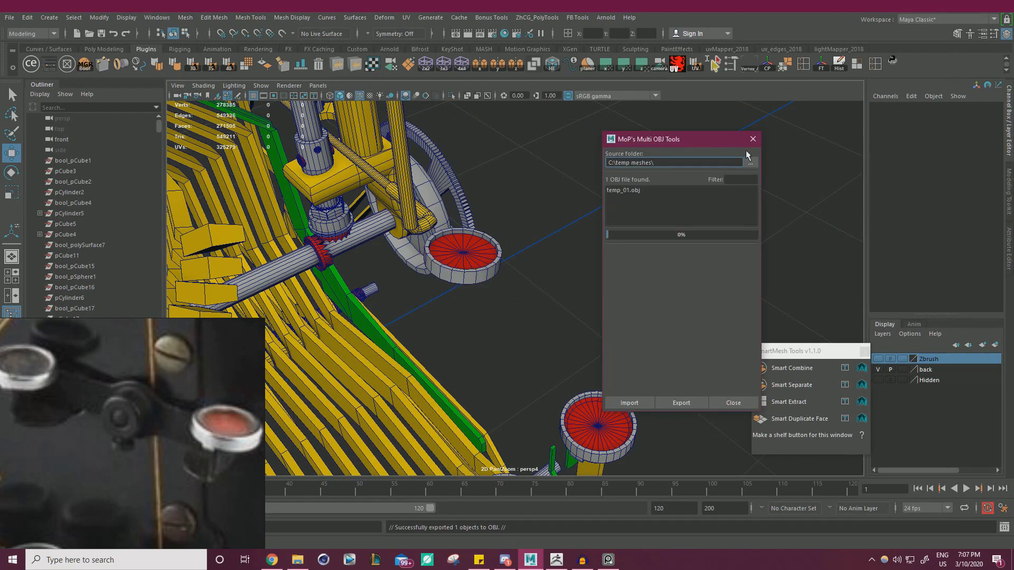
{"action": "left_click", "coordinate": [752, 140]}
Step: Switch to ZBrush, duplicate the current subtool, and load the exported temp_01.obj into the duplicate
{"action": "left_click", "coordinate": [556, 560]}
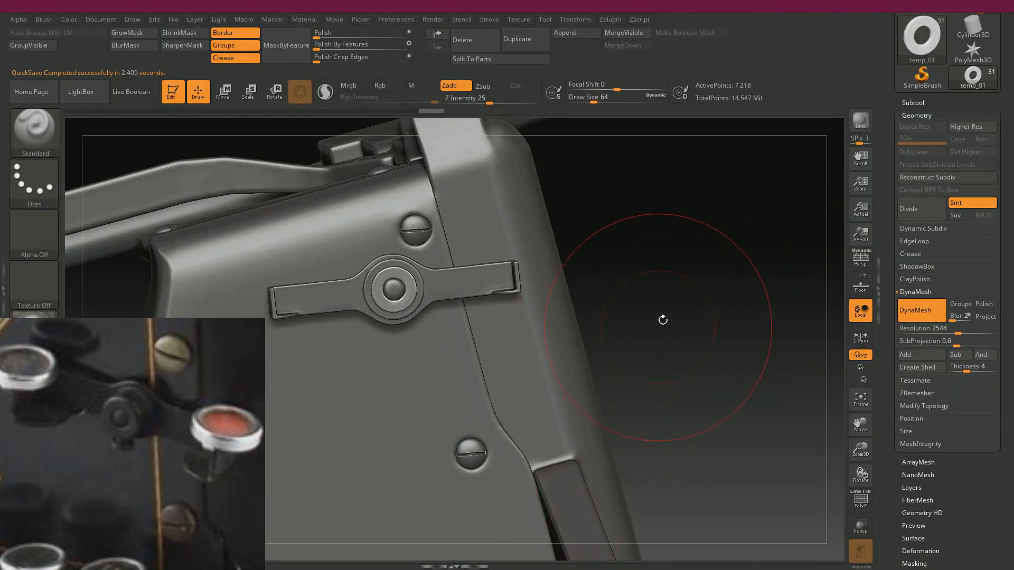
{"action": "left_click", "coordinate": [916, 103]}
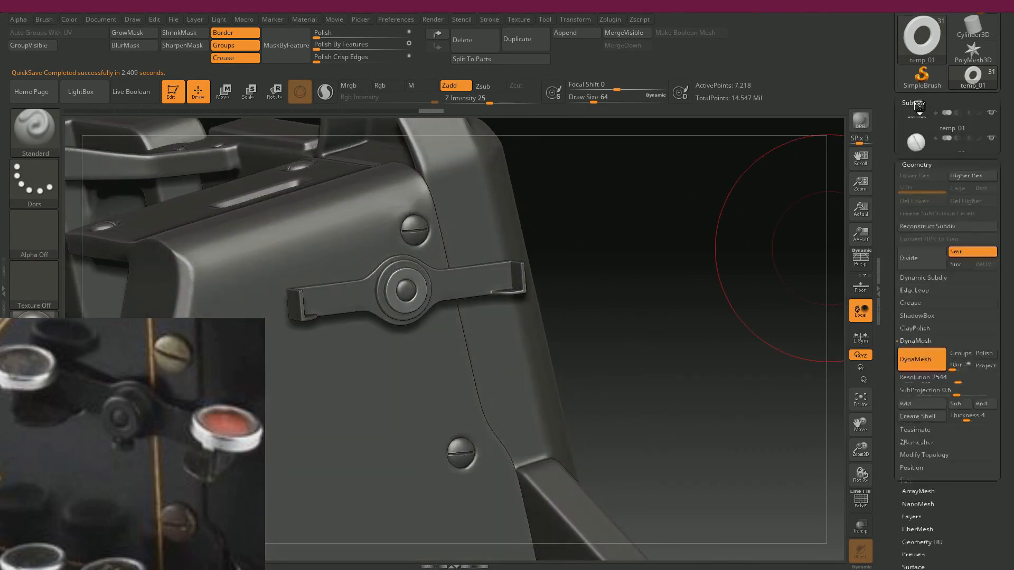
{"action": "left_click", "coordinate": [918, 405]}
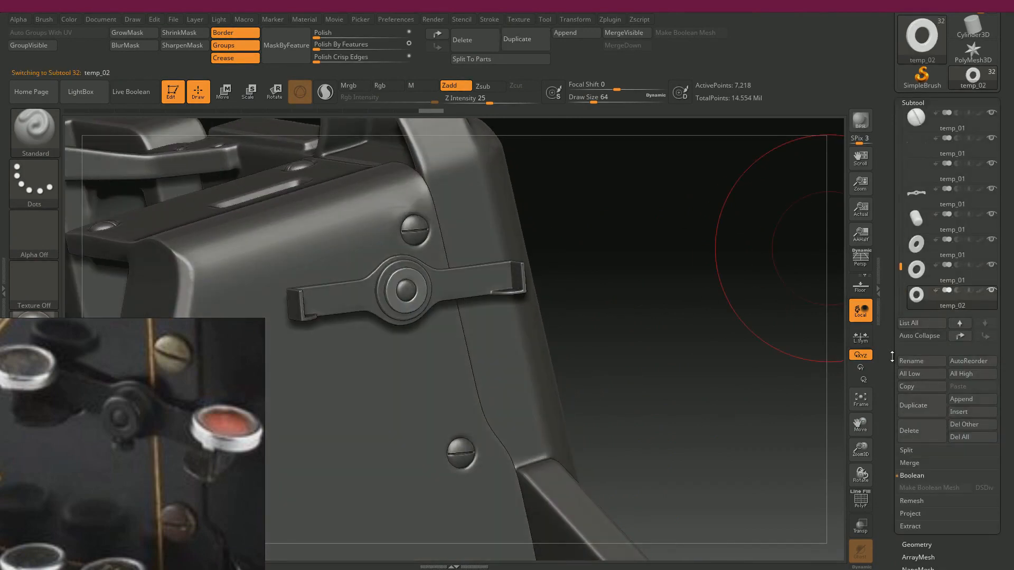
{"action": "scroll", "coordinate": [973, 395], "scroll_direction": "down", "scroll_amount": 10}
{"action": "left_click", "coordinate": [956, 391]}
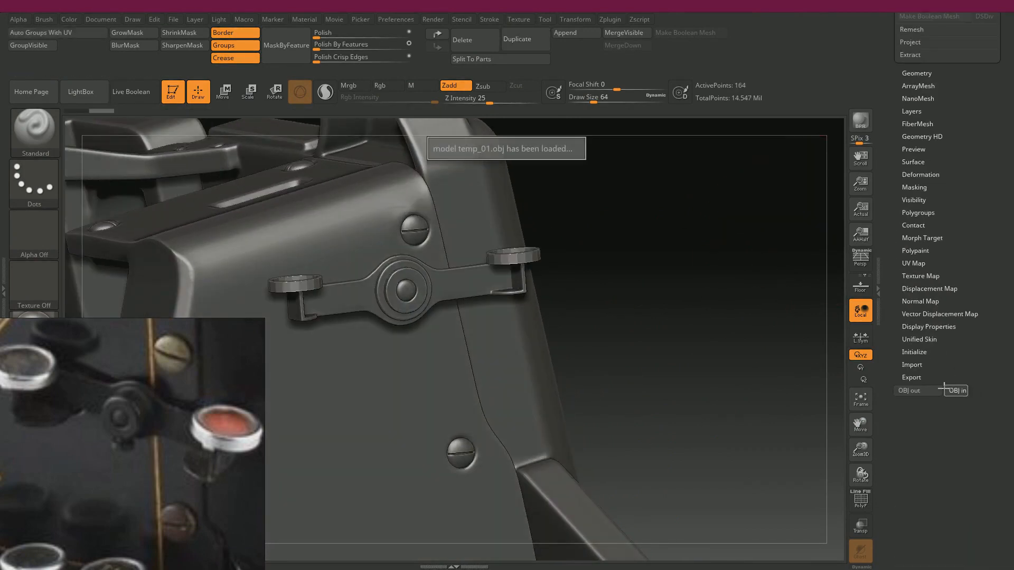
Step: Show the polyframe on the imported rings and create polygroups from their UVs
{"action": "left_click_drag", "start_coordinate": [656, 273], "coordinate": [656, 269]}
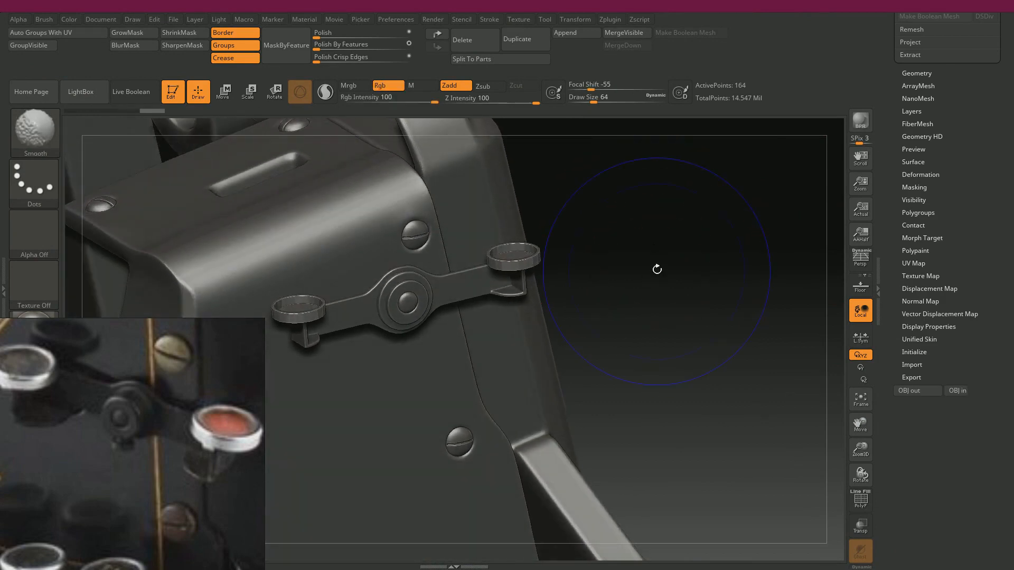
{"action": "key", "text": "shift+f"}
{"action": "left_click", "coordinate": [68, 33]}
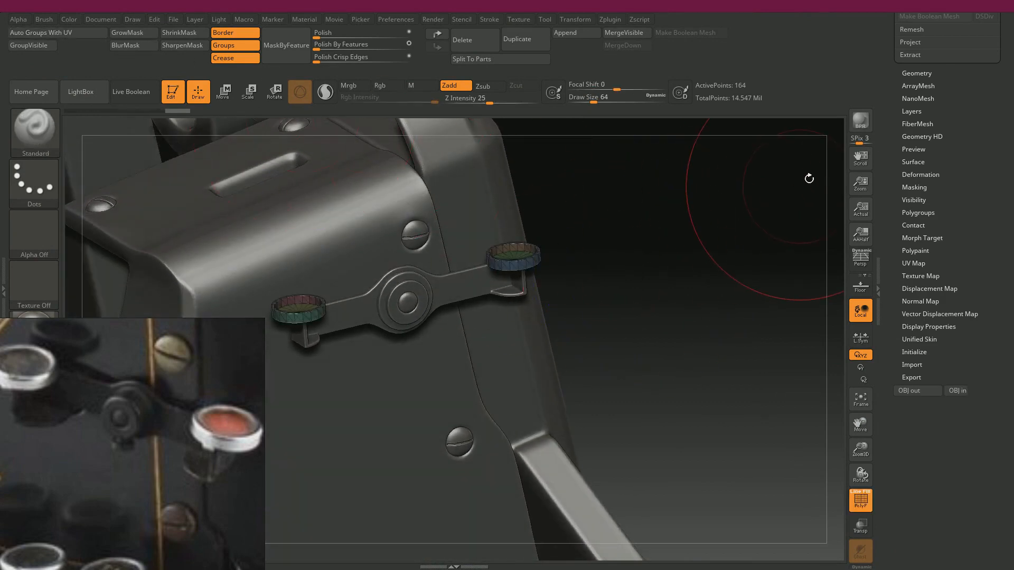
Step: Convert the rings to DynaMesh at resolution 2544 and hide the polyframe
{"action": "left_click", "coordinate": [917, 73]}
{"action": "left_click", "coordinate": [921, 162]}
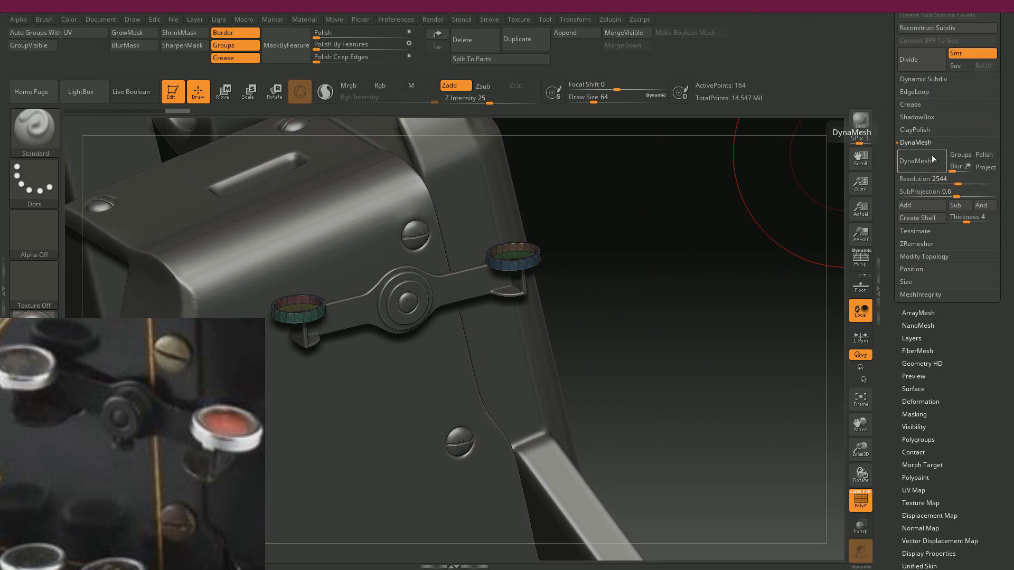
{"action": "left_click_drag", "start_coordinate": [695, 253], "coordinate": [695, 265]}
{"action": "key", "text": "shift+f"}
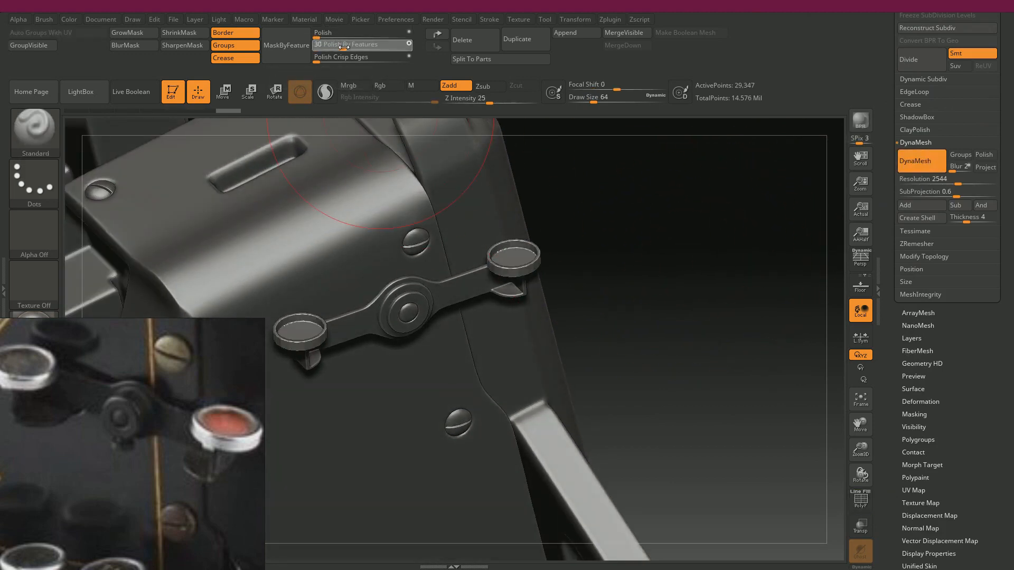
Step: Smooth the DynaMeshed rings and round their rims with Polish By Features and a light Polish
{"action": "left_click_drag", "start_coordinate": [642, 184], "coordinate": [660, 271]}
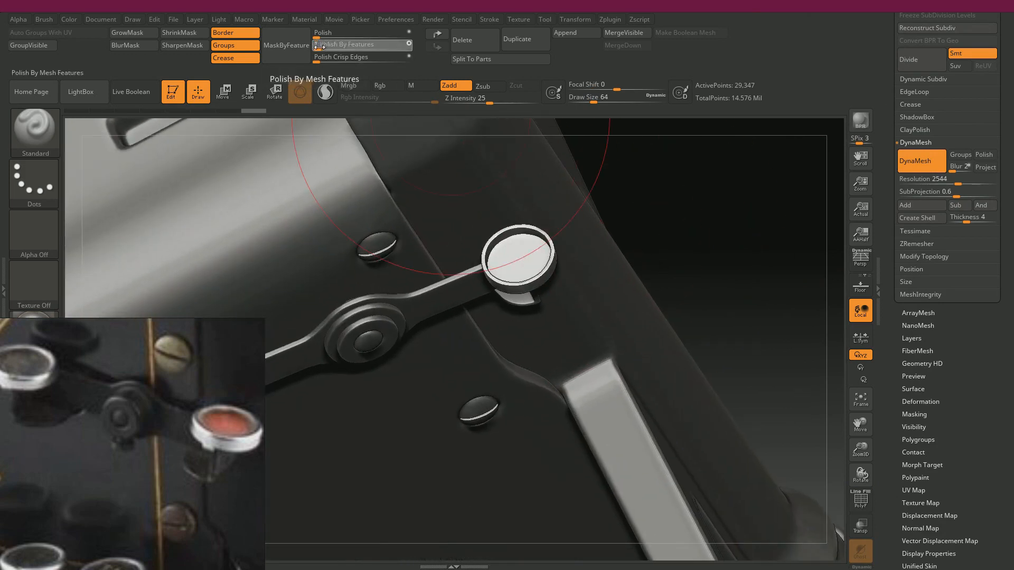
{"action": "left_click", "coordinate": [363, 49]}
{"action": "left_click_drag", "start_coordinate": [363, 50], "coordinate": [316, 50]}
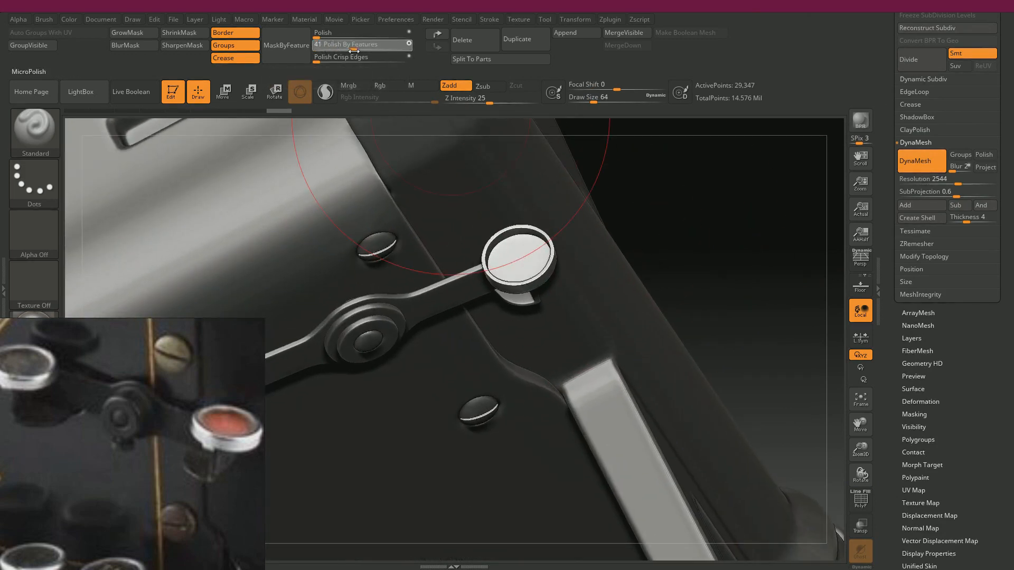
{"action": "left_click_drag", "start_coordinate": [654, 213], "coordinate": [657, 183]}
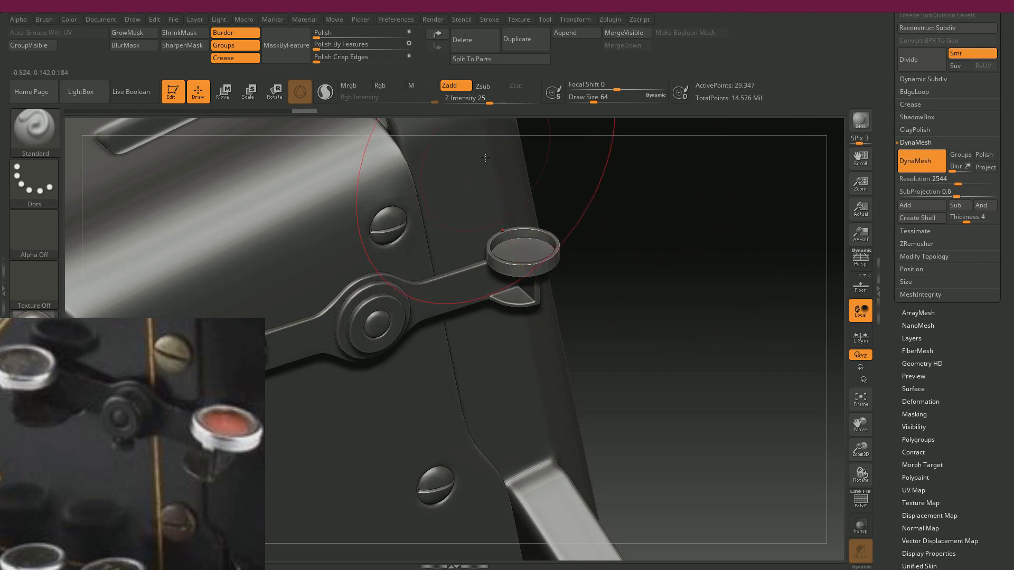
{"action": "left_click", "coordinate": [320, 38]}
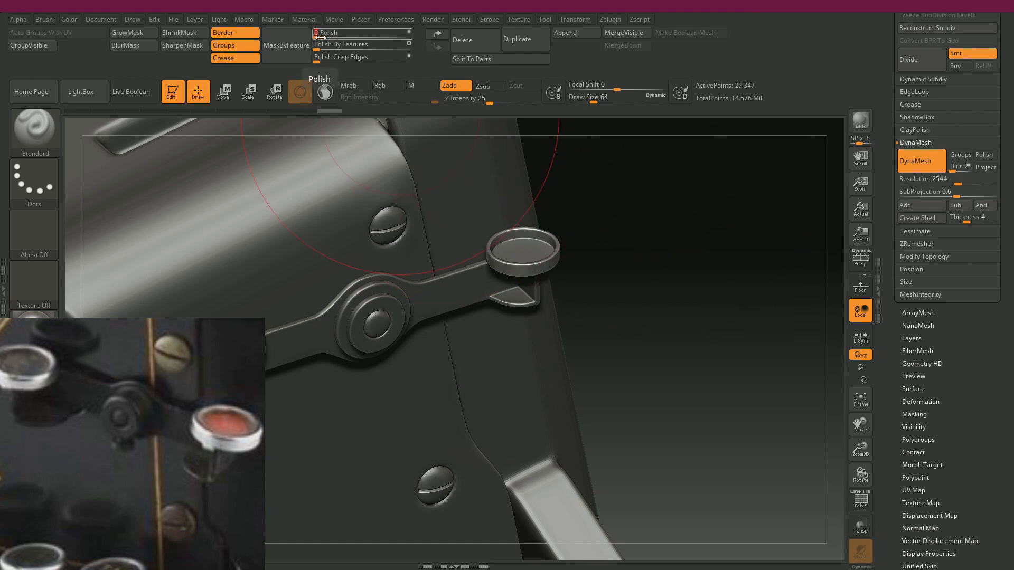
{"action": "left_click_drag", "start_coordinate": [623, 246], "coordinate": [620, 226]}
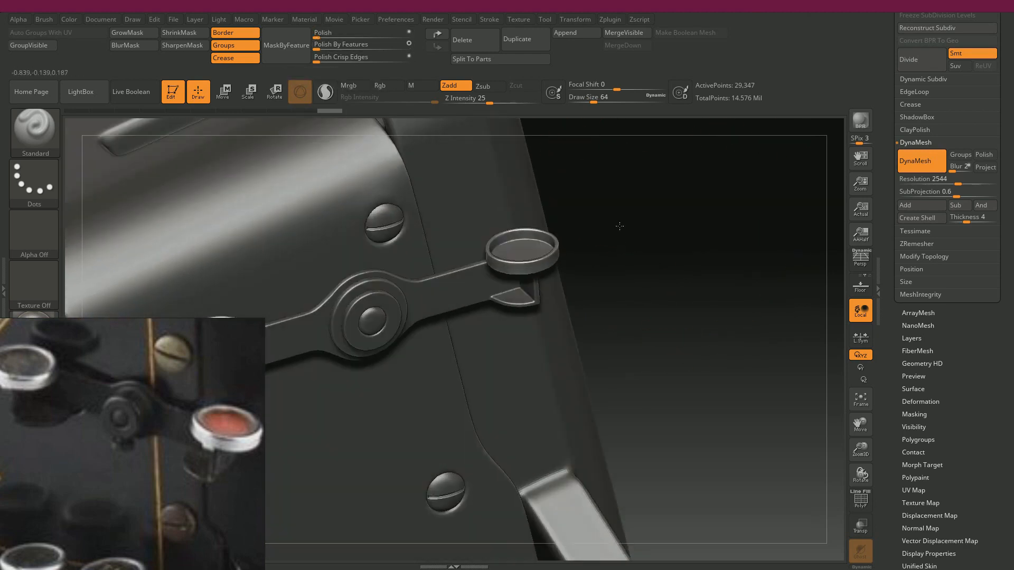
{"action": "left_click_drag", "start_coordinate": [718, 288], "coordinate": [747, 297]}
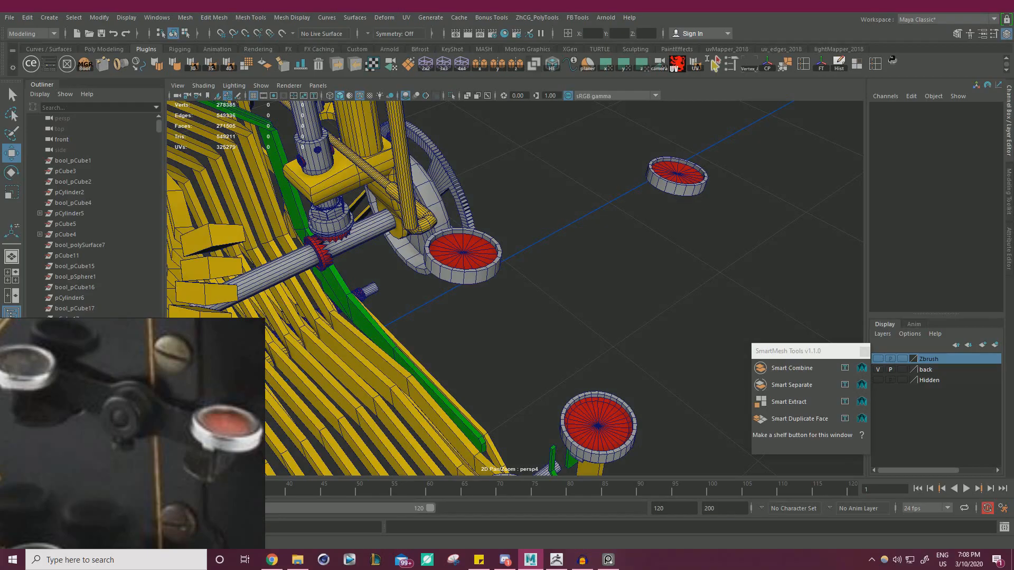
Step: Switch back to Maya and add the grey rings to the hidden Zbrush display layer
{"action": "left_click", "coordinate": [482, 278]}
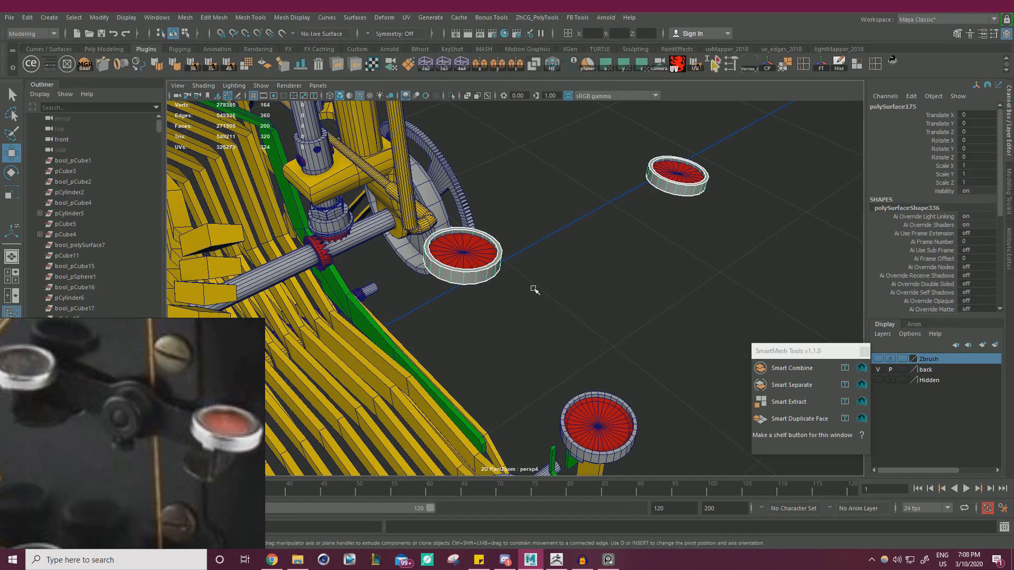
{"action": "right_click", "coordinate": [932, 361]}
{"action": "left_click", "coordinate": [931, 381]}
Step: Soften the edges of the two red discs at a 40-degree angle and create new UVs for all their faces
{"action": "left_click_drag", "start_coordinate": [581, 254], "coordinate": [502, 294], "text": "alt"}
{"action": "left_click", "coordinate": [510, 252]}
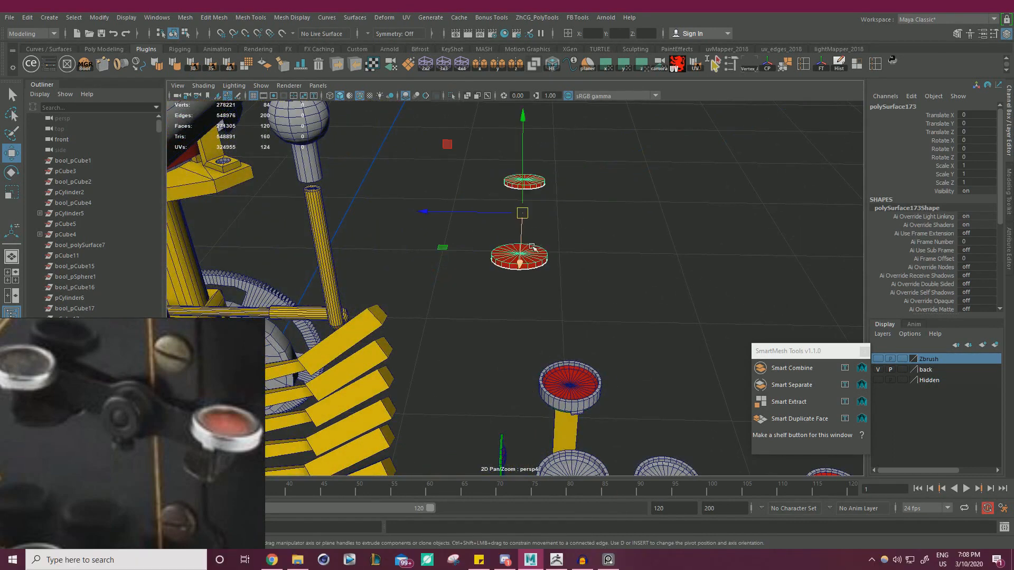
{"action": "left_click_drag", "start_coordinate": [596, 224], "coordinate": [575, 224], "text": "alt"}
{"action": "right_click_drag", "start_coordinate": [598, 230], "coordinate": [598, 251]}
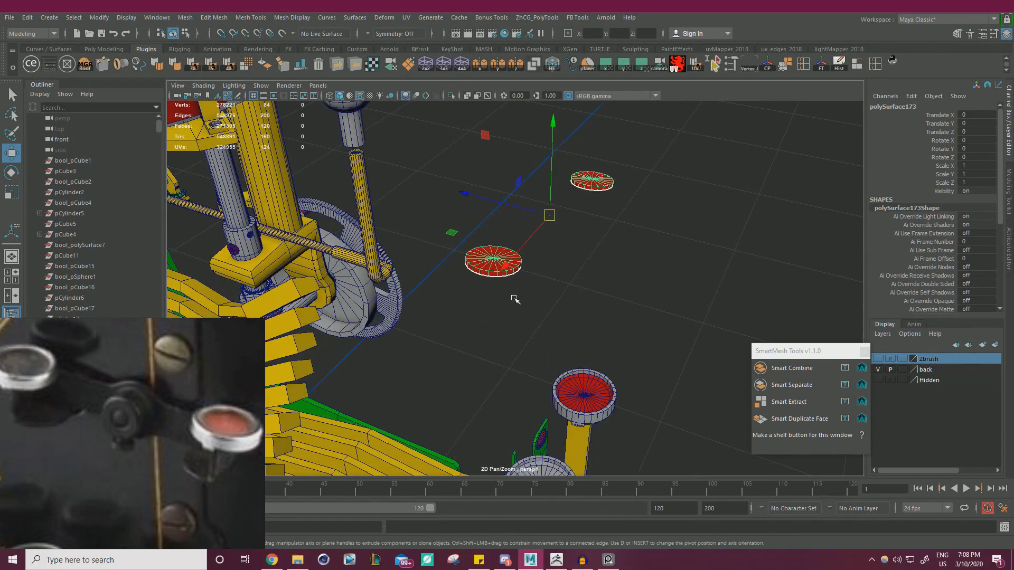
{"action": "left_click_drag", "start_coordinate": [438, 315], "coordinate": [707, 130]}
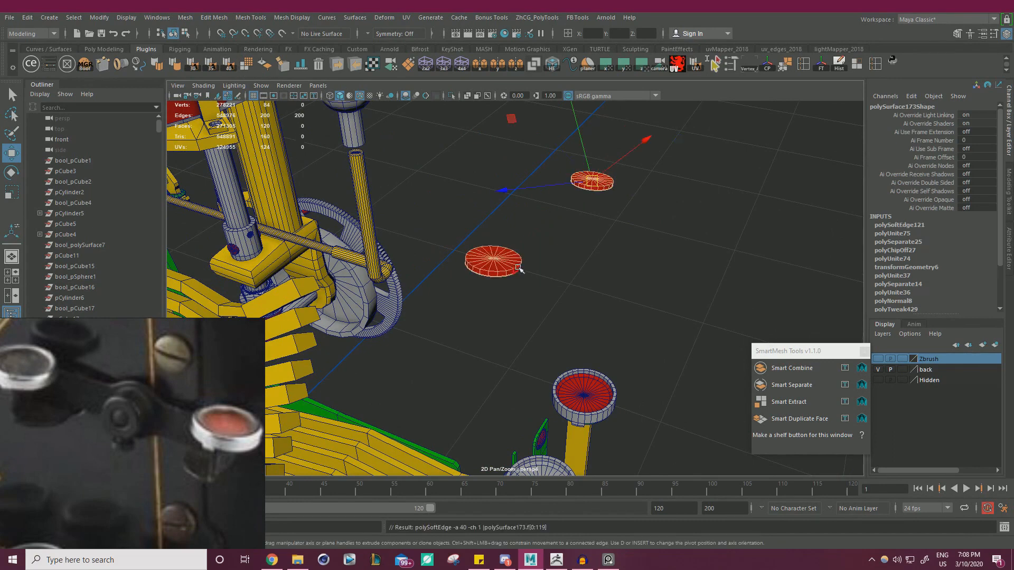
{"action": "right_click_drag", "start_coordinate": [521, 255], "coordinate": [520, 284]}
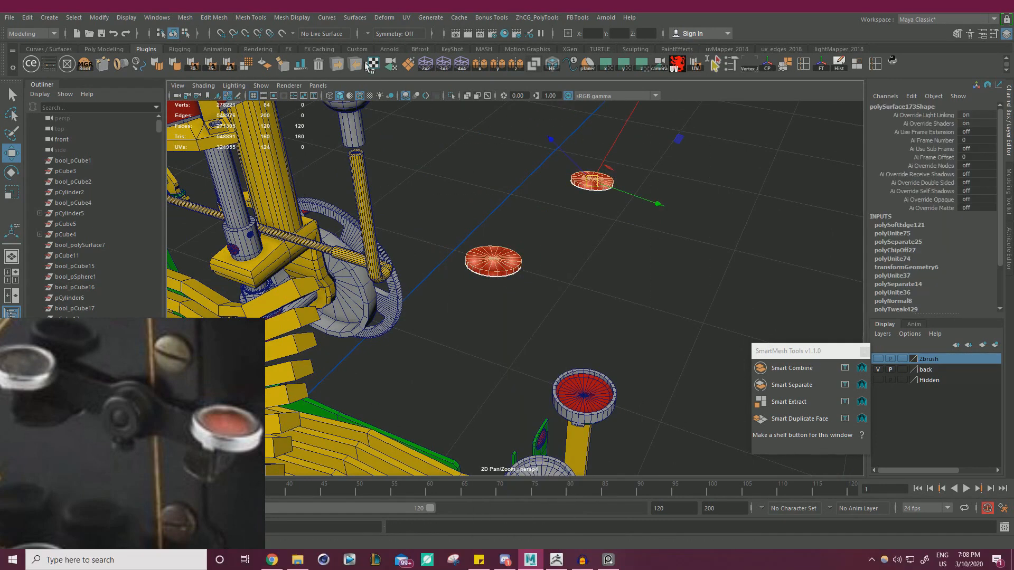
{"action": "left_click", "coordinate": [372, 69]}
Step: Export the red discs object as temp_01.obj to the C:\temp meshes folder
{"action": "right_click_drag", "start_coordinate": [617, 217], "coordinate": [647, 190]}
{"action": "left_click", "coordinate": [686, 138]}
{"action": "left_click_drag", "start_coordinate": [685, 138], "coordinate": [470, 274]}
{"action": "left_click", "coordinate": [336, 65]}
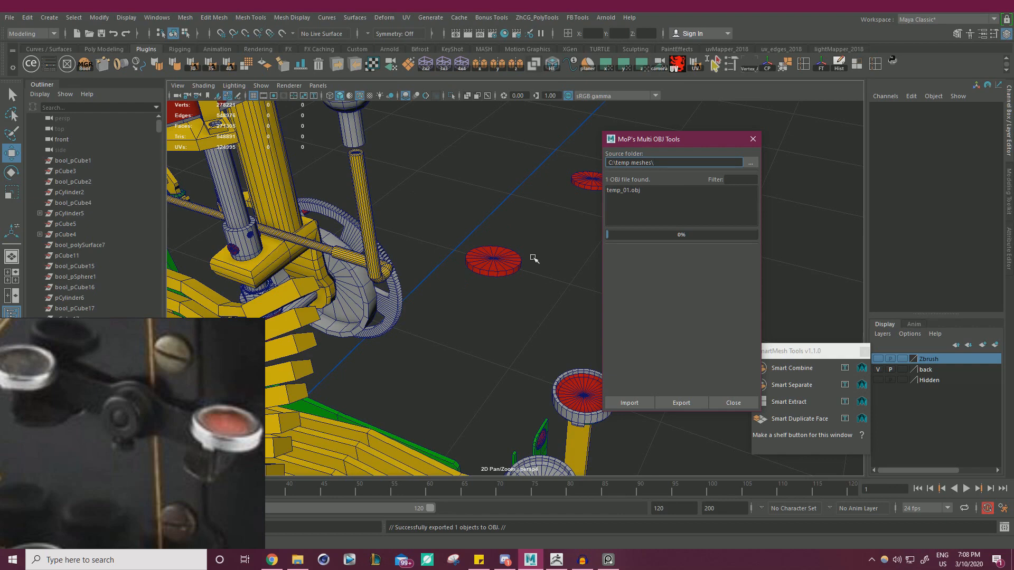
Step: Switch to ZBrush, duplicate the rings subtool and import the exported red discs OBJ into the copy
{"action": "left_click", "coordinate": [510, 260]}
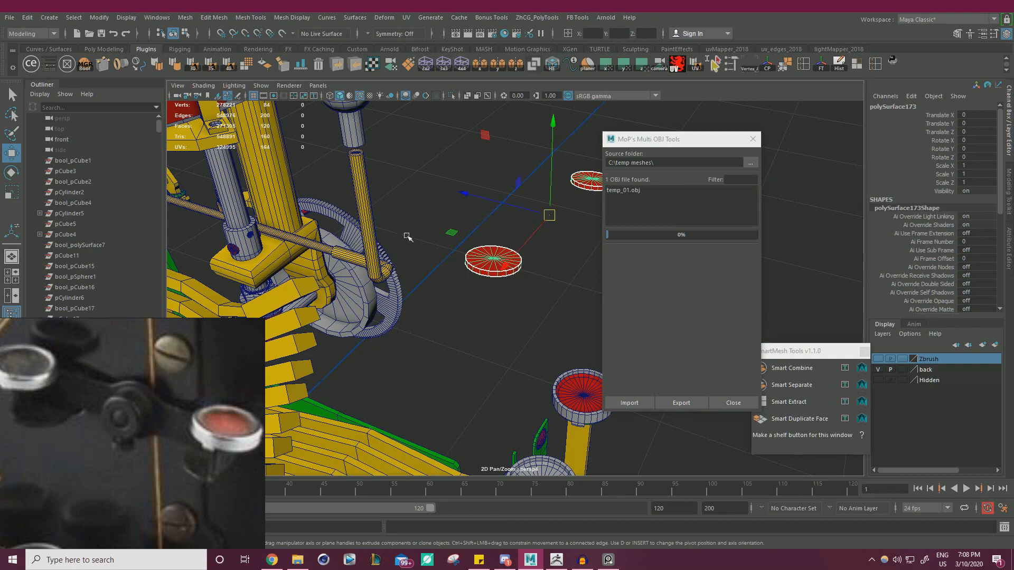
{"action": "left_click", "coordinate": [536, 315]}
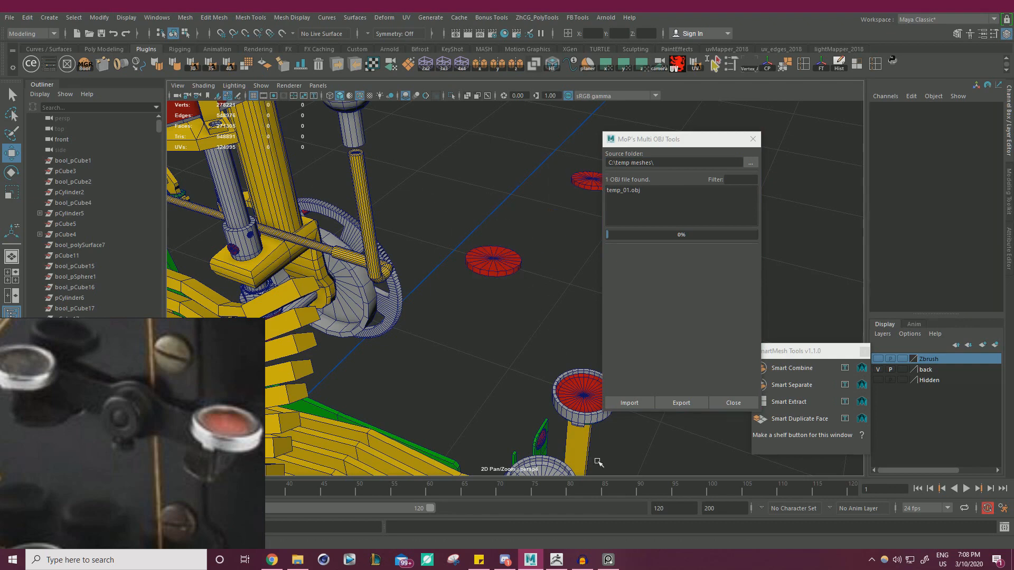
{"action": "left_click", "coordinate": [556, 560]}
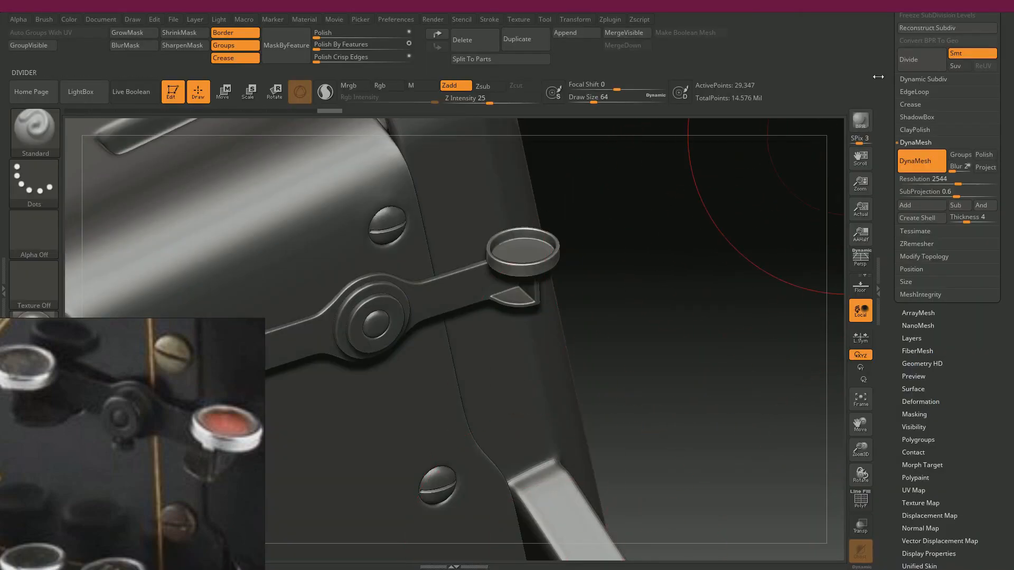
{"action": "left_click_drag", "start_coordinate": [897, 111], "coordinate": [897, 213]}
{"action": "left_click", "coordinate": [916, 92]}
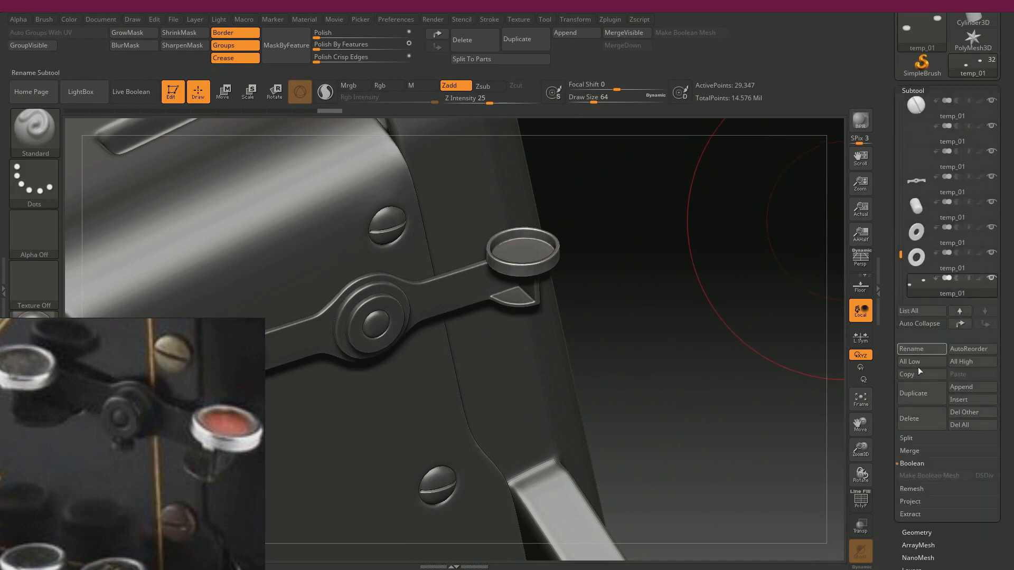
{"action": "left_click", "coordinate": [914, 391]}
{"action": "scroll", "coordinate": [881, 383], "scroll_direction": "down", "scroll_amount": 10}
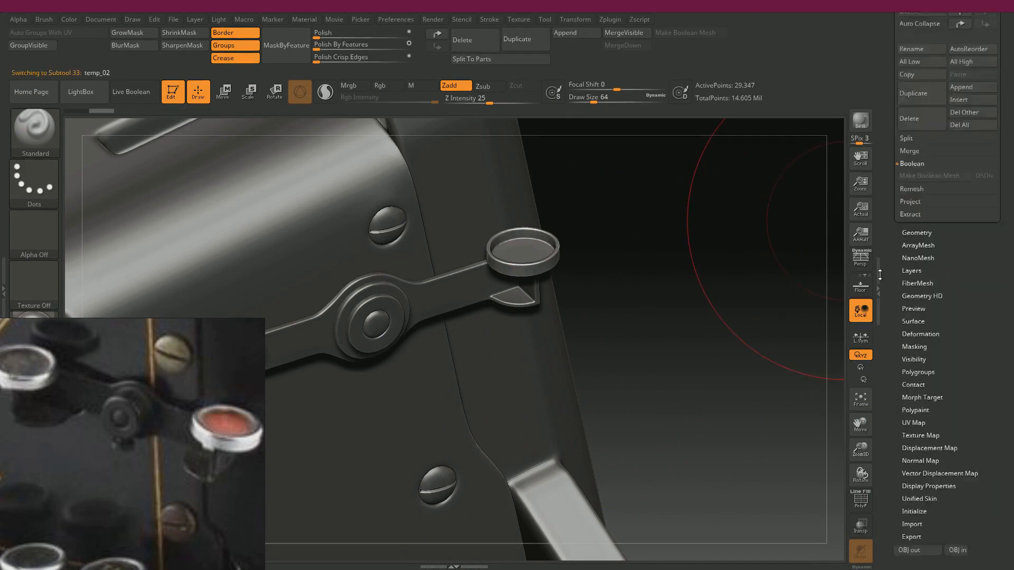
{"action": "left_click", "coordinate": [955, 421]}
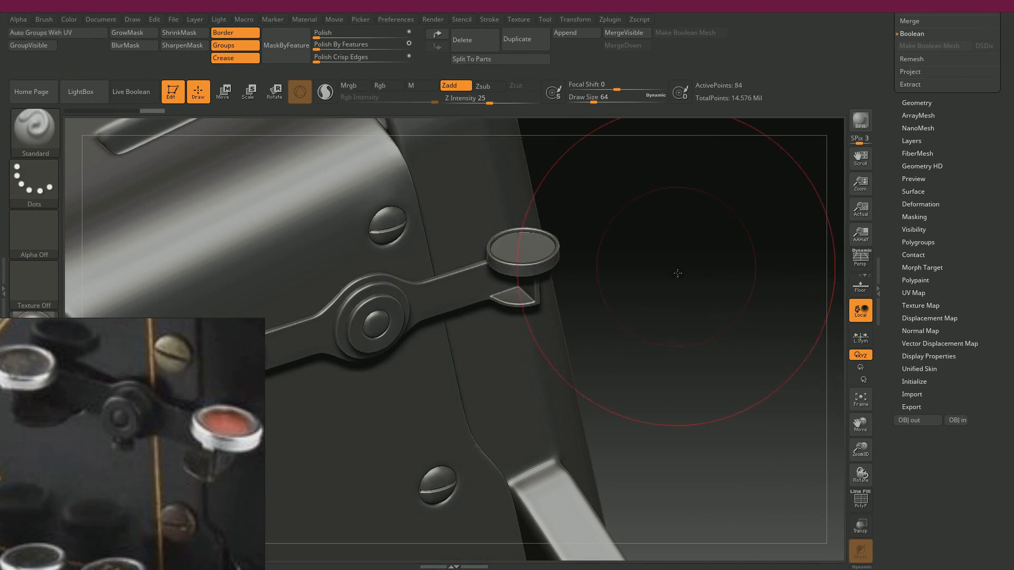
Step: Assign polygroups to the imported discs from their UVs and DynaMesh them at resolution 2544
{"action": "key", "text": "shift+f"}
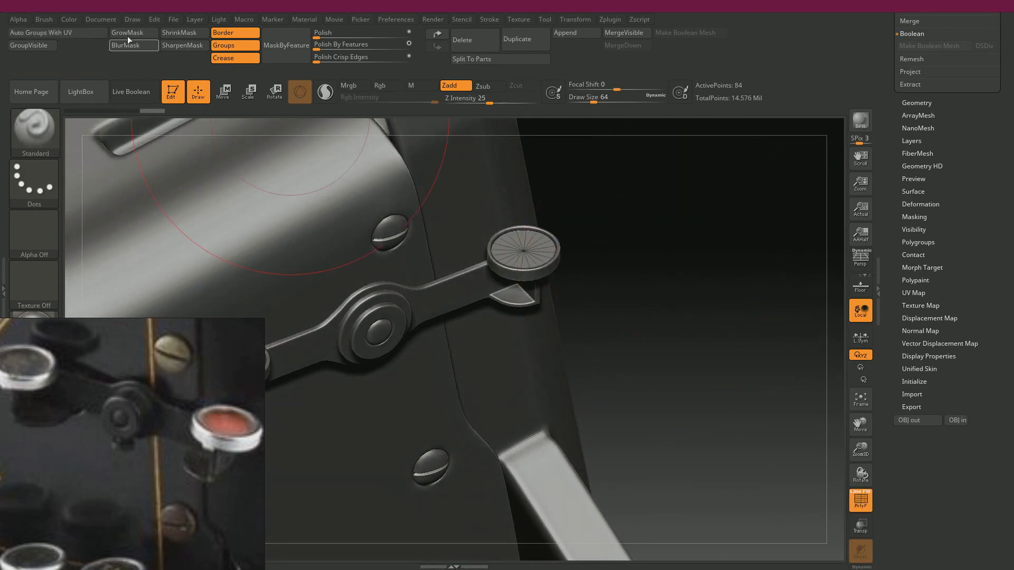
{"action": "left_click", "coordinate": [56, 36]}
{"action": "left_click", "coordinate": [905, 104]}
{"action": "left_click_drag", "start_coordinate": [893, 120], "coordinate": [895, 224]}
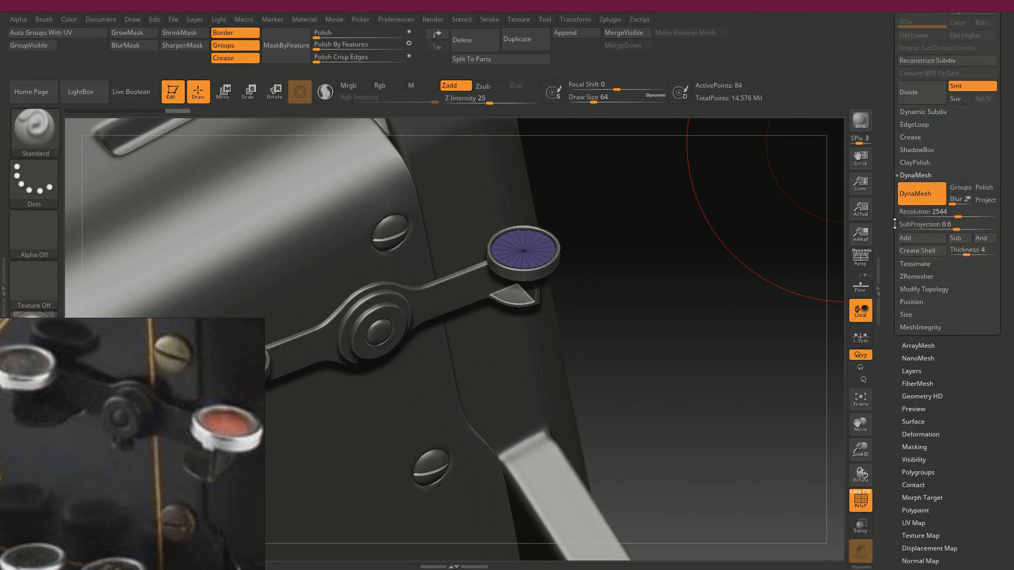
{"action": "left_click", "coordinate": [928, 192]}
{"action": "key", "text": "shift+f"}
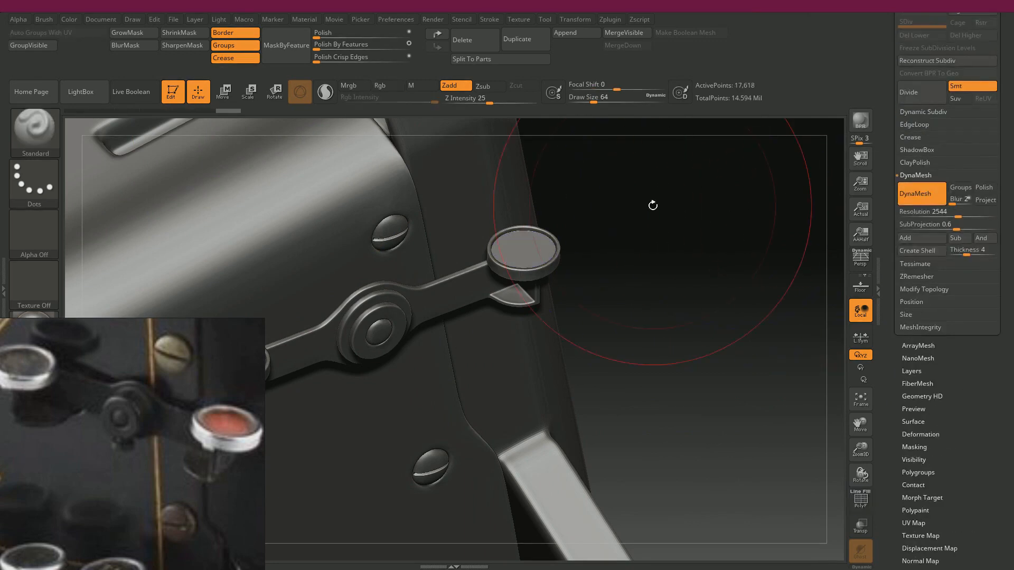
Step: Smooth the DynaMeshed discs and soften their edges with Polish By Features and Polish
{"action": "mouse_move", "coordinate": [321, 47]}
{"action": "left_mouse_down"}
{"action": "mouse_move", "coordinate": [364, 47]}
{"action": "mouse_move", "coordinate": [322, 48]}
{"action": "left_mouse_up"}
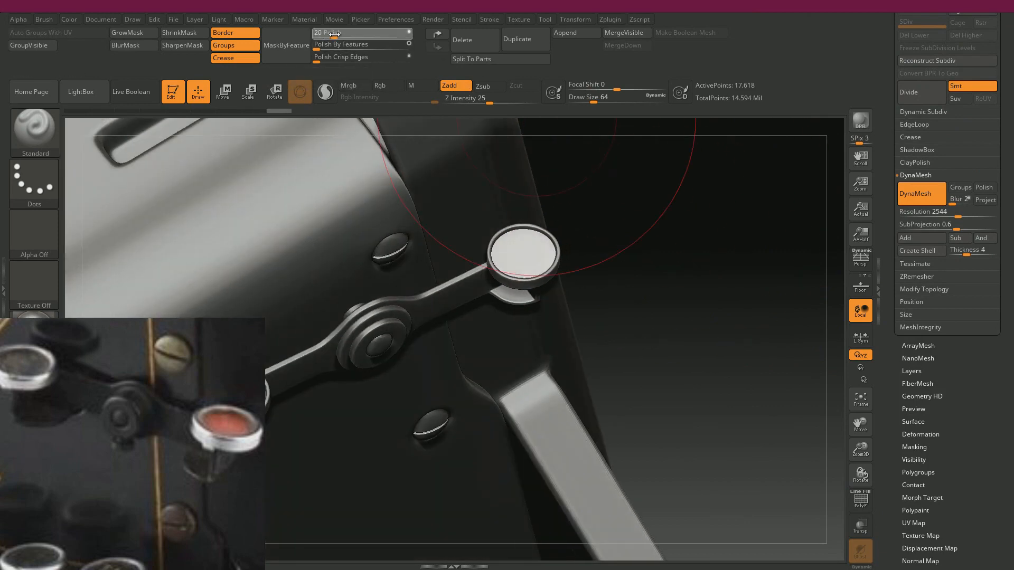
{"action": "left_click_drag", "start_coordinate": [335, 34], "coordinate": [336, 34]}
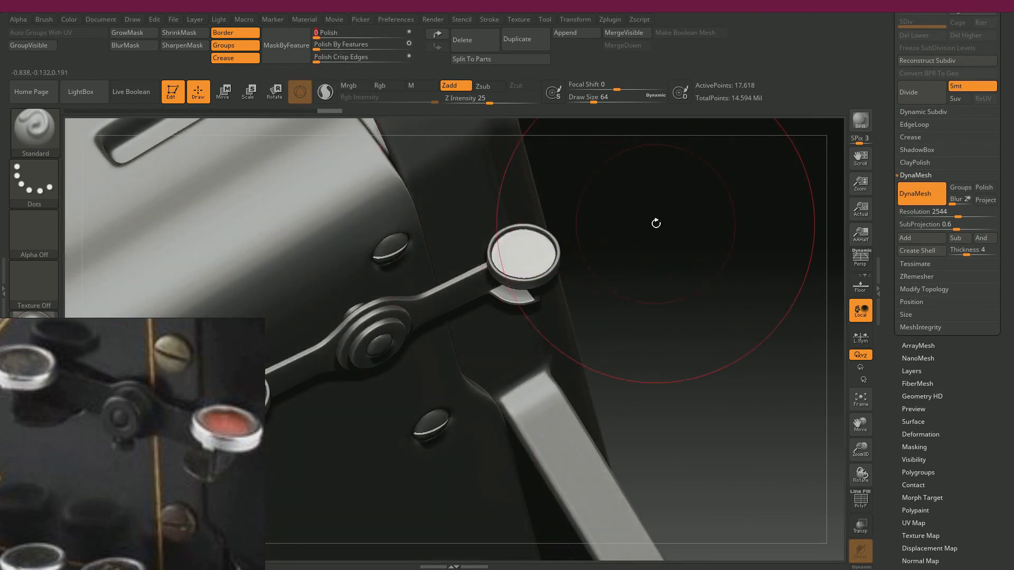
{"action": "left_click_drag", "start_coordinate": [655, 223], "coordinate": [599, 238]}
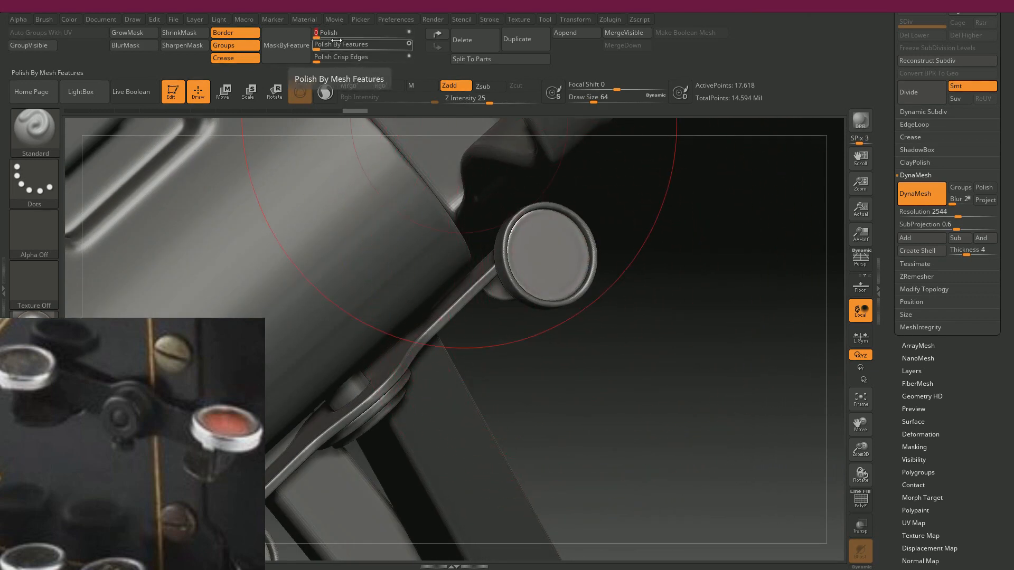
{"action": "left_click", "coordinate": [321, 35]}
Step: Compare the lever's position on the typewriter's front panel with the Underwood reference photo
{"action": "left_click_drag", "start_coordinate": [689, 204], "coordinate": [569, 145]}
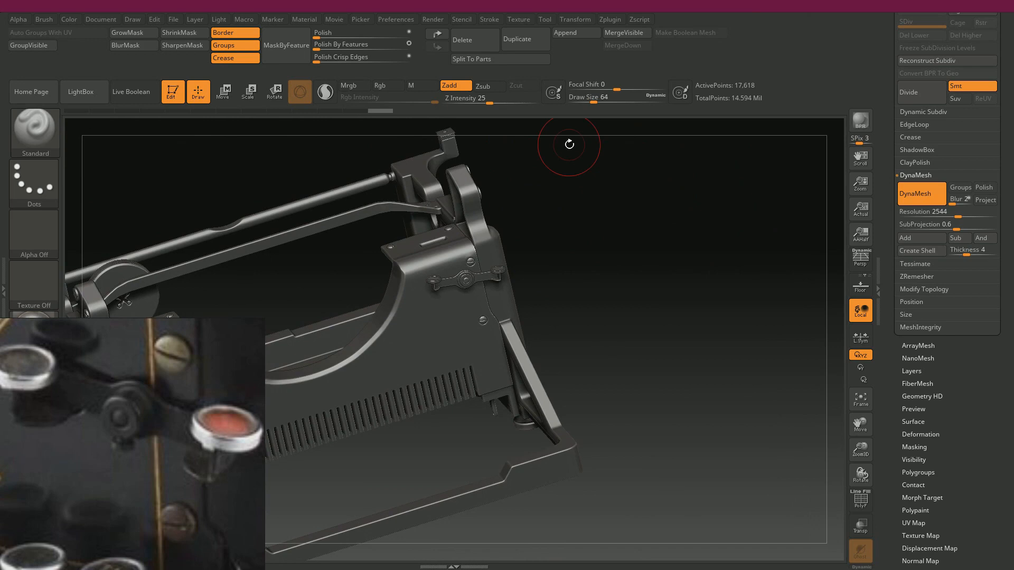
{"action": "left_click_drag", "start_coordinate": [589, 231], "coordinate": [727, 262]}
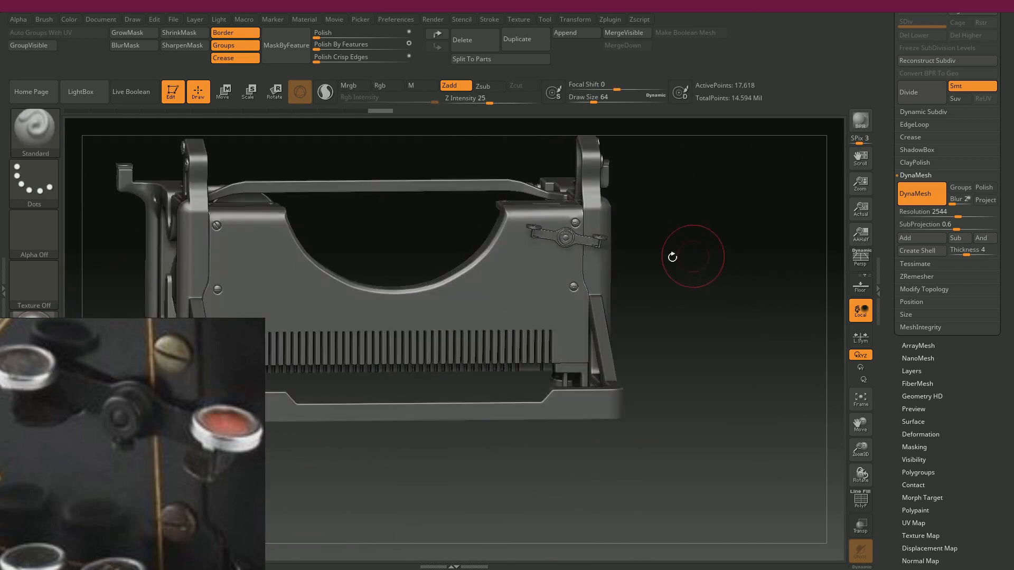
{"action": "left_click_drag", "start_coordinate": [264, 318], "coordinate": [402, 143]}
{"action": "scroll", "coordinate": [302, 269], "scroll_direction": "down", "scroll_amount": 8}
{"action": "scroll", "coordinate": [293, 267], "scroll_direction": "up", "scroll_amount": 2}
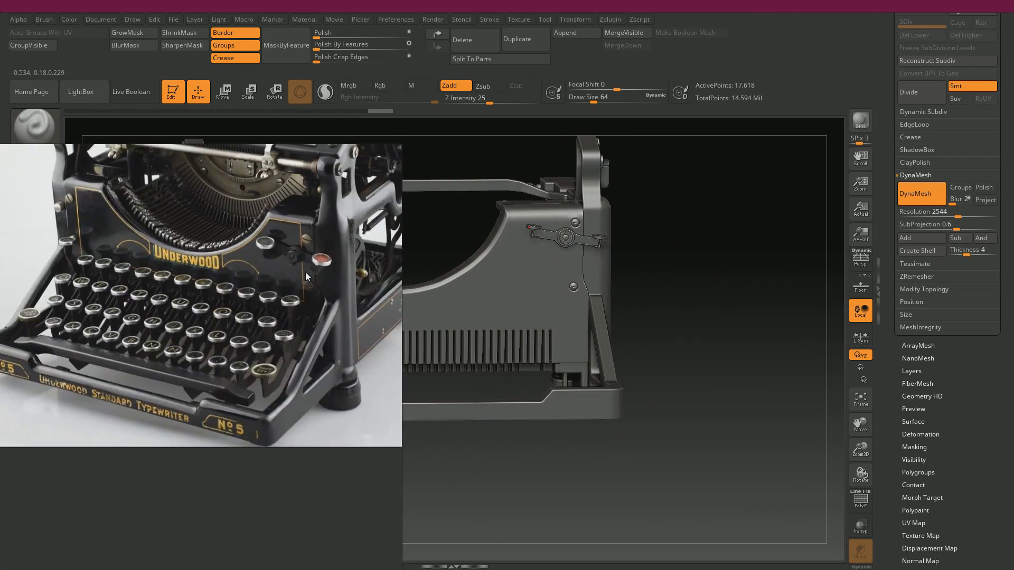
{"action": "right_click_drag", "start_coordinate": [305, 271], "coordinate": [275, 291]}
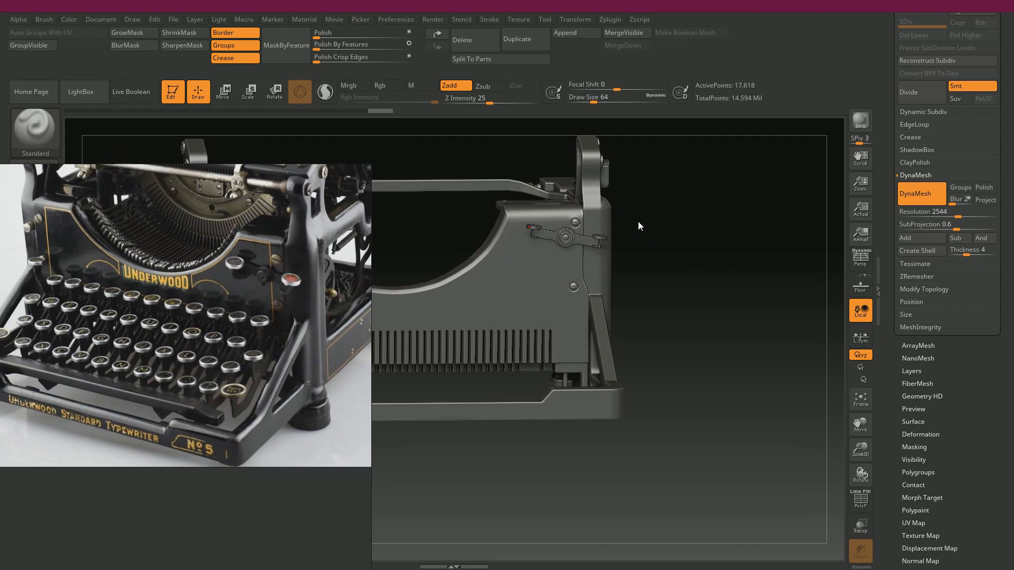
Step: Switch to Maya, close the Multi OBJ Tools window and add the red discs to the Zbrush display layer
{"action": "key", "text": "alt+Tab"}
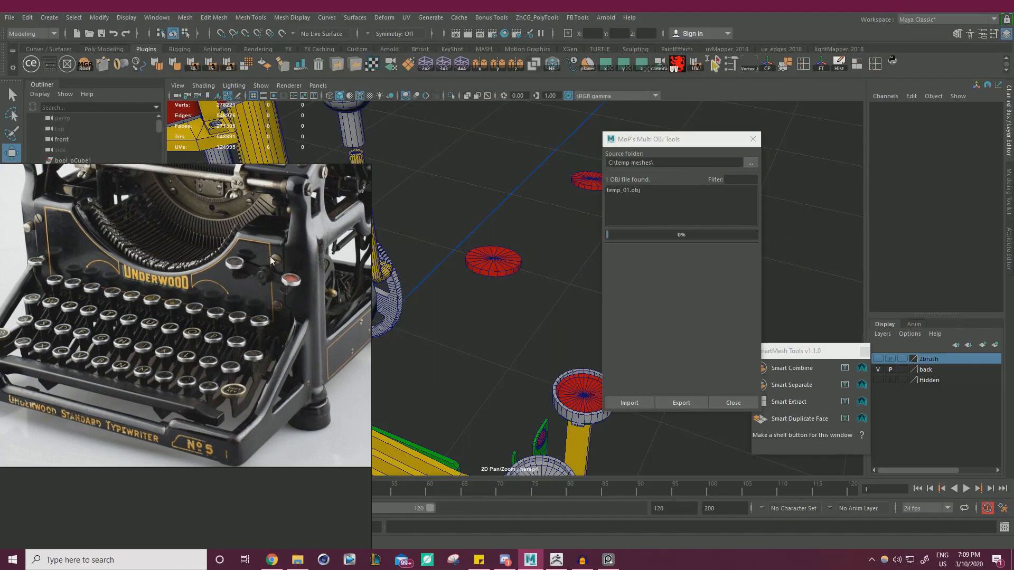
{"action": "right_click_drag", "start_coordinate": [270, 260], "coordinate": [1013, 233]}
{"action": "left_click", "coordinate": [752, 140]}
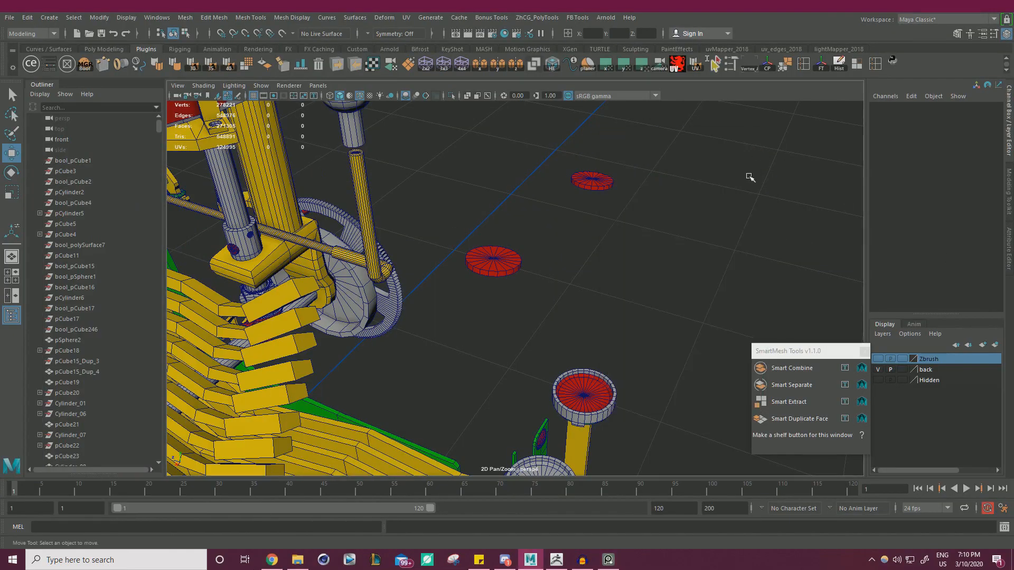
{"action": "left_click", "coordinate": [486, 270]}
{"action": "right_click", "coordinate": [937, 359]}
{"action": "left_click", "coordinate": [939, 381]}
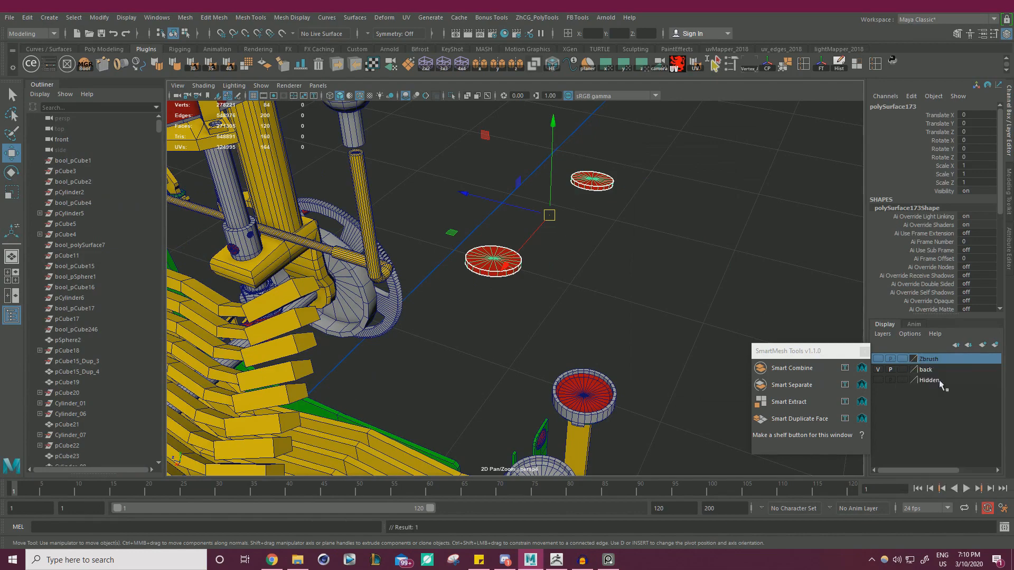
Step: Show the Zbrush display layer and select all parts of the lever assembly on the typewriter's front panel
{"action": "left_click", "coordinate": [879, 360]}
{"action": "left_click_drag", "start_coordinate": [596, 273], "coordinate": [619, 218], "text": "alt"}
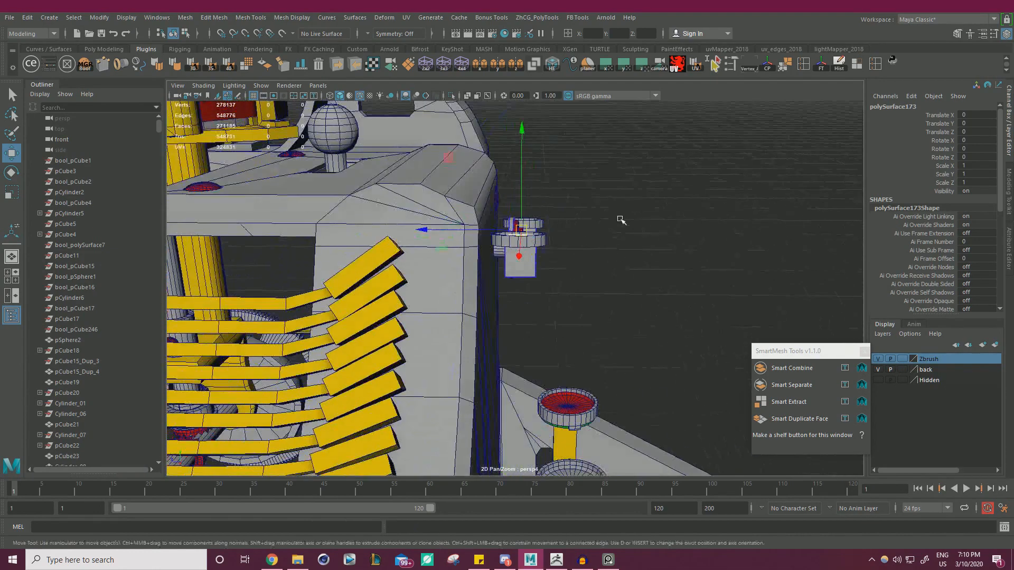
{"action": "left_click_drag", "start_coordinate": [615, 330], "coordinate": [506, 185]}
{"action": "left_click_drag", "start_coordinate": [655, 212], "coordinate": [533, 225], "text": "alt"}
{"action": "left_click_drag", "start_coordinate": [623, 234], "coordinate": [619, 210], "text": "alt"}
{"action": "right_click_drag", "start_coordinate": [619, 210], "coordinate": [546, 210], "text": "alt"}
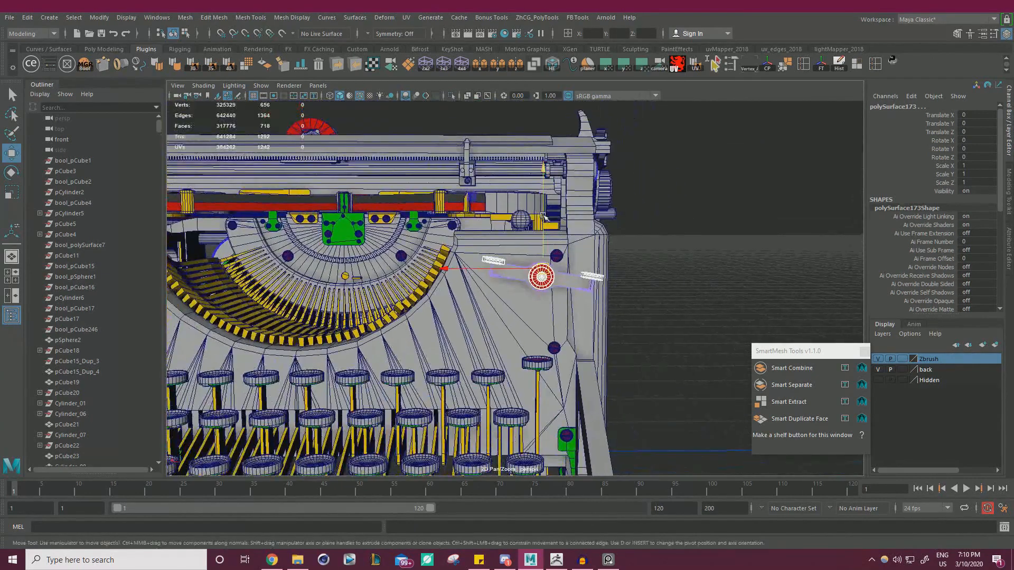
Step: Try moving the lever assembly vertically on the front panel, undoing each attempt
{"action": "mouse_move", "coordinate": [544, 213]}
{"action": "left_mouse_down"}
{"action": "mouse_move", "coordinate": [544, 250]}
{"action": "mouse_move", "coordinate": [547, 218]}
{"action": "left_mouse_up"}
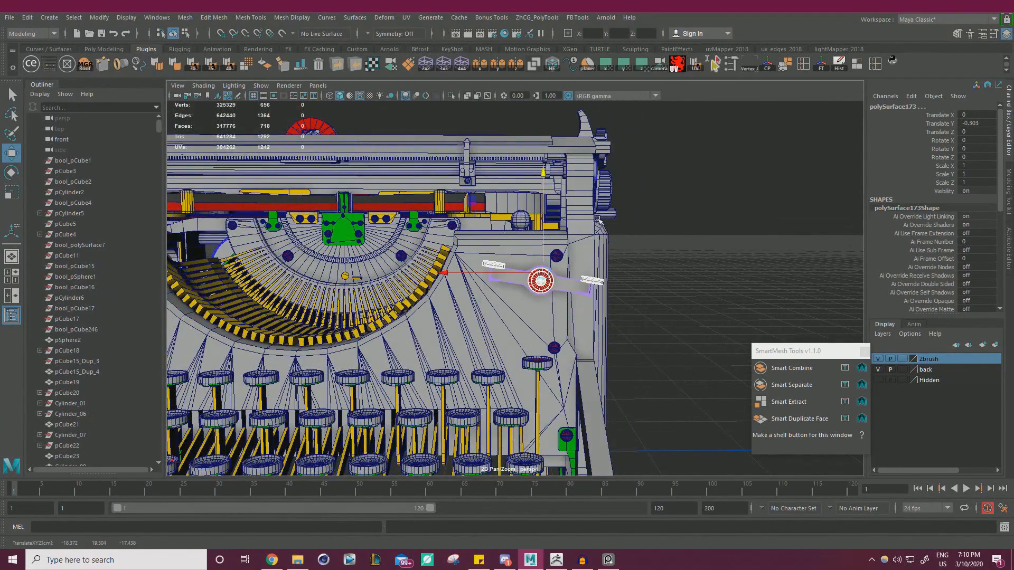
{"action": "key", "text": "ctrl+z"}
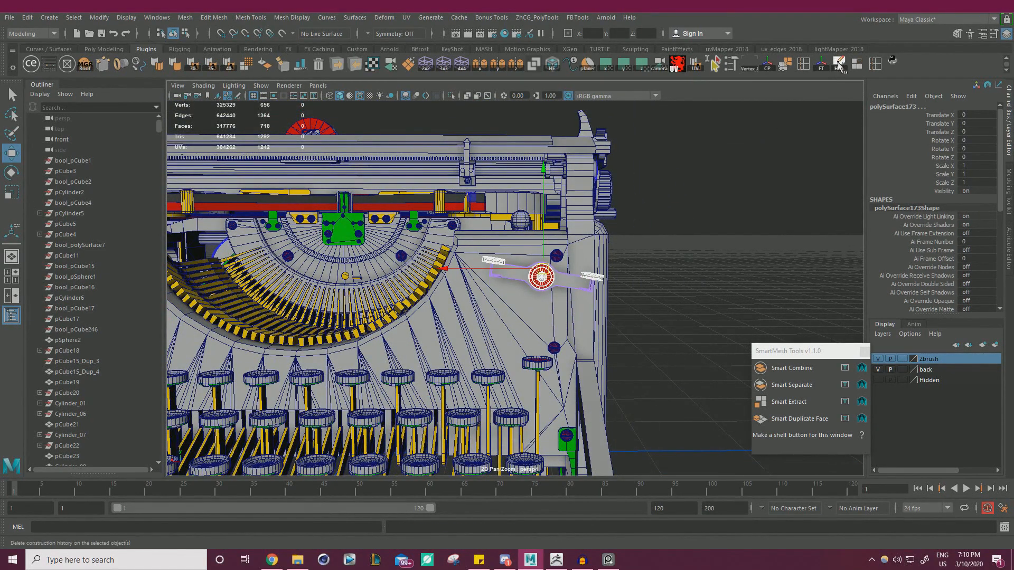
{"action": "left_click_drag", "start_coordinate": [549, 215], "coordinate": [540, 122]}
{"action": "key", "text": "ctrl+z"}
{"action": "key", "text": "ctrl+z"}
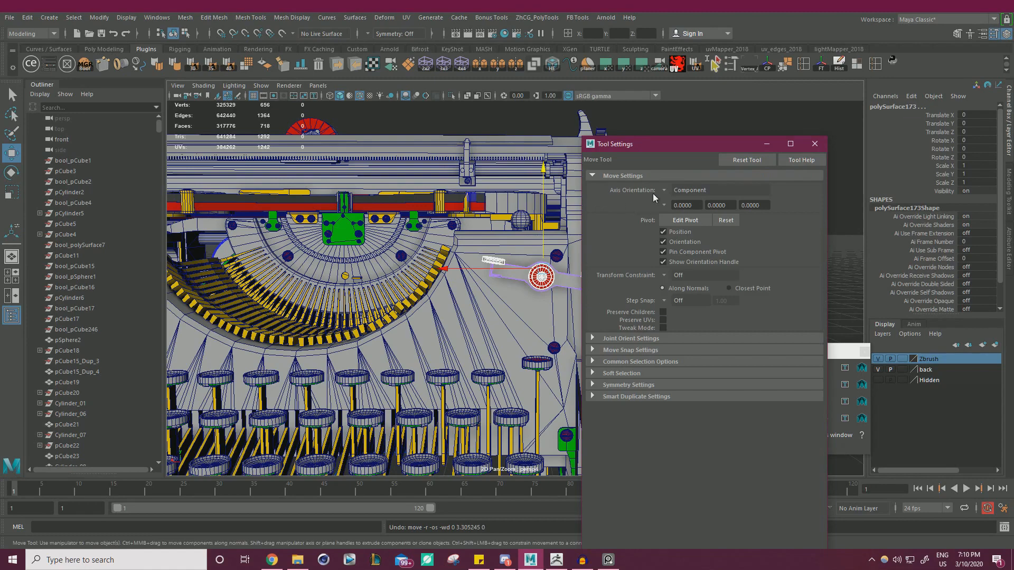
Step: Change the Move tool's axis orientation and shift the lever assembly to Translate X 0.304 and Translate Y -0.943
{"action": "left_click", "coordinate": [687, 190]}
{"action": "left_click", "coordinate": [687, 201]}
{"action": "left_click", "coordinate": [815, 144]}
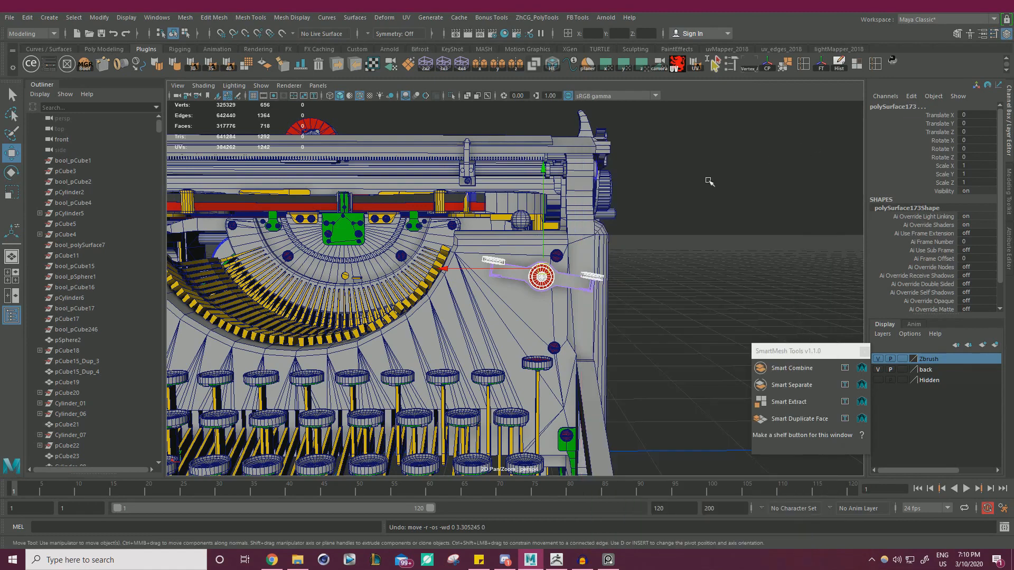
{"action": "left_click_drag", "start_coordinate": [543, 169], "coordinate": [541, 229]}
{"action": "key", "text": "ctrl+z"}
{"action": "key", "text": "alt+Tab"}
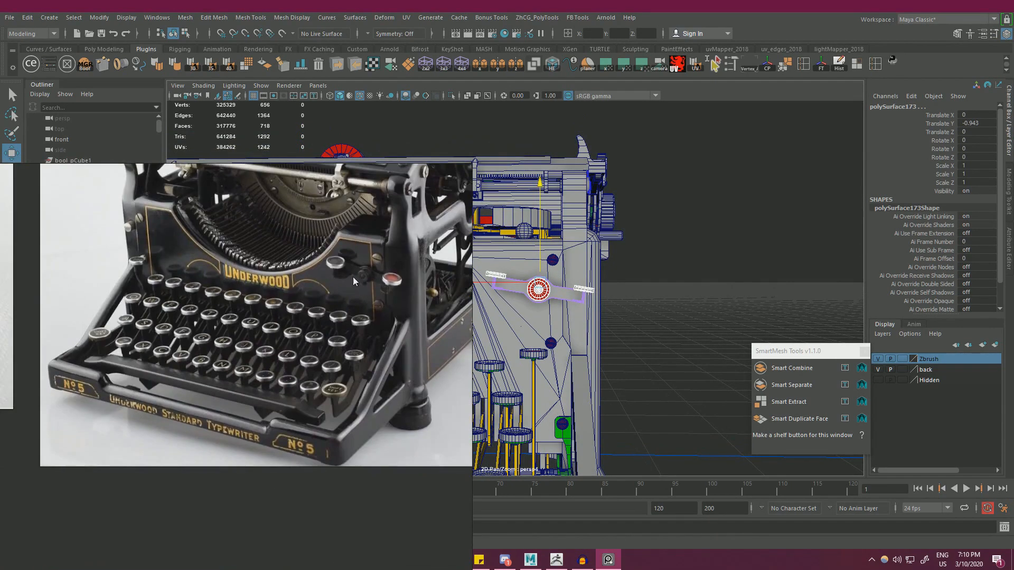
{"action": "key", "text": "alt+Tab"}
{"action": "left_click_drag", "start_coordinate": [481, 282], "coordinate": [477, 281]}
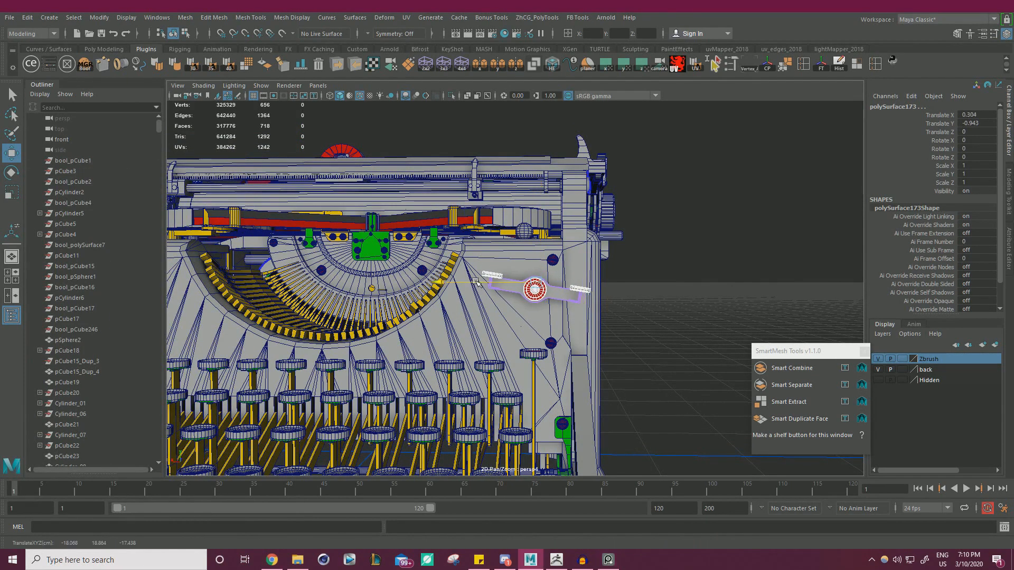
Step: Fine-tune the lever assembly's placement against the reference photo, with Translate X about 0.5 and Translate Y about -0.7
{"action": "left_click_drag", "start_coordinate": [536, 253], "coordinate": [537, 261]}
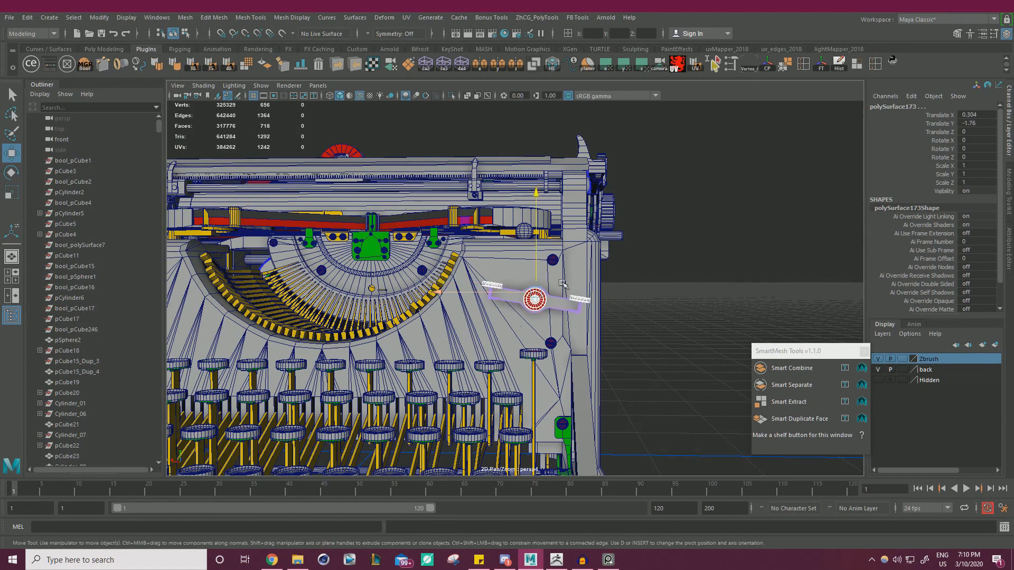
{"action": "key", "text": "ctrl+z"}
{"action": "key", "text": "alt+Tab"}
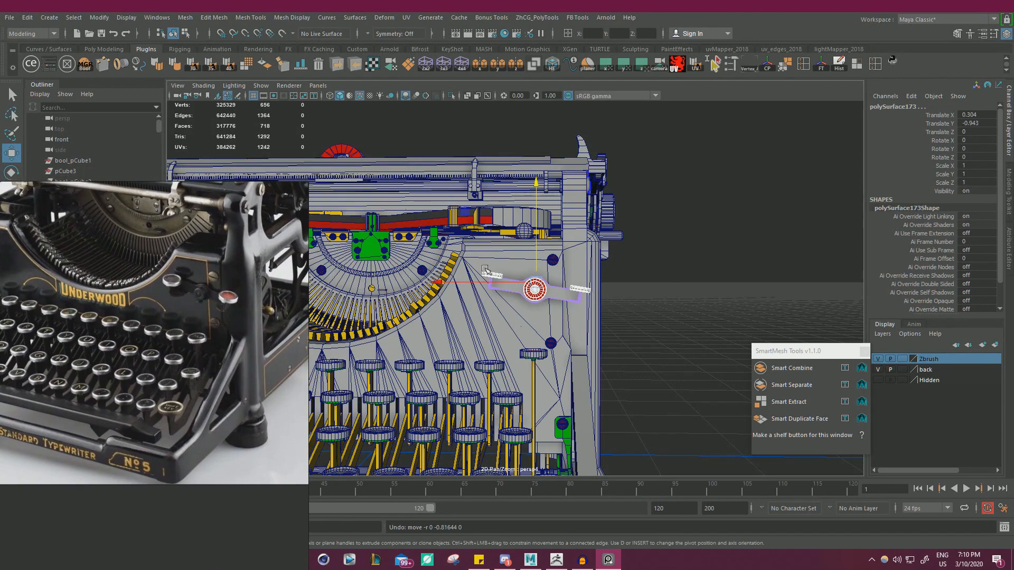
{"action": "middle_click_drag", "start_coordinate": [466, 213], "coordinate": [464, 210]}
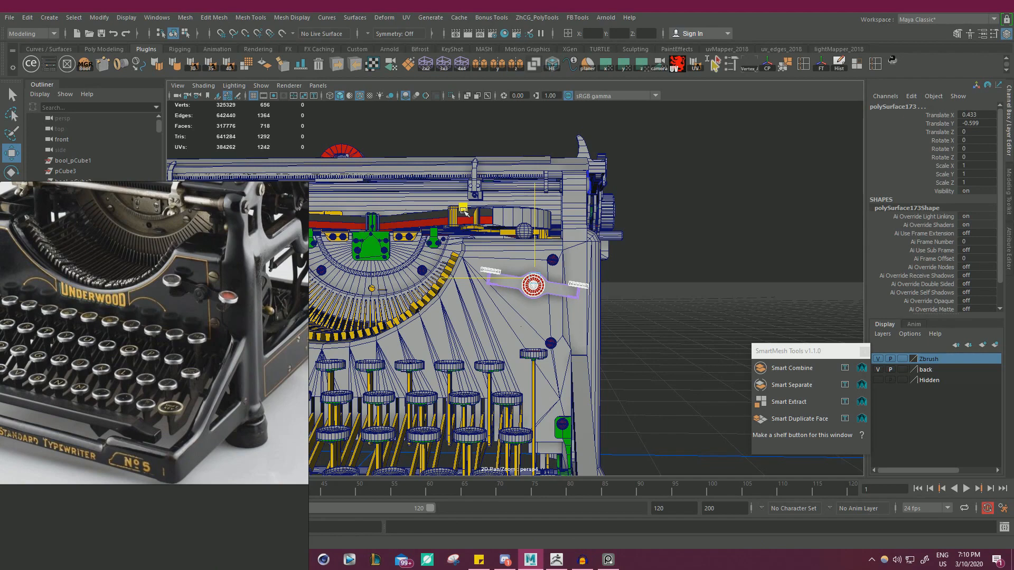
{"action": "left_click_drag", "start_coordinate": [463, 211], "coordinate": [462, 210]}
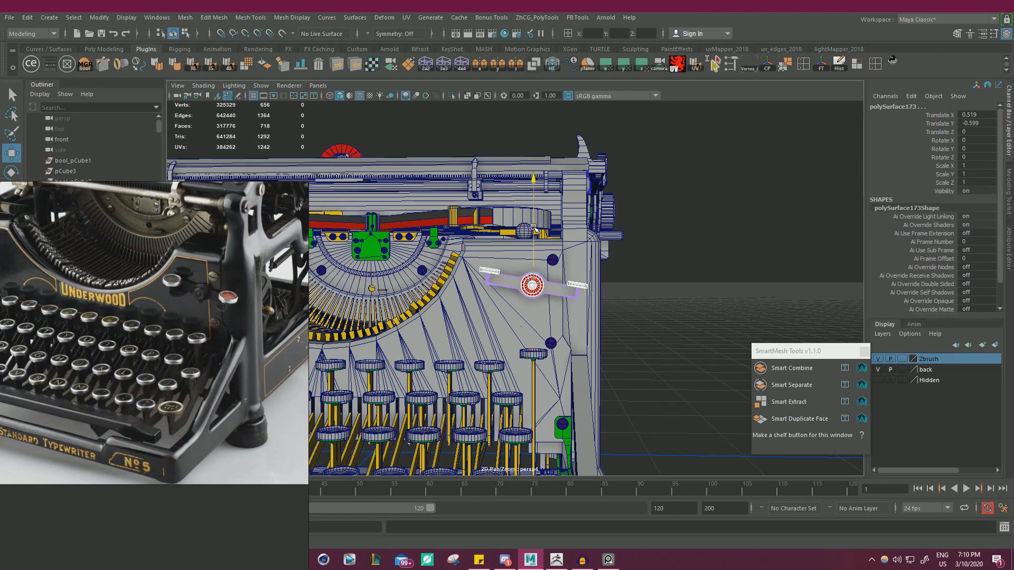
{"action": "left_click_drag", "start_coordinate": [532, 230], "coordinate": [533, 233]}
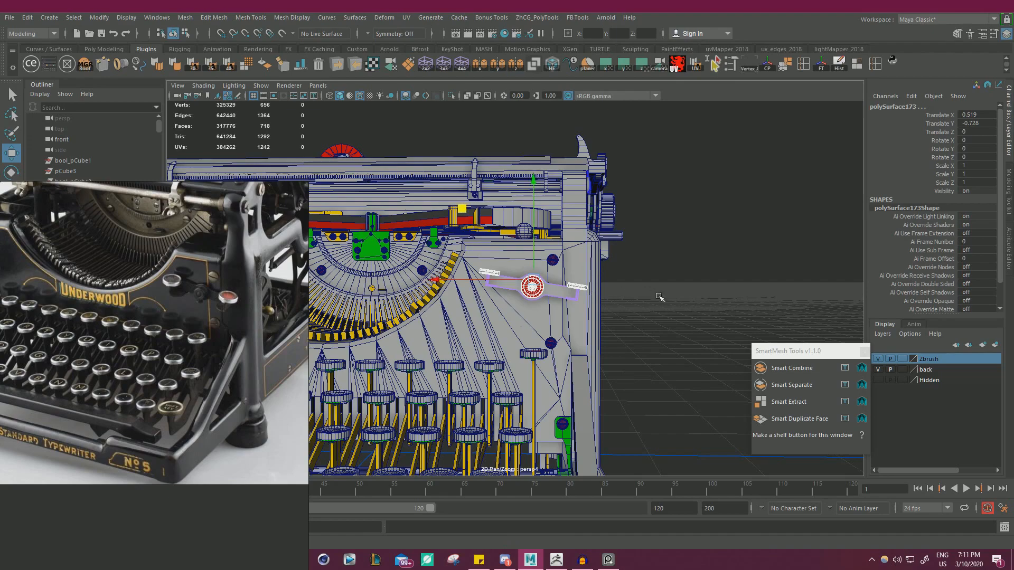
{"action": "left_click_drag", "start_coordinate": [463, 213], "coordinate": [466, 212]}
{"action": "left_click", "coordinate": [685, 279]}
Step: Hide the Zbrush display layer, check the remaining typewriter parts against the reference photo and switch to ZBrush
{"action": "left_click_drag", "start_coordinate": [705, 241], "coordinate": [774, 273], "text": "alt"}
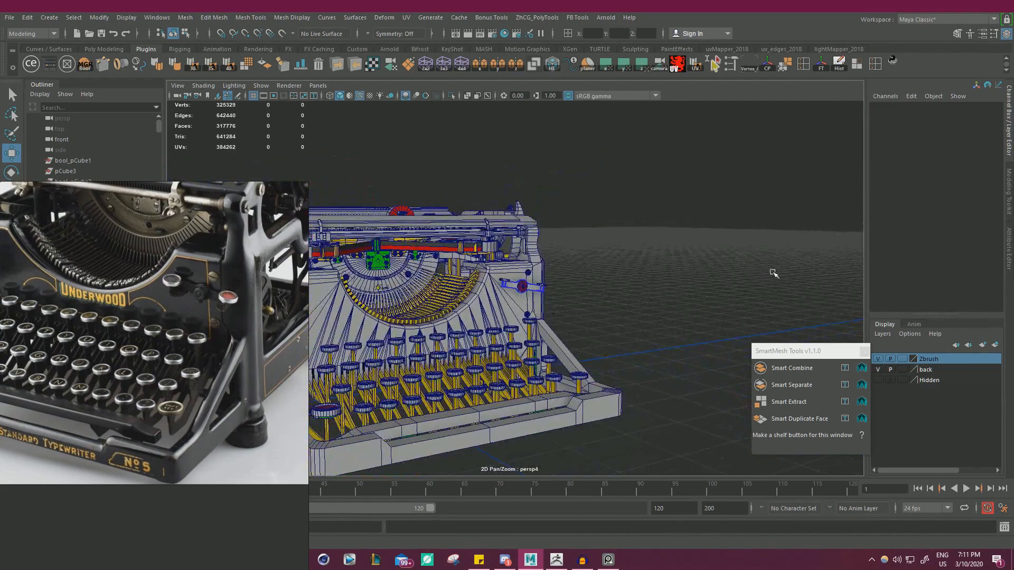
{"action": "left_click", "coordinate": [878, 360]}
{"action": "left_click_drag", "start_coordinate": [648, 255], "coordinate": [907, 260], "text": "alt"}
{"action": "left_click", "coordinate": [608, 560]}
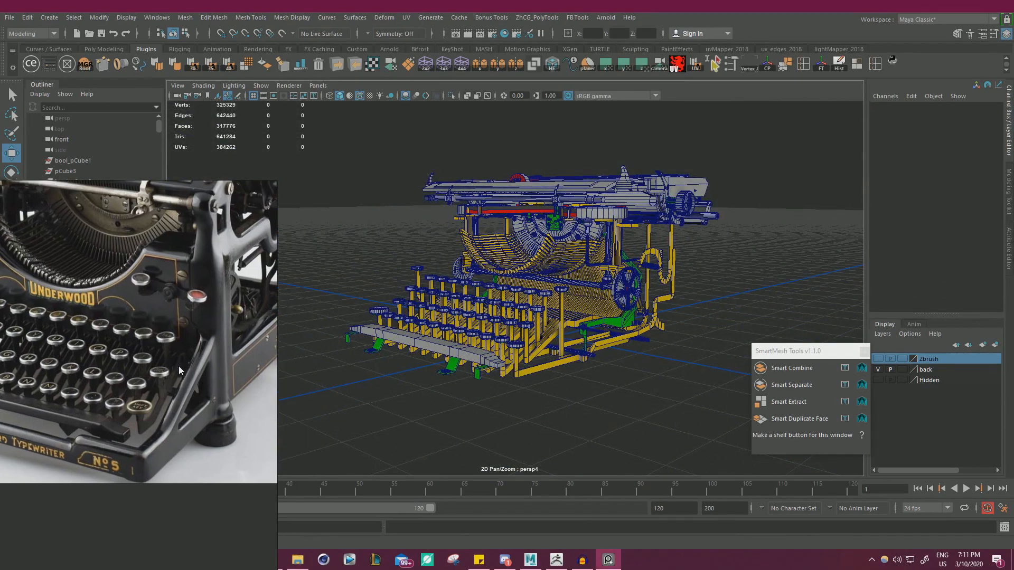
{"action": "left_click", "coordinate": [561, 562]}
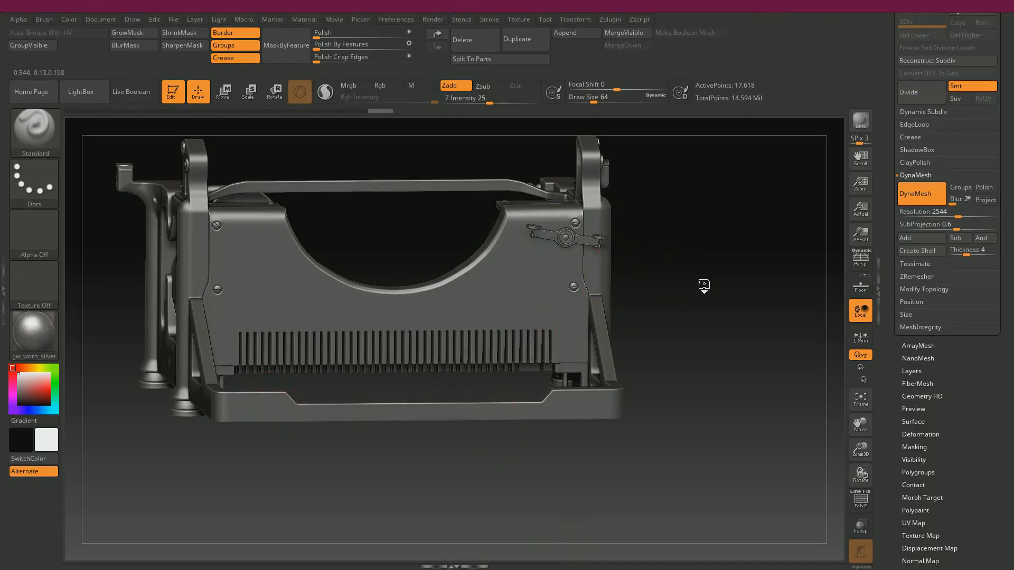
Step: Save the ZBrush project as HighPoly_01, overwriting the existing file in the Zbrush work folder
{"action": "mouse_move", "coordinate": [714, 281]}
{"action": "left_mouse_down"}
{"action": "mouse_move", "coordinate": [755, 290]}
{"action": "mouse_move", "coordinate": [717, 288]}
{"action": "mouse_move", "coordinate": [690, 242]}
{"action": "mouse_move", "coordinate": [699, 229]}
{"action": "mouse_move", "coordinate": [690, 278]}
{"action": "mouse_move", "coordinate": [708, 256]}
{"action": "left_mouse_up"}
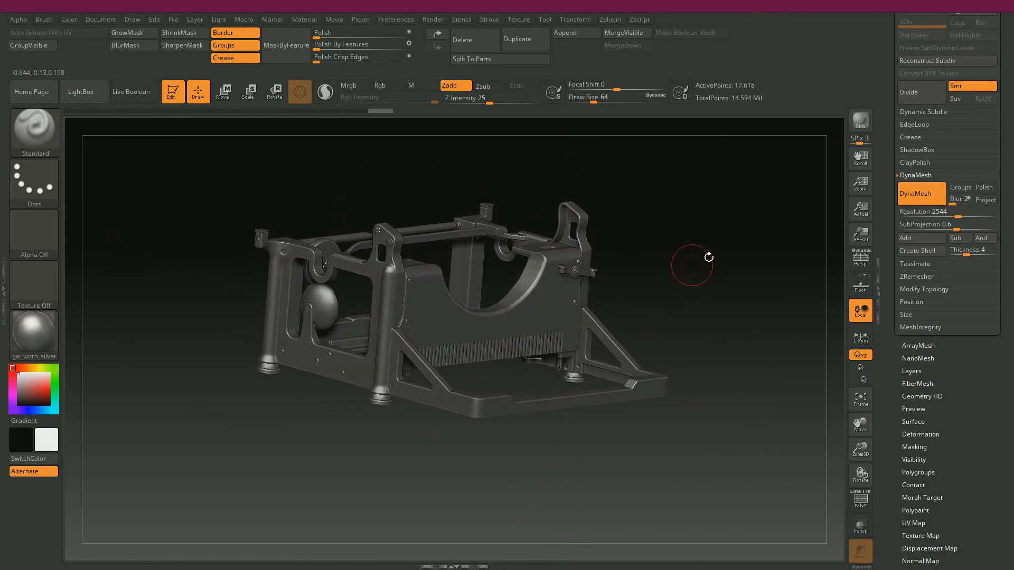
{"action": "left_click", "coordinate": [173, 19]}
{"action": "left_click", "coordinate": [259, 40]}
{"action": "left_click", "coordinate": [125, 79]}
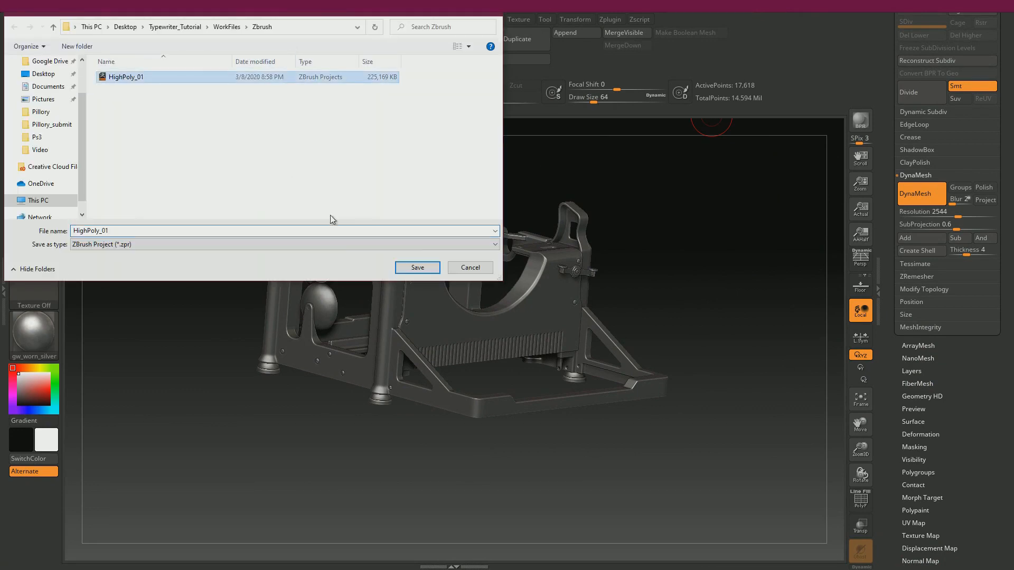
{"action": "left_click", "coordinate": [425, 267]}
{"action": "left_click", "coordinate": [536, 283]}
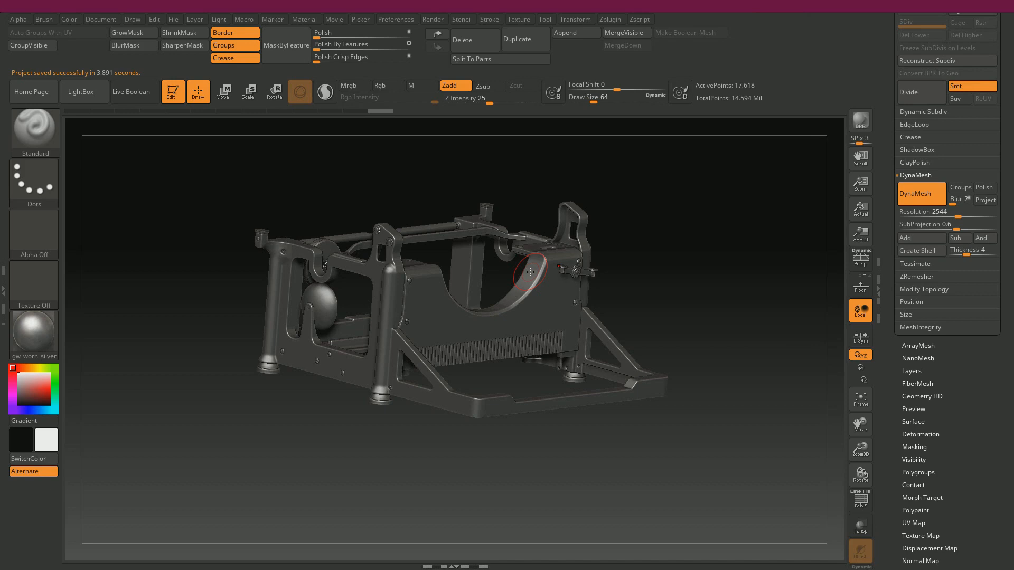
Step: Try PolyMesh3D and Cylinder3D as the active tool and return to the temp_01 typewriter tool
{"action": "left_click_drag", "start_coordinate": [886, 112], "coordinate": [885, 218]}
{"action": "mouse_move", "coordinate": [934, 157]}
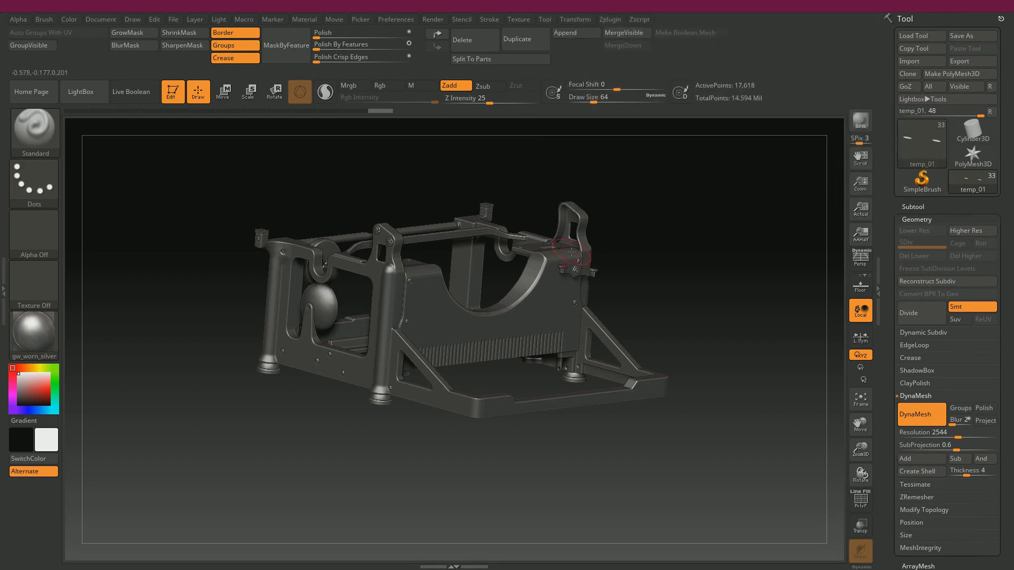
{"action": "left_click_drag", "start_coordinate": [735, 238], "coordinate": [747, 241]}
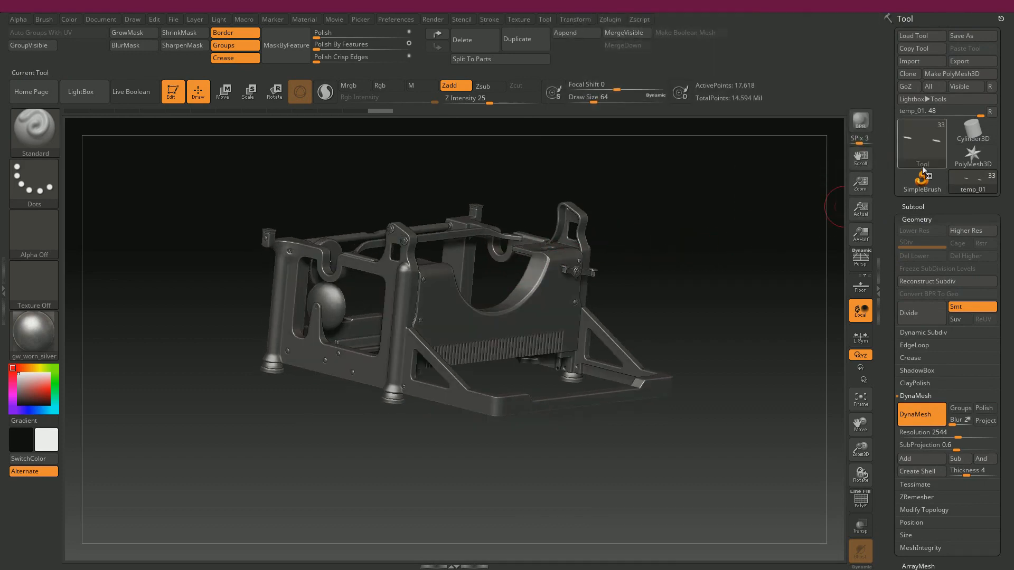
{"action": "left_click", "coordinate": [966, 131]}
{"action": "left_click", "coordinate": [987, 162]}
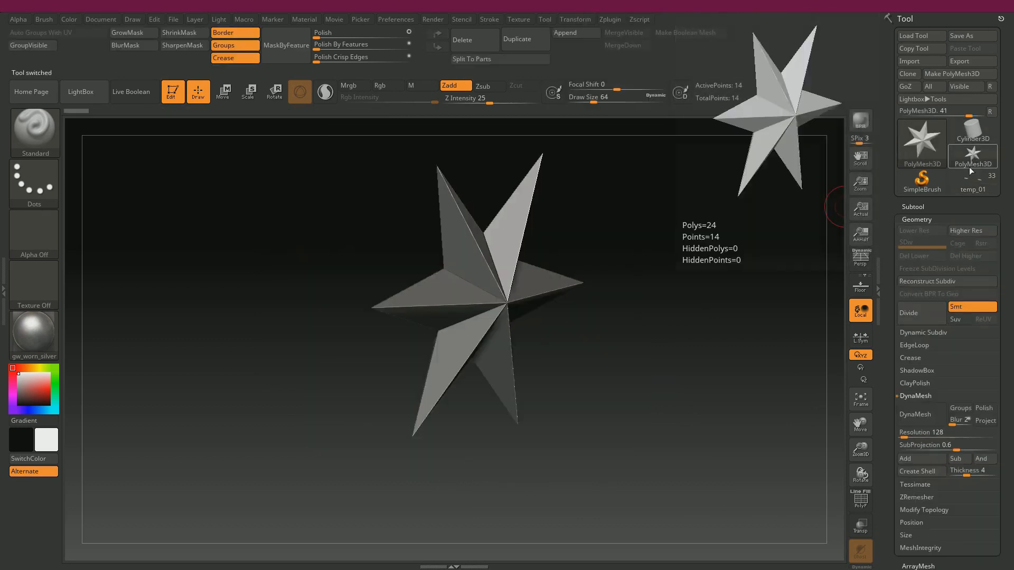
{"action": "left_click", "coordinate": [973, 131]}
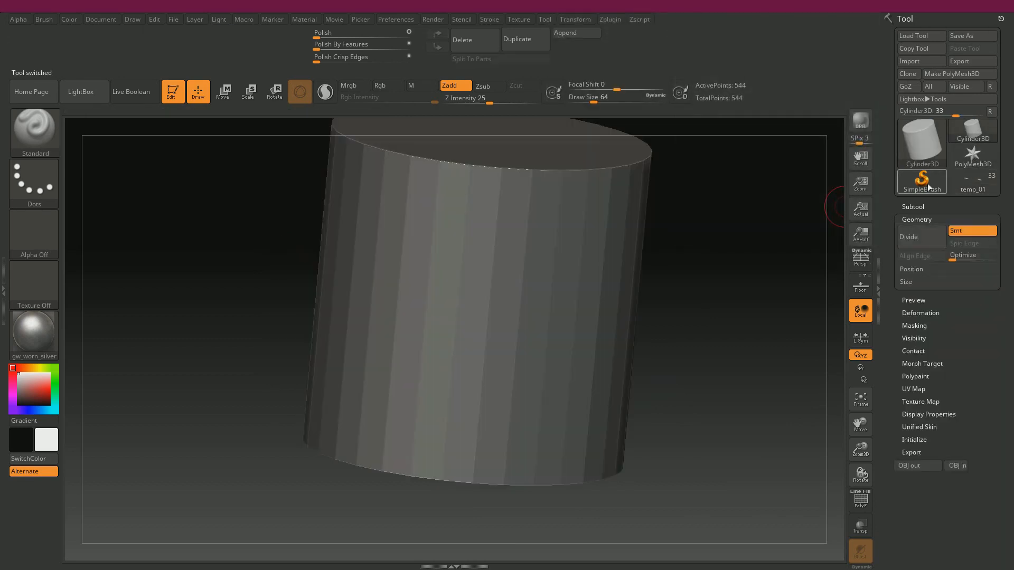
{"action": "left_click", "coordinate": [972, 182]}
{"action": "left_click_drag", "start_coordinate": [694, 248], "coordinate": [700, 247]}
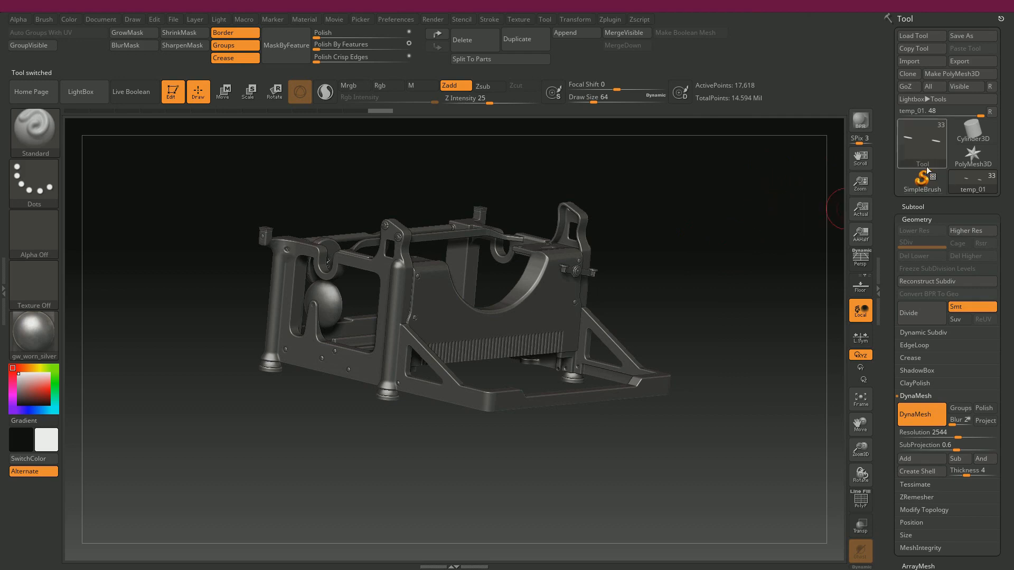
Step: Make the PolyMesh3D star the active tool and look through the meshes available to append to its subtool list
{"action": "left_click", "coordinate": [966, 158]}
{"action": "left_click_drag", "start_coordinate": [691, 283], "coordinate": [739, 279]}
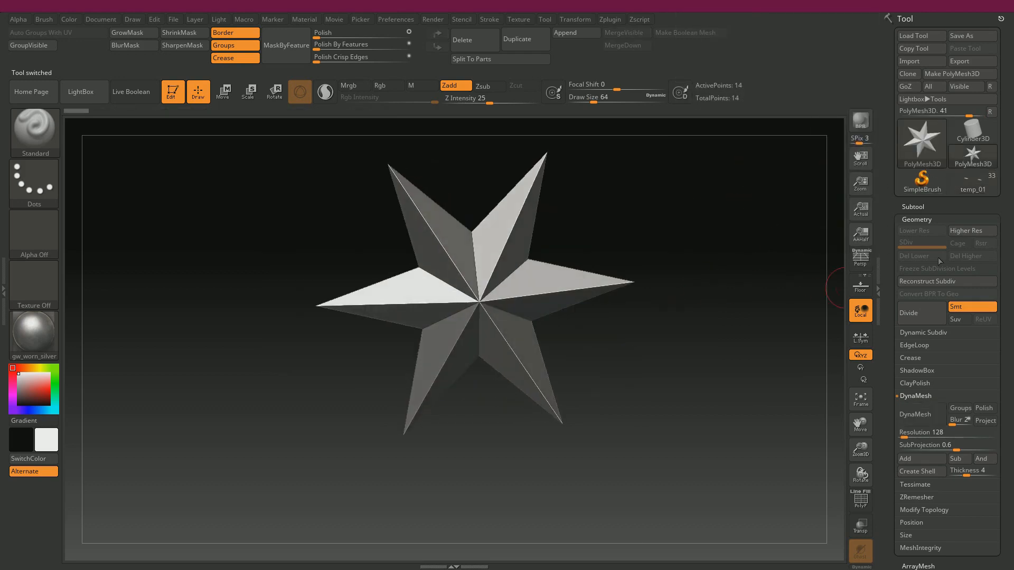
{"action": "left_click", "coordinate": [919, 206]}
{"action": "left_click_drag", "start_coordinate": [888, 320], "coordinate": [889, 288]}
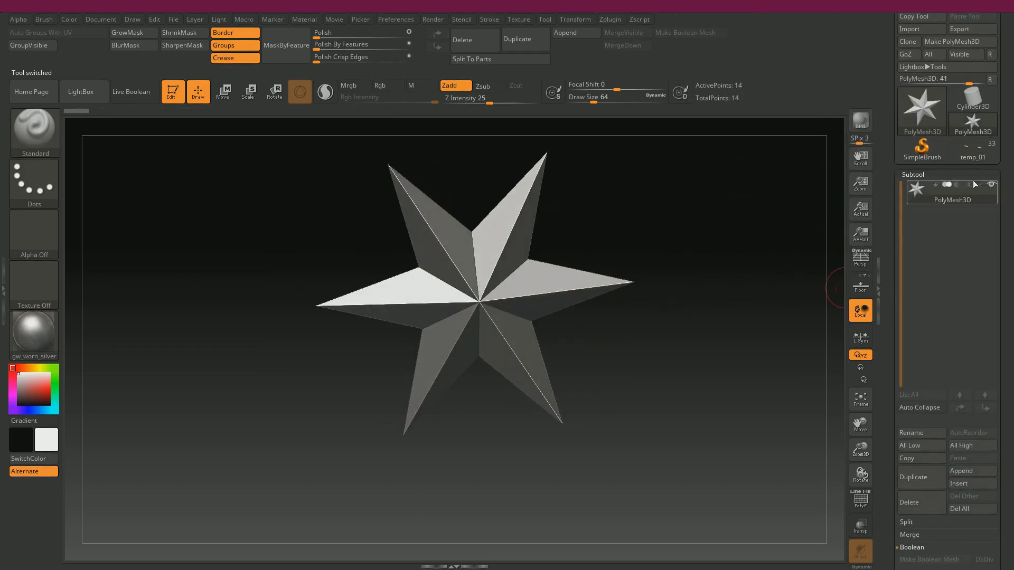
{"action": "left_click", "coordinate": [975, 472]}
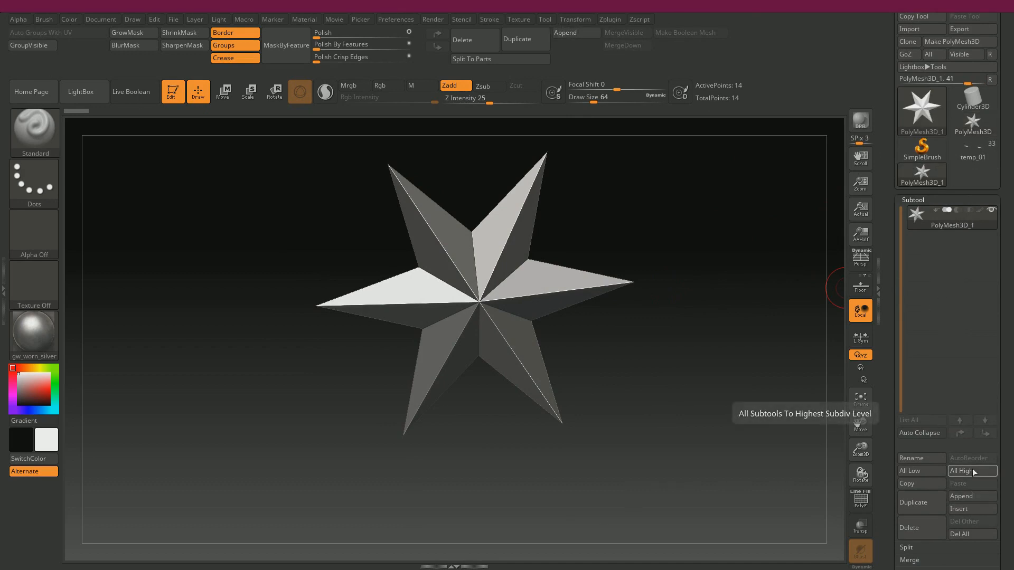
{"action": "left_click", "coordinate": [974, 496]}
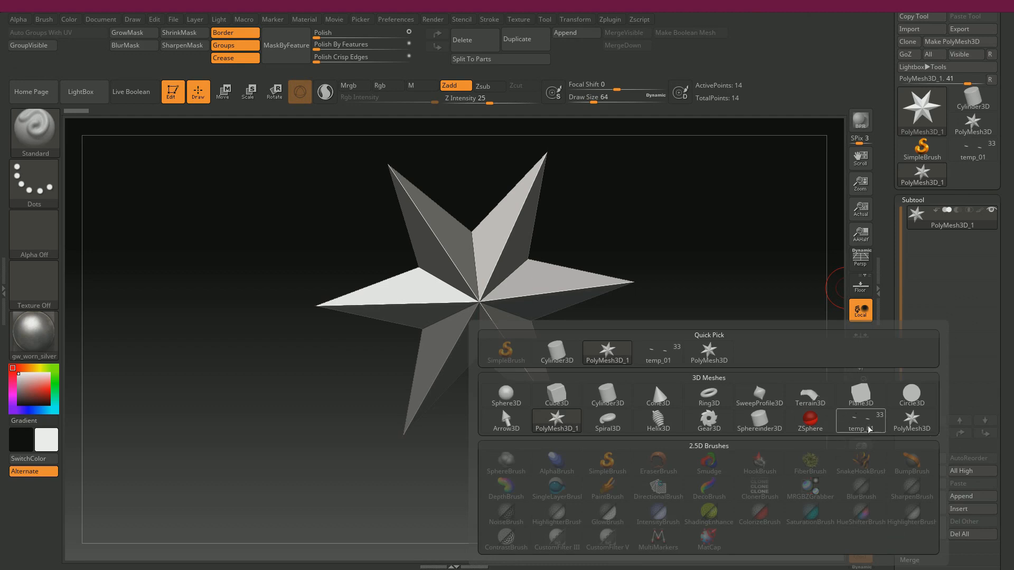
{"action": "mouse_move", "coordinate": [862, 425]}
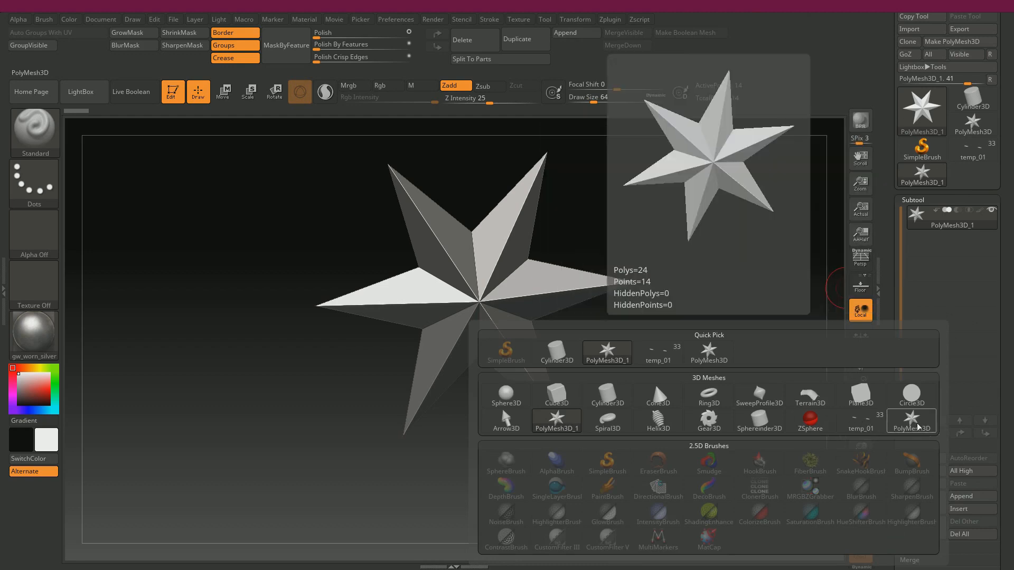
{"action": "left_click_drag", "start_coordinate": [717, 235], "coordinate": [727, 234]}
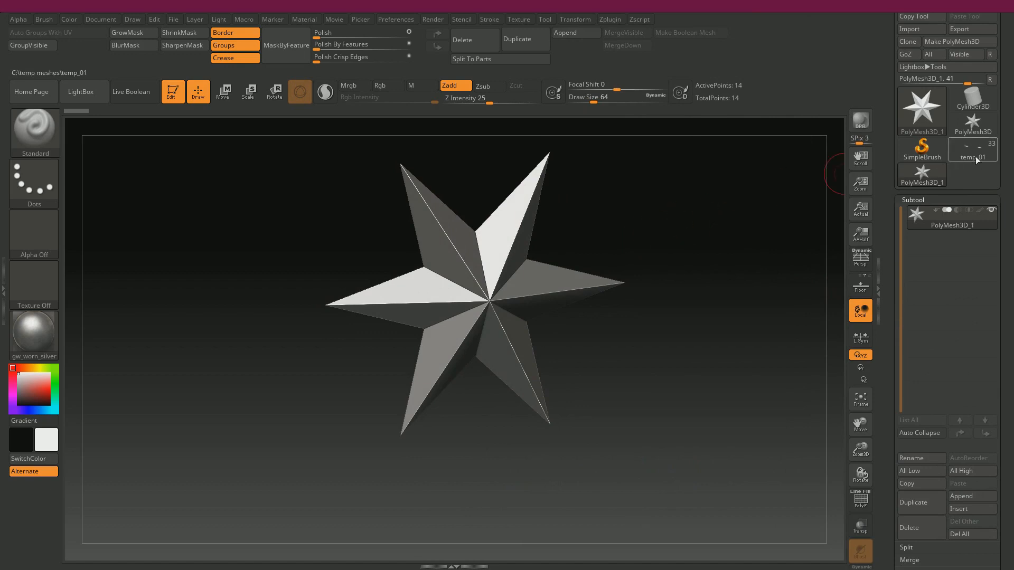
{"action": "mouse_move", "coordinate": [985, 158]}
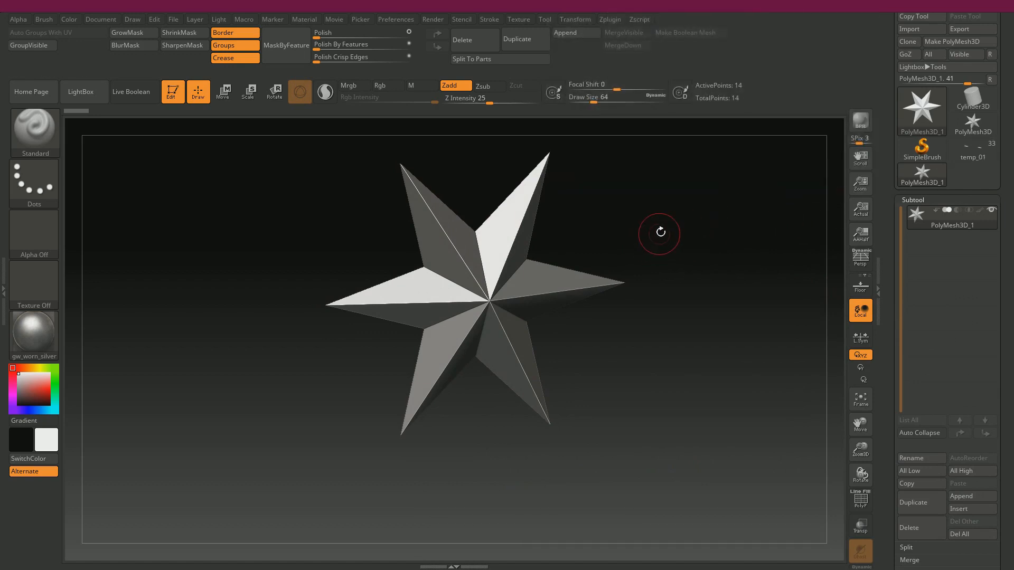
{"action": "left_click_drag", "start_coordinate": [658, 229], "coordinate": [663, 244]}
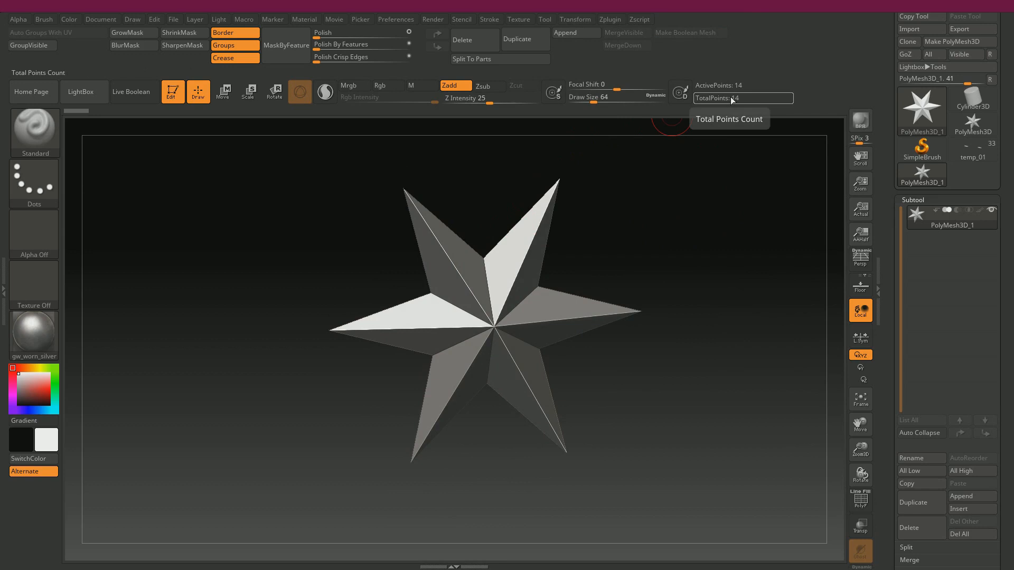
Step: Switch to Maya and examine the typewriter's keyboard and key caps
{"action": "left_click_drag", "start_coordinate": [675, 288], "coordinate": [707, 281]}
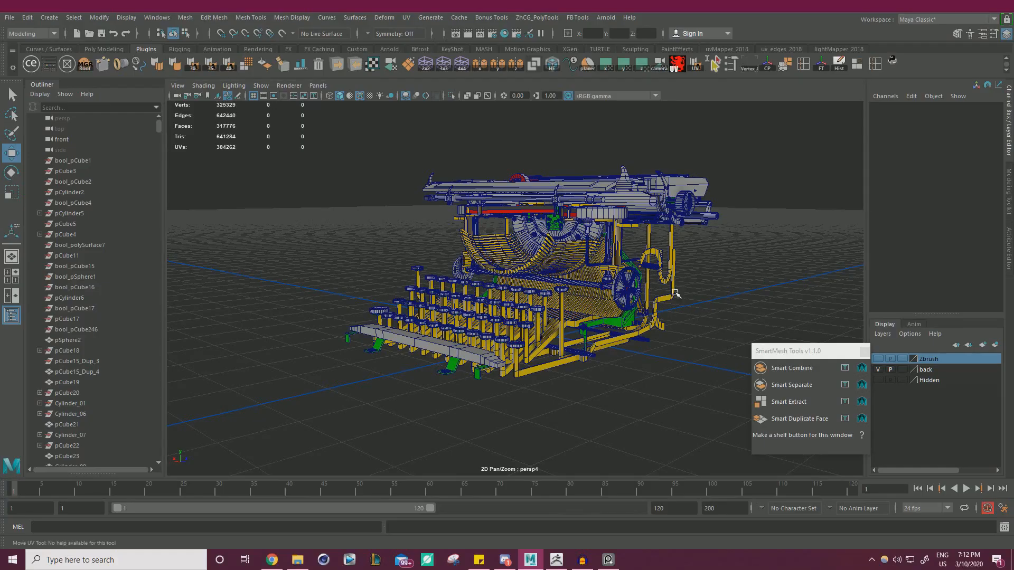
{"action": "mouse_move", "coordinate": [586, 238]}
{"action": "left_mouse_down", "text": "alt"}
{"action": "mouse_move", "coordinate": [533, 239]}
{"action": "mouse_move", "coordinate": [566, 237]}
{"action": "left_mouse_up", "text": "alt"}
{"action": "right_click_drag", "start_coordinate": [566, 237], "coordinate": [582, 244], "text": "alt"}
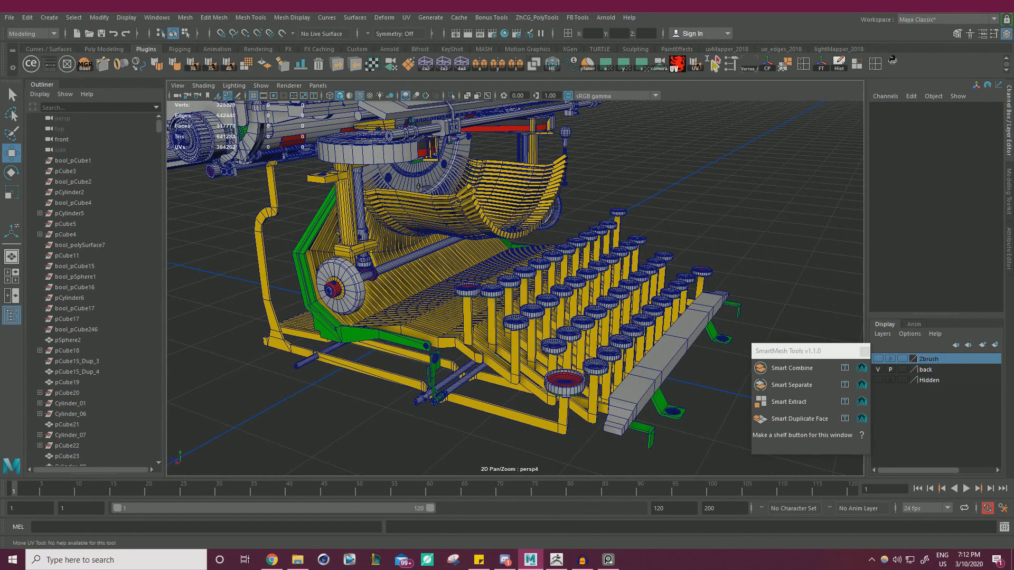
{"action": "left_click_drag", "start_coordinate": [623, 221], "coordinate": [544, 228], "text": "alt"}
{"action": "scroll", "coordinate": [533, 246], "scroll_direction": "up", "scroll_amount": 3}
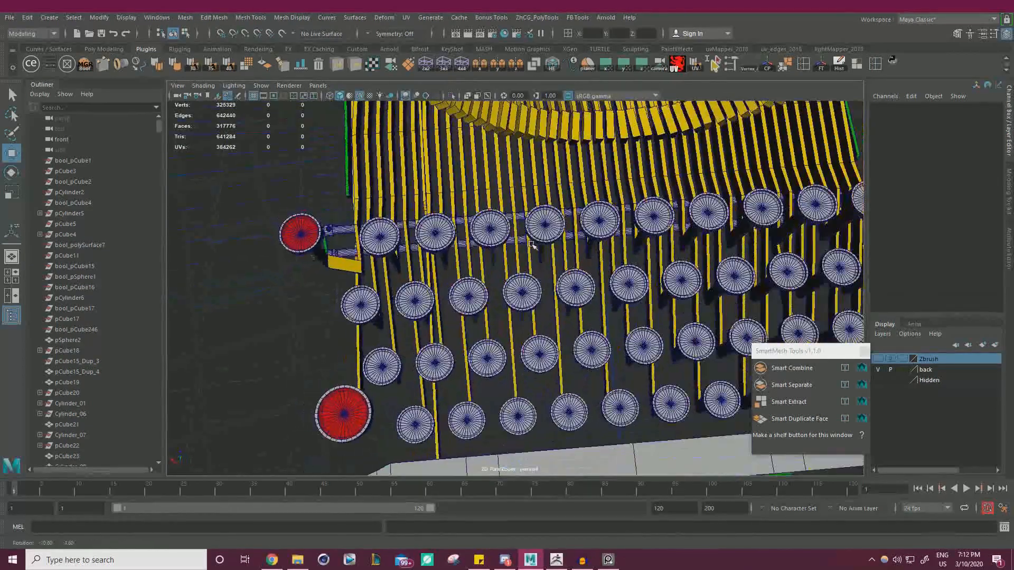
{"action": "left_click", "coordinate": [381, 237]}
{"action": "left_click", "coordinate": [439, 233], "text": "shift"}
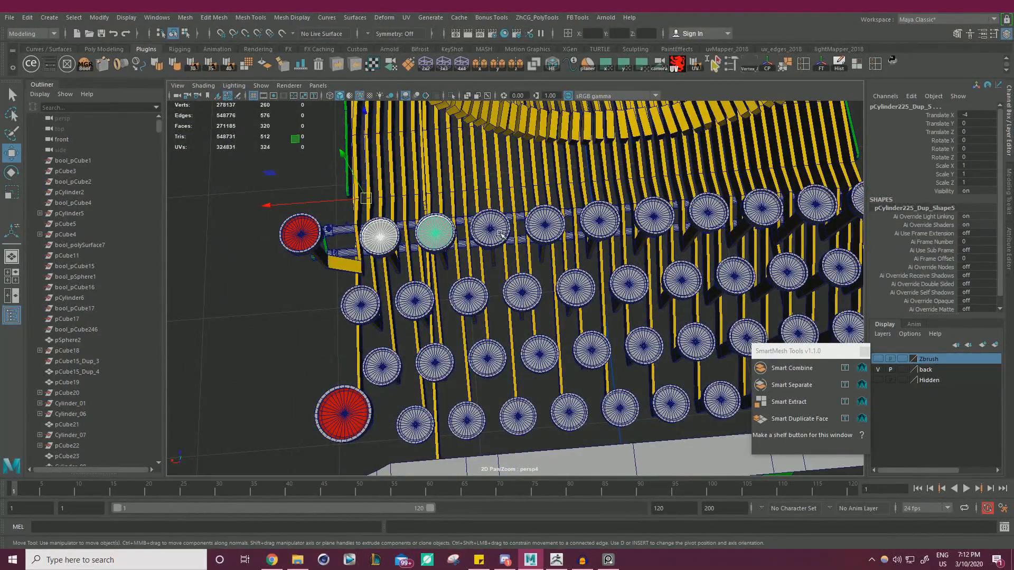
{"action": "left_click", "coordinate": [502, 234], "text": "shift"}
{"action": "left_click_drag", "start_coordinate": [501, 234], "coordinate": [257, 270], "text": "alt"}
{"action": "left_click", "coordinate": [258, 270]}
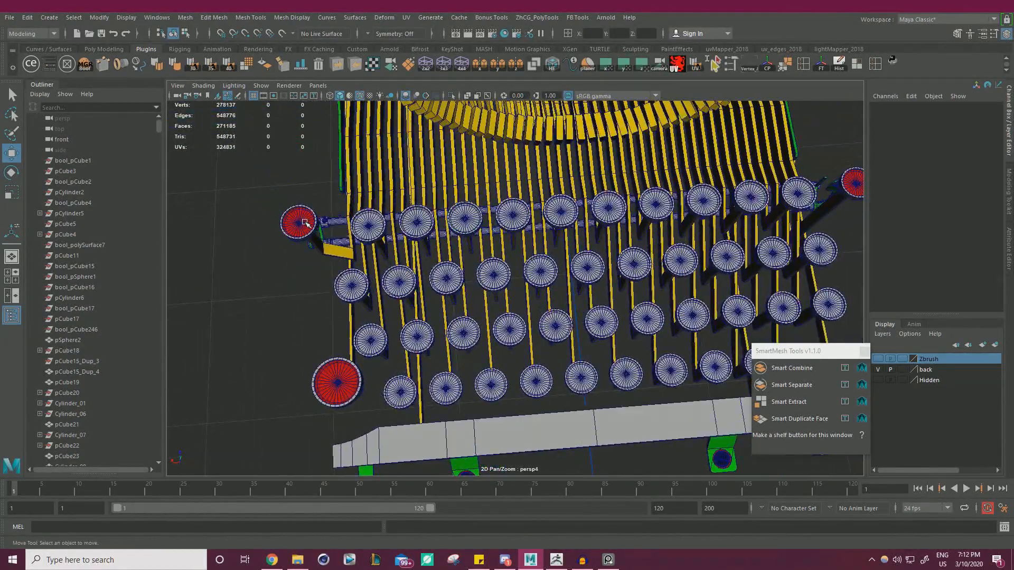
Step: Select all the key caps in the rearmost keyboard row, including the red cap at each end
{"action": "left_click", "coordinate": [298, 222]}
{"action": "left_click", "coordinate": [368, 225], "text": "shift"}
{"action": "left_click", "coordinate": [427, 227], "text": "shift"}
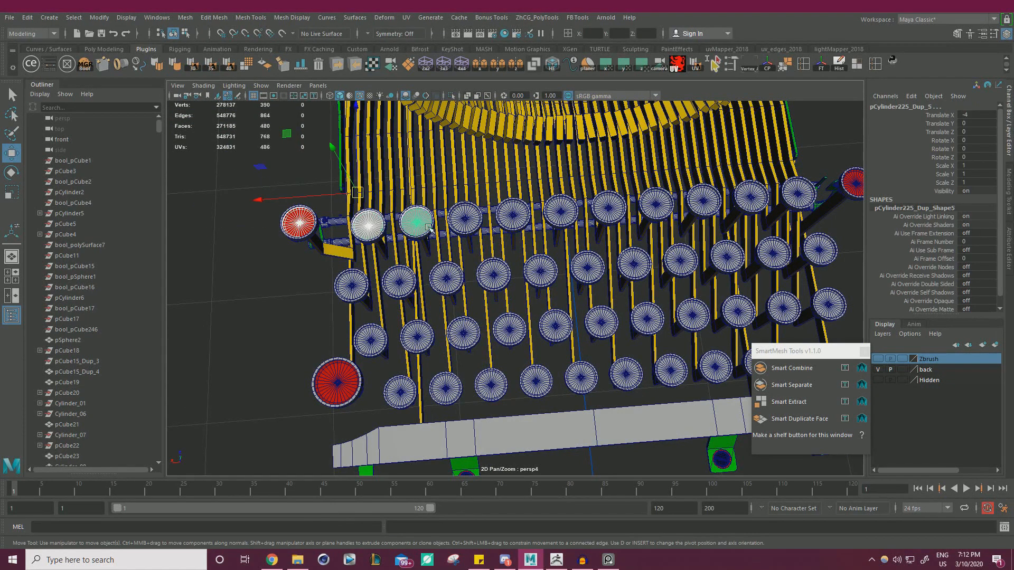
{"action": "left_click", "coordinate": [471, 218], "text": "shift"}
{"action": "left_click", "coordinate": [512, 215], "text": "shift"}
{"action": "left_click", "coordinate": [563, 214], "text": "shift"}
{"action": "left_click", "coordinate": [610, 211], "text": "shift"}
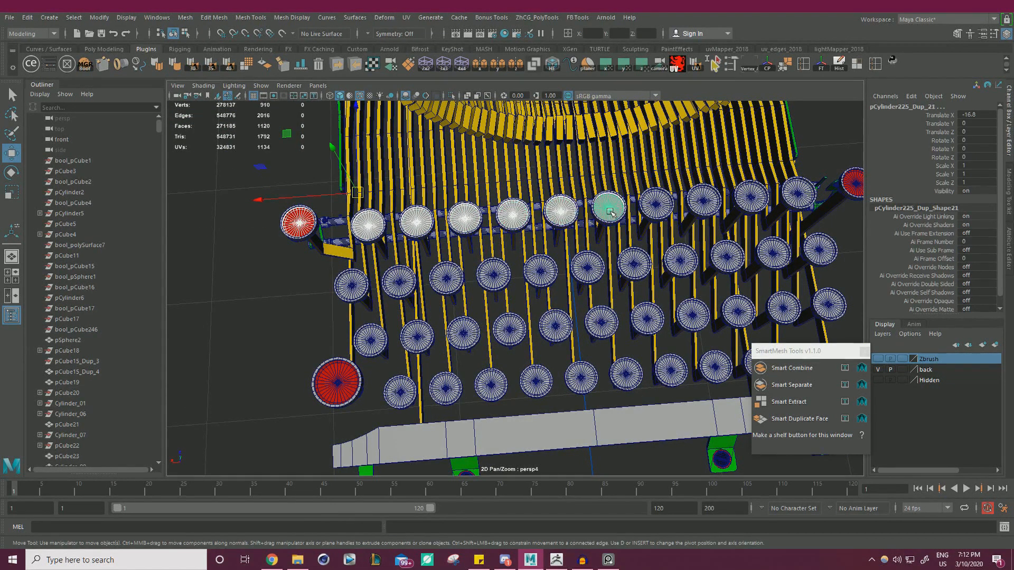
{"action": "left_click", "coordinate": [657, 206], "text": "shift"}
{"action": "left_click", "coordinate": [705, 202], "text": "shift"}
{"action": "left_click", "coordinate": [752, 198], "text": "shift"}
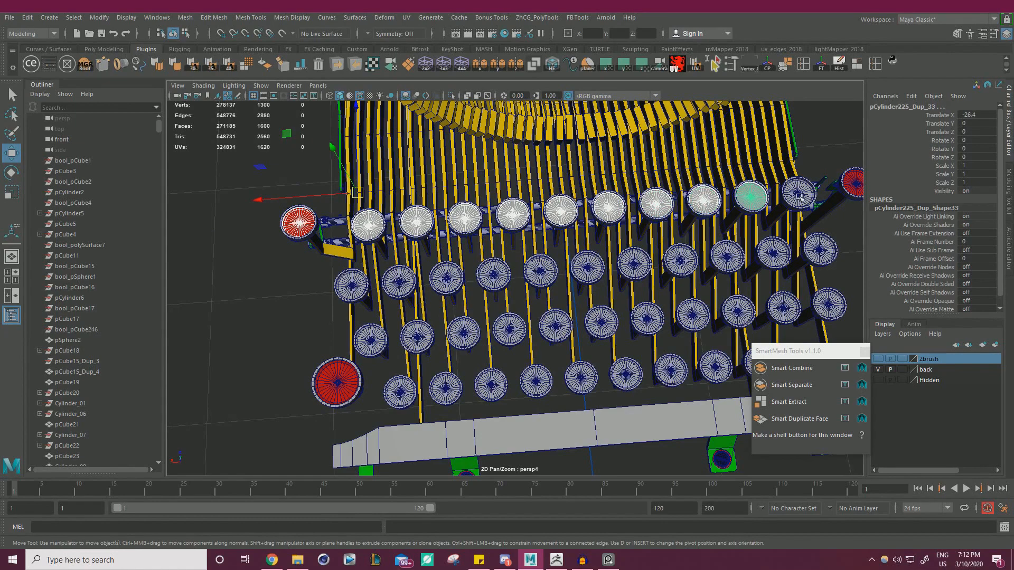
{"action": "left_click", "coordinate": [799, 197], "text": "shift"}
{"action": "scroll", "coordinate": [800, 198], "scroll_direction": "down", "scroll_amount": 2}
{"action": "middle_click_drag", "start_coordinate": [800, 198], "coordinate": [680, 187], "text": "alt"}
{"action": "scroll", "coordinate": [719, 187], "scroll_direction": "up", "scroll_amount": 2}
{"action": "left_click", "coordinate": [691, 173], "text": "shift"}
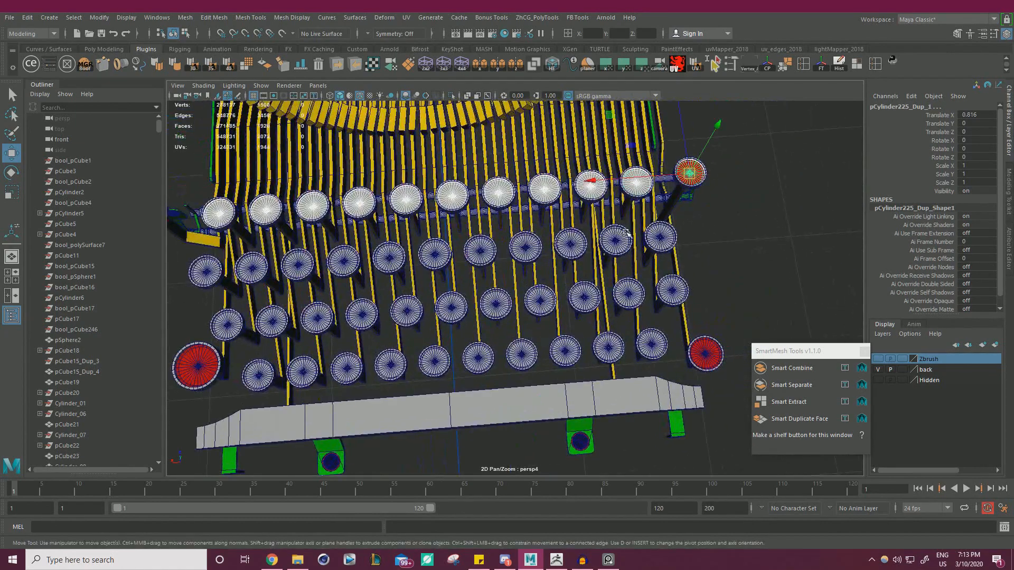
Step: Add all eleven key caps of the second keyboard row from the back to the selection
{"action": "scroll", "coordinate": [586, 243], "scroll_direction": "up", "scroll_amount": 1}
{"action": "middle_click_drag", "start_coordinate": [528, 254], "coordinate": [691, 228], "text": "alt"}
{"action": "left_click", "coordinate": [355, 238], "text": "shift"}
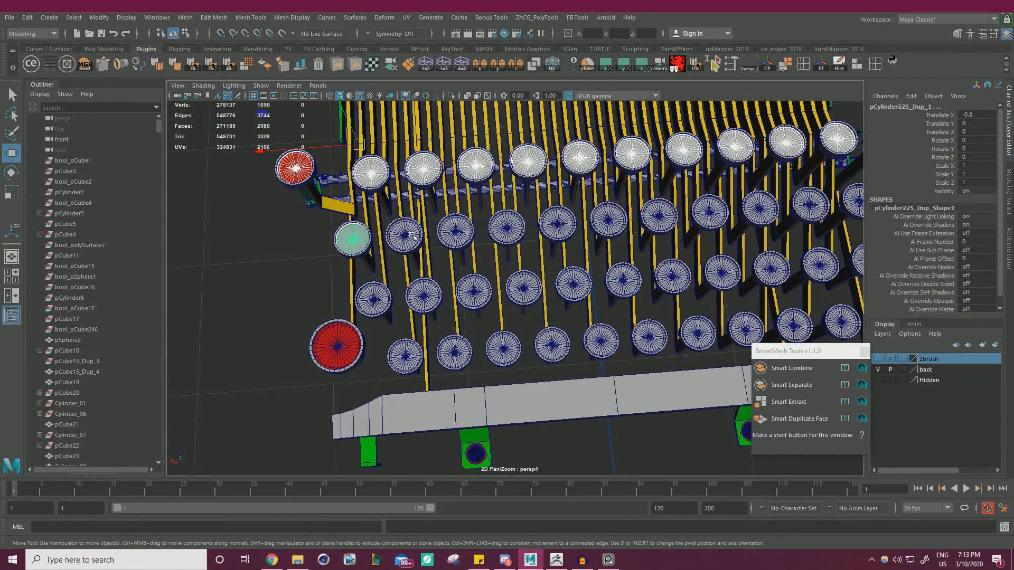
{"action": "left_click", "coordinate": [405, 234], "text": "shift"}
{"action": "left_click", "coordinate": [456, 230], "text": "shift"}
{"action": "left_click", "coordinate": [506, 227], "text": "shift"}
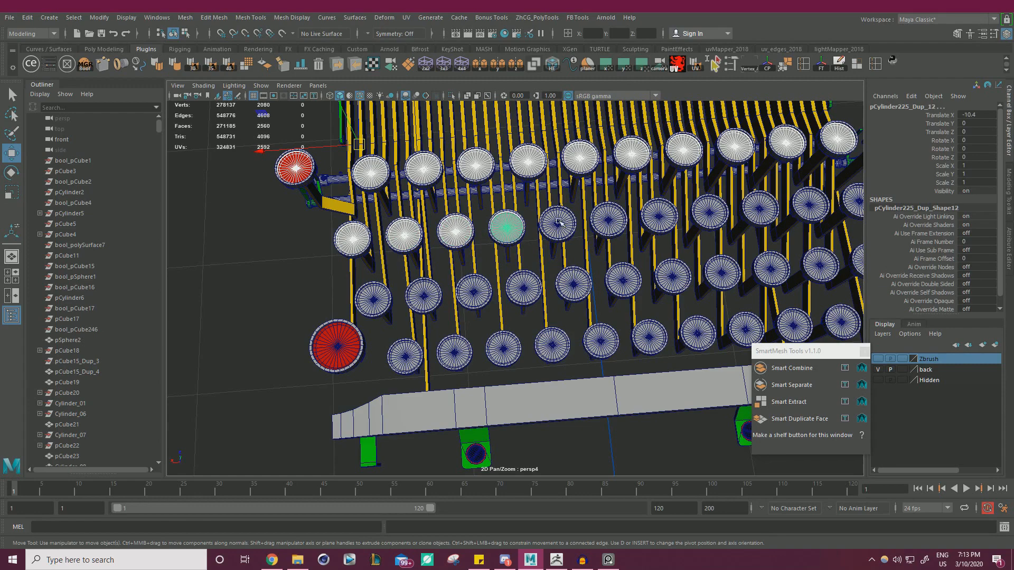
{"action": "left_click", "coordinate": [559, 221], "text": "shift"}
{"action": "left_click", "coordinate": [608, 218], "text": "shift"}
{"action": "middle_click_drag", "start_coordinate": [608, 218], "coordinate": [511, 219], "text": "alt"}
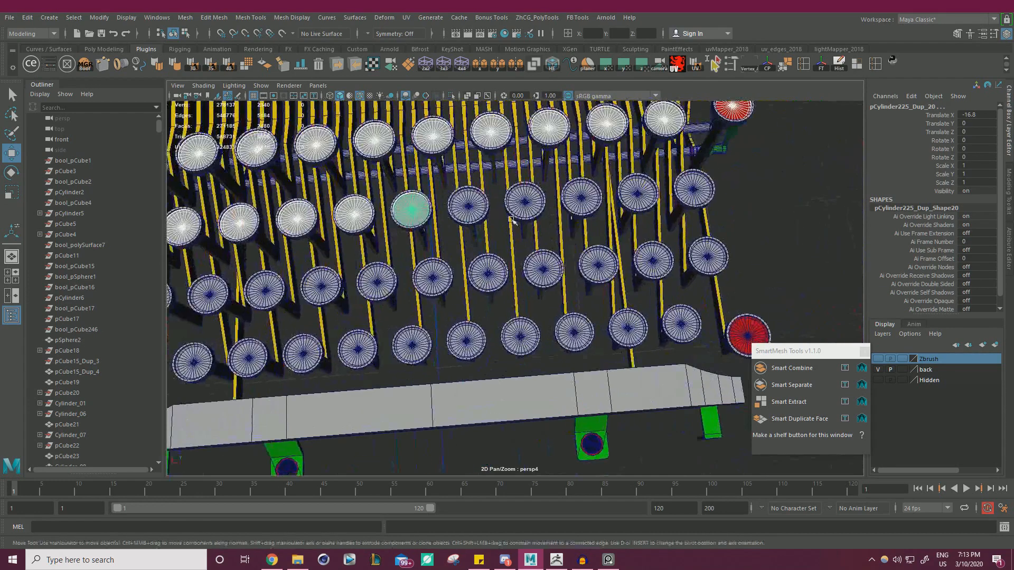
{"action": "left_click", "coordinate": [468, 210], "text": "shift"}
{"action": "left_click", "coordinate": [525, 203], "text": "shift"}
{"action": "left_click", "coordinate": [580, 197], "text": "shift"}
{"action": "left_click", "coordinate": [637, 193], "text": "shift"}
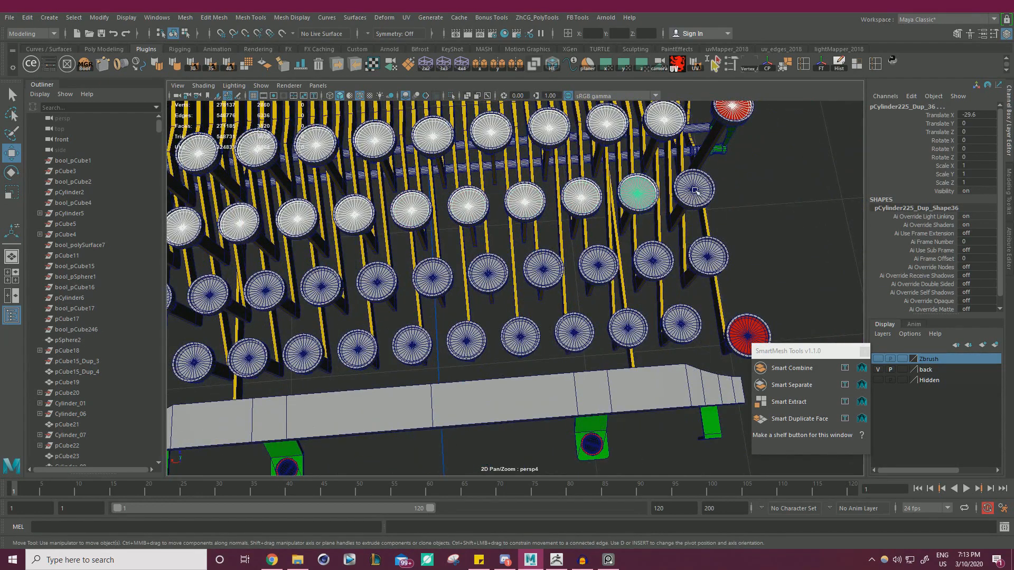
{"action": "left_click", "coordinate": [694, 189], "text": "shift"}
Step: Add the grey key caps of the third and front rows to the selection, working from the right end toward the left
{"action": "left_click", "coordinate": [708, 256], "text": "shift"}
{"action": "left_click", "coordinate": [653, 260], "text": "shift"}
{"action": "left_click", "coordinate": [666, 324], "text": "shift"}
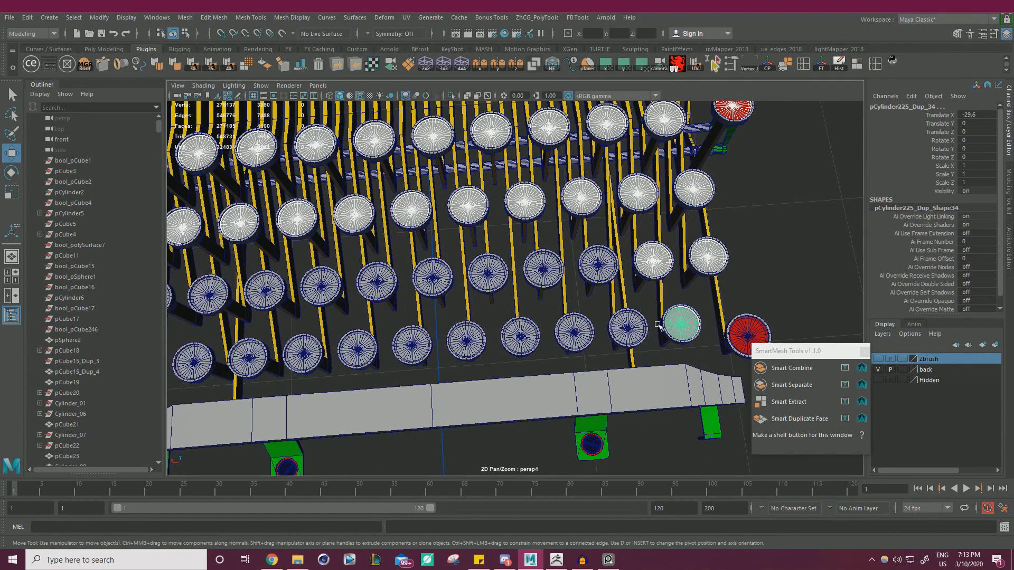
{"action": "left_click", "coordinate": [629, 328], "text": "shift"}
{"action": "left_click", "coordinate": [595, 276], "text": "shift"}
{"action": "left_click", "coordinate": [568, 331], "text": "shift"}
{"action": "left_click", "coordinate": [537, 281], "text": "shift"}
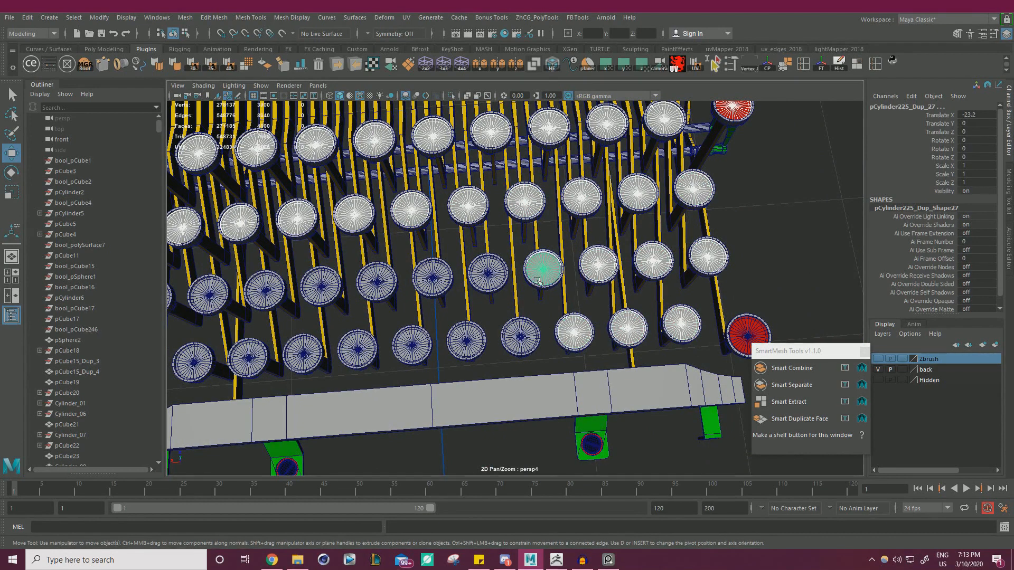
{"action": "left_click", "coordinate": [518, 334], "text": "shift"}
{"action": "left_click", "coordinate": [486, 275], "text": "shift"}
{"action": "left_click", "coordinate": [465, 341], "text": "shift"}
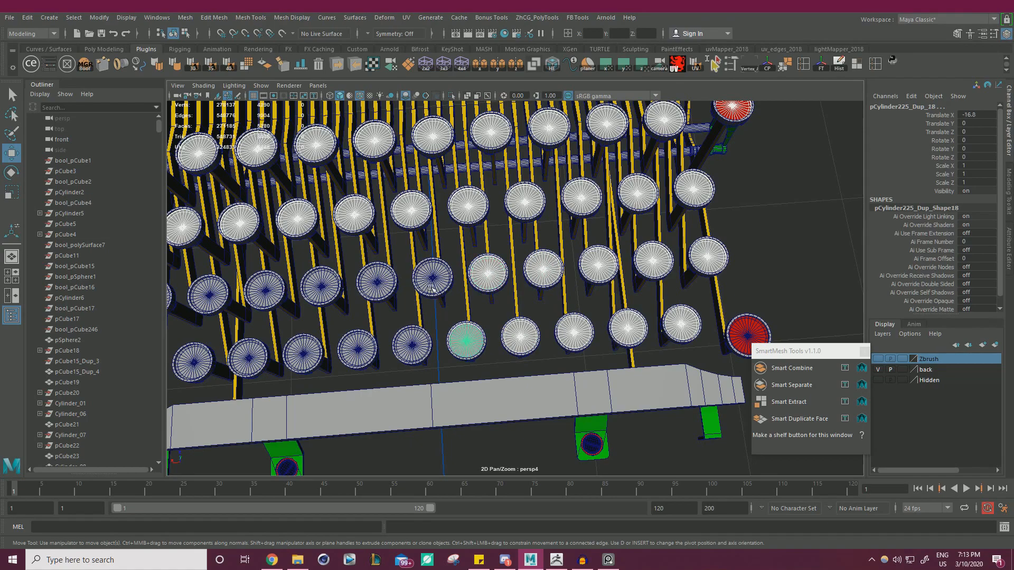
{"action": "left_click", "coordinate": [431, 279], "text": "shift"}
{"action": "left_click", "coordinate": [413, 343], "text": "shift"}
{"action": "left_click", "coordinate": [383, 283], "text": "shift"}
{"action": "left_click", "coordinate": [323, 289], "text": "shift"}
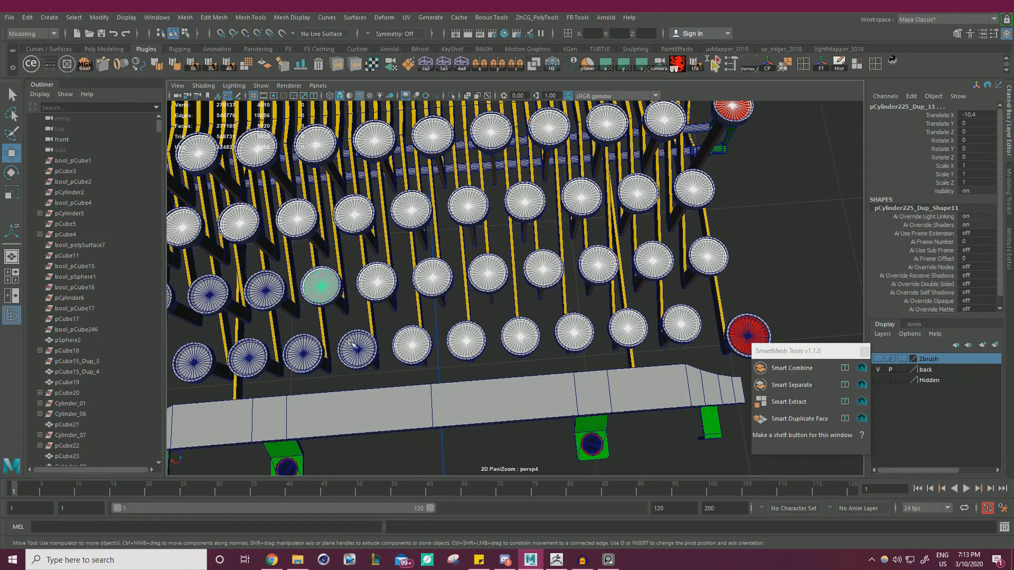
{"action": "left_click", "coordinate": [353, 345], "text": "shift"}
Step: Add the remaining key caps of the two front rows to the selection, including the red cap at each end of the front row
{"action": "scroll", "coordinate": [623, 306], "scroll_direction": "down", "scroll_amount": 3}
{"action": "left_click", "coordinate": [696, 321], "text": "shift"}
{"action": "scroll", "coordinate": [438, 275], "scroll_direction": "up", "scroll_amount": 4}
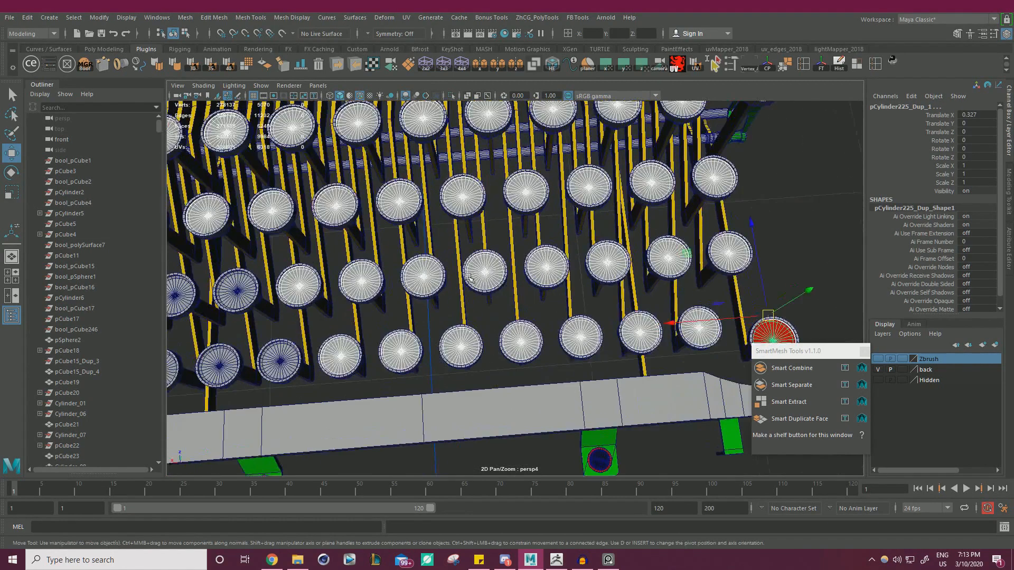
{"action": "middle_click_drag", "start_coordinate": [207, 354], "coordinate": [568, 343], "text": "alt"}
{"action": "left_click", "coordinate": [654, 346], "text": "shift"}
{"action": "left_click", "coordinate": [616, 280], "text": "shift"}
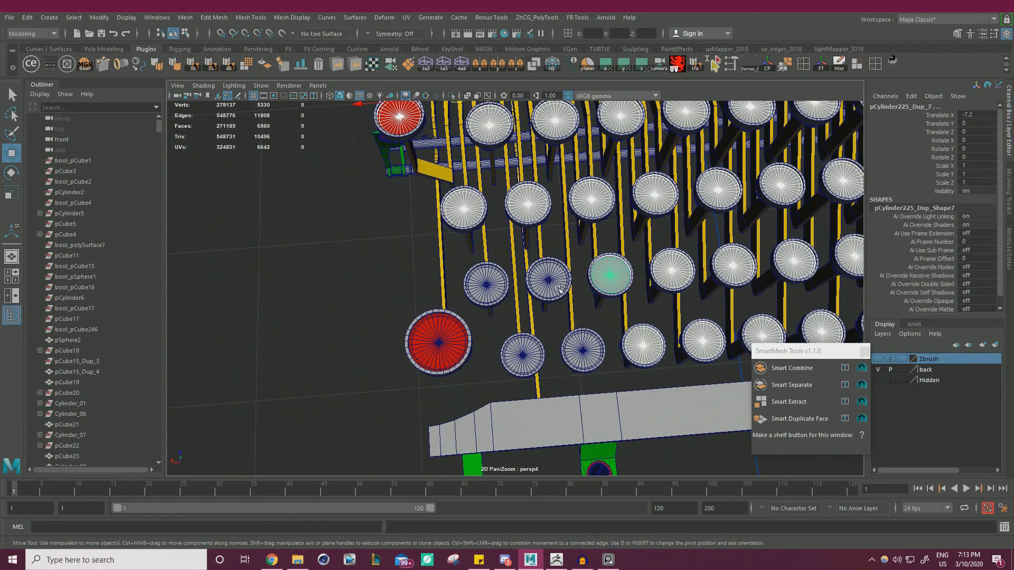
{"action": "left_click", "coordinate": [545, 279], "text": "shift"}
{"action": "left_click", "coordinate": [568, 342], "text": "shift"}
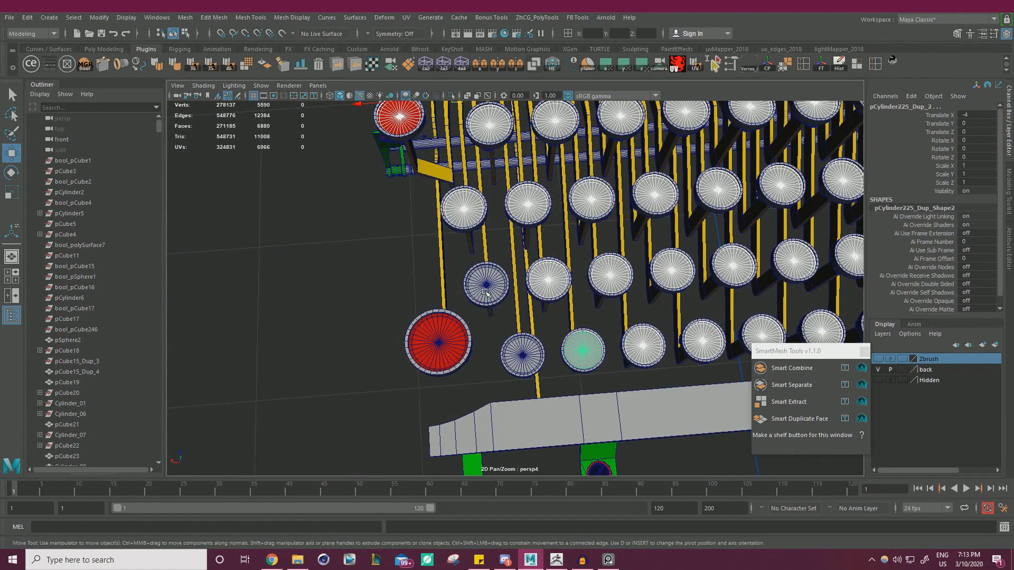
{"action": "left_click", "coordinate": [486, 290], "text": "shift"}
{"action": "left_click", "coordinate": [521, 355], "text": "shift"}
{"action": "left_click", "coordinate": [447, 342], "text": "shift"}
Step: Combine all the selected key caps into a single mesh
{"action": "scroll", "coordinate": [420, 240], "scroll_direction": "down", "scroll_amount": 4}
{"action": "left_click_drag", "start_coordinate": [425, 309], "coordinate": [236, 313]}
{"action": "left_click_drag", "start_coordinate": [296, 338], "coordinate": [359, 240], "text": "alt"}
{"action": "right_click_drag", "start_coordinate": [454, 254], "coordinate": [559, 246], "text": "alt"}
{"action": "middle_click_drag", "start_coordinate": [478, 217], "coordinate": [627, 303], "text": "alt"}
{"action": "key", "text": "ctrl+z"}
{"action": "right_click_drag", "start_coordinate": [618, 299], "coordinate": [448, 267], "text": "alt"}
{"action": "middle_click_drag", "start_coordinate": [448, 267], "coordinate": [338, 238], "text": "alt"}
{"action": "left_click_drag", "start_coordinate": [433, 233], "coordinate": [459, 288], "text": "alt"}
{"action": "right_click_drag", "start_coordinate": [459, 288], "coordinate": [494, 285], "text": "alt"}
{"action": "left_click", "coordinate": [184, 19]}
{"action": "left_click", "coordinate": [217, 55]}
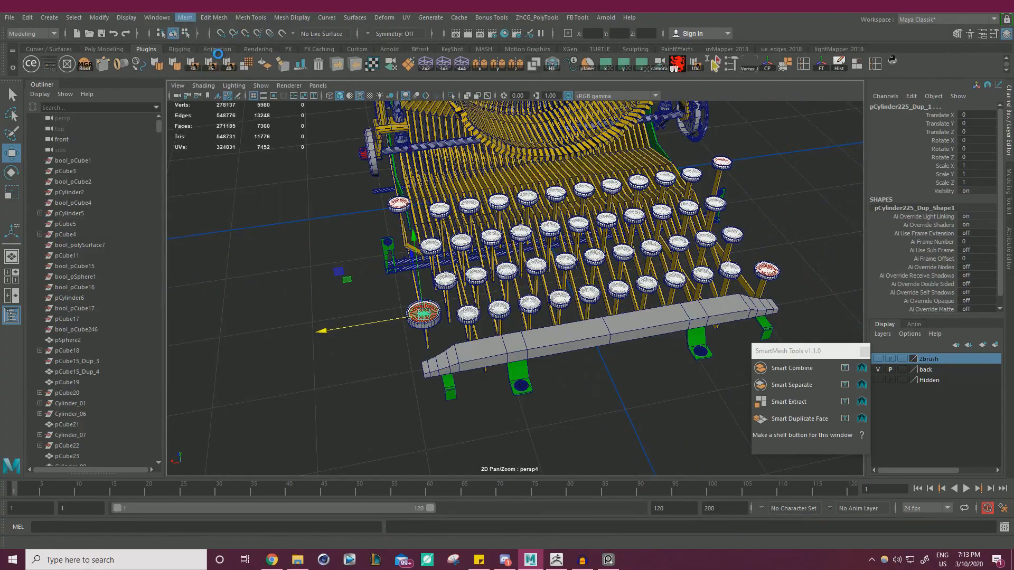
Step: Select the combined key caps mesh and isolate it in the viewport
{"action": "left_click", "coordinate": [342, 290]}
{"action": "right_click_drag", "start_coordinate": [341, 290], "coordinate": [404, 294], "text": "alt"}
{"action": "left_click", "coordinate": [418, 287]}
{"action": "key", "text": "f"}
{"action": "left_click_drag", "start_coordinate": [404, 295], "coordinate": [502, 296], "text": "alt"}
{"action": "right_click_drag", "start_coordinate": [502, 296], "coordinate": [390, 206], "text": "alt"}
{"action": "middle_click_drag", "start_coordinate": [391, 206], "coordinate": [491, 297], "text": "alt"}
{"action": "right_click_drag", "start_coordinate": [491, 297], "coordinate": [433, 244], "text": "alt"}
{"action": "left_click_drag", "start_coordinate": [559, 280], "coordinate": [542, 314], "text": "alt"}
{"action": "scroll", "coordinate": [547, 311], "scroll_direction": "down", "scroll_amount": 4}
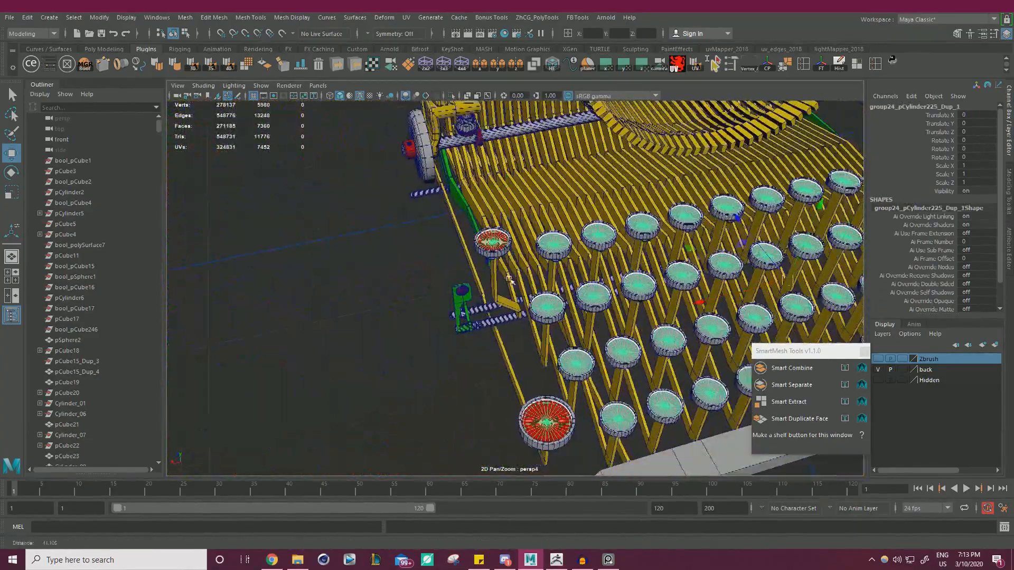
{"action": "left_click_drag", "start_coordinate": [546, 310], "coordinate": [565, 264], "text": "alt"}
{"action": "scroll", "coordinate": [565, 264], "scroll_direction": "up", "scroll_amount": 2}
{"action": "left_click", "coordinate": [451, 96]}
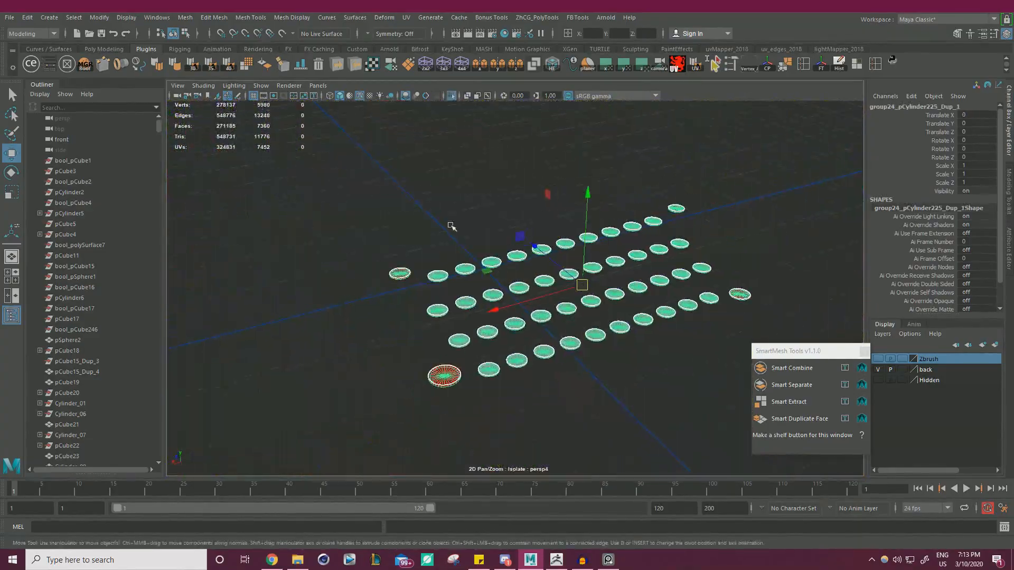
Step: Select all faces of the key caps and apply edge softening at an angle of 40
{"action": "left_click_drag", "start_coordinate": [454, 227], "coordinate": [506, 254], "text": "alt"}
{"action": "right_click", "coordinate": [465, 259]}
{"action": "left_click", "coordinate": [286, 404]}
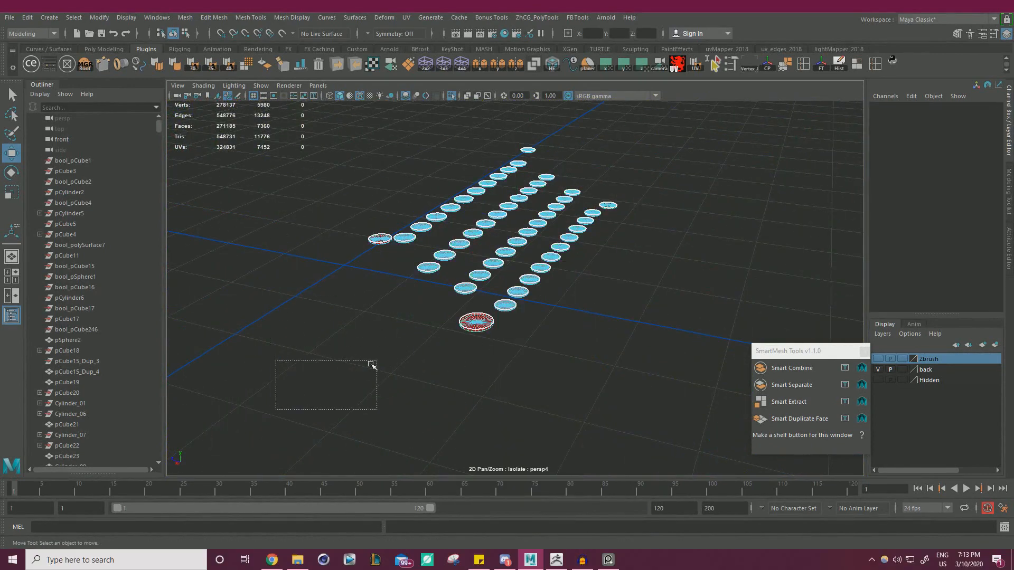
{"action": "left_click_drag", "start_coordinate": [373, 366], "coordinate": [459, 323]}
{"action": "right_click_drag", "start_coordinate": [469, 256], "coordinate": [511, 239]}
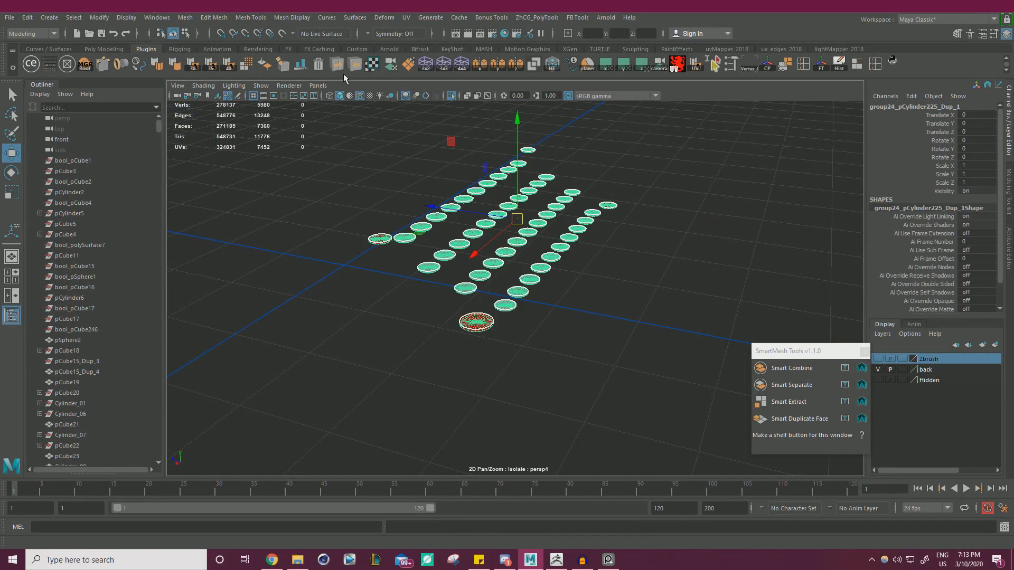
{"action": "scroll", "coordinate": [534, 288], "scroll_direction": "up", "scroll_amount": 8}
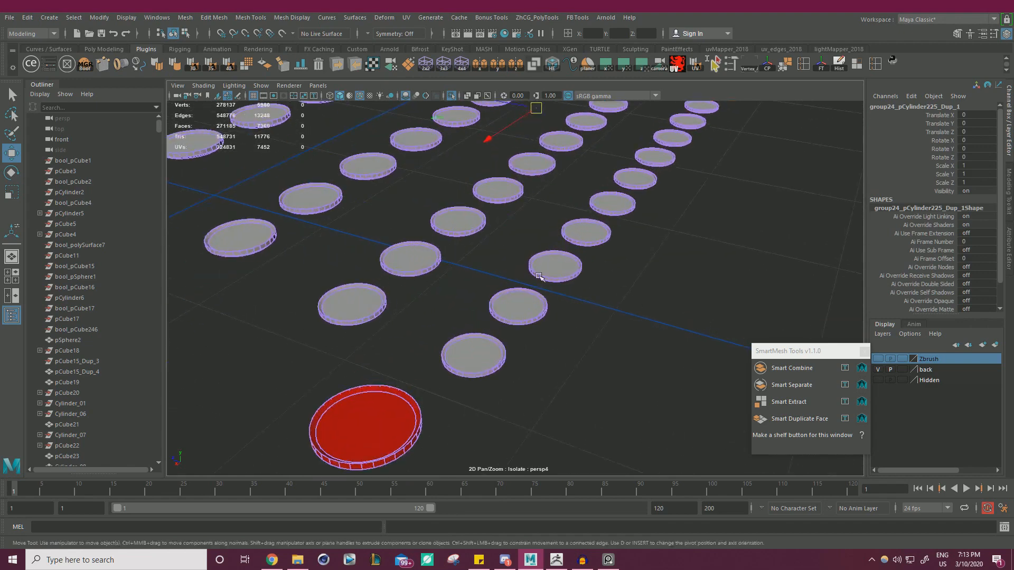
{"action": "right_click_drag", "start_coordinate": [602, 272], "coordinate": [382, 238], "text": "alt"}
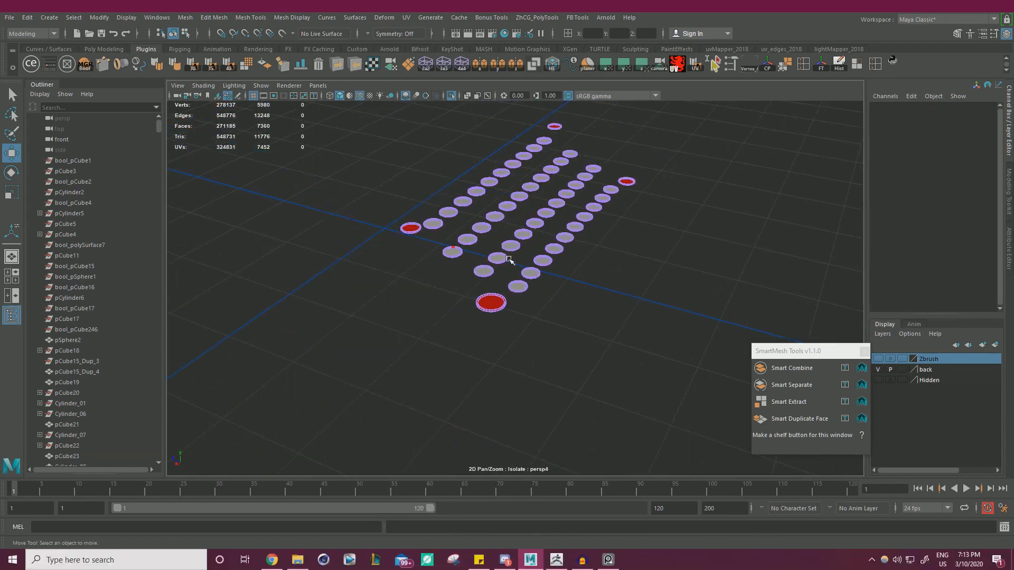
{"action": "right_click_drag", "start_coordinate": [509, 261], "coordinate": [871, 417], "text": "alt"}
{"action": "right_click_drag", "start_coordinate": [689, 332], "coordinate": [192, 242], "text": "alt"}
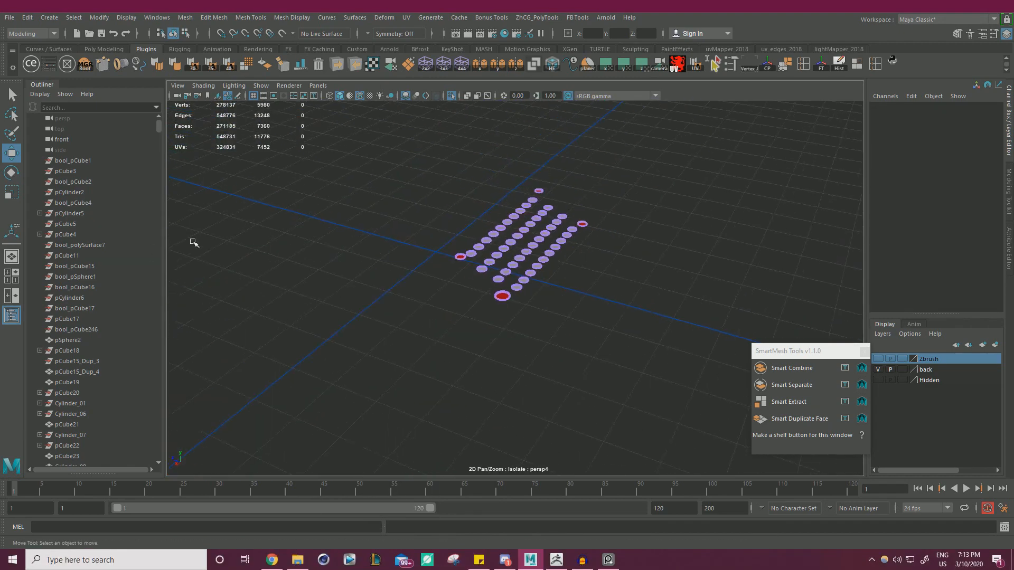
{"action": "left_click_drag", "start_coordinate": [345, 369], "coordinate": [681, 126]}
{"action": "left_click", "coordinate": [229, 67]}
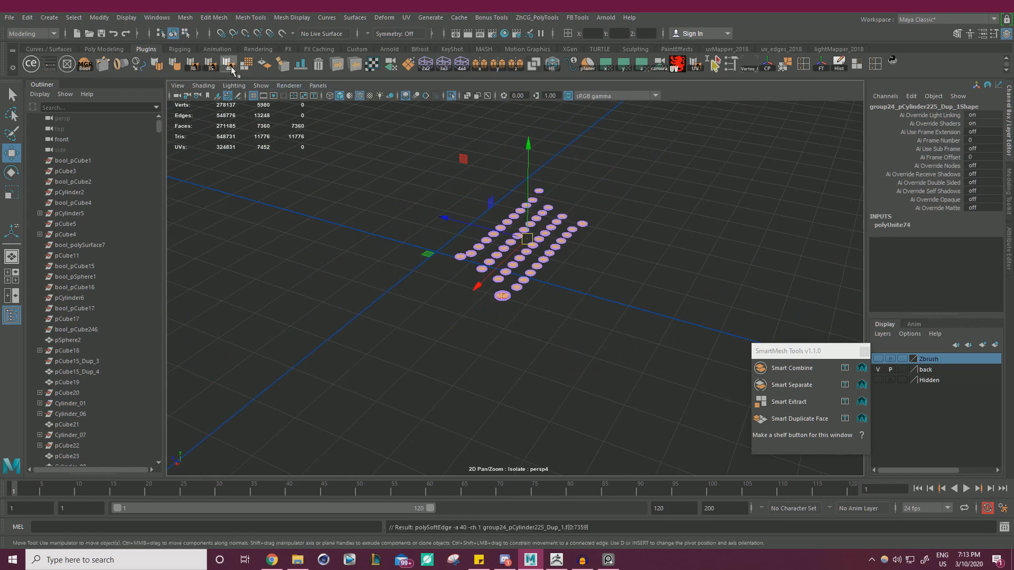
Step: Apply a planar UV projection to all key cap faces and cut the UVs along the hard edges around their rims
{"action": "right_click_drag", "start_coordinate": [412, 254], "coordinate": [571, 347], "text": "alt"}
{"action": "left_click", "coordinate": [570, 347]}
{"action": "right_click_drag", "start_coordinate": [491, 275], "coordinate": [783, 355], "text": "alt"}
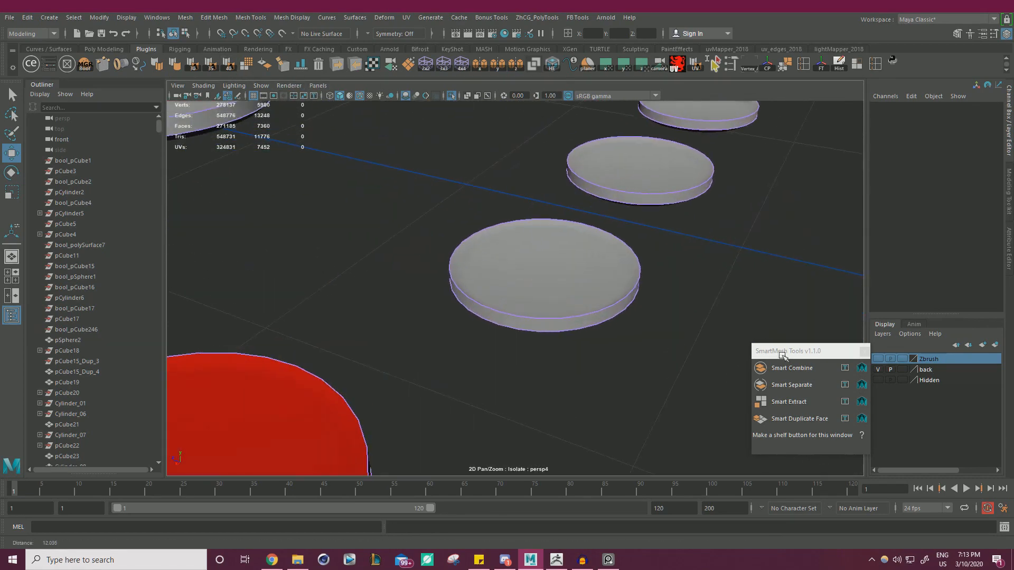
{"action": "right_click_drag", "start_coordinate": [711, 262], "coordinate": [342, 308], "text": "alt"}
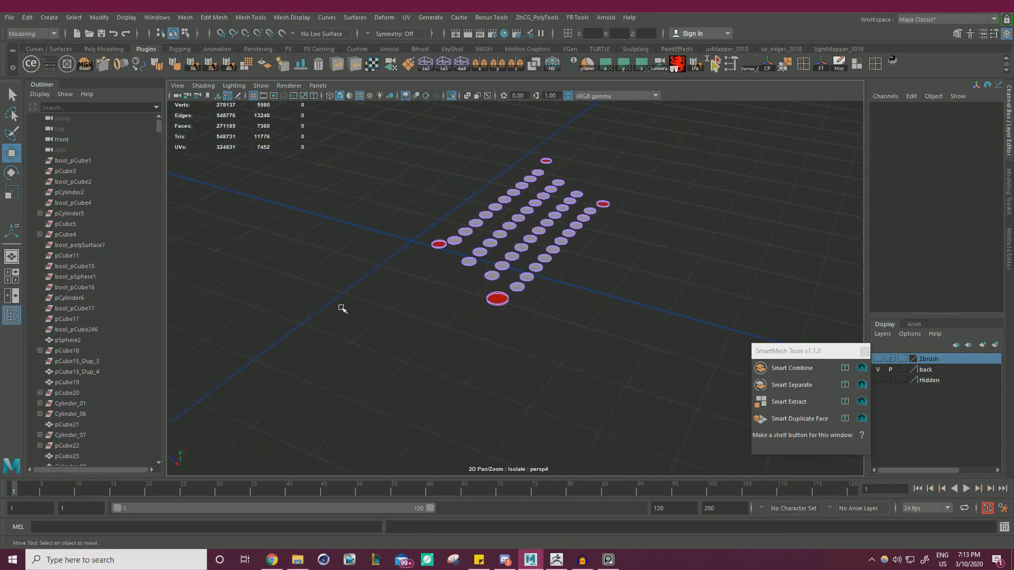
{"action": "left_click_drag", "start_coordinate": [623, 317], "coordinate": [388, 140]}
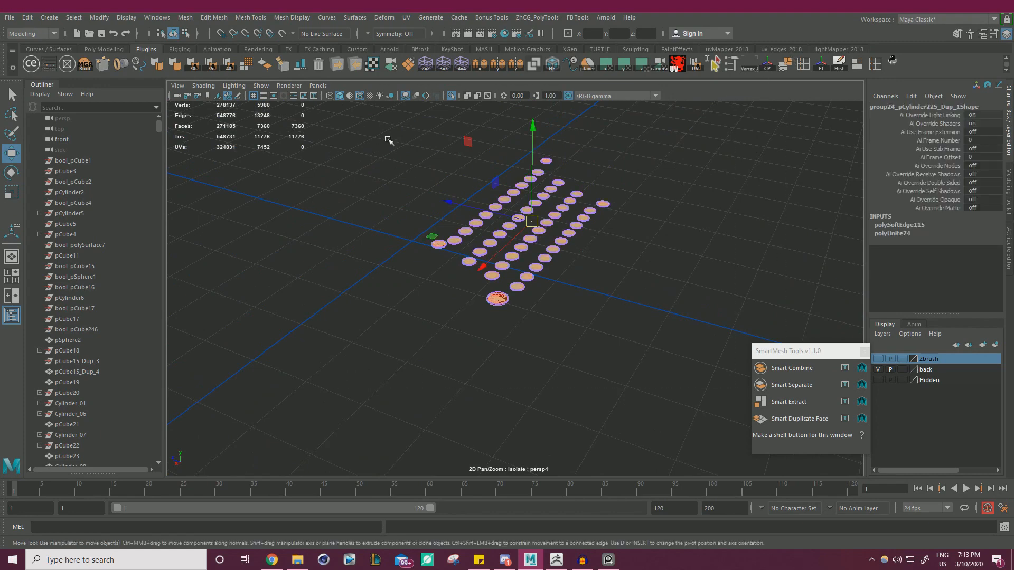
{"action": "left_click", "coordinate": [355, 64]}
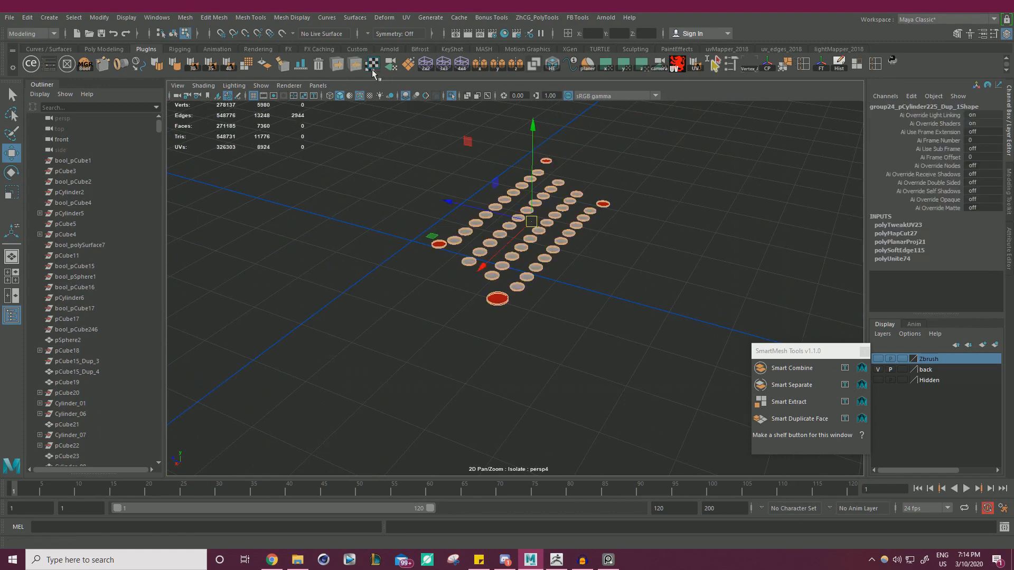
Step: Examine the key caps' shading and hard edges up close and from the opposite side
{"action": "left_click_drag", "start_coordinate": [1013, 192], "coordinate": [1013, 239]}
{"action": "left_click_drag", "start_coordinate": [570, 187], "coordinate": [385, 306], "text": "alt"}
{"action": "scroll", "coordinate": [453, 267], "scroll_direction": "up", "scroll_amount": 5}
{"action": "scroll", "coordinate": [385, 306], "scroll_direction": "up", "scroll_amount": 8}
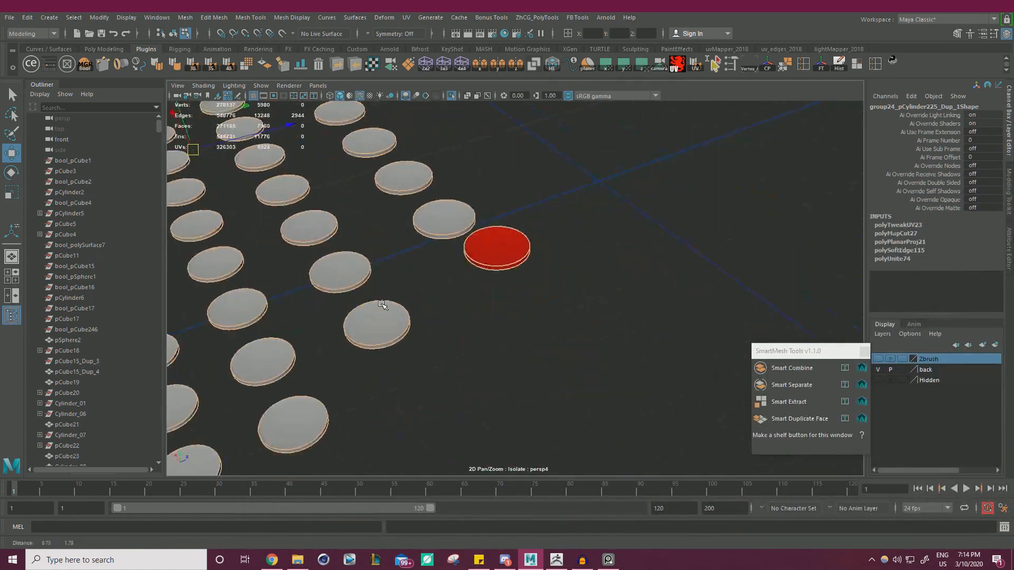
{"action": "left_click", "coordinate": [587, 220]}
{"action": "scroll", "coordinate": [565, 236], "scroll_direction": "down", "scroll_amount": 8}
{"action": "scroll", "coordinate": [565, 236], "scroll_direction": "down", "scroll_amount": 3}
{"action": "left_click_drag", "start_coordinate": [566, 235], "coordinate": [407, 239], "text": "alt"}
{"action": "middle_click_drag", "start_coordinate": [407, 240], "coordinate": [480, 217], "text": "alt"}
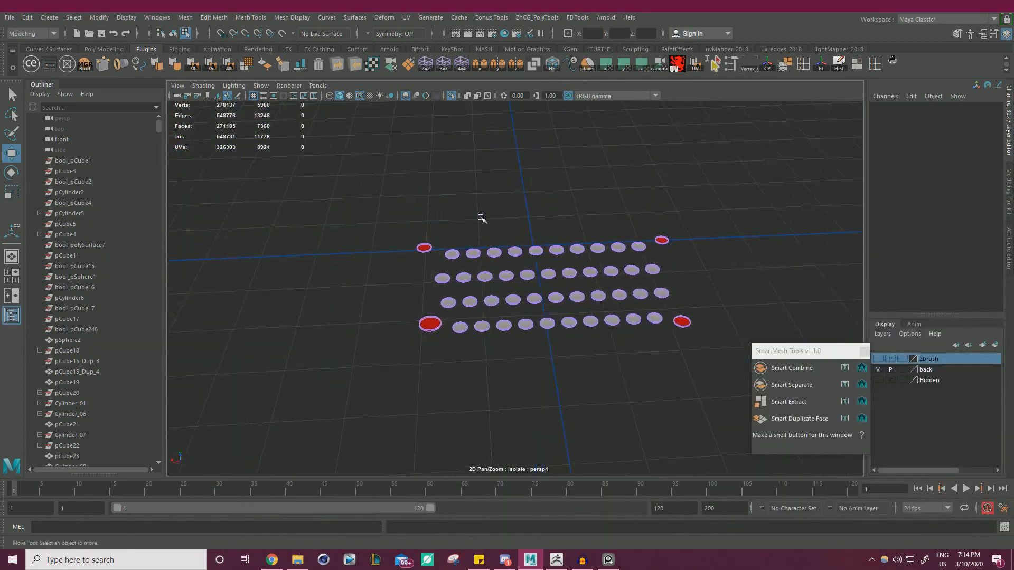
Step: Return the key caps mesh to object mode, switch to ZBrush and load it in place of the star as an OBJ
{"action": "right_click_drag", "start_coordinate": [495, 204], "coordinate": [544, 188]}
{"action": "left_click", "coordinate": [457, 182]}
{"action": "key", "text": "ctrl+z"}
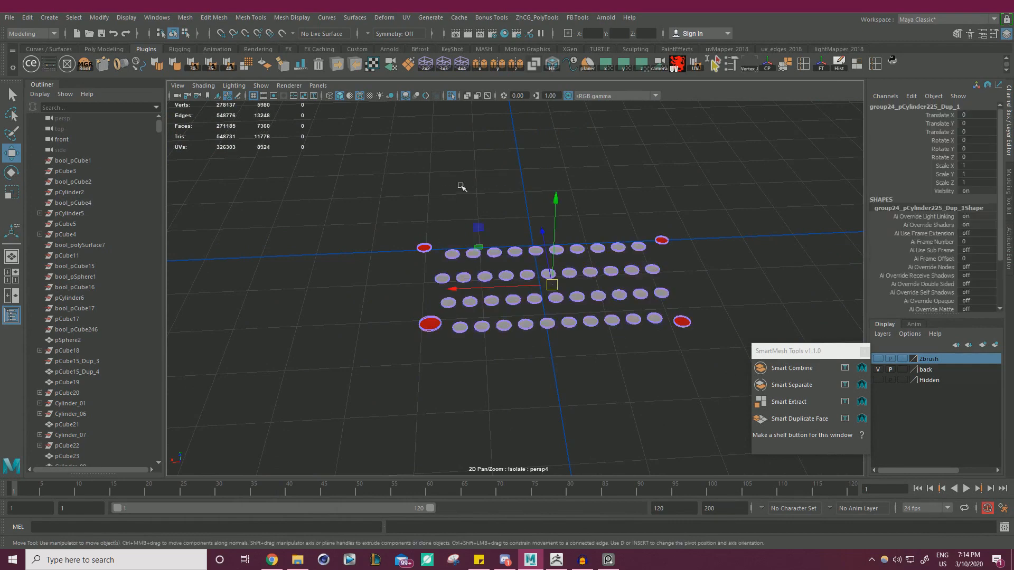
{"action": "left_click", "coordinate": [338, 68]}
{"action": "left_click", "coordinate": [752, 139]}
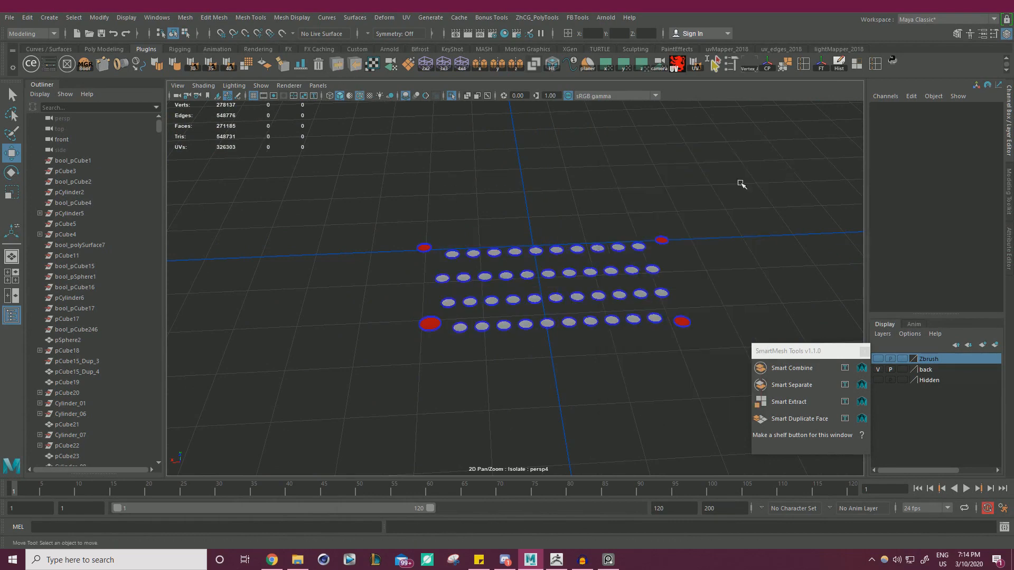
{"action": "left_click", "coordinate": [559, 559]}
{"action": "left_click_drag", "start_coordinate": [693, 286], "coordinate": [718, 275]}
{"action": "scroll", "coordinate": [887, 375], "scroll_direction": "down", "scroll_amount": 10}
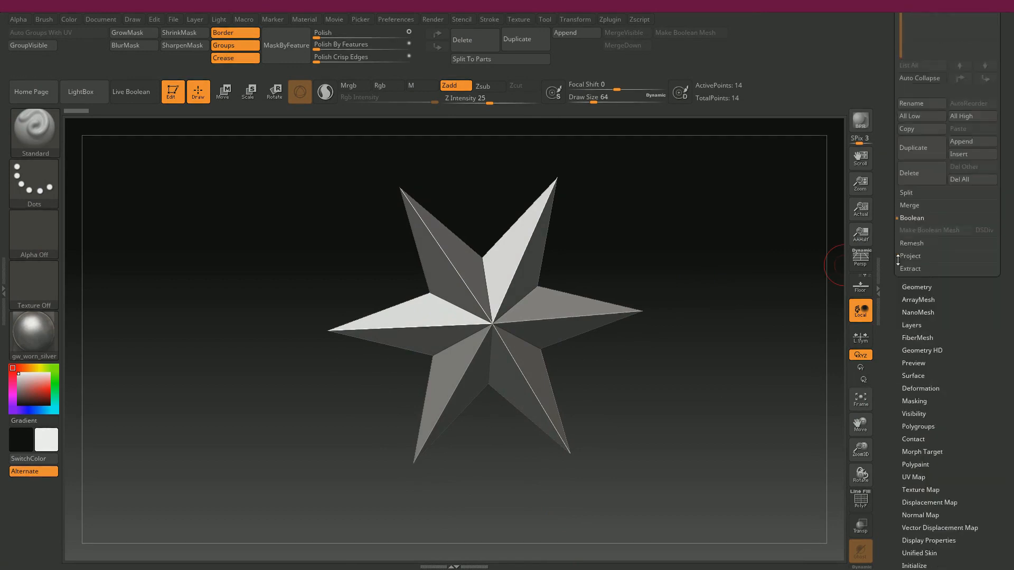
{"action": "left_click", "coordinate": [958, 460]}
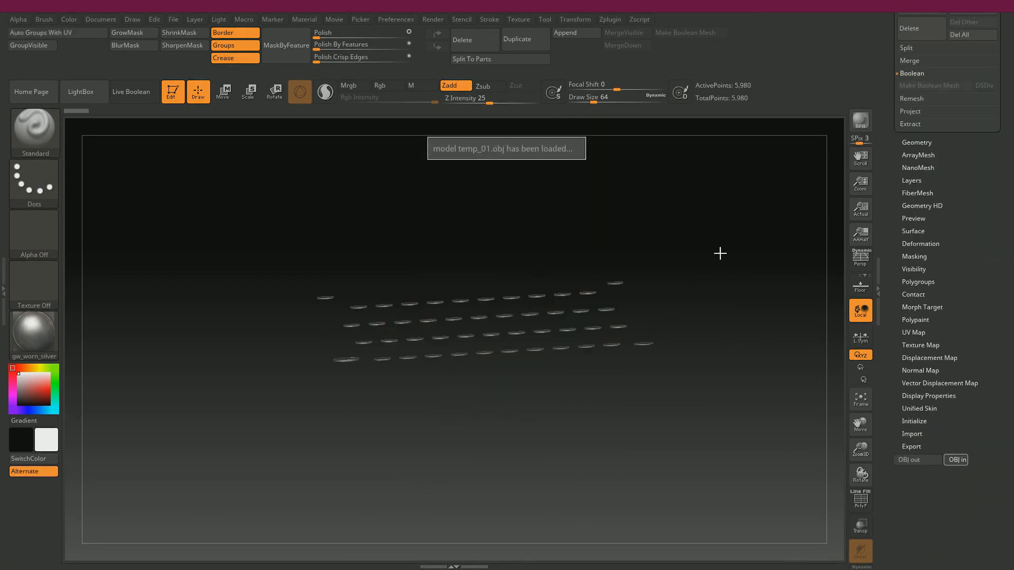
Step: Show the polyframe on the imported key caps and create polygroups from their UVs
{"action": "left_click_drag", "start_coordinate": [713, 242], "coordinate": [822, 417]}
{"action": "key", "text": "shift+f"}
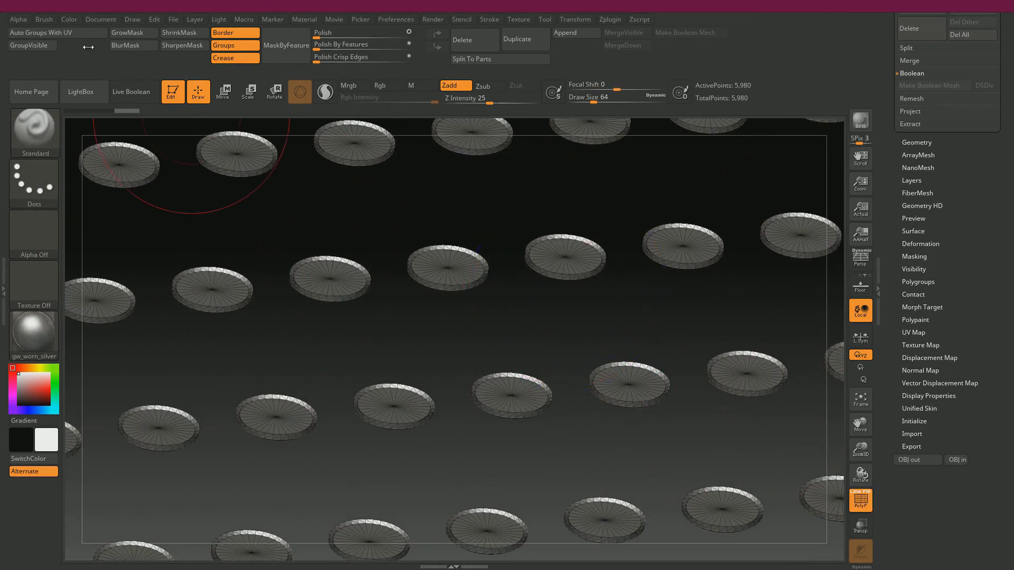
{"action": "left_click", "coordinate": [74, 35]}
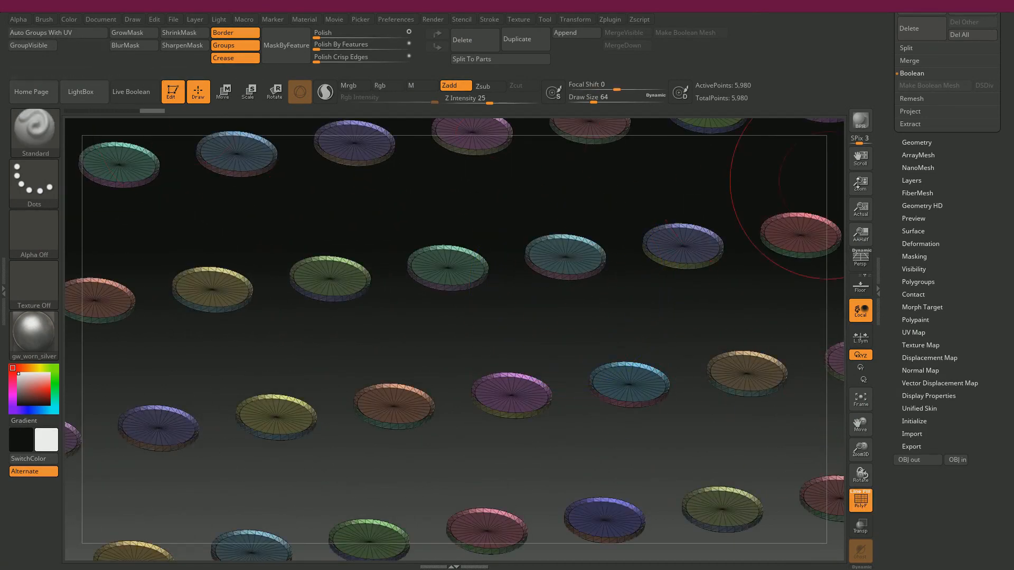
Step: DynaMesh the key caps at a resolution of 1536, then hide the polyframe
{"action": "left_click", "coordinate": [910, 142]}
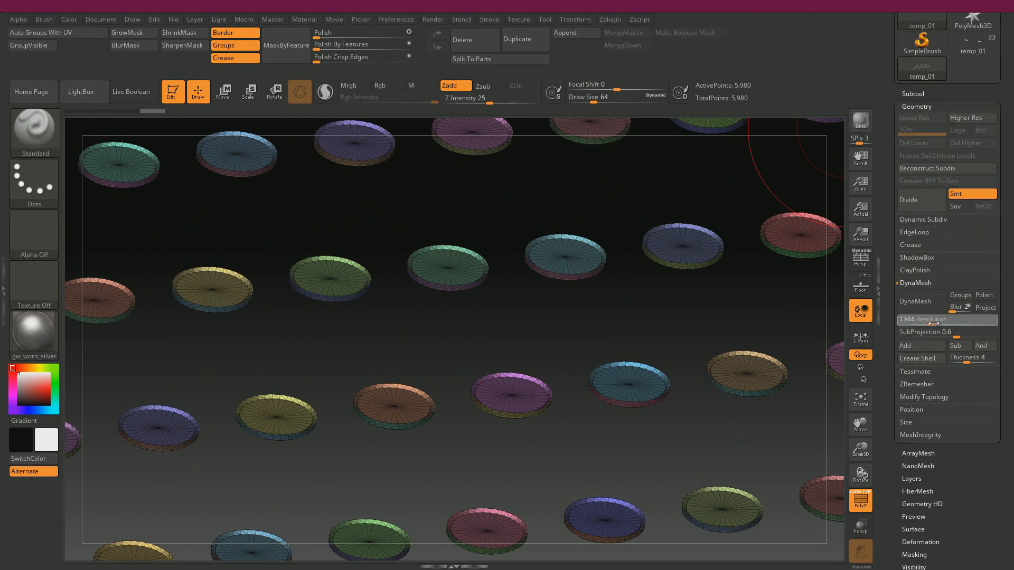
{"action": "left_click_drag", "start_coordinate": [934, 323], "coordinate": [936, 323]}
{"action": "left_click", "coordinate": [926, 318]}
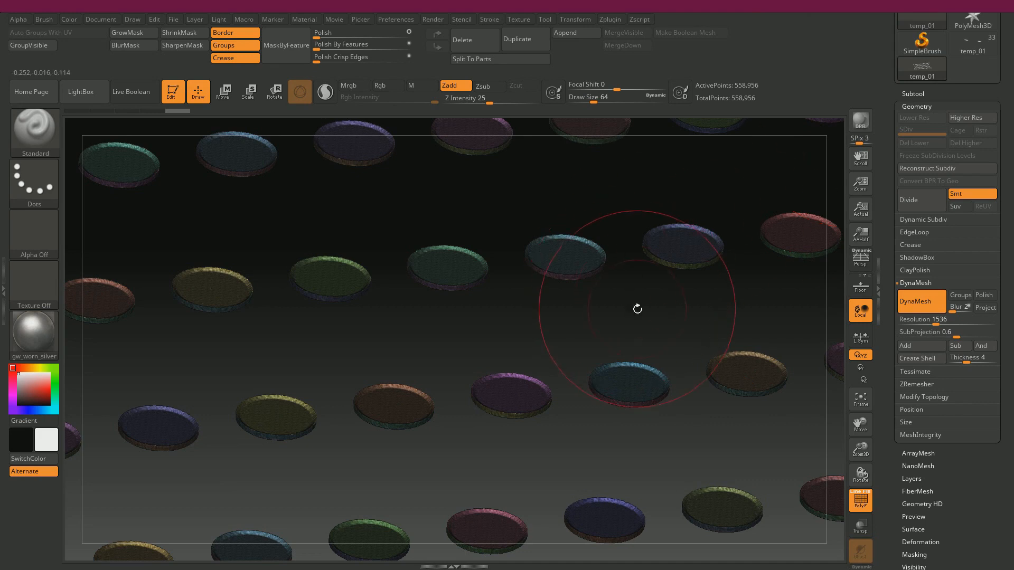
{"action": "left_click_drag", "start_coordinate": [636, 308], "coordinate": [635, 310]}
{"action": "key", "text": "shift+f"}
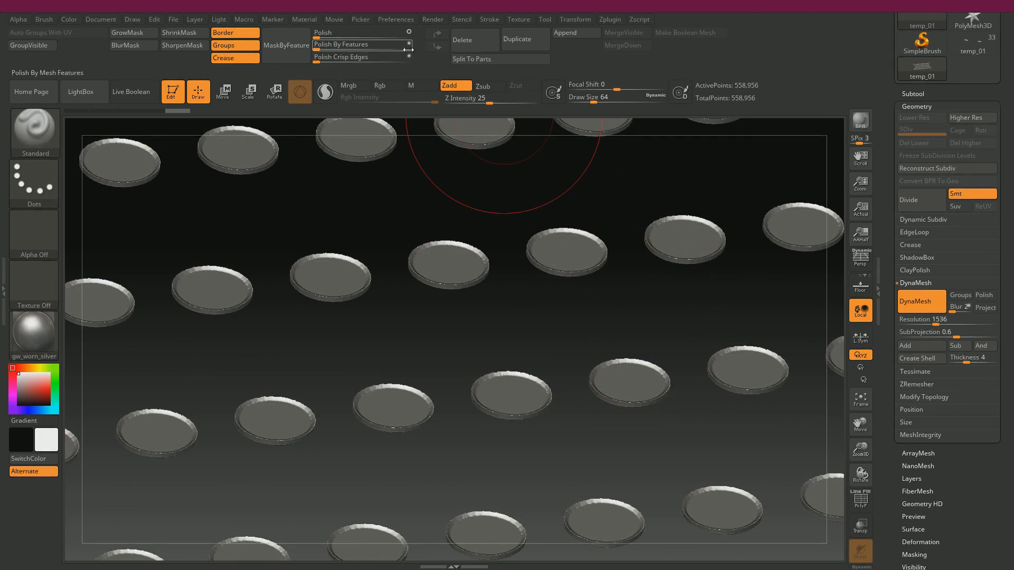
Step: Round and smooth the key caps' edges with Polish By Features and Polish
{"action": "left_click", "coordinate": [320, 47]}
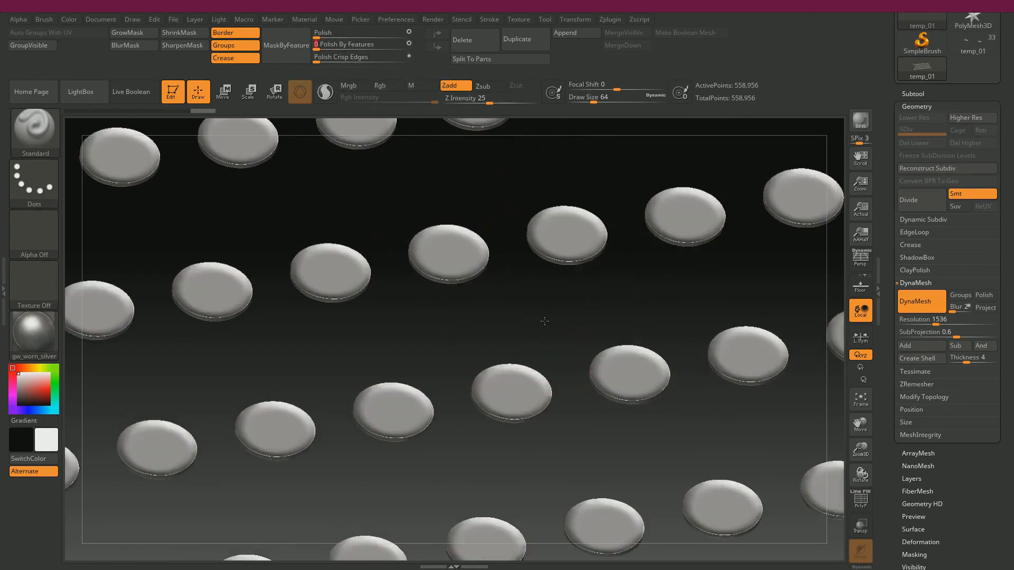
{"action": "mouse_move", "coordinate": [544, 321]}
{"action": "left_mouse_down"}
{"action": "mouse_move", "coordinate": [541, 253]}
{"action": "mouse_move", "coordinate": [537, 310]}
{"action": "left_mouse_up"}
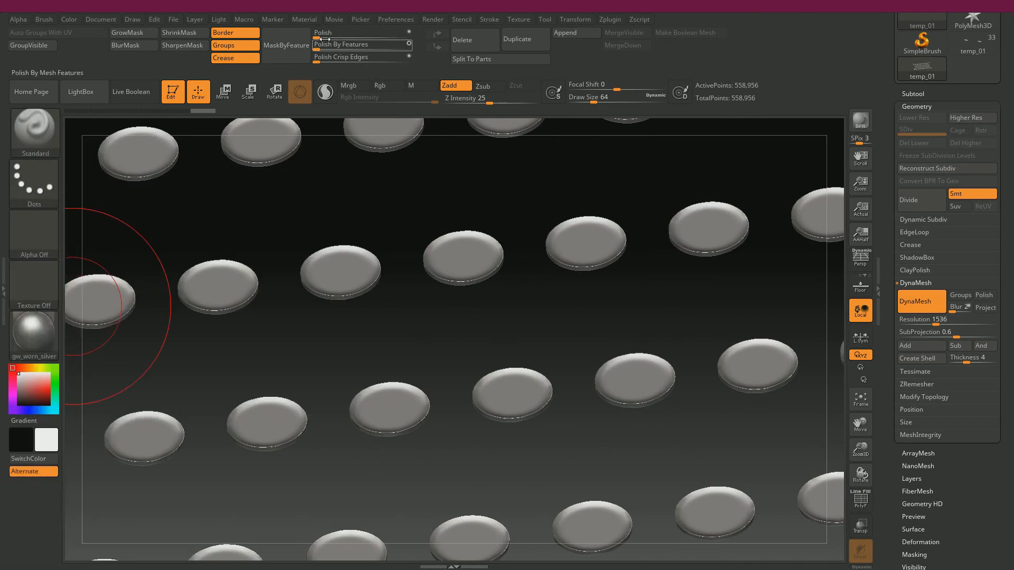
{"action": "left_click_drag", "start_coordinate": [318, 37], "coordinate": [321, 36]}
{"action": "left_click_drag", "start_coordinate": [602, 297], "coordinate": [551, 257]}
{"action": "mouse_move", "coordinate": [514, 325]}
{"action": "left_mouse_down"}
{"action": "mouse_move", "coordinate": [513, 389]}
{"action": "mouse_move", "coordinate": [504, 353]}
{"action": "mouse_move", "coordinate": [520, 317]}
{"action": "left_mouse_up"}
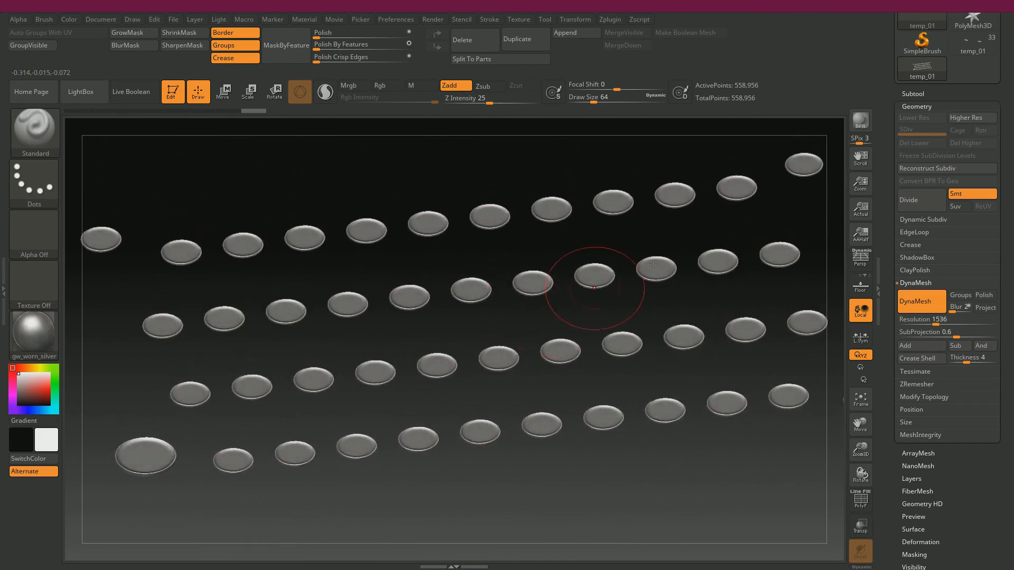
Step: Switch to Maya, turn off isolation and add the combined key caps mesh to the Zbrush display layer
{"action": "left_click", "coordinate": [919, 95]}
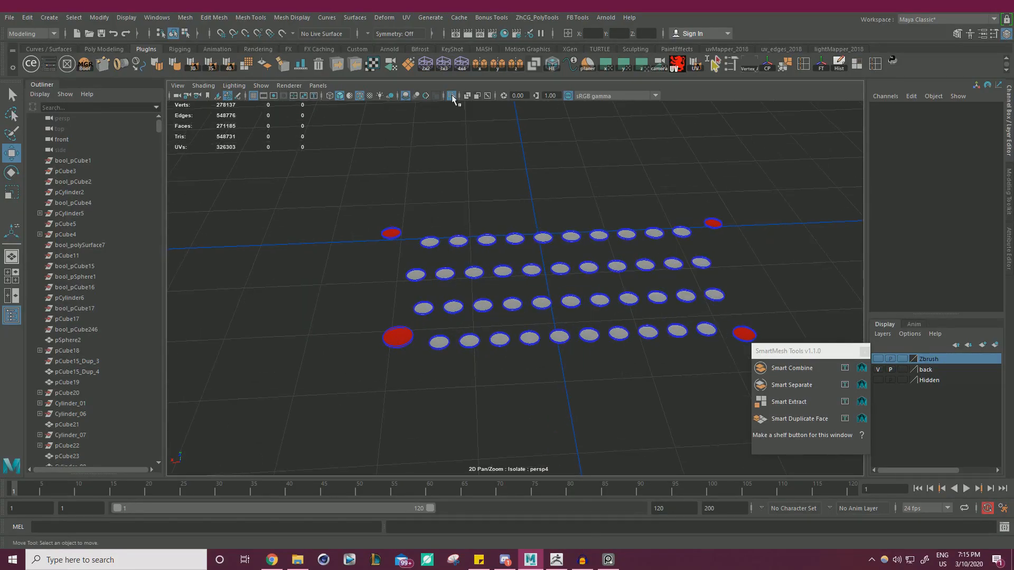
{"action": "left_click", "coordinate": [452, 97]}
{"action": "scroll", "coordinate": [664, 290], "scroll_direction": "up", "scroll_amount": 5}
{"action": "left_click", "coordinate": [506, 258]}
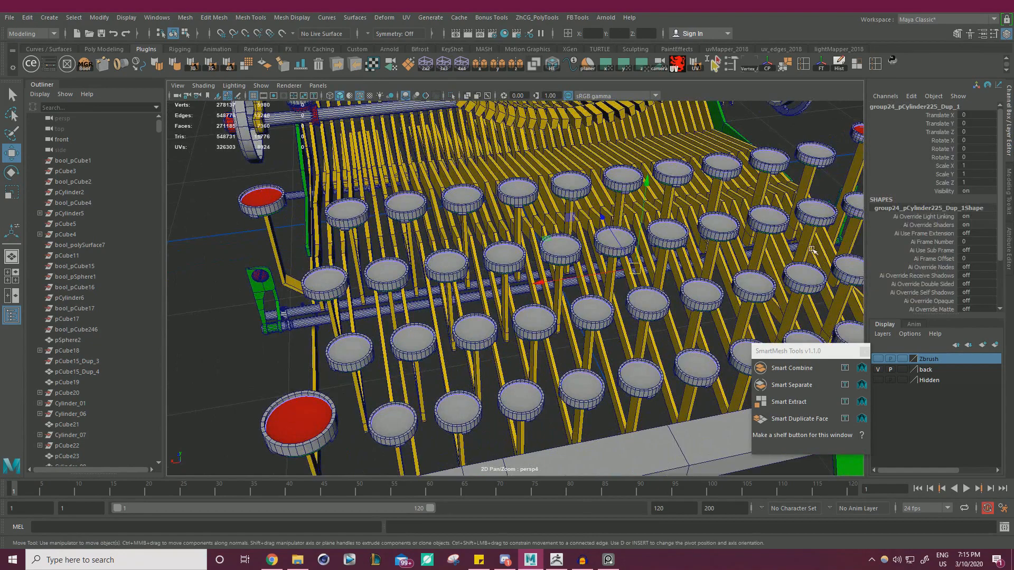
{"action": "right_click", "coordinate": [922, 361]}
{"action": "left_click", "coordinate": [929, 383]}
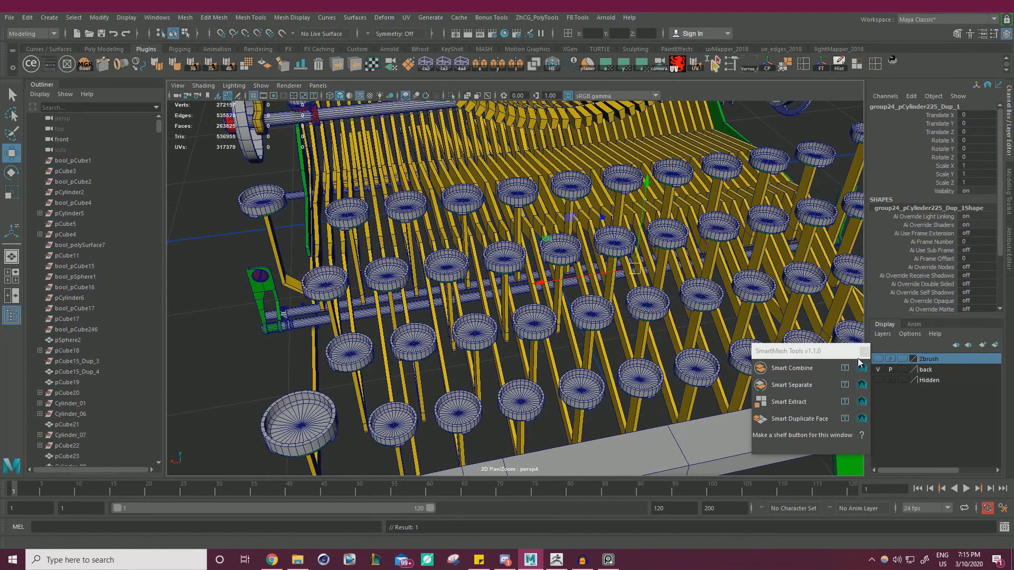
Step: Select all the round key holders in the row farthest from the space bar
{"action": "scroll", "coordinate": [476, 286], "scroll_direction": "down", "scroll_amount": 3}
{"action": "left_click_drag", "start_coordinate": [449, 290], "coordinate": [527, 249], "text": "alt"}
{"action": "left_click_drag", "start_coordinate": [491, 185], "coordinate": [402, 222], "text": "alt"}
{"action": "left_click", "coordinate": [430, 225]}
{"action": "left_click", "coordinate": [495, 206], "text": "shift"}
{"action": "left_click_drag", "start_coordinate": [495, 206], "coordinate": [470, 168], "text": "alt"}
{"action": "middle_click_drag", "start_coordinate": [483, 420], "coordinate": [362, 445], "text": "alt"}
{"action": "left_click_drag", "start_coordinate": [362, 445], "coordinate": [455, 204], "text": "alt"}
{"action": "left_click", "coordinate": [456, 216], "text": "shift"}
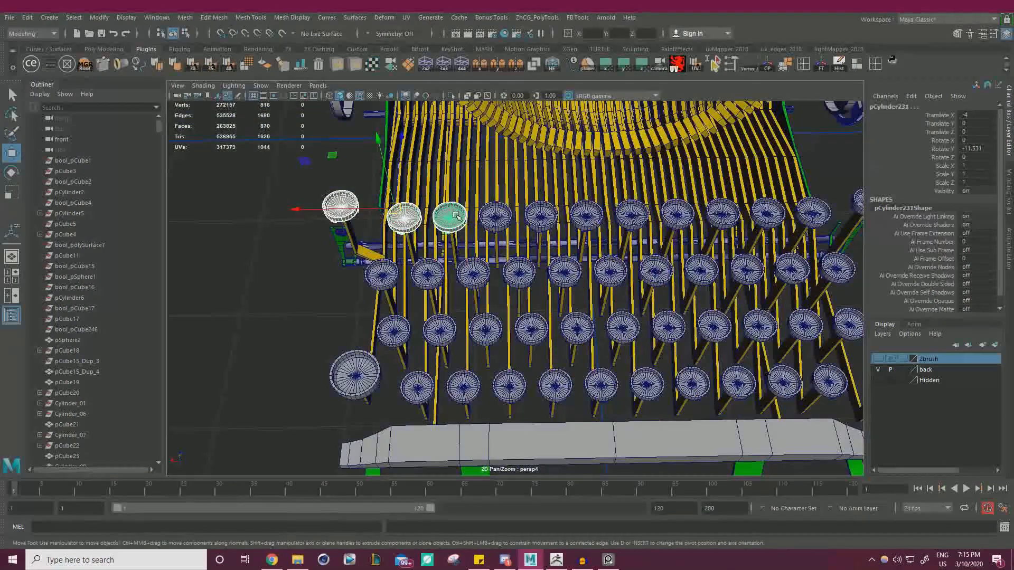
{"action": "left_click", "coordinate": [496, 215], "text": "shift"}
{"action": "left_click", "coordinate": [541, 215], "text": "shift"}
{"action": "left_click", "coordinate": [586, 214], "text": "shift"}
{"action": "left_click", "coordinate": [631, 214], "text": "shift"}
{"action": "left_click", "coordinate": [677, 213], "text": "shift"}
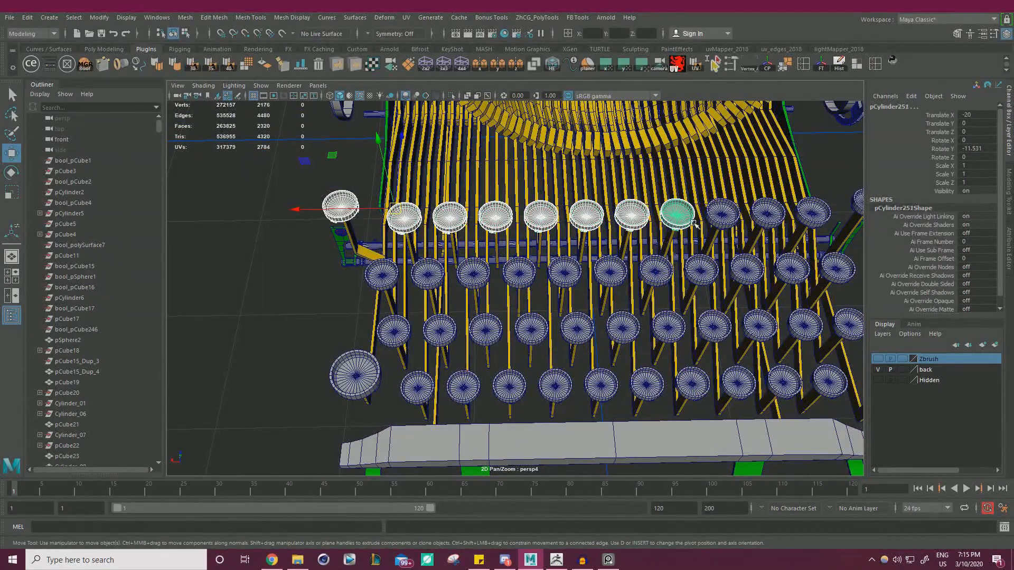
{"action": "left_click", "coordinate": [722, 213], "text": "shift"}
{"action": "left_click", "coordinate": [768, 213], "text": "shift"}
{"action": "left_click", "coordinate": [813, 213], "text": "shift"}
{"action": "scroll", "coordinate": [814, 225], "scroll_direction": "down", "scroll_amount": 1}
{"action": "middle_click_drag", "start_coordinate": [816, 235], "coordinate": [726, 224], "text": "alt"}
{"action": "scroll", "coordinate": [726, 223], "scroll_direction": "up", "scroll_amount": 2}
{"action": "left_click", "coordinate": [779, 178], "text": "shift"}
Step: Add every round key holder in the second row from the back to the selection
{"action": "left_click", "coordinate": [758, 246], "text": "shift"}
{"action": "left_click", "coordinate": [703, 249], "text": "shift"}
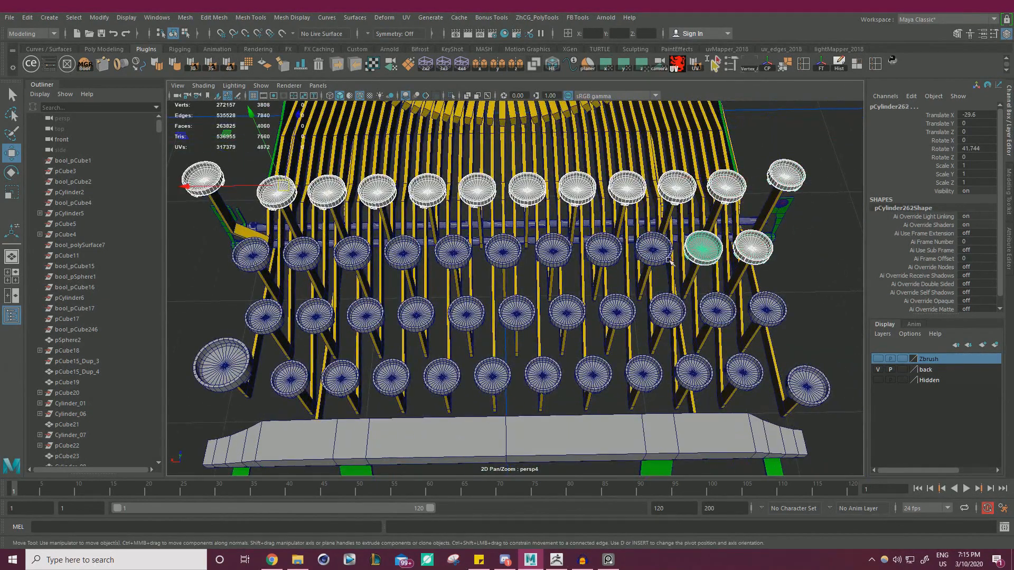
{"action": "left_click", "coordinate": [653, 250], "text": "shift"}
{"action": "left_click", "coordinate": [603, 250], "text": "shift"}
{"action": "left_click", "coordinate": [554, 250], "text": "shift"}
{"action": "left_click", "coordinate": [510, 255], "text": "shift"}
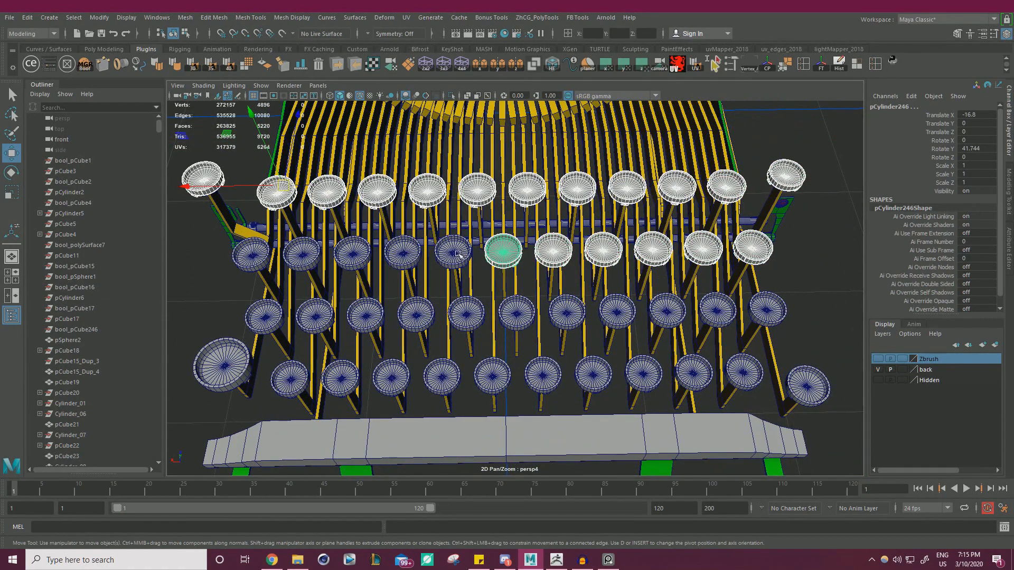
{"action": "left_click", "coordinate": [459, 255], "text": "shift"}
{"action": "left_click", "coordinate": [402, 255], "text": "shift"}
{"action": "left_click", "coordinate": [342, 256], "text": "shift"}
{"action": "left_click", "coordinate": [298, 256], "text": "shift"}
{"action": "left_click", "coordinate": [251, 256], "text": "shift"}
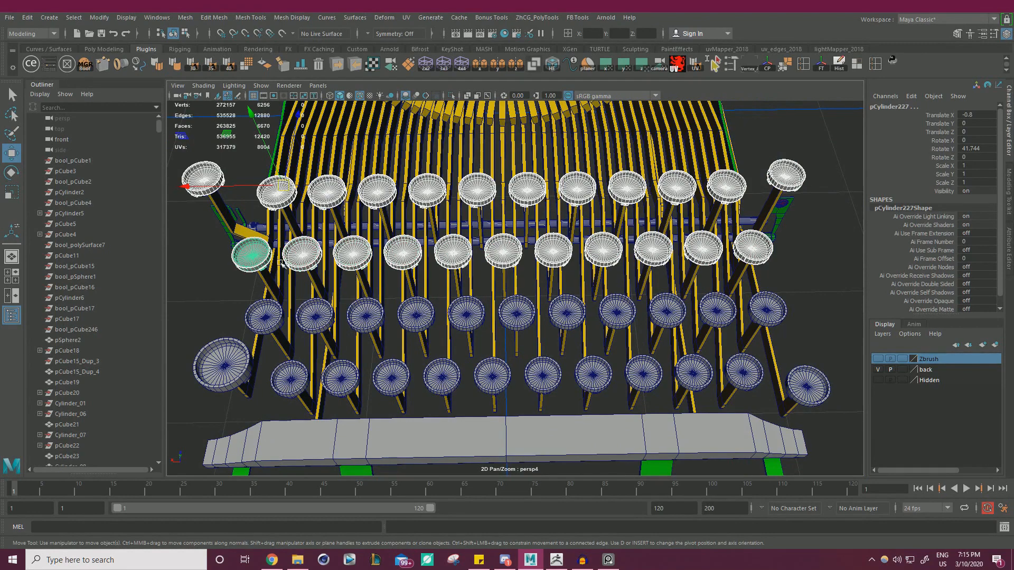
Step: Add all key holders in the two rows nearest the space bar, including both larger outer ones, to the selection
{"action": "scroll", "coordinate": [403, 265], "scroll_direction": "down", "scroll_amount": 1}
{"action": "middle_click_drag", "start_coordinate": [402, 263], "coordinate": [406, 212], "text": "alt"}
{"action": "left_click", "coordinate": [289, 266], "text": "shift"}
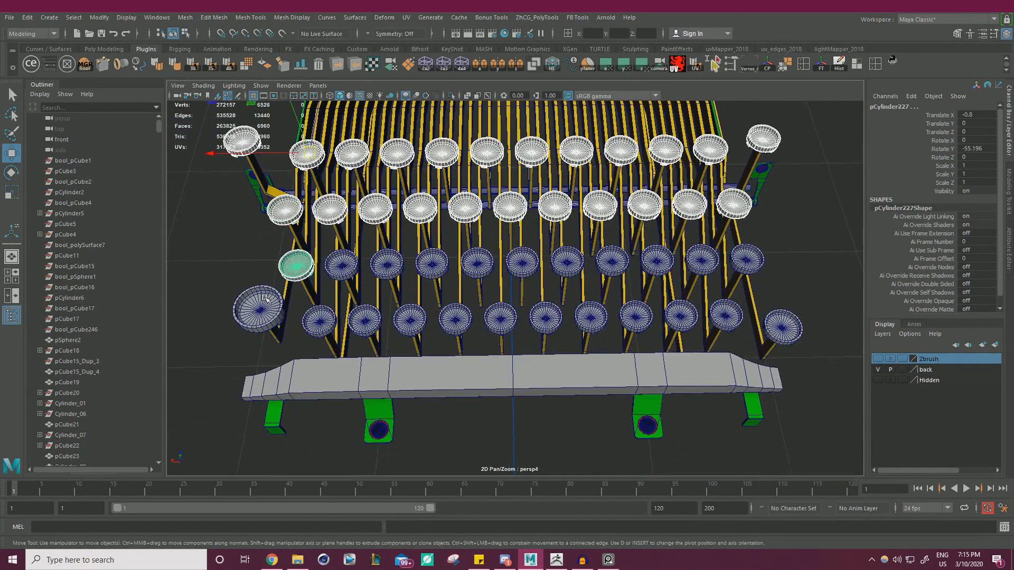
{"action": "left_click", "coordinate": [259, 309], "text": "shift"}
{"action": "left_click", "coordinate": [320, 324], "text": "shift"}
{"action": "left_click", "coordinate": [332, 266], "text": "shift"}
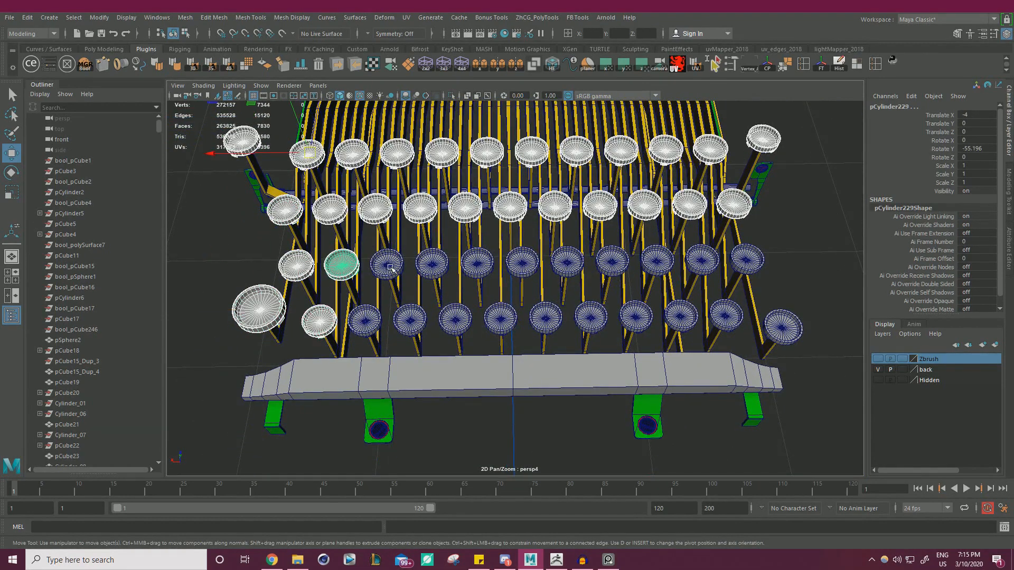
{"action": "left_click", "coordinate": [388, 265], "text": "shift"}
{"action": "left_click", "coordinate": [366, 306], "text": "shift"}
{"action": "left_click", "coordinate": [409, 316], "text": "shift"}
{"action": "left_click", "coordinate": [429, 269], "text": "shift"}
{"action": "left_click", "coordinate": [449, 317], "text": "shift"}
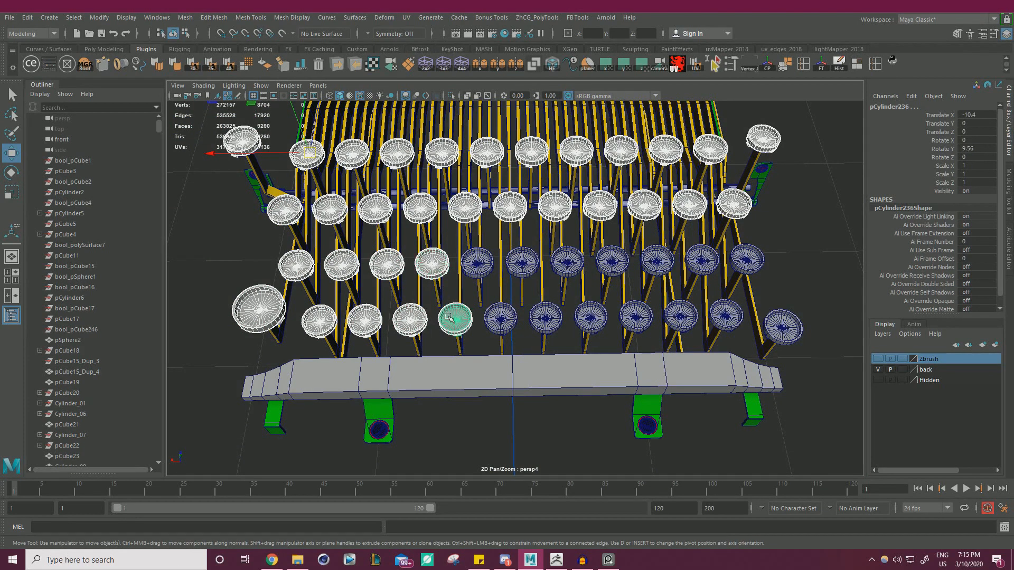
{"action": "left_click", "coordinate": [474, 258], "text": "shift"}
{"action": "left_click", "coordinate": [494, 313], "text": "shift"}
{"action": "left_click", "coordinate": [525, 268], "text": "shift"}
{"action": "left_click", "coordinate": [545, 317], "text": "shift"}
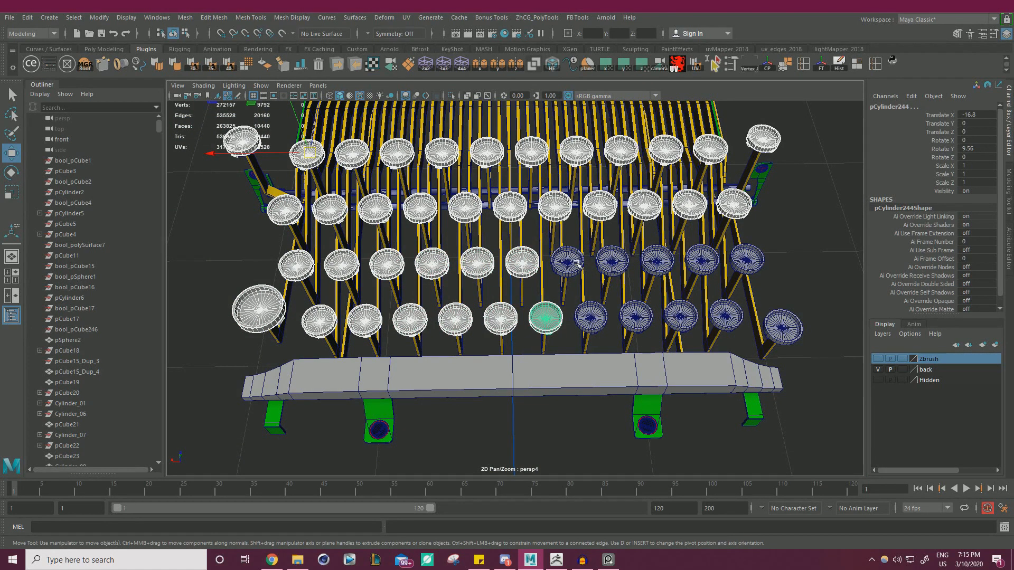
{"action": "left_click", "coordinate": [567, 262], "text": "shift"}
{"action": "left_click", "coordinate": [591, 316], "text": "shift"}
{"action": "left_click", "coordinate": [611, 261], "text": "shift"}
{"action": "left_click", "coordinate": [635, 315], "text": "shift"}
{"action": "left_click", "coordinate": [657, 261], "text": "shift"}
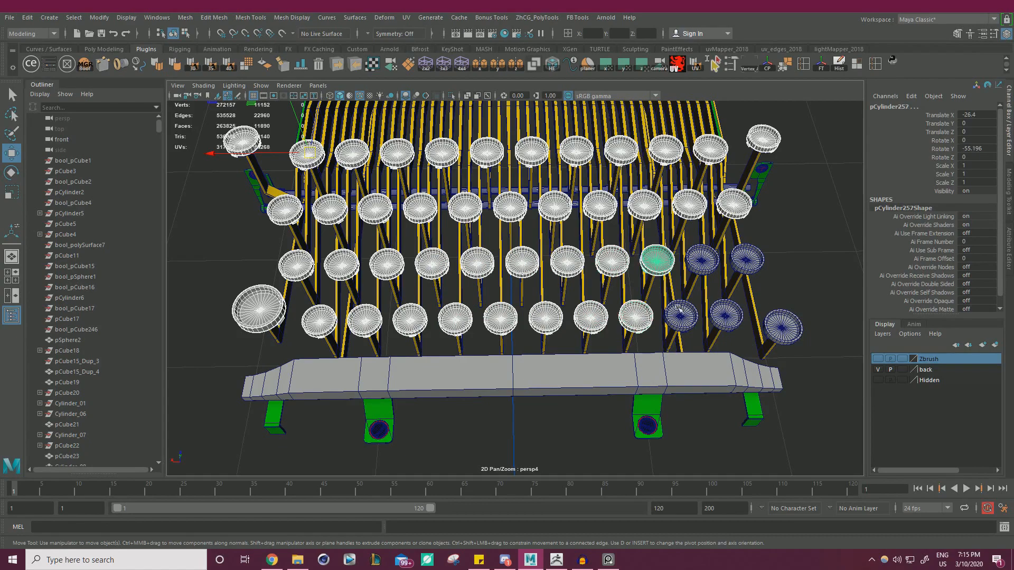
{"action": "left_click", "coordinate": [681, 316], "text": "shift"}
{"action": "left_click", "coordinate": [702, 260], "text": "shift"}
{"action": "left_click", "coordinate": [726, 315], "text": "shift"}
{"action": "left_click", "coordinate": [746, 260], "text": "shift"}
{"action": "left_click", "coordinate": [780, 326], "text": "shift"}
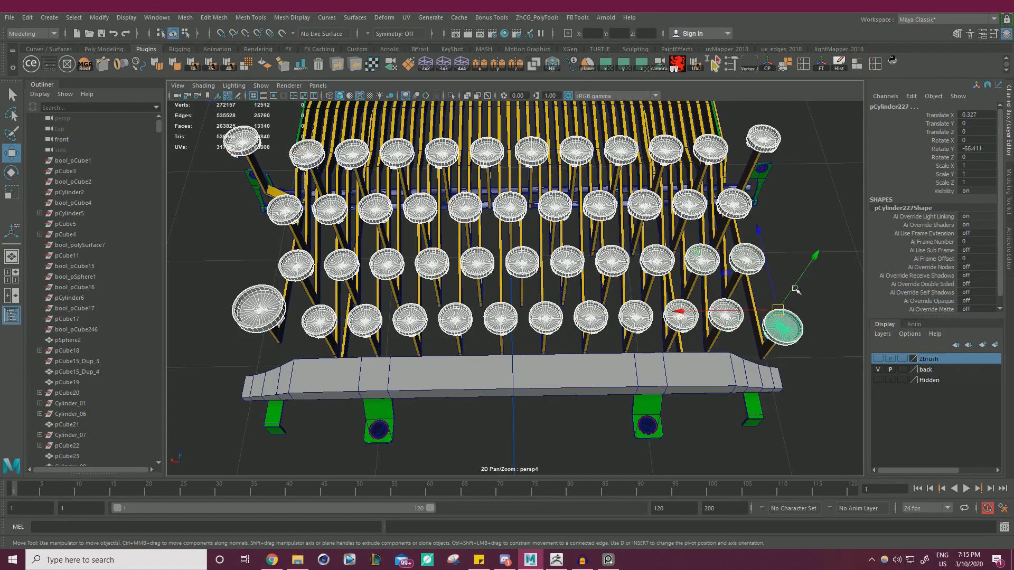
Step: Isolate the selected key holders and combine them into one mesh
{"action": "left_click_drag", "start_coordinate": [794, 288], "coordinate": [386, 197], "text": "alt"}
{"action": "right_click_drag", "start_coordinate": [519, 227], "coordinate": [436, 234], "text": "alt"}
{"action": "left_click_drag", "start_coordinate": [436, 233], "coordinate": [682, 307], "text": "alt"}
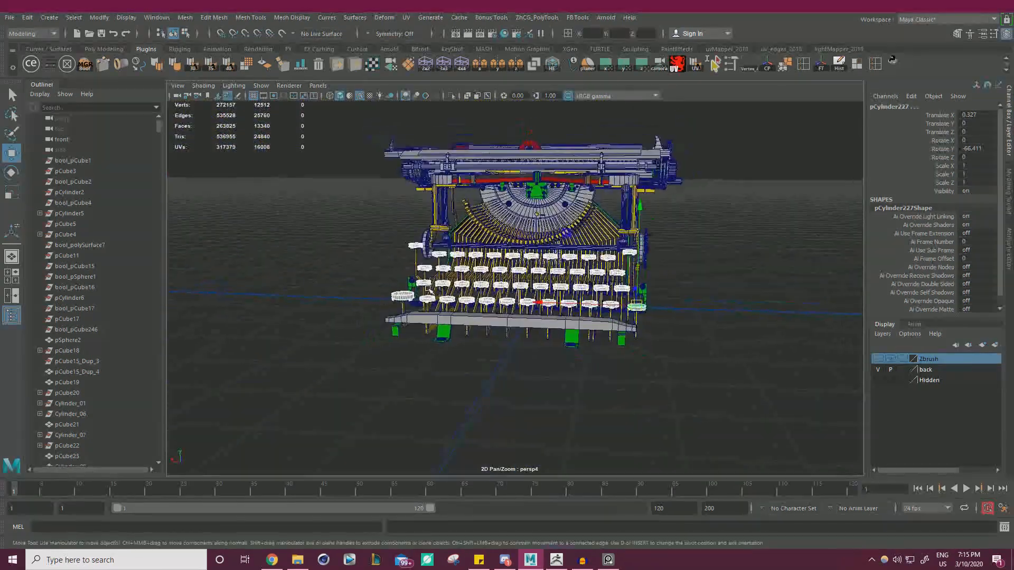
{"action": "right_click_drag", "start_coordinate": [681, 306], "coordinate": [720, 304], "text": "alt"}
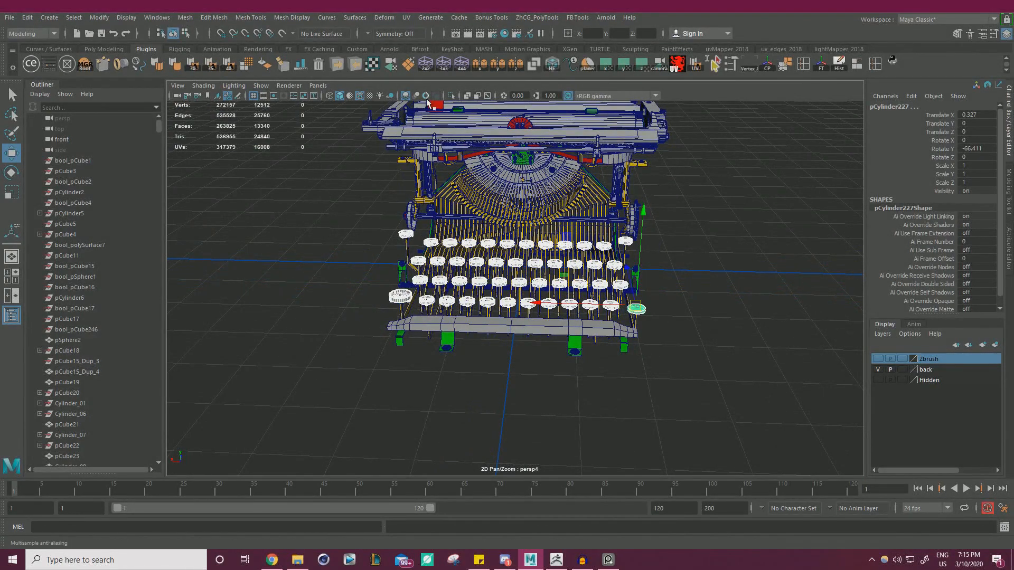
{"action": "left_click", "coordinate": [452, 96]}
{"action": "right_click_drag", "start_coordinate": [510, 214], "coordinate": [576, 220], "text": "alt"}
{"action": "left_click_drag", "start_coordinate": [576, 221], "coordinate": [592, 287], "text": "alt"}
{"action": "right_click_drag", "start_coordinate": [592, 287], "coordinate": [459, 267], "text": "alt"}
{"action": "left_click_drag", "start_coordinate": [460, 268], "coordinate": [433, 270], "text": "alt"}
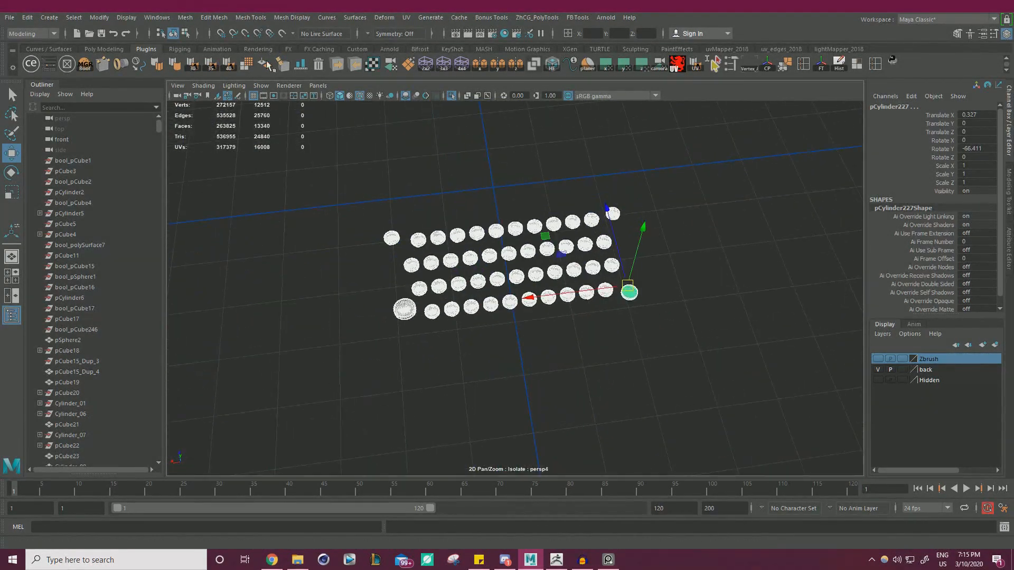
{"action": "left_click", "coordinate": [185, 16]}
{"action": "left_click", "coordinate": [212, 54]}
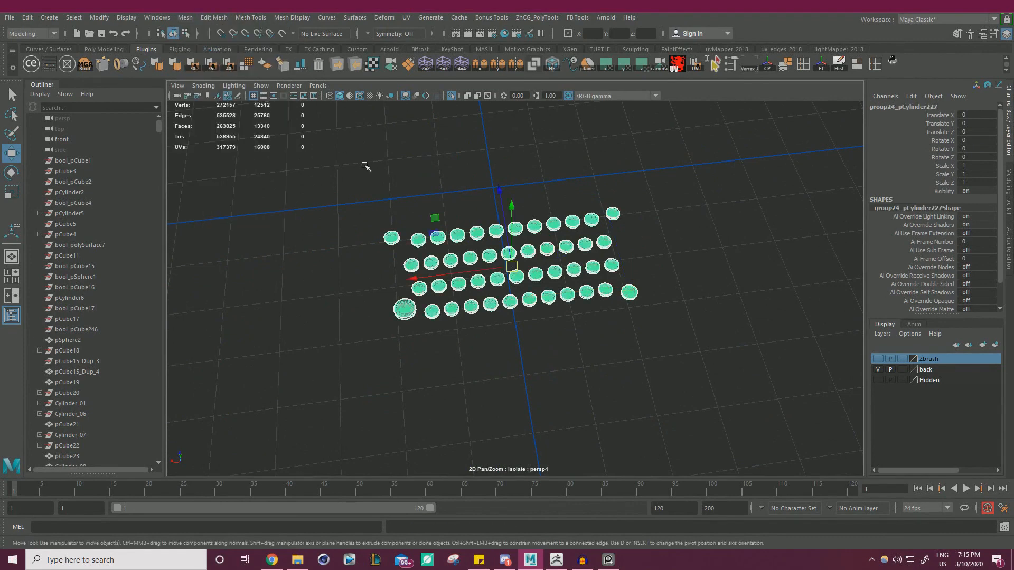
Step: Soften the combined key holders' edges at a 40-degree angle and highlight the hard edges on all faces
{"action": "left_click", "coordinate": [285, 161]}
{"action": "left_click", "coordinate": [457, 236]}
{"action": "left_click_drag", "start_coordinate": [464, 232], "coordinate": [483, 195], "text": "alt"}
{"action": "right_click_drag", "start_coordinate": [483, 195], "coordinate": [551, 211], "text": "alt"}
{"action": "right_click_drag", "start_coordinate": [549, 211], "coordinate": [482, 206], "text": "alt"}
{"action": "left_click_drag", "start_coordinate": [482, 205], "coordinate": [508, 198], "text": "alt"}
{"action": "left_click_drag", "start_coordinate": [331, 394], "coordinate": [813, 138]}
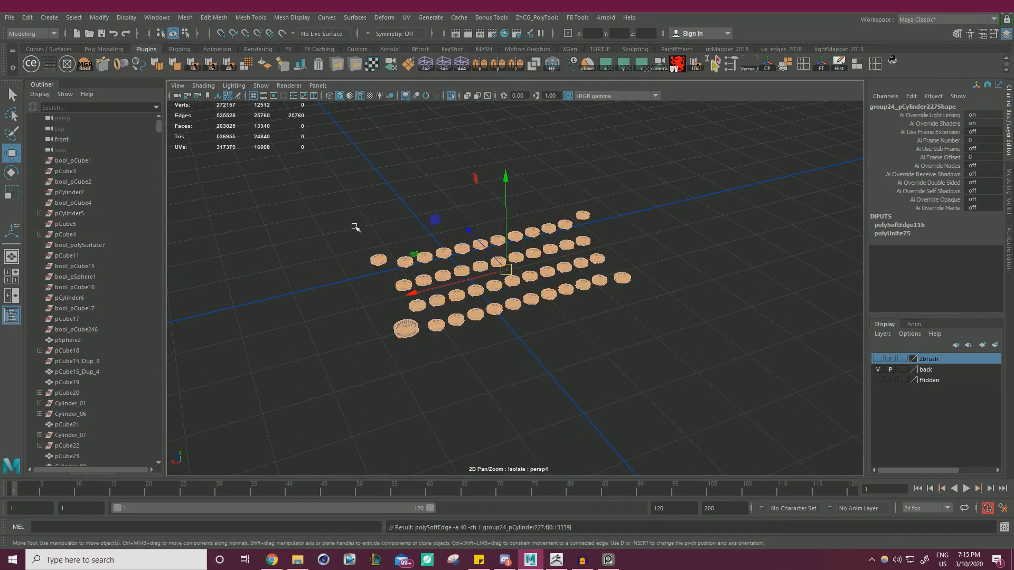
{"action": "left_click_drag", "start_coordinate": [294, 402], "coordinate": [737, 164]}
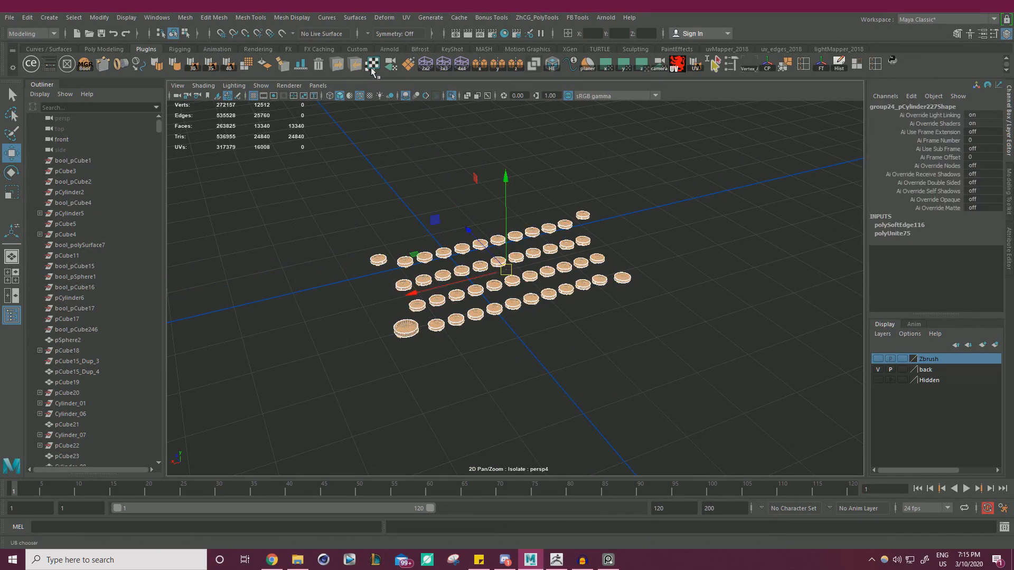
{"action": "left_click", "coordinate": [552, 64]}
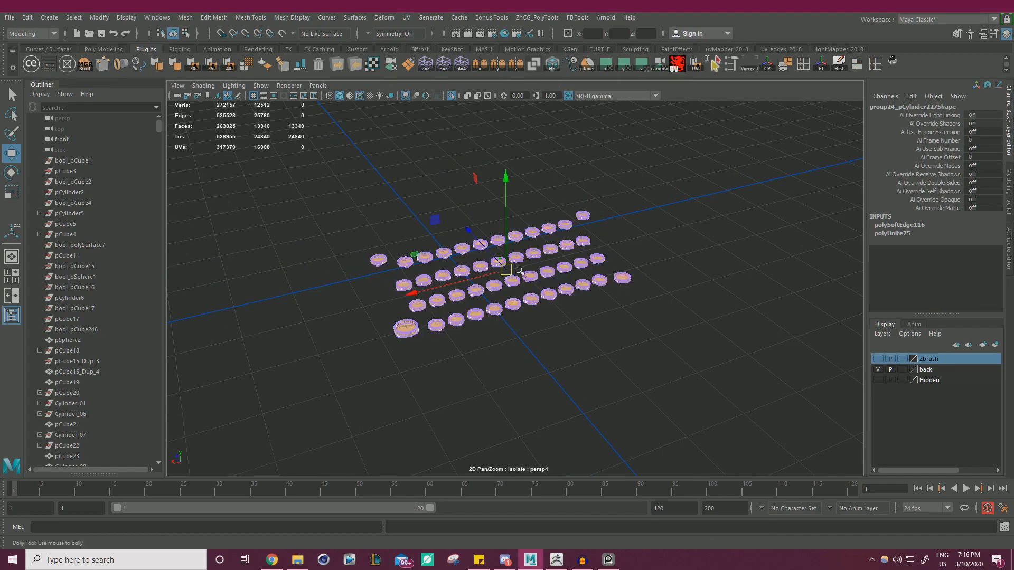
Step: Project UVs onto the combined key holders, cut them along the hard edges and pack the UV shells
{"action": "right_click_drag", "start_coordinate": [526, 273], "coordinate": [721, 324], "text": "alt"}
{"action": "left_click", "coordinate": [539, 309]}
{"action": "right_click_drag", "start_coordinate": [541, 308], "coordinate": [613, 294], "text": "alt"}
{"action": "left_click_drag", "start_coordinate": [615, 296], "coordinate": [645, 272], "text": "alt"}
{"action": "right_click_drag", "start_coordinate": [645, 272], "coordinate": [396, 264], "text": "alt"}
{"action": "left_click_drag", "start_coordinate": [208, 161], "coordinate": [867, 425]}
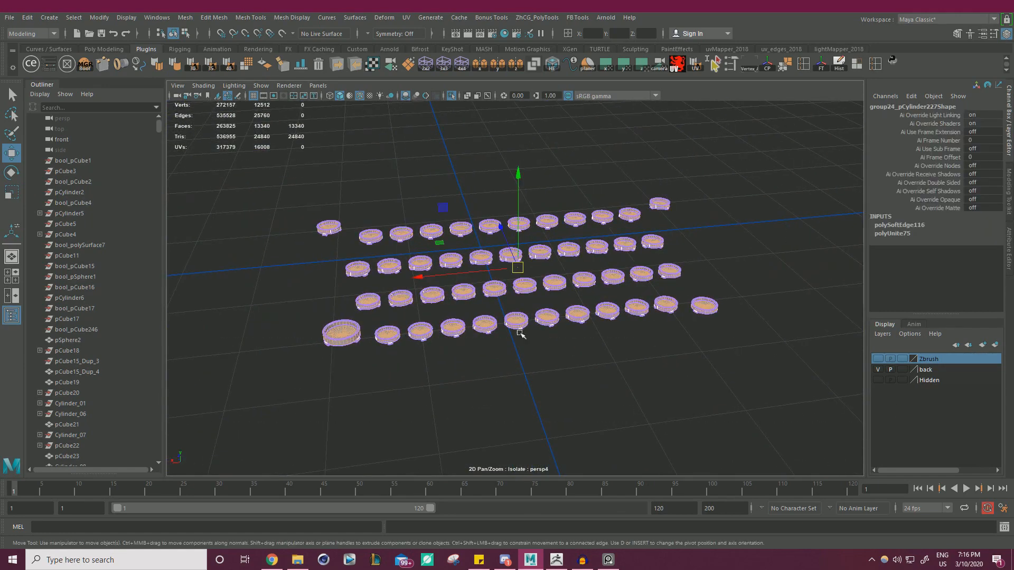
{"action": "left_click", "coordinate": [216, 441]}
{"action": "left_click_drag", "start_coordinate": [216, 441], "coordinate": [826, 79]}
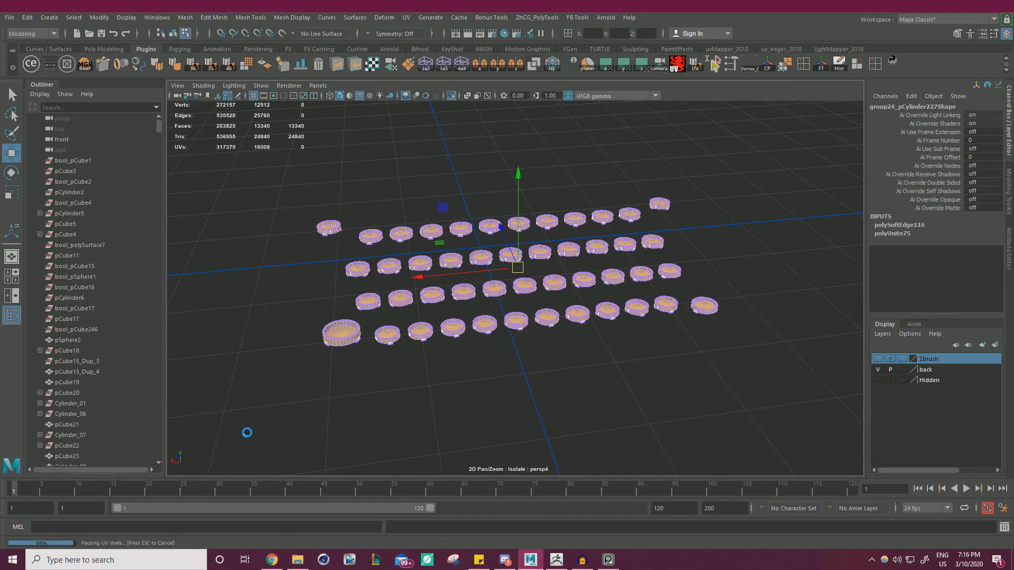
Step: Examine the packed UV shells in the UV Editor and the key holders' undersides in the viewport
{"action": "left_click_drag", "start_coordinate": [1013, 95], "coordinate": [544, 165]}
{"action": "scroll", "coordinate": [653, 311], "scroll_direction": "down", "scroll_amount": 3}
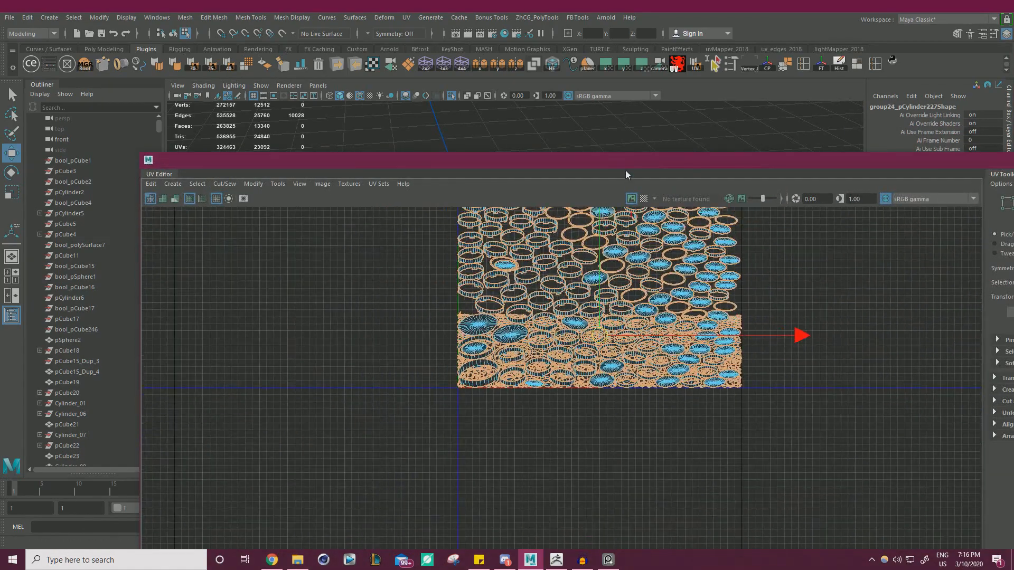
{"action": "left_click_drag", "start_coordinate": [629, 160], "coordinate": [639, 165]}
{"action": "scroll", "coordinate": [564, 406], "scroll_direction": "up", "scroll_amount": 6}
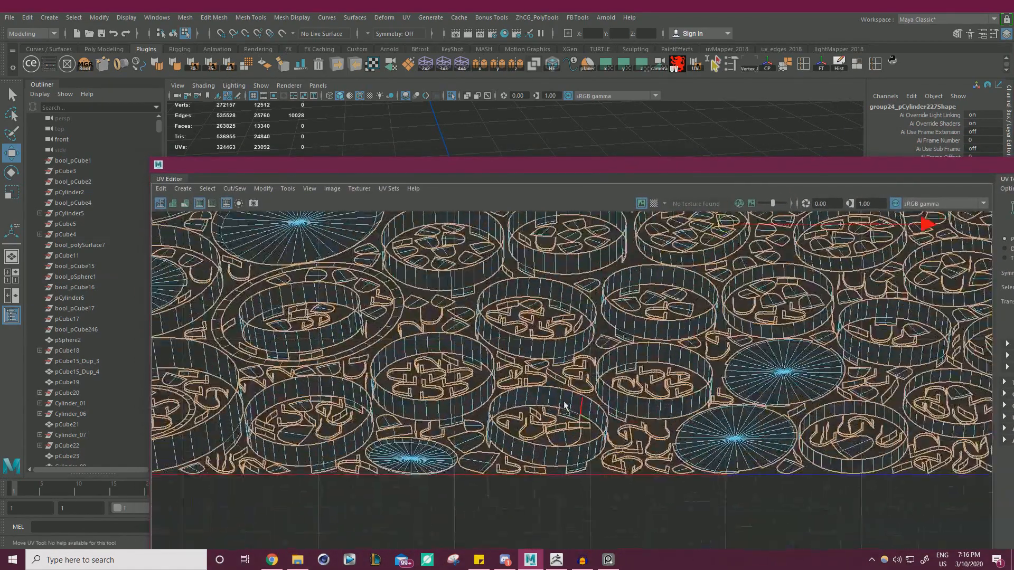
{"action": "scroll", "coordinate": [524, 430], "scroll_direction": "up", "scroll_amount": 3}
{"action": "left_click_drag", "start_coordinate": [548, 167], "coordinate": [1013, 159]}
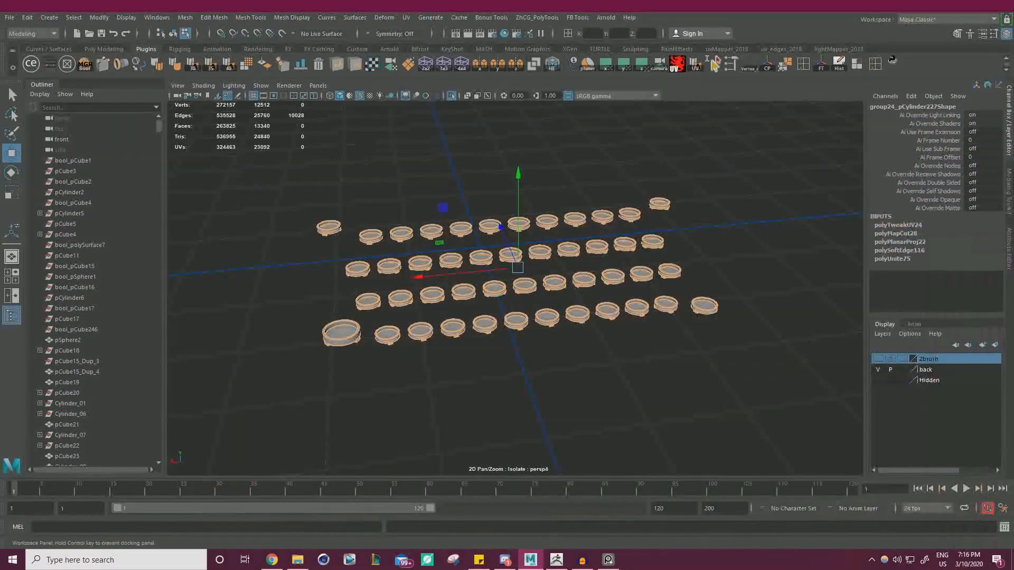
{"action": "scroll", "coordinate": [481, 357], "scroll_direction": "up", "scroll_amount": 10}
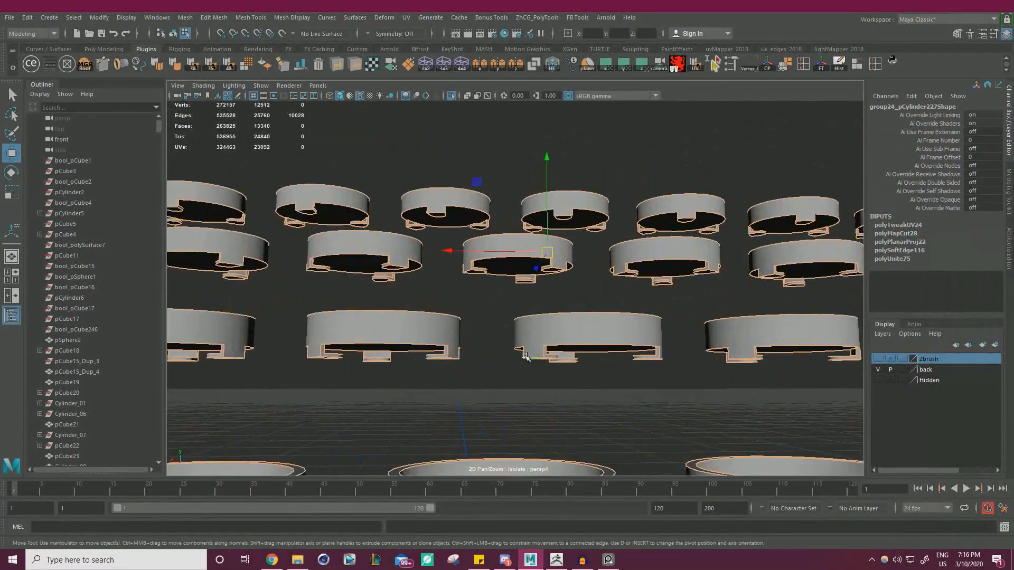
{"action": "left_click_drag", "start_coordinate": [482, 357], "coordinate": [475, 372], "text": "alt"}
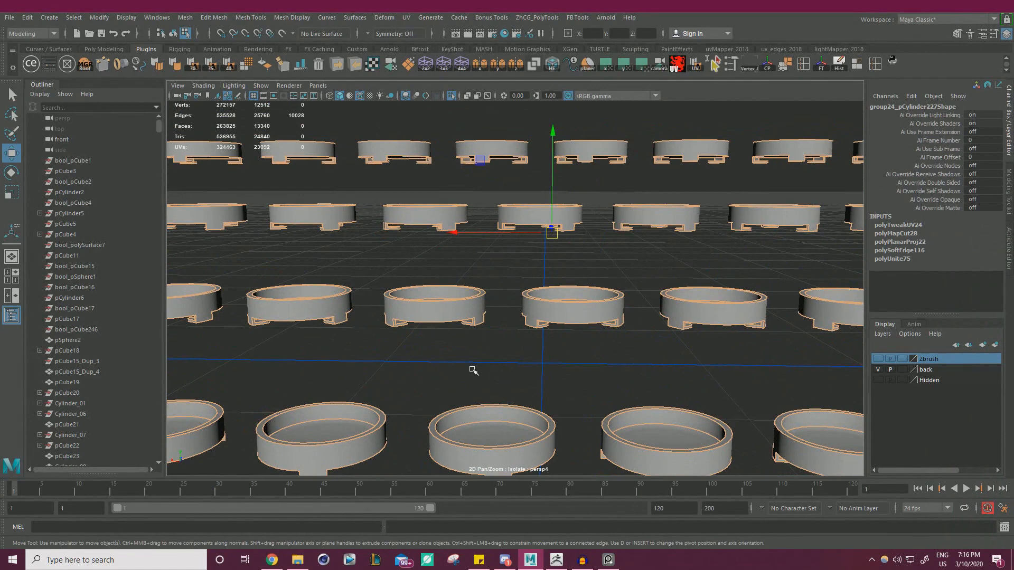
{"action": "right_click_drag", "start_coordinate": [511, 286], "coordinate": [349, 249], "text": "alt"}
{"action": "left_click_drag", "start_coordinate": [348, 249], "coordinate": [417, 272], "text": "alt"}
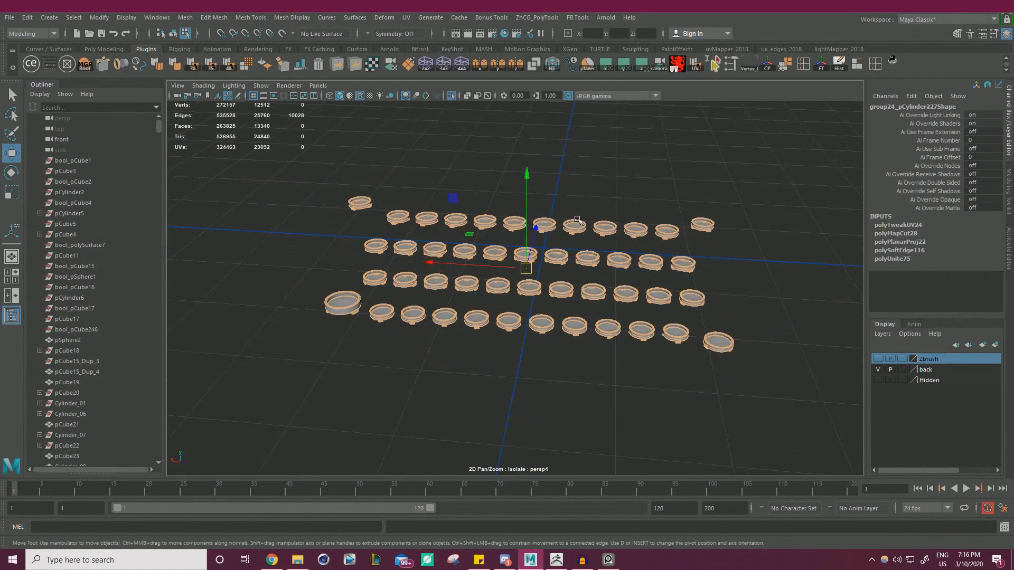
Step: Return to object mode and export the combined key holders as an OBJ to C:\temp meshes with MoP's Multi OBJ Tools
{"action": "right_click_drag", "start_coordinate": [577, 219], "coordinate": [615, 197]}
{"action": "left_click", "coordinate": [668, 172]}
{"action": "left_click_drag", "start_coordinate": [667, 172], "coordinate": [511, 250]}
{"action": "left_click_drag", "start_coordinate": [434, 196], "coordinate": [475, 186], "text": "alt"}
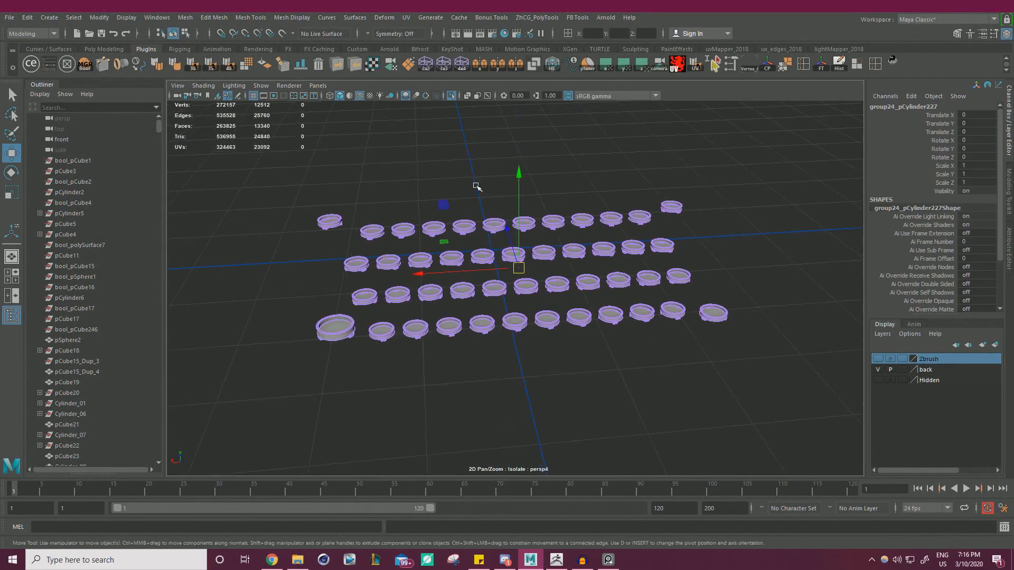
{"action": "left_click", "coordinate": [342, 65]}
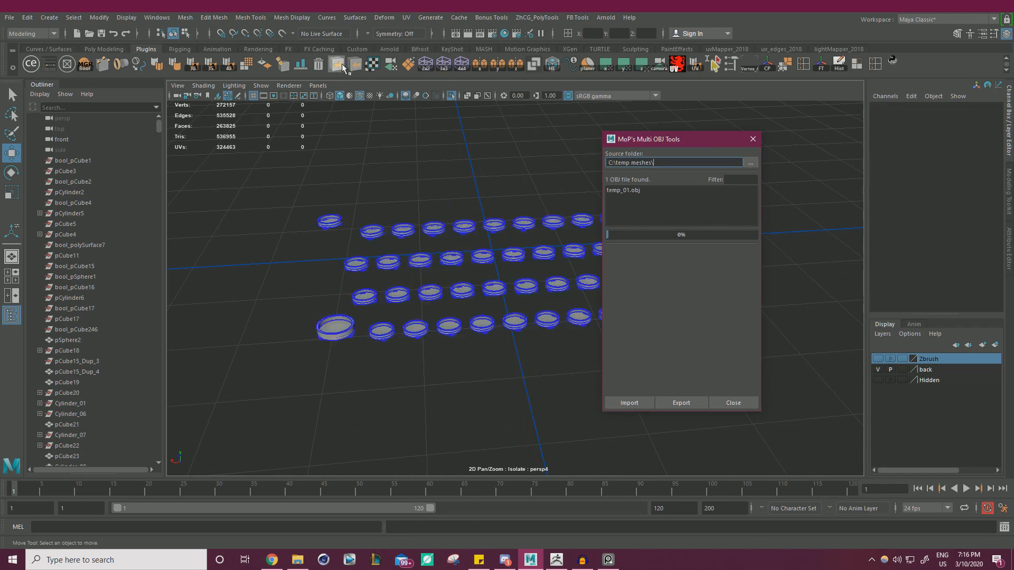
{"action": "left_click", "coordinate": [751, 139]}
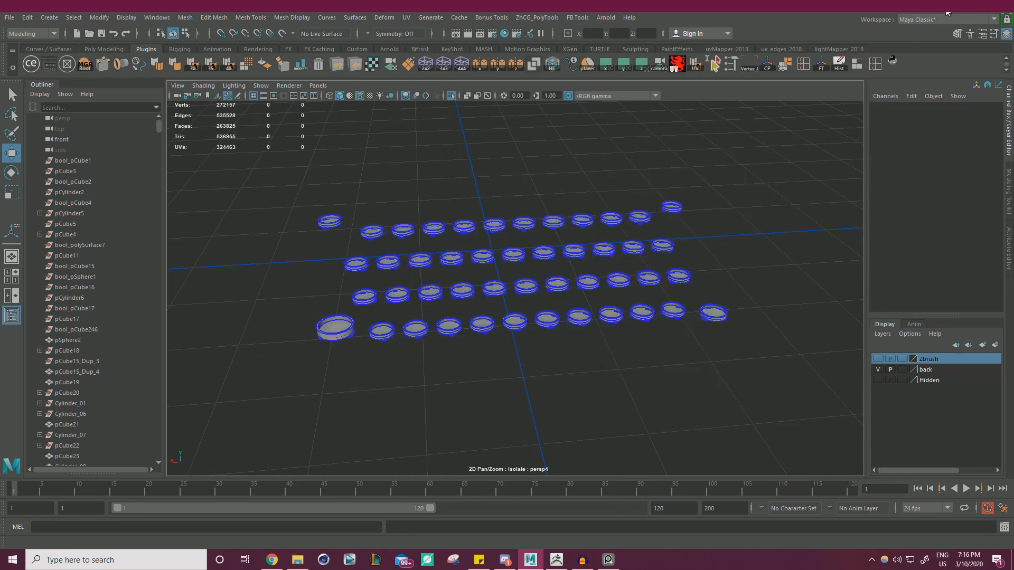
Step: Switch to ZBrush, duplicate the key caps subtool and load the exported key holders OBJ into the copy
{"action": "key", "text": "alt+Tab"}
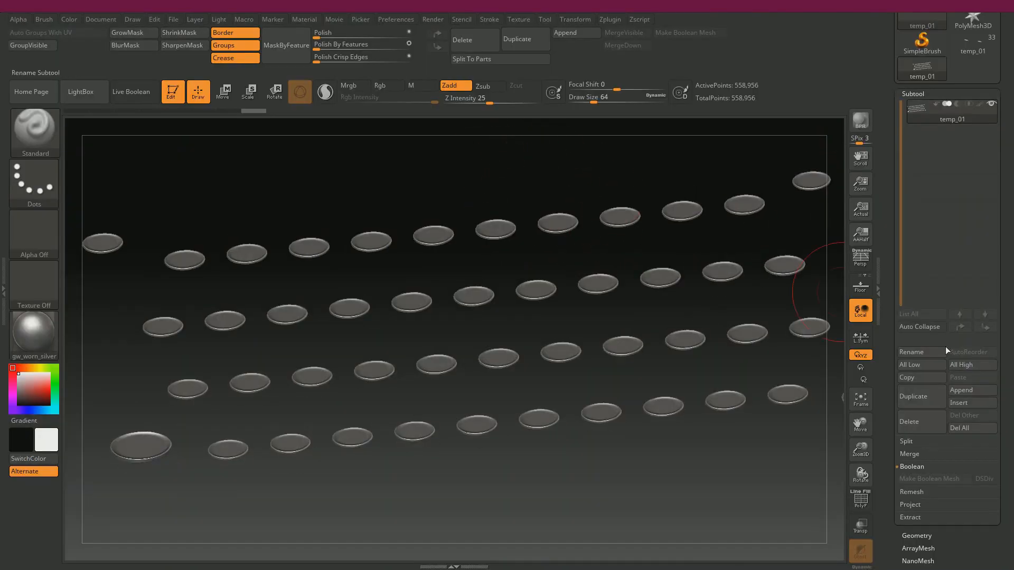
{"action": "scroll", "coordinate": [884, 398], "scroll_direction": "down", "scroll_amount": 10}
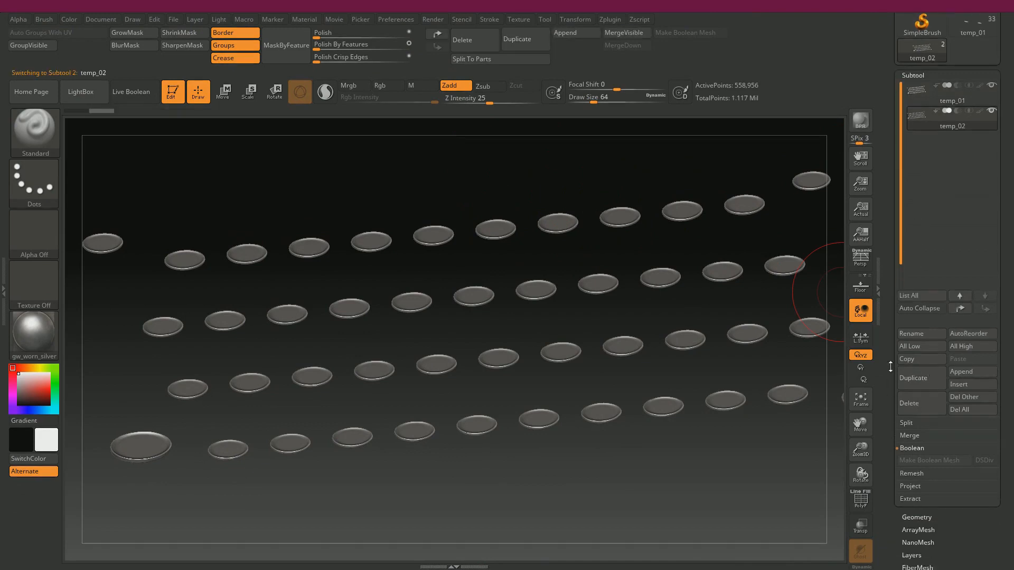
{"action": "left_click", "coordinate": [956, 321]}
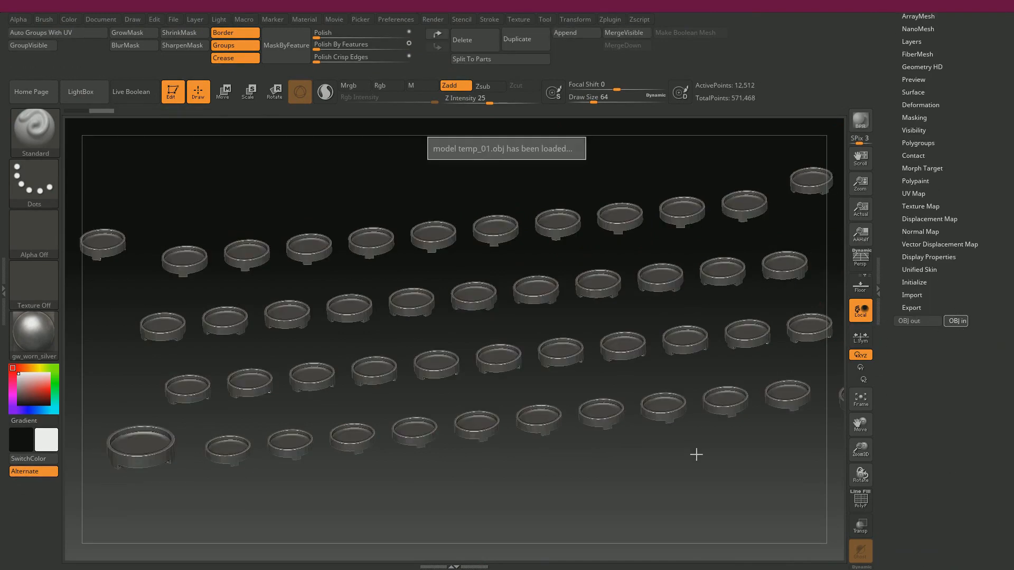
Step: Show the polyframe on the imported key holders and create polygroups from their UVs
{"action": "key", "text": "shift+f"}
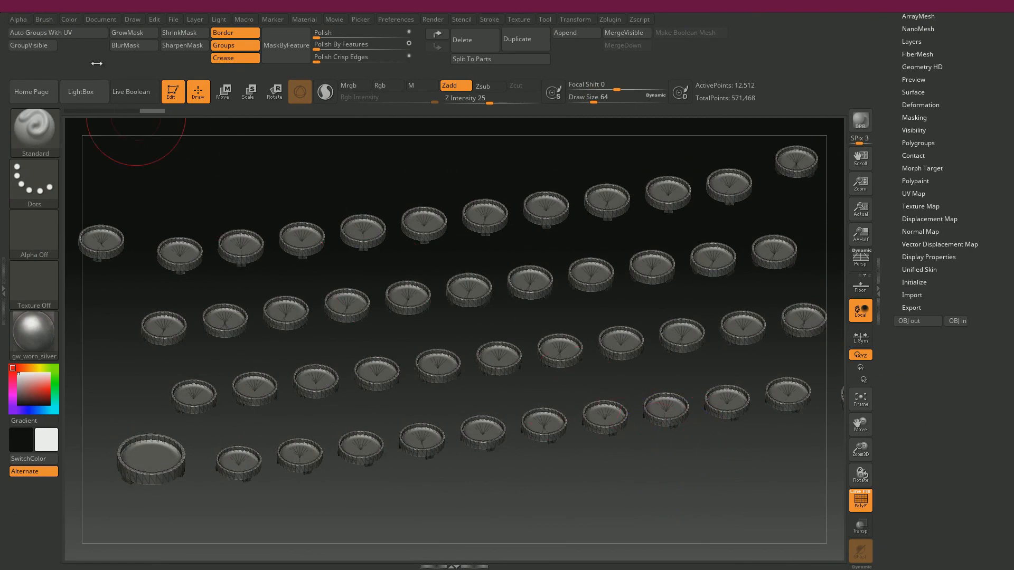
{"action": "left_click", "coordinate": [56, 33]}
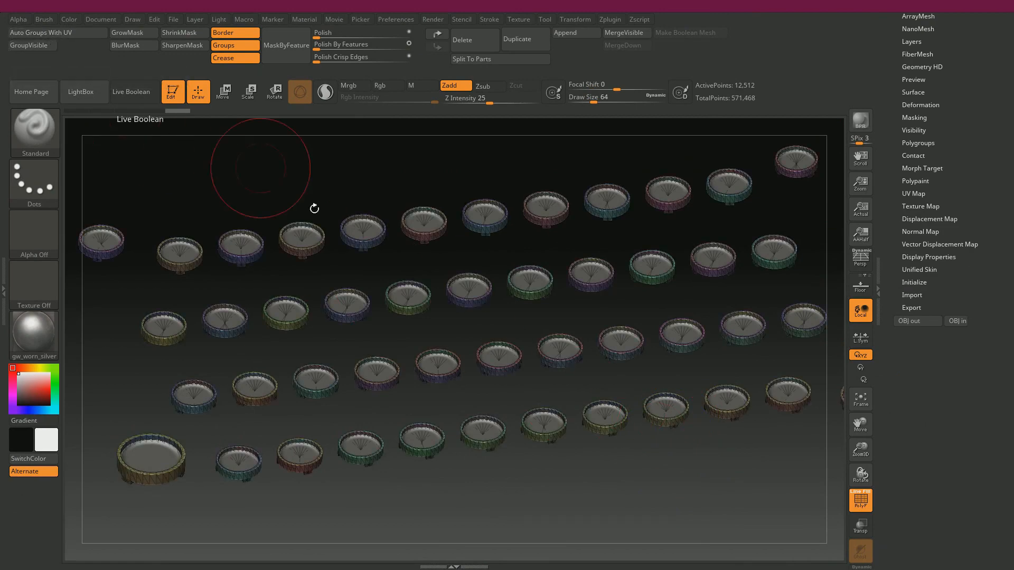
{"action": "left_click_drag", "start_coordinate": [590, 479], "coordinate": [673, 475], "text": "alt"}
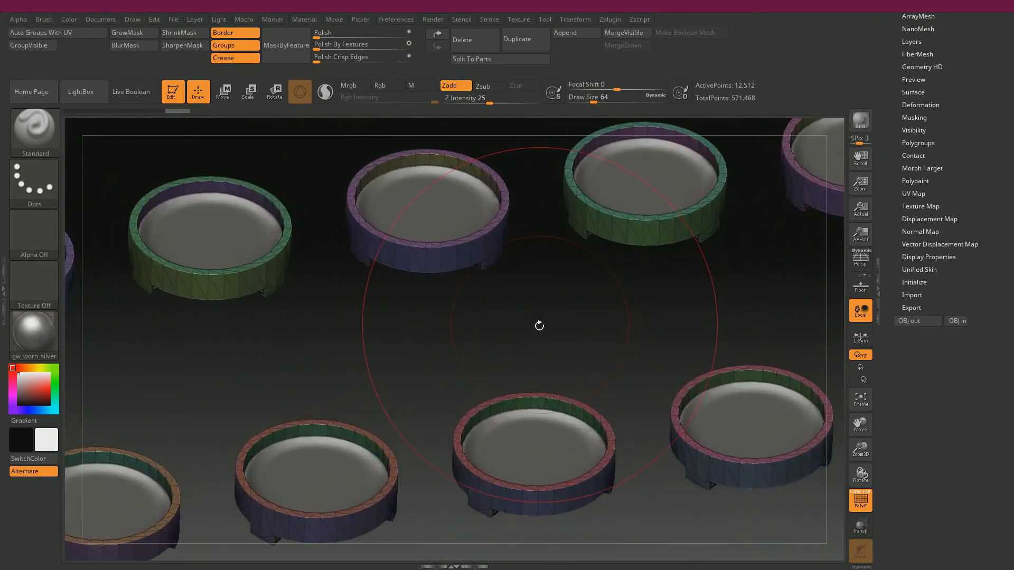
Step: Remesh the polygrouped key holders with DynaMesh at resolution 1536
{"action": "left_click_drag", "start_coordinate": [539, 325], "coordinate": [690, 312]}
{"action": "left_click_drag", "start_coordinate": [887, 187], "coordinate": [889, 361]}
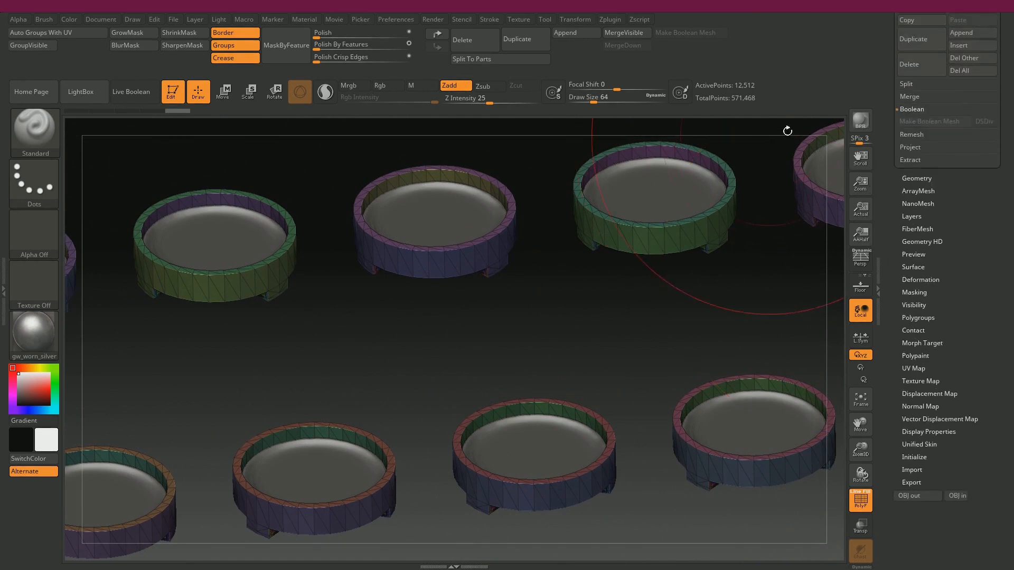
{"action": "left_click_drag", "start_coordinate": [904, 179], "coordinate": [890, 281]}
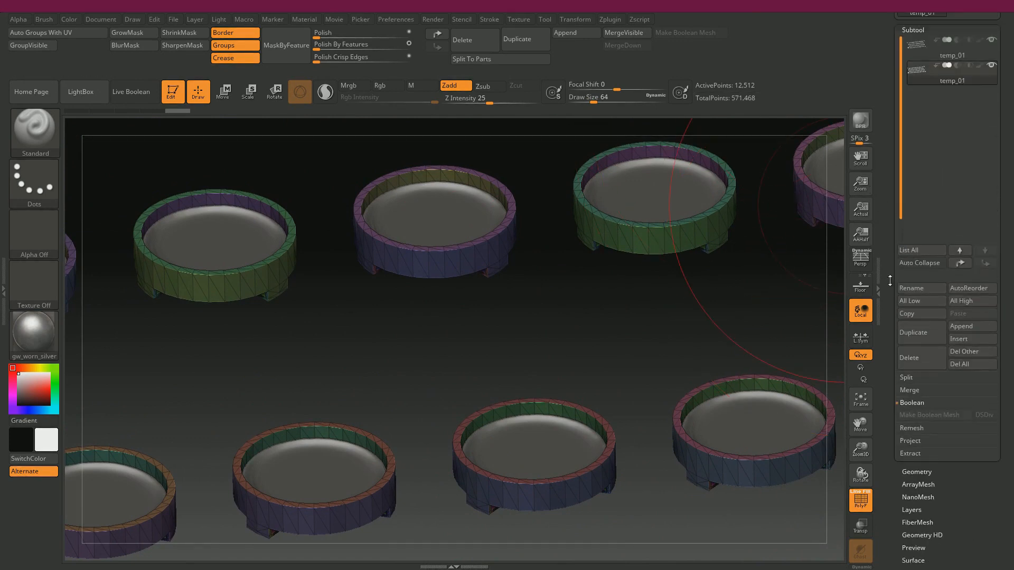
{"action": "left_click", "coordinate": [915, 471]}
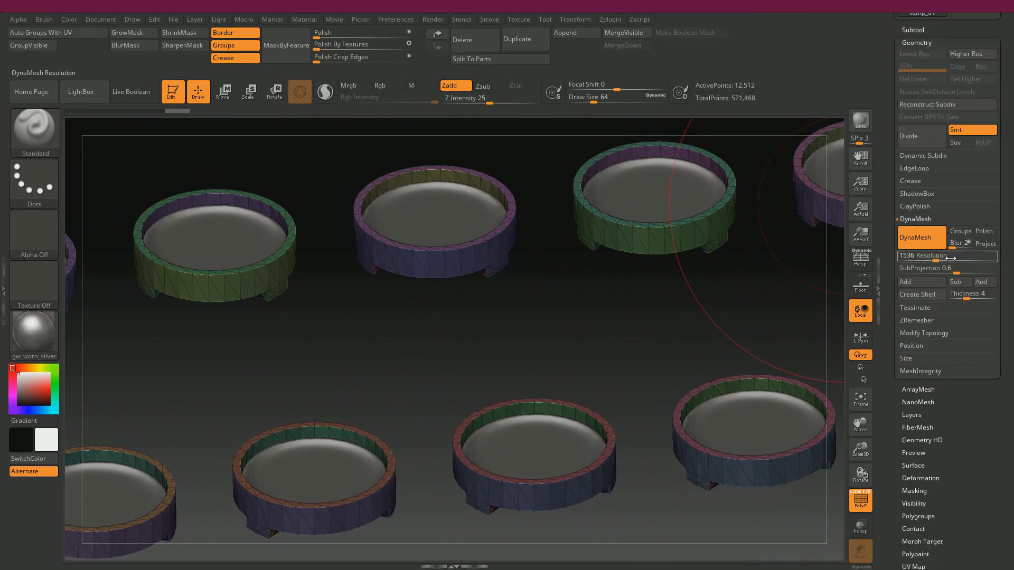
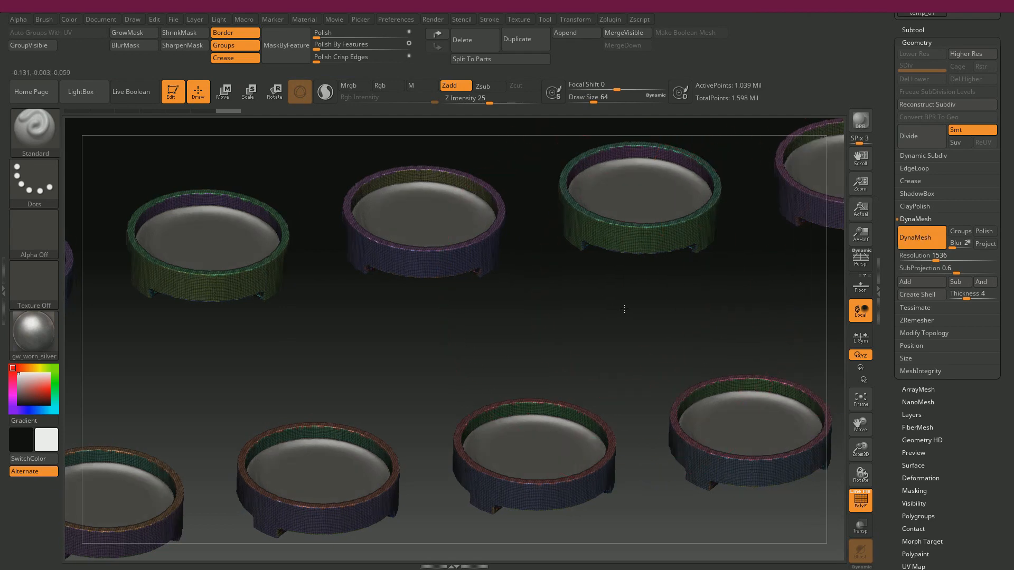
Step: Hide the polyframe, apply Polish By Features to the key holders, and check their undersides and rims
{"action": "key", "text": "shift+f"}
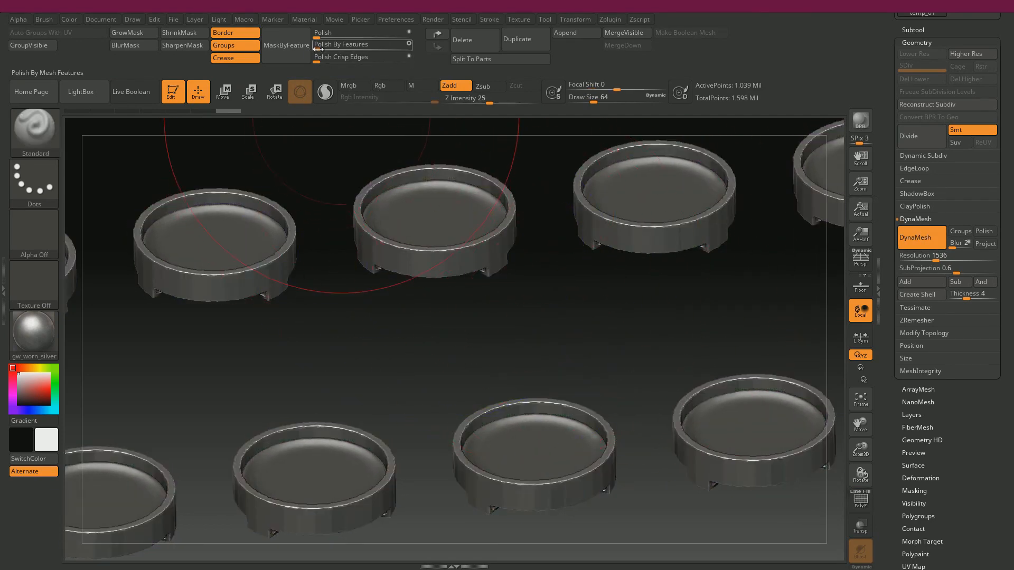
{"action": "left_click_drag", "start_coordinate": [318, 48], "coordinate": [347, 51]}
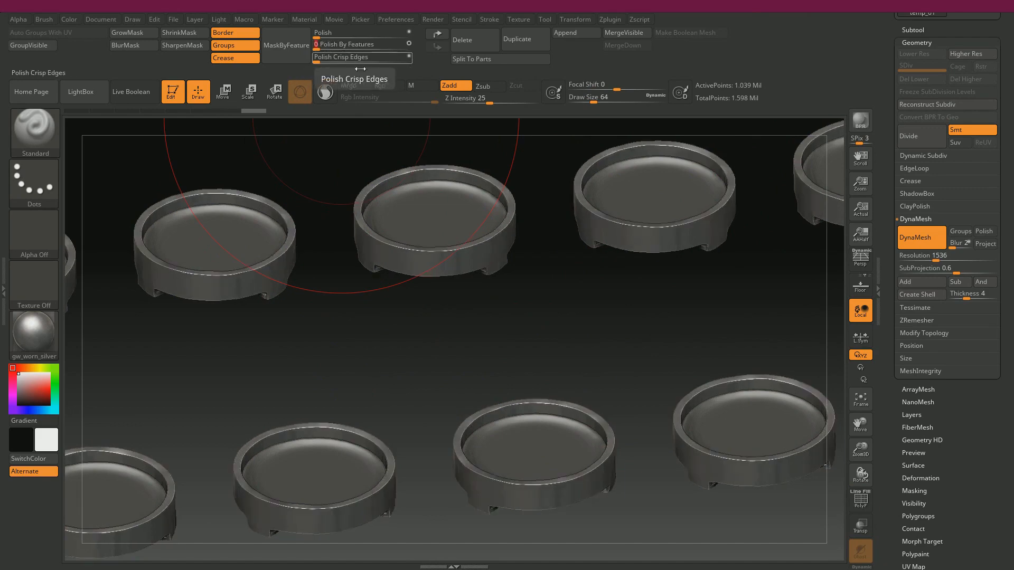
{"action": "mouse_move", "coordinate": [534, 301]}
{"action": "left_mouse_down"}
{"action": "mouse_move", "coordinate": [526, 244]}
{"action": "mouse_move", "coordinate": [525, 319]}
{"action": "mouse_move", "coordinate": [588, 459]}
{"action": "left_mouse_up"}
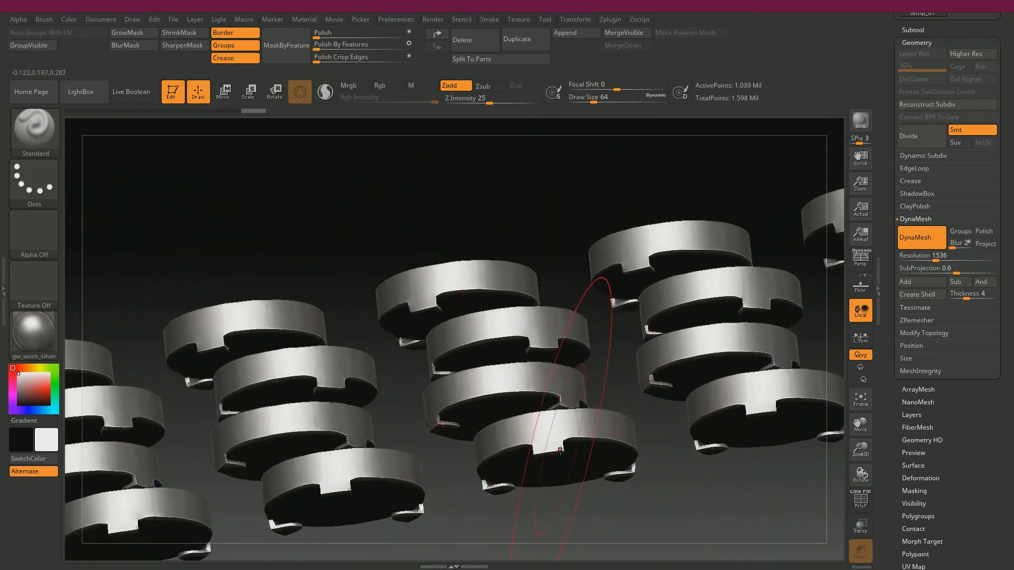
{"action": "left_click_drag", "start_coordinate": [543, 221], "coordinate": [554, 311]}
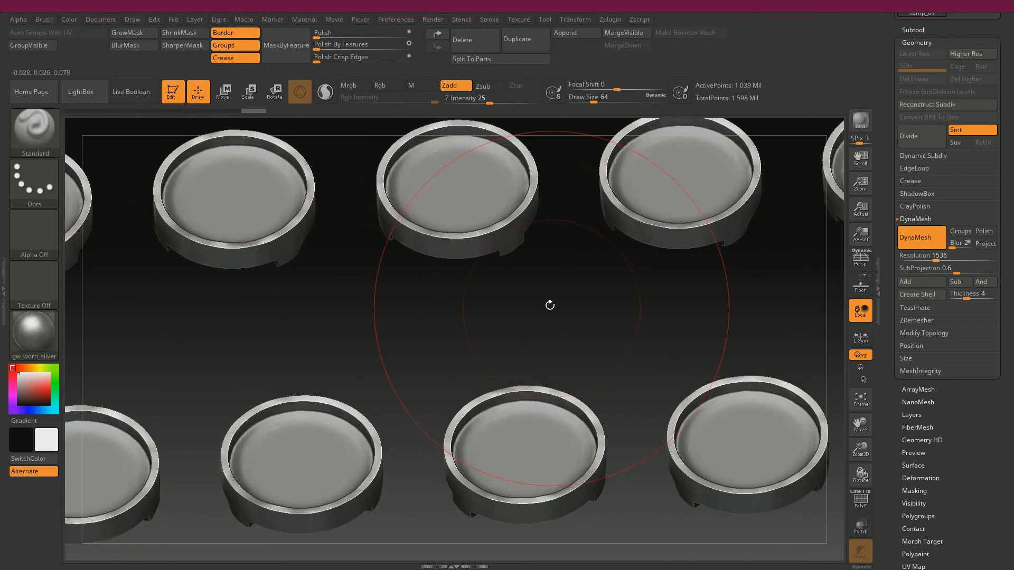
Step: Soften the key holders' edges with a light pass of the regular Polish
{"action": "left_click_drag", "start_coordinate": [319, 38], "coordinate": [324, 37]}
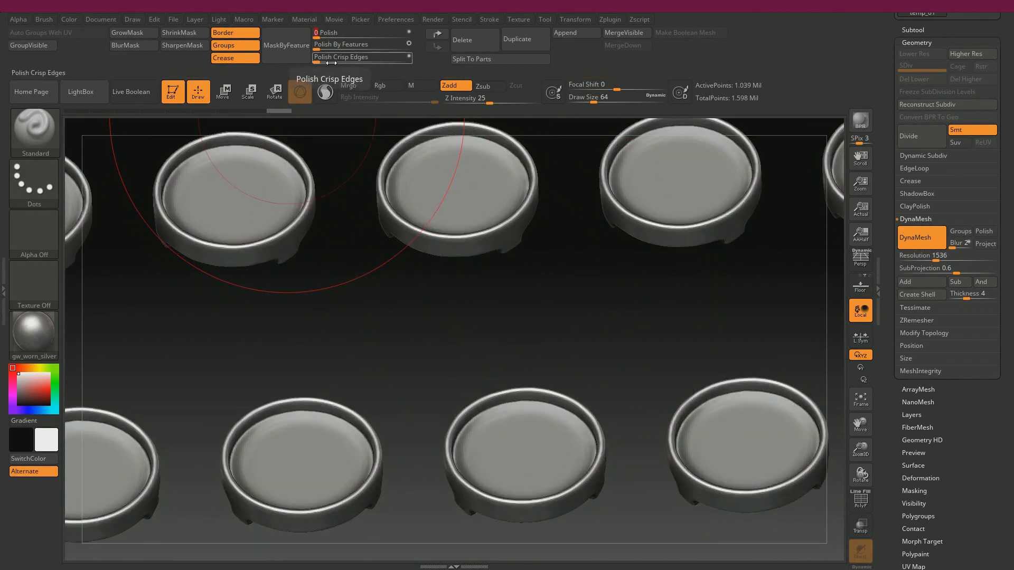
{"action": "left_click", "coordinate": [319, 39]}
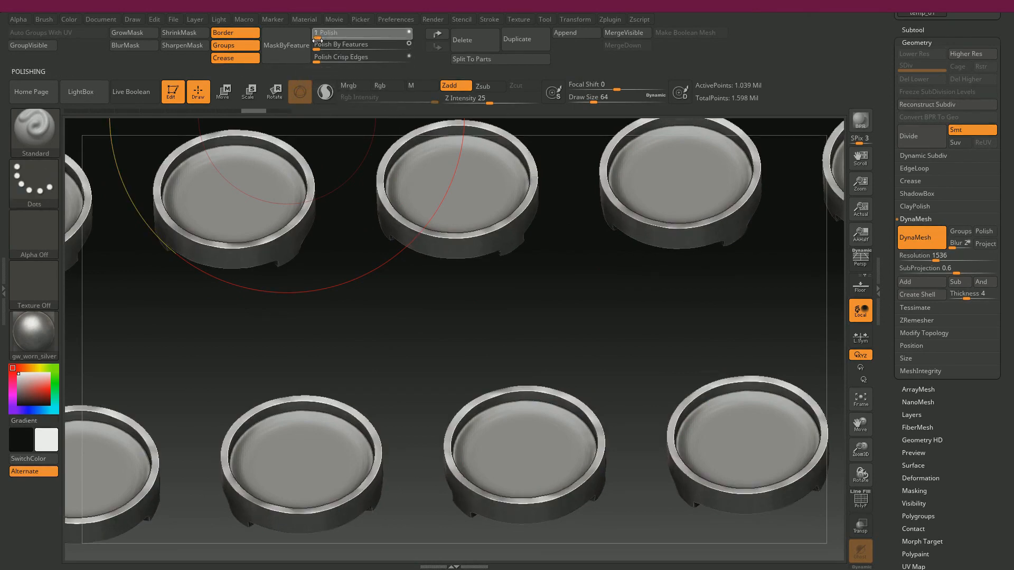
{"action": "left_click_drag", "start_coordinate": [318, 39], "coordinate": [314, 39]}
Step: Examine the polished key holders' undersides, sides and rims across the rows, including the larger one
{"action": "left_click_drag", "start_coordinate": [549, 298], "coordinate": [432, 158]}
{"action": "left_click_drag", "start_coordinate": [662, 444], "coordinate": [653, 335]}
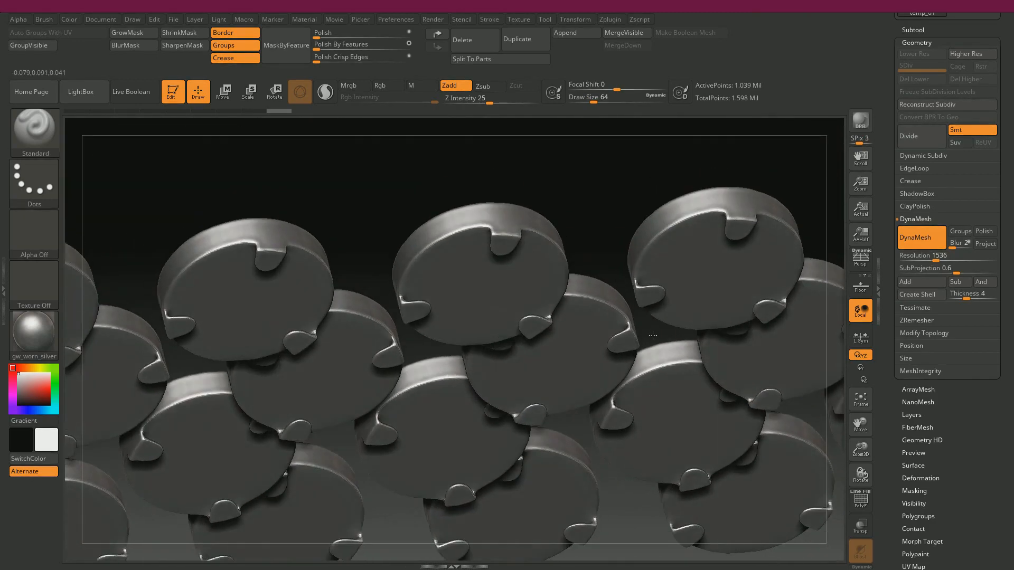
{"action": "left_click_drag", "start_coordinate": [610, 183], "coordinate": [547, 229]}
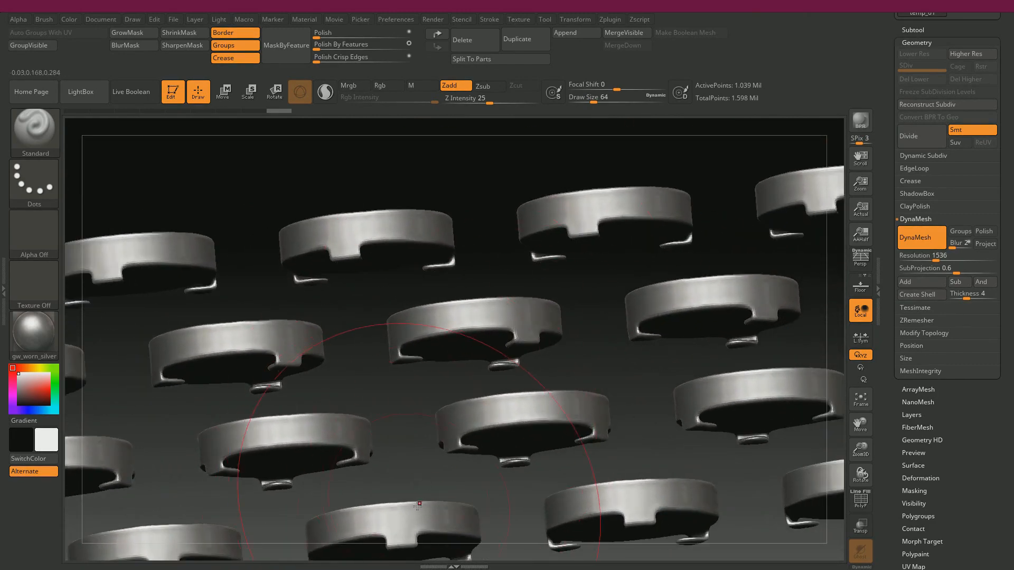
{"action": "left_click_drag", "start_coordinate": [407, 457], "coordinate": [502, 365]}
{"action": "left_click_drag", "start_coordinate": [423, 364], "coordinate": [508, 367], "text": "alt"}
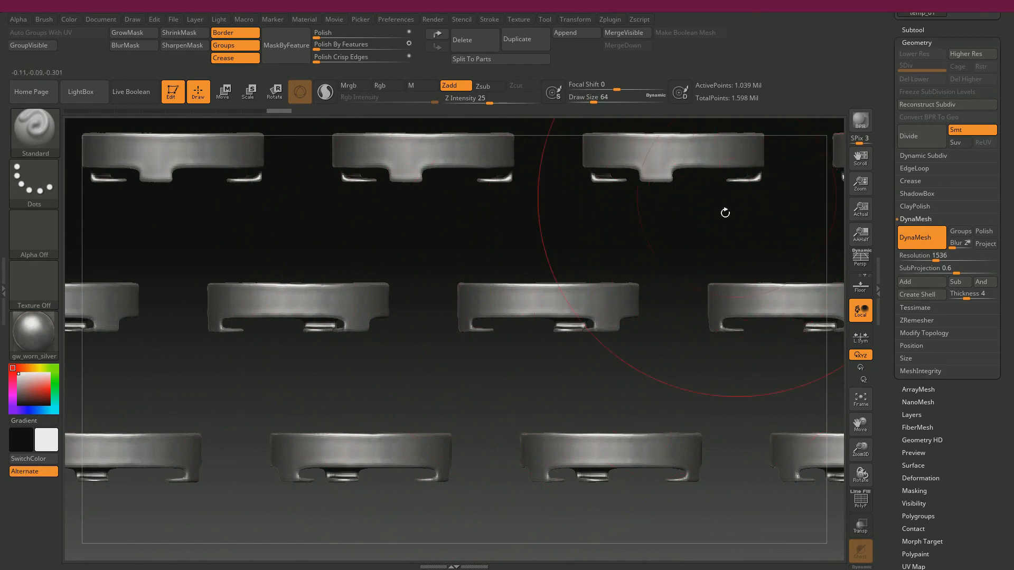
{"action": "left_click_drag", "start_coordinate": [680, 255], "coordinate": [620, 219]}
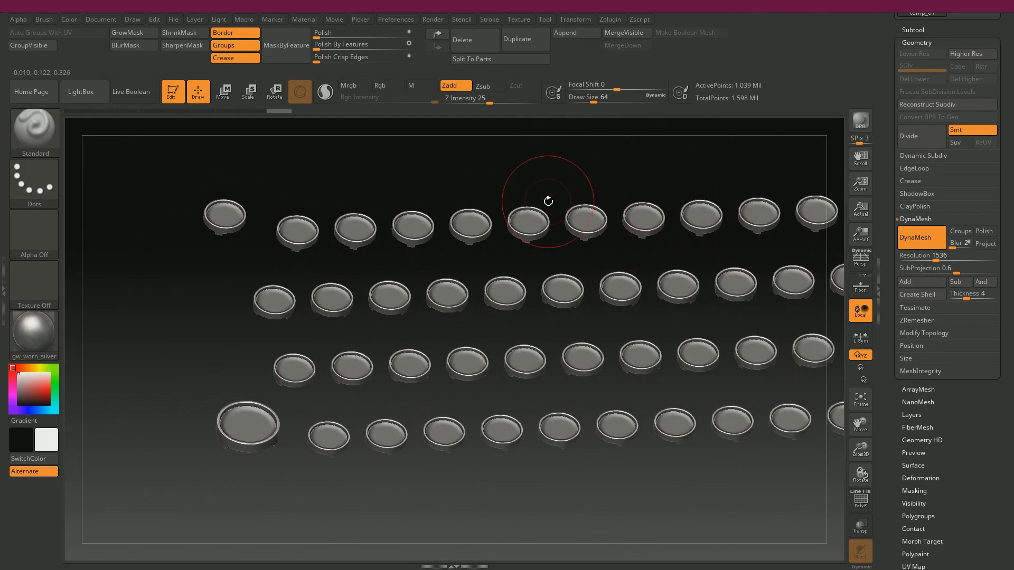
{"action": "left_click_drag", "start_coordinate": [163, 300], "coordinate": [287, 415], "text": "alt"}
{"action": "left_click_drag", "start_coordinate": [312, 345], "coordinate": [613, 299], "text": "alt"}
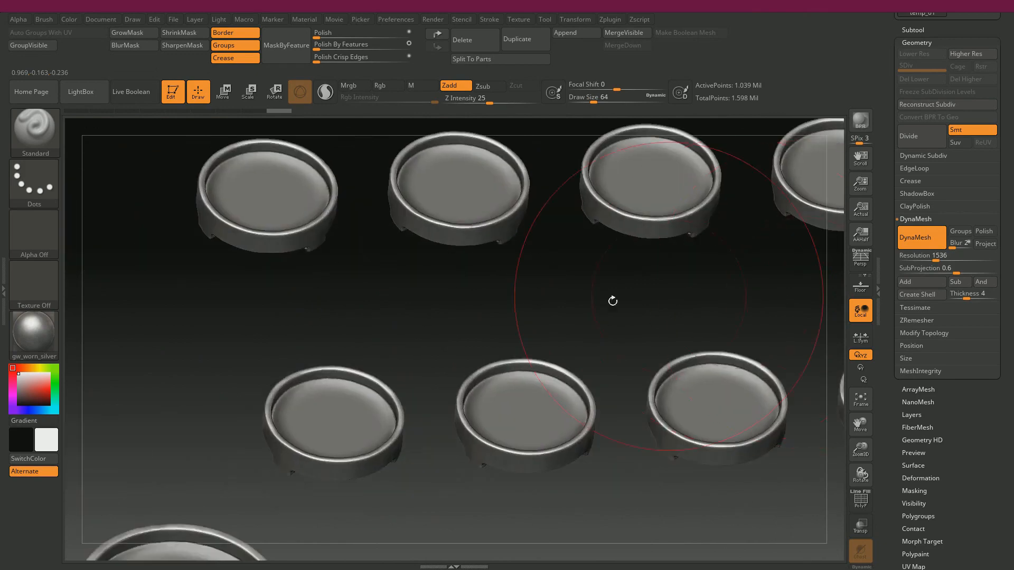
{"action": "left_click_drag", "start_coordinate": [382, 307], "coordinate": [448, 289], "text": "alt"}
{"action": "left_click_drag", "start_coordinate": [495, 316], "coordinate": [517, 250], "text": "alt"}
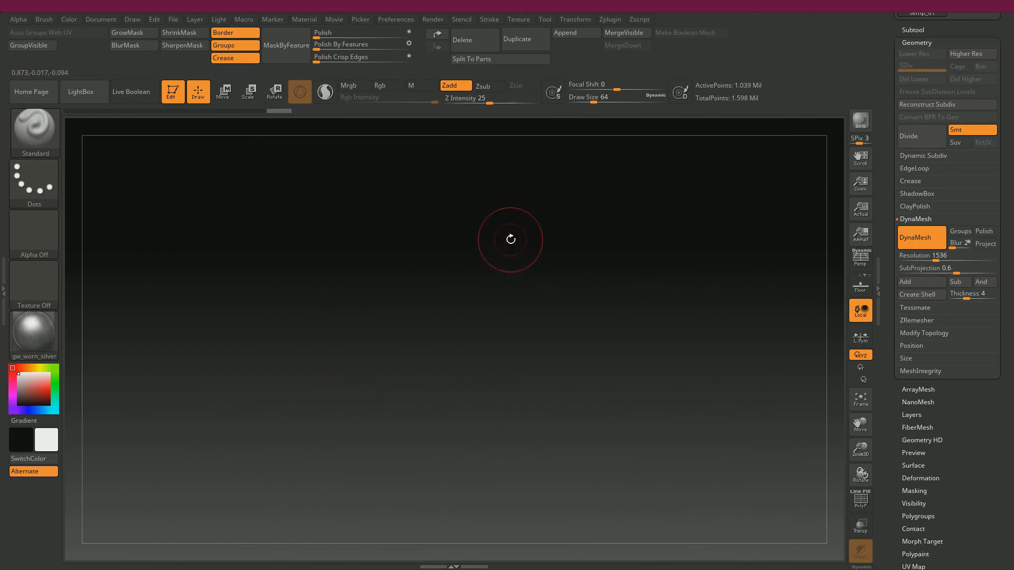
{"action": "key", "text": "f"}
{"action": "left_click_drag", "start_coordinate": [496, 188], "coordinate": [541, 159]}
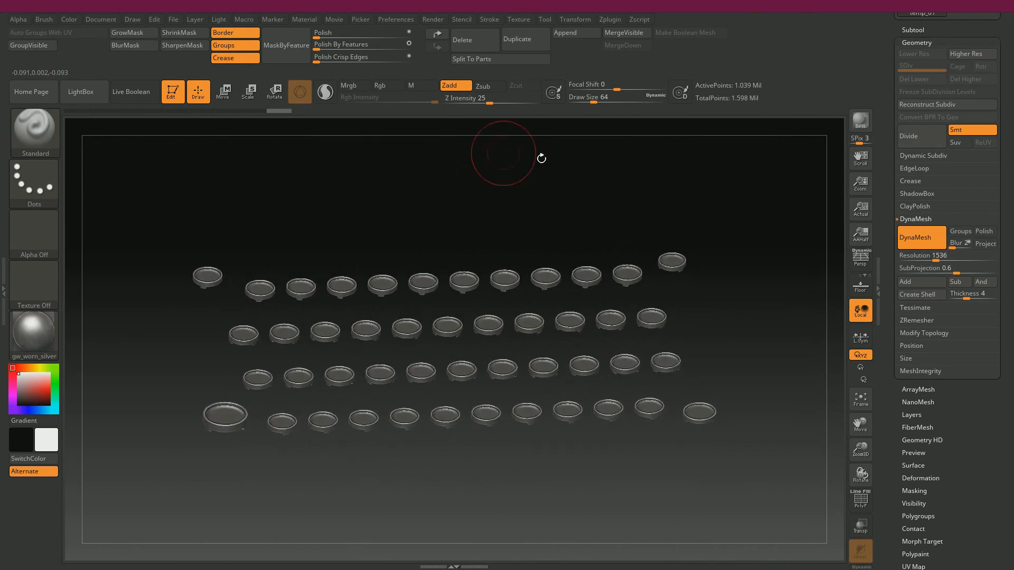
Step: Switch to Maya, add the selected key holders to the hidden Zbrush display layer and turn off isolation
{"action": "key", "text": "alt+Tab"}
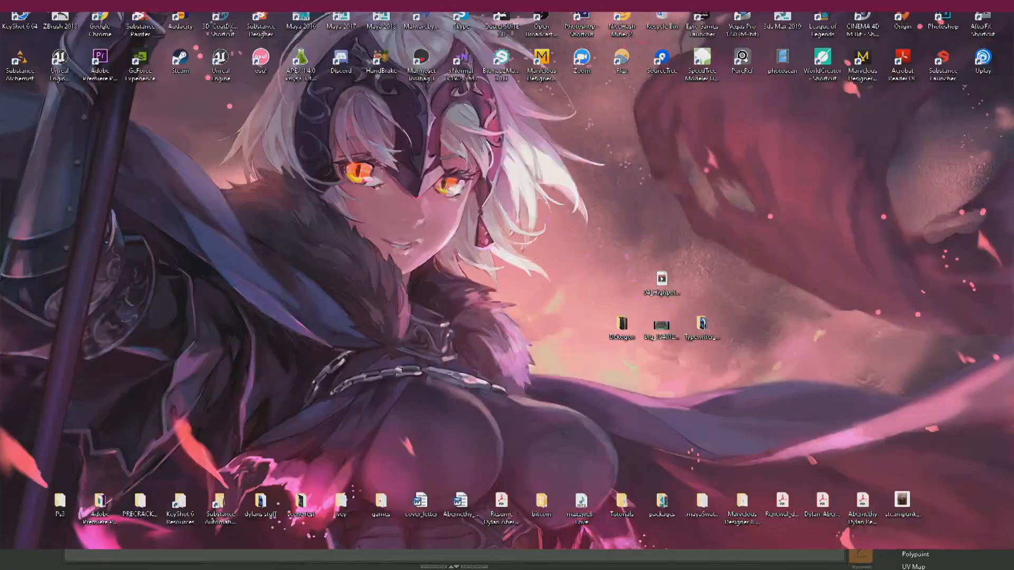
{"action": "left_click", "coordinate": [514, 328]}
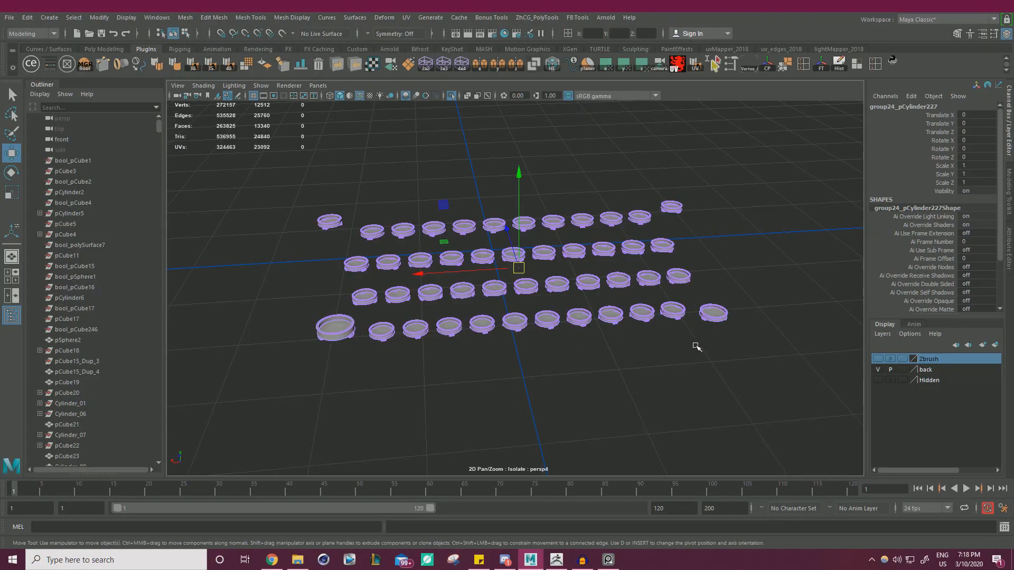
{"action": "right_click", "coordinate": [931, 359]}
{"action": "left_click", "coordinate": [935, 385]}
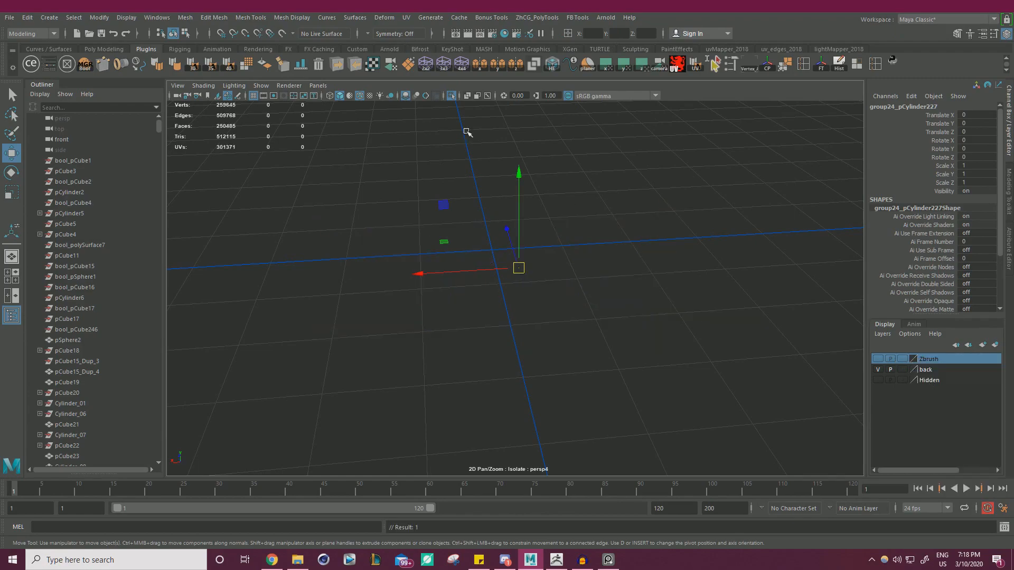
{"action": "left_click", "coordinate": [453, 96]}
Step: Select all the round key discs in the typewriter's rearmost key row, including both end keys
{"action": "scroll", "coordinate": [574, 348], "scroll_direction": "up", "scroll_amount": 6}
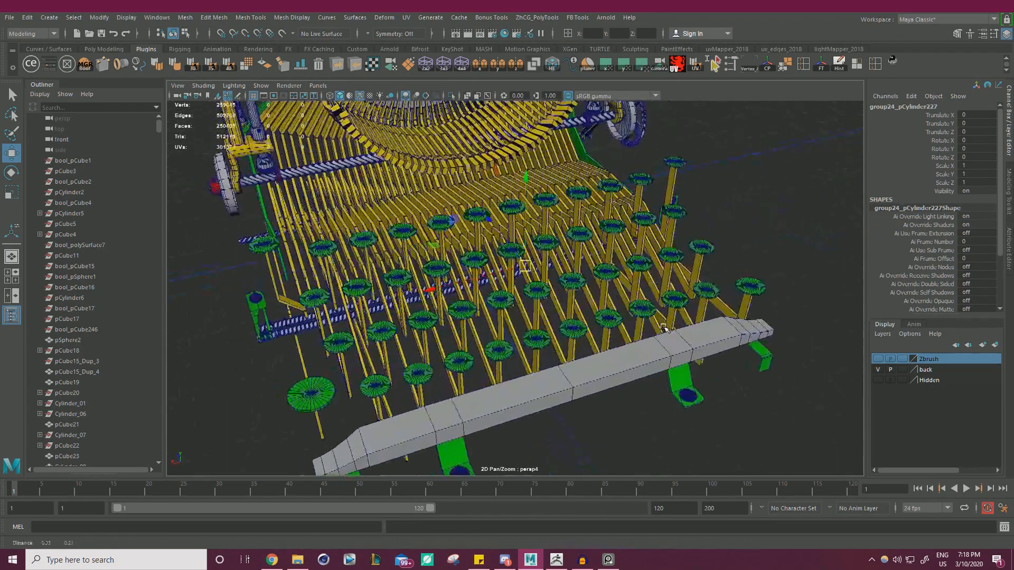
{"action": "scroll", "coordinate": [574, 349], "scroll_direction": "up", "scroll_amount": 2}
{"action": "left_click", "coordinate": [407, 274]}
{"action": "left_click", "coordinate": [491, 262], "text": "shift"}
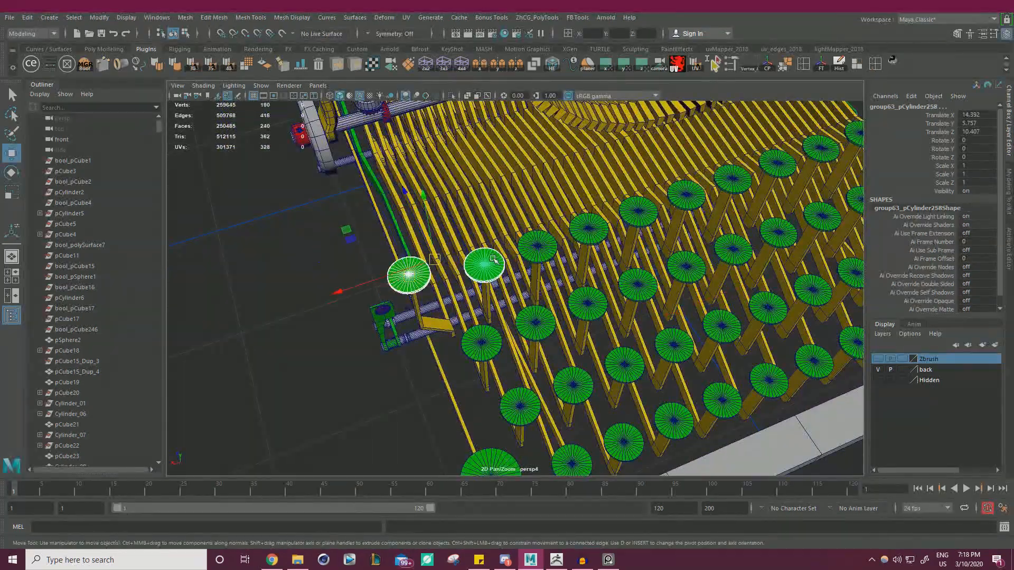
{"action": "left_click_drag", "start_coordinate": [649, 264], "coordinate": [636, 255], "text": "alt"}
{"action": "middle_click_drag", "start_coordinate": [644, 254], "coordinate": [498, 260], "text": "alt"}
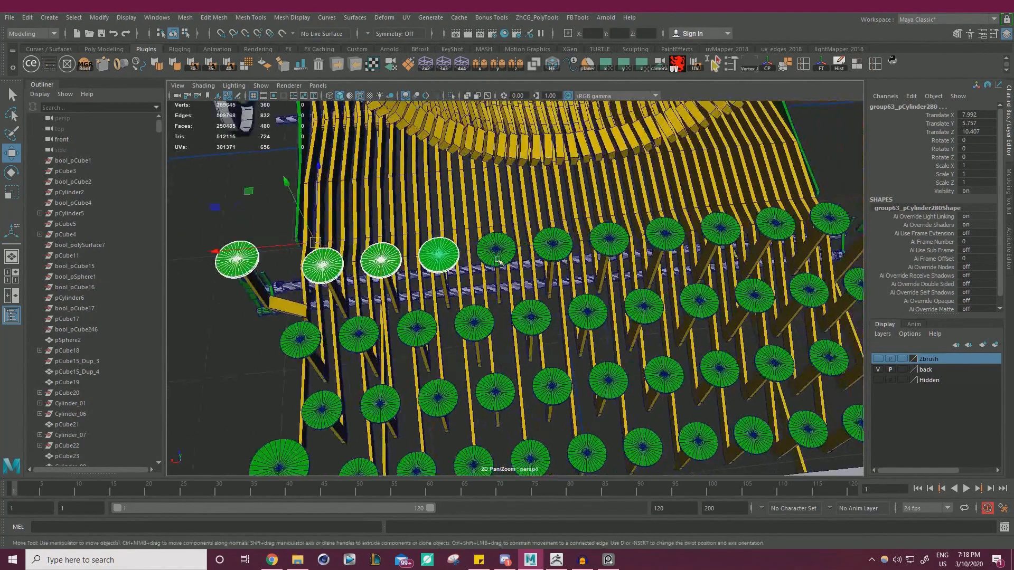
{"action": "left_click", "coordinate": [617, 248], "text": "shift"}
{"action": "scroll", "coordinate": [617, 248], "scroll_direction": "down", "scroll_amount": 1}
{"action": "middle_click_drag", "start_coordinate": [617, 248], "coordinate": [530, 248], "text": "alt"}
{"action": "scroll", "coordinate": [530, 248], "scroll_direction": "up", "scroll_amount": 2}
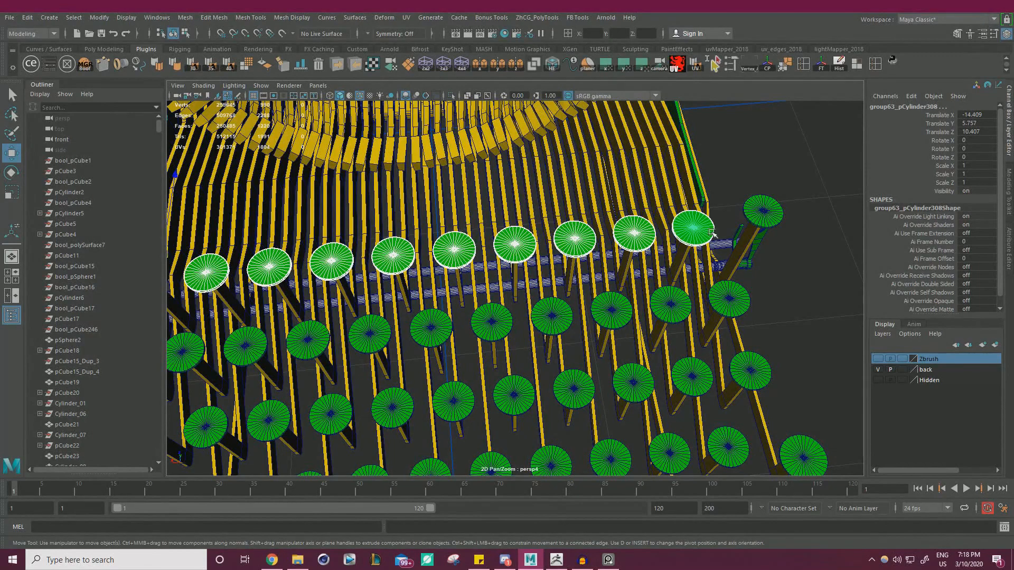
{"action": "left_click", "coordinate": [760, 209], "text": "shift"}
Step: Add key discs from the second row to the selection, working inward from the end opposite the large key
{"action": "left_click", "coordinate": [734, 304], "text": "shift"}
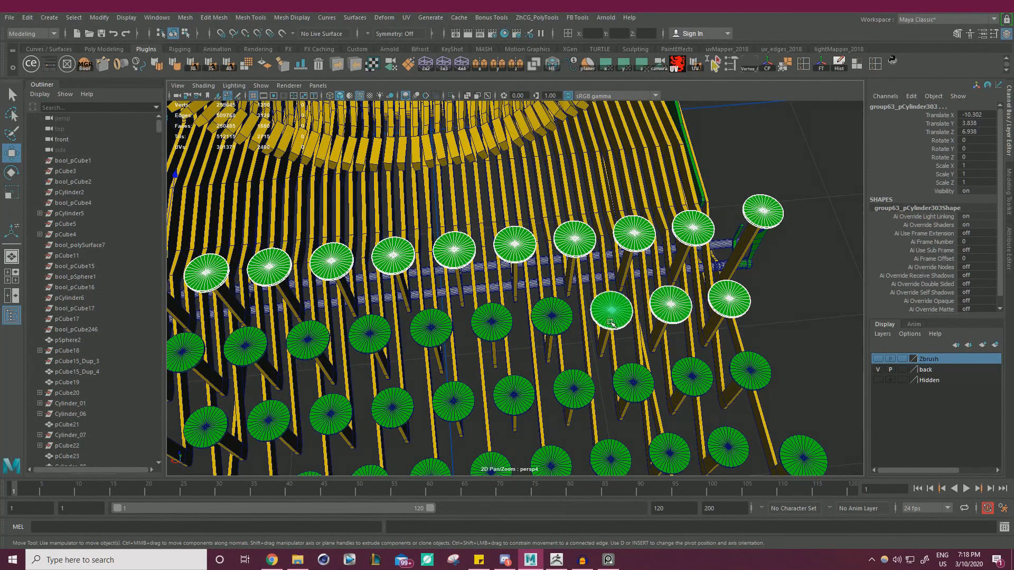
{"action": "scroll", "coordinate": [552, 326], "scroll_direction": "down", "scroll_amount": 2}
{"action": "middle_click_drag", "start_coordinate": [391, 323], "coordinate": [523, 258], "text": "alt"}
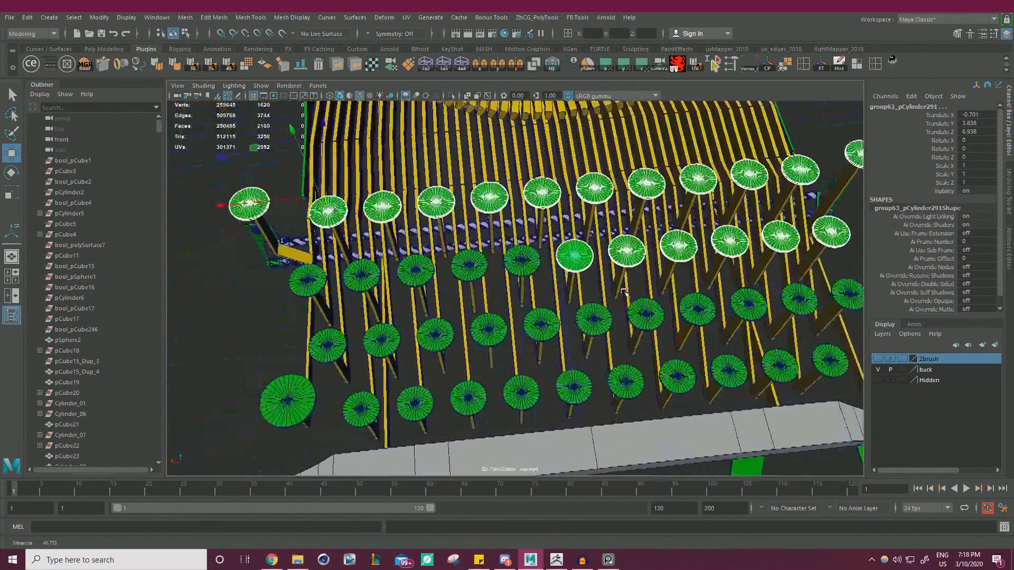
{"action": "scroll", "coordinate": [523, 257], "scroll_direction": "up", "scroll_amount": 1}
{"action": "scroll", "coordinate": [587, 273], "scroll_direction": "down", "scroll_amount": 3}
Step: Add the whole third row of key discs and the large front-row disc to the selection using the side view
{"action": "key", "text": "space"}
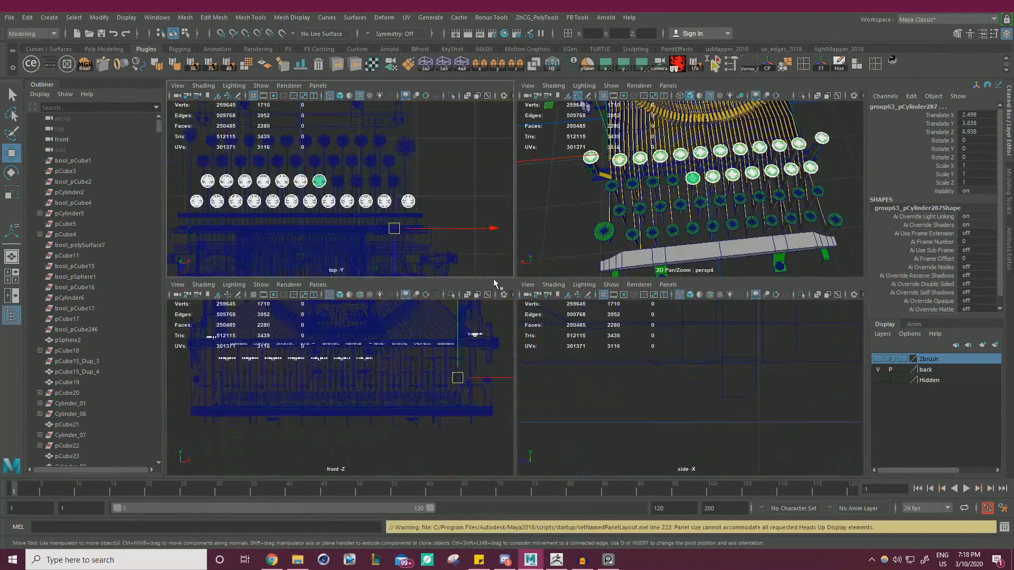
{"action": "scroll", "coordinate": [812, 421], "scroll_direction": "down", "scroll_amount": 5}
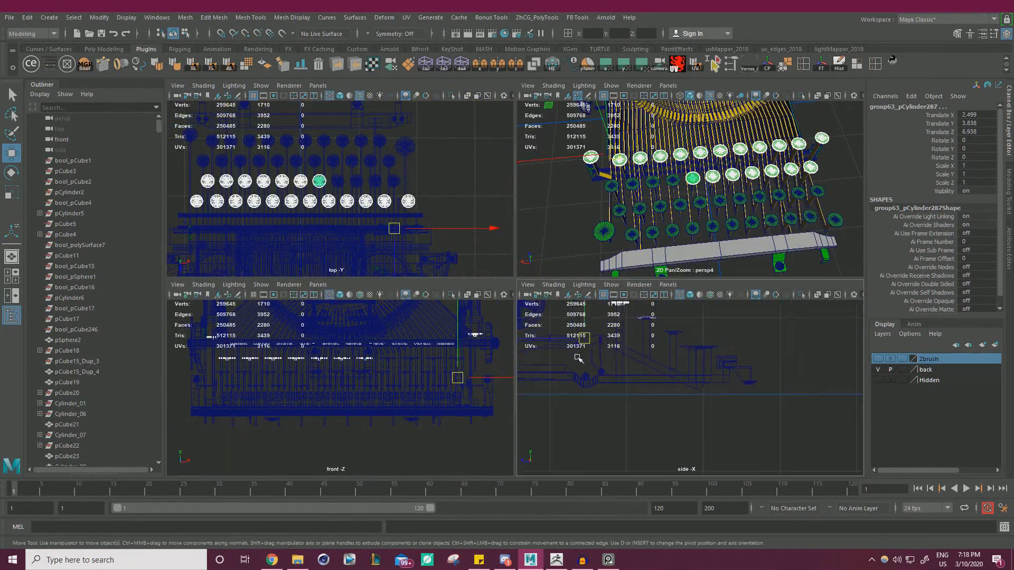
{"action": "scroll", "coordinate": [740, 382], "scroll_direction": "up", "scroll_amount": 3}
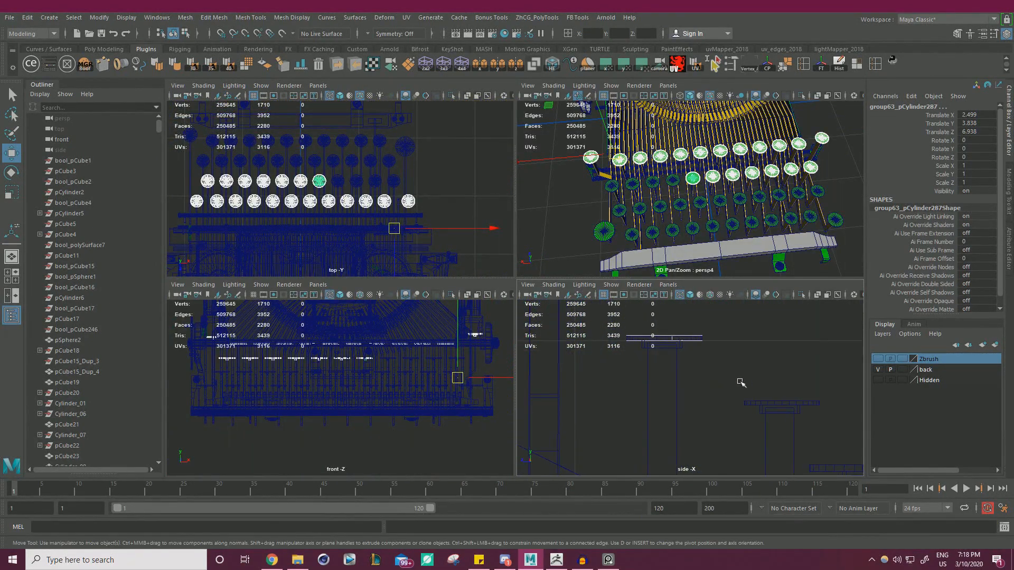
{"action": "left_click_drag", "start_coordinate": [751, 412], "coordinate": [742, 396], "text": "shift"}
{"action": "scroll", "coordinate": [729, 386], "scroll_direction": "down", "scroll_amount": 2}
{"action": "middle_click_drag", "start_coordinate": [713, 369], "coordinate": [612, 277], "text": "alt"}
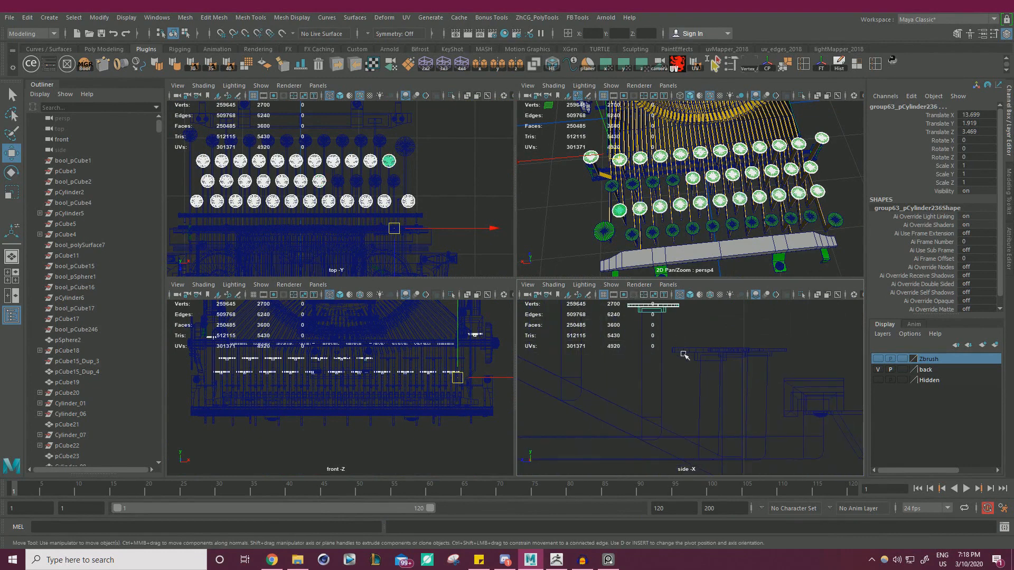
{"action": "left_click_drag", "start_coordinate": [684, 355], "coordinate": [716, 372], "text": "shift"}
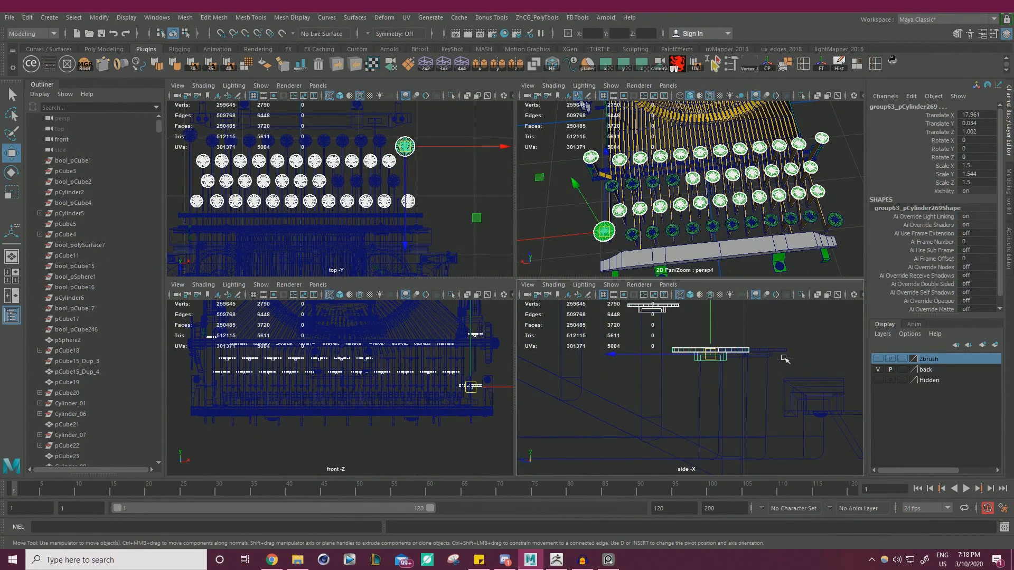
Step: Add the remaining front-row key discs to the selection and deselect the key bars caught with them
{"action": "left_click_drag", "start_coordinate": [784, 358], "coordinate": [744, 374], "text": "shift"}
{"action": "scroll", "coordinate": [760, 351], "scroll_direction": "up", "scroll_amount": 3}
{"action": "key", "text": "ctrl+z"}
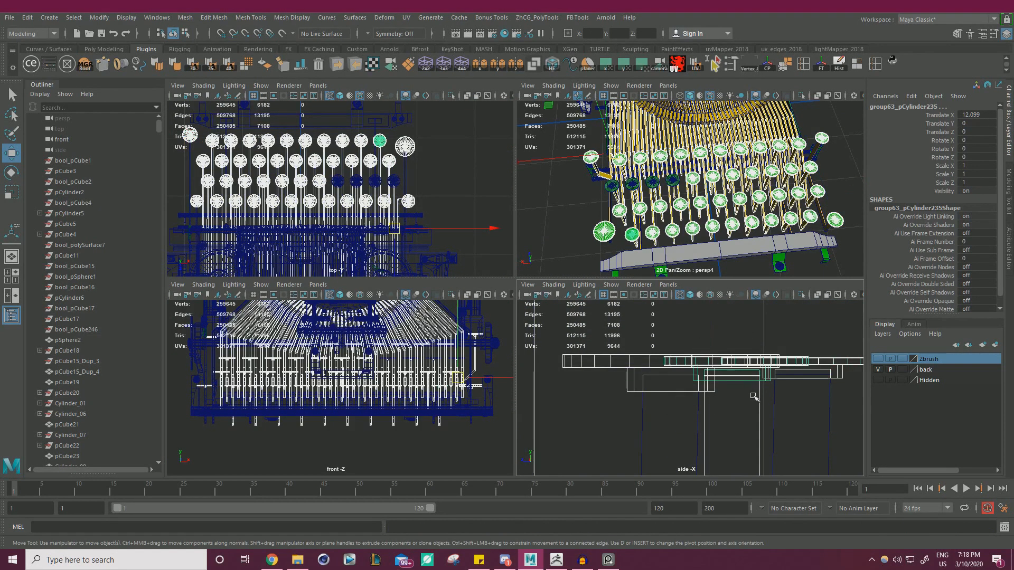
{"action": "left_click_drag", "start_coordinate": [691, 433], "coordinate": [787, 433], "text": "ctrl"}
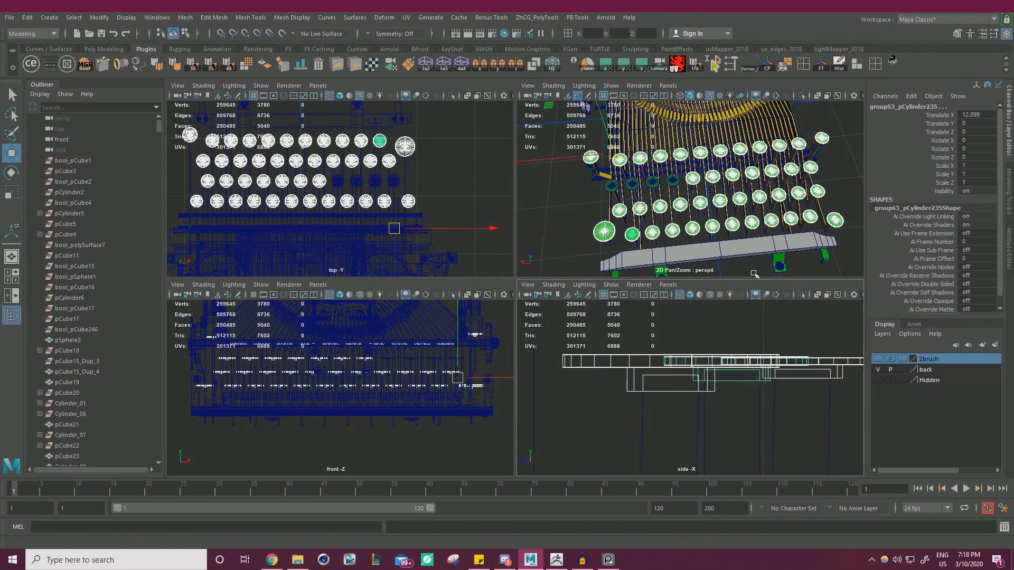
Step: Add the second row's missing key discs in the side view, deselect the caught bars, and return to the single perspective view
{"action": "right_click_drag", "start_coordinate": [750, 343], "coordinate": [654, 385], "text": "alt"}
{"action": "middle_click_drag", "start_coordinate": [654, 385], "coordinate": [725, 424], "text": "alt"}
{"action": "right_click_drag", "start_coordinate": [664, 394], "coordinate": [701, 377], "text": "alt"}
{"action": "left_click_drag", "start_coordinate": [649, 350], "coordinate": [708, 330]}
{"action": "key", "text": "ctrl+z"}
{"action": "left_click_drag", "start_coordinate": [629, 318], "coordinate": [677, 359], "text": "ctrl"}
{"action": "left_click_drag", "start_coordinate": [603, 381], "coordinate": [748, 401], "text": "ctrl"}
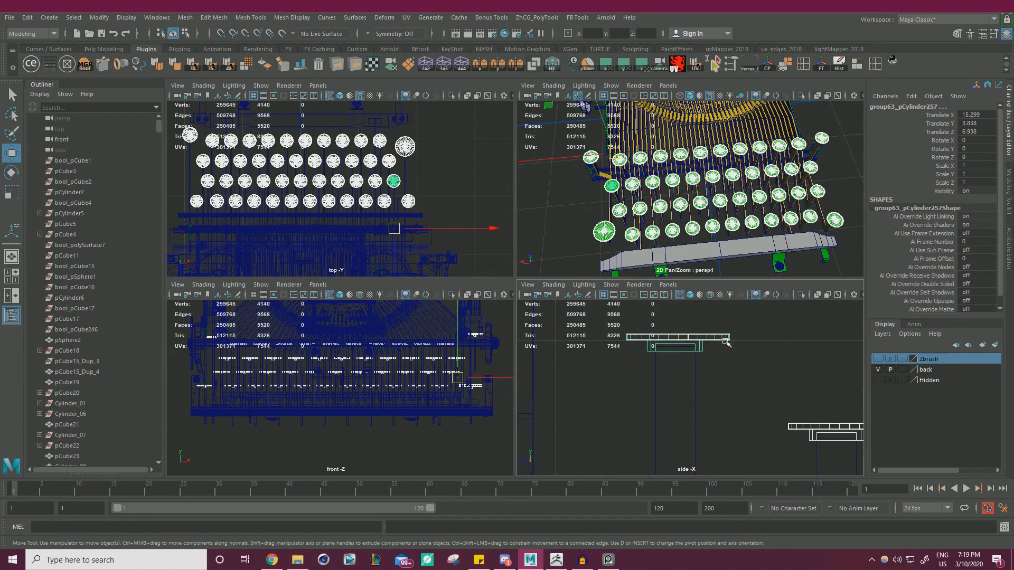
{"action": "right_click_drag", "start_coordinate": [731, 211], "coordinate": [689, 198], "text": "alt"}
{"action": "left_click_drag", "start_coordinate": [689, 198], "coordinate": [701, 199], "text": "alt"}
{"action": "key", "text": "space"}
{"action": "right_click_drag", "start_coordinate": [581, 203], "coordinate": [370, 210], "text": "alt"}
{"action": "left_click_drag", "start_coordinate": [370, 210], "coordinate": [391, 185], "text": "alt"}
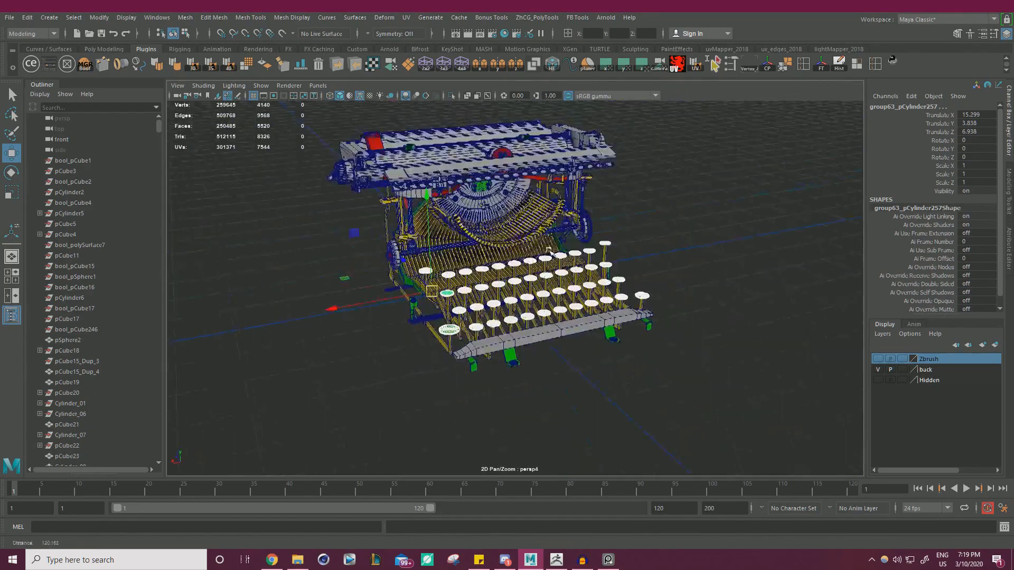
Step: Isolate the selected key discs in the perspective view so the rest of the typewriter is hidden
{"action": "right_click_drag", "start_coordinate": [243, 227], "coordinate": [338, 248], "text": "alt"}
{"action": "left_click_drag", "start_coordinate": [254, 251], "coordinate": [238, 211], "text": "alt"}
{"action": "key", "text": "ctrl+z"}
{"action": "left_click", "coordinate": [452, 96]}
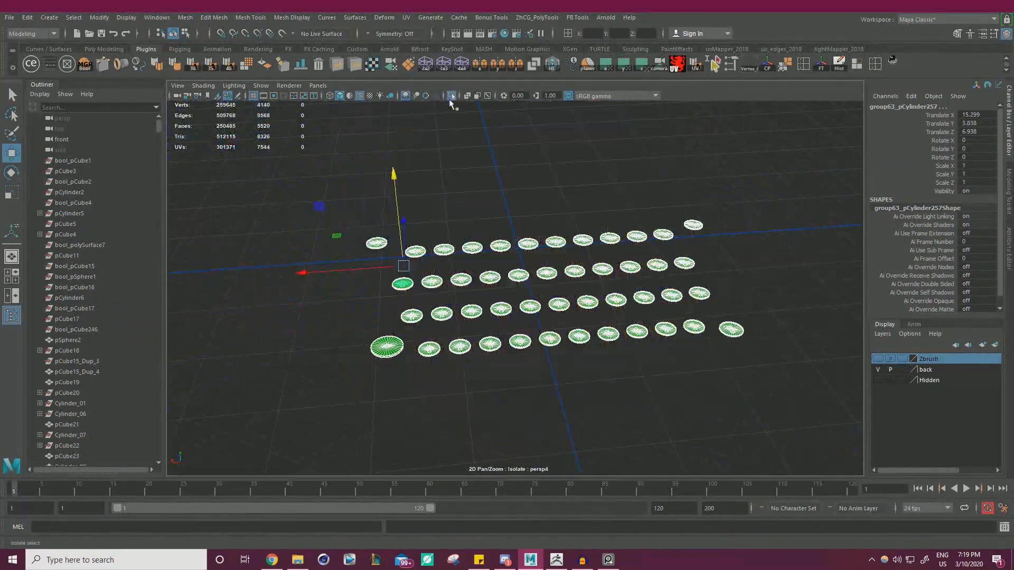
{"action": "left_click_drag", "start_coordinate": [533, 138], "coordinate": [534, 158], "text": "alt"}
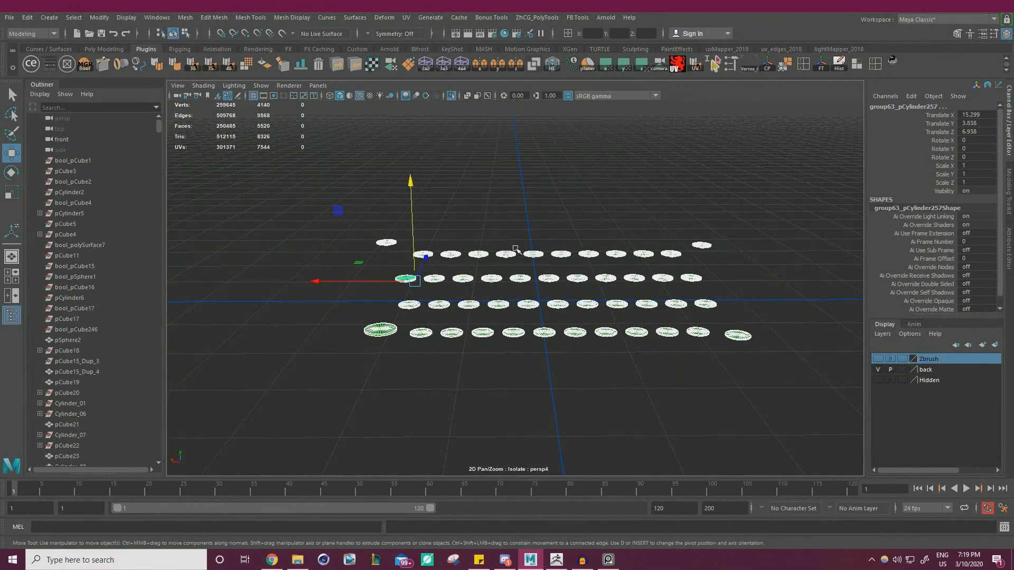
Step: Combine all the isolated key discs into one mesh and reselect the combined object
{"action": "left_click", "coordinate": [185, 18]}
{"action": "left_click", "coordinate": [196, 54]}
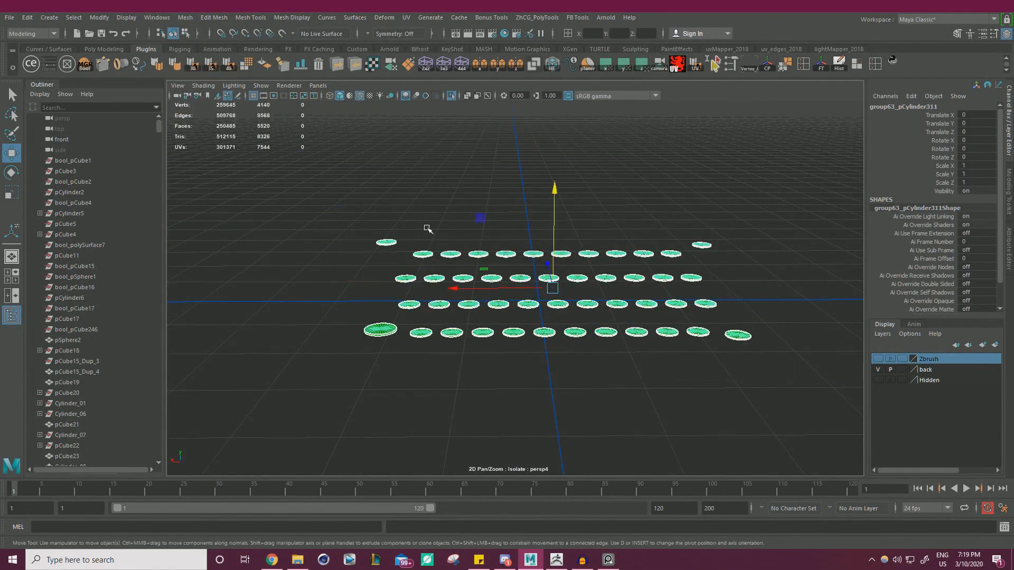
{"action": "left_click", "coordinate": [477, 171]}
{"action": "left_click_drag", "start_coordinate": [530, 172], "coordinate": [536, 209], "text": "alt"}
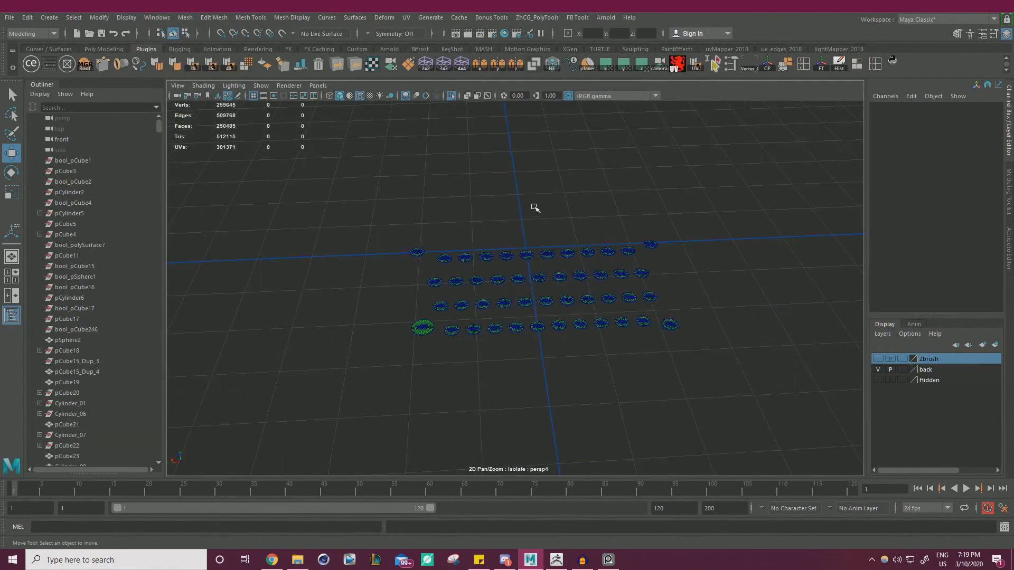
{"action": "left_click_drag", "start_coordinate": [392, 212], "coordinate": [594, 258]}
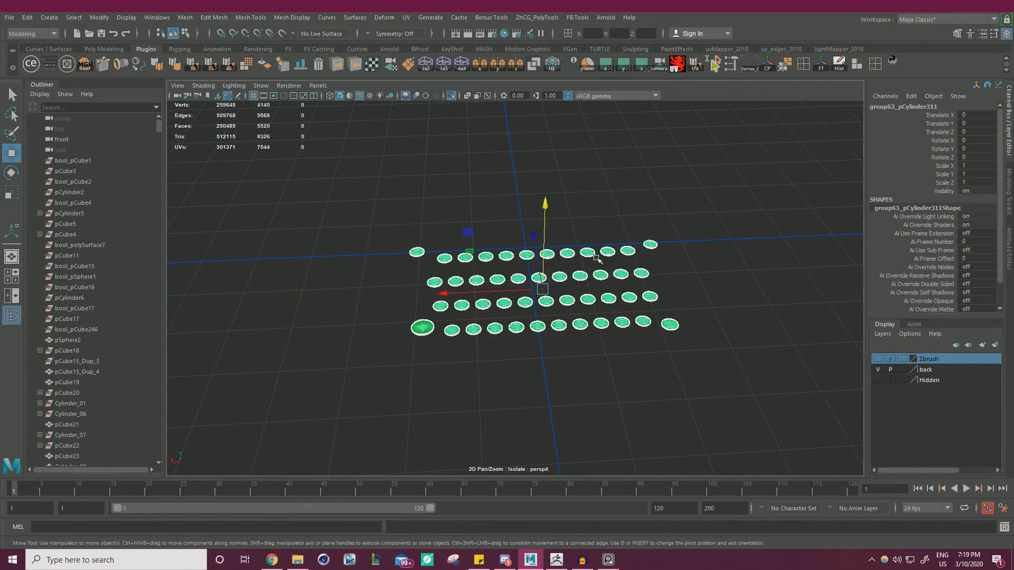
Step: Apply a 40-degree soften/harden edge angle to all faces of the combined key discs
{"action": "scroll", "coordinate": [530, 211], "scroll_direction": "down", "scroll_amount": 2}
{"action": "scroll", "coordinate": [623, 205], "scroll_direction": "up", "scroll_amount": 3}
{"action": "left_click_drag", "start_coordinate": [647, 205], "coordinate": [721, 208], "text": "alt"}
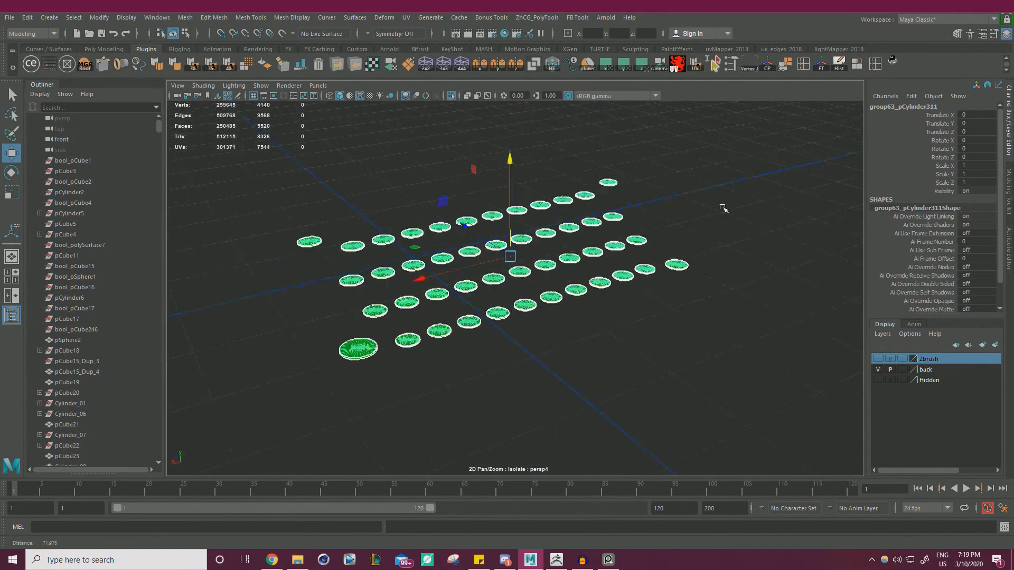
{"action": "scroll", "coordinate": [702, 195], "scroll_direction": "up", "scroll_amount": 2}
{"action": "right_click_drag", "start_coordinate": [658, 160], "coordinate": [658, 189]}
{"action": "scroll", "coordinate": [620, 175], "scroll_direction": "down", "scroll_amount": 1}
{"action": "left_click_drag", "start_coordinate": [623, 178], "coordinate": [379, 213], "text": "alt"}
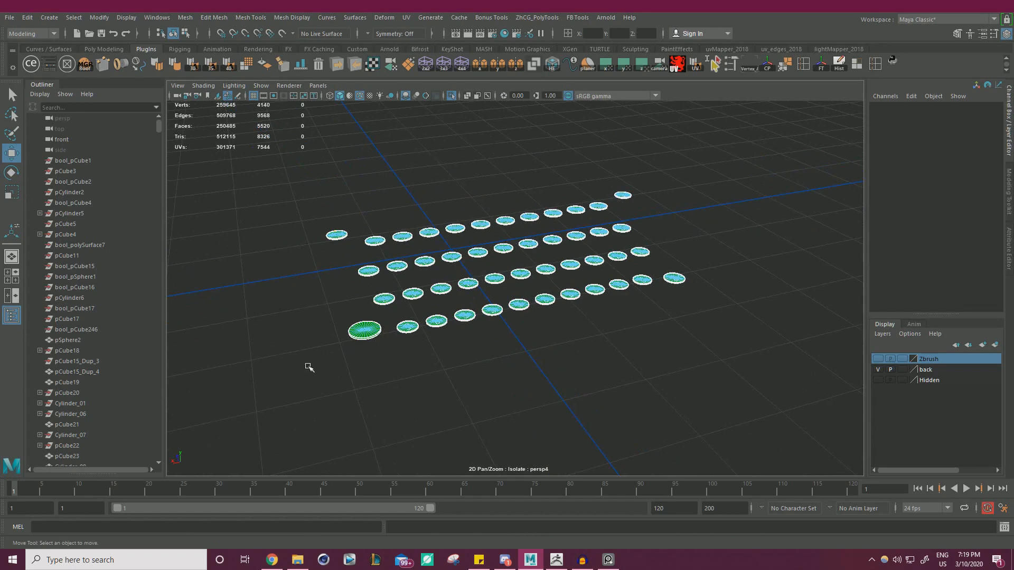
{"action": "left_click_drag", "start_coordinate": [728, 151], "coordinate": [749, 137]}
{"action": "left_click", "coordinate": [261, 398]}
{"action": "left_click", "coordinate": [223, 70]}
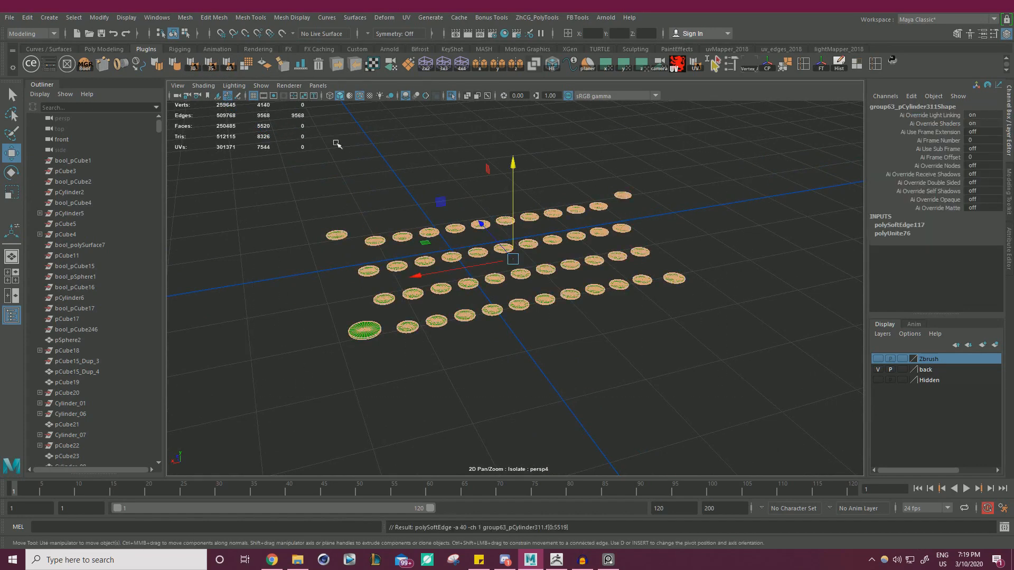
Step: Select all faces of the combined discs, apply a camera-based planar UV projection cut at the edges, and return to object mode
{"action": "left_click", "coordinate": [360, 116]}
{"action": "left_click", "coordinate": [379, 69]}
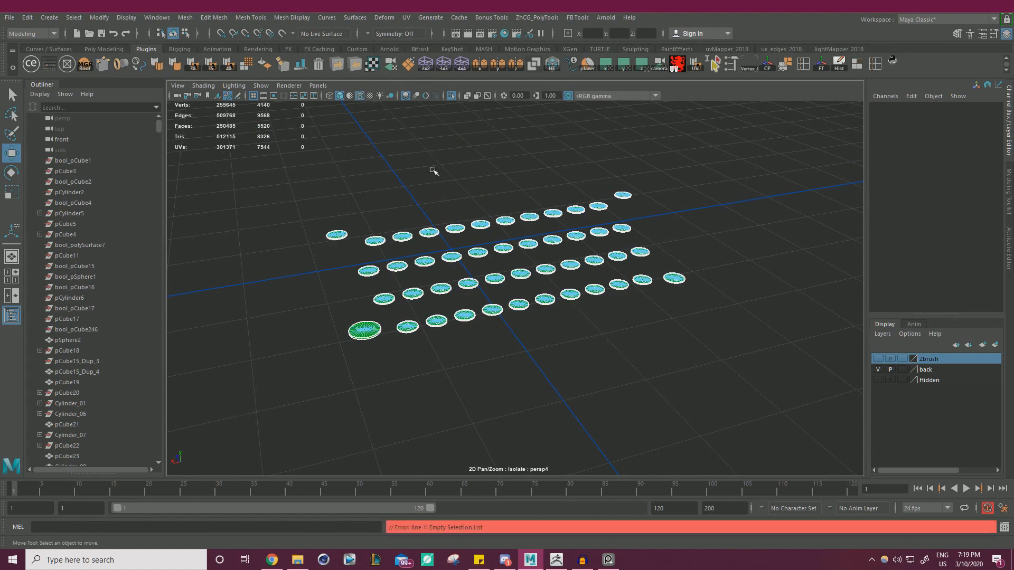
{"action": "left_click_drag", "start_coordinate": [270, 165], "coordinate": [820, 395]}
{"action": "left_click", "coordinate": [379, 68]}
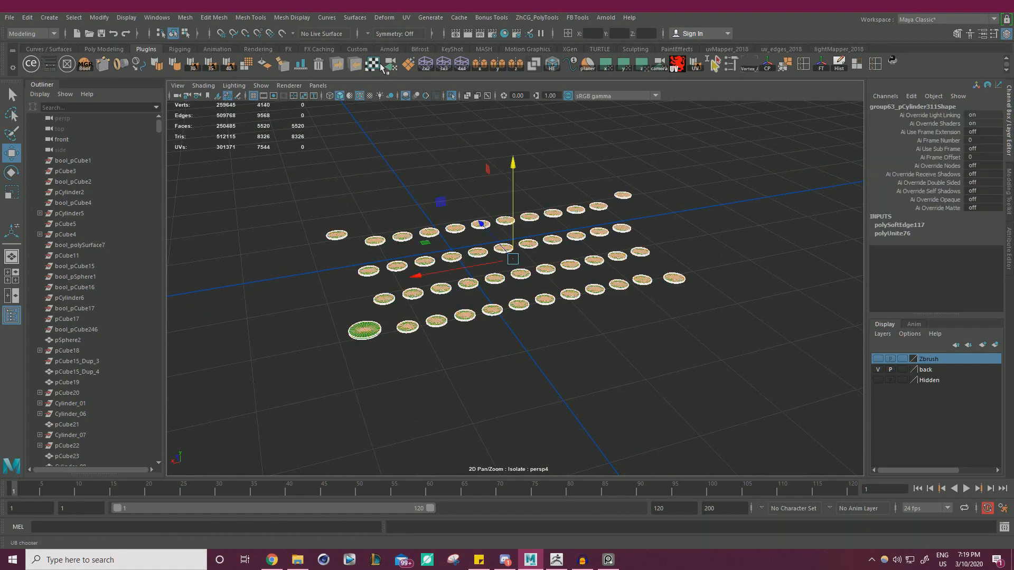
{"action": "right_click_drag", "start_coordinate": [497, 264], "coordinate": [528, 241]}
{"action": "left_click", "coordinate": [733, 171]}
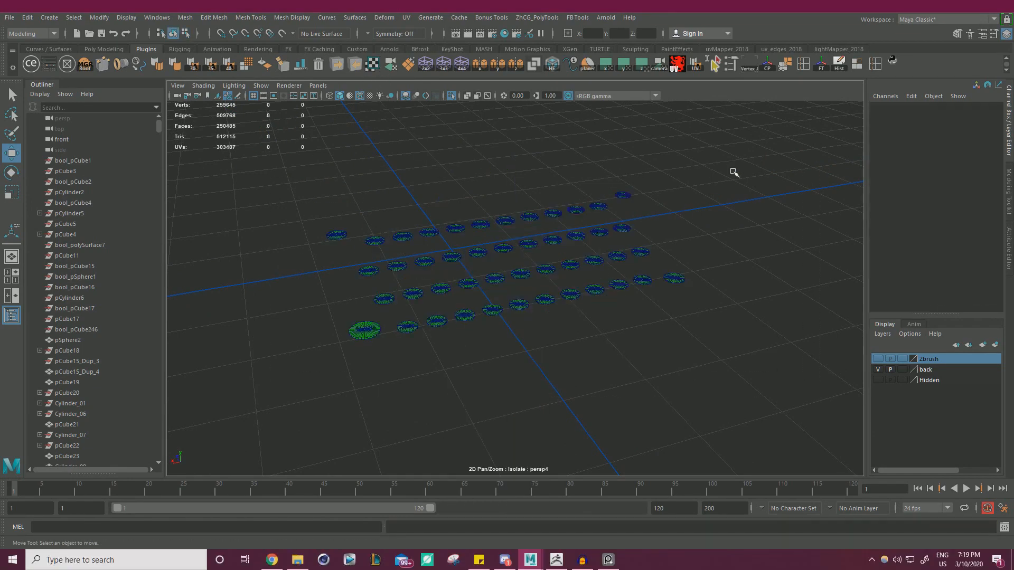
Step: Display only the hard edges on the combined discs and examine the slotted undersides up close
{"action": "left_click", "coordinate": [520, 242]}
{"action": "left_click", "coordinate": [553, 71]}
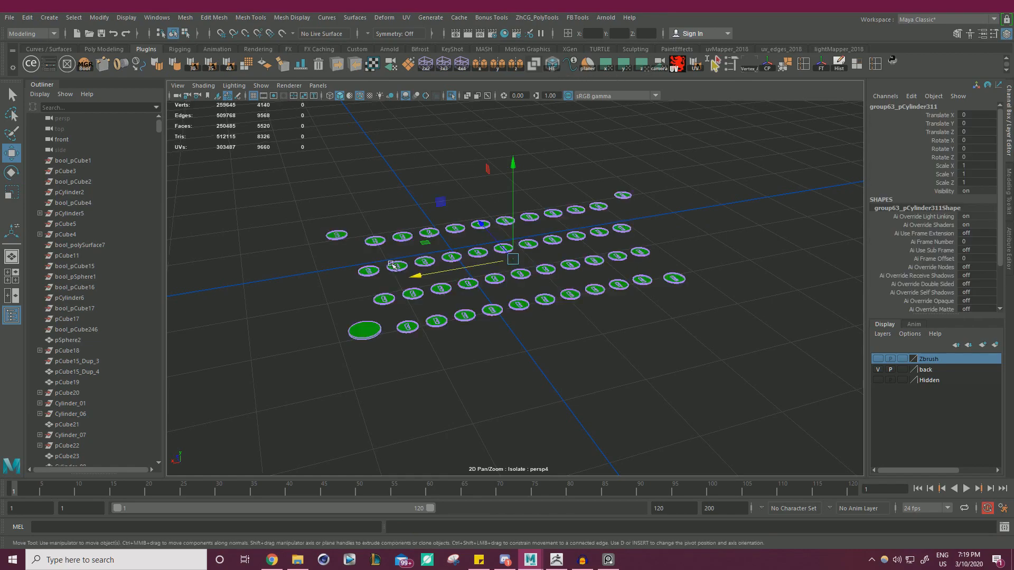
{"action": "right_click_drag", "start_coordinate": [392, 264], "coordinate": [600, 310], "text": "alt"}
{"action": "left_click_drag", "start_coordinate": [600, 310], "coordinate": [665, 262], "text": "alt"}
{"action": "right_click_drag", "start_coordinate": [502, 264], "coordinate": [650, 269], "text": "alt"}
{"action": "left_click_drag", "start_coordinate": [650, 268], "coordinate": [589, 237], "text": "alt"}
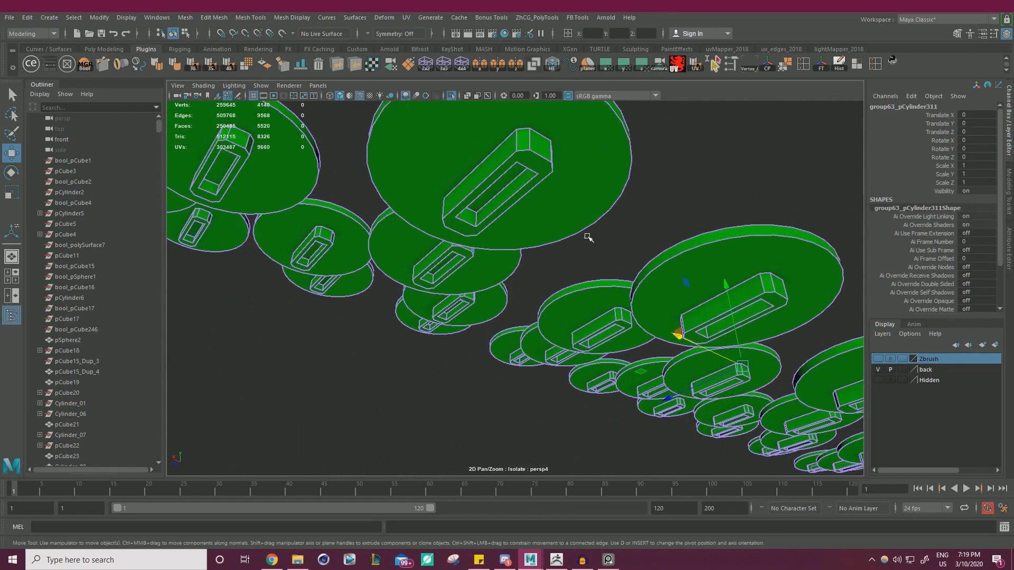
{"action": "right_click_drag", "start_coordinate": [620, 198], "coordinate": [410, 255], "text": "alt"}
{"action": "left_click_drag", "start_coordinate": [410, 256], "coordinate": [312, 307], "text": "alt"}
{"action": "right_click_drag", "start_coordinate": [312, 307], "coordinate": [254, 296], "text": "alt"}
Step: Select all disc faces and try to project and lay out their UVs from the current camera view
{"action": "right_click_drag", "start_coordinate": [488, 250], "coordinate": [488, 278]}
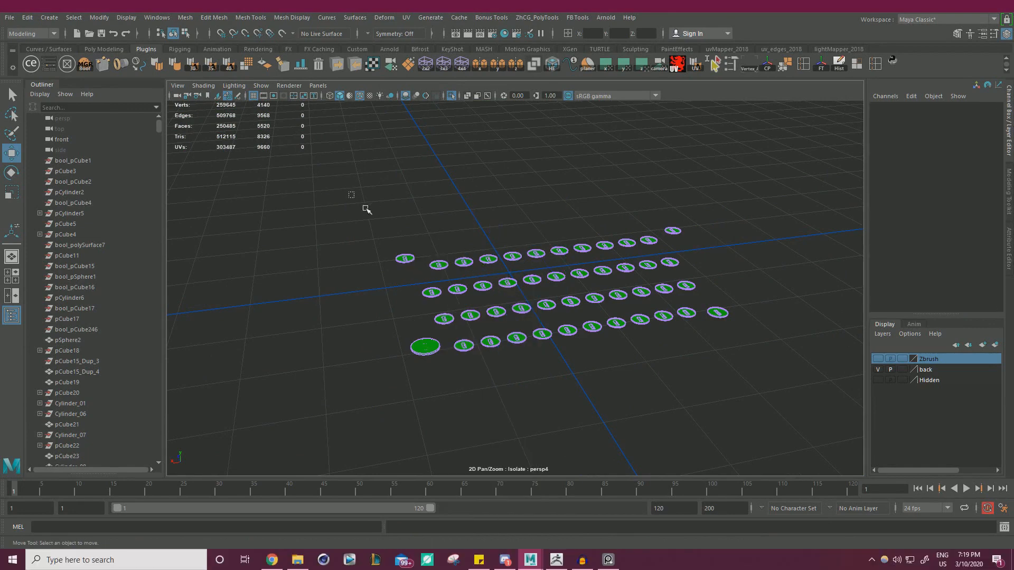
{"action": "left_click_drag", "start_coordinate": [351, 192], "coordinate": [834, 454]}
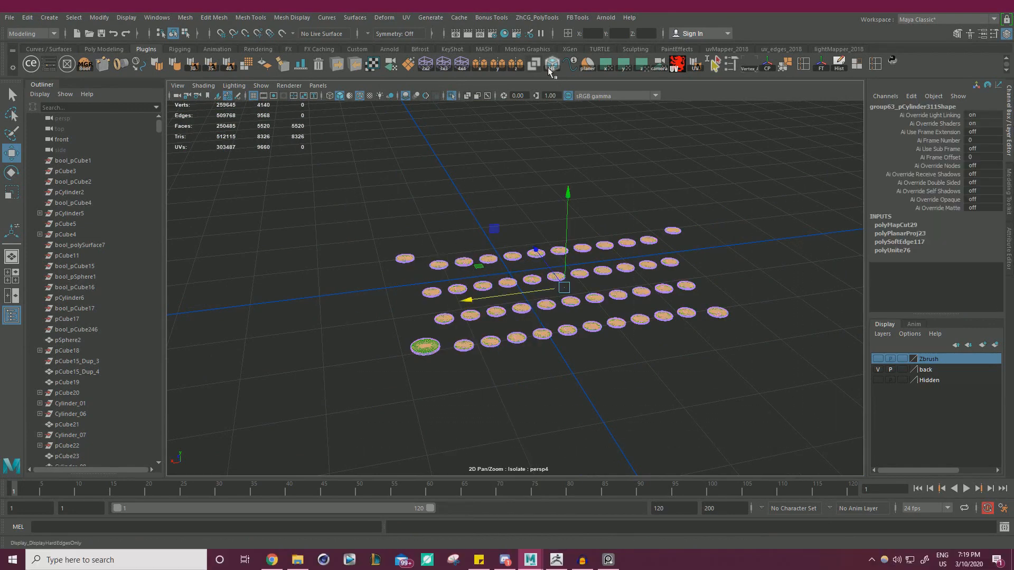
{"action": "left_click", "coordinate": [390, 64]}
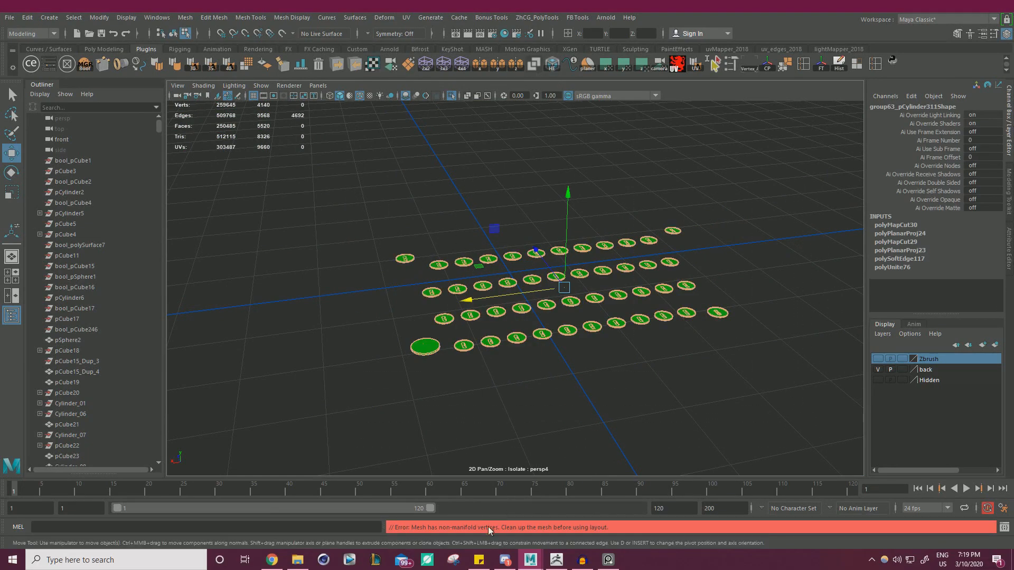
Step: Clean up the combined disc mesh, removing nonmanifold geometry and zero-length edges with a 0.000010 length tolerance, and check the undersides
{"action": "right_click_drag", "start_coordinate": [554, 255], "coordinate": [557, 334]}
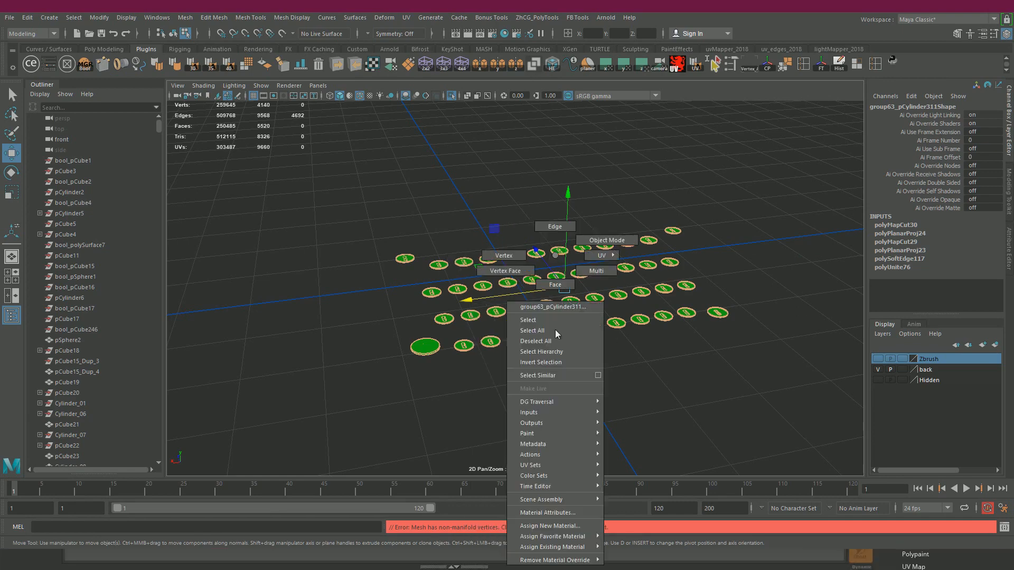
{"action": "right_click_drag", "start_coordinate": [602, 246], "coordinate": [602, 246]}
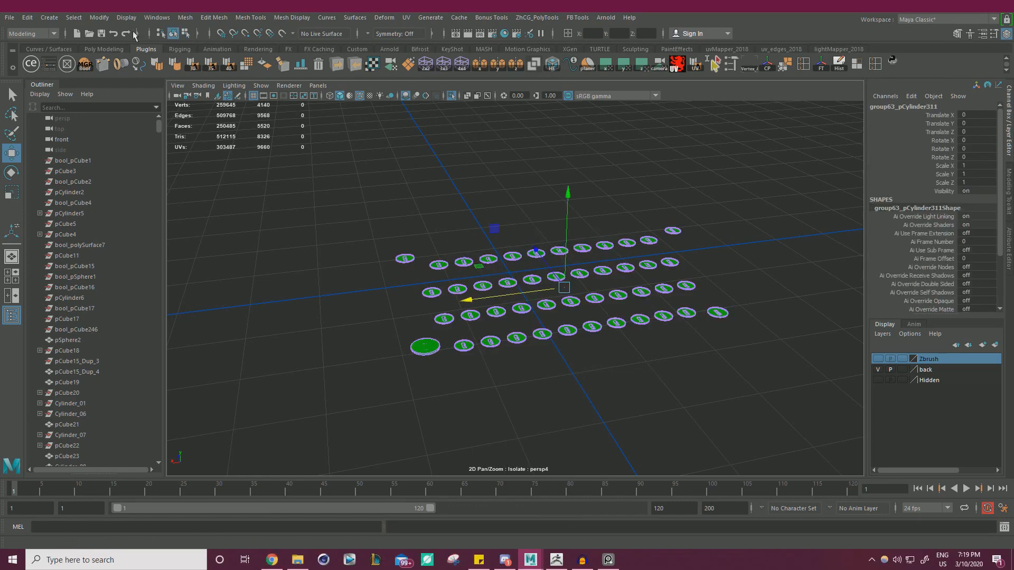
{"action": "left_click", "coordinate": [186, 17]}
{"action": "left_click", "coordinate": [221, 225]}
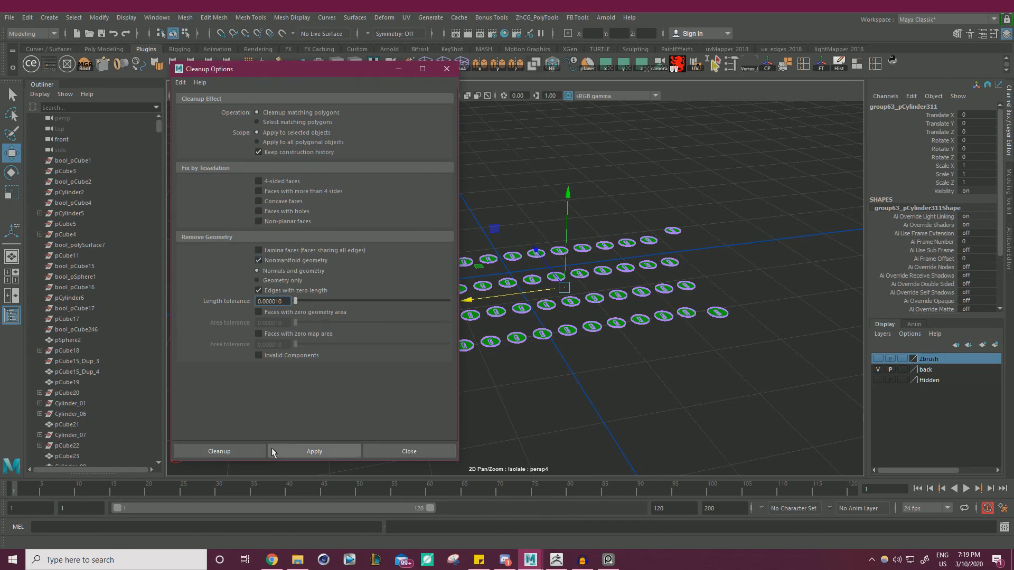
{"action": "left_click", "coordinate": [249, 450]}
{"action": "scroll", "coordinate": [528, 378], "scroll_direction": "up", "scroll_amount": 5}
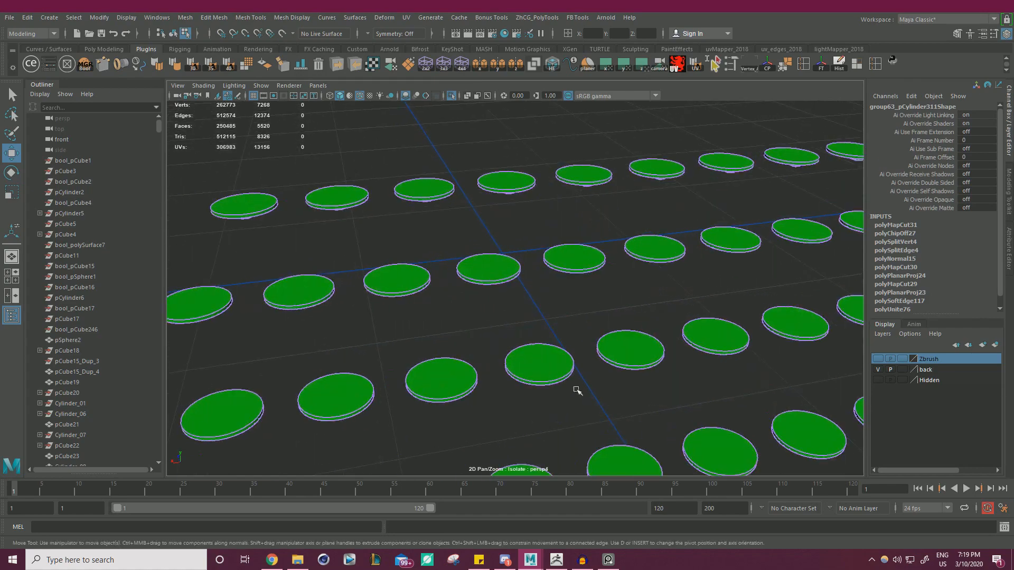
{"action": "left_click_drag", "start_coordinate": [472, 367], "coordinate": [638, 290], "text": "alt"}
{"action": "scroll", "coordinate": [632, 267], "scroll_direction": "up", "scroll_amount": 3}
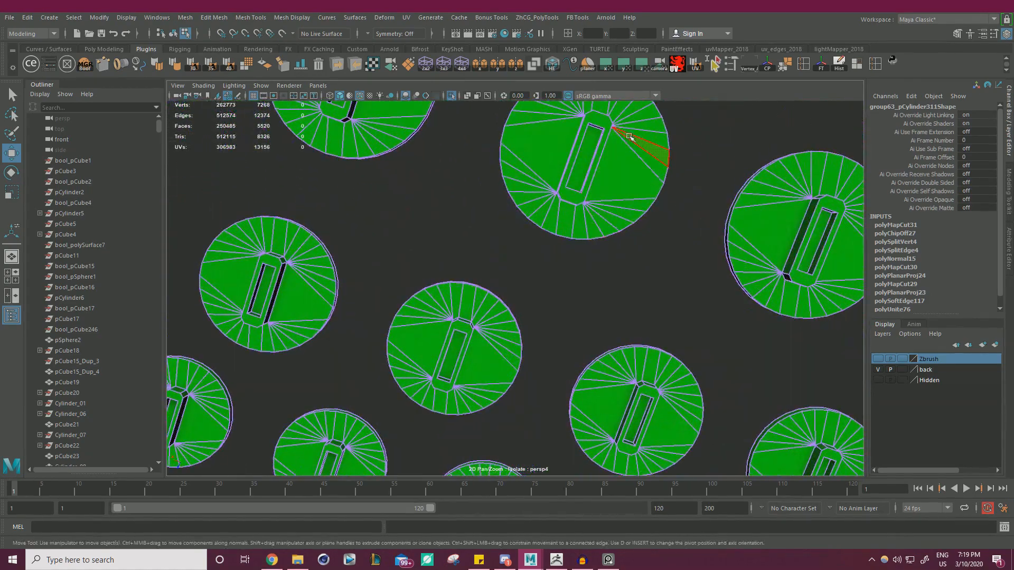
Step: Reapply the 40-degree soften/harden edge angle to all faces of the cleaned-up discs
{"action": "right_click_drag", "start_coordinate": [587, 195], "coordinate": [294, 236], "text": "alt"}
{"action": "right_click_drag", "start_coordinate": [402, 171], "coordinate": [402, 200]}
{"action": "left_click_drag", "start_coordinate": [308, 148], "coordinate": [813, 436]}
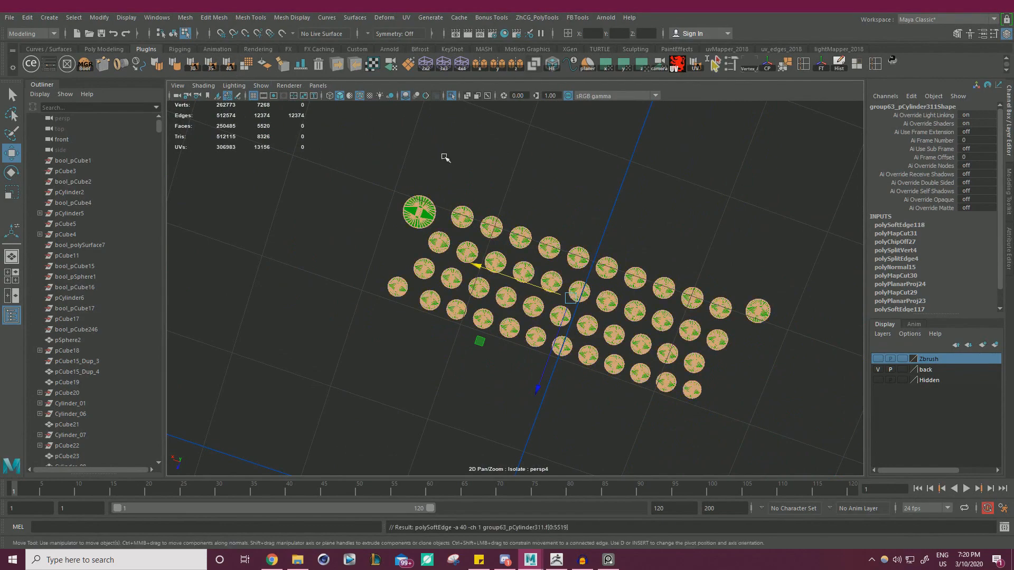
{"action": "right_click_drag", "start_coordinate": [445, 156], "coordinate": [761, 314], "text": "alt"}
{"action": "left_click", "coordinate": [305, 150]}
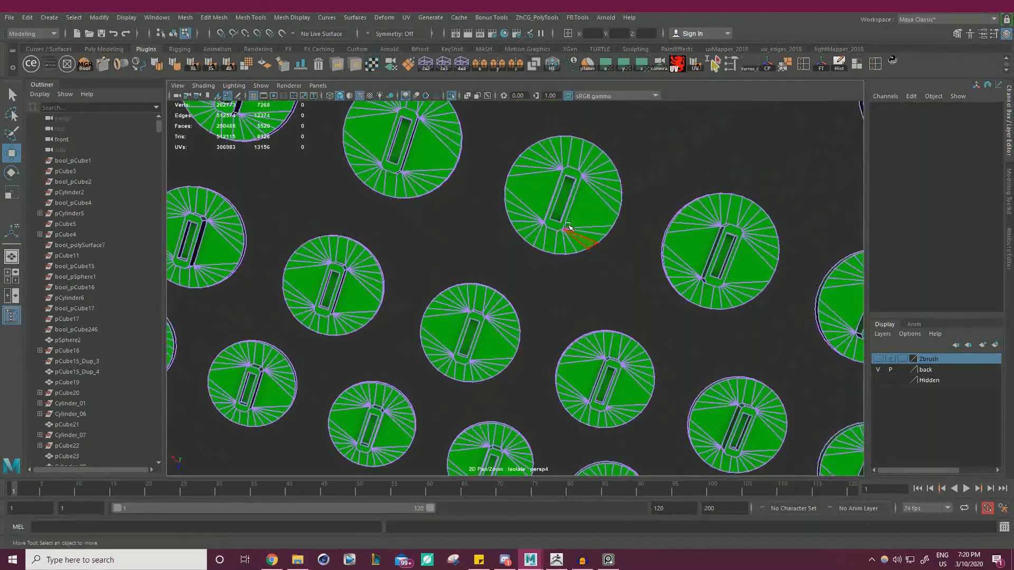
Step: Try moving a single rim vertex on one disc's underside, and undo the move
{"action": "right_click_drag", "start_coordinate": [588, 186], "coordinate": [643, 235], "text": "alt"}
{"action": "right_click_drag", "start_coordinate": [627, 184], "coordinate": [601, 187]}
{"action": "left_click", "coordinate": [621, 216]}
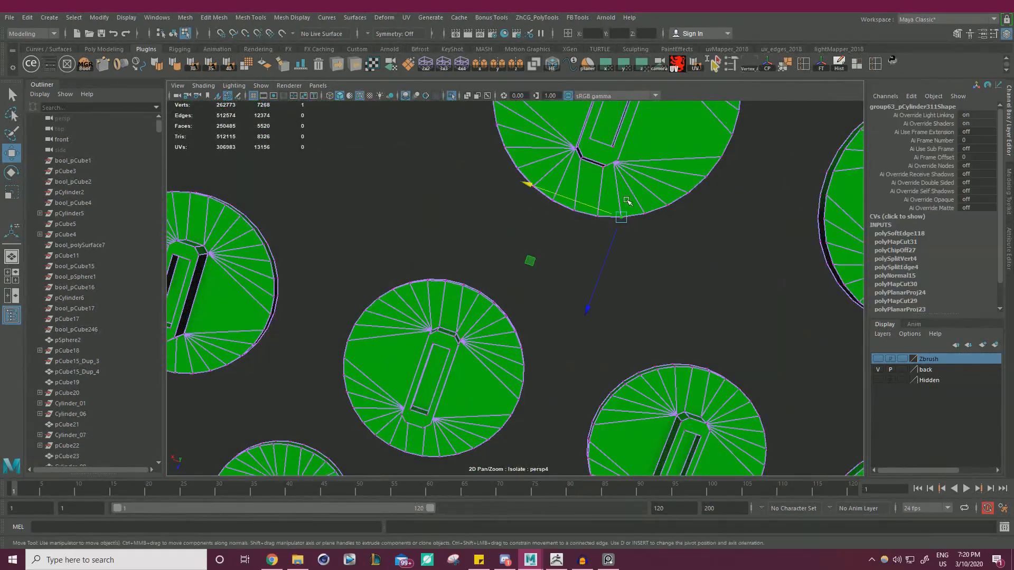
{"action": "left_click_drag", "start_coordinate": [616, 235], "coordinate": [627, 210], "text": "alt"}
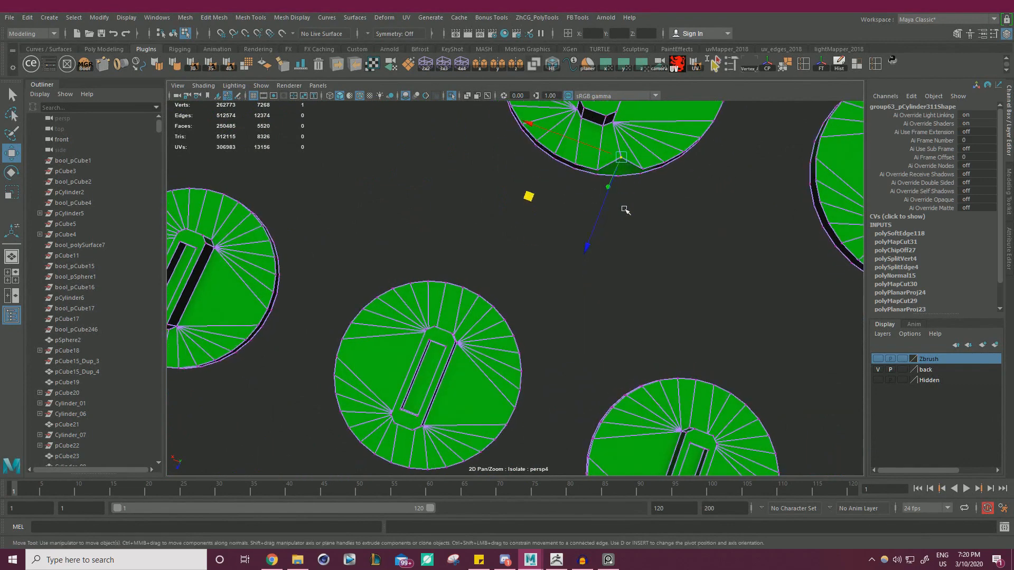
{"action": "key", "text": "ctrl+z"}
Step: Try to soften one radial edge on a disc's underside
{"action": "right_click_drag", "start_coordinate": [638, 163], "coordinate": [637, 149]}
{"action": "left_click", "coordinate": [635, 154]}
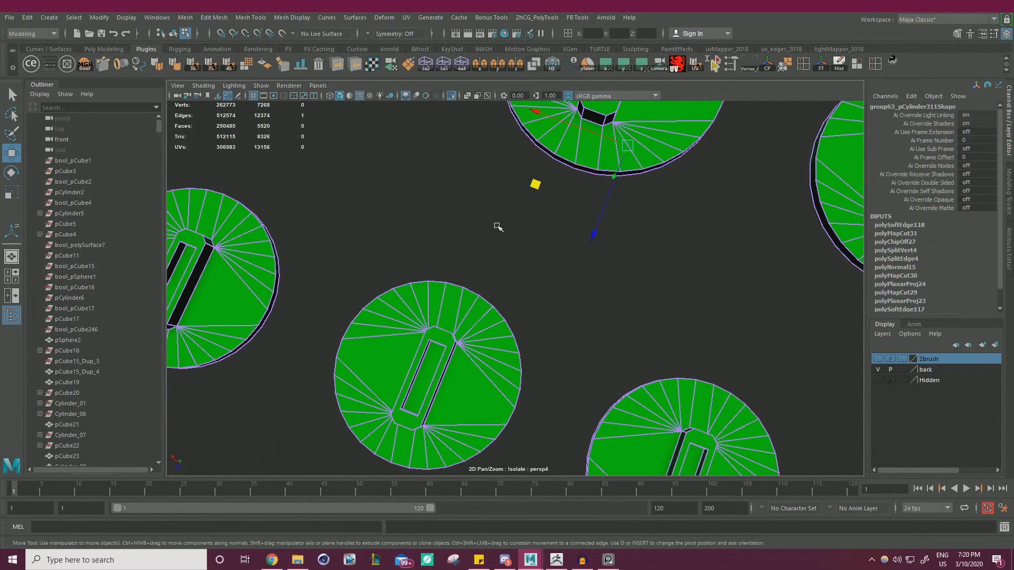
{"action": "right_click_drag", "start_coordinate": [460, 201], "coordinate": [544, 211], "text": "shift"}
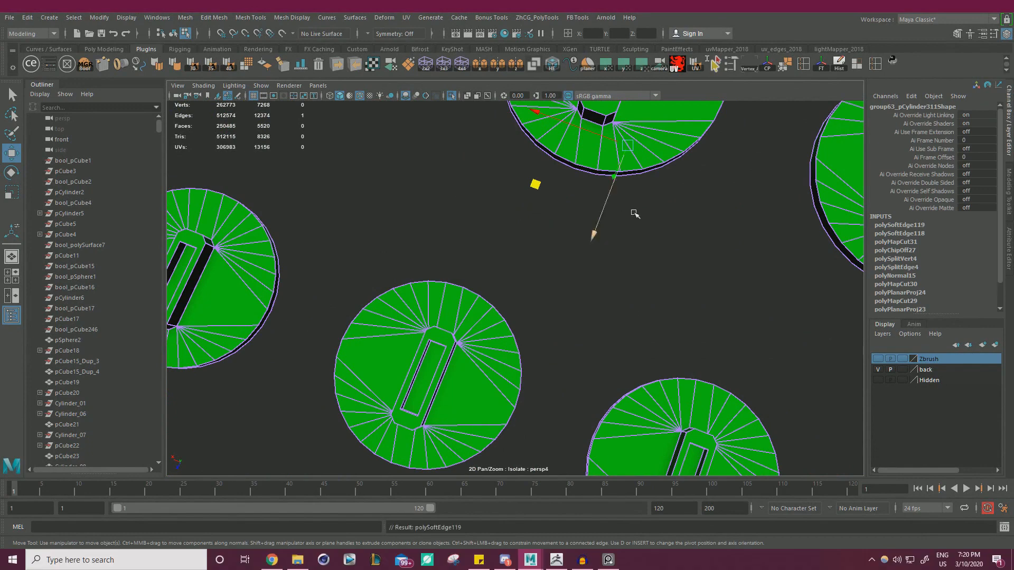
{"action": "scroll", "coordinate": [623, 213], "scroll_direction": "down", "scroll_amount": 4}
Step: Undo the single-edge softening, the repeated 40-degree edge pass and the mesh cleanup on the key discs
{"action": "key", "text": "ctrl+z"}
{"action": "key", "text": "ctrl+z"}
{"action": "key", "text": "ctrl+z"}
{"action": "key", "text": "ctrl+z"}
{"action": "key", "text": "ctrl+z"}
{"action": "key", "text": "ctrl+z"}
{"action": "key", "text": "ctrl+z"}
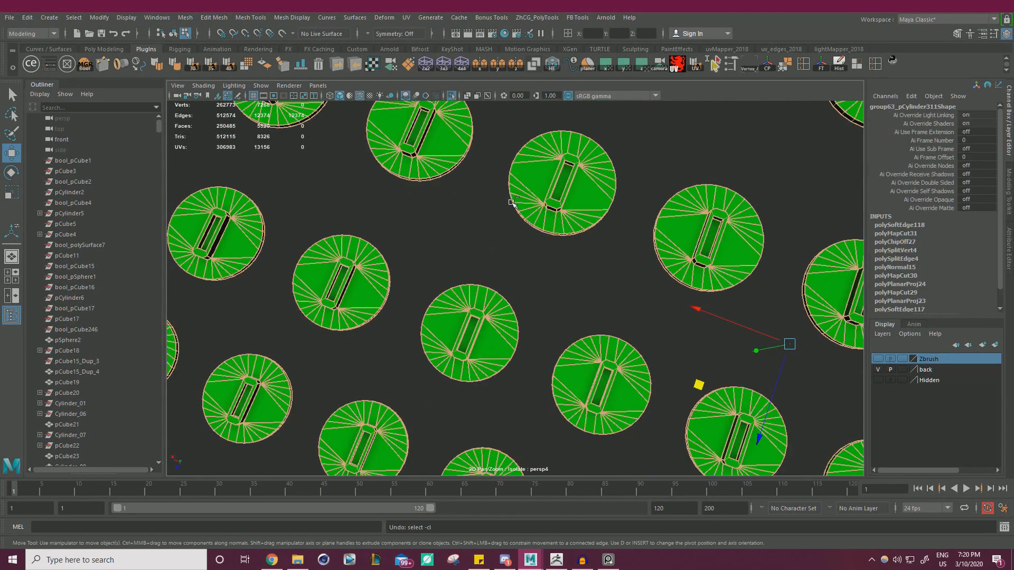
{"action": "right_click_drag", "start_coordinate": [548, 177], "coordinate": [623, 159]}
{"action": "left_click", "coordinate": [670, 149]}
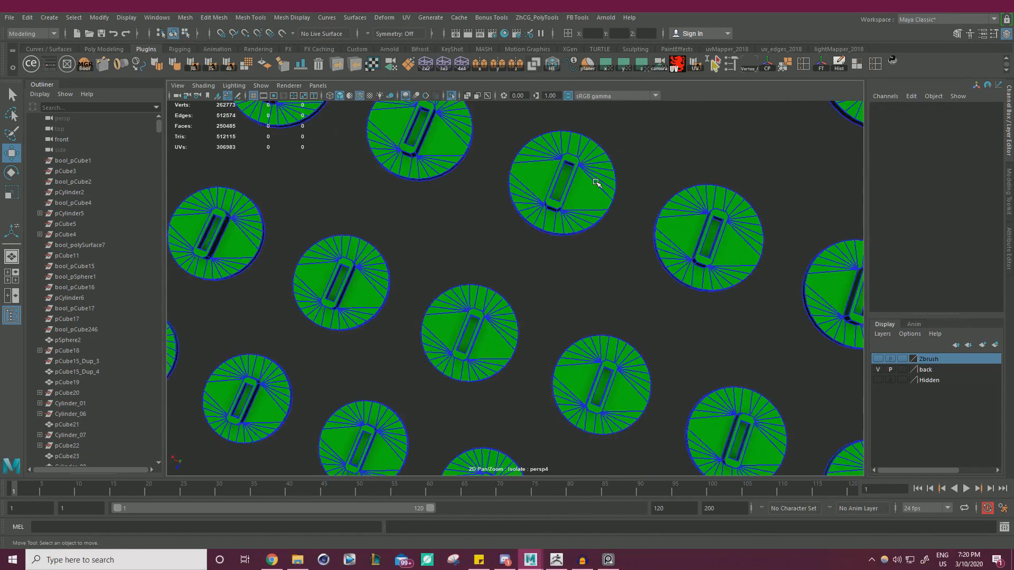
{"action": "key", "text": "ctrl+z"}
{"action": "key", "text": "ctrl+z"}
{"action": "key", "text": "ctrl+z"}
{"action": "key", "text": "ctrl+z"}
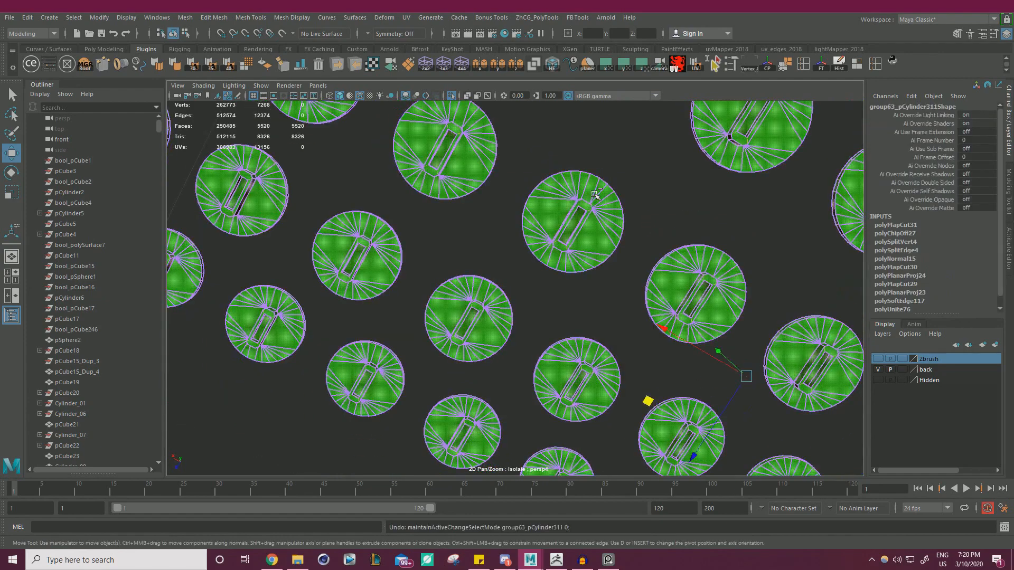
{"action": "key", "text": "ctrl+z"}
{"action": "key", "text": "ctrl+z"}
{"action": "key", "text": "ctrl+z"}
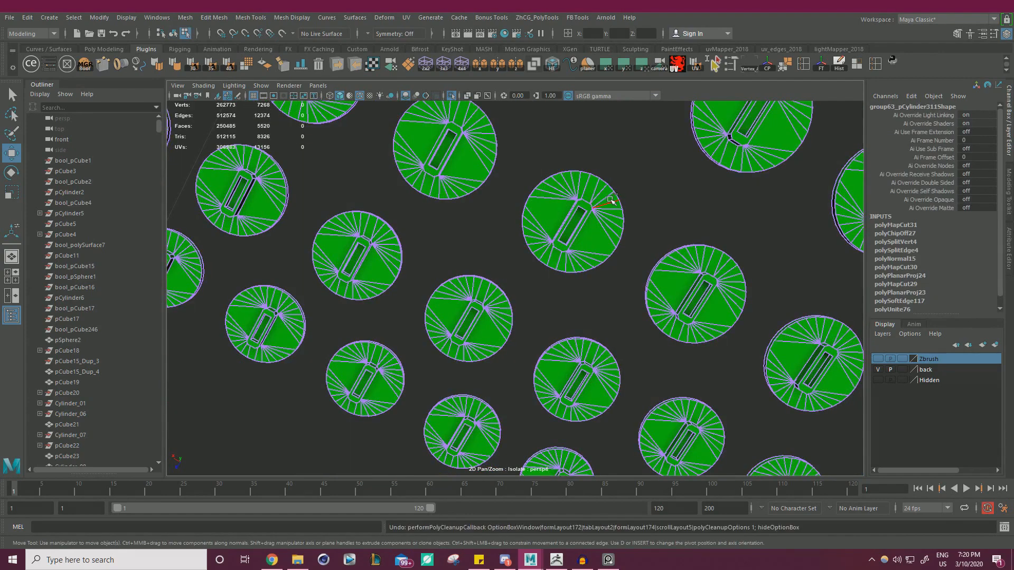
Step: Select all faces of the combined discs from a low-angle view and project their UVs again from that camera
{"action": "left_click_drag", "start_coordinate": [620, 199], "coordinate": [516, 237], "text": "alt"}
{"action": "right_click", "coordinate": [516, 236]}
{"action": "right_click_drag", "start_coordinate": [517, 237], "coordinate": [568, 222]}
{"action": "left_click", "coordinate": [603, 201]}
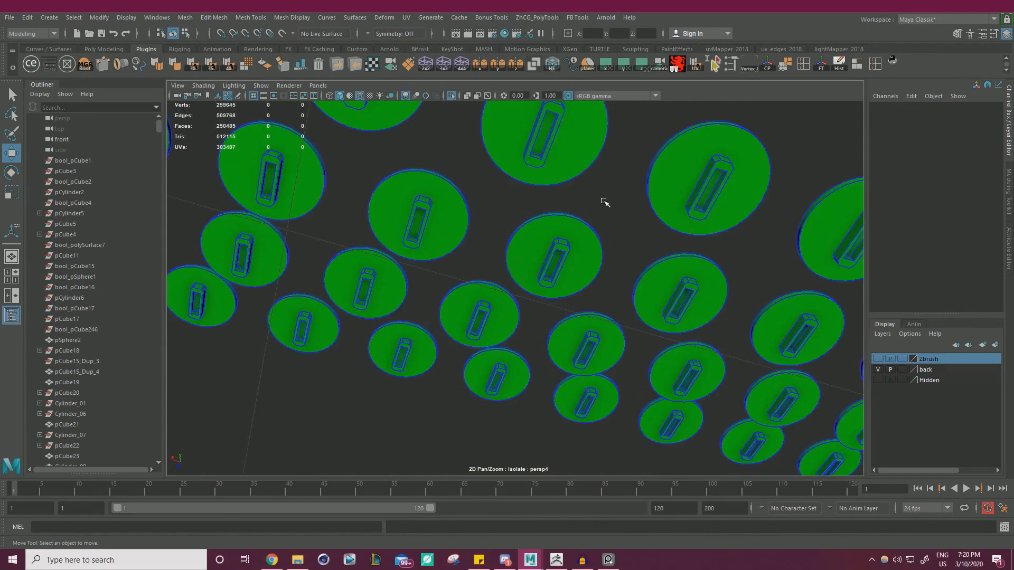
{"action": "left_click", "coordinate": [552, 251]}
{"action": "left_click_drag", "start_coordinate": [552, 200], "coordinate": [651, 230], "text": "alt"}
{"action": "right_click_drag", "start_coordinate": [461, 249], "coordinate": [465, 277]}
{"action": "scroll", "coordinate": [522, 255], "scroll_direction": "down", "scroll_amount": 4}
{"action": "left_click_drag", "start_coordinate": [294, 219], "coordinate": [851, 410]}
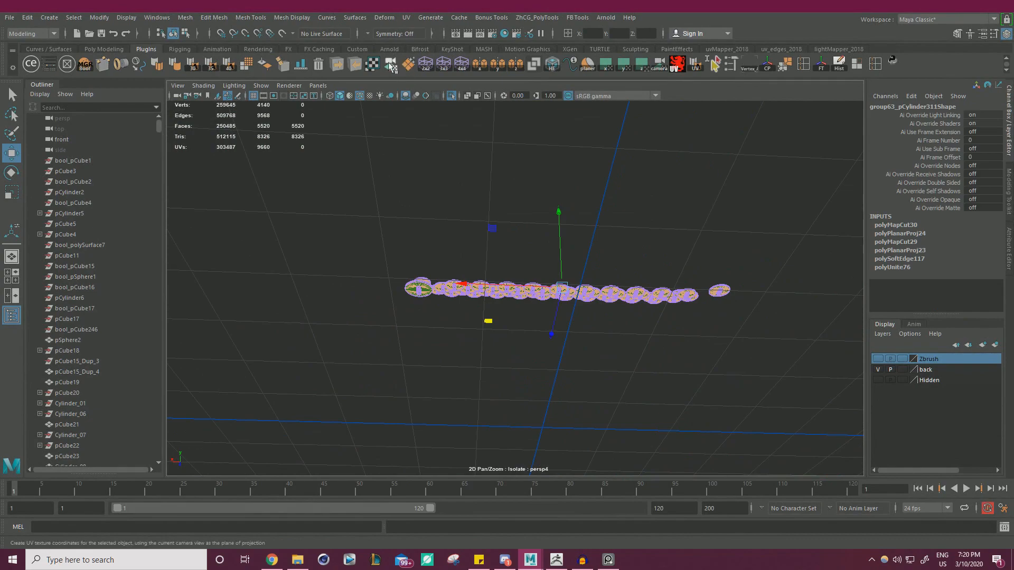
{"action": "left_click", "coordinate": [372, 64]}
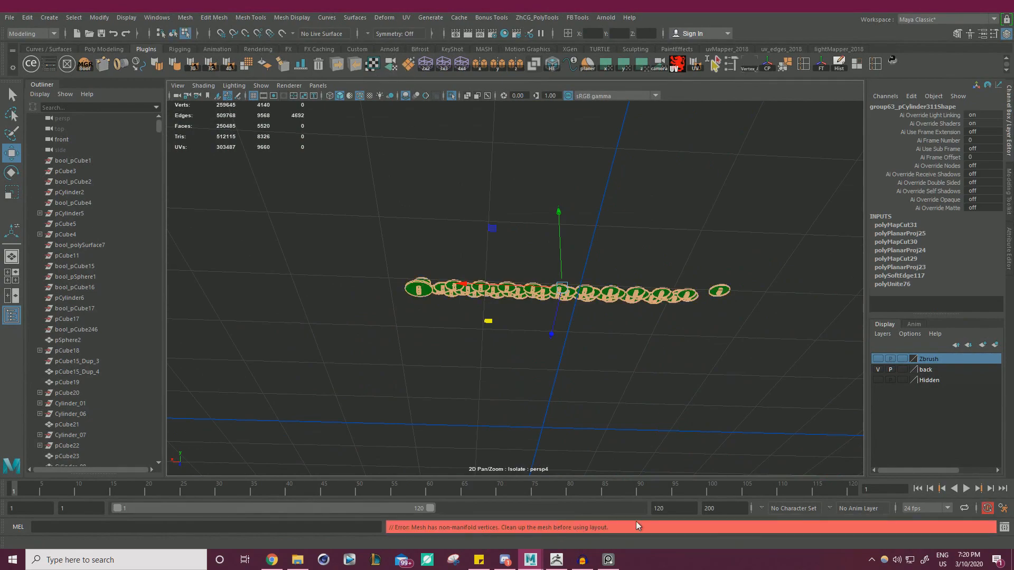
Step: In the UV Editor, select one disc's UV shell and move it out of the overlapping row
{"action": "left_click_drag", "start_coordinate": [1013, 127], "coordinate": [607, 74]}
{"action": "right_click_drag", "start_coordinate": [555, 324], "coordinate": [509, 308]}
{"action": "left_click", "coordinate": [510, 308]}
{"action": "left_click_drag", "start_coordinate": [489, 314], "coordinate": [514, 273]}
{"action": "scroll", "coordinate": [491, 215], "scroll_direction": "down", "scroll_amount": 12}
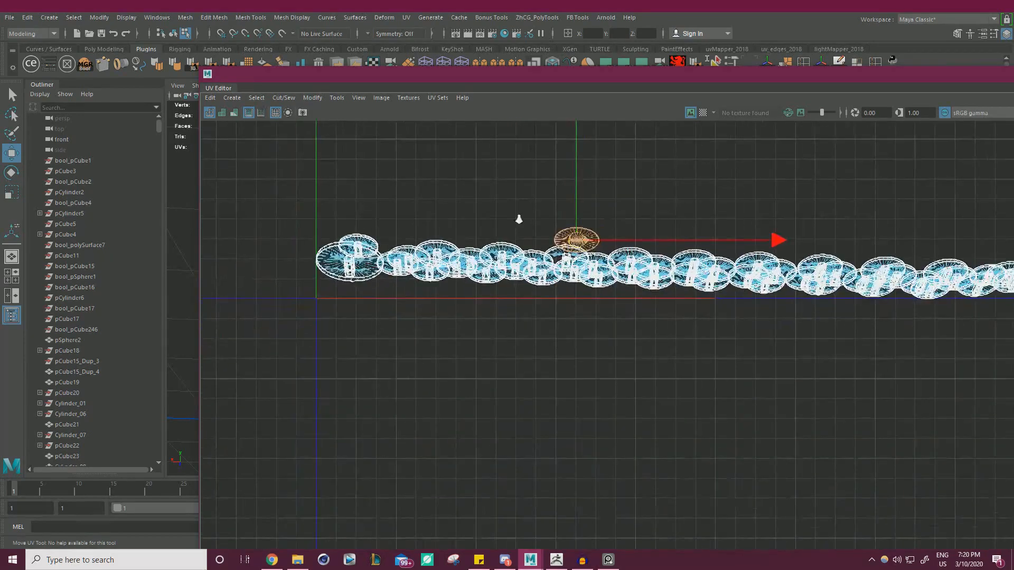
Step: Select all the key discs' UV shells and lay them out inside the UV tile with Unfold3D at a packing resolution of 2048
{"action": "middle_click_drag", "start_coordinate": [477, 240], "coordinate": [411, 342], "text": "alt"}
{"action": "left_click_drag", "start_coordinate": [331, 217], "coordinate": [814, 417]}
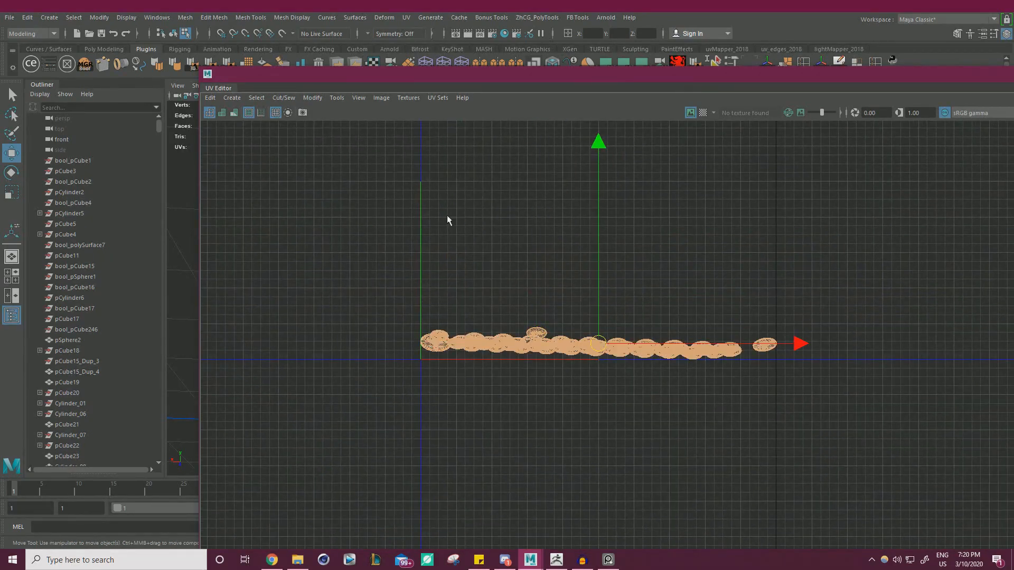
{"action": "left_click", "coordinate": [312, 98]}
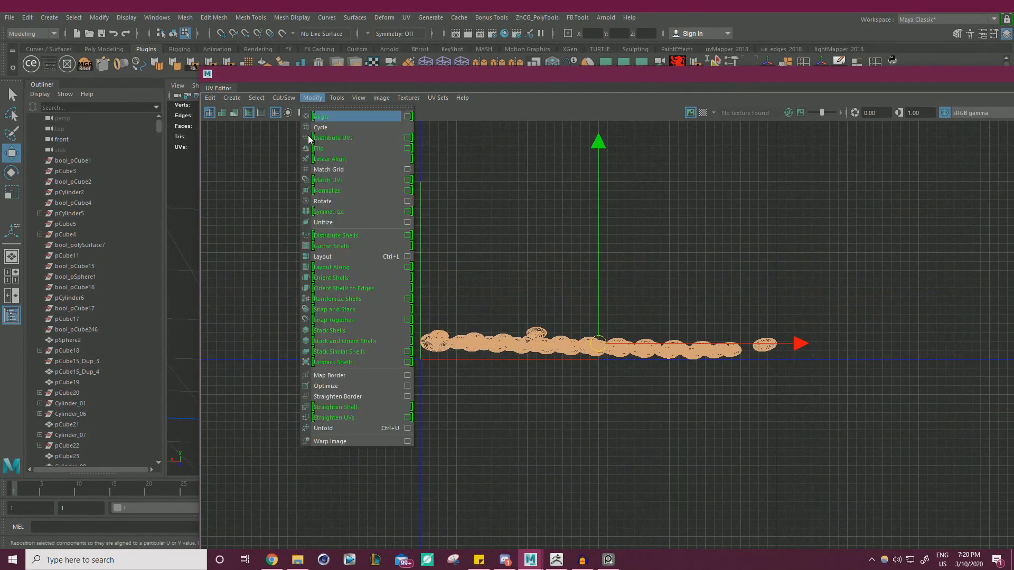
{"action": "left_click", "coordinate": [407, 256]}
{"action": "left_click", "coordinate": [311, 429]}
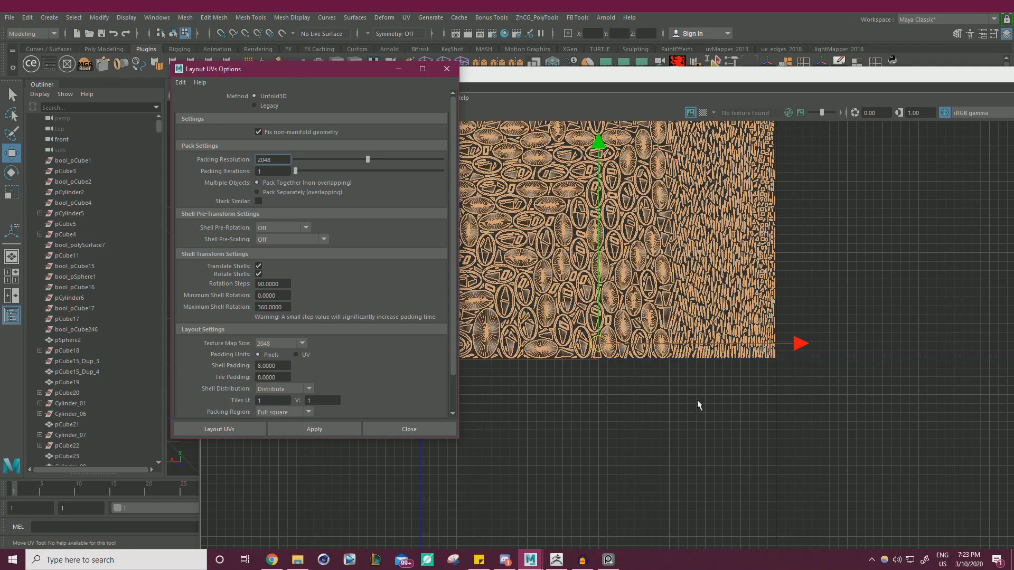
Step: Examine the packed UV layout, move the UV Editor off the viewport and close the layout options
{"action": "right_click_drag", "start_coordinate": [697, 404], "coordinate": [668, 389], "text": "alt"}
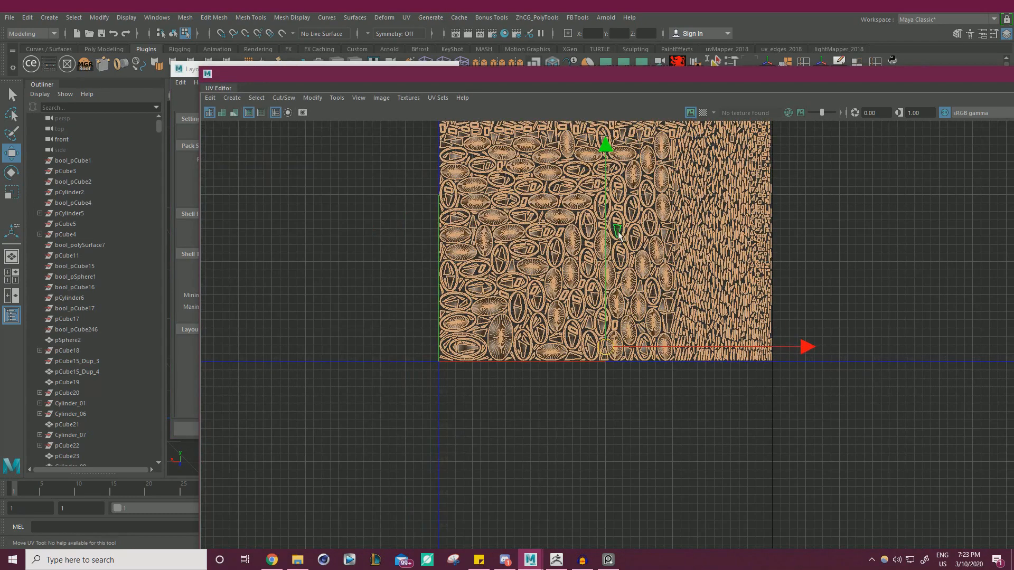
{"action": "middle_click_drag", "start_coordinate": [617, 233], "coordinate": [608, 270]}
{"action": "key", "text": "ctrl+z"}
{"action": "right_click_drag", "start_coordinate": [834, 273], "coordinate": [782, 242], "text": "alt"}
{"action": "middle_click_drag", "start_coordinate": [782, 242], "coordinate": [708, 358], "text": "alt"}
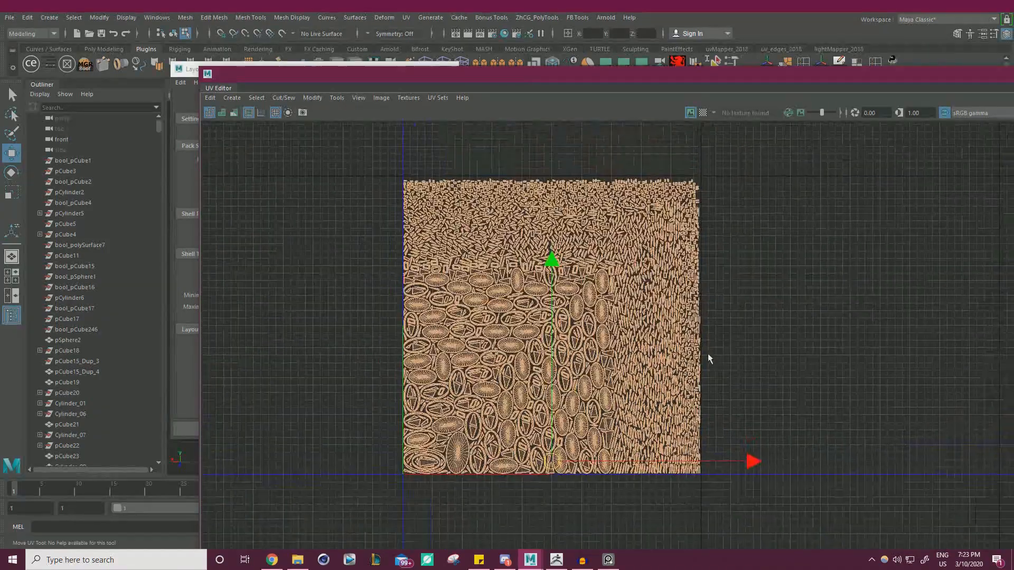
{"action": "right_click_drag", "start_coordinate": [597, 307], "coordinate": [668, 299], "text": "alt"}
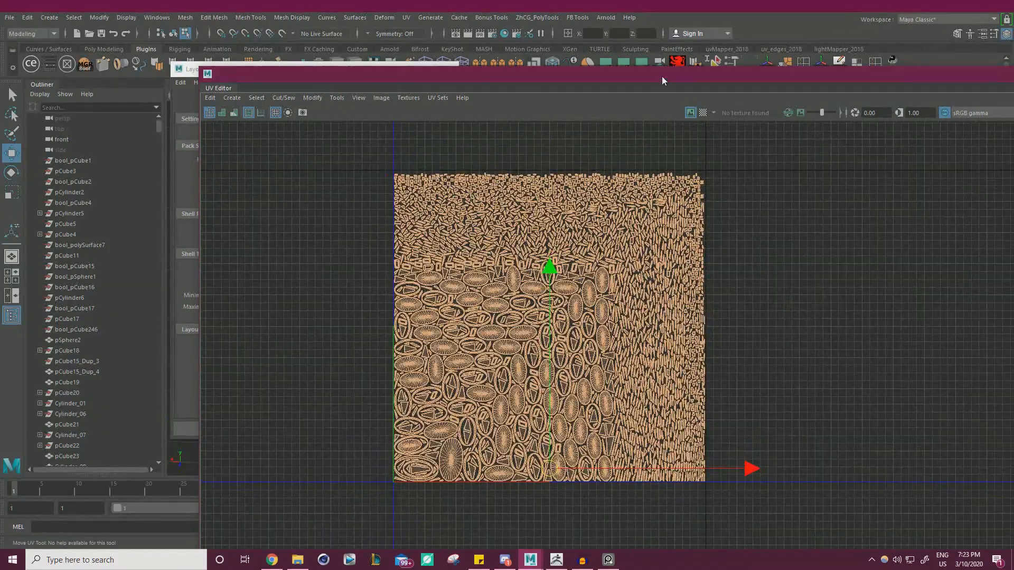
{"action": "left_click_drag", "start_coordinate": [662, 67], "coordinate": [866, 106]}
{"action": "left_click_drag", "start_coordinate": [709, 117], "coordinate": [1013, 80]}
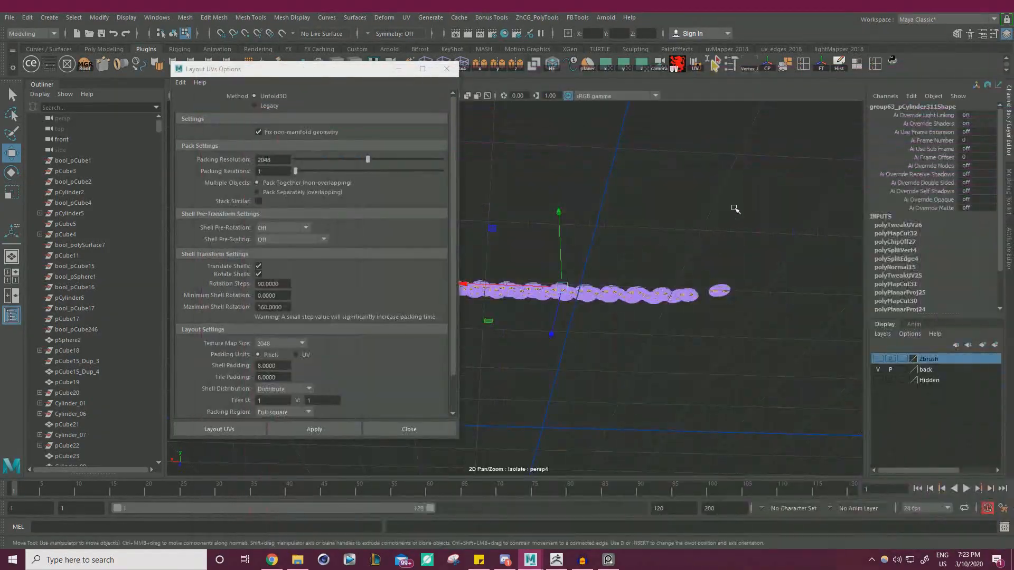
{"action": "left_click_drag", "start_coordinate": [733, 206], "coordinate": [649, 211], "text": "alt"}
{"action": "left_click", "coordinate": [446, 69]}
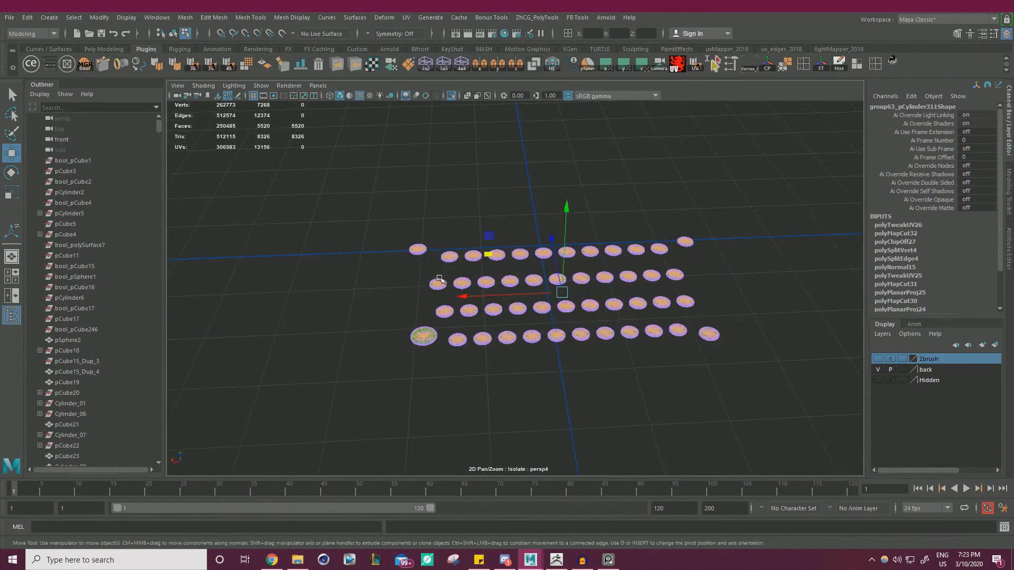
Step: Leave face selection on the combined discs and examine the edges on their underside up close
{"action": "right_click", "coordinate": [426, 221]}
{"action": "right_click_drag", "start_coordinate": [443, 218], "coordinate": [469, 207]}
{"action": "left_click_drag", "start_coordinate": [467, 176], "coordinate": [461, 262]}
{"action": "right_click_drag", "start_coordinate": [435, 248], "coordinate": [573, 280], "text": "alt"}
{"action": "left_click_drag", "start_coordinate": [575, 293], "coordinate": [565, 204], "text": "alt"}
{"action": "right_click_drag", "start_coordinate": [536, 151], "coordinate": [739, 183], "text": "alt"}
{"action": "left_click", "coordinate": [425, 151]}
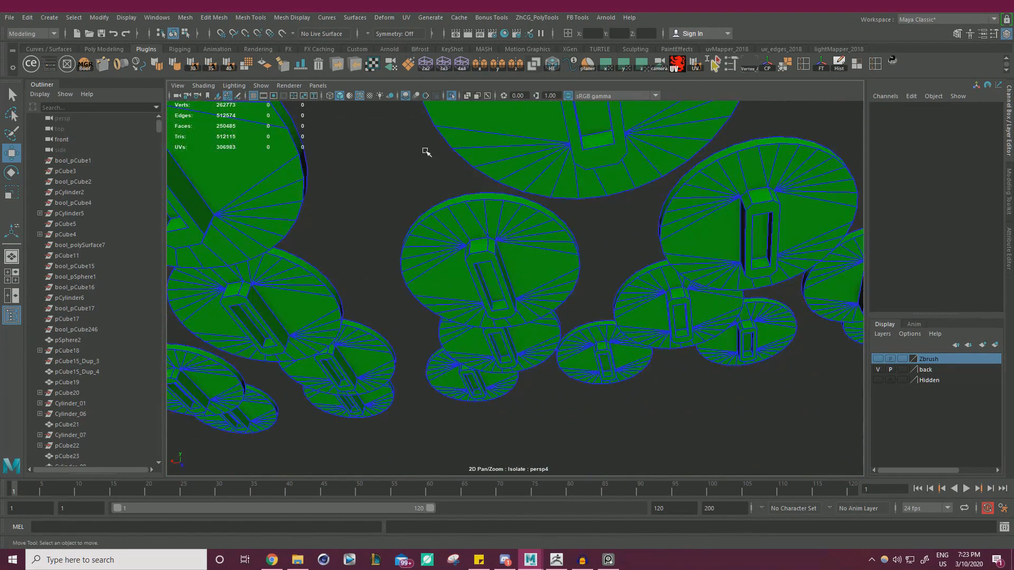
{"action": "left_click_drag", "start_coordinate": [503, 140], "coordinate": [543, 157], "text": "alt"}
{"action": "right_click_drag", "start_coordinate": [656, 186], "coordinate": [556, 182], "text": "alt"}
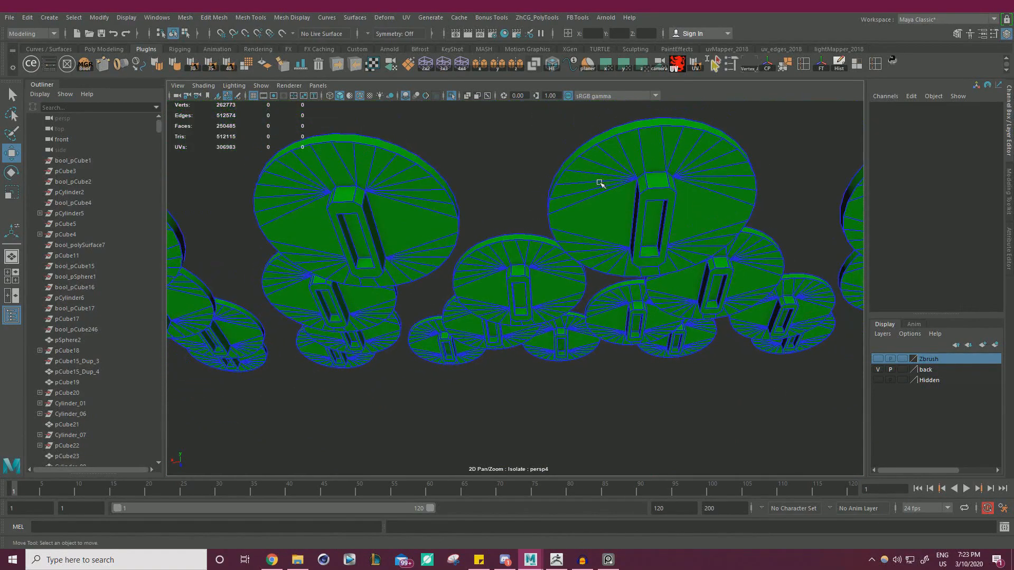
{"action": "left_click", "coordinate": [663, 184]}
{"action": "right_click_drag", "start_coordinate": [663, 184], "coordinate": [357, 187], "text": "alt"}
{"action": "left_click_drag", "start_coordinate": [357, 187], "coordinate": [409, 255], "text": "alt"}
Step: Select the combined key discs, export them as an OBJ to the temp meshes folder and switch to ZBrush
{"action": "left_click", "coordinate": [326, 183]}
{"action": "left_click_drag", "start_coordinate": [274, 167], "coordinate": [419, 257]}
{"action": "left_click", "coordinate": [338, 65]}
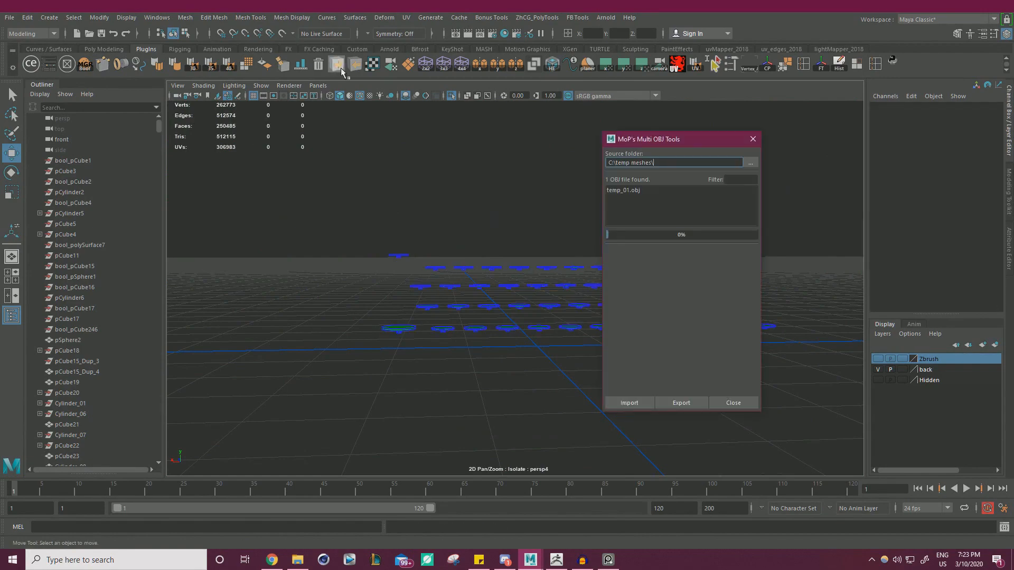
{"action": "left_click", "coordinate": [753, 140]}
{"action": "left_click", "coordinate": [556, 559]}
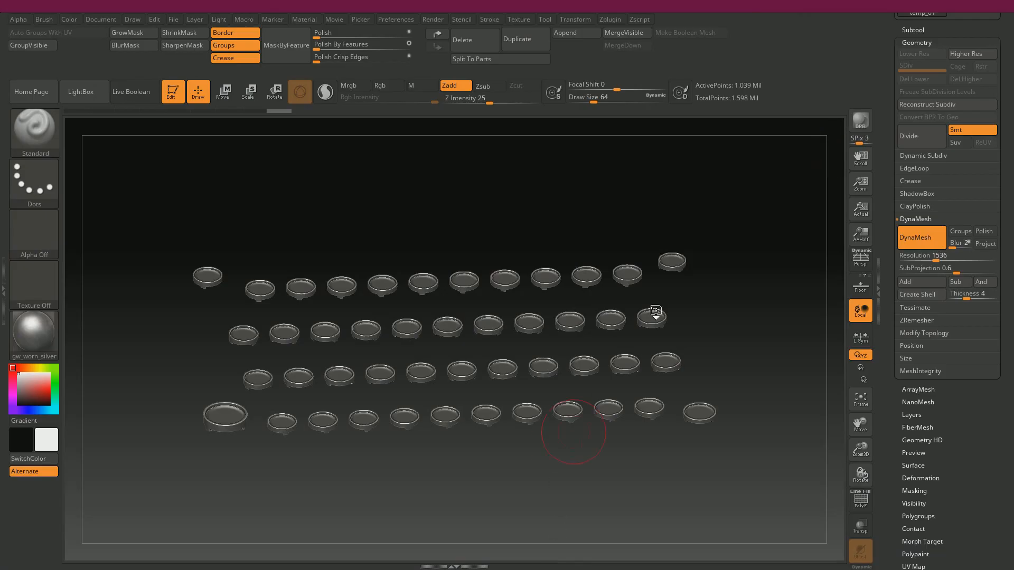
Step: Duplicate the key-ring subtool and replace the copy with the exported disc OBJ
{"action": "left_click_drag", "start_coordinate": [571, 192], "coordinate": [638, 163]}
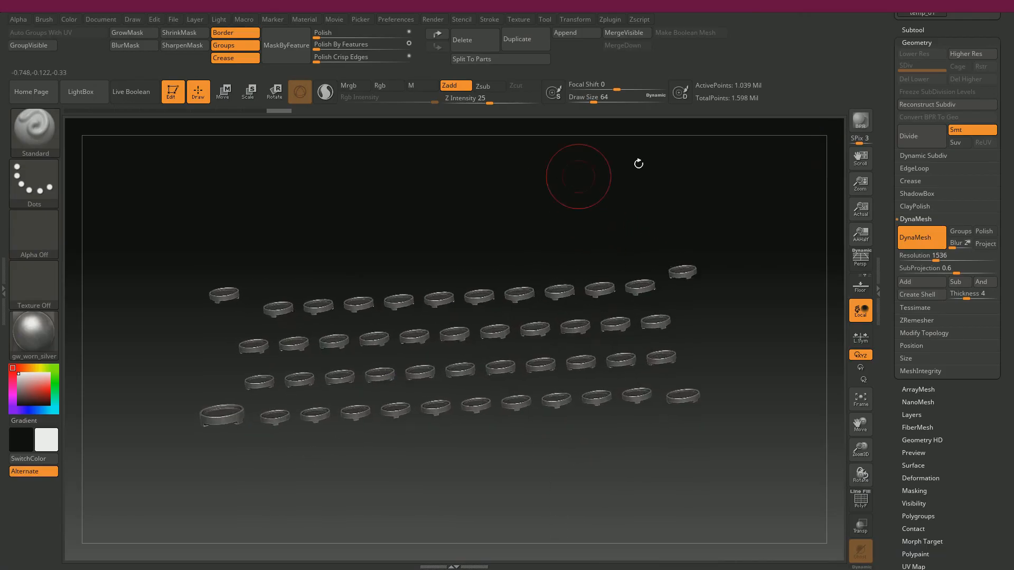
{"action": "left_click", "coordinate": [913, 29]}
{"action": "left_click", "coordinate": [925, 337]}
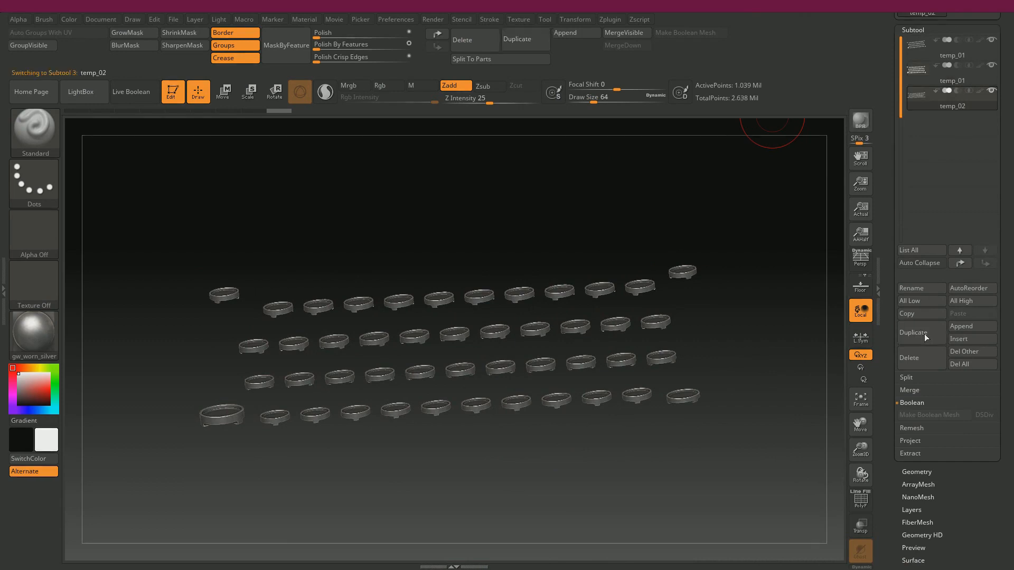
{"action": "scroll", "coordinate": [945, 423], "scroll_direction": "down", "scroll_amount": 5}
{"action": "left_click", "coordinate": [949, 433]}
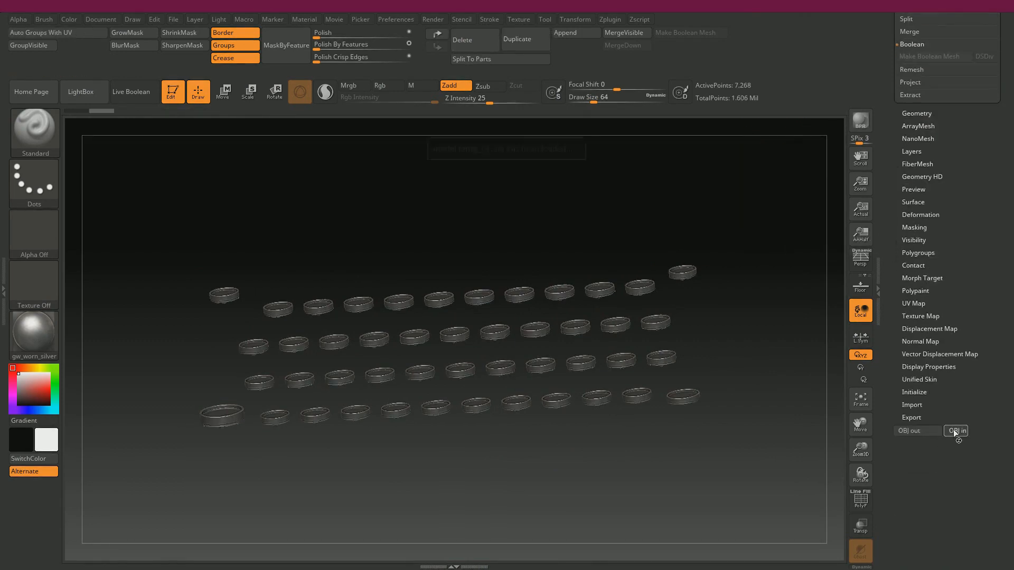
Step: Show the polyframe on the discs' underside and create their polygroups from the UVs
{"action": "left_click_drag", "start_coordinate": [762, 233], "coordinate": [731, 230]}
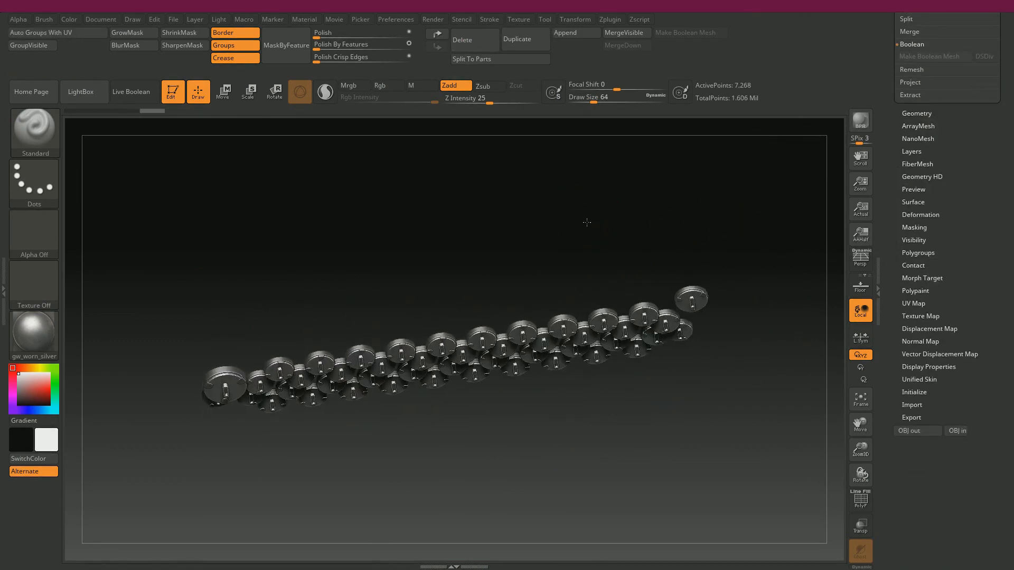
{"action": "left_click_drag", "start_coordinate": [586, 222], "coordinate": [565, 364], "text": "alt"}
{"action": "key", "text": "shift+f"}
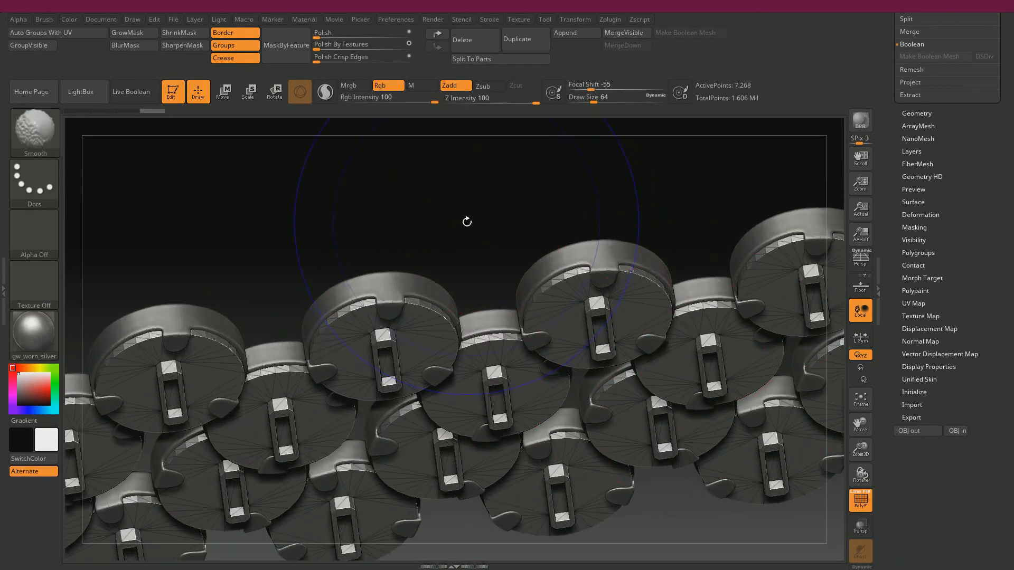
{"action": "left_click", "coordinate": [58, 32]}
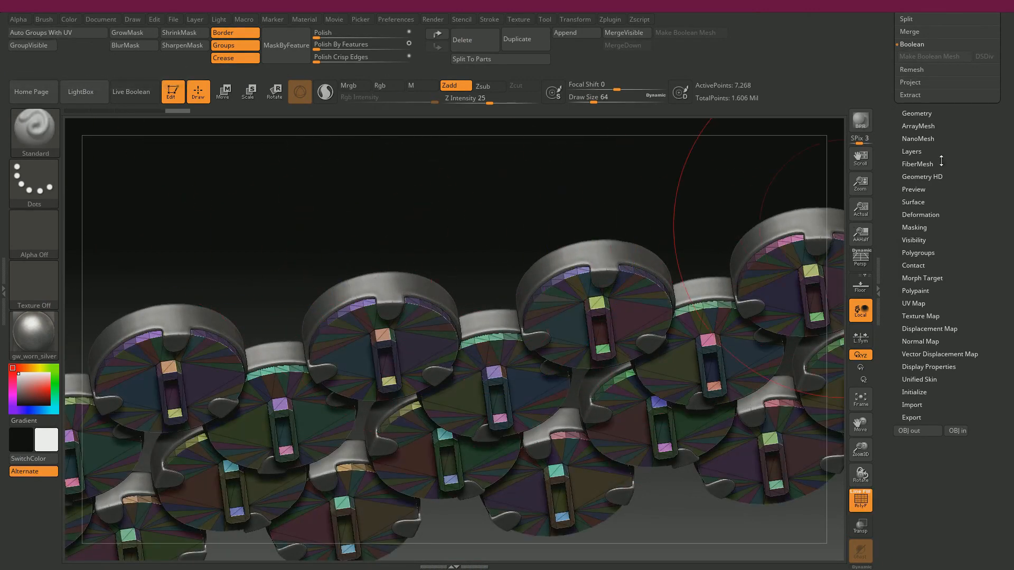
Step: DynaMesh the imported discs at resolution 1536 and hide the polyframe
{"action": "scroll", "coordinate": [913, 245], "scroll_direction": "up", "scroll_amount": 5}
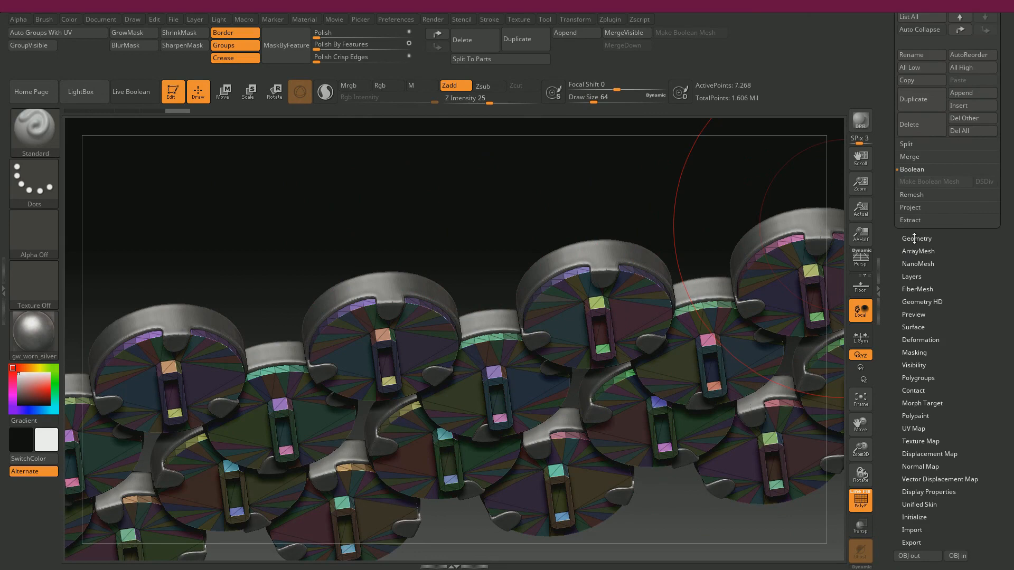
{"action": "left_click", "coordinate": [914, 238]}
{"action": "left_click", "coordinate": [915, 104]}
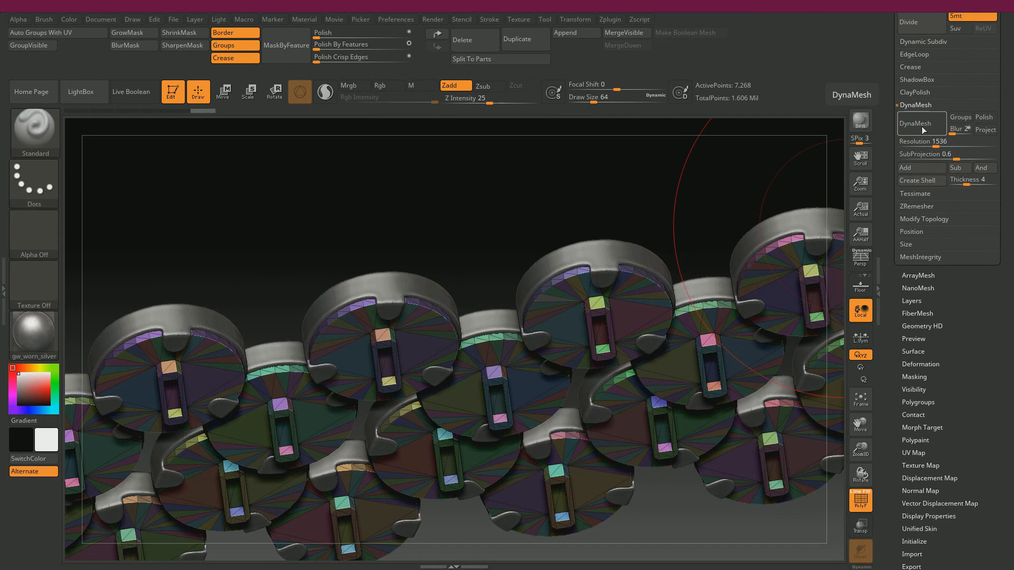
{"action": "left_click", "coordinate": [918, 125]}
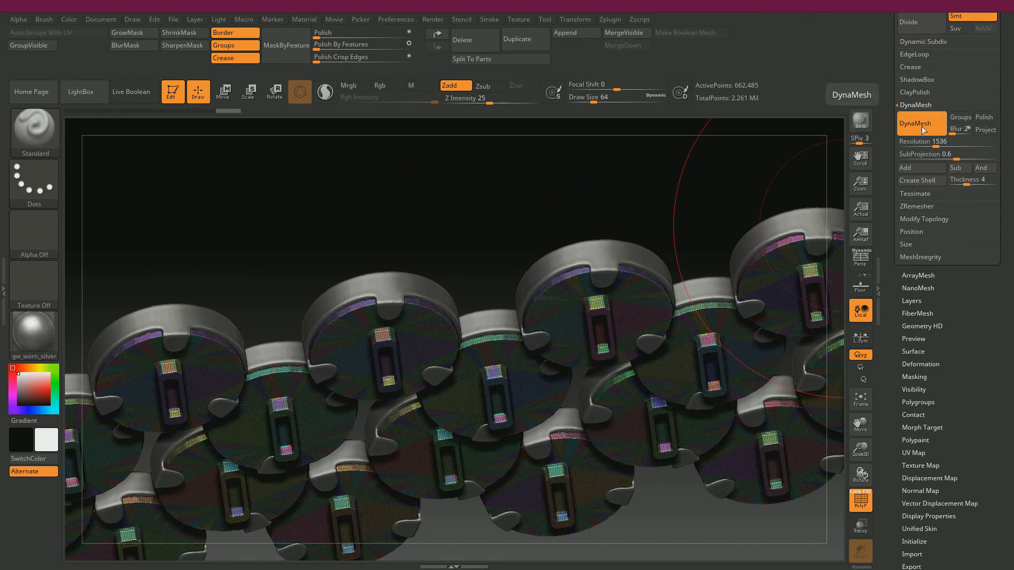
{"action": "key", "text": "shift+f"}
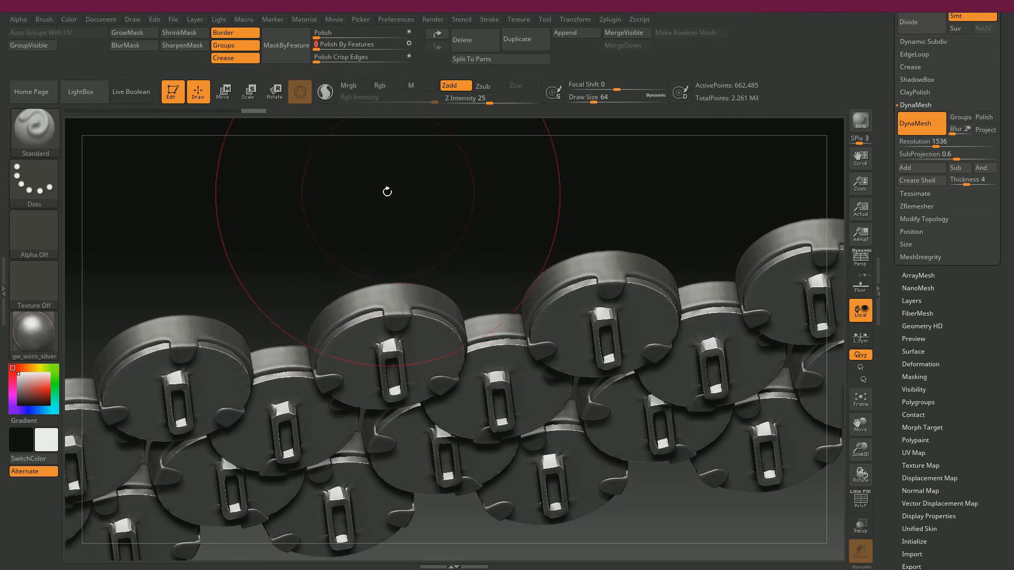
Step: Check the discs' underside and undo the Polish By Features pass
{"action": "left_click_drag", "start_coordinate": [386, 176], "coordinate": [385, 167]}
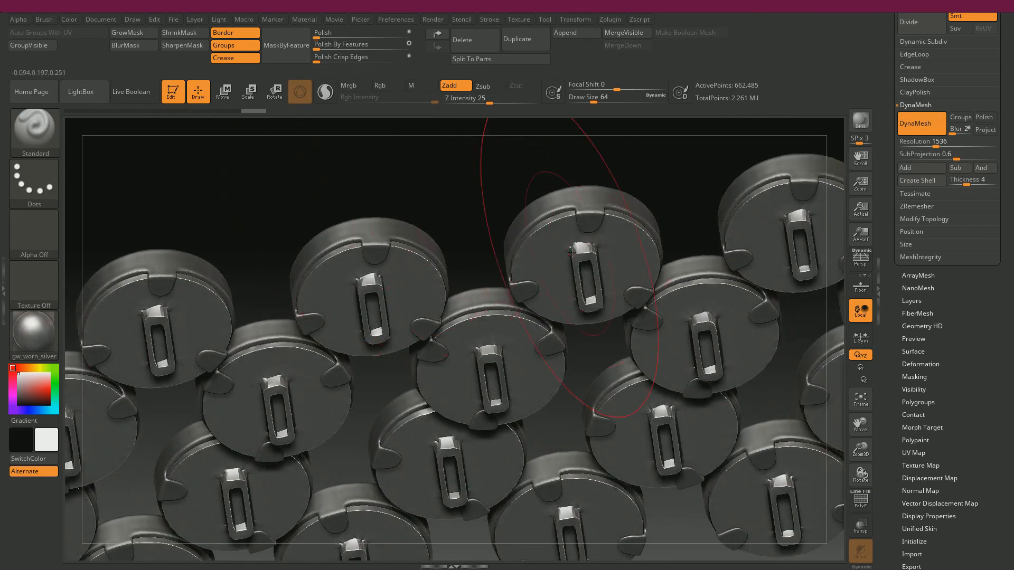
{"action": "key", "text": "ctrl+z"}
{"action": "left_click_drag", "start_coordinate": [451, 208], "coordinate": [456, 205], "text": "alt"}
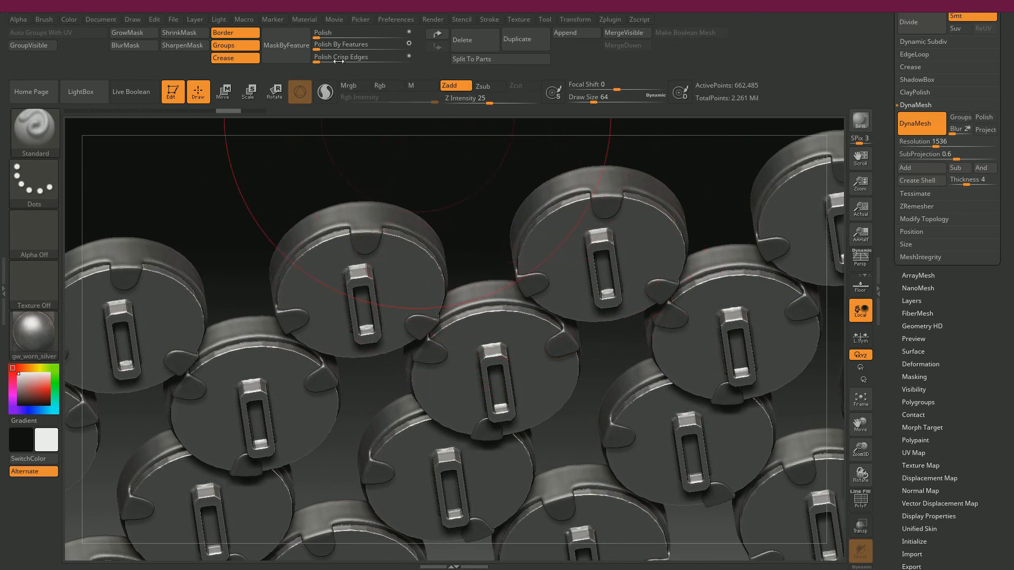
Step: Try Polish and Polish Crisp Edges on the DynaMeshed discs, and undo both passes
{"action": "left_click_drag", "start_coordinate": [316, 34], "coordinate": [327, 34]}
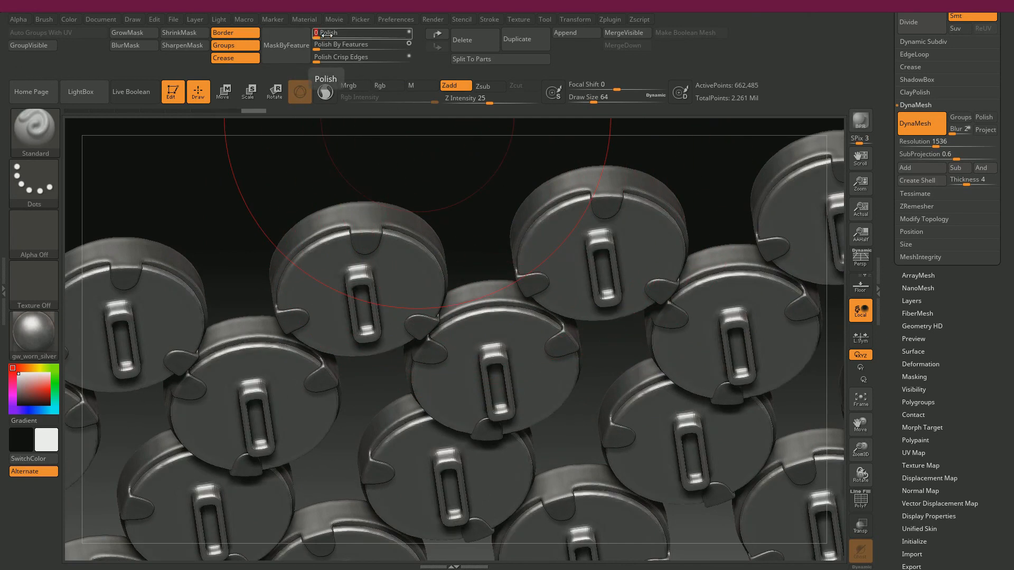
{"action": "left_click_drag", "start_coordinate": [327, 34], "coordinate": [321, 32]}
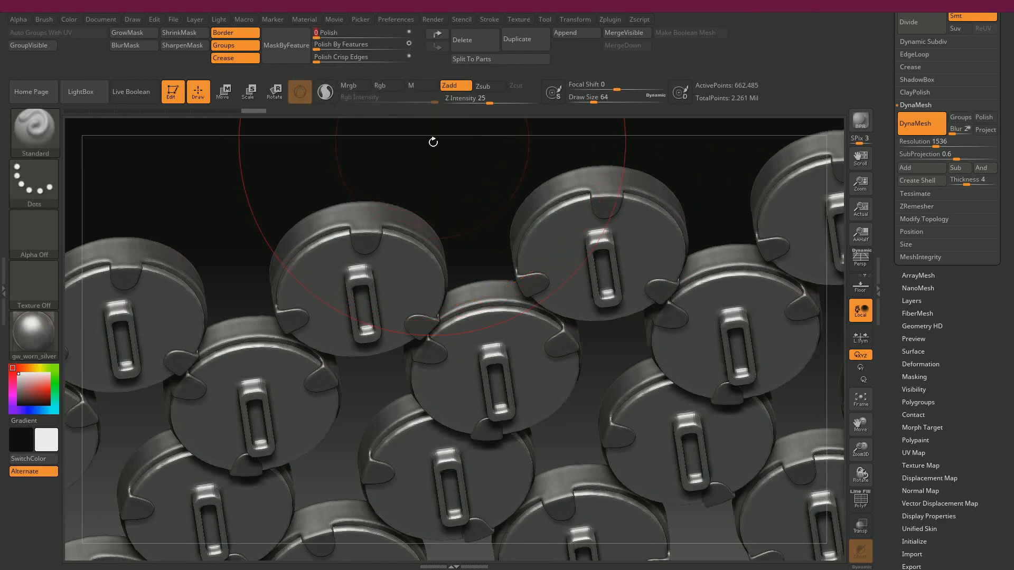
{"action": "key", "text": "ctrl"}
{"action": "left_click_drag", "start_coordinate": [317, 57], "coordinate": [326, 62]}
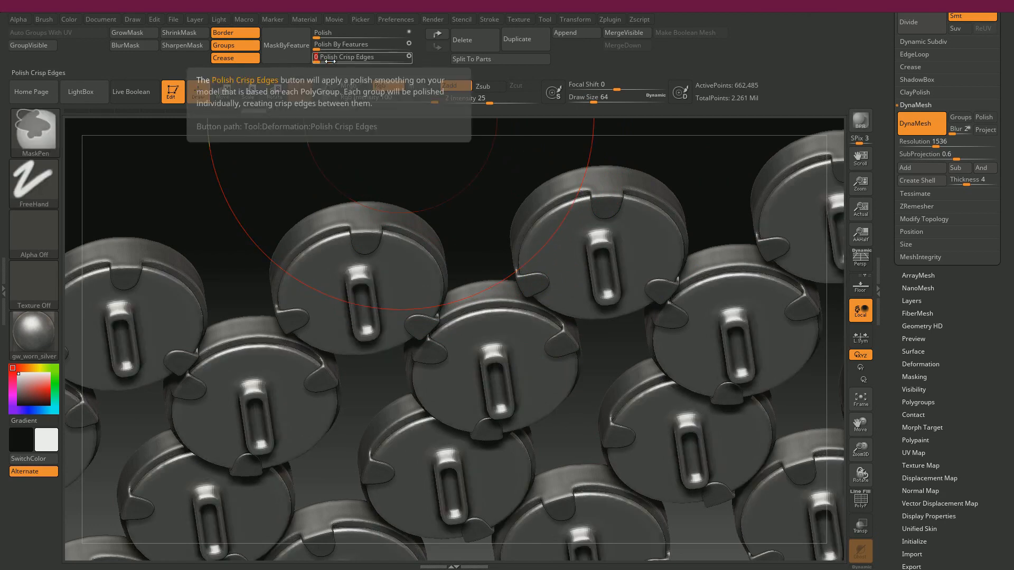
{"action": "key", "text": "ctrl+z"}
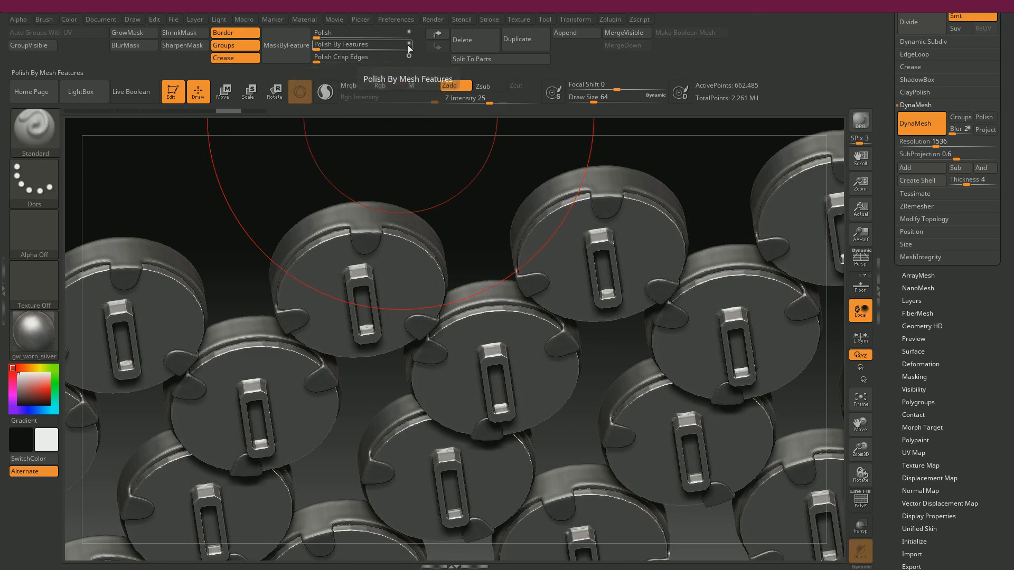
Step: Apply a light Polish to the DynaMeshed discs and check their edges from another angle
{"action": "left_click", "coordinate": [316, 35]}
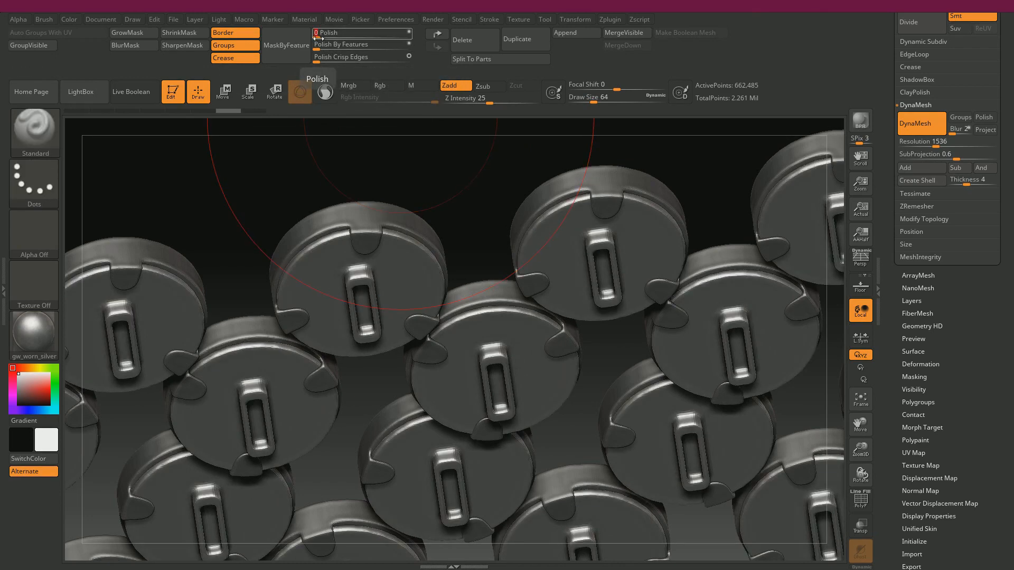
{"action": "left_click_drag", "start_coordinate": [315, 165], "coordinate": [312, 245]}
{"action": "left_click_drag", "start_coordinate": [413, 320], "coordinate": [840, 365]}
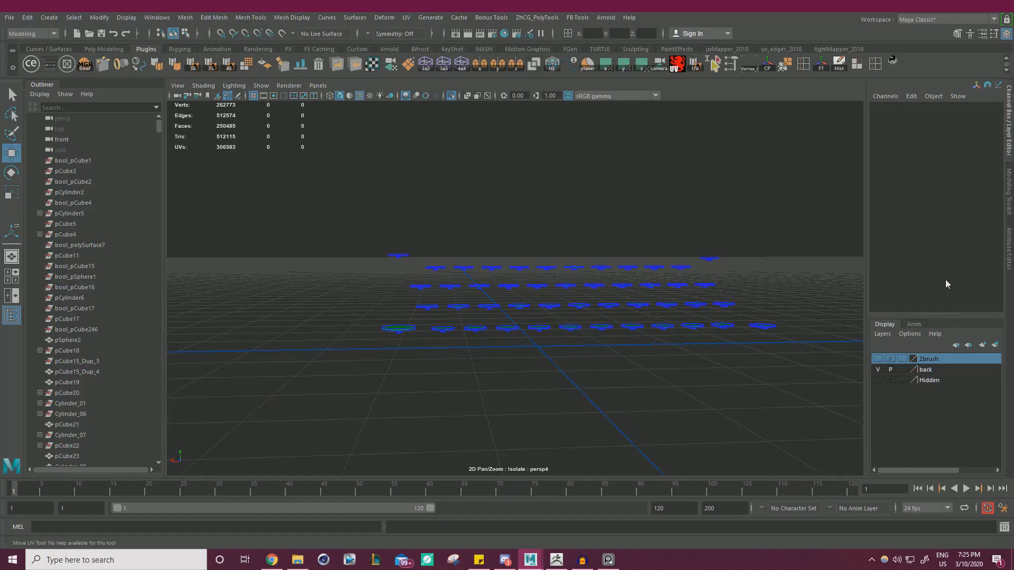
Step: In Maya, select all vertices of the combined key discs and merge them with a distance threshold of 0.0001
{"action": "left_click_drag", "start_coordinate": [627, 277], "coordinate": [625, 263], "text": "alt"}
{"action": "left_click_drag", "start_coordinate": [406, 184], "coordinate": [470, 256]}
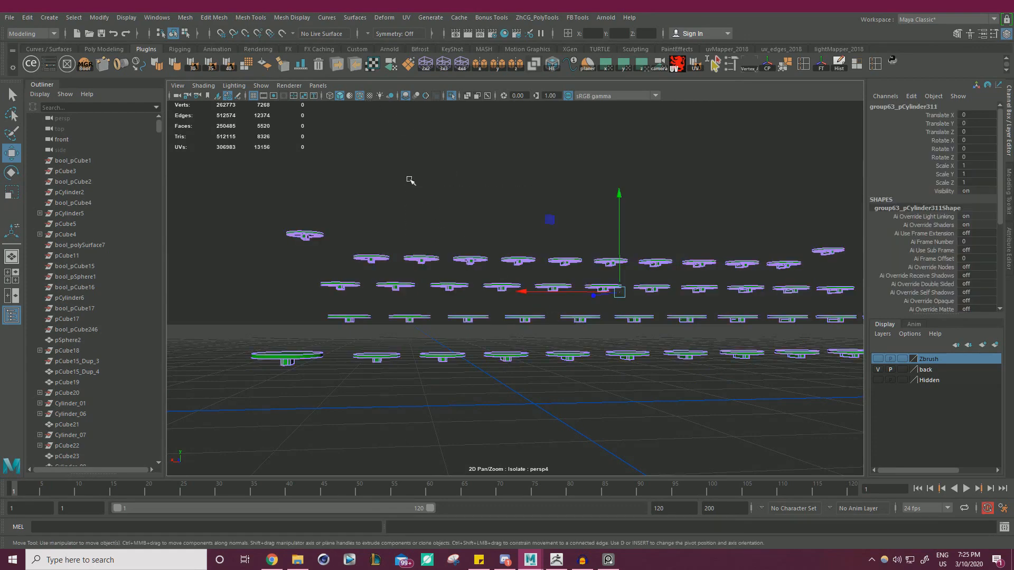
{"action": "left_click", "coordinate": [553, 71]}
{"action": "left_click_drag", "start_coordinate": [534, 113], "coordinate": [451, 242], "text": "alt"}
{"action": "left_click", "coordinate": [471, 229]}
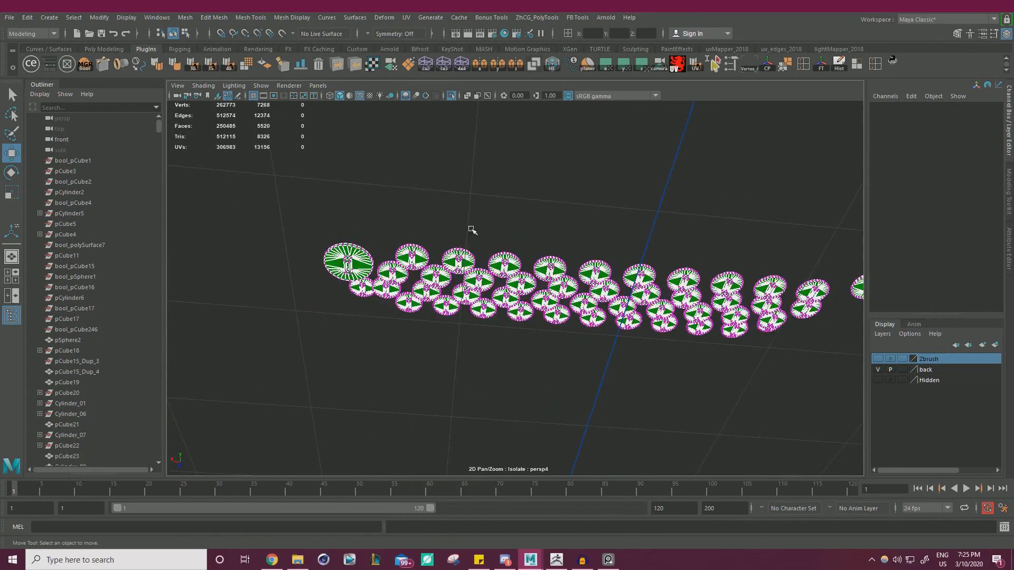
{"action": "scroll", "coordinate": [471, 230], "scroll_direction": "down", "scroll_amount": 4}
{"action": "left_click_drag", "start_coordinate": [342, 176], "coordinate": [763, 355]}
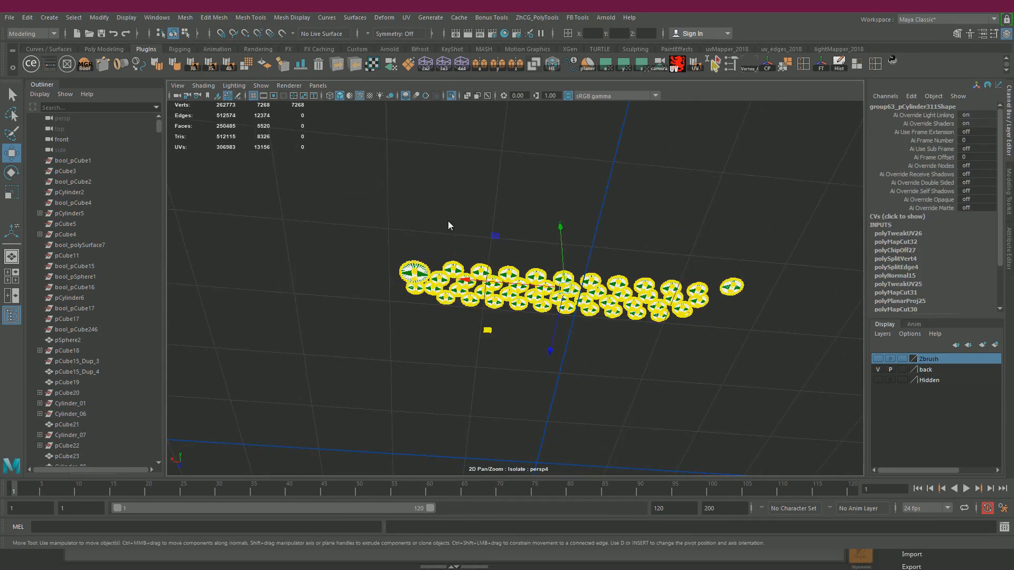
{"action": "right_click_drag", "start_coordinate": [448, 221], "coordinate": [490, 179], "text": "shift"}
{"action": "scroll", "coordinate": [528, 216], "scroll_direction": "up", "scroll_amount": 8}
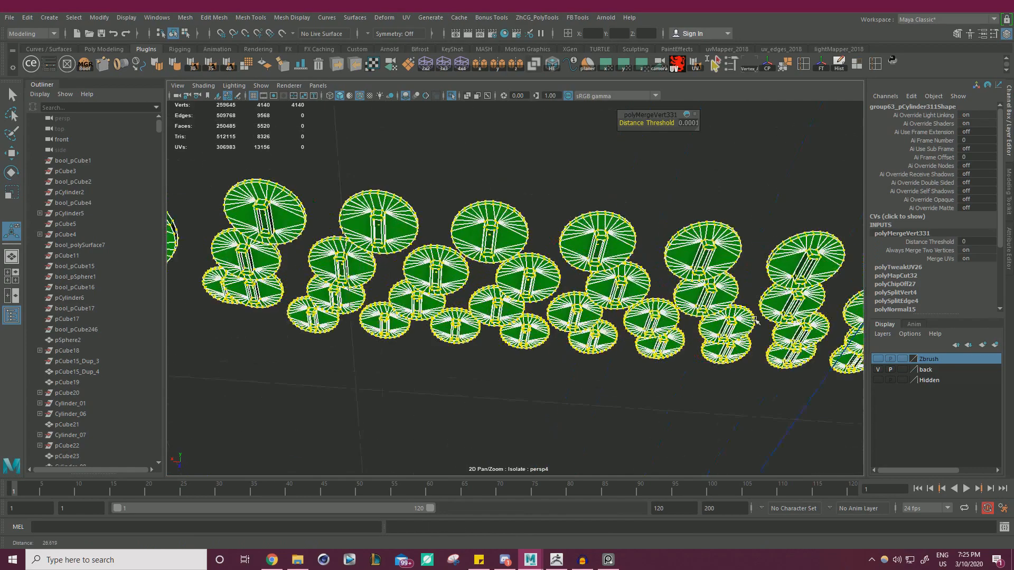
{"action": "left_click", "coordinate": [587, 193]}
{"action": "key", "text": "w"}
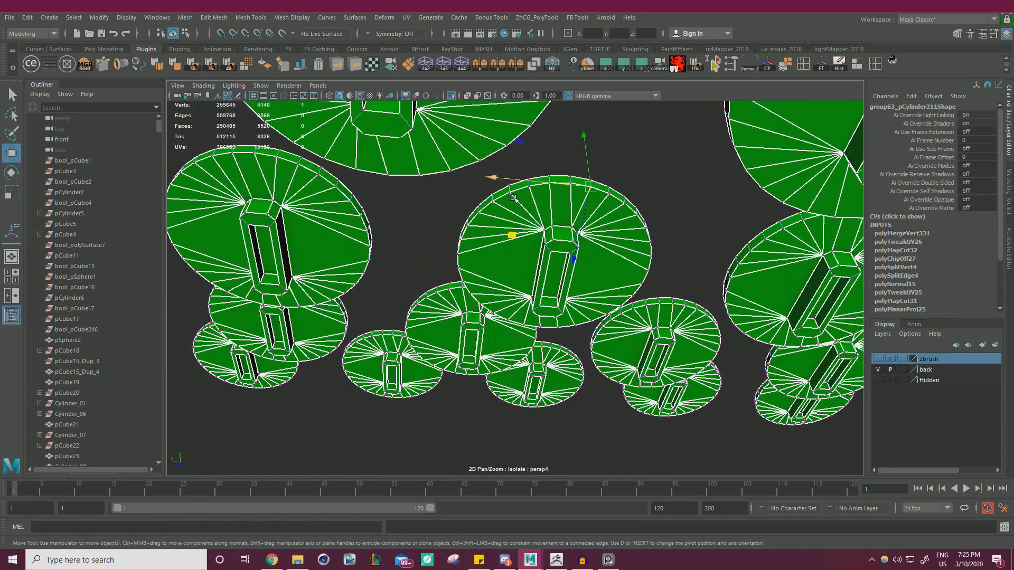
Step: Planar-project the combined key discs' UVs and cut their UV seams with the UV script
{"action": "middle_click_drag", "start_coordinate": [510, 234], "coordinate": [509, 240]}
{"action": "right_click_drag", "start_coordinate": [573, 200], "coordinate": [574, 227]}
{"action": "right_click", "coordinate": [575, 199]}
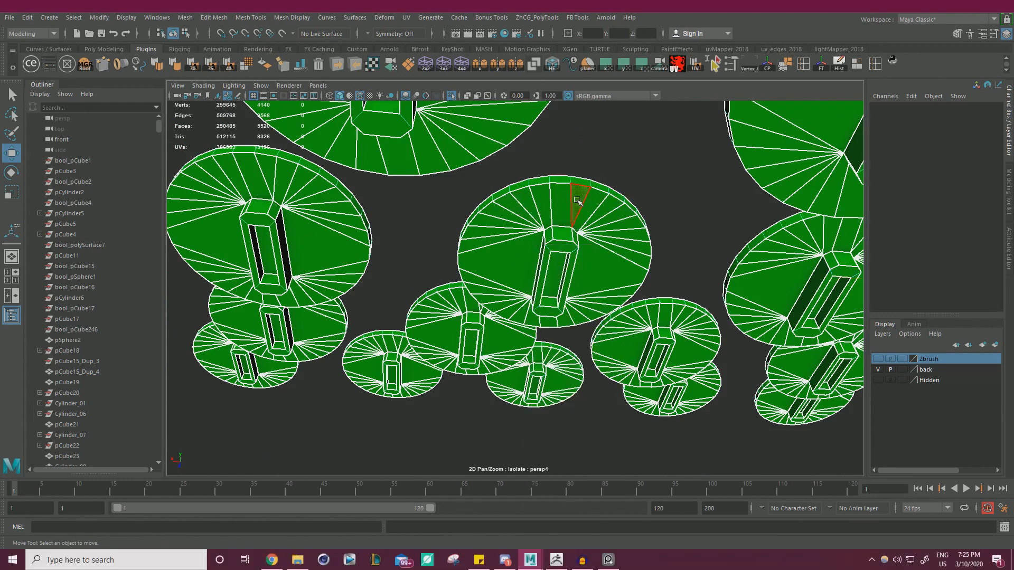
{"action": "left_click", "coordinate": [372, 68]}
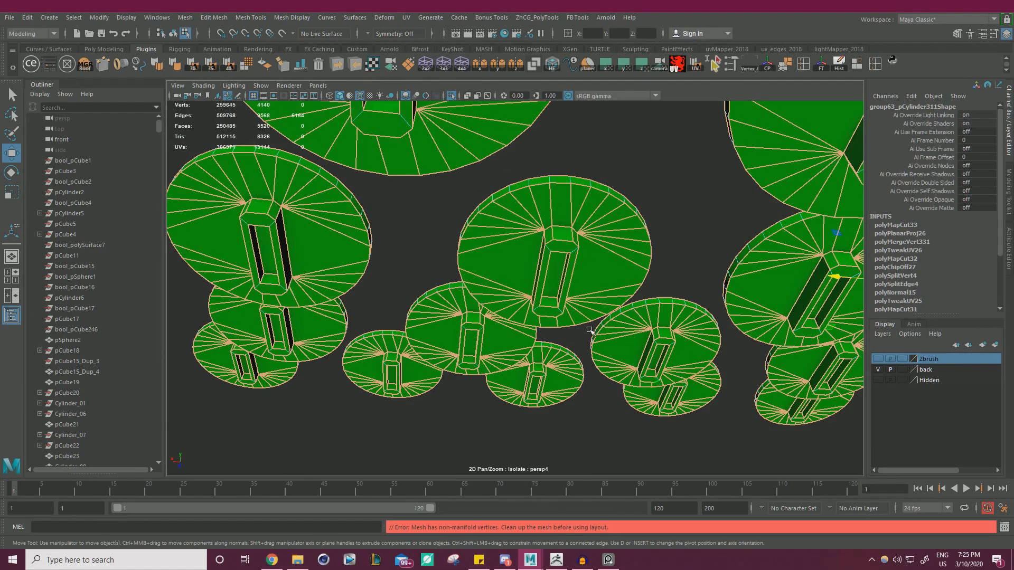
Step: Examine the key discs' rims, undersides and stems up close for non-manifold geometry
{"action": "left_click_drag", "start_coordinate": [590, 330], "coordinate": [600, 348], "text": "alt"}
{"action": "scroll", "coordinate": [599, 349], "scroll_direction": "up", "scroll_amount": 4}
{"action": "right_click_drag", "start_coordinate": [539, 340], "coordinate": [487, 269]}
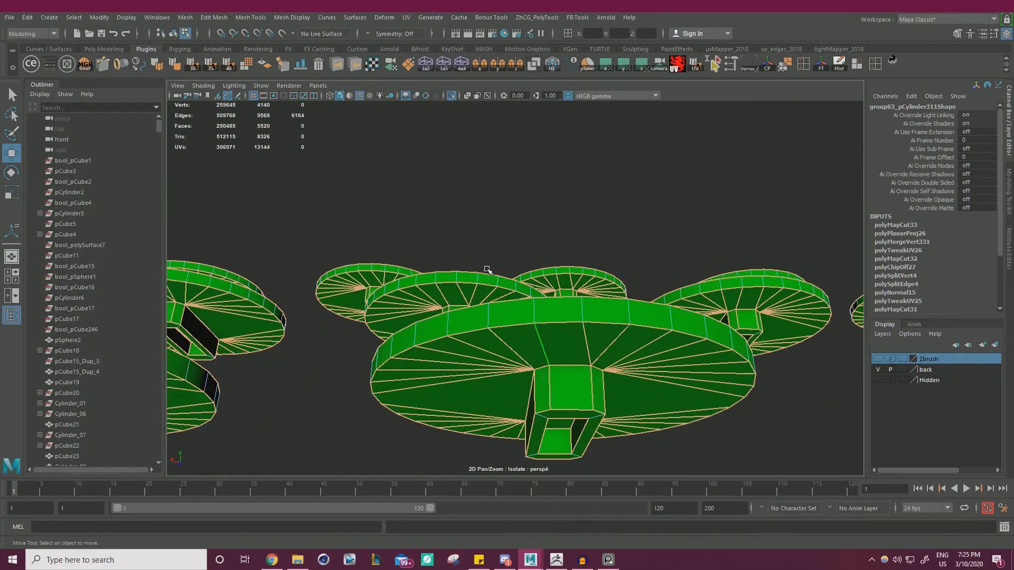
{"action": "left_click", "coordinate": [499, 337]}
{"action": "key", "text": "f"}
{"action": "left_click_drag", "start_coordinate": [625, 341], "coordinate": [561, 369], "text": "alt"}
{"action": "middle_click_drag", "start_coordinate": [561, 368], "coordinate": [477, 373], "text": "alt"}
{"action": "scroll", "coordinate": [477, 373], "scroll_direction": "up", "scroll_amount": 3}
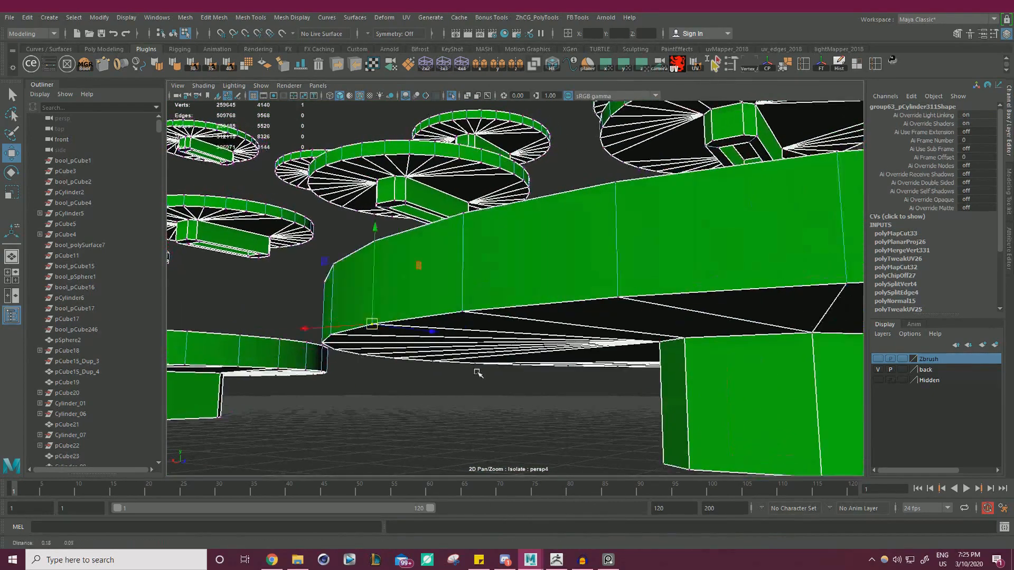
{"action": "left_click_drag", "start_coordinate": [478, 374], "coordinate": [478, 344], "text": "alt"}
{"action": "scroll", "coordinate": [525, 333], "scroll_direction": "up", "scroll_amount": 8}
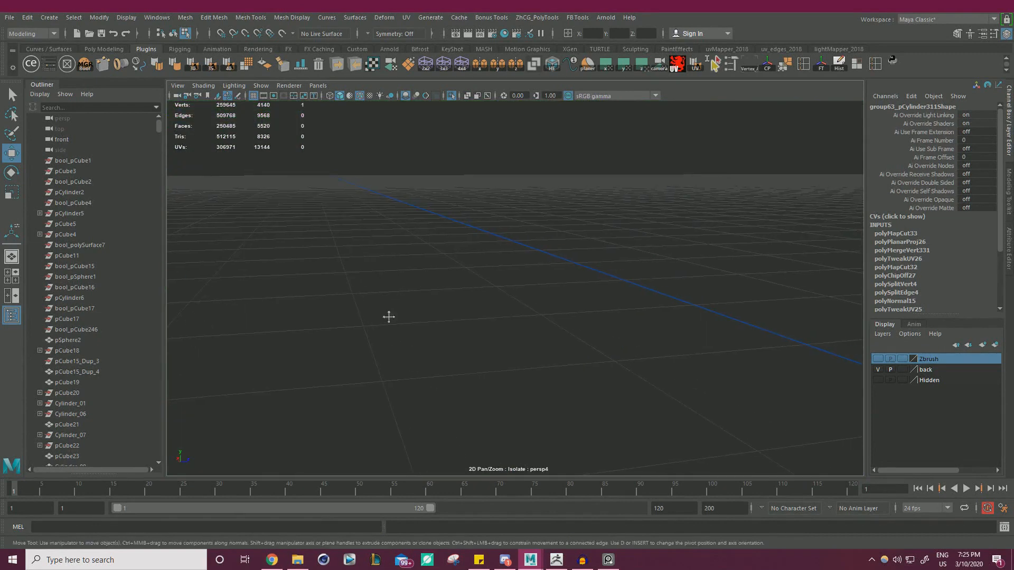
{"action": "middle_click_drag", "start_coordinate": [389, 317], "coordinate": [576, 320], "text": "alt"}
{"action": "scroll", "coordinate": [572, 312], "scroll_direction": "up", "scroll_amount": 5}
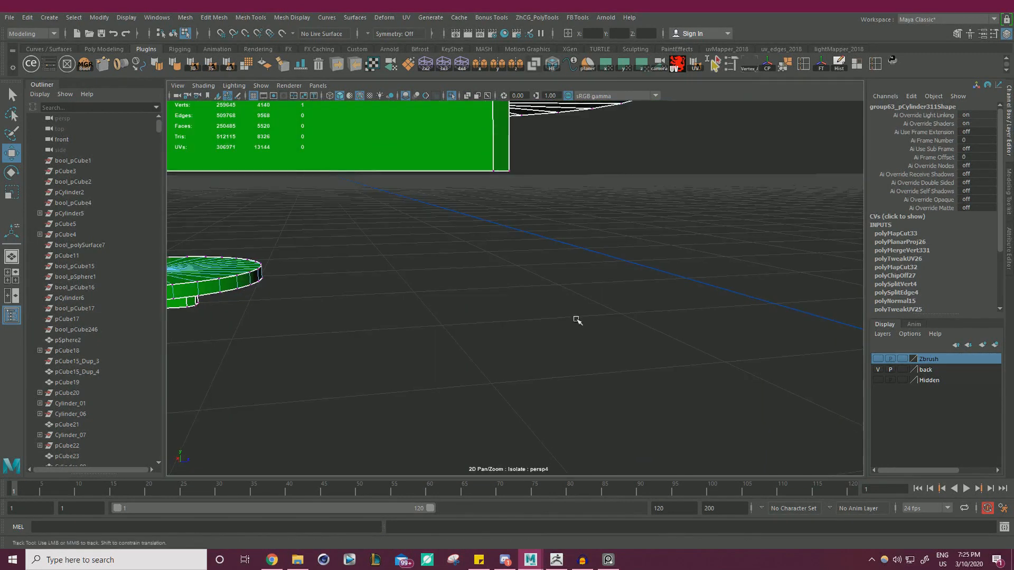
{"action": "key", "text": "f"}
Step: Select the stray internal faces around the stem opening inside the key disc and delete them
{"action": "right_click_drag", "start_coordinate": [488, 310], "coordinate": [478, 331]}
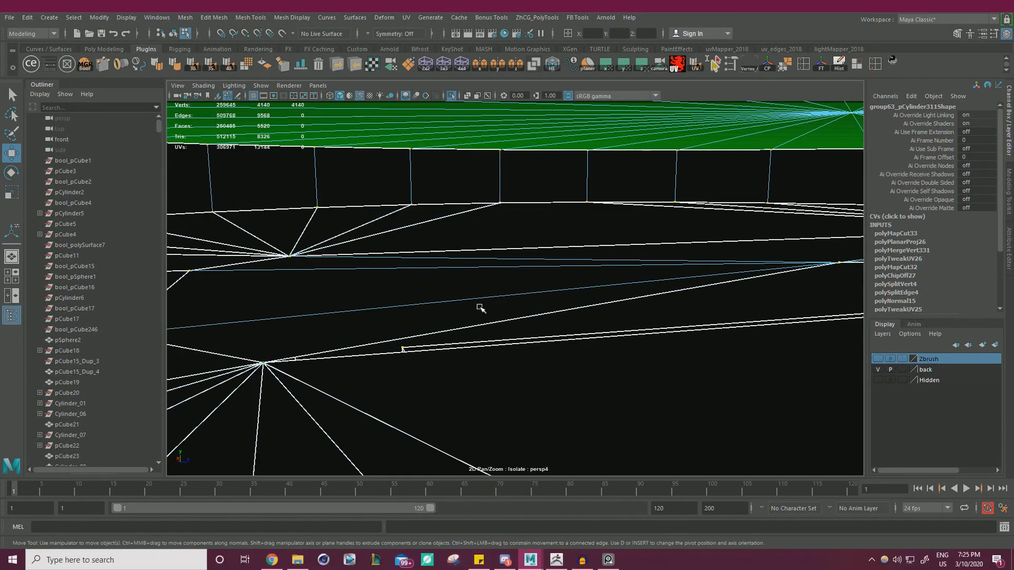
{"action": "right_click_drag", "start_coordinate": [590, 256], "coordinate": [592, 290]}
{"action": "left_click", "coordinate": [558, 282]}
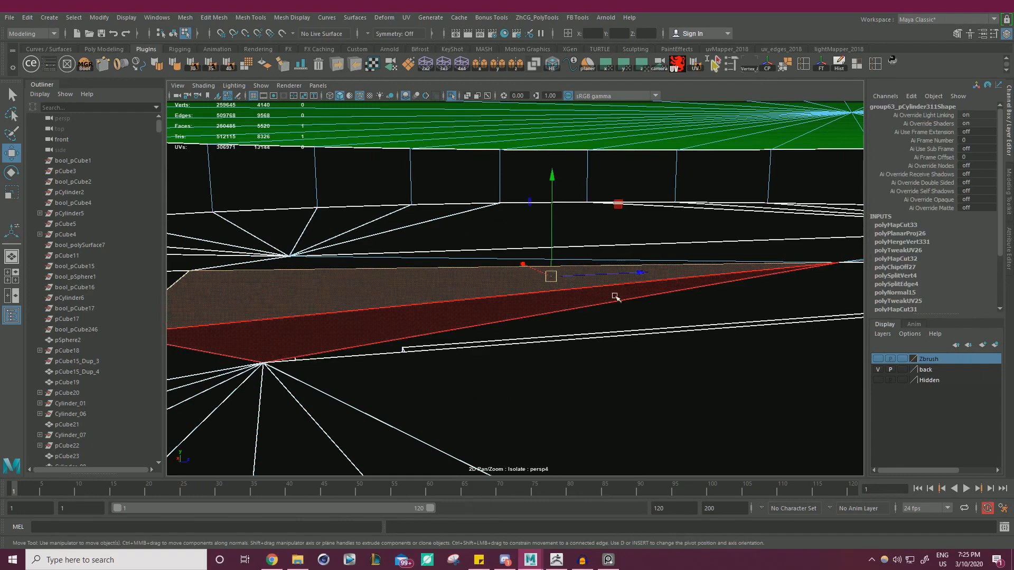
{"action": "middle_click_drag", "start_coordinate": [615, 293], "coordinate": [539, 290], "text": "alt"}
{"action": "left_click_drag", "start_coordinate": [540, 290], "coordinate": [609, 300], "text": "alt"}
{"action": "mouse_move", "coordinate": [752, 363]}
{"action": "middle_mouse_down"}
{"action": "mouse_move", "coordinate": [686, 353]}
{"action": "mouse_move", "coordinate": [770, 369]}
{"action": "middle_mouse_up"}
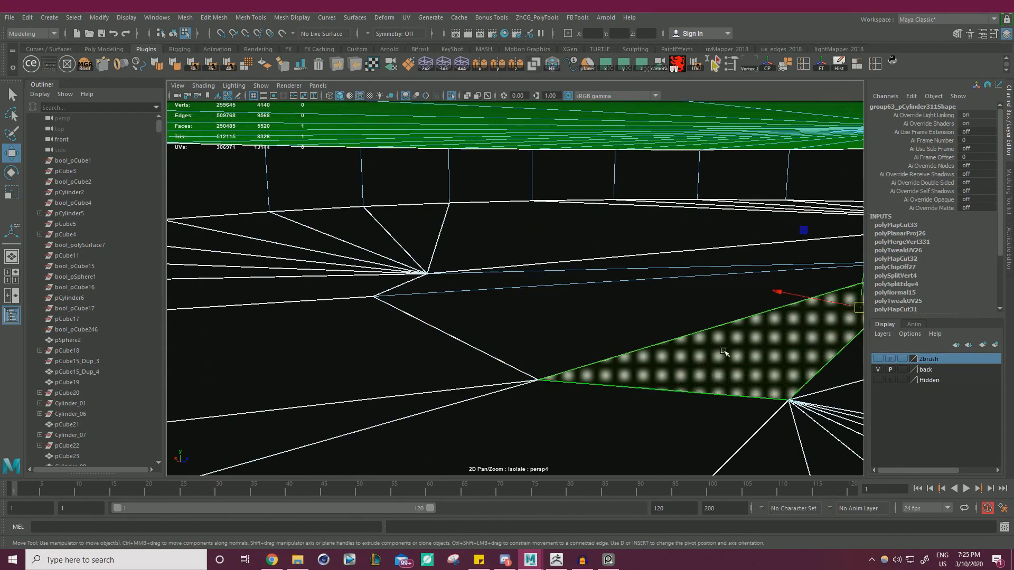
{"action": "left_click_drag", "start_coordinate": [724, 352], "coordinate": [660, 345], "text": "alt"}
{"action": "left_click", "coordinate": [321, 307], "text": "shift"}
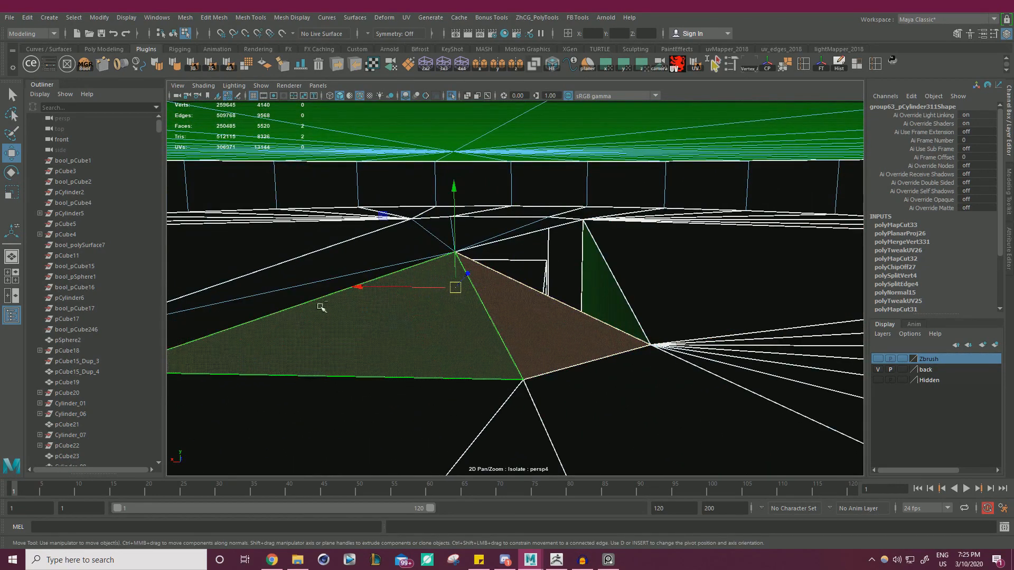
{"action": "left_click", "coordinate": [312, 301], "text": "shift"}
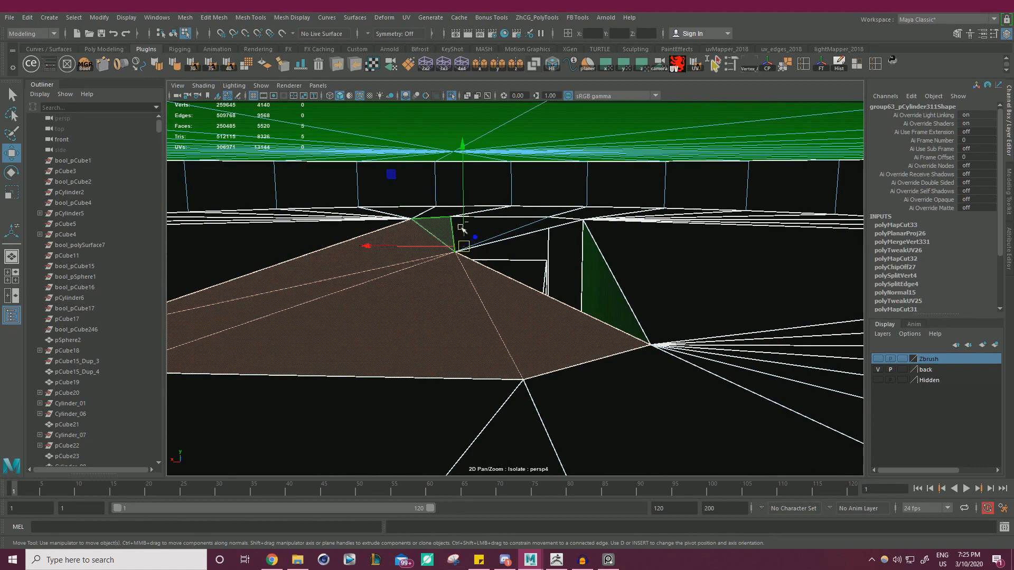
{"action": "key", "text": "Delete"}
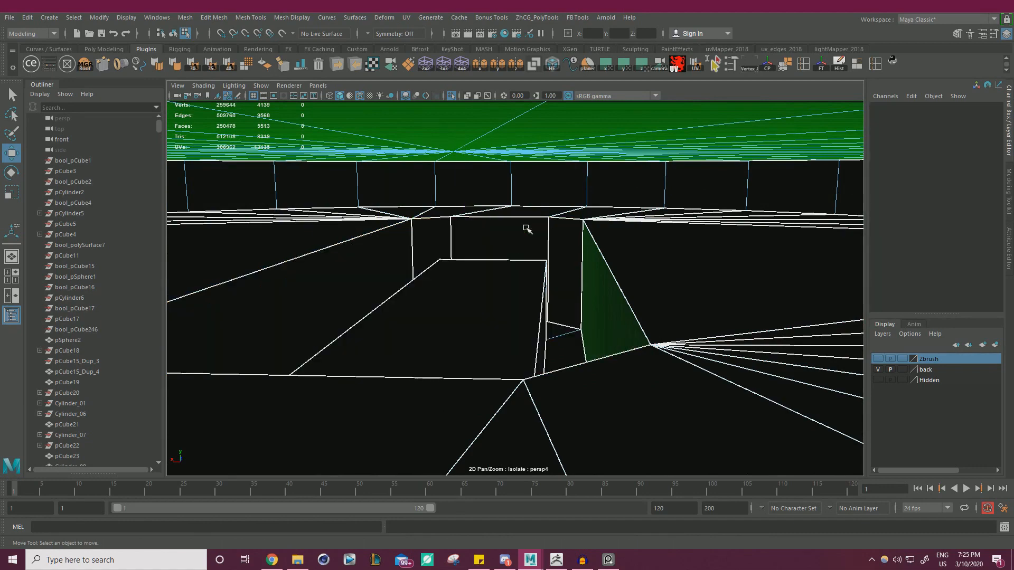
Step: Merge the vertices of the combined key discs again and rerun the UV projection and seam cutting
{"action": "left_click_drag", "start_coordinate": [656, 333], "coordinate": [559, 342], "text": "alt"}
{"action": "right_click_drag", "start_coordinate": [560, 342], "coordinate": [548, 318], "text": "alt"}
{"action": "left_click_drag", "start_coordinate": [548, 318], "coordinate": [449, 269], "text": "alt"}
{"action": "right_click_drag", "start_coordinate": [431, 256], "coordinate": [400, 277]}
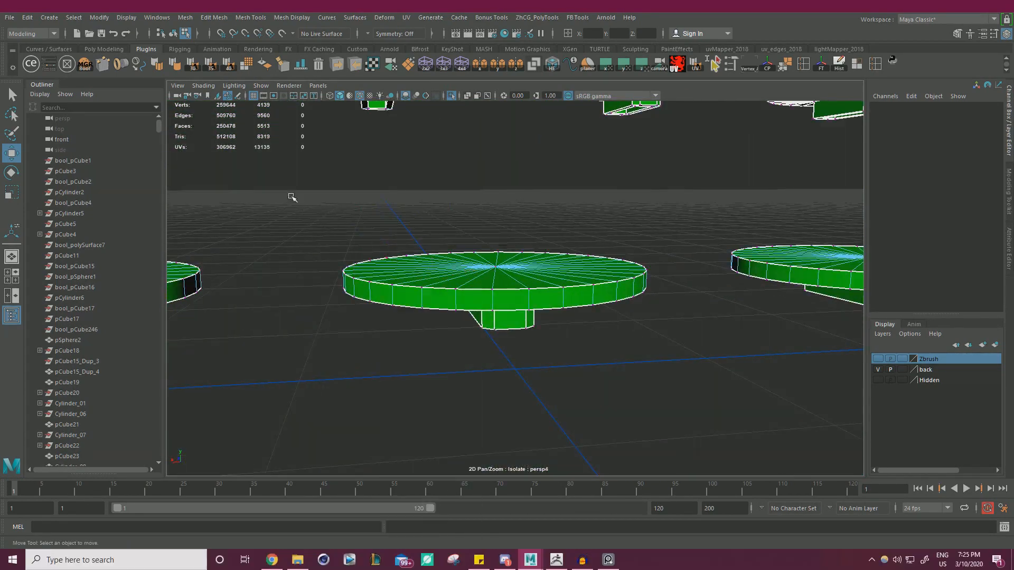
{"action": "left_click_drag", "start_coordinate": [683, 377], "coordinate": [684, 378]}
{"action": "right_click_drag", "start_coordinate": [496, 279], "coordinate": [486, 230], "text": "shift"}
{"action": "left_click_drag", "start_coordinate": [308, 208], "coordinate": [578, 262]}
{"action": "left_click", "coordinate": [373, 63]}
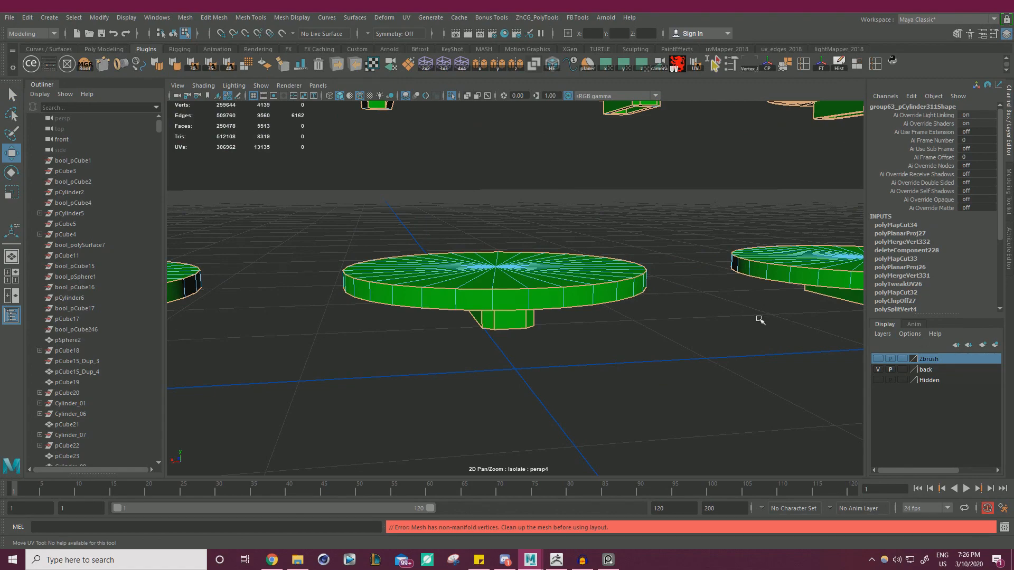
Step: Select all faces of one small key disc in the second row from the front and colour them red with ModIt
{"action": "key", "text": "w"}
{"action": "scroll", "coordinate": [526, 297], "scroll_direction": "down", "scroll_amount": 5}
{"action": "right_click_drag", "start_coordinate": [526, 297], "coordinate": [397, 307], "text": "alt"}
{"action": "mouse_move", "coordinate": [397, 306]}
{"action": "left_mouse_down", "text": "alt"}
{"action": "mouse_move", "coordinate": [390, 371]}
{"action": "mouse_move", "coordinate": [403, 310]}
{"action": "left_mouse_up", "text": "alt"}
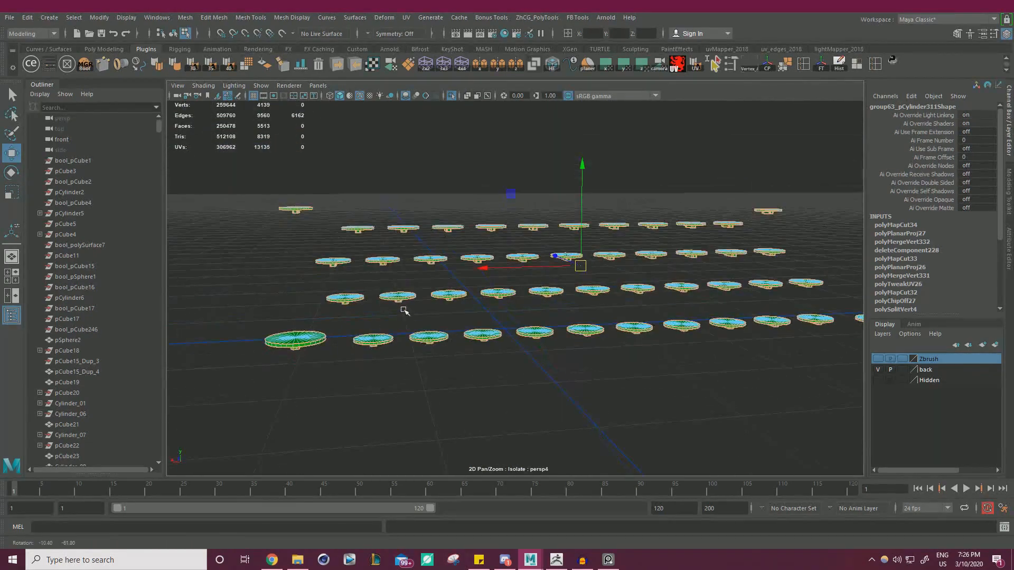
{"action": "right_click_drag", "start_coordinate": [403, 310], "coordinate": [707, 340], "text": "alt"}
{"action": "middle_click_drag", "start_coordinate": [452, 317], "coordinate": [569, 332], "text": "alt"}
{"action": "left_click_drag", "start_coordinate": [569, 332], "coordinate": [557, 366], "text": "alt"}
{"action": "left_click", "coordinate": [613, 313]}
{"action": "left_click_drag", "start_coordinate": [617, 311], "coordinate": [619, 331], "text": "alt"}
{"action": "right_click_drag", "start_coordinate": [617, 256], "coordinate": [479, 251]}
{"action": "double_click", "coordinate": [646, 297]}
{"action": "key", "text": "f"}
{"action": "left_click_drag", "start_coordinate": [481, 250], "coordinate": [512, 277], "text": "alt"}
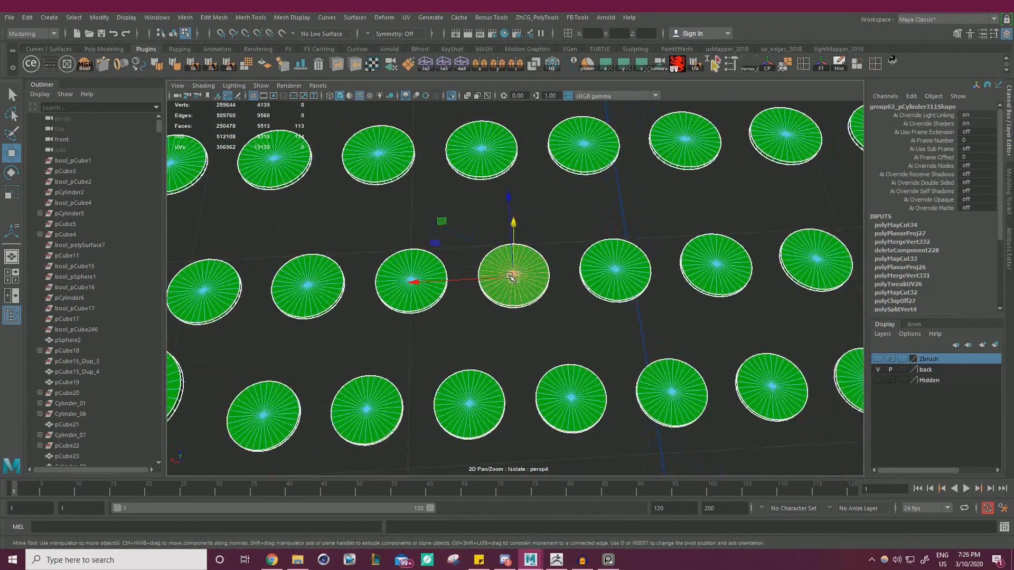
{"action": "right_click_drag", "start_coordinate": [581, 271], "coordinate": [364, 245], "text": "alt"}
{"action": "middle_click_drag", "start_coordinate": [541, 245], "coordinate": [568, 272], "text": "alt"}
{"action": "right_click_drag", "start_coordinate": [568, 271], "coordinate": [629, 278], "text": "alt"}
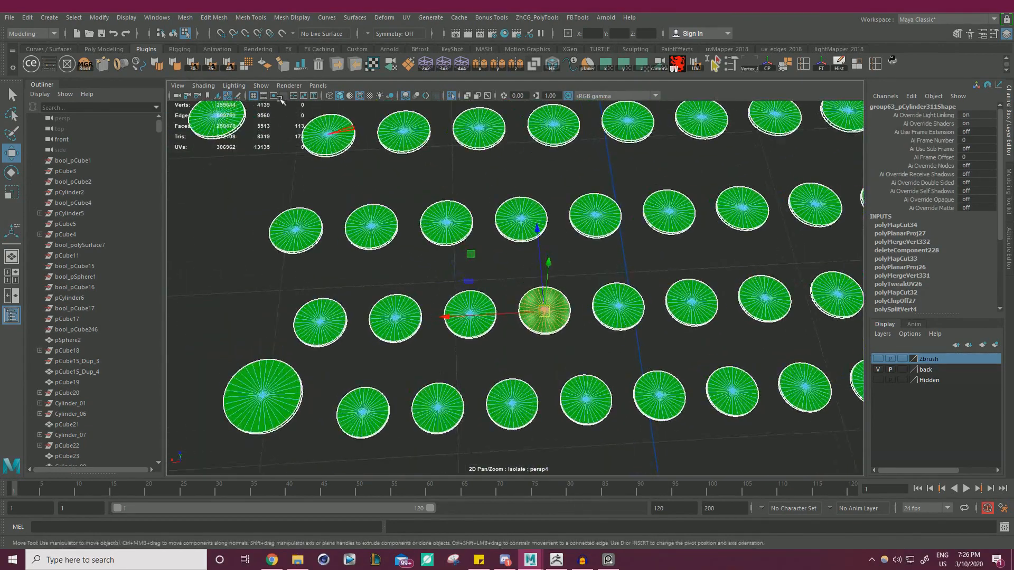
{"action": "left_click", "coordinate": [86, 69]}
{"action": "left_click", "coordinate": [809, 140]}
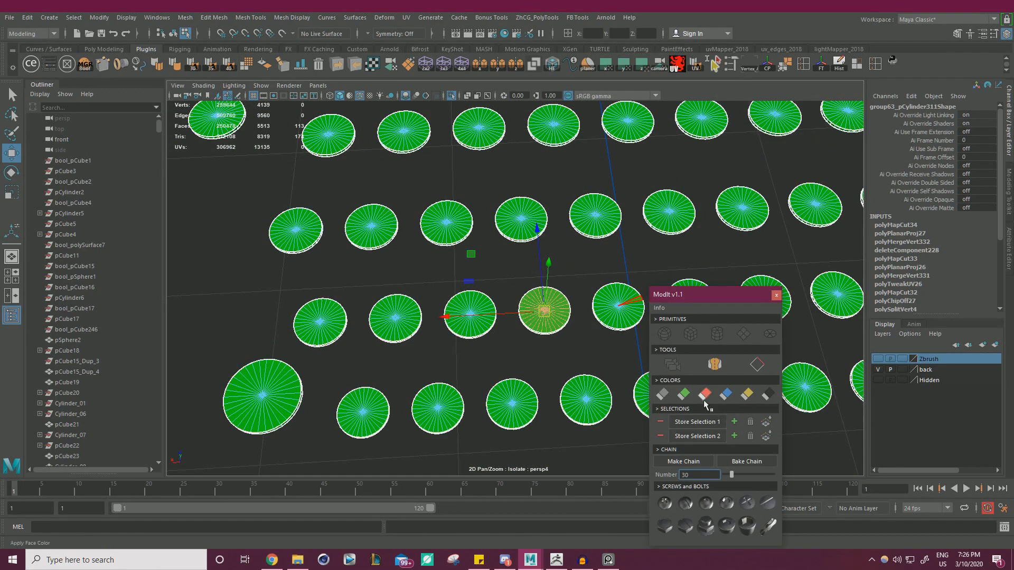
{"action": "left_click", "coordinate": [776, 295]}
Step: Extract the red key disc's faces into a separate object and select it in object mode
{"action": "right_click", "coordinate": [550, 306]}
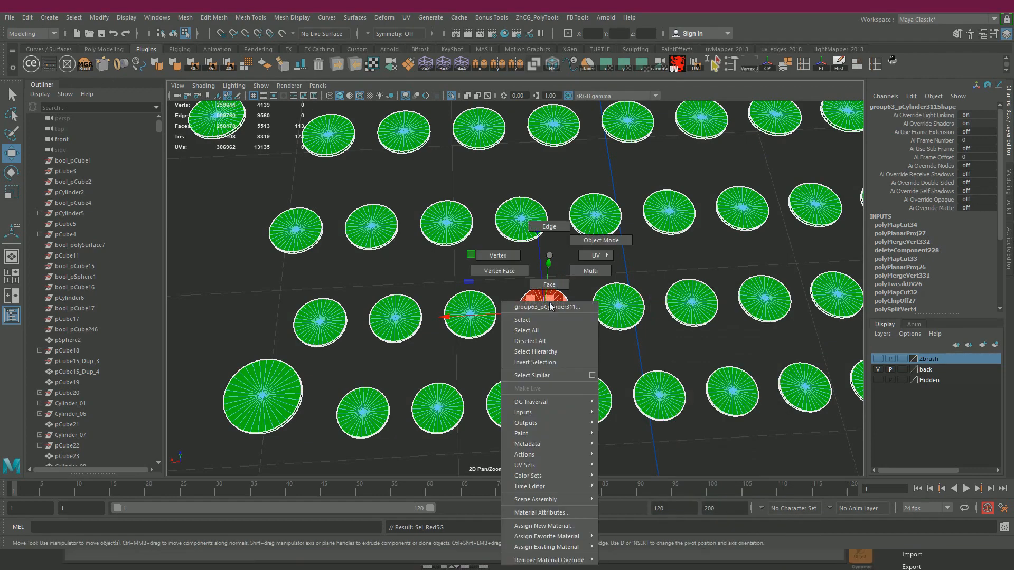
{"action": "right_click_drag", "start_coordinate": [555, 297], "coordinate": [591, 297]}
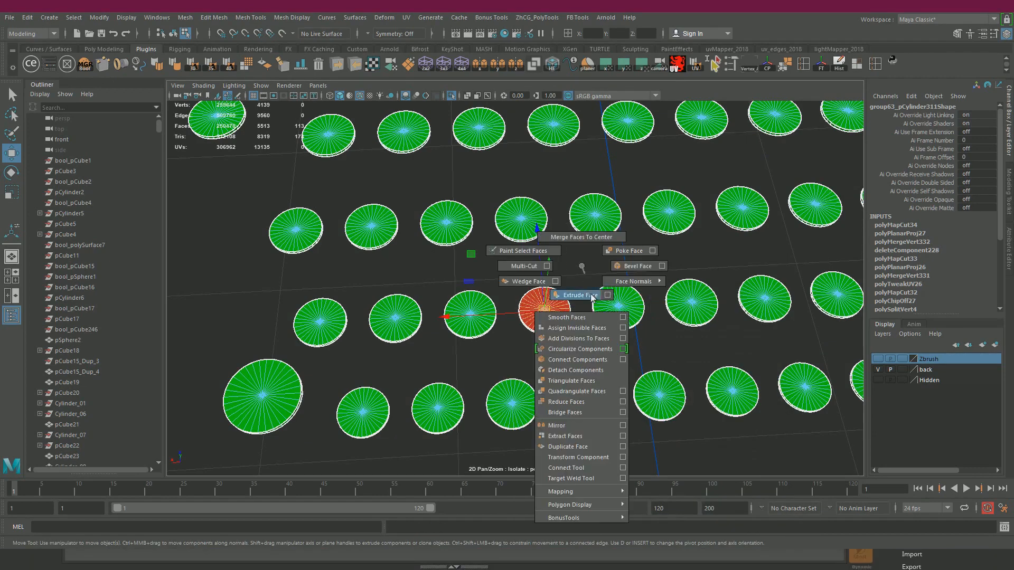
{"action": "right_click_drag", "start_coordinate": [584, 443], "coordinate": [583, 437], "text": "shift"}
{"action": "right_click_drag", "start_coordinate": [551, 297], "coordinate": [597, 278]}
{"action": "left_click", "coordinate": [557, 302]}
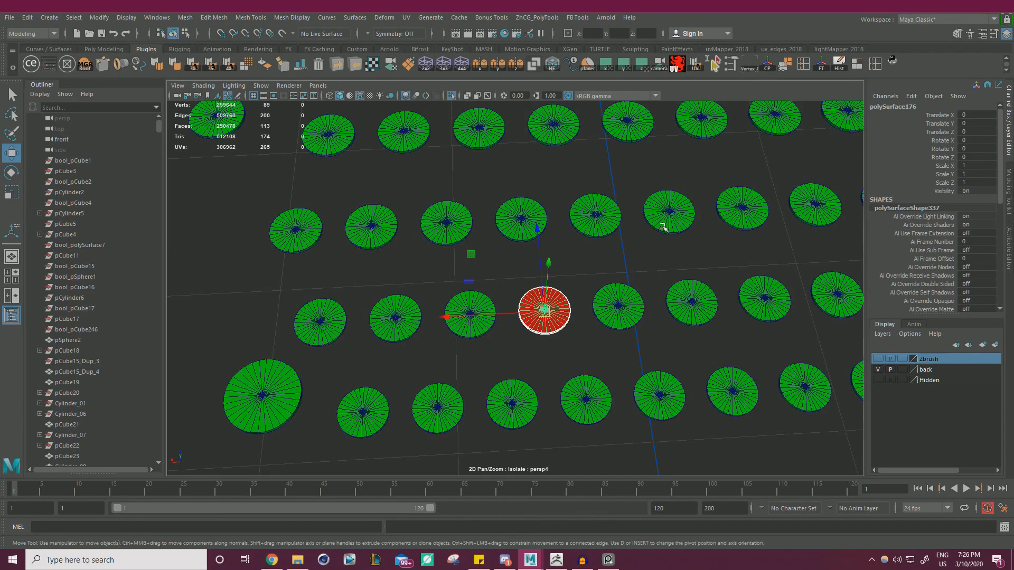
Step: Move the extracted red disc's pivot to its centre with vertex snapping
{"action": "key", "text": "f"}
{"action": "key", "text": "d"}
{"action": "key", "text": "v"}
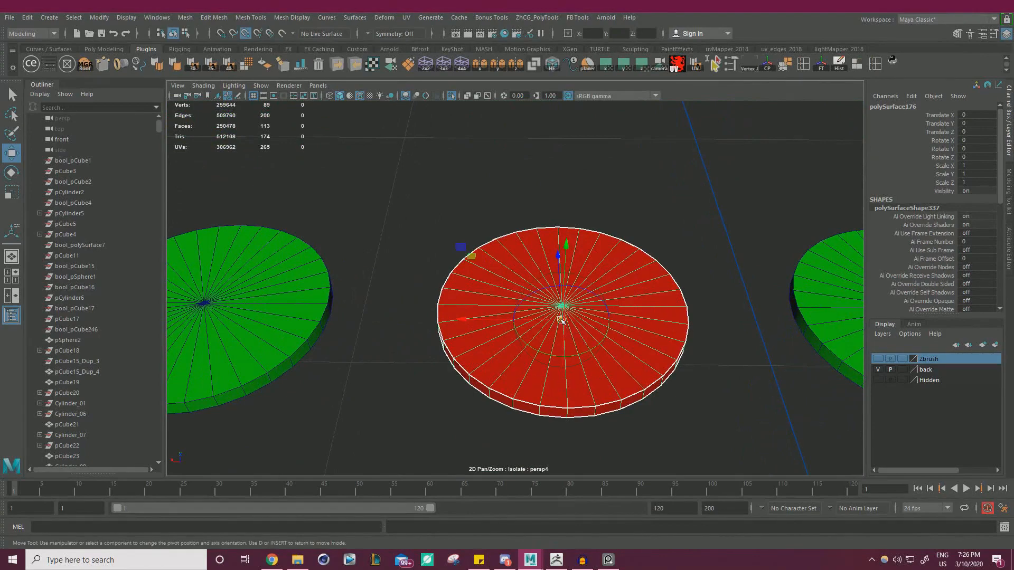
{"action": "scroll", "coordinate": [611, 288], "scroll_direction": "down", "scroll_amount": 10}
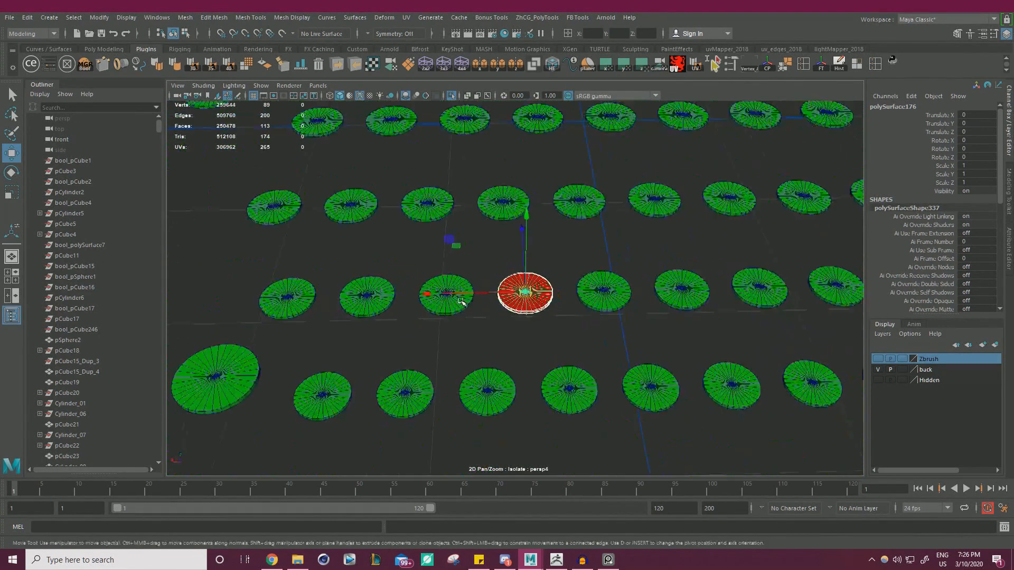
Step: Place vertex-snapped copies of the red disc over the discs to its left and along the third row
{"action": "left_click_drag", "start_coordinate": [544, 286], "coordinate": [523, 213]}
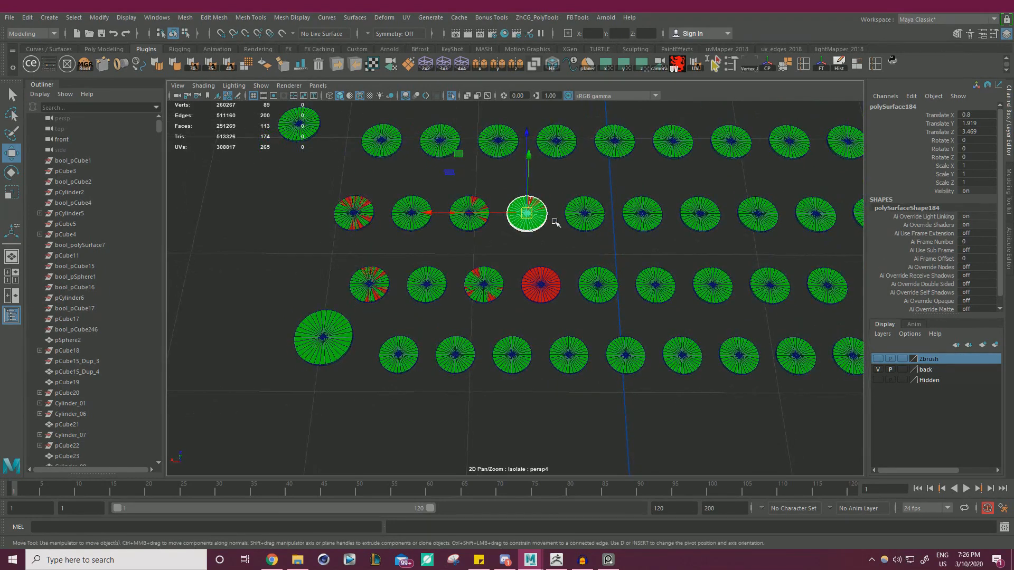
{"action": "mouse_move", "coordinate": [528, 216]}
{"action": "left_mouse_down", "text": "shift"}
{"action": "mouse_move", "coordinate": [554, 214]}
{"action": "mouse_move", "coordinate": [528, 216]}
{"action": "left_mouse_up", "text": "shift"}
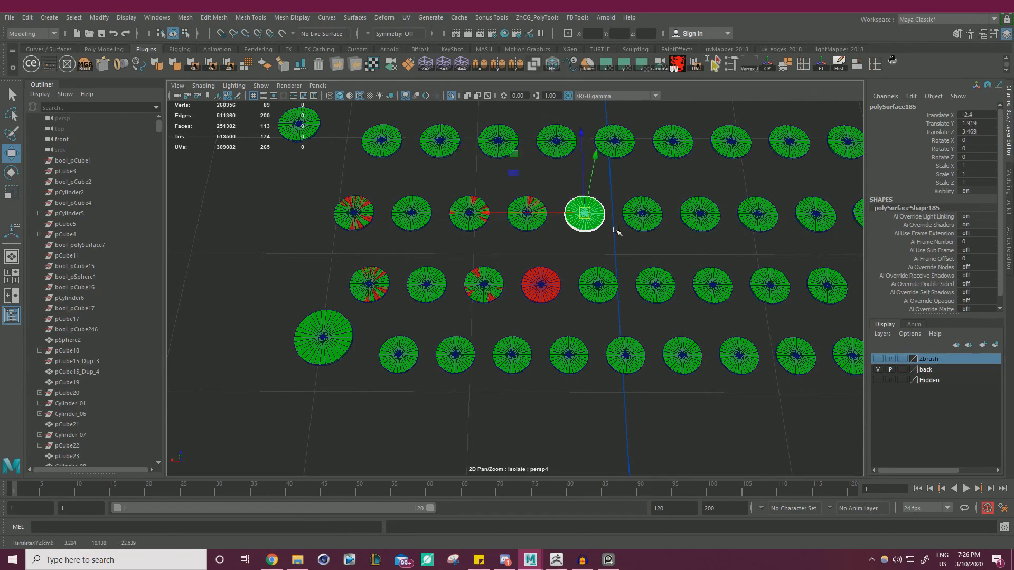
{"action": "right_click_drag", "start_coordinate": [617, 231], "coordinate": [563, 224], "text": "alt"}
{"action": "middle_click_drag", "start_coordinate": [563, 225], "coordinate": [452, 229], "text": "alt"}
{"action": "right_click_drag", "start_coordinate": [452, 229], "coordinate": [556, 242], "text": "alt"}
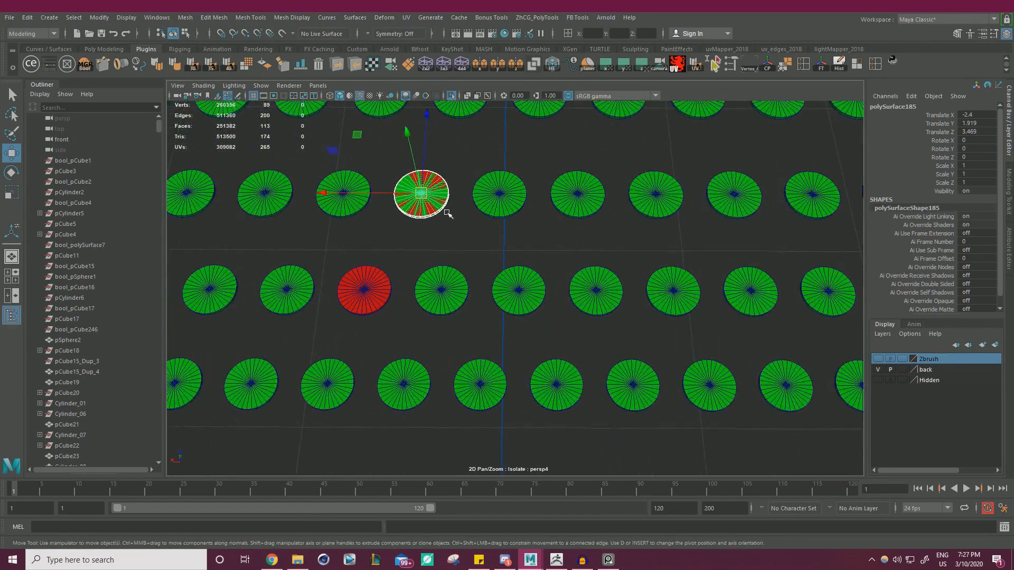
{"action": "left_click_drag", "start_coordinate": [420, 194], "coordinate": [577, 194], "text": "shift"}
{"action": "key", "text": "v"}
{"action": "key", "text": "v"}
{"action": "left_click_drag", "start_coordinate": [602, 236], "coordinate": [533, 263], "text": "alt"}
{"action": "key", "text": "v"}
Step: Finish the third row's copies and snap more over the rest of the second row, ending at Translate X -22.4
{"action": "left_click_drag", "start_coordinate": [432, 198], "coordinate": [801, 311], "text": "shift"}
{"action": "left_click_drag", "start_coordinate": [746, 280], "coordinate": [622, 269], "text": "alt"}
{"action": "middle_click_drag", "start_coordinate": [622, 269], "coordinate": [511, 264], "text": "alt"}
{"action": "right_click_drag", "start_coordinate": [511, 264], "coordinate": [634, 276], "text": "alt"}
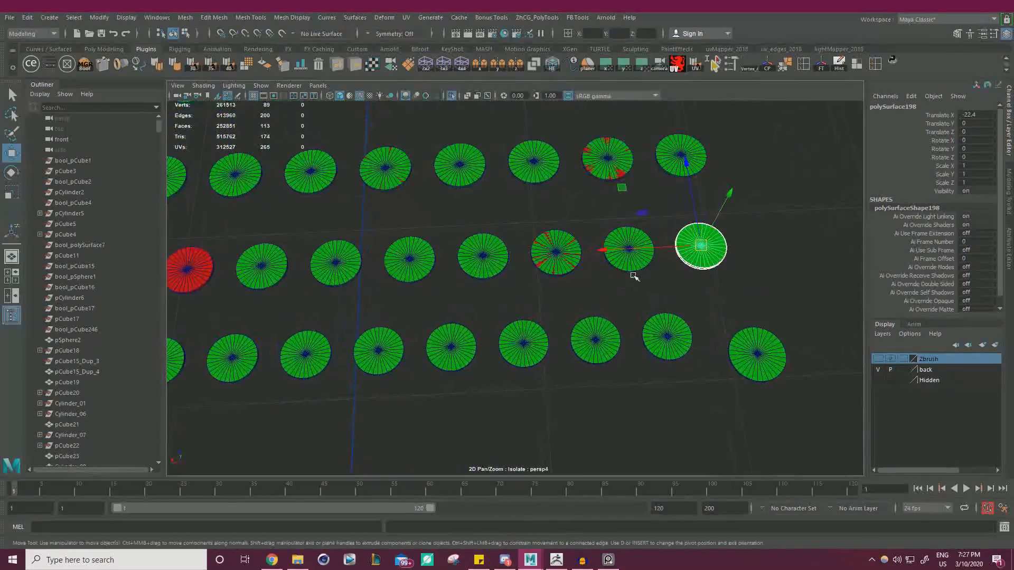
Step: Snap copies of the clean disc over the small key discs of the front row, ending at Translate X 8
{"action": "mouse_move", "coordinate": [685, 262]}
{"action": "left_mouse_down", "text": "shift"}
{"action": "mouse_move", "coordinate": [671, 338]}
{"action": "mouse_move", "coordinate": [643, 308]}
{"action": "mouse_move", "coordinate": [673, 289]}
{"action": "left_mouse_up", "text": "shift"}
{"action": "left_click_drag", "start_coordinate": [696, 326], "coordinate": [508, 324], "text": "shift"}
{"action": "scroll", "coordinate": [479, 281], "scroll_direction": "down", "scroll_amount": 2}
{"action": "scroll", "coordinate": [479, 281], "scroll_direction": "up", "scroll_amount": 2}
{"action": "middle_click_drag", "start_coordinate": [479, 281], "coordinate": [692, 278], "text": "alt"}
{"action": "scroll", "coordinate": [691, 277], "scroll_direction": "up", "scroll_amount": 1}
{"action": "left_click_drag", "start_coordinate": [741, 303], "coordinate": [659, 264], "text": "shift"}
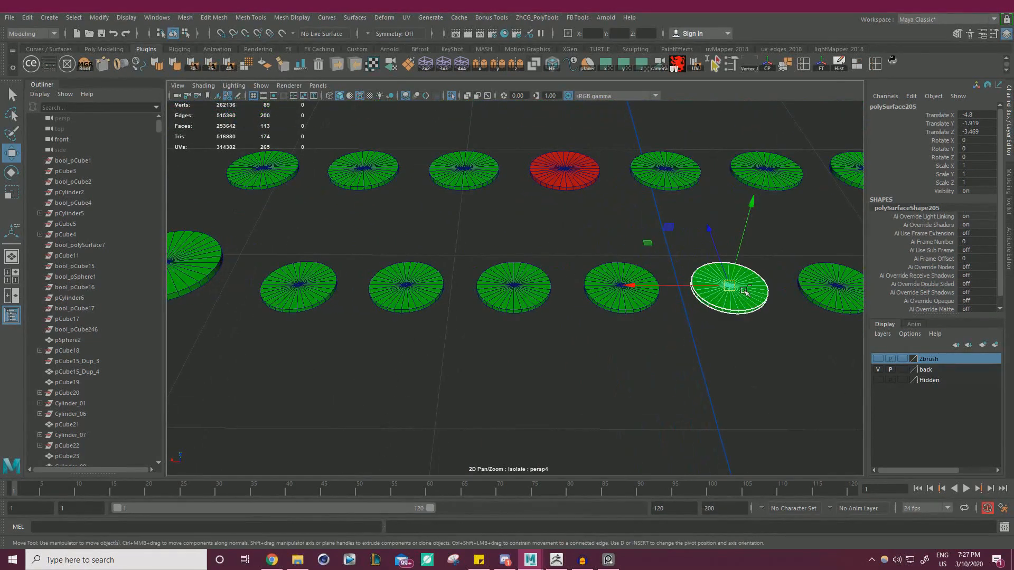
{"action": "left_click_drag", "start_coordinate": [727, 286], "coordinate": [297, 285], "text": "shift"}
{"action": "right_click_drag", "start_coordinate": [494, 263], "coordinate": [334, 227], "text": "alt"}
{"action": "left_click_drag", "start_coordinate": [334, 227], "coordinate": [525, 303], "text": "alt"}
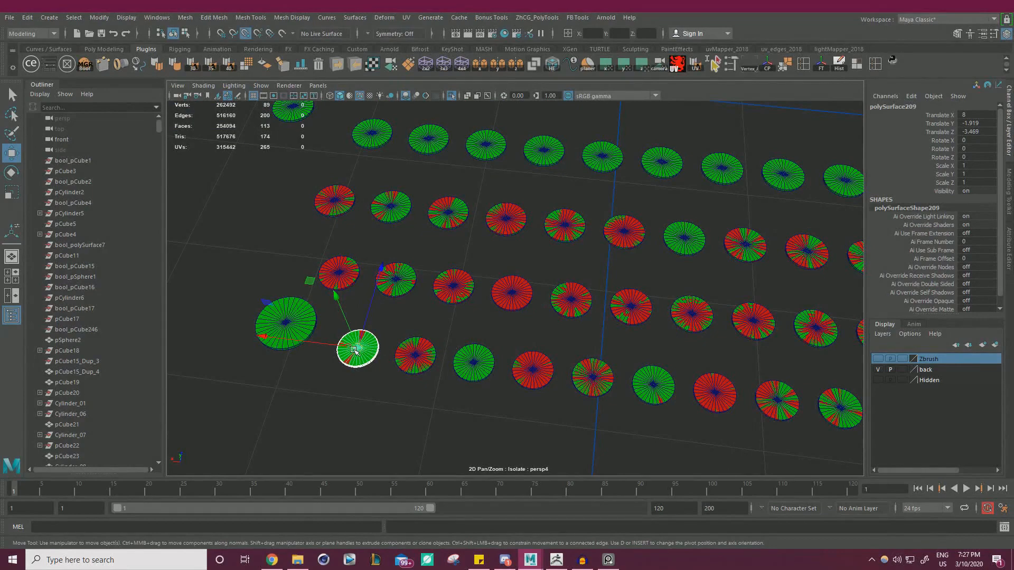
Step: Snap copies of the clean disc over the evenly spaced key discs of the back row, ending at Translate X -20
{"action": "left_click_drag", "start_coordinate": [354, 350], "coordinate": [372, 161]}
{"action": "middle_click_drag", "start_coordinate": [437, 164], "coordinate": [487, 265], "text": "alt"}
{"action": "right_click_drag", "start_coordinate": [487, 266], "coordinate": [634, 309], "text": "alt"}
{"action": "left_click_drag", "start_coordinate": [324, 175], "coordinate": [552, 197], "text": "shift"}
{"action": "left_click_drag", "start_coordinate": [632, 206], "coordinate": [643, 197], "text": "alt"}
{"action": "middle_click_drag", "start_coordinate": [643, 197], "coordinate": [470, 215], "text": "alt"}
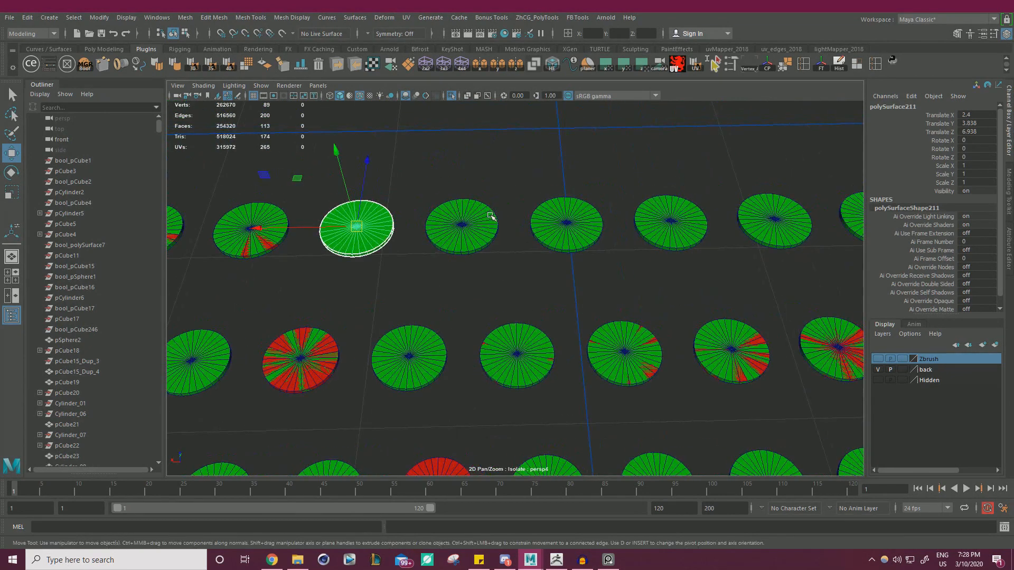
{"action": "left_click_drag", "start_coordinate": [357, 227], "coordinate": [538, 239], "text": "shift"}
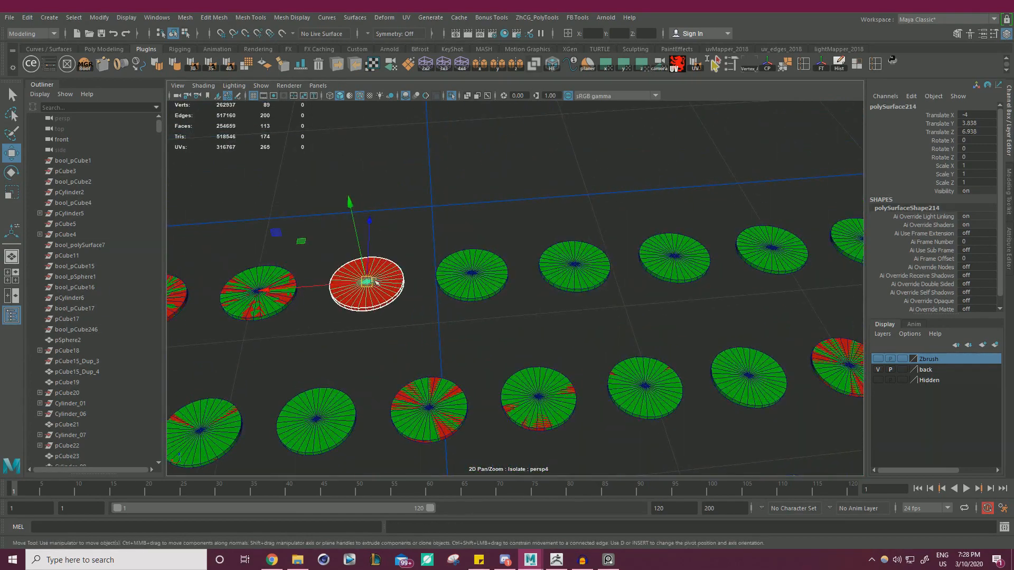
{"action": "left_click_drag", "start_coordinate": [376, 282], "coordinate": [573, 272], "text": "shift"}
{"action": "middle_click_drag", "start_coordinate": [573, 273], "coordinate": [365, 249], "text": "alt"}
{"action": "right_click_drag", "start_coordinate": [364, 249], "coordinate": [499, 258], "text": "alt"}
{"action": "left_click_drag", "start_coordinate": [300, 285], "coordinate": [631, 258], "text": "shift"}
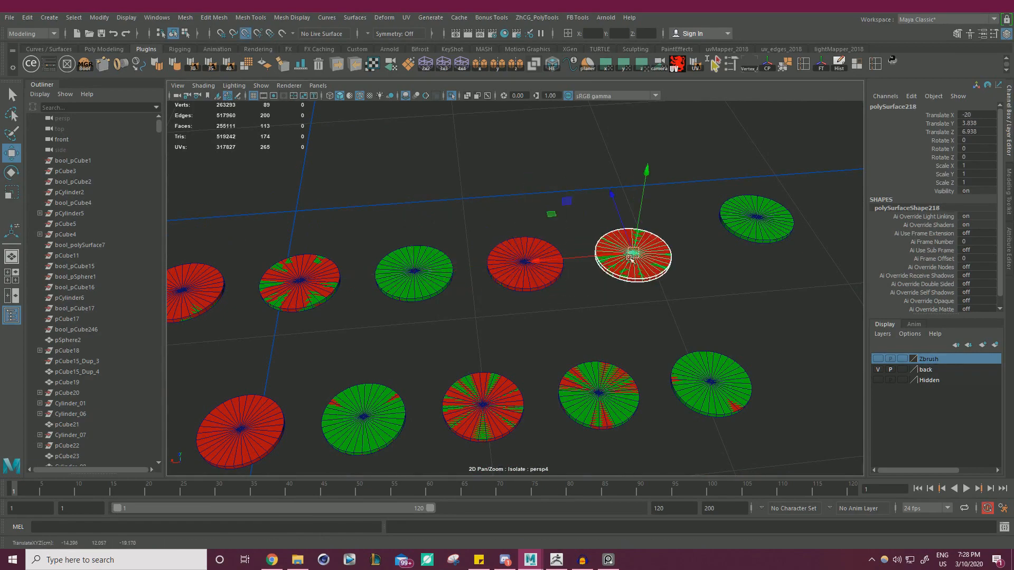
Step: Delete the faces of the old small discs in the combined mesh's front row, leaving the two front corner discs
{"action": "right_click_drag", "start_coordinate": [631, 259], "coordinate": [556, 269], "text": "alt"}
{"action": "left_click_drag", "start_coordinate": [555, 269], "coordinate": [553, 292], "text": "alt"}
{"action": "left_click", "coordinate": [652, 248]}
{"action": "right_click_drag", "start_coordinate": [667, 254], "coordinate": [607, 275], "text": "alt"}
{"action": "middle_click_drag", "start_coordinate": [607, 275], "coordinate": [631, 235], "text": "alt"}
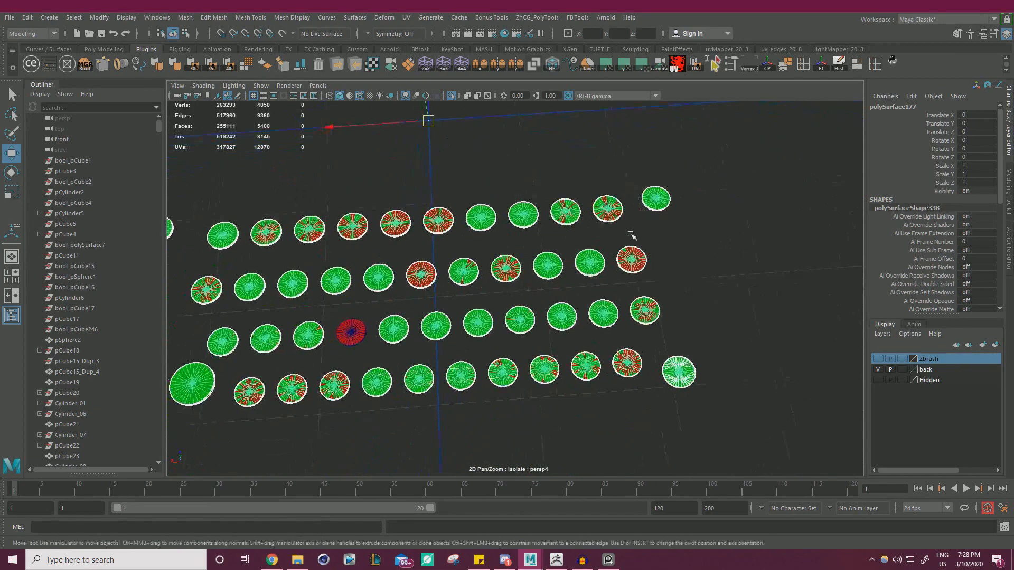
{"action": "left_click_drag", "start_coordinate": [631, 235], "coordinate": [659, 253], "text": "alt"}
{"action": "left_click", "coordinate": [659, 248]}
{"action": "left_click", "coordinate": [658, 210]}
{"action": "right_click_drag", "start_coordinate": [737, 220], "coordinate": [724, 257]}
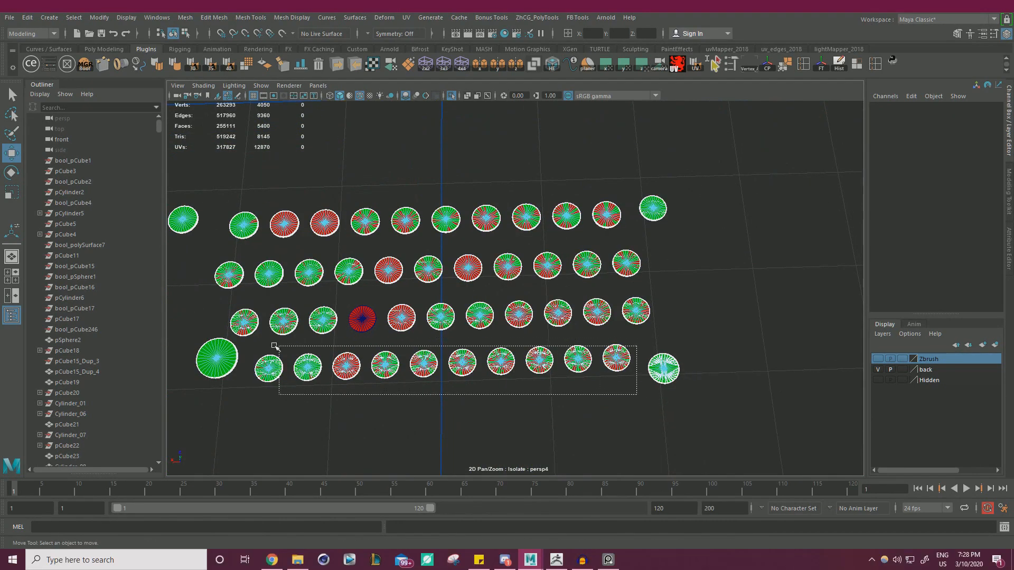
{"action": "left_click_drag", "start_coordinate": [253, 344], "coordinate": [253, 344]}
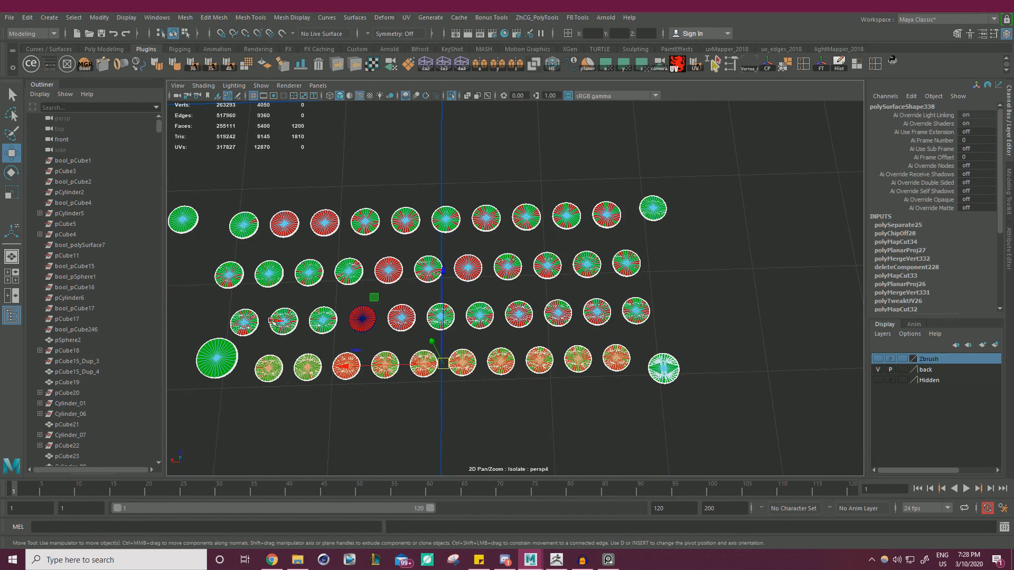
{"action": "key", "text": "Delete"}
Step: Delete the old disc faces still overlapping the clean copies in the second row from the front
{"action": "left_click_drag", "start_coordinate": [685, 330], "coordinate": [683, 335], "text": "alt"}
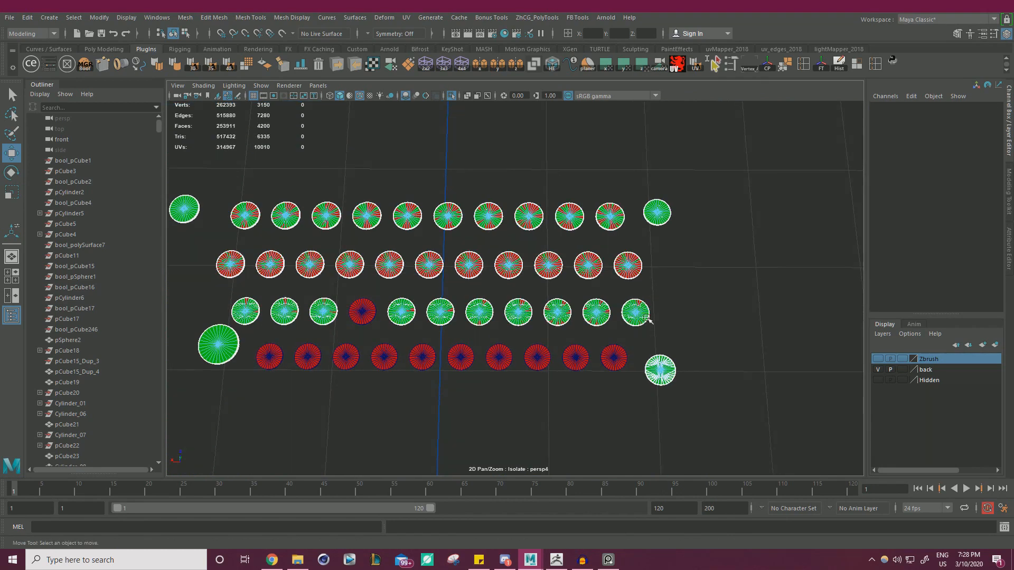
{"action": "right_click_drag", "start_coordinate": [649, 319], "coordinate": [682, 321], "text": "alt"}
{"action": "middle_click_drag", "start_coordinate": [682, 321], "coordinate": [733, 322], "text": "alt"}
{"action": "left_click_drag", "start_coordinate": [421, 296], "coordinate": [420, 294]}
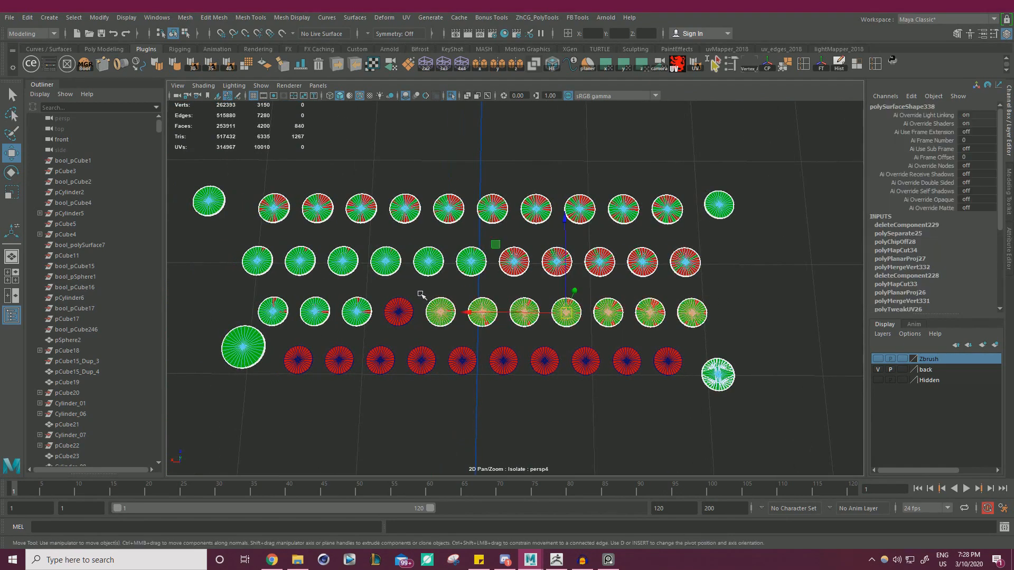
{"action": "key", "text": "Delete"}
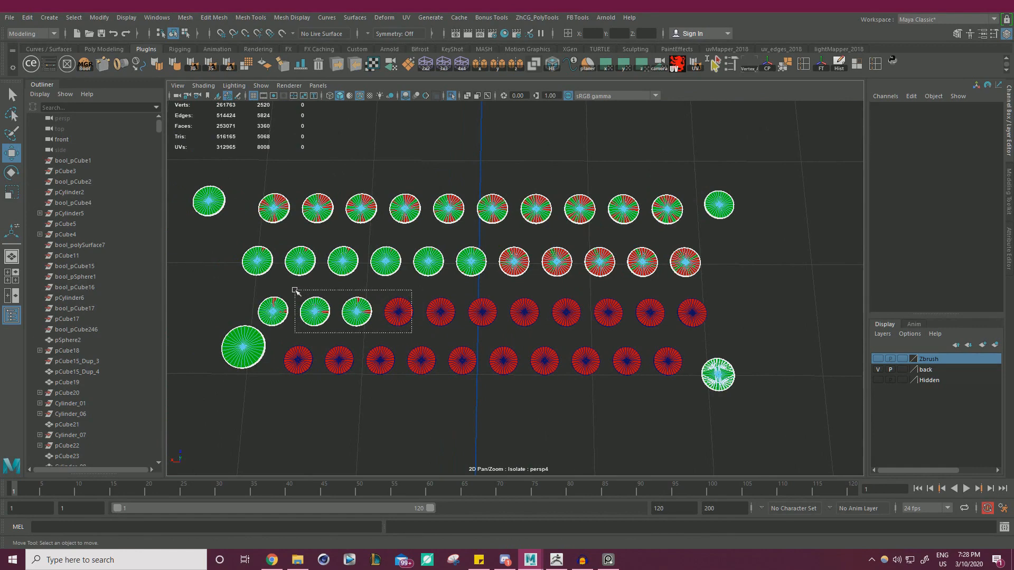
{"action": "left_click_drag", "start_coordinate": [295, 291], "coordinate": [262, 292]}
{"action": "key", "text": "Delete"}
Step: Delete the old overlapping disc faces in the two back rows, keeping the two back corner discs
{"action": "left_click", "coordinate": [256, 264]}
{"action": "key", "text": "Delete"}
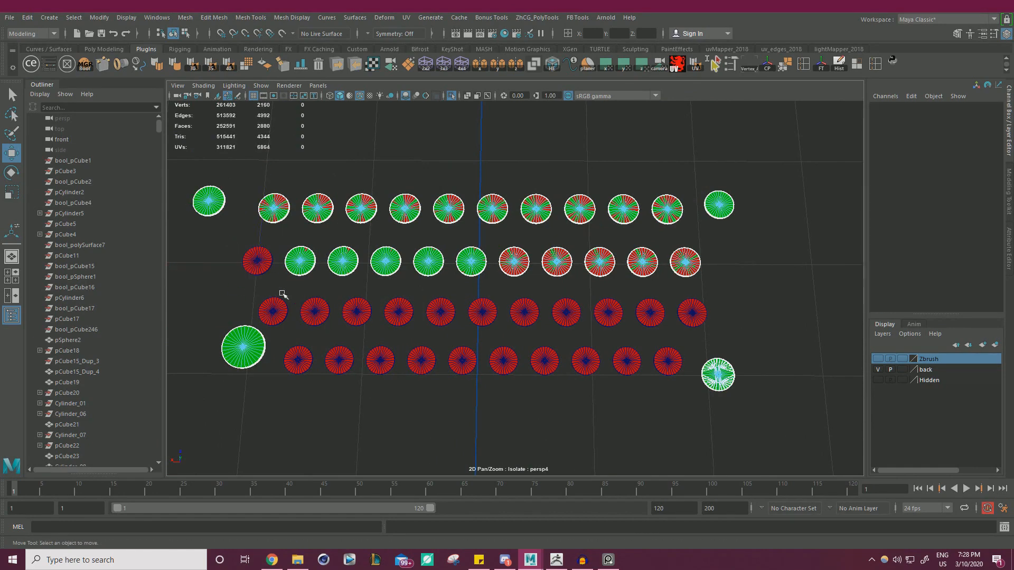
{"action": "left_click_drag", "start_coordinate": [708, 236], "coordinate": [709, 237]}
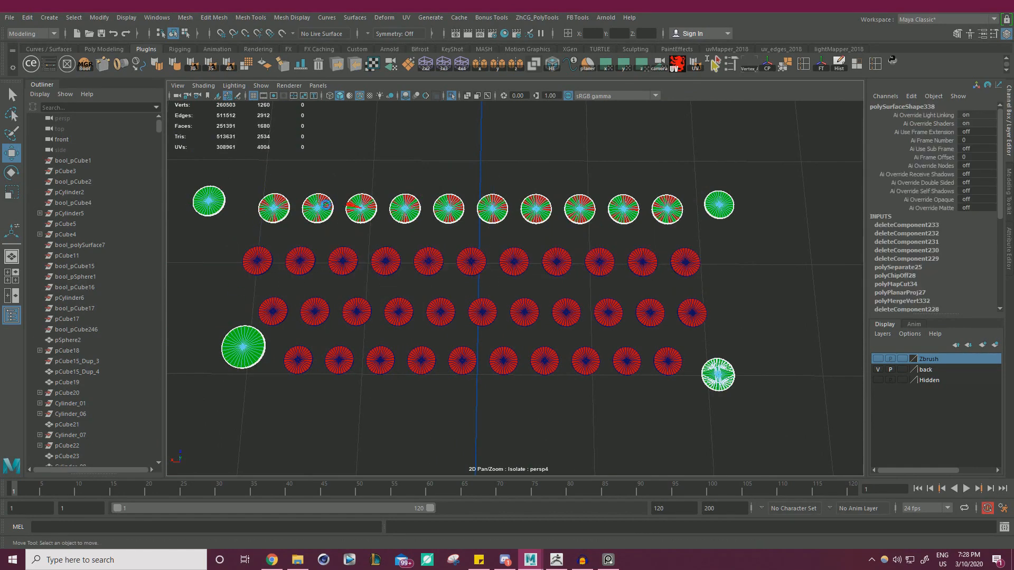
{"action": "left_click_drag", "start_coordinate": [243, 180], "coordinate": [293, 202]}
{"action": "key", "text": "Delete"}
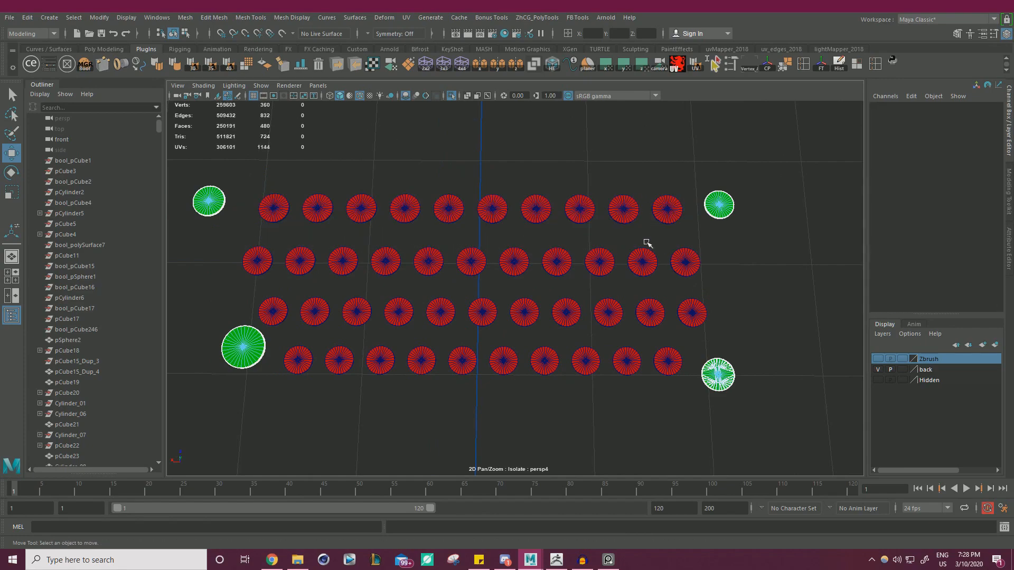
Step: Delete the triangular fan of faces capping the stem under the front-right corner disc
{"action": "mouse_move", "coordinate": [643, 277]}
{"action": "left_mouse_down", "text": "alt"}
{"action": "mouse_move", "coordinate": [606, 256]}
{"action": "mouse_move", "coordinate": [584, 283]}
{"action": "mouse_move", "coordinate": [656, 287]}
{"action": "left_mouse_up", "text": "alt"}
{"action": "scroll", "coordinate": [644, 297], "scroll_direction": "up", "scroll_amount": 5}
{"action": "scroll", "coordinate": [644, 297], "scroll_direction": "up", "scroll_amount": 3}
{"action": "left_click", "coordinate": [531, 348]}
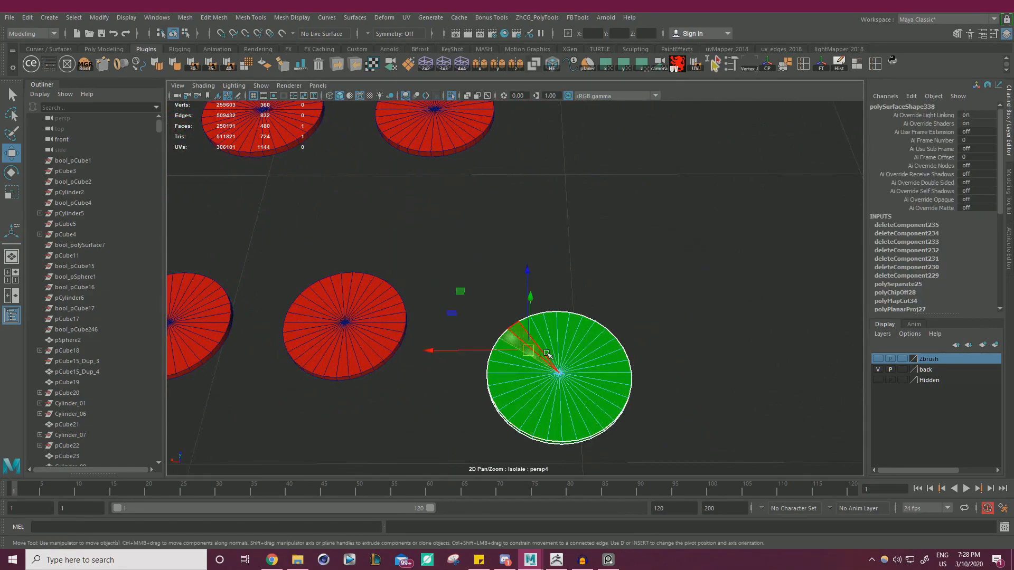
{"action": "key", "text": "f"}
{"action": "left_click_drag", "start_coordinate": [539, 322], "coordinate": [454, 224], "text": "alt"}
{"action": "right_click_drag", "start_coordinate": [455, 224], "coordinate": [634, 296], "text": "alt"}
{"action": "middle_click_drag", "start_coordinate": [634, 296], "coordinate": [565, 286], "text": "alt"}
{"action": "right_click_drag", "start_coordinate": [565, 285], "coordinate": [629, 293], "text": "alt"}
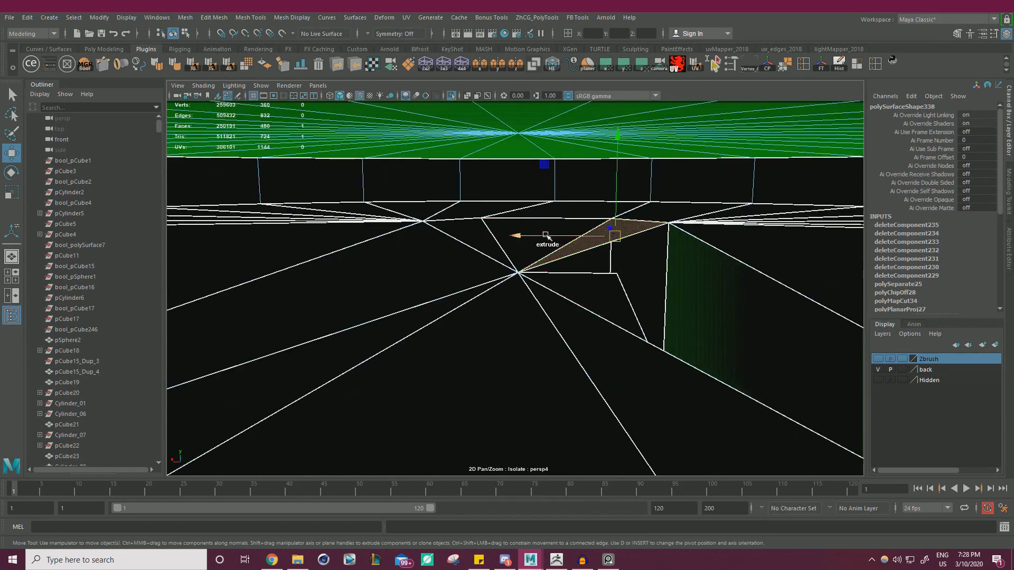
{"action": "left_click", "coordinate": [520, 251], "text": "shift"}
{"action": "left_click", "coordinate": [477, 238], "text": "shift"}
{"action": "left_click", "coordinate": [452, 270], "text": "shift"}
{"action": "left_click", "coordinate": [437, 312], "text": "shift"}
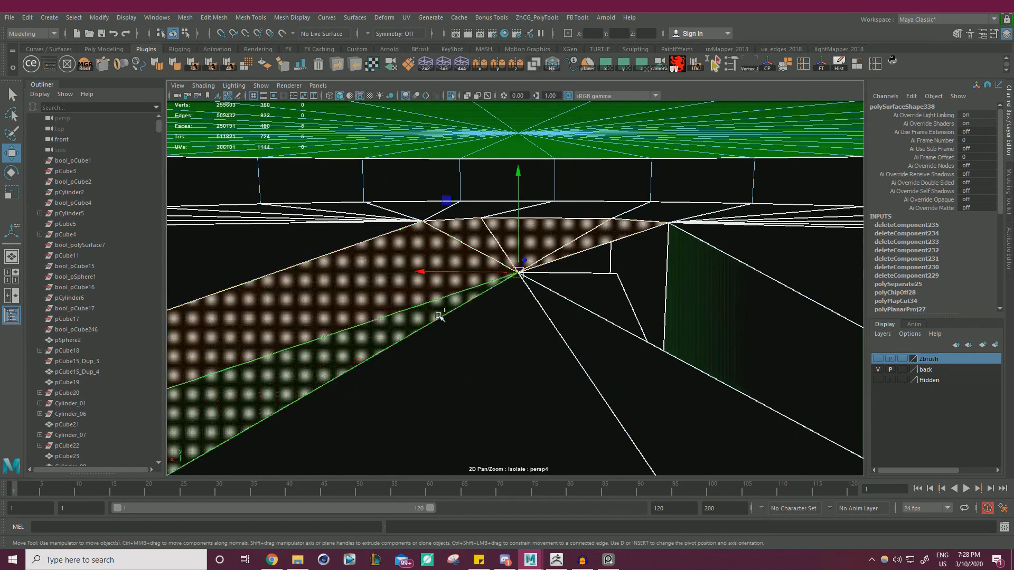
{"action": "left_click", "coordinate": [533, 342], "text": "shift"}
{"action": "left_click", "coordinate": [565, 346], "text": "shift"}
{"action": "left_click", "coordinate": [575, 367], "text": "shift"}
{"action": "left_click", "coordinate": [552, 367], "text": "shift"}
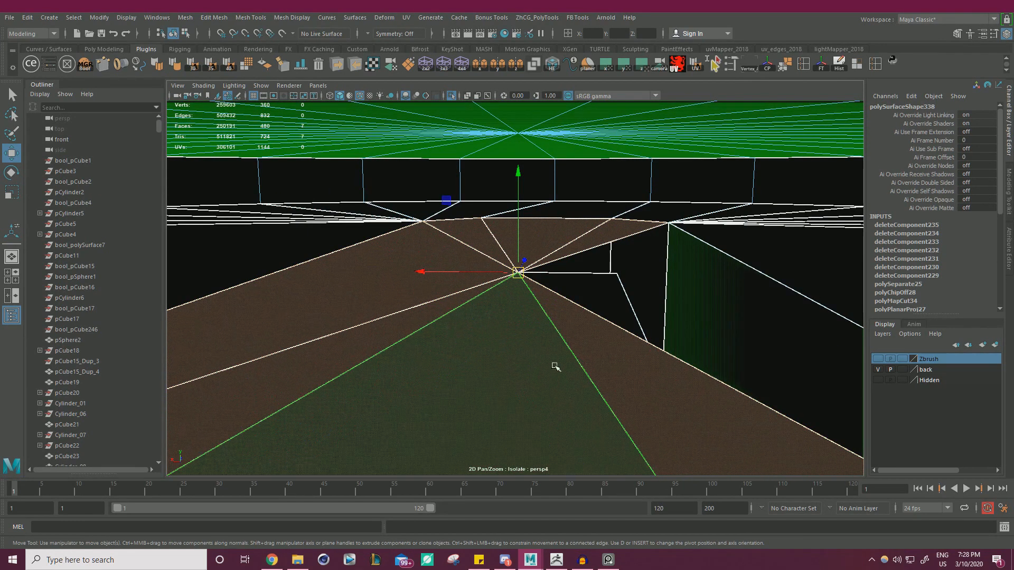
{"action": "key", "text": "Delete"}
Step: Delete the triangular cap faces over the stem opening beneath the large front-left disc
{"action": "right_click_drag", "start_coordinate": [621, 338], "coordinate": [280, 316], "text": "alt"}
{"action": "middle_click_drag", "start_coordinate": [280, 317], "coordinate": [537, 320], "text": "alt"}
{"action": "left_click_drag", "start_coordinate": [537, 320], "coordinate": [650, 340], "text": "alt"}
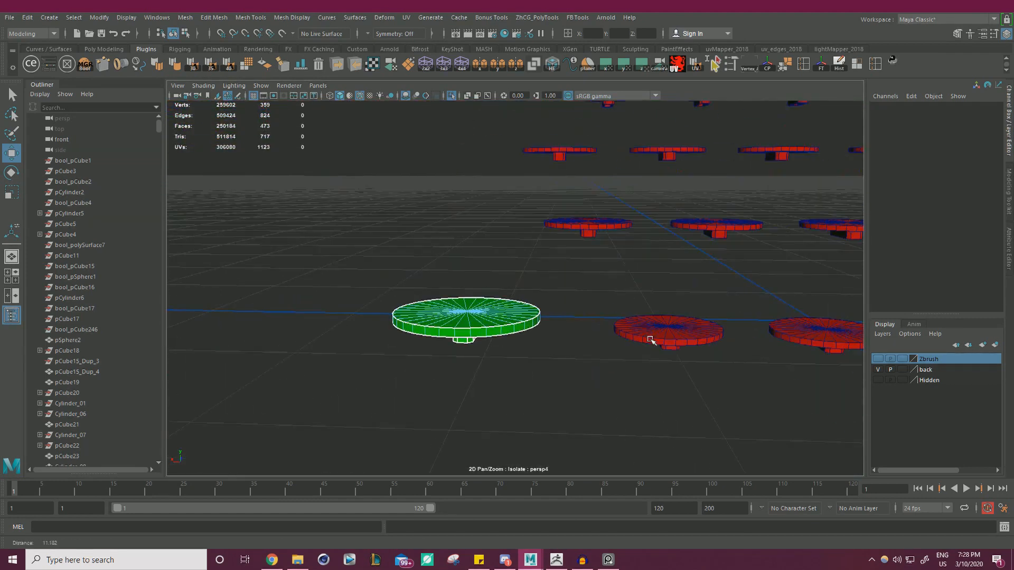
{"action": "left_click", "coordinate": [475, 333]}
{"action": "key", "text": "f"}
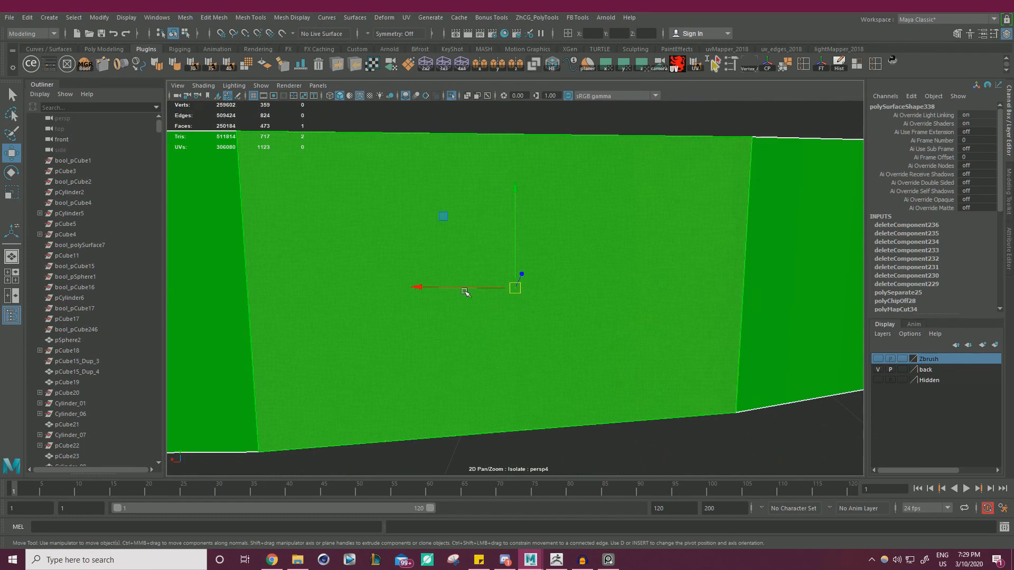
{"action": "right_click_drag", "start_coordinate": [465, 291], "coordinate": [488, 303], "text": "alt"}
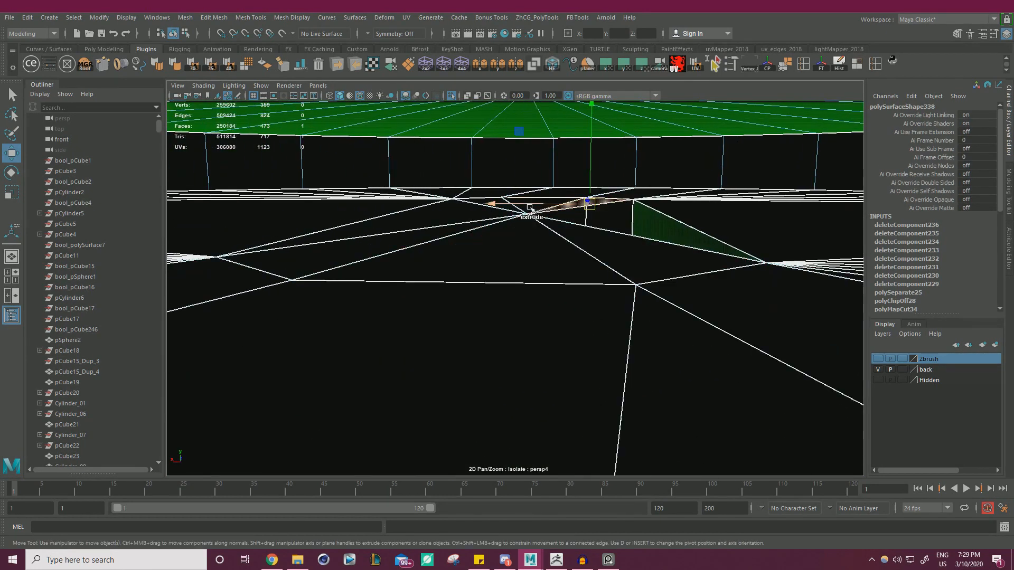
{"action": "mouse_move", "coordinate": [530, 207]}
{"action": "right_mouse_down", "text": "alt"}
{"action": "mouse_move", "coordinate": [496, 199]}
{"action": "mouse_move", "coordinate": [542, 210]}
{"action": "mouse_move", "coordinate": [504, 203]}
{"action": "mouse_move", "coordinate": [527, 212]}
{"action": "right_mouse_up", "text": "alt"}
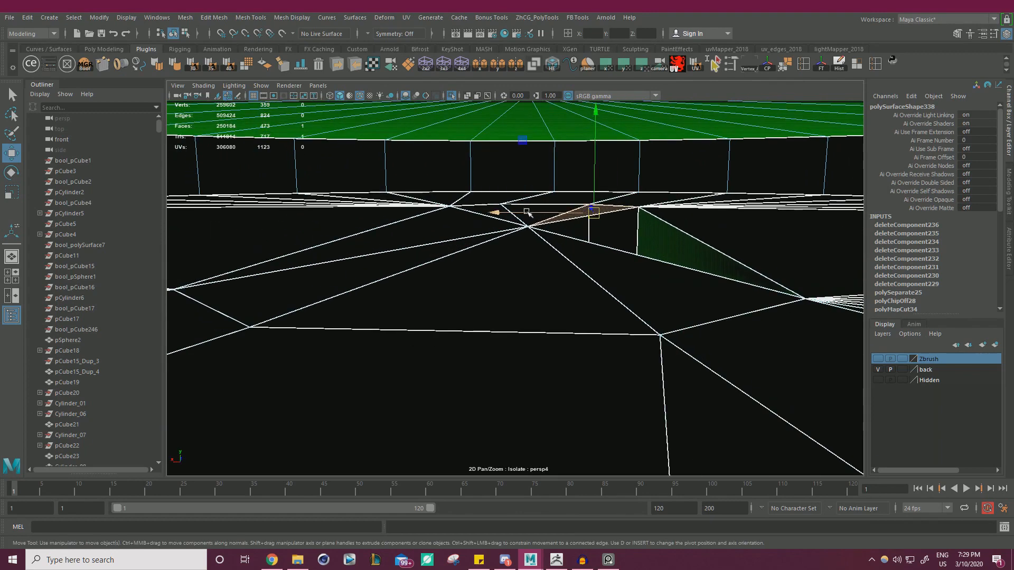
{"action": "left_click", "coordinate": [438, 228], "text": "shift"}
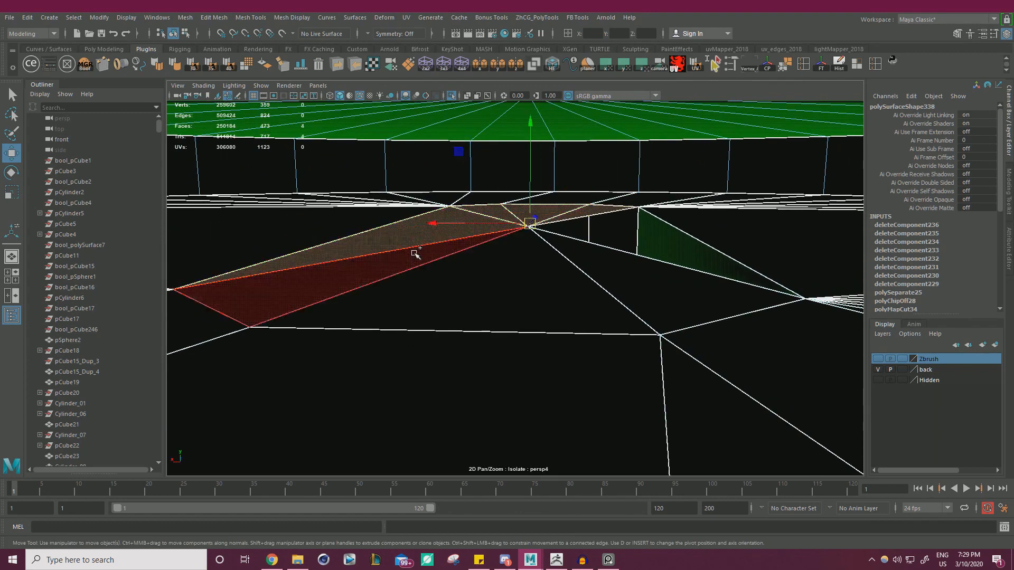
{"action": "left_click", "coordinate": [415, 253], "text": "shift"}
{"action": "left_click", "coordinate": [470, 281], "text": "shift"}
{"action": "key", "text": "Delete"}
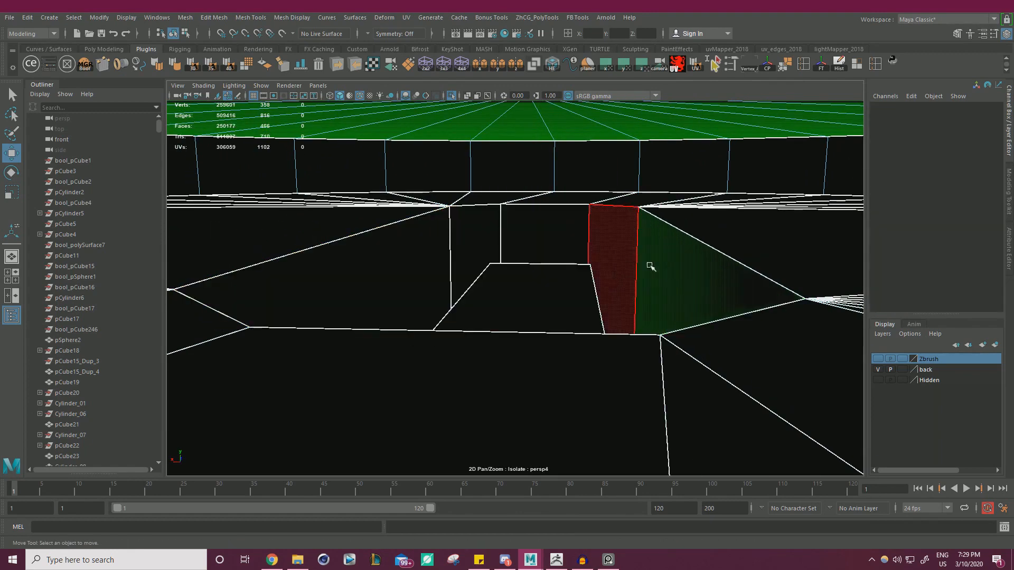
Step: Remove the triangular cap faces from the stem beneath the back-left corner disc
{"action": "right_click_drag", "start_coordinate": [649, 265], "coordinate": [337, 244], "text": "alt"}
{"action": "left_click_drag", "start_coordinate": [336, 245], "coordinate": [612, 302], "text": "alt"}
{"action": "left_click", "coordinate": [612, 301]}
{"action": "key", "text": "f"}
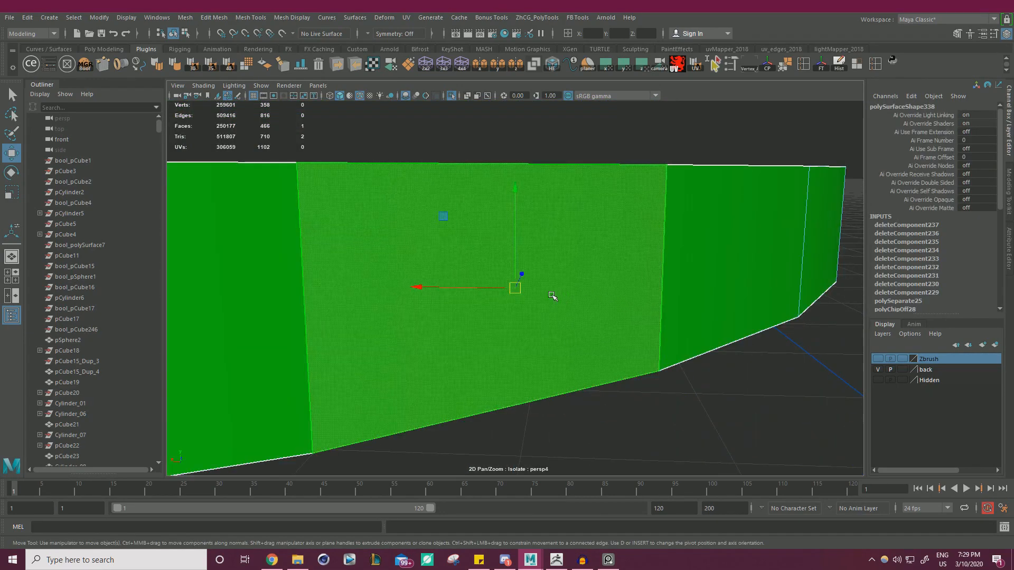
{"action": "right_click_drag", "start_coordinate": [552, 296], "coordinate": [423, 255], "text": "alt"}
{"action": "middle_click_drag", "start_coordinate": [423, 254], "coordinate": [470, 277], "text": "alt"}
{"action": "right_click_drag", "start_coordinate": [470, 277], "coordinate": [514, 305], "text": "alt"}
{"action": "middle_click_drag", "start_coordinate": [515, 305], "coordinate": [595, 280], "text": "alt"}
{"action": "right_click_drag", "start_coordinate": [595, 280], "coordinate": [656, 289], "text": "alt"}
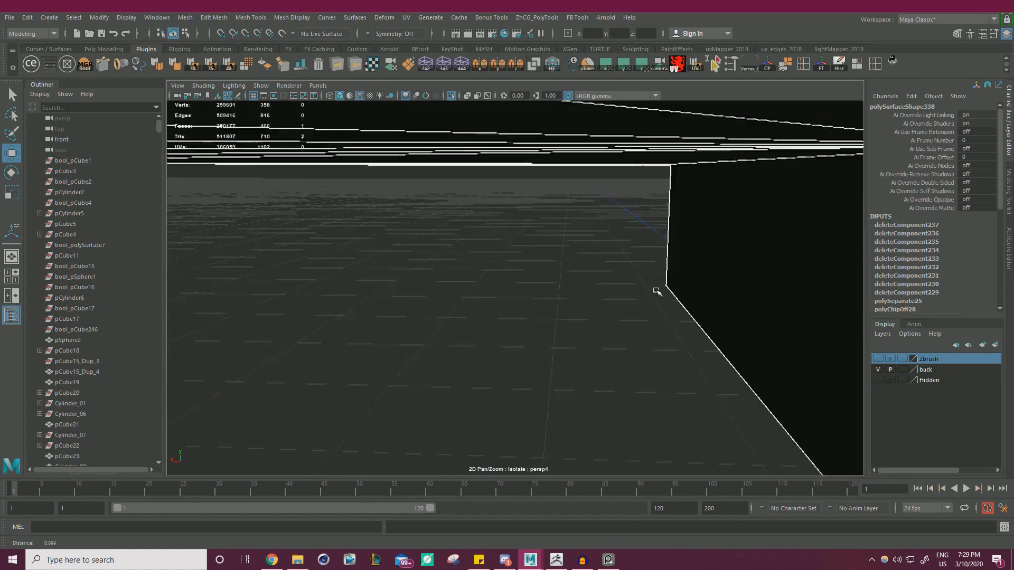
{"action": "middle_click_drag", "start_coordinate": [656, 290], "coordinate": [588, 270], "text": "alt"}
{"action": "right_click_drag", "start_coordinate": [588, 270], "coordinate": [563, 262], "text": "alt"}
{"action": "middle_click_drag", "start_coordinate": [563, 263], "coordinate": [489, 271], "text": "alt"}
{"action": "right_click_drag", "start_coordinate": [489, 271], "coordinate": [506, 270], "text": "alt"}
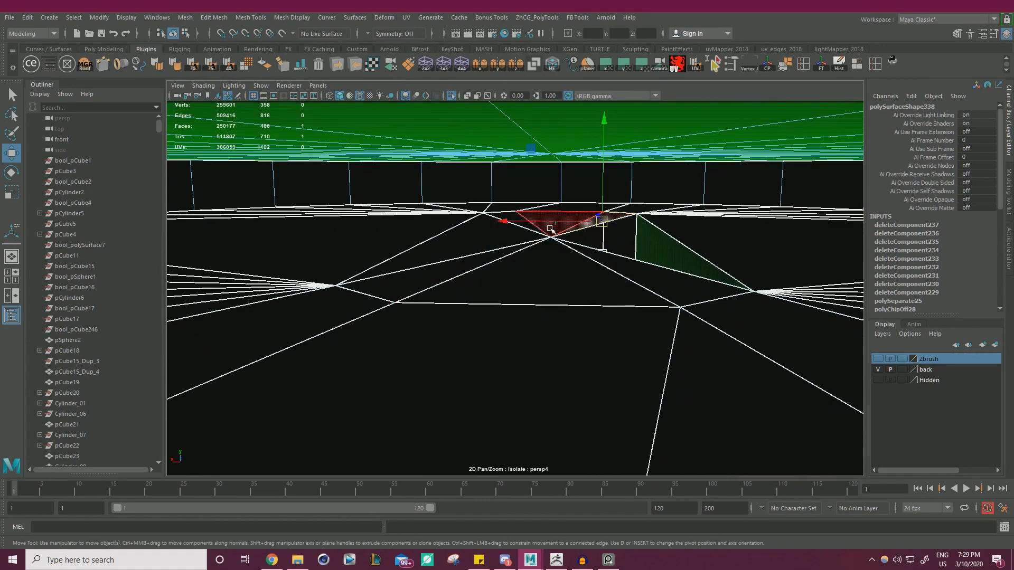
{"action": "left_click", "coordinate": [496, 256], "text": "shift"}
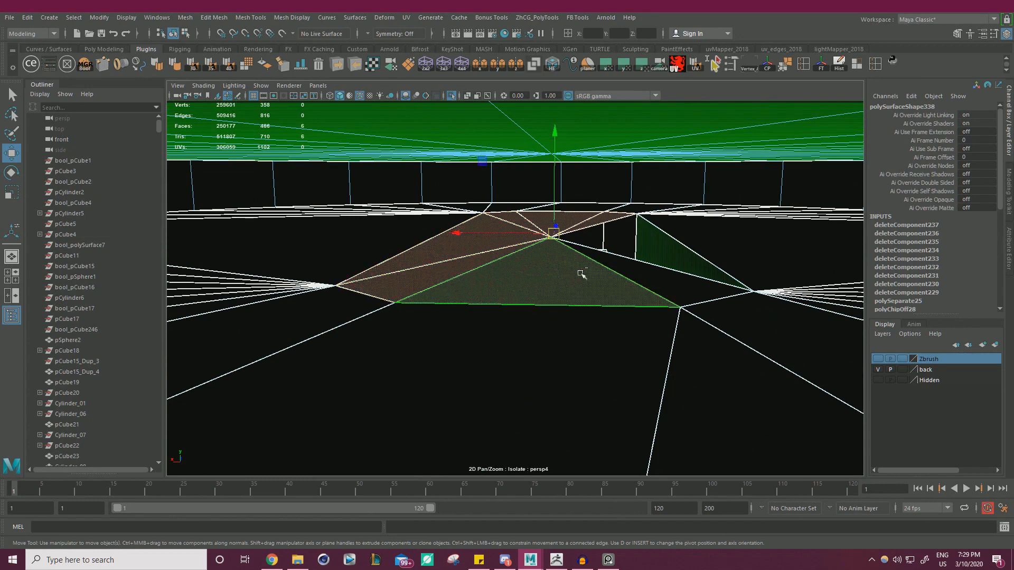
{"action": "key", "text": "Delete"}
Step: Remove the fan of cap faces from the stem beneath the back-right corner disc
{"action": "right_click_drag", "start_coordinate": [648, 259], "coordinate": [634, 388], "text": "alt"}
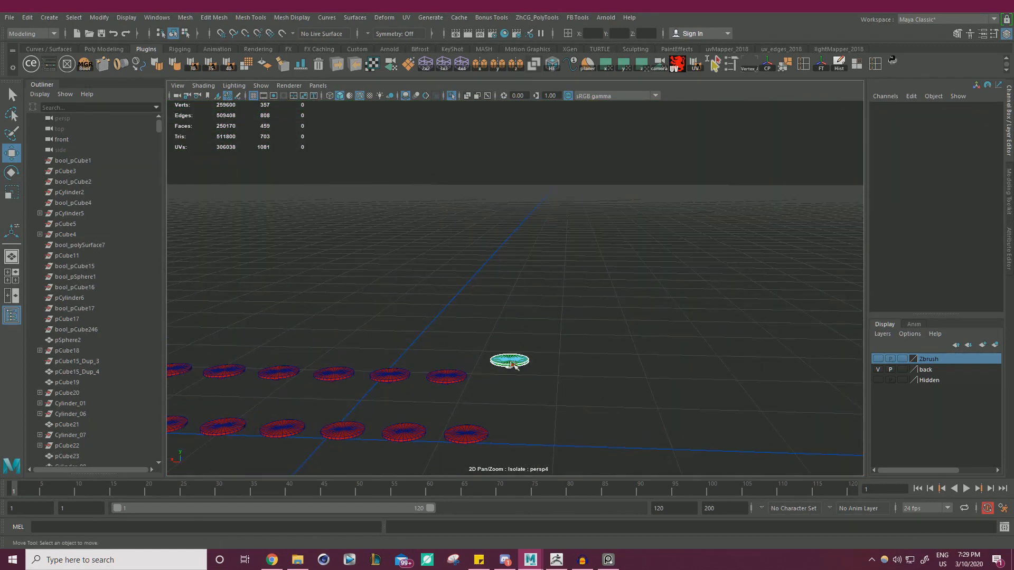
{"action": "left_click", "coordinate": [513, 362]}
{"action": "key", "text": "f"}
{"action": "right_click_drag", "start_coordinate": [526, 357], "coordinate": [511, 301], "text": "alt"}
{"action": "middle_click_drag", "start_coordinate": [511, 301], "coordinate": [525, 311], "text": "alt"}
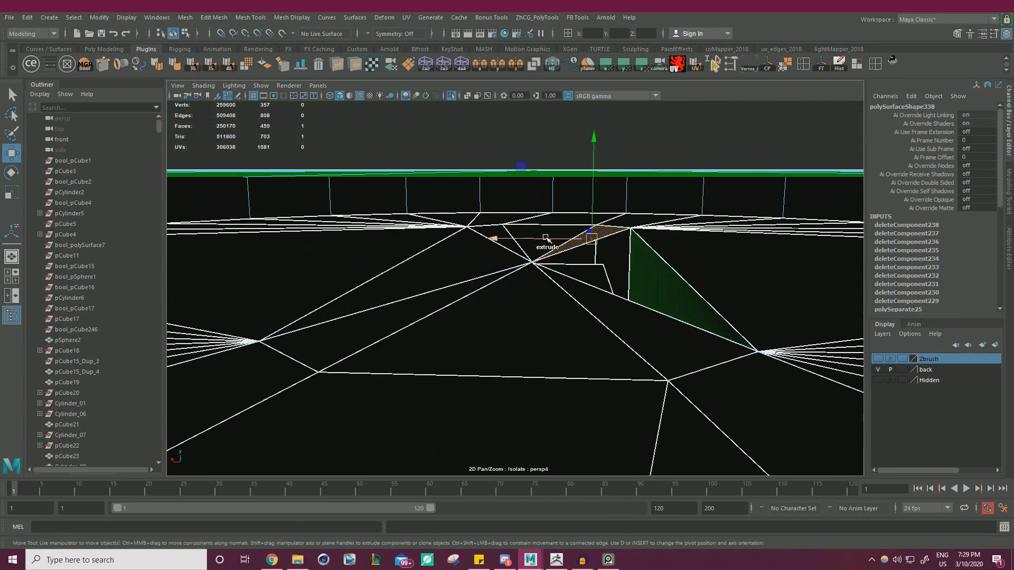
{"action": "left_click", "coordinate": [516, 252], "text": "shift"}
{"action": "left_click", "coordinate": [496, 263], "text": "shift"}
{"action": "left_click", "coordinate": [499, 276], "text": "shift"}
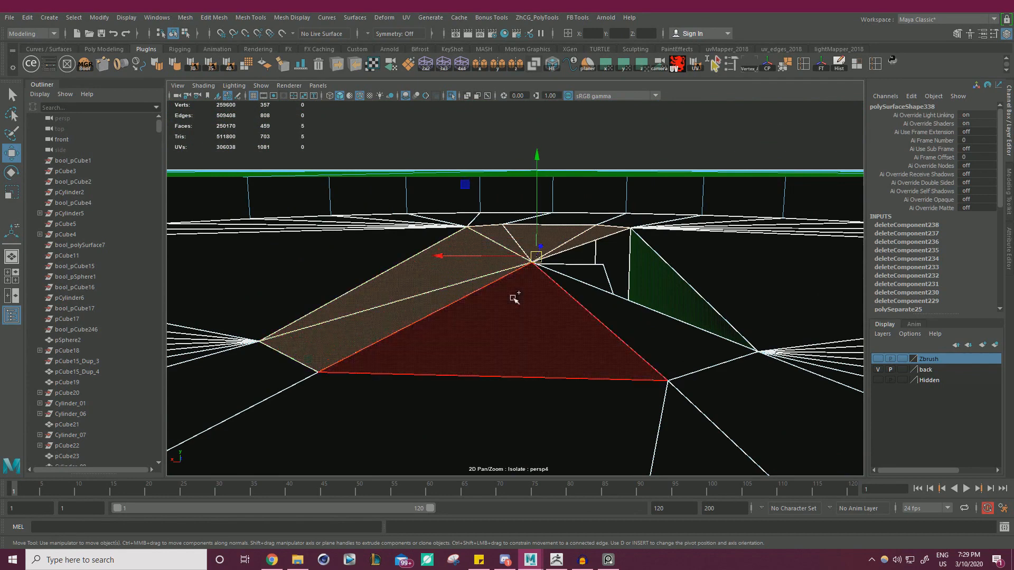
{"action": "left_click", "coordinate": [515, 298], "text": "shift"}
{"action": "left_click", "coordinate": [599, 314], "text": "shift"}
{"action": "key", "text": "Delete"}
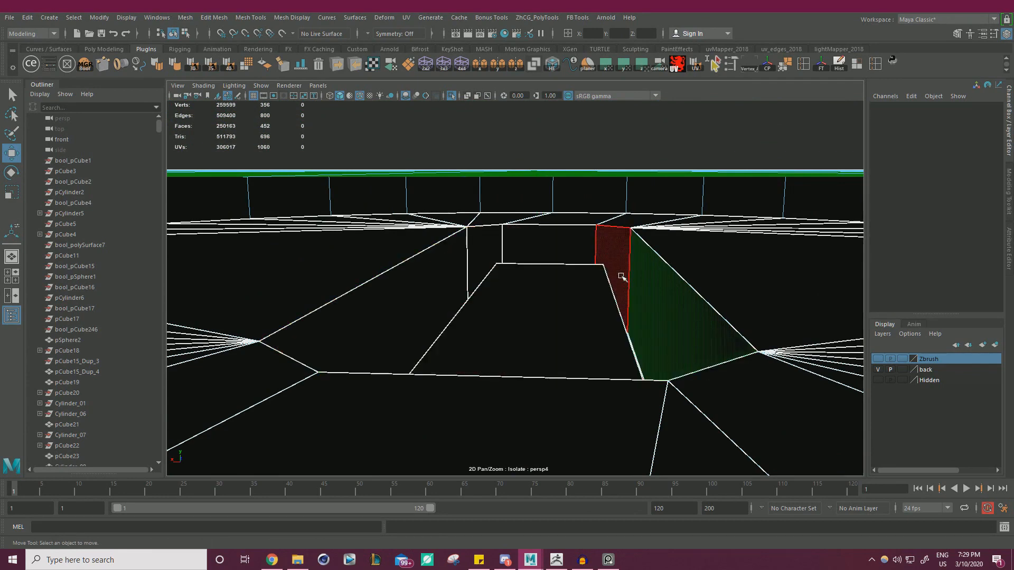
Step: Return to object selection and combine all the key discs, including the four corner discs, into one mesh
{"action": "right_click_drag", "start_coordinate": [623, 278], "coordinate": [403, 253], "text": "alt"}
{"action": "left_click_drag", "start_coordinate": [403, 254], "coordinate": [419, 288], "text": "alt"}
{"action": "key", "text": "F8"}
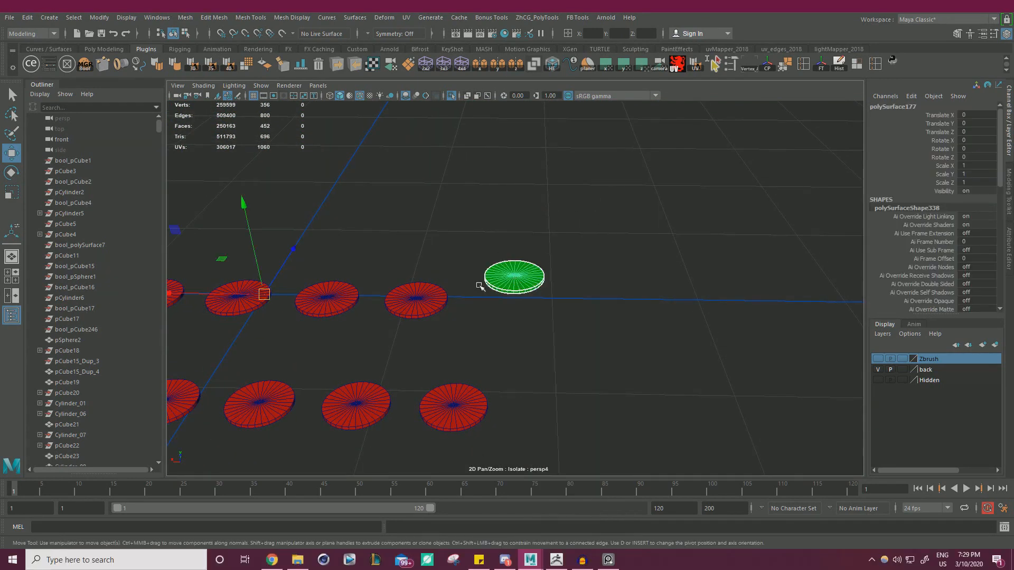
{"action": "right_click_drag", "start_coordinate": [553, 251], "coordinate": [241, 268], "text": "alt"}
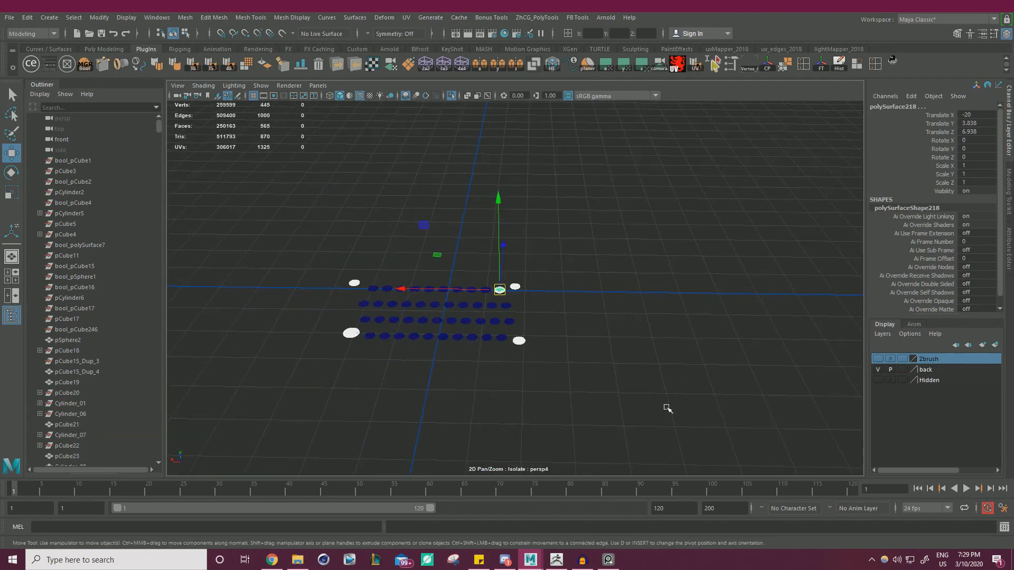
{"action": "left_click_drag", "start_coordinate": [666, 408], "coordinate": [295, 211]}
{"action": "left_click", "coordinate": [184, 17]}
{"action": "left_click", "coordinate": [222, 57]}
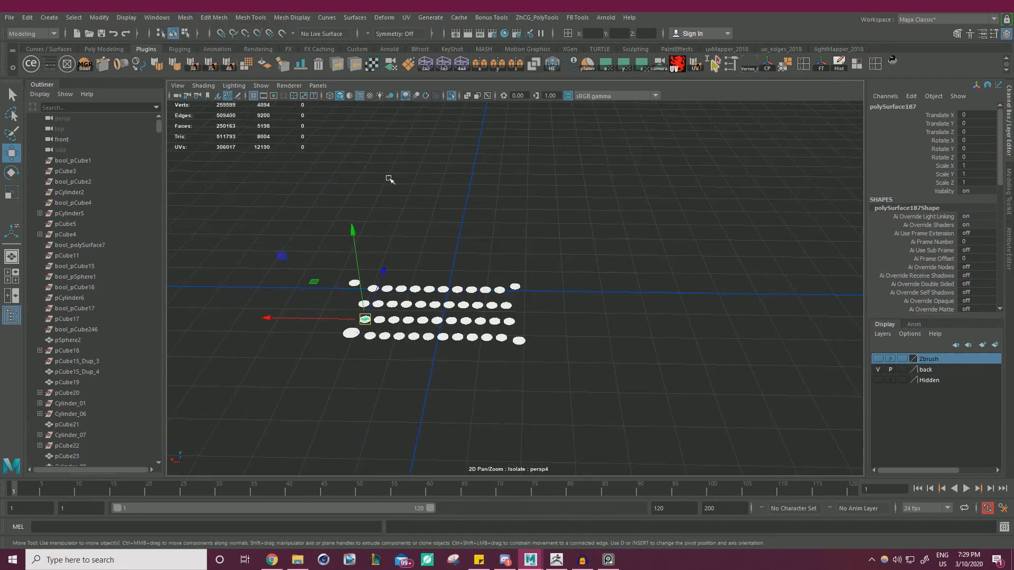
Step: Select all vertices of the combined key disc mesh and merge them
{"action": "right_click_drag", "start_coordinate": [543, 221], "coordinate": [456, 218]}
{"action": "left_click_drag", "start_coordinate": [177, 205], "coordinate": [698, 442]}
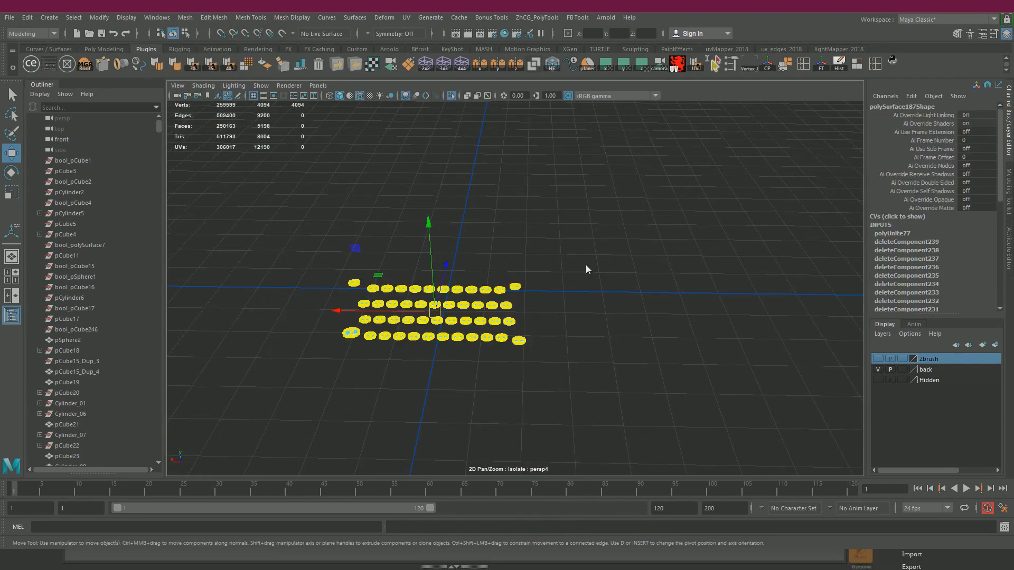
{"action": "right_click_drag", "start_coordinate": [586, 264], "coordinate": [571, 227], "text": "shift"}
{"action": "key", "text": "f"}
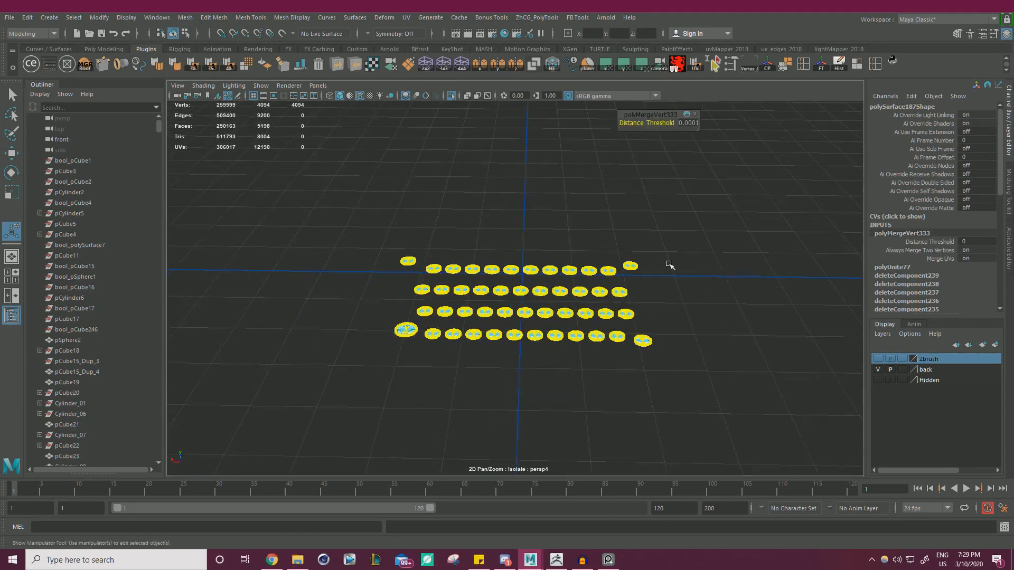
Step: Reselect the combined key discs as a whole object and examine their undersides and stems
{"action": "key", "text": "q"}
{"action": "right_click_drag", "start_coordinate": [523, 251], "coordinate": [561, 230]}
{"action": "left_click", "coordinate": [561, 231]}
{"action": "left_click", "coordinate": [468, 258]}
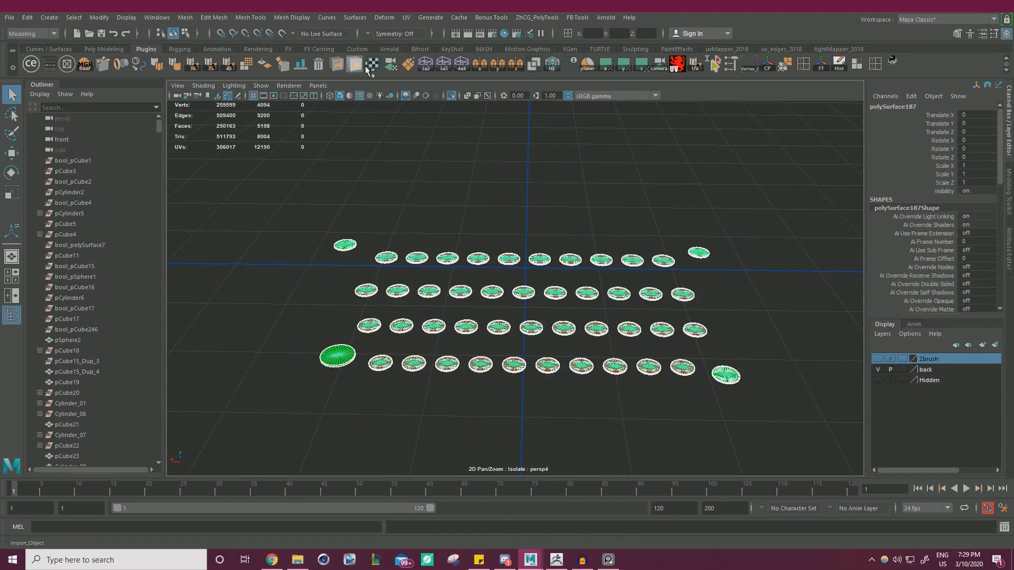
{"action": "left_click", "coordinate": [550, 66]}
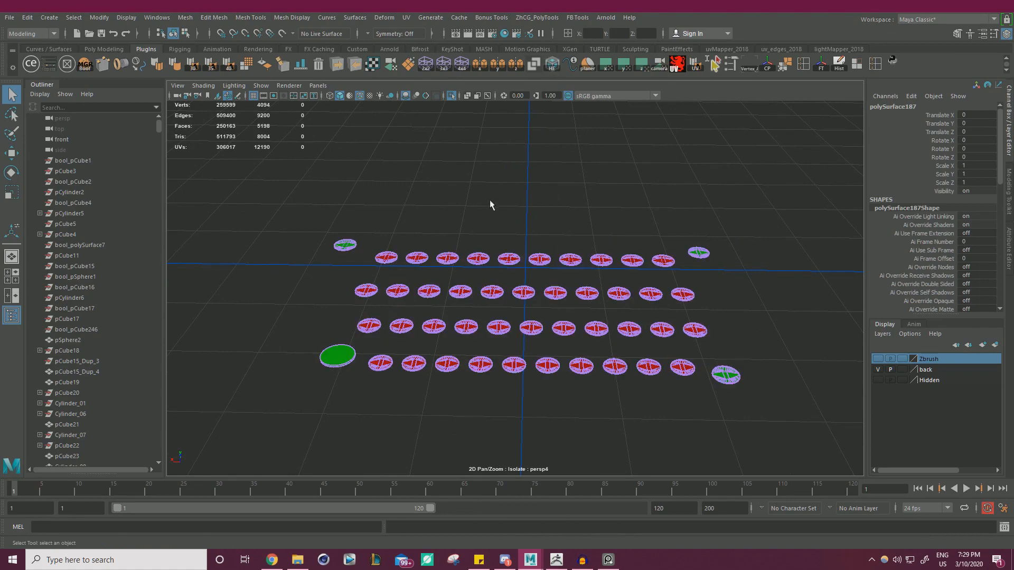
{"action": "right_click_drag", "start_coordinate": [490, 200], "coordinate": [555, 233], "text": "alt"}
{"action": "left_click_drag", "start_coordinate": [555, 232], "coordinate": [536, 239], "text": "alt"}
{"action": "right_click_drag", "start_coordinate": [535, 240], "coordinate": [660, 296], "text": "alt"}
{"action": "left_click_drag", "start_coordinate": [660, 296], "coordinate": [653, 265], "text": "alt"}
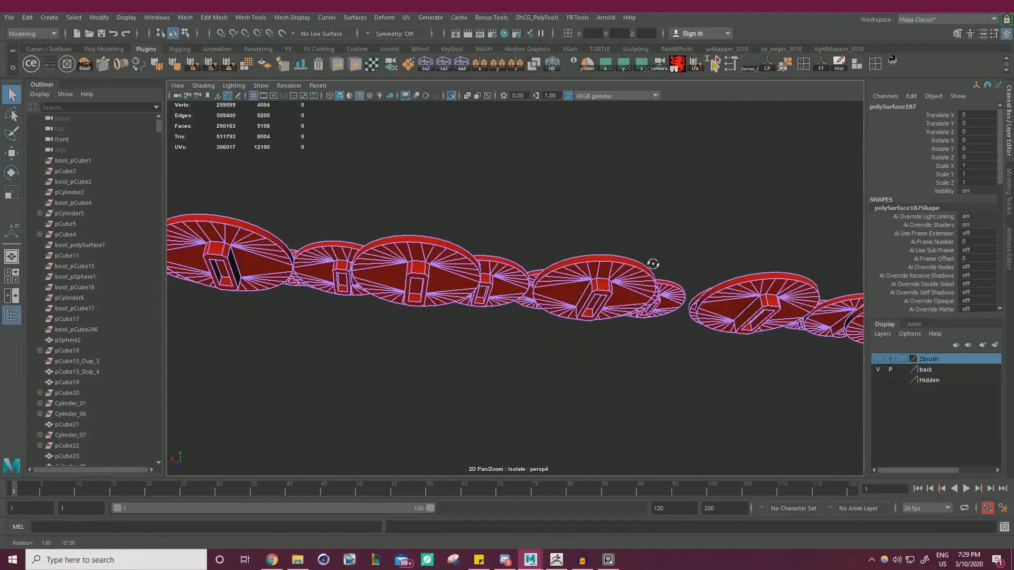
Step: Select the combined key discs and soften or harden their edges using a 40-degree angle threshold
{"action": "right_click_drag", "start_coordinate": [653, 265], "coordinate": [338, 291], "text": "alt"}
{"action": "left_click_drag", "start_coordinate": [276, 215], "coordinate": [716, 362]}
{"action": "left_click", "coordinate": [229, 64]}
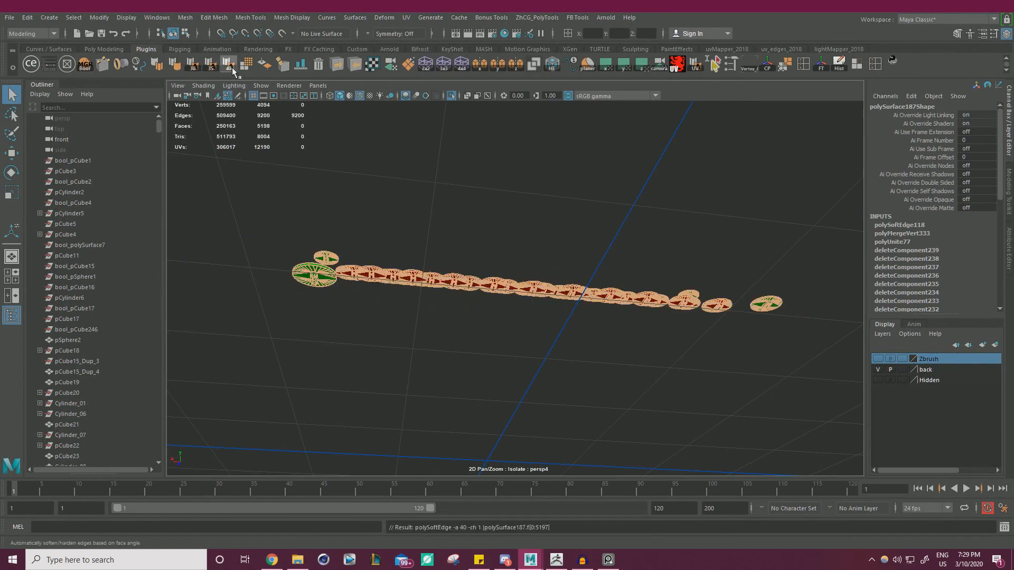
{"action": "left_click", "coordinate": [472, 192]}
Step: Generate and pack new UVs for the combined key discs, returning to object selection to examine their undersides
{"action": "right_click_drag", "start_coordinate": [473, 193], "coordinate": [364, 267], "text": "alt"}
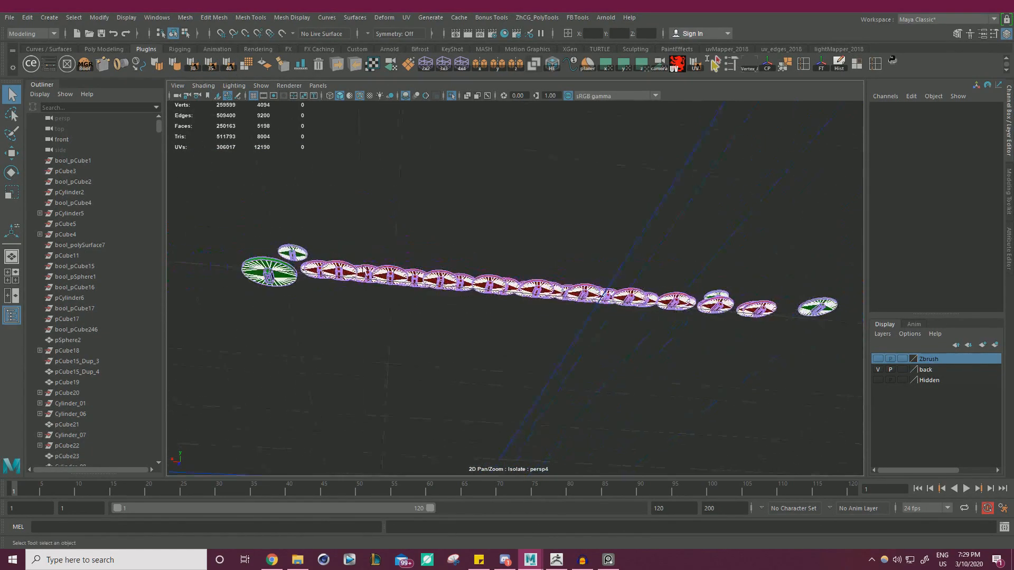
{"action": "left_click_drag", "start_coordinate": [541, 286], "coordinate": [543, 306], "text": "alt"}
{"action": "right_click_drag", "start_coordinate": [543, 305], "coordinate": [443, 264], "text": "alt"}
{"action": "left_click_drag", "start_coordinate": [319, 189], "coordinate": [818, 395]}
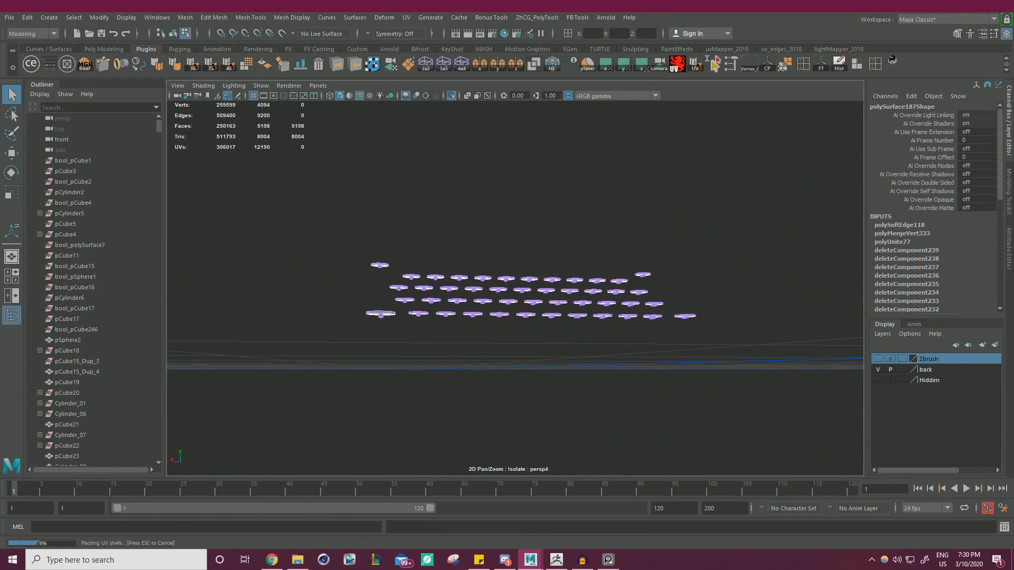
{"action": "left_click_drag", "start_coordinate": [1013, 55], "coordinate": [1013, 150]}
{"action": "right_click_drag", "start_coordinate": [414, 271], "coordinate": [680, 335], "text": "alt"}
{"action": "key", "text": "F8"}
{"action": "left_click", "coordinate": [539, 198]}
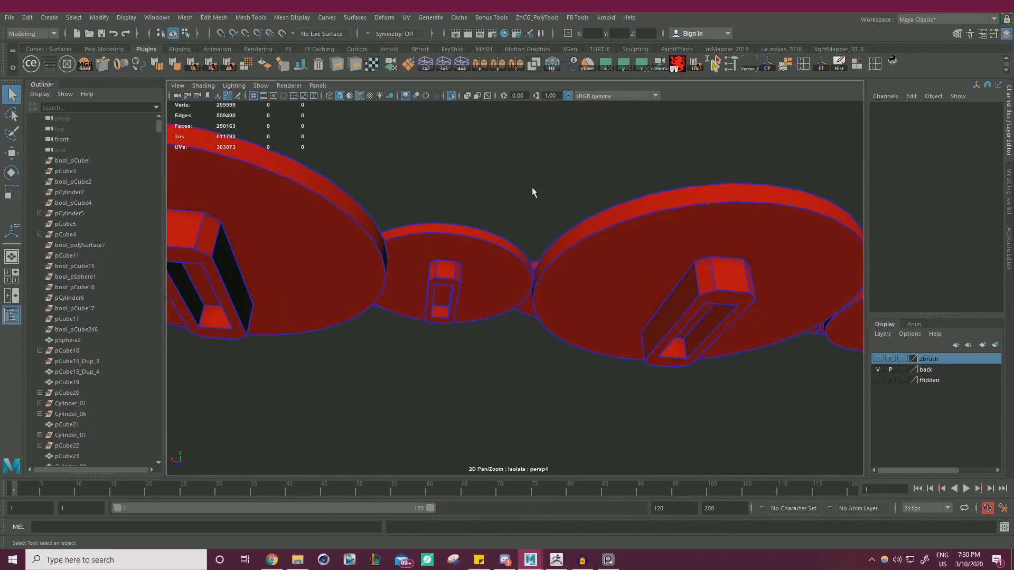
Step: Assign the green ModIt colour to all the combined key discs and close the ModIt window
{"action": "key", "text": "w"}
{"action": "right_click_drag", "start_coordinate": [532, 189], "coordinate": [328, 216], "text": "alt"}
{"action": "left_click_drag", "start_coordinate": [327, 216], "coordinate": [288, 287], "text": "alt"}
{"action": "right_click_drag", "start_coordinate": [289, 288], "coordinate": [276, 290], "text": "alt"}
{"action": "left_click", "coordinate": [571, 291]}
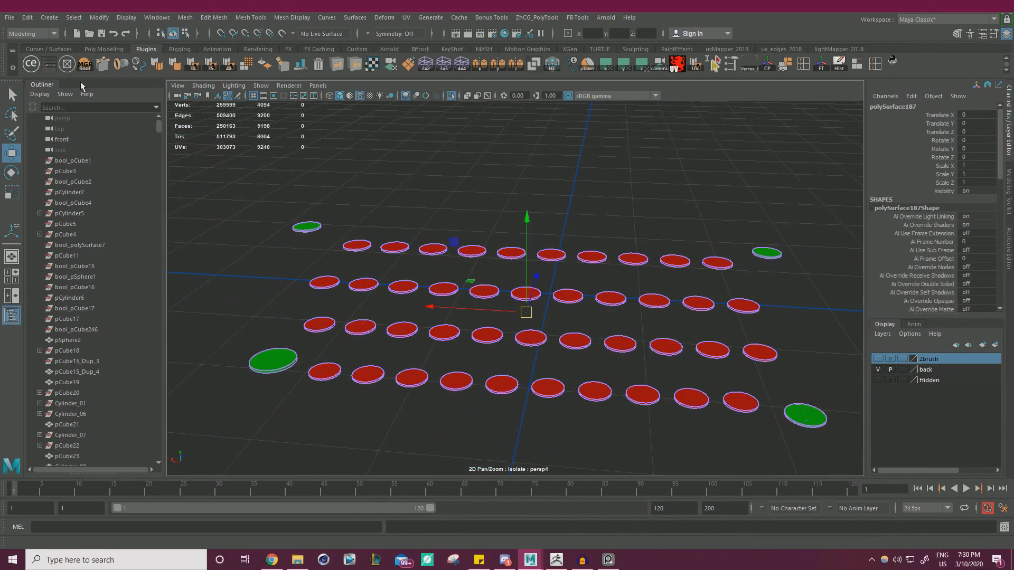
{"action": "left_click", "coordinate": [48, 67]}
{"action": "left_click", "coordinate": [683, 394]}
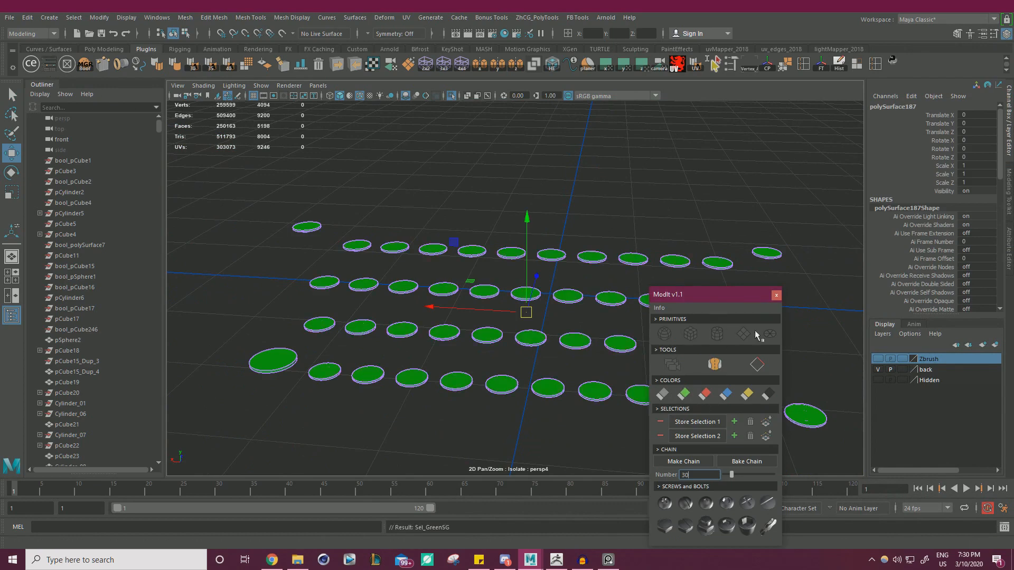
{"action": "left_click", "coordinate": [777, 296]}
Step: Examine the isolated green key discs from several angles, including the stems on their undersides
{"action": "right_click_drag", "start_coordinate": [746, 285], "coordinate": [710, 284], "text": "alt"}
{"action": "left_click_drag", "start_coordinate": [710, 284], "coordinate": [680, 282], "text": "alt"}
{"action": "left_click", "coordinate": [561, 202]}
{"action": "left_click", "coordinate": [653, 297]}
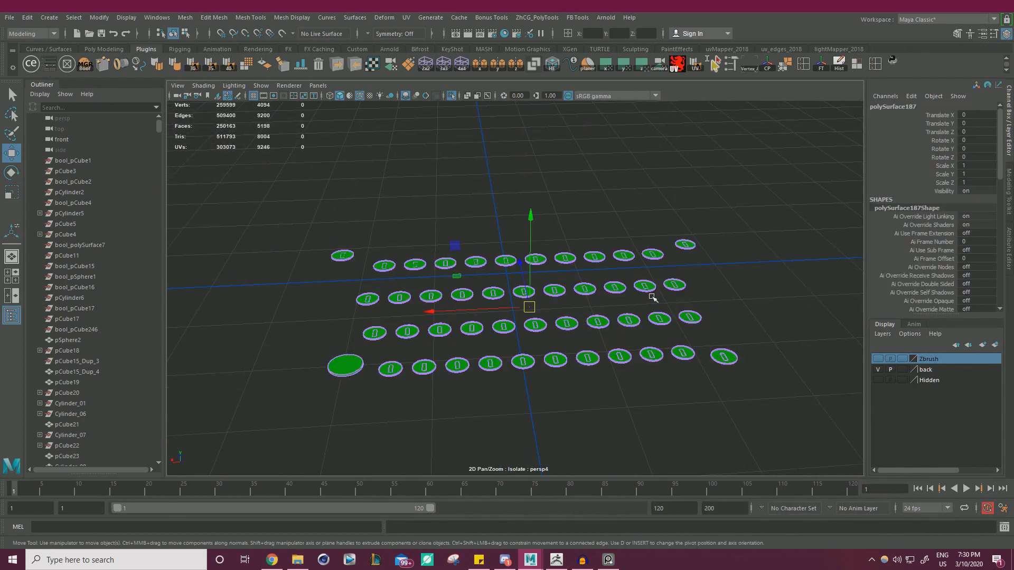
{"action": "right_click_drag", "start_coordinate": [616, 260], "coordinate": [555, 259], "text": "alt"}
{"action": "left_click_drag", "start_coordinate": [554, 259], "coordinate": [507, 258], "text": "alt"}
{"action": "right_click_drag", "start_coordinate": [507, 259], "coordinate": [607, 284], "text": "alt"}
{"action": "left_click", "coordinate": [594, 215]}
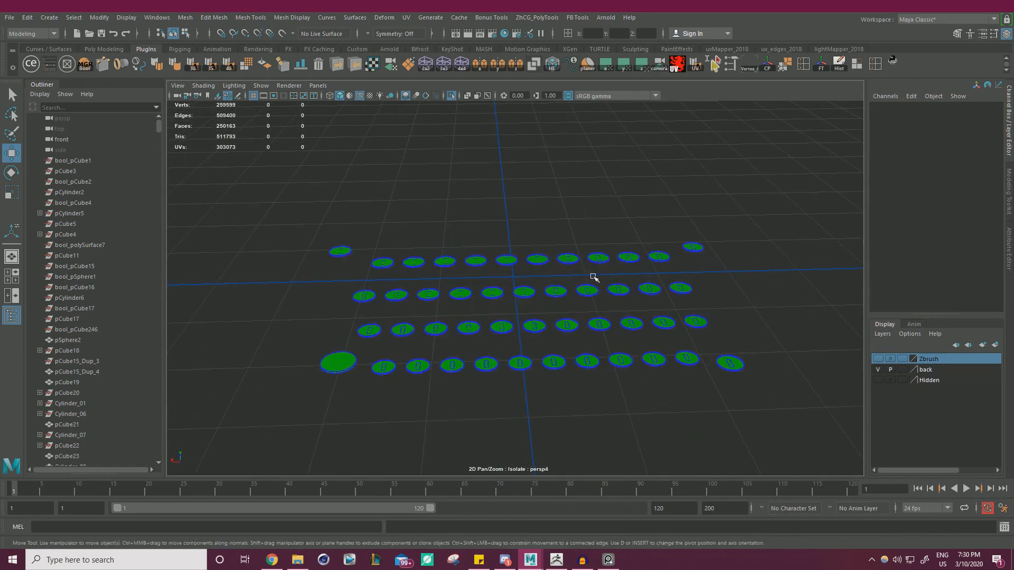
{"action": "left_click", "coordinate": [688, 259]}
Step: Temporarily show the whole typewriter and the Zbrush layer to examine how the discs fit the key rings, ending with the discs isolated again
{"action": "left_click", "coordinate": [451, 95]}
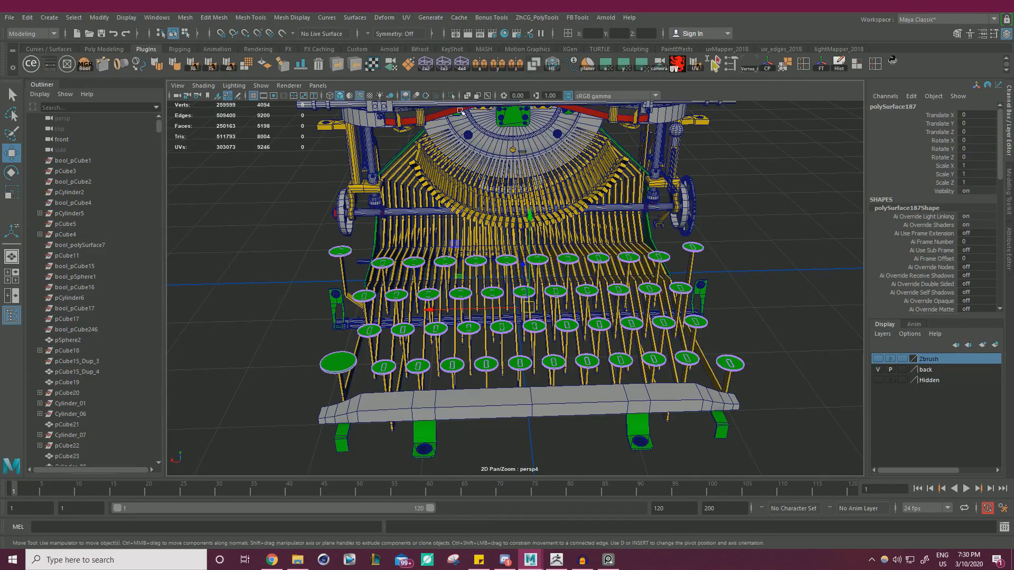
{"action": "left_click_drag", "start_coordinate": [576, 220], "coordinate": [576, 204], "text": "alt"}
{"action": "right_click_drag", "start_coordinate": [575, 204], "coordinate": [660, 233], "text": "alt"}
{"action": "left_click_drag", "start_coordinate": [660, 233], "coordinate": [639, 206], "text": "alt"}
{"action": "right_click_drag", "start_coordinate": [639, 205], "coordinate": [602, 203], "text": "alt"}
{"action": "left_click", "coordinate": [877, 359]}
{"action": "left_click_drag", "start_coordinate": [597, 174], "coordinate": [544, 285], "text": "alt"}
{"action": "right_click_drag", "start_coordinate": [544, 264], "coordinate": [614, 293], "text": "alt"}
{"action": "left_click_drag", "start_coordinate": [614, 293], "coordinate": [855, 349], "text": "alt"}
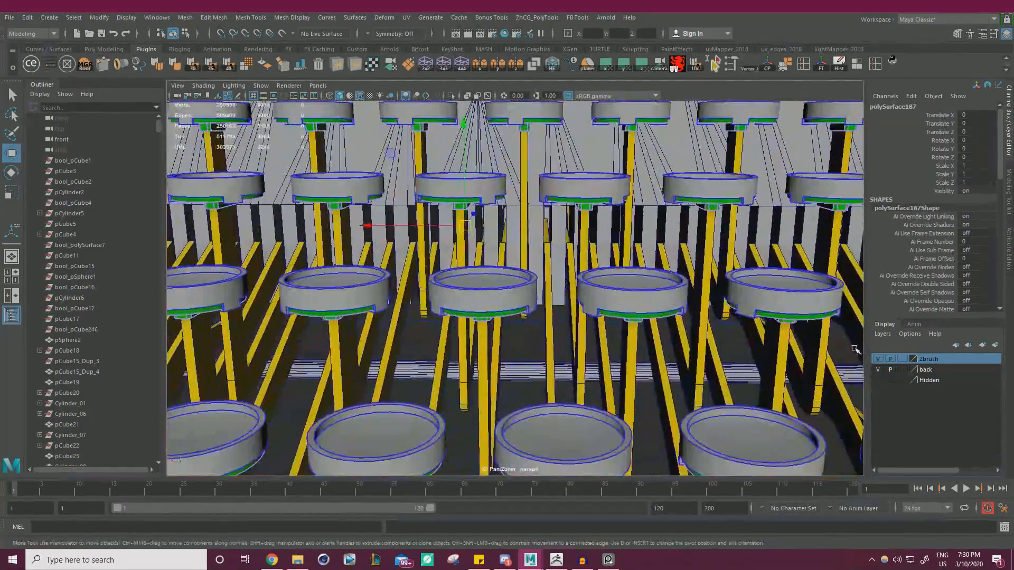
{"action": "left_click", "coordinate": [876, 359]}
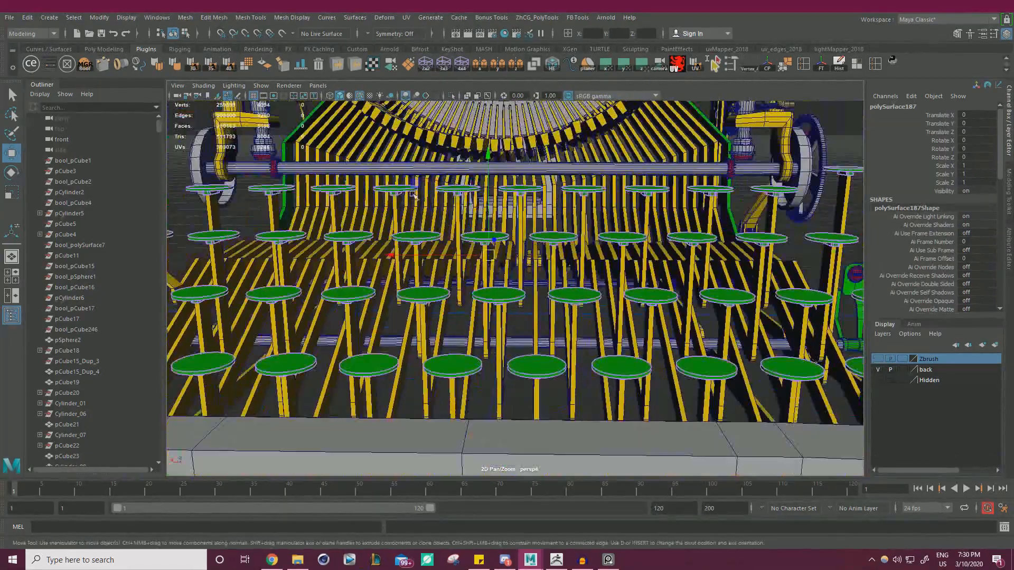
{"action": "left_click", "coordinate": [451, 96]}
Step: Export the key discs as temp_01.obj and import that file over the current disc subtool in ZBrush
{"action": "scroll", "coordinate": [462, 215], "scroll_direction": "down", "scroll_amount": 5}
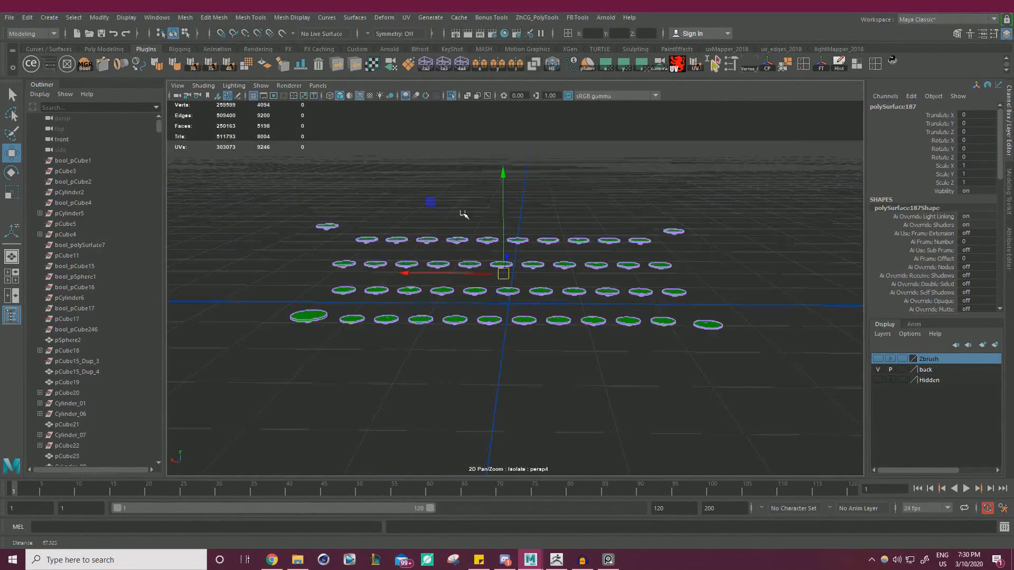
{"action": "left_click", "coordinate": [341, 66]}
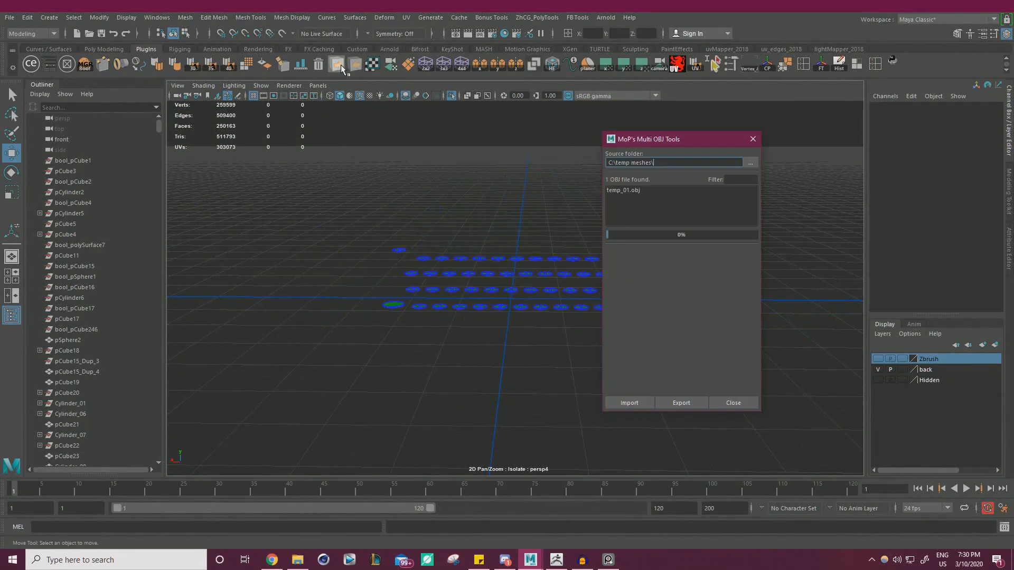
{"action": "left_click", "coordinate": [753, 139]}
{"action": "left_click", "coordinate": [568, 561]}
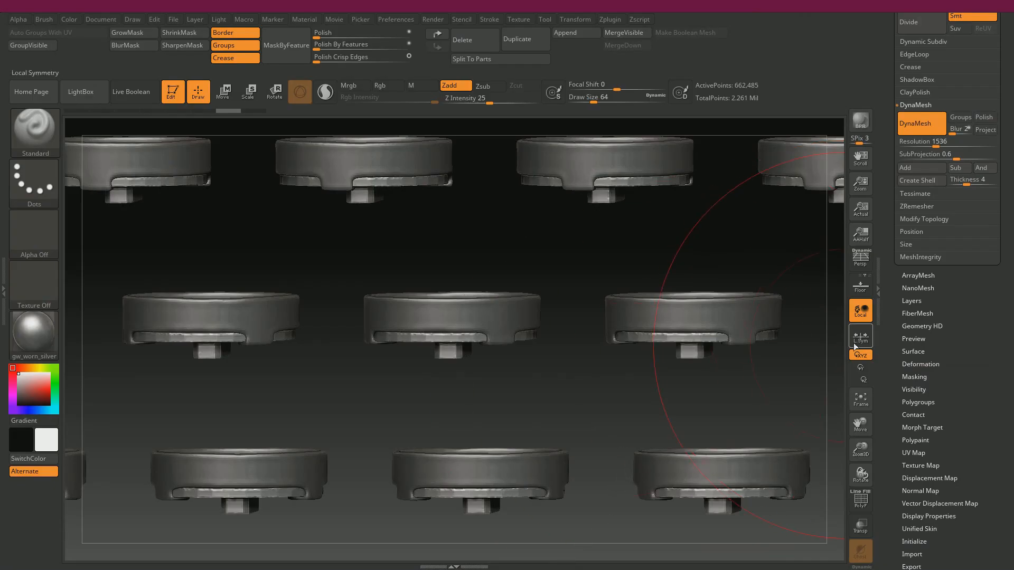
{"action": "left_click_drag", "start_coordinate": [888, 347], "coordinate": [890, 267]}
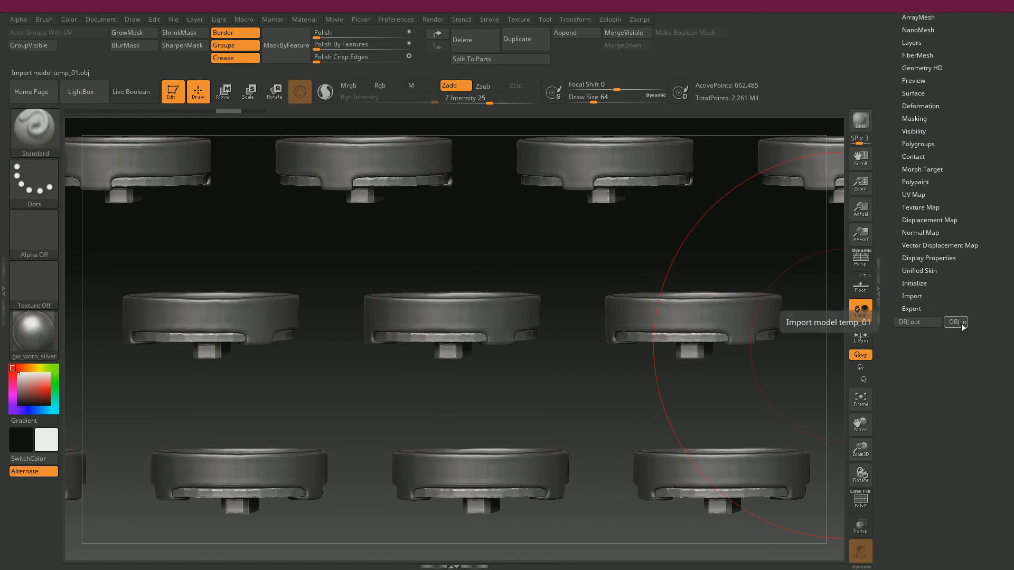
{"action": "left_click", "coordinate": [958, 322]}
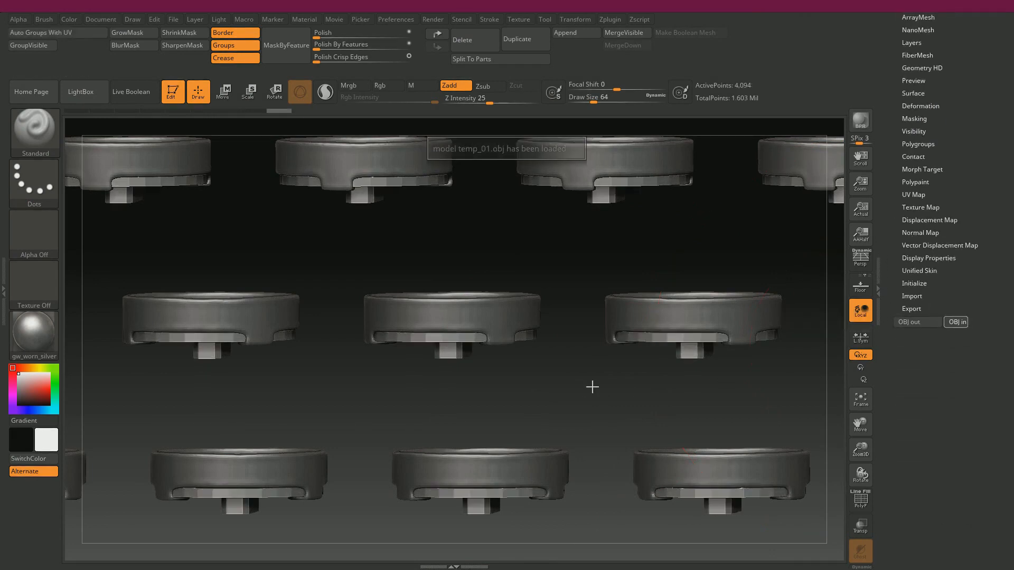
Step: Create polygroups from the imported discs' UVs and DynaMesh the discs at resolution 1536
{"action": "left_click_drag", "start_coordinate": [578, 384], "coordinate": [578, 378]}
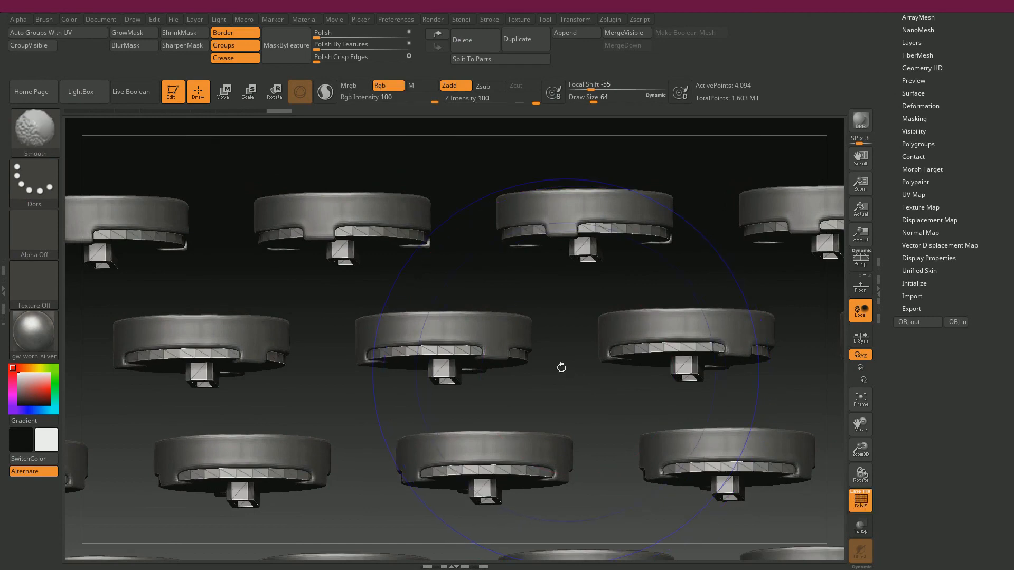
{"action": "left_click", "coordinate": [60, 37]}
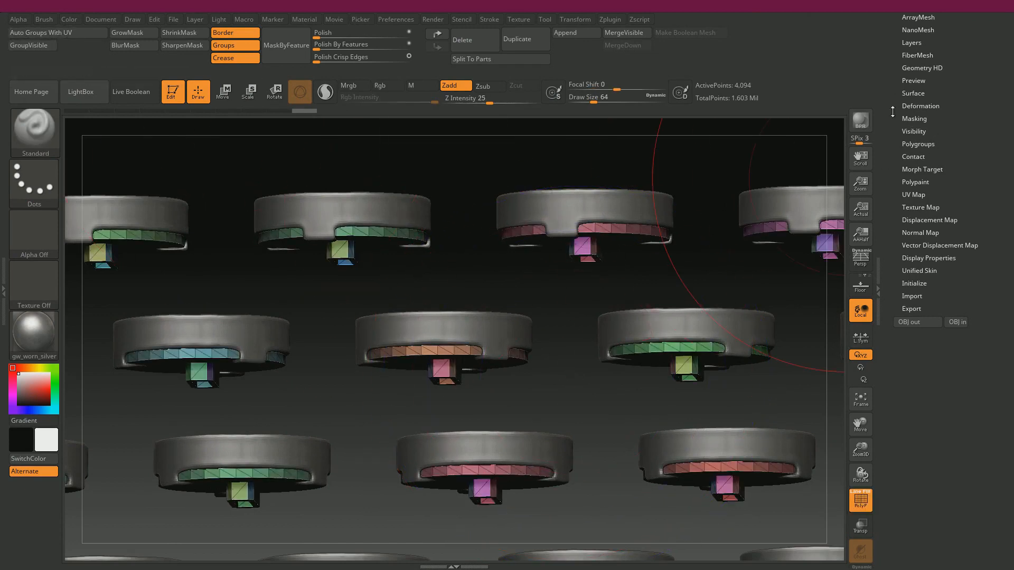
{"action": "left_click_drag", "start_coordinate": [892, 112], "coordinate": [886, 195]}
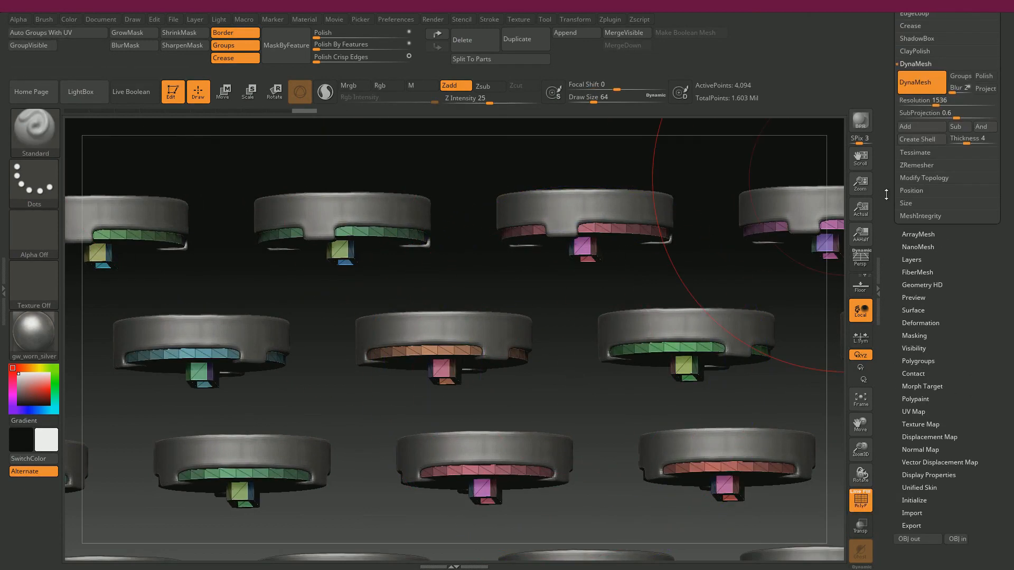
{"action": "left_click", "coordinate": [924, 85]}
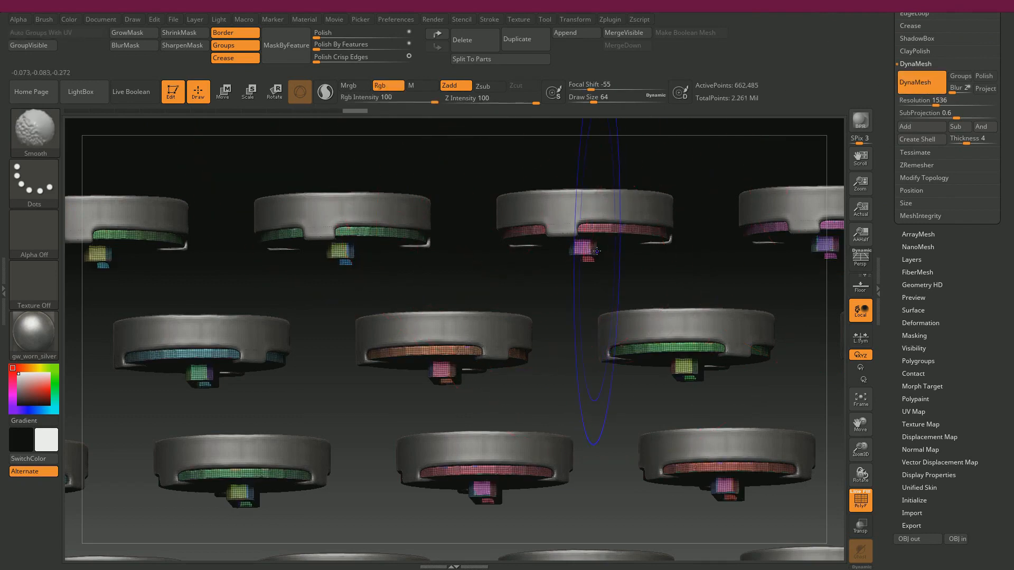
Step: Hide the polyframe, polish the key discs by features, and inspect the smoothed rims from below
{"action": "key", "text": "shift+f"}
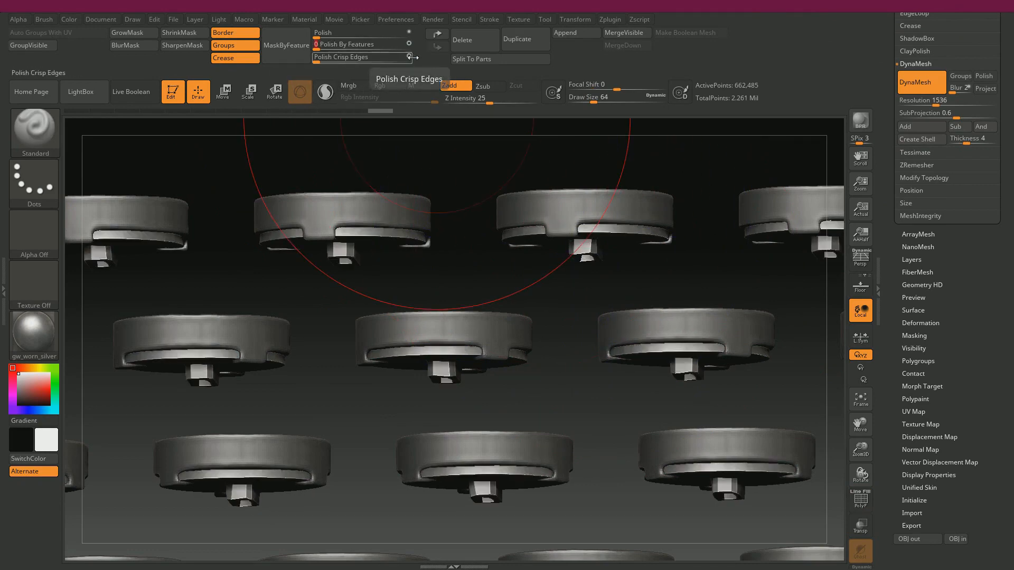
{"action": "left_click_drag", "start_coordinate": [570, 319], "coordinate": [569, 261]}
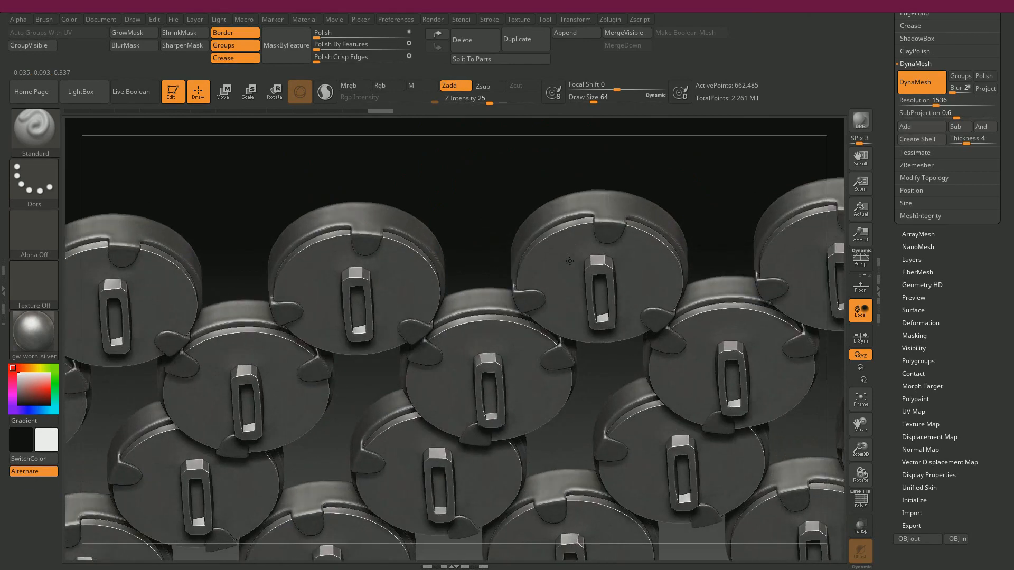
{"action": "left_click_drag", "start_coordinate": [464, 211], "coordinate": [441, 164]}
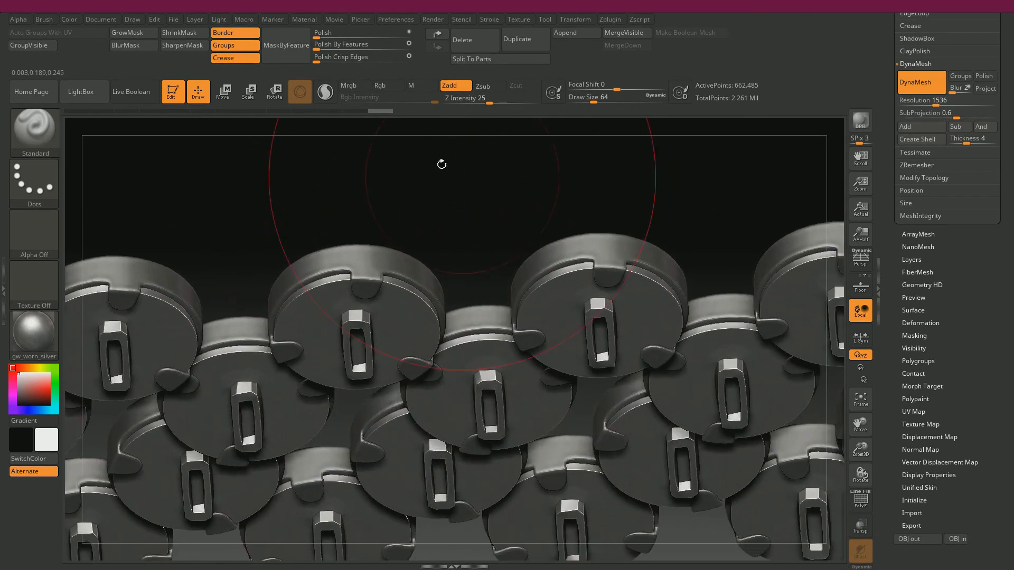
Step: Mask the key discs by border, group and crease features, sharpen the mask, and invert it
{"action": "left_click", "coordinate": [290, 55]}
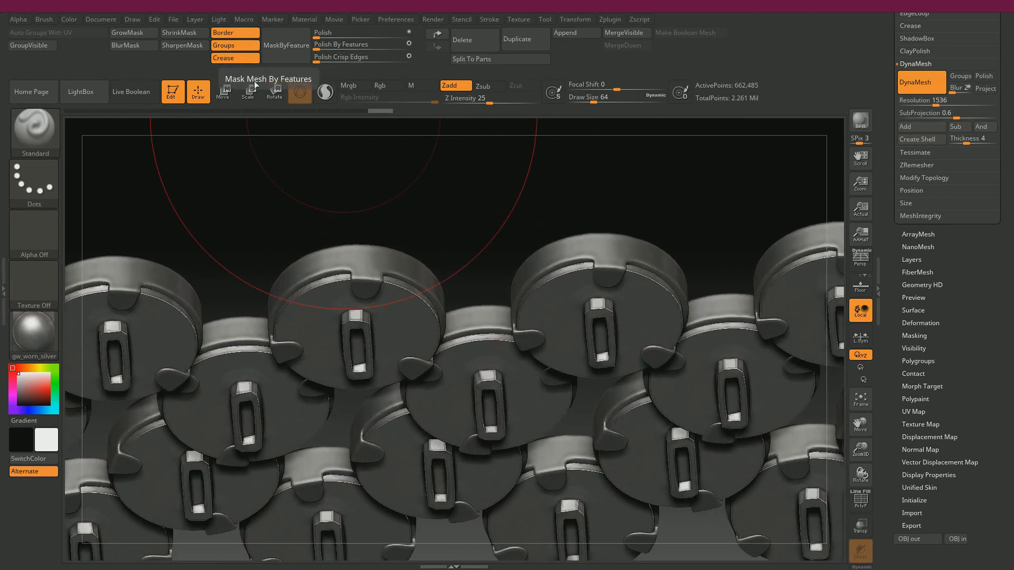
{"action": "left_click", "coordinate": [181, 48]}
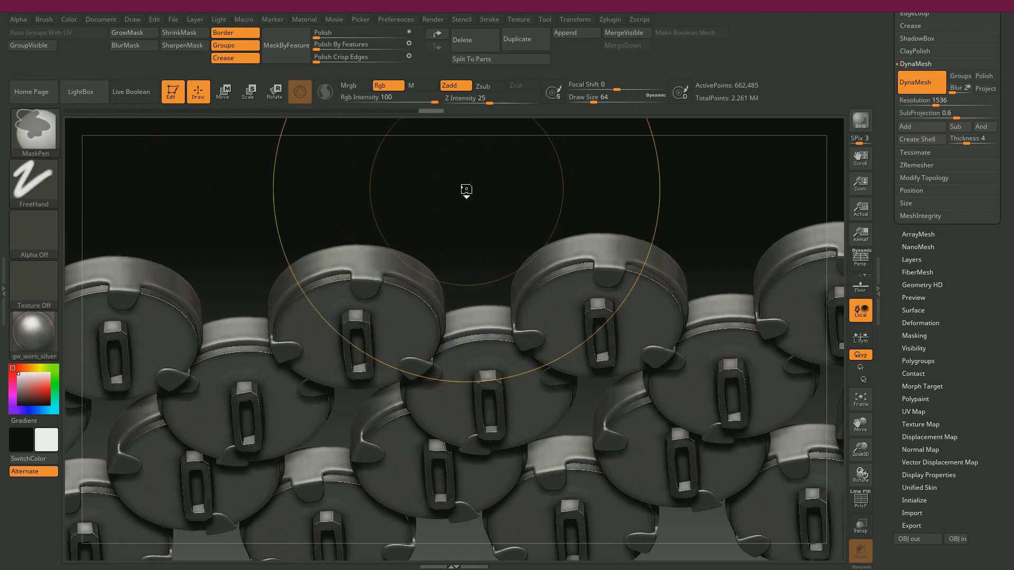
{"action": "left_click_drag", "start_coordinate": [464, 190], "coordinate": [459, 192], "text": "ctrl"}
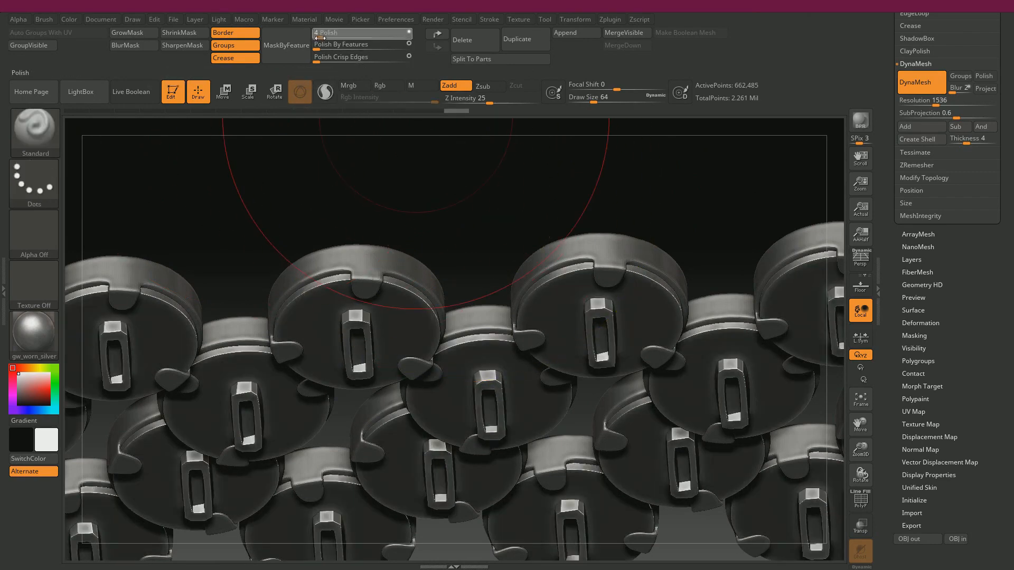
Step: Try polishing the unmasked edges of the key discs in repeated passes and inspect the rounded stems
{"action": "left_click_drag", "start_coordinate": [323, 39], "coordinate": [322, 39]}
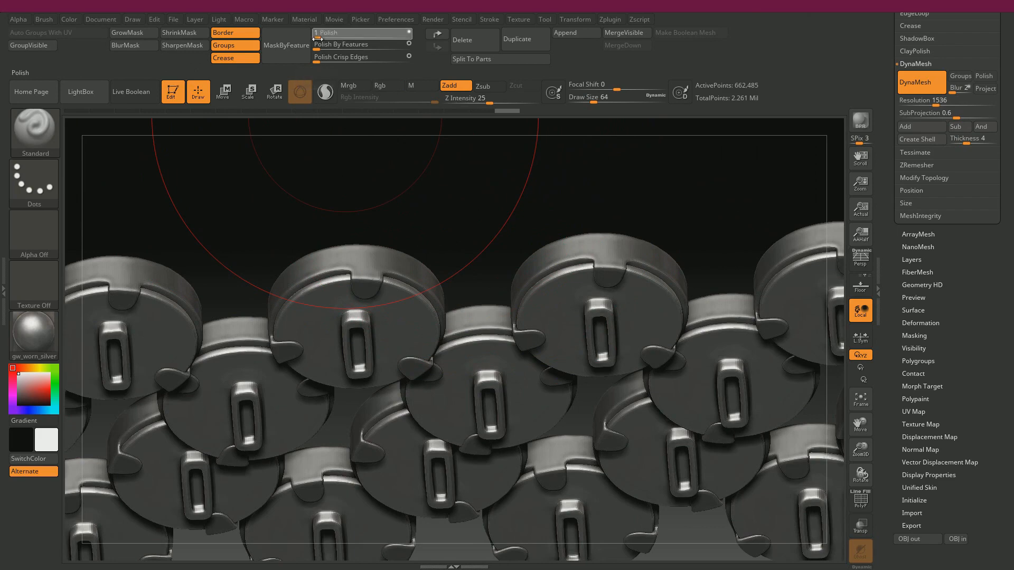
{"action": "left_click_drag", "start_coordinate": [318, 39], "coordinate": [317, 39]}
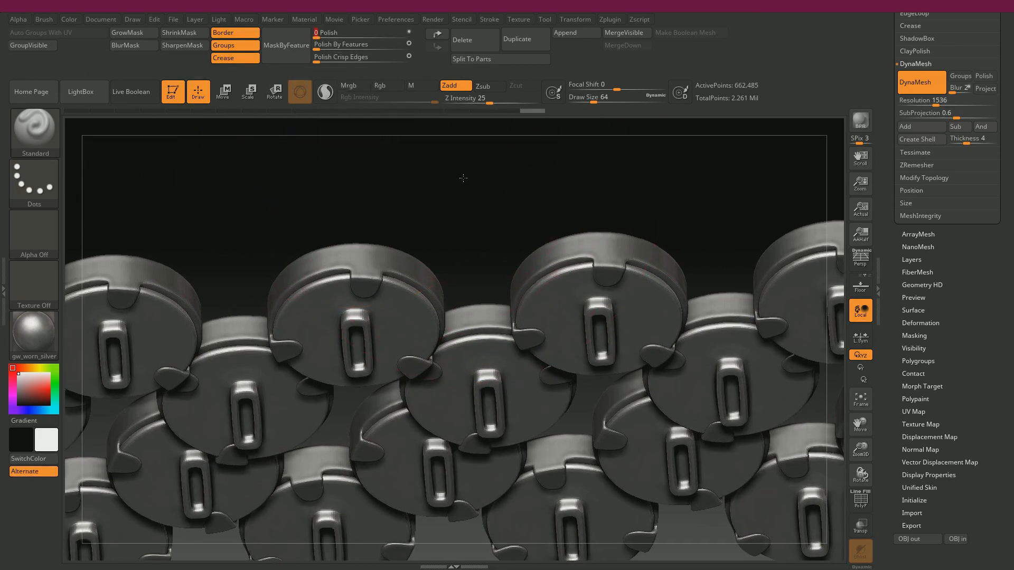
{"action": "mouse_move", "coordinate": [486, 199]}
{"action": "left_mouse_down"}
{"action": "mouse_move", "coordinate": [486, 252]}
{"action": "mouse_move", "coordinate": [490, 124]}
{"action": "left_mouse_up"}
{"action": "left_click_drag", "start_coordinate": [480, 238], "coordinate": [518, 269], "text": "alt"}
Step: Undo the recent polish passes on the key discs
{"action": "key", "text": "ctrl+z"}
{"action": "key", "text": "ctrl+z"}
{"action": "key", "text": "ctrl+z"}
{"action": "key", "text": "ctrl+z"}
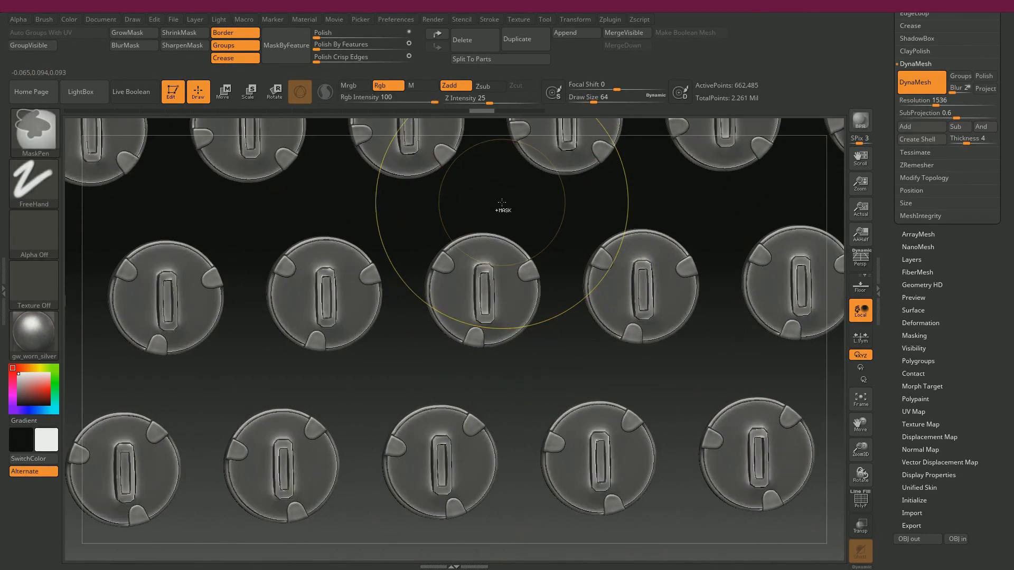
Step: Polish the unmasked feature edges of the discs again at strength 1 and inspect the whole set from below
{"action": "left_click_drag", "start_coordinate": [489, 205], "coordinate": [504, 226], "text": "alt"}
{"action": "left_click_drag", "start_coordinate": [386, 187], "coordinate": [394, 174], "text": "ctrl"}
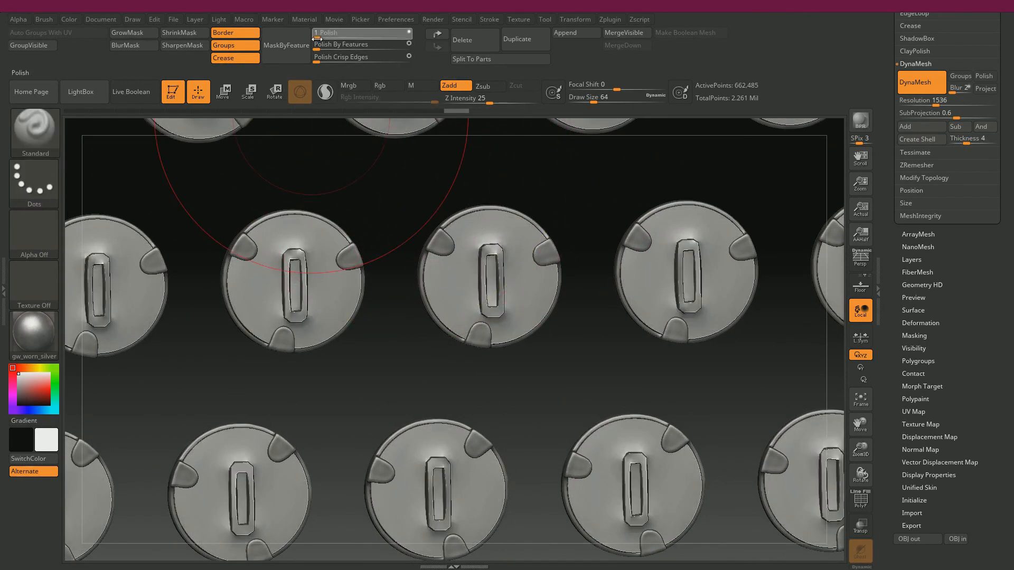
{"action": "left_click_drag", "start_coordinate": [317, 39], "coordinate": [318, 39]}
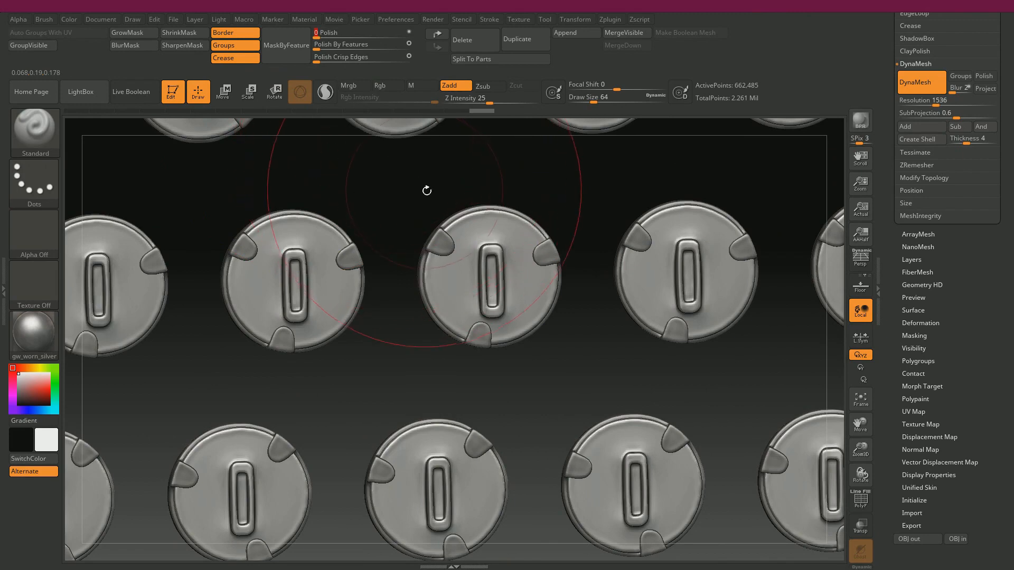
{"action": "left_click_drag", "start_coordinate": [425, 188], "coordinate": [394, 127]}
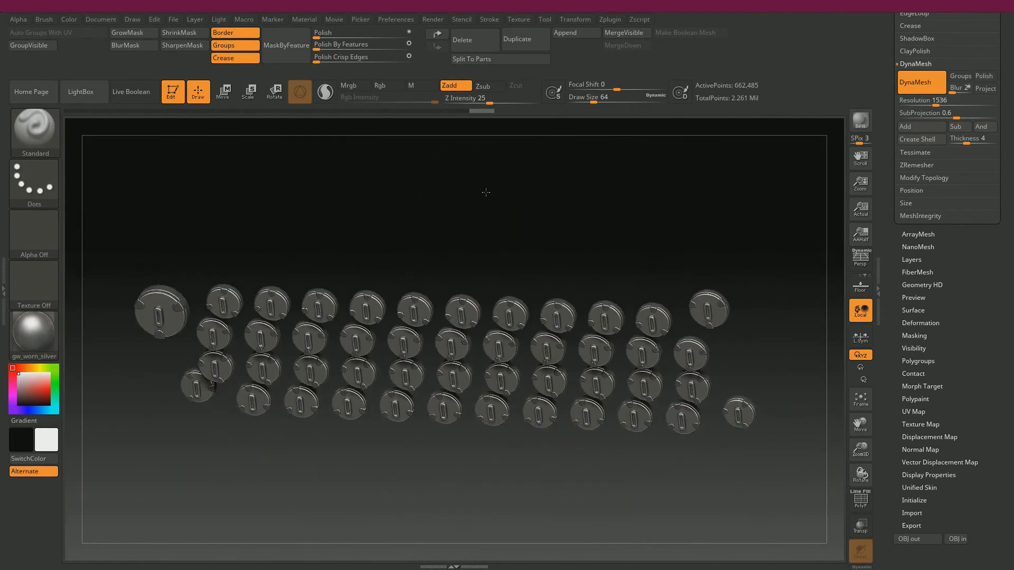
{"action": "left_click_drag", "start_coordinate": [484, 192], "coordinate": [537, 182]}
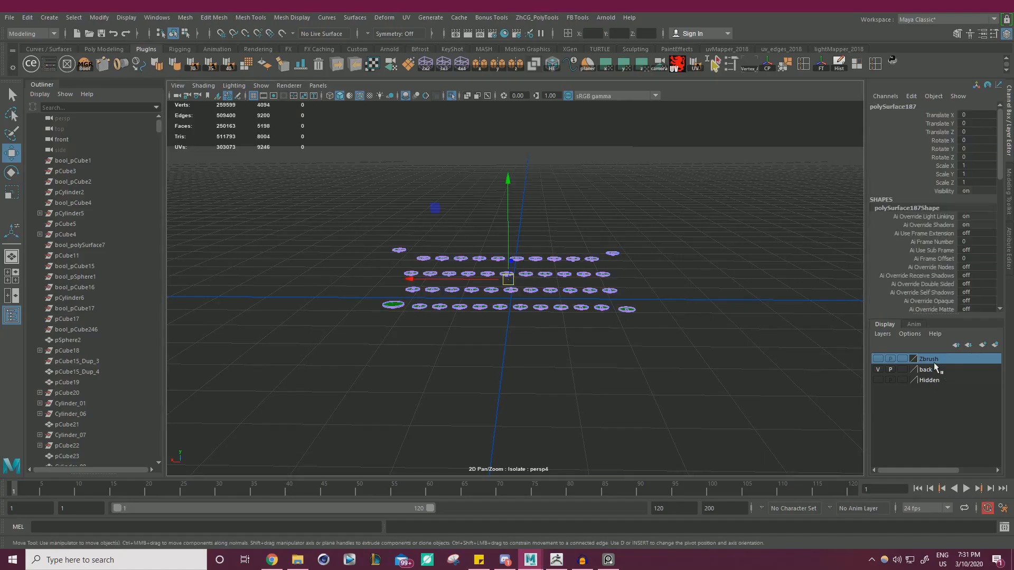
Step: Switch to Maya, add the combined key discs to the Zbrush layer, and leave isolation to show the remaining typewriter
{"action": "right_click", "coordinate": [915, 362]}
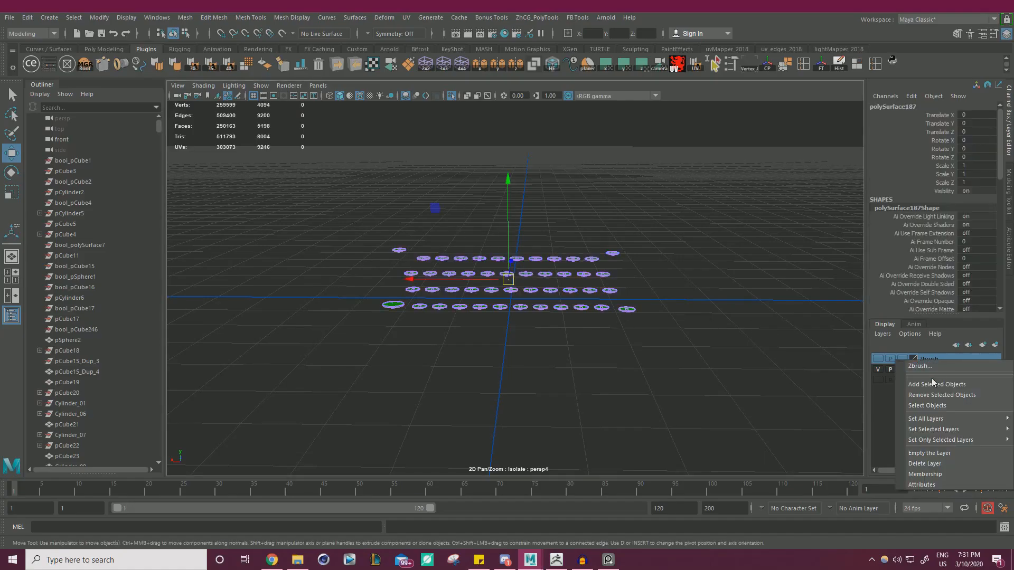
{"action": "left_click", "coordinate": [935, 383]}
{"action": "left_click", "coordinate": [453, 97]}
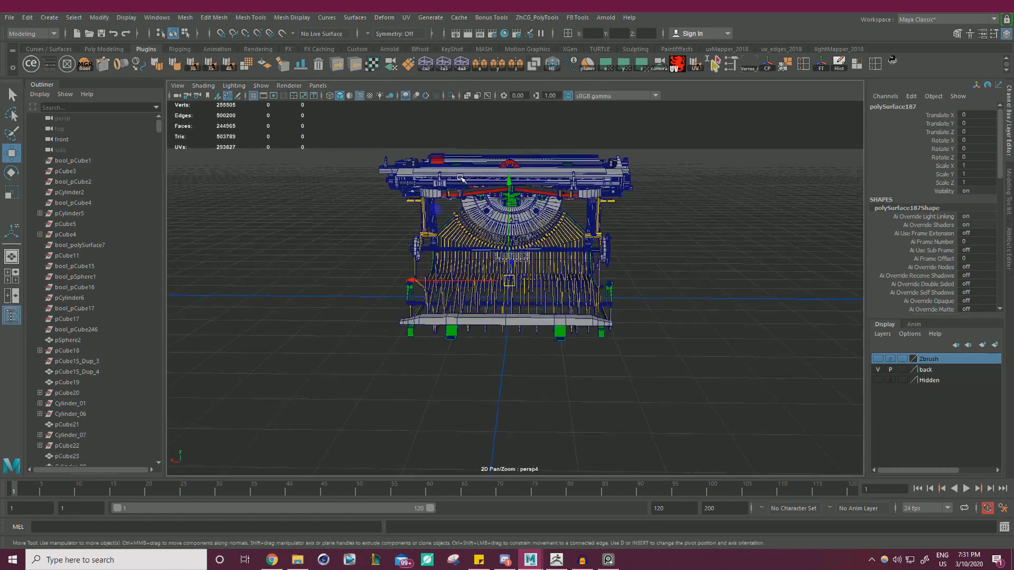
Step: Select the long key-lever mesh with the upright key stems at the front of the typewriter
{"action": "left_click_drag", "start_coordinate": [461, 181], "coordinate": [518, 206], "text": "alt"}
{"action": "right_click_drag", "start_coordinate": [518, 206], "coordinate": [592, 227], "text": "alt"}
{"action": "left_click_drag", "start_coordinate": [528, 227], "coordinate": [551, 260], "text": "alt"}
{"action": "left_click", "coordinate": [560, 254]}
{"action": "mouse_move", "coordinate": [634, 222]}
{"action": "left_mouse_down", "text": "alt"}
{"action": "mouse_move", "coordinate": [646, 214]}
{"action": "mouse_move", "coordinate": [583, 224]}
{"action": "mouse_move", "coordinate": [637, 238]}
{"action": "left_mouse_up", "text": "alt"}
{"action": "left_click", "coordinate": [647, 255]}
{"action": "left_click", "coordinate": [647, 262]}
{"action": "right_click_drag", "start_coordinate": [655, 264], "coordinate": [615, 270], "text": "alt"}
{"action": "middle_click_drag", "start_coordinate": [616, 270], "coordinate": [660, 276], "text": "alt"}
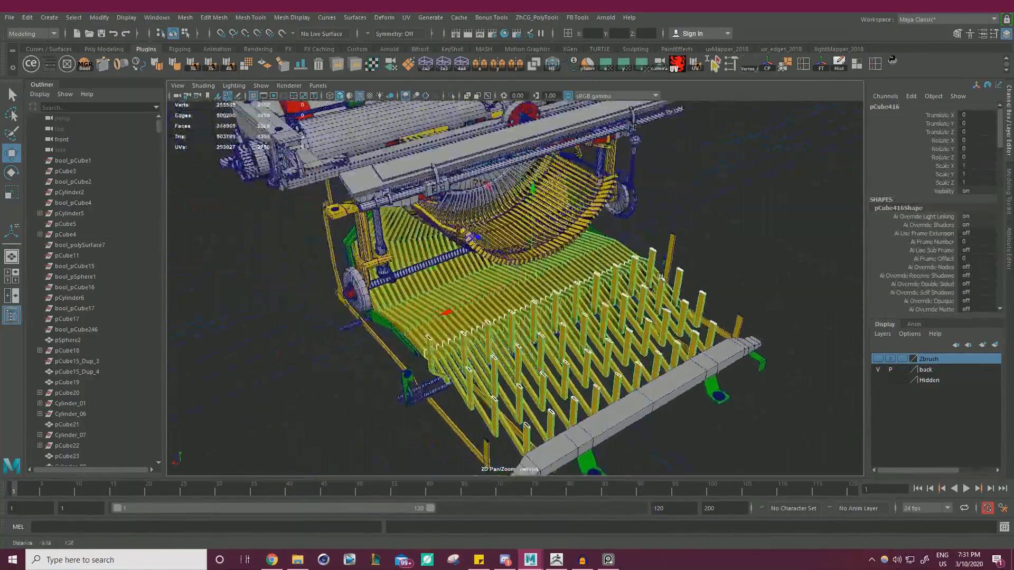
Step: Add the neighbouring mesh of curved, stacked bars behind the green side frame to the key-lever selection
{"action": "left_click_drag", "start_coordinate": [560, 280], "coordinate": [615, 259], "text": "alt"}
{"action": "right_click_drag", "start_coordinate": [580, 258], "coordinate": [629, 261], "text": "alt"}
{"action": "left_click_drag", "start_coordinate": [570, 264], "coordinate": [600, 261], "text": "alt"}
{"action": "right_click_drag", "start_coordinate": [600, 260], "coordinate": [649, 266], "text": "alt"}
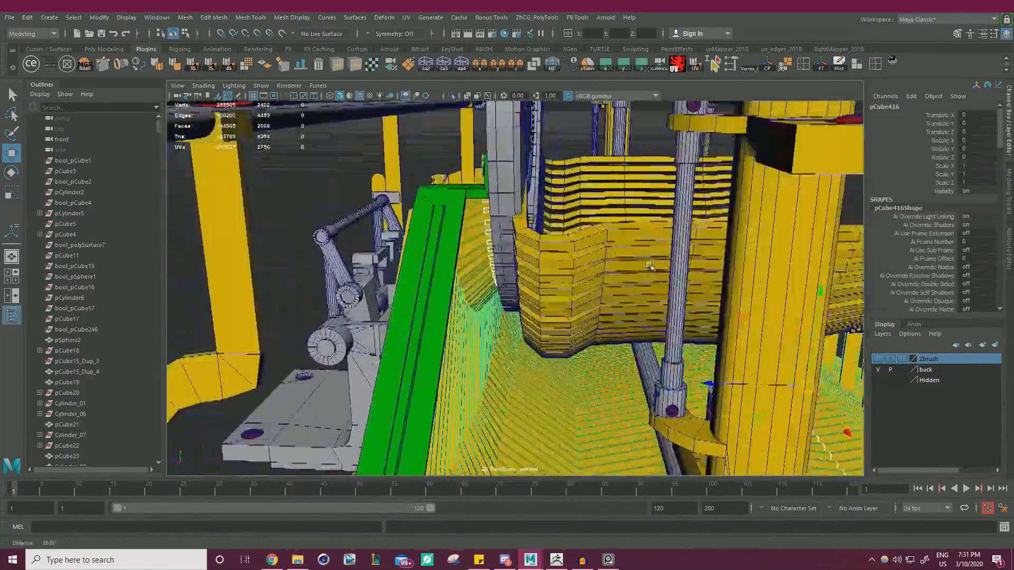
{"action": "left_click_drag", "start_coordinate": [650, 266], "coordinate": [607, 251], "text": "alt"}
{"action": "right_click_drag", "start_coordinate": [580, 253], "coordinate": [629, 258], "text": "alt"}
{"action": "left_click_drag", "start_coordinate": [591, 264], "coordinate": [578, 249], "text": "alt"}
{"action": "left_click", "coordinate": [555, 254], "text": "shift"}
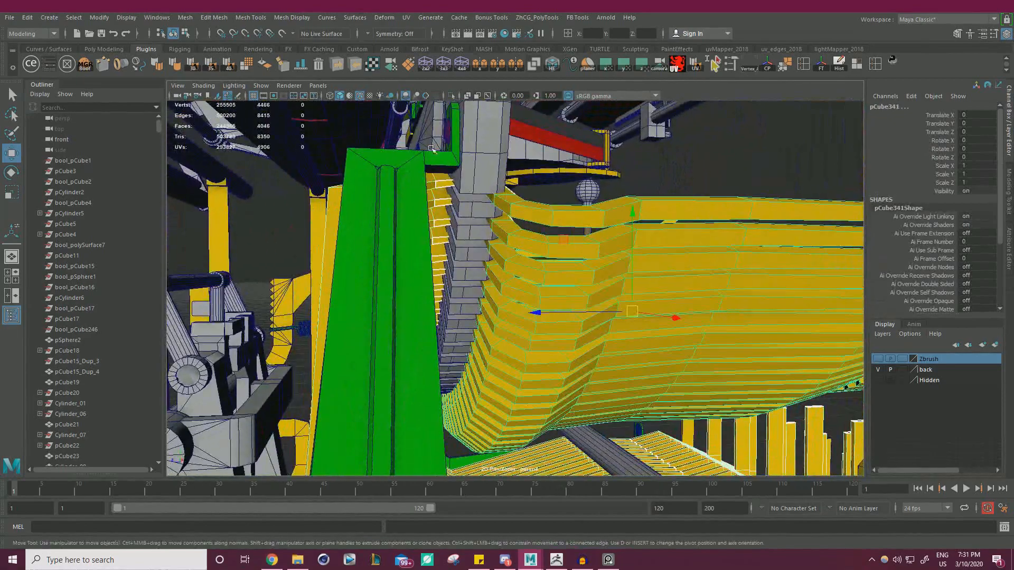
Step: Isolate the selected lever bars, restore the full typewriter, and examine where their ends meet the slotted grey block
{"action": "left_click", "coordinate": [452, 95]}
{"action": "left_click_drag", "start_coordinate": [459, 159], "coordinate": [390, 196], "text": "alt"}
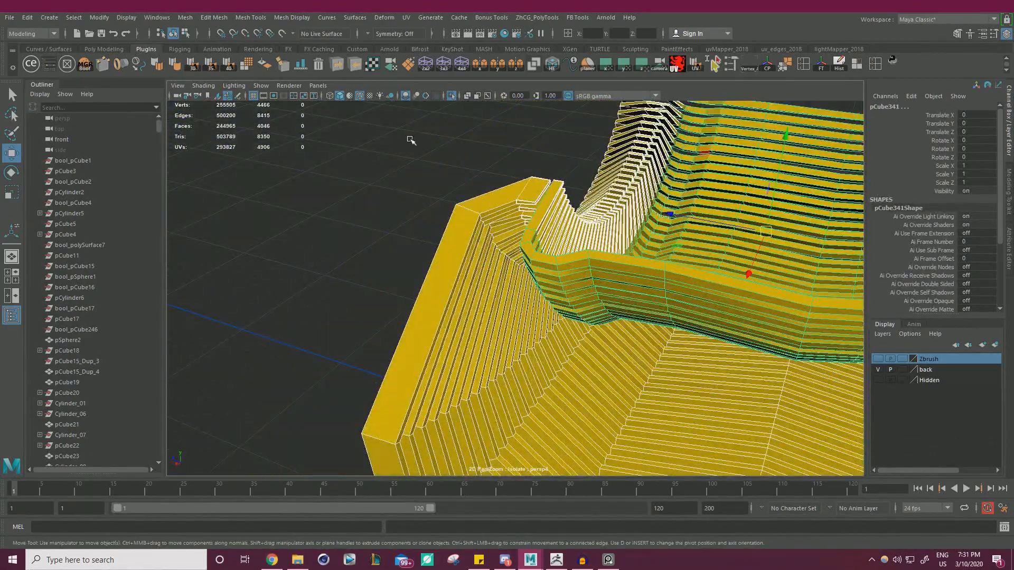
{"action": "left_click", "coordinate": [454, 96]}
{"action": "left_click_drag", "start_coordinate": [554, 253], "coordinate": [592, 212], "text": "alt"}
{"action": "right_click_drag", "start_coordinate": [554, 224], "coordinate": [591, 232], "text": "alt"}
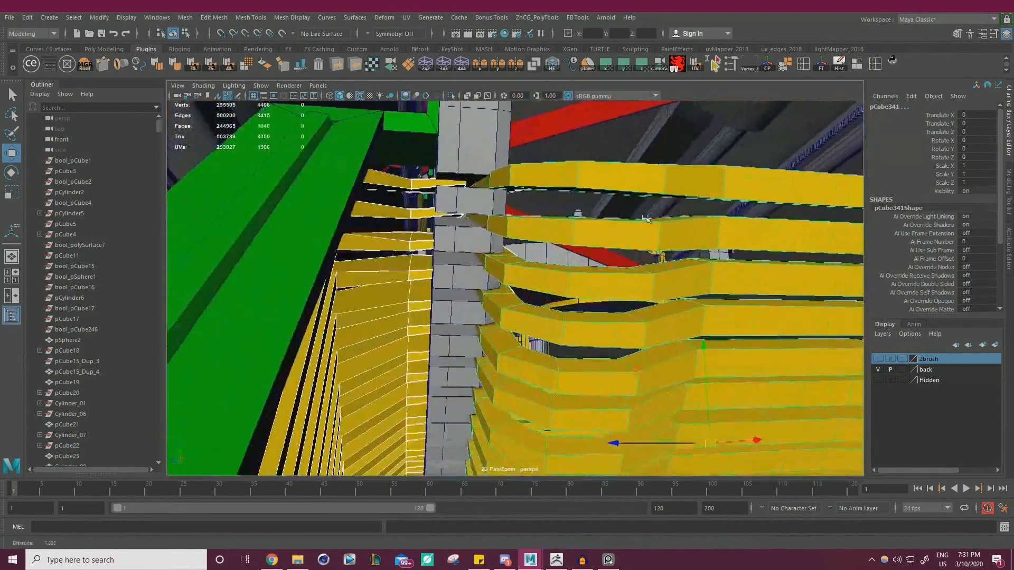
{"action": "left_click_drag", "start_coordinate": [554, 232], "coordinate": [590, 237], "text": "alt"}
{"action": "right_click_drag", "start_coordinate": [589, 237], "coordinate": [657, 259], "text": "alt"}
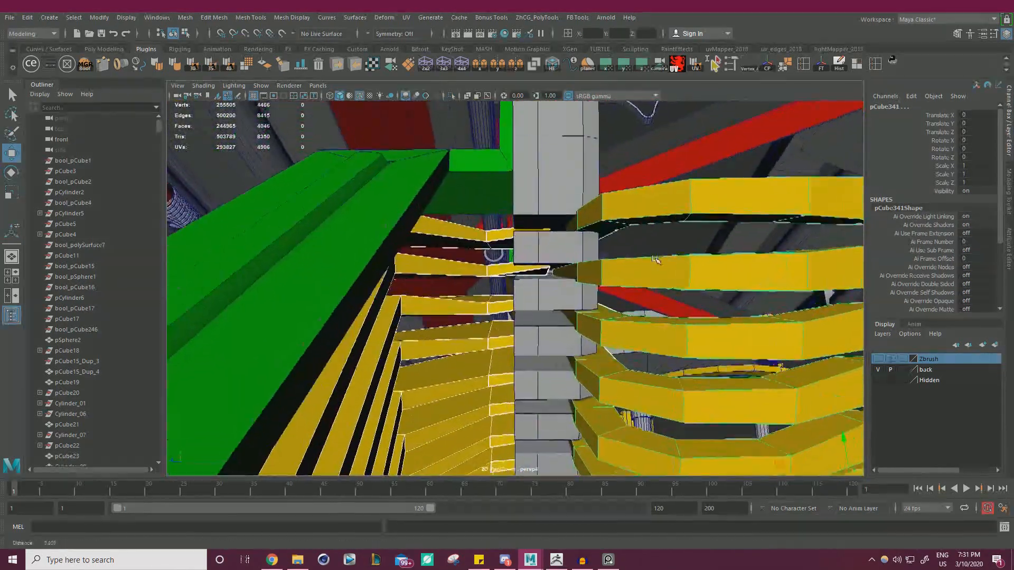
Step: Show the Zbrush layer, examine how the yellow key levers fit among the surrounding typewriter parts, and hide the layer again
{"action": "left_click", "coordinate": [877, 361]}
{"action": "scroll", "coordinate": [670, 244], "scroll_direction": "down", "scroll_amount": 10}
{"action": "left_click_drag", "start_coordinate": [547, 236], "coordinate": [539, 260], "text": "alt"}
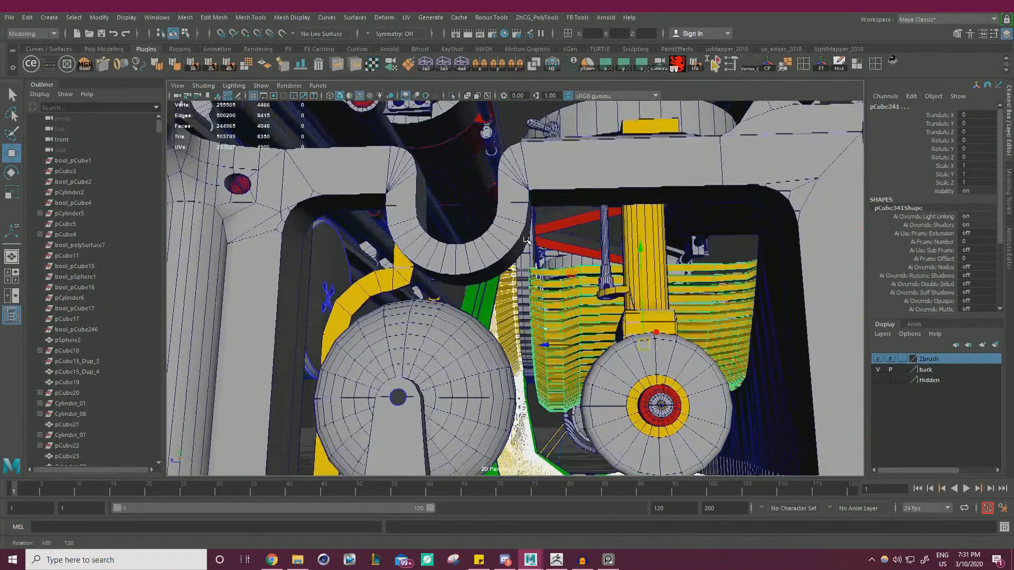
{"action": "scroll", "coordinate": [653, 270], "scroll_direction": "up", "scroll_amount": 5}
{"action": "left_click_drag", "start_coordinate": [653, 270], "coordinate": [505, 297], "text": "alt"}
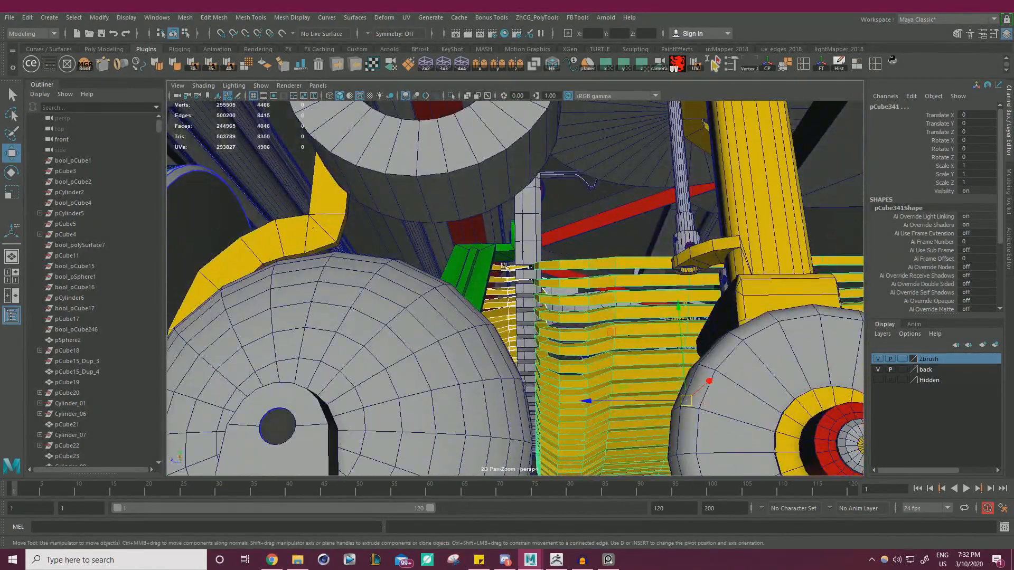
{"action": "right_click_drag", "start_coordinate": [504, 267], "coordinate": [297, 254], "text": "alt"}
{"action": "left_click_drag", "start_coordinate": [297, 254], "coordinate": [561, 312], "text": "alt"}
{"action": "left_click", "coordinate": [878, 360]}
{"action": "left_click", "coordinate": [678, 285]}
{"action": "right_click_drag", "start_coordinate": [561, 311], "coordinate": [602, 307], "text": "alt"}
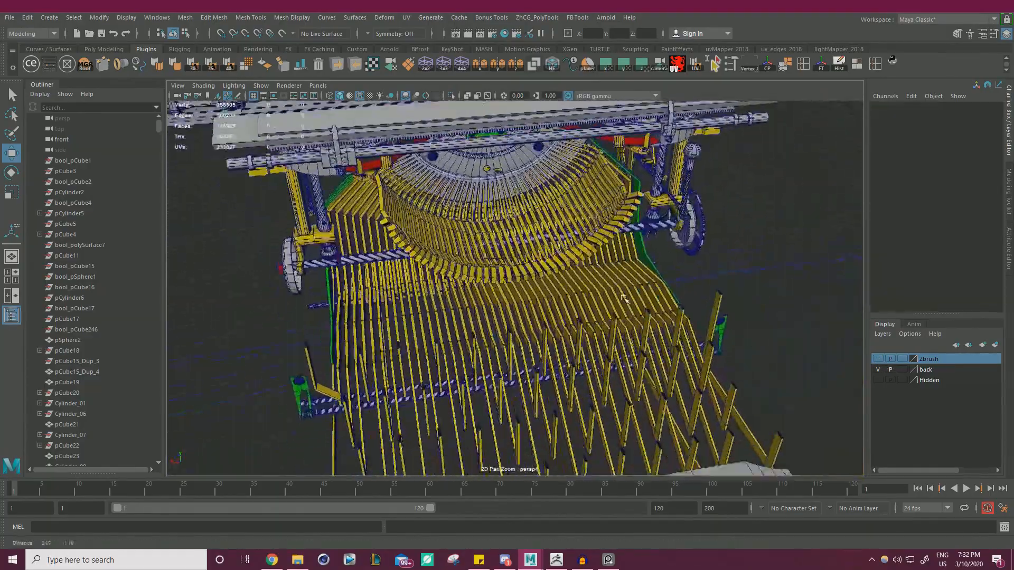
Step: Isolate the yellow key-lever mesh pCube416 in the viewport and inspect its curved row of lever ends
{"action": "left_click_drag", "start_coordinate": [602, 307], "coordinate": [375, 158], "text": "alt"}
{"action": "left_click", "coordinate": [446, 312]}
{"action": "right_click_drag", "start_coordinate": [374, 159], "coordinate": [410, 121], "text": "alt"}
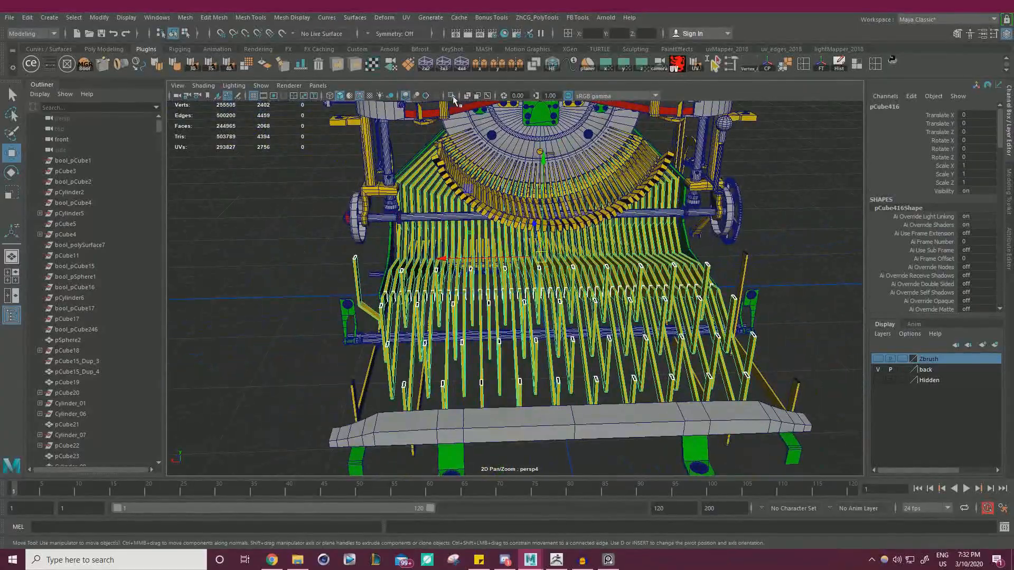
{"action": "left_click", "coordinate": [452, 97]}
{"action": "mouse_move", "coordinate": [475, 195]}
{"action": "left_mouse_down", "text": "alt"}
{"action": "mouse_move", "coordinate": [530, 219]}
{"action": "mouse_move", "coordinate": [475, 209]}
{"action": "left_mouse_up", "text": "alt"}
{"action": "middle_click_drag", "start_coordinate": [475, 208], "coordinate": [491, 275], "text": "alt"}
{"action": "right_click_drag", "start_coordinate": [491, 274], "coordinate": [560, 264], "text": "alt"}
{"action": "middle_click_drag", "start_coordinate": [560, 264], "coordinate": [571, 250], "text": "alt"}
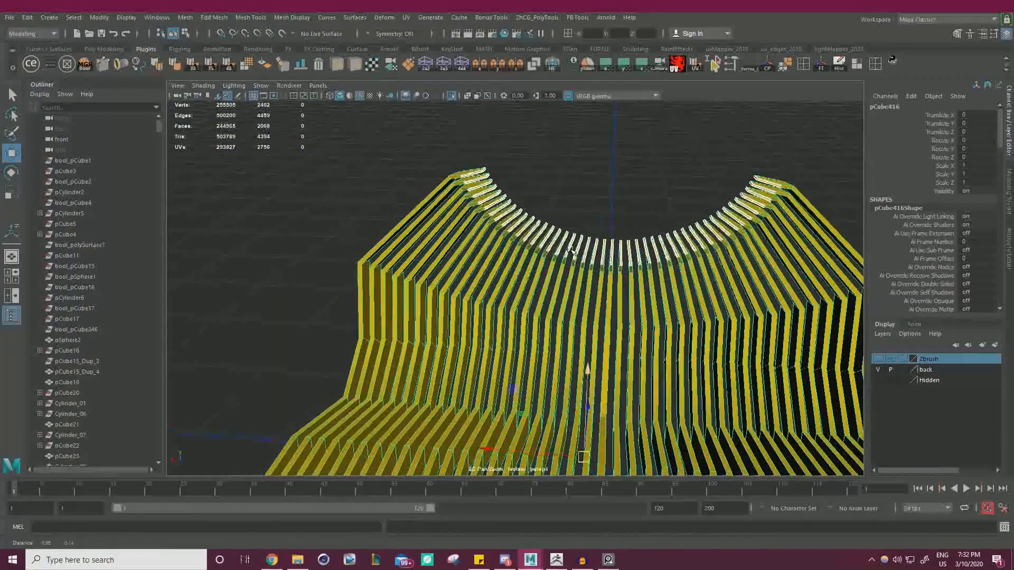
{"action": "left_click_drag", "start_coordinate": [571, 251], "coordinate": [696, 222], "text": "alt"}
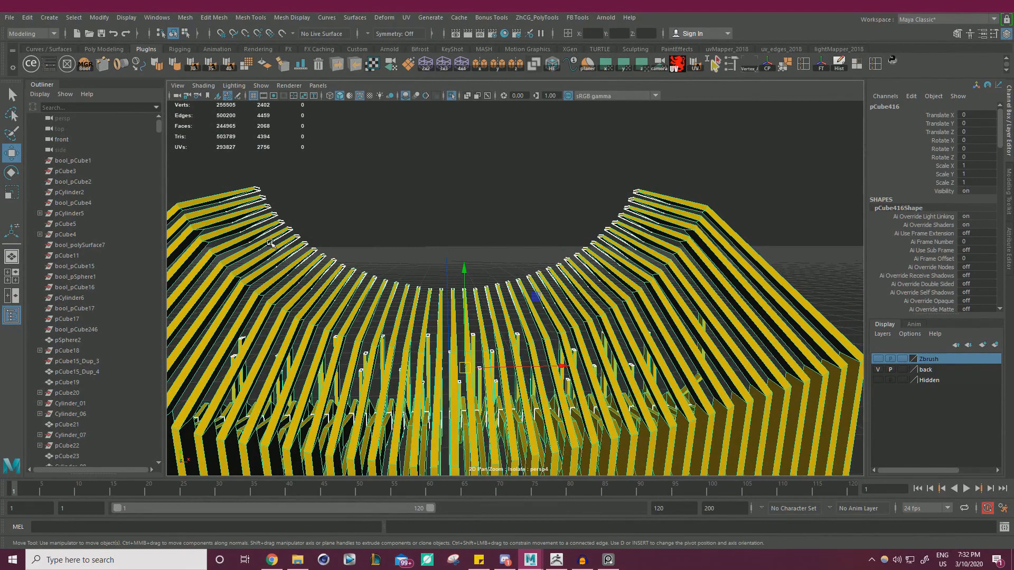
Step: Check the key levers within the whole typewriter, and isolate them again
{"action": "left_click_drag", "start_coordinate": [610, 237], "coordinate": [640, 308], "text": "alt"}
{"action": "key", "text": "ctrl+1"}
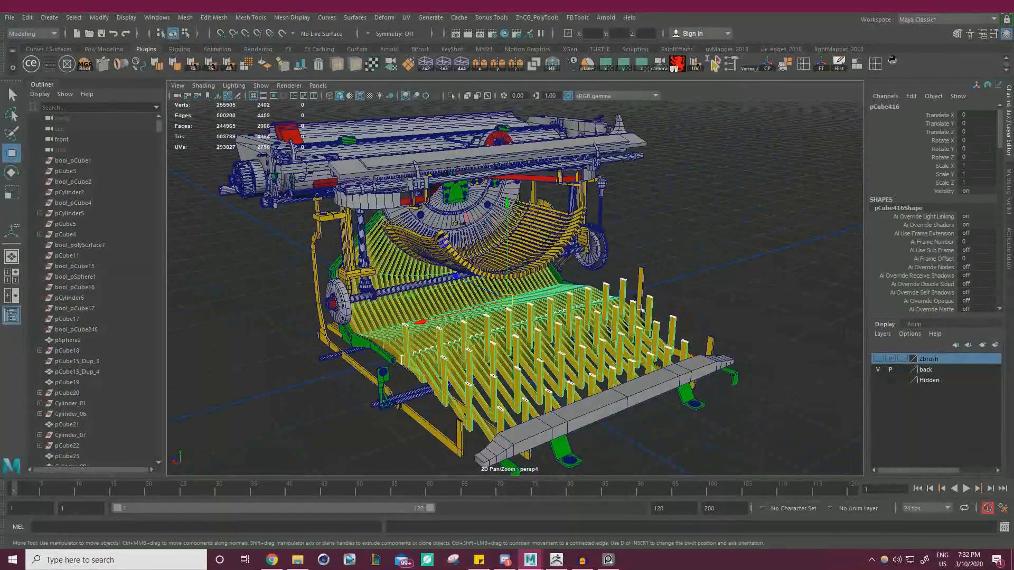
{"action": "left_click", "coordinate": [452, 96]}
{"action": "scroll", "coordinate": [512, 141], "scroll_direction": "down", "scroll_amount": 2}
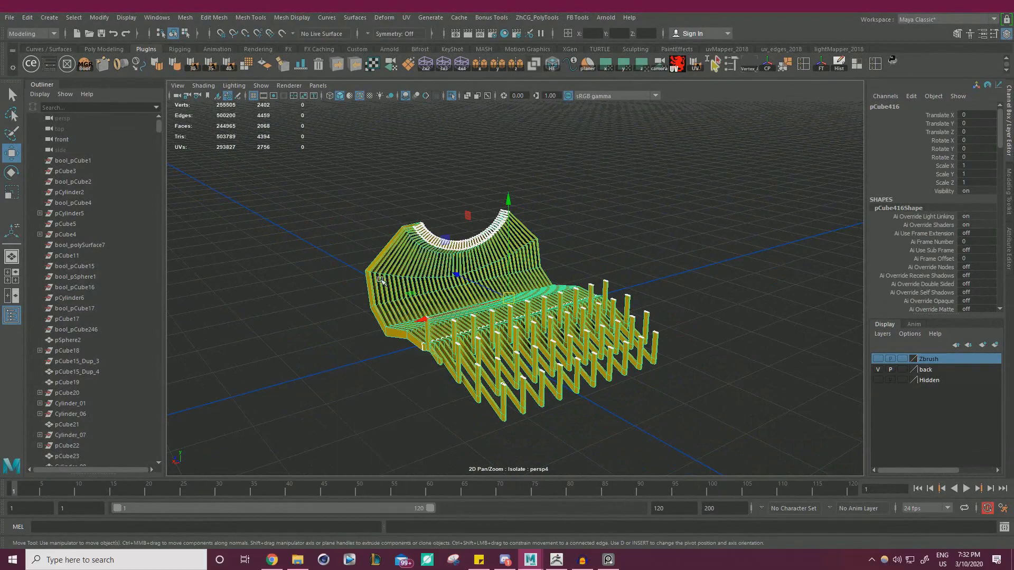
Step: Select all faces of the key-lever mesh and harden its edges
{"action": "right_click_drag", "start_coordinate": [390, 258], "coordinate": [388, 222]}
{"action": "left_click_drag", "start_coordinate": [262, 156], "coordinate": [763, 445]}
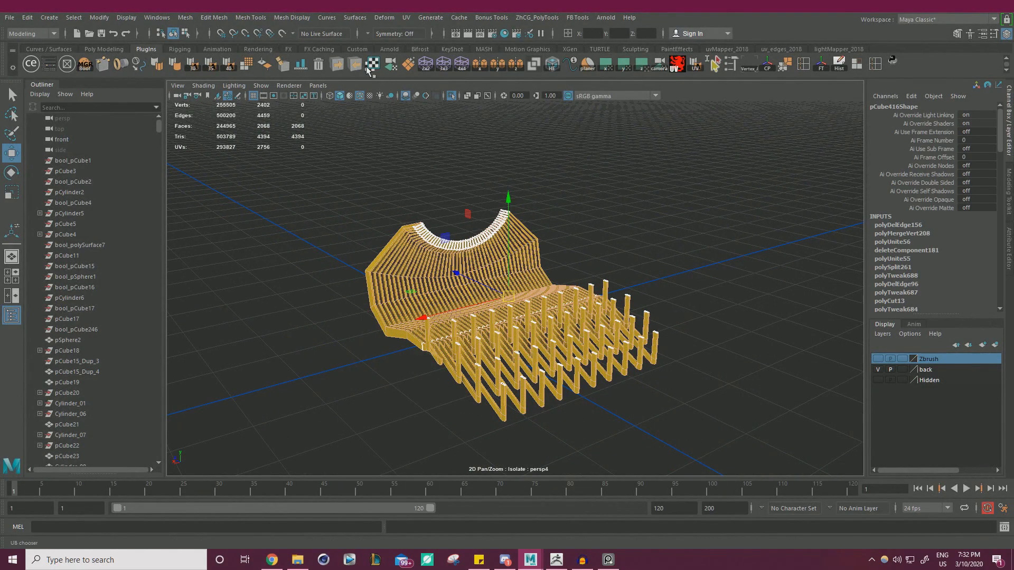
{"action": "left_click", "coordinate": [552, 66]}
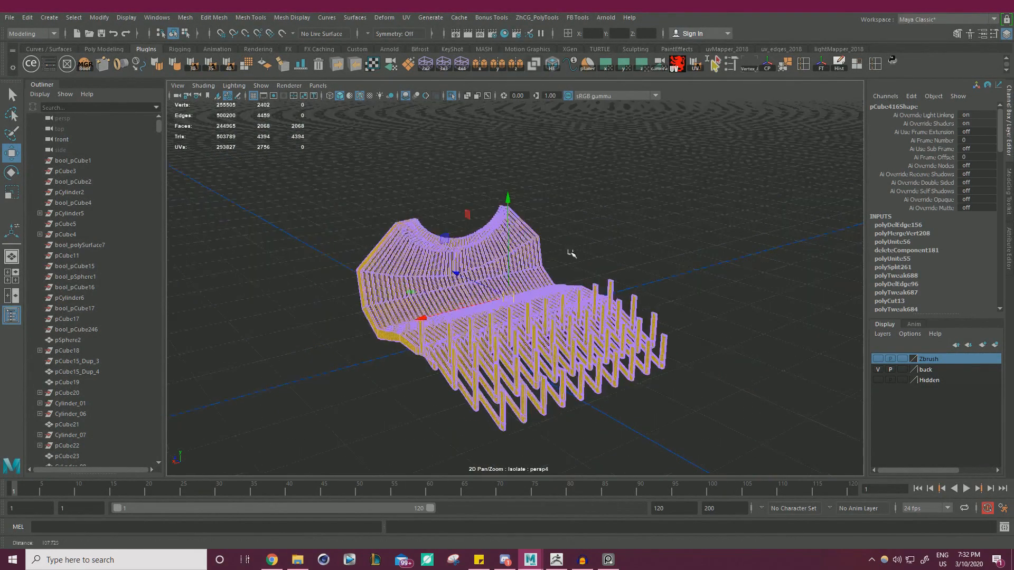
Step: Examine the edges of the key levers from several angles, including the outer lever's profile and the bends
{"action": "scroll", "coordinate": [571, 254], "scroll_direction": "up", "scroll_amount": 4}
{"action": "left_click_drag", "start_coordinate": [626, 206], "coordinate": [634, 159], "text": "alt"}
{"action": "right_click_drag", "start_coordinate": [634, 158], "coordinate": [790, 239], "text": "alt"}
{"action": "left_click_drag", "start_coordinate": [790, 238], "coordinate": [675, 183], "text": "alt"}
{"action": "key", "text": "f"}
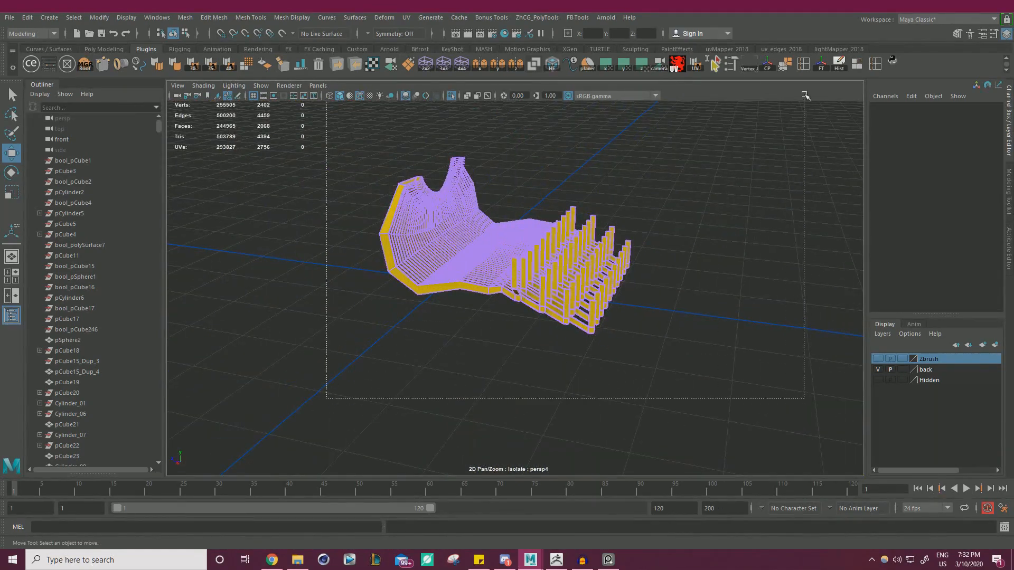
{"action": "left_click", "coordinate": [408, 324]}
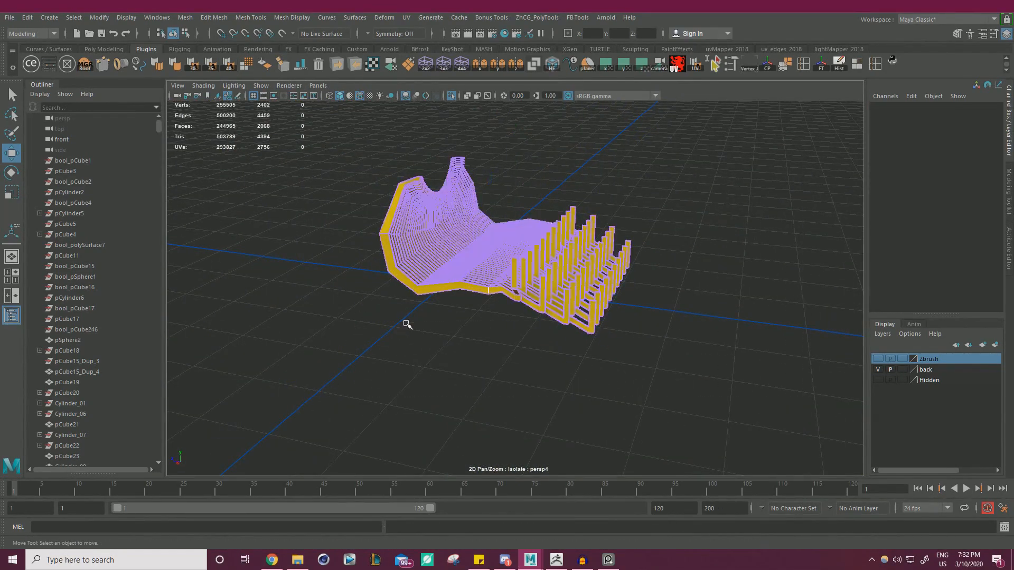
{"action": "scroll", "coordinate": [523, 357], "scroll_direction": "up", "scroll_amount": 4}
{"action": "right_click_drag", "start_coordinate": [524, 357], "coordinate": [607, 356], "text": "alt"}
{"action": "left_click_drag", "start_coordinate": [607, 355], "coordinate": [484, 379], "text": "alt"}
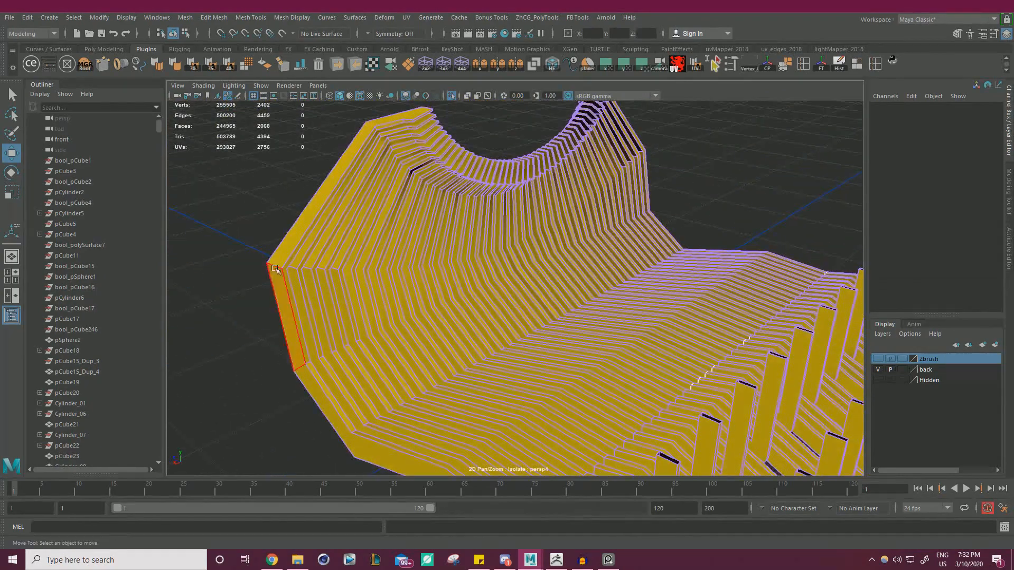
{"action": "left_click_drag", "start_coordinate": [631, 197], "coordinate": [652, 227], "text": "alt"}
{"action": "right_click_drag", "start_coordinate": [433, 226], "coordinate": [362, 227], "text": "alt"}
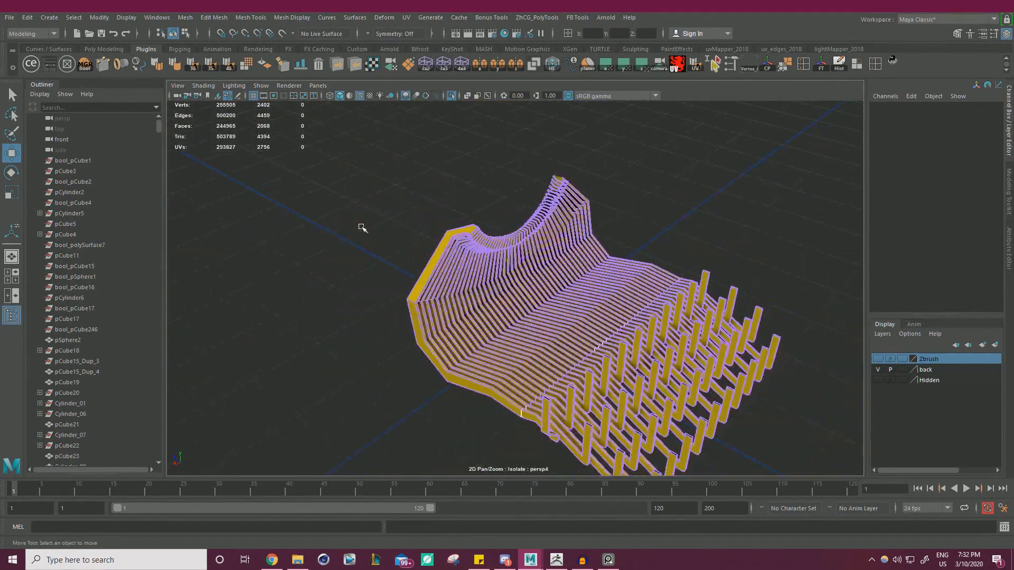
{"action": "left_click_drag", "start_coordinate": [362, 227], "coordinate": [470, 237], "text": "alt"}
Step: Select all faces of the key-lever mesh, planar-project their UVs, and cut them along the hard edges
{"action": "right_click_drag", "start_coordinate": [477, 242], "coordinate": [556, 302]}
{"action": "left_click", "coordinate": [598, 201]}
{"action": "left_click", "coordinate": [553, 259]}
{"action": "left_click_drag", "start_coordinate": [698, 426], "coordinate": [324, 162]}
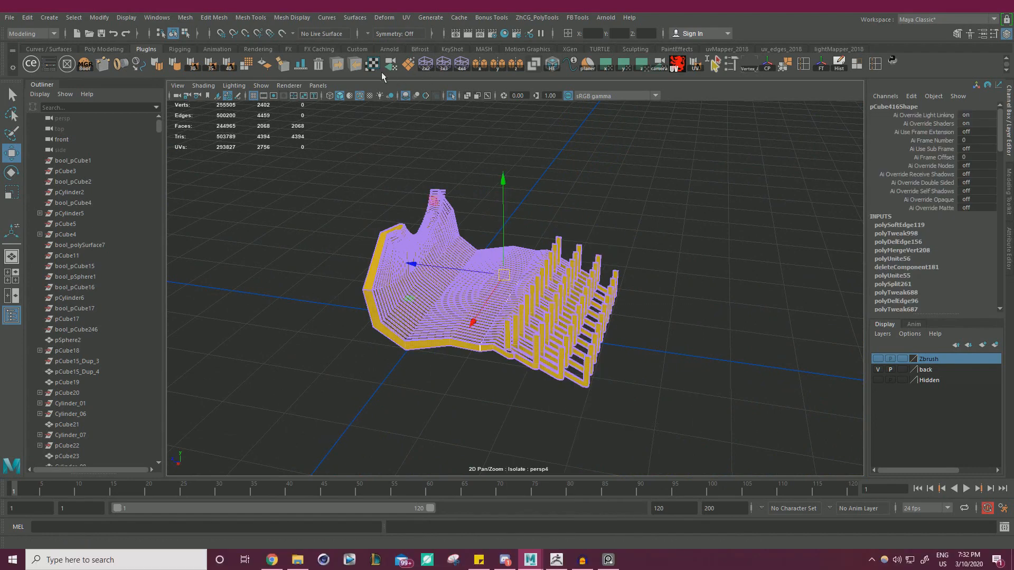
{"action": "left_click", "coordinate": [375, 68]}
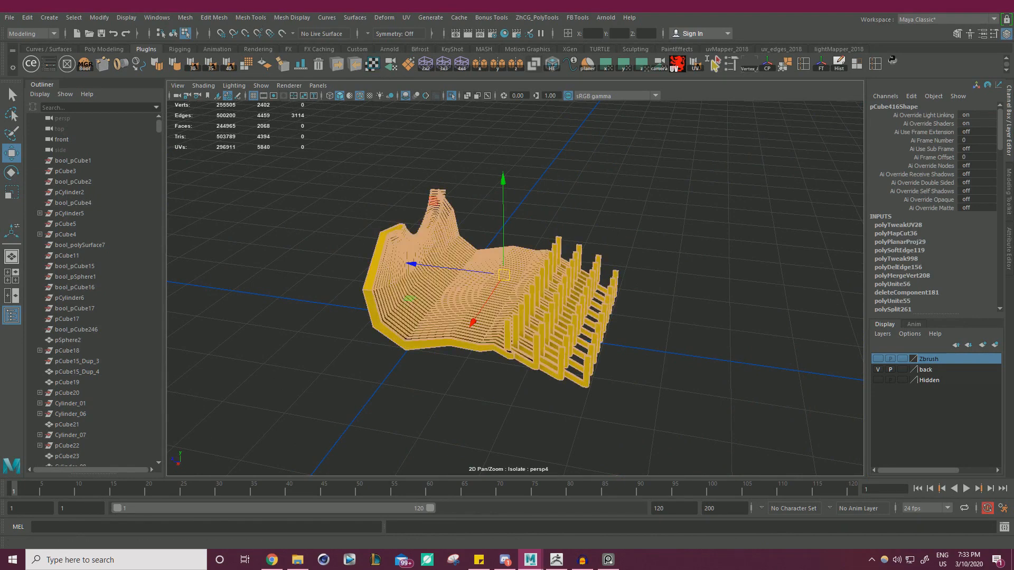
Step: Return the key-lever mesh to object selection and export it as an object
{"action": "left_click_drag", "start_coordinate": [1013, 40], "coordinate": [1013, 169]}
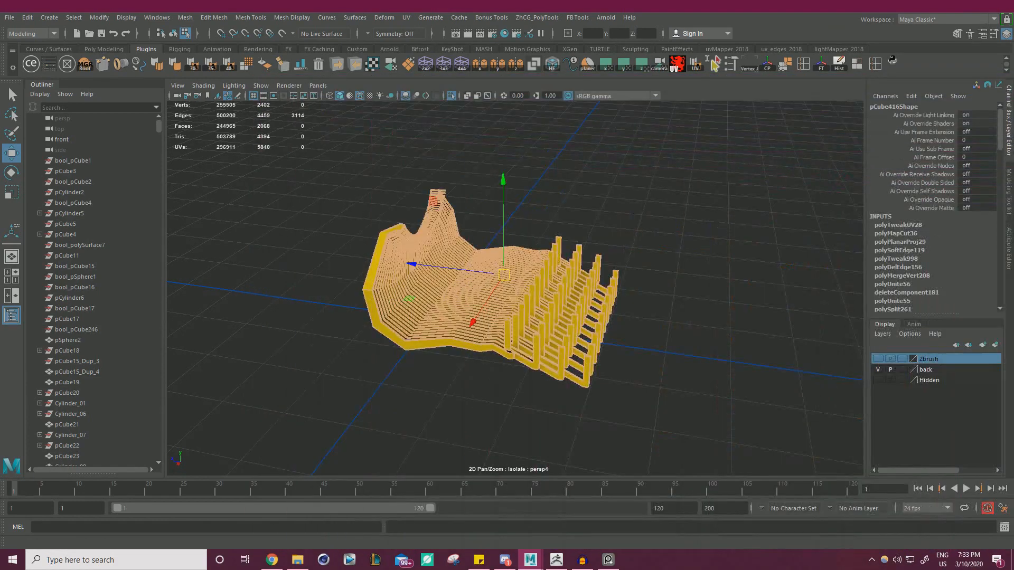
{"action": "left_click_drag", "start_coordinate": [455, 185], "coordinate": [590, 164], "text": "alt"}
{"action": "right_click_drag", "start_coordinate": [590, 165], "coordinate": [631, 143]}
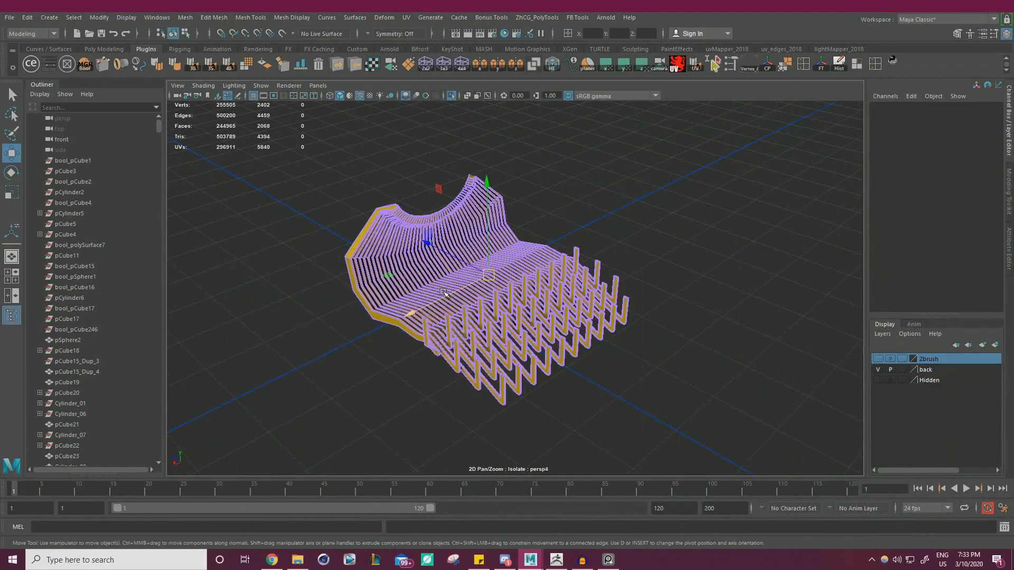
{"action": "left_click", "coordinate": [349, 71]}
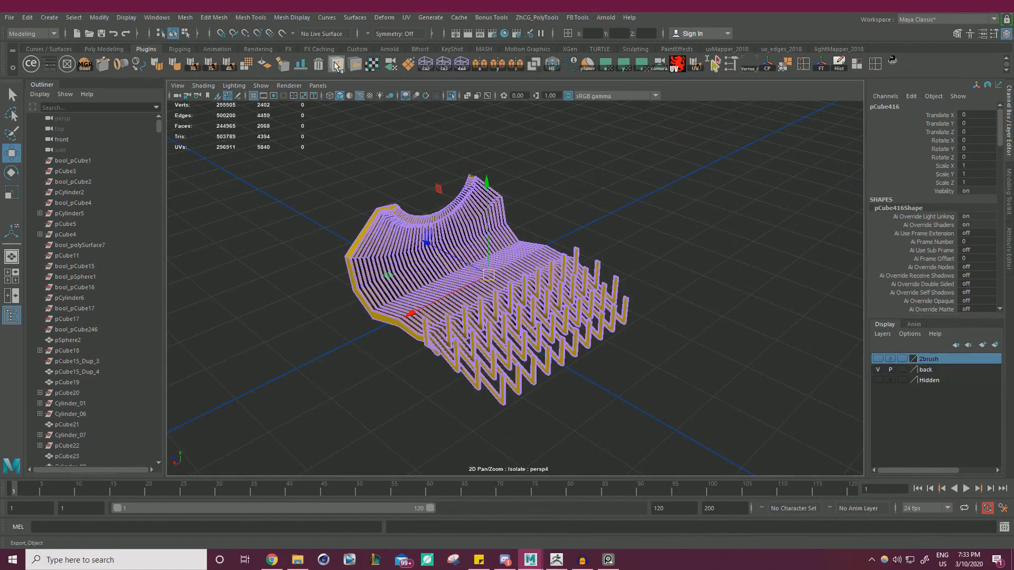
{"action": "left_click", "coordinate": [756, 139]}
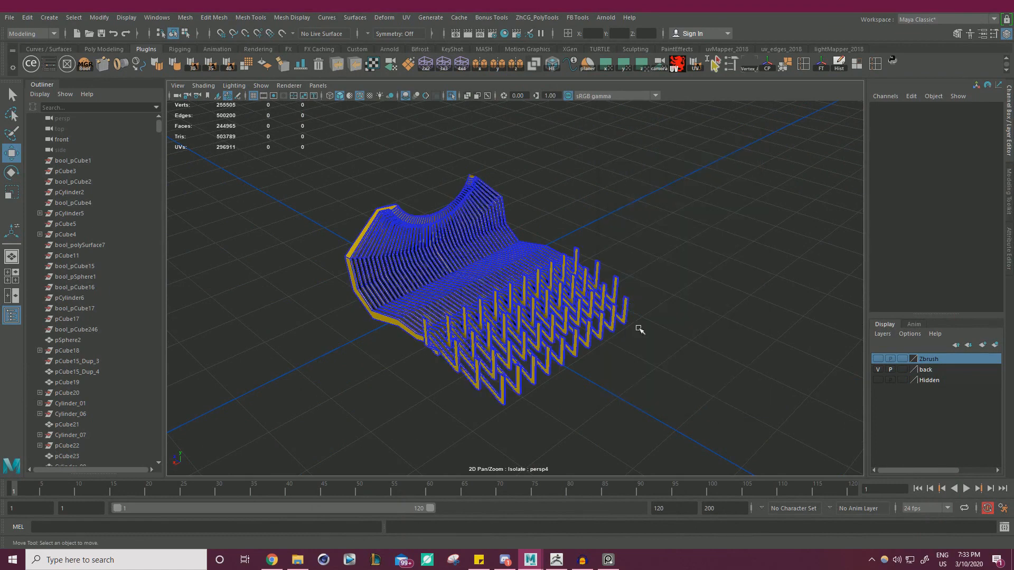
Step: Switch to ZBrush, duplicate the current keycap subtool, and import the exported key levers into the duplicate
{"action": "left_click", "coordinate": [558, 562]}
{"action": "left_click_drag", "start_coordinate": [737, 236], "coordinate": [768, 240]}
{"action": "left_click_drag", "start_coordinate": [957, 257], "coordinate": [954, 510]}
{"action": "left_click", "coordinate": [915, 127]}
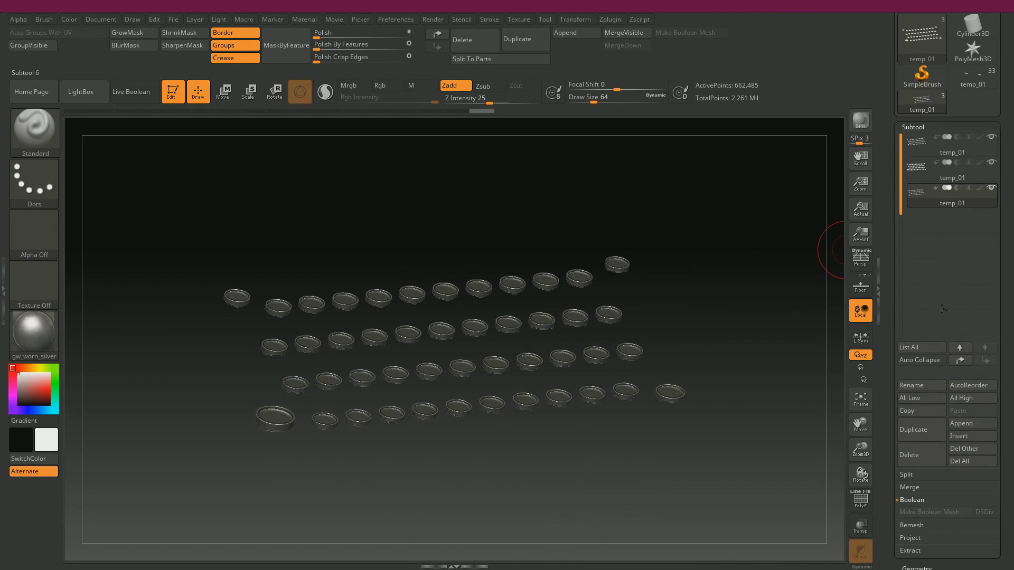
{"action": "left_click", "coordinate": [930, 433]}
{"action": "left_click_drag", "start_coordinate": [887, 454], "coordinate": [894, 343]}
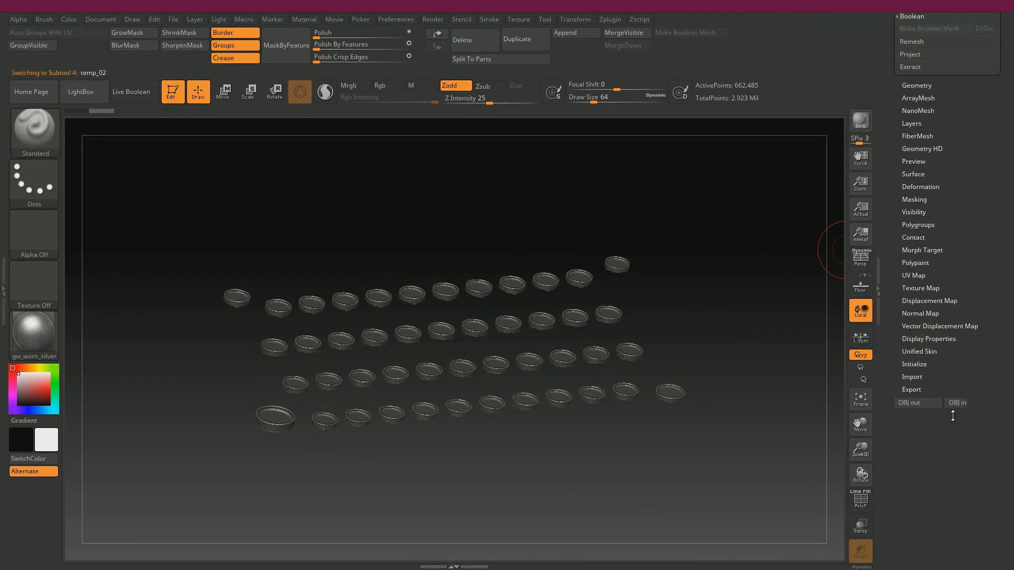
{"action": "left_click", "coordinate": [957, 403]}
Step: Display the polyframe on the key levers and auto-group them by their UVs
{"action": "left_click_drag", "start_coordinate": [714, 292], "coordinate": [665, 380]}
{"action": "left_click_drag", "start_coordinate": [546, 224], "coordinate": [516, 233]}
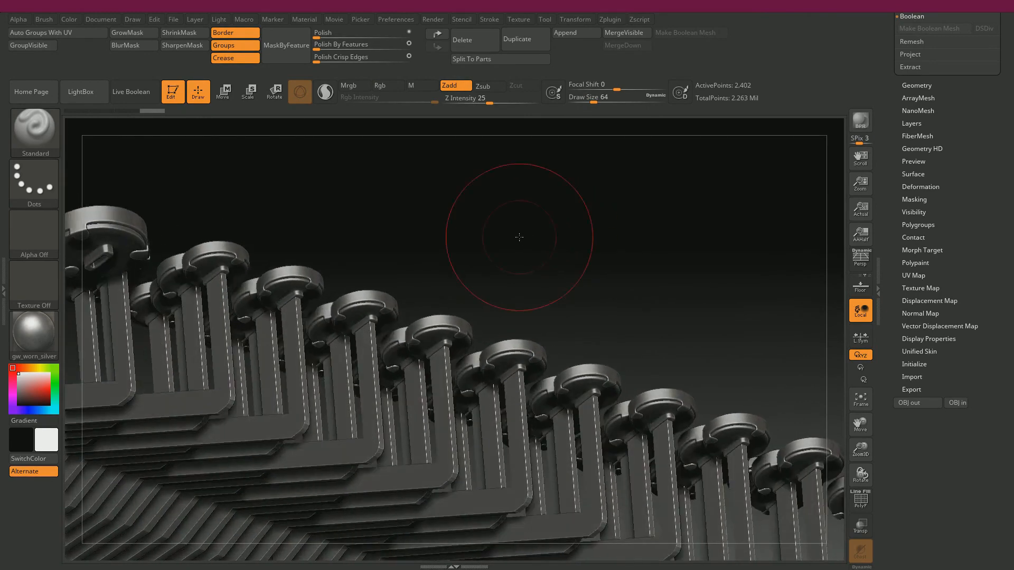
{"action": "key", "text": "shift+f"}
{"action": "left_click", "coordinate": [75, 37]}
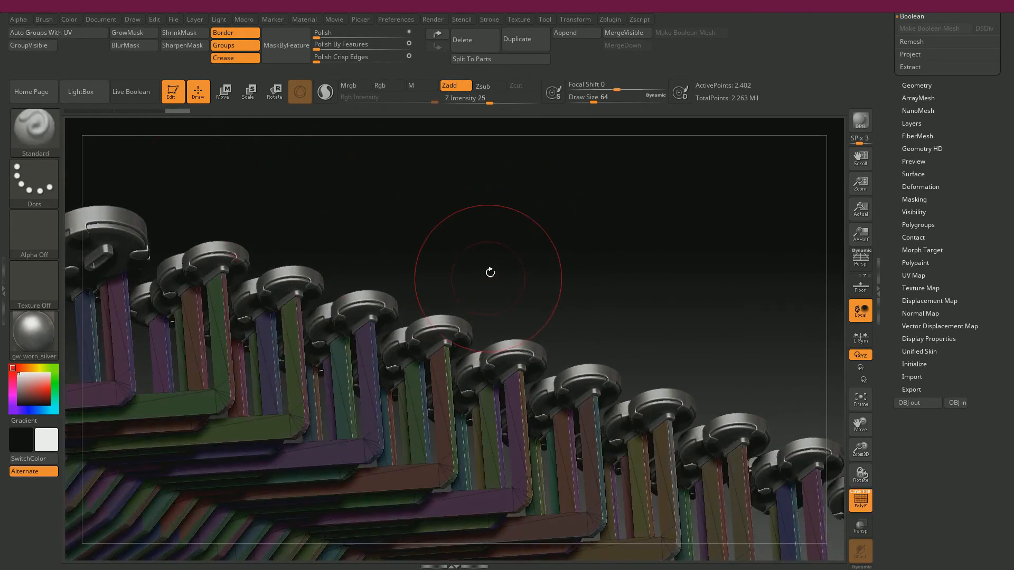
{"action": "left_click_drag", "start_coordinate": [486, 271], "coordinate": [498, 245]}
{"action": "scroll", "coordinate": [912, 87], "scroll_direction": "down", "scroll_amount": 3}
Step: Try to DynaMesh the key levers at a resolution of 1536, and undo it
{"action": "left_click_drag", "start_coordinate": [912, 87], "coordinate": [912, 85]}
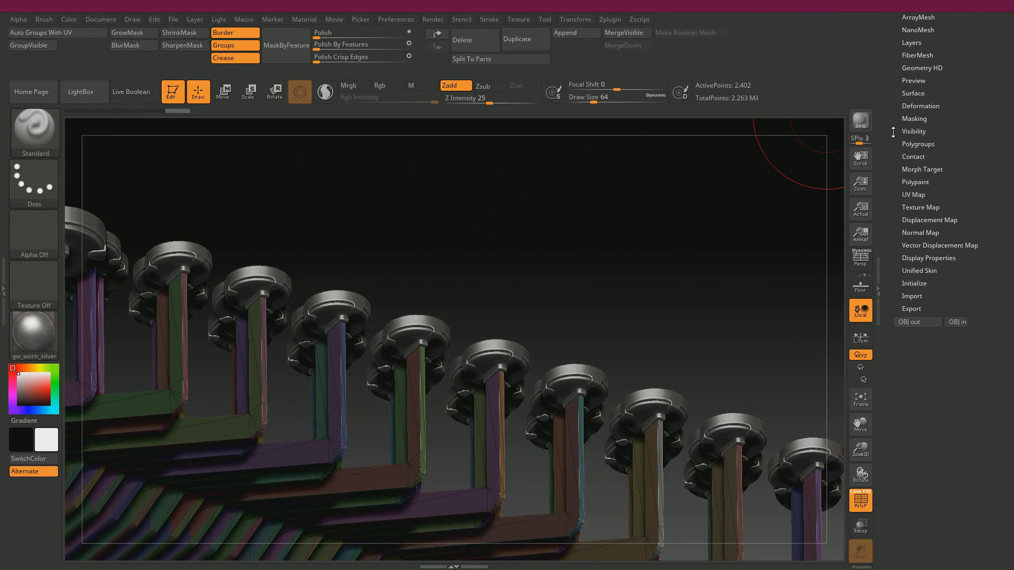
{"action": "left_click_drag", "start_coordinate": [892, 131], "coordinate": [890, 229]}
{"action": "left_click", "coordinate": [931, 236]}
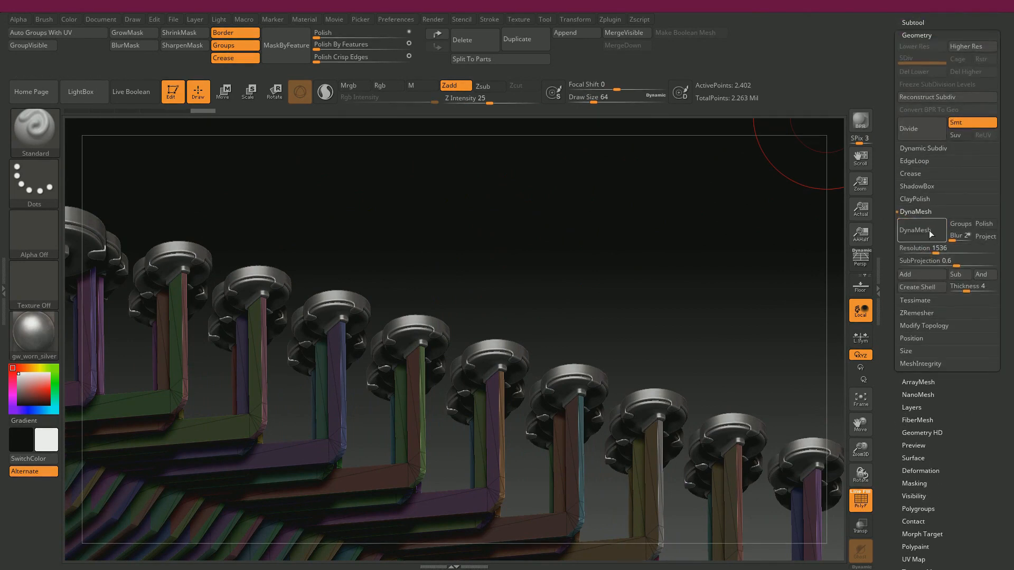
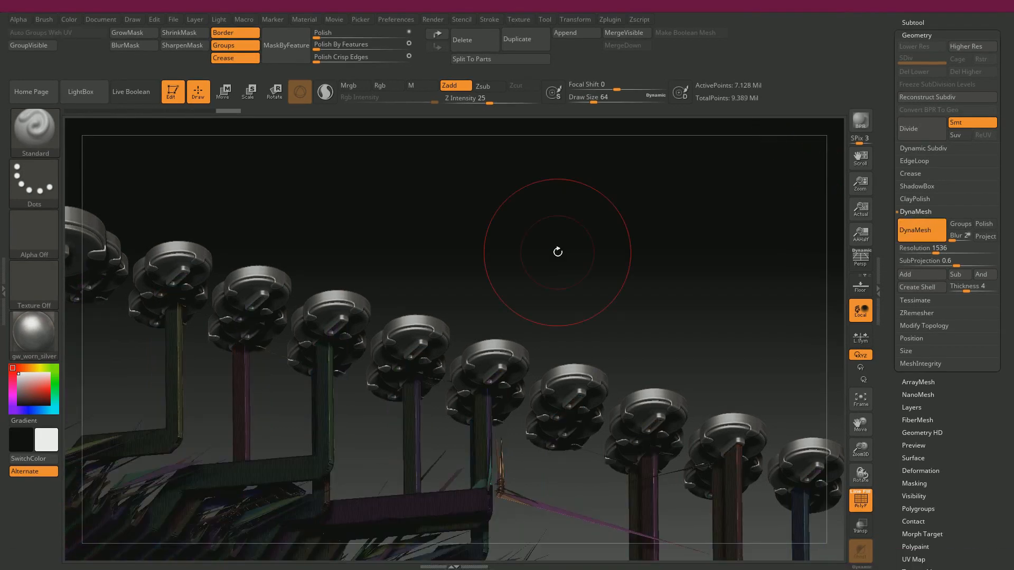
{"action": "mouse_move", "coordinate": [584, 236]}
{"action": "left_mouse_down"}
{"action": "mouse_move", "coordinate": [575, 288]}
{"action": "mouse_move", "coordinate": [586, 274]}
{"action": "left_mouse_up"}
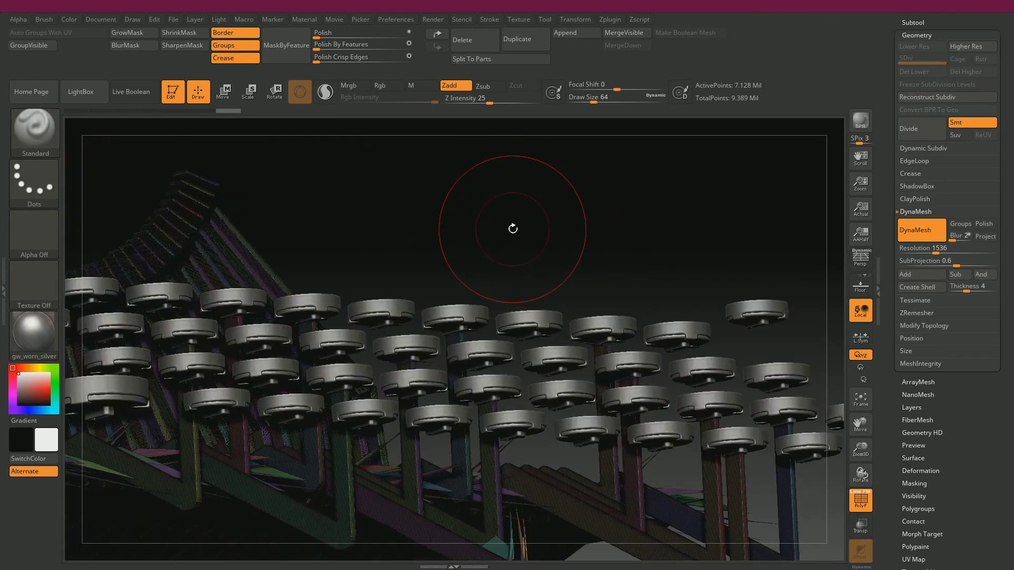
{"action": "key", "text": "ctrl+z"}
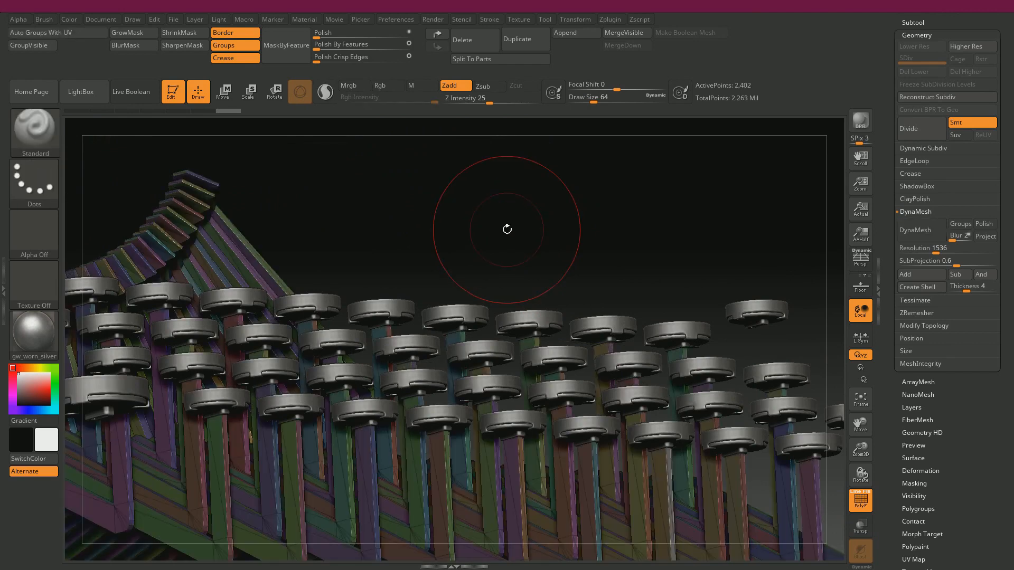
Step: Save the project over the existing HighPoly_01 file in the Zbrush work folder
{"action": "left_click", "coordinate": [173, 19]}
{"action": "left_click", "coordinate": [260, 41]}
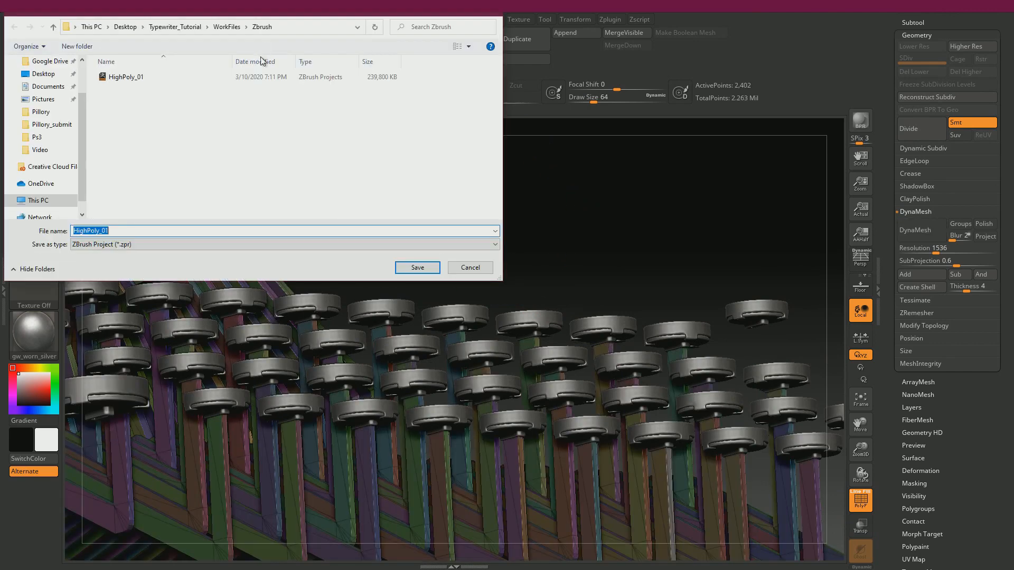
{"action": "left_click", "coordinate": [216, 77]}
{"action": "left_click", "coordinate": [417, 267]}
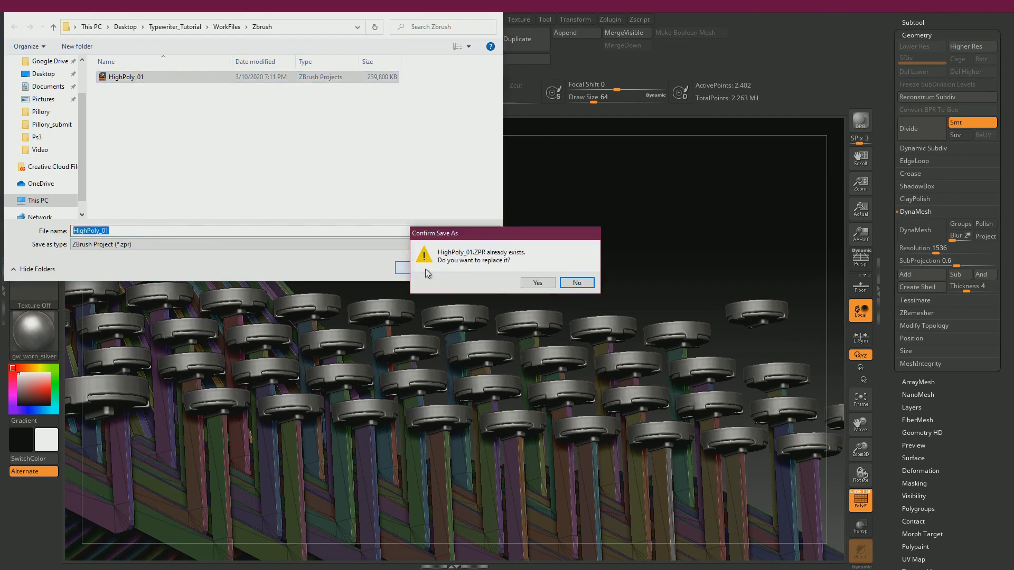
{"action": "left_click", "coordinate": [534, 283]}
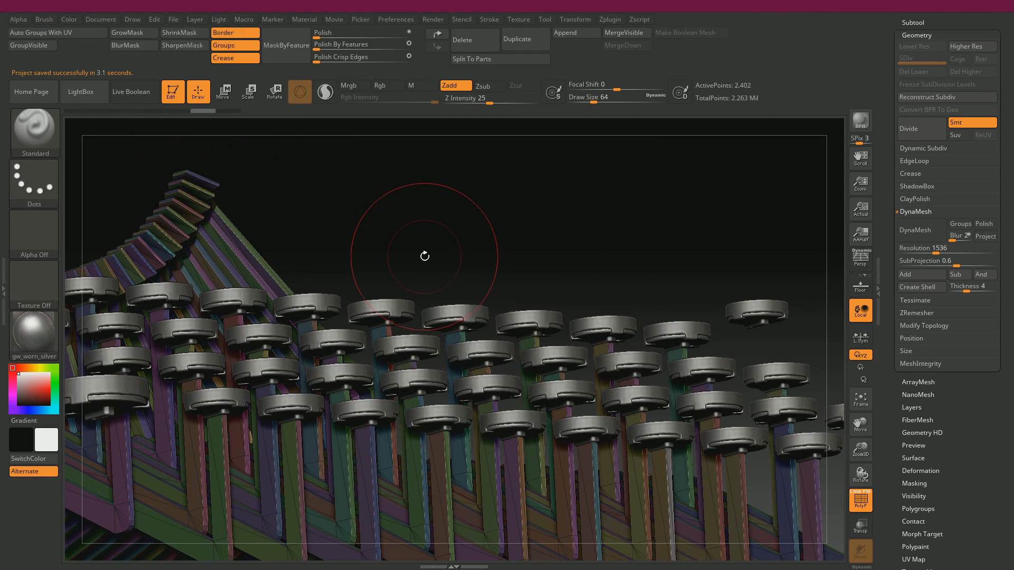
Step: DynaMesh the key levers at a resolution of 360
{"action": "left_click", "coordinate": [914, 252]}
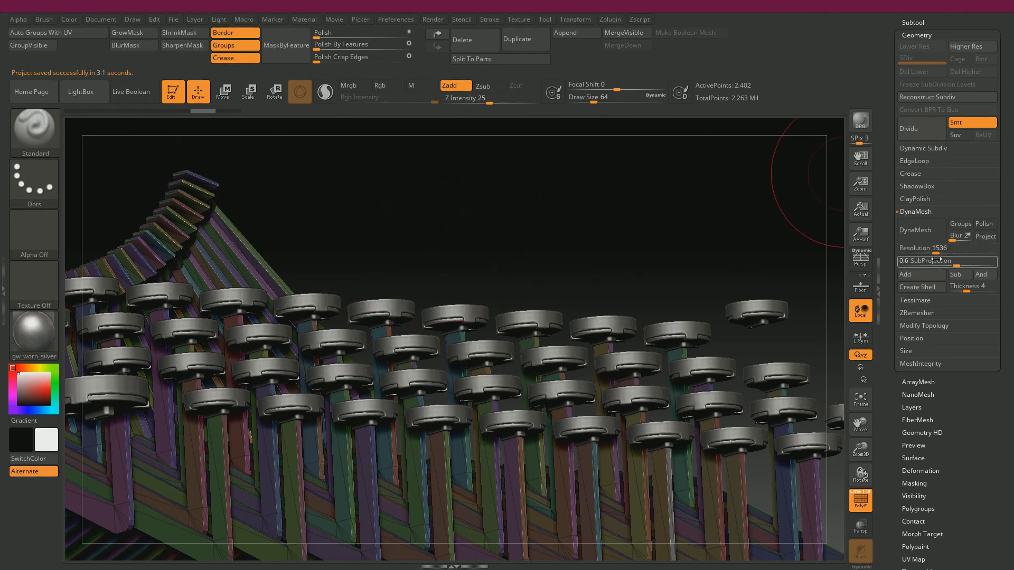
{"action": "type", "text": "616"}
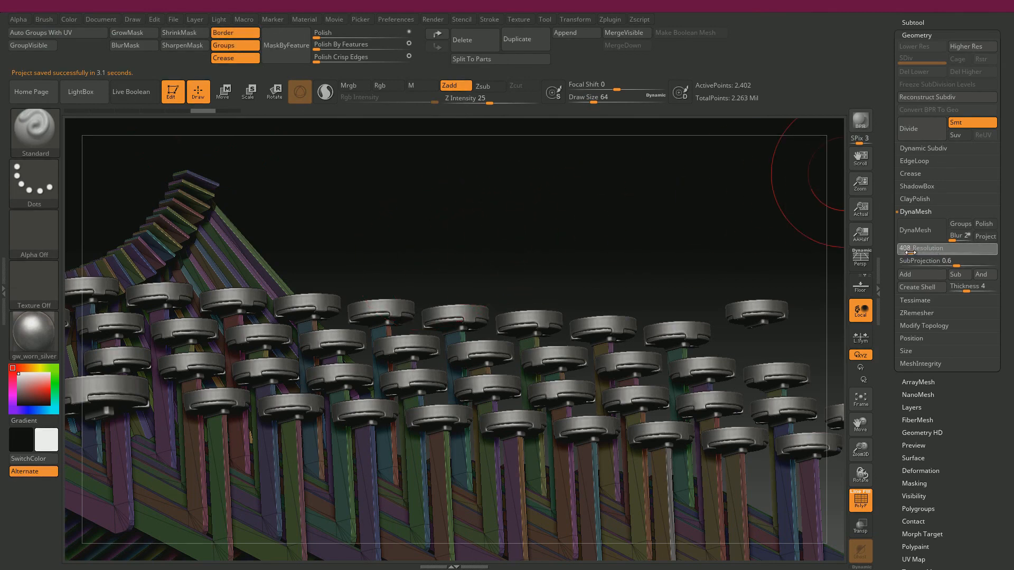
{"action": "key", "text": "Return"}
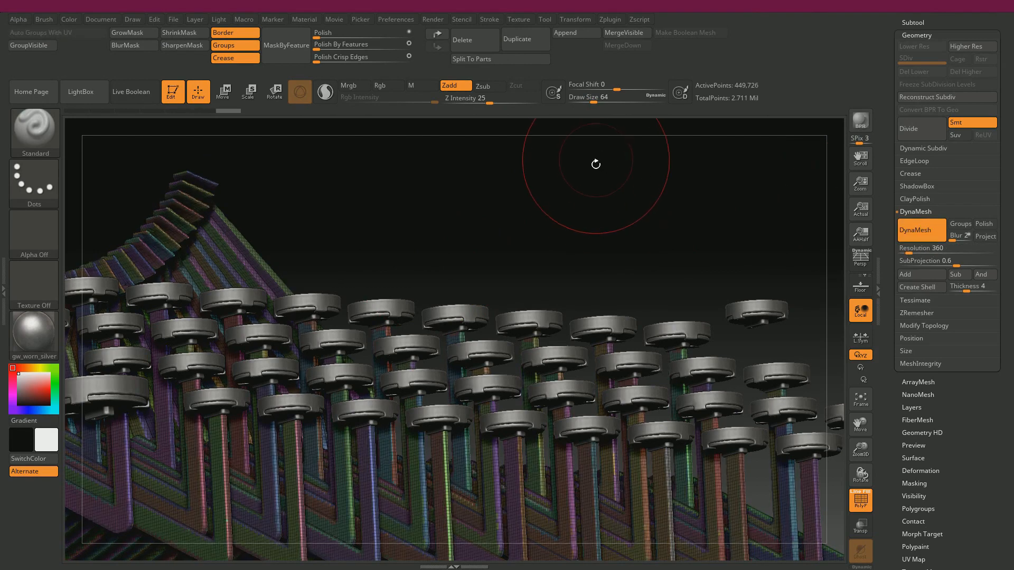
Step: Undo the last DynaMesh and DynaMesh the key levers again at a resolution of 904
{"action": "left_click_drag", "start_coordinate": [569, 161], "coordinate": [552, 171], "text": "alt"}
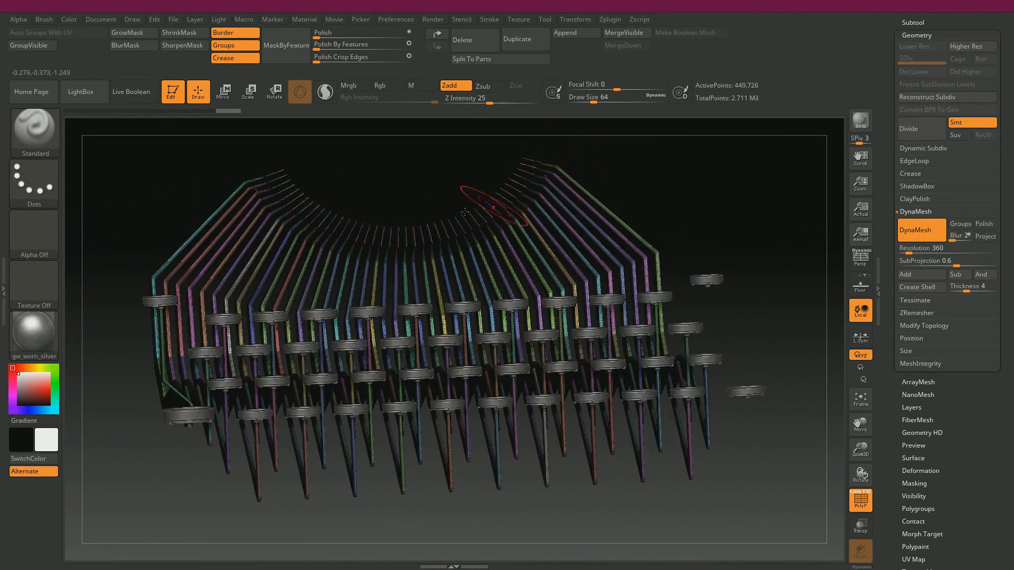
{"action": "left_click_drag", "start_coordinate": [680, 213], "coordinate": [454, 190]}
{"action": "left_click_drag", "start_coordinate": [531, 214], "coordinate": [428, 179]}
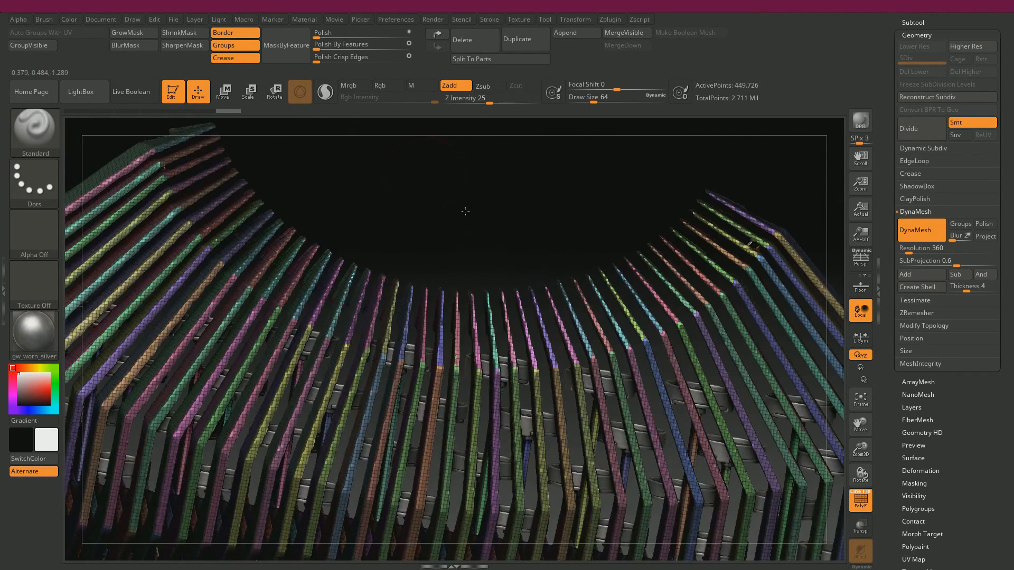
{"action": "mouse_move", "coordinate": [464, 210]}
{"action": "left_mouse_down"}
{"action": "mouse_move", "coordinate": [478, 227]}
{"action": "mouse_move", "coordinate": [516, 220]}
{"action": "mouse_move", "coordinate": [552, 231]}
{"action": "left_mouse_up"}
{"action": "key", "text": "ctrl+z"}
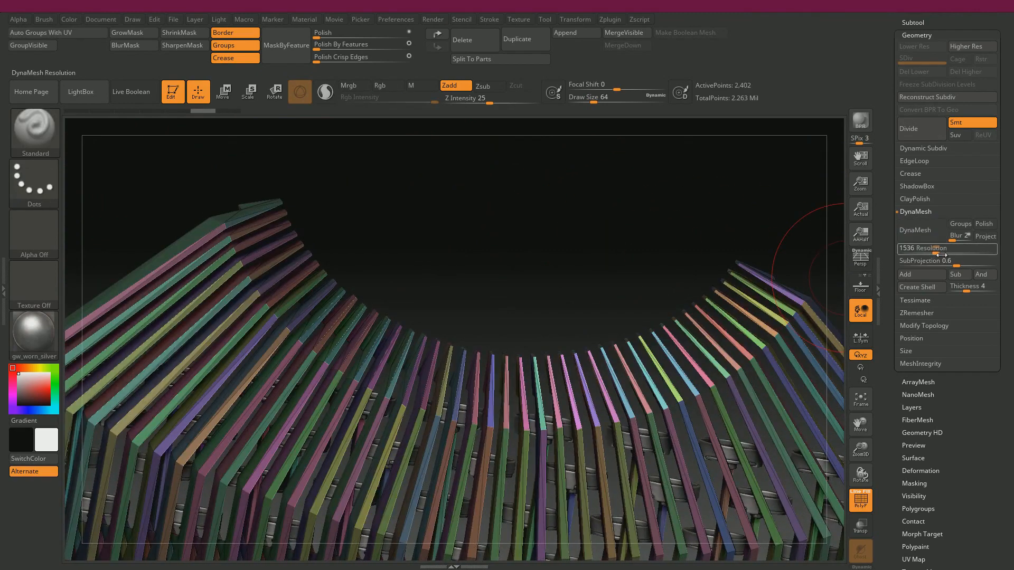
{"action": "left_click_drag", "start_coordinate": [931, 254], "coordinate": [922, 254]}
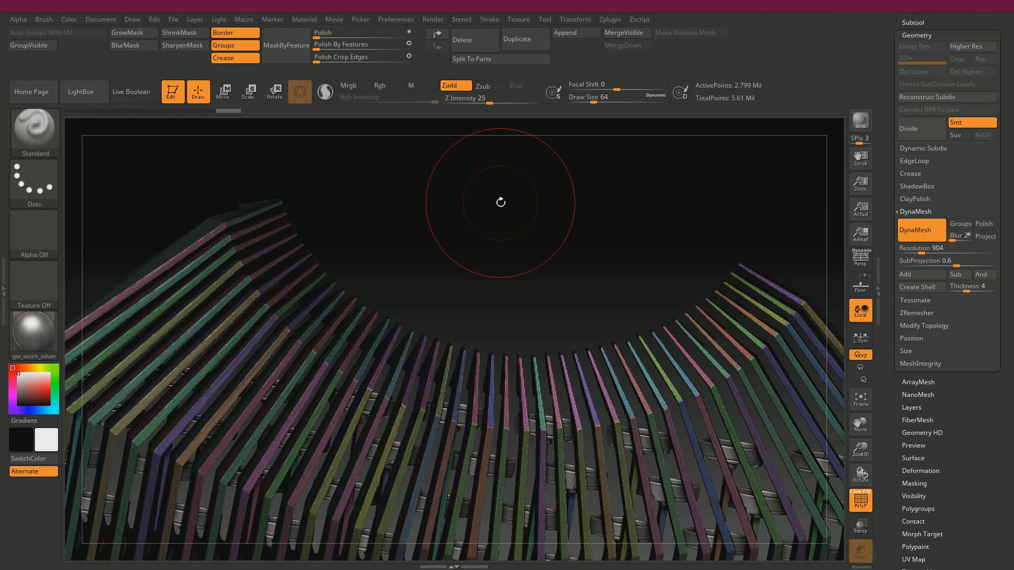
Step: Hide the polyframe on the key levers and examine the DynaMeshed surface of the lever arms up close
{"action": "mouse_move", "coordinate": [589, 253]}
{"action": "left_mouse_down"}
{"action": "mouse_move", "coordinate": [522, 213]}
{"action": "mouse_move", "coordinate": [491, 211]}
{"action": "mouse_move", "coordinate": [577, 246]}
{"action": "mouse_move", "coordinate": [616, 247]}
{"action": "mouse_move", "coordinate": [593, 285]}
{"action": "mouse_move", "coordinate": [677, 176]}
{"action": "left_mouse_up"}
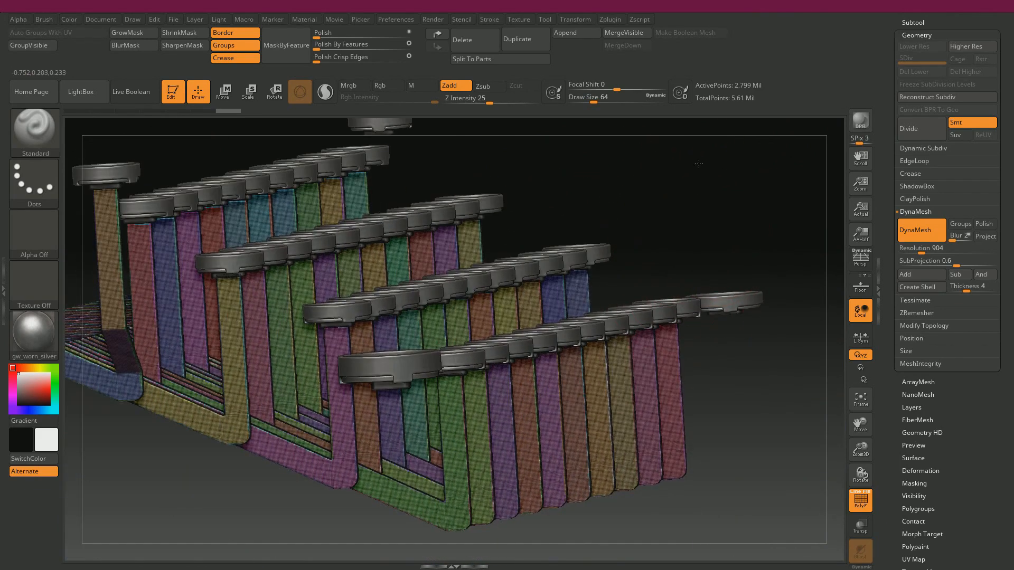
{"action": "left_click_drag", "start_coordinate": [716, 225], "coordinate": [724, 376]}
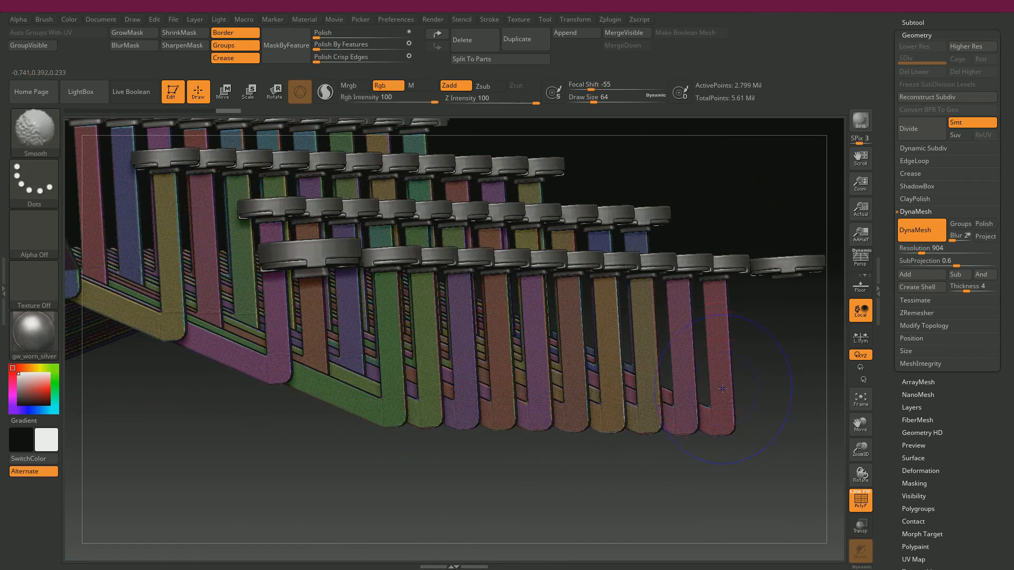
{"action": "key", "text": "shift+f"}
{"action": "left_click_drag", "start_coordinate": [372, 496], "coordinate": [378, 505], "text": "alt"}
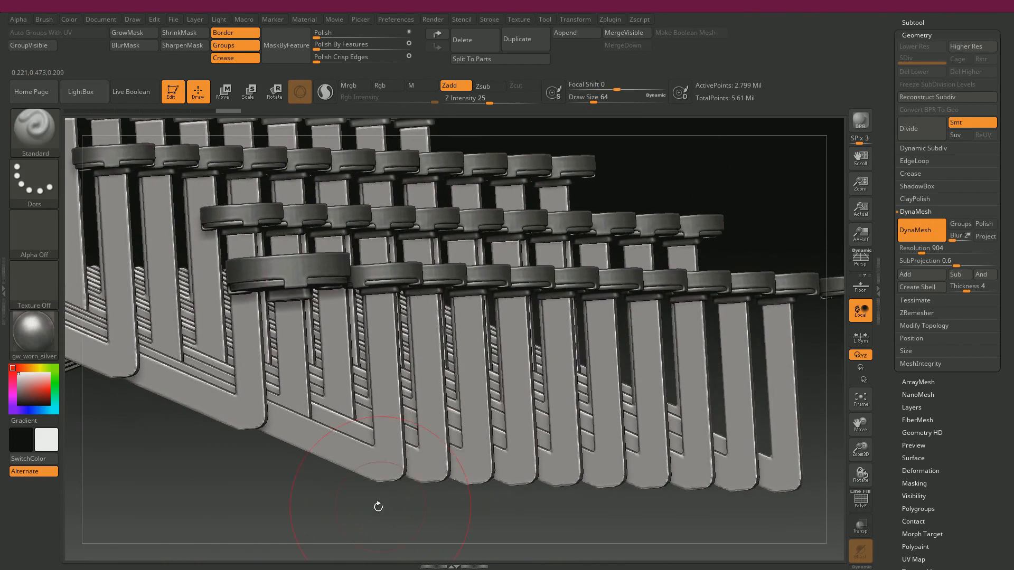
{"action": "left_click_drag", "start_coordinate": [302, 512], "coordinate": [349, 333], "text": "alt"}
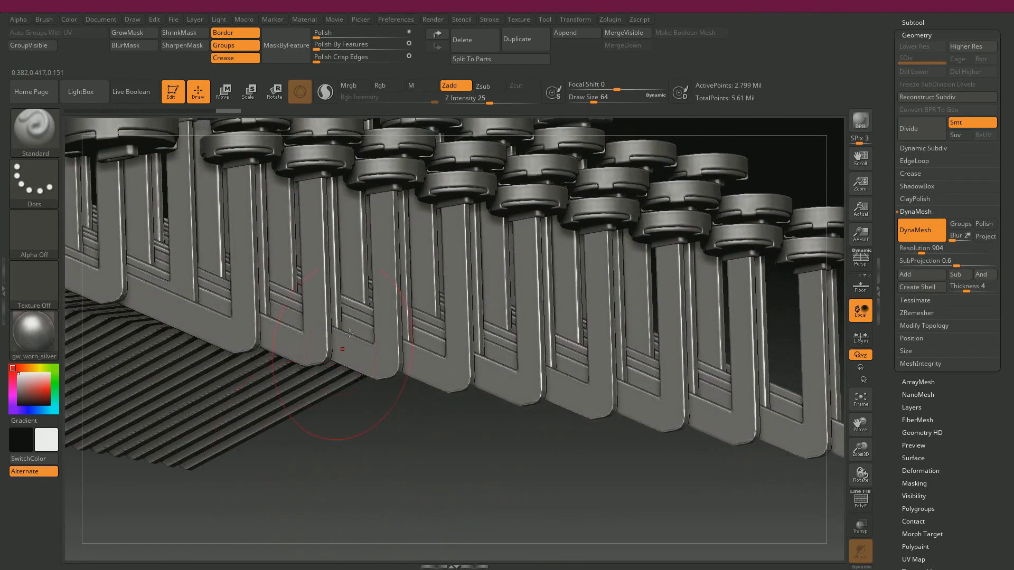
Step: Try to polish the whole key lever mesh by features, and undo it
{"action": "left_click", "coordinate": [328, 48]}
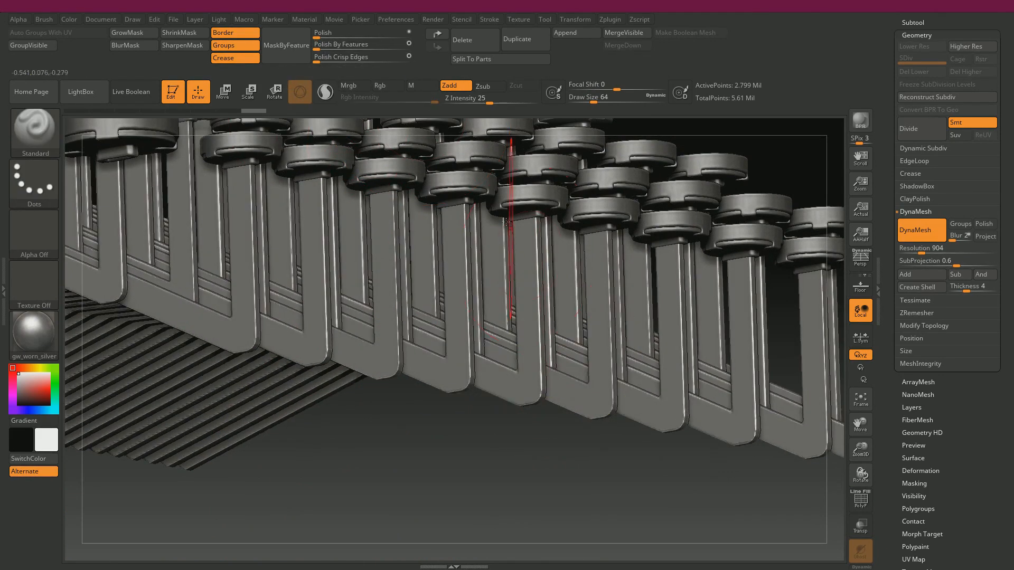
{"action": "left_click_drag", "start_coordinate": [371, 50], "coordinate": [379, 51]}
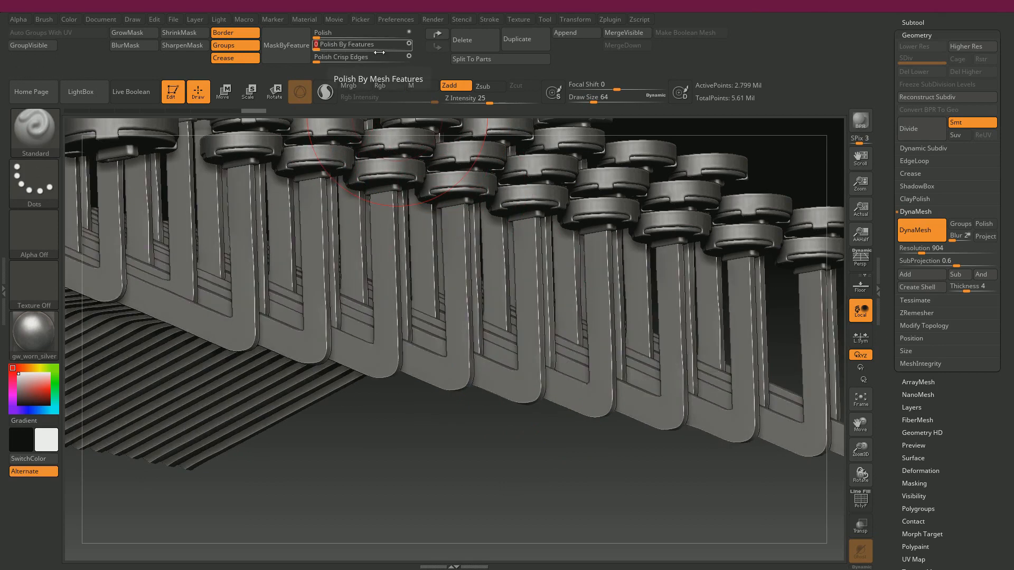
{"action": "mouse_move", "coordinate": [425, 447]}
{"action": "left_mouse_down"}
{"action": "mouse_move", "coordinate": [334, 457]}
{"action": "mouse_move", "coordinate": [252, 369]}
{"action": "mouse_move", "coordinate": [423, 395]}
{"action": "mouse_move", "coordinate": [385, 407]}
{"action": "mouse_move", "coordinate": [427, 410]}
{"action": "mouse_move", "coordinate": [356, 396]}
{"action": "mouse_move", "coordinate": [213, 414]}
{"action": "mouse_move", "coordinate": [265, 430]}
{"action": "mouse_move", "coordinate": [269, 446]}
{"action": "mouse_move", "coordinate": [536, 486]}
{"action": "mouse_move", "coordinate": [525, 432]}
{"action": "mouse_move", "coordinate": [553, 407]}
{"action": "mouse_move", "coordinate": [570, 422]}
{"action": "left_mouse_up"}
{"action": "key", "text": "ctrl"}
{"action": "key", "text": "ctrl"}
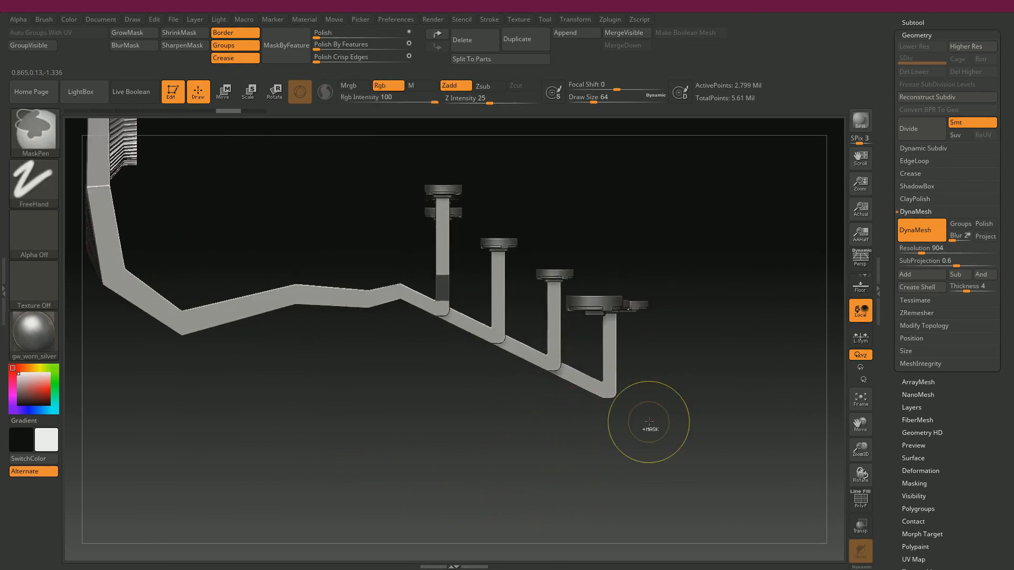
Step: Mask the front part of the key levers from the side with the MaskRect brush, and invert the mask
{"action": "left_click", "coordinate": [38, 135]}
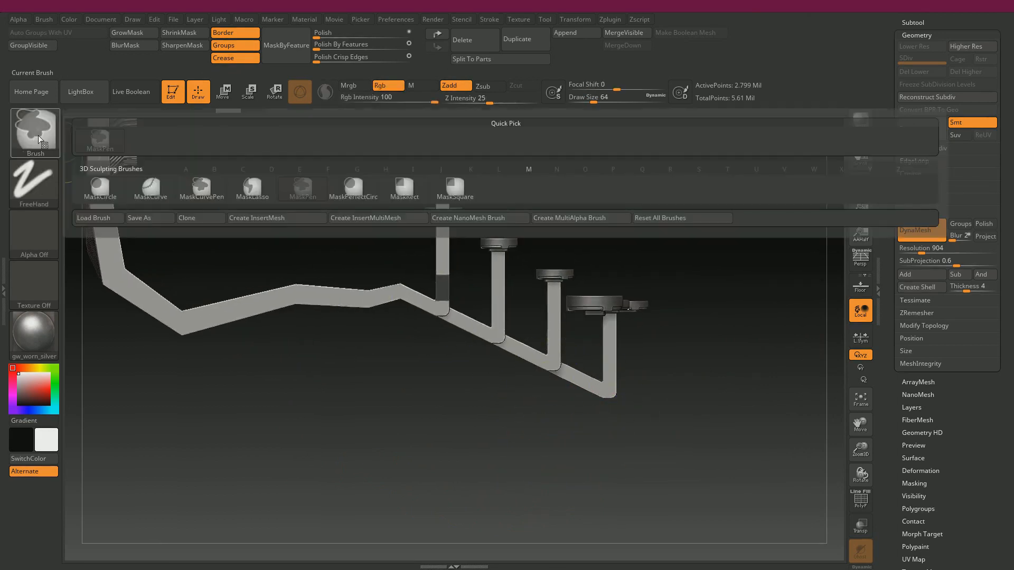
{"action": "left_click", "coordinate": [404, 197]}
{"action": "mouse_move", "coordinate": [752, 464]}
{"action": "left_mouse_down"}
{"action": "mouse_move", "coordinate": [523, 220]}
{"action": "mouse_move", "coordinate": [413, 163]}
{"action": "left_mouse_up"}
{"action": "left_click_drag", "start_coordinate": [719, 263], "coordinate": [706, 254]}
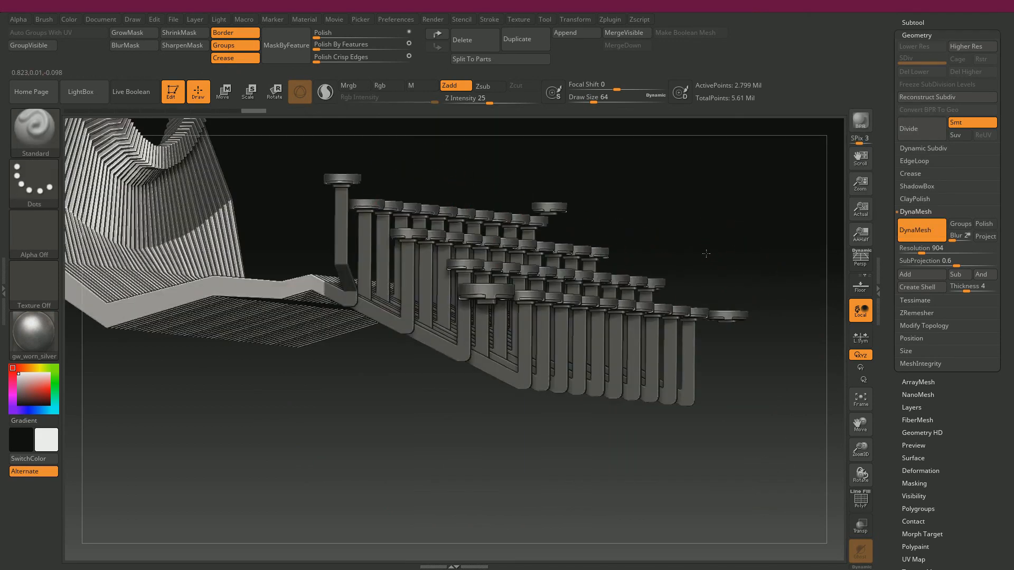
{"action": "left_click", "coordinate": [732, 230], "text": "ctrl"}
{"action": "left_click_drag", "start_coordinate": [449, 412], "coordinate": [461, 328], "text": "alt"}
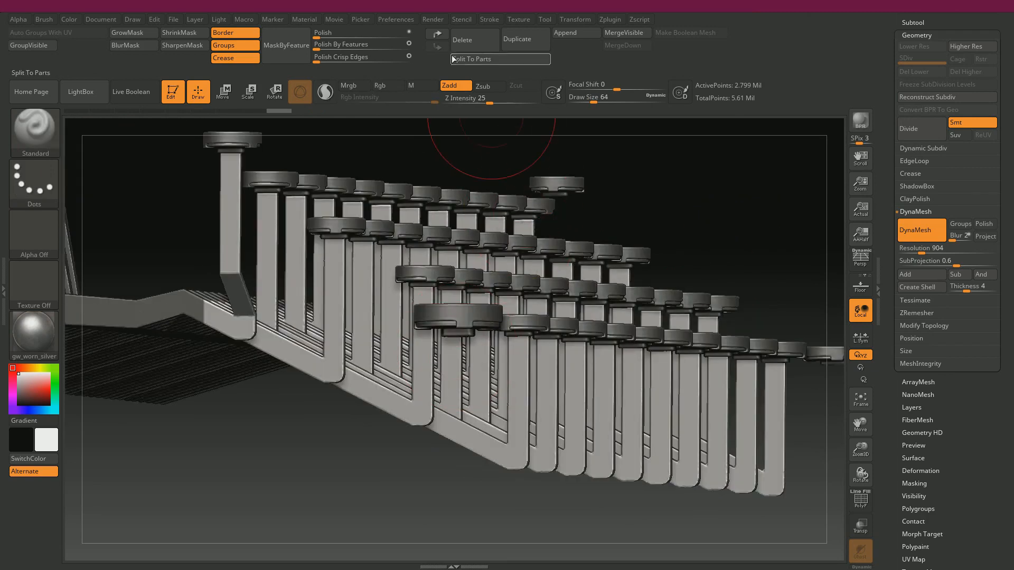
Step: Polish the unmasked front part of the key levers by features at 95, and clear the mask
{"action": "left_click_drag", "start_coordinate": [320, 47], "coordinate": [334, 50]}
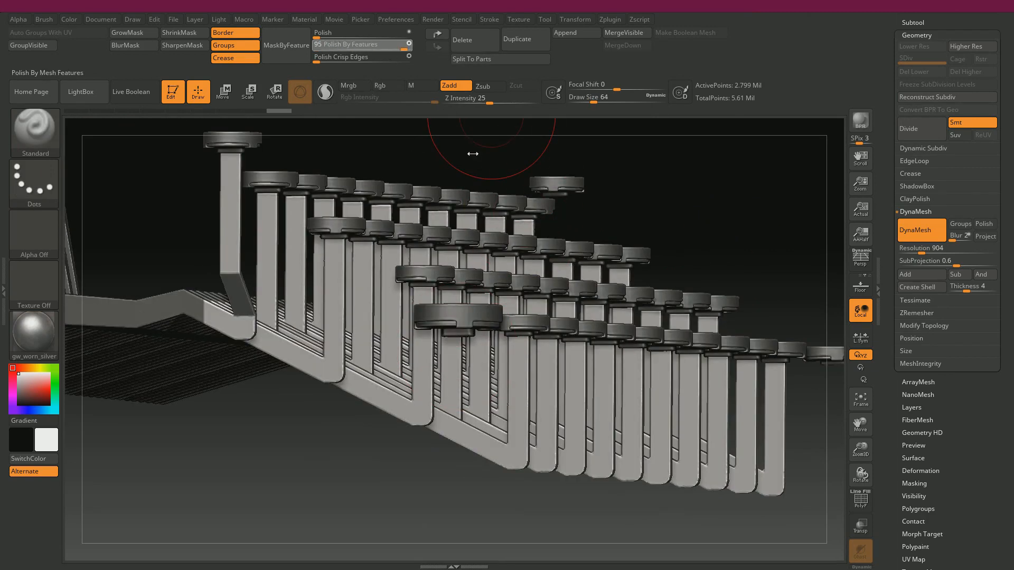
{"action": "left_click_drag", "start_coordinate": [473, 154], "coordinate": [473, 153]}
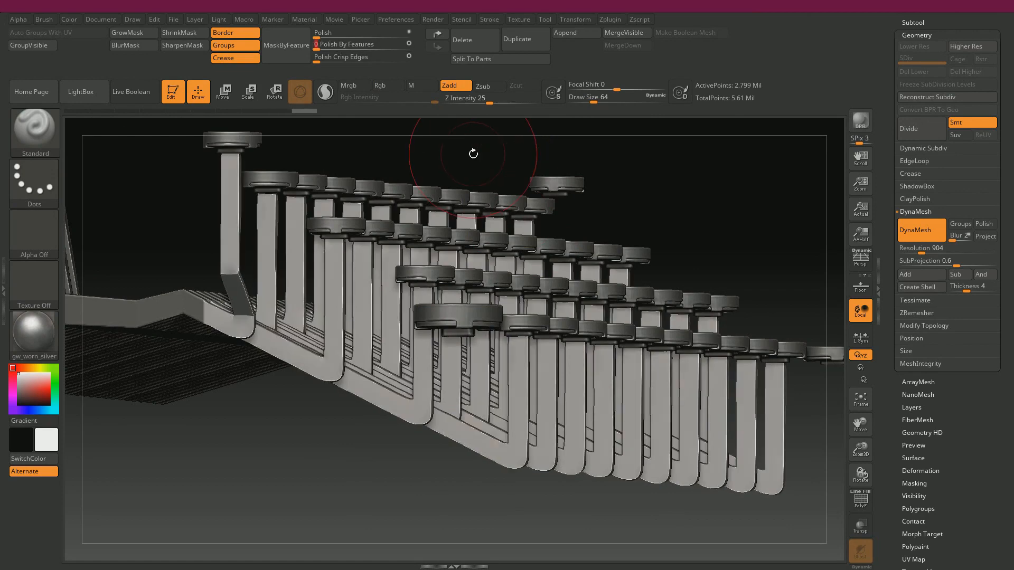
{"action": "left_click", "coordinate": [736, 227], "text": "ctrl"}
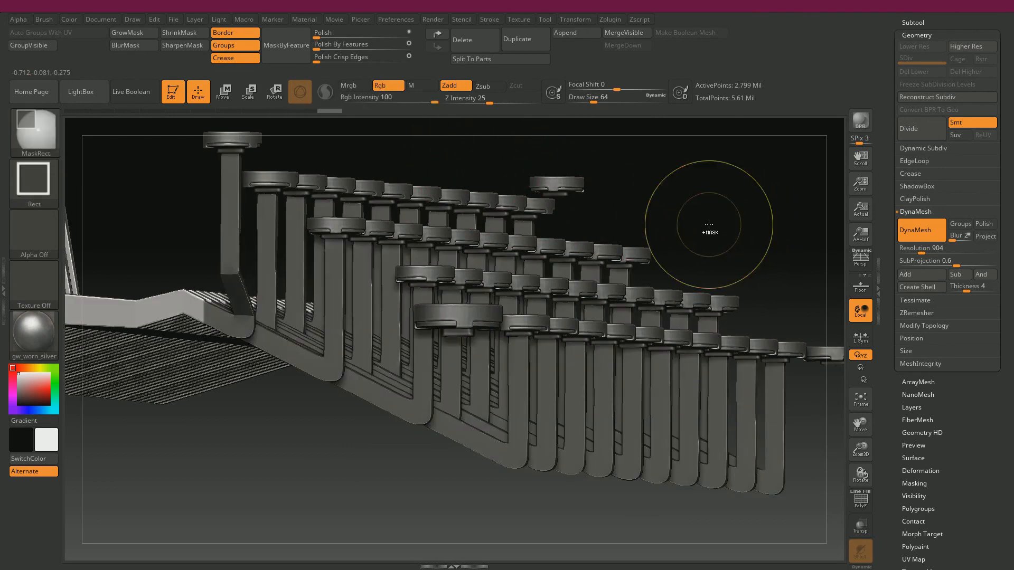
{"action": "left_click_drag", "start_coordinate": [708, 225], "coordinate": [692, 211], "text": "ctrl"}
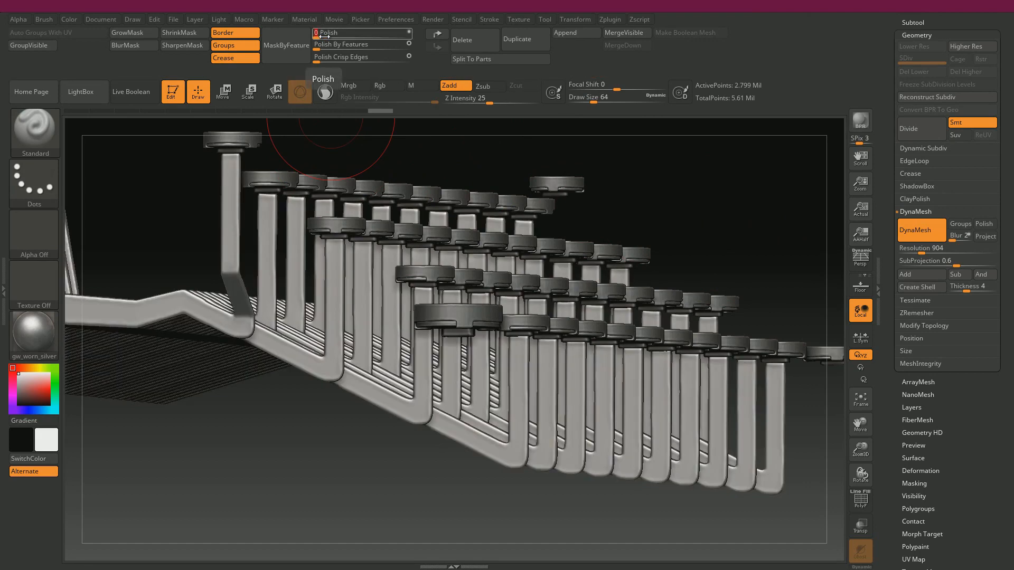
Step: Try the plain Polish deformation on the key levers, and undo it
{"action": "key", "text": "ctrl+z"}
{"action": "left_click_drag", "start_coordinate": [317, 38], "coordinate": [319, 38]}
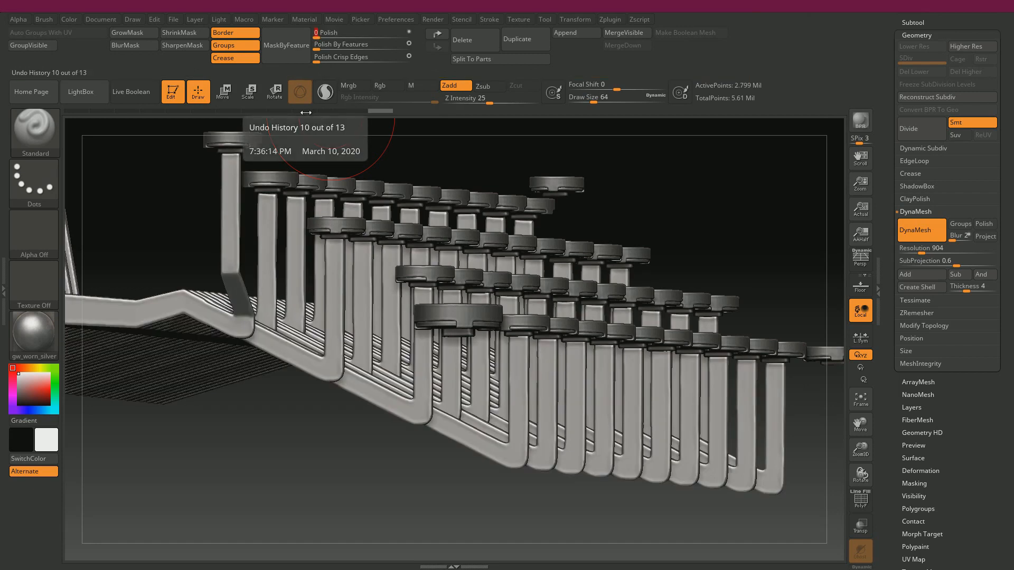
{"action": "key", "text": "ctrl+z"}
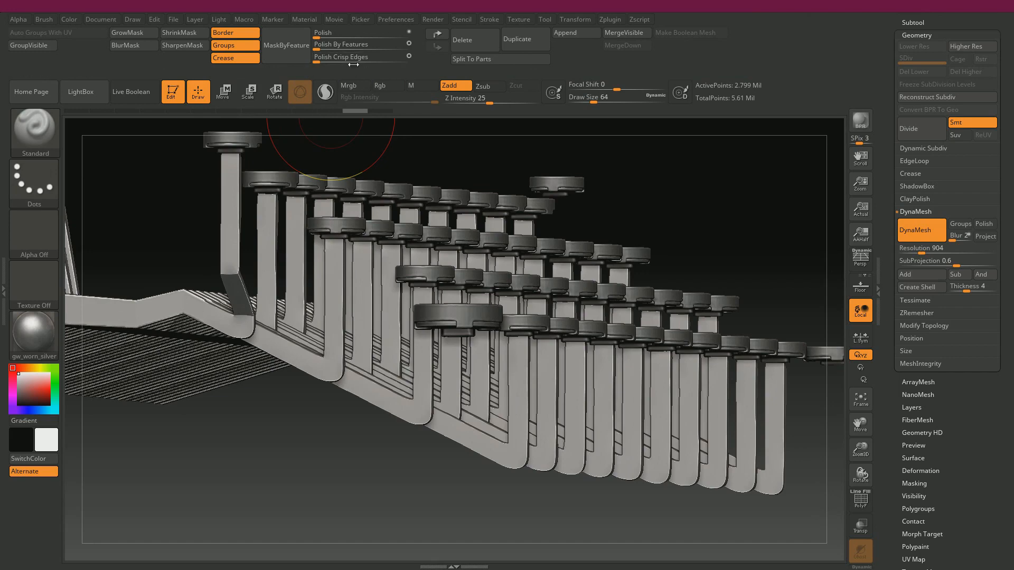
Step: Try Polish Crisp Edges on the key levers, and undo back to before the masked feature polish
{"action": "left_click_drag", "start_coordinate": [320, 61], "coordinate": [322, 63]}
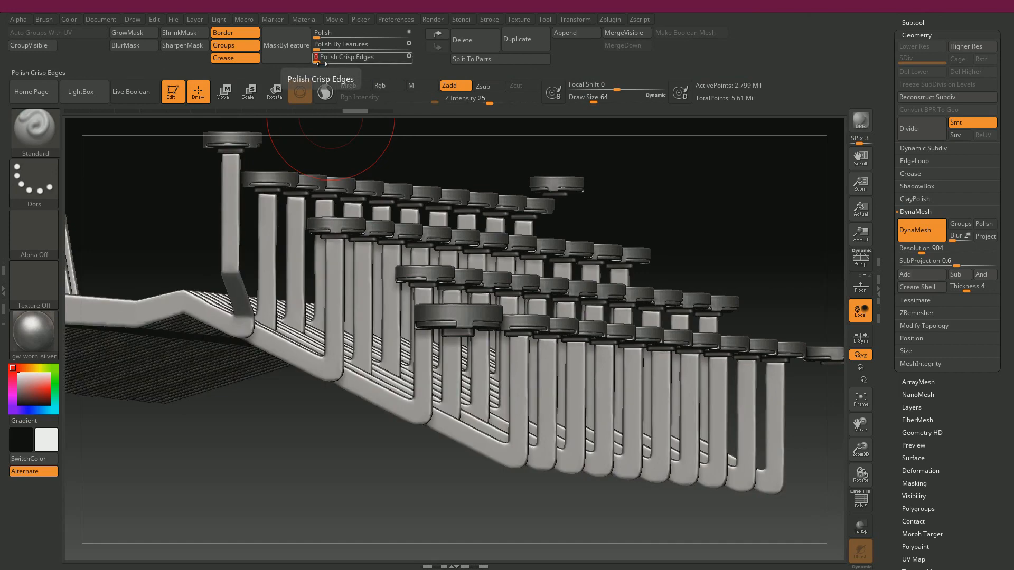
{"action": "key", "text": "ctrl+z"}
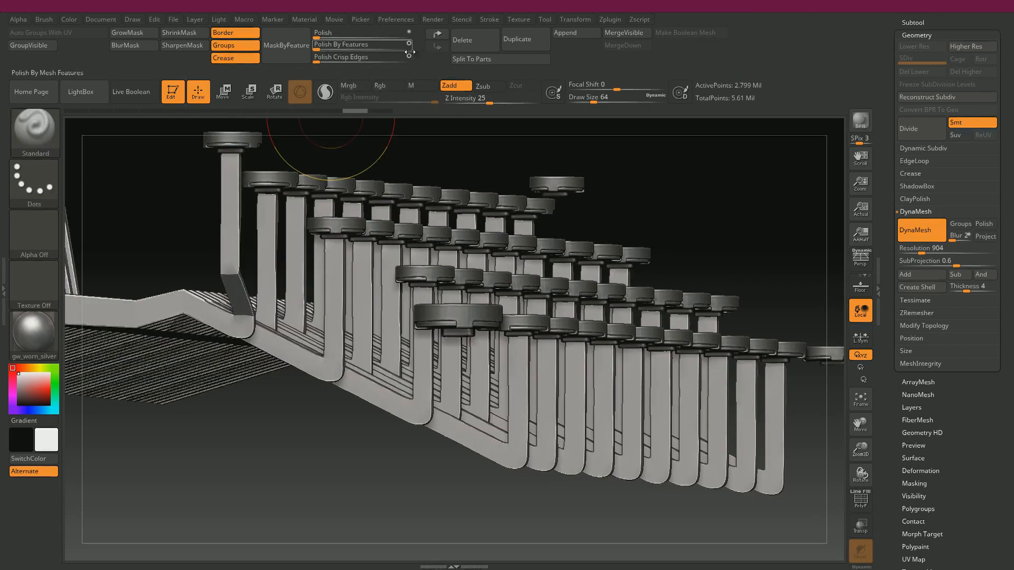
{"action": "left_click_drag", "start_coordinate": [315, 62], "coordinate": [320, 61]}
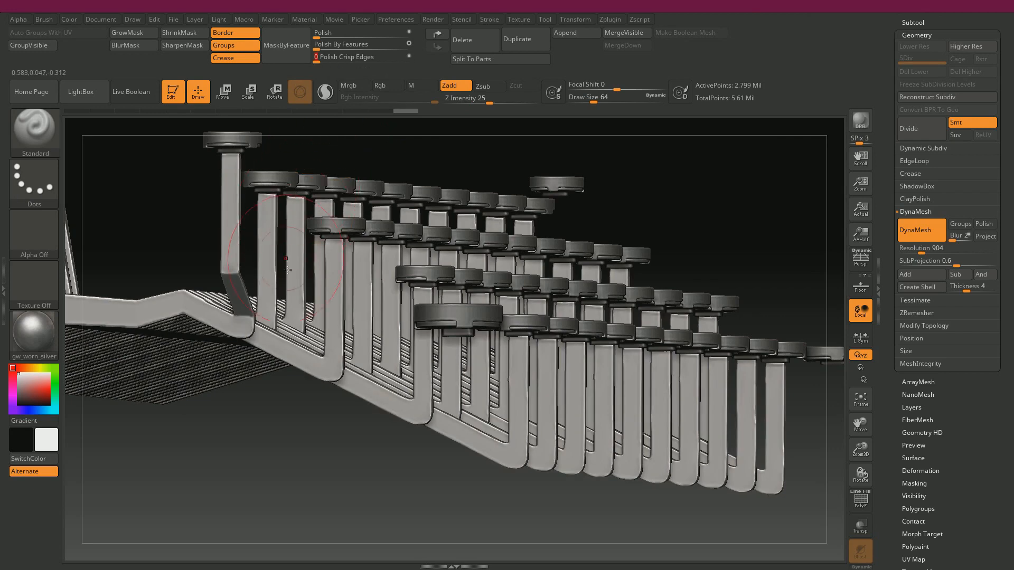
{"action": "left_click_drag", "start_coordinate": [690, 215], "coordinate": [713, 238]}
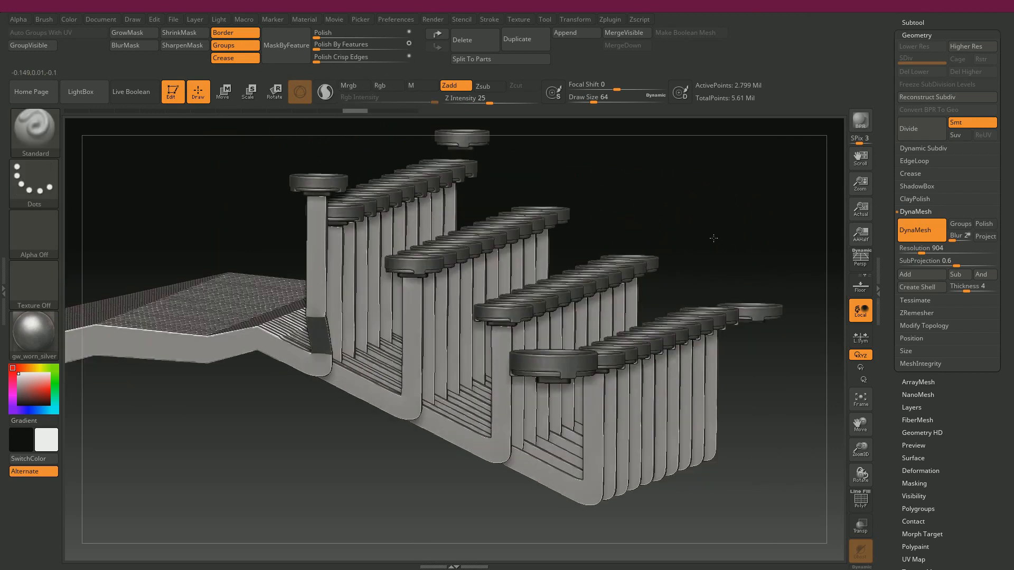
{"action": "key", "text": "ctrl+z"}
{"action": "key", "text": "ctrl+z"}
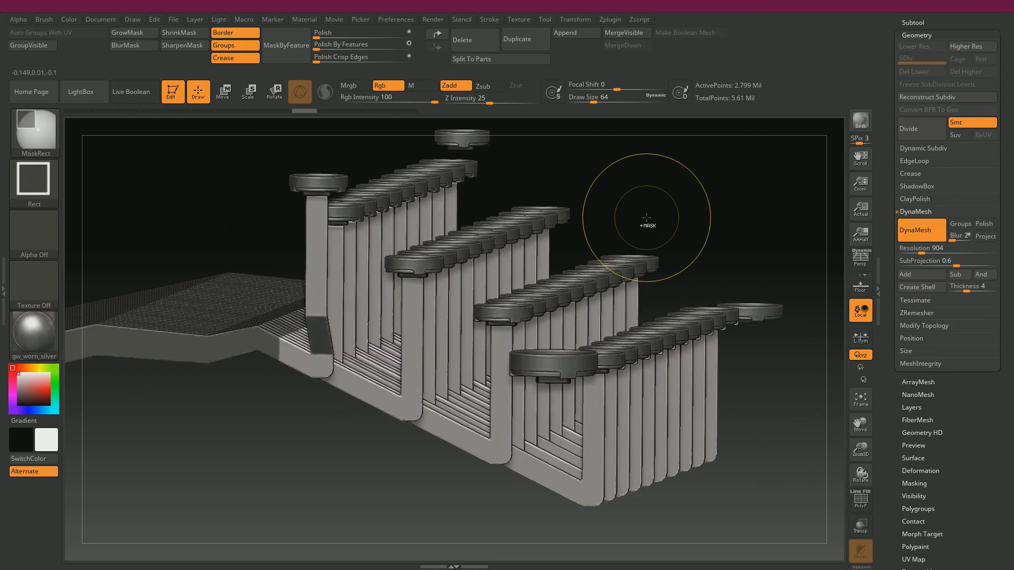
{"action": "left_click_drag", "start_coordinate": [658, 204], "coordinate": [614, 149]}
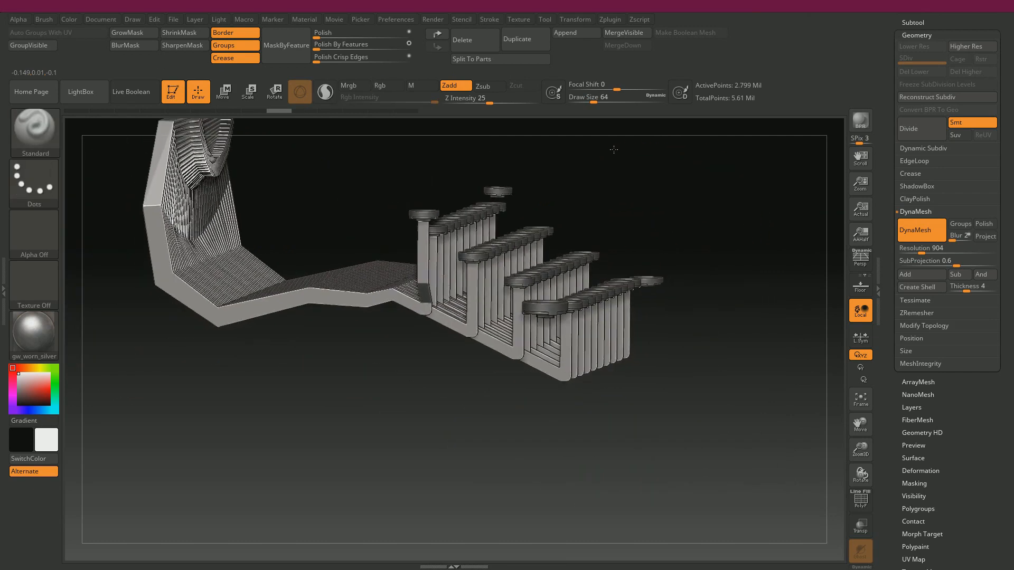
Step: Switch to Maya and select the broad upper side face of the outermost key lever on the key lever mesh
{"action": "left_click_drag", "start_coordinate": [376, 152], "coordinate": [191, 208]}
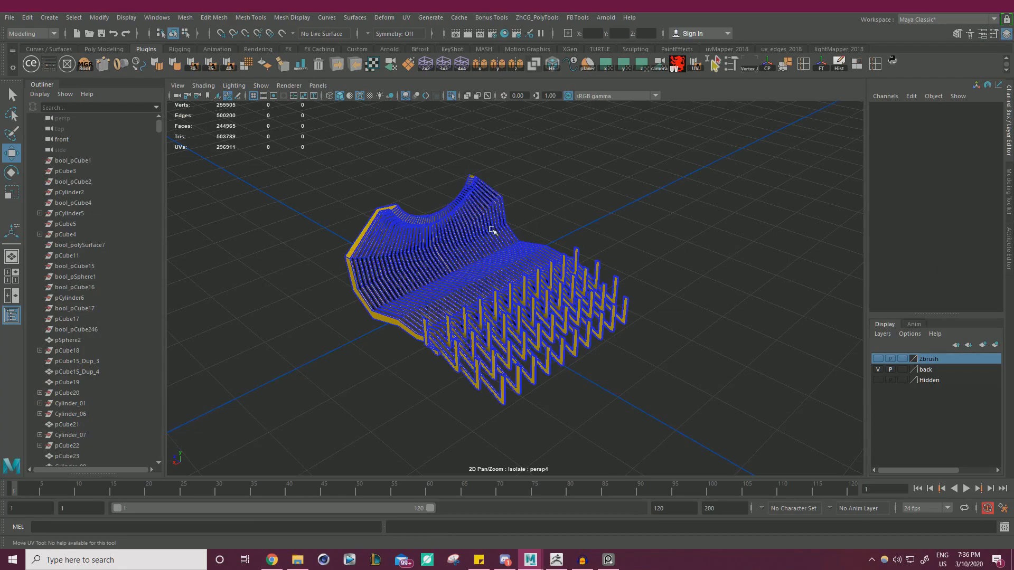
{"action": "left_click_drag", "start_coordinate": [491, 230], "coordinate": [415, 245], "text": "alt"}
{"action": "right_click_drag", "start_coordinate": [389, 213], "coordinate": [460, 228], "text": "alt"}
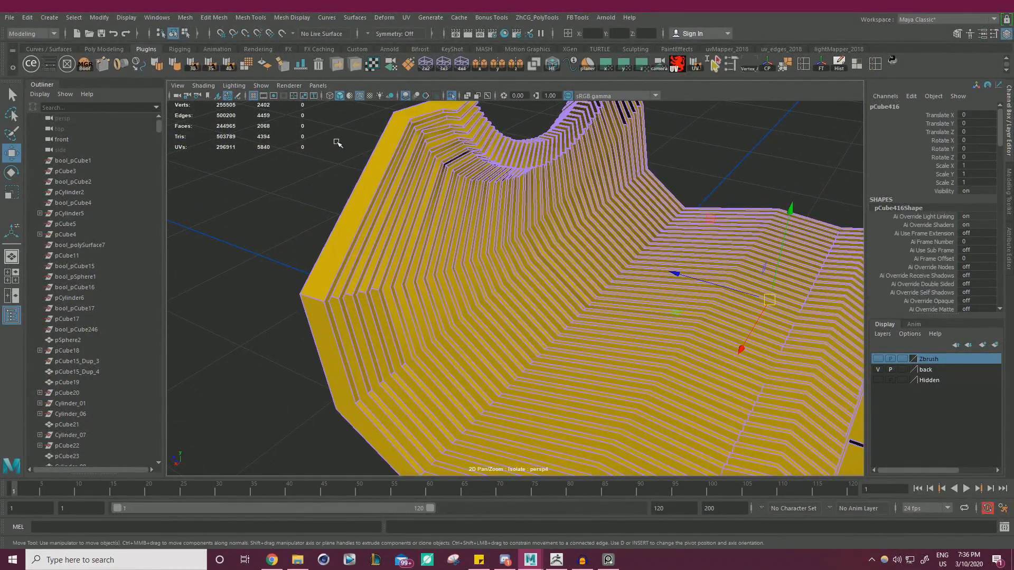
{"action": "left_click", "coordinate": [550, 69]}
{"action": "left_click_drag", "start_coordinate": [328, 170], "coordinate": [351, 225], "text": "alt"}
{"action": "right_click_drag", "start_coordinate": [387, 207], "coordinate": [392, 238]}
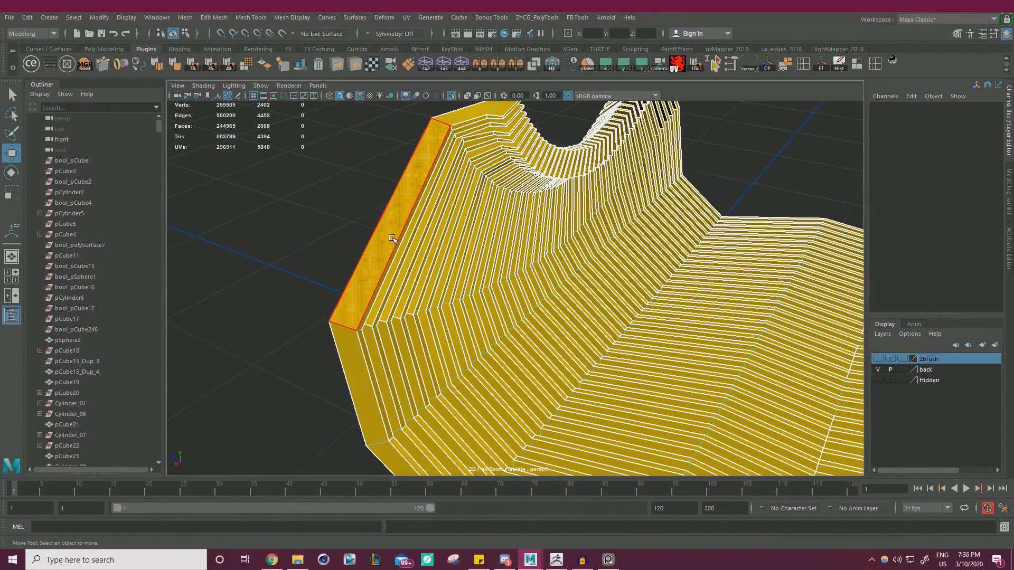
{"action": "left_click", "coordinate": [392, 237]}
Step: Activate the Scale tool and set its axis orientation to Component
{"action": "left_click_drag", "start_coordinate": [391, 237], "coordinate": [655, 184], "text": "alt"}
{"action": "key", "text": "r"}
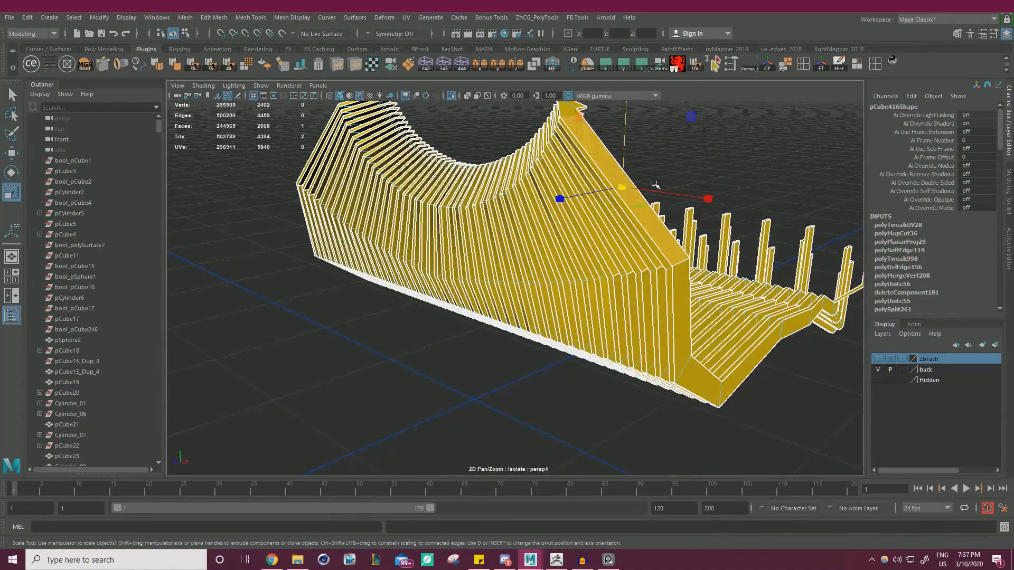
{"action": "left_click_drag", "start_coordinate": [715, 155], "coordinate": [645, 138], "text": "alt"}
{"action": "middle_click_drag", "start_coordinate": [646, 139], "coordinate": [596, 208], "text": "alt"}
{"action": "right_click_drag", "start_coordinate": [596, 209], "coordinate": [657, 208], "text": "alt"}
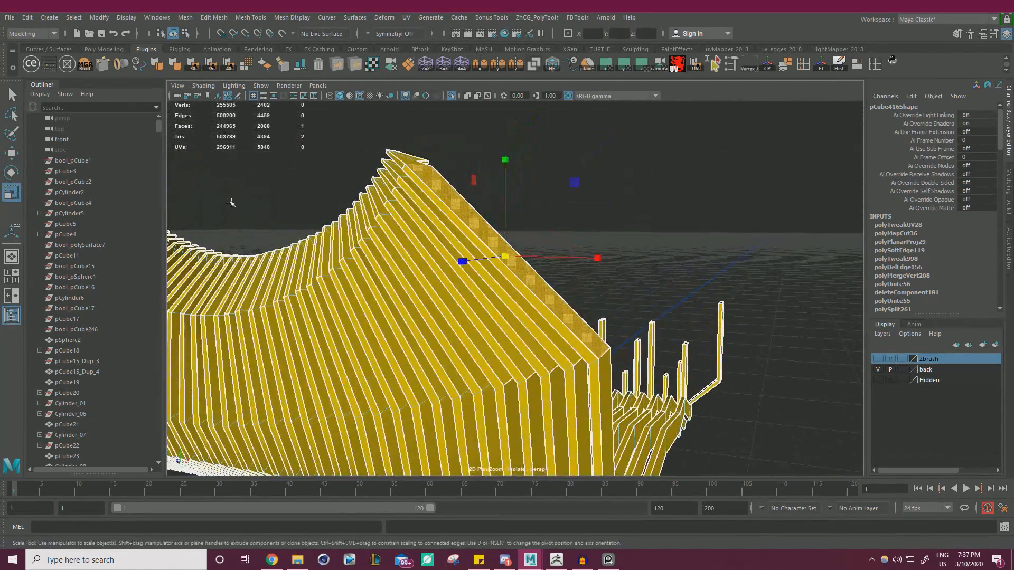
{"action": "double_click", "coordinate": [12, 192]}
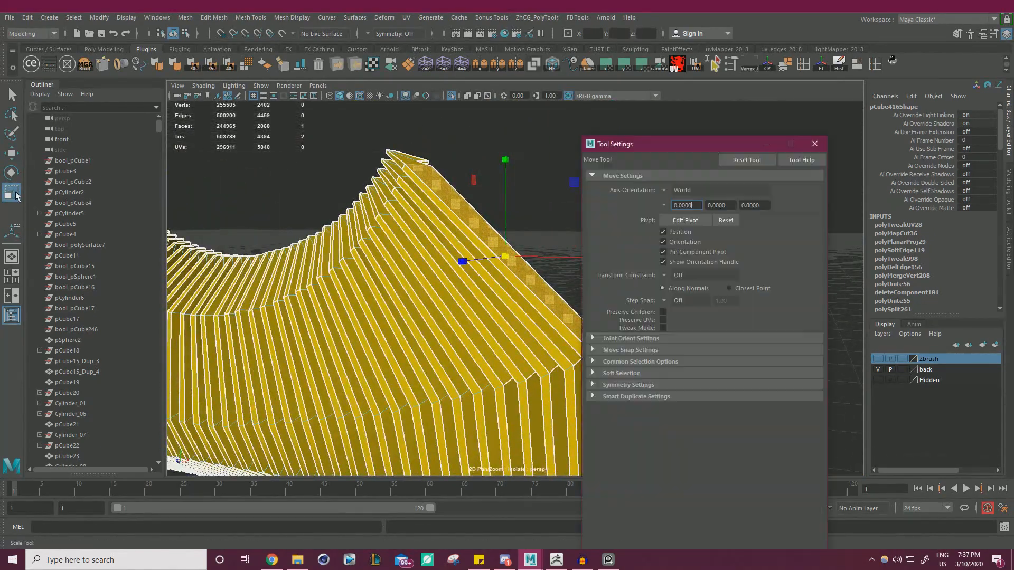
{"action": "left_click", "coordinate": [664, 190]}
{"action": "left_click", "coordinate": [690, 219]}
Step: Flatten the selected lever face by scaling it down along its own normal
{"action": "left_click_drag", "start_coordinate": [394, 220], "coordinate": [462, 194], "text": "alt"}
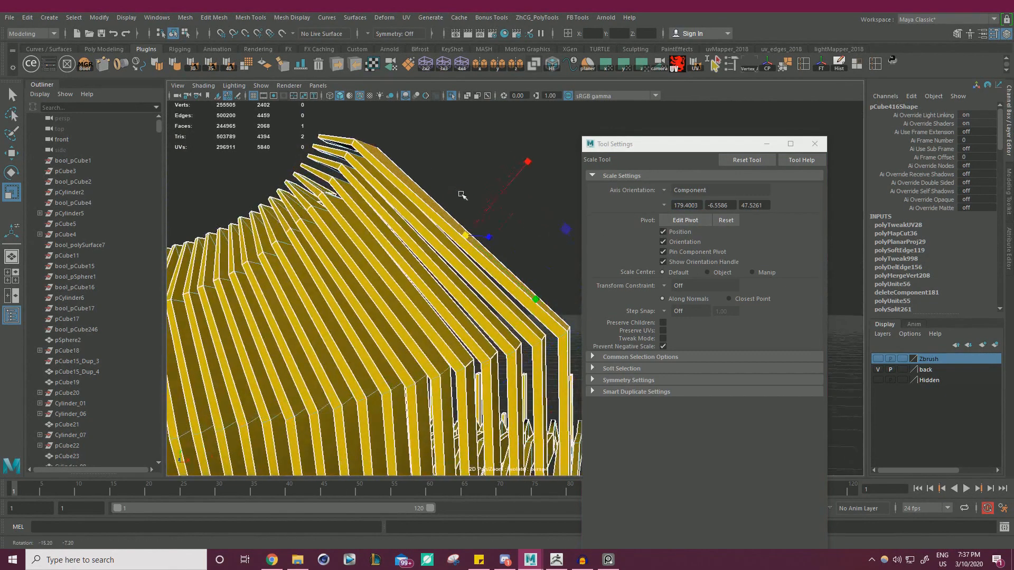
{"action": "left_click_drag", "start_coordinate": [525, 170], "coordinate": [182, 516]}
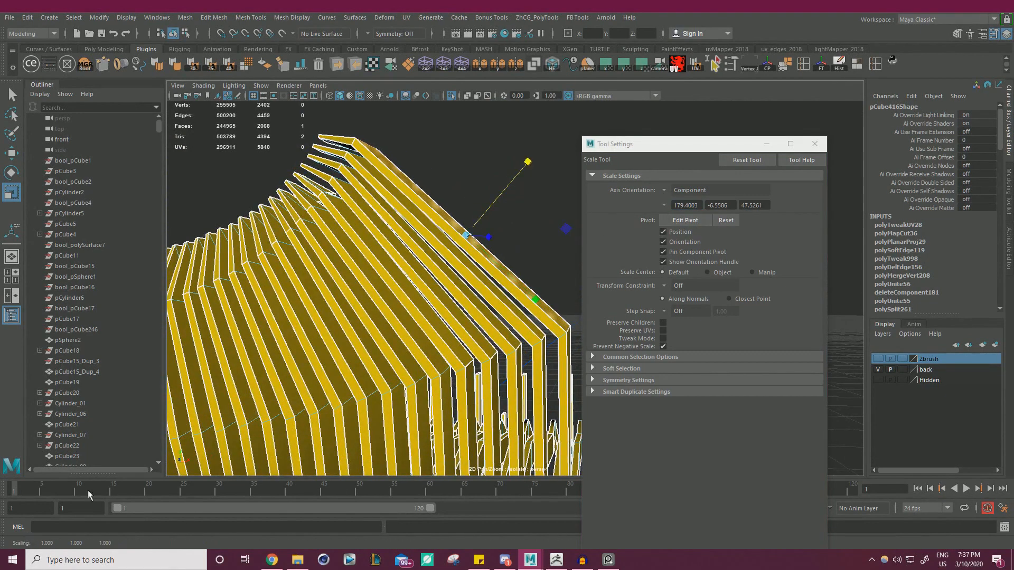
{"action": "left_click_drag", "start_coordinate": [390, 271], "coordinate": [405, 263], "text": "alt"}
{"action": "left_click_drag", "start_coordinate": [561, 150], "coordinate": [496, 210]}
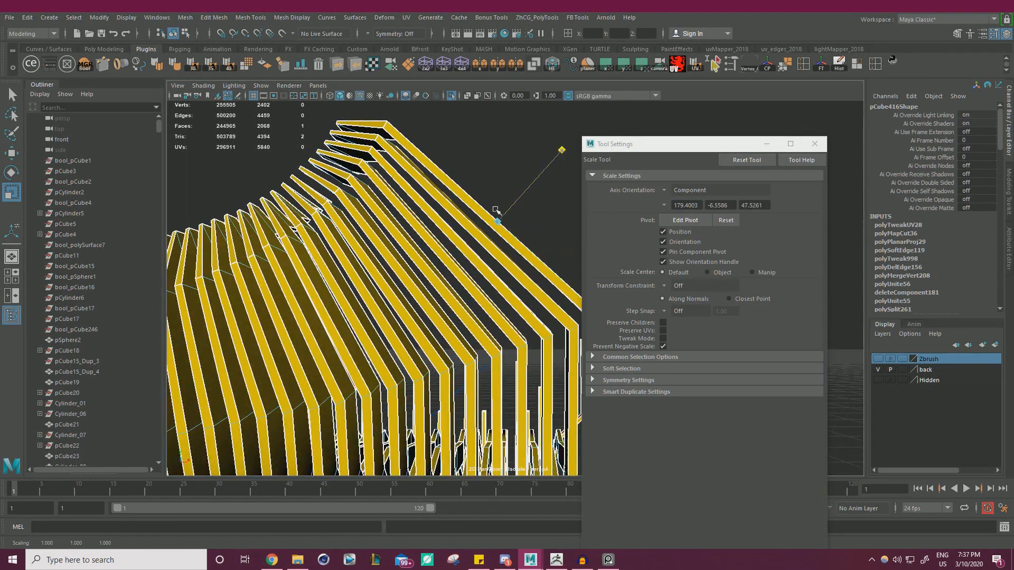
Step: Flatten the matching upper side face on the outermost key lever at the row's other end by scaling it along its normal
{"action": "left_click_drag", "start_coordinate": [376, 228], "coordinate": [455, 340], "text": "alt"}
{"action": "left_click_drag", "start_coordinate": [878, 569], "coordinate": [878, 568]}
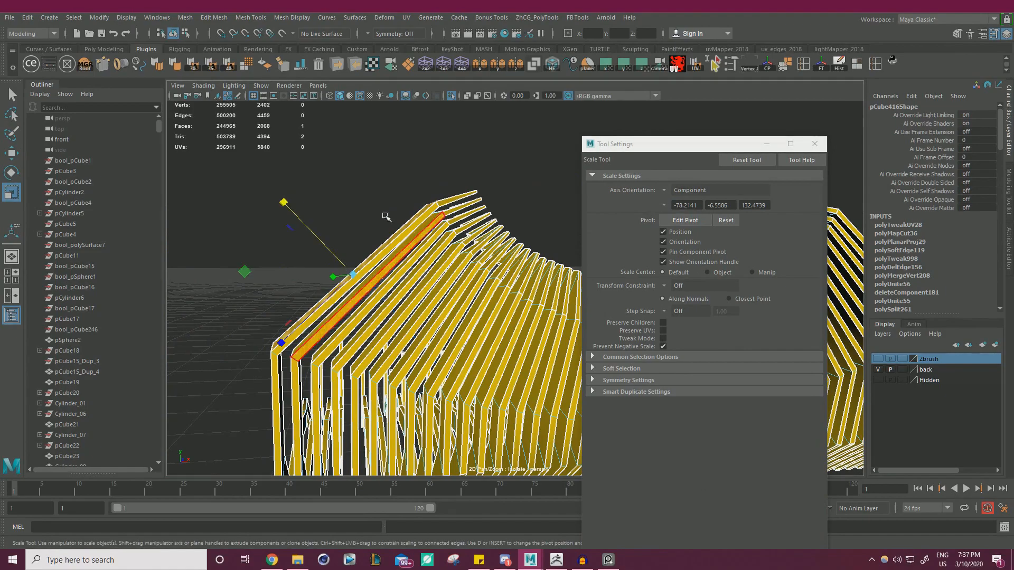
{"action": "left_click_drag", "start_coordinate": [283, 201], "coordinate": [454, 370]}
{"action": "left_click_drag", "start_coordinate": [370, 270], "coordinate": [391, 256], "text": "alt"}
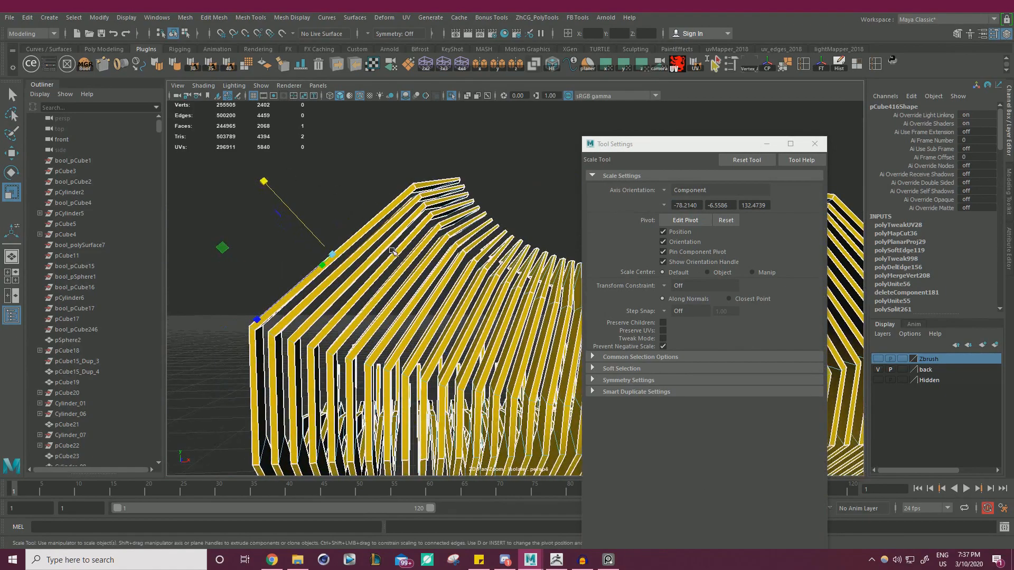
{"action": "left_click_drag", "start_coordinate": [501, 230], "coordinate": [301, 234], "text": "alt"}
{"action": "middle_click_drag", "start_coordinate": [338, 231], "coordinate": [357, 247], "text": "alt"}
{"action": "mouse_move", "coordinate": [357, 247]}
{"action": "right_mouse_down", "text": "alt"}
{"action": "mouse_move", "coordinate": [486, 297]}
{"action": "mouse_move", "coordinate": [365, 254]}
{"action": "right_mouse_up", "text": "alt"}
{"action": "left_click_drag", "start_coordinate": [364, 253], "coordinate": [253, 269], "text": "alt"}
Step: Close the tool settings, return to object mode and export the whole key lever mesh to C:\temp meshes as temp_01.obj
{"action": "key", "text": "w"}
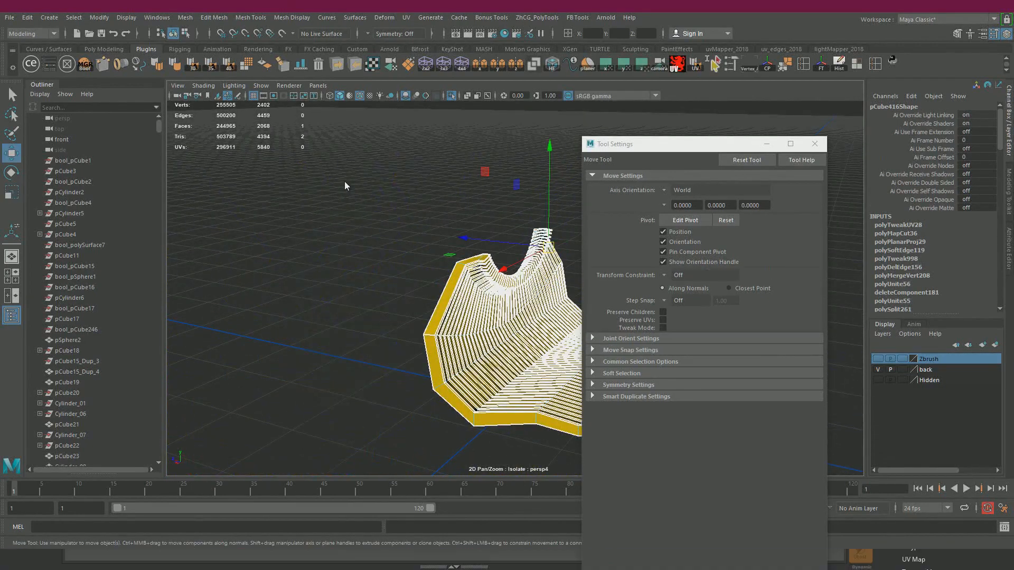
{"action": "right_click_drag", "start_coordinate": [343, 181], "coordinate": [398, 170]}
{"action": "left_click", "coordinate": [819, 147]}
{"action": "right_click_drag", "start_coordinate": [515, 219], "coordinate": [417, 206], "text": "alt"}
{"action": "middle_click_drag", "start_coordinate": [417, 206], "coordinate": [322, 150], "text": "alt"}
{"action": "left_click", "coordinate": [310, 176]}
{"action": "left_click", "coordinate": [433, 238]}
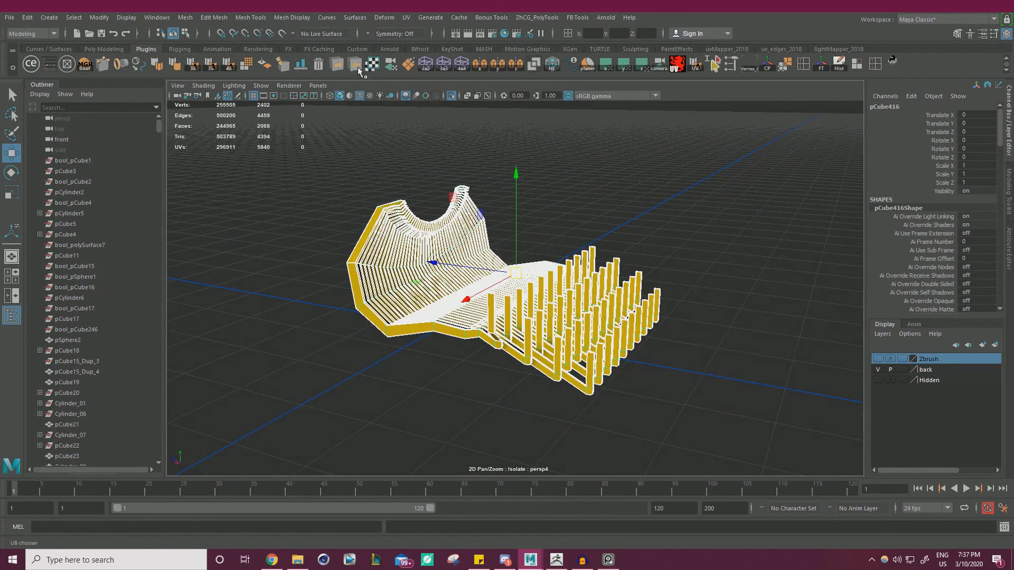
{"action": "left_click", "coordinate": [338, 66]}
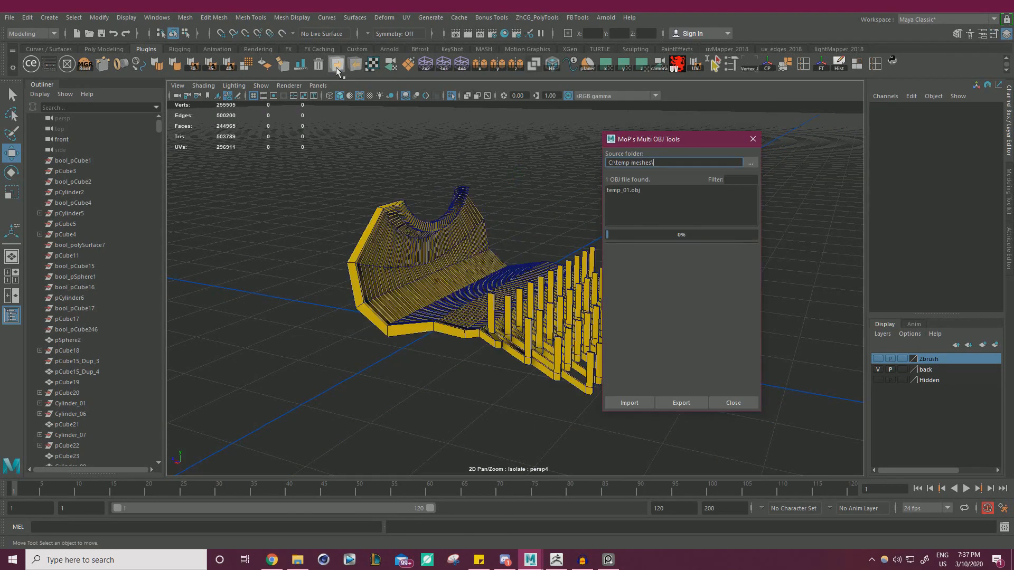
{"action": "left_click", "coordinate": [752, 140]}
Step: Switch to ZBrush and reimport temp_01.obj over the key levers subtool to check the flattened faces
{"action": "left_click", "coordinate": [556, 560]}
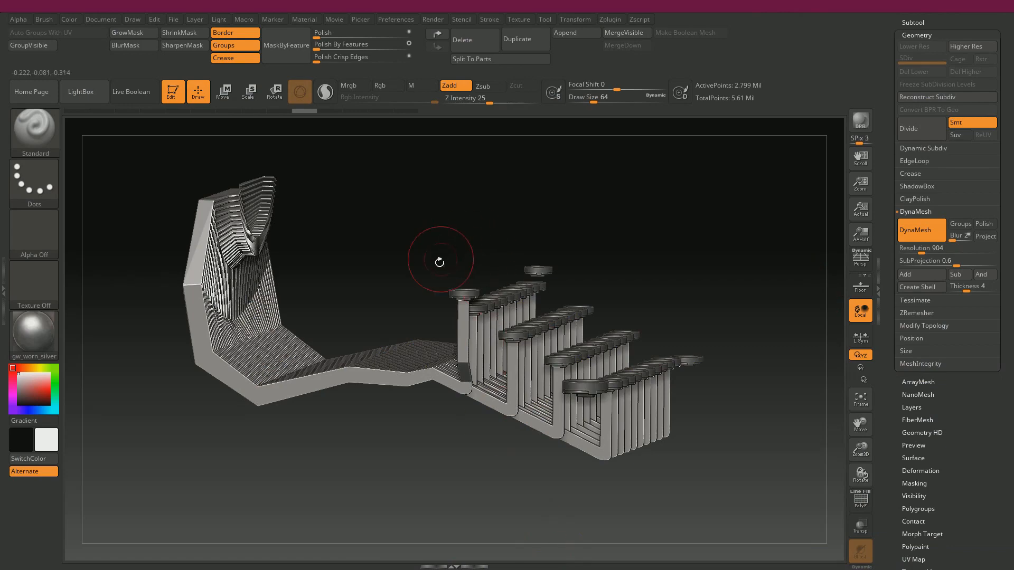
{"action": "left_click_drag", "start_coordinate": [499, 226], "coordinate": [482, 238], "text": "alt"}
{"action": "left_click_drag", "start_coordinate": [582, 221], "coordinate": [573, 221]}
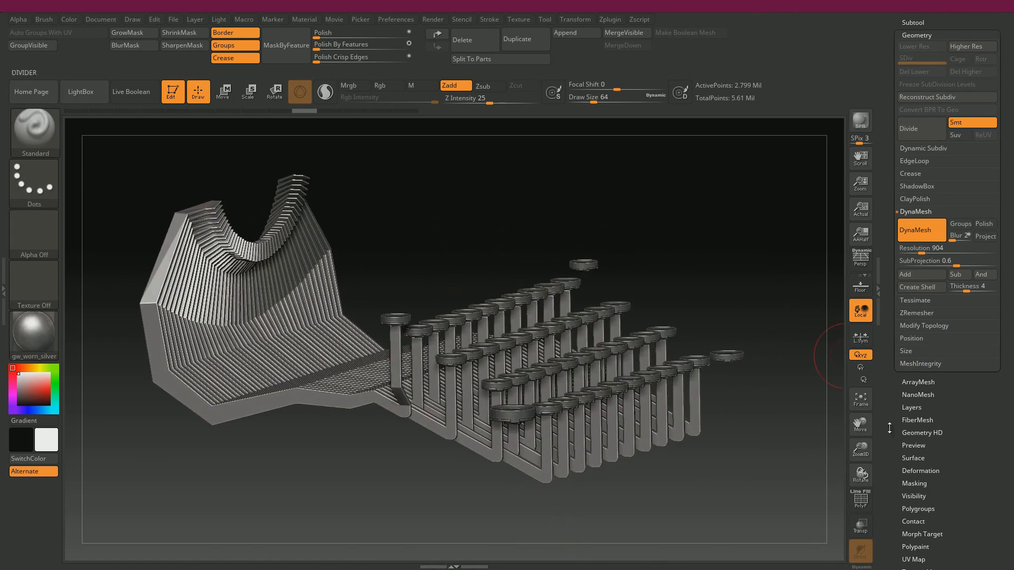
{"action": "scroll", "coordinate": [889, 428], "scroll_direction": "down", "scroll_amount": 5}
{"action": "left_click", "coordinate": [955, 433]}
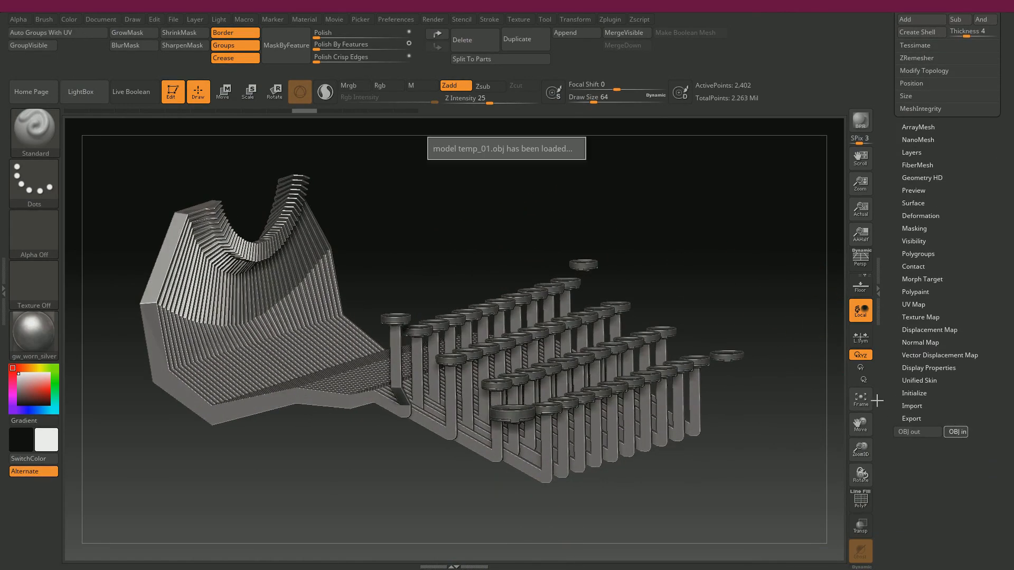
{"action": "mouse_move", "coordinate": [419, 235]}
{"action": "left_mouse_down"}
{"action": "mouse_move", "coordinate": [430, 223]}
{"action": "mouse_move", "coordinate": [220, 327]}
{"action": "left_mouse_up"}
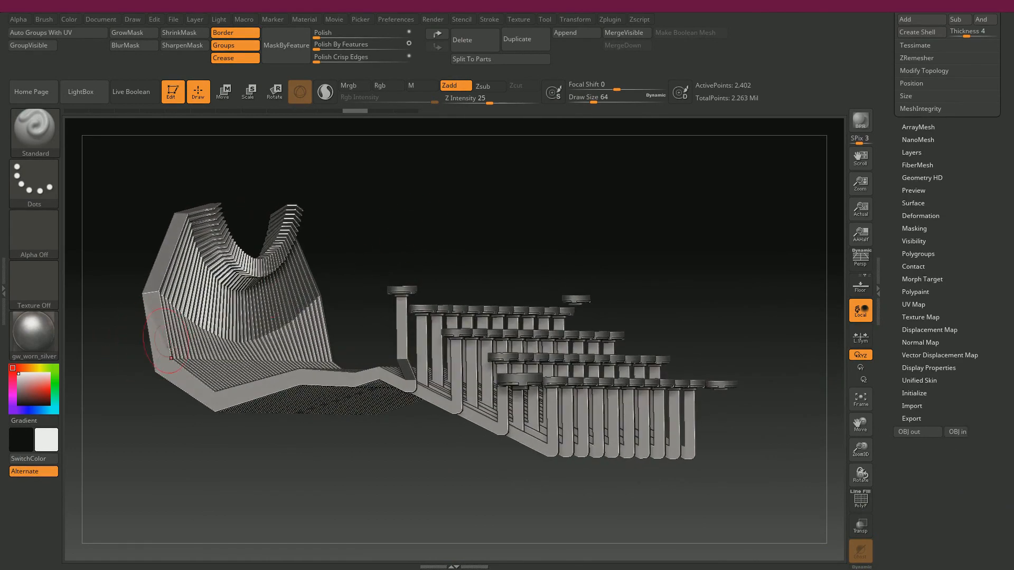
Step: Switch to Maya and flatten the outermost lever's side face just below the upper one by scaling it along its normal
{"action": "key", "text": "alt+Tab"}
{"action": "scroll", "coordinate": [504, 333], "scroll_direction": "up", "scroll_amount": 2}
{"action": "left_click_drag", "start_coordinate": [505, 333], "coordinate": [550, 339], "text": "alt"}
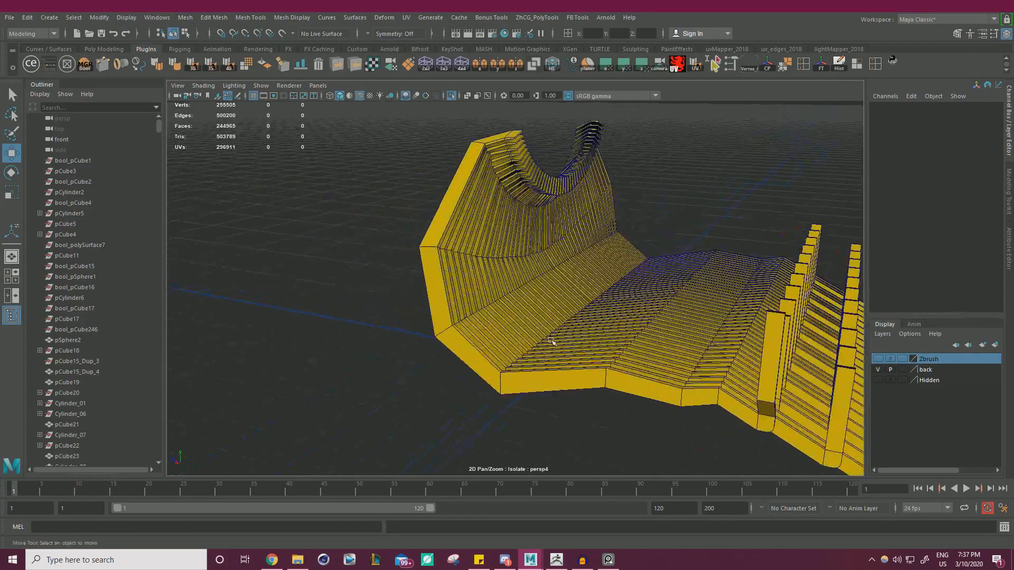
{"action": "left_click", "coordinate": [436, 306]}
{"action": "right_click_drag", "start_coordinate": [436, 282], "coordinate": [441, 318]}
{"action": "left_click", "coordinate": [433, 293]}
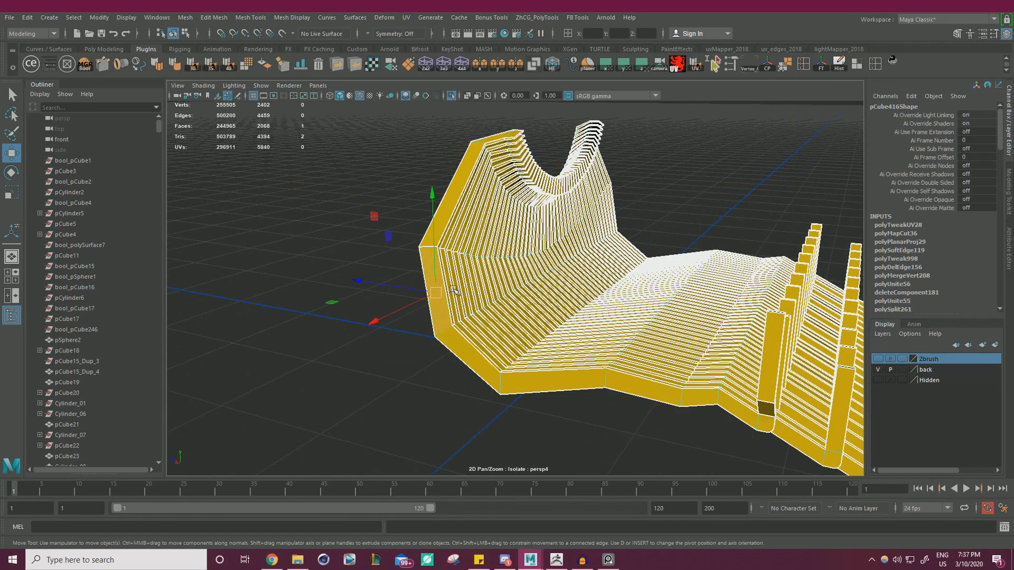
{"action": "key", "text": "r"}
{"action": "left_click_drag", "start_coordinate": [411, 342], "coordinate": [349, 334], "text": "alt"}
{"action": "left_click_drag", "start_coordinate": [372, 289], "coordinate": [556, 270]}
Step: Flatten the remaining side face segments along the outermost levers at both ends, scaling each one along its own normal
{"action": "left_click_drag", "start_coordinate": [671, 207], "coordinate": [533, 241], "text": "alt"}
{"action": "left_click", "coordinate": [597, 257]}
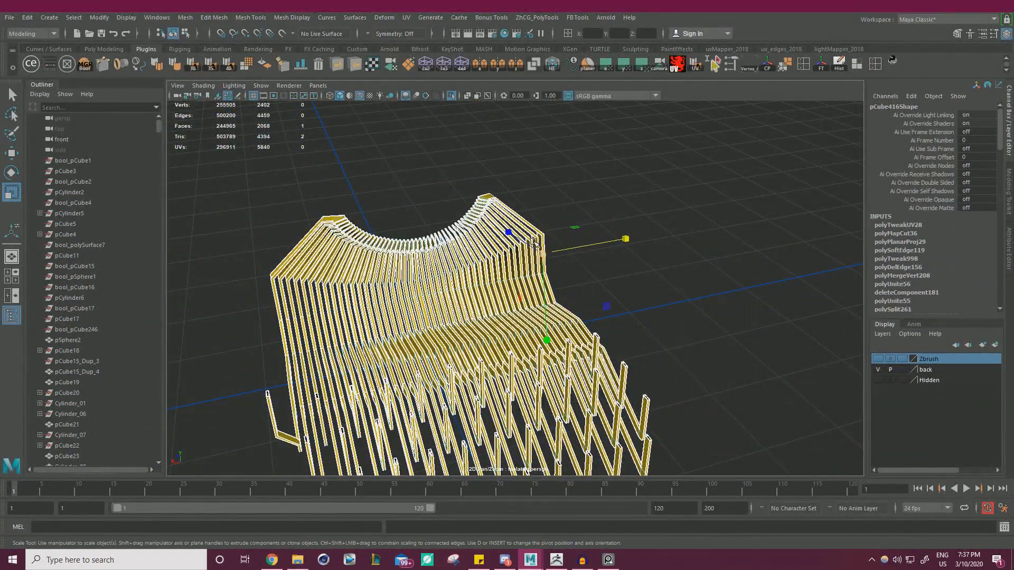
{"action": "left_click_drag", "start_coordinate": [533, 234], "coordinate": [503, 339], "text": "alt"}
{"action": "left_click_drag", "start_coordinate": [811, 164], "coordinate": [581, 338], "text": "alt"}
{"action": "left_click", "coordinate": [579, 312]}
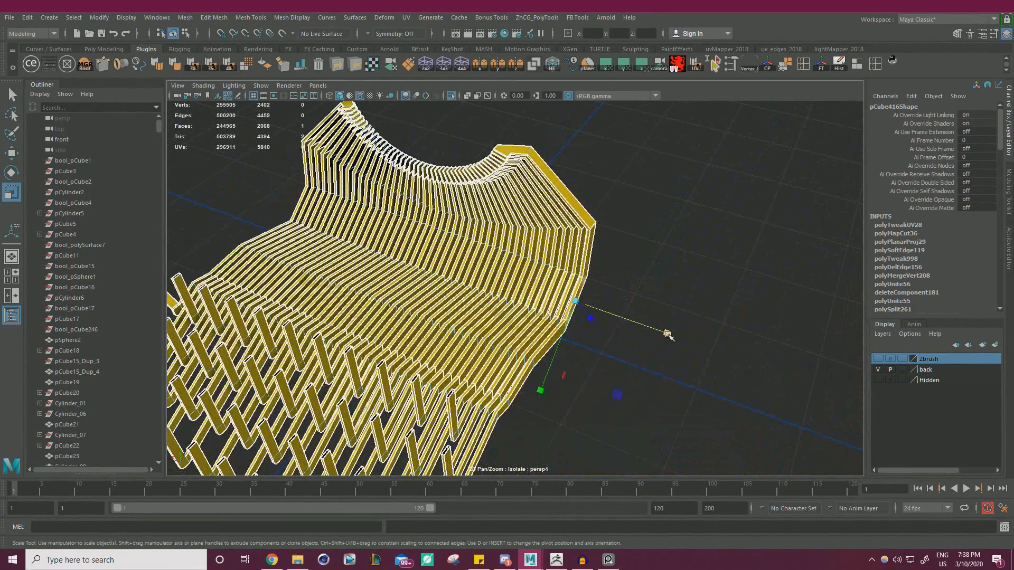
{"action": "left_click", "coordinate": [554, 353]}
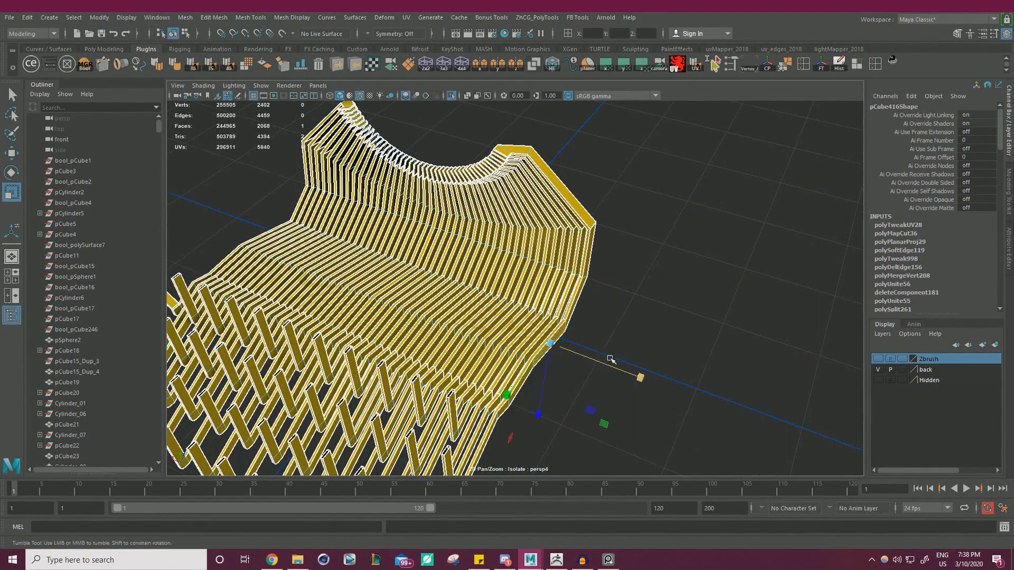
{"action": "left_click_drag", "start_coordinate": [611, 359], "coordinate": [631, 373], "text": "alt"}
{"action": "left_click_drag", "start_coordinate": [699, 388], "coordinate": [610, 380]}
{"action": "left_click_drag", "start_coordinate": [377, 330], "coordinate": [475, 309], "text": "alt"}
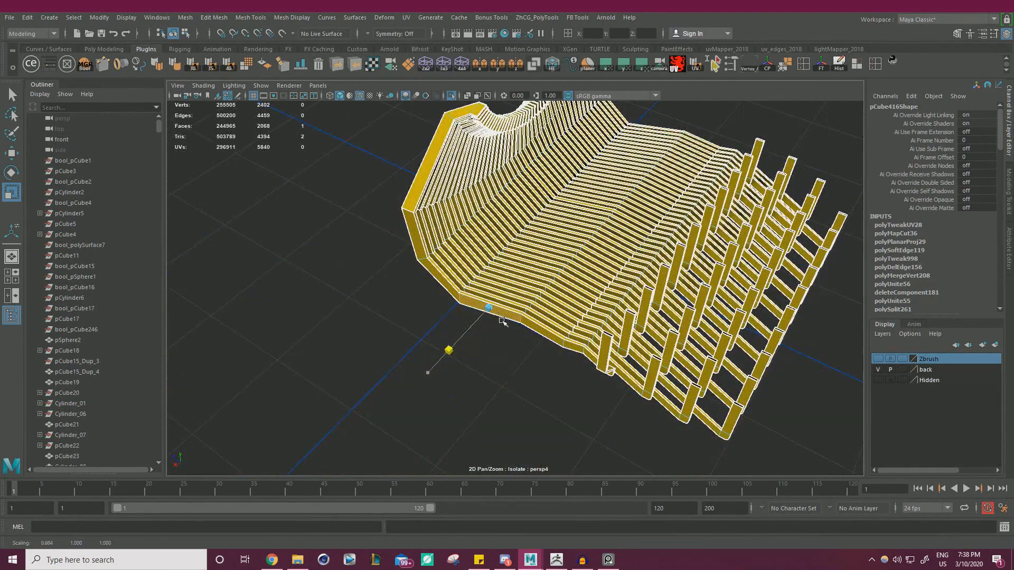
Step: Export the corrected key lever mesh as temp_01.obj and reimport it over the key levers subtool in ZBrush
{"action": "key", "text": "w"}
{"action": "left_click_drag", "start_coordinate": [476, 274], "coordinate": [510, 250], "text": "alt"}
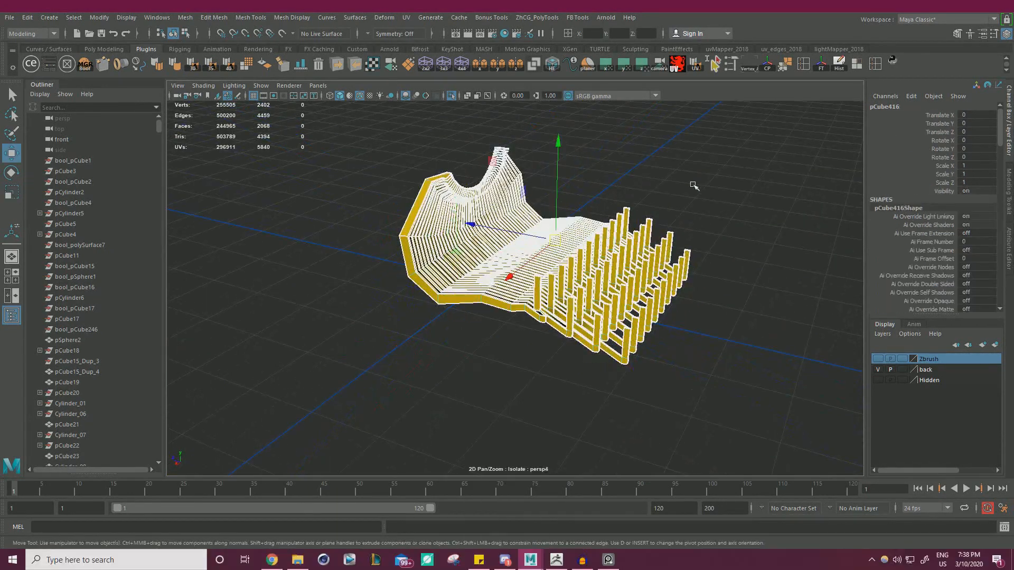
{"action": "left_click", "coordinate": [336, 64]}
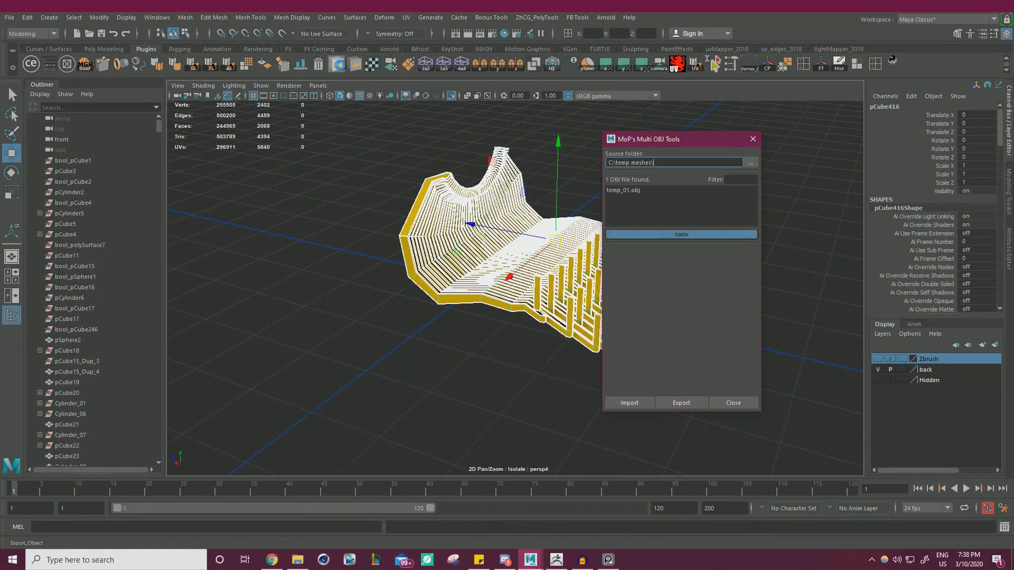
{"action": "left_click", "coordinate": [753, 140]}
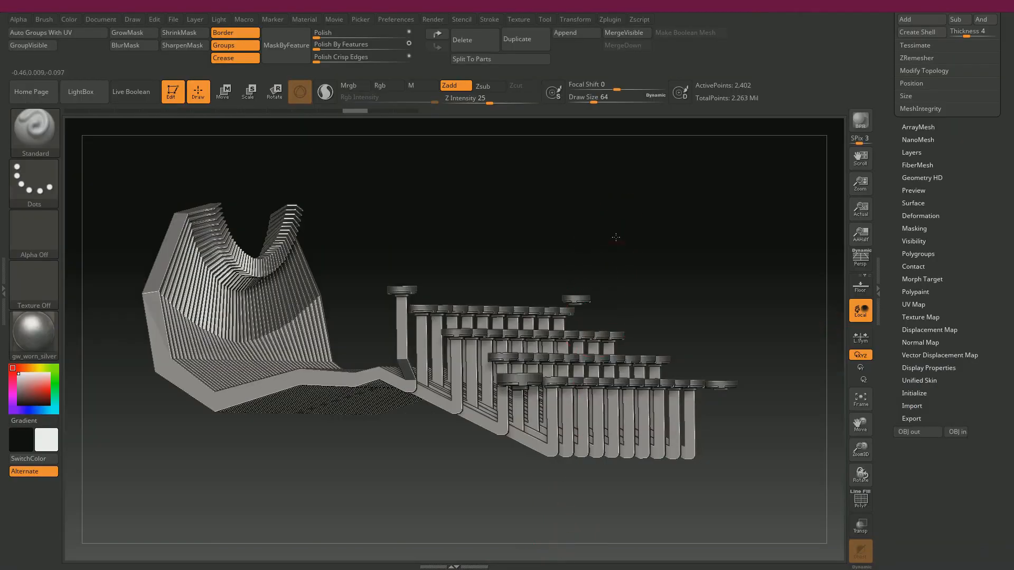
{"action": "left_click_drag", "start_coordinate": [616, 238], "coordinate": [742, 305]}
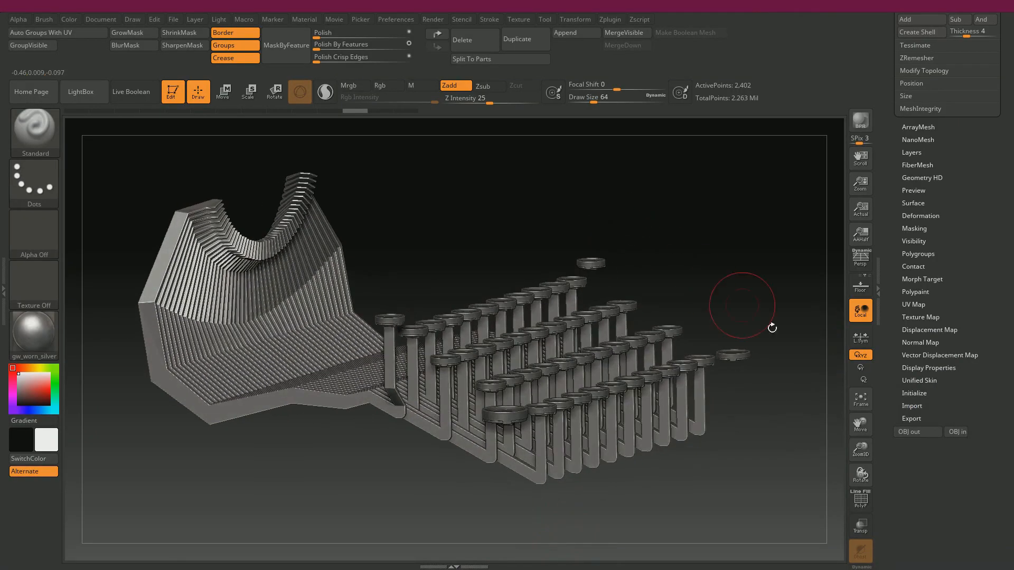
{"action": "left_click", "coordinate": [953, 433]}
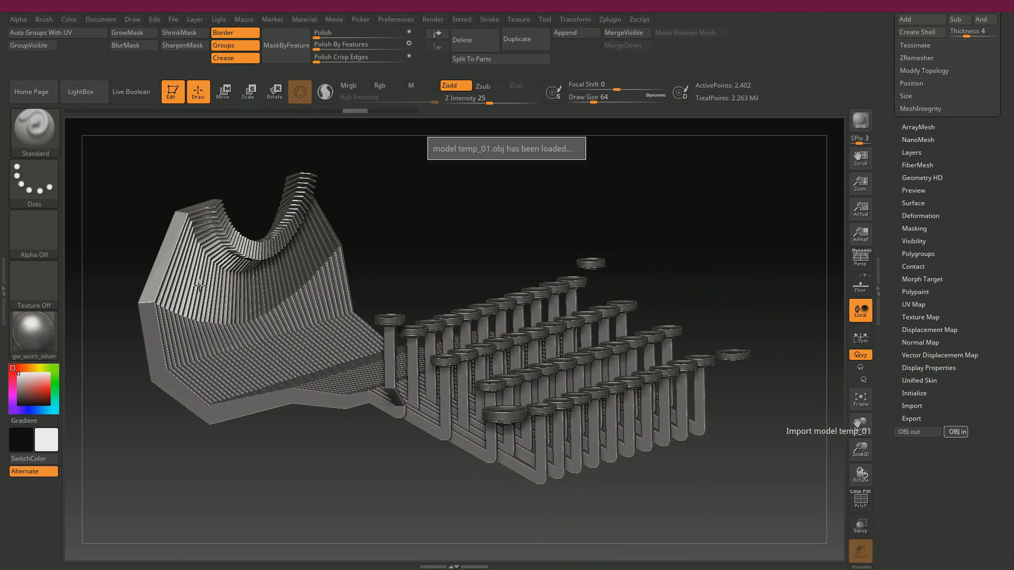
Step: Show the polyframe and split the imported levers into polygroups with Auto Groups With UV
{"action": "left_click_drag", "start_coordinate": [477, 236], "coordinate": [498, 208]}
{"action": "key", "text": "shift+f"}
{"action": "left_click", "coordinate": [61, 35]}
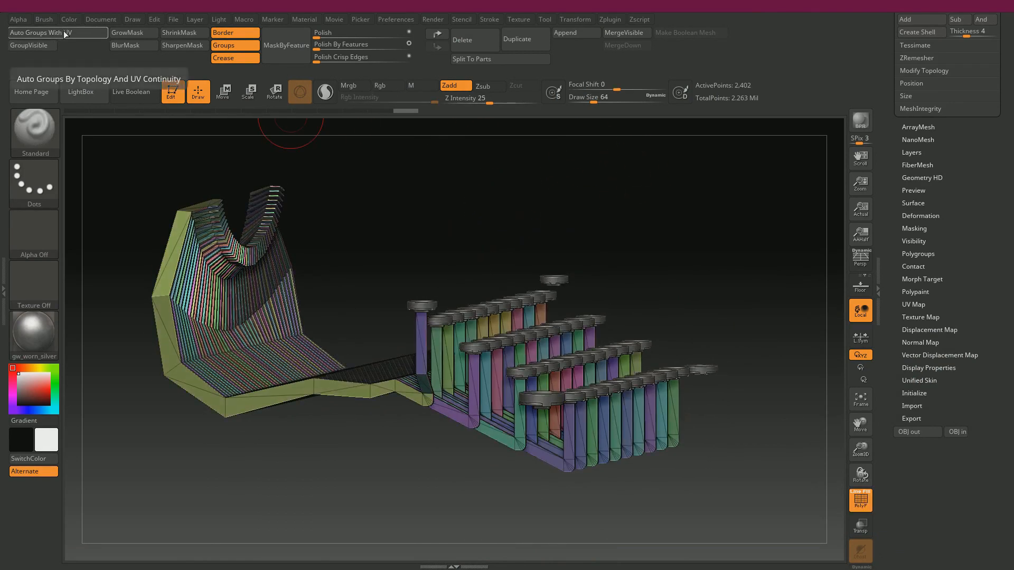
Step: Set the DynaMesh resolution to 1040 and DynaMesh the key levers
{"action": "left_click_drag", "start_coordinate": [891, 135], "coordinate": [891, 362]}
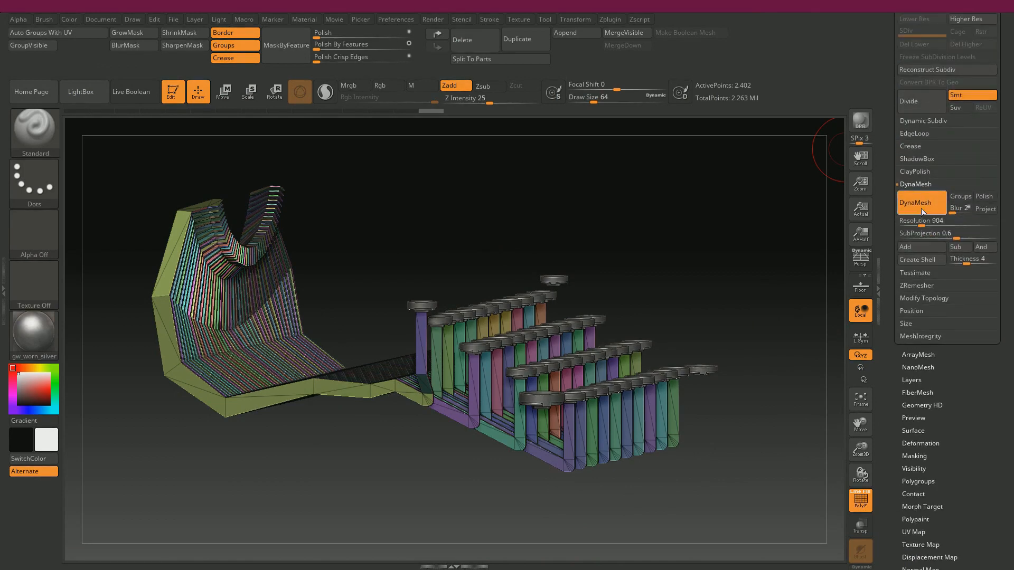
{"action": "left_click_drag", "start_coordinate": [921, 227], "coordinate": [924, 225]}
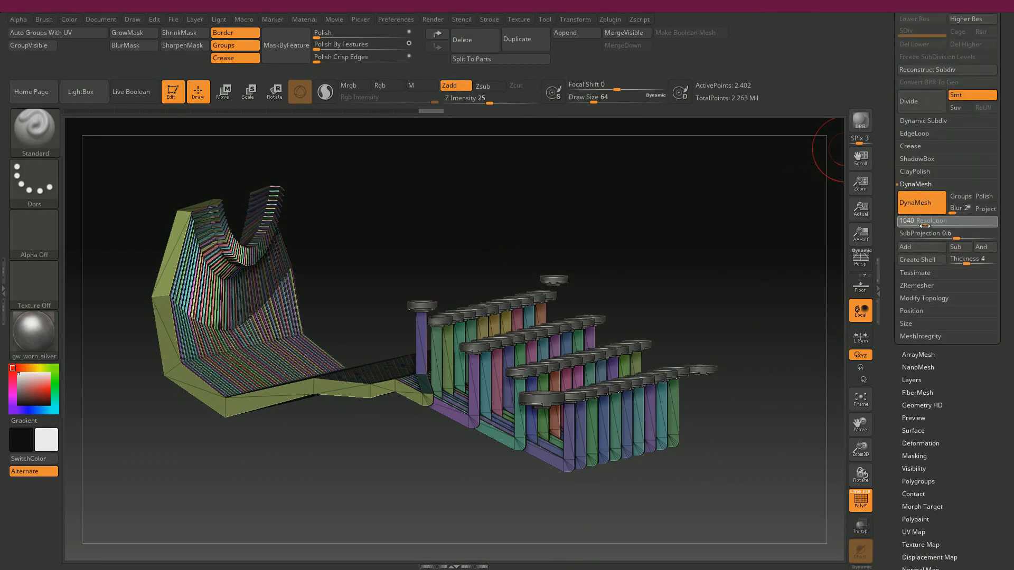
{"action": "left_click", "coordinate": [913, 204]}
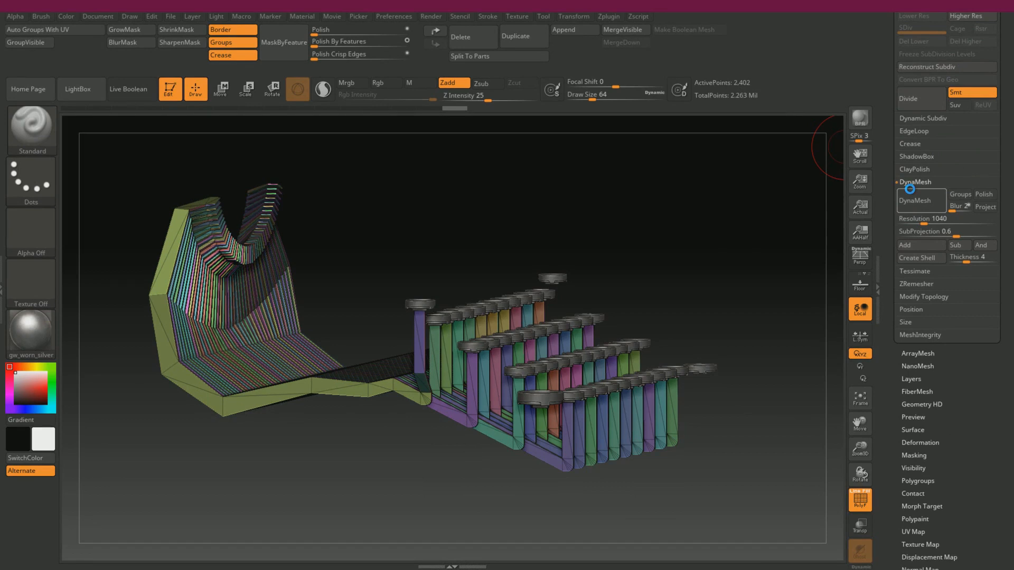
{"action": "left_click", "coordinate": [910, 191]}
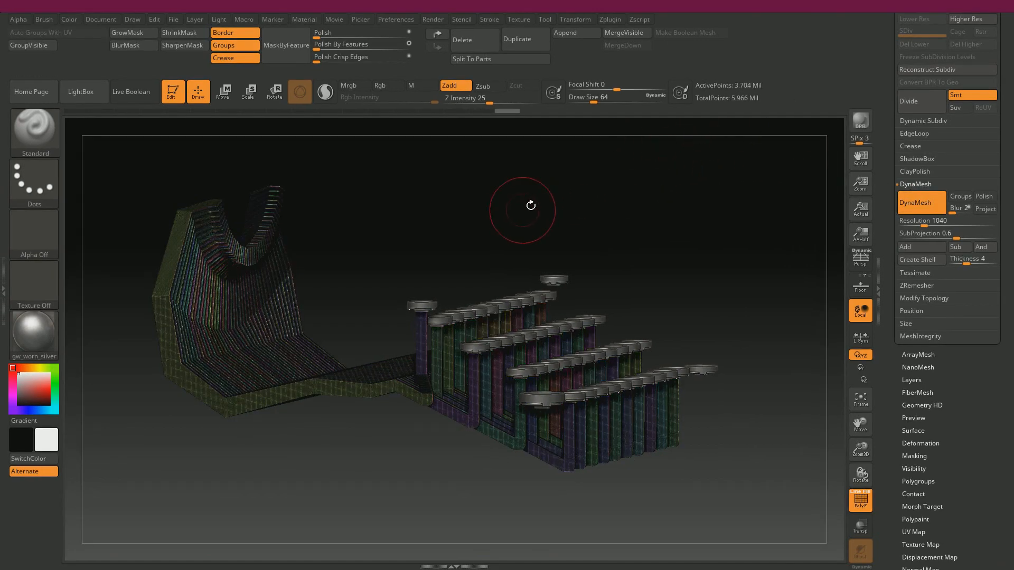
Step: Hide the polyframe and, from a side view, mask the front half of the levers that carries the keys
{"action": "left_click_drag", "start_coordinate": [527, 203], "coordinate": [552, 198]}
{"action": "key", "text": "shift+f"}
{"action": "left_click_drag", "start_coordinate": [434, 192], "coordinate": [455, 209], "text": "alt"}
{"action": "mouse_move", "coordinate": [612, 211]}
{"action": "left_mouse_down"}
{"action": "mouse_move", "coordinate": [644, 213]}
{"action": "mouse_move", "coordinate": [660, 236]}
{"action": "mouse_move", "coordinate": [633, 217]}
{"action": "mouse_move", "coordinate": [667, 306]}
{"action": "left_mouse_up"}
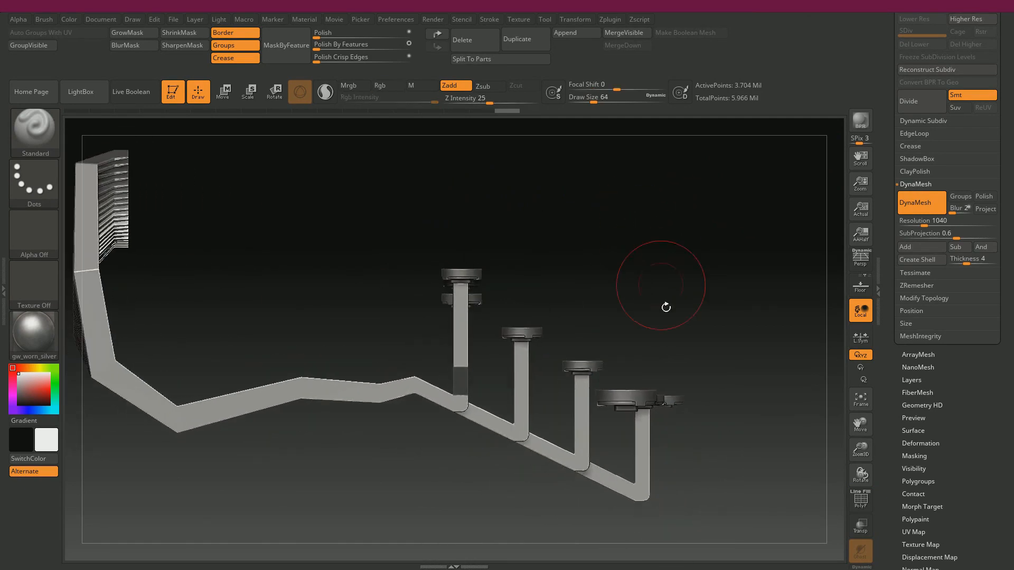
{"action": "mouse_move", "coordinate": [795, 520]}
{"action": "left_mouse_down", "text": "ctrl"}
{"action": "mouse_move", "coordinate": [659, 358]}
{"action": "mouse_move", "coordinate": [442, 207]}
{"action": "mouse_move", "coordinate": [365, 204]}
{"action": "mouse_move", "coordinate": [425, 208]}
{"action": "mouse_move", "coordinate": [416, 209]}
{"action": "left_mouse_up", "text": "ctrl"}
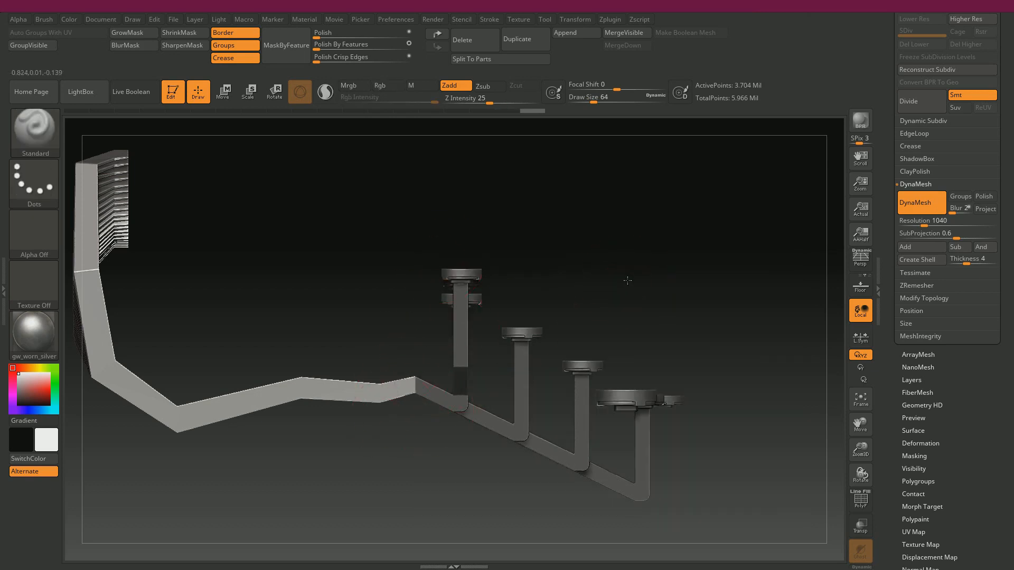
{"action": "mouse_move", "coordinate": [627, 280]}
{"action": "left_mouse_down"}
{"action": "mouse_move", "coordinate": [624, 264]}
{"action": "mouse_move", "coordinate": [649, 234]}
{"action": "left_mouse_up"}
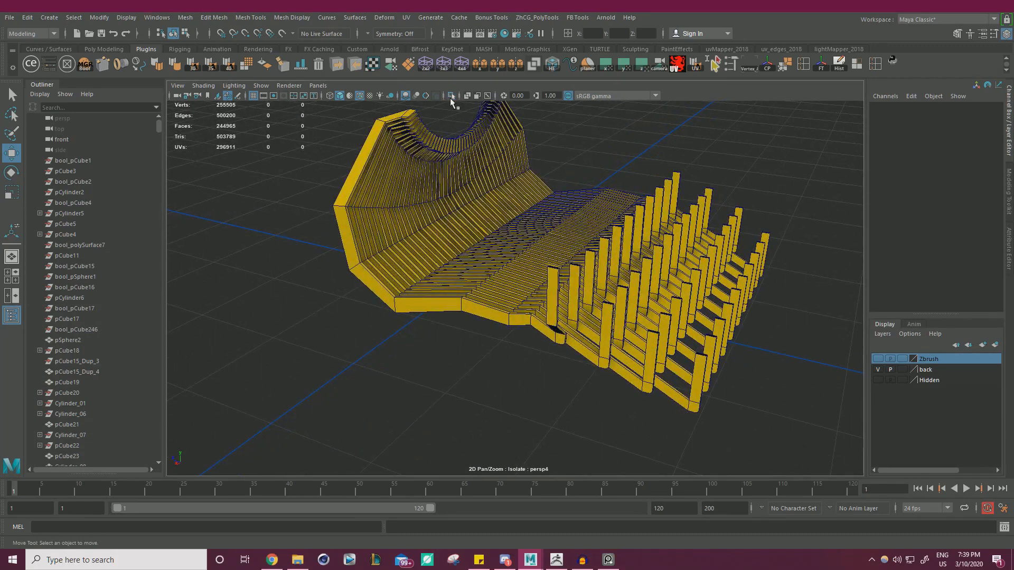
Step: Switch to Maya and examine how the key levers sit in the full typewriter, with the Zbrush layer shown and hidden
{"action": "left_click", "coordinate": [452, 96]}
{"action": "left_click", "coordinate": [878, 359]}
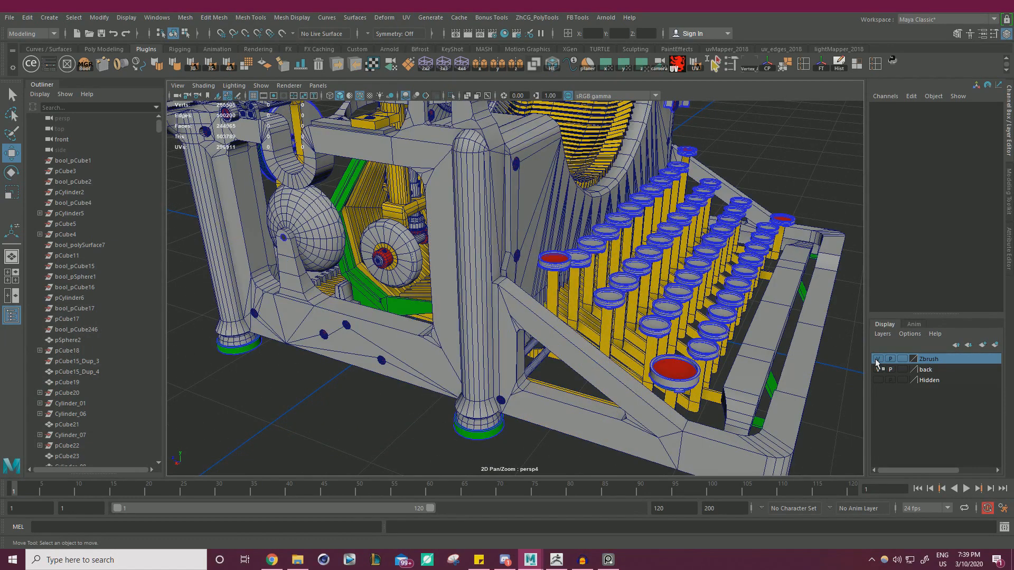
{"action": "left_click", "coordinate": [875, 360]}
{"action": "left_click", "coordinate": [876, 360]}
{"action": "left_click_drag", "start_coordinate": [606, 291], "coordinate": [922, 350], "text": "alt"}
{"action": "left_click", "coordinate": [877, 359]}
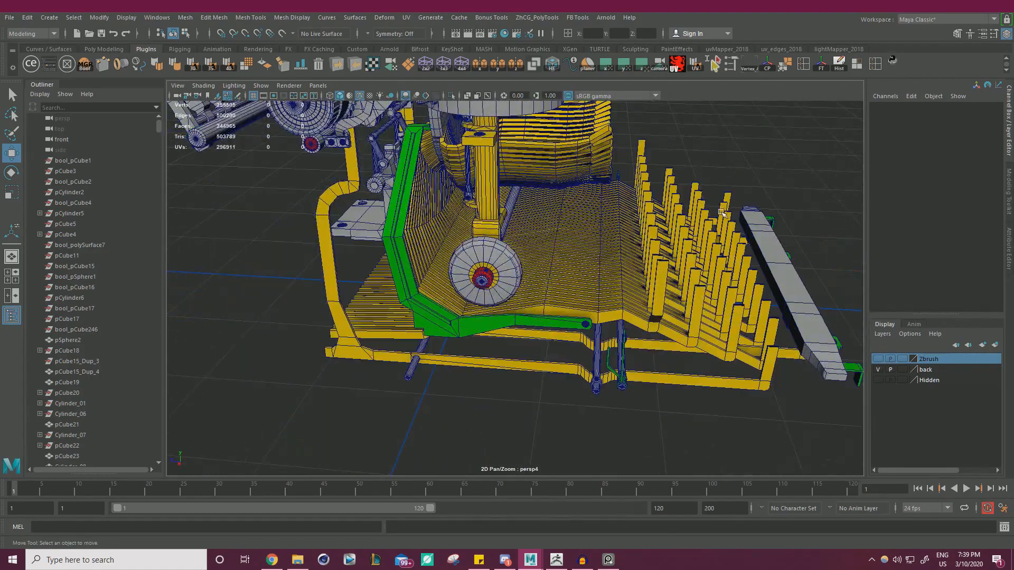
{"action": "left_click_drag", "start_coordinate": [723, 213], "coordinate": [626, 204], "text": "alt"}
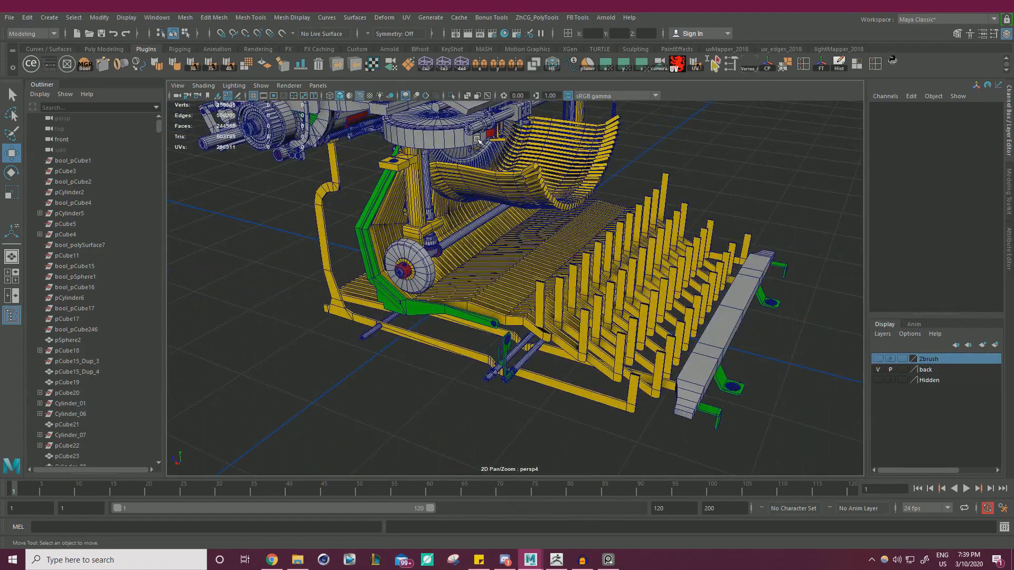
{"action": "left_click_drag", "start_coordinate": [478, 140], "coordinate": [552, 249], "text": "alt"}
{"action": "left_click", "coordinate": [552, 248]}
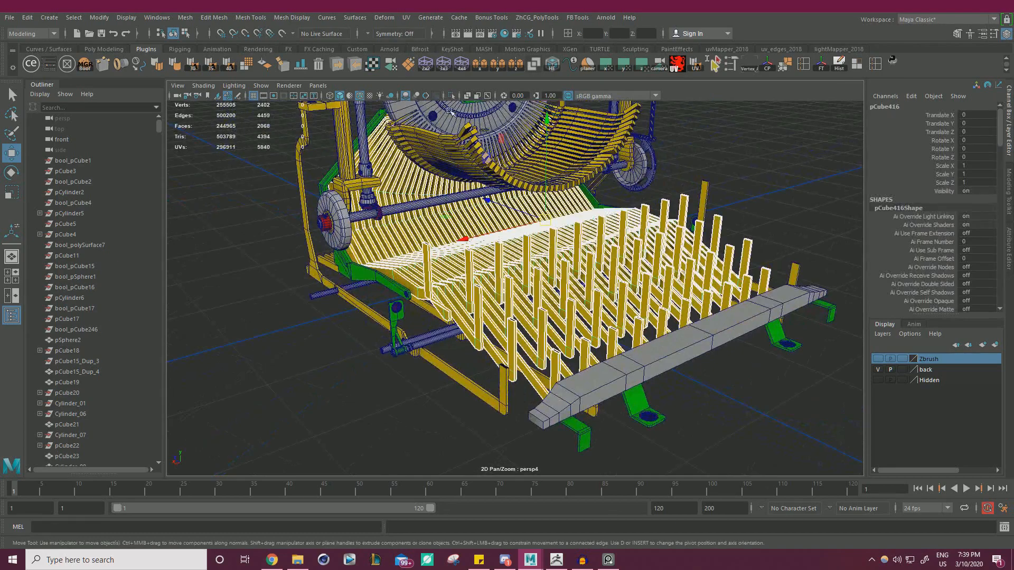
{"action": "left_click", "coordinate": [452, 97]}
{"action": "left_click_drag", "start_coordinate": [573, 179], "coordinate": [664, 176], "text": "alt"}
{"action": "left_click", "coordinate": [811, 231]}
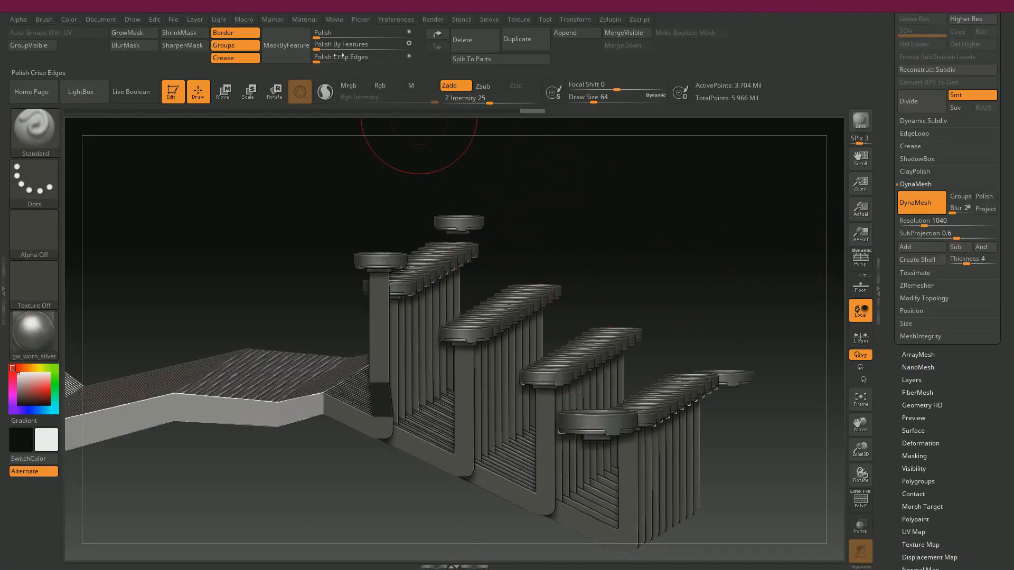
Step: Apply Polish By Features to the unmasked rear half of the key levers in ZBrush, and invert the mask
{"action": "left_click_drag", "start_coordinate": [338, 49], "coordinate": [343, 49]}
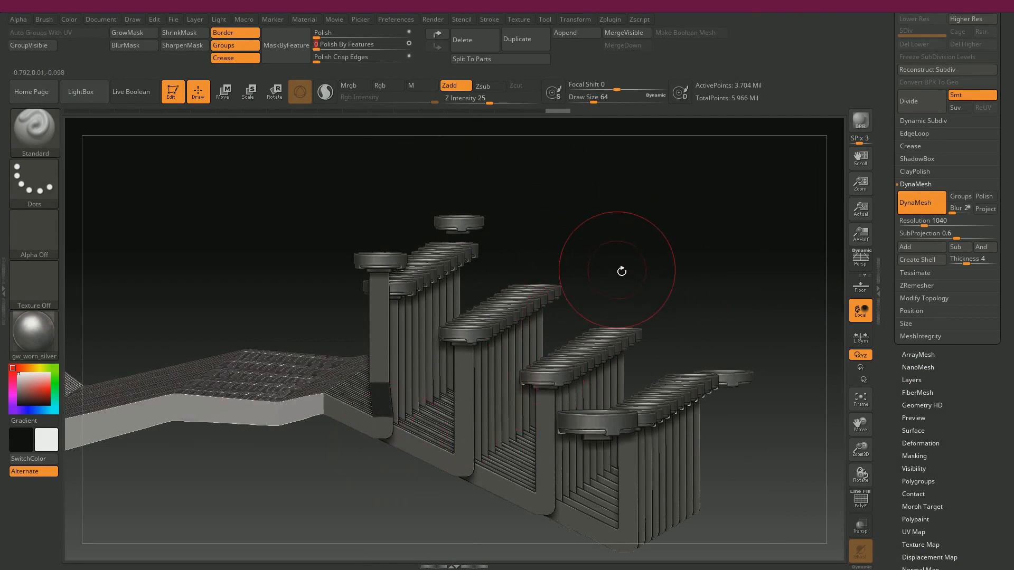
{"action": "left_click", "coordinate": [611, 232], "text": "ctrl"}
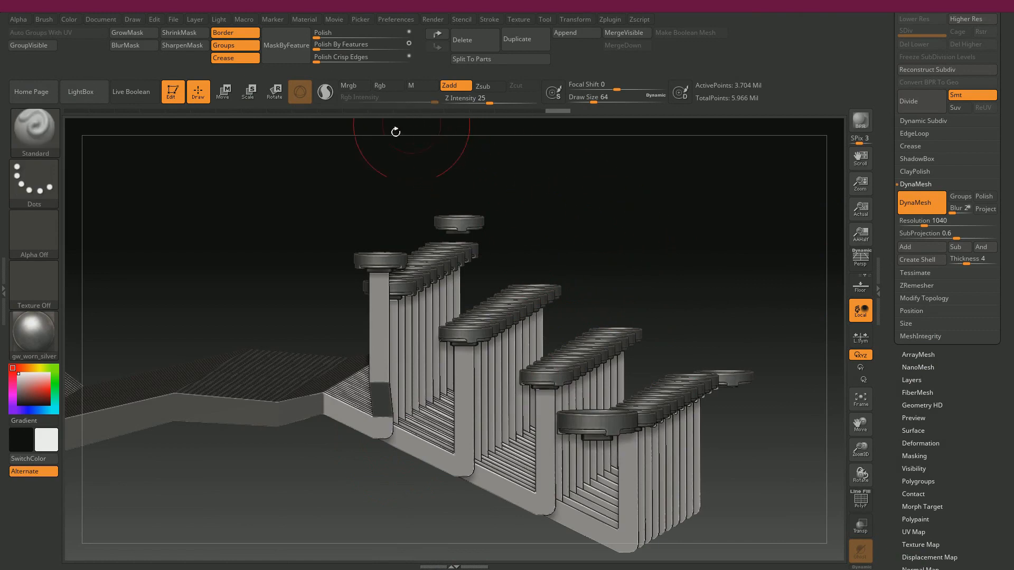
Step: Apply Polish By Features to the unmasked front half of the key levers, undoing it and repeating it
{"action": "left_click_drag", "start_coordinate": [338, 49], "coordinate": [352, 54]}
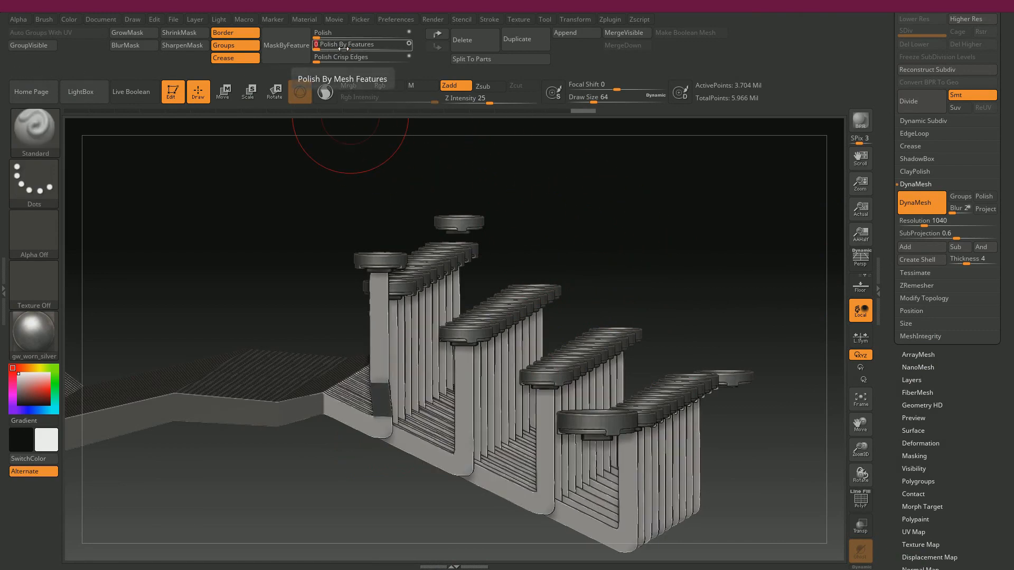
{"action": "key", "text": "ctrl+z"}
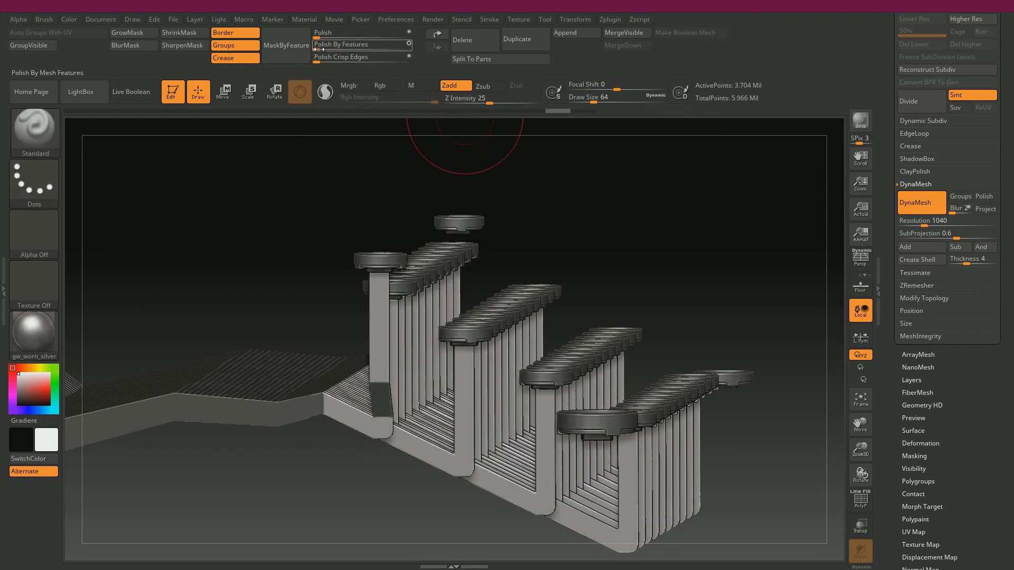
{"action": "left_click", "coordinate": [401, 51]}
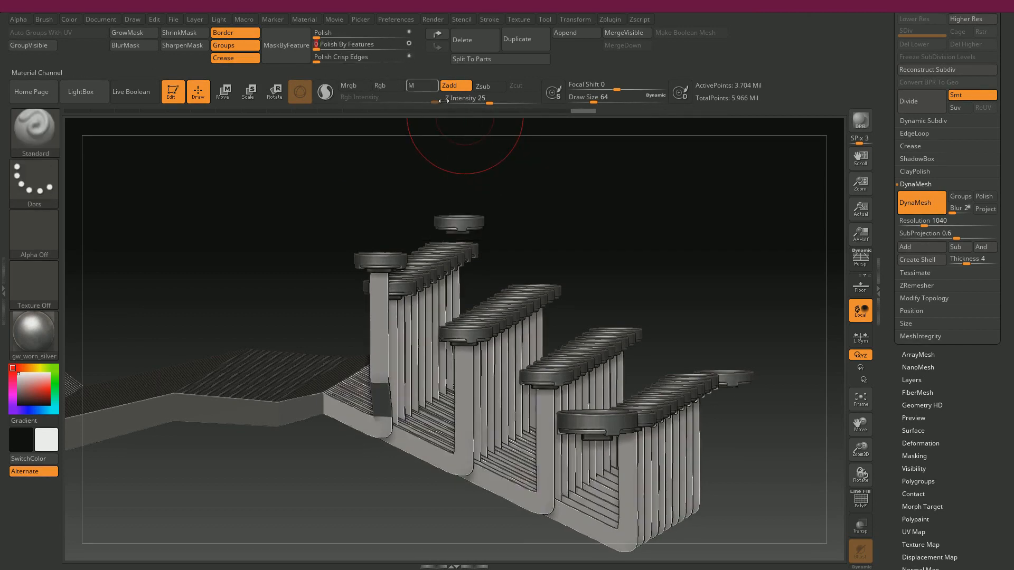
{"action": "key", "text": "ctrl+z"}
{"action": "left_click", "coordinate": [330, 47]}
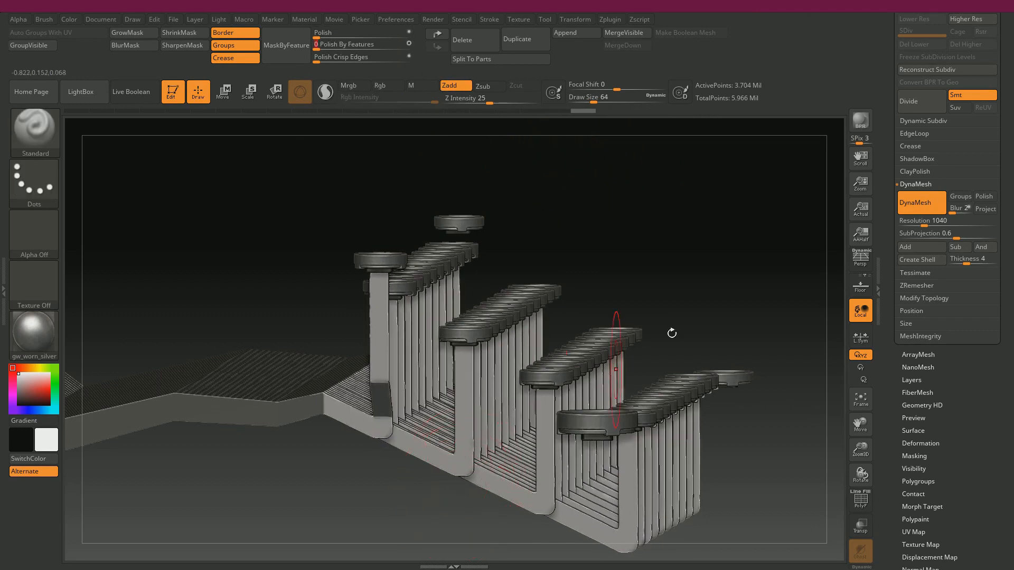
Step: Clear the mask and apply a light Polish to all the key levers, undoing and repeating it to compare the surfaces
{"action": "mouse_move", "coordinate": [710, 298]}
{"action": "left_mouse_down"}
{"action": "mouse_move", "coordinate": [685, 239]}
{"action": "mouse_move", "coordinate": [708, 305]}
{"action": "mouse_move", "coordinate": [666, 296]}
{"action": "left_mouse_up"}
{"action": "left_click", "coordinate": [669, 241], "text": "ctrl"}
{"action": "left_click_drag", "start_coordinate": [652, 249], "coordinate": [624, 221], "text": "ctrl"}
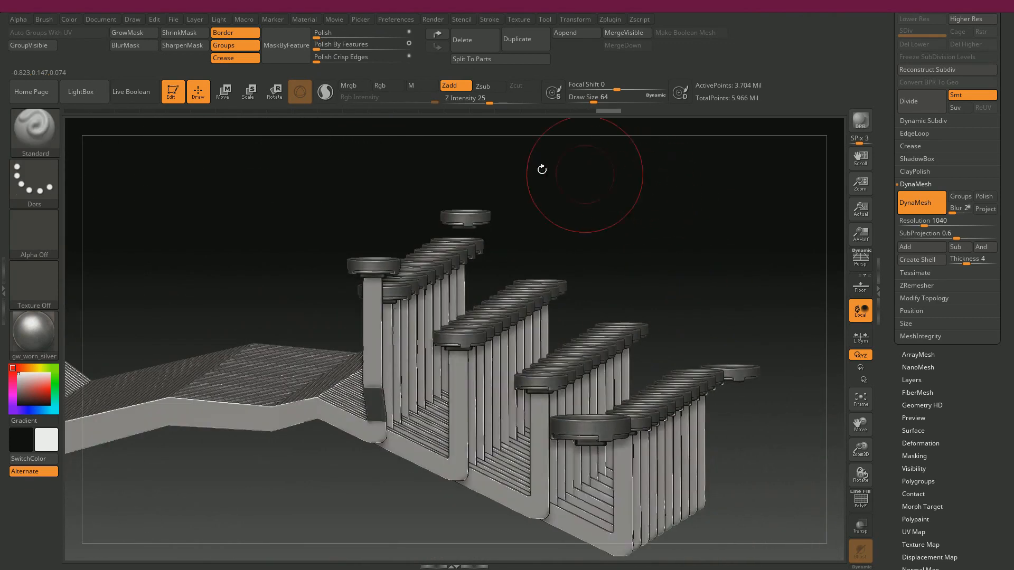
{"action": "left_click_drag", "start_coordinate": [335, 31], "coordinate": [321, 38]}
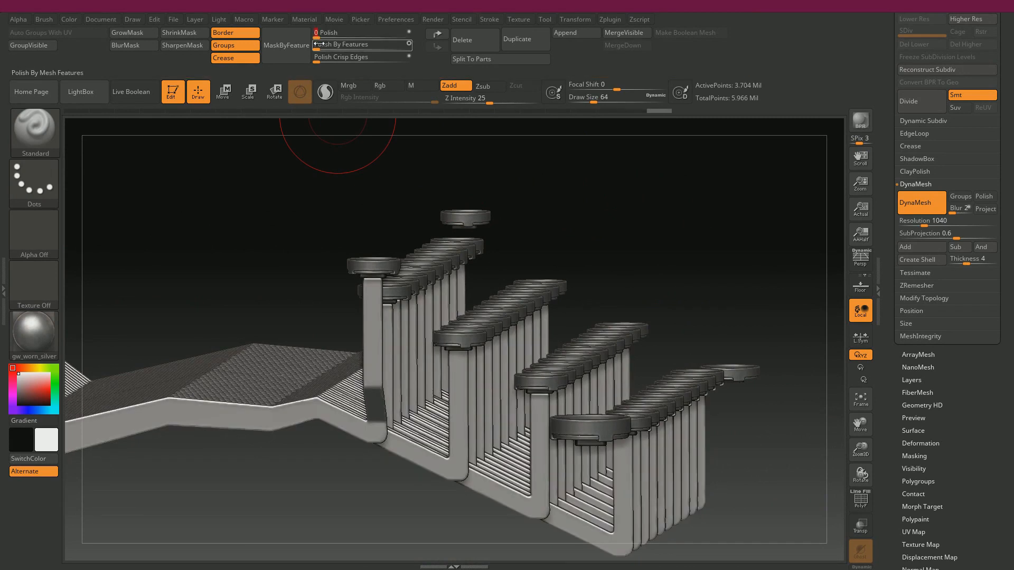
{"action": "mouse_move", "coordinate": [620, 158]}
{"action": "left_mouse_down"}
{"action": "mouse_move", "coordinate": [609, 163]}
{"action": "mouse_move", "coordinate": [614, 149]}
{"action": "mouse_move", "coordinate": [576, 151]}
{"action": "mouse_move", "coordinate": [624, 160]}
{"action": "left_mouse_up"}
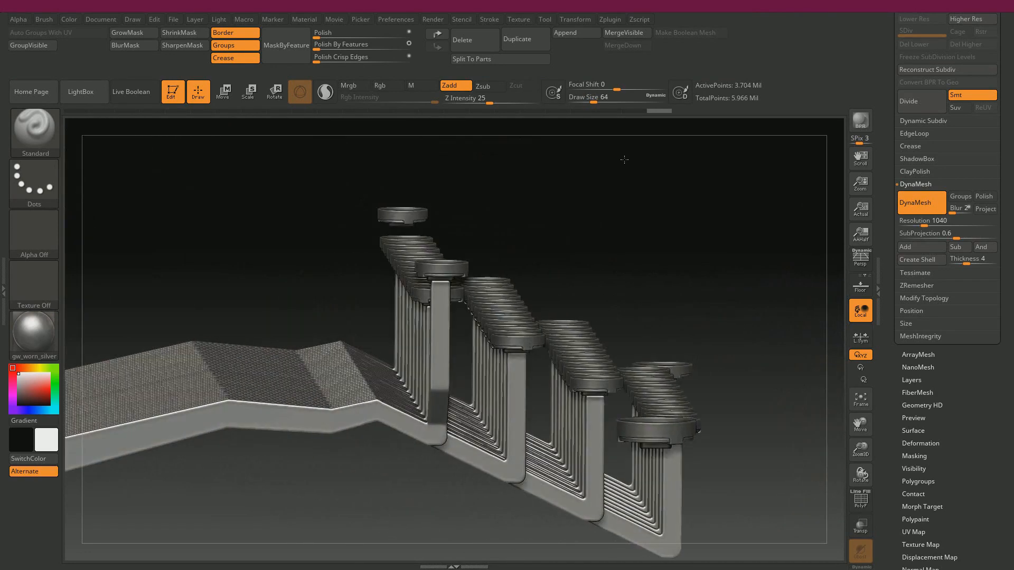
{"action": "key", "text": "ctrl+z"}
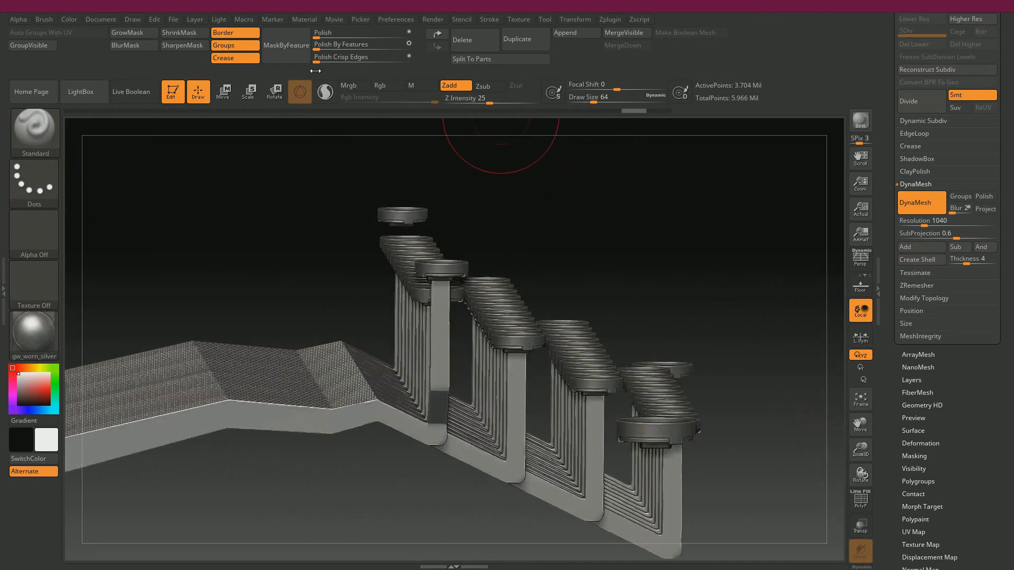
{"action": "left_click", "coordinate": [317, 38]}
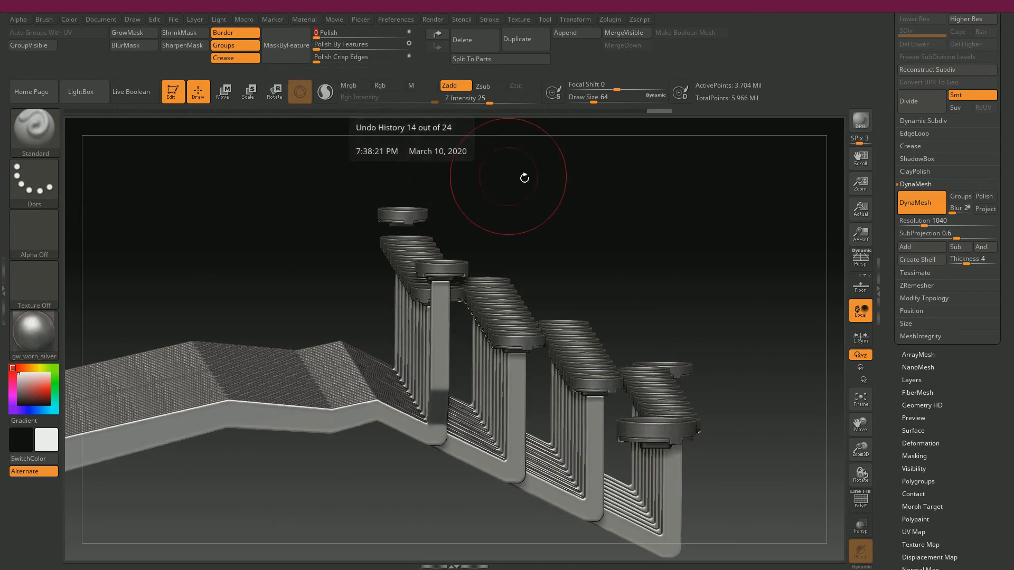
{"action": "mouse_move", "coordinate": [523, 176]}
{"action": "left_mouse_down"}
{"action": "mouse_move", "coordinate": [556, 168]}
{"action": "mouse_move", "coordinate": [468, 151]}
{"action": "mouse_move", "coordinate": [439, 219]}
{"action": "mouse_move", "coordinate": [503, 218]}
{"action": "mouse_move", "coordinate": [516, 197]}
{"action": "mouse_move", "coordinate": [523, 226]}
{"action": "mouse_move", "coordinate": [645, 316]}
{"action": "mouse_move", "coordinate": [652, 341]}
{"action": "left_mouse_up"}
{"action": "left_click_drag", "start_coordinate": [129, 165], "coordinate": [779, 207]}
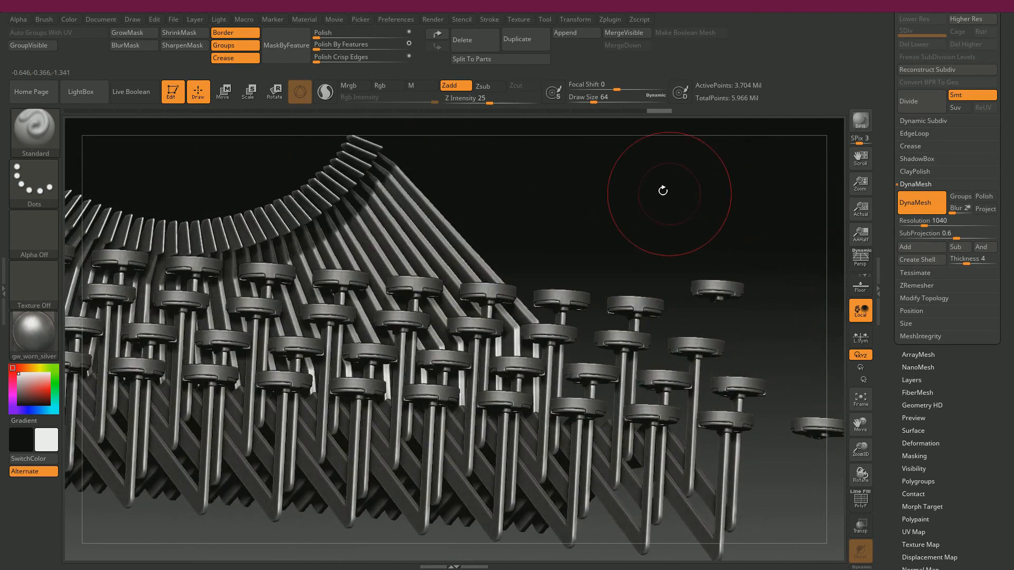
{"action": "left_click_drag", "start_coordinate": [663, 191], "coordinate": [688, 217], "text": "alt"}
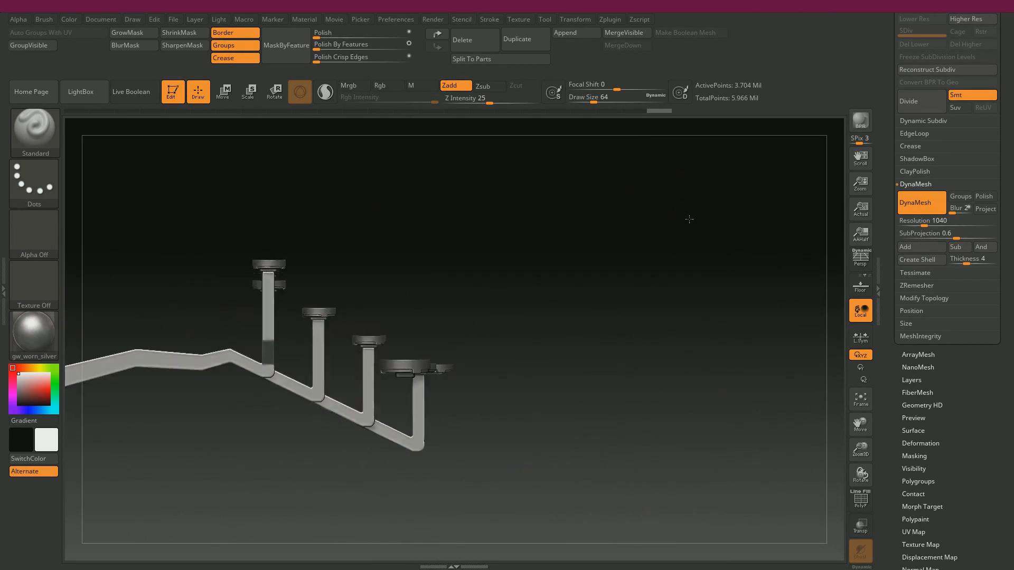
{"action": "left_click_drag", "start_coordinate": [625, 269], "coordinate": [667, 168], "text": "alt"}
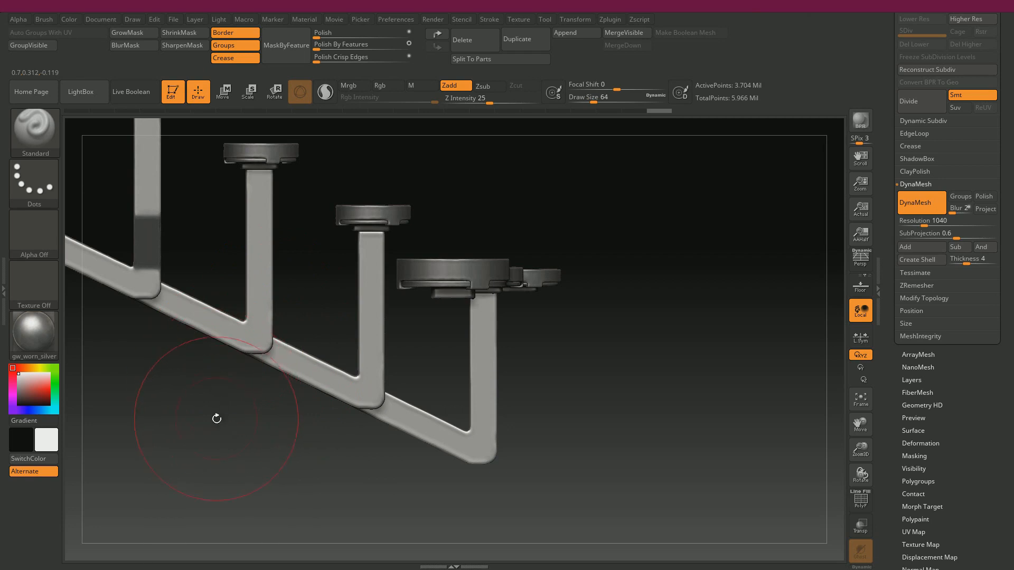
Step: Undo the last Polish and mask the rear half of the key levers, up to the bend behind the first key stem
{"action": "key", "text": "ctrl"}
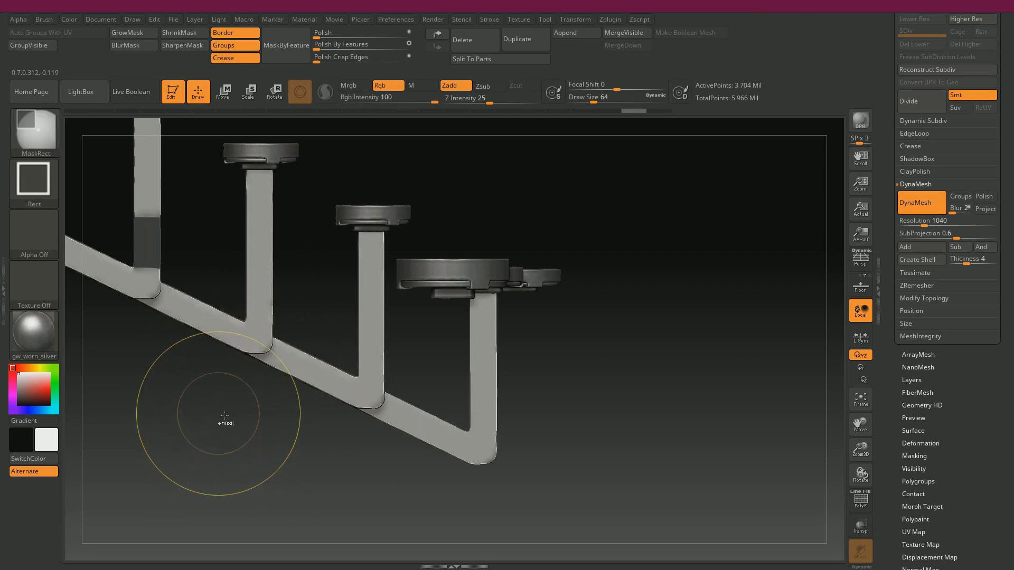
{"action": "left_click", "coordinate": [536, 452], "text": "ctrl"}
{"action": "mouse_move", "coordinate": [589, 430]}
{"action": "left_mouse_down", "text": "alt"}
{"action": "mouse_move", "coordinate": [596, 370]}
{"action": "mouse_move", "coordinate": [563, 318]}
{"action": "left_mouse_up", "text": "alt"}
{"action": "left_click", "coordinate": [501, 310], "text": "ctrl"}
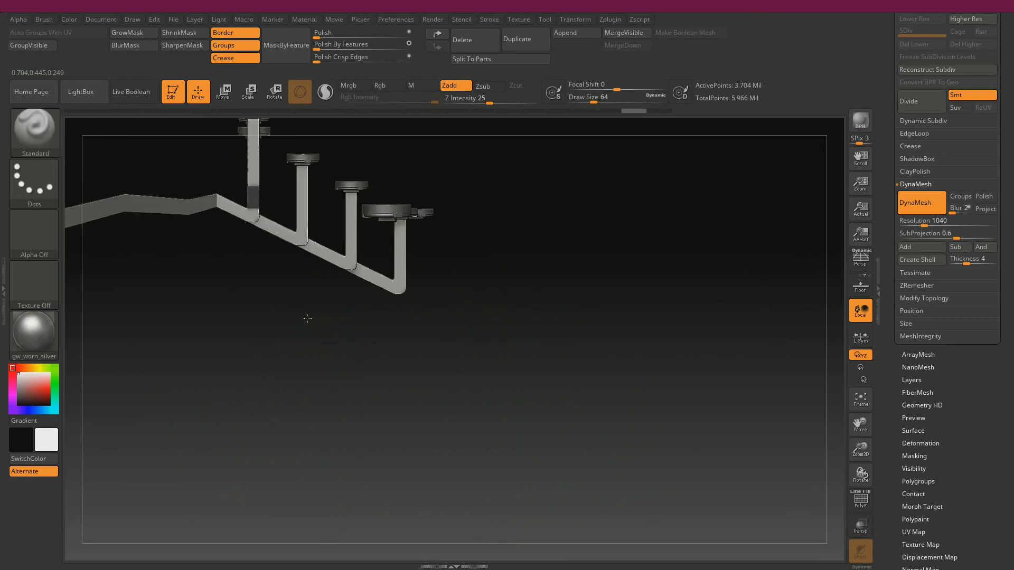
{"action": "left_click_drag", "start_coordinate": [308, 318], "coordinate": [581, 420], "text": "alt"}
{"action": "left_click_drag", "start_coordinate": [325, 440], "coordinate": [460, 452], "text": "alt"}
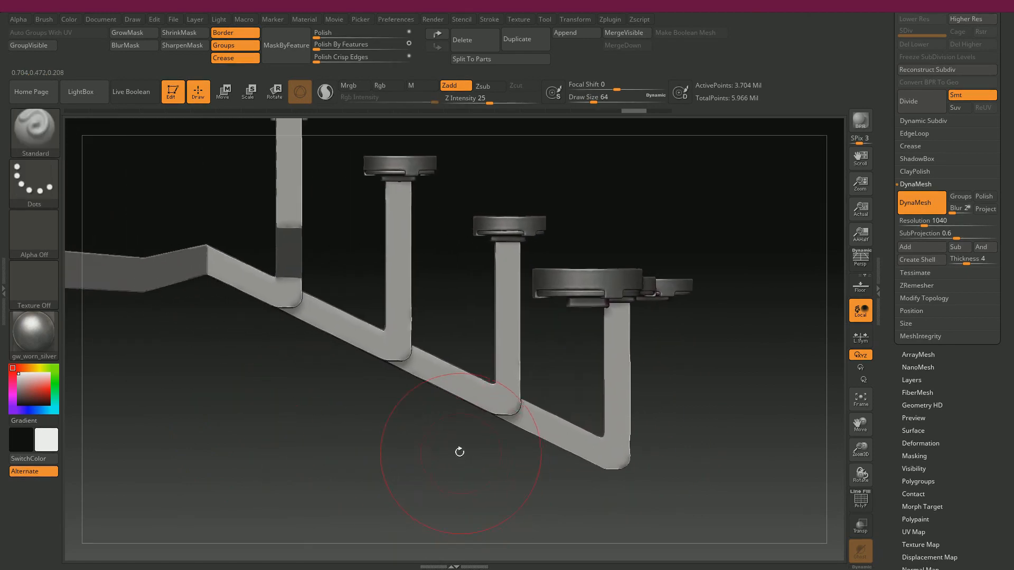
{"action": "left_click_drag", "start_coordinate": [328, 414], "coordinate": [311, 387], "text": "alt"}
{"action": "left_click_drag", "start_coordinate": [303, 475], "coordinate": [256, 242]}
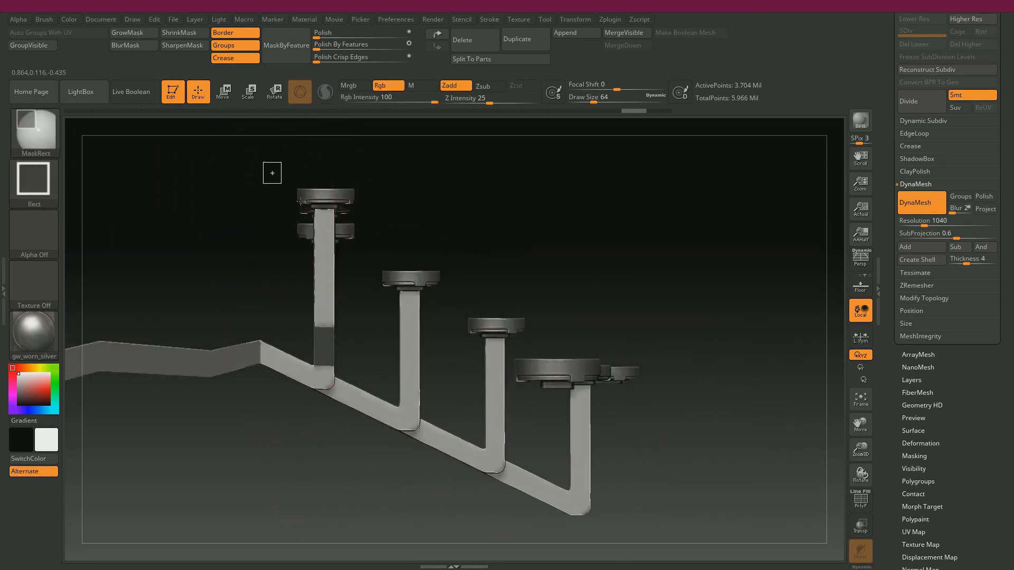
Step: Mask the upper part of all four rows of vertical key stems, leaving the lower bends and sloped arms unmasked
{"action": "left_click_drag", "start_coordinate": [266, 164], "coordinate": [380, 307], "text": "ctrl"}
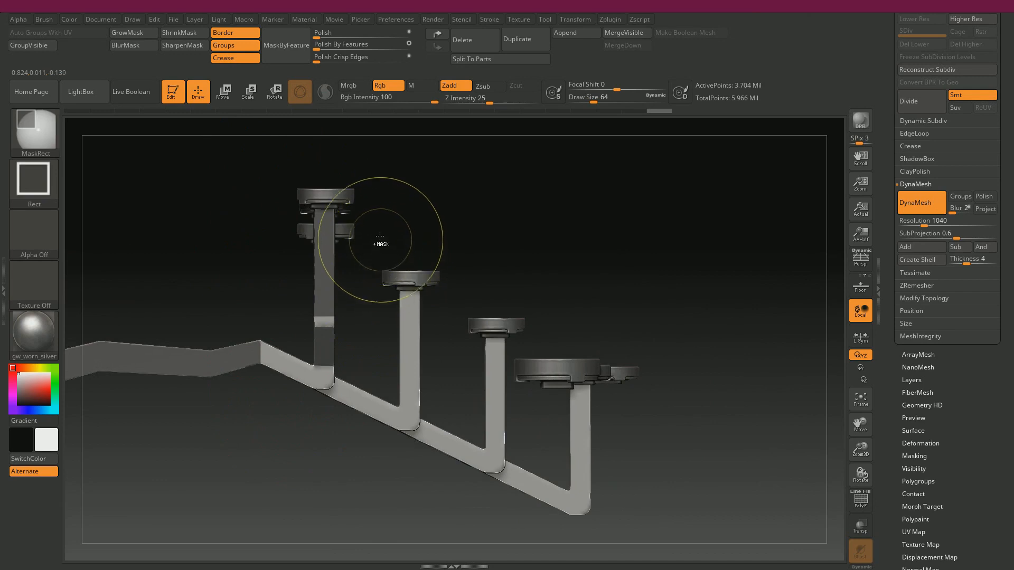
{"action": "left_click_drag", "start_coordinate": [374, 230], "coordinate": [458, 352], "text": "ctrl"}
{"action": "left_click_drag", "start_coordinate": [464, 276], "coordinate": [527, 419], "text": "ctrl"}
{"action": "left_click_drag", "start_coordinate": [720, 292], "coordinate": [552, 457], "text": "ctrl"}
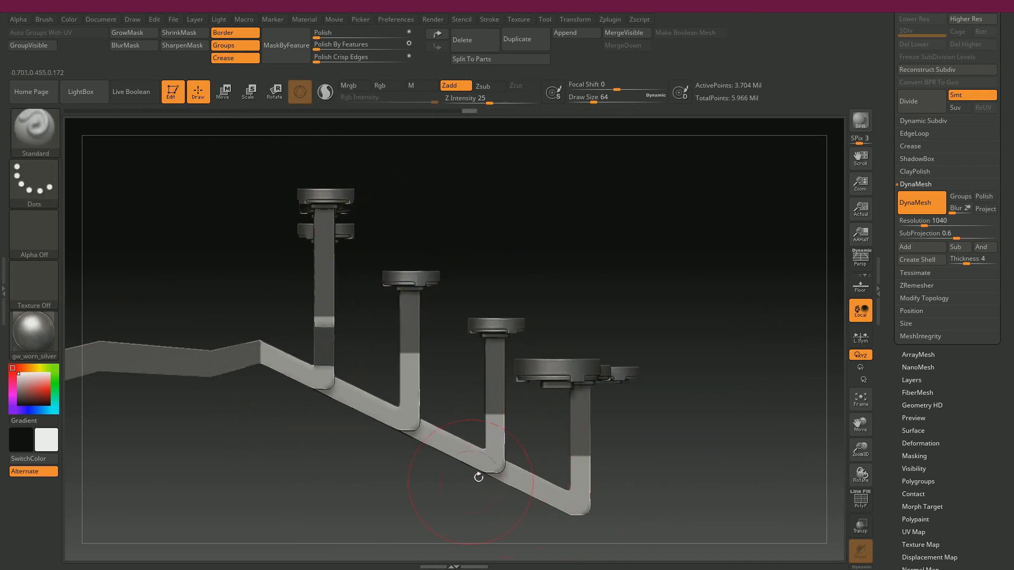
{"action": "left_click_drag", "start_coordinate": [287, 277], "coordinate": [354, 343], "text": "ctrl"}
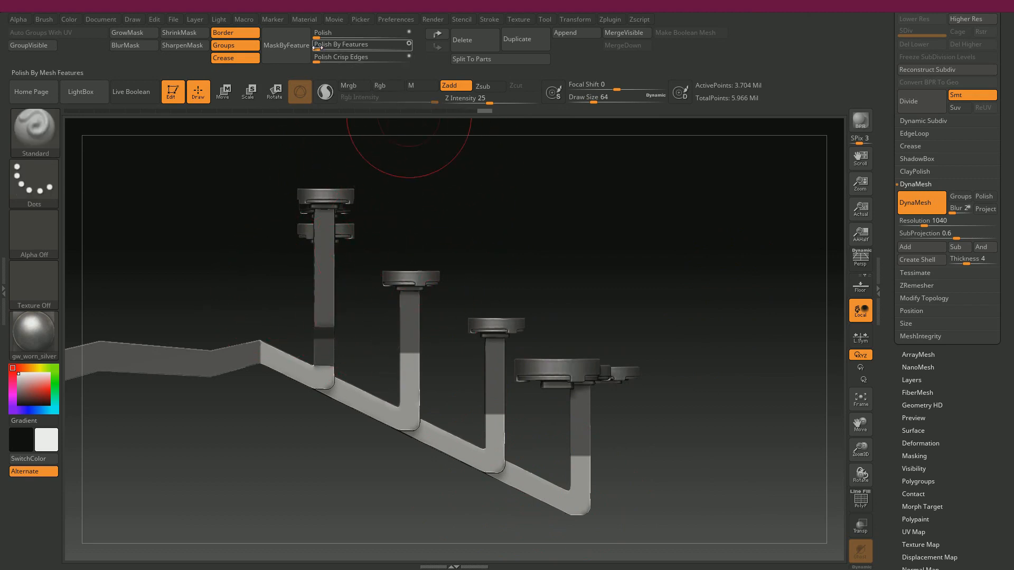
Step: Try Polish By Features on the unmasked bends followed by a light Polish on the fully unmasked levers, and undo both
{"action": "left_click", "coordinate": [373, 46]}
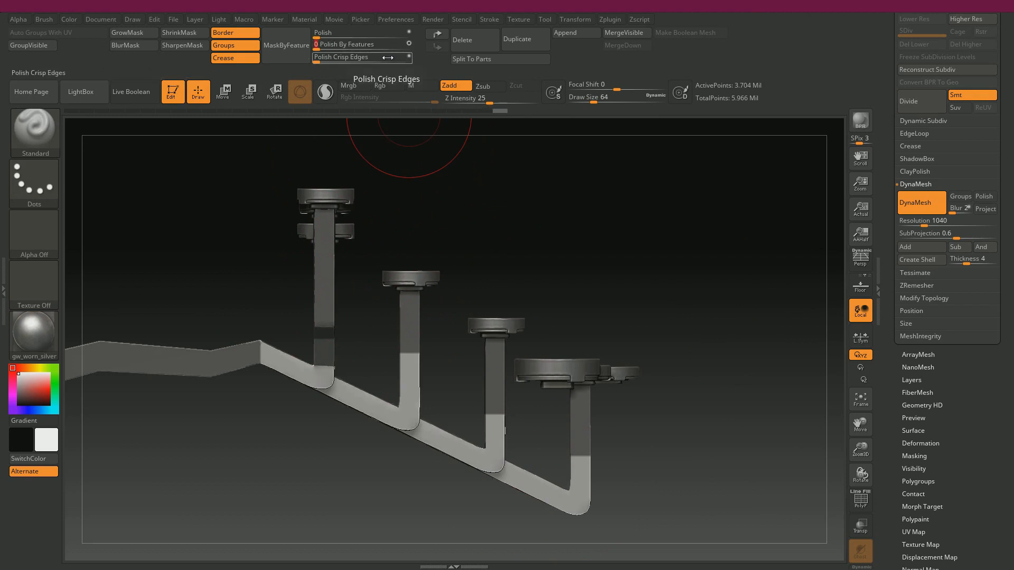
{"action": "left_click_drag", "start_coordinate": [685, 327], "coordinate": [562, 165]}
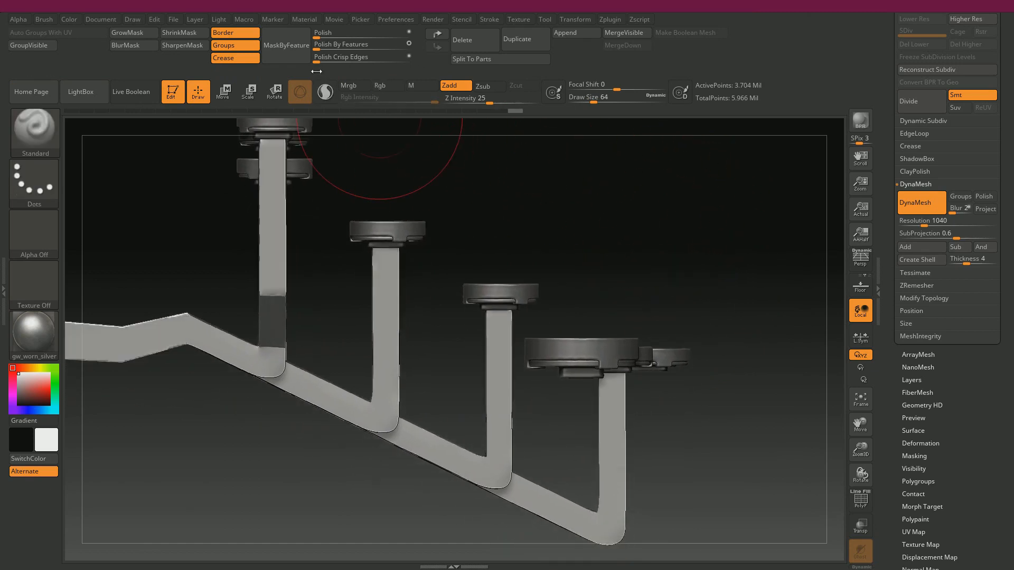
{"action": "left_click_drag", "start_coordinate": [316, 38], "coordinate": [319, 39]}
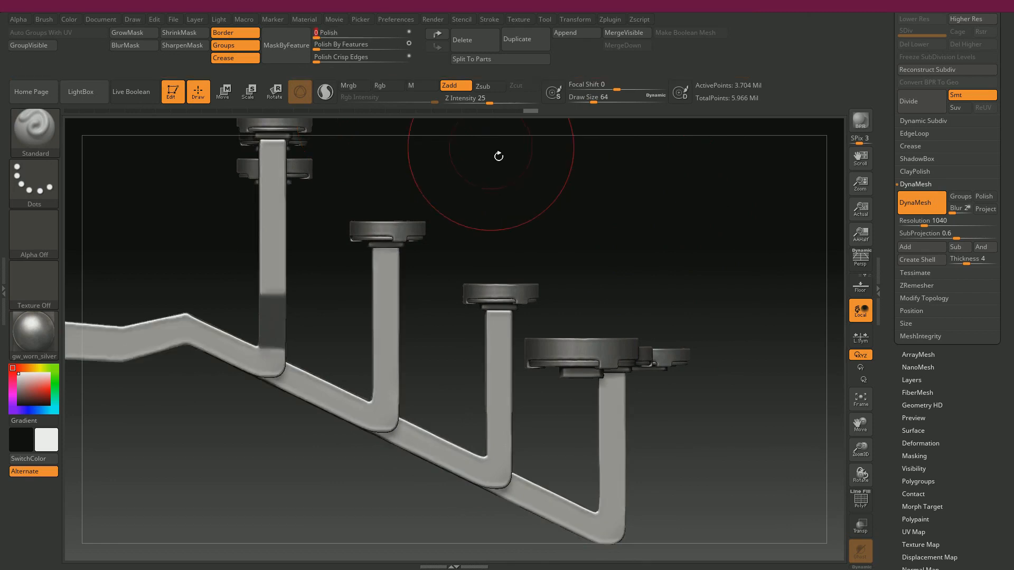
{"action": "mouse_move", "coordinate": [616, 215]}
{"action": "left_mouse_down"}
{"action": "mouse_move", "coordinate": [664, 224]}
{"action": "mouse_move", "coordinate": [648, 222]}
{"action": "left_mouse_up"}
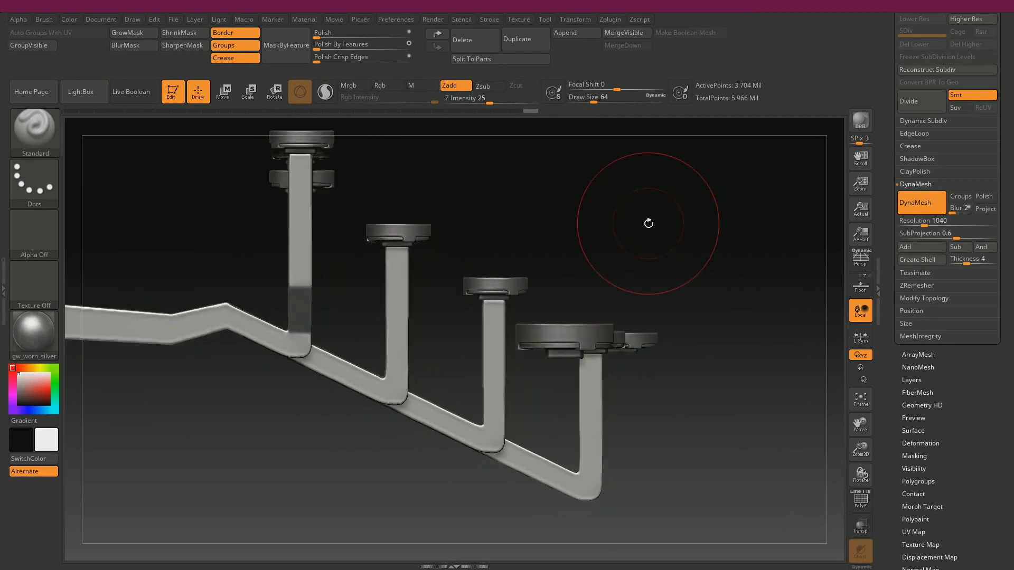
{"action": "key", "text": "ctrl"}
{"action": "key", "text": "ctrl+z"}
{"action": "key", "text": "ctrl+z"}
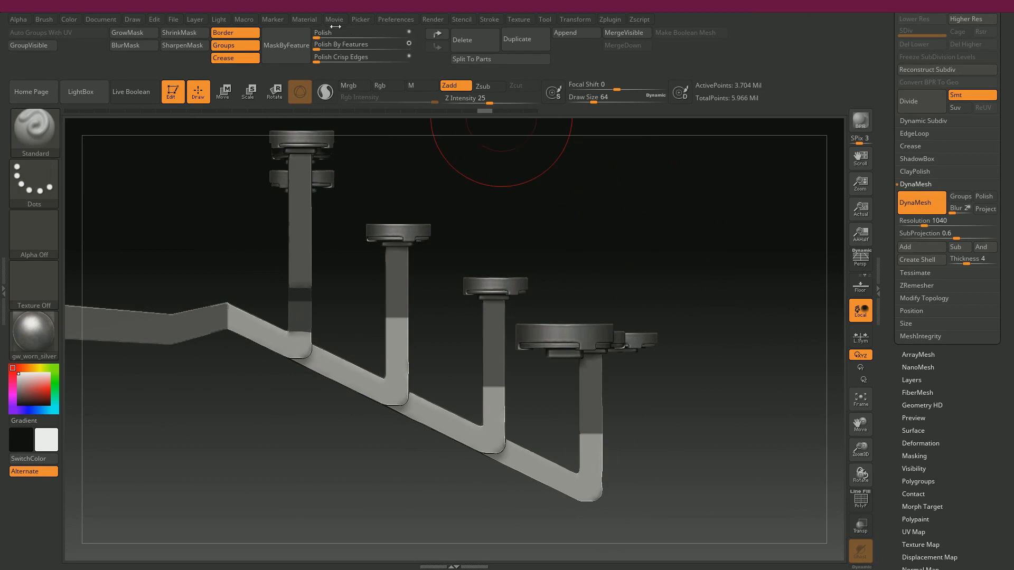
Step: Try a Polish of about 3 on the unmasked bends, undo it, and mask the upper part of the front-row stems again
{"action": "left_click_drag", "start_coordinate": [318, 38], "coordinate": [319, 39]}
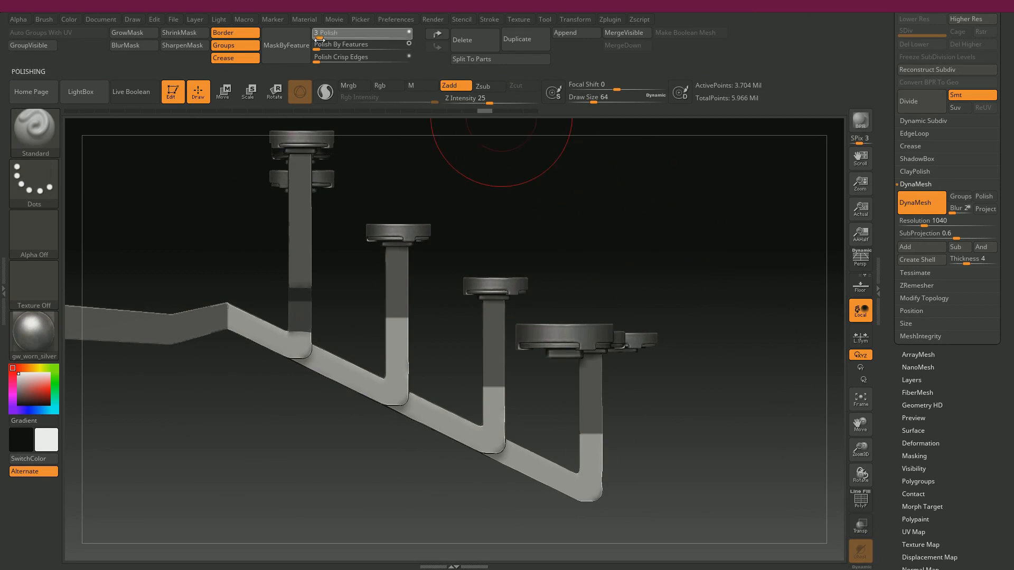
{"action": "left_click_drag", "start_coordinate": [319, 40], "coordinate": [320, 40]}
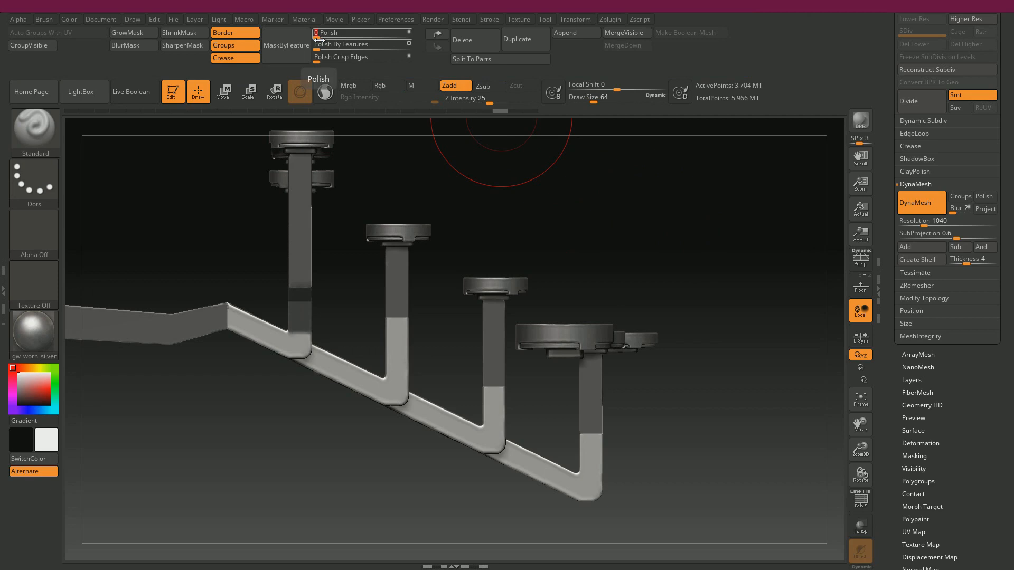
{"action": "key", "text": "ctrl"}
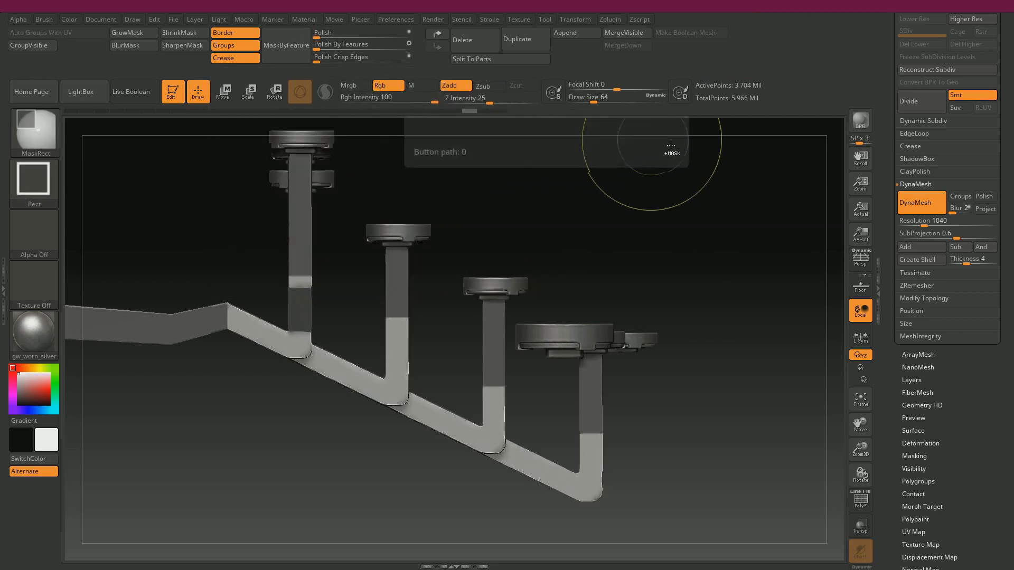
{"action": "key", "text": "ctrl+z"}
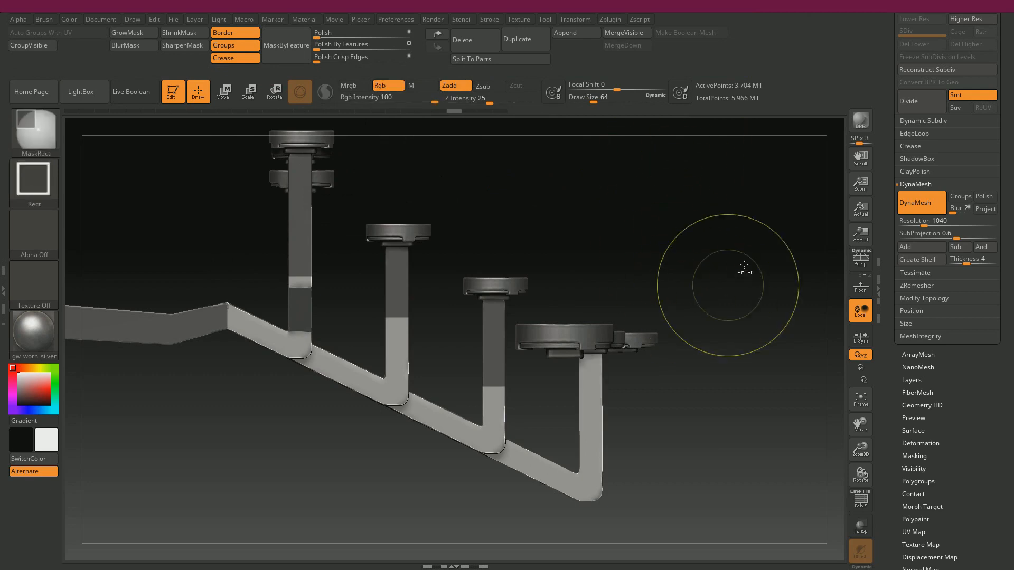
{"action": "left_click_drag", "start_coordinate": [738, 227], "coordinate": [555, 437], "text": "ctrl"}
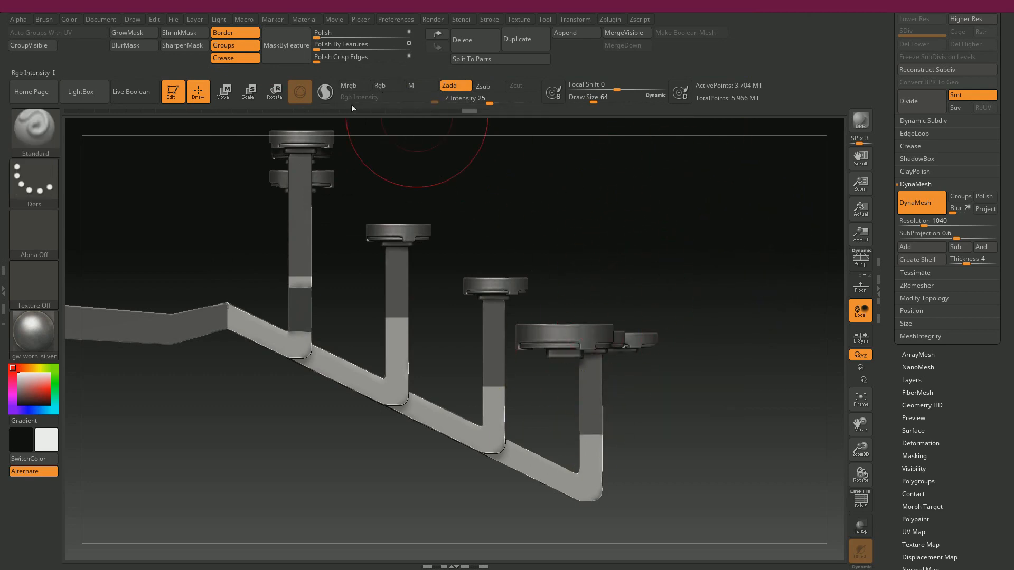
Step: Switch the Polish Crisp Edges mode and apply Polish By Features to the unmasked bends and sloped arms
{"action": "left_click_drag", "start_coordinate": [339, 60], "coordinate": [342, 63]}
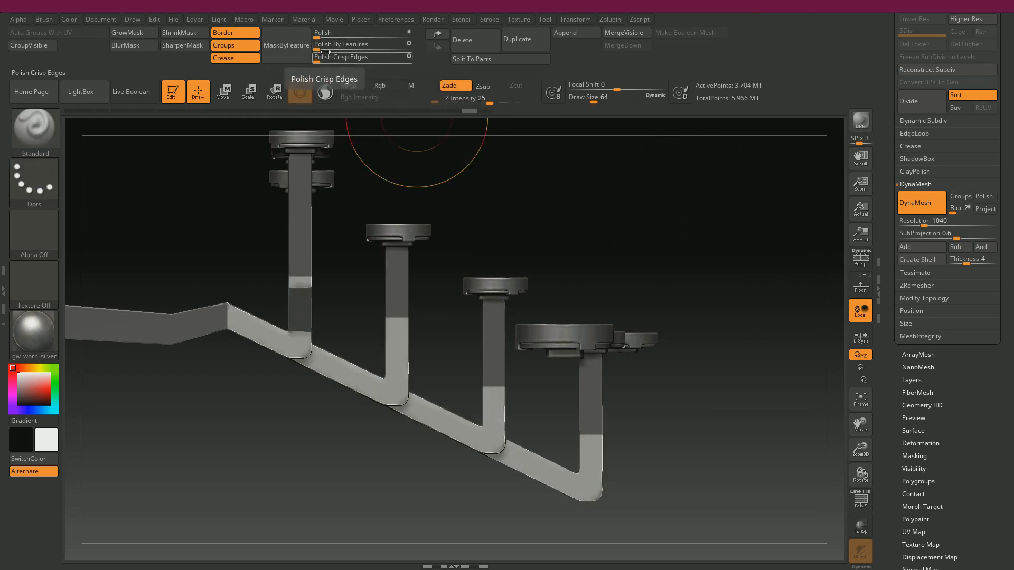
{"action": "left_click_drag", "start_coordinate": [411, 47], "coordinate": [334, 48]}
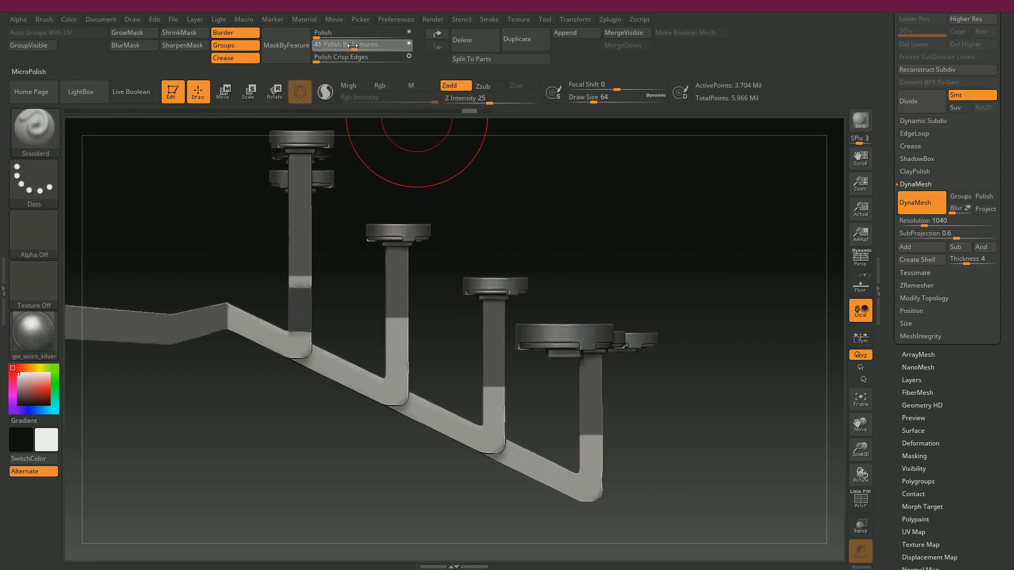
{"action": "left_click_drag", "start_coordinate": [353, 47], "coordinate": [325, 49]}
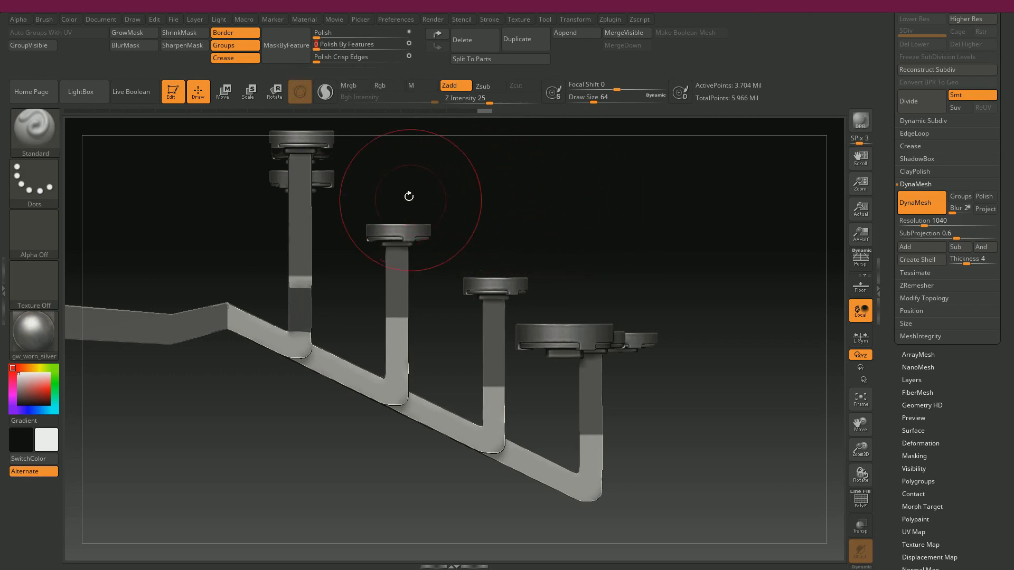
Step: Clear the mask and apply a light Polish of about 1 to all the key levers
{"action": "left_click_drag", "start_coordinate": [521, 199], "coordinate": [541, 221], "text": "ctrl"}
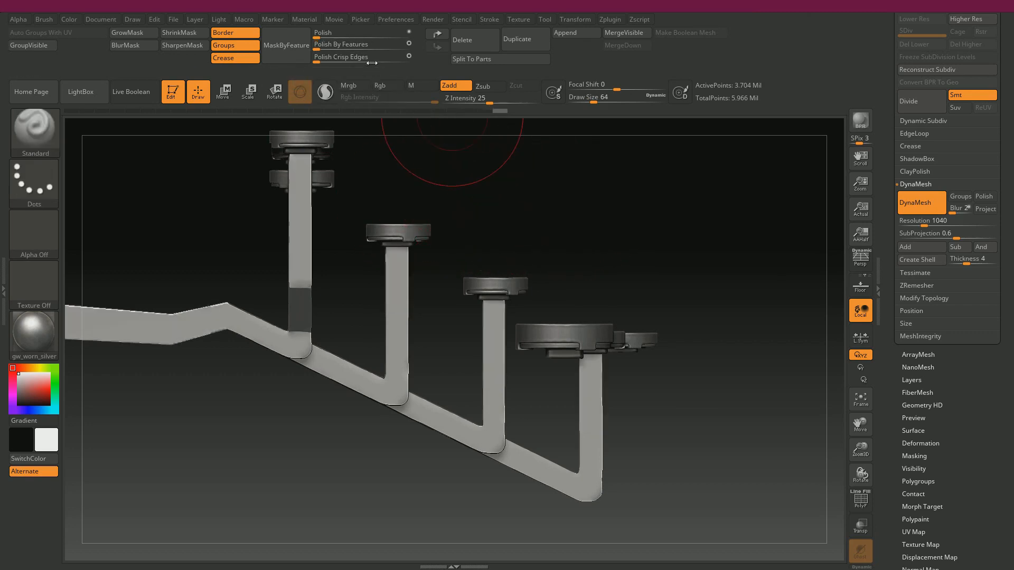
{"action": "left_click", "coordinate": [319, 38]}
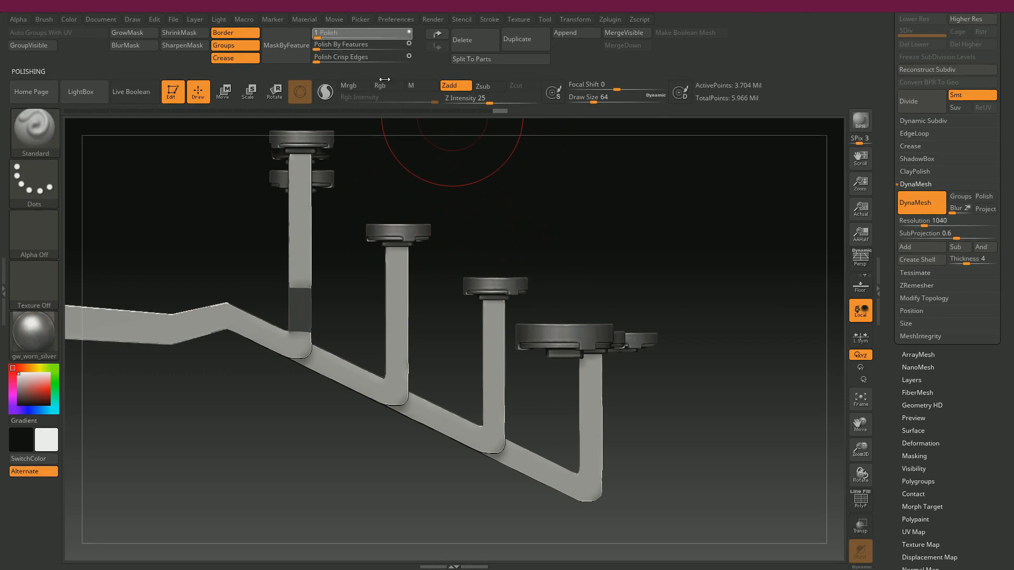
{"action": "mouse_move", "coordinate": [538, 176]}
{"action": "left_mouse_down"}
{"action": "mouse_move", "coordinate": [554, 174]}
{"action": "mouse_move", "coordinate": [552, 147]}
{"action": "mouse_move", "coordinate": [615, 222]}
{"action": "left_mouse_up"}
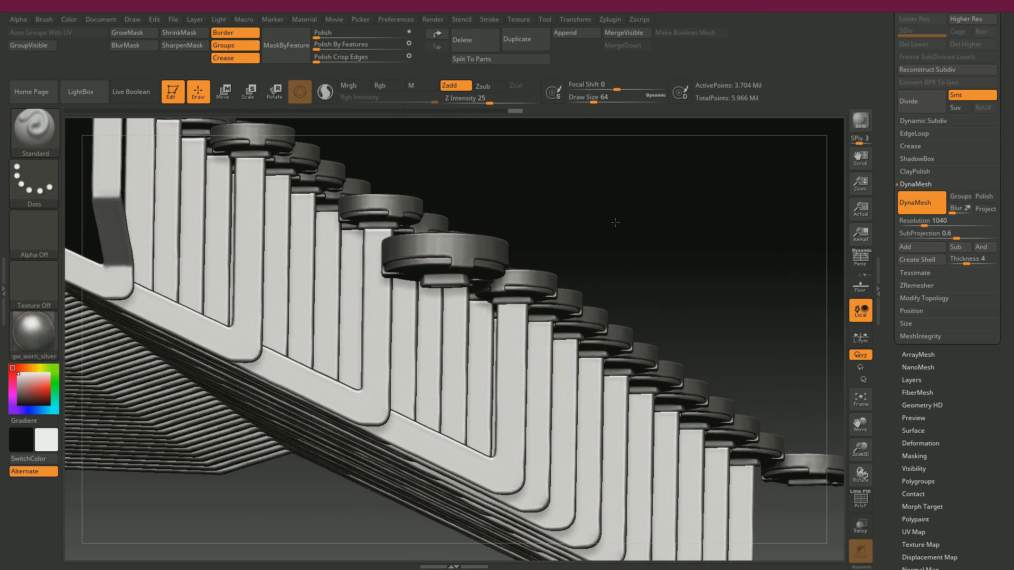
Step: Apply one more light Polish of about 1 to all the key levers
{"action": "left_click_drag", "start_coordinate": [316, 37], "coordinate": [318, 38]}
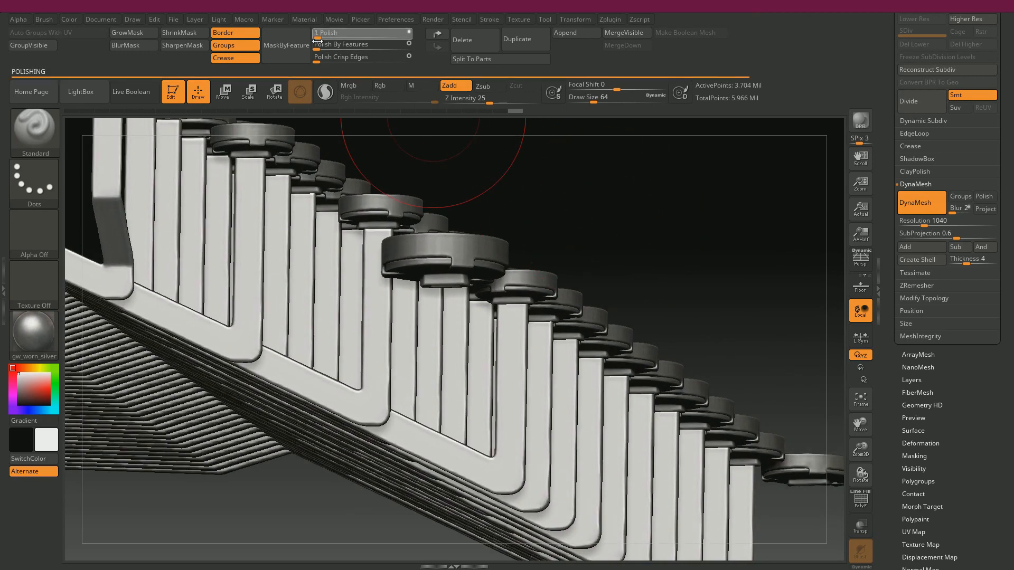
{"action": "mouse_move", "coordinate": [644, 204]}
{"action": "left_mouse_down", "text": "shift"}
{"action": "mouse_move", "coordinate": [729, 232]}
{"action": "mouse_move", "coordinate": [622, 197]}
{"action": "mouse_move", "coordinate": [663, 185]}
{"action": "mouse_move", "coordinate": [701, 220]}
{"action": "mouse_move", "coordinate": [688, 211]}
{"action": "mouse_move", "coordinate": [738, 214]}
{"action": "mouse_move", "coordinate": [682, 223]}
{"action": "mouse_move", "coordinate": [625, 182]}
{"action": "mouse_move", "coordinate": [641, 238]}
{"action": "mouse_move", "coordinate": [628, 239]}
{"action": "left_mouse_up", "text": "shift"}
{"action": "mouse_move", "coordinate": [694, 216]}
{"action": "left_mouse_down"}
{"action": "mouse_move", "coordinate": [704, 242]}
{"action": "mouse_move", "coordinate": [624, 229]}
{"action": "mouse_move", "coordinate": [716, 240]}
{"action": "mouse_move", "coordinate": [701, 203]}
{"action": "left_mouse_up"}
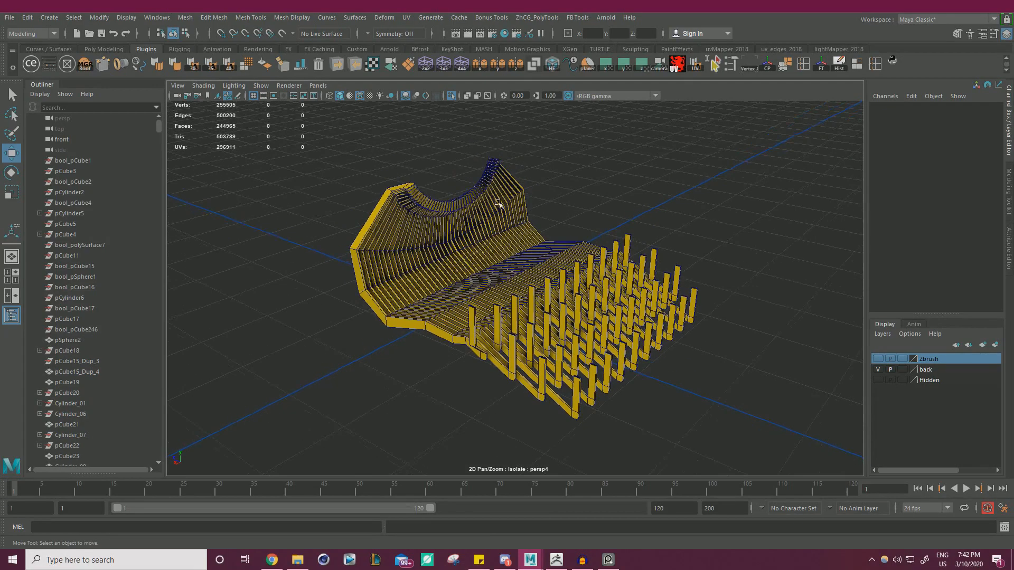
Step: Switch to Maya and add the finished key lever mesh to the Zbrush display layer
{"action": "left_click", "coordinate": [498, 203]}
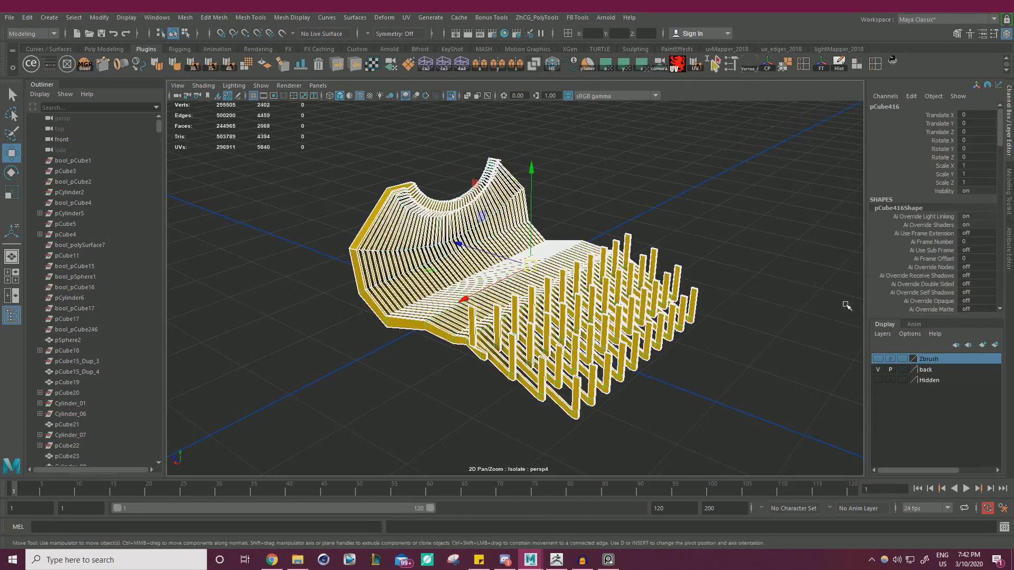
{"action": "right_click", "coordinate": [932, 361]}
{"action": "left_click", "coordinate": [932, 384]}
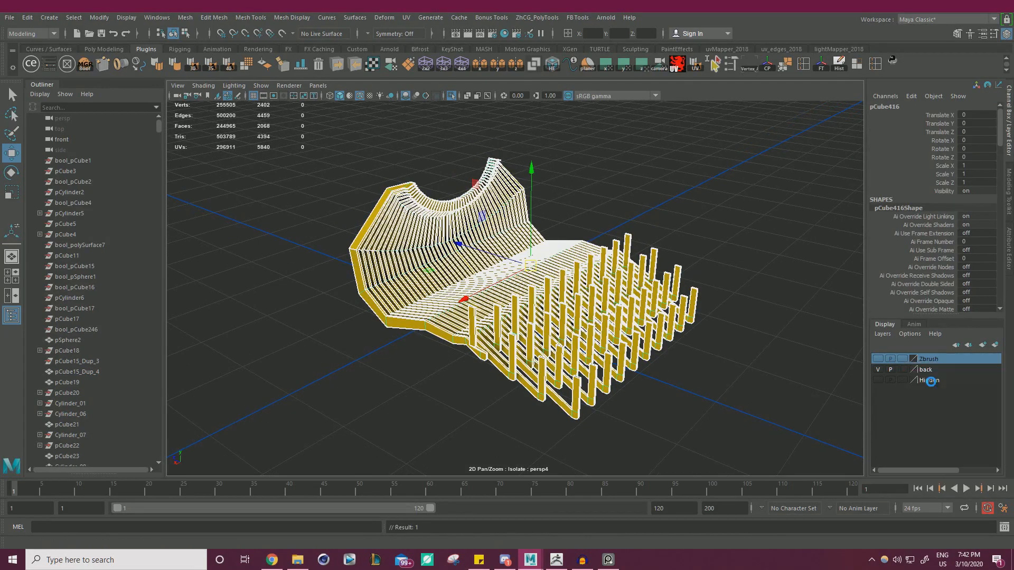
Step: Show the rest of the typewriter and isolate the curved fan of type bars beneath the round slotted plate
{"action": "left_click", "coordinate": [452, 96]}
{"action": "left_click_drag", "start_coordinate": [464, 138], "coordinate": [580, 227], "text": "alt"}
{"action": "left_click", "coordinate": [612, 249]}
{"action": "right_click_drag", "start_coordinate": [581, 227], "coordinate": [601, 256], "text": "alt"}
{"action": "left_click_drag", "start_coordinate": [601, 255], "coordinate": [465, 185], "text": "alt"}
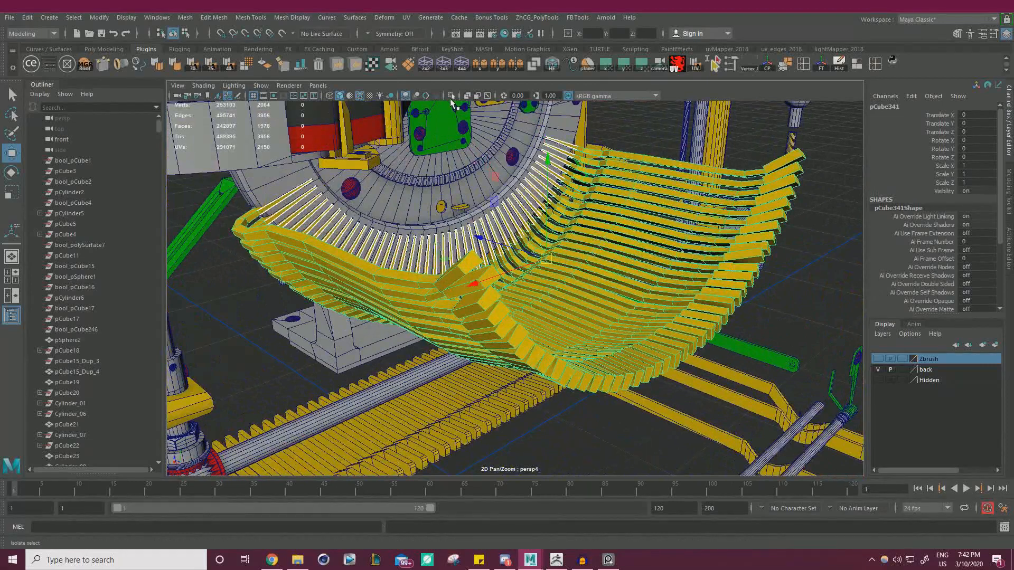
{"action": "key", "text": "ctrl+1"}
{"action": "key", "text": "f"}
{"action": "right_click_drag", "start_coordinate": [462, 157], "coordinate": [526, 183], "text": "alt"}
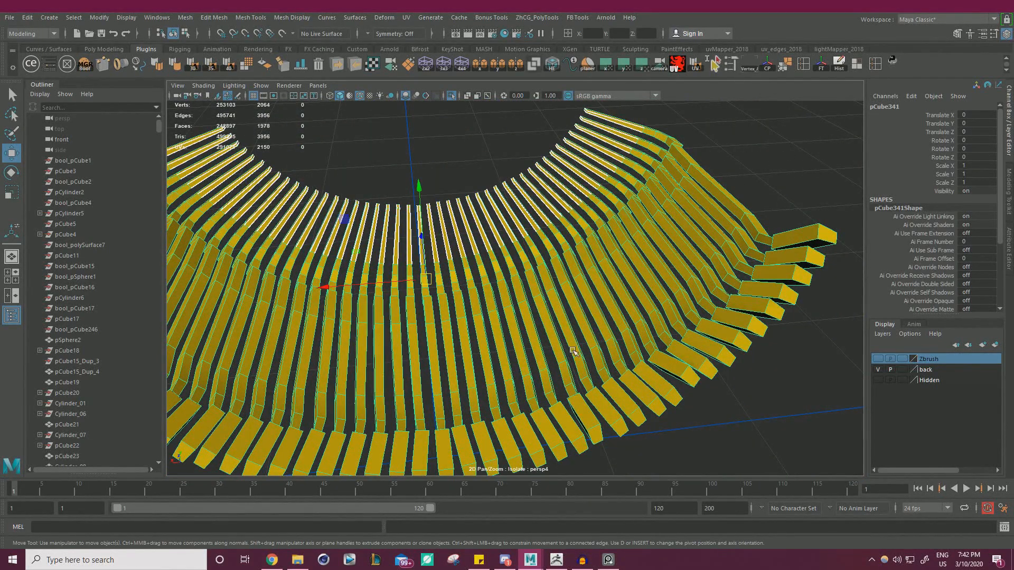
Step: Select all faces of every other type bar, working from one end of the fan to the other
{"action": "right_click_drag", "start_coordinate": [550, 299], "coordinate": [502, 270], "text": "alt"}
{"action": "left_click_drag", "start_coordinate": [502, 271], "coordinate": [467, 253], "text": "alt"}
{"action": "right_click_drag", "start_coordinate": [467, 253], "coordinate": [523, 266], "text": "alt"}
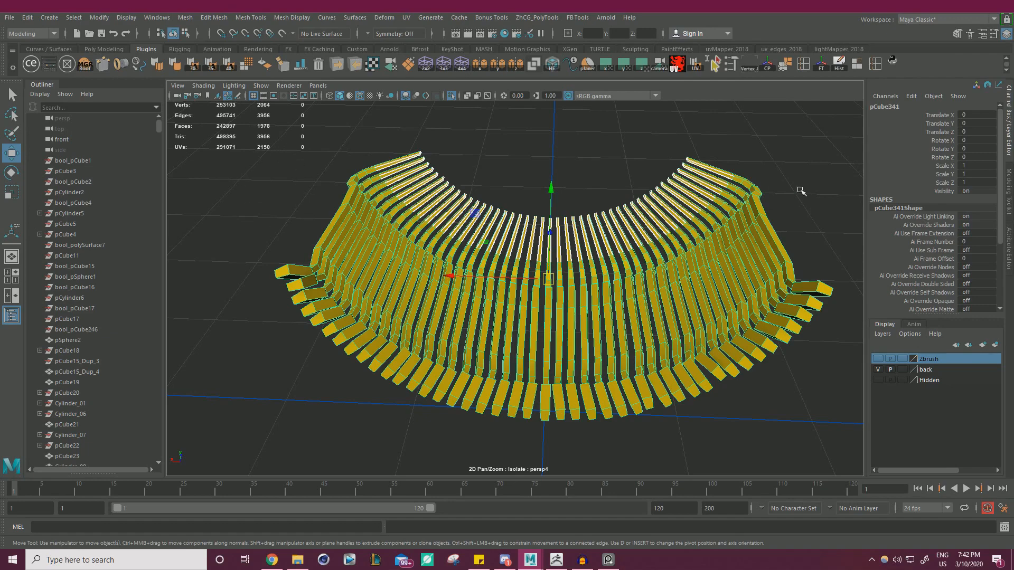
{"action": "right_click_drag", "start_coordinate": [480, 234], "coordinate": [520, 232], "text": "alt"}
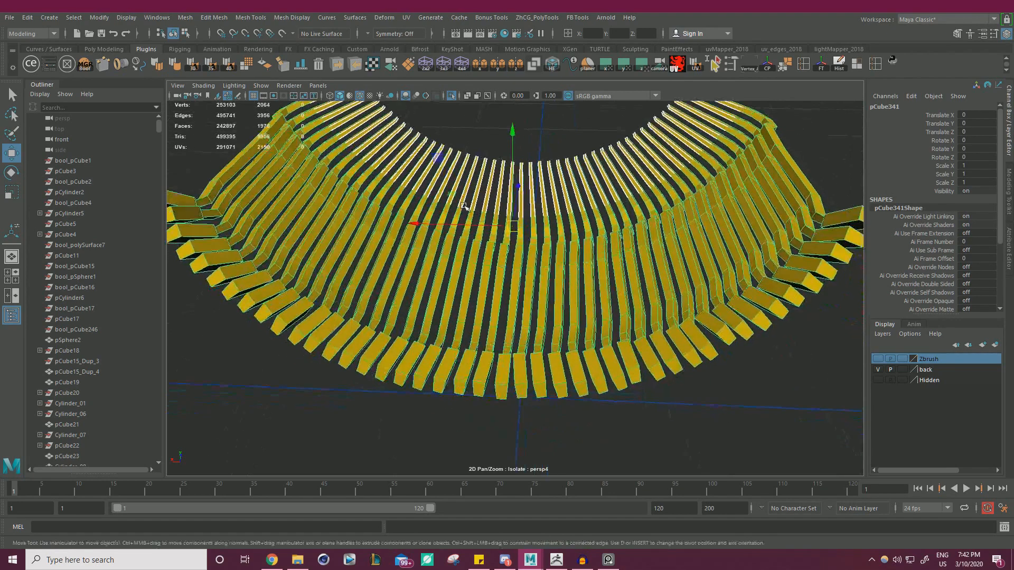
{"action": "left_click_drag", "start_coordinate": [520, 232], "coordinate": [497, 253], "text": "alt"}
{"action": "right_click_drag", "start_coordinate": [243, 260], "coordinate": [243, 285]}
{"action": "left_click", "coordinate": [242, 263]}
{"action": "double_click", "coordinate": [265, 254]}
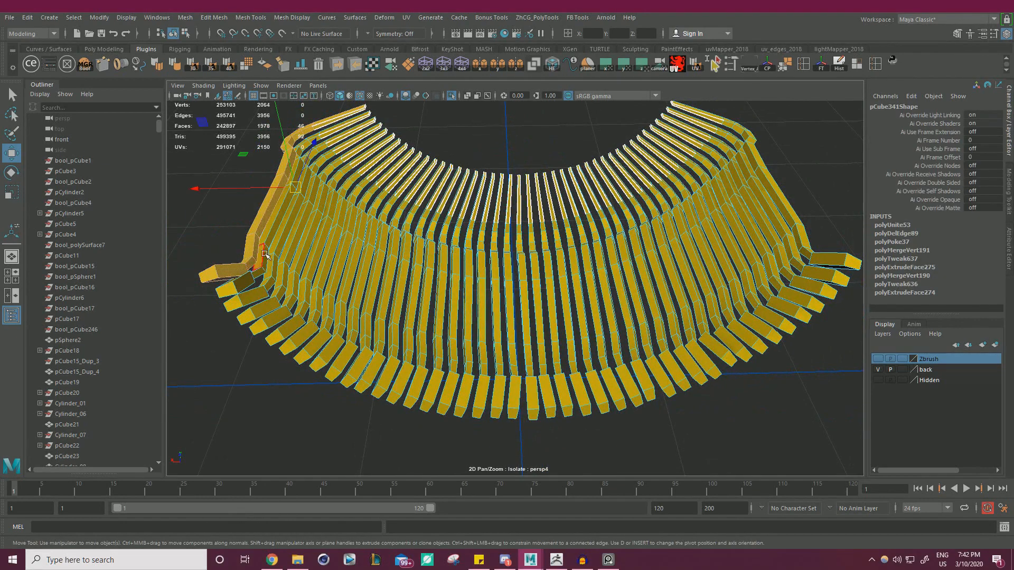
{"action": "double_click", "coordinate": [254, 299], "text": "shift"}
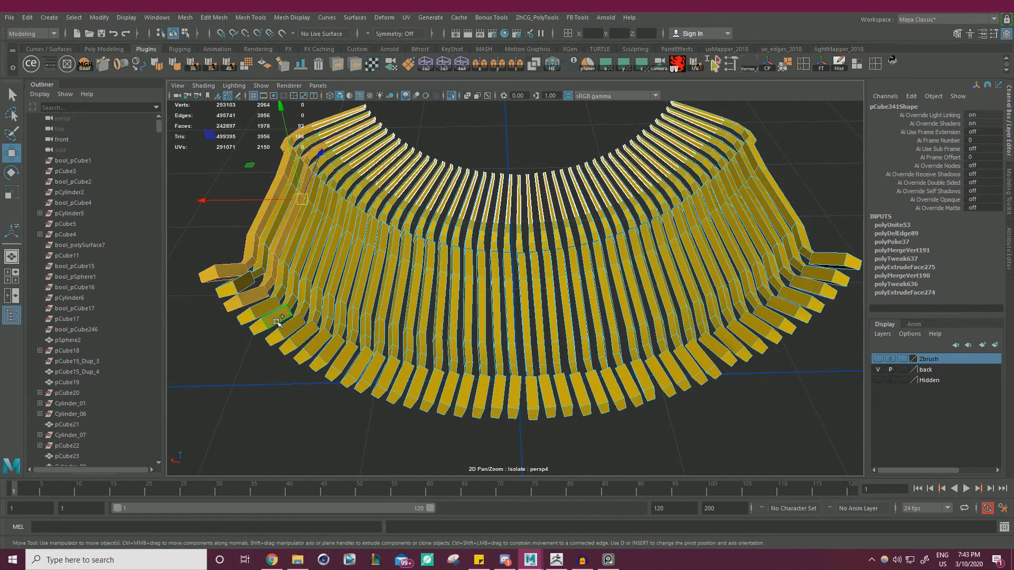
{"action": "double_click", "coordinate": [278, 321], "text": "shift"}
{"action": "double_click", "coordinate": [295, 340], "text": "shift"}
{"action": "double_click", "coordinate": [335, 359], "text": "shift"}
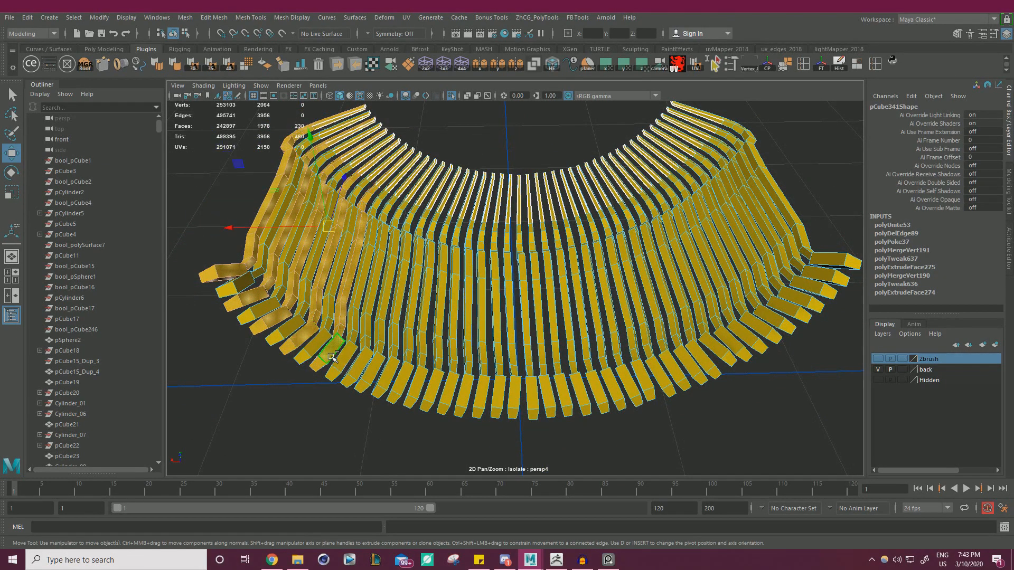
{"action": "double_click", "coordinate": [357, 364], "text": "shift"}
{"action": "double_click", "coordinate": [385, 377], "text": "shift"}
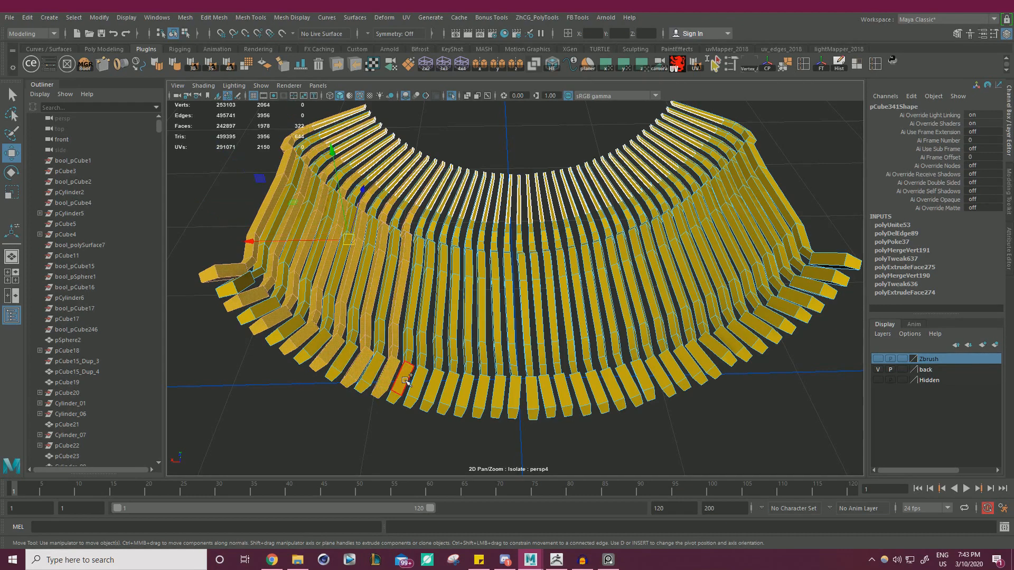
{"action": "double_click", "coordinate": [420, 382], "text": "shift"}
{"action": "double_click", "coordinate": [444, 393], "text": "shift"}
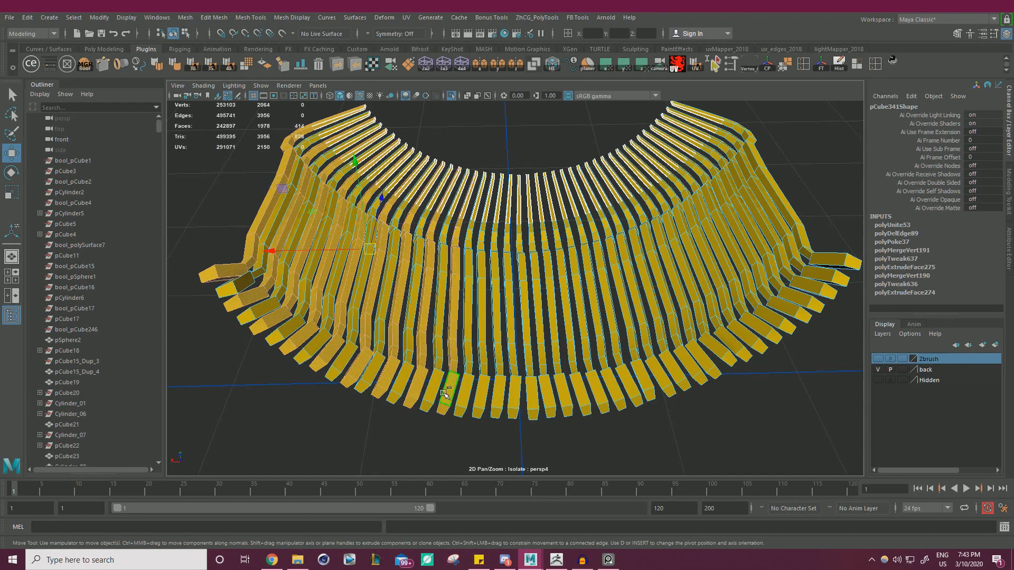
{"action": "double_click", "coordinate": [477, 393], "text": "shift"}
{"action": "double_click", "coordinate": [549, 394], "text": "shift"}
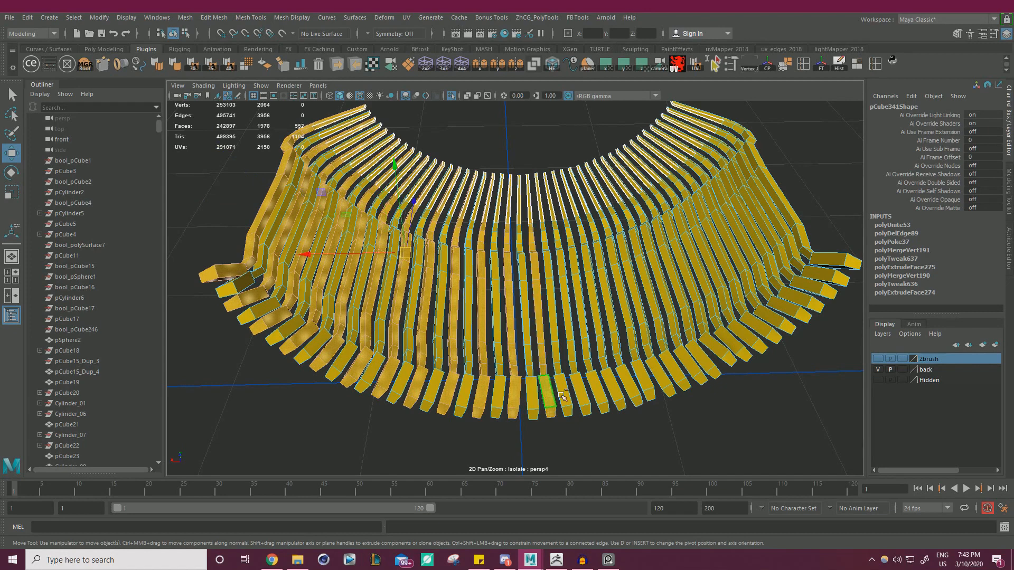
{"action": "double_click", "coordinate": [612, 388], "text": "shift"}
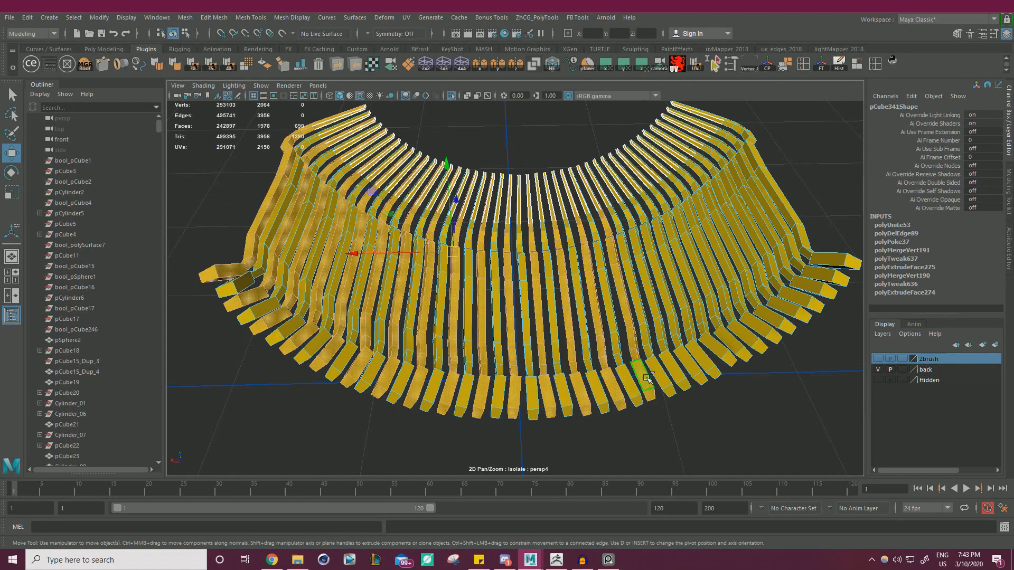
{"action": "double_click", "coordinate": [676, 368], "text": "shift"}
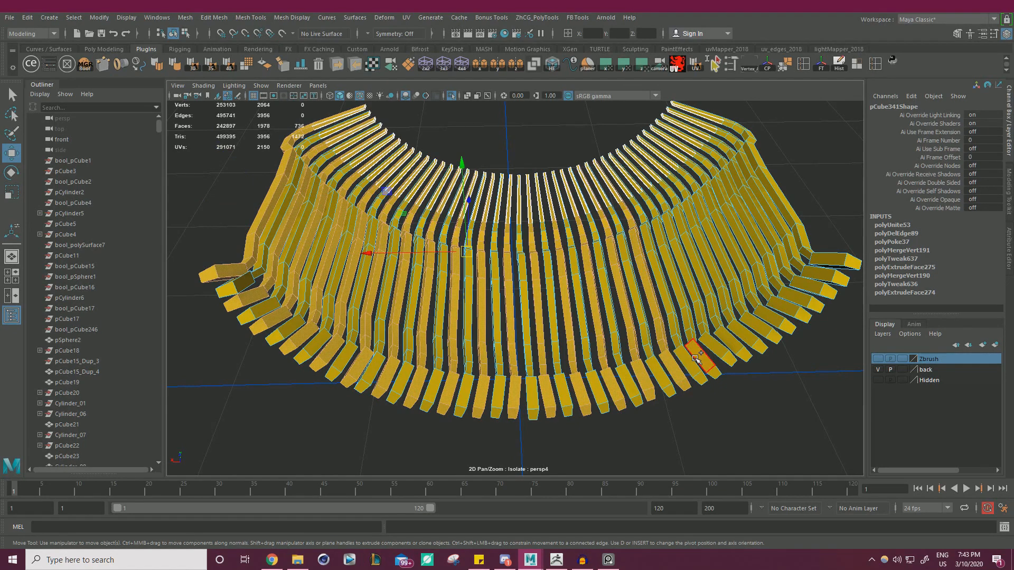
{"action": "double_click", "coordinate": [727, 337], "text": "shift"}
{"action": "double_click", "coordinate": [766, 331], "text": "shift"}
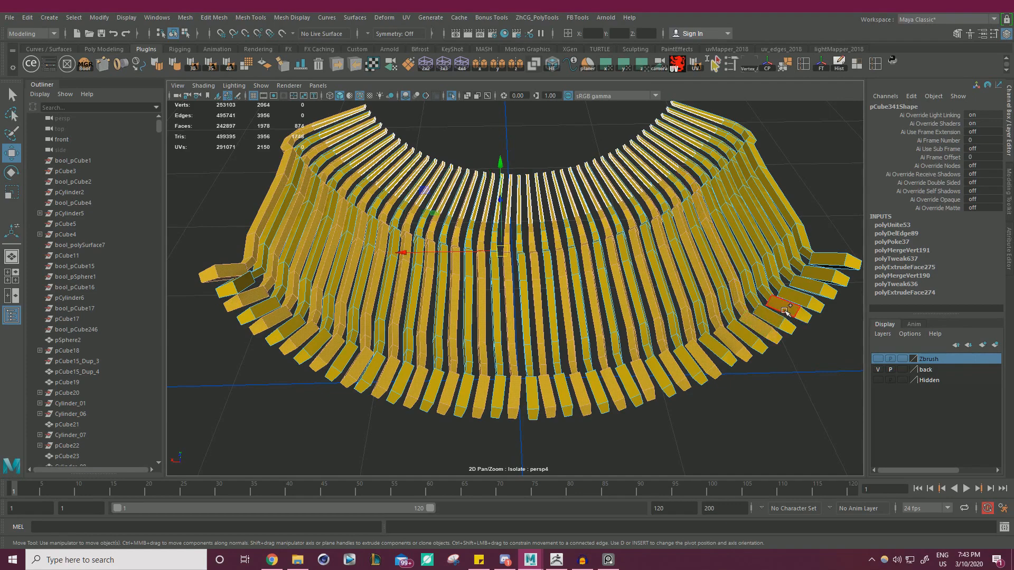
{"action": "double_click", "coordinate": [785, 311], "text": "shift"}
{"action": "double_click", "coordinate": [813, 285], "text": "shift"}
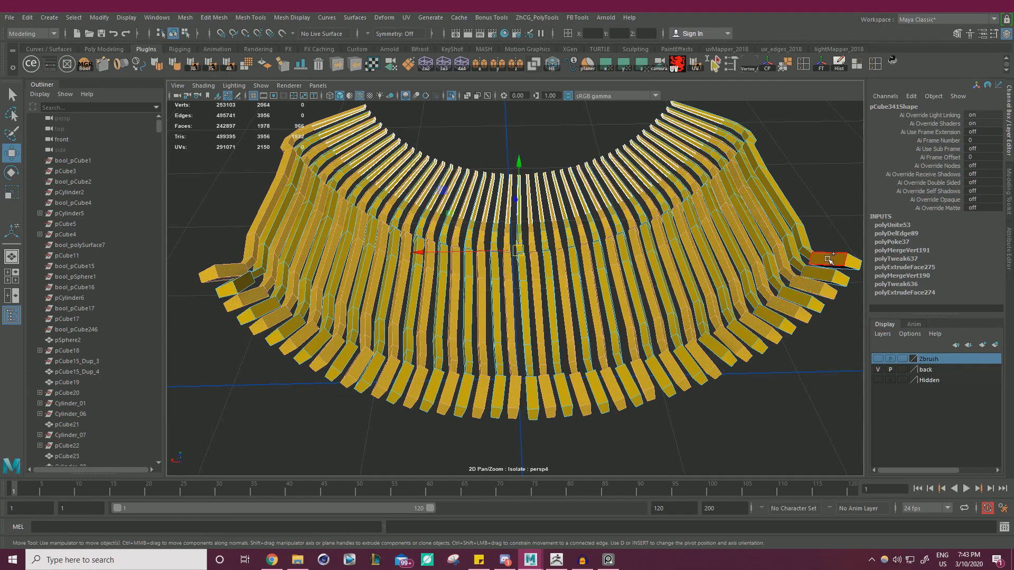
{"action": "double_click", "coordinate": [799, 247], "text": "shift"}
Step: Extract the selected alternate type bars from the fan mesh into separate objects
{"action": "left_click_drag", "start_coordinate": [798, 210], "coordinate": [667, 216], "text": "alt"}
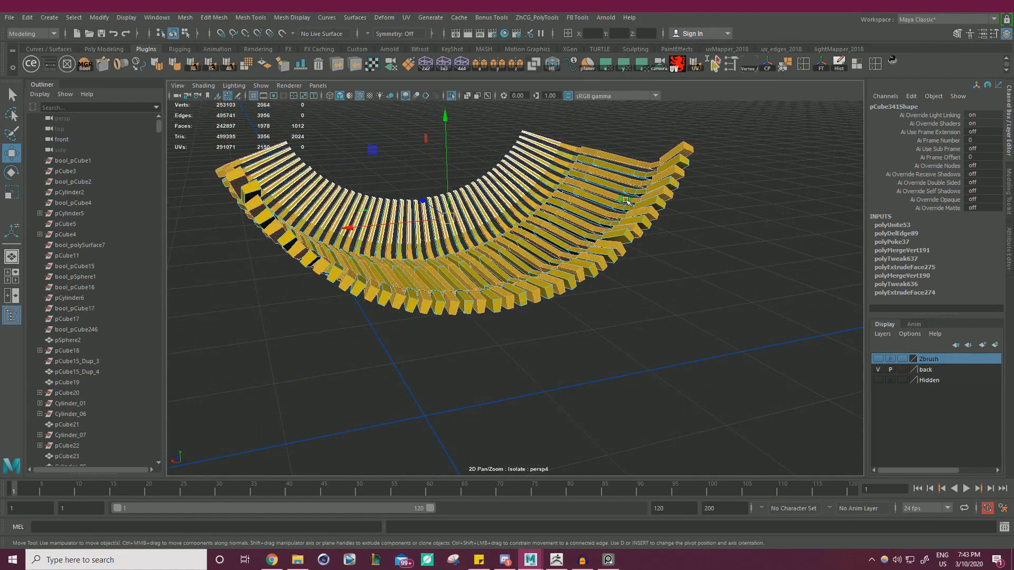
{"action": "left_click_drag", "start_coordinate": [736, 231], "coordinate": [762, 258], "text": "alt"}
{"action": "right_click_drag", "start_coordinate": [778, 213], "coordinate": [770, 382], "text": "shift"}
{"action": "right_click_drag", "start_coordinate": [772, 256], "coordinate": [813, 241]}
Step: Select the separated alternate type bars, try moving them upward, and undo the move
{"action": "key", "text": "q"}
{"action": "scroll", "coordinate": [521, 334], "scroll_direction": "down", "scroll_amount": 4}
{"action": "left_click", "coordinate": [254, 386]}
{"action": "left_click_drag", "start_coordinate": [261, 381], "coordinate": [697, 151]}
{"action": "right_click_drag", "start_coordinate": [566, 280], "coordinate": [675, 300], "text": "alt"}
{"action": "left_click", "coordinate": [679, 285], "text": "shift"}
{"action": "key", "text": "ctrl+z"}
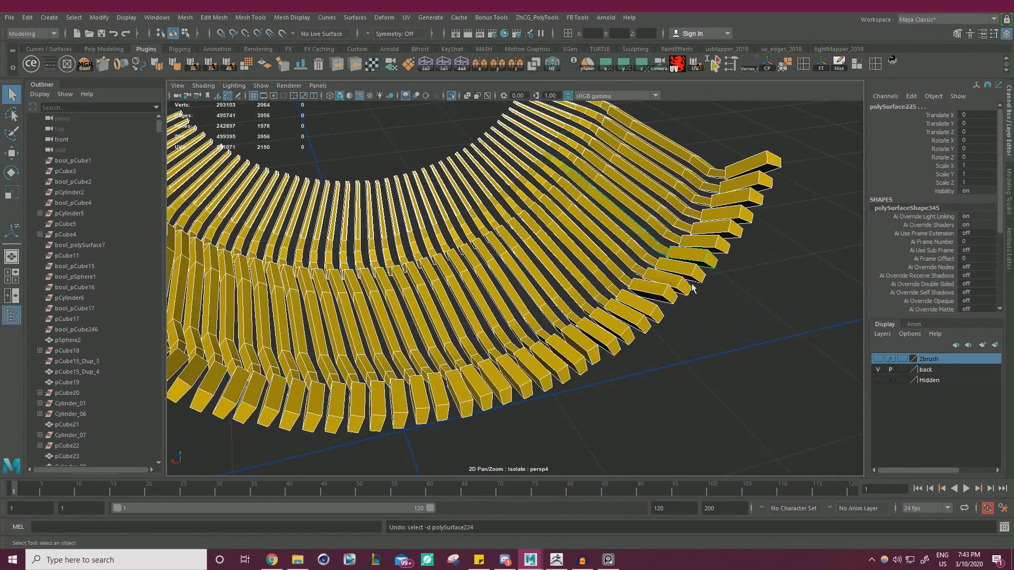
{"action": "key", "text": "g"}
{"action": "key", "text": "w"}
{"action": "left_click_drag", "start_coordinate": [570, 271], "coordinate": [551, 298], "text": "alt"}
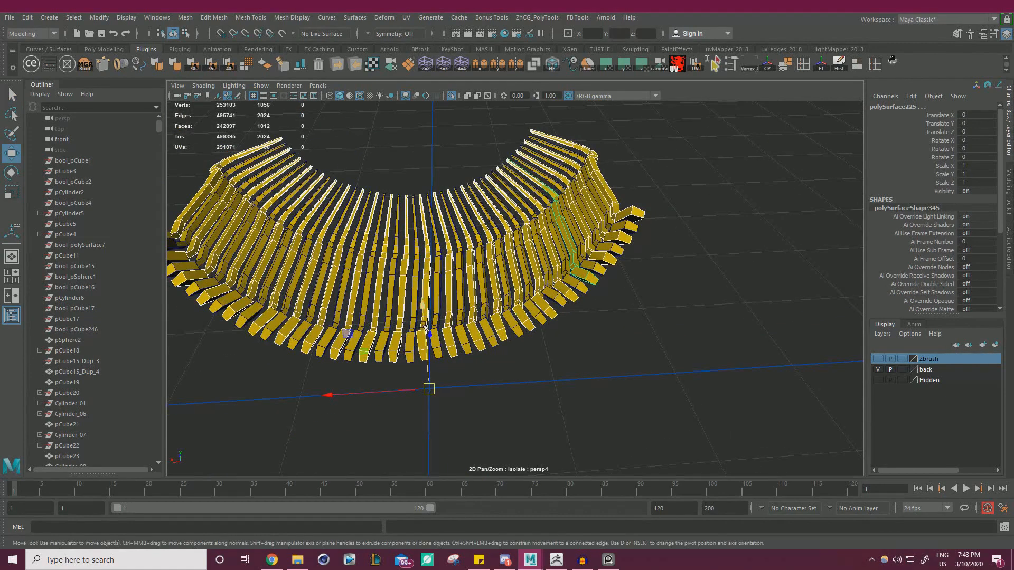
{"action": "left_click_drag", "start_coordinate": [423, 316], "coordinate": [436, 271]}
{"action": "key", "text": "ctrl+z"}
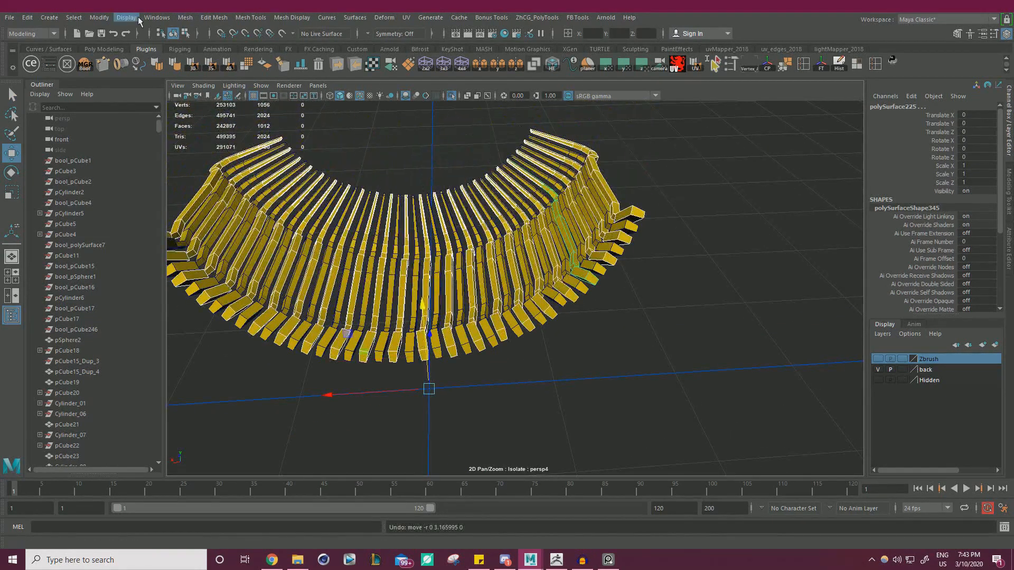
Step: Combine the selected alternate type bars into one mesh and isolate it
{"action": "left_click", "coordinate": [182, 20]}
{"action": "left_click", "coordinate": [207, 55]}
{"action": "left_click", "coordinate": [625, 310]}
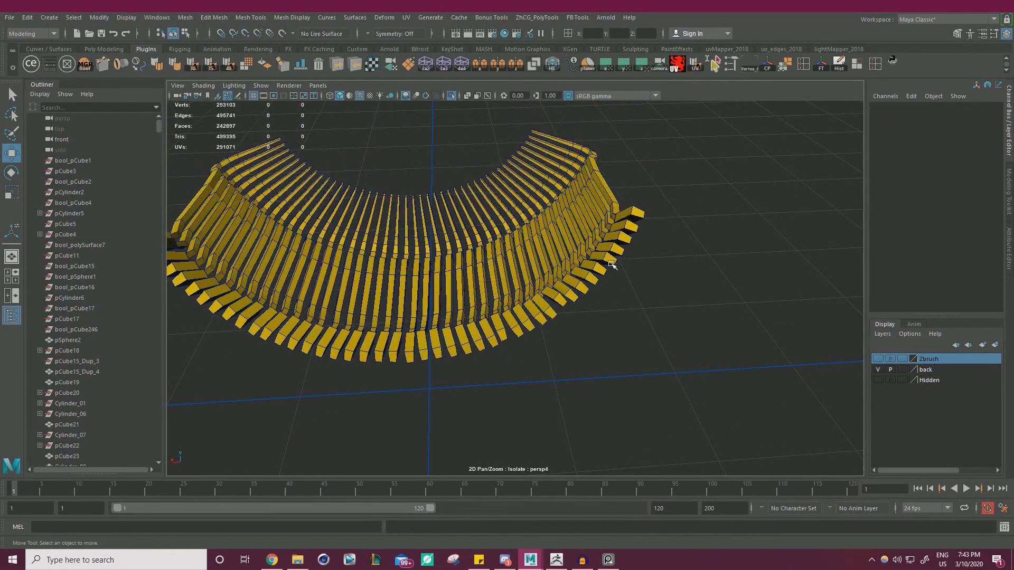
{"action": "left_click", "coordinate": [639, 214]}
{"action": "key", "text": "ctrl+1"}
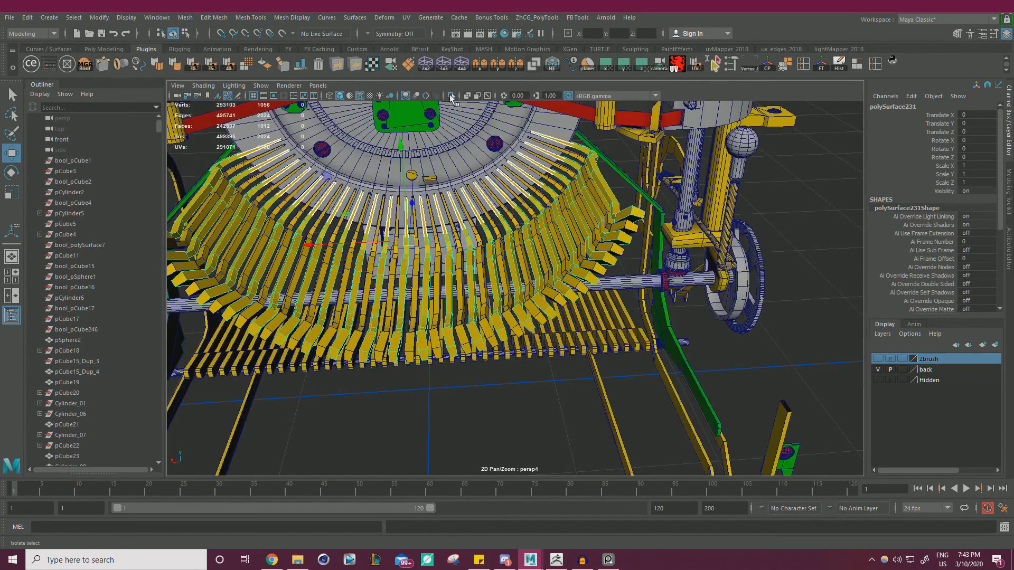
{"action": "key", "text": "ctrl+1"}
{"action": "left_click_drag", "start_coordinate": [564, 185], "coordinate": [600, 262], "text": "alt"}
{"action": "left_click", "coordinate": [703, 215]}
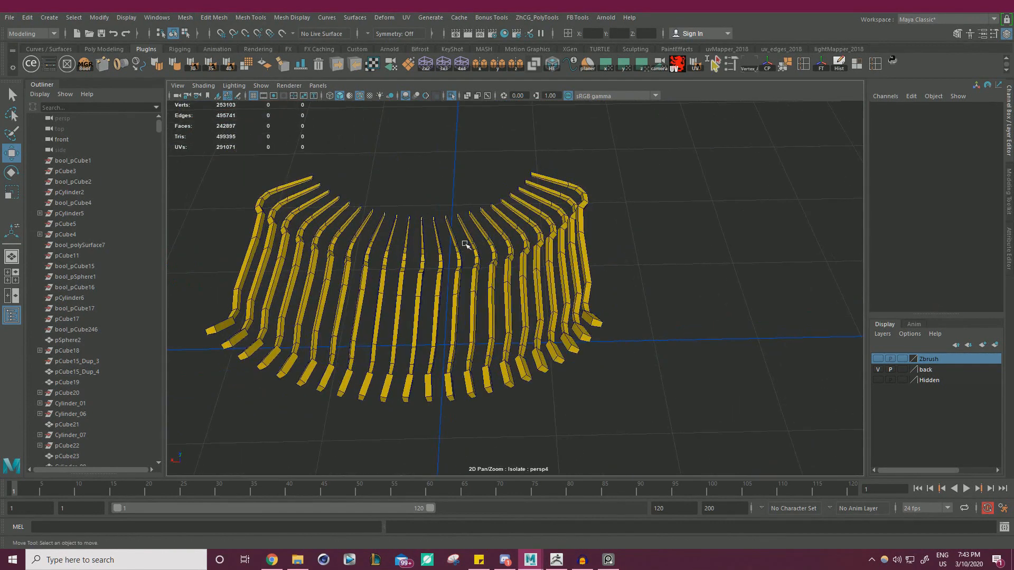
Step: Select all faces of the isolated type bars and soften/harden their edges by a 40-degree angle
{"action": "left_click_drag", "start_coordinate": [465, 244], "coordinate": [362, 237], "text": "alt"}
{"action": "left_click", "coordinate": [261, 235]}
{"action": "left_click_drag", "start_coordinate": [261, 234], "coordinate": [336, 223], "text": "alt"}
{"action": "right_click_drag", "start_coordinate": [625, 211], "coordinate": [628, 242]}
{"action": "left_click_drag", "start_coordinate": [727, 358], "coordinate": [412, 211]}
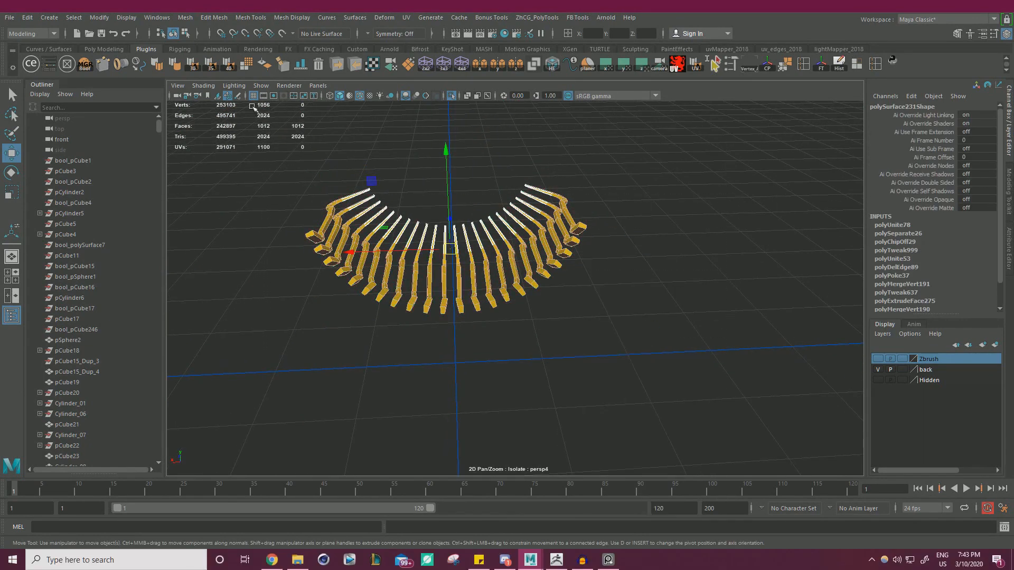
{"action": "left_click", "coordinate": [229, 65]}
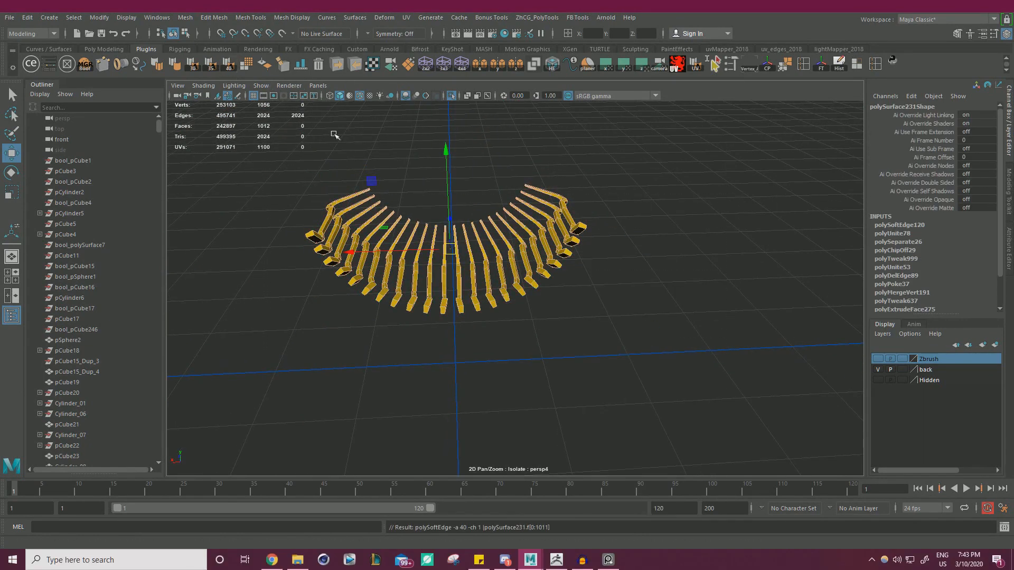
Step: Toggle the coloured edge highlighting and check the edges along the type bars' bends
{"action": "left_click", "coordinate": [548, 70]}
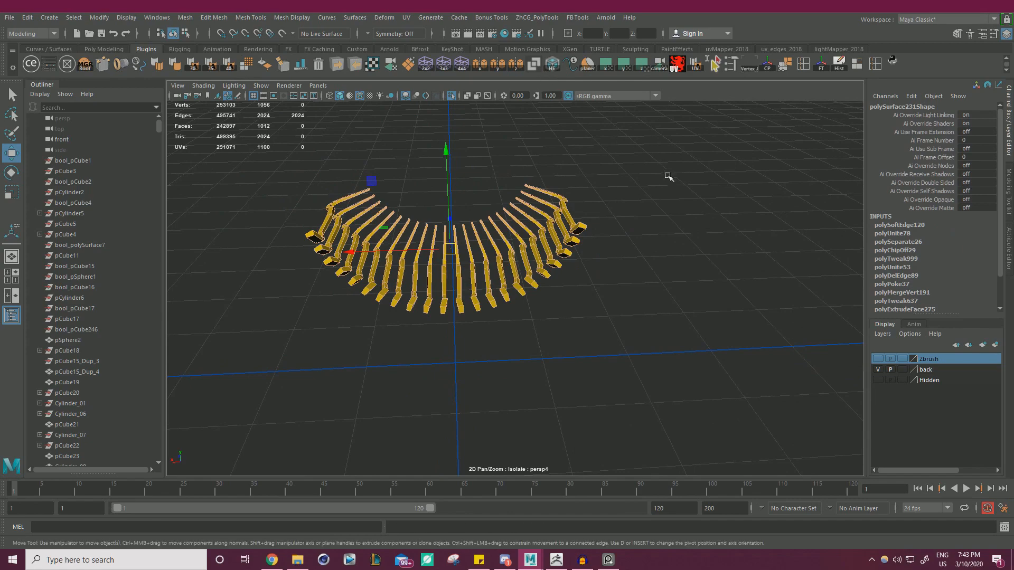
{"action": "left_click", "coordinate": [603, 181]}
{"action": "right_click_drag", "start_coordinate": [572, 190], "coordinate": [787, 264], "text": "alt"}
{"action": "left_click_drag", "start_coordinate": [465, 201], "coordinate": [680, 241], "text": "alt"}
{"action": "left_click_drag", "start_coordinate": [588, 236], "coordinate": [480, 250], "text": "alt"}
{"action": "scroll", "coordinate": [480, 250], "scroll_direction": "up", "scroll_amount": 4}
{"action": "scroll", "coordinate": [378, 300], "scroll_direction": "down", "scroll_amount": 8}
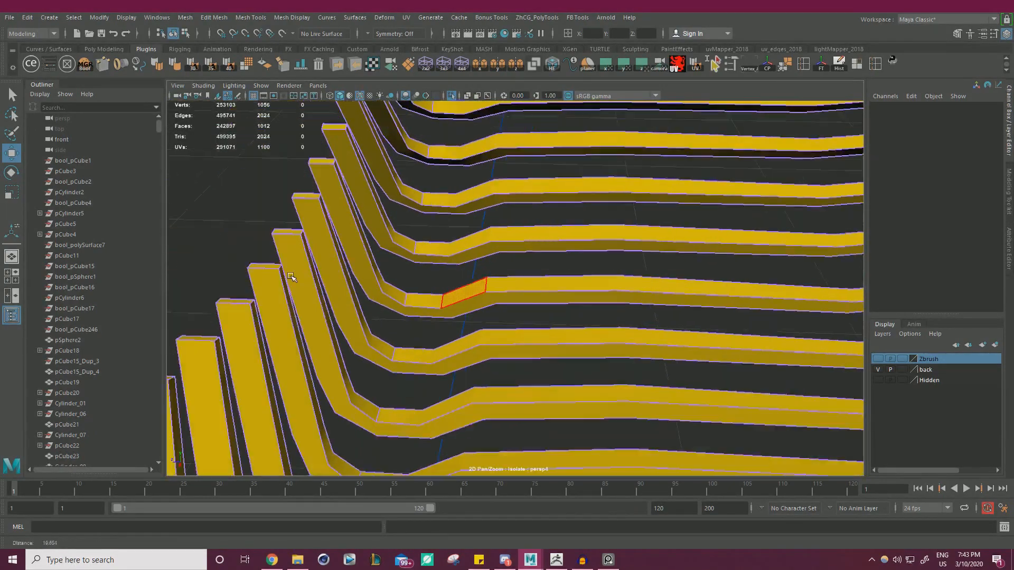
Step: Try a different automatic soften/harden angle on all faces of the type bars
{"action": "left_click_drag", "start_coordinate": [446, 165], "coordinate": [825, 373]}
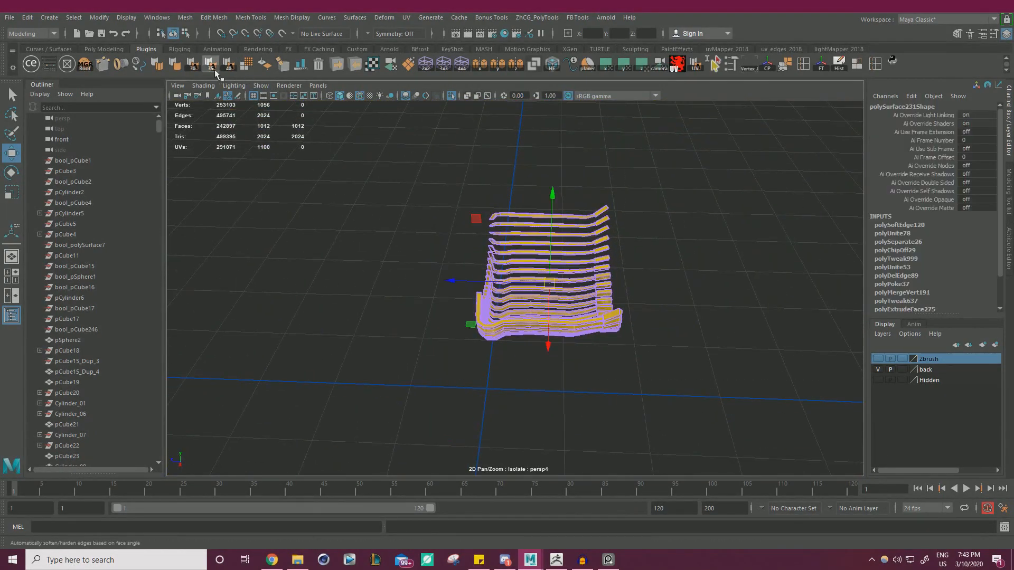
{"action": "left_click", "coordinate": [385, 181]}
{"action": "scroll", "coordinate": [685, 305], "scroll_direction": "up", "scroll_amount": 6}
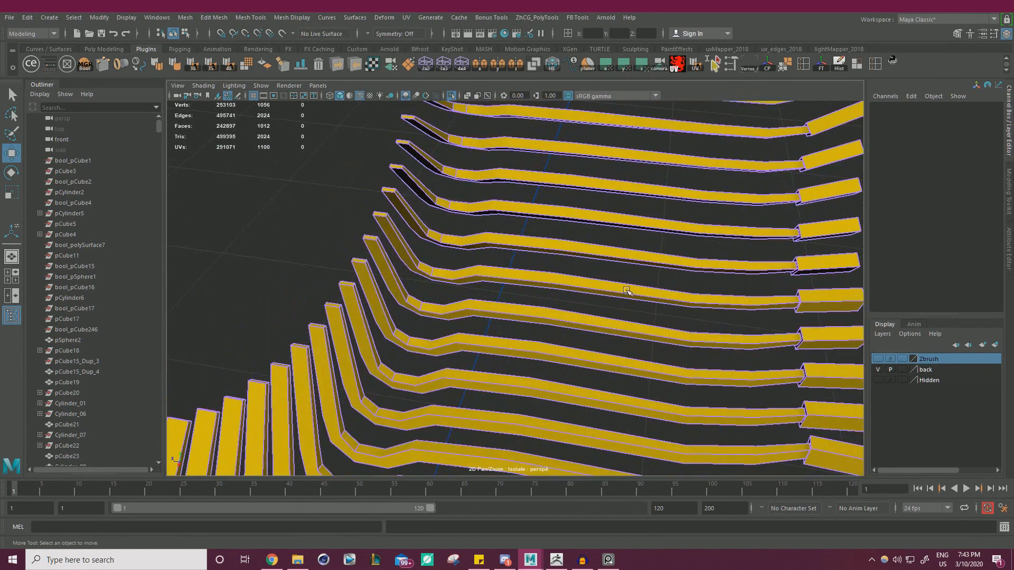
{"action": "scroll", "coordinate": [601, 274], "scroll_direction": "down", "scroll_amount": 8}
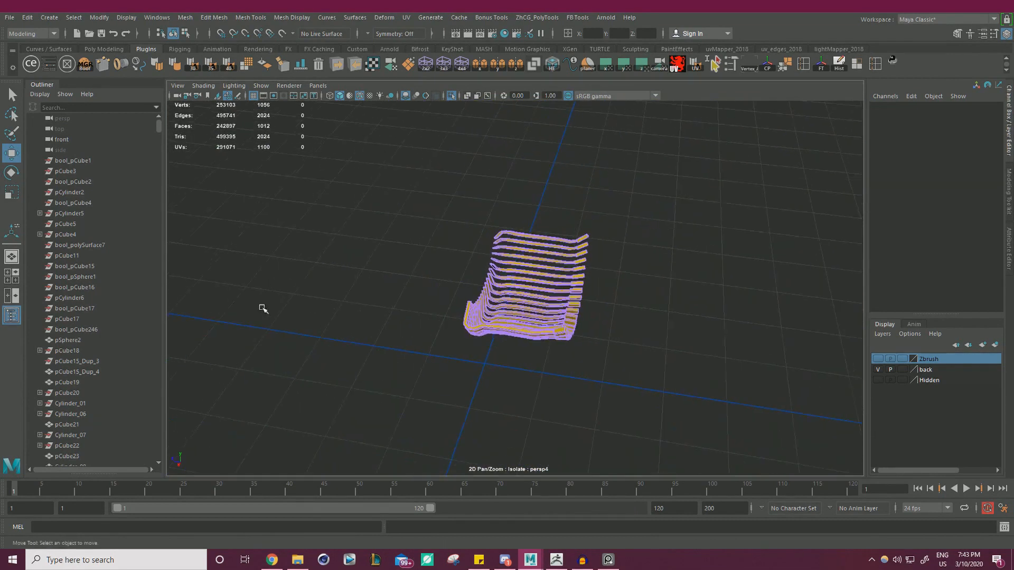
Step: Reapply the 40-degree soften/harden angle to all faces of the type bars
{"action": "left_click_drag", "start_coordinate": [343, 414], "coordinate": [697, 165]}
{"action": "left_click", "coordinate": [638, 239]}
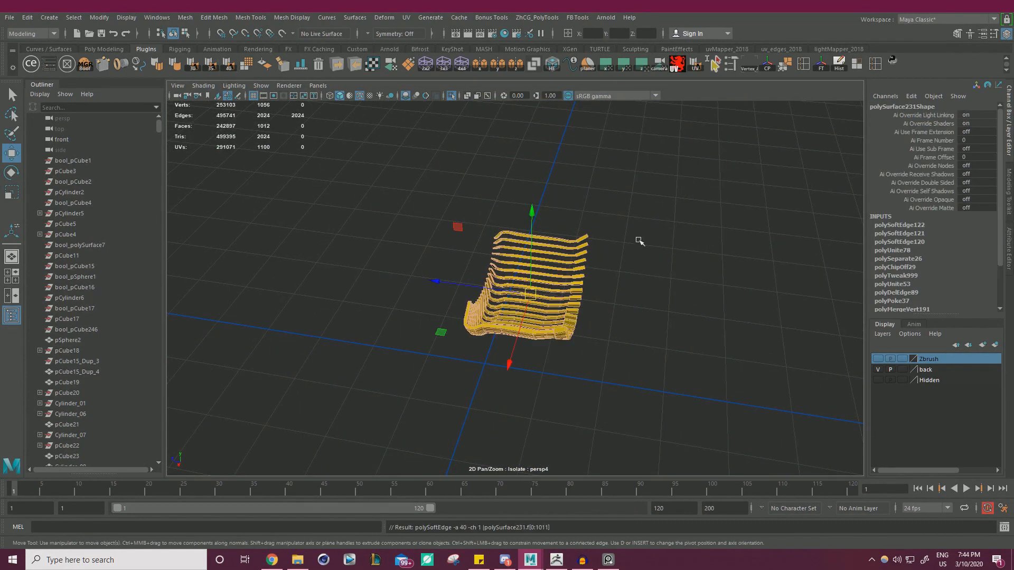
{"action": "scroll", "coordinate": [654, 253], "scroll_direction": "up", "scroll_amount": 6}
{"action": "left_click_drag", "start_coordinate": [660, 271], "coordinate": [384, 217], "text": "alt"}
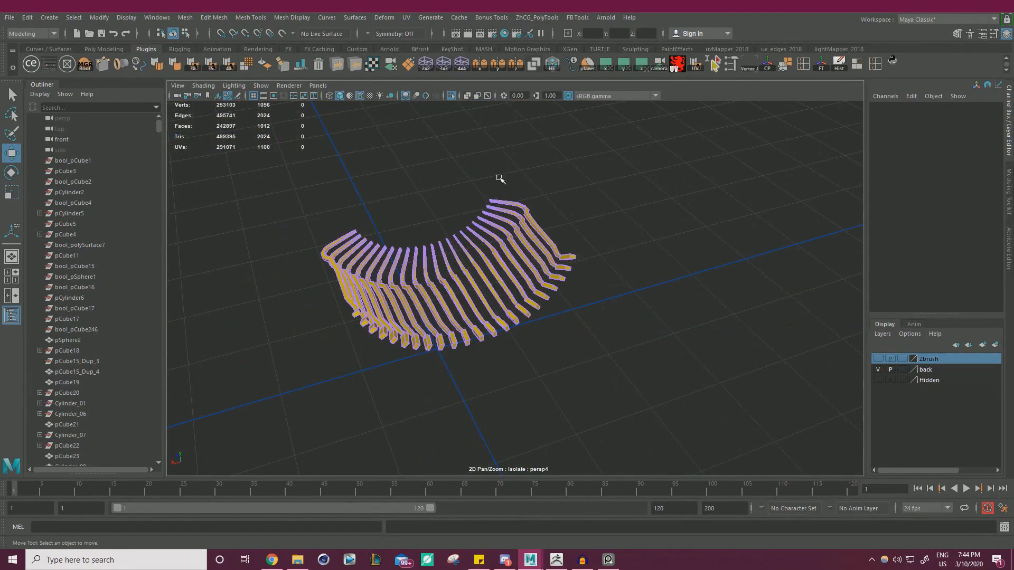
Step: Cut UV seams along the type bars' hard edges and export the mesh as temp_01.obj
{"action": "left_click_drag", "start_coordinate": [315, 197], "coordinate": [719, 402]}
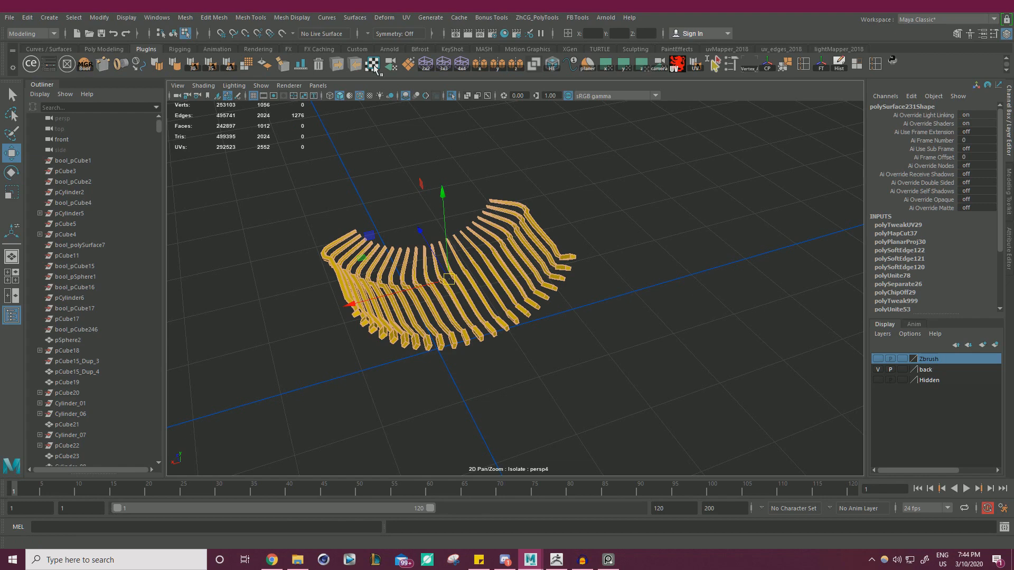
{"action": "right_click_drag", "start_coordinate": [542, 216], "coordinate": [582, 192]}
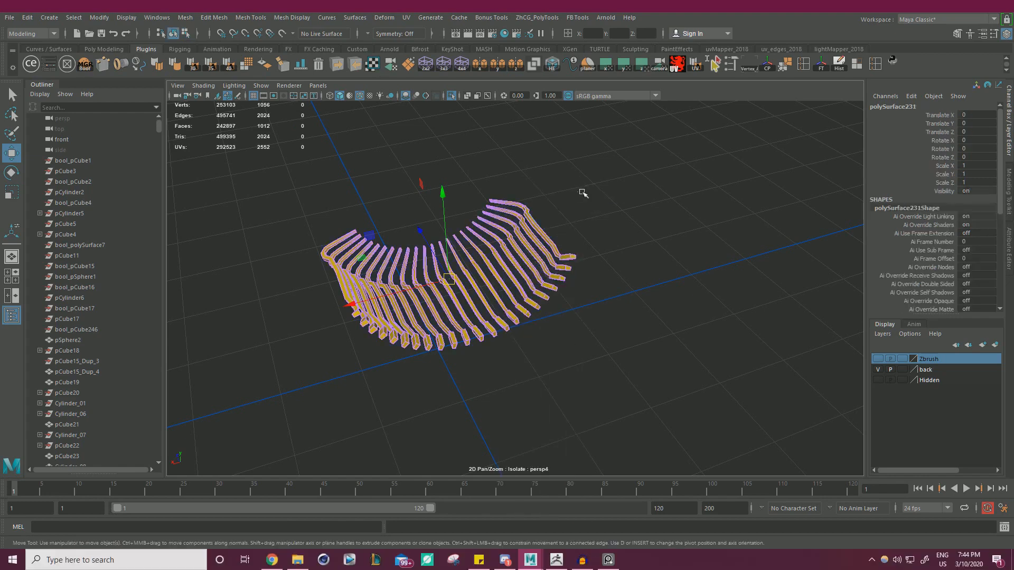
{"action": "left_click", "coordinate": [337, 65]}
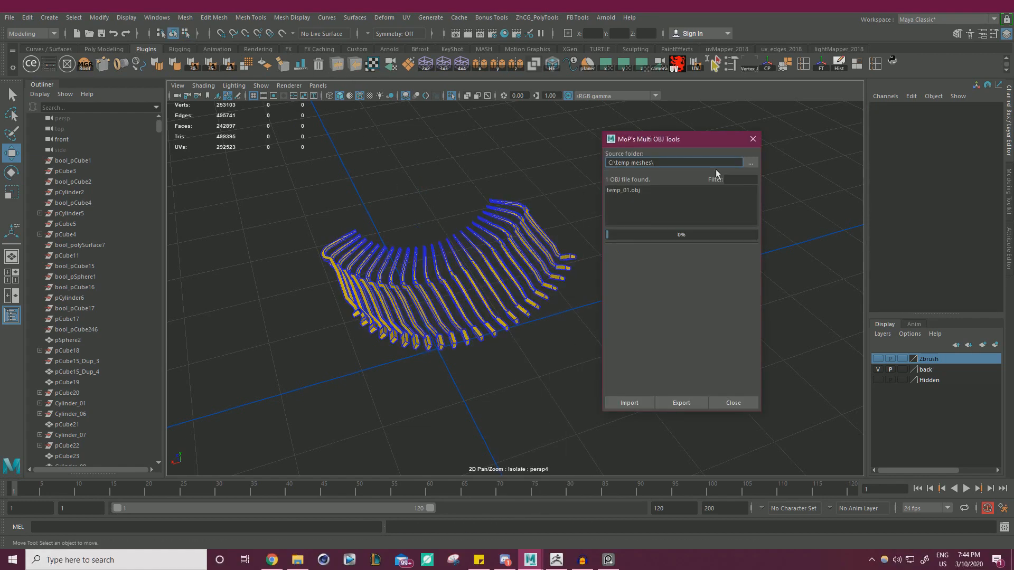
{"action": "left_click", "coordinate": [752, 139]}
Step: Switch to ZBrush, duplicate the active subtool and import temp_01.obj into the copy
{"action": "left_click", "coordinate": [560, 560]}
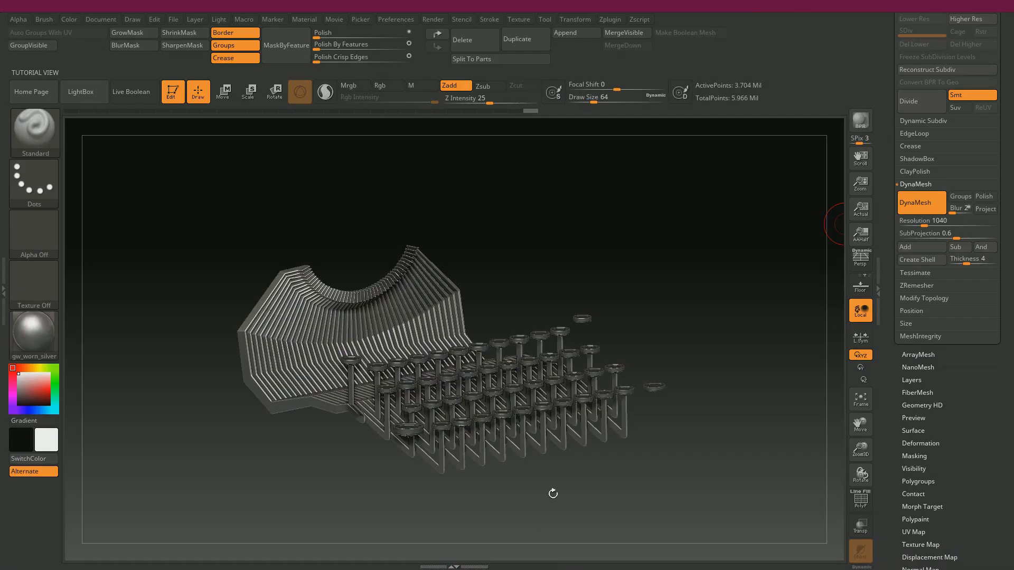
{"action": "left_click_drag", "start_coordinate": [654, 273], "coordinate": [654, 274]}
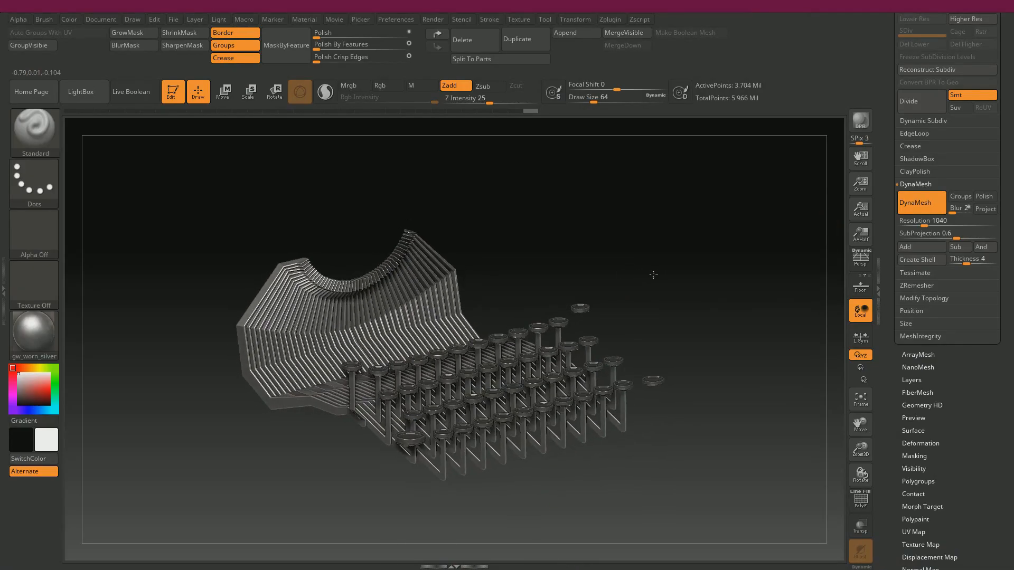
{"action": "left_click_drag", "start_coordinate": [884, 166], "coordinate": [883, 316]}
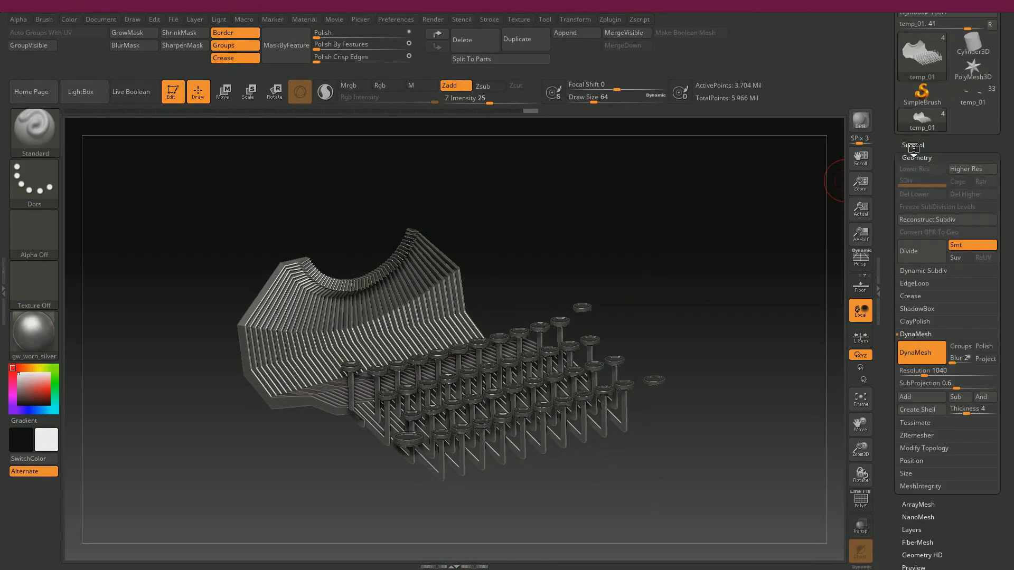
{"action": "left_click", "coordinate": [913, 145]}
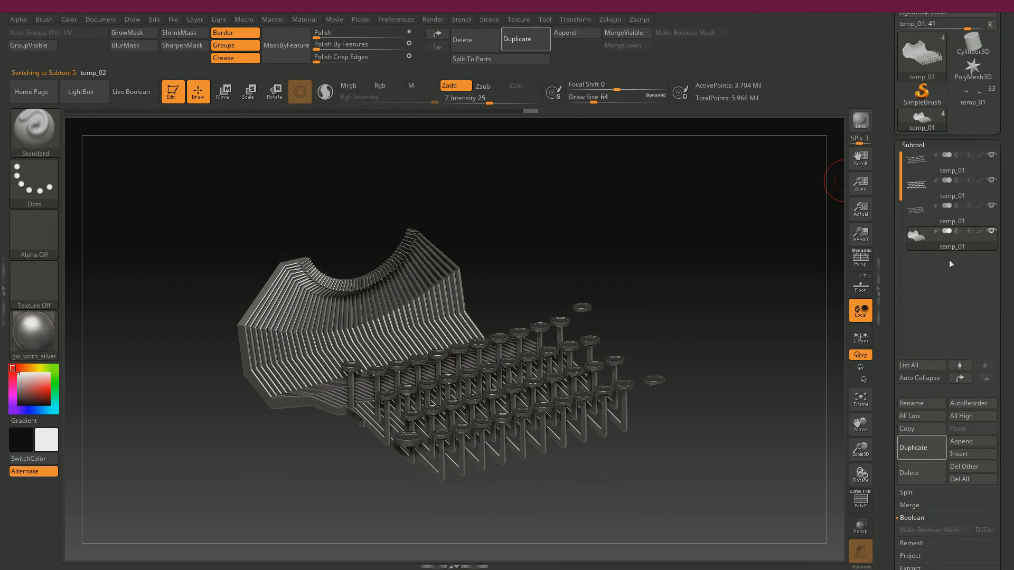
{"action": "scroll", "coordinate": [892, 449], "scroll_direction": "down", "scroll_amount": 10}
{"action": "left_click", "coordinate": [956, 444]}
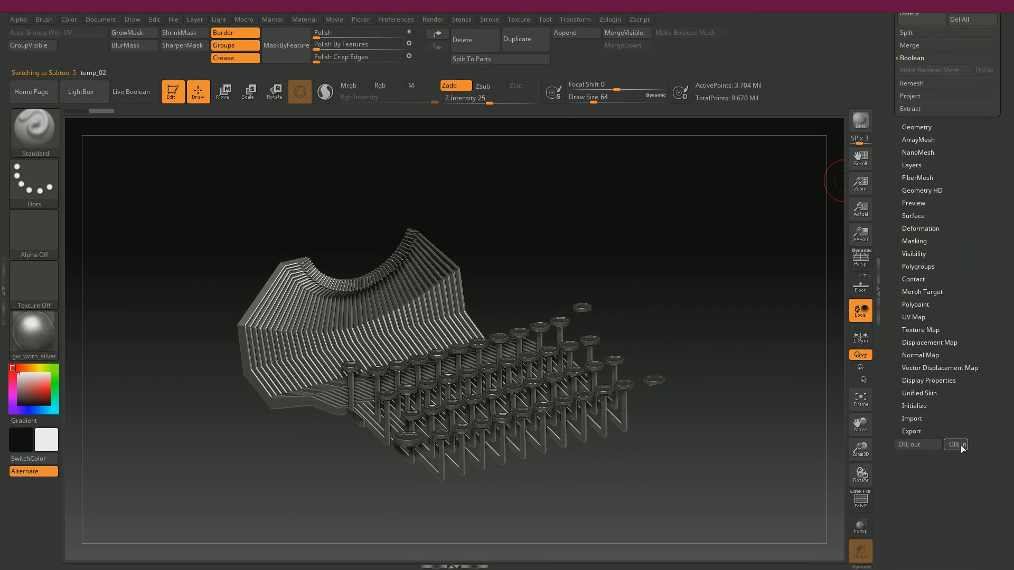
Step: Show the polyframe on the imported type bars and auto-group them by their UV islands
{"action": "left_click_drag", "start_coordinate": [627, 274], "coordinate": [726, 348]}
{"action": "key", "text": "shift+f"}
{"action": "left_click_drag", "start_coordinate": [709, 274], "coordinate": [634, 233]}
{"action": "left_click", "coordinate": [91, 33]}
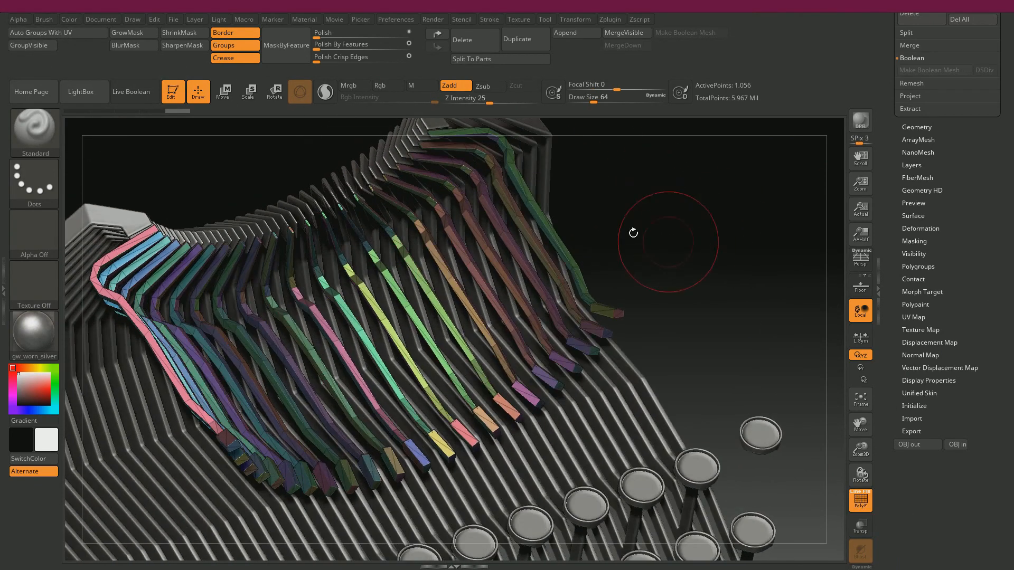
Step: DynaMesh the type bars at resolution 1040 and inspect their bends without the polyframe
{"action": "left_click", "coordinate": [904, 126]}
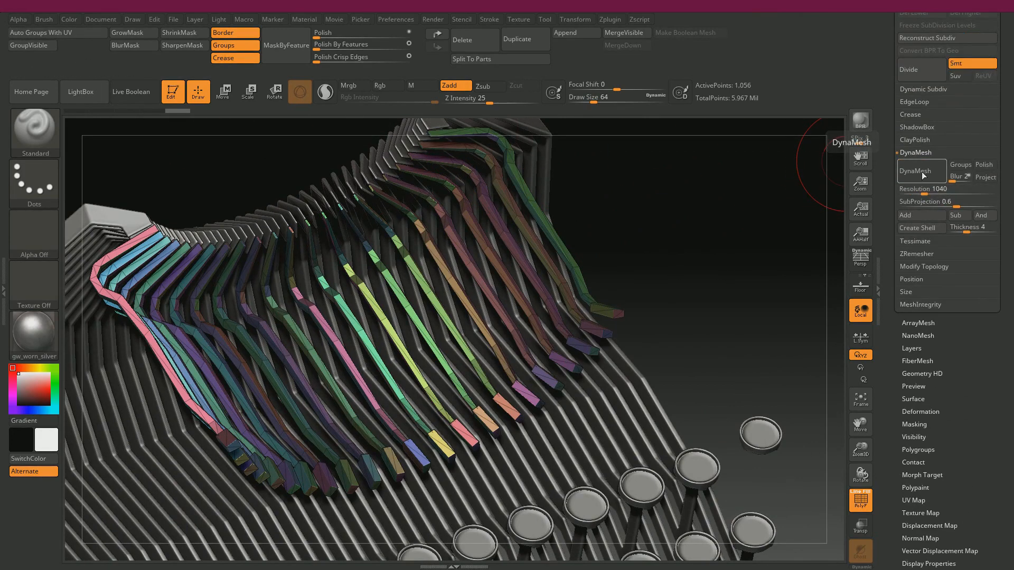
{"action": "left_click", "coordinate": [922, 172]}
{"action": "mouse_move", "coordinate": [621, 235]}
{"action": "left_mouse_down"}
{"action": "mouse_move", "coordinate": [701, 215]}
{"action": "mouse_move", "coordinate": [715, 199]}
{"action": "mouse_move", "coordinate": [702, 202]}
{"action": "left_mouse_up"}
{"action": "key", "text": "shift+f"}
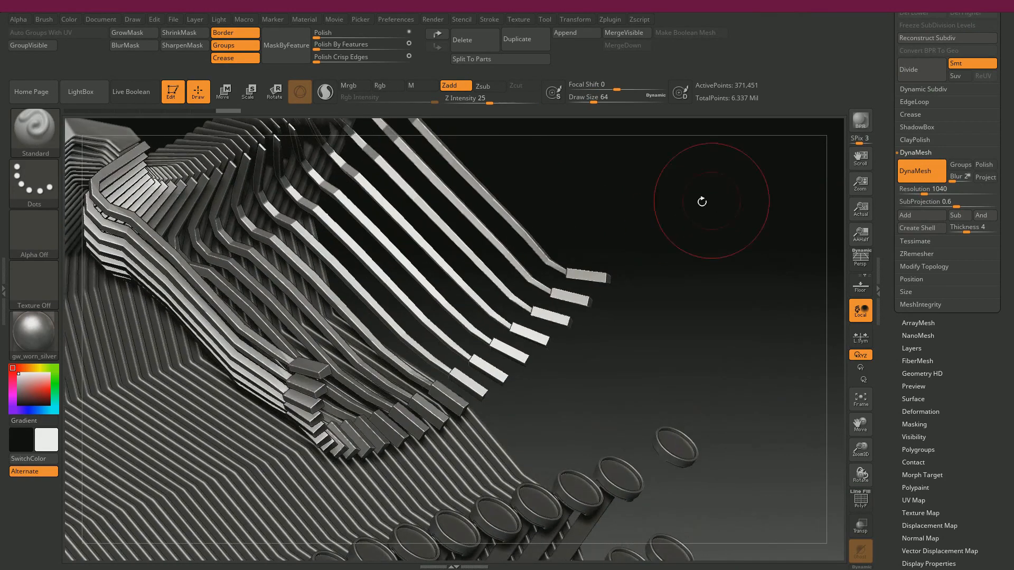
{"action": "left_click_drag", "start_coordinate": [594, 188], "coordinate": [593, 186]}
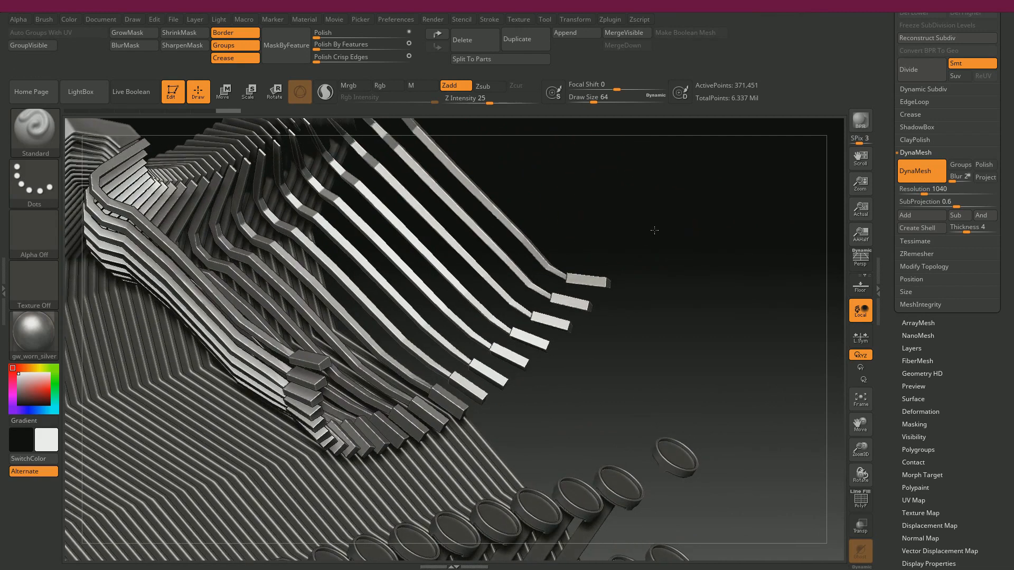
{"action": "left_click_drag", "start_coordinate": [654, 231], "coordinate": [635, 223]}
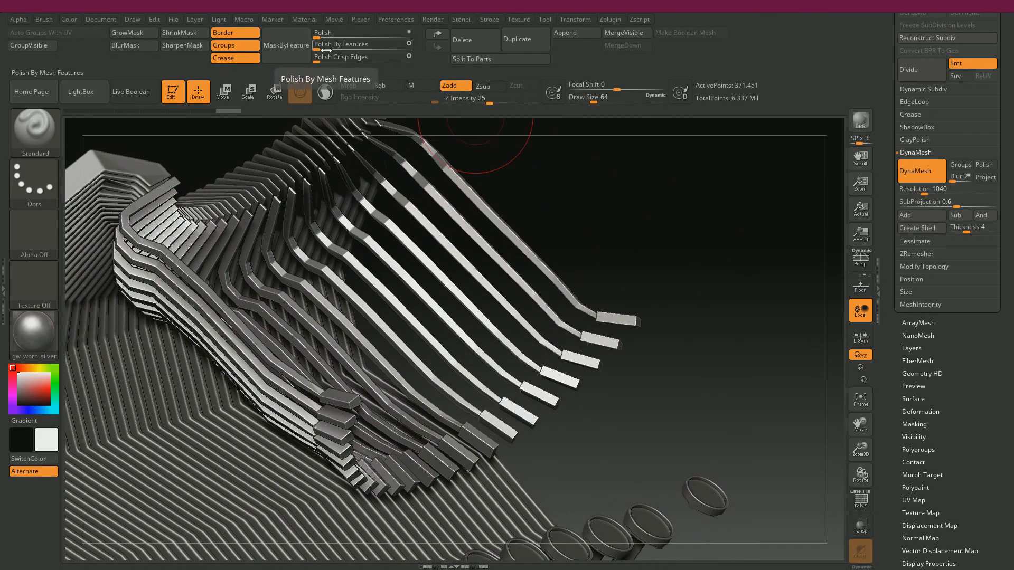
Step: Try Polish By Features on the DynaMeshed type bars and inspect the bends
{"action": "left_click_drag", "start_coordinate": [320, 46], "coordinate": [390, 53]}
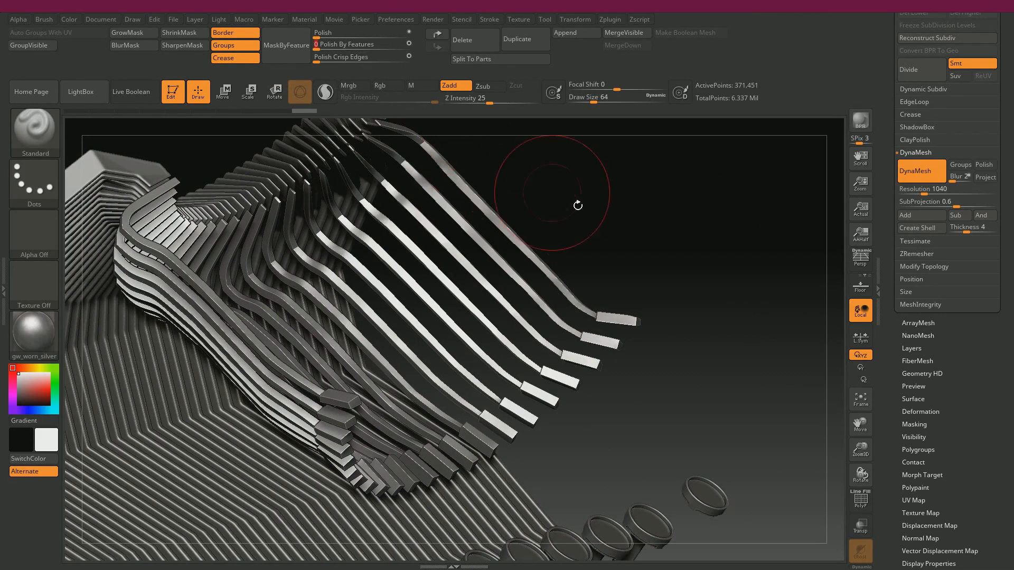
{"action": "mouse_move", "coordinate": [611, 208]}
{"action": "left_mouse_down"}
{"action": "mouse_move", "coordinate": [613, 227]}
{"action": "mouse_move", "coordinate": [569, 229]}
{"action": "left_mouse_up"}
{"action": "mouse_move", "coordinate": [254, 211]}
{"action": "left_mouse_down"}
{"action": "mouse_move", "coordinate": [242, 208]}
{"action": "mouse_move", "coordinate": [299, 214]}
{"action": "mouse_move", "coordinate": [245, 209]}
{"action": "left_mouse_up"}
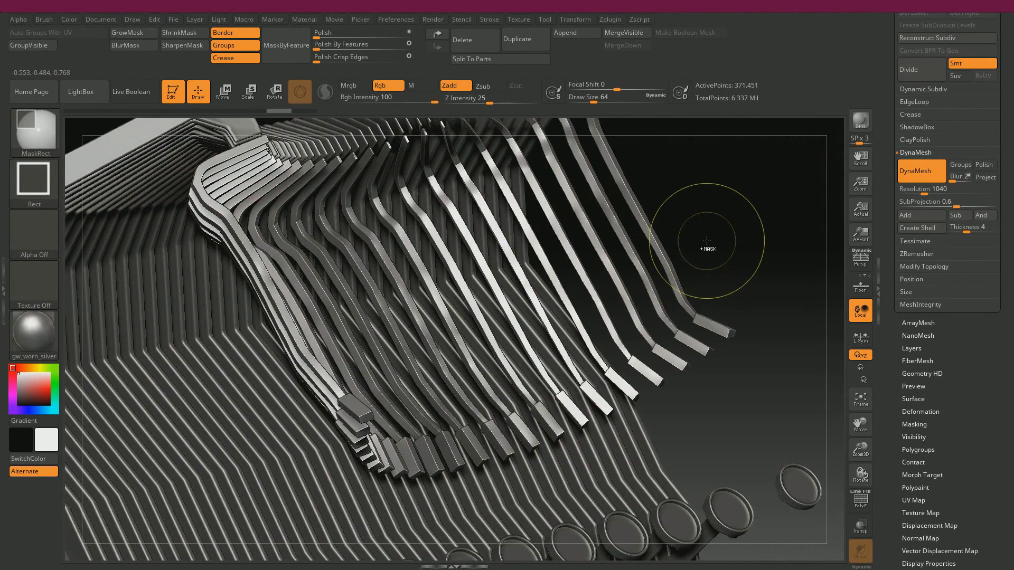
Step: Switch to Maya and soften the single hard edge running across the inner bend of every type bar
{"action": "key", "text": "alt+Tab"}
{"action": "scroll", "coordinate": [645, 287], "scroll_direction": "up", "scroll_amount": 5}
{"action": "left_click_drag", "start_coordinate": [645, 287], "coordinate": [665, 251], "text": "alt"}
{"action": "scroll", "coordinate": [674, 282], "scroll_direction": "up", "scroll_amount": 5}
{"action": "right_click_drag", "start_coordinate": [650, 216], "coordinate": [650, 191]}
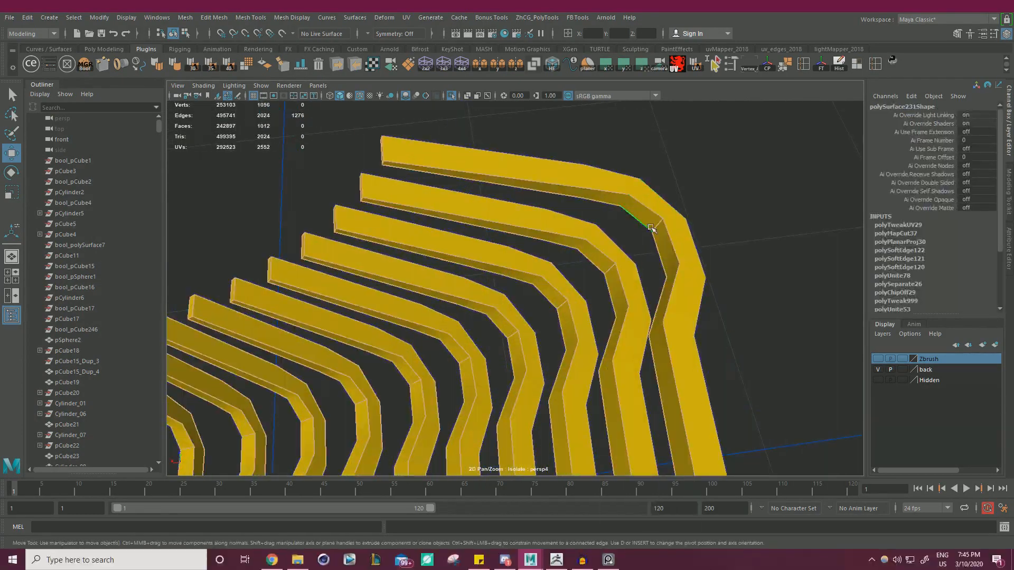
{"action": "left_click", "coordinate": [656, 226]}
{"action": "left_click", "coordinate": [610, 271], "text": "shift"}
{"action": "left_click", "coordinate": [563, 304], "text": "shift"}
{"action": "left_click_drag", "start_coordinate": [564, 305], "coordinate": [586, 322], "text": "alt"}
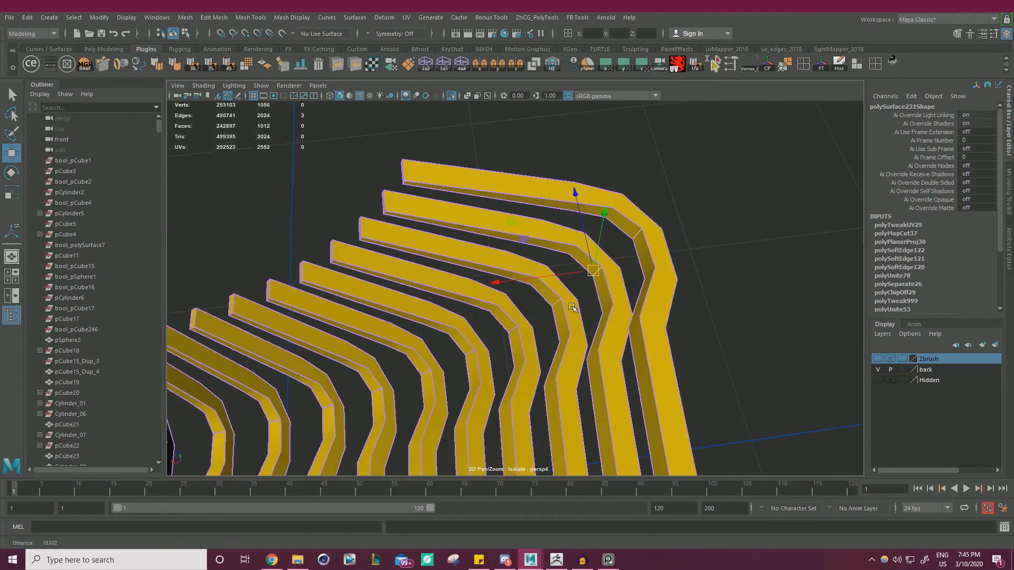
{"action": "middle_click_drag", "start_coordinate": [586, 322], "coordinate": [686, 287], "text": "alt"}
{"action": "scroll", "coordinate": [686, 286], "scroll_direction": "up", "scroll_amount": 4}
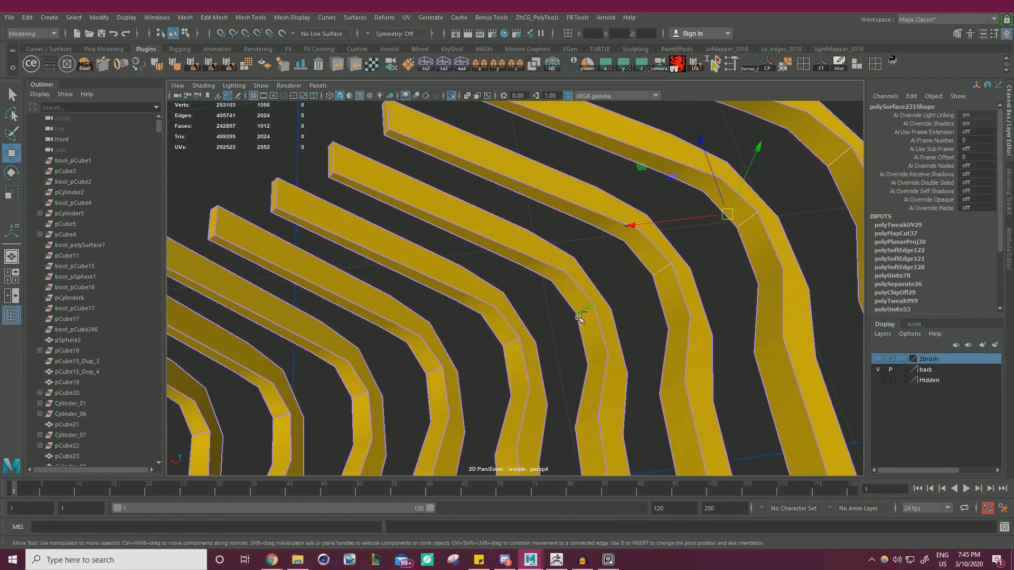
{"action": "left_click", "coordinate": [509, 344], "text": "shift"}
{"action": "left_click_drag", "start_coordinate": [508, 344], "coordinate": [503, 338], "text": "alt"}
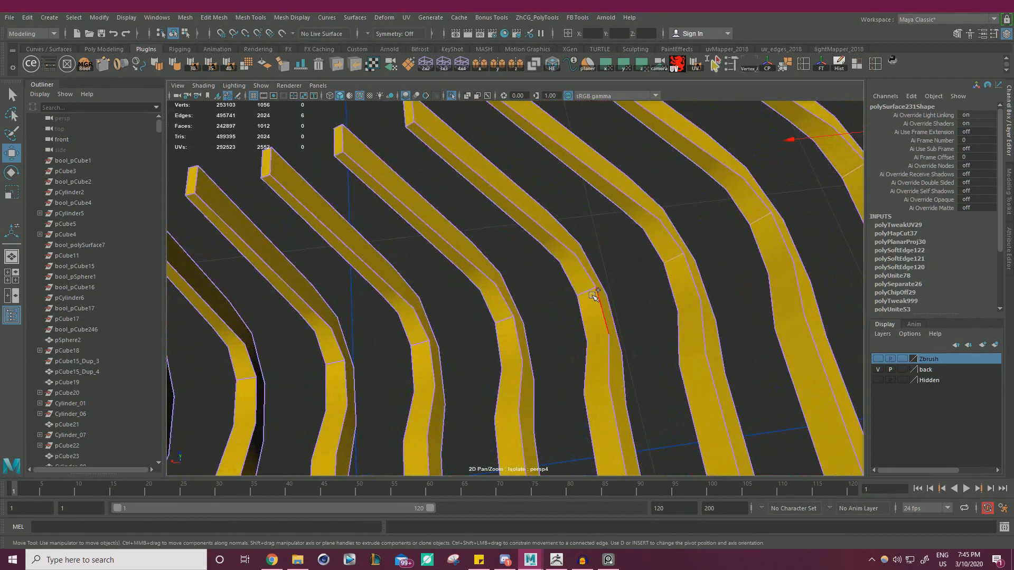
{"action": "left_click", "coordinate": [585, 292], "text": "shift"}
{"action": "left_click", "coordinate": [503, 319], "text": "shift"}
{"action": "left_click_drag", "start_coordinate": [423, 346], "coordinate": [516, 291], "text": "alt"}
{"action": "left_click", "coordinate": [516, 291], "text": "shift"}
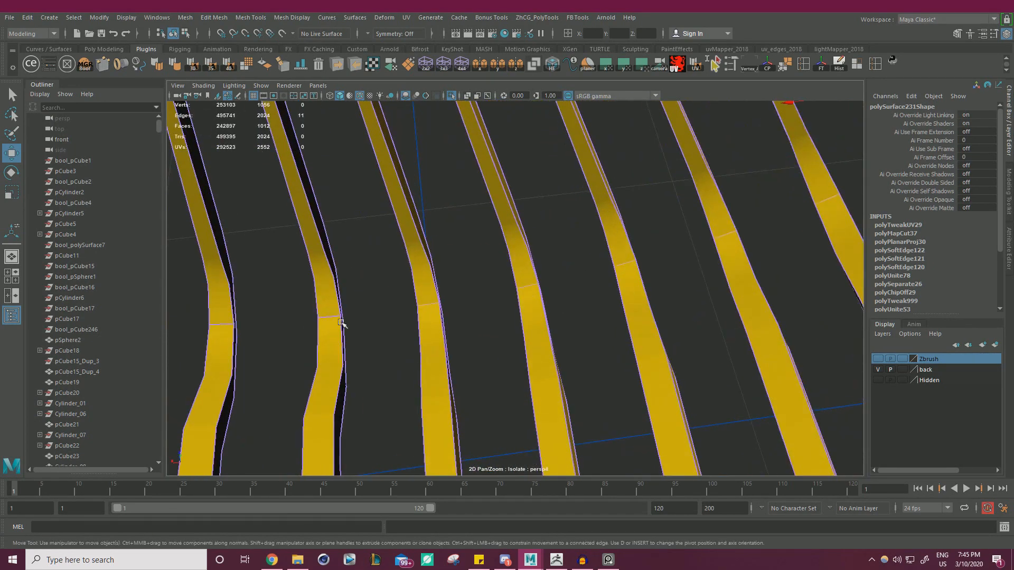
{"action": "left_click_drag", "start_coordinate": [326, 316], "coordinate": [474, 294], "text": "alt"}
{"action": "left_click", "coordinate": [475, 294], "text": "shift"}
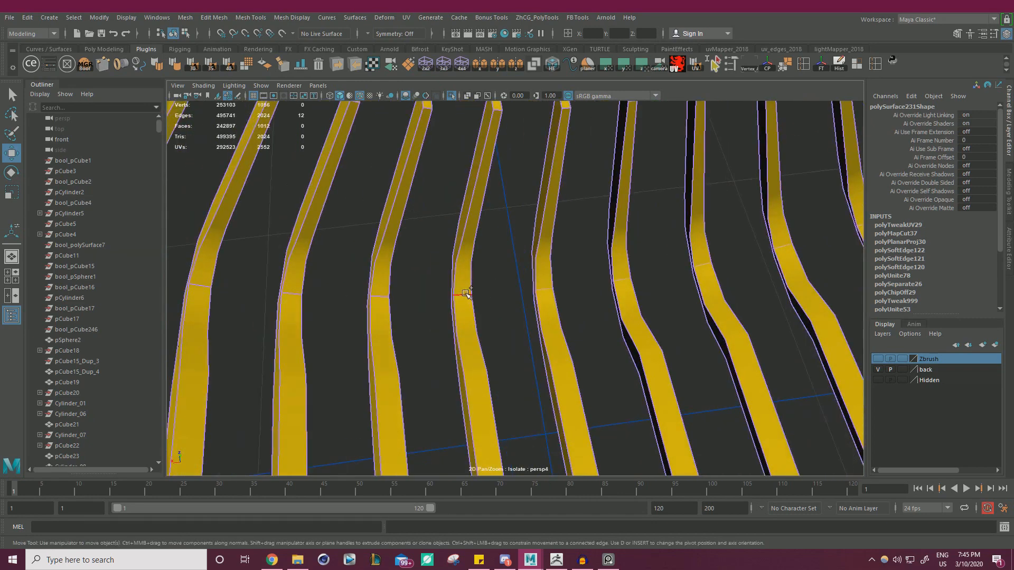
{"action": "left_click", "coordinate": [297, 292], "text": "shift"}
{"action": "left_click_drag", "start_coordinate": [297, 292], "coordinate": [432, 287], "text": "alt"}
{"action": "left_click", "coordinate": [312, 280], "text": "shift"}
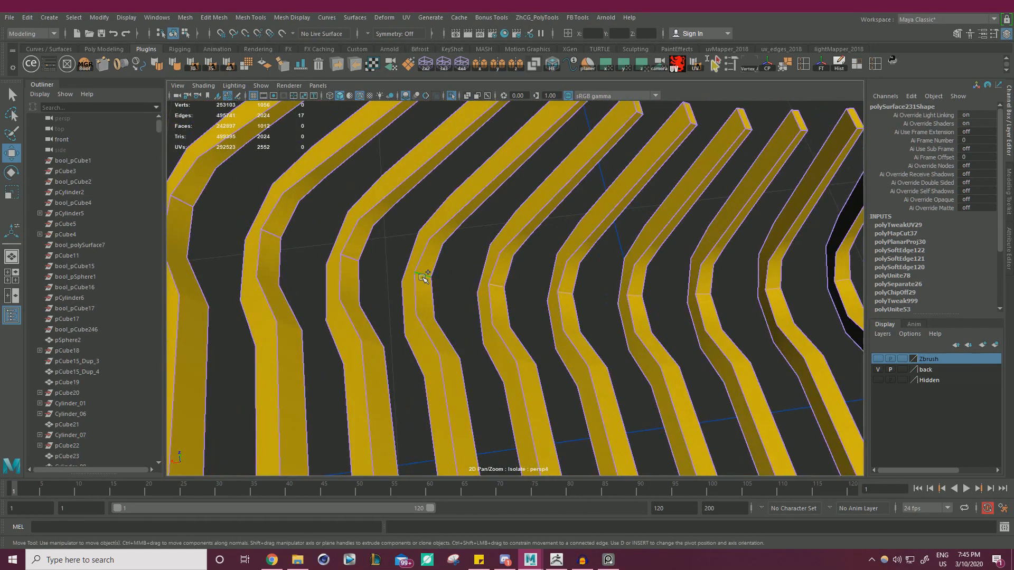
{"action": "left_click_drag", "start_coordinate": [276, 234], "coordinate": [401, 277], "text": "alt"}
{"action": "left_click", "coordinate": [401, 278], "text": "shift"}
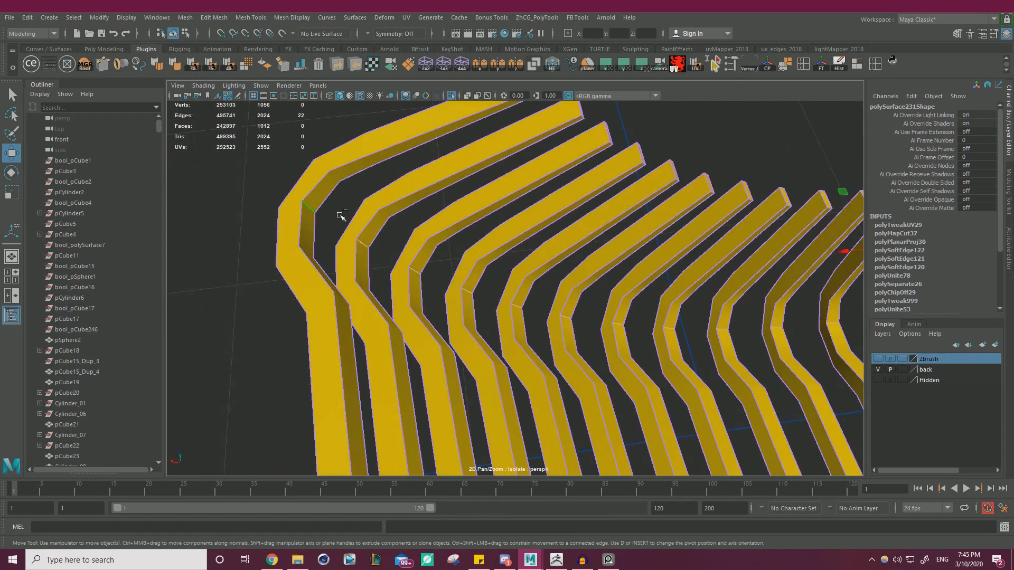
{"action": "right_click_drag", "start_coordinate": [340, 216], "coordinate": [465, 229], "text": "shift"}
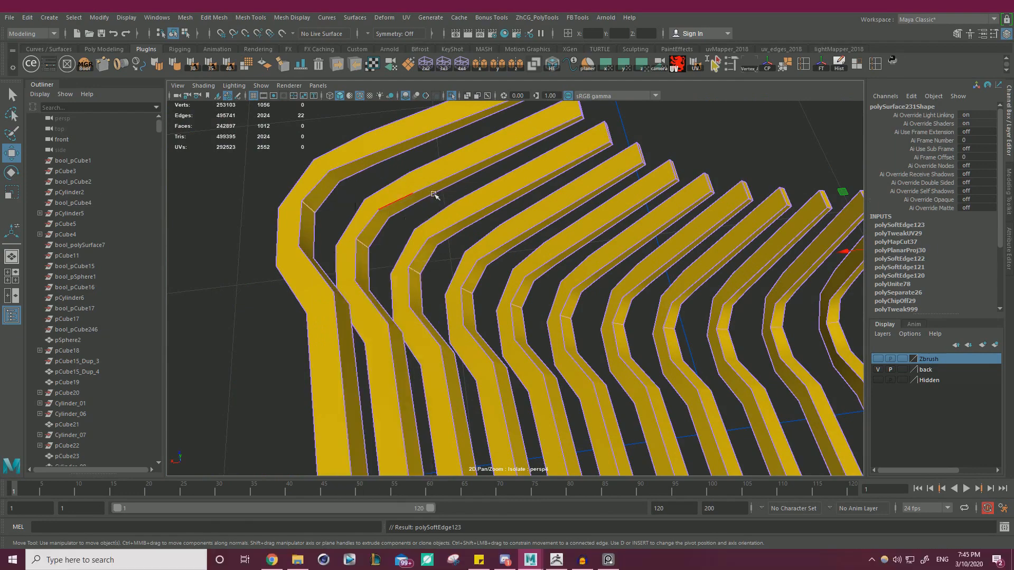
Step: Rebuild the UVs of all type bars with a planar projection and seams cut along the hard edges
{"action": "right_click_drag", "start_coordinate": [434, 195], "coordinate": [459, 174]}
{"action": "right_click_drag", "start_coordinate": [434, 198], "coordinate": [319, 217], "text": "alt"}
{"action": "left_click", "coordinate": [319, 217]}
{"action": "left_click_drag", "start_coordinate": [518, 240], "coordinate": [398, 219], "text": "alt"}
{"action": "right_click_drag", "start_coordinate": [681, 254], "coordinate": [552, 274], "text": "alt"}
{"action": "middle_click_drag", "start_coordinate": [575, 274], "coordinate": [512, 224], "text": "alt"}
{"action": "left_click_drag", "start_coordinate": [705, 246], "coordinate": [591, 262]}
{"action": "right_click_drag", "start_coordinate": [693, 222], "coordinate": [692, 254]}
{"action": "left_click_drag", "start_coordinate": [681, 143], "coordinate": [737, 125]}
{"action": "left_click_drag", "start_coordinate": [689, 253], "coordinate": [706, 235], "text": "alt"}
{"action": "left_click_drag", "start_coordinate": [320, 389], "coordinate": [735, 113]}
{"action": "left_click", "coordinate": [712, 59]}
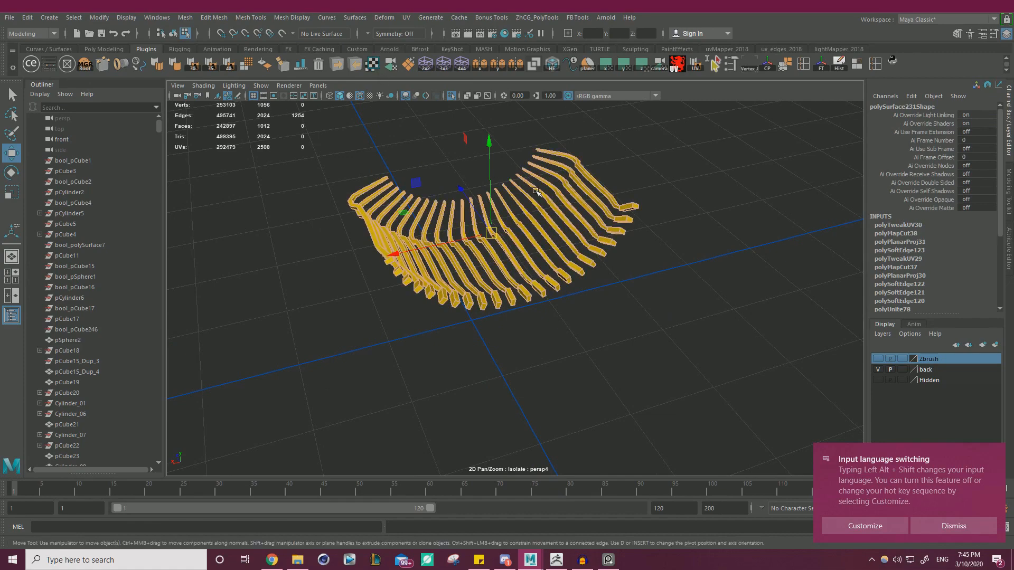
{"action": "left_click", "coordinate": [680, 158]}
Step: Export the type bars with the updated seams over temp_01.obj in the temp meshes folder
{"action": "right_click_drag", "start_coordinate": [582, 172], "coordinate": [710, 204], "text": "alt"}
{"action": "left_click_drag", "start_coordinate": [710, 203], "coordinate": [656, 215], "text": "alt"}
{"action": "right_click_drag", "start_coordinate": [657, 215], "coordinate": [640, 262], "text": "alt"}
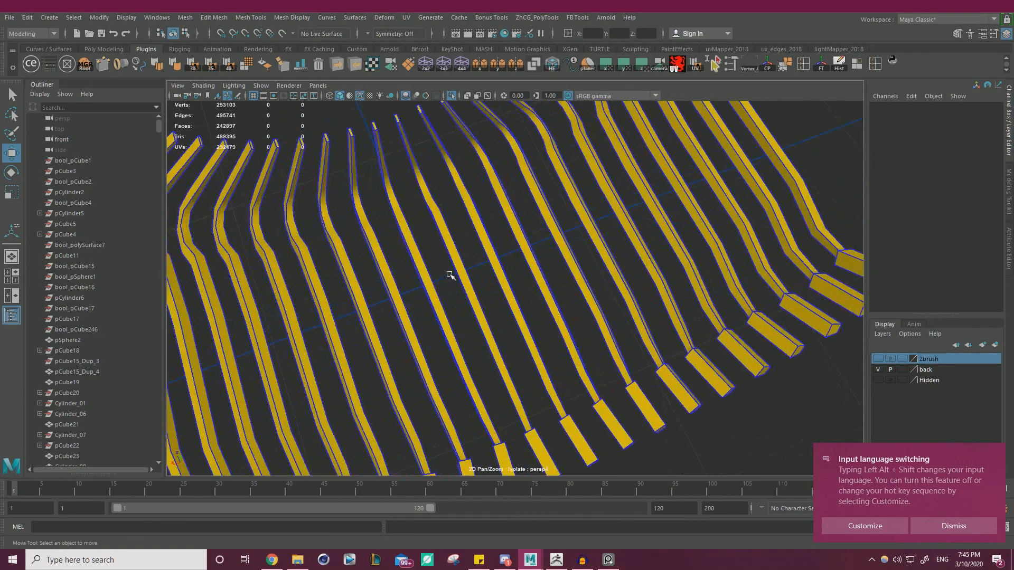
{"action": "right_click_drag", "start_coordinate": [490, 224], "coordinate": [372, 249], "text": "alt"}
{"action": "left_click_drag", "start_coordinate": [371, 248], "coordinate": [398, 242], "text": "alt"}
{"action": "left_click_drag", "start_coordinate": [739, 352], "coordinate": [270, 261]}
{"action": "left_click", "coordinate": [341, 66]}
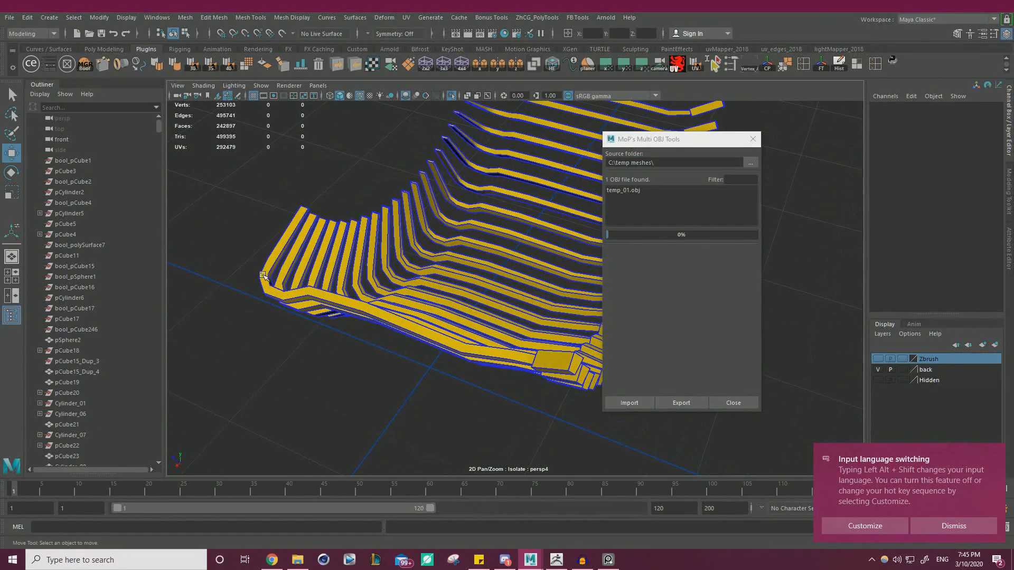
Step: Switch to ZBrush, reimport temp_01.obj into the type-bar subtool and auto-group it by UV islands
{"action": "left_click", "coordinate": [556, 560]}
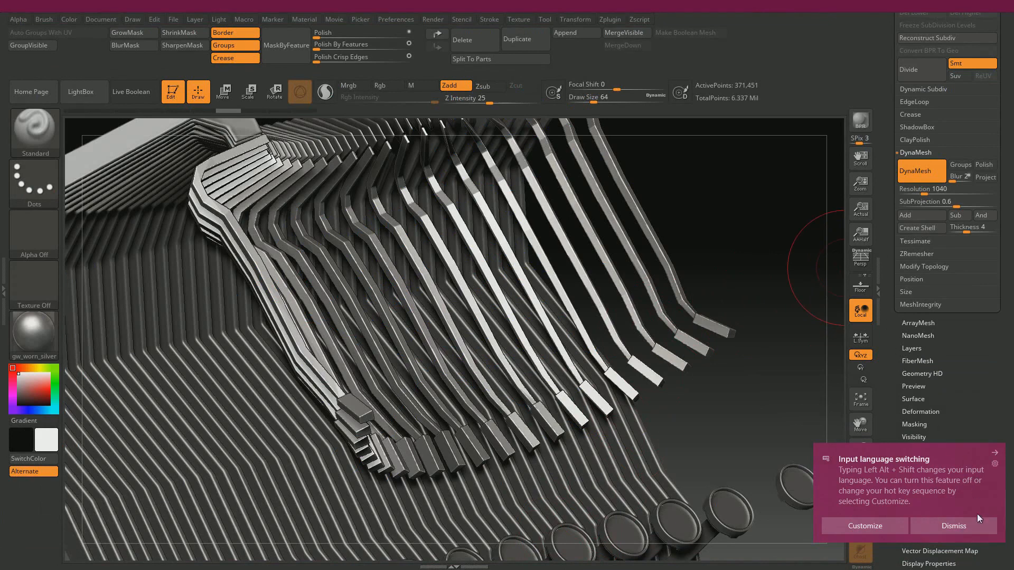
{"action": "left_click", "coordinate": [956, 525]}
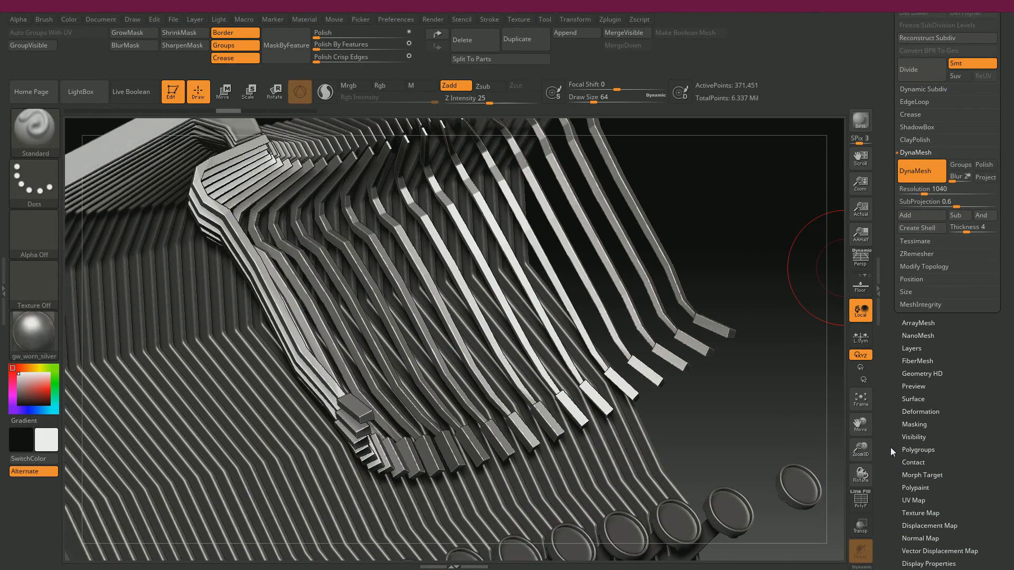
{"action": "scroll", "coordinate": [894, 406], "scroll_direction": "down", "scroll_amount": 5}
{"action": "left_click", "coordinate": [950, 399]}
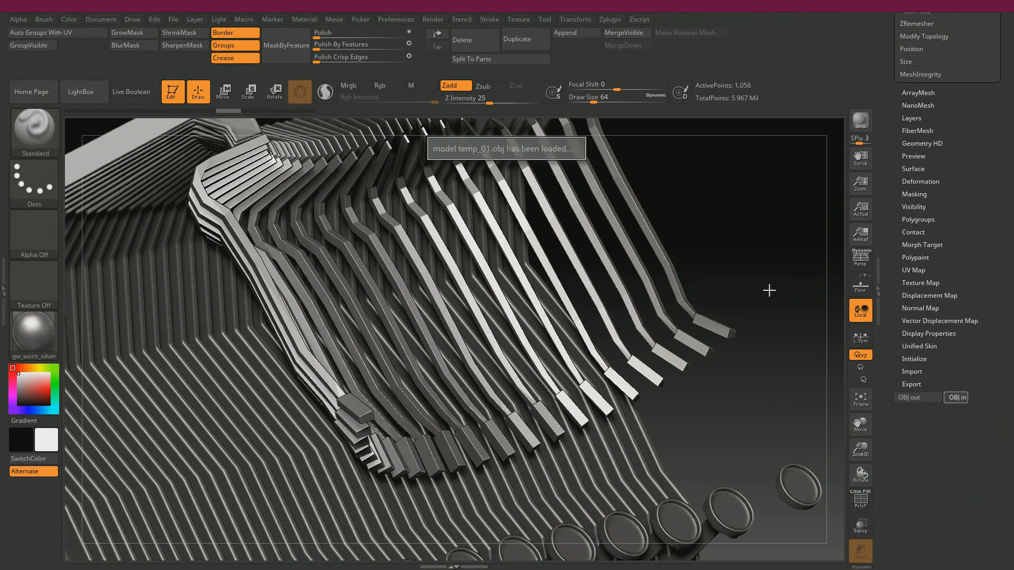
{"action": "key", "text": "shift+f"}
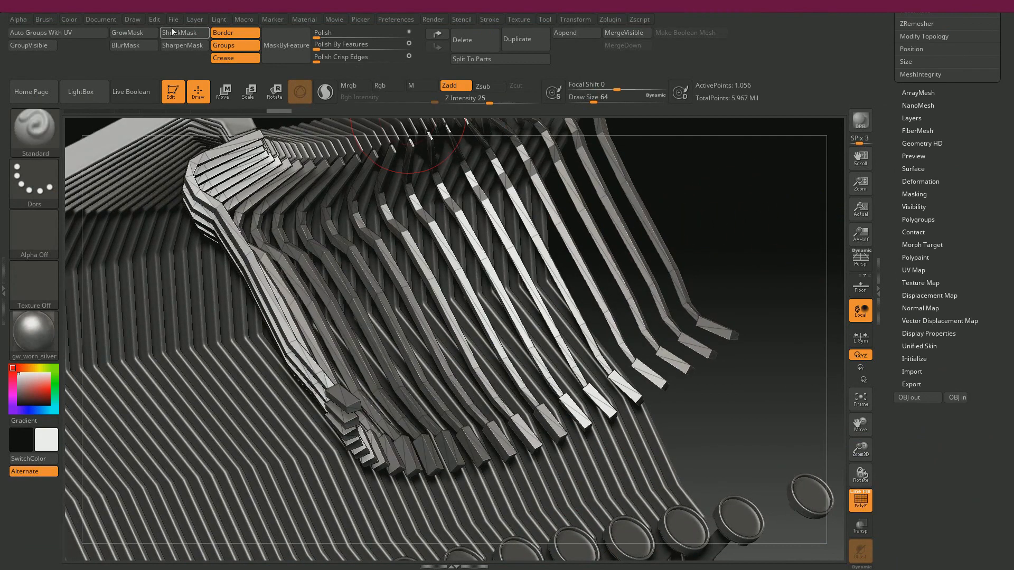
{"action": "left_click", "coordinate": [68, 33]}
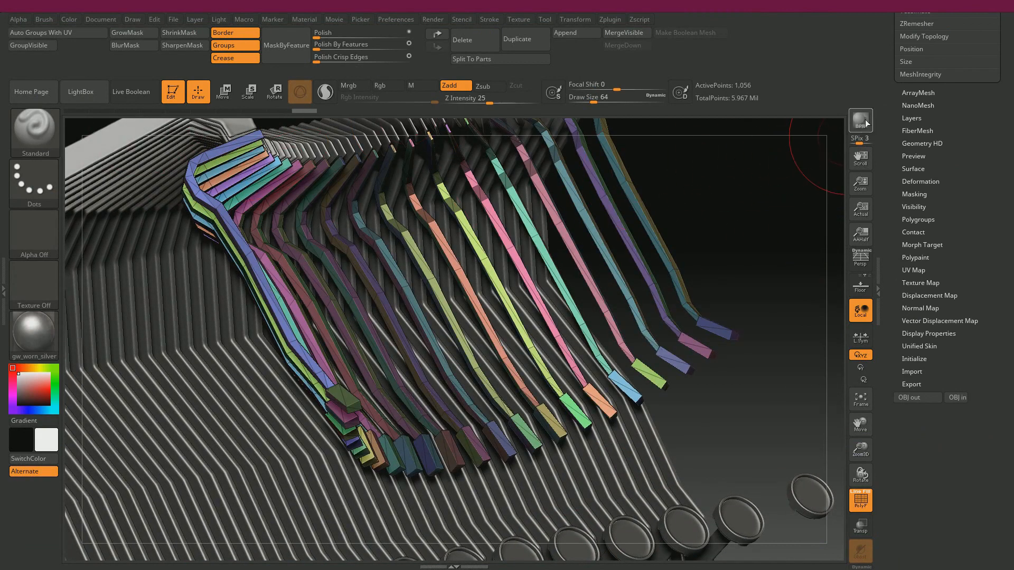
Step: DynaMesh the regrouped type bars at resolution 1040 and hide the polyframe
{"action": "scroll", "coordinate": [925, 157], "scroll_direction": "up", "scroll_amount": 5}
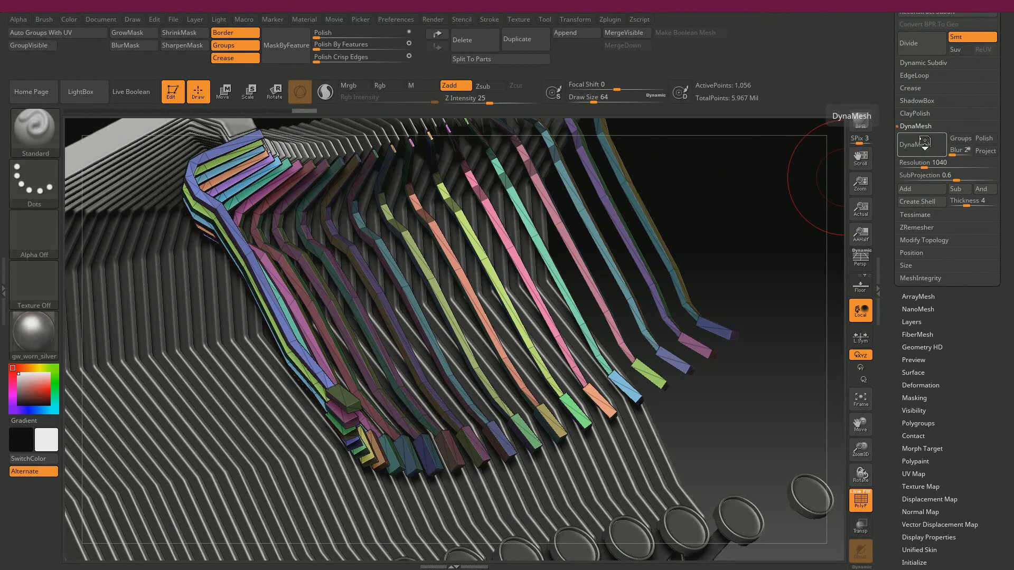
{"action": "left_click", "coordinate": [924, 143]}
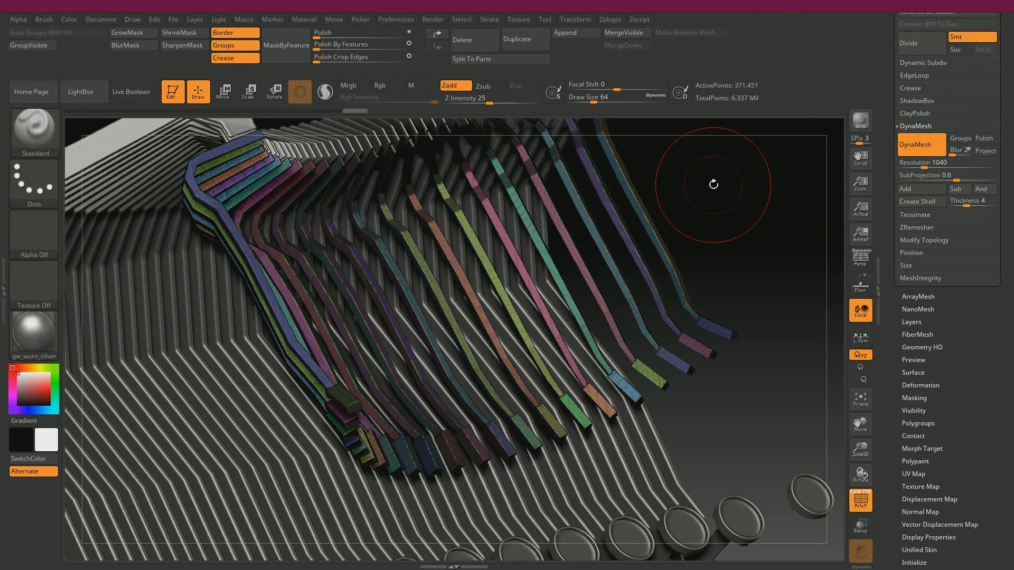
{"action": "left_click_drag", "start_coordinate": [713, 181], "coordinate": [706, 170]}
{"action": "key", "text": "shift"}
{"action": "key", "text": "shift+f"}
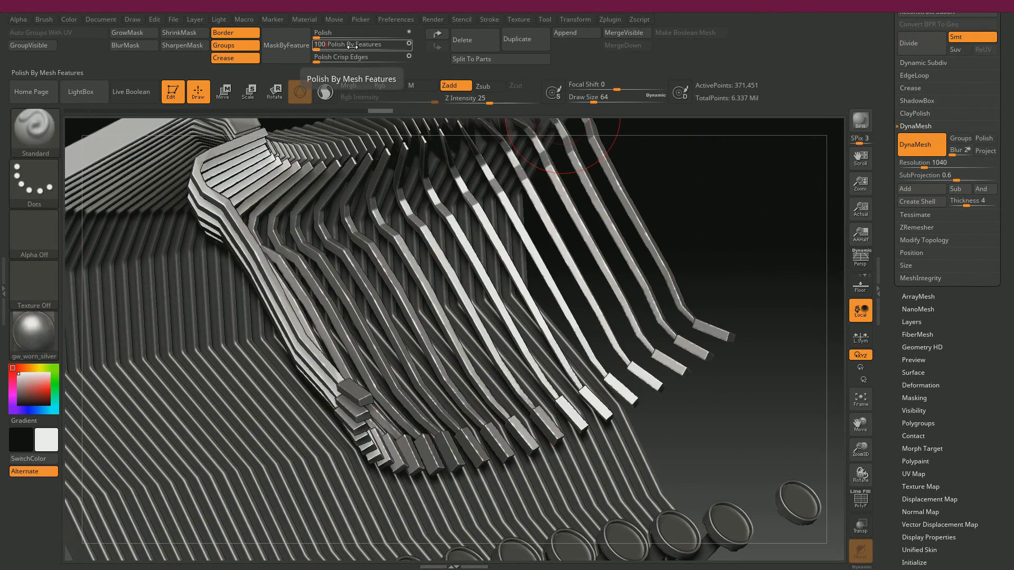
Step: Polish the DynaMeshed type bars with Polish By Features at 100, and set the slider back to 0
{"action": "key", "text": "Return"}
{"action": "left_click", "coordinate": [352, 46]}
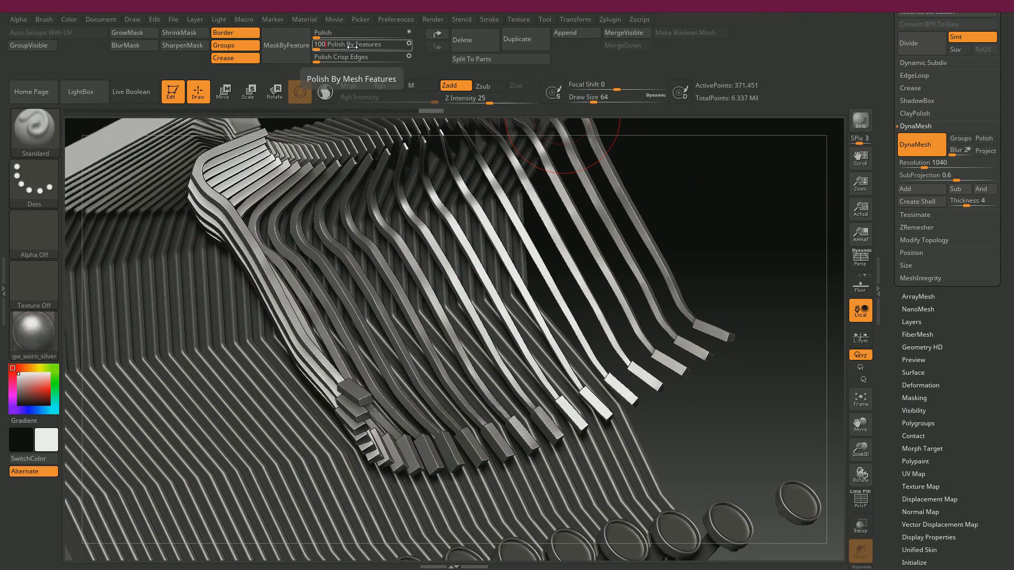
{"action": "key", "text": "BackSpace"}
{"action": "key", "text": "BackSpace"}
{"action": "key", "text": "BackSpace"}
{"action": "type", "text": "0"}
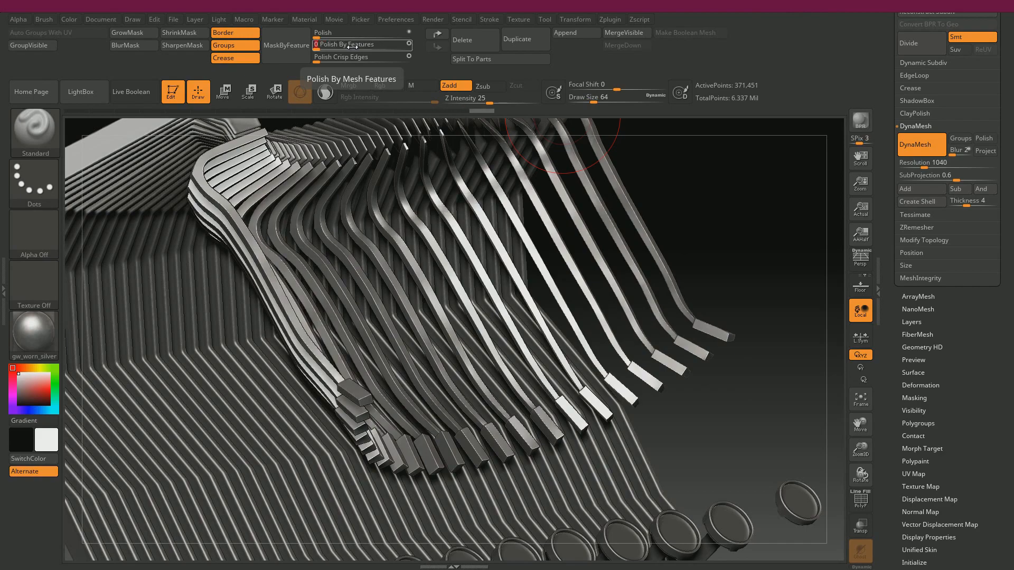
{"action": "left_click_drag", "start_coordinate": [694, 192], "coordinate": [639, 203]}
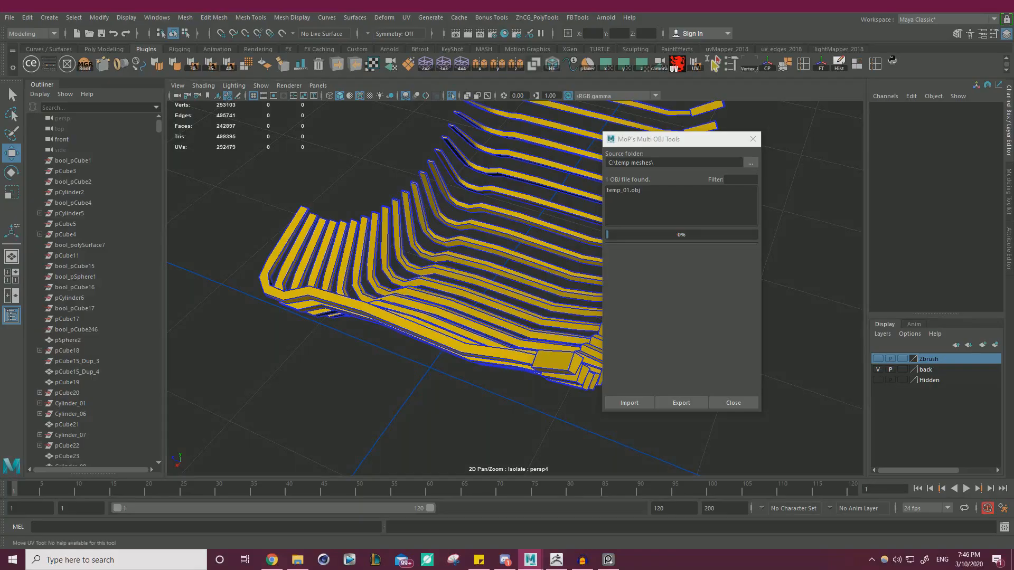
Step: Switch to Maya, close the Multi OBJ Tools window and enter edge selection on the type bars
{"action": "left_click_drag", "start_coordinate": [420, 241], "coordinate": [579, 201], "text": "alt"}
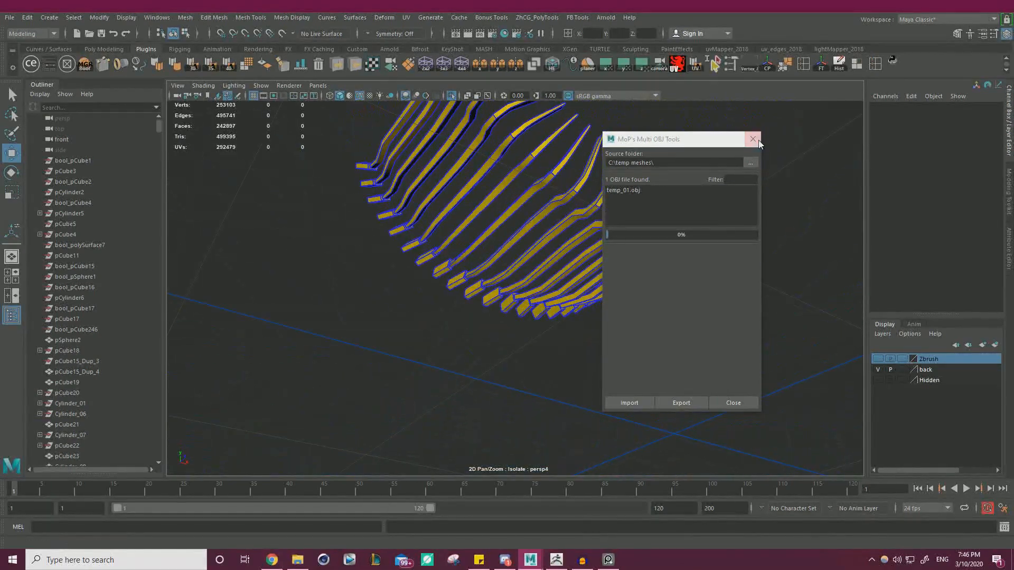
{"action": "left_click", "coordinate": [757, 137]}
{"action": "right_click_drag", "start_coordinate": [613, 206], "coordinate": [533, 227], "text": "alt"}
{"action": "left_click_drag", "start_coordinate": [533, 227], "coordinate": [449, 175], "text": "alt"}
{"action": "right_click_drag", "start_coordinate": [448, 174], "coordinate": [496, 166], "text": "alt"}
{"action": "middle_click_drag", "start_coordinate": [498, 168], "coordinate": [457, 211], "text": "alt"}
{"action": "left_click", "coordinate": [482, 196]}
{"action": "right_click_drag", "start_coordinate": [475, 195], "coordinate": [476, 165]}
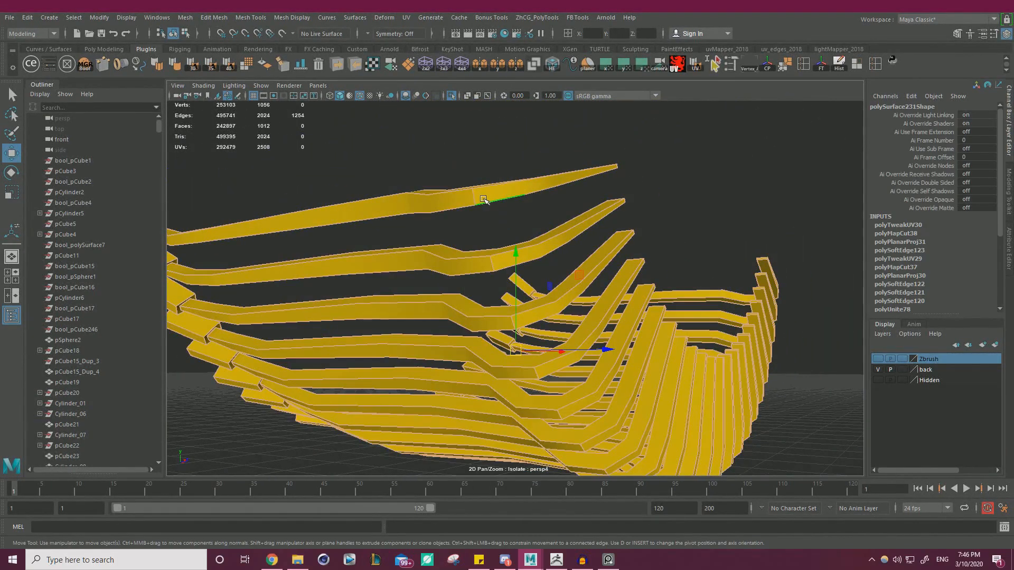
Step: Select the short crosswise edge at the upper bend of each type bar, working from one end of the fan
{"action": "left_click", "coordinate": [474, 197]}
{"action": "left_click_drag", "start_coordinate": [555, 217], "coordinate": [509, 238], "text": "alt"}
{"action": "left_click", "coordinate": [419, 217], "text": "shift"}
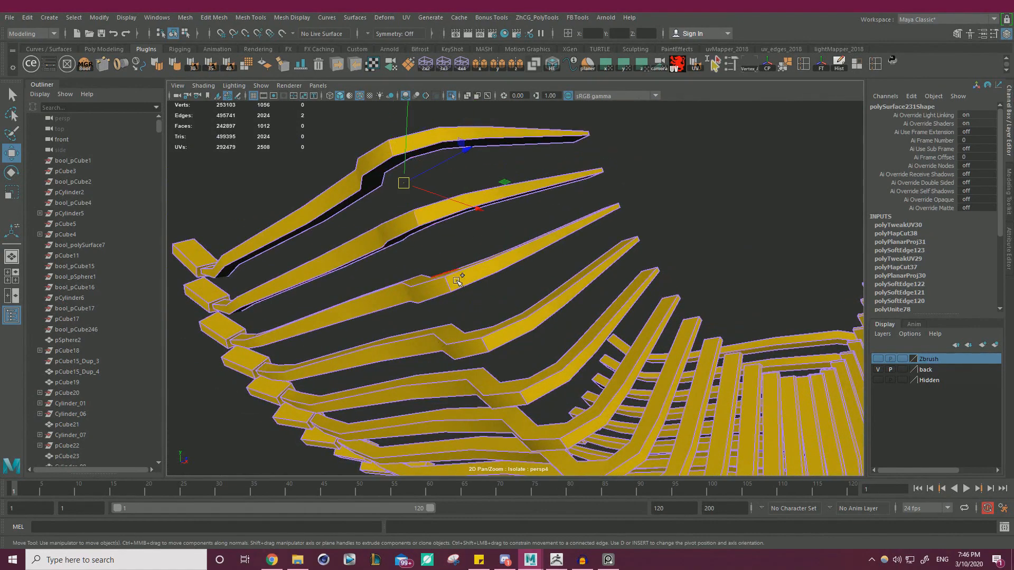
{"action": "left_click", "coordinate": [449, 286], "text": "shift"}
{"action": "left_click_drag", "start_coordinate": [451, 287], "coordinate": [487, 264], "text": "alt"}
{"action": "left_click", "coordinate": [497, 269], "text": "shift"}
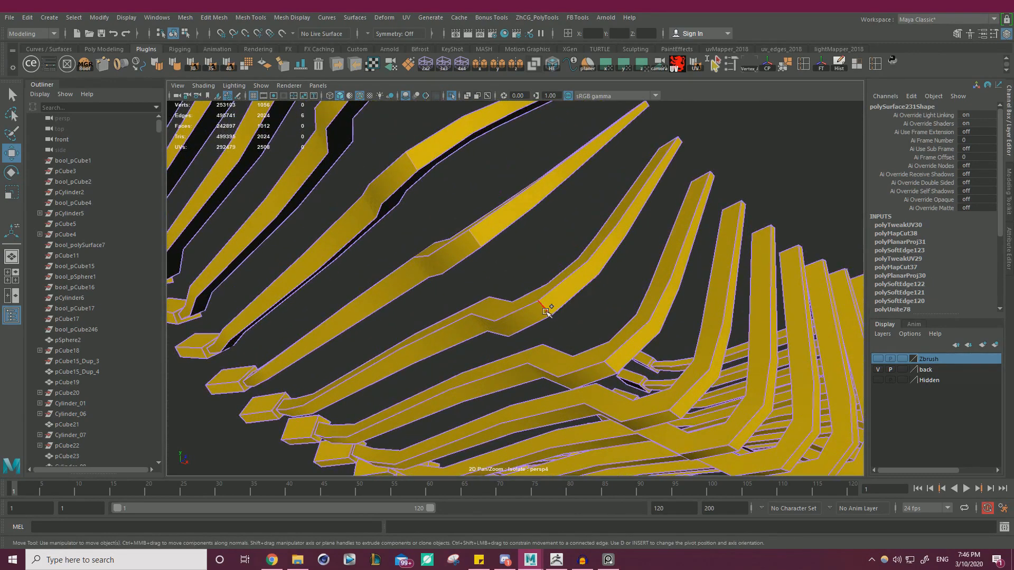
{"action": "left_click", "coordinate": [547, 311], "text": "shift"}
{"action": "left_click_drag", "start_coordinate": [547, 310], "coordinate": [496, 216], "text": "alt"}
{"action": "left_click", "coordinate": [483, 283], "text": "shift"}
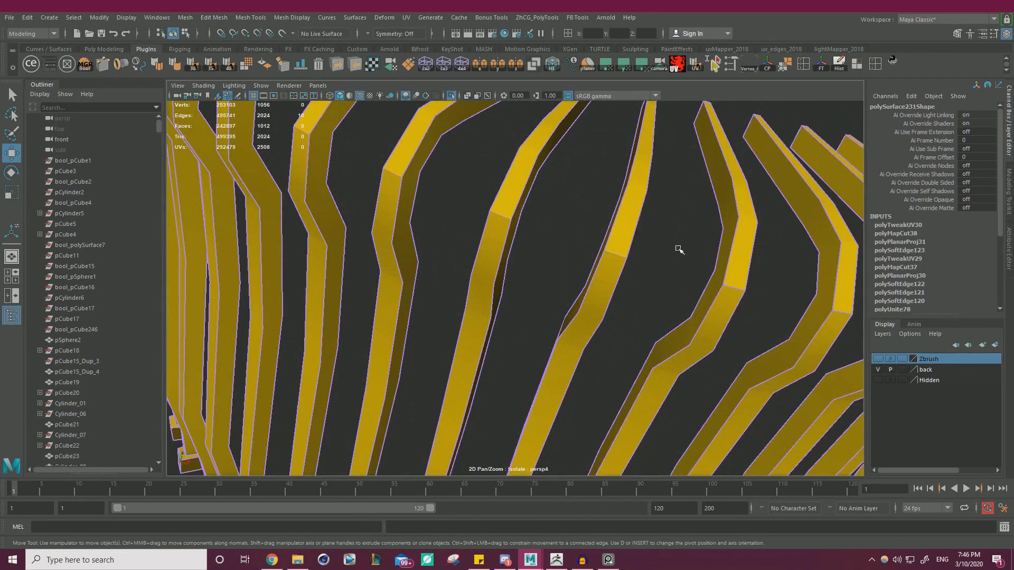
{"action": "left_click_drag", "start_coordinate": [679, 249], "coordinate": [528, 234], "text": "alt"}
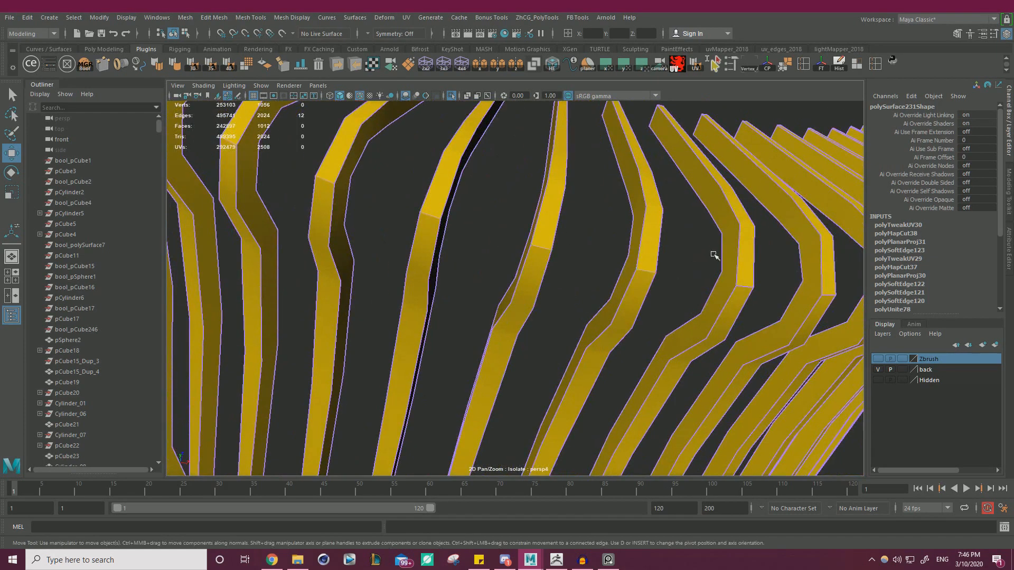
{"action": "left_click_drag", "start_coordinate": [714, 255], "coordinate": [550, 243], "text": "alt"}
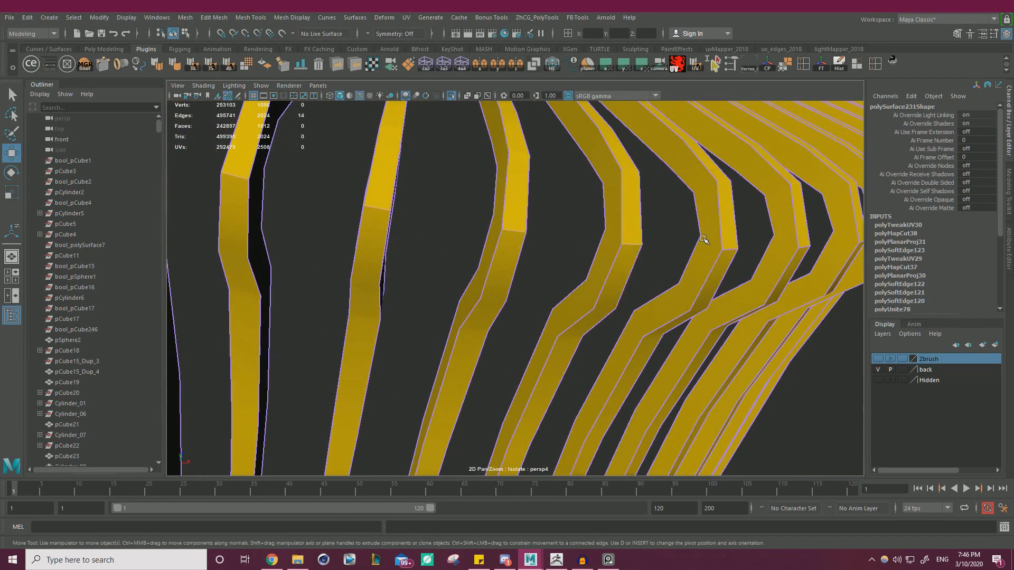
{"action": "left_click_drag", "start_coordinate": [703, 241], "coordinate": [530, 243], "text": "alt"}
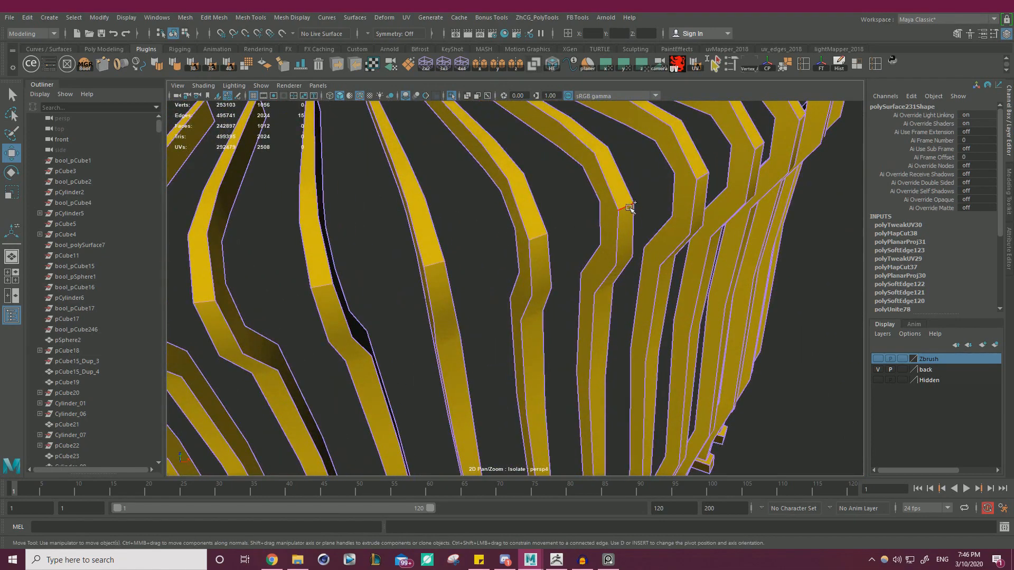
Step: Correct the mis-picked edge and add the crosswise bend edges of the remaining type bars to the selection
{"action": "left_click_drag", "start_coordinate": [667, 200], "coordinate": [570, 264], "text": "alt"}
{"action": "key", "text": "ctrl+z"}
{"action": "left_click", "coordinate": [602, 212], "text": "shift"}
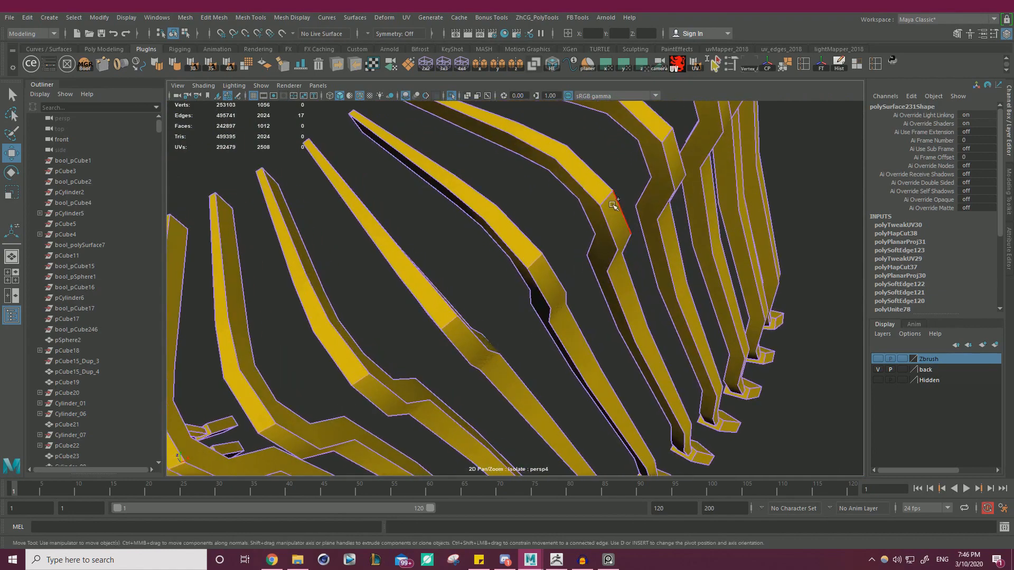
{"action": "left_click_drag", "start_coordinate": [659, 203], "coordinate": [681, 227], "text": "alt"}
{"action": "left_click", "coordinate": [536, 230], "text": "shift"}
{"action": "middle_click_drag", "start_coordinate": [681, 227], "coordinate": [579, 292], "text": "alt"}
{"action": "left_click", "coordinate": [562, 206], "text": "shift"}
{"action": "middle_click_drag", "start_coordinate": [592, 211], "coordinate": [557, 290], "text": "alt"}
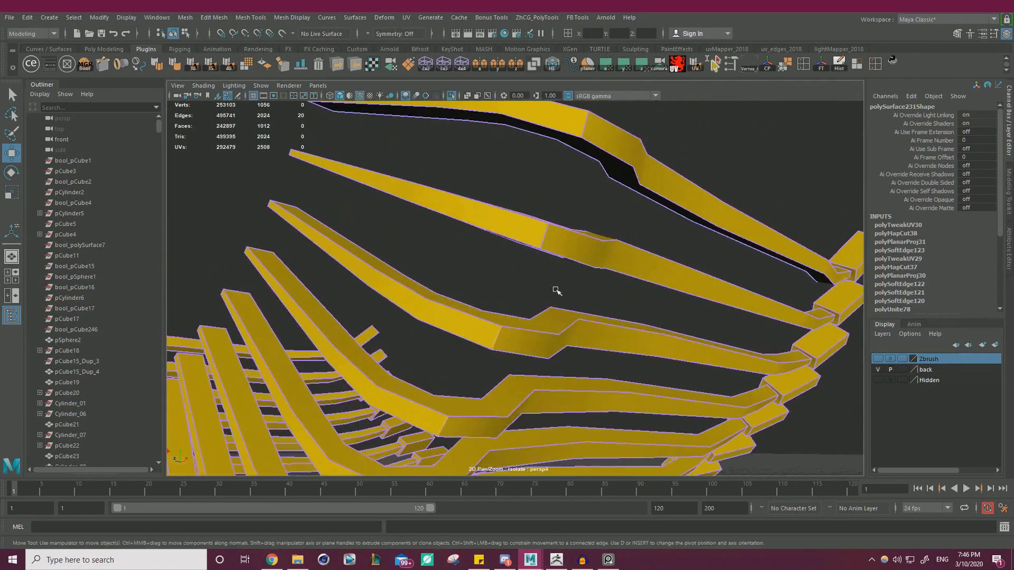
{"action": "left_click", "coordinate": [585, 128], "text": "shift"}
{"action": "right_click_drag", "start_coordinate": [625, 157], "coordinate": [514, 188], "text": "alt"}
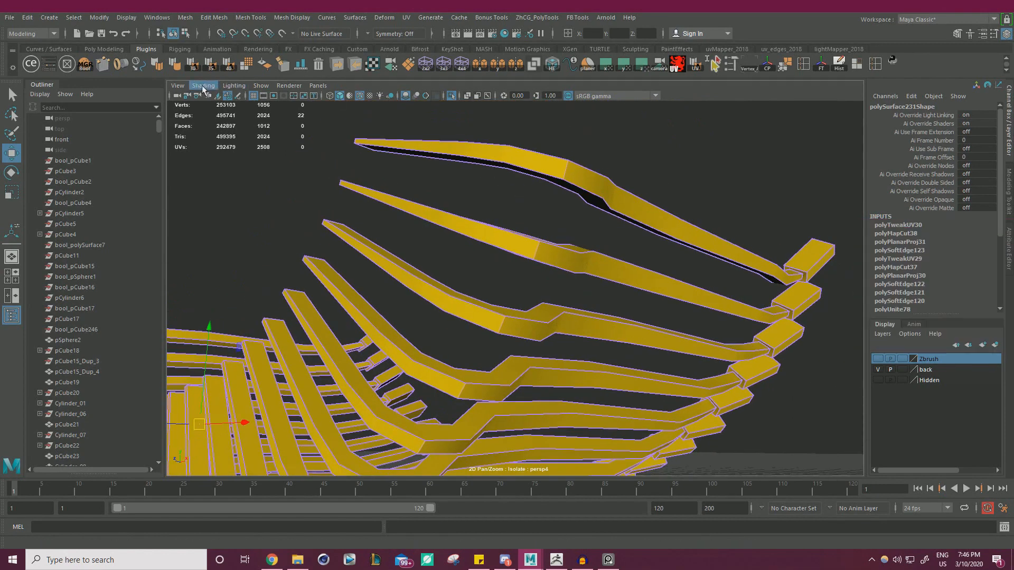
Step: Soften the selected bend edges and cut the UVs of all type bars along the remaining hard edges
{"action": "left_click_drag", "start_coordinate": [491, 180], "coordinate": [278, 227], "text": "alt"}
{"action": "right_click_drag", "start_coordinate": [449, 224], "coordinate": [369, 233], "text": "alt"}
{"action": "left_click", "coordinate": [373, 175]}
{"action": "left_click_drag", "start_coordinate": [375, 160], "coordinate": [822, 406]}
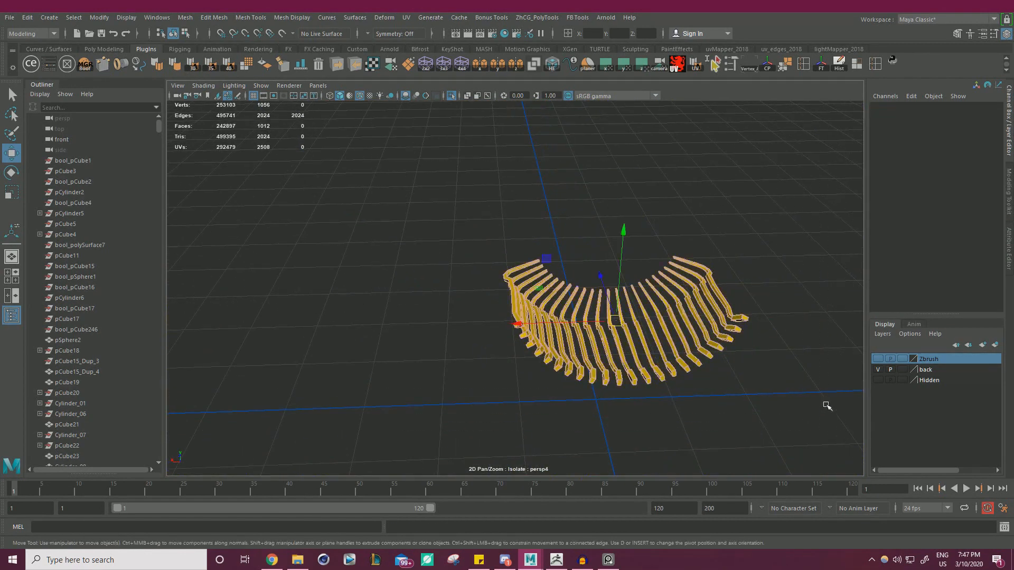
{"action": "left_click", "coordinate": [373, 64]}
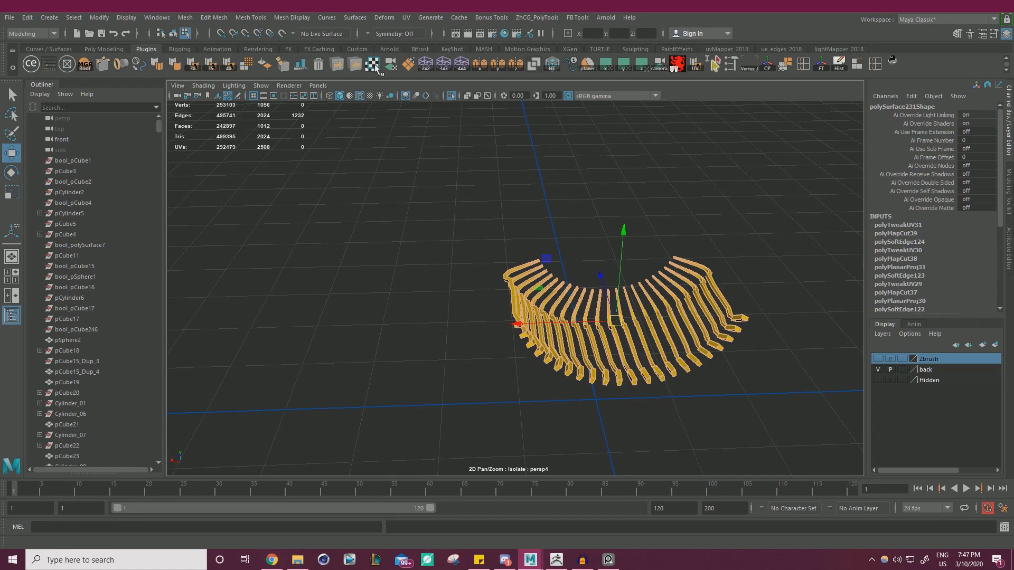
Step: Reselect every type-bar edge and rerun the hard-edge UV cut with shell packing
{"action": "right_click_drag", "start_coordinate": [427, 218], "coordinate": [471, 221], "text": "alt"}
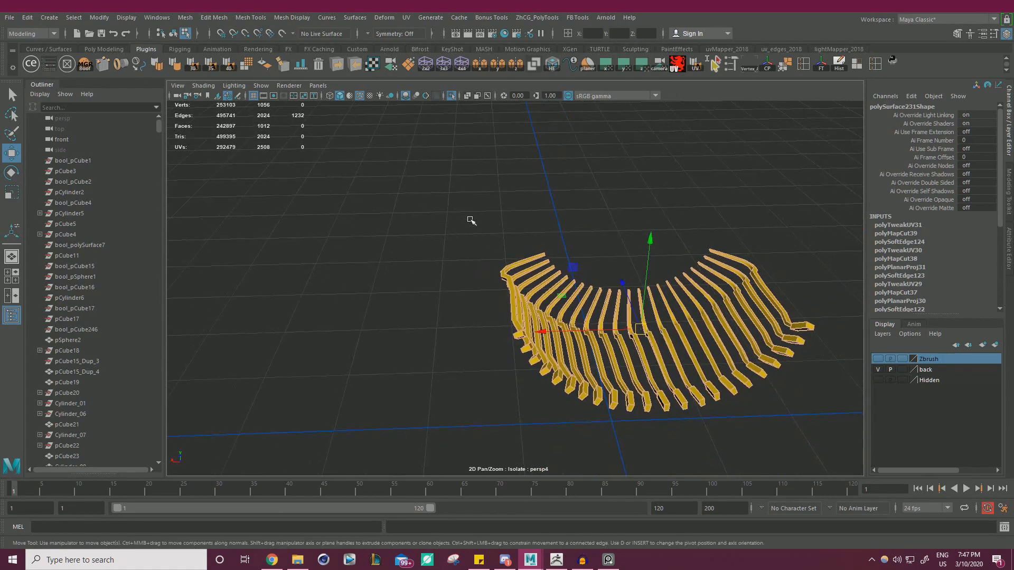
{"action": "left_click", "coordinate": [468, 217]}
{"action": "left_click_drag", "start_coordinate": [390, 151], "coordinate": [839, 436]}
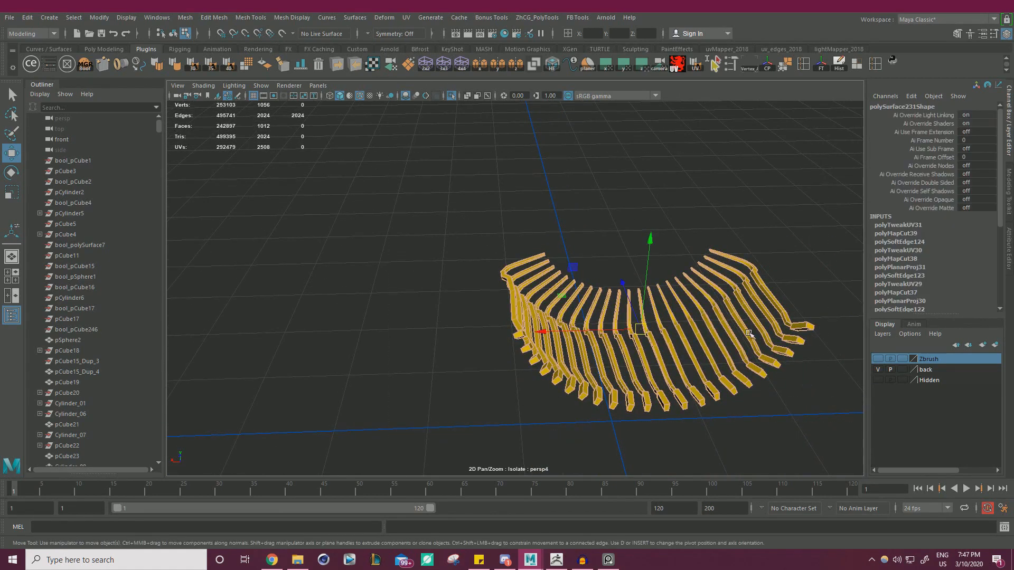
{"action": "left_click", "coordinate": [373, 64]}
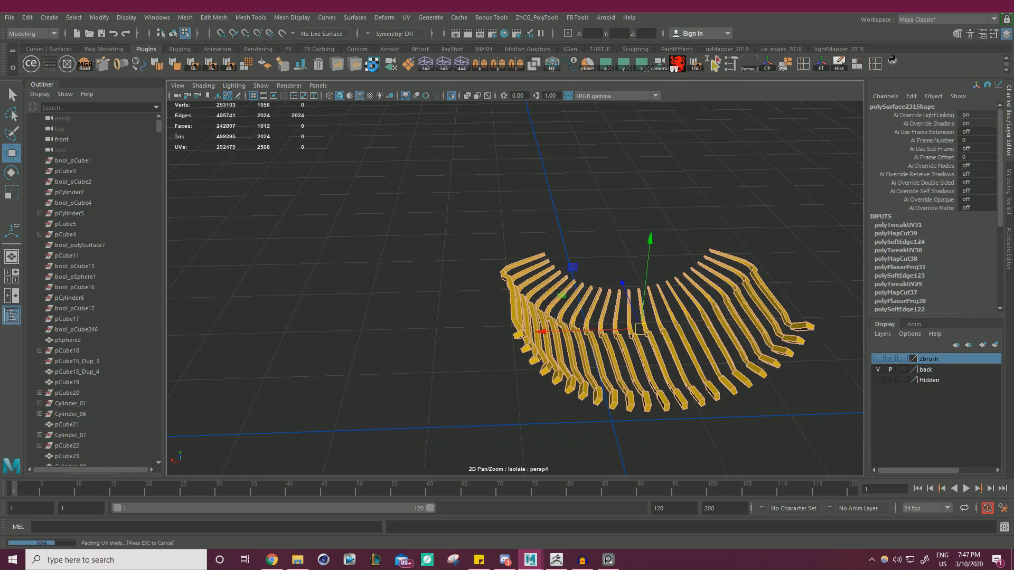
Step: Examine the type bars' bends up close for UV borders remaining on the softened edges
{"action": "right_click_drag", "start_coordinate": [544, 208], "coordinate": [750, 317], "text": "alt"}
{"action": "middle_click_drag", "start_coordinate": [750, 317], "coordinate": [559, 233], "text": "alt"}
{"action": "right_click_drag", "start_coordinate": [559, 233], "coordinate": [577, 238], "text": "alt"}
{"action": "left_click", "coordinate": [269, 224]}
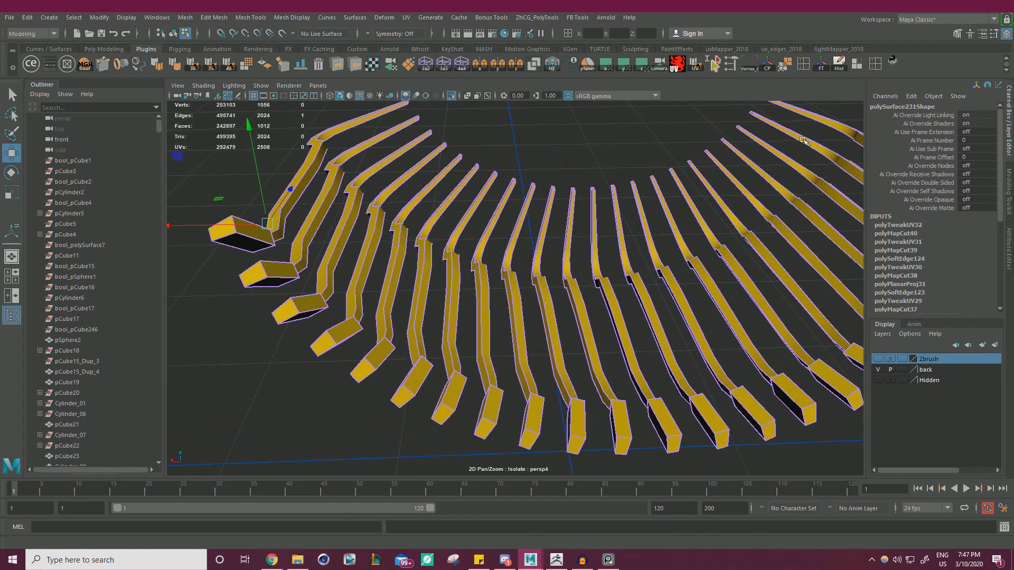
{"action": "left_click_drag", "start_coordinate": [803, 139], "coordinate": [496, 185], "text": "alt"}
{"action": "left_click", "coordinate": [640, 309]}
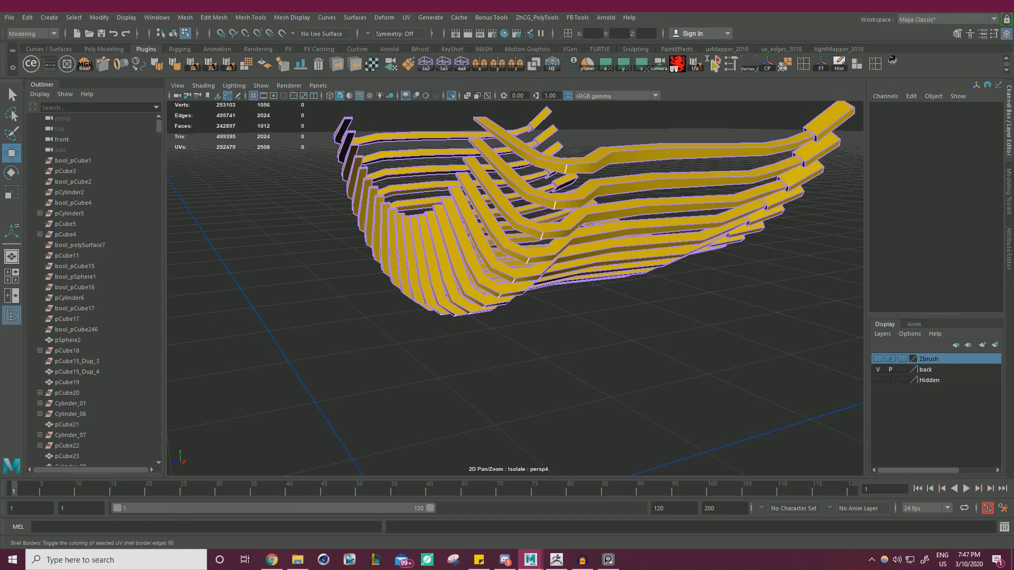
{"action": "left_click_drag", "start_coordinate": [654, 181], "coordinate": [554, 195], "text": "alt"}
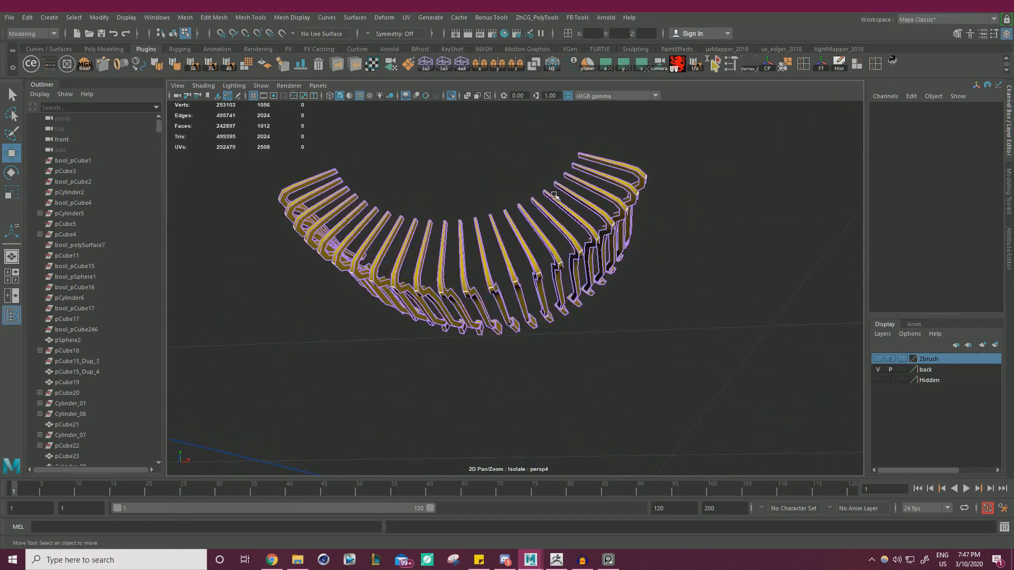
{"action": "right_click_drag", "start_coordinate": [555, 195], "coordinate": [653, 281], "text": "alt"}
{"action": "left_click", "coordinate": [585, 249]}
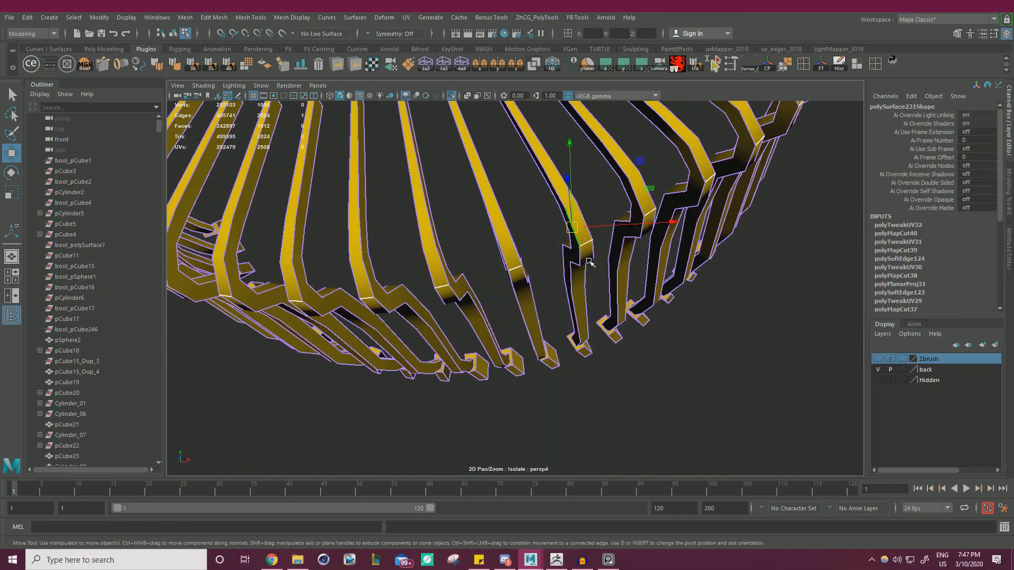
{"action": "left_click", "coordinate": [585, 249]}
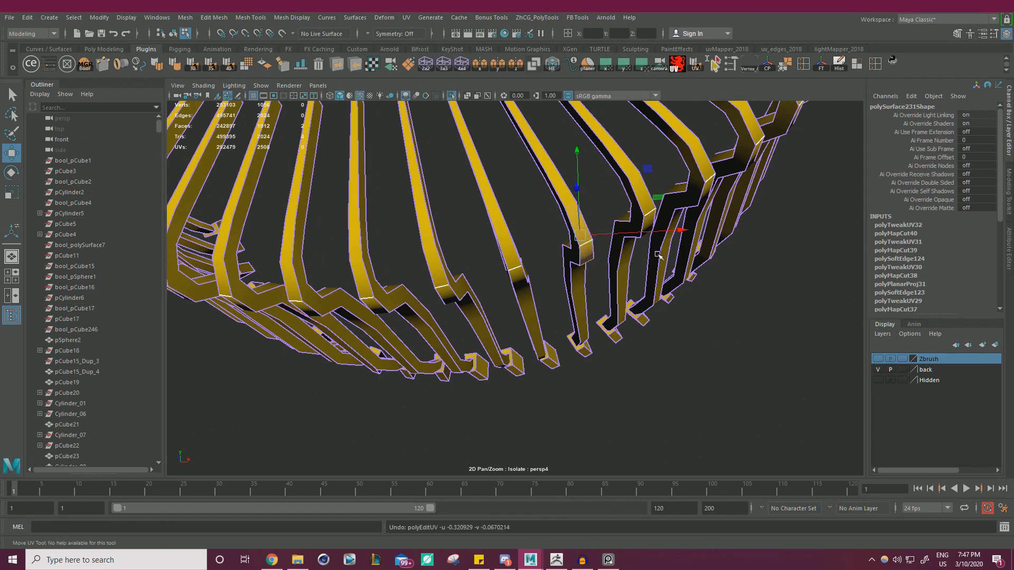
Step: Reproject all type-bar faces with a planar UV projection, then recut the seams along the hard edges and pack the shells
{"action": "left_click_drag", "start_coordinate": [728, 206], "coordinate": [536, 247], "text": "alt"}
{"action": "scroll", "coordinate": [536, 247], "scroll_direction": "down", "scroll_amount": 4}
{"action": "left_click_drag", "start_coordinate": [317, 154], "coordinate": [834, 397]}
{"action": "left_click", "coordinate": [390, 65]}
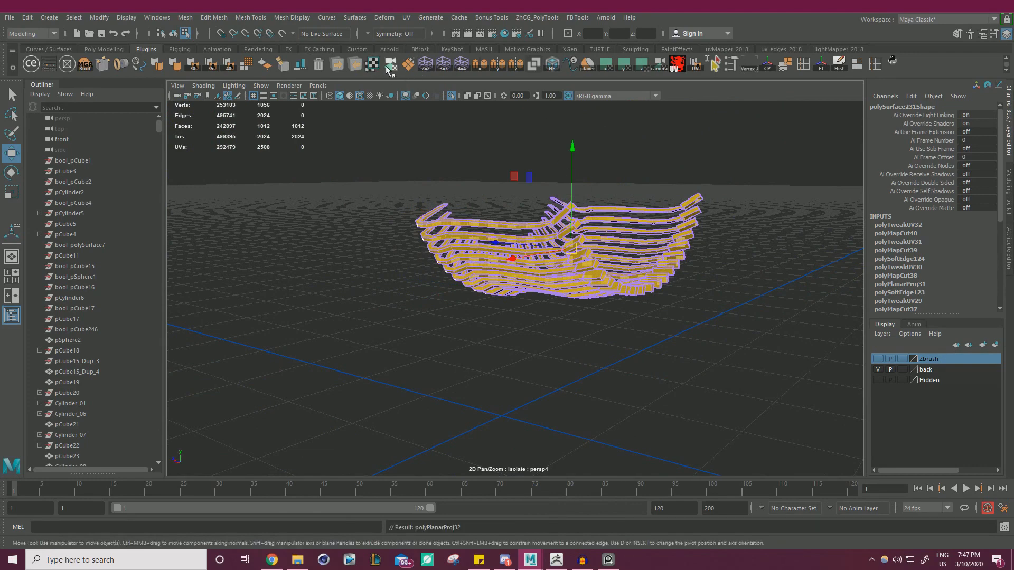
{"action": "left_click_drag", "start_coordinate": [608, 21], "coordinate": [1013, 124]}
{"action": "left_click", "coordinate": [587, 308]}
{"action": "left_click_drag", "start_coordinate": [344, 367], "coordinate": [686, 126]}
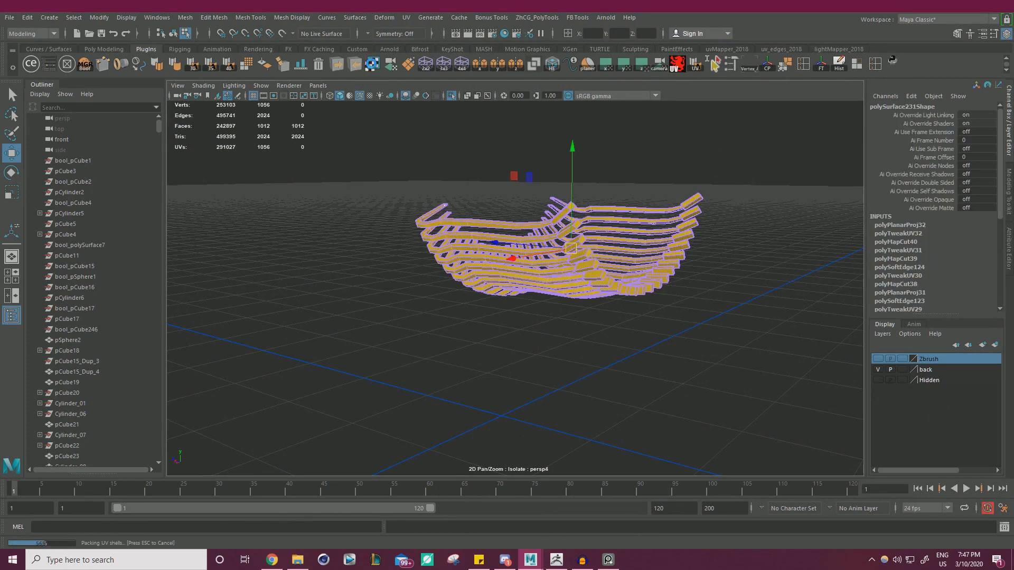
Step: Inspect the rebuilt seams on the type bars and in the UV Editor, toggling the texture border display
{"action": "left_click", "coordinate": [352, 269]}
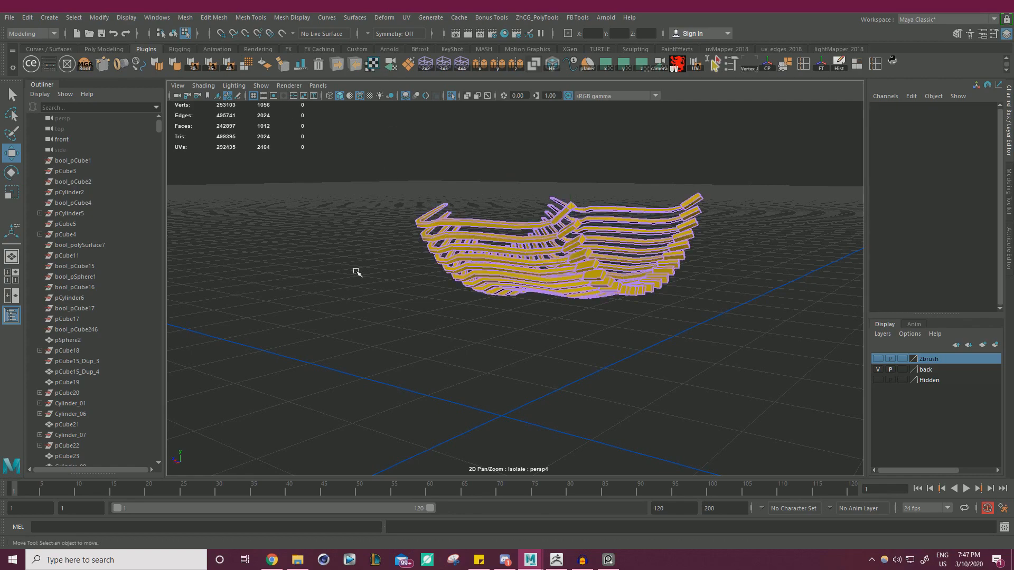
{"action": "right_click_drag", "start_coordinate": [417, 226], "coordinate": [475, 271], "text": "alt"}
{"action": "left_click_drag", "start_coordinate": [475, 272], "coordinate": [690, 231], "text": "alt"}
{"action": "right_click_drag", "start_coordinate": [690, 231], "coordinate": [990, 171], "text": "alt"}
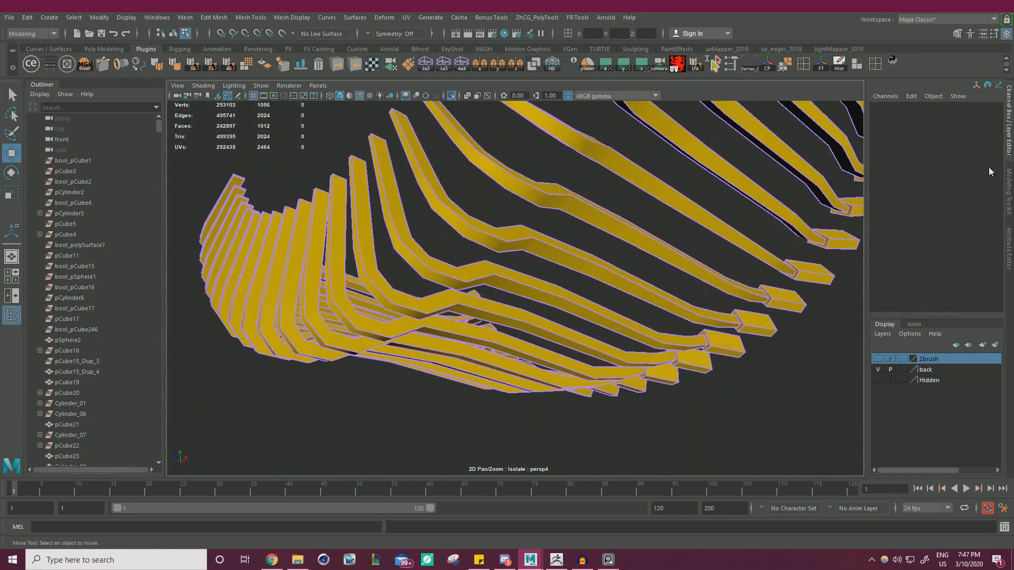
{"action": "left_click_drag", "start_coordinate": [1013, 94], "coordinate": [811, 87]}
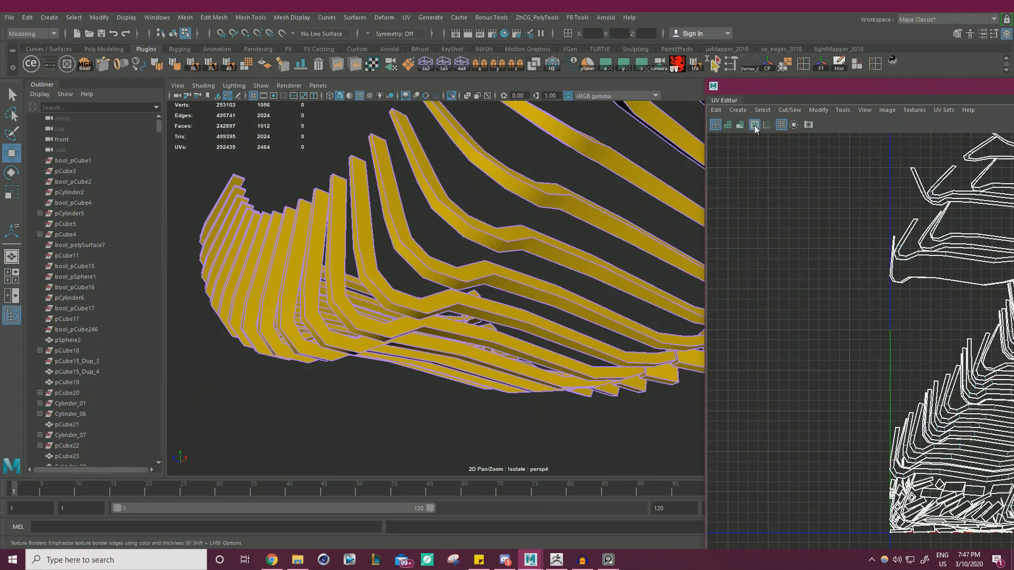
{"action": "left_click_drag", "start_coordinate": [464, 235], "coordinate": [467, 156], "text": "alt"}
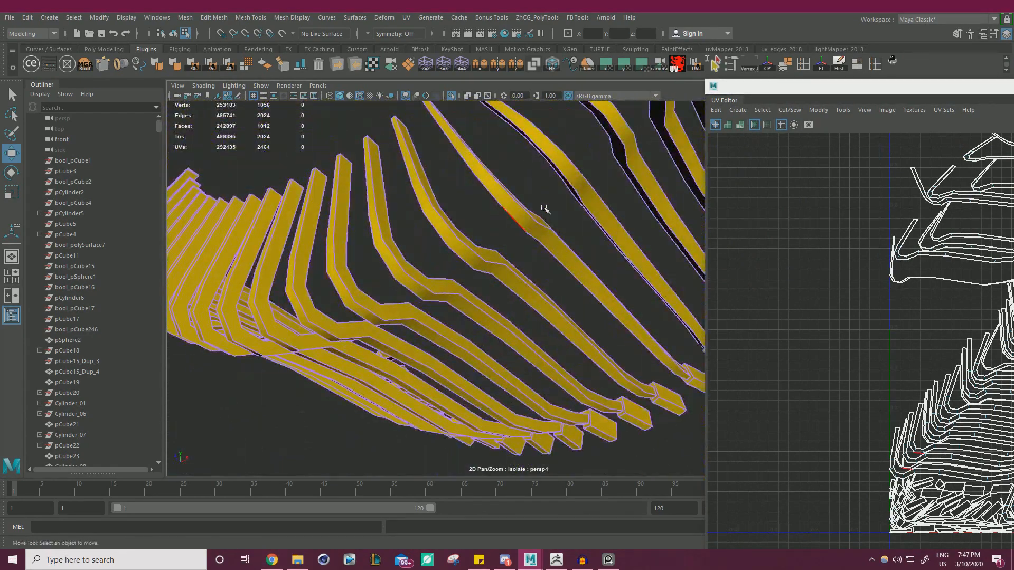
{"action": "middle_click_drag", "start_coordinate": [544, 209], "coordinate": [412, 163], "text": "alt"}
{"action": "scroll", "coordinate": [412, 163], "scroll_direction": "up", "scroll_amount": 2}
{"action": "left_click", "coordinate": [755, 127]}
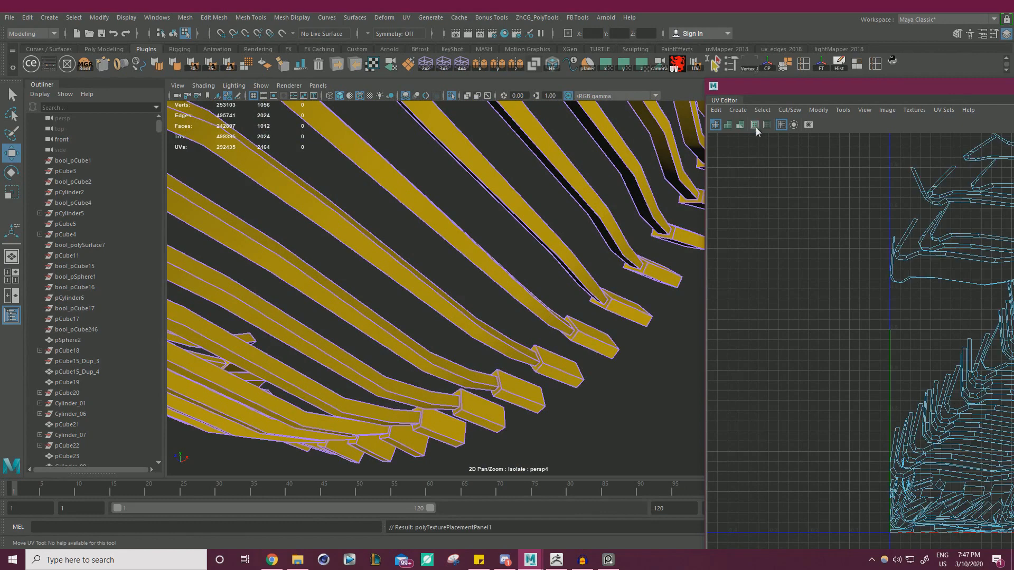
{"action": "left_click", "coordinate": [755, 127]}
{"action": "left_click_drag", "start_coordinate": [845, 92], "coordinate": [1013, 159]}
Step: Select all type bars and export them over temp_01.obj in the temp meshes folder
{"action": "left_click_drag", "start_coordinate": [286, 214], "coordinate": [436, 223], "text": "alt"}
{"action": "scroll", "coordinate": [260, 222], "scroll_direction": "down", "scroll_amount": 5}
{"action": "right_click_drag", "start_coordinate": [446, 206], "coordinate": [485, 197]}
{"action": "left_click", "coordinate": [324, 134]}
{"action": "left_click_drag", "start_coordinate": [324, 134], "coordinate": [594, 267]}
{"action": "left_click", "coordinate": [337, 64]}
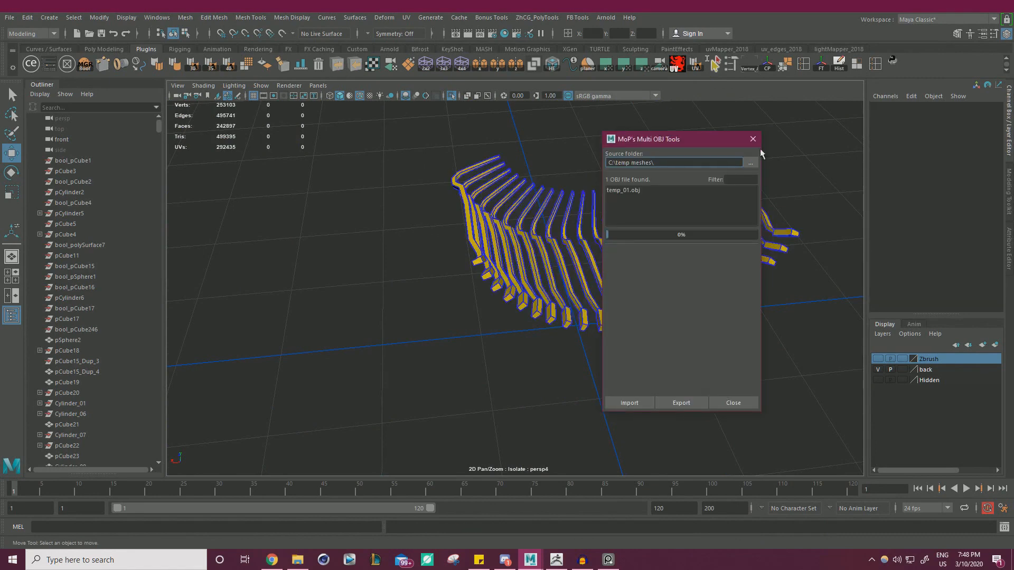
{"action": "left_click", "coordinate": [753, 140]}
Step: Switch to ZBrush and reimport the updated temp_01.obj into the type-bar subtool
{"action": "left_click", "coordinate": [556, 560]}
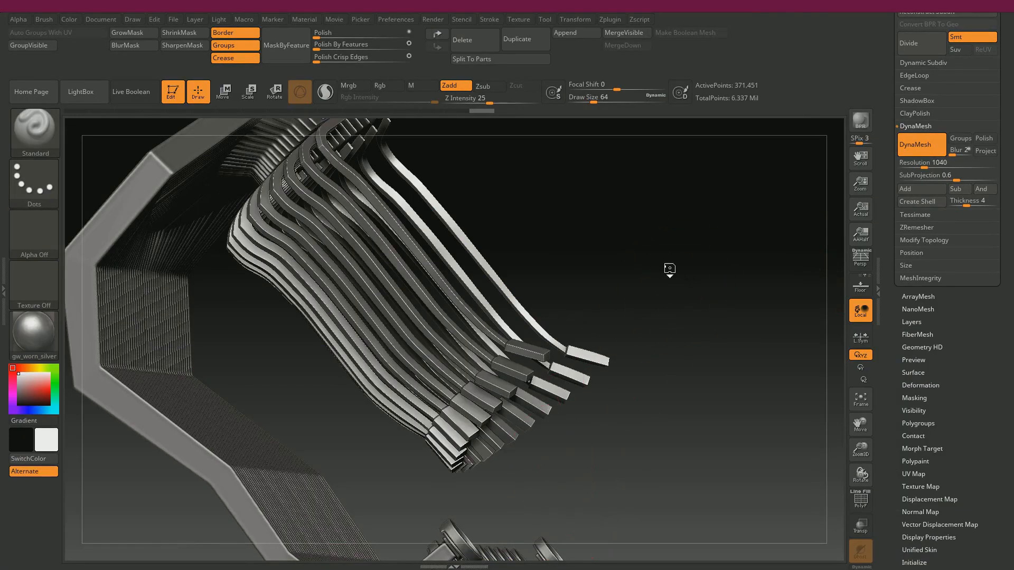
{"action": "left_click_drag", "start_coordinate": [635, 266], "coordinate": [653, 241]}
{"action": "scroll", "coordinate": [894, 489], "scroll_direction": "down", "scroll_amount": 5}
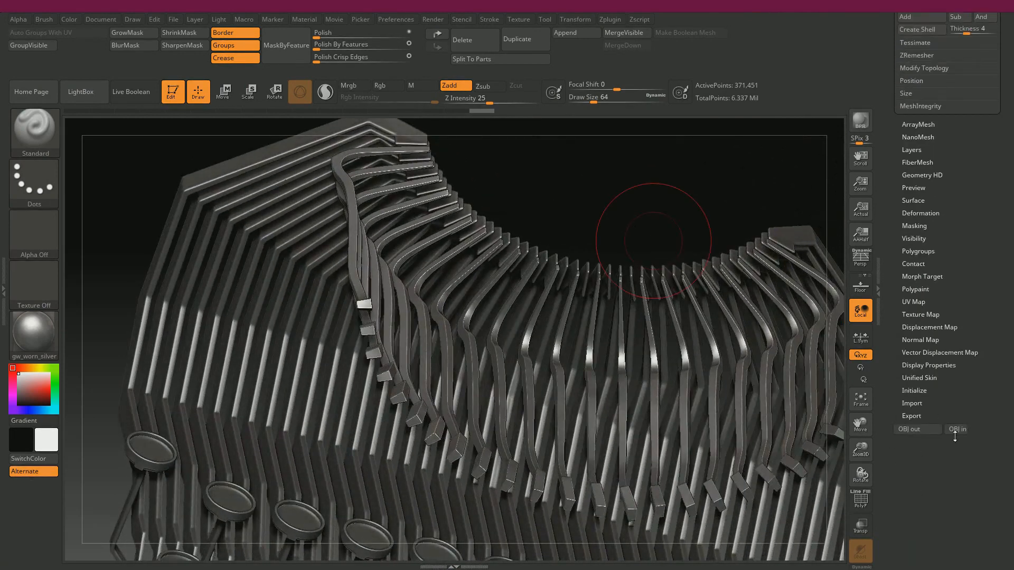
{"action": "left_click", "coordinate": [955, 429]}
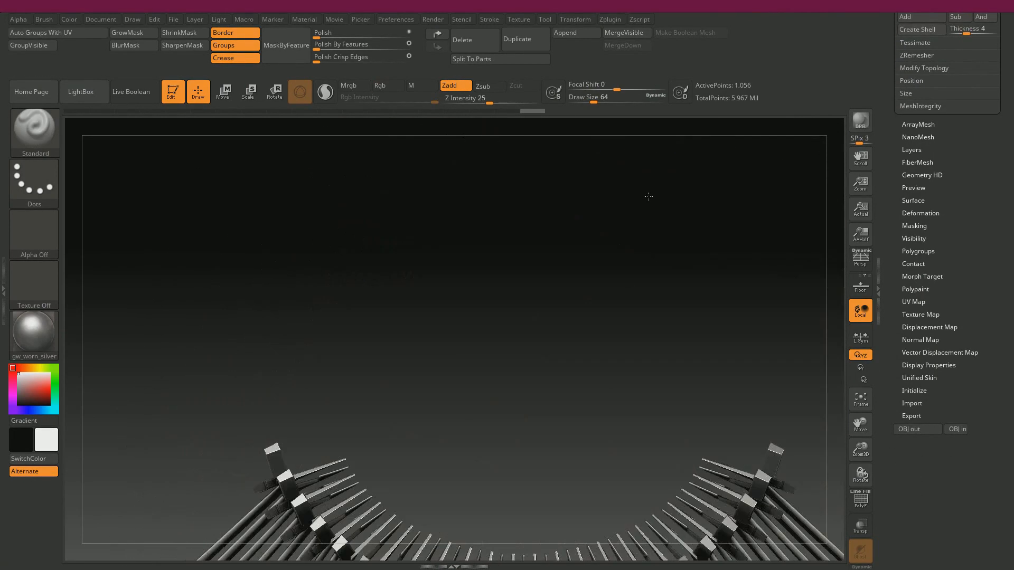
Step: Auto-group the type bars by their UVs with polyframe display on, and DynaMesh them at resolution 1040
{"action": "mouse_move", "coordinate": [562, 259]}
{"action": "left_mouse_down"}
{"action": "mouse_move", "coordinate": [576, 265]}
{"action": "mouse_move", "coordinate": [556, 269]}
{"action": "mouse_move", "coordinate": [623, 340]}
{"action": "mouse_move", "coordinate": [672, 268]}
{"action": "left_mouse_up"}
{"action": "key", "text": "shift"}
{"action": "key", "text": "shift+f"}
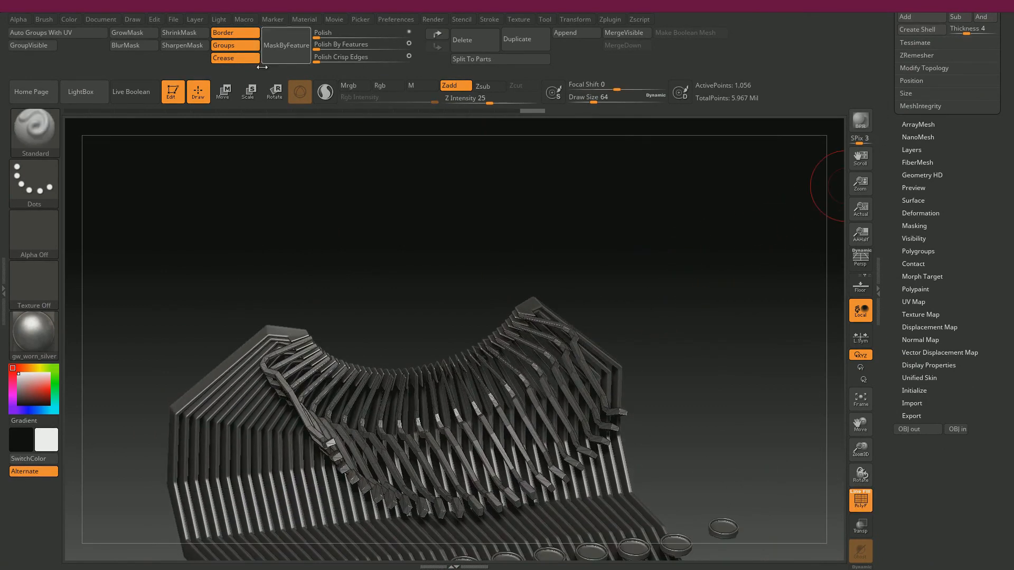
{"action": "left_click", "coordinate": [40, 32]}
{"action": "left_click_drag", "start_coordinate": [895, 110], "coordinate": [883, 320]}
{"action": "left_click", "coordinate": [929, 182]}
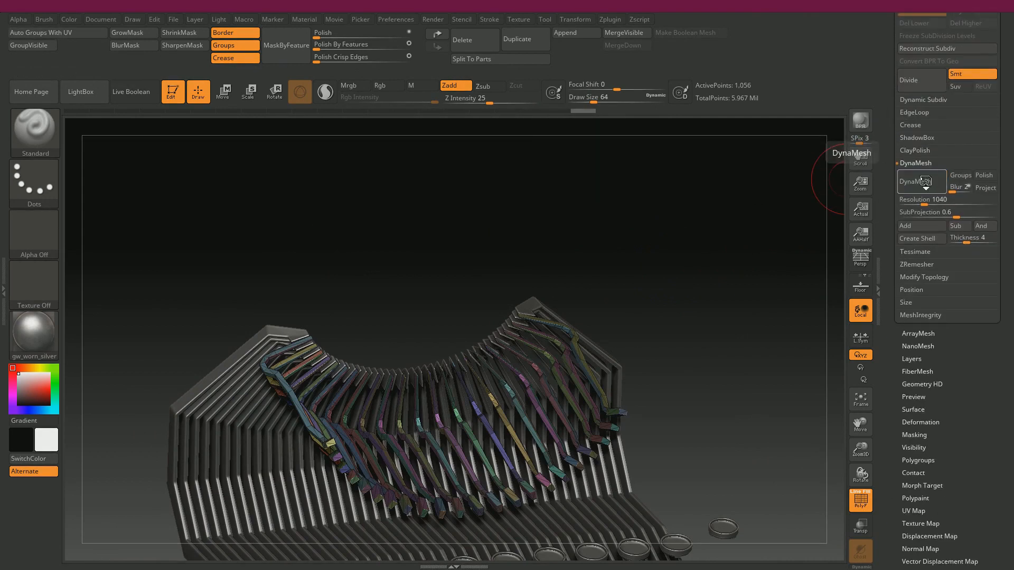
{"action": "left_click", "coordinate": [925, 182]}
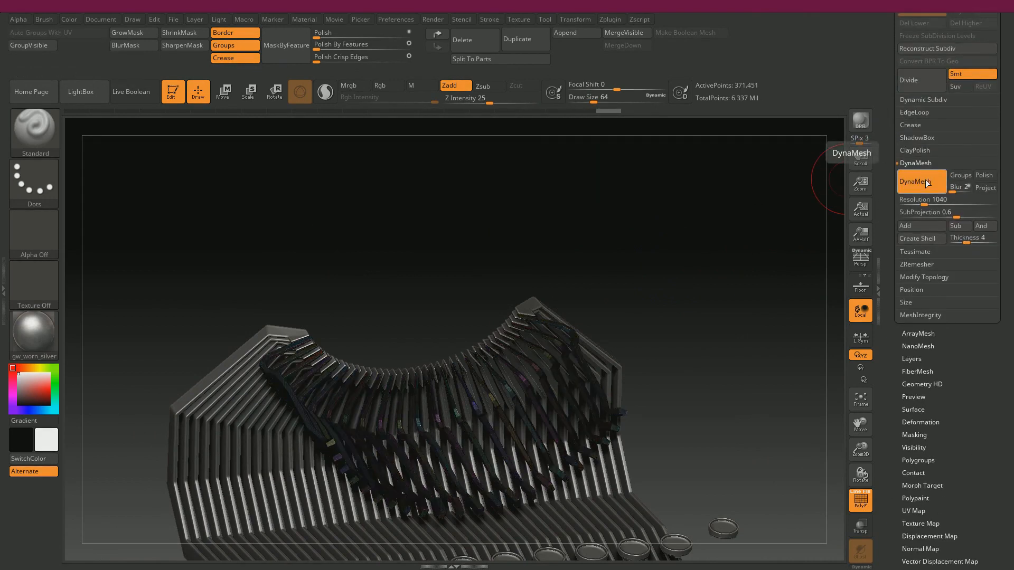
Step: Check the polygroups on the type bars, turn polyframe display off, and apply Polish By Features at 100
{"action": "left_click_drag", "start_coordinate": [657, 256], "coordinate": [701, 242]}
{"action": "mouse_move", "coordinate": [515, 277]}
{"action": "left_mouse_down"}
{"action": "mouse_move", "coordinate": [508, 300]}
{"action": "mouse_move", "coordinate": [482, 310]}
{"action": "mouse_move", "coordinate": [642, 226]}
{"action": "mouse_move", "coordinate": [579, 245]}
{"action": "left_mouse_up"}
{"action": "key", "text": "shift"}
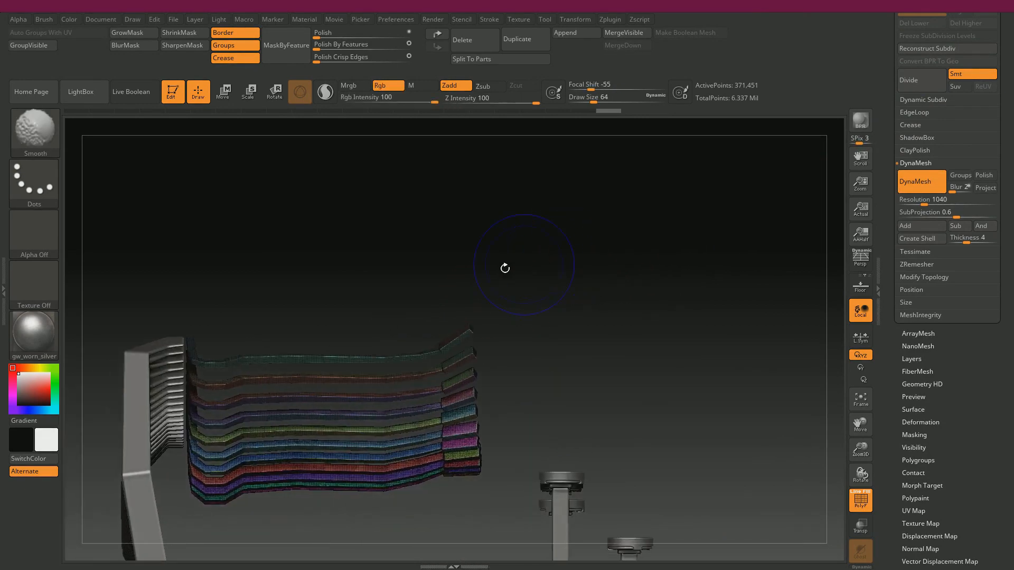
{"action": "key", "text": "shift+f"}
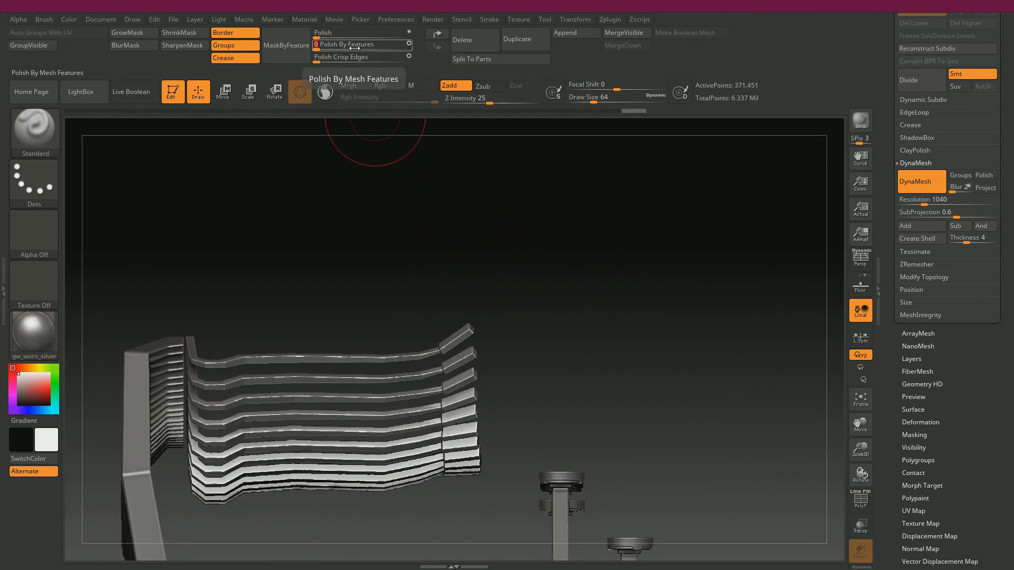
{"action": "left_click", "coordinate": [354, 47]}
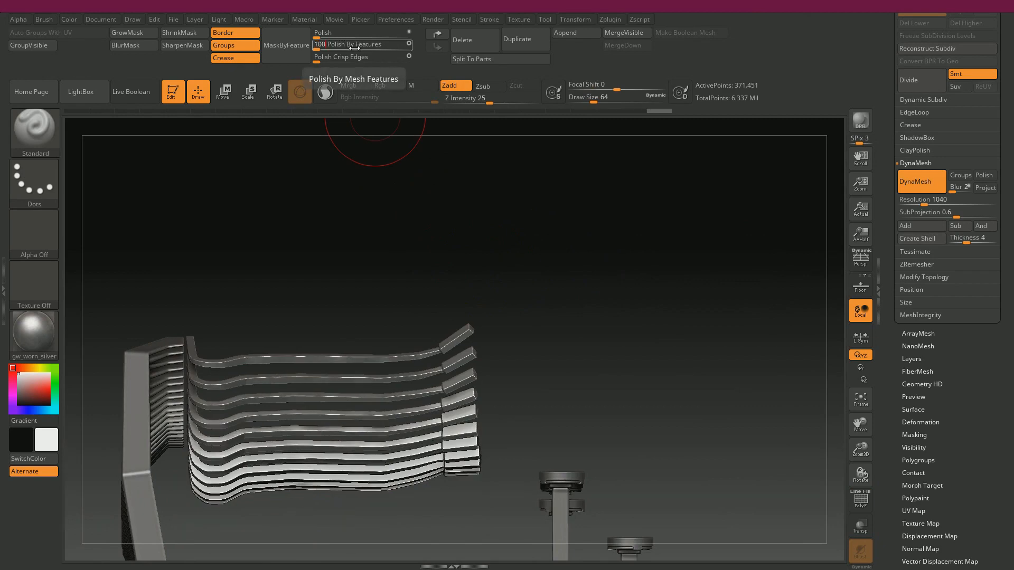
{"action": "key", "text": "Return"}
{"action": "type", "text": "100"}
{"action": "key", "text": "Return"}
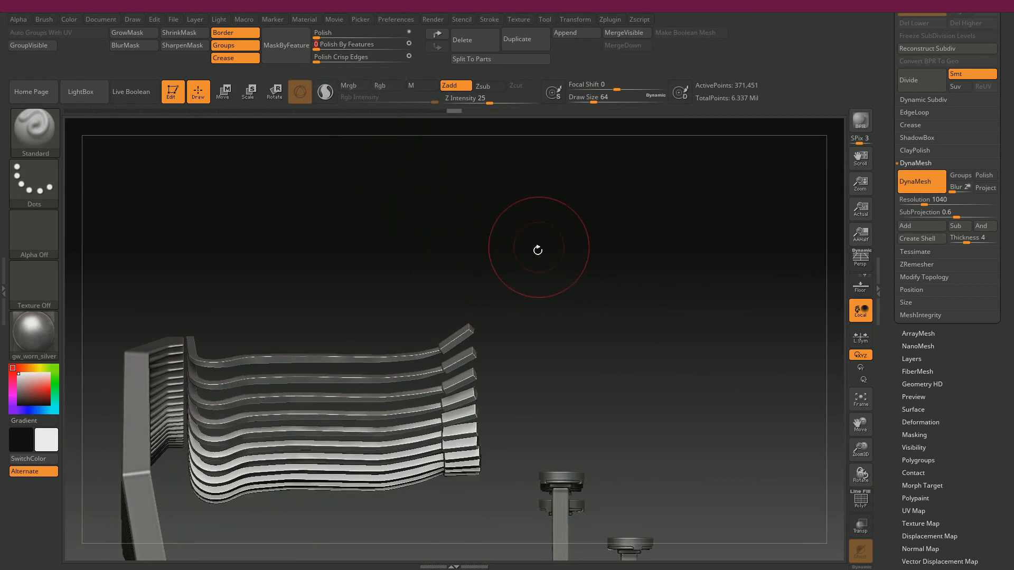
Step: Inspect the polished type bars from several angles and apply a light Polish pass to them
{"action": "mouse_move", "coordinate": [538, 250]}
{"action": "left_mouse_down"}
{"action": "mouse_move", "coordinate": [523, 254]}
{"action": "mouse_move", "coordinate": [563, 290]}
{"action": "mouse_move", "coordinate": [349, 276]}
{"action": "left_mouse_up"}
{"action": "mouse_move", "coordinate": [206, 181]}
{"action": "left_mouse_down"}
{"action": "mouse_move", "coordinate": [390, 205]}
{"action": "mouse_move", "coordinate": [374, 242]}
{"action": "mouse_move", "coordinate": [431, 227]}
{"action": "left_mouse_up"}
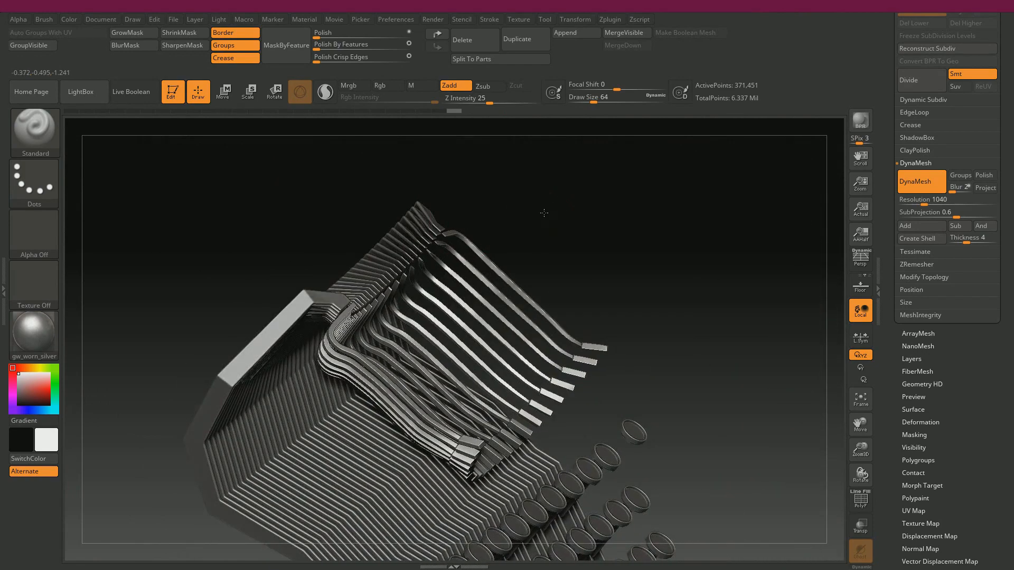
{"action": "mouse_move", "coordinate": [543, 213]}
{"action": "left_mouse_down", "text": "alt"}
{"action": "mouse_move", "coordinate": [453, 109]}
{"action": "mouse_move", "coordinate": [455, 172]}
{"action": "left_mouse_up", "text": "alt"}
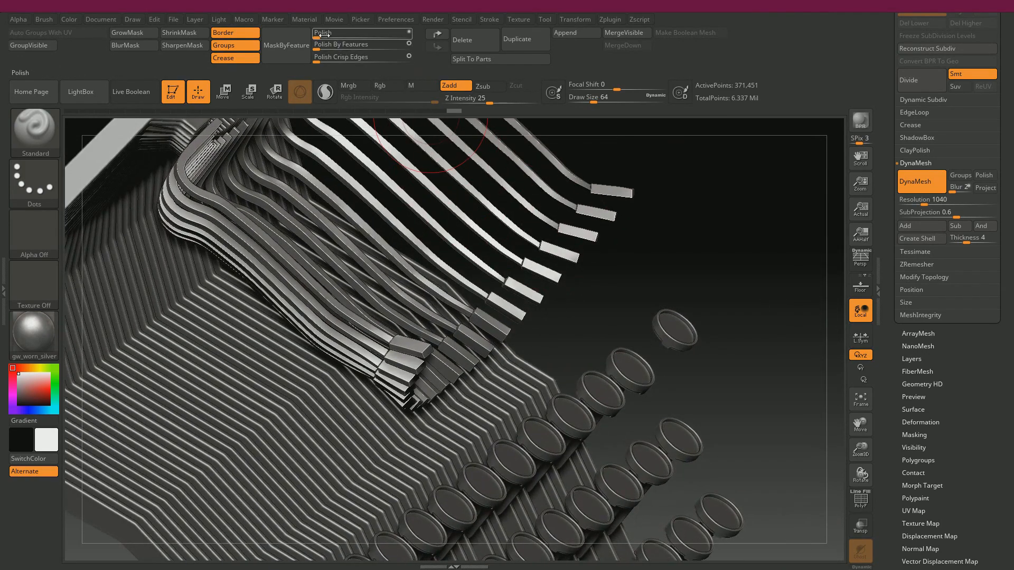
{"action": "left_click_drag", "start_coordinate": [317, 39], "coordinate": [315, 40]}
{"action": "left_click_drag", "start_coordinate": [723, 255], "coordinate": [692, 238]}
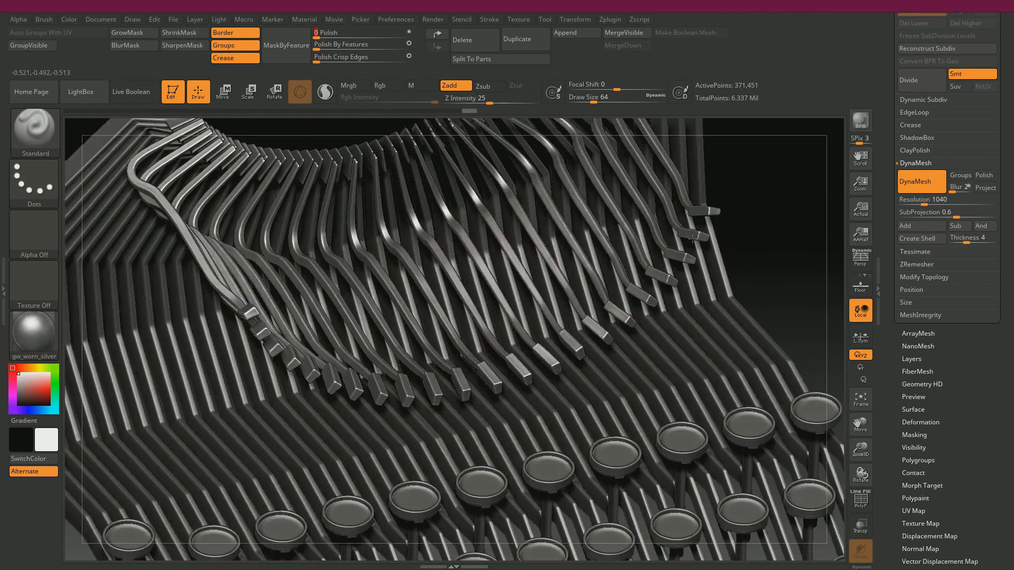
Step: Examine the type bars and their end blocks in the Underwood typewriter reference photos
{"action": "key", "text": "alt+Tab"}
{"action": "scroll", "coordinate": [311, 285], "scroll_direction": "down", "scroll_amount": 10}
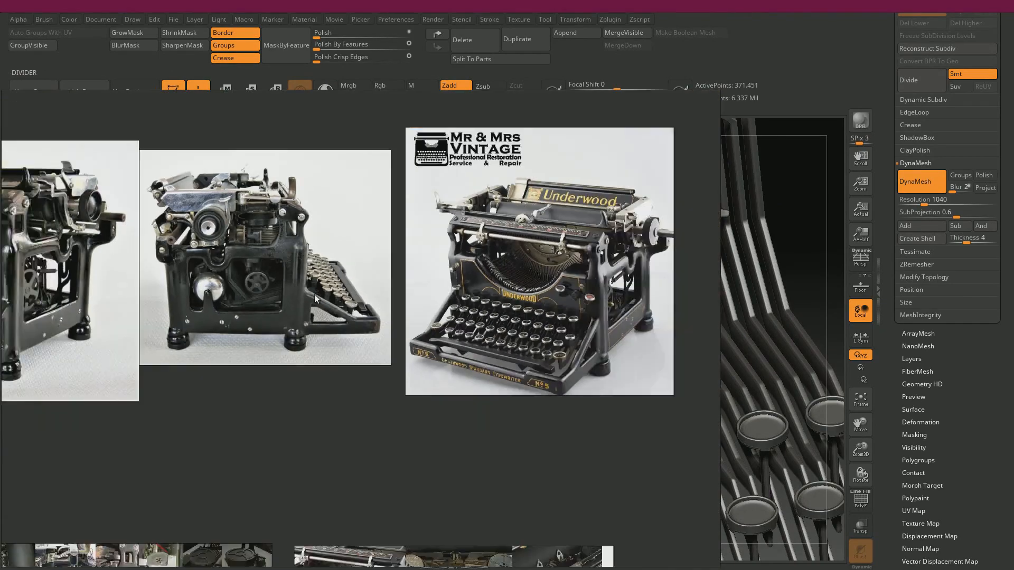
{"action": "middle_click_drag", "start_coordinate": [315, 294], "coordinate": [436, 390]}
{"action": "middle_click_drag", "start_coordinate": [373, 109], "coordinate": [420, 262]}
{"action": "scroll", "coordinate": [391, 296], "scroll_direction": "up", "scroll_amount": 10}
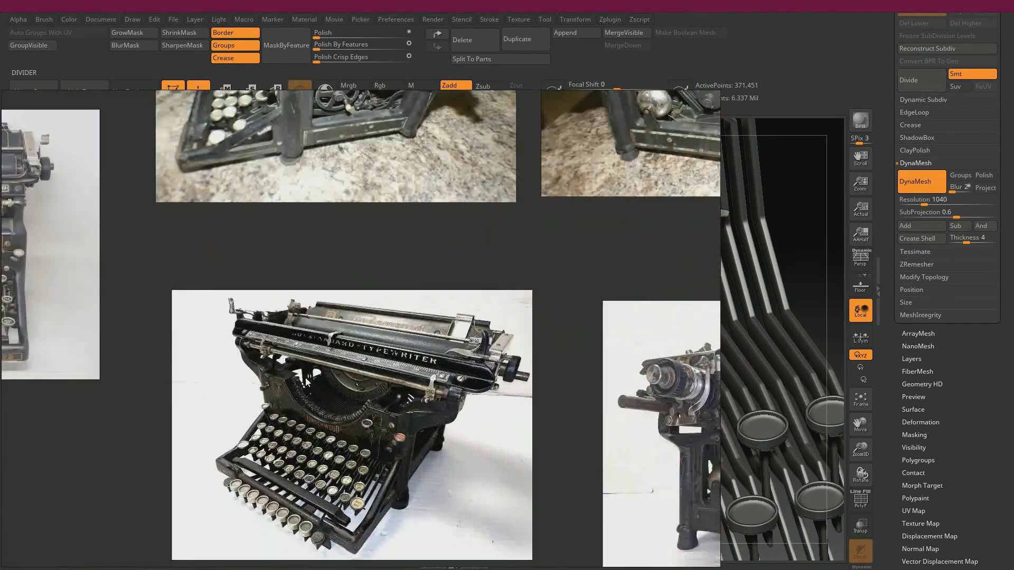
{"action": "scroll", "coordinate": [382, 391], "scroll_direction": "up", "scroll_amount": 3}
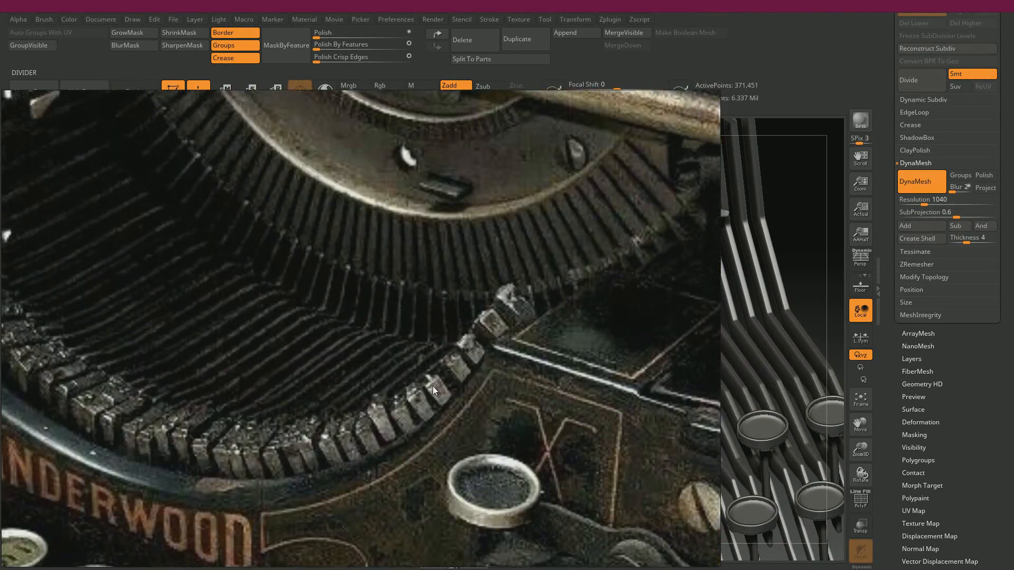
{"action": "scroll", "coordinate": [432, 384], "scroll_direction": "down", "scroll_amount": 10}
{"action": "scroll", "coordinate": [403, 354], "scroll_direction": "up", "scroll_amount": 5}
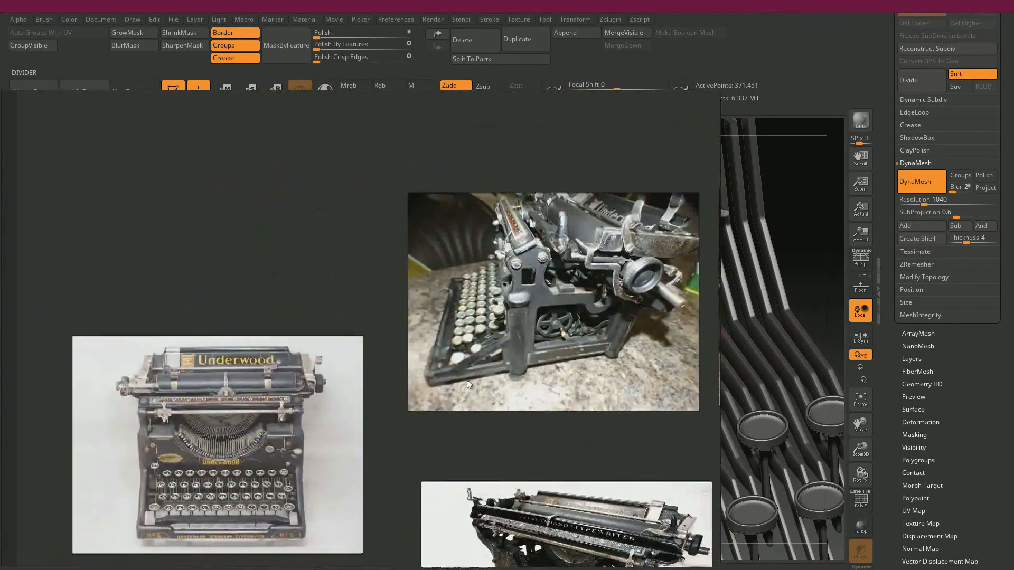
{"action": "scroll", "coordinate": [288, 382], "scroll_direction": "up", "scroll_amount": 5}
{"action": "scroll", "coordinate": [331, 372], "scroll_direction": "up", "scroll_amount": 3}
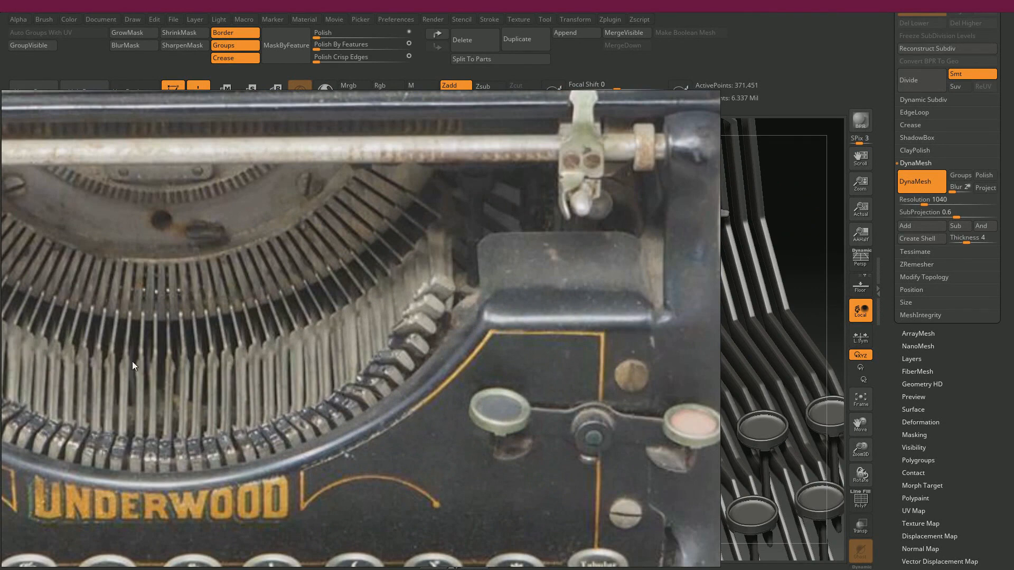
{"action": "right_click_drag", "start_coordinate": [349, 344], "coordinate": [0, 278]}
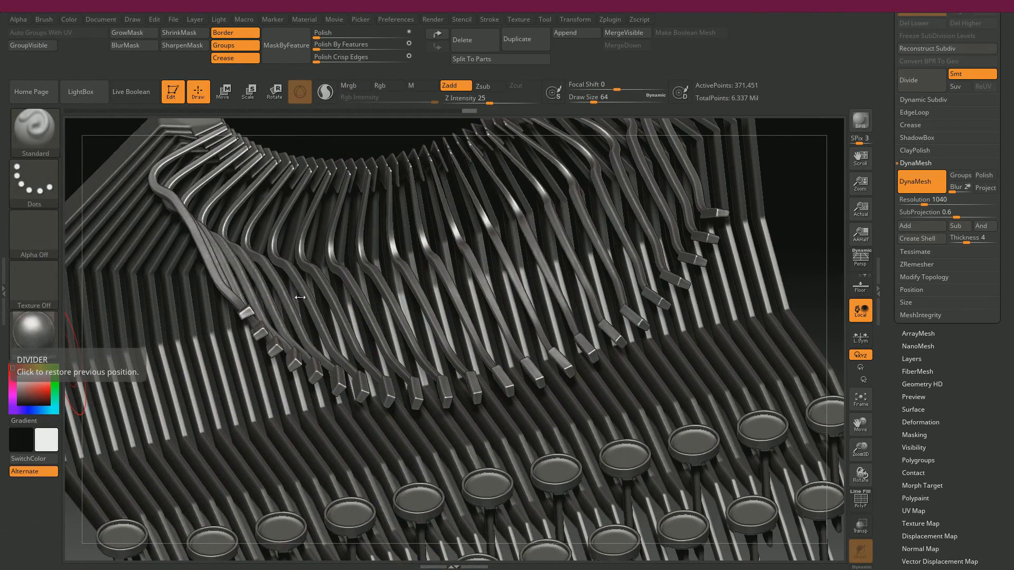
Step: Subdivide the type-bar mesh once and delete its lower subdivision level
{"action": "mouse_move", "coordinate": [802, 219]}
{"action": "left_mouse_down"}
{"action": "mouse_move", "coordinate": [824, 227]}
{"action": "mouse_move", "coordinate": [791, 211]}
{"action": "left_mouse_up"}
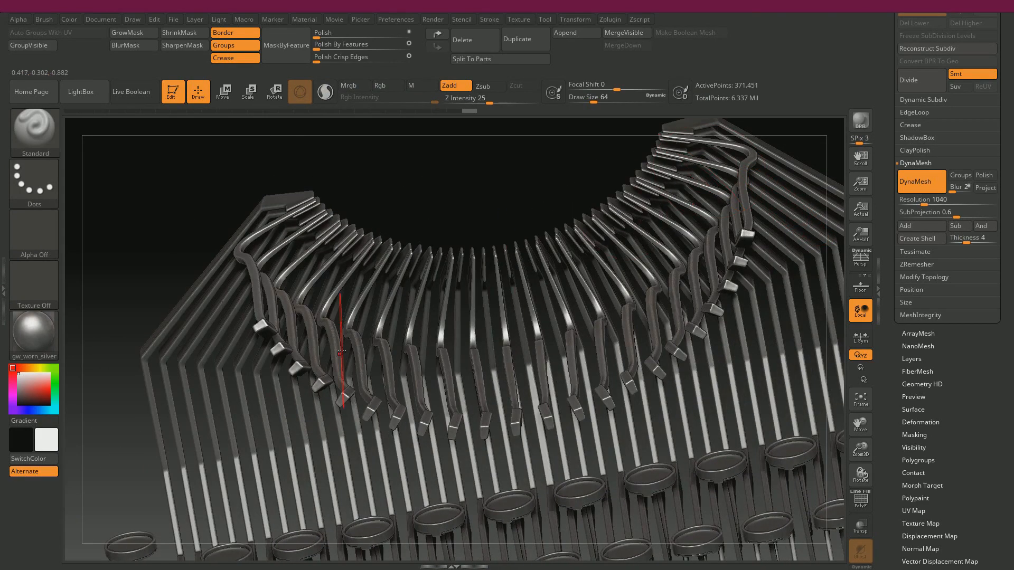
{"action": "left_click_drag", "start_coordinate": [164, 254], "coordinate": [195, 272]}
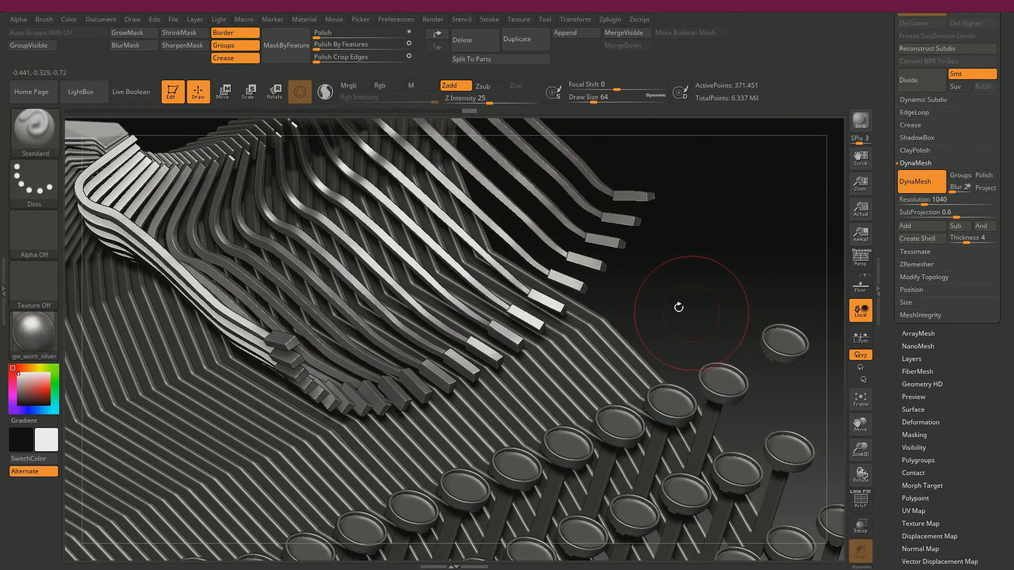
{"action": "left_click", "coordinate": [915, 85]}
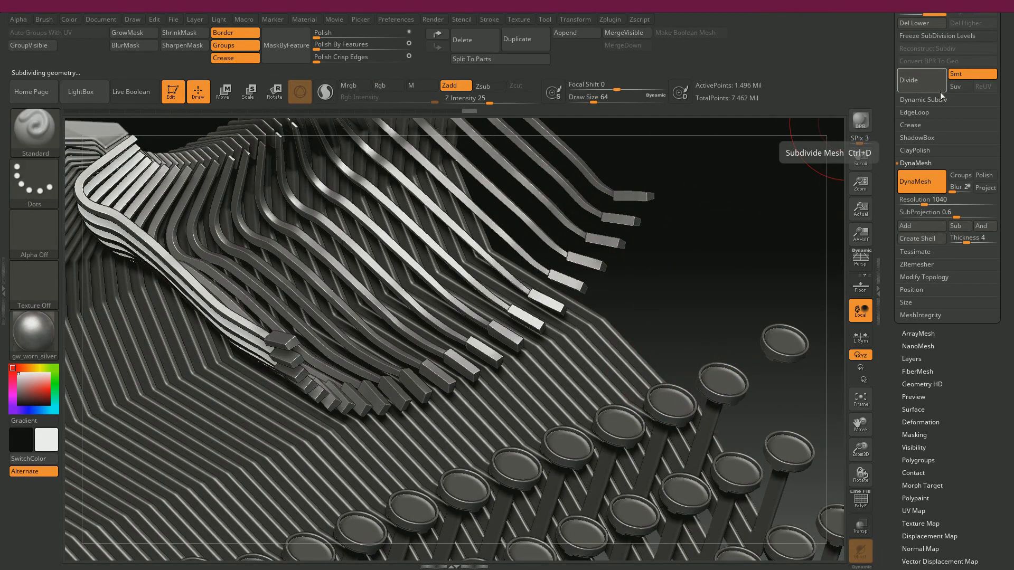
{"action": "left_click", "coordinate": [920, 23]}
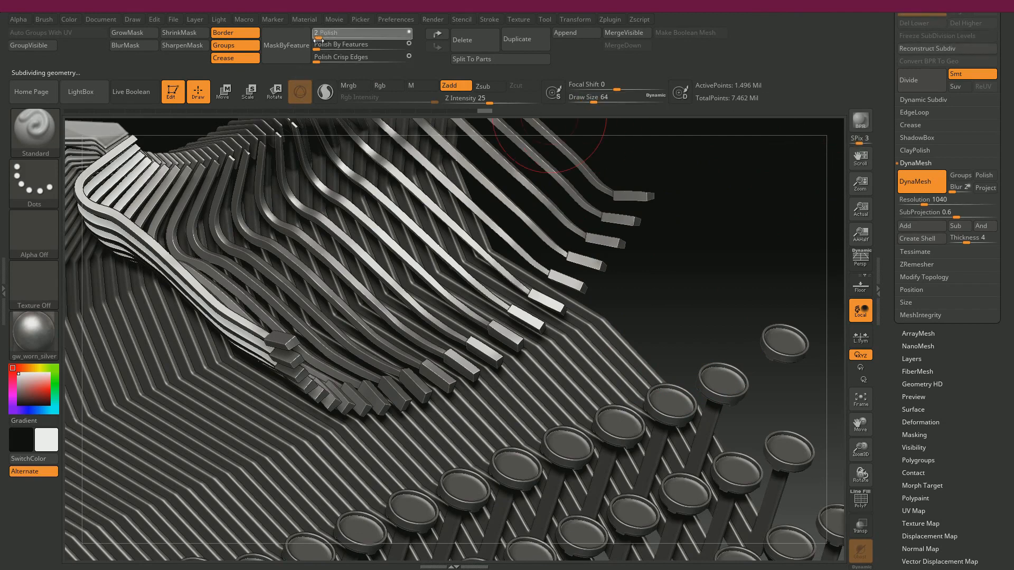
Step: Smooth the subdivided type bars with repeated light Polish passes
{"action": "left_click_drag", "start_coordinate": [318, 40], "coordinate": [324, 43]}
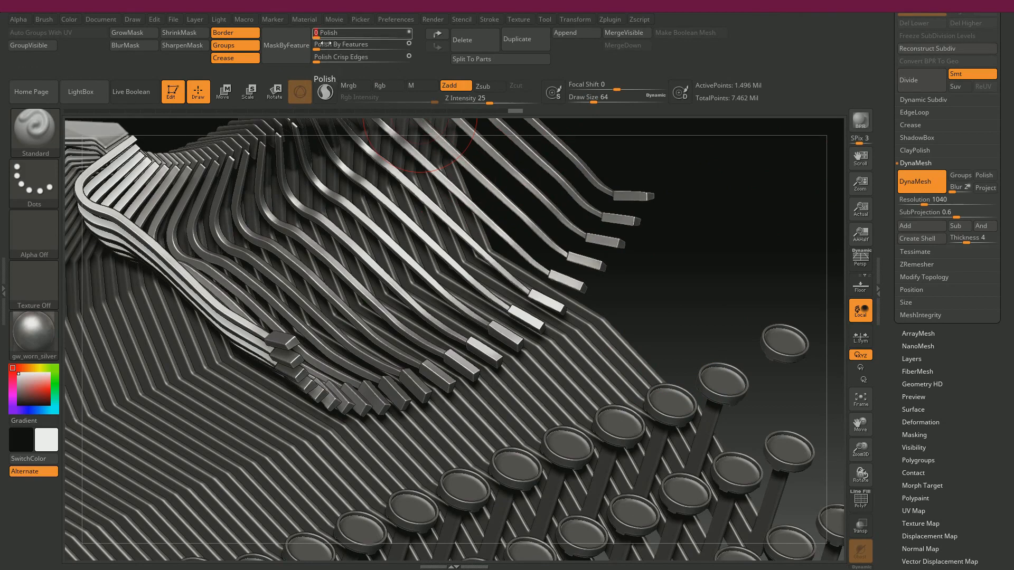
{"action": "mouse_move", "coordinate": [695, 242]}
{"action": "left_mouse_down"}
{"action": "mouse_move", "coordinate": [659, 245]}
{"action": "mouse_move", "coordinate": [713, 241]}
{"action": "left_mouse_up"}
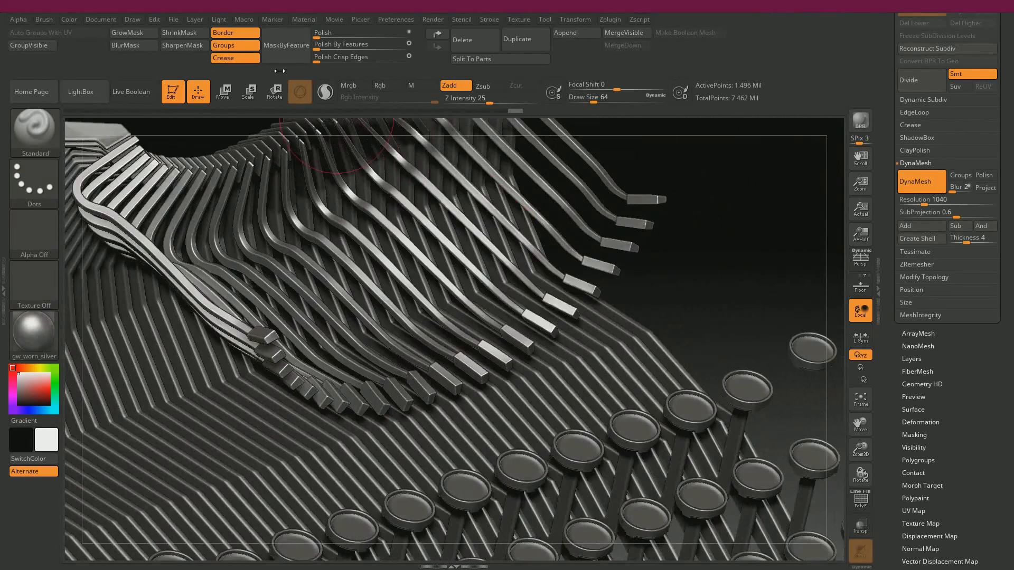
{"action": "left_click_drag", "start_coordinate": [318, 32], "coordinate": [315, 42]}
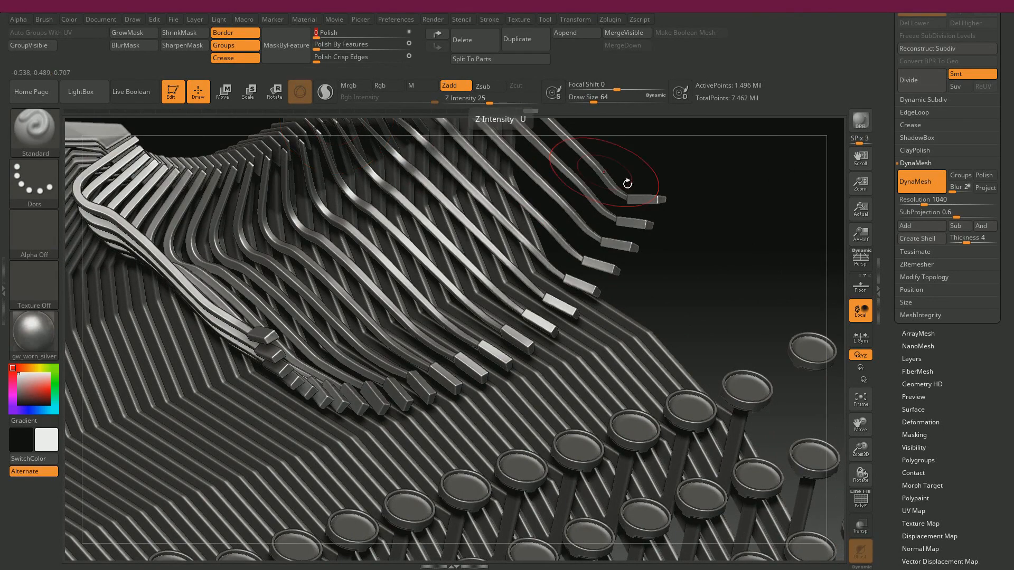
Step: Compare the overall shape of the polished type bars with the Underwood reference photo
{"action": "left_click_drag", "start_coordinate": [626, 181], "coordinate": [405, 234]}
{"action": "right_click_drag", "start_coordinate": [0, 317], "coordinate": [351, 327]}
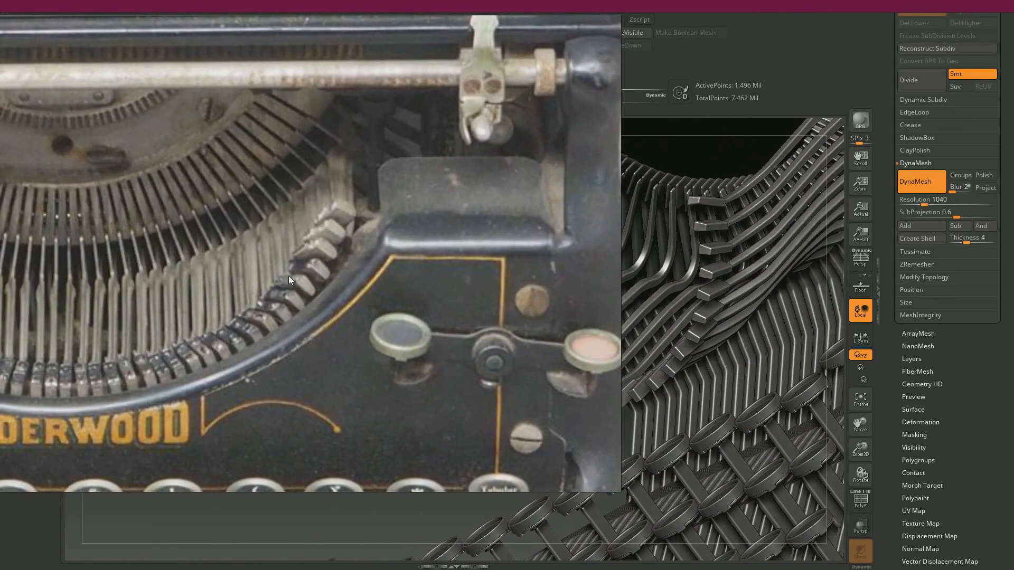
{"action": "right_click_drag", "start_coordinate": [289, 276], "coordinate": [0, 238]}
{"action": "left_click_drag", "start_coordinate": [394, 246], "coordinate": [516, 104]}
{"action": "left_click_drag", "start_coordinate": [715, 237], "coordinate": [770, 264]}
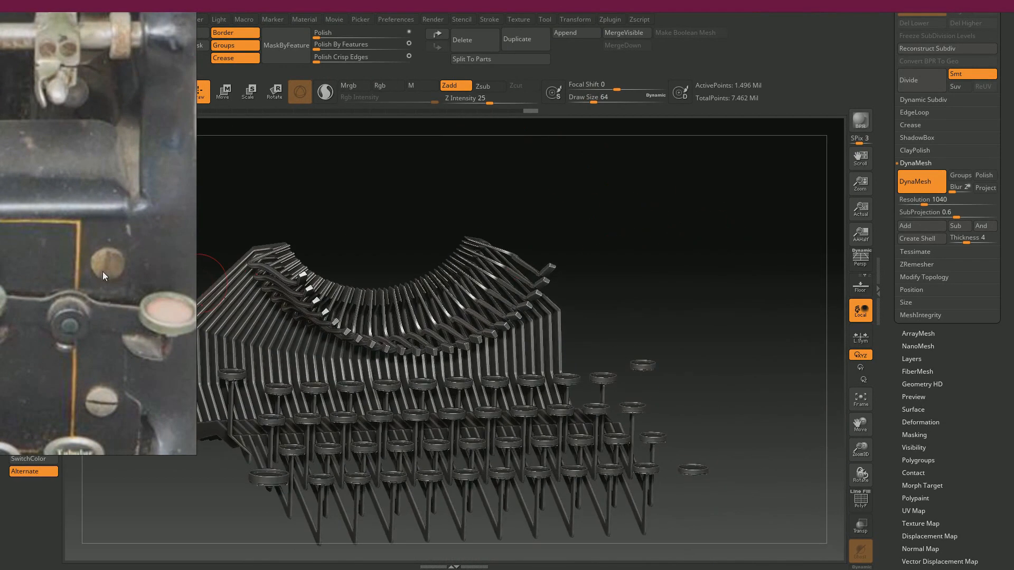
Step: Switch to Maya, select all the isolated type bars, turn off isolation and add them to the Zbrush display layer
{"action": "key", "text": "ctrl+m"}
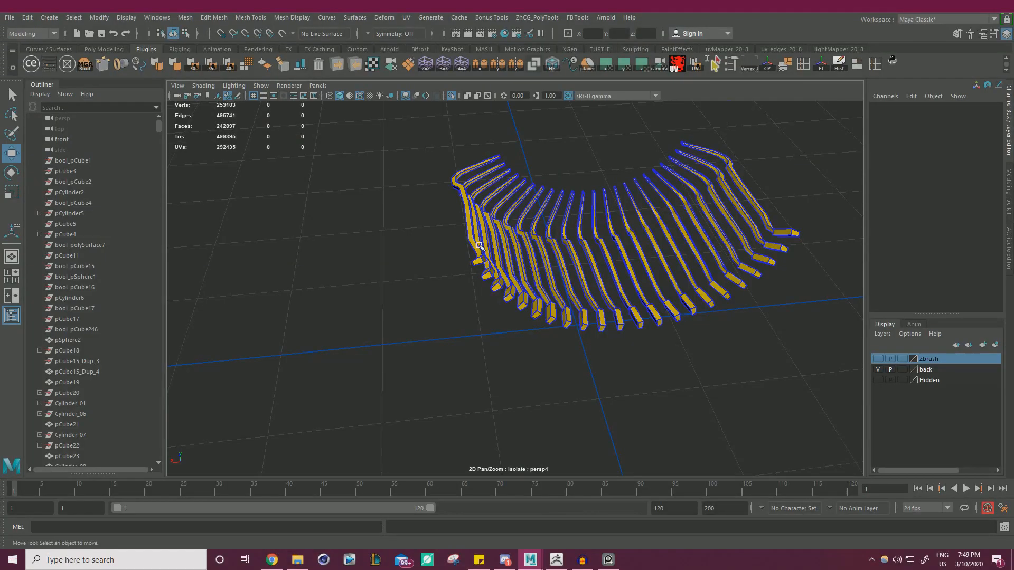
{"action": "scroll", "coordinate": [581, 222], "scroll_direction": "up", "scroll_amount": 3}
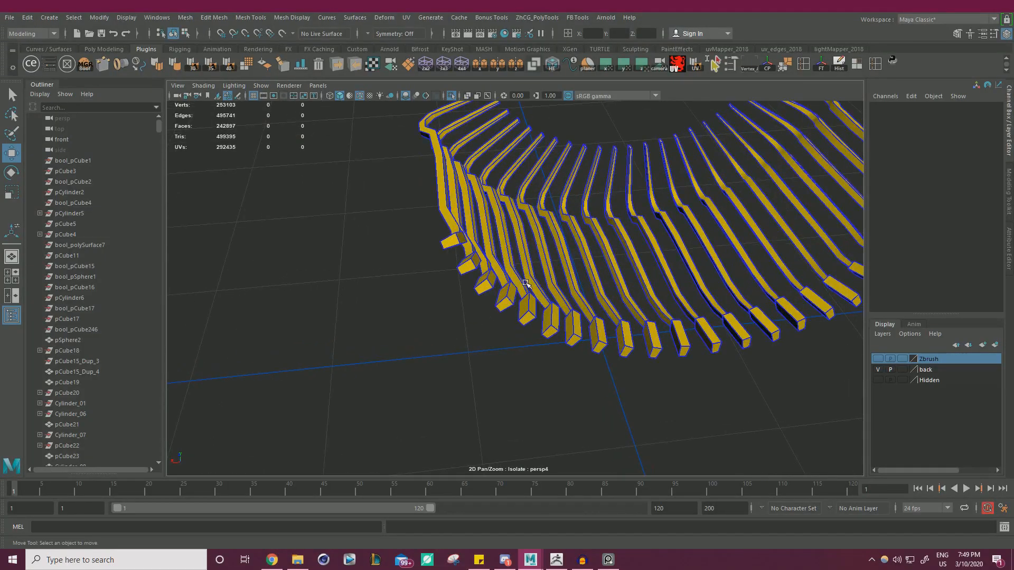
{"action": "right_click_drag", "start_coordinate": [503, 243], "coordinate": [441, 314]}
{"action": "left_click_drag", "start_coordinate": [441, 315], "coordinate": [553, 189]}
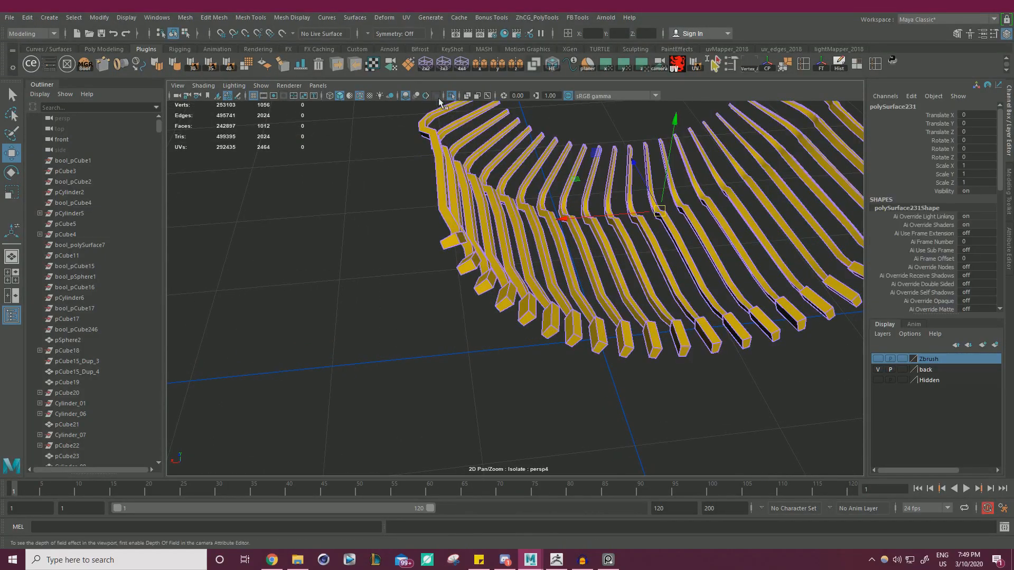
{"action": "left_click", "coordinate": [451, 96]}
{"action": "right_click_drag", "start_coordinate": [549, 247], "coordinate": [455, 241], "text": "alt"}
{"action": "middle_click_drag", "start_coordinate": [455, 241], "coordinate": [419, 243], "text": "alt"}
{"action": "right_click_drag", "start_coordinate": [418, 243], "coordinate": [340, 276], "text": "alt"}
{"action": "right_click", "coordinate": [924, 361]}
{"action": "left_click", "coordinate": [928, 384]}
Step: Select the remaining set of type bars in the typewriter scene and isolate it in the viewport
{"action": "left_click_drag", "start_coordinate": [340, 276], "coordinate": [491, 254], "text": "alt"}
{"action": "right_click_drag", "start_coordinate": [491, 253], "coordinate": [616, 269], "text": "alt"}
{"action": "left_click_drag", "start_coordinate": [616, 269], "coordinate": [606, 242], "text": "alt"}
{"action": "left_click", "coordinate": [616, 237]}
{"action": "left_click", "coordinate": [580, 218]}
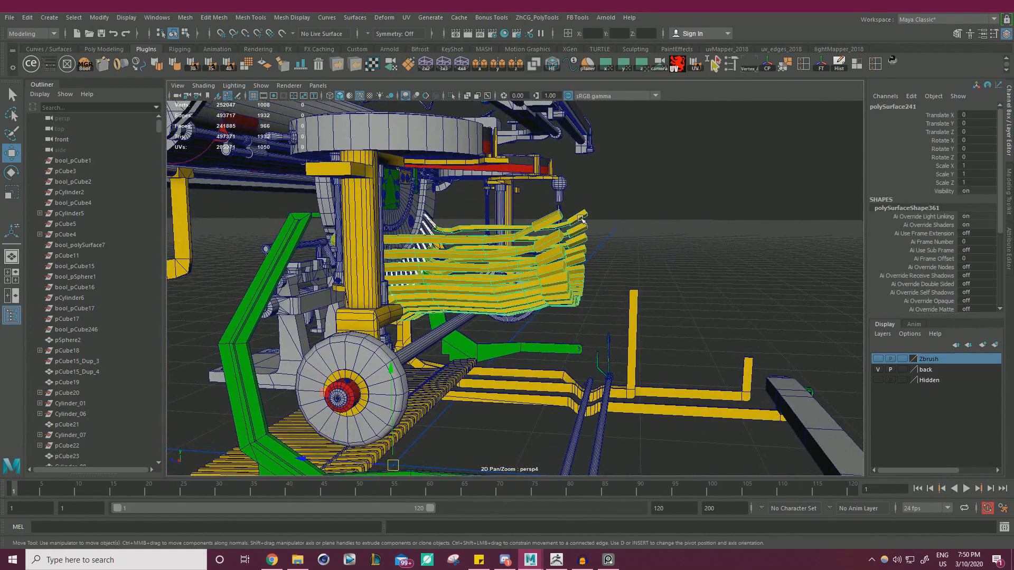
{"action": "left_click", "coordinate": [451, 96]}
Step: Select all faces of the isolated type bars and recalculate their hard and soft edges with the 40-degree preset
{"action": "left_click_drag", "start_coordinate": [464, 201], "coordinate": [431, 216], "text": "alt"}
{"action": "right_click_drag", "start_coordinate": [432, 215], "coordinate": [432, 247]}
{"action": "left_click_drag", "start_coordinate": [330, 141], "coordinate": [901, 372]}
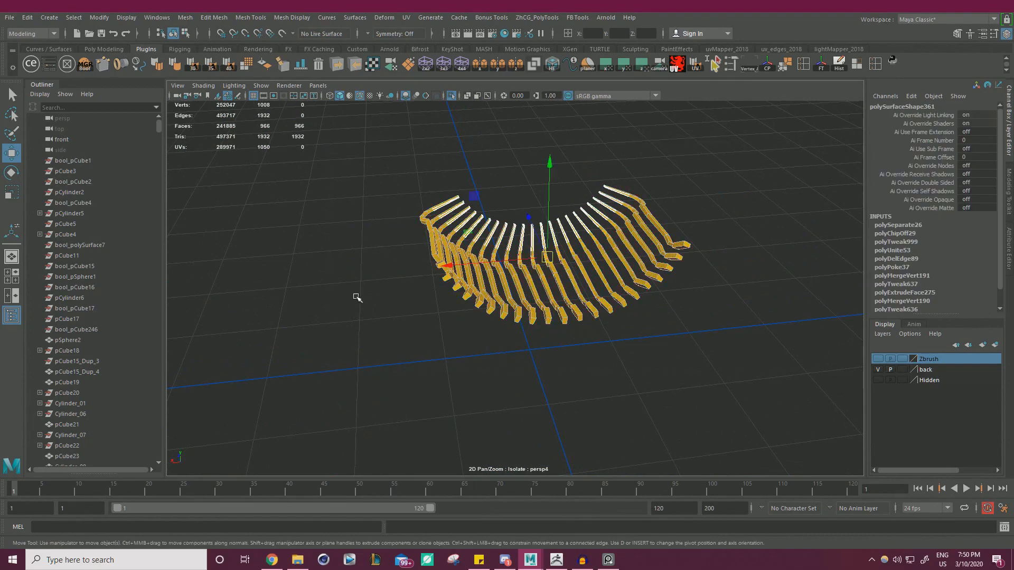
{"action": "left_click_drag", "start_coordinate": [332, 404], "coordinate": [752, 131]}
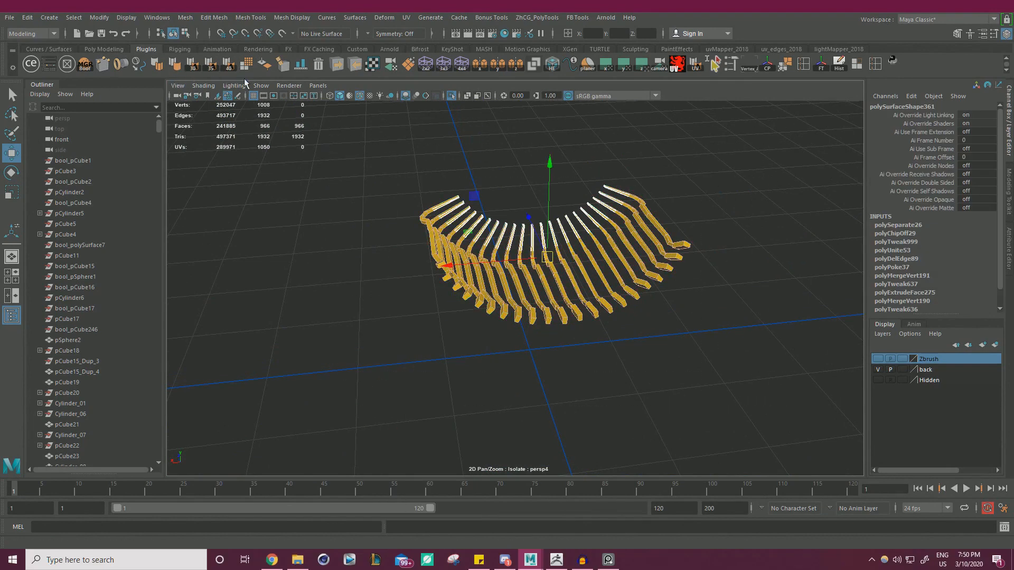
{"action": "left_click", "coordinate": [232, 69]}
{"action": "scroll", "coordinate": [554, 198], "scroll_direction": "up", "scroll_amount": 3}
{"action": "left_click", "coordinate": [310, 222]}
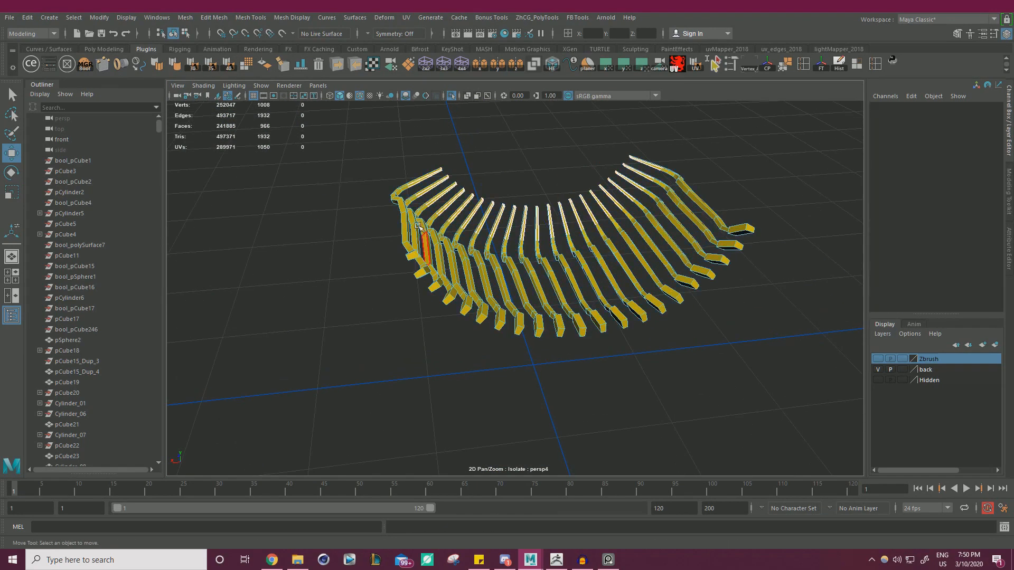
Step: Reselect all faces of the isolated type bars and cut their UV seams along the hard edges
{"action": "left_click_drag", "start_coordinate": [335, 393], "coordinate": [783, 127]}
{"action": "left_click", "coordinate": [552, 70]}
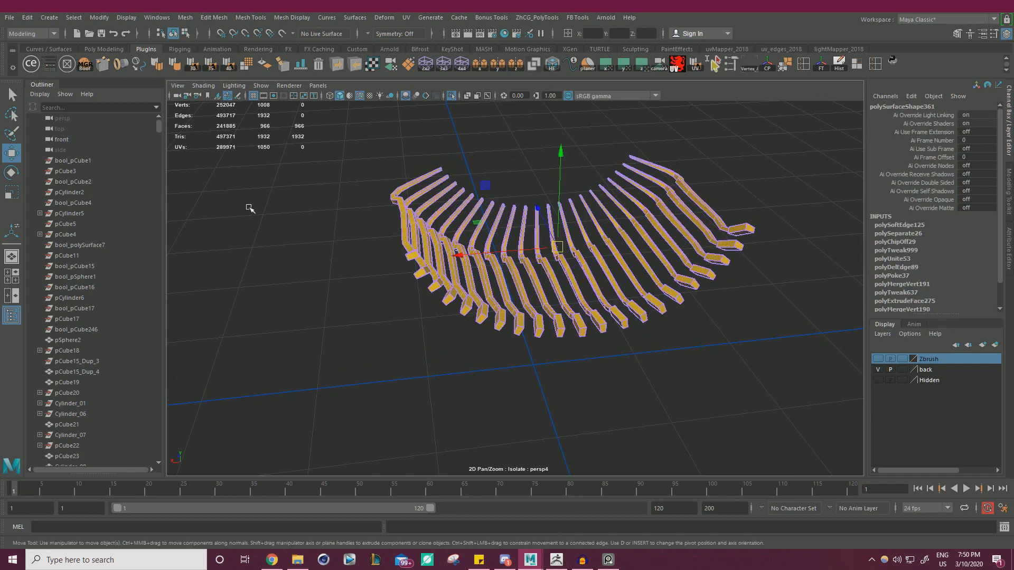
{"action": "left_click", "coordinate": [250, 209]}
Step: In edge mode, select the edge loops across the upper bends of the first seven isolated type bars
{"action": "left_click_drag", "start_coordinate": [295, 208], "coordinate": [278, 240], "text": "alt"}
{"action": "scroll", "coordinate": [279, 240], "scroll_direction": "up", "scroll_amount": 10}
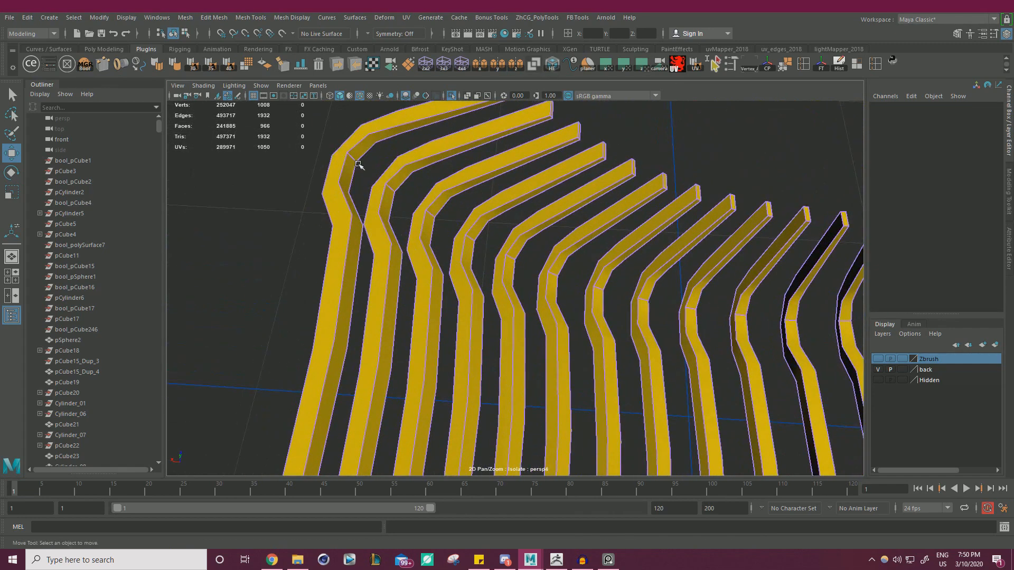
{"action": "right_click_drag", "start_coordinate": [302, 136], "coordinate": [306, 117]}
{"action": "double_click", "coordinate": [309, 121]}
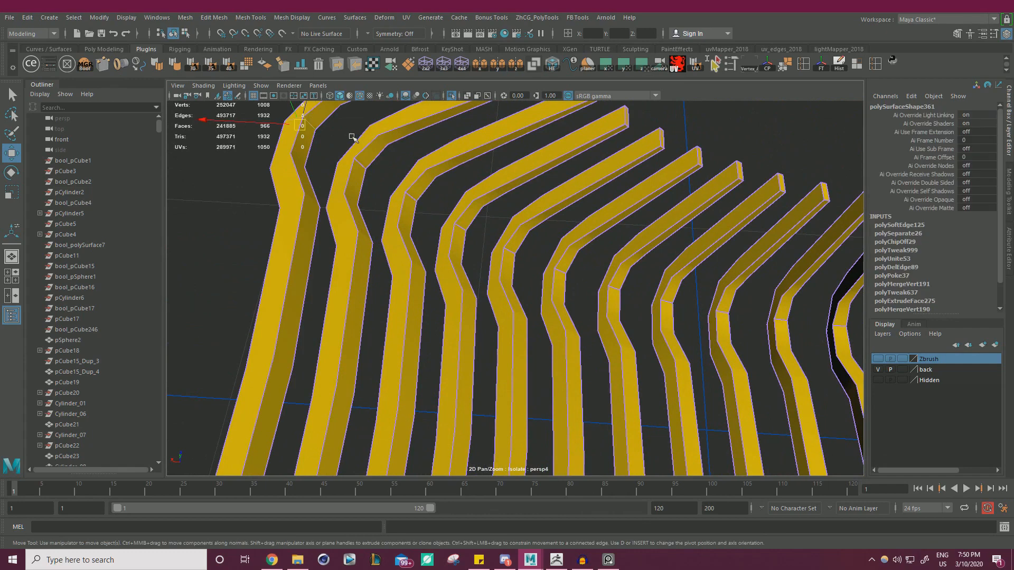
{"action": "scroll", "coordinate": [280, 175], "scroll_direction": "down", "scroll_amount": 1}
{"action": "double_click", "coordinate": [381, 181], "text": "shift"}
{"action": "right_click_drag", "start_coordinate": [381, 181], "coordinate": [411, 206], "text": "alt"}
{"action": "double_click", "coordinate": [454, 215], "text": "shift"}
{"action": "left_click_drag", "start_coordinate": [520, 217], "coordinate": [438, 220], "text": "alt"}
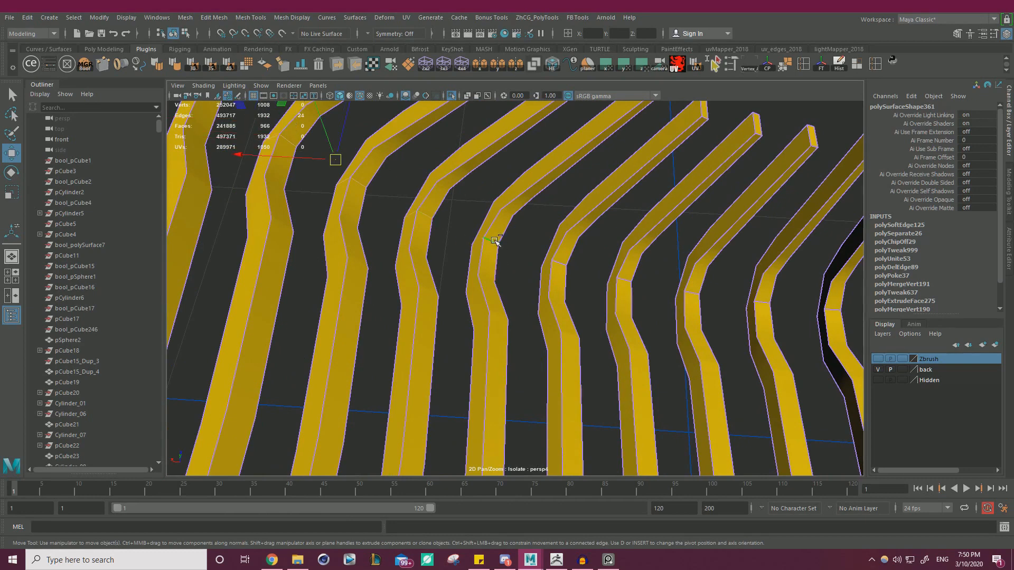
{"action": "double_click", "coordinate": [561, 262], "text": "shift"}
Step: Add the upper-bend edge loops of all remaining type bars to the selection and soften the selected edges
{"action": "left_click_drag", "start_coordinate": [588, 271], "coordinate": [452, 246], "text": "alt"}
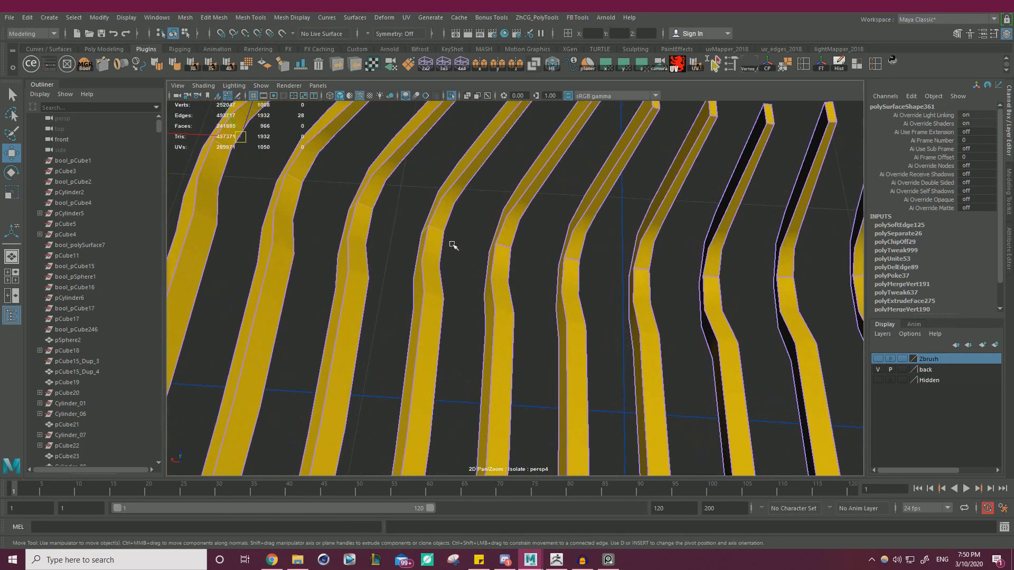
{"action": "left_click_drag", "start_coordinate": [574, 259], "coordinate": [482, 222], "text": "alt"}
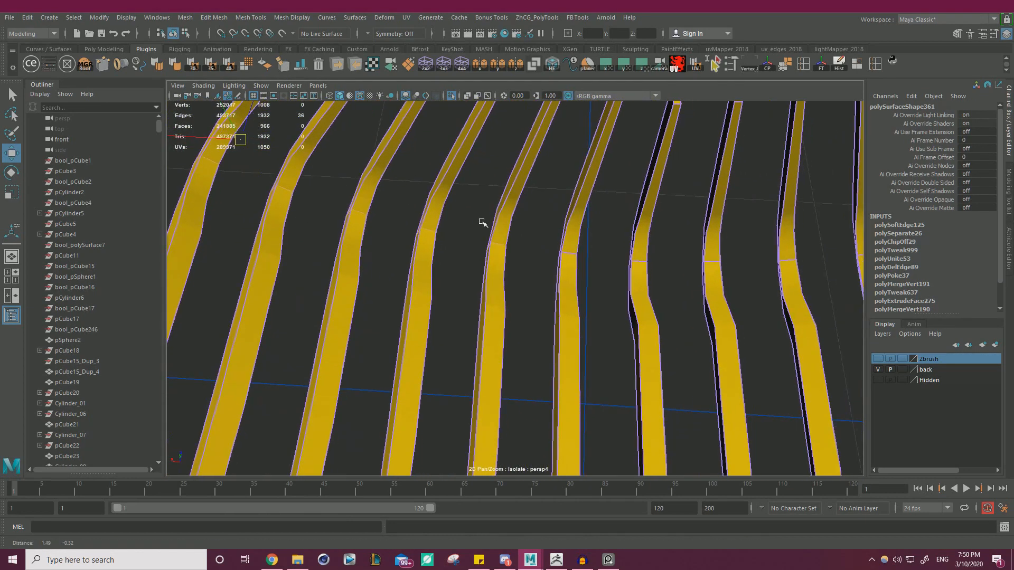
{"action": "double_click", "coordinate": [565, 257], "text": "shift"}
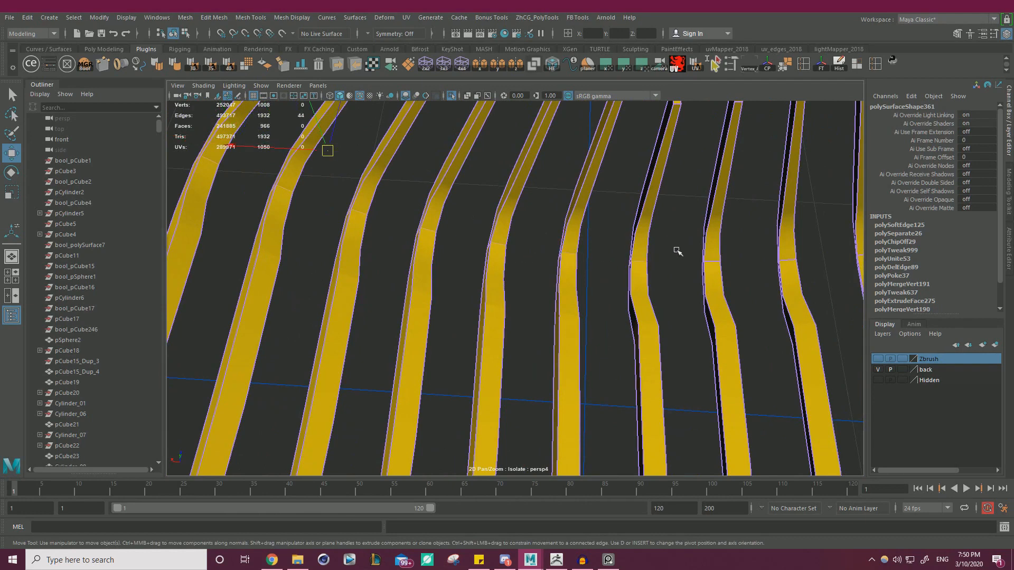
{"action": "left_click_drag", "start_coordinate": [678, 252], "coordinate": [539, 255], "text": "alt"}
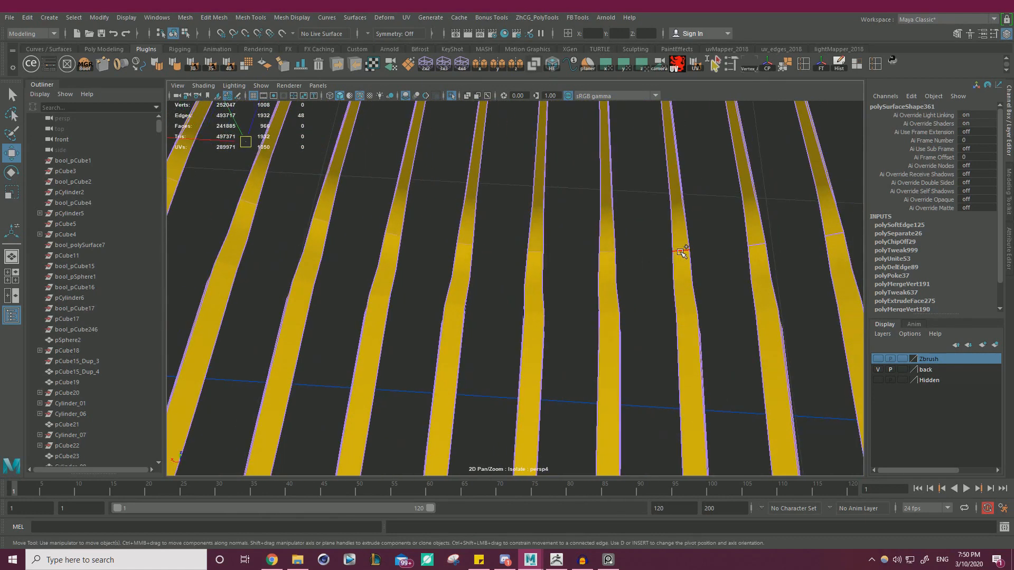
{"action": "left_click_drag", "start_coordinate": [682, 253], "coordinate": [566, 248], "text": "alt"}
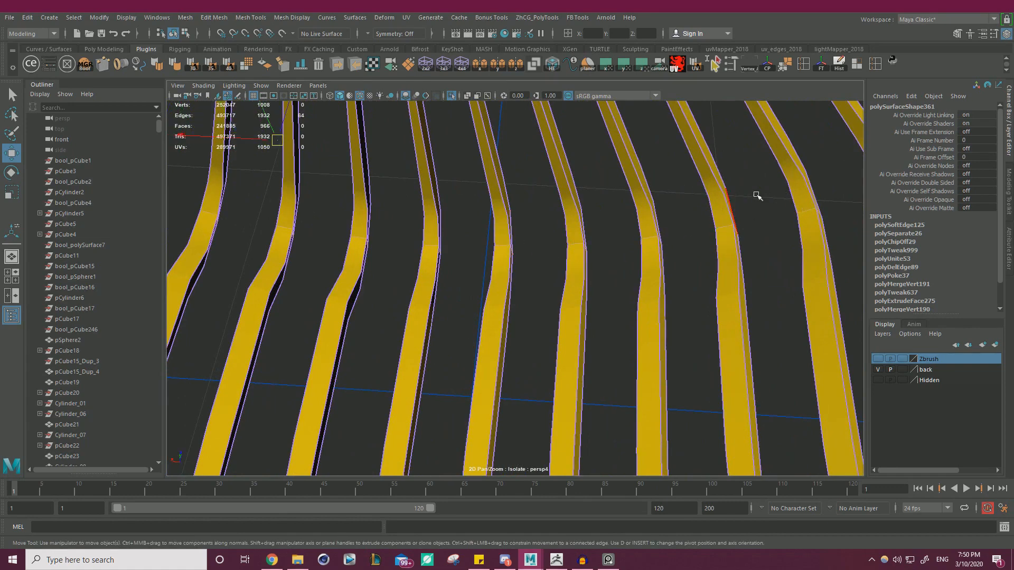
{"action": "left_click_drag", "start_coordinate": [756, 195], "coordinate": [586, 226], "text": "alt"}
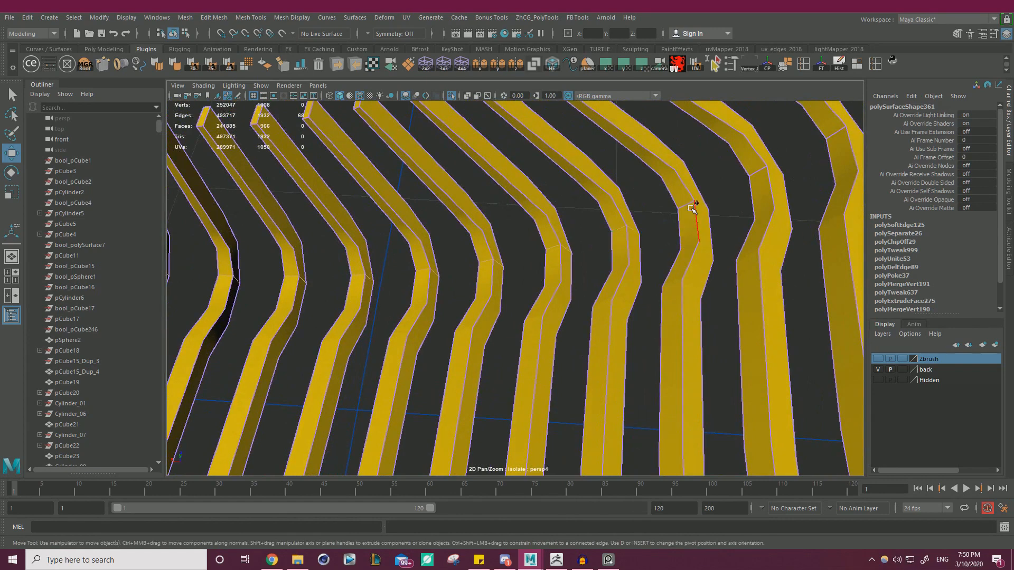
{"action": "left_click_drag", "start_coordinate": [797, 159], "coordinate": [697, 226], "text": "alt"}
{"action": "double_click", "coordinate": [786, 169], "text": "shift"}
{"action": "right_click_drag", "start_coordinate": [786, 169], "coordinate": [380, 235], "text": "alt"}
{"action": "middle_click_drag", "start_coordinate": [380, 236], "coordinate": [518, 195], "text": "alt"}
{"action": "right_click_drag", "start_coordinate": [401, 161], "coordinate": [507, 158], "text": "alt"}
{"action": "left_click", "coordinate": [175, 65]}
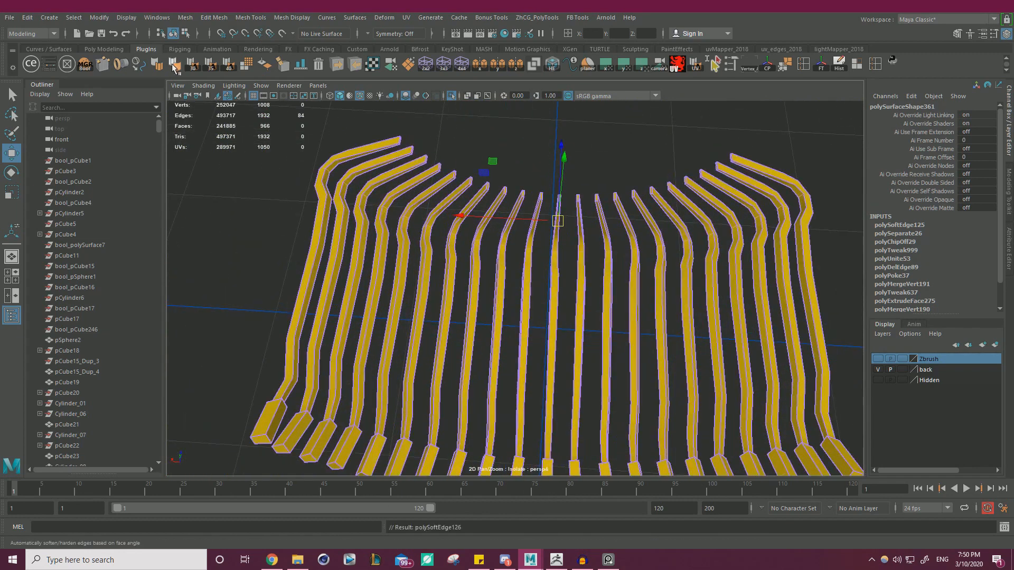
Step: Reselect all the isolated type bars and cut their UV seams along the hard edges, moving the UV Editor out of the way
{"action": "right_click_drag", "start_coordinate": [376, 193], "coordinate": [279, 218], "text": "alt"}
{"action": "left_click_drag", "start_coordinate": [278, 218], "coordinate": [369, 227], "text": "alt"}
{"action": "right_click_drag", "start_coordinate": [457, 246], "coordinate": [462, 264]}
{"action": "left_click_drag", "start_coordinate": [297, 166], "coordinate": [759, 491]}
{"action": "left_click", "coordinate": [367, 64]}
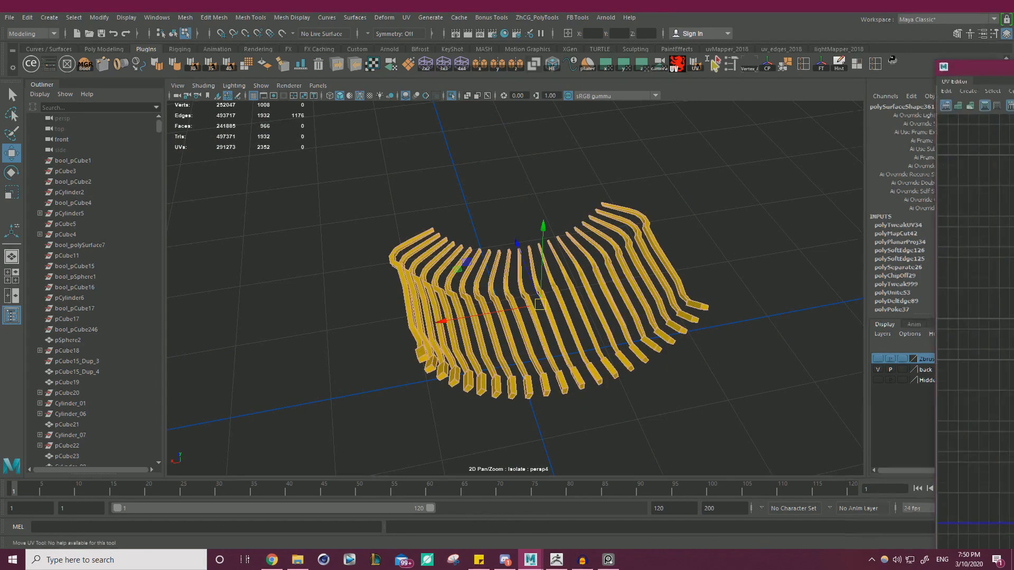
{"action": "left_click_drag", "start_coordinate": [561, 112], "coordinate": [1013, 254]}
{"action": "right_click_drag", "start_coordinate": [524, 184], "coordinate": [736, 207], "text": "alt"}
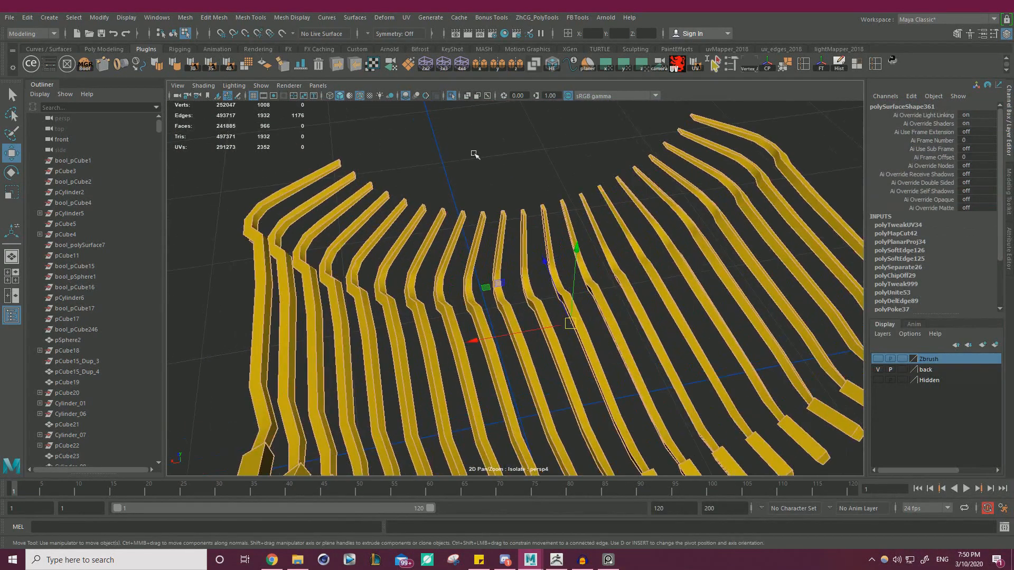
Step: Return to object mode and export the isolated type bars as an OBJ to C:\temp meshes\ with MoP's Multi OBJ Tools
{"action": "right_click_drag", "start_coordinate": [474, 154], "coordinate": [509, 135]}
{"action": "left_click", "coordinate": [509, 136]}
{"action": "left_click_drag", "start_coordinate": [423, 158], "coordinate": [301, 279], "text": "alt"}
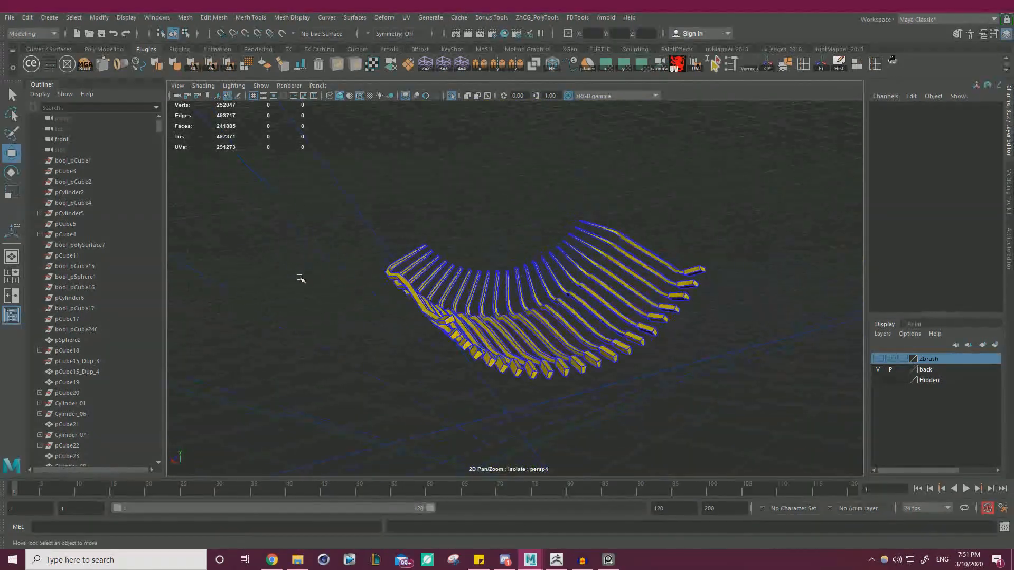
{"action": "left_click", "coordinate": [531, 294]}
{"action": "left_click", "coordinate": [337, 64]}
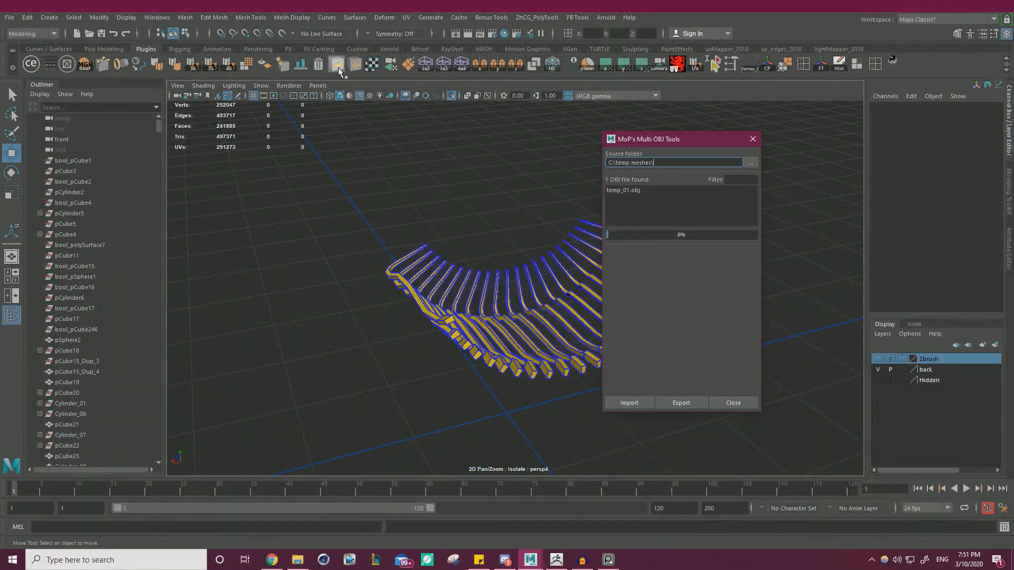
{"action": "left_click", "coordinate": [752, 138]}
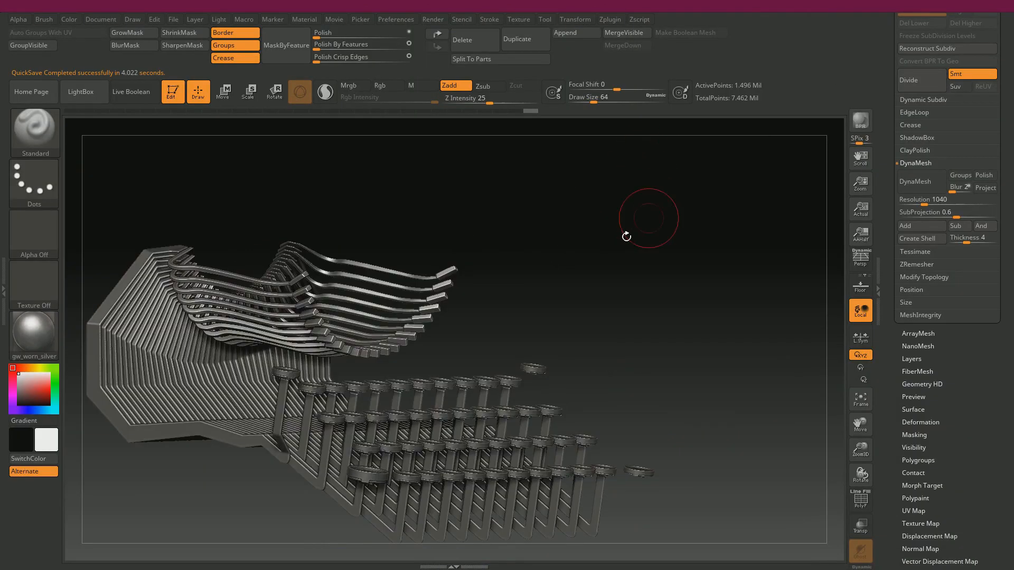
Step: Switch to ZBrush, duplicate the active type-bar subtool and import the exported type bars into the duplicate
{"action": "left_click_drag", "start_coordinate": [618, 211], "coordinate": [878, 215]}
{"action": "left_click", "coordinate": [907, 121]}
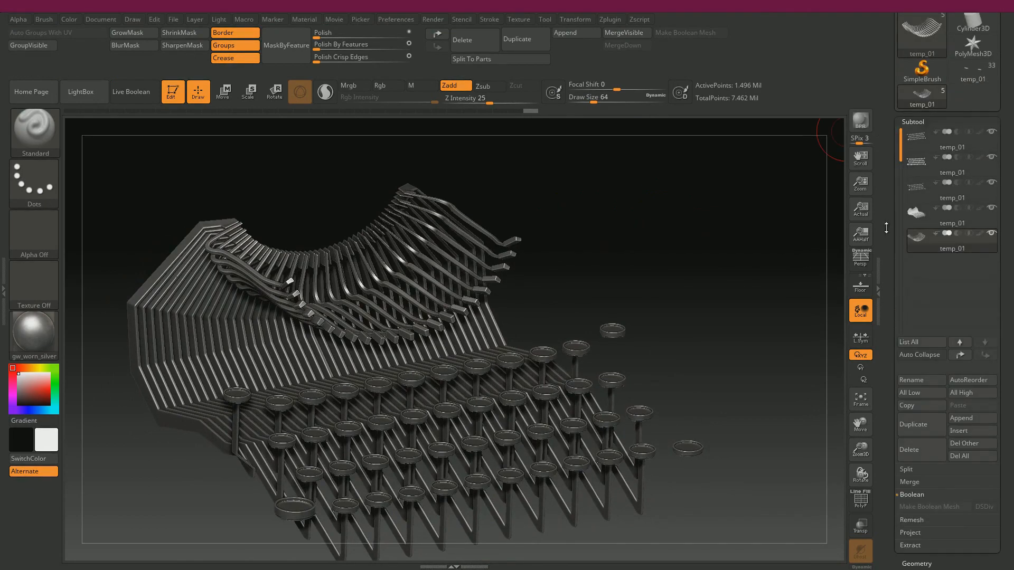
{"action": "left_click", "coordinate": [921, 424]}
{"action": "left_click_drag", "start_coordinate": [895, 417], "coordinate": [890, 373]}
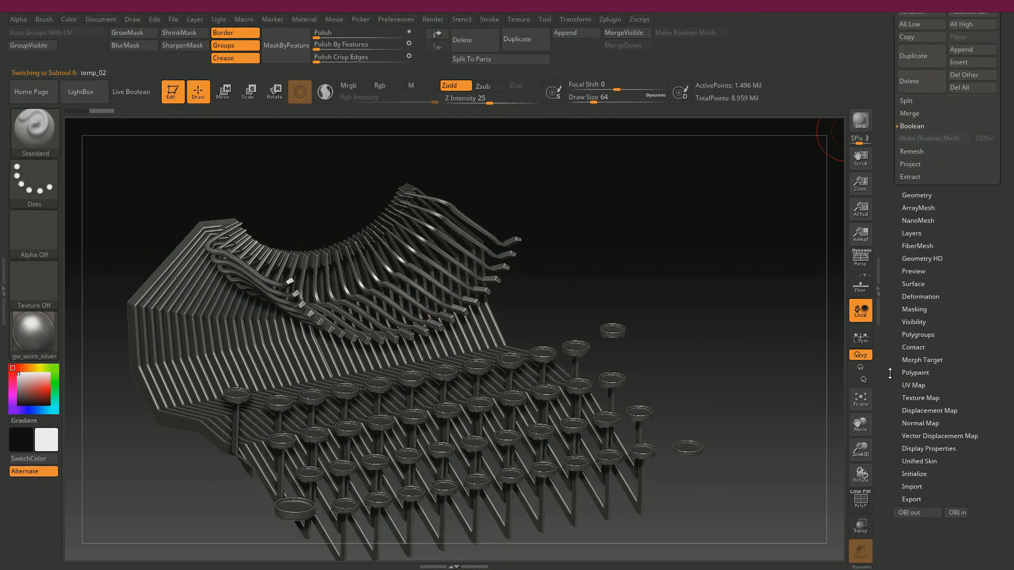
{"action": "key", "text": "ctrl+z"}
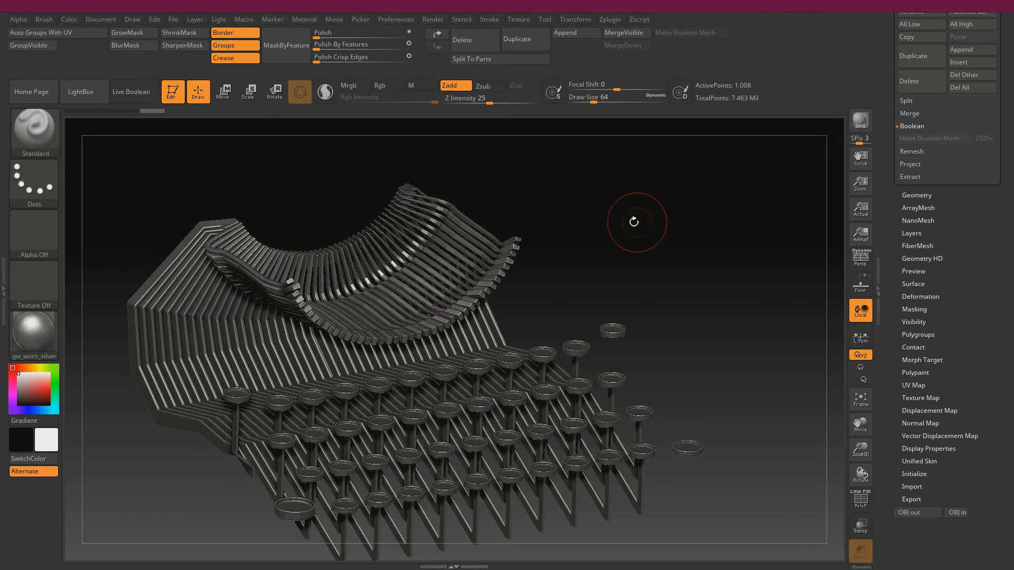
Step: Turn on PolyFrame display and create polygroups on the imported type bars with Auto Groups With UV
{"action": "mouse_move", "coordinate": [633, 220]}
{"action": "left_mouse_down"}
{"action": "mouse_move", "coordinate": [615, 218]}
{"action": "mouse_move", "coordinate": [644, 205]}
{"action": "mouse_move", "coordinate": [771, 288]}
{"action": "left_mouse_up"}
{"action": "left_click_drag", "start_coordinate": [480, 187], "coordinate": [492, 344], "text": "alt"}
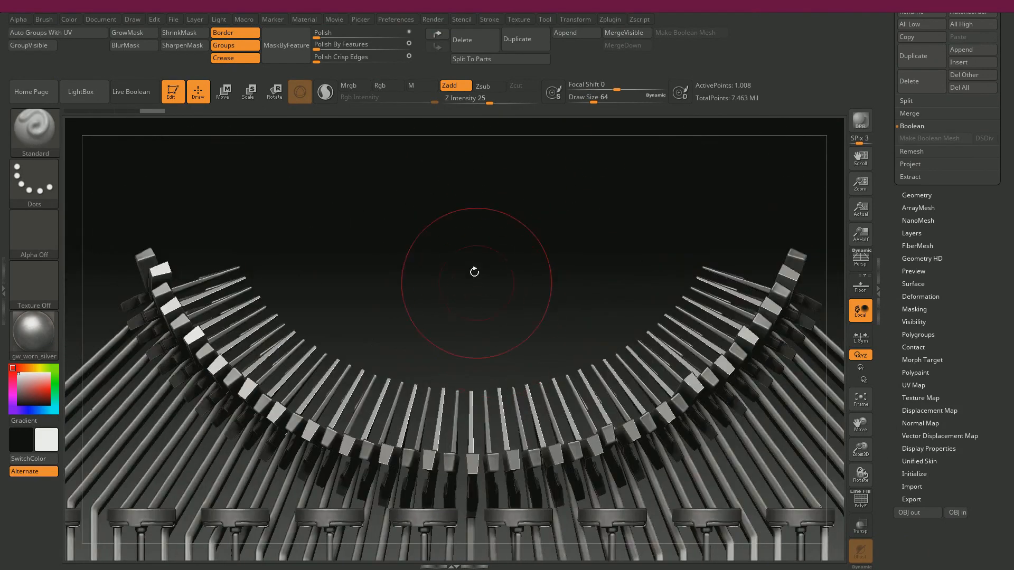
{"action": "left_click_drag", "start_coordinate": [484, 244], "coordinate": [465, 254]}
{"action": "key", "text": "shift+f"}
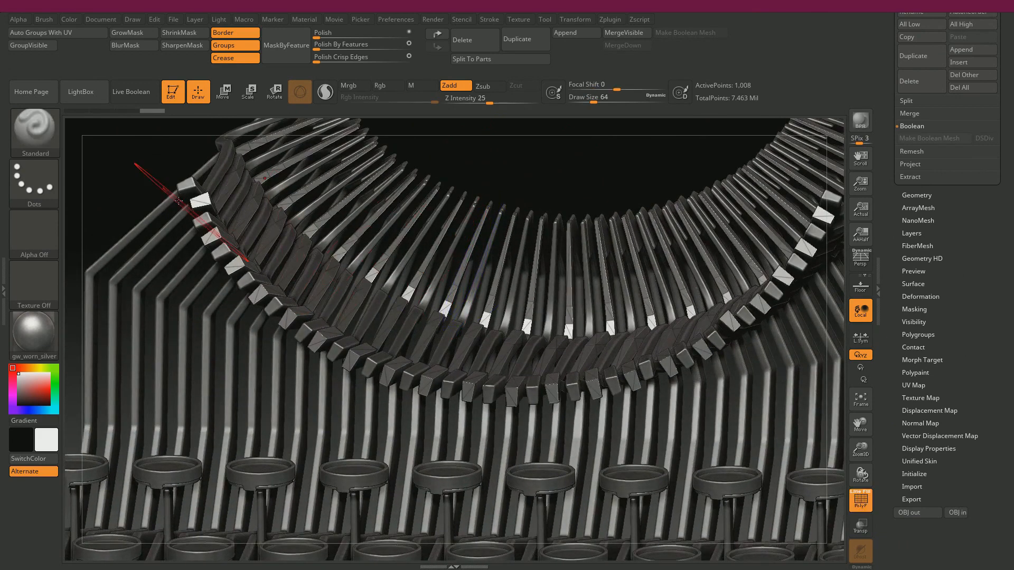
{"action": "left_click_drag", "start_coordinate": [121, 208], "coordinate": [116, 248], "text": "alt"}
{"action": "left_click", "coordinate": [46, 36]}
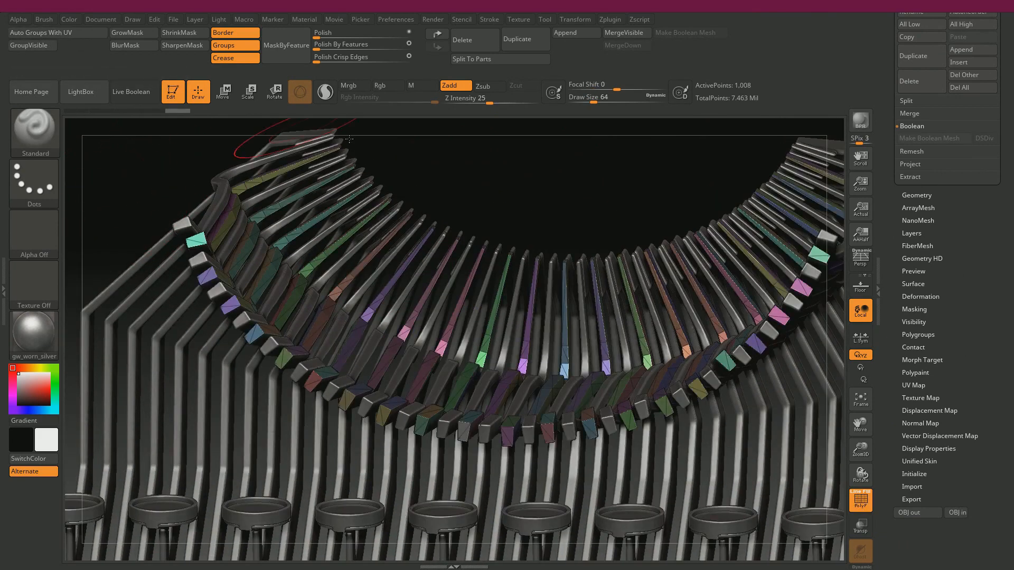
Step: DynaMesh the newly imported type bars at a resolution of 1040
{"action": "left_click", "coordinate": [911, 196]}
{"action": "left_click", "coordinate": [915, 139]}
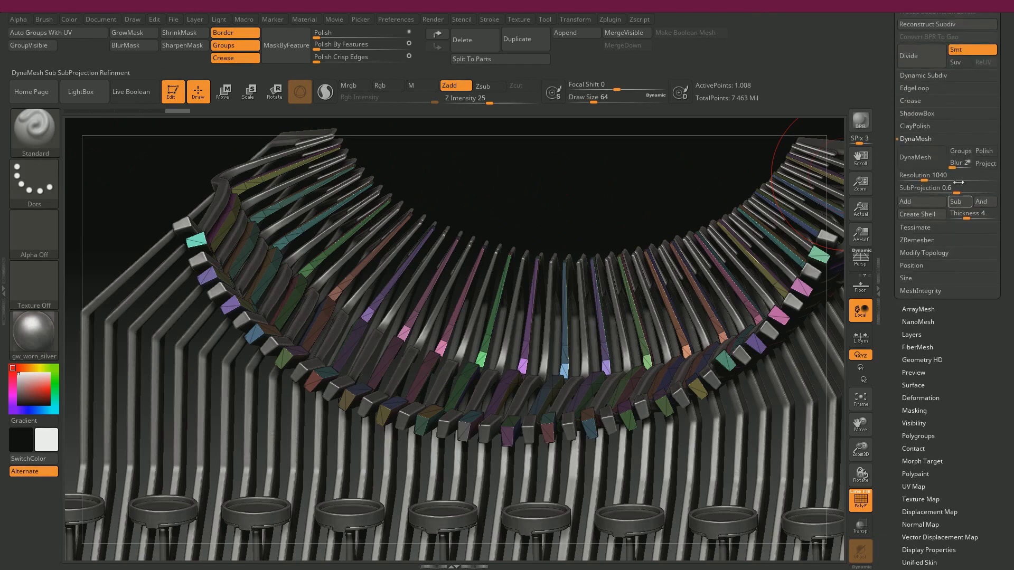
{"action": "left_click", "coordinate": [910, 155]}
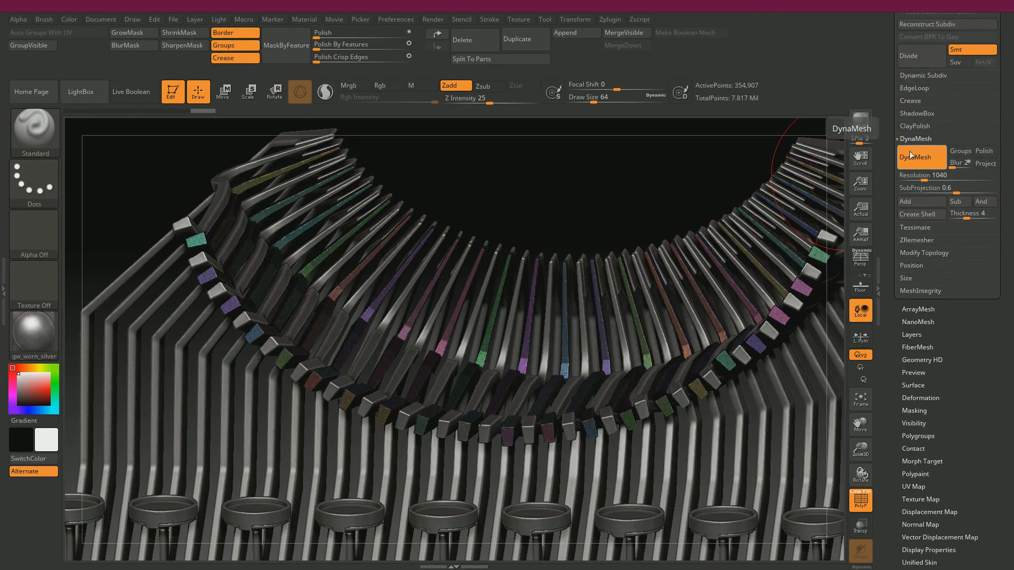
Step: Hide the previous type-bar subtool and apply Polish By Features at 100 to the new type bars
{"action": "left_click_drag", "start_coordinate": [537, 157], "coordinate": [837, 140], "text": "alt"}
{"action": "scroll", "coordinate": [880, 159], "scroll_direction": "up", "scroll_amount": 3}
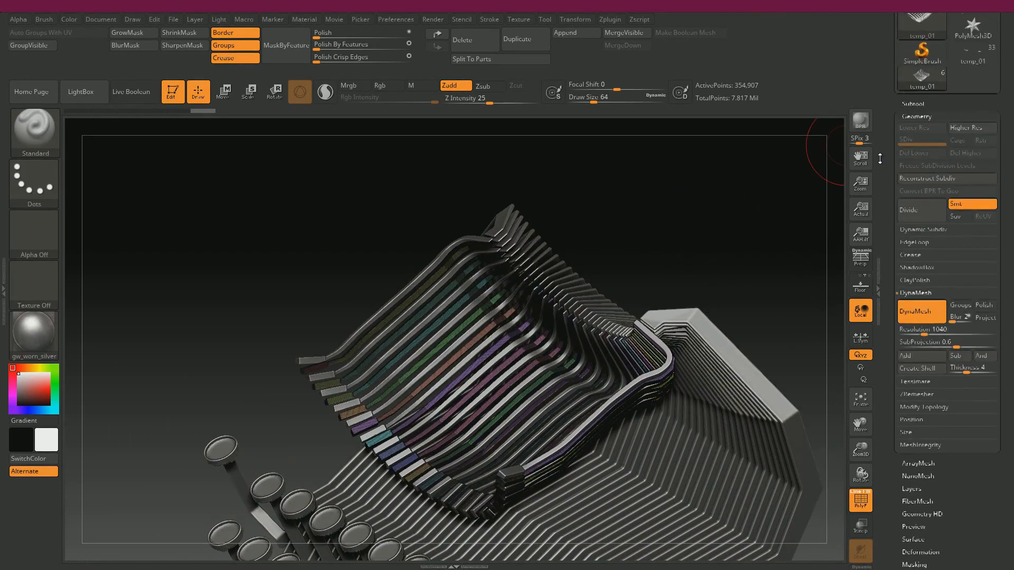
{"action": "left_click", "coordinate": [913, 103]}
{"action": "left_click_drag", "start_coordinate": [765, 227], "coordinate": [668, 190]}
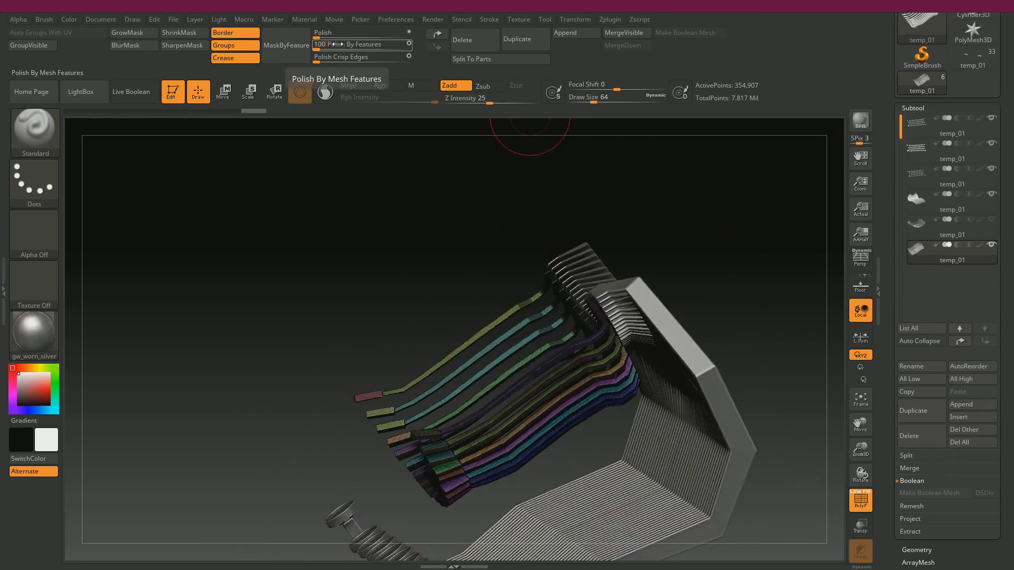
{"action": "key", "text": "Return"}
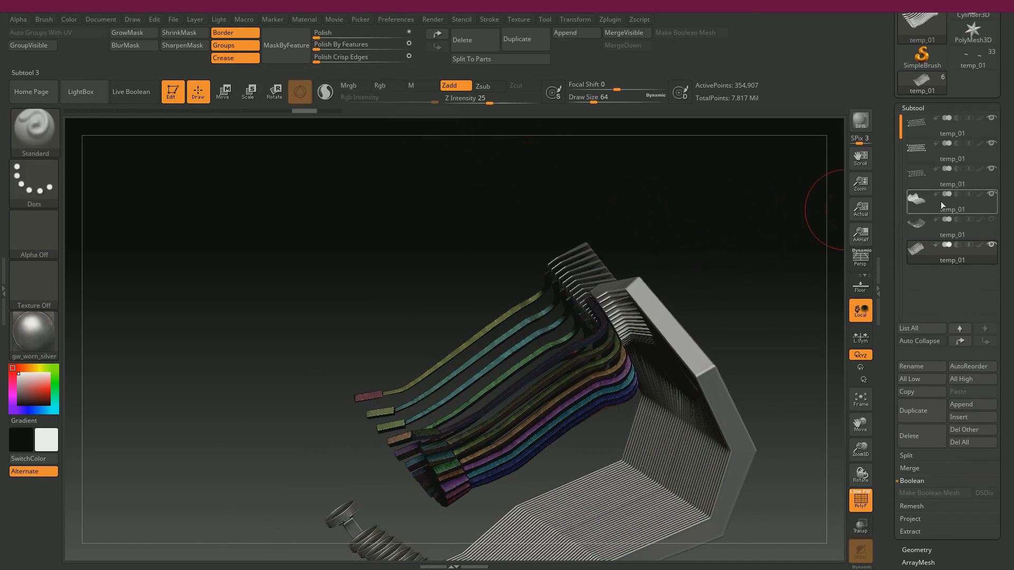
Step: Show the previous type-bar subtool again and turn off PolyFrame to check both sets of type bars together
{"action": "left_click", "coordinate": [991, 222]}
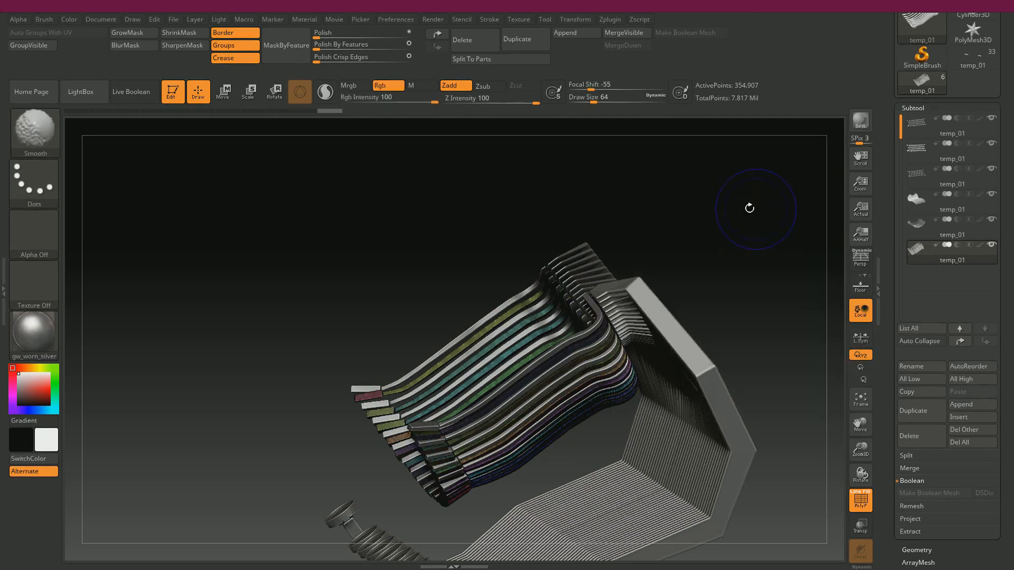
{"action": "key", "text": "shift+f"}
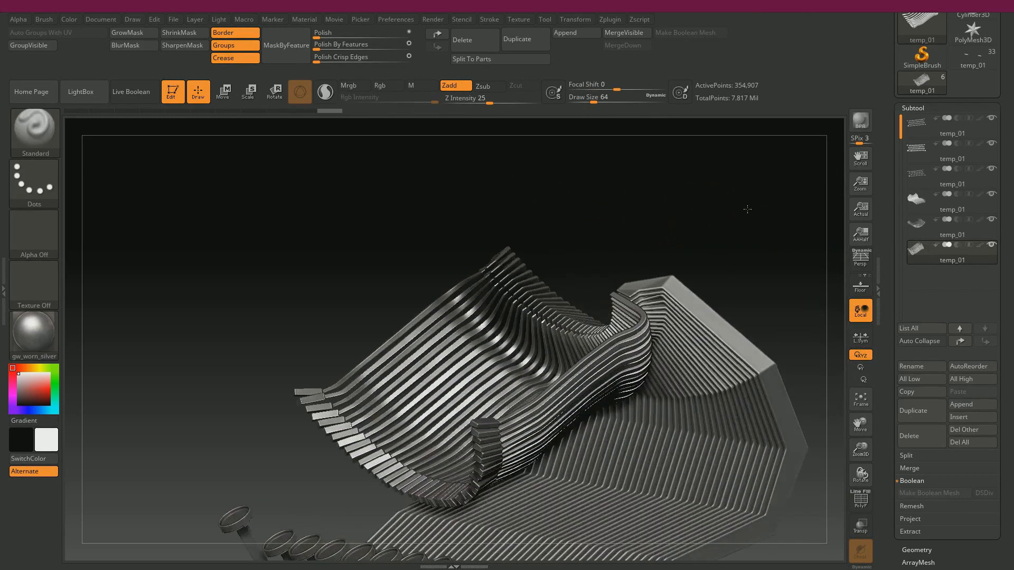
{"action": "left_click_drag", "start_coordinate": [747, 209], "coordinate": [766, 204]}
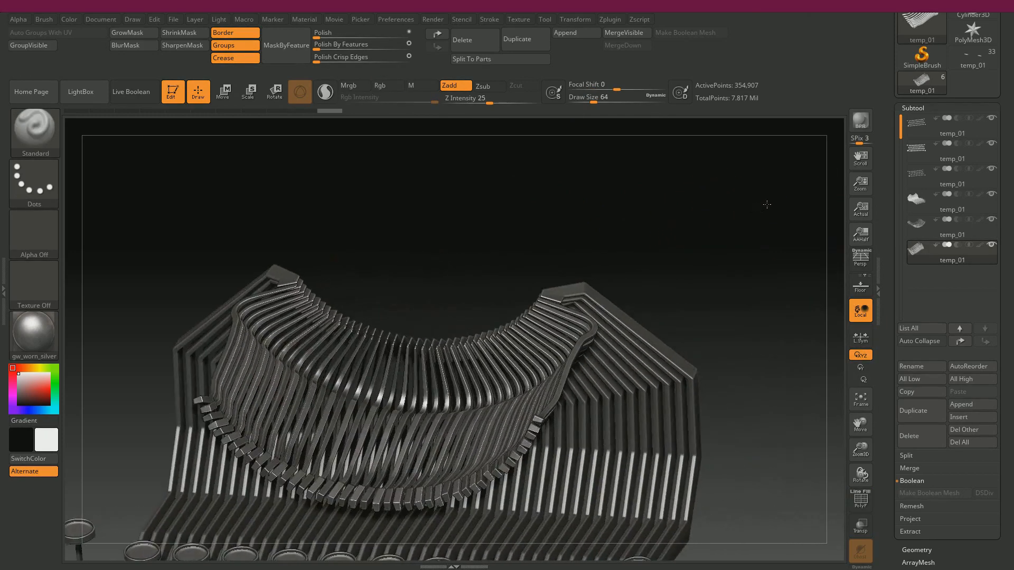
{"action": "left_click_drag", "start_coordinate": [623, 192], "coordinate": [636, 144], "text": "alt"}
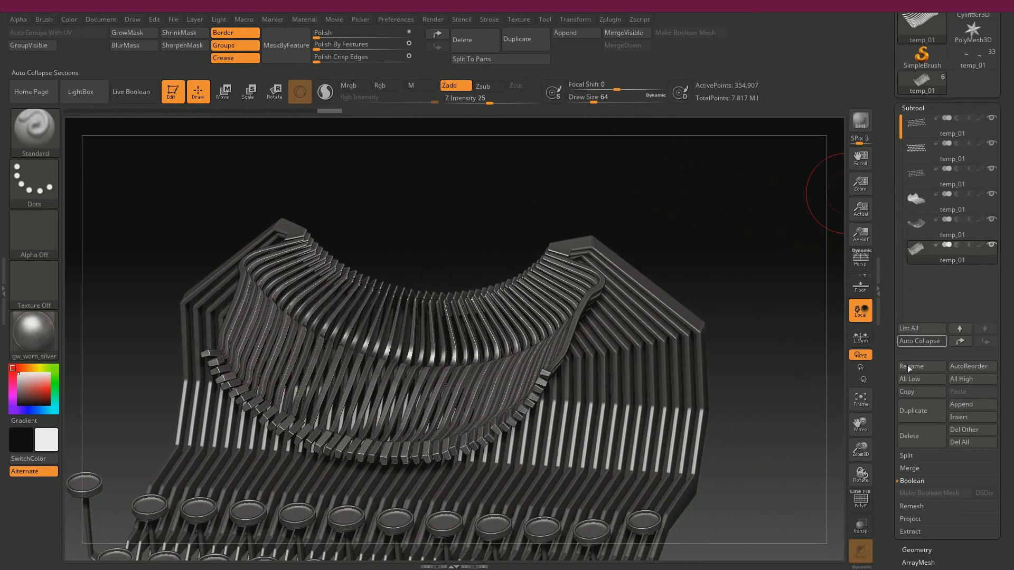
Step: Subdivide the new type bars once and delete their lower subdivision level
{"action": "left_click", "coordinate": [909, 550]}
{"action": "left_click", "coordinate": [920, 221]}
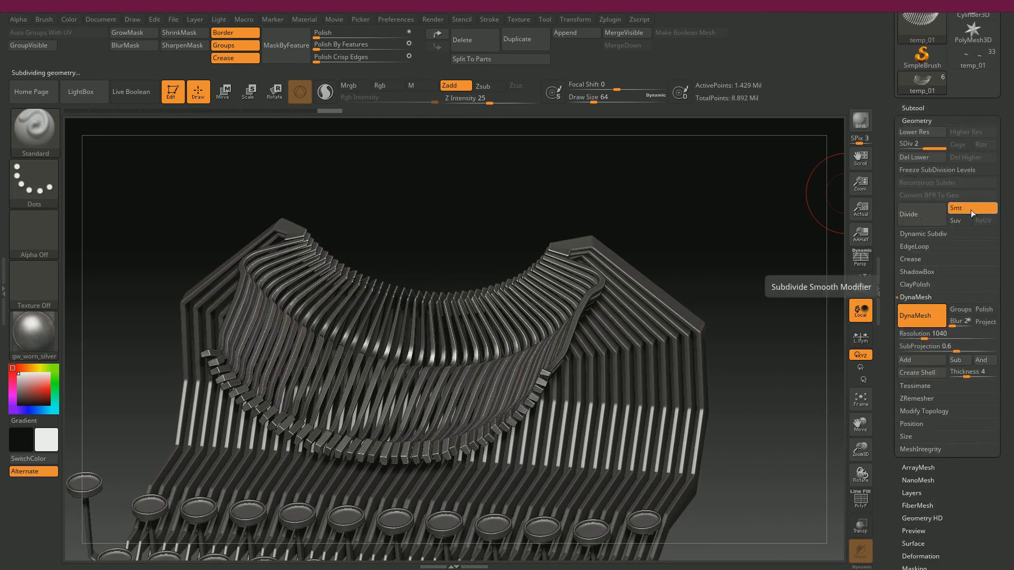
{"action": "left_click", "coordinate": [917, 157]}
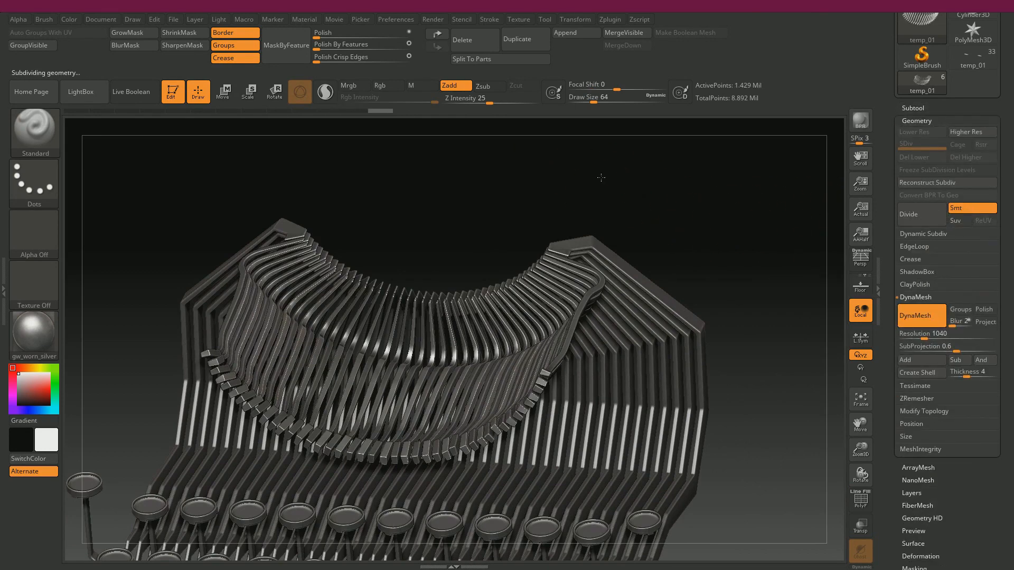
Step: Apply Polish at 25 to the subdivided type bars
{"action": "left_click_drag", "start_coordinate": [601, 177], "coordinate": [778, 162]}
{"action": "left_click_drag", "start_coordinate": [793, 152], "coordinate": [797, 146]}
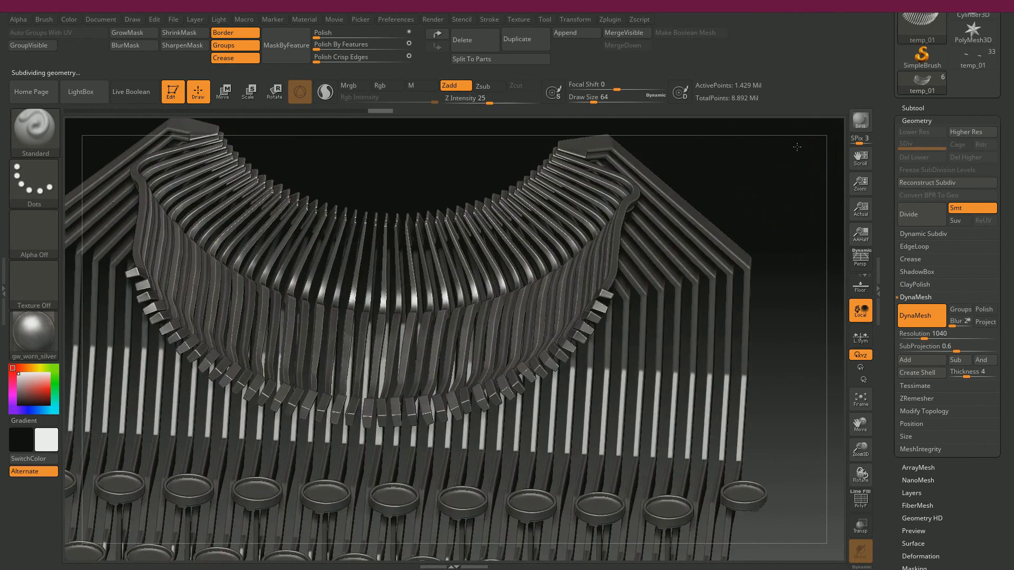
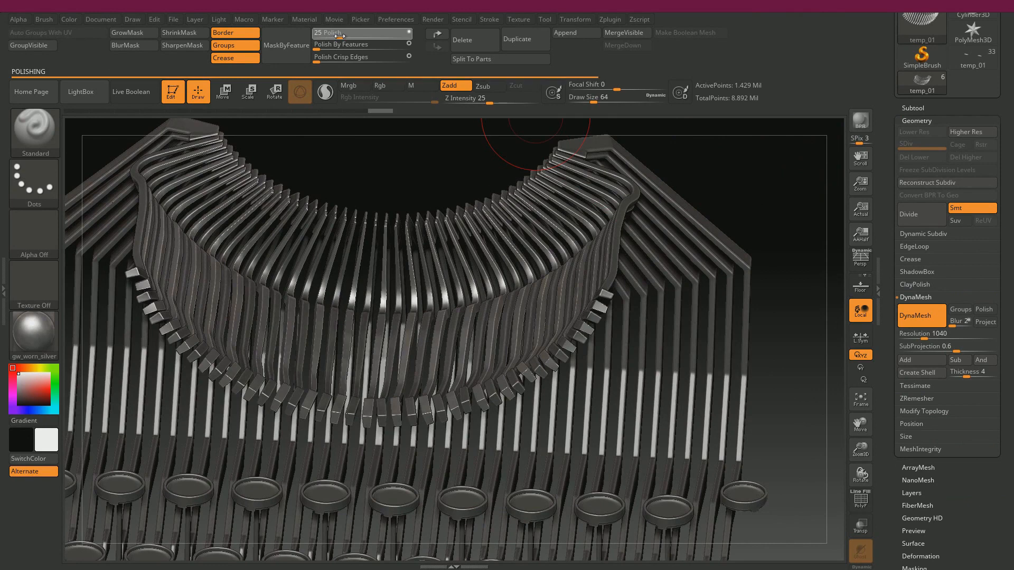
{"action": "left_click", "coordinate": [339, 32]}
{"action": "type", "text": "0"}
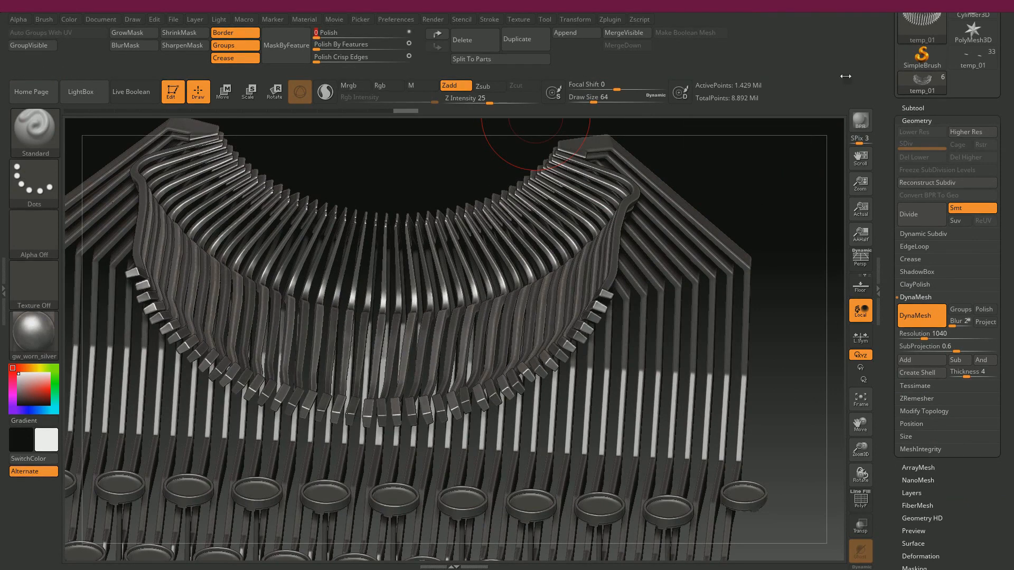
Step: Compare the previous type-bar subtool with the new one and apply Polish at 14 to the new type bars
{"action": "left_click", "coordinate": [918, 108]}
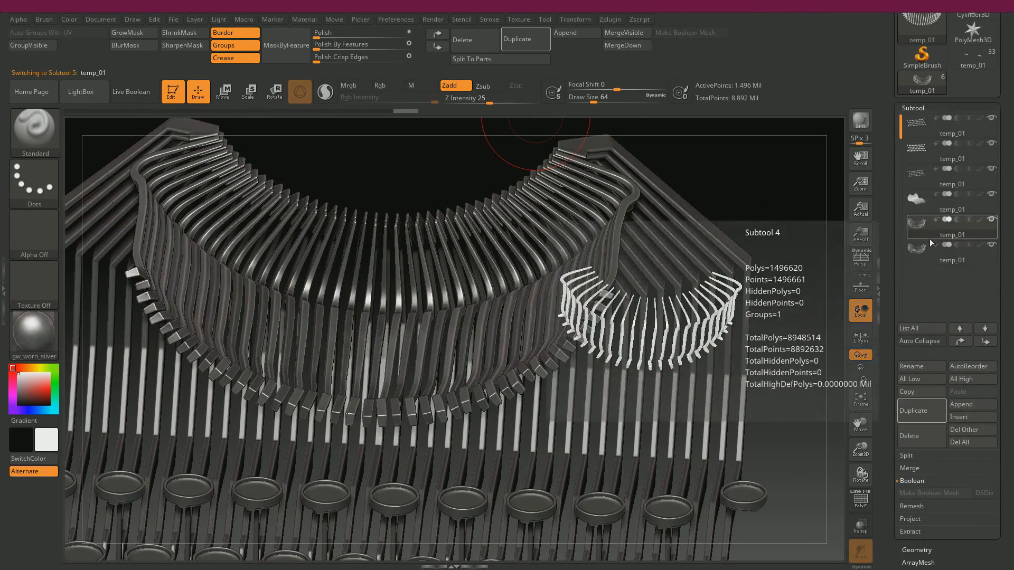
{"action": "left_click", "coordinate": [992, 221]}
{"action": "left_click", "coordinate": [991, 221]}
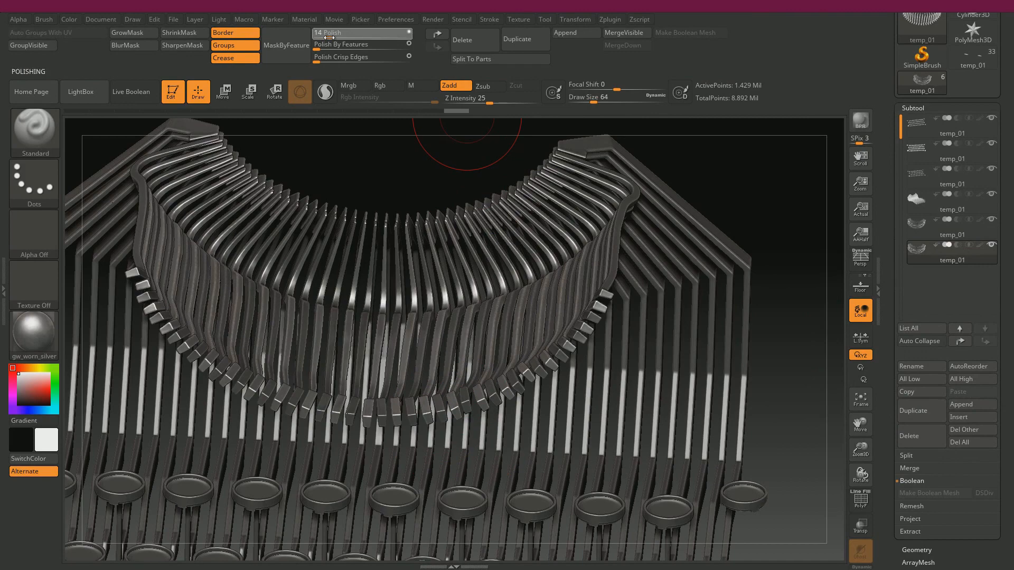
{"action": "left_click", "coordinate": [328, 37]}
{"action": "type", "text": "0"}
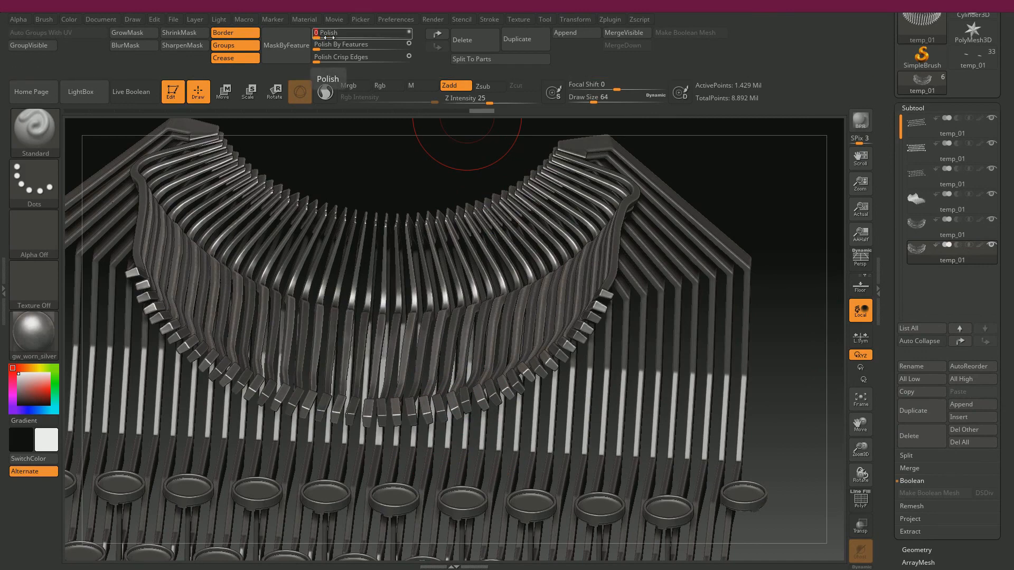
Step: Turn on polypaint display for both type-bar subtools and check the whole key and type-bar assembly from several angles
{"action": "left_click_drag", "start_coordinate": [754, 163], "coordinate": [764, 164]}
{"action": "mouse_move", "coordinate": [976, 250]}
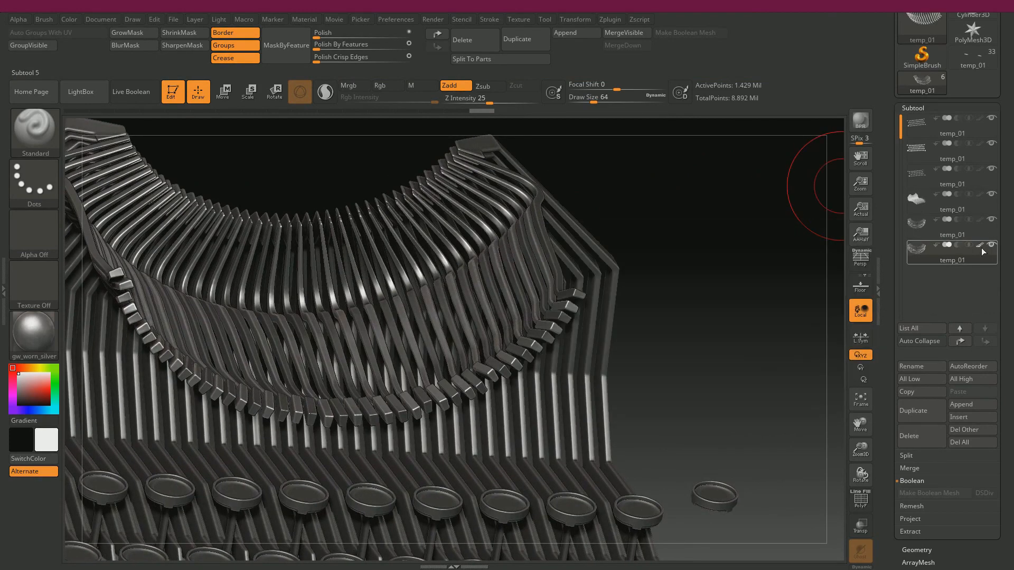
{"action": "mouse_move", "coordinate": [981, 199]}
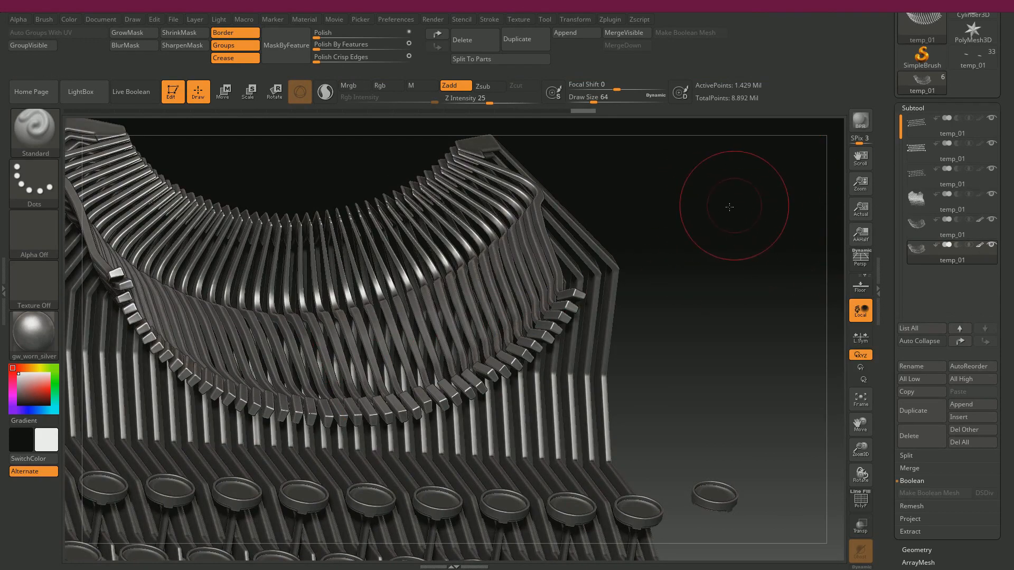
{"action": "left_click_drag", "start_coordinate": [730, 207], "coordinate": [819, 232]}
{"action": "left_click_drag", "start_coordinate": [703, 256], "coordinate": [644, 143], "text": "alt"}
{"action": "left_click_drag", "start_coordinate": [647, 238], "coordinate": [597, 372]}
{"action": "left_click_drag", "start_coordinate": [483, 410], "coordinate": [569, 176]}
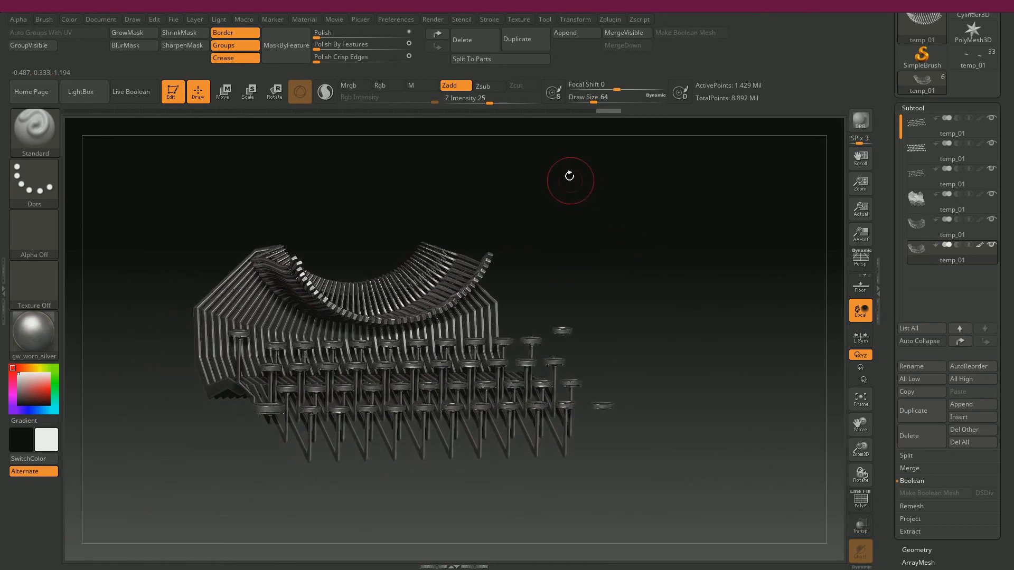
Step: Save the ZBrush project over the existing HighPoly_01 file
{"action": "left_click", "coordinate": [171, 20]}
{"action": "left_click", "coordinate": [249, 39]}
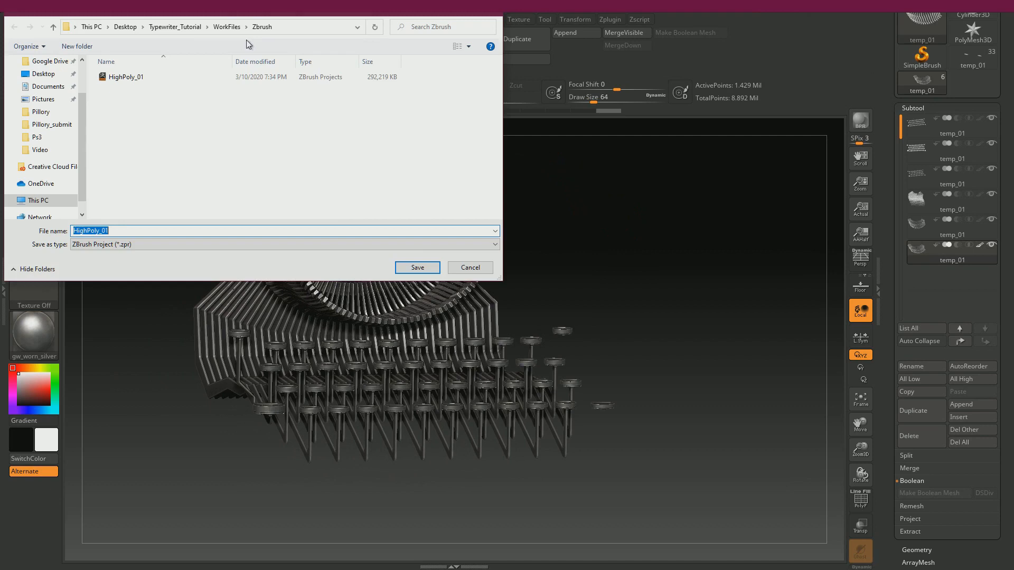
{"action": "left_click", "coordinate": [153, 78]}
{"action": "left_click", "coordinate": [401, 268]}
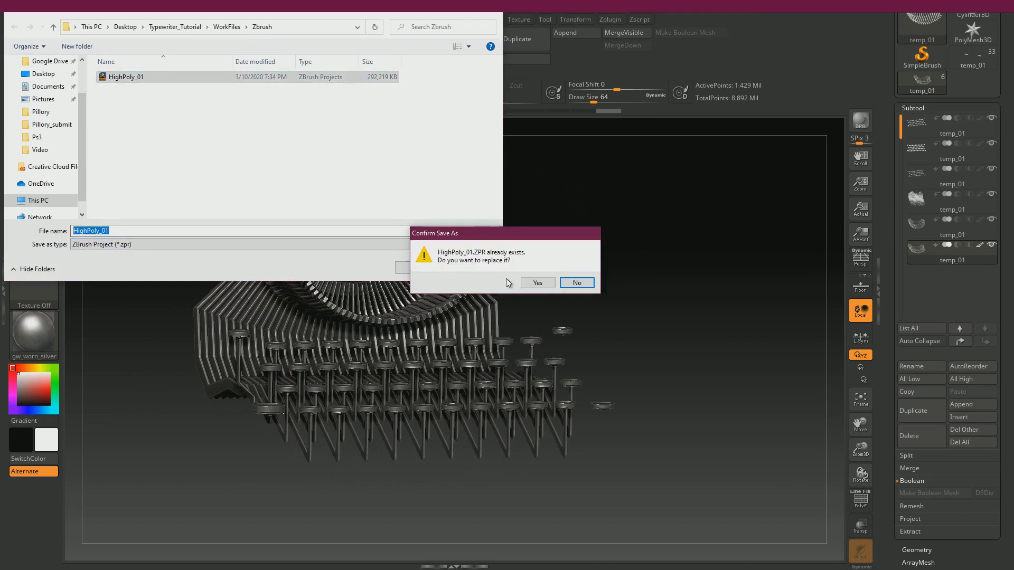
{"action": "left_click", "coordinate": [536, 283]}
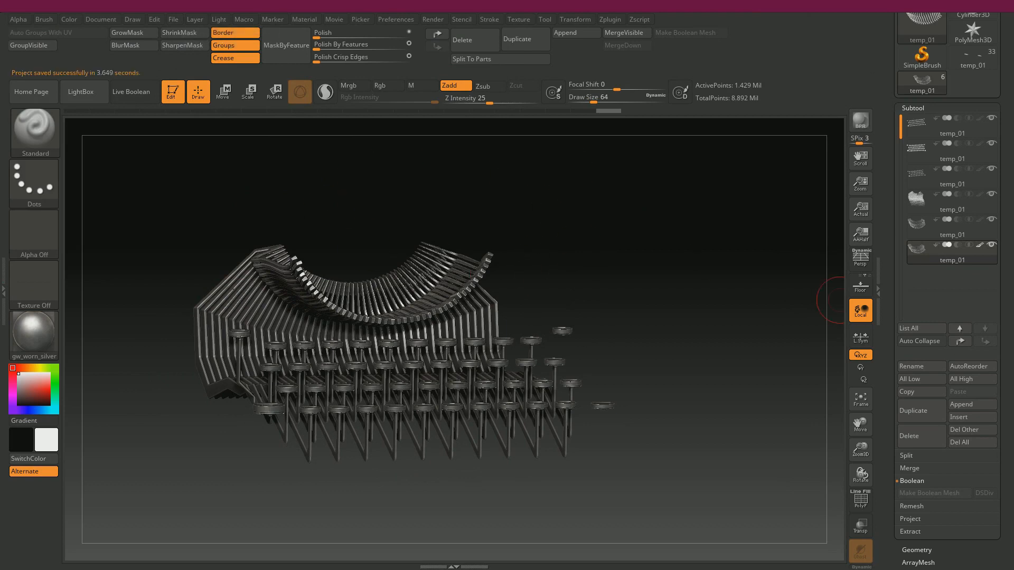
Step: Switch to Maya, add the isolated type bars to the Zbrush display layer and exit isolation
{"action": "key", "text": "alt+Tab"}
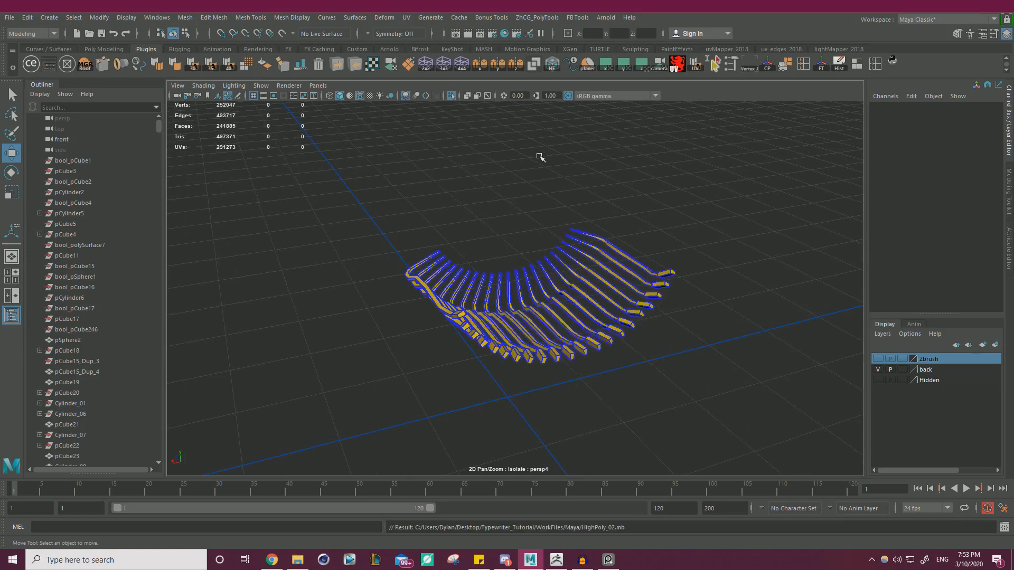
{"action": "left_click_drag", "start_coordinate": [595, 202], "coordinate": [718, 268]}
{"action": "right_click", "coordinate": [926, 363]}
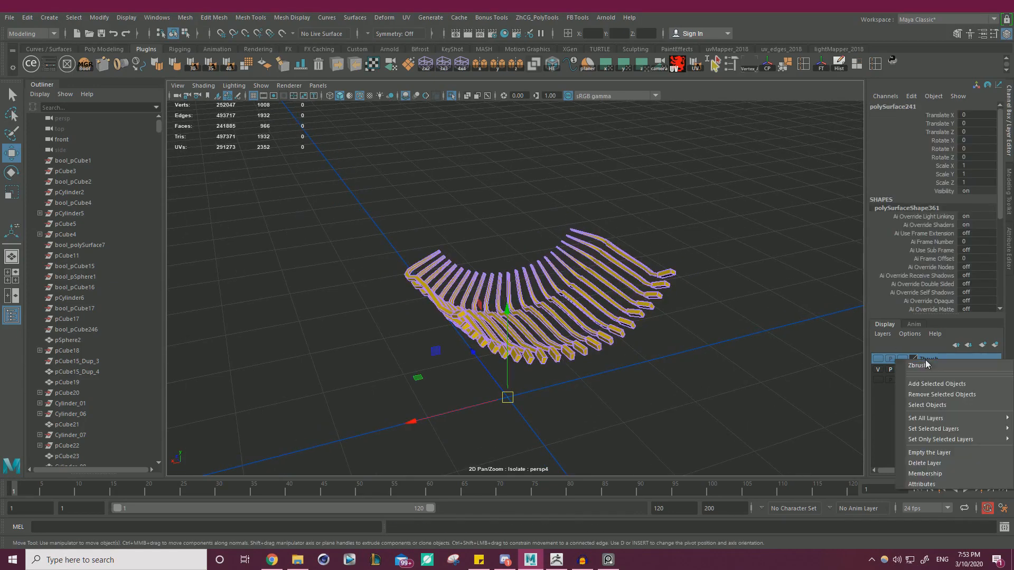
{"action": "left_click", "coordinate": [931, 387]}
{"action": "key", "text": "ctrl+1"}
Step: Examine the remaining typewriter parts around the space bar, its long linkage rods and the type-bar mechanism
{"action": "left_click_drag", "start_coordinate": [524, 178], "coordinate": [625, 222], "text": "alt"}
{"action": "right_click_drag", "start_coordinate": [624, 221], "coordinate": [692, 195], "text": "alt"}
{"action": "left_click_drag", "start_coordinate": [692, 196], "coordinate": [561, 240], "text": "alt"}
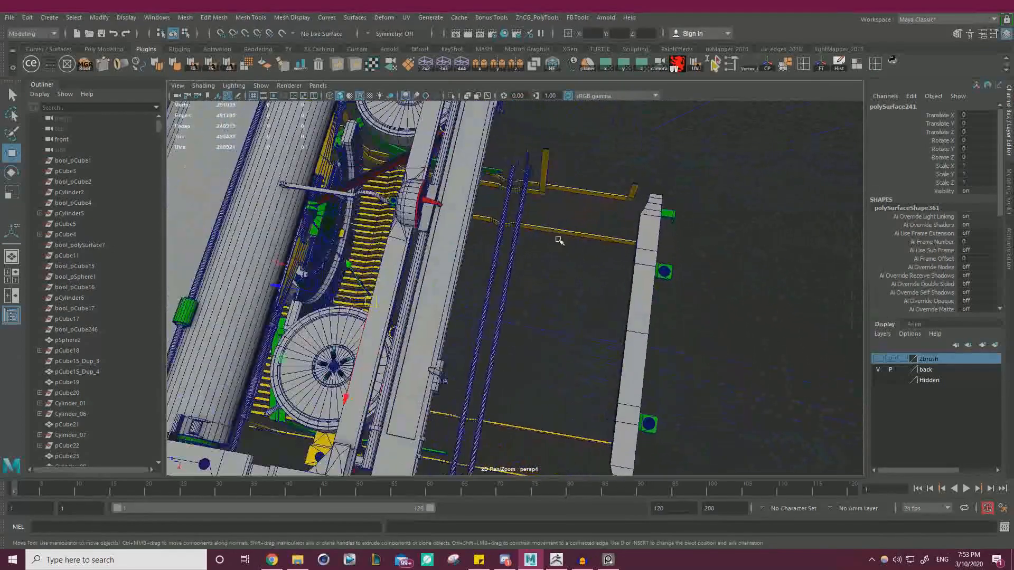
{"action": "left_click", "coordinate": [638, 334]}
{"action": "left_click_drag", "start_coordinate": [676, 335], "coordinate": [357, 327], "text": "alt"}
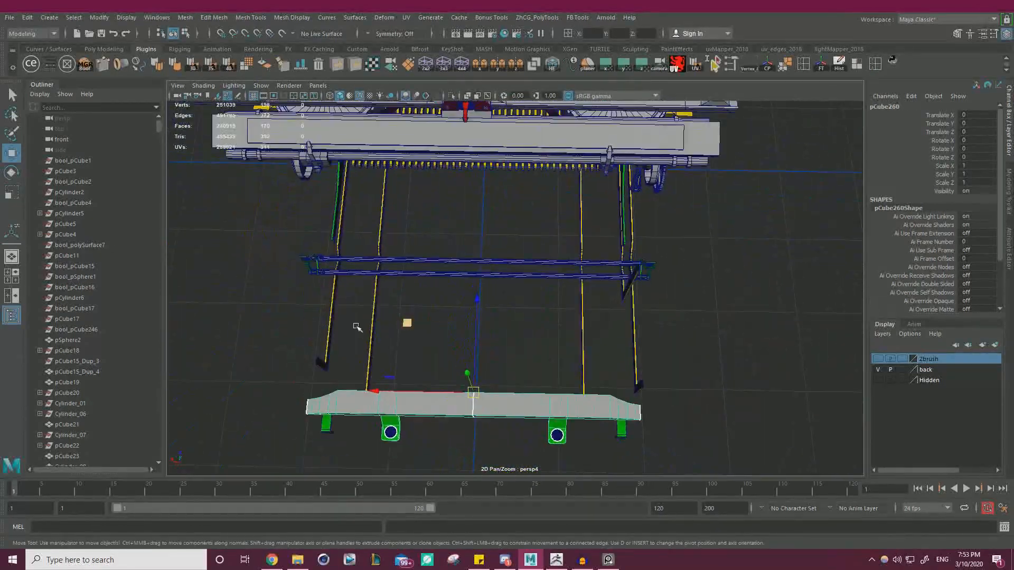
{"action": "left_click_drag", "start_coordinate": [605, 329], "coordinate": [496, 227]}
{"action": "left_click", "coordinate": [626, 296], "text": "shift"}
{"action": "scroll", "coordinate": [636, 287], "scroll_direction": "down", "scroll_amount": 2}
{"action": "scroll", "coordinate": [623, 223], "scroll_direction": "down", "scroll_amount": 2}
{"action": "left_click_drag", "start_coordinate": [623, 223], "coordinate": [605, 288], "text": "alt"}
{"action": "scroll", "coordinate": [605, 288], "scroll_direction": "up", "scroll_amount": 8}
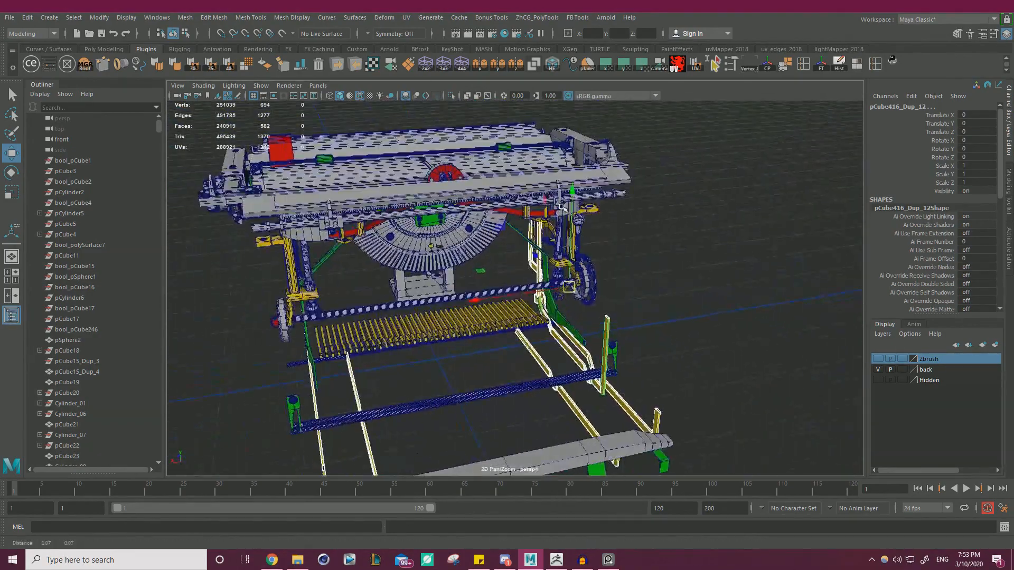
Step: Select the ball-shaped knob pSphere2 beside the ribbon spool and frame it for a close inspection
{"action": "left_click", "coordinate": [600, 198]}
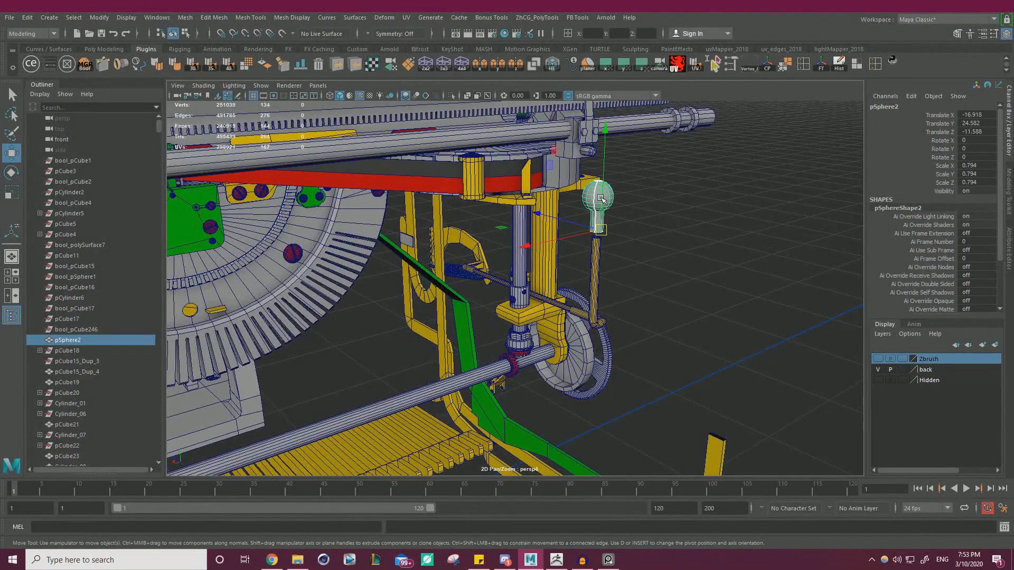
{"action": "key", "text": "f"}
{"action": "left_click_drag", "start_coordinate": [677, 243], "coordinate": [665, 268], "text": "alt"}
{"action": "left_click", "coordinate": [642, 247]}
{"action": "left_click", "coordinate": [543, 270]}
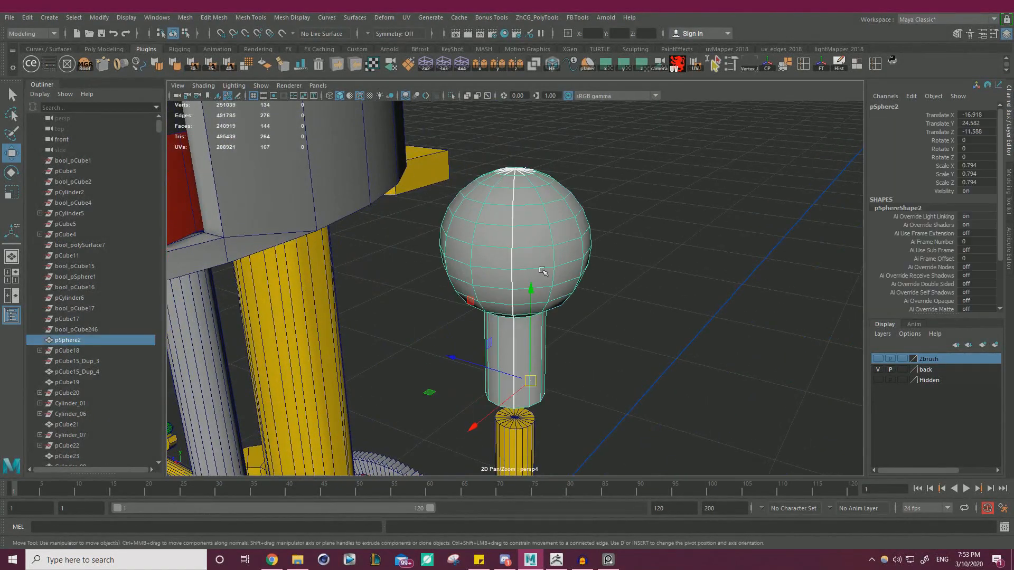
Step: Switch to ZBrush and make the typewriter frame tool with 33 subtools the active tool
{"action": "left_click", "coordinate": [556, 560]}
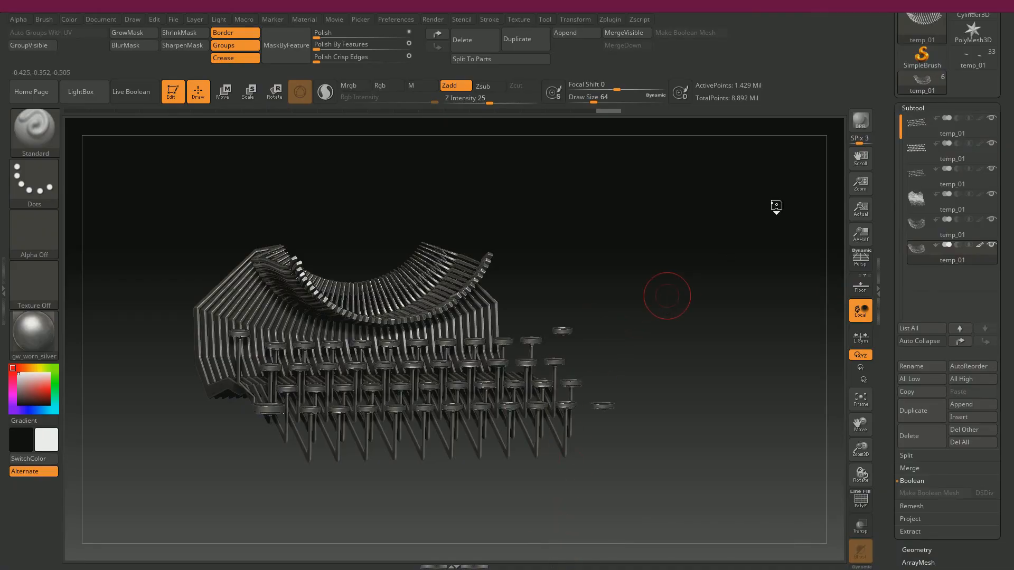
{"action": "left_click_drag", "start_coordinate": [667, 296], "coordinate": [679, 228]}
{"action": "scroll", "coordinate": [888, 209], "scroll_direction": "up", "scroll_amount": 3}
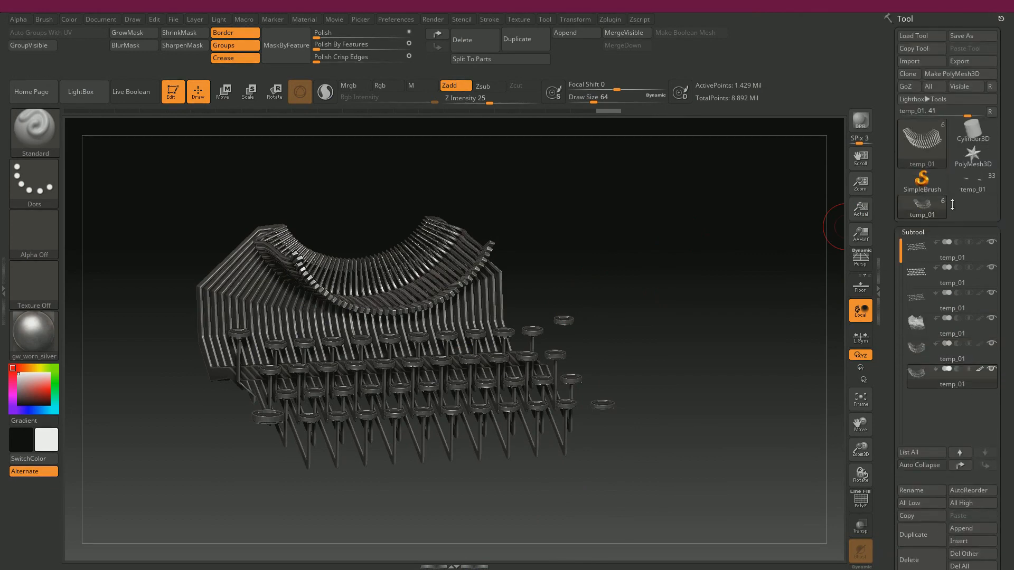
{"action": "mouse_move", "coordinate": [975, 187]}
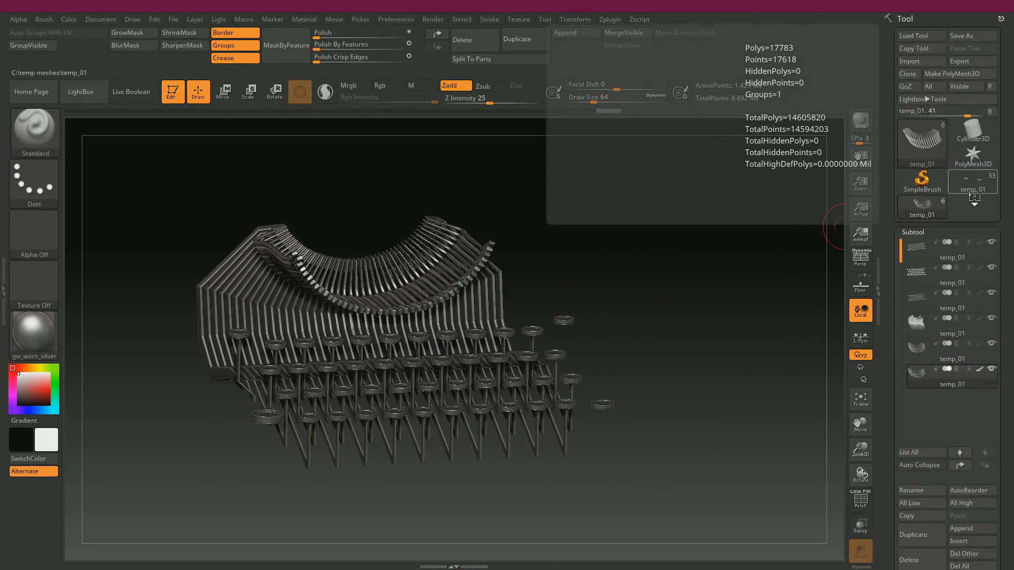
{"action": "left_click", "coordinate": [970, 191]}
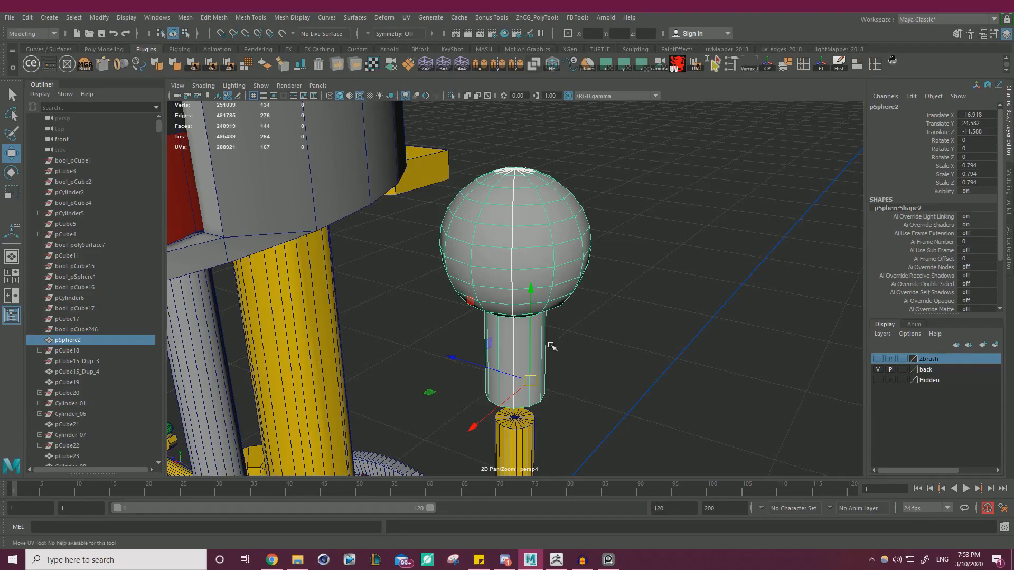
Step: Back in Maya, select all edges of the ball knob and set their soft/hard angle to 40 degrees
{"action": "right_click", "coordinate": [541, 223]}
{"action": "left_click", "coordinate": [692, 331]}
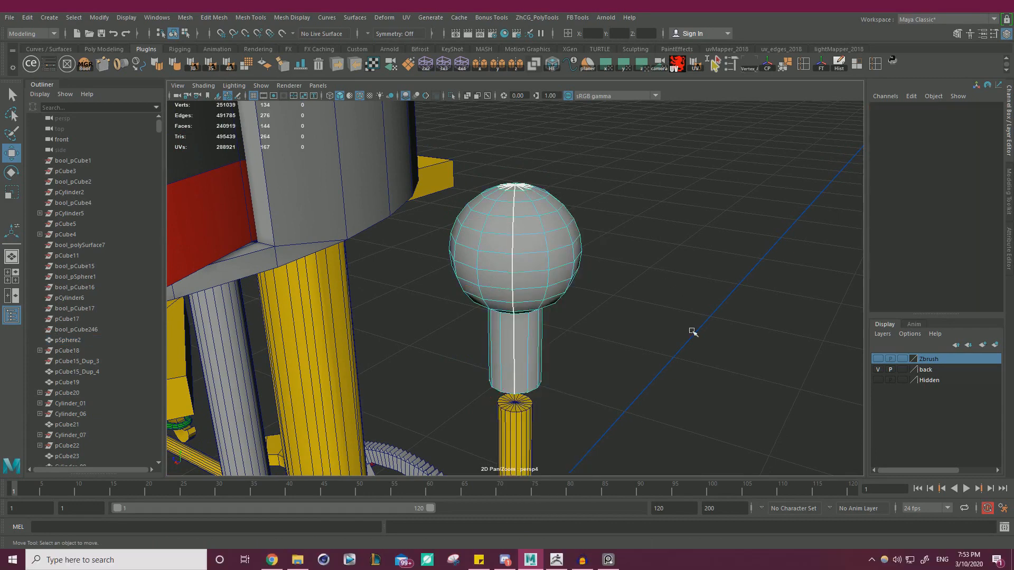
{"action": "left_click_drag", "start_coordinate": [391, 148], "coordinate": [389, 147]}
{"action": "left_click", "coordinate": [228, 71]}
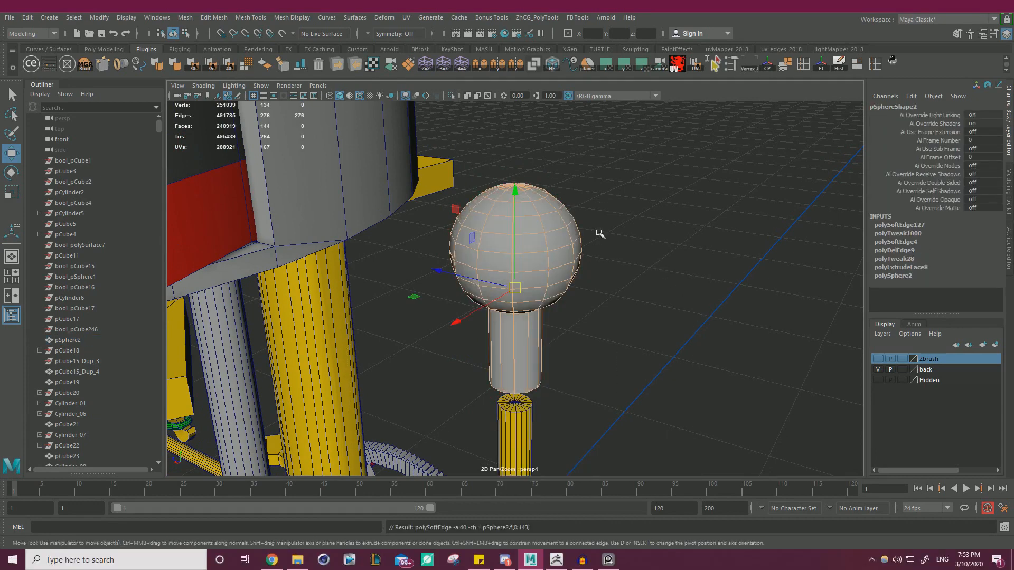
Step: Return the ball knob to object mode and turn on its smooth mesh preview
{"action": "left_click_drag", "start_coordinate": [599, 234], "coordinate": [543, 199], "text": "alt"}
{"action": "right_click_drag", "start_coordinate": [536, 235], "coordinate": [560, 218]}
{"action": "left_click", "coordinate": [621, 247]}
{"action": "left_click", "coordinate": [556, 259]}
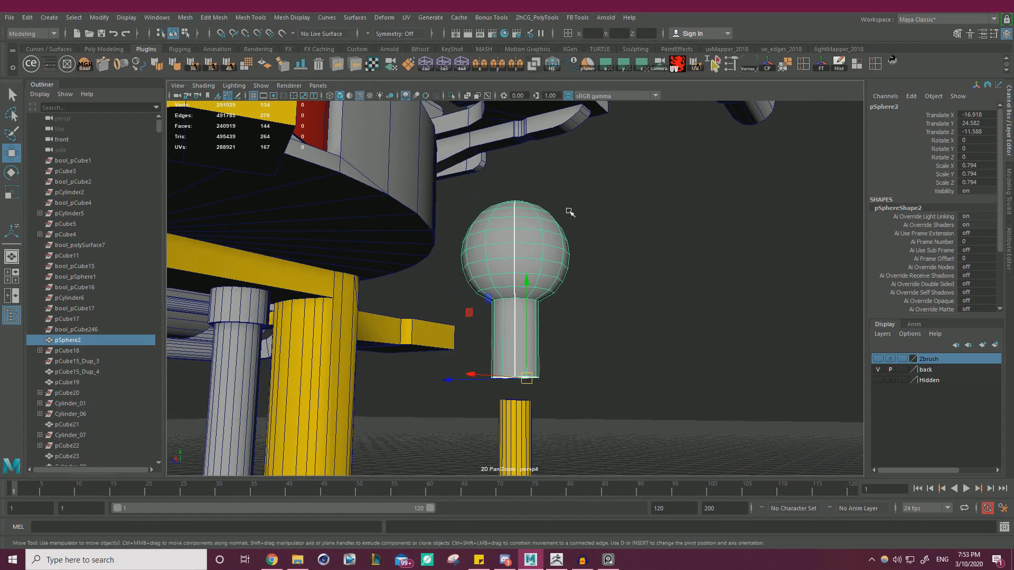
{"action": "key", "text": "3"}
{"action": "left_click_drag", "start_coordinate": [570, 213], "coordinate": [570, 344], "text": "alt"}
{"action": "left_click", "coordinate": [570, 344]}
{"action": "left_click", "coordinate": [522, 280]}
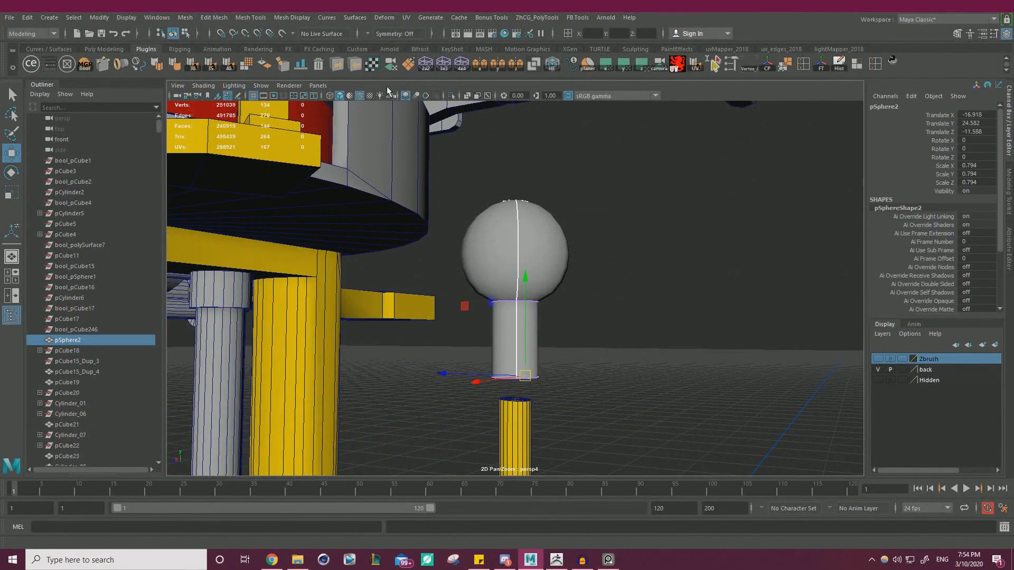
Step: Apply planar UVs to all faces of the ball knob and cut UV seams along its hard edges
{"action": "right_click_drag", "start_coordinate": [503, 235], "coordinate": [503, 266]}
{"action": "left_click_drag", "start_coordinate": [636, 175], "coordinate": [400, 444]}
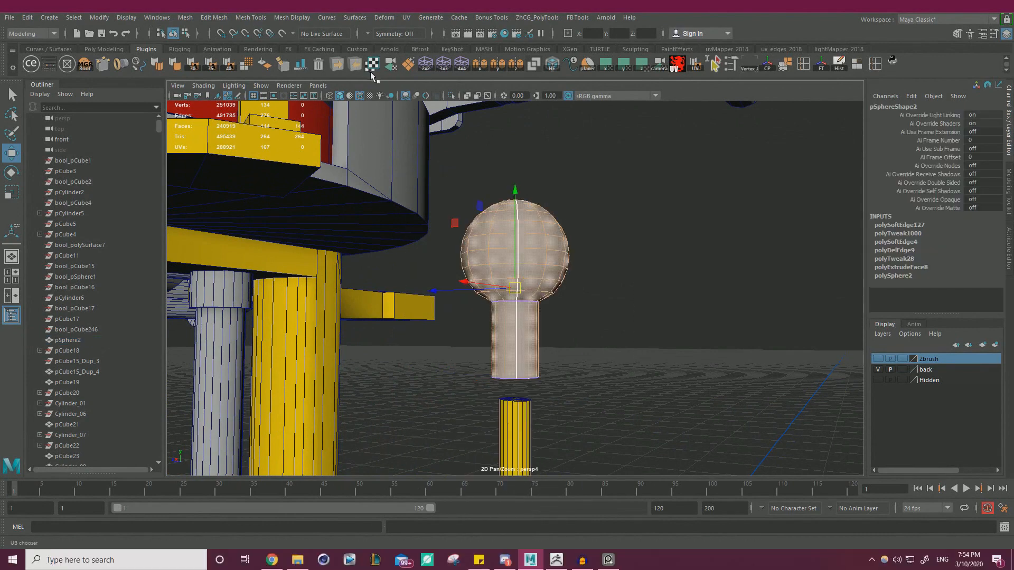
{"action": "left_click", "coordinate": [372, 69]}
{"action": "right_click_drag", "start_coordinate": [519, 244], "coordinate": [624, 218]}
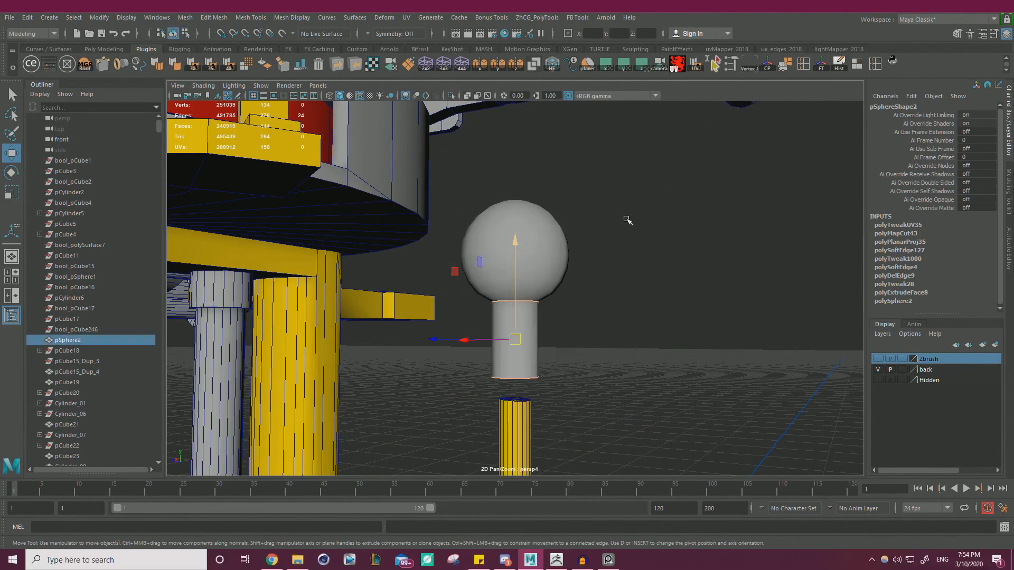
{"action": "left_click", "coordinate": [624, 218]}
Step: Examine the Underwood reference photos for the shape and placement of the small ball knob beside the ribbon spool
{"action": "key", "text": "alt+Tab"}
{"action": "right_click_drag", "start_coordinate": [449, 254], "coordinate": [634, 263]}
{"action": "scroll", "coordinate": [584, 252], "scroll_direction": "down", "scroll_amount": 6}
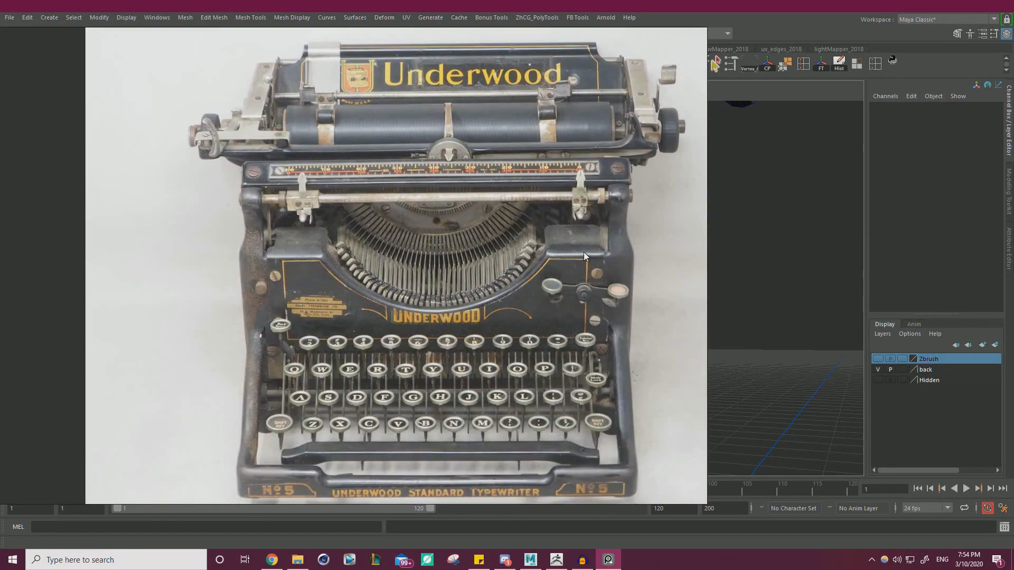
{"action": "middle_click_drag", "start_coordinate": [655, 241], "coordinate": [290, 278]}
{"action": "scroll", "coordinate": [290, 278], "scroll_direction": "down", "scroll_amount": 5}
{"action": "scroll", "coordinate": [540, 317], "scroll_direction": "up", "scroll_amount": 12}
{"action": "middle_click_drag", "start_coordinate": [532, 372], "coordinate": [363, 102]}
{"action": "scroll", "coordinate": [544, 338], "scroll_direction": "down", "scroll_amount": 5}
{"action": "scroll", "coordinate": [512, 340], "scroll_direction": "down", "scroll_amount": 8}
{"action": "scroll", "coordinate": [362, 355], "scroll_direction": "up", "scroll_amount": 5}
{"action": "middle_click_drag", "start_coordinate": [516, 387], "coordinate": [306, 306]}
{"action": "scroll", "coordinate": [248, 341], "scroll_direction": "up", "scroll_amount": 9}
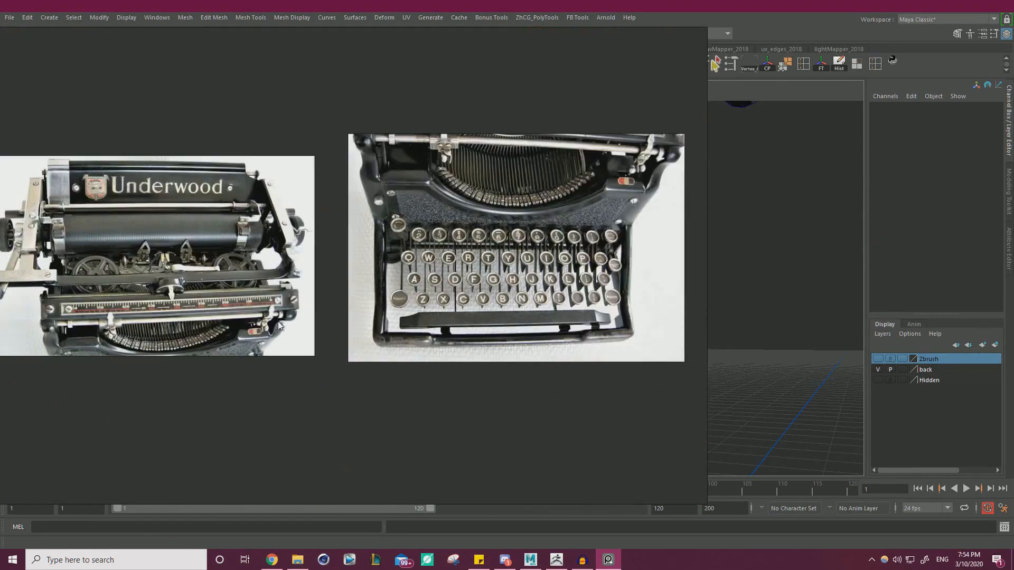
{"action": "scroll", "coordinate": [256, 327], "scroll_direction": "down", "scroll_amount": 6}
{"action": "middle_click_drag", "start_coordinate": [430, 296], "coordinate": [161, 302]}
{"action": "middle_click_drag", "start_coordinate": [620, 253], "coordinate": [434, 261]}
{"action": "middle_click_drag", "start_coordinate": [579, 271], "coordinate": [371, 258]}
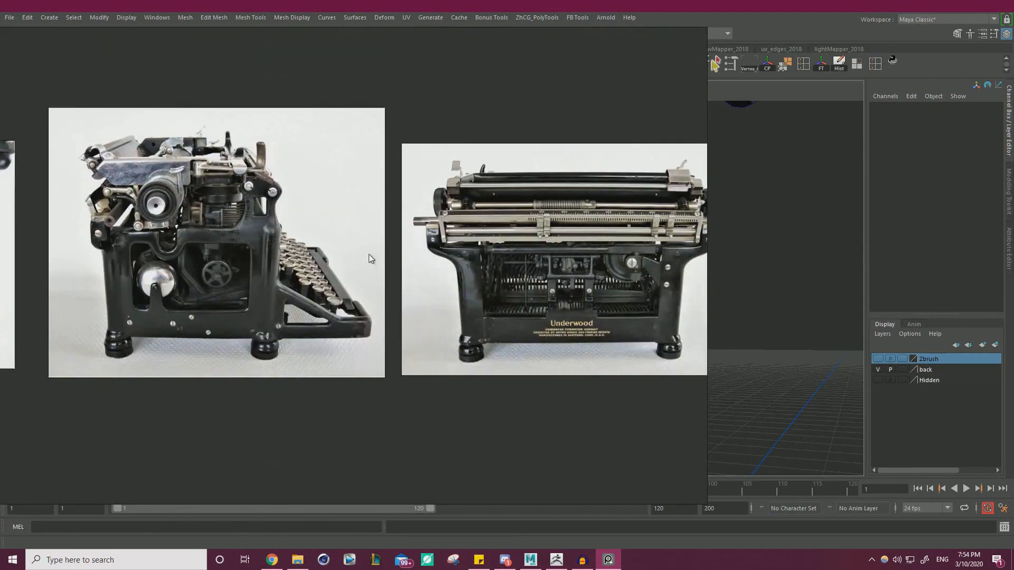
{"action": "middle_click_drag", "start_coordinate": [86, 262], "coordinate": [686, 291]}
{"action": "middle_click_drag", "start_coordinate": [45, 259], "coordinate": [501, 287]}
{"action": "scroll", "coordinate": [245, 220], "scroll_direction": "up", "scroll_amount": 10}
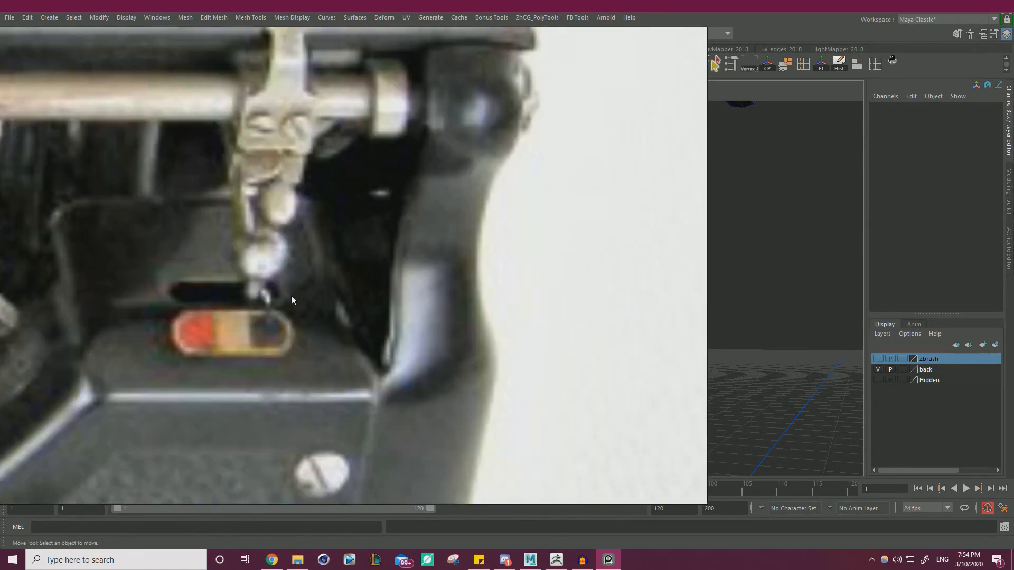
{"action": "right_click_drag", "start_coordinate": [291, 296], "coordinate": [0, 310]}
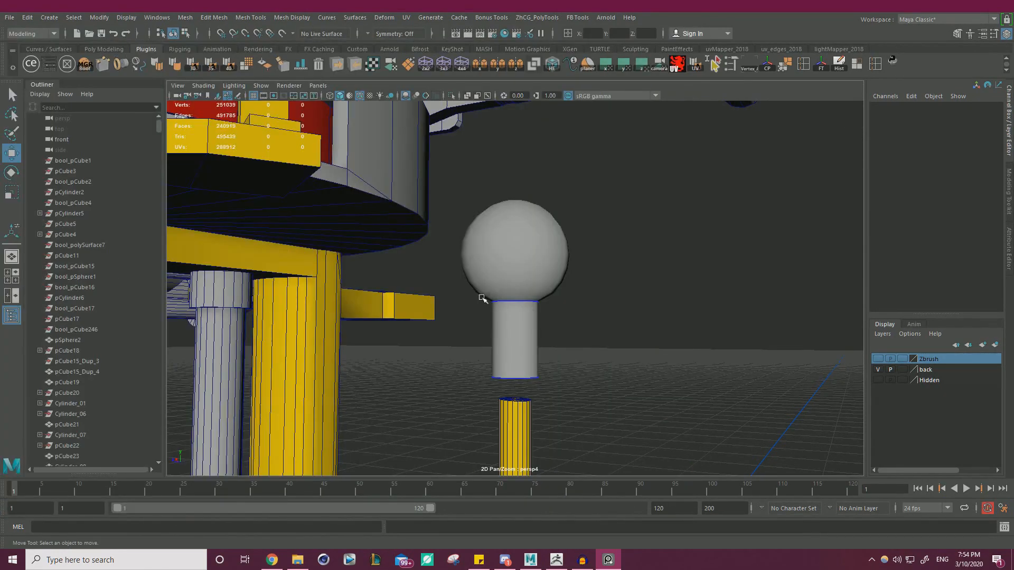
Step: Export the ball knob as temp_01.obj to the C:\temp meshes folder and dismiss the Multi OBJ Tools window
{"action": "scroll", "coordinate": [480, 295], "scroll_direction": "down", "scroll_amount": 3}
{"action": "left_click_drag", "start_coordinate": [480, 295], "coordinate": [547, 277], "text": "alt"}
{"action": "left_click", "coordinate": [549, 276]}
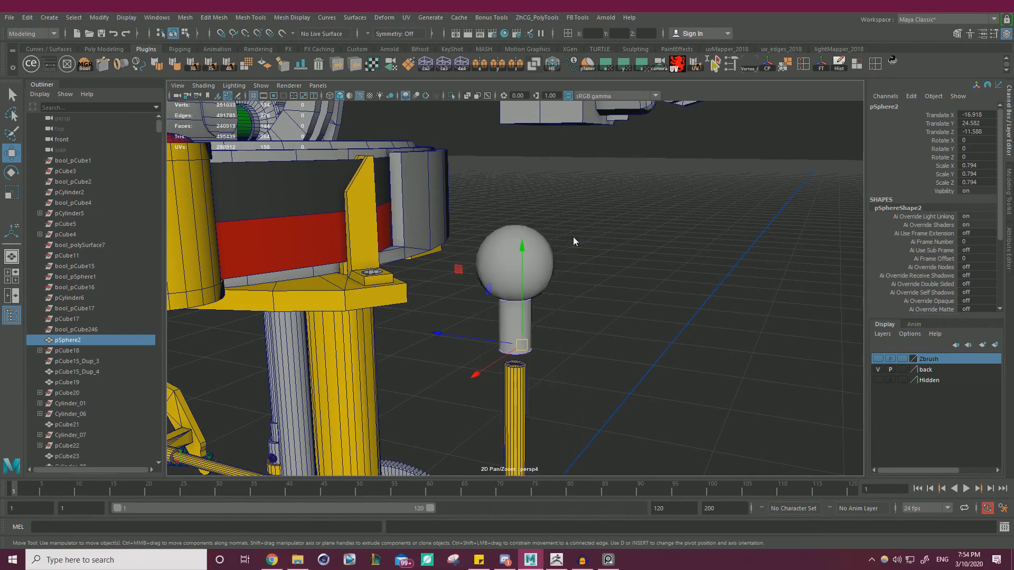
{"action": "left_click", "coordinate": [339, 71]}
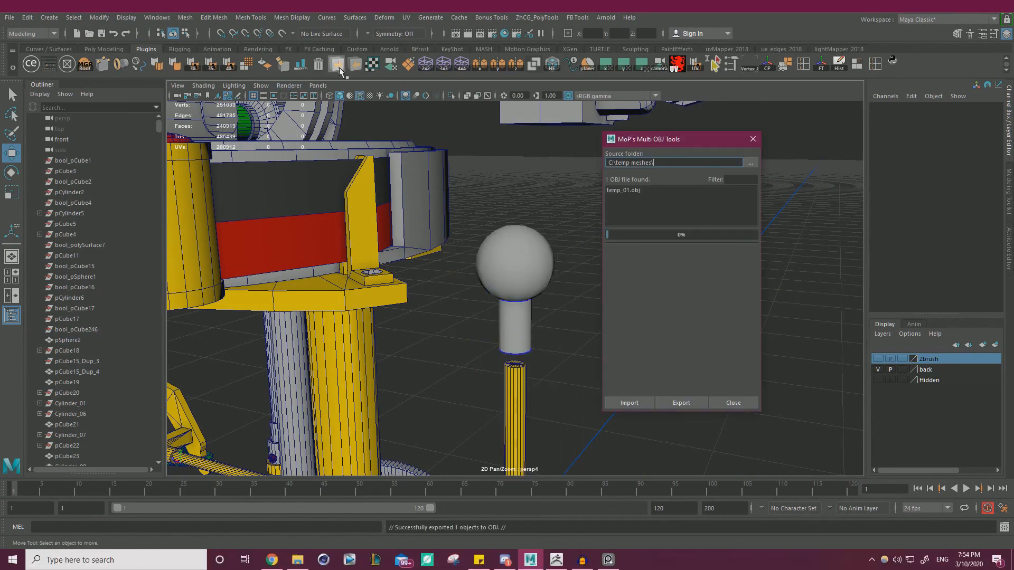
{"action": "left_click", "coordinate": [753, 140]}
Step: Switch to ZBrush, duplicate the last temp_01 subtool and import the exported ball knob OBJ into the duplicate
{"action": "left_click", "coordinate": [557, 560]}
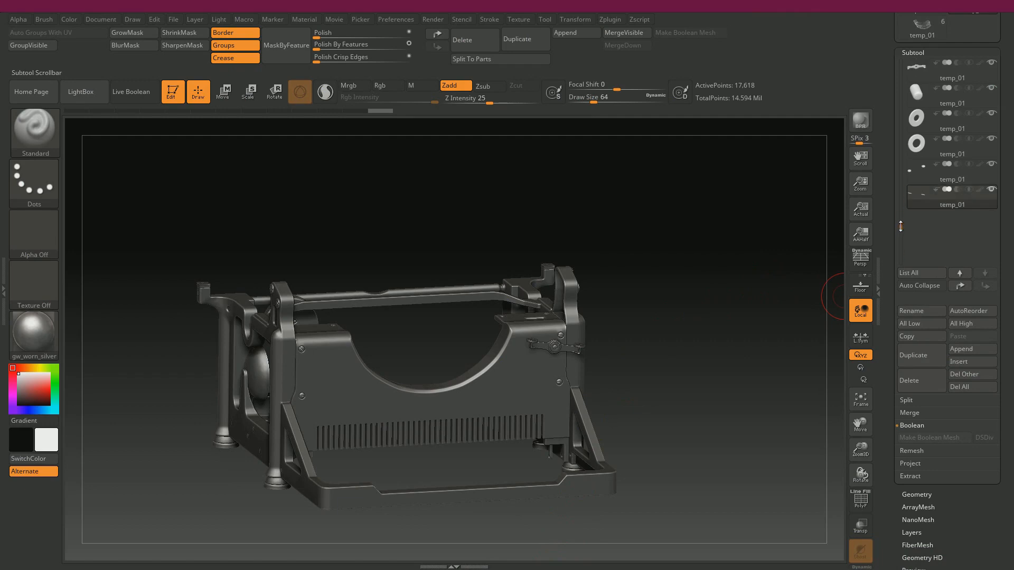
{"action": "left_click", "coordinate": [922, 355]}
{"action": "scroll", "coordinate": [894, 451], "scroll_direction": "down", "scroll_amount": 10}
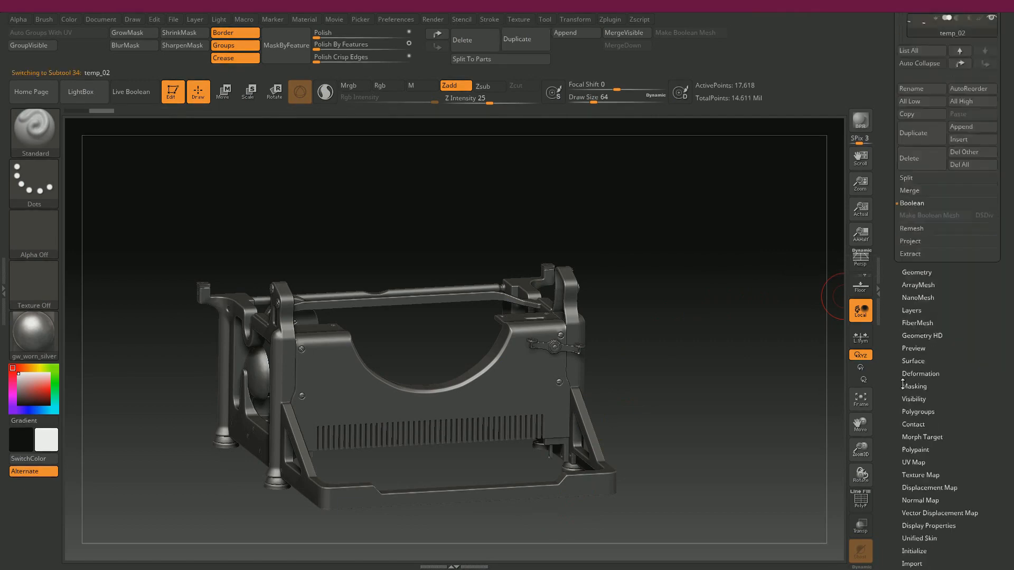
{"action": "left_click", "coordinate": [955, 430]}
{"action": "left_click_drag", "start_coordinate": [704, 326], "coordinate": [694, 299]}
{"action": "key", "text": "f"}
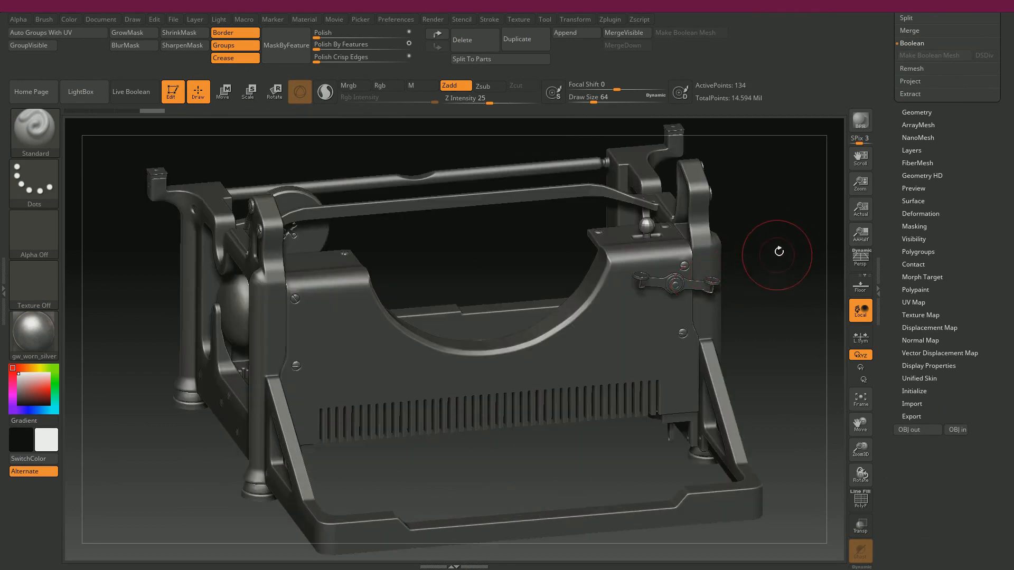
Step: Create polygroups on the ball knob from its UVs and DynaMesh it at resolution 2544
{"action": "mouse_move", "coordinate": [782, 250]}
{"action": "left_mouse_down"}
{"action": "mouse_move", "coordinate": [792, 254]}
{"action": "mouse_move", "coordinate": [783, 233]}
{"action": "mouse_move", "coordinate": [665, 264]}
{"action": "mouse_move", "coordinate": [380, 286]}
{"action": "left_mouse_up"}
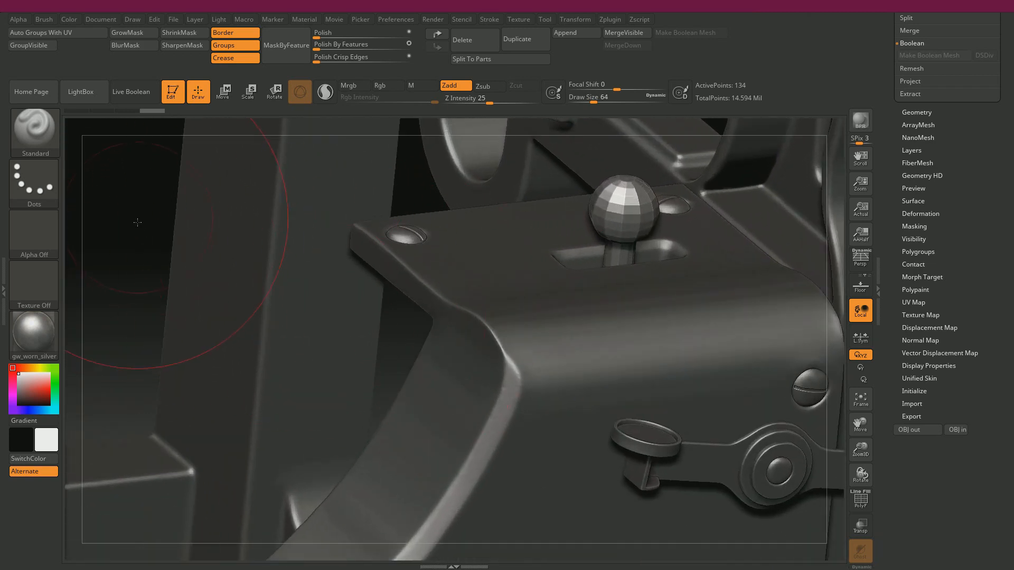
{"action": "left_click_drag", "start_coordinate": [137, 222], "coordinate": [142, 268], "text": "alt"}
{"action": "key", "text": "shift+f"}
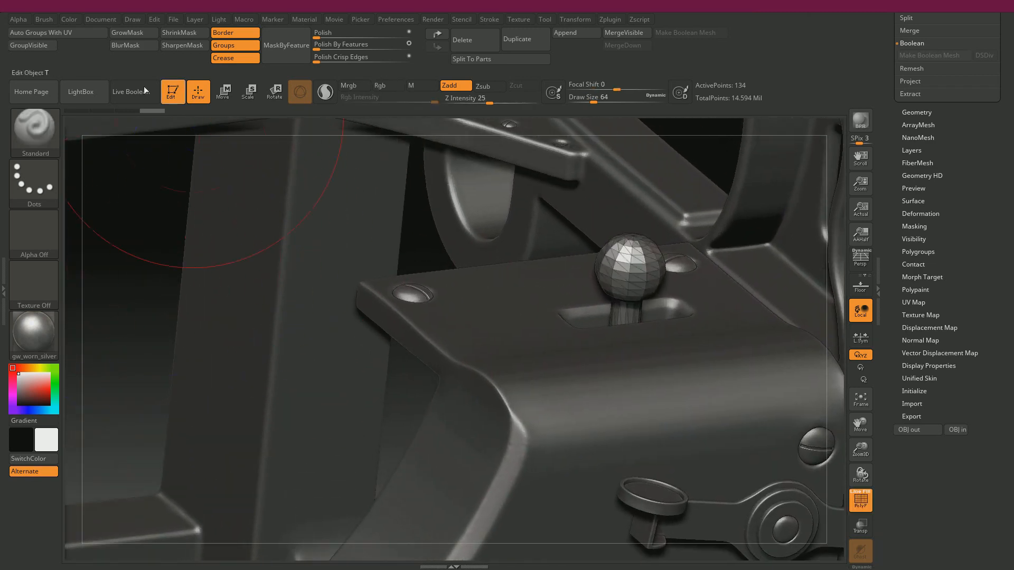
{"action": "left_click", "coordinate": [57, 36]}
{"action": "left_click", "coordinate": [919, 112]}
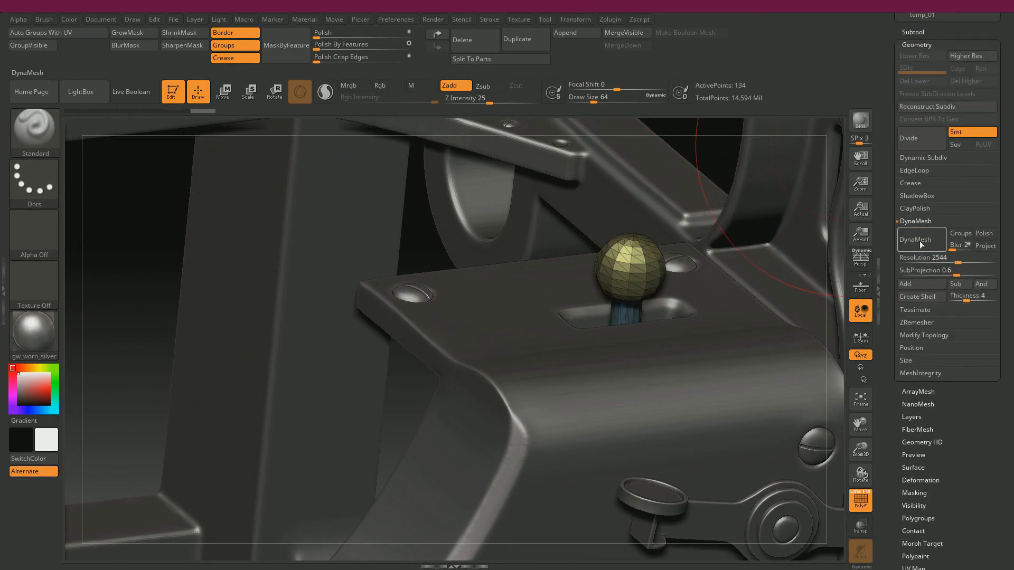
{"action": "left_click", "coordinate": [919, 241]}
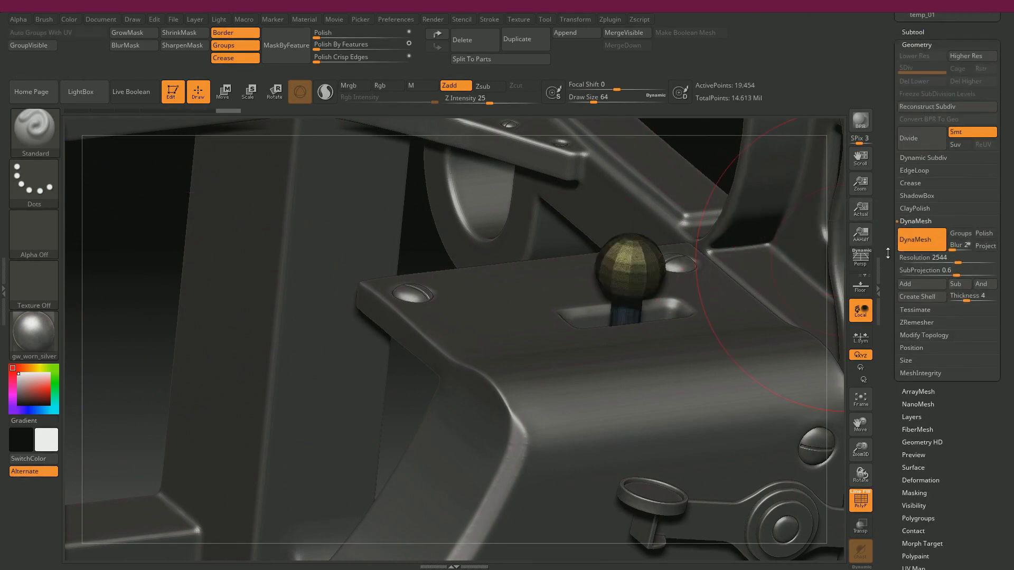
{"action": "key", "text": "shift+f"}
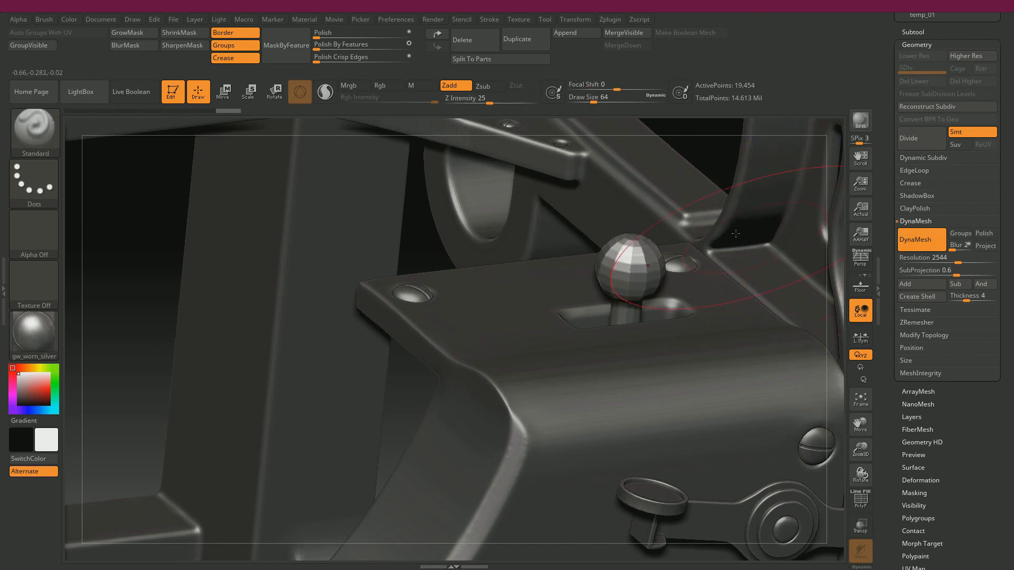
Step: Smooth the facets of the ball knob with Polish By Features and a light Polish pass
{"action": "left_click", "coordinate": [315, 49]}
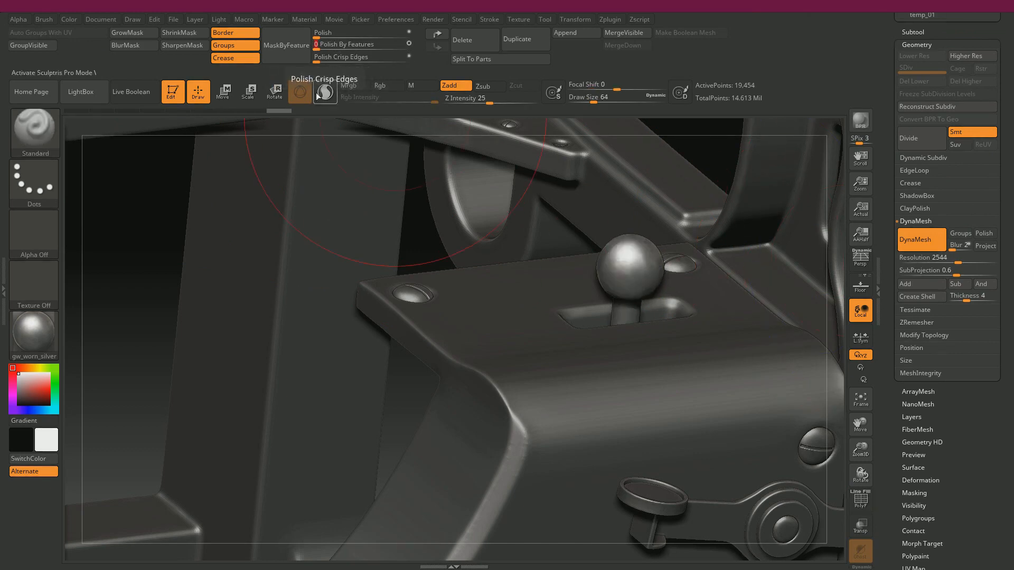
{"action": "left_click_drag", "start_coordinate": [164, 202], "coordinate": [613, 246]}
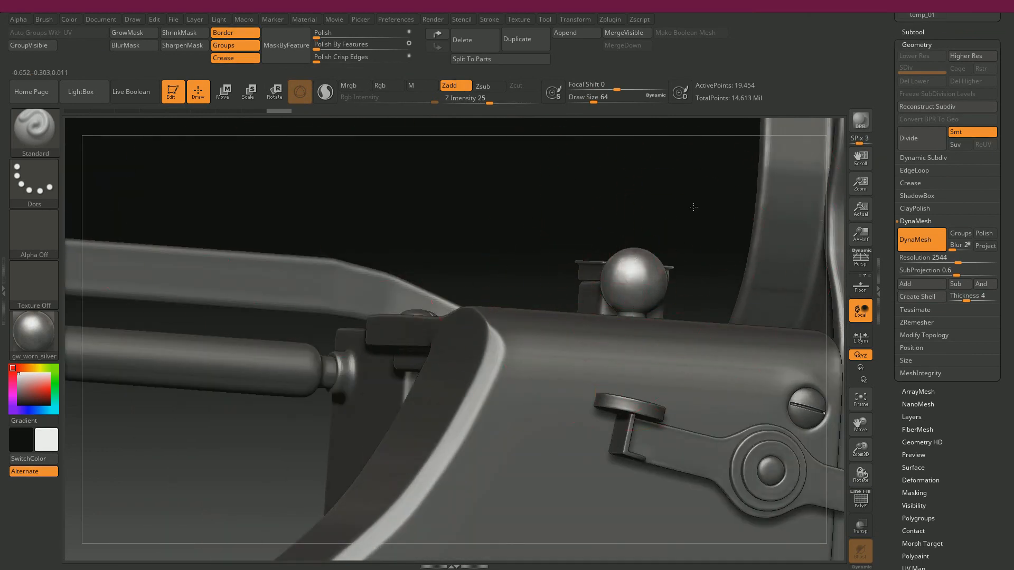
{"action": "left_click_drag", "start_coordinate": [693, 207], "coordinate": [693, 208]}
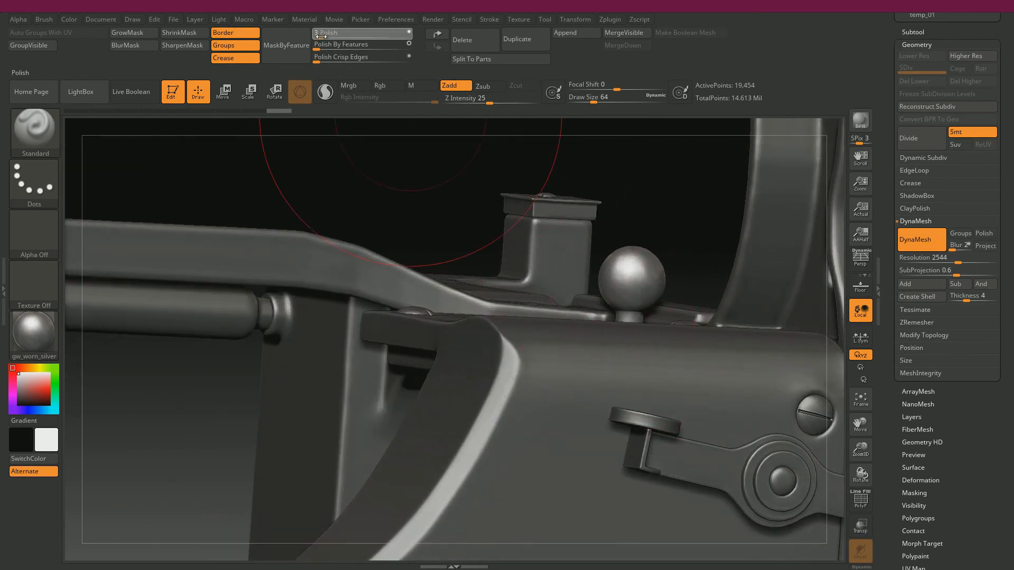
{"action": "left_click_drag", "start_coordinate": [321, 36], "coordinate": [319, 33]}
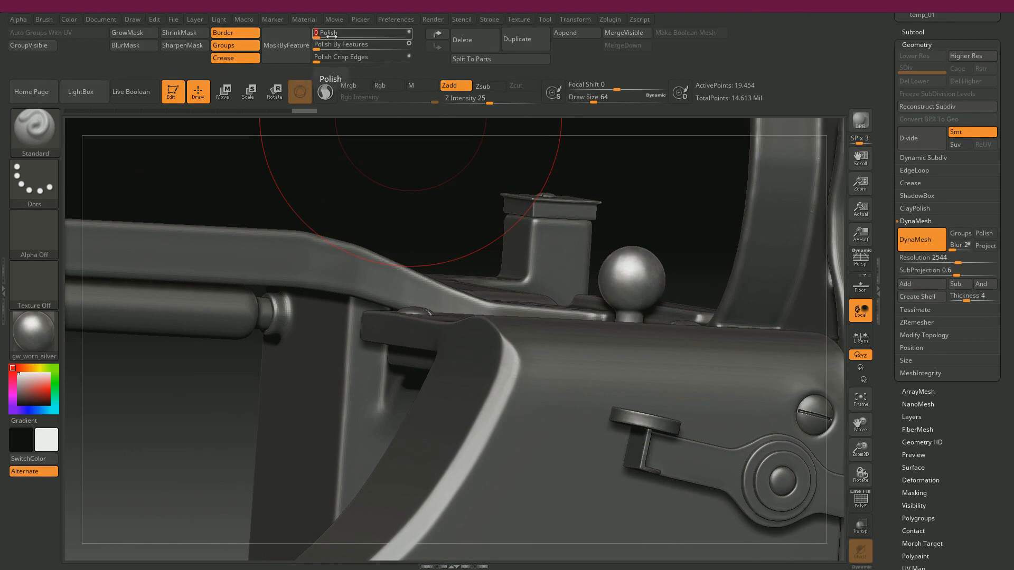
Step: Switch the active ZBrush tool to the six-subtool key lever and typebar assembly
{"action": "left_click_drag", "start_coordinate": [693, 160], "coordinate": [695, 185]}
{"action": "left_click_drag", "start_coordinate": [637, 160], "coordinate": [743, 182], "text": "alt"}
{"action": "left_click_drag", "start_coordinate": [887, 161], "coordinate": [892, 259]}
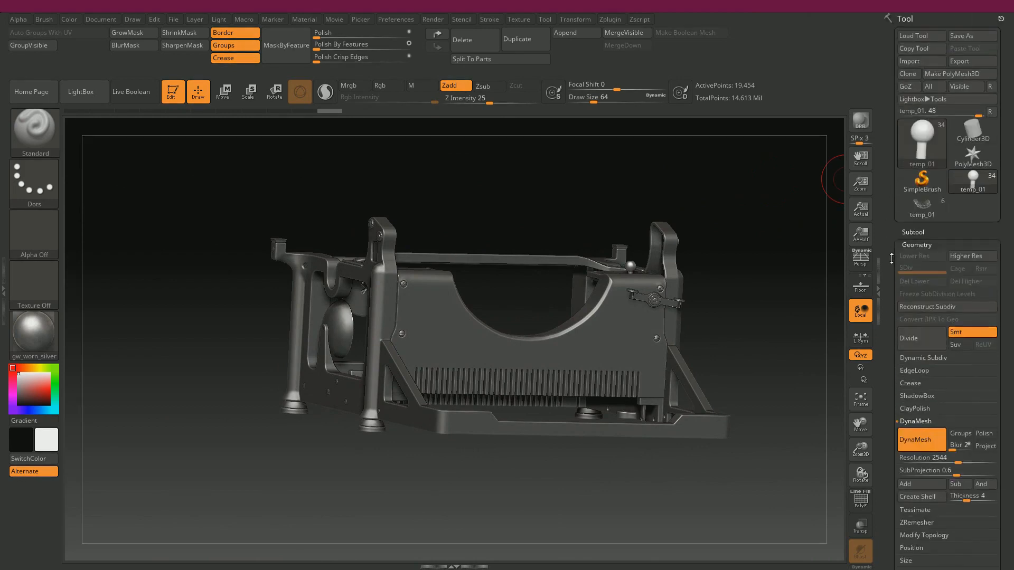
{"action": "left_click", "coordinate": [936, 209]}
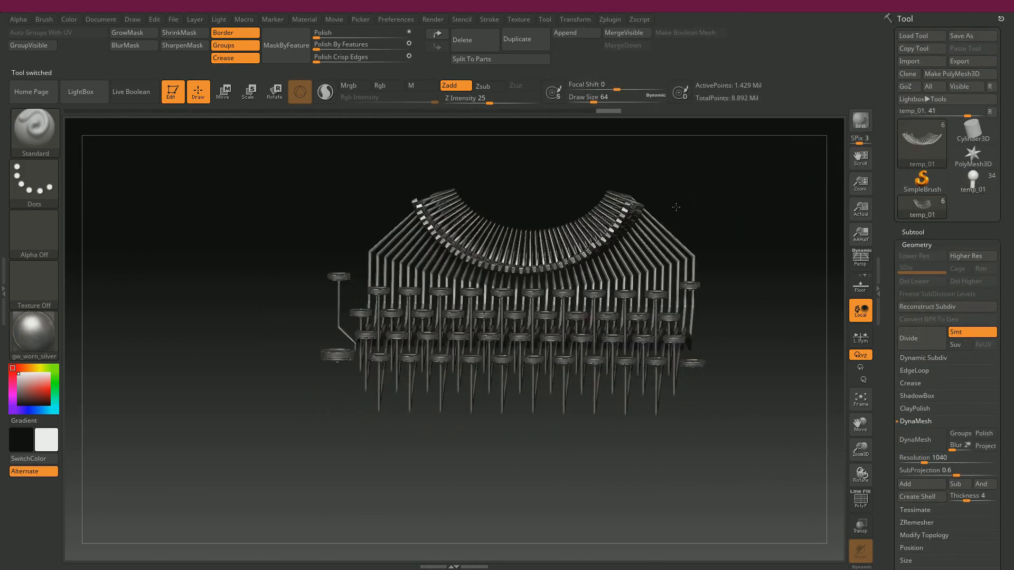
{"action": "mouse_move", "coordinate": [682, 207]}
{"action": "left_mouse_down"}
{"action": "mouse_move", "coordinate": [672, 211]}
{"action": "mouse_move", "coordinate": [689, 224]}
{"action": "left_mouse_up"}
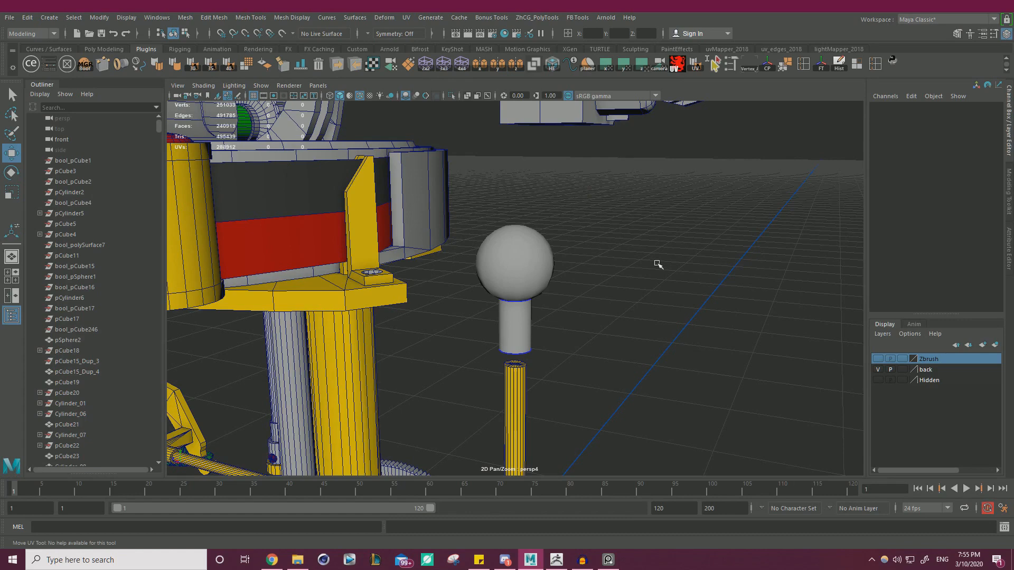
Step: Back in Maya, add the finished ball knob to the Zbrush display layer
{"action": "left_click", "coordinate": [503, 274]}
{"action": "left_click", "coordinate": [522, 248]}
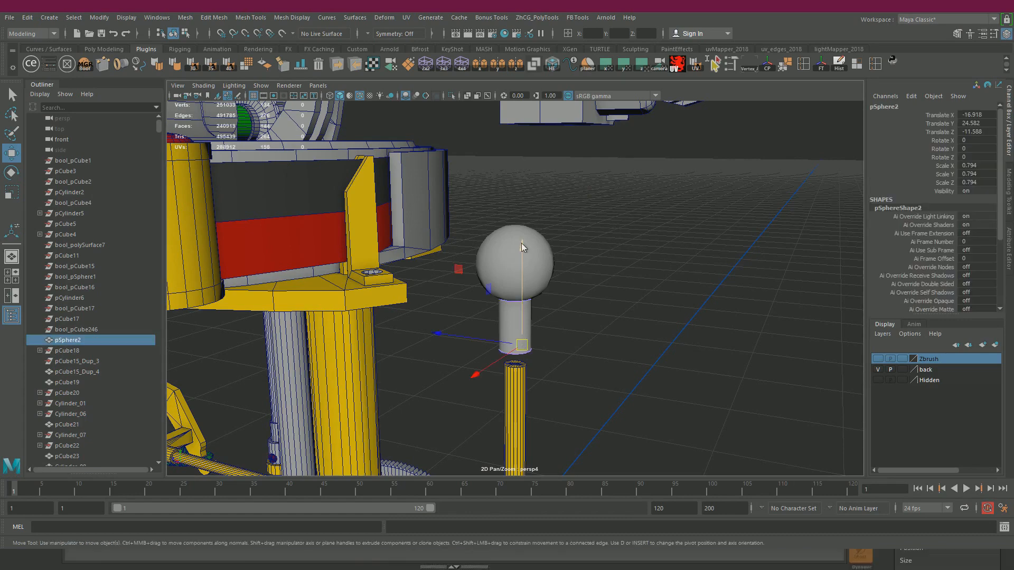
{"action": "left_click", "coordinate": [623, 197]}
{"action": "key", "text": "ctrl+z"}
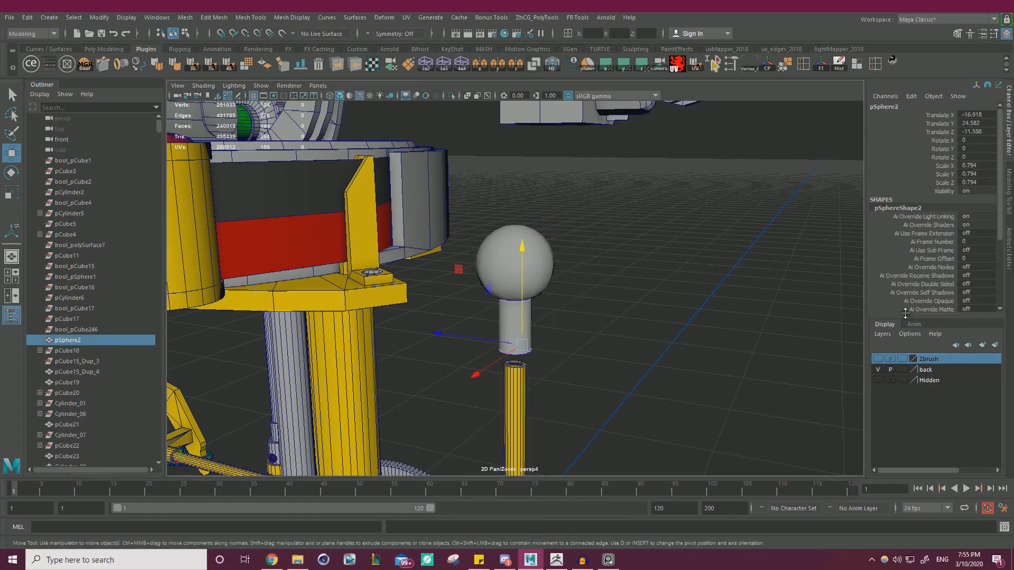
{"action": "right_click", "coordinate": [922, 359]}
{"action": "left_click", "coordinate": [931, 380]}
Step: Duplicate the screw on the ribbon guide bracket and move the copy along X to the matching bracket on the opposite side
{"action": "left_click_drag", "start_coordinate": [504, 254], "coordinate": [518, 322], "text": "alt"}
{"action": "middle_click_drag", "start_coordinate": [517, 322], "coordinate": [572, 264], "text": "alt"}
{"action": "right_click_drag", "start_coordinate": [573, 264], "coordinate": [617, 282], "text": "alt"}
{"action": "left_click_drag", "start_coordinate": [617, 282], "coordinate": [475, 279], "text": "alt"}
{"action": "right_click_drag", "start_coordinate": [476, 280], "coordinate": [402, 270], "text": "alt"}
{"action": "middle_click_drag", "start_coordinate": [338, 269], "coordinate": [645, 281], "text": "alt"}
{"action": "right_click_drag", "start_coordinate": [614, 274], "coordinate": [665, 280], "text": "alt"}
{"action": "middle_click_drag", "start_coordinate": [401, 285], "coordinate": [532, 299], "text": "alt"}
{"action": "left_click", "coordinate": [535, 297]}
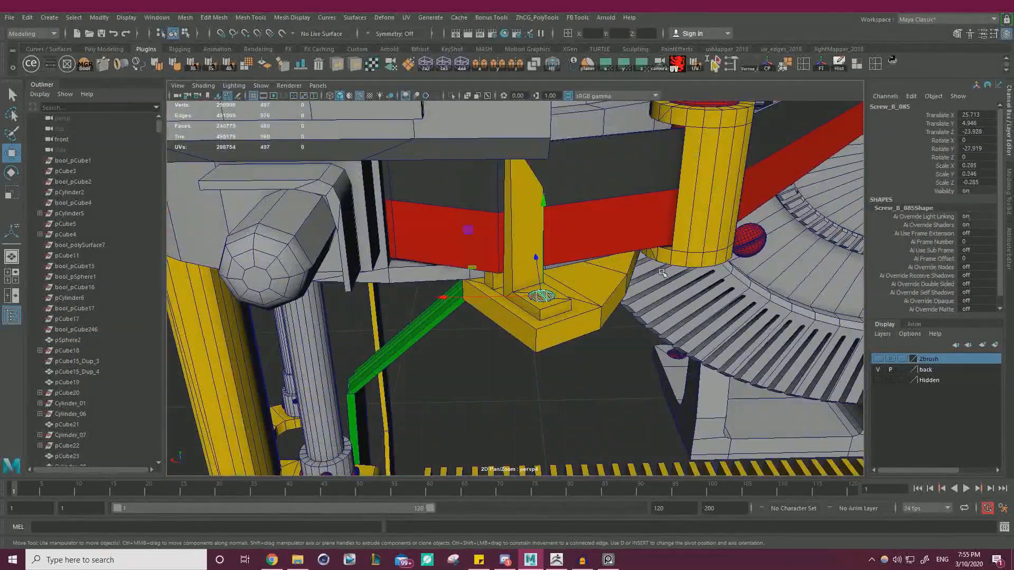
{"action": "right_click_drag", "start_coordinate": [661, 270], "coordinate": [533, 267], "text": "alt"}
{"action": "middle_click_drag", "start_coordinate": [665, 269], "coordinate": [501, 248], "text": "alt"}
{"action": "right_click_drag", "start_coordinate": [449, 237], "coordinate": [495, 240], "text": "alt"}
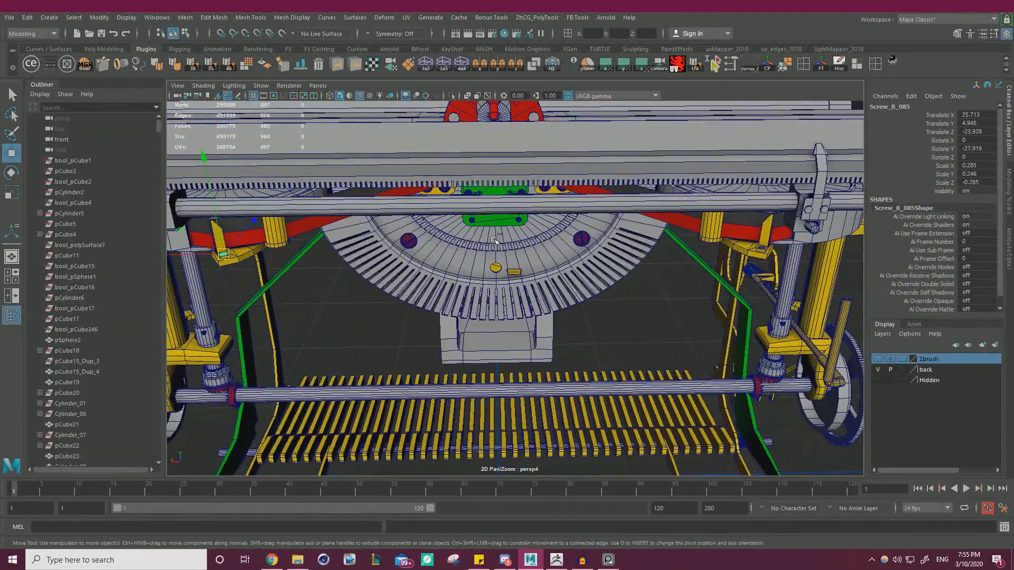
{"action": "left_click_drag", "start_coordinate": [188, 255], "coordinate": [189, 255]}
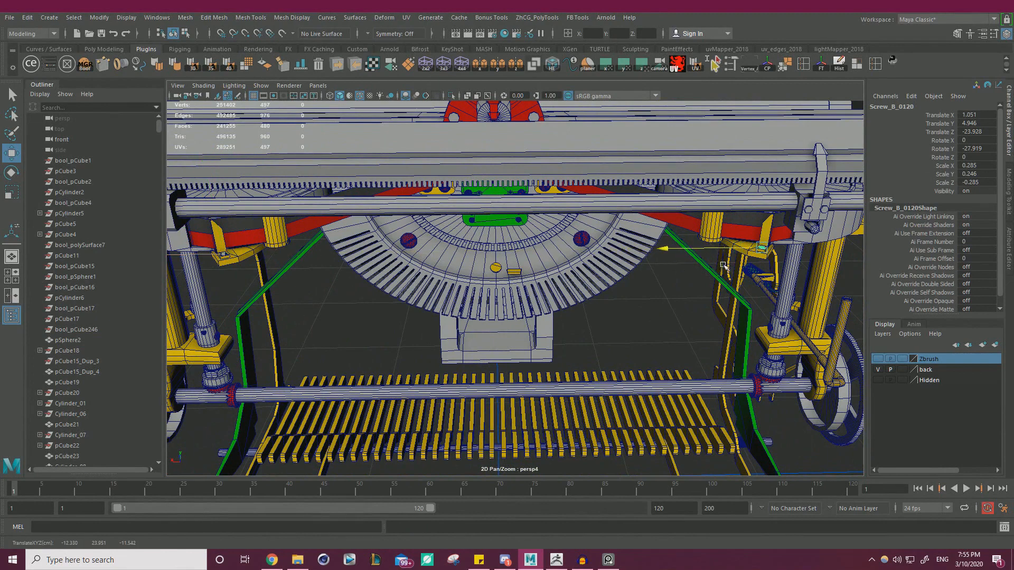
Step: Fine-tune the copied screw's X position to 1.05 so it fits the bracket recess, and deselect it
{"action": "key", "text": "f"}
{"action": "scroll", "coordinate": [523, 290], "scroll_direction": "up", "scroll_amount": 5}
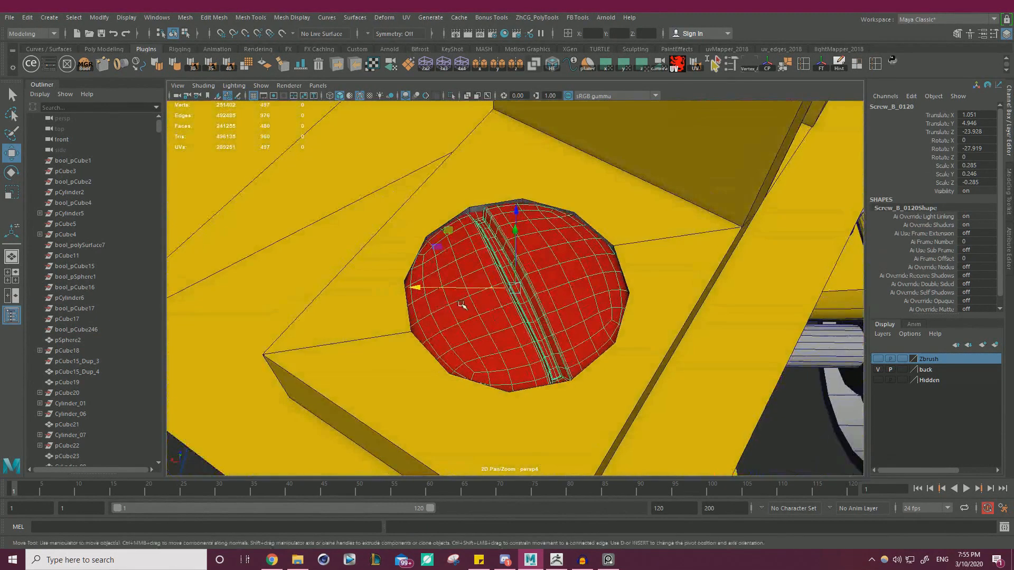
{"action": "left_click_drag", "start_coordinate": [414, 288], "coordinate": [595, 294]}
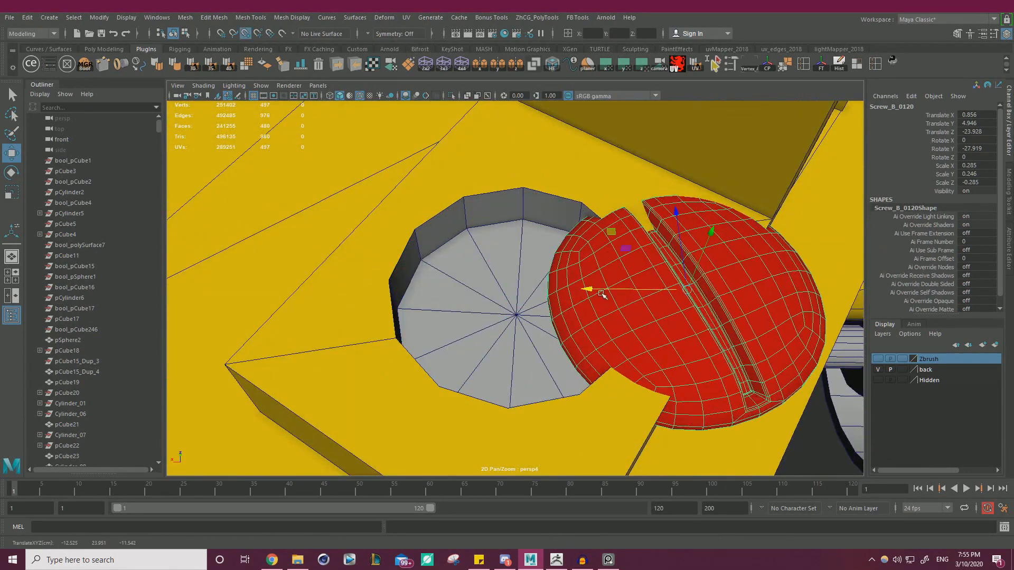
{"action": "key", "text": "ctrl+z"}
{"action": "scroll", "coordinate": [542, 285], "scroll_direction": "down", "scroll_amount": 4}
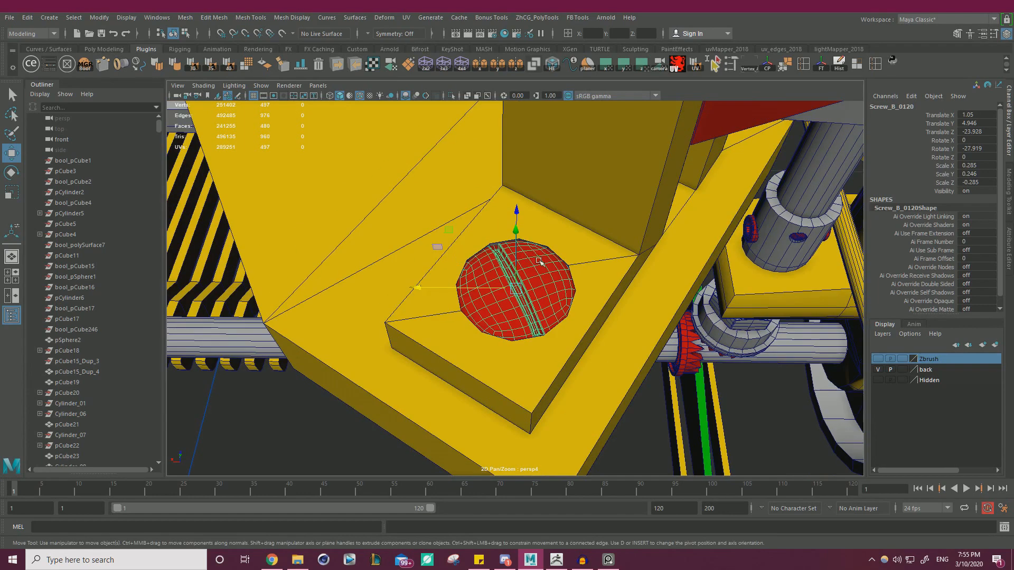
{"action": "left_click_drag", "start_coordinate": [569, 353], "coordinate": [454, 238]}
{"action": "key", "text": "ctrl+z"}
{"action": "key", "text": "w"}
{"action": "right_click_drag", "start_coordinate": [454, 238], "coordinate": [352, 234], "text": "alt"}
{"action": "left_click_drag", "start_coordinate": [353, 234], "coordinate": [434, 303], "text": "alt"}
{"action": "left_click", "coordinate": [664, 310]}
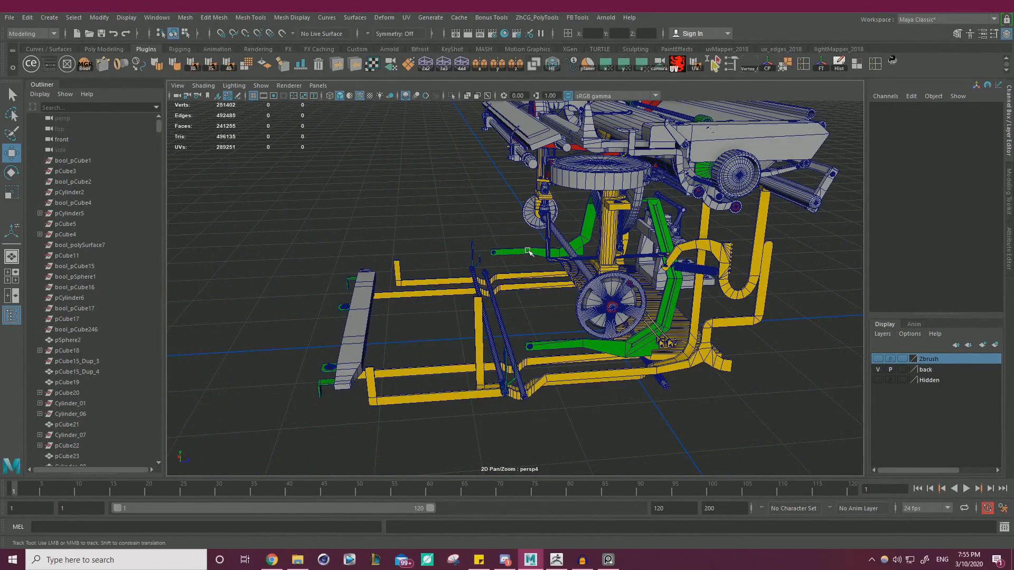
{"action": "left_click_drag", "start_coordinate": [376, 239], "coordinate": [497, 254], "text": "alt"}
{"action": "right_click", "coordinate": [497, 254]}
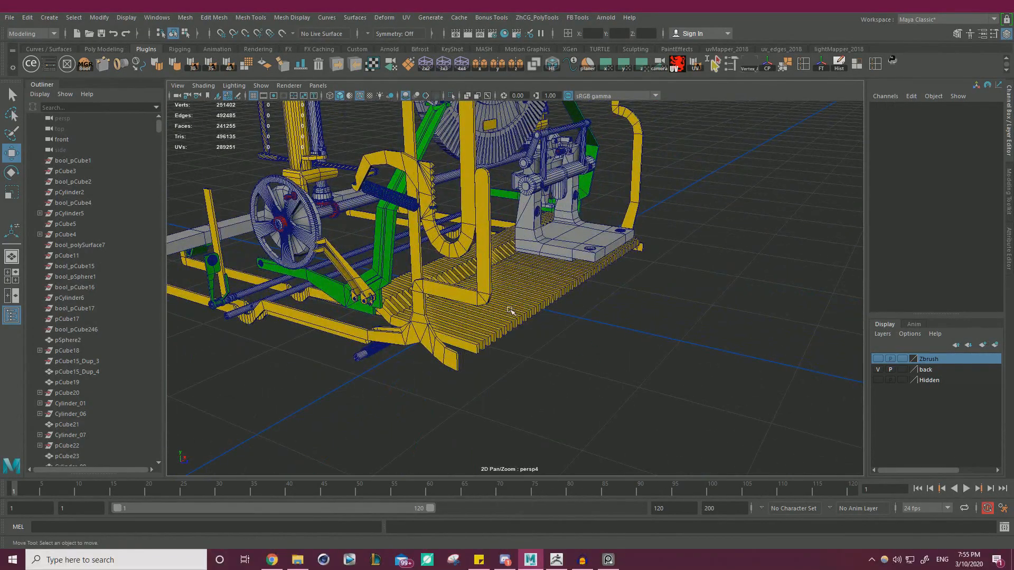
{"action": "left_click", "coordinate": [488, 305]}
{"action": "left_click_drag", "start_coordinate": [488, 305], "coordinate": [531, 350], "text": "alt"}
{"action": "left_click", "coordinate": [535, 352]}
{"action": "left_click_drag", "start_coordinate": [564, 291], "coordinate": [697, 275], "text": "alt"}
{"action": "left_click", "coordinate": [716, 266], "text": "shift"}
{"action": "right_click_drag", "start_coordinate": [716, 267], "coordinate": [557, 272], "text": "alt"}
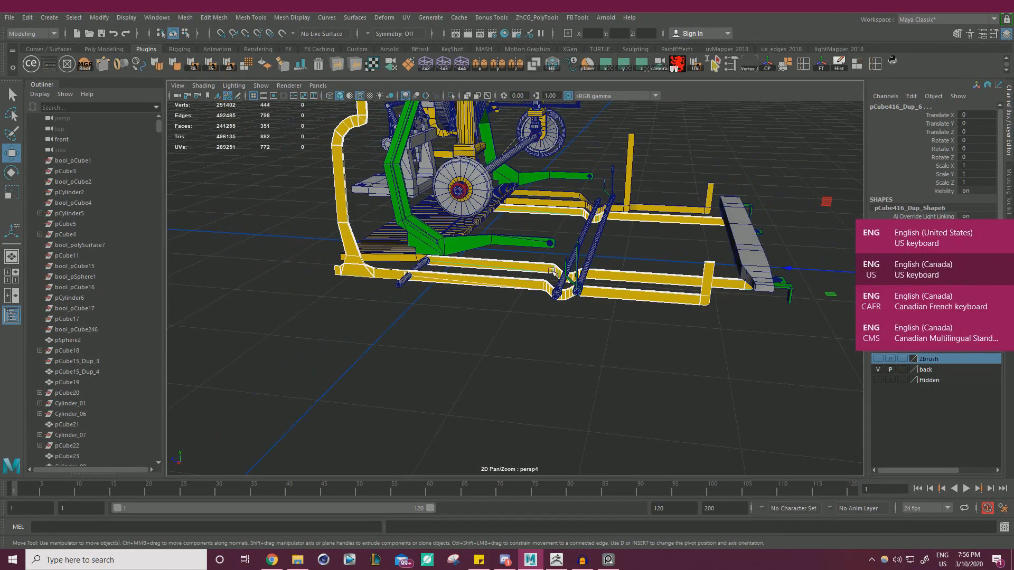
{"action": "left_click_drag", "start_coordinate": [839, 314], "coordinate": [903, 486], "text": "alt"}
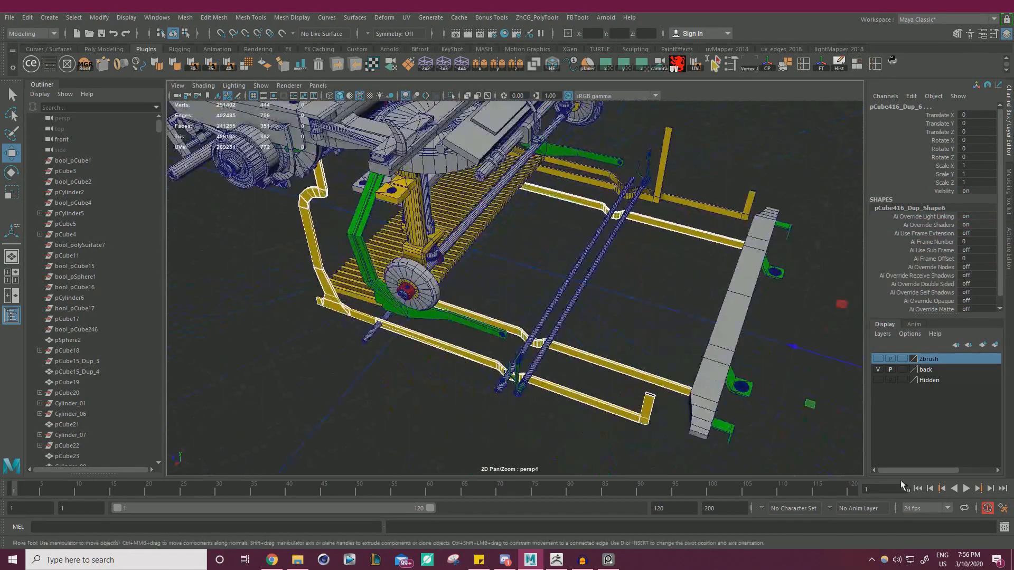
{"action": "left_click", "coordinate": [665, 315]}
{"action": "left_click_drag", "start_coordinate": [679, 323], "coordinate": [584, 281], "text": "alt"}
{"action": "left_click", "coordinate": [574, 317]}
{"action": "left_click_drag", "start_coordinate": [574, 317], "coordinate": [442, 334], "text": "alt"}
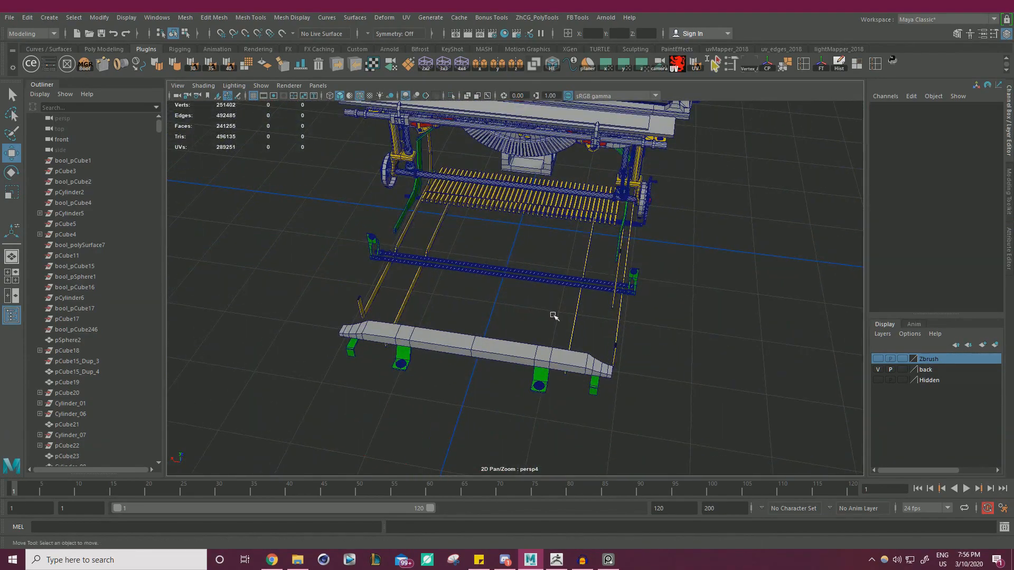
Step: Select the long yellow frame bars on both sides of the typewriter base
{"action": "left_click_drag", "start_coordinate": [507, 310], "coordinate": [536, 338], "text": "alt"}
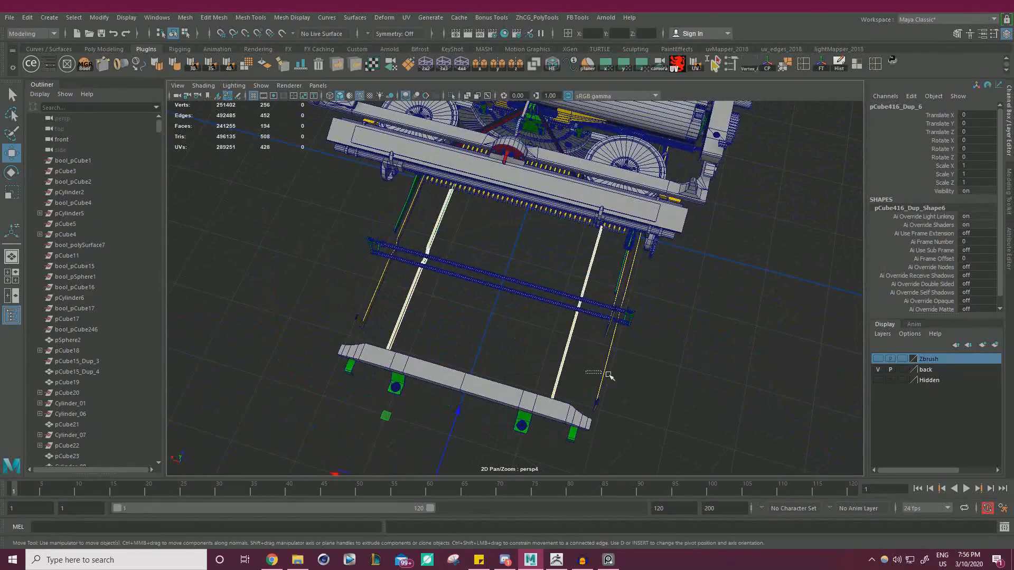
{"action": "left_click", "coordinate": [370, 305], "text": "shift"}
{"action": "left_click_drag", "start_coordinate": [370, 305], "coordinate": [333, 198], "text": "alt"}
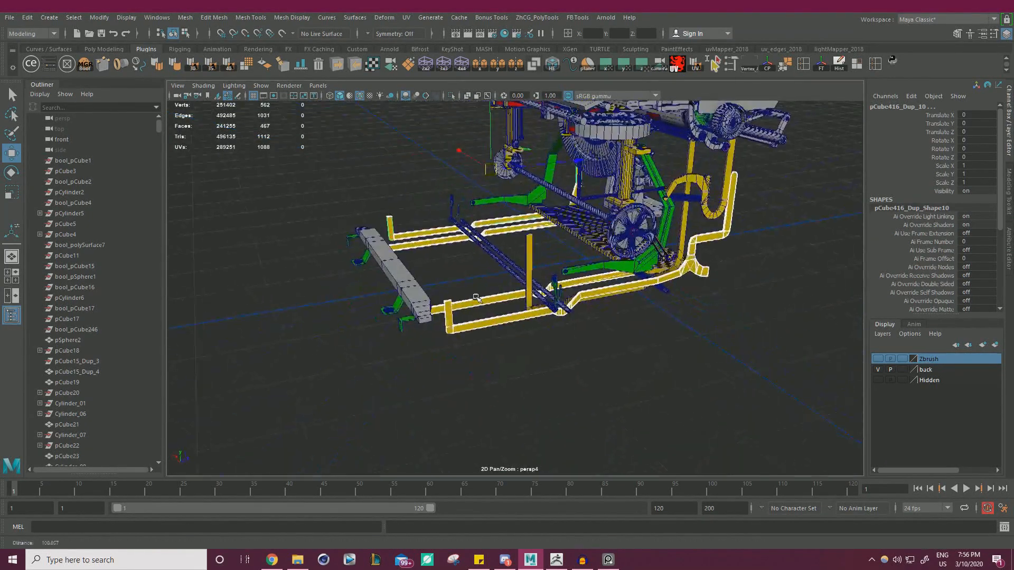
{"action": "right_click_drag", "start_coordinate": [332, 193], "coordinate": [437, 272], "text": "alt"}
{"action": "left_click", "coordinate": [410, 257], "text": "shift"}
{"action": "scroll", "coordinate": [464, 270], "scroll_direction": "down", "scroll_amount": 2}
Step: Examine the rear ends of the selected bars and the reference photos of the levers and springs inside the side frame
{"action": "left_click_drag", "start_coordinate": [496, 277], "coordinate": [301, 264], "text": "alt"}
{"action": "middle_click_drag", "start_coordinate": [301, 238], "coordinate": [454, 335], "text": "alt"}
{"action": "right_click_drag", "start_coordinate": [454, 335], "coordinate": [519, 339], "text": "alt"}
{"action": "mouse_move", "coordinate": [519, 339]}
{"action": "left_mouse_down", "text": "alt"}
{"action": "mouse_move", "coordinate": [482, 339]}
{"action": "mouse_move", "coordinate": [500, 321]}
{"action": "mouse_move", "coordinate": [504, 339]}
{"action": "left_mouse_up", "text": "alt"}
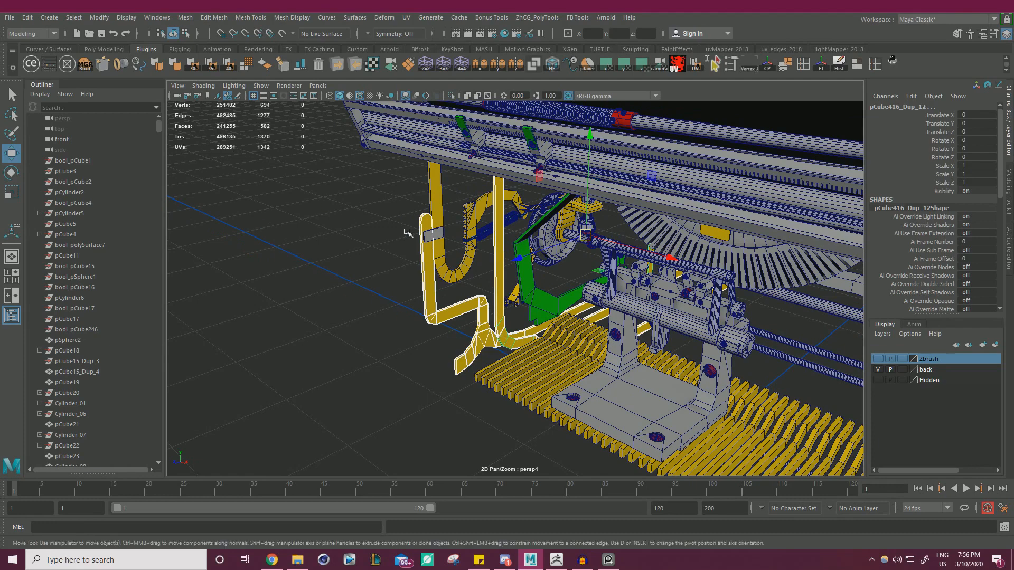
{"action": "scroll", "coordinate": [422, 240], "scroll_direction": "up", "scroll_amount": 8}
{"action": "middle_click_drag", "start_coordinate": [394, 229], "coordinate": [447, 274], "text": "alt"}
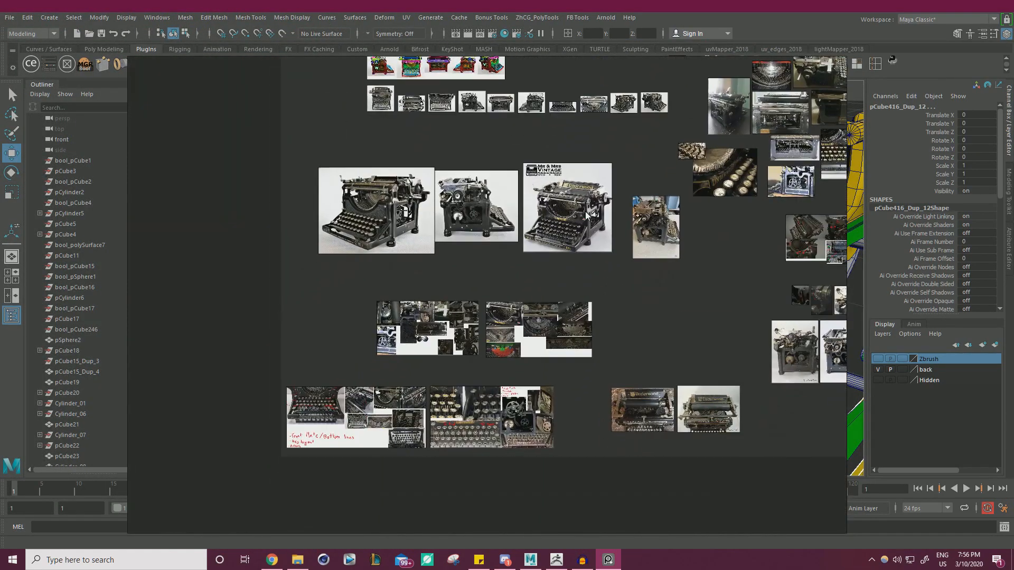
{"action": "middle_click_drag", "start_coordinate": [585, 212], "coordinate": [347, 157]}
{"action": "scroll", "coordinate": [611, 339], "scroll_direction": "up", "scroll_amount": 3}
{"action": "middle_click_drag", "start_coordinate": [611, 339], "coordinate": [407, 368]}
{"action": "middle_click_drag", "start_coordinate": [523, 62], "coordinate": [580, 522]}
{"action": "middle_click_drag", "start_coordinate": [546, 135], "coordinate": [583, 395]}
{"action": "middle_click_drag", "start_coordinate": [426, 256], "coordinate": [544, 480]}
{"action": "middle_click_drag", "start_coordinate": [575, 177], "coordinate": [480, 479]}
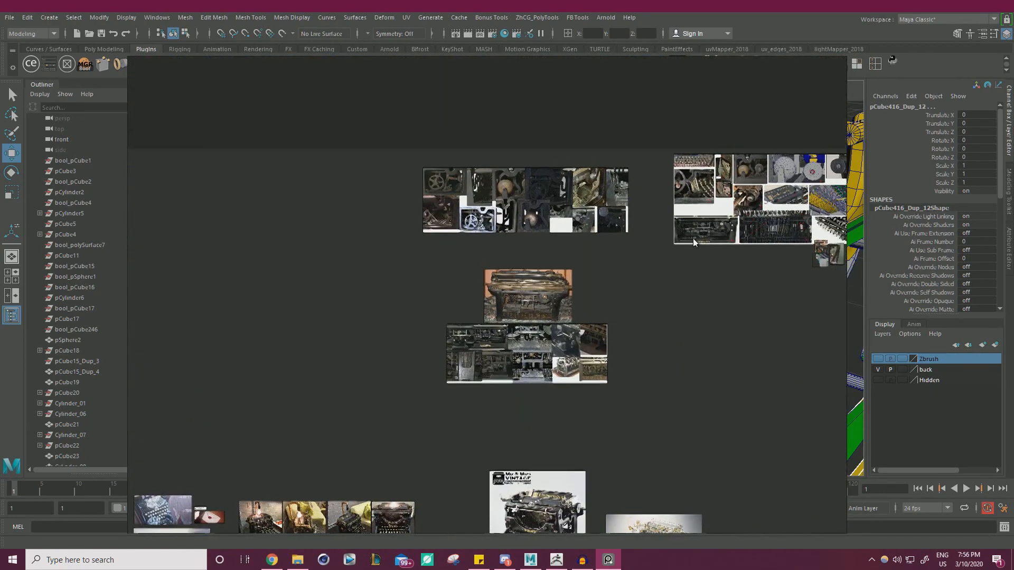
{"action": "middle_click_drag", "start_coordinate": [693, 239], "coordinate": [618, 243]}
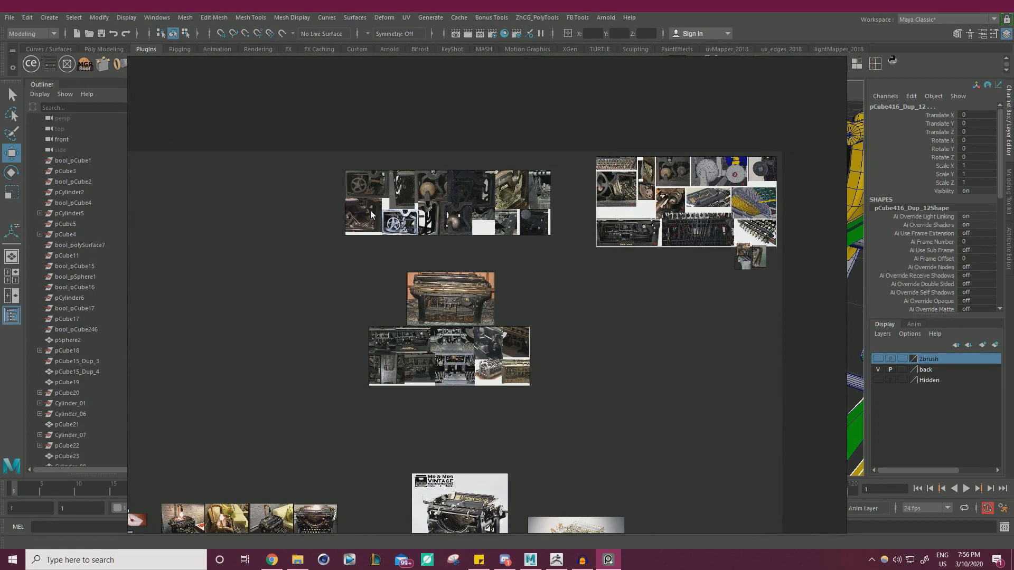
{"action": "scroll", "coordinate": [372, 212], "scroll_direction": "up", "scroll_amount": 10}
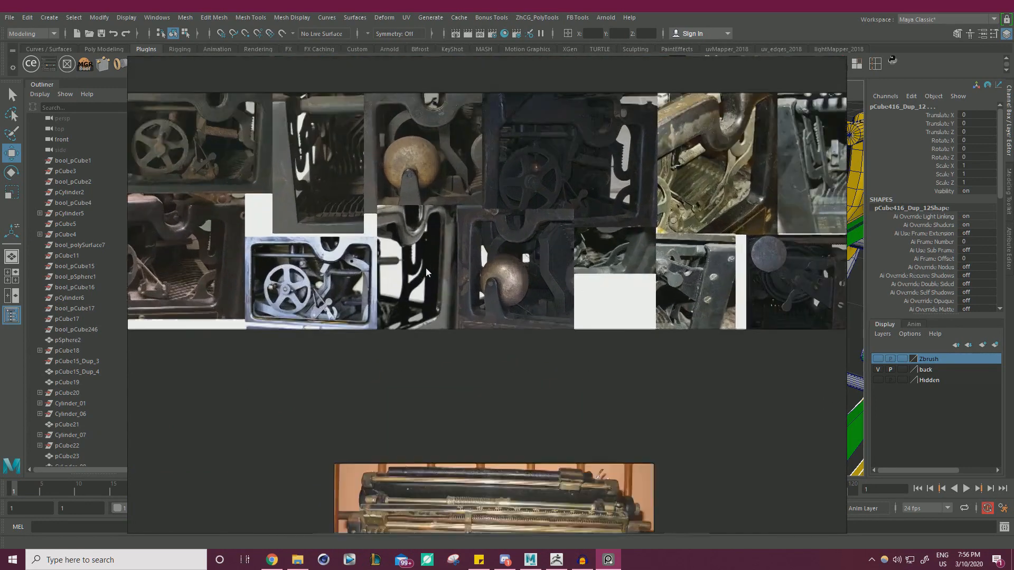
{"action": "scroll", "coordinate": [490, 273], "scroll_direction": "up", "scroll_amount": 4}
{"action": "scroll", "coordinate": [488, 265], "scroll_direction": "down", "scroll_amount": 2}
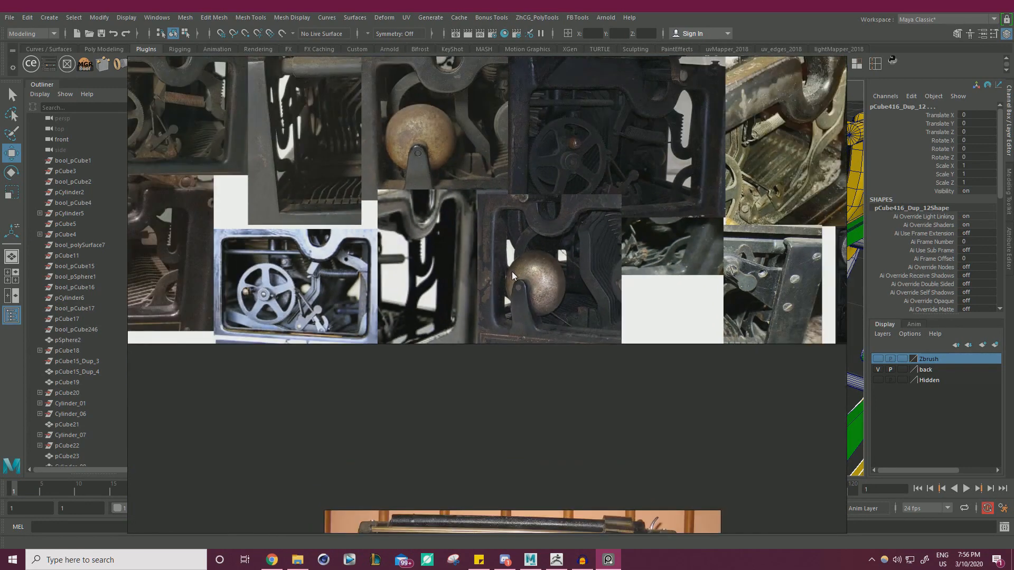
{"action": "middle_click_drag", "start_coordinate": [511, 272], "coordinate": [371, 325]}
{"action": "scroll", "coordinate": [760, 156], "scroll_direction": "up", "scroll_amount": 8}
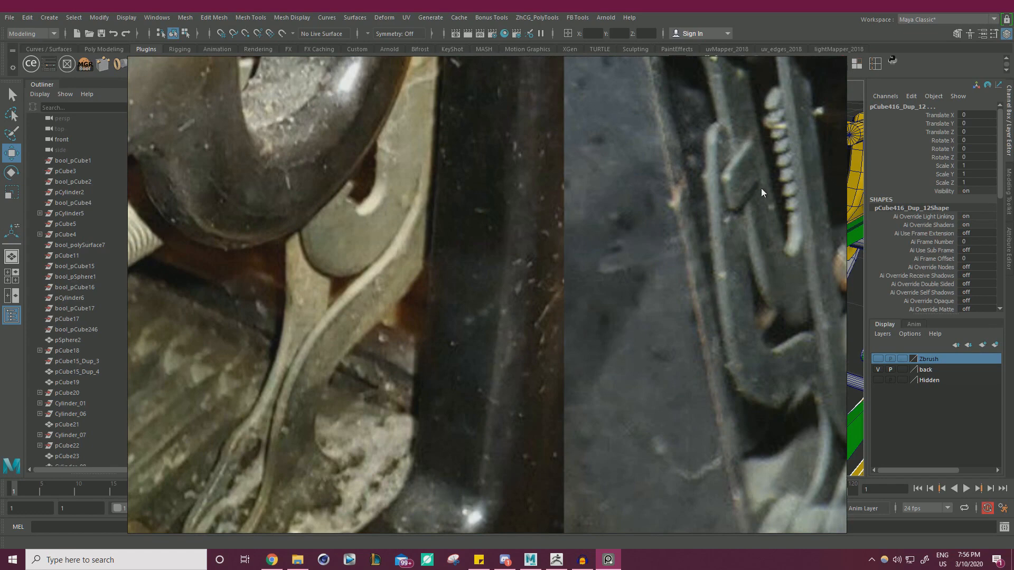
{"action": "scroll", "coordinate": [746, 169], "scroll_direction": "up", "scroll_amount": 2}
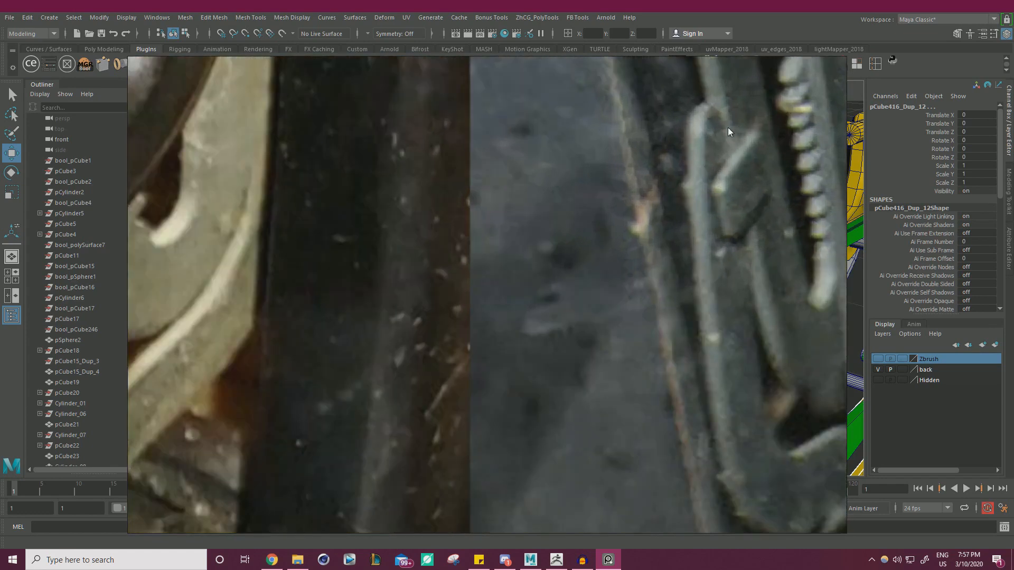
Step: Move the thin side plate along X toward the yellow bars, to about -18.74
{"action": "right_click_drag", "start_coordinate": [727, 189], "coordinate": [0, 224]}
{"action": "left_click_drag", "start_coordinate": [532, 255], "coordinate": [511, 319], "text": "alt"}
{"action": "left_click", "coordinate": [507, 295]}
{"action": "key", "text": "f"}
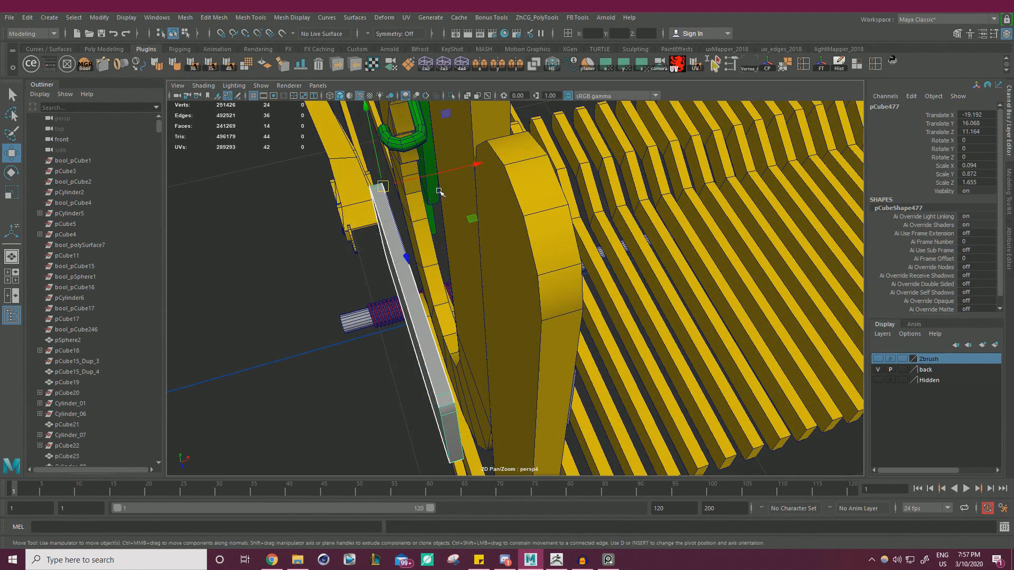
{"action": "left_click_drag", "start_coordinate": [462, 170], "coordinate": [769, 187]}
Step: Combine the two plates on opposite sides of the yellow bars into one mesh
{"action": "left_click", "coordinate": [711, 264]}
{"action": "left_click", "coordinate": [608, 307]}
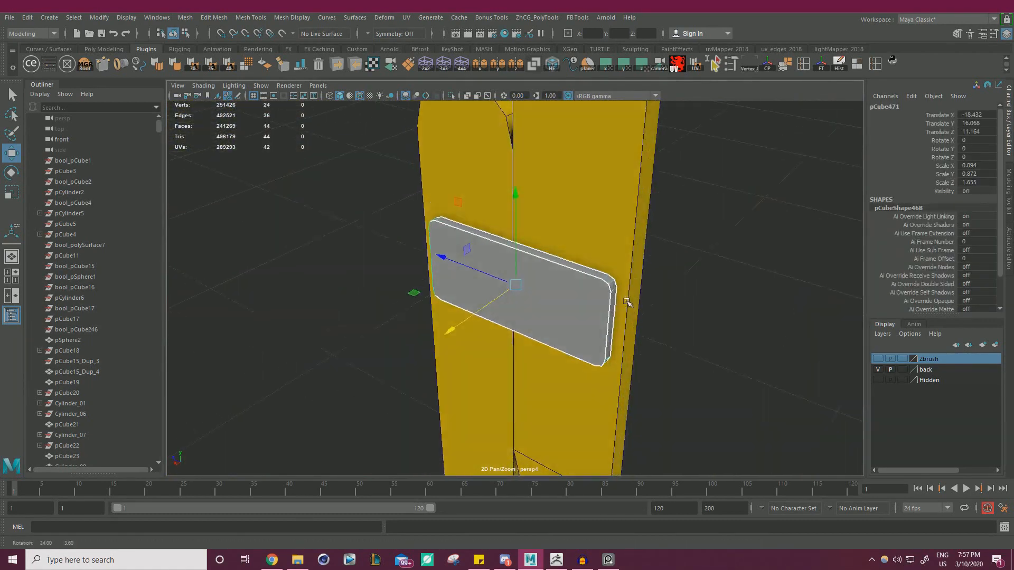
{"action": "left_click_drag", "start_coordinate": [415, 292], "coordinate": [459, 337], "text": "alt"}
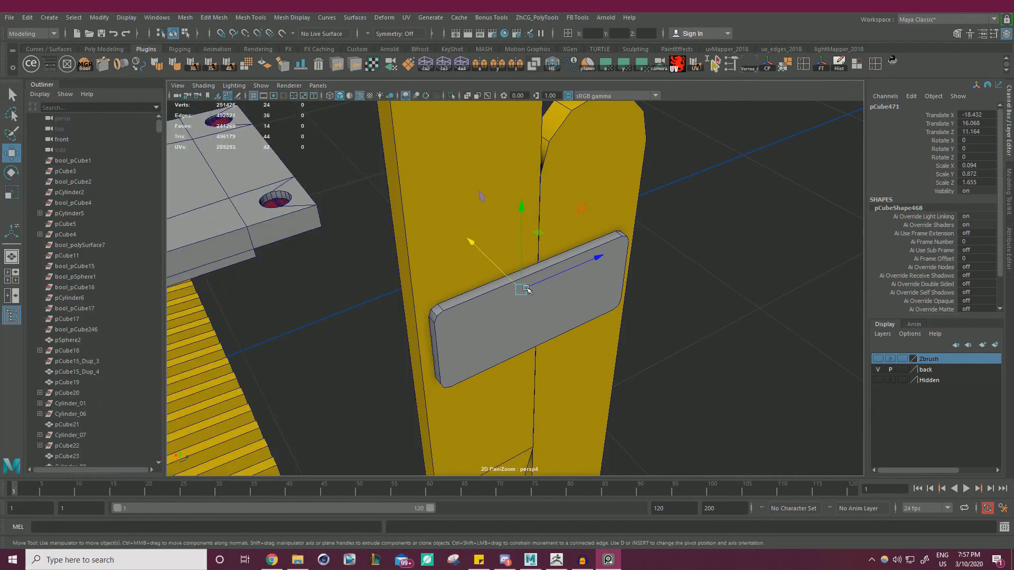
{"action": "right_click_drag", "start_coordinate": [525, 288], "coordinate": [248, 274], "text": "alt"}
{"action": "left_click_drag", "start_coordinate": [623, 279], "coordinate": [338, 295], "text": "alt"}
{"action": "right_click_drag", "start_coordinate": [338, 295], "coordinate": [522, 311], "text": "alt"}
{"action": "left_click_drag", "start_coordinate": [607, 312], "coordinate": [375, 330], "text": "alt"}
{"action": "left_click", "coordinate": [500, 320], "text": "shift"}
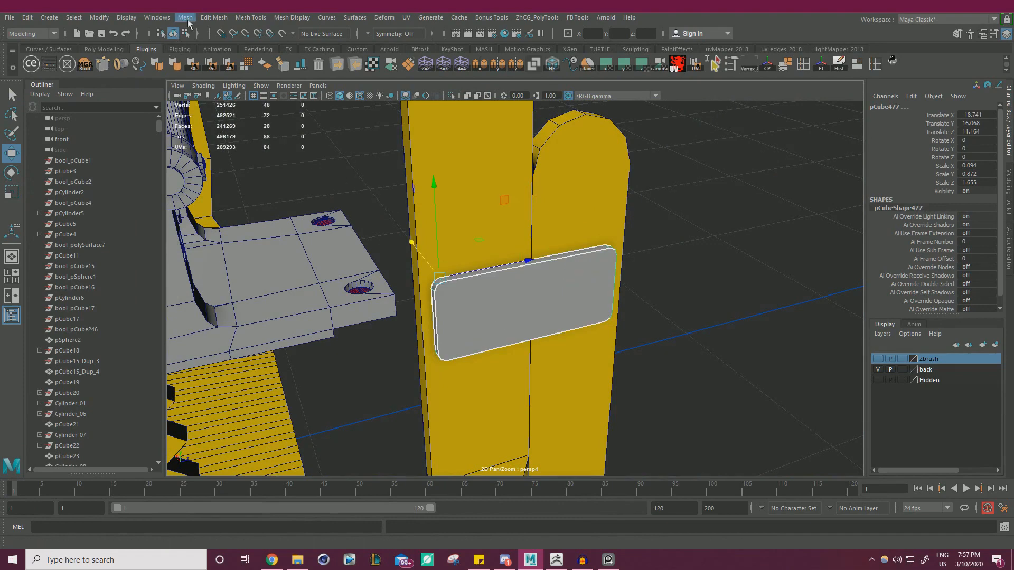
{"action": "left_click", "coordinate": [188, 20]}
{"action": "left_click", "coordinate": [205, 56]}
Step: Stretch the combined plates past the U-shaped bar's edge by moving the vertices at that end
{"action": "left_click_drag", "start_coordinate": [533, 219], "coordinate": [631, 212], "text": "alt"}
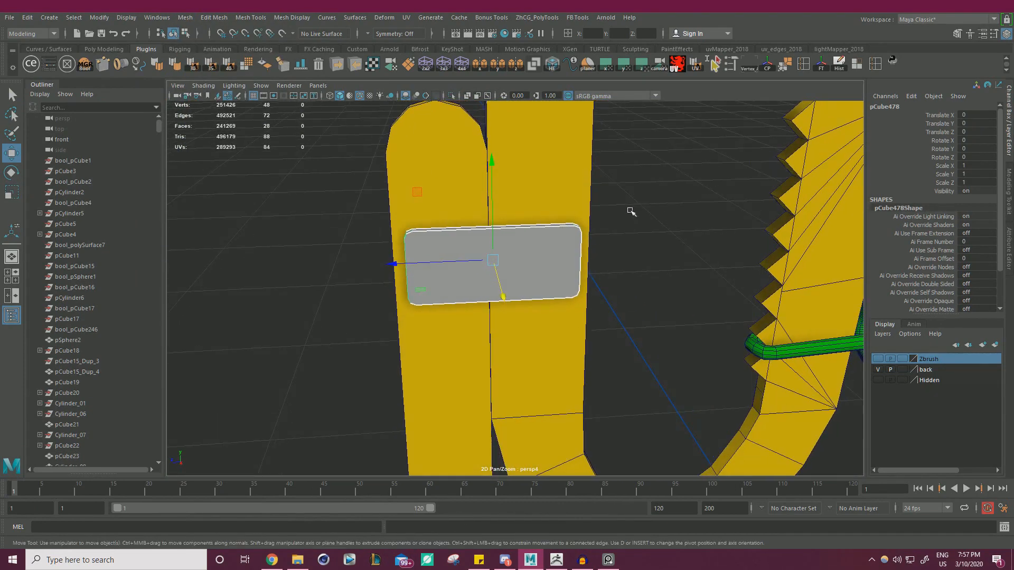
{"action": "left_click", "coordinate": [516, 224]}
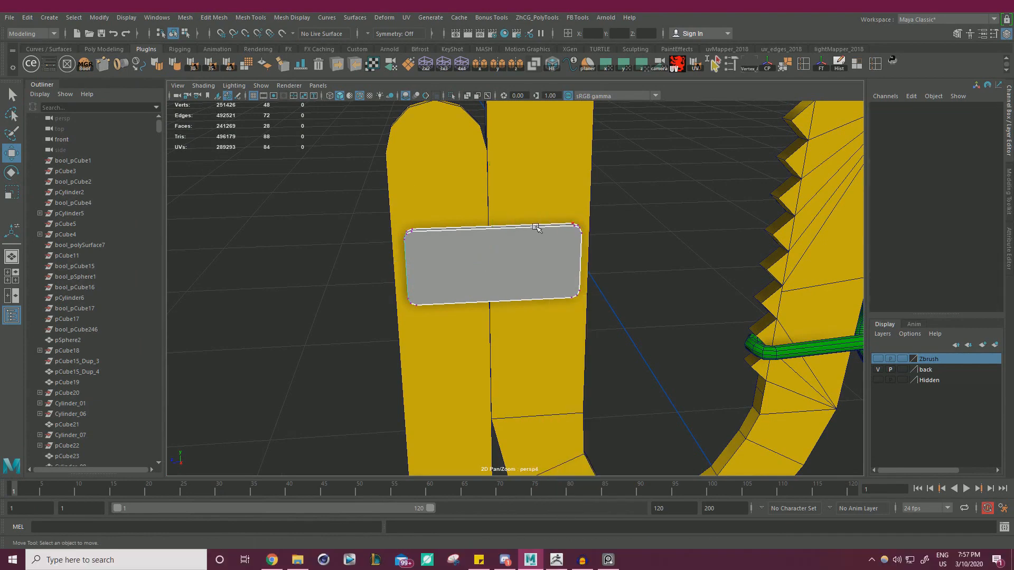
{"action": "key", "text": "4"}
{"action": "key", "text": "5"}
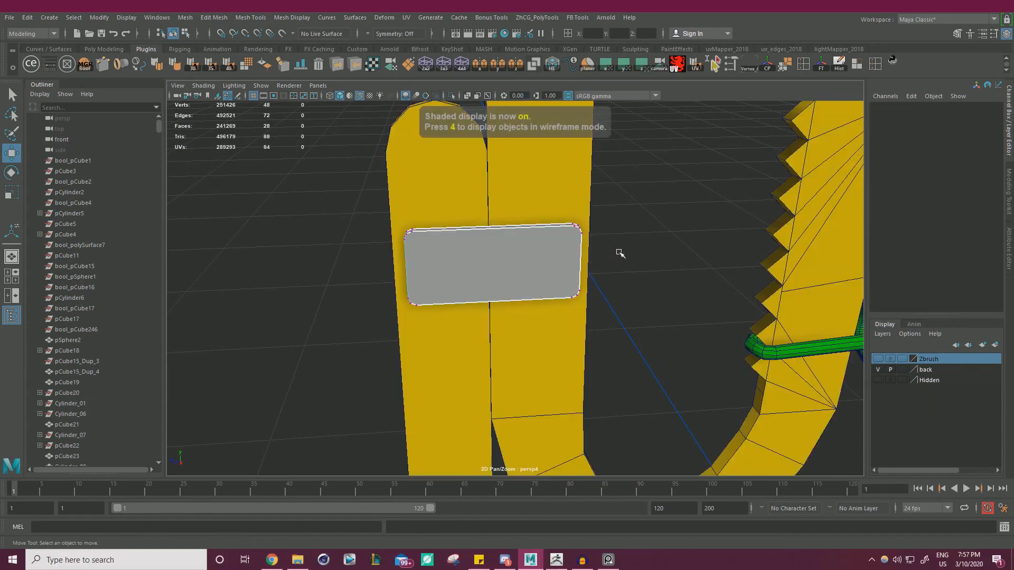
{"action": "left_click_drag", "start_coordinate": [620, 254], "coordinate": [620, 241], "text": "alt"}
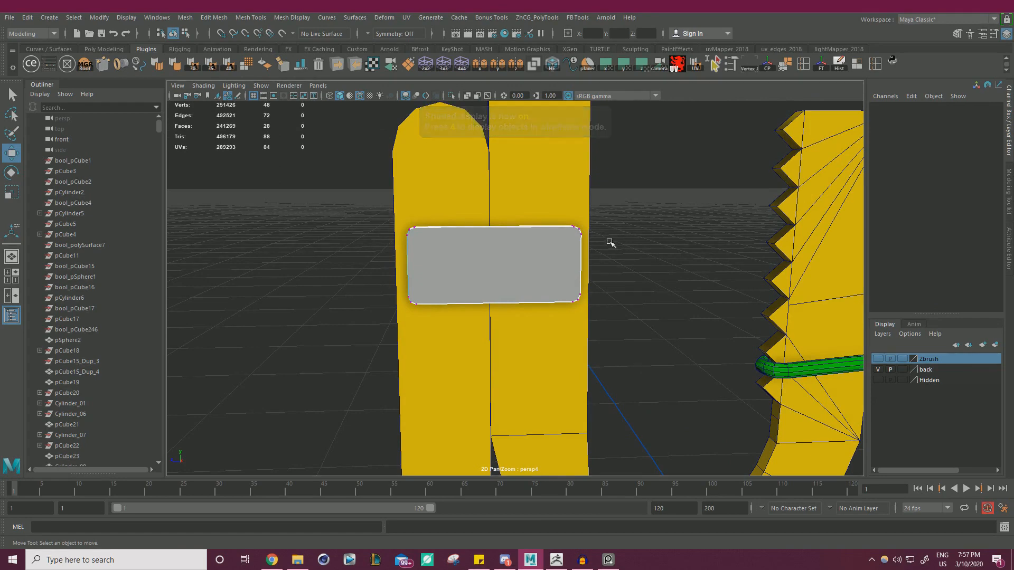
{"action": "key", "text": "4"}
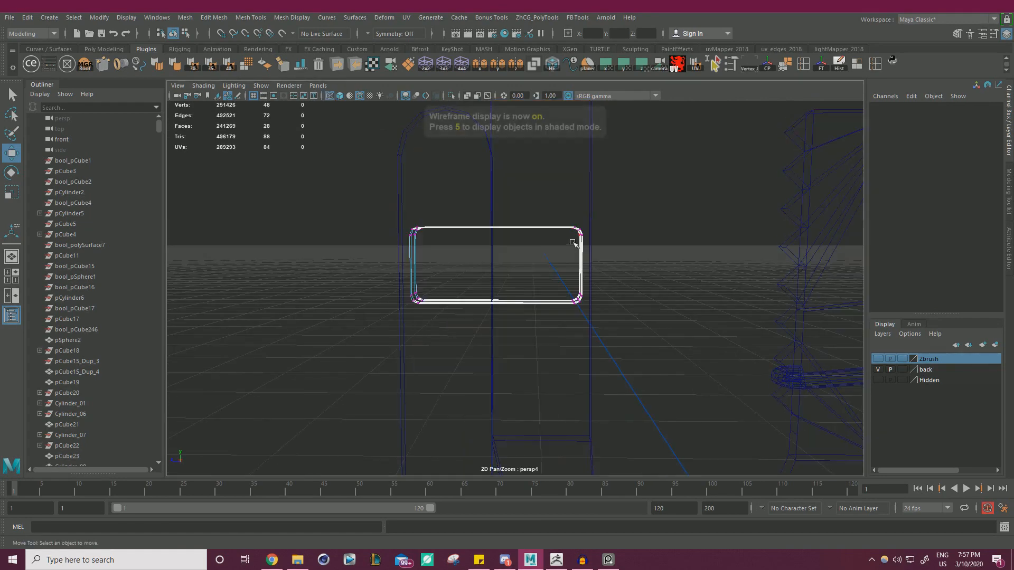
{"action": "left_click_drag", "start_coordinate": [668, 342], "coordinate": [537, 281]}
{"action": "left_click", "coordinate": [501, 267]}
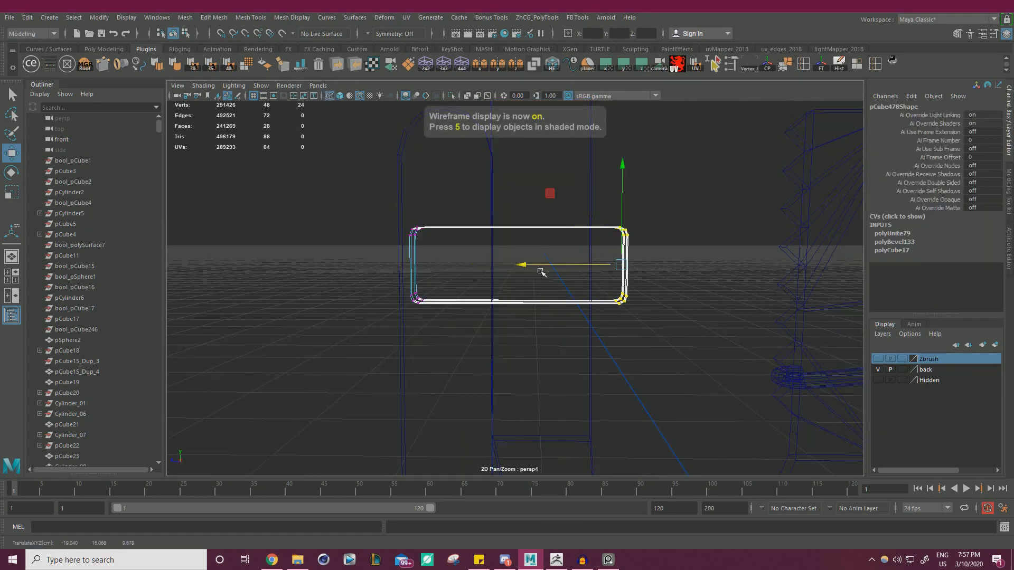
Step: Cut both plates vertically just outside the U-shaped bar's edge and delete the rounded end faces beyond the cut
{"action": "key", "text": "5"}
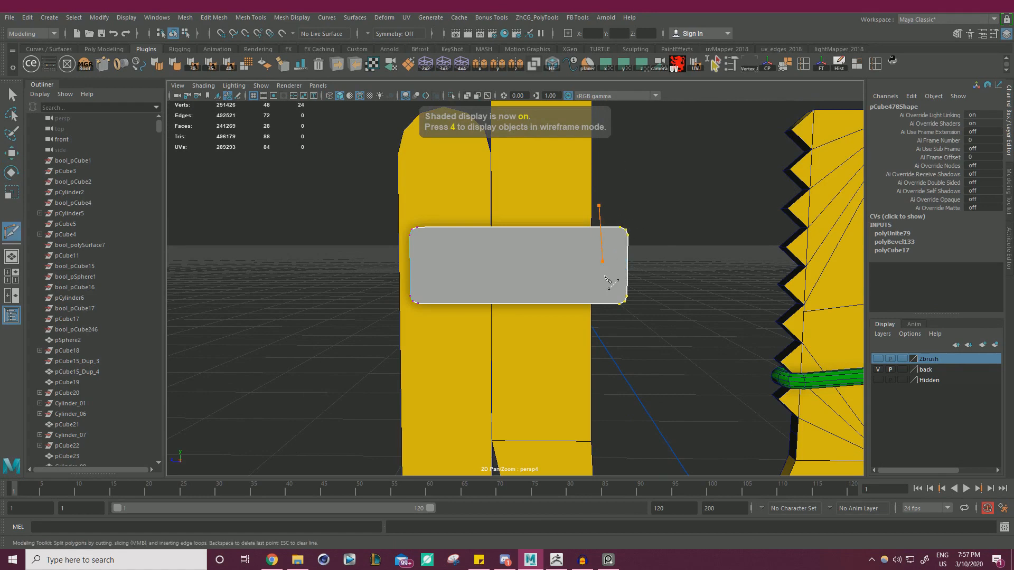
{"action": "key", "text": "w"}
{"action": "right_click", "coordinate": [678, 233]}
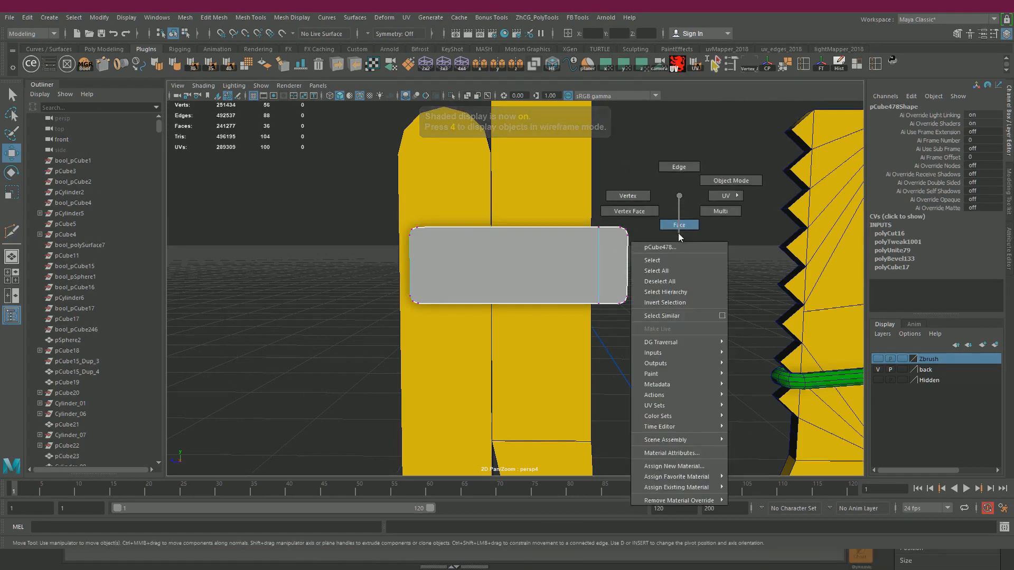
{"action": "left_click_drag", "start_coordinate": [695, 144], "coordinate": [605, 336]}
{"action": "key", "text": "Delete"}
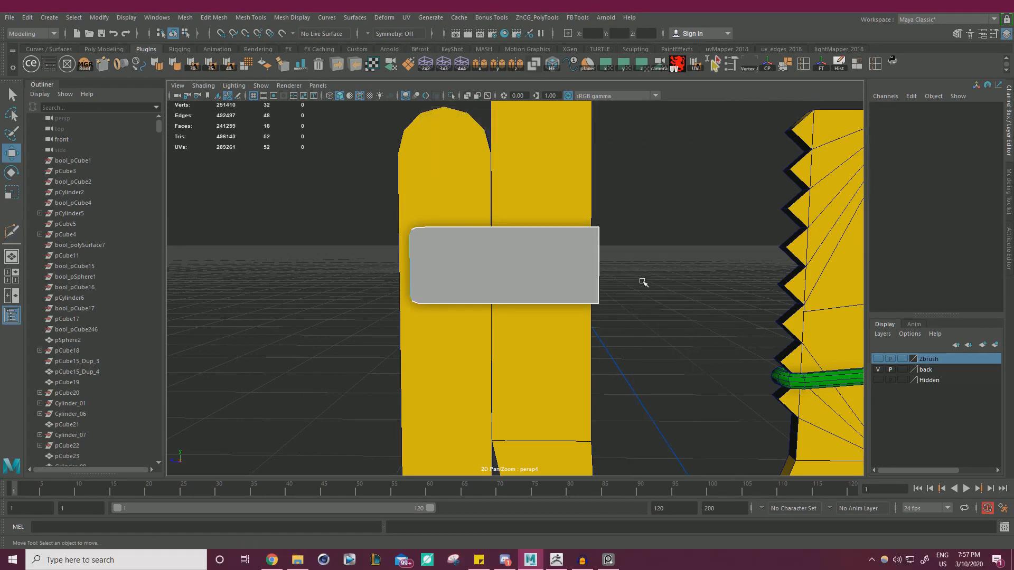
Step: Select the open border edges at both cut ends, change the Scale tool's axis orientation and level the ends along the plates' length
{"action": "left_click_drag", "start_coordinate": [641, 251], "coordinate": [669, 239], "text": "alt"}
{"action": "right_click_drag", "start_coordinate": [669, 239], "coordinate": [668, 212]}
{"action": "double_click", "coordinate": [614, 250]}
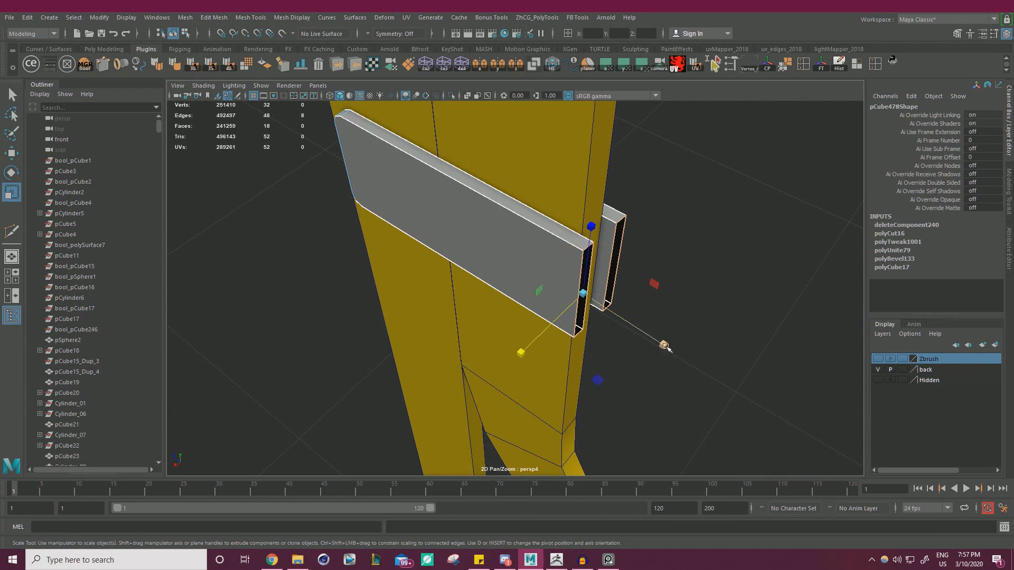
{"action": "double_click", "coordinate": [16, 193]}
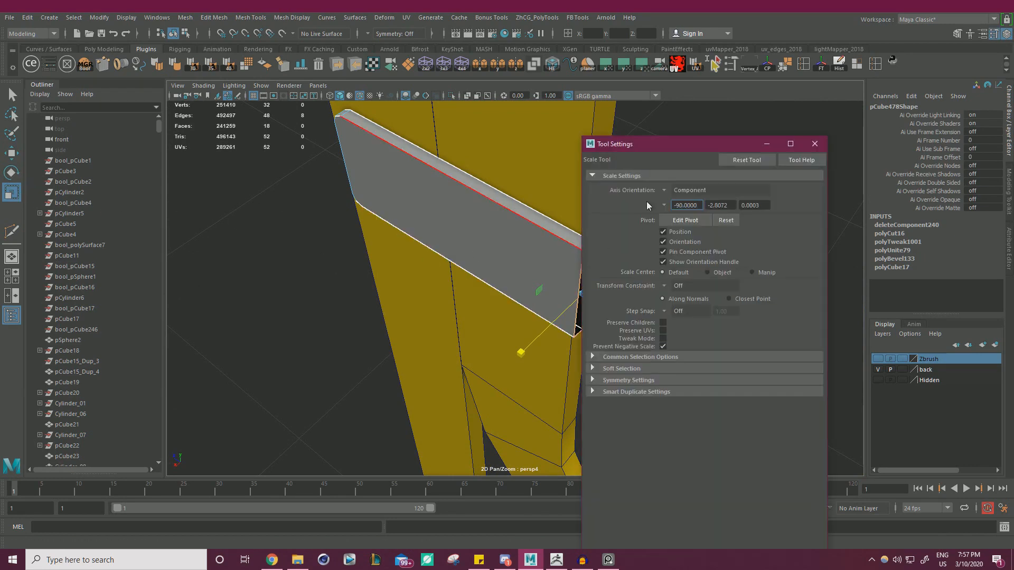
{"action": "left_click", "coordinate": [663, 190]}
{"action": "left_click", "coordinate": [686, 220]}
{"action": "left_click", "coordinate": [814, 144]}
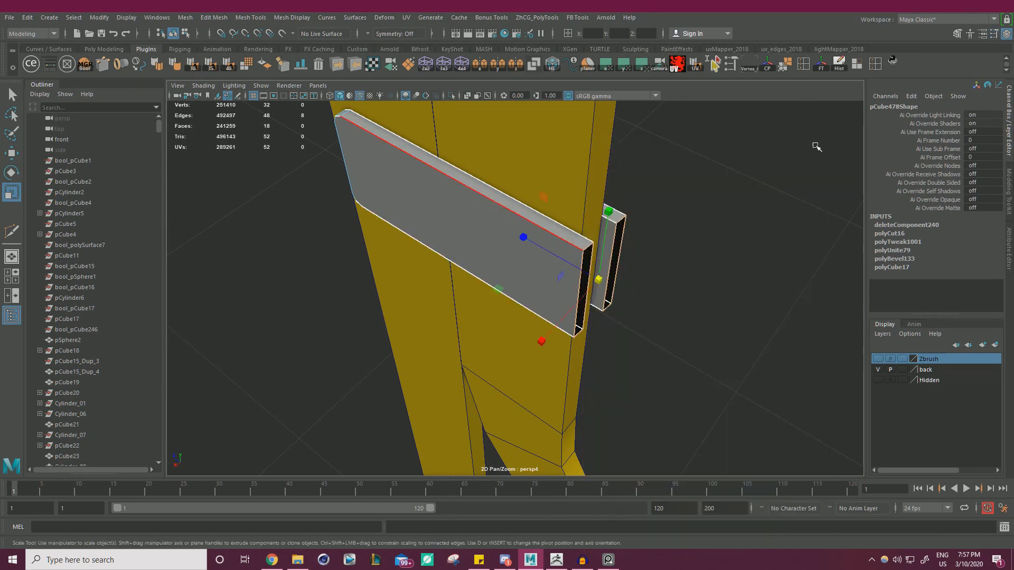
{"action": "key", "text": "w"}
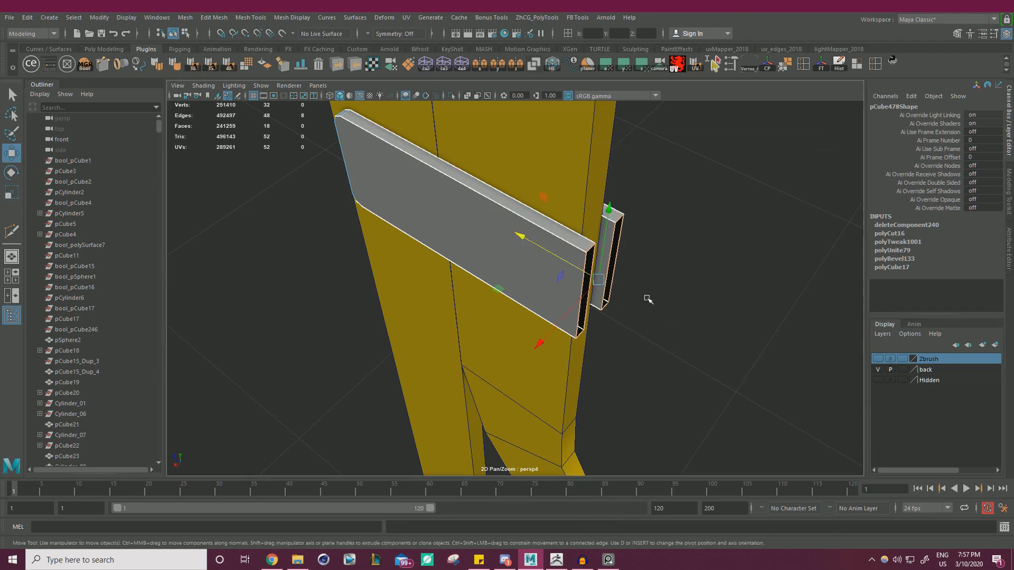
Step: Snap the open ends to the U-shaped bar's edge and extrude their border edges a short distance beyond it
{"action": "left_click_drag", "start_coordinate": [645, 296], "coordinate": [603, 312], "text": "alt"}
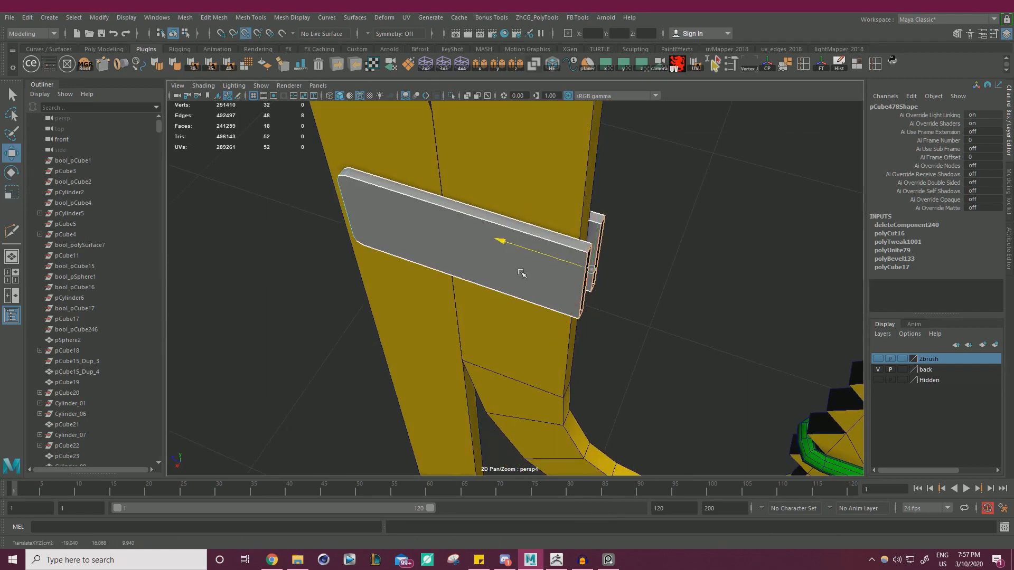
{"action": "middle_click_drag", "start_coordinate": [522, 273], "coordinate": [569, 400]}
{"action": "left_click_drag", "start_coordinate": [643, 329], "coordinate": [570, 308], "text": "alt"}
{"action": "left_click_drag", "start_coordinate": [377, 273], "coordinate": [422, 273], "text": "shift"}
{"action": "left_click_drag", "start_coordinate": [517, 275], "coordinate": [580, 256], "text": "alt"}
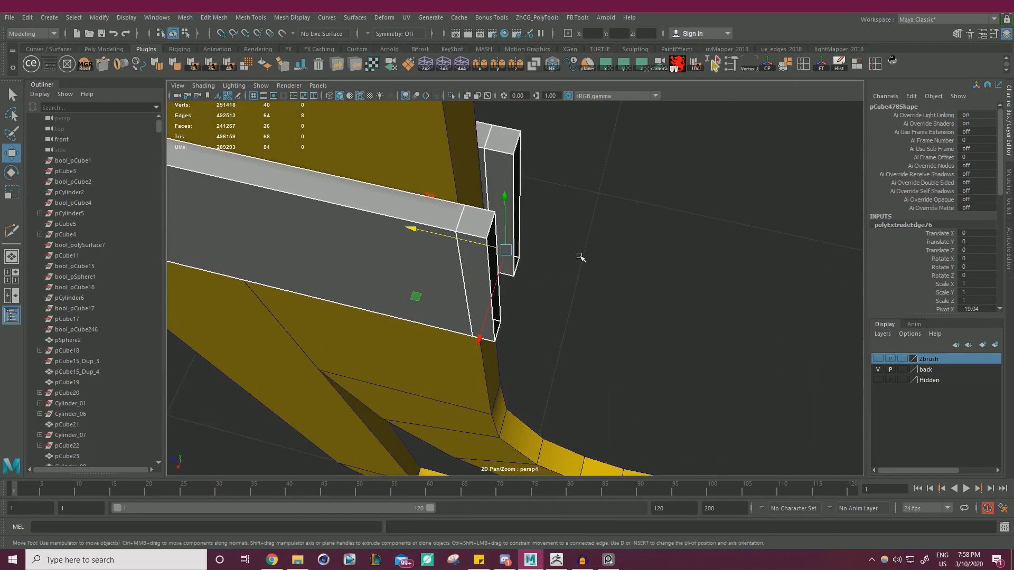
Step: Close the open ends of both plates with Fill Hole
{"action": "right_click", "coordinate": [570, 262]}
{"action": "left_click", "coordinate": [514, 211]}
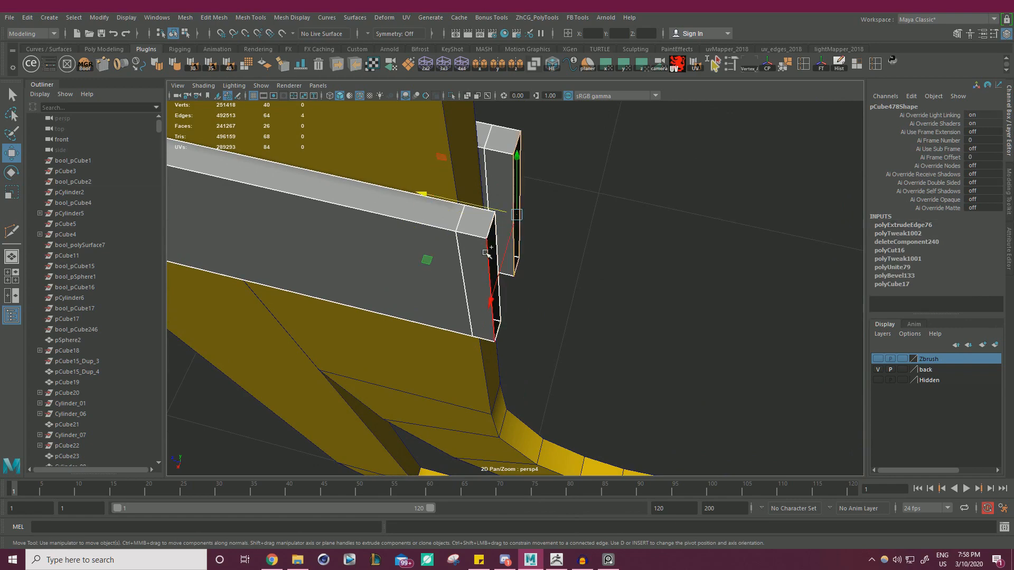
{"action": "right_click_drag", "start_coordinate": [572, 248], "coordinate": [585, 386], "text": "shift"}
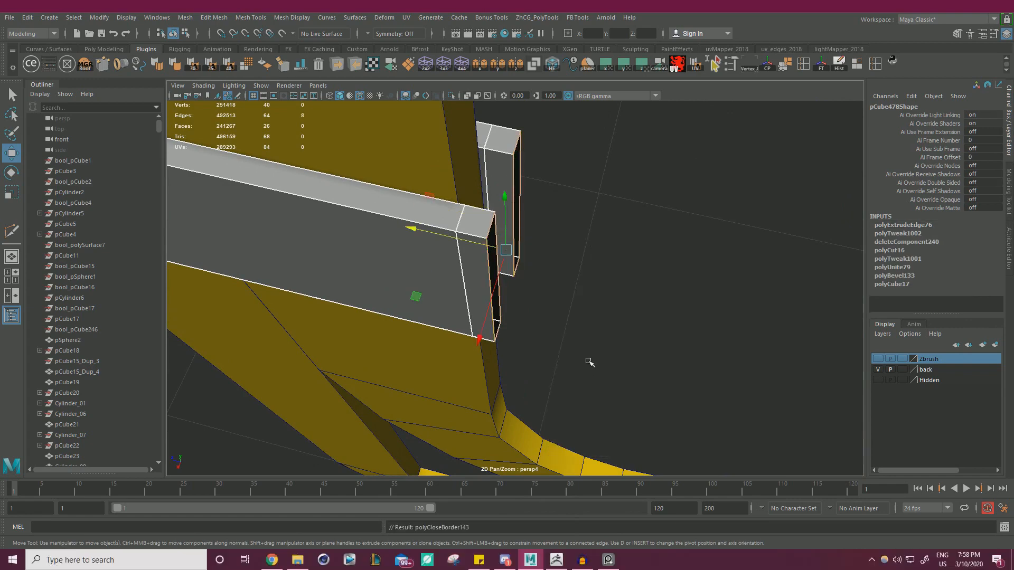
Step: Delete the inward-facing side faces of the two extruded end sections
{"action": "right_click_drag", "start_coordinate": [557, 195], "coordinate": [555, 230]}
{"action": "left_click", "coordinate": [518, 198]}
{"action": "left_click_drag", "start_coordinate": [523, 200], "coordinate": [477, 250], "text": "alt"}
{"action": "key", "text": "Delete"}
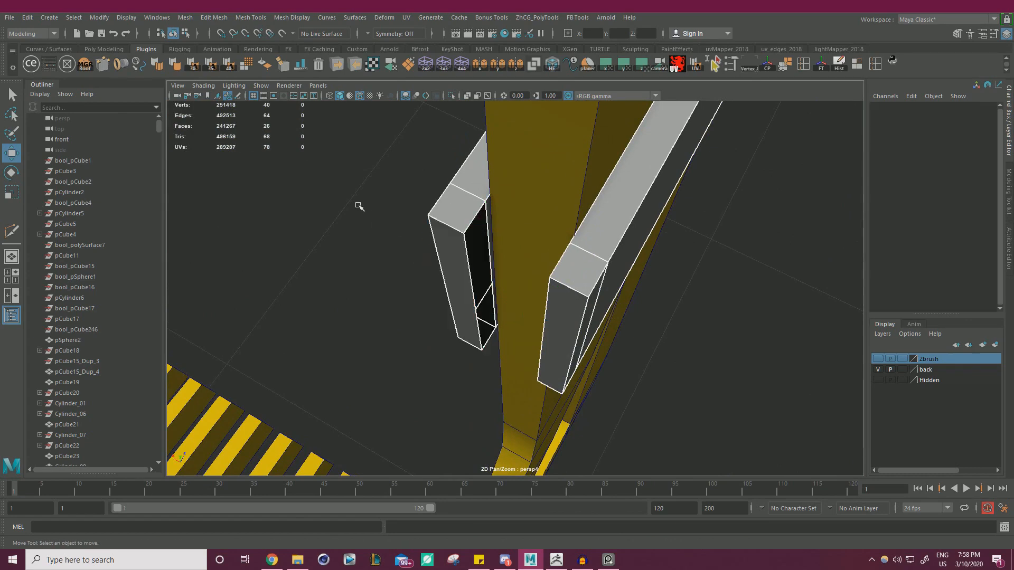
Step: Bridge the facing openings of the two end sections so the plates join around the U-shaped bar
{"action": "left_click", "coordinate": [468, 267]}
{"action": "left_click_drag", "start_coordinate": [539, 280], "coordinate": [623, 268], "text": "alt"}
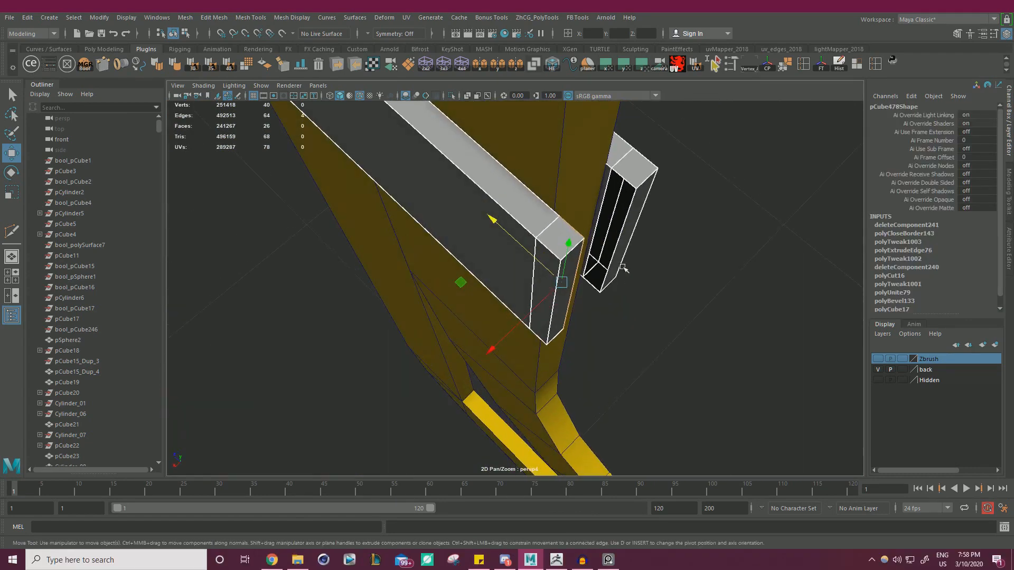
{"action": "right_click_drag", "start_coordinate": [733, 239], "coordinate": [720, 364], "text": "shift"}
{"action": "left_click_drag", "start_coordinate": [708, 295], "coordinate": [641, 262], "text": "alt"}
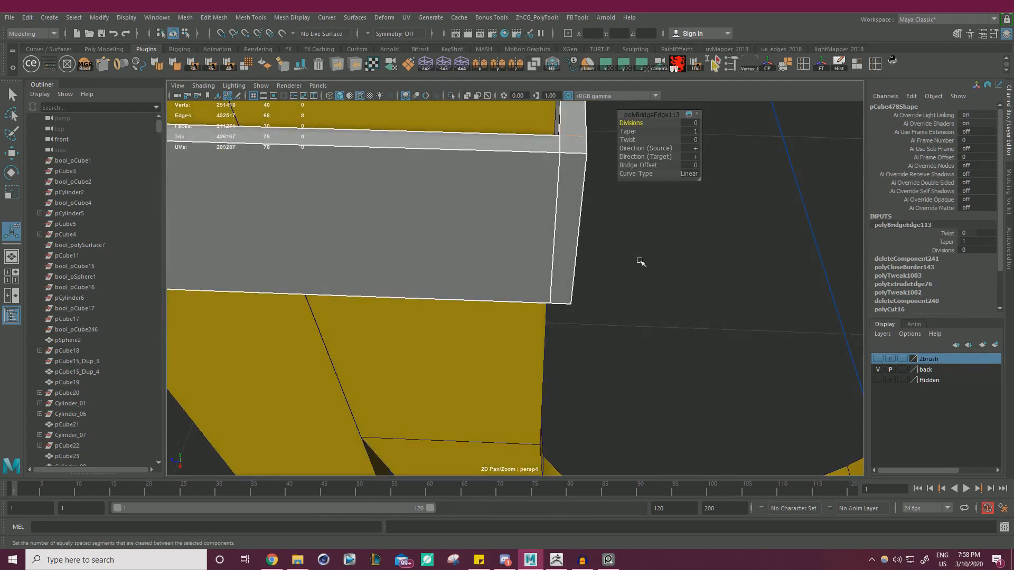
Step: Move the vertices of the bridged end section inward, closer to the U-shaped bar's edge
{"action": "right_click_drag", "start_coordinate": [640, 255], "coordinate": [567, 247]}
{"action": "left_click_drag", "start_coordinate": [567, 247], "coordinate": [560, 234], "text": "alt"}
{"action": "left_click_drag", "start_coordinate": [516, 152], "coordinate": [646, 353]}
{"action": "right_click_drag", "start_coordinate": [645, 352], "coordinate": [728, 374], "text": "alt"}
{"action": "left_click", "coordinate": [509, 319]}
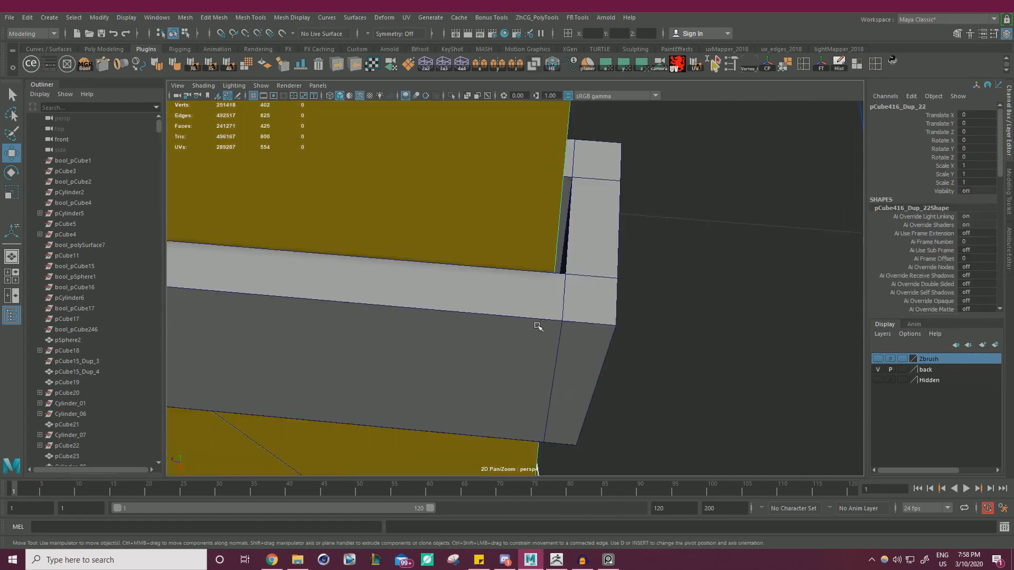
{"action": "key", "text": "ctrl+z"}
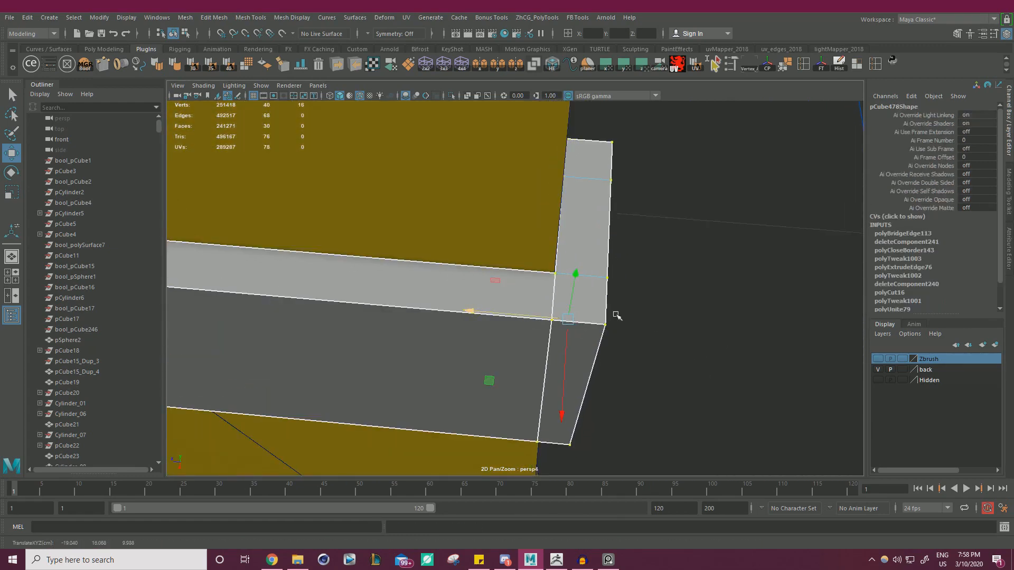
Step: Examine the clip's fit around the two yellow bars from several angles and distances
{"action": "right_click_drag", "start_coordinate": [617, 316], "coordinate": [364, 271], "text": "alt"}
{"action": "left_click_drag", "start_coordinate": [364, 272], "coordinate": [498, 228], "text": "alt"}
{"action": "right_click_drag", "start_coordinate": [497, 229], "coordinate": [323, 234], "text": "alt"}
{"action": "left_click_drag", "start_coordinate": [324, 234], "coordinate": [380, 268], "text": "alt"}
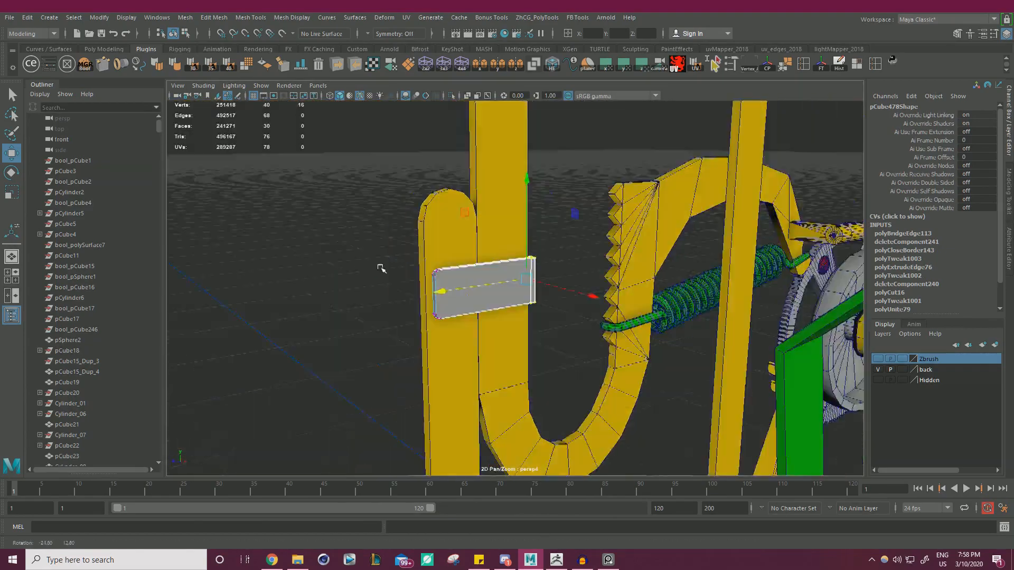
{"action": "right_click_drag", "start_coordinate": [381, 268], "coordinate": [233, 196], "text": "alt"}
{"action": "left_click_drag", "start_coordinate": [233, 195], "coordinate": [338, 233], "text": "alt"}
{"action": "right_click_drag", "start_coordinate": [337, 233], "coordinate": [362, 224]}
{"action": "left_click", "coordinate": [362, 224]}
{"action": "left_click_drag", "start_coordinate": [362, 224], "coordinate": [364, 254], "text": "alt"}
{"action": "right_click_drag", "start_coordinate": [364, 254], "coordinate": [216, 222], "text": "alt"}
{"action": "left_click_drag", "start_coordinate": [216, 222], "coordinate": [316, 232], "text": "alt"}
{"action": "right_click_drag", "start_coordinate": [317, 233], "coordinate": [486, 285], "text": "alt"}
{"action": "left_click_drag", "start_coordinate": [486, 285], "coordinate": [478, 275], "text": "alt"}
{"action": "left_click", "coordinate": [478, 281]}
{"action": "key", "text": "alt+Tab"}
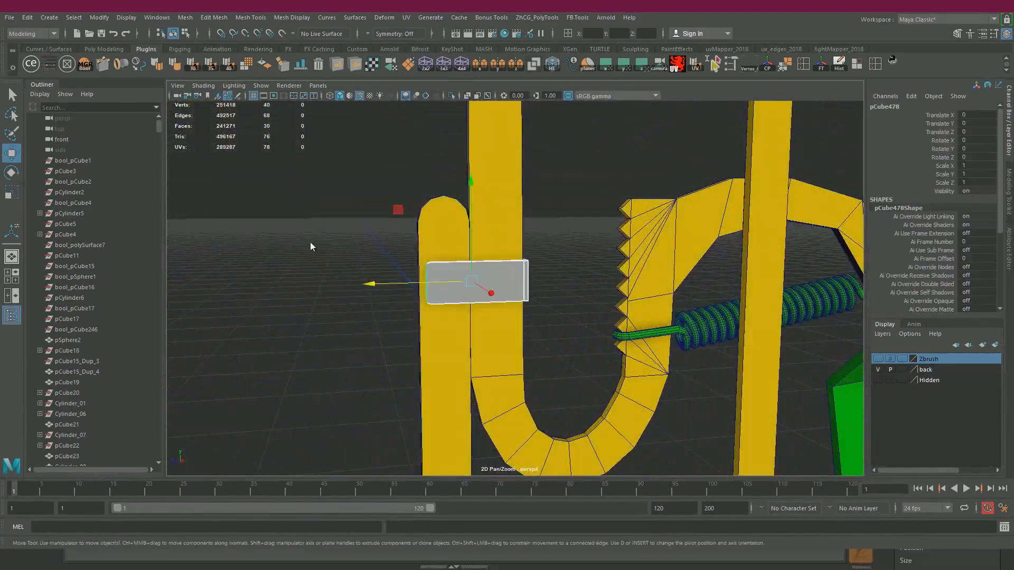
Step: Adjust the clip's length by moving the vertices of its rounded end slightly inward along Z
{"action": "right_click_drag", "start_coordinate": [310, 243], "coordinate": [300, 239]}
{"action": "left_click_drag", "start_coordinate": [300, 239], "coordinate": [281, 234], "text": "alt"}
{"action": "left_click_drag", "start_coordinate": [330, 212], "coordinate": [392, 259]}
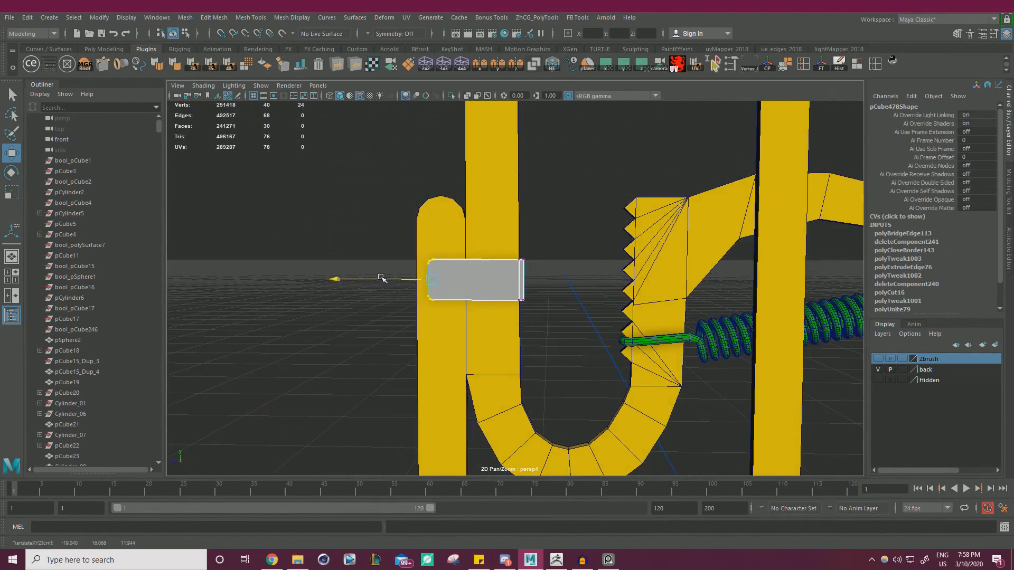
{"action": "left_click_drag", "start_coordinate": [381, 280], "coordinate": [673, 242], "text": "alt"}
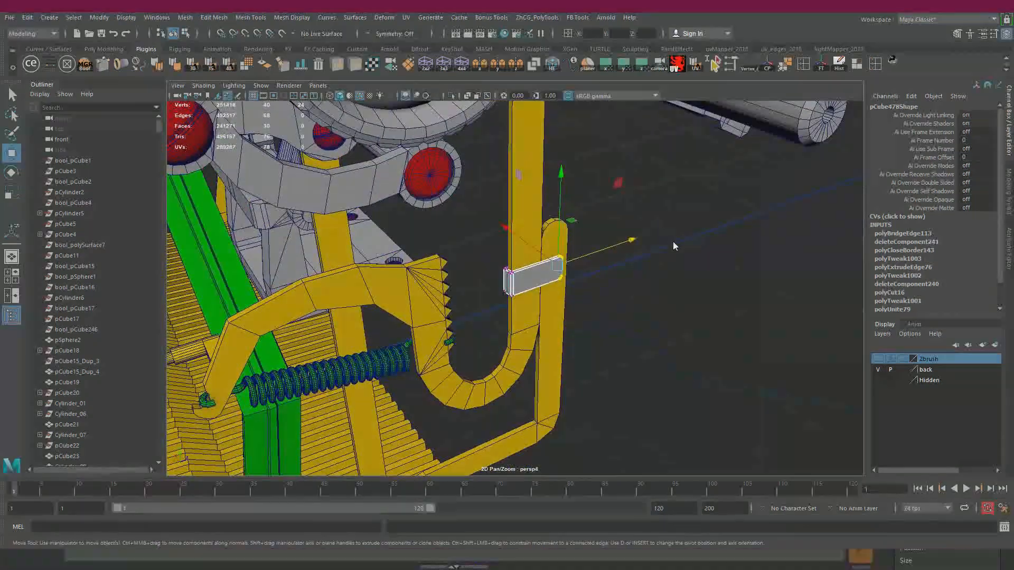
Step: Examine the frame around the clip, selecting the U-shaped hook bar and the lower frame bar to check their shapes
{"action": "left_click", "coordinate": [707, 227]}
{"action": "right_click_drag", "start_coordinate": [707, 226], "coordinate": [560, 288], "text": "alt"}
{"action": "left_click_drag", "start_coordinate": [559, 288], "coordinate": [520, 327], "text": "alt"}
{"action": "left_click", "coordinate": [499, 343]}
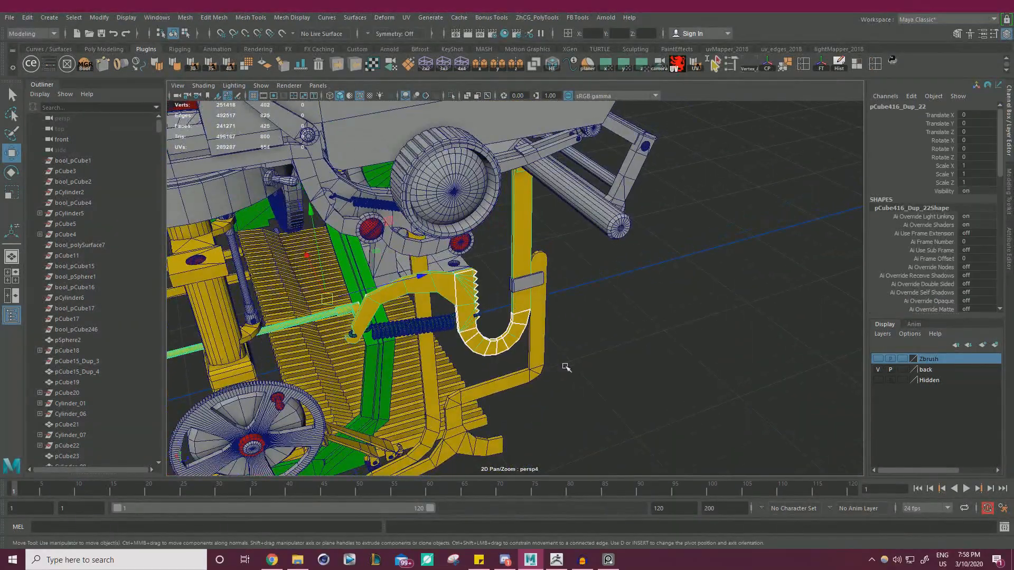
{"action": "left_click_drag", "start_coordinate": [566, 366], "coordinate": [501, 365], "text": "alt"}
{"action": "middle_click_drag", "start_coordinate": [501, 364], "coordinate": [523, 322], "text": "alt"}
{"action": "left_click", "coordinate": [610, 306]}
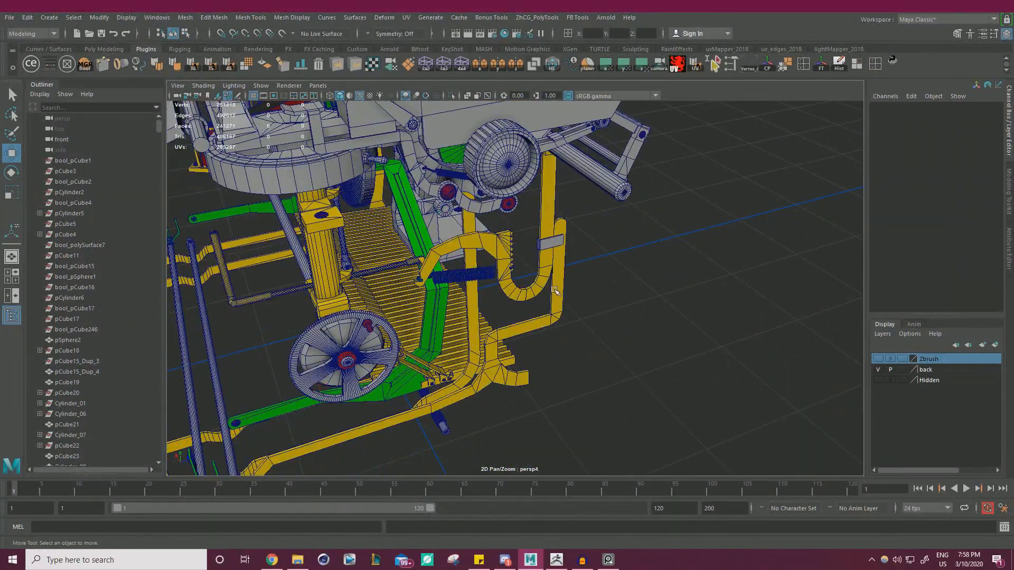
{"action": "left_click", "coordinate": [557, 304]}
{"action": "left_click_drag", "start_coordinate": [560, 312], "coordinate": [537, 299], "text": "alt"}
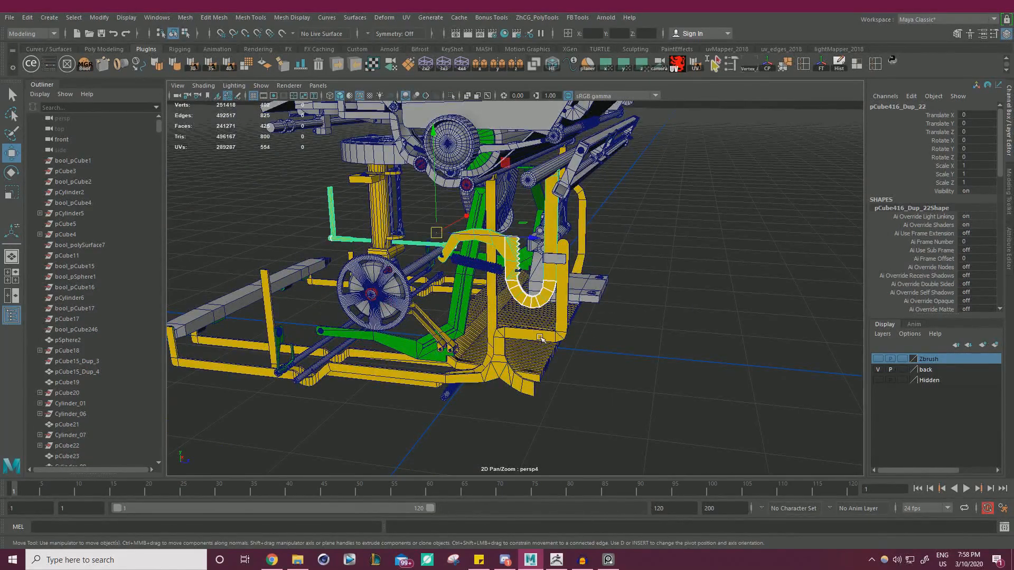
{"action": "left_click_drag", "start_coordinate": [539, 338], "coordinate": [564, 336], "text": "alt"}
{"action": "left_click", "coordinate": [564, 336]}
{"action": "left_click", "coordinate": [513, 267]}
{"action": "right_click_drag", "start_coordinate": [514, 266], "coordinate": [692, 315], "text": "alt"}
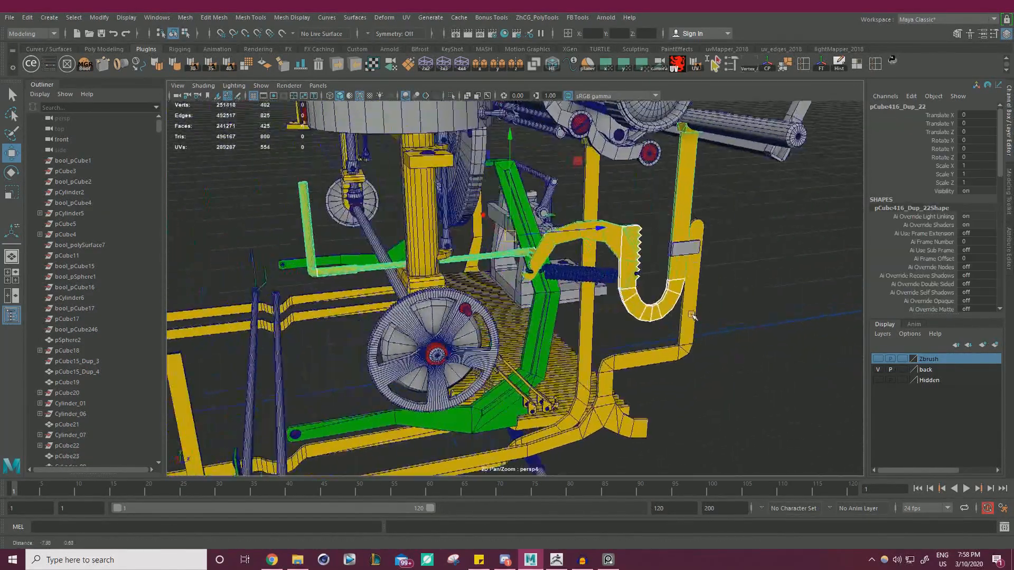
{"action": "mouse_move", "coordinate": [692, 315]}
{"action": "left_mouse_down", "text": "alt"}
{"action": "mouse_move", "coordinate": [802, 329]}
{"action": "mouse_move", "coordinate": [681, 330]}
{"action": "left_mouse_up", "text": "alt"}
{"action": "right_click_drag", "start_coordinate": [682, 330], "coordinate": [542, 332], "text": "alt"}
{"action": "left_click", "coordinate": [631, 378]}
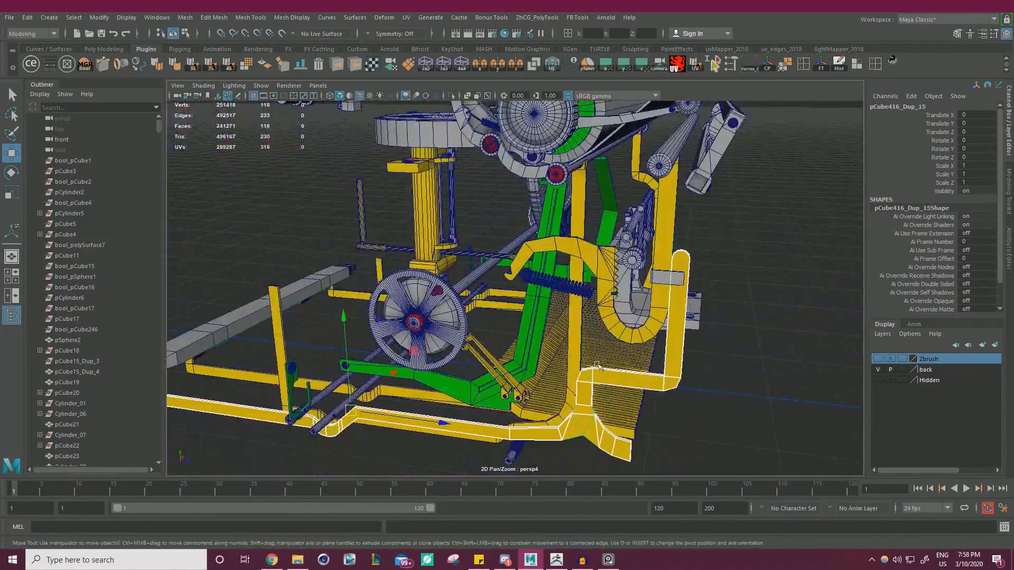
Step: Select the four yellow frame bars and isolate them from the rest of the machine
{"action": "left_click_drag", "start_coordinate": [598, 365], "coordinate": [661, 301], "text": "alt"}
{"action": "right_click_drag", "start_coordinate": [661, 300], "coordinate": [526, 303], "text": "alt"}
{"action": "left_click_drag", "start_coordinate": [526, 303], "coordinate": [520, 285], "text": "alt"}
{"action": "left_click_drag", "start_coordinate": [346, 316], "coordinate": [592, 323], "text": "shift"}
{"action": "right_click_drag", "start_coordinate": [592, 324], "coordinate": [525, 326], "text": "alt"}
{"action": "left_click_drag", "start_coordinate": [525, 326], "coordinate": [475, 338], "text": "alt"}
{"action": "right_click_drag", "start_coordinate": [476, 338], "coordinate": [586, 304], "text": "alt"}
{"action": "left_click_drag", "start_coordinate": [405, 301], "coordinate": [385, 127], "text": "alt"}
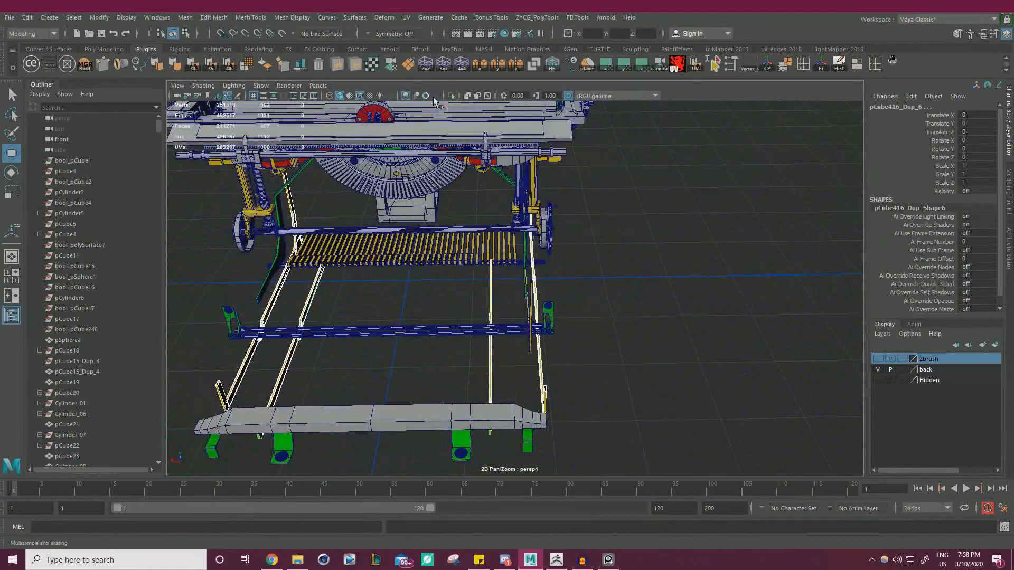
{"action": "left_click", "coordinate": [451, 95]}
Step: Fill the open border hole in the T-shaped end plate of one lower inner bar
{"action": "left_click_drag", "start_coordinate": [557, 215], "coordinate": [576, 289], "text": "alt"}
{"action": "right_click_drag", "start_coordinate": [644, 304], "coordinate": [676, 342], "text": "alt"}
{"action": "right_click", "coordinate": [606, 352]}
{"action": "left_click", "coordinate": [606, 226]}
{"action": "double_click", "coordinate": [565, 364]}
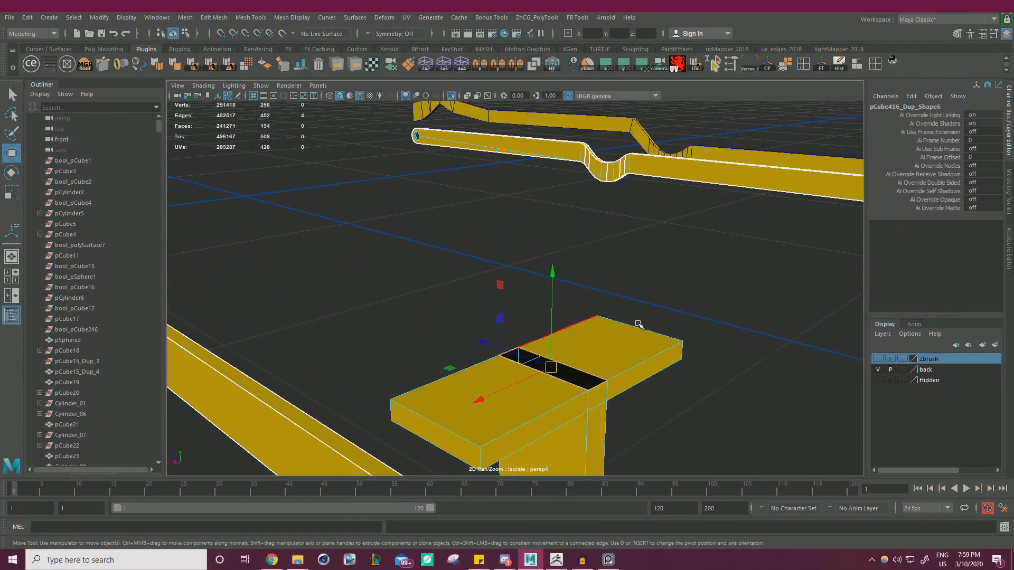
{"action": "right_click", "coordinate": [724, 280], "text": "shift"}
{"action": "left_click", "coordinate": [702, 418]}
{"action": "scroll", "coordinate": [702, 418], "scroll_direction": "down", "scroll_amount": 5}
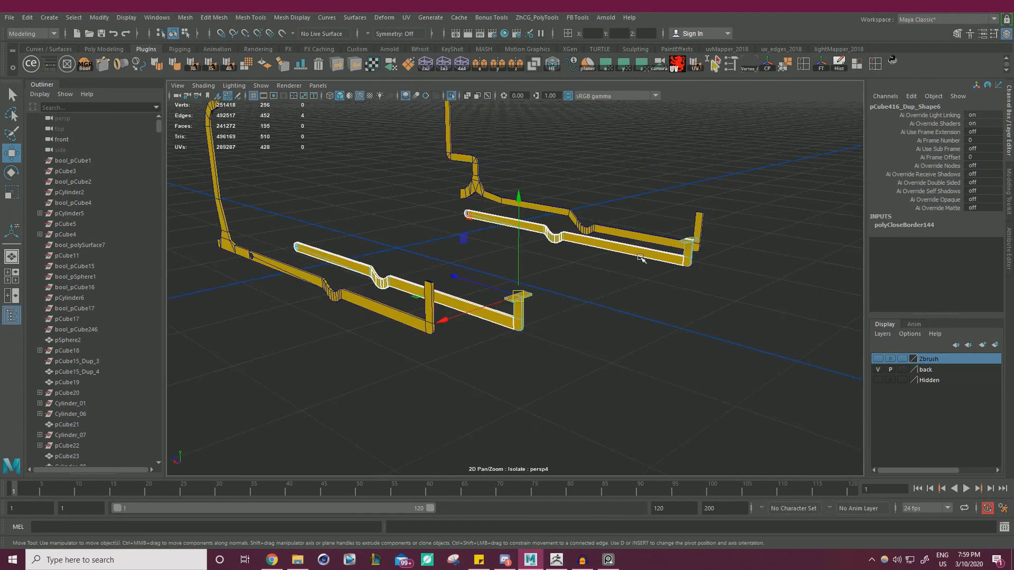
Step: Repeat the hole fill on the open slot in the other inner bar's end plate
{"action": "left_click_drag", "start_coordinate": [703, 418], "coordinate": [629, 317], "text": "alt"}
{"action": "scroll", "coordinate": [617, 328], "scroll_direction": "up", "scroll_amount": 6}
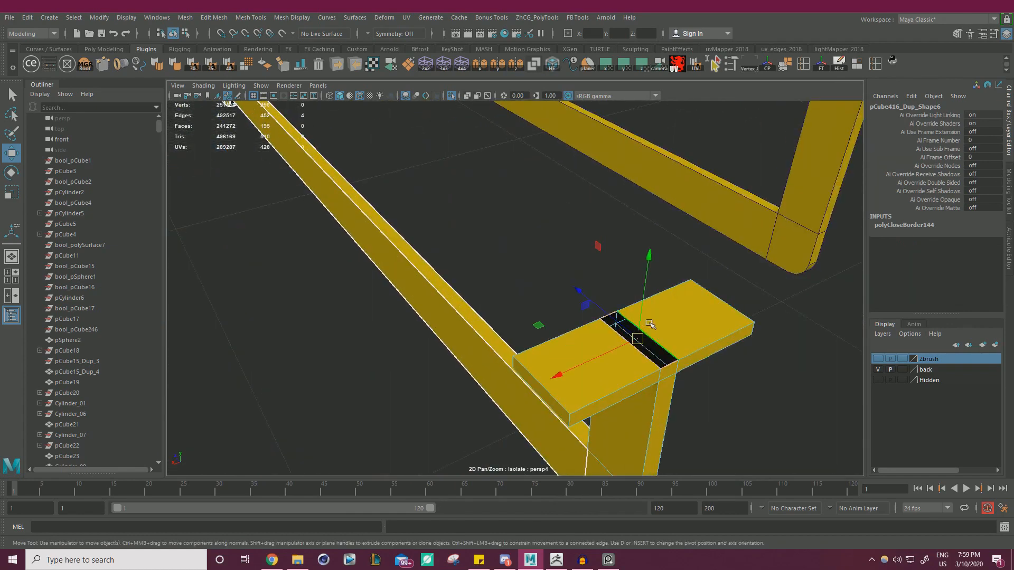
{"action": "key", "text": "g"}
{"action": "right_click_drag", "start_coordinate": [639, 294], "coordinate": [690, 239]}
{"action": "left_click", "coordinate": [338, 264]}
Step: Select all the isolated yellow bars and combine them into one mesh
{"action": "scroll", "coordinate": [337, 265], "scroll_direction": "down", "scroll_amount": 10}
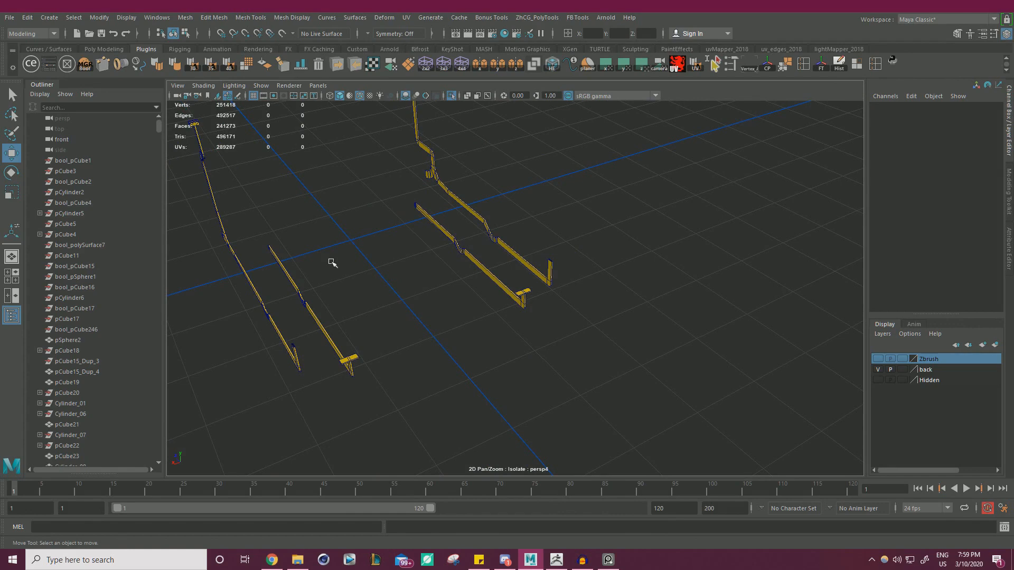
{"action": "left_click_drag", "start_coordinate": [561, 253], "coordinate": [442, 226], "text": "alt"}
{"action": "scroll", "coordinate": [445, 221], "scroll_direction": "down", "scroll_amount": 1}
{"action": "left_click_drag", "start_coordinate": [310, 189], "coordinate": [584, 329]}
{"action": "left_click_drag", "start_coordinate": [581, 322], "coordinate": [618, 339], "text": "alt"}
{"action": "scroll", "coordinate": [618, 340], "scroll_direction": "up", "scroll_amount": 2}
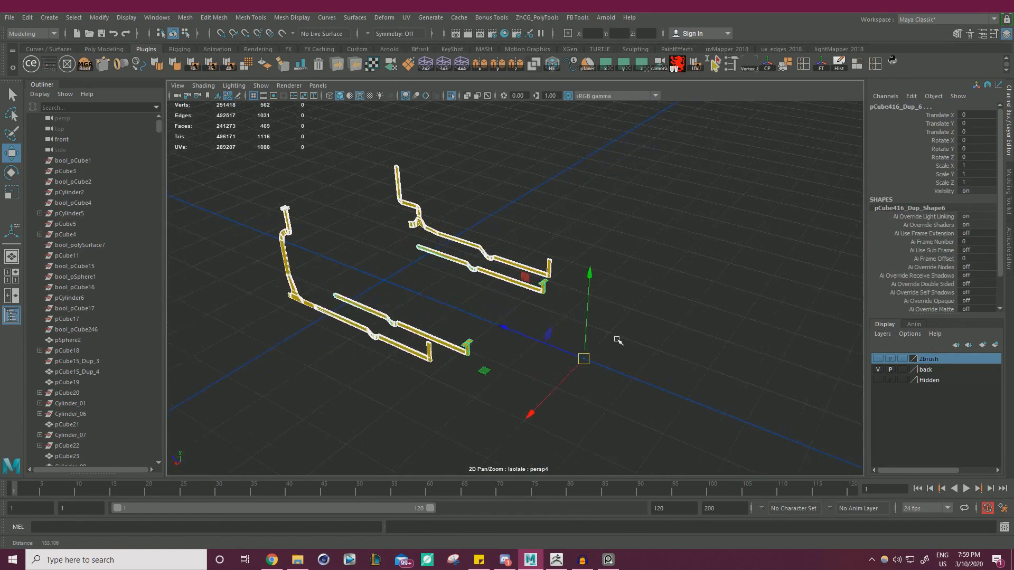
{"action": "middle_click_drag", "start_coordinate": [618, 340], "coordinate": [739, 324], "text": "alt"}
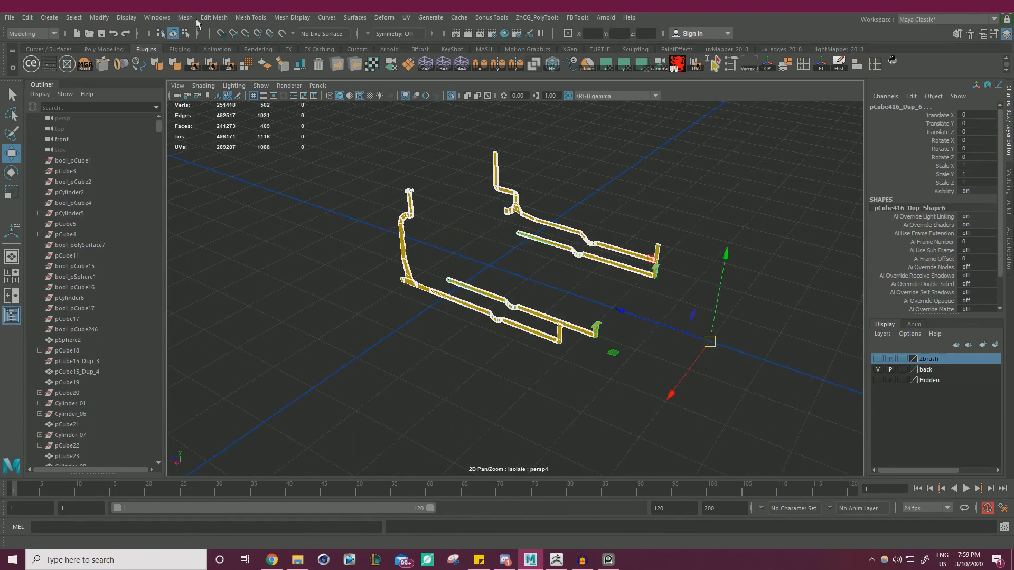
{"action": "left_click", "coordinate": [189, 18]}
{"action": "left_click", "coordinate": [212, 55]}
{"action": "left_click", "coordinate": [577, 161]}
Step: Examine the combined bars from several angles, checking that they select together and how their curved dips look
{"action": "left_click_drag", "start_coordinate": [577, 162], "coordinate": [629, 218], "text": "alt"}
{"action": "scroll", "coordinate": [629, 218], "scroll_direction": "down", "scroll_amount": 3}
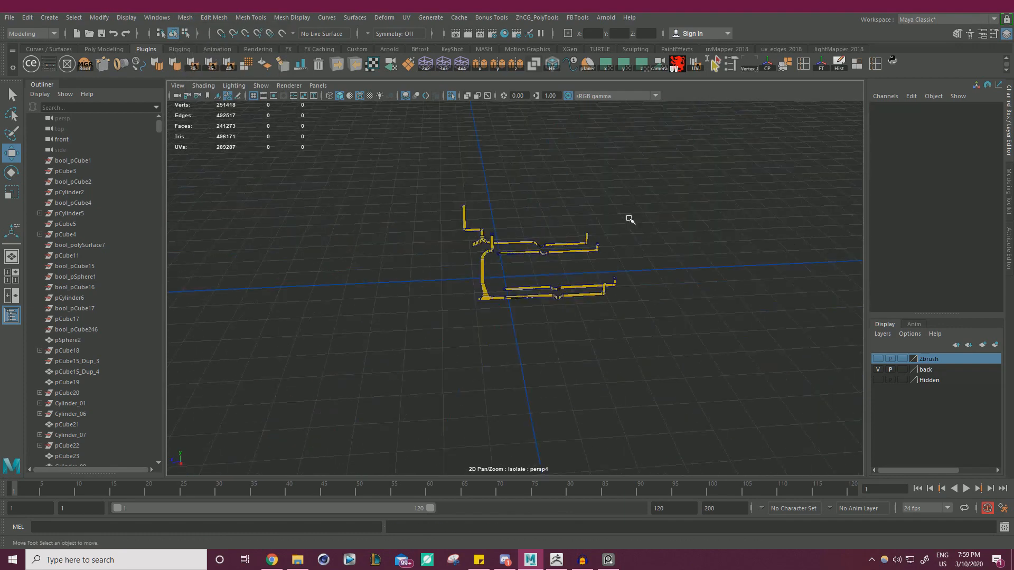
{"action": "left_click", "coordinate": [543, 284]}
{"action": "left_click", "coordinate": [577, 359]}
{"action": "left_click", "coordinate": [600, 251]}
{"action": "left_click_drag", "start_coordinate": [599, 250], "coordinate": [659, 250], "text": "alt"}
{"action": "scroll", "coordinate": [659, 249], "scroll_direction": "up", "scroll_amount": 3}
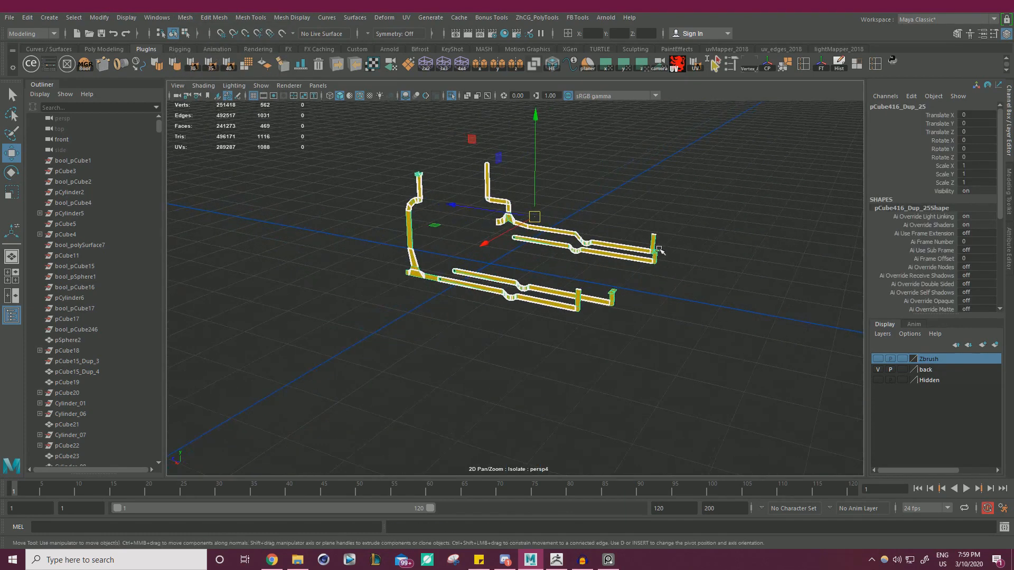
{"action": "left_click", "coordinate": [681, 209]}
{"action": "left_click", "coordinate": [530, 289]}
{"action": "scroll", "coordinate": [655, 208], "scroll_direction": "up", "scroll_amount": 2}
{"action": "left_click_drag", "start_coordinate": [654, 208], "coordinate": [584, 274], "text": "alt"}
{"action": "scroll", "coordinate": [708, 234], "scroll_direction": "up", "scroll_amount": 5}
{"action": "scroll", "coordinate": [602, 224], "scroll_direction": "up", "scroll_amount": 3}
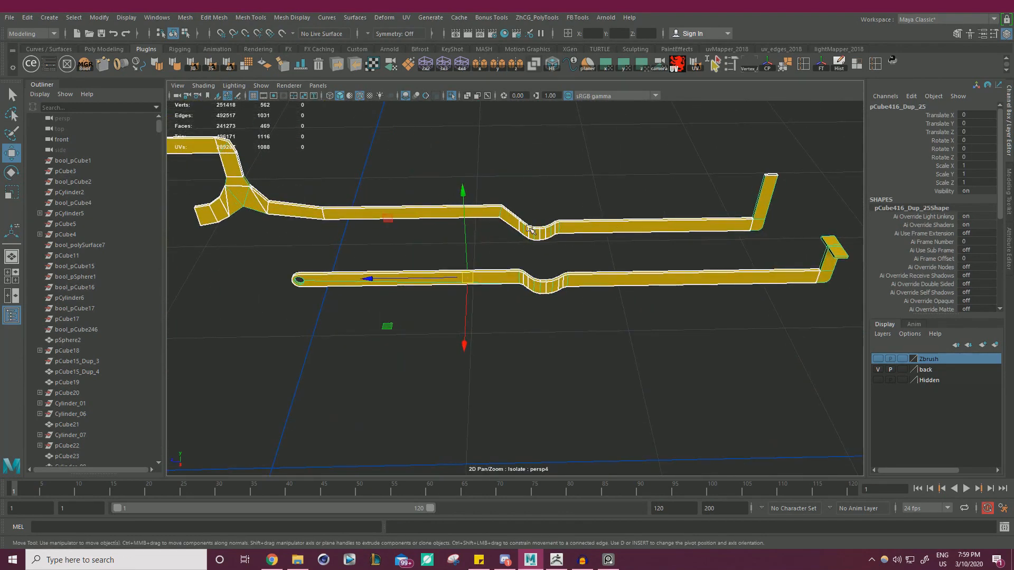
{"action": "scroll", "coordinate": [510, 175], "scroll_direction": "up", "scroll_amount": 2}
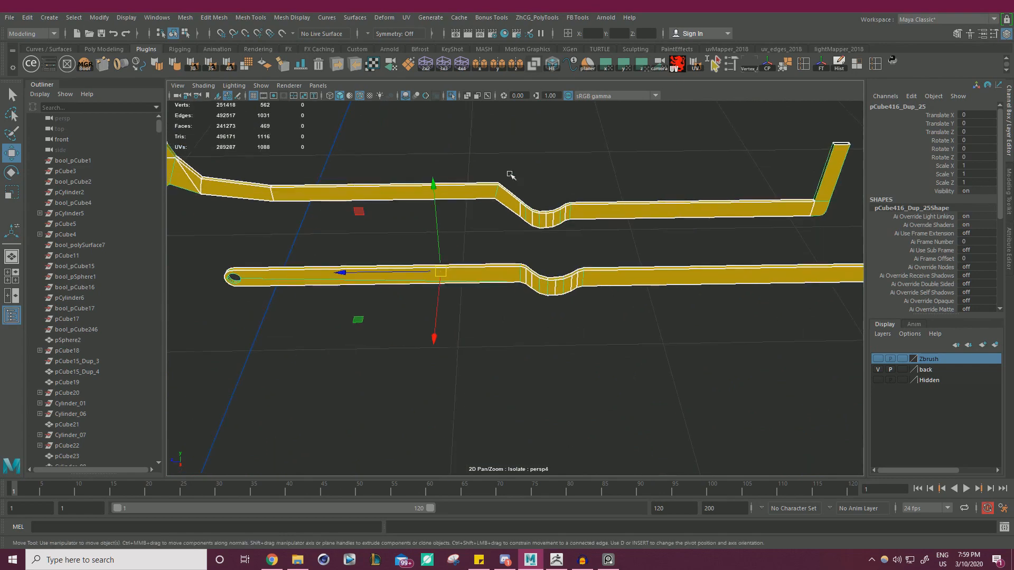
{"action": "right_click_drag", "start_coordinate": [499, 175], "coordinate": [307, 195], "text": "alt"}
{"action": "left_click_drag", "start_coordinate": [306, 195], "coordinate": [576, 245], "text": "alt"}
Step: Soften all edges of the combined bars with a 40° angle and display their hard edges
{"action": "right_click_drag", "start_coordinate": [594, 229], "coordinate": [501, 275]}
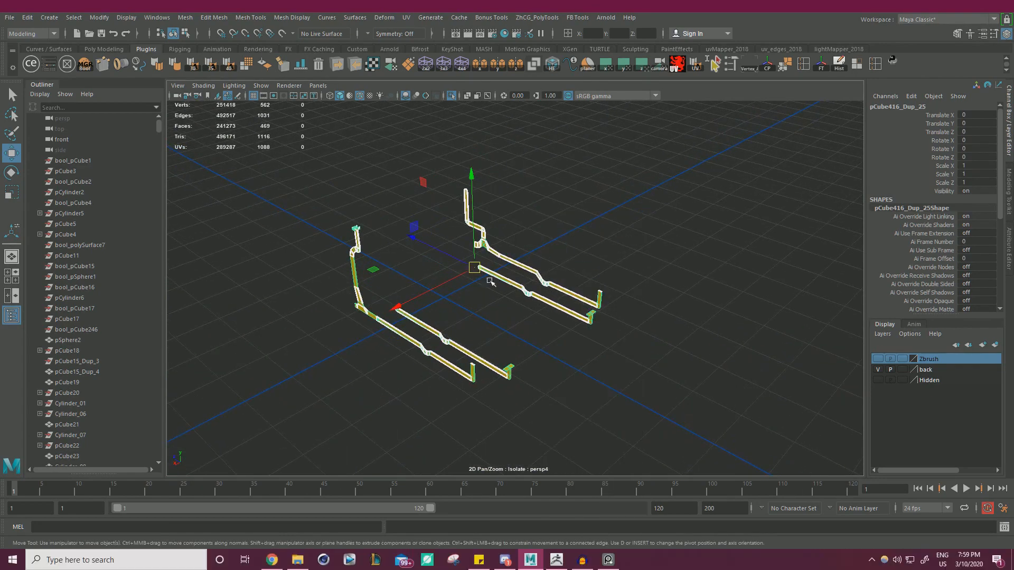
{"action": "scroll", "coordinate": [351, 379], "scroll_direction": "up", "scroll_amount": 4}
{"action": "middle_click_drag", "start_coordinate": [330, 366], "coordinate": [371, 342], "text": "alt"}
{"action": "right_click_drag", "start_coordinate": [343, 358], "coordinate": [275, 418], "text": "alt"}
{"action": "left_click_drag", "start_coordinate": [273, 437], "coordinate": [777, 111]}
{"action": "left_click", "coordinate": [232, 69]}
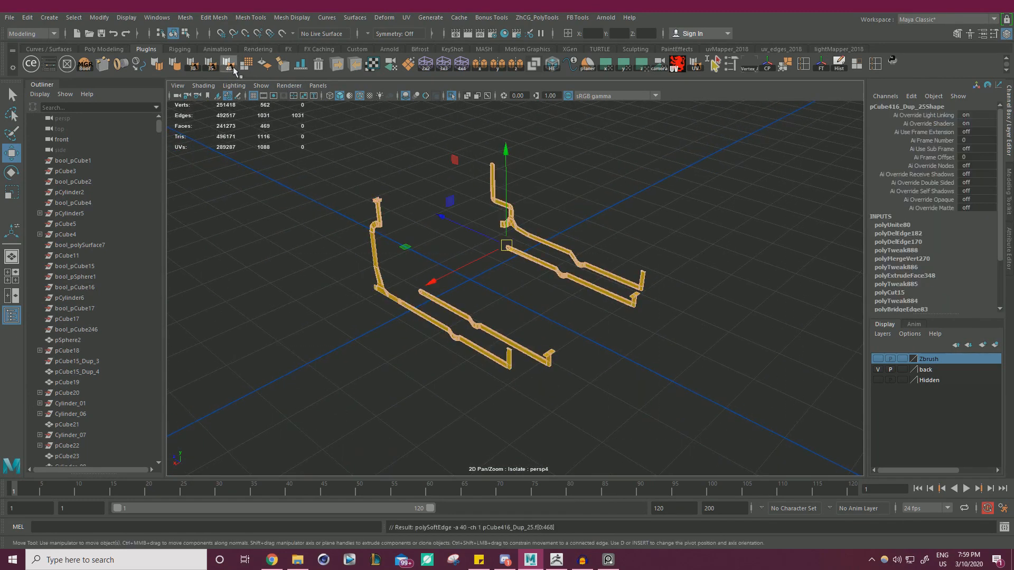
{"action": "left_click", "coordinate": [352, 267]}
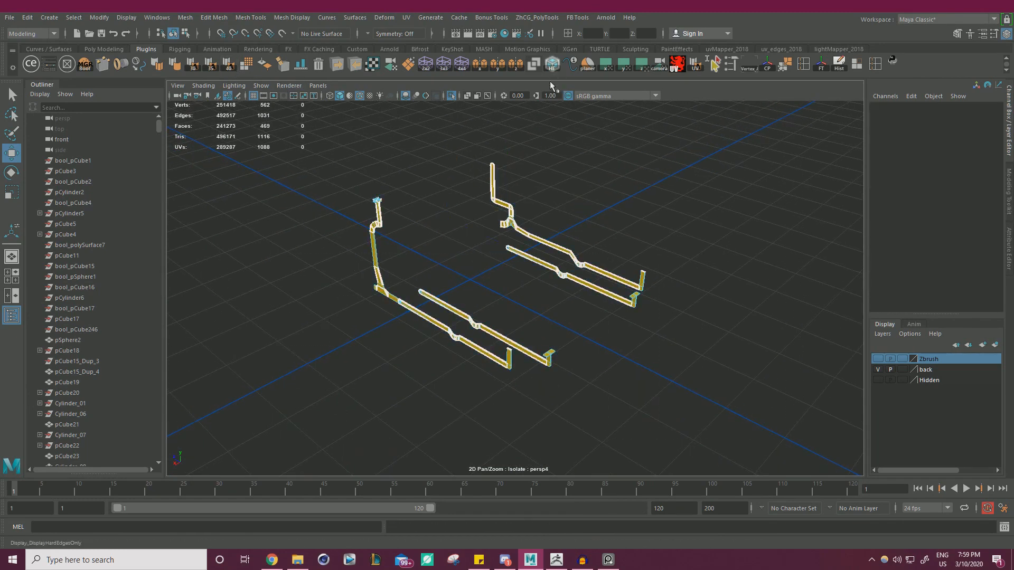
Step: Inspect the hard and soft edges along the curved dips and at the upright's widened base
{"action": "scroll", "coordinate": [520, 304], "scroll_direction": "up", "scroll_amount": 3}
{"action": "mouse_move", "coordinate": [520, 304]}
{"action": "right_mouse_down", "text": "alt"}
{"action": "mouse_move", "coordinate": [600, 249]}
{"action": "mouse_move", "coordinate": [708, 328]}
{"action": "mouse_move", "coordinate": [533, 301]}
{"action": "right_mouse_up", "text": "alt"}
{"action": "left_click_drag", "start_coordinate": [534, 301], "coordinate": [675, 317], "text": "alt"}
{"action": "right_click_drag", "start_coordinate": [674, 316], "coordinate": [649, 324], "text": "alt"}
{"action": "middle_click_drag", "start_coordinate": [649, 323], "coordinate": [500, 352], "text": "alt"}
{"action": "right_click_drag", "start_coordinate": [500, 352], "coordinate": [598, 369], "text": "alt"}
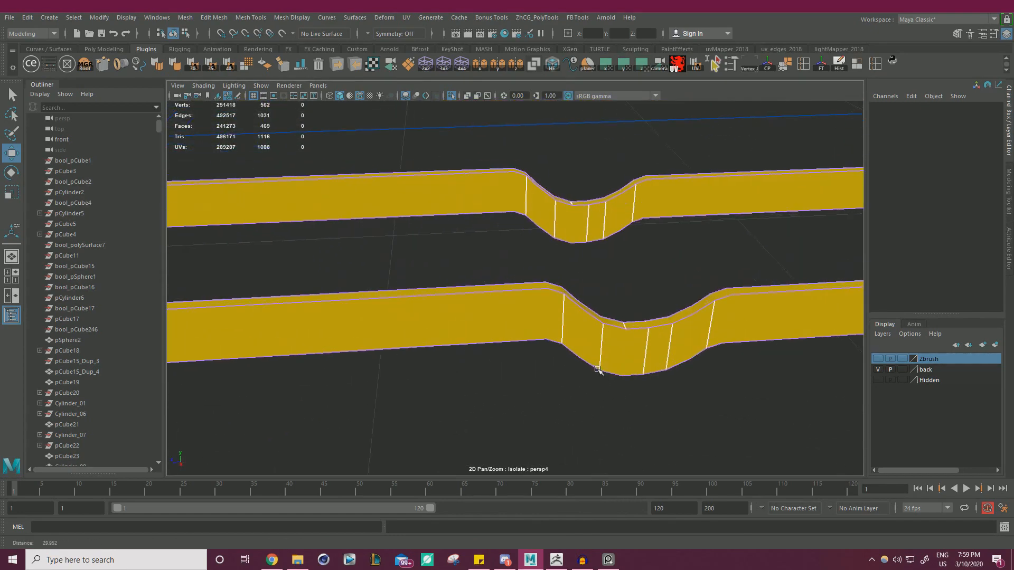
{"action": "middle_click_drag", "start_coordinate": [598, 369], "coordinate": [729, 360], "text": "alt"}
{"action": "middle_click_drag", "start_coordinate": [471, 342], "coordinate": [533, 343], "text": "alt"}
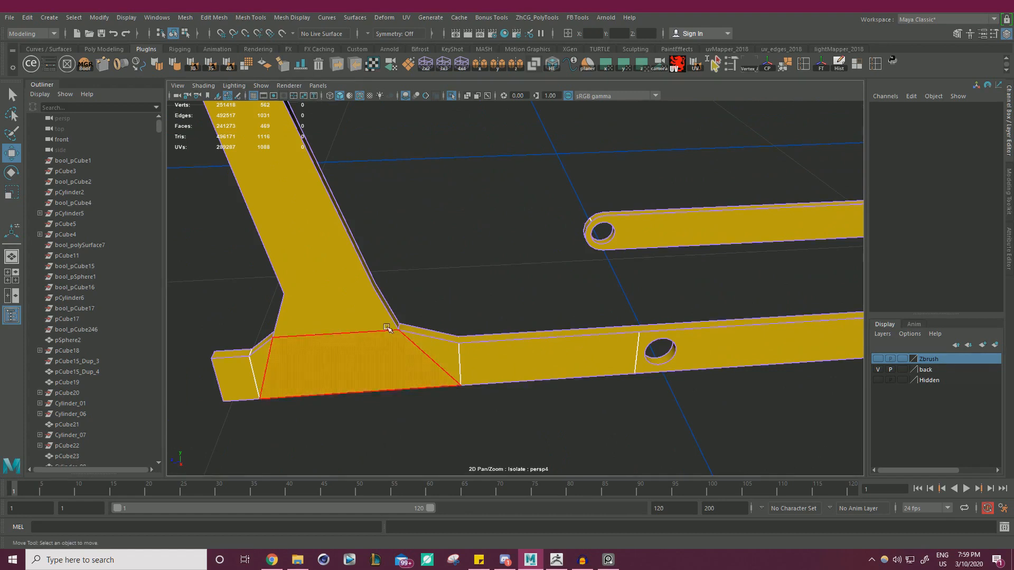
{"action": "left_click_drag", "start_coordinate": [393, 328], "coordinate": [526, 324], "text": "alt"}
{"action": "middle_click_drag", "start_coordinate": [611, 326], "coordinate": [537, 321], "text": "alt"}
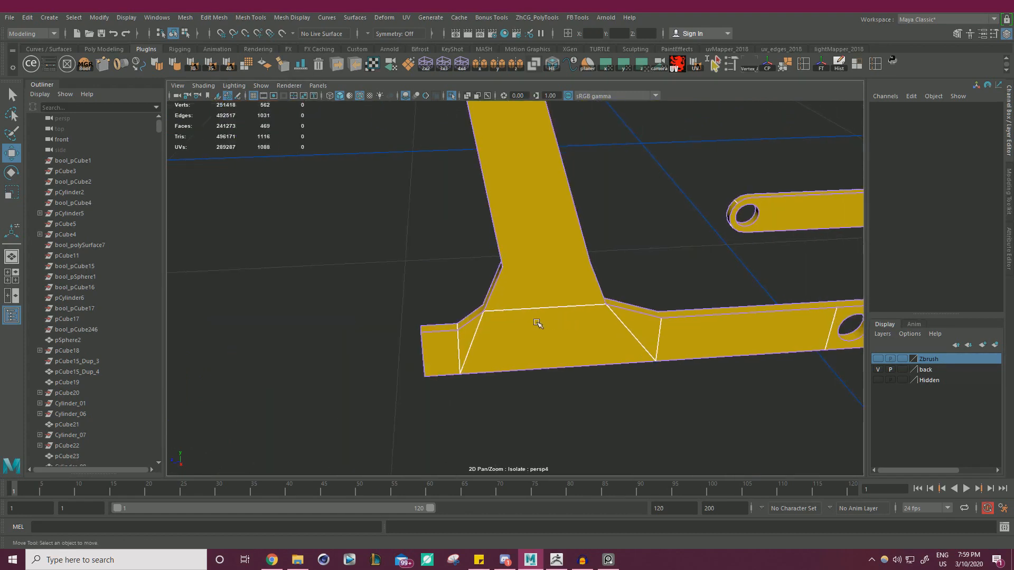
Step: Soften the inner corner edge where the upright's widened base meets the lower bar
{"action": "left_click_drag", "start_coordinate": [536, 321], "coordinate": [494, 344], "text": "alt"}
{"action": "right_click_drag", "start_coordinate": [494, 343], "coordinate": [532, 361], "text": "alt"}
{"action": "right_click_drag", "start_coordinate": [469, 305], "coordinate": [471, 228]}
{"action": "left_click", "coordinate": [411, 434]}
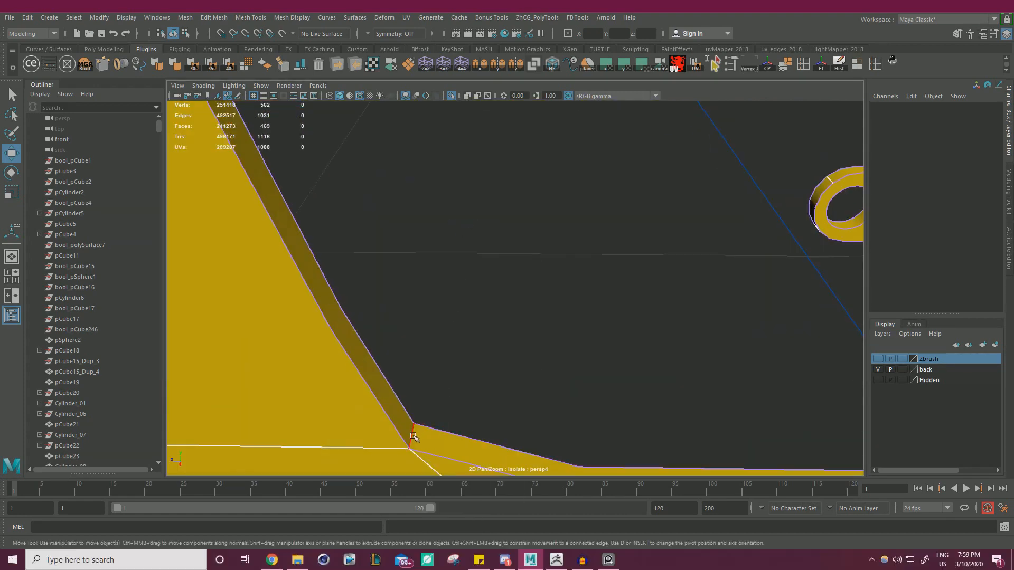
{"action": "right_click_drag", "start_coordinate": [525, 290], "coordinate": [475, 303], "text": "shift"}
Step: Inspect the edge shading of the remaining bars, including the curved dips, bends and forked junction
{"action": "middle_click_drag", "start_coordinate": [476, 304], "coordinate": [593, 289], "text": "alt"}
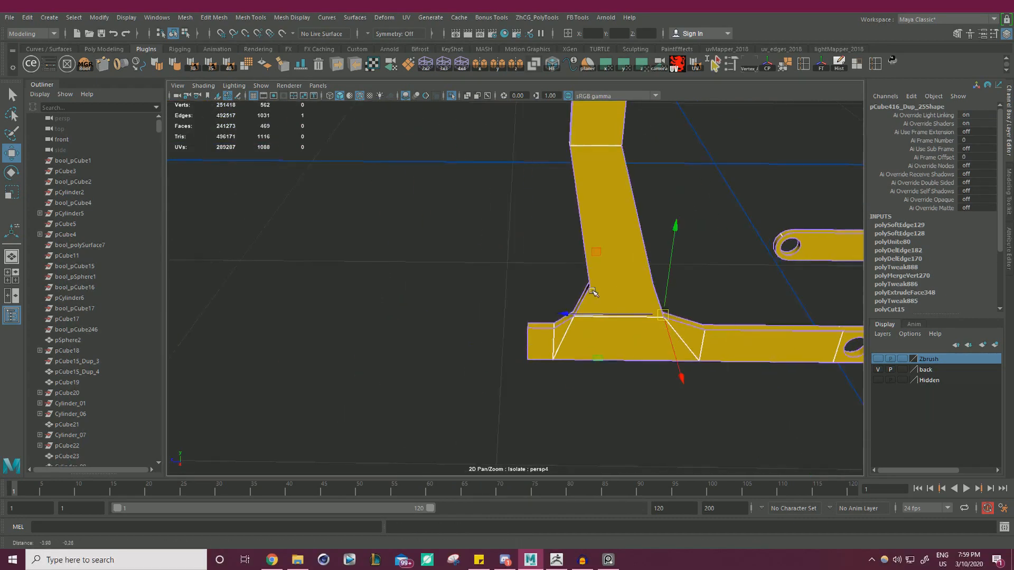
{"action": "right_click_drag", "start_coordinate": [593, 290], "coordinate": [639, 311], "text": "alt"}
{"action": "middle_click_drag", "start_coordinate": [639, 312], "coordinate": [703, 331], "text": "alt"}
{"action": "right_click_drag", "start_coordinate": [728, 372], "coordinate": [629, 312], "text": "alt"}
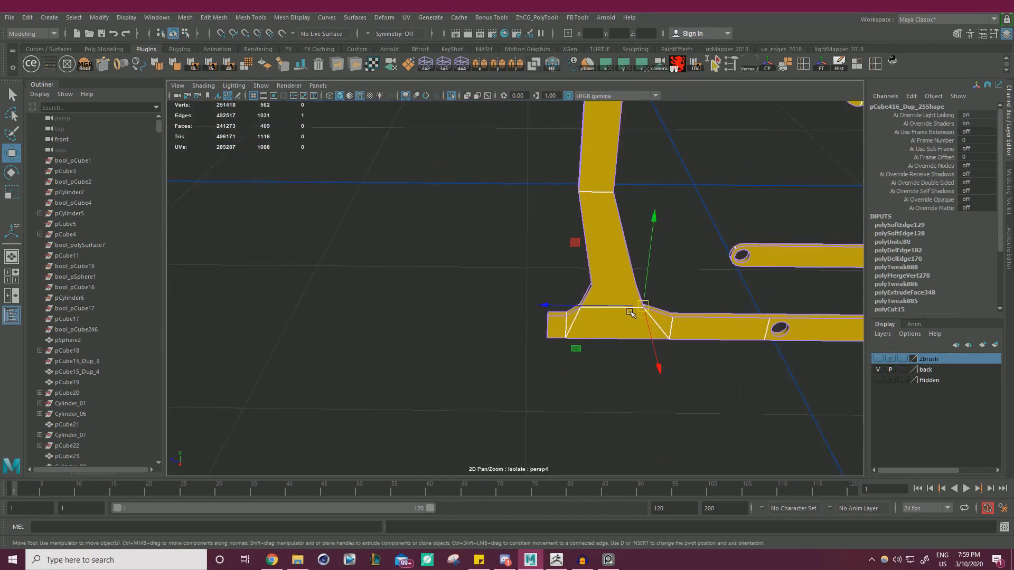
{"action": "middle_click_drag", "start_coordinate": [629, 312], "coordinate": [364, 286], "text": "alt"}
{"action": "middle_click_drag", "start_coordinate": [561, 287], "coordinate": [653, 297], "text": "alt"}
{"action": "middle_click_drag", "start_coordinate": [808, 298], "coordinate": [343, 316], "text": "alt"}
{"action": "right_click_drag", "start_coordinate": [343, 316], "coordinate": [338, 174], "text": "alt"}
{"action": "middle_click_drag", "start_coordinate": [337, 174], "coordinate": [516, 294], "text": "alt"}
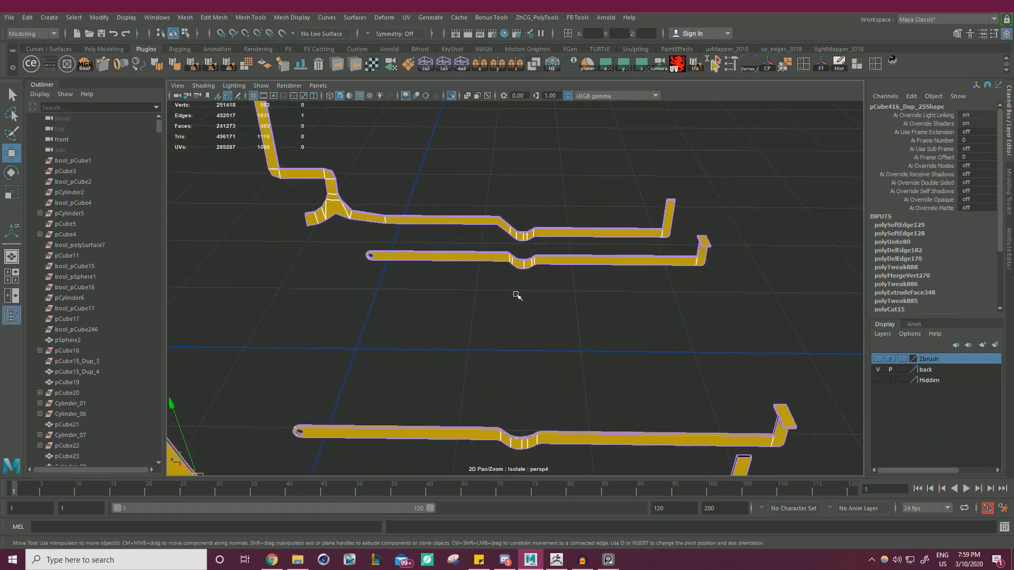
{"action": "left_click_drag", "start_coordinate": [516, 294], "coordinate": [449, 297], "text": "alt"}
{"action": "left_click_drag", "start_coordinate": [664, 282], "coordinate": [370, 309], "text": "alt"}
{"action": "middle_click_drag", "start_coordinate": [528, 295], "coordinate": [545, 203], "text": "alt"}
{"action": "right_click_drag", "start_coordinate": [544, 204], "coordinate": [683, 312], "text": "alt"}
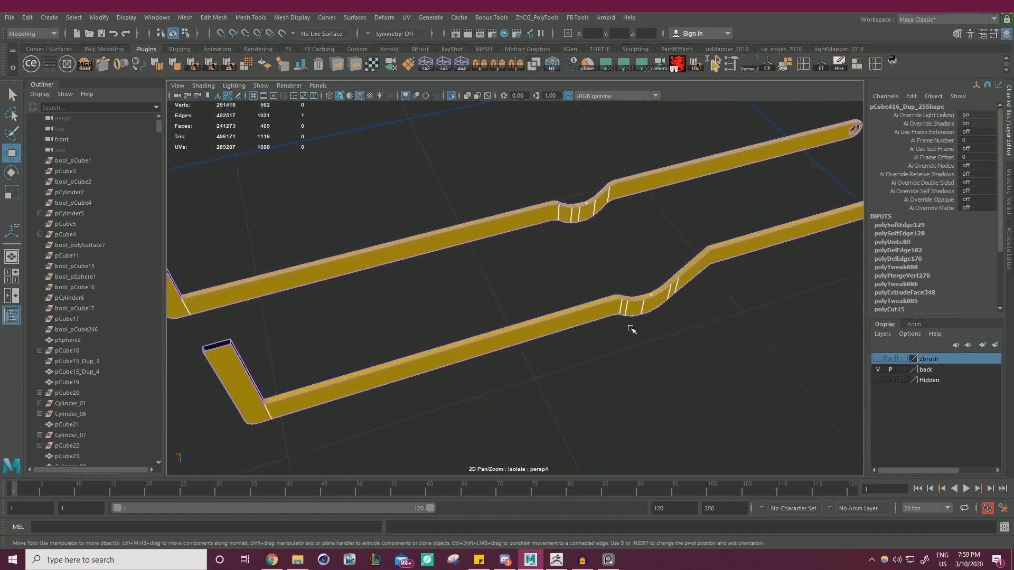
{"action": "middle_click_drag", "start_coordinate": [631, 328], "coordinate": [451, 330], "text": "alt"}
{"action": "right_click_drag", "start_coordinate": [454, 297], "coordinate": [554, 308], "text": "alt"}
{"action": "middle_click_drag", "start_coordinate": [403, 281], "coordinate": [464, 290], "text": "alt"}
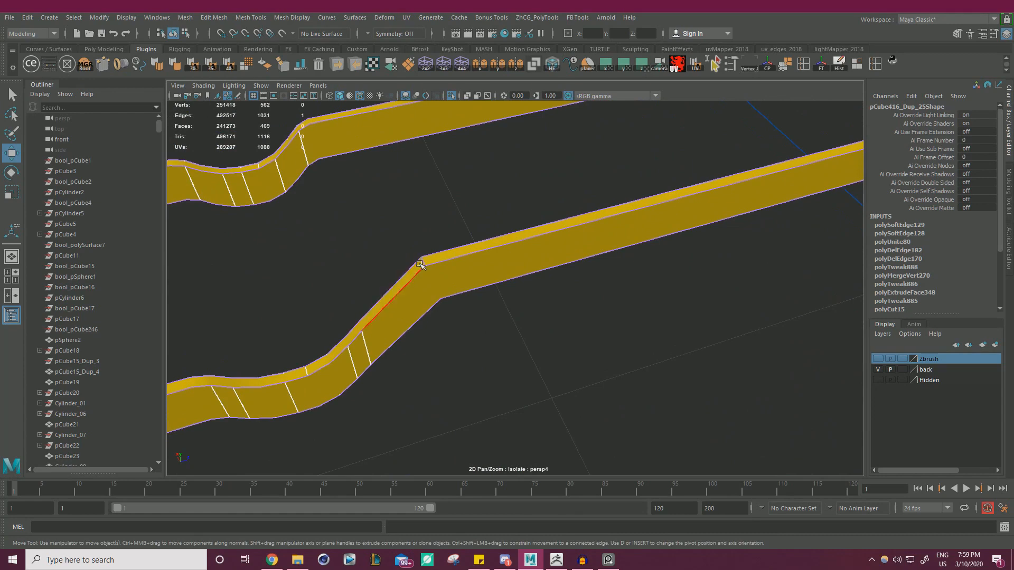
{"action": "right_click_drag", "start_coordinate": [524, 272], "coordinate": [491, 267], "text": "alt"}
{"action": "middle_click_drag", "start_coordinate": [720, 230], "coordinate": [434, 288], "text": "alt"}
{"action": "middle_click_drag", "start_coordinate": [560, 274], "coordinate": [478, 331], "text": "alt"}
{"action": "right_click_drag", "start_coordinate": [478, 331], "coordinate": [546, 301], "text": "alt"}
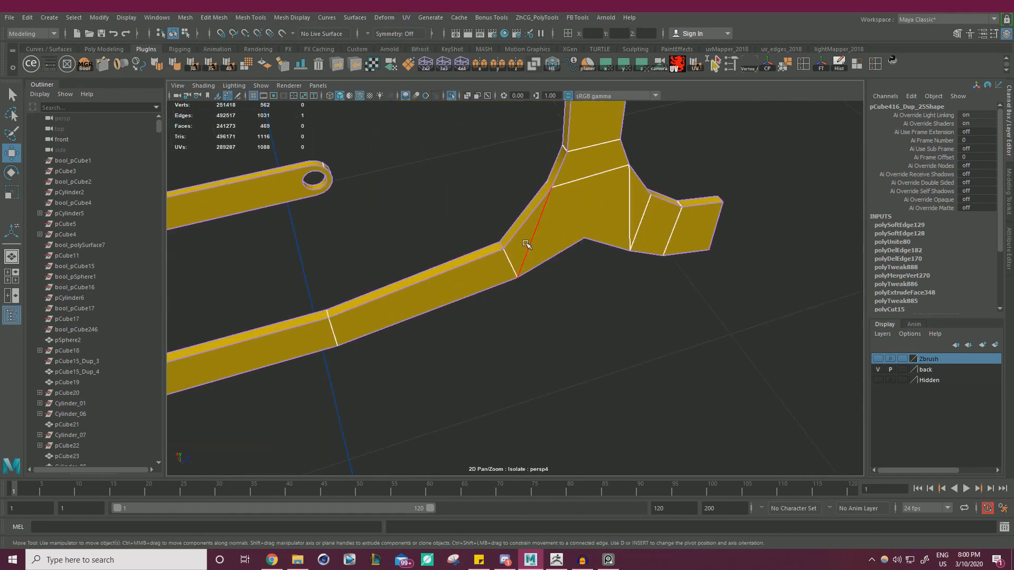
Step: Soften the short corner edge where the long bar meets the forked junction
{"action": "right_click_drag", "start_coordinate": [579, 228], "coordinate": [597, 234], "text": "alt"}
{"action": "left_click_drag", "start_coordinate": [589, 232], "coordinate": [486, 235], "text": "alt"}
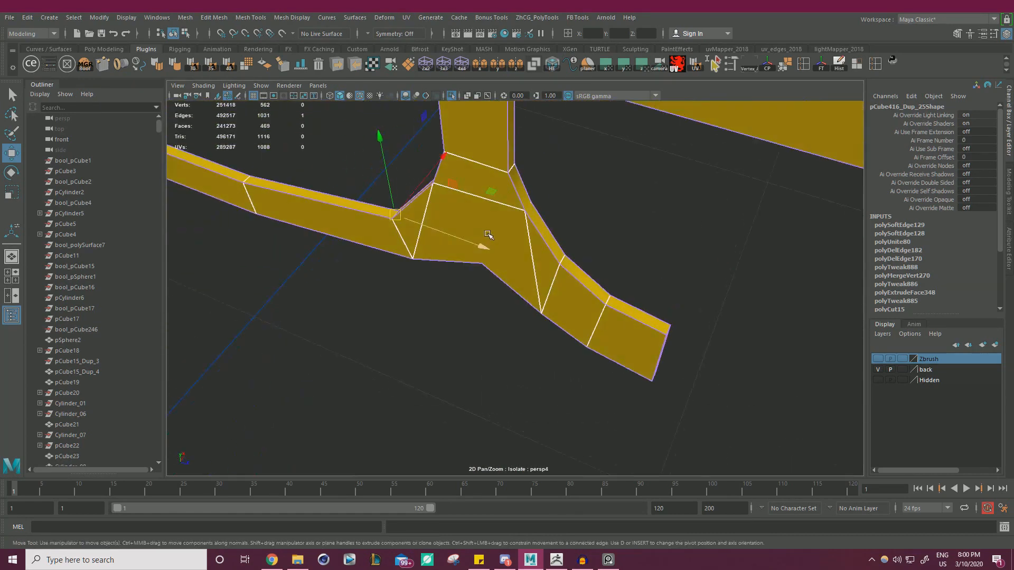
{"action": "right_click_drag", "start_coordinate": [486, 236], "coordinate": [542, 273], "text": "alt"}
{"action": "left_click_drag", "start_coordinate": [527, 216], "coordinate": [580, 217], "text": "alt"}
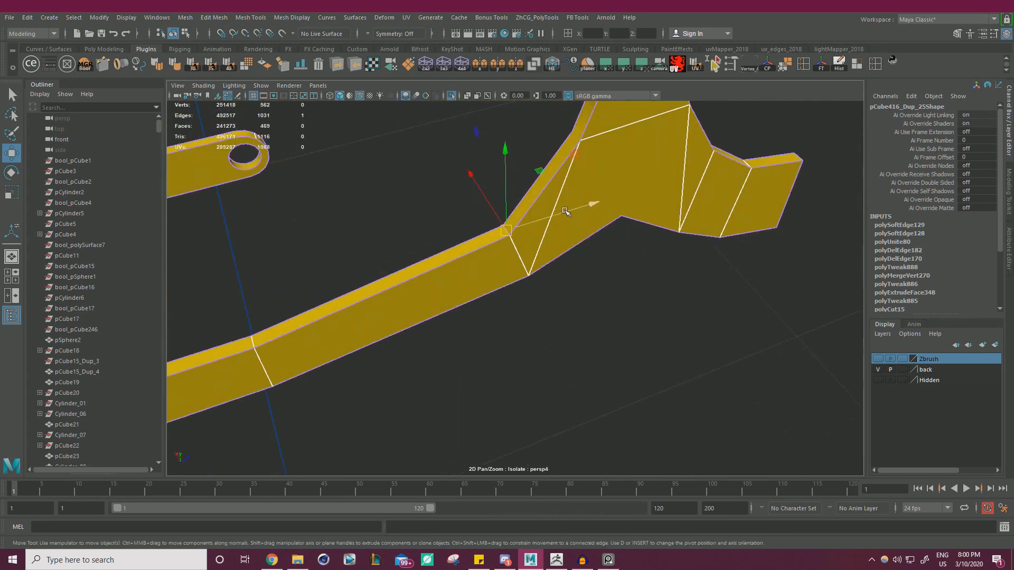
{"action": "key", "text": "g"}
Step: Soften the outer corner edge of the bend above the forked junction at 180°
{"action": "right_click_drag", "start_coordinate": [654, 234], "coordinate": [575, 182], "text": "alt"}
{"action": "middle_click_drag", "start_coordinate": [576, 183], "coordinate": [534, 315], "text": "alt"}
{"action": "left_click_drag", "start_coordinate": [533, 315], "coordinate": [573, 288], "text": "alt"}
{"action": "right_click_drag", "start_coordinate": [573, 288], "coordinate": [627, 264], "text": "alt"}
{"action": "middle_click_drag", "start_coordinate": [627, 264], "coordinate": [636, 303], "text": "alt"}
{"action": "left_click_drag", "start_coordinate": [636, 303], "coordinate": [617, 304], "text": "alt"}
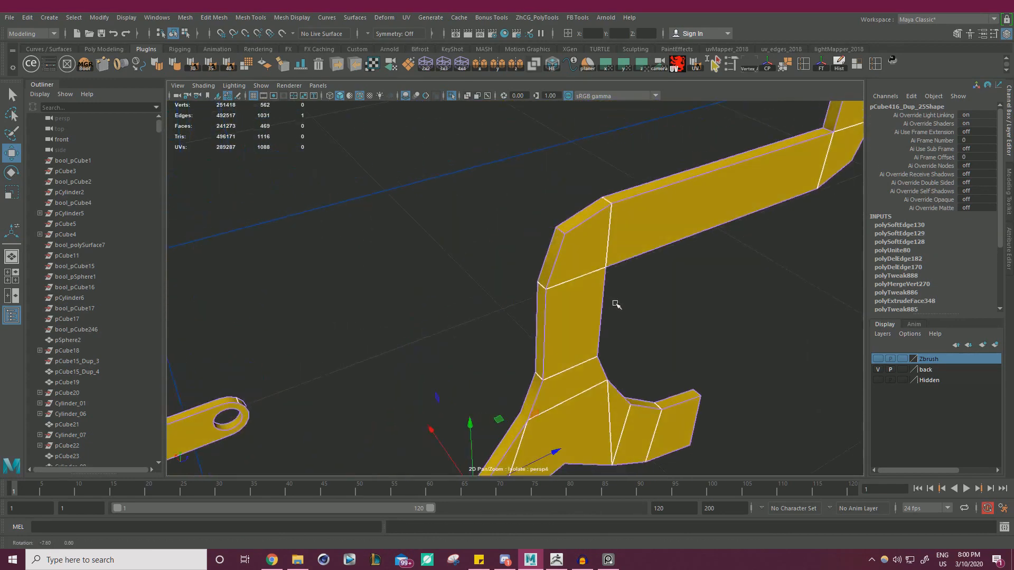
{"action": "right_click_drag", "start_coordinate": [616, 304], "coordinate": [615, 219], "text": "alt"}
{"action": "key", "text": "g"}
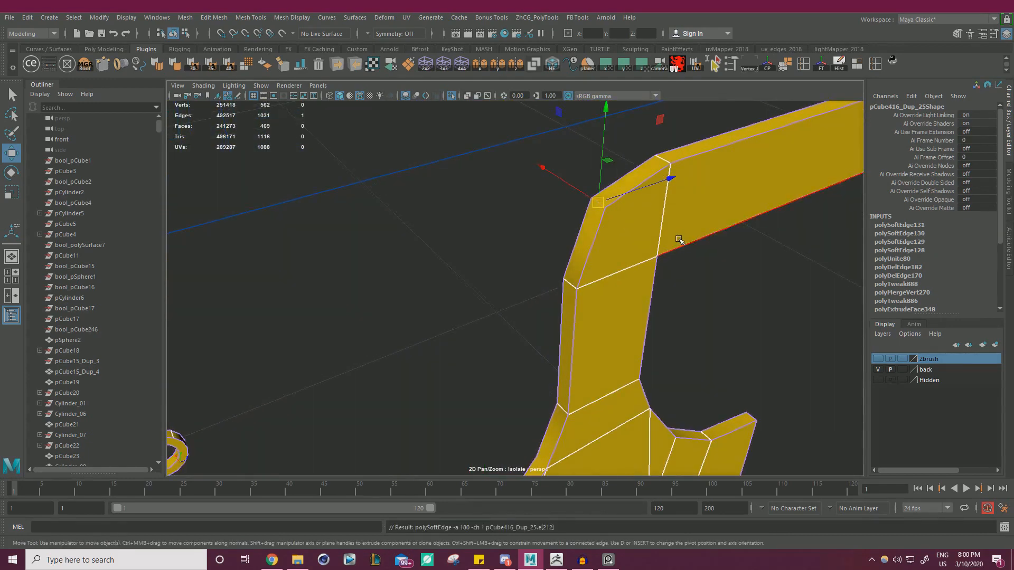
Step: Soften the outer corner edge of the bend beneath the tall upright
{"action": "right_click_drag", "start_coordinate": [678, 243], "coordinate": [633, 247], "text": "alt"}
{"action": "middle_click_drag", "start_coordinate": [678, 237], "coordinate": [570, 275], "text": "alt"}
{"action": "left_click_drag", "start_coordinate": [631, 250], "coordinate": [500, 191], "text": "alt"}
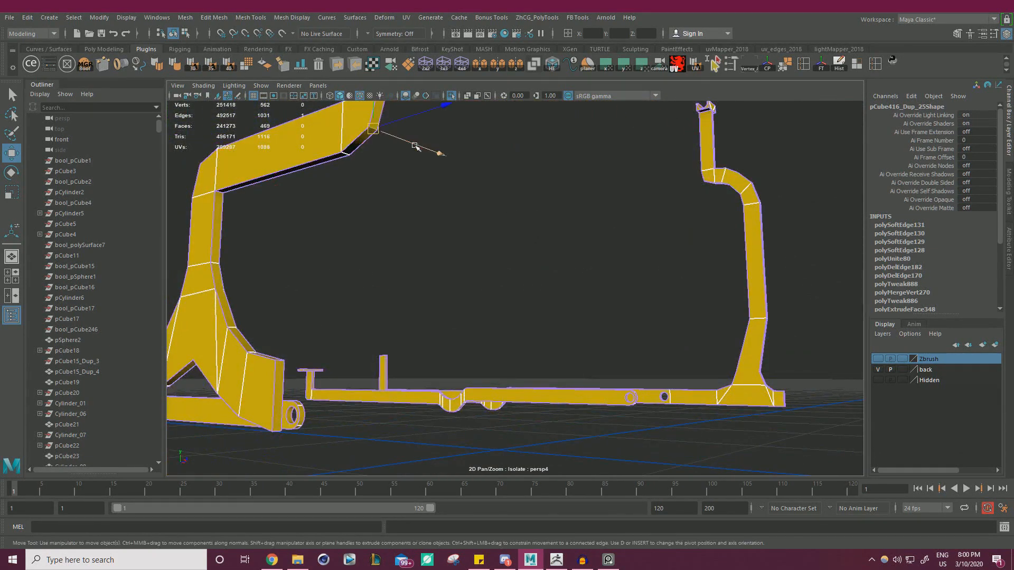
{"action": "key", "text": "g"}
Step: Bevel the outer corner edges of the stepped bar's two bends with a fraction of 0.5 and one segment
{"action": "left_click_drag", "start_coordinate": [577, 211], "coordinate": [593, 213], "text": "alt"}
{"action": "mouse_move", "coordinate": [570, 233]}
{"action": "middle_mouse_down", "text": "alt"}
{"action": "mouse_move", "coordinate": [532, 319]}
{"action": "mouse_move", "coordinate": [557, 371]}
{"action": "mouse_move", "coordinate": [552, 397]}
{"action": "middle_mouse_up", "text": "alt"}
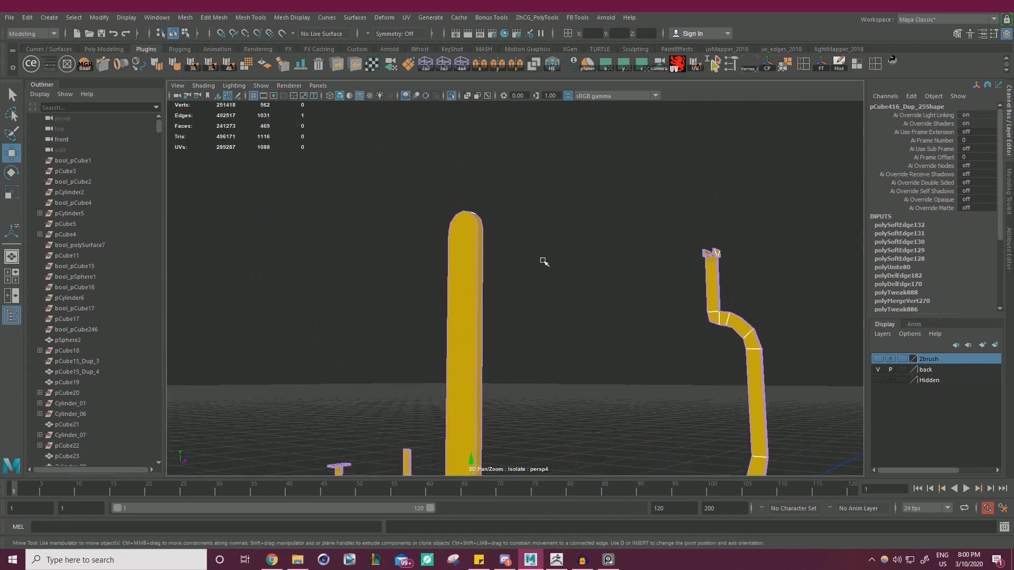
{"action": "left_click_drag", "start_coordinate": [544, 261], "coordinate": [543, 195], "text": "alt"}
{"action": "middle_click_drag", "start_coordinate": [544, 195], "coordinate": [537, 117], "text": "alt"}
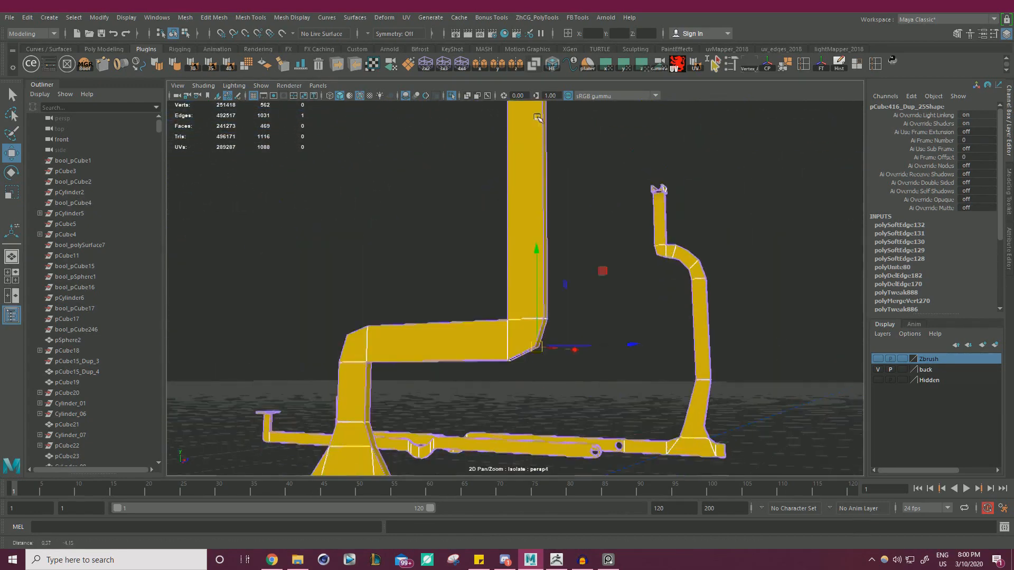
{"action": "left_click_drag", "start_coordinate": [538, 117], "coordinate": [516, 215], "text": "alt"}
{"action": "scroll", "coordinate": [413, 221], "scroll_direction": "up", "scroll_amount": 3}
{"action": "right_click_drag", "start_coordinate": [413, 221], "coordinate": [414, 185]}
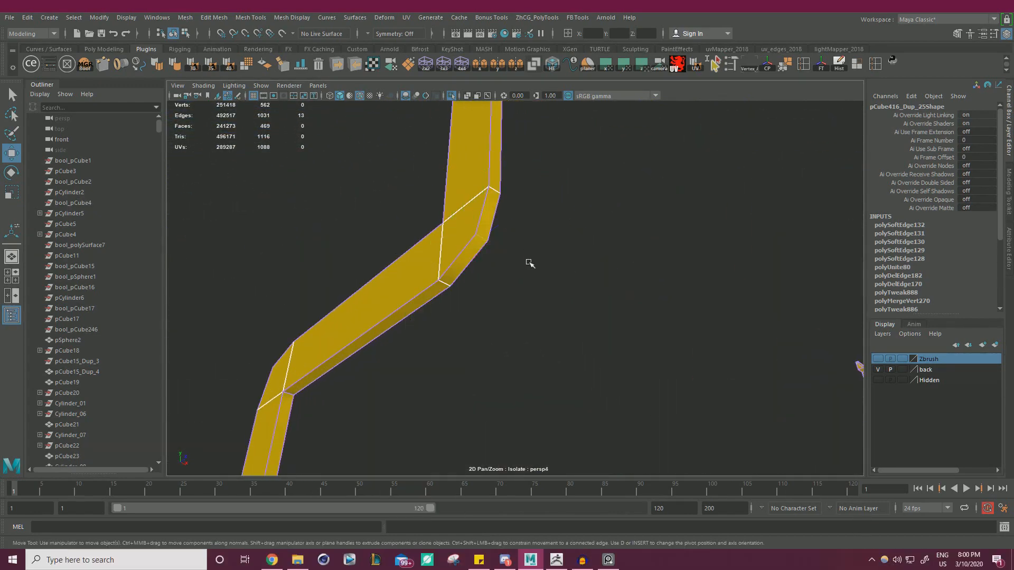
{"action": "left_click", "coordinate": [483, 236]}
{"action": "left_click_drag", "start_coordinate": [579, 231], "coordinate": [500, 294], "text": "alt"}
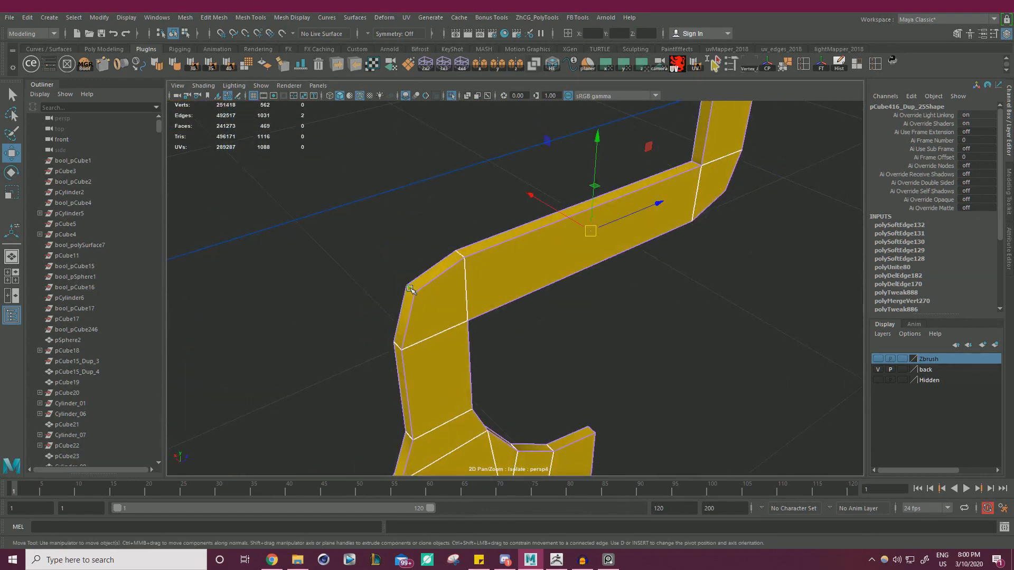
{"action": "key", "text": "ctrl+b"}
{"action": "left_click_drag", "start_coordinate": [405, 191], "coordinate": [516, 267], "text": "alt"}
{"action": "scroll", "coordinate": [516, 267], "scroll_direction": "up", "scroll_amount": 2}
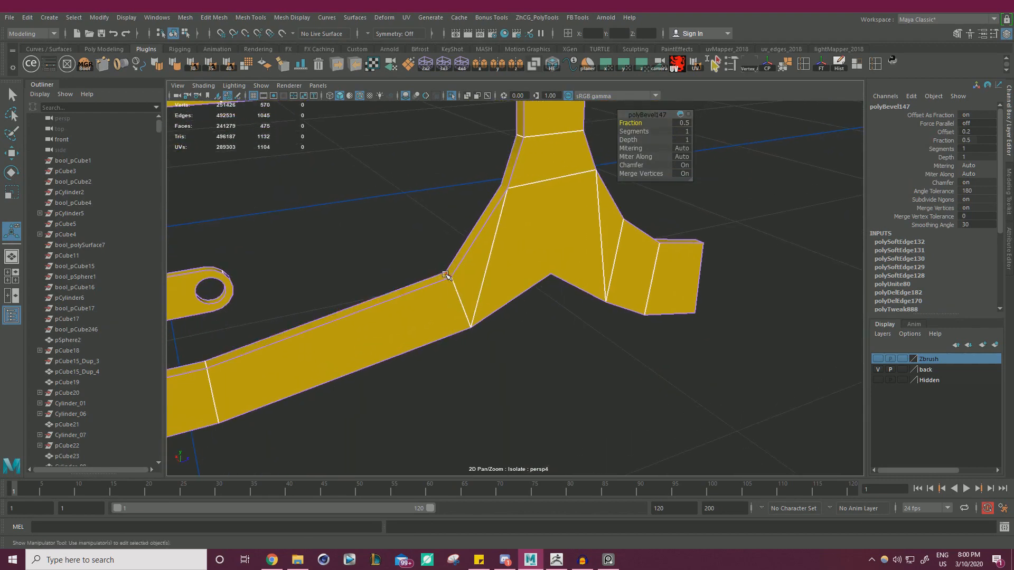
Step: Try to bevel the short corner edge at the forked junction, and undo the attempt
{"action": "left_click", "coordinate": [446, 274]}
{"action": "scroll", "coordinate": [475, 287], "scroll_direction": "down", "scroll_amount": 1}
{"action": "right_click_drag", "start_coordinate": [501, 240], "coordinate": [523, 203]}
{"action": "key", "text": "q"}
{"action": "left_click", "coordinate": [557, 234]}
{"action": "key", "text": "w"}
{"action": "left_click_drag", "start_coordinate": [487, 238], "coordinate": [335, 263], "text": "alt"}
{"action": "scroll", "coordinate": [533, 277], "scroll_direction": "up", "scroll_amount": 1}
{"action": "key", "text": "ctrl+b"}
{"action": "key", "text": "ctrl+z"}
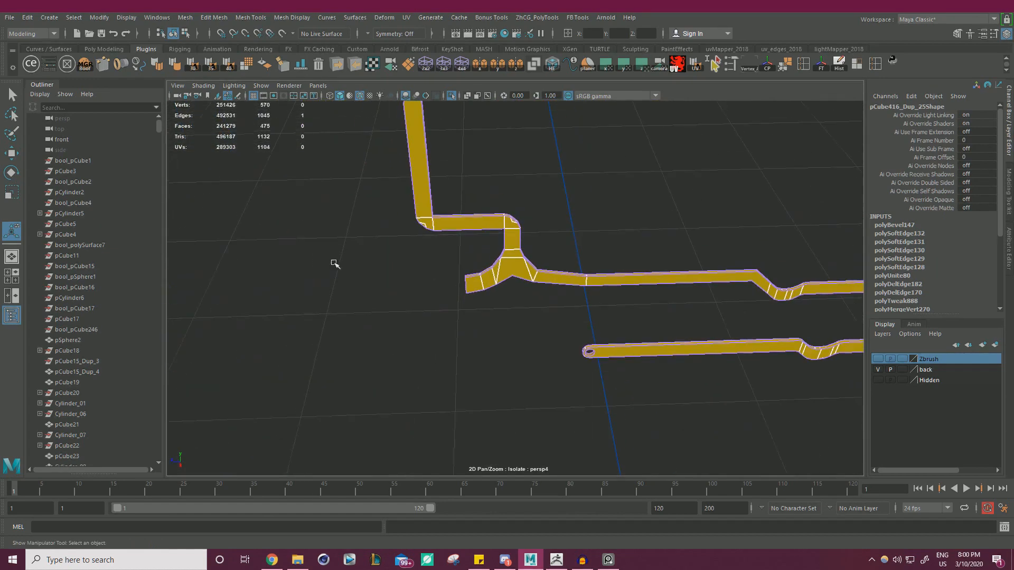
Step: Bevel the short corner edges where the tall upright's base meets the long lower bar, with a fraction of 0.5 and one segment
{"action": "middle_click_drag", "start_coordinate": [487, 298], "coordinate": [380, 121], "text": "alt"}
{"action": "right_click_drag", "start_coordinate": [380, 122], "coordinate": [478, 288], "text": "alt"}
{"action": "middle_click_drag", "start_coordinate": [478, 288], "coordinate": [405, 282], "text": "alt"}
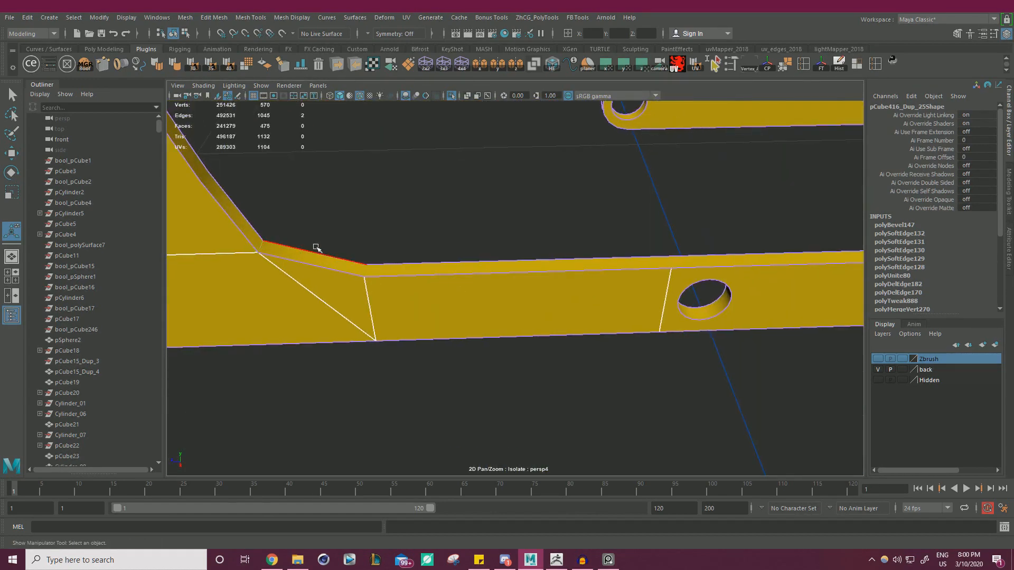
{"action": "key", "text": "ctrl+b"}
{"action": "right_click_drag", "start_coordinate": [491, 169], "coordinate": [373, 176], "text": "alt"}
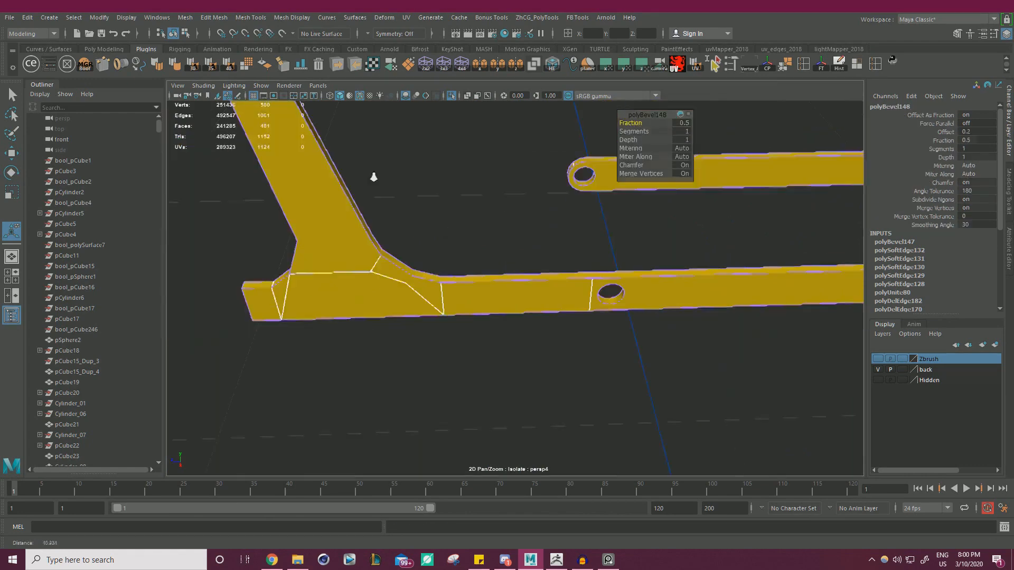
{"action": "left_click_drag", "start_coordinate": [373, 176], "coordinate": [430, 195], "text": "alt"}
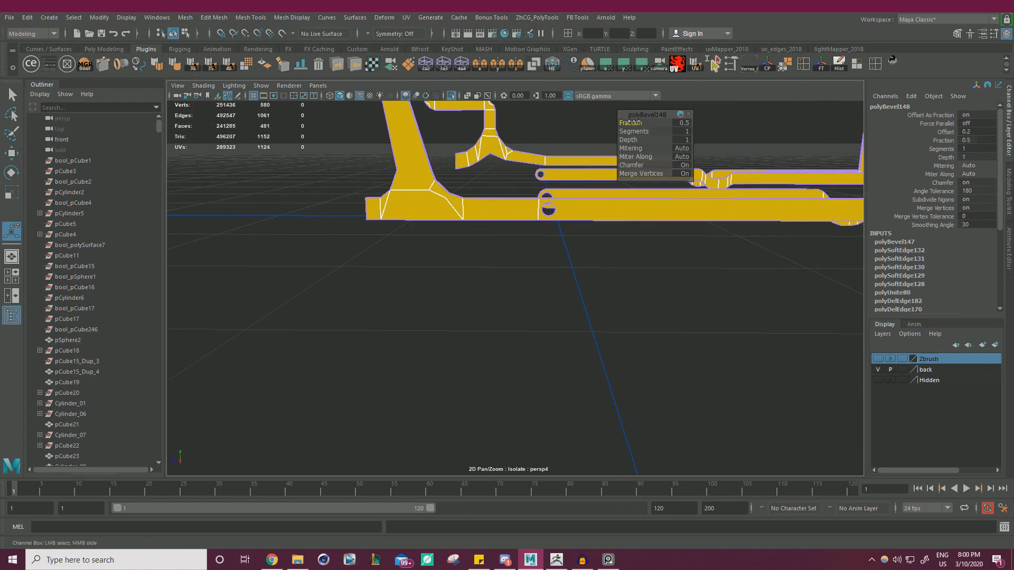
{"action": "right_click_drag", "start_coordinate": [465, 164], "coordinate": [418, 172], "text": "alt"}
{"action": "left_click_drag", "start_coordinate": [418, 172], "coordinate": [481, 182], "text": "alt"}
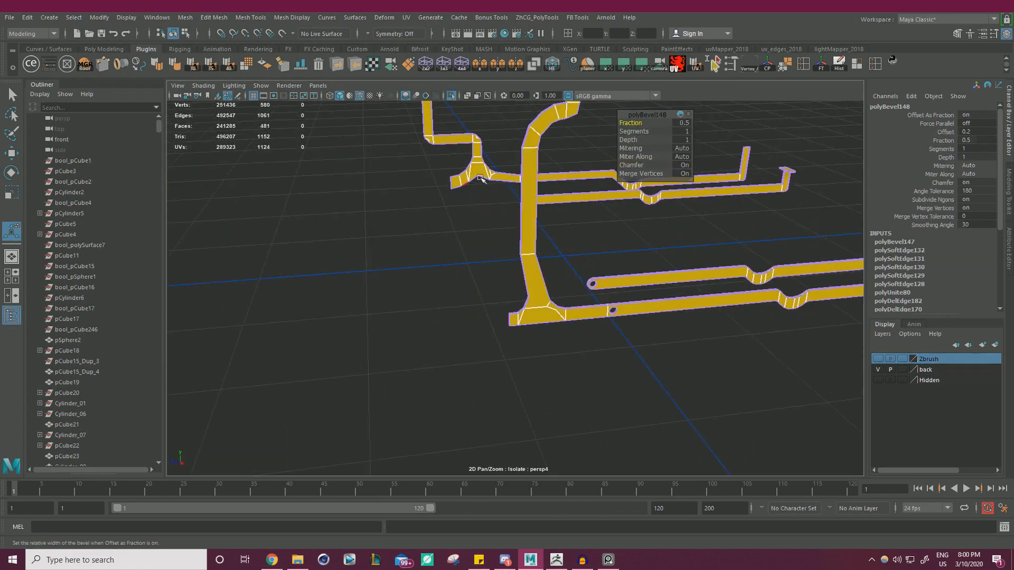
{"action": "key", "text": "q"}
{"action": "left_click", "coordinate": [478, 274]}
Step: Fill the open top end of the short upright at the end of the lower bar
{"action": "right_click_drag", "start_coordinate": [478, 274], "coordinate": [515, 279], "text": "alt"}
{"action": "left_click_drag", "start_coordinate": [515, 280], "coordinate": [406, 285], "text": "alt"}
{"action": "right_click_drag", "start_coordinate": [406, 285], "coordinate": [445, 278], "text": "alt"}
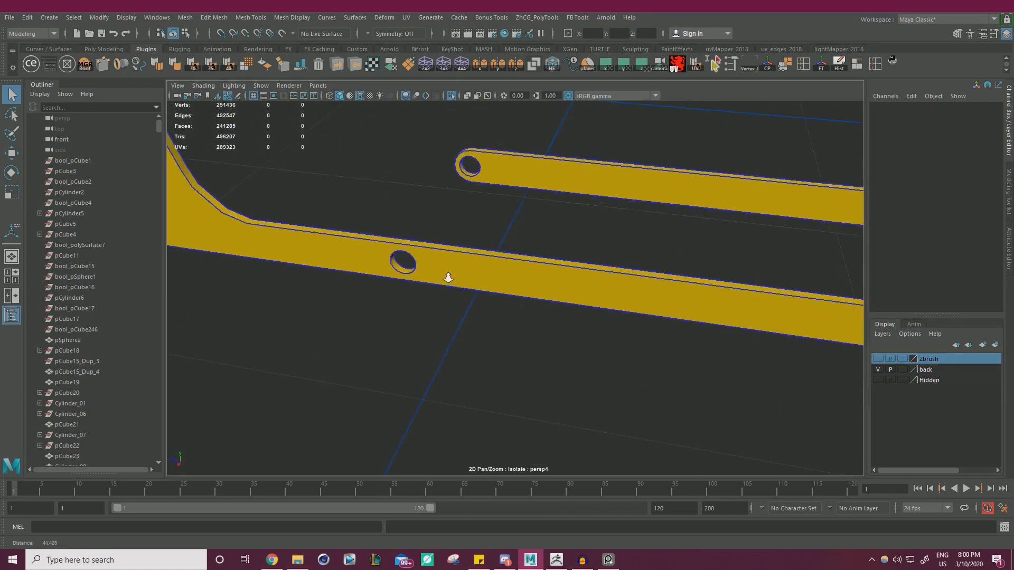
{"action": "right_click_drag", "start_coordinate": [500, 237], "coordinate": [415, 253], "text": "alt"}
{"action": "middle_click_drag", "start_coordinate": [528, 256], "coordinate": [389, 270], "text": "alt"}
{"action": "right_click_drag", "start_coordinate": [388, 269], "coordinate": [558, 313], "text": "alt"}
{"action": "left_click", "coordinate": [451, 330]}
{"action": "right_click_drag", "start_coordinate": [419, 255], "coordinate": [418, 226]}
{"action": "key", "text": "w"}
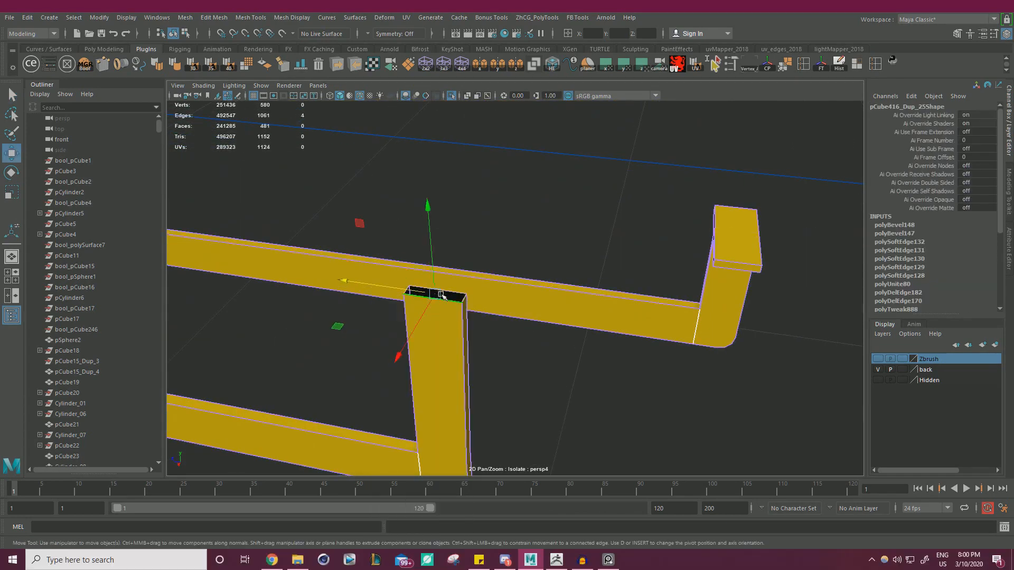
{"action": "right_click_drag", "start_coordinate": [441, 295], "coordinate": [544, 333], "text": "shift"}
Step: Fill the open top end of the matching short upright on the opposite bar
{"action": "left_click_drag", "start_coordinate": [544, 333], "coordinate": [382, 267], "text": "alt"}
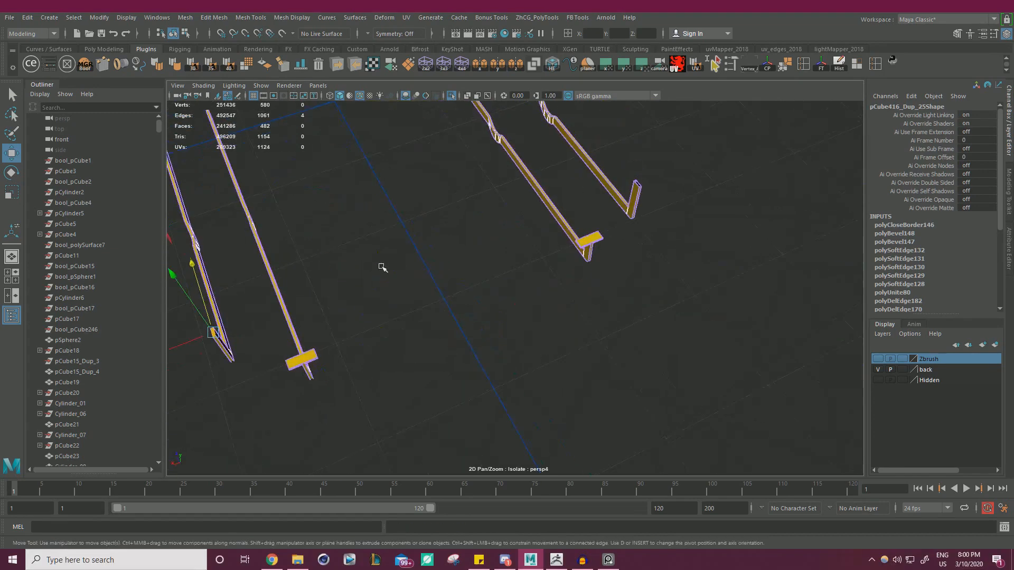
{"action": "right_click_drag", "start_coordinate": [383, 267], "coordinate": [692, 264], "text": "alt"}
{"action": "middle_click_drag", "start_coordinate": [692, 264], "coordinate": [573, 422], "text": "alt"}
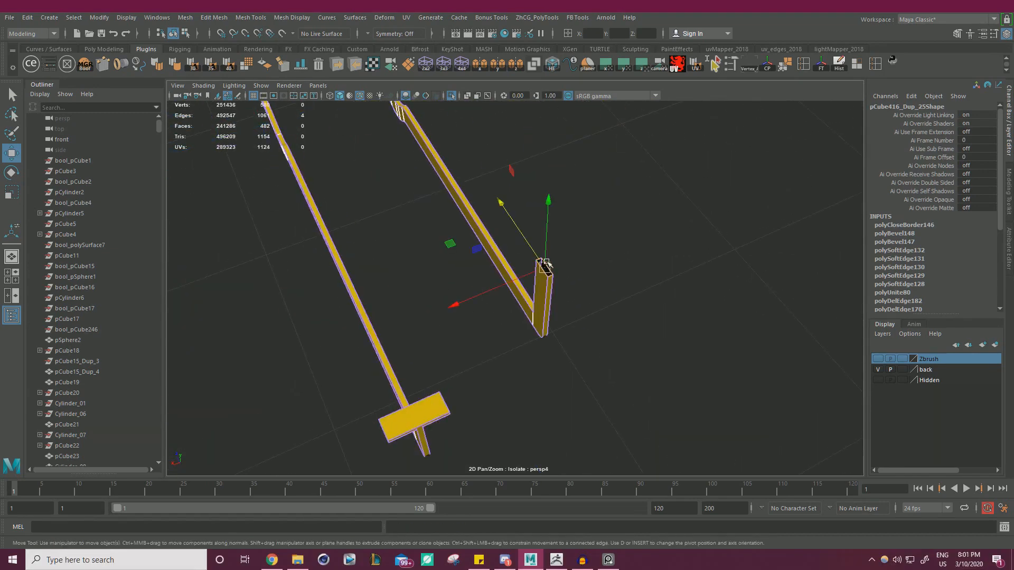
{"action": "key", "text": "g"}
{"action": "right_click_drag", "start_coordinate": [618, 197], "coordinate": [644, 190]}
{"action": "left_click", "coordinate": [593, 207]}
Step: Project UVs onto all faces of the combined bars and cut them along the hard edges, finishing in object mode
{"action": "left_click_drag", "start_coordinate": [592, 207], "coordinate": [489, 212], "text": "alt"}
{"action": "right_click_drag", "start_coordinate": [489, 211], "coordinate": [263, 232], "text": "alt"}
{"action": "left_click", "coordinate": [494, 264]}
{"action": "right_click_drag", "start_coordinate": [366, 218], "coordinate": [366, 245]}
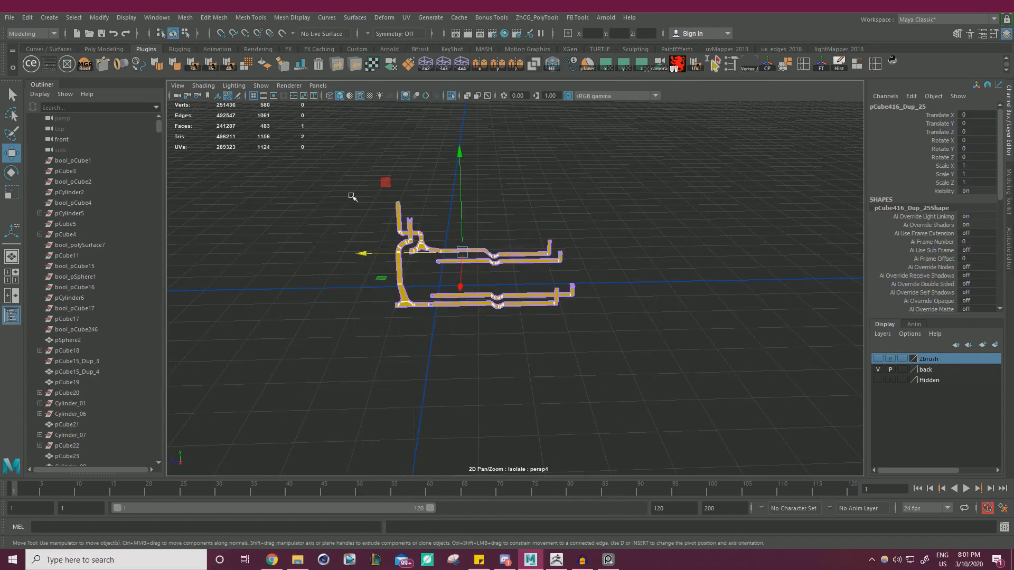
{"action": "left_click_drag", "start_coordinate": [353, 197], "coordinate": [667, 324]}
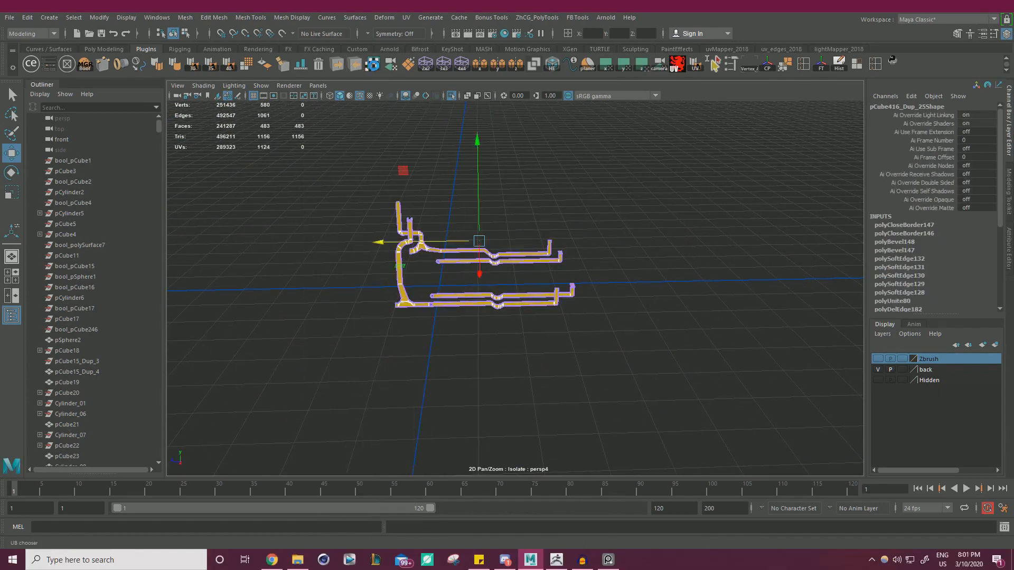
{"action": "left_click", "coordinate": [374, 66]}
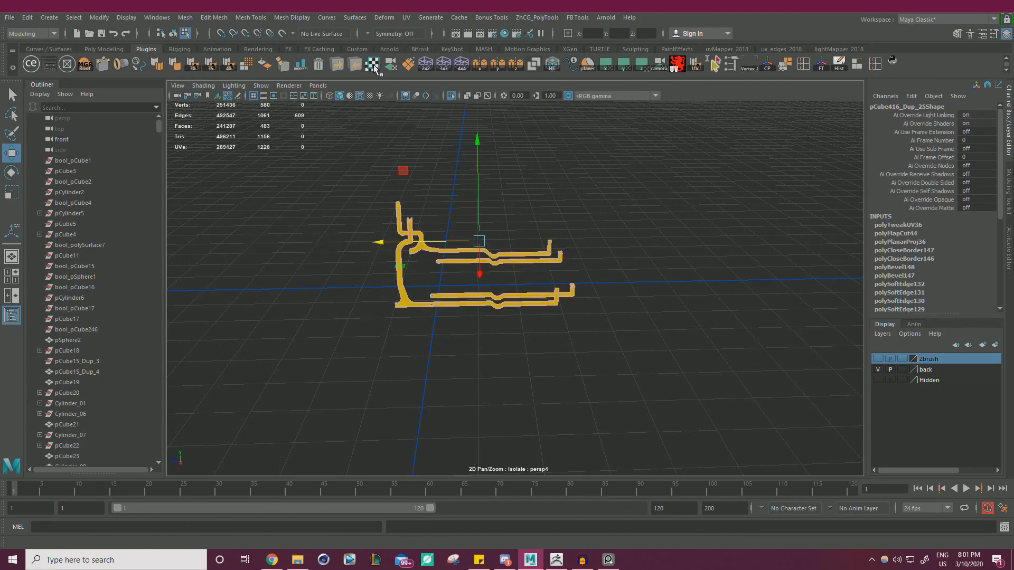
{"action": "left_click_drag", "start_coordinate": [1013, 24], "coordinate": [1013, 164]}
{"action": "left_click_drag", "start_coordinate": [660, 212], "coordinate": [552, 227], "text": "alt"}
{"action": "right_click", "coordinate": [527, 171]}
{"action": "left_click", "coordinate": [579, 156]}
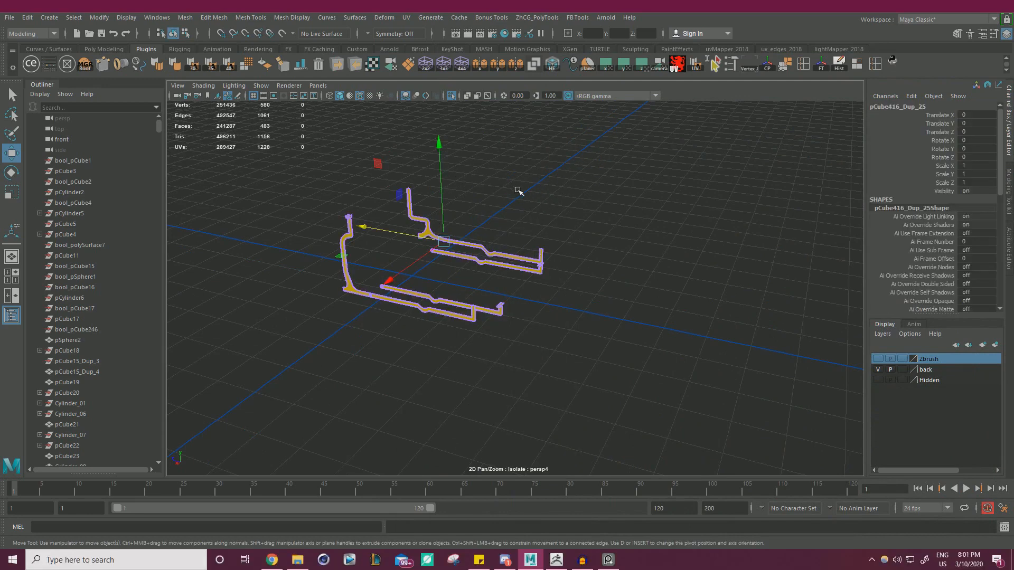
Step: Export the combined frame bars for use in ZBrush
{"action": "left_click_drag", "start_coordinate": [519, 192], "coordinate": [586, 177], "text": "alt"}
{"action": "right_click_drag", "start_coordinate": [390, 227], "coordinate": [439, 247], "text": "alt"}
{"action": "left_click_drag", "start_coordinate": [439, 247], "coordinate": [375, 284], "text": "alt"}
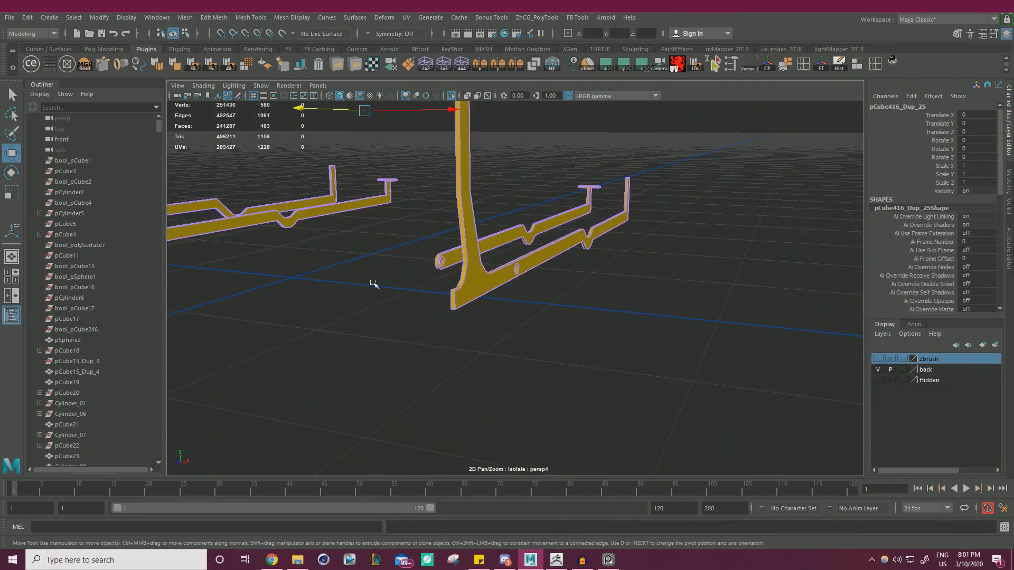
{"action": "right_click_drag", "start_coordinate": [478, 278], "coordinate": [412, 278], "text": "alt"}
{"action": "left_click_drag", "start_coordinate": [411, 278], "coordinate": [340, 314], "text": "alt"}
{"action": "left_click", "coordinate": [456, 232]}
{"action": "left_click", "coordinate": [449, 215]}
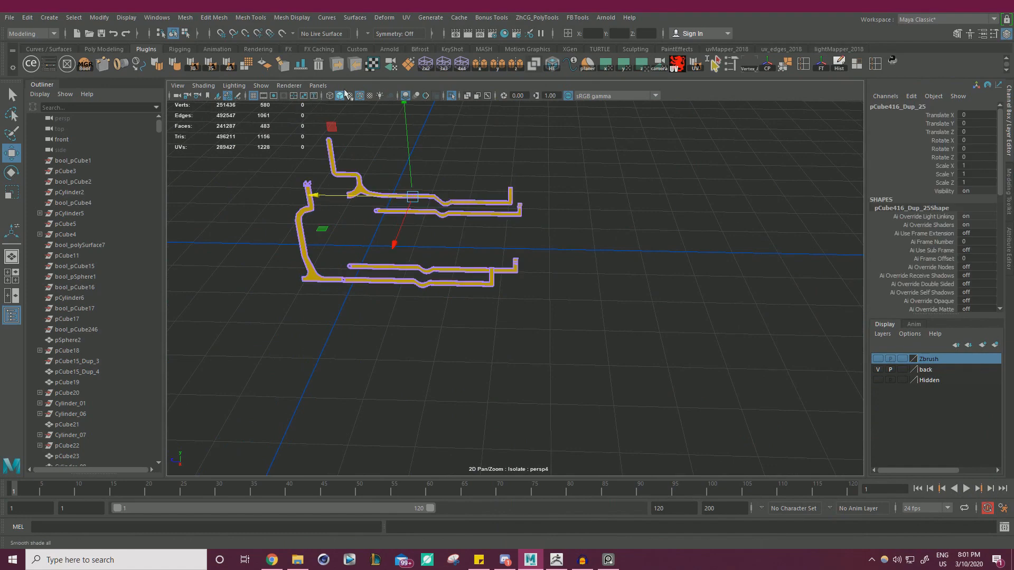
{"action": "left_click", "coordinate": [338, 65]}
{"action": "left_click", "coordinate": [752, 139]}
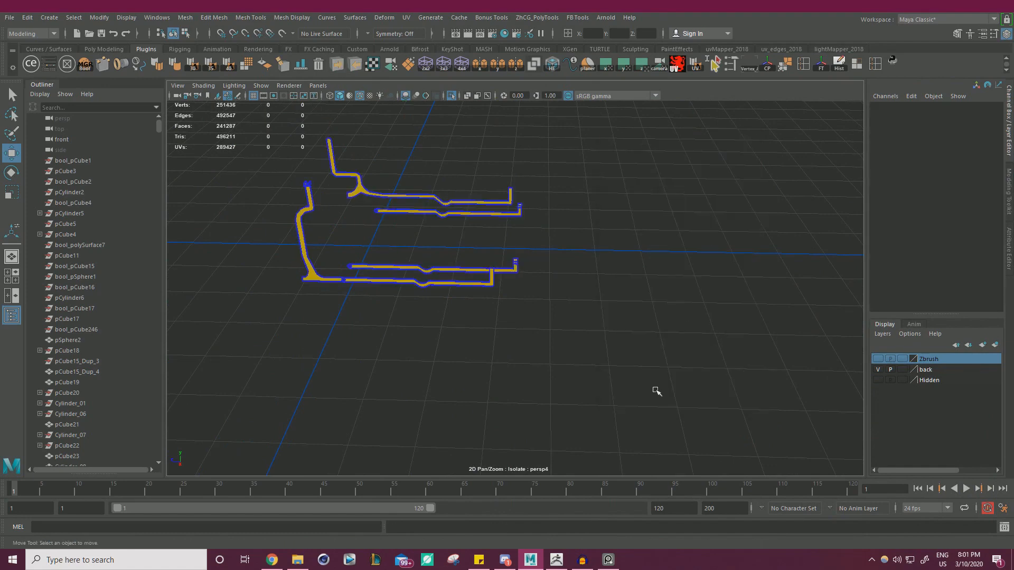
Step: Switch to ZBrush, duplicate the last subtool and import the exported frame bars as OBJ into the copy
{"action": "left_click", "coordinate": [558, 559]}
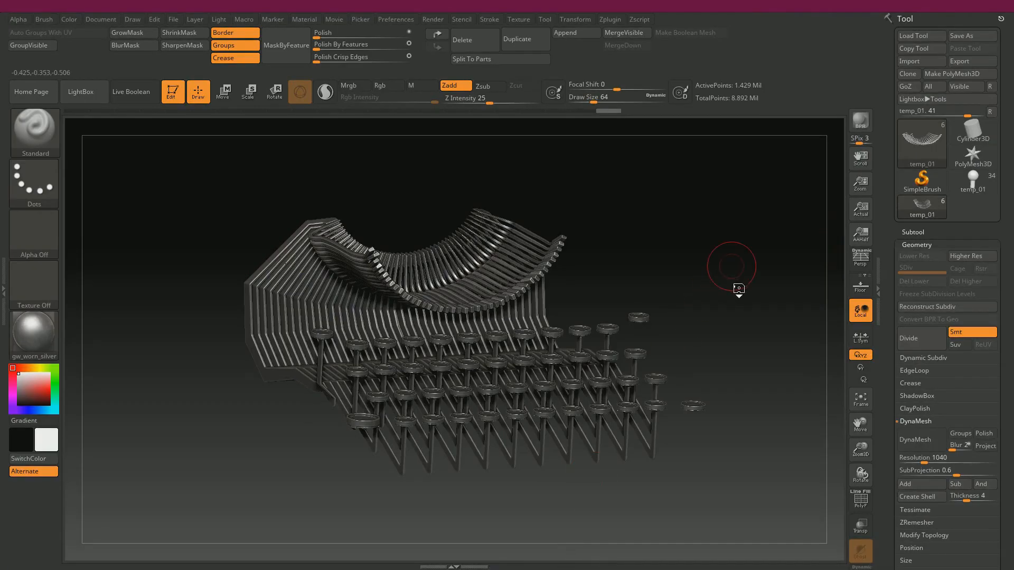
{"action": "left_click_drag", "start_coordinate": [730, 271], "coordinate": [839, 269]}
{"action": "left_click", "coordinate": [911, 232]}
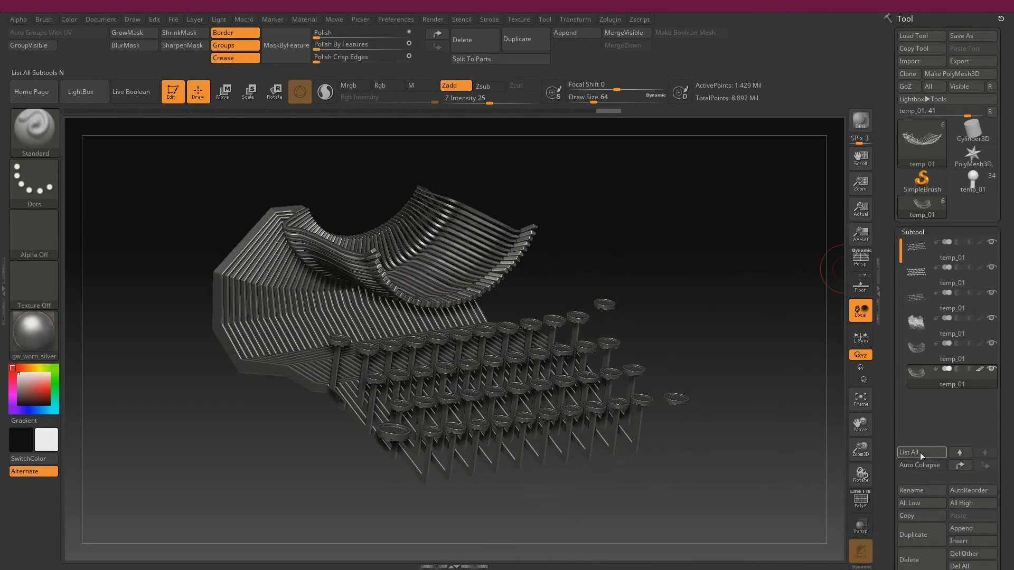
{"action": "left_click", "coordinate": [926, 543]}
{"action": "scroll", "coordinate": [889, 382], "scroll_direction": "down", "scroll_amount": 10}
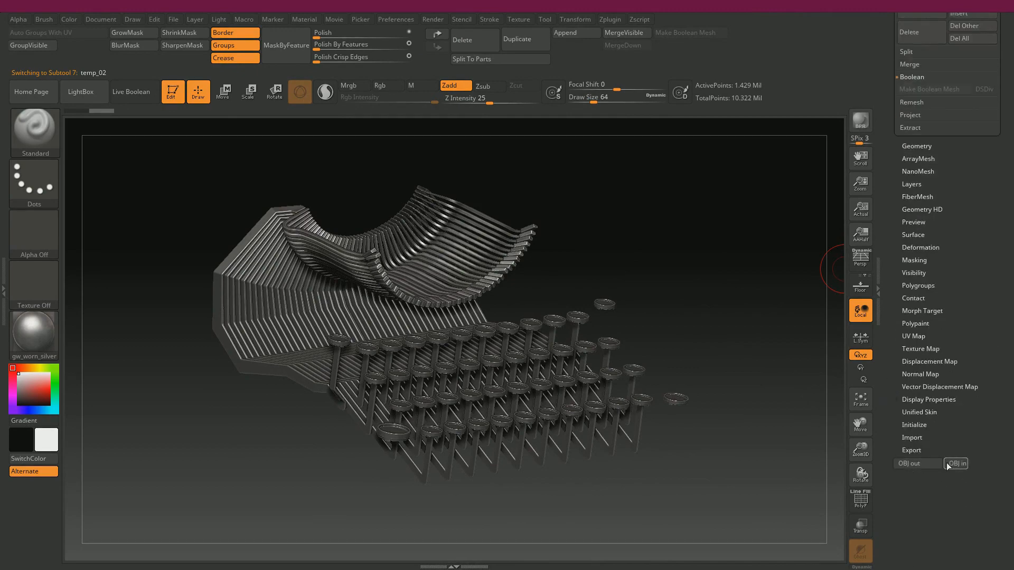
{"action": "left_click", "coordinate": [956, 464]}
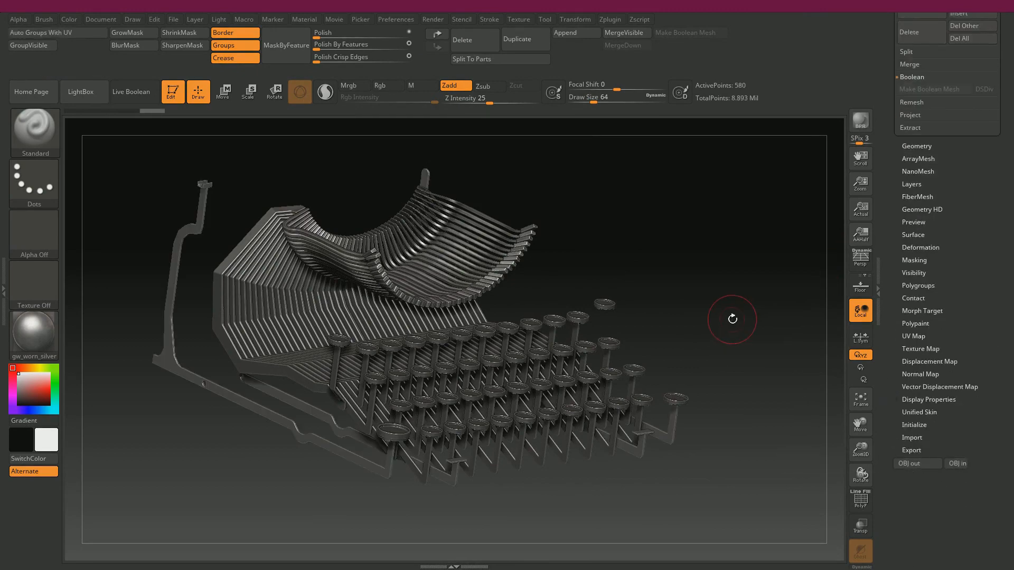
Step: Assign polygroups to the frame bars from their UVs and DynaMesh them at a resolution of 1040
{"action": "left_click_drag", "start_coordinate": [728, 313], "coordinate": [691, 328]}
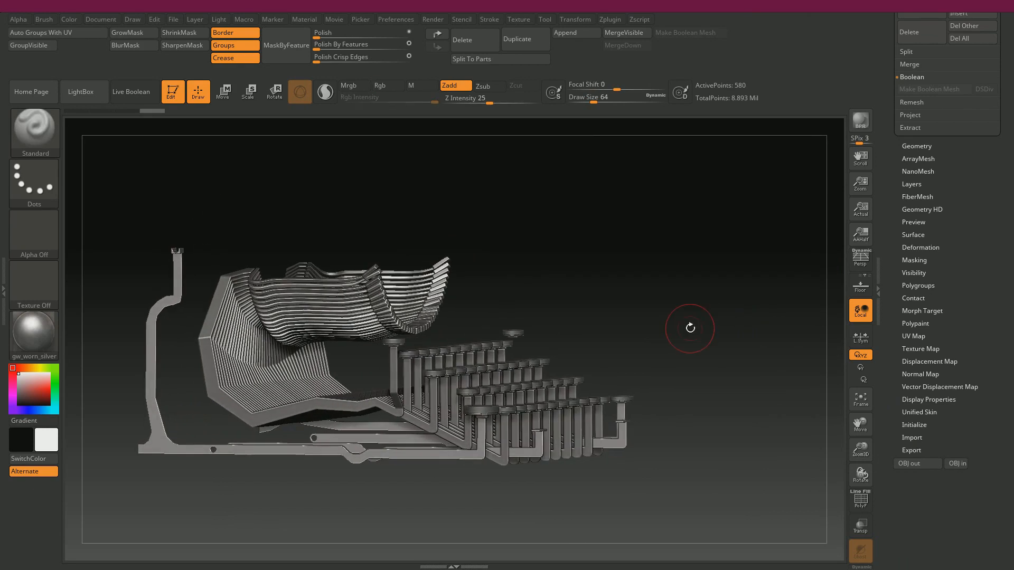
{"action": "key", "text": "shift+f"}
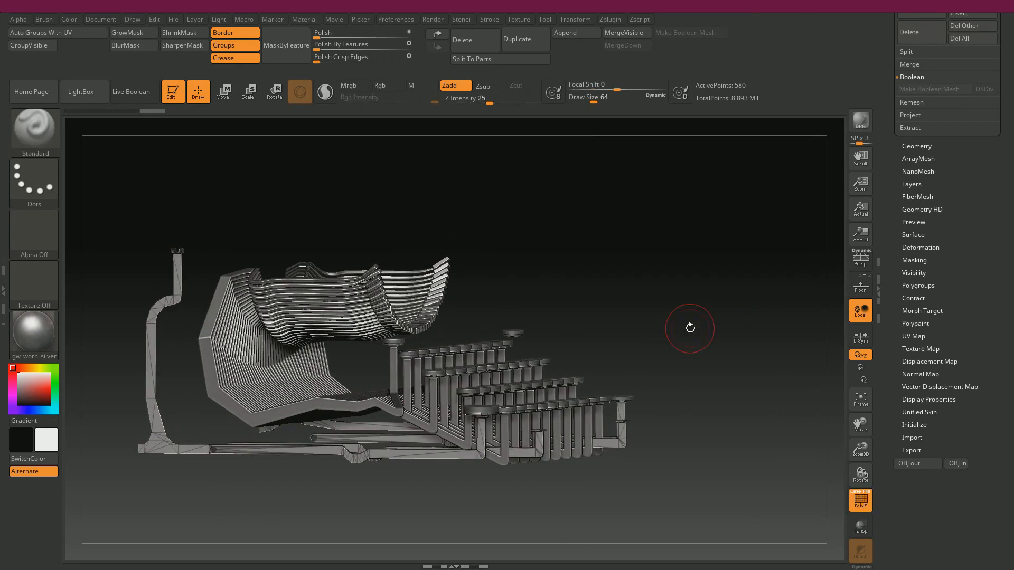
{"action": "left_click", "coordinate": [64, 35]}
{"action": "left_click", "coordinate": [908, 144]}
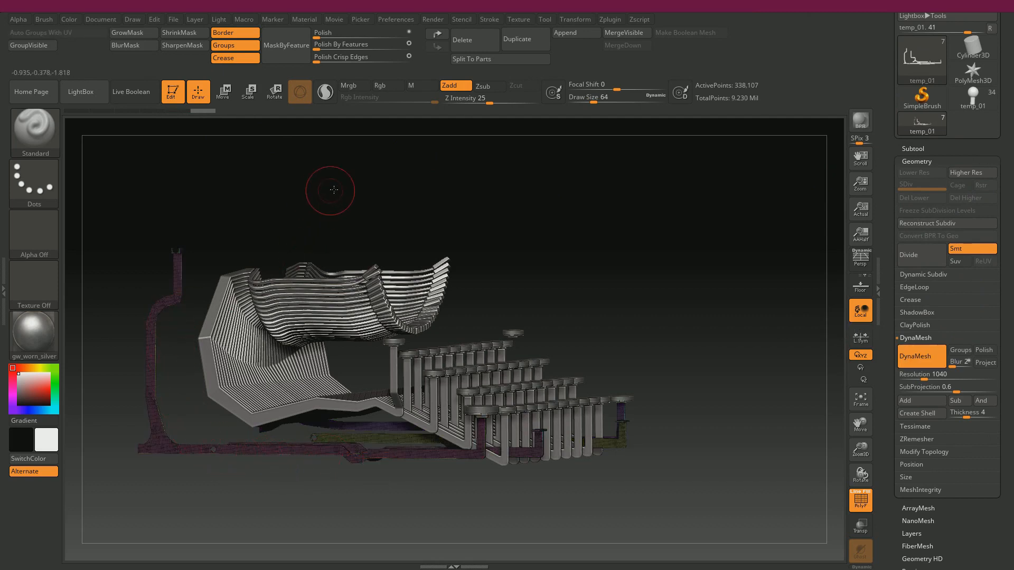
{"action": "left_click_drag", "start_coordinate": [333, 190], "coordinate": [393, 209]}
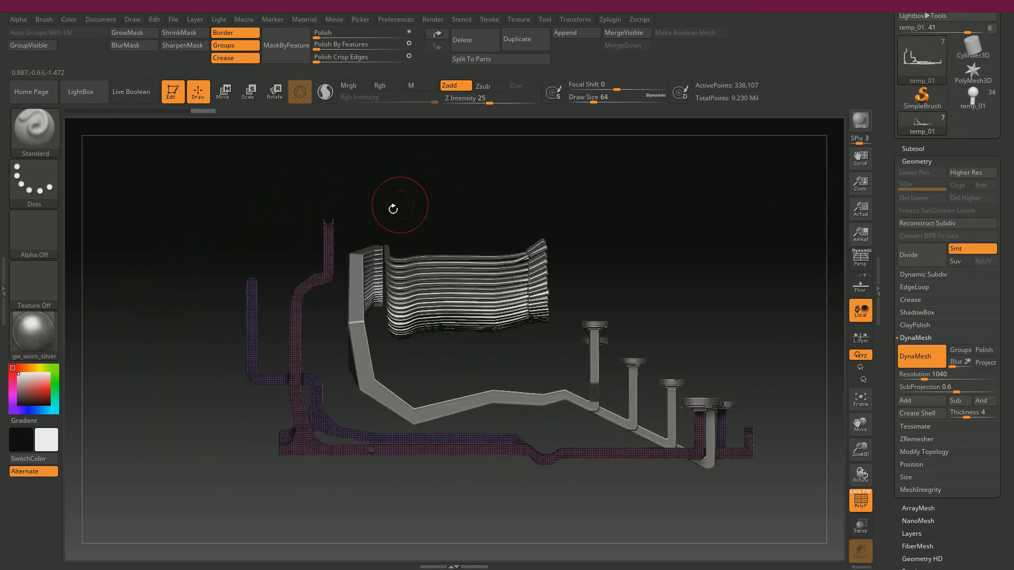
{"action": "left_click_drag", "start_coordinate": [242, 209], "coordinate": [250, 202], "text": "alt"}
{"action": "key", "text": "shift+f"}
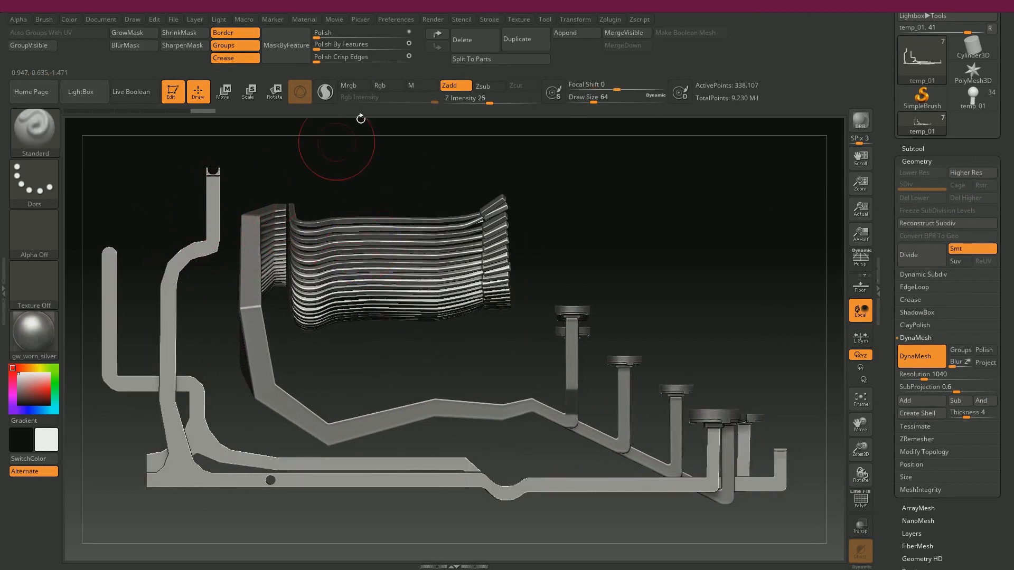
Step: Try polishing the DynaMeshed frame bars by features, and undo the attempt
{"action": "left_click_drag", "start_coordinate": [357, 48], "coordinate": [358, 48]}
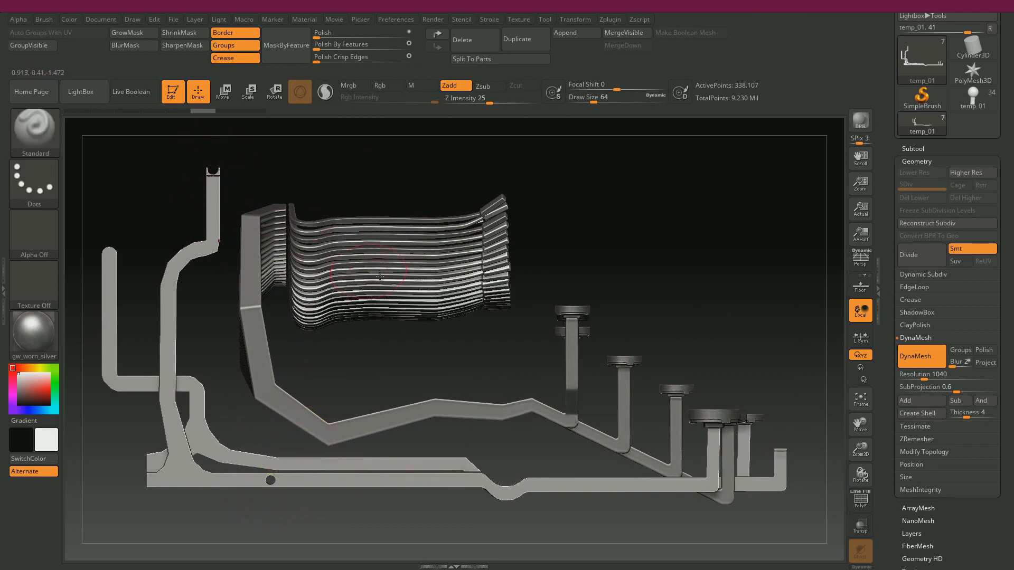
{"action": "left_click", "coordinate": [317, 49]}
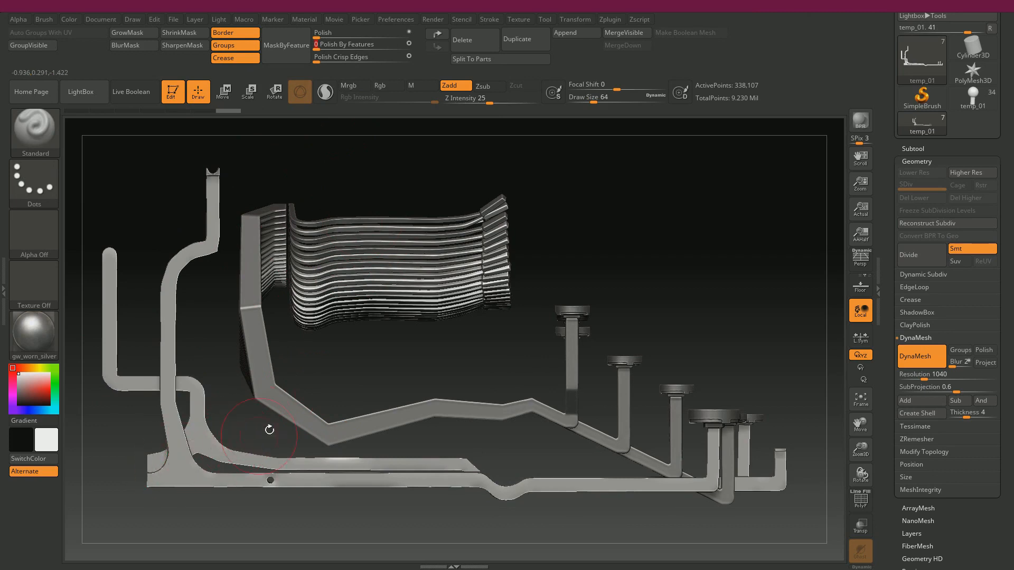
{"action": "key", "text": "ctrl"}
{"action": "key", "text": "ctrl+z"}
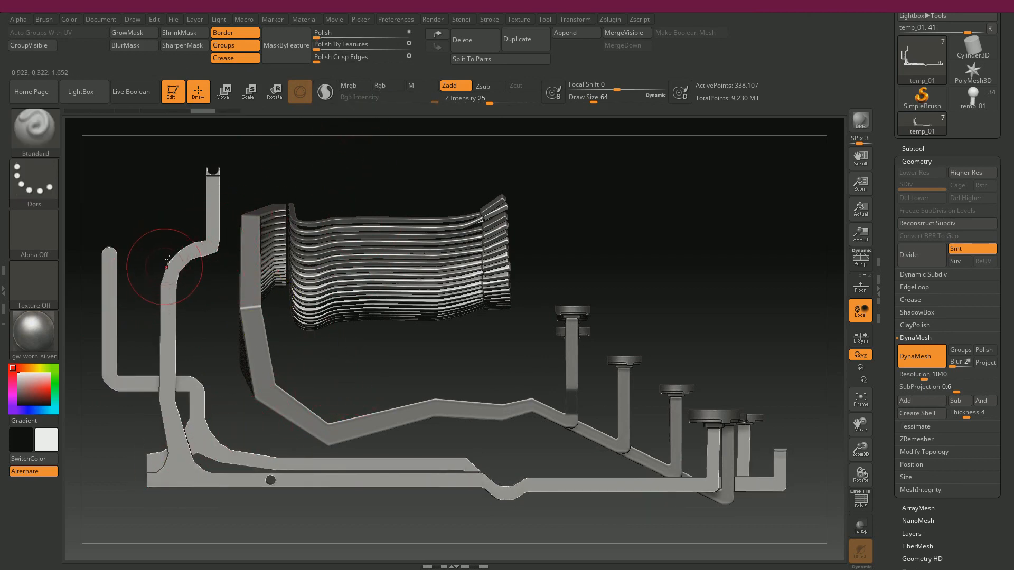
{"action": "left_click", "coordinate": [375, 38]}
Step: Switch back to Maya and soften the outer corner edge where the tall upright's curved bend meets its top section
{"action": "key", "text": "alt+Tab"}
{"action": "scroll", "coordinate": [484, 204], "scroll_direction": "up", "scroll_amount": 5}
{"action": "middle_click_drag", "start_coordinate": [484, 204], "coordinate": [602, 247], "text": "alt"}
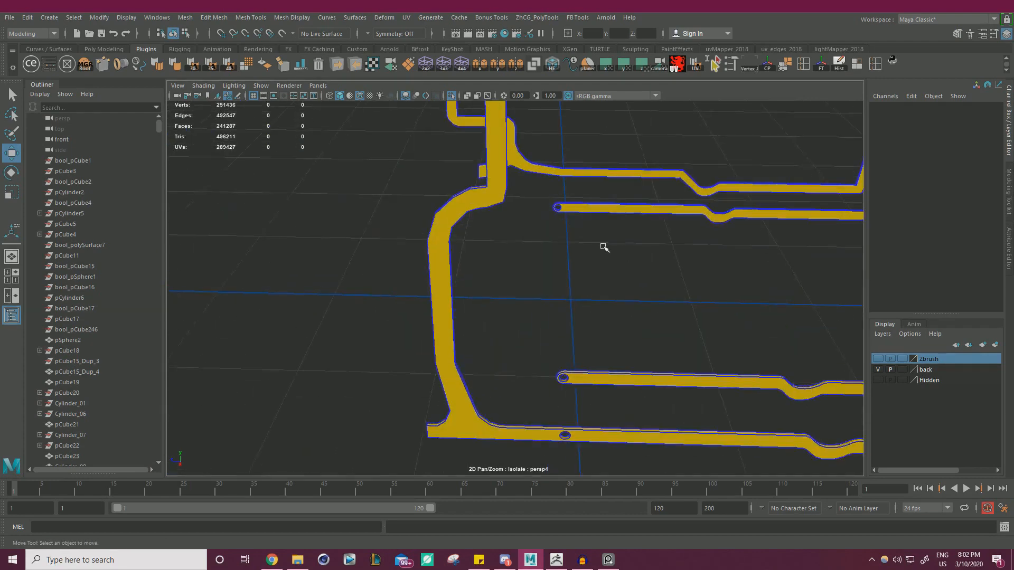
{"action": "left_click_drag", "start_coordinate": [602, 247], "coordinate": [582, 236], "text": "alt"}
{"action": "left_click_drag", "start_coordinate": [539, 191], "coordinate": [491, 211], "text": "alt"}
{"action": "left_click", "coordinate": [476, 200]}
{"action": "right_click", "coordinate": [476, 200]}
{"action": "left_click", "coordinate": [475, 171]}
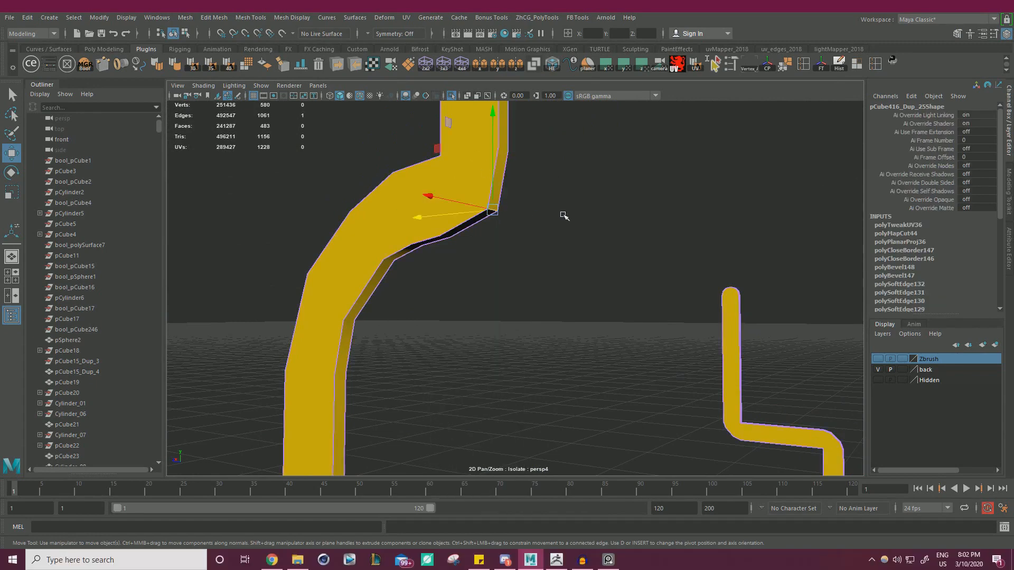
{"action": "key", "text": "f"}
{"action": "left_click_drag", "start_coordinate": [560, 221], "coordinate": [396, 169], "text": "alt"}
{"action": "right_click_drag", "start_coordinate": [396, 169], "coordinate": [465, 174], "text": "shift"}
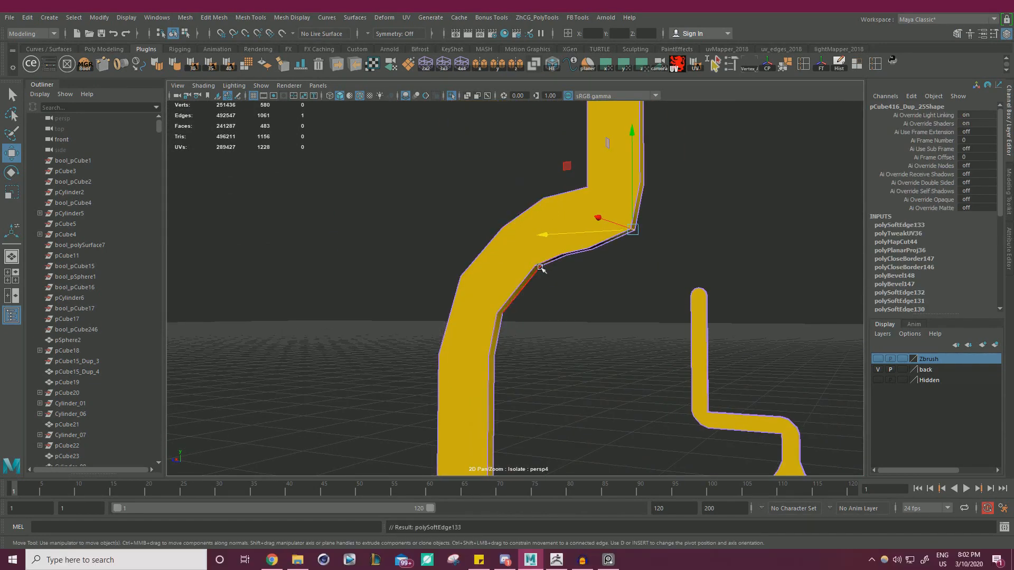
Step: Display all edges and bevel the edge loops across the tall upright's curved bend with a fraction of 0.5 and one segment
{"action": "scroll", "coordinate": [528, 270], "scroll_direction": "down", "scroll_amount": 3}
{"action": "left_click_drag", "start_coordinate": [528, 270], "coordinate": [549, 267], "text": "alt"}
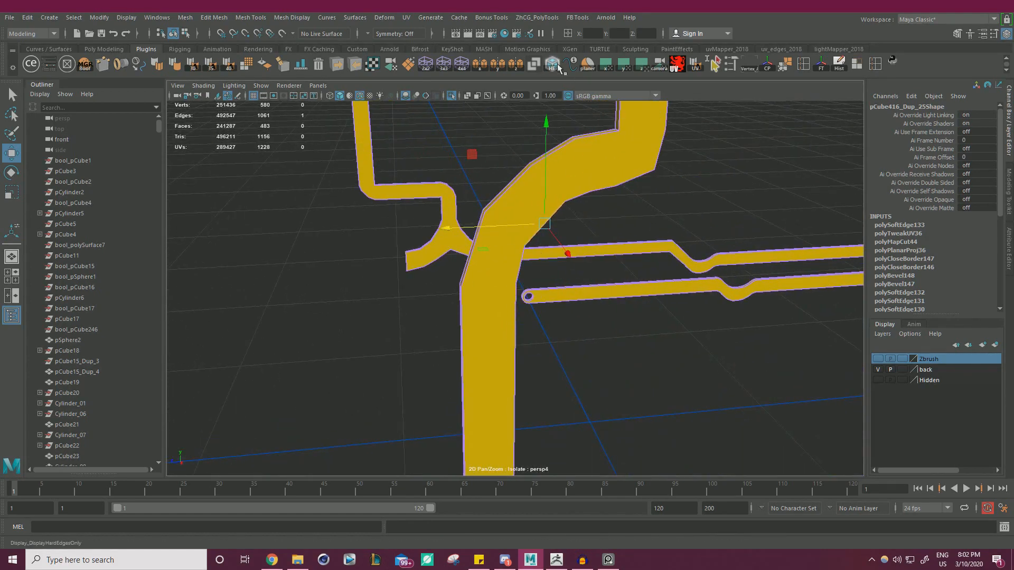
{"action": "left_click_drag", "start_coordinate": [561, 216], "coordinate": [534, 92], "text": "alt"}
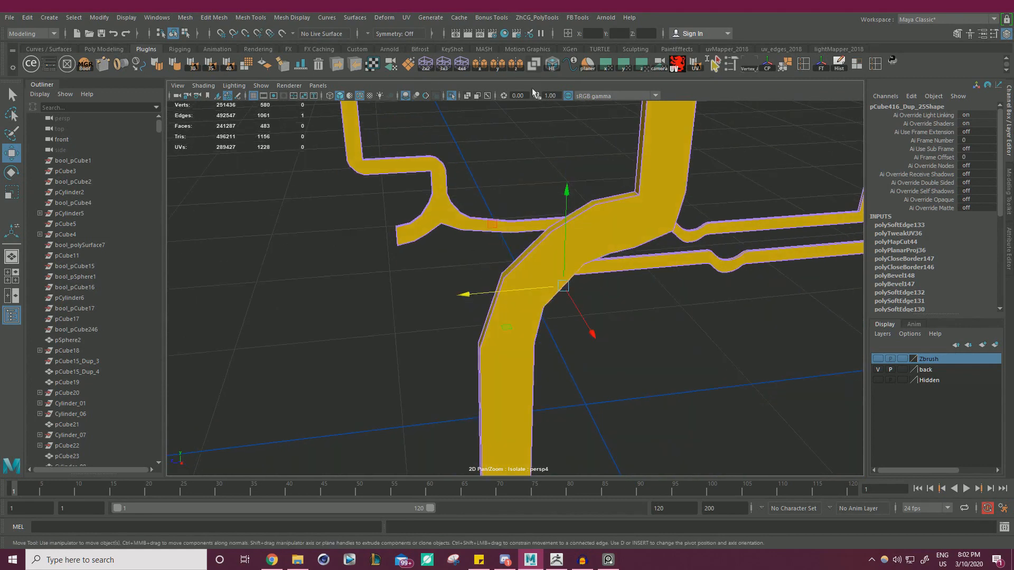
{"action": "left_click", "coordinate": [552, 65]}
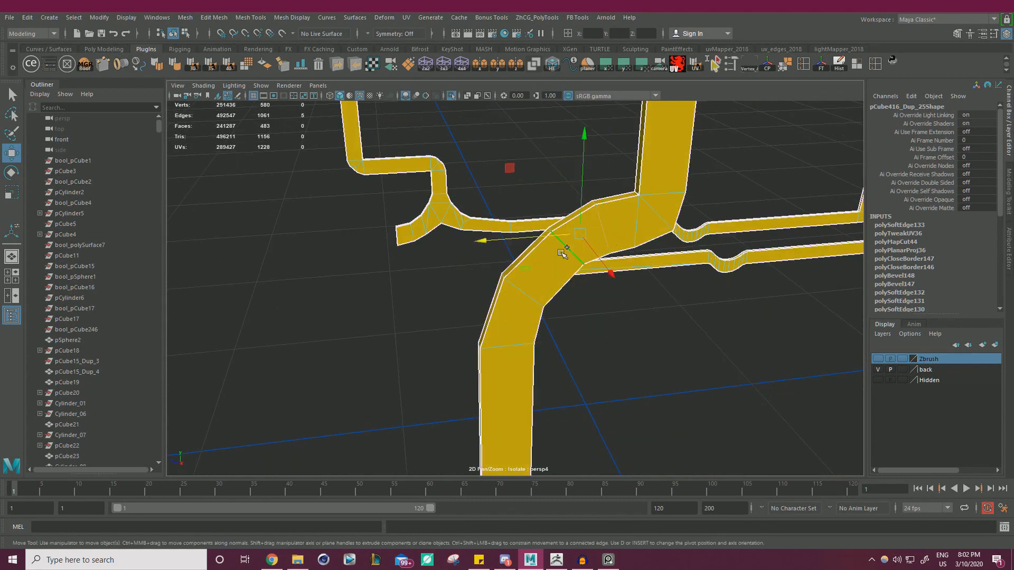
{"action": "left_click", "coordinate": [530, 289], "text": "shift"}
{"action": "left_click_drag", "start_coordinate": [530, 289], "coordinate": [572, 251], "text": "alt"}
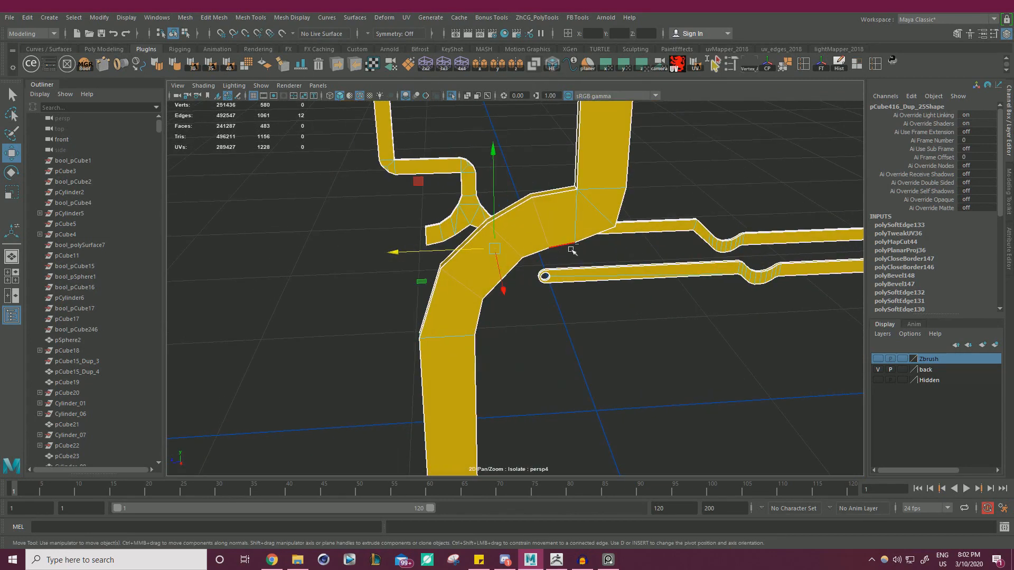
{"action": "key", "text": "ctrl+b"}
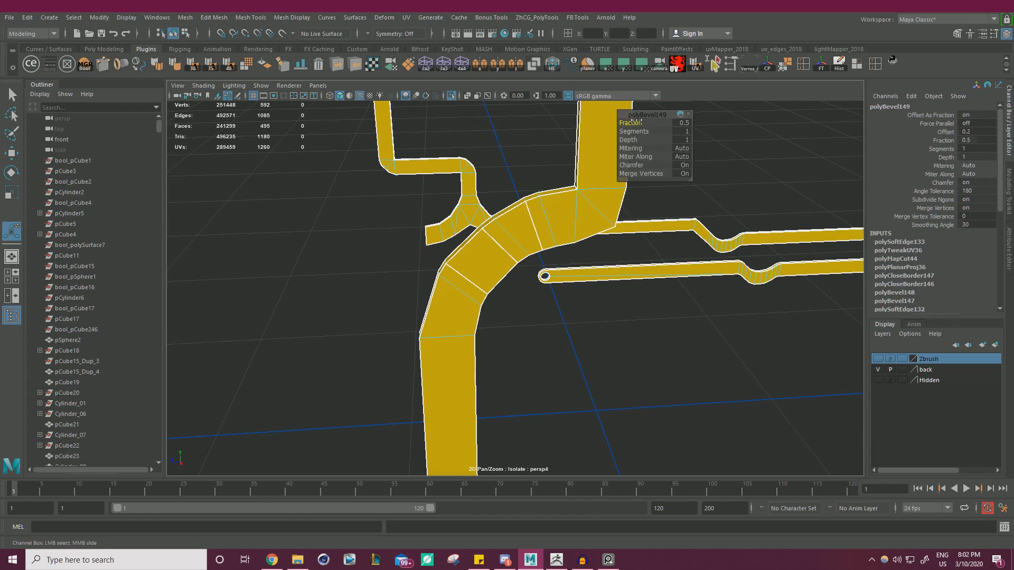
Step: Set the curved bend's bevel fraction to 1, and bevel the sharp outer corner edge above it with a fraction of 0.6 and two segments
{"action": "left_click_drag", "start_coordinate": [637, 122], "coordinate": [637, 122]}
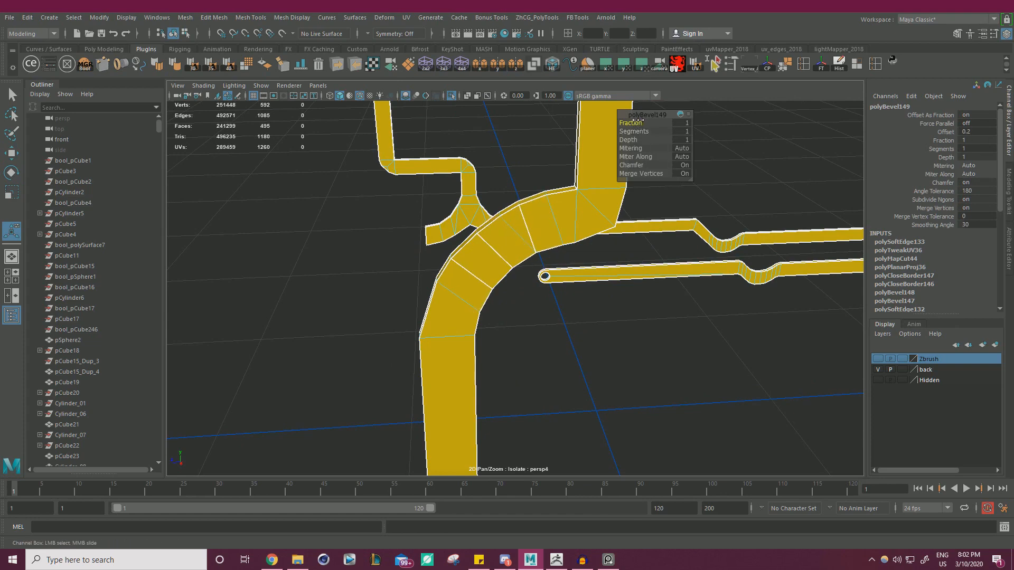
{"action": "left_click", "coordinate": [553, 223]}
{"action": "left_click_drag", "start_coordinate": [552, 223], "coordinate": [560, 283], "text": "alt"}
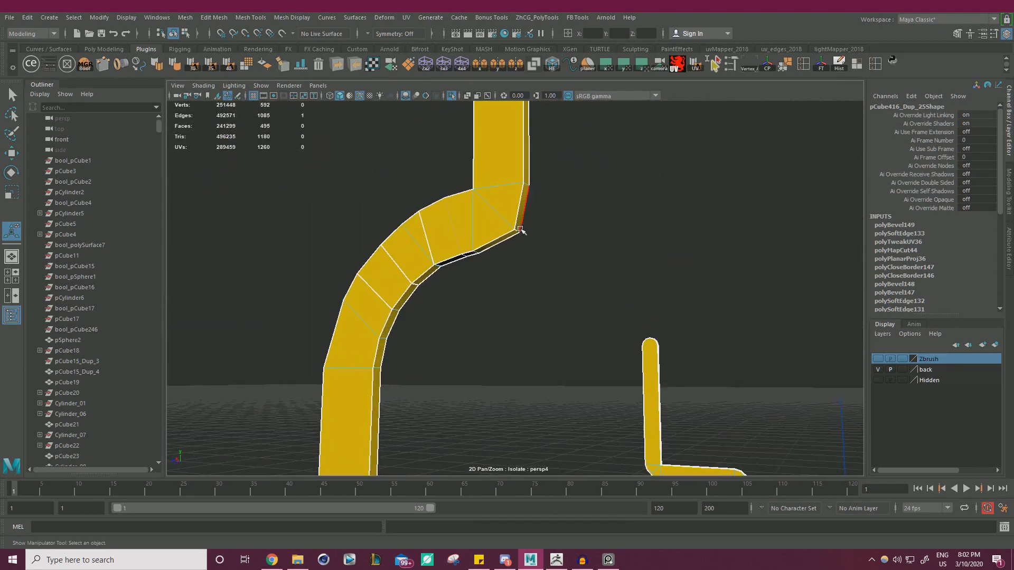
{"action": "key", "text": "ctrl+b"}
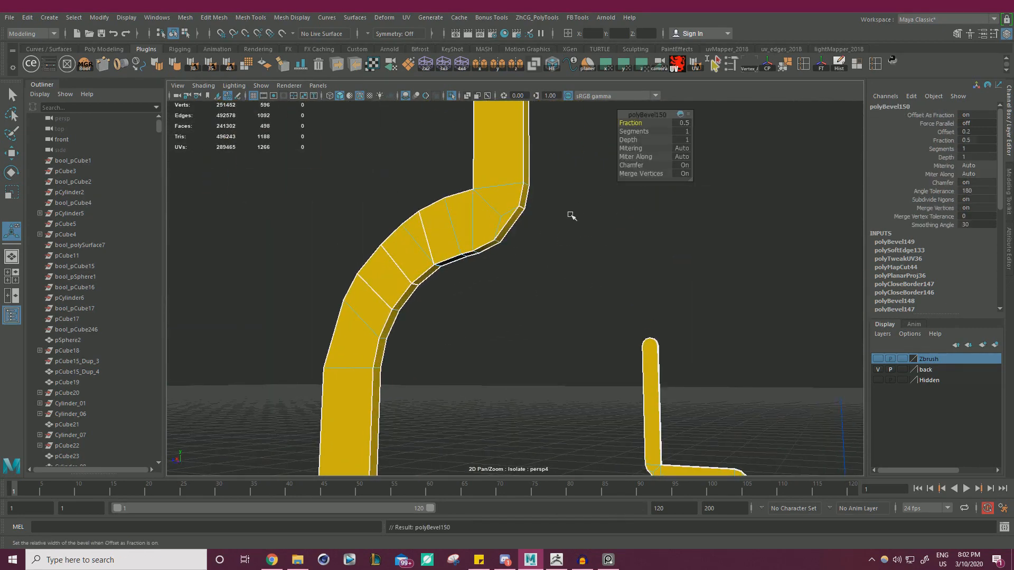
{"action": "left_click_drag", "start_coordinate": [641, 124], "coordinate": [641, 123]}
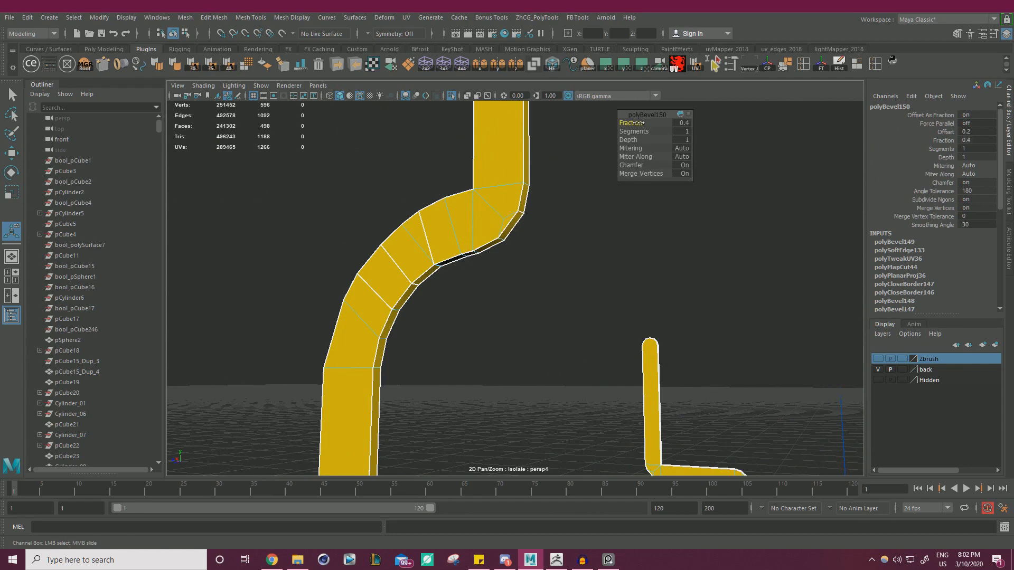
{"action": "left_click_drag", "start_coordinate": [434, 223], "coordinate": [474, 235], "text": "alt"}
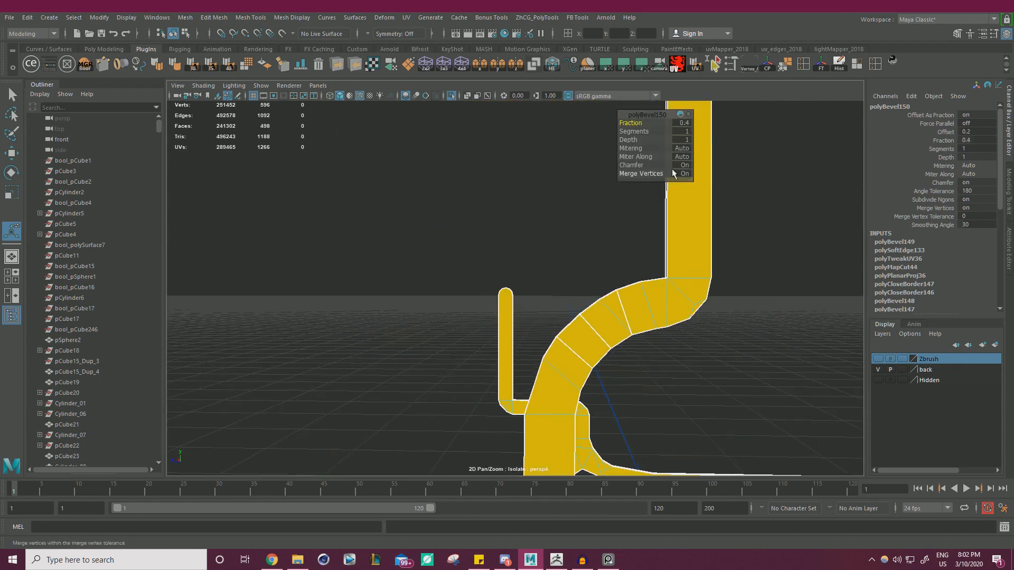
{"action": "left_click_drag", "start_coordinate": [641, 132], "coordinate": [642, 123]}
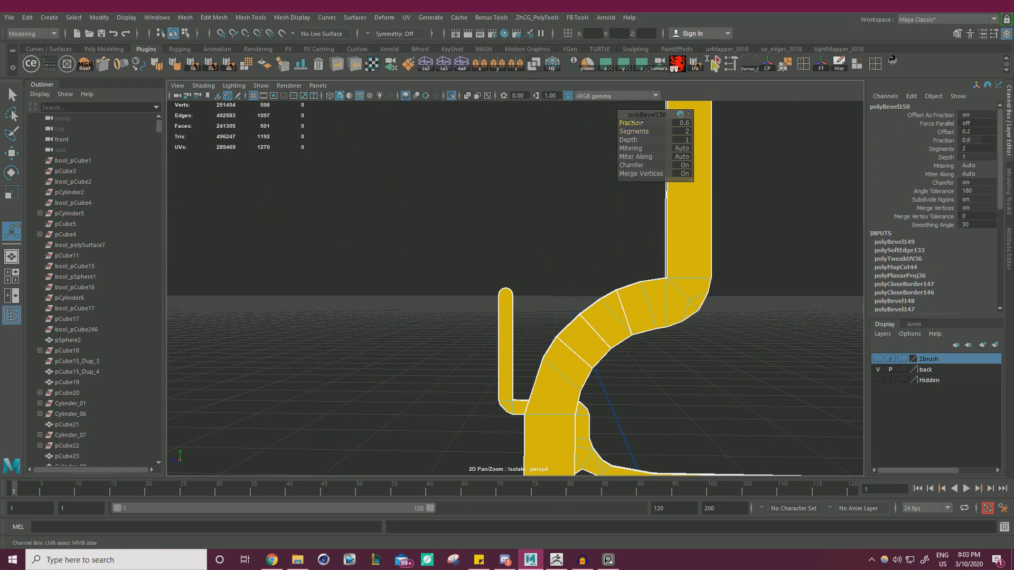
Step: Select all faces of the frame bars and apply a planar UV projection from the current camera view
{"action": "left_click_drag", "start_coordinate": [645, 222], "coordinate": [551, 338], "text": "alt"}
{"action": "middle_click_drag", "start_coordinate": [375, 308], "coordinate": [421, 294], "text": "alt"}
{"action": "right_click_drag", "start_coordinate": [384, 256], "coordinate": [137, 232]}
{"action": "left_click", "coordinate": [377, 264]}
{"action": "left_click_drag", "start_coordinate": [397, 280], "coordinate": [472, 267], "text": "alt"}
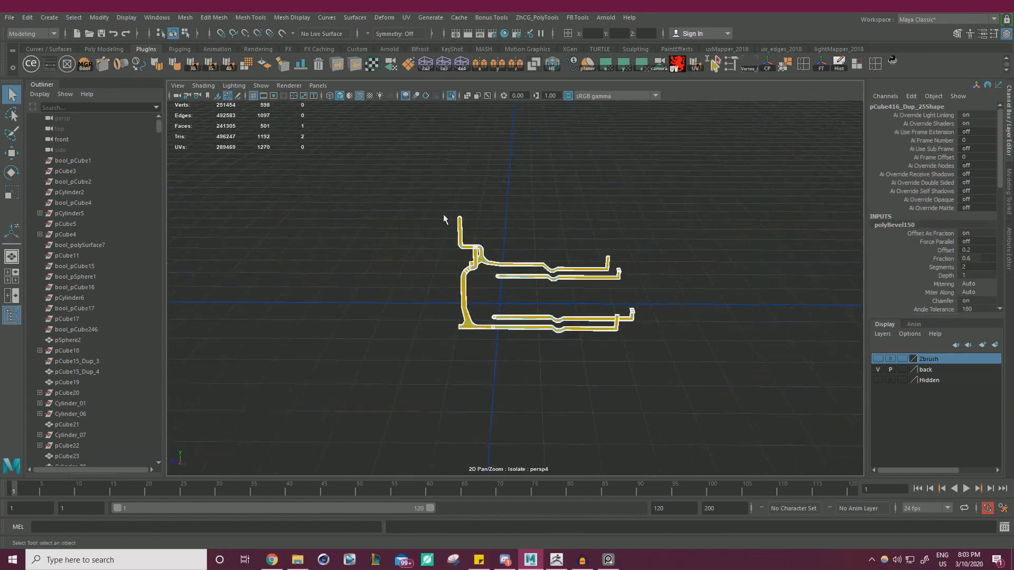
{"action": "left_click_drag", "start_coordinate": [334, 125], "coordinate": [796, 418]}
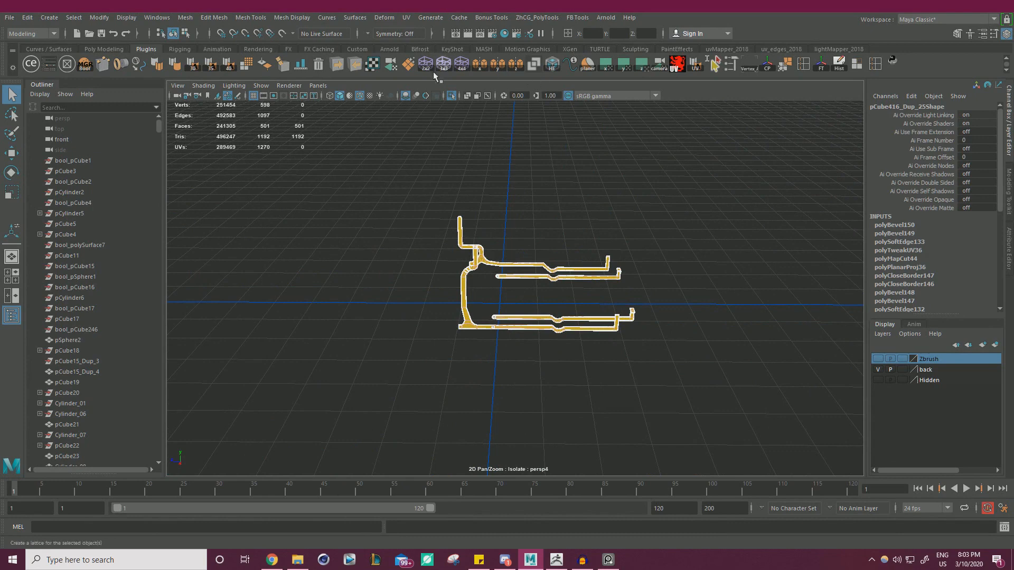
{"action": "left_click", "coordinate": [391, 65]}
Step: Select the whole frame bar mesh, unwrap its UVs again and pack the UV shells
{"action": "right_click", "coordinate": [475, 219]}
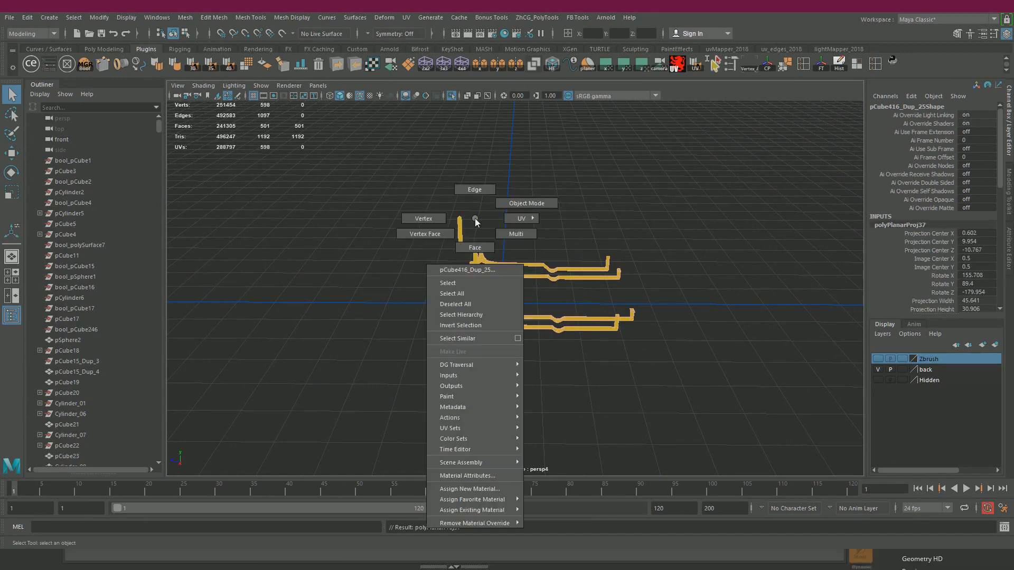
{"action": "right_click_drag", "start_coordinate": [474, 218], "coordinate": [475, 249]}
{"action": "left_click_drag", "start_coordinate": [363, 166], "coordinate": [794, 413]}
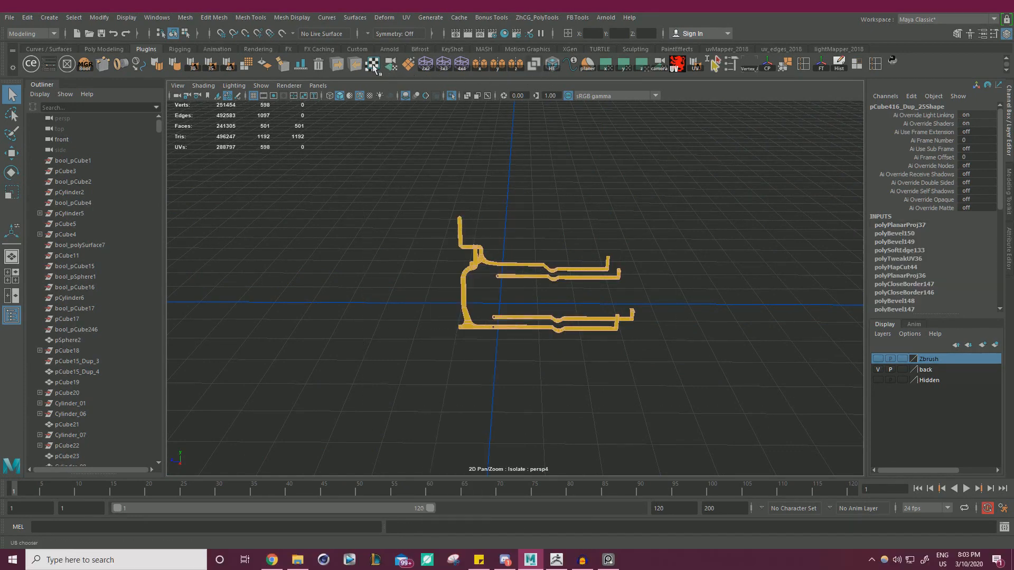
{"action": "left_click", "coordinate": [712, 59]}
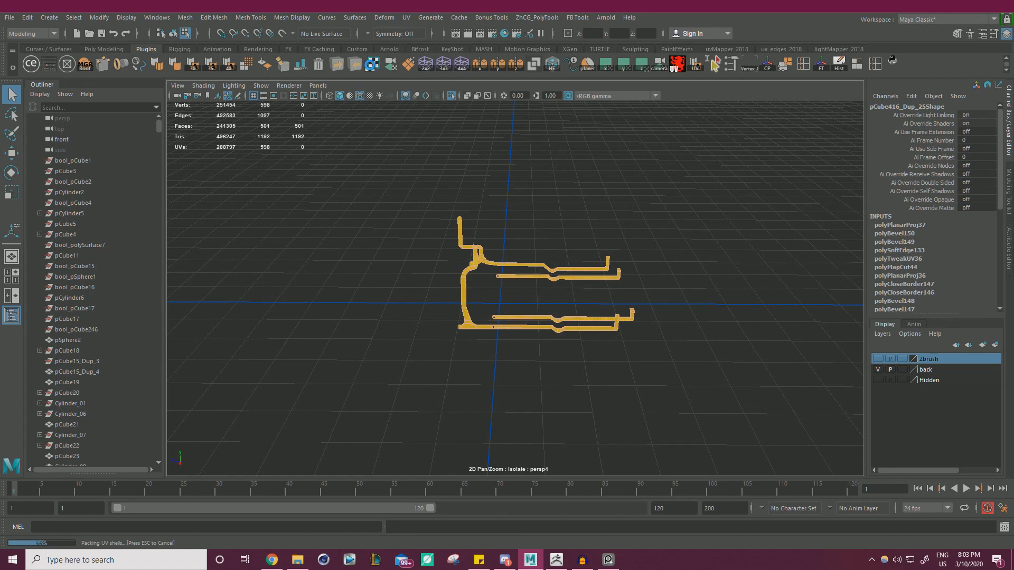
{"action": "right_click_drag", "start_coordinate": [442, 258], "coordinate": [457, 217]}
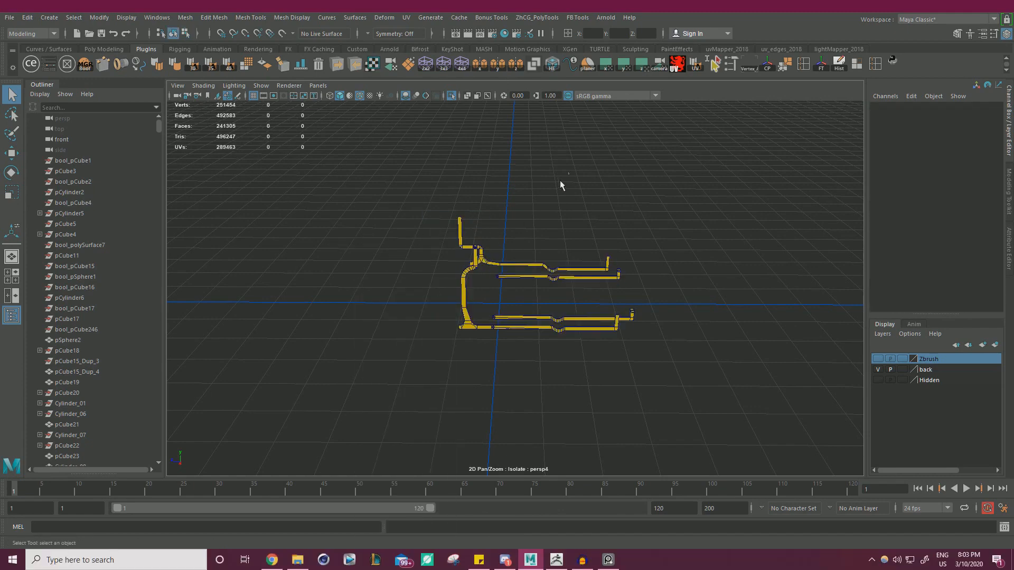
Step: Export the updated frame bars as temp_01.obj and switch to ZBrush
{"action": "left_click", "coordinate": [336, 65]}
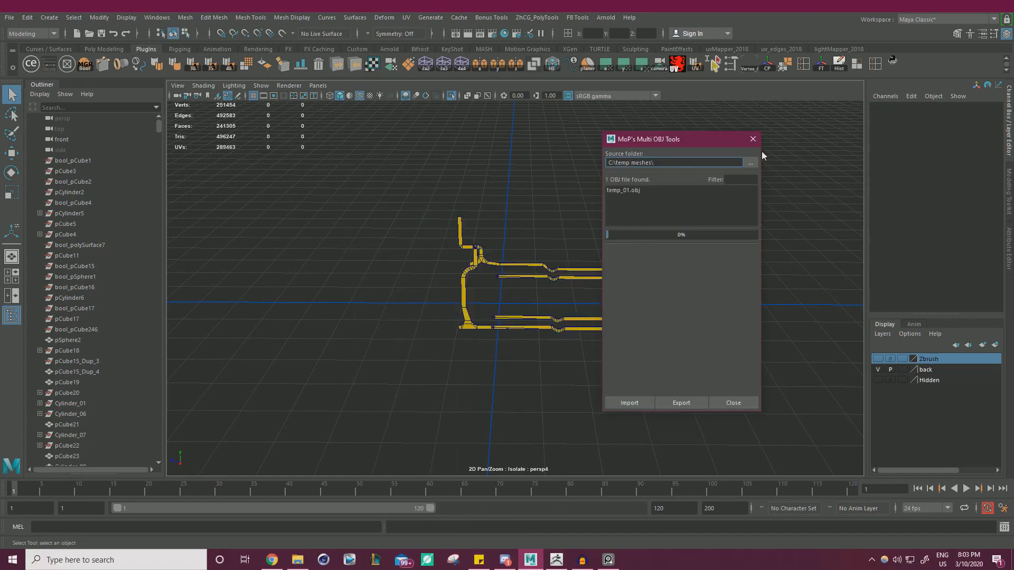
{"action": "left_click", "coordinate": [752, 138]}
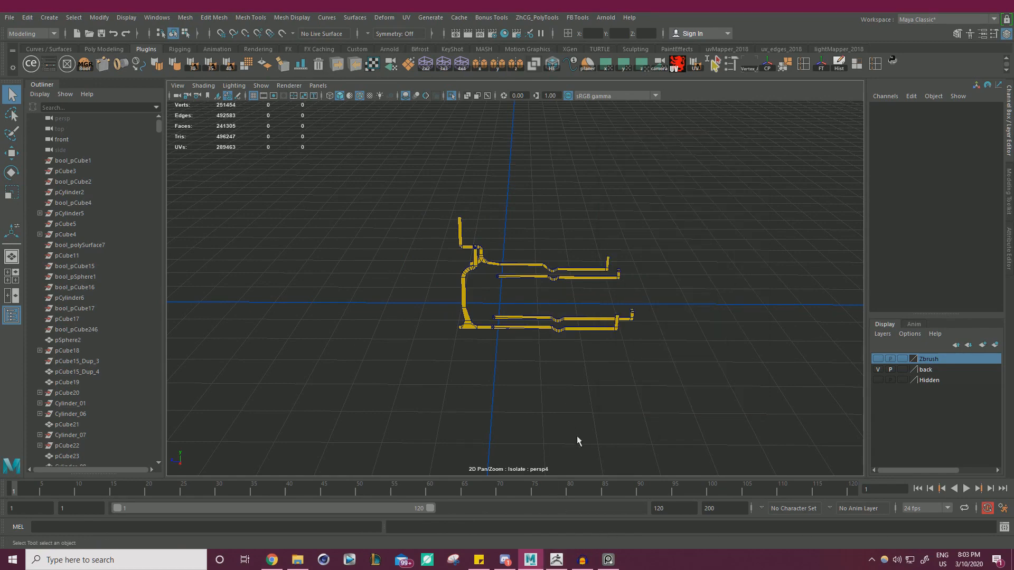
{"action": "mouse_move", "coordinate": [558, 561]}
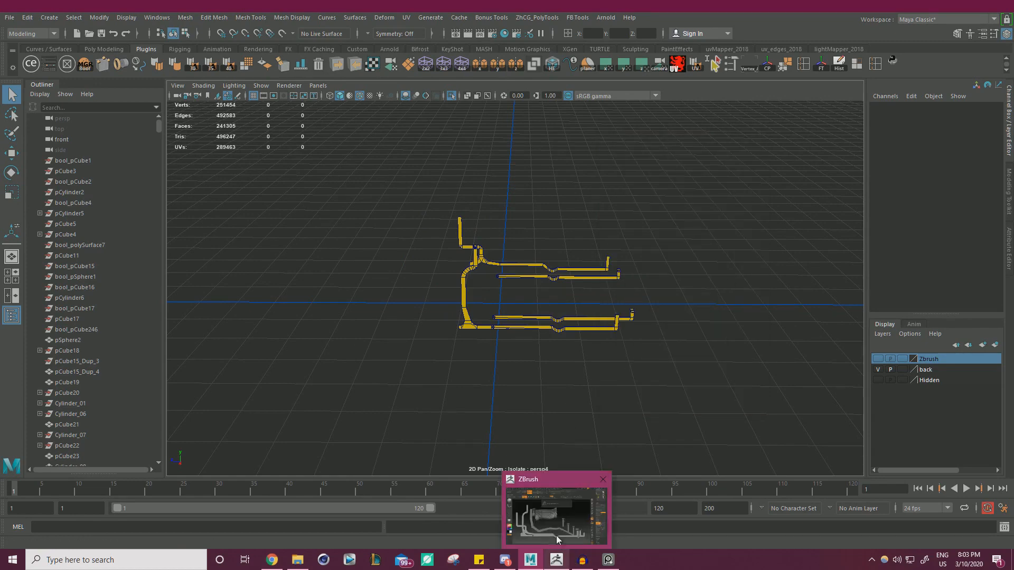
{"action": "mouse_move", "coordinate": [554, 517]}
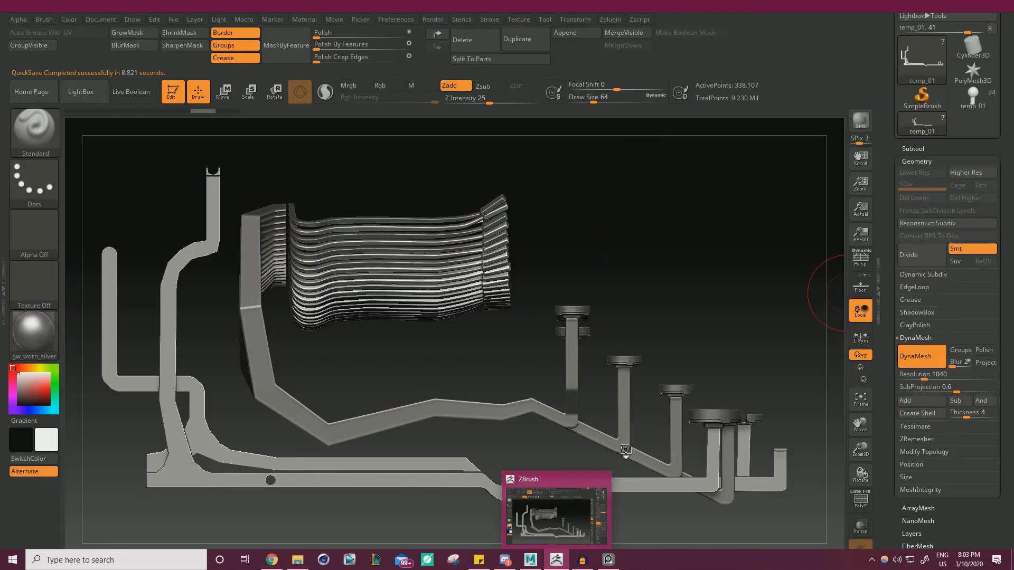
{"action": "left_click", "coordinate": [578, 537]}
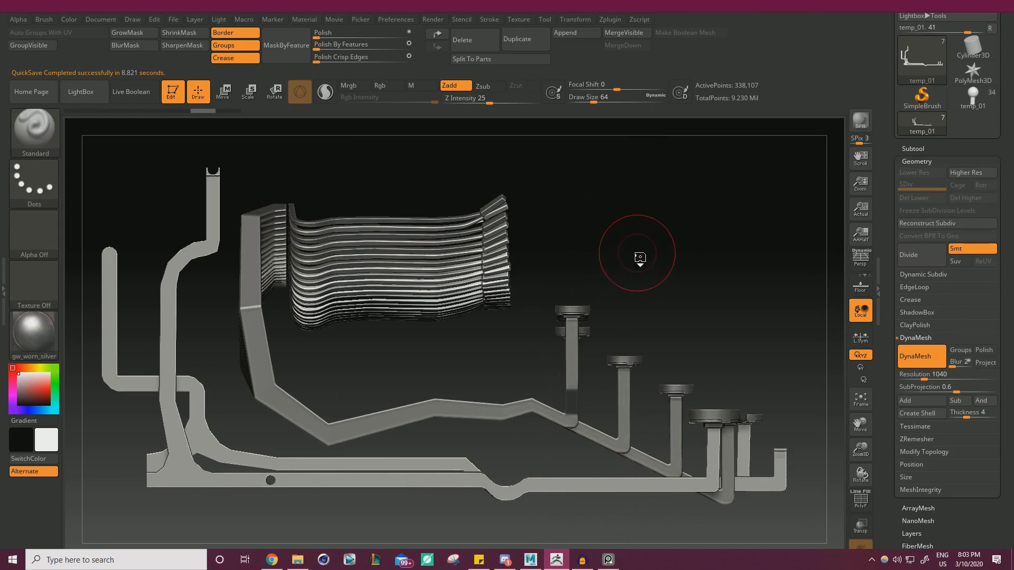
Step: Import temp_01.obj over the old frame bars subtool
{"action": "left_click_drag", "start_coordinate": [641, 279], "coordinate": [602, 251]}
{"action": "mouse_move", "coordinate": [668, 221]}
{"action": "left_mouse_down"}
{"action": "mouse_move", "coordinate": [642, 231]}
{"action": "mouse_move", "coordinate": [663, 224]}
{"action": "left_mouse_up"}
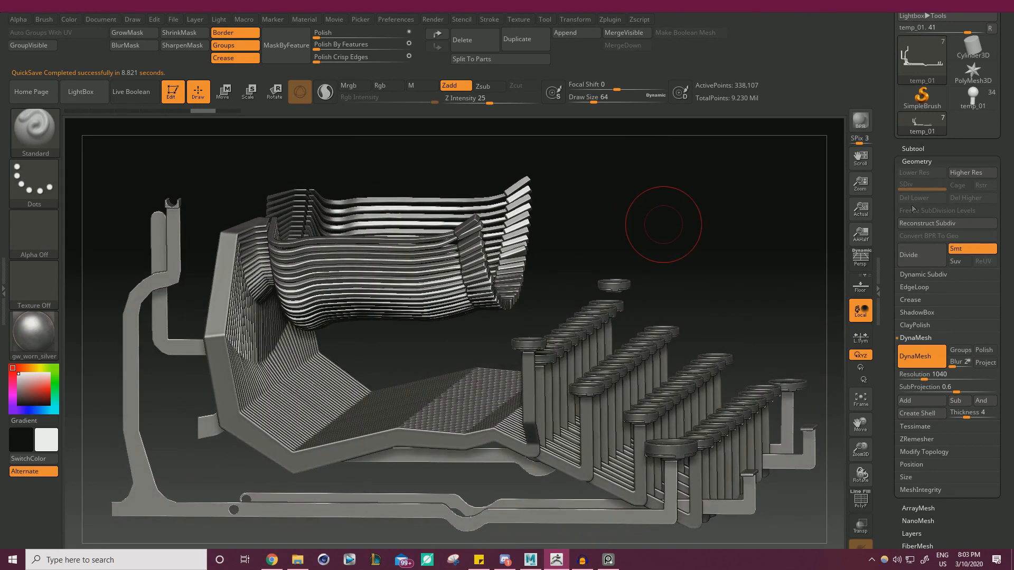
{"action": "left_click_drag", "start_coordinate": [892, 387], "coordinate": [901, 227]}
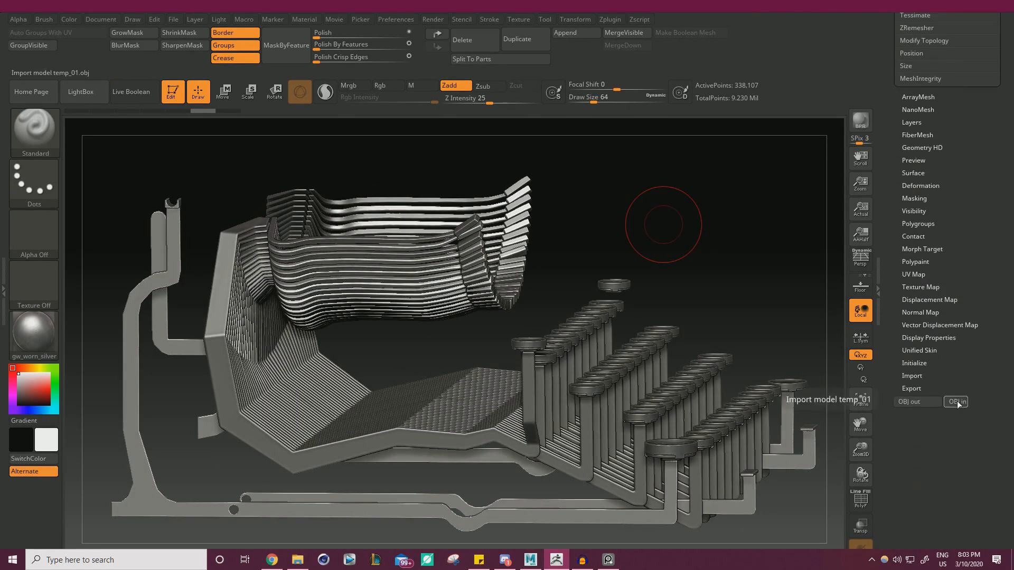
{"action": "left_click", "coordinate": [956, 403]}
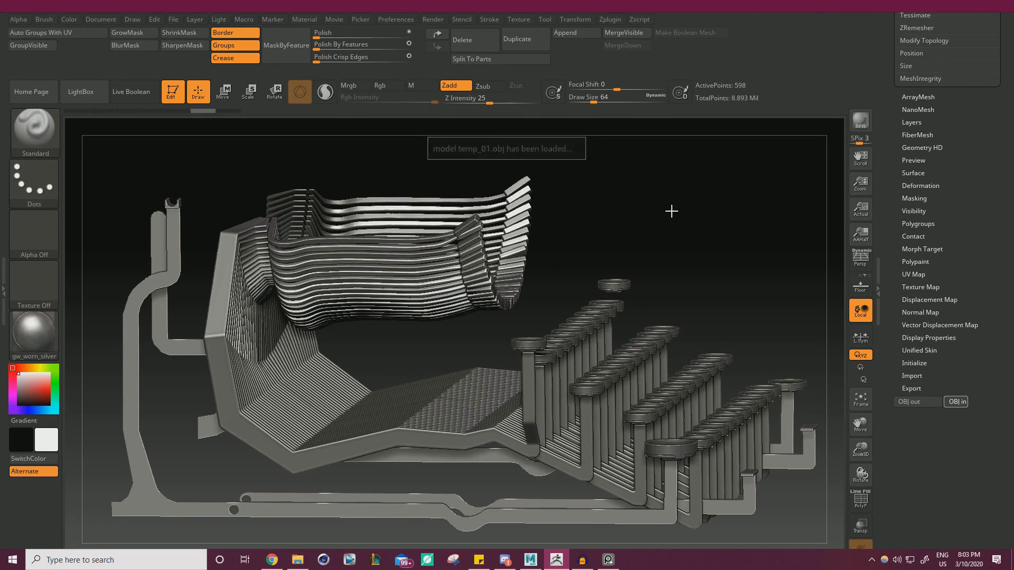
{"action": "left_click_drag", "start_coordinate": [670, 211], "coordinate": [666, 215]}
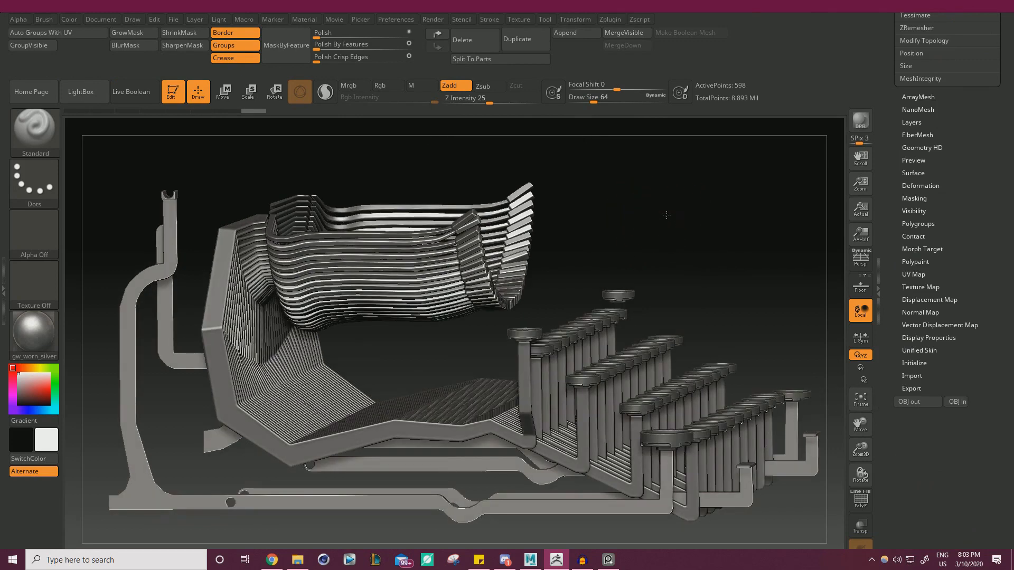
Step: Show the polyframe, assign polygroups to the frame bars from their UVs, and DynaMesh them at a resolution of 1440
{"action": "key", "text": "shift+f"}
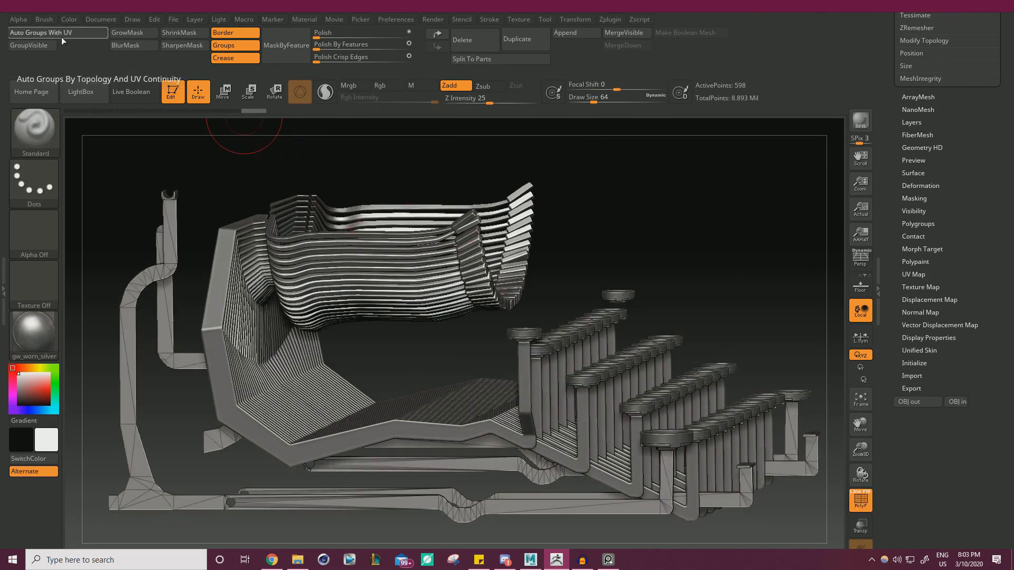
{"action": "left_click", "coordinate": [39, 32]}
{"action": "left_click_drag", "start_coordinate": [892, 133], "coordinate": [892, 324]}
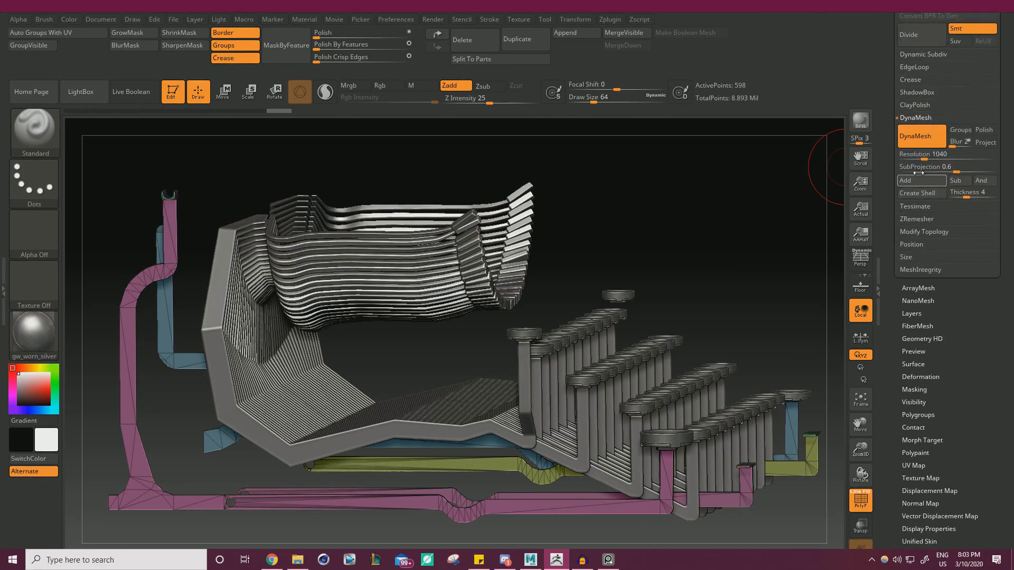
{"action": "left_click_drag", "start_coordinate": [923, 159], "coordinate": [929, 159]}
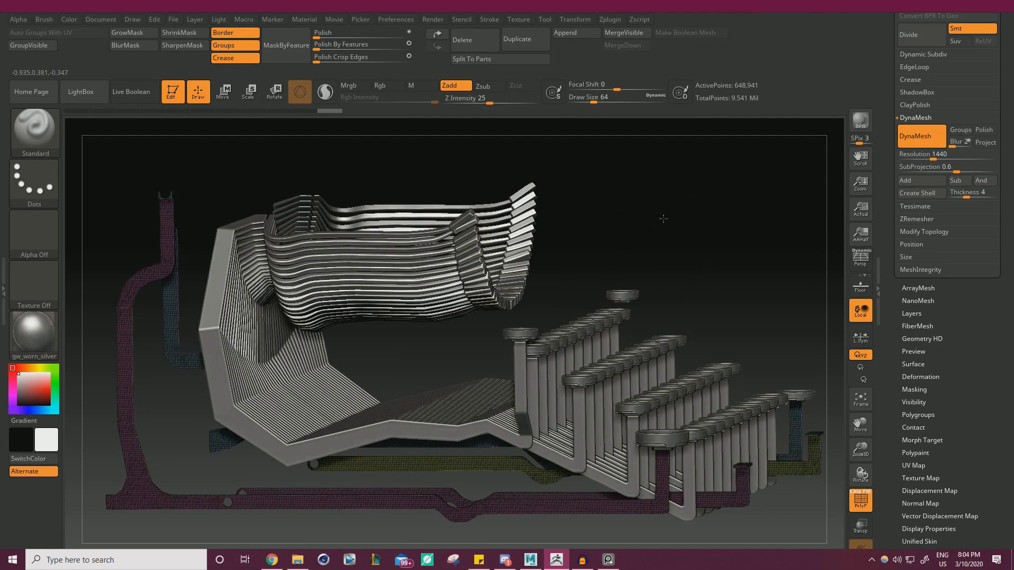
Step: Hide the polyframe and polish the DynaMeshed frame bars by features, undoing the first attempt and repeating it
{"action": "key", "text": "shift+f"}
{"action": "left_click_drag", "start_coordinate": [702, 225], "coordinate": [673, 203]}
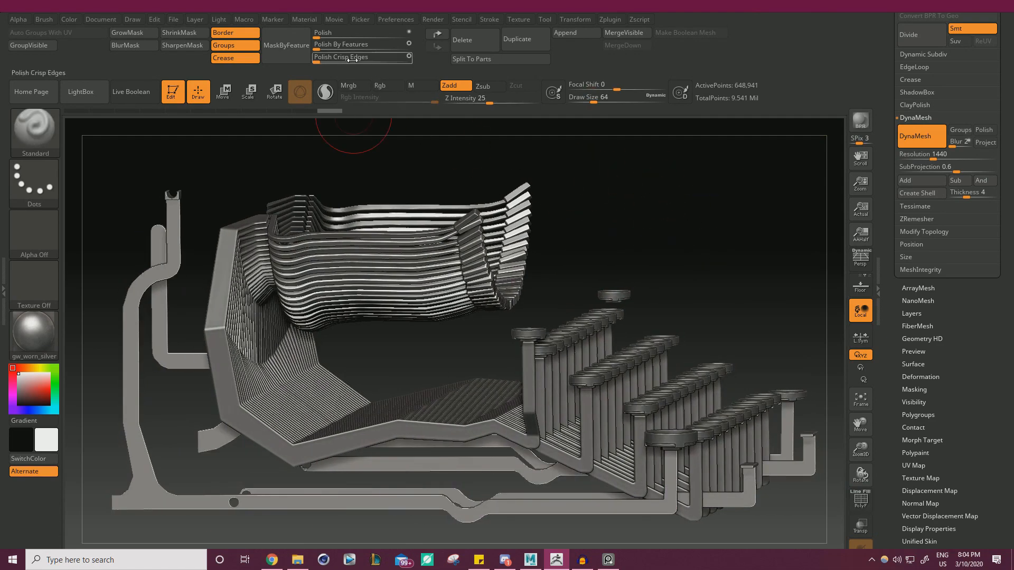
{"action": "left_click_drag", "start_coordinate": [316, 51], "coordinate": [347, 60]}
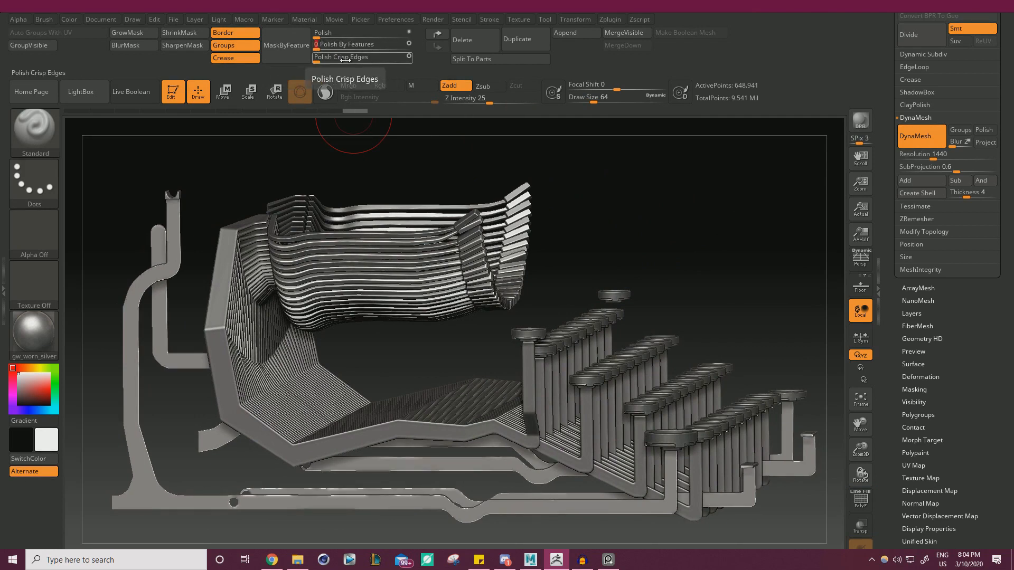
{"action": "key", "text": "ctrl+z"}
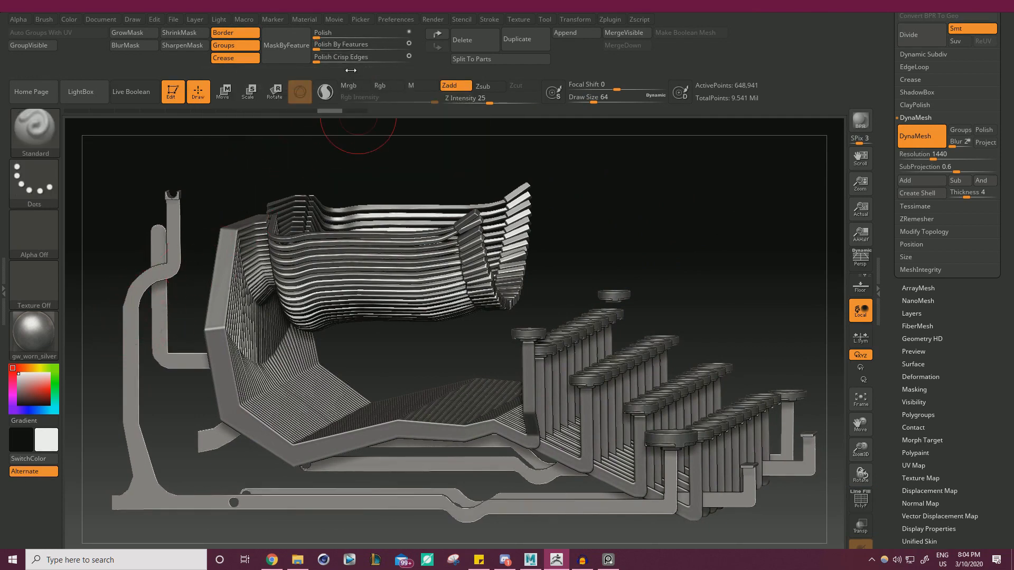
{"action": "left_click_drag", "start_coordinate": [319, 46], "coordinate": [402, 52]}
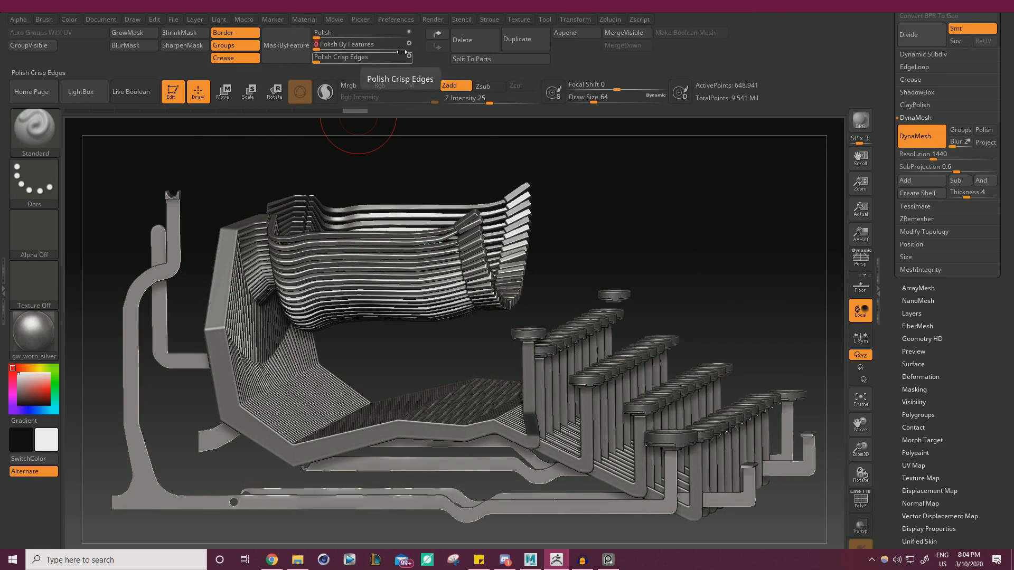
Step: Inspect the polished uprights and lower bars up close, try the general Polish on them, and undo it
{"action": "left_click_drag", "start_coordinate": [243, 173], "coordinate": [238, 174]}
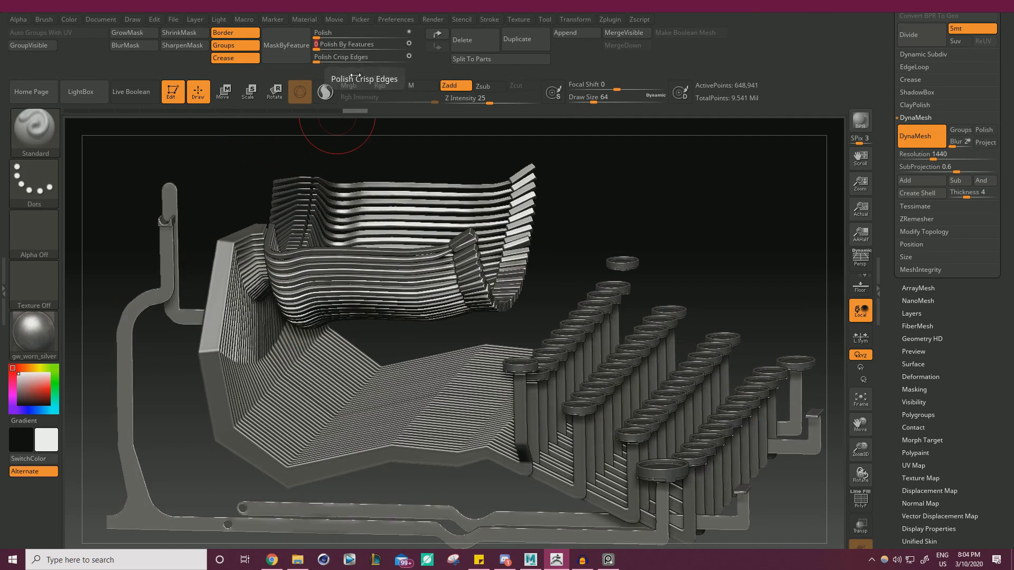
{"action": "left_click_drag", "start_coordinate": [581, 145], "coordinate": [614, 158]}
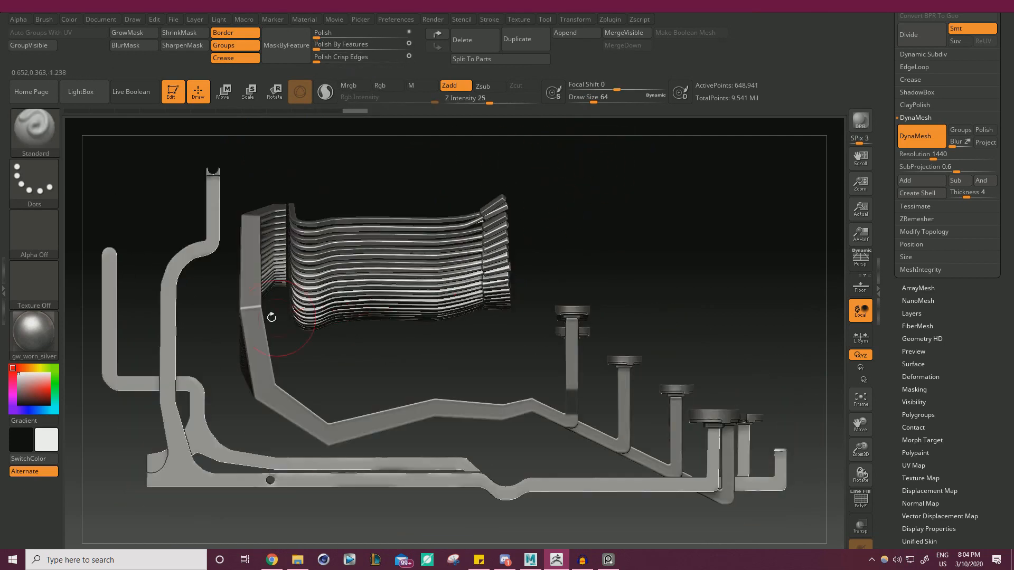
{"action": "left_click_drag", "start_coordinate": [146, 260], "coordinate": [231, 342], "text": "alt"}
{"action": "left_click_drag", "start_coordinate": [504, 345], "coordinate": [304, 291], "text": "alt"}
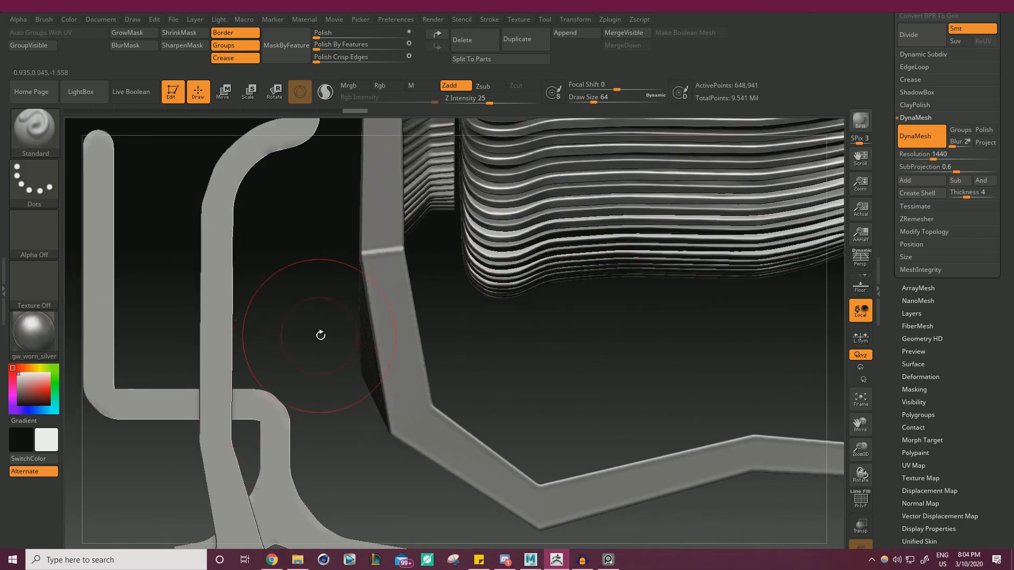
{"action": "left_click_drag", "start_coordinate": [320, 335], "coordinate": [319, 120], "text": "alt"}
{"action": "left_click", "coordinate": [322, 38]}
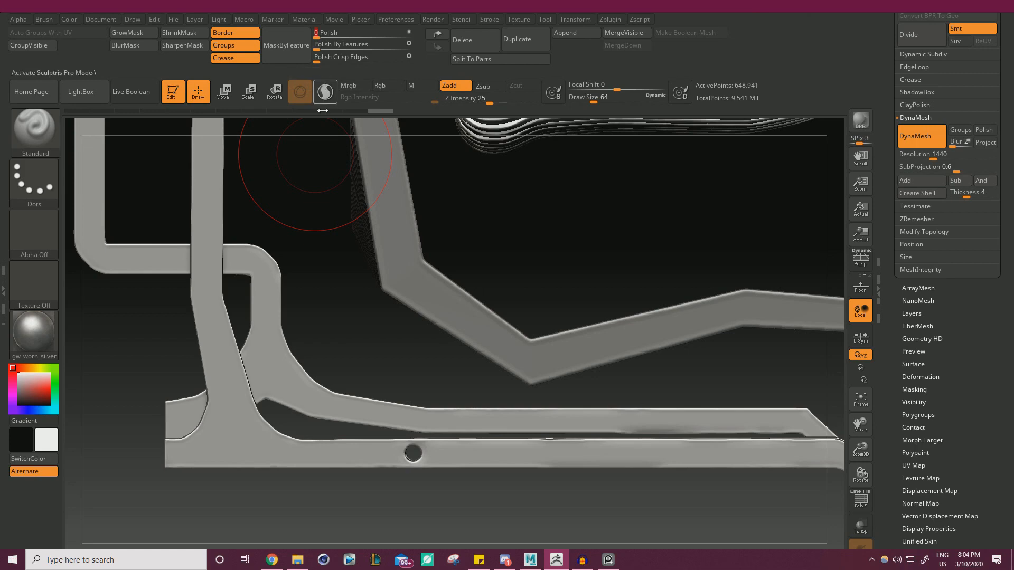
{"action": "key", "text": "ctrl+z"}
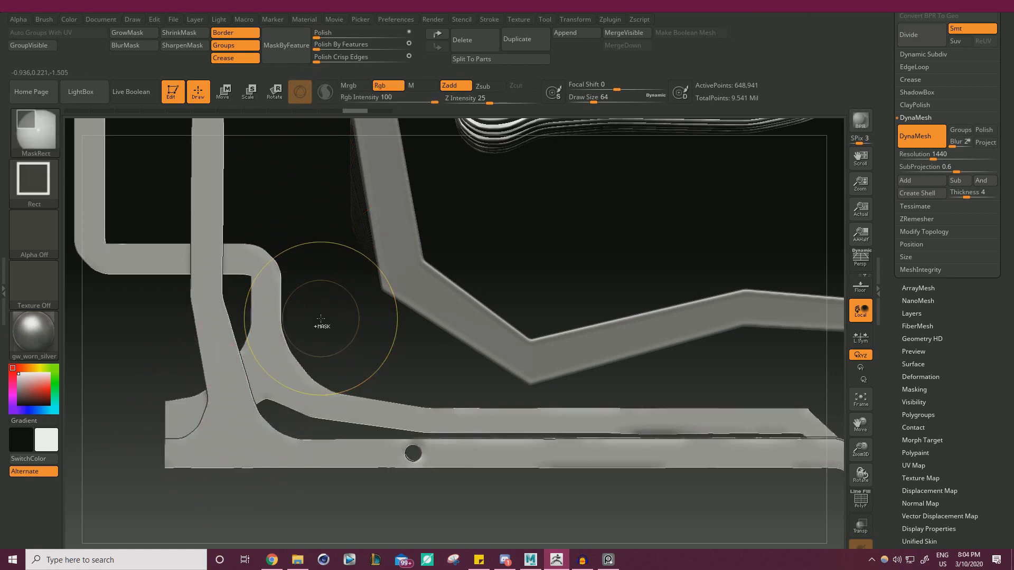
Step: Switch to Maya and bevel the corner edge on the outer side of the large upright's foot with a fraction of 0.5
{"action": "left_click", "coordinate": [530, 560]}
{"action": "scroll", "coordinate": [618, 312], "scroll_direction": "up", "scroll_amount": 4}
{"action": "left_click_drag", "start_coordinate": [618, 312], "coordinate": [484, 231], "text": "alt"}
{"action": "scroll", "coordinate": [483, 231], "scroll_direction": "up", "scroll_amount": 4}
{"action": "middle_click_drag", "start_coordinate": [484, 232], "coordinate": [530, 299], "text": "alt"}
{"action": "middle_click_drag", "start_coordinate": [573, 326], "coordinate": [555, 299], "text": "alt"}
{"action": "right_click_drag", "start_coordinate": [554, 299], "coordinate": [611, 319], "text": "alt"}
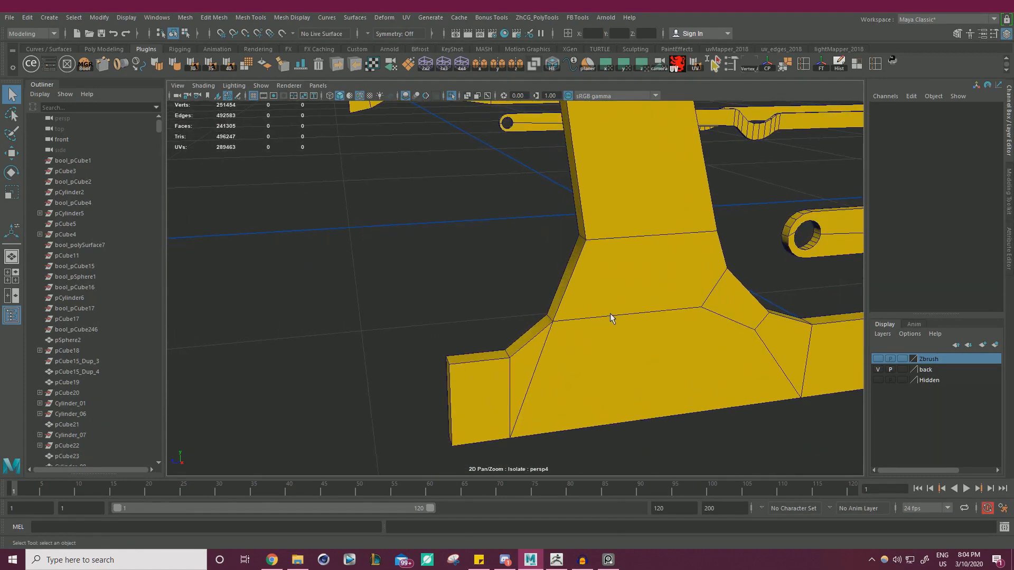
{"action": "key", "text": "w"}
{"action": "left_click", "coordinate": [602, 266]}
{"action": "right_click_drag", "start_coordinate": [604, 253], "coordinate": [601, 221]}
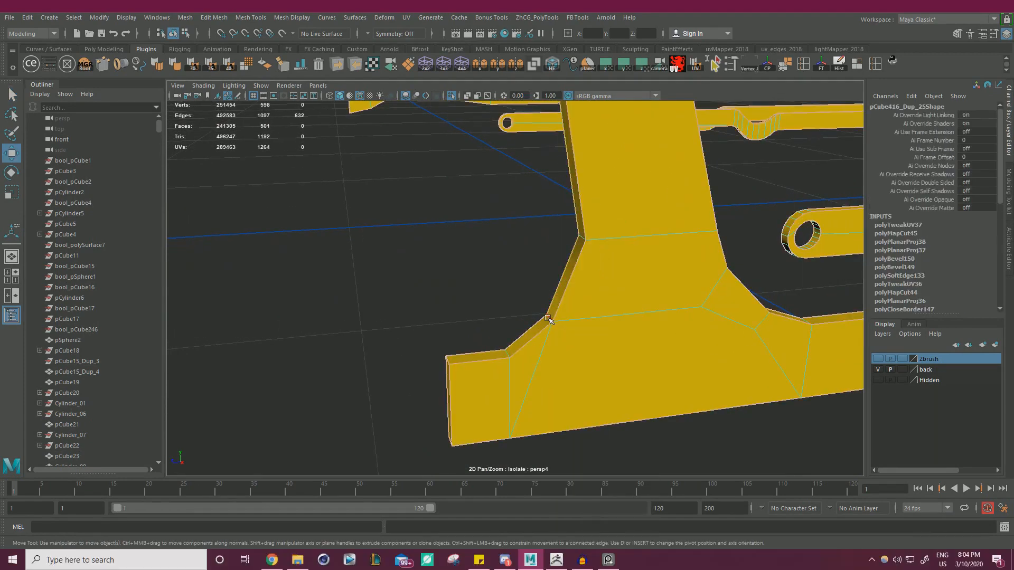
{"action": "left_click", "coordinate": [548, 320]}
{"action": "key", "text": "ctrl+b"}
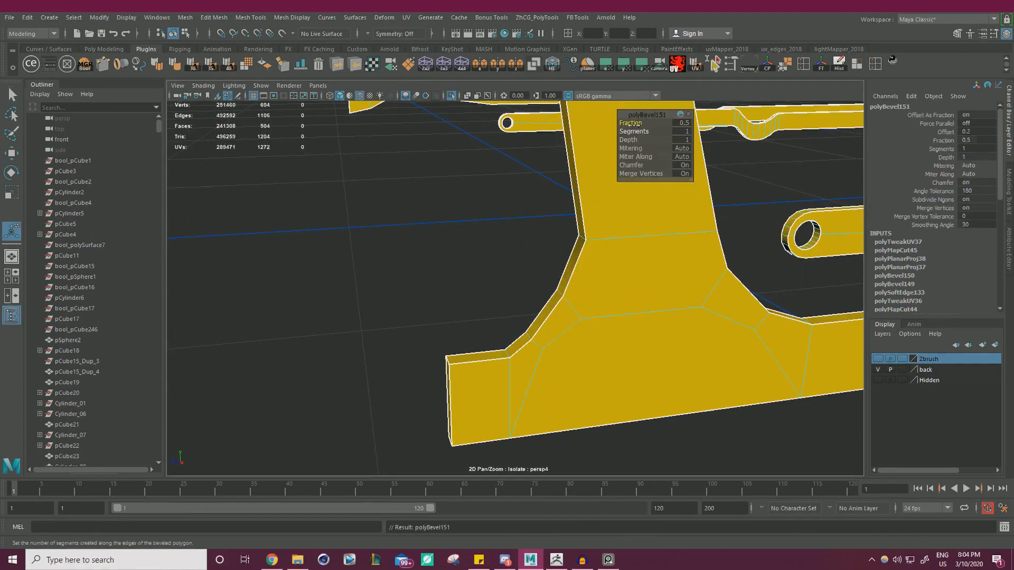
{"action": "left_click_drag", "start_coordinate": [633, 124], "coordinate": [637, 123]}
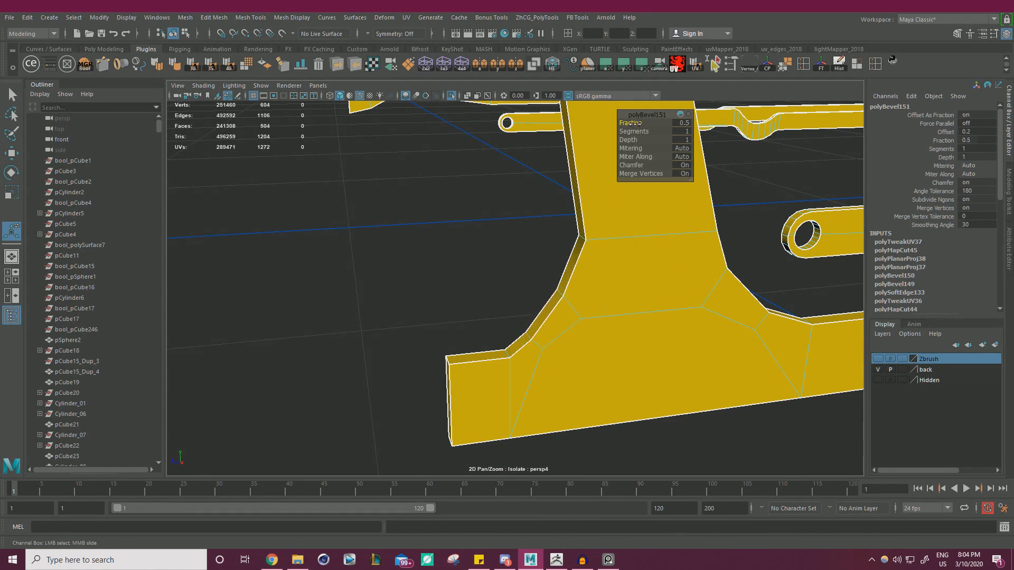
Step: Nudge the two new bevel edges sideways to smooth the curve on the outer side of the foot
{"action": "left_click_drag", "start_coordinate": [568, 264], "coordinate": [538, 242], "text": "alt"}
{"action": "middle_click_drag", "start_coordinate": [538, 242], "coordinate": [539, 301], "text": "alt"}
{"action": "right_click_drag", "start_coordinate": [539, 301], "coordinate": [532, 228], "text": "alt"}
{"action": "key", "text": "q"}
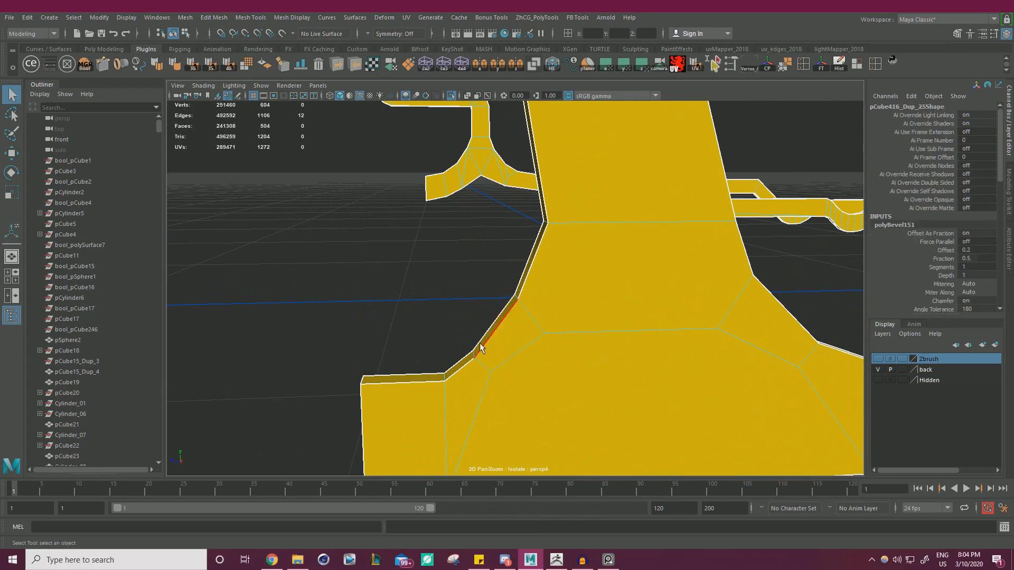
{"action": "left_click", "coordinate": [473, 356]}
{"action": "key", "text": "w"}
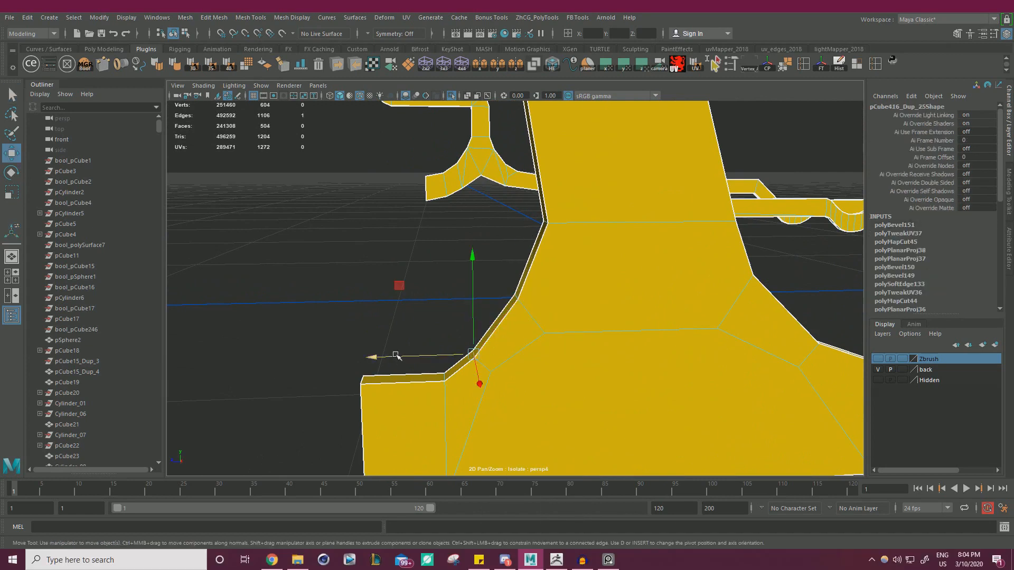
{"action": "left_click_drag", "start_coordinate": [396, 355], "coordinate": [398, 355]}
{"action": "left_click", "coordinate": [516, 298]}
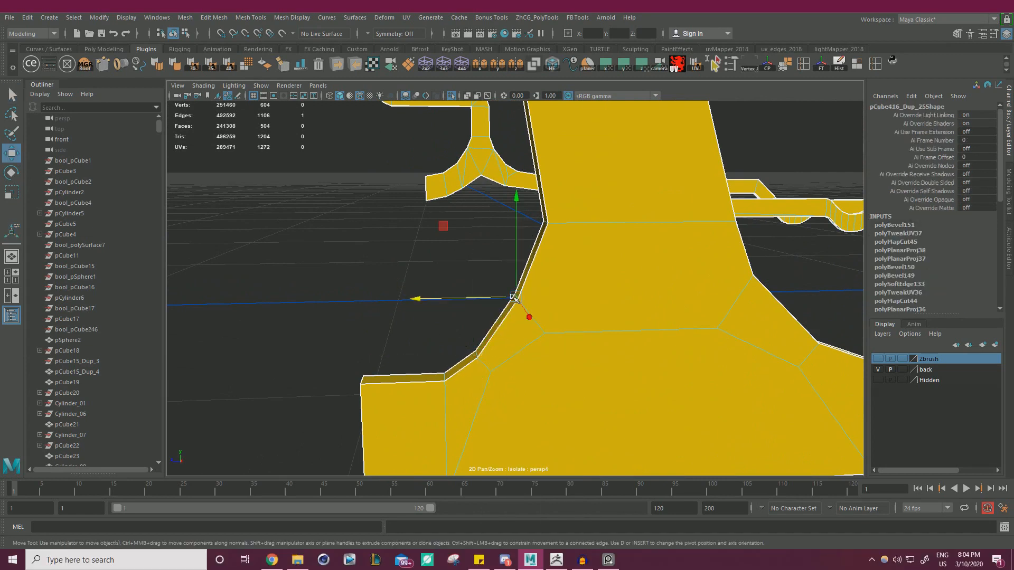
{"action": "scroll", "coordinate": [417, 296], "scroll_direction": "down", "scroll_amount": 6}
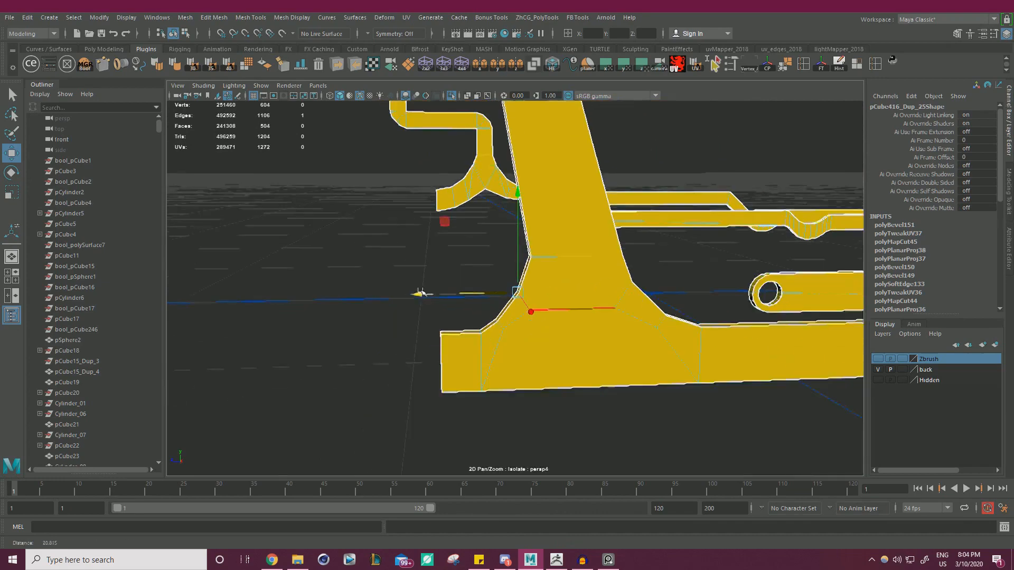
Step: Bevel the edge loop at the upright's lower bend with a fraction of 0.1 and 2 segments
{"action": "left_click_drag", "start_coordinate": [400, 265], "coordinate": [396, 272], "text": "alt"}
{"action": "right_click_drag", "start_coordinate": [396, 272], "coordinate": [524, 304], "text": "alt"}
{"action": "middle_click_drag", "start_coordinate": [650, 301], "coordinate": [459, 285], "text": "alt"}
{"action": "right_click_drag", "start_coordinate": [459, 286], "coordinate": [433, 264], "text": "alt"}
{"action": "middle_click_drag", "start_coordinate": [317, 238], "coordinate": [515, 282], "text": "alt"}
{"action": "left_click_drag", "start_coordinate": [516, 281], "coordinate": [566, 279], "text": "alt"}
{"action": "middle_click_drag", "start_coordinate": [353, 238], "coordinate": [371, 262], "text": "alt"}
{"action": "left_click_drag", "start_coordinate": [371, 263], "coordinate": [350, 254], "text": "alt"}
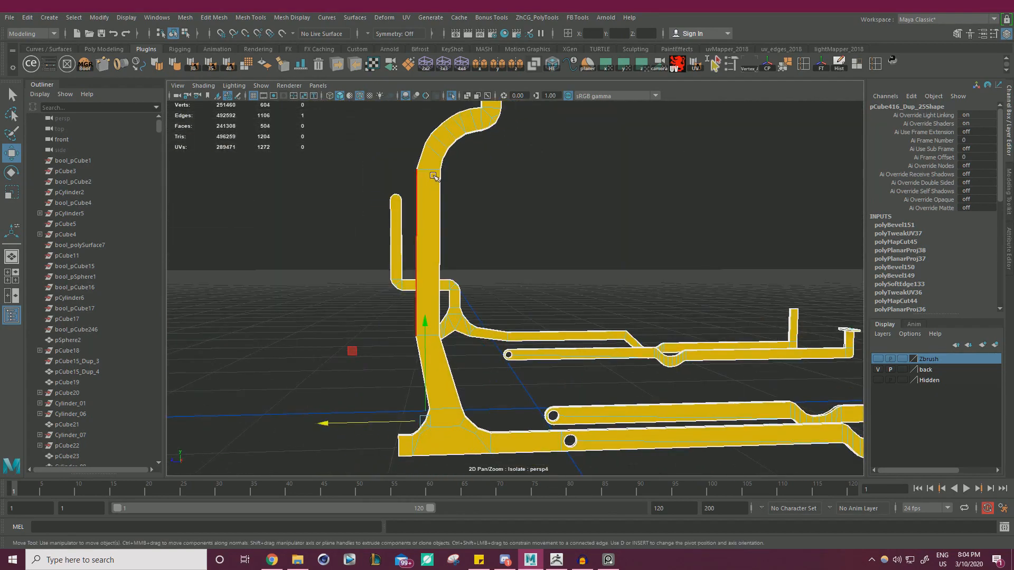
{"action": "right_click_drag", "start_coordinate": [408, 275], "coordinate": [380, 319], "text": "alt"}
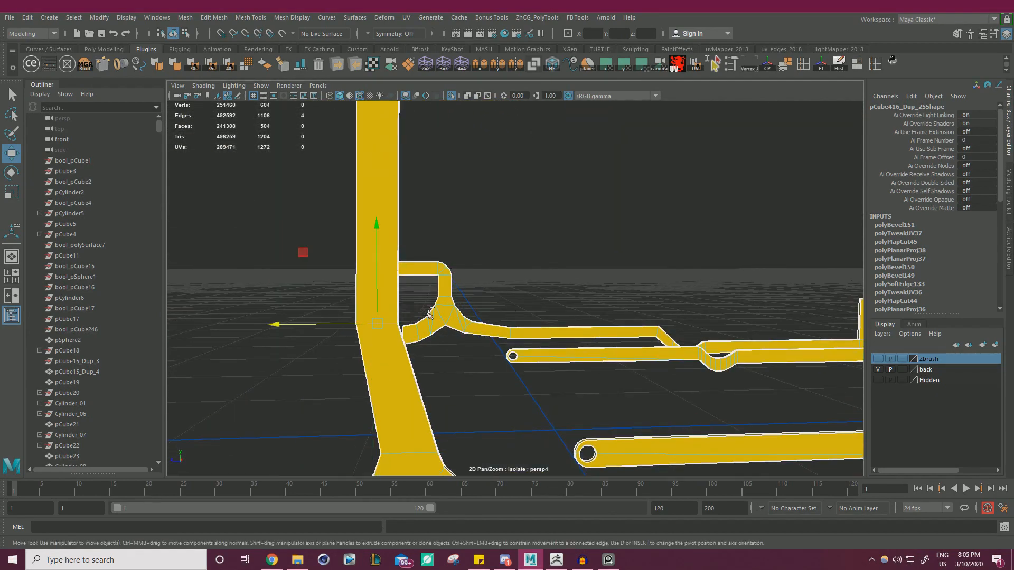
{"action": "key", "text": "ctrl+b"}
{"action": "mouse_move", "coordinate": [636, 122]}
{"action": "left_mouse_down"}
{"action": "mouse_move", "coordinate": [618, 122]}
{"action": "mouse_move", "coordinate": [641, 132]}
{"action": "mouse_move", "coordinate": [627, 124]}
{"action": "left_mouse_up"}
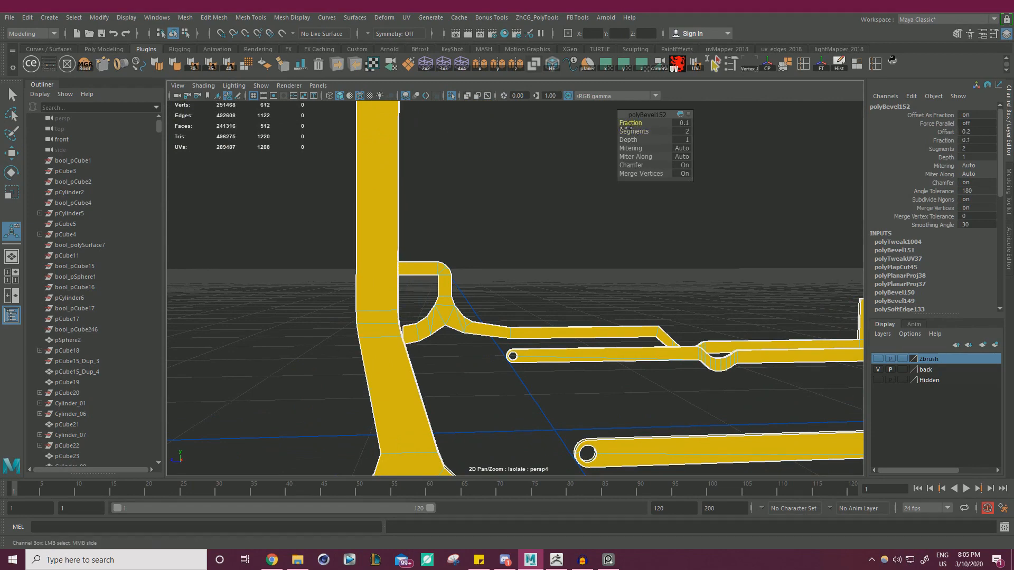
Step: Bevel the edge loop where the upright meets its upper S-bend with a fraction of 0.3 and 2 segments
{"action": "scroll", "coordinate": [449, 185], "scroll_direction": "down", "scroll_amount": 3}
{"action": "middle_click_drag", "start_coordinate": [441, 197], "coordinate": [453, 272], "text": "alt"}
{"action": "scroll", "coordinate": [452, 272], "scroll_direction": "up", "scroll_amount": 3}
{"action": "double_click", "coordinate": [433, 315]}
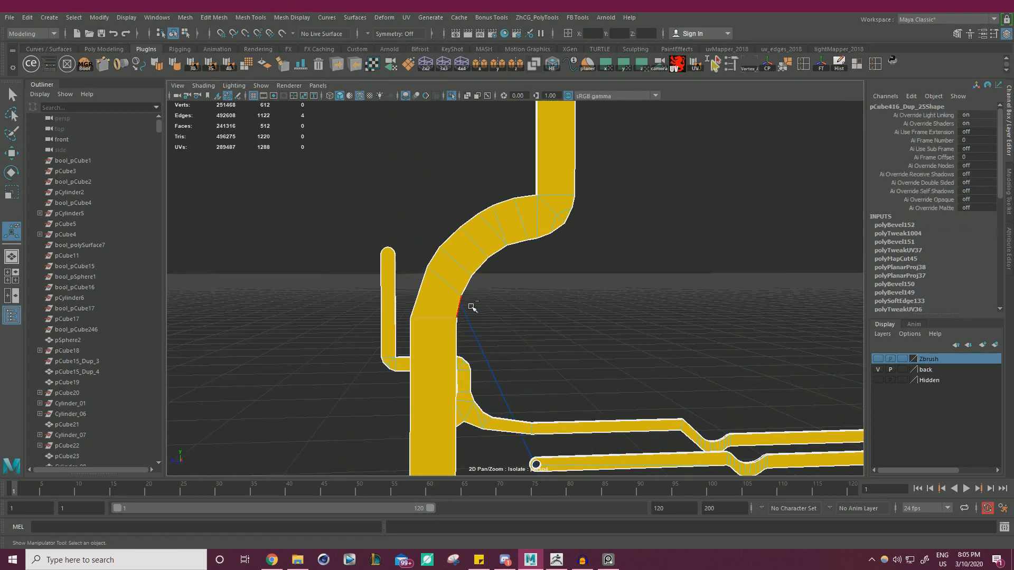
{"action": "key", "text": "ctrl+b"}
{"action": "left_click_drag", "start_coordinate": [642, 123], "coordinate": [640, 131]}
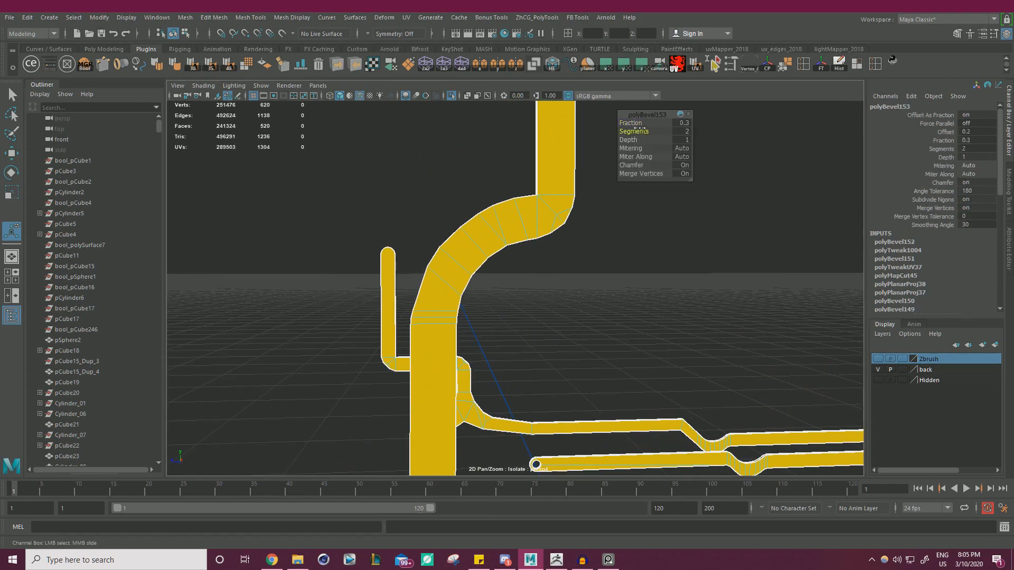
Step: Bevel the edge on the short stub of the rear bar's Y-shaped foot, reducing the bevel fraction
{"action": "scroll", "coordinate": [379, 292], "scroll_direction": "down", "scroll_amount": 2}
{"action": "left_click_drag", "start_coordinate": [378, 291], "coordinate": [443, 264], "text": "alt"}
{"action": "right_click_drag", "start_coordinate": [443, 264], "coordinate": [521, 344], "text": "alt"}
{"action": "left_click", "coordinate": [439, 343]}
{"action": "key", "text": "ctrl+b"}
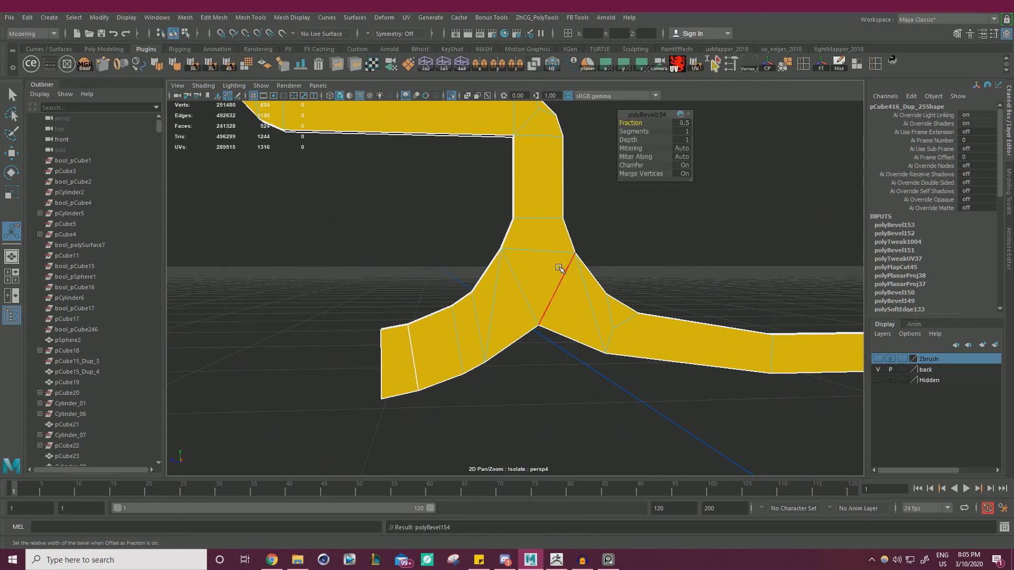
{"action": "left_click_drag", "start_coordinate": [644, 124], "coordinate": [638, 124]}
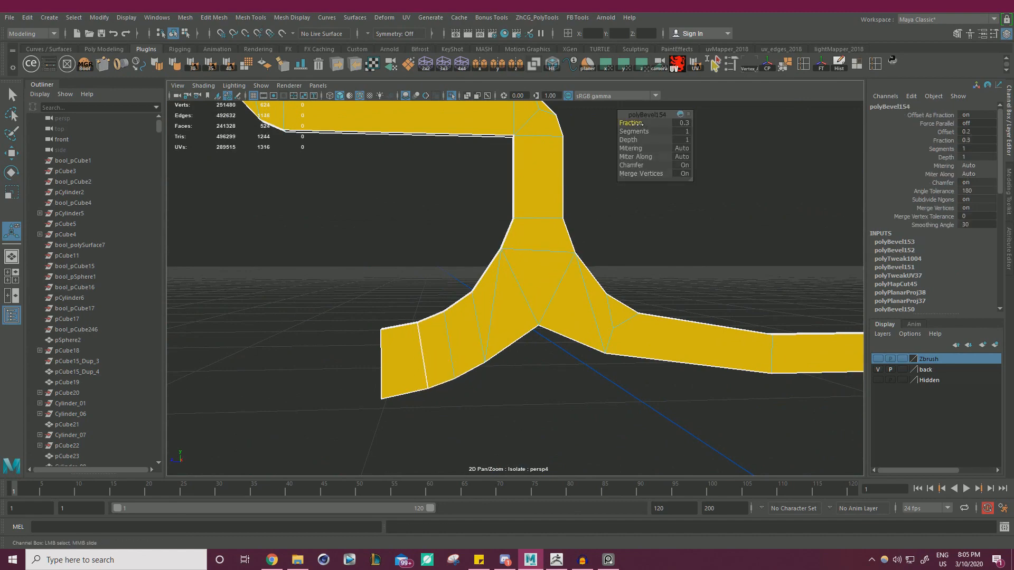
Step: Bevel the edge where the rear bar bends into its long horizontal run with a fraction of 0.1
{"action": "right_click_drag", "start_coordinate": [465, 249], "coordinate": [504, 309], "text": "alt"}
{"action": "scroll", "coordinate": [503, 309], "scroll_direction": "up", "scroll_amount": 3}
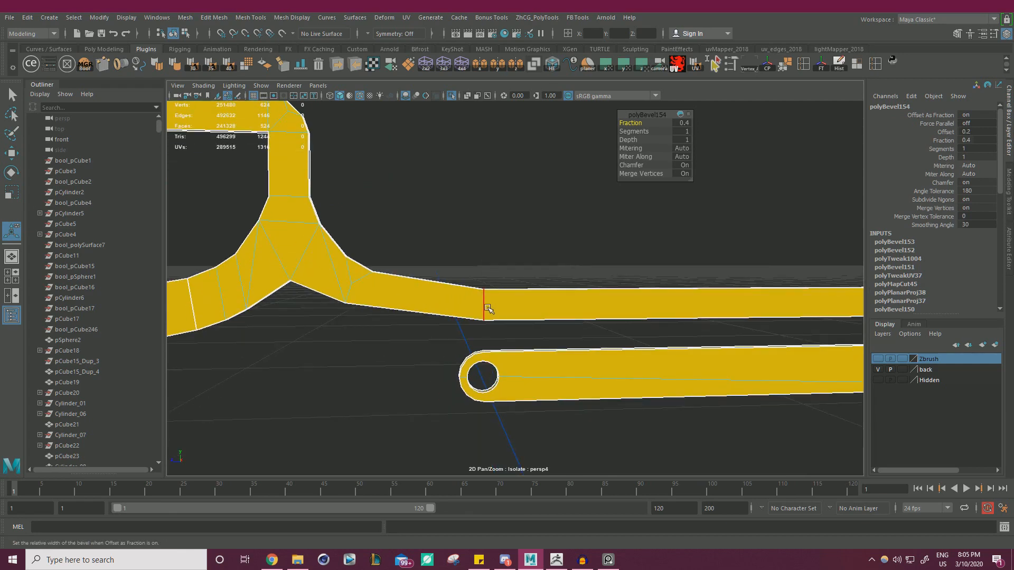
{"action": "left_click", "coordinate": [487, 308]}
{"action": "key", "text": "ctrl+b"}
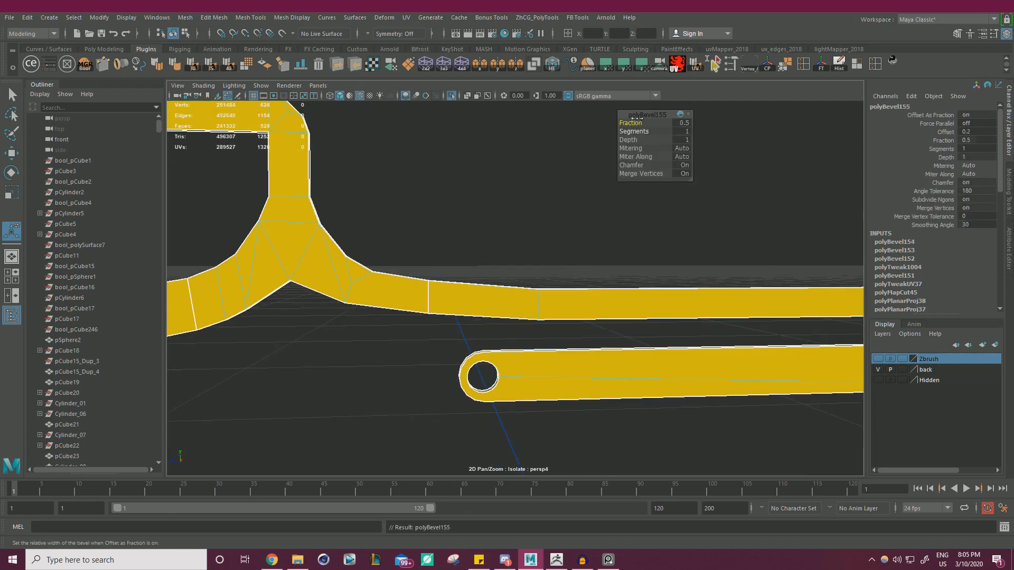
{"action": "left_click_drag", "start_coordinate": [640, 123], "coordinate": [637, 123]}
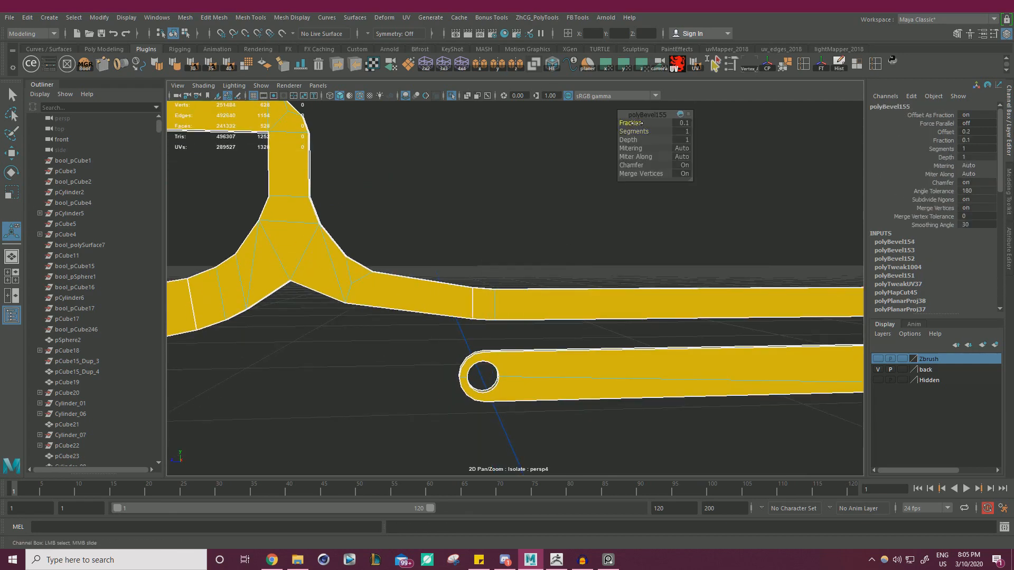
Step: Select all faces of the frame bars and apply a camera-based planar UV projection
{"action": "scroll", "coordinate": [344, 208], "scroll_direction": "down", "scroll_amount": 10}
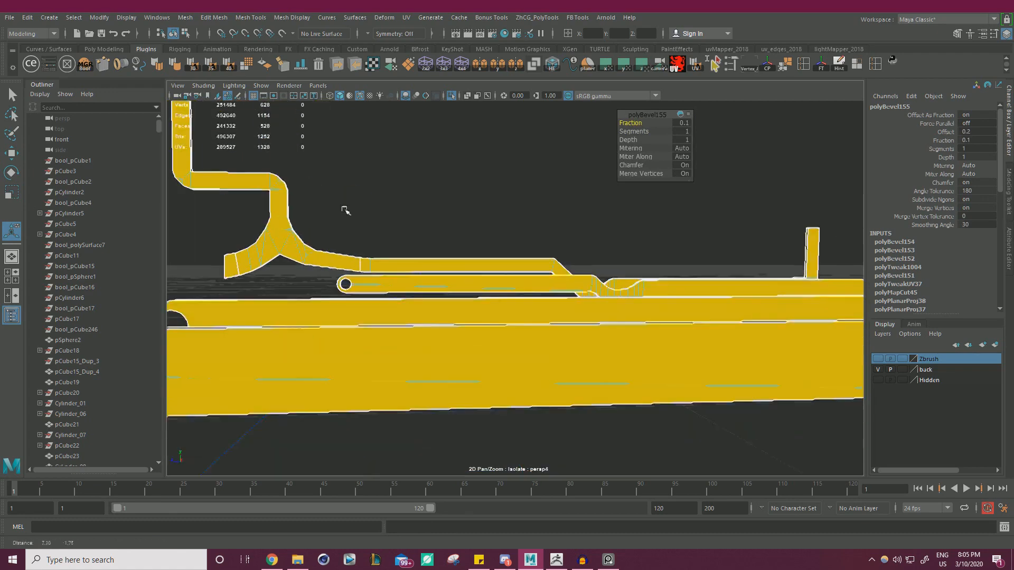
{"action": "scroll", "coordinate": [465, 238], "scroll_direction": "up", "scroll_amount": 3}
{"action": "middle_click_drag", "start_coordinate": [464, 239], "coordinate": [592, 190], "text": "alt"}
{"action": "scroll", "coordinate": [593, 190], "scroll_direction": "down", "scroll_amount": 4}
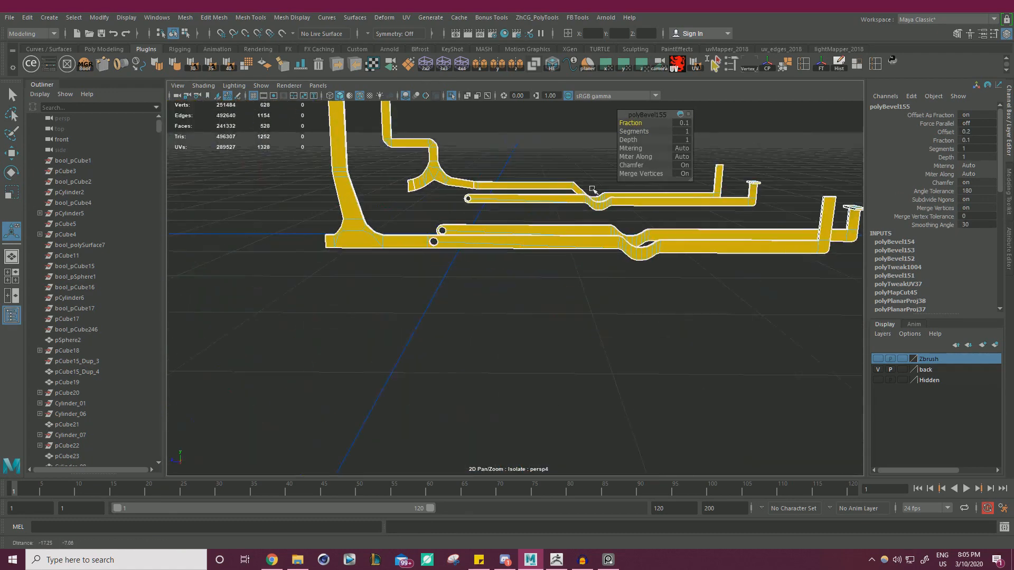
{"action": "scroll", "coordinate": [528, 201], "scroll_direction": "up", "scroll_amount": 2}
{"action": "key", "text": "q"}
{"action": "scroll", "coordinate": [547, 165], "scroll_direction": "down", "scroll_amount": 5}
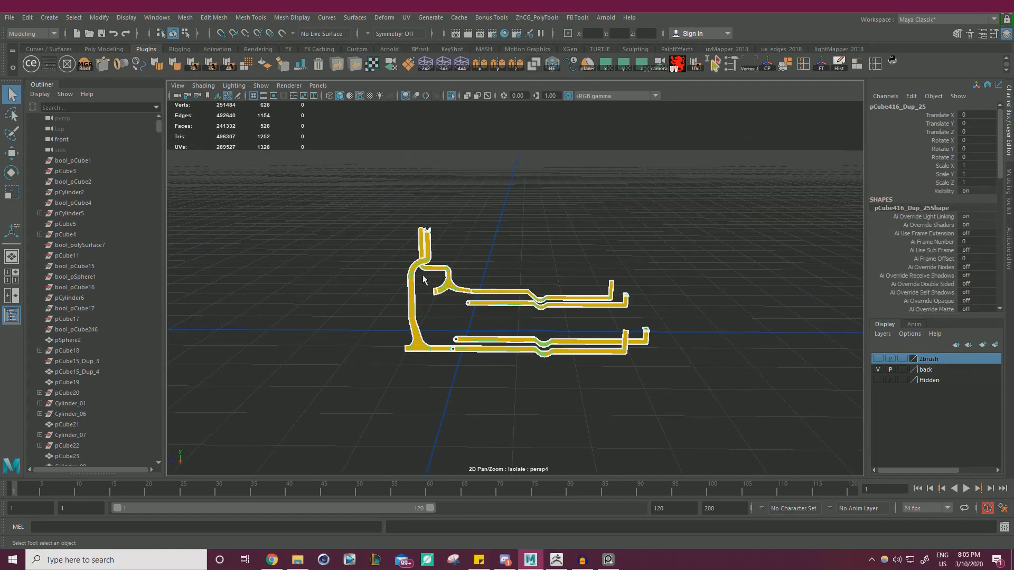
{"action": "right_click", "coordinate": [423, 280]}
{"action": "left_click", "coordinate": [423, 293]}
{"action": "left_click_drag", "start_coordinate": [301, 192], "coordinate": [702, 355]}
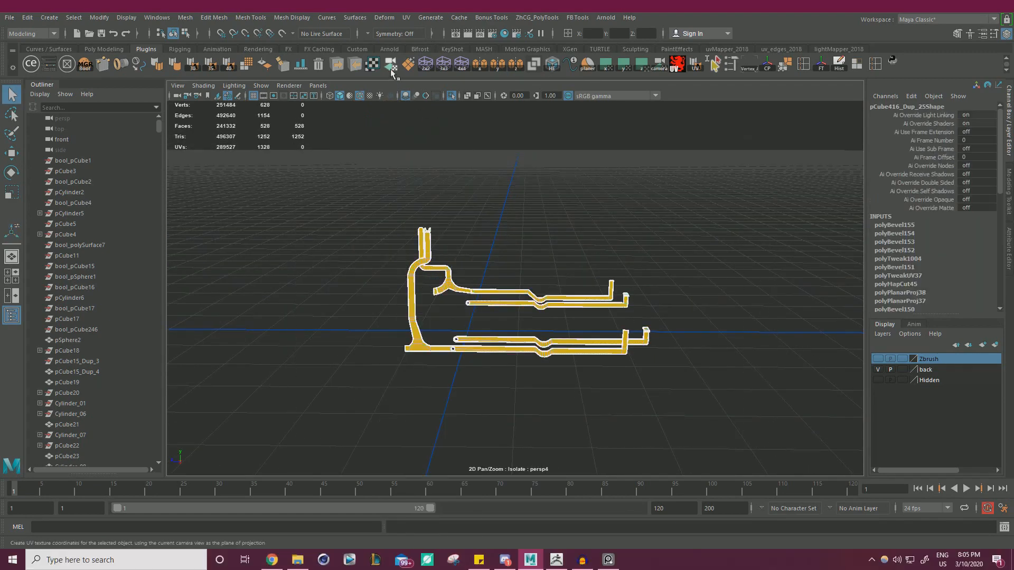
{"action": "left_click", "coordinate": [391, 72]}
Step: Switch the frame bars to edge mode, select everything, and unwrap the bars into packed UV shells
{"action": "right_click", "coordinate": [560, 221]}
{"action": "left_click", "coordinate": [559, 188]}
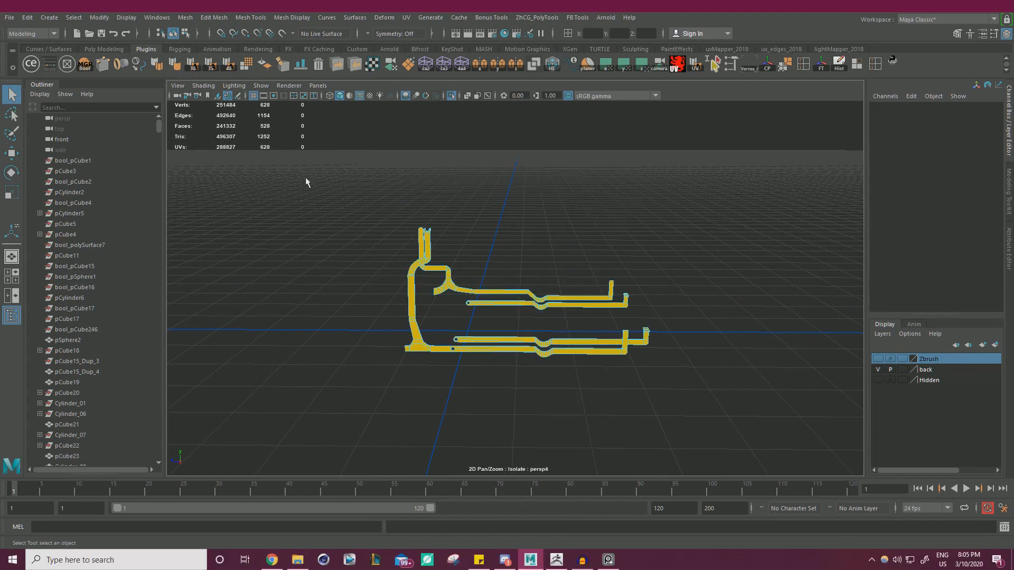
{"action": "left_click_drag", "start_coordinate": [307, 182], "coordinate": [767, 390]}
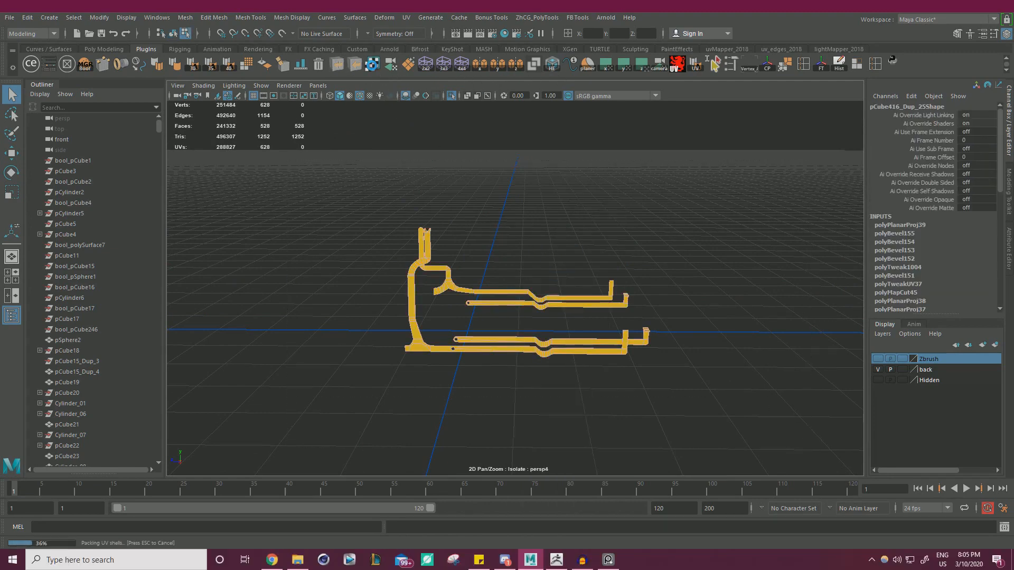
Step: Return the frame bars to object mode, check the reworked foot, and export the bars as temp_01.obj
{"action": "right_click", "coordinate": [484, 196]}
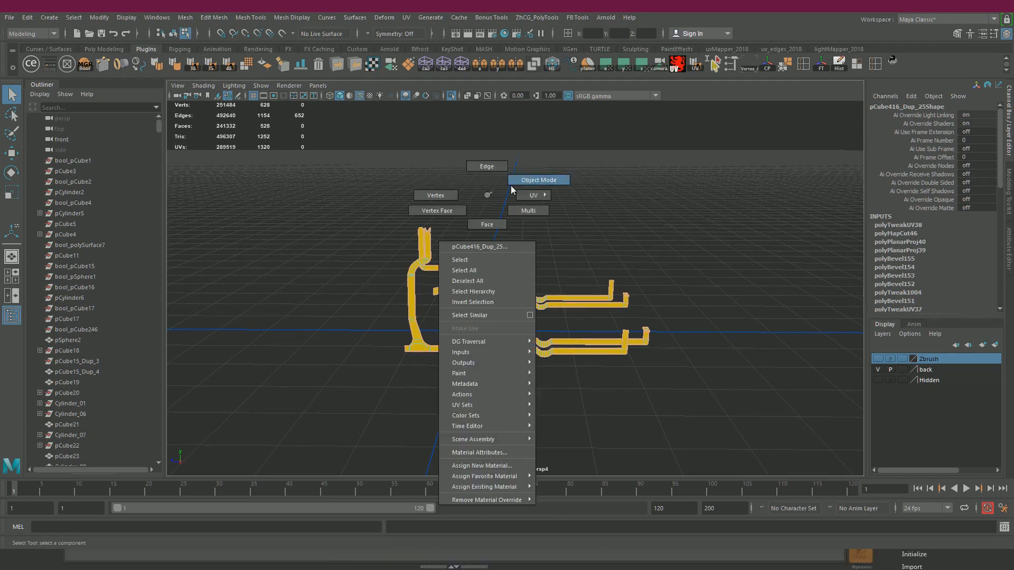
{"action": "left_click", "coordinate": [534, 178]}
{"action": "left_click_drag", "start_coordinate": [534, 188], "coordinate": [406, 250]}
{"action": "key", "text": "f"}
{"action": "left_click_drag", "start_coordinate": [399, 134], "coordinate": [465, 140], "text": "alt"}
{"action": "scroll", "coordinate": [588, 184], "scroll_direction": "up", "scroll_amount": 10}
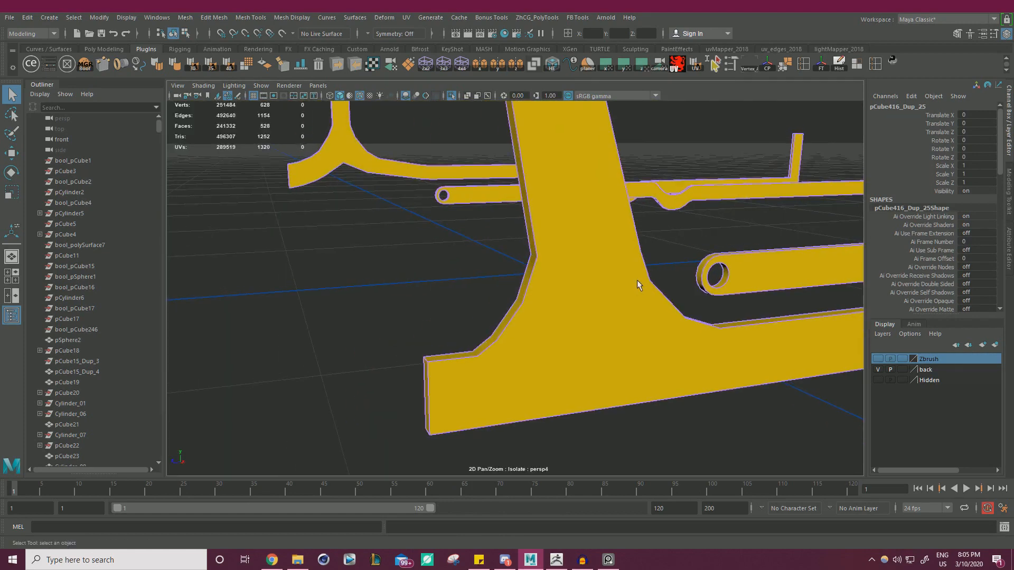
{"action": "right_click_drag", "start_coordinate": [638, 284], "coordinate": [396, 219], "text": "alt"}
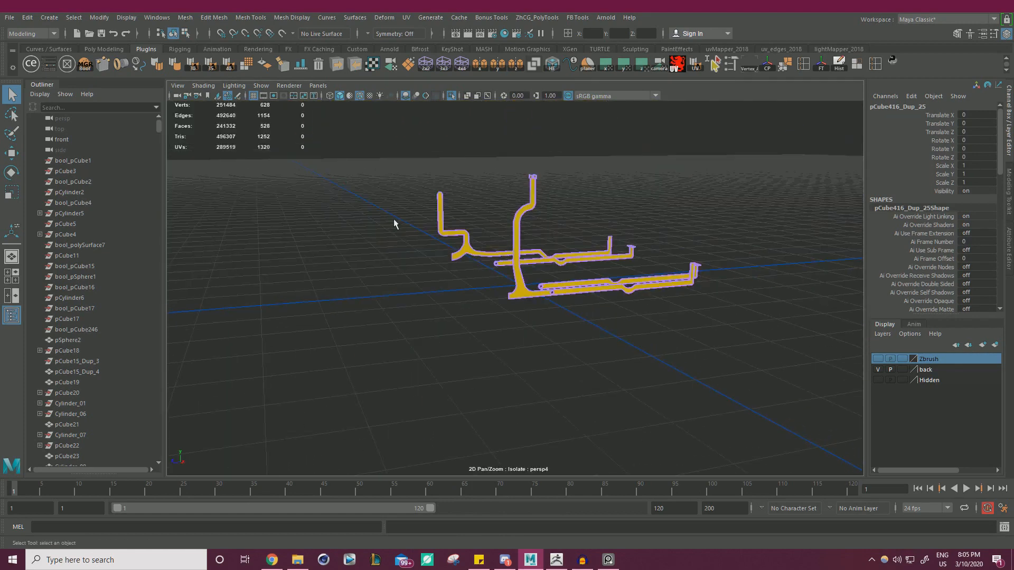
{"action": "left_click", "coordinate": [337, 64]}
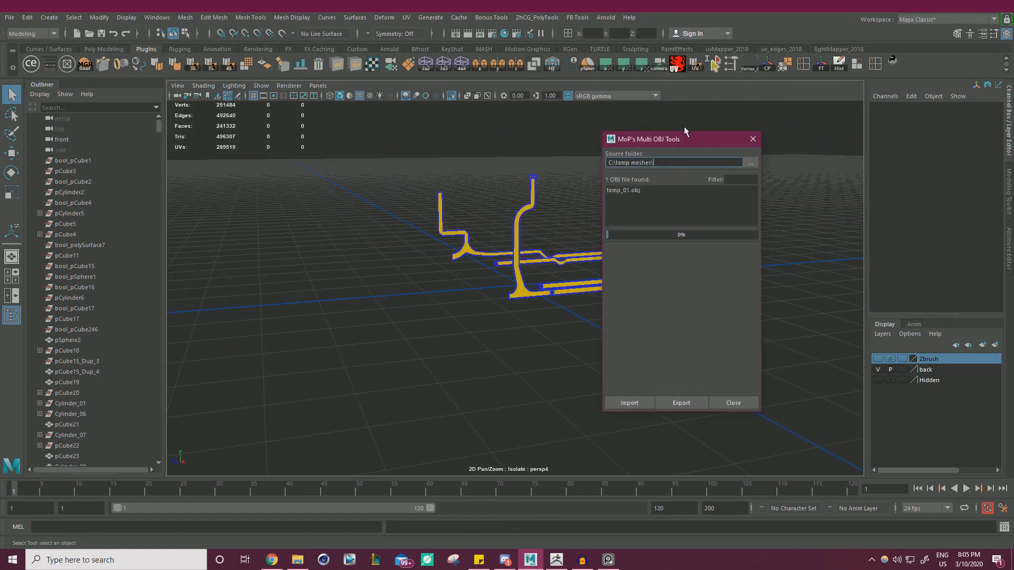
{"action": "left_click", "coordinate": [752, 140]}
Step: Switch to ZBrush and import the reworked OBJ over the old DynaMeshed frame bars subtool
{"action": "left_click", "coordinate": [556, 559]}
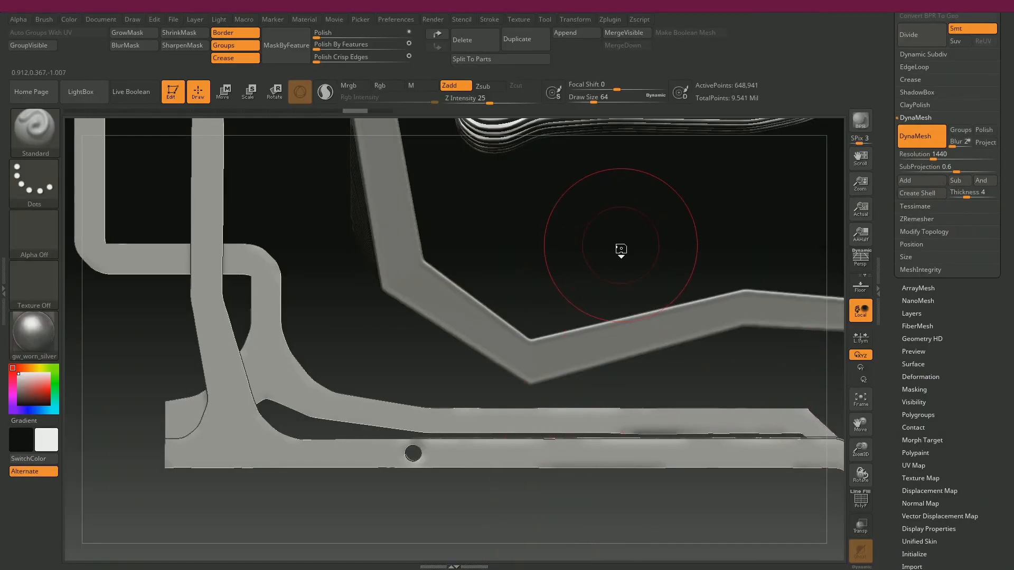
{"action": "left_click_drag", "start_coordinate": [623, 246], "coordinate": [617, 247]}
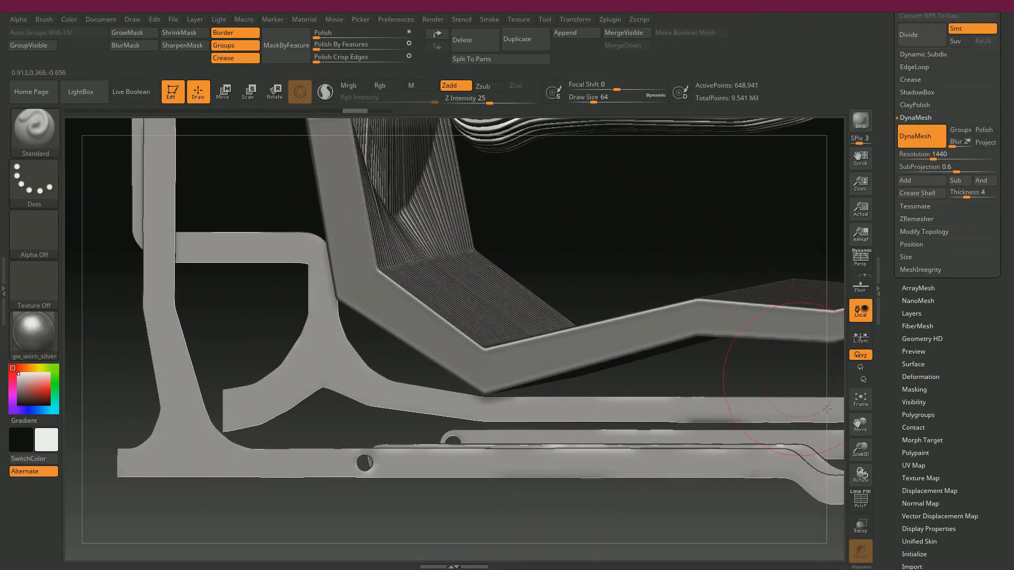
{"action": "scroll", "coordinate": [896, 534], "scroll_direction": "down", "scroll_amount": 10}
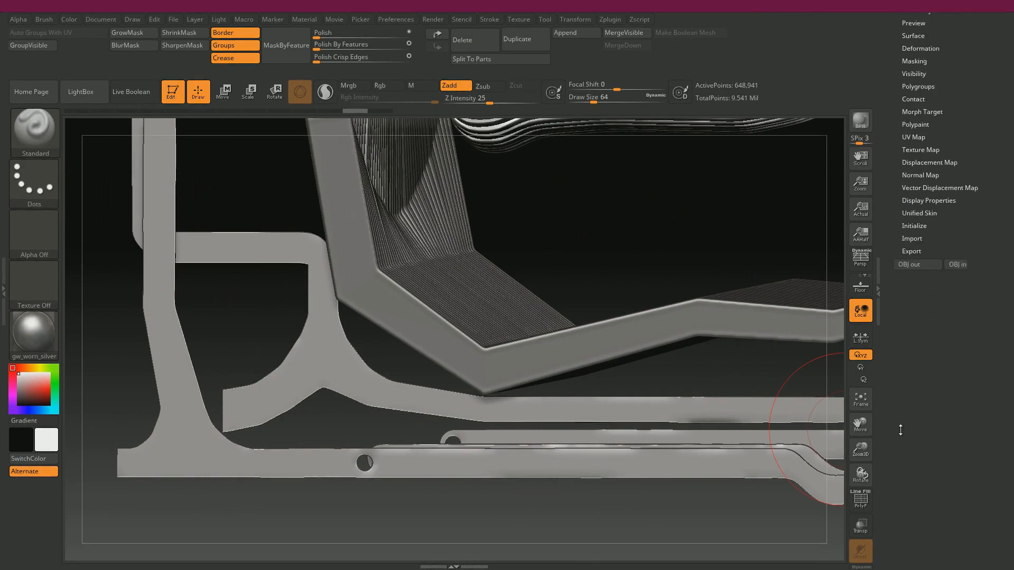
{"action": "left_click", "coordinate": [957, 261]}
{"action": "left_click_drag", "start_coordinate": [325, 513], "coordinate": [310, 508]}
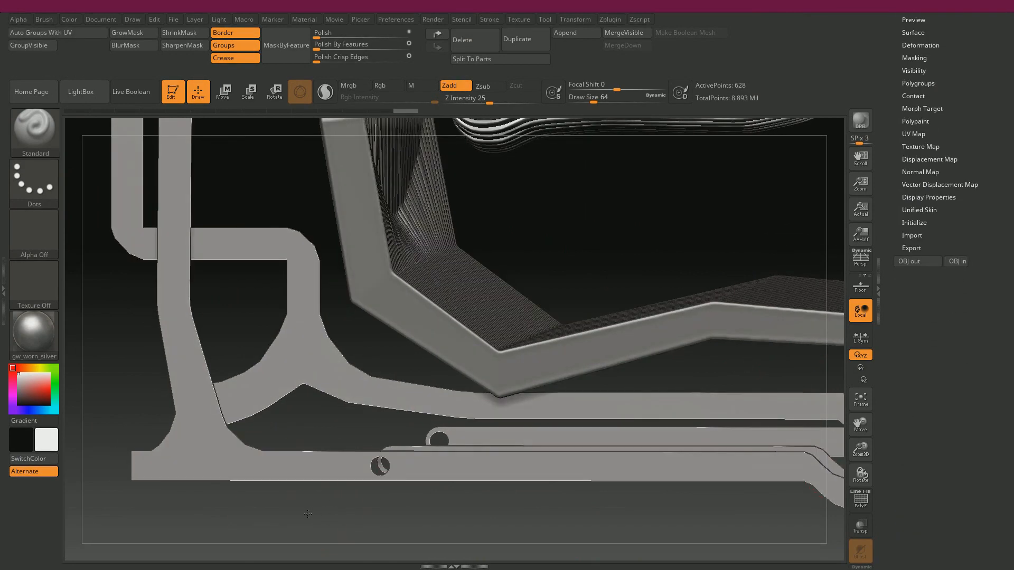
Step: Show the polyframe, try DynaMesh on the imported frame bars at a resolution of 1232, and undo it
{"action": "key", "text": "shift+f"}
{"action": "left_click_drag", "start_coordinate": [892, 128], "coordinate": [892, 416]}
{"action": "left_click_drag", "start_coordinate": [932, 115], "coordinate": [930, 116]}
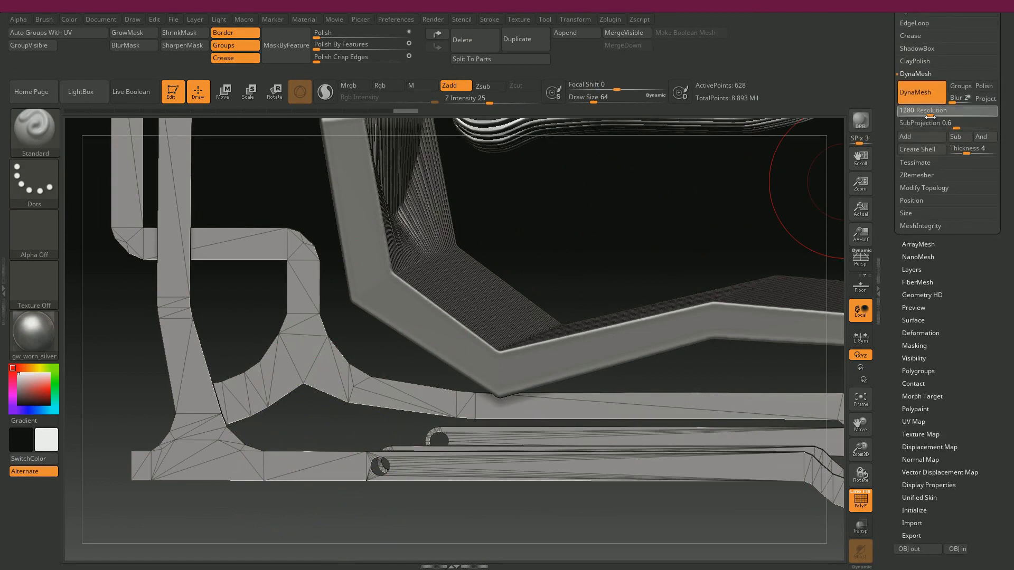
{"action": "left_click", "coordinate": [923, 99]}
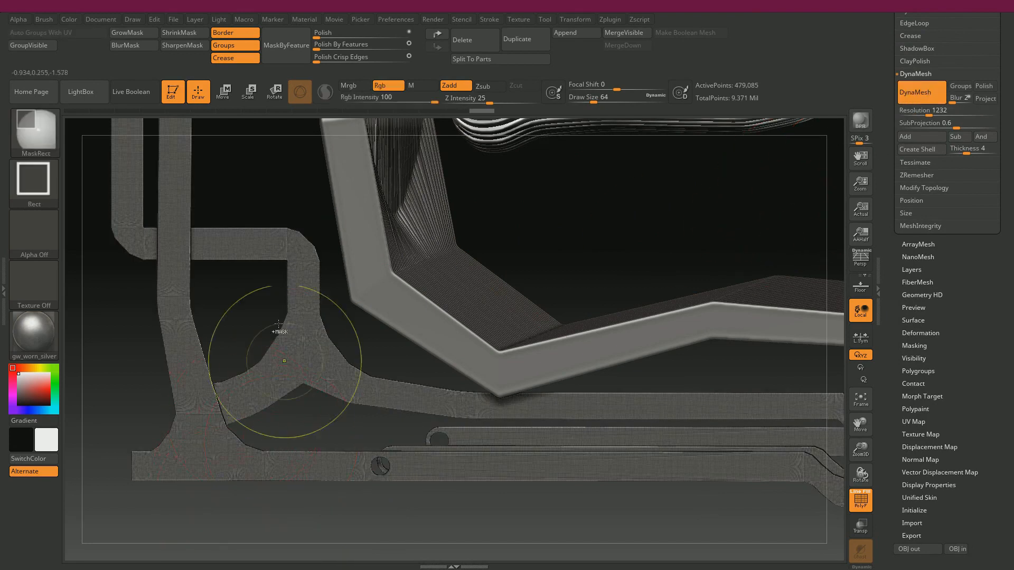
{"action": "key", "text": "ctrl+z"}
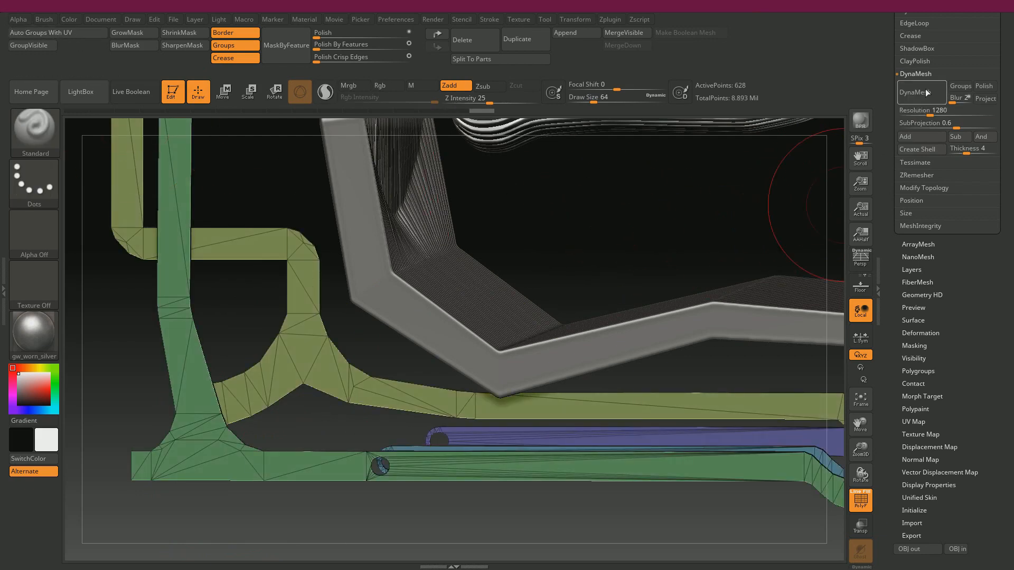
Step: DynaMesh the imported frame bars at a resolution of 1280 and hide the polyframe
{"action": "left_click", "coordinate": [925, 91]}
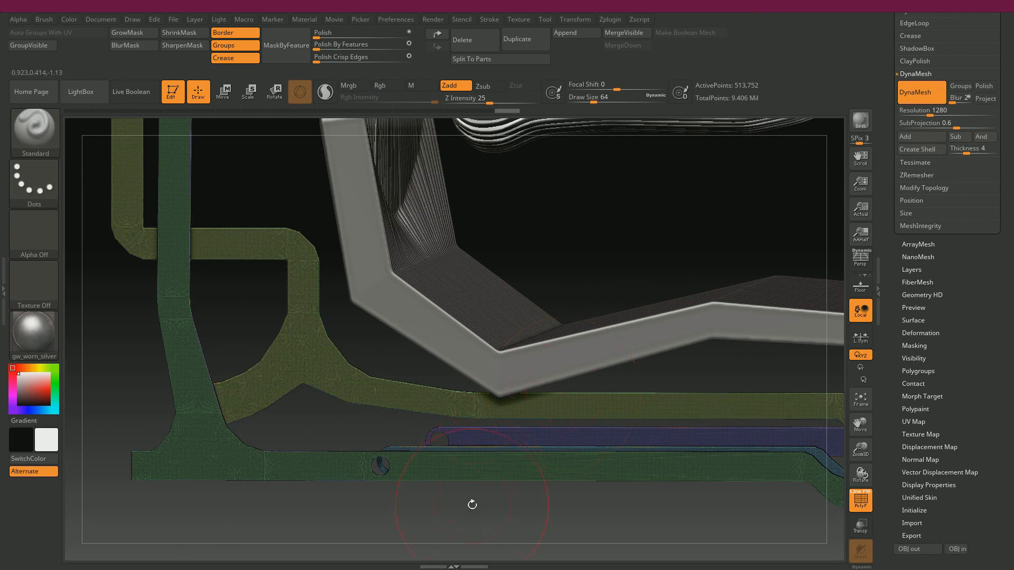
{"action": "left_click_drag", "start_coordinate": [472, 505], "coordinate": [461, 466]}
{"action": "key", "text": "shift+f"}
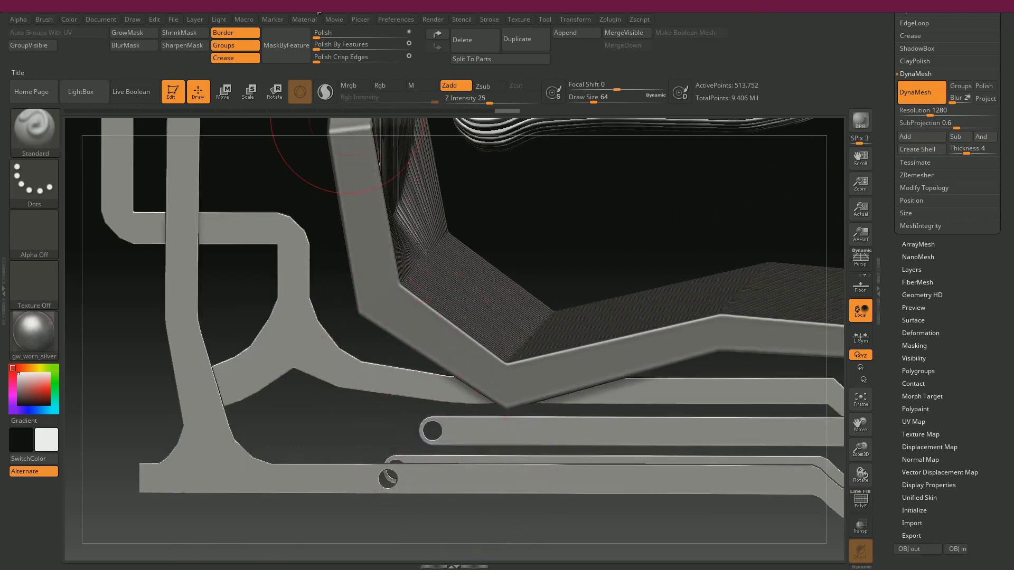
Step: Try Polish By Features on the whole set of frame bars and undo it
{"action": "left_click_drag", "start_coordinate": [322, 51], "coordinate": [356, 55]}
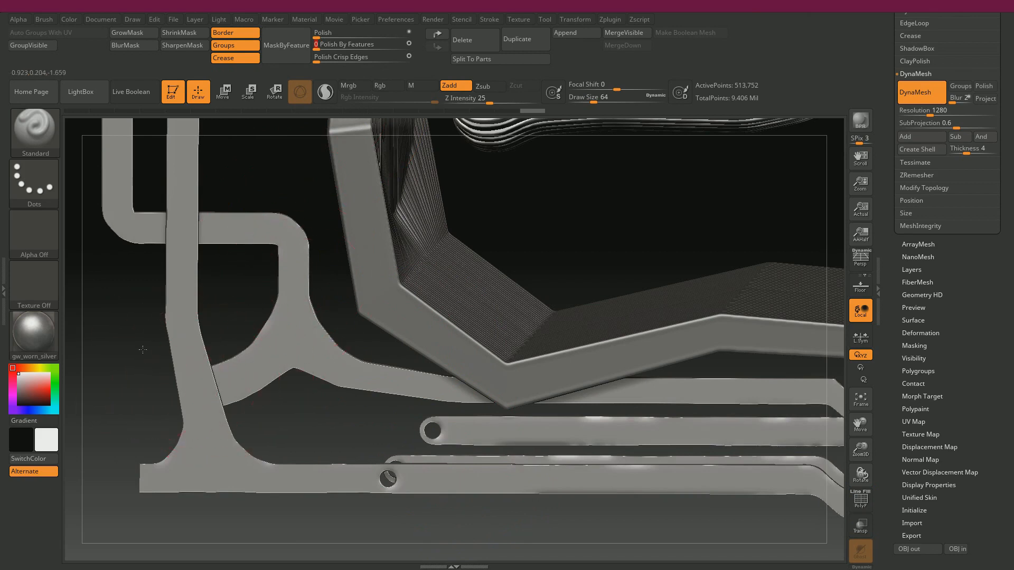
{"action": "left_click_drag", "start_coordinate": [143, 350], "coordinate": [134, 336], "text": "alt"}
{"action": "left_click_drag", "start_coordinate": [265, 332], "coordinate": [206, 431], "text": "alt"}
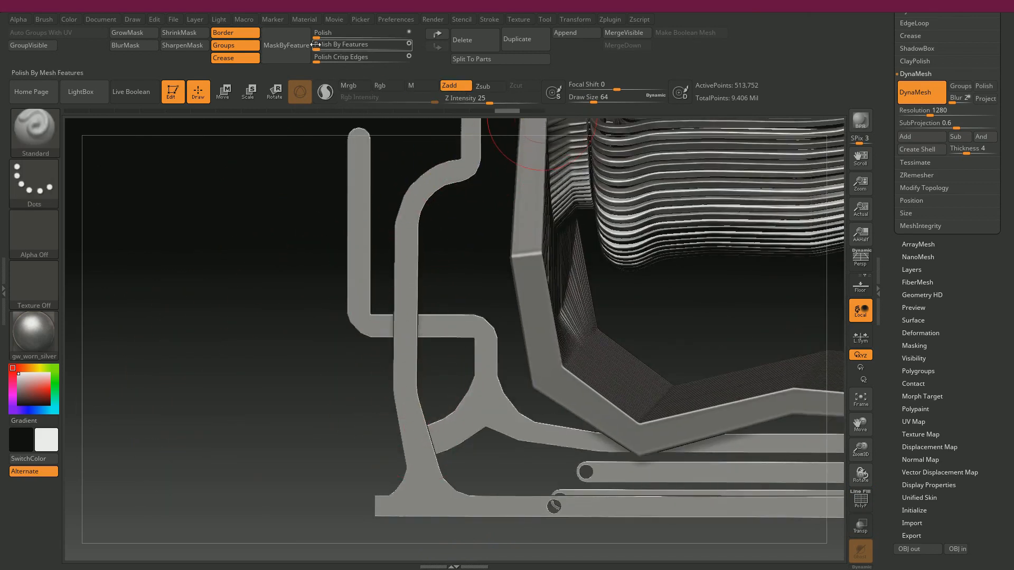
{"action": "left_click_drag", "start_coordinate": [319, 48], "coordinate": [382, 57]}
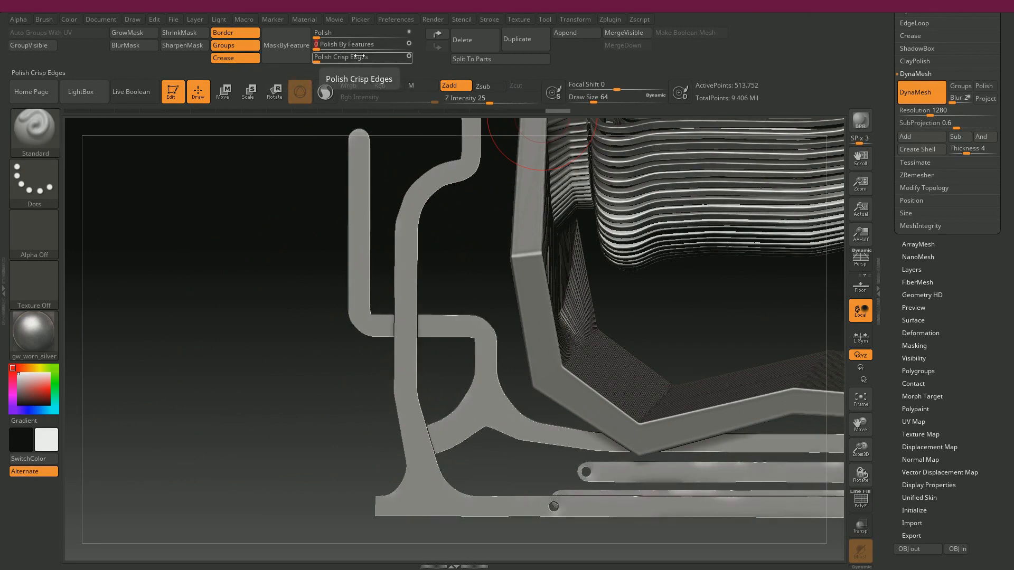
{"action": "key", "text": "ctrl+z"}
{"action": "key", "text": "ctrl+z"}
Step: Mask the bar ends around the round holes and the notched tip of the tall upright bar
{"action": "left_click_drag", "start_coordinate": [320, 380], "coordinate": [316, 383], "text": "alt"}
{"action": "left_click_drag", "start_coordinate": [236, 285], "coordinate": [177, 165], "text": "alt"}
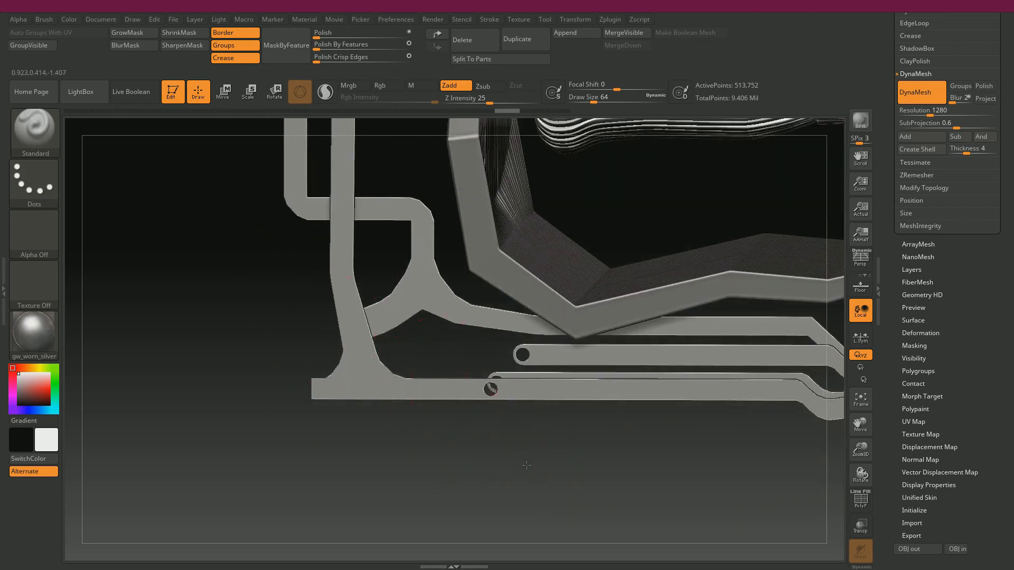
{"action": "left_click_drag", "start_coordinate": [527, 465], "coordinate": [546, 304]}
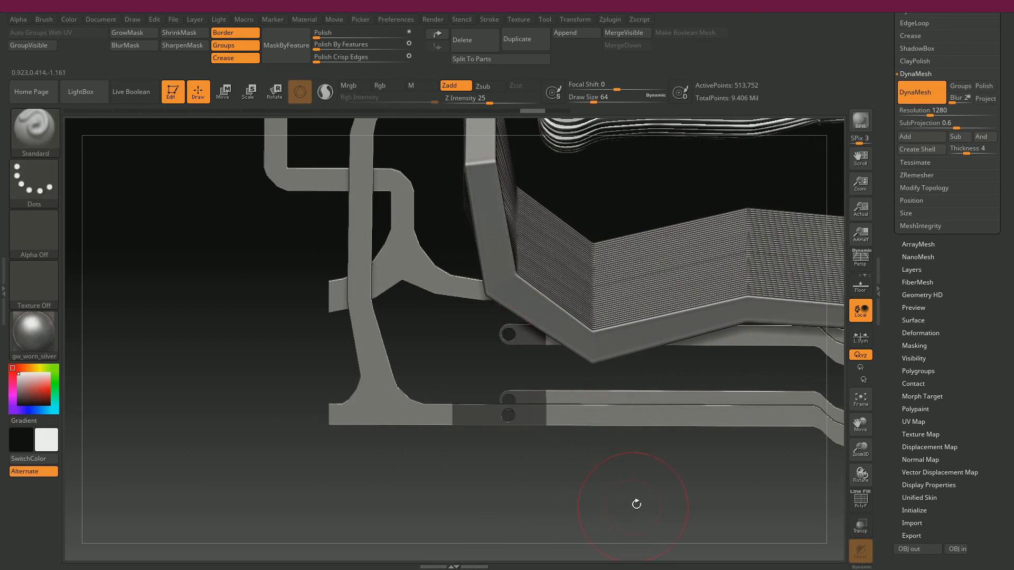
{"action": "left_click_drag", "start_coordinate": [637, 504], "coordinate": [244, 434], "text": "alt"}
{"action": "left_click_drag", "start_coordinate": [449, 463], "coordinate": [403, 467], "text": "alt"}
{"action": "left_click_drag", "start_coordinate": [305, 455], "coordinate": [88, 441], "text": "alt"}
{"action": "left_click_drag", "start_coordinate": [323, 443], "coordinate": [305, 328], "text": "alt"}
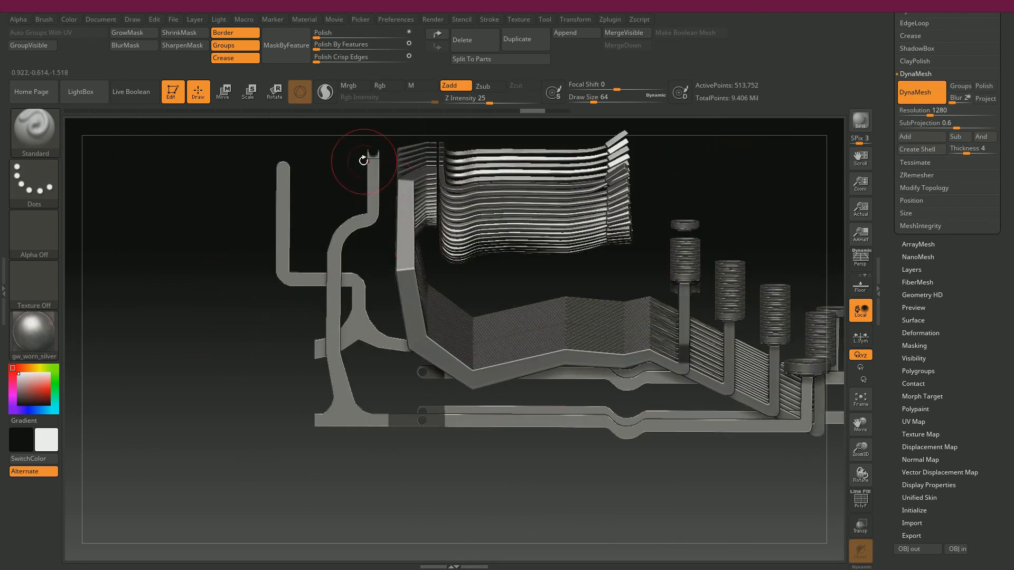
{"action": "left_click_drag", "start_coordinate": [343, 186], "coordinate": [390, 147], "text": "ctrl"}
Step: Smooth the unmasked frame bars with Polish By Features at values of 85 and 100
{"action": "mouse_move", "coordinate": [169, 200]}
{"action": "left_mouse_down"}
{"action": "mouse_move", "coordinate": [151, 204]}
{"action": "mouse_move", "coordinate": [553, 196]}
{"action": "left_mouse_up"}
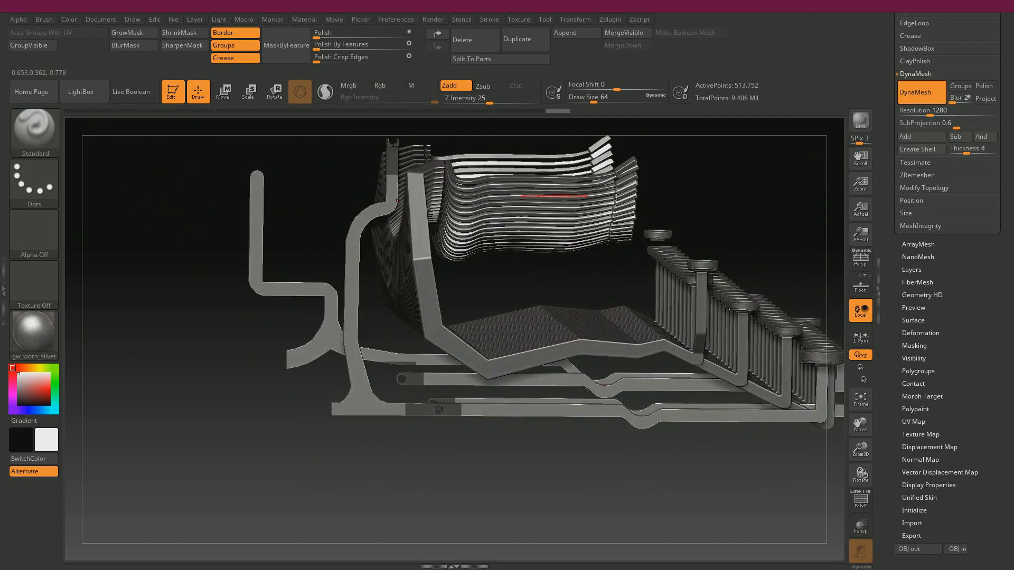
{"action": "left_click", "coordinate": [387, 53]}
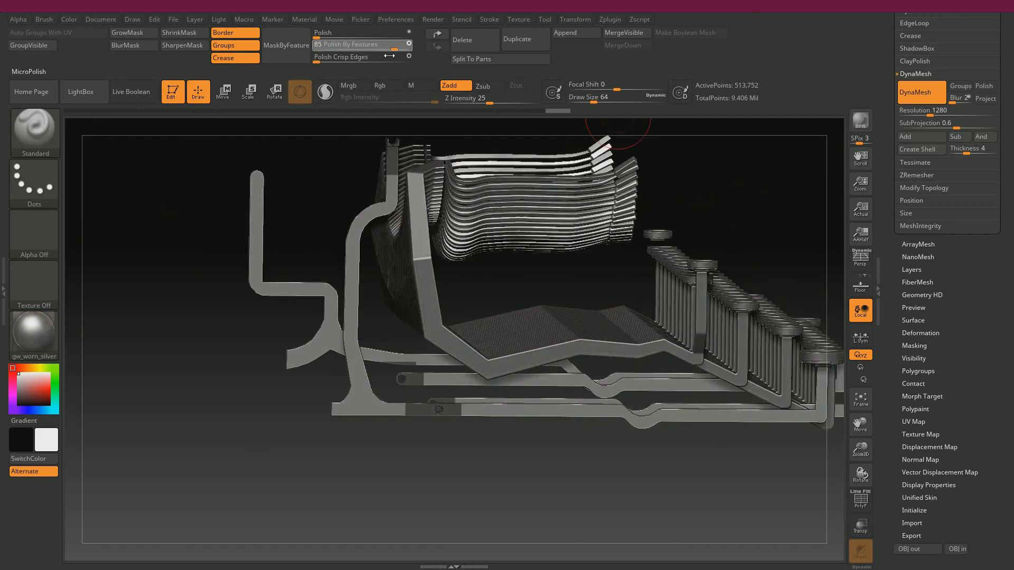
{"action": "left_click_drag", "start_coordinate": [320, 48], "coordinate": [391, 49]}
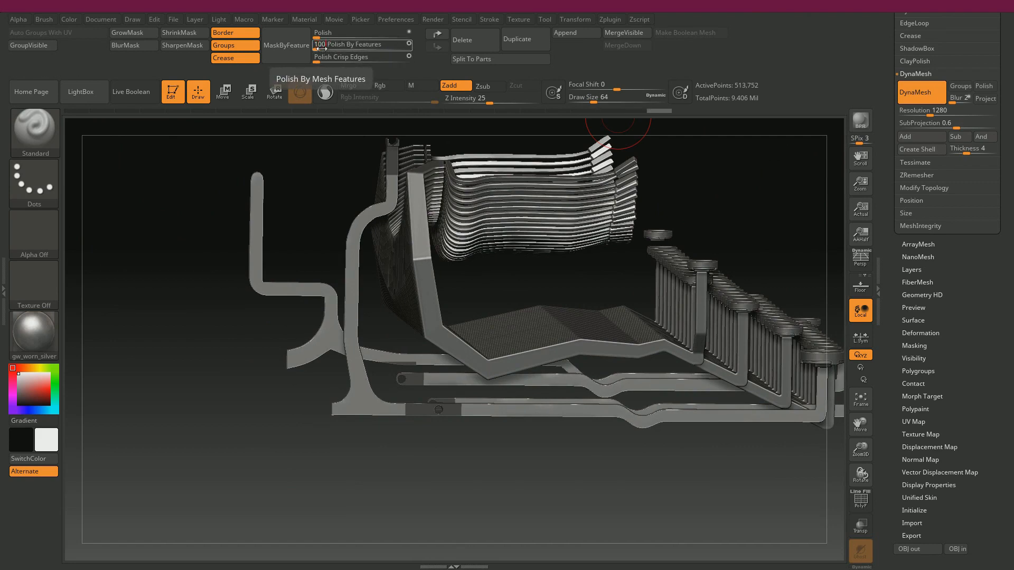
Step: Invert the mask to lightly polish the protected hole ends by features, and clear the mask
{"action": "left_click_drag", "start_coordinate": [256, 374], "coordinate": [411, 451]}
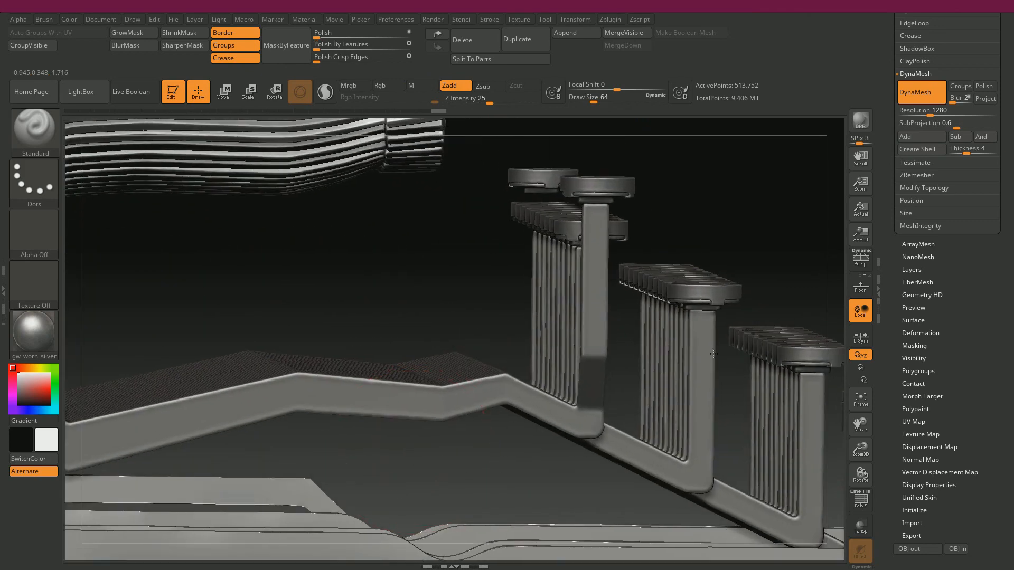
{"action": "left_click_drag", "start_coordinate": [114, 353], "coordinate": [313, 283], "text": "alt"}
{"action": "left_click", "coordinate": [300, 277], "text": "ctrl"}
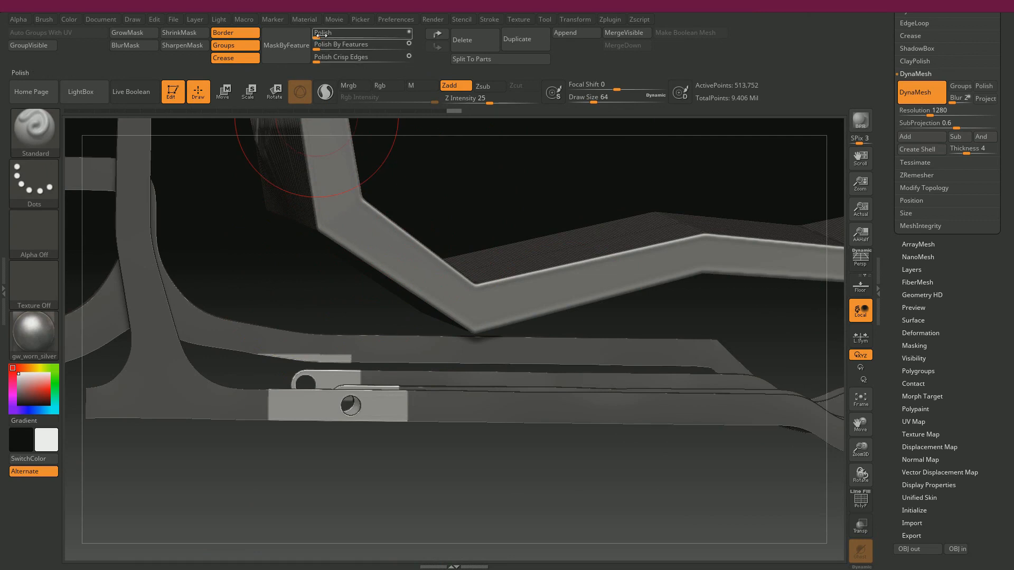
{"action": "left_click", "coordinate": [320, 47]}
{"action": "left_click_drag", "start_coordinate": [324, 48], "coordinate": [316, 49]}
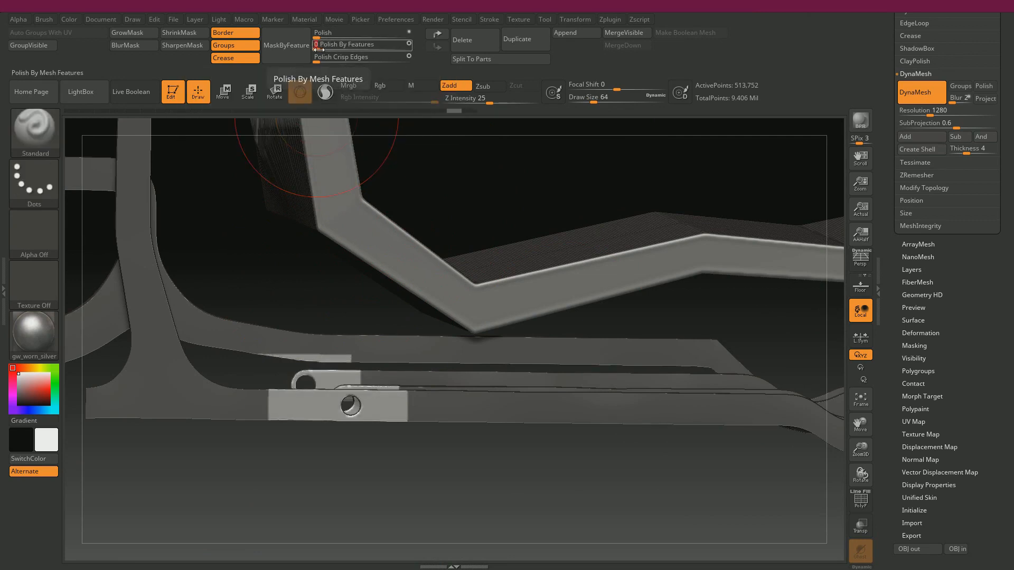
{"action": "left_click_drag", "start_coordinate": [279, 268], "coordinate": [238, 233]}
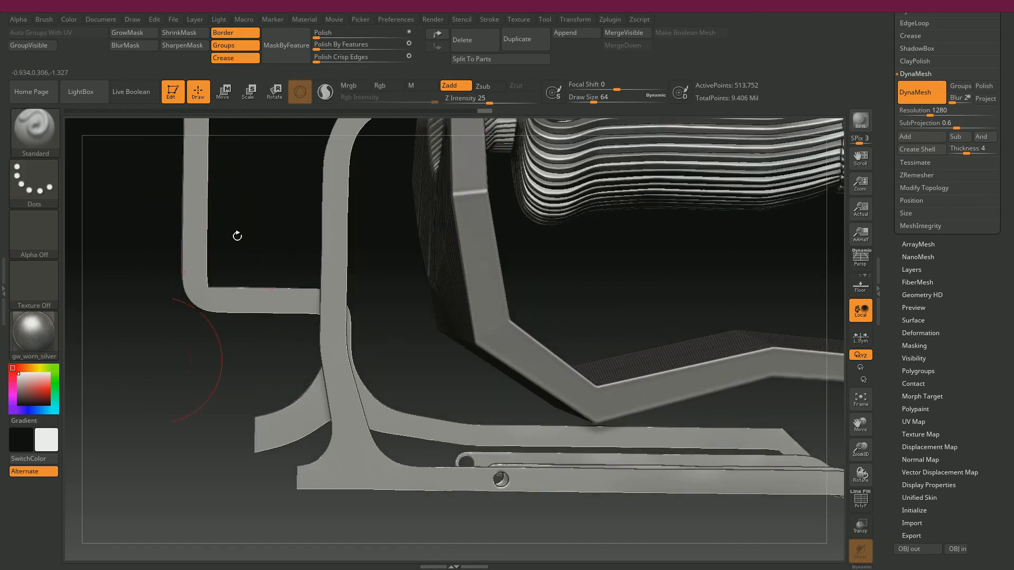
Step: Apply a very light overall Polish to the unmasked frame bars to soften their edges
{"action": "left_click_drag", "start_coordinate": [260, 181], "coordinate": [285, 154]}
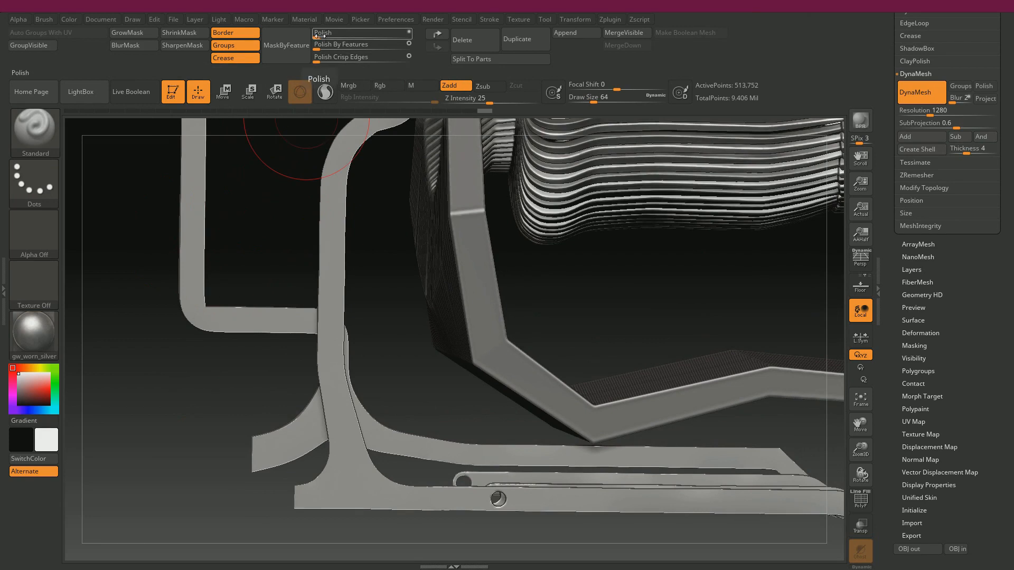
{"action": "left_click_drag", "start_coordinate": [320, 35], "coordinate": [323, 44]}
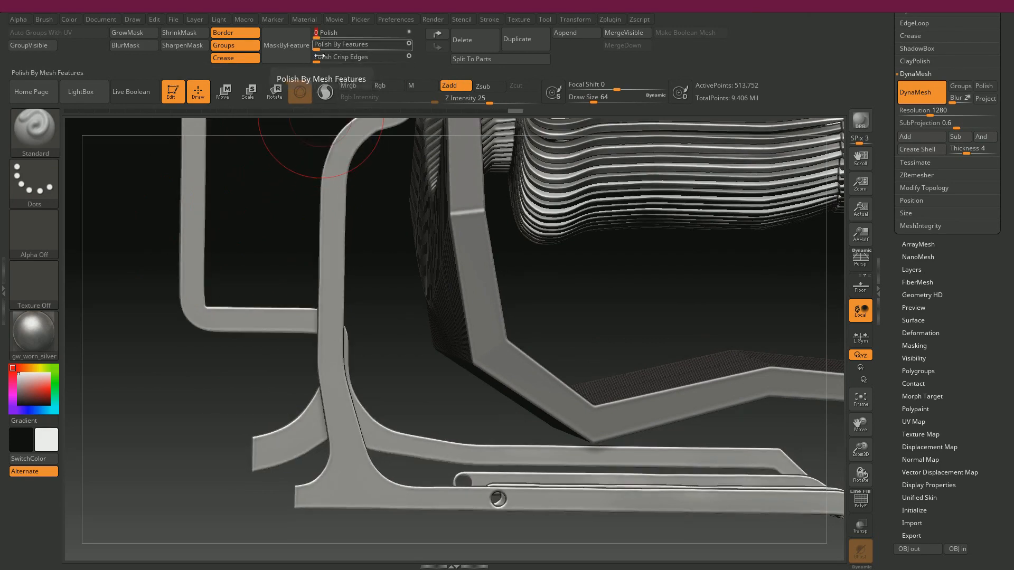
{"action": "mouse_move", "coordinate": [262, 214]}
{"action": "right_mouse_down", "text": "ctrl"}
{"action": "mouse_move", "coordinate": [258, 174]}
{"action": "mouse_move", "coordinate": [267, 179]}
{"action": "right_mouse_up", "text": "ctrl"}
{"action": "right_click_drag", "start_coordinate": [405, 214], "coordinate": [168, 228], "text": "alt"}
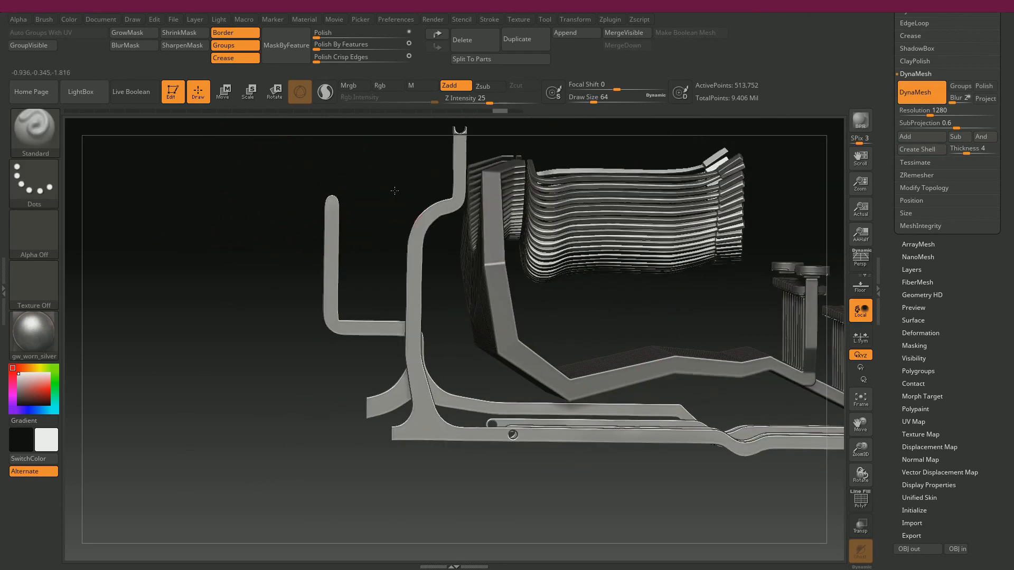
{"action": "mouse_move", "coordinate": [396, 189]}
{"action": "right_mouse_down"}
{"action": "mouse_move", "coordinate": [385, 181]}
{"action": "mouse_move", "coordinate": [385, 222]}
{"action": "right_mouse_up"}
{"action": "left_click_drag", "start_coordinate": [317, 39], "coordinate": [313, 41]}
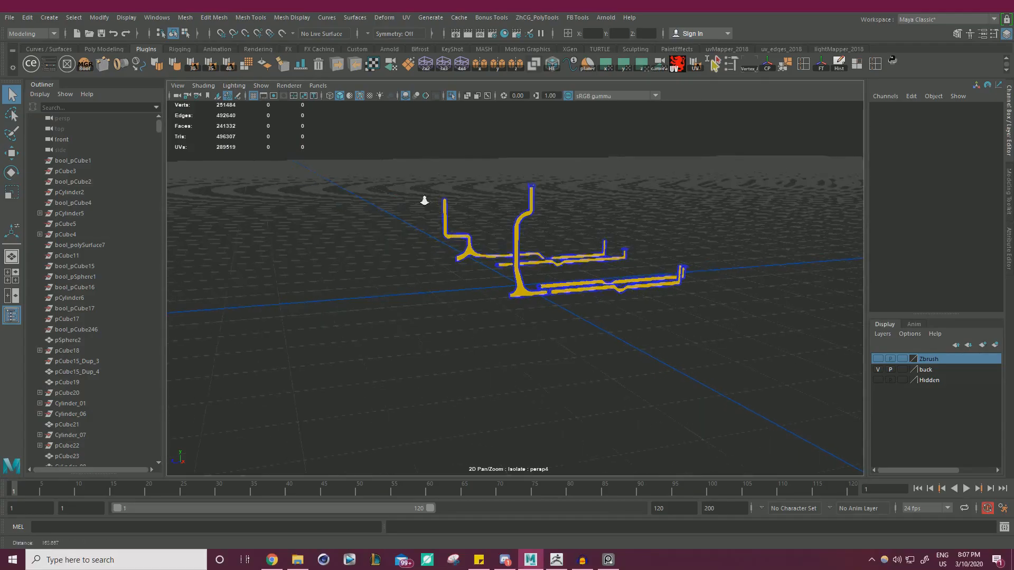
Step: Compare the rear upright bar in Maya with its polished version in ZBrush
{"action": "scroll", "coordinate": [452, 163], "scroll_direction": "up", "scroll_amount": 5}
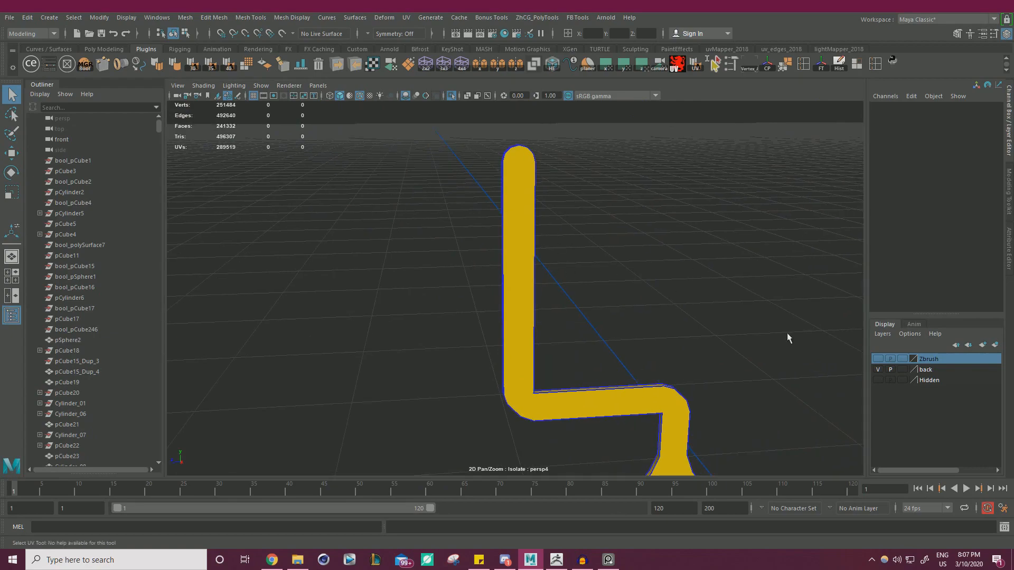
{"action": "left_click", "coordinate": [560, 563]}
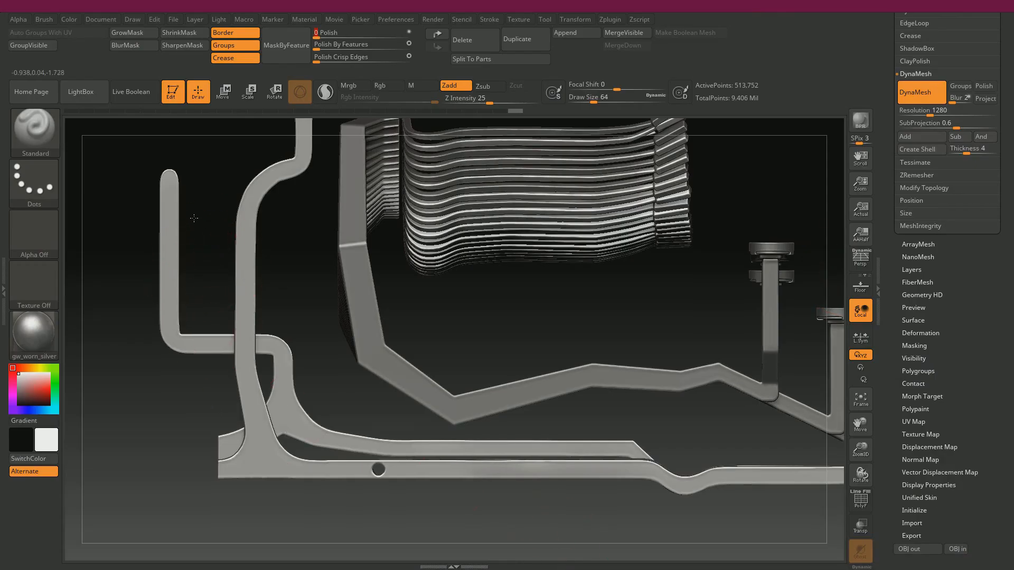
{"action": "left_click_drag", "start_coordinate": [195, 220], "coordinate": [206, 192], "text": "alt"}
{"action": "key", "text": "alt+Tab"}
{"action": "right_click_drag", "start_coordinate": [530, 316], "coordinate": [449, 260], "text": "alt"}
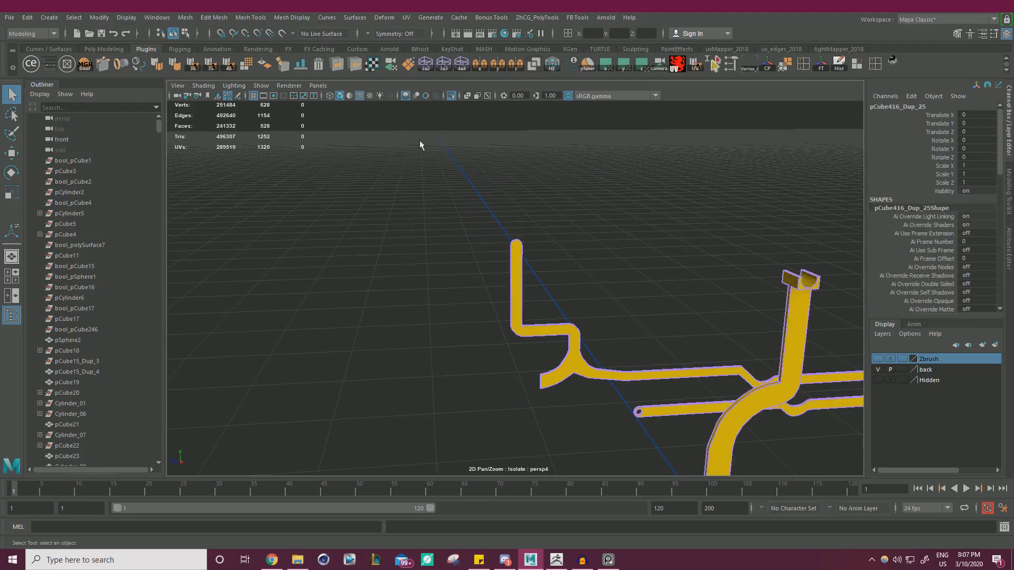
Step: Leave isolation in Maya, check the parts on the Zbrush layer, and add the selected frame bars to that layer
{"action": "key", "text": "w"}
{"action": "left_click", "coordinate": [448, 97]}
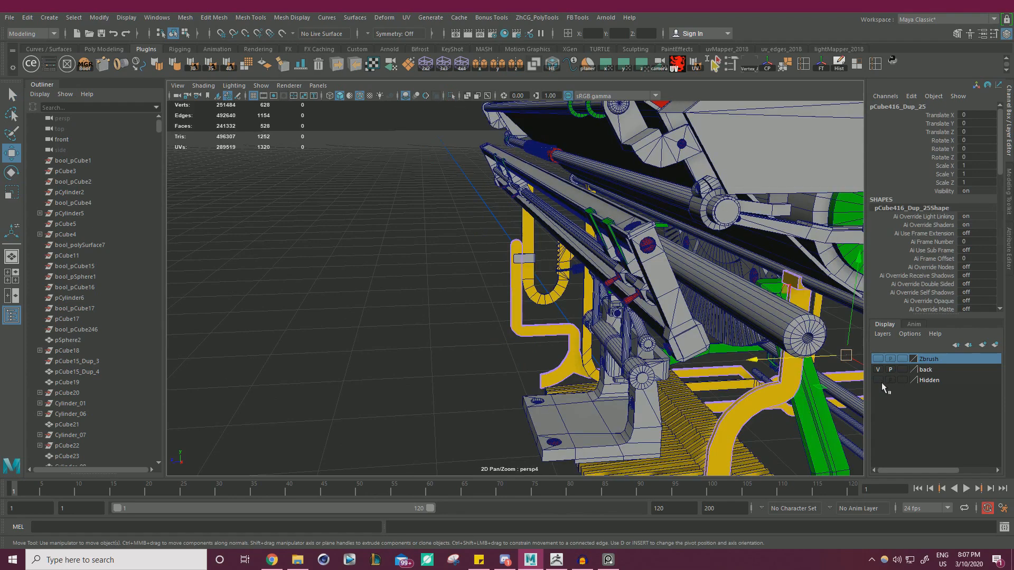
{"action": "left_click", "coordinate": [878, 358]}
{"action": "left_click_drag", "start_coordinate": [464, 264], "coordinate": [495, 250], "text": "alt"}
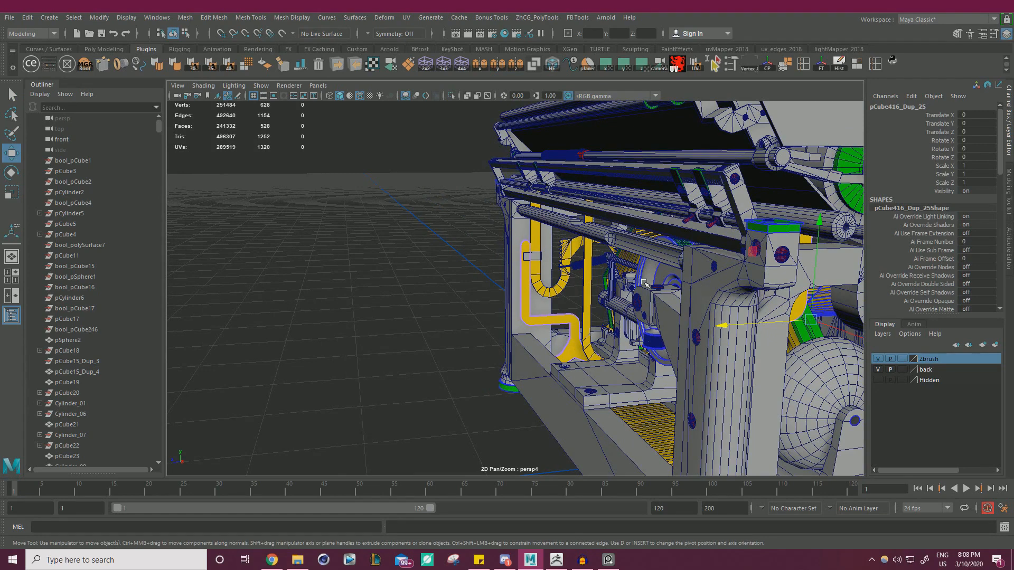
{"action": "left_click", "coordinate": [878, 359]}
{"action": "left_click_drag", "start_coordinate": [592, 254], "coordinate": [463, 261], "text": "alt"}
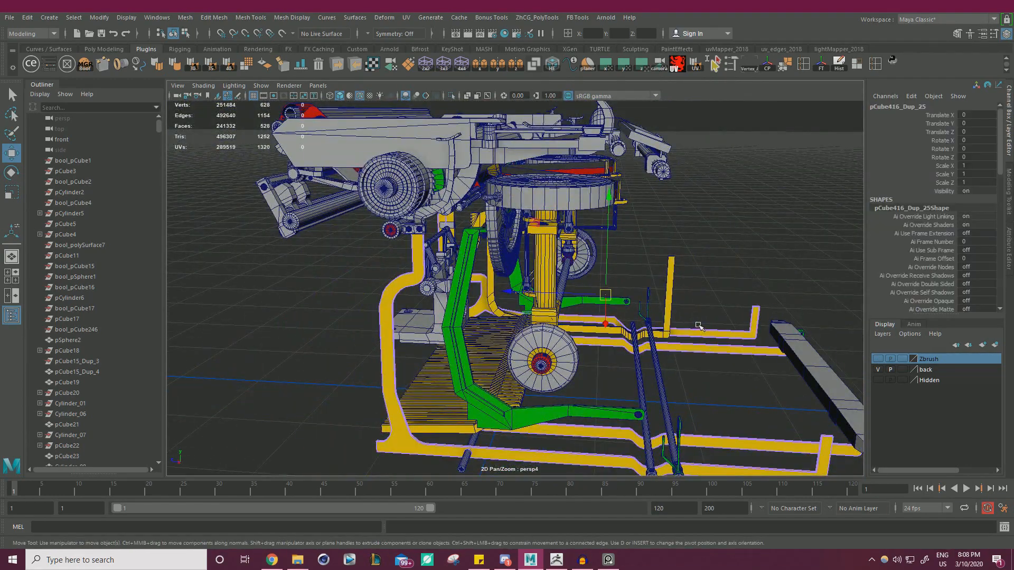
{"action": "scroll", "coordinate": [698, 325], "scroll_direction": "down", "scroll_amount": 5}
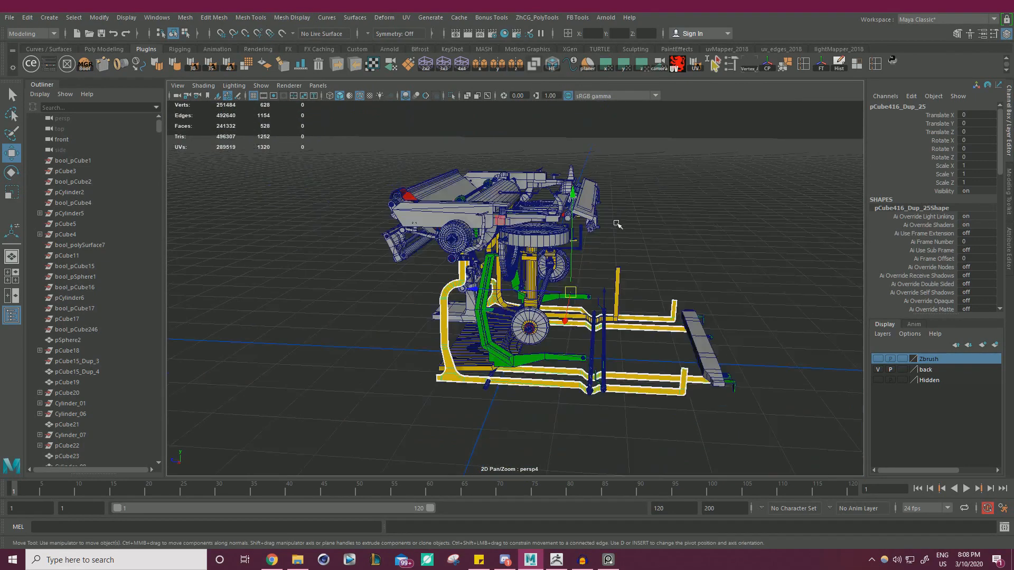
{"action": "left_click_drag", "start_coordinate": [618, 224], "coordinate": [642, 337], "text": "alt"}
{"action": "right_click", "coordinate": [925, 361]}
{"action": "left_click", "coordinate": [937, 385]}
Step: Isolate the yellow slatted floor panel and select all its faces
{"action": "left_click", "coordinate": [706, 220]}
{"action": "left_click", "coordinate": [583, 360]}
{"action": "left_click", "coordinate": [451, 95]}
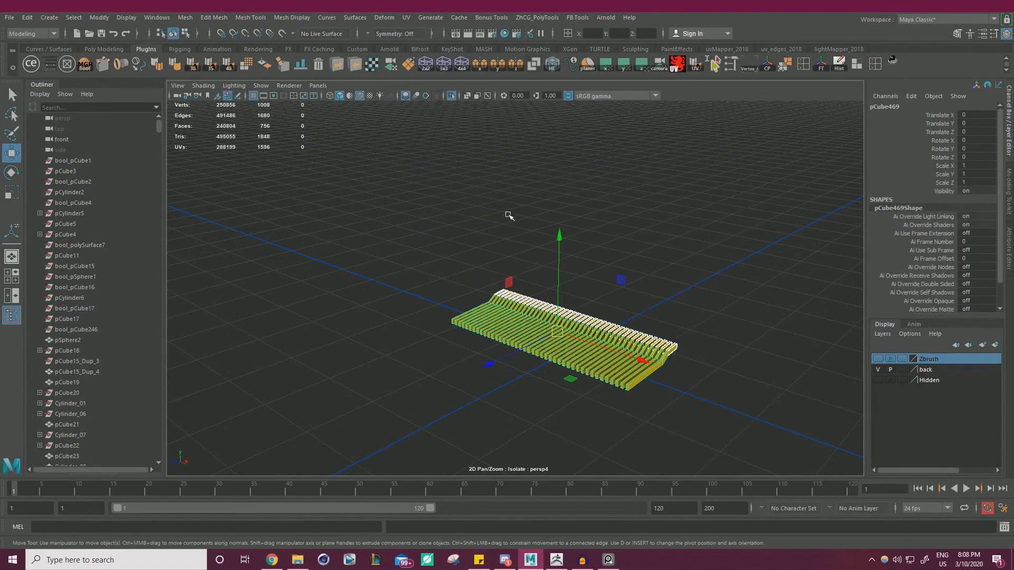
{"action": "left_click_drag", "start_coordinate": [508, 216], "coordinate": [618, 324], "text": "alt"}
{"action": "right_click_drag", "start_coordinate": [617, 324], "coordinate": [513, 307], "text": "alt"}
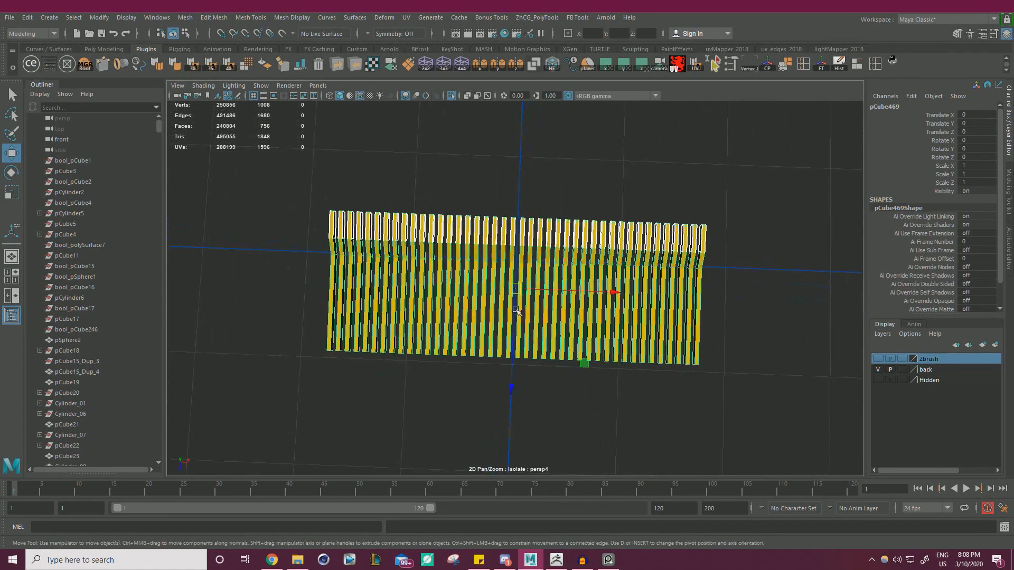
{"action": "right_click_drag", "start_coordinate": [459, 237], "coordinate": [458, 270]}
{"action": "left_click_drag", "start_coordinate": [268, 182], "coordinate": [736, 427]}
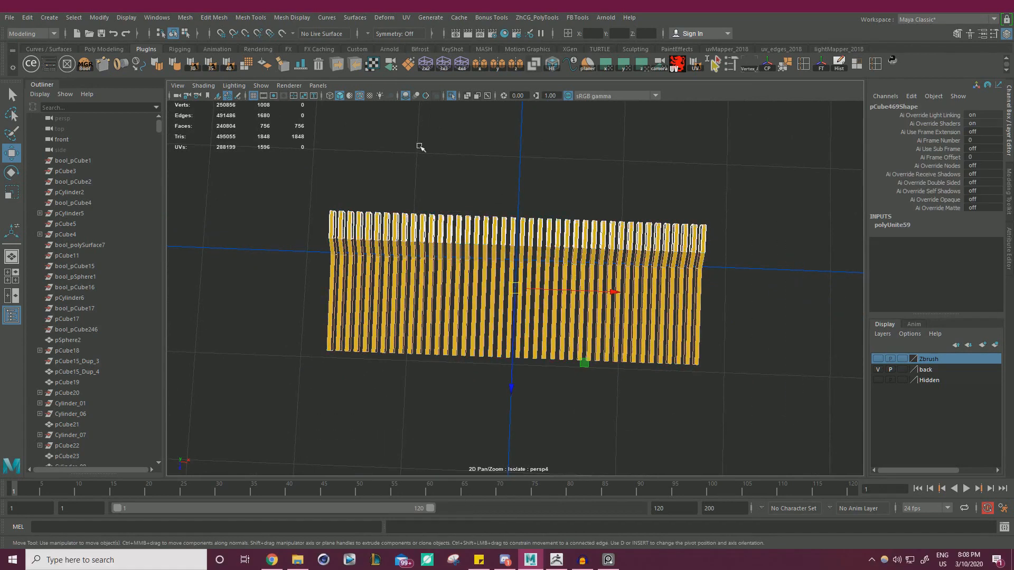
Step: Apply the soften/harden edge operation to the slatted panel and inspect its slats up close
{"action": "left_click", "coordinate": [228, 64]}
{"action": "left_click_drag", "start_coordinate": [243, 162], "coordinate": [803, 430]}
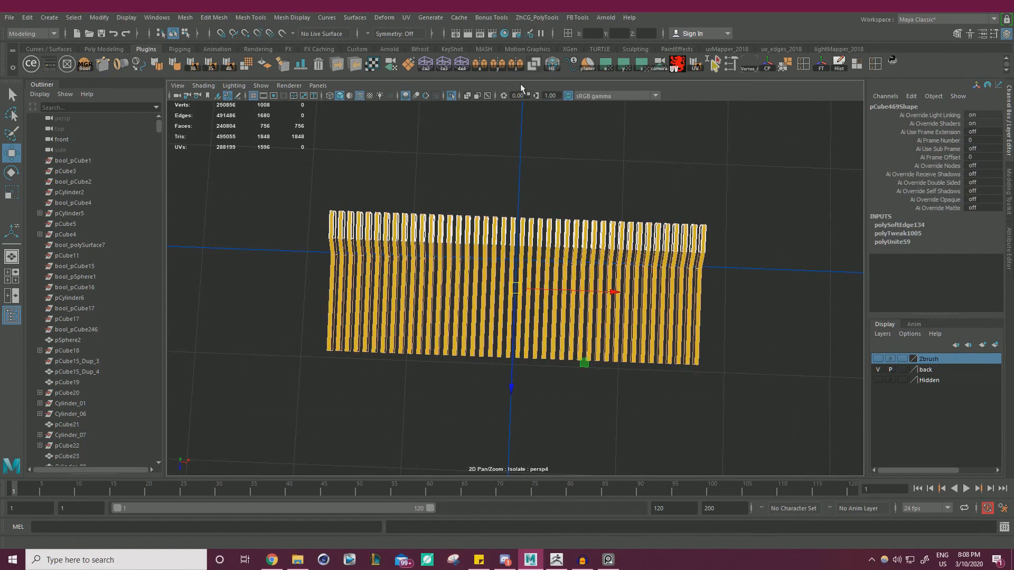
{"action": "left_click", "coordinate": [551, 70]}
{"action": "left_click_drag", "start_coordinate": [423, 306], "coordinate": [478, 270], "text": "alt"}
{"action": "right_click_drag", "start_coordinate": [478, 269], "coordinate": [523, 288], "text": "alt"}
{"action": "left_click_drag", "start_coordinate": [523, 288], "coordinate": [591, 242], "text": "alt"}
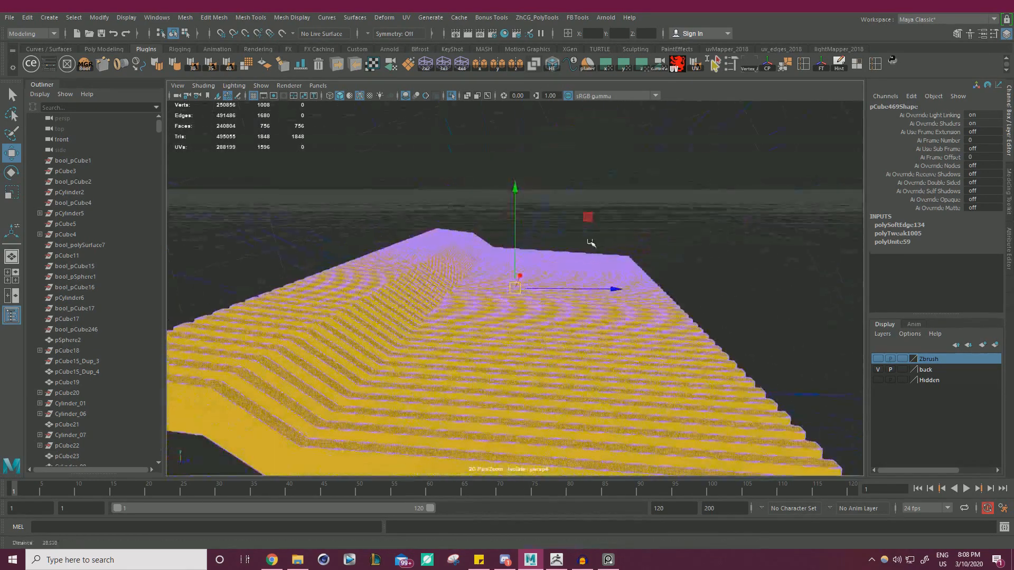
{"action": "right_click_drag", "start_coordinate": [591, 243], "coordinate": [544, 242], "text": "alt"}
Step: Switch the slatted panel to edge mode, select everything, and unwrap it into packed UV shells
{"action": "left_click", "coordinate": [328, 165]}
{"action": "left_click_drag", "start_coordinate": [539, 224], "coordinate": [421, 268], "text": "alt"}
{"action": "right_click_drag", "start_coordinate": [396, 255], "coordinate": [392, 294]}
{"action": "left_click_drag", "start_coordinate": [313, 163], "coordinate": [702, 402]}
{"action": "left_click_drag", "start_coordinate": [667, 259], "coordinate": [656, 330], "text": "alt"}
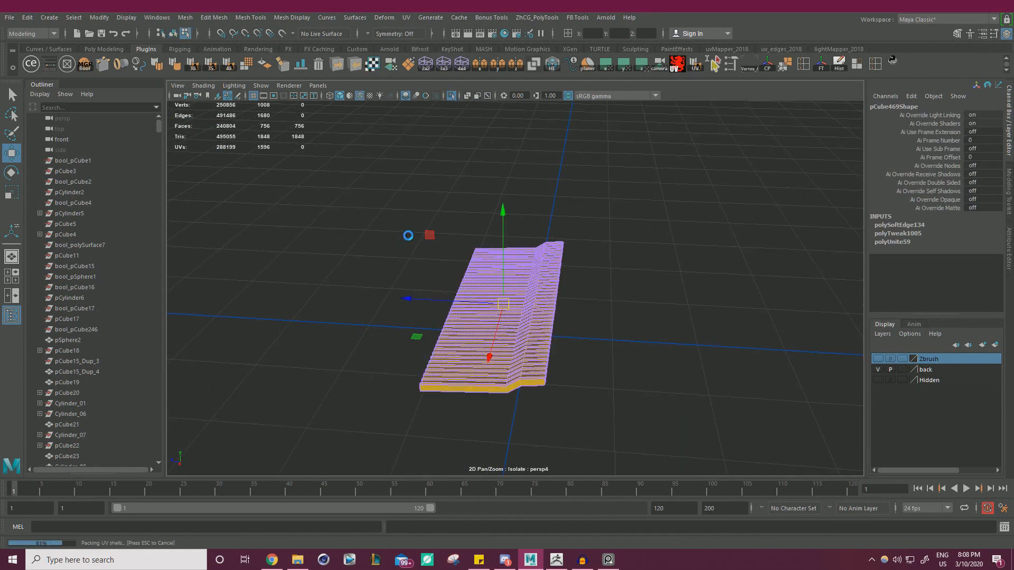
Step: Return the slatted panel to object mode, export it as temp_01.obj, and switch to ZBrush
{"action": "right_click_drag", "start_coordinate": [542, 256], "coordinate": [594, 241]}
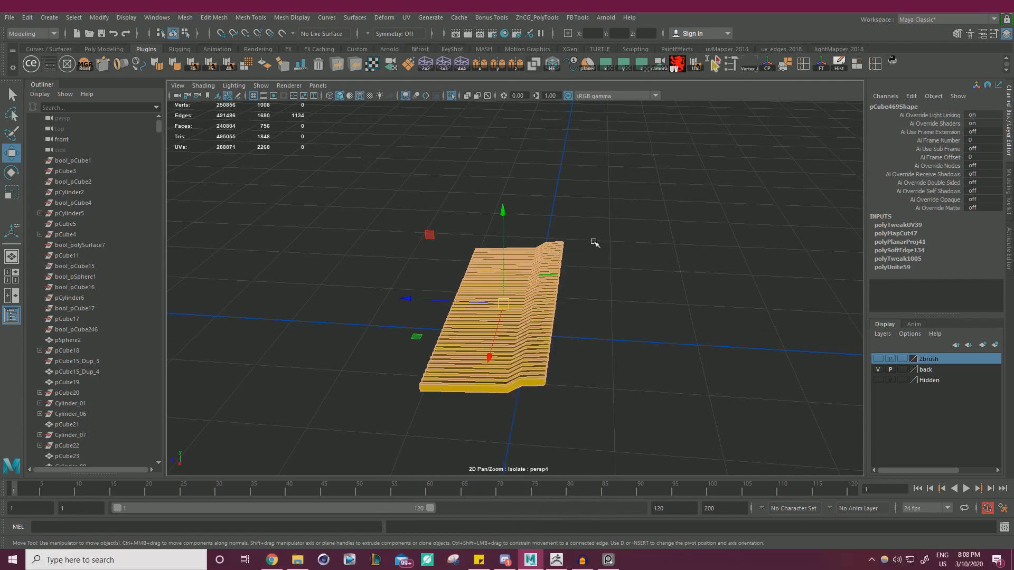
{"action": "left_click", "coordinate": [595, 242]}
{"action": "left_click", "coordinate": [481, 261]}
{"action": "left_click", "coordinate": [337, 64]}
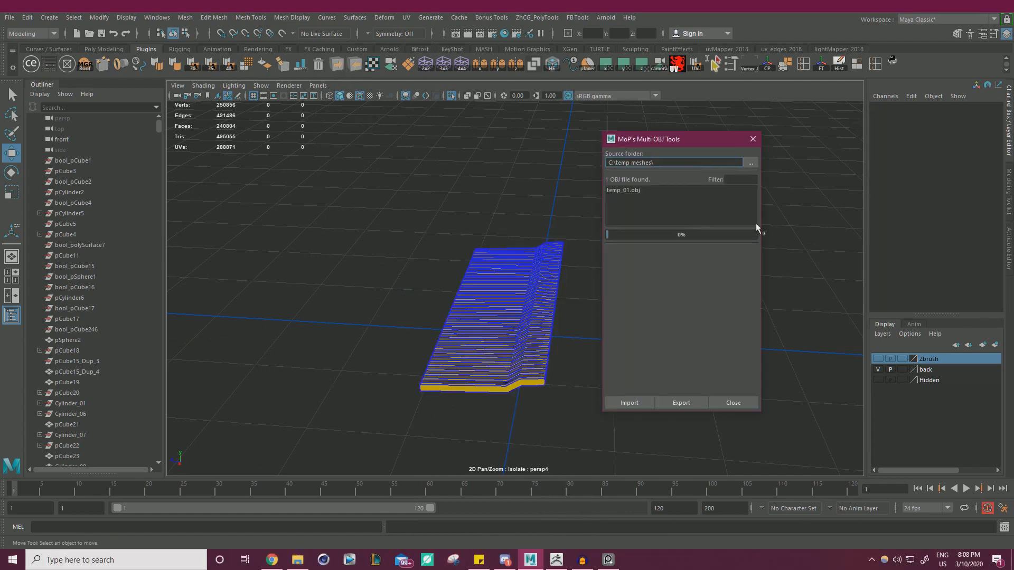
{"action": "left_click", "coordinate": [752, 140]}
{"action": "left_click", "coordinate": [556, 560]}
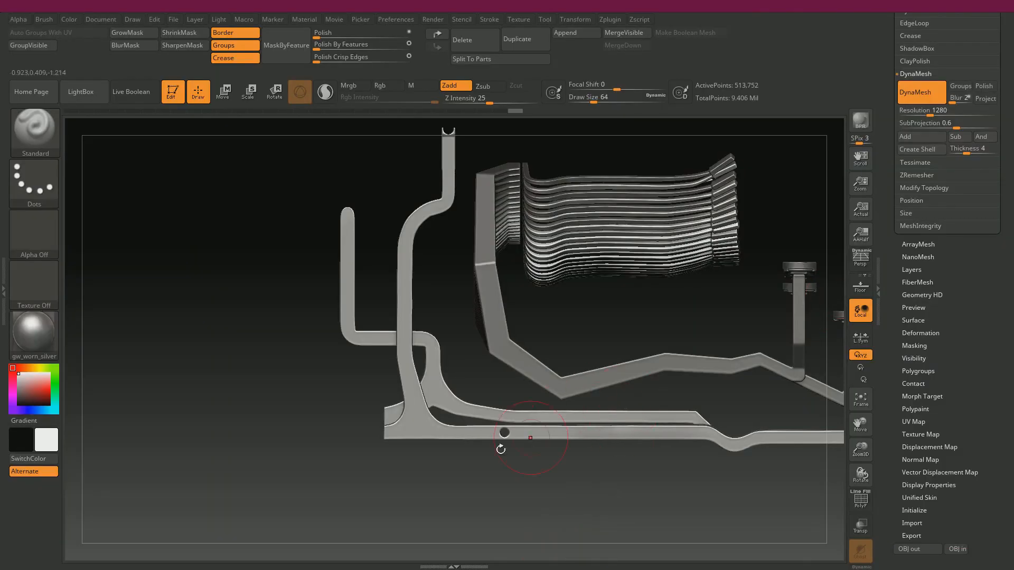
Step: Duplicate the current subtool and import the exported OBJ from Maya into the copy
{"action": "left_click_drag", "start_coordinate": [444, 536], "coordinate": [439, 536]}
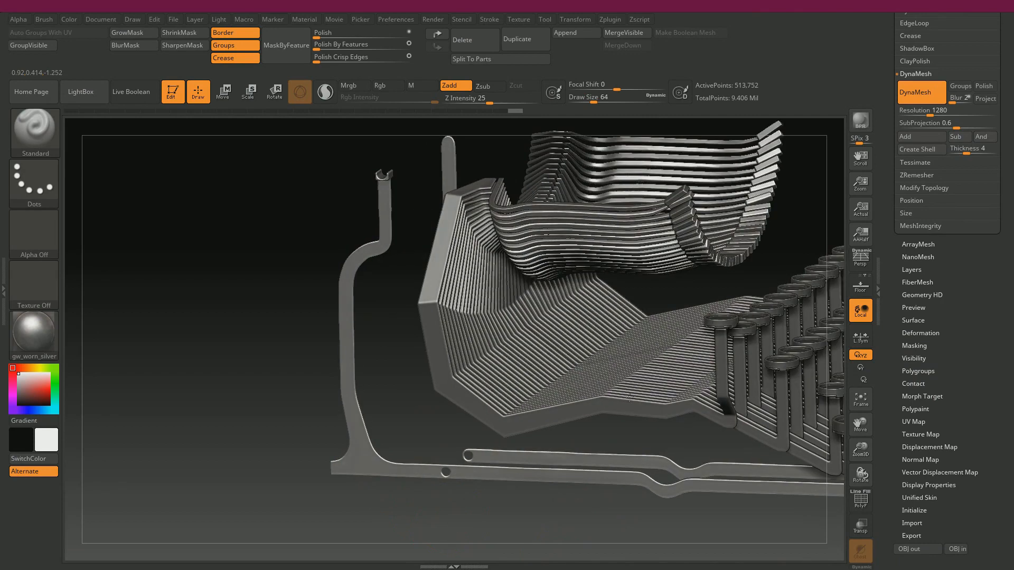
{"action": "left_click_drag", "start_coordinate": [894, 107], "coordinate": [889, 150]}
{"action": "scroll", "coordinate": [893, 100], "scroll_direction": "up", "scroll_amount": 3}
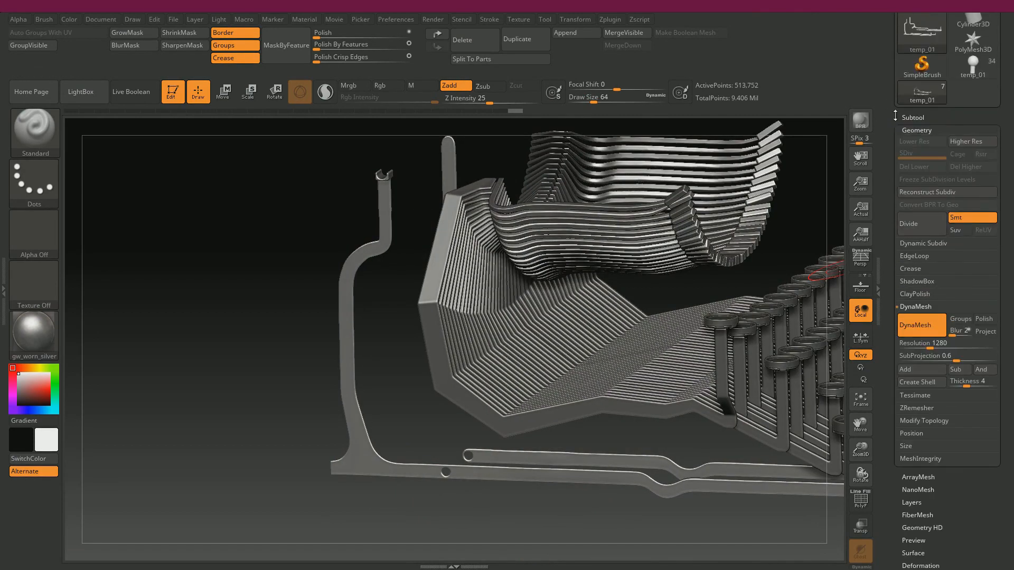
{"action": "left_click", "coordinate": [922, 117]}
{"action": "left_click", "coordinate": [919, 421]}
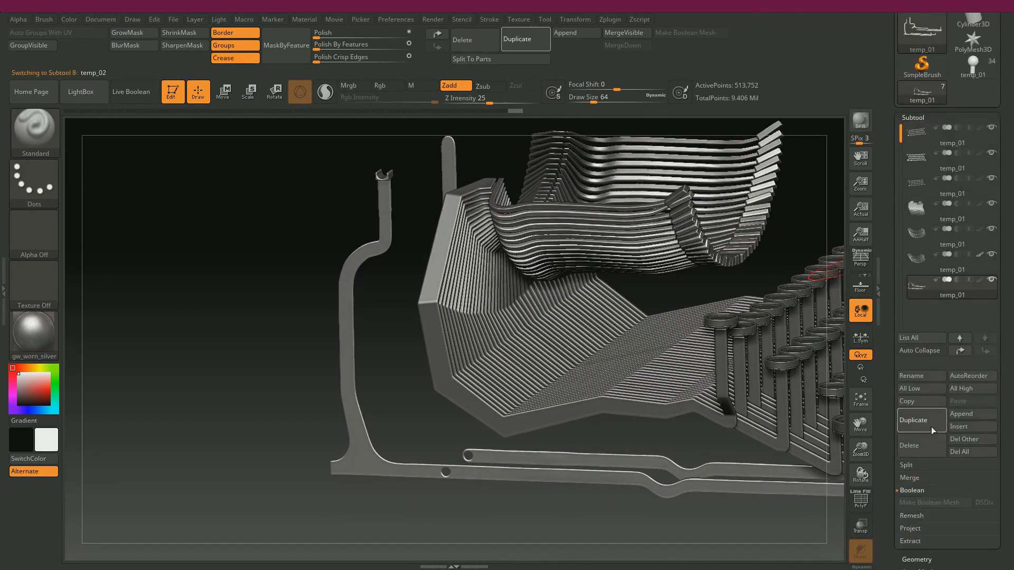
{"action": "scroll", "coordinate": [930, 422], "scroll_direction": "down", "scroll_amount": 12}
{"action": "left_click", "coordinate": [955, 341]}
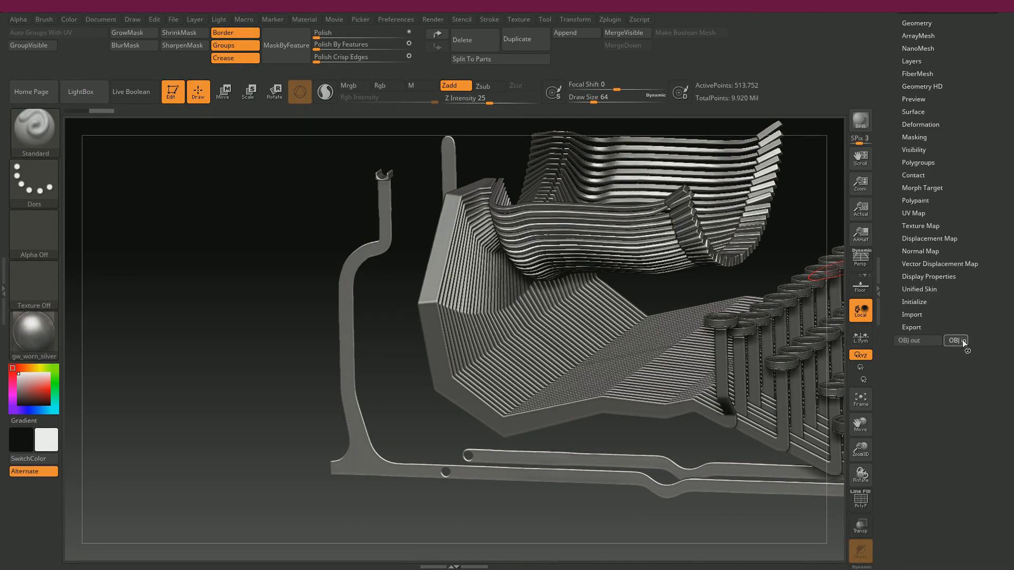
Step: Show the polygroup wireframe on the imported slatted panel and auto-group its polygons by UV shells
{"action": "mouse_move", "coordinate": [193, 401]}
{"action": "left_mouse_down"}
{"action": "mouse_move", "coordinate": [217, 388]}
{"action": "mouse_move", "coordinate": [214, 417]}
{"action": "mouse_move", "coordinate": [253, 431]}
{"action": "left_mouse_up"}
{"action": "key", "text": "shift+f"}
{"action": "left_click", "coordinate": [63, 36]}
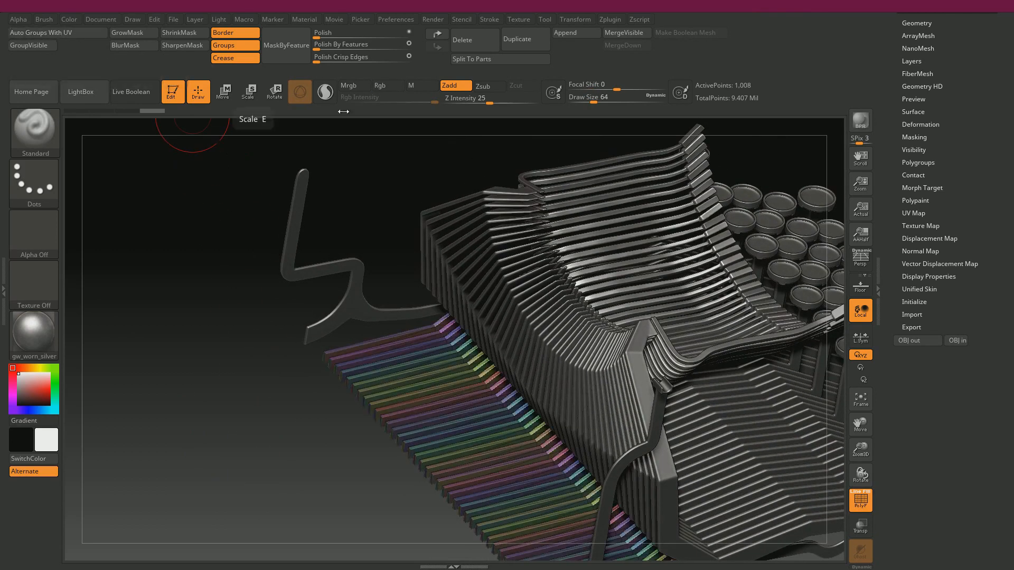
Step: DynaMesh the slatted panel at resolution 1280 and hide its polygroup wireframe
{"action": "left_click", "coordinate": [917, 23]}
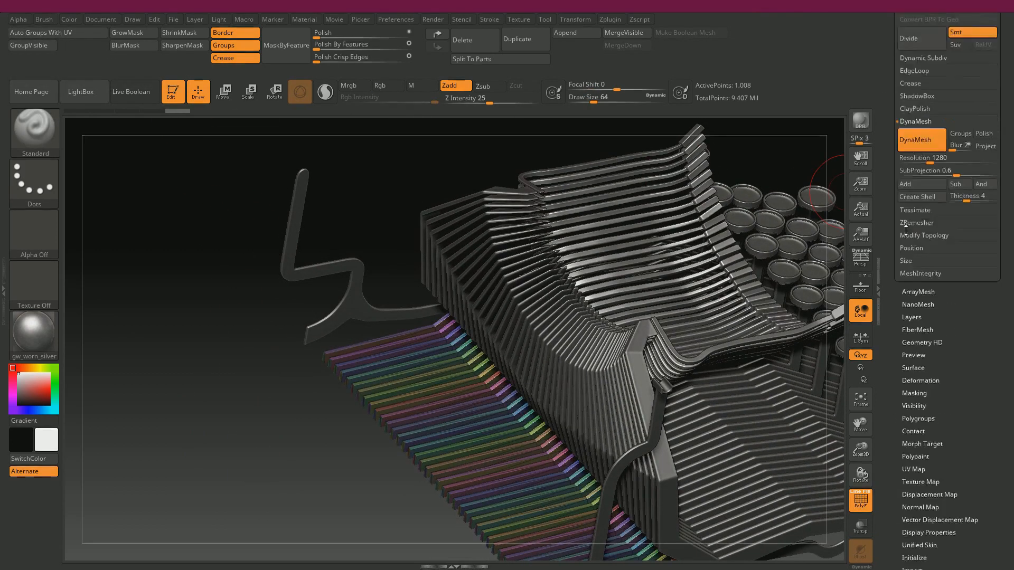
{"action": "left_click_drag", "start_coordinate": [909, 226], "coordinate": [907, 280]}
{"action": "left_click", "coordinate": [927, 192]}
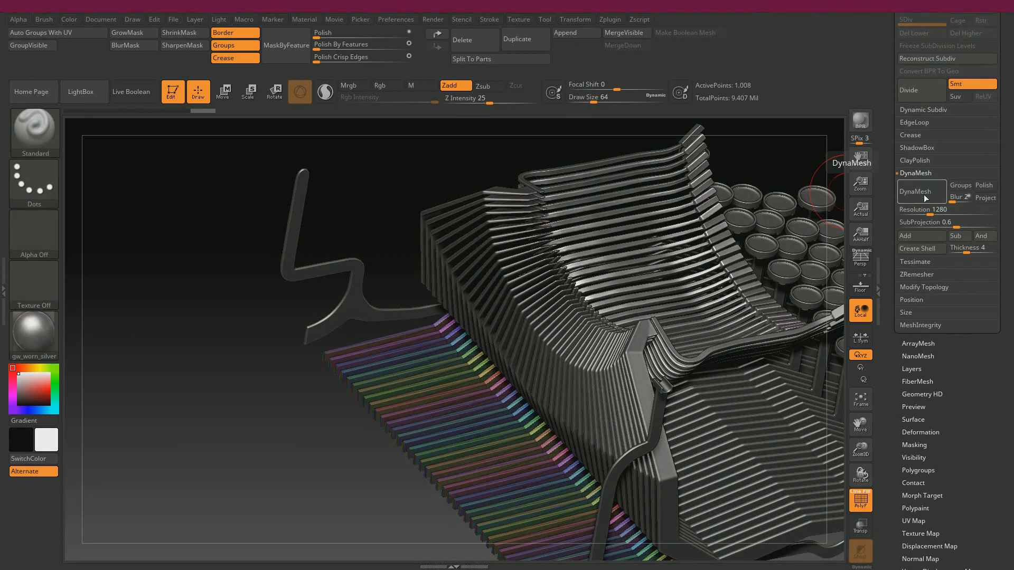
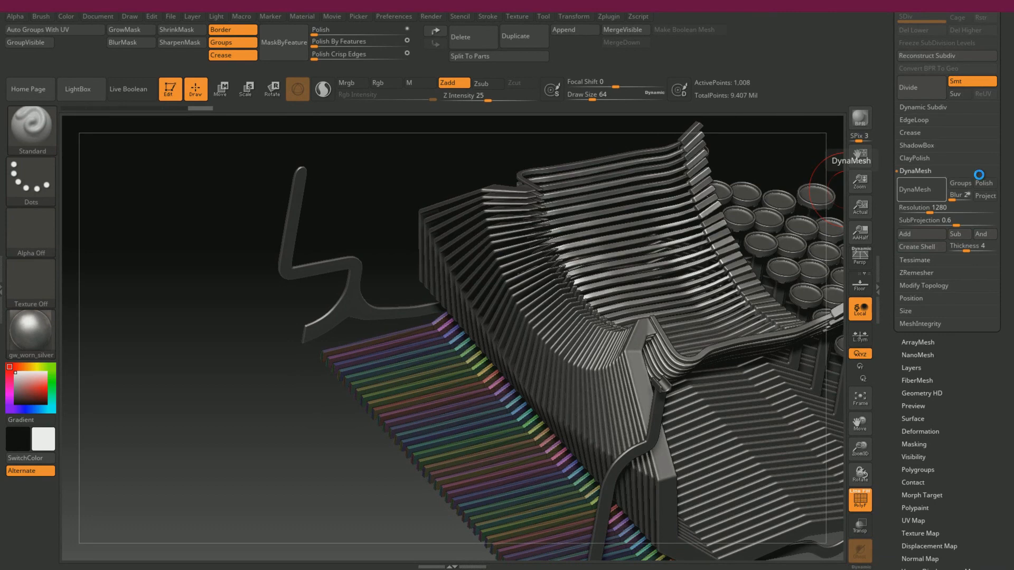
{"action": "left_click", "coordinate": [920, 189]}
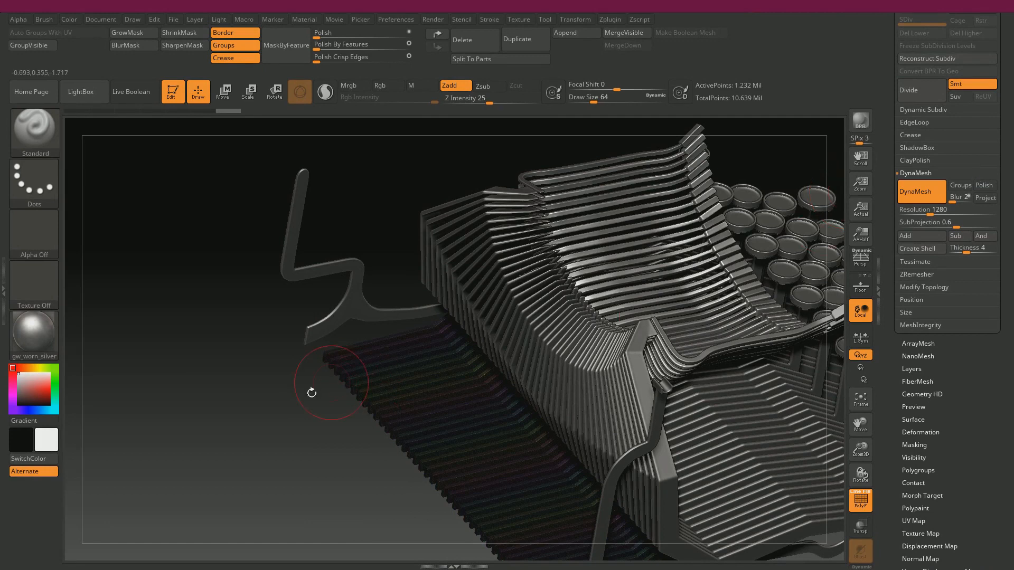
{"action": "left_click_drag", "start_coordinate": [254, 419], "coordinate": [320, 369]}
{"action": "key", "text": "shift+f"}
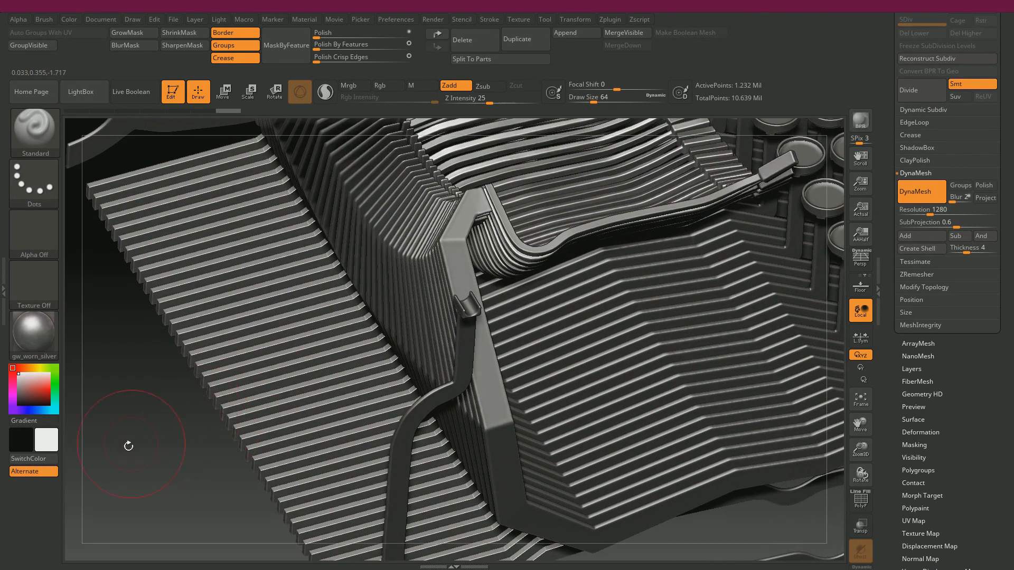
Step: Polish the DynaMeshed slatted panel with a Polish value of 10 and check the slat edges from several angles
{"action": "left_click_drag", "start_coordinate": [129, 447], "coordinate": [334, 273], "text": "alt"}
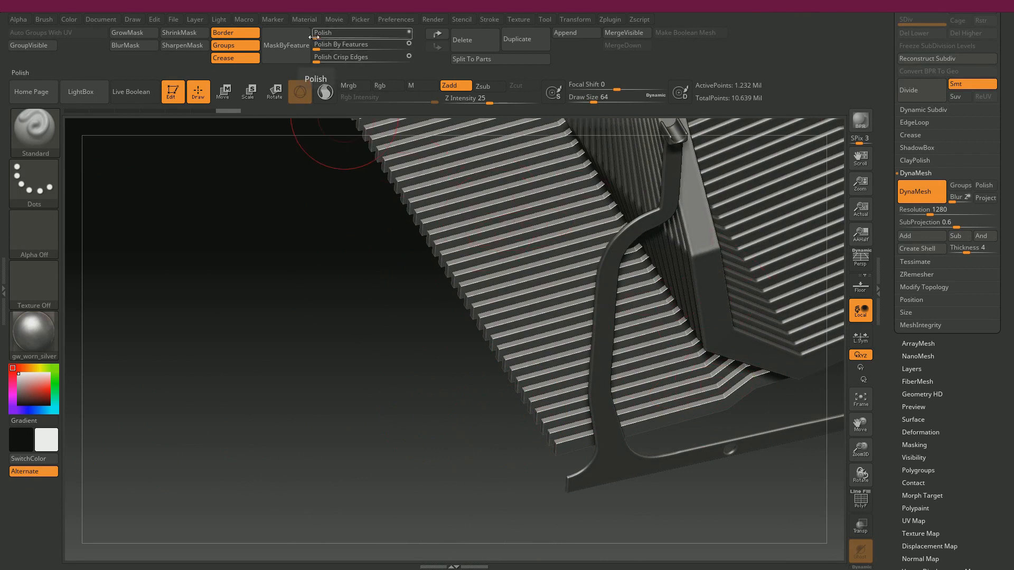
{"action": "left_click_drag", "start_coordinate": [317, 38], "coordinate": [326, 43]}
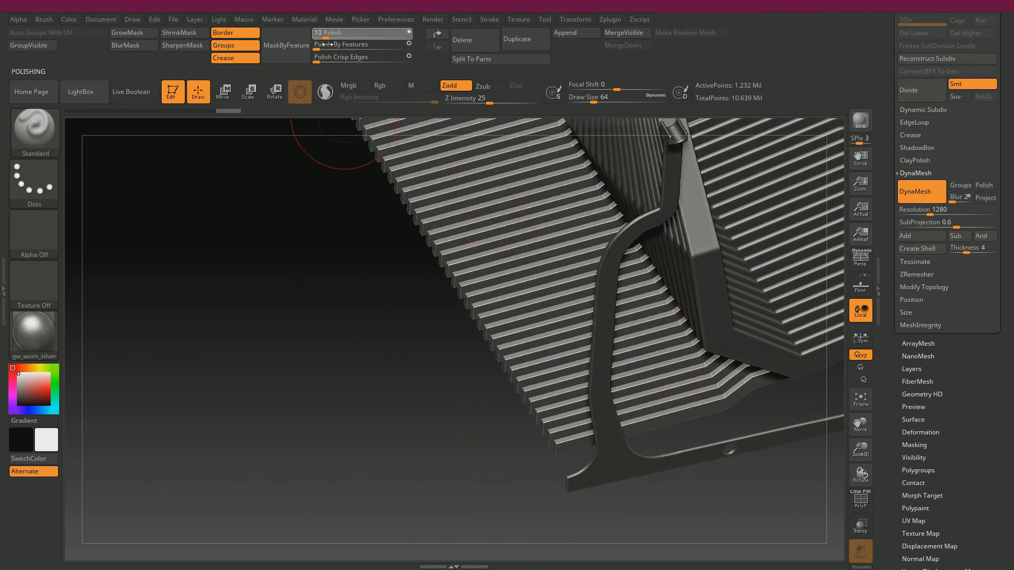
{"action": "mouse_move", "coordinate": [321, 322]}
{"action": "left_mouse_down"}
{"action": "mouse_move", "coordinate": [321, 308]}
{"action": "mouse_move", "coordinate": [353, 305]}
{"action": "mouse_move", "coordinate": [353, 319]}
{"action": "mouse_move", "coordinate": [325, 139]}
{"action": "left_mouse_up"}
{"action": "left_click_drag", "start_coordinate": [317, 37], "coordinate": [320, 44]}
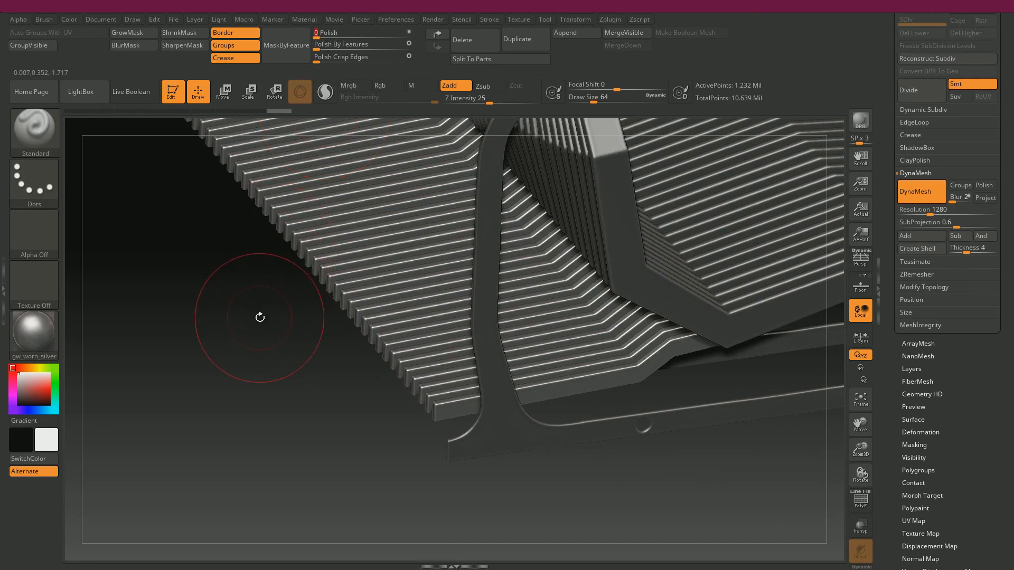
{"action": "left_click_drag", "start_coordinate": [262, 316], "coordinate": [281, 378]}
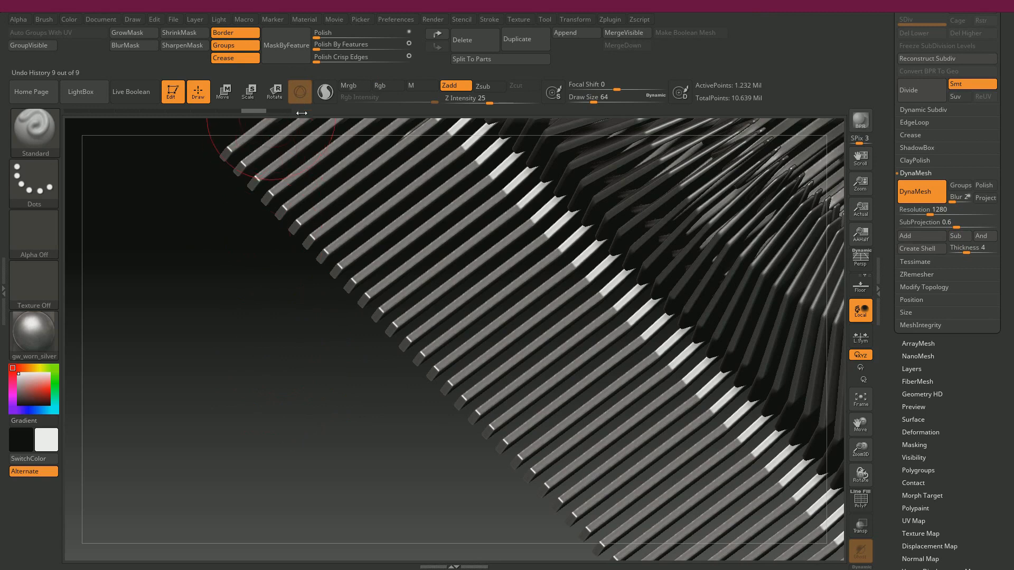
{"action": "key", "text": "ctrl"}
{"action": "left_click_drag", "start_coordinate": [316, 34], "coordinate": [320, 57]}
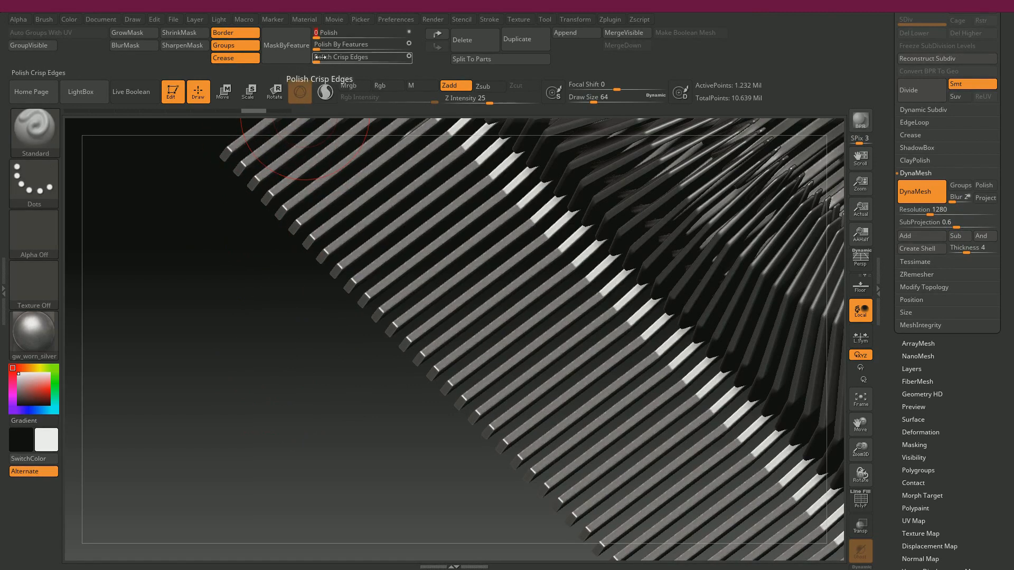
{"action": "left_click_drag", "start_coordinate": [280, 255], "coordinate": [285, 367]}
{"action": "left_click_drag", "start_coordinate": [263, 408], "coordinate": [372, 412]}
{"action": "left_click_drag", "start_coordinate": [556, 463], "coordinate": [704, 288], "text": "alt"}
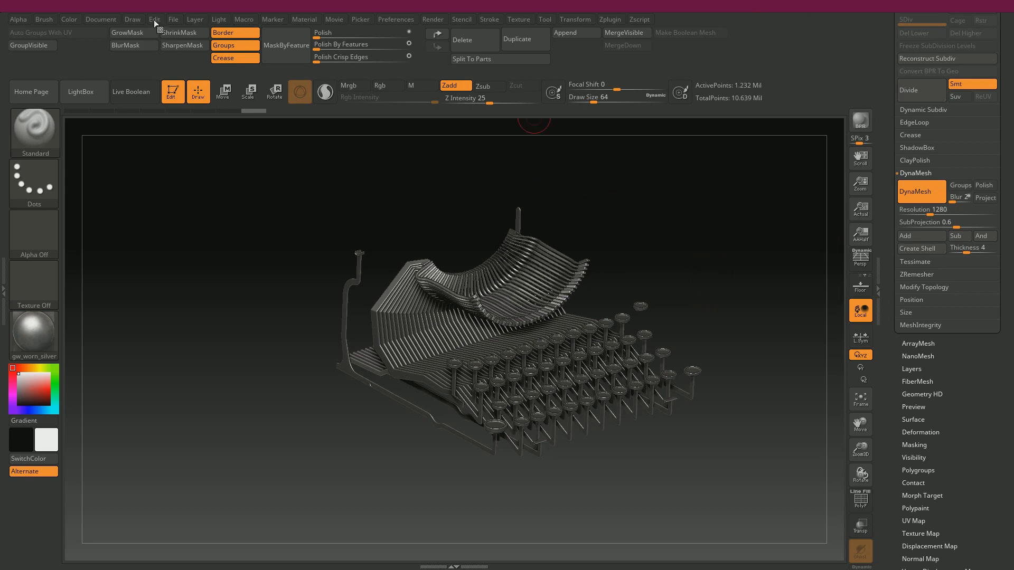
Step: Save the ZBrush project over the existing HighPoly_01 file in the Zbrush work folder
{"action": "left_click", "coordinate": [174, 21]}
{"action": "left_click", "coordinate": [256, 41]}
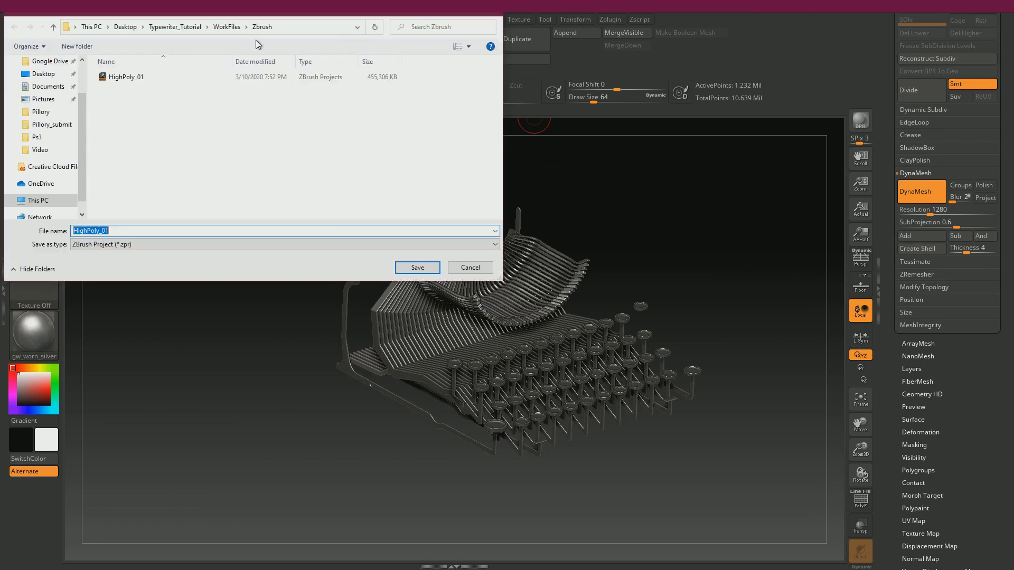
{"action": "left_click", "coordinate": [158, 79]}
{"action": "left_click", "coordinate": [419, 269]}
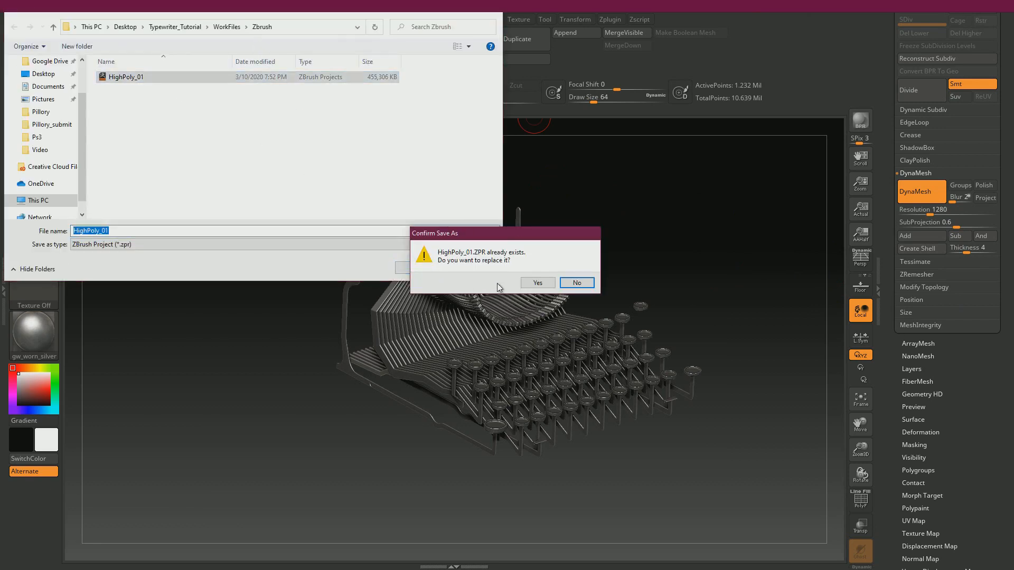
{"action": "left_click", "coordinate": [525, 283]}
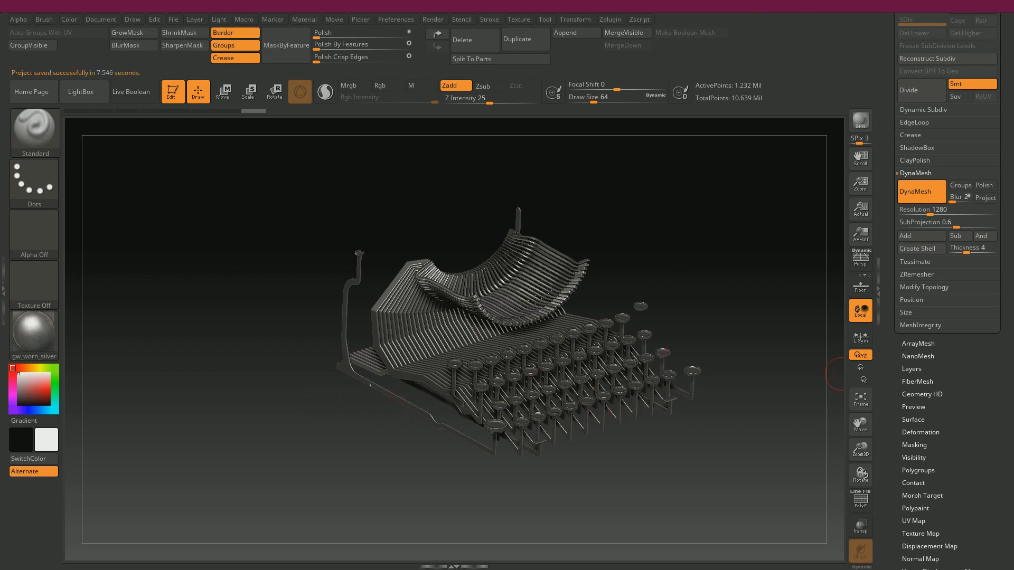
Step: Switch to Maya, add the slatted panel to the Zbrush display layer, and leave isolated view
{"action": "key", "text": "alt+Tab"}
{"action": "left_click_drag", "start_coordinate": [467, 190], "coordinate": [688, 323]}
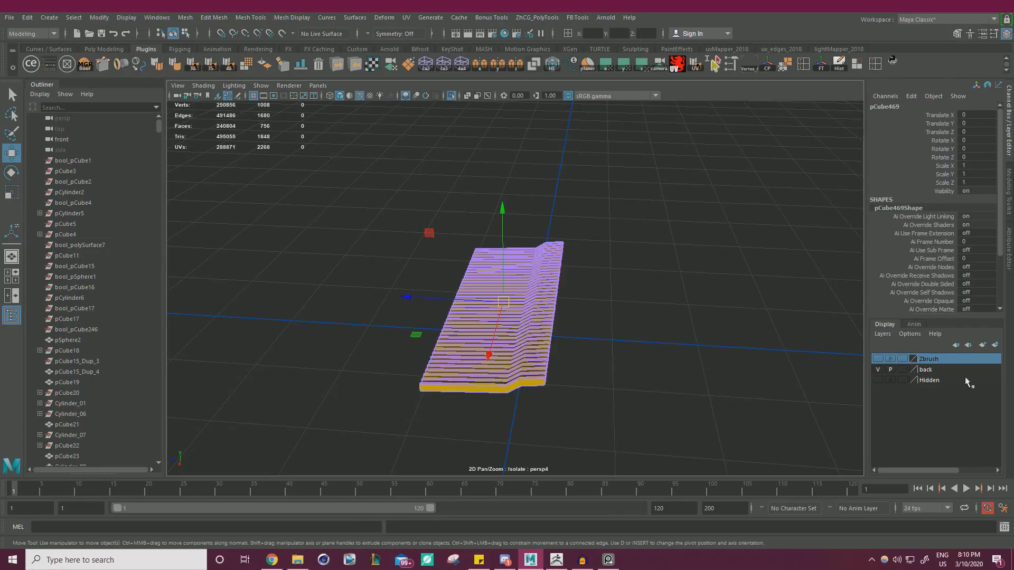
{"action": "right_click", "coordinate": [932, 362]}
{"action": "left_click", "coordinate": [933, 386]}
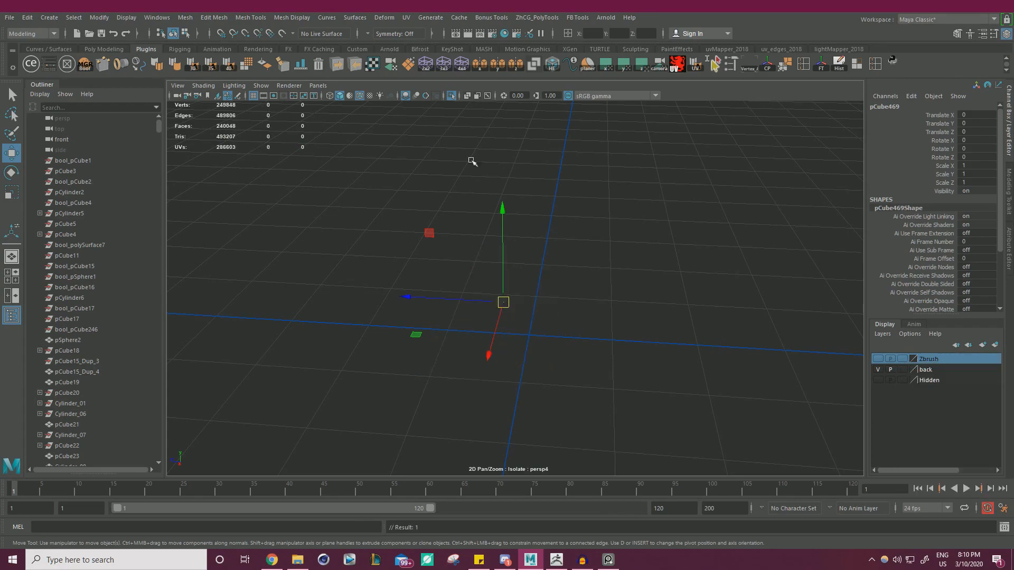
{"action": "left_click", "coordinate": [451, 96]}
Step: Examine the remaining yellow frame parts beneath the machine, highlighting the two upright brackets beside the wheels
{"action": "scroll", "coordinate": [642, 241], "scroll_direction": "down", "scroll_amount": 6}
{"action": "left_click_drag", "start_coordinate": [641, 240], "coordinate": [441, 333], "text": "alt"}
{"action": "scroll", "coordinate": [496, 338], "scroll_direction": "up", "scroll_amount": 6}
{"action": "scroll", "coordinate": [444, 273], "scroll_direction": "down", "scroll_amount": 3}
{"action": "left_click_drag", "start_coordinate": [444, 273], "coordinate": [609, 237], "text": "alt"}
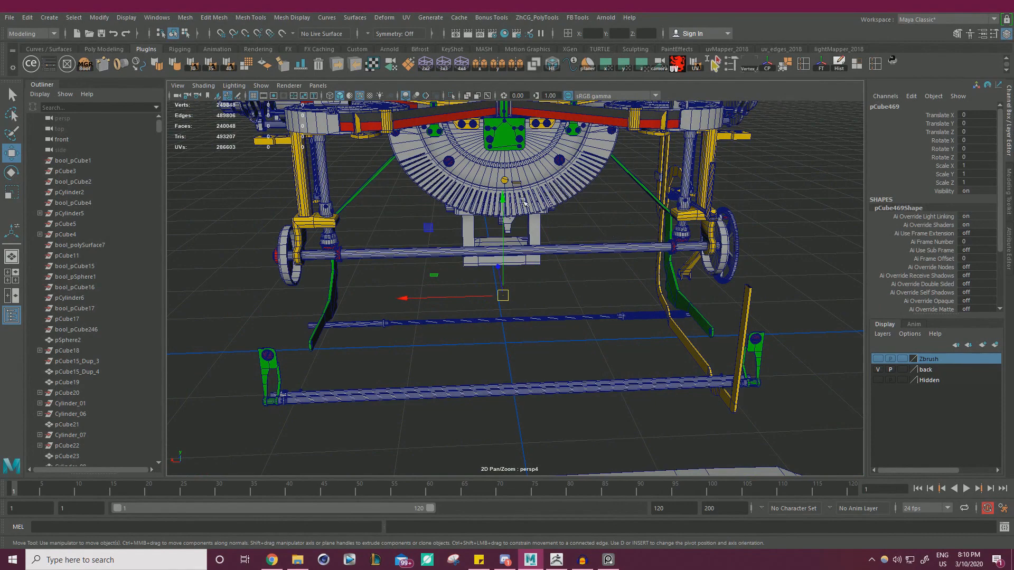
{"action": "left_click", "coordinate": [305, 199]}
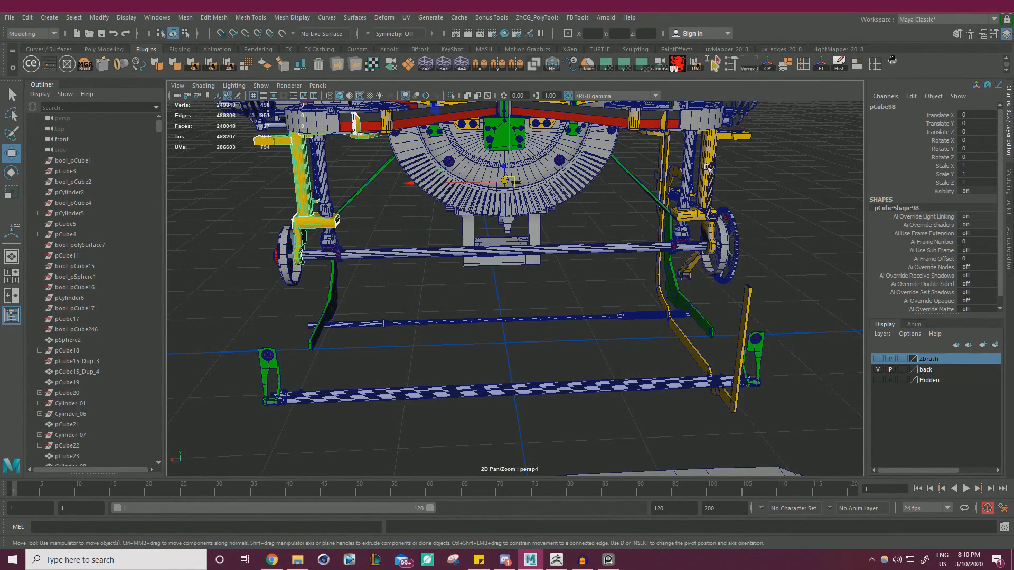
{"action": "left_click", "coordinate": [708, 168], "text": "shift"}
{"action": "scroll", "coordinate": [695, 206], "scroll_direction": "down", "scroll_amount": 4}
{"action": "left_click_drag", "start_coordinate": [565, 224], "coordinate": [628, 296], "text": "alt"}
{"action": "middle_click_drag", "start_coordinate": [627, 296], "coordinate": [588, 253], "text": "alt"}
{"action": "scroll", "coordinate": [588, 253], "scroll_direction": "up", "scroll_amount": 3}
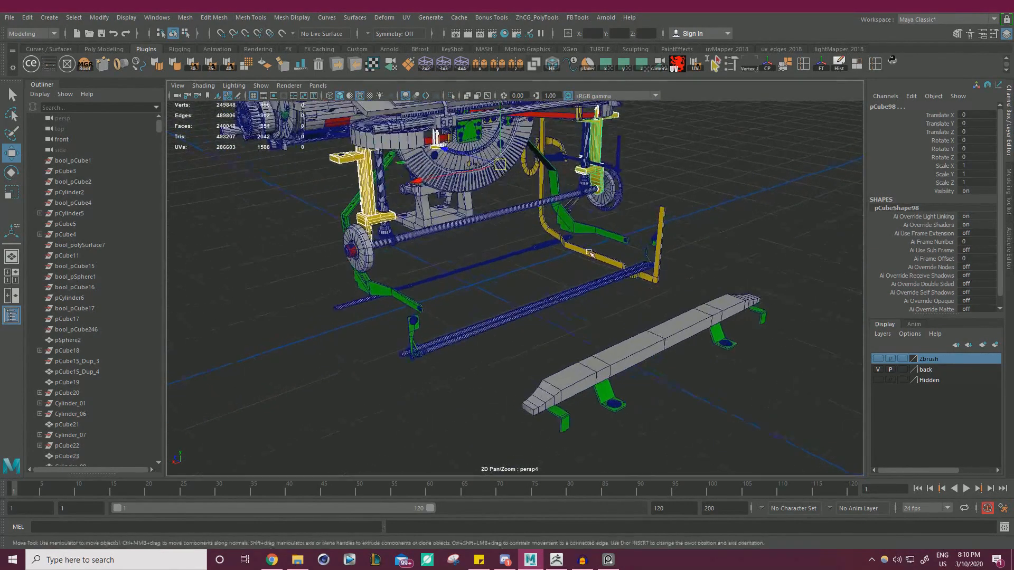
{"action": "right_click_drag", "start_coordinate": [589, 254], "coordinate": [520, 256], "text": "alt"}
{"action": "middle_click_drag", "start_coordinate": [520, 256], "coordinate": [520, 288], "text": "alt"}
{"action": "left_click_drag", "start_coordinate": [520, 287], "coordinate": [449, 295], "text": "alt"}
{"action": "right_click_drag", "start_coordinate": [448, 294], "coordinate": [604, 310], "text": "alt"}
Step: Select the long bent yellow frame bar running along the machine's base and isolate it
{"action": "left_click", "coordinate": [614, 334]}
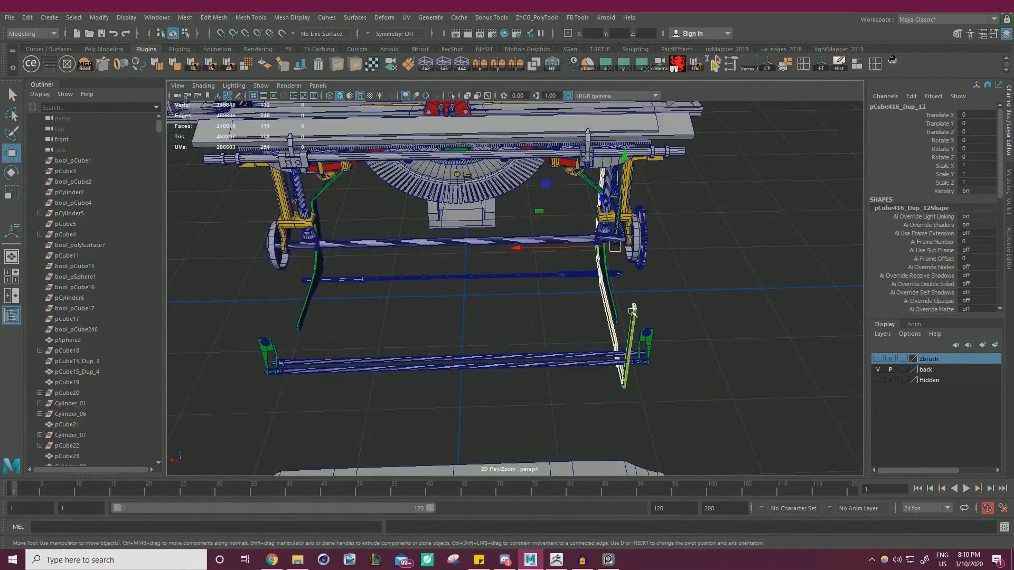
{"action": "left_click_drag", "start_coordinate": [632, 311], "coordinate": [528, 297], "text": "alt"}
{"action": "right_click_drag", "start_coordinate": [528, 297], "coordinate": [489, 302], "text": "alt"}
{"action": "left_click_drag", "start_coordinate": [489, 302], "coordinate": [561, 340], "text": "alt"}
{"action": "middle_click_drag", "start_coordinate": [562, 340], "coordinate": [464, 357], "text": "alt"}
{"action": "right_click_drag", "start_coordinate": [465, 357], "coordinate": [633, 239], "text": "alt"}
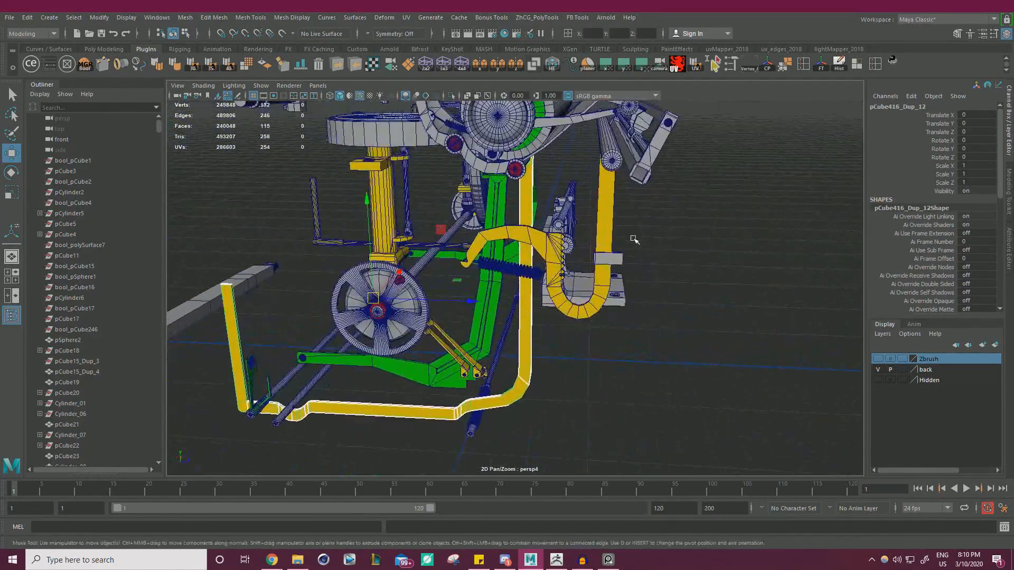
{"action": "left_click_drag", "start_coordinate": [618, 259], "coordinate": [465, 424], "text": "alt"}
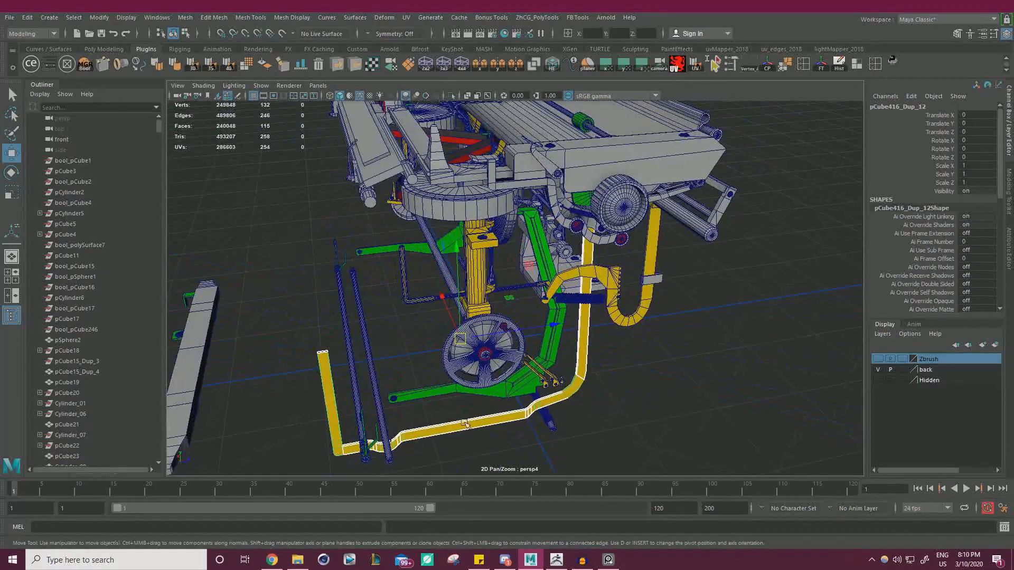
{"action": "left_click_drag", "start_coordinate": [278, 379], "coordinate": [603, 354], "text": "alt"}
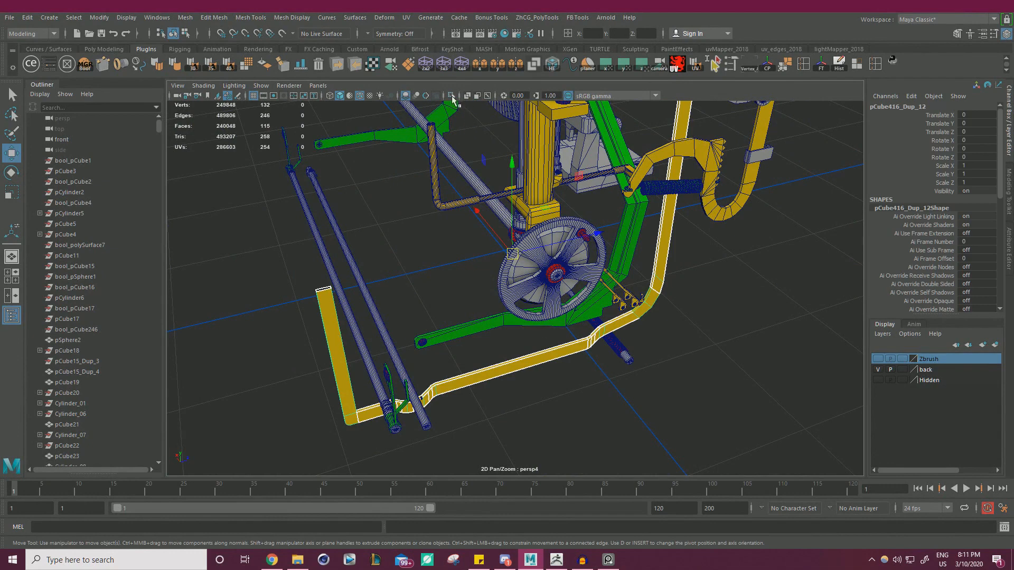
{"action": "left_click", "coordinate": [452, 97]}
{"action": "left_click_drag", "start_coordinate": [467, 297], "coordinate": [566, 256], "text": "alt"}
{"action": "right_click_drag", "start_coordinate": [565, 255], "coordinate": [475, 340], "text": "alt"}
Step: Select the border edges around the bar's open end and fill the hole
{"action": "right_click_drag", "start_coordinate": [416, 256], "coordinate": [416, 229]}
{"action": "double_click", "coordinate": [404, 310]}
{"action": "right_click_drag", "start_coordinate": [533, 306], "coordinate": [489, 290], "text": "alt"}
{"action": "left_click_drag", "start_coordinate": [489, 290], "coordinate": [546, 325], "text": "alt"}
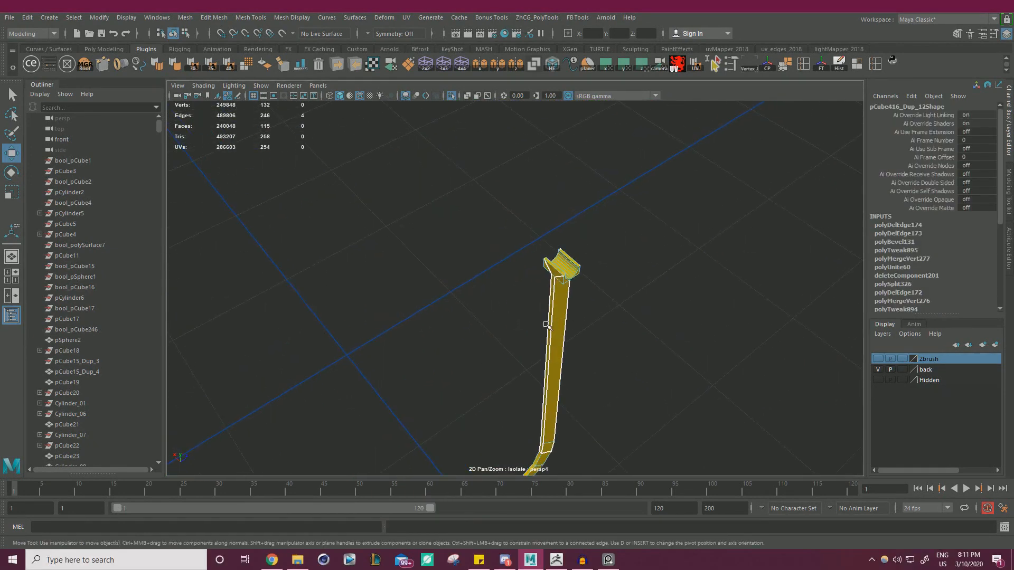
{"action": "right_click_drag", "start_coordinate": [547, 324], "coordinate": [505, 346], "text": "alt"}
{"action": "middle_click_drag", "start_coordinate": [506, 346], "coordinate": [574, 225], "text": "alt"}
{"action": "key", "text": "alt+Tab"}
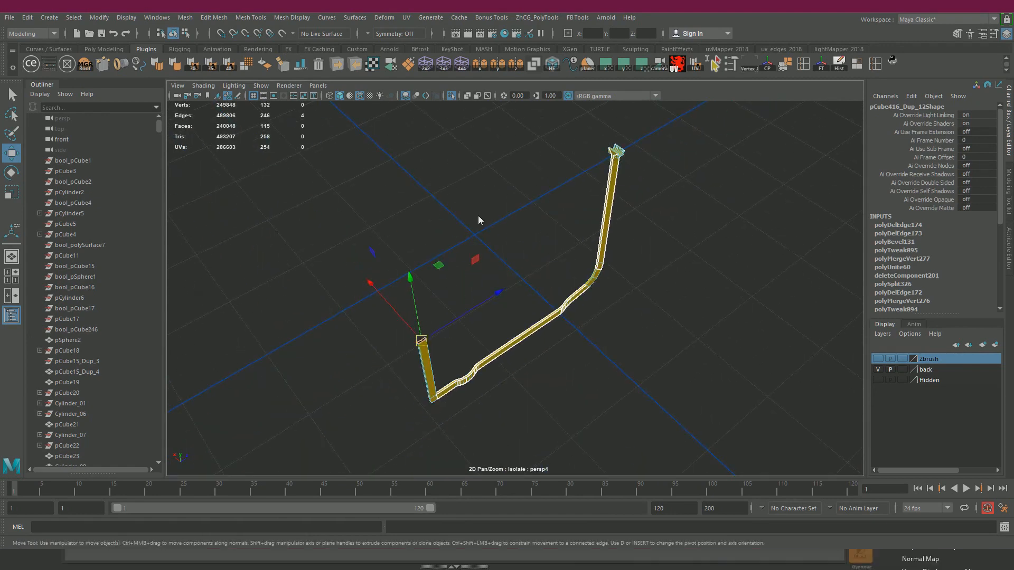
{"action": "right_click_drag", "start_coordinate": [479, 220], "coordinate": [464, 357], "text": "shift"}
{"action": "left_click_drag", "start_coordinate": [464, 356], "coordinate": [509, 218], "text": "alt"}
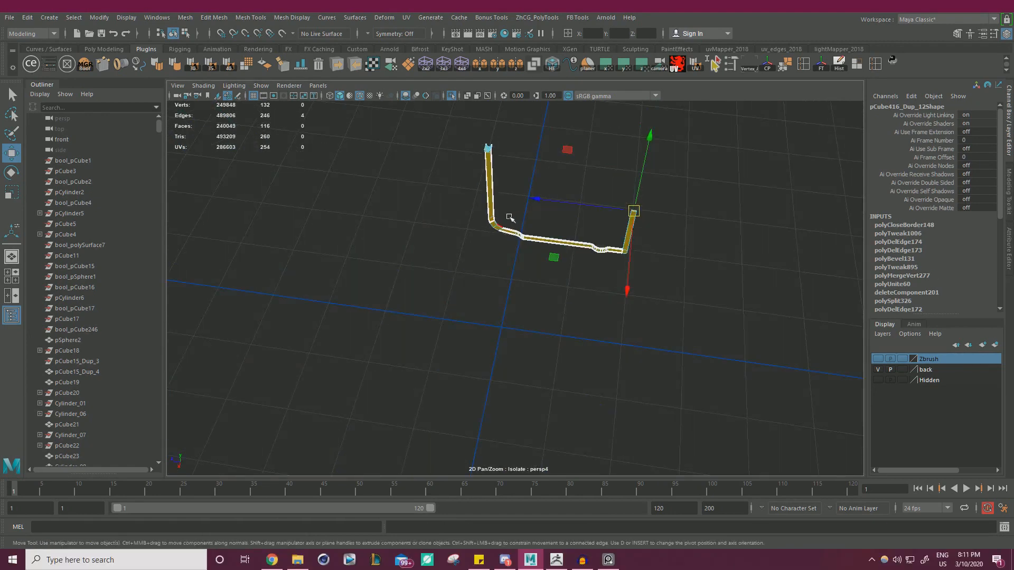
Step: Select all faces of the bar, soften its edges at a 40-degree angle, and inspect the hard edges up close
{"action": "right_click_drag", "start_coordinate": [509, 218], "coordinate": [508, 246]}
{"action": "left_click_drag", "start_coordinate": [358, 347], "coordinate": [775, 80]}
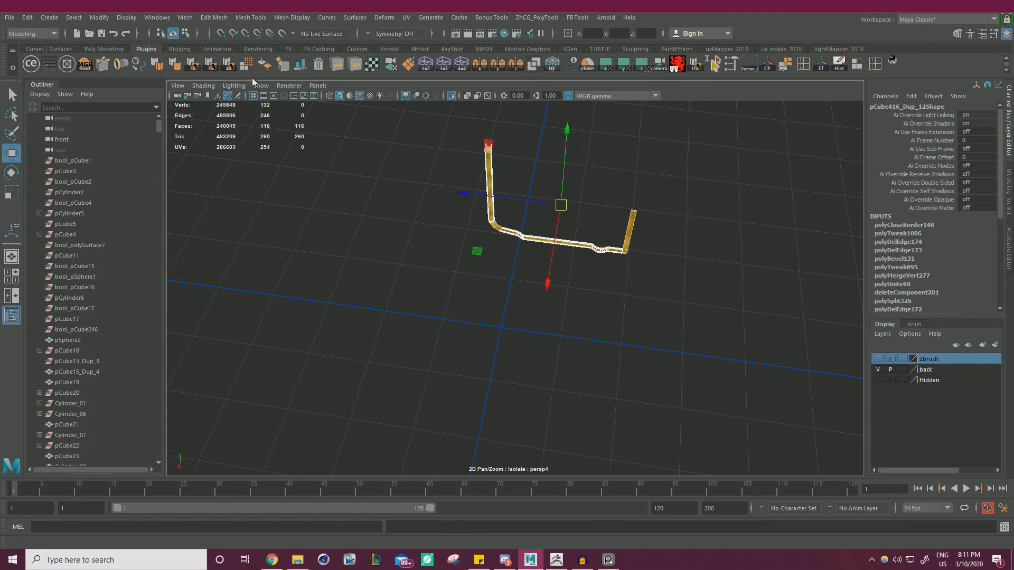
{"action": "left_click", "coordinate": [228, 64]}
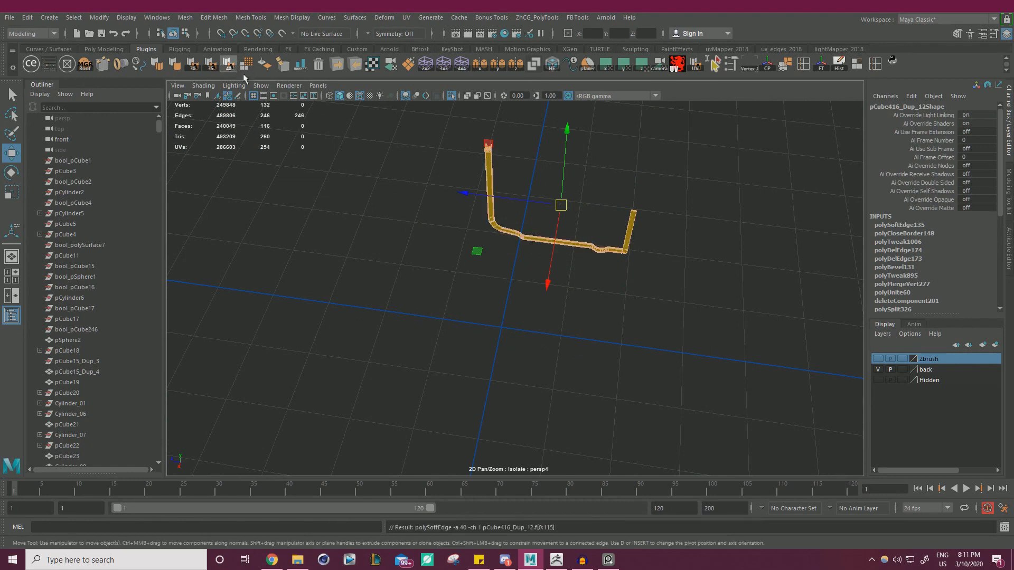
{"action": "left_click", "coordinate": [553, 68]}
{"action": "left_click", "coordinate": [701, 235]}
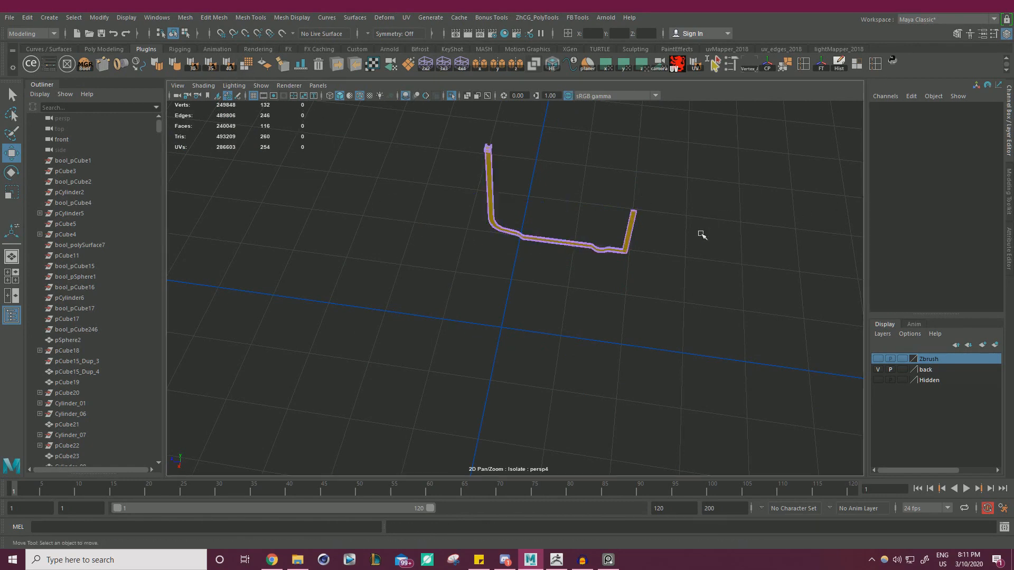
{"action": "right_click_drag", "start_coordinate": [701, 235], "coordinate": [649, 264], "text": "alt"}
{"action": "middle_click_drag", "start_coordinate": [649, 264], "coordinate": [554, 330], "text": "alt"}
{"action": "right_click_drag", "start_coordinate": [555, 331], "coordinate": [734, 371], "text": "alt"}
{"action": "left_click_drag", "start_coordinate": [734, 370], "coordinate": [728, 319], "text": "alt"}
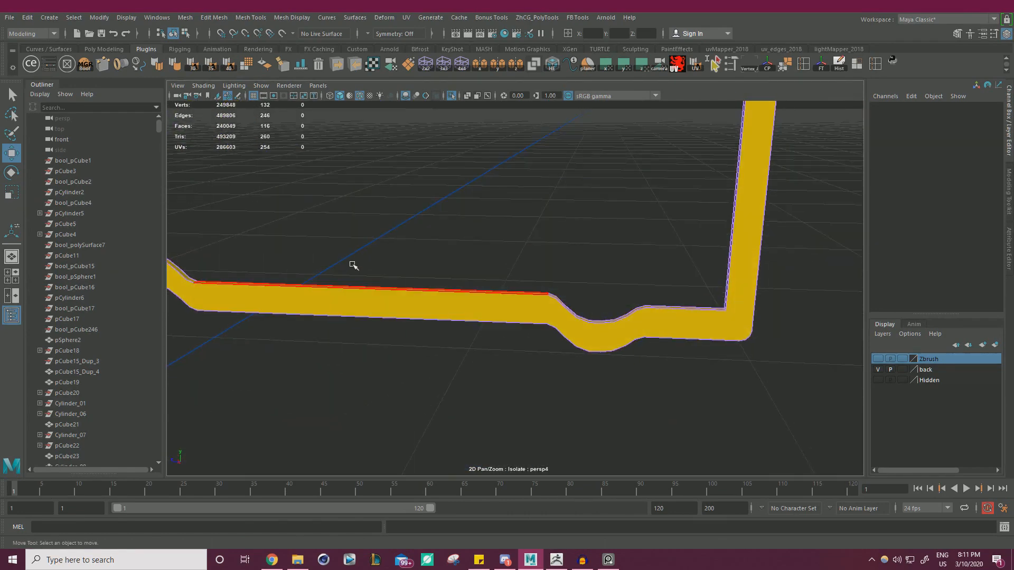
Step: Bevel the edge loops around the yellow bar's large rounded bend with a fraction of 0.3
{"action": "middle_click_drag", "start_coordinate": [353, 266], "coordinate": [596, 275], "text": "alt"}
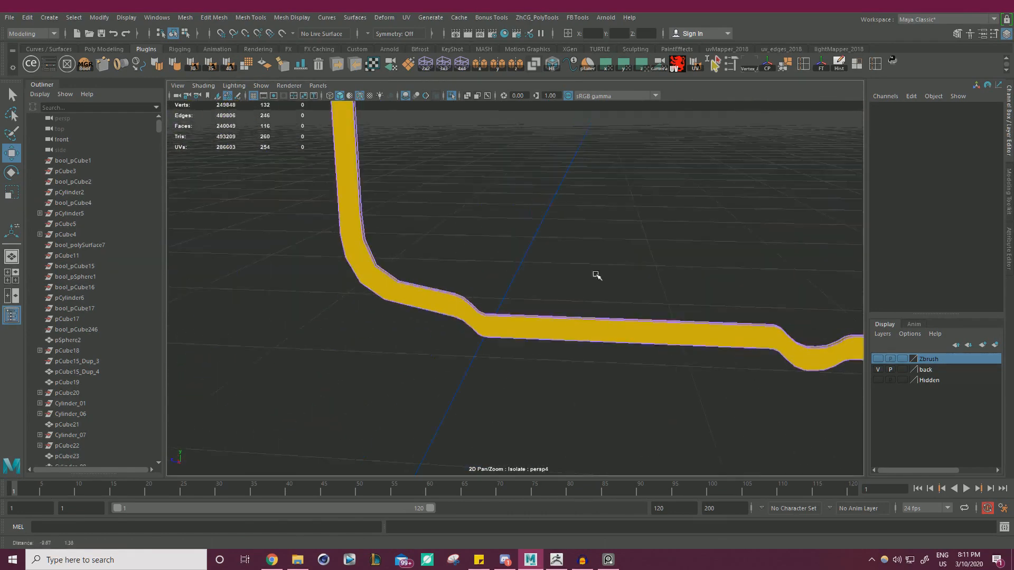
{"action": "left_click_drag", "start_coordinate": [596, 275], "coordinate": [472, 255], "text": "alt"}
{"action": "right_click_drag", "start_coordinate": [472, 255], "coordinate": [463, 215]}
{"action": "double_click", "coordinate": [480, 311]}
{"action": "double_click", "coordinate": [428, 280], "text": "shift"}
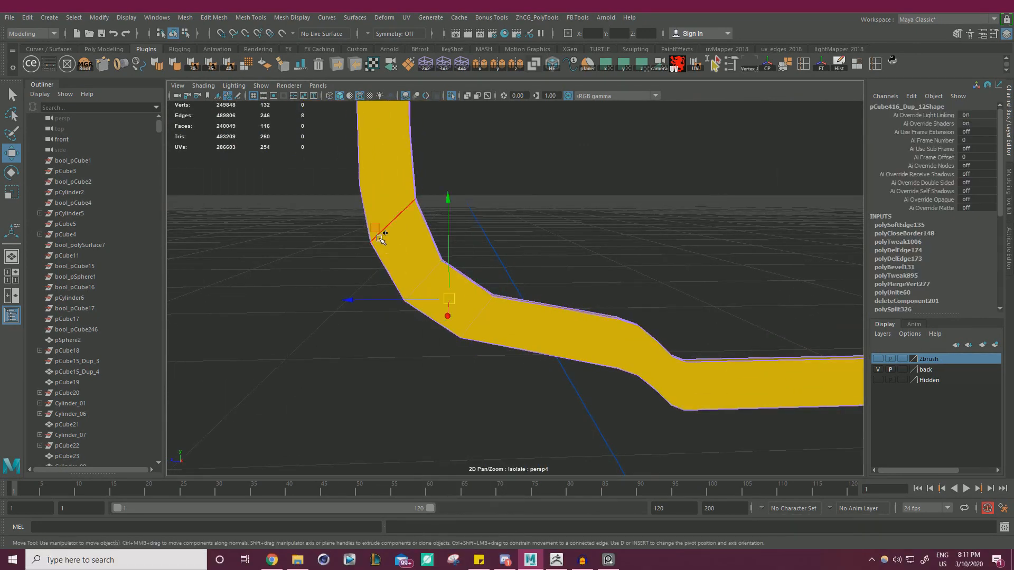
{"action": "double_click", "coordinate": [380, 239], "text": "shift"}
{"action": "double_click", "coordinate": [377, 185], "text": "shift"}
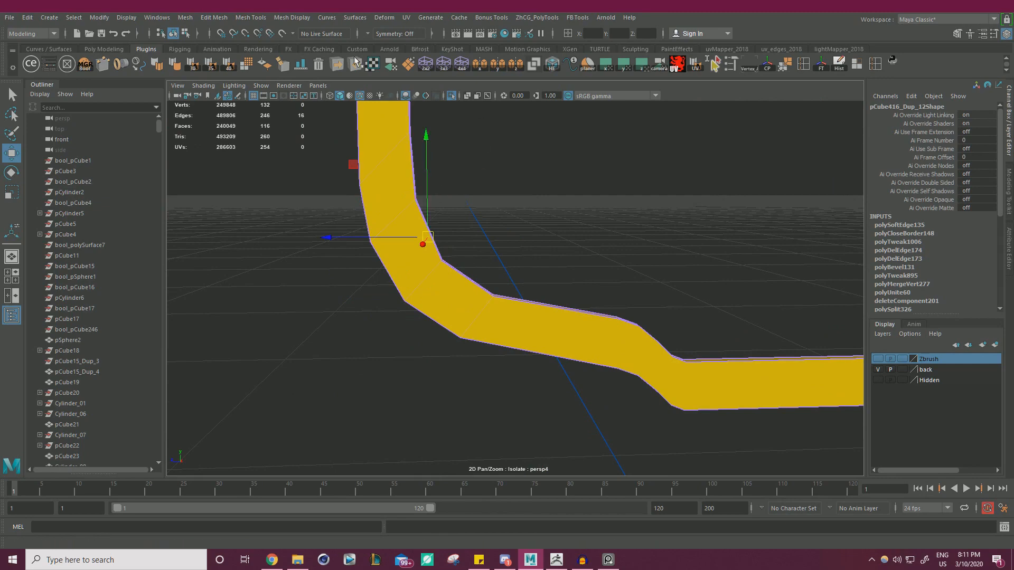
{"action": "left_click", "coordinate": [557, 67]}
{"action": "left_click_drag", "start_coordinate": [544, 188], "coordinate": [533, 207], "text": "alt"}
{"action": "key", "text": "ctrl+b"}
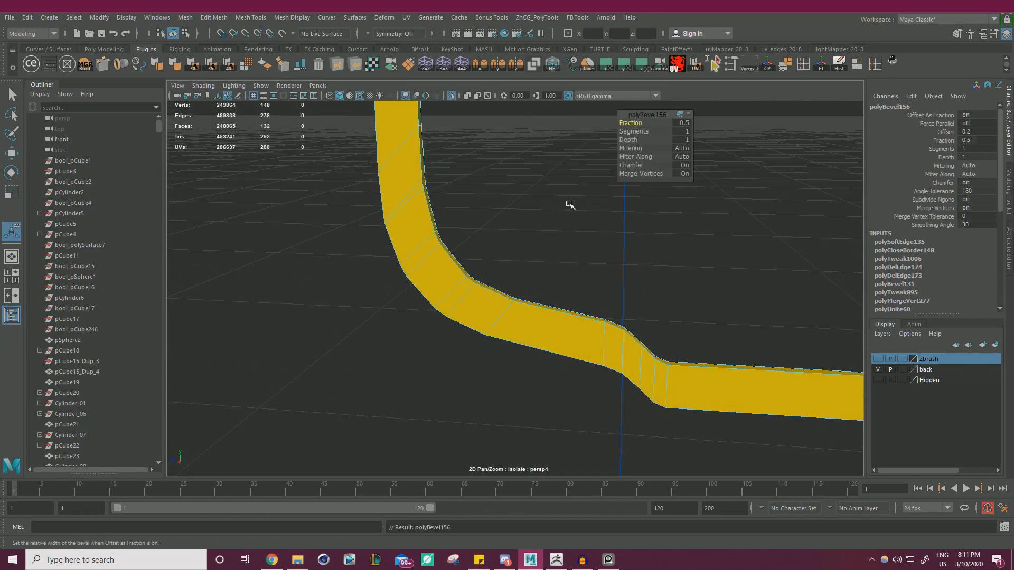
{"action": "left_click_drag", "start_coordinate": [650, 125], "coordinate": [641, 124]}
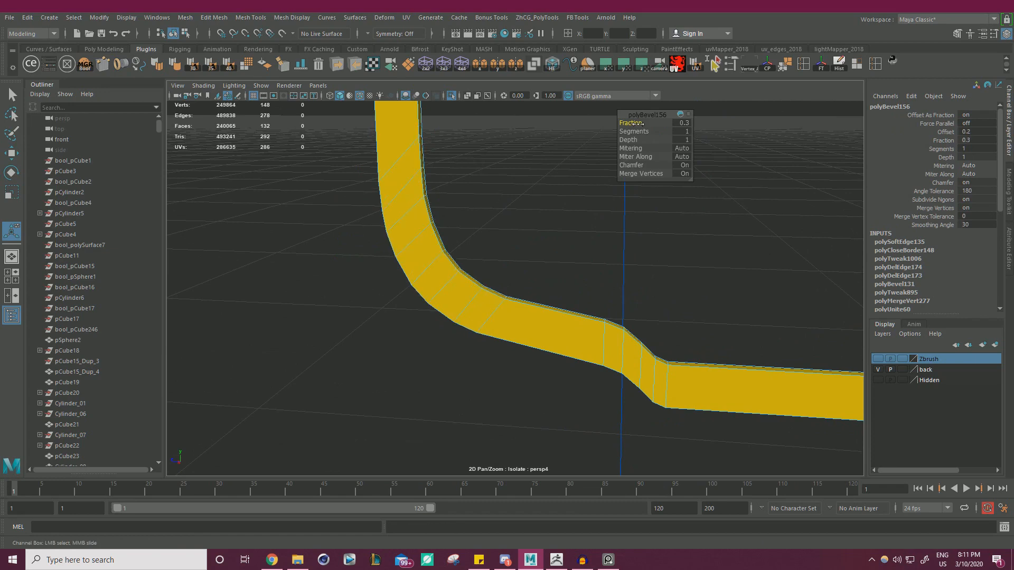
{"action": "left_click_drag", "start_coordinate": [581, 159], "coordinate": [483, 230], "text": "alt"}
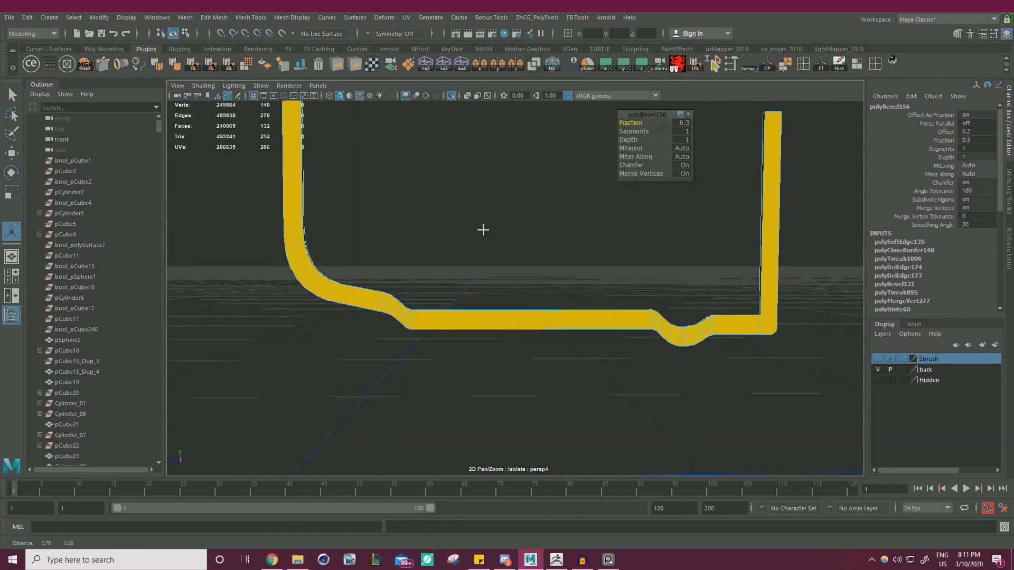
Step: Select the whole bevelled bar and check its edges around the bends
{"action": "right_click_drag", "start_coordinate": [483, 230], "coordinate": [446, 230], "text": "alt"}
{"action": "left_click_drag", "start_coordinate": [446, 231], "coordinate": [421, 283], "text": "alt"}
{"action": "right_click_drag", "start_coordinate": [503, 235], "coordinate": [528, 222]}
{"action": "key", "text": "q"}
{"action": "left_click", "coordinate": [507, 205]}
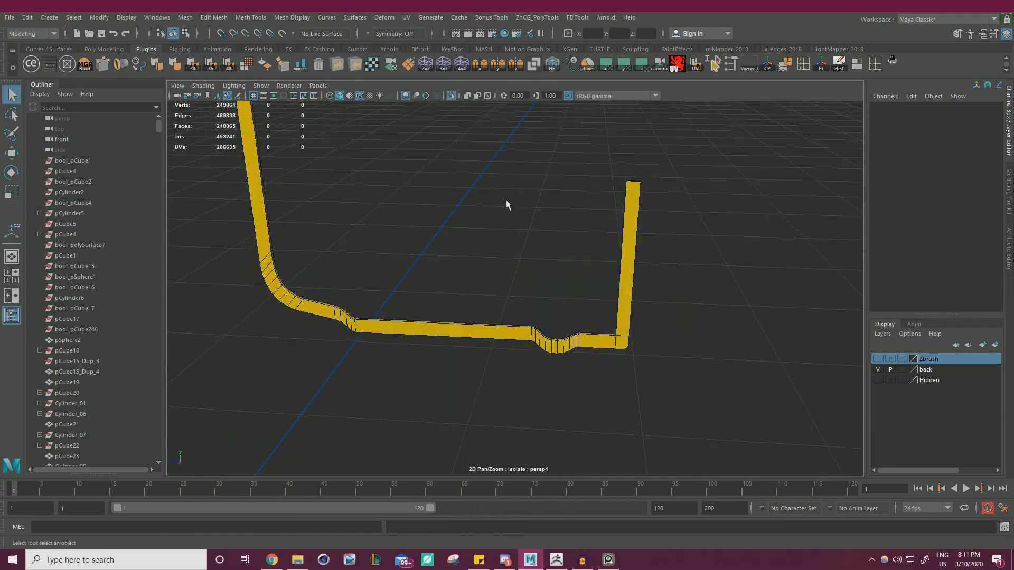
{"action": "left_click_drag", "start_coordinate": [710, 356], "coordinate": [586, 295]}
{"action": "right_click_drag", "start_coordinate": [586, 296], "coordinate": [521, 263], "text": "alt"}
{"action": "left_click_drag", "start_coordinate": [521, 263], "coordinate": [569, 184], "text": "alt"}
{"action": "left_click", "coordinate": [551, 63]}
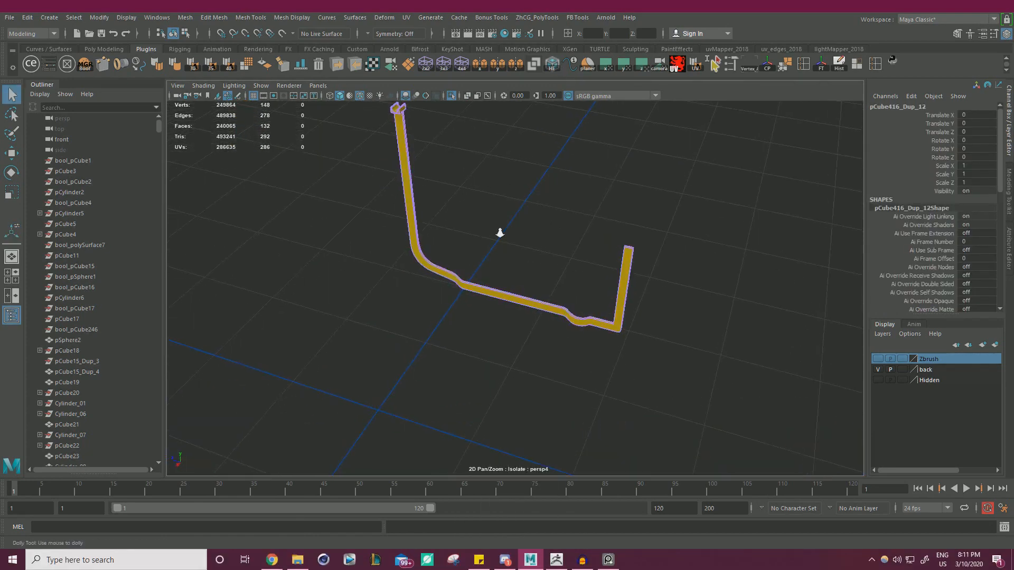
Step: Select all faces of the bar and generate new UVs cut along its hard edges
{"action": "left_click_drag", "start_coordinate": [498, 231], "coordinate": [525, 202], "text": "alt"}
{"action": "right_click_drag", "start_coordinate": [503, 184], "coordinate": [502, 216]}
{"action": "right_click_drag", "start_coordinate": [502, 216], "coordinate": [438, 183], "text": "alt"}
{"action": "left_click_drag", "start_coordinate": [356, 122], "coordinate": [739, 417]}
{"action": "key", "text": "w"}
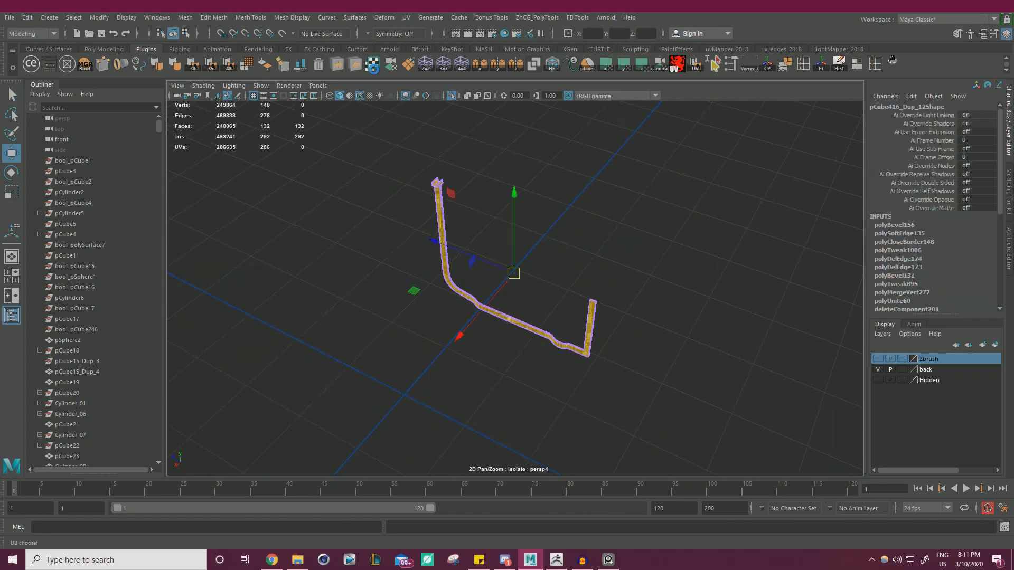
{"action": "left_click", "coordinate": [372, 64]}
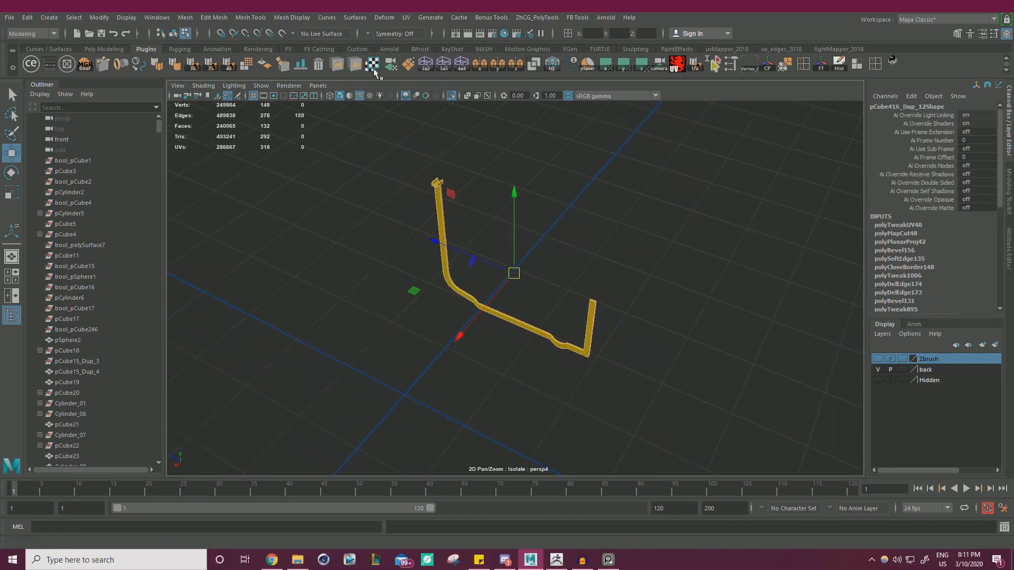
Step: Select the bar as an object and export it as an OBJ to the C:\temp meshes folder
{"action": "right_click_drag", "start_coordinate": [573, 196], "coordinate": [608, 181]}
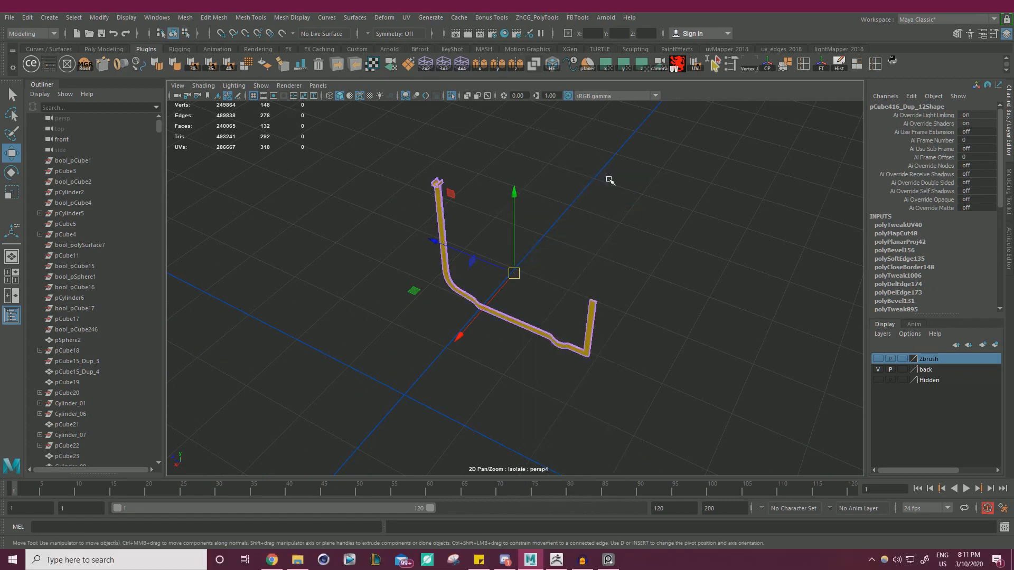
{"action": "left_click", "coordinate": [609, 181]}
{"action": "left_click_drag", "start_coordinate": [607, 186], "coordinate": [541, 344]}
{"action": "left_click", "coordinate": [336, 64]}
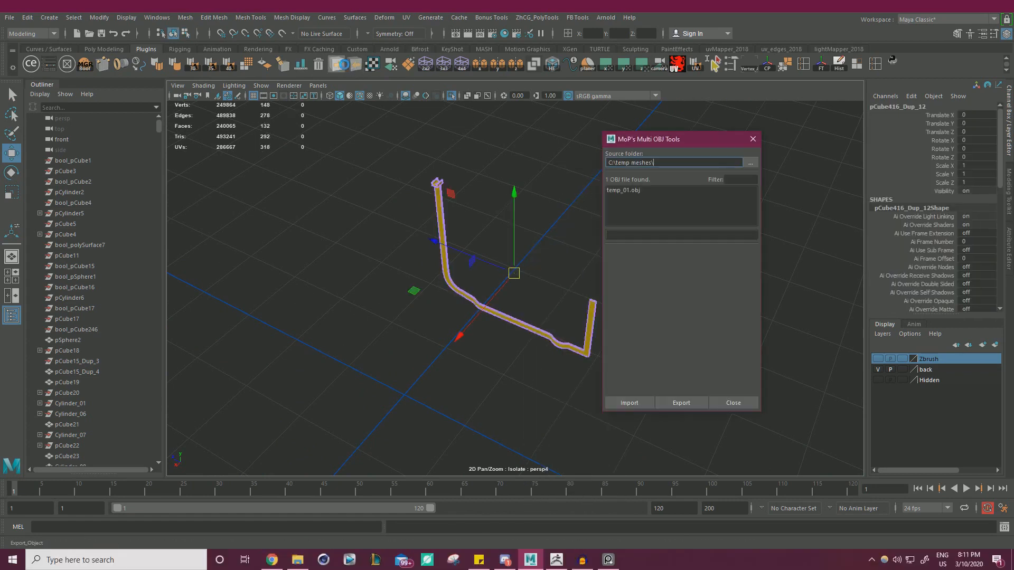
{"action": "left_click", "coordinate": [752, 139]}
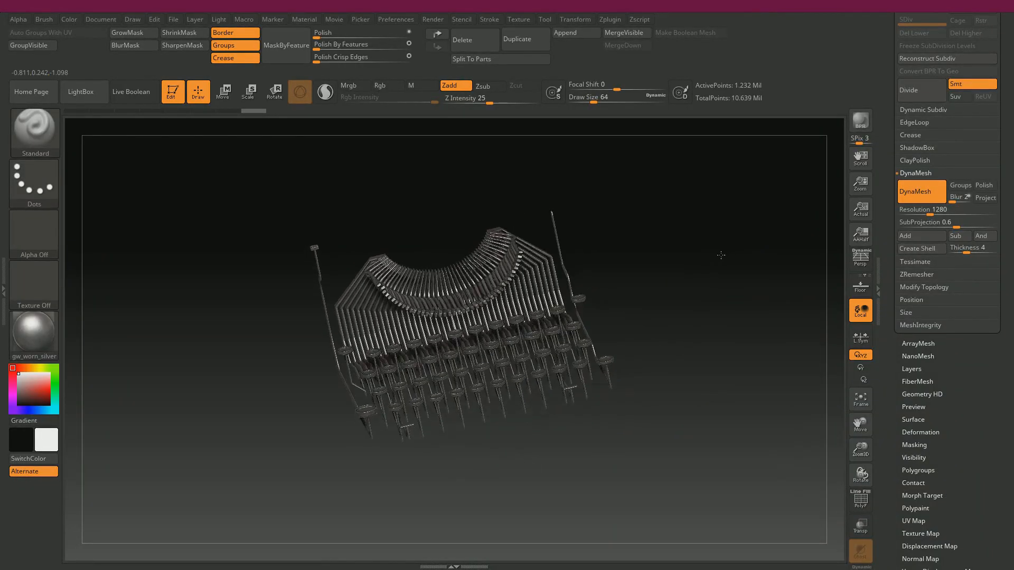
Step: Switch to ZBrush, duplicate the slatted panel subtool, and import the exported bar OBJ into the copy
{"action": "left_click_drag", "start_coordinate": [701, 273], "coordinate": [765, 243]}
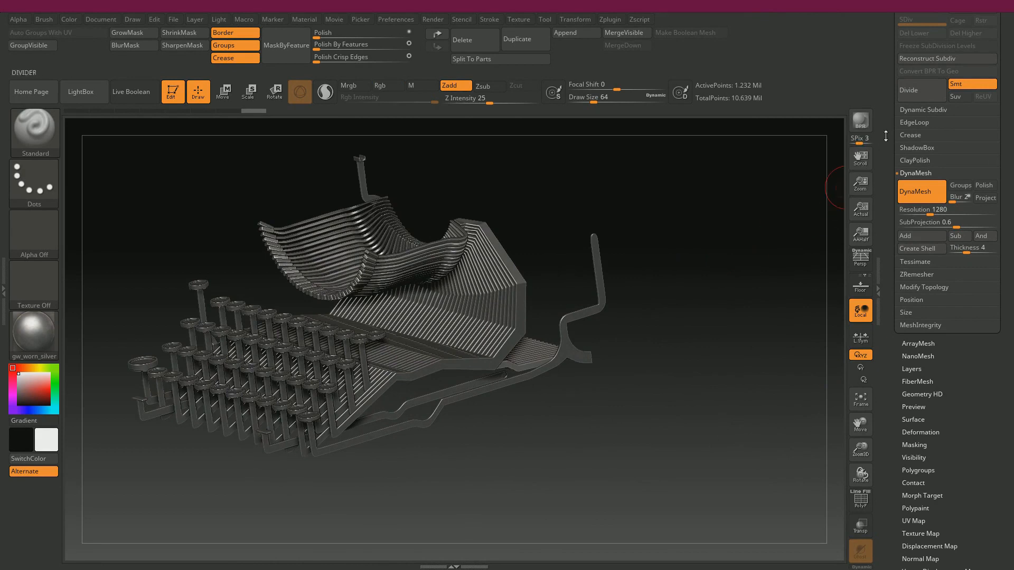
{"action": "scroll", "coordinate": [912, 163], "scroll_direction": "up", "scroll_amount": 10}
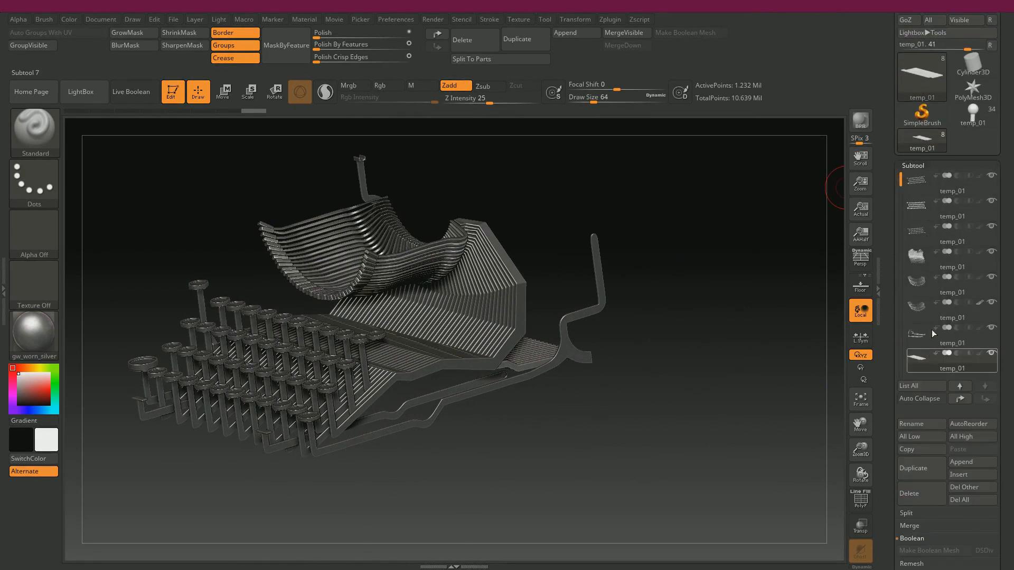
{"action": "left_click", "coordinate": [932, 494]}
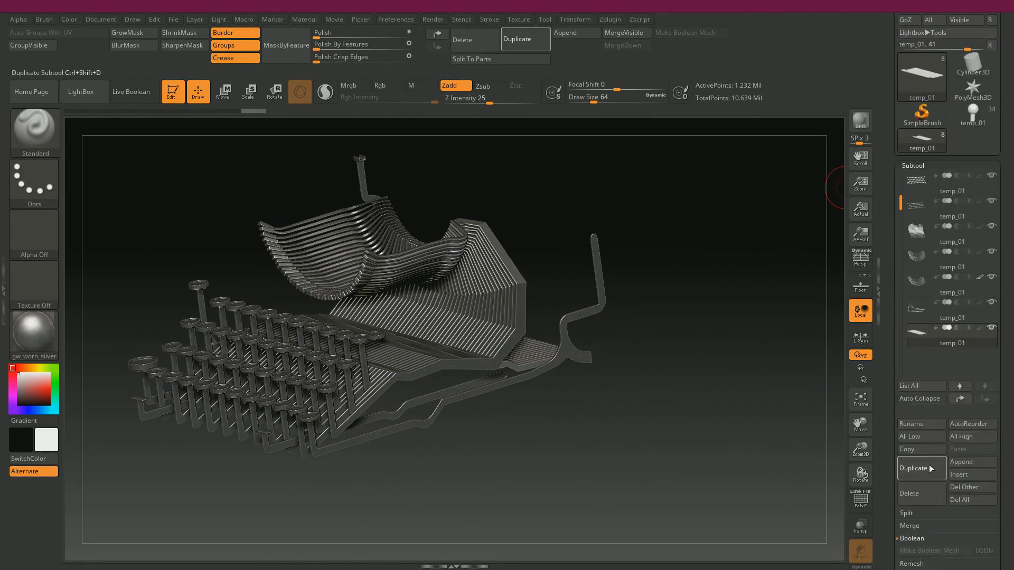
{"action": "scroll", "coordinate": [910, 346], "scroll_direction": "down", "scroll_amount": 10}
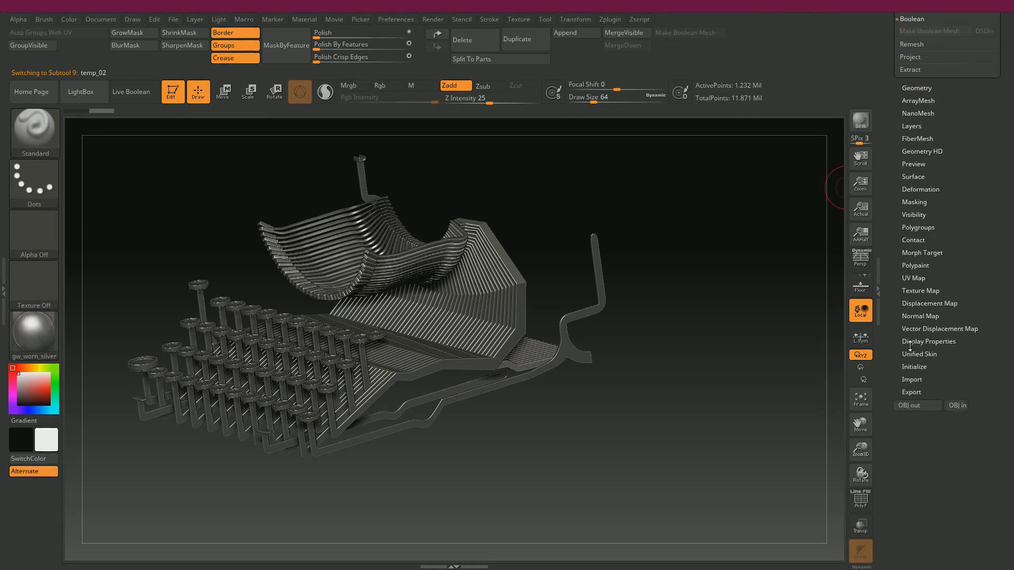
{"action": "left_click", "coordinate": [962, 411]}
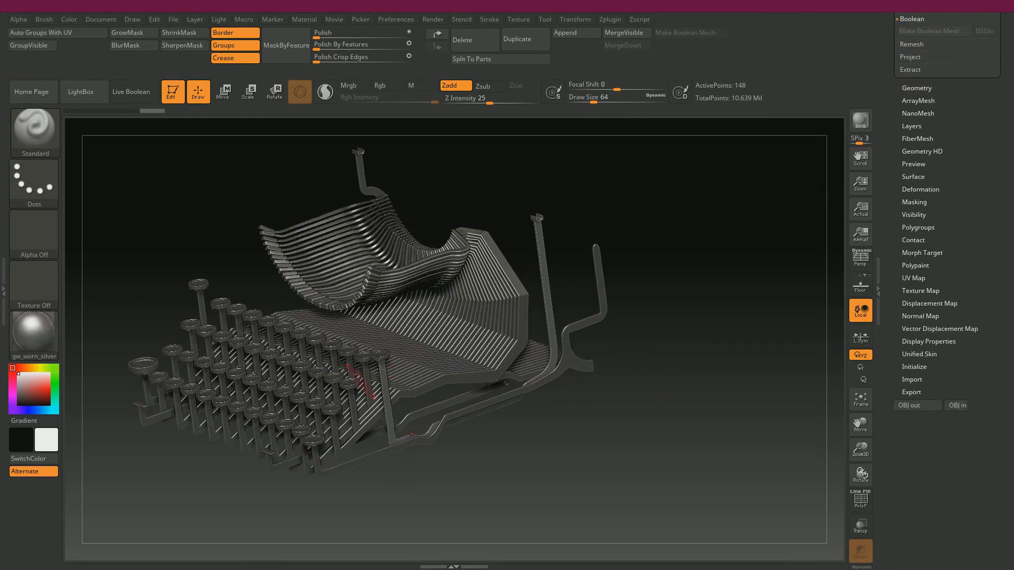
Step: Display the imported bar's polyframe and assign its polygroups from the UVs
{"action": "left_click_drag", "start_coordinate": [642, 437], "coordinate": [676, 430], "text": "alt"}
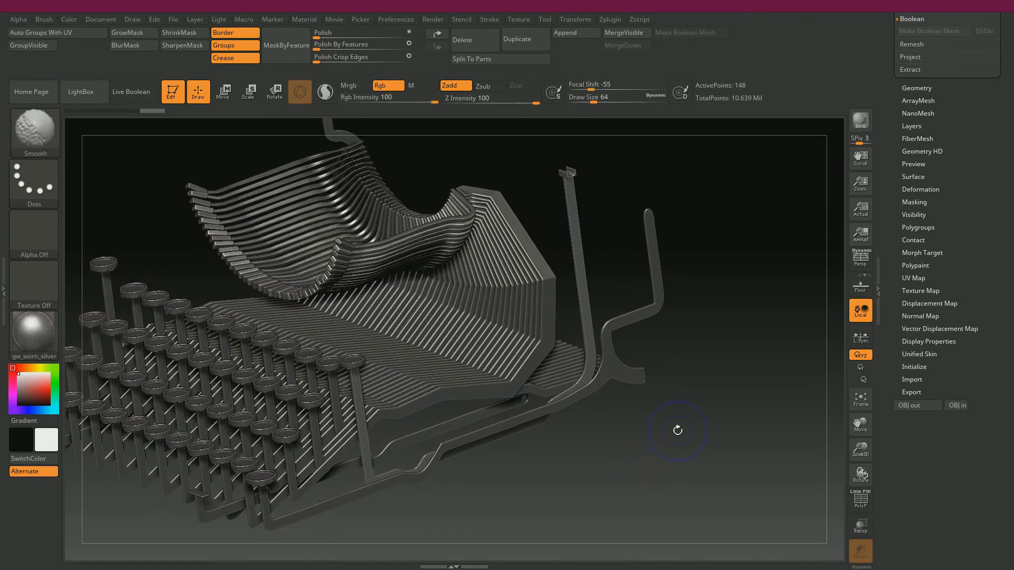
{"action": "key", "text": "shift+f"}
{"action": "left_click", "coordinate": [40, 35]}
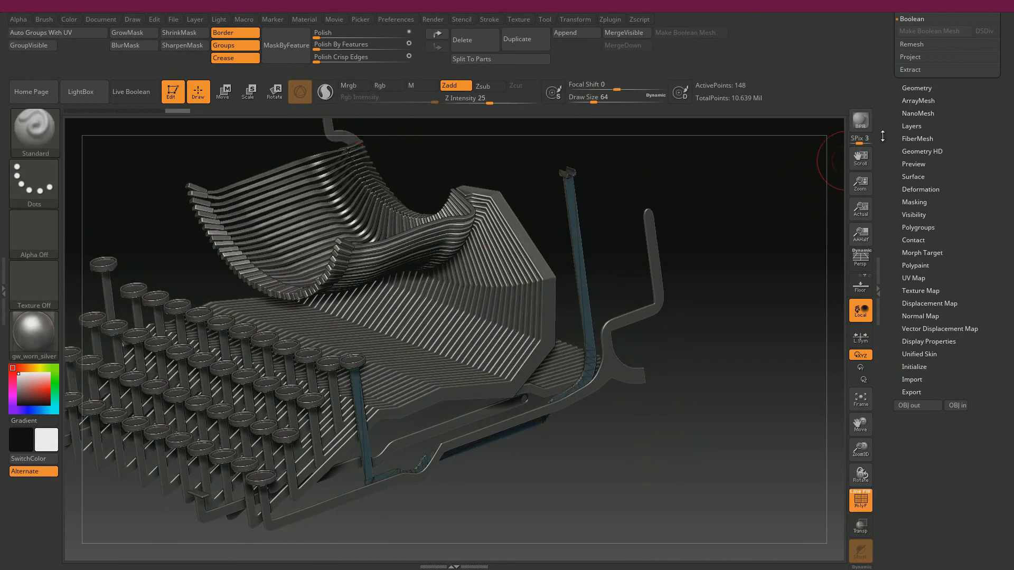
Step: DynaMesh the imported bar at a resolution of 1280
{"action": "left_click_drag", "start_coordinate": [888, 109], "coordinate": [889, 136]}
{"action": "left_click_drag", "start_coordinate": [892, 178], "coordinate": [917, 282]}
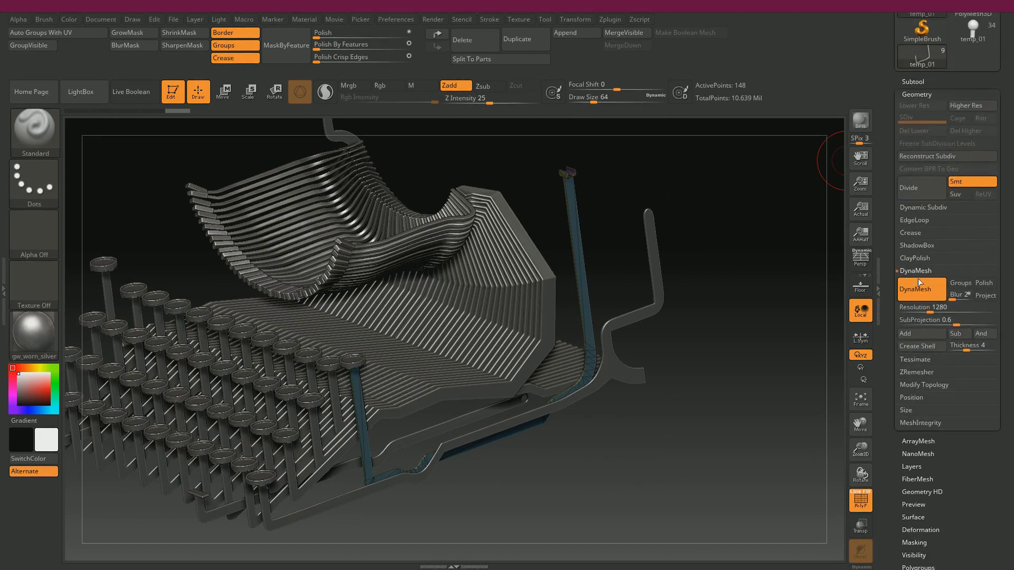
{"action": "left_click", "coordinate": [930, 290]}
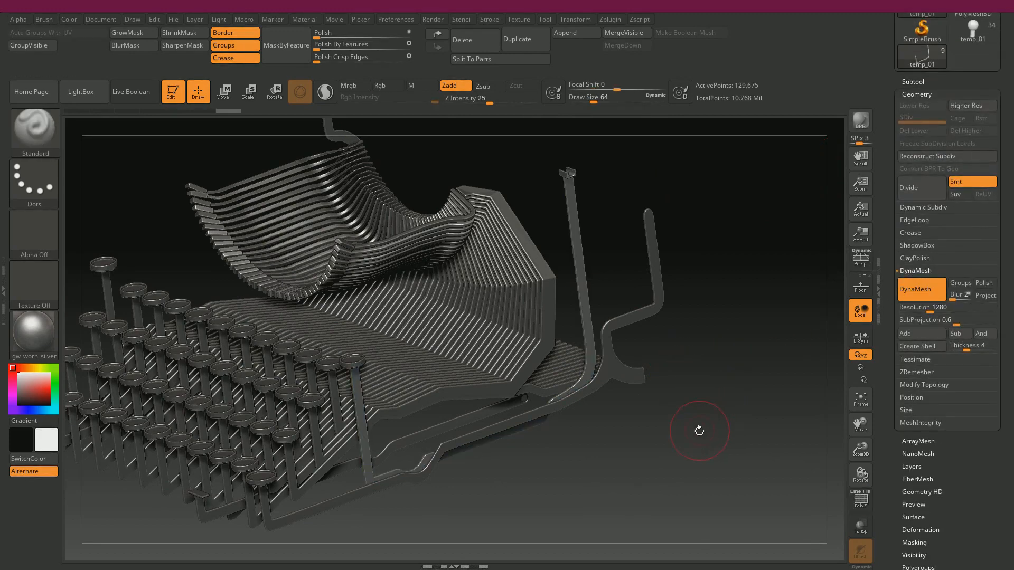
Step: Try Polish By Features on the DynaMeshed bar and inspect the edges
{"action": "left_click_drag", "start_coordinate": [698, 432], "coordinate": [384, 144]}
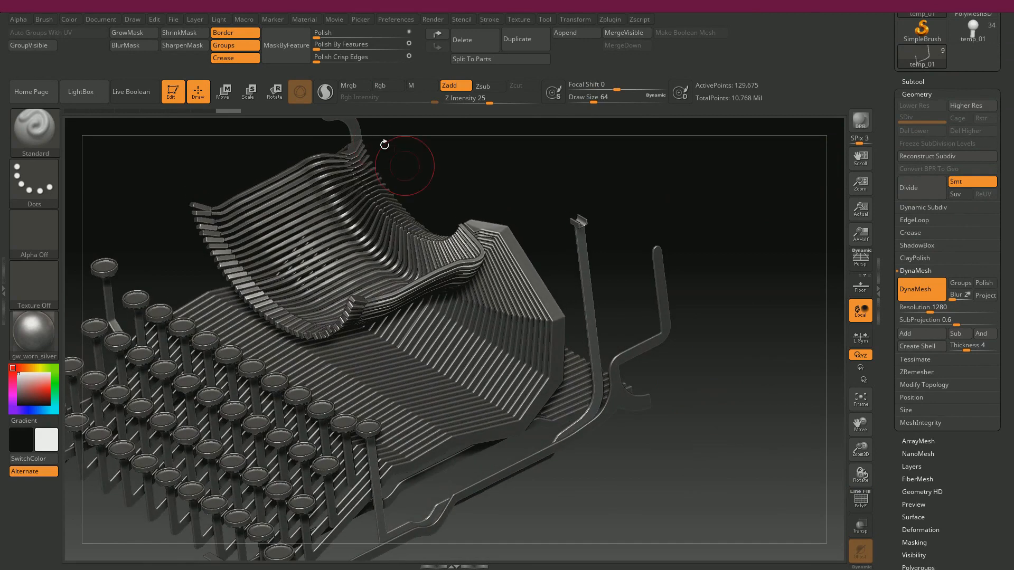
{"action": "left_click", "coordinate": [330, 50]}
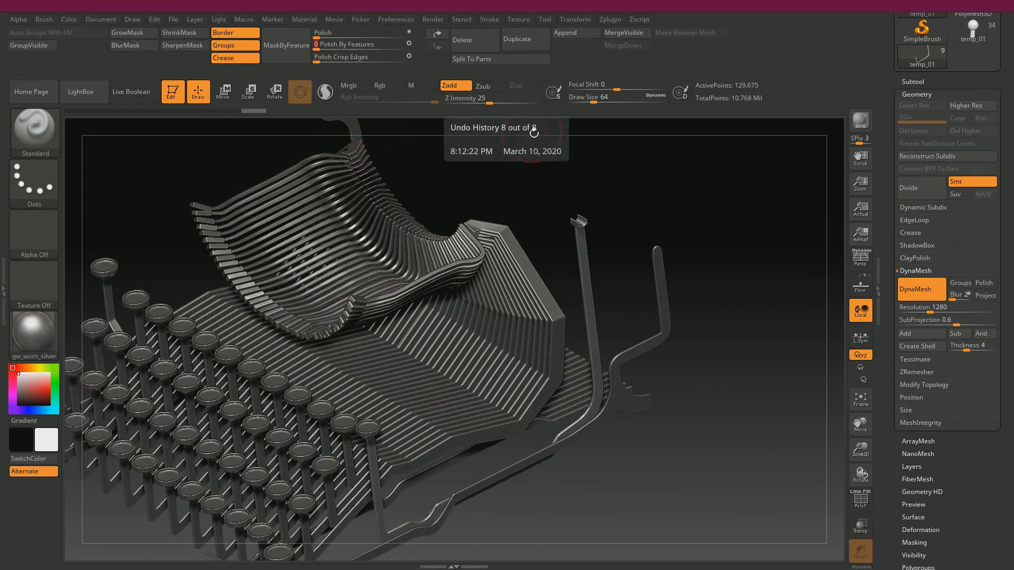
{"action": "key", "text": "ctrl+z"}
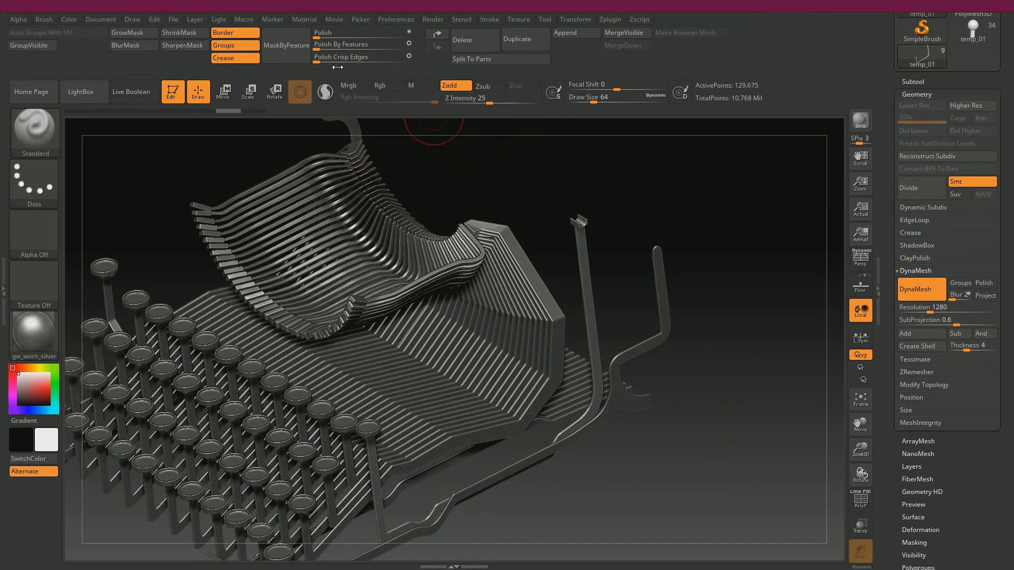
{"action": "left_click", "coordinate": [313, 46]}
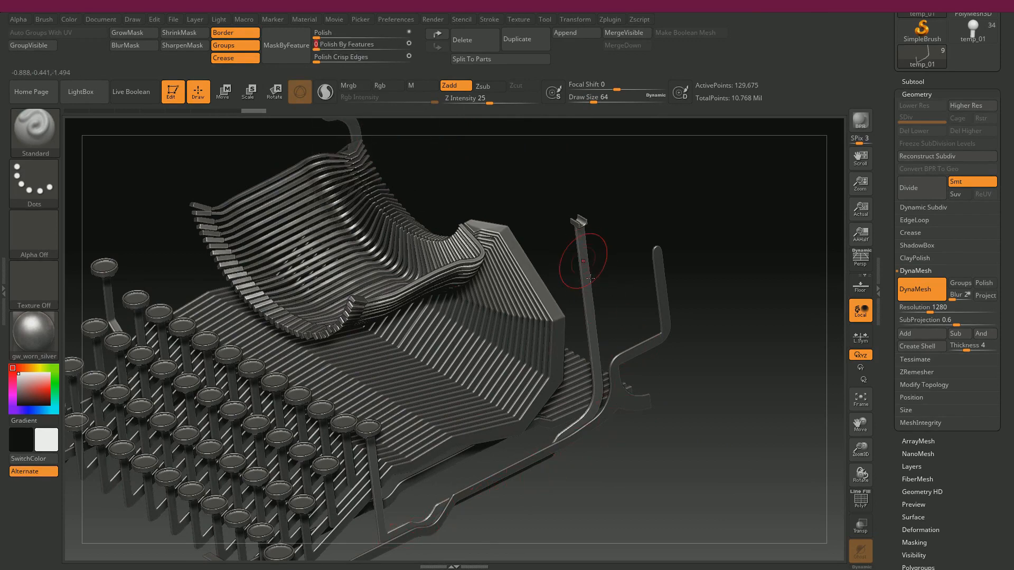
{"action": "left_click_drag", "start_coordinate": [586, 503], "coordinate": [586, 499]}
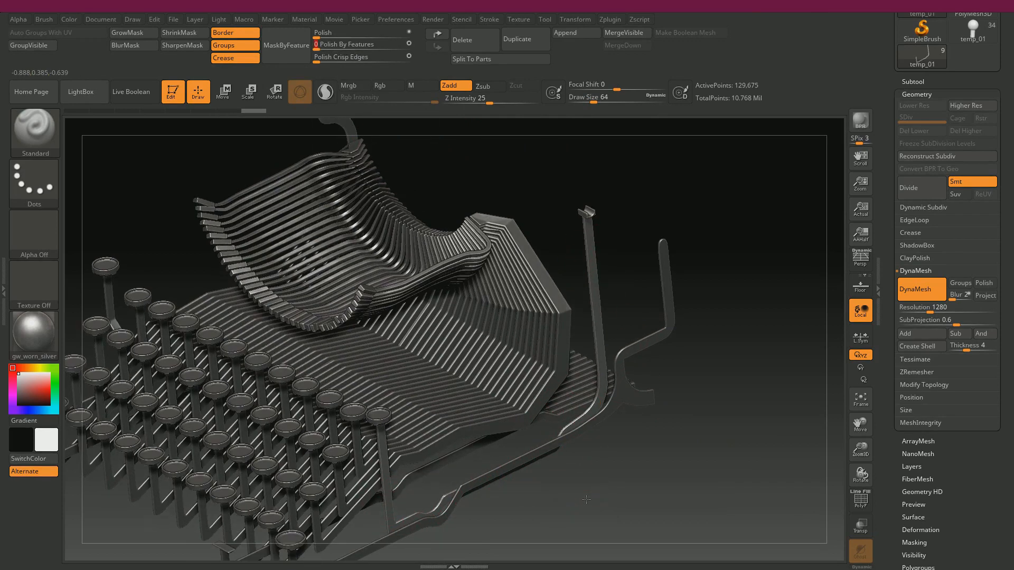
Step: Show only the new bar and the neighbouring frame bars, and compare their edges up close
{"action": "left_click", "coordinate": [912, 82]}
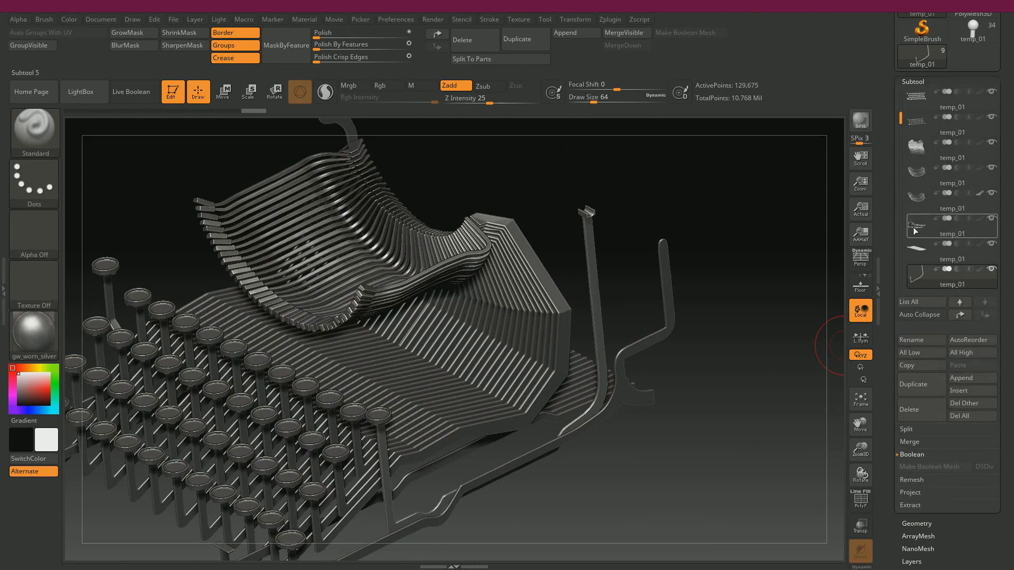
{"action": "left_click", "coordinate": [991, 269]}
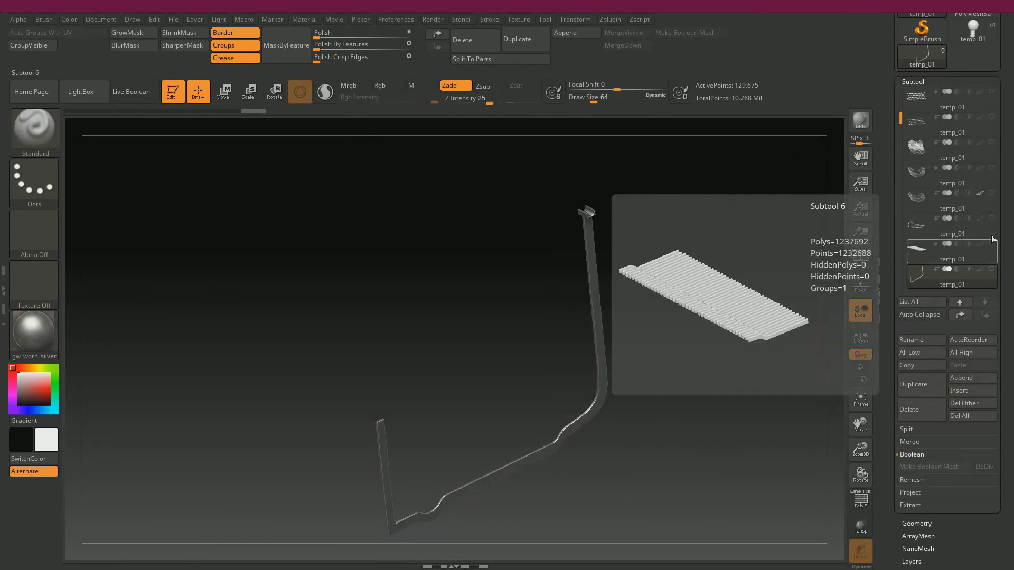
{"action": "left_click", "coordinate": [993, 239], "text": "shift"}
{"action": "left_click_drag", "start_coordinate": [735, 407], "coordinate": [509, 391]}
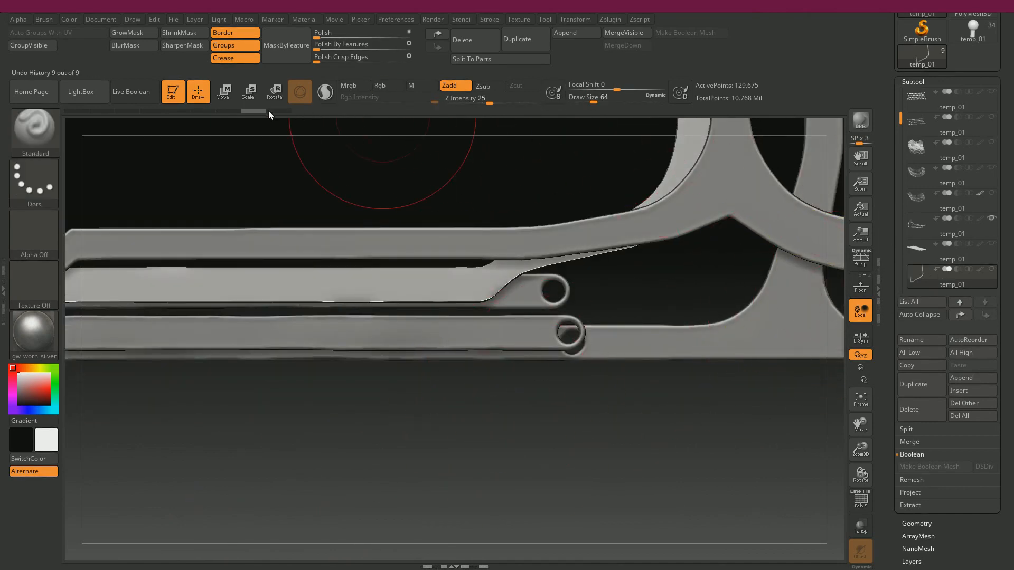
Step: Redo the bar's polishing with a Polish By Features pass and a Polish pass at 10, and inspect the bends
{"action": "left_click", "coordinate": [236, 110]}
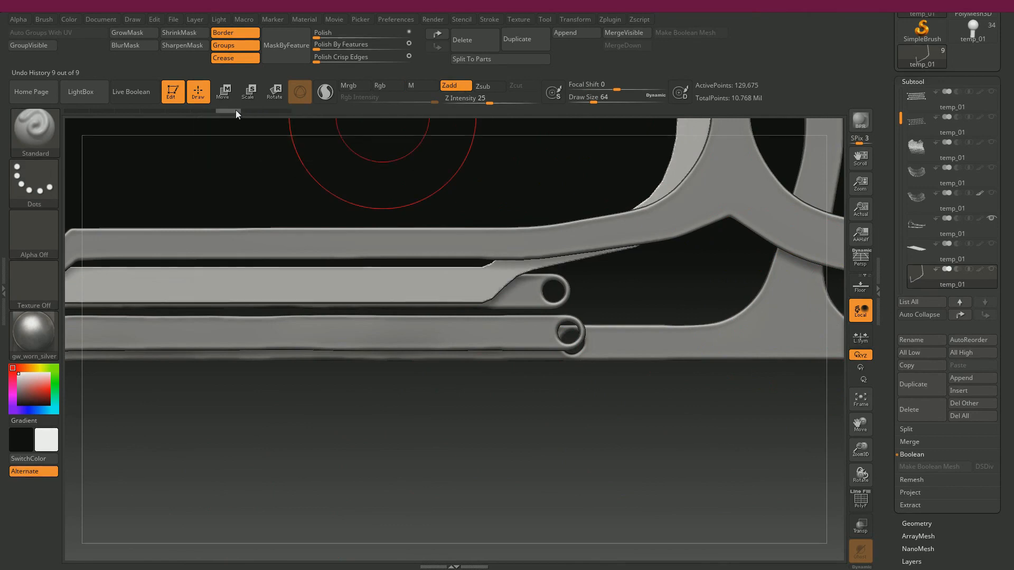
{"action": "left_click", "coordinate": [318, 48]}
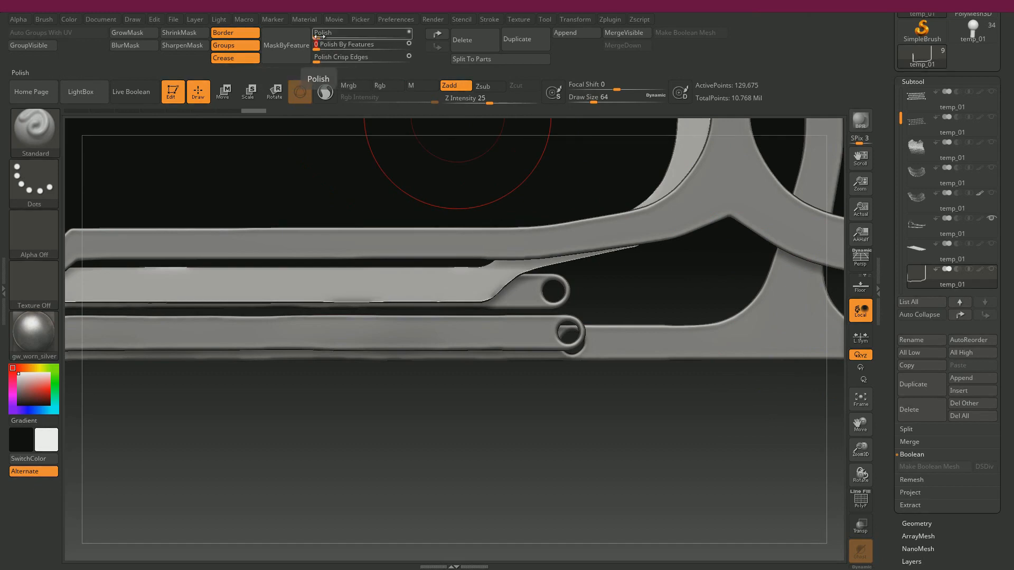
{"action": "left_click", "coordinate": [342, 37]}
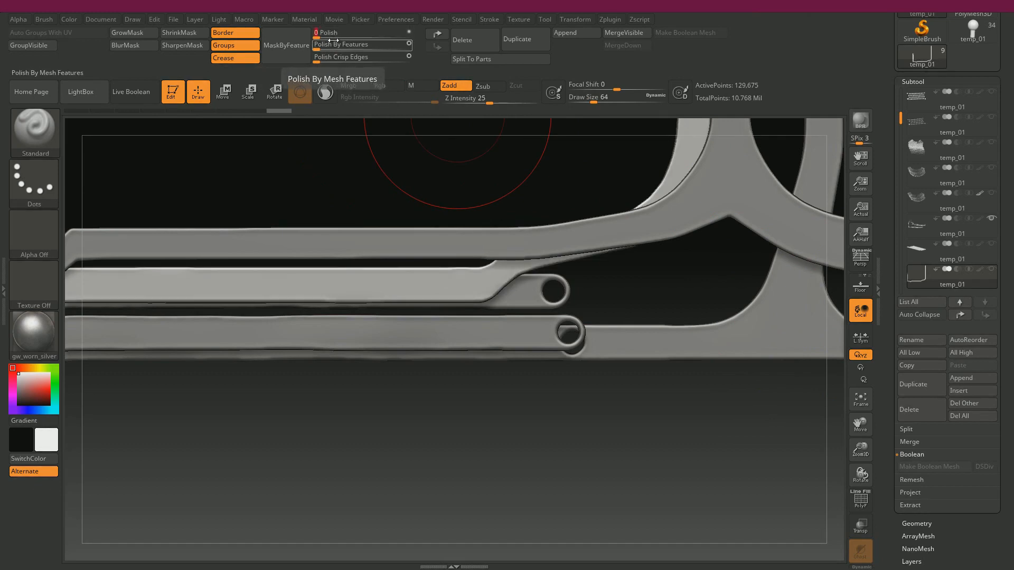
{"action": "key", "text": "ctrl+z"}
{"action": "left_click", "coordinate": [319, 37]}
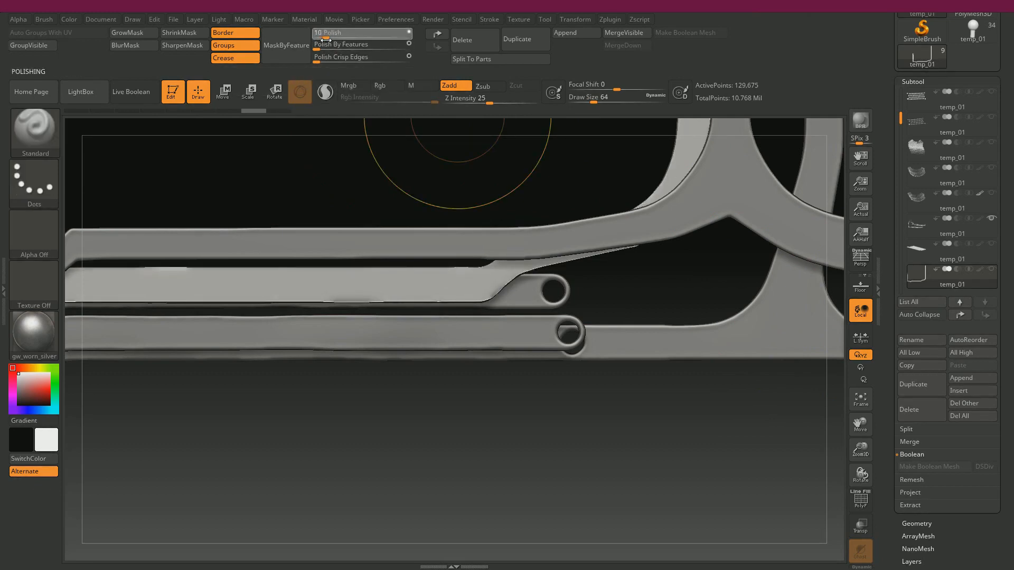
{"action": "mouse_move", "coordinate": [494, 139]}
{"action": "left_mouse_down", "text": "alt"}
{"action": "mouse_move", "coordinate": [433, 161]}
{"action": "mouse_move", "coordinate": [516, 188]}
{"action": "left_mouse_up", "text": "alt"}
{"action": "right_click_drag", "start_coordinate": [585, 212], "coordinate": [626, 259], "text": "ctrl"}
{"action": "left_click_drag", "start_coordinate": [581, 264], "coordinate": [583, 228]}
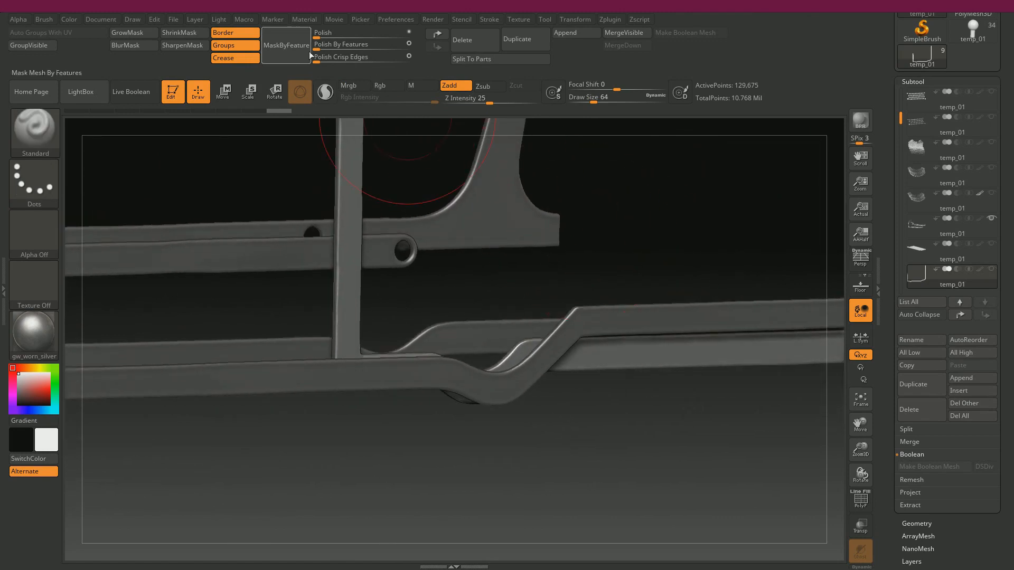
Step: Make all the typewriter subtools visible again alongside the polished frame bar and view the whole assembly
{"action": "left_click_drag", "start_coordinate": [623, 159], "coordinate": [608, 191]}
{"action": "right_click_drag", "start_coordinate": [713, 201], "coordinate": [697, 243], "text": "alt"}
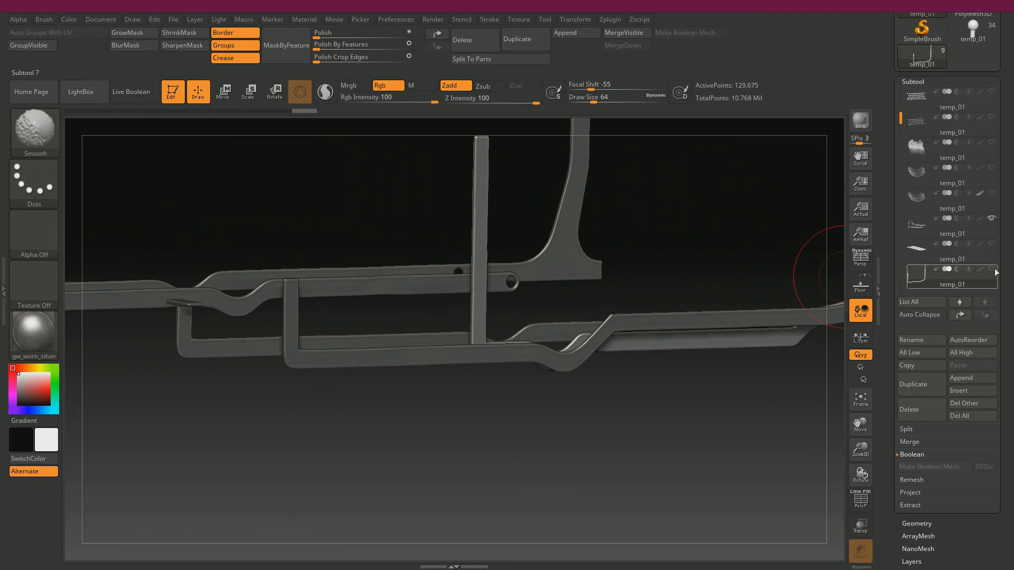
{"action": "left_click", "coordinate": [993, 270]}
{"action": "right_click_drag", "start_coordinate": [605, 430], "coordinate": [680, 421], "text": "ctrl"}
{"action": "left_click_drag", "start_coordinate": [680, 422], "coordinate": [689, 473]}
{"action": "left_click_drag", "start_coordinate": [725, 420], "coordinate": [686, 425]}
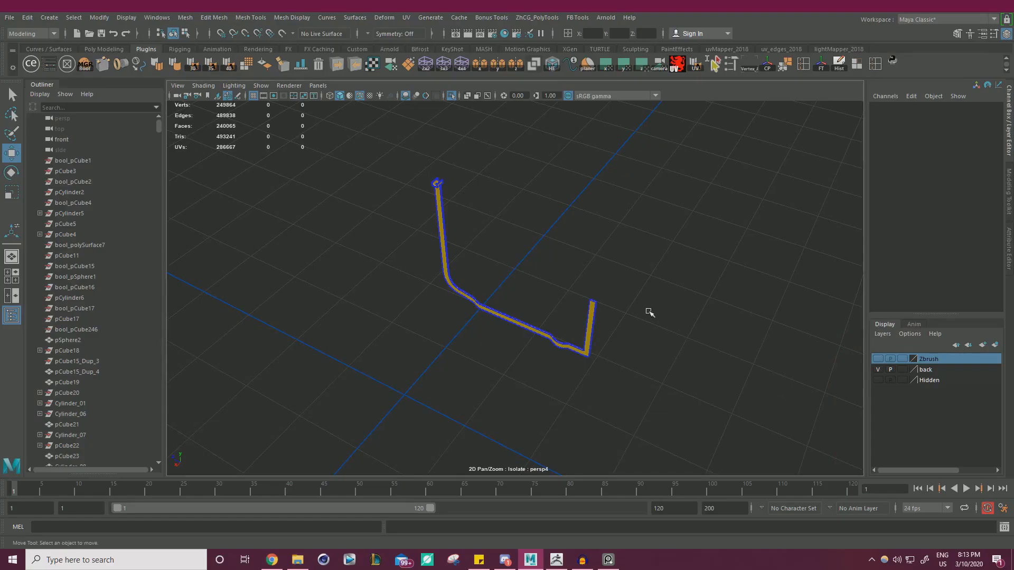
Step: Switch to Maya, add the finished frame bar to the Zbrush display layer, and leave isolation
{"action": "scroll", "coordinate": [650, 312], "scroll_direction": "down", "scroll_amount": 1}
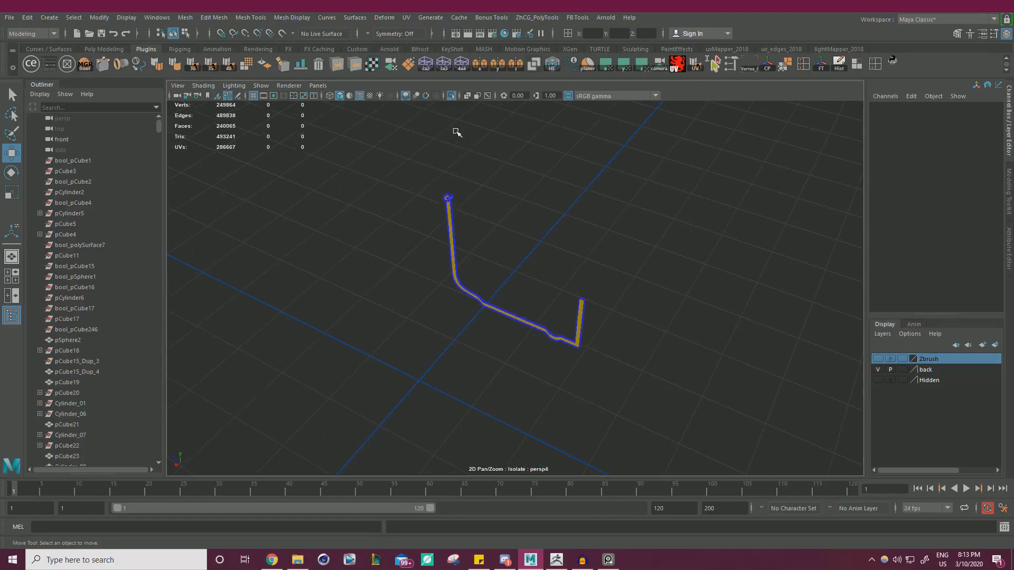
{"action": "left_click", "coordinate": [438, 236]}
{"action": "right_click", "coordinate": [935, 362]}
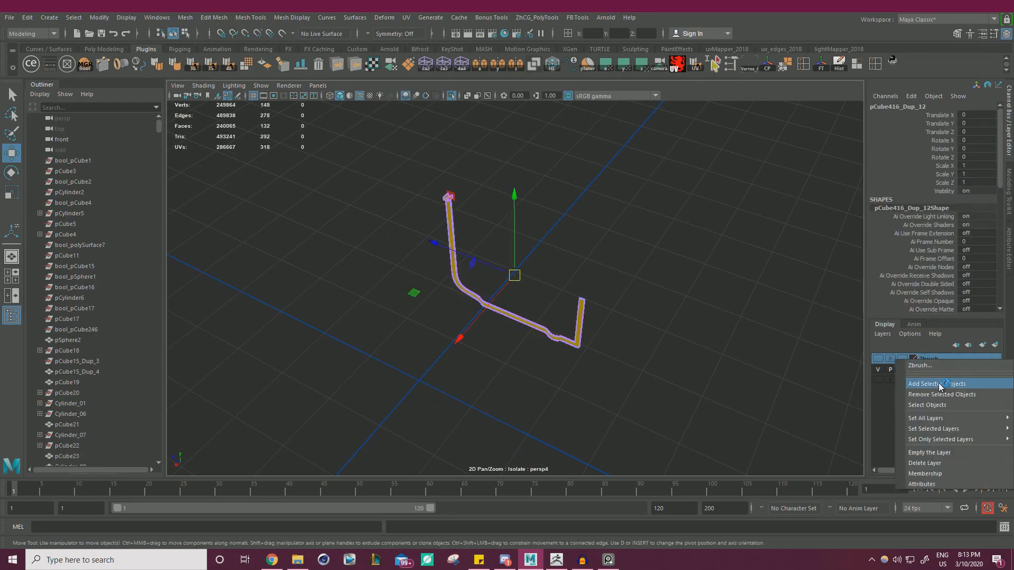
{"action": "left_click", "coordinate": [933, 385]}
{"action": "left_click", "coordinate": [451, 96]}
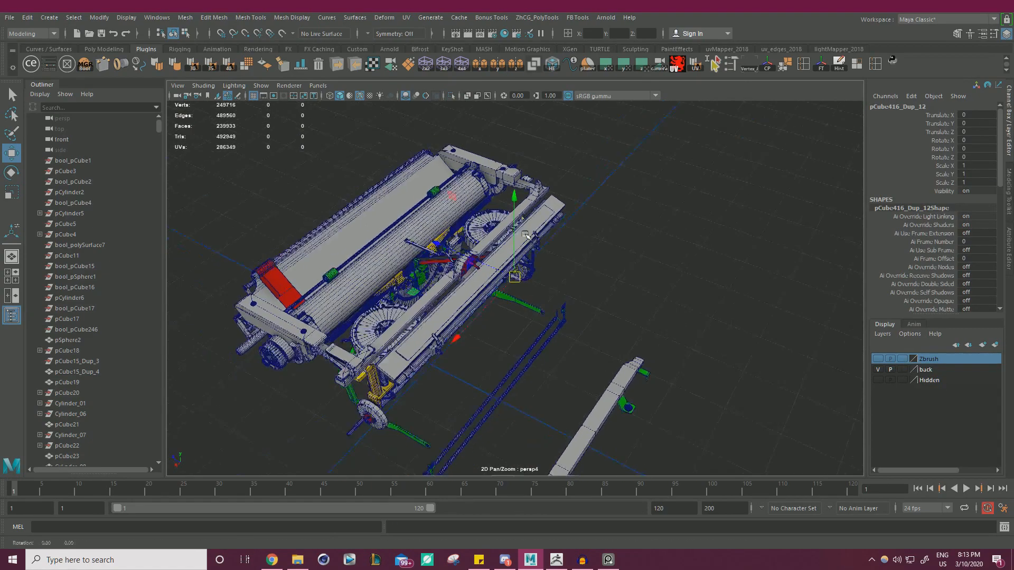
Step: Select the long thin rods in front of the typewriter together with their end brackets and screws
{"action": "left_click_drag", "start_coordinate": [529, 235], "coordinate": [695, 288], "text": "alt"}
{"action": "right_click_drag", "start_coordinate": [694, 288], "coordinate": [725, 313], "text": "alt"}
{"action": "left_click_drag", "start_coordinate": [725, 313], "coordinate": [568, 284], "text": "alt"}
{"action": "left_click_drag", "start_coordinate": [440, 220], "coordinate": [441, 217]}
{"action": "left_click_drag", "start_coordinate": [434, 259], "coordinate": [374, 318], "text": "alt"}
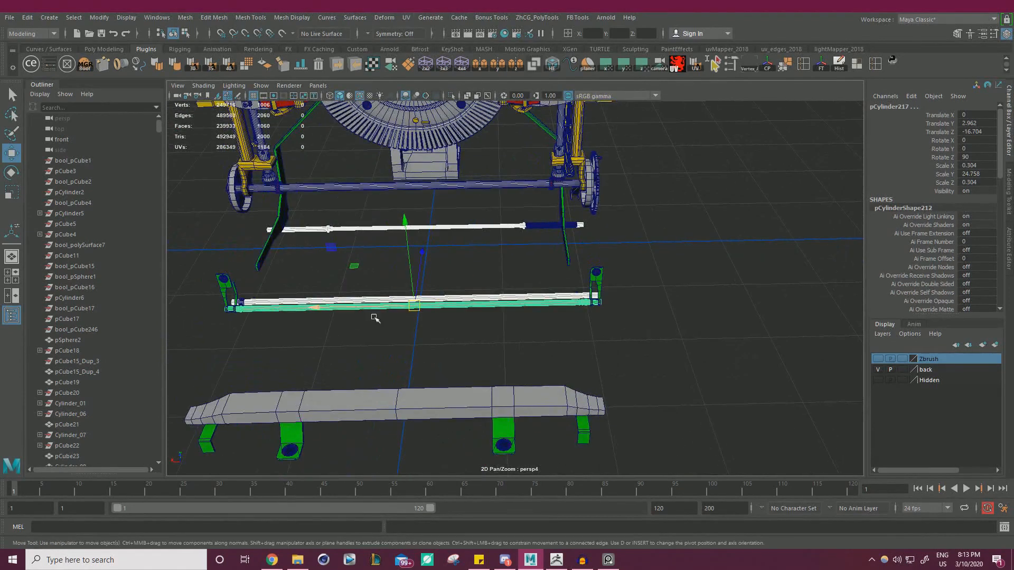
{"action": "left_click_drag", "start_coordinate": [296, 344], "coordinate": [530, 220]}
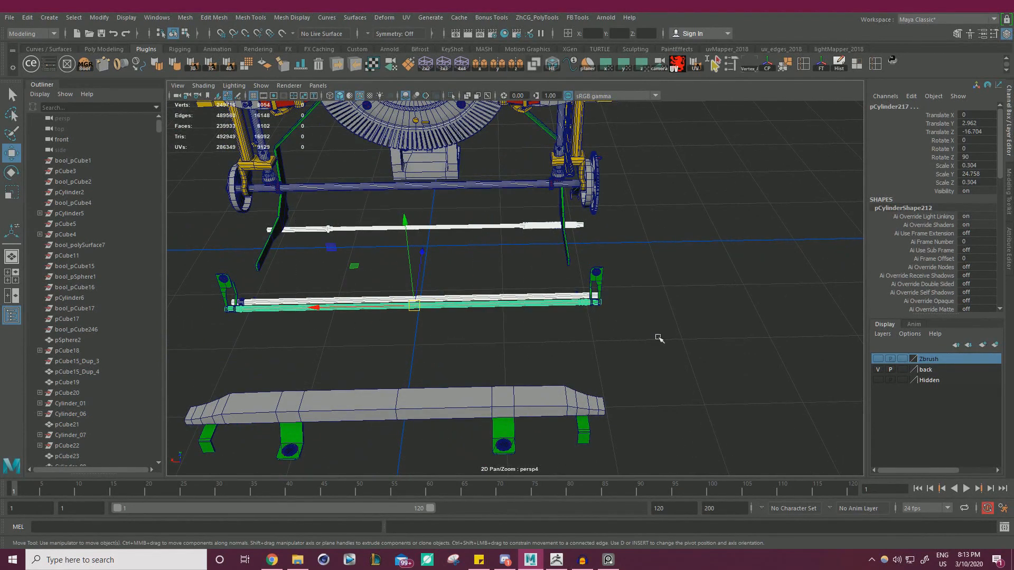
{"action": "left_click_drag", "start_coordinate": [611, 302], "coordinate": [594, 283], "text": "shift"}
{"action": "key", "text": "ctrl+z"}
{"action": "left_click", "coordinate": [223, 281], "text": "shift"}
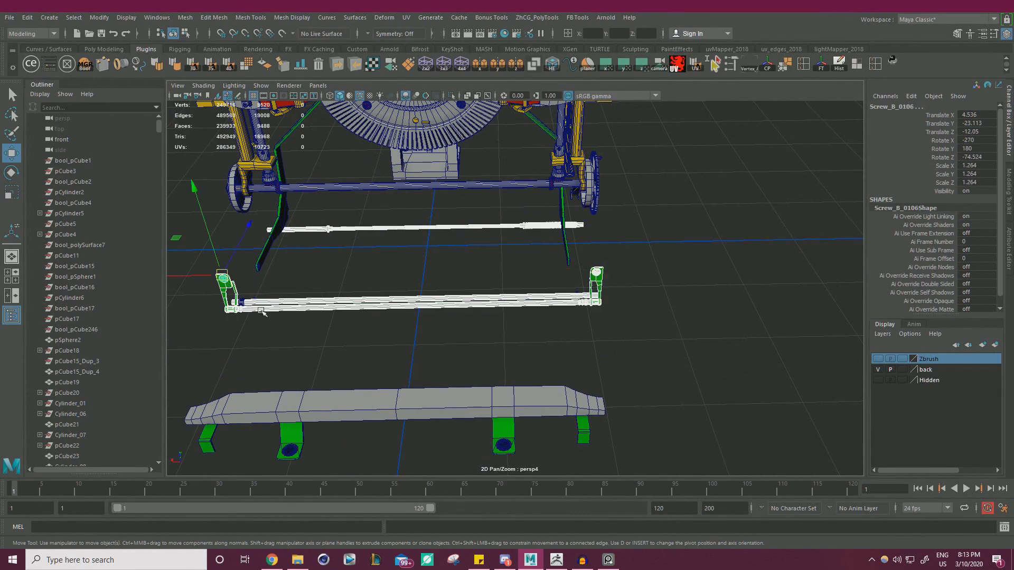
Step: Add the wide front bar with its mounting tabs and screws to the selection and view it from several angles
{"action": "right_click_drag", "start_coordinate": [491, 397], "coordinate": [454, 374], "text": "alt"}
{"action": "middle_click_drag", "start_coordinate": [454, 373], "coordinate": [483, 326], "text": "alt"}
{"action": "left_click_drag", "start_coordinate": [276, 407], "coordinate": [722, 309], "text": "shift"}
{"action": "right_click_drag", "start_coordinate": [722, 311], "coordinate": [608, 312], "text": "alt"}
{"action": "middle_click_drag", "start_coordinate": [607, 313], "coordinate": [595, 346], "text": "alt"}
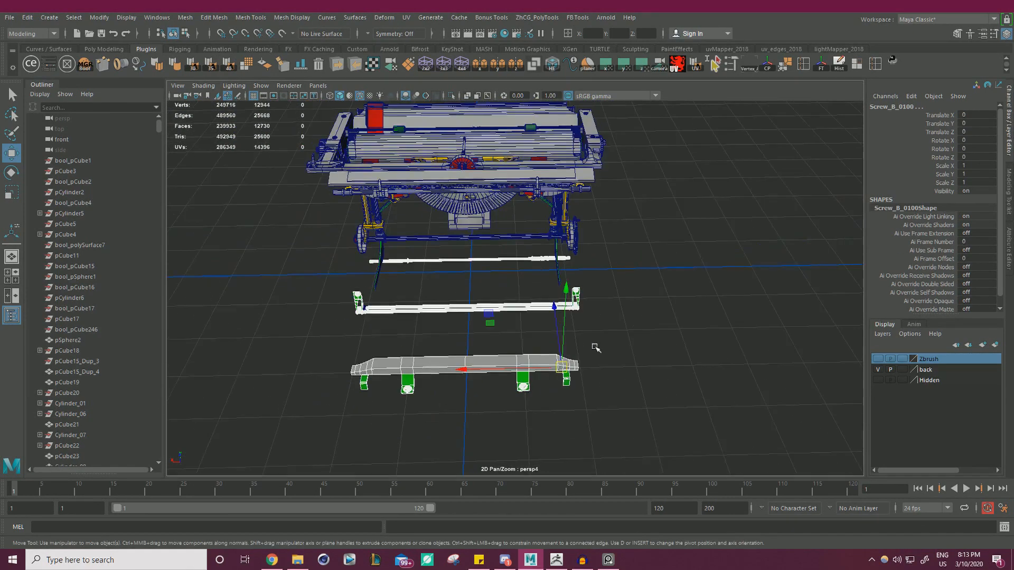
{"action": "left_click_drag", "start_coordinate": [595, 347], "coordinate": [724, 317], "text": "alt"}
{"action": "right_click_drag", "start_coordinate": [724, 317], "coordinate": [488, 317], "text": "alt"}
{"action": "left_click_drag", "start_coordinate": [488, 317], "coordinate": [505, 306], "text": "alt"}
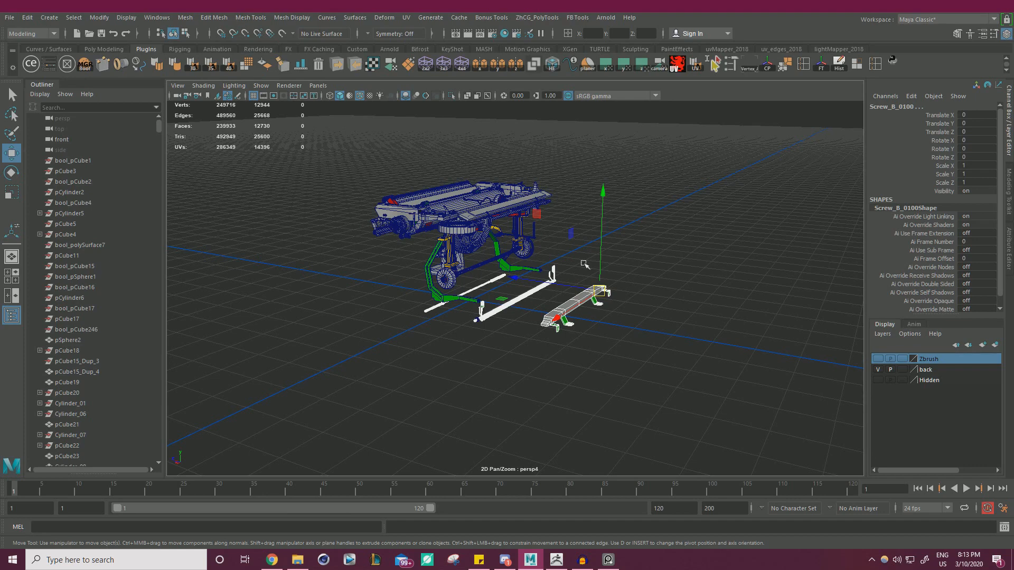
{"action": "left_click_drag", "start_coordinate": [688, 303], "coordinate": [507, 333], "text": "alt"}
{"action": "scroll", "coordinate": [636, 358], "scroll_direction": "up", "scroll_amount": 4}
{"action": "scroll", "coordinate": [503, 331], "scroll_direction": "up", "scroll_amount": 3}
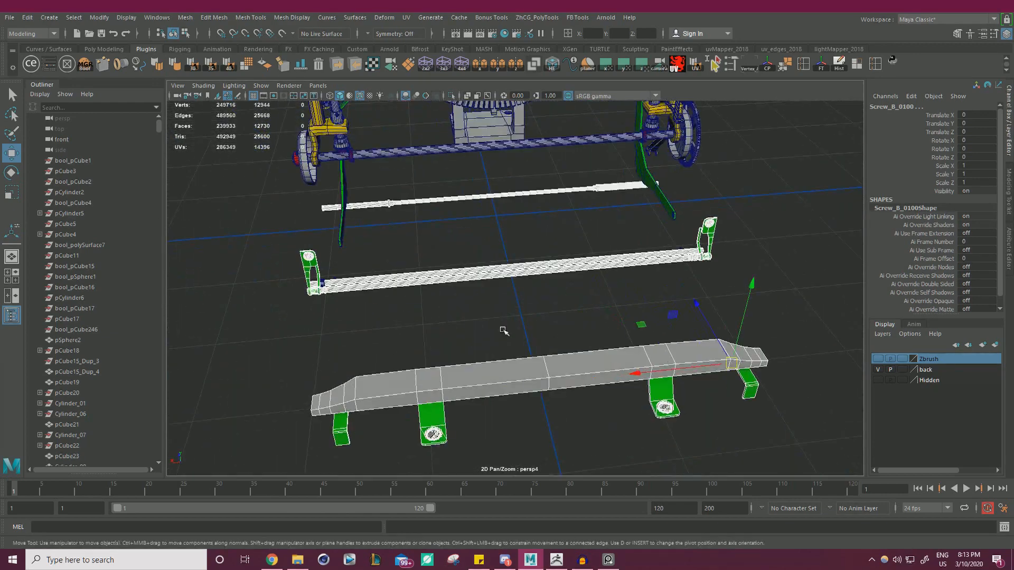
Step: Select only the wide front bar with its green mounting tabs and isolate it
{"action": "left_click_drag", "start_coordinate": [375, 325], "coordinate": [436, 319], "text": "alt"}
{"action": "middle_click_drag", "start_coordinate": [436, 319], "coordinate": [338, 281], "text": "alt"}
{"action": "scroll", "coordinate": [337, 280], "scroll_direction": "up", "scroll_amount": 4}
{"action": "left_click", "coordinate": [570, 333]}
{"action": "left_click", "coordinate": [515, 286]}
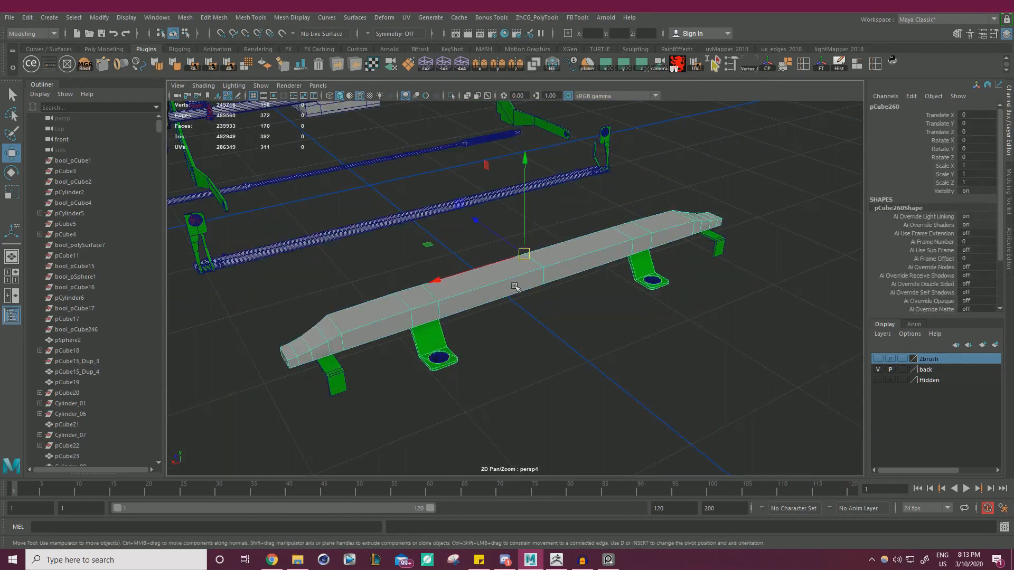
{"action": "left_click_drag", "start_coordinate": [516, 288], "coordinate": [536, 320], "text": "alt"}
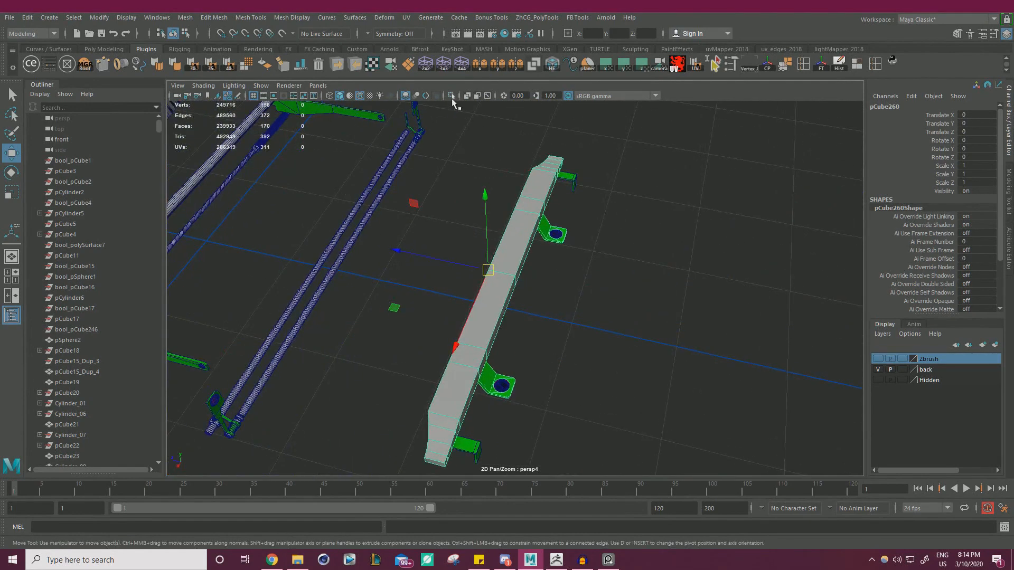
{"action": "left_click", "coordinate": [452, 96]}
{"action": "left_click_drag", "start_coordinate": [475, 240], "coordinate": [496, 242], "text": "alt"}
Step: Select all faces of the front bar and soften its edges with an angle of 40
{"action": "right_click_drag", "start_coordinate": [446, 256], "coordinate": [444, 296]}
{"action": "left_click_drag", "start_coordinate": [445, 294], "coordinate": [303, 294], "text": "alt"}
{"action": "left_click_drag", "start_coordinate": [277, 209], "coordinate": [712, 328]}
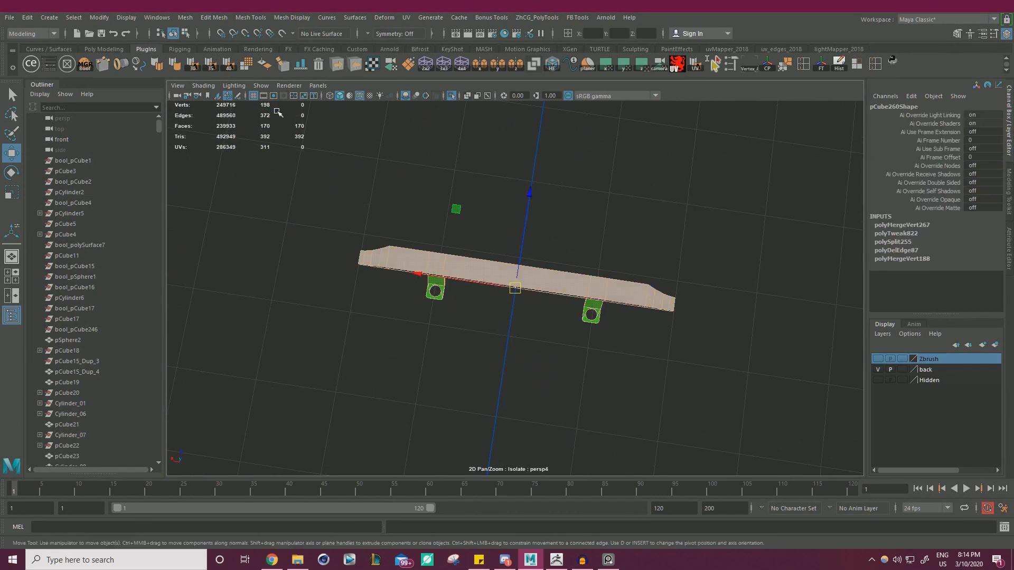
{"action": "left_click", "coordinate": [231, 68]}
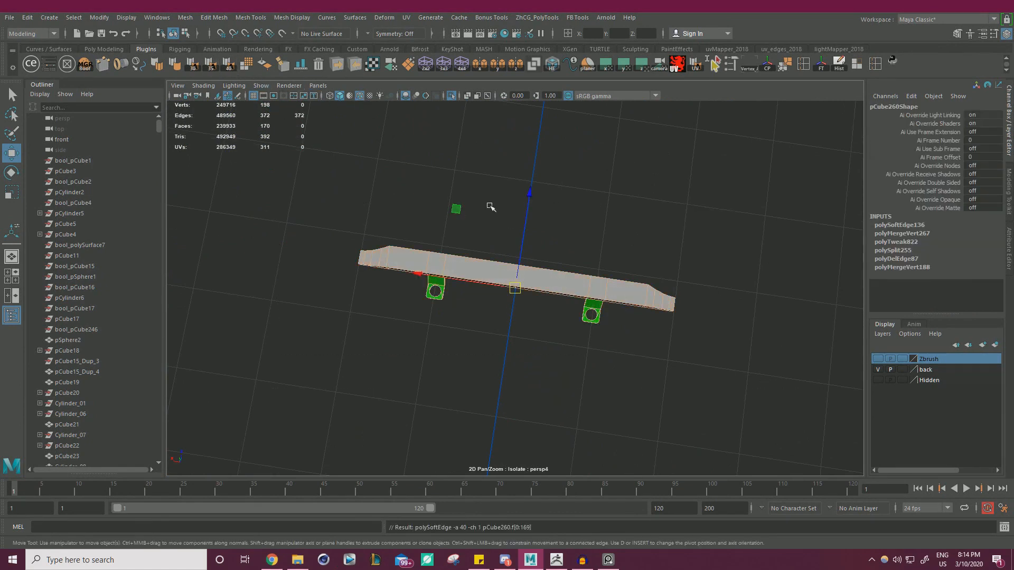
Step: Display only the hard edges of the front bar and check its shape
{"action": "left_click_drag", "start_coordinate": [491, 206], "coordinate": [546, 179], "text": "alt"}
{"action": "scroll", "coordinate": [545, 179], "scroll_direction": "up", "scroll_amount": 3}
{"action": "right_click_drag", "start_coordinate": [546, 179], "coordinate": [579, 168]}
{"action": "left_click", "coordinate": [528, 248]}
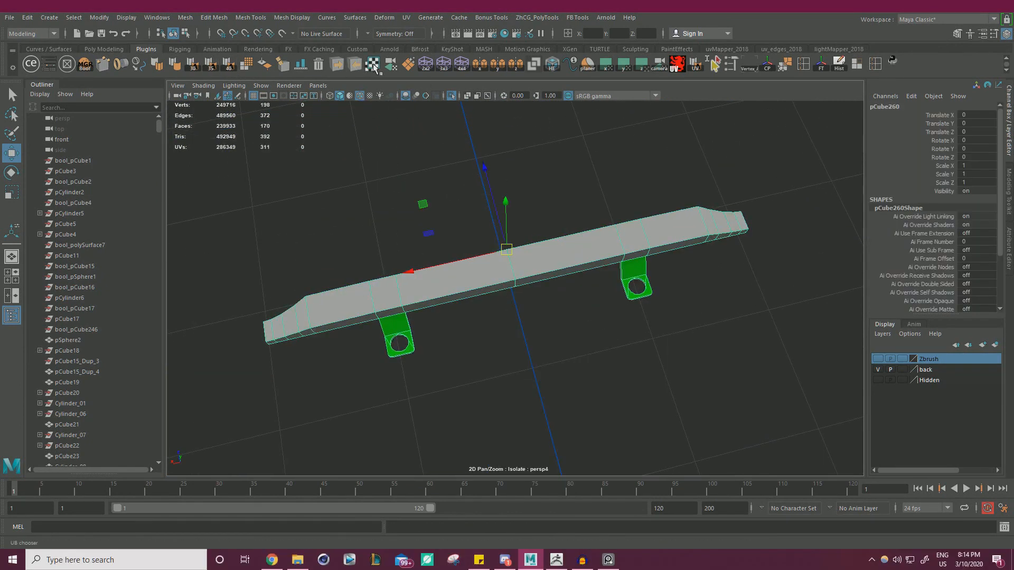
{"action": "left_click", "coordinate": [554, 68]}
{"action": "left_click_drag", "start_coordinate": [528, 264], "coordinate": [496, 248], "text": "alt"}
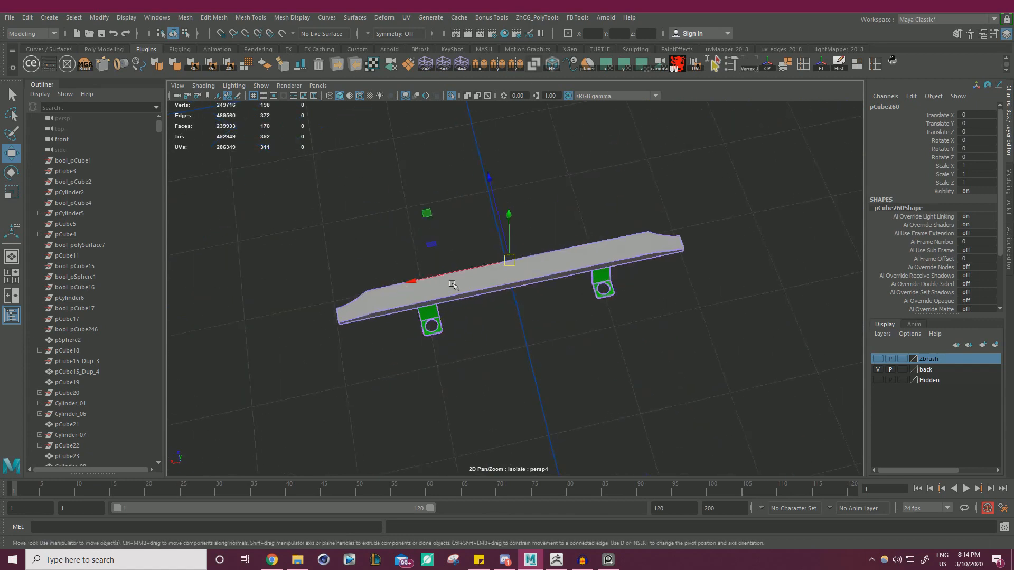
Step: Project planar UVs onto the front bar and cut them along its hard edges
{"action": "scroll", "coordinate": [412, 184], "scroll_direction": "up", "scroll_amount": 1}
{"action": "right_click_drag", "start_coordinate": [407, 181], "coordinate": [406, 218]}
{"action": "left_click_drag", "start_coordinate": [256, 410], "coordinate": [774, 163]}
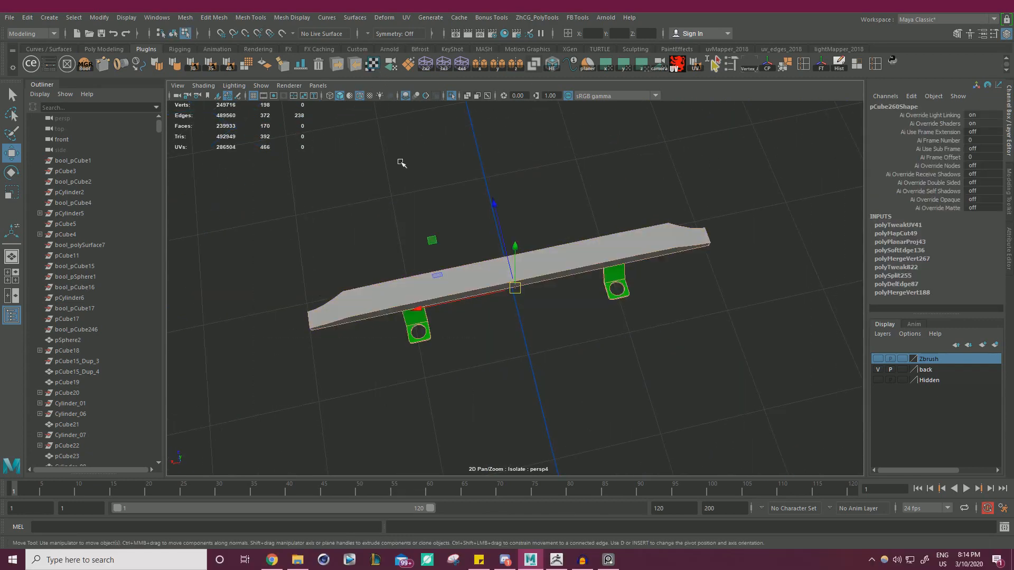
{"action": "left_click", "coordinate": [627, 176]}
{"action": "left_click_drag", "start_coordinate": [782, 160], "coordinate": [681, 254]}
{"action": "left_click_drag", "start_coordinate": [724, 290], "coordinate": [737, 251], "text": "alt"}
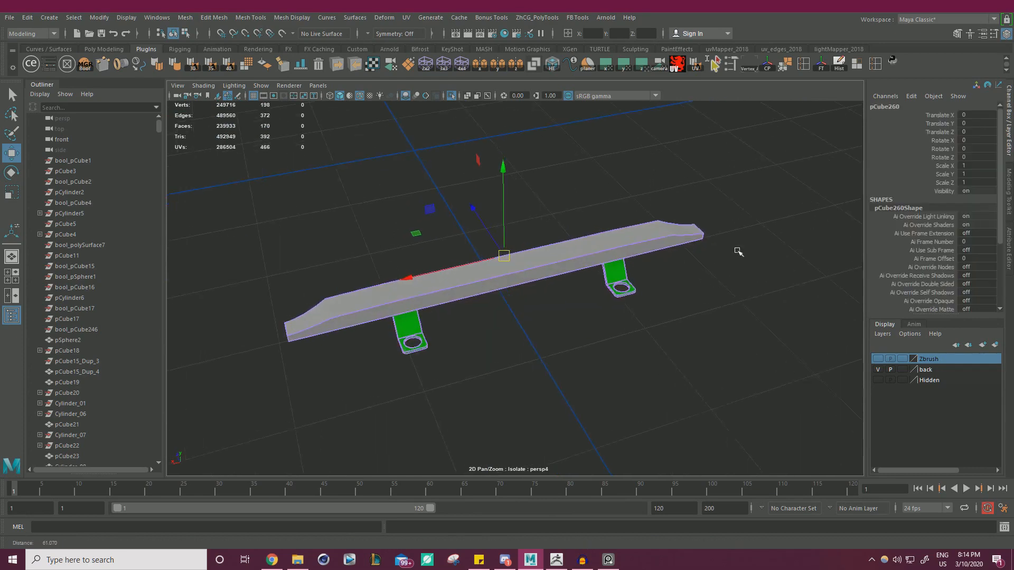
Step: Export the front bar as temp_01.obj to the C:\temp meshes folder and close the OBJ tools window
{"action": "scroll", "coordinate": [738, 251], "scroll_direction": "up", "scroll_amount": 1}
{"action": "left_click", "coordinate": [629, 310]}
{"action": "left_click_drag", "start_coordinate": [612, 335], "coordinate": [633, 373], "text": "alt"}
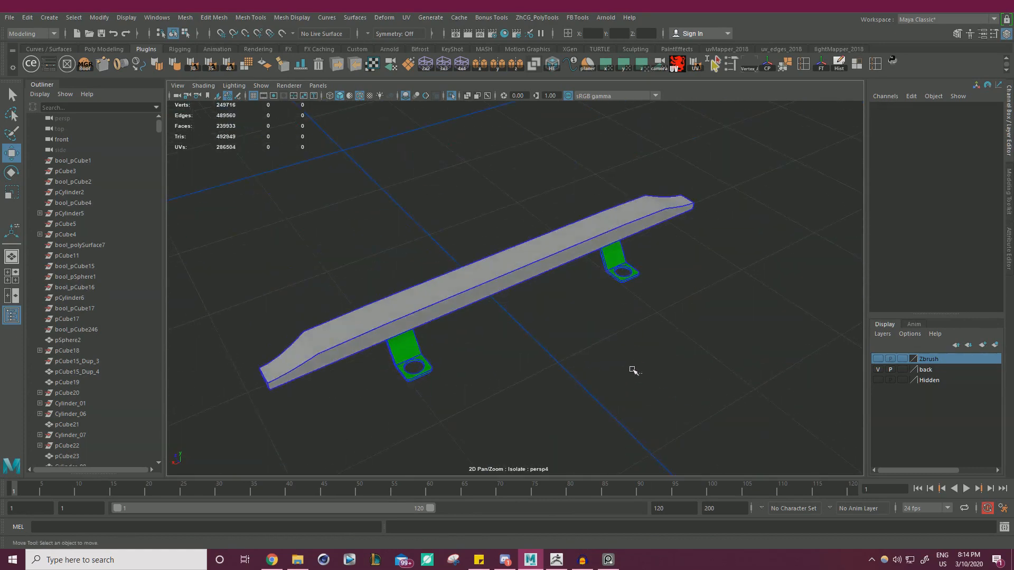
{"action": "left_click", "coordinate": [518, 266]}
{"action": "left_click", "coordinate": [356, 74]}
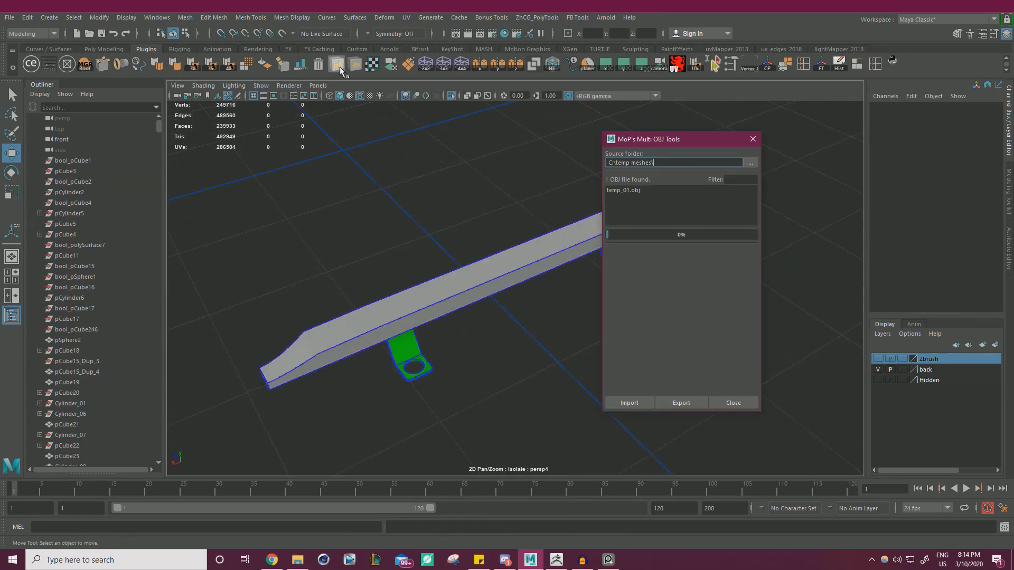
{"action": "left_click", "coordinate": [754, 140]}
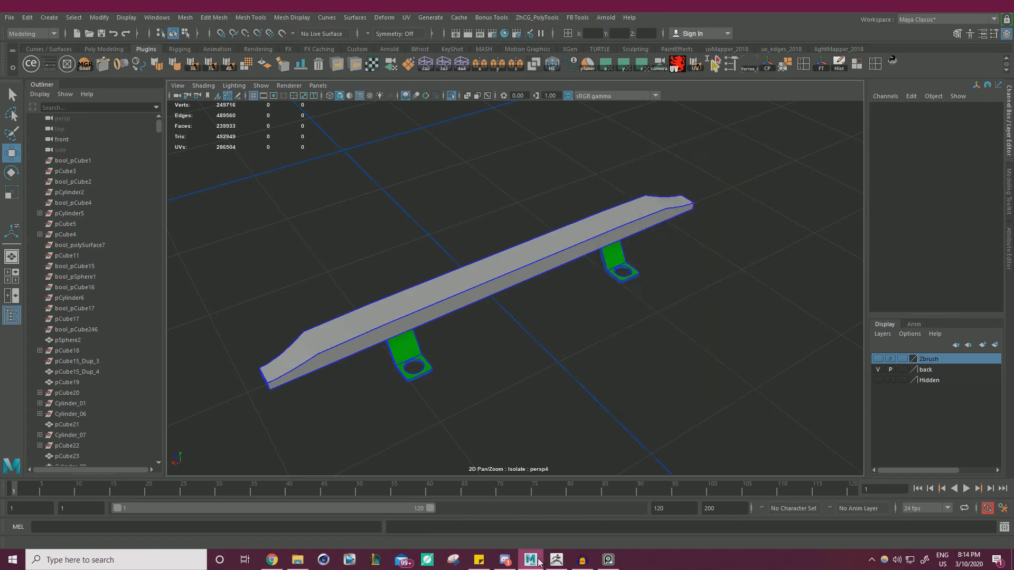
Step: Switch to ZBrush, duplicate the last frame bar subtool, and import the exported front bar into the copy
{"action": "left_click", "coordinate": [556, 558]}
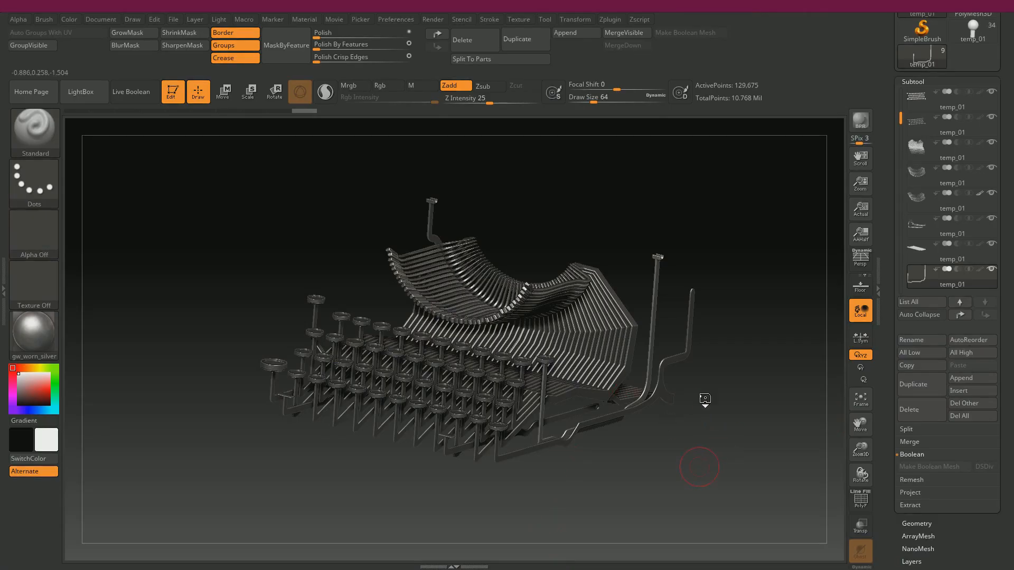
{"action": "left_click_drag", "start_coordinate": [678, 376], "coordinate": [628, 400]}
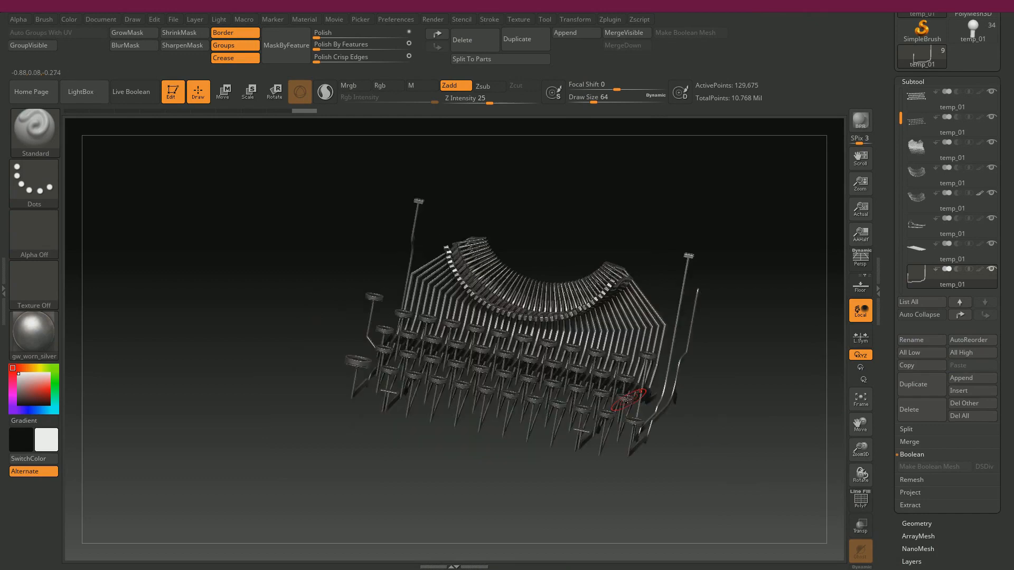
{"action": "left_click_drag", "start_coordinate": [734, 420], "coordinate": [809, 353]}
{"action": "left_click", "coordinate": [924, 387]}
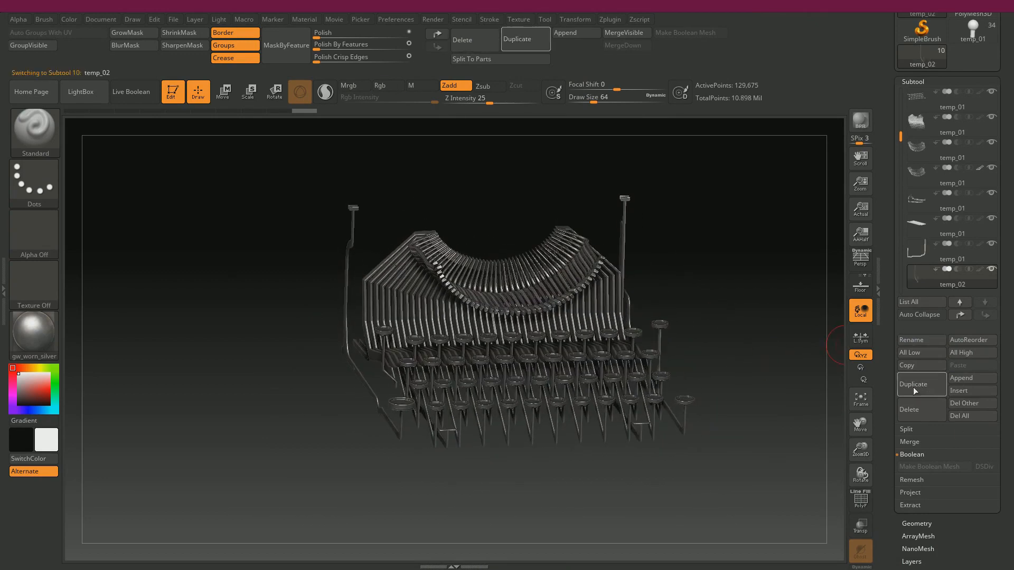
{"action": "scroll", "coordinate": [925, 396], "scroll_direction": "down", "scroll_amount": 10}
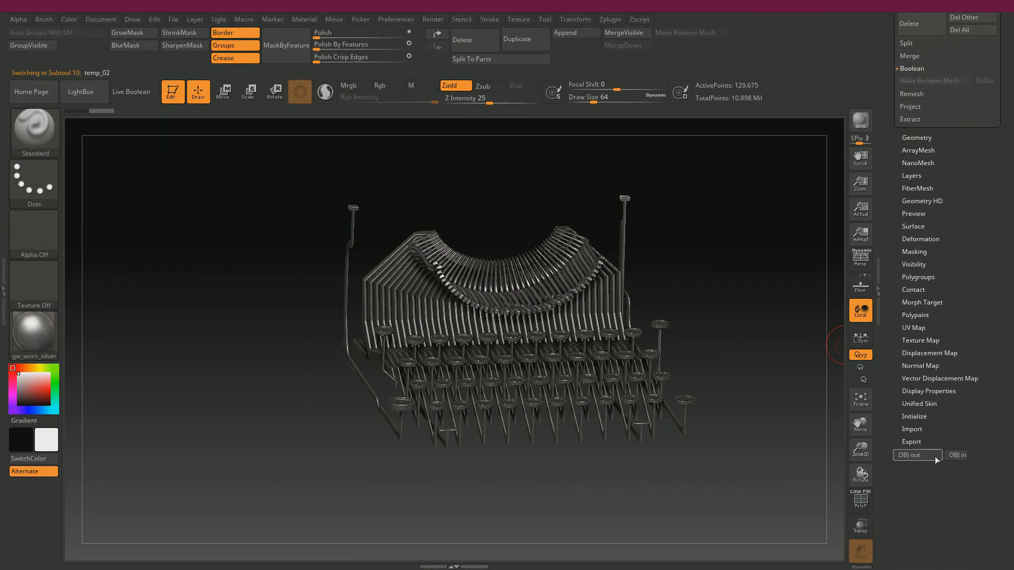
{"action": "left_click", "coordinate": [953, 457]}
Step: Show the polyframe on the imported front bar and create its polygroups from the UVs
{"action": "left_click_drag", "start_coordinate": [737, 309], "coordinate": [724, 342]}
{"action": "left_click_drag", "start_coordinate": [767, 234], "coordinate": [681, 156], "text": "alt"}
{"action": "key", "text": "shift+f"}
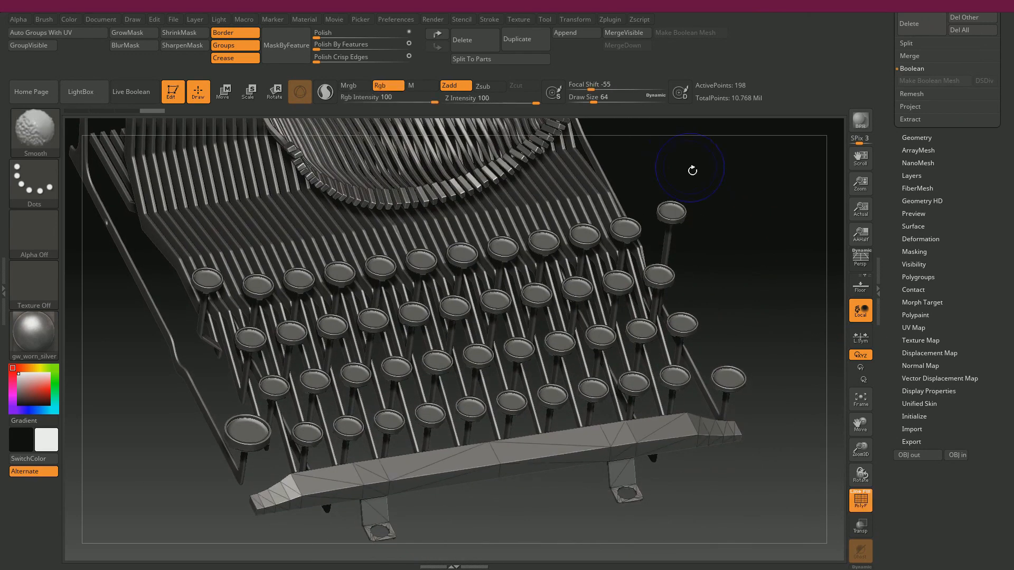
{"action": "left_click", "coordinate": [73, 34]}
Step: DynaMesh the front bar at a resolution of 1280 and inspect it with the polyframe hidden
{"action": "left_click", "coordinate": [918, 137]}
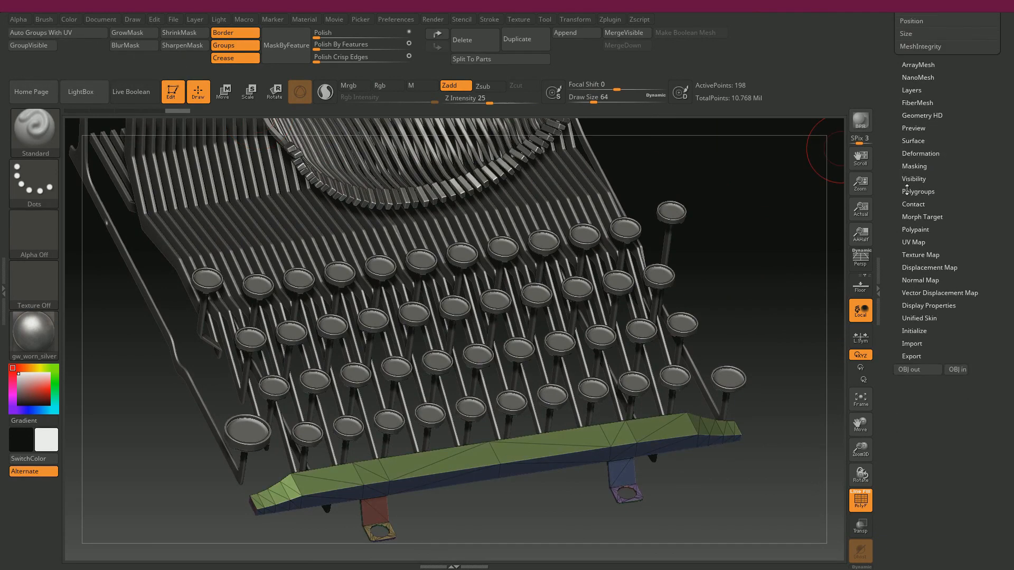
{"action": "left_click", "coordinate": [921, 244]}
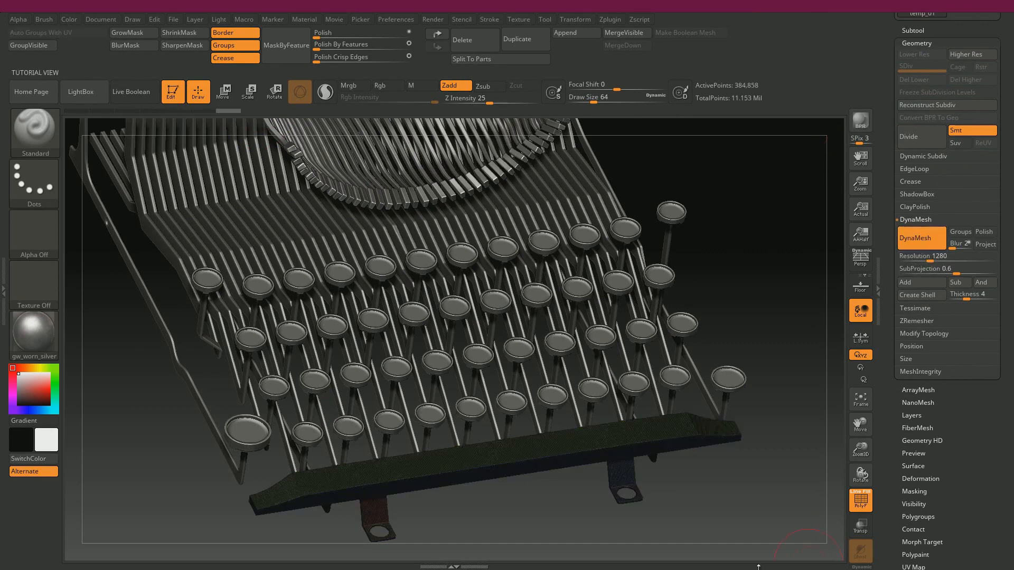
{"action": "key", "text": "shift+f"}
{"action": "left_click_drag", "start_coordinate": [731, 511], "coordinate": [790, 386]}
{"action": "left_click_drag", "start_coordinate": [763, 240], "coordinate": [584, 329]}
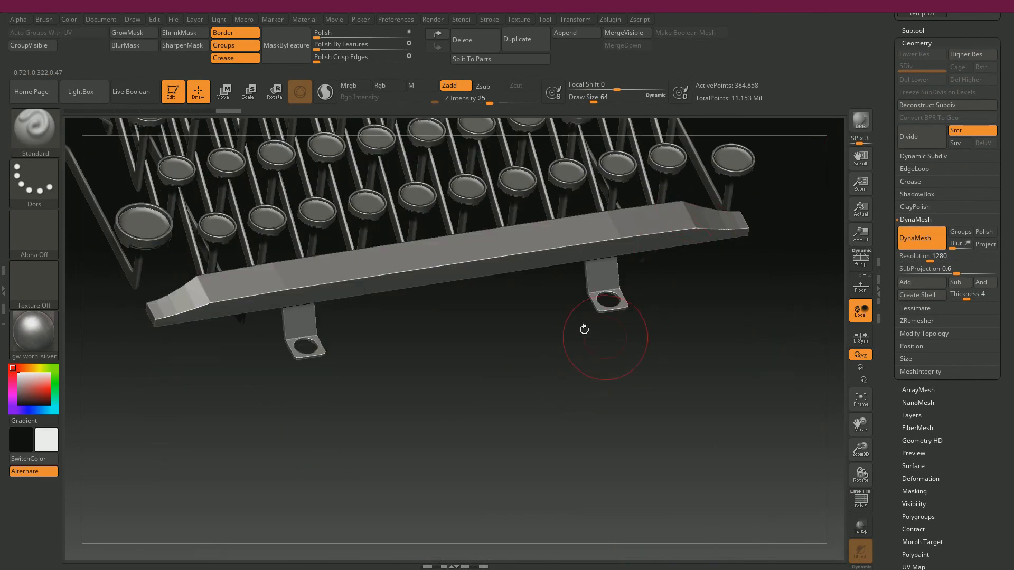
Step: Mask the two mounting tabs and smooth the unmasked front bar with Polish By Features
{"action": "left_click_drag", "start_coordinate": [465, 360], "coordinate": [493, 424], "text": "alt"}
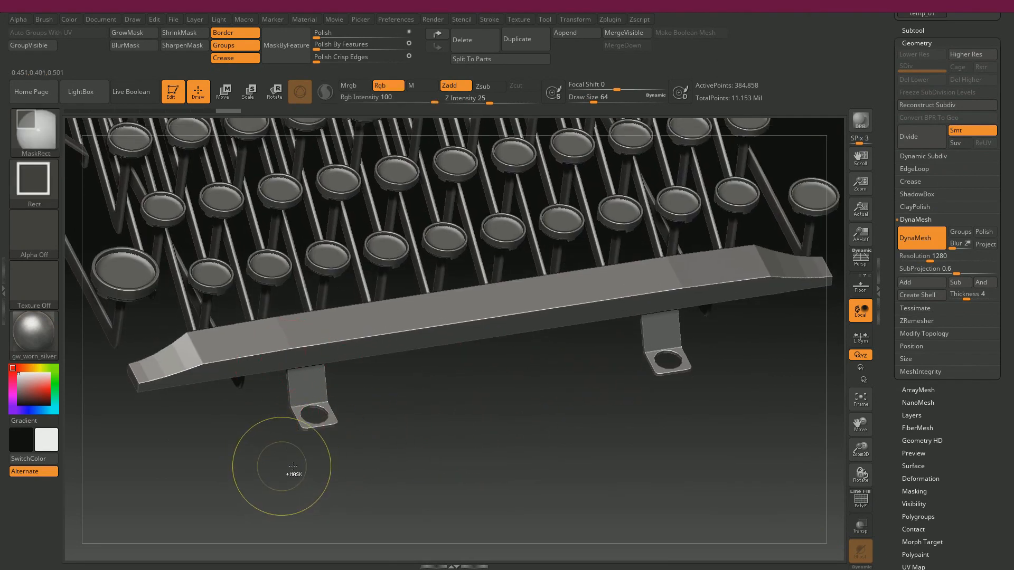
{"action": "left_click_drag", "start_coordinate": [263, 471], "coordinate": [364, 389], "text": "ctrl"}
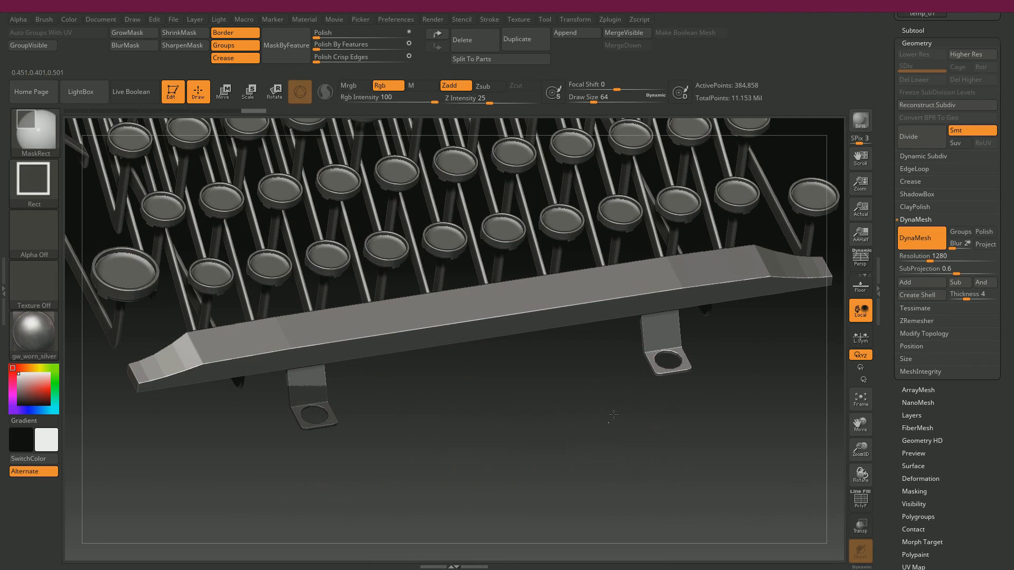
{"action": "left_click_drag", "start_coordinate": [610, 422], "coordinate": [750, 311], "text": "ctrl"}
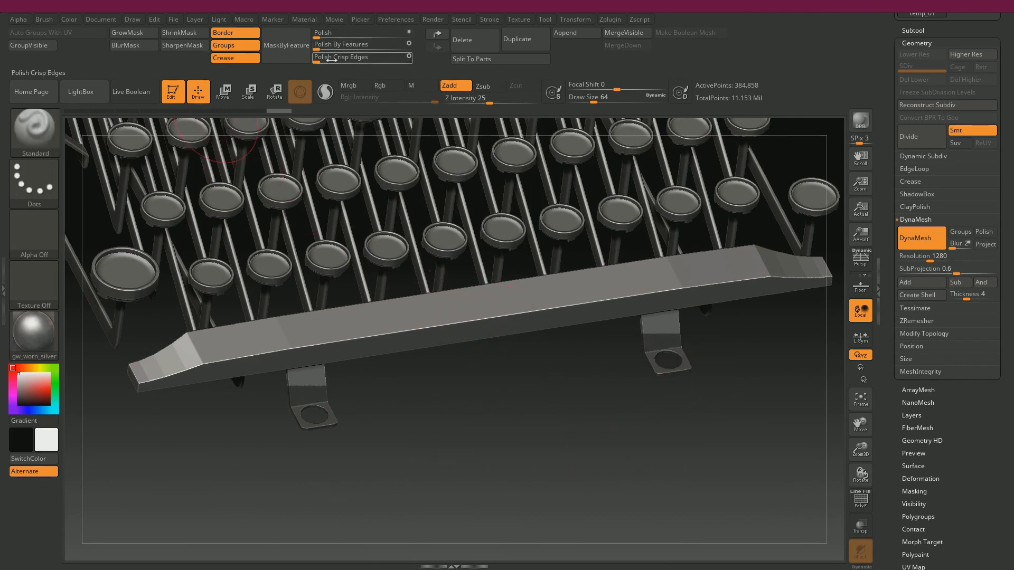
{"action": "left_click_drag", "start_coordinate": [318, 48], "coordinate": [389, 48]}
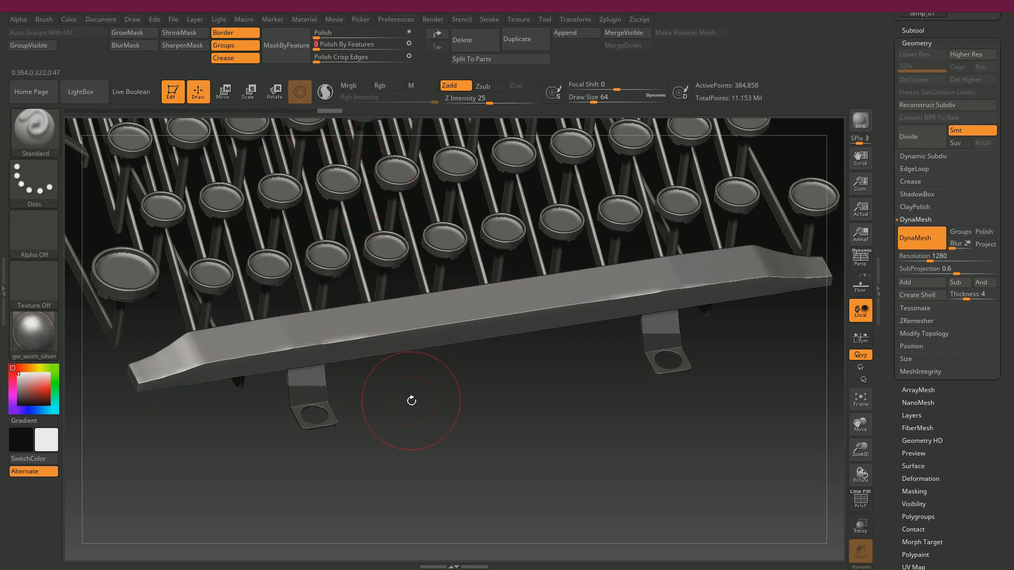
Step: Invert the mask on the front bar and smooth its two mounting tabs with Polish By Features
{"action": "left_click", "coordinate": [440, 411], "text": "ctrl"}
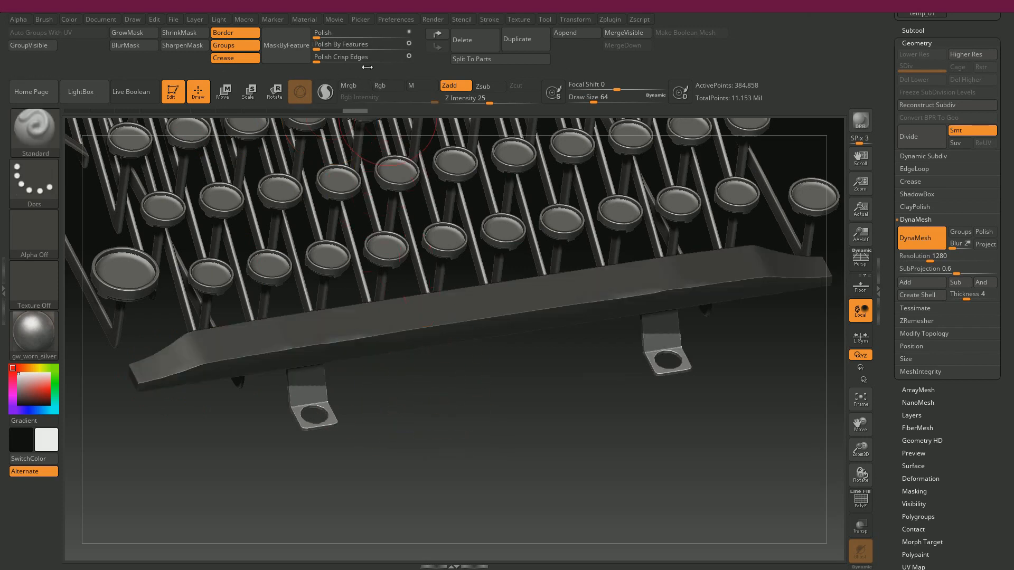
{"action": "left_click_drag", "start_coordinate": [321, 48], "coordinate": [332, 49]}
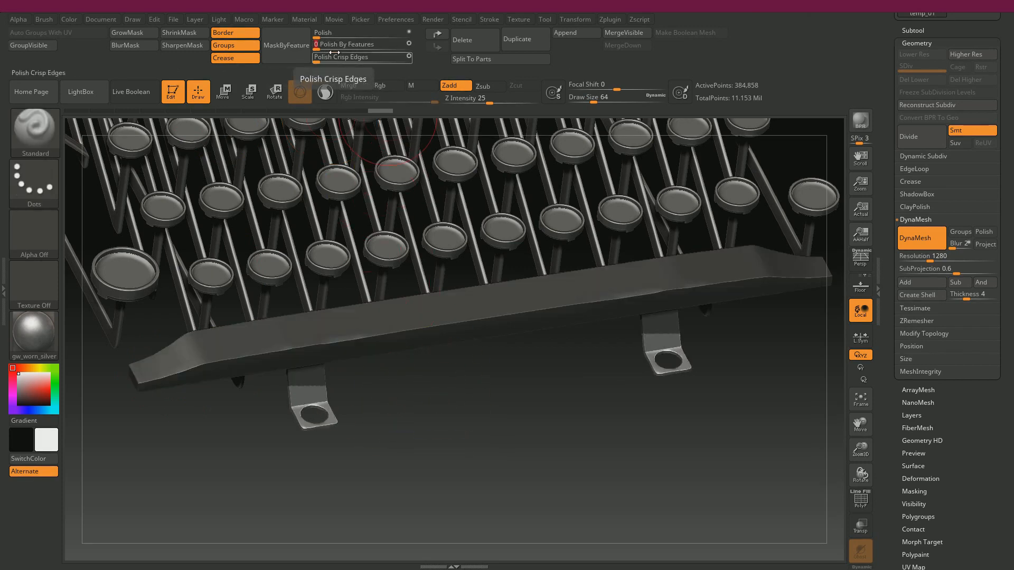
{"action": "left_click_drag", "start_coordinate": [515, 412], "coordinate": [509, 423]}
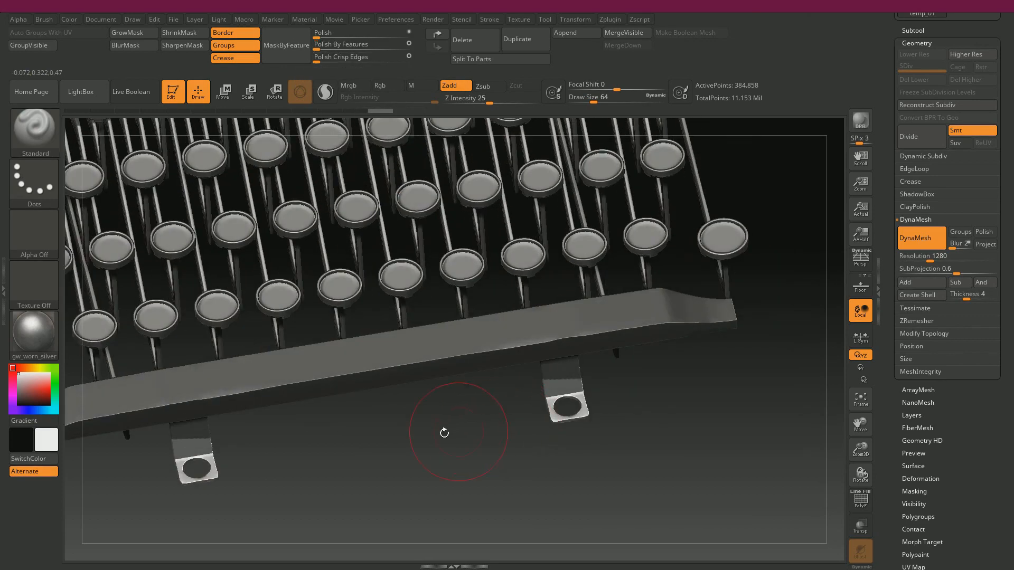
Step: Try smoothing the front bar with Polish after inverting the mask, and undo both changes
{"action": "left_click_drag", "start_coordinate": [443, 430], "coordinate": [494, 411], "text": "ctrl"}
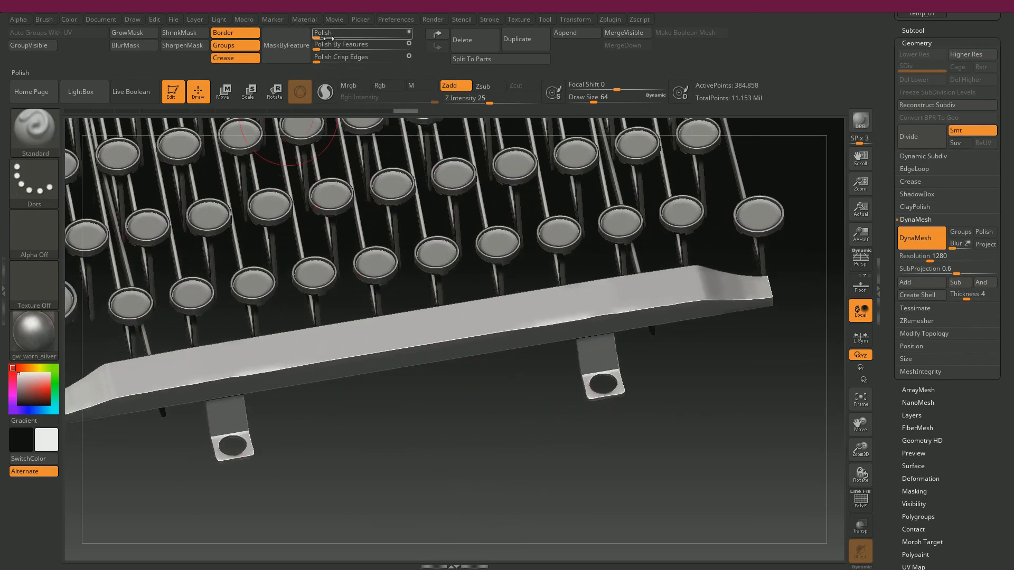
{"action": "left_click_drag", "start_coordinate": [328, 38], "coordinate": [326, 38]}
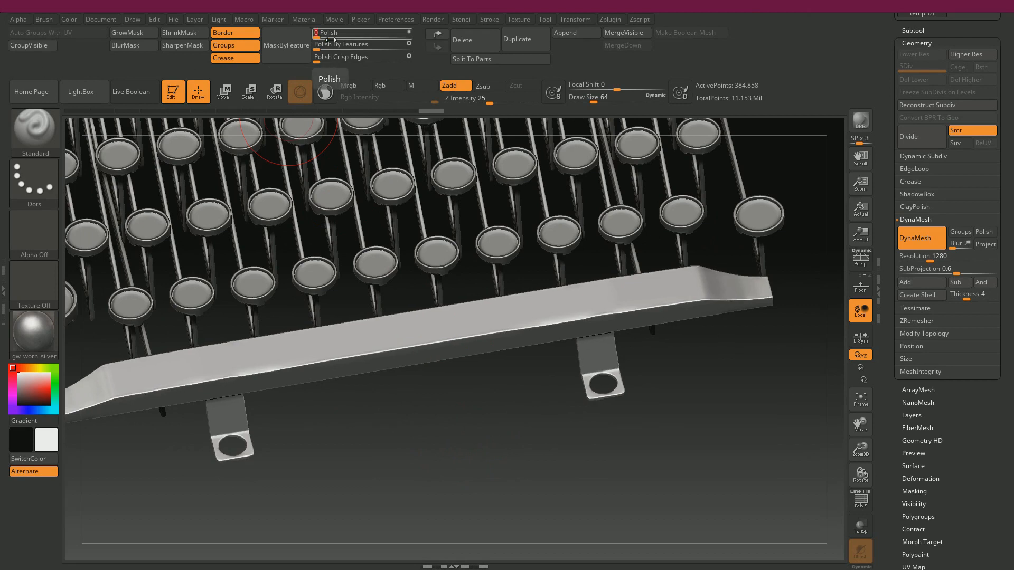
{"action": "key", "text": "ctrl+z"}
{"action": "key", "text": "ctrl+z"}
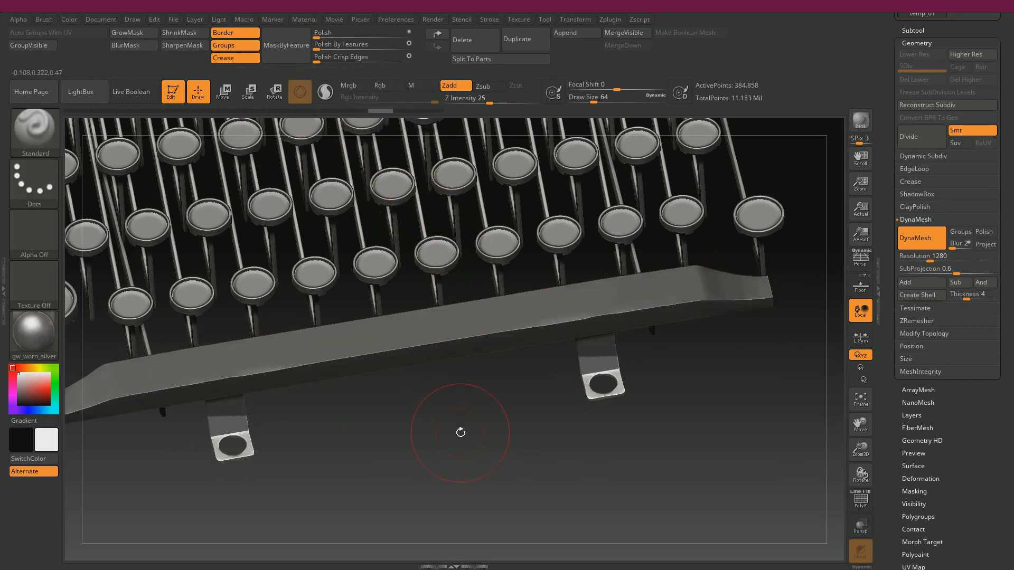
Step: Zoom the reference board in on the typewriter photo's front bar and place it beside the model for comparison
{"action": "left_click_drag", "start_coordinate": [445, 403], "coordinate": [457, 390]}
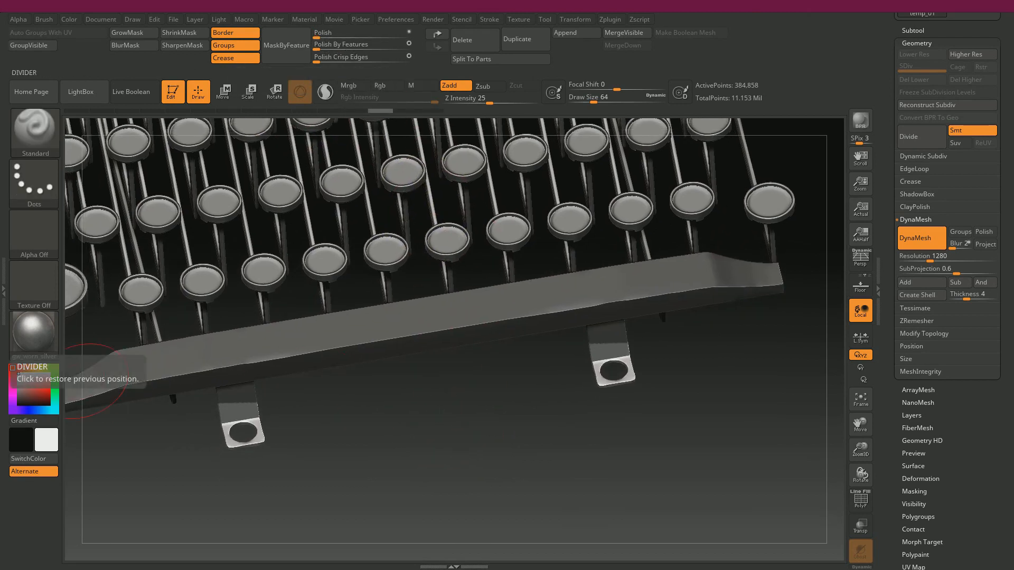
{"action": "right_click_drag", "start_coordinate": [0, 338], "coordinate": [595, 286]}
{"action": "scroll", "coordinate": [442, 306], "scroll_direction": "down", "scroll_amount": 10}
{"action": "middle_click_drag", "start_coordinate": [406, 354], "coordinate": [420, 353]}
{"action": "scroll", "coordinate": [302, 349], "scroll_direction": "down", "scroll_amount": 5}
{"action": "middle_click_drag", "start_coordinate": [304, 351], "coordinate": [374, 188]}
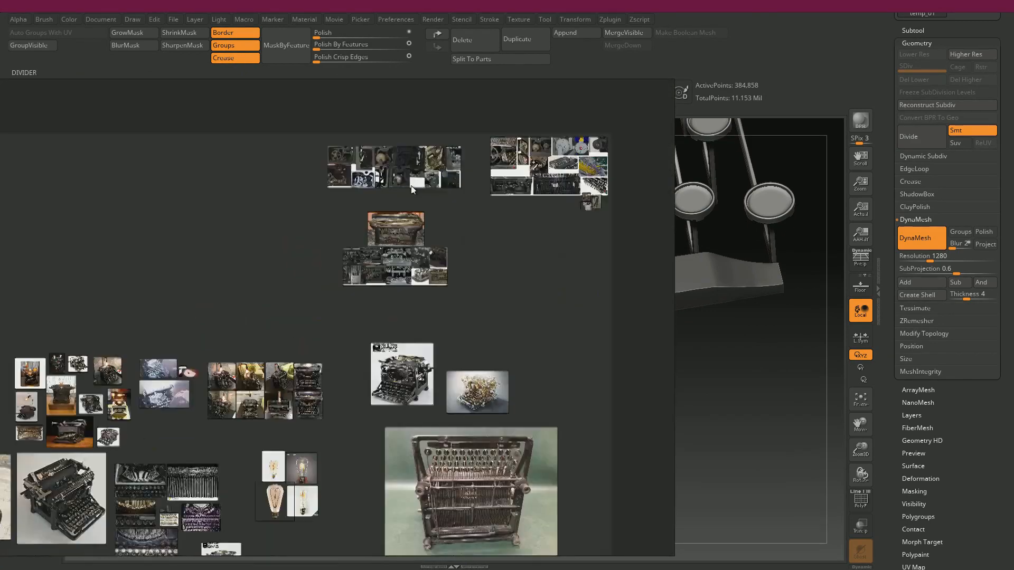
{"action": "middle_click_drag", "start_coordinate": [245, 489], "coordinate": [356, 330]}
{"action": "middle_click_drag", "start_coordinate": [290, 412], "coordinate": [375, 251]}
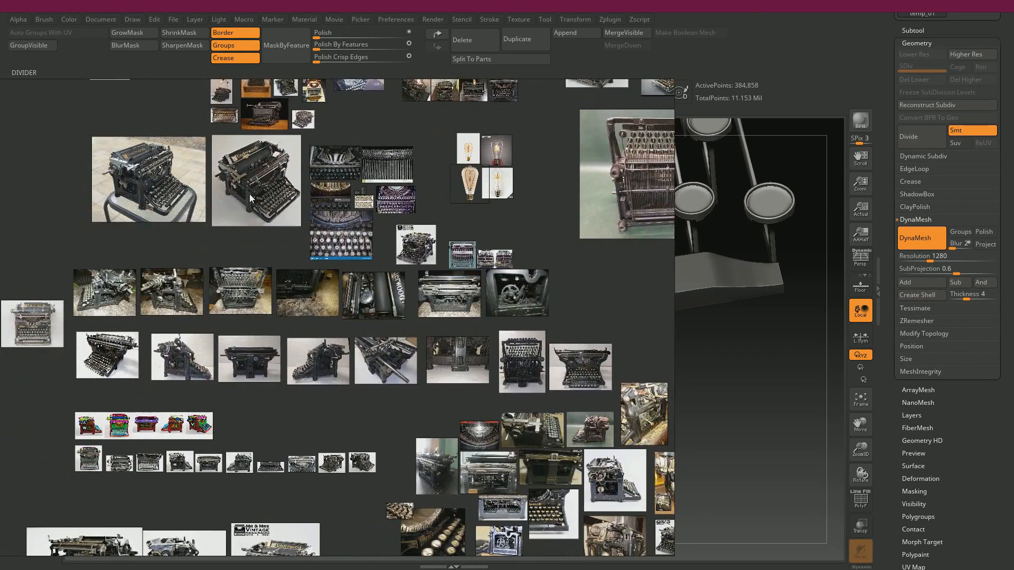
{"action": "scroll", "coordinate": [251, 198], "scroll_direction": "up", "scroll_amount": 10}
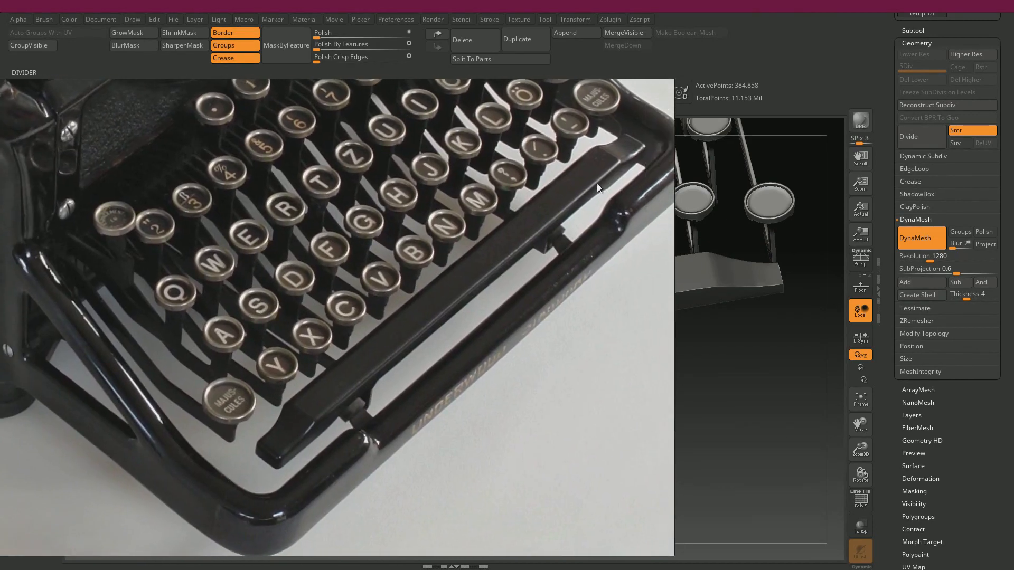
{"action": "left_click_drag", "start_coordinate": [604, 185], "coordinate": [244, 276]}
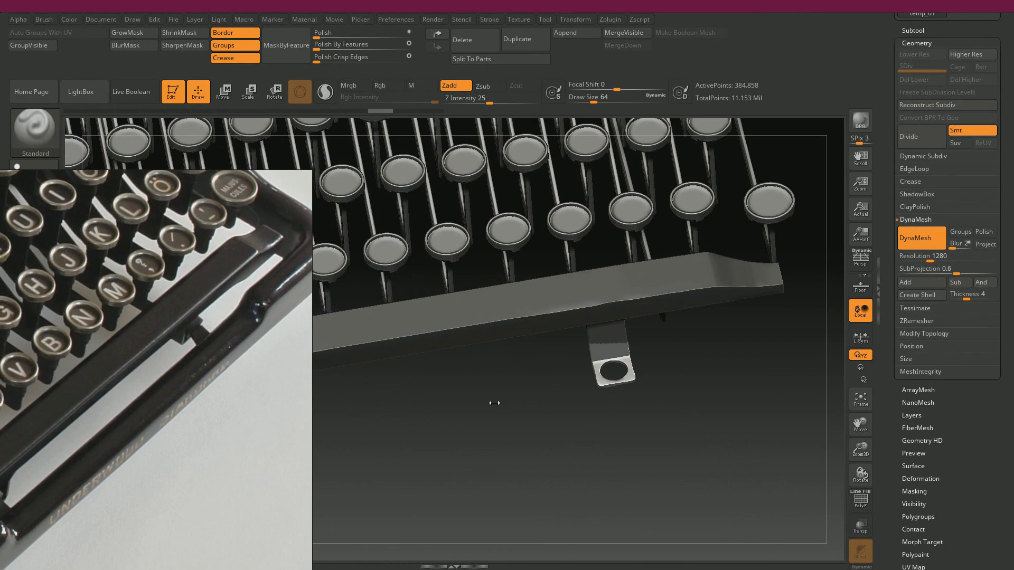
Step: Mask the entire length of the front bar from the front view, leaving the two mounting tabs unmasked
{"action": "left_click_drag", "start_coordinate": [495, 403], "coordinate": [524, 334]}
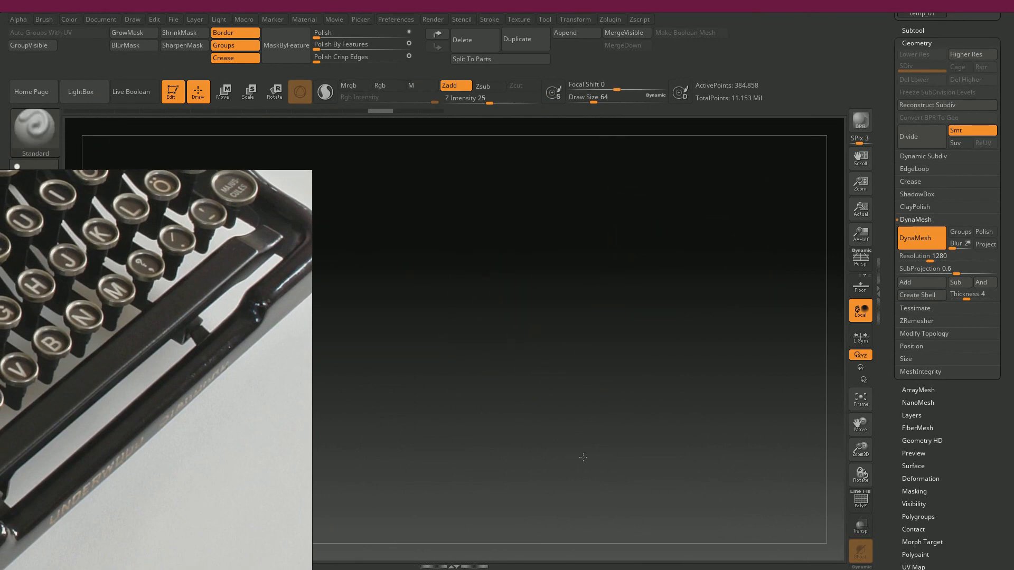
{"action": "left_click_drag", "start_coordinate": [583, 457], "coordinate": [548, 378]}
{"action": "left_click_drag", "start_coordinate": [514, 328], "coordinate": [611, 382]}
{"action": "mouse_move", "coordinate": [336, 177]}
{"action": "left_mouse_down", "text": "ctrl"}
{"action": "mouse_move", "coordinate": [453, 253]}
{"action": "mouse_move", "coordinate": [725, 301]}
{"action": "mouse_move", "coordinate": [792, 300]}
{"action": "left_mouse_up", "text": "ctrl"}
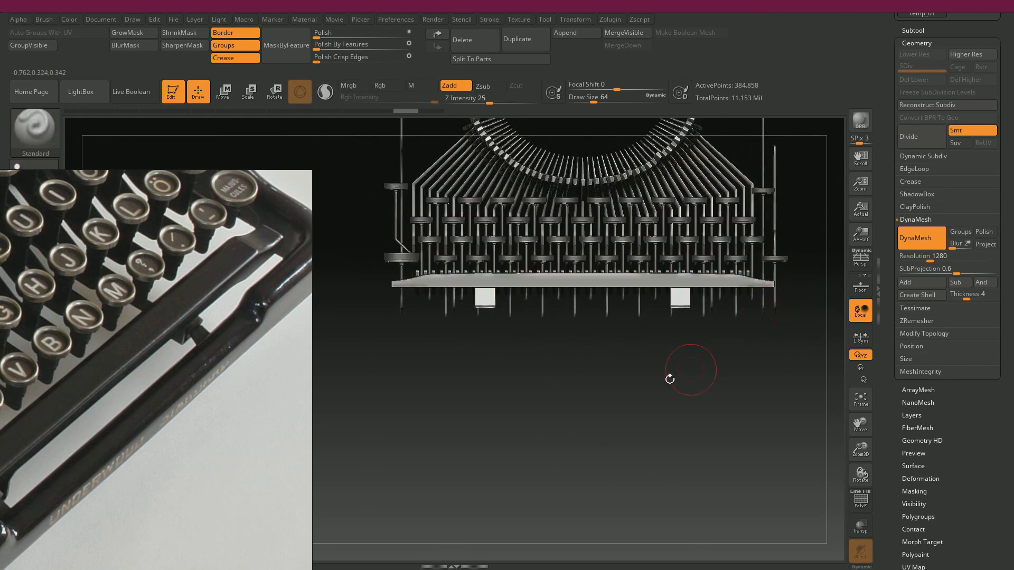
{"action": "key", "text": "ctrl"}
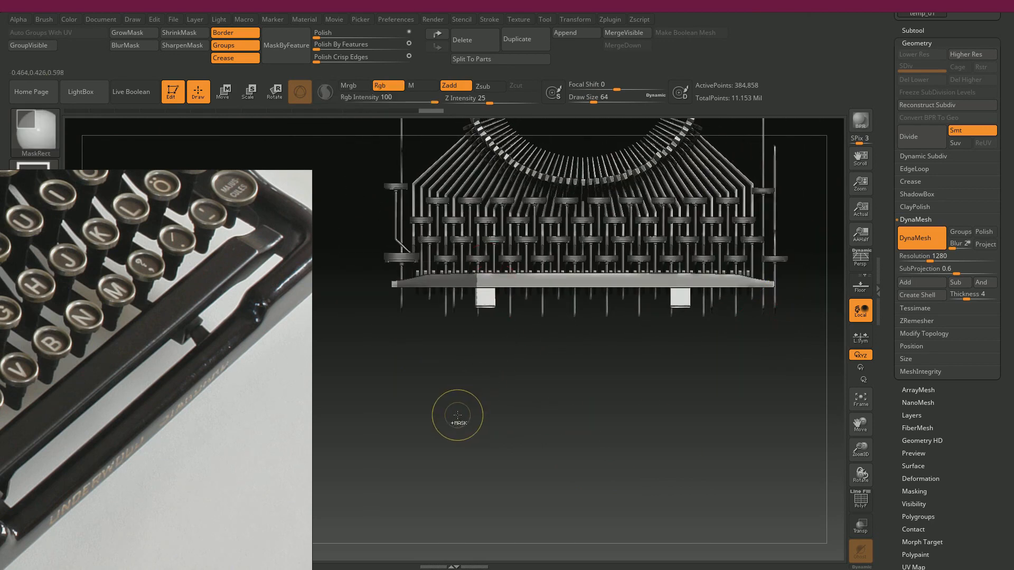
{"action": "left_click_drag", "start_coordinate": [351, 188], "coordinate": [844, 288], "text": "ctrl"}
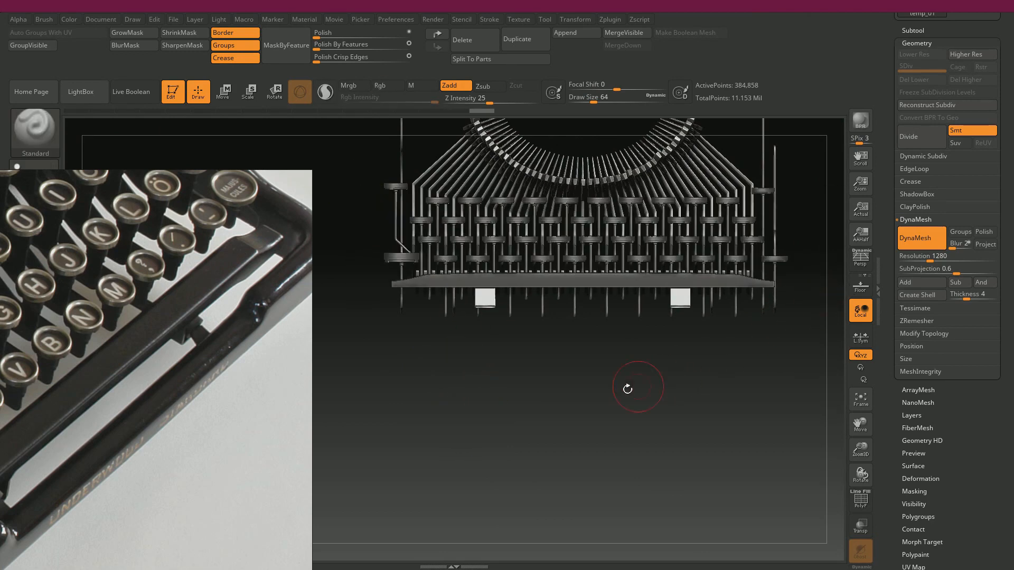
{"action": "mouse_move", "coordinate": [541, 382]}
{"action": "left_mouse_down"}
{"action": "mouse_move", "coordinate": [617, 382]}
{"action": "mouse_move", "coordinate": [601, 394]}
{"action": "mouse_move", "coordinate": [561, 389]}
{"action": "mouse_move", "coordinate": [558, 438]}
{"action": "left_mouse_up"}
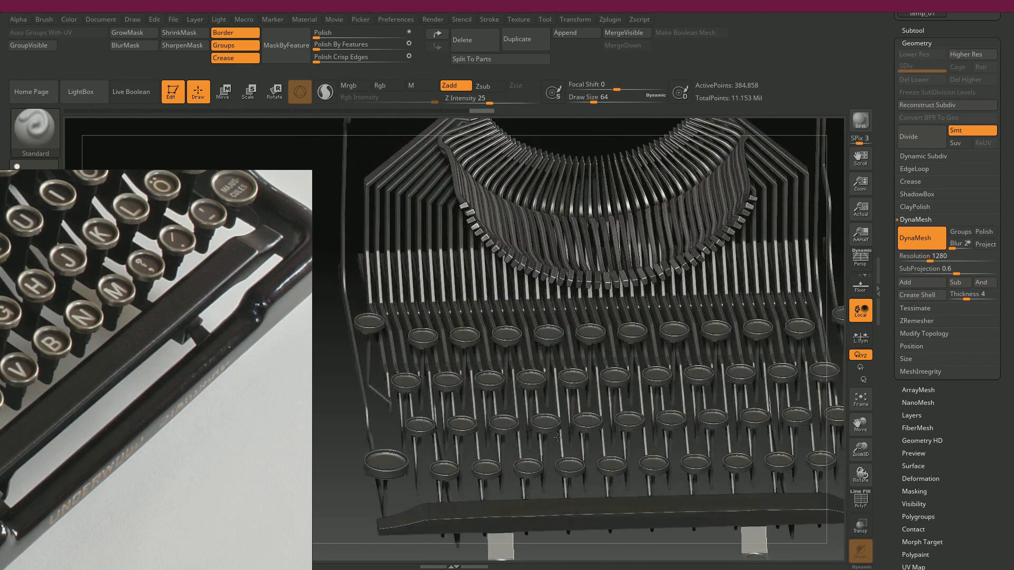
Step: Invert the mask and smooth the front bar with two Polish passes, at 73 and 74
{"action": "left_click_drag", "start_coordinate": [330, 506], "coordinate": [626, 419]}
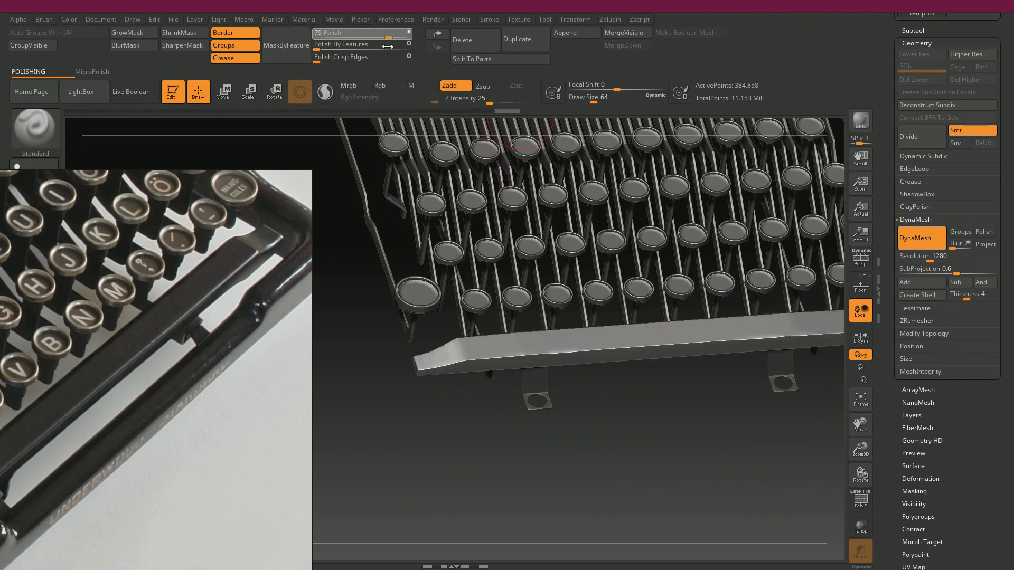
{"action": "left_click_drag", "start_coordinate": [371, 83], "coordinate": [368, 85]}
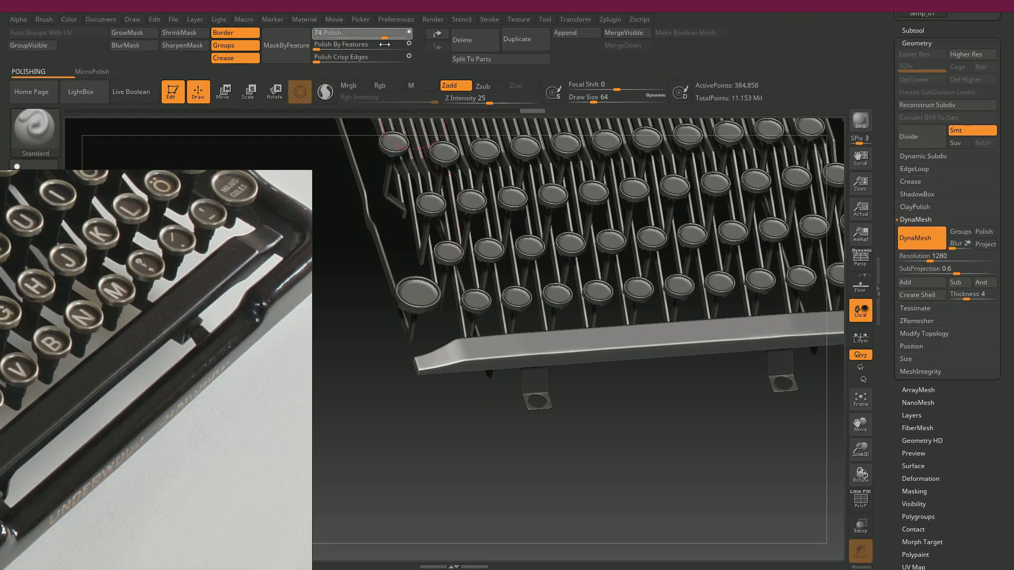
{"action": "left_click_drag", "start_coordinate": [383, 46], "coordinate": [382, 46]}
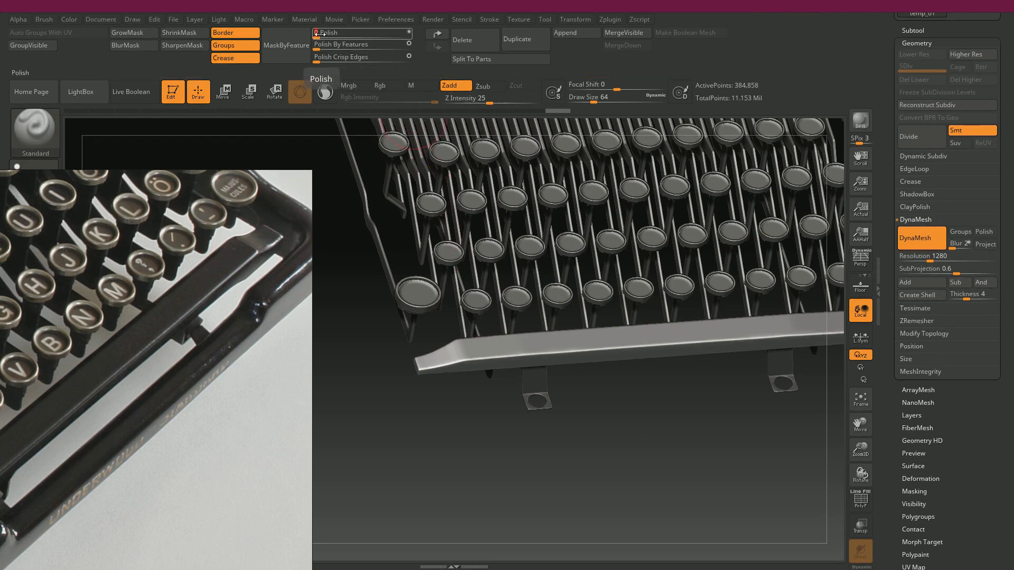
{"action": "mouse_move", "coordinate": [399, 414]}
{"action": "left_mouse_down"}
{"action": "mouse_move", "coordinate": [402, 434]}
{"action": "mouse_move", "coordinate": [410, 427]}
{"action": "left_mouse_up"}
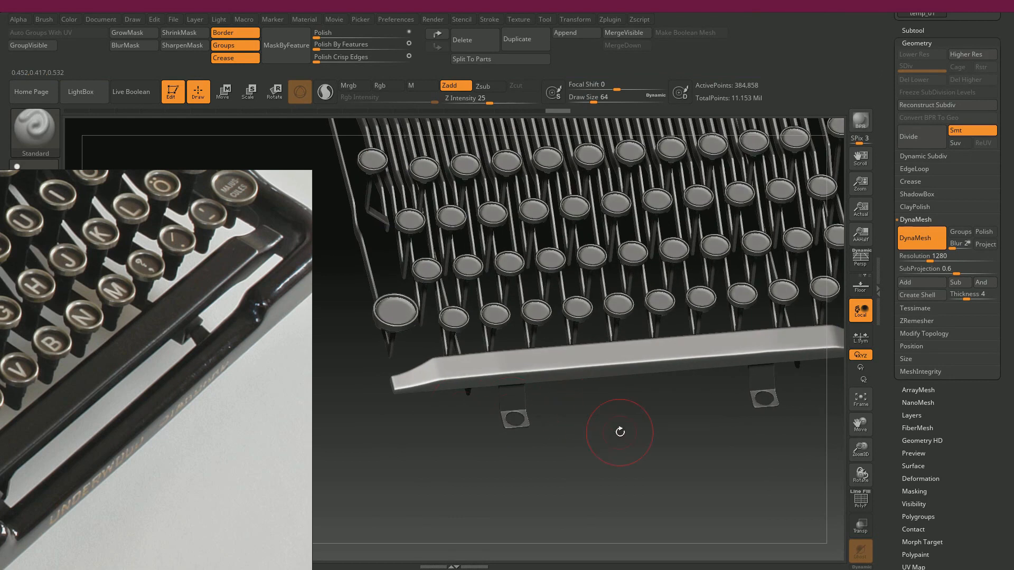
Step: Invert the mask to polish the mounting tabs, and smooth the whole part at Polish 14 with the mask cleared
{"action": "left_click", "coordinate": [619, 435], "text": "ctrl"}
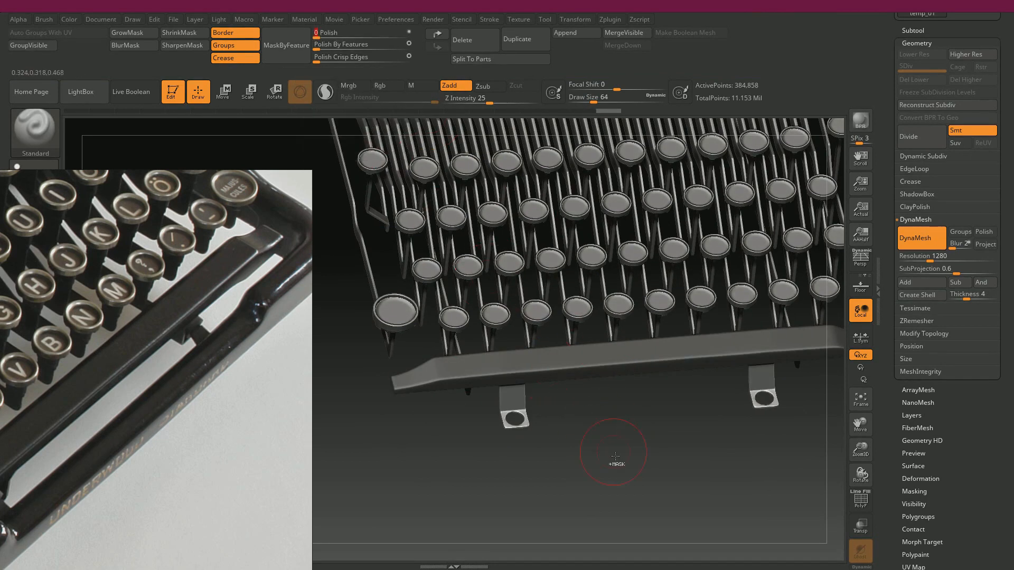
{"action": "left_click_drag", "start_coordinate": [617, 460], "coordinate": [621, 426], "text": "ctrl"}
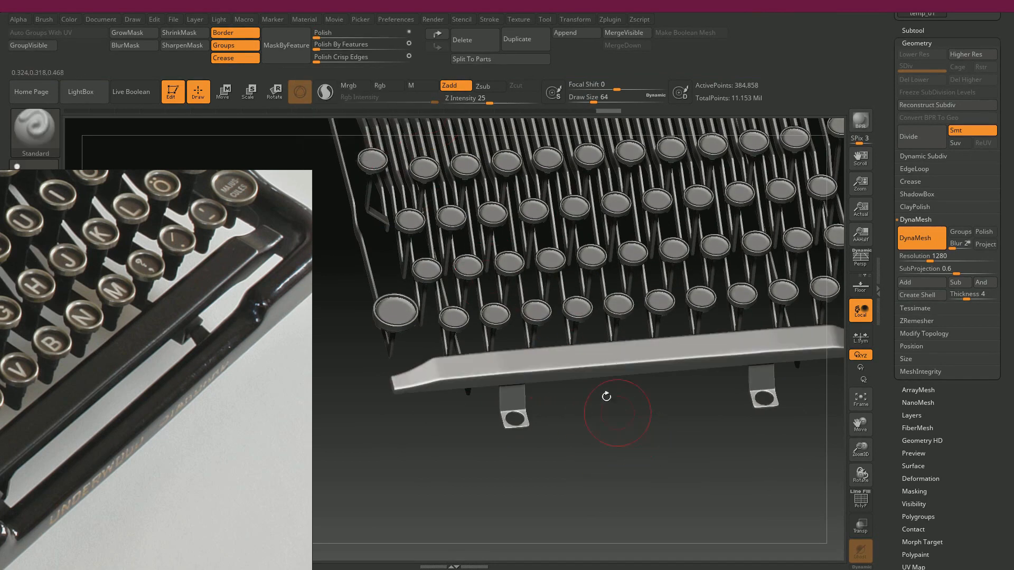
{"action": "left_click", "coordinate": [311, 45]}
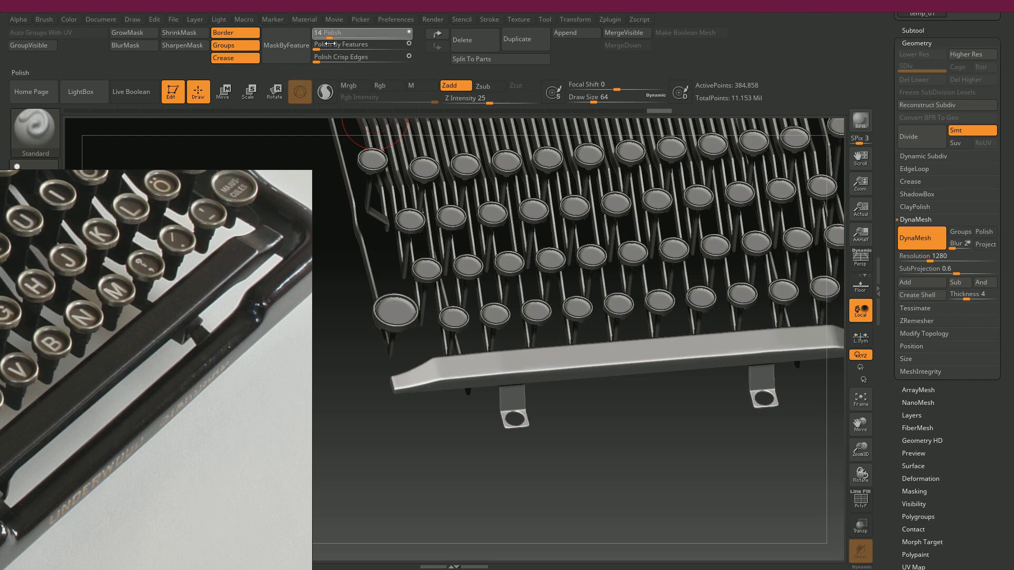
{"action": "left_click_drag", "start_coordinate": [586, 406], "coordinate": [642, 407]}
{"action": "left_click_drag", "start_coordinate": [595, 362], "coordinate": [676, 332]}
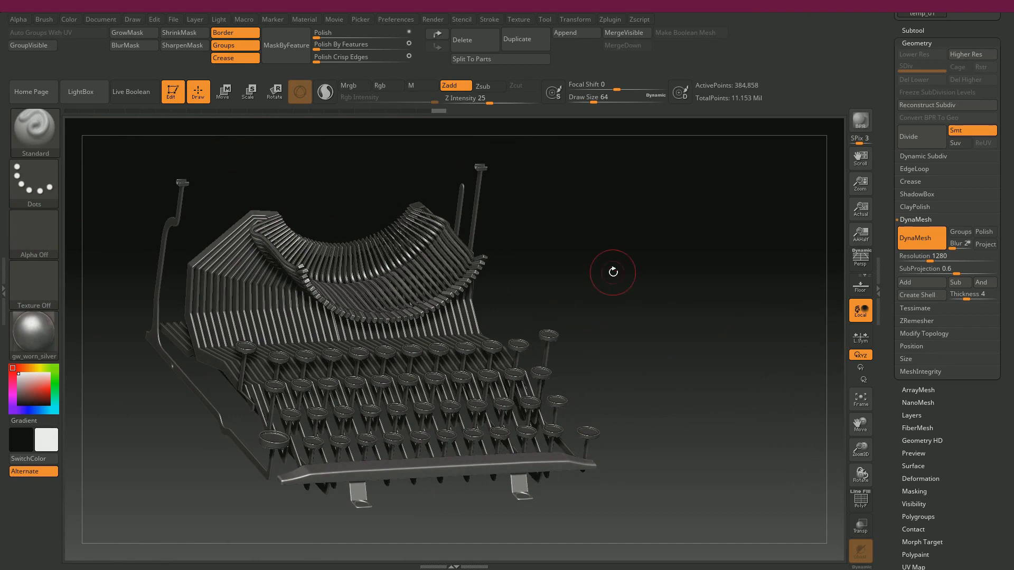
{"action": "left_click_drag", "start_coordinate": [612, 272], "coordinate": [654, 307]}
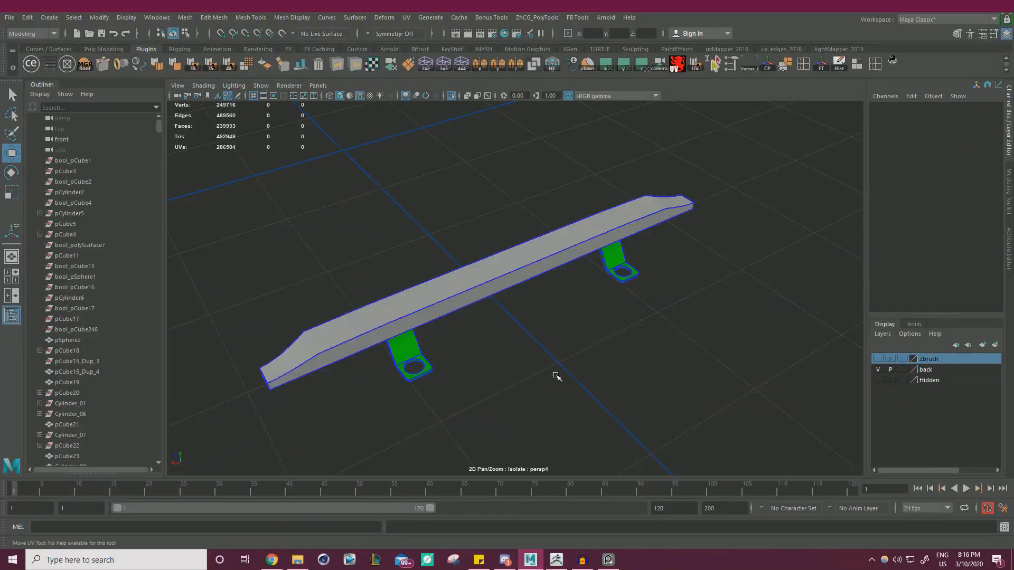
Step: Switch to Maya and exit isolation to show the parts surrounding the front bar
{"action": "left_click", "coordinate": [451, 96]}
{"action": "scroll", "coordinate": [511, 315], "scroll_direction": "down", "scroll_amount": 2}
{"action": "left_click_drag", "start_coordinate": [511, 315], "coordinate": [470, 318], "text": "alt"}
{"action": "scroll", "coordinate": [538, 319], "scroll_direction": "up", "scroll_amount": 5}
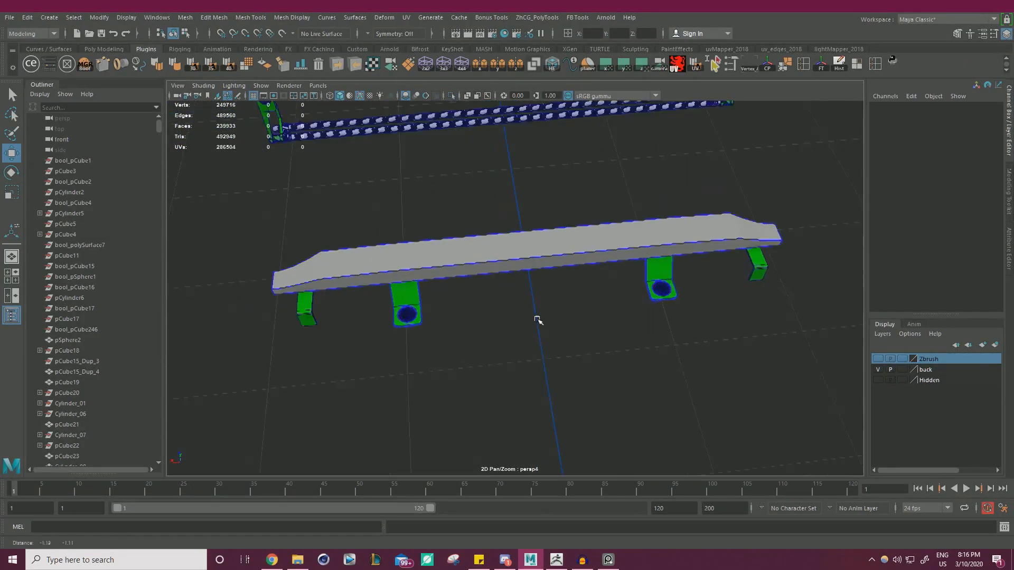
Step: Combine the two screws seated in the front bar's mounting tabs into one mesh
{"action": "left_click", "coordinate": [750, 272]}
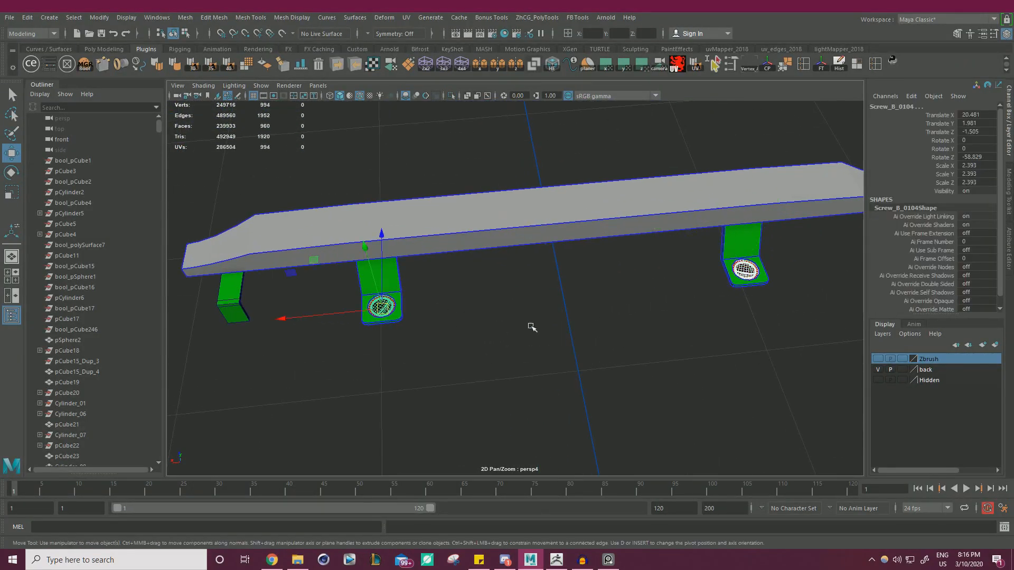
{"action": "scroll", "coordinate": [611, 349], "scroll_direction": "up", "scroll_amount": 6}
{"action": "middle_click_drag", "start_coordinate": [531, 327], "coordinate": [584, 349], "text": "alt"}
{"action": "scroll", "coordinate": [645, 355], "scroll_direction": "down", "scroll_amount": 3}
{"action": "scroll", "coordinate": [512, 345], "scroll_direction": "down", "scroll_amount": 1}
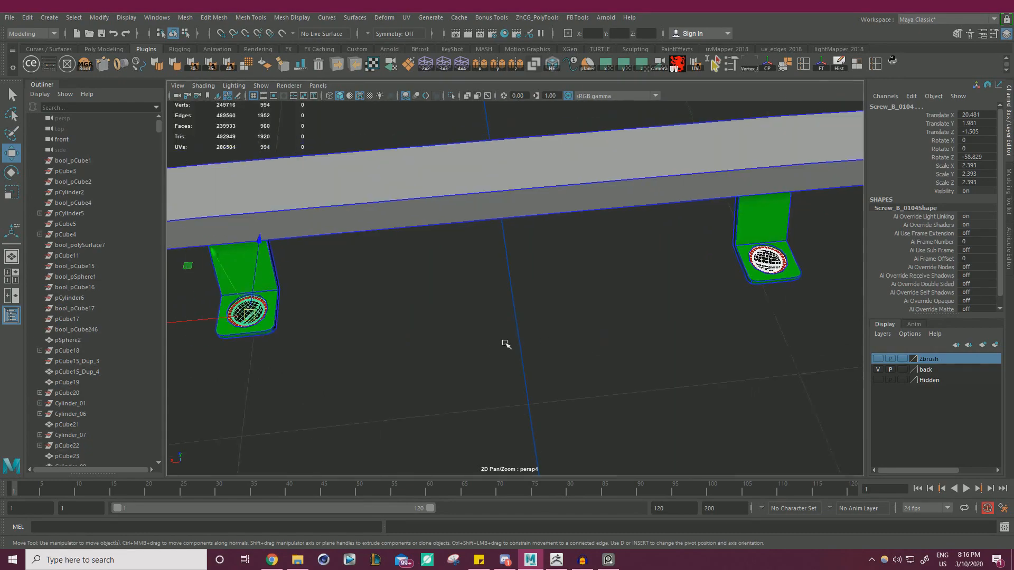
{"action": "left_click_drag", "start_coordinate": [506, 344], "coordinate": [562, 317], "text": "alt"}
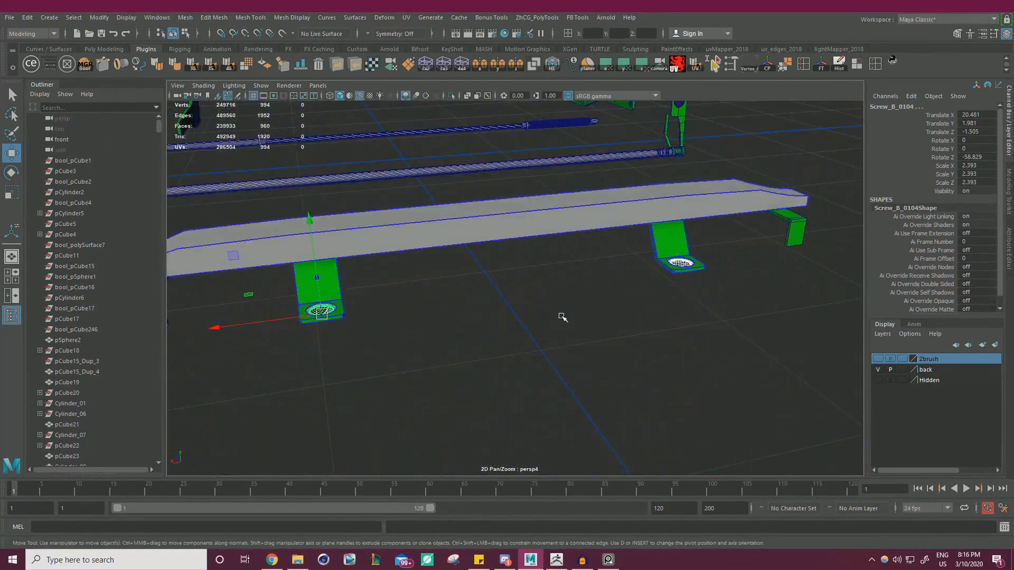
{"action": "left_click_drag", "start_coordinate": [620, 296], "coordinate": [430, 391], "text": "alt"}
{"action": "left_click", "coordinate": [640, 310]}
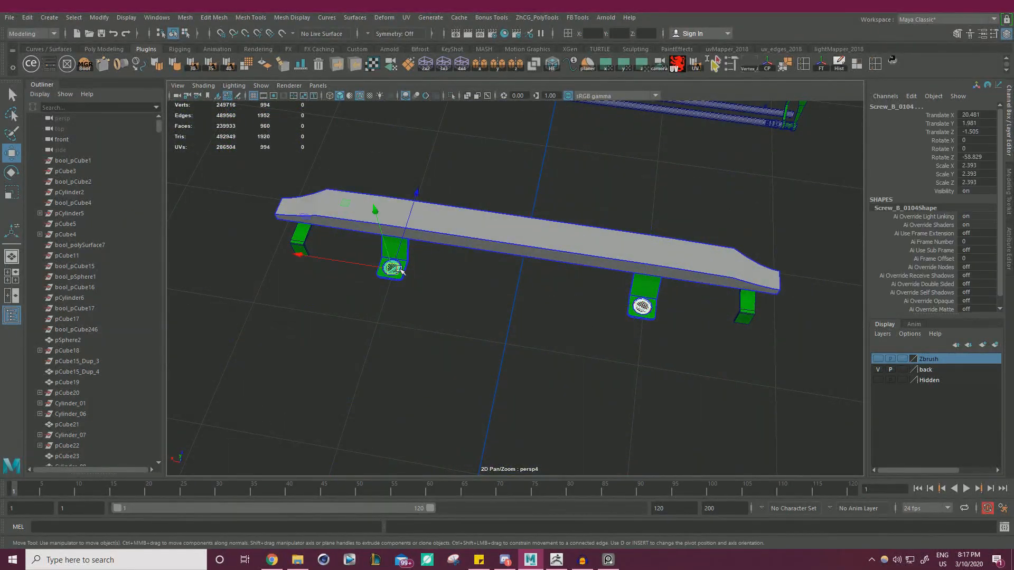
{"action": "left_click", "coordinate": [189, 19]}
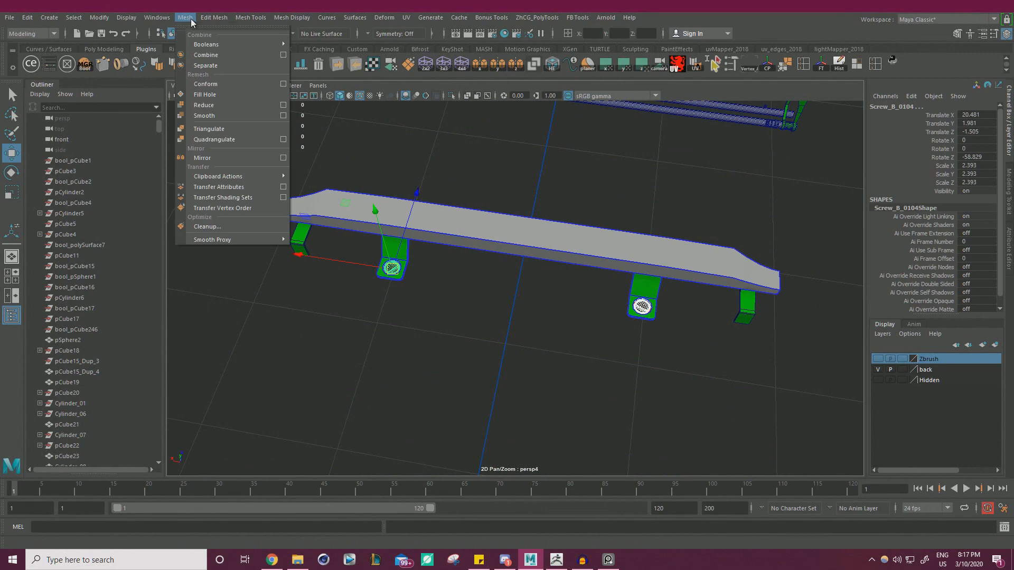
{"action": "left_click", "coordinate": [226, 55]}
Step: Isolate the combined screws and fill the open circular border of one screw
{"action": "scroll", "coordinate": [672, 341], "scroll_direction": "up", "scroll_amount": 6}
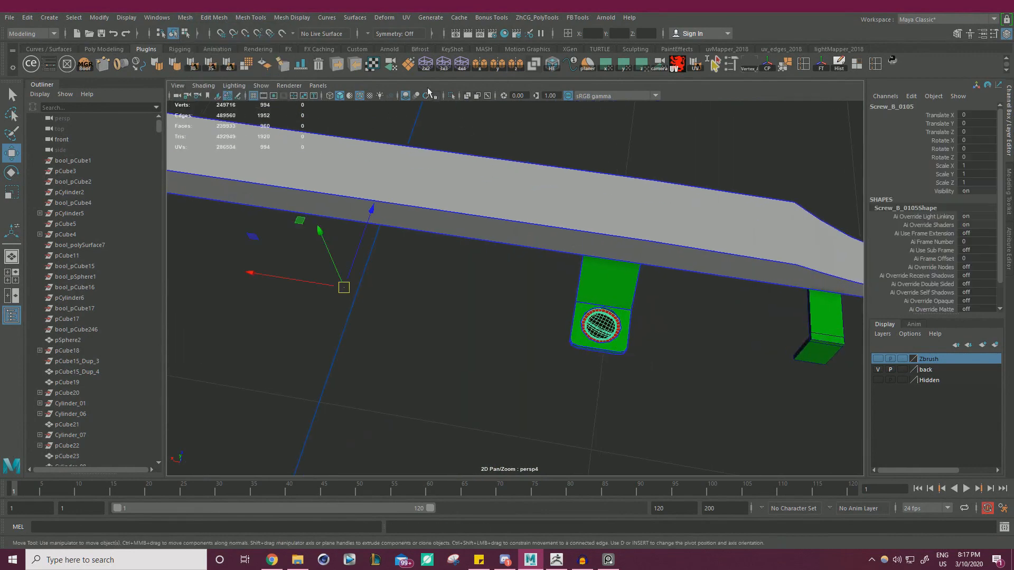
{"action": "left_click", "coordinate": [451, 96]}
{"action": "scroll", "coordinate": [687, 348], "scroll_direction": "up", "scroll_amount": 8}
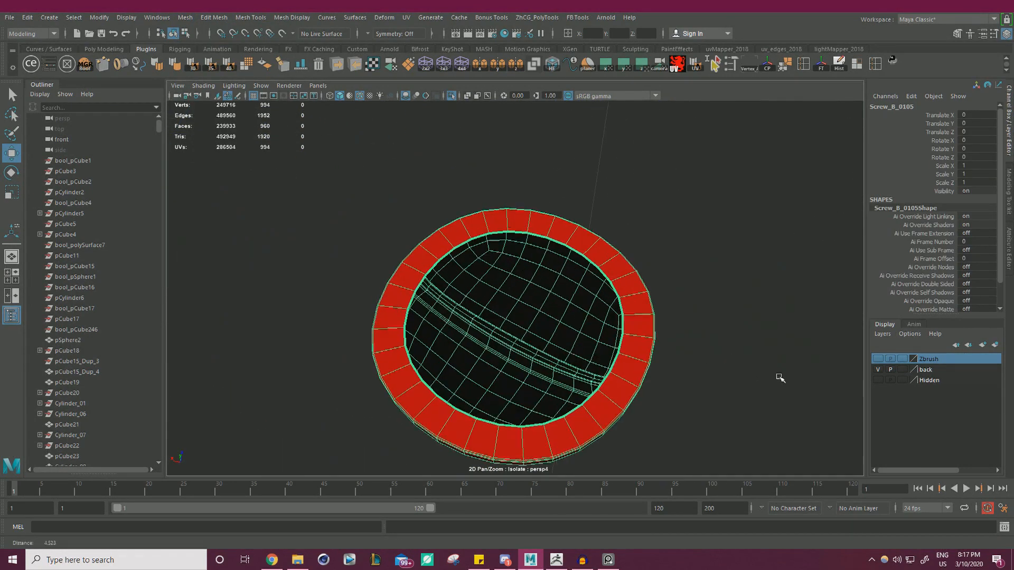
{"action": "right_click_drag", "start_coordinate": [780, 377], "coordinate": [784, 378], "text": "alt"}
{"action": "right_click_drag", "start_coordinate": [693, 256], "coordinate": [692, 227]}
{"action": "double_click", "coordinate": [625, 317]}
{"action": "right_click_drag", "start_coordinate": [755, 249], "coordinate": [755, 249], "text": "shift"}
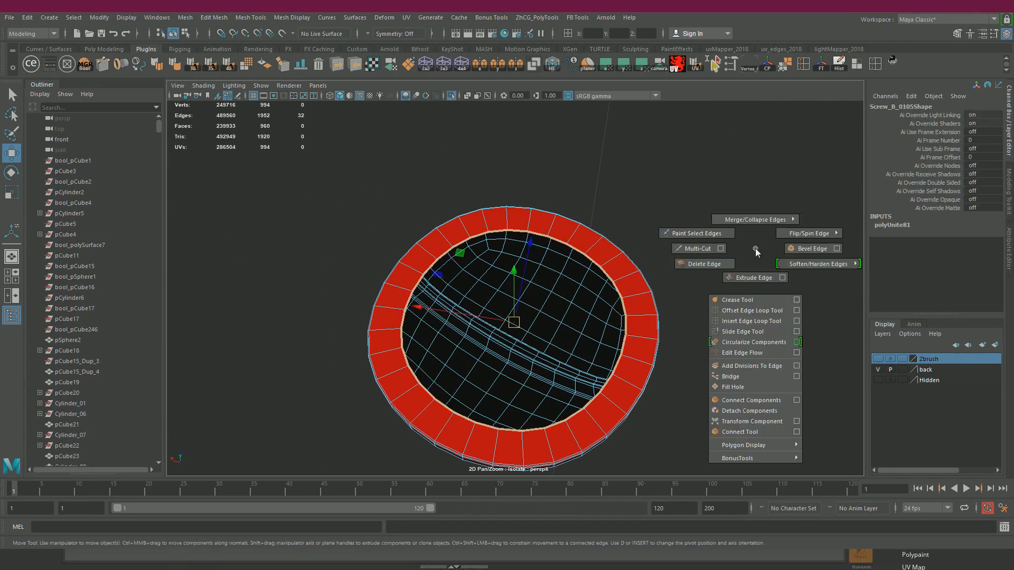
{"action": "right_click_drag", "start_coordinate": [744, 394], "coordinate": [745, 392], "text": "shift"}
{"action": "scroll", "coordinate": [430, 317], "scroll_direction": "down", "scroll_amount": 8}
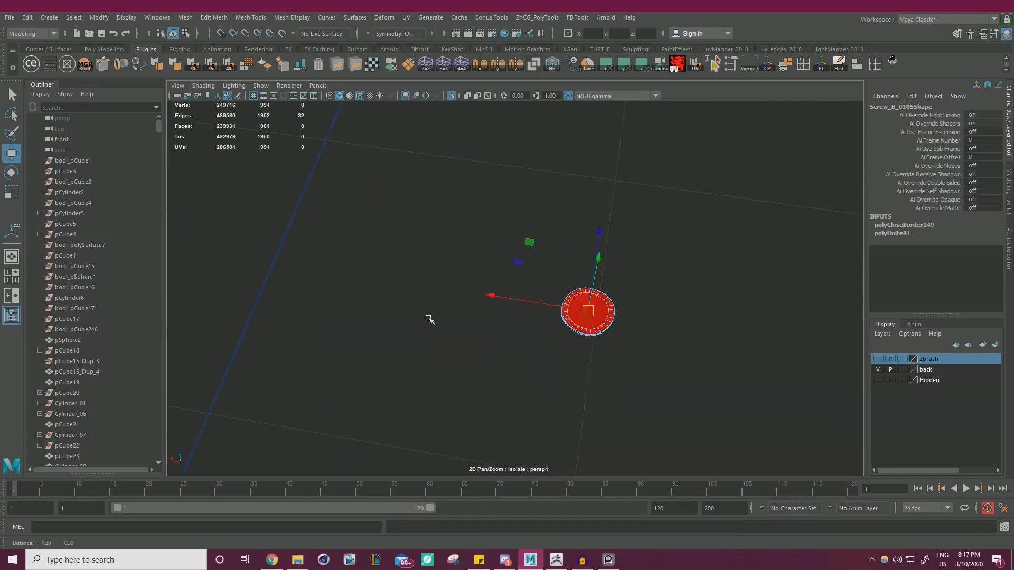
Step: Fill the open circular border on the underside of the second screw
{"action": "scroll", "coordinate": [520, 302], "scroll_direction": "up", "scroll_amount": 6}
{"action": "middle_click_drag", "start_coordinate": [520, 302], "coordinate": [550, 328], "text": "alt"}
{"action": "scroll", "coordinate": [492, 304], "scroll_direction": "up", "scroll_amount": 2}
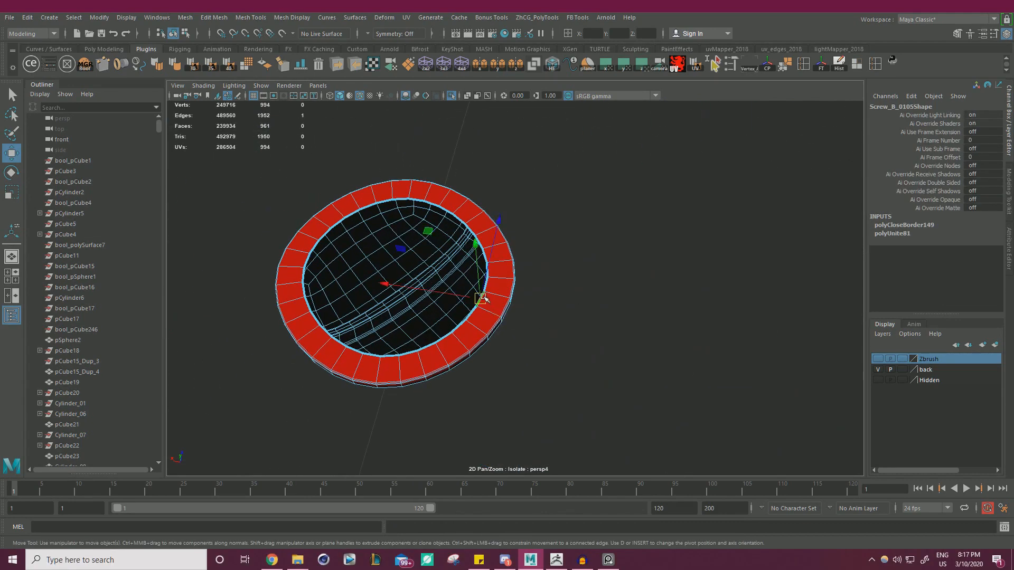
{"action": "scroll", "coordinate": [581, 264], "scroll_direction": "down", "scroll_amount": 8}
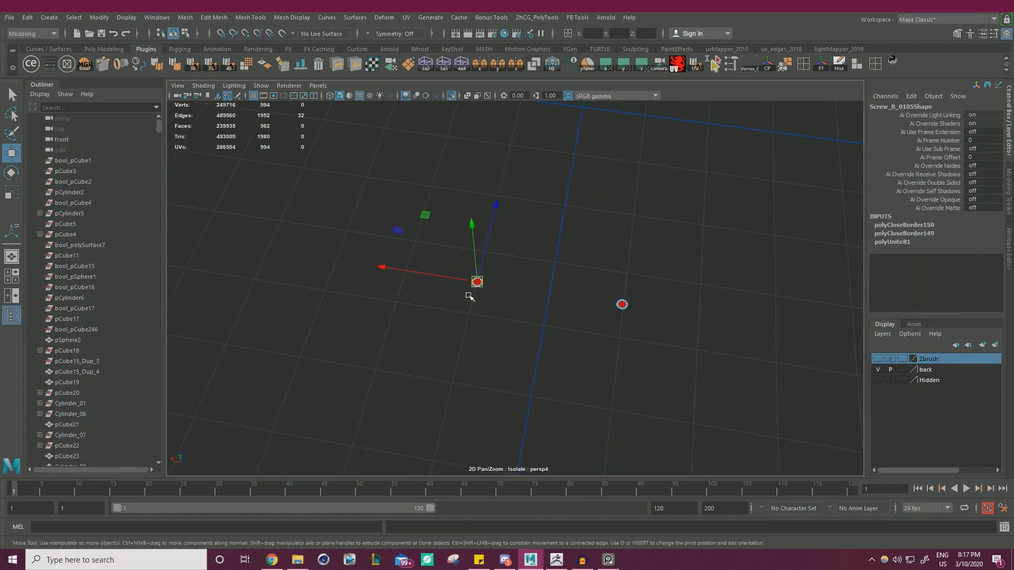
Step: Return to object mode and export the combined screws as an OBJ with the Multi OBJ tool
{"action": "left_click_drag", "start_coordinate": [470, 297], "coordinate": [672, 195], "text": "alt"}
{"action": "key", "text": "F8"}
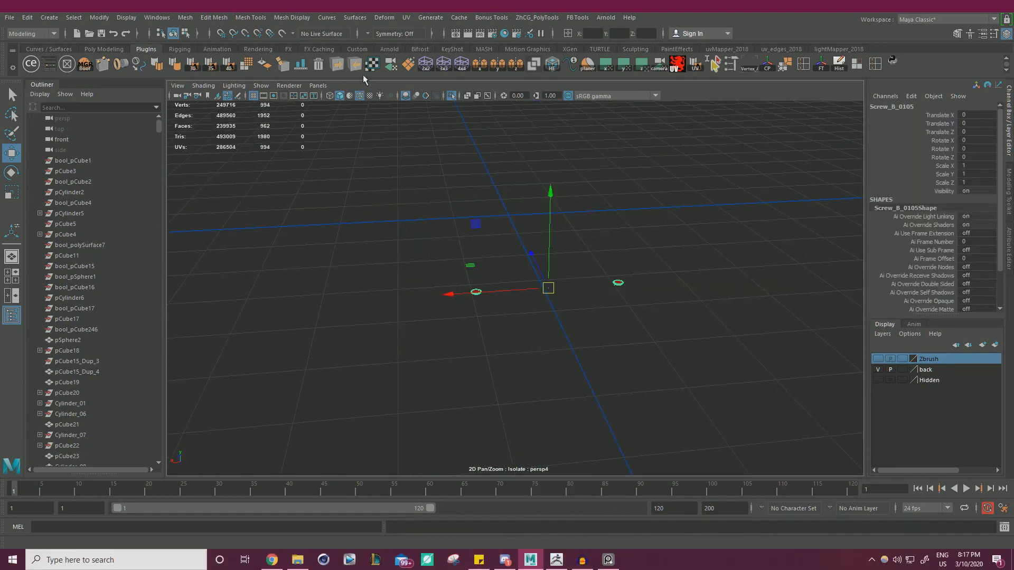
{"action": "left_click", "coordinate": [338, 67]}
{"action": "left_click", "coordinate": [753, 139]}
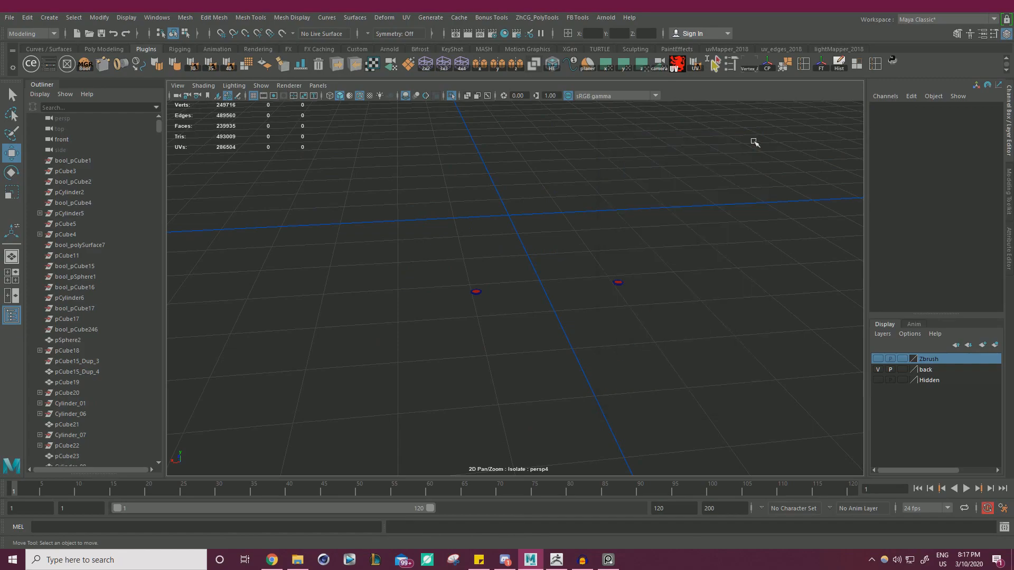
Step: Switch to ZBrush, duplicate the front bar subtool and import the exported screws OBJ into the copy
{"action": "left_click", "coordinate": [557, 559]}
{"action": "left_click_drag", "start_coordinate": [699, 329], "coordinate": [719, 258]}
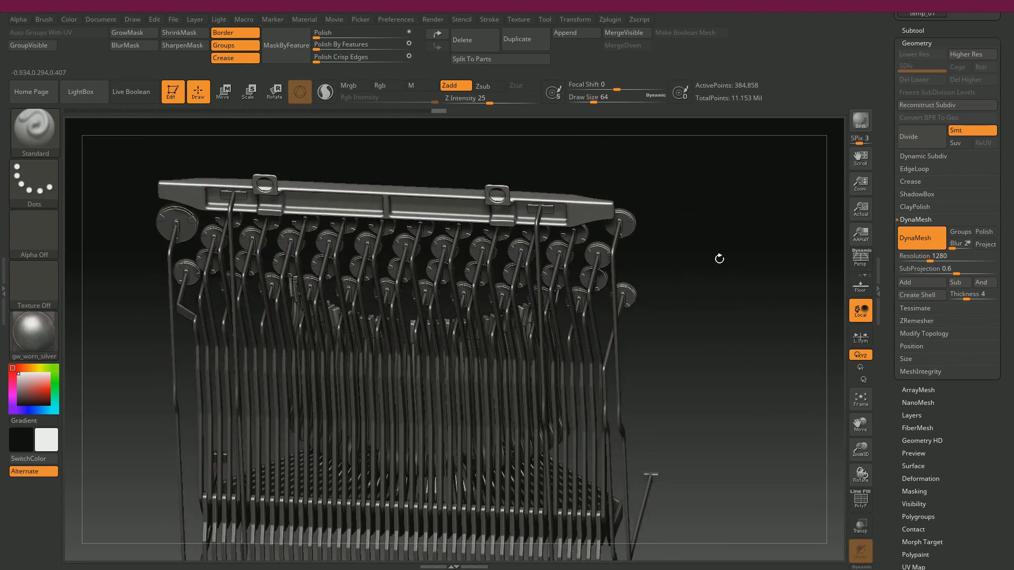
{"action": "left_click", "coordinate": [908, 31]}
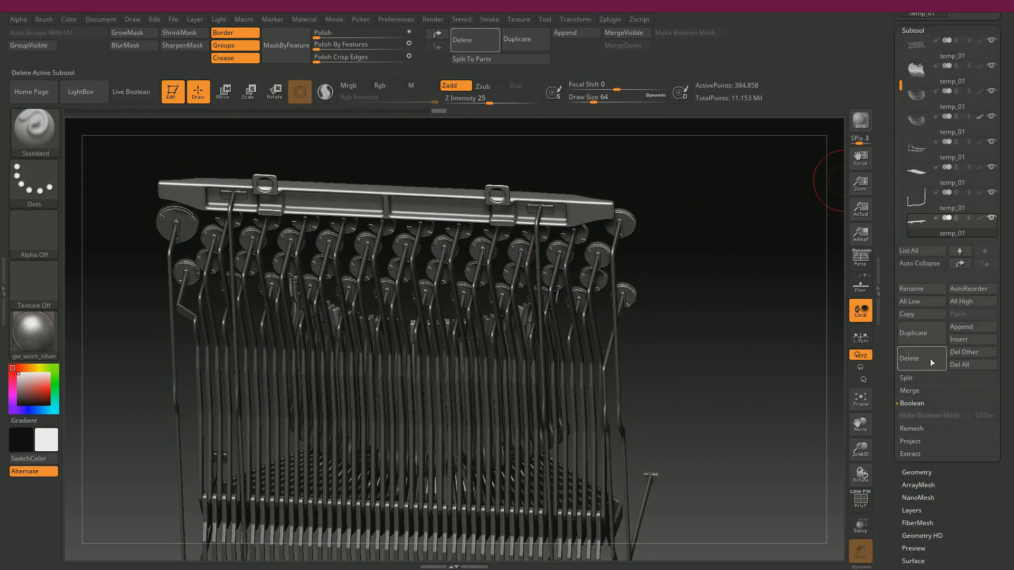
{"action": "left_click", "coordinate": [932, 336]}
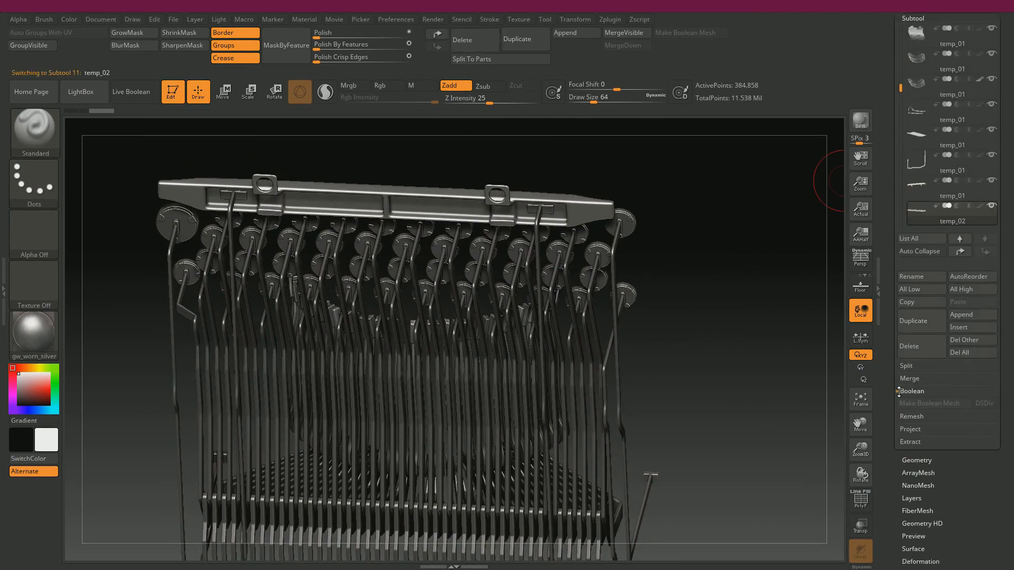
{"action": "scroll", "coordinate": [899, 392], "scroll_direction": "down", "scroll_amount": 6}
{"action": "left_click", "coordinate": [957, 429]}
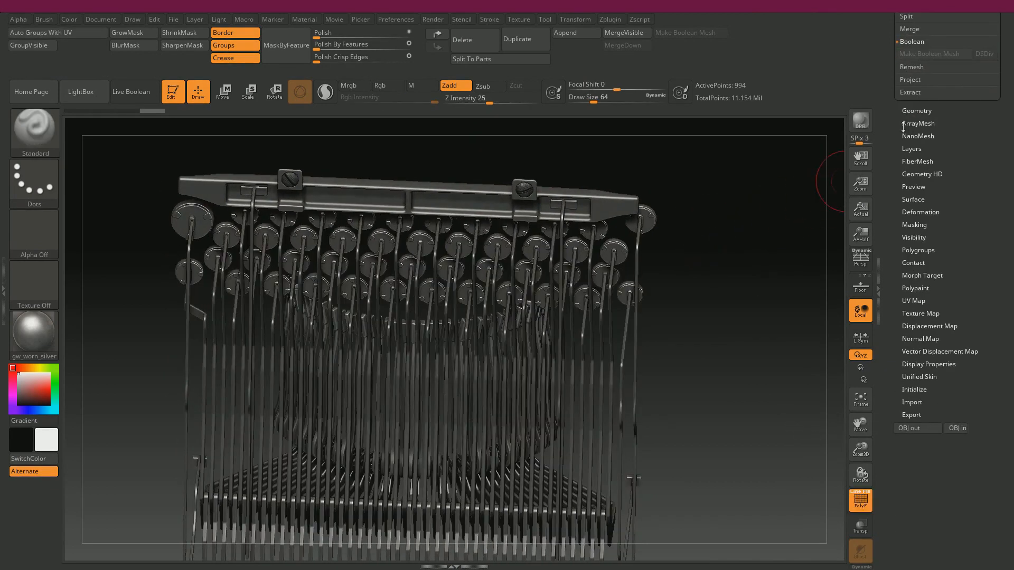
Step: Subdivide the screws mesh up to level 3 and delete its lower subdivision levels
{"action": "scroll", "coordinate": [900, 129], "scroll_direction": "down", "scroll_amount": 2}
{"action": "scroll", "coordinate": [889, 153], "scroll_direction": "up", "scroll_amount": 7}
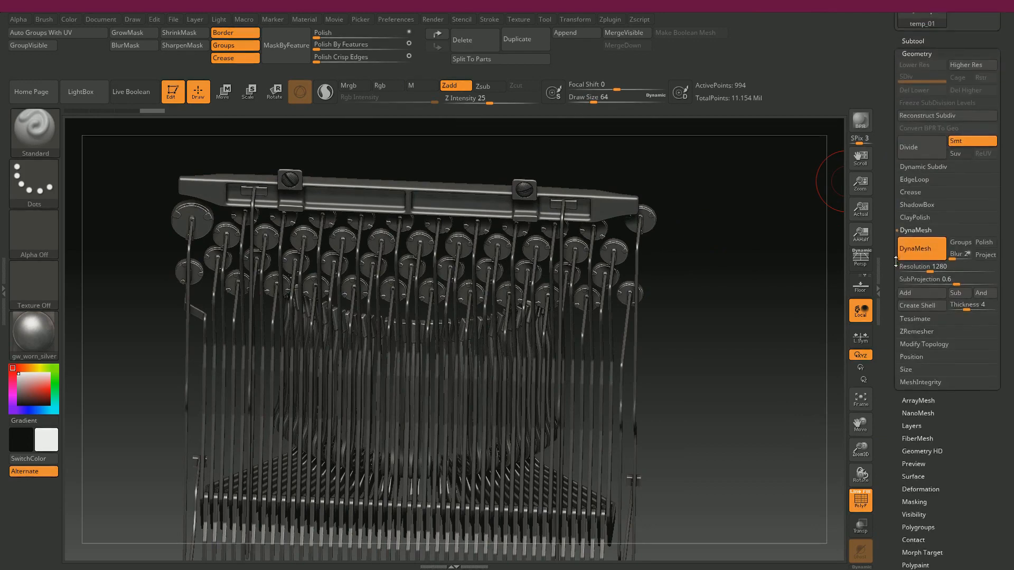
{"action": "left_click", "coordinate": [919, 155]}
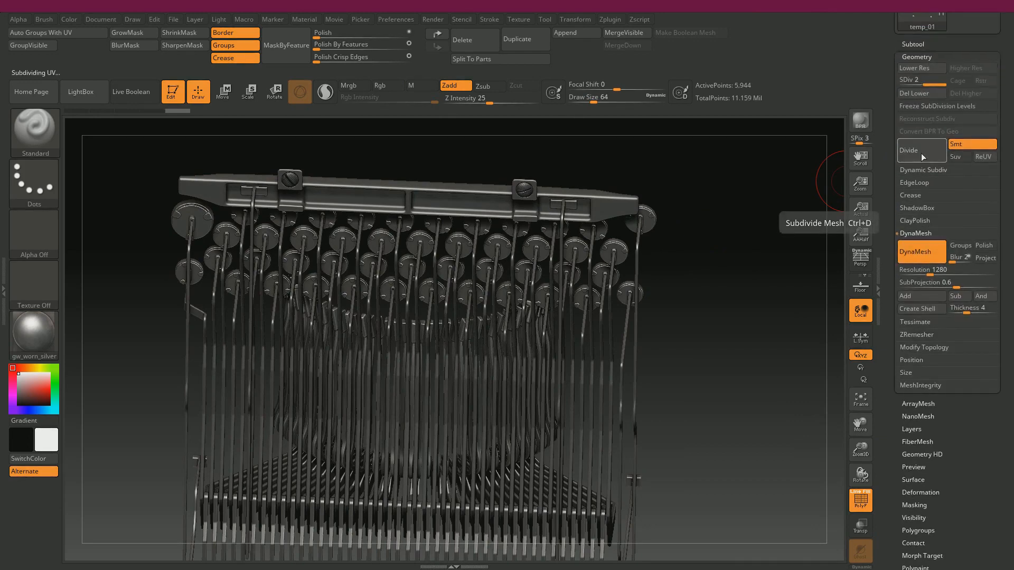
{"action": "left_click", "coordinate": [921, 155]}
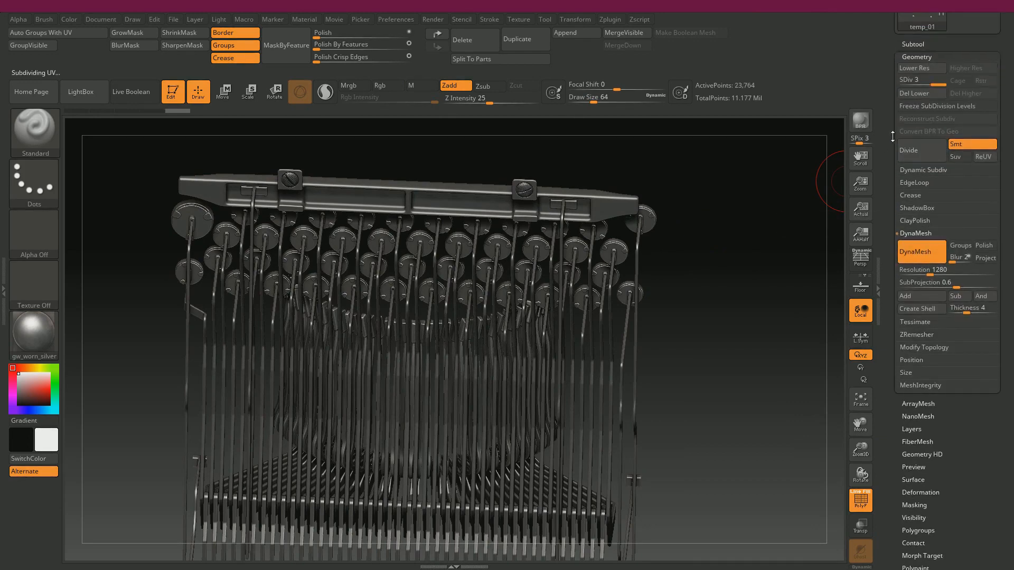
{"action": "left_click", "coordinate": [919, 96]}
Step: Apply a slight Polish to the subdivided screws and check how they sit in the front bar's tabs
{"action": "left_click_drag", "start_coordinate": [710, 182], "coordinate": [730, 182]}
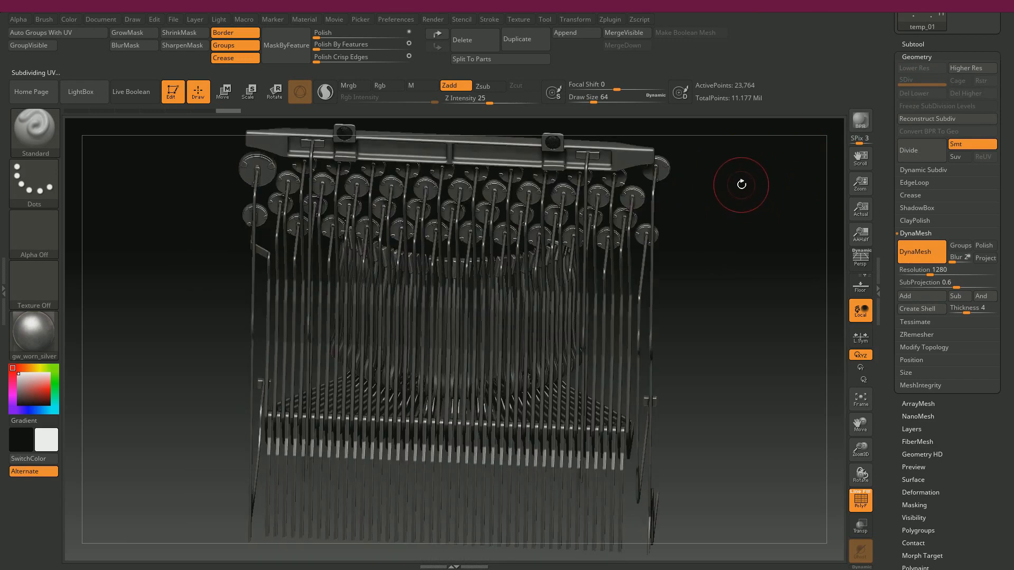
{"action": "left_click_drag", "start_coordinate": [759, 232], "coordinate": [780, 232], "text": "alt"}
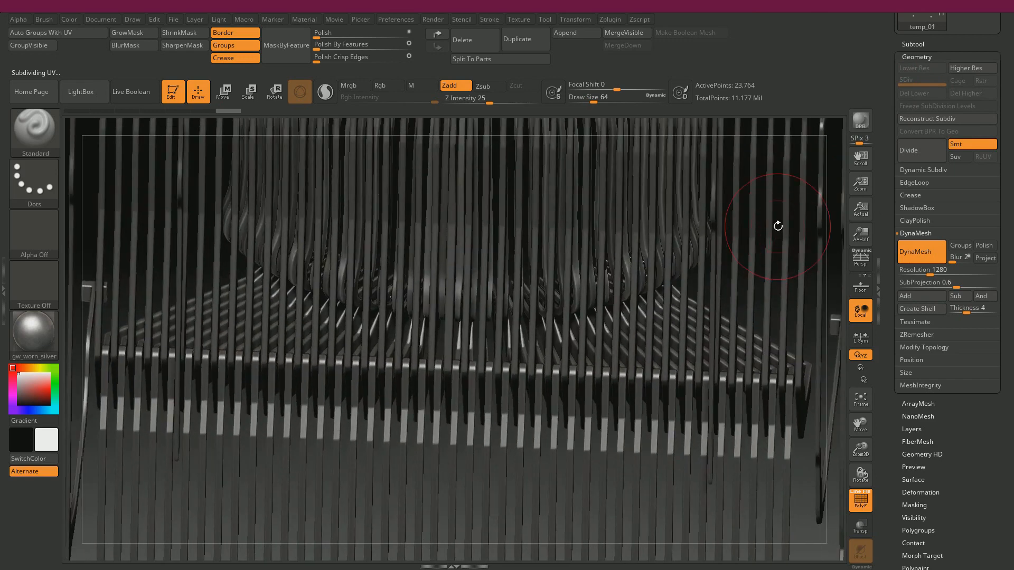
{"action": "left_click_drag", "start_coordinate": [766, 402], "coordinate": [766, 235]}
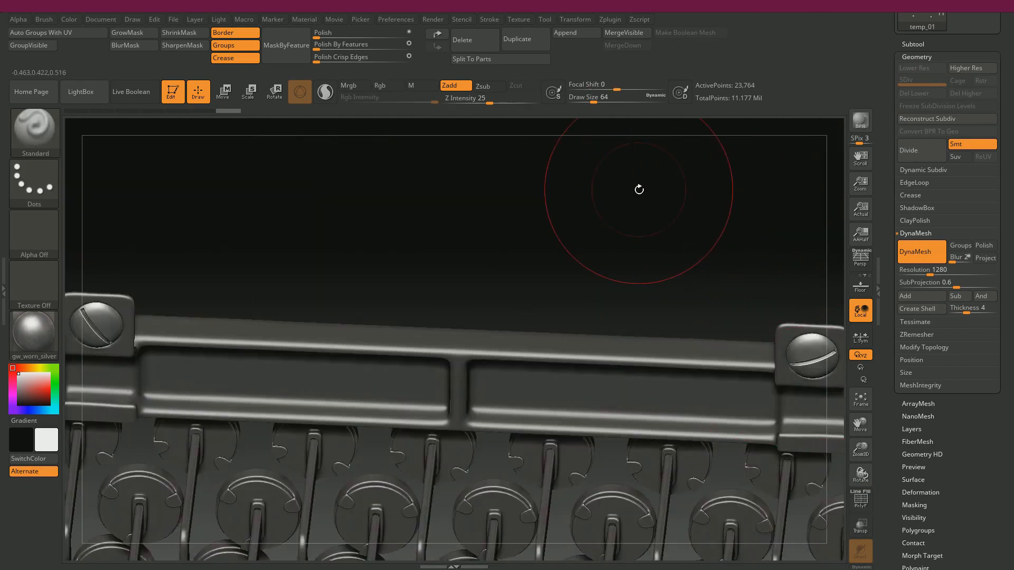
{"action": "left_click_drag", "start_coordinate": [353, 39], "coordinate": [319, 37]}
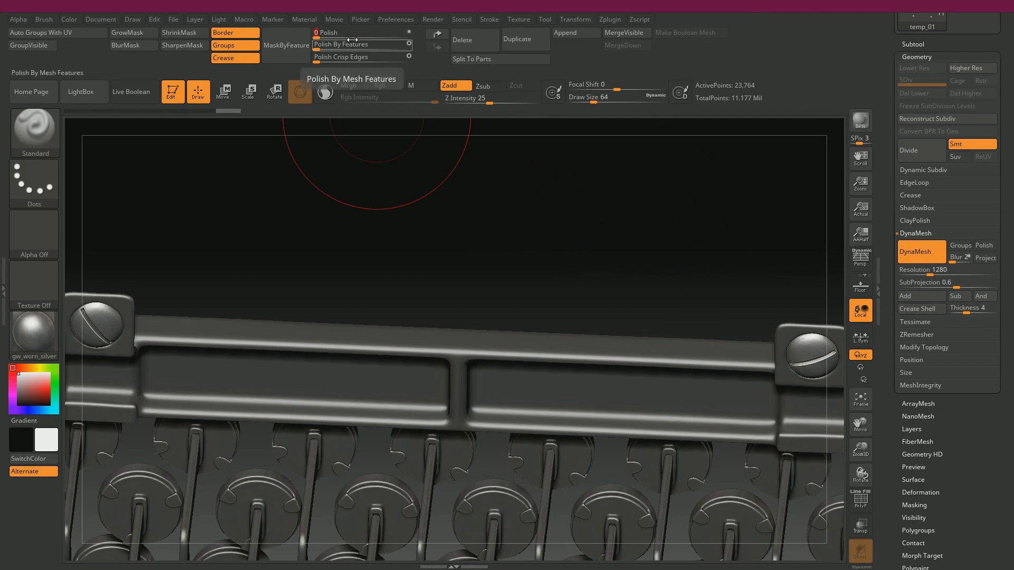
{"action": "left_click_drag", "start_coordinate": [550, 242], "coordinate": [510, 139], "text": "alt"}
{"action": "left_click_drag", "start_coordinate": [555, 214], "coordinate": [722, 275]}
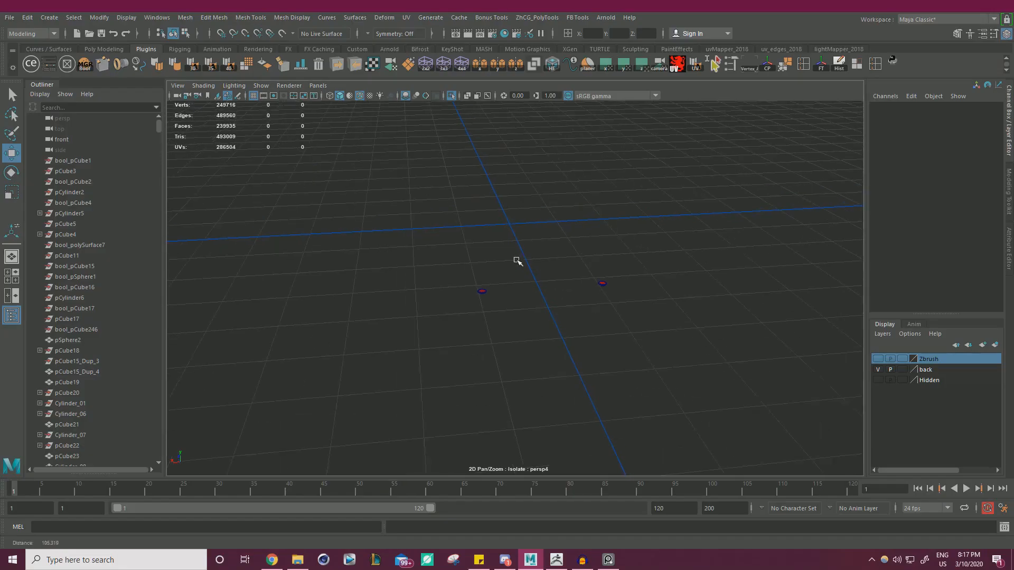
Step: Switch to Maya, add the combined screws to the hidden Zbrush layer, and exit isolation
{"action": "left_click_drag", "start_coordinate": [516, 260], "coordinate": [762, 346]}
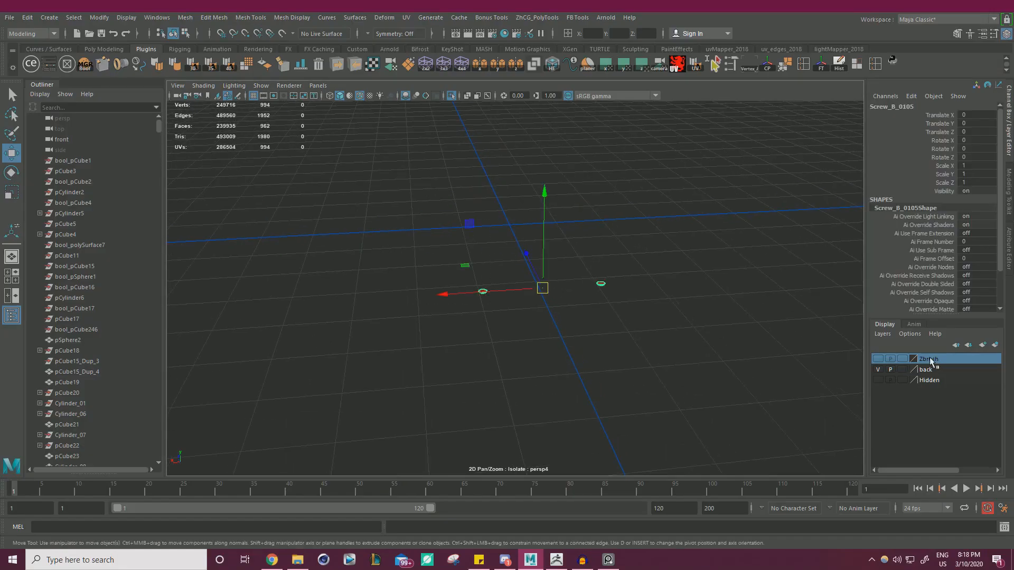
{"action": "right_click", "coordinate": [930, 358]}
{"action": "left_click", "coordinate": [931, 382]}
{"action": "left_click", "coordinate": [452, 96]}
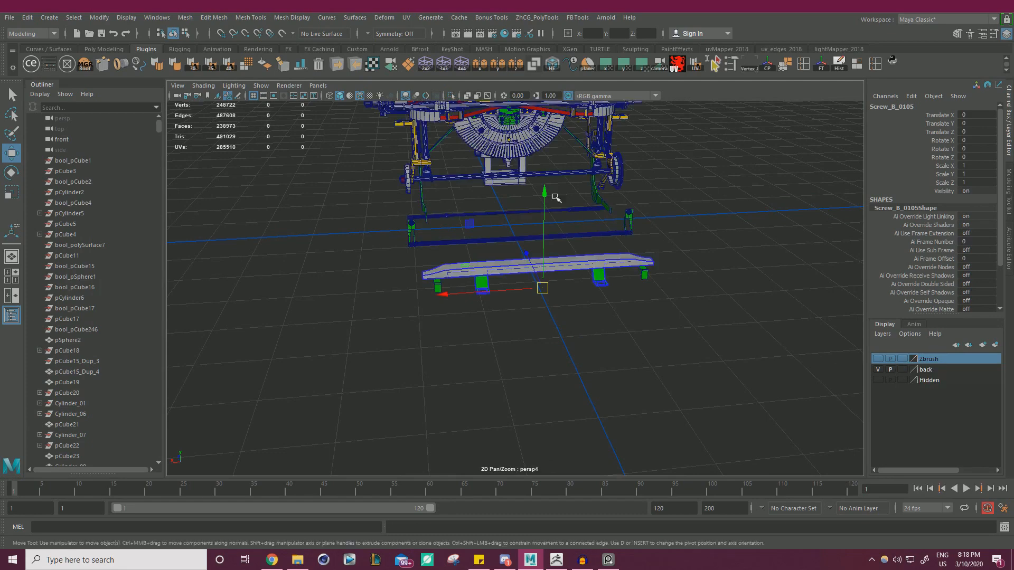
Step: Add the front bar with its mounting tabs to the hidden Zbrush layer
{"action": "left_click_drag", "start_coordinate": [592, 215], "coordinate": [496, 256], "text": "alt"}
{"action": "right_click_drag", "start_coordinate": [496, 256], "coordinate": [737, 303], "text": "alt"}
{"action": "left_click", "coordinate": [615, 242]}
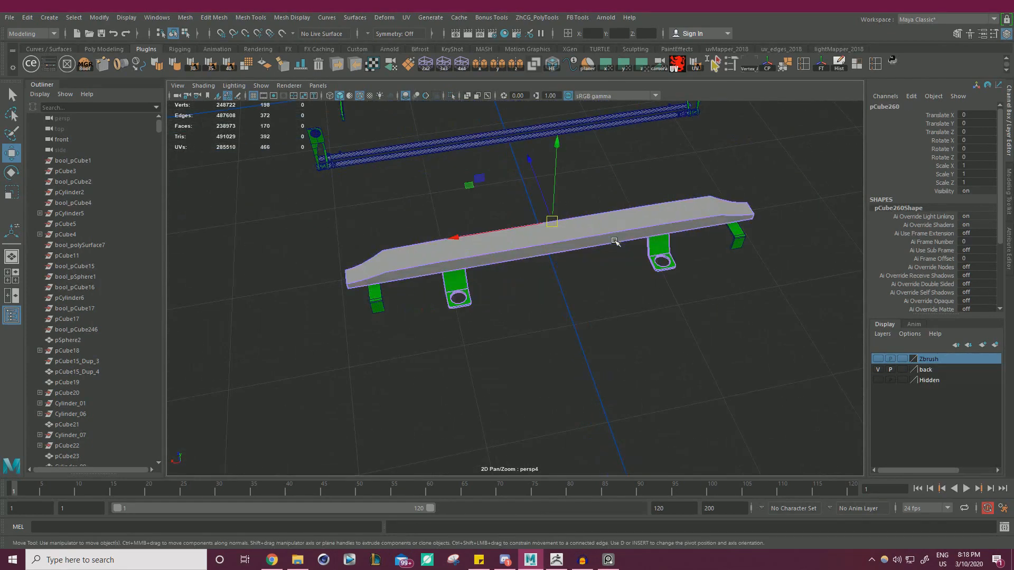
{"action": "right_click", "coordinate": [936, 359]}
{"action": "left_click", "coordinate": [931, 382]}
Step: Combine the two L-shaped brackets left beneath the front bar into one mesh and check their undersides
{"action": "left_click_drag", "start_coordinate": [776, 344], "coordinate": [660, 317], "text": "alt"}
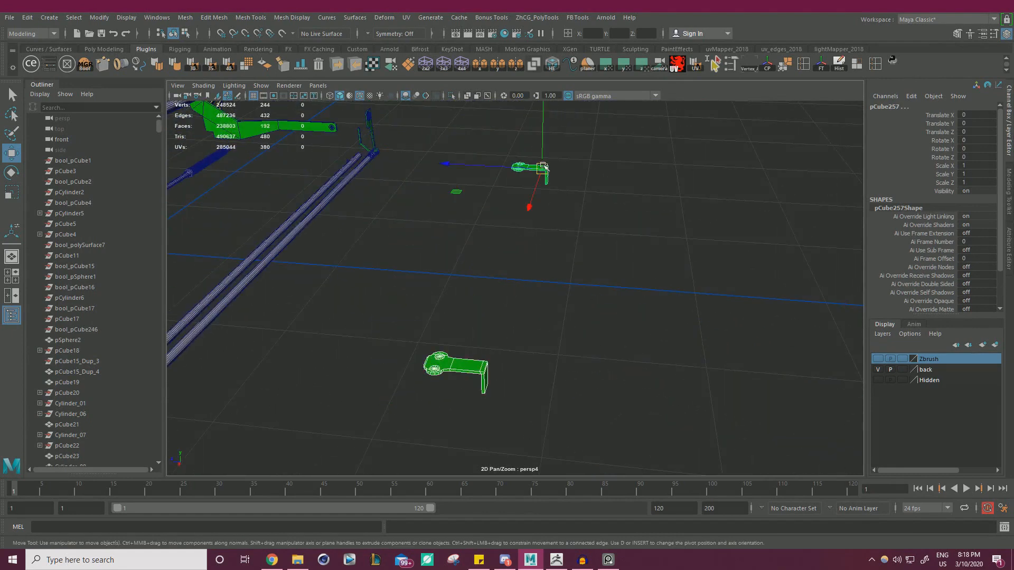
{"action": "left_click", "coordinate": [186, 18]}
{"action": "left_click", "coordinate": [207, 55]}
{"action": "left_click_drag", "start_coordinate": [449, 206], "coordinate": [756, 164], "text": "alt"}
{"action": "left_click", "coordinate": [671, 212]}
{"action": "left_click_drag", "start_coordinate": [723, 204], "coordinate": [698, 172]}
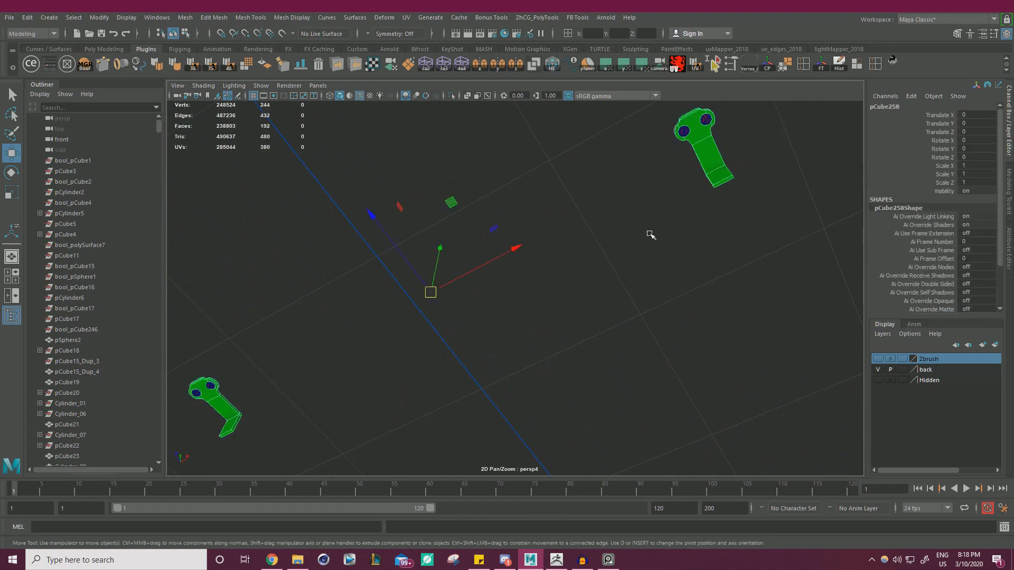
{"action": "right_click_drag", "start_coordinate": [629, 261], "coordinate": [459, 279], "text": "alt"}
{"action": "left_click_drag", "start_coordinate": [460, 279], "coordinate": [519, 321], "text": "alt"}
Step: Set the combined brackets' edge softening angle to 40 and display only their hard edges
{"action": "right_click_drag", "start_coordinate": [678, 257], "coordinate": [676, 285], "text": "ctrl"}
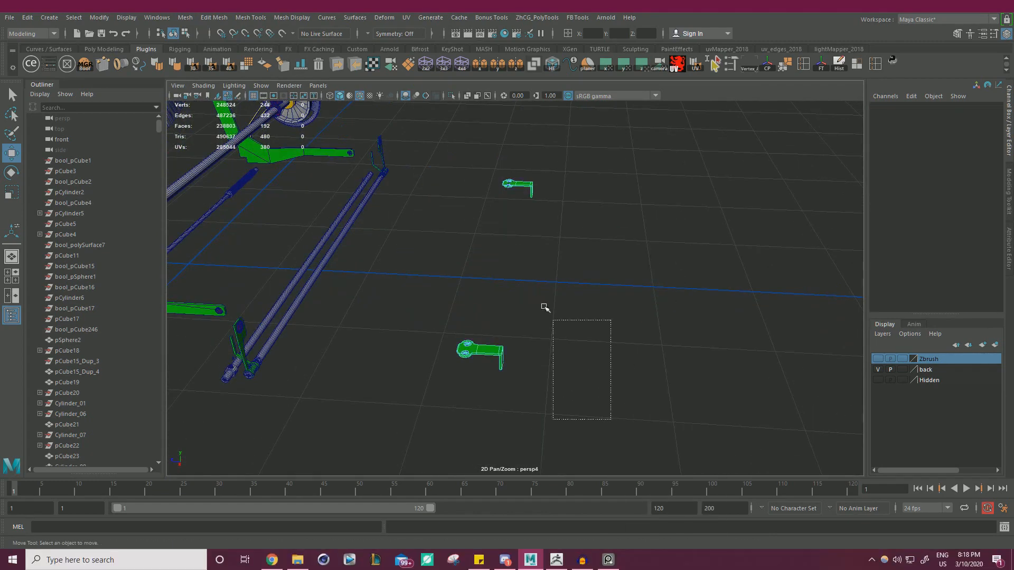
{"action": "left_click", "coordinate": [228, 64]}
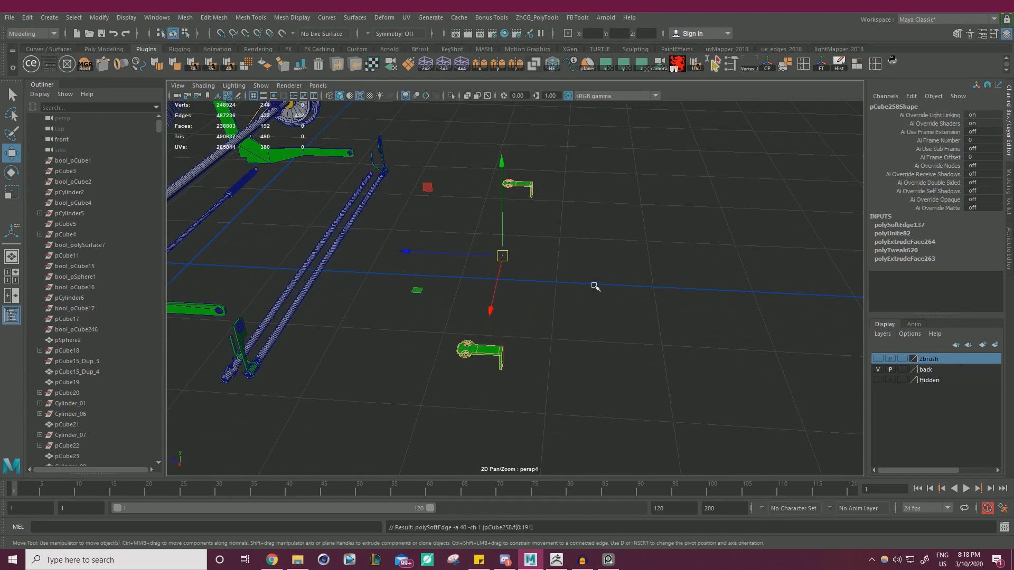
{"action": "left_click", "coordinate": [551, 66]}
{"action": "scroll", "coordinate": [575, 301], "scroll_direction": "up", "scroll_amount": 2}
{"action": "middle_click_drag", "start_coordinate": [575, 301], "coordinate": [591, 233], "text": "alt"}
{"action": "right_click_drag", "start_coordinate": [600, 221], "coordinate": [633, 206]}
{"action": "left_click", "coordinate": [591, 305]}
Step: Soften the vertical side edges around the rounded head of one bracket
{"action": "scroll", "coordinate": [590, 304], "scroll_direction": "up", "scroll_amount": 3}
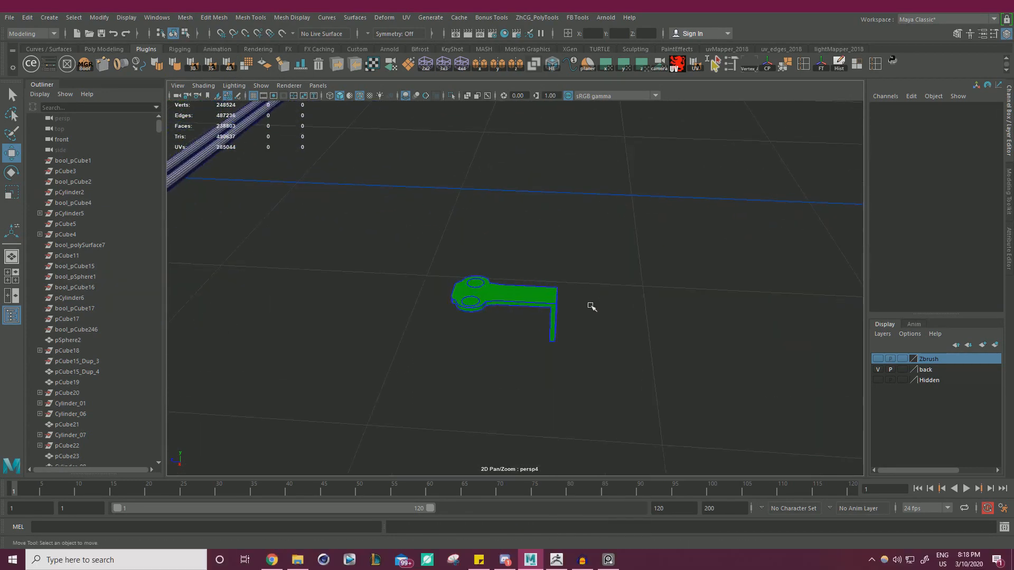
{"action": "scroll", "coordinate": [590, 306], "scroll_direction": "up", "scroll_amount": 5}
{"action": "left_click_drag", "start_coordinate": [594, 336], "coordinate": [689, 315], "text": "alt"}
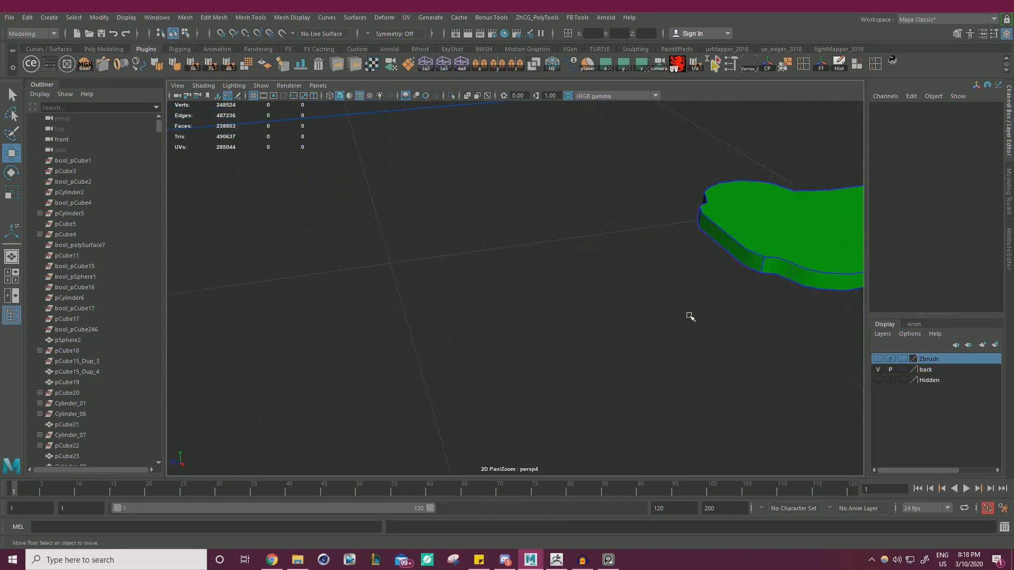
{"action": "middle_click_drag", "start_coordinate": [705, 308], "coordinate": [639, 301], "text": "alt"}
{"action": "right_click_drag", "start_coordinate": [583, 259], "coordinate": [582, 227]}
{"action": "left_click", "coordinate": [565, 249]}
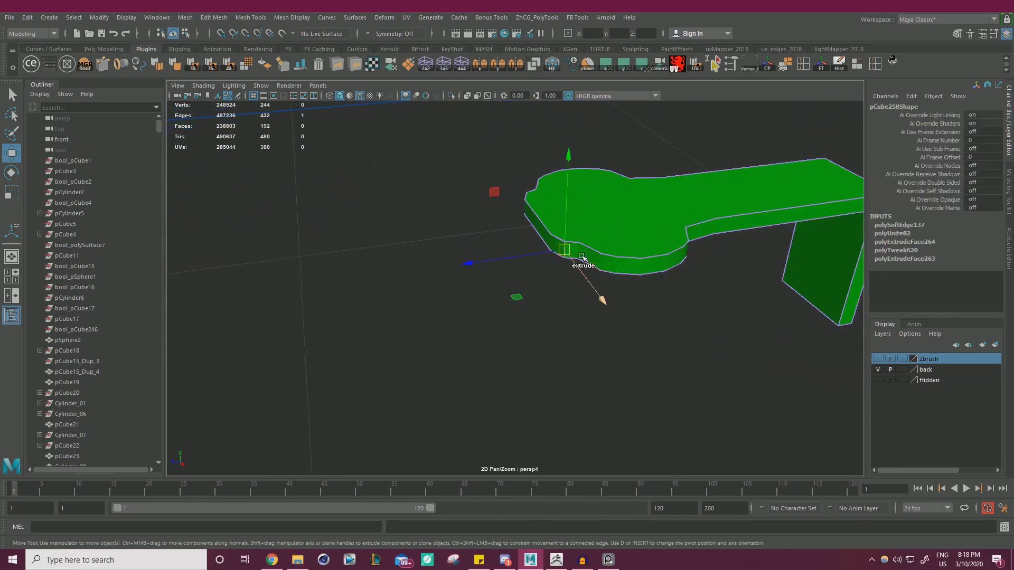
{"action": "left_click_drag", "start_coordinate": [580, 255], "coordinate": [516, 296], "text": "alt"}
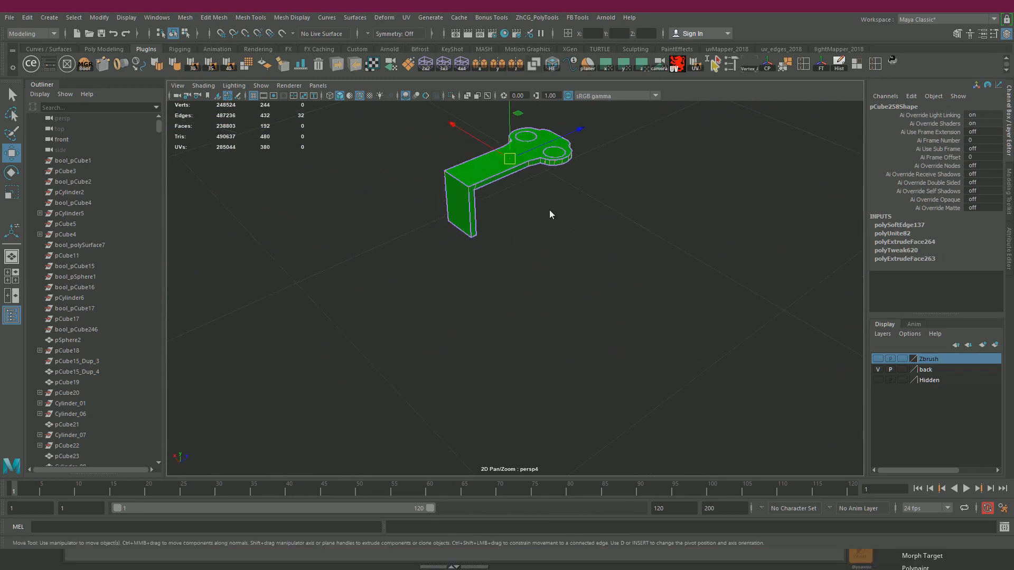
{"action": "right_click_drag", "start_coordinate": [549, 214], "coordinate": [607, 215], "text": "shift"}
{"action": "left_click", "coordinate": [494, 213]}
Step: Soften the two short corner edges on the sides of the same bracket's bend
{"action": "right_click_drag", "start_coordinate": [493, 213], "coordinate": [544, 212], "text": "alt"}
{"action": "middle_click_drag", "start_coordinate": [544, 212], "coordinate": [612, 290], "text": "alt"}
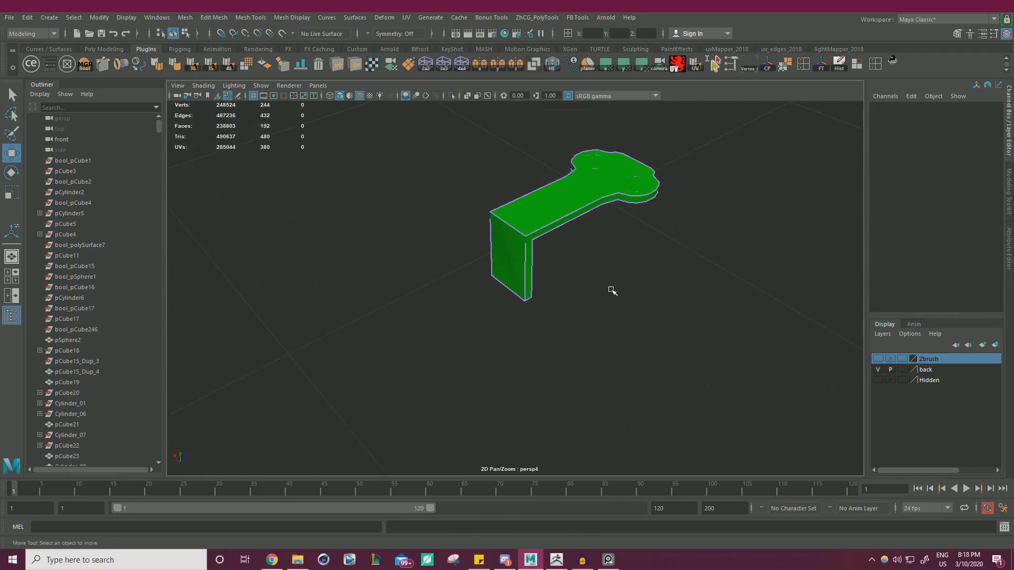
{"action": "scroll", "coordinate": [612, 290], "scroll_direction": "up", "scroll_amount": 2}
{"action": "left_click", "coordinate": [531, 208]}
{"action": "right_click_drag", "start_coordinate": [474, 181], "coordinate": [566, 250], "text": "alt"}
{"action": "middle_click_drag", "start_coordinate": [566, 250], "coordinate": [674, 363], "text": "alt"}
{"action": "scroll", "coordinate": [674, 363], "scroll_direction": "up", "scroll_amount": 2}
{"action": "mouse_move", "coordinate": [430, 186]}
{"action": "right_mouse_down", "text": "shift"}
{"action": "mouse_move", "coordinate": [469, 209]}
{"action": "mouse_move", "coordinate": [502, 201]}
{"action": "mouse_move", "coordinate": [520, 224]}
{"action": "right_mouse_up", "text": "shift"}
{"action": "scroll", "coordinate": [520, 228], "scroll_direction": "down", "scroll_amount": 2}
{"action": "left_click_drag", "start_coordinate": [520, 237], "coordinate": [423, 273], "text": "alt"}
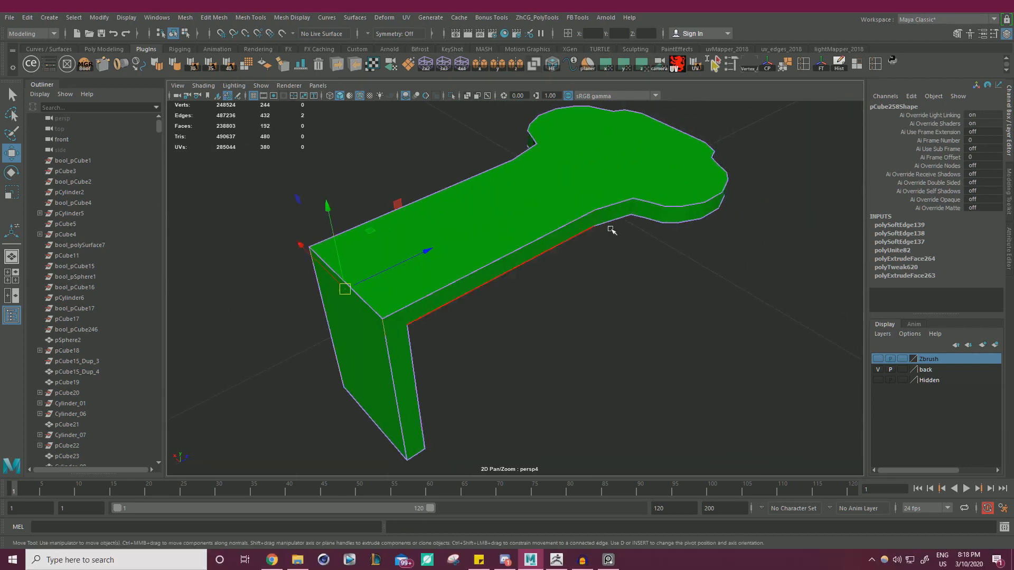
Step: Soften the vertical side edges around the other bracket's rounded head
{"action": "right_click_drag", "start_coordinate": [679, 205], "coordinate": [525, 245], "text": "alt"}
{"action": "left_click_drag", "start_coordinate": [525, 244], "coordinate": [358, 278], "text": "alt"}
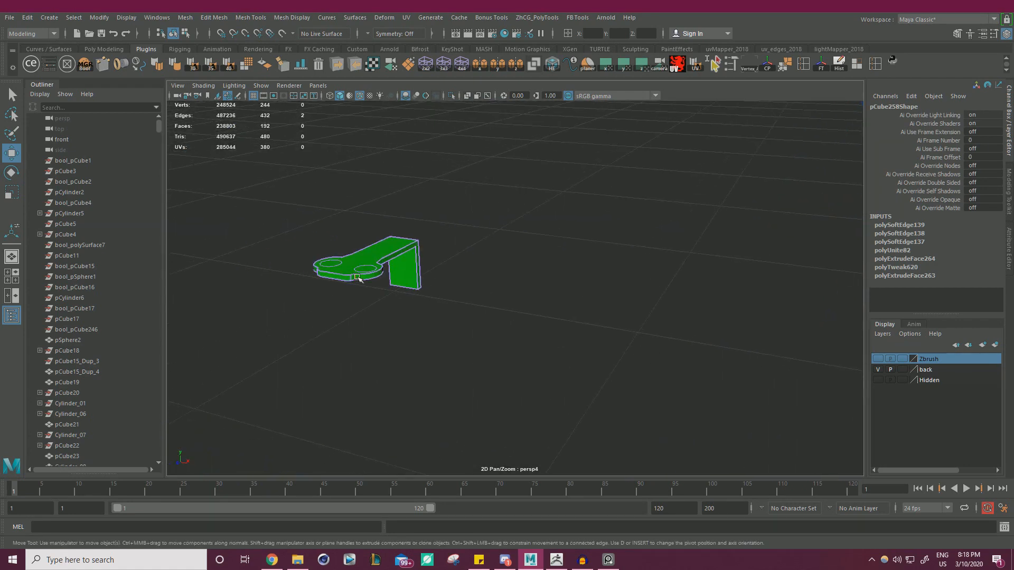
{"action": "key", "text": "f"}
{"action": "scroll", "coordinate": [483, 280], "scroll_direction": "down", "scroll_amount": 3}
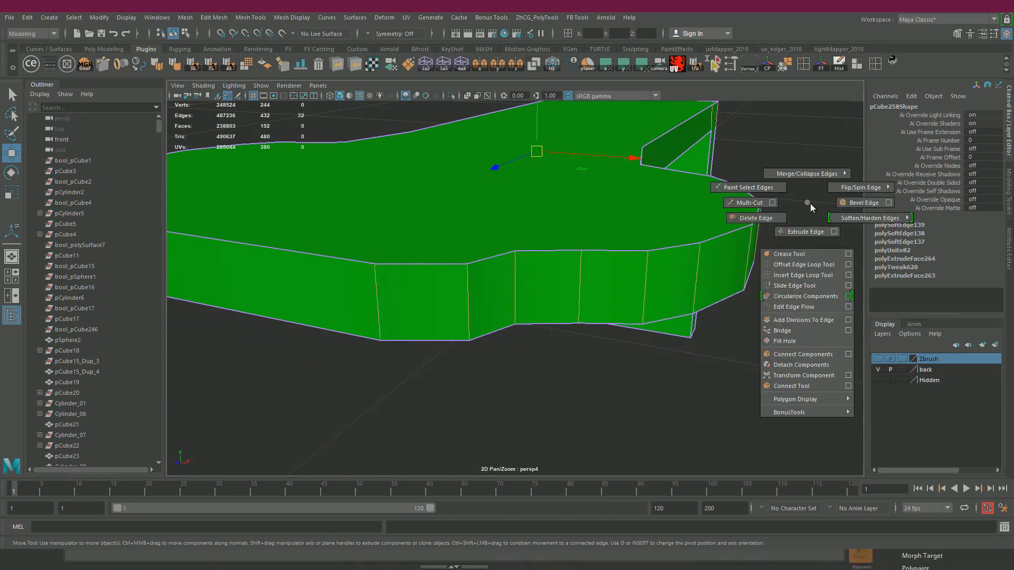
{"action": "right_click_drag", "start_coordinate": [808, 204], "coordinate": [866, 213], "text": "shift"}
{"action": "left_click_drag", "start_coordinate": [660, 207], "coordinate": [293, 197], "text": "alt"}
Step: Soften the two short corner edges at the bend of the second bracket
{"action": "scroll", "coordinate": [550, 235], "scroll_direction": "down", "scroll_amount": 5}
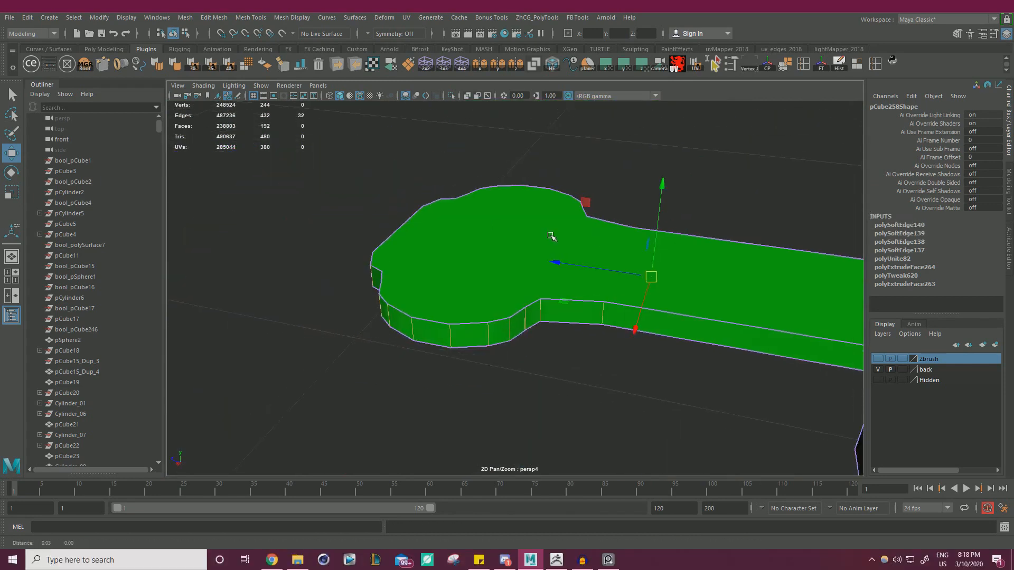
{"action": "middle_click_drag", "start_coordinate": [549, 236], "coordinate": [290, 189], "text": "alt"}
{"action": "scroll", "coordinate": [537, 246], "scroll_direction": "up", "scroll_amount": 3}
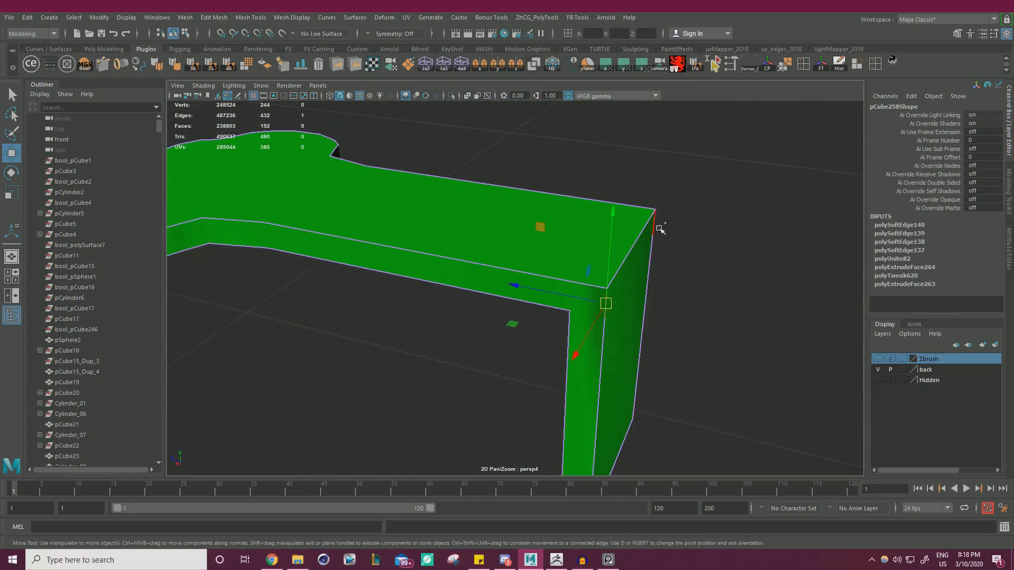
{"action": "left_click", "coordinate": [661, 228], "text": "shift"}
{"action": "right_click_drag", "start_coordinate": [661, 228], "coordinate": [796, 252], "text": "shift"}
{"action": "right_click_drag", "start_coordinate": [576, 217], "coordinate": [351, 236], "text": "alt"}
{"action": "left_click_drag", "start_coordinate": [351, 236], "coordinate": [495, 188], "text": "alt"}
Step: Create planar-projected, cut UVs for the combined brackets and export the mesh as an OBJ to C:\temp meshes
{"action": "right_click_drag", "start_coordinate": [612, 216], "coordinate": [609, 245]}
{"action": "left_click_drag", "start_coordinate": [659, 369], "coordinate": [447, 107]}
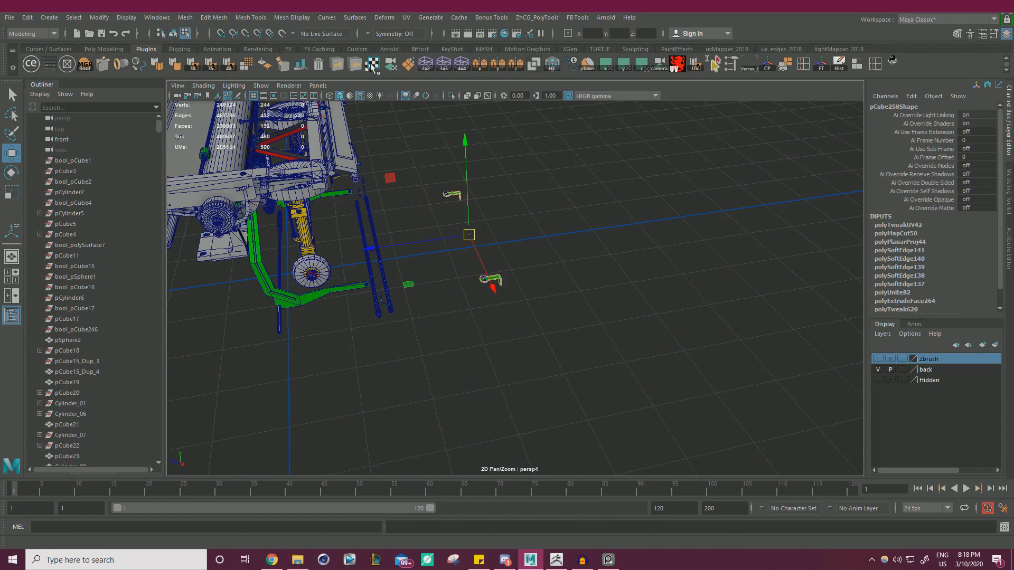
{"action": "scroll", "coordinate": [572, 232], "scroll_direction": "up", "scroll_amount": 3}
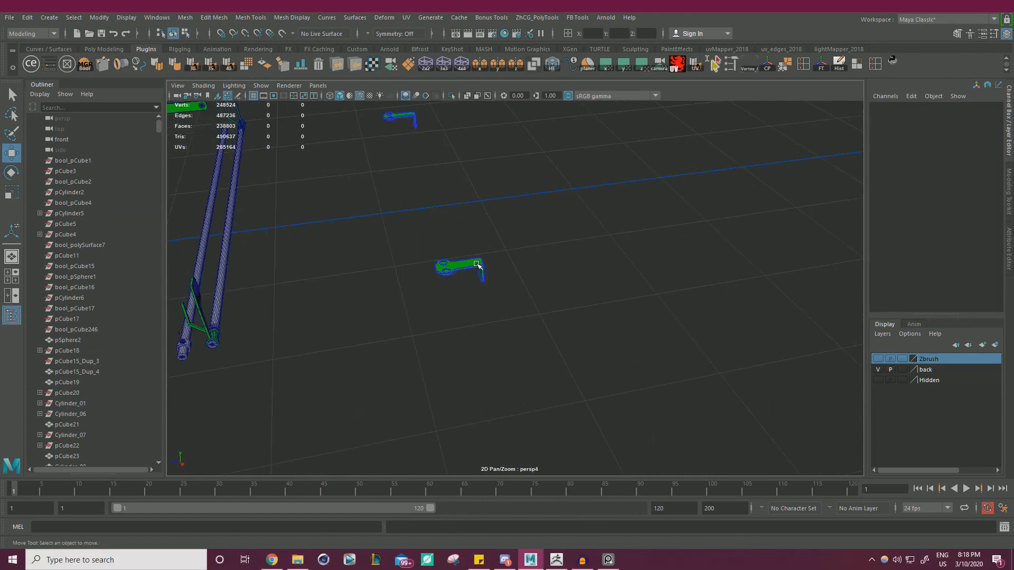
{"action": "left_click", "coordinate": [337, 65]}
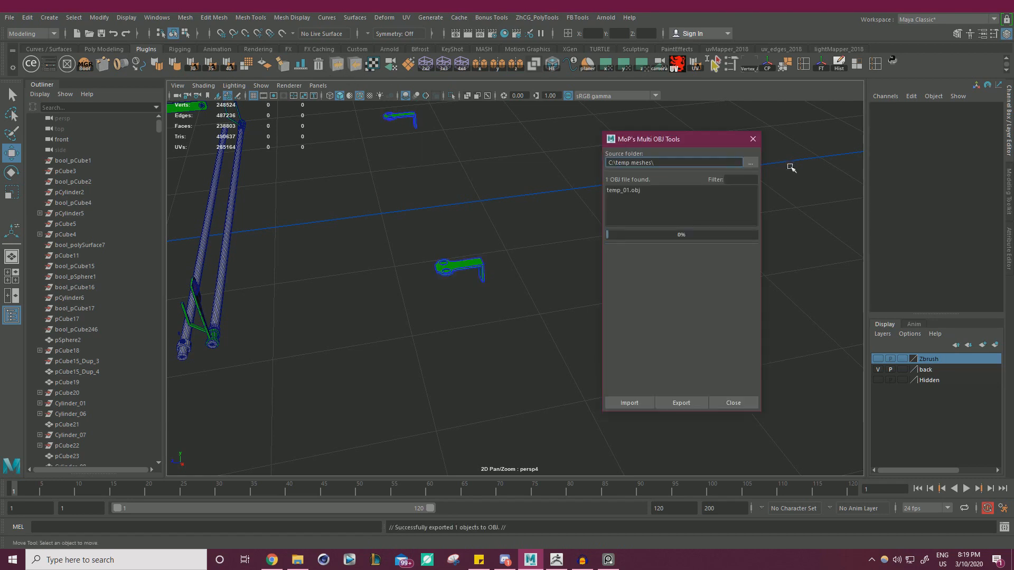
{"action": "left_click", "coordinate": [753, 140]}
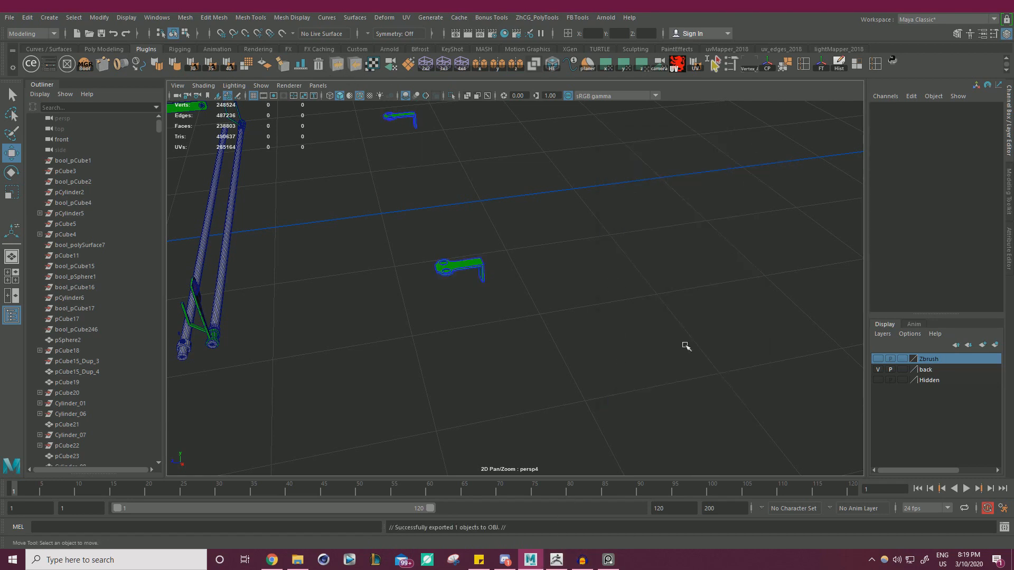
Step: Switch to ZBrush, duplicate the active subtool, and load the exported end-bracket OBJ into the copy
{"action": "left_click", "coordinate": [563, 512]}
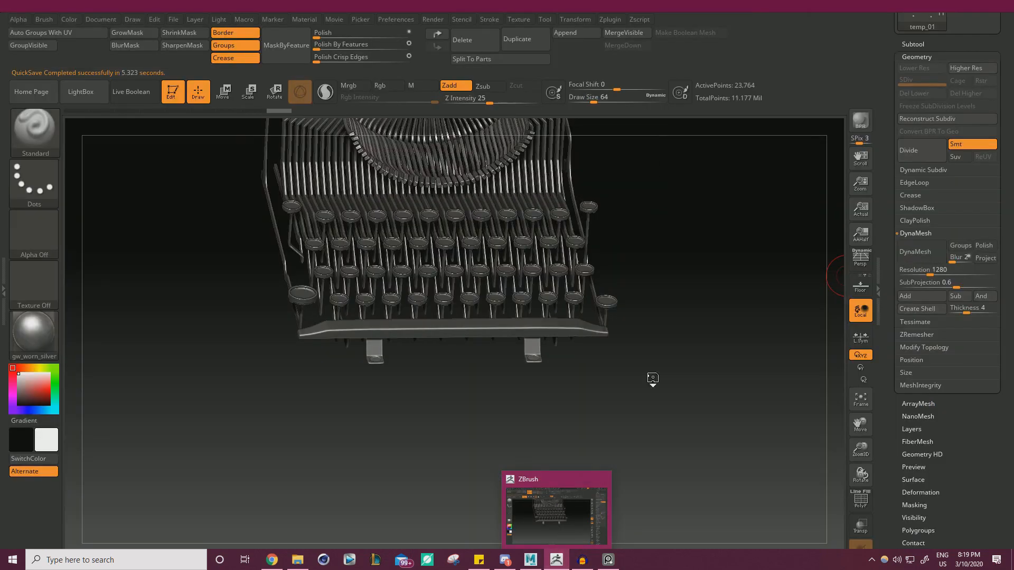
{"action": "left_click_drag", "start_coordinate": [675, 354], "coordinate": [671, 358]}
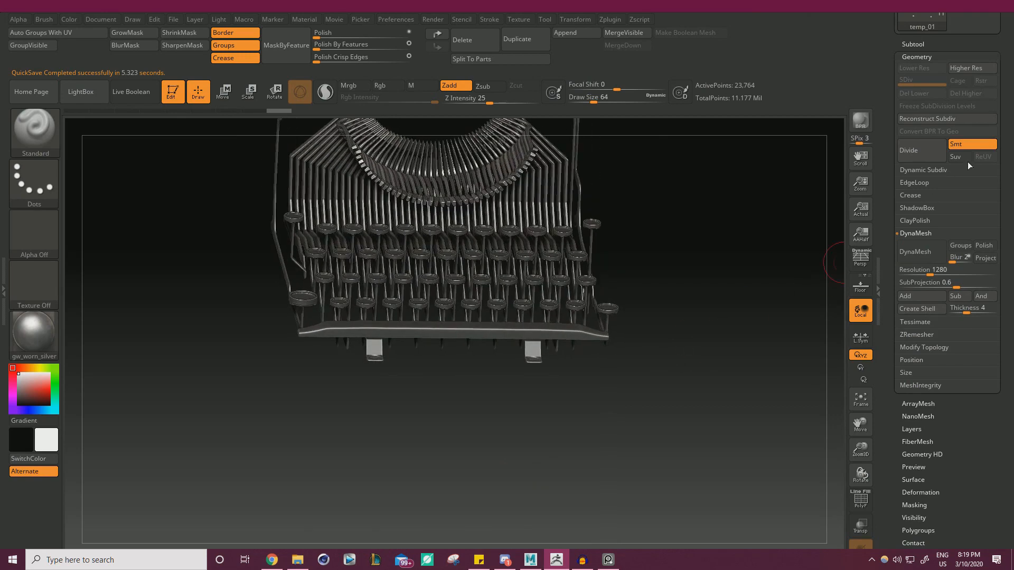
{"action": "left_click", "coordinate": [910, 45]}
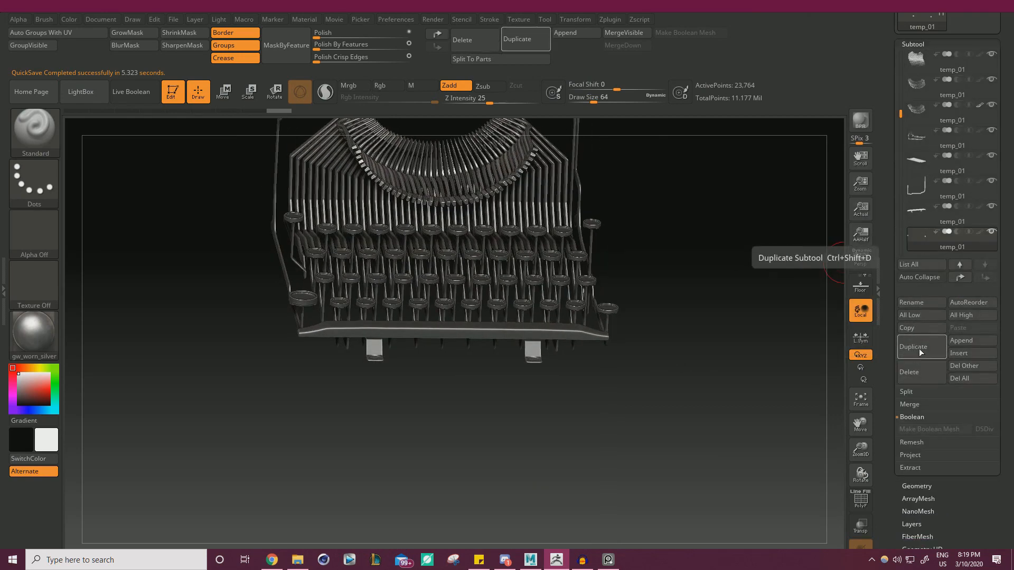
{"action": "left_click", "coordinate": [917, 348]}
{"action": "scroll", "coordinate": [946, 439], "scroll_direction": "down", "scroll_amount": 7}
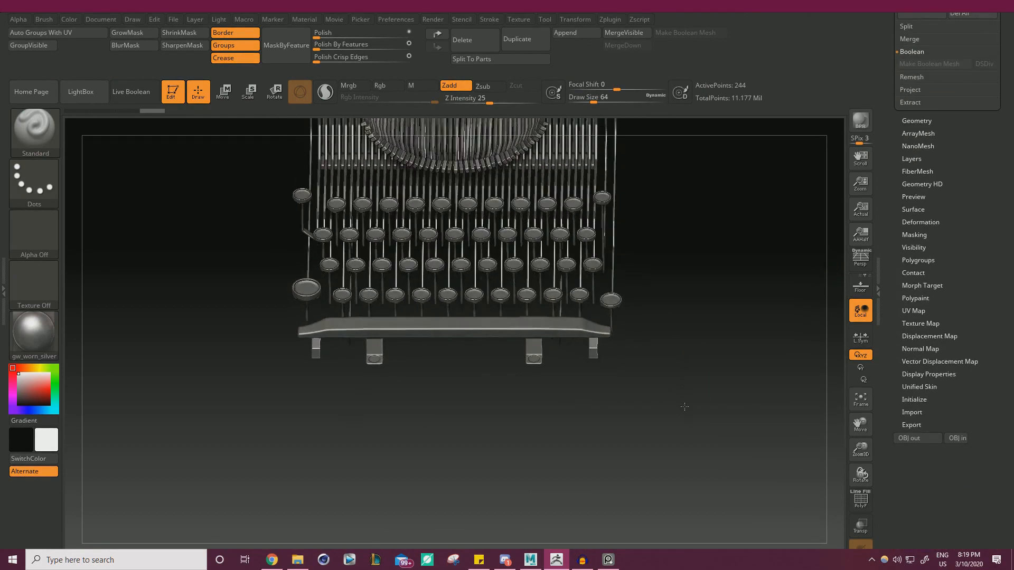
Step: Assign polygroups to the imported end brackets with Auto Groups With UV, checking them in the polyframe display
{"action": "left_click_drag", "start_coordinate": [686, 412], "coordinate": [537, 342]}
{"action": "left_click_drag", "start_coordinate": [574, 273], "coordinate": [631, 355]}
{"action": "key", "text": "shift+f"}
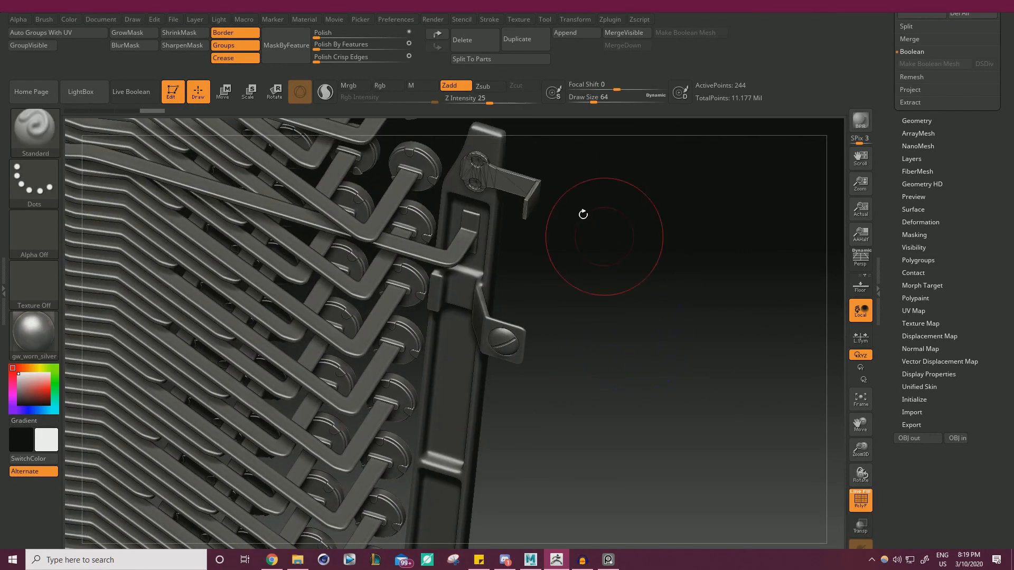
{"action": "left_click", "coordinate": [91, 33]}
{"action": "key", "text": "shift+f"}
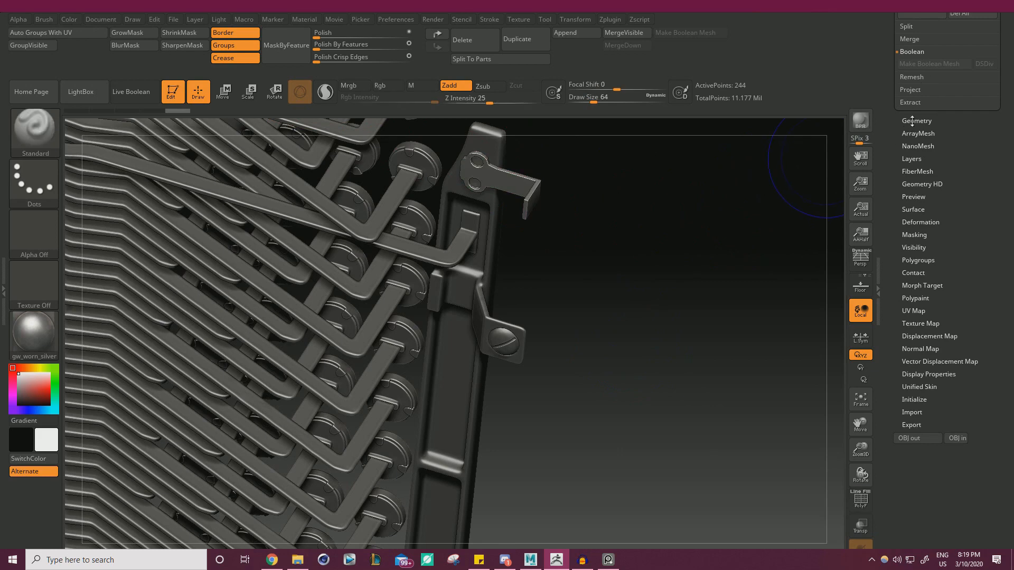
Step: DynaMesh the imported end brackets at resolution 1280
{"action": "scroll", "coordinate": [911, 122], "scroll_direction": "up", "scroll_amount": 8}
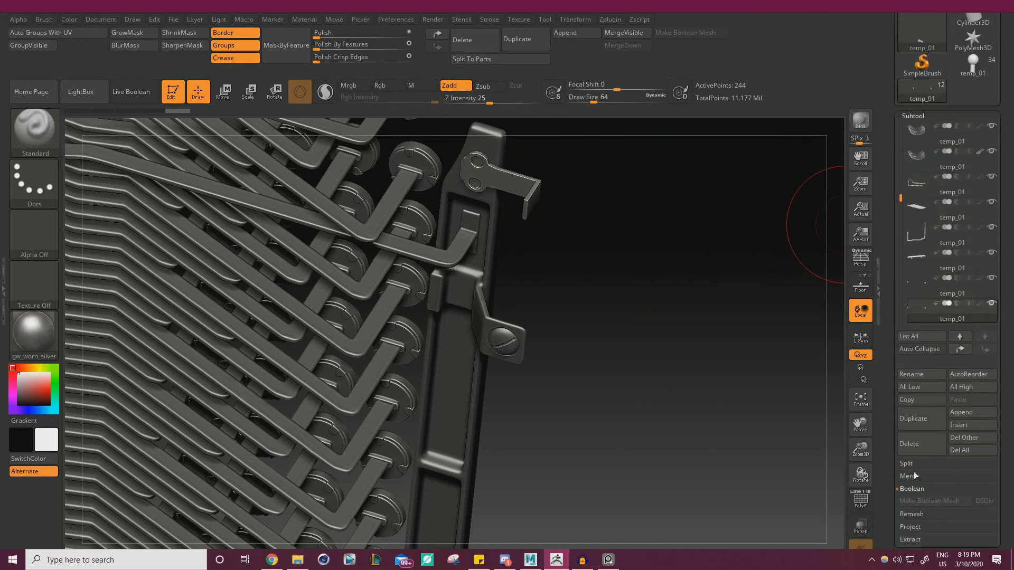
{"action": "scroll", "coordinate": [915, 475], "scroll_direction": "down", "scroll_amount": 5}
{"action": "left_click", "coordinate": [924, 312]}
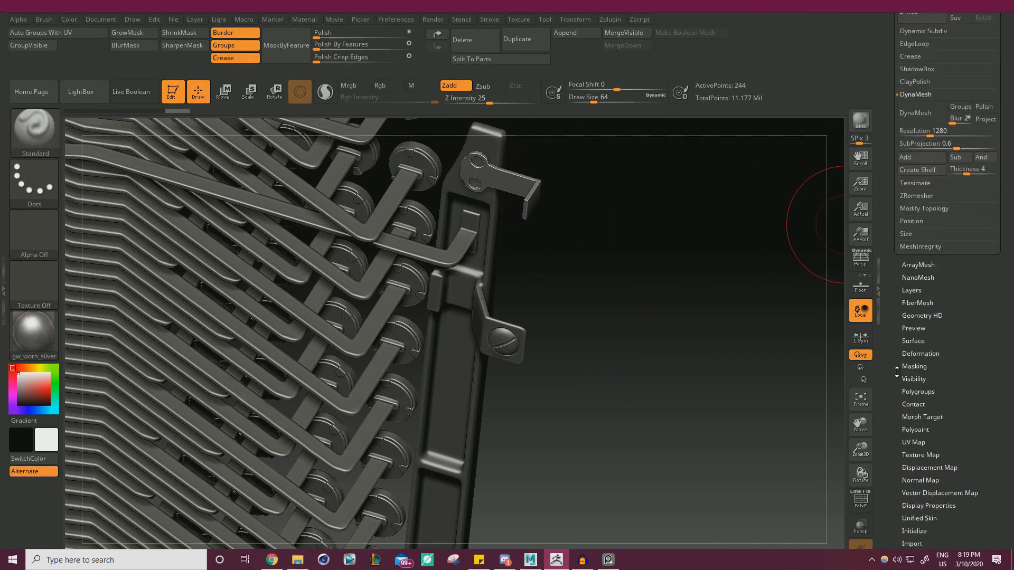
{"action": "left_click", "coordinate": [932, 280]}
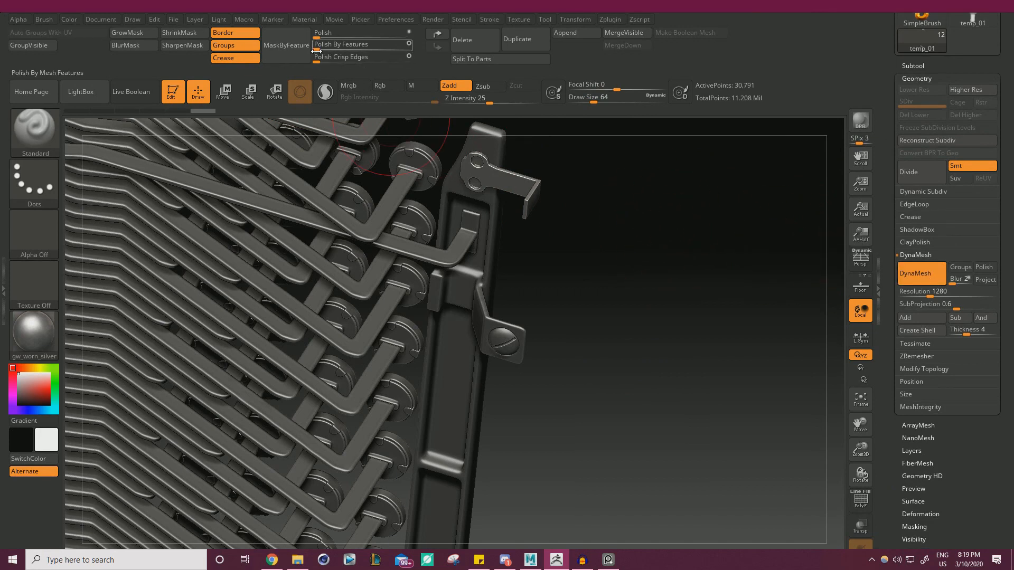
Step: Smooth the DynaMeshed end brackets with Polish By Features and Polish
{"action": "key", "text": "ctrl"}
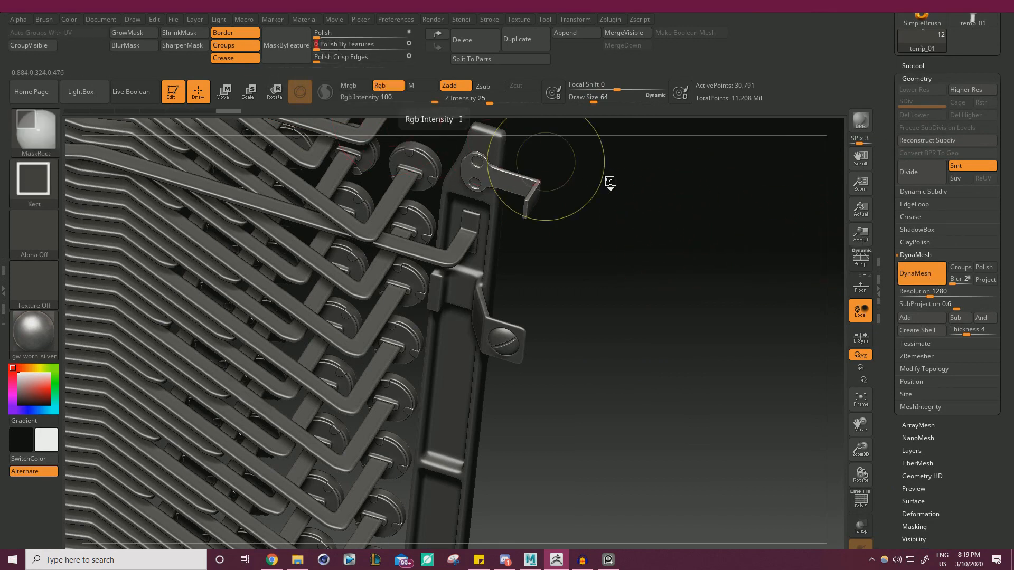
{"action": "mouse_move", "coordinate": [610, 185]}
{"action": "left_mouse_down"}
{"action": "mouse_move", "coordinate": [611, 204]}
{"action": "mouse_move", "coordinate": [640, 188]}
{"action": "mouse_move", "coordinate": [660, 437]}
{"action": "mouse_move", "coordinate": [602, 227]}
{"action": "left_mouse_up"}
{"action": "left_click_drag", "start_coordinate": [317, 49], "coordinate": [312, 34]}
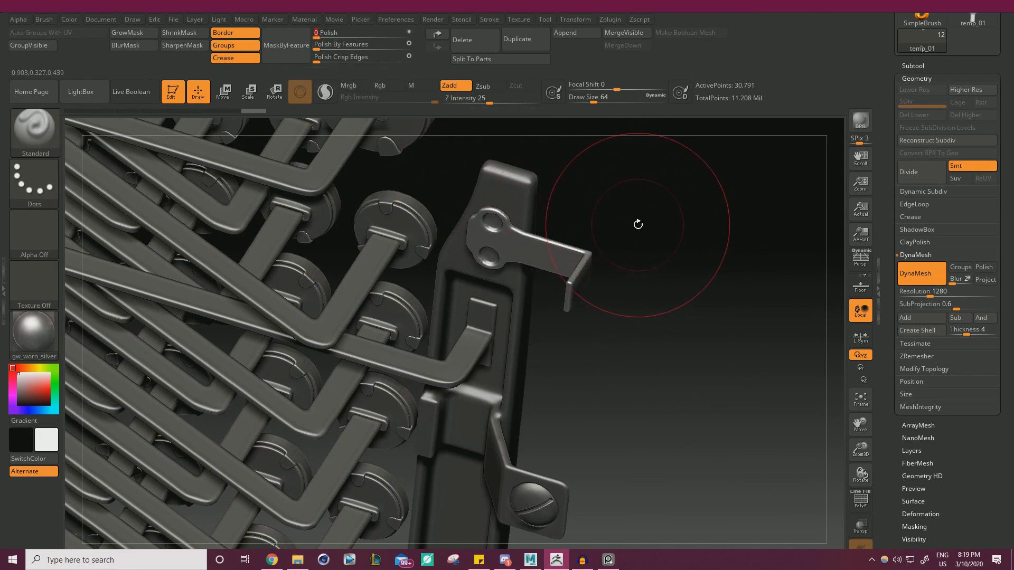
Step: Subdivide the end brackets once without keeping the lower subdivision level, and smooth them again with Polish By Features and Polish
{"action": "mouse_move", "coordinate": [598, 218]}
{"action": "right_mouse_down", "text": "ctrl"}
{"action": "mouse_move", "coordinate": [596, 197]}
{"action": "mouse_move", "coordinate": [600, 206]}
{"action": "right_mouse_up", "text": "ctrl"}
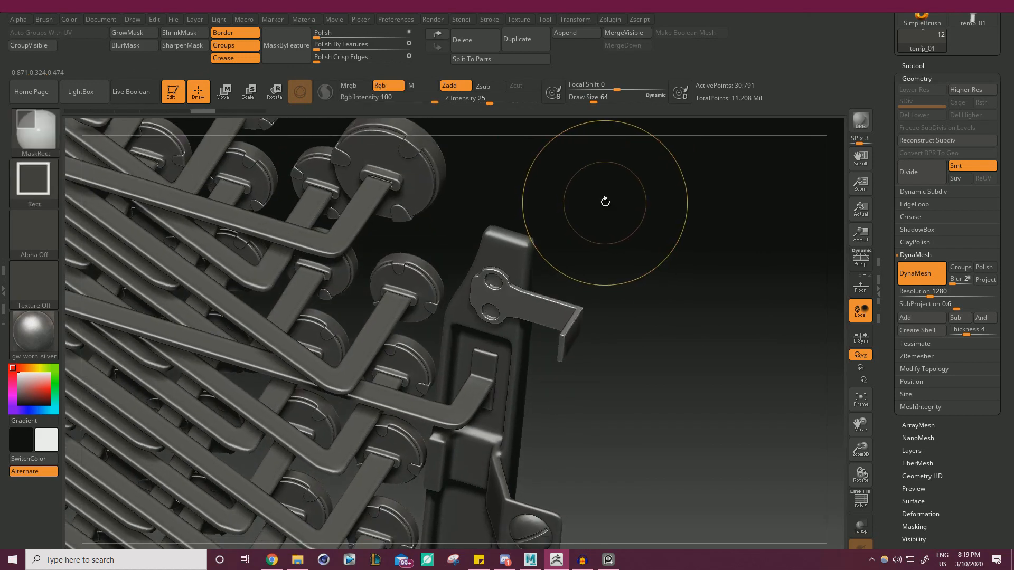
{"action": "left_click", "coordinate": [916, 174]}
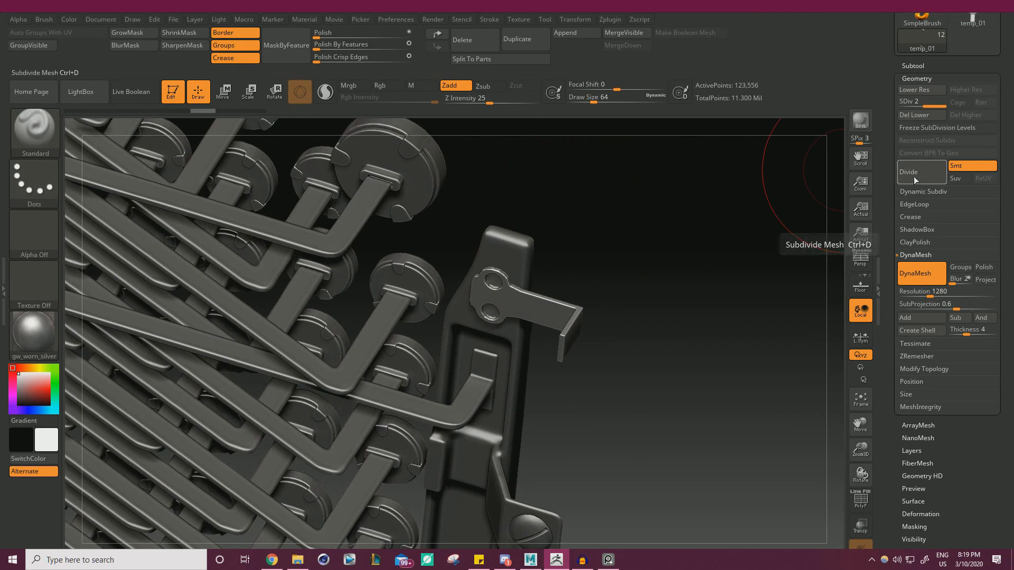
{"action": "left_click", "coordinate": [921, 115]}
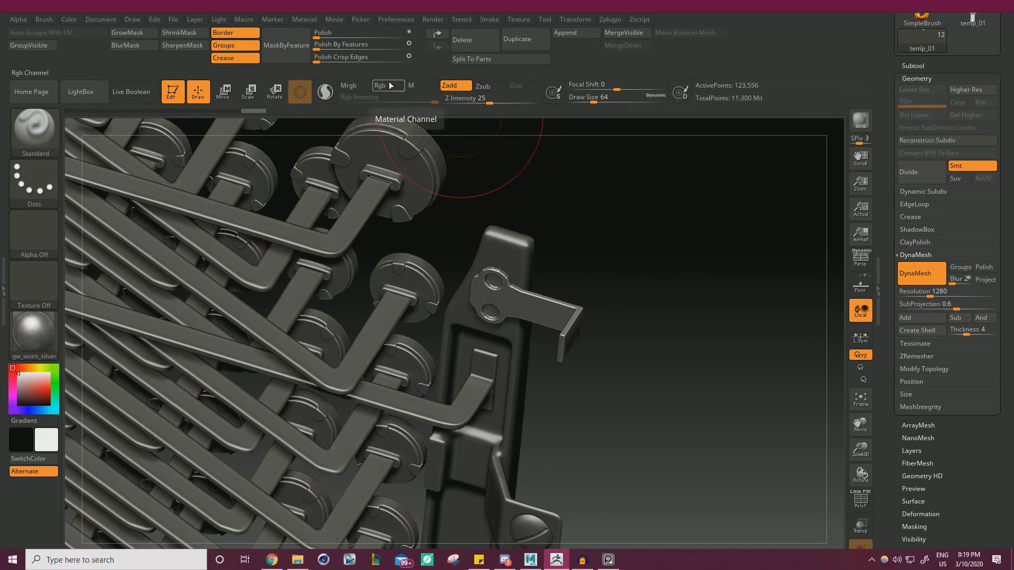
{"action": "left_click", "coordinate": [319, 49]}
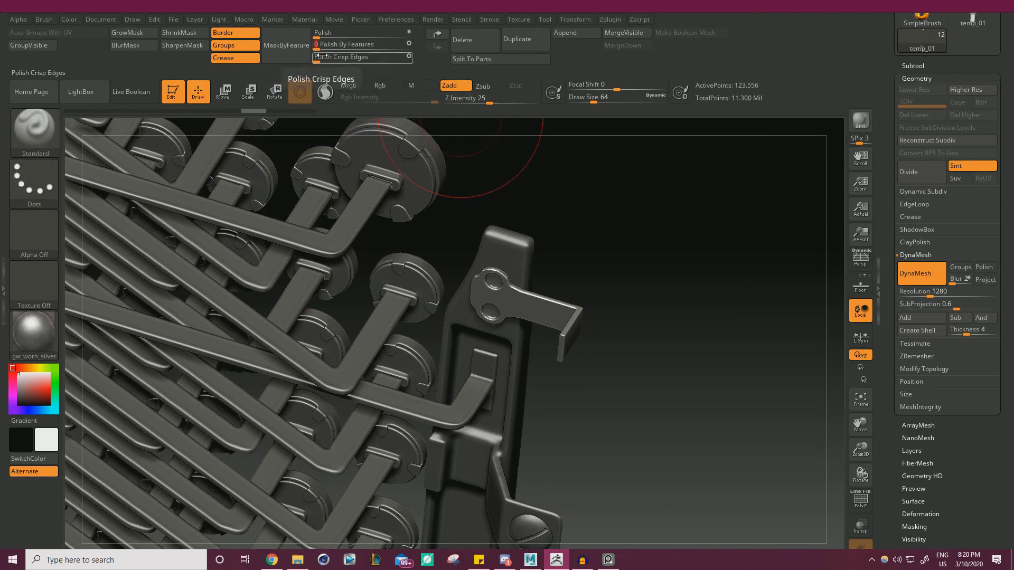
{"action": "left_click_drag", "start_coordinate": [321, 39], "coordinate": [312, 39]}
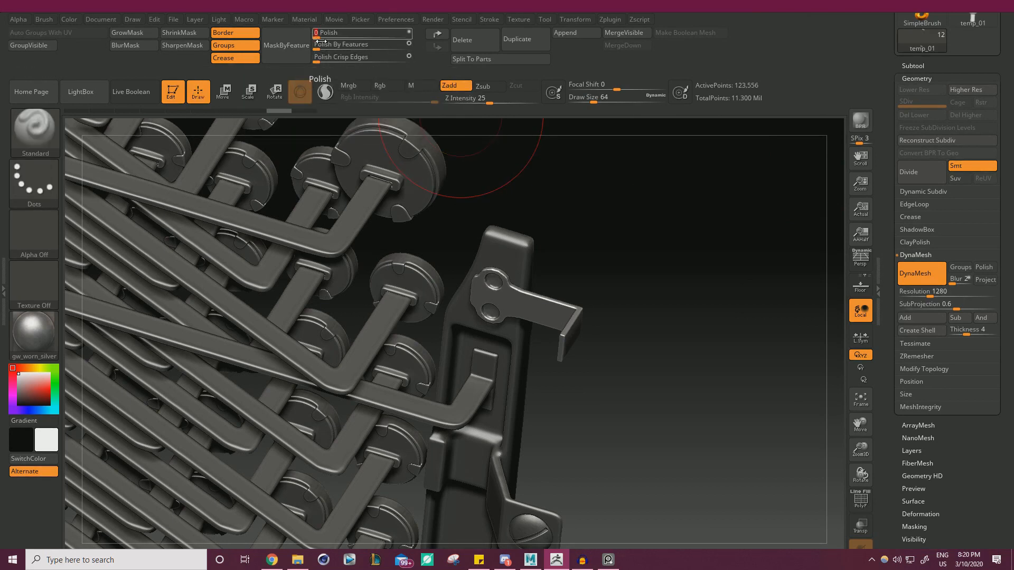
Step: Try out different Polish By Features and Polish strengths on the end bracket, and undo them
{"action": "left_click_drag", "start_coordinate": [601, 237], "coordinate": [724, 370]}
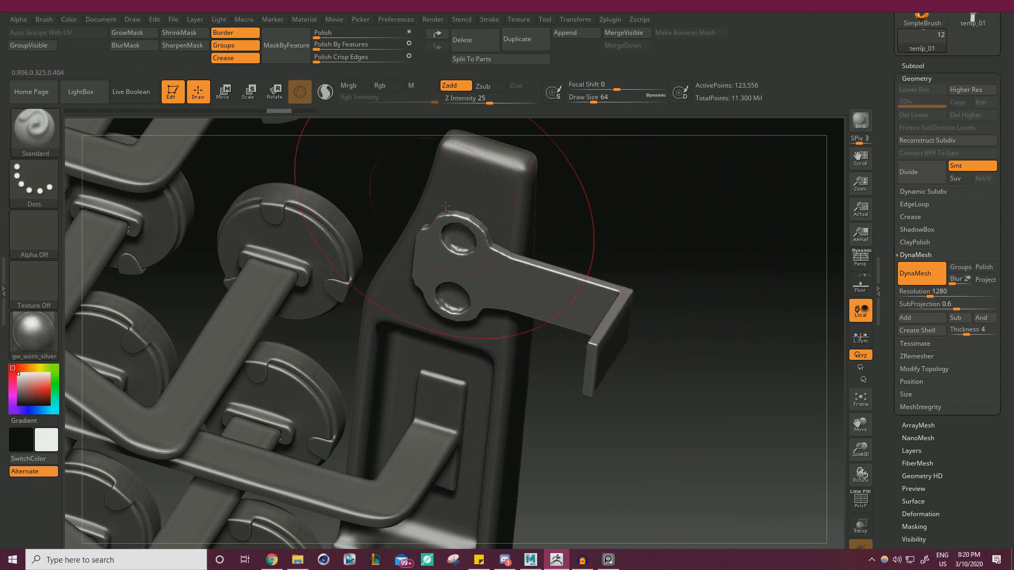
{"action": "left_click", "coordinate": [340, 49]}
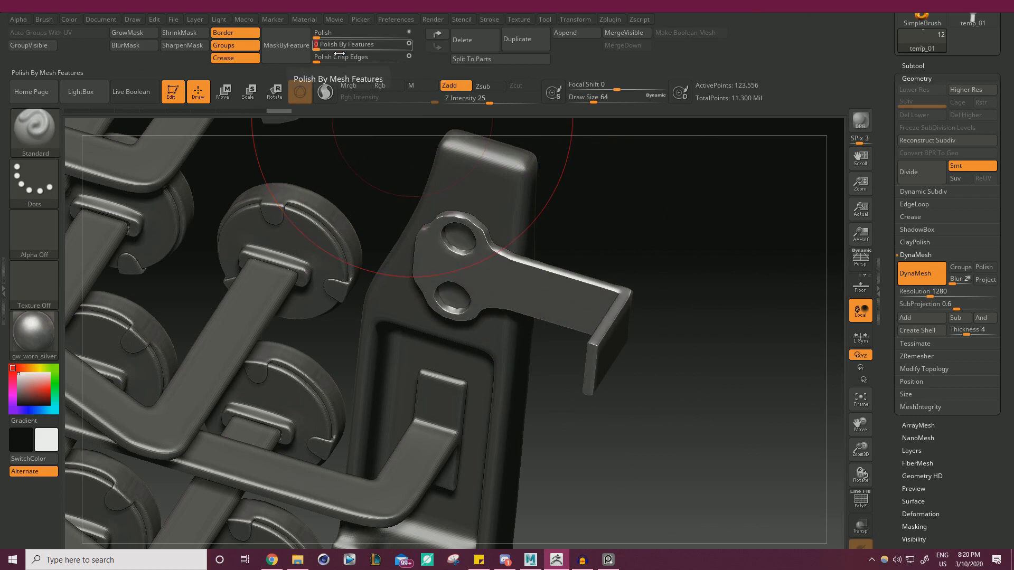
{"action": "key", "text": "ctrl+z"}
{"action": "left_click_drag", "start_coordinate": [316, 54], "coordinate": [341, 47]}
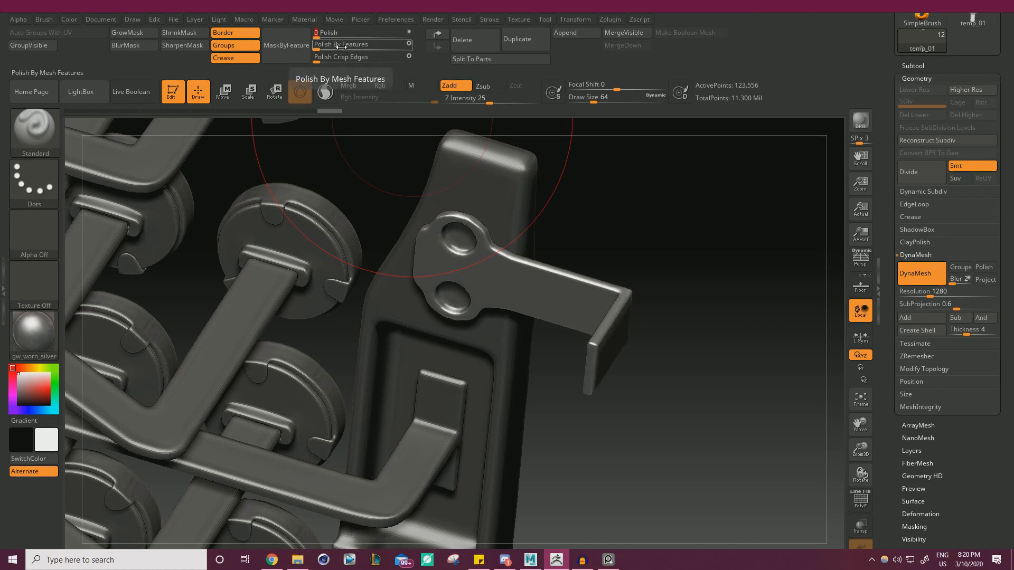
{"action": "key", "text": "ctrl"}
{"action": "key", "text": "ctrl+z"}
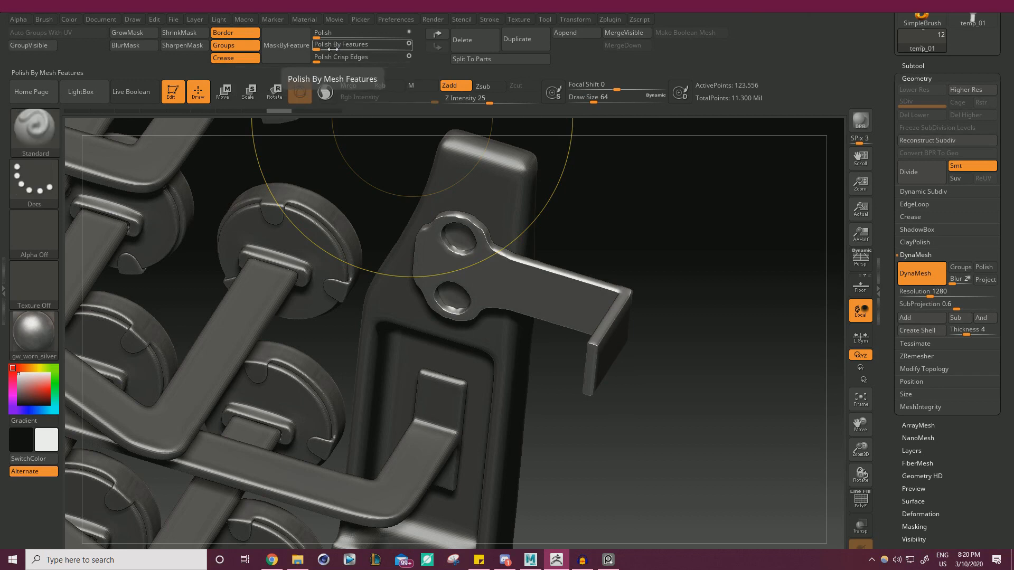
{"action": "key", "text": "ctrl+z"}
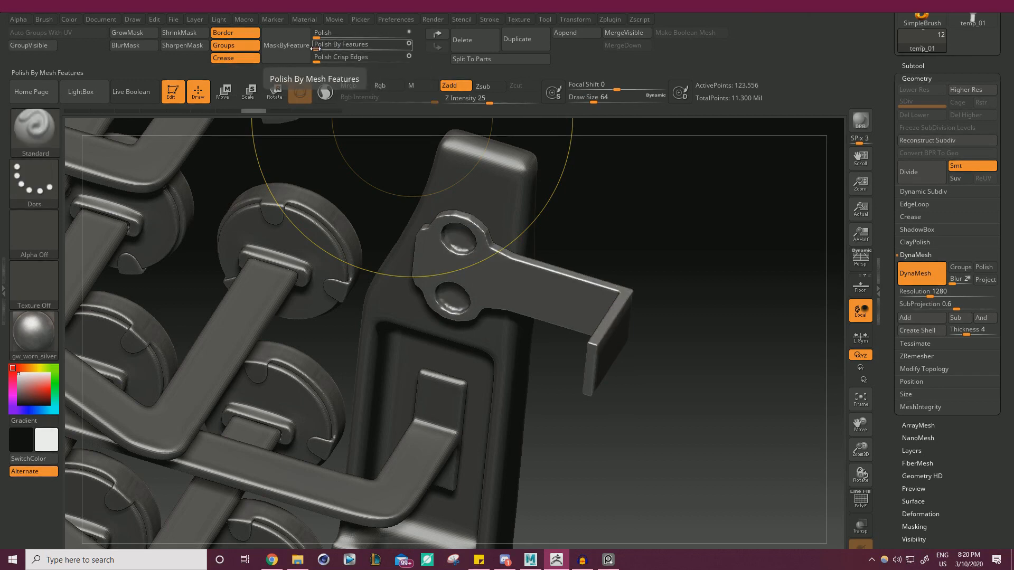
{"action": "left_click_drag", "start_coordinate": [316, 48], "coordinate": [387, 52]}
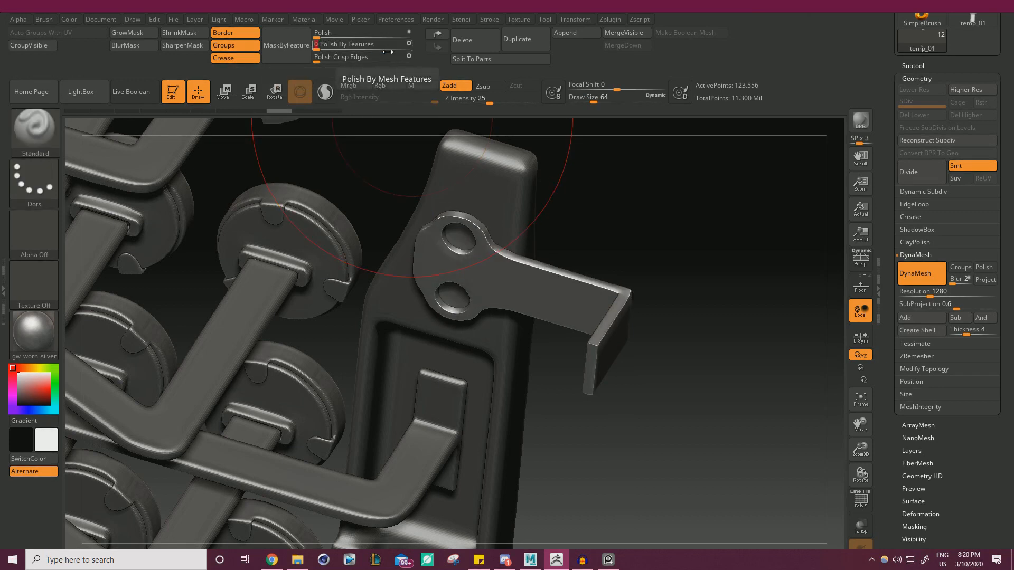
{"action": "key", "text": "ctrl+z"}
Step: Soften the end bracket's edges with Polish By Features followed by a Polish pass
{"action": "left_click_drag", "start_coordinate": [317, 48], "coordinate": [333, 36]}
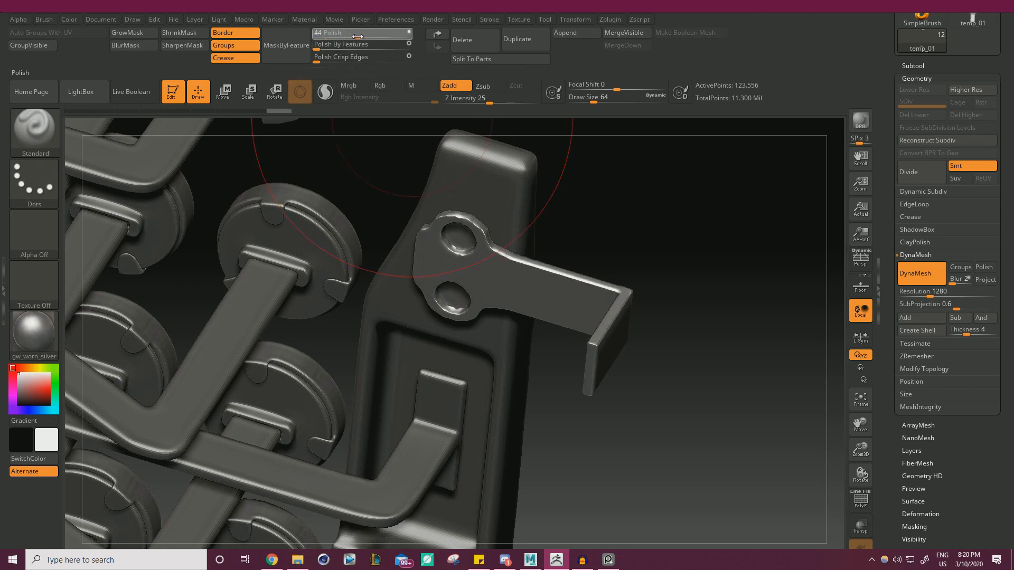
{"action": "left_click_drag", "start_coordinate": [362, 37], "coordinate": [364, 37]}
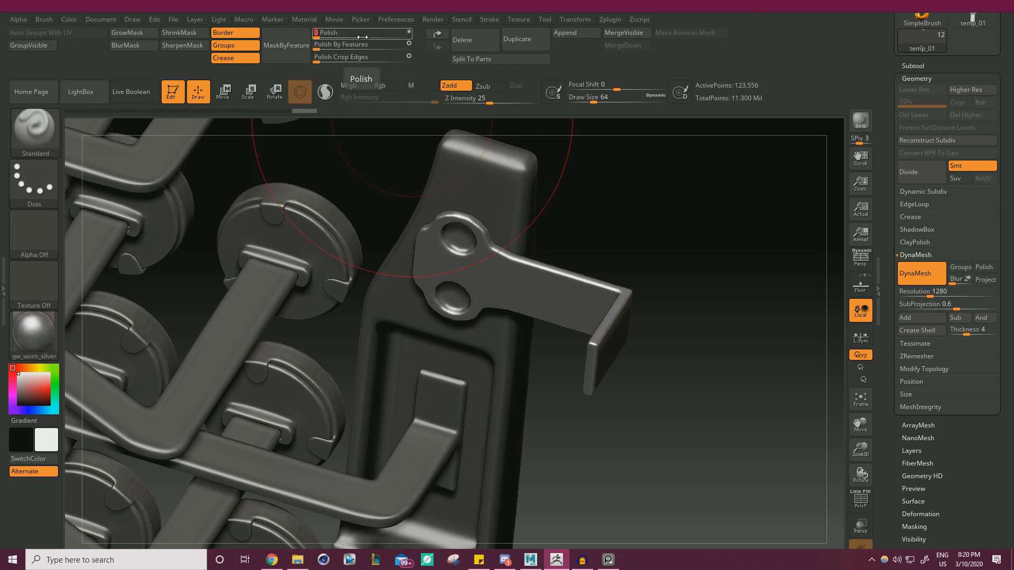
{"action": "left_click_drag", "start_coordinate": [622, 195], "coordinate": [681, 250]}
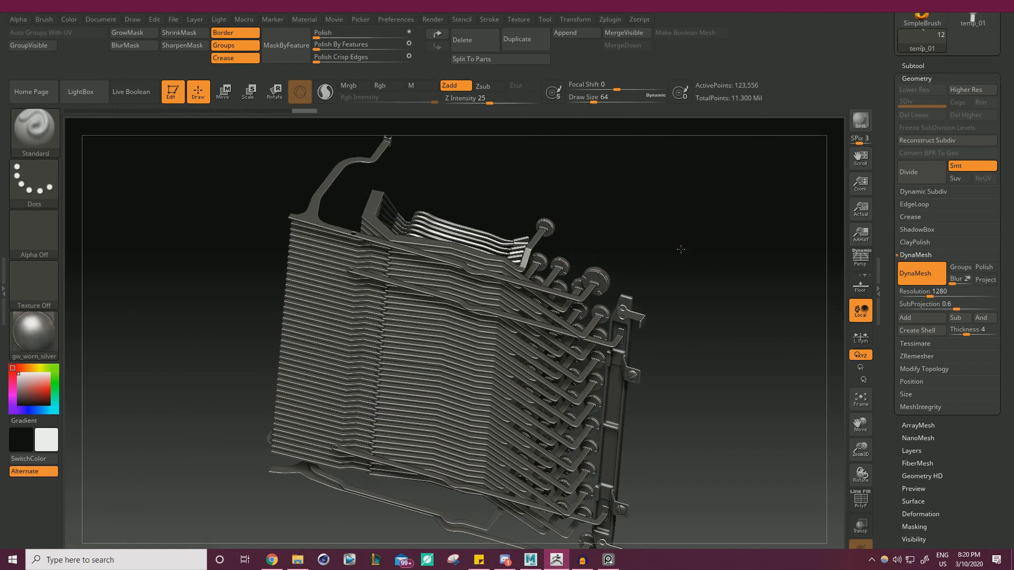
Step: Switch to Maya and add the end-bracket mesh to the hidden Zbrush display layer
{"action": "key", "text": "alt+Tab"}
{"action": "left_click_drag", "start_coordinate": [428, 242], "coordinate": [493, 285]}
{"action": "left_click", "coordinate": [493, 284]}
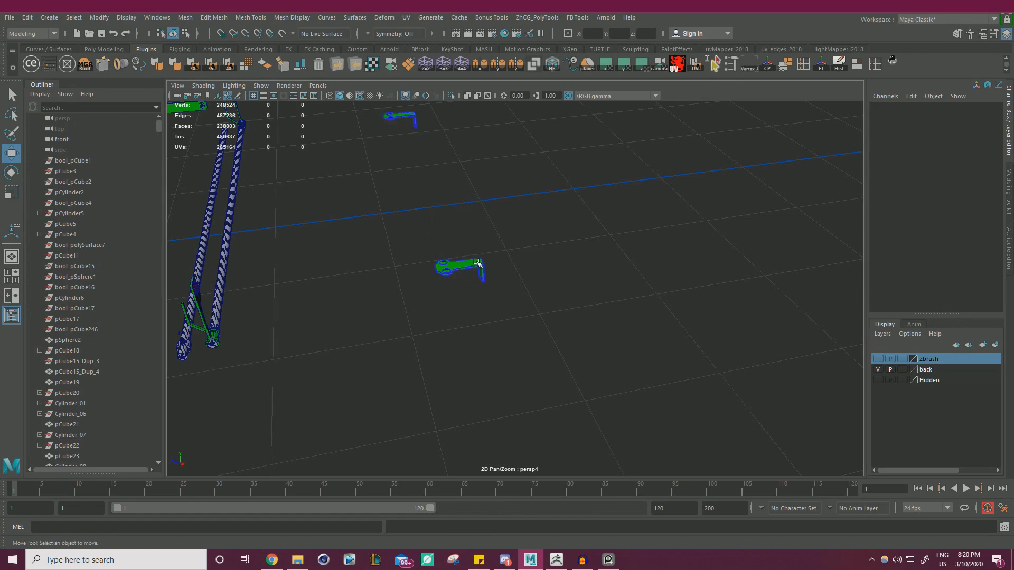
{"action": "left_click", "coordinate": [477, 263]}
{"action": "right_click", "coordinate": [929, 364]}
{"action": "left_click", "coordinate": [929, 386]}
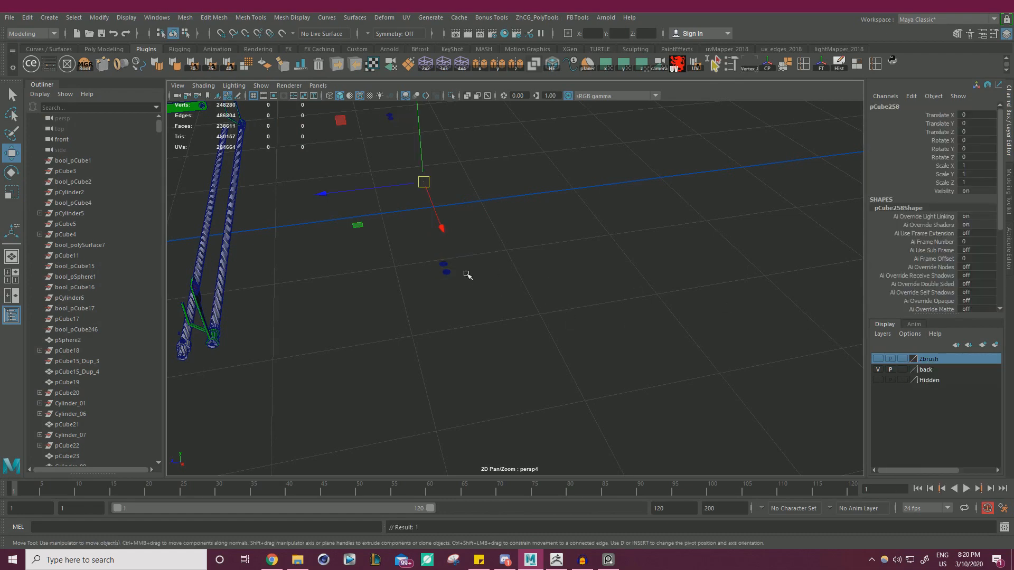
Step: Select the two pairs of screws left from the end brackets and combine them into one mesh
{"action": "left_click_drag", "start_coordinate": [469, 280], "coordinate": [436, 258]}
{"action": "right_click_drag", "start_coordinate": [622, 297], "coordinate": [561, 261], "text": "alt"}
{"action": "middle_click_drag", "start_coordinate": [561, 261], "coordinate": [601, 313], "text": "alt"}
{"action": "left_click_drag", "start_coordinate": [601, 313], "coordinate": [589, 316], "text": "alt"}
{"action": "left_click", "coordinate": [638, 384]}
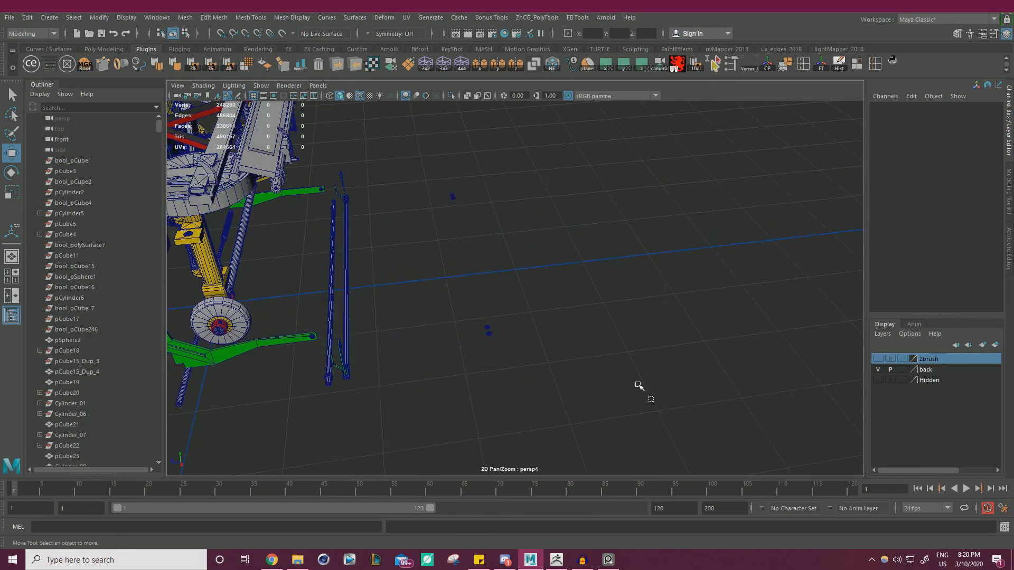
{"action": "left_click_drag", "start_coordinate": [653, 400], "coordinate": [432, 161]}
{"action": "left_click_drag", "start_coordinate": [676, 269], "coordinate": [594, 285], "text": "alt"}
{"action": "right_click_drag", "start_coordinate": [594, 286], "coordinate": [684, 290], "text": "alt"}
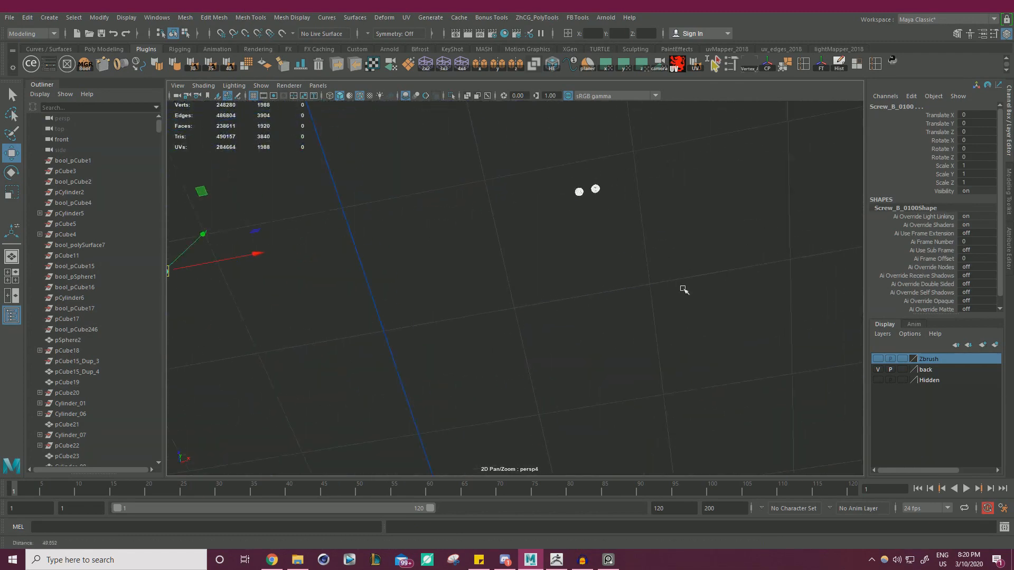
{"action": "left_click_drag", "start_coordinate": [683, 290], "coordinate": [349, 271], "text": "alt"}
{"action": "left_click", "coordinate": [185, 18]}
{"action": "left_click", "coordinate": [201, 58]}
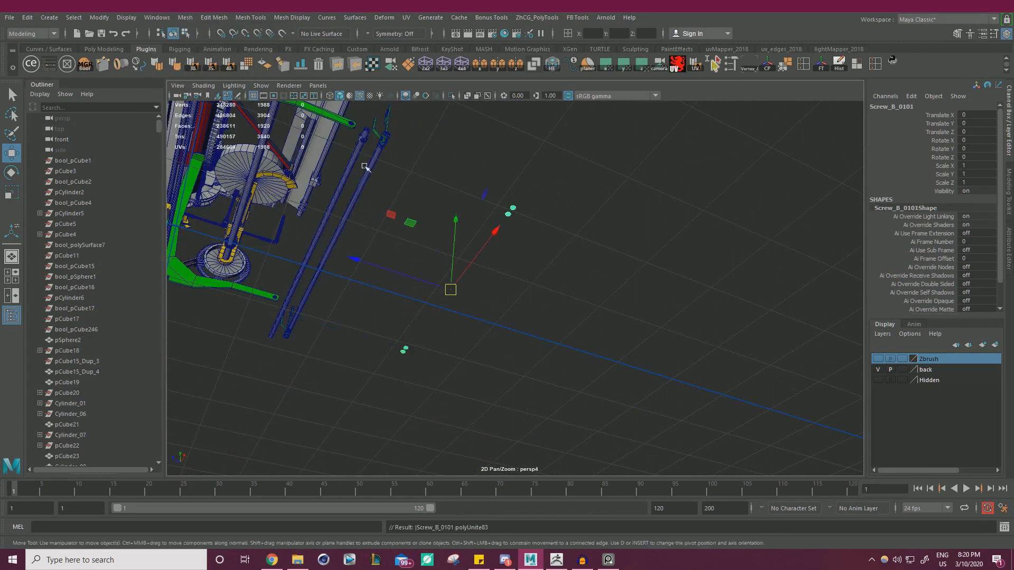
Step: Select the open border edge loop on each of the four screws, fill the holes, and return to object selection
{"action": "left_click", "coordinate": [577, 226]}
{"action": "left_click_drag", "start_coordinate": [577, 226], "coordinate": [603, 346], "text": "alt"}
{"action": "left_click_drag", "start_coordinate": [605, 349], "coordinate": [482, 226]}
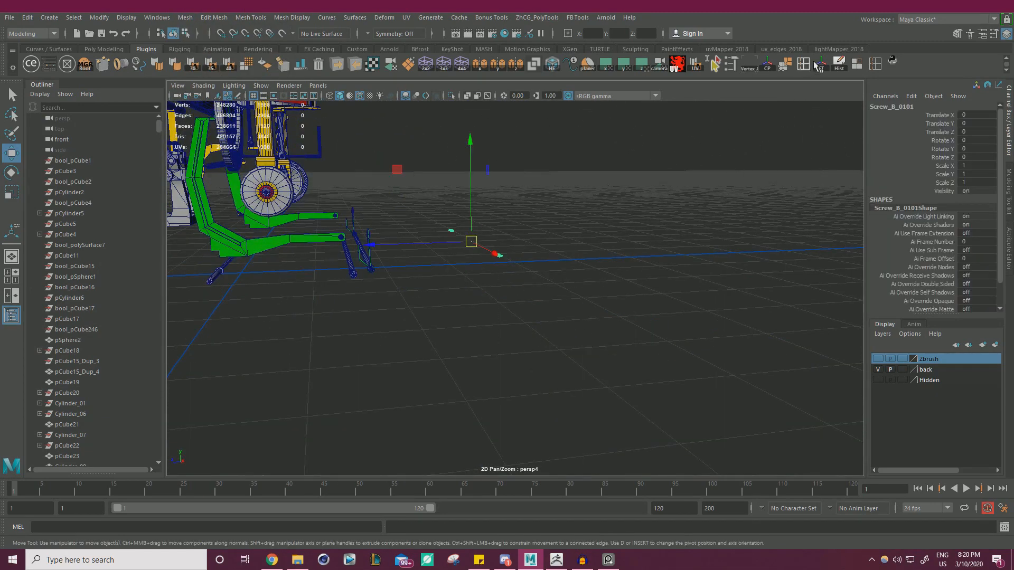
{"action": "key", "text": "f"}
{"action": "right_click_drag", "start_coordinate": [538, 300], "coordinate": [614, 316], "text": "alt"}
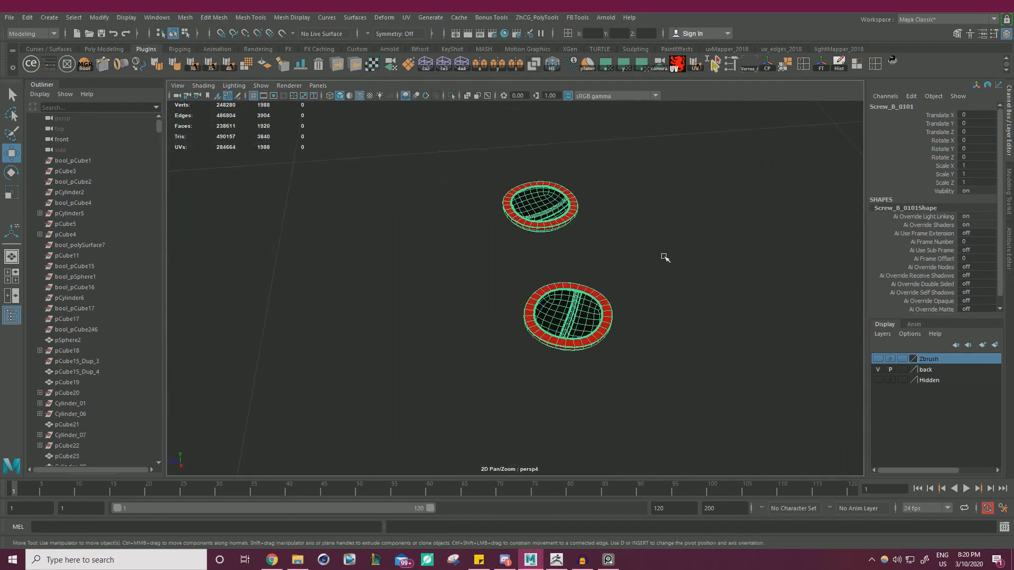
{"action": "right_click_drag", "start_coordinate": [662, 255], "coordinate": [616, 338]}
{"action": "left_click", "coordinate": [640, 300]}
{"action": "double_click", "coordinate": [641, 300]}
{"action": "right_click_drag", "start_coordinate": [640, 300], "coordinate": [611, 242], "text": "alt"}
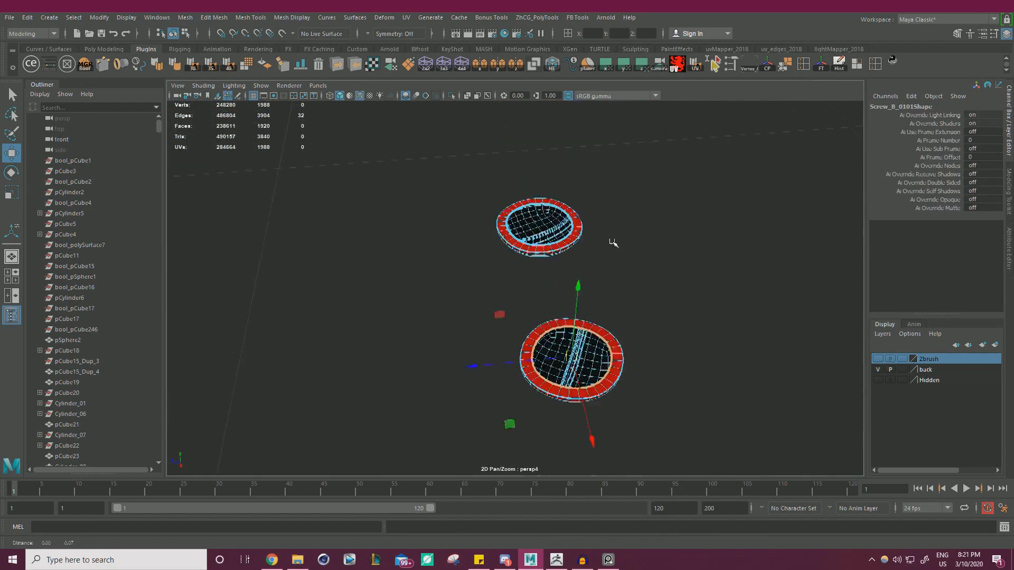
{"action": "middle_click_drag", "start_coordinate": [611, 242], "coordinate": [606, 338], "text": "alt"}
{"action": "right_click_drag", "start_coordinate": [539, 285], "coordinate": [493, 276], "text": "alt"}
{"action": "double_click", "coordinate": [541, 298], "text": "shift"}
{"action": "left_click_drag", "start_coordinate": [493, 276], "coordinate": [602, 283], "text": "alt"}
{"action": "right_click_drag", "start_coordinate": [602, 283], "coordinate": [565, 285], "text": "alt"}
{"action": "middle_click_drag", "start_coordinate": [422, 296], "coordinate": [840, 200], "text": "alt"}
{"action": "right_click_drag", "start_coordinate": [670, 301], "coordinate": [760, 317], "text": "alt"}
{"action": "middle_click_drag", "start_coordinate": [449, 185], "coordinate": [658, 338], "text": "alt"}
{"action": "mouse_move", "coordinate": [528, 264]}
{"action": "right_mouse_down", "text": "alt"}
{"action": "mouse_move", "coordinate": [600, 279]}
{"action": "mouse_move", "coordinate": [521, 253]}
{"action": "right_mouse_up", "text": "alt"}
{"action": "key", "text": "ctrl+z"}
{"action": "key", "text": "ctrl+z"}
{"action": "double_click", "coordinate": [578, 260], "text": "shift"}
{"action": "middle_click_drag", "start_coordinate": [520, 253], "coordinate": [414, 238], "text": "alt"}
{"action": "right_click_drag", "start_coordinate": [413, 237], "coordinate": [454, 235], "text": "alt"}
{"action": "middle_click_drag", "start_coordinate": [454, 235], "coordinate": [623, 239], "text": "alt"}
{"action": "right_click_drag", "start_coordinate": [653, 206], "coordinate": [671, 342], "text": "shift"}
{"action": "right_click_drag", "start_coordinate": [709, 276], "coordinate": [499, 232], "text": "alt"}
{"action": "left_click_drag", "start_coordinate": [499, 232], "coordinate": [372, 192], "text": "alt"}
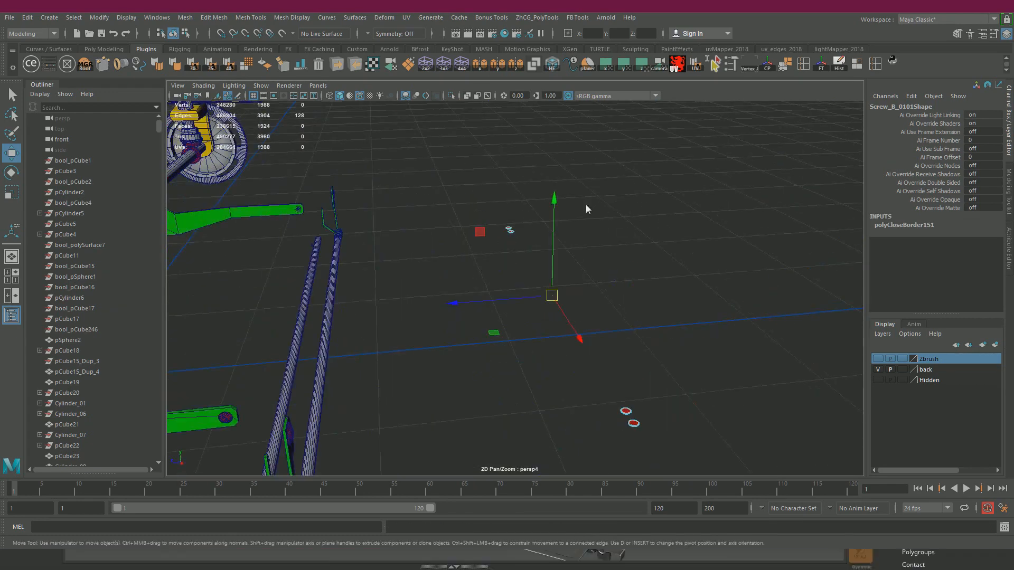
{"action": "right_click_drag", "start_coordinate": [586, 206], "coordinate": [642, 197]}
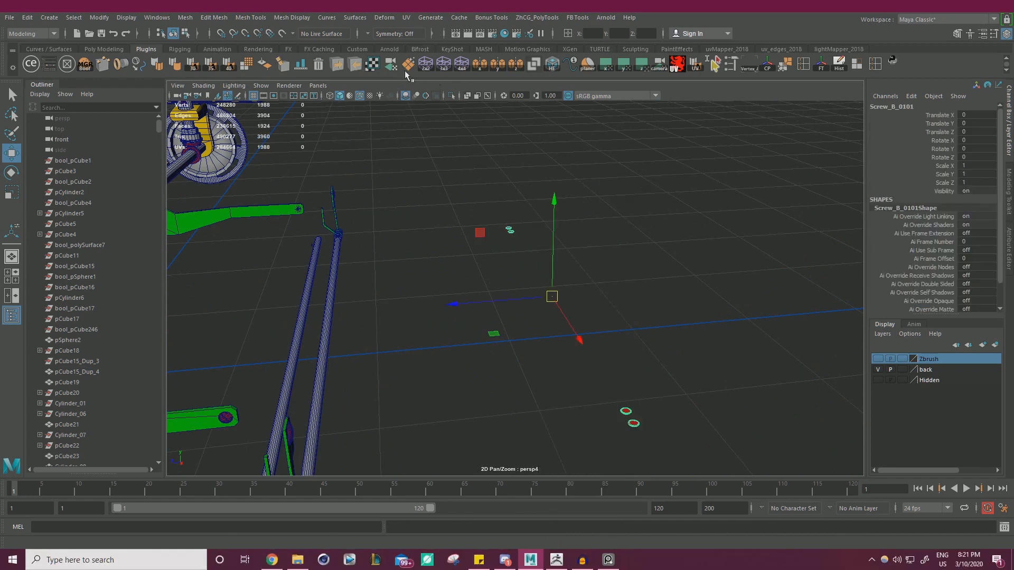
Step: Export the combined four-screw mesh as an OBJ and load it into a duplicated subtool in ZBrush
{"action": "left_click", "coordinate": [342, 67]}
{"action": "left_click", "coordinate": [754, 139]}
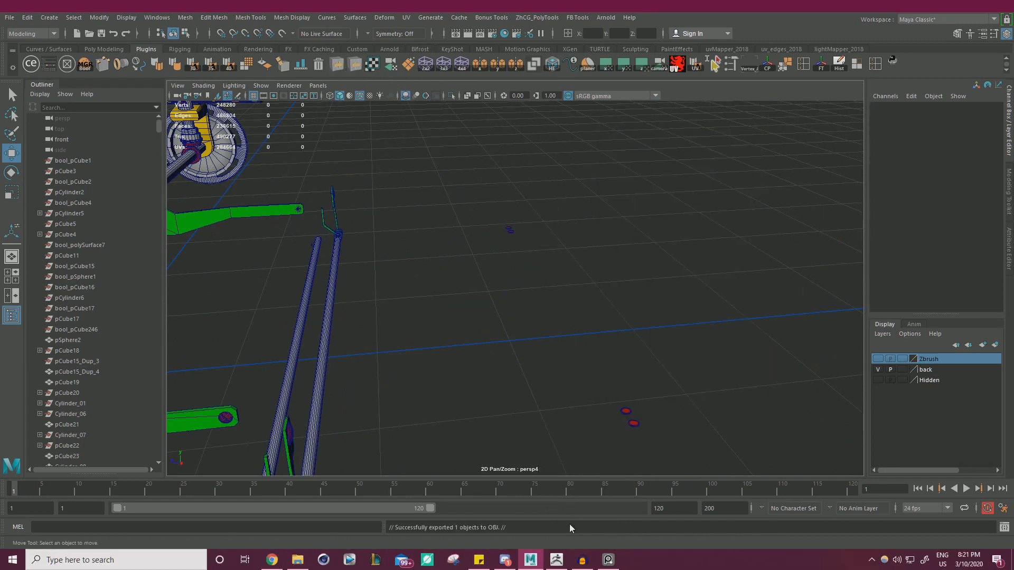
{"action": "left_click", "coordinate": [557, 559]}
{"action": "left_click_drag", "start_coordinate": [724, 271], "coordinate": [728, 299]}
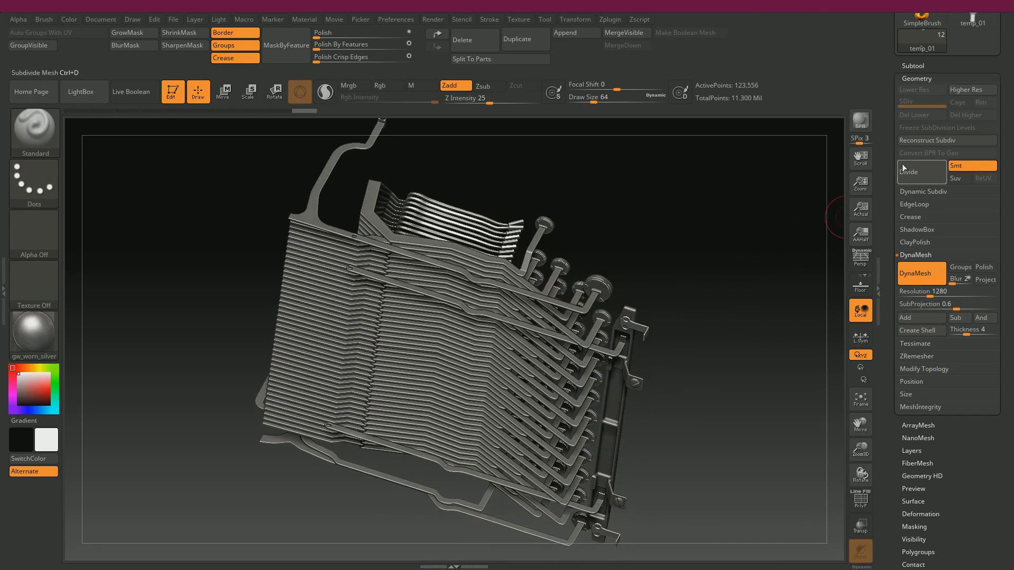
{"action": "left_click", "coordinate": [912, 66]}
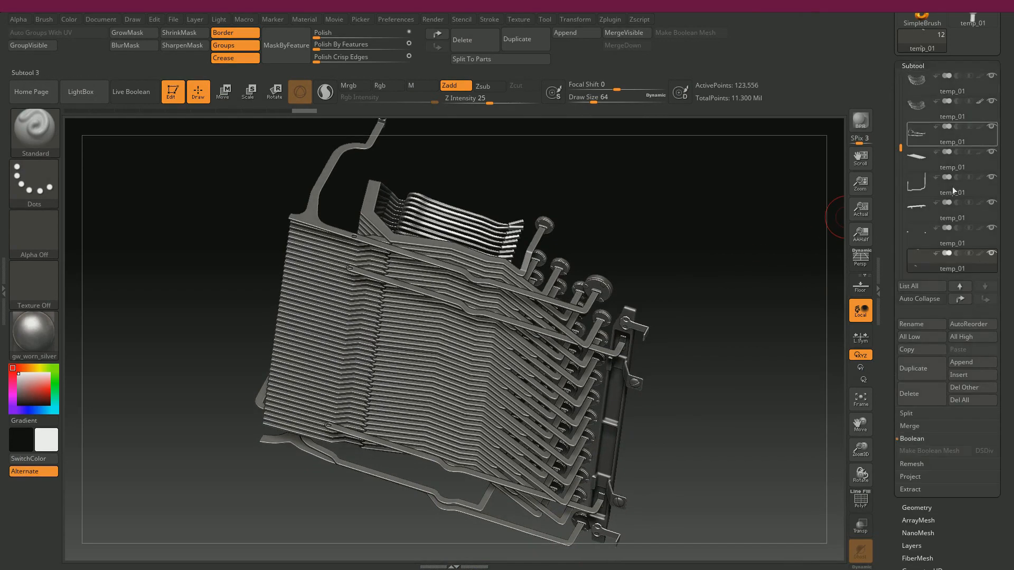
{"action": "left_click", "coordinate": [920, 370]}
{"action": "scroll", "coordinate": [890, 293], "scroll_direction": "down", "scroll_amount": 5}
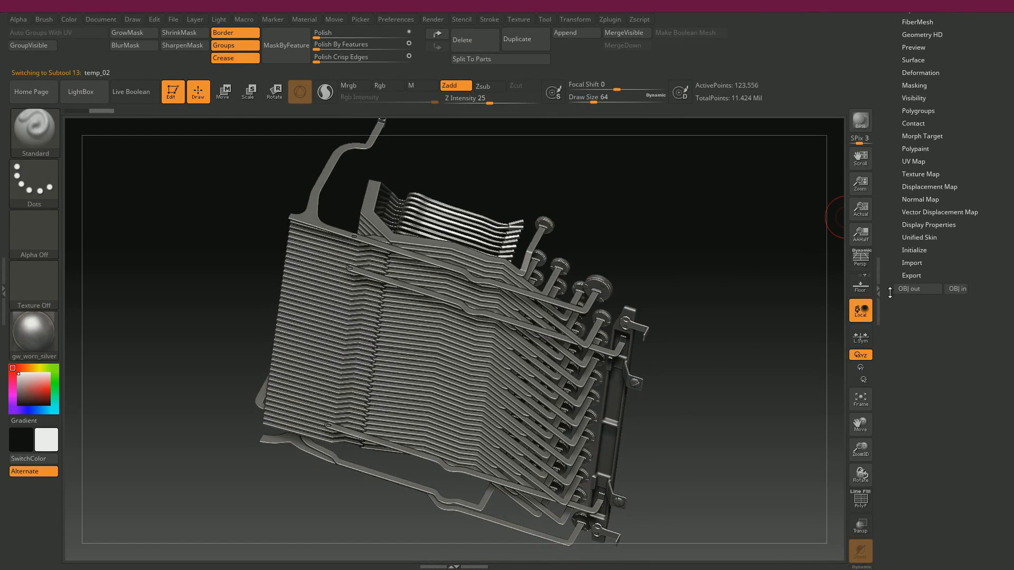
{"action": "left_click", "coordinate": [957, 290]}
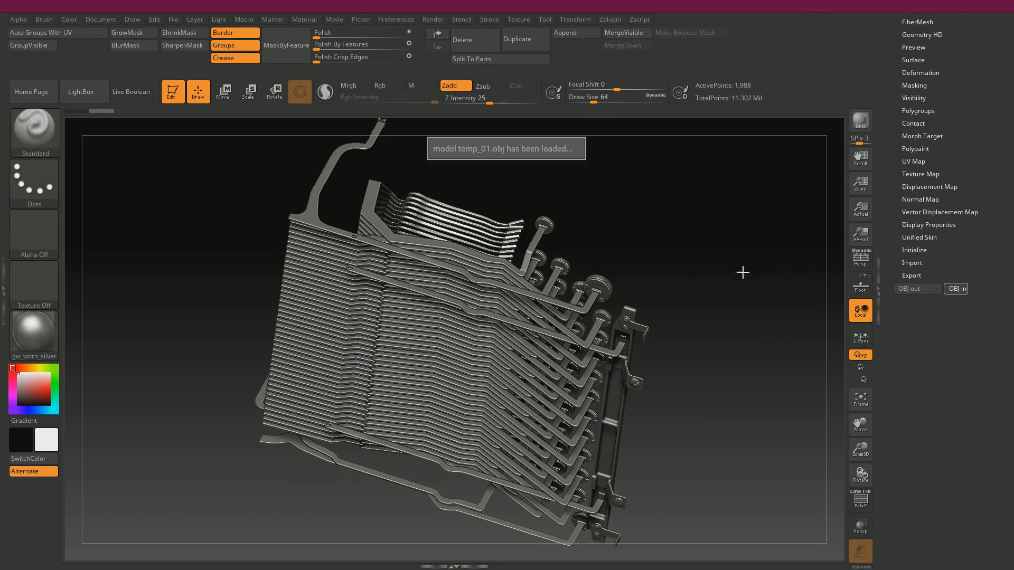
Step: Assign polygroups to the imported screws by UV, divide the mesh once with smoothing, and delete its lower subdivision level
{"action": "left_click_drag", "start_coordinate": [657, 264], "coordinate": [794, 439], "text": "alt"}
{"action": "left_click_drag", "start_coordinate": [784, 185], "coordinate": [741, 407], "text": "alt"}
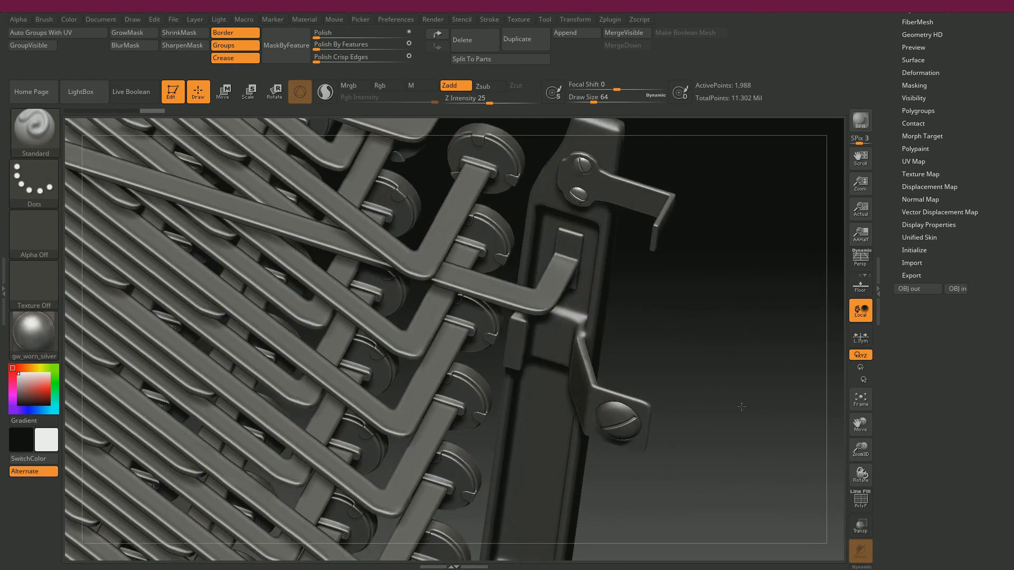
{"action": "key", "text": "shift+f"}
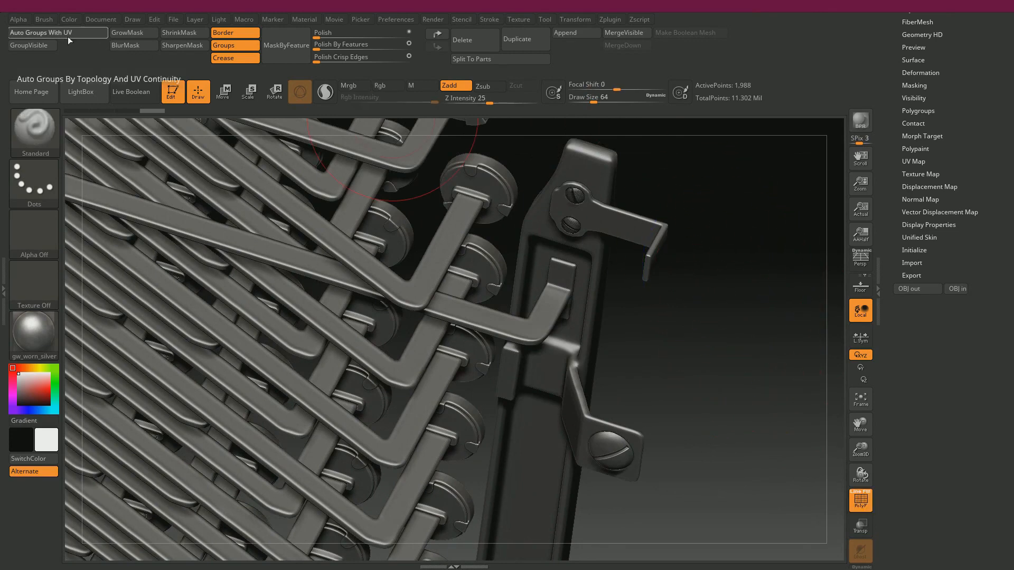
{"action": "scroll", "coordinate": [893, 141], "scroll_direction": "up", "scroll_amount": 4}
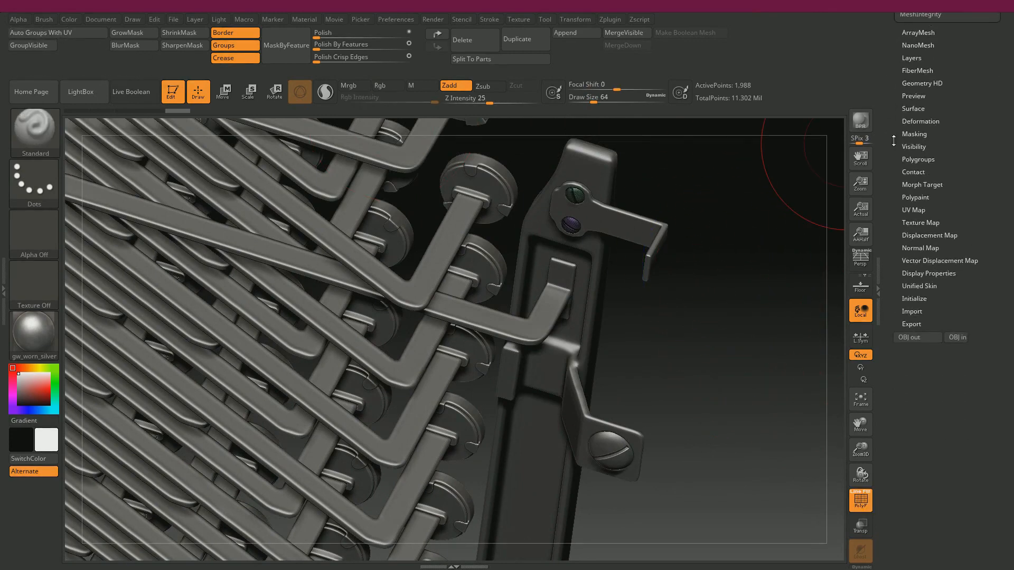
{"action": "scroll", "coordinate": [894, 140], "scroll_direction": "up", "scroll_amount": 10}
{"action": "left_click", "coordinate": [922, 296]}
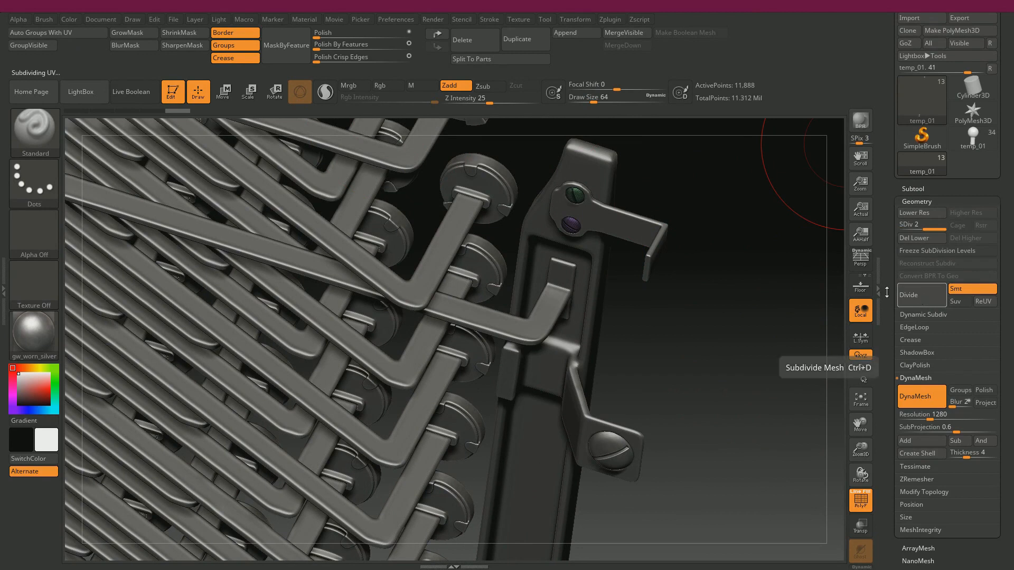
{"action": "key", "text": "shift+f"}
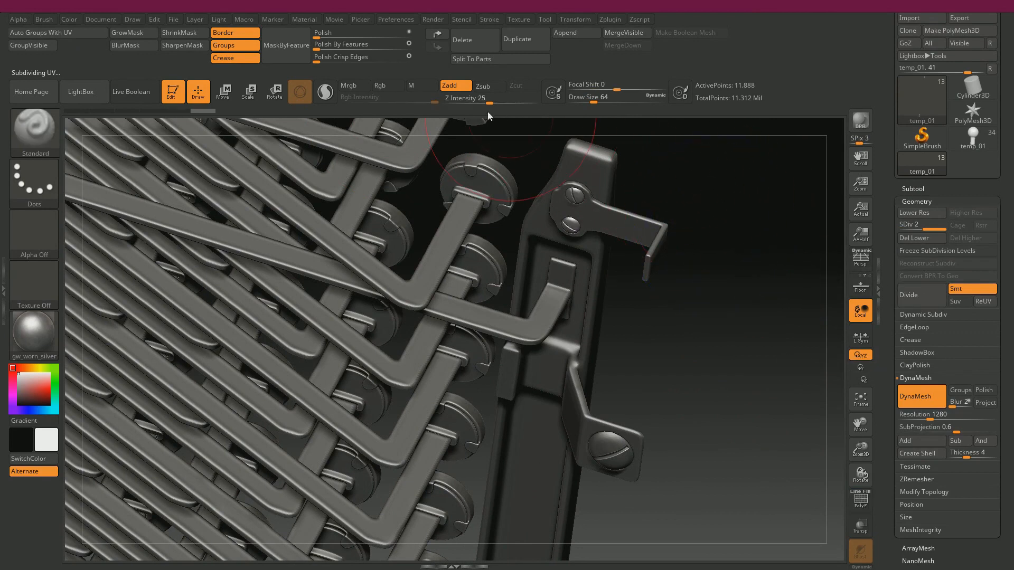
{"action": "left_click", "coordinate": [927, 240]}
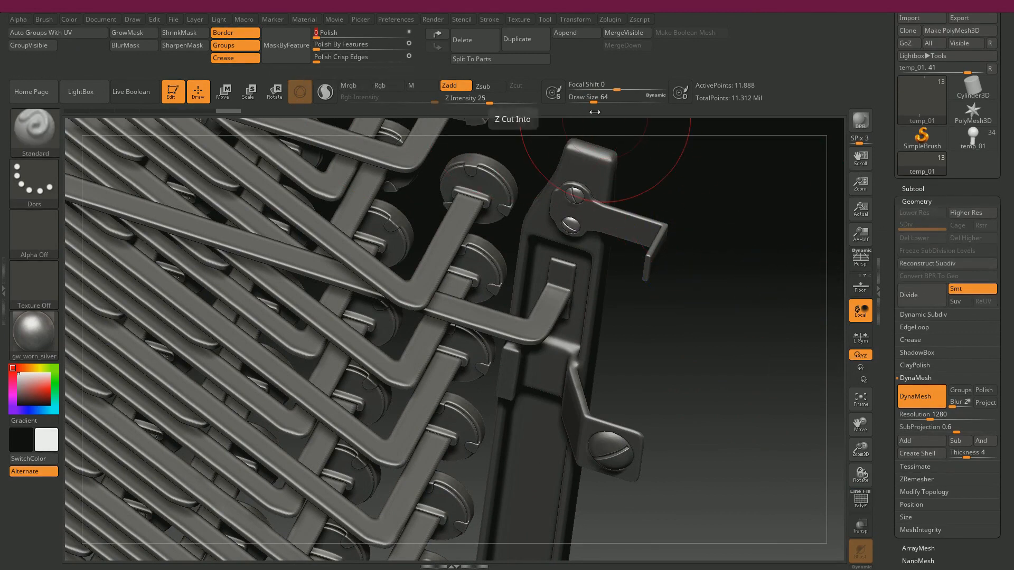
{"action": "left_click_drag", "start_coordinate": [692, 157], "coordinate": [599, 262], "text": "alt"}
{"action": "left_click_drag", "start_coordinate": [511, 238], "coordinate": [510, 235], "text": "shift"}
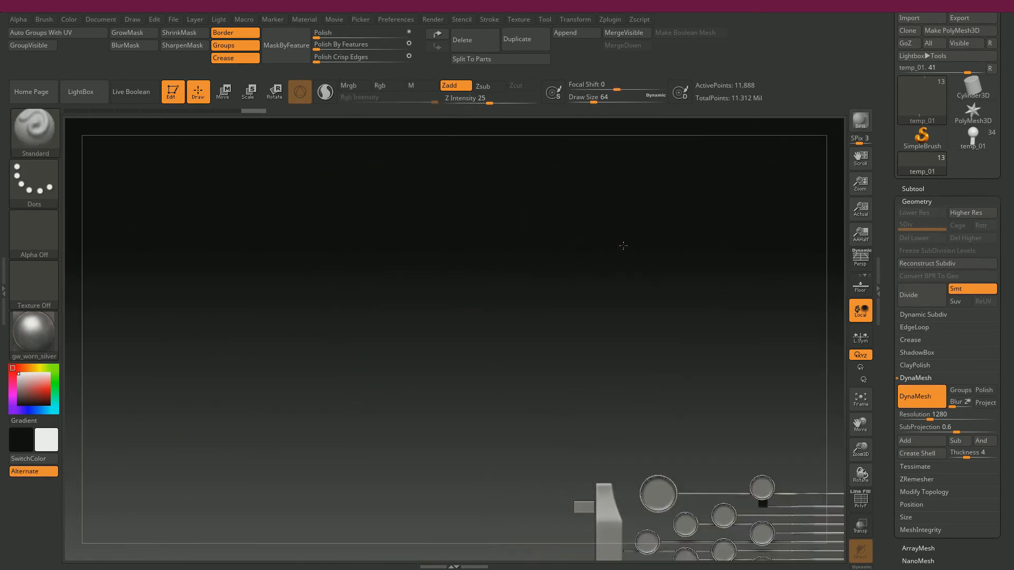
{"action": "left_click_drag", "start_coordinate": [623, 246], "coordinate": [525, 115]}
{"action": "left_click_drag", "start_coordinate": [575, 250], "coordinate": [657, 276]}
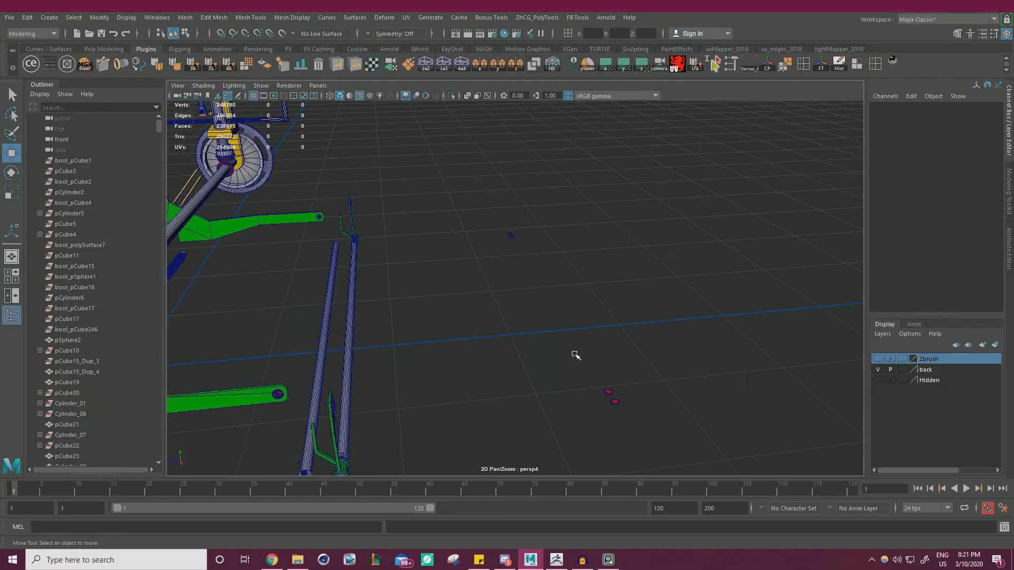
Step: Switch to Maya and add the combined four-screw mesh to the hidden Zbrush display layer
{"action": "left_click_drag", "start_coordinate": [575, 340], "coordinate": [644, 417]}
{"action": "right_click_drag", "start_coordinate": [698, 310], "coordinate": [516, 283], "text": "alt"}
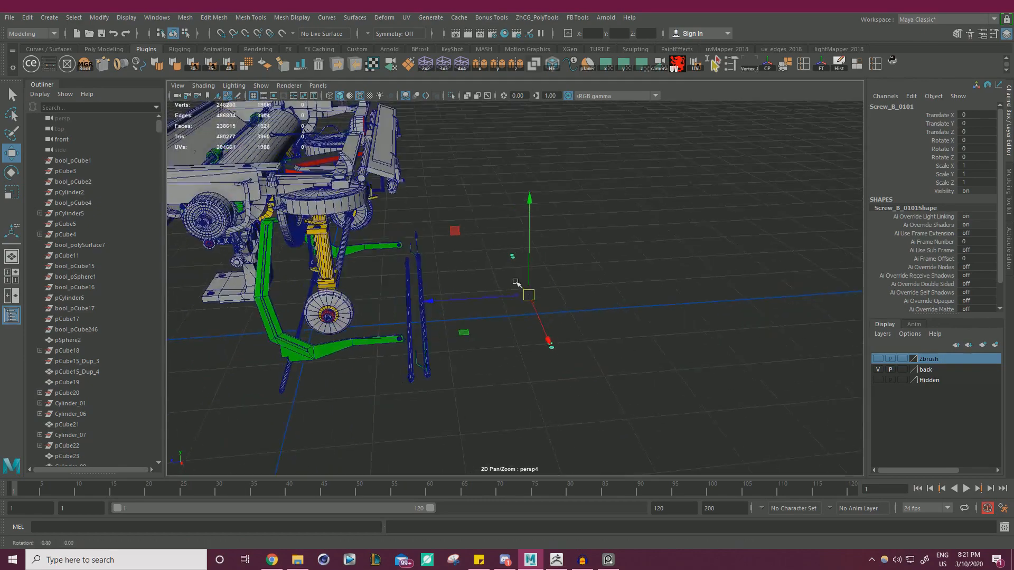
{"action": "left_click_drag", "start_coordinate": [516, 283], "coordinate": [399, 292], "text": "alt"}
{"action": "right_click_drag", "start_coordinate": [535, 287], "coordinate": [854, 306], "text": "alt"}
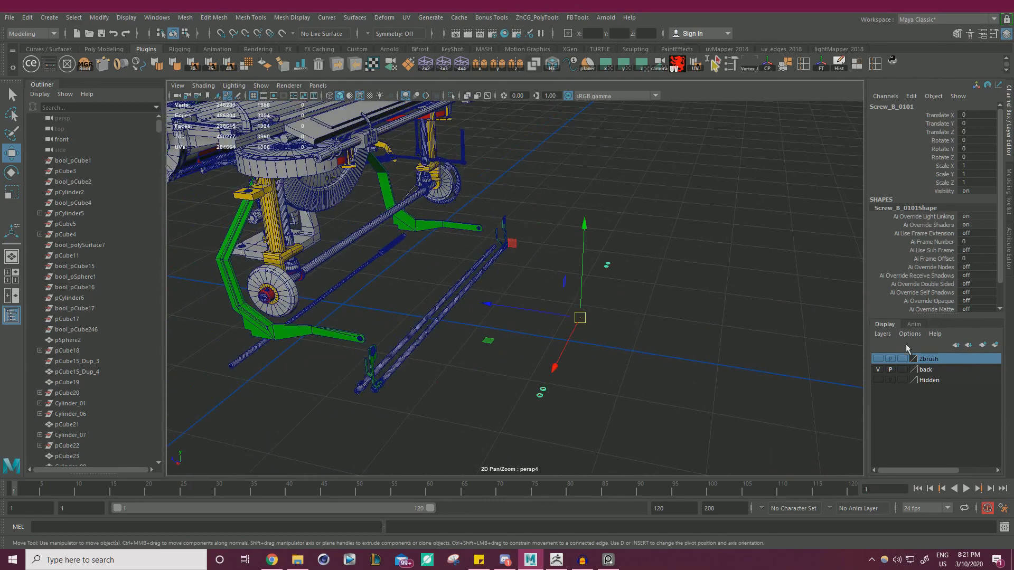
{"action": "right_click", "coordinate": [917, 358]}
Step: Select the two small screws remaining at opposite ends of the long rods and combine them into one mesh
{"action": "left_click_drag", "start_coordinate": [769, 357], "coordinate": [600, 336], "text": "alt"}
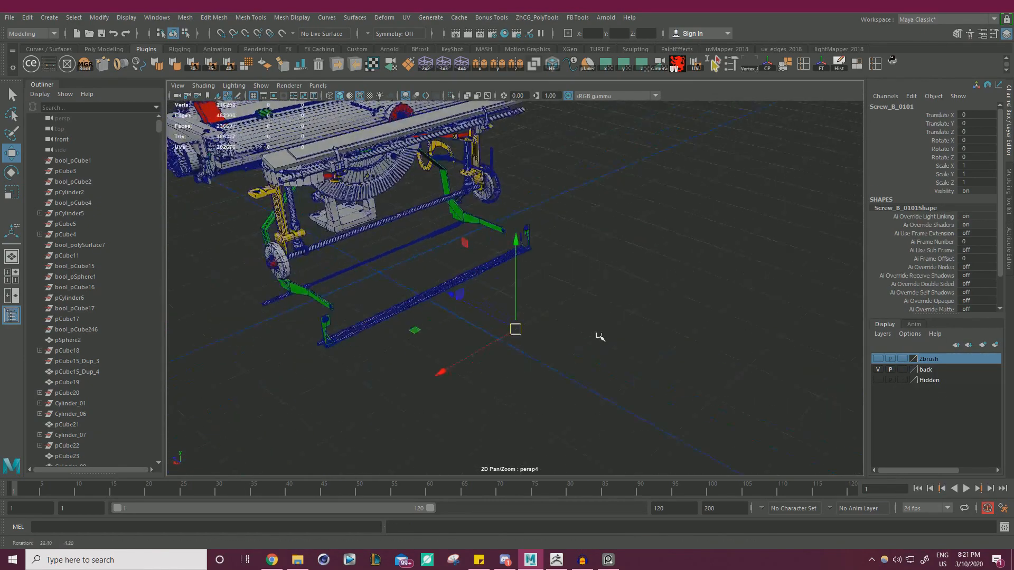
{"action": "middle_click_drag", "start_coordinate": [601, 337], "coordinate": [660, 351], "text": "alt"}
{"action": "right_click_drag", "start_coordinate": [660, 351], "coordinate": [761, 362], "text": "alt"}
{"action": "left_click_drag", "start_coordinate": [503, 344], "coordinate": [559, 402]}
{"action": "left_click", "coordinate": [604, 380]}
{"action": "middle_click_drag", "start_coordinate": [559, 403], "coordinate": [660, 322], "text": "alt"}
{"action": "right_click_drag", "start_coordinate": [660, 322], "coordinate": [734, 341], "text": "alt"}
{"action": "left_click_drag", "start_coordinate": [734, 341], "coordinate": [598, 352], "text": "alt"}
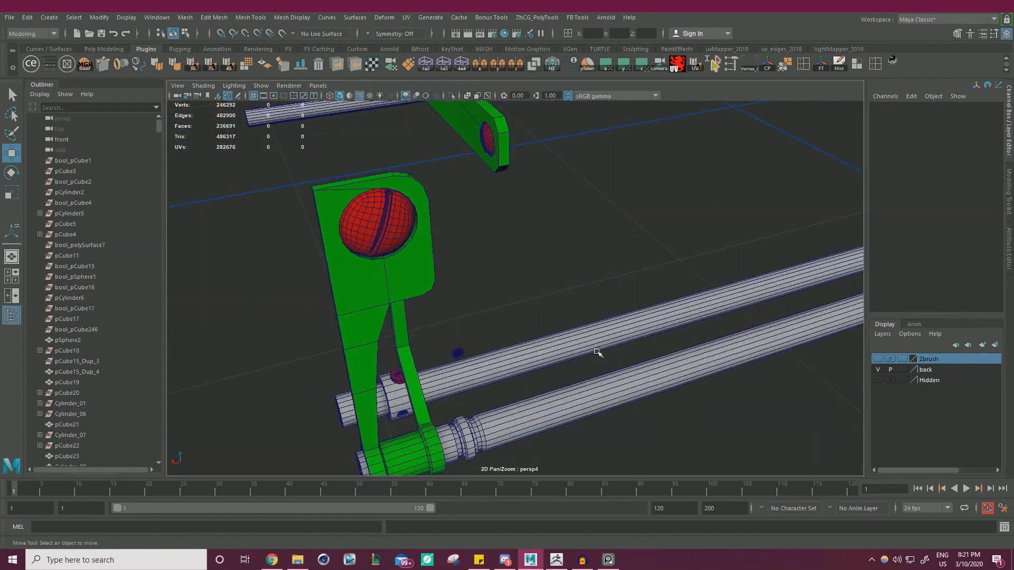
{"action": "left_click", "coordinate": [458, 353]}
{"action": "key", "text": "f"}
{"action": "right_click_drag", "start_coordinate": [693, 320], "coordinate": [554, 317], "text": "alt"}
{"action": "left_click_drag", "start_coordinate": [554, 317], "coordinate": [692, 317], "text": "alt"}
{"action": "right_click_drag", "start_coordinate": [692, 316], "coordinate": [227, 284], "text": "alt"}
{"action": "left_click_drag", "start_coordinate": [227, 284], "coordinate": [381, 280], "text": "alt"}
{"action": "middle_click_drag", "start_coordinate": [381, 280], "coordinate": [552, 292], "text": "alt"}
{"action": "left_click_drag", "start_coordinate": [552, 292], "coordinate": [581, 295], "text": "alt"}
{"action": "middle_click_drag", "start_coordinate": [582, 296], "coordinate": [626, 283], "text": "alt"}
{"action": "left_click_drag", "start_coordinate": [627, 282], "coordinate": [317, 313], "text": "alt"}
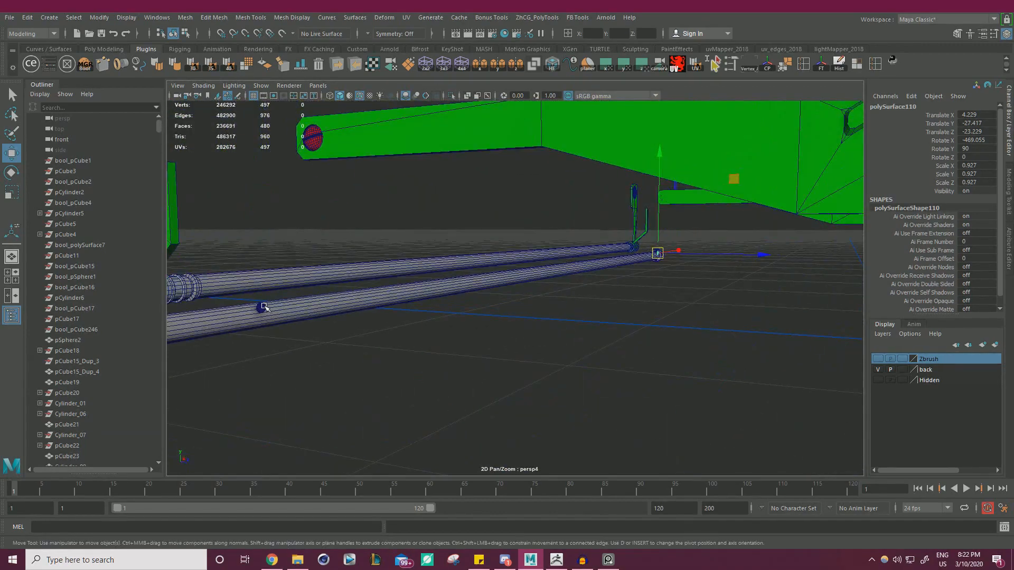
{"action": "left_click", "coordinate": [186, 19]}
{"action": "left_click", "coordinate": [210, 55]}
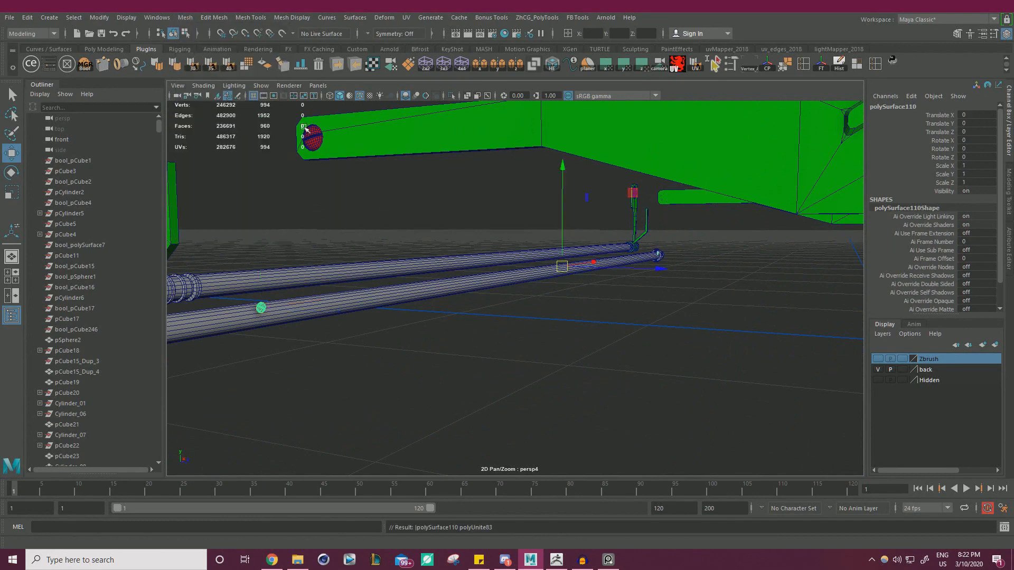
Step: Isolate the combined screws, select the open border edge loop on each, fill the holes, and reselect the mesh as an object
{"action": "right_click_drag", "start_coordinate": [577, 335], "coordinate": [418, 354], "text": "alt"}
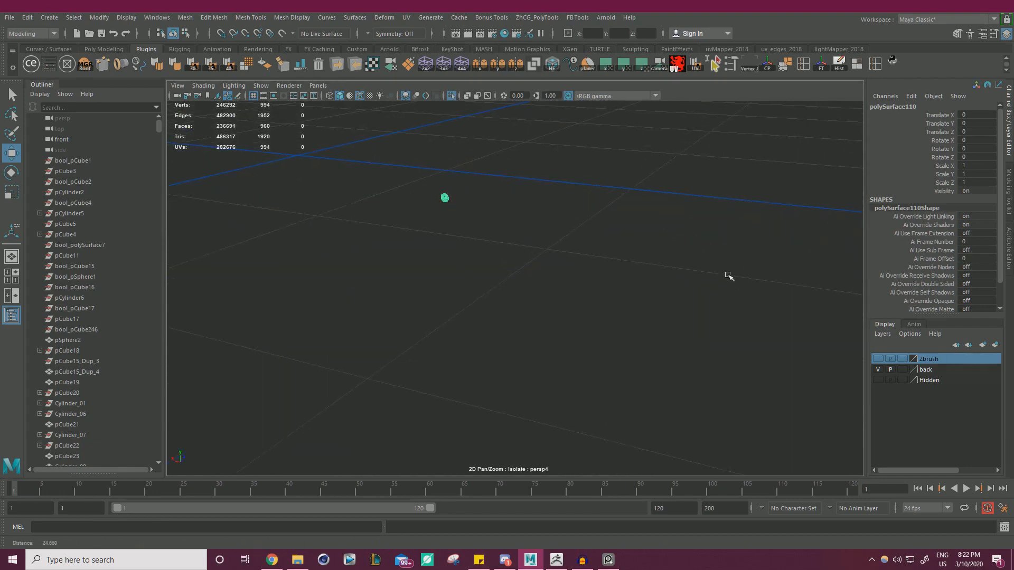
{"action": "right_click_drag", "start_coordinate": [729, 276], "coordinate": [766, 275], "text": "alt"}
{"action": "middle_click_drag", "start_coordinate": [448, 151], "coordinate": [636, 303], "text": "alt"}
{"action": "right_click_drag", "start_coordinate": [578, 286], "coordinate": [750, 290], "text": "alt"}
{"action": "middle_click_drag", "start_coordinate": [753, 291], "coordinate": [643, 301], "text": "alt"}
{"action": "right_click_drag", "start_coordinate": [617, 293], "coordinate": [678, 292], "text": "alt"}
{"action": "middle_click_drag", "start_coordinate": [678, 291], "coordinate": [616, 294], "text": "alt"}
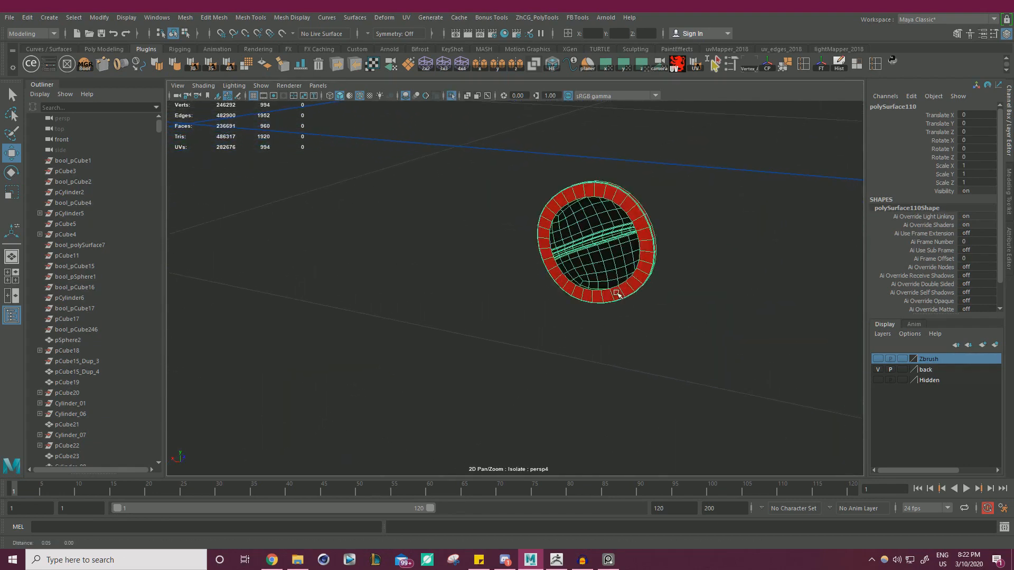
{"action": "right_click_drag", "start_coordinate": [617, 293], "coordinate": [657, 293], "text": "alt"}
{"action": "double_click", "coordinate": [450, 294]}
{"action": "right_click_drag", "start_coordinate": [467, 306], "coordinate": [514, 302], "text": "alt"}
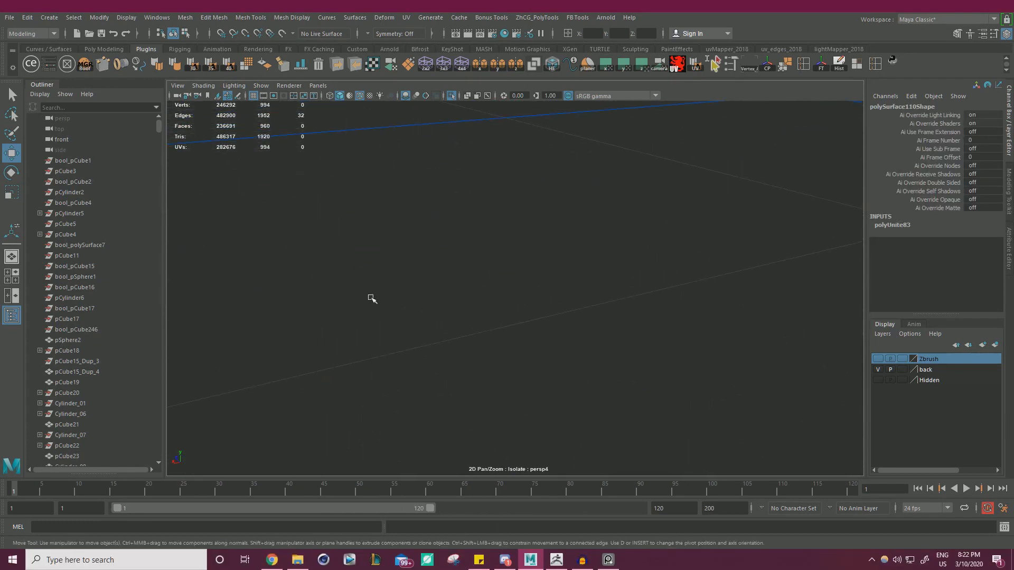
{"action": "right_click_drag", "start_coordinate": [407, 299], "coordinate": [390, 281], "text": "alt"}
{"action": "middle_click_drag", "start_coordinate": [344, 287], "coordinate": [413, 304], "text": "alt"}
{"action": "key", "text": "f"}
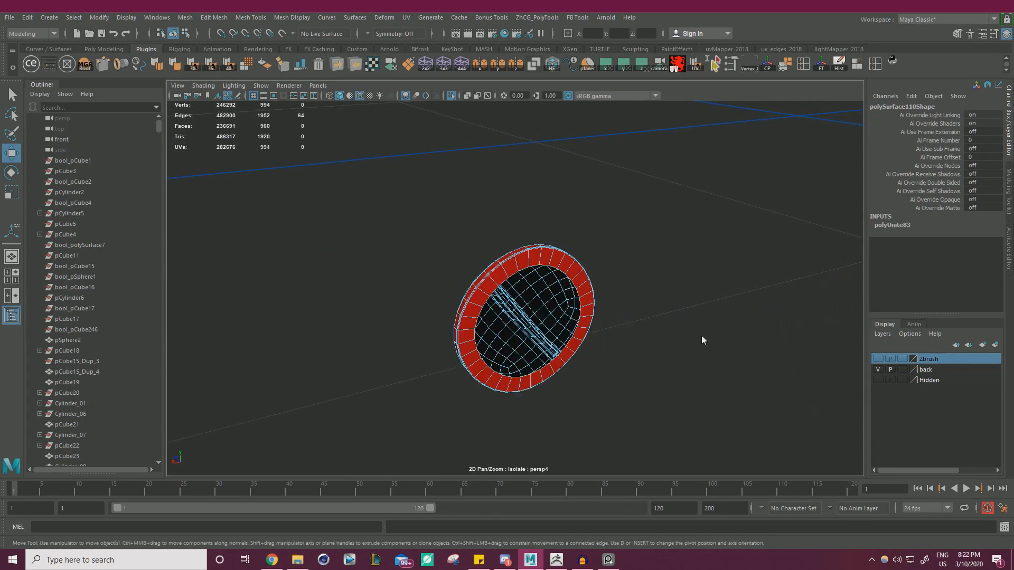
{"action": "right_click_drag", "start_coordinate": [702, 336], "coordinate": [702, 468], "text": "shift"}
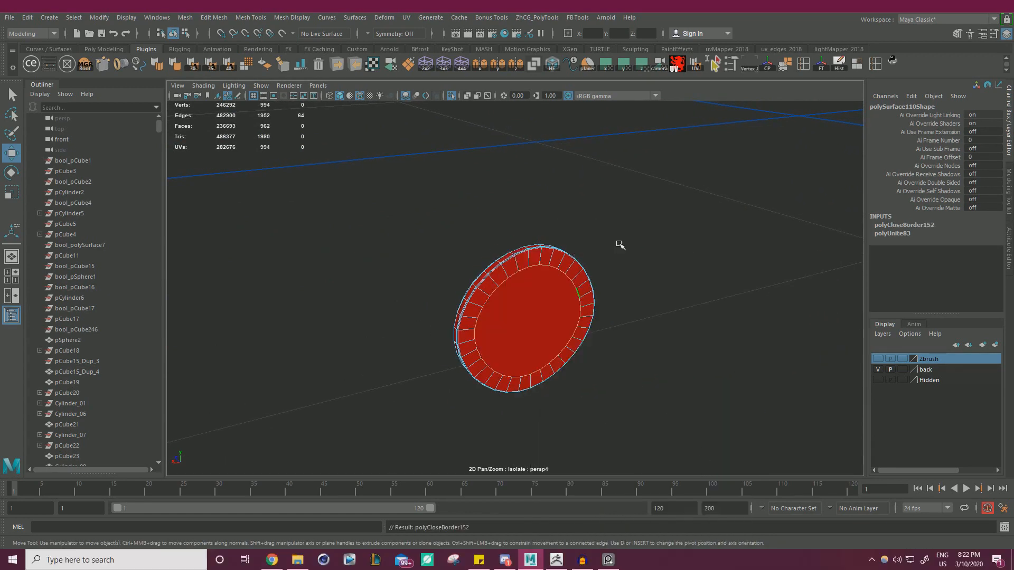
{"action": "left_click", "coordinate": [637, 242]}
{"action": "left_click_drag", "start_coordinate": [681, 233], "coordinate": [544, 301]}
Step: Export the capped two-screw mesh as an OBJ
{"action": "right_click_drag", "start_coordinate": [528, 296], "coordinate": [227, 266], "text": "alt"}
{"action": "right_click_drag", "start_coordinate": [557, 244], "coordinate": [592, 243], "text": "alt"}
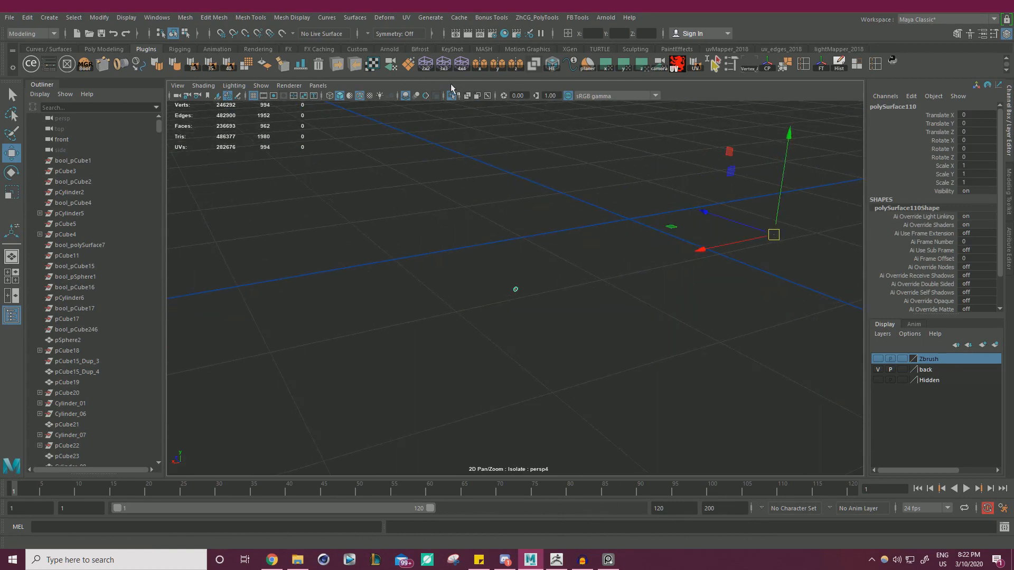
{"action": "left_click", "coordinate": [338, 70]}
{"action": "left_click", "coordinate": [753, 141]}
Step: Add the two-screw mesh to the Zbrush display layer and turn off the isolated view
{"action": "left_click", "coordinate": [515, 288]}
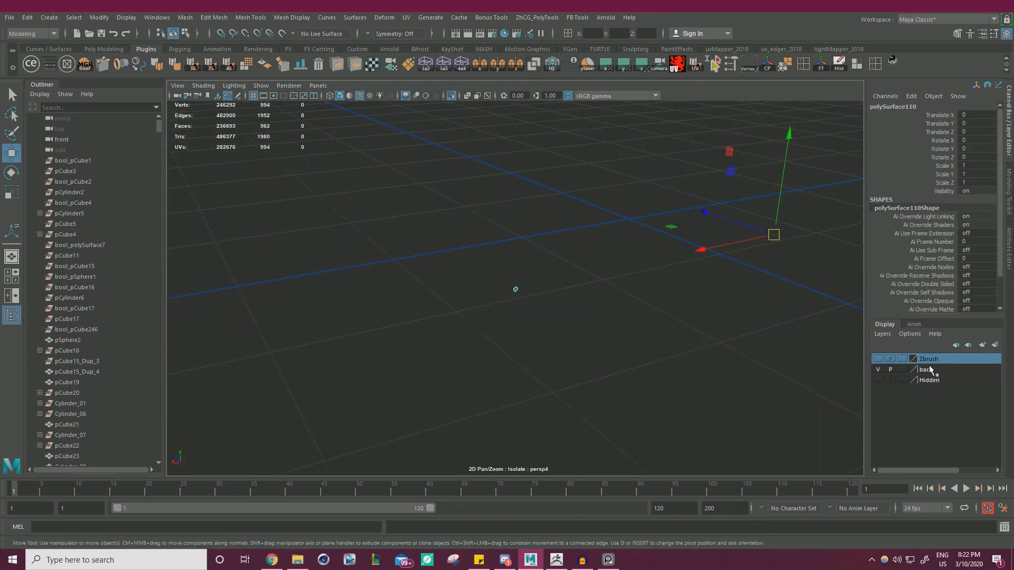
{"action": "right_click", "coordinate": [932, 364]}
{"action": "left_click", "coordinate": [934, 385]}
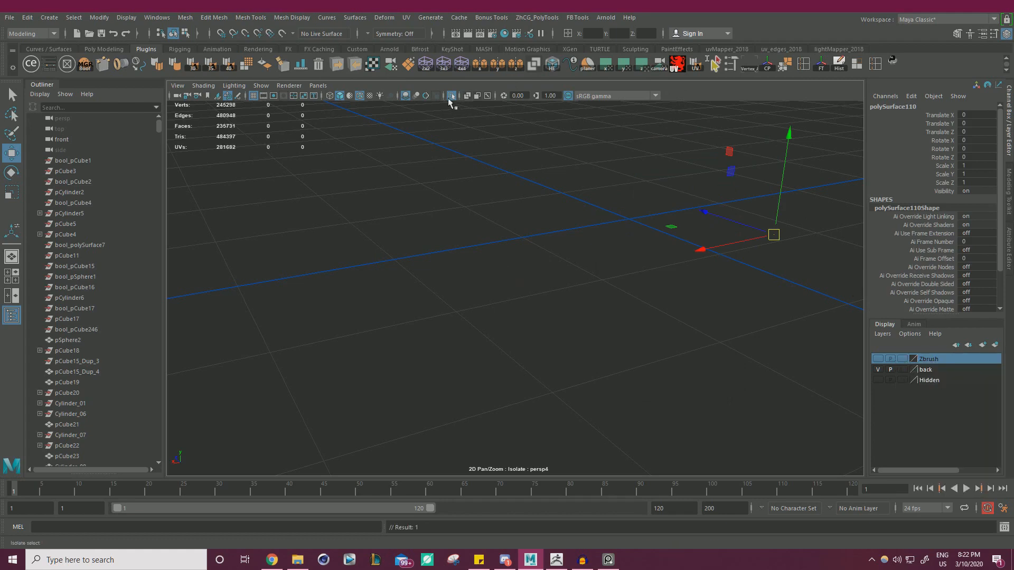
{"action": "left_click", "coordinate": [451, 96]}
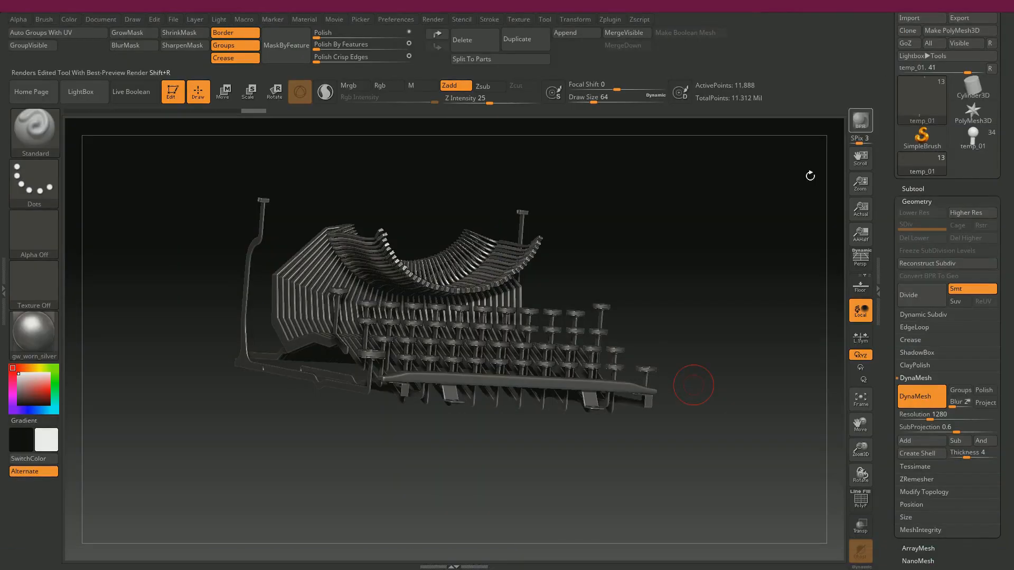
Step: Switch to ZBrush and save the project as HighPoly_01, replacing the existing file
{"action": "left_click_drag", "start_coordinate": [700, 263], "coordinate": [347, 83]}
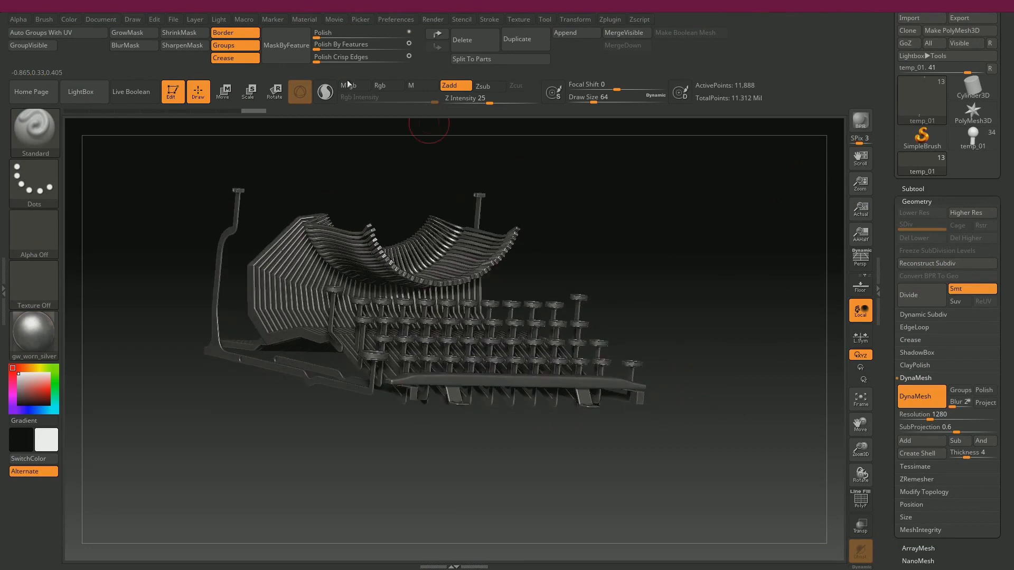
{"action": "left_click", "coordinate": [173, 19]}
{"action": "left_click", "coordinate": [255, 43]}
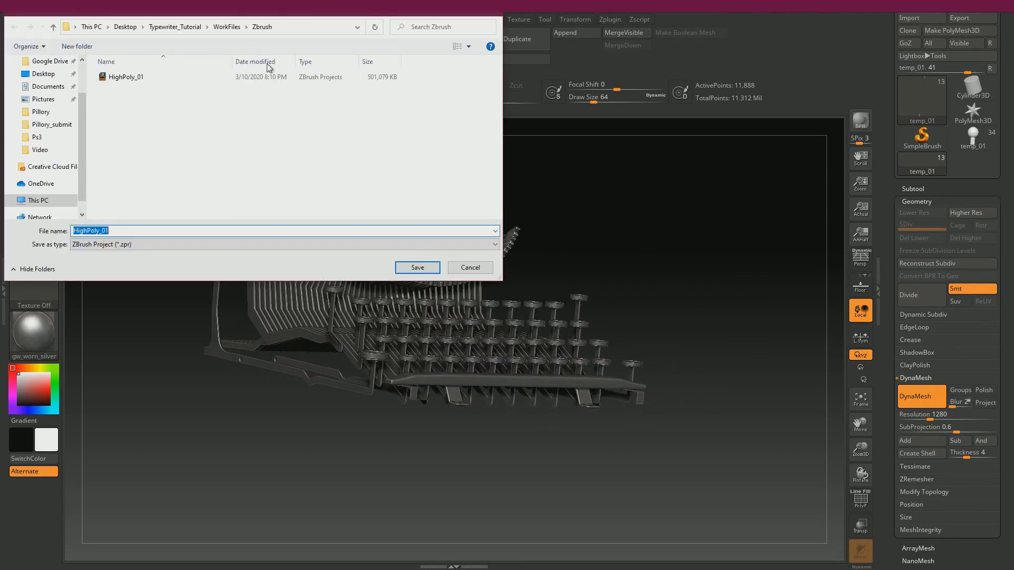
{"action": "left_click", "coordinate": [418, 267]}
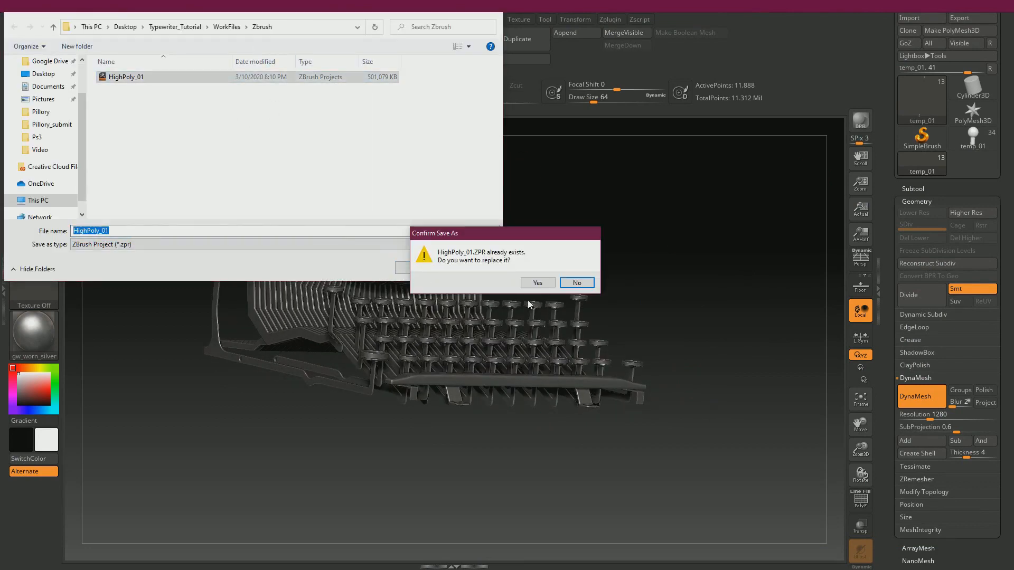
{"action": "left_click", "coordinate": [537, 283]}
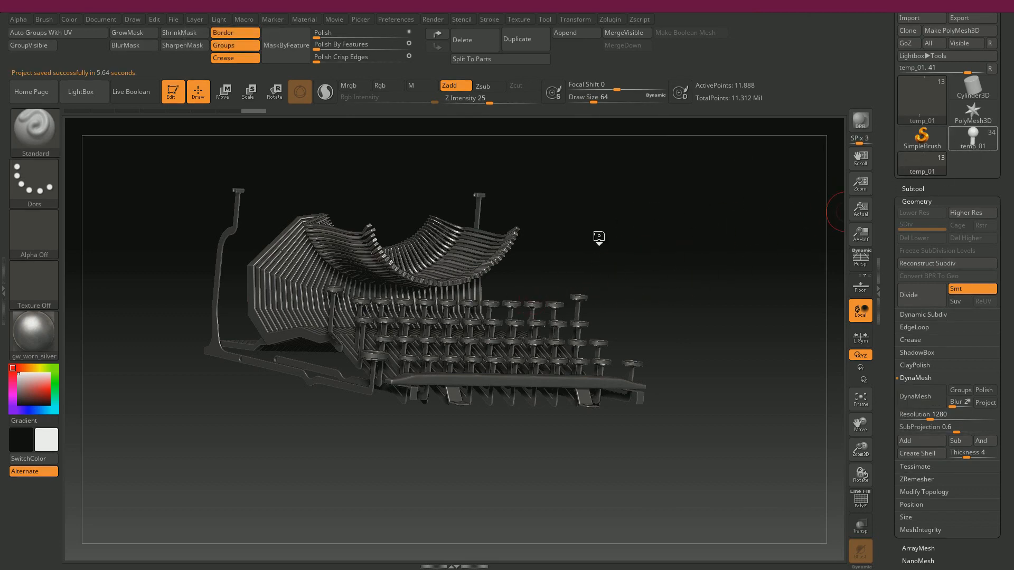
Step: Activate the typewriter frame tool, duplicate its selected subtool, and load the exported two-screw OBJ into the duplicate
{"action": "left_click", "coordinate": [940, 161]}
{"action": "left_click_drag", "start_coordinate": [721, 260], "coordinate": [572, 418]}
{"action": "left_click_drag", "start_coordinate": [660, 476], "coordinate": [845, 251]}
{"action": "left_click", "coordinate": [913, 188]}
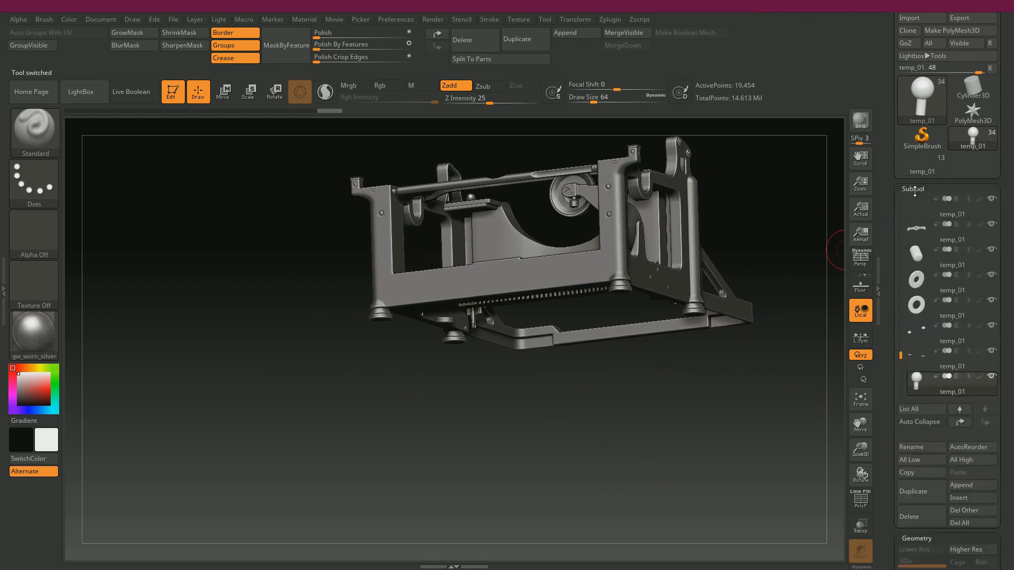
{"action": "left_click", "coordinate": [935, 494]}
{"action": "scroll", "coordinate": [950, 433], "scroll_direction": "down", "scroll_amount": 10}
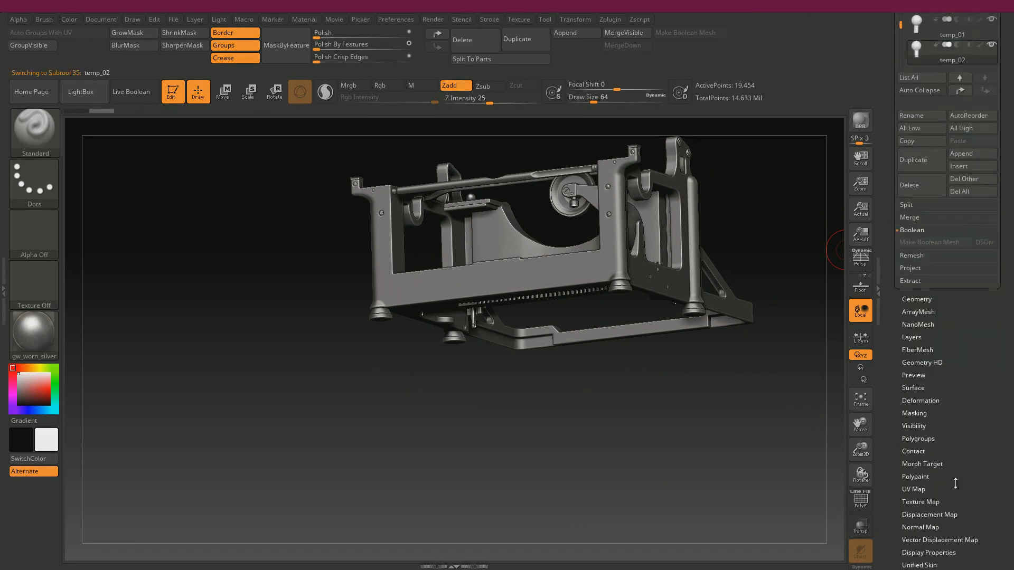
{"action": "left_click", "coordinate": [957, 420]}
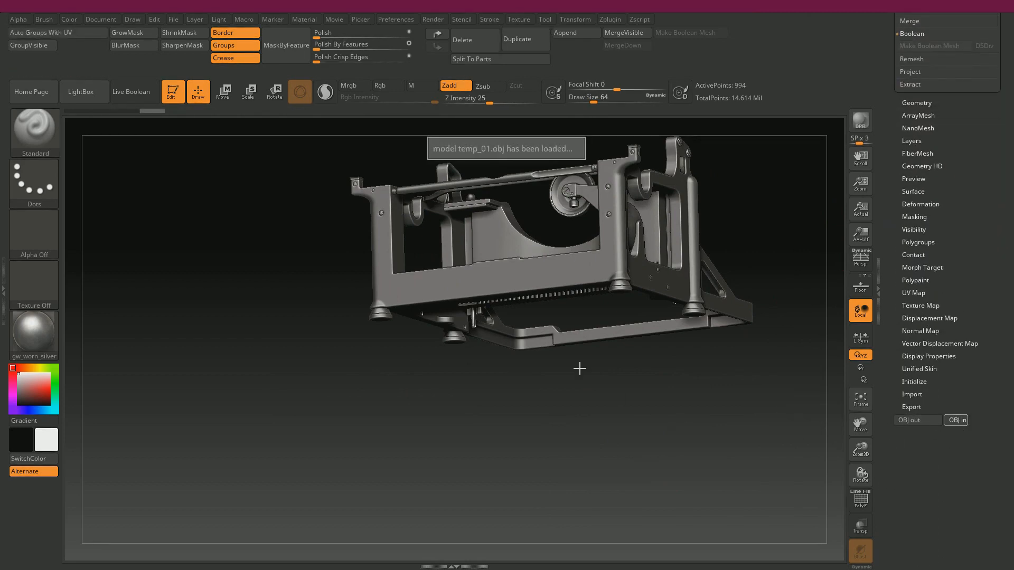
Step: Subdivide the imported two-screw subtool, remove its lower subdivision levels, and polish it at 40
{"action": "key", "text": "f"}
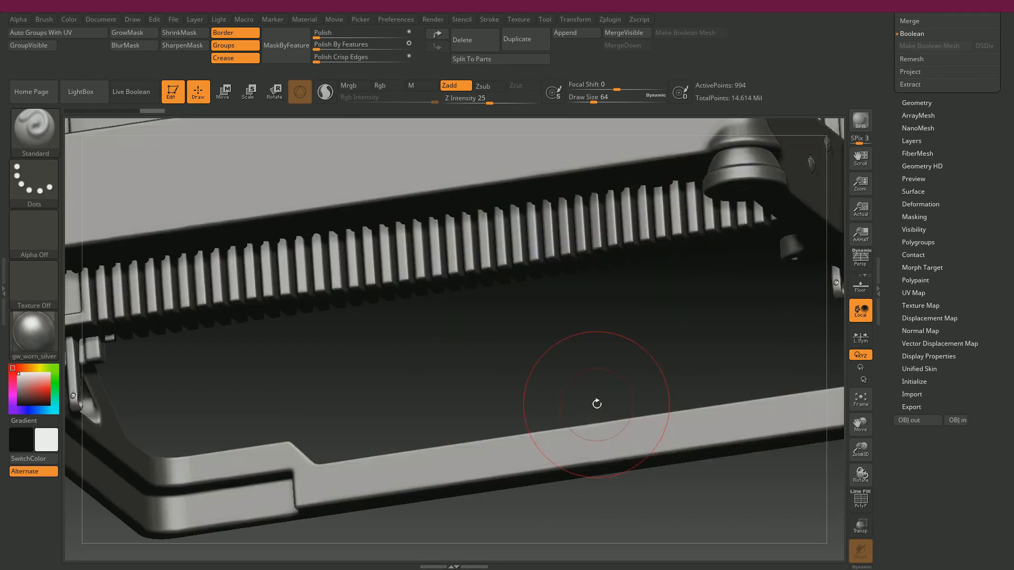
{"action": "left_click_drag", "start_coordinate": [546, 358], "coordinate": [267, 320], "text": "alt"}
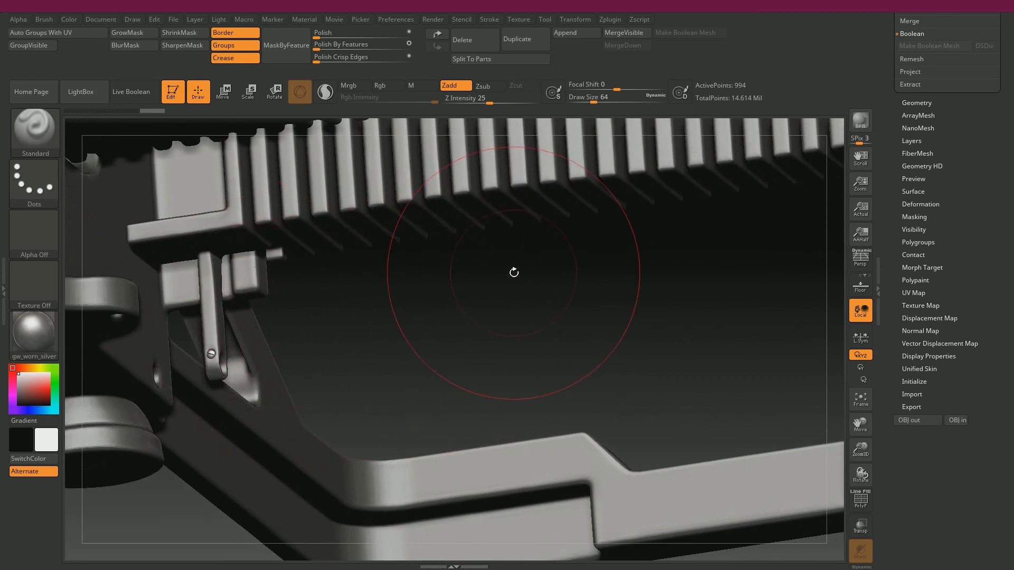
{"action": "key", "text": "shift+f"}
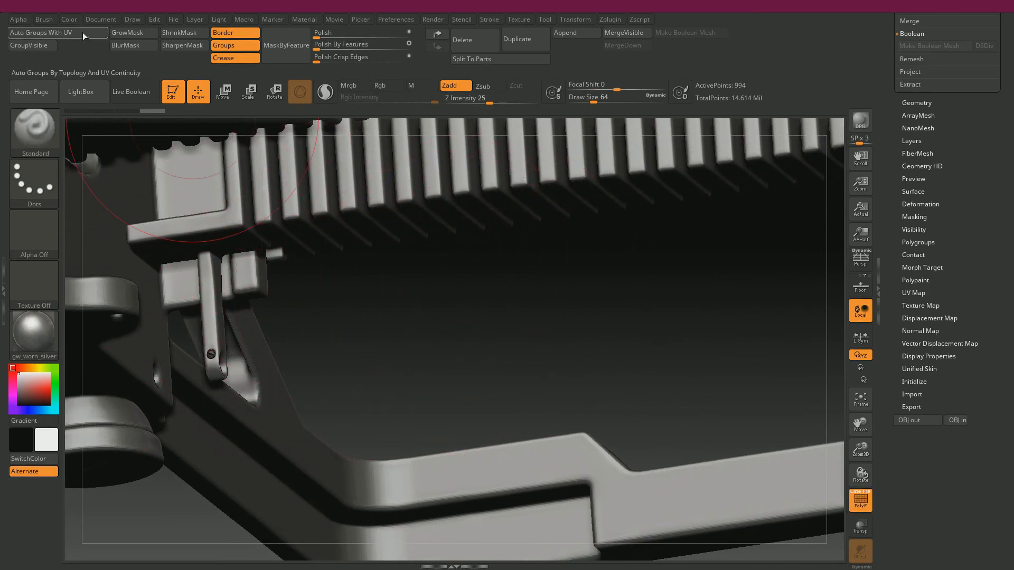
{"action": "left_click_drag", "start_coordinate": [894, 22], "coordinate": [894, 221]}
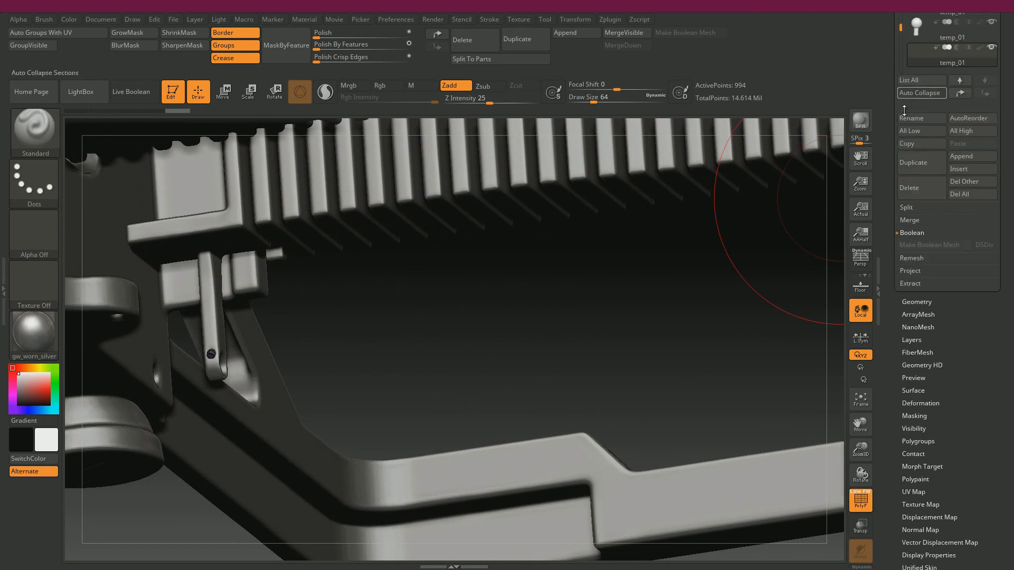
{"action": "left_click", "coordinate": [906, 303]}
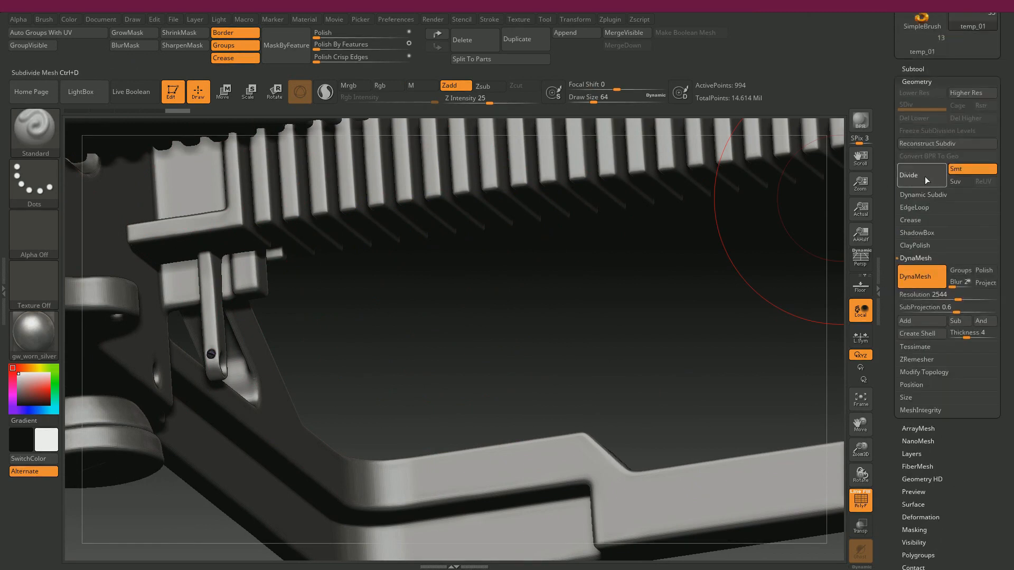
{"action": "left_click", "coordinate": [925, 180]}
{"action": "left_click", "coordinate": [916, 119]}
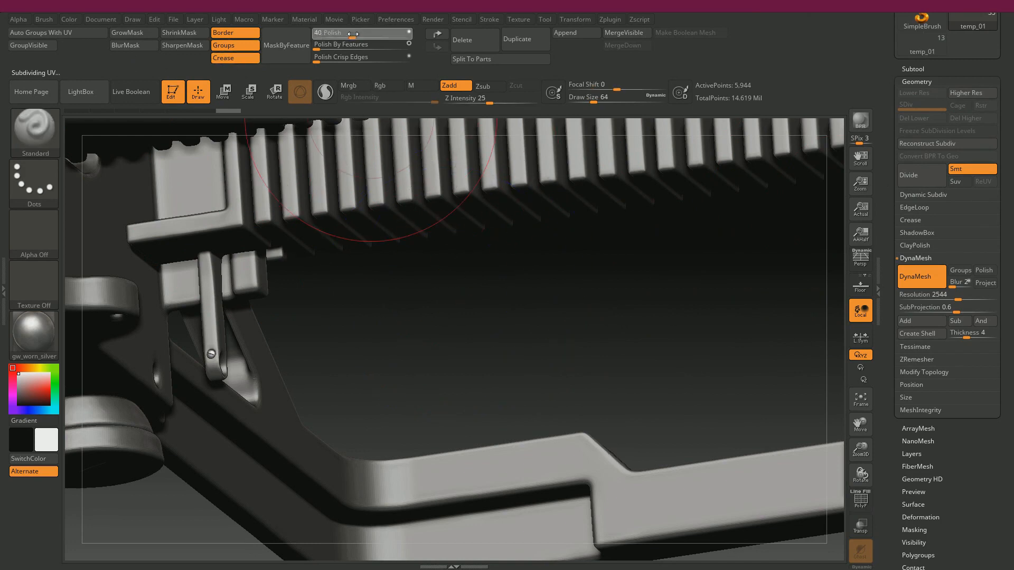
{"action": "left_click_drag", "start_coordinate": [353, 34], "coordinate": [315, 33]}
Step: Expand the subtool list and switch to the tool holding the typewriter's keys and type bars
{"action": "left_click_drag", "start_coordinate": [461, 287], "coordinate": [315, 301], "text": "alt"}
{"action": "left_click_drag", "start_coordinate": [350, 265], "coordinate": [127, 454], "text": "alt"}
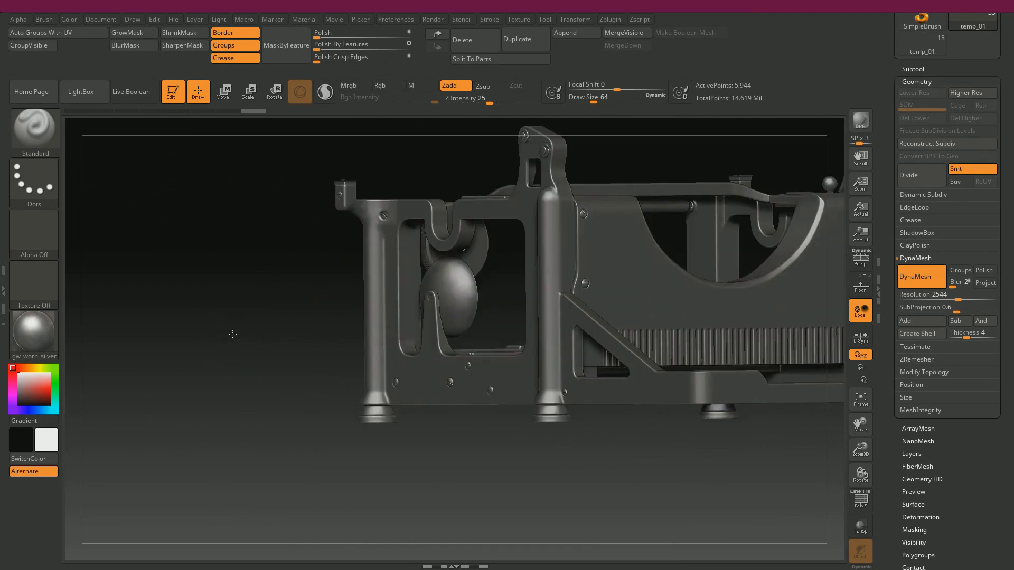
{"action": "left_click_drag", "start_coordinate": [231, 335], "coordinate": [237, 209], "text": "alt"}
{"action": "left_click_drag", "start_coordinate": [512, 185], "coordinate": [592, 188], "text": "alt"}
{"action": "left_click", "coordinate": [913, 69]}
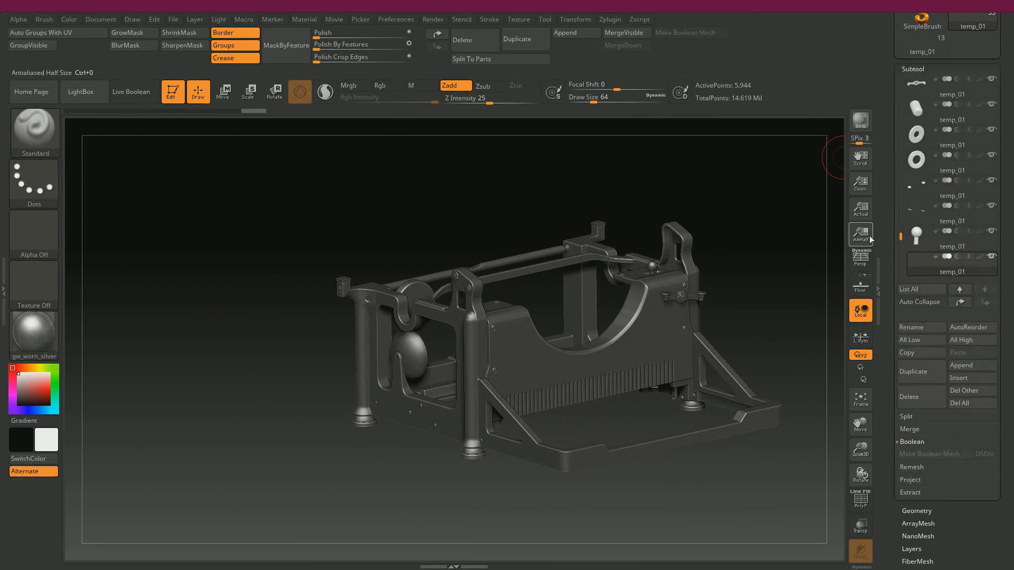
{"action": "left_click_drag", "start_coordinate": [883, 174], "coordinate": [889, 255]}
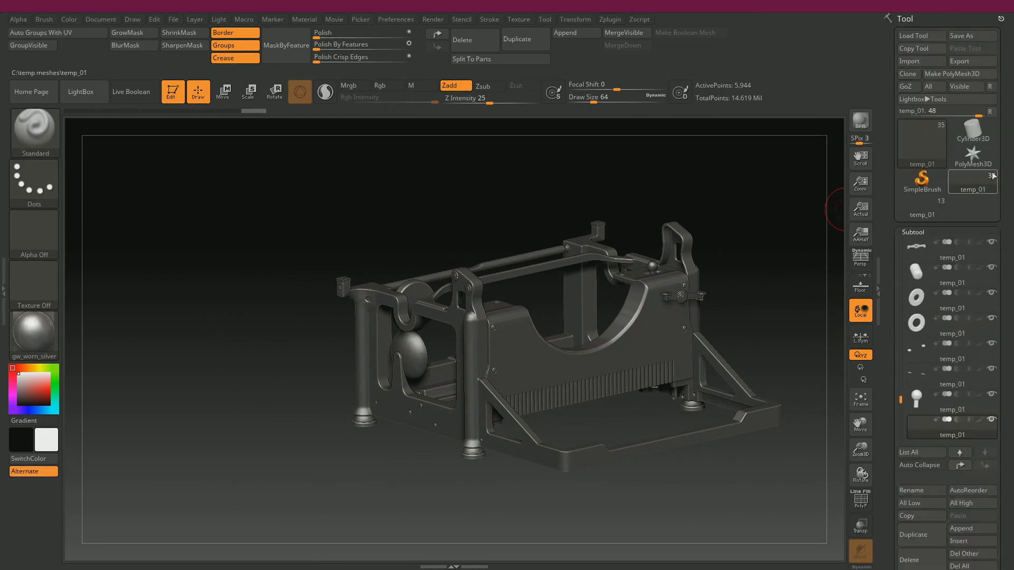
{"action": "mouse_move", "coordinate": [931, 158]}
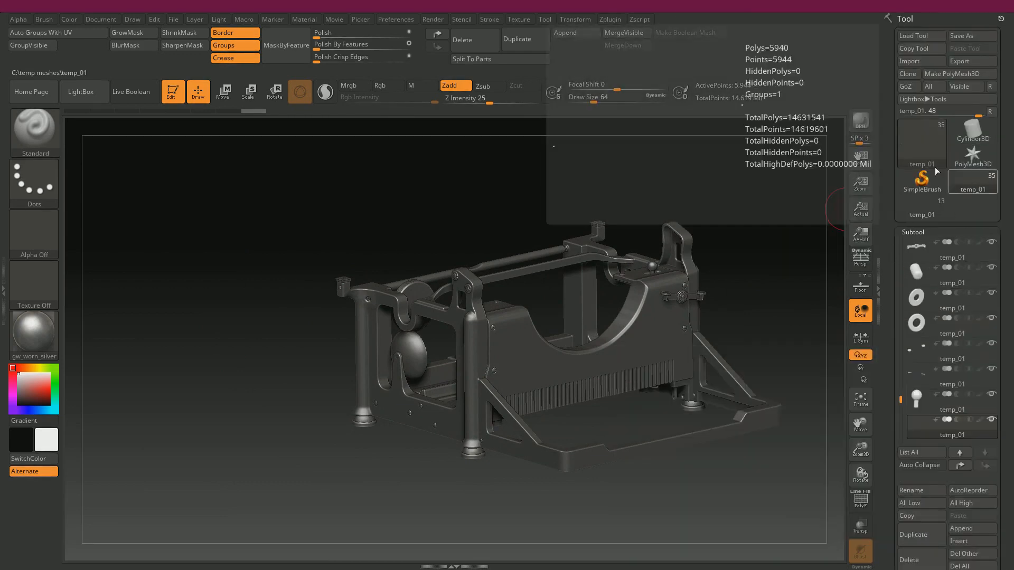
{"action": "left_click", "coordinate": [923, 212]}
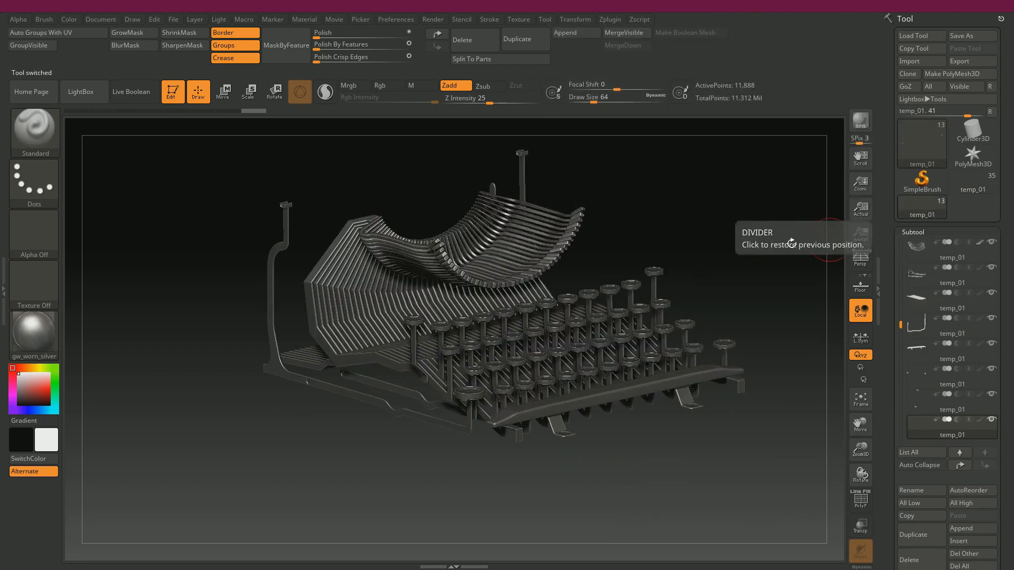
{"action": "mouse_move", "coordinate": [930, 424]}
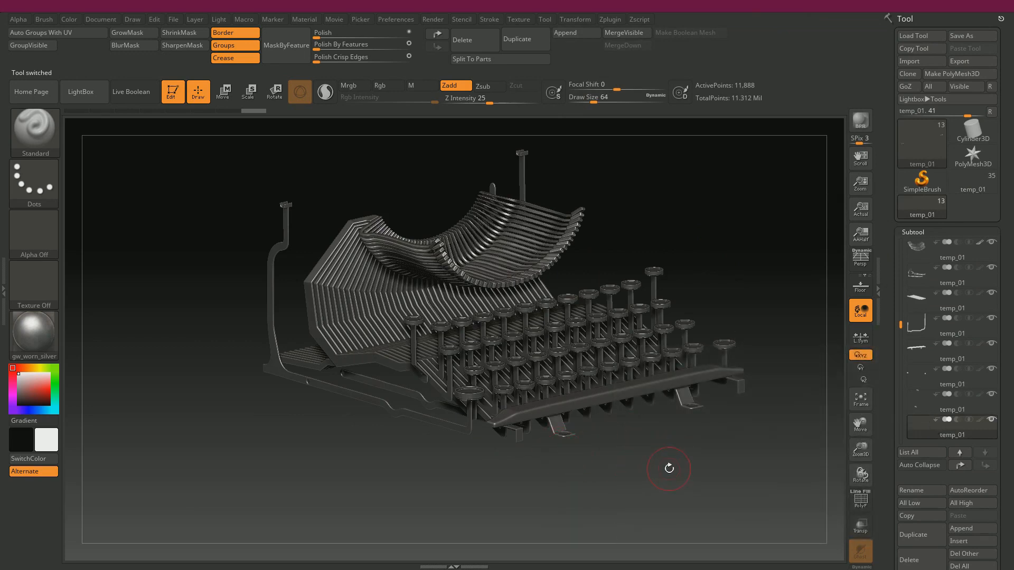
{"action": "left_click_drag", "start_coordinate": [709, 222], "coordinate": [716, 222]}
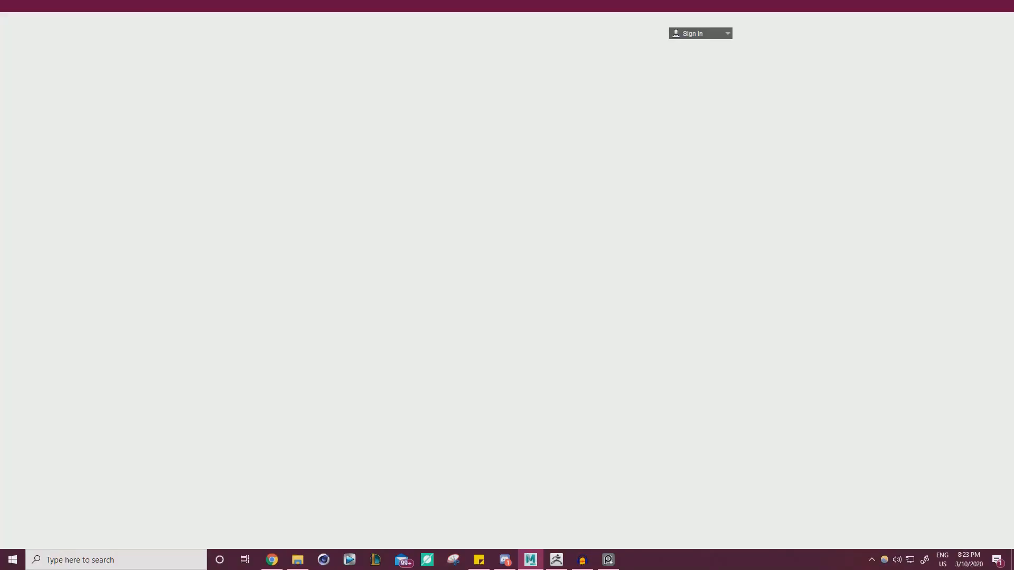
Step: Switch to Maya, select the three long rods below the carriage, and isolate them in the viewport
{"action": "scroll", "coordinate": [529, 345], "scroll_direction": "up", "scroll_amount": 5}
{"action": "scroll", "coordinate": [529, 344], "scroll_direction": "up", "scroll_amount": 3}
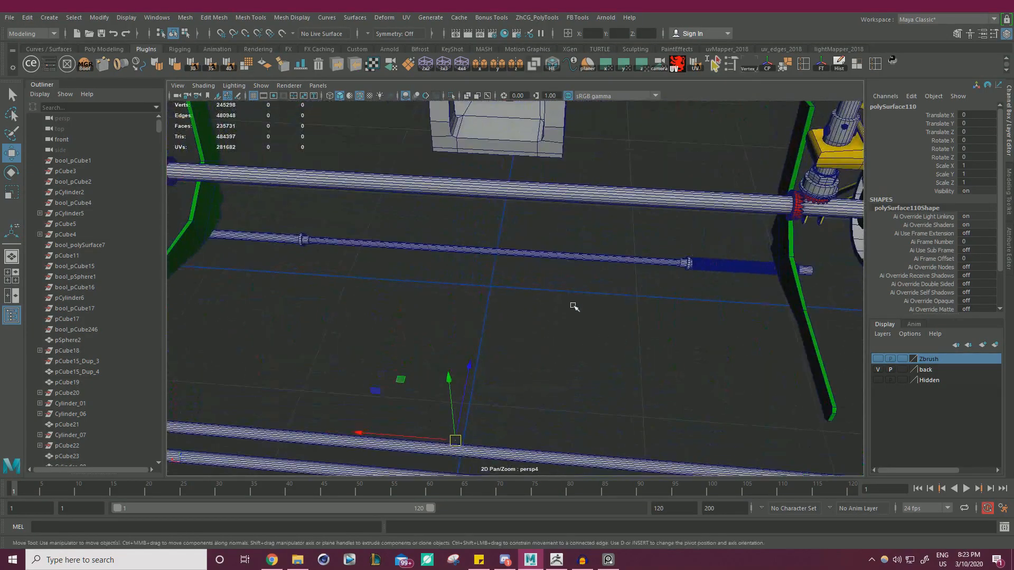
{"action": "left_click", "coordinate": [515, 291]}
{"action": "scroll", "coordinate": [544, 305], "scroll_direction": "down", "scroll_amount": 3}
{"action": "left_click_drag", "start_coordinate": [544, 305], "coordinate": [527, 260], "text": "alt"}
{"action": "left_click_drag", "start_coordinate": [447, 296], "coordinate": [446, 379], "text": "shift"}
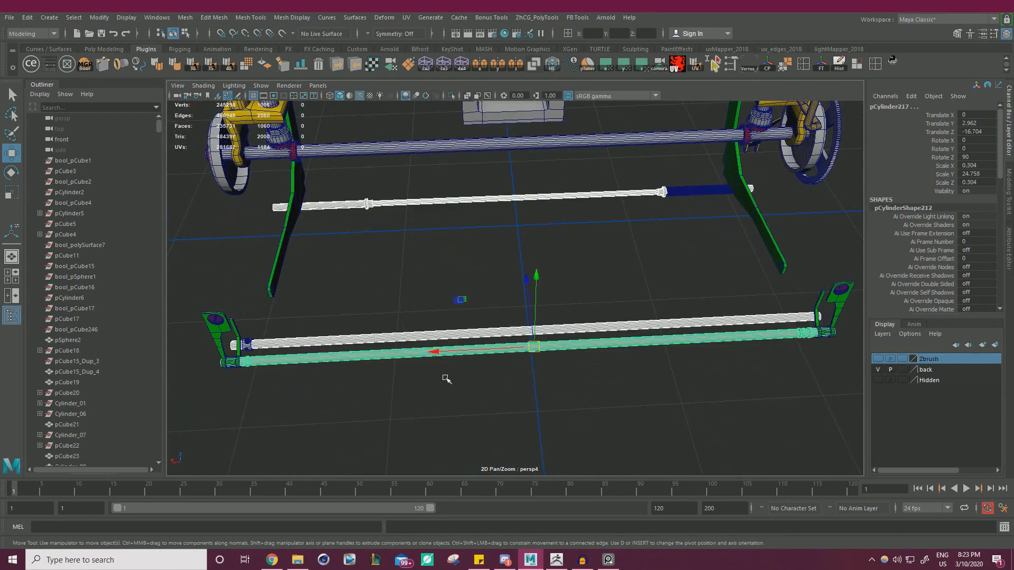
{"action": "left_click", "coordinate": [451, 97]}
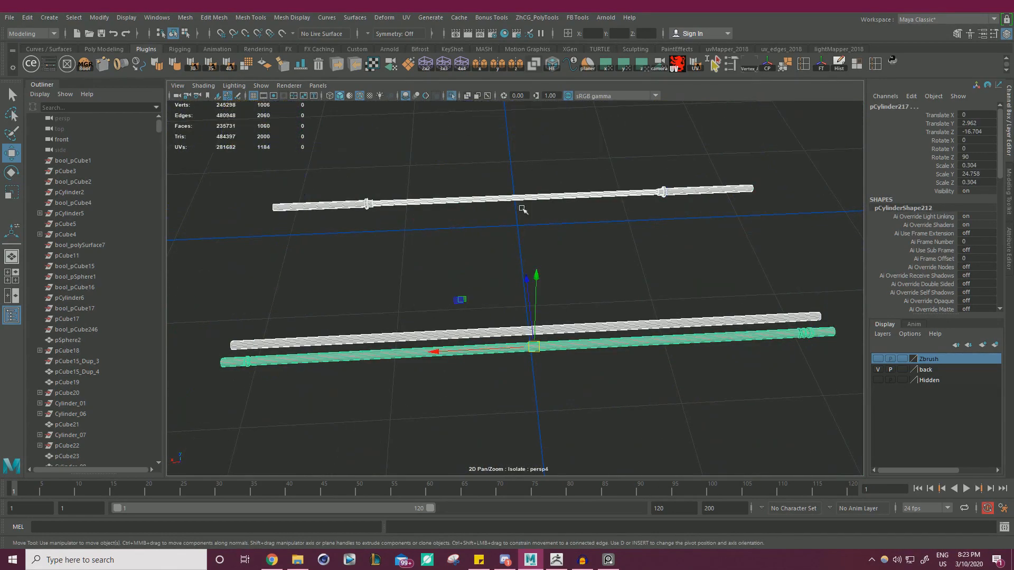
Step: Examine the ends, collars and caps of the isolated rods
{"action": "left_click_drag", "start_coordinate": [523, 208], "coordinate": [736, 262], "text": "alt"}
{"action": "scroll", "coordinate": [735, 262], "scroll_direction": "up", "scroll_amount": 5}
{"action": "left_click_drag", "start_coordinate": [613, 267], "coordinate": [678, 244], "text": "alt"}
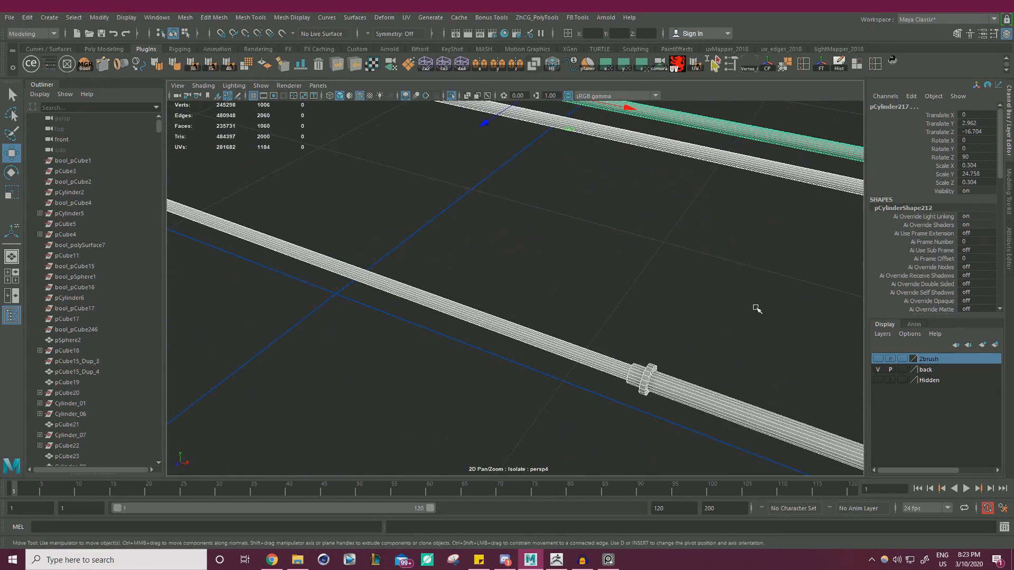
{"action": "left_click_drag", "start_coordinate": [753, 310], "coordinate": [640, 261], "text": "alt"}
{"action": "right_click_drag", "start_coordinate": [641, 260], "coordinate": [850, 417], "text": "alt"}
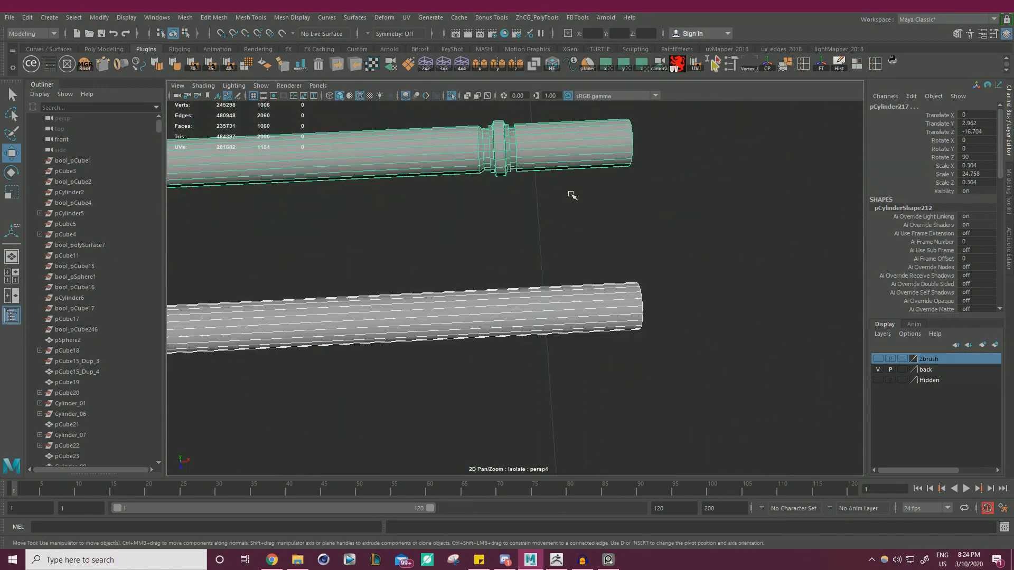
{"action": "right_click_drag", "start_coordinate": [573, 195], "coordinate": [370, 296], "text": "alt"}
{"action": "middle_click_drag", "start_coordinate": [359, 303], "coordinate": [660, 280], "text": "alt"}
{"action": "right_click_drag", "start_coordinate": [528, 275], "coordinate": [631, 310], "text": "alt"}
{"action": "middle_click_drag", "start_coordinate": [631, 310], "coordinate": [422, 390], "text": "alt"}
{"action": "right_click_drag", "start_coordinate": [459, 296], "coordinate": [429, 270], "text": "alt"}
{"action": "middle_click_drag", "start_coordinate": [264, 264], "coordinate": [486, 290], "text": "alt"}
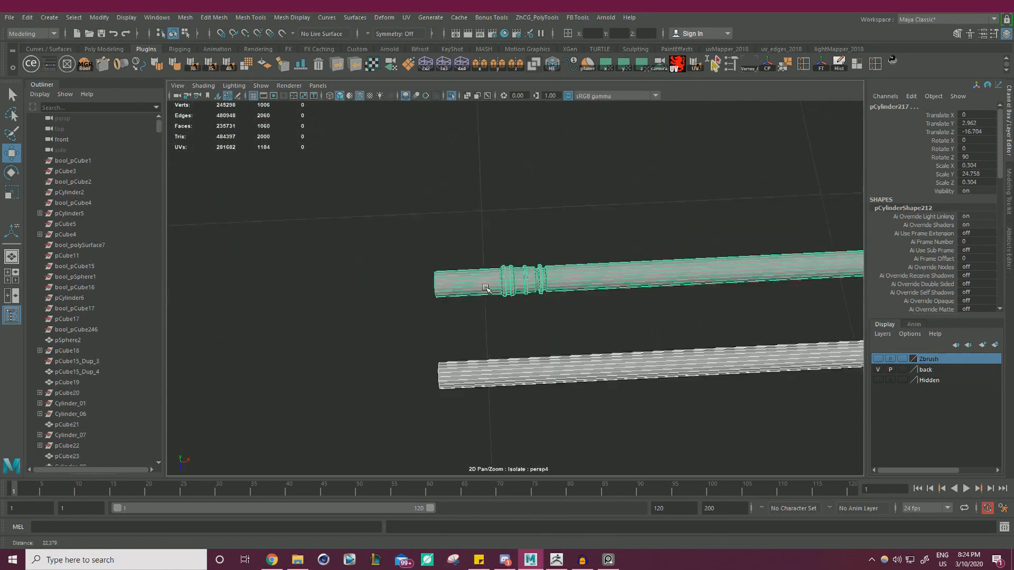
{"action": "right_click_drag", "start_coordinate": [486, 290], "coordinate": [507, 280], "text": "alt"}
{"action": "middle_click_drag", "start_coordinate": [623, 349], "coordinate": [534, 224], "text": "alt"}
{"action": "right_click_drag", "start_coordinate": [534, 224], "coordinate": [492, 285], "text": "alt"}
{"action": "middle_click_drag", "start_coordinate": [491, 285], "coordinate": [409, 312], "text": "alt"}
{"action": "right_click_drag", "start_coordinate": [410, 312], "coordinate": [380, 274], "text": "alt"}
Step: Combine the three isolated rods into a single mesh
{"action": "left_click", "coordinate": [187, 19]}
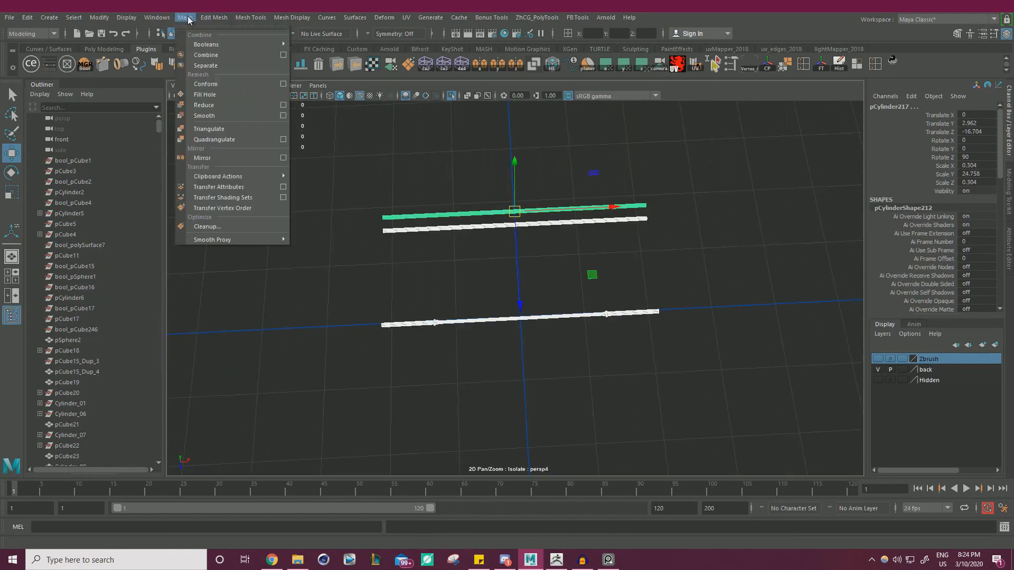
{"action": "left_click", "coordinate": [210, 55]}
{"action": "left_click", "coordinate": [342, 265]}
{"action": "left_click_drag", "start_coordinate": [460, 254], "coordinate": [501, 230], "text": "alt"}
{"action": "right_click_drag", "start_coordinate": [338, 233], "coordinate": [387, 240], "text": "alt"}
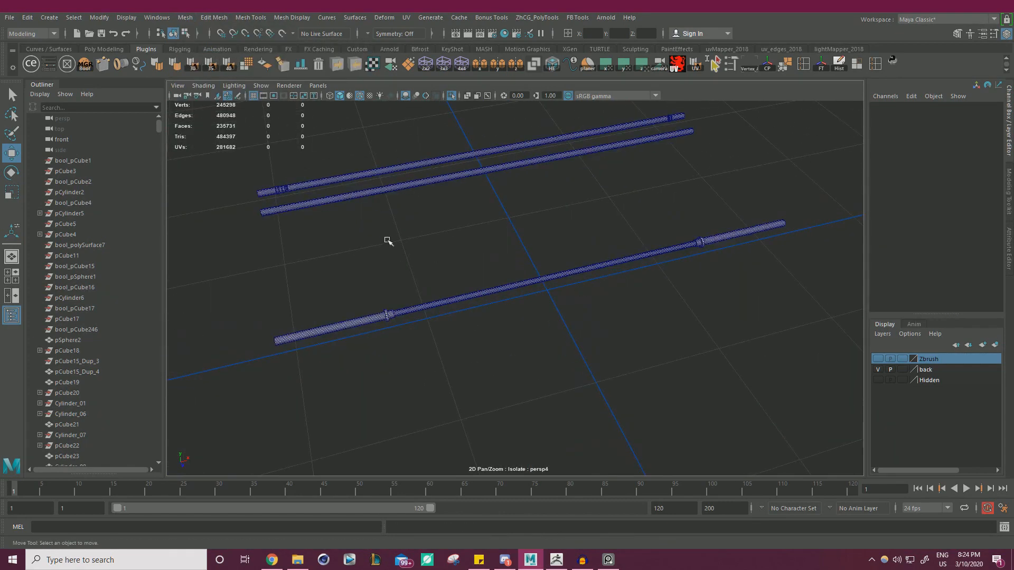
Step: Select all edges of the combined rods and set their soft and hard edges with a 40-degree angle
{"action": "left_click", "coordinate": [425, 308]}
{"action": "middle_click_drag", "start_coordinate": [426, 310], "coordinate": [464, 260], "text": "alt"}
{"action": "right_click_drag", "start_coordinate": [464, 261], "coordinate": [534, 264], "text": "alt"}
{"action": "middle_click_drag", "start_coordinate": [449, 214], "coordinate": [550, 287], "text": "alt"}
{"action": "right_click_drag", "start_coordinate": [549, 288], "coordinate": [318, 245], "text": "alt"}
{"action": "right_click_drag", "start_coordinate": [502, 422], "coordinate": [387, 403], "text": "alt"}
{"action": "left_click_drag", "start_coordinate": [380, 114], "coordinate": [755, 359]}
{"action": "left_click", "coordinate": [232, 68]}
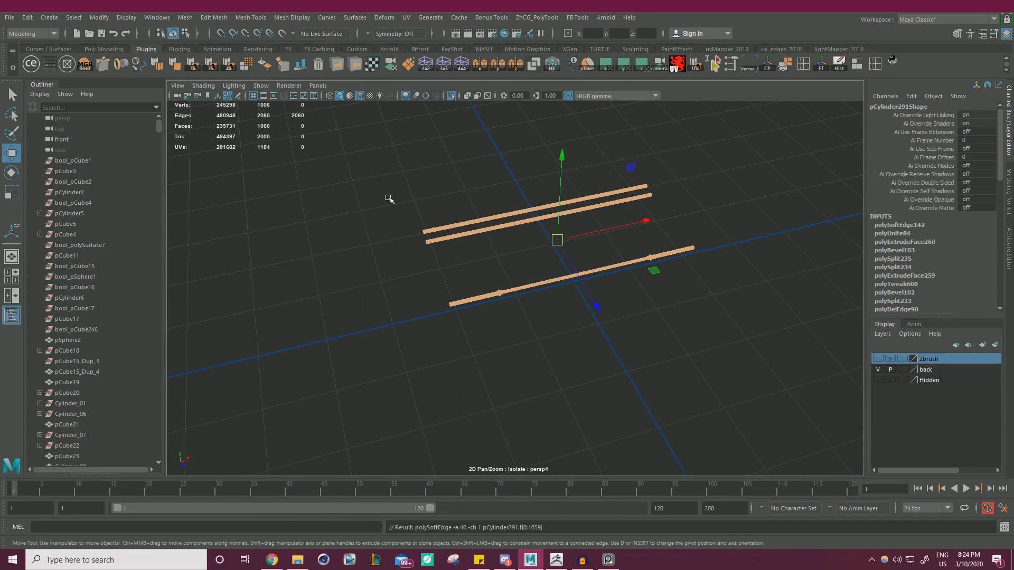
Step: Return to object selection and display only the hard edges on the combined rods mesh
{"action": "right_click_drag", "start_coordinate": [493, 208], "coordinate": [509, 182]}
{"action": "left_click", "coordinate": [477, 174]}
{"action": "left_click", "coordinate": [516, 212]}
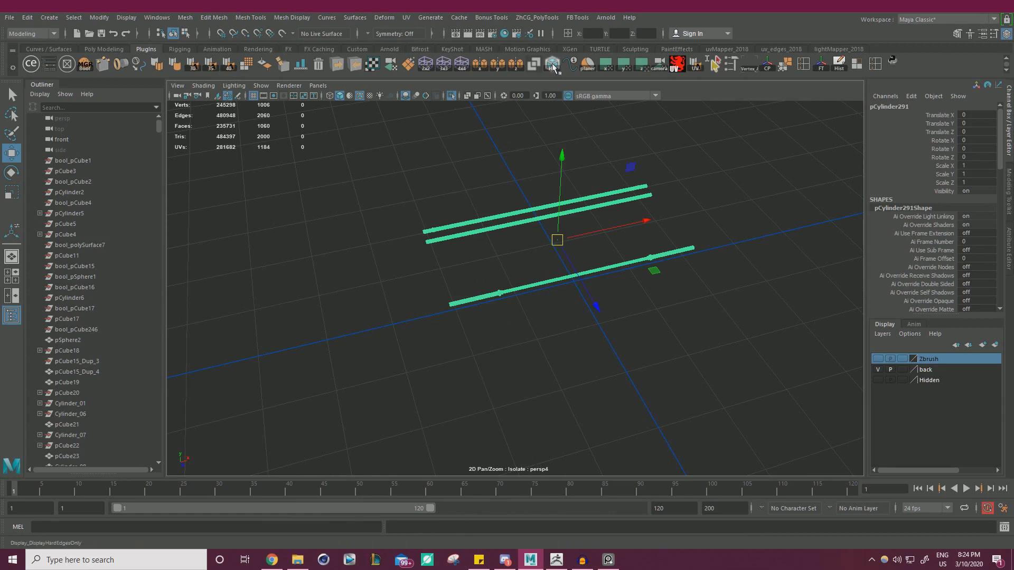
{"action": "left_click", "coordinate": [556, 373]}
Step: Examine the hard edges around the collars and end caps of all three rods
{"action": "scroll", "coordinate": [573, 315], "scroll_direction": "up", "scroll_amount": 10}
{"action": "left_click_drag", "start_coordinate": [593, 340], "coordinate": [581, 322], "text": "alt"}
{"action": "middle_click_drag", "start_coordinate": [581, 323], "coordinate": [651, 333], "text": "alt"}
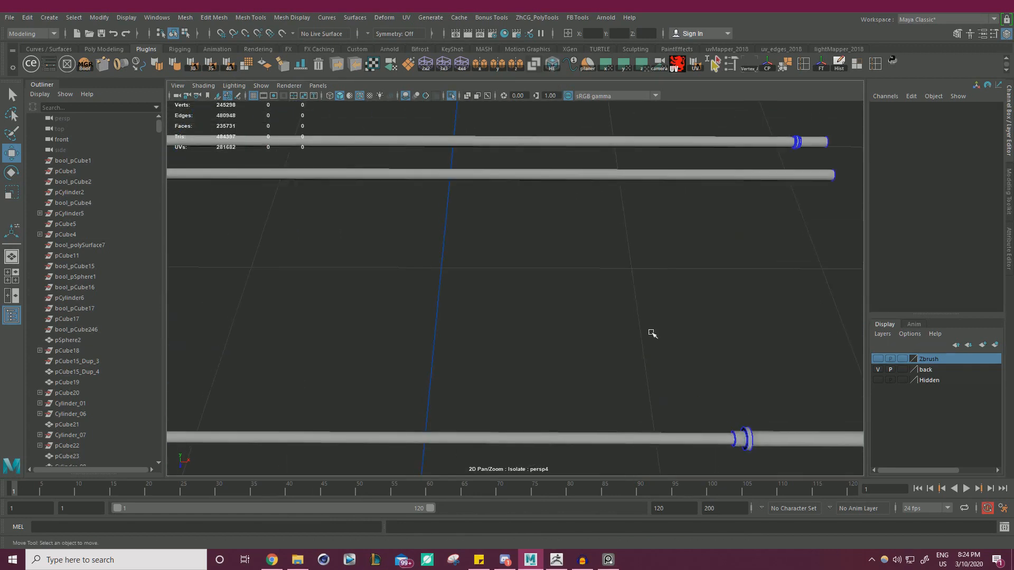
{"action": "right_click_drag", "start_coordinate": [651, 333], "coordinate": [767, 376], "text": "alt"}
{"action": "middle_click_drag", "start_coordinate": [767, 375], "coordinate": [642, 330], "text": "alt"}
{"action": "right_click_drag", "start_coordinate": [642, 330], "coordinate": [697, 349], "text": "alt"}
{"action": "middle_click_drag", "start_coordinate": [697, 349], "coordinate": [614, 367], "text": "alt"}
{"action": "right_click_drag", "start_coordinate": [614, 367], "coordinate": [407, 360], "text": "alt"}
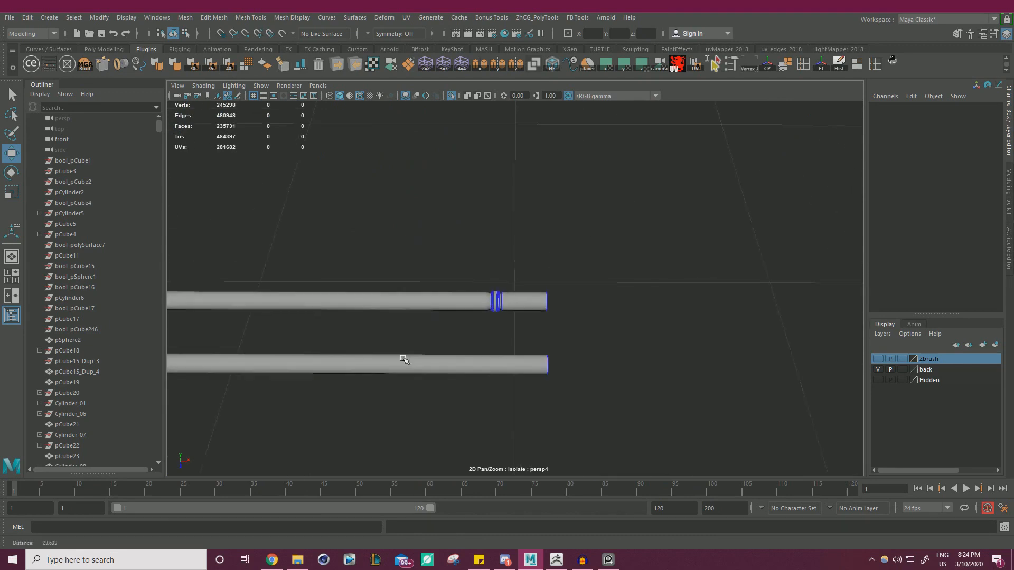
{"action": "middle_click_drag", "start_coordinate": [407, 359], "coordinate": [783, 294], "text": "alt"}
{"action": "middle_click_drag", "start_coordinate": [517, 269], "coordinate": [819, 276], "text": "alt"}
{"action": "right_click_drag", "start_coordinate": [470, 286], "coordinate": [646, 294], "text": "alt"}
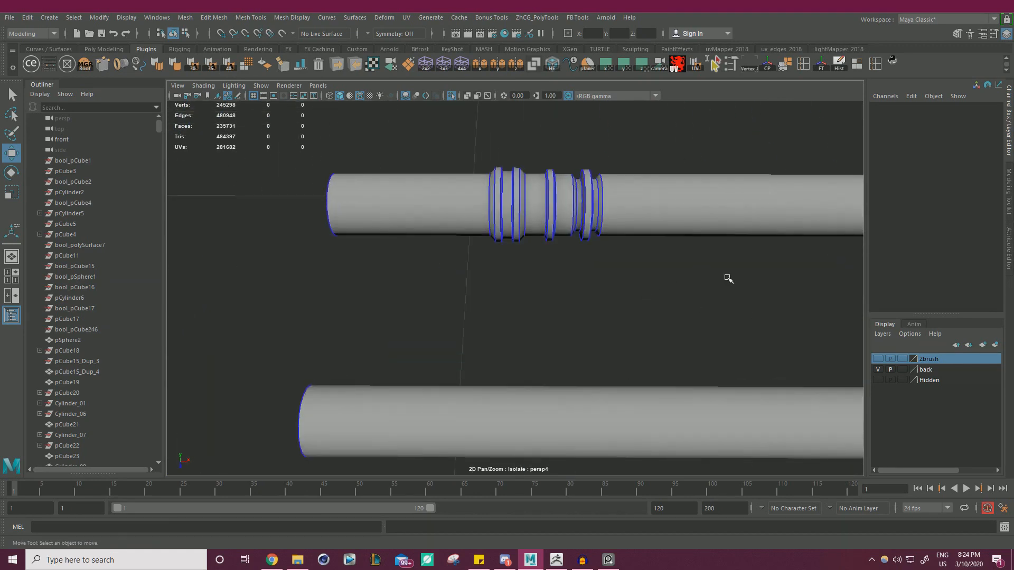
{"action": "right_click_drag", "start_coordinate": [729, 278], "coordinate": [596, 272], "text": "alt"}
{"action": "middle_click_drag", "start_coordinate": [760, 258], "coordinate": [338, 230], "text": "alt"}
{"action": "middle_click_drag", "start_coordinate": [665, 254], "coordinate": [338, 259], "text": "alt"}
{"action": "middle_click_drag", "start_coordinate": [728, 246], "coordinate": [441, 266], "text": "alt"}
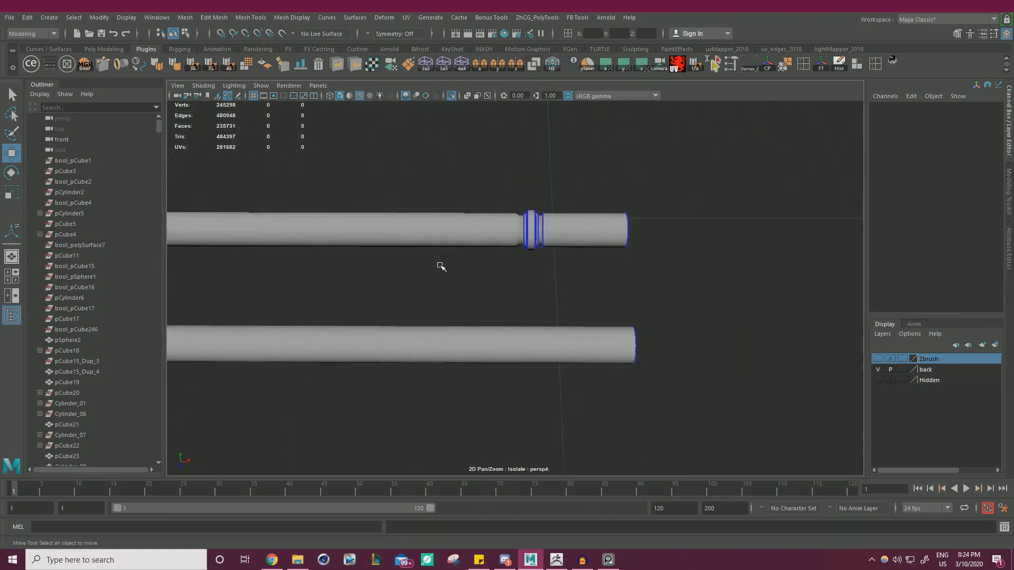
Step: Select the two edge loops bounding the small taper beside the collar on the rear rod and harden them
{"action": "scroll", "coordinate": [441, 266], "scroll_direction": "up", "scroll_amount": 2}
{"action": "left_click", "coordinate": [495, 170]}
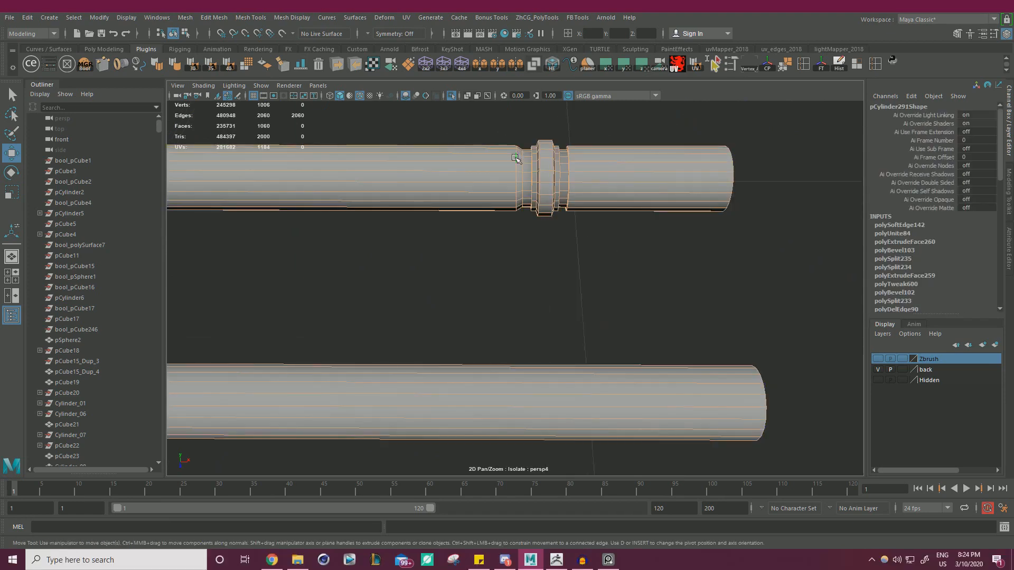
{"action": "right_click_drag", "start_coordinate": [516, 163], "coordinate": [563, 159], "text": "alt"}
{"action": "middle_click_drag", "start_coordinate": [563, 159], "coordinate": [564, 204], "text": "alt"}
{"action": "left_click", "coordinate": [504, 165]}
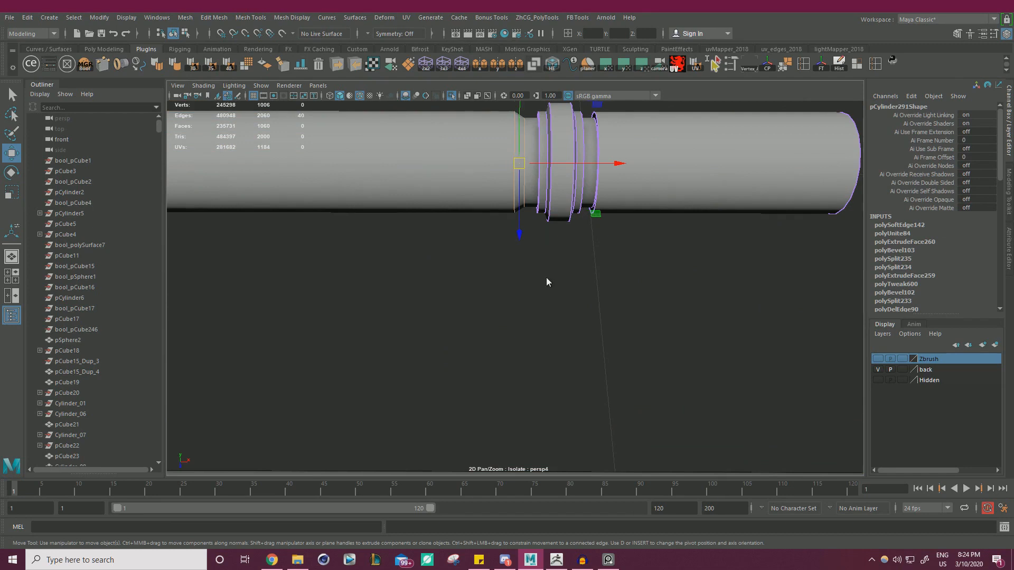
{"action": "right_click_drag", "start_coordinate": [546, 279], "coordinate": [647, 320], "text": "shift"}
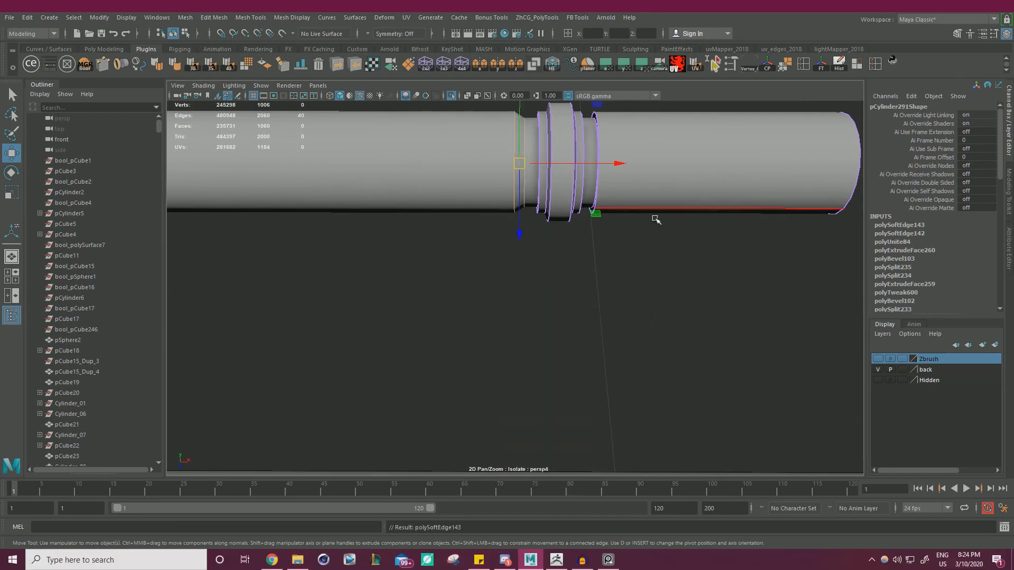
Step: Create planar UVs on all faces of the combined rods, cut them along the hard edges, and return to object selection
{"action": "scroll", "coordinate": [656, 220], "scroll_direction": "down", "scroll_amount": 3}
{"action": "left_click", "coordinate": [399, 184]}
{"action": "scroll", "coordinate": [527, 249], "scroll_direction": "down", "scroll_amount": 5}
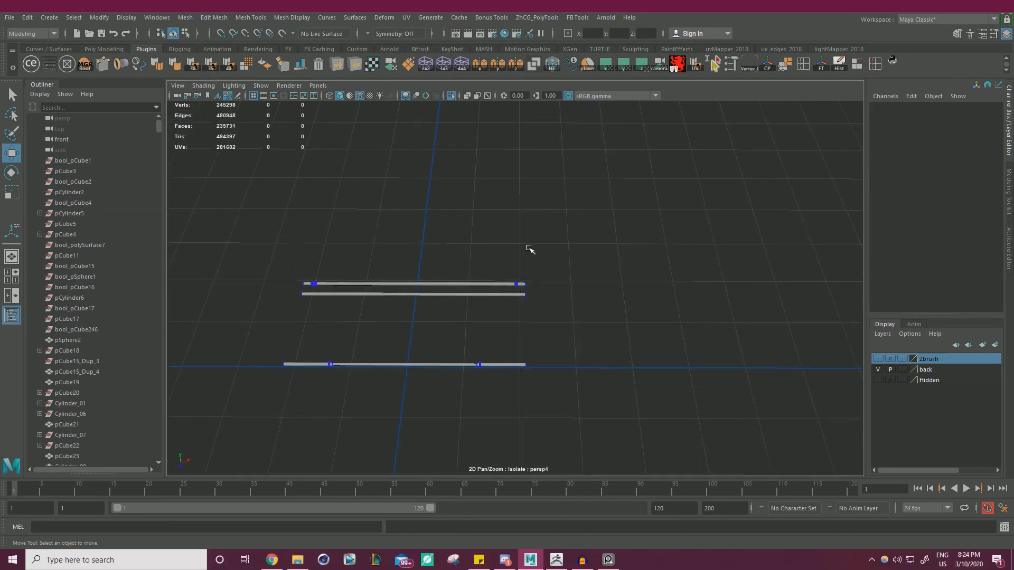
{"action": "left_click", "coordinate": [582, 287]}
{"action": "right_click_drag", "start_coordinate": [308, 206], "coordinate": [310, 243]}
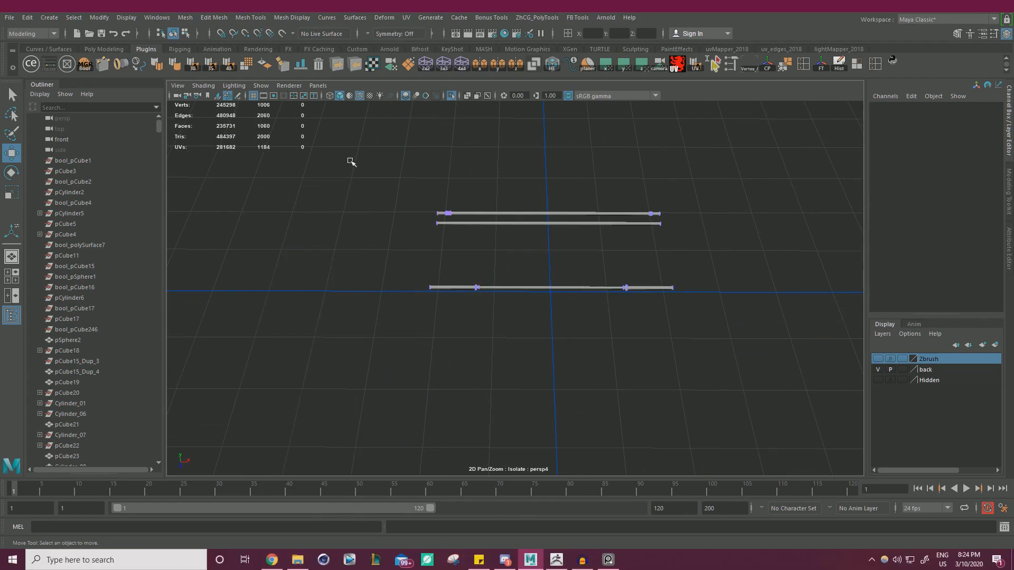
{"action": "left_click_drag", "start_coordinate": [340, 152], "coordinate": [765, 364]}
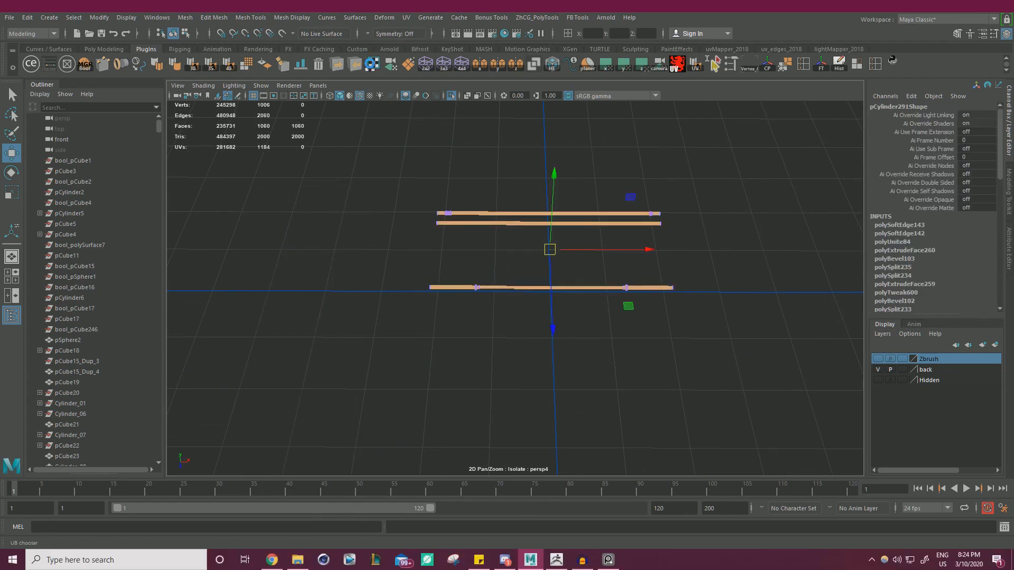
{"action": "left_click", "coordinate": [372, 64]}
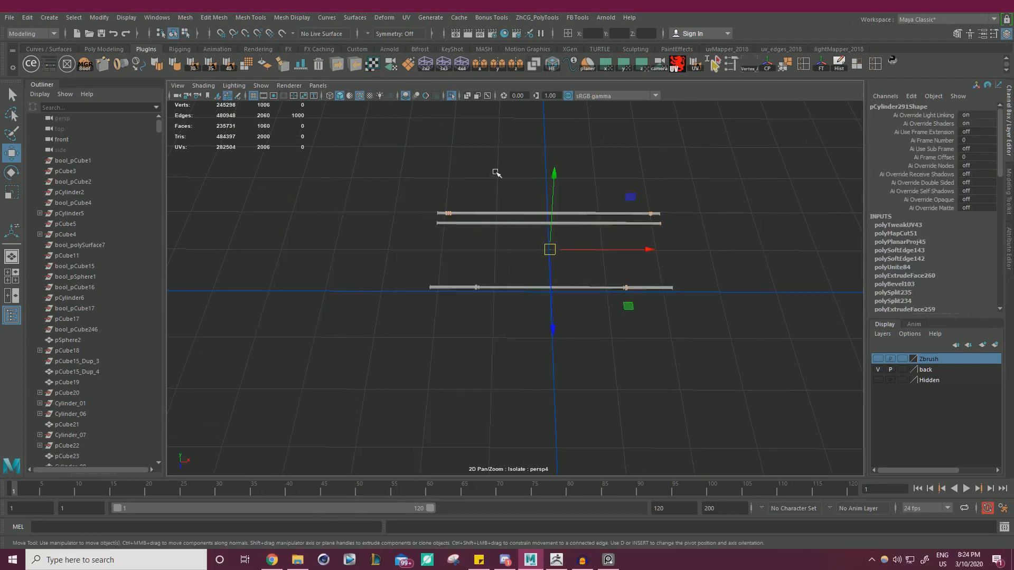
{"action": "key", "text": "F8"}
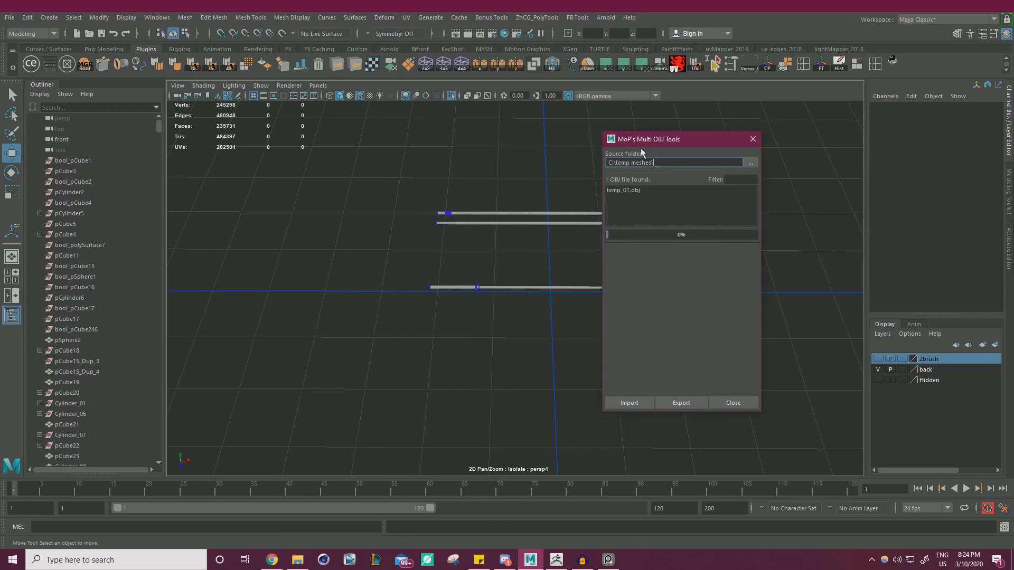
Step: Close the OBJ exporter, leave isolation to show the whole typewriter, and select the combined rods mesh
{"action": "left_click", "coordinate": [752, 140]}
{"action": "left_click", "coordinate": [451, 96]}
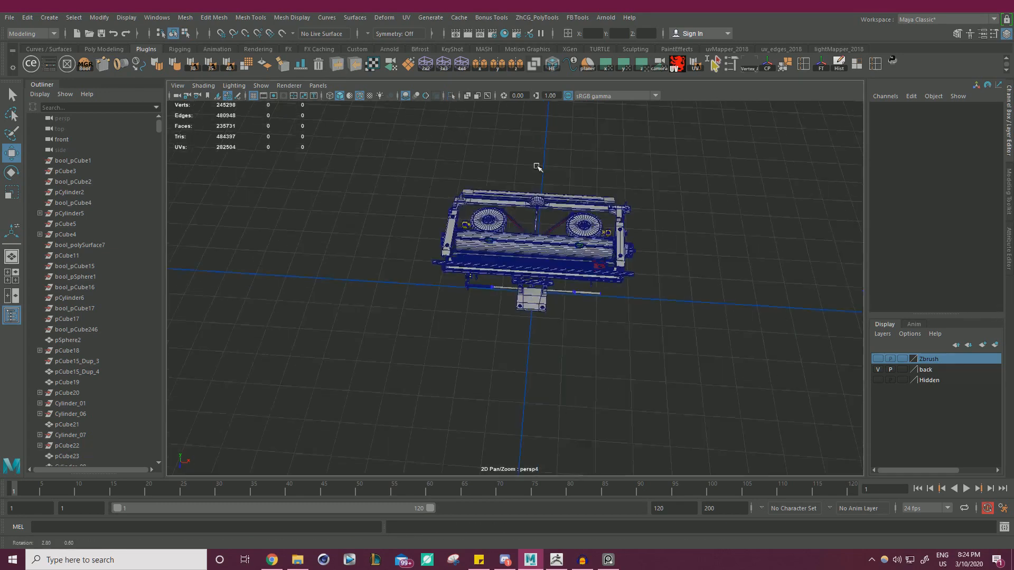
{"action": "left_click_drag", "start_coordinate": [536, 165], "coordinate": [379, 181], "text": "alt"}
{"action": "right_click_drag", "start_coordinate": [379, 181], "coordinate": [537, 248], "text": "alt"}
{"action": "left_click", "coordinate": [561, 231]}
{"action": "right_click_drag", "start_coordinate": [630, 250], "coordinate": [562, 243], "text": "alt"}
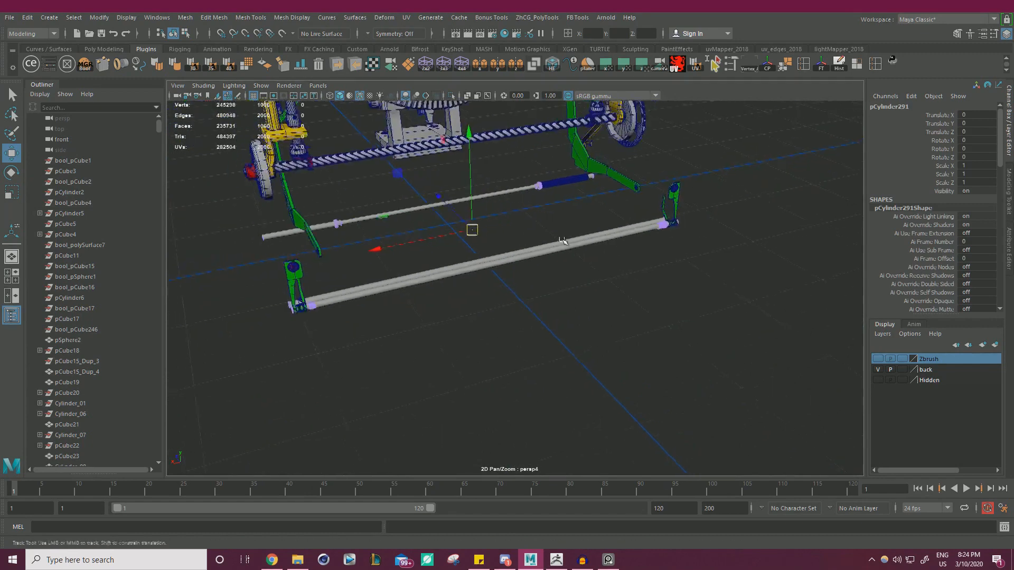
Step: Examine how the rods' collars and ends meet the brackets and the threaded section on the typewriter
{"action": "middle_click_drag", "start_coordinate": [561, 243], "coordinate": [681, 246], "text": "alt"}
{"action": "right_click_drag", "start_coordinate": [681, 246], "coordinate": [740, 310], "text": "alt"}
{"action": "right_click_drag", "start_coordinate": [317, 295], "coordinate": [475, 340], "text": "alt"}
{"action": "middle_click_drag", "start_coordinate": [199, 404], "coordinate": [383, 307], "text": "alt"}
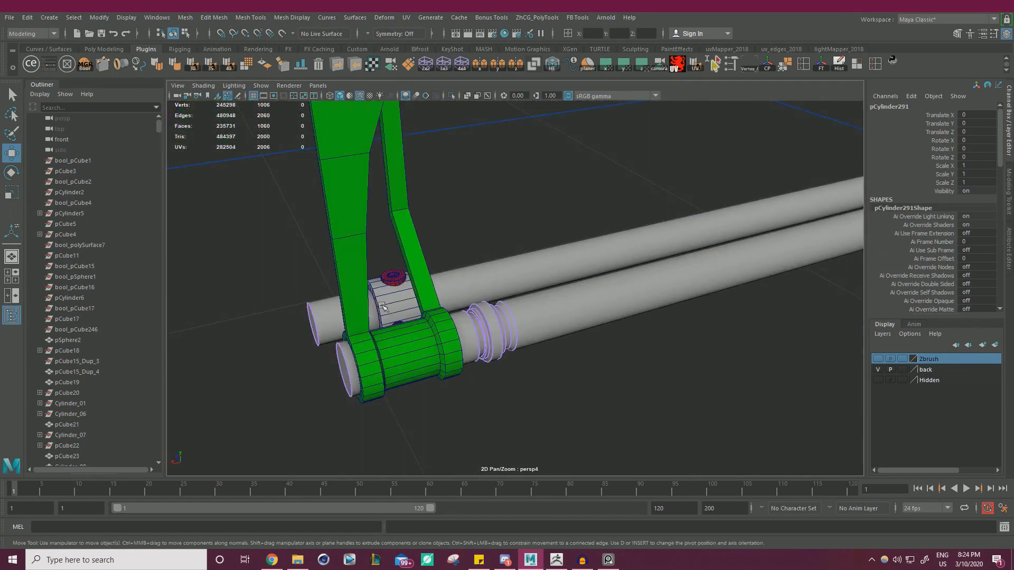
{"action": "right_click_drag", "start_coordinate": [563, 305], "coordinate": [500, 288], "text": "alt"}
{"action": "left_click_drag", "start_coordinate": [499, 287], "coordinate": [460, 280], "text": "alt"}
{"action": "right_click_drag", "start_coordinate": [460, 280], "coordinate": [322, 246], "text": "alt"}
{"action": "middle_click_drag", "start_coordinate": [624, 211], "coordinate": [396, 253], "text": "alt"}
{"action": "right_click_drag", "start_coordinate": [396, 254], "coordinate": [565, 230], "text": "alt"}
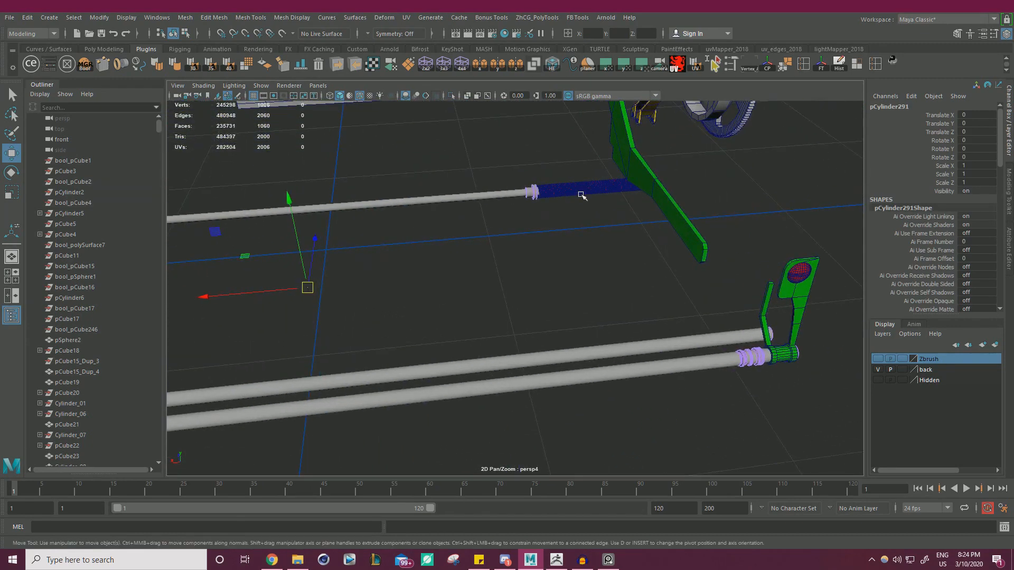
{"action": "right_click_drag", "start_coordinate": [581, 194], "coordinate": [598, 282], "text": "alt"}
{"action": "middle_click_drag", "start_coordinate": [547, 192], "coordinate": [523, 274], "text": "alt"}
{"action": "right_click_drag", "start_coordinate": [524, 273], "coordinate": [607, 232], "text": "alt"}
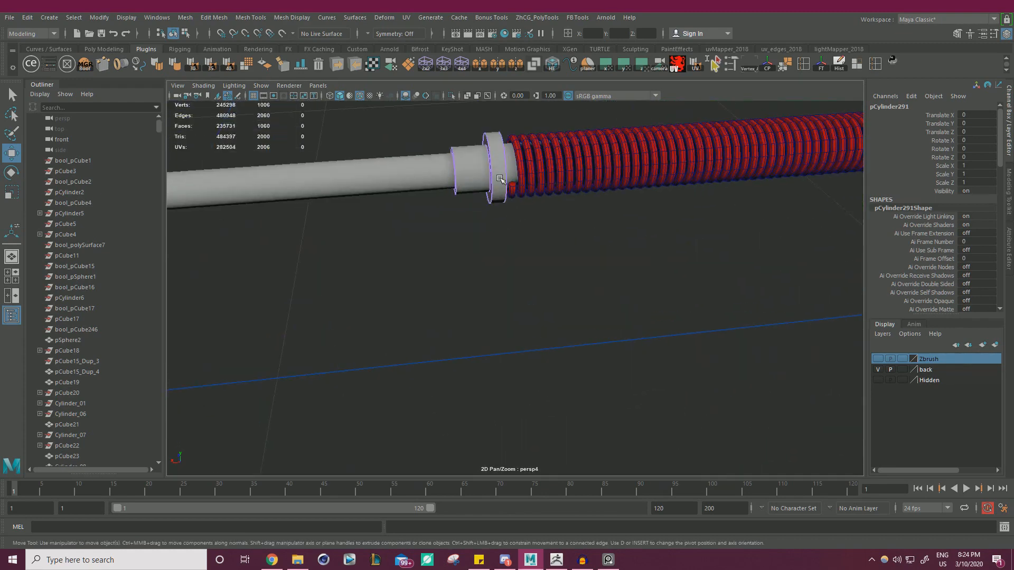
{"action": "right_click_drag", "start_coordinate": [575, 189], "coordinate": [338, 274], "text": "alt"}
{"action": "middle_click_drag", "start_coordinate": [391, 289], "coordinate": [452, 221], "text": "alt"}
Step: Add the selected rods mesh to the Zbrush display layer
{"action": "left_click", "coordinate": [392, 378]}
{"action": "key", "text": "ctrl+z"}
{"action": "right_click", "coordinate": [925, 362]}
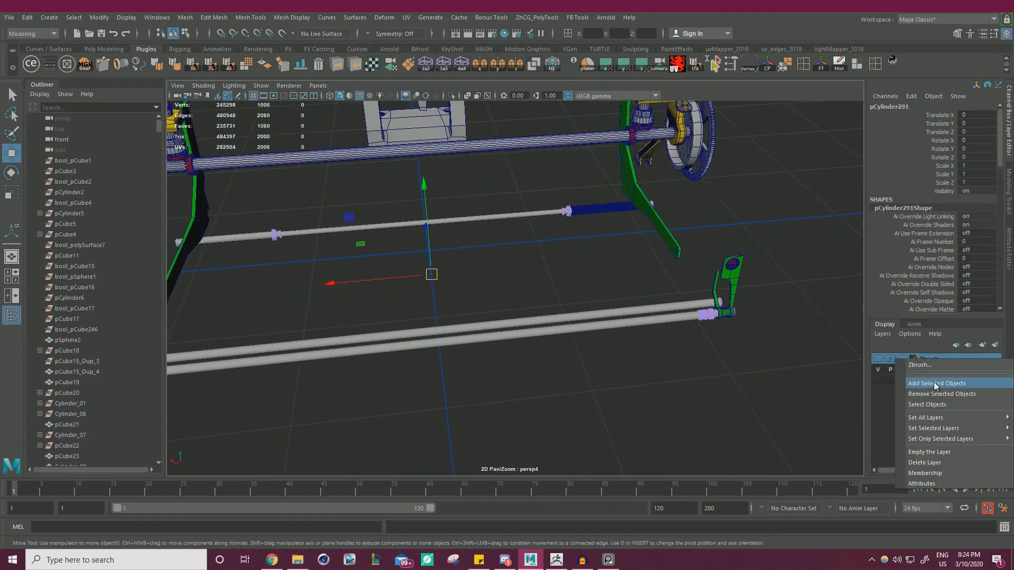
{"action": "left_click", "coordinate": [929, 385]}
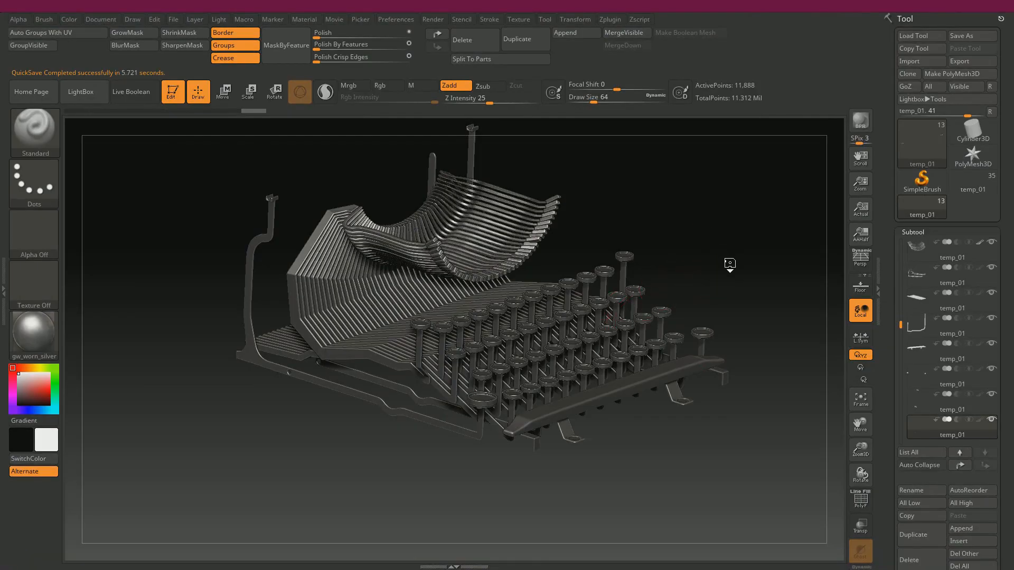
Step: Switch to ZBrush, duplicate the last subtool, and replace the copy with the exported rods OBJ
{"action": "left_click_drag", "start_coordinate": [727, 266], "coordinate": [724, 262]}
{"action": "left_click", "coordinate": [924, 540]}
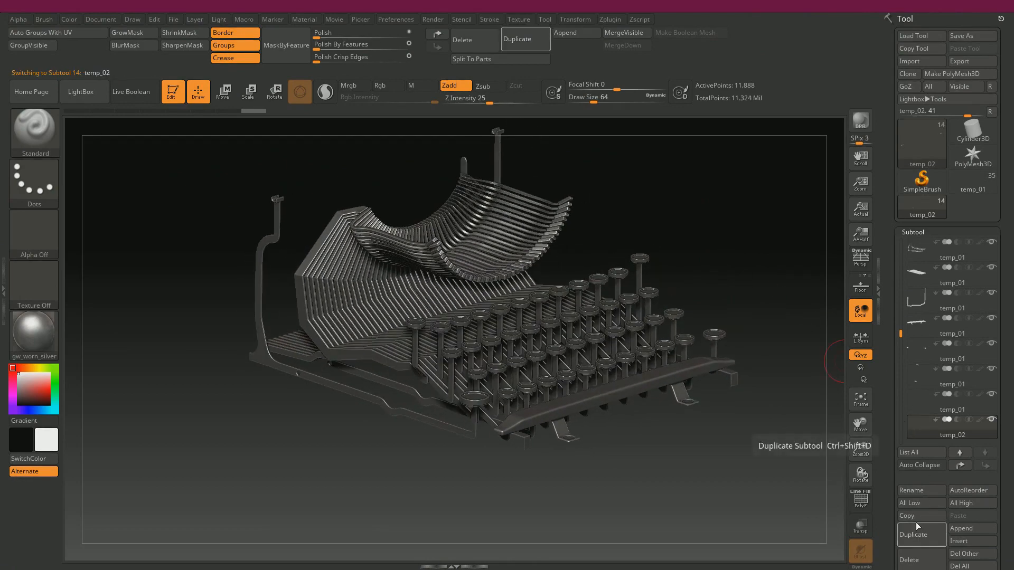
{"action": "scroll", "coordinate": [945, 480], "scroll_direction": "down", "scroll_amount": 10}
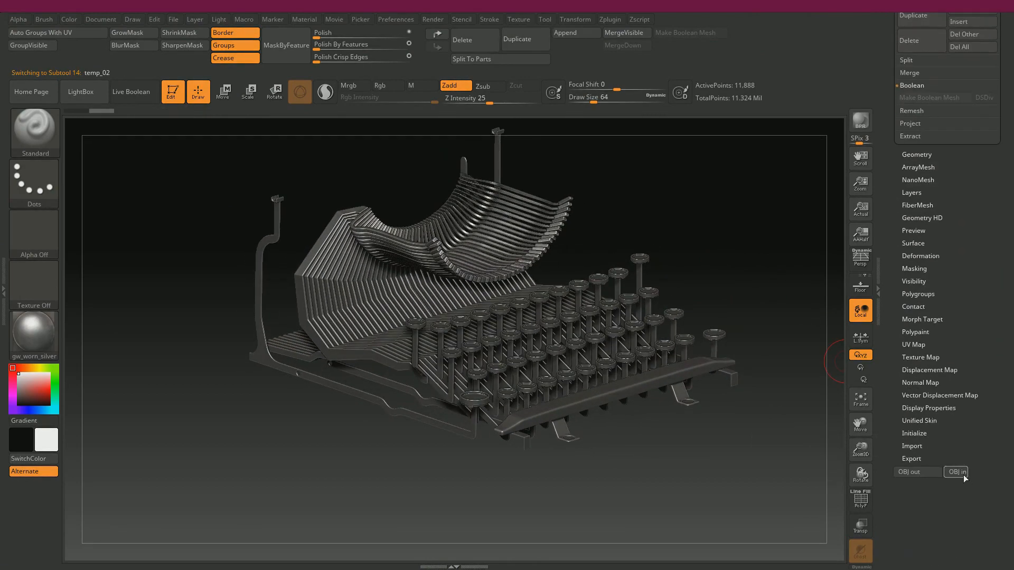
{"action": "left_click", "coordinate": [964, 475]}
{"action": "left_click_drag", "start_coordinate": [674, 481], "coordinate": [577, 521]}
{"action": "left_click_drag", "start_coordinate": [389, 479], "coordinate": [770, 416], "text": "alt"}
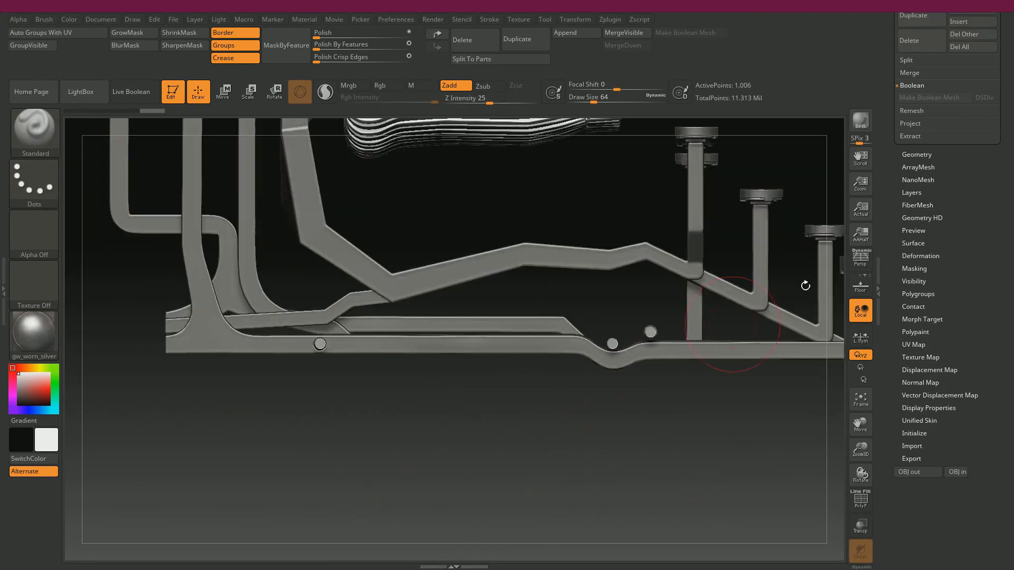
Step: Show only the imported rods subtool and display its wireframe and polygroups
{"action": "left_click_drag", "start_coordinate": [891, 189], "coordinate": [893, 395]}
{"action": "left_click", "coordinate": [992, 393], "text": "shift"}
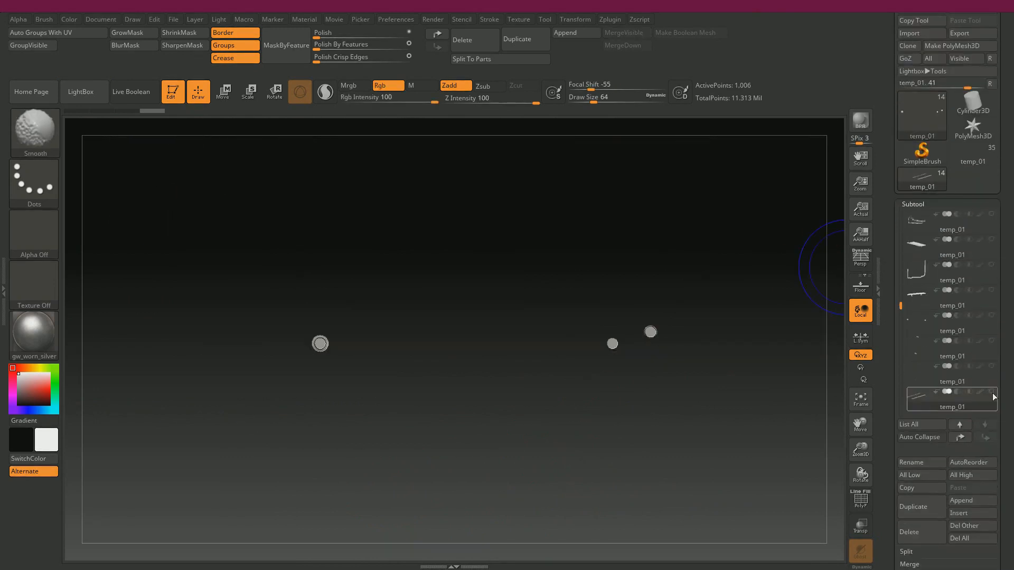
{"action": "left_click_drag", "start_coordinate": [717, 391], "coordinate": [573, 491]}
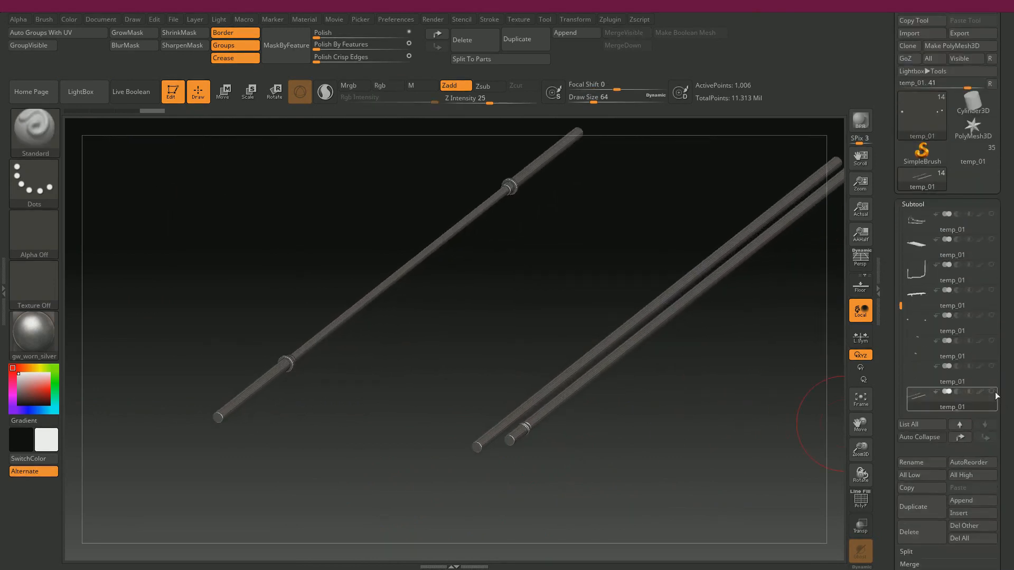
{"action": "left_click_drag", "start_coordinate": [701, 423], "coordinate": [704, 442], "text": "alt"}
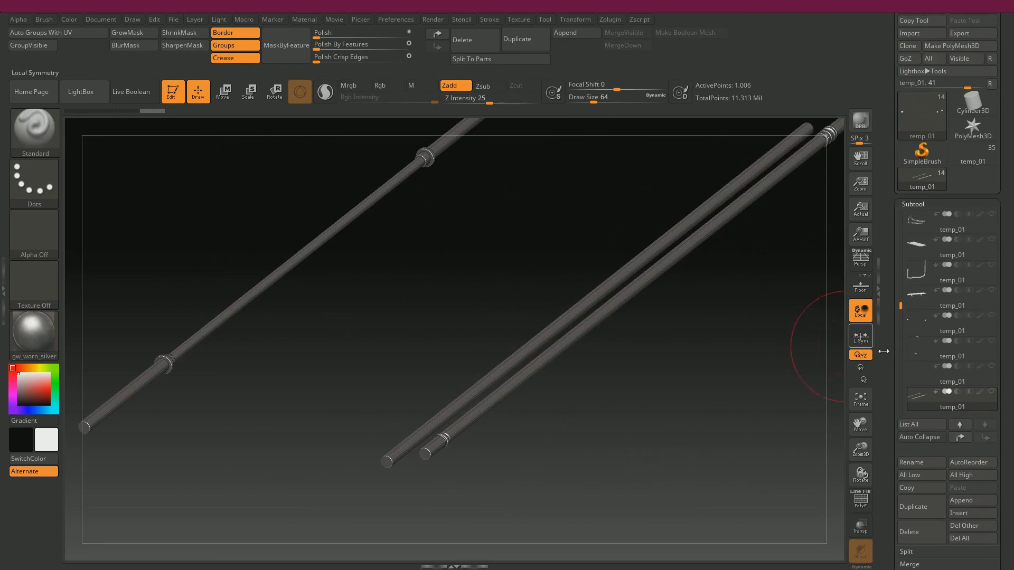
{"action": "left_click_drag", "start_coordinate": [737, 411], "coordinate": [708, 316]}
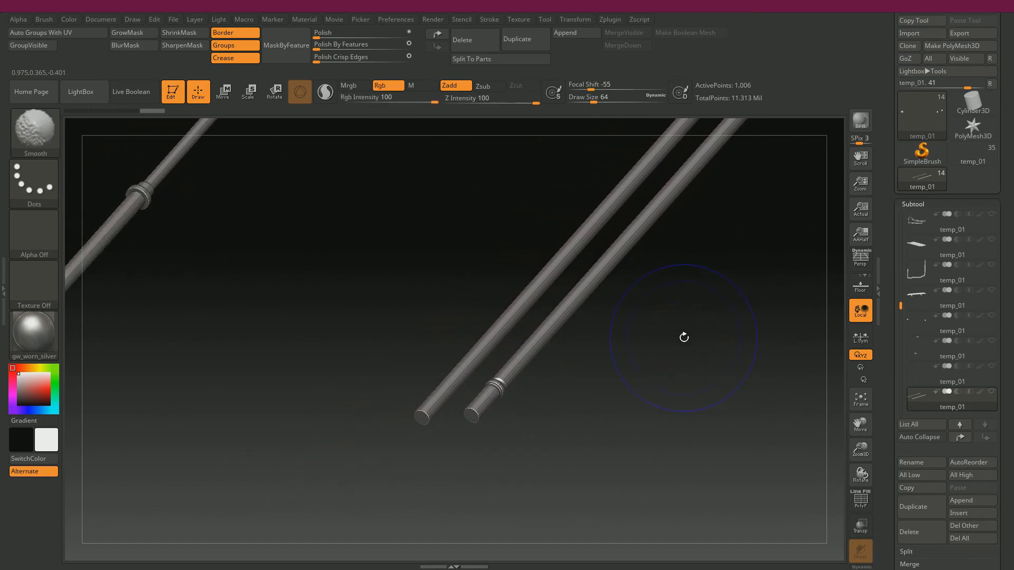
{"action": "key", "text": "shift+f"}
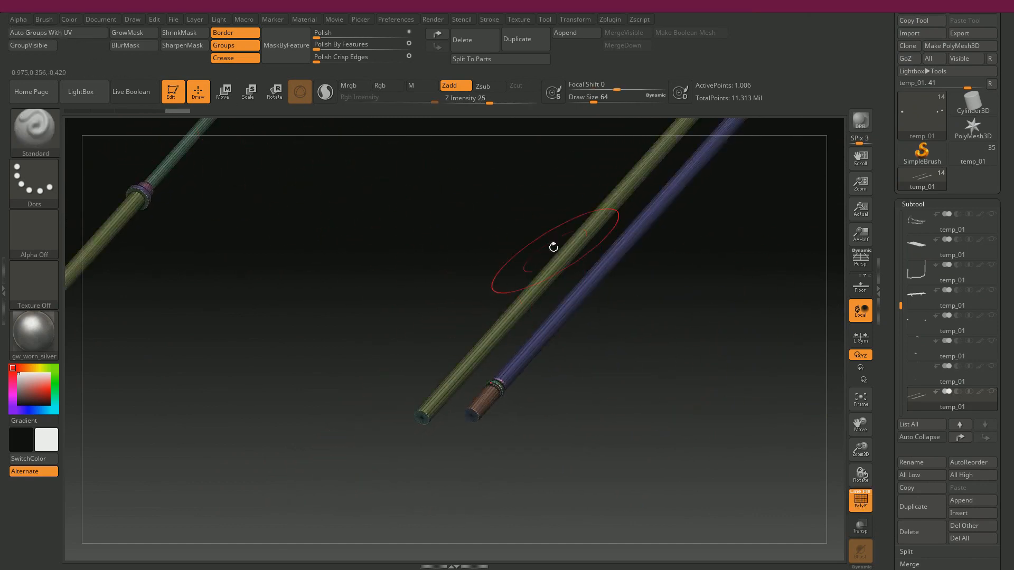
{"action": "left_click_drag", "start_coordinate": [555, 242], "coordinate": [652, 246]}
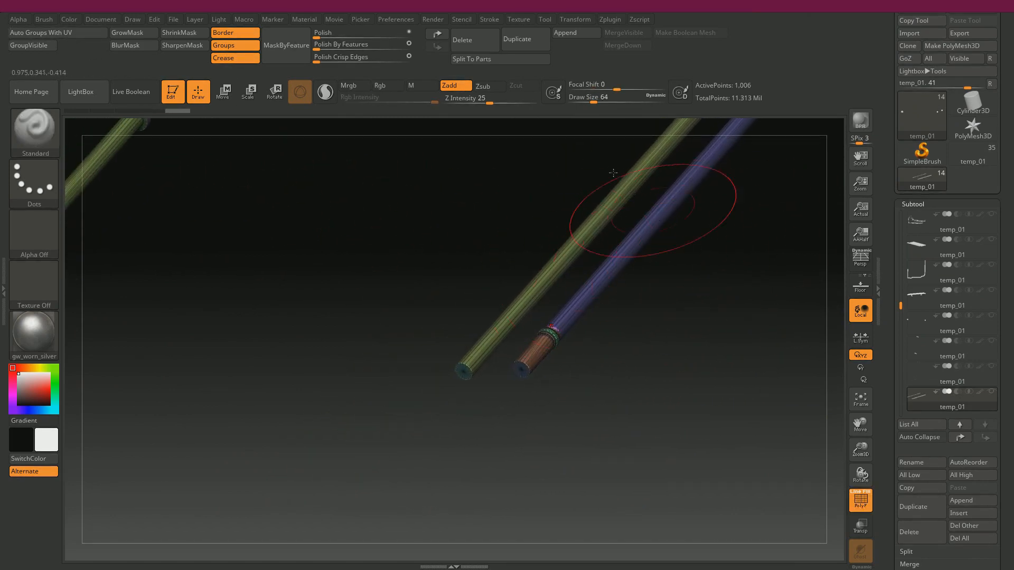
Step: DynaMesh the rods at a resolution of 1280
{"action": "left_click_drag", "start_coordinate": [888, 484], "coordinate": [897, 359]}
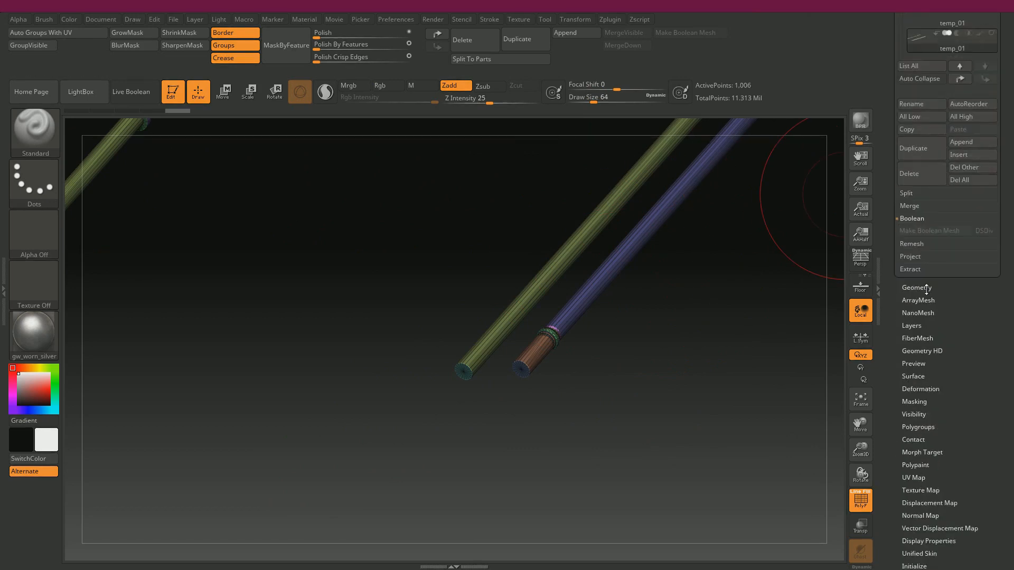
{"action": "left_click", "coordinate": [925, 289]}
{"action": "left_click_drag", "start_coordinate": [907, 306], "coordinate": [900, 418]}
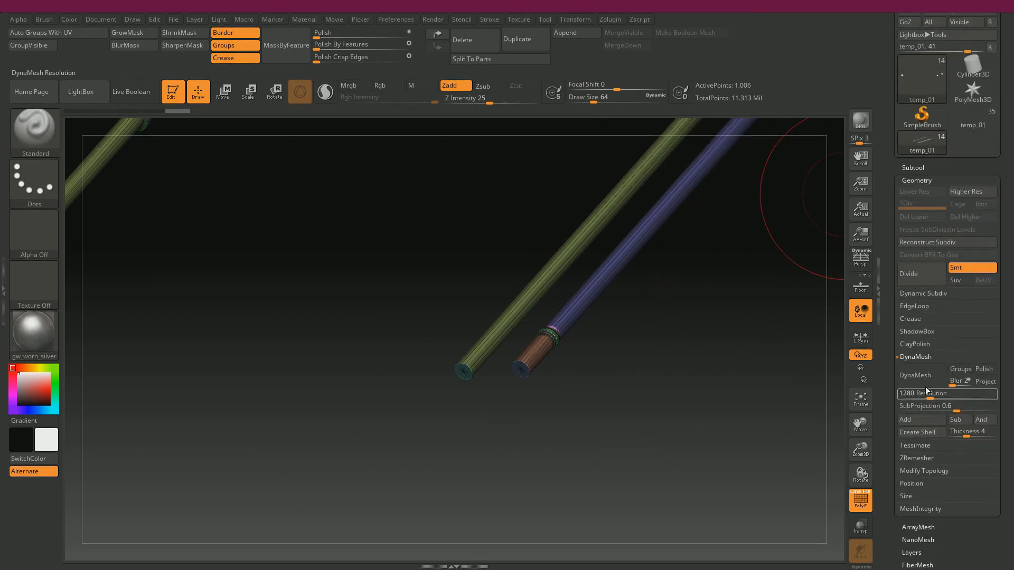
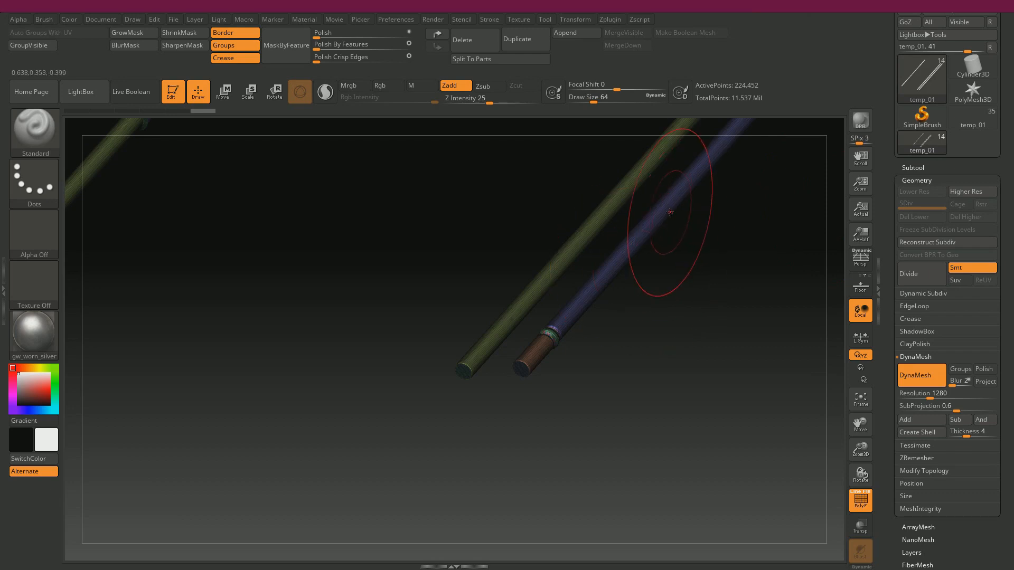
Step: Save the project as a new version named HighPoly_02
{"action": "left_click", "coordinate": [173, 19]}
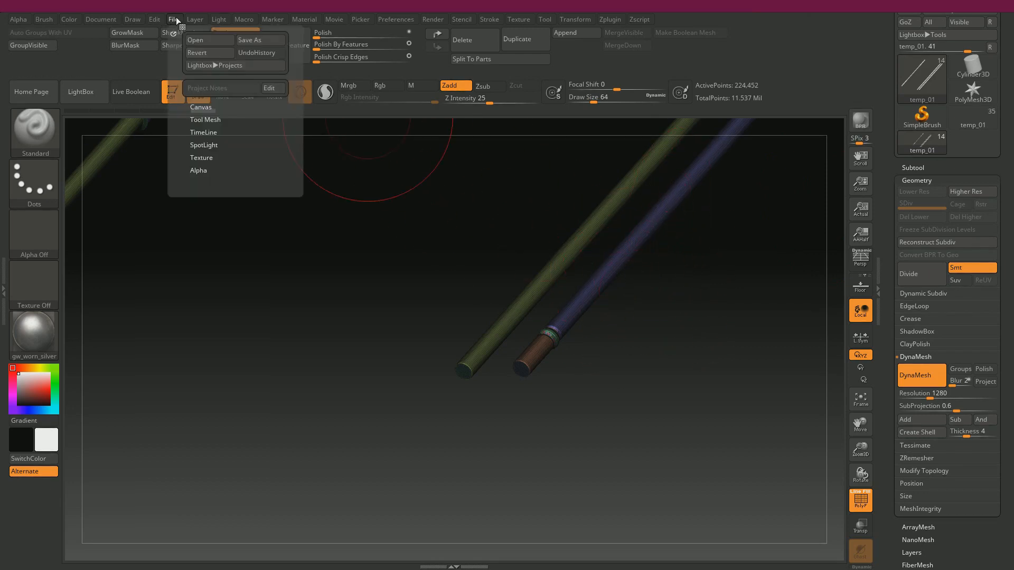
{"action": "left_click", "coordinate": [261, 41]}
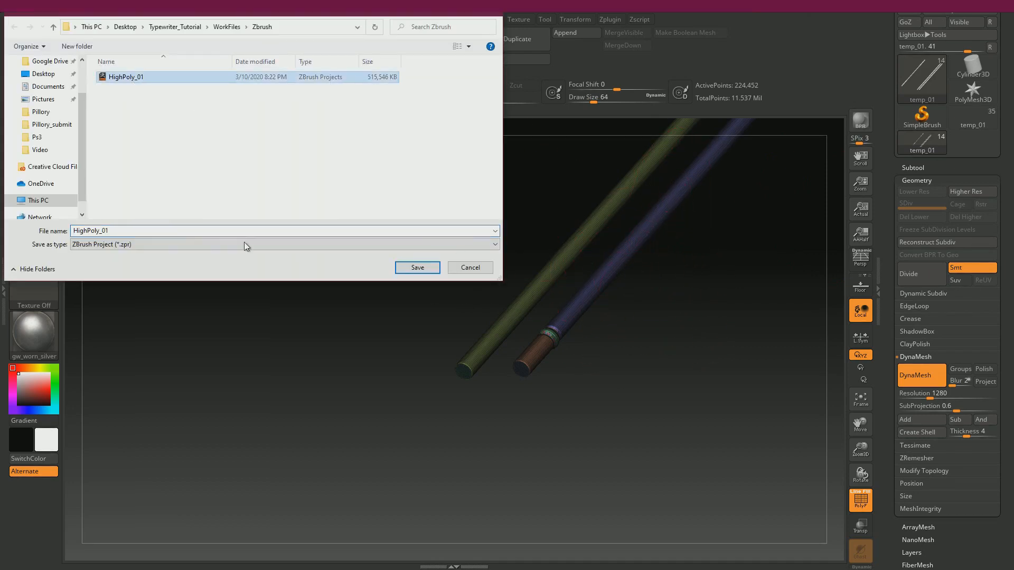
{"action": "double_click", "coordinate": [138, 228]}
{"action": "key", "text": "BackSpace"}
{"action": "type", "text": "2"}
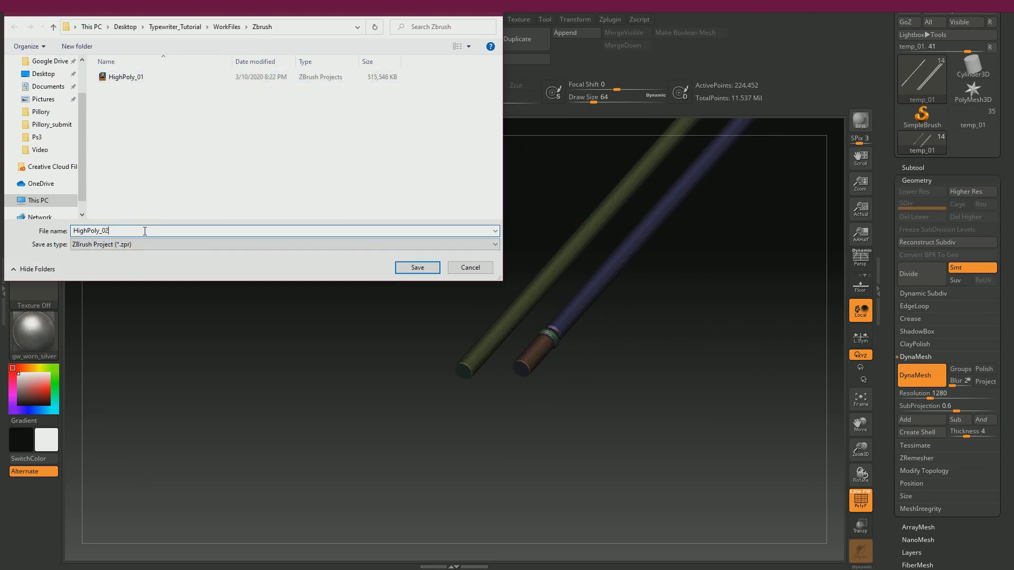
{"action": "key", "text": "Return"}
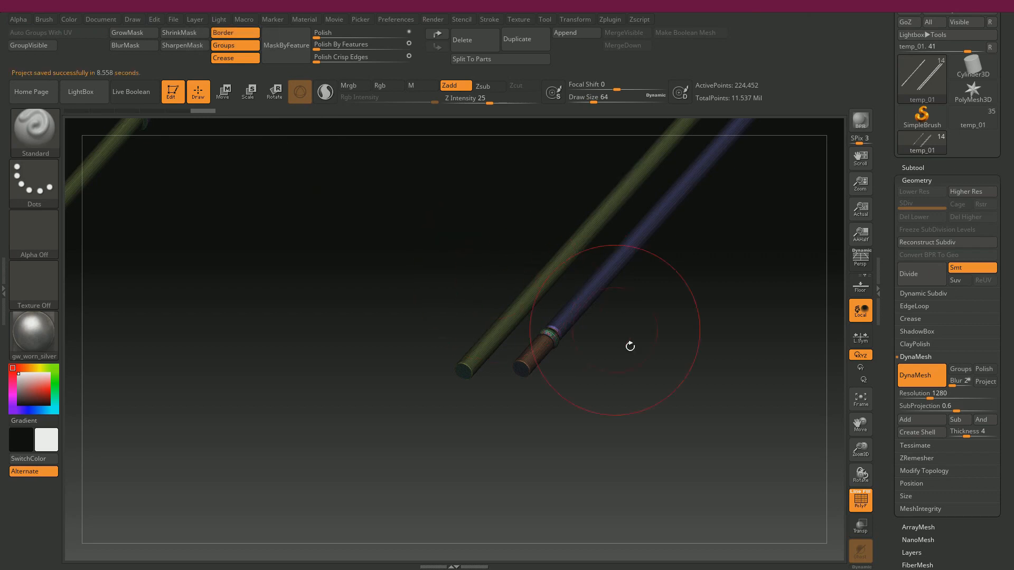
Step: Hide the polygroup display, try Polish By Features at 14 on the rods, and undo it
{"action": "left_click_drag", "start_coordinate": [628, 343], "coordinate": [635, 301]}
{"action": "key", "text": "shift+f"}
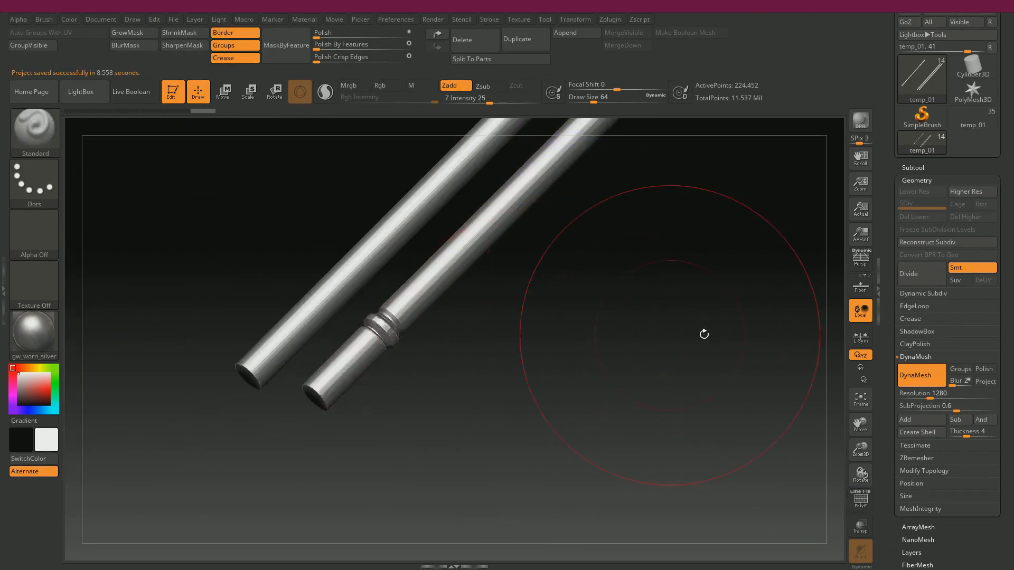
{"action": "left_click", "coordinate": [333, 50]}
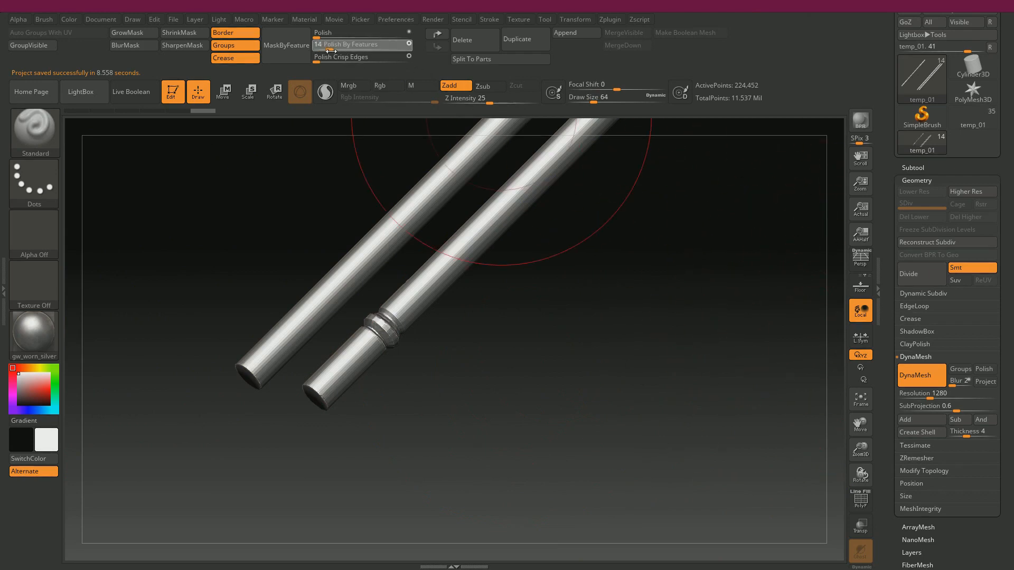
{"action": "key", "text": "ctrl+z"}
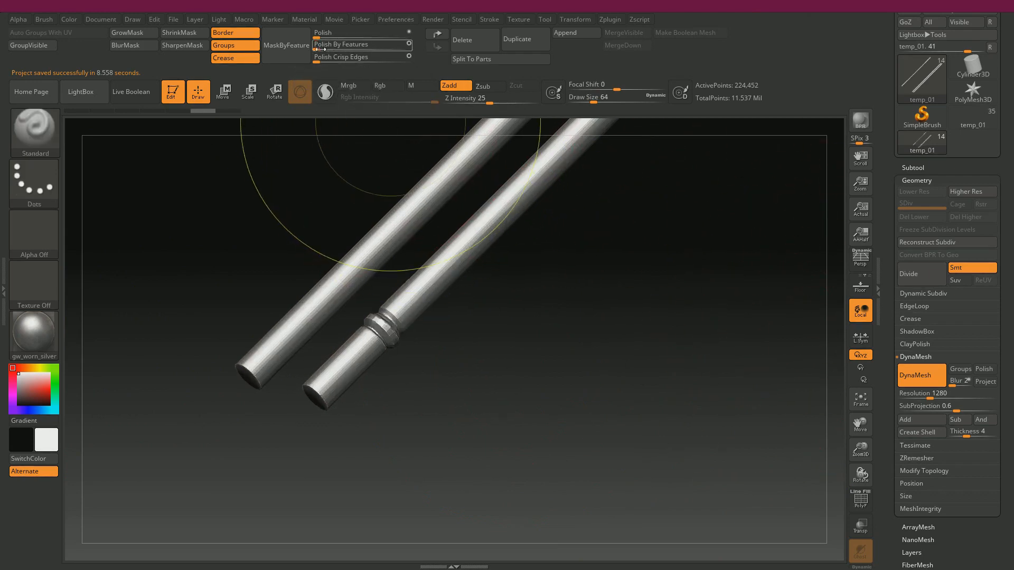
Step: Subdivide the rods once without keeping the lower level, and smooth them with Polish By Features
{"action": "left_click", "coordinate": [913, 277]}
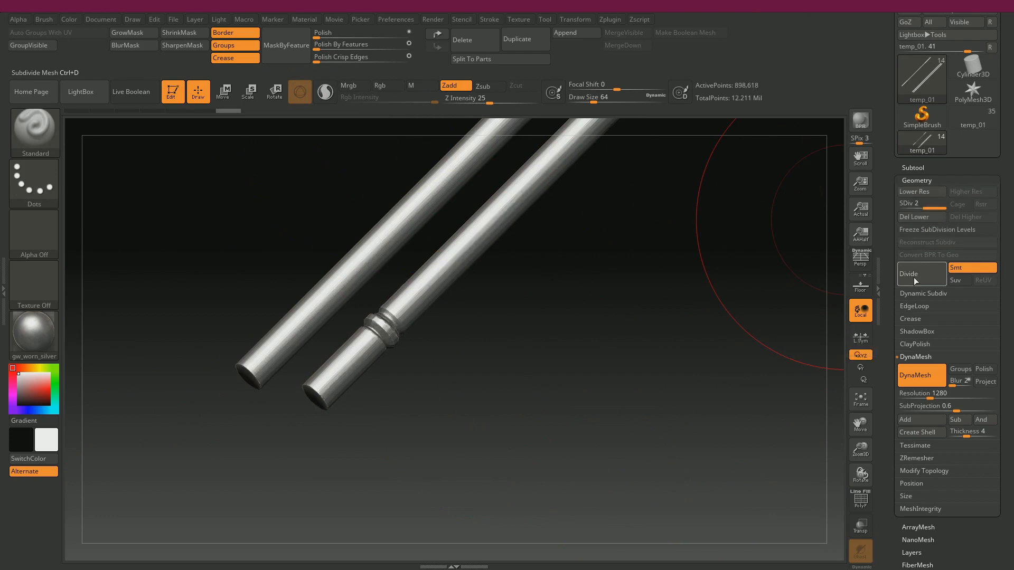
{"action": "left_click", "coordinate": [911, 217]}
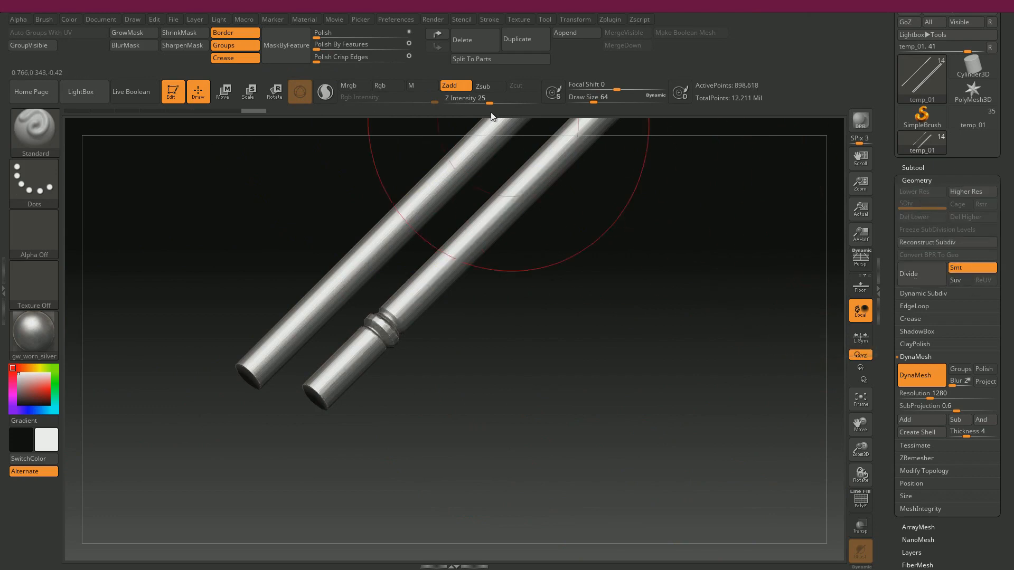
{"action": "left_click_drag", "start_coordinate": [320, 46], "coordinate": [403, 58]}
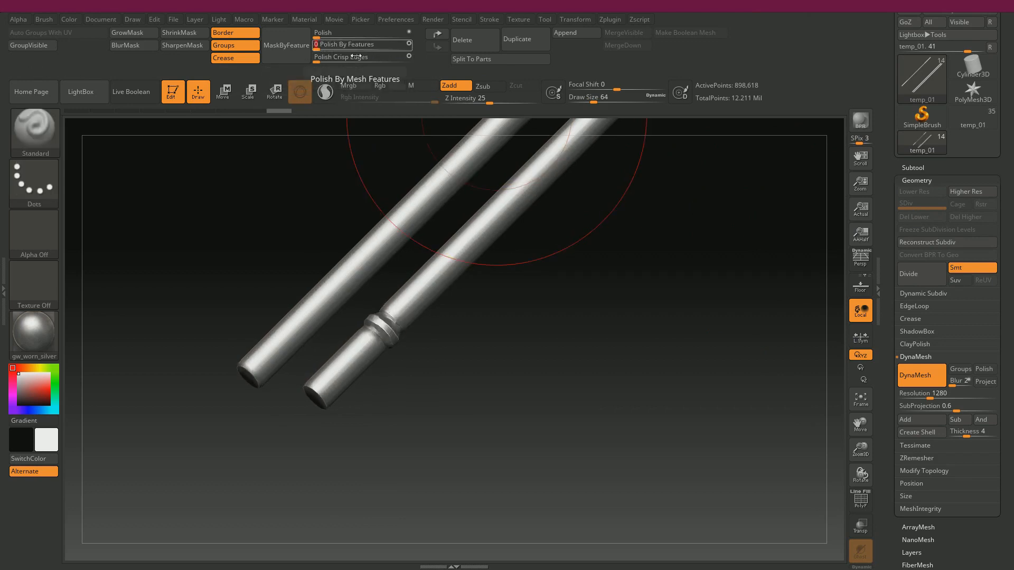
Step: Examine the polished collars, shafts and ends along all three rods
{"action": "left_click_drag", "start_coordinate": [502, 327], "coordinate": [453, 278], "text": "alt"}
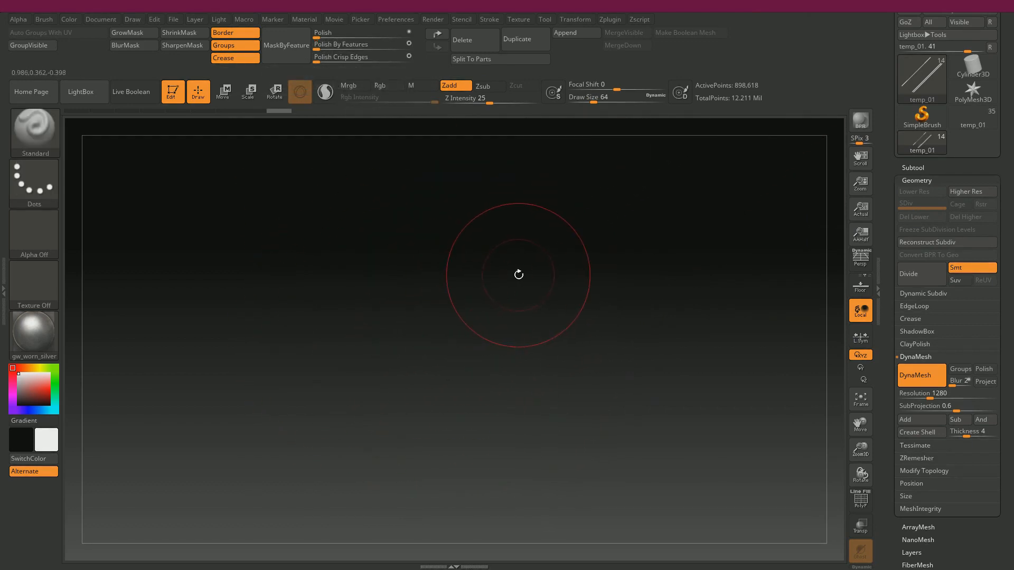
{"action": "left_click_drag", "start_coordinate": [518, 275], "coordinate": [349, 341]}
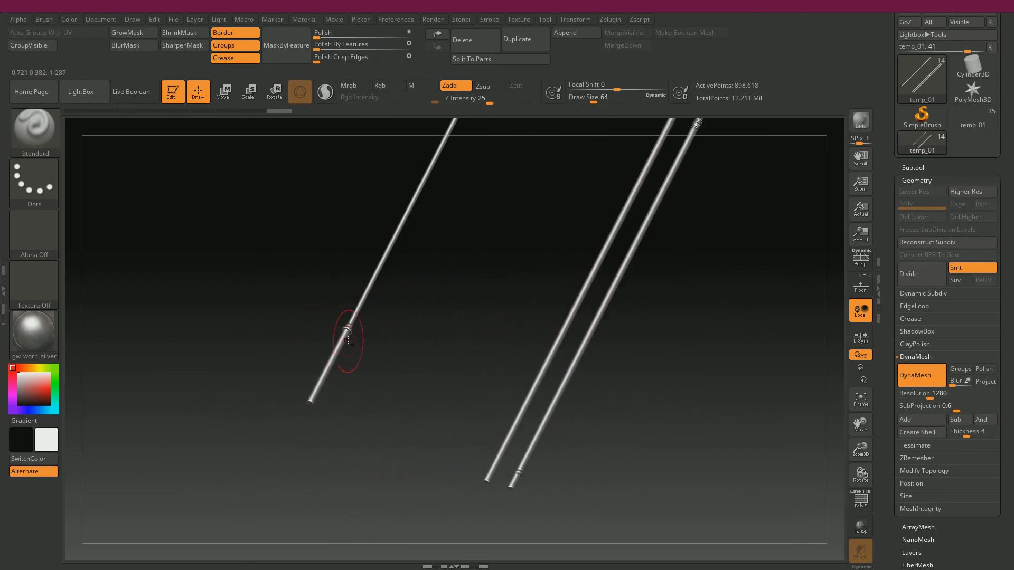
{"action": "right_click_drag", "start_coordinate": [348, 340], "coordinate": [508, 326], "text": "alt"}
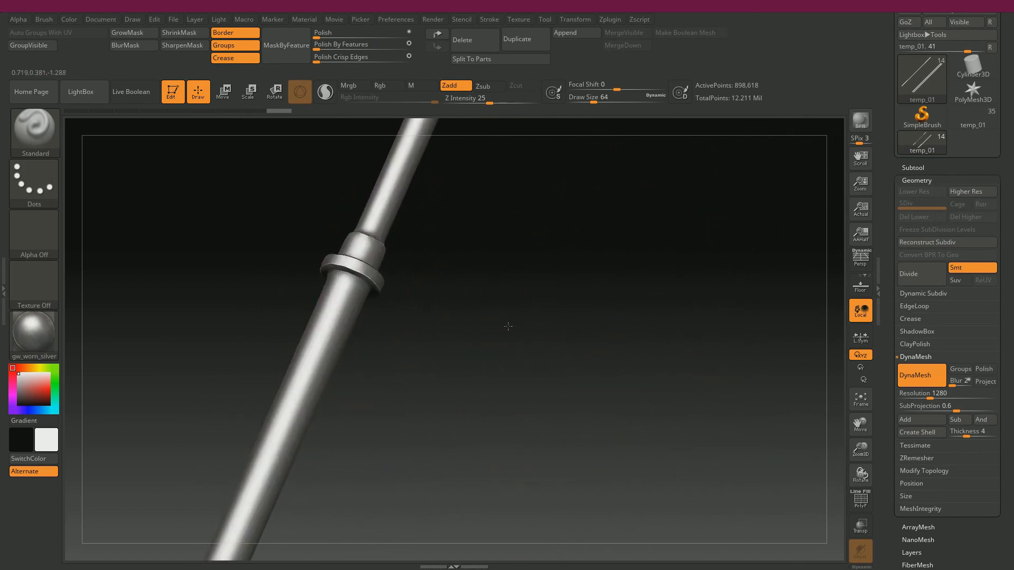
{"action": "left_click_drag", "start_coordinate": [571, 224], "coordinate": [516, 344], "text": "alt"}
{"action": "left_click_drag", "start_coordinate": [602, 227], "coordinate": [544, 358], "text": "alt"}
{"action": "left_click_drag", "start_coordinate": [565, 219], "coordinate": [520, 354], "text": "alt"}
{"action": "key", "text": "f"}
{"action": "left_click_drag", "start_coordinate": [655, 425], "coordinate": [685, 229], "text": "alt"}
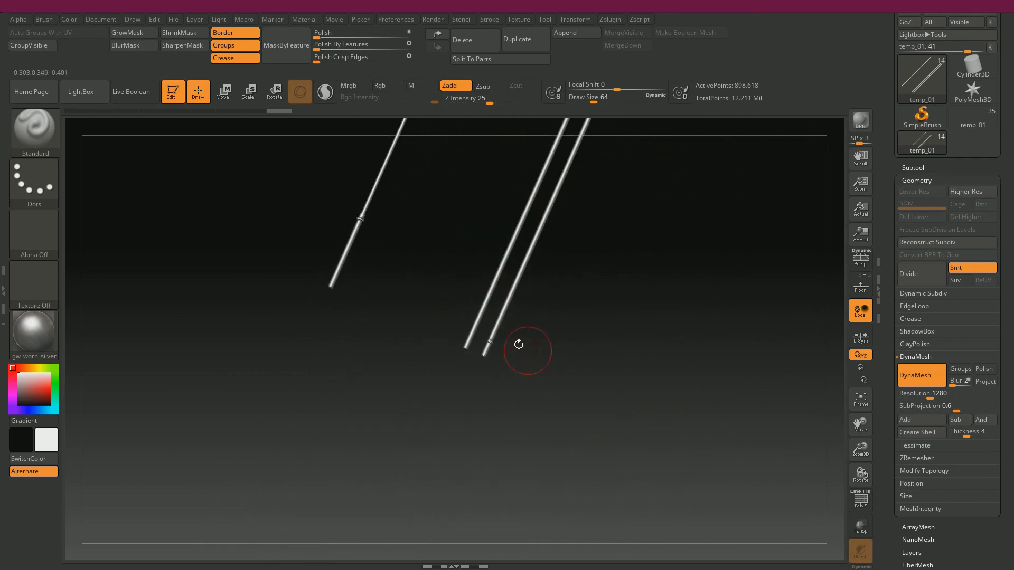
{"action": "left_click_drag", "start_coordinate": [497, 331], "coordinate": [555, 425], "text": "alt"}
{"action": "left_click_drag", "start_coordinate": [709, 253], "coordinate": [628, 396], "text": "alt"}
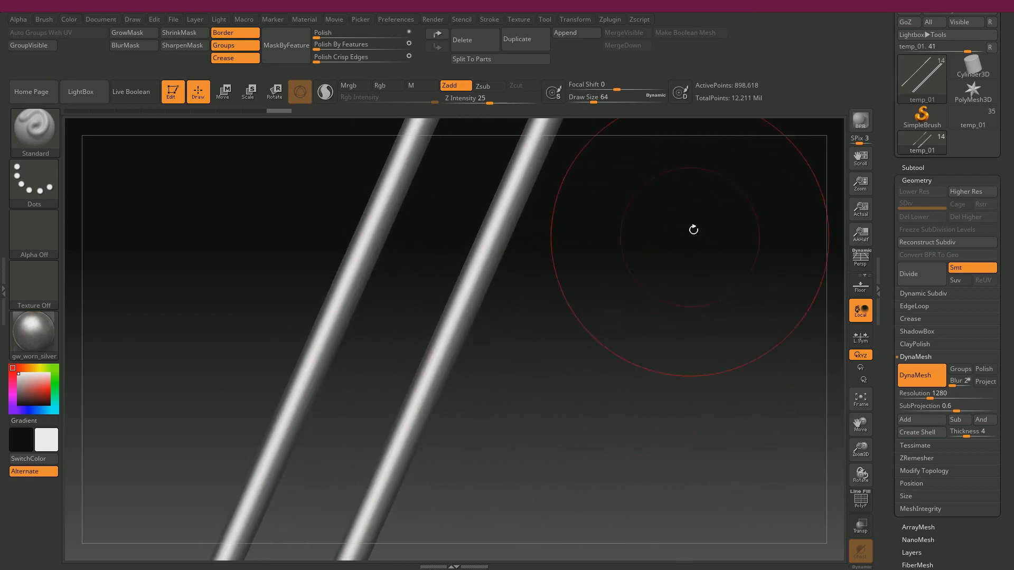
{"action": "left_click_drag", "start_coordinate": [703, 189], "coordinate": [581, 335], "text": "alt"}
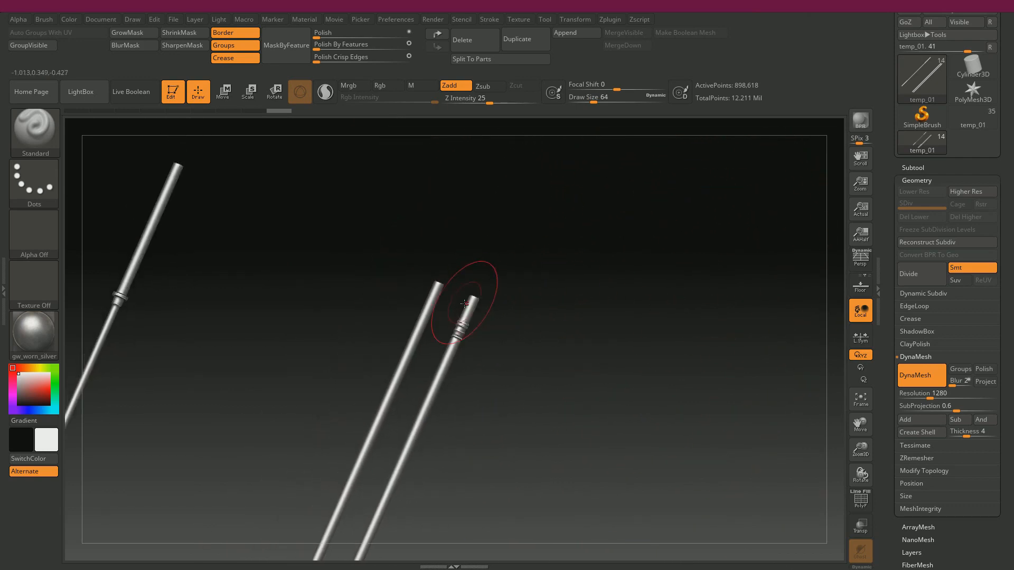
Step: Try a light Polish on the grooved collar of the end rod and undo it
{"action": "left_click_drag", "start_coordinate": [553, 304], "coordinate": [668, 337], "text": "alt"}
{"action": "left_click_drag", "start_coordinate": [318, 36], "coordinate": [327, 35]}
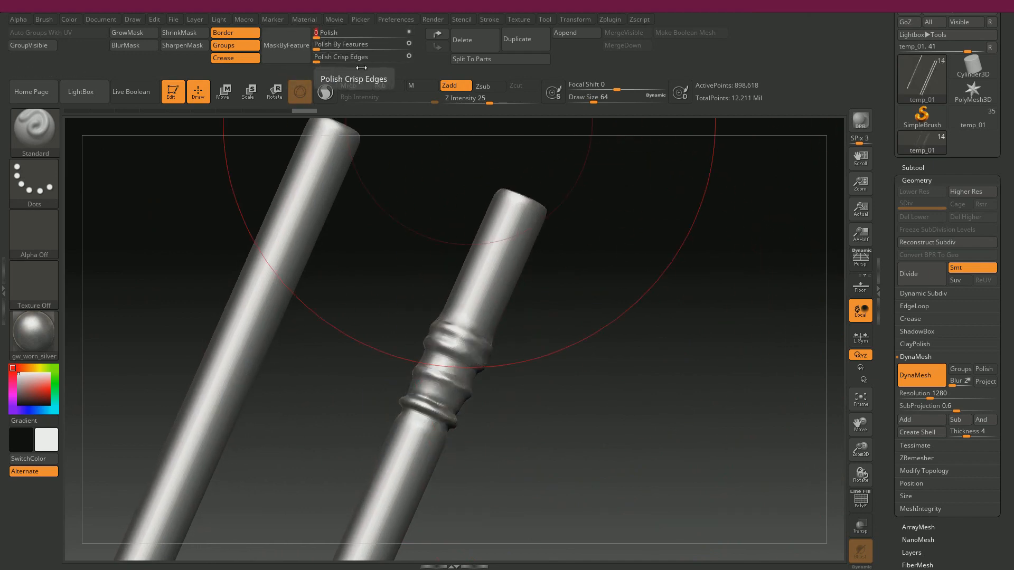
{"action": "key", "text": "ctrl+z"}
{"action": "key", "text": "ctrl+z"}
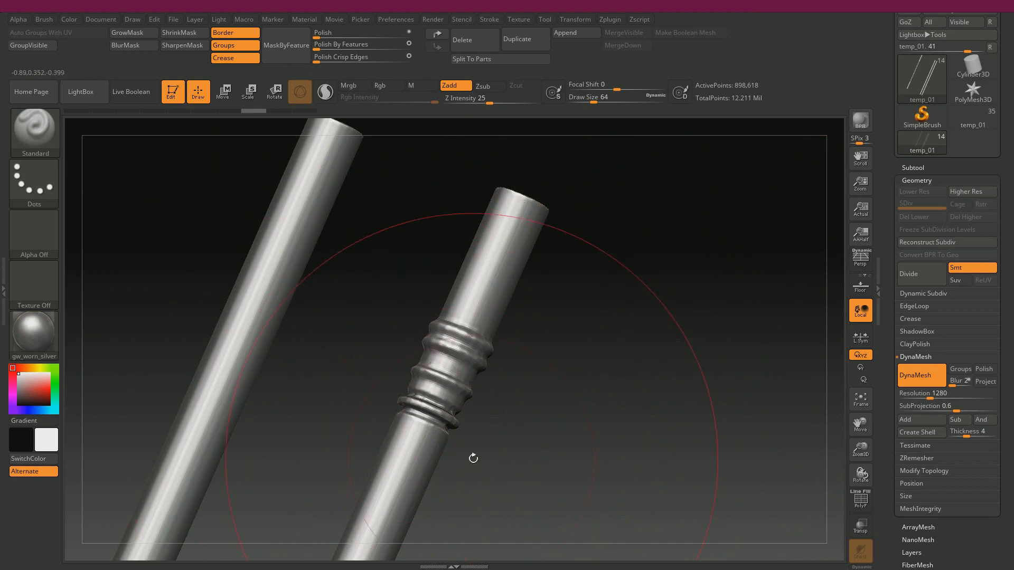
Step: Mask the grooved rod and the flanged rod along their full length, leaving only the plain rod unmasked
{"action": "mouse_move", "coordinate": [473, 457]}
{"action": "left_mouse_down", "text": "alt"}
{"action": "mouse_move", "coordinate": [513, 461]}
{"action": "mouse_move", "coordinate": [428, 315]}
{"action": "mouse_move", "coordinate": [381, 283]}
{"action": "left_mouse_up", "text": "alt"}
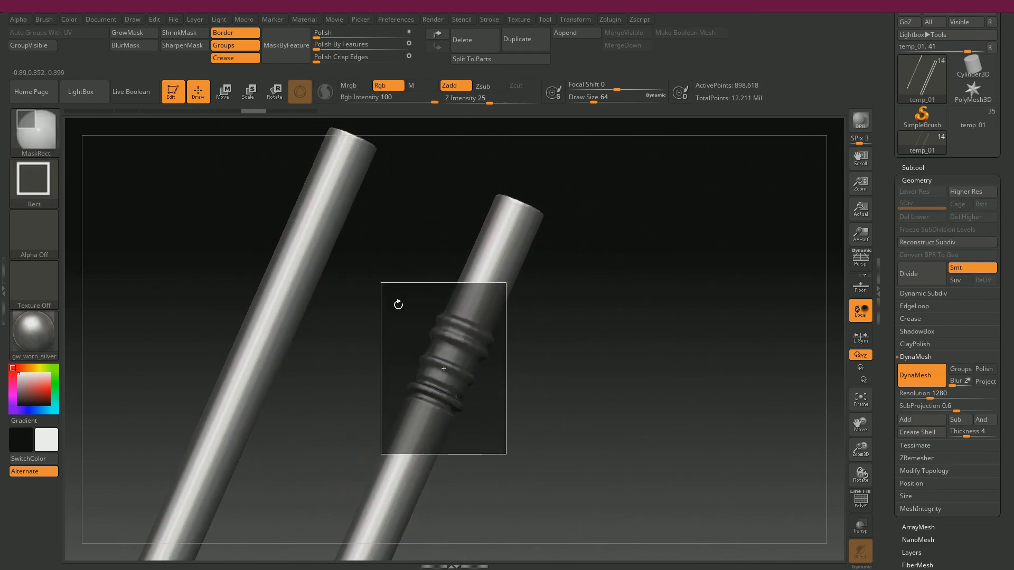
{"action": "mouse_move", "coordinate": [586, 415]}
{"action": "left_mouse_down", "text": "alt"}
{"action": "mouse_move", "coordinate": [451, 245]}
{"action": "mouse_move", "coordinate": [513, 271]}
{"action": "mouse_move", "coordinate": [550, 347]}
{"action": "mouse_move", "coordinate": [577, 355]}
{"action": "mouse_move", "coordinate": [518, 263]}
{"action": "mouse_move", "coordinate": [547, 319]}
{"action": "left_mouse_up", "text": "alt"}
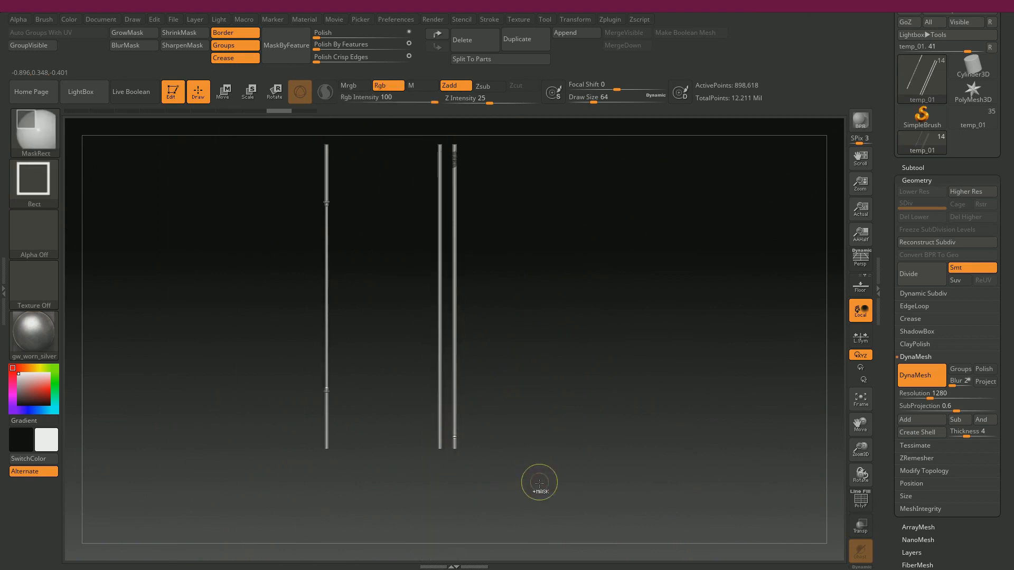
{"action": "mouse_move", "coordinate": [537, 481]}
{"action": "left_mouse_down", "text": "ctrl"}
{"action": "mouse_move", "coordinate": [458, 145]}
{"action": "mouse_move", "coordinate": [444, 129]}
{"action": "left_mouse_up", "text": "ctrl"}
{"action": "mouse_move", "coordinate": [502, 264]}
{"action": "left_mouse_down", "text": "alt"}
{"action": "mouse_move", "coordinate": [515, 330]}
{"action": "mouse_move", "coordinate": [543, 357]}
{"action": "mouse_move", "coordinate": [461, 301]}
{"action": "left_mouse_up", "text": "alt"}
{"action": "left_click_drag", "start_coordinate": [256, 469], "coordinate": [355, 140], "text": "ctrl"}
{"action": "left_click_drag", "start_coordinate": [528, 274], "coordinate": [610, 426], "text": "alt"}
{"action": "left_click_drag", "start_coordinate": [602, 341], "coordinate": [624, 390], "text": "alt"}
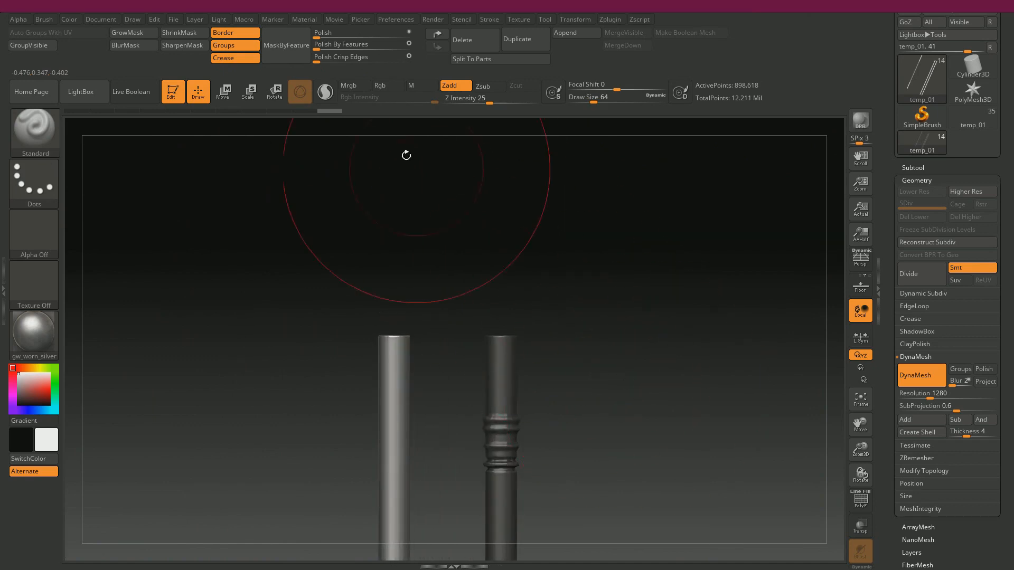
Step: Round the plain rod's end edges with Polish By Features at 25 and Polish at 24
{"action": "left_click", "coordinate": [371, 50]}
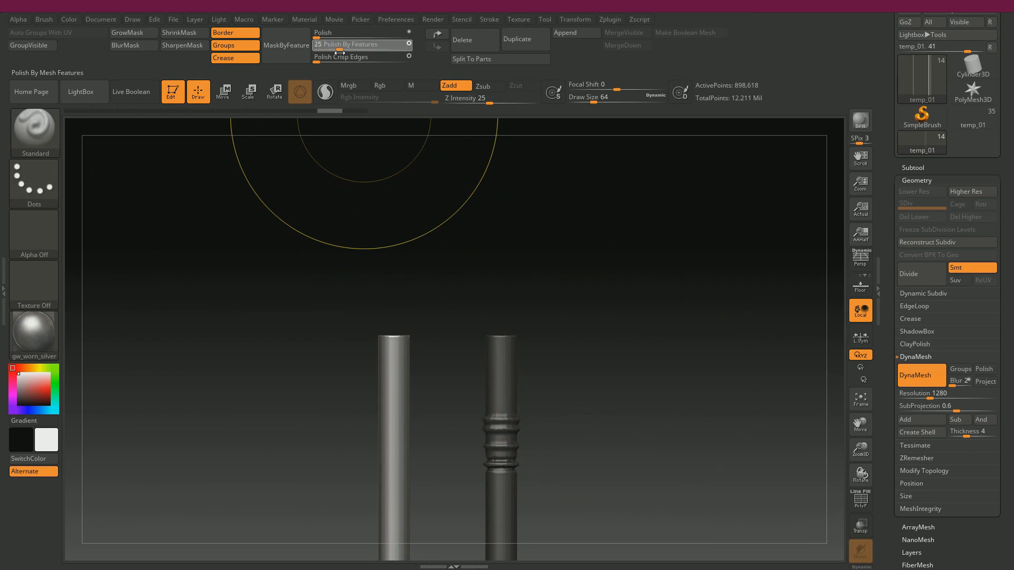
{"action": "left_click_drag", "start_coordinate": [320, 33], "coordinate": [341, 36]}
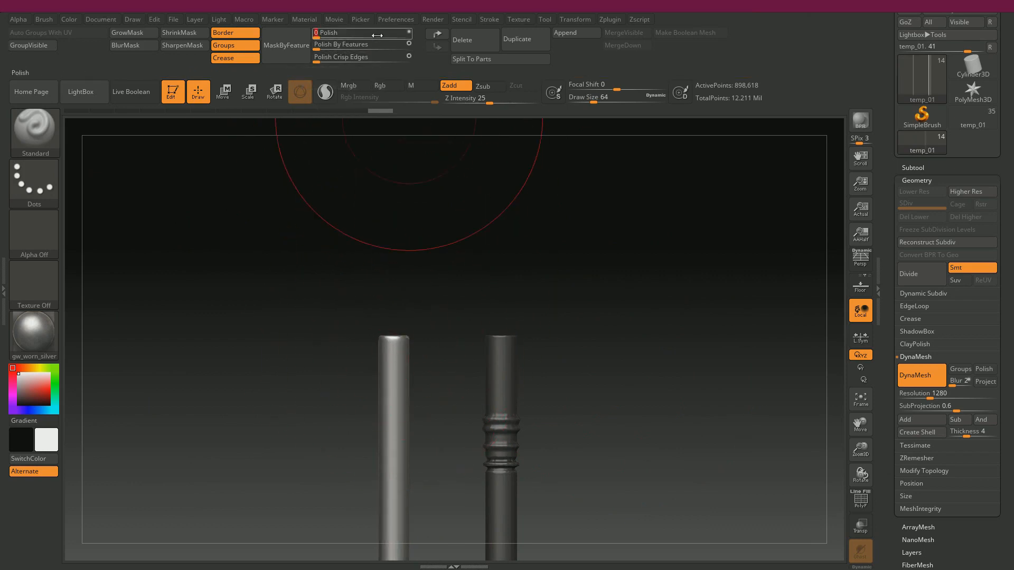
{"action": "left_click_drag", "start_coordinate": [313, 36], "coordinate": [339, 38]}
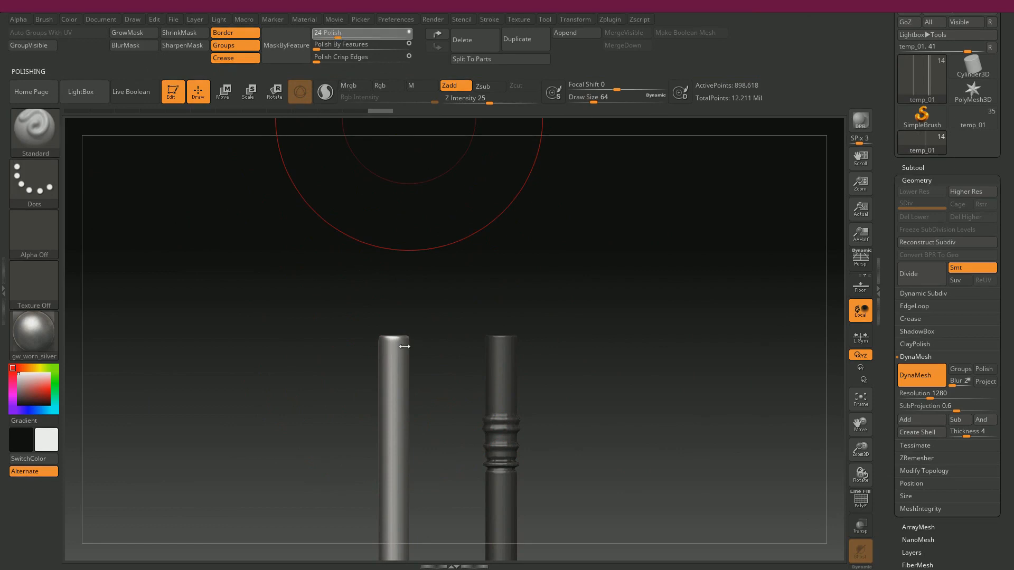
Step: Rework the mask so it protects the plain and grooved rods and leaves only the flanged rod editable
{"action": "left_click_drag", "start_coordinate": [570, 320], "coordinate": [457, 185], "text": "alt"}
{"action": "left_click_drag", "start_coordinate": [571, 341], "coordinate": [557, 151], "text": "alt"}
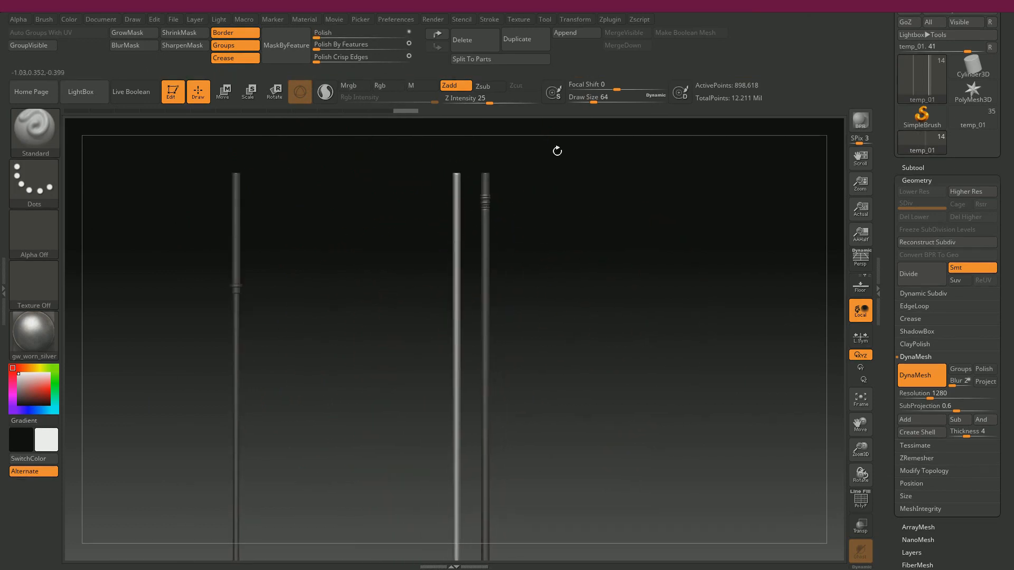
{"action": "left_click_drag", "start_coordinate": [574, 216], "coordinate": [600, 174], "text": "alt"}
{"action": "left_click_drag", "start_coordinate": [588, 263], "coordinate": [562, 193], "text": "alt"}
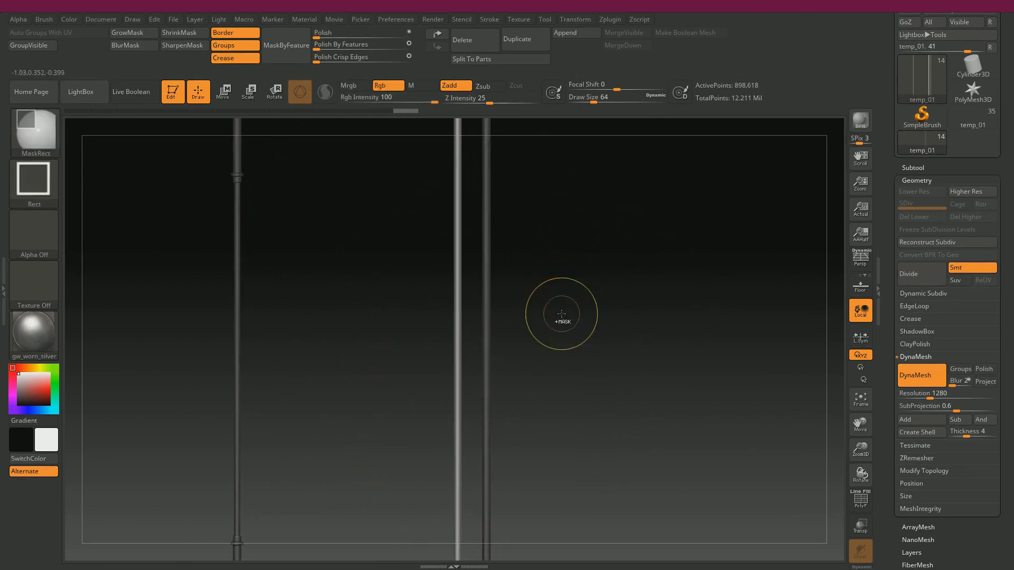
{"action": "left_click_drag", "start_coordinate": [561, 314], "coordinate": [475, 232], "text": "ctrl"}
{"action": "left_click_drag", "start_coordinate": [288, 311], "coordinate": [338, 377], "text": "alt"}
{"action": "left_click_drag", "start_coordinate": [351, 512], "coordinate": [421, 144], "text": "ctrl"}
{"action": "left_click", "coordinate": [419, 244], "text": "ctrl"}
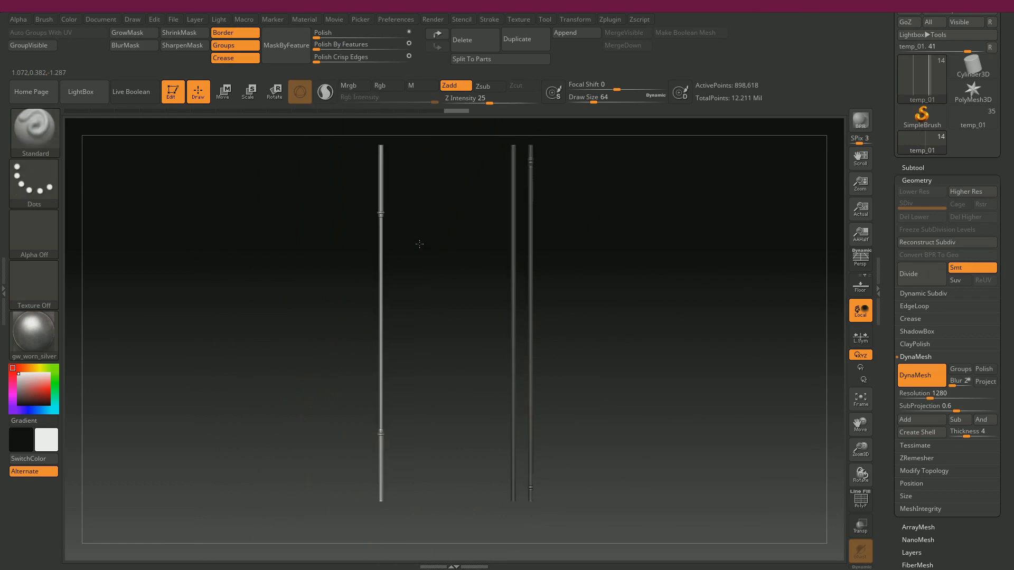
Step: Test polishing strengths on the flanged rod, undo the trials, and smooth it with Polish By Features at 16
{"action": "left_click_drag", "start_coordinate": [419, 244], "coordinate": [662, 176], "text": "alt"}
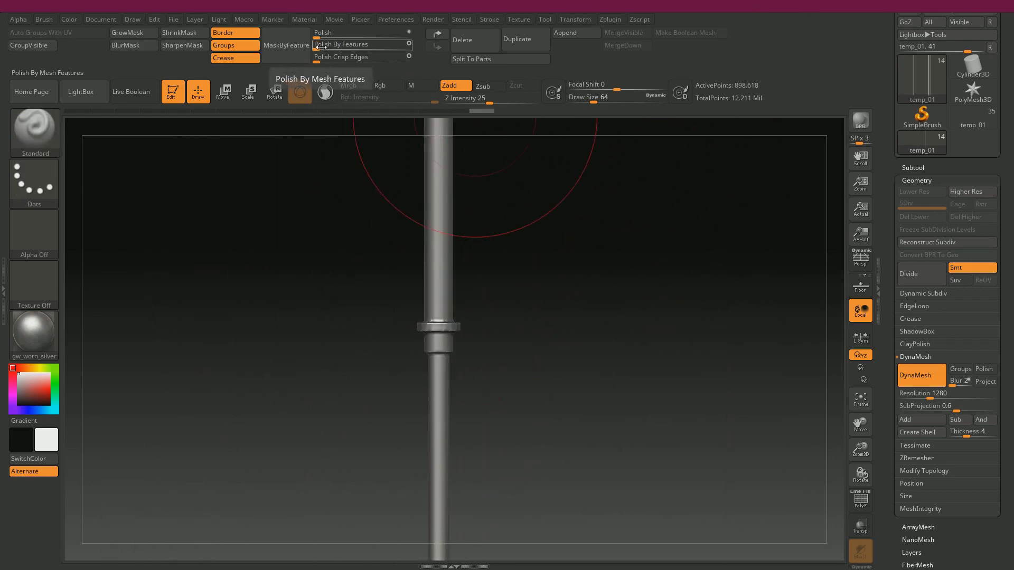
{"action": "left_click_drag", "start_coordinate": [321, 47], "coordinate": [349, 48]}
{"action": "left_click_drag", "start_coordinate": [636, 247], "coordinate": [582, 261], "text": "alt"}
{"action": "left_click_drag", "start_coordinate": [316, 35], "coordinate": [332, 40]}
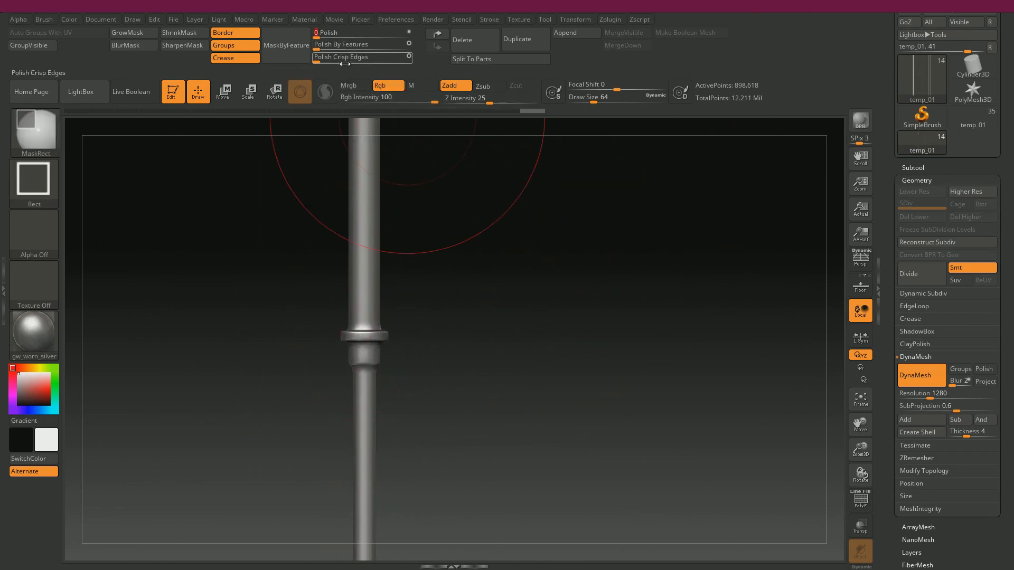
{"action": "key", "text": "ctrl+z"}
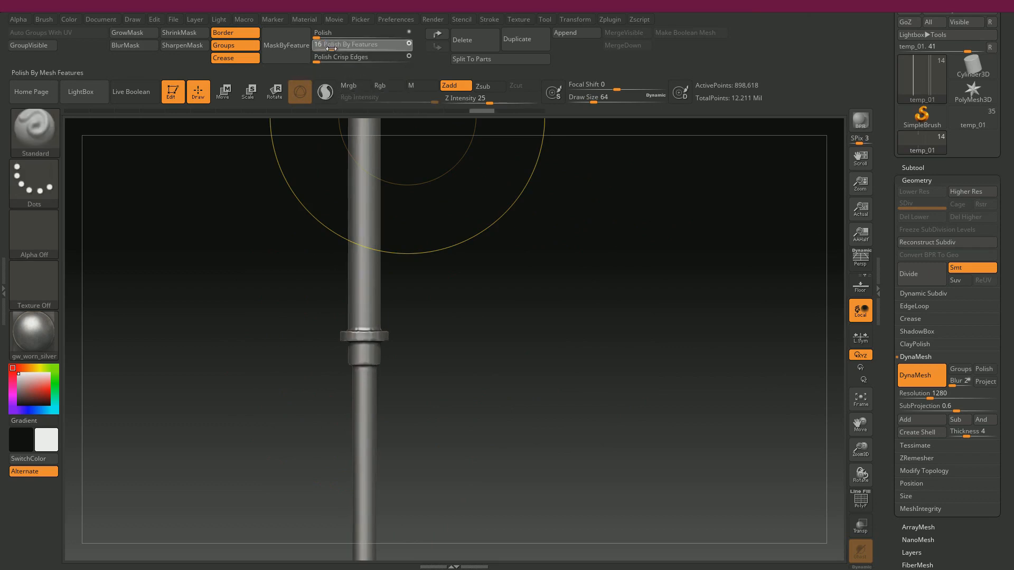
{"action": "left_click_drag", "start_coordinate": [331, 49], "coordinate": [332, 48]}
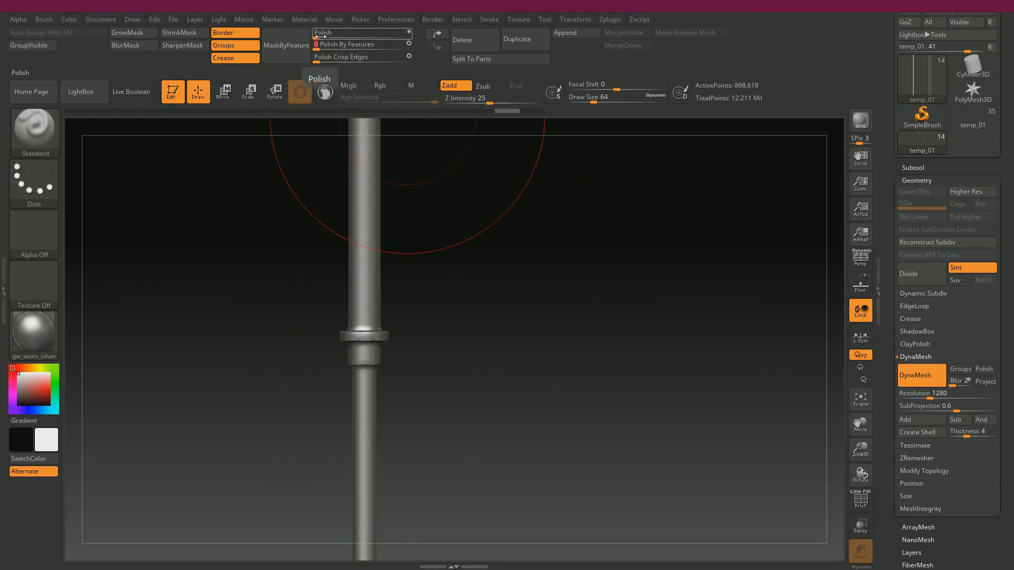
Step: Try a groups-only feature mask on the flanged rod, without Border and Crease, then grow and invert it
{"action": "left_click", "coordinate": [248, 35]}
{"action": "left_click", "coordinate": [248, 59]}
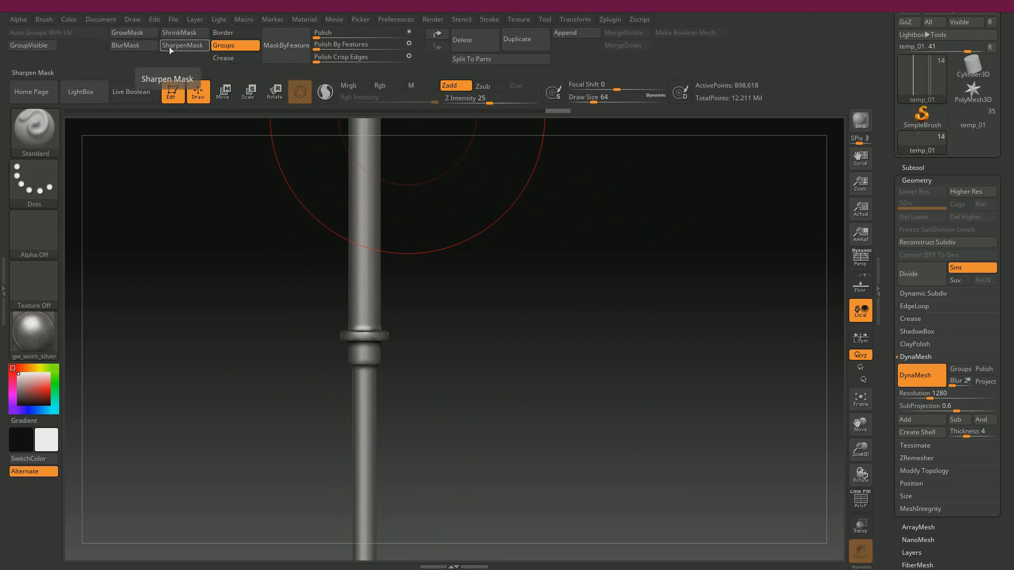
{"action": "left_click", "coordinate": [134, 34]}
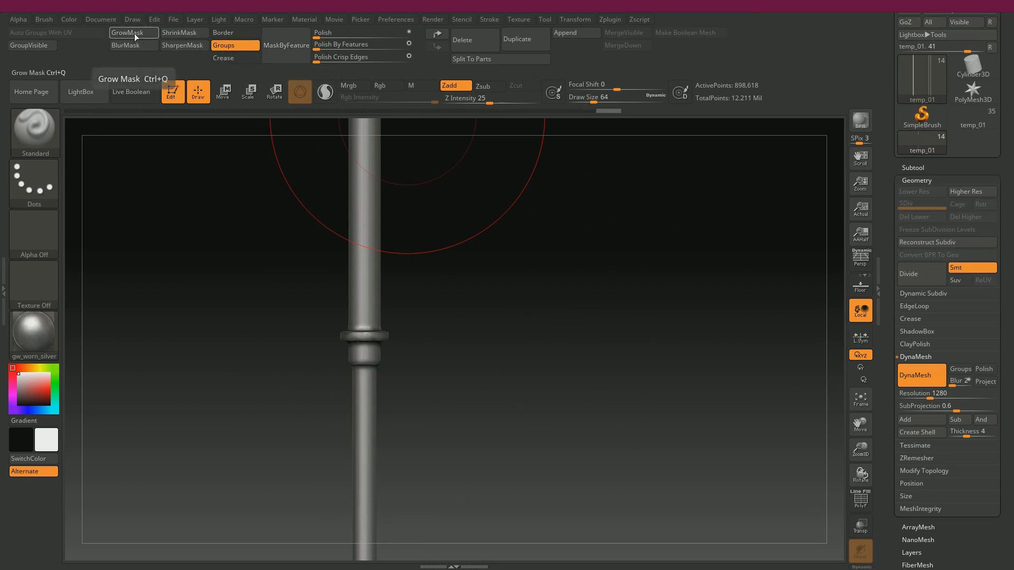
{"action": "left_click", "coordinate": [516, 252], "text": "ctrl"}
Step: Mask the neighbouring rods and try repeated Polish passes on the flanged collar's unmasked edges
{"action": "mouse_move", "coordinate": [539, 248]}
{"action": "left_mouse_down", "text": "alt"}
{"action": "mouse_move", "coordinate": [547, 249]}
{"action": "mouse_move", "coordinate": [249, 198]}
{"action": "left_mouse_up", "text": "alt"}
{"action": "left_click_drag", "start_coordinate": [820, 233], "coordinate": [555, 446], "text": "alt"}
{"action": "left_click_drag", "start_coordinate": [557, 514], "coordinate": [691, 229], "text": "ctrl"}
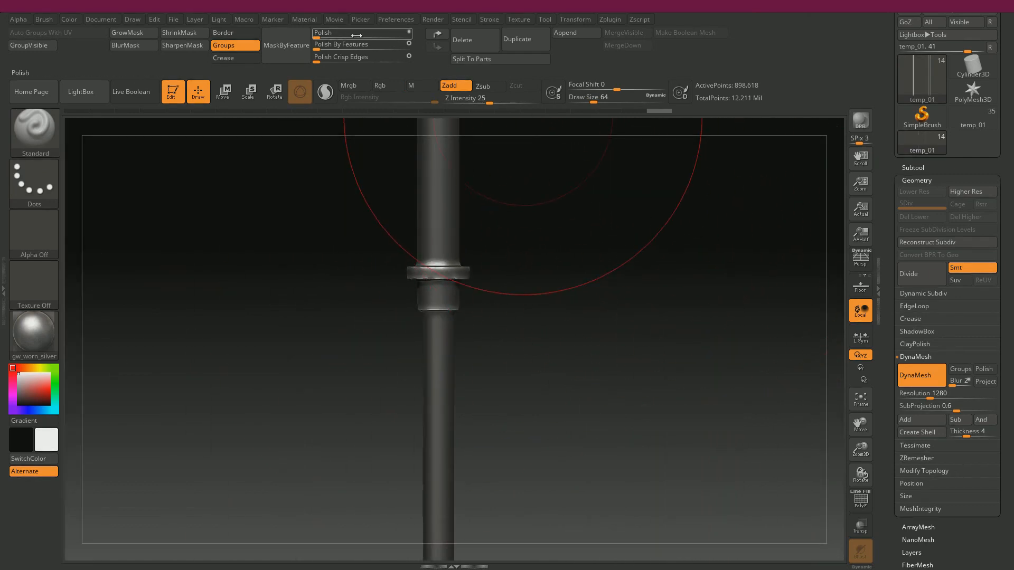
{"action": "left_click_drag", "start_coordinate": [317, 35], "coordinate": [326, 35]}
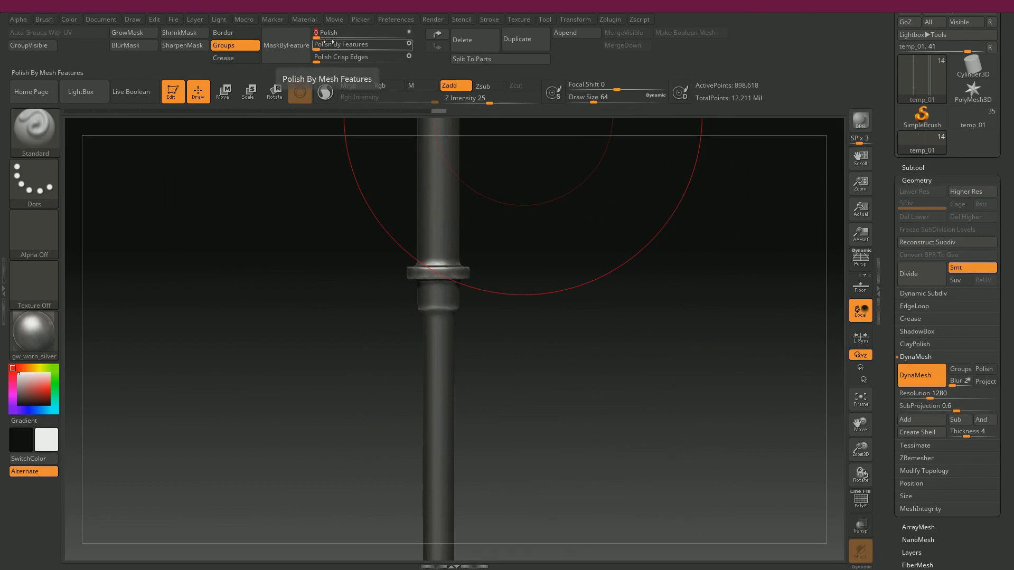
{"action": "left_click_drag", "start_coordinate": [320, 37], "coordinate": [340, 37]}
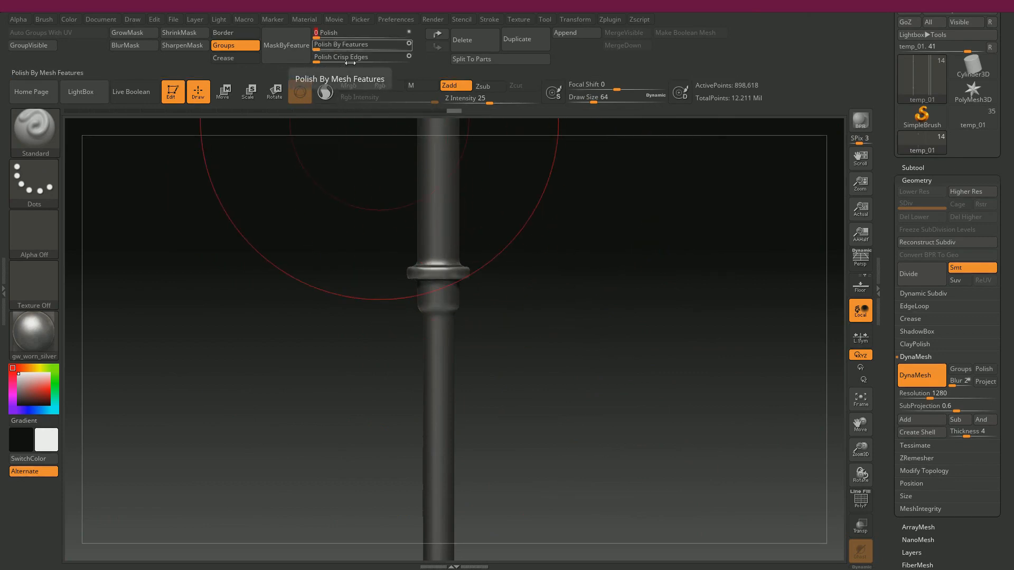
{"action": "key", "text": "ctrl"}
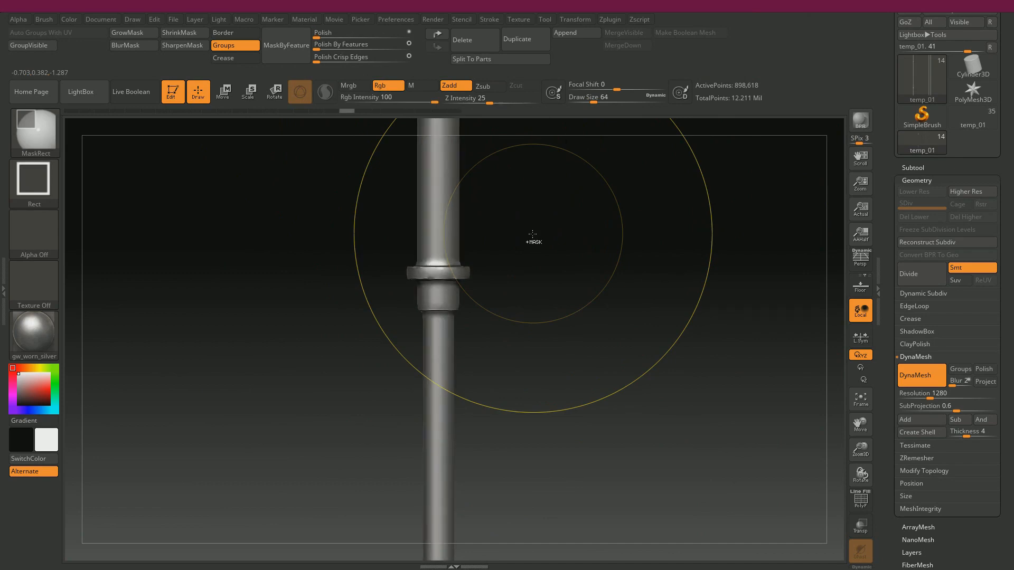
Step: Polish the flanged rod by features again and check the collar at its opposite end
{"action": "mouse_move", "coordinate": [531, 233]}
{"action": "left_mouse_down"}
{"action": "mouse_move", "coordinate": [550, 240]}
{"action": "mouse_move", "coordinate": [536, 206]}
{"action": "mouse_move", "coordinate": [758, 249]}
{"action": "mouse_move", "coordinate": [442, 294]}
{"action": "mouse_move", "coordinate": [324, 262]}
{"action": "mouse_move", "coordinate": [666, 278]}
{"action": "left_mouse_up"}
{"action": "mouse_move", "coordinate": [320, 49]}
{"action": "left_mouse_down"}
{"action": "mouse_move", "coordinate": [349, 53]}
{"action": "mouse_move", "coordinate": [323, 33]}
{"action": "mouse_move", "coordinate": [334, 42]}
{"action": "left_mouse_up"}
{"action": "left_click_drag", "start_coordinate": [477, 274], "coordinate": [546, 133]}
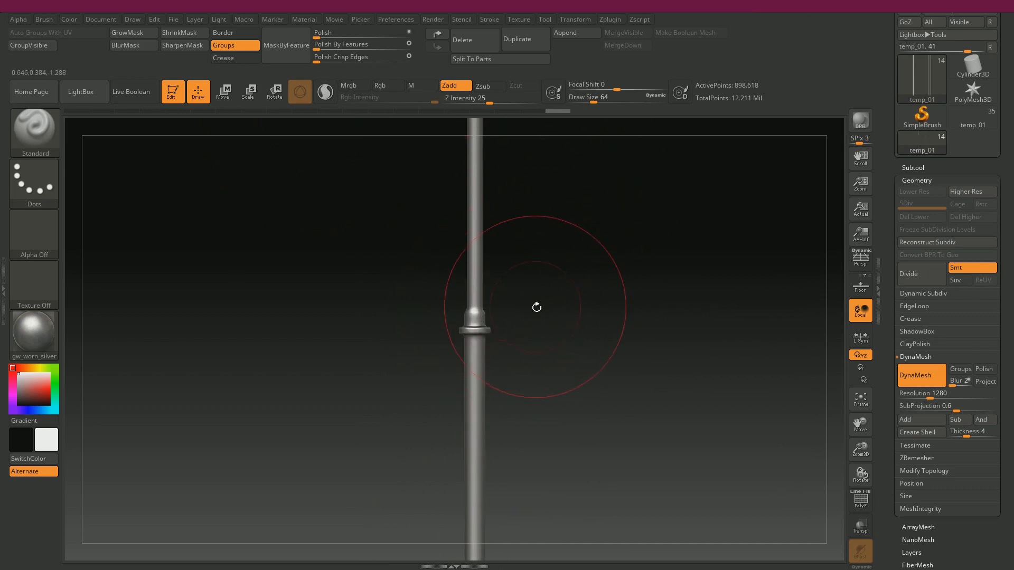
Step: Mask the flanged and plain rods so only the grooved rod can be edited
{"action": "left_click_drag", "start_coordinate": [536, 307], "coordinate": [636, 286]}
{"action": "left_click_drag", "start_coordinate": [590, 281], "coordinate": [549, 290]}
{"action": "left_click_drag", "start_coordinate": [231, 498], "coordinate": [439, 177], "text": "ctrl"}
{"action": "left_click_drag", "start_coordinate": [439, 177], "coordinate": [475, 211]}
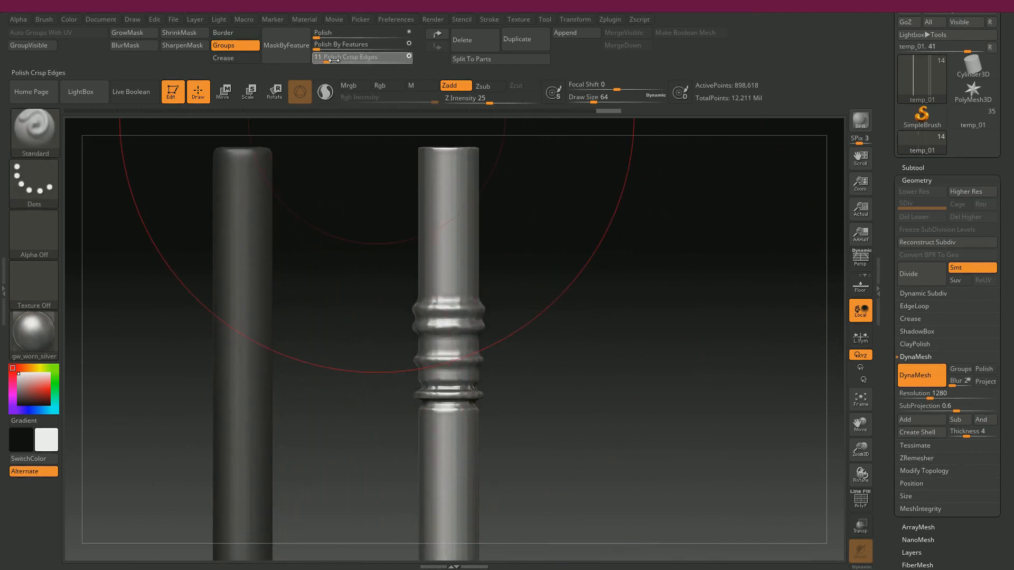
Step: Try Polish Crisp Edges at 11 and a strong Polish By Features on the grooved rod, and undo the attempts
{"action": "left_click_drag", "start_coordinate": [333, 60], "coordinate": [338, 39]}
{"action": "key", "text": "ctrl+z"}
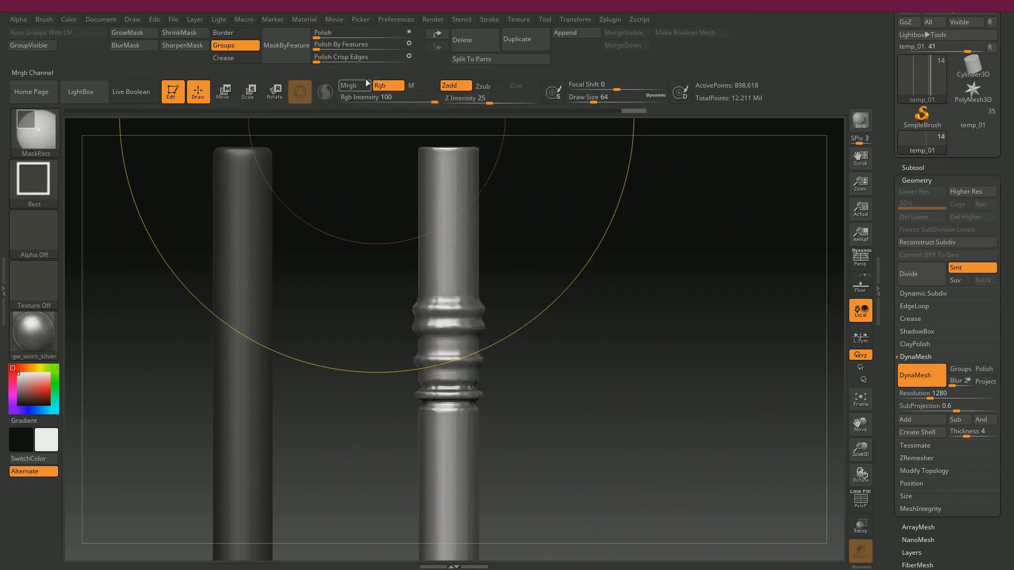
{"action": "left_click_drag", "start_coordinate": [338, 46], "coordinate": [407, 45]}
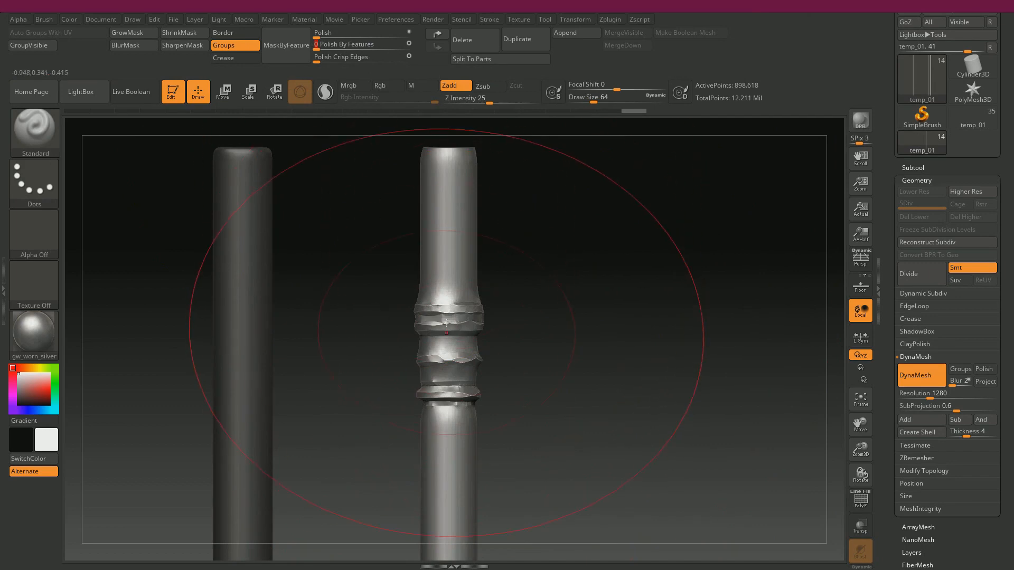
{"action": "mouse_move", "coordinate": [319, 33]}
{"action": "left_mouse_down"}
{"action": "mouse_move", "coordinate": [333, 34]}
{"action": "mouse_move", "coordinate": [316, 49]}
{"action": "left_mouse_up"}
{"action": "key", "text": "ctrl+z"}
{"action": "key", "text": "ctrl+z"}
{"action": "key", "text": "ctrl+z"}
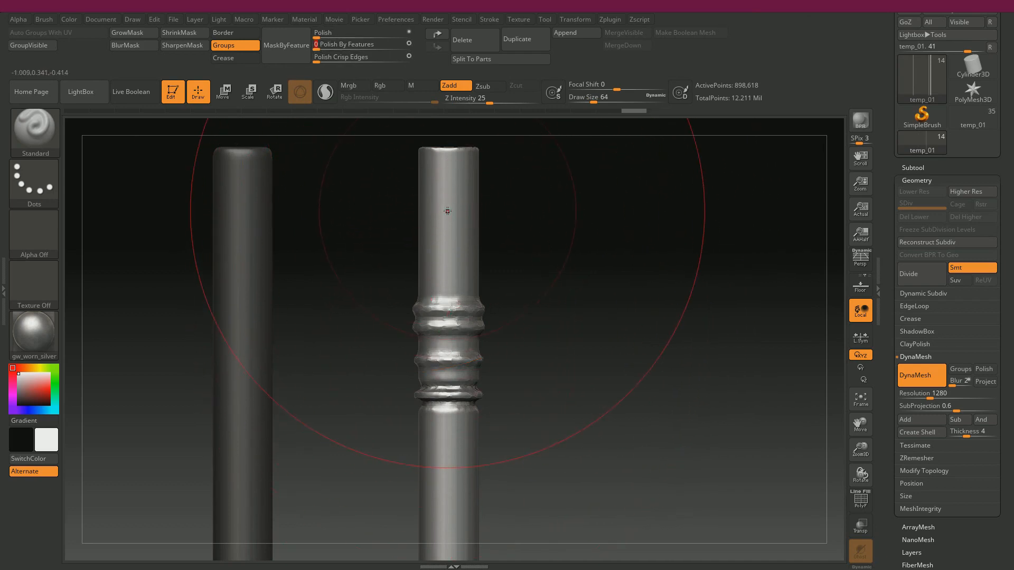
Step: Smooth the grooved rod with Polish, repeating it at 15 while checking the single-ring collar at the far end
{"action": "mouse_move", "coordinate": [321, 34]}
{"action": "left_mouse_down"}
{"action": "mouse_move", "coordinate": [317, 43]}
{"action": "mouse_move", "coordinate": [320, 34]}
{"action": "left_mouse_up"}
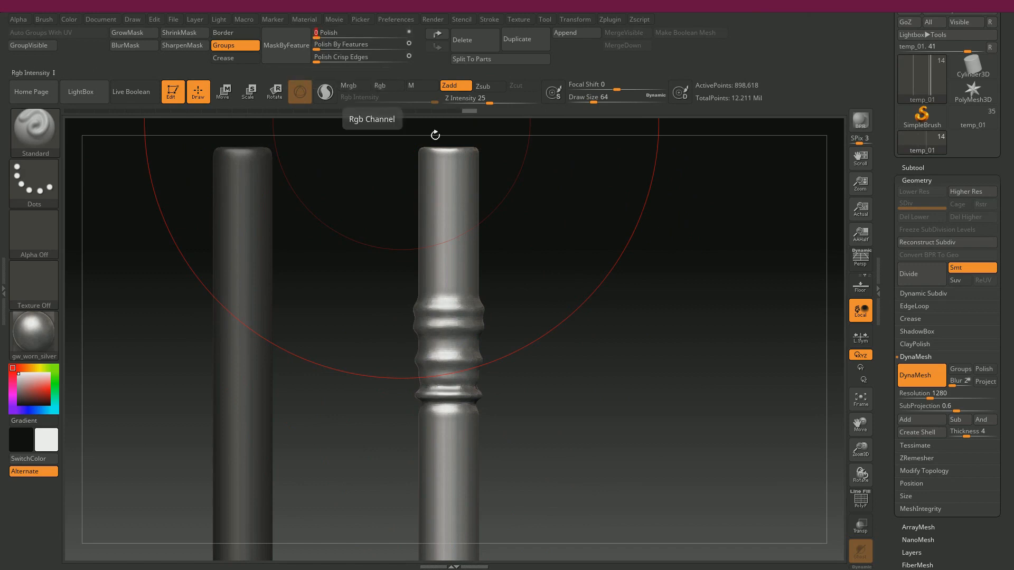
{"action": "right_click_drag", "start_coordinate": [537, 260], "coordinate": [493, 122], "text": "ctrl"}
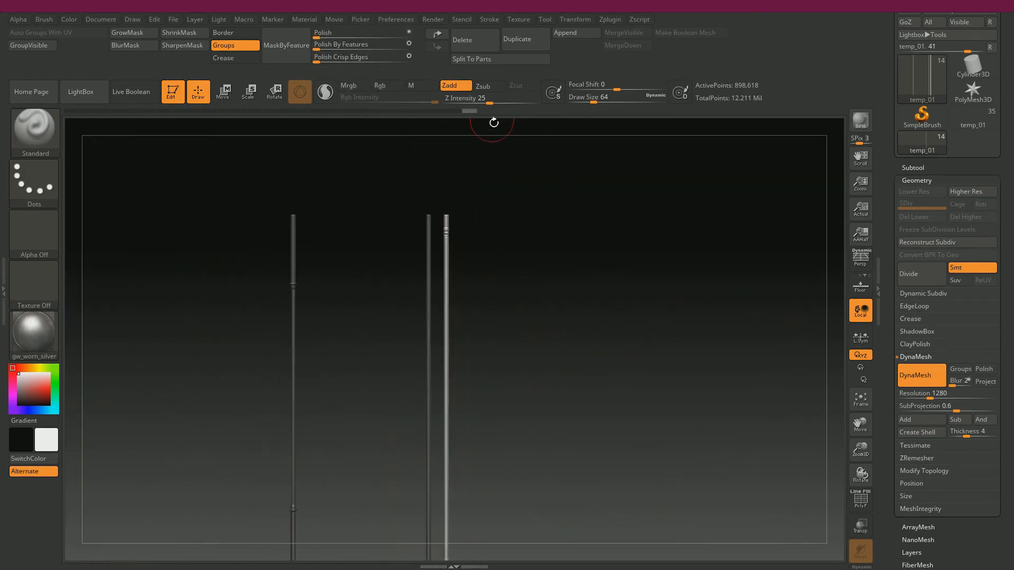
{"action": "mouse_move", "coordinate": [518, 335]}
{"action": "right_mouse_down"}
{"action": "mouse_move", "coordinate": [505, 268]}
{"action": "mouse_move", "coordinate": [515, 198]}
{"action": "mouse_move", "coordinate": [473, 296]}
{"action": "mouse_move", "coordinate": [457, 294]}
{"action": "mouse_move", "coordinate": [500, 312]}
{"action": "right_mouse_up"}
{"action": "right_click_drag", "start_coordinate": [591, 312], "coordinate": [760, 313]}
{"action": "right_click_drag", "start_coordinate": [332, 310], "coordinate": [628, 302], "text": "alt"}
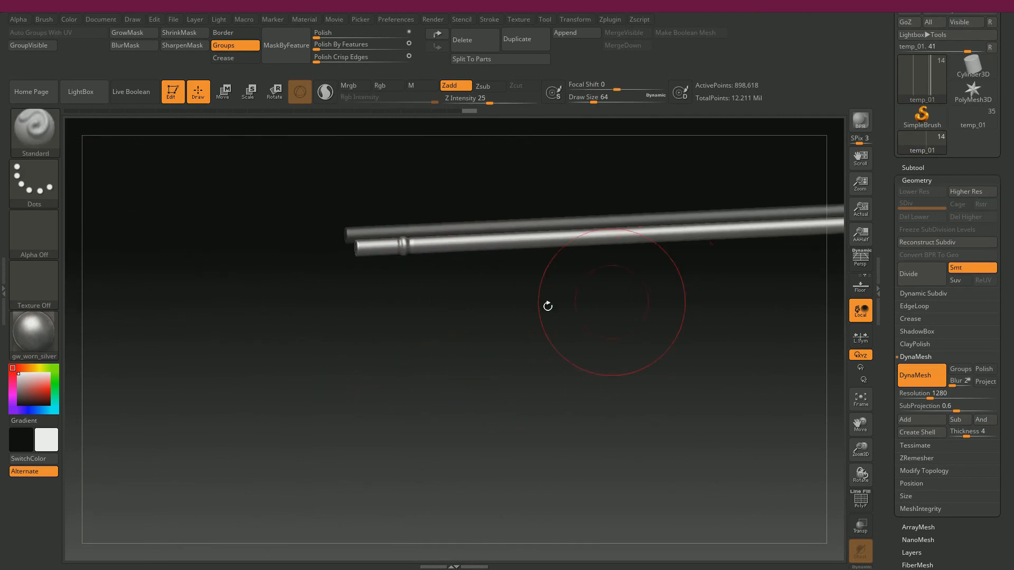
{"action": "mouse_move", "coordinate": [386, 299]}
{"action": "right_mouse_down", "text": "ctrl"}
{"action": "mouse_move", "coordinate": [387, 316]}
{"action": "mouse_move", "coordinate": [436, 350]}
{"action": "mouse_move", "coordinate": [655, 336]}
{"action": "right_mouse_up", "text": "ctrl"}
{"action": "mouse_move", "coordinate": [465, 343]}
{"action": "right_mouse_down", "text": "alt"}
{"action": "mouse_move", "coordinate": [792, 337]}
{"action": "mouse_move", "coordinate": [622, 340]}
{"action": "right_mouse_up", "text": "alt"}
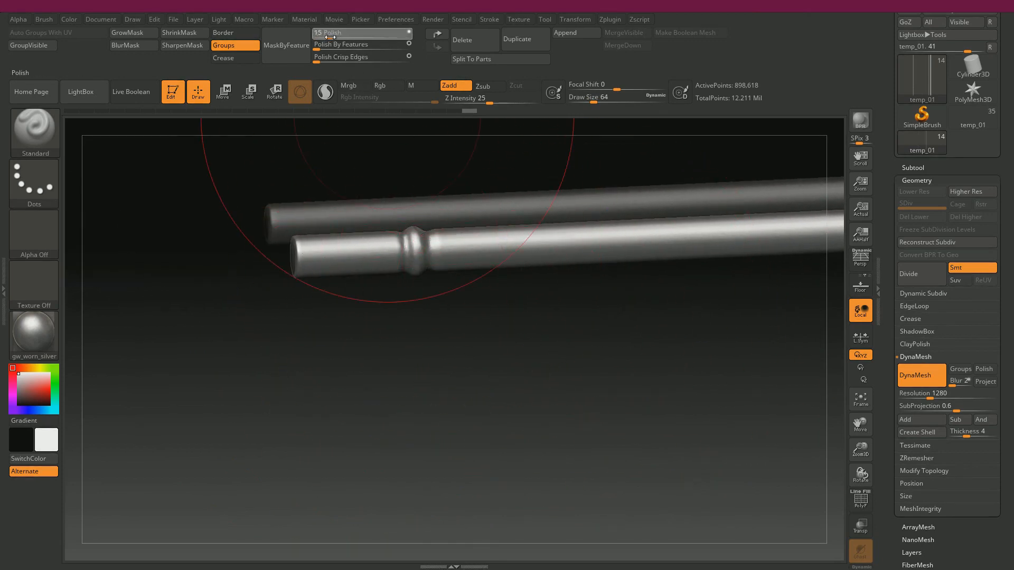
Step: Smooth the ringed grooves at the rod's other end with a brush stroke
{"action": "right_click_drag", "start_coordinate": [466, 337], "coordinate": [458, 298], "text": "ctrl"}
{"action": "right_click_drag", "start_coordinate": [538, 365], "coordinate": [359, 378], "text": "alt"}
{"action": "right_click_drag", "start_coordinate": [623, 369], "coordinate": [299, 390], "text": "alt"}
{"action": "right_click_drag", "start_coordinate": [610, 370], "coordinate": [316, 389], "text": "alt"}
{"action": "mouse_move", "coordinate": [713, 360]}
{"action": "right_mouse_down", "text": "alt"}
{"action": "mouse_move", "coordinate": [458, 369]}
{"action": "mouse_move", "coordinate": [439, 346]}
{"action": "mouse_move", "coordinate": [470, 348]}
{"action": "right_mouse_up", "text": "alt"}
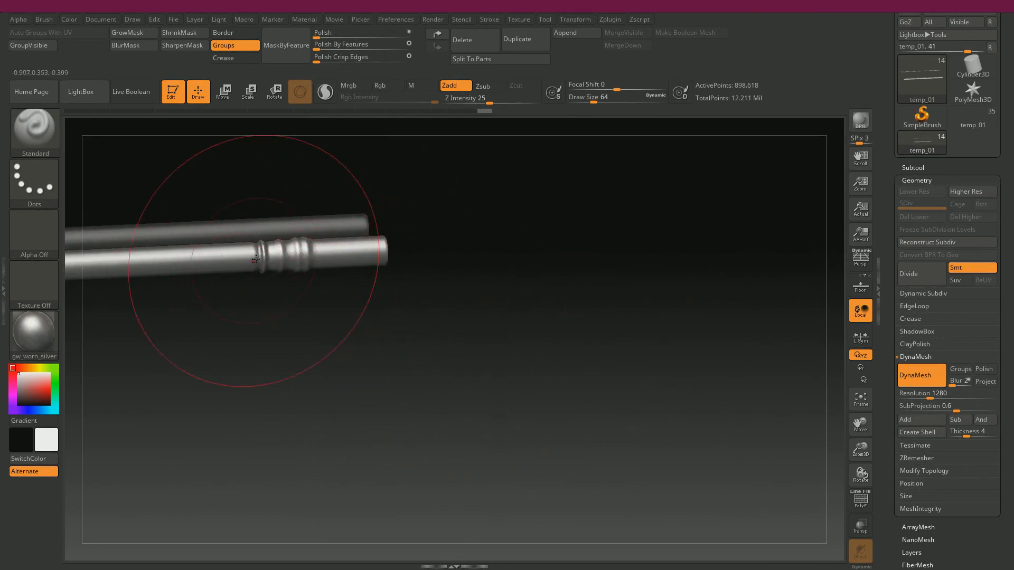
{"action": "left_click_drag", "start_coordinate": [260, 258], "coordinate": [283, 262], "text": "shift"}
{"action": "right_click_drag", "start_coordinate": [283, 292], "coordinate": [338, 351], "text": "ctrl"}
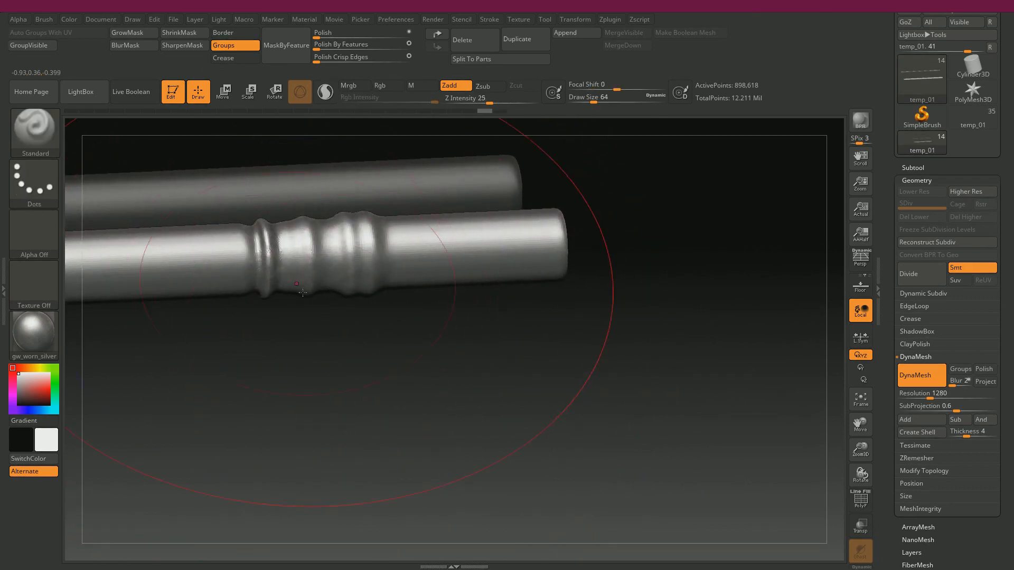
Step: Apply another Polish pass to the grooved rod and check its ringed end
{"action": "mouse_move", "coordinate": [170, 379]}
{"action": "left_mouse_down", "text": "ctrl"}
{"action": "mouse_move", "coordinate": [369, 215]}
{"action": "mouse_move", "coordinate": [264, 332]}
{"action": "left_mouse_up", "text": "ctrl"}
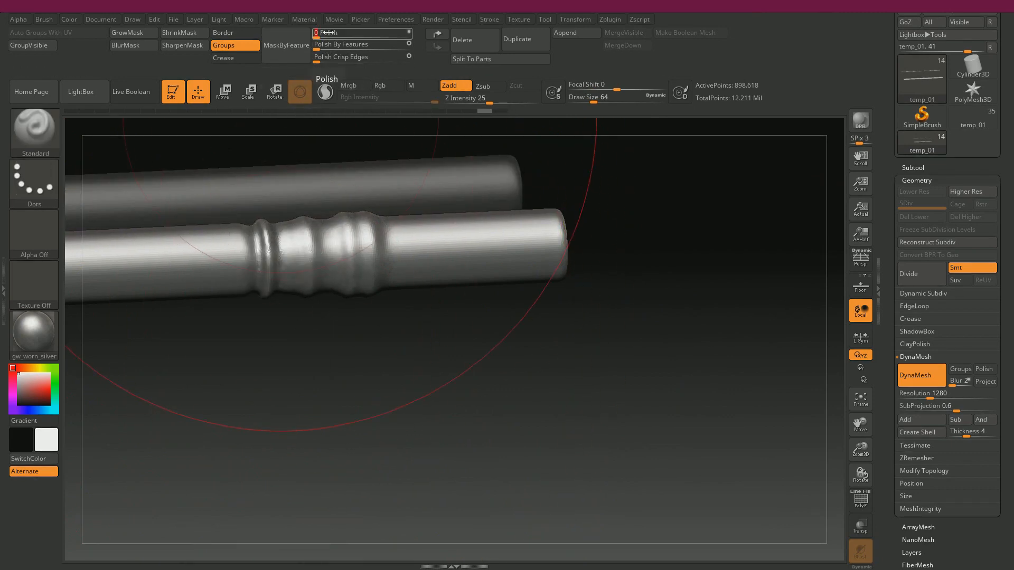
{"action": "right_click_drag", "start_coordinate": [264, 295], "coordinate": [283, 159], "text": "ctrl"}
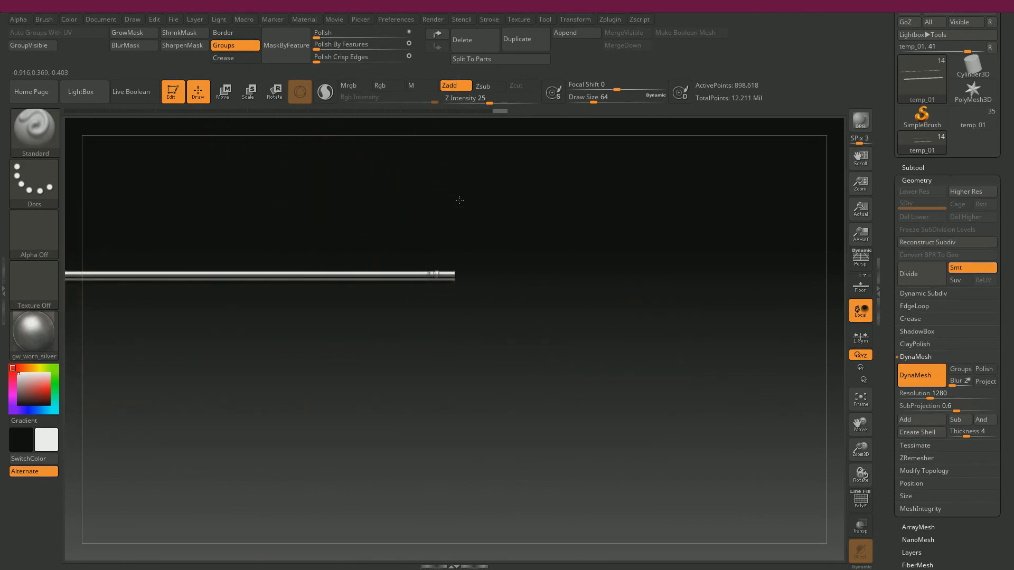
{"action": "right_click_drag", "start_coordinate": [459, 200], "coordinate": [810, 331]}
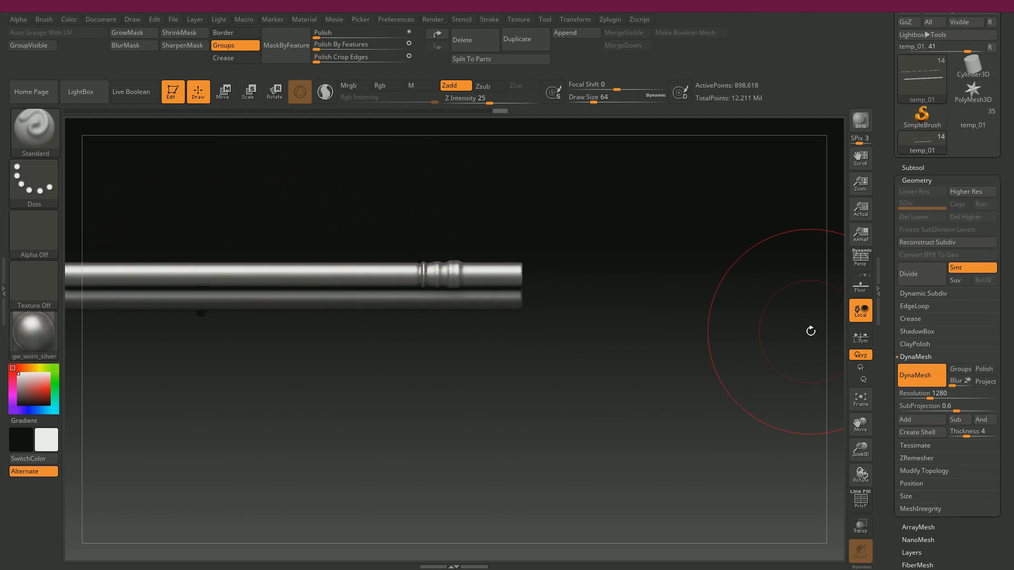
Step: Examine the ringed end of the polished rod up close and compare it with the other rods
{"action": "mouse_move", "coordinate": [583, 232]}
{"action": "right_mouse_down"}
{"action": "mouse_move", "coordinate": [622, 256]}
{"action": "mouse_move", "coordinate": [670, 324]}
{"action": "mouse_move", "coordinate": [596, 364]}
{"action": "right_mouse_up"}
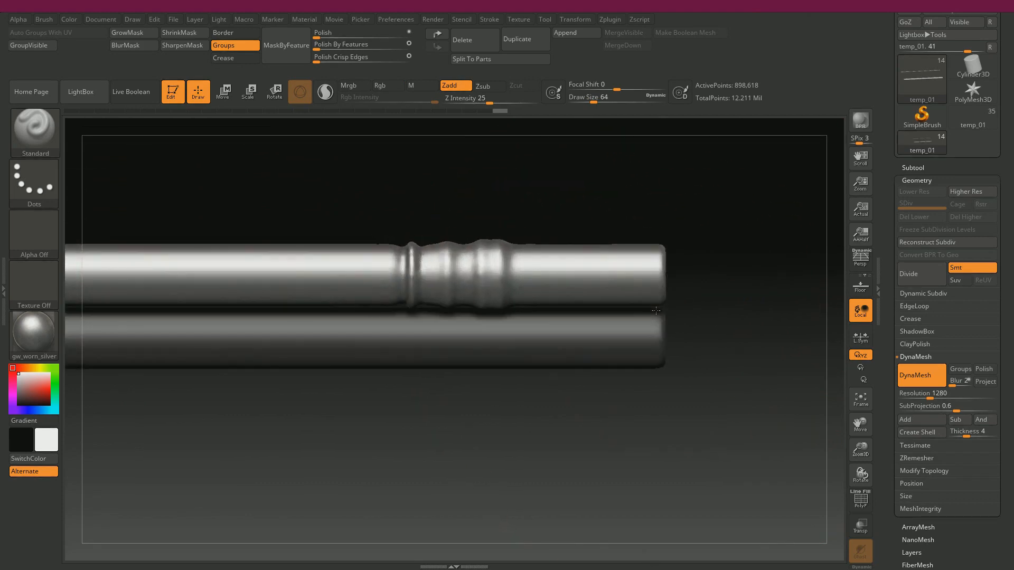
{"action": "right_click_drag", "start_coordinate": [600, 407], "coordinate": [530, 283], "text": "ctrl"}
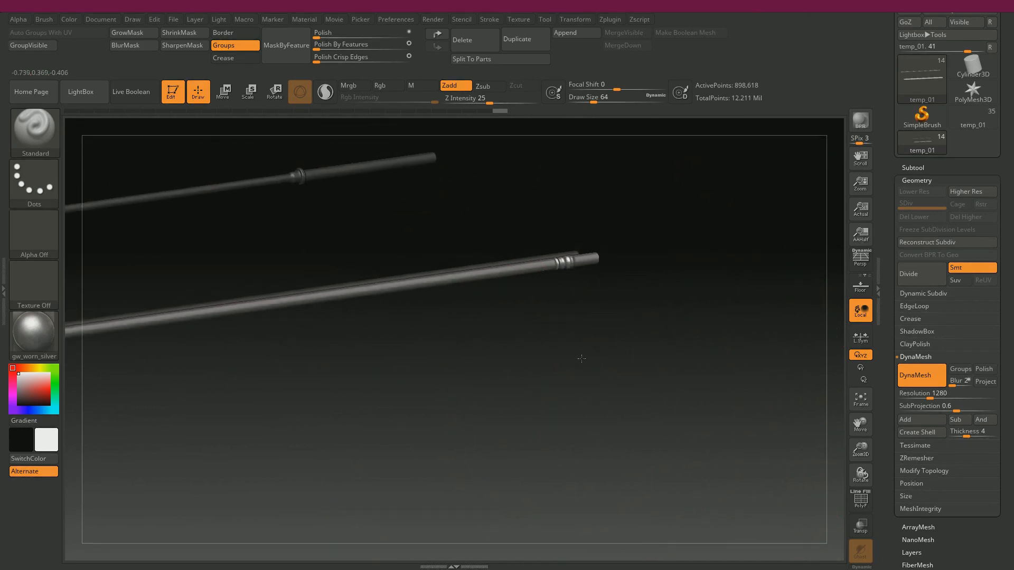
{"action": "right_click_drag", "start_coordinate": [579, 357], "coordinate": [563, 328], "text": "ctrl"}
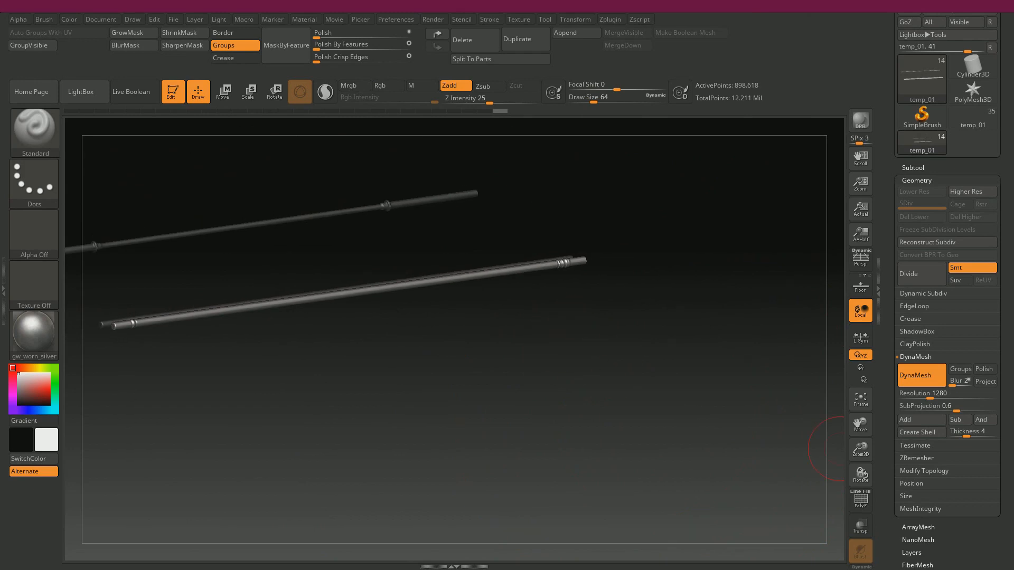
Step: Switch to Maya, show the Zbrush layer and locate the grooved rod's ringed end on the typewriter
{"action": "key", "text": "alt+Tab"}
{"action": "mouse_move", "coordinate": [580, 266]}
{"action": "right_mouse_down", "text": "alt"}
{"action": "mouse_move", "coordinate": [597, 271]}
{"action": "mouse_move", "coordinate": [567, 262]}
{"action": "right_mouse_up", "text": "alt"}
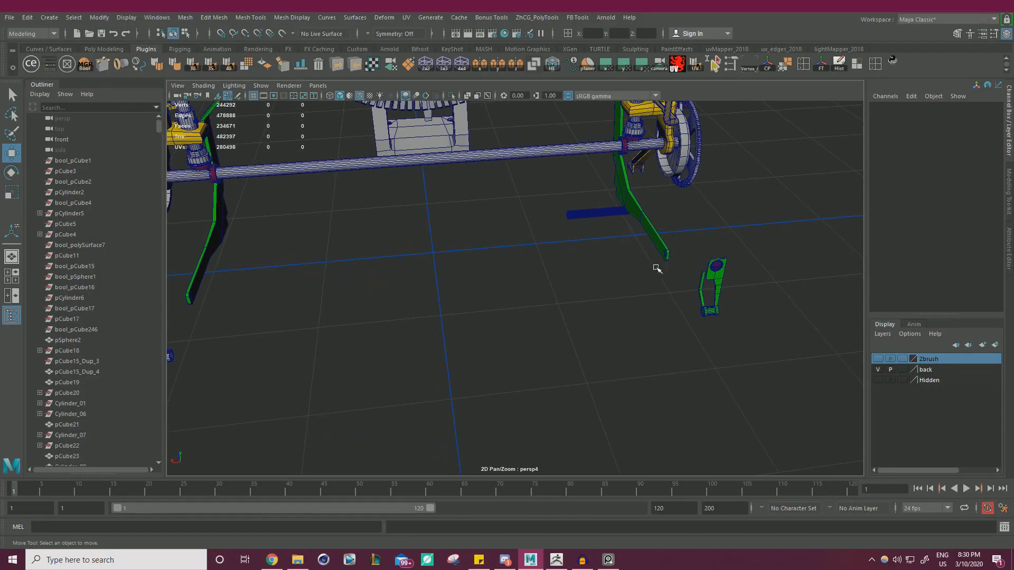
{"action": "left_click", "coordinate": [878, 360]}
{"action": "left_click_drag", "start_coordinate": [728, 305], "coordinate": [623, 366], "text": "alt"}
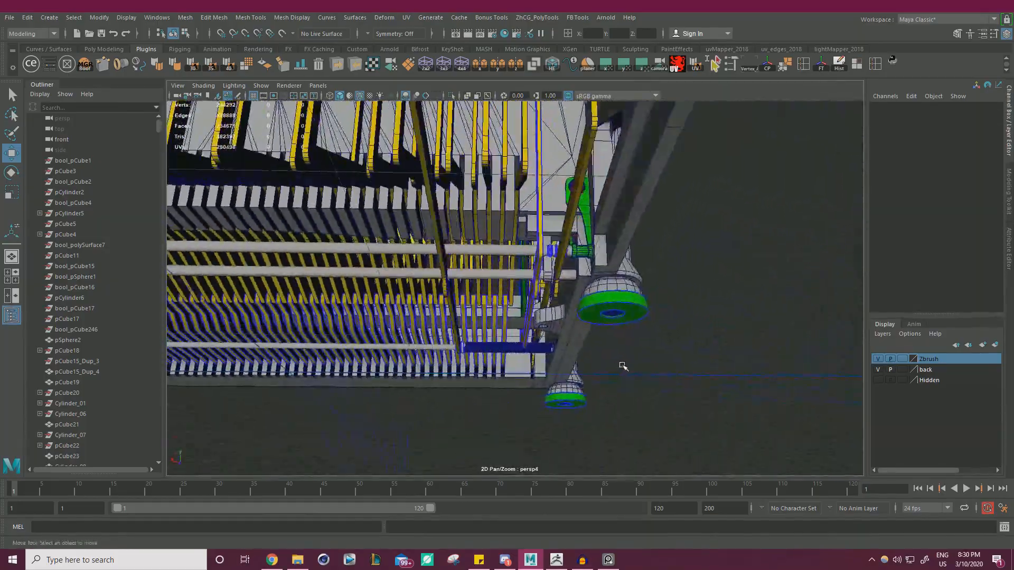
{"action": "right_click_drag", "start_coordinate": [623, 366], "coordinate": [647, 366], "text": "alt"}
{"action": "left_click_drag", "start_coordinate": [647, 366], "coordinate": [680, 378], "text": "alt"}
{"action": "right_click_drag", "start_coordinate": [631, 308], "coordinate": [592, 353], "text": "alt"}
{"action": "left_click_drag", "start_coordinate": [592, 353], "coordinate": [564, 349], "text": "alt"}
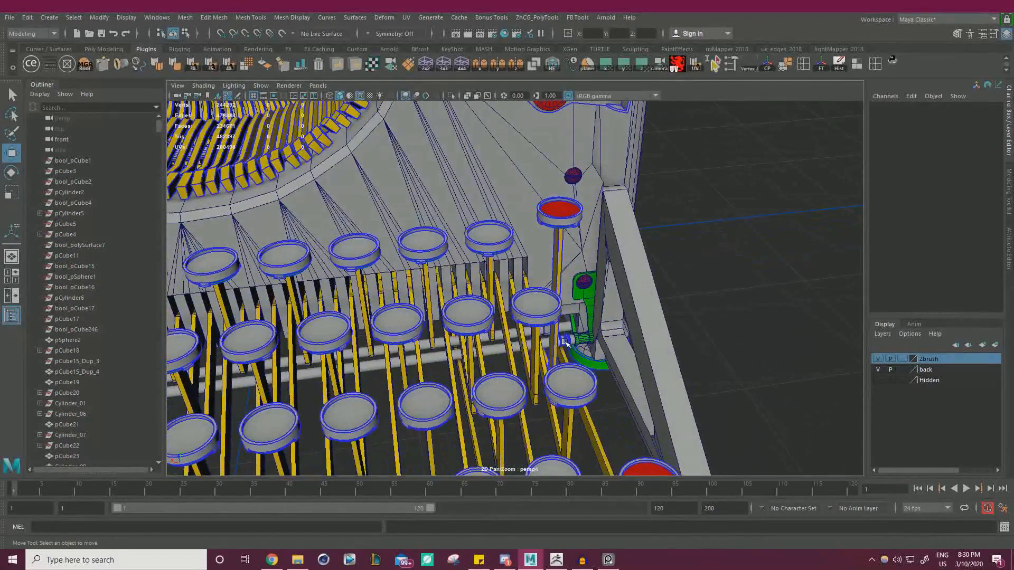
{"action": "scroll", "coordinate": [564, 342], "scroll_direction": "up", "scroll_amount": 10}
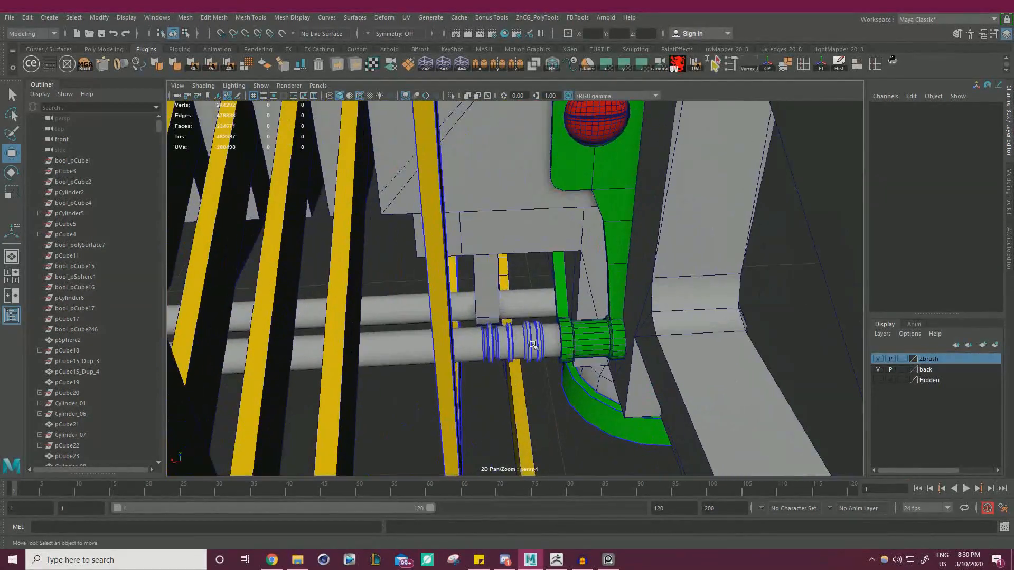
Step: Select the rods mesh and isolate it in the viewport
{"action": "left_click", "coordinate": [553, 331]}
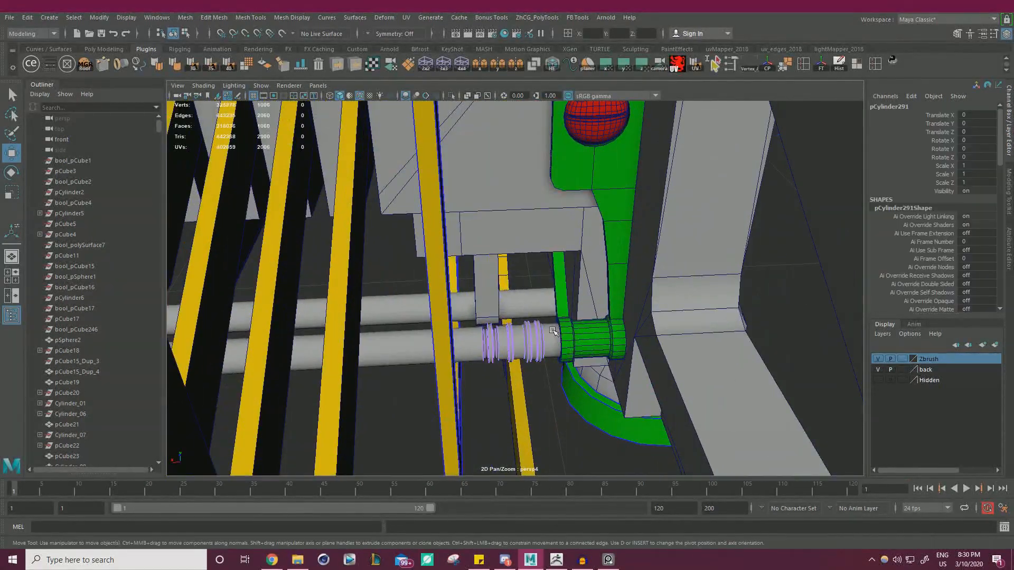
{"action": "left_click_drag", "start_coordinate": [552, 292], "coordinate": [509, 289], "text": "alt"}
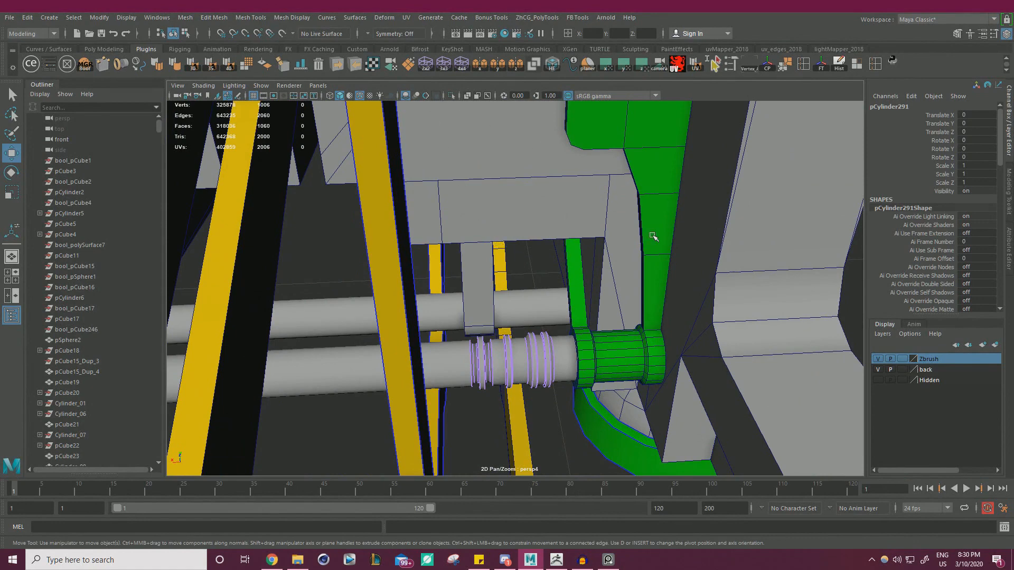
{"action": "left_click", "coordinate": [877, 360]}
{"action": "left_click", "coordinate": [877, 360]}
{"action": "left_click", "coordinate": [451, 96]}
Step: Delete the edge loops forming the narrow raised ring in the recess on the innermost side of the rod's ringed end
{"action": "right_click_drag", "start_coordinate": [482, 299], "coordinate": [570, 322], "text": "alt"}
{"action": "middle_click_drag", "start_coordinate": [569, 322], "coordinate": [575, 289], "text": "alt"}
{"action": "left_click_drag", "start_coordinate": [574, 289], "coordinate": [552, 264], "text": "alt"}
{"action": "right_click_drag", "start_coordinate": [532, 220], "coordinate": [535, 191]}
{"action": "right_click_drag", "start_coordinate": [534, 201], "coordinate": [558, 230], "text": "alt"}
{"action": "double_click", "coordinate": [478, 222]}
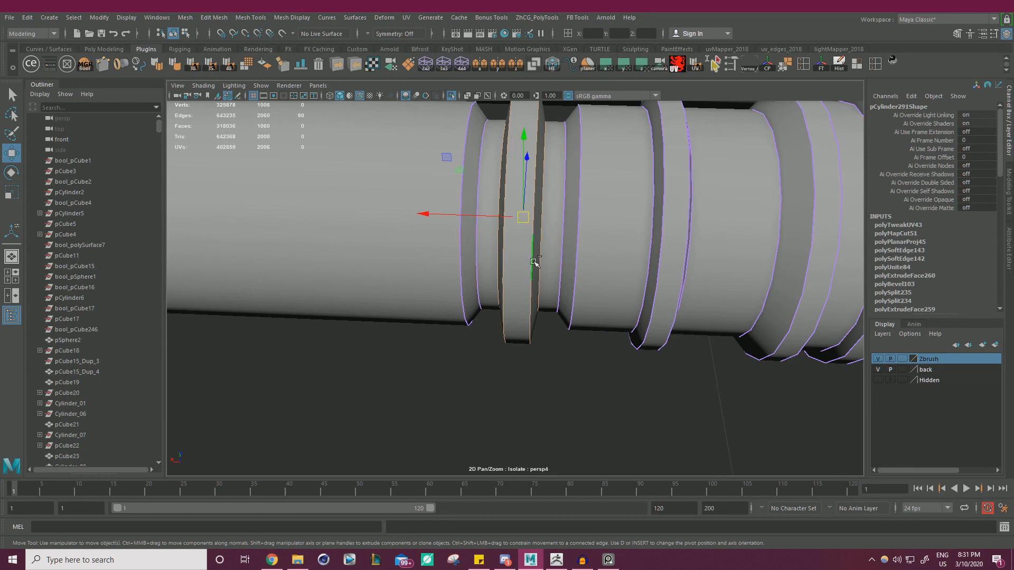
{"action": "key", "text": "Delete"}
Step: Delete the edge loops of the thin raised ring between the recess and the wide double collar
{"action": "right_click_drag", "start_coordinate": [604, 228], "coordinate": [577, 198], "text": "alt"}
{"action": "middle_click_drag", "start_coordinate": [577, 198], "coordinate": [491, 222], "text": "alt"}
{"action": "right_click_drag", "start_coordinate": [491, 222], "coordinate": [514, 244], "text": "alt"}
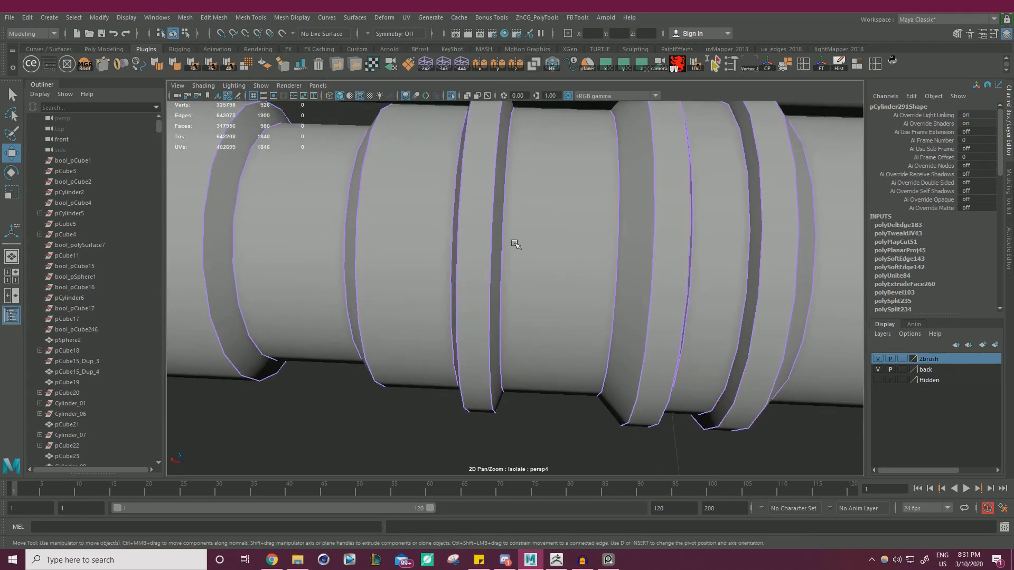
{"action": "double_click", "coordinate": [503, 241]}
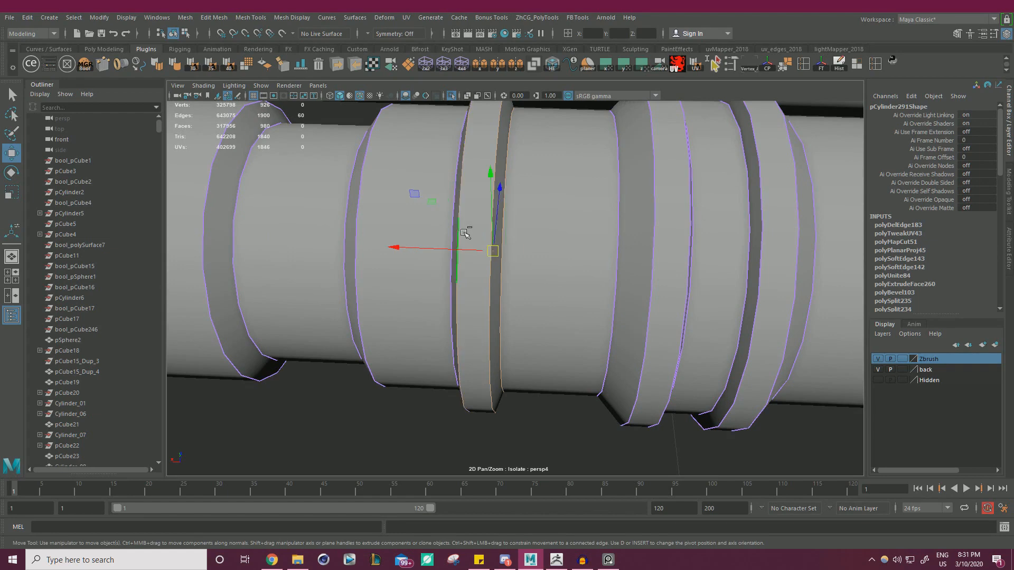
{"action": "key", "text": "Delete"}
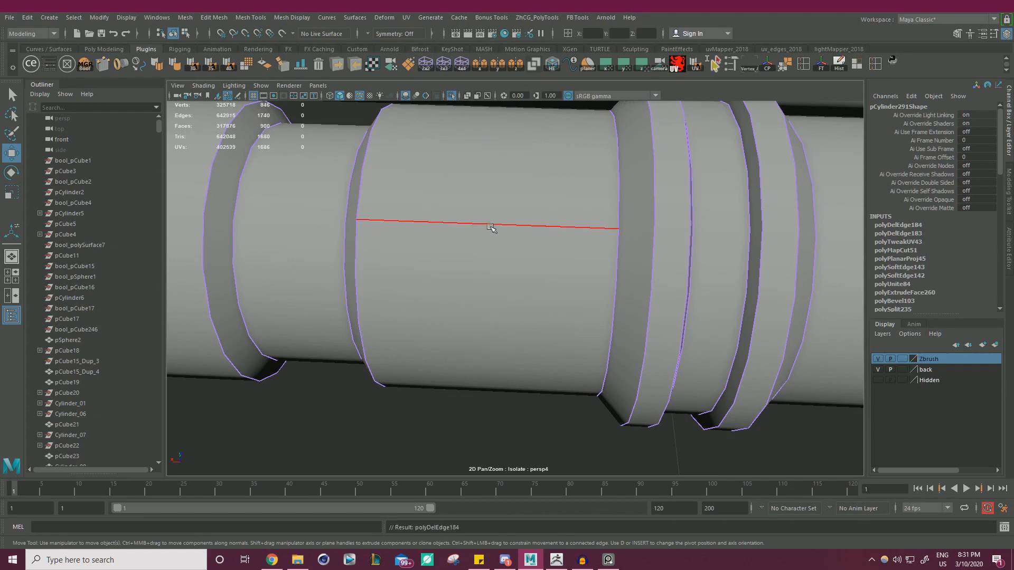
Step: Delete the edge loops of the groove inside the double collar to make one wide collar, and return to object mode
{"action": "right_click_drag", "start_coordinate": [491, 227], "coordinate": [474, 280], "text": "alt"}
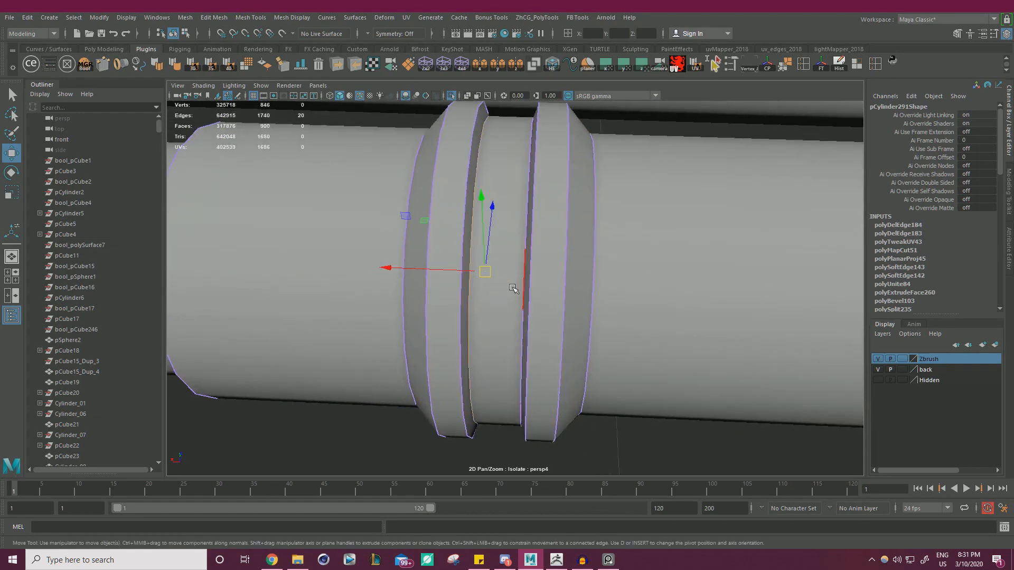
{"action": "key", "text": "Delete"}
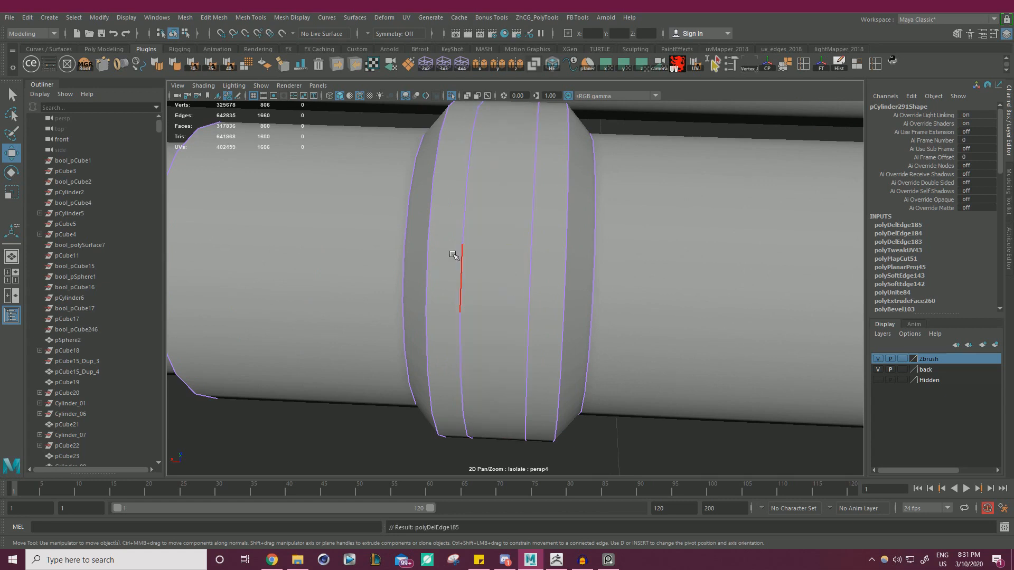
{"action": "key", "text": "Delete"}
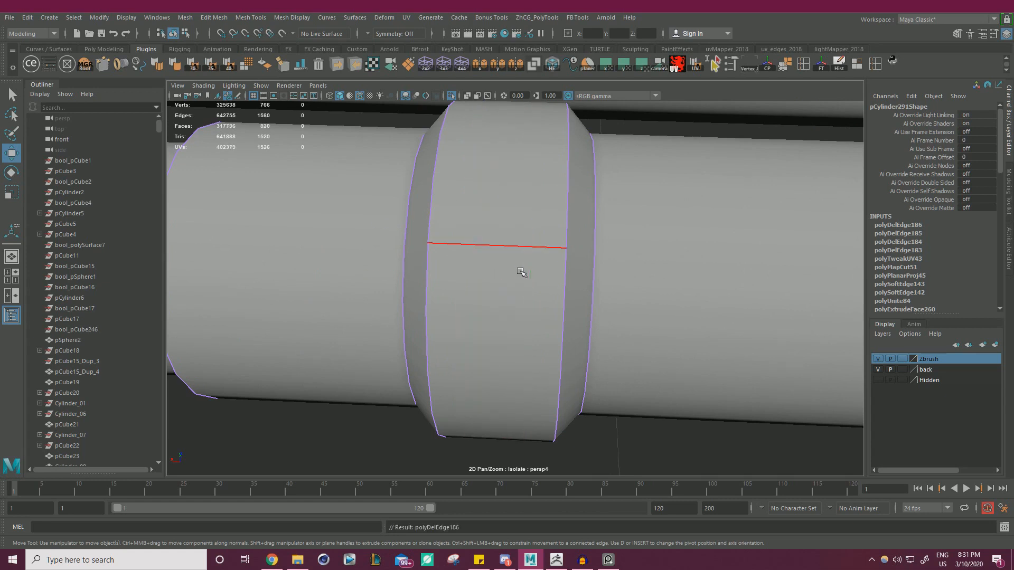
{"action": "right_click_drag", "start_coordinate": [520, 274], "coordinate": [467, 282], "text": "alt"}
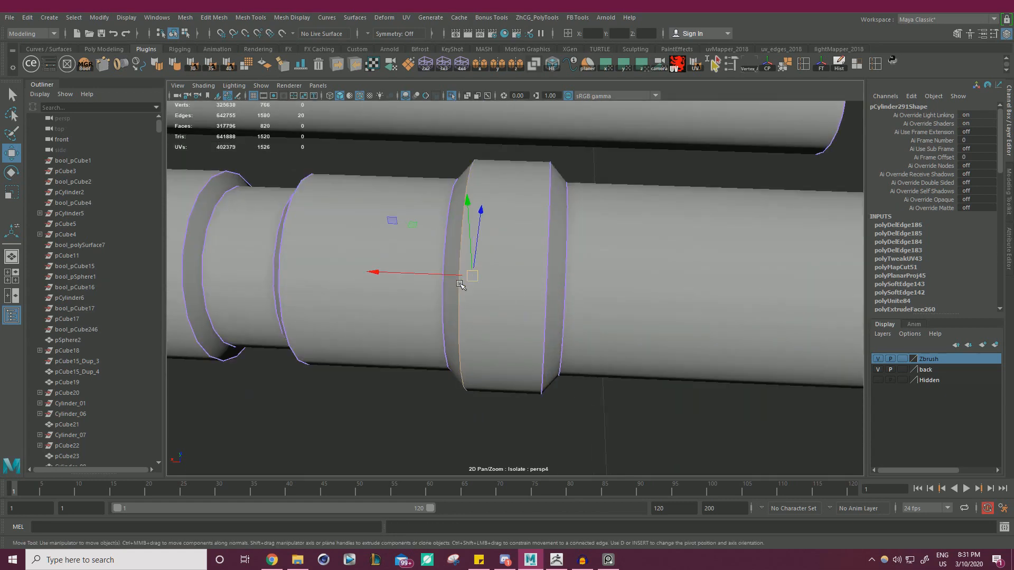
{"action": "right_click_drag", "start_coordinate": [368, 272], "coordinate": [482, 289], "text": "alt"}
{"action": "right_click", "coordinate": [554, 256]}
{"action": "right_click_drag", "start_coordinate": [554, 264], "coordinate": [605, 241]}
{"action": "left_click", "coordinate": [670, 323]}
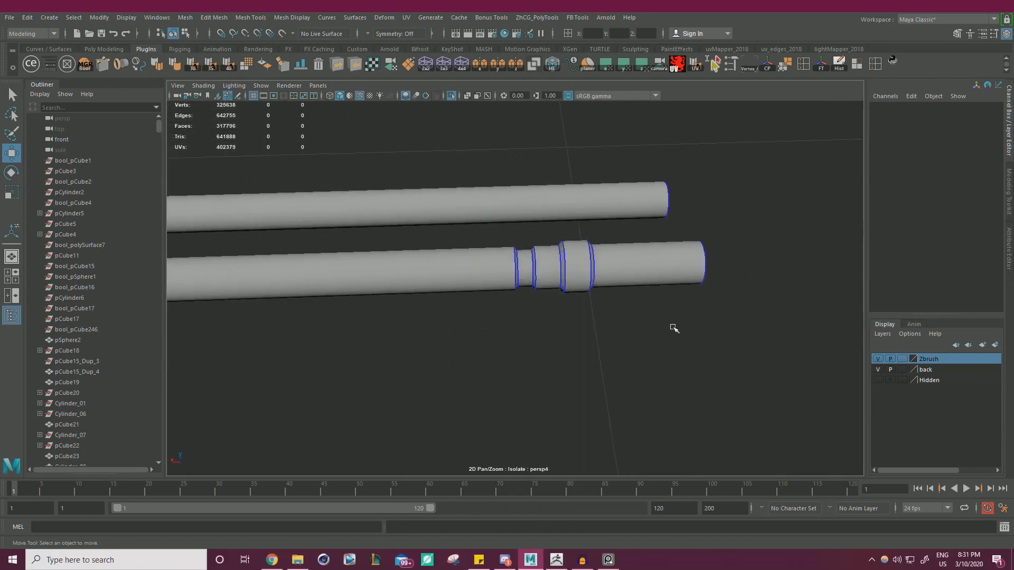
Step: Select all faces of the three rods and regenerate their UVs
{"action": "left_click", "coordinate": [587, 269]}
{"action": "right_click_drag", "start_coordinate": [662, 290], "coordinate": [501, 285], "text": "alt"}
{"action": "right_click_drag", "start_coordinate": [612, 230], "coordinate": [611, 261]}
{"action": "right_click_drag", "start_coordinate": [597, 278], "coordinate": [487, 286], "text": "alt"}
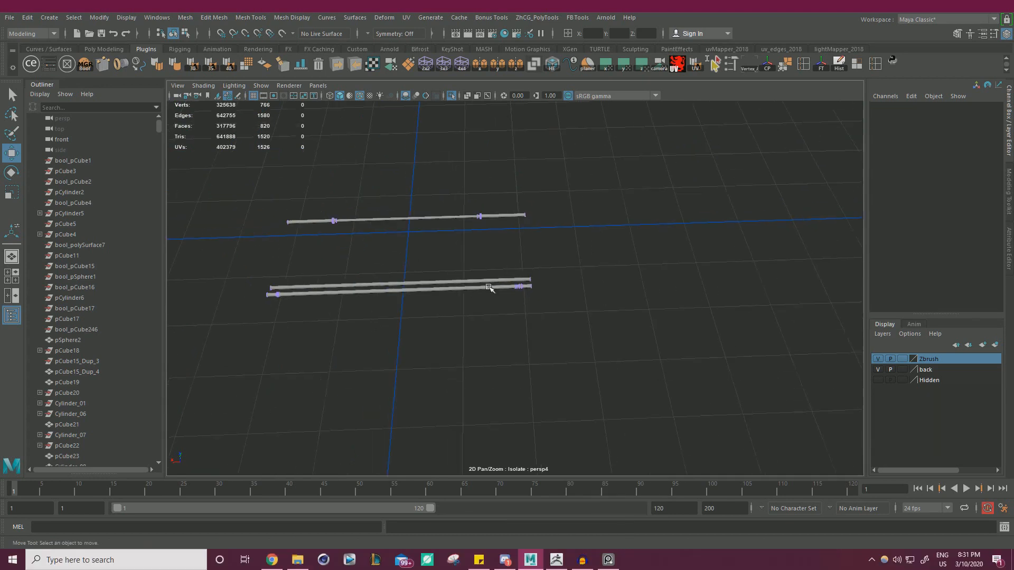
{"action": "left_click_drag", "start_coordinate": [188, 355], "coordinate": [598, 124]}
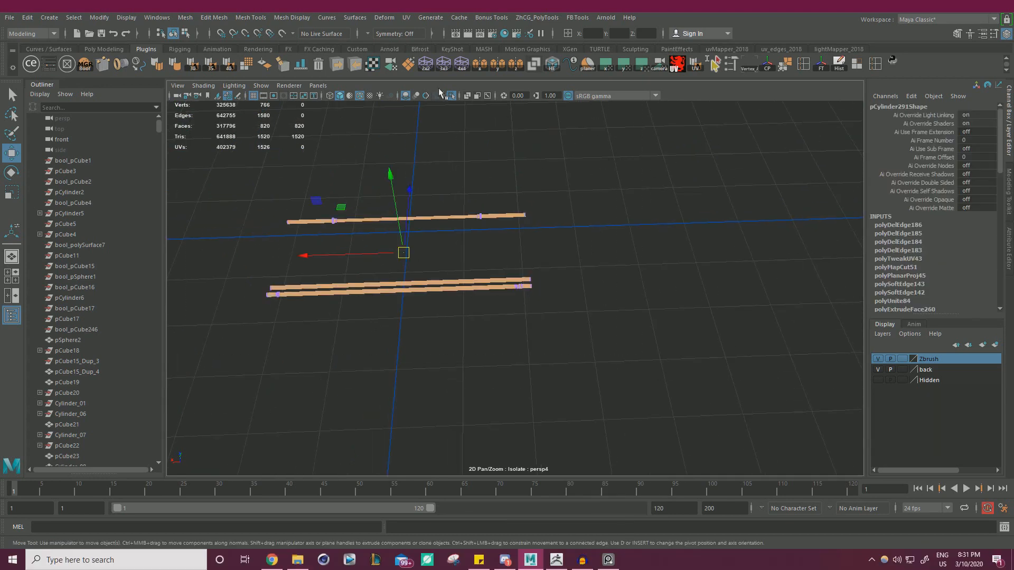
{"action": "left_click", "coordinate": [373, 64]}
Step: Reselect the simplified rods mesh as an object and export it for ZBrush
{"action": "right_click_drag", "start_coordinate": [501, 292], "coordinate": [660, 279], "text": "alt"}
{"action": "left_click", "coordinate": [692, 168]}
{"action": "key", "text": "ctrl+z"}
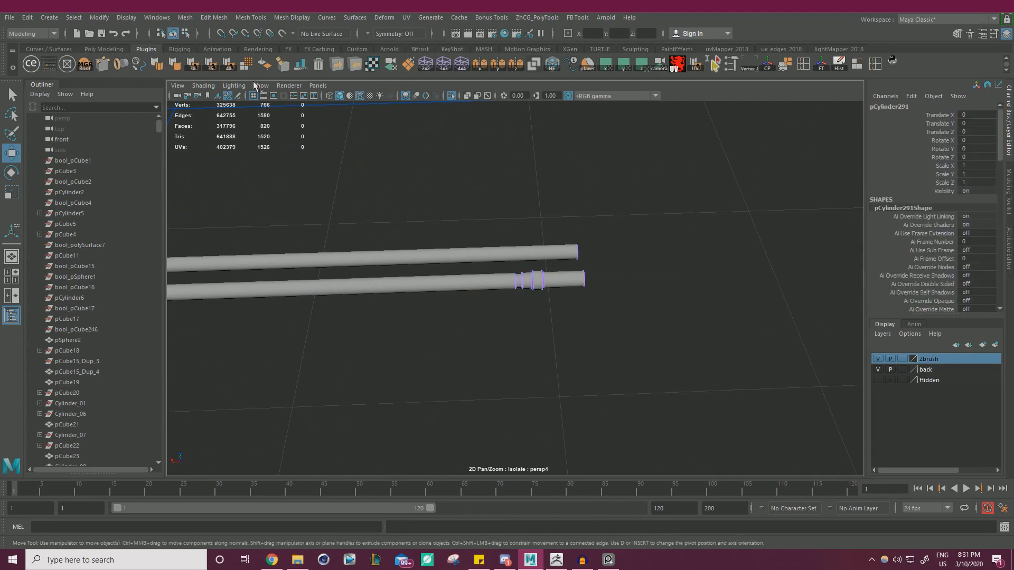
{"action": "left_click", "coordinate": [343, 67]}
{"action": "left_click", "coordinate": [753, 139]}
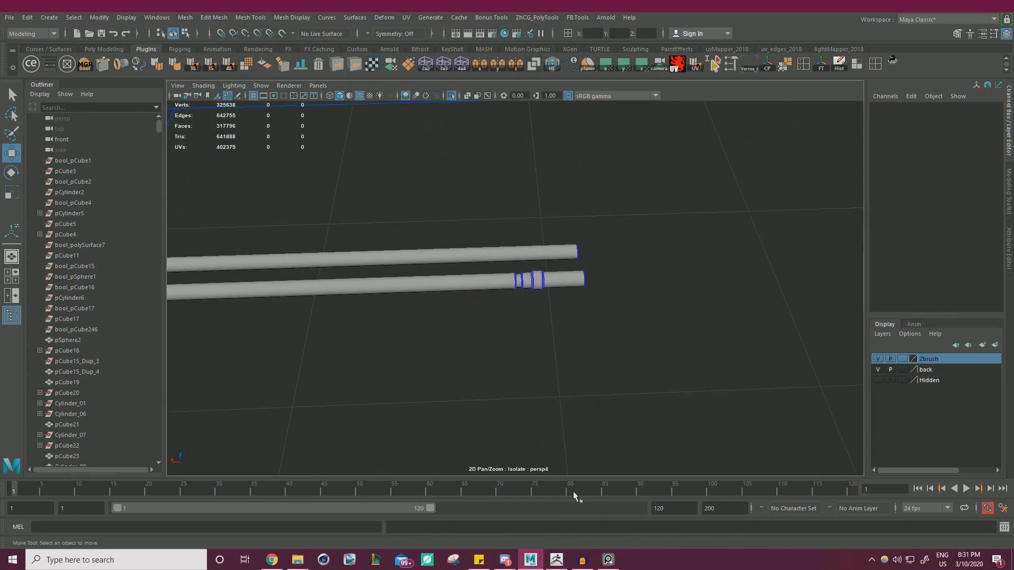
Step: Switch to ZBrush and import the simplified rods OBJ over the existing rods subtool
{"action": "mouse_move", "coordinate": [556, 560]}
{"action": "left_click", "coordinate": [565, 514]}
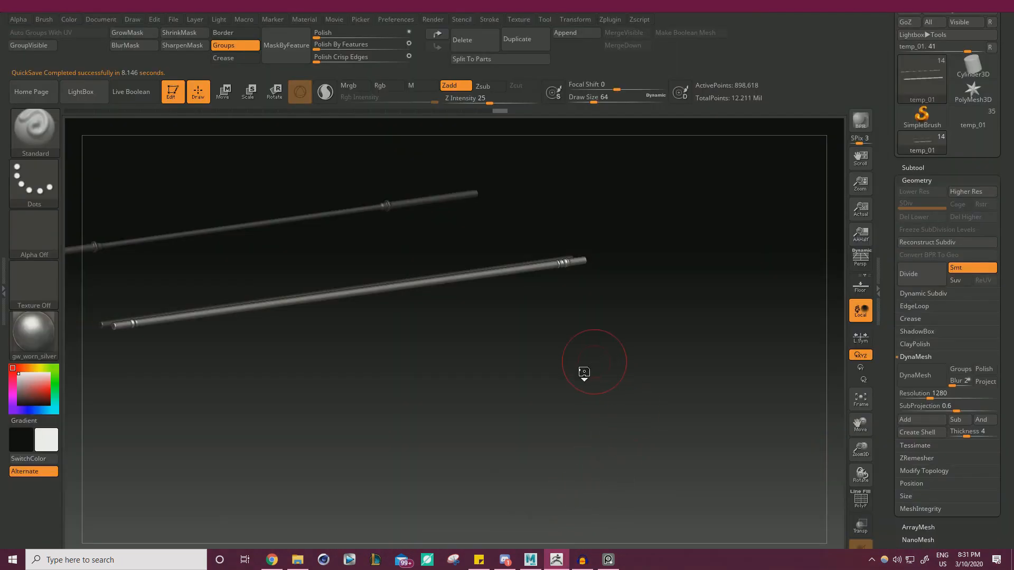
{"action": "left_click_drag", "start_coordinate": [584, 369], "coordinate": [849, 459]}
{"action": "scroll", "coordinate": [945, 452], "scroll_direction": "down", "scroll_amount": 5}
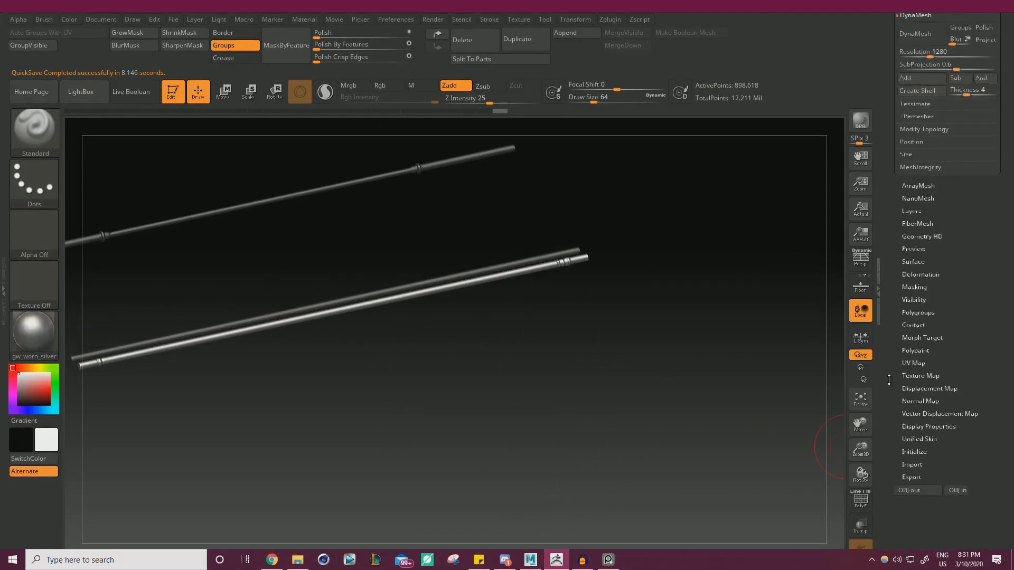
{"action": "left_click", "coordinate": [956, 450]}
Step: Create polygroups from the rods' UVs and DynaMesh the subtool at resolution 1280
{"action": "mouse_move", "coordinate": [613, 395]}
{"action": "left_mouse_down"}
{"action": "mouse_move", "coordinate": [641, 369]}
{"action": "mouse_move", "coordinate": [619, 364]}
{"action": "mouse_move", "coordinate": [651, 344]}
{"action": "left_mouse_up"}
{"action": "key", "text": "shift+f"}
{"action": "left_click", "coordinate": [62, 35]}
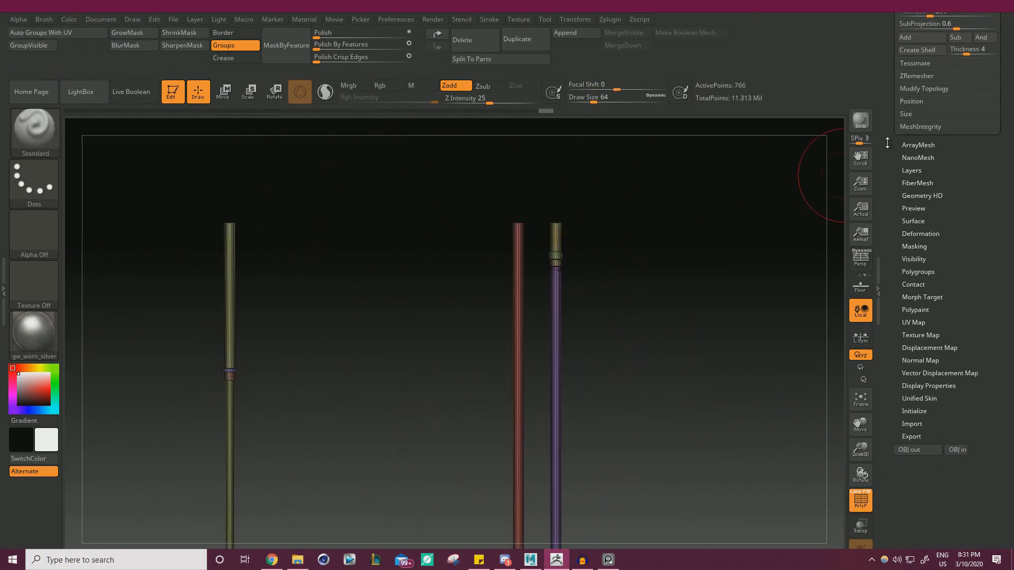
{"action": "left_click_drag", "start_coordinate": [901, 162], "coordinate": [887, 258]}
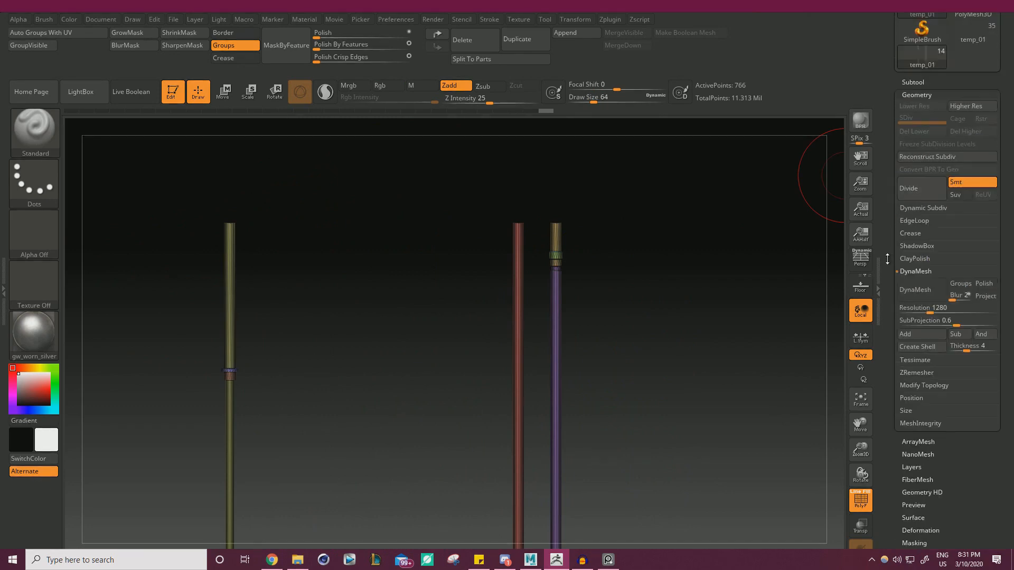
{"action": "left_click", "coordinate": [924, 284]}
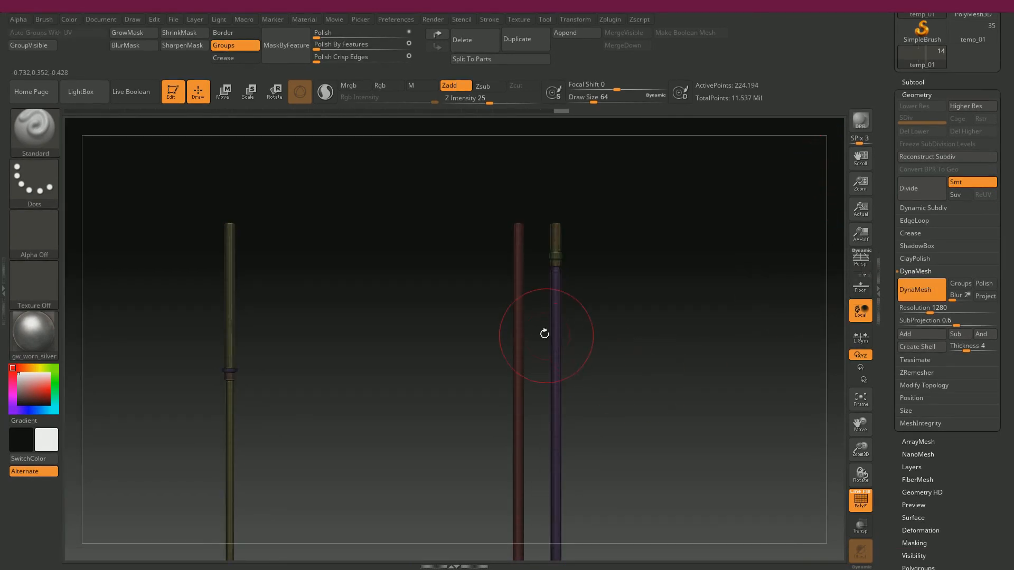
{"action": "left_click_drag", "start_coordinate": [635, 313], "coordinate": [651, 346], "text": "alt"}
{"action": "key", "text": "shift+f"}
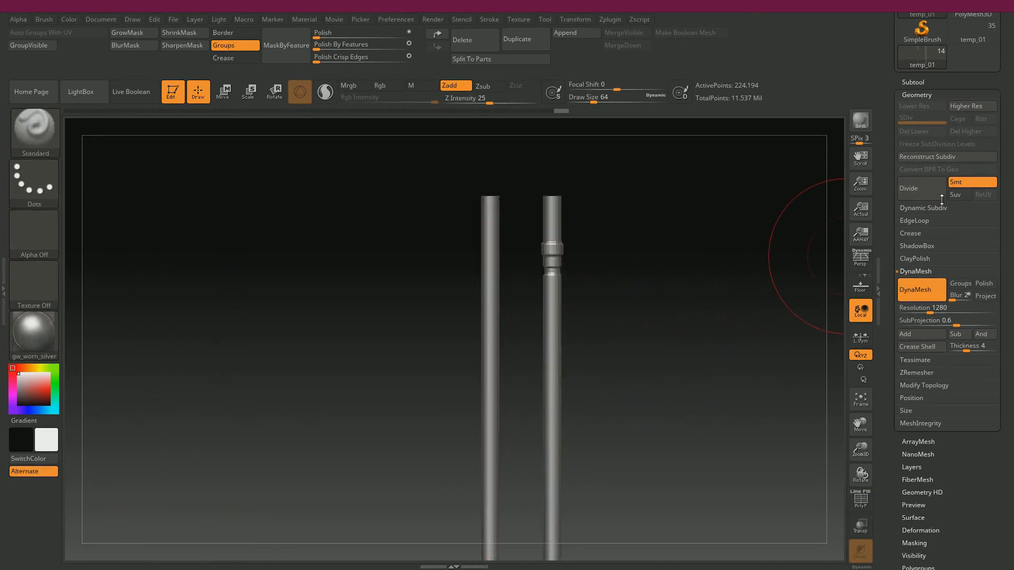
Step: Try Polish By Features on the rods, undo it, and divide the mesh once
{"action": "left_click", "coordinate": [317, 45]}
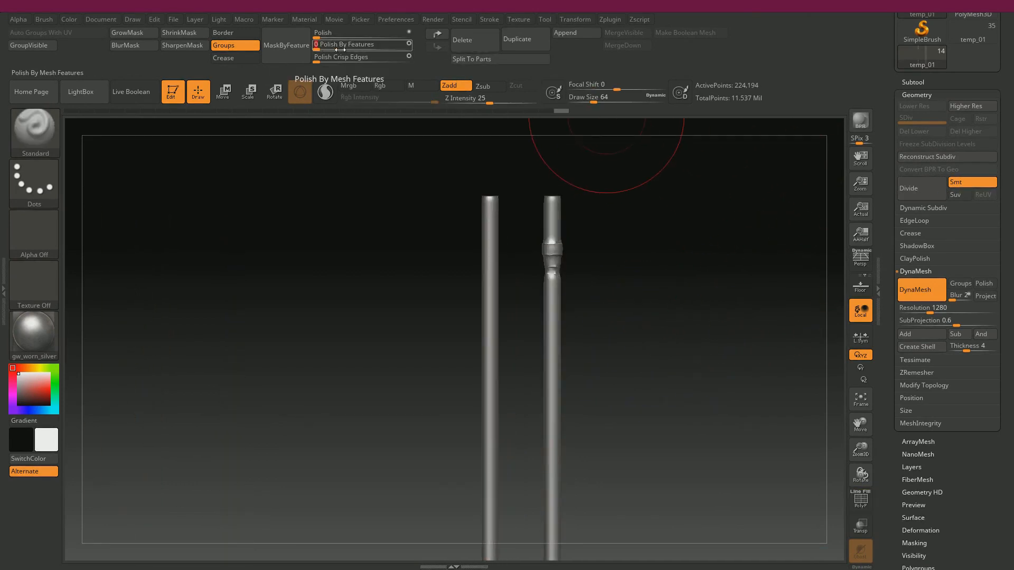
{"action": "key", "text": "ctrl"}
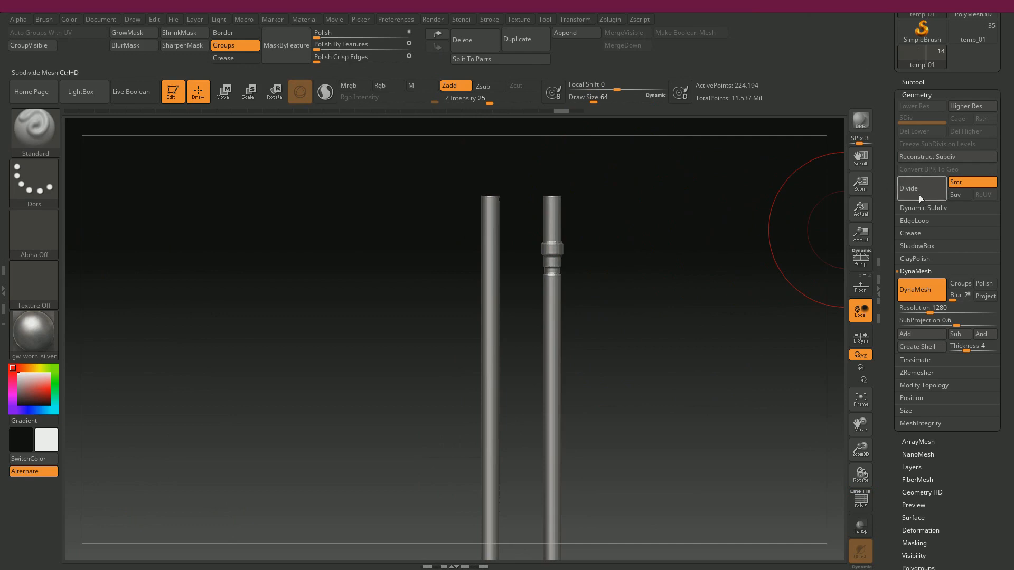
{"action": "left_click", "coordinate": [919, 196]}
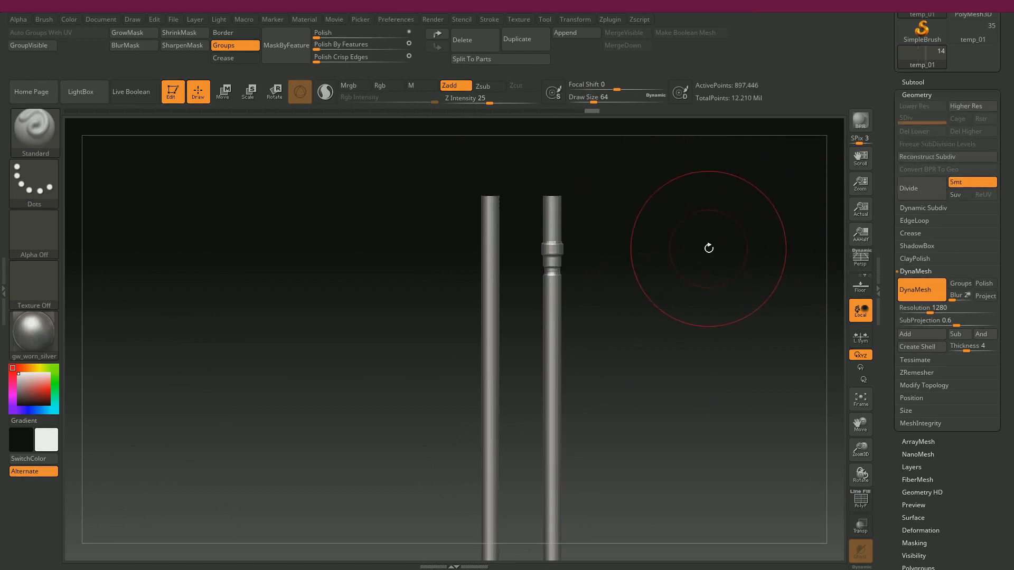
Step: Mask the rod with the wide collar and apply Polish at 40 to the other two rods
{"action": "left_click_drag", "start_coordinate": [709, 248], "coordinate": [595, 206], "text": "alt"}
{"action": "left_click_drag", "start_coordinate": [653, 317], "coordinate": [610, 242], "text": "alt"}
{"action": "left_click_drag", "start_coordinate": [631, 392], "coordinate": [633, 436], "text": "alt"}
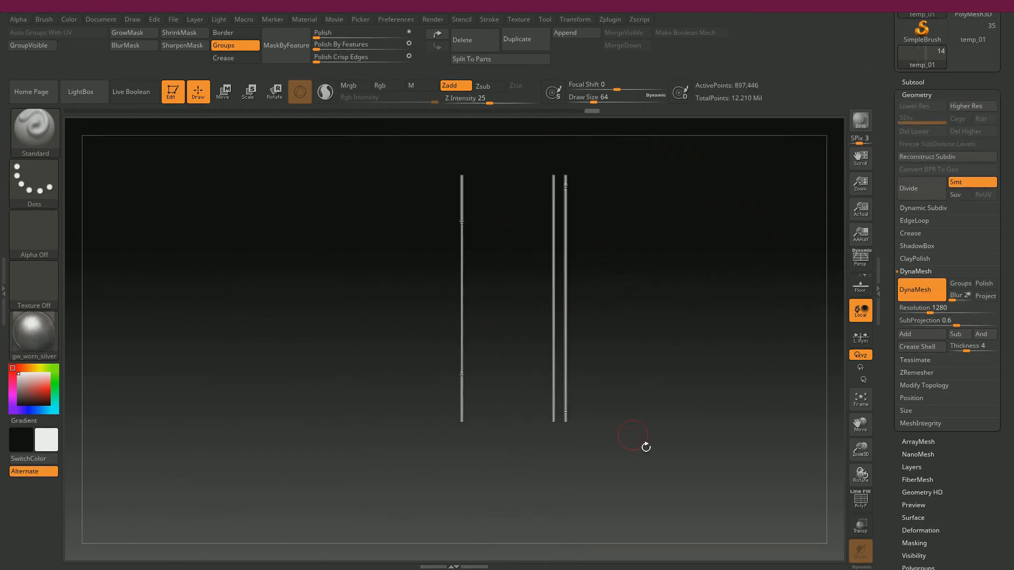
{"action": "mouse_move", "coordinate": [658, 467]}
{"action": "left_mouse_down", "text": "ctrl"}
{"action": "mouse_move", "coordinate": [601, 206]}
{"action": "mouse_move", "coordinate": [558, 157]}
{"action": "left_mouse_up", "text": "ctrl"}
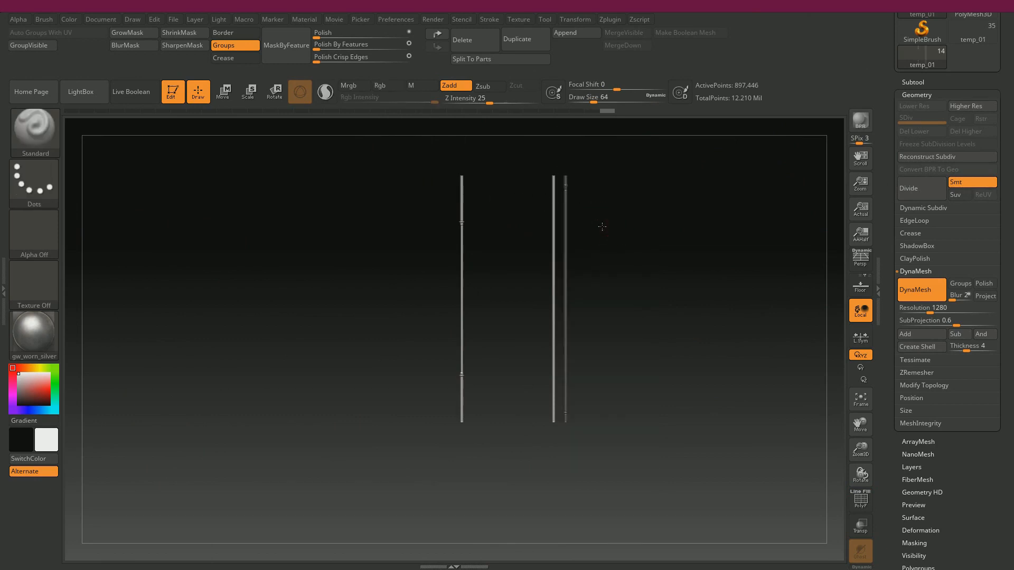
{"action": "left_click_drag", "start_coordinate": [602, 226], "coordinate": [365, 56], "text": "alt"}
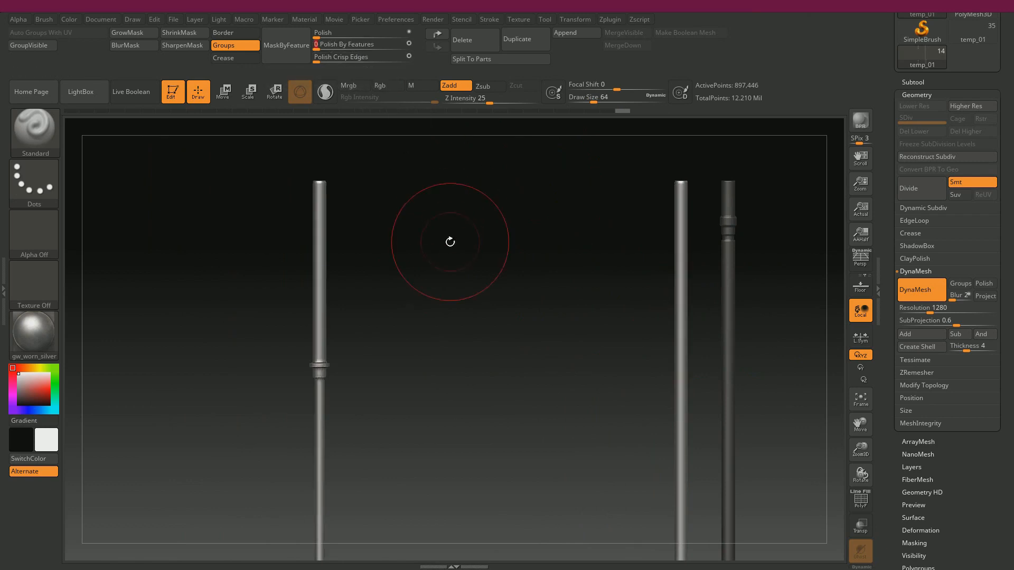
{"action": "left_click_drag", "start_coordinate": [450, 241], "coordinate": [404, 134], "text": "alt"}
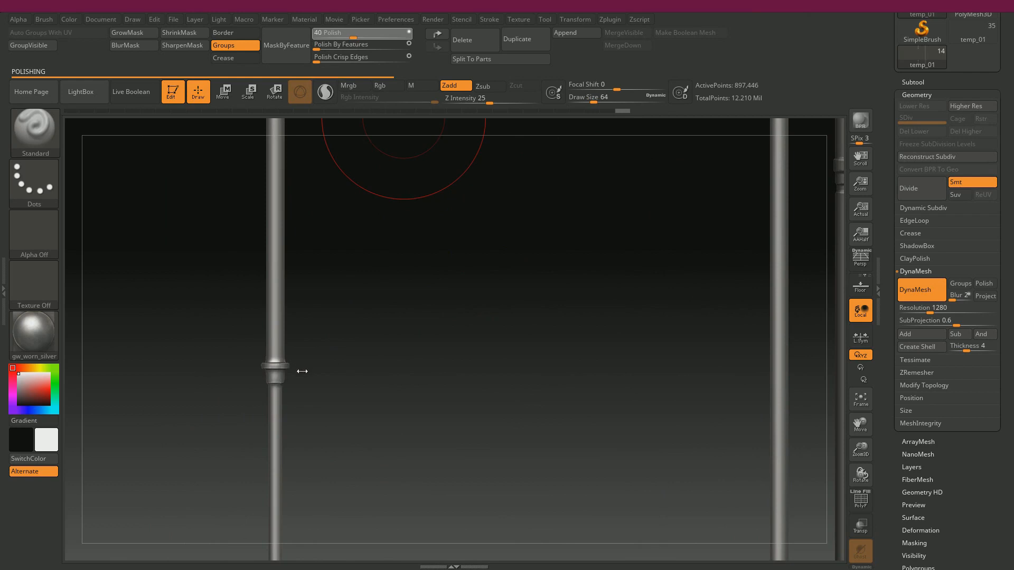
Step: Invert the mask on the rods, polish the remaining unmasked rod and inspect both of its ends
{"action": "left_click_drag", "start_coordinate": [494, 305], "coordinate": [337, 313]}
{"action": "left_click", "coordinate": [645, 318], "text": "ctrl"}
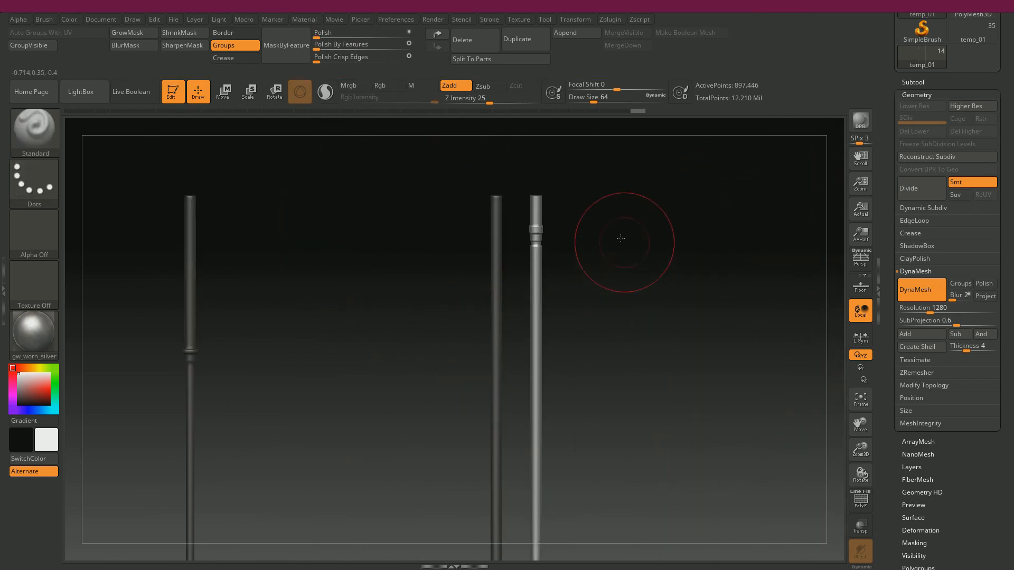
{"action": "left_click_drag", "start_coordinate": [622, 243], "coordinate": [652, 297], "text": "alt"}
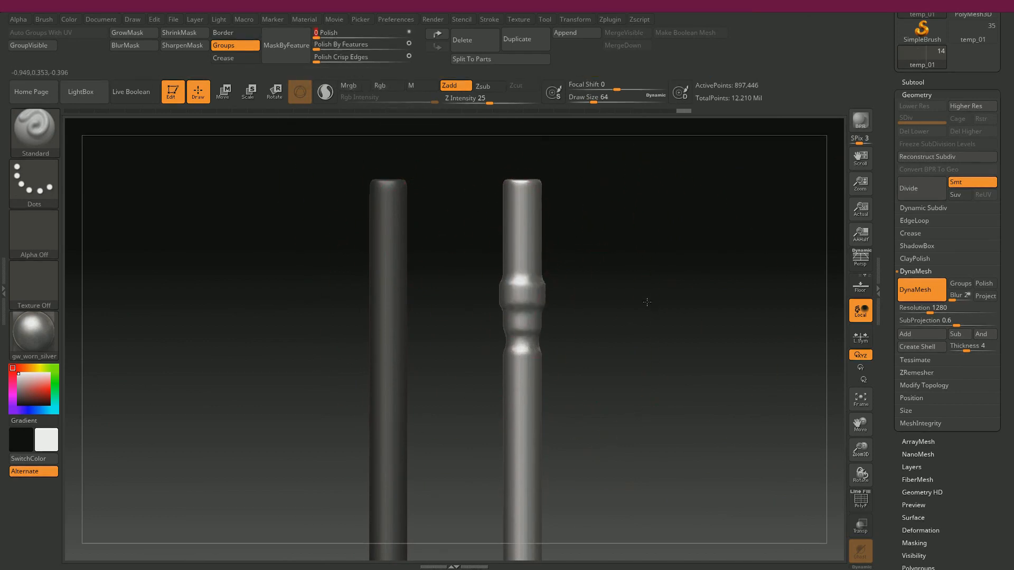
{"action": "left_click_drag", "start_coordinate": [647, 302], "coordinate": [543, 164], "text": "alt"}
{"action": "mouse_move", "coordinate": [629, 396]}
{"action": "left_mouse_down", "text": "alt"}
{"action": "mouse_move", "coordinate": [611, 215]}
{"action": "mouse_move", "coordinate": [620, 174]}
{"action": "left_mouse_up", "text": "alt"}
{"action": "left_click_drag", "start_coordinate": [623, 312], "coordinate": [620, 201], "text": "alt"}
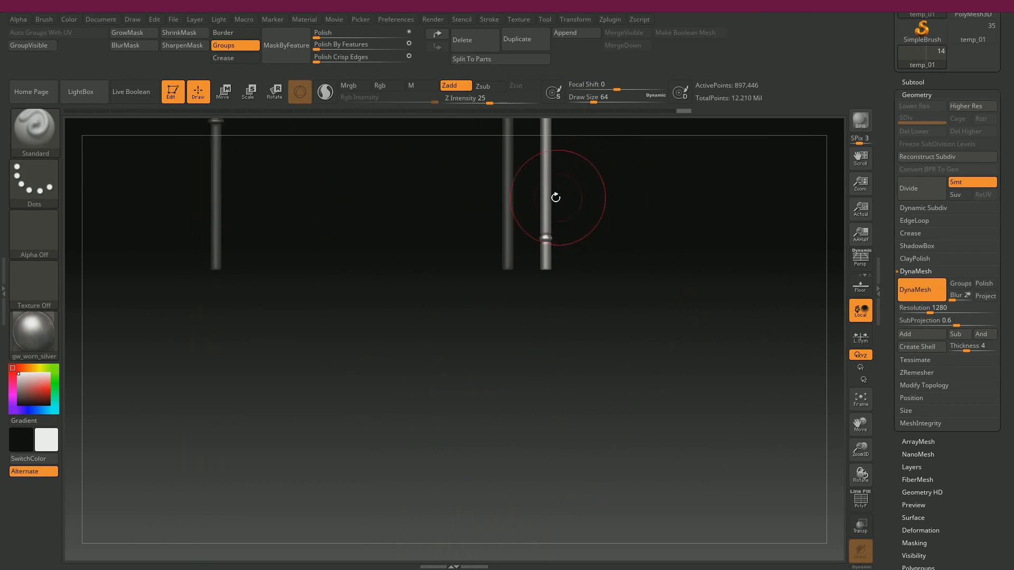
{"action": "mouse_move", "coordinate": [686, 269]}
{"action": "left_mouse_down", "text": "alt"}
{"action": "mouse_move", "coordinate": [753, 355]}
{"action": "mouse_move", "coordinate": [752, 370]}
{"action": "mouse_move", "coordinate": [679, 235]}
{"action": "mouse_move", "coordinate": [642, 412]}
{"action": "left_mouse_up", "text": "alt"}
{"action": "mouse_move", "coordinate": [577, 276]}
{"action": "left_mouse_down", "text": "shift"}
{"action": "mouse_move", "coordinate": [593, 210]}
{"action": "mouse_move", "coordinate": [606, 232]}
{"action": "mouse_move", "coordinate": [616, 109]}
{"action": "mouse_move", "coordinate": [625, 275]}
{"action": "mouse_move", "coordinate": [530, 211]}
{"action": "mouse_move", "coordinate": [738, 242]}
{"action": "left_mouse_up", "text": "shift"}
Step: Switch to Maya, hide the Zbrush layer and turn off isolation to show the remaining typewriter parts
{"action": "key", "text": "alt+Tab"}
{"action": "right_click_drag", "start_coordinate": [465, 187], "coordinate": [438, 253], "text": "alt"}
{"action": "left_click", "coordinate": [878, 359]}
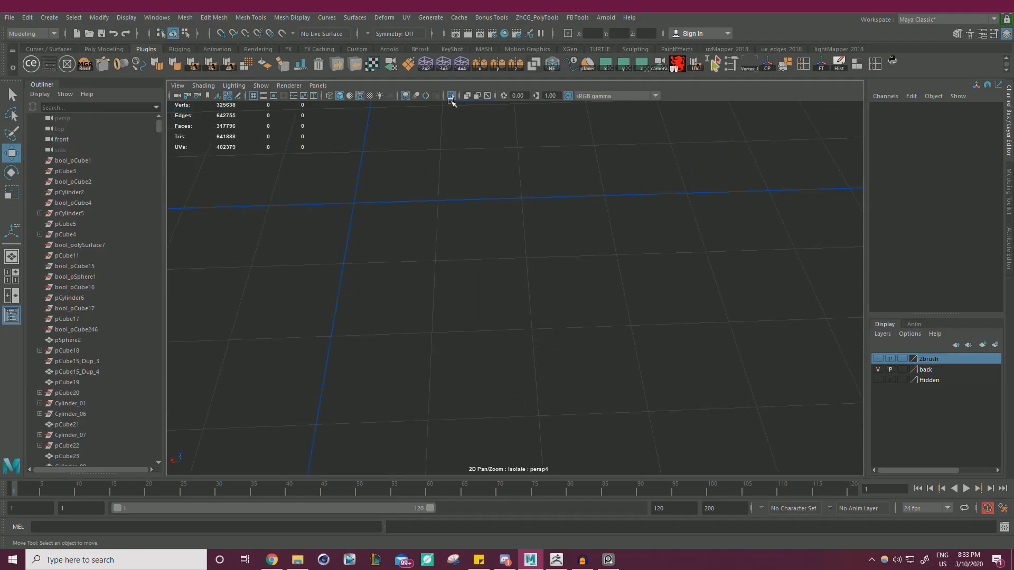
{"action": "left_click", "coordinate": [451, 97]}
{"action": "left_click_drag", "start_coordinate": [575, 181], "coordinate": [503, 326], "text": "alt"}
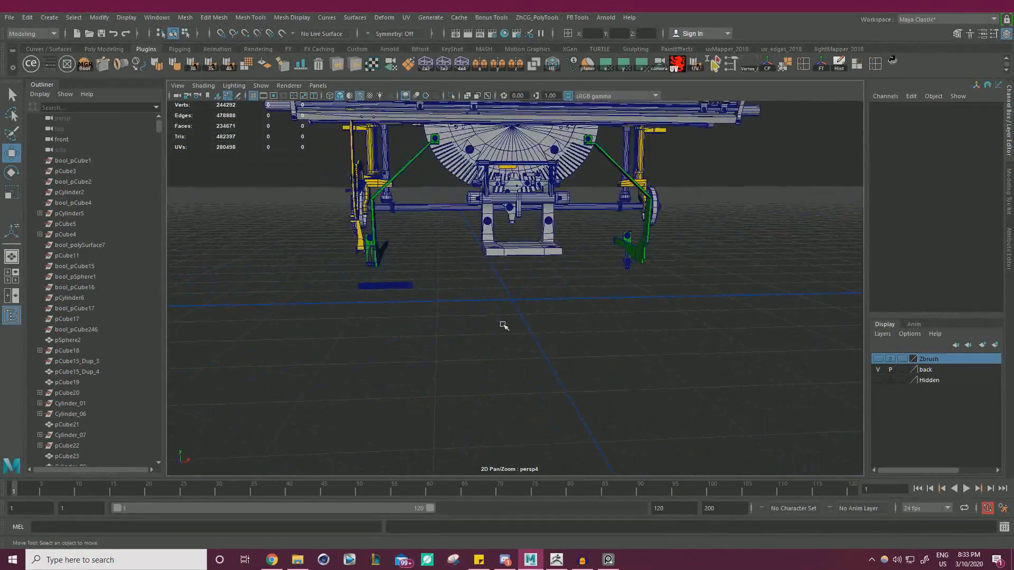
Step: Select the long coil spring below the carriage and examine its coils and open end up close
{"action": "left_click", "coordinate": [403, 285]}
{"action": "key", "text": "f"}
{"action": "left_click_drag", "start_coordinate": [436, 288], "coordinate": [560, 298], "text": "alt"}
{"action": "right_click_drag", "start_coordinate": [559, 299], "coordinate": [516, 233], "text": "alt"}
{"action": "middle_click_drag", "start_coordinate": [516, 233], "coordinate": [586, 206], "text": "alt"}
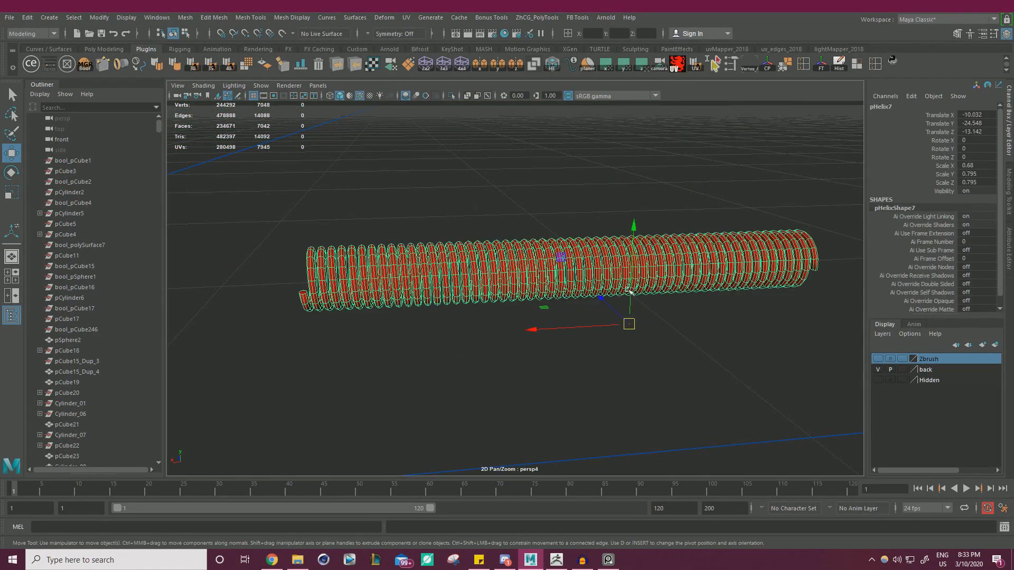
{"action": "left_click_drag", "start_coordinate": [489, 265], "coordinate": [516, 296], "text": "alt"}
{"action": "middle_click_drag", "start_coordinate": [515, 296], "coordinate": [613, 274], "text": "alt"}
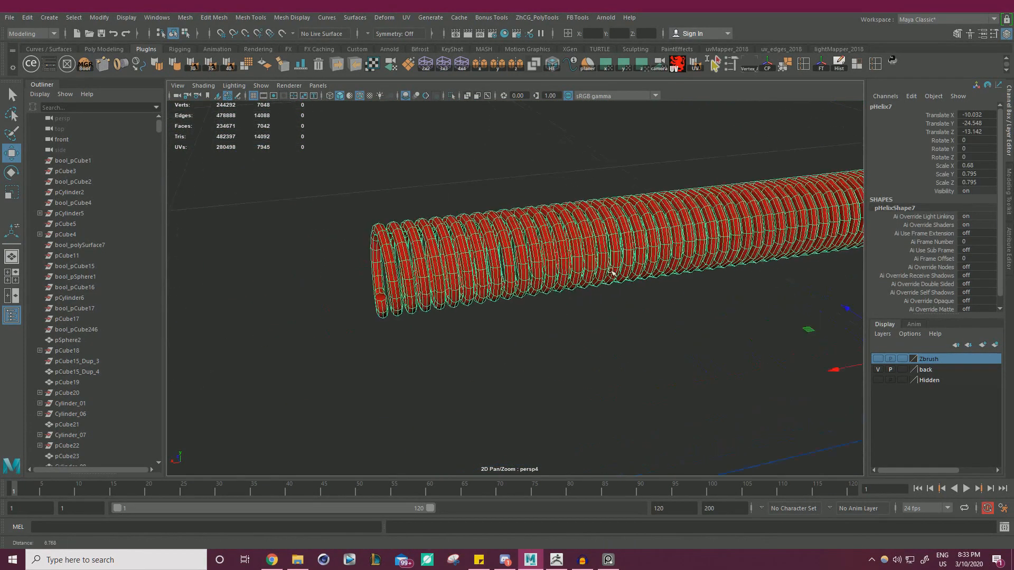
{"action": "right_click_drag", "start_coordinate": [613, 274], "coordinate": [498, 317], "text": "alt"}
{"action": "left_click", "coordinate": [498, 317]}
{"action": "left_click", "coordinate": [578, 232]}
{"action": "right_click_drag", "start_coordinate": [578, 231], "coordinate": [544, 247], "text": "alt"}
{"action": "middle_click_drag", "start_coordinate": [543, 247], "coordinate": [442, 257], "text": "alt"}
{"action": "right_click_drag", "start_coordinate": [441, 257], "coordinate": [344, 380], "text": "alt"}
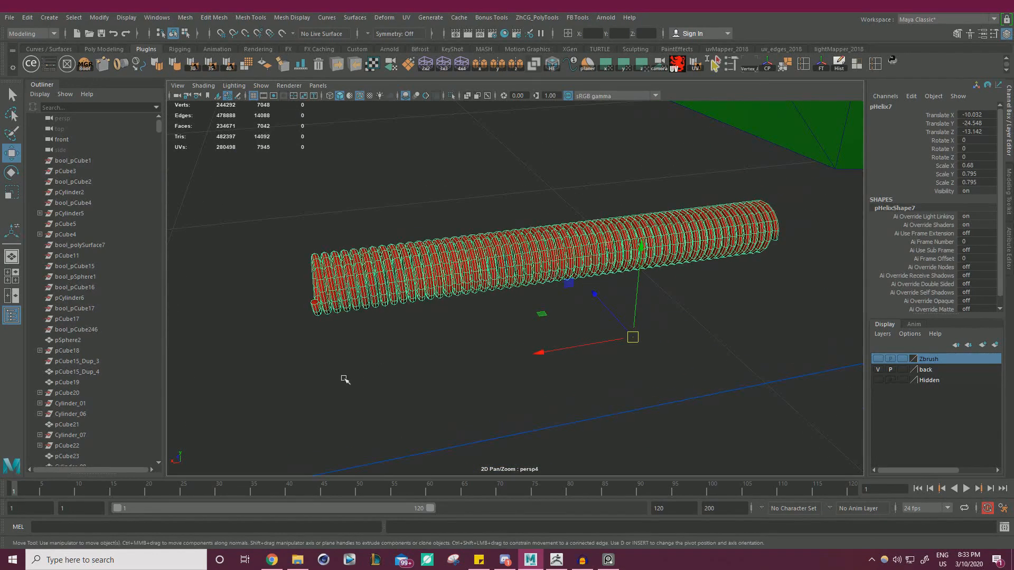
Step: Export the selected coil spring as an OBJ to C:\temp meshes\ and close the OBJ tool
{"action": "left_click", "coordinate": [344, 380]}
{"action": "left_click", "coordinate": [430, 269]}
{"action": "left_click", "coordinate": [336, 65]}
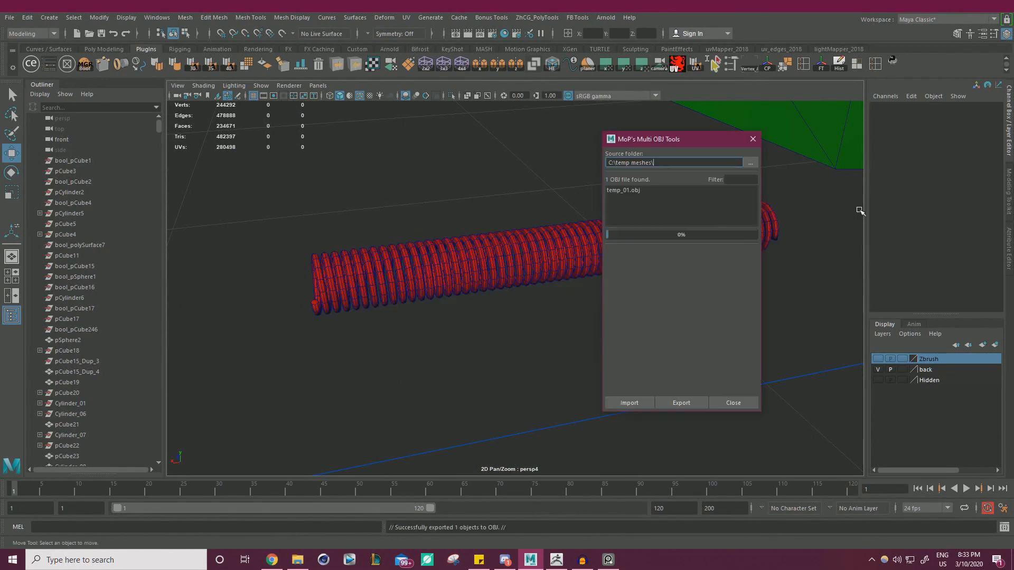
{"action": "left_click", "coordinate": [753, 141]}
Step: Switch to ZBrush, duplicate the rods subtool and import the exported spring OBJ over the copy
{"action": "left_click", "coordinate": [561, 563]}
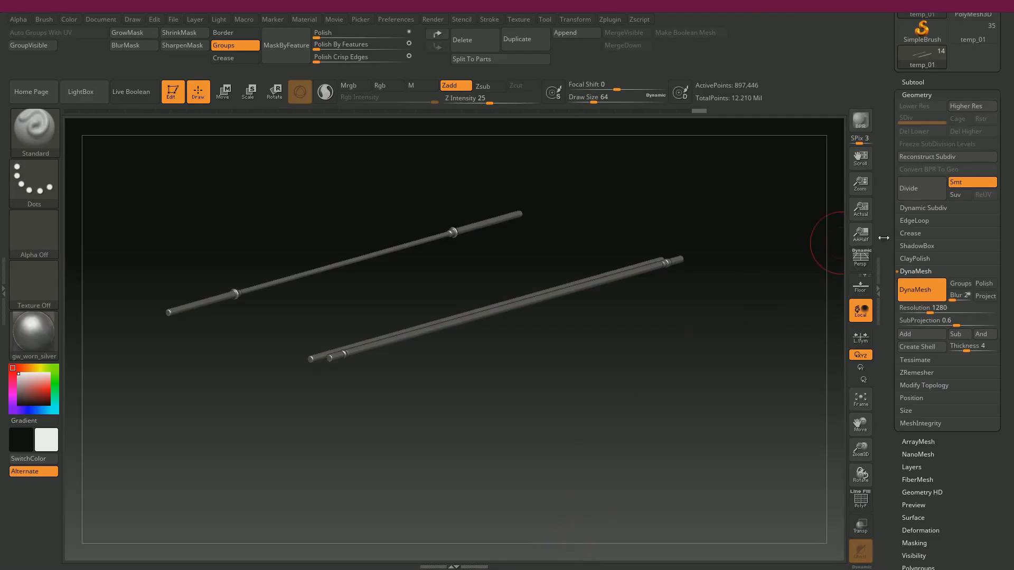
{"action": "left_click", "coordinate": [912, 82]}
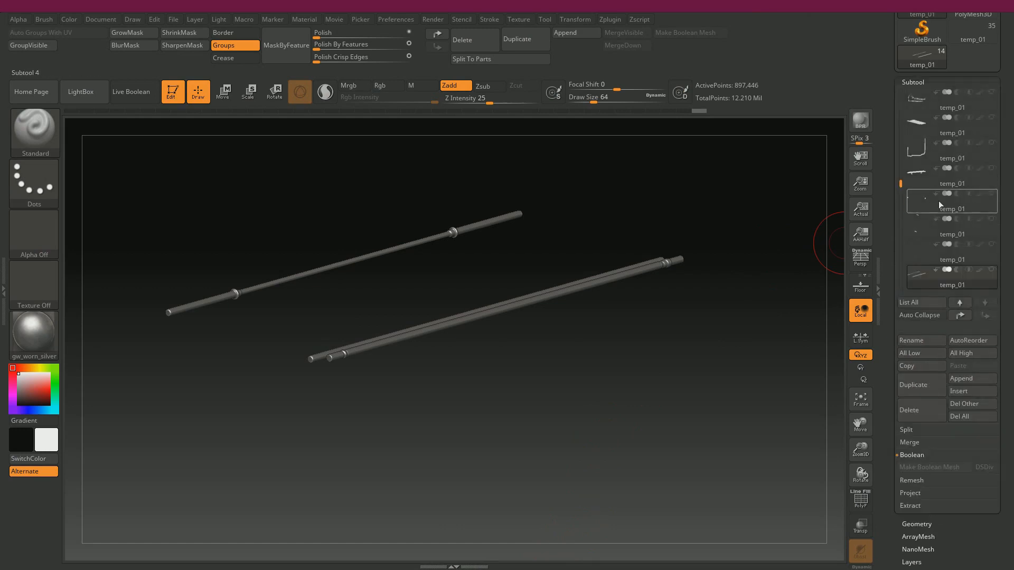
{"action": "left_click", "coordinate": [926, 388]}
{"action": "scroll", "coordinate": [951, 370], "scroll_direction": "down", "scroll_amount": 5}
{"action": "left_click", "coordinate": [967, 426]}
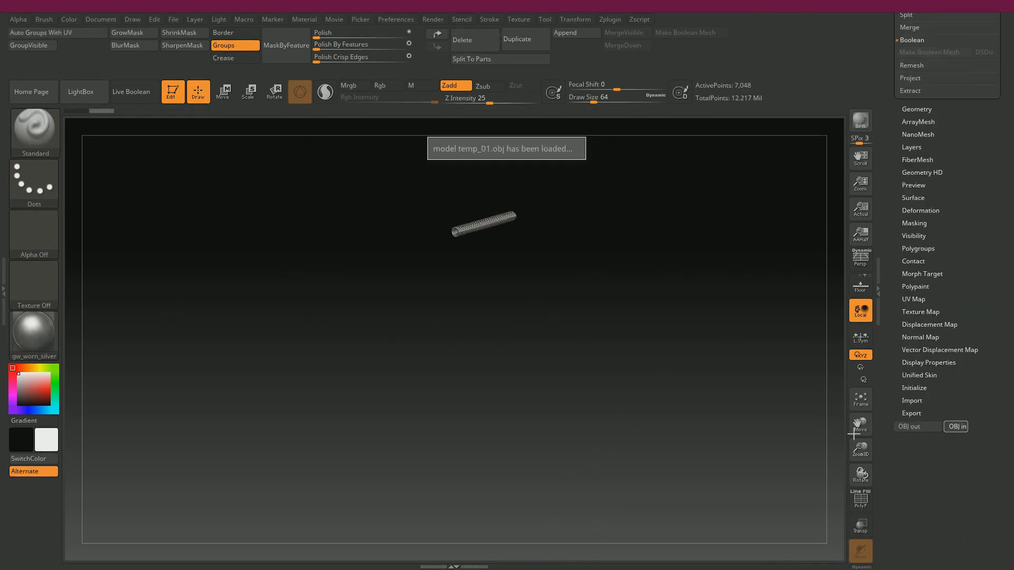
Step: Show the rods subtool alongside the spring to check its fit, and create polygroups from the spring's UVs
{"action": "scroll", "coordinate": [922, 302], "scroll_direction": "up", "scroll_amount": 5}
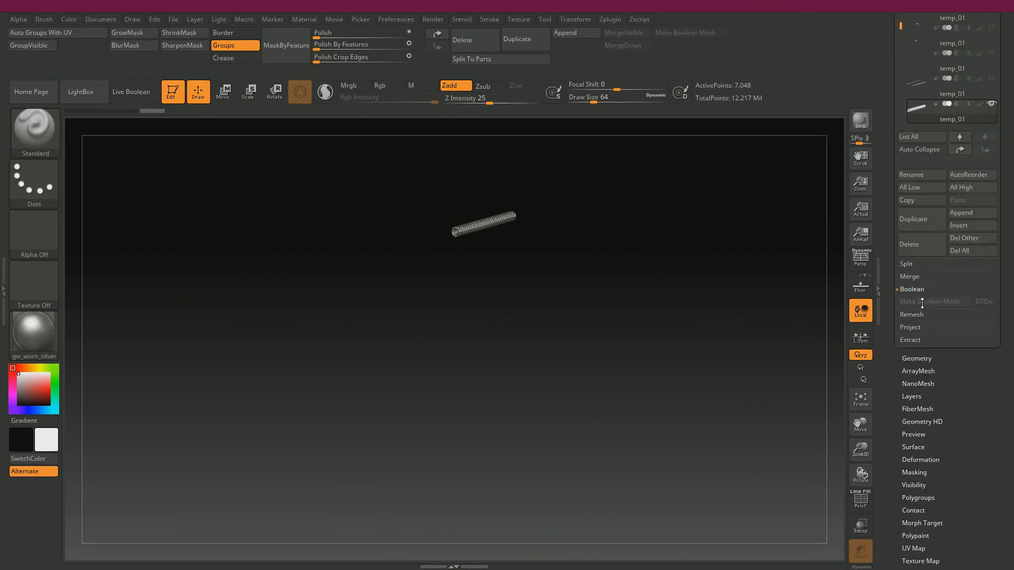
{"action": "left_click", "coordinate": [992, 82]}
{"action": "left_click_drag", "start_coordinate": [623, 401], "coordinate": [559, 246]}
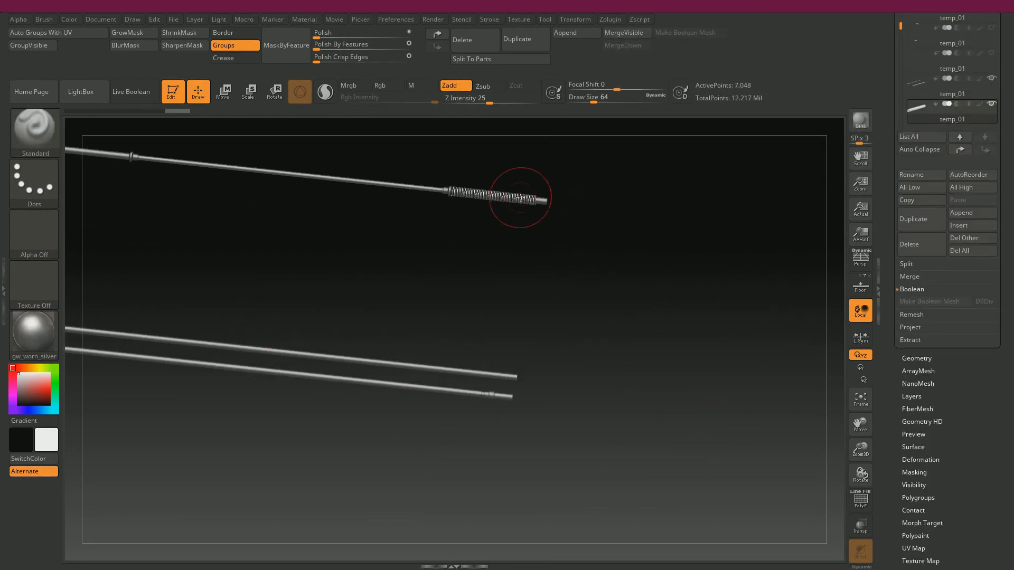
{"action": "left_click_drag", "start_coordinate": [562, 326], "coordinate": [632, 366], "text": "alt"}
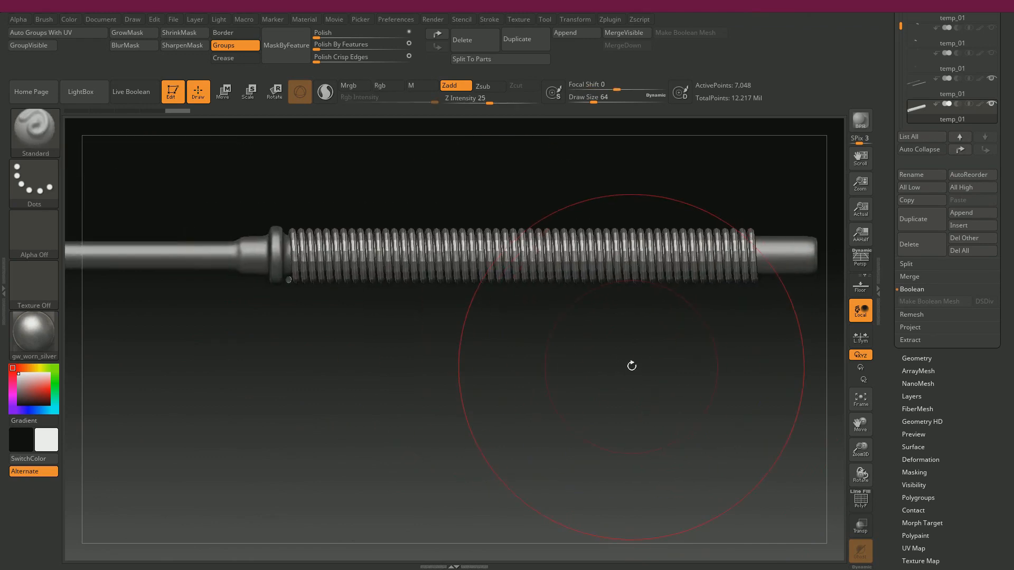
{"action": "key", "text": "shift+f"}
{"action": "left_click", "coordinate": [70, 33]}
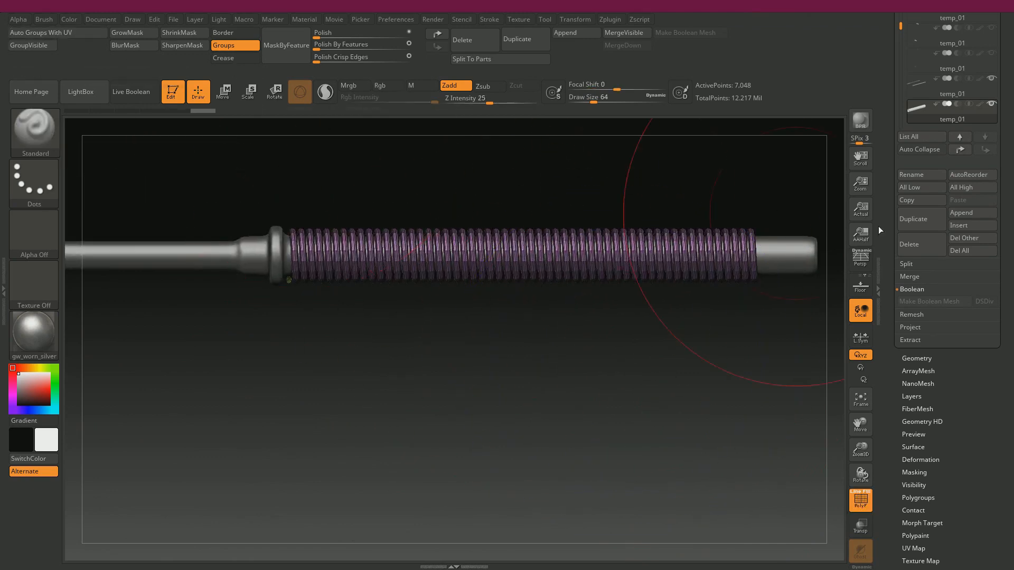
Step: Try DynaMesh on the spring at resolution 1280 and undo it
{"action": "left_click", "coordinate": [917, 359]}
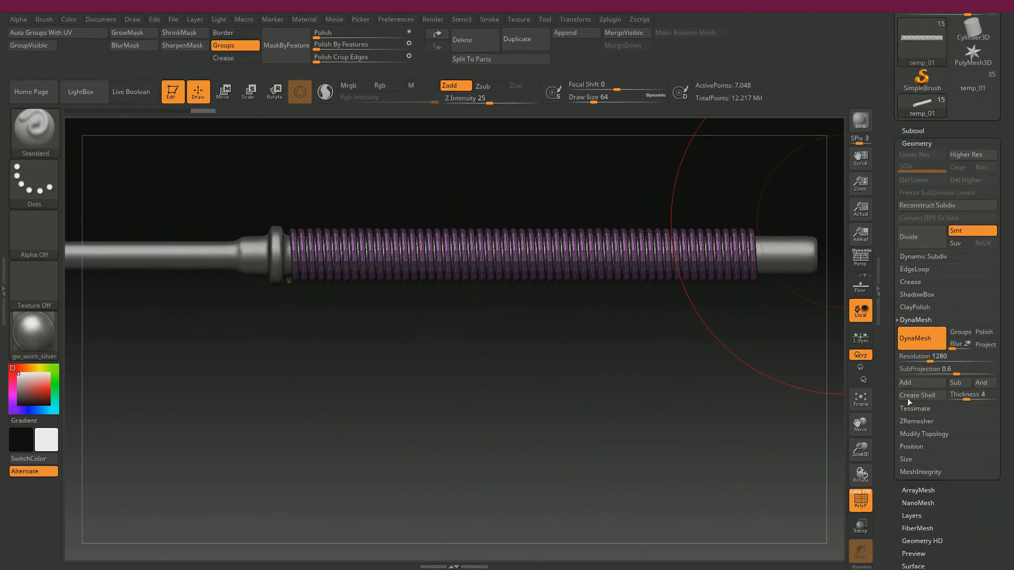
{"action": "left_click", "coordinate": [921, 339]}
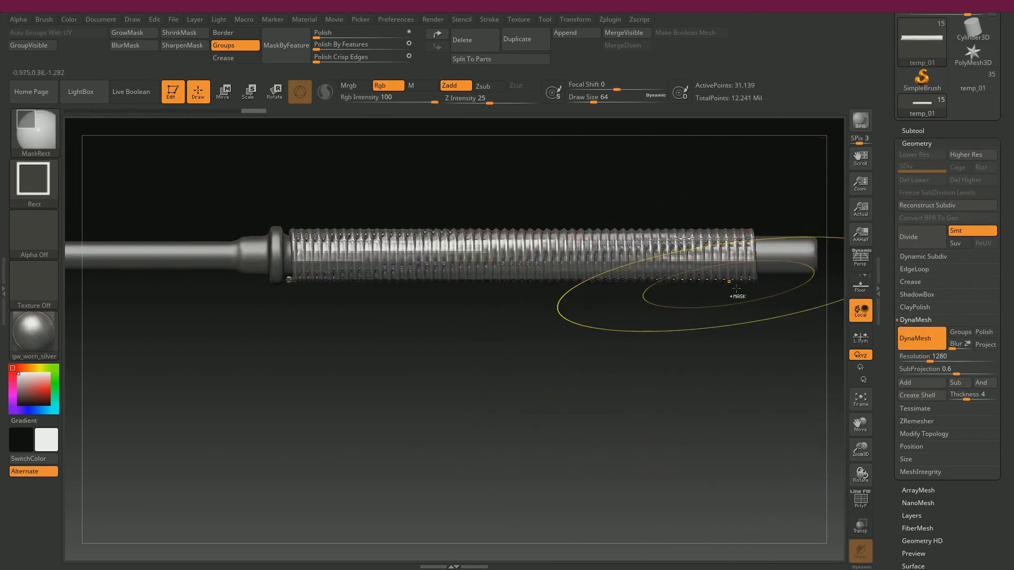
{"action": "key", "text": "ctrl+z"}
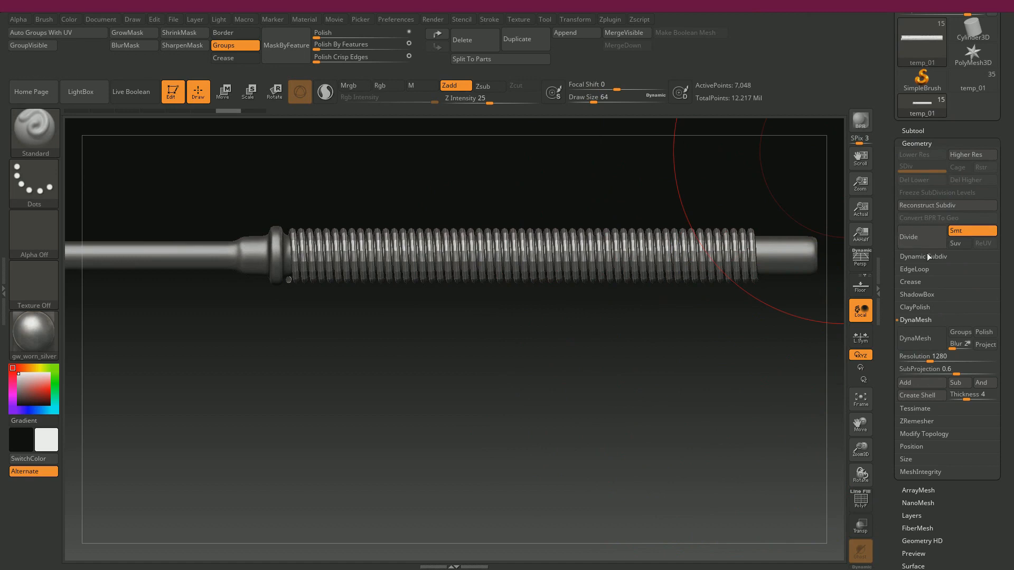
Step: Divide the spring three times to subdivision level 4 and delete the lower levels
{"action": "left_click", "coordinate": [923, 240]}
{"action": "left_click", "coordinate": [923, 239]}
{"action": "left_click_drag", "start_coordinate": [600, 326], "coordinate": [671, 362], "text": "alt"}
{"action": "left_click", "coordinate": [923, 240]}
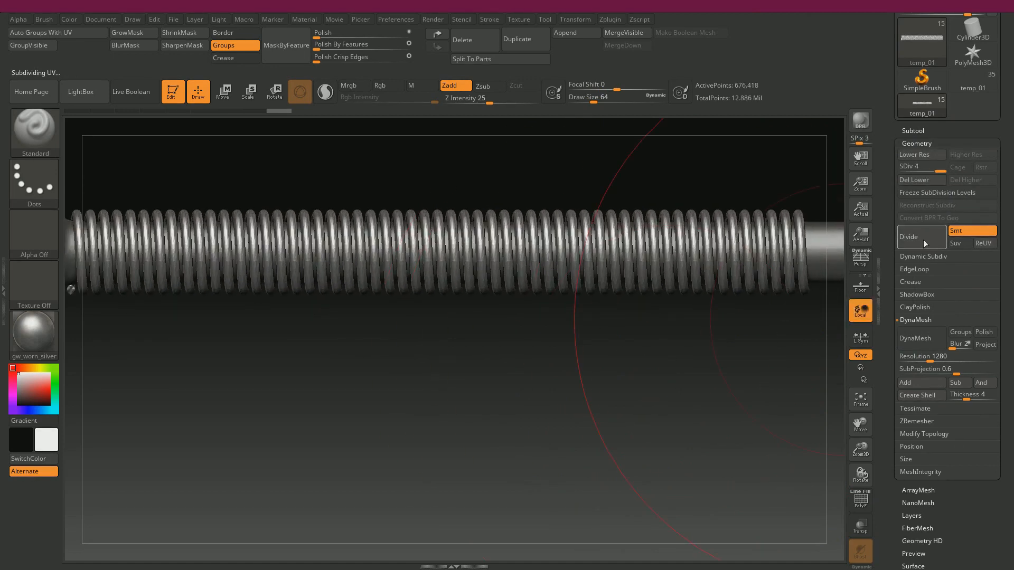
{"action": "left_click", "coordinate": [915, 182]}
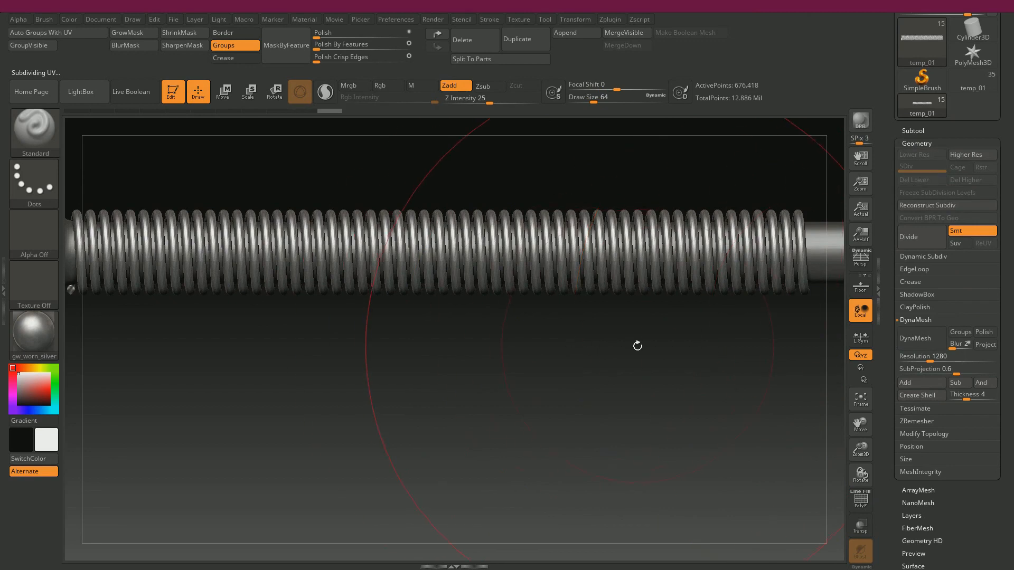
Step: Apply Polish at about 9 to the spring and inspect its coils on the rod
{"action": "left_click_drag", "start_coordinate": [637, 345], "coordinate": [455, 292], "text": "alt"}
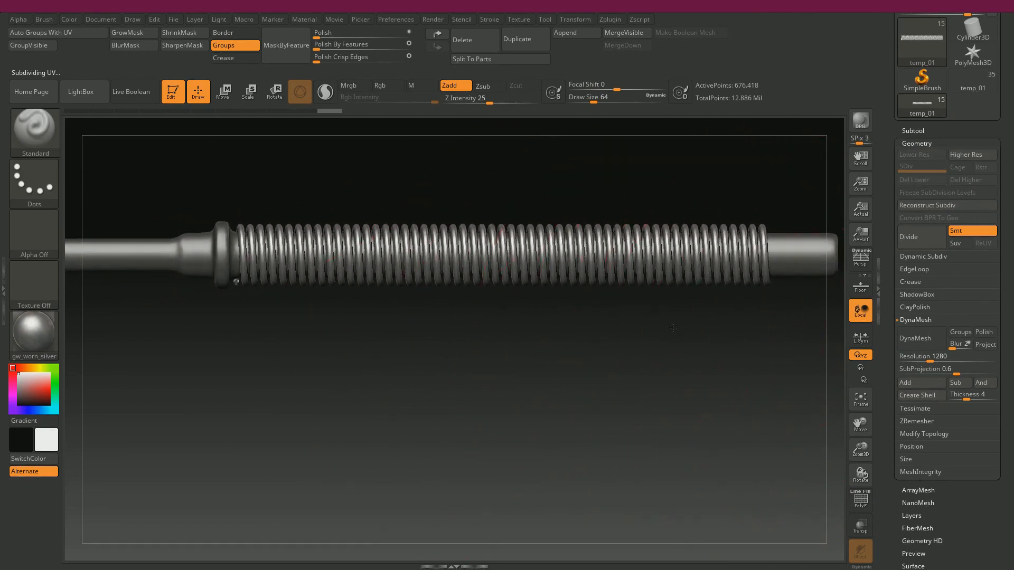
{"action": "left_click_drag", "start_coordinate": [672, 328], "coordinate": [795, 377], "text": "alt"}
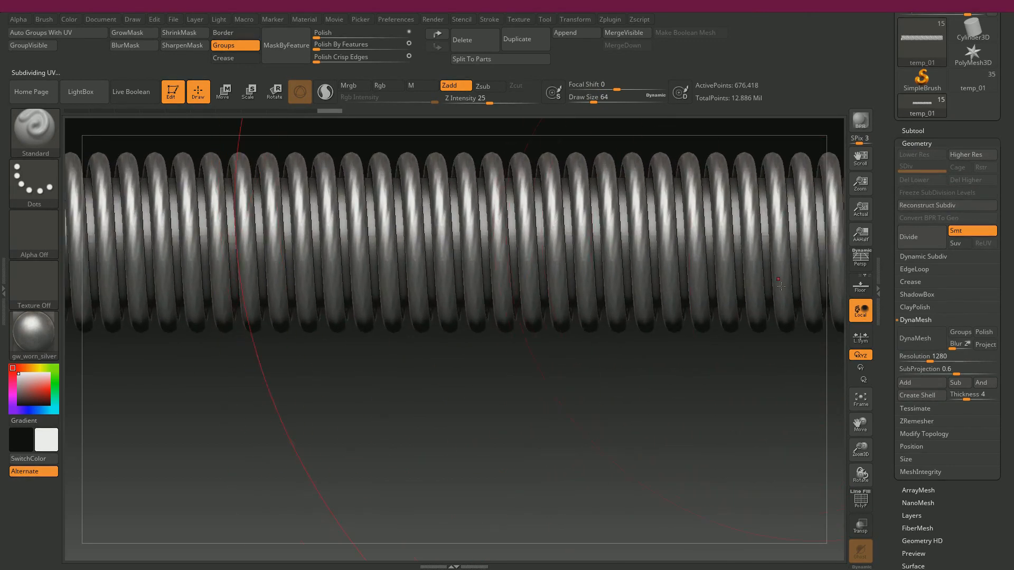
{"action": "left_click_drag", "start_coordinate": [706, 381], "coordinate": [483, 131]}
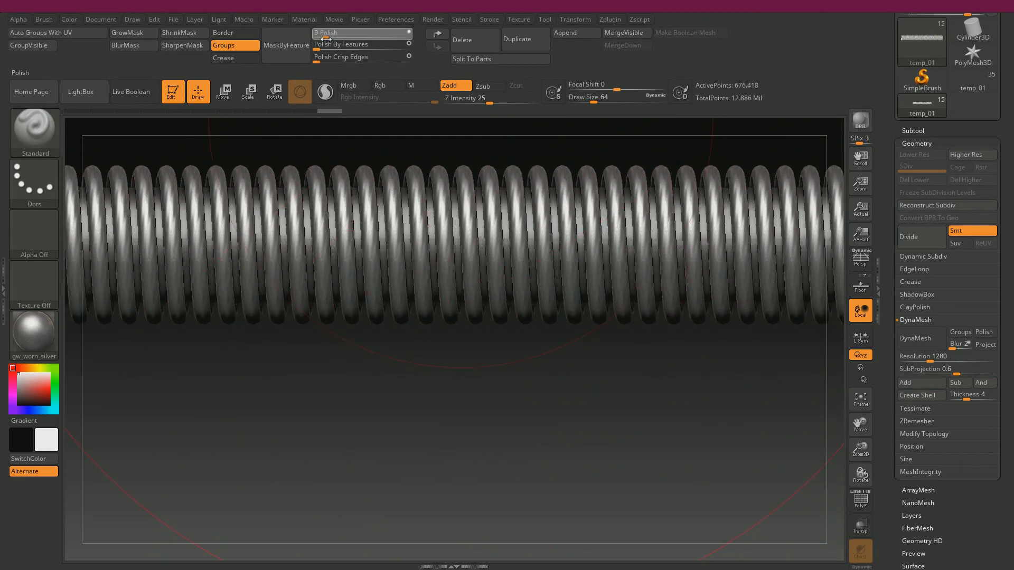
{"action": "left_click_drag", "start_coordinate": [326, 39], "coordinate": [316, 38]}
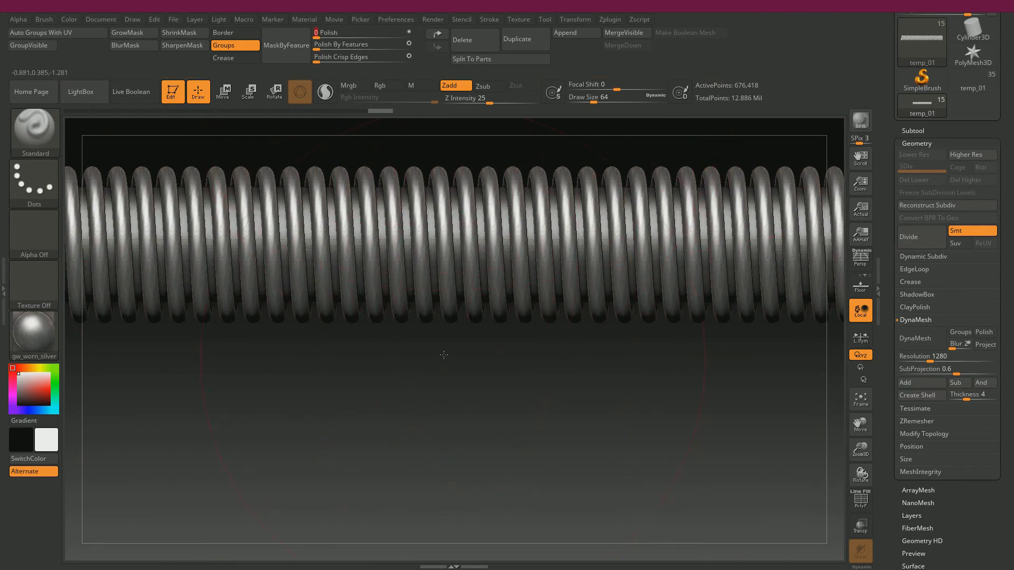
{"action": "key", "text": "f"}
{"action": "right_click_drag", "start_coordinate": [558, 371], "coordinate": [438, 190], "text": "ctrl"}
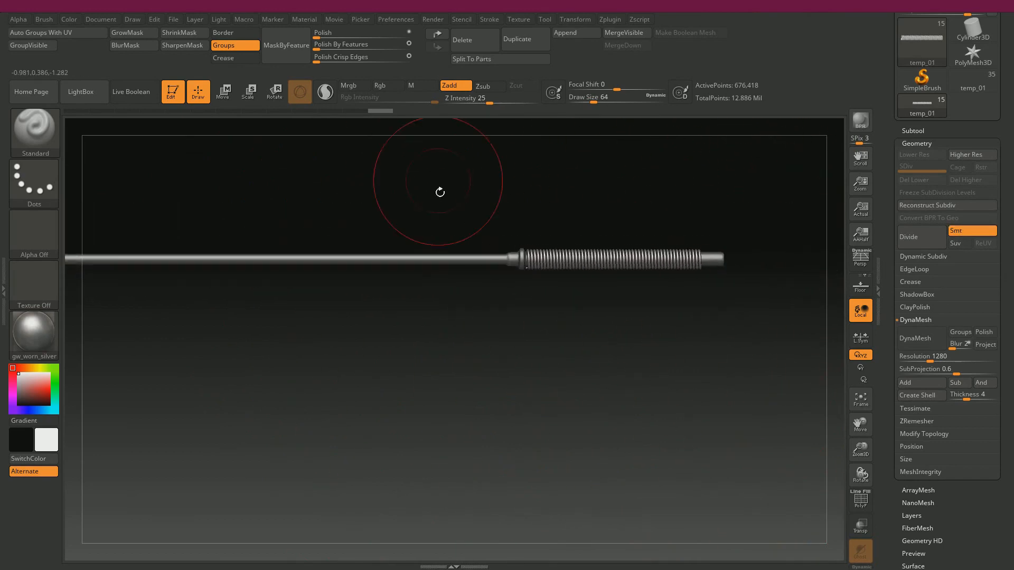
{"action": "right_click_drag", "start_coordinate": [462, 228], "coordinate": [600, 350], "text": "ctrl"}
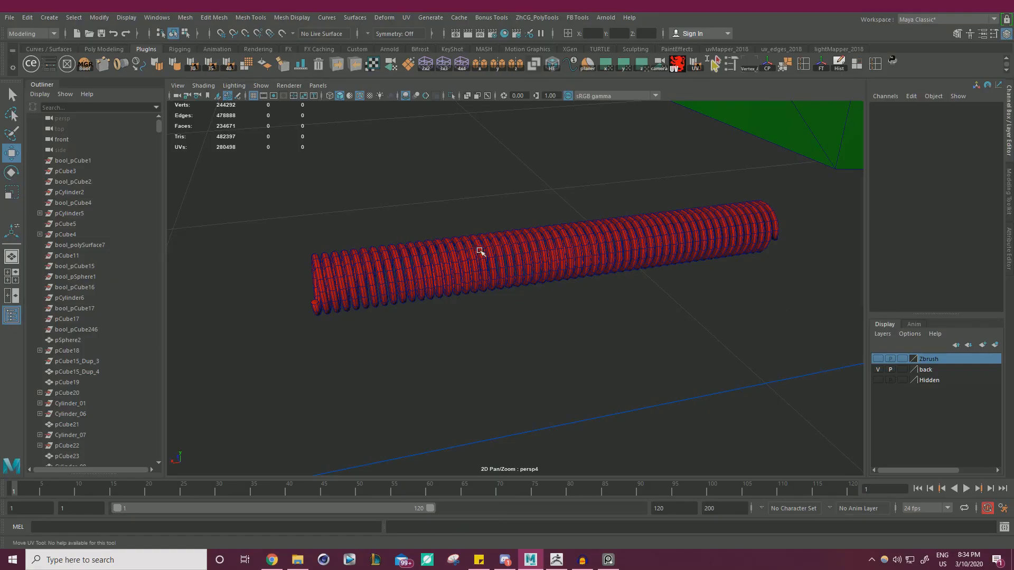
Step: Switch to Maya, select the coil spring and add it to the hidden Zbrush layer
{"action": "left_click", "coordinate": [479, 251]}
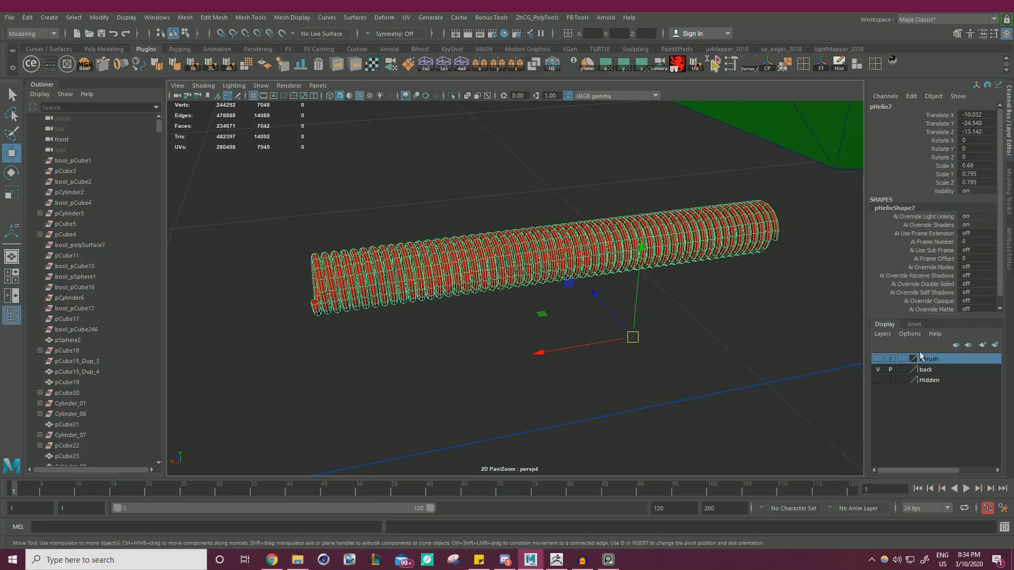
{"action": "right_click", "coordinate": [932, 361]}
{"action": "left_click", "coordinate": [937, 390]}
Step: Select the small hollow cylinder beside the lower end of the green link arm and frame it in view
{"action": "right_click_drag", "start_coordinate": [813, 338], "coordinate": [573, 248], "text": "alt"}
{"action": "middle_click_drag", "start_coordinate": [573, 248], "coordinate": [626, 196], "text": "alt"}
{"action": "left_click", "coordinate": [732, 296]}
{"action": "right_click_drag", "start_coordinate": [724, 317], "coordinate": [665, 362], "text": "alt"}
{"action": "left_click", "coordinate": [672, 363]}
{"action": "left_click", "coordinate": [644, 312]}
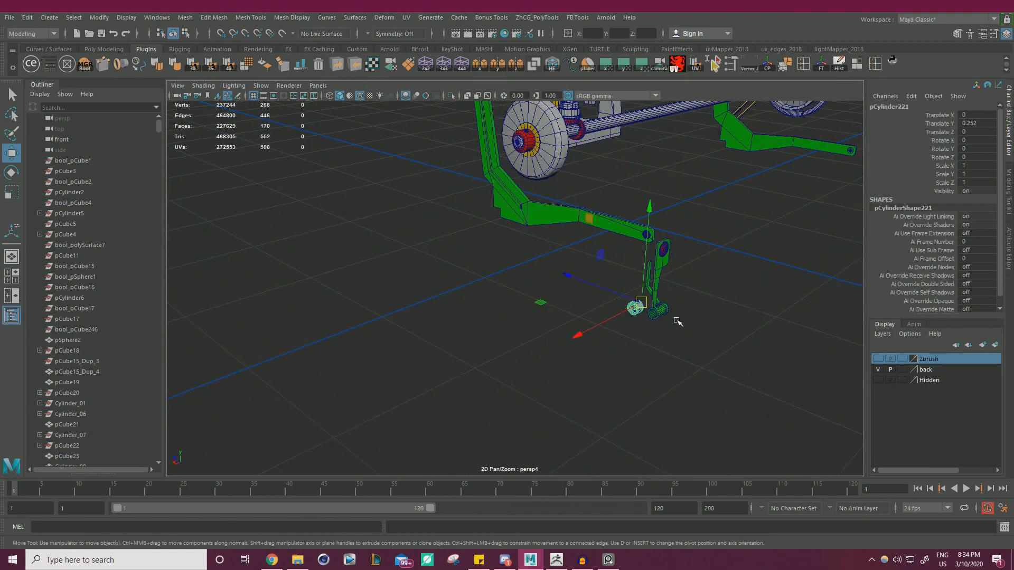
{"action": "key", "text": "f"}
{"action": "left_click_drag", "start_coordinate": [675, 319], "coordinate": [726, 306], "text": "alt"}
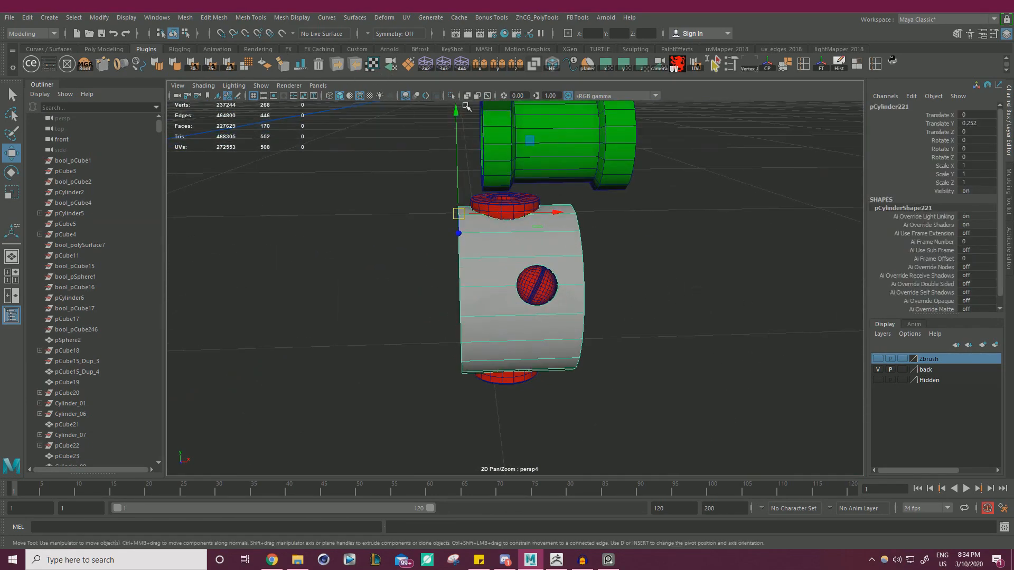
Step: Isolate the hollow cylinder, select all its faces and apply the soft edge operation, then clear the selection
{"action": "left_click", "coordinate": [450, 99]}
{"action": "left_click_drag", "start_coordinate": [607, 238], "coordinate": [647, 219], "text": "alt"}
{"action": "right_click_drag", "start_coordinate": [528, 238], "coordinate": [529, 267]}
{"action": "left_click_drag", "start_coordinate": [305, 160], "coordinate": [711, 402]}
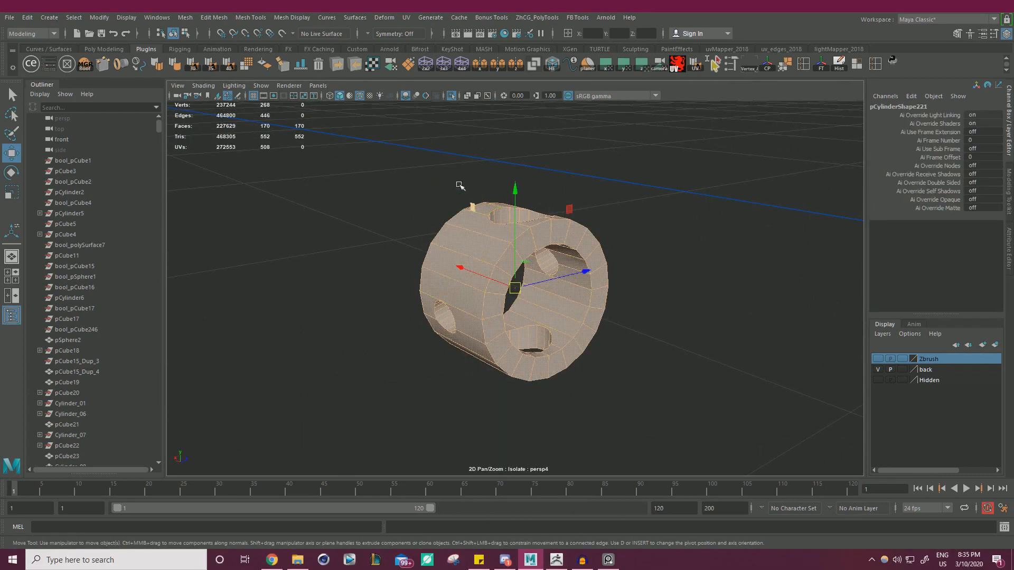
{"action": "left_click", "coordinate": [236, 67]}
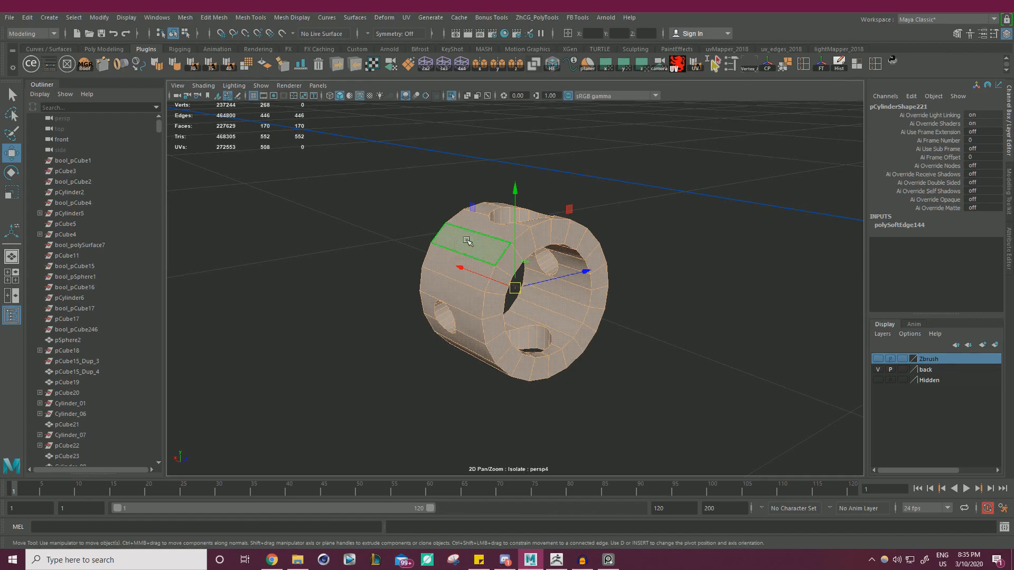
{"action": "key", "text": "F8"}
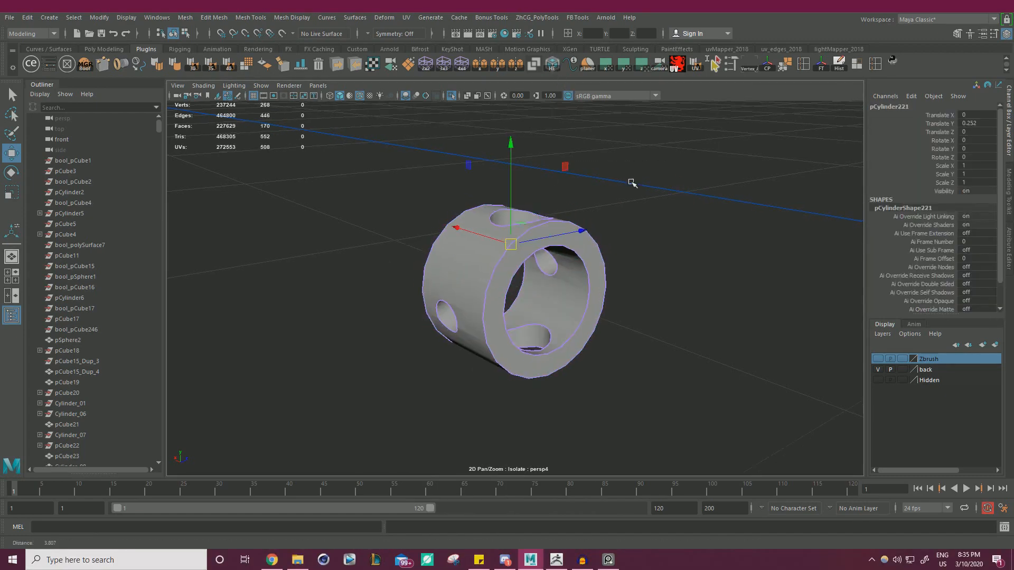
{"action": "left_click_drag", "start_coordinate": [633, 183], "coordinate": [563, 242], "text": "alt"}
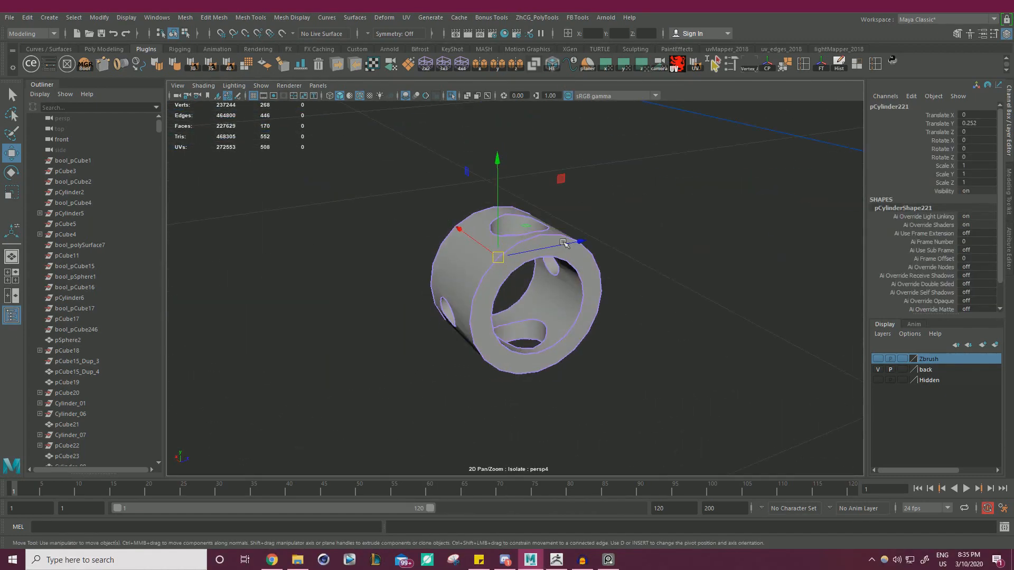
{"action": "right_click_drag", "start_coordinate": [503, 256], "coordinate": [500, 293]}
{"action": "left_click_drag", "start_coordinate": [368, 129], "coordinate": [674, 383]}
{"action": "left_click", "coordinate": [359, 124]}
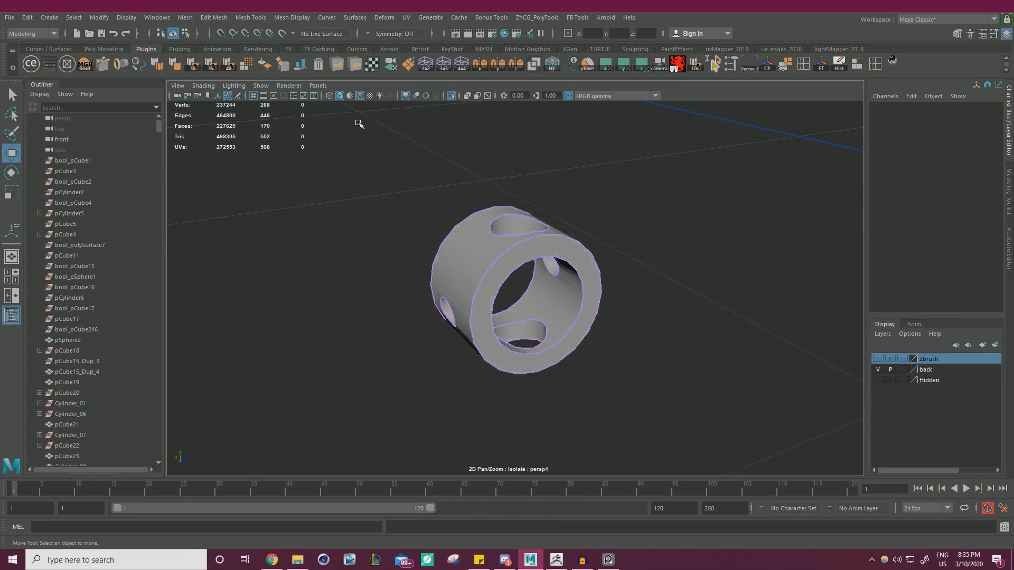
Step: Generate new UVs for all faces of the hollow cylinder and export it as temp_01.obj to the temp meshes folder
{"action": "left_click_drag", "start_coordinate": [768, 427], "coordinate": [769, 427]}
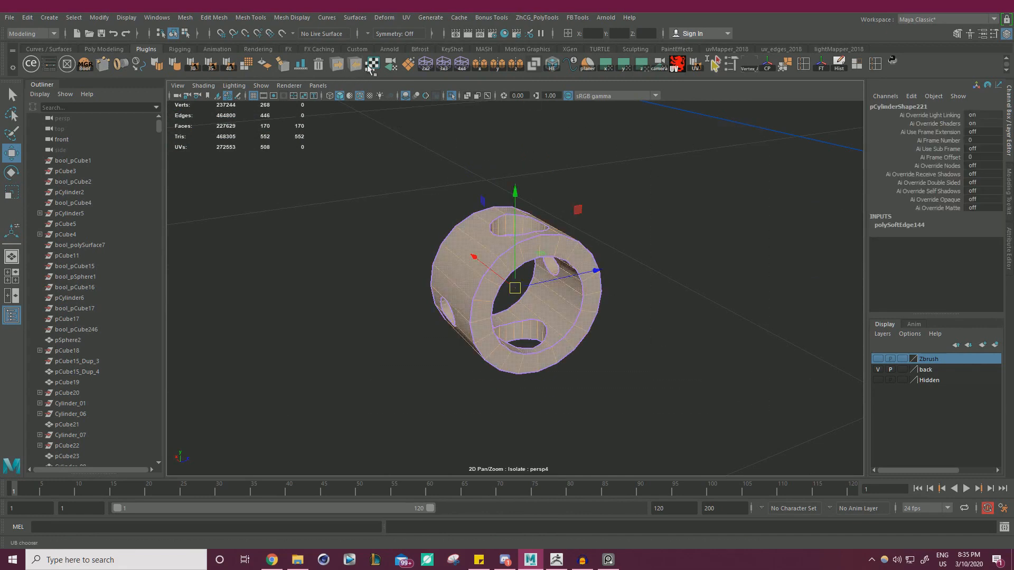
{"action": "left_click", "coordinate": [371, 68]}
{"action": "right_click_drag", "start_coordinate": [577, 256], "coordinate": [674, 177]}
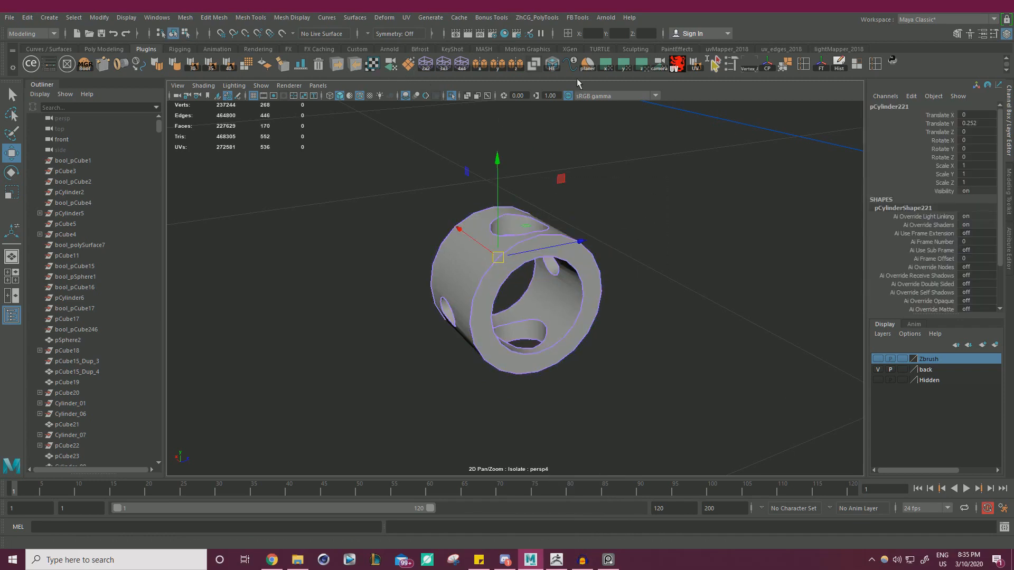
{"action": "left_click", "coordinate": [337, 68]}
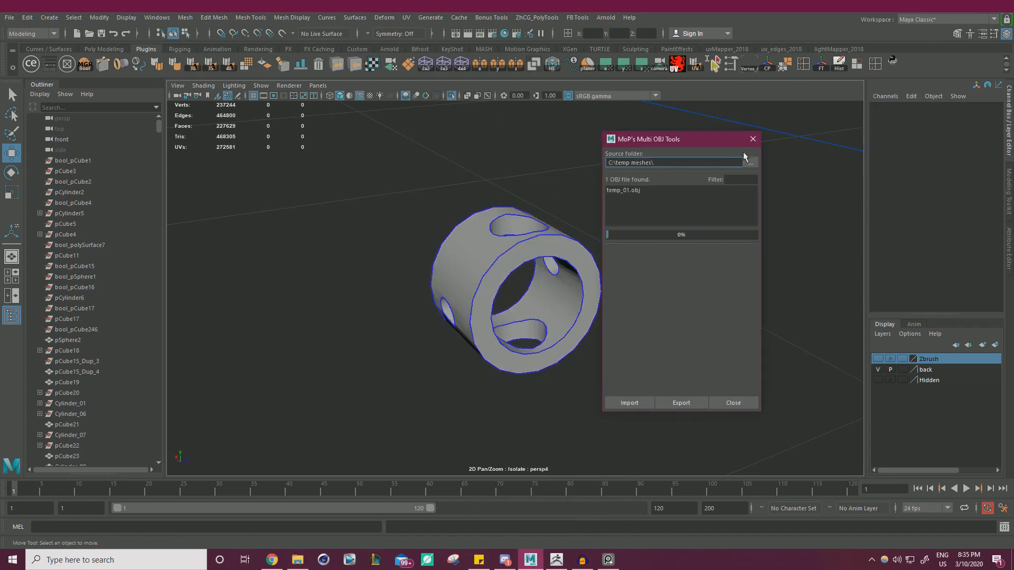
{"action": "left_click", "coordinate": [751, 139]}
Step: Switch to ZBrush, duplicate the spring subtool, import temp_01.obj over the copy and inspect the hollow cylinder on the rod
{"action": "left_click", "coordinate": [558, 560]}
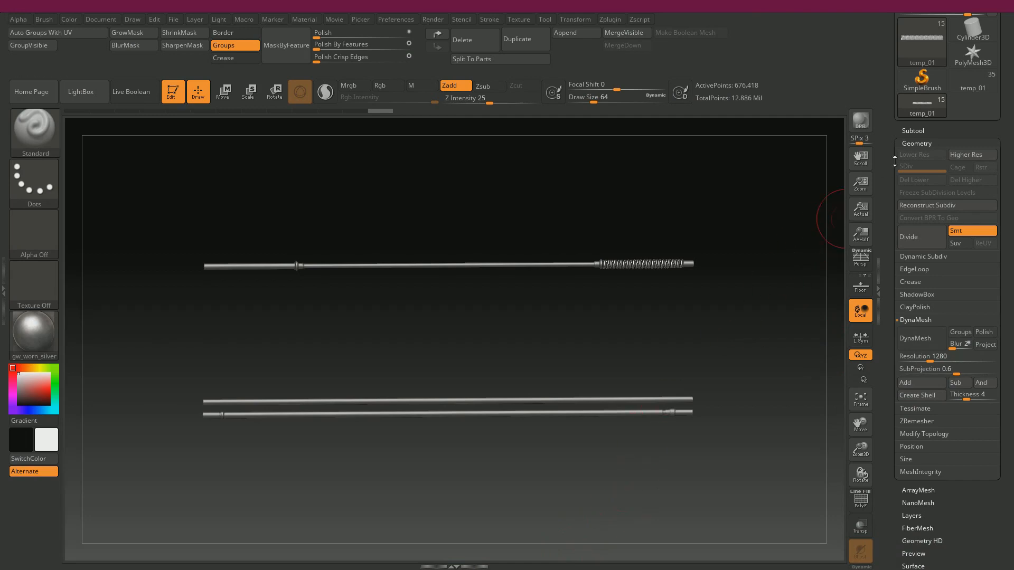
{"action": "left_click", "coordinate": [912, 131]}
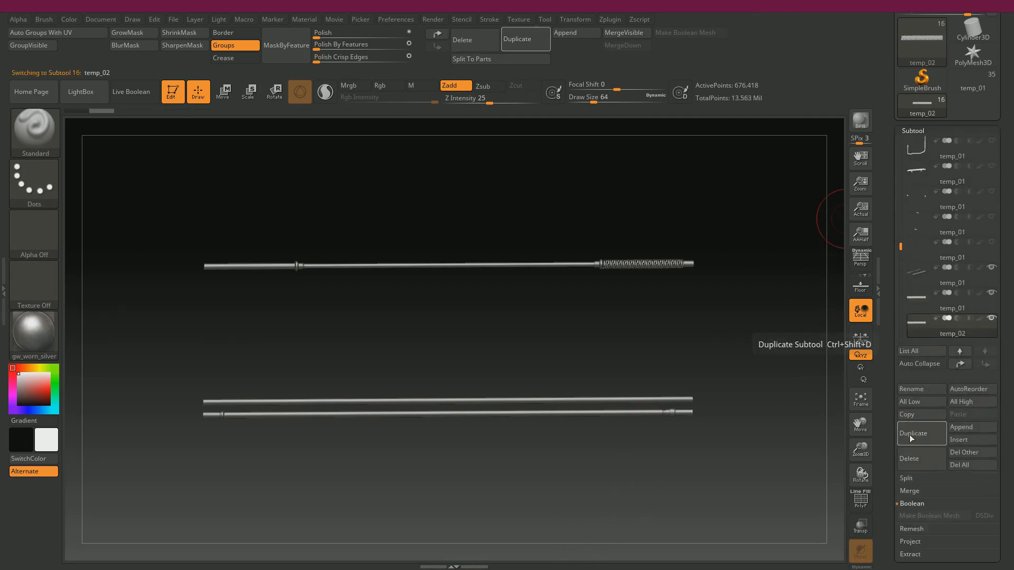
{"action": "left_click", "coordinate": [913, 433]}
{"action": "scroll", "coordinate": [910, 369], "scroll_direction": "down", "scroll_amount": 5}
{"action": "left_click", "coordinate": [957, 418]}
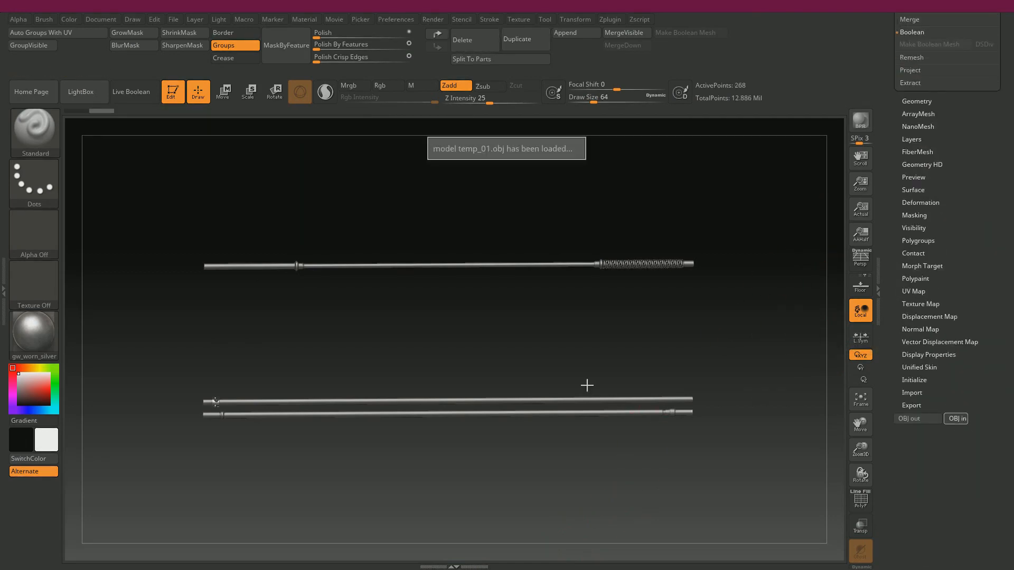
{"action": "left_click_drag", "start_coordinate": [396, 347], "coordinate": [647, 311]}
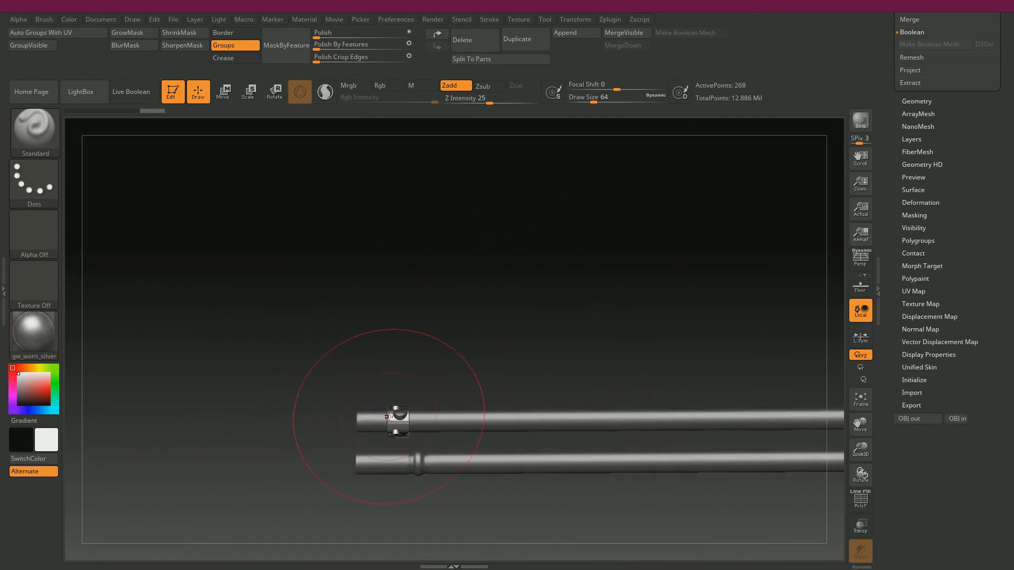
{"action": "left_click_drag", "start_coordinate": [504, 266], "coordinate": [634, 317], "text": "alt"}
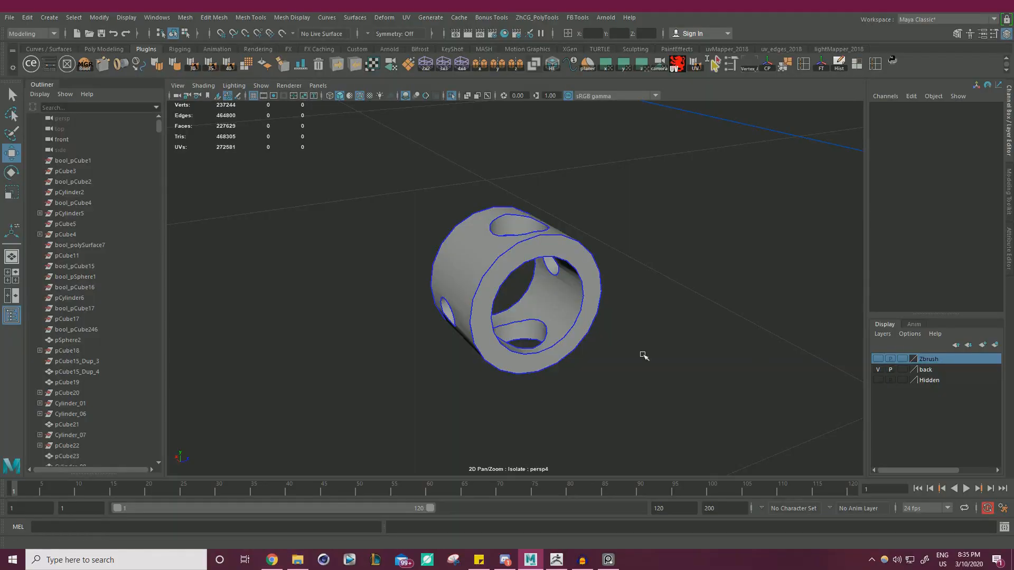
Step: Switch to Maya, merge all coincident vertices of the hollow cylinder and delete its construction history
{"action": "right_click_drag", "start_coordinate": [642, 353], "coordinate": [656, 342], "text": "alt"}
{"action": "left_click_drag", "start_coordinate": [656, 342], "coordinate": [541, 281], "text": "alt"}
{"action": "left_click", "coordinate": [541, 280]}
{"action": "left_click_drag", "start_coordinate": [659, 245], "coordinate": [663, 210], "text": "alt"}
{"action": "right_click", "coordinate": [485, 210]}
{"action": "right_click_drag", "start_coordinate": [485, 208], "coordinate": [429, 207]}
{"action": "left_click_drag", "start_coordinate": [399, 168], "coordinate": [788, 484]}
{"action": "right_click_drag", "start_coordinate": [668, 284], "coordinate": [699, 238], "text": "shift"}
{"action": "right_click_drag", "start_coordinate": [549, 253], "coordinate": [584, 227]}
{"action": "left_click", "coordinate": [823, 64]}
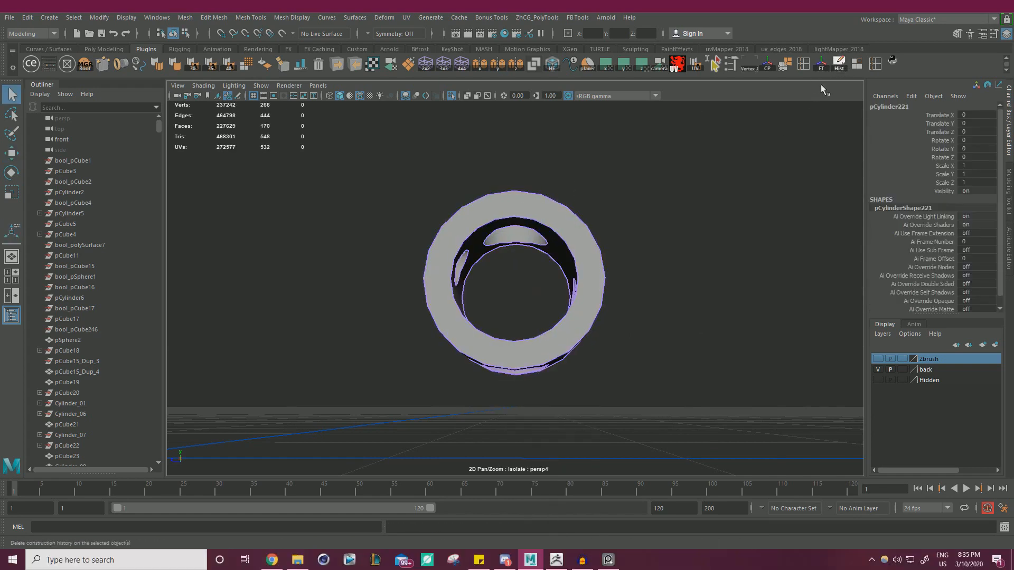
Step: Export the merged cylinder as temp_01.obj again, switch to ZBrush and reimport it over the duplicated subtool
{"action": "key", "text": "w"}
{"action": "left_click", "coordinate": [336, 64]}
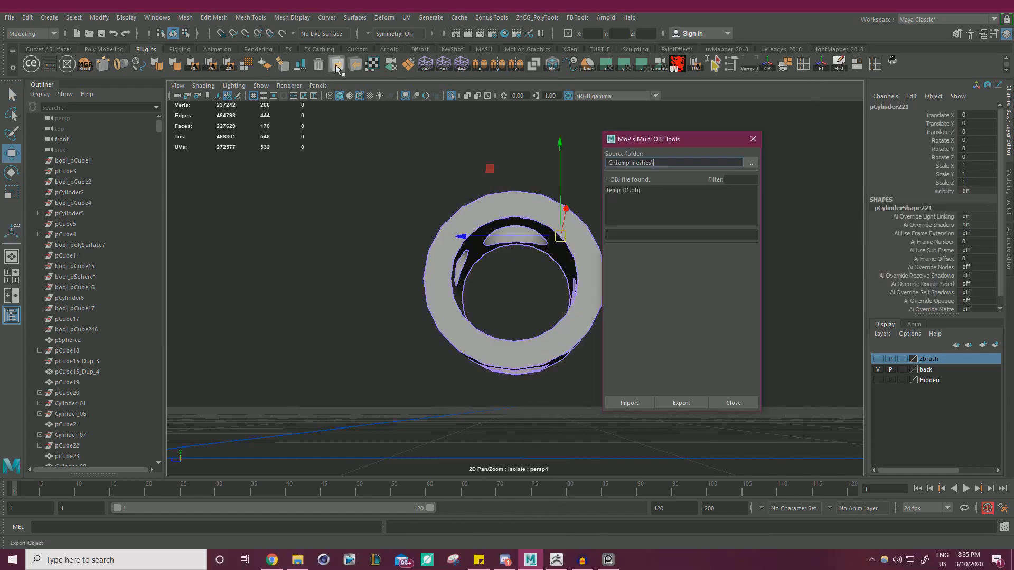
{"action": "left_click", "coordinate": [751, 139]}
{"action": "key", "text": "alt+Tab"}
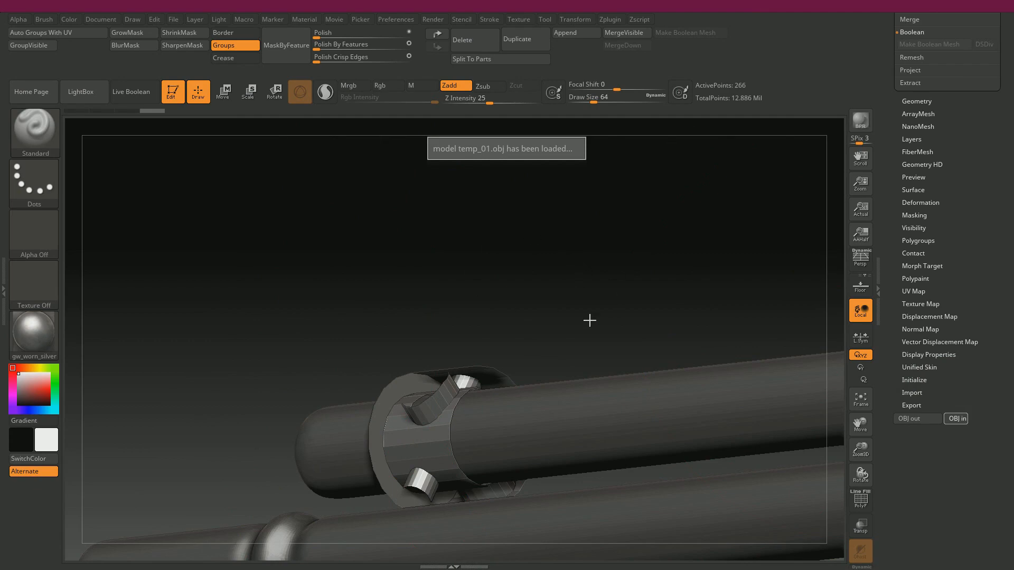
{"action": "left_click_drag", "start_coordinate": [556, 268], "coordinate": [565, 317]}
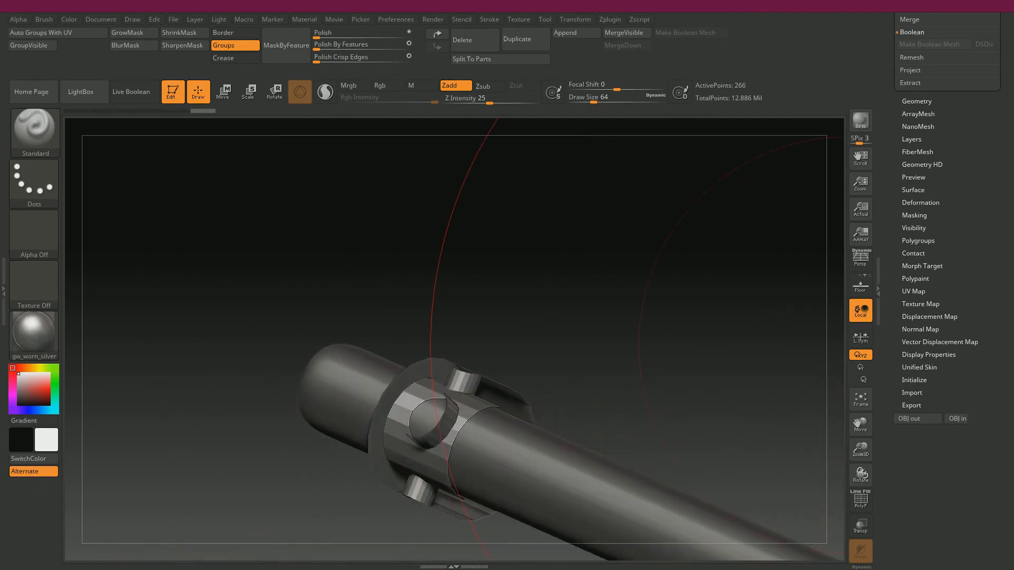
Step: Switch to Maya, reverse the hollow cylinder's normals and export it again as temp_01.obj
{"action": "key", "text": "alt+Tab"}
{"action": "left_click_drag", "start_coordinate": [641, 265], "coordinate": [618, 297], "text": "alt"}
{"action": "left_click", "coordinate": [567, 284]}
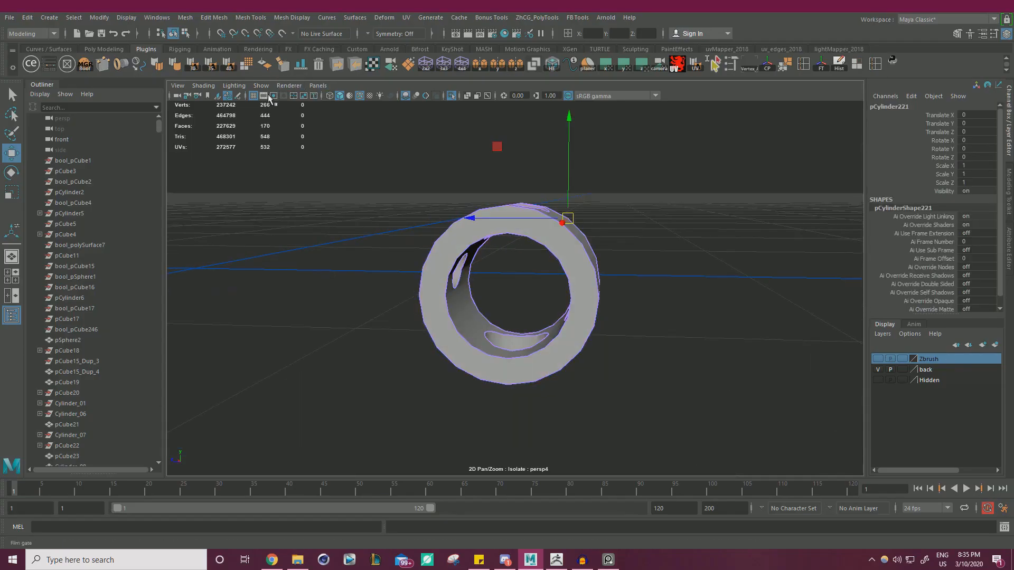
{"action": "left_click", "coordinate": [266, 69]}
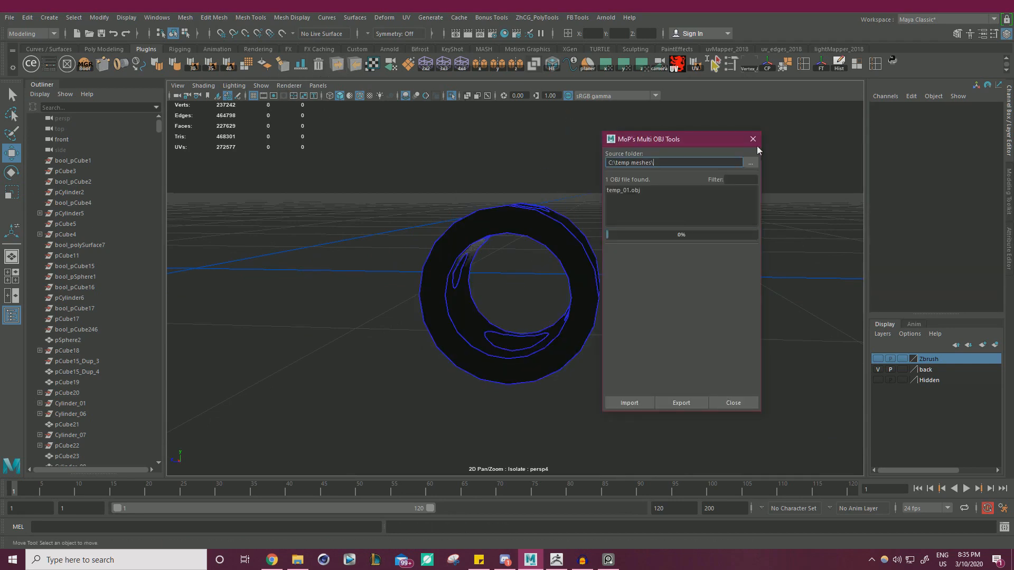
{"action": "left_click", "coordinate": [753, 139]}
Step: Switch to ZBrush, reimport temp_01.obj into the cylinder subtool and check its surface orientation
{"action": "key", "text": "alt+Tab"}
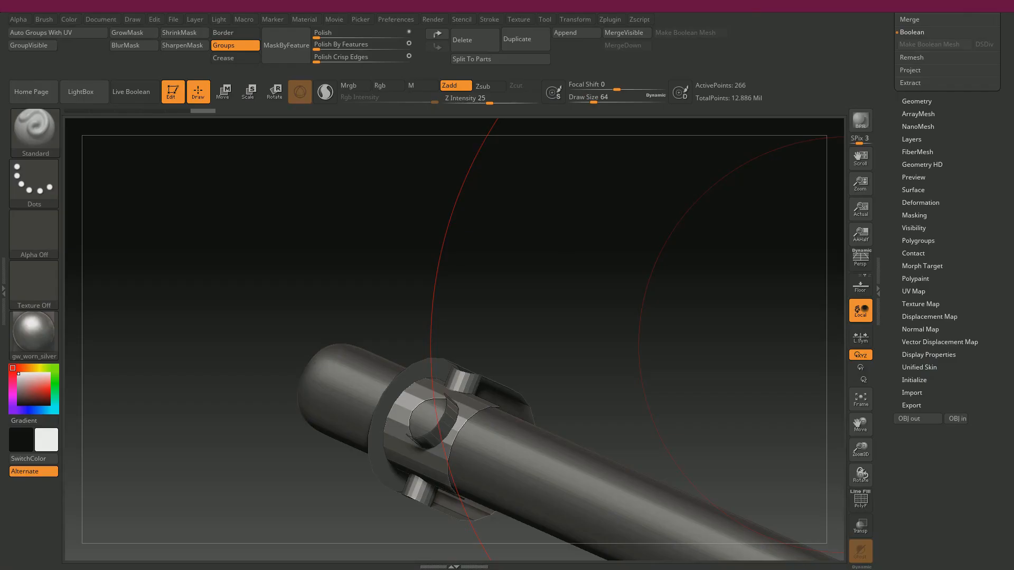
{"action": "left_click", "coordinate": [958, 418]}
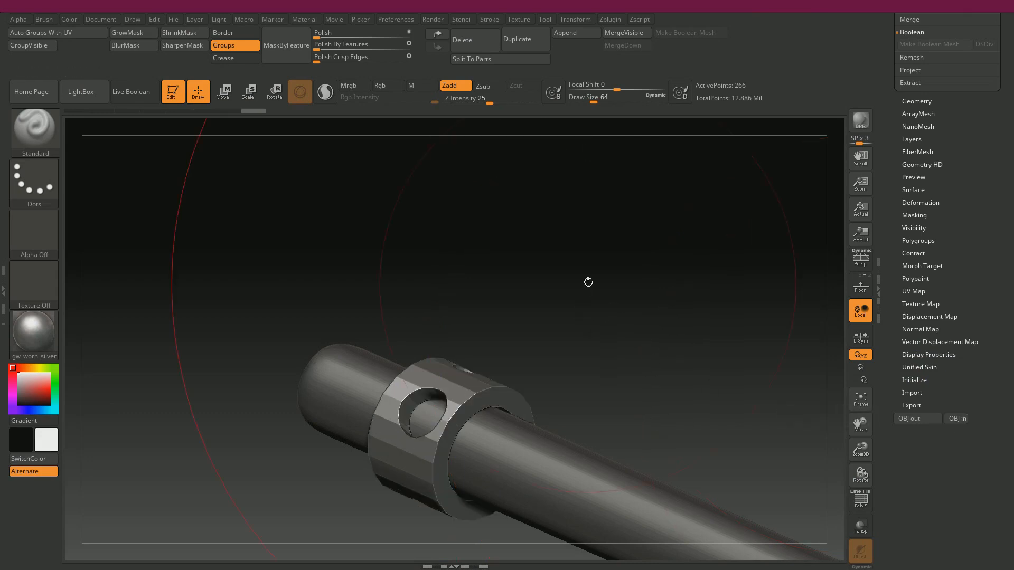
{"action": "left_click_drag", "start_coordinate": [589, 280], "coordinate": [647, 284]}
Step: Switch to Maya and reverse the hollow cylinder's normals back
{"action": "key", "text": "alt+Tab"}
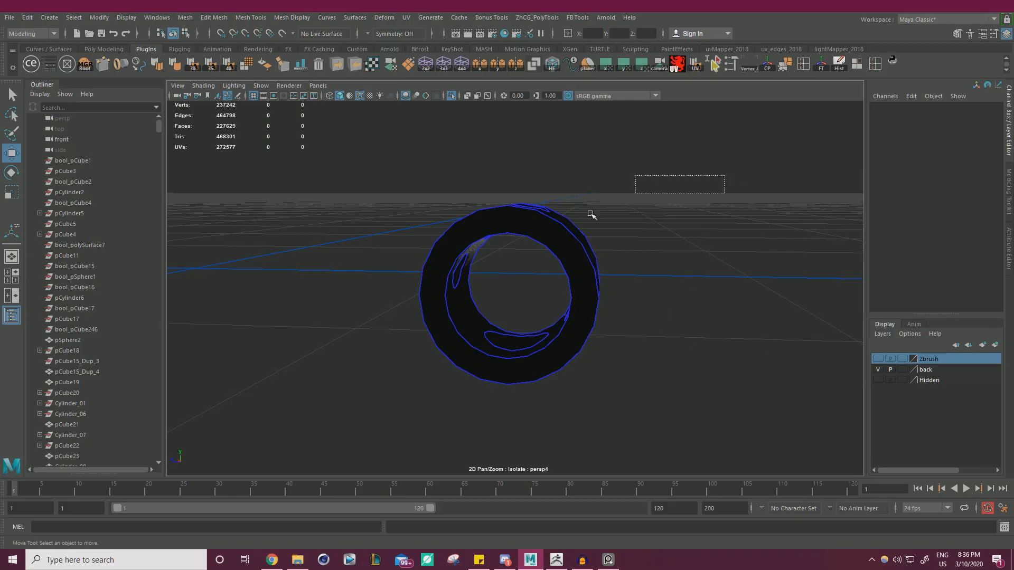
{"action": "left_click", "coordinate": [263, 66]}
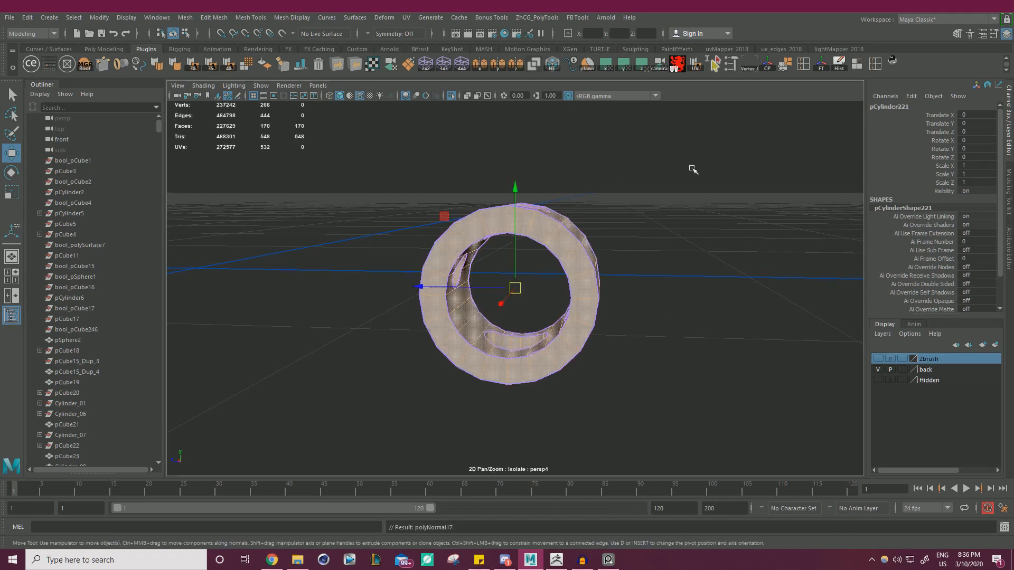
Step: Switch to ZBrush, display the cylinder's polyframe and create its polygroups from the UVs
{"action": "key", "text": "alt+Tab"}
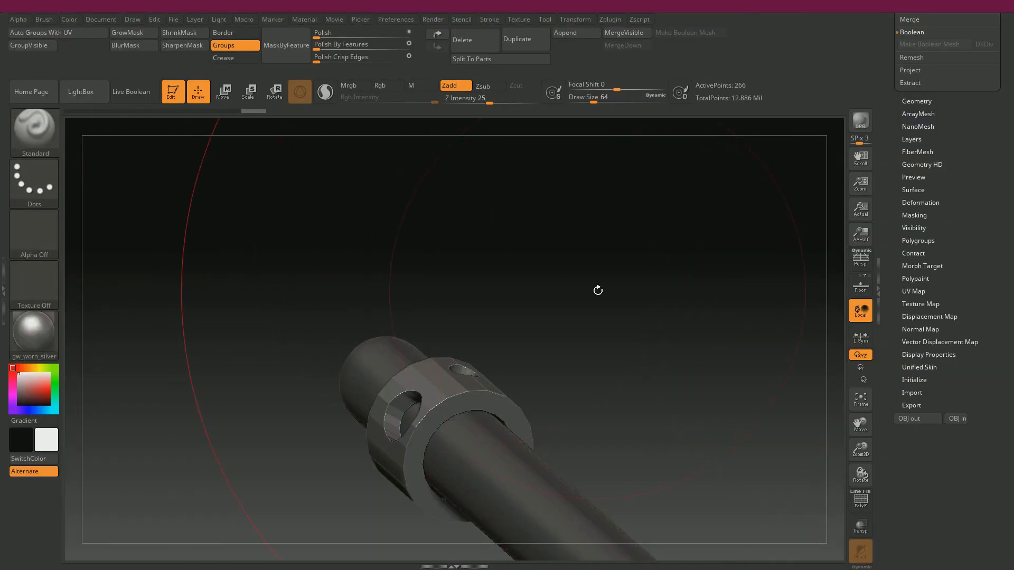
{"action": "mouse_move", "coordinate": [598, 290]}
{"action": "left_mouse_down"}
{"action": "mouse_move", "coordinate": [606, 296]}
{"action": "mouse_move", "coordinate": [595, 287]}
{"action": "left_mouse_up"}
{"action": "key", "text": "shift+f"}
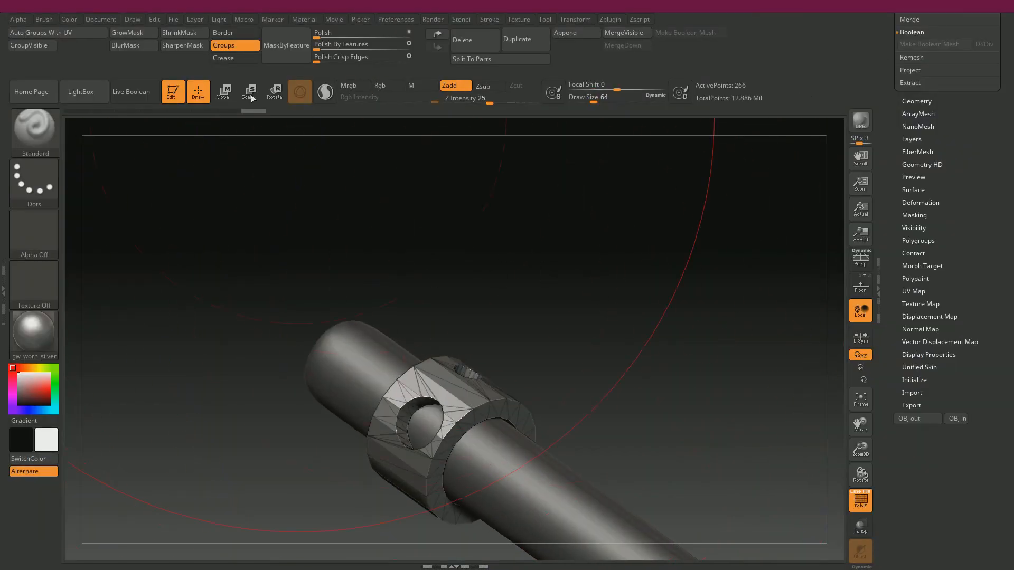
{"action": "left_click", "coordinate": [45, 33]}
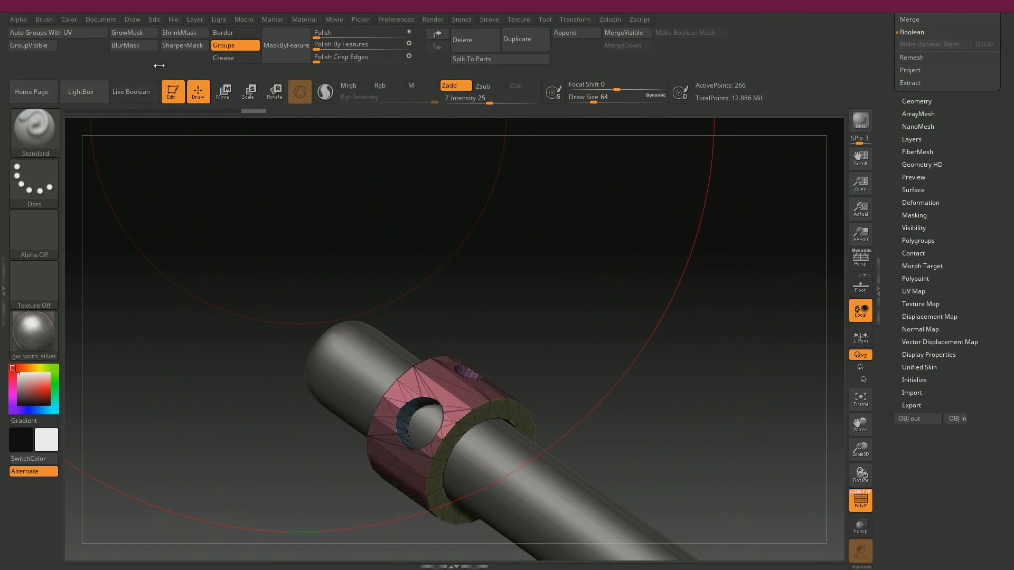
Step: DynaMesh the hollow cylinder at a resolution of 2944 and hide the polyframe
{"action": "left_click", "coordinate": [905, 101]}
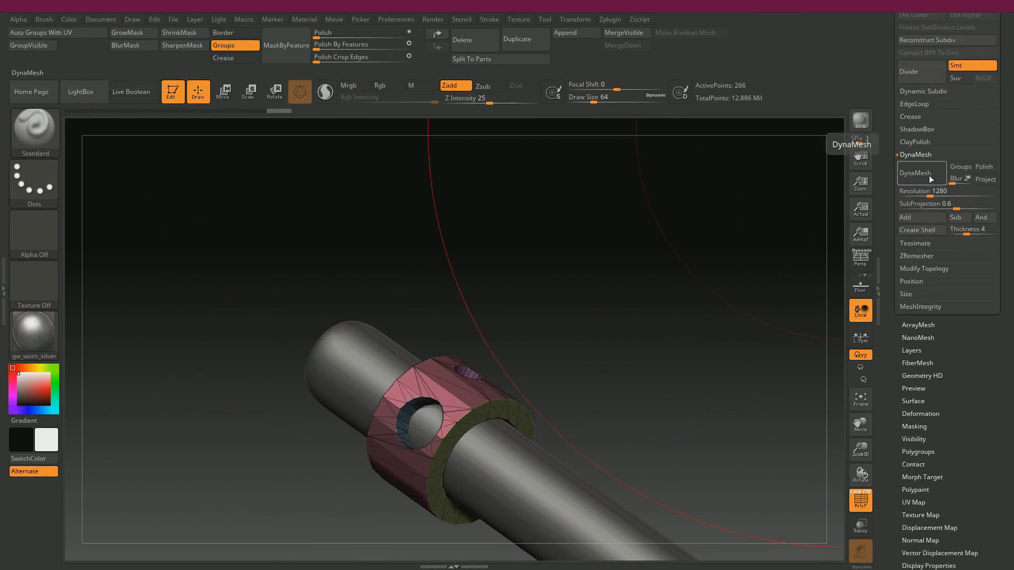
{"action": "left_click_drag", "start_coordinate": [930, 196], "coordinate": [967, 196]}
{"action": "left_click", "coordinate": [919, 176]}
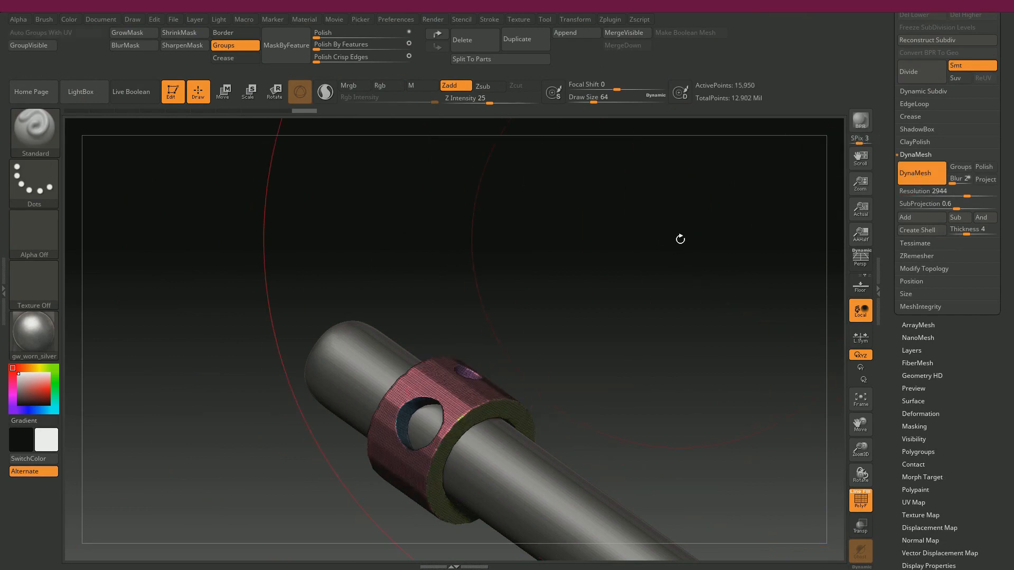
{"action": "key", "text": "shift+f"}
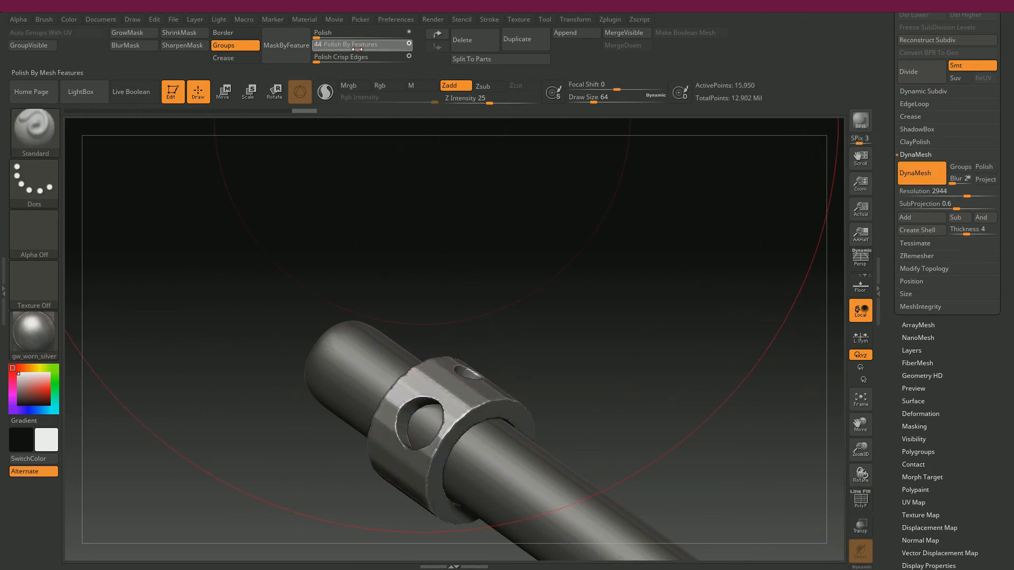
Step: Apply Polish By Features at about 44 to the hollow cylinder and inspect its rim and holes
{"action": "left_click_drag", "start_coordinate": [357, 49], "coordinate": [357, 49]}
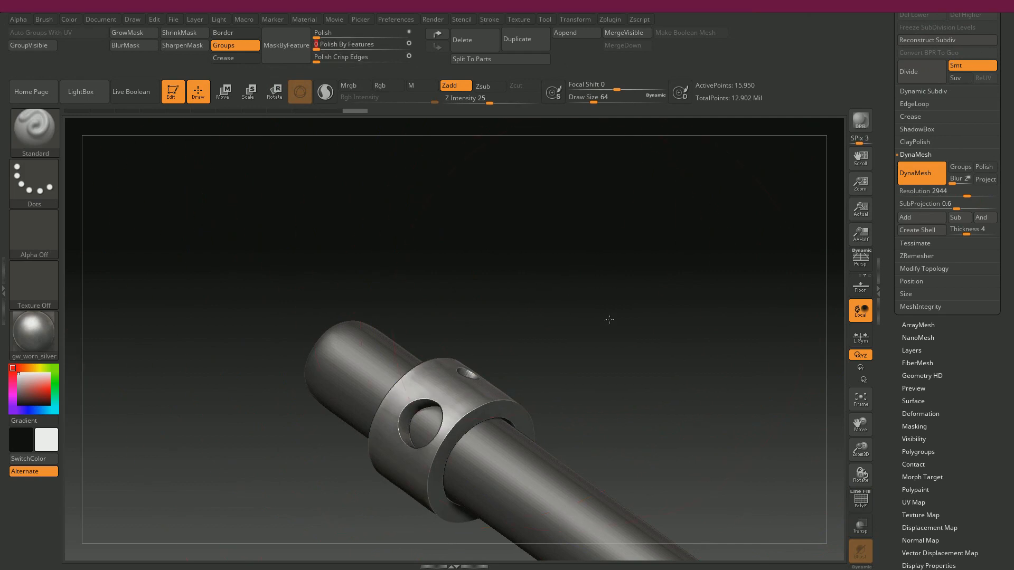
{"action": "mouse_move", "coordinate": [609, 319]}
{"action": "left_mouse_down"}
{"action": "mouse_move", "coordinate": [575, 363]}
{"action": "mouse_move", "coordinate": [655, 321]}
{"action": "left_mouse_up"}
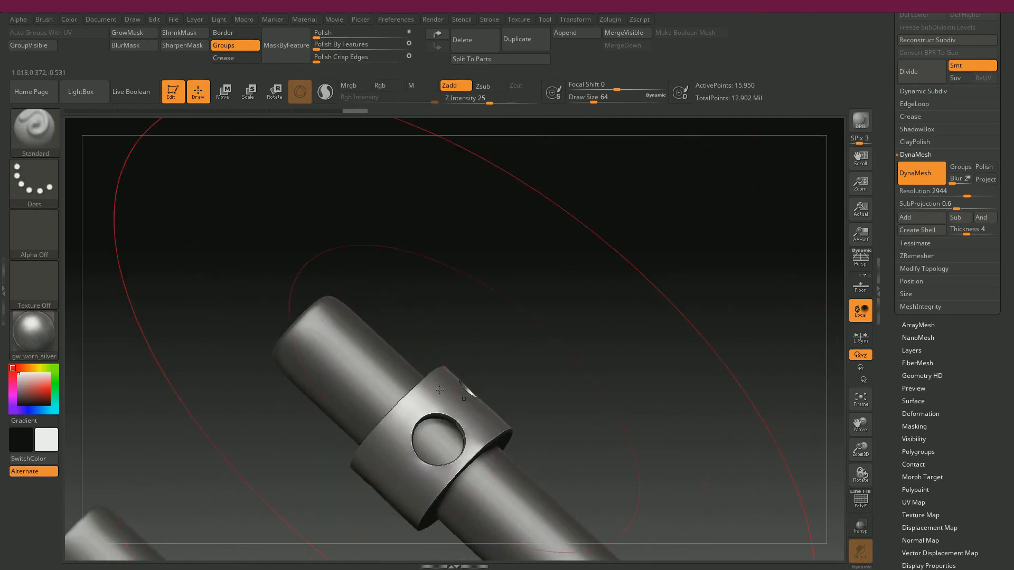
{"action": "left_click_drag", "start_coordinate": [440, 389], "coordinate": [599, 338]}
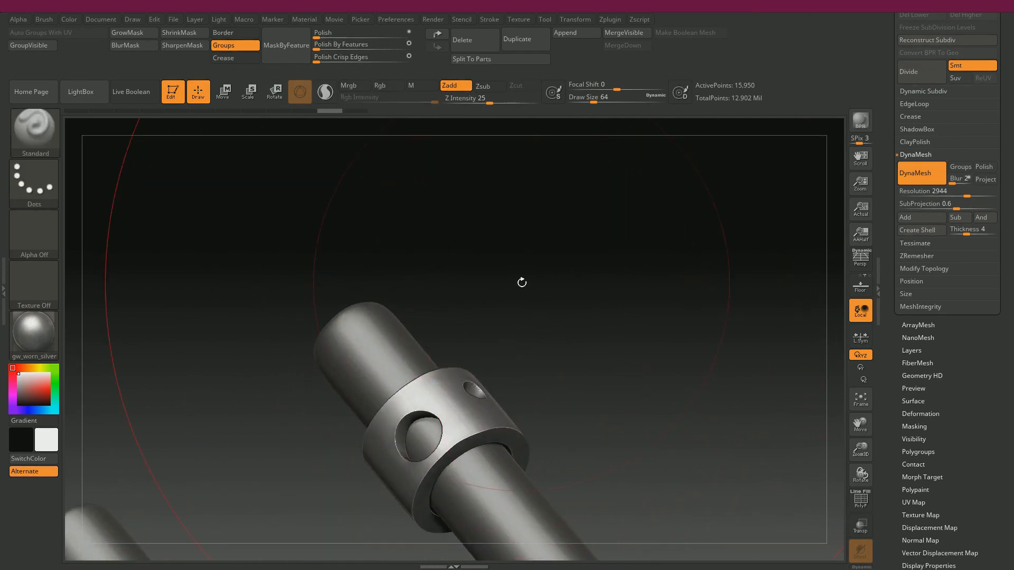
{"action": "left_click_drag", "start_coordinate": [521, 281], "coordinate": [512, 254]}
Step: Divide the hollow cylinder's mesh once and delete its lower subdivision level
{"action": "left_click_drag", "start_coordinate": [314, 36], "coordinate": [339, 35]}
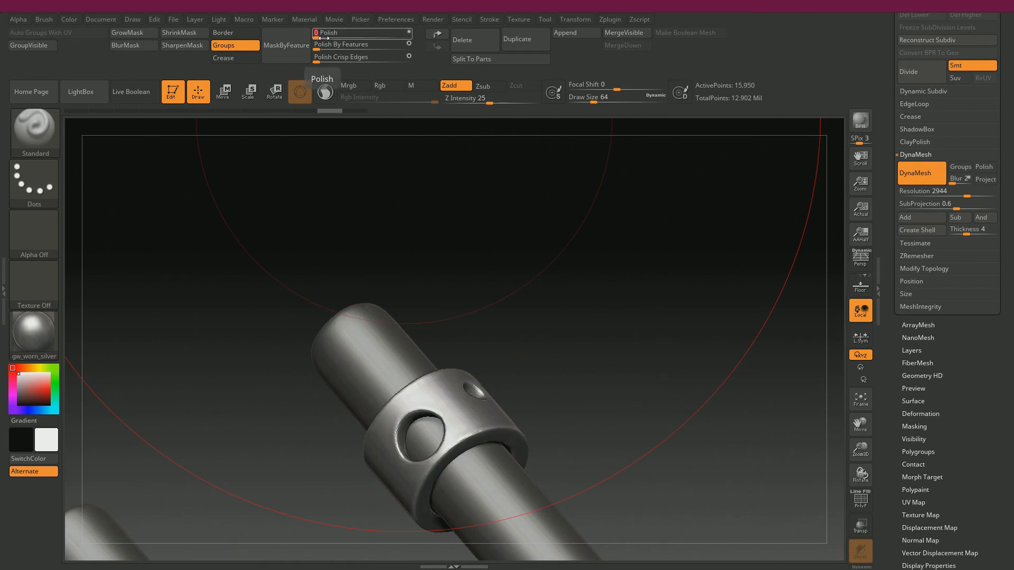
{"action": "left_click", "coordinate": [921, 71]}
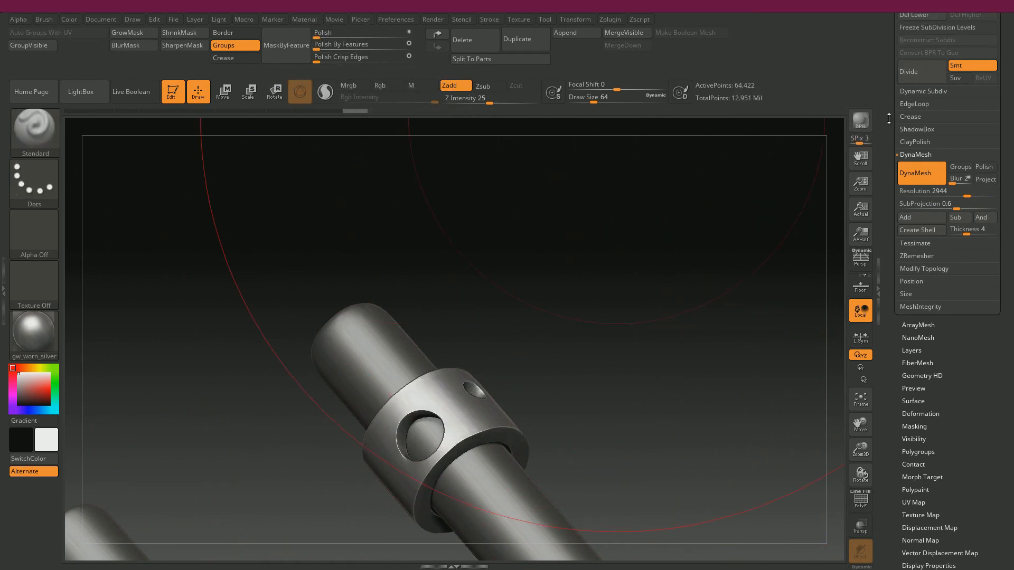
{"action": "scroll", "coordinate": [889, 118], "scroll_direction": "up", "scroll_amount": 3}
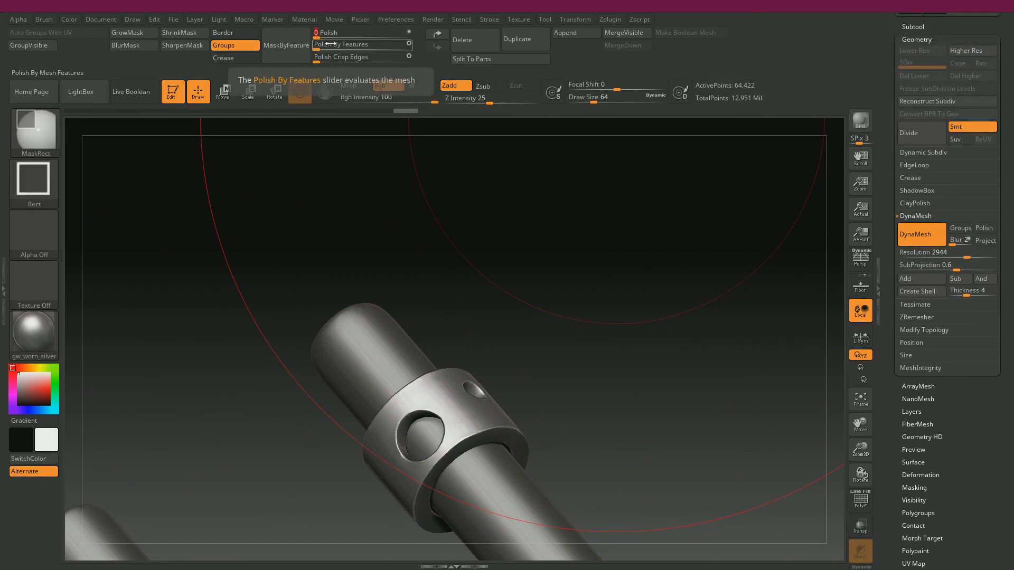
Step: Soften the rim and hole edges of the subdivided hollow cylinder with Polish and inspect them from several angles
{"action": "key", "text": "ctrl+z"}
{"action": "left_click_drag", "start_coordinate": [320, 37], "coordinate": [371, 41]}
{"action": "left_click_drag", "start_coordinate": [507, 222], "coordinate": [469, 148]}
{"action": "left_click_drag", "start_coordinate": [350, 41], "coordinate": [364, 41]}
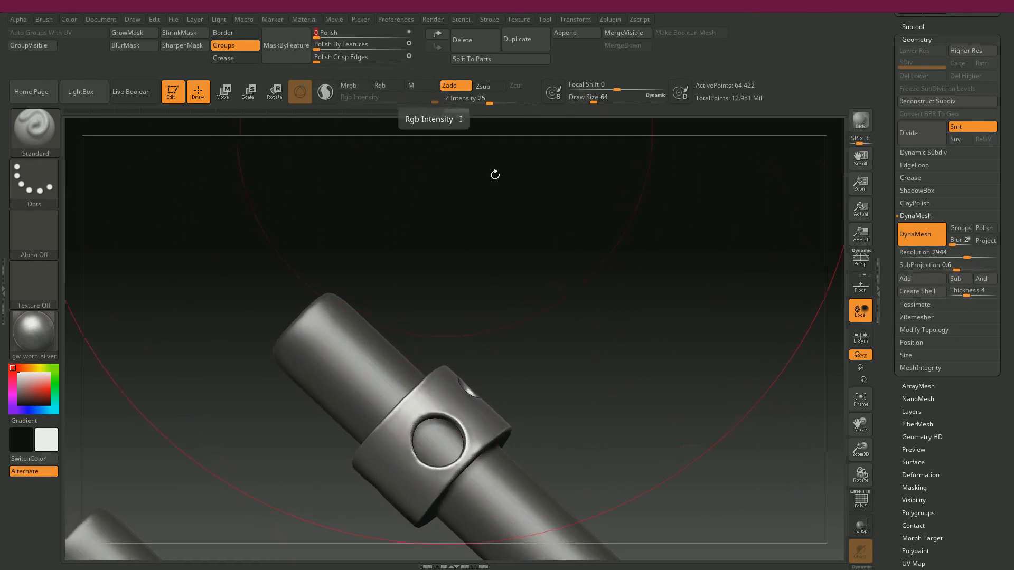
{"action": "left_click_drag", "start_coordinate": [493, 172], "coordinate": [688, 330]}
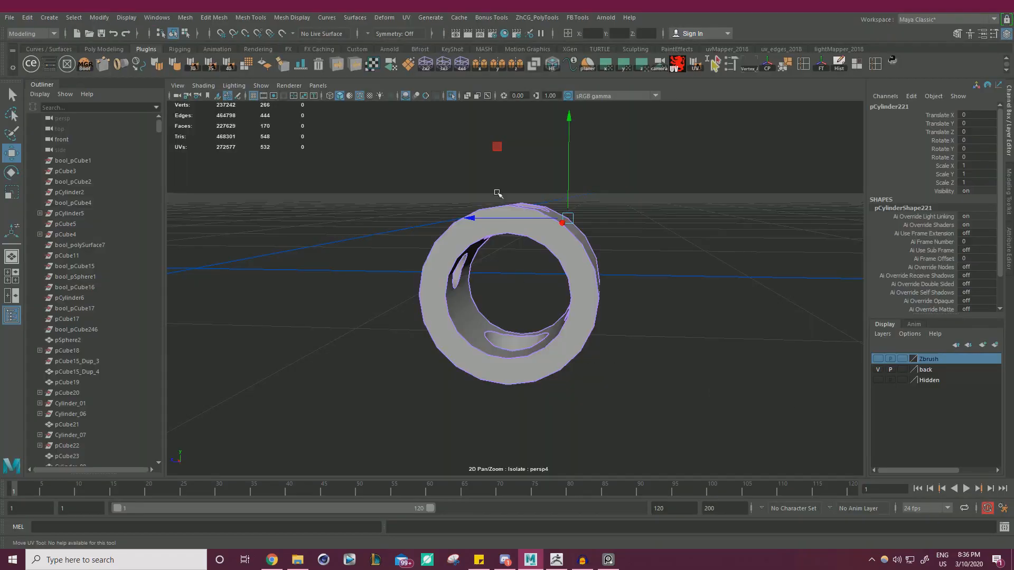
Step: Switch to Maya, turn off isolation and select the four red bolts and screws set in the hollow cylinder's holes
{"action": "left_click", "coordinate": [451, 96]}
{"action": "left_click_drag", "start_coordinate": [465, 221], "coordinate": [513, 231], "text": "alt"}
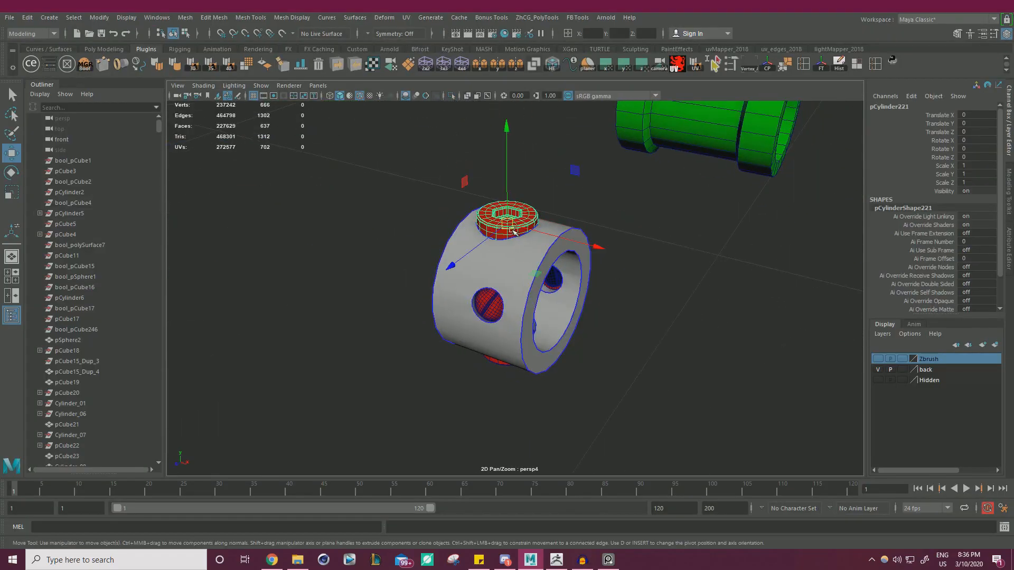
{"action": "left_click", "coordinate": [493, 308], "text": "shift"}
{"action": "left_click_drag", "start_coordinate": [493, 308], "coordinate": [620, 295], "text": "alt"}
{"action": "scroll", "coordinate": [619, 296], "scroll_direction": "up", "scroll_amount": 3}
{"action": "left_click", "coordinate": [505, 379], "text": "shift"}
{"action": "scroll", "coordinate": [548, 396], "scroll_direction": "down", "scroll_amount": 3}
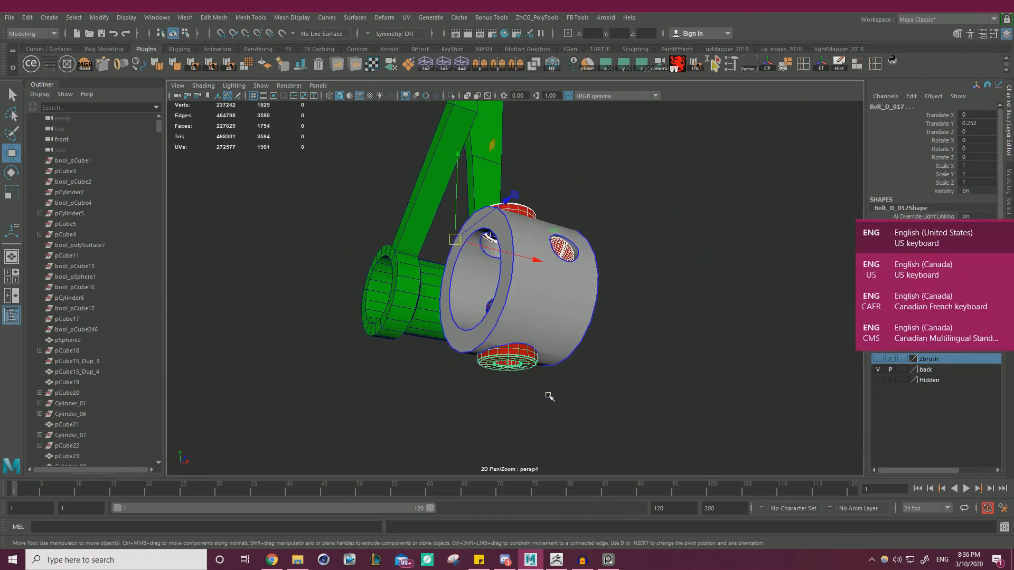
{"action": "left_click_drag", "start_coordinate": [624, 392], "coordinate": [779, 397], "text": "alt"}
{"action": "scroll", "coordinate": [729, 386], "scroll_direction": "up", "scroll_amount": 3}
{"action": "left_click", "coordinate": [456, 317], "text": "shift"}
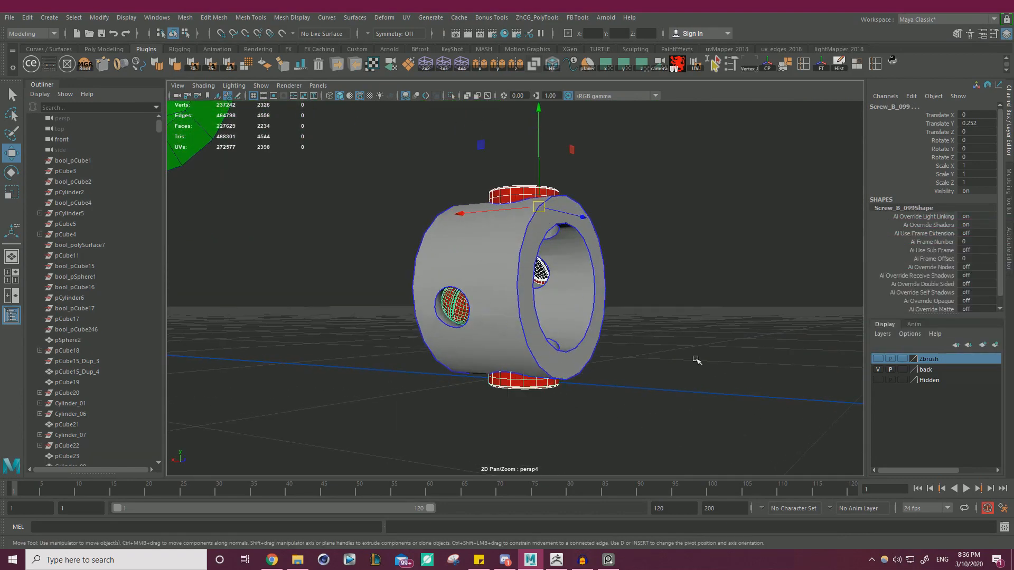
Step: Select the hollow cylinder and add it to the Zbrush display layer
{"action": "left_click_drag", "start_coordinate": [697, 360], "coordinate": [674, 397], "text": "alt"}
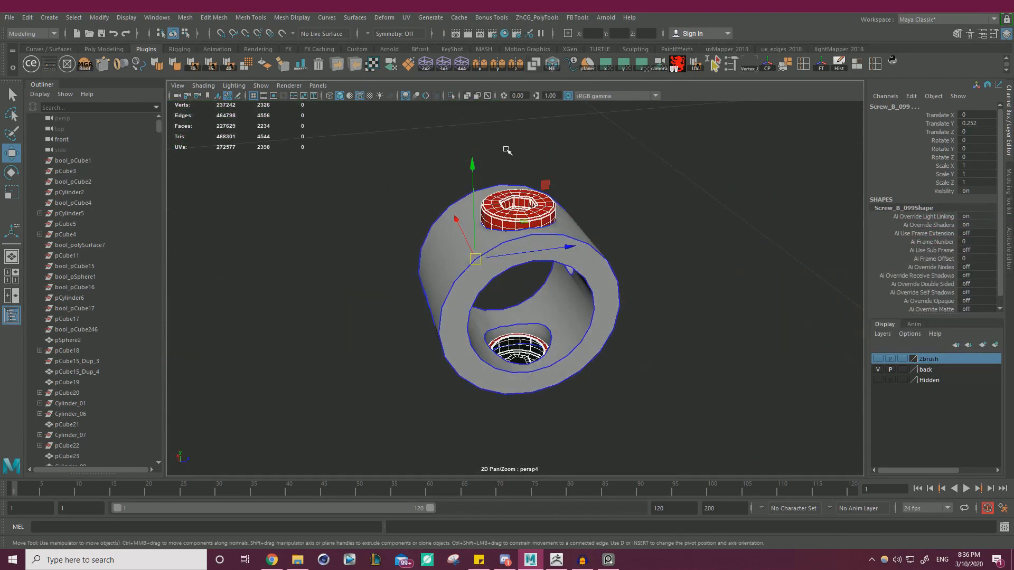
{"action": "right_click", "coordinate": [932, 360]}
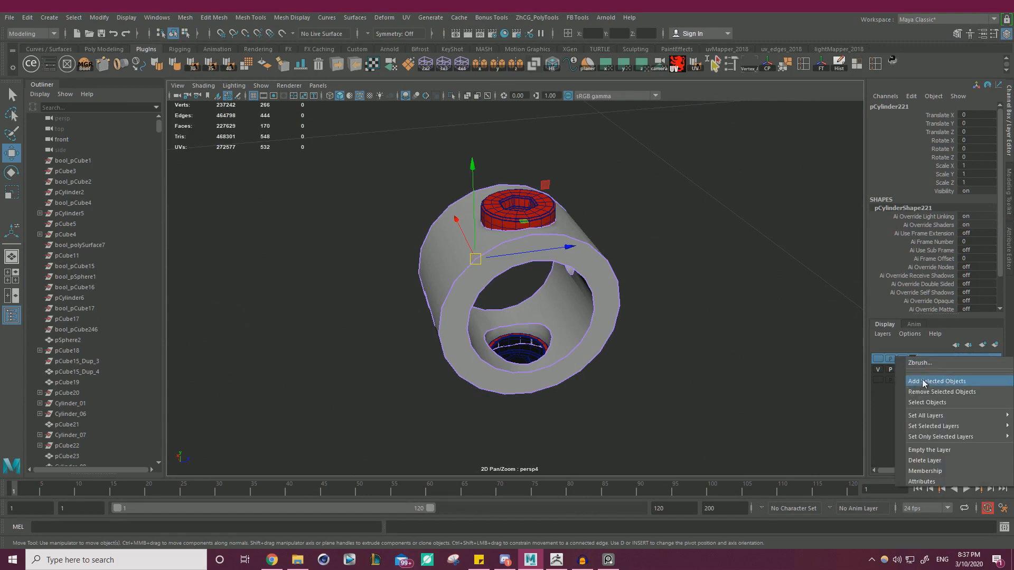
{"action": "left_click", "coordinate": [925, 382]}
Step: Select the four red bolts and screws and combine them into one mesh
{"action": "left_click_drag", "start_coordinate": [696, 406], "coordinate": [431, 166]}
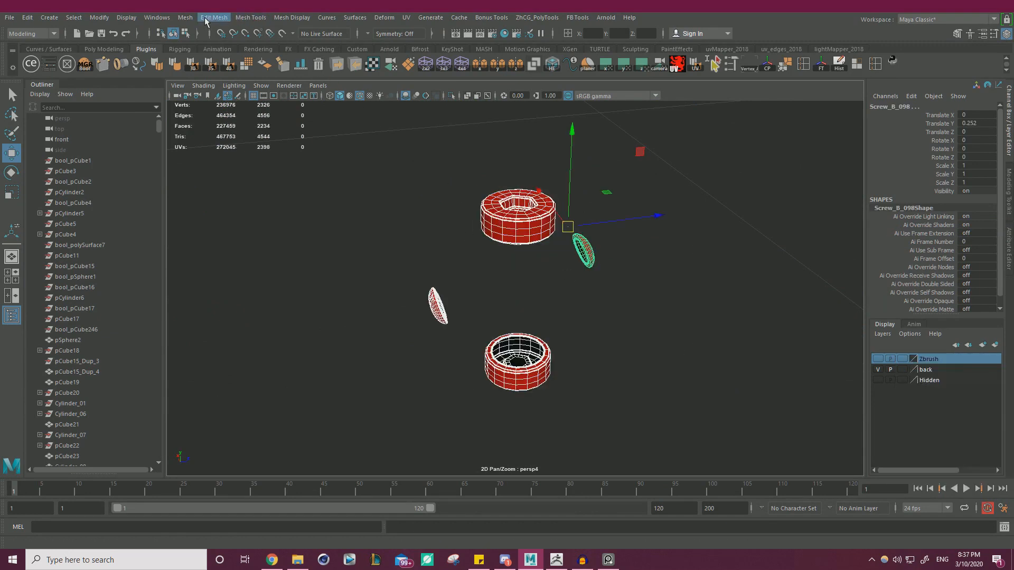
{"action": "left_click", "coordinate": [188, 20]}
{"action": "left_click", "coordinate": [219, 54]}
{"action": "scroll", "coordinate": [544, 317], "scroll_direction": "up", "scroll_amount": 3}
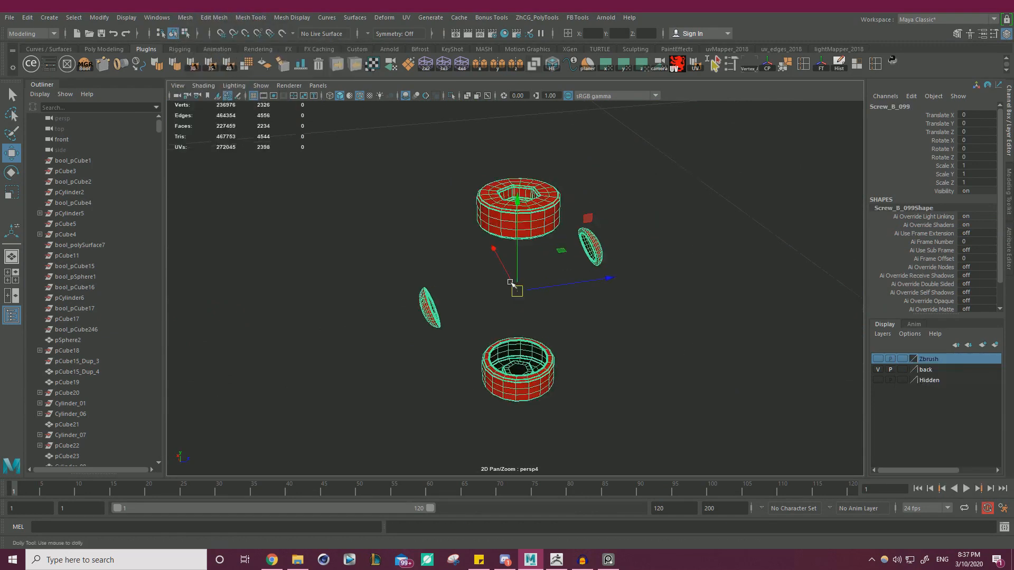
Step: Select the open border edge loops on the inner ends of all four bolts and screws and fill the holes
{"action": "left_click_drag", "start_coordinate": [547, 327], "coordinate": [551, 361], "text": "alt"}
{"action": "middle_click_drag", "start_coordinate": [551, 361], "coordinate": [545, 296], "text": "alt"}
{"action": "scroll", "coordinate": [545, 295], "scroll_direction": "up", "scroll_amount": 4}
{"action": "right_click_drag", "start_coordinate": [544, 289], "coordinate": [544, 256]}
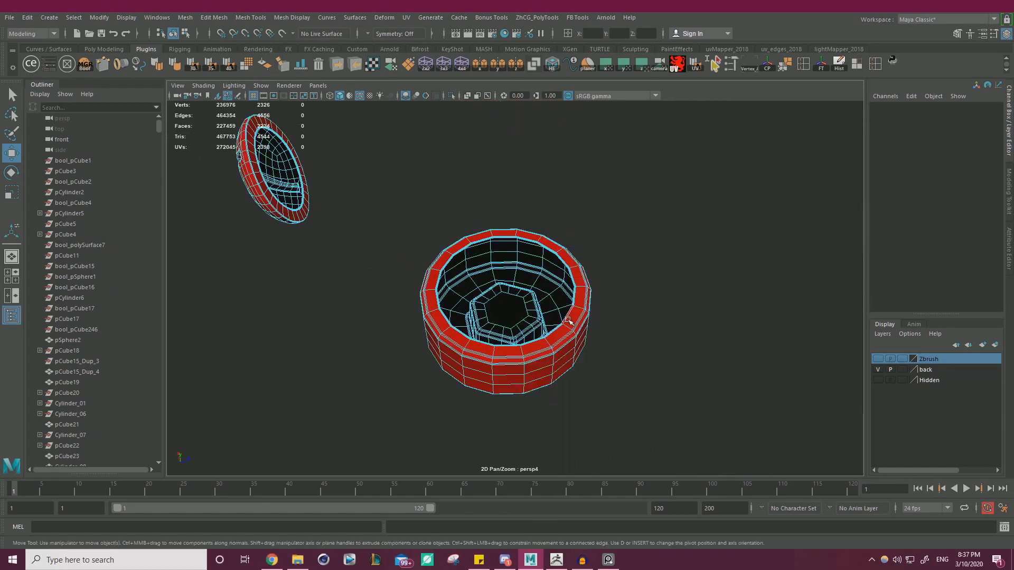
{"action": "double_click", "coordinate": [571, 321]}
{"action": "left_click_drag", "start_coordinate": [366, 247], "coordinate": [342, 188], "text": "alt"}
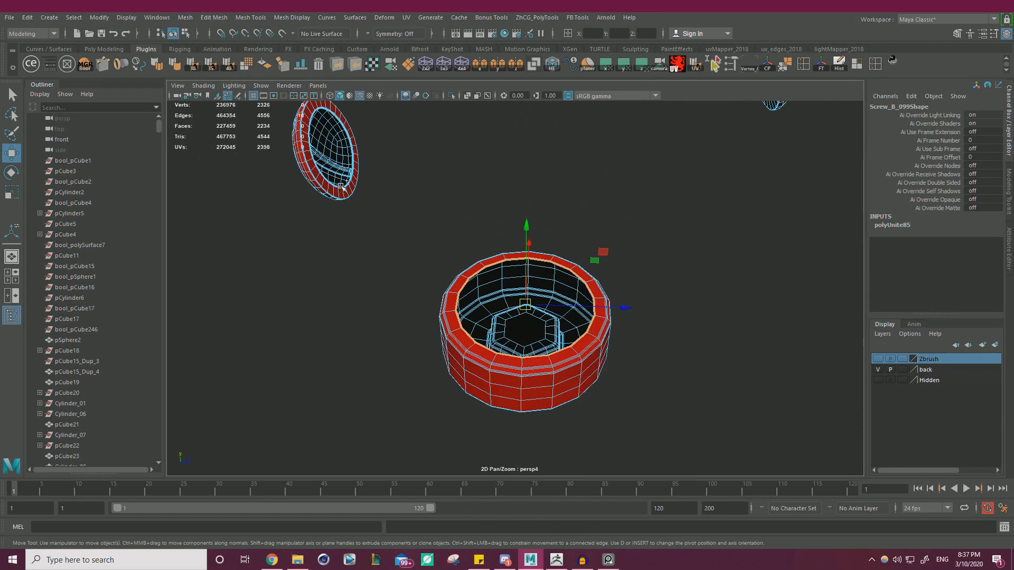
{"action": "scroll", "coordinate": [491, 206], "scroll_direction": "down", "scroll_amount": 3}
{"action": "left_click_drag", "start_coordinate": [491, 206], "coordinate": [561, 197], "text": "alt"}
{"action": "middle_click_drag", "start_coordinate": [561, 197], "coordinate": [549, 238], "text": "alt"}
{"action": "right_click_drag", "start_coordinate": [550, 238], "coordinate": [799, 310], "text": "alt"}
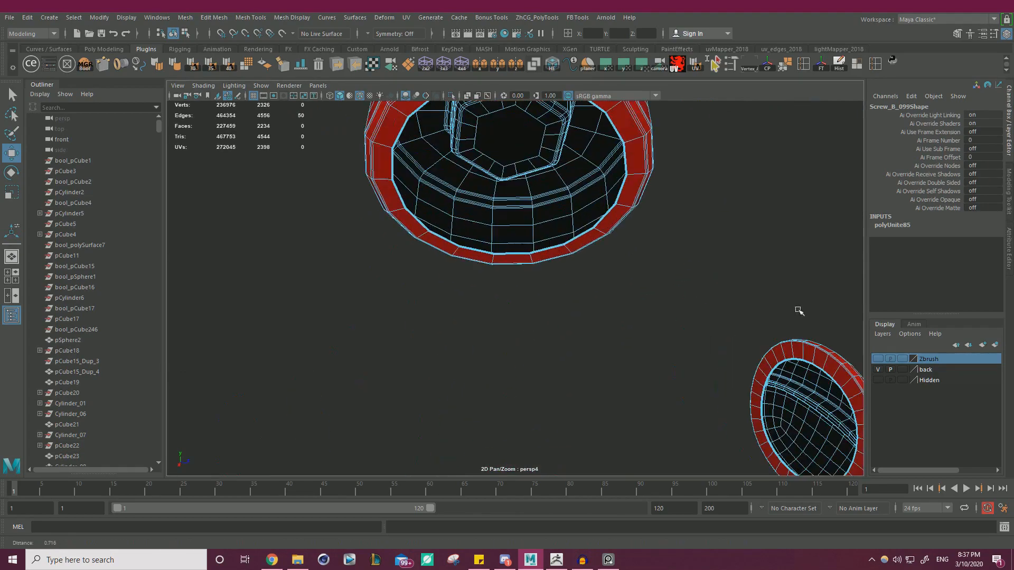
{"action": "right_click_drag", "start_coordinate": [589, 250], "coordinate": [507, 254], "text": "alt"}
{"action": "left_click_drag", "start_coordinate": [507, 253], "coordinate": [528, 338], "text": "alt"}
{"action": "right_click_drag", "start_coordinate": [528, 338], "coordinate": [570, 375], "text": "alt"}
{"action": "mouse_move", "coordinate": [417, 331]}
{"action": "right_mouse_down", "text": "alt"}
{"action": "mouse_move", "coordinate": [394, 286]}
{"action": "mouse_move", "coordinate": [426, 321]}
{"action": "right_mouse_up", "text": "alt"}
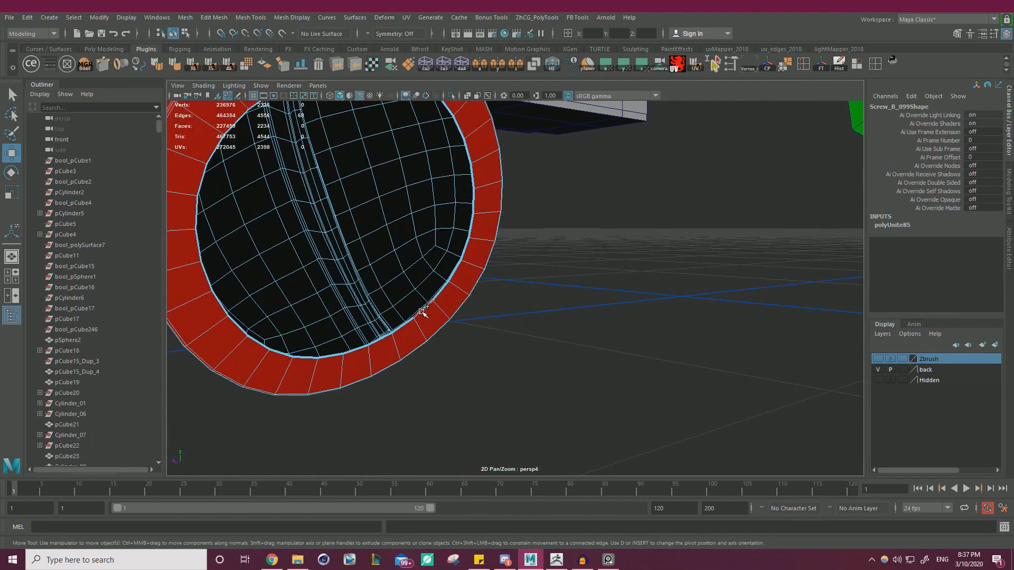
{"action": "right_click_drag", "start_coordinate": [620, 304], "coordinate": [633, 443], "text": "shift"}
{"action": "right_click_drag", "start_coordinate": [634, 443], "coordinate": [411, 330], "text": "alt"}
{"action": "left_click_drag", "start_coordinate": [413, 331], "coordinate": [373, 360], "text": "alt"}
Step: Select the combined bolts and screws as an object and export it as temp_01.obj to the temp meshes folder
{"action": "right_click_drag", "start_coordinate": [432, 233], "coordinate": [589, 199]}
{"action": "left_click_drag", "start_coordinate": [588, 199], "coordinate": [439, 303]}
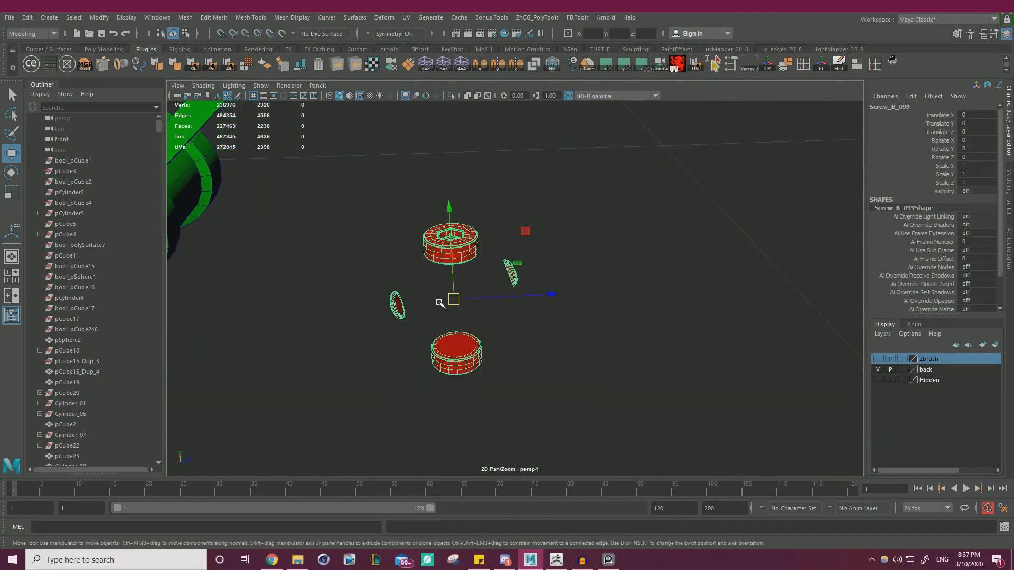
{"action": "left_click", "coordinate": [340, 65]}
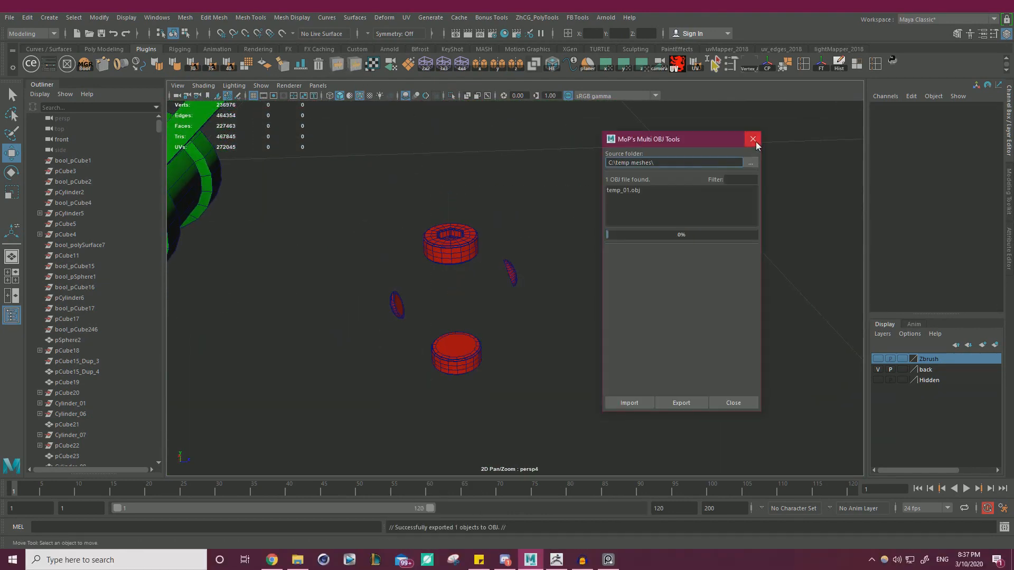
{"action": "left_click", "coordinate": [753, 140]}
Step: Switch to ZBrush, add a new subtool after the hollow cylinder and import the exported bolts and screws into it
{"action": "left_click", "coordinate": [561, 562]}
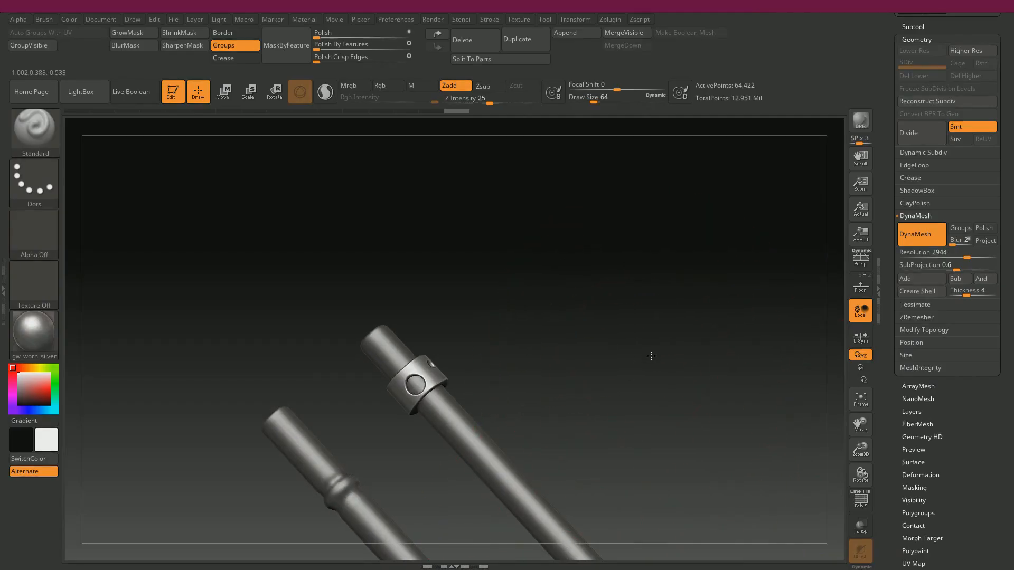
{"action": "scroll", "coordinate": [892, 182], "scroll_direction": "up", "scroll_amount": 2}
{"action": "left_click", "coordinate": [917, 69]}
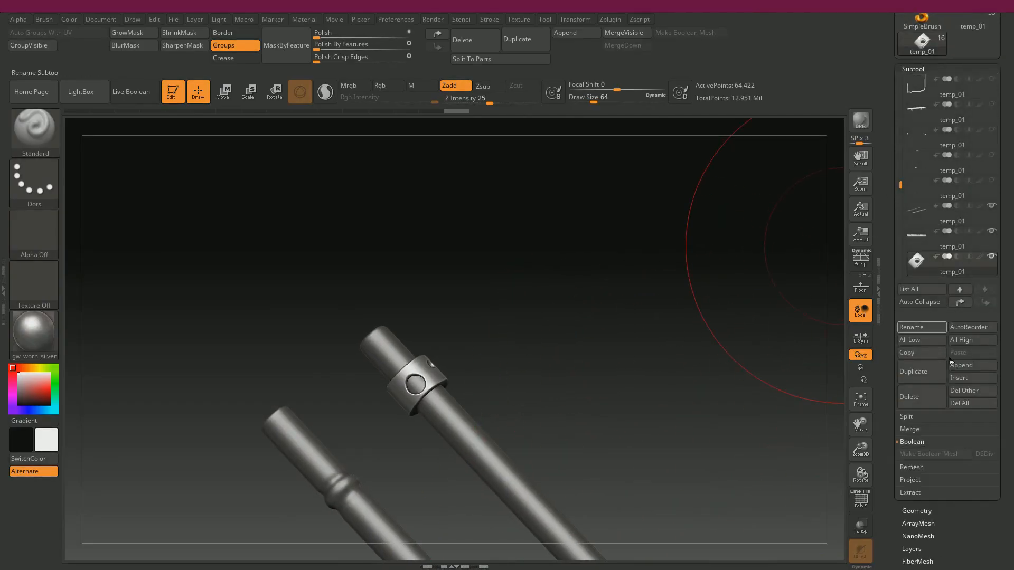
{"action": "scroll", "coordinate": [902, 379], "scroll_direction": "down", "scroll_amount": 10}
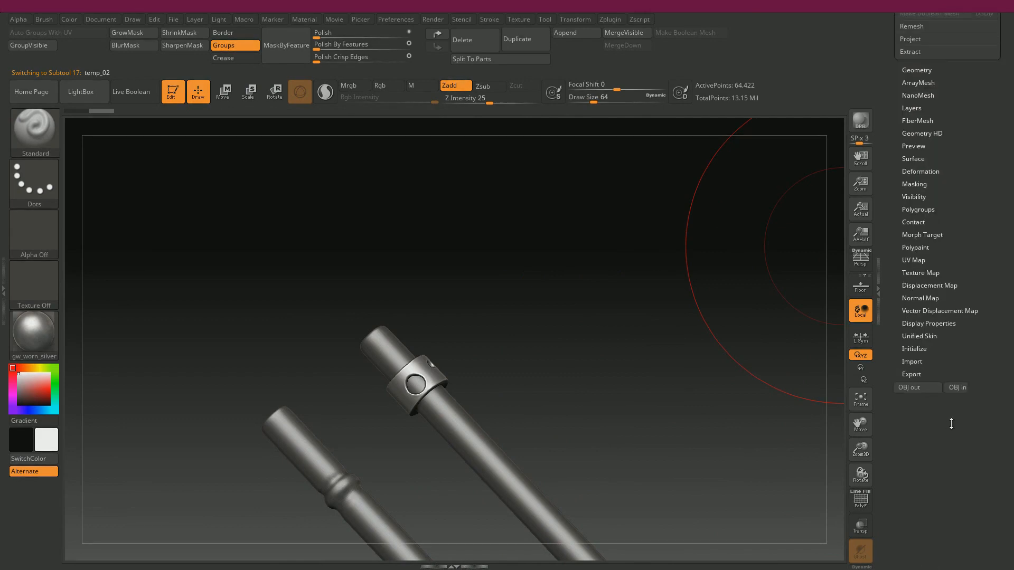
{"action": "left_click", "coordinate": [955, 388]}
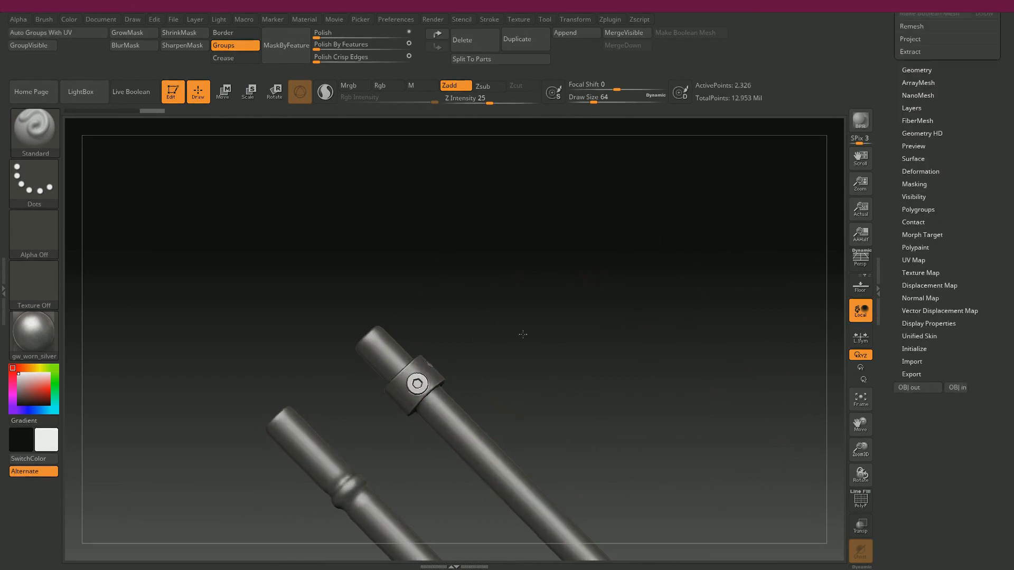
Step: Frame the imported bolts and screws, show their polyframe and create polygroups with Auto Groups With UV
{"action": "key", "text": "f"}
{"action": "key", "text": "shift+f"}
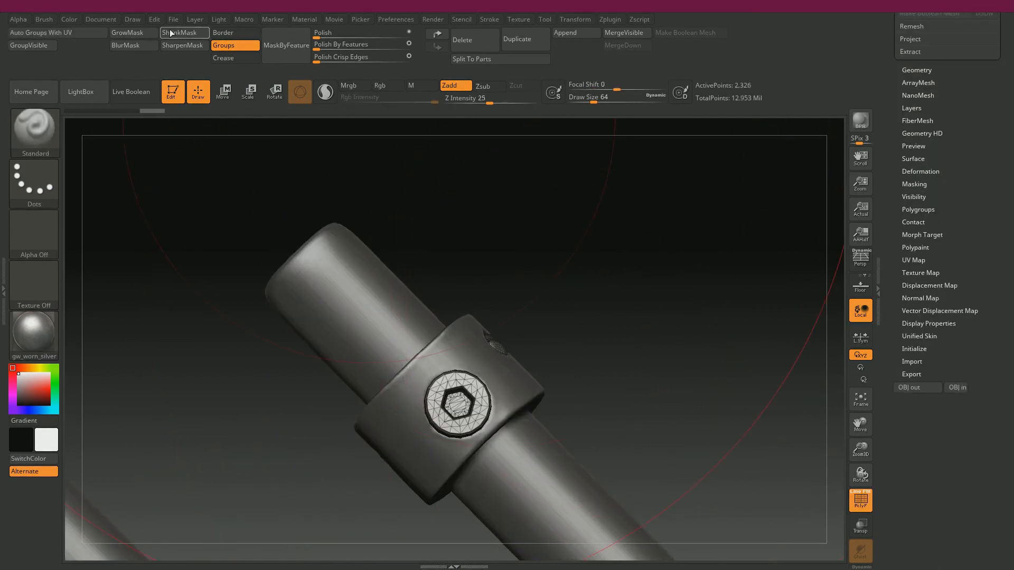
{"action": "left_click", "coordinate": [60, 33]}
Step: Divide the bolts and screws mesh twice and delete its lower subdivision levels
{"action": "left_click_drag", "start_coordinate": [894, 125], "coordinate": [897, 198]}
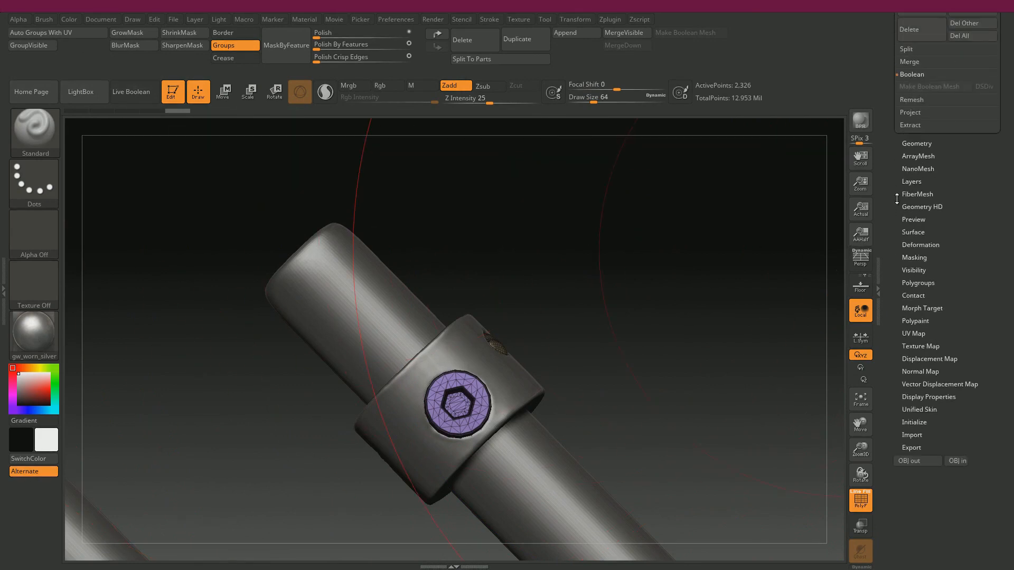
{"action": "left_click", "coordinate": [913, 143]}
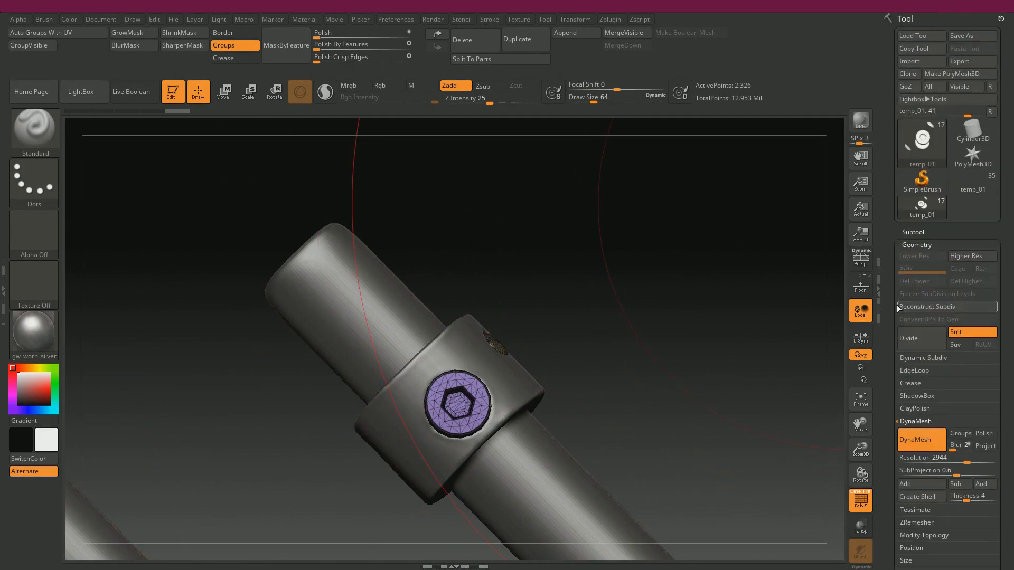
{"action": "left_click", "coordinate": [924, 344]}
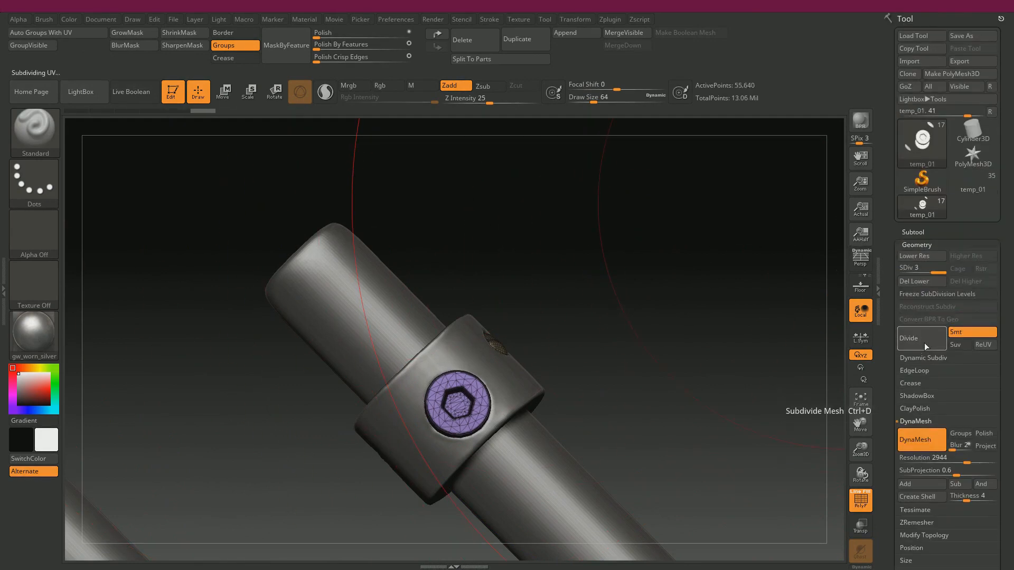
{"action": "left_click", "coordinate": [913, 293]}
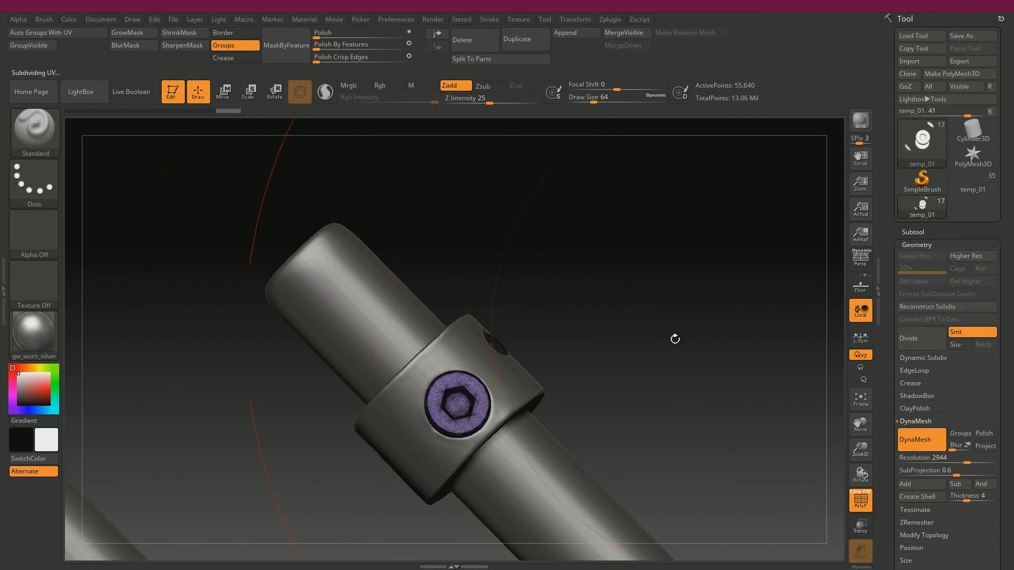
Step: Turn off the polyframe, apply Polish to the bolts and screws and inspect the result
{"action": "left_click_drag", "start_coordinate": [674, 340], "coordinate": [687, 310]}
{"action": "key", "text": "shift+f"}
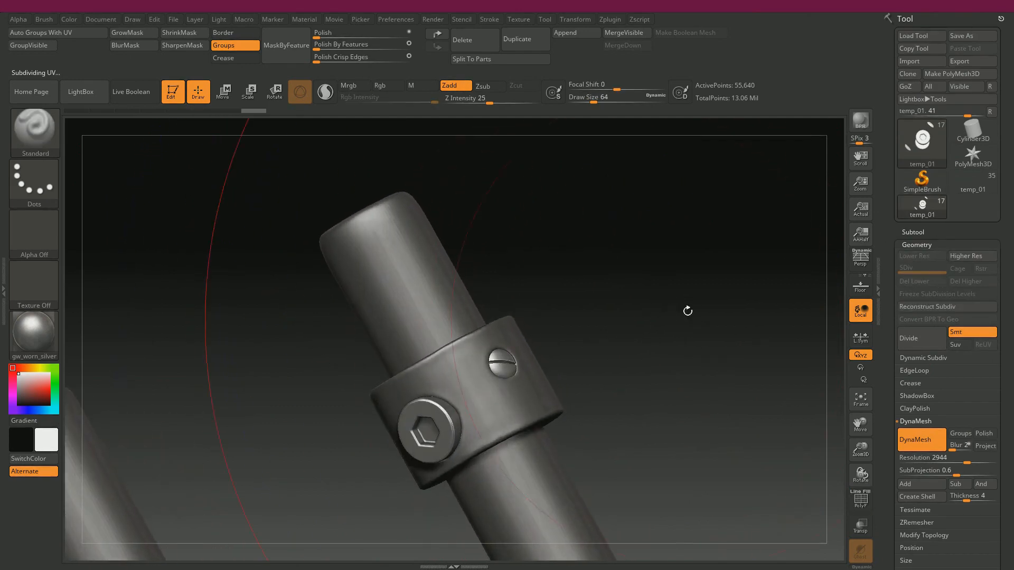
{"action": "left_click", "coordinate": [329, 34]}
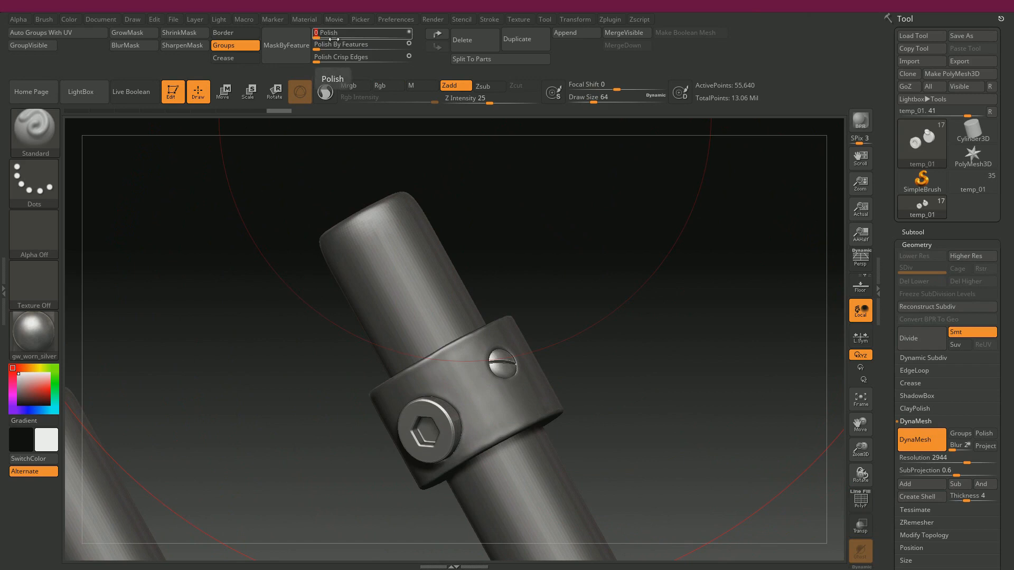
{"action": "left_click_drag", "start_coordinate": [584, 169], "coordinate": [845, 272]}
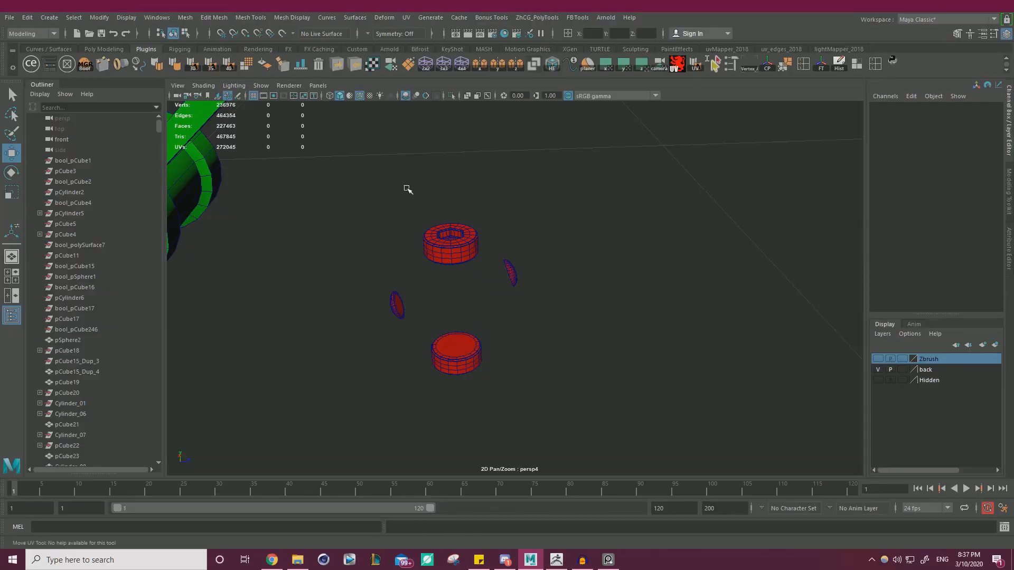
Step: Switch to Maya and add the combined bolts and screws to the Zbrush display layer
{"action": "left_click_drag", "start_coordinate": [406, 188], "coordinate": [489, 275]}
{"action": "right_click", "coordinate": [929, 360]}
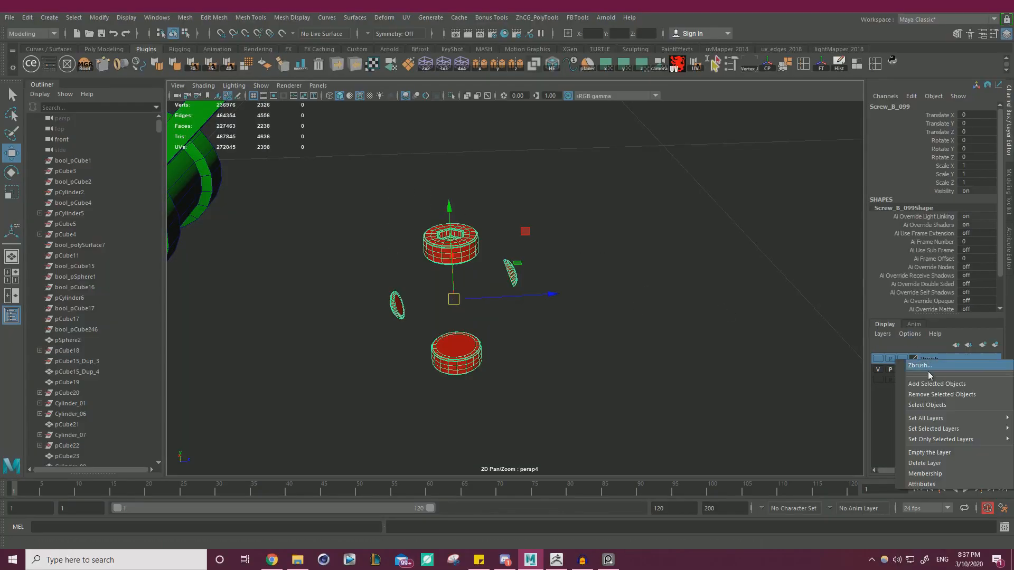
{"action": "left_click", "coordinate": [925, 384]}
Step: Select the pair of green brackets with barrel ends beside the typewriter frame and isolate them
{"action": "scroll", "coordinate": [500, 278], "scroll_direction": "down", "scroll_amount": 6}
{"action": "scroll", "coordinate": [499, 278], "scroll_direction": "down", "scroll_amount": 6}
{"action": "left_click_drag", "start_coordinate": [382, 224], "coordinate": [563, 376], "text": "alt"}
{"action": "scroll", "coordinate": [542, 408], "scroll_direction": "up", "scroll_amount": 6}
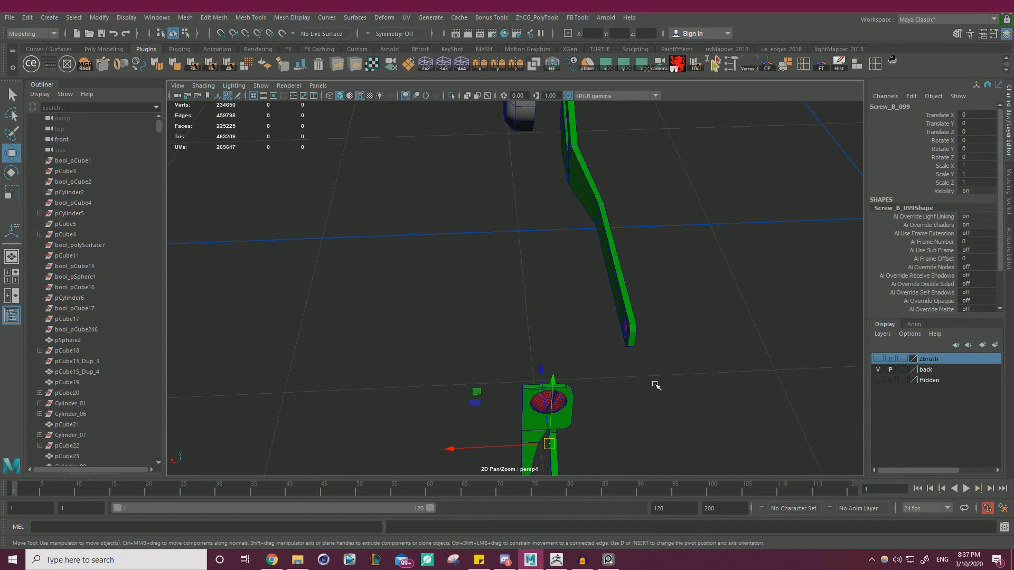
{"action": "scroll", "coordinate": [655, 385], "scroll_direction": "down", "scroll_amount": 3}
{"action": "left_click", "coordinate": [611, 394]}
{"action": "left_click", "coordinate": [524, 394]}
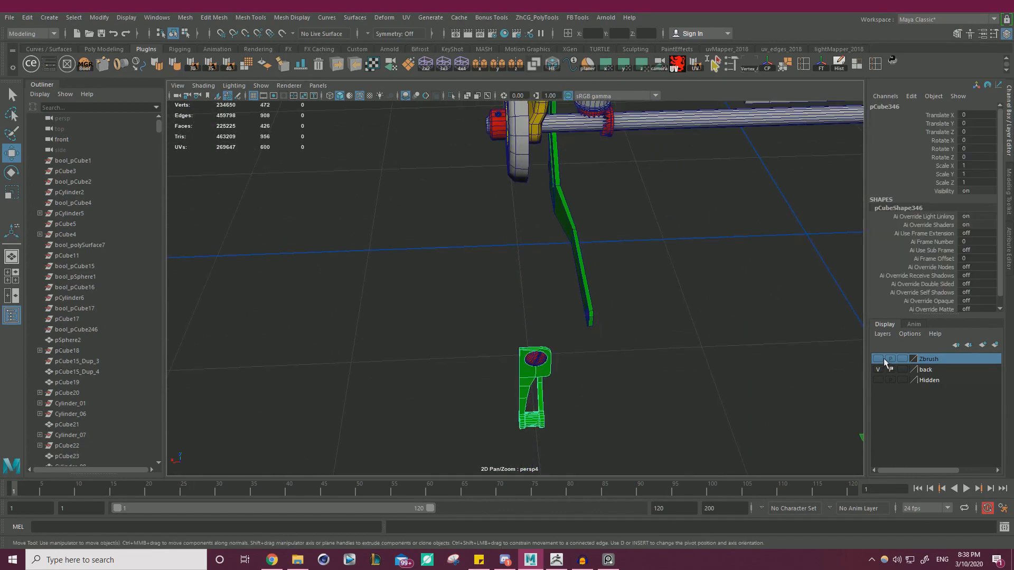
{"action": "right_click_drag", "start_coordinate": [655, 354], "coordinate": [504, 344], "text": "alt"}
{"action": "middle_click_drag", "start_coordinate": [505, 343], "coordinate": [321, 332], "text": "alt"}
{"action": "right_click_drag", "start_coordinate": [542, 332], "coordinate": [616, 337], "text": "alt"}
{"action": "left_click_drag", "start_coordinate": [616, 337], "coordinate": [695, 308], "text": "alt"}
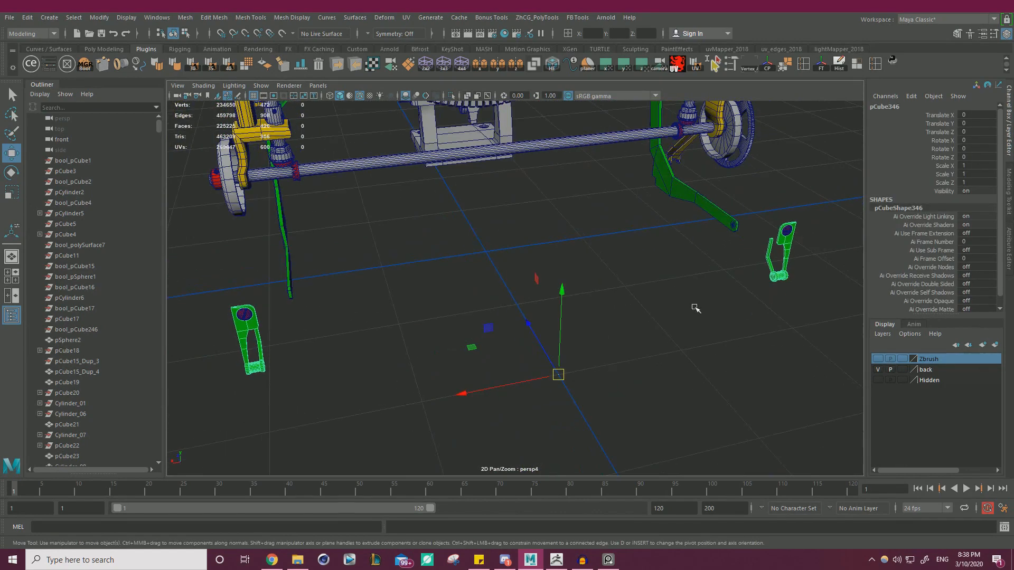
{"action": "left_click", "coordinate": [450, 96]}
Step: Select all faces of both green brackets, check the barrel ends and apply angle-based soft and hard edges
{"action": "left_click_drag", "start_coordinate": [509, 164], "coordinate": [357, 226], "text": "alt"}
{"action": "right_click_drag", "start_coordinate": [403, 247], "coordinate": [403, 277]}
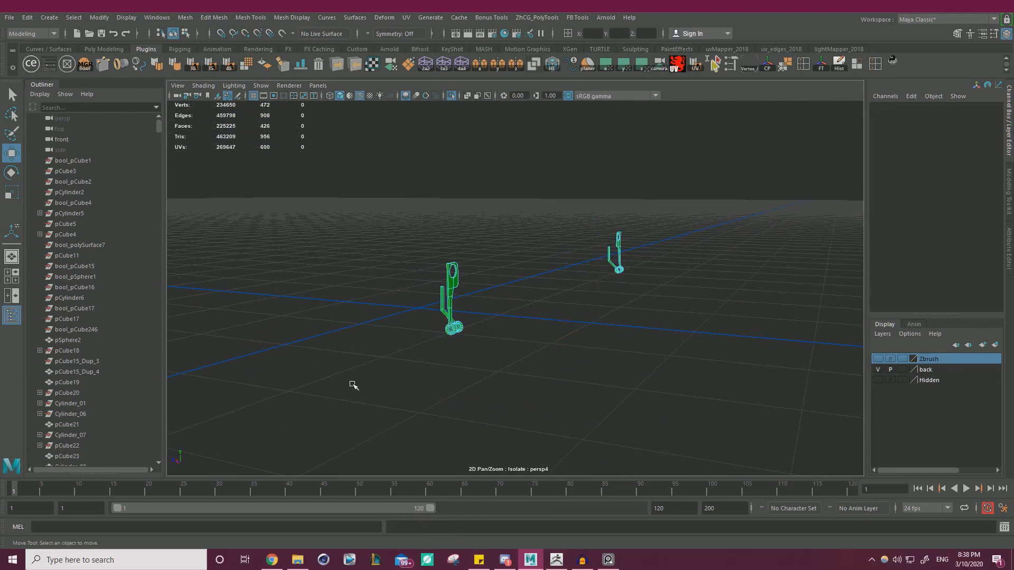
{"action": "left_click_drag", "start_coordinate": [352, 383], "coordinate": [658, 227]}
{"action": "right_click_drag", "start_coordinate": [343, 334], "coordinate": [457, 382], "text": "alt"}
{"action": "middle_click_drag", "start_coordinate": [457, 381], "coordinate": [534, 327], "text": "alt"}
{"action": "right_click_drag", "start_coordinate": [533, 327], "coordinate": [686, 404], "text": "alt"}
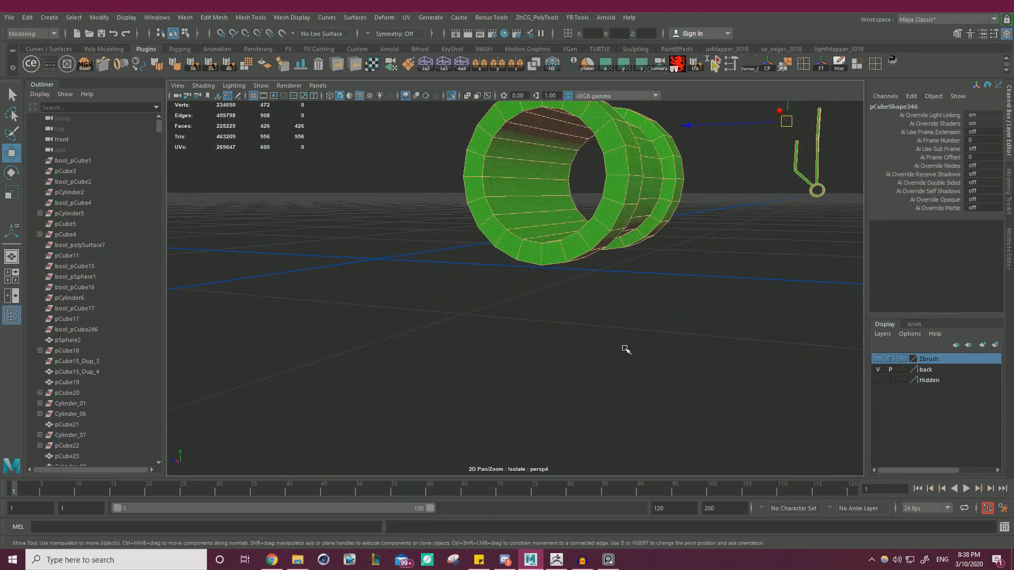
{"action": "right_click_drag", "start_coordinate": [625, 349], "coordinate": [568, 294], "text": "alt"}
{"action": "middle_click_drag", "start_coordinate": [568, 293], "coordinate": [537, 327], "text": "alt"}
{"action": "scroll", "coordinate": [503, 306], "scroll_direction": "up", "scroll_amount": 3}
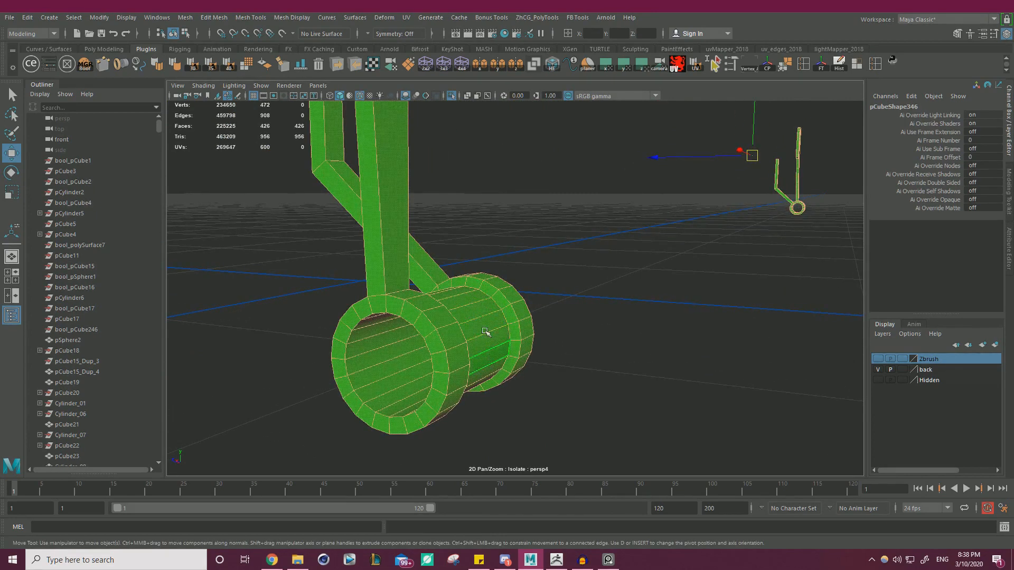
{"action": "right_click_drag", "start_coordinate": [503, 331], "coordinate": [376, 301], "text": "alt"}
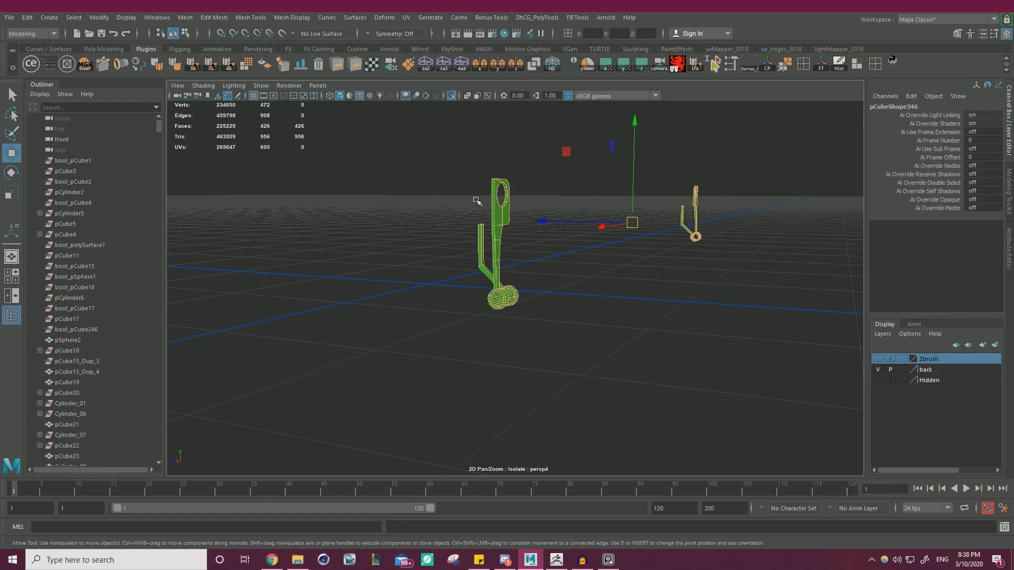
{"action": "left_click", "coordinate": [227, 66]}
{"action": "left_click_drag", "start_coordinate": [507, 248], "coordinate": [467, 263], "text": "alt"}
{"action": "right_click_drag", "start_coordinate": [467, 262], "coordinate": [427, 305], "text": "alt"}
{"action": "left_click_drag", "start_coordinate": [428, 305], "coordinate": [449, 322], "text": "alt"}
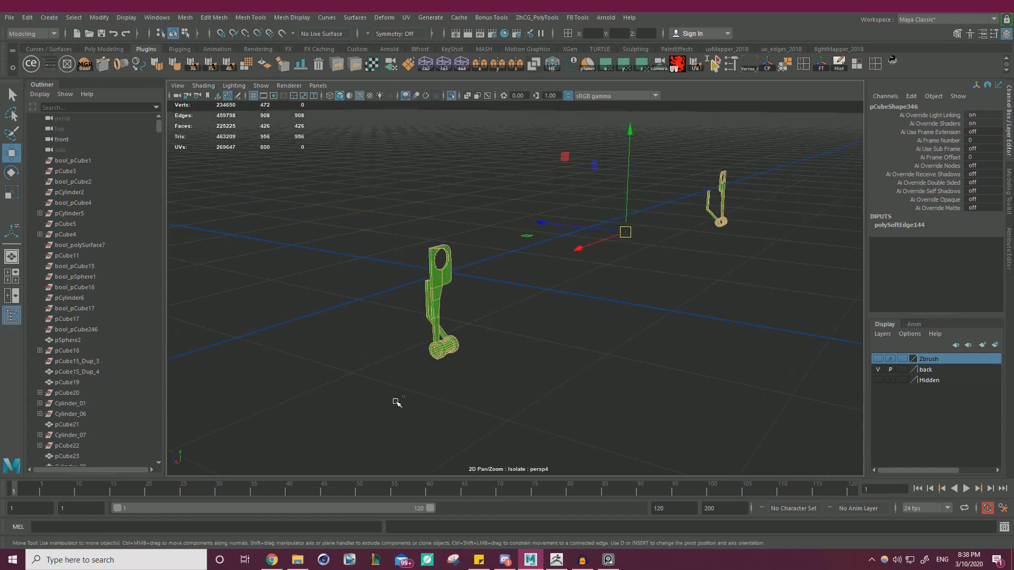
Step: Display only the hard edges on both brackets and inspect them up close
{"action": "left_click", "coordinate": [395, 402]}
{"action": "left_click_drag", "start_coordinate": [394, 401], "coordinate": [772, 124]}
{"action": "left_click", "coordinate": [469, 175]}
{"action": "left_click", "coordinate": [550, 65]}
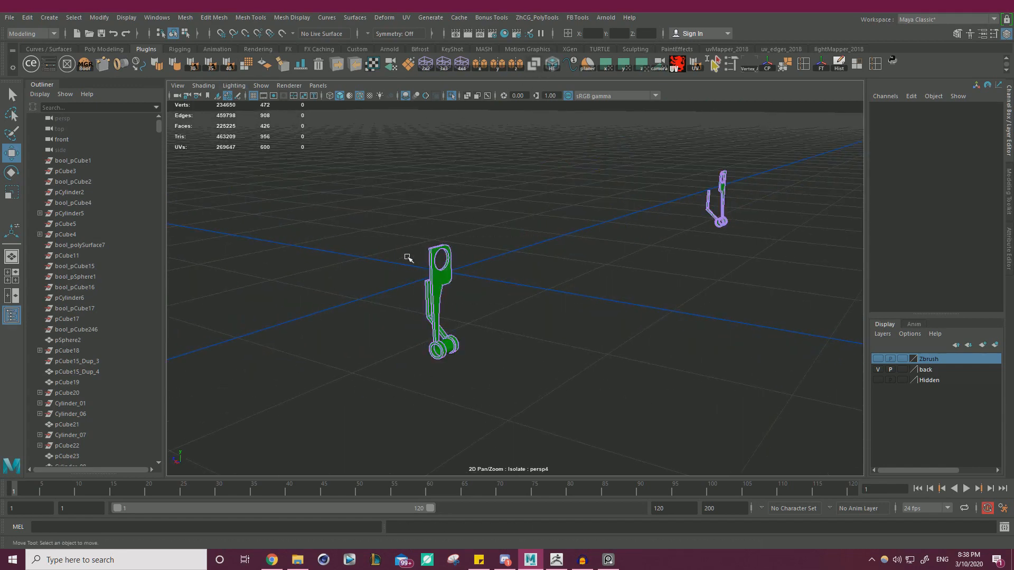
{"action": "right_click_drag", "start_coordinate": [412, 256], "coordinate": [563, 337], "text": "alt"}
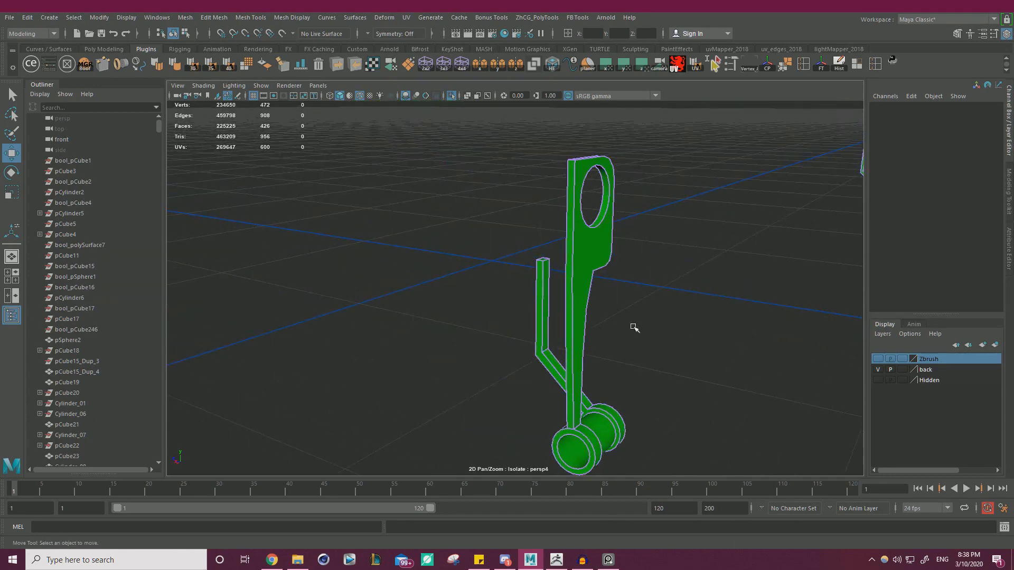
{"action": "right_click_drag", "start_coordinate": [635, 328], "coordinate": [512, 319], "text": "alt"}
{"action": "middle_click_drag", "start_coordinate": [512, 319], "coordinate": [448, 314], "text": "alt"}
Step: Select all of both brackets, split their UVs along the hard edges and return to object selection
{"action": "left_click_drag", "start_coordinate": [360, 397], "coordinate": [760, 134]}
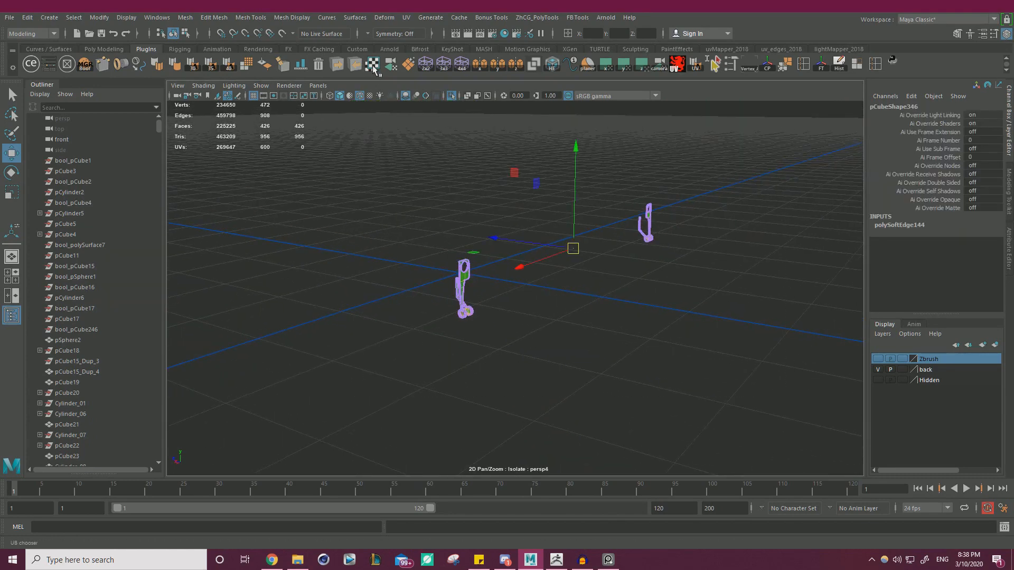
{"action": "left_click", "coordinate": [373, 65]}
{"action": "right_click_drag", "start_coordinate": [453, 280], "coordinate": [471, 242]}
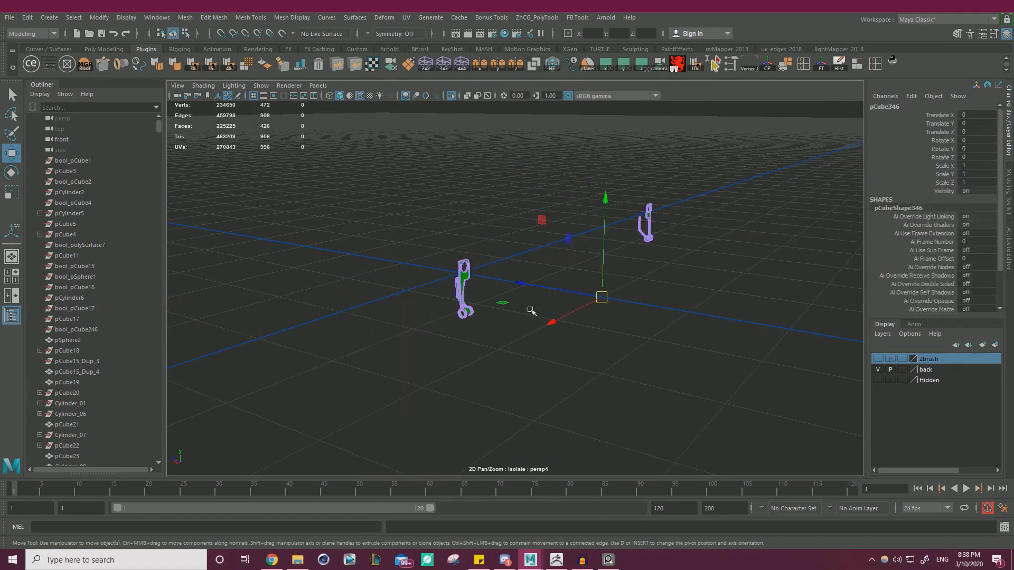
Step: Lay out all UV shells of both green brackets in the UV Editor, then move the editor aside
{"action": "left_click", "coordinate": [678, 64]}
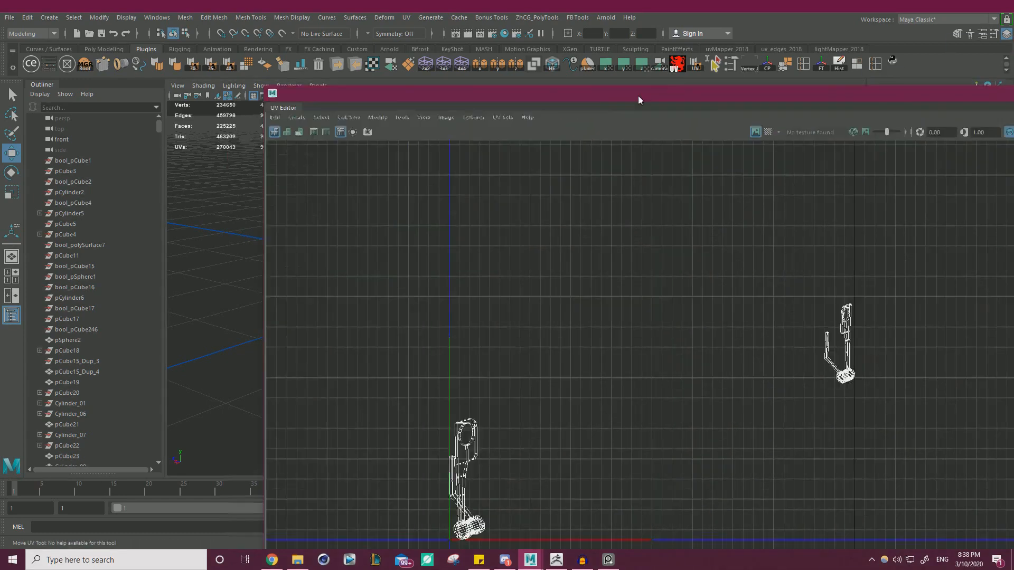
{"action": "left_click_drag", "start_coordinate": [638, 96], "coordinate": [477, 46]}
{"action": "right_click_drag", "start_coordinate": [355, 303], "coordinate": [312, 288]}
{"action": "left_click_drag", "start_coordinate": [236, 167], "coordinate": [801, 531]}
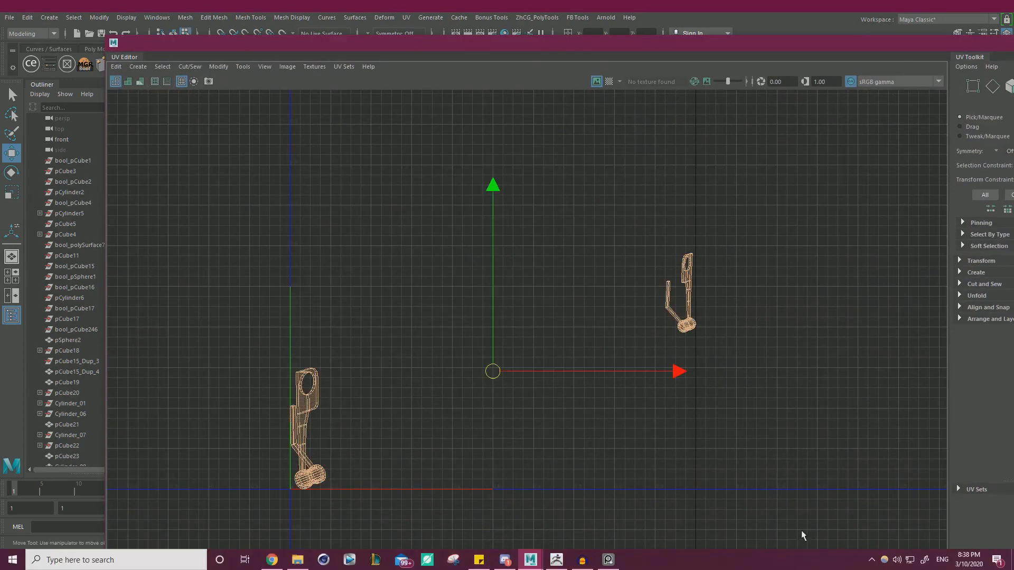
{"action": "left_click_drag", "start_coordinate": [178, 152], "coordinate": [779, 514]}
{"action": "left_click", "coordinate": [218, 67]}
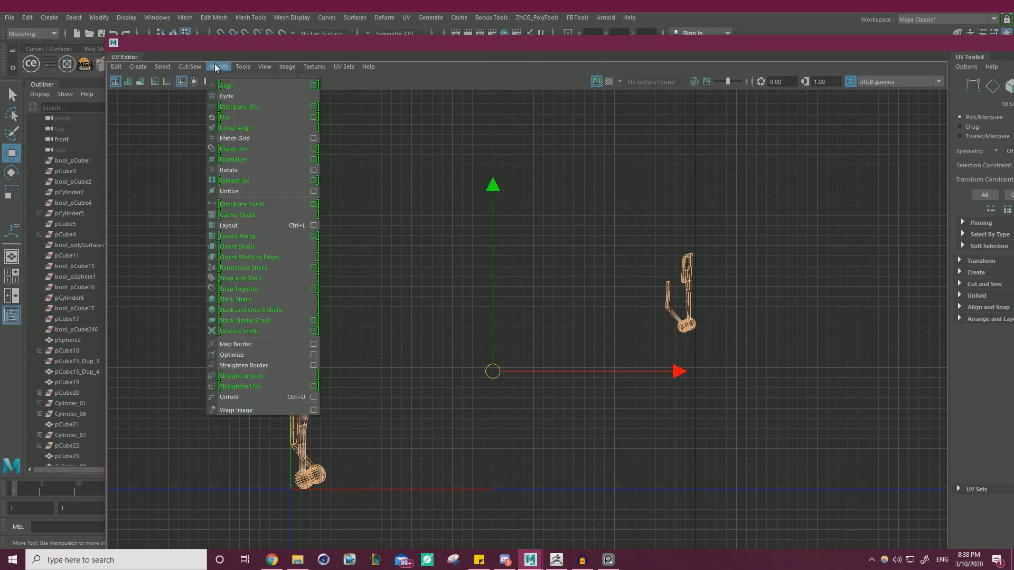
{"action": "left_click", "coordinate": [258, 226]}
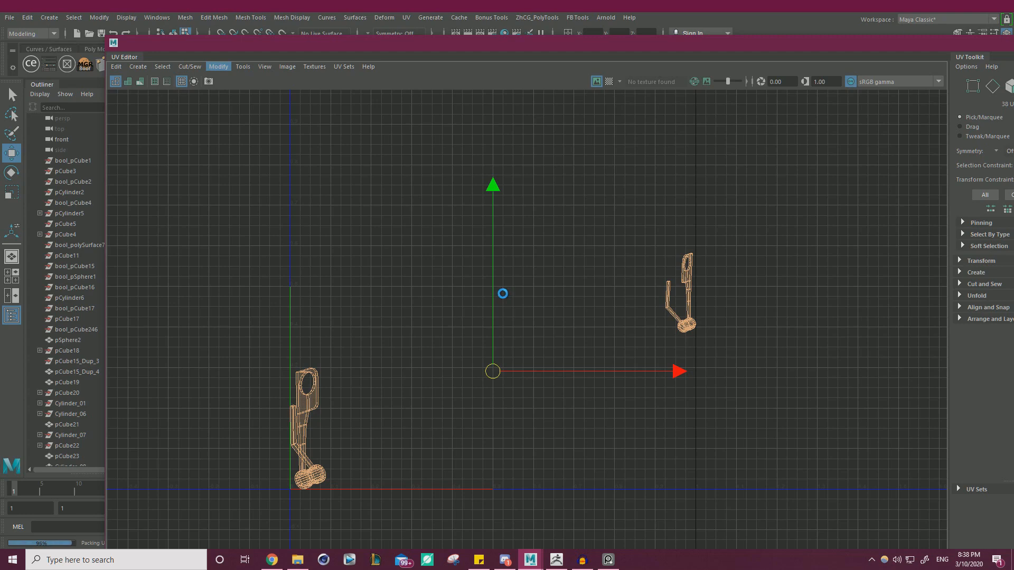
{"action": "left_click_drag", "start_coordinate": [682, 48], "coordinate": [1013, 211]}
{"action": "right_click_drag", "start_coordinate": [722, 211], "coordinate": [755, 209], "text": "alt"}
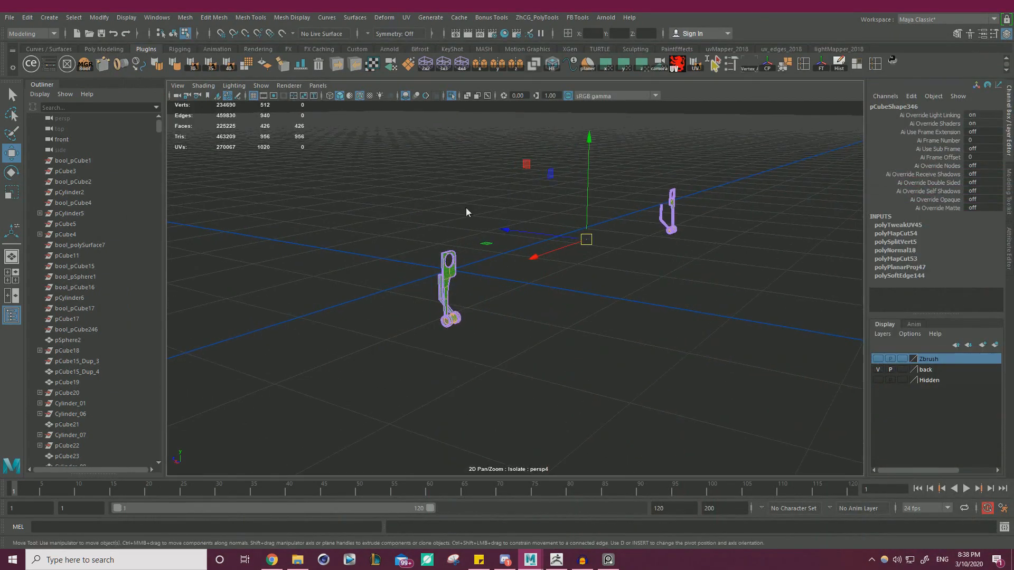
Step: Return to object selection, select both green brackets, export them as an OBJ for ZBrush and deselect them
{"action": "right_click_drag", "start_coordinate": [466, 211], "coordinate": [512, 182]}
{"action": "left_click", "coordinate": [560, 324]}
{"action": "left_click_drag", "start_coordinate": [396, 238], "coordinate": [503, 270]}
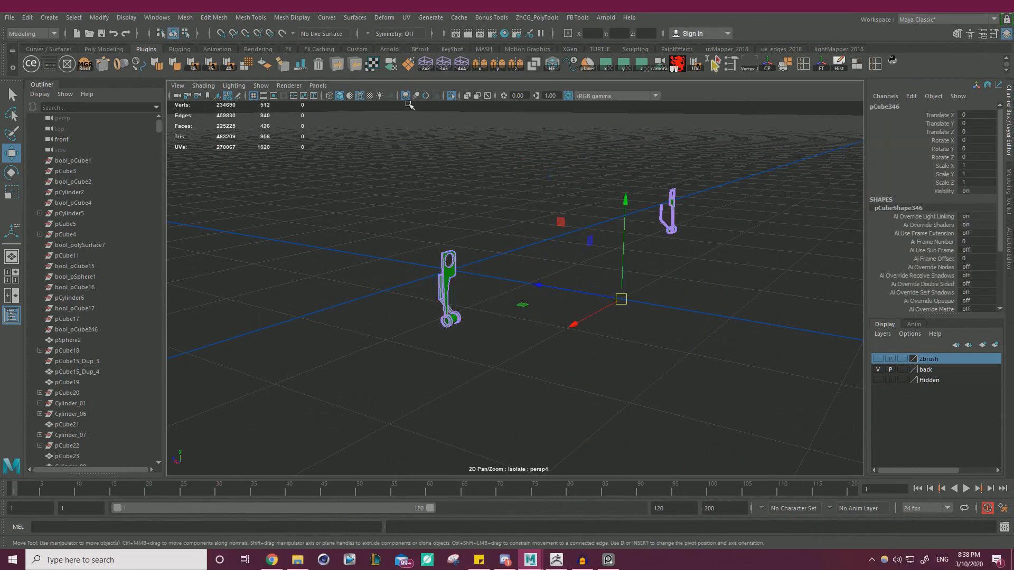
{"action": "left_click", "coordinate": [336, 63]}
{"action": "left_click", "coordinate": [754, 140]}
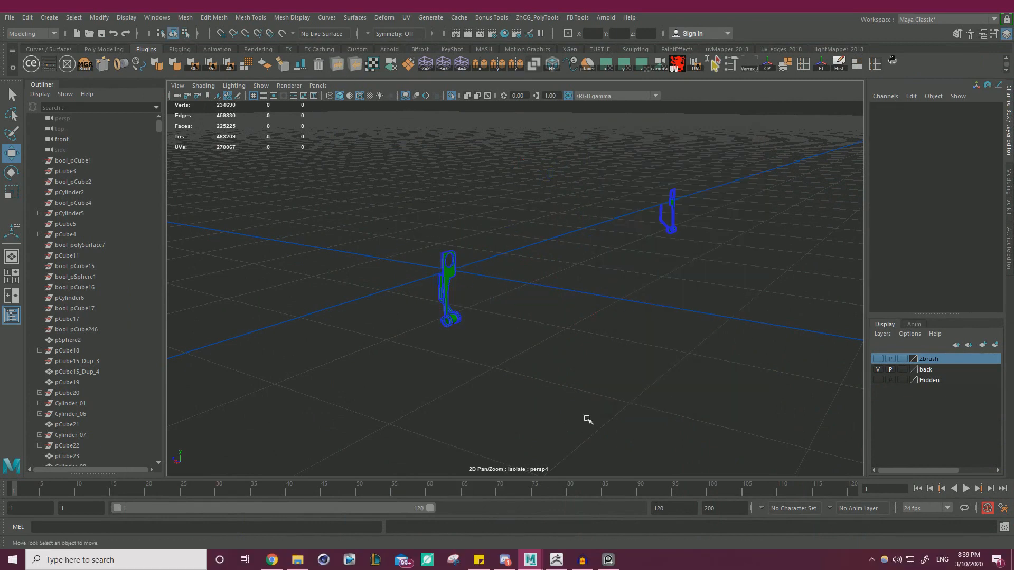
Step: Switch to ZBrush, duplicate the current subtool and import the brackets' OBJ into the copy
{"action": "left_click", "coordinate": [556, 559]}
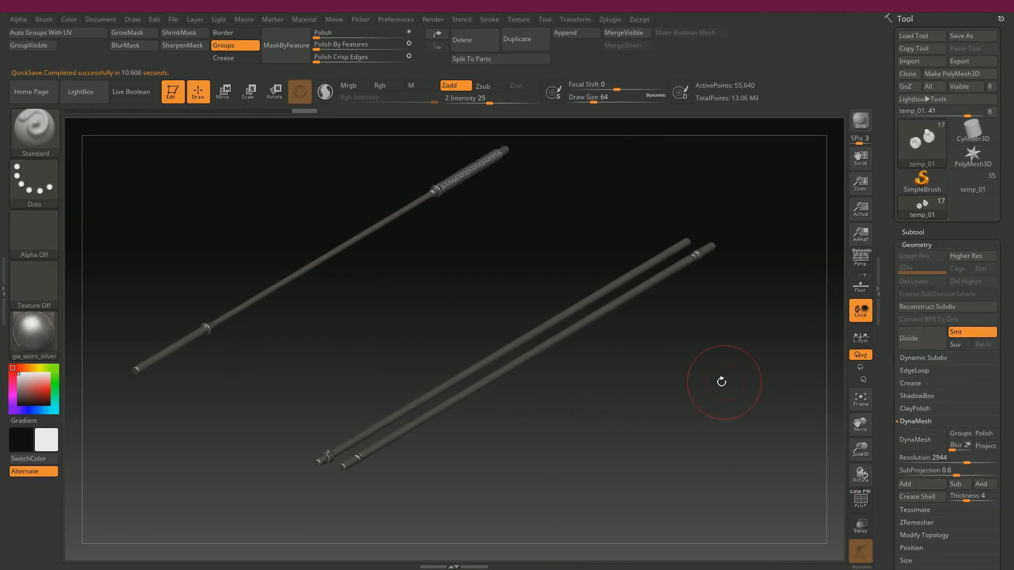
{"action": "left_click_drag", "start_coordinate": [680, 394], "coordinate": [842, 286]}
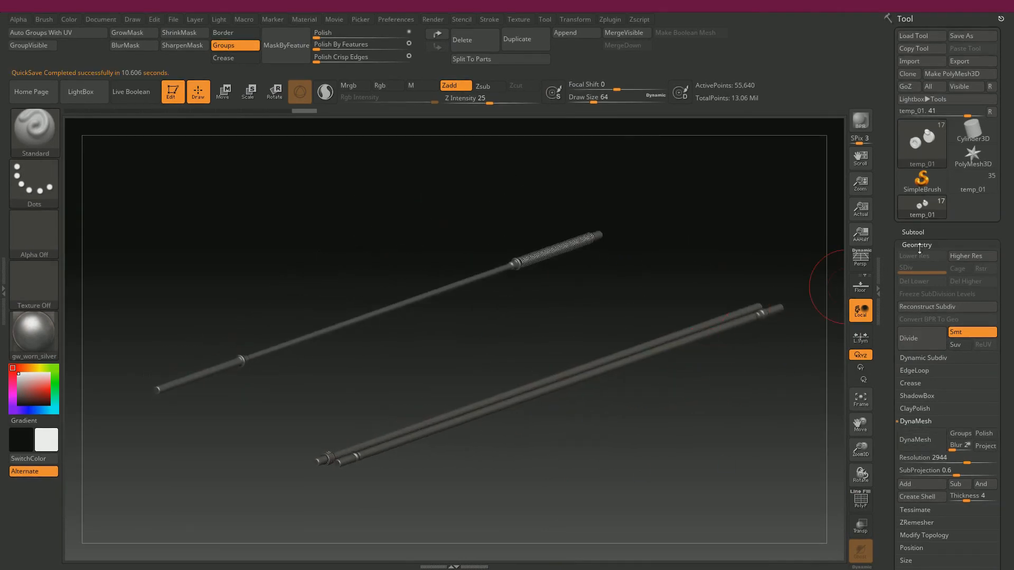
{"action": "left_click", "coordinate": [919, 232]}
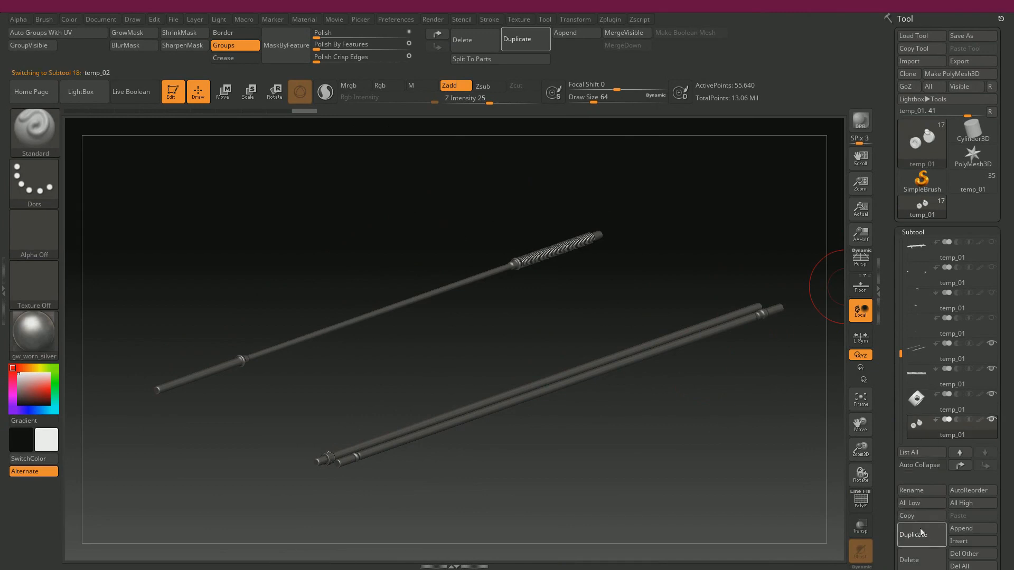
{"action": "left_click_drag", "start_coordinate": [896, 491], "coordinate": [902, 344]}
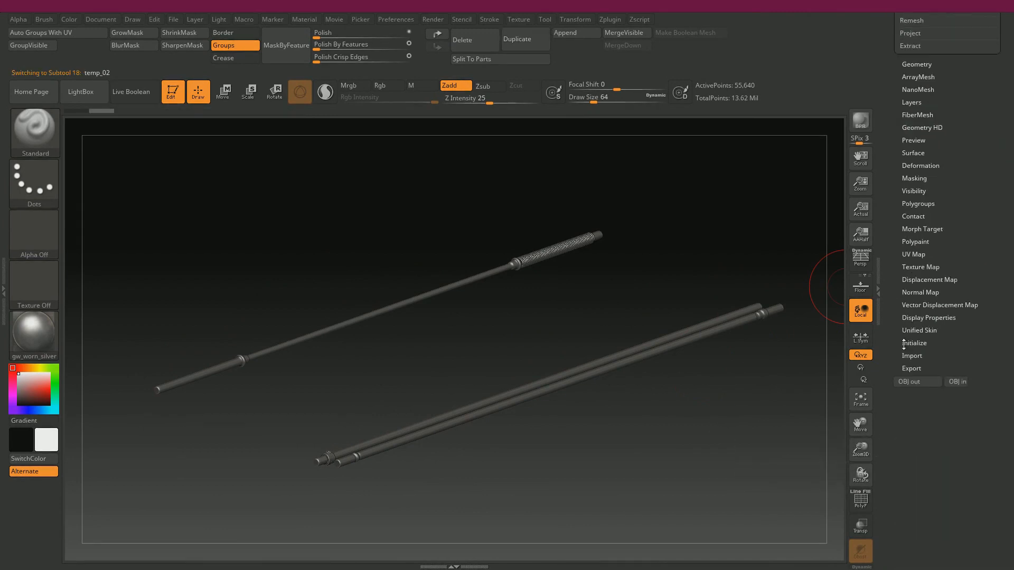
{"action": "left_click", "coordinate": [956, 377]}
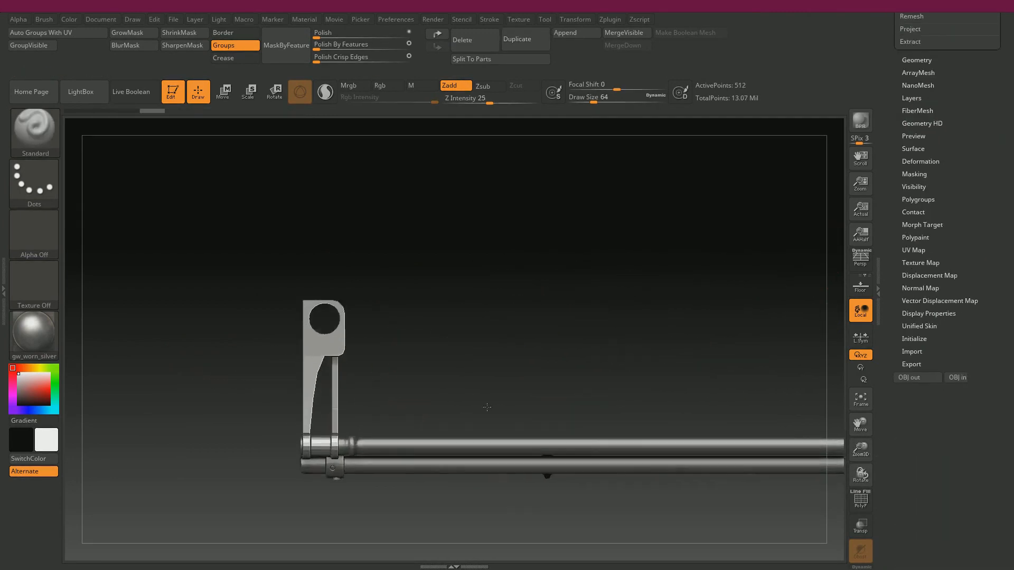
Step: Show the brackets' wireframe, assign polygroups from their UVs and DynaMesh them at resolution 2944
{"action": "left_click_drag", "start_coordinate": [487, 407], "coordinate": [545, 321], "text": "alt"}
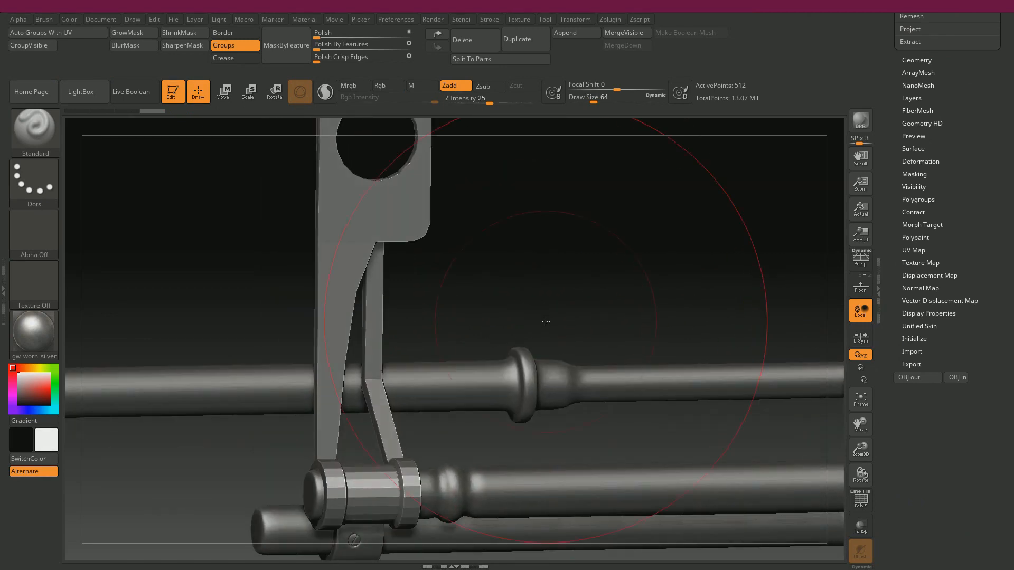
{"action": "key", "text": "shift+f"}
{"action": "left_click_drag", "start_coordinate": [567, 276], "coordinate": [549, 240], "text": "alt"}
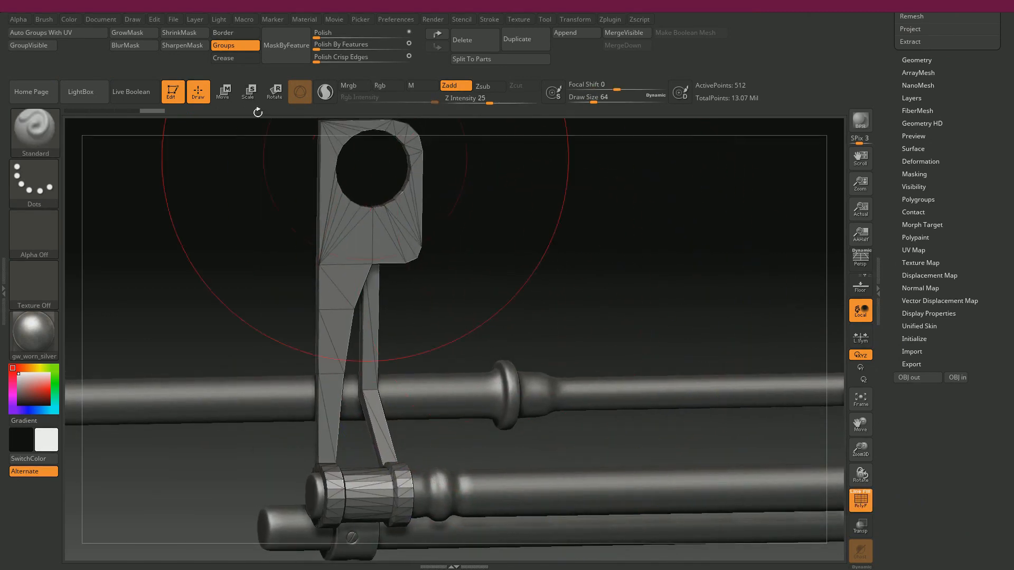
{"action": "left_click", "coordinate": [47, 33]}
{"action": "scroll", "coordinate": [895, 273], "scroll_direction": "up", "scroll_amount": 5}
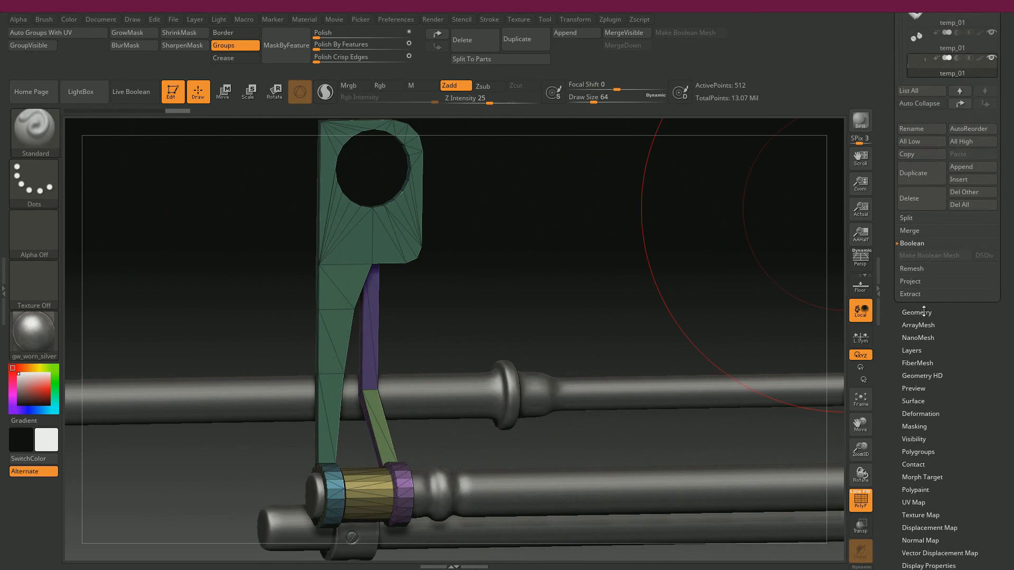
{"action": "left_click", "coordinate": [918, 312]}
{"action": "left_click", "coordinate": [917, 328]}
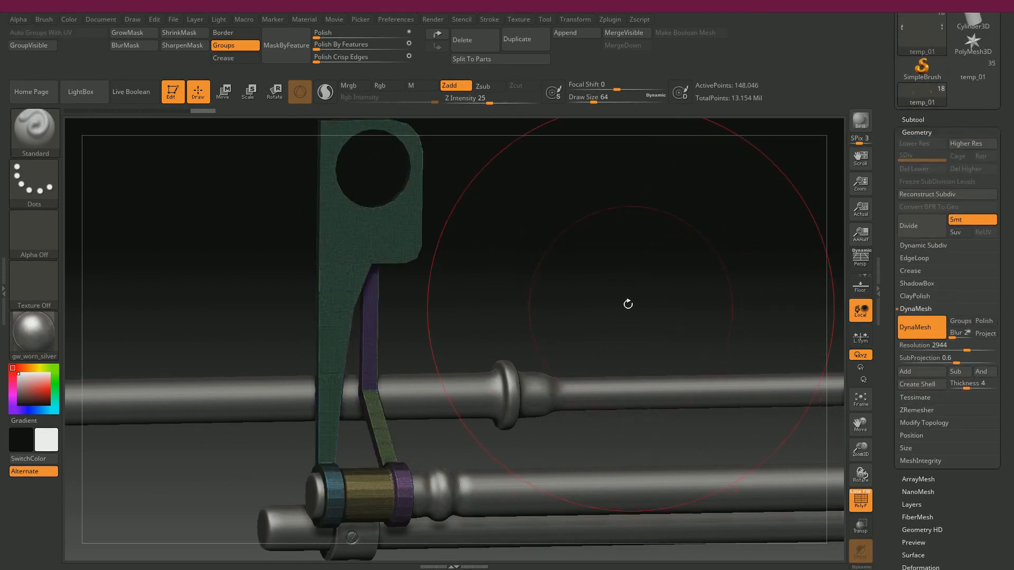
{"action": "key", "text": "shift"}
{"action": "key", "text": "shift+f"}
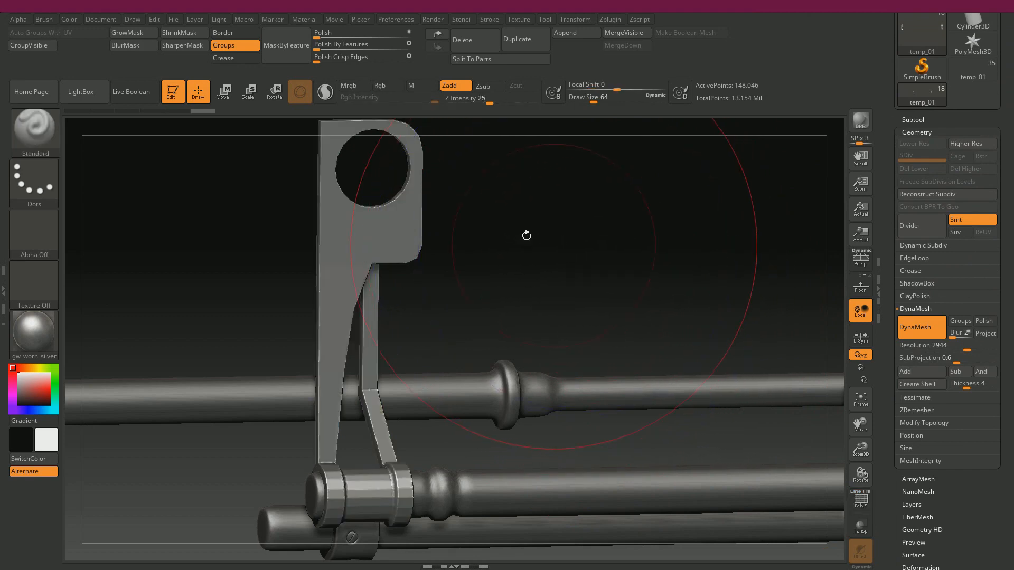
Step: Polish the bracket edges by features, smooth the brackets further with Polish and check the inner corner below the plate
{"action": "left_click_drag", "start_coordinate": [346, 53], "coordinate": [346, 53]}
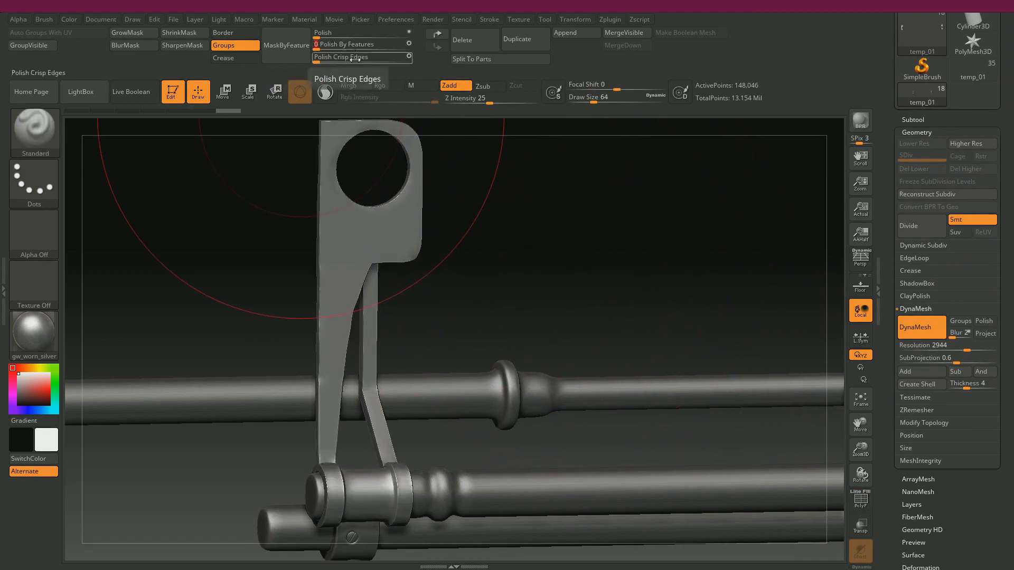
{"action": "left_click_drag", "start_coordinate": [498, 190], "coordinate": [539, 230]}
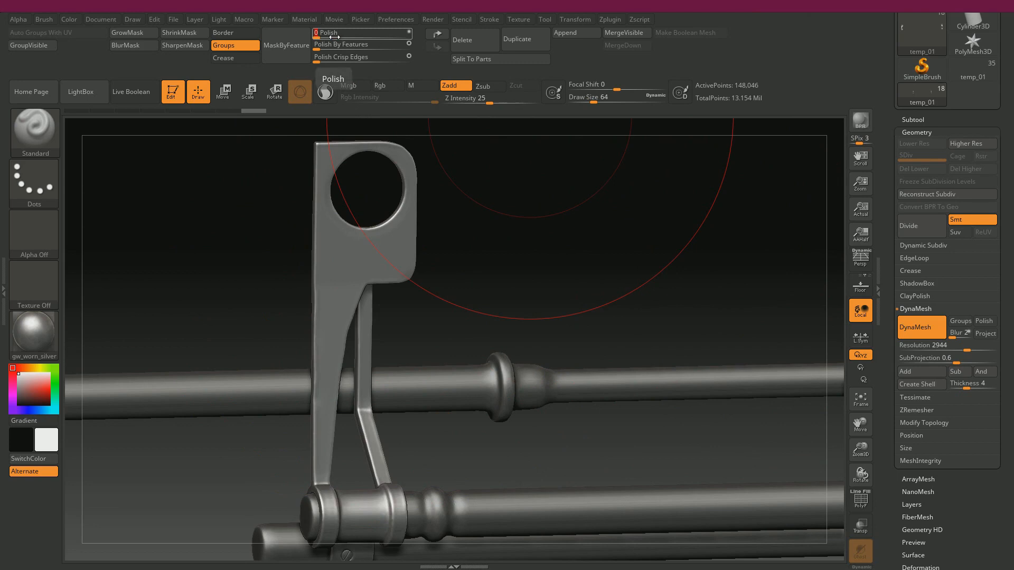
{"action": "left_click_drag", "start_coordinate": [317, 37], "coordinate": [323, 37]}
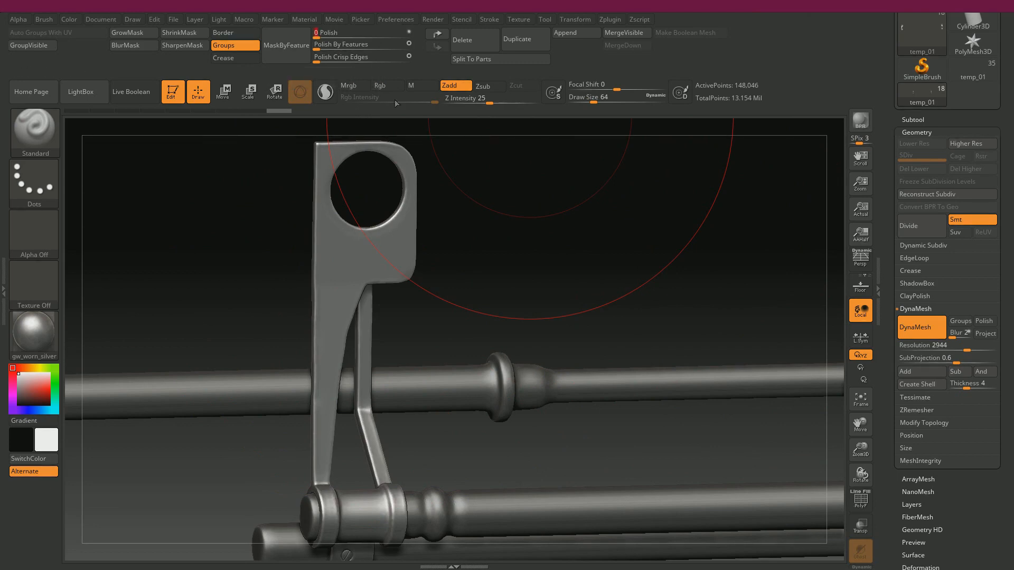
{"action": "left_click_drag", "start_coordinate": [528, 190], "coordinate": [498, 189]}
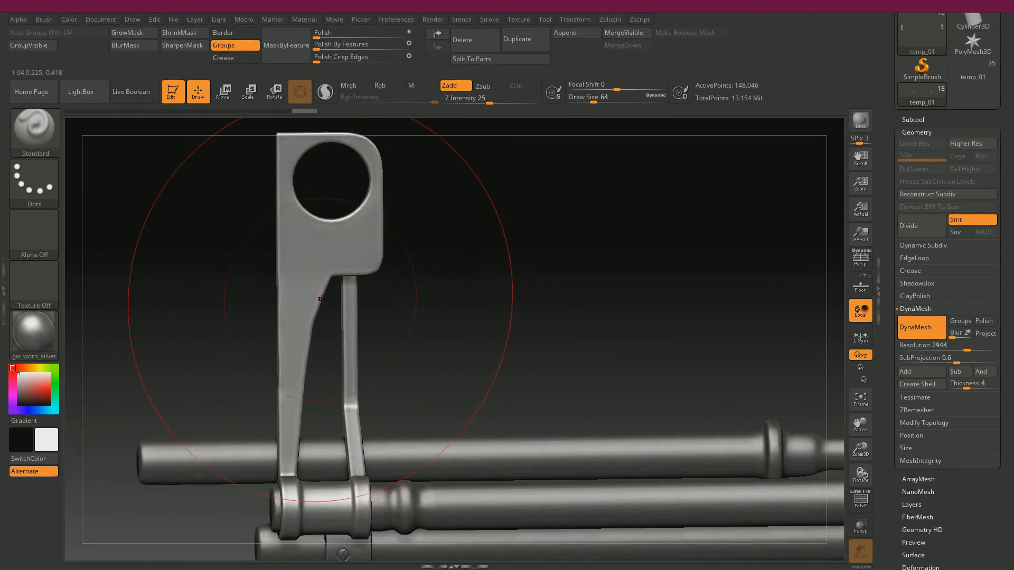
Step: Switch to Maya, frame one green bracket up close and display all its edges instead of only the hard ones
{"action": "key", "text": "alt+Tab"}
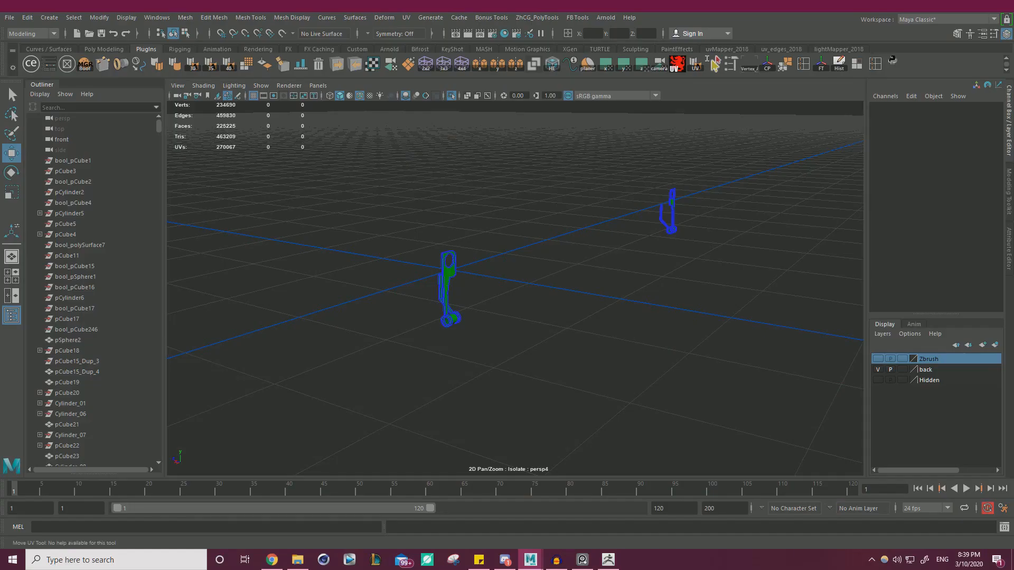
{"action": "left_click_drag", "start_coordinate": [450, 267], "coordinate": [412, 283], "text": "alt"}
{"action": "middle_click_drag", "start_coordinate": [412, 283], "coordinate": [606, 295], "text": "alt"}
{"action": "right_click_drag", "start_coordinate": [606, 295], "coordinate": [792, 343], "text": "alt"}
{"action": "middle_click_drag", "start_coordinate": [438, 310], "coordinate": [523, 303], "text": "alt"}
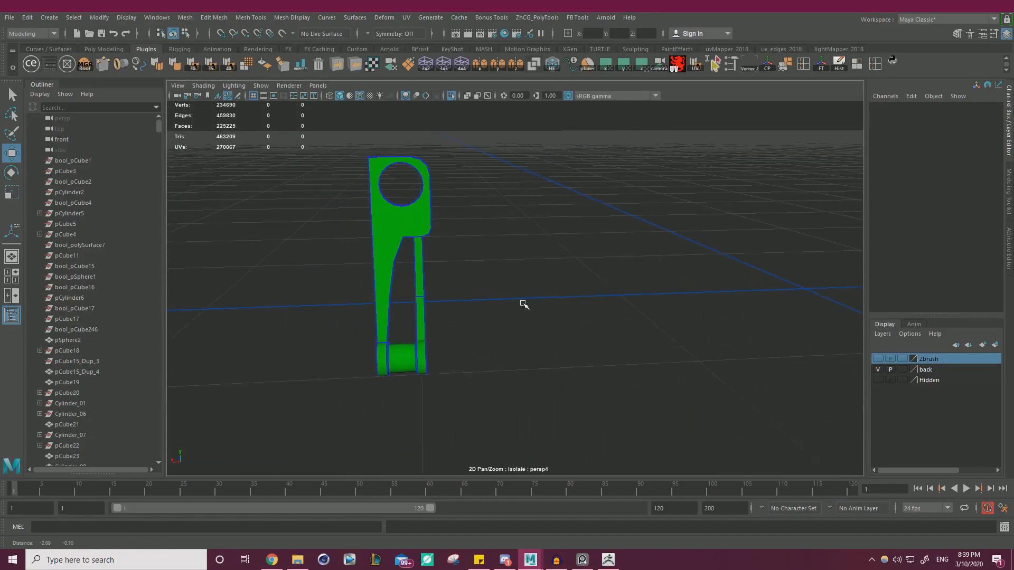
{"action": "right_click_drag", "start_coordinate": [459, 311], "coordinate": [497, 324], "text": "alt"}
{"action": "left_click", "coordinate": [349, 269]}
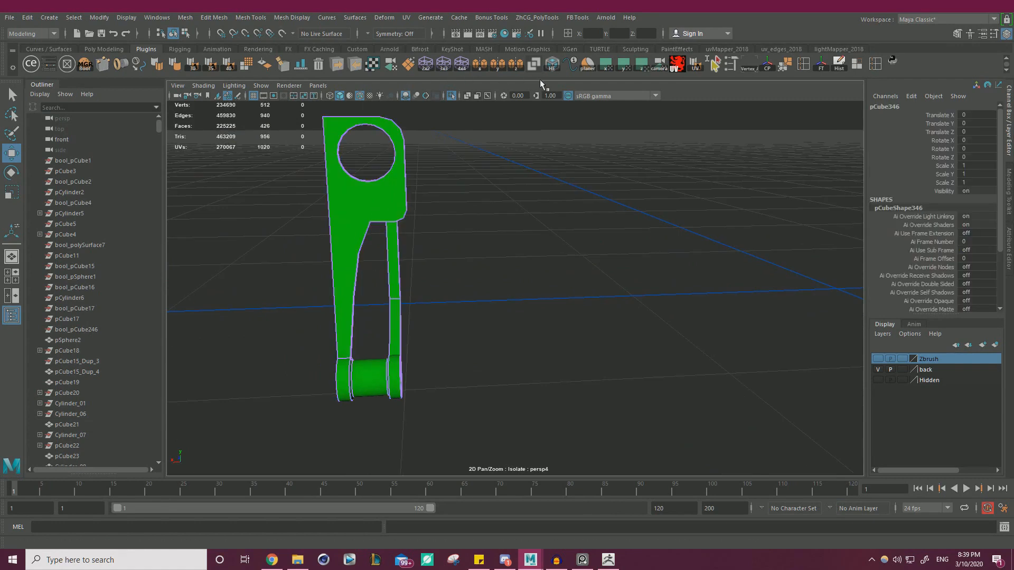
{"action": "left_click", "coordinate": [556, 70]}
{"action": "left_click", "coordinate": [496, 250]}
{"action": "left_click", "coordinate": [340, 257]}
Step: Bevel the edges crossing the bracket's wide leg at the inner bend just below the holed plate
{"action": "right_click_drag", "start_coordinate": [346, 253], "coordinate": [356, 214]}
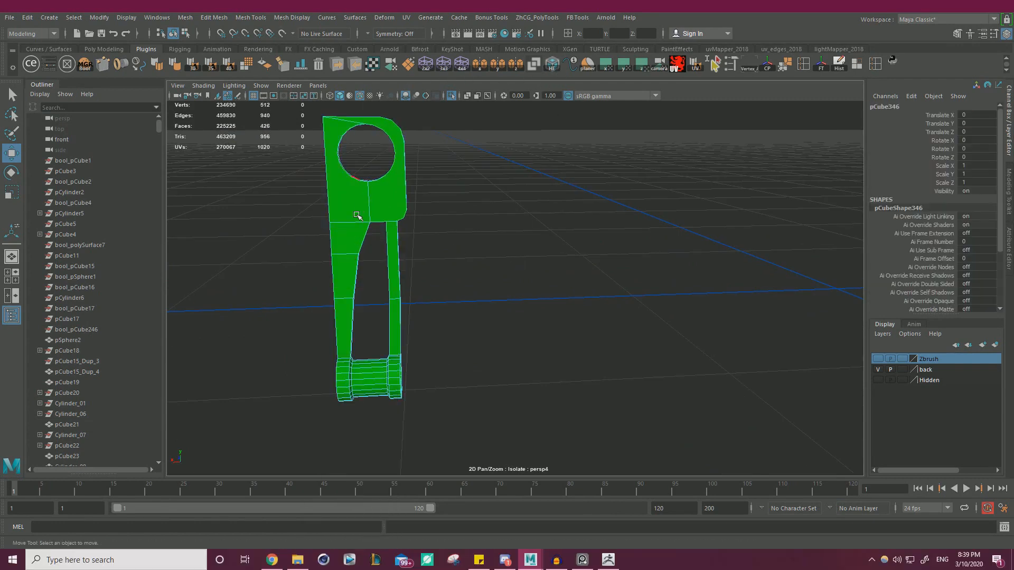
{"action": "left_click", "coordinate": [349, 256]}
{"action": "left_click_drag", "start_coordinate": [605, 285], "coordinate": [553, 330], "text": "alt"}
{"action": "right_click_drag", "start_coordinate": [552, 328], "coordinate": [689, 311], "text": "alt"}
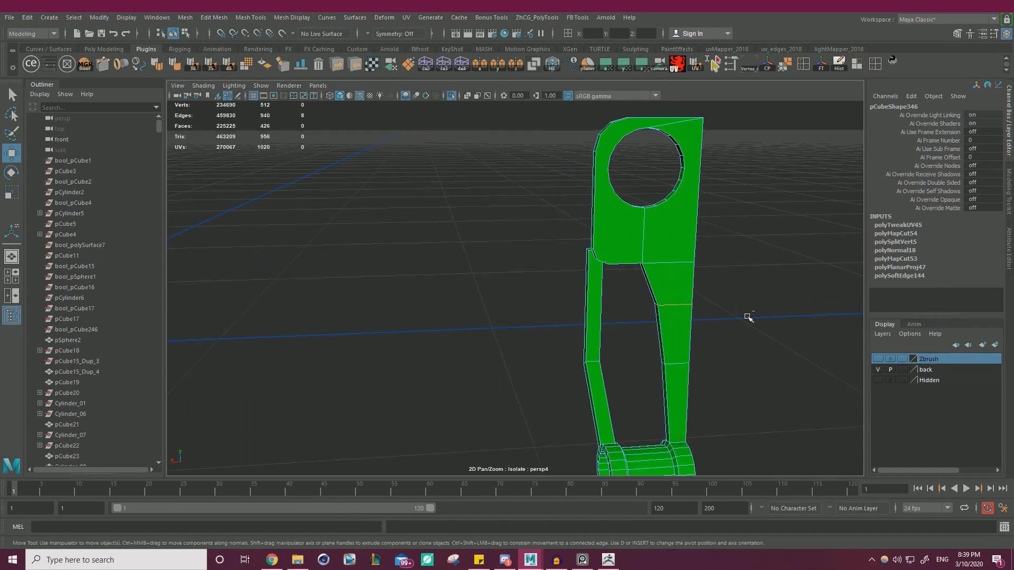
{"action": "key", "text": "ctrl+b"}
Step: Return to object selection, export the beveled brackets as an OBJ for ZBrush and deselect them
{"action": "right_click_drag", "start_coordinate": [681, 273], "coordinate": [482, 251]}
{"action": "left_click", "coordinate": [771, 243]}
{"action": "left_click", "coordinate": [540, 280]}
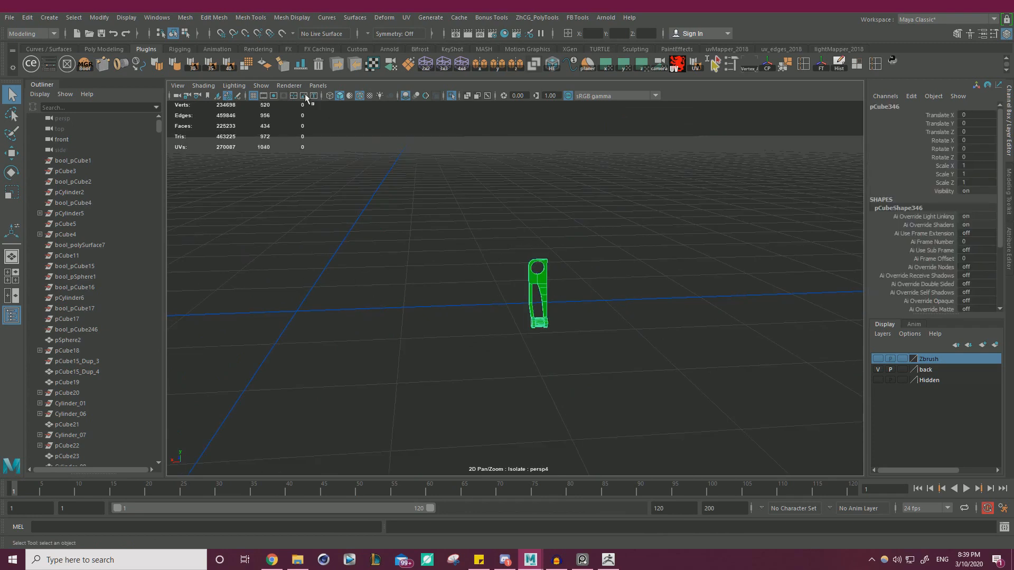
{"action": "left_click", "coordinate": [338, 65]}
{"action": "left_click", "coordinate": [754, 138]}
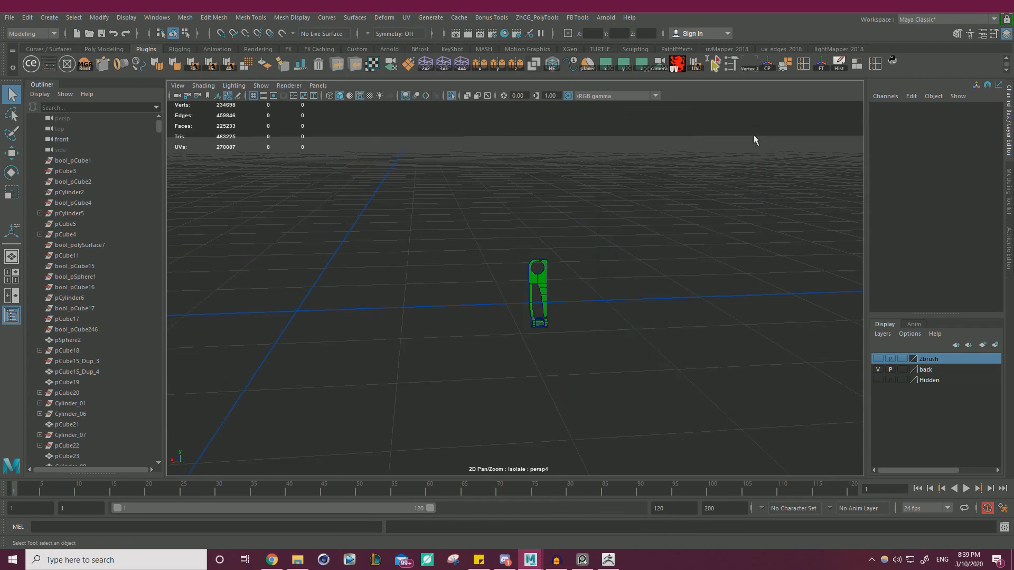
Step: Switch to ZBrush, import the updated bracket OBJ over the current subtool and assign polygroups from its UVs
{"action": "left_click", "coordinate": [608, 559]}
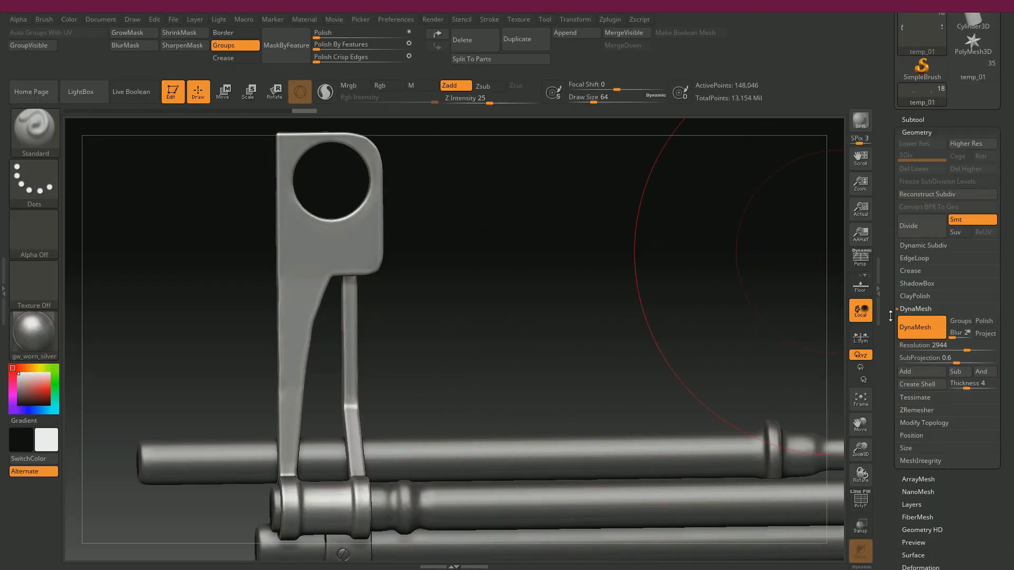
{"action": "left_click_drag", "start_coordinate": [890, 316], "coordinate": [905, 206]}
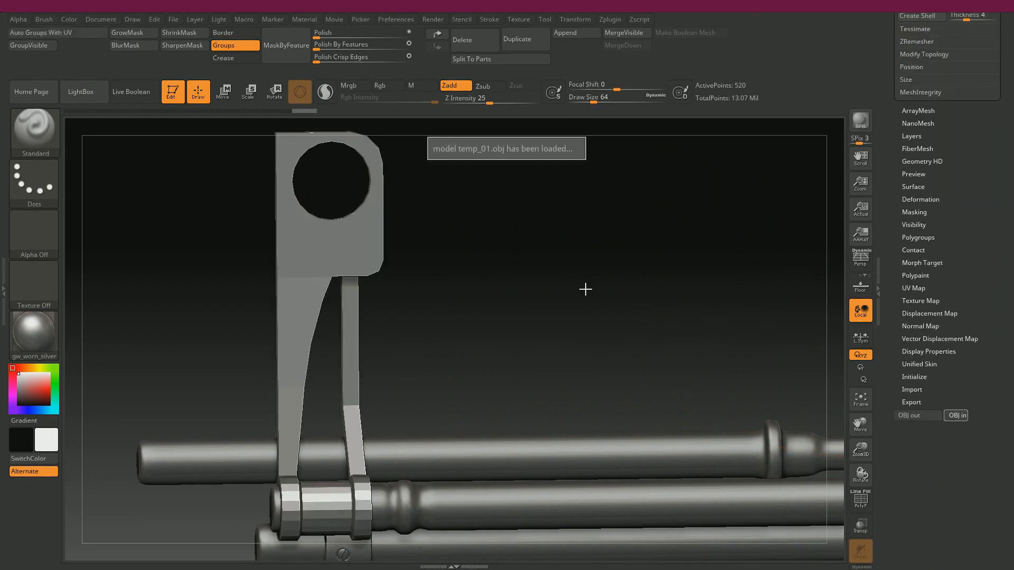
{"action": "key", "text": "shift+f"}
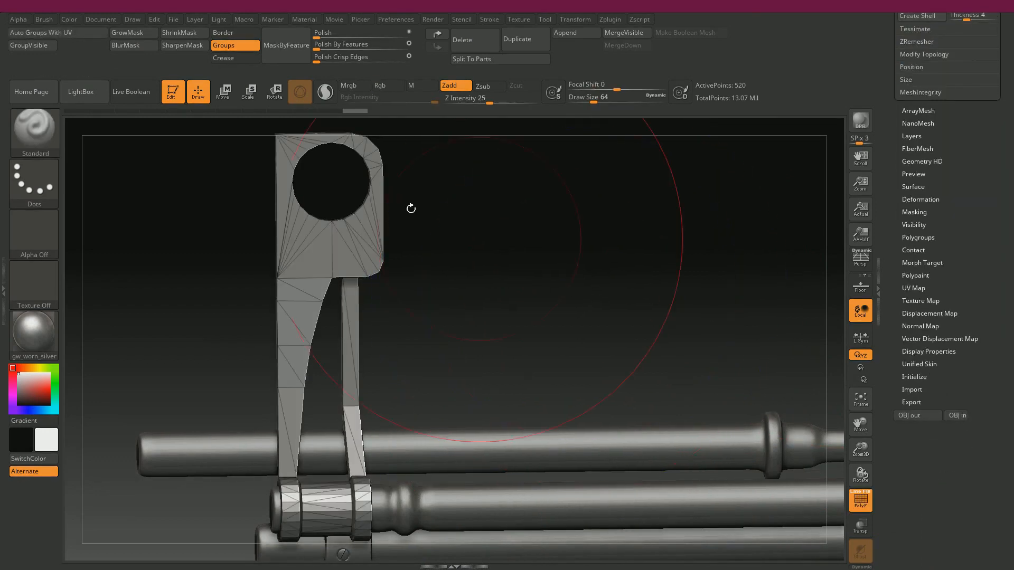
{"action": "left_click", "coordinate": [81, 37]}
Step: DynaMesh the updated brackets at resolution 2944, then soften them with Polish By Features and Polish at 30
{"action": "scroll", "coordinate": [920, 256], "scroll_direction": "up", "scroll_amount": 5}
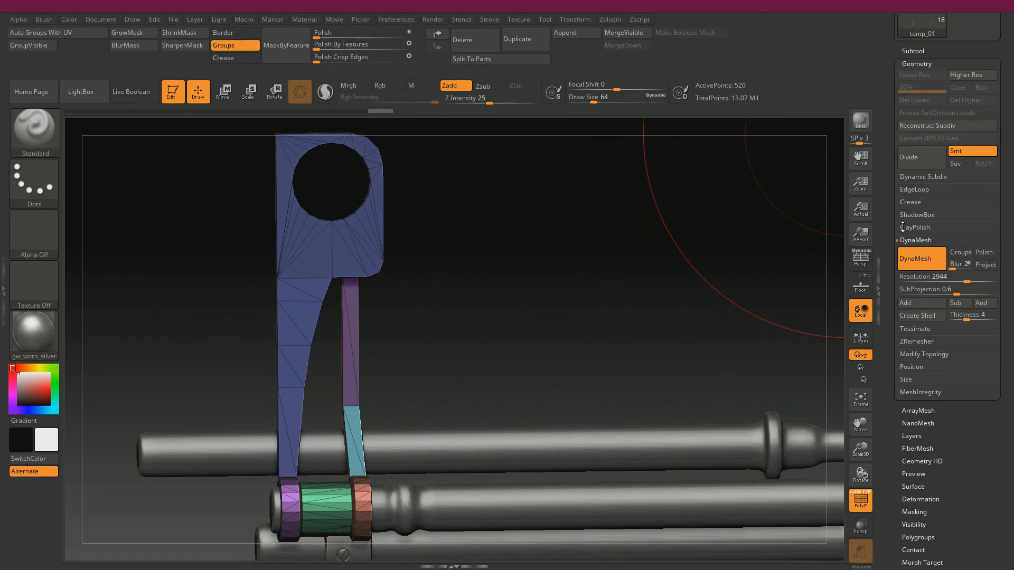
{"action": "left_click", "coordinate": [920, 256]}
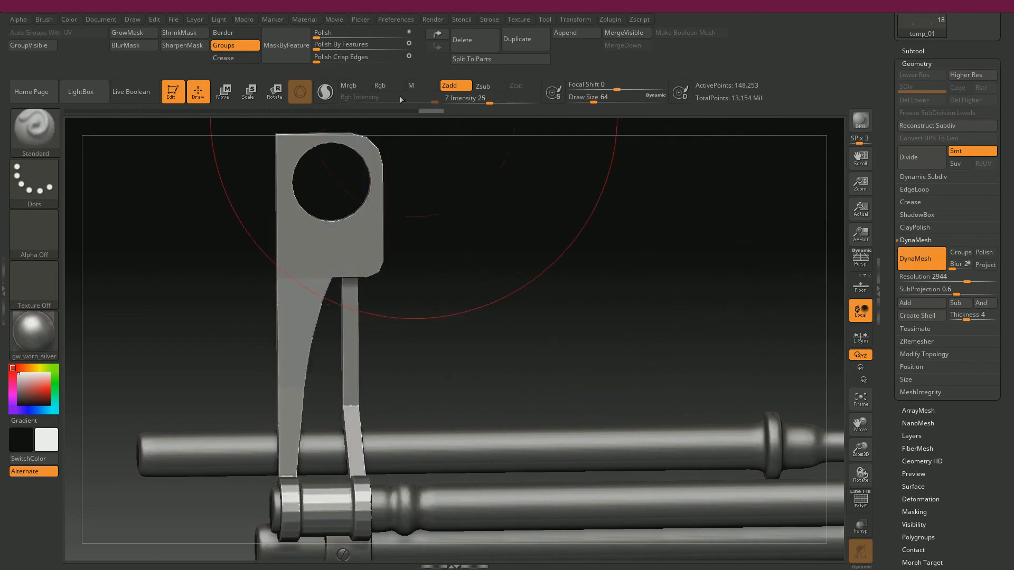
{"action": "left_click_drag", "start_coordinate": [311, 45], "coordinate": [390, 45]}
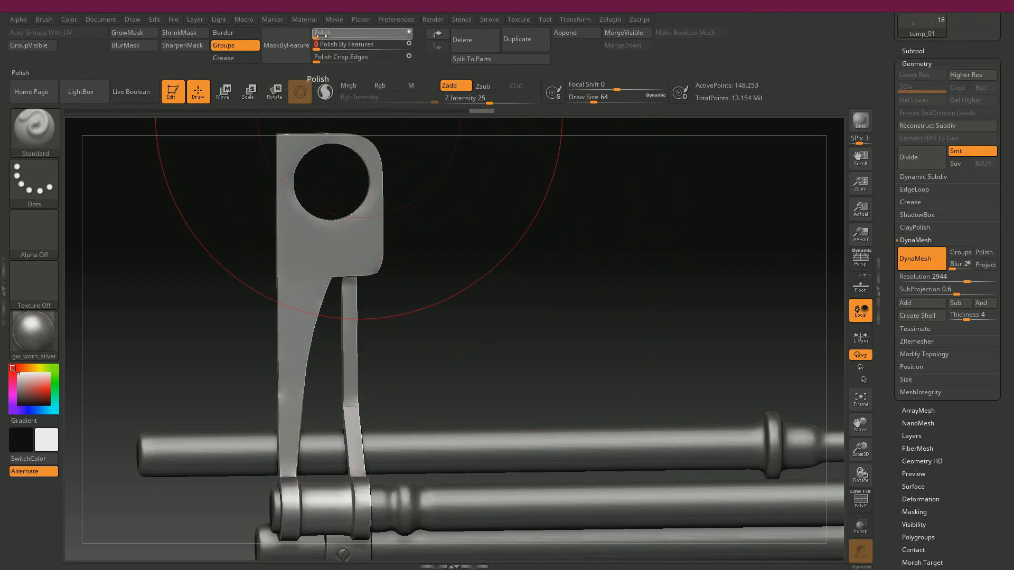
{"action": "left_click_drag", "start_coordinate": [322, 35], "coordinate": [324, 34]}
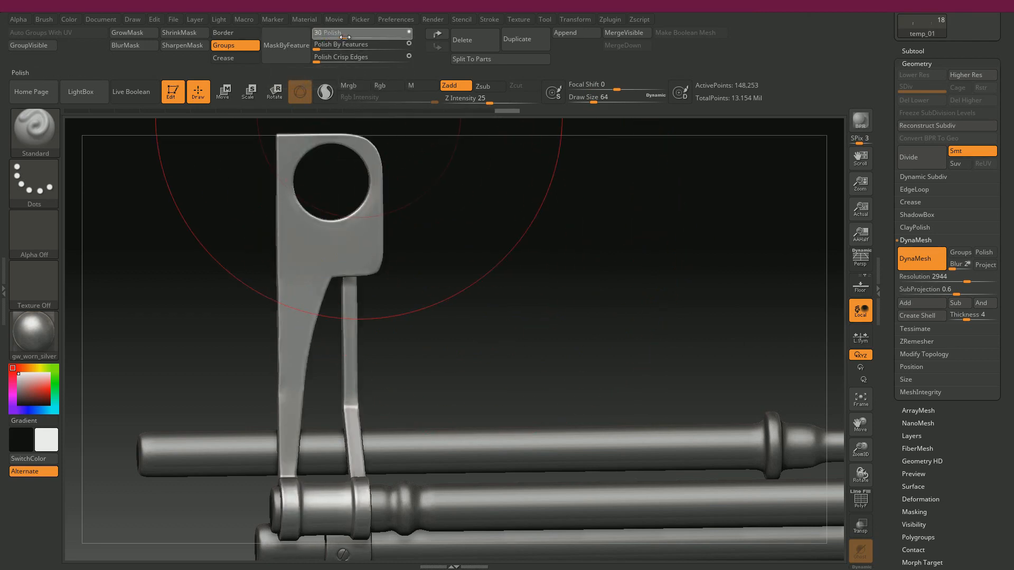
Step: Apply another light Polish pass to the remeshed brackets and check the surface around the holed plate
{"action": "mouse_move", "coordinate": [511, 256]}
{"action": "left_mouse_down"}
{"action": "mouse_move", "coordinate": [528, 261]}
{"action": "mouse_move", "coordinate": [492, 248]}
{"action": "mouse_move", "coordinate": [462, 183]}
{"action": "left_mouse_up"}
{"action": "left_click", "coordinate": [322, 35]}
{"action": "left_click_drag", "start_coordinate": [473, 272], "coordinate": [430, 203], "text": "alt"}
{"action": "left_click_drag", "start_coordinate": [505, 309], "coordinate": [464, 236], "text": "alt"}
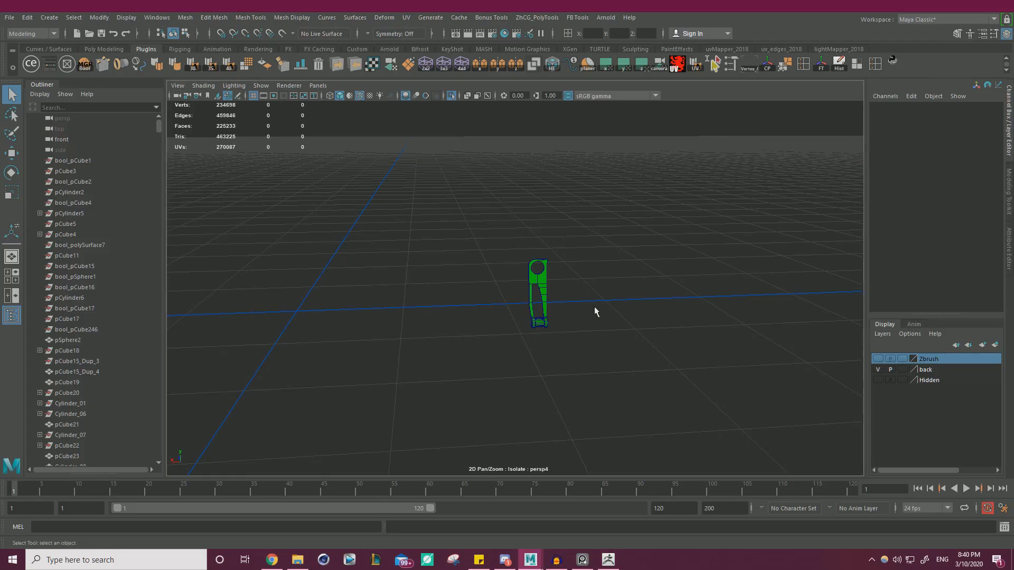
Step: Switch to Maya, add the selected green brackets to the Zbrush display layer and leave the isolated view
{"action": "left_click", "coordinate": [928, 359]}
{"action": "key", "text": "w"}
{"action": "right_click", "coordinate": [932, 361]}
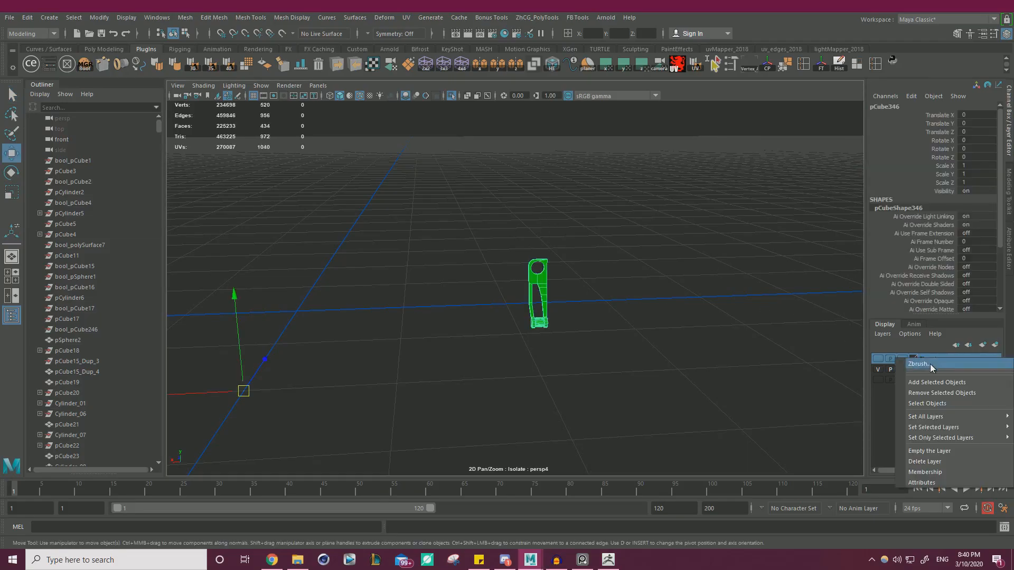
{"action": "left_click", "coordinate": [925, 375]}
{"action": "left_click", "coordinate": [450, 98]}
Step: Select the small screw beside the free end of the machine's green curved arm
{"action": "scroll", "coordinate": [385, 229], "scroll_direction": "down", "scroll_amount": 5}
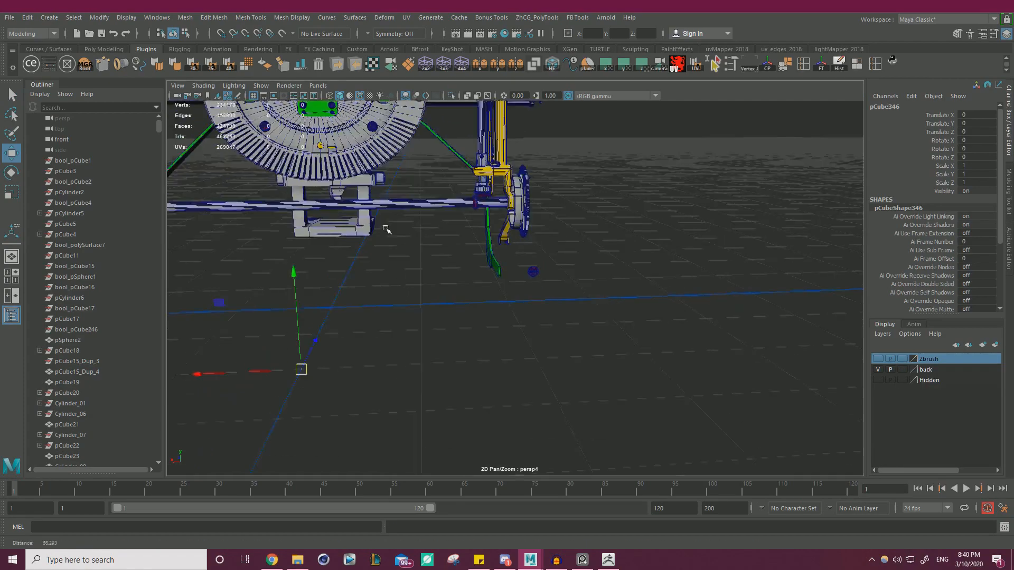
{"action": "middle_click_drag", "start_coordinate": [385, 228], "coordinate": [506, 280], "text": "alt"}
{"action": "scroll", "coordinate": [449, 304], "scroll_direction": "up", "scroll_amount": 5}
{"action": "left_click", "coordinate": [418, 329]}
{"action": "scroll", "coordinate": [426, 332], "scroll_direction": "down", "scroll_amount": 5}
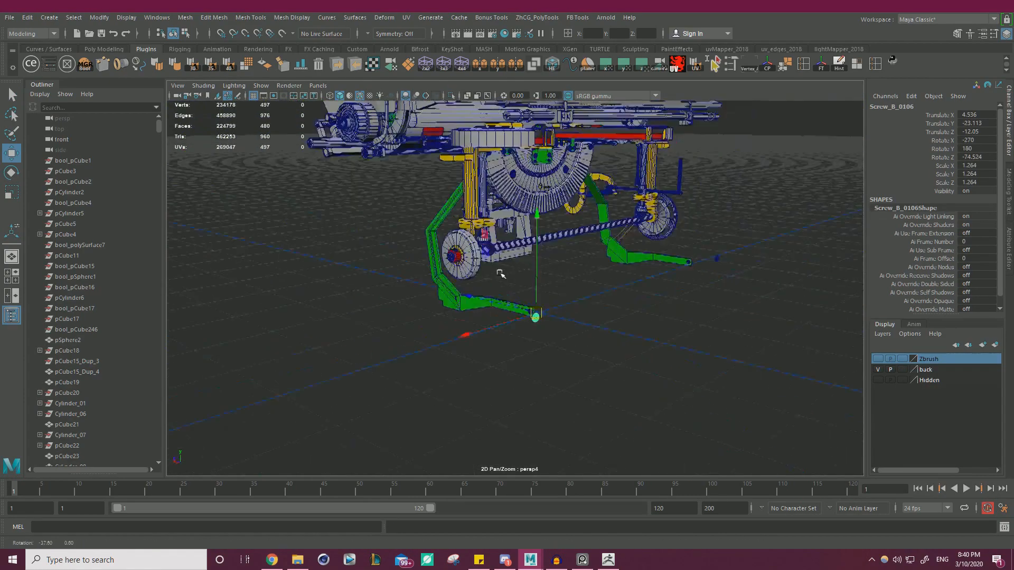
{"action": "left_click_drag", "start_coordinate": [426, 332], "coordinate": [356, 264], "text": "alt"}
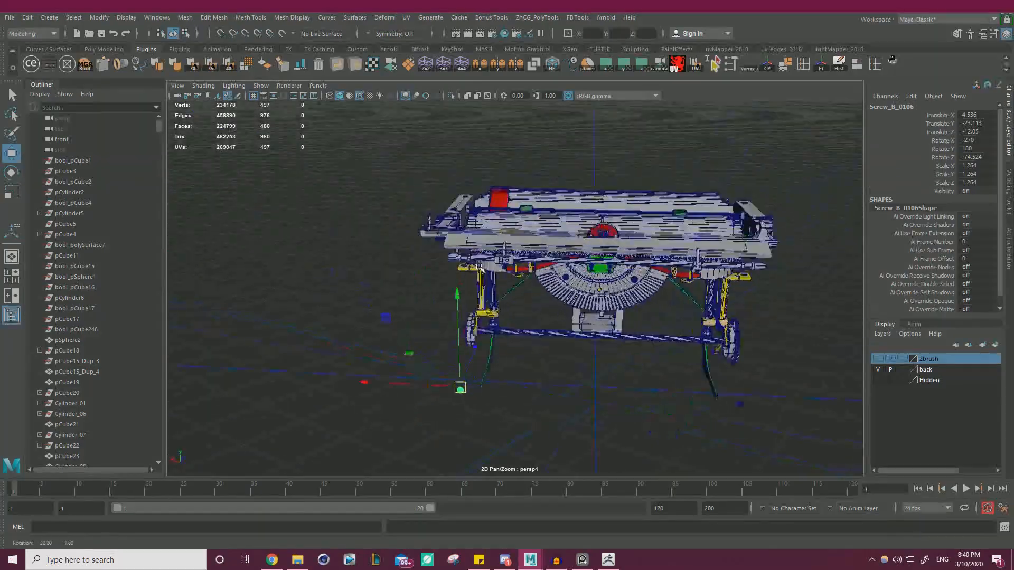
{"action": "scroll", "coordinate": [524, 322], "scroll_direction": "up", "scroll_amount": 3}
{"action": "middle_click_drag", "start_coordinate": [524, 322], "coordinate": [518, 223], "text": "alt"}
{"action": "left_click", "coordinate": [560, 559]}
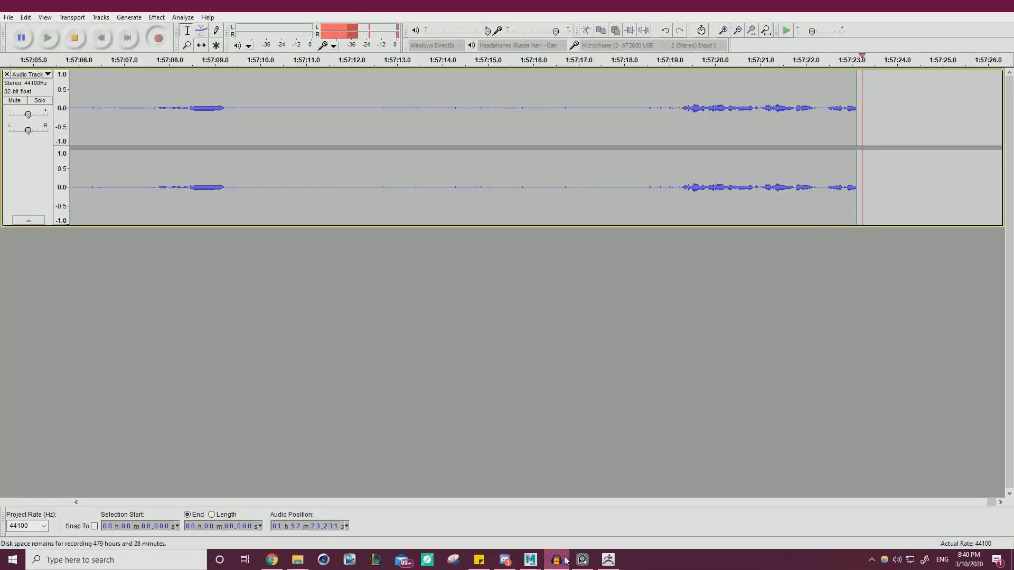
{"action": "left_click", "coordinate": [561, 559]}
Step: Frame the selected screw and select the border edge loop around its open back
{"action": "left_click_drag", "start_coordinate": [391, 295], "coordinate": [311, 311], "text": "alt"}
{"action": "scroll", "coordinate": [627, 360], "scroll_direction": "up", "scroll_amount": 5}
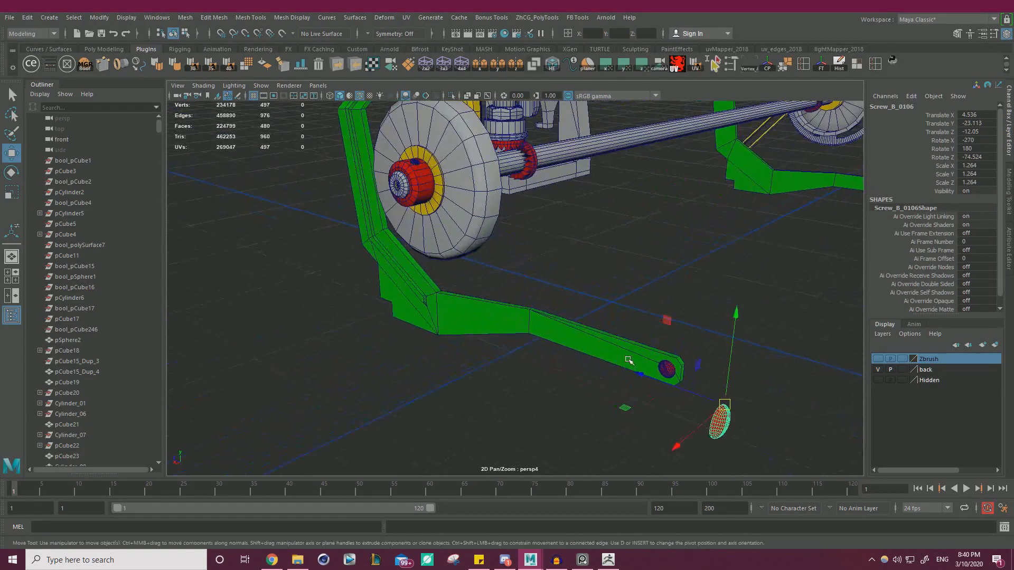
{"action": "key", "text": "f"}
{"action": "left_click_drag", "start_coordinate": [536, 324], "coordinate": [615, 308], "text": "alt"}
{"action": "right_click_drag", "start_coordinate": [615, 308], "coordinate": [660, 311], "text": "alt"}
{"action": "right_click_drag", "start_coordinate": [569, 255], "coordinate": [572, 233]}
{"action": "double_click", "coordinate": [575, 254]}
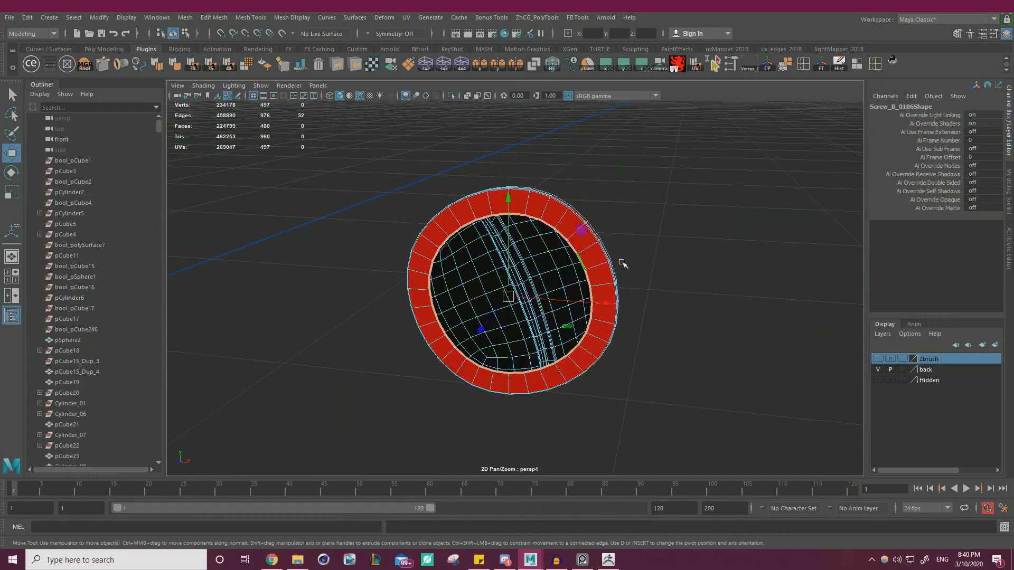
{"action": "right_click_drag", "start_coordinate": [622, 261], "coordinate": [237, 268], "text": "alt"}
{"action": "left_click_drag", "start_coordinate": [238, 269], "coordinate": [517, 258], "text": "alt"}
{"action": "right_click_drag", "start_coordinate": [517, 258], "coordinate": [498, 209], "text": "alt"}
{"action": "left_click_drag", "start_coordinate": [591, 210], "coordinate": [508, 262]}
Step: Select both screws at the ends of the green arms and combine them into one mesh
{"action": "left_click_drag", "start_coordinate": [502, 265], "coordinate": [553, 289], "text": "alt"}
{"action": "right_click_drag", "start_coordinate": [553, 289], "coordinate": [586, 312], "text": "alt"}
{"action": "middle_click_drag", "start_coordinate": [389, 414], "coordinate": [511, 349], "text": "alt"}
{"action": "left_click_drag", "start_coordinate": [400, 393], "coordinate": [475, 350], "text": "shift"}
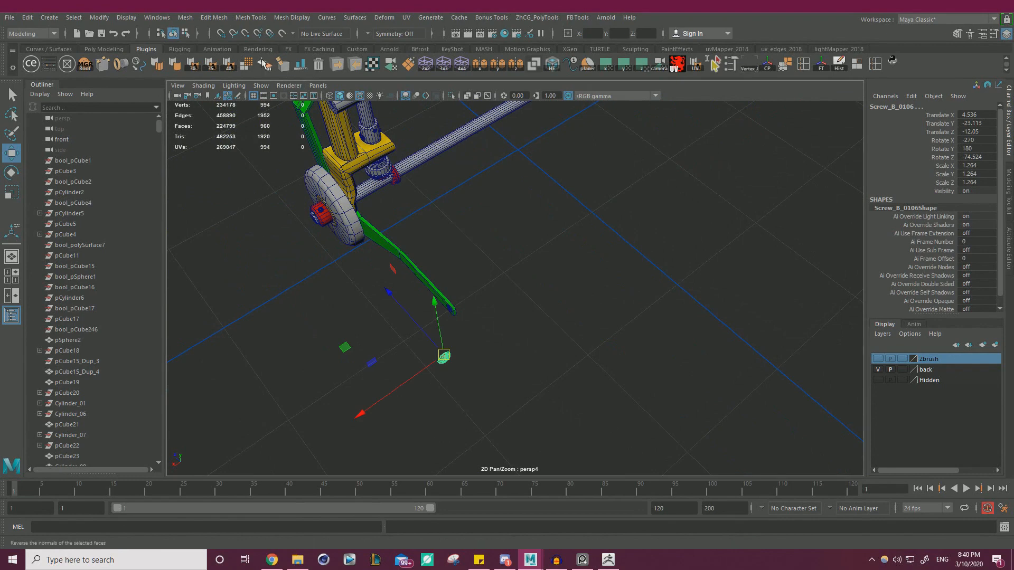
{"action": "left_click", "coordinate": [185, 18]}
{"action": "left_click", "coordinate": [203, 55]}
Step: Select the border edges on the combined screws, fill their open backs and return to object selection
{"action": "right_click_drag", "start_coordinate": [496, 293], "coordinate": [435, 247], "text": "alt"}
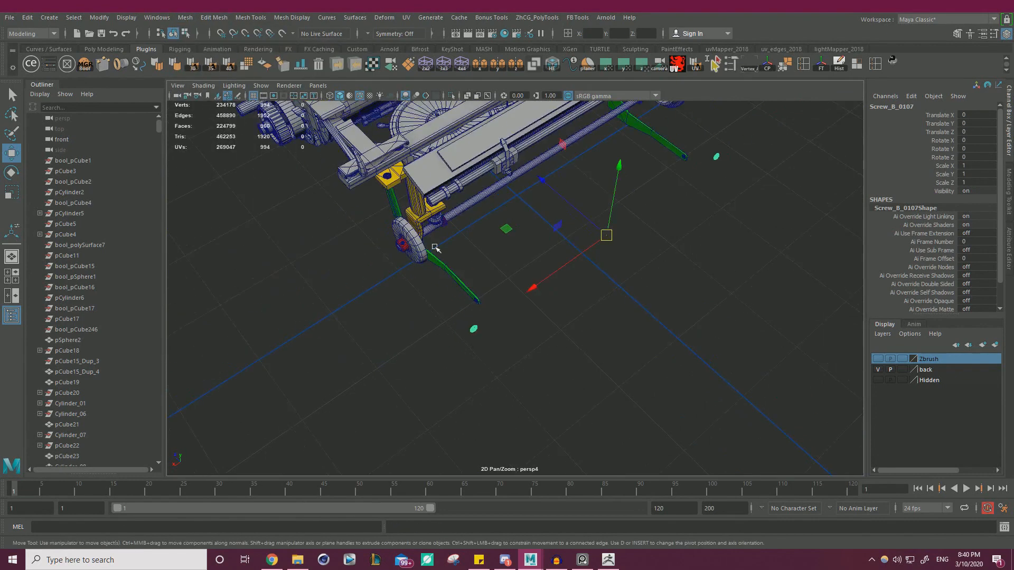
{"action": "left_click_drag", "start_coordinate": [436, 247], "coordinate": [607, 288], "text": "alt"}
{"action": "right_click_drag", "start_coordinate": [607, 288], "coordinate": [598, 355], "text": "alt"}
{"action": "right_click_drag", "start_coordinate": [464, 281], "coordinate": [453, 262]}
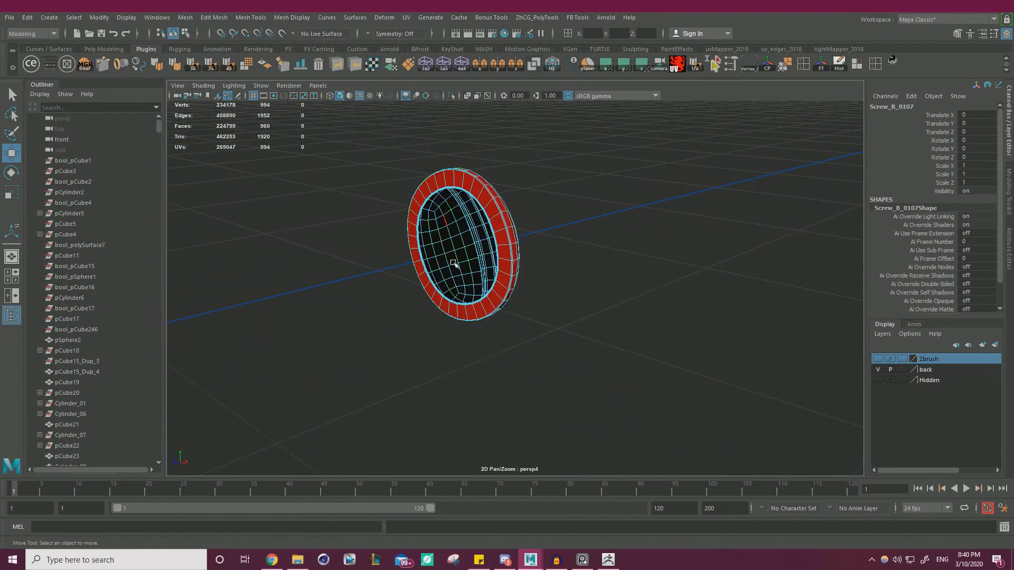
{"action": "double_click", "coordinate": [469, 305]}
{"action": "right_click_drag", "start_coordinate": [469, 305], "coordinate": [517, 280], "text": "alt"}
{"action": "middle_click_drag", "start_coordinate": [382, 218], "coordinate": [435, 276], "text": "alt"}
{"action": "right_click_drag", "start_coordinate": [435, 276], "coordinate": [532, 334], "text": "alt"}
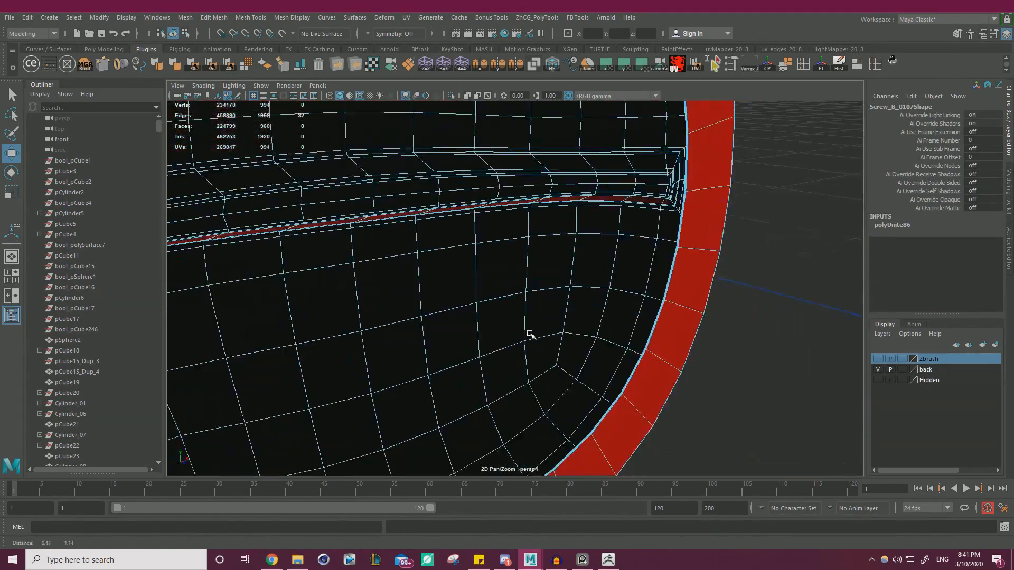
{"action": "middle_click_drag", "start_coordinate": [531, 335], "coordinate": [535, 333], "text": "alt"}
{"action": "right_click_drag", "start_coordinate": [769, 368], "coordinate": [765, 470], "text": "shift"}
{"action": "right_click_drag", "start_coordinate": [613, 255], "coordinate": [450, 264]}
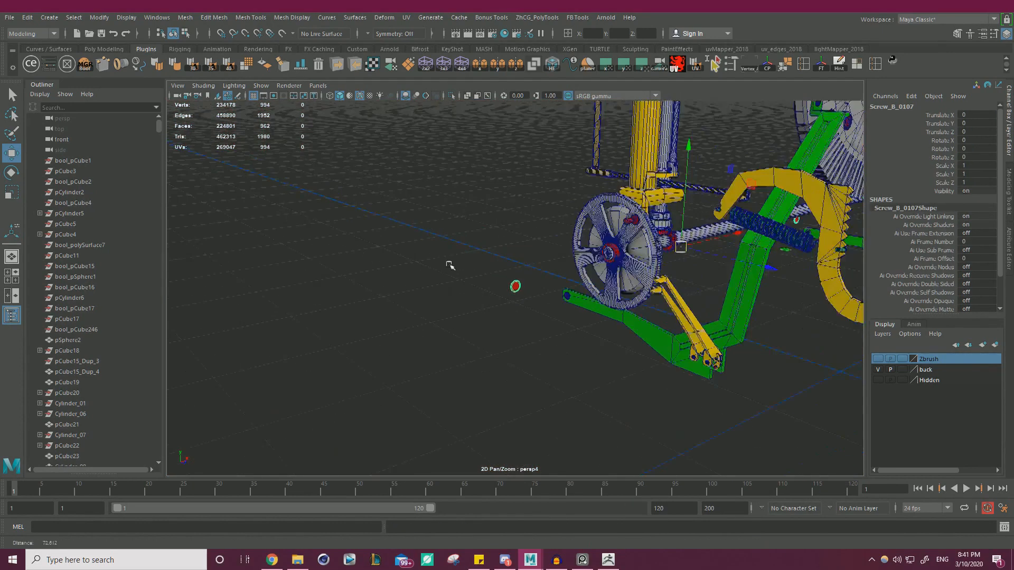
Step: Export the combined screws as an OBJ for ZBrush and close the export dialog
{"action": "left_click_drag", "start_coordinate": [450, 264], "coordinate": [633, 281], "text": "alt"}
{"action": "left_click", "coordinate": [632, 279]}
{"action": "left_click", "coordinate": [608, 177]}
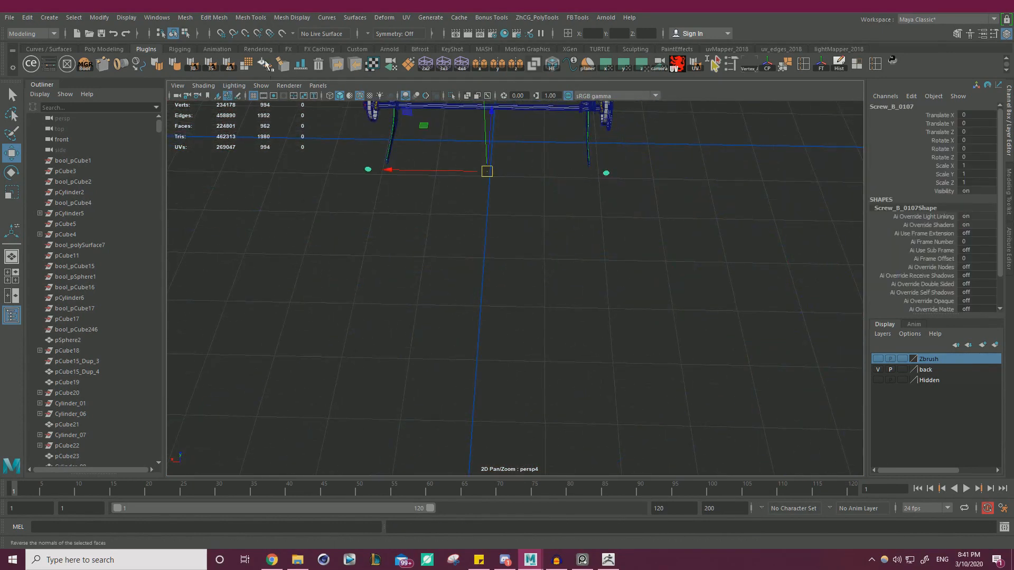
{"action": "left_click", "coordinate": [337, 64]}
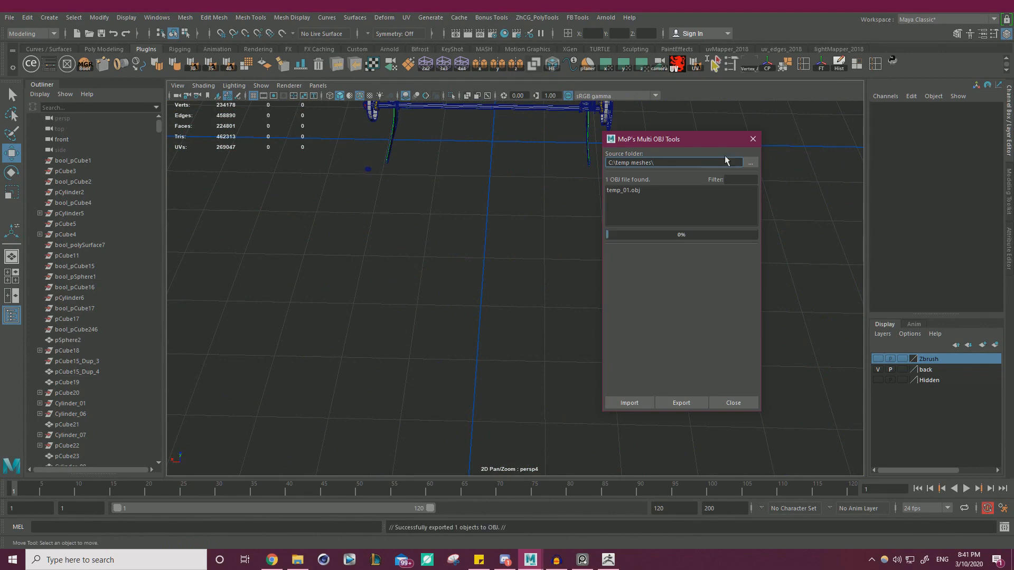
{"action": "left_click", "coordinate": [759, 138]}
Step: Switch to ZBrush, duplicate the bracket subtool and import the screws' OBJ into the duplicate
{"action": "left_click", "coordinate": [608, 560]}
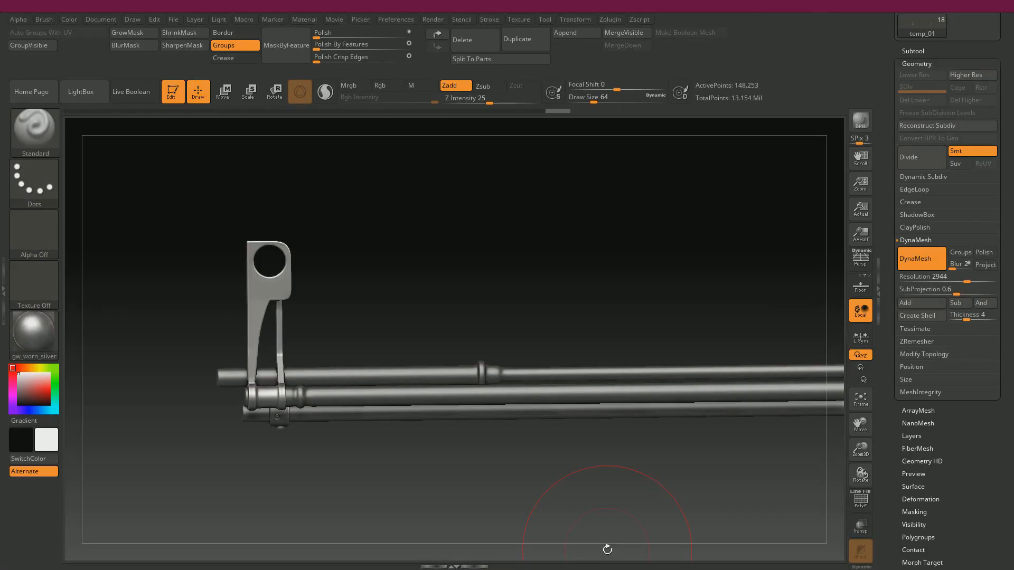
{"action": "left_click", "coordinate": [908, 51]}
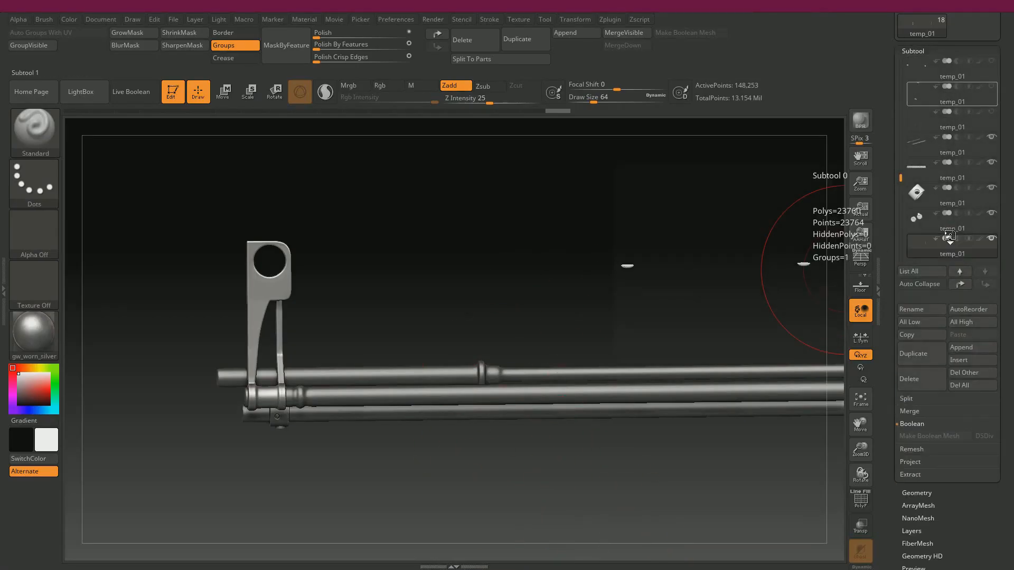
{"action": "left_click", "coordinate": [924, 359]}
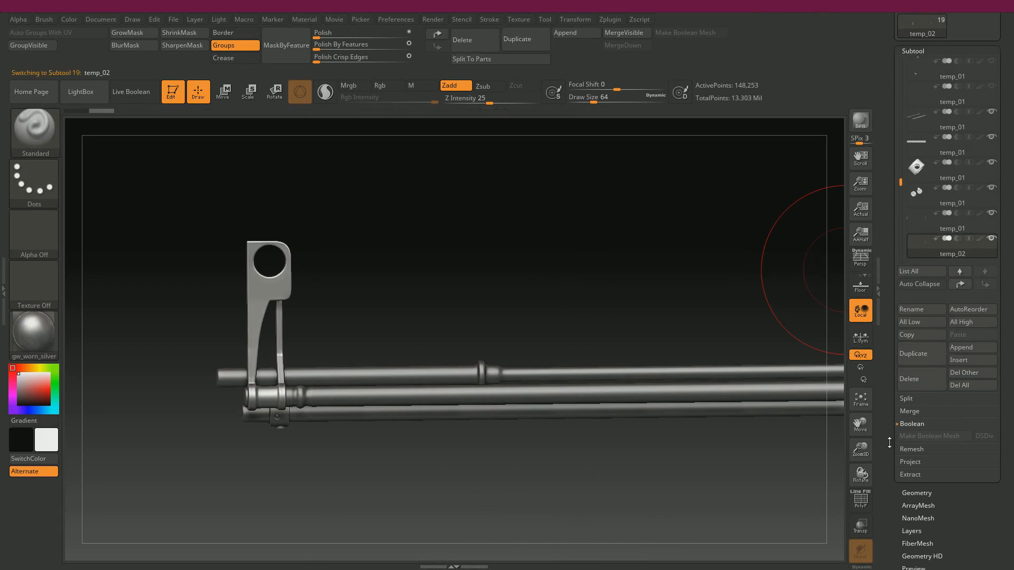
{"action": "scroll", "coordinate": [929, 370], "scroll_direction": "down", "scroll_amount": 10}
{"action": "left_click", "coordinate": [956, 350]}
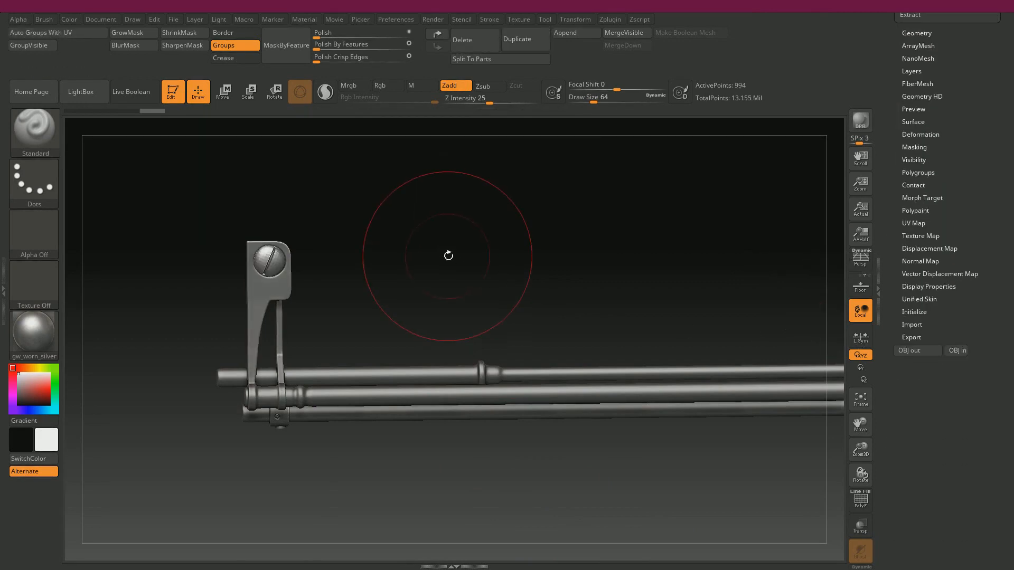
Step: Assign the screws polygroups from their UVs, divide them to subdivision level 3 and delete the lower levels
{"action": "left_click_drag", "start_coordinate": [447, 253], "coordinate": [451, 255]}
{"action": "key", "text": "shift+f"}
{"action": "left_click", "coordinate": [87, 36]}
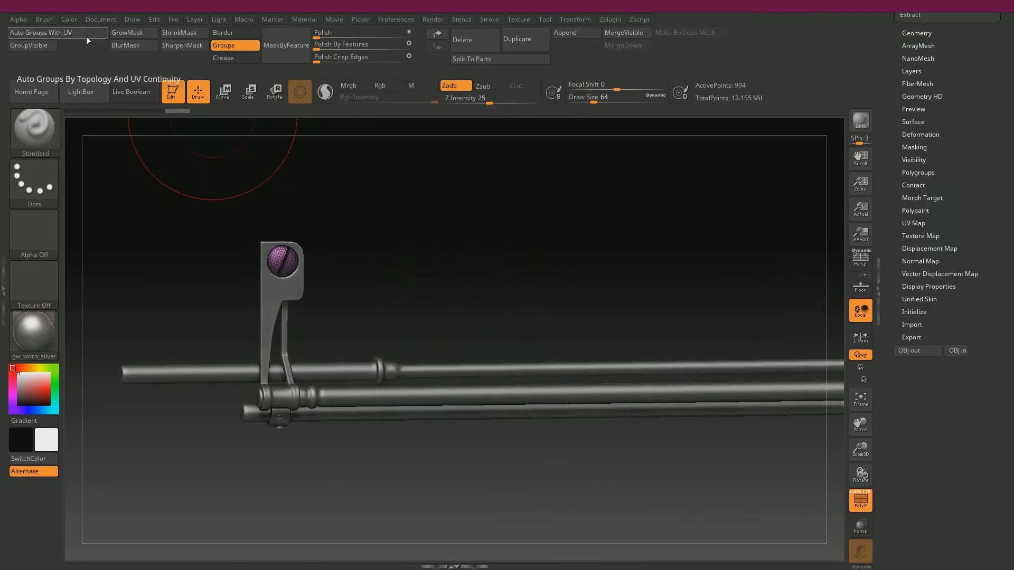
{"action": "scroll", "coordinate": [906, 100], "scroll_direction": "up", "scroll_amount": 3}
{"action": "left_click", "coordinate": [907, 98]}
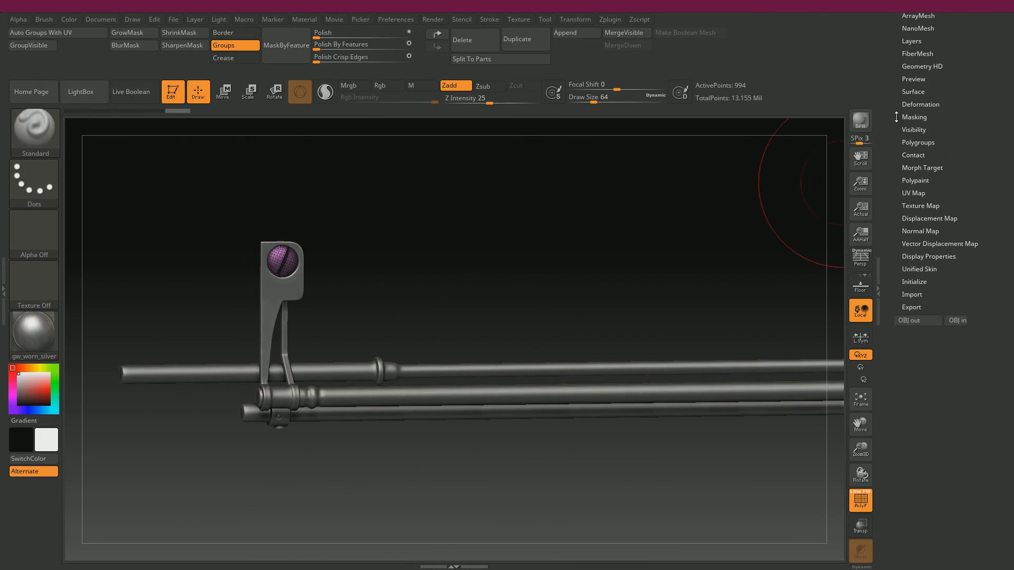
{"action": "left_click", "coordinate": [913, 129]}
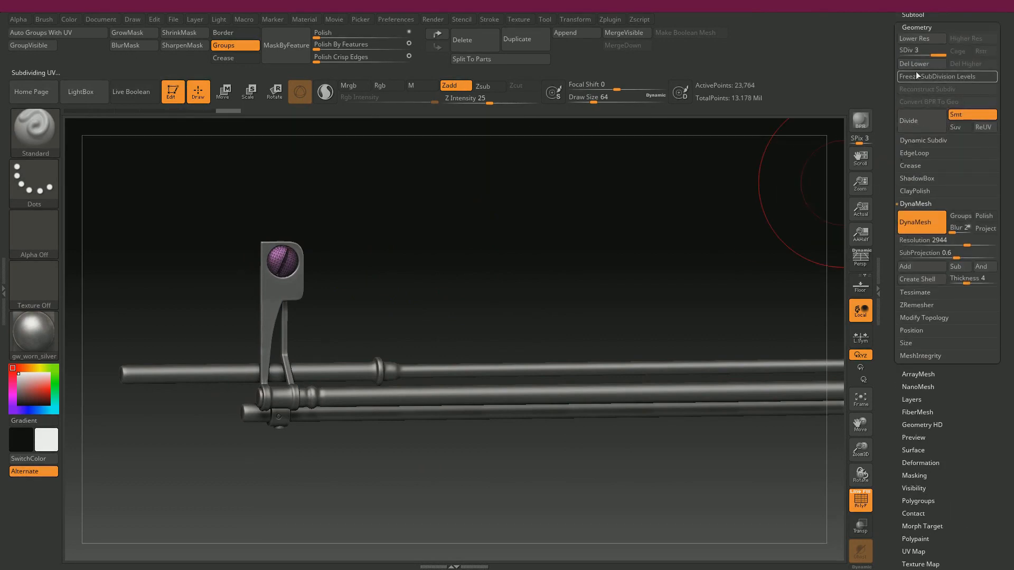
{"action": "key", "text": "shift+f"}
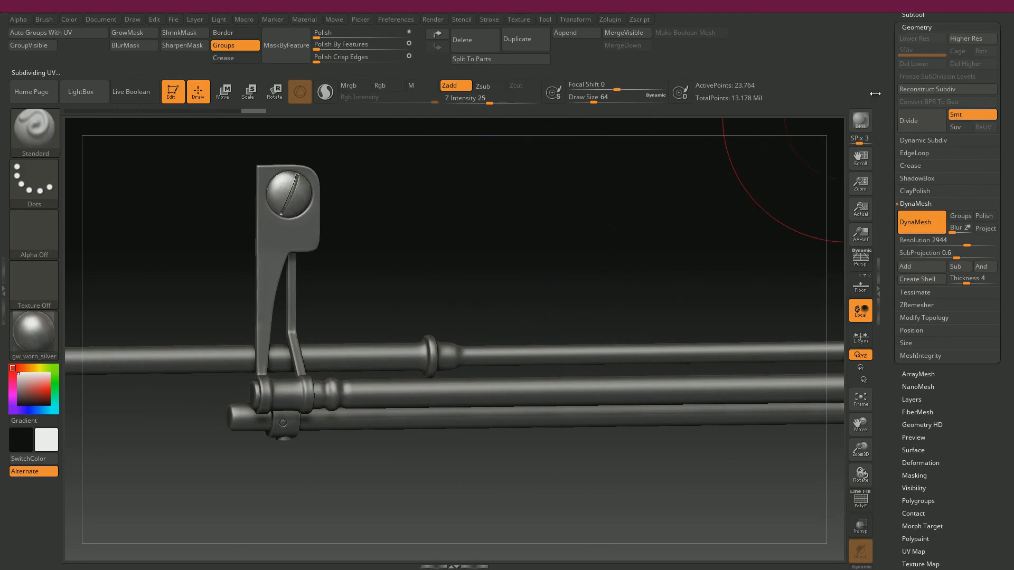
Step: Save the project over the existing HighPoly_02 file as a ZBrush project
{"action": "scroll", "coordinate": [892, 154], "scroll_direction": "up", "scroll_amount": 4}
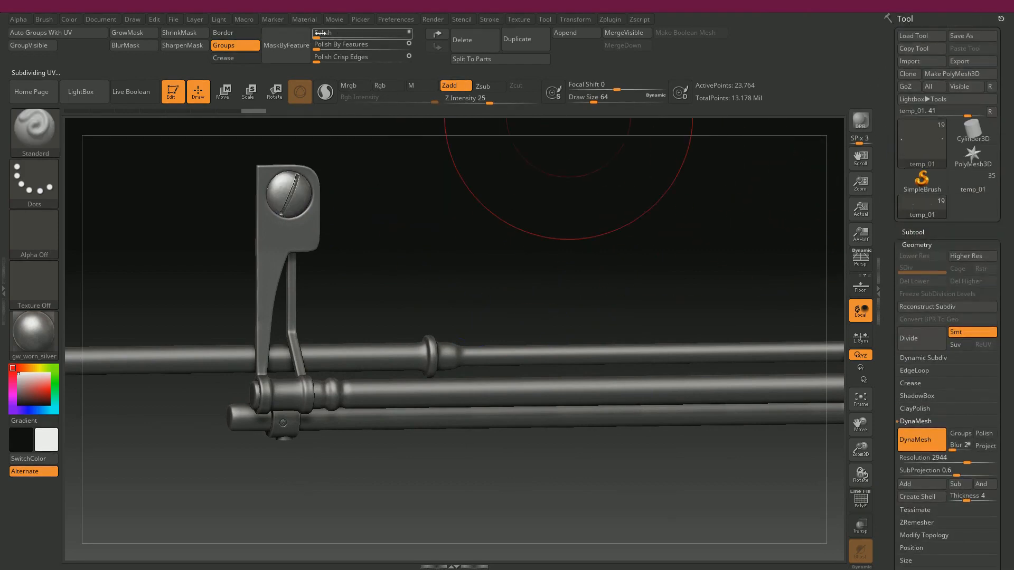
{"action": "left_click_drag", "start_coordinate": [550, 259], "coordinate": [517, 164], "text": "alt"}
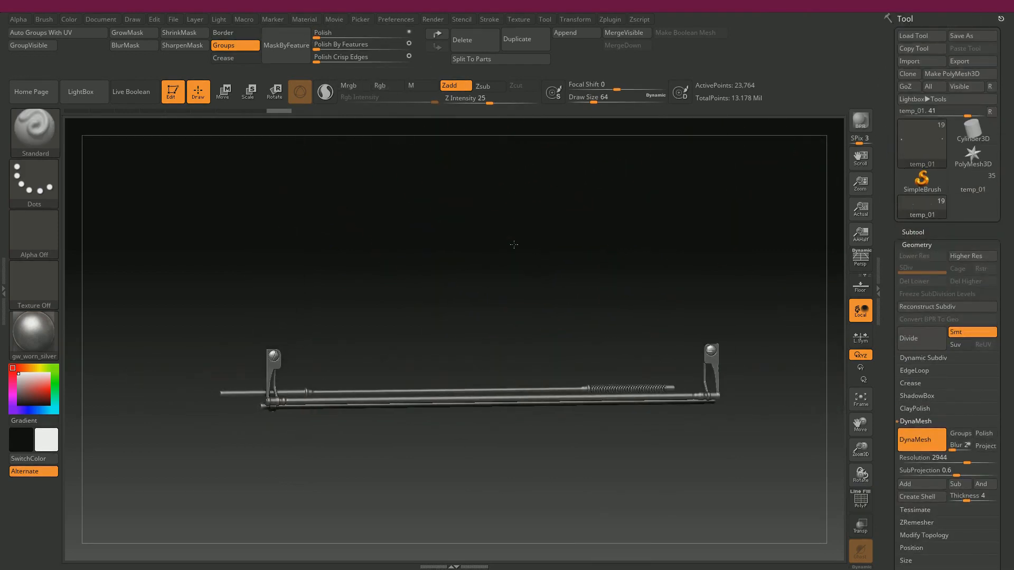
{"action": "left_click_drag", "start_coordinate": [514, 244], "coordinate": [620, 187], "text": "alt"}
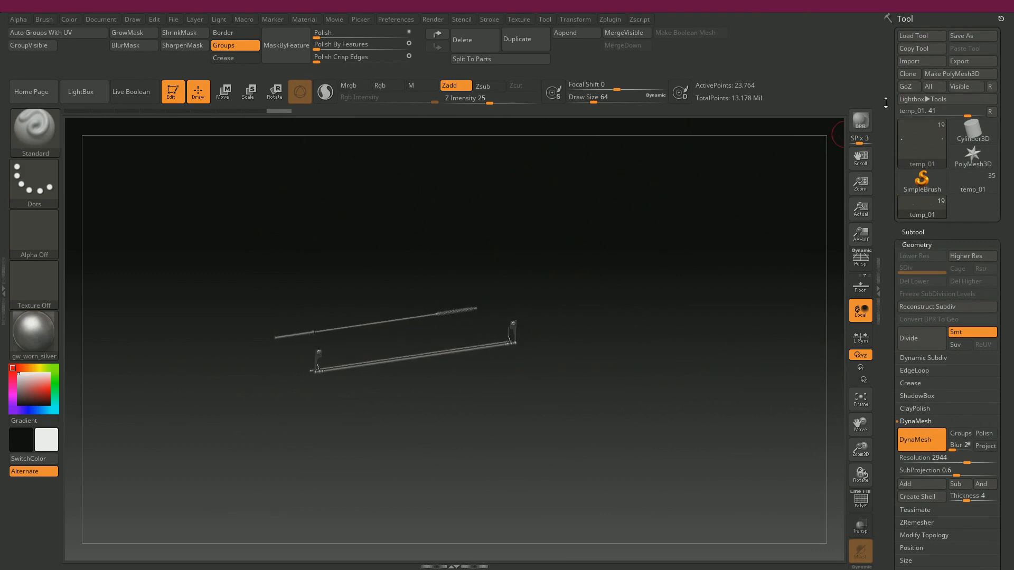
{"action": "left_click", "coordinate": [918, 232]}
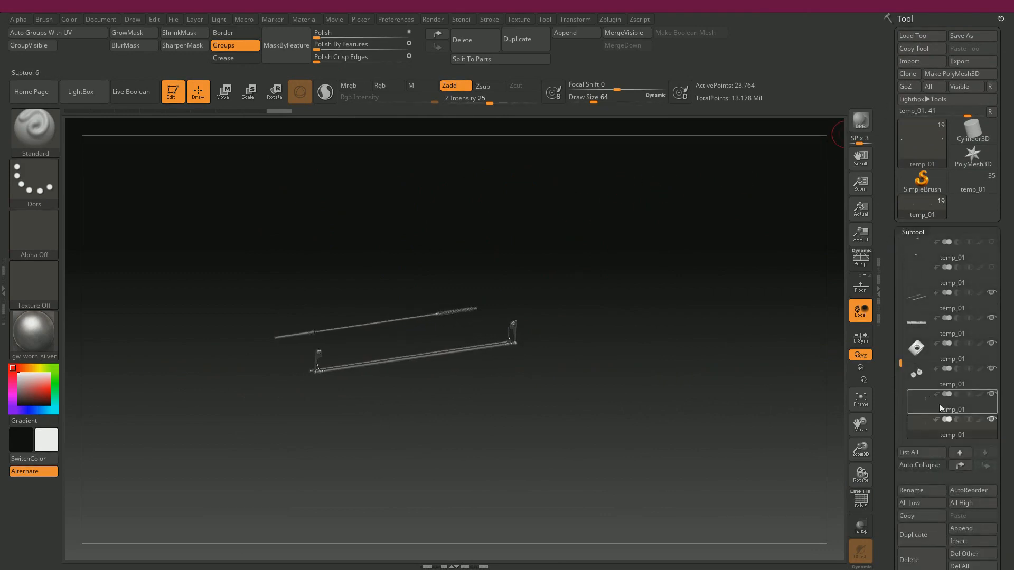
{"action": "left_click", "coordinate": [172, 20]}
{"action": "left_click", "coordinate": [245, 40]}
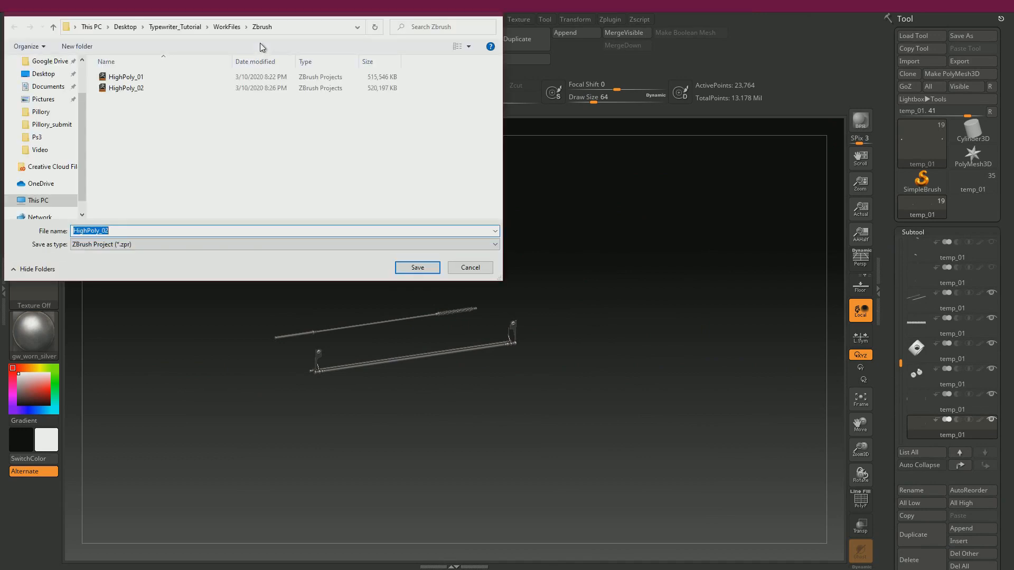
{"action": "left_click", "coordinate": [149, 91]}
{"action": "left_click", "coordinate": [416, 268]}
{"action": "left_click", "coordinate": [530, 281]}
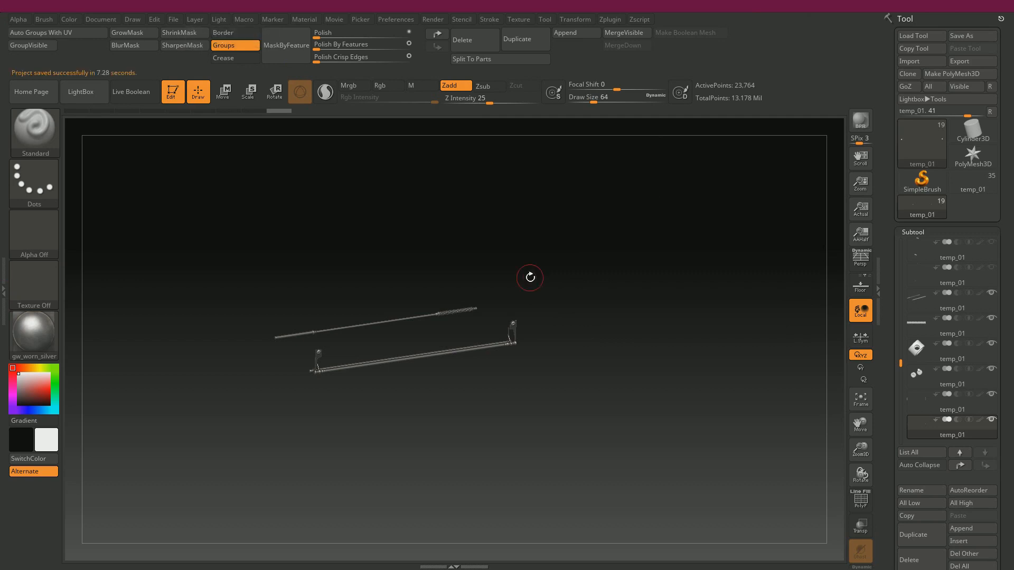
Step: Isolate the screws' subtool, then make all subtools visible and review the assembled typewriter parts
{"action": "left_click_drag", "start_coordinate": [578, 284], "coordinate": [599, 285]}
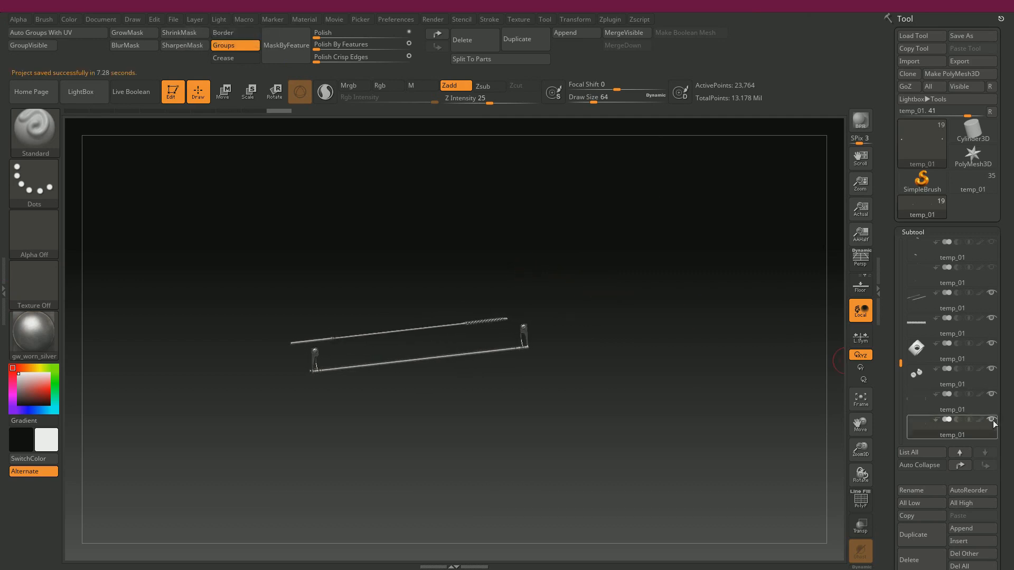
{"action": "left_click", "coordinate": [991, 421], "text": "shift"}
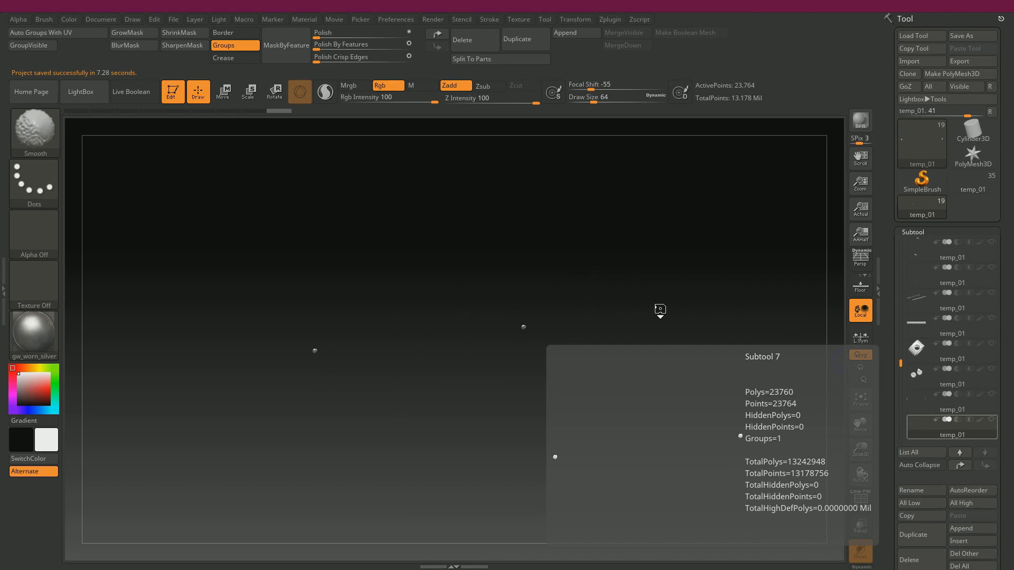
{"action": "mouse_move", "coordinate": [595, 265]}
{"action": "left_mouse_down"}
{"action": "mouse_move", "coordinate": [634, 270]}
{"action": "mouse_move", "coordinate": [603, 283]}
{"action": "left_mouse_up"}
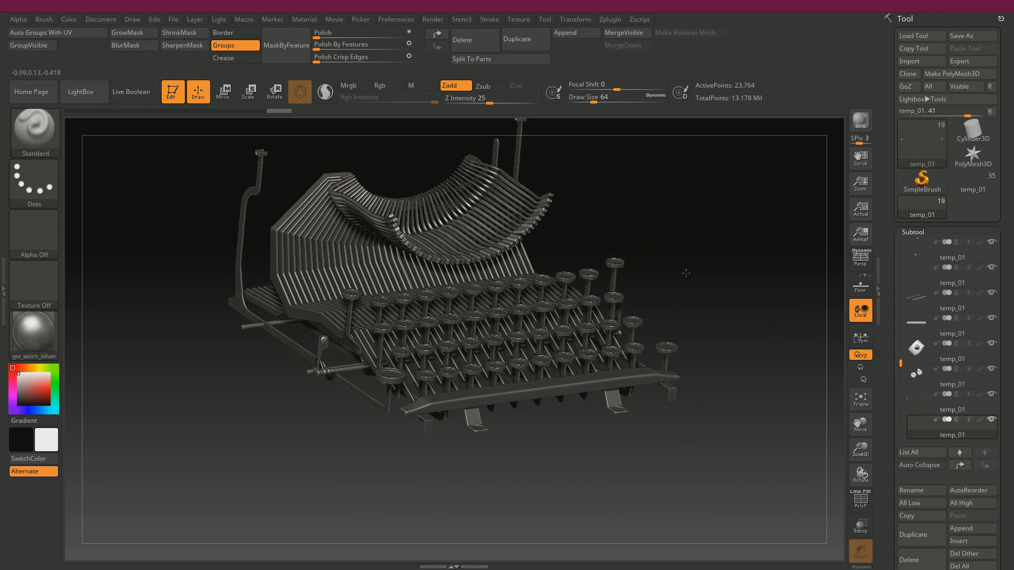
{"action": "left_click_drag", "start_coordinate": [686, 273], "coordinate": [708, 289]}
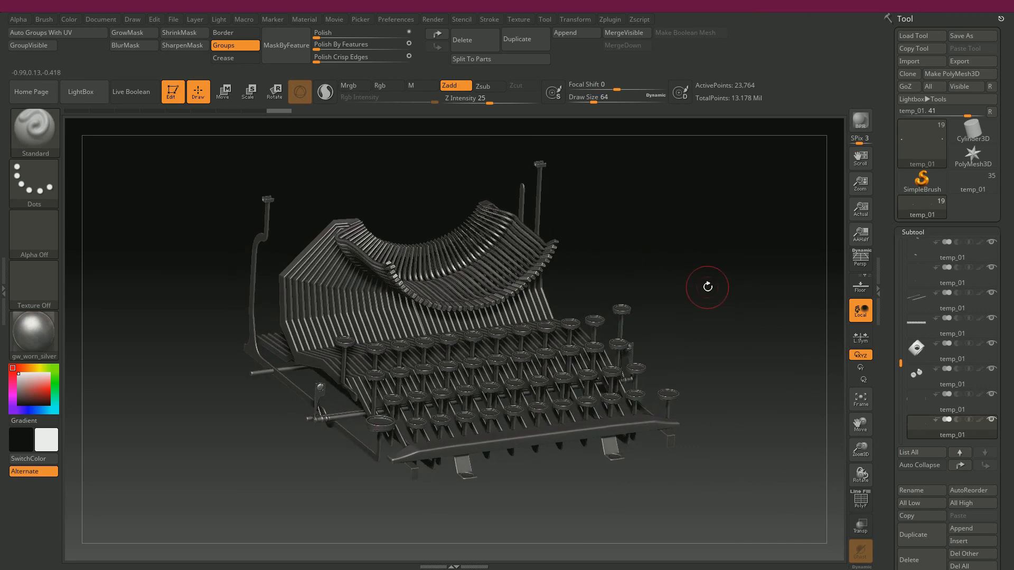